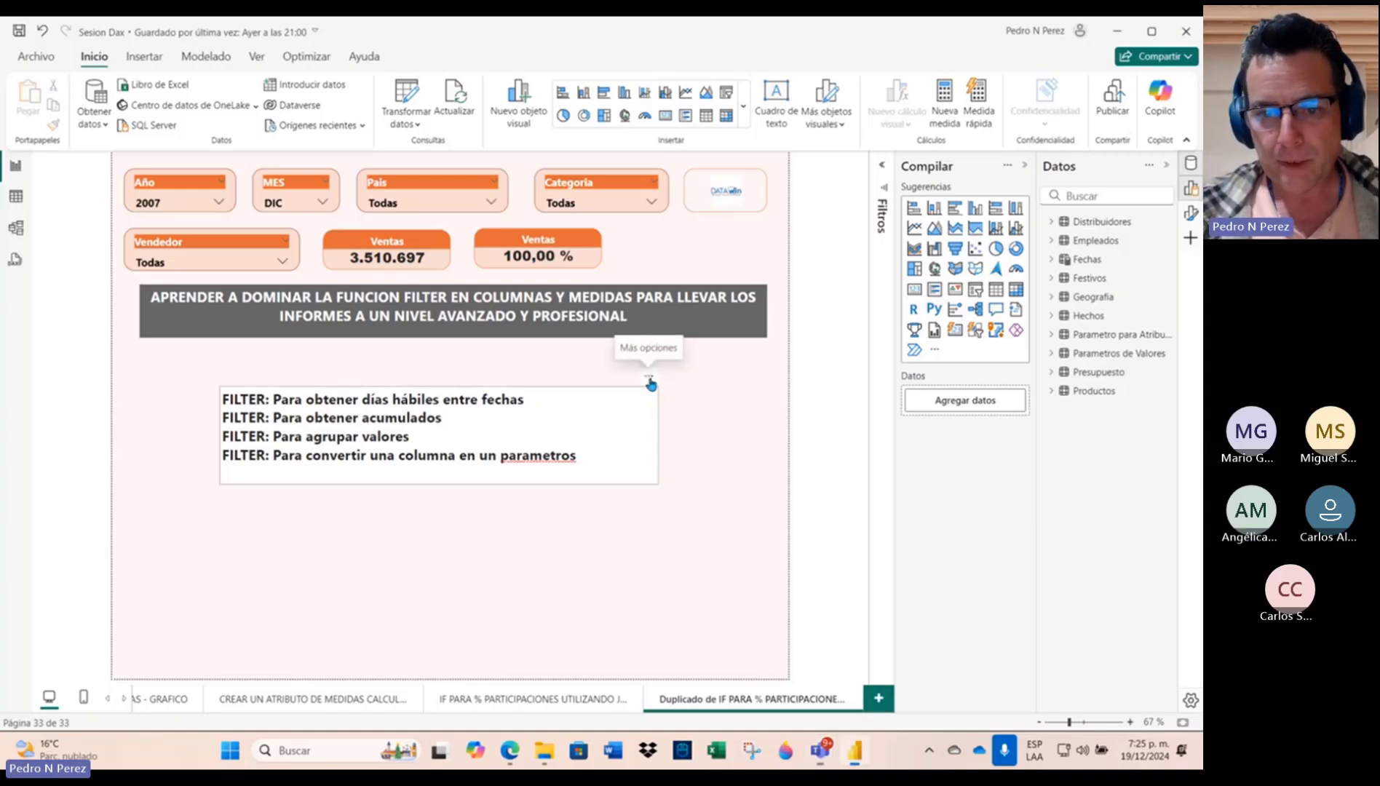
Step: Move the FILTER text box up closer to the heading and nudge the Ventas amount card slightly to the right
left_click_drag(651, 390, 655, 361)
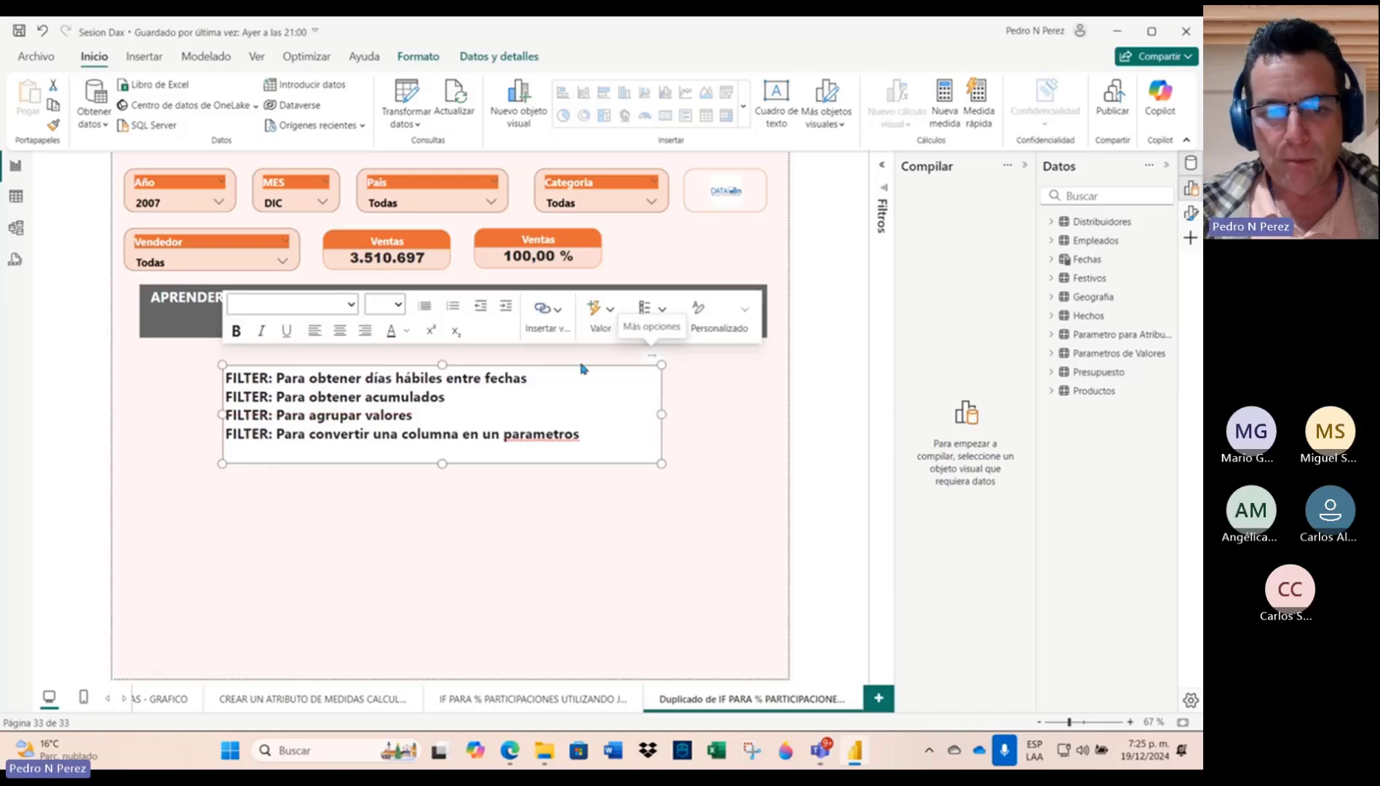
left_click(157, 416)
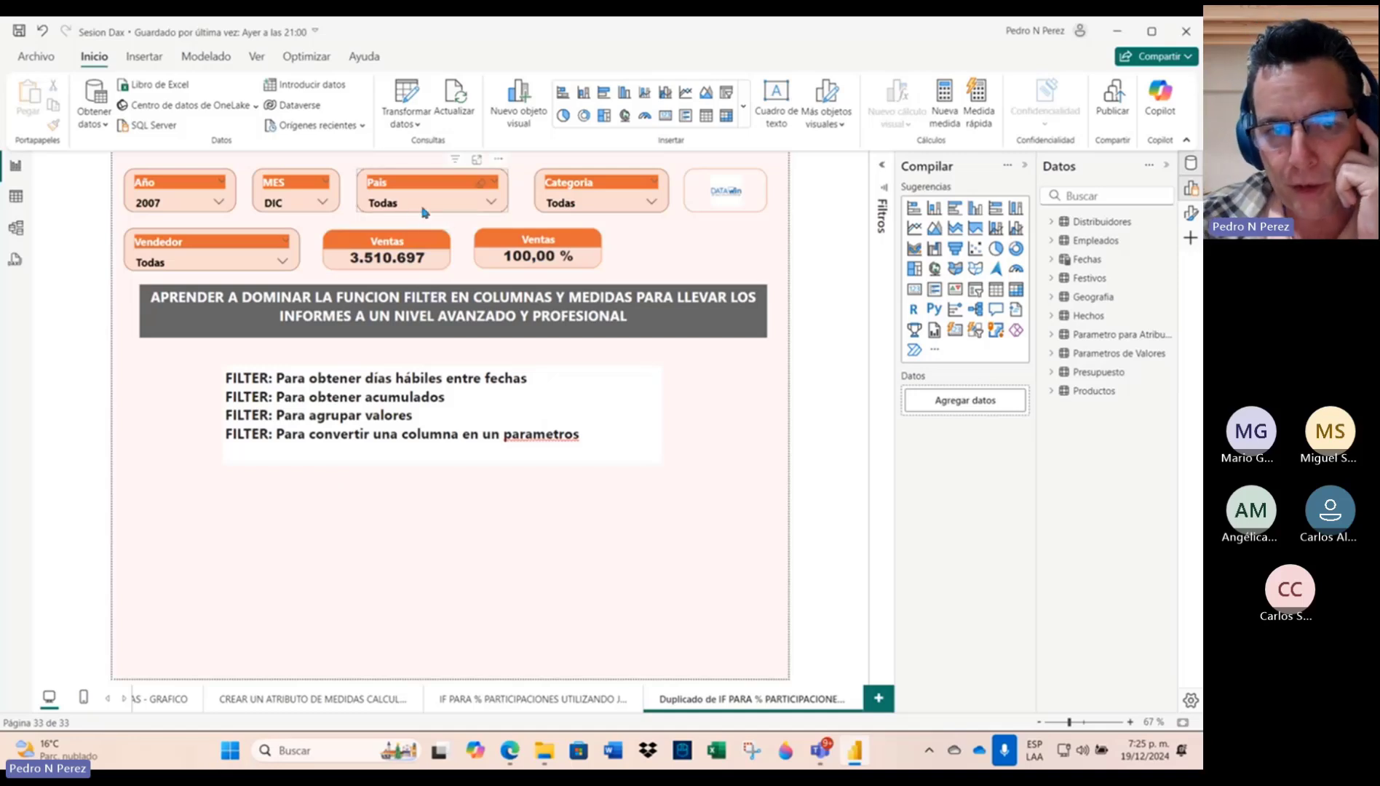
mouse_move(429, 242)
left_mouse_down()
mouse_move(453, 242)
mouse_move(433, 244)
left_mouse_up()
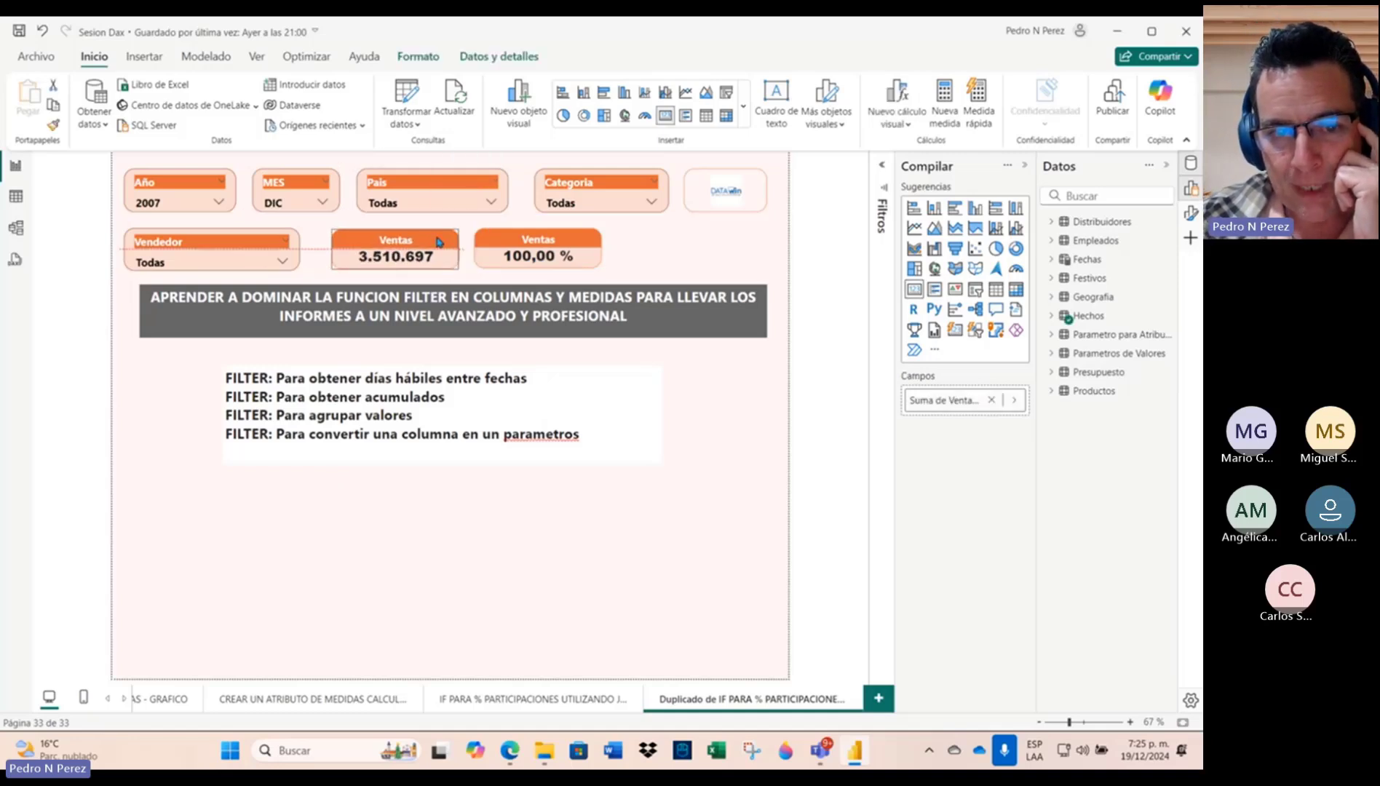
mouse_move(421, 224)
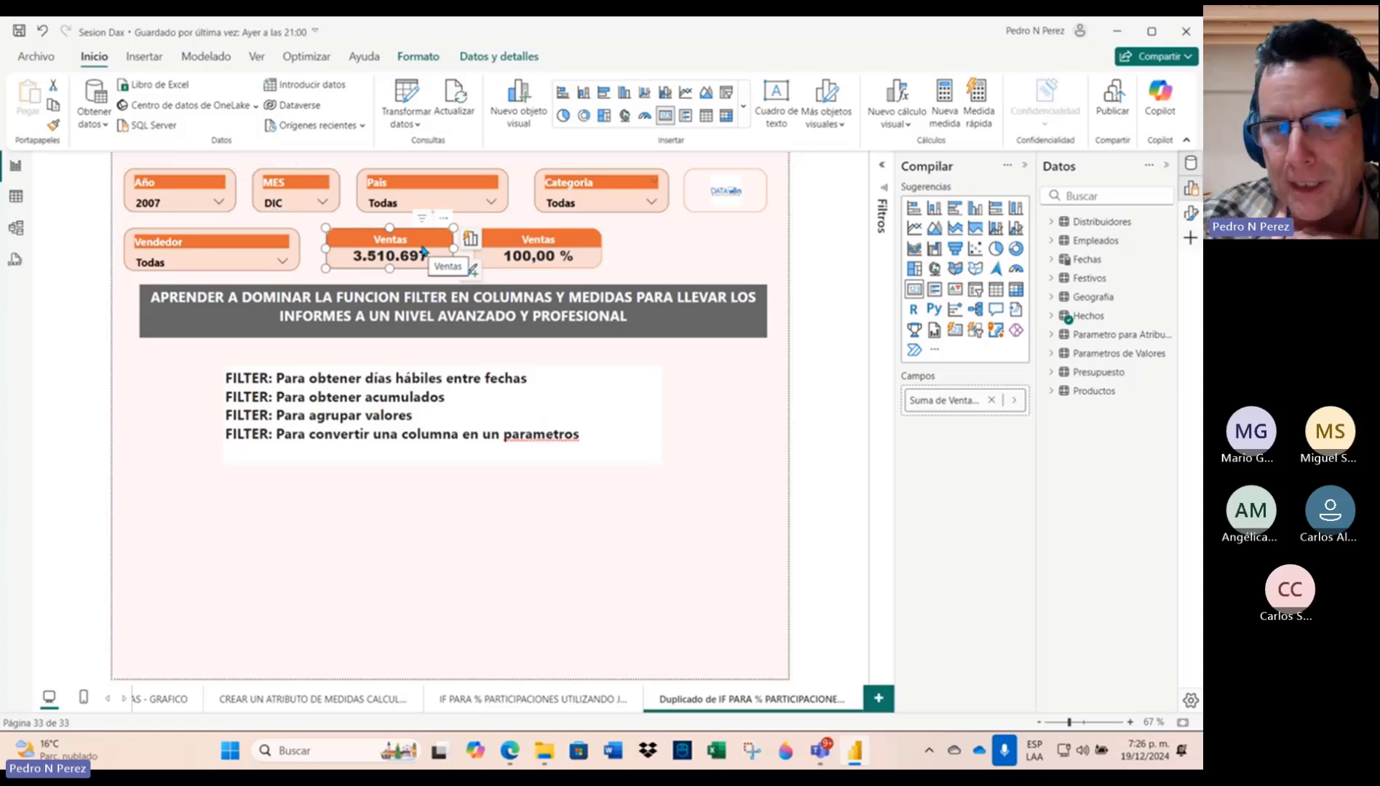
Step: Look through the fields of the Hechos table for the one used by the Ventas amount card
left_click(1049, 319)
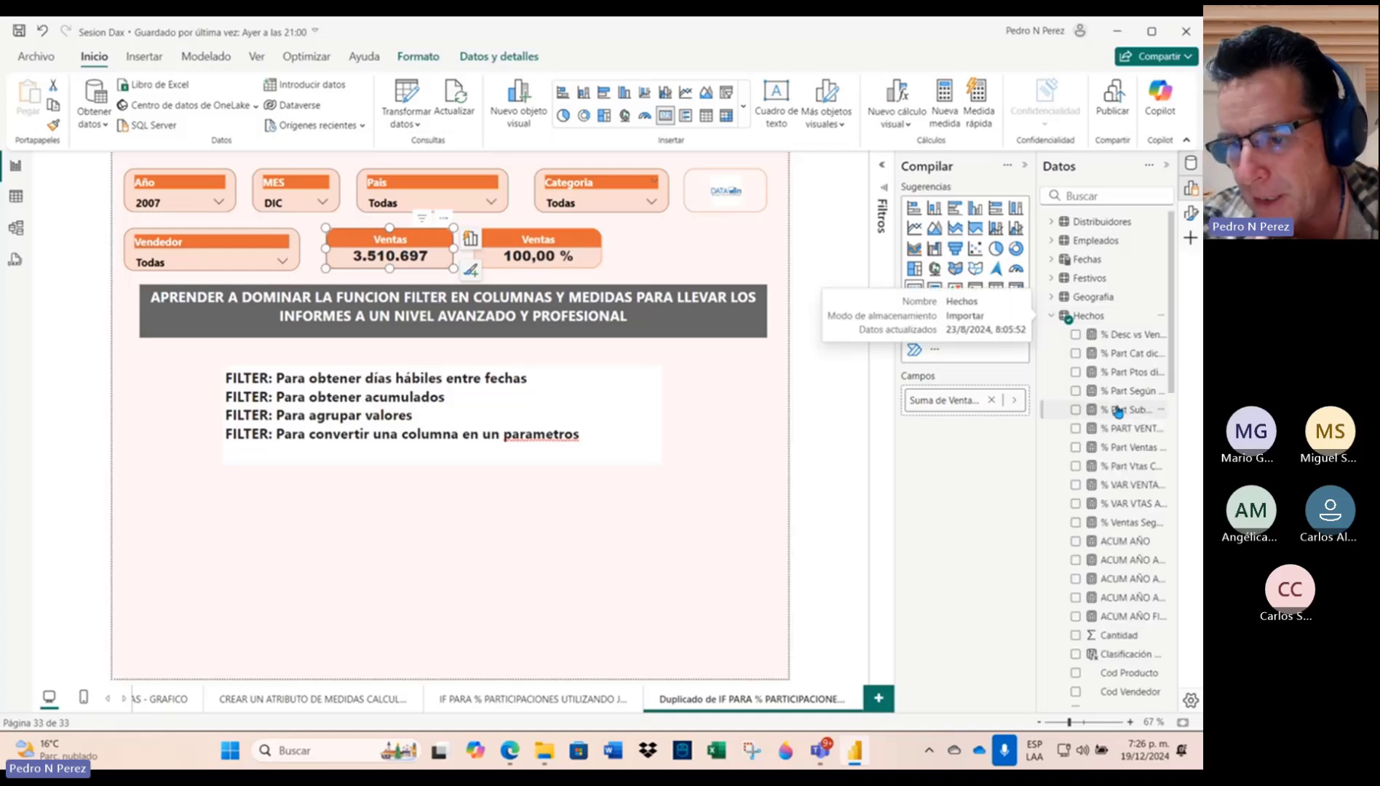
scroll(1119, 407, "down", 10)
scroll(1119, 412, "down", 3)
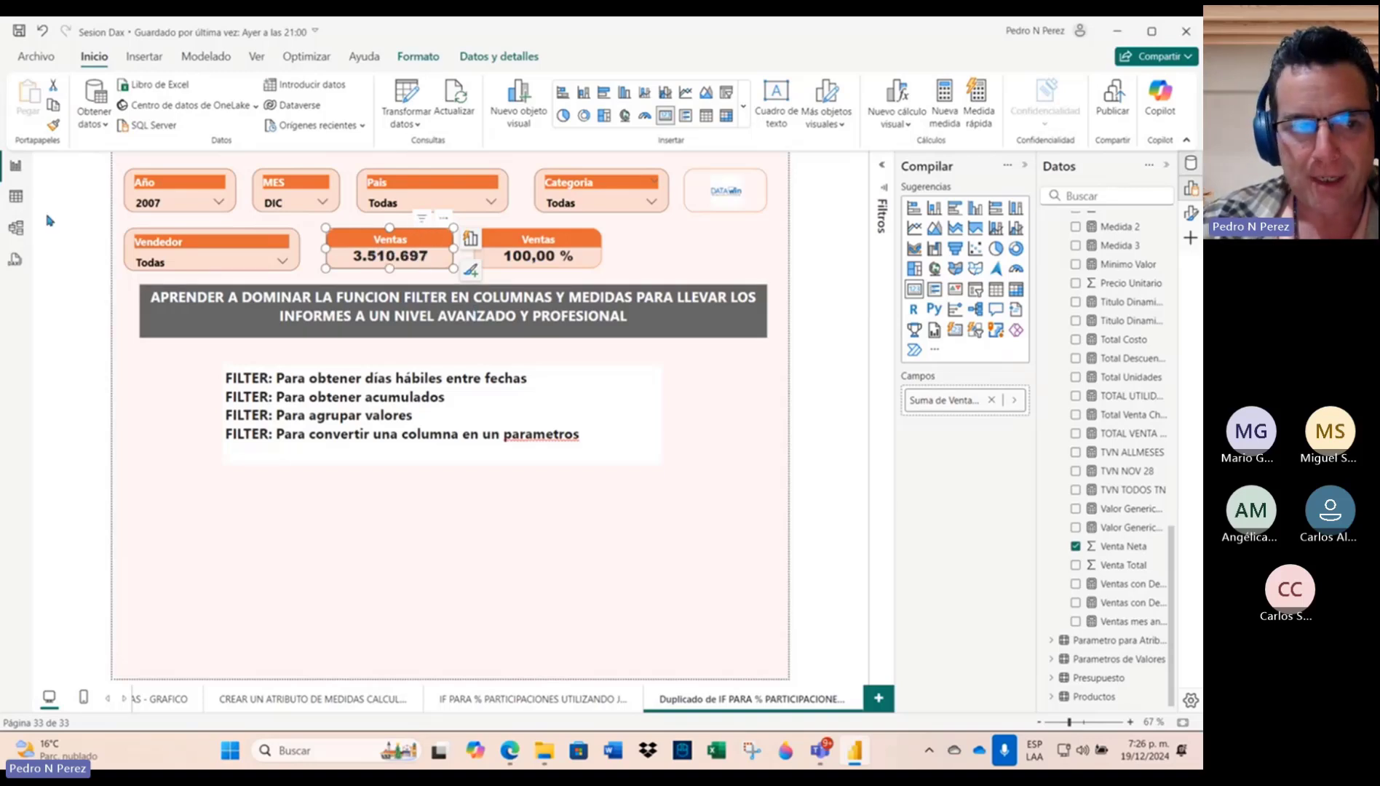
Step: Examine the distinct values of the Cantidad column in the Hechos table data, then return to the report page
left_click(15, 196)
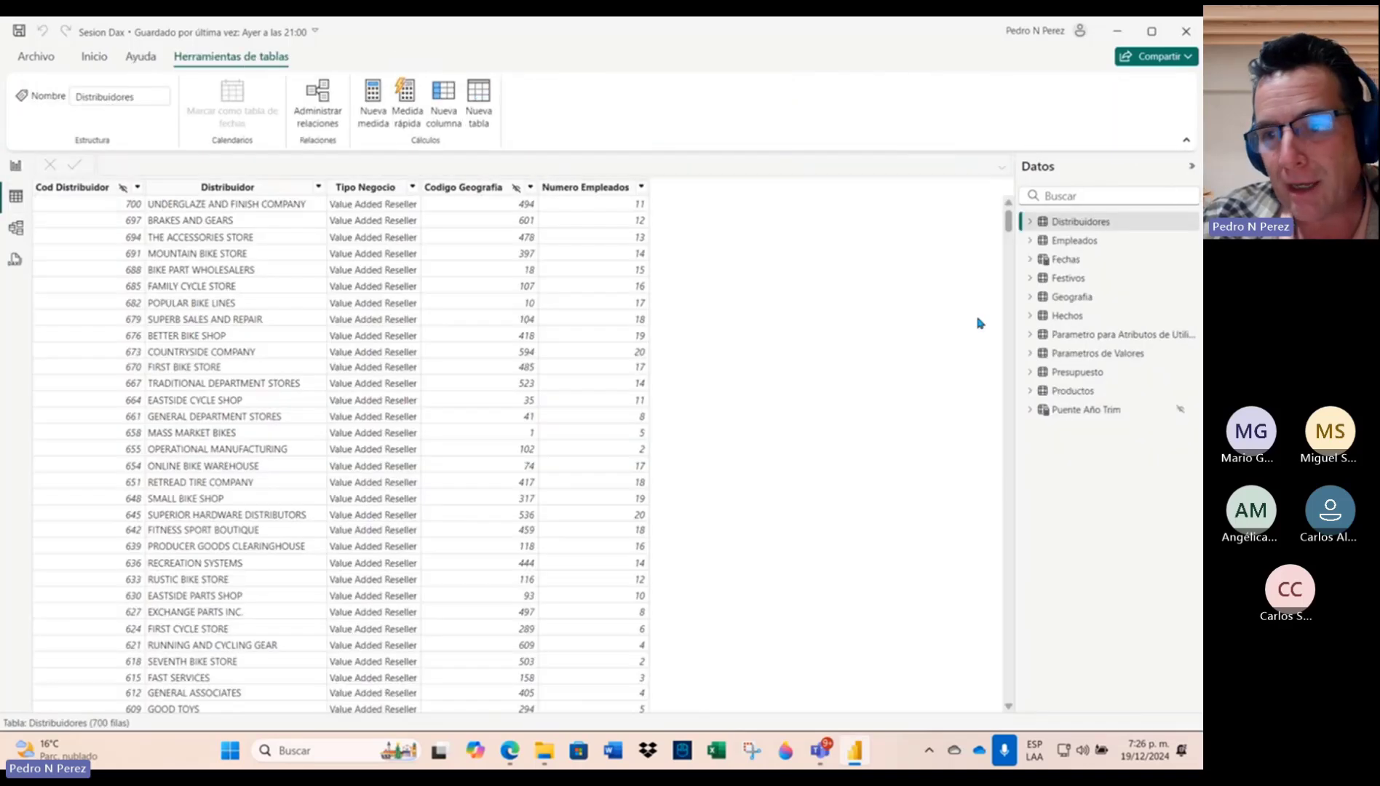
left_click(1083, 317)
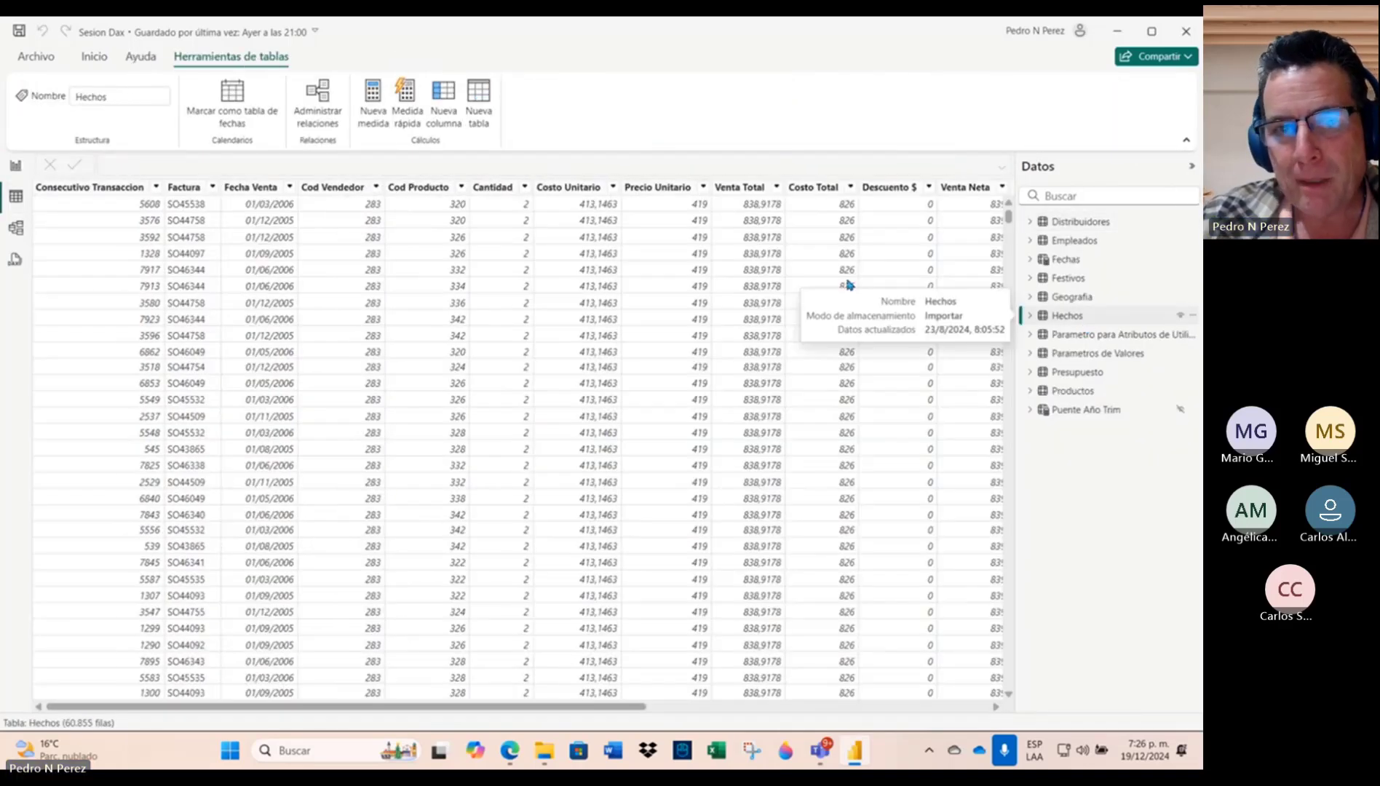
left_click(497, 191)
left_click(525, 188)
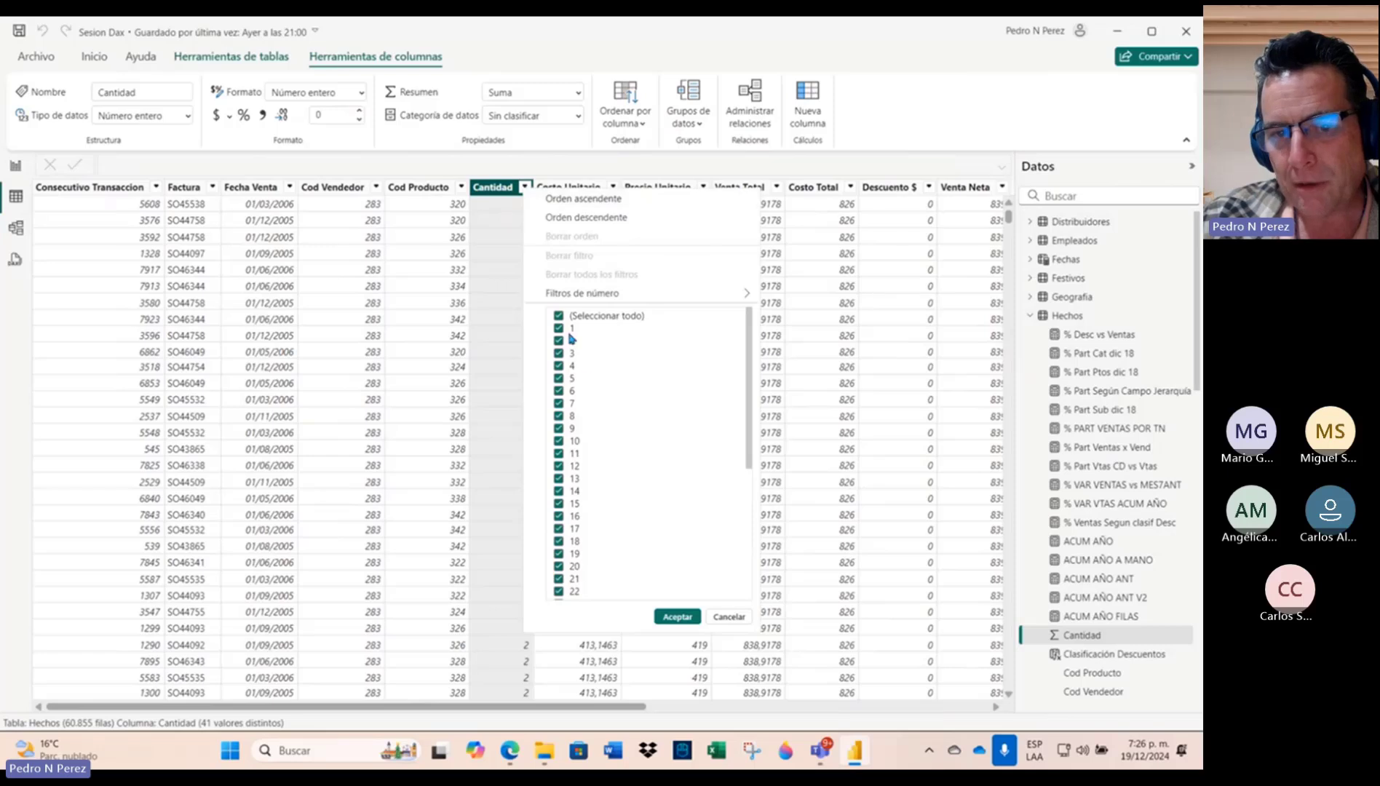
scroll(608, 443, "down", 3)
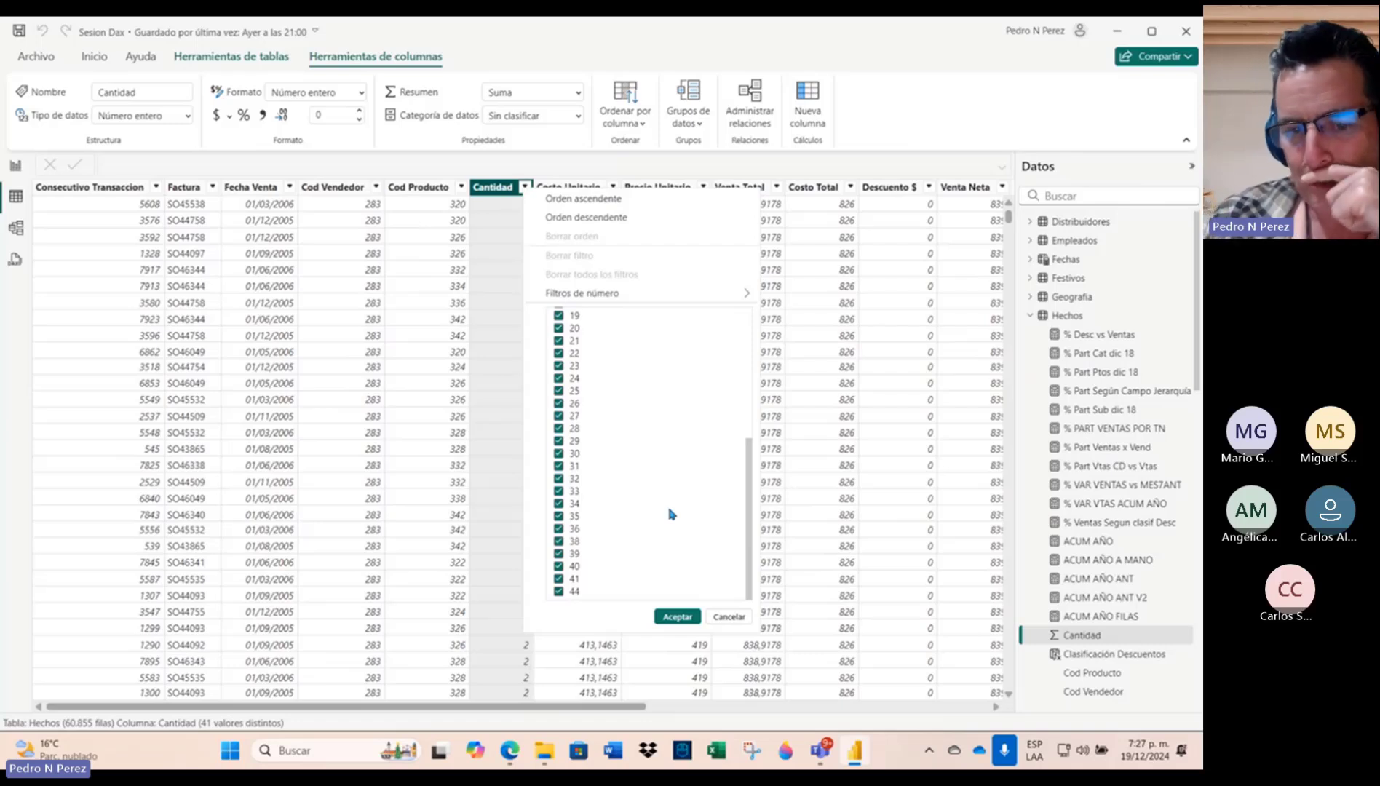
scroll(671, 514, "up", 3)
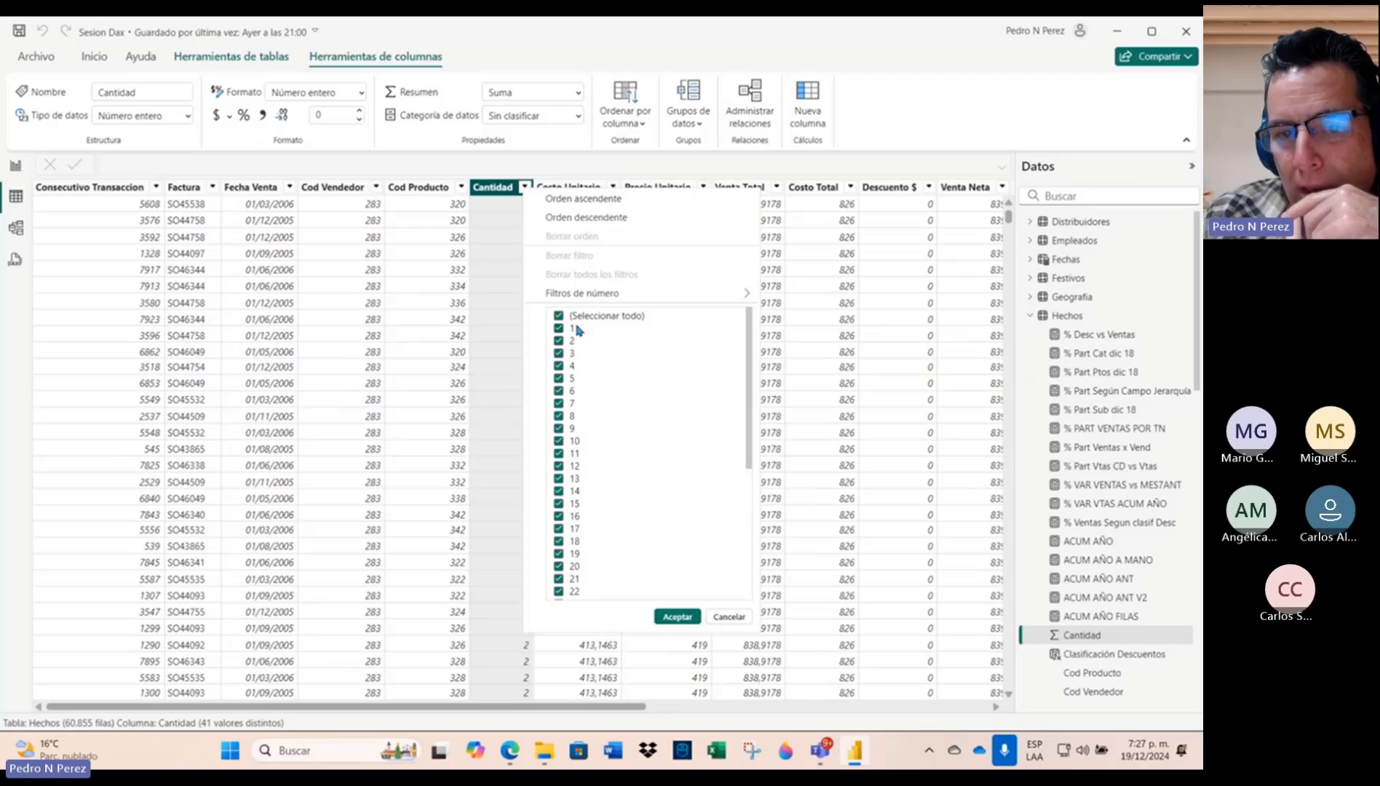
left_click(739, 617)
left_click(15, 165)
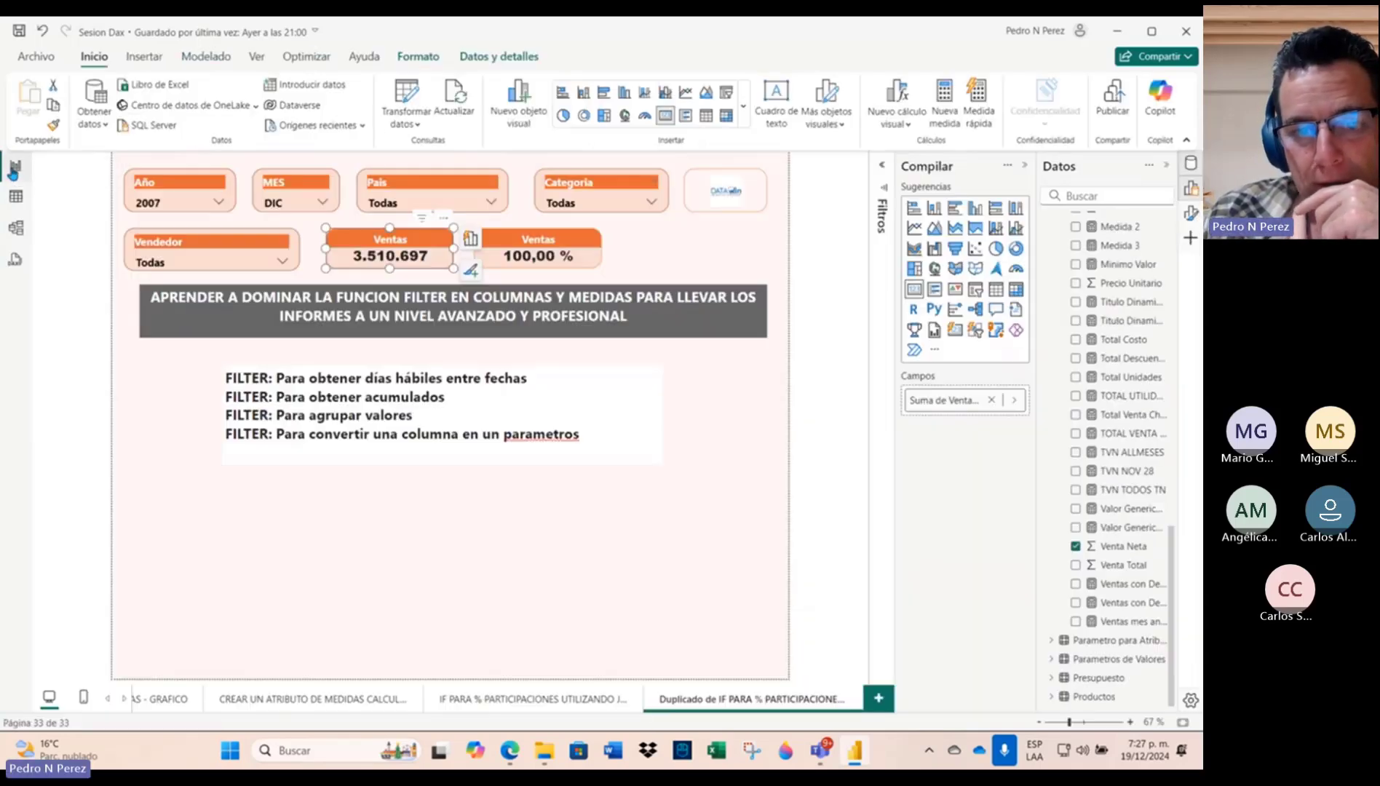
Step: Move the FILTER text box left towards the edge of the report page, keeping its height
left_click(619, 405)
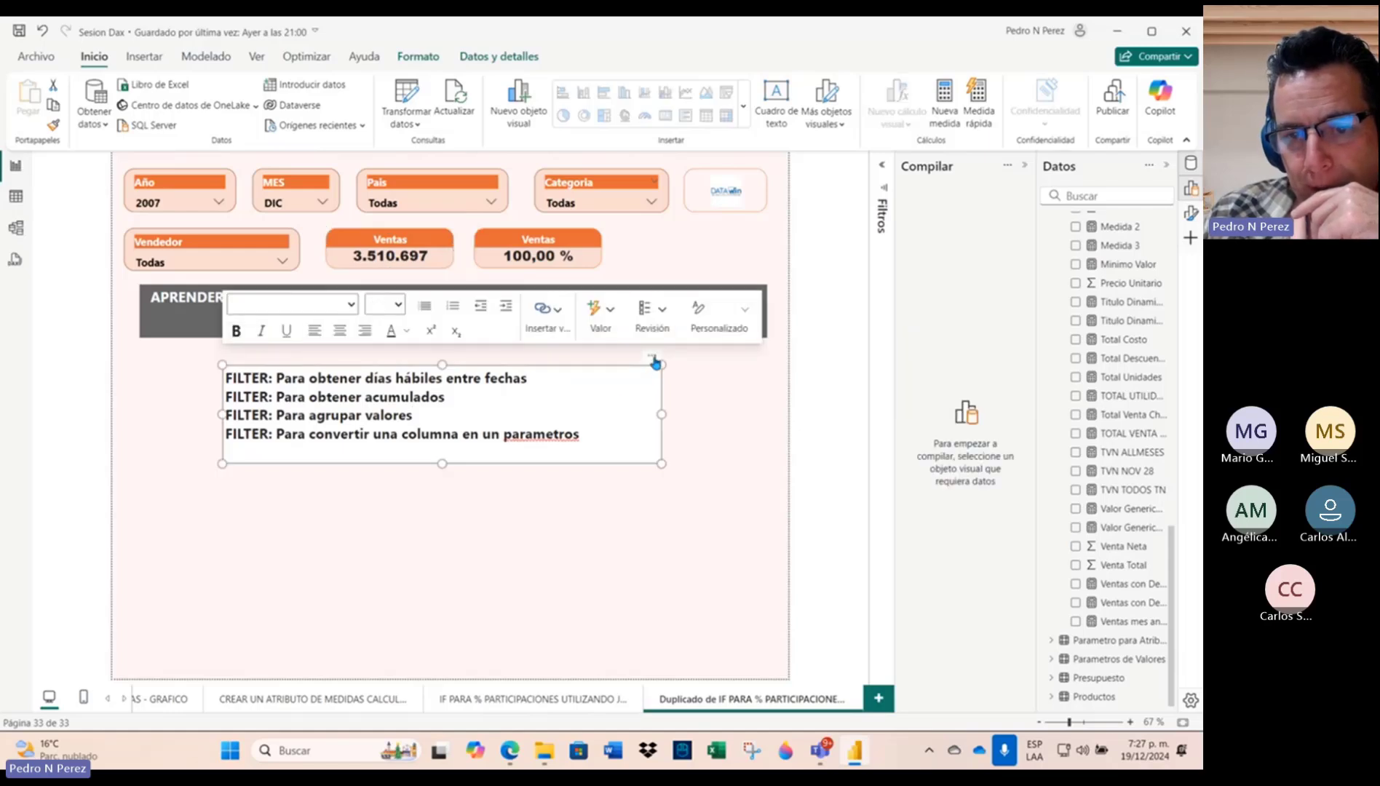
left_click(652, 356)
left_click(652, 358)
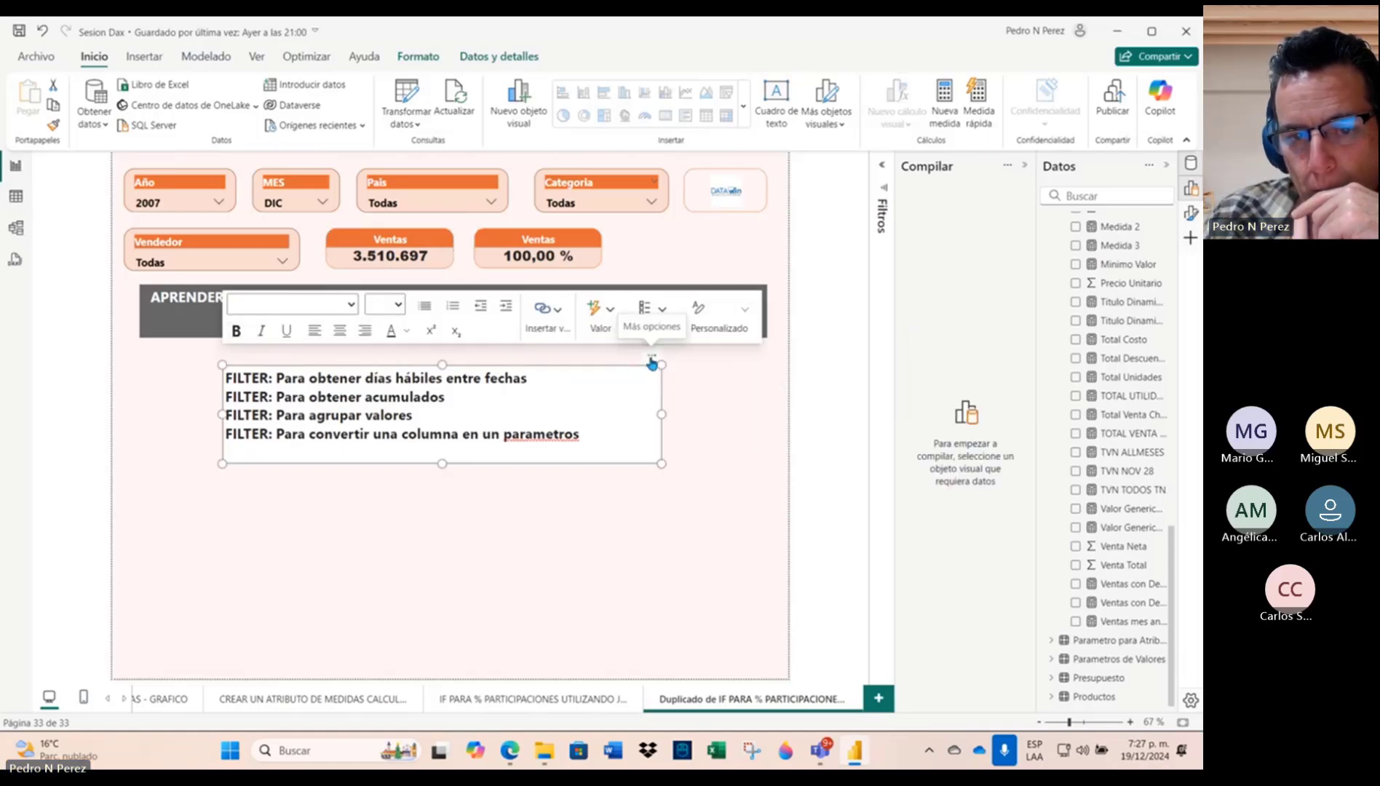
left_click_drag(650, 362, 559, 362)
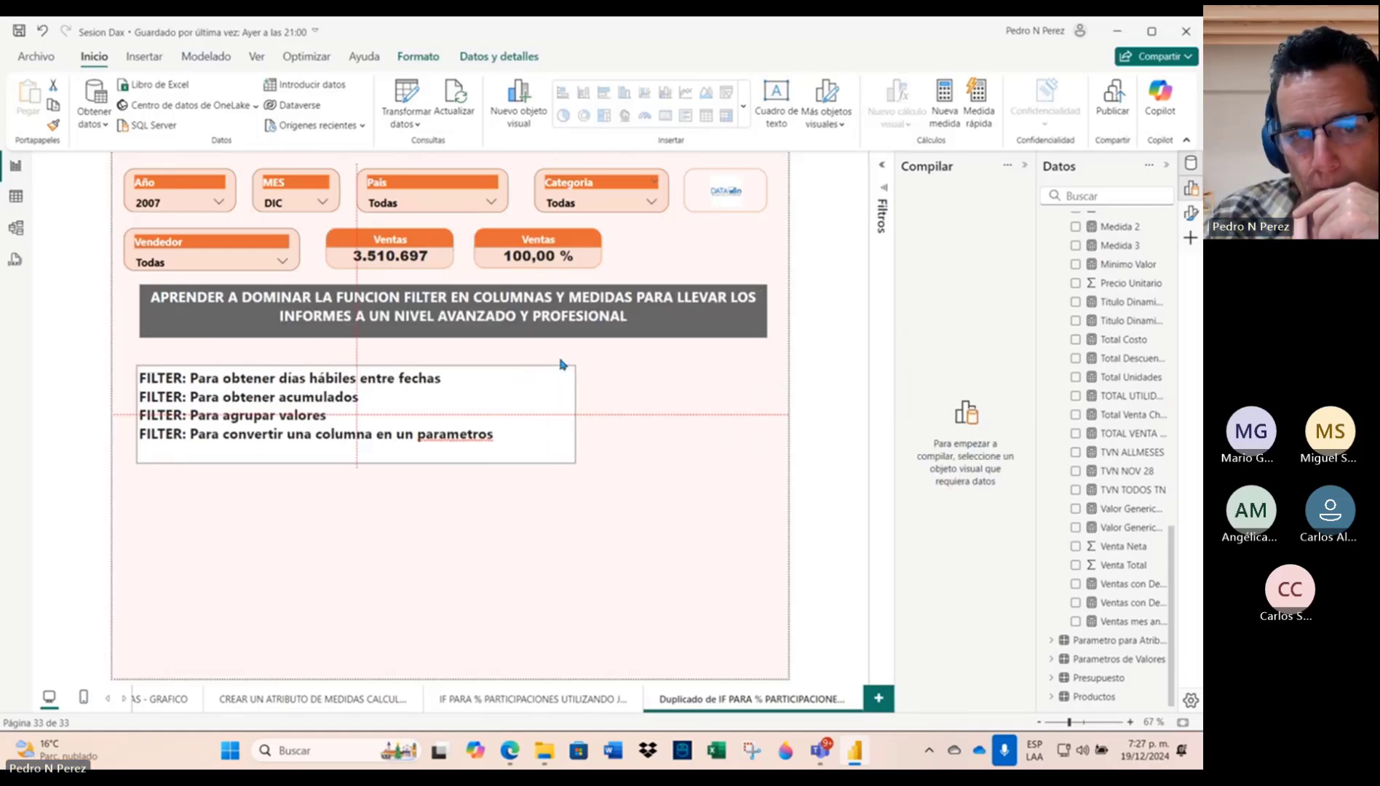
Step: Duplicate the Pais slicer and place the copy beside the FILTER text box
left_click(461, 186)
key("ctrl+c")
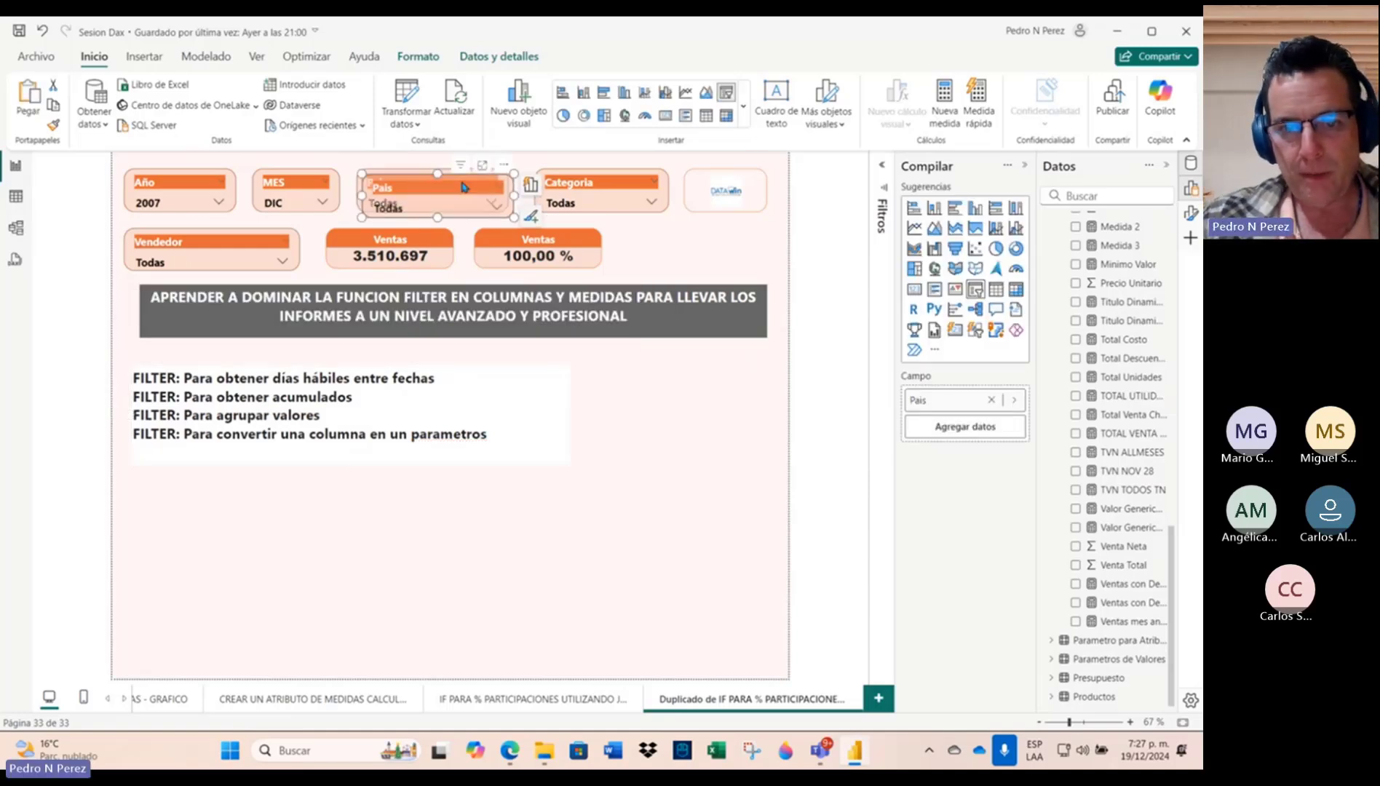
key("ctrl+v")
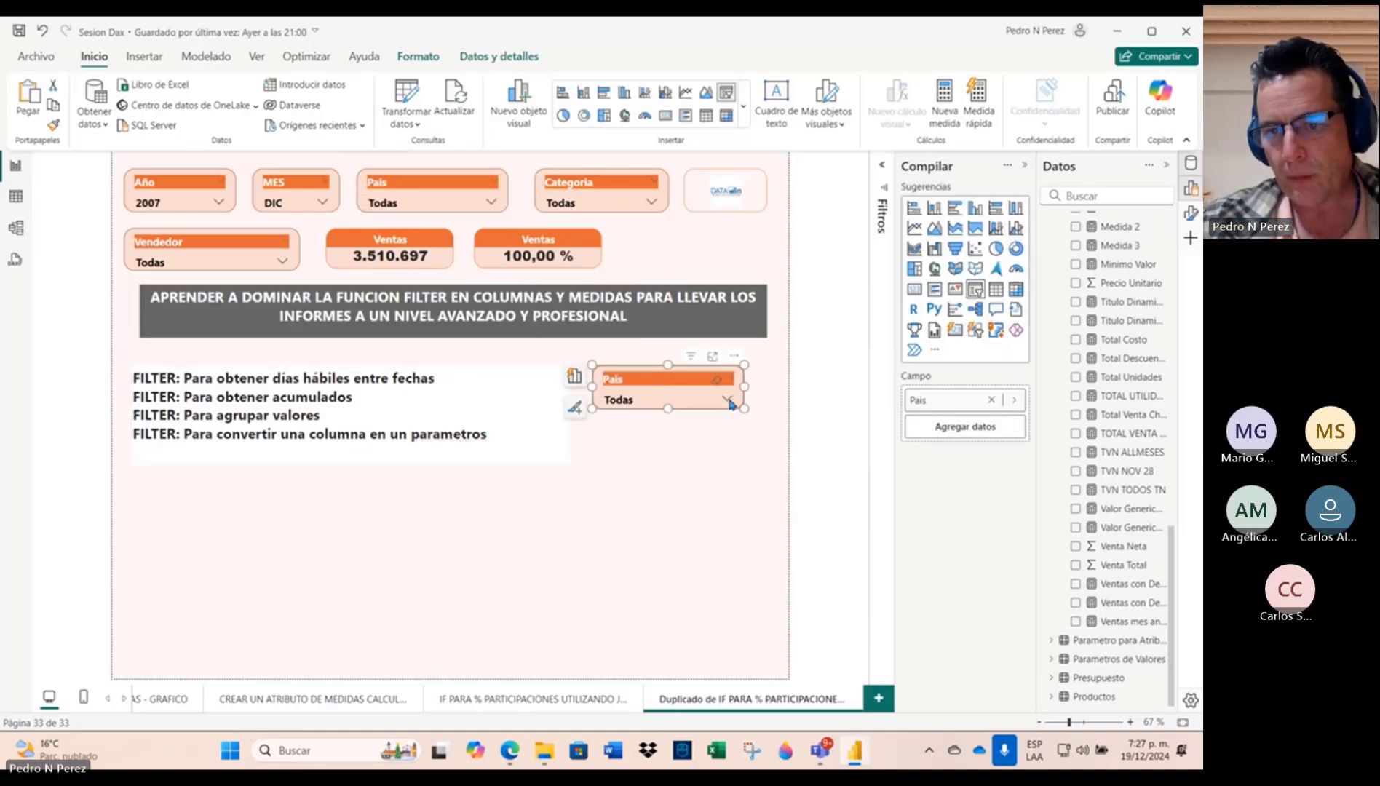
Step: Replace the copied slicer's Pais field with Cantidad from the Hechos table
left_click(993, 405)
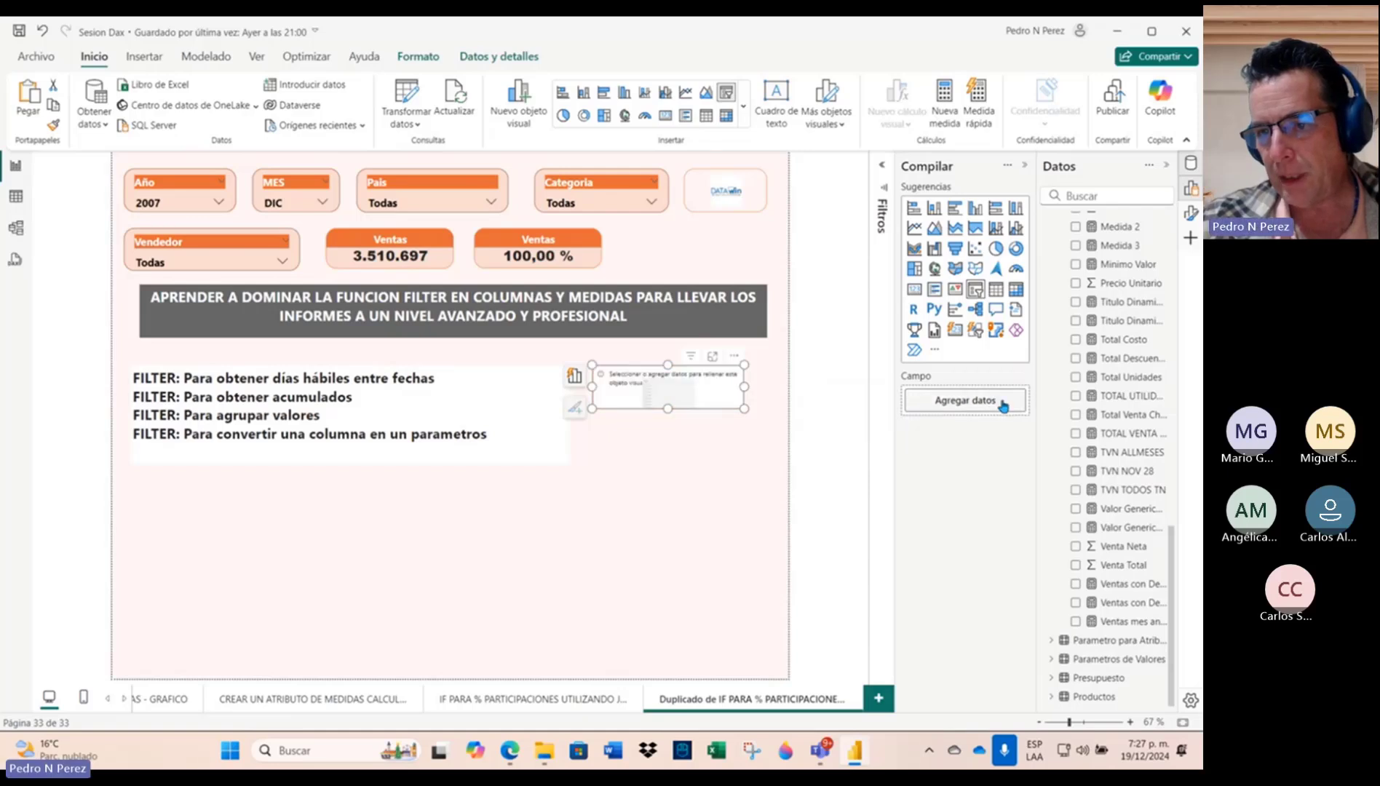
left_click(1001, 402)
type("cantid")
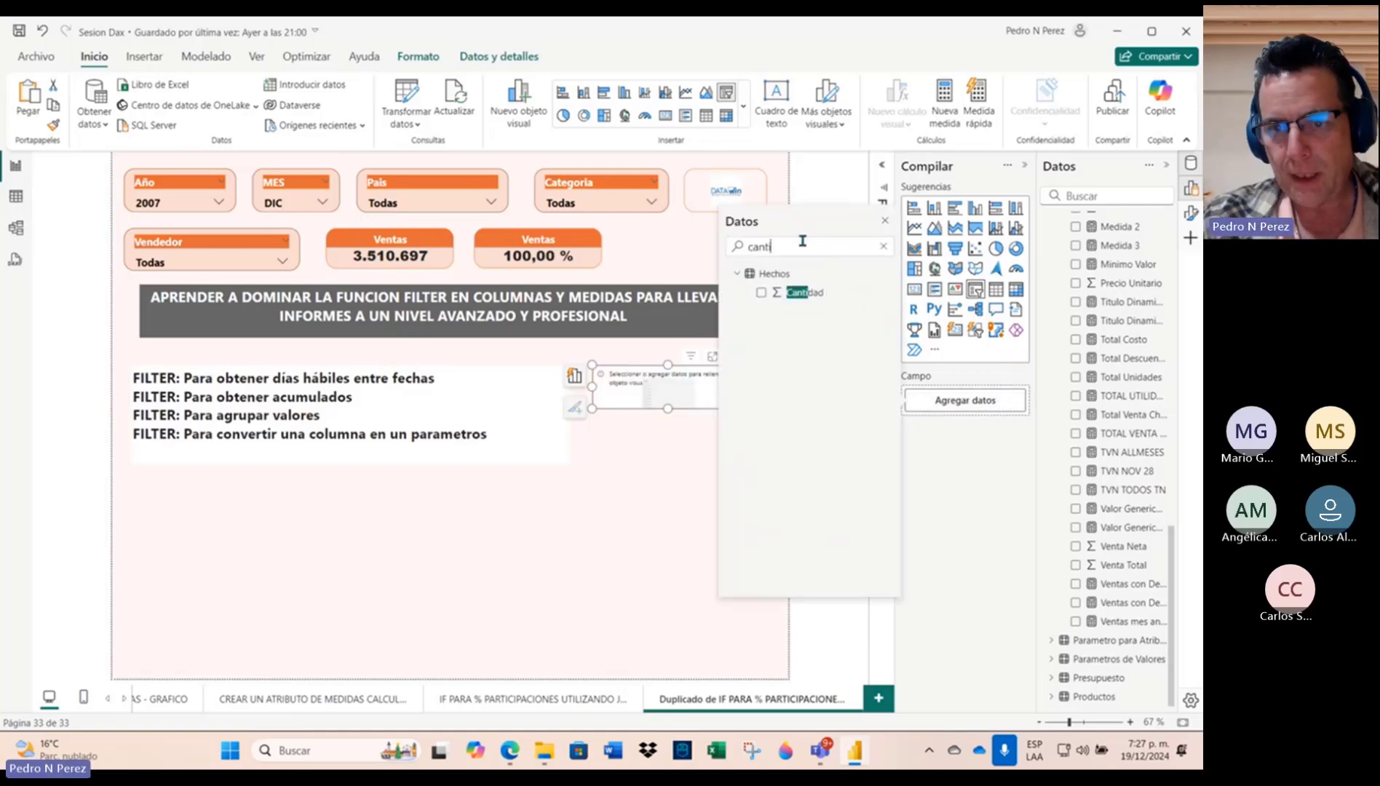
left_click(764, 292)
left_click(671, 386)
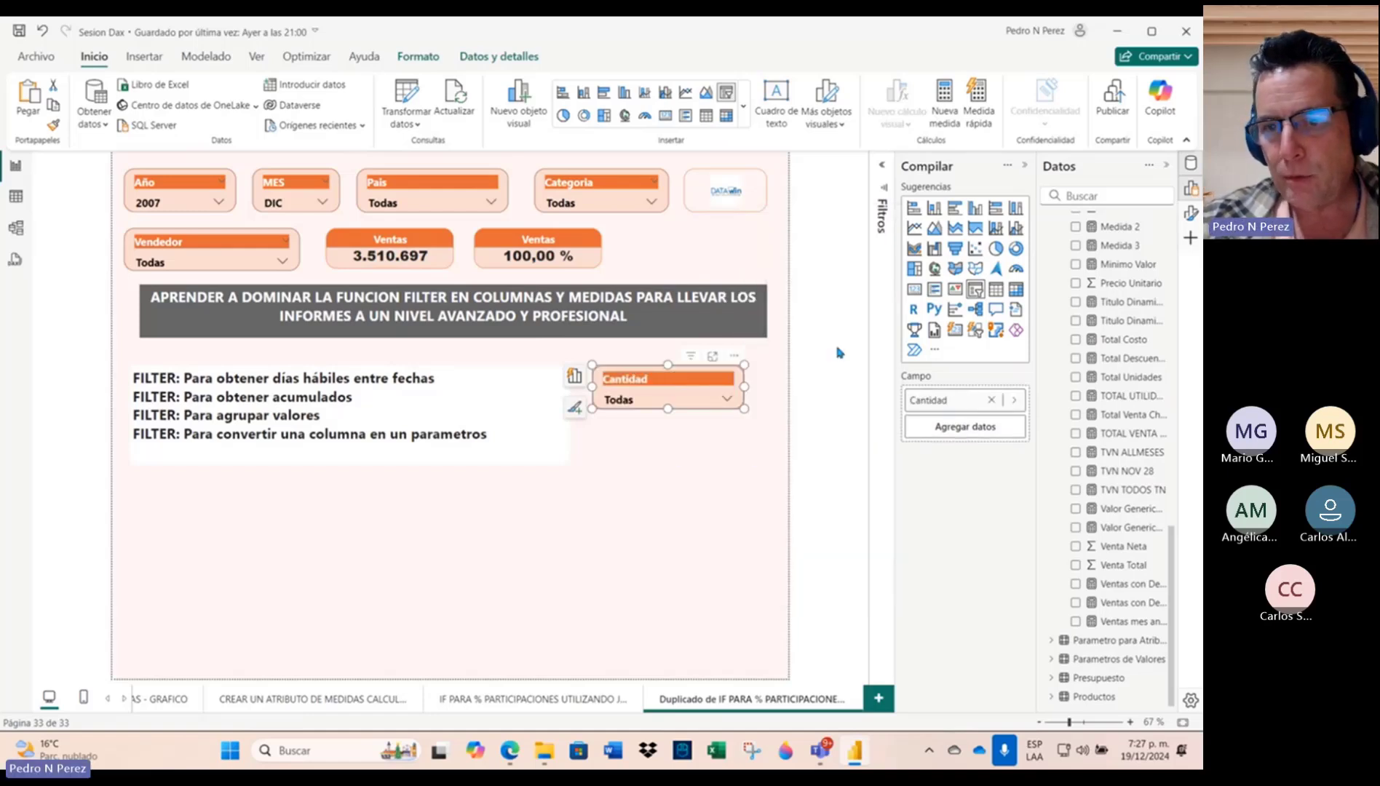
Step: Turn on the select-all option in the Cantidad slicer's selection settings
left_click(1191, 214)
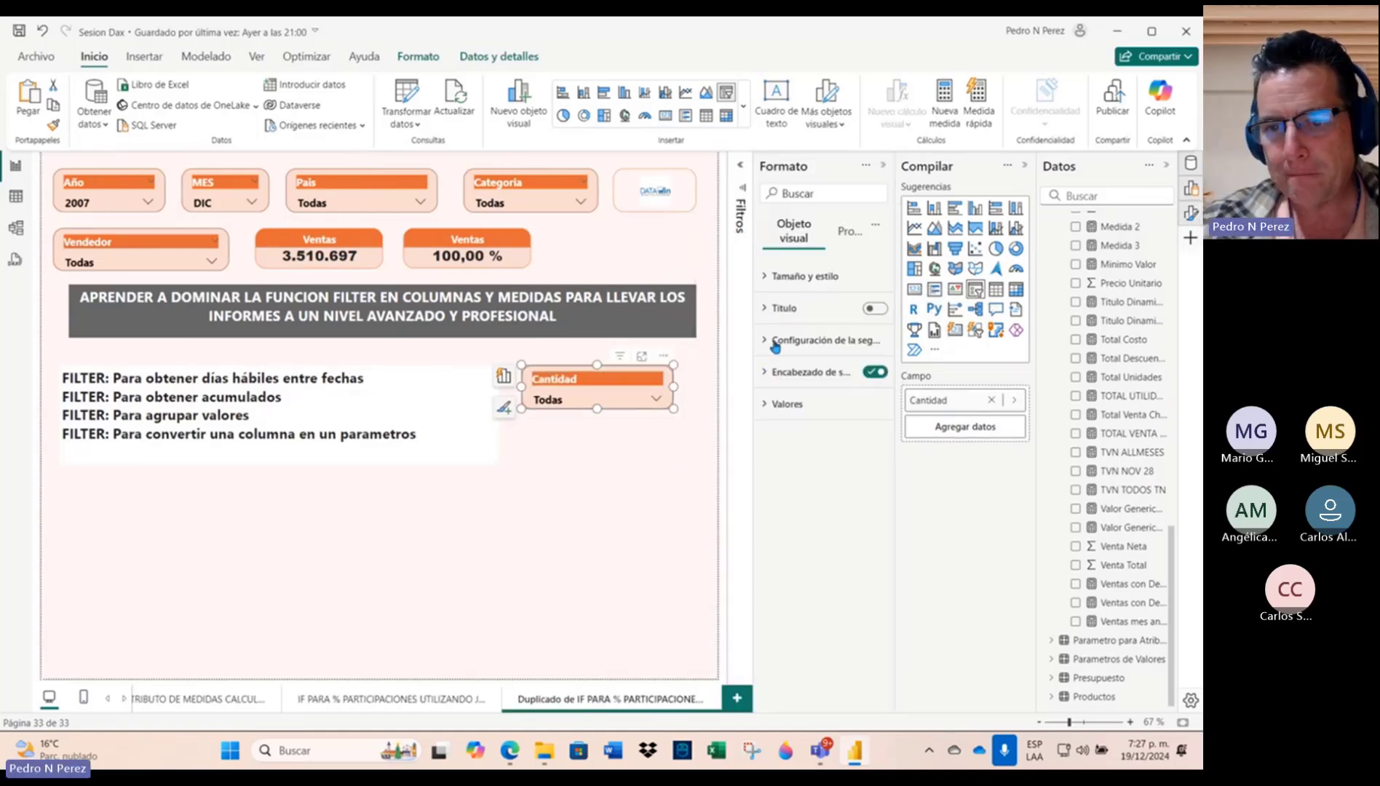
left_click(773, 340)
left_click(812, 458)
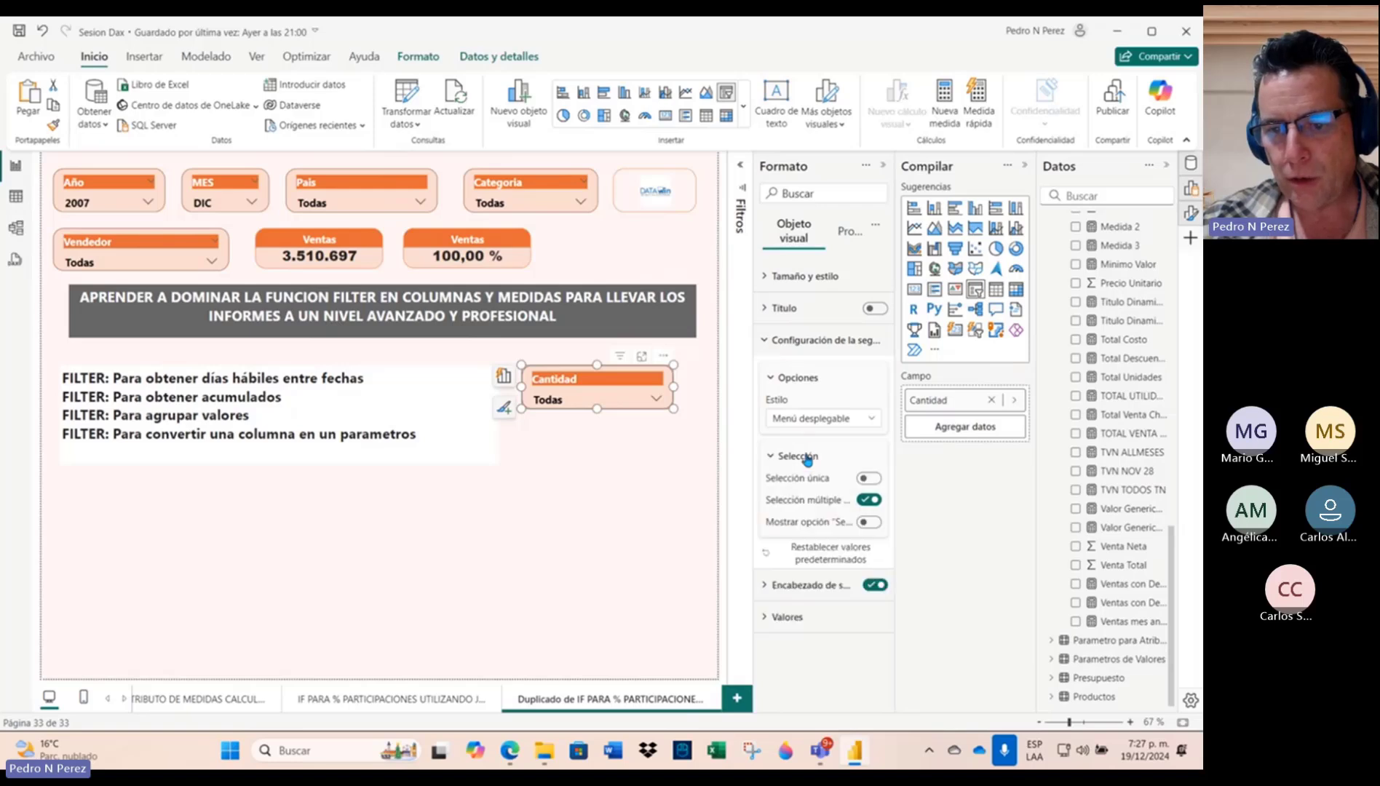
left_click(869, 522)
Step: Filter the page to Cantidad 1 and review the filters affecting the Ventas amount card
left_click(657, 399)
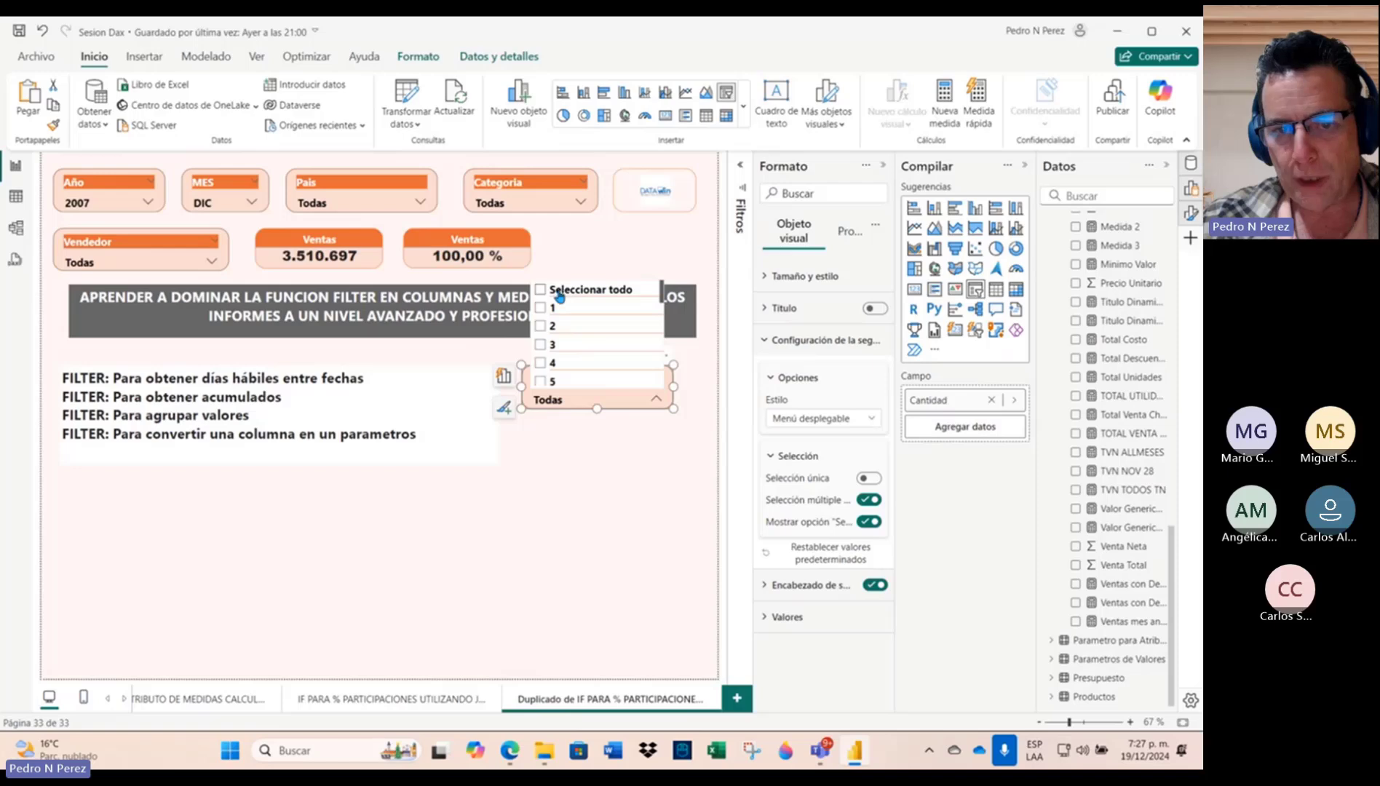
left_click(541, 309)
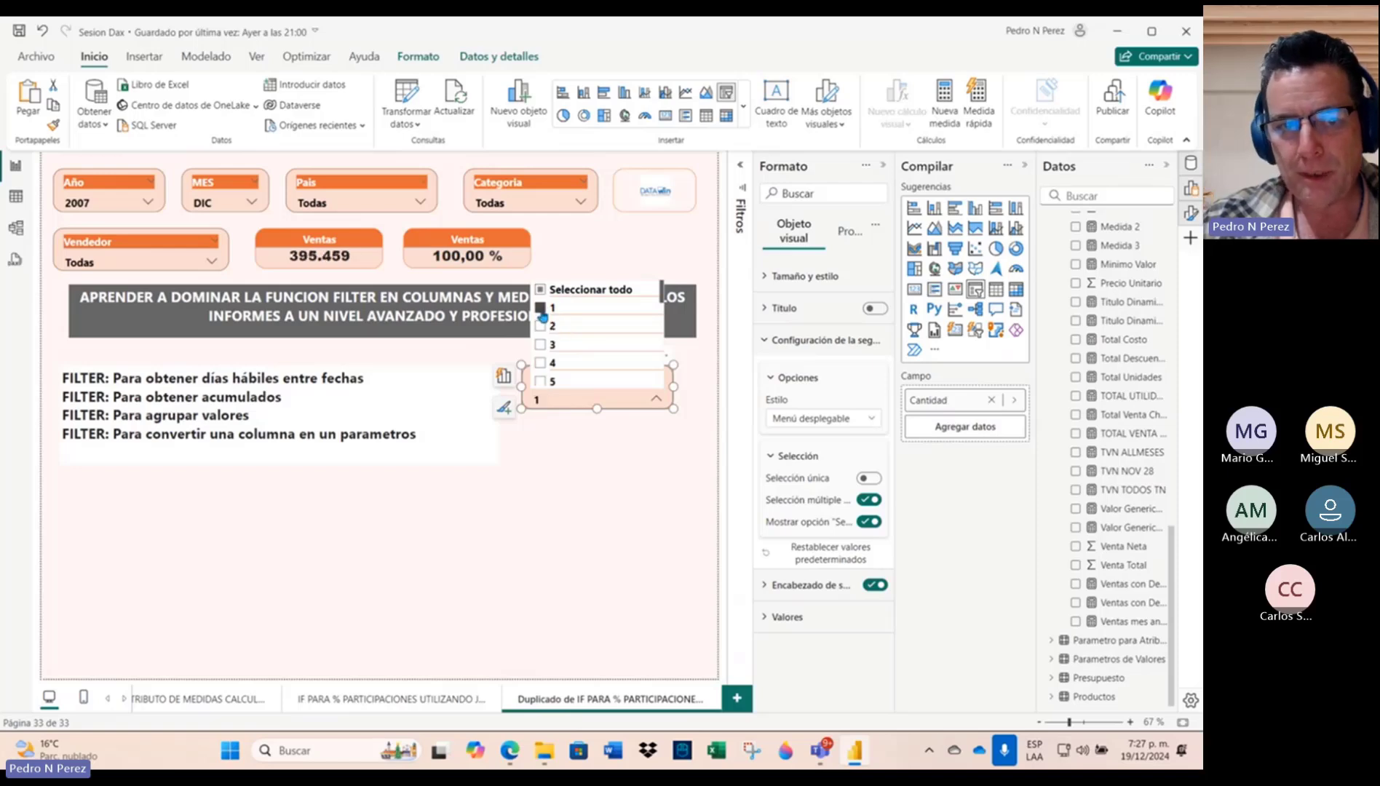
left_click(275, 245)
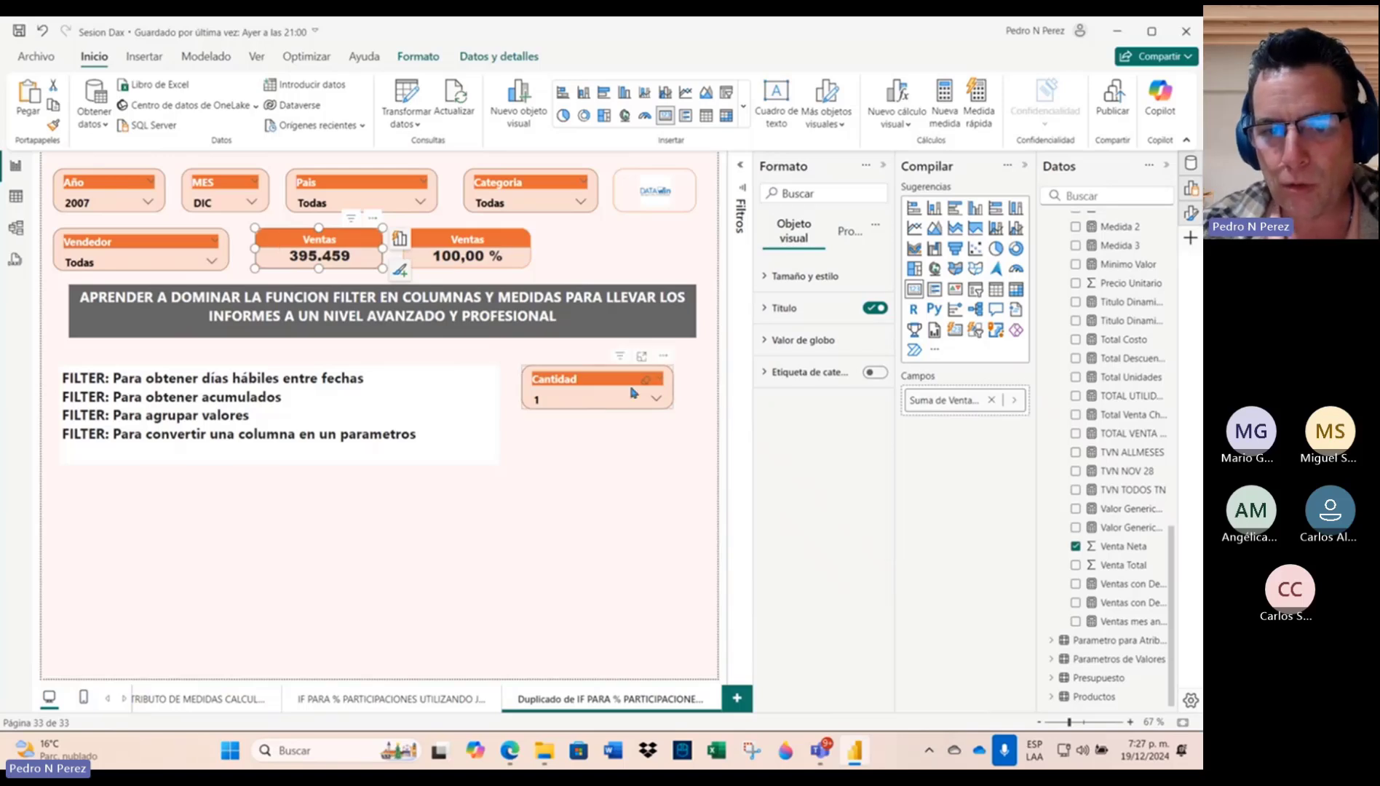
mouse_move(351, 220)
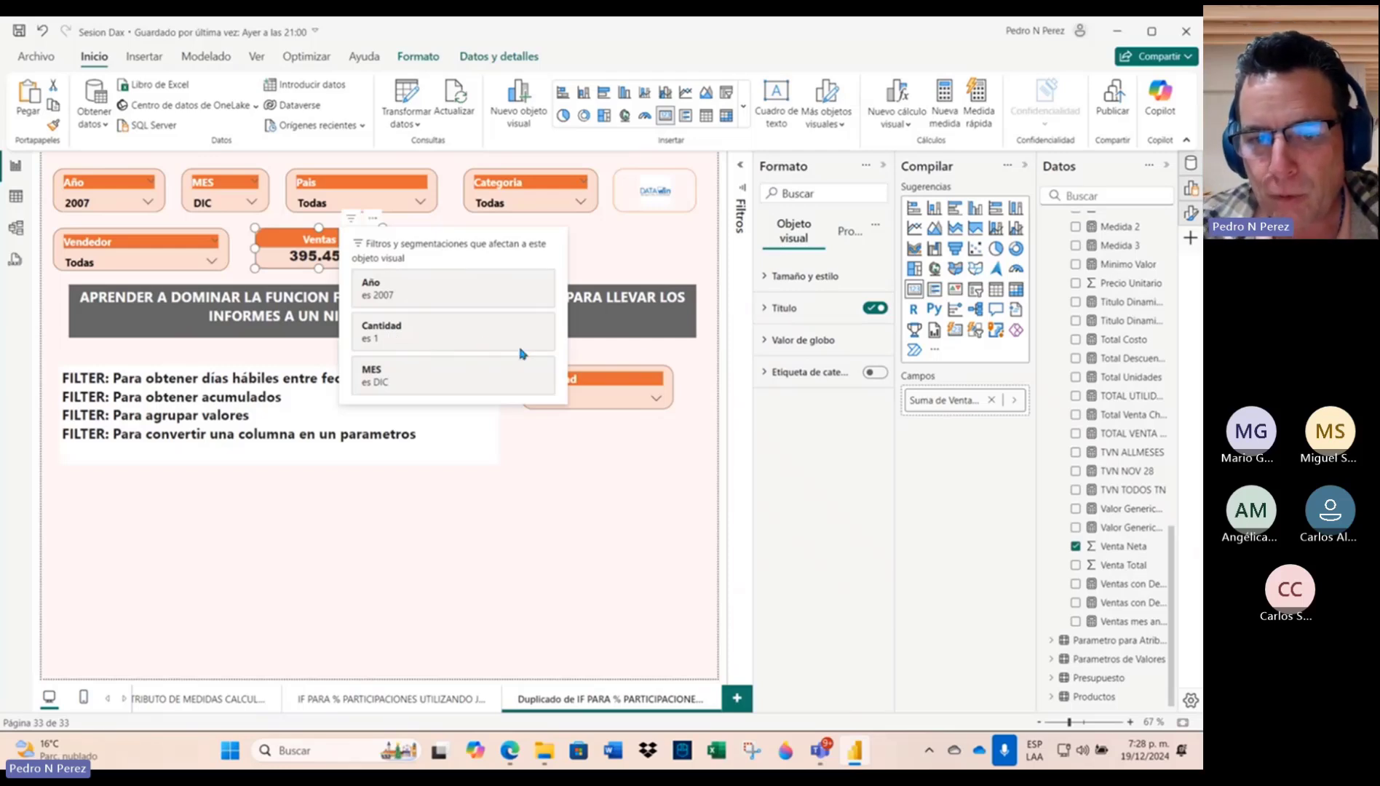
Step: Clear the Cantidad slicer's selection and delete that slicer from the report page
left_click(640, 354)
left_click(646, 384)
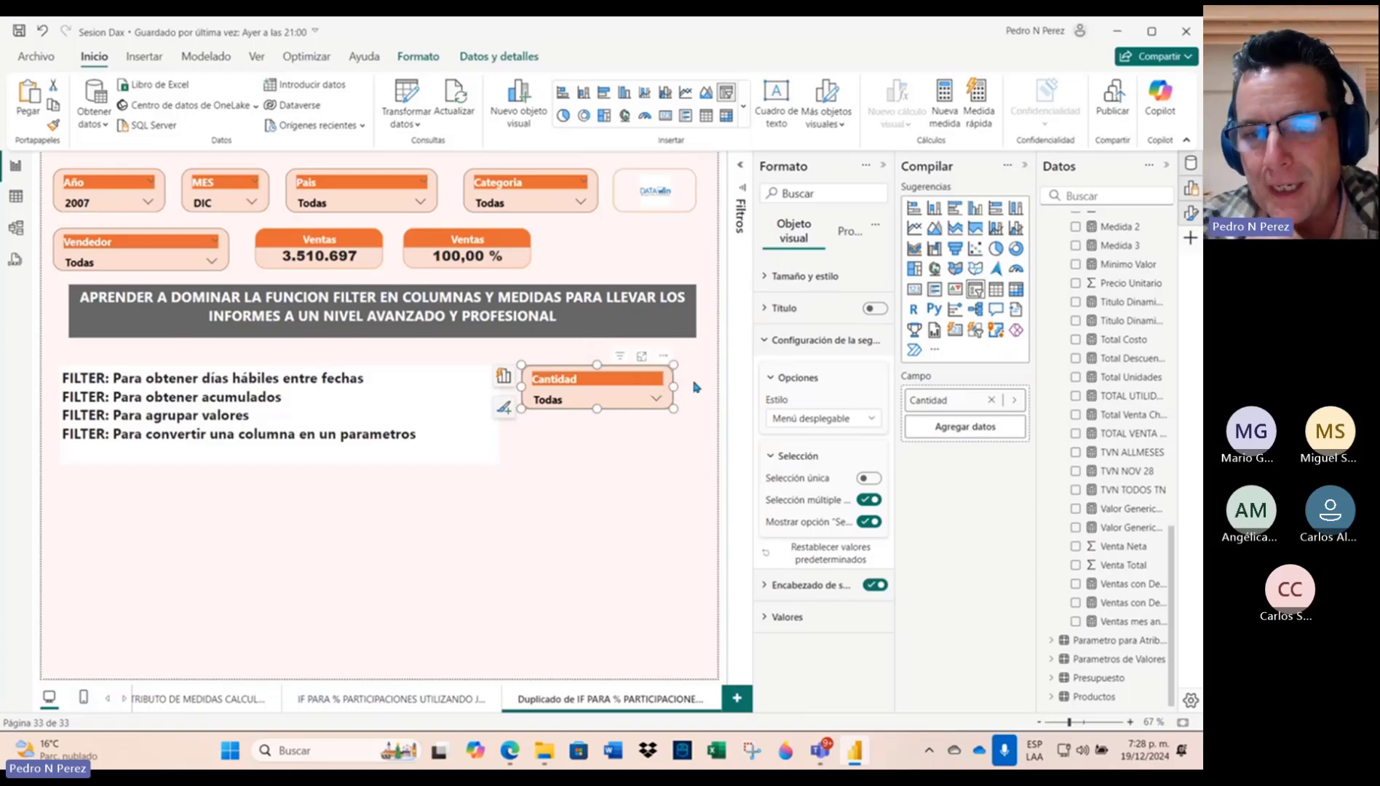
left_click(663, 358)
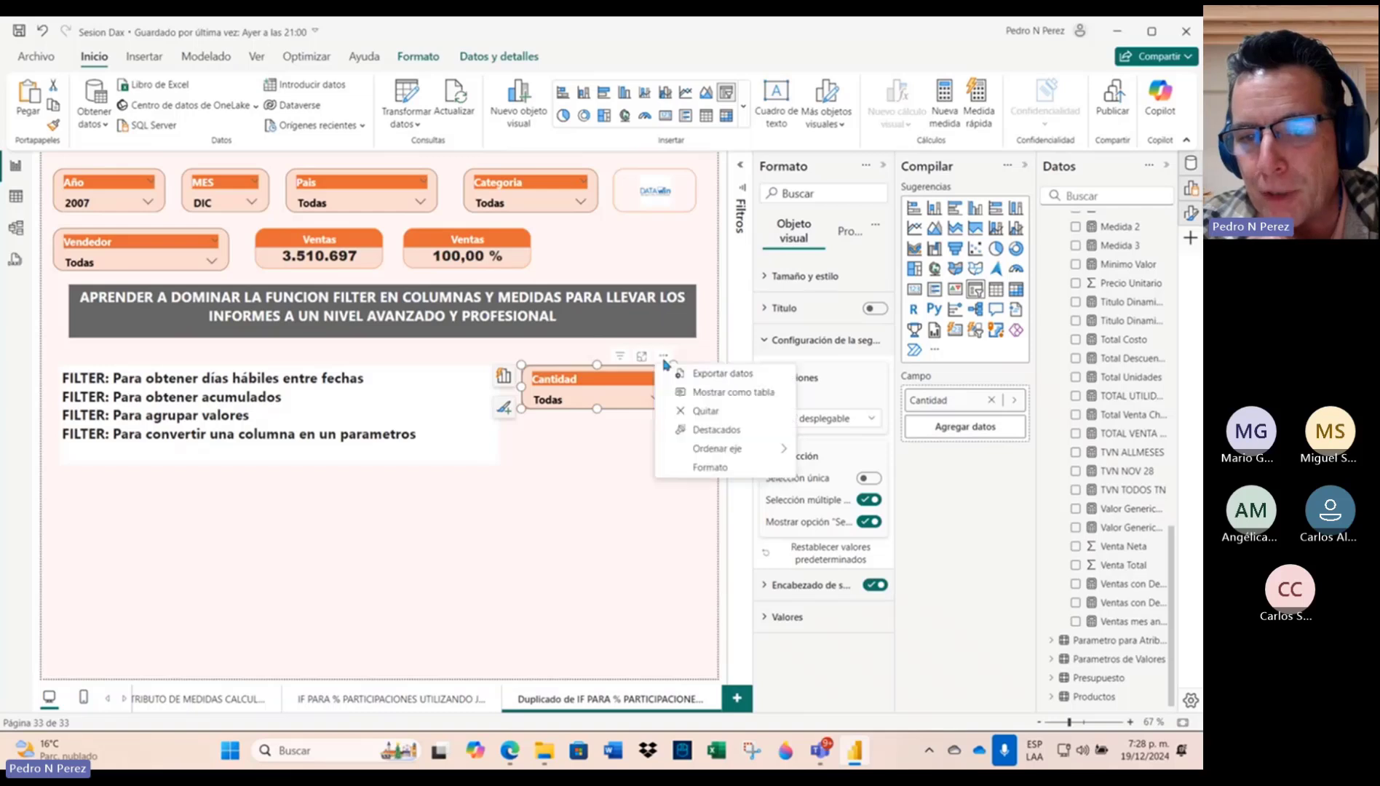
left_click(701, 411)
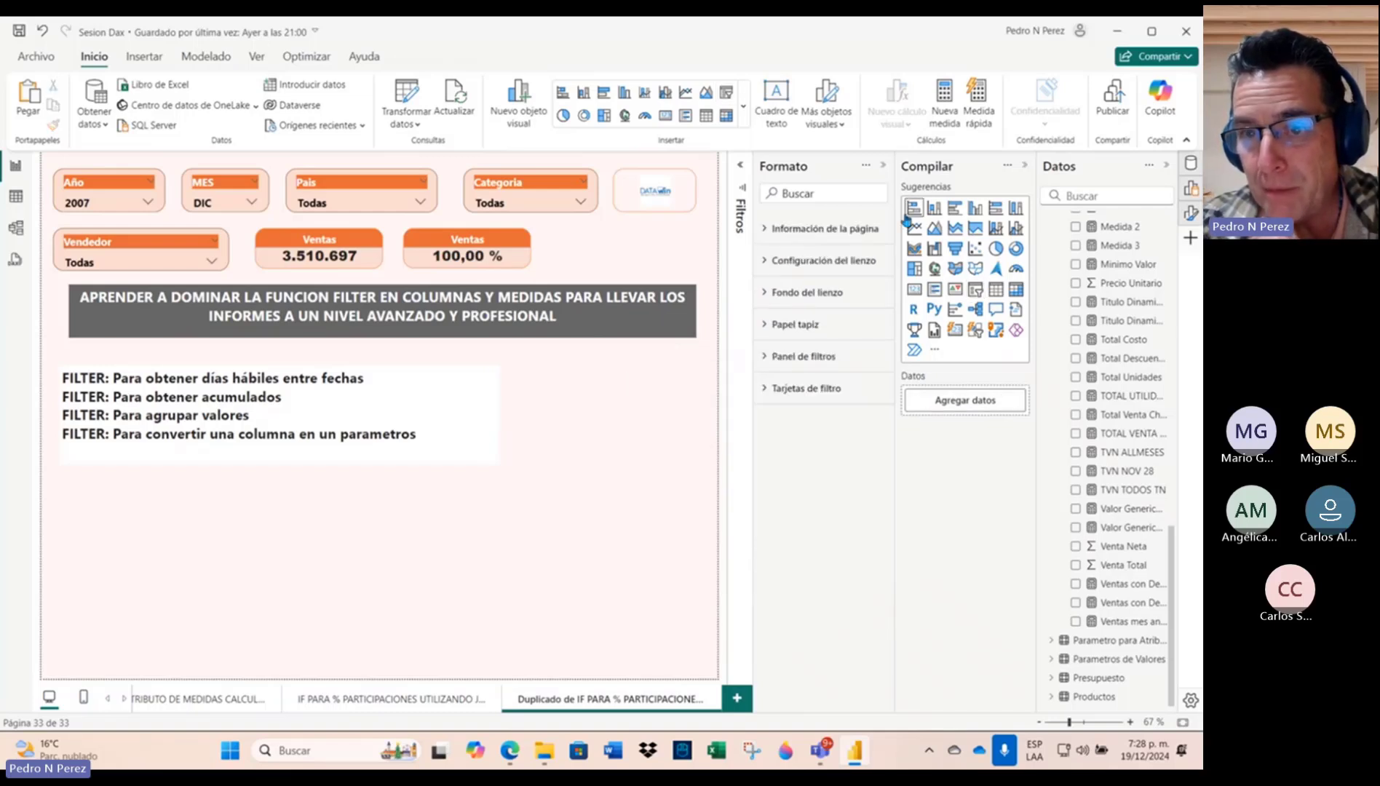
left_click(883, 165)
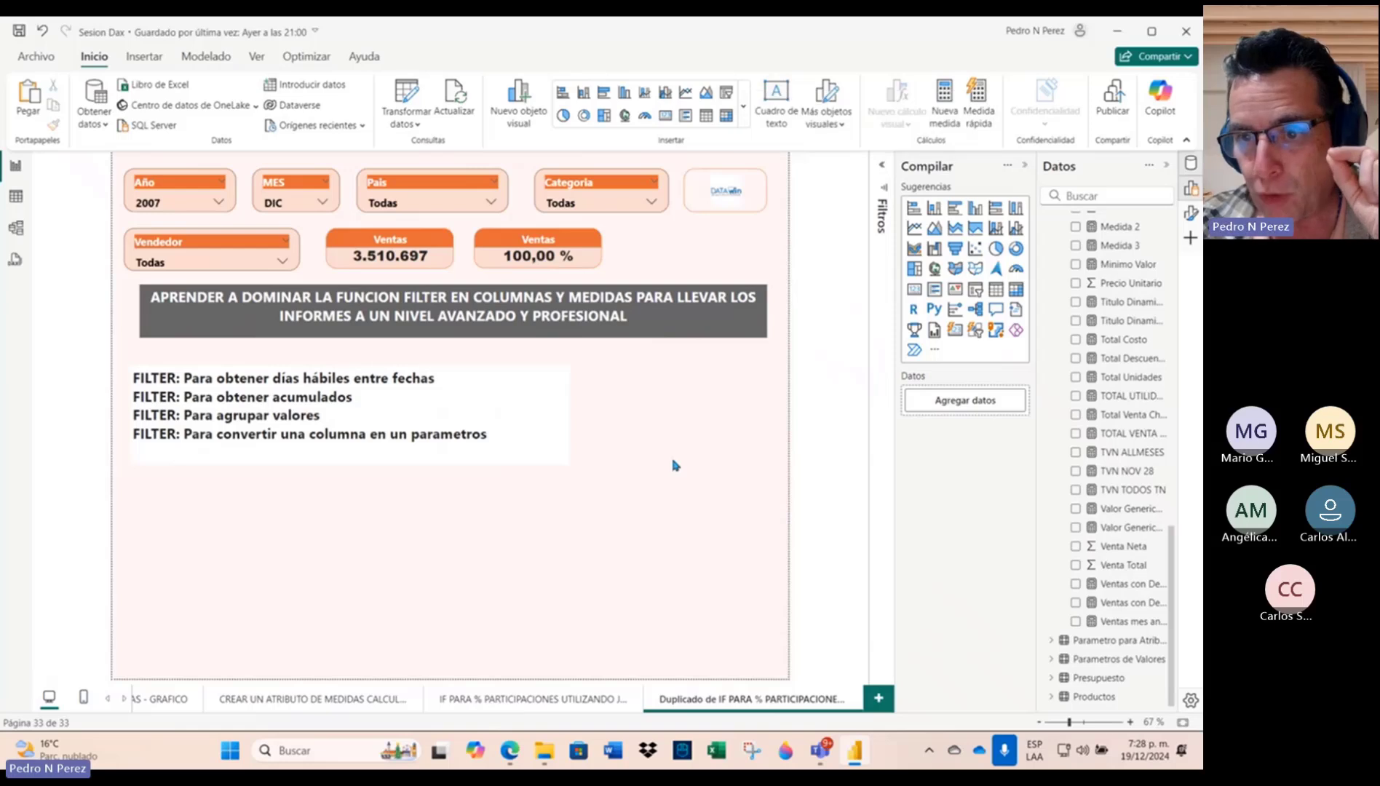
Step: Insert a slicer below the FILTER notes and populate it with Cantidad from the Hechos table
left_click(975, 292)
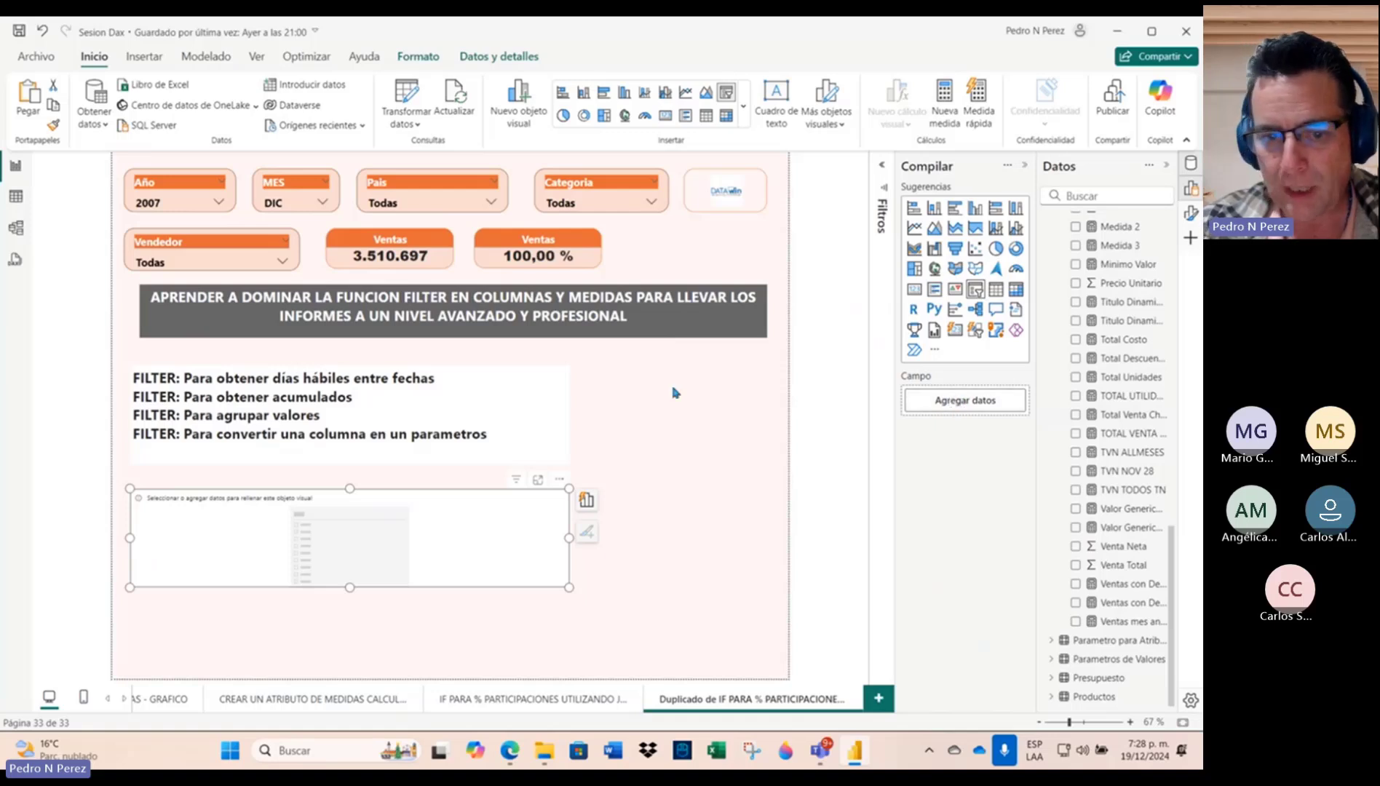
left_click(991, 402)
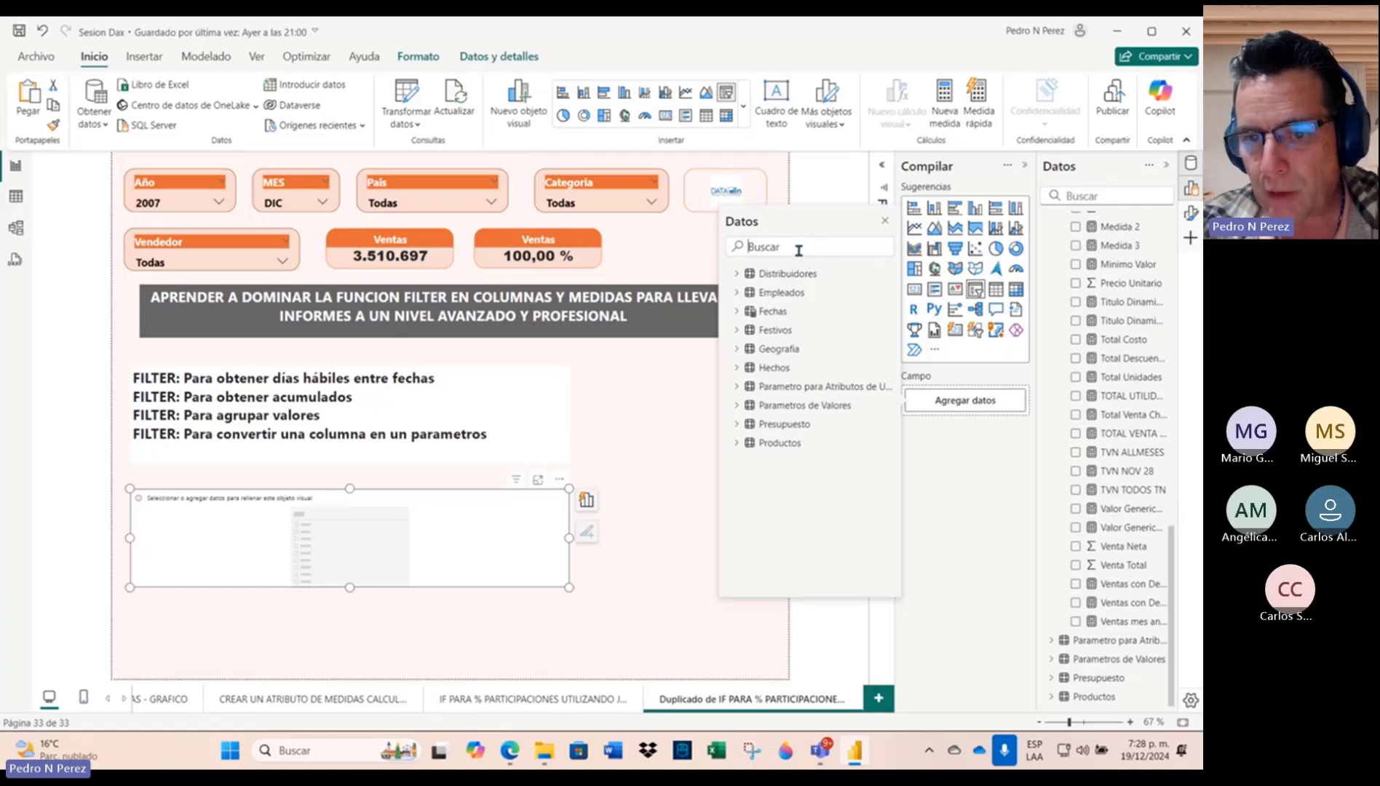
left_click(736, 369)
scroll(805, 451, "down", 6)
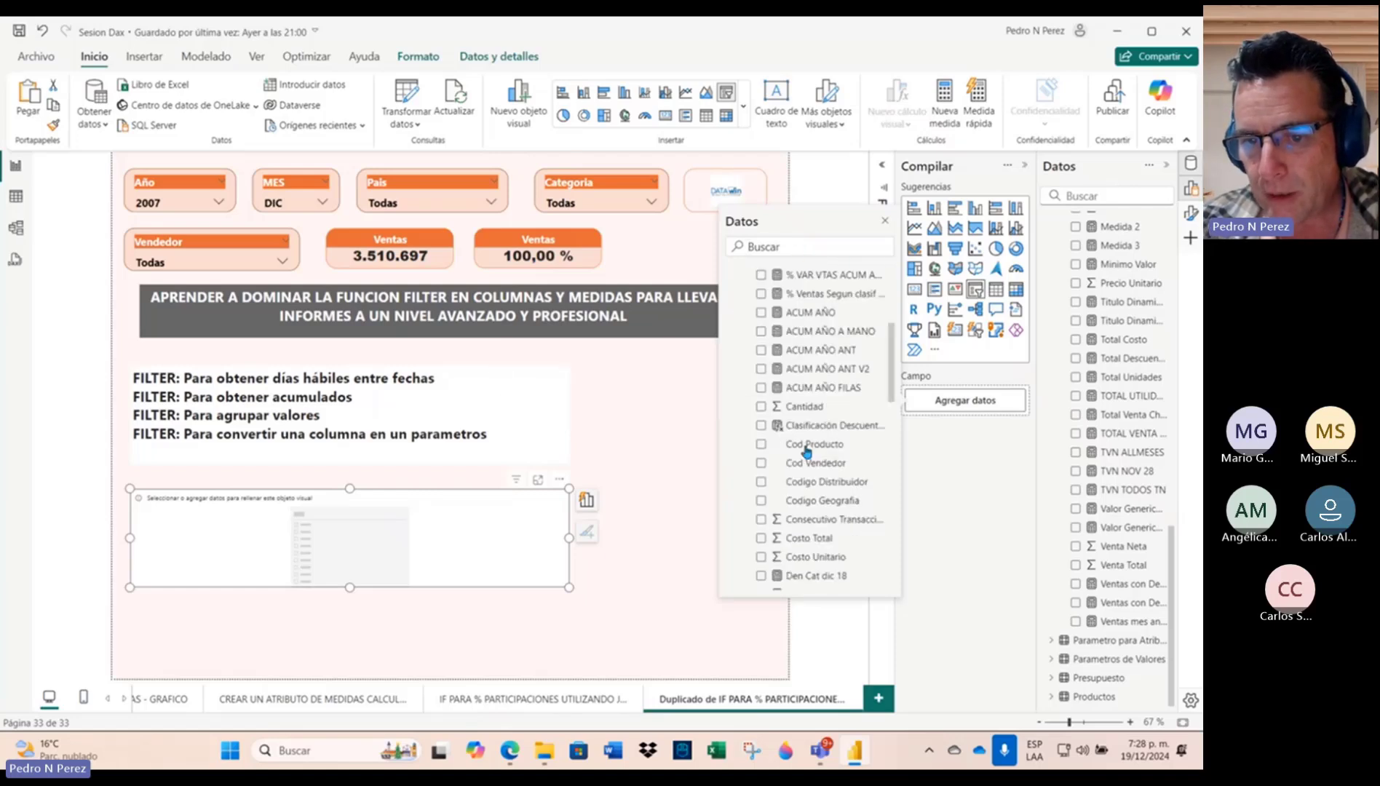
scroll(808, 446, "up", 8)
left_click(792, 246)
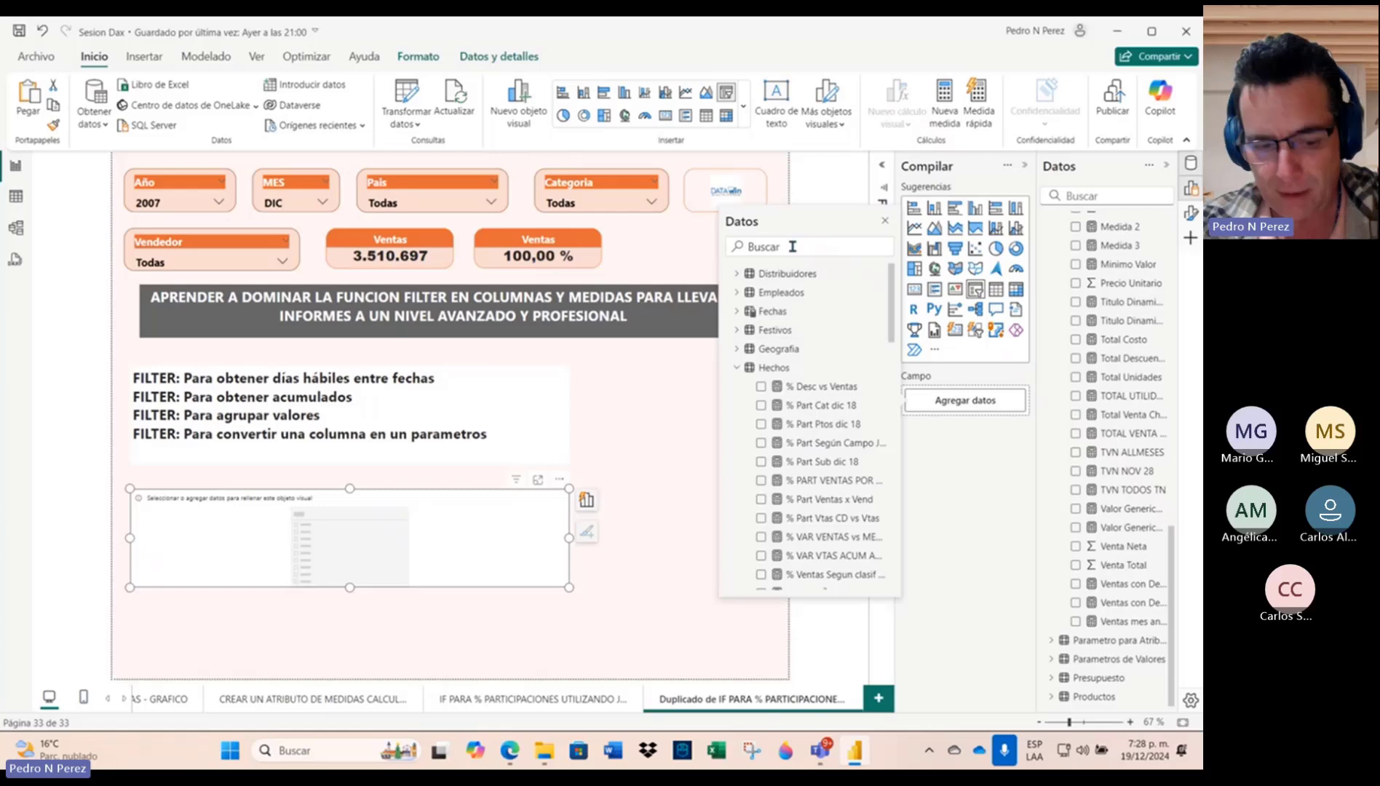
type("canti")
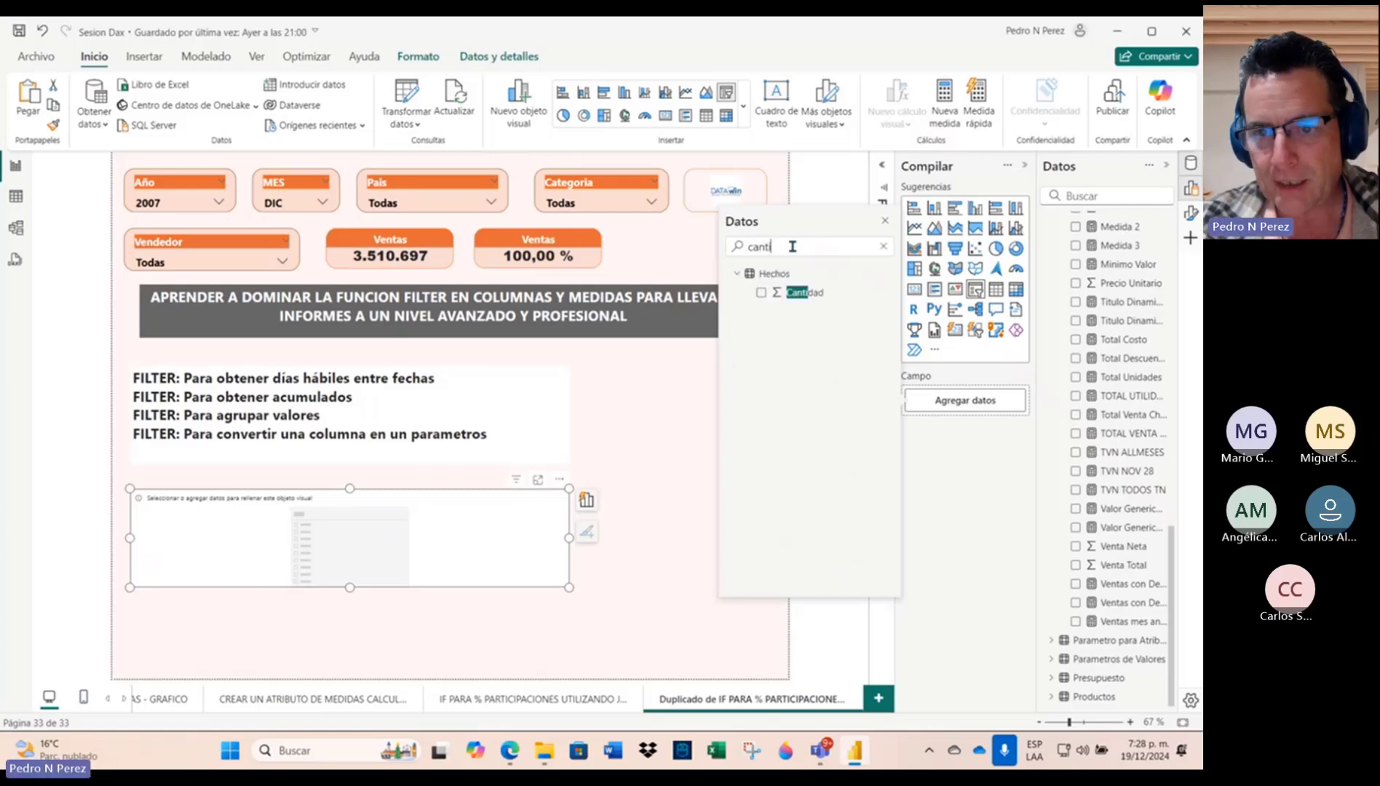
left_click(761, 293)
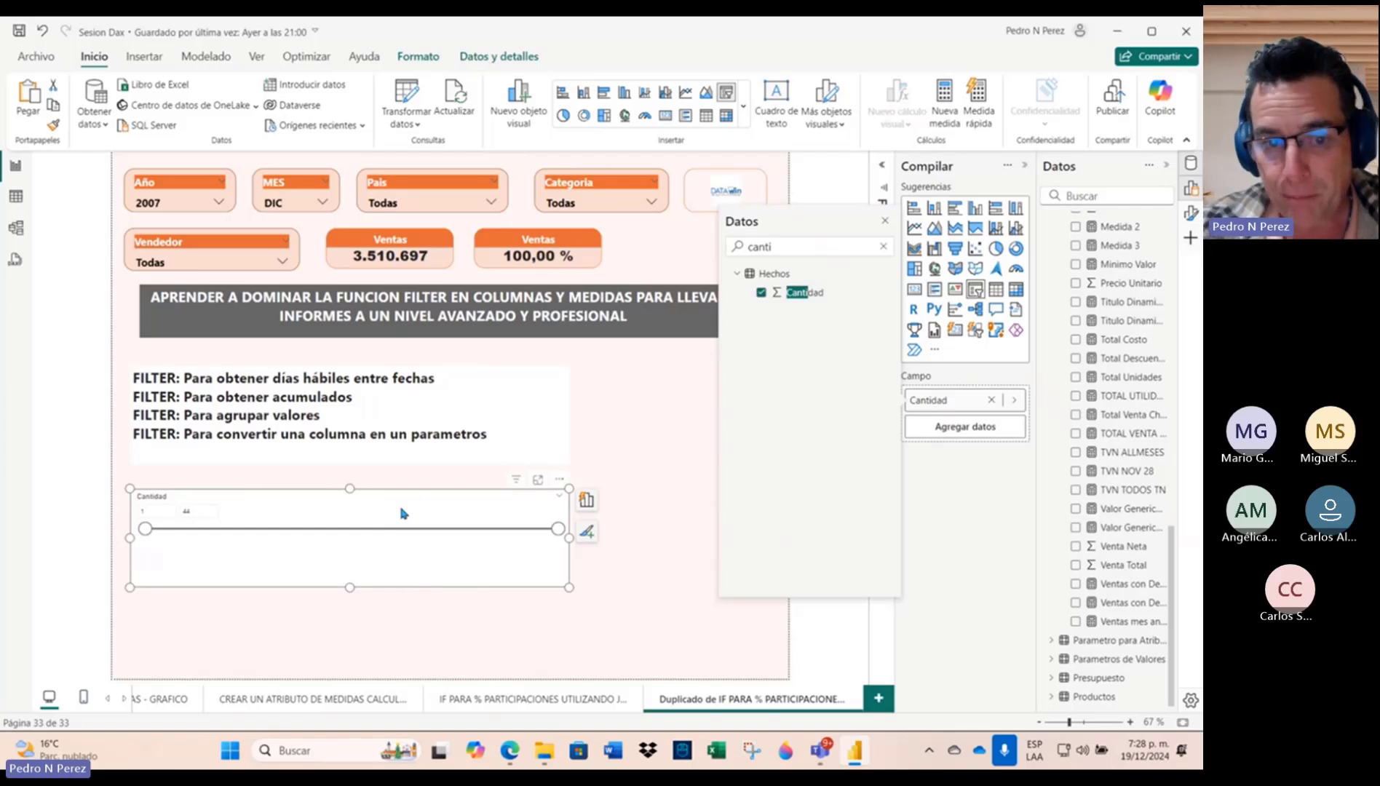
Step: Set the new Cantidad slicer's style to Lista vertical
left_click(402, 530)
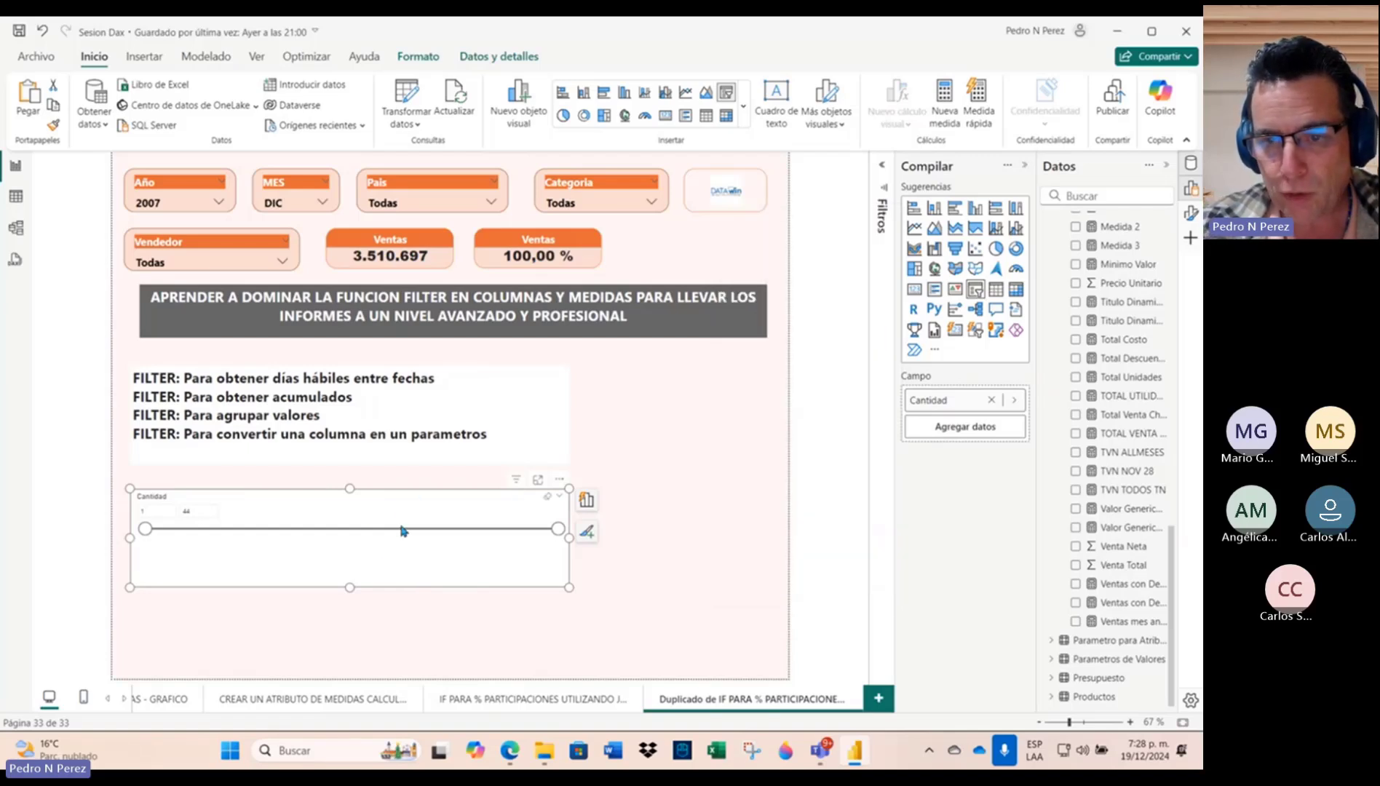
left_click(1191, 213)
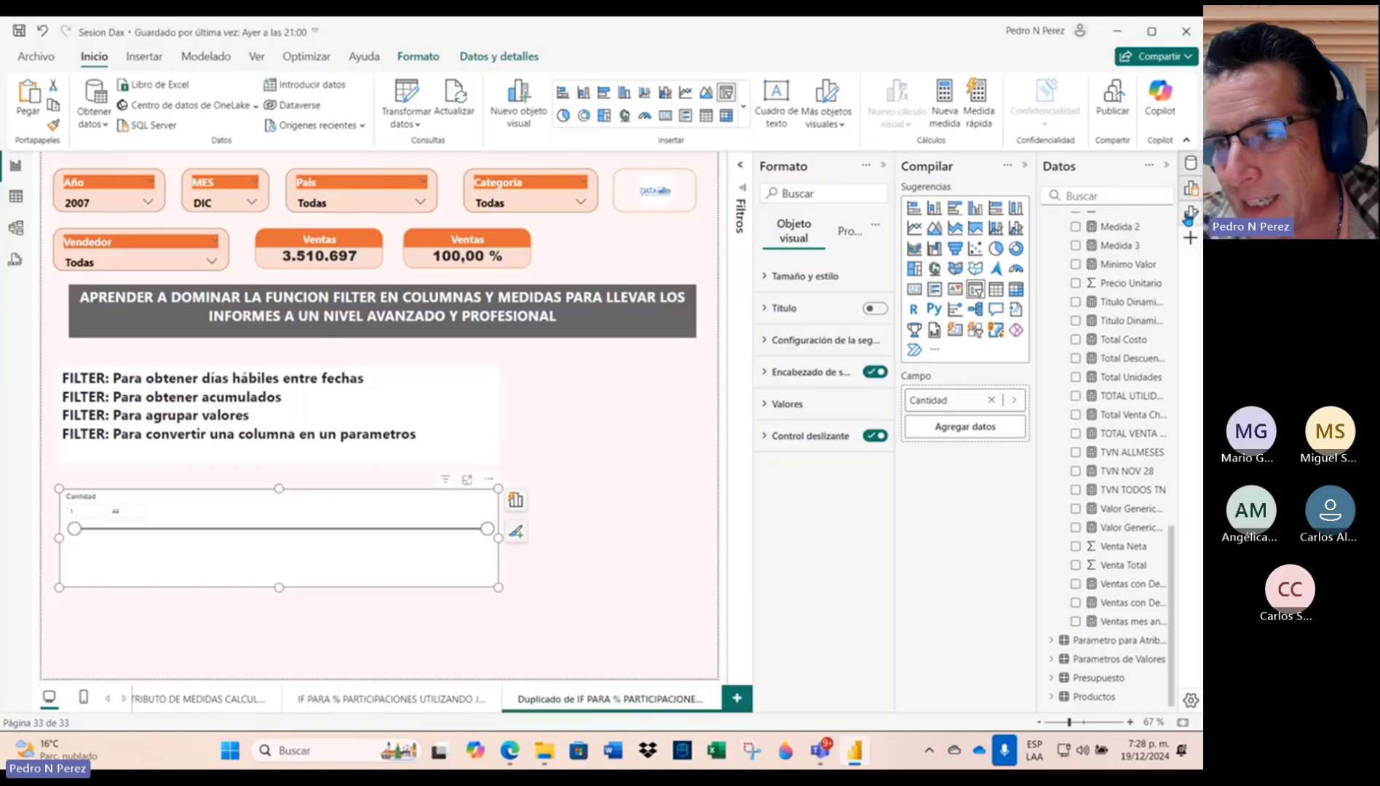
left_click(770, 341)
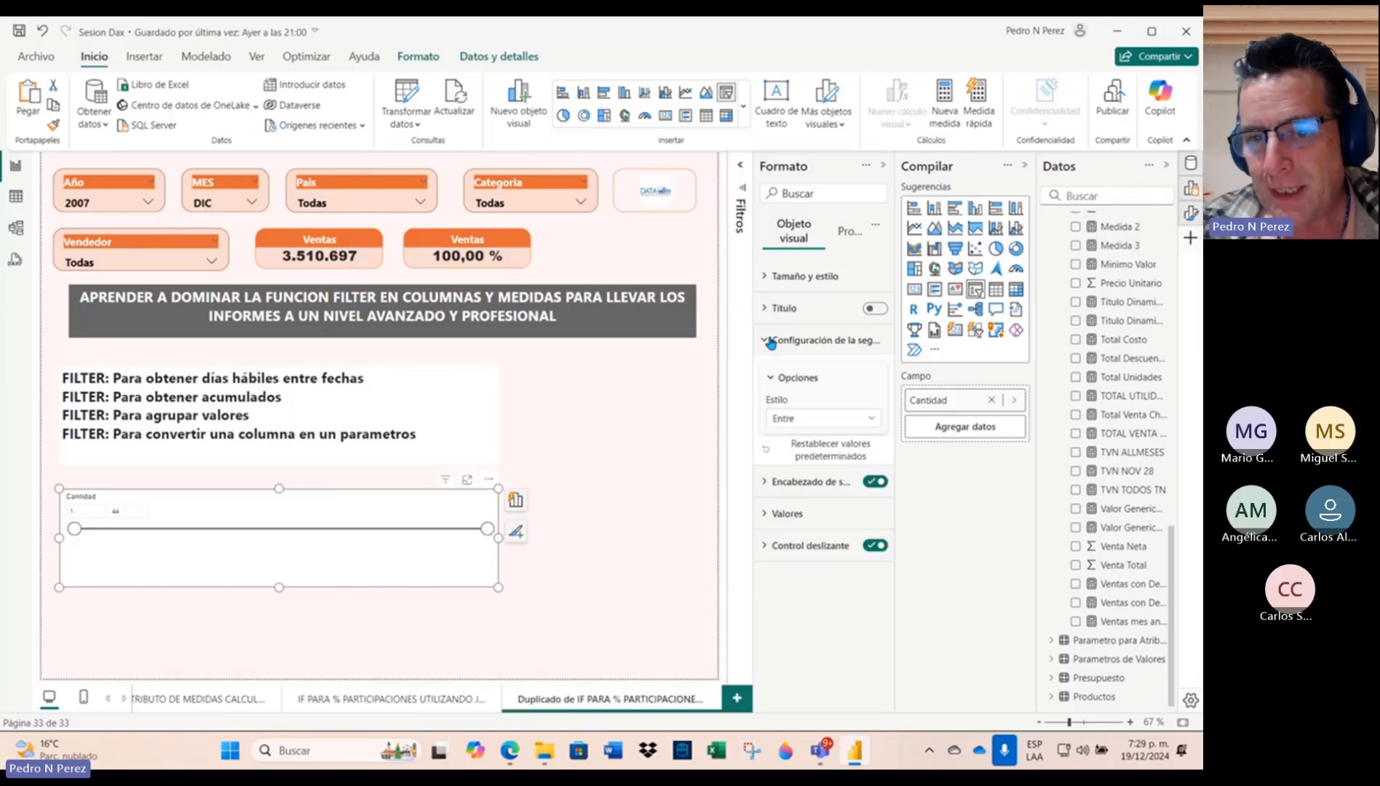
left_click(845, 423)
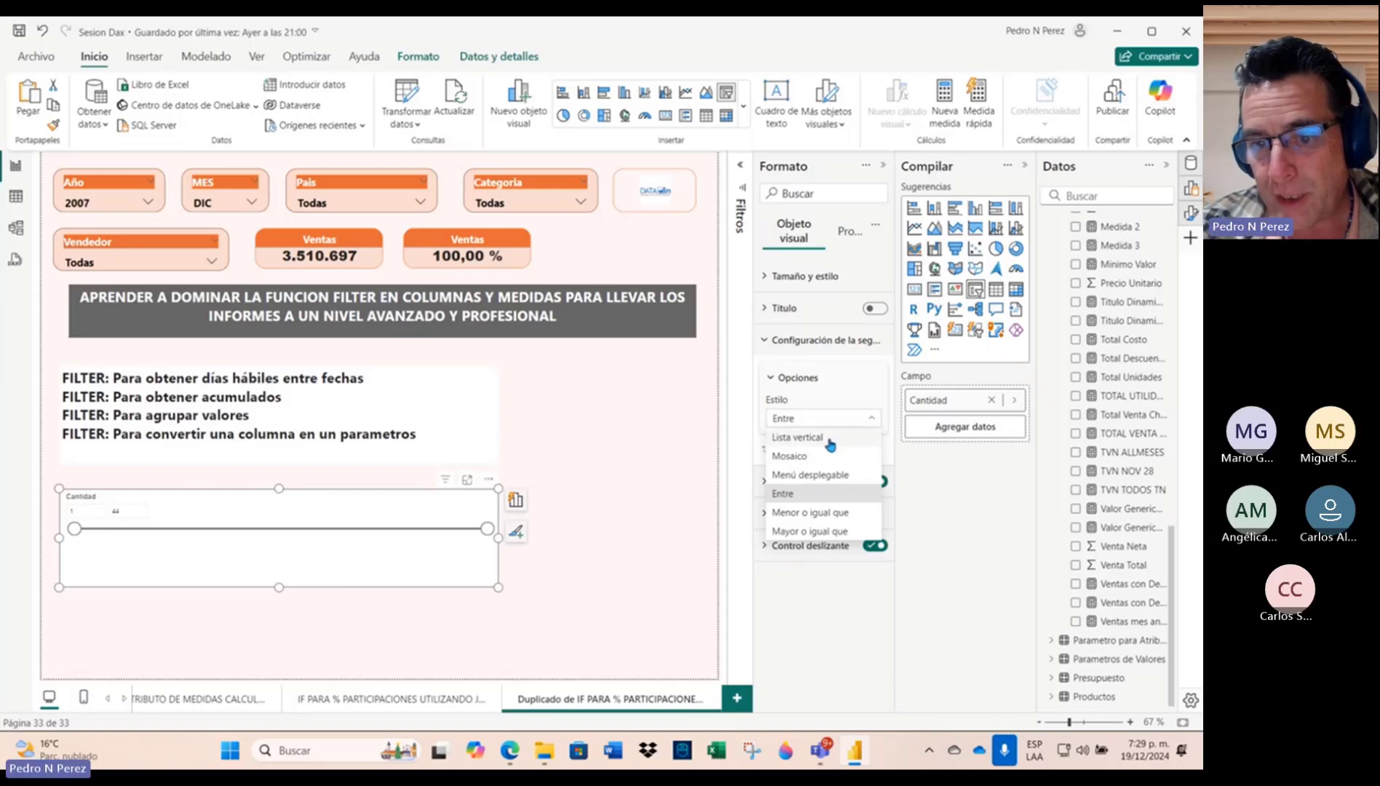
left_click(830, 438)
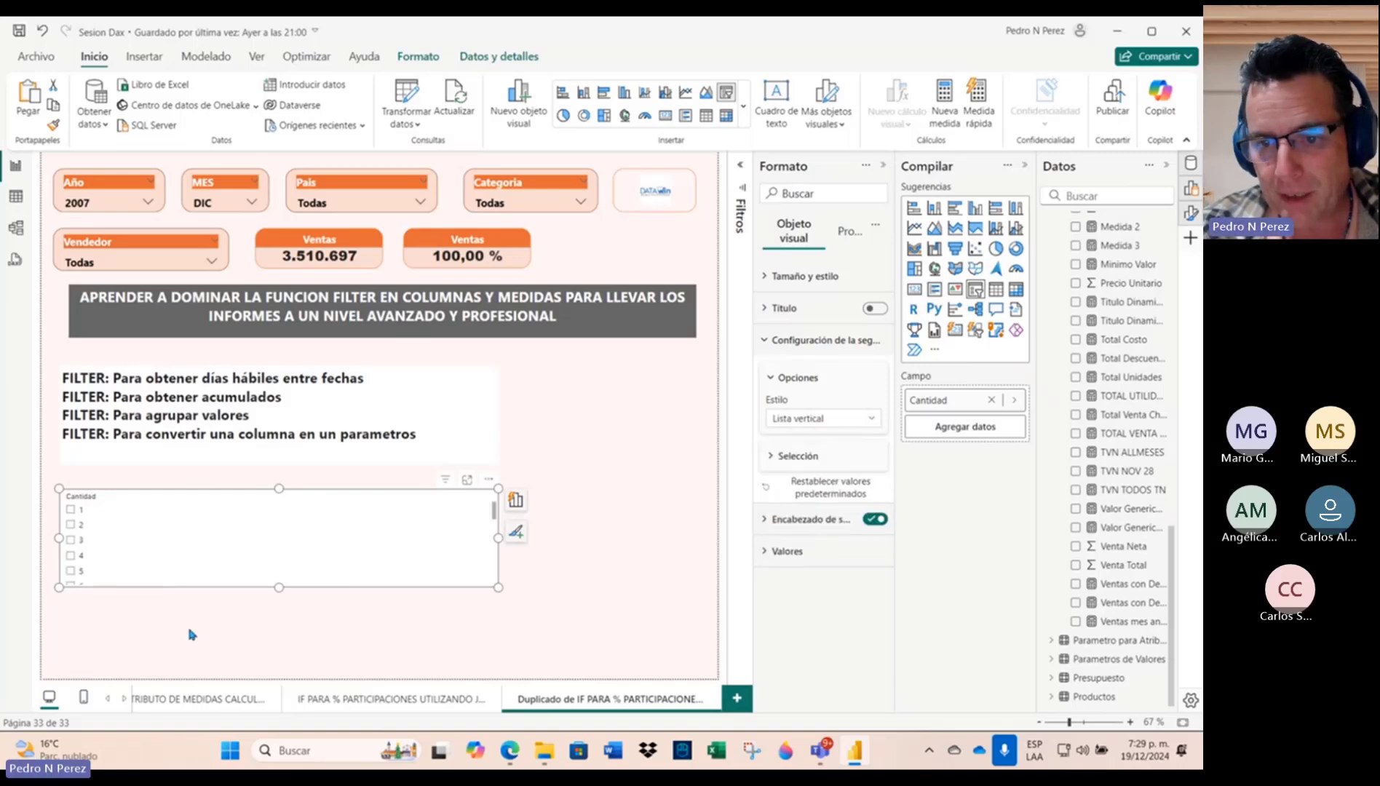
Step: Try the Menú desplegable style on the Cantidad slicer and preview its list of values
left_click(823, 421)
left_click(838, 475)
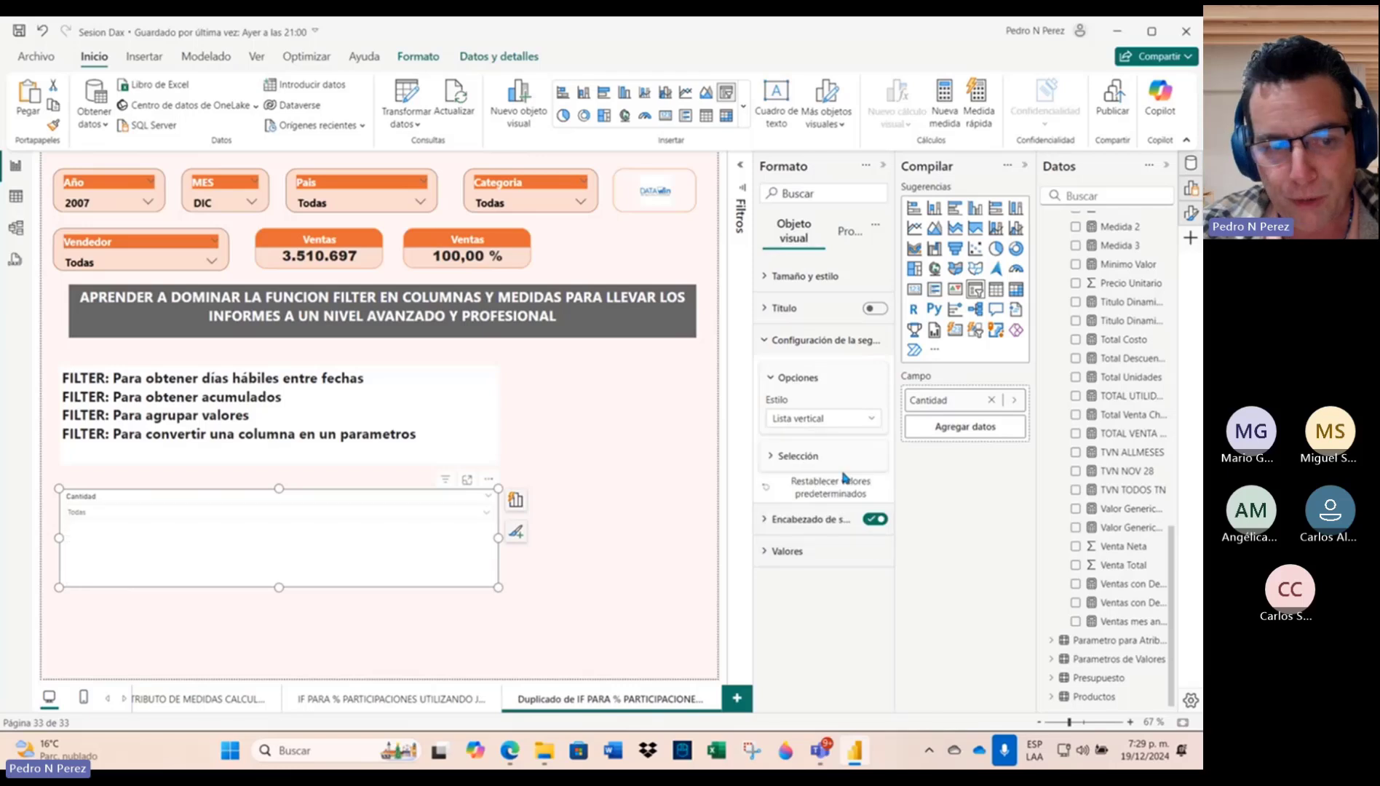
left_click(482, 513)
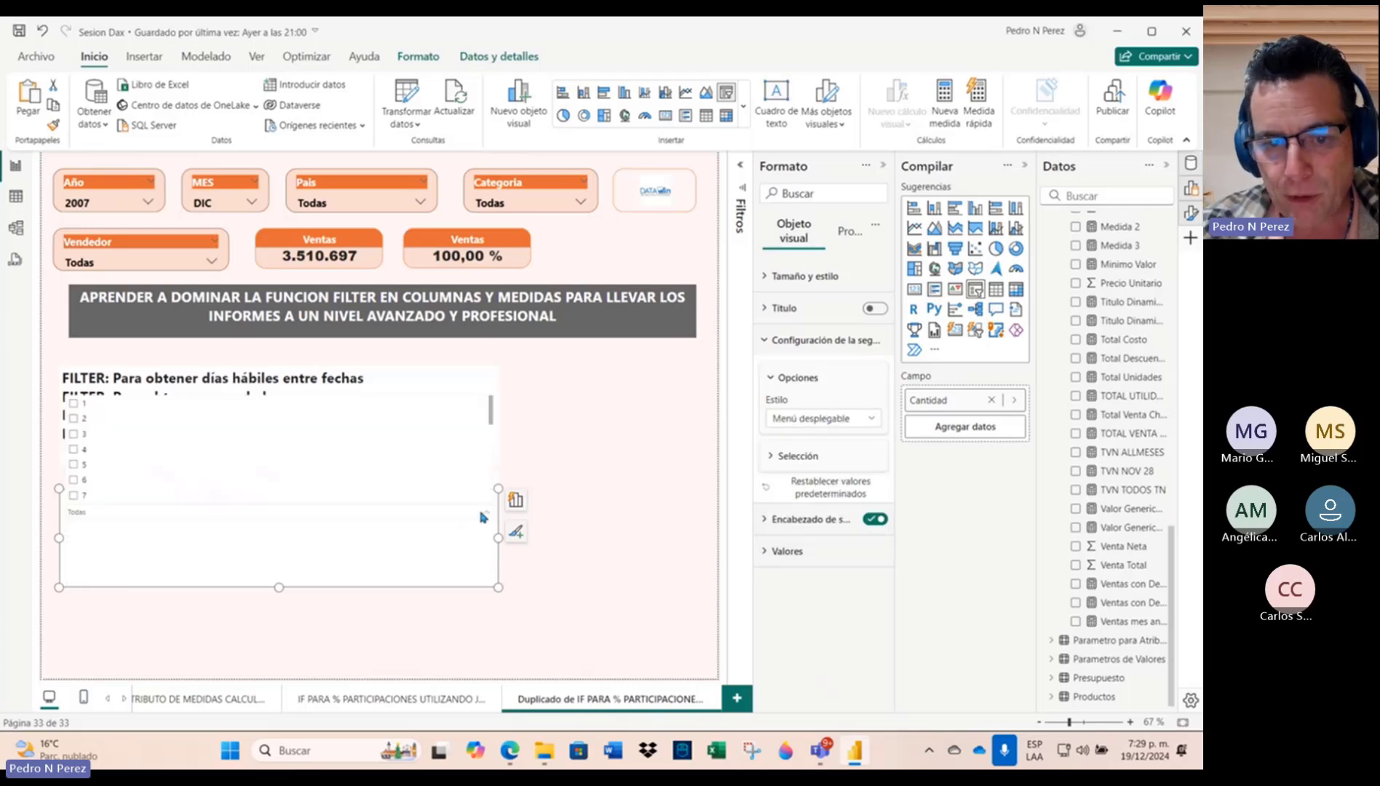
left_click(482, 516)
Step: Restore the Lista vertical style on the Cantidad slicer and turn on its select-all option
left_click(858, 421)
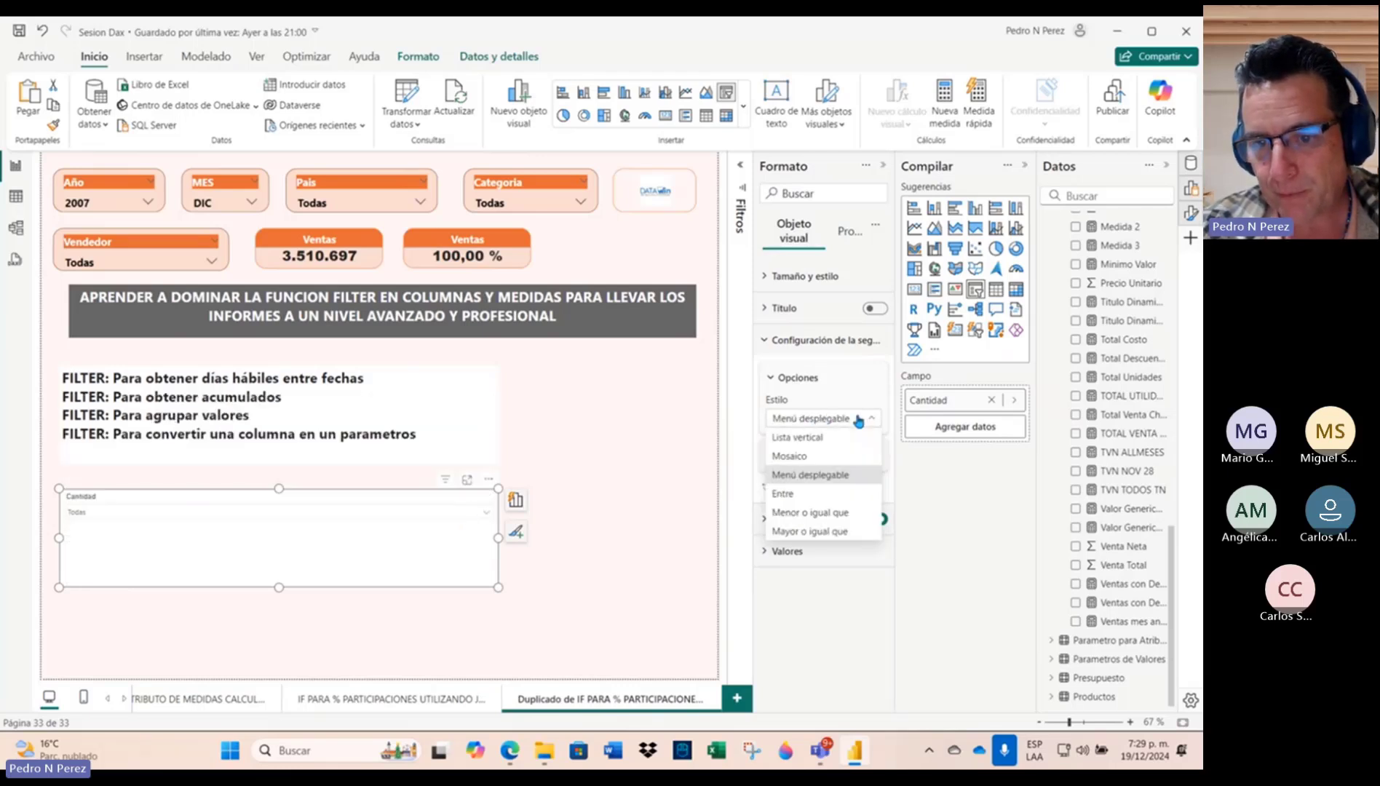
left_click(832, 439)
left_click(785, 458)
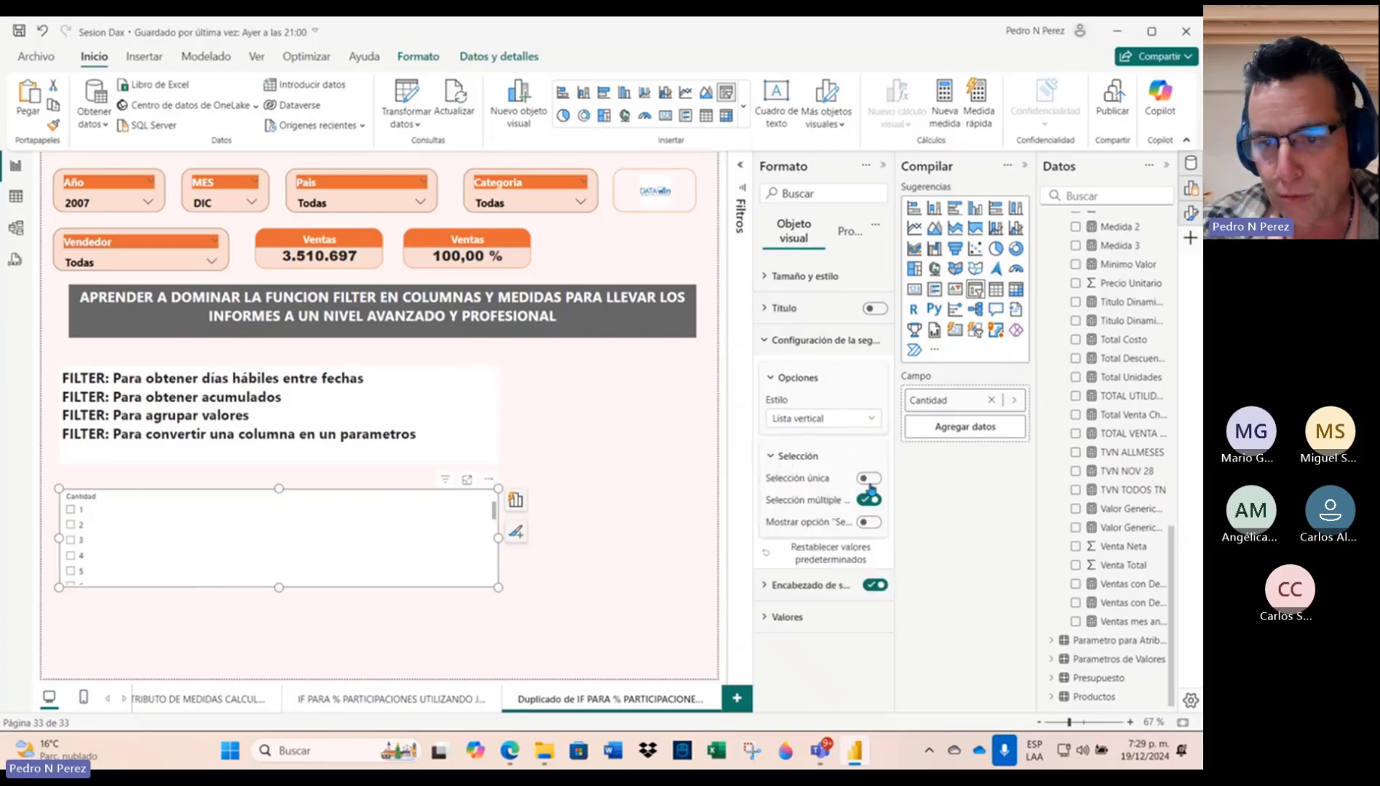
left_click(868, 523)
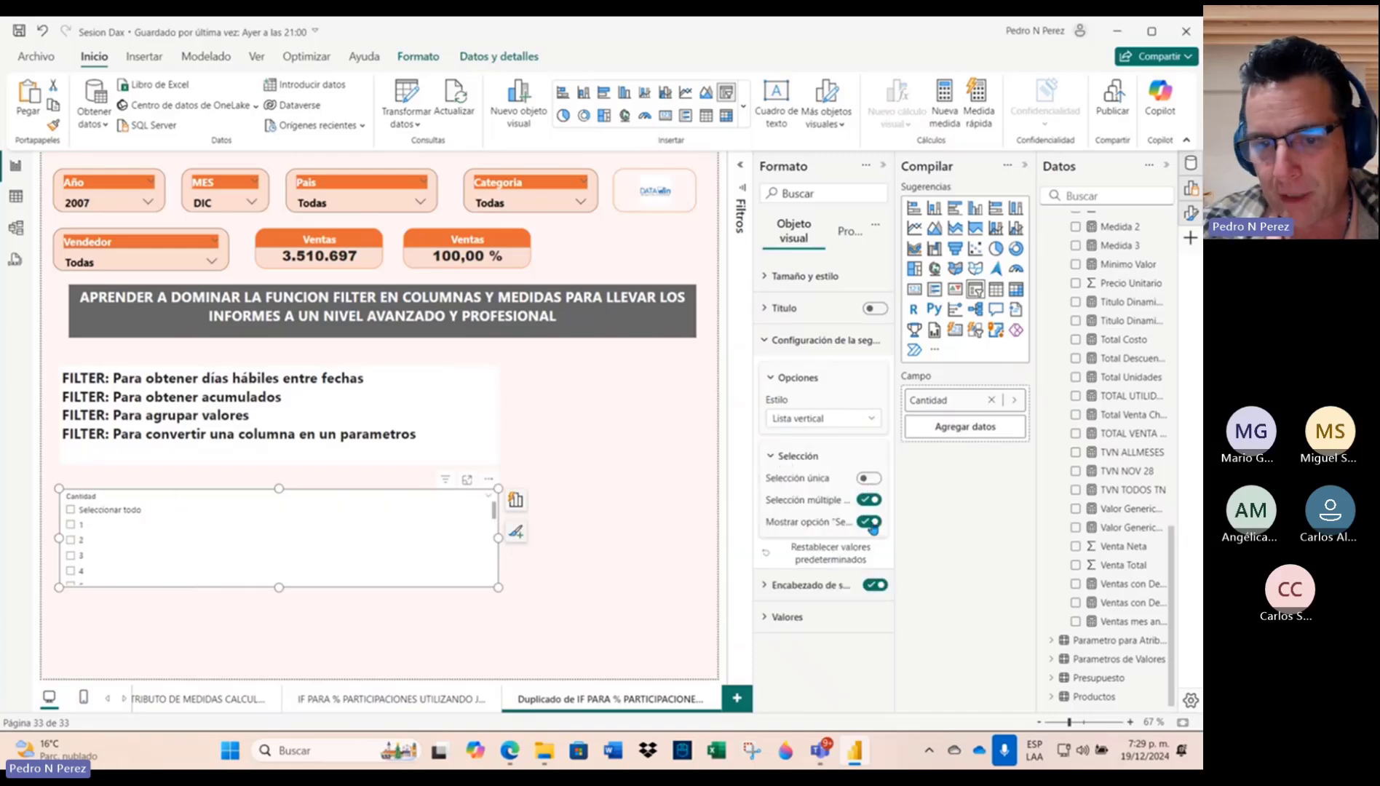
Step: Alternate the Cantidad slicer between all values and only 1, compare the Ventas amount card, and clear the selection
left_click(130, 512)
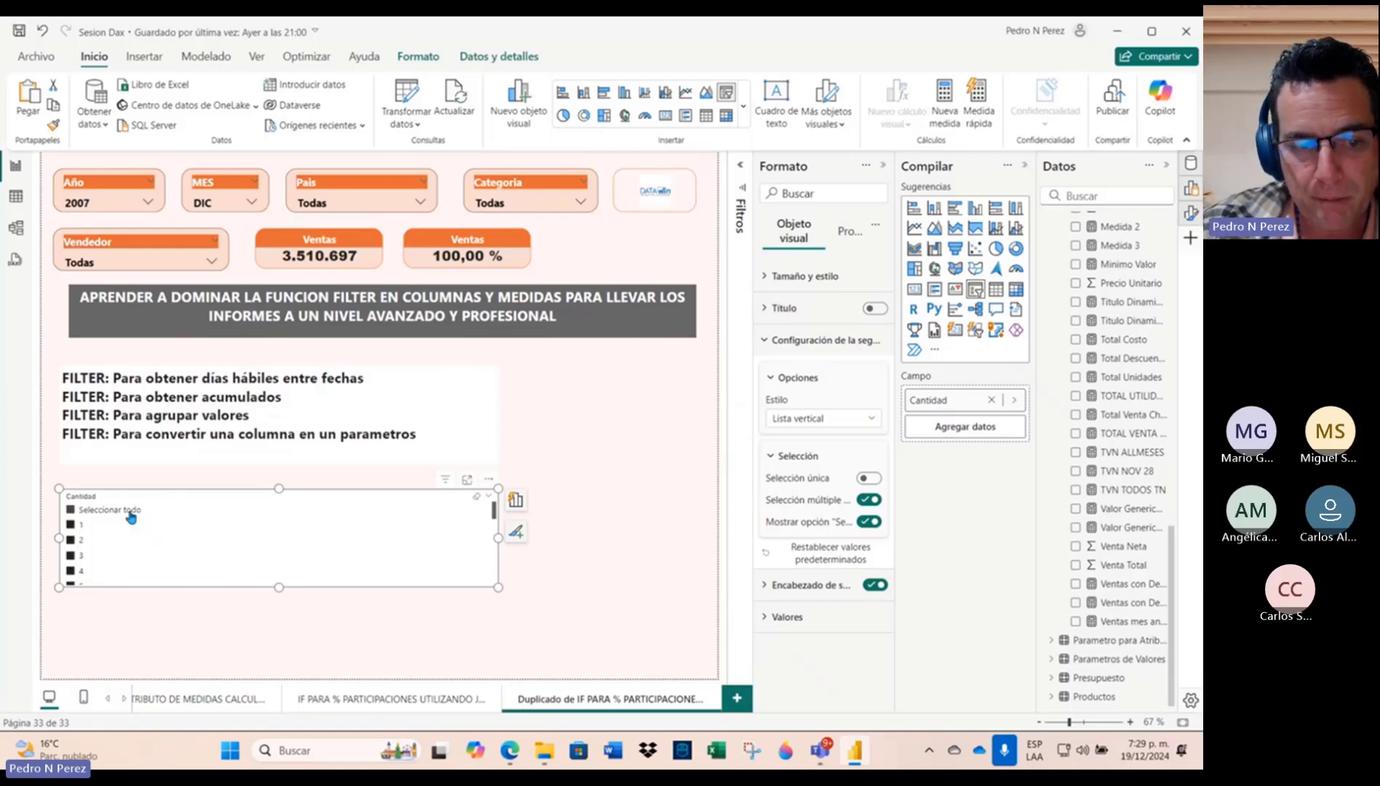
left_click(132, 516)
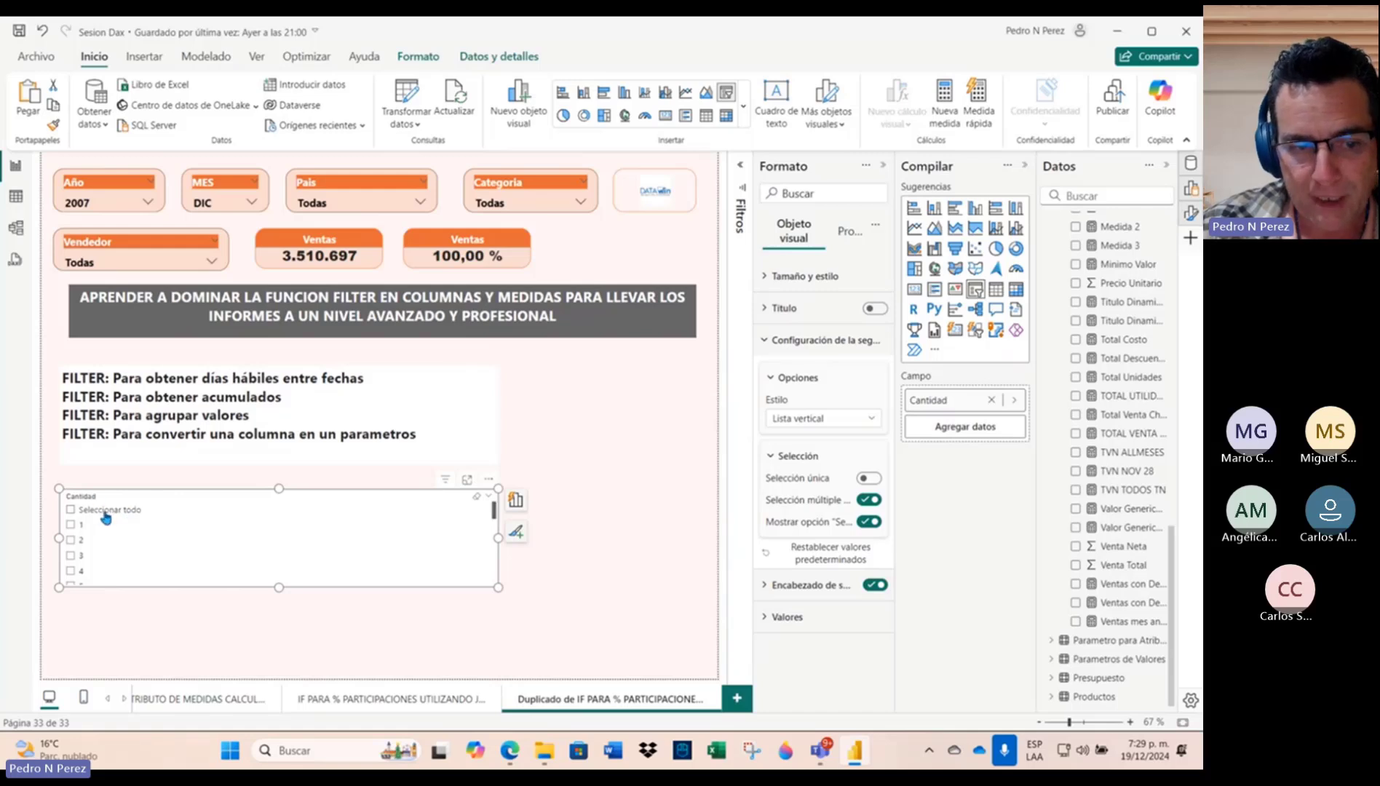
left_click(71, 525)
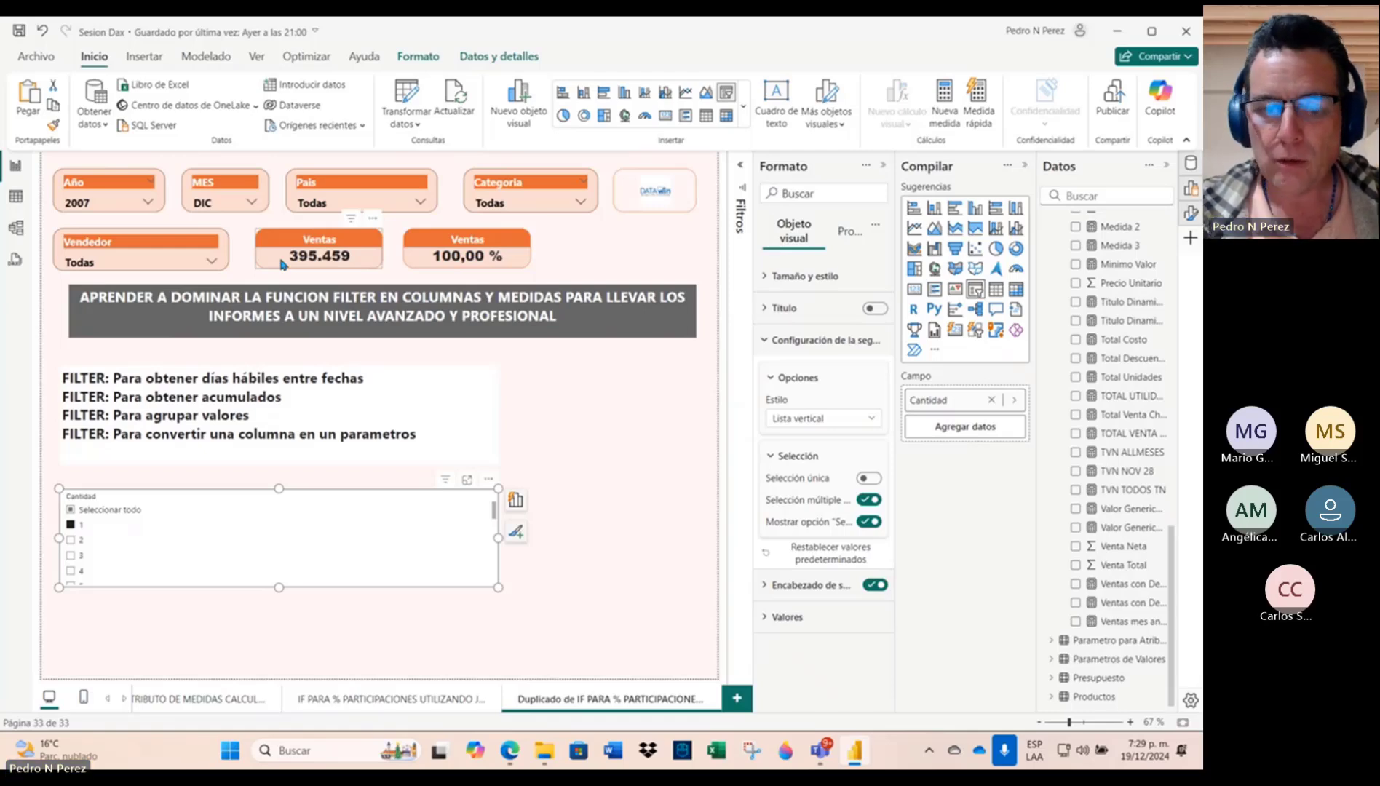
left_click(95, 515)
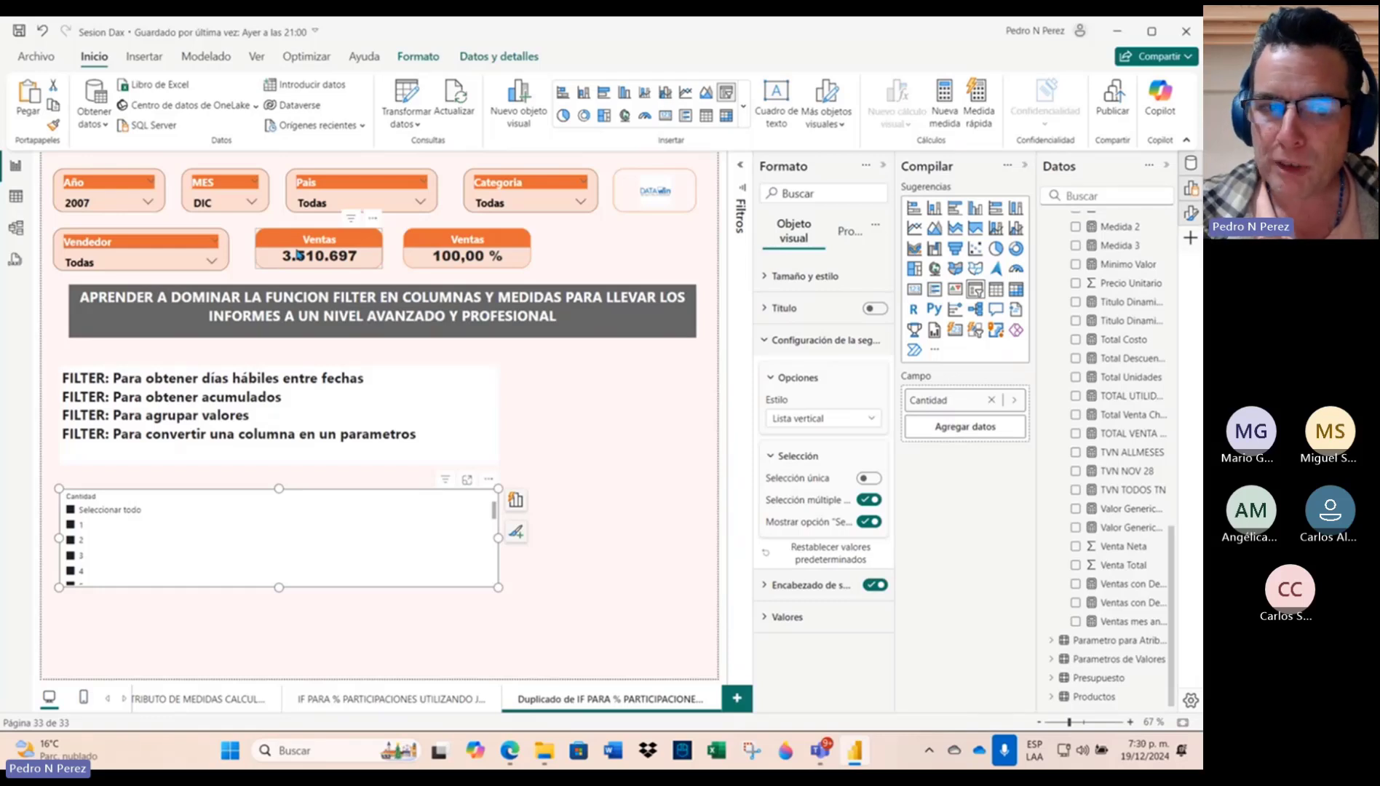
left_click(73, 510)
left_click(73, 525)
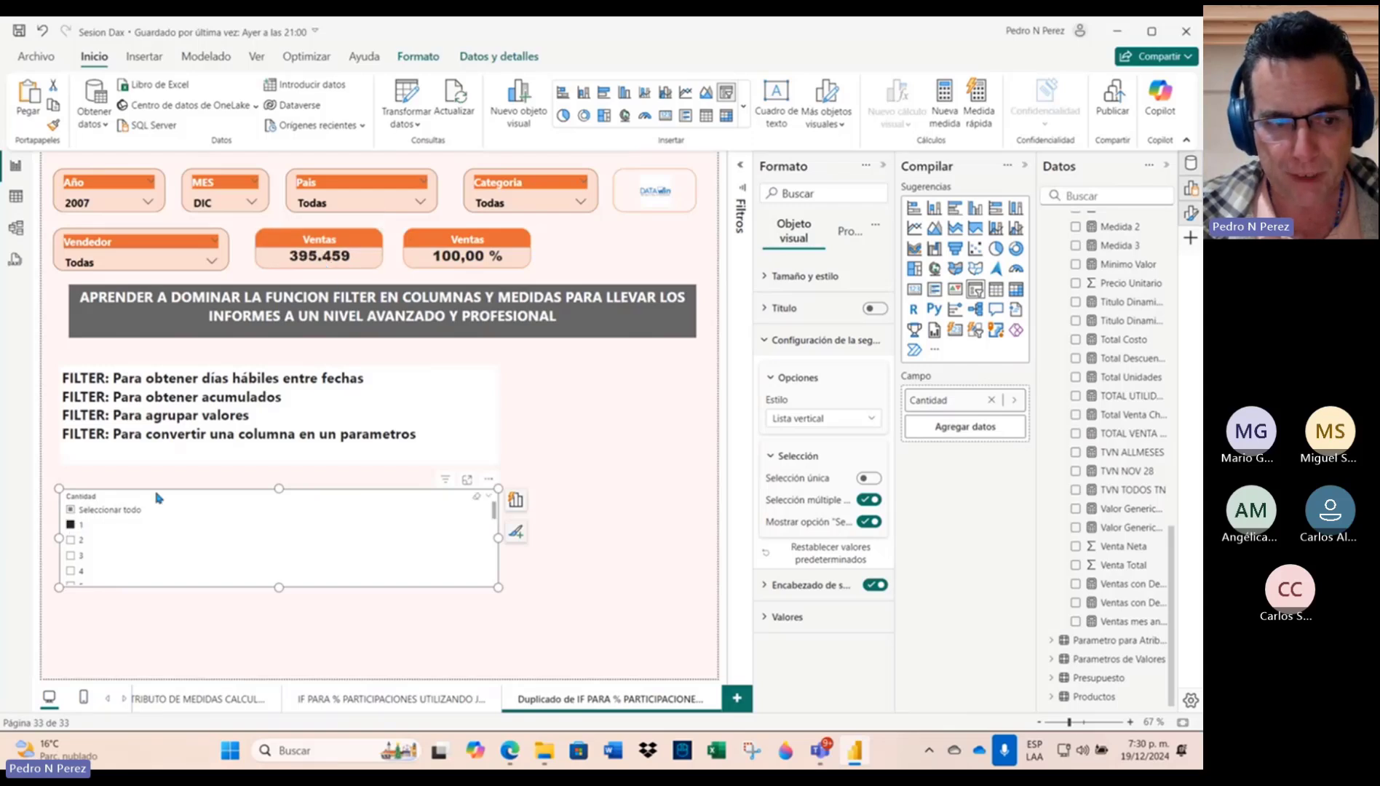
left_click(125, 511)
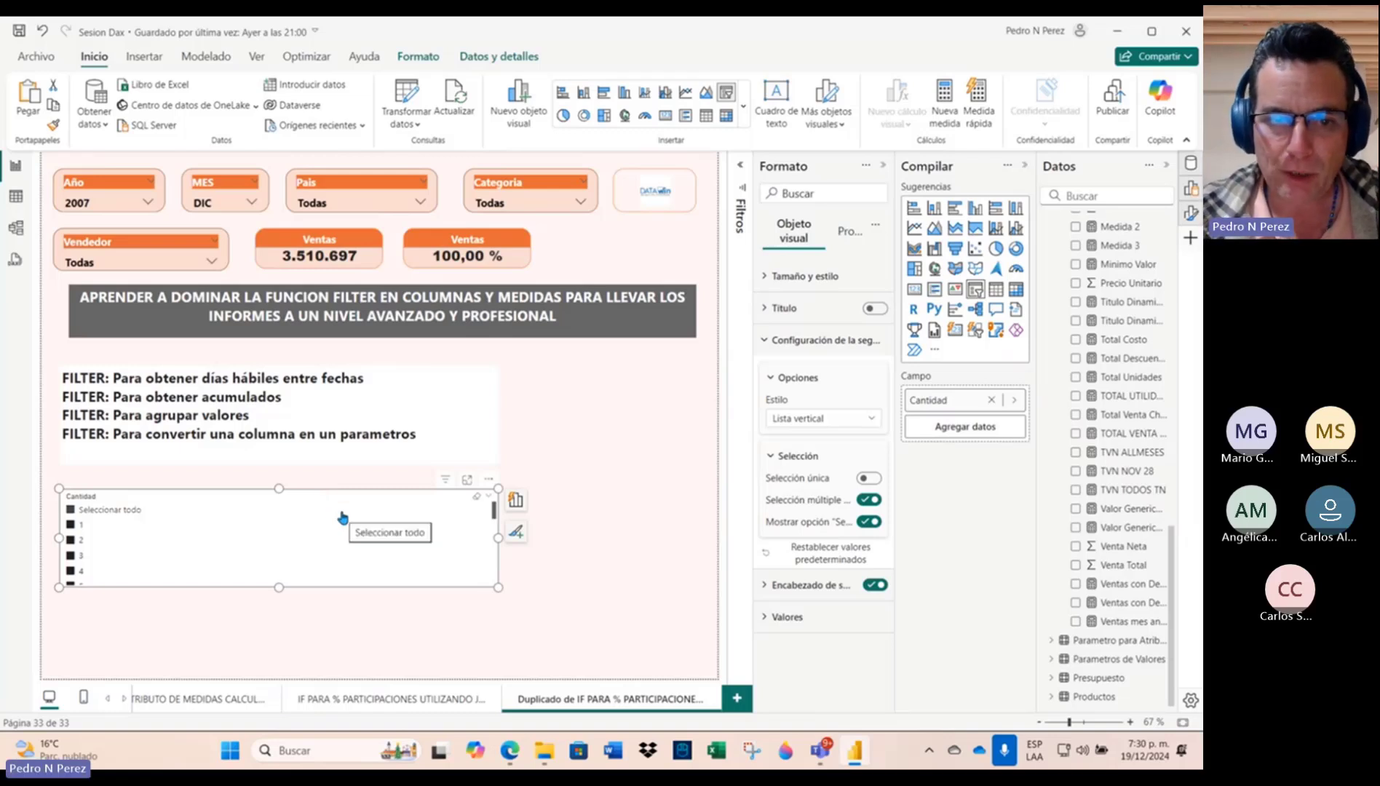
left_click(121, 512)
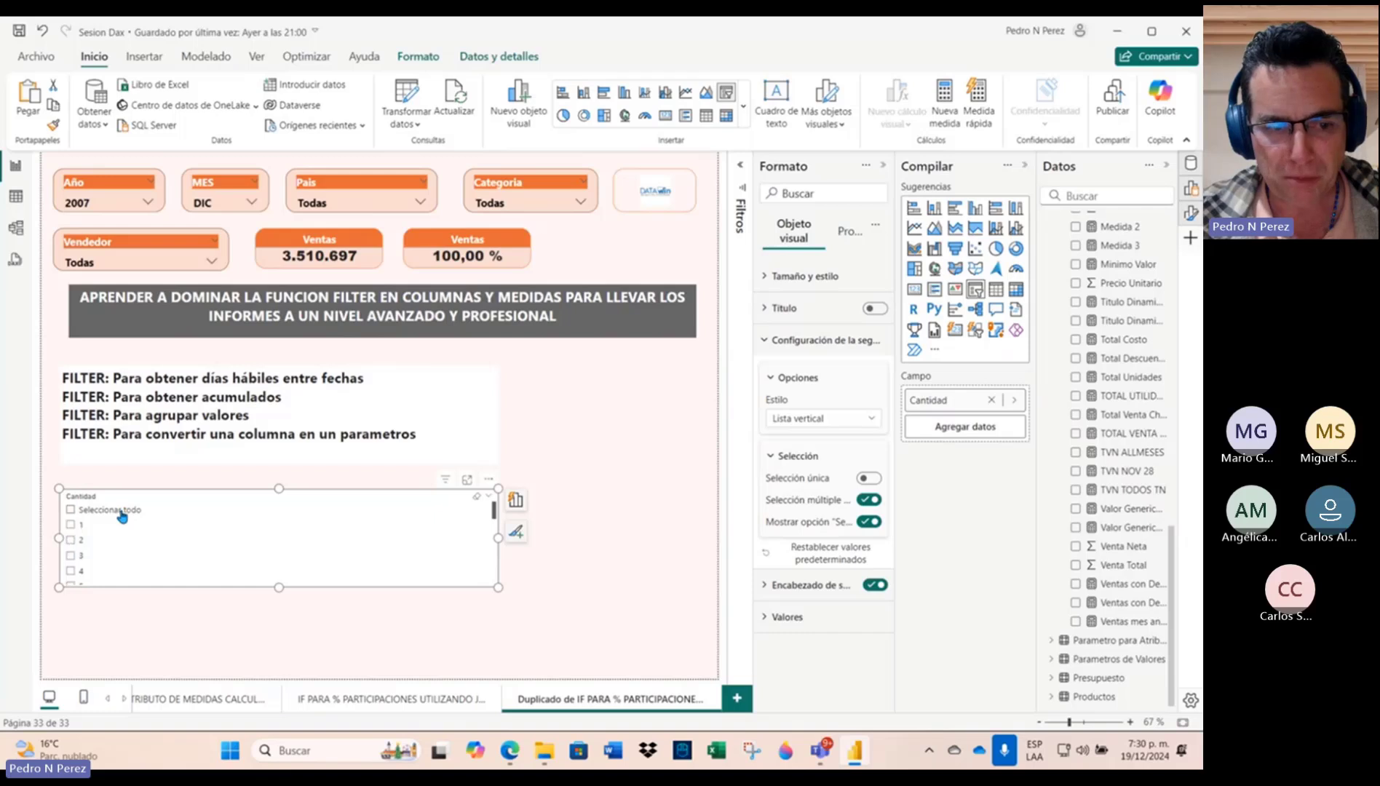
left_click(70, 525)
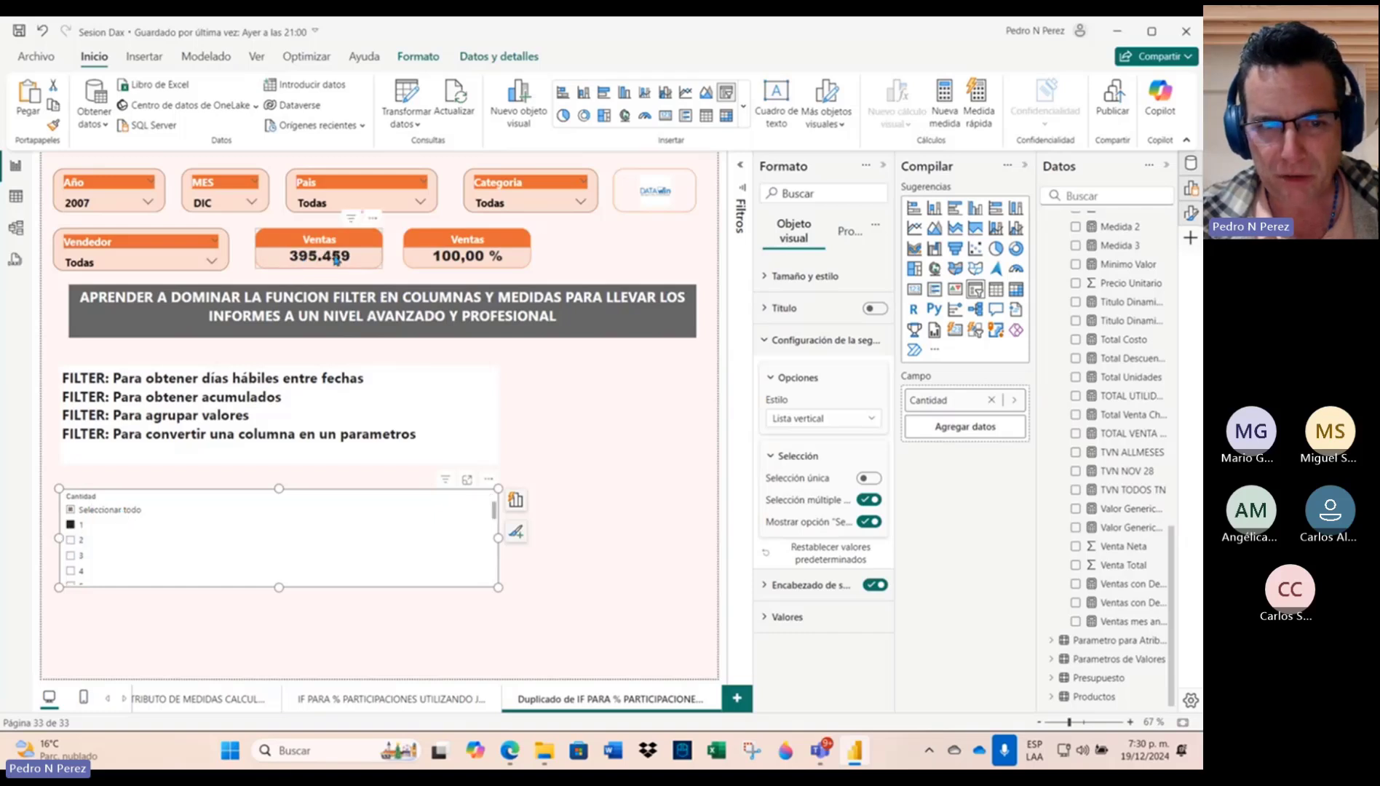
left_click(71, 525)
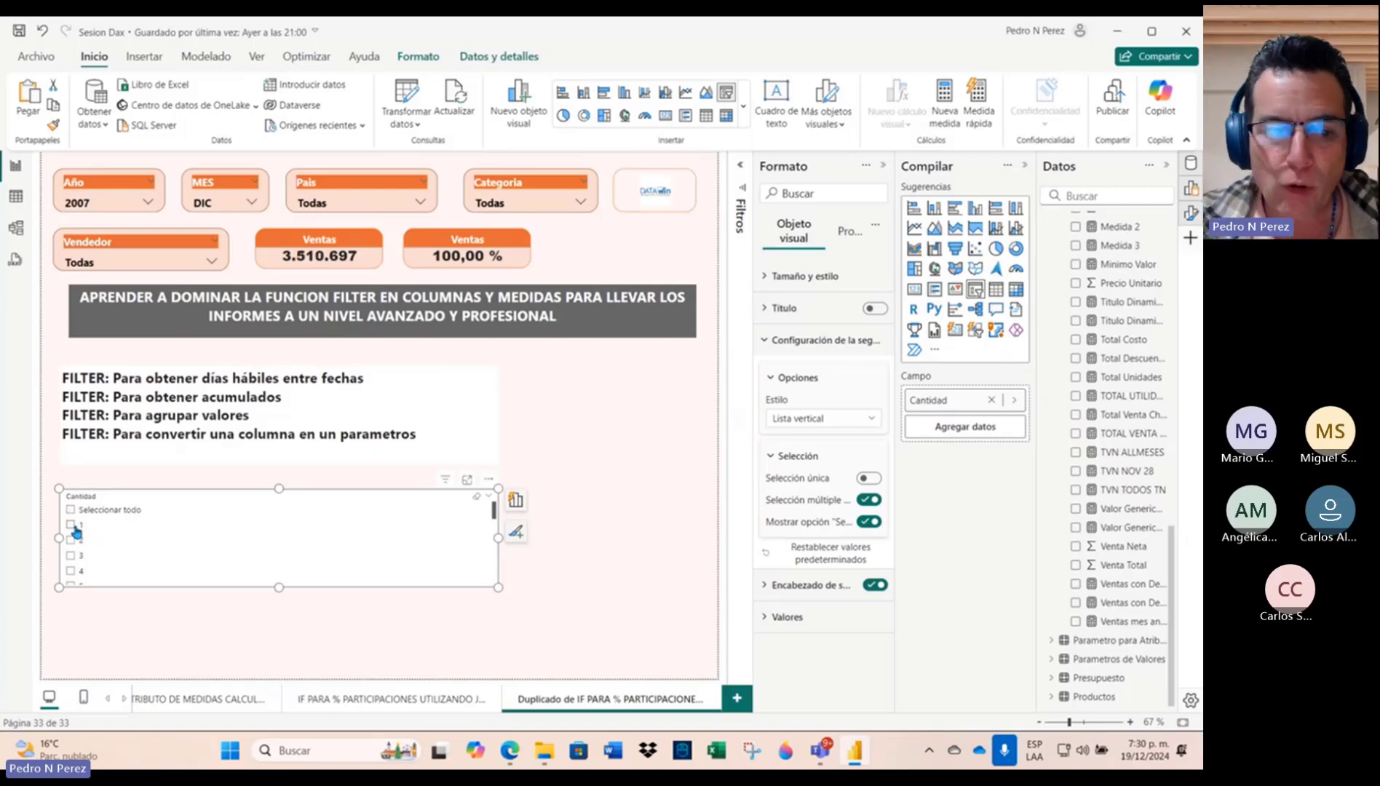
Step: Narrow the Cantidad slicer and remove it from the report page
left_click_drag(498, 538, 190, 548)
right_click(188, 542)
key("Escape")
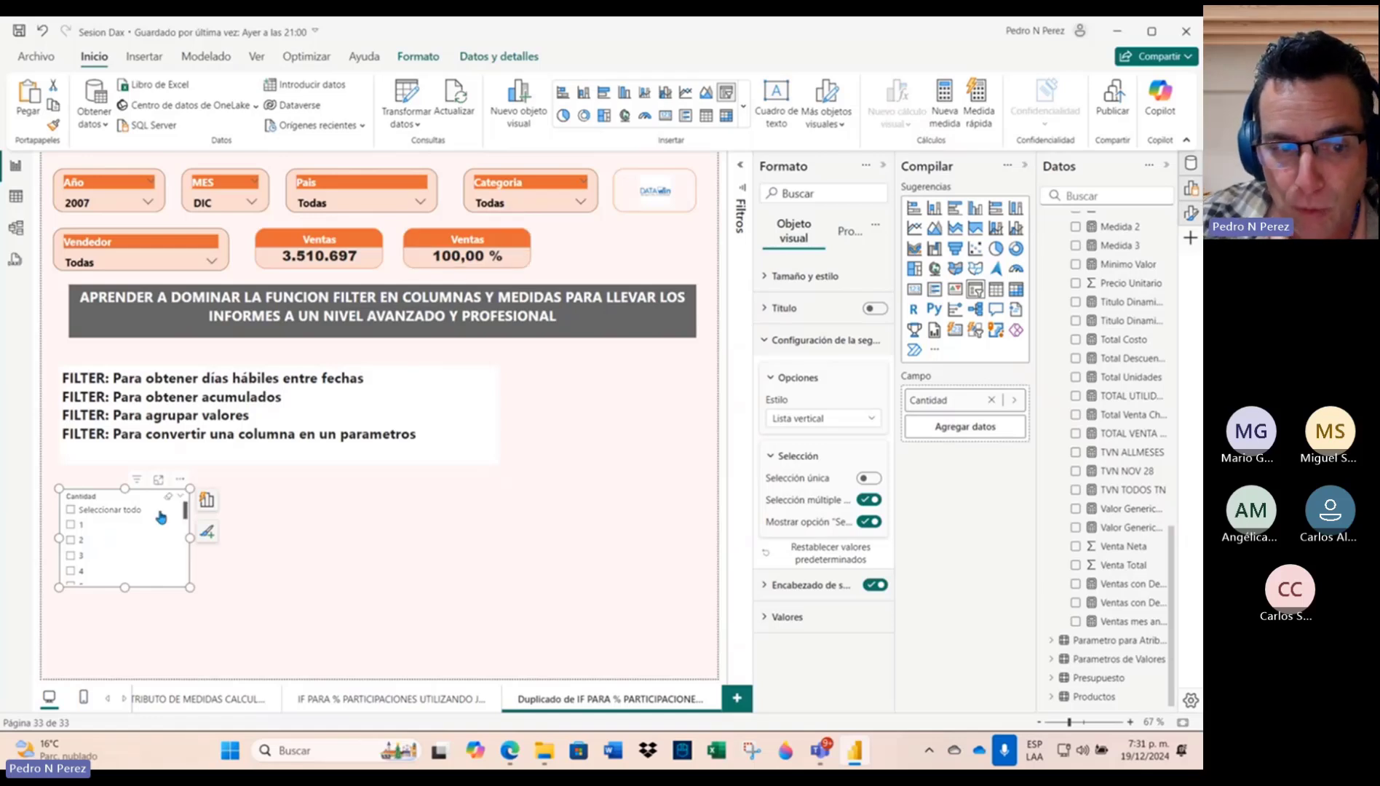
left_click(180, 480)
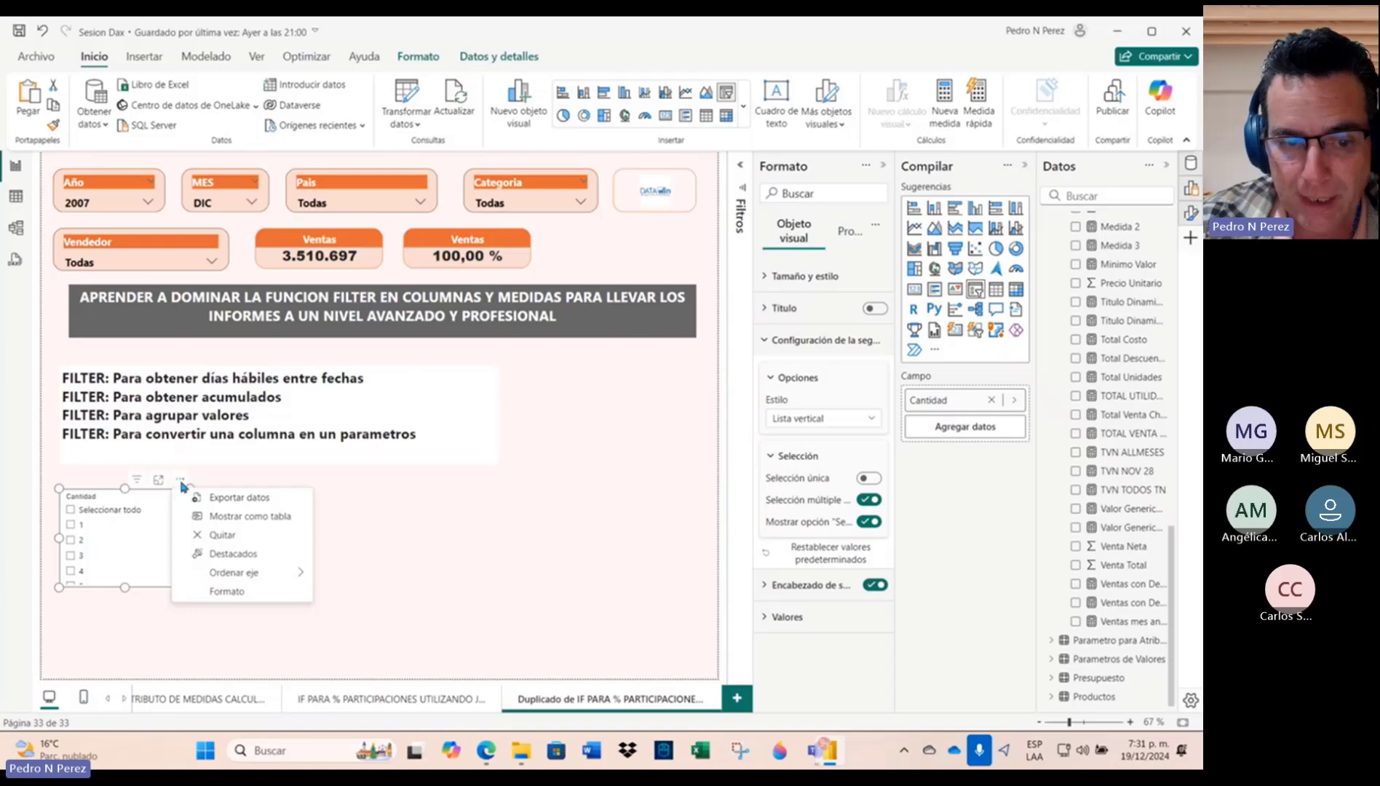
left_click(222, 534)
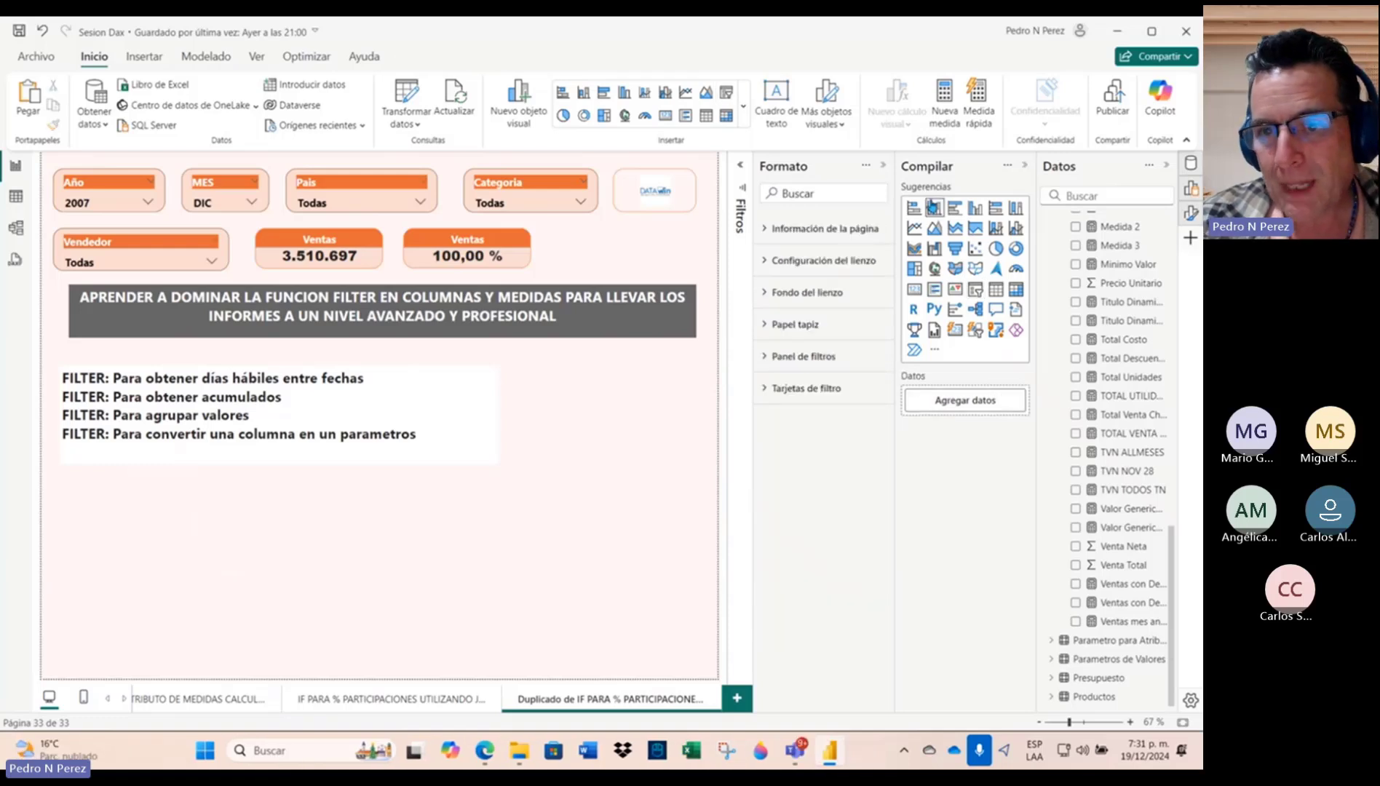
Step: Show the report's filters and add Cantidad from the Hechos table as a filter on this page
left_click(883, 165)
left_click(1023, 166)
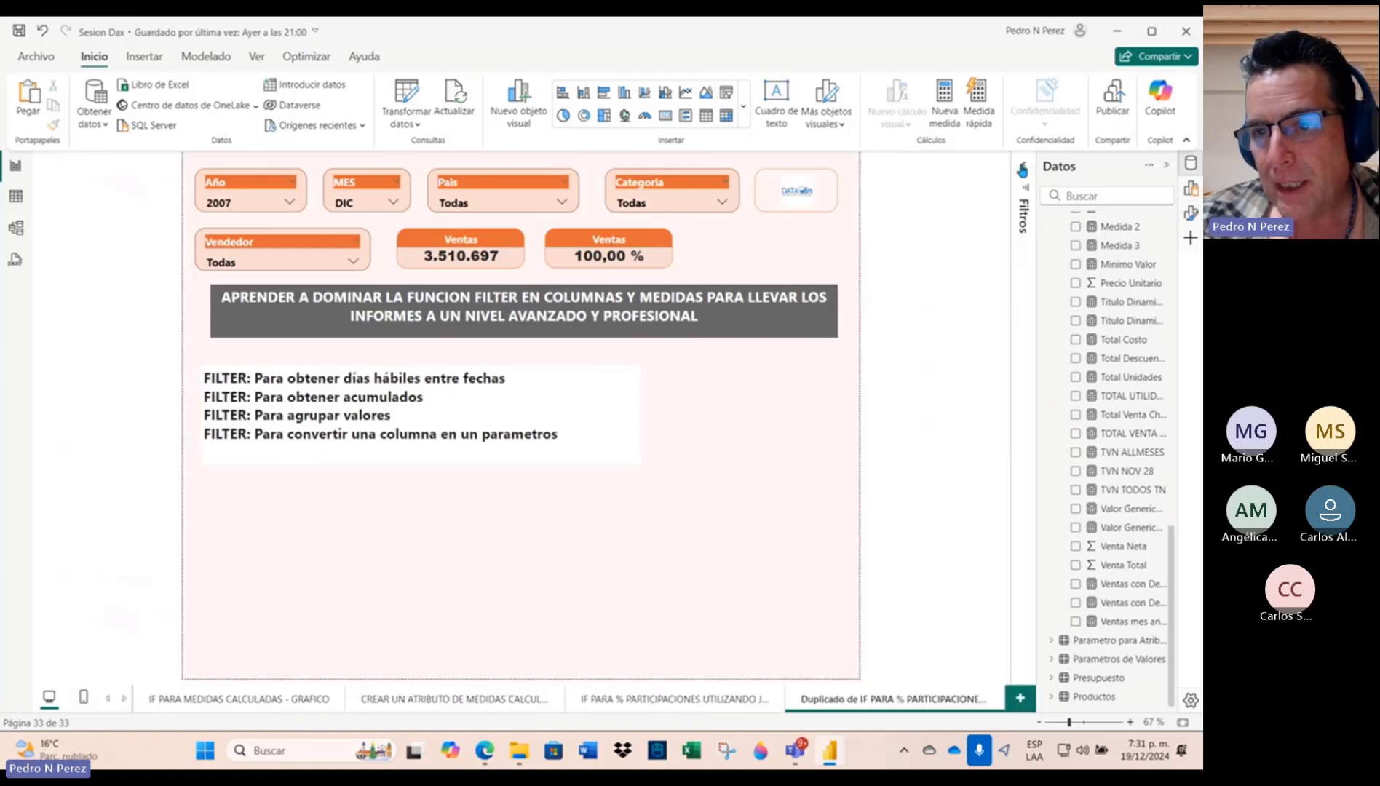
left_click(1022, 171)
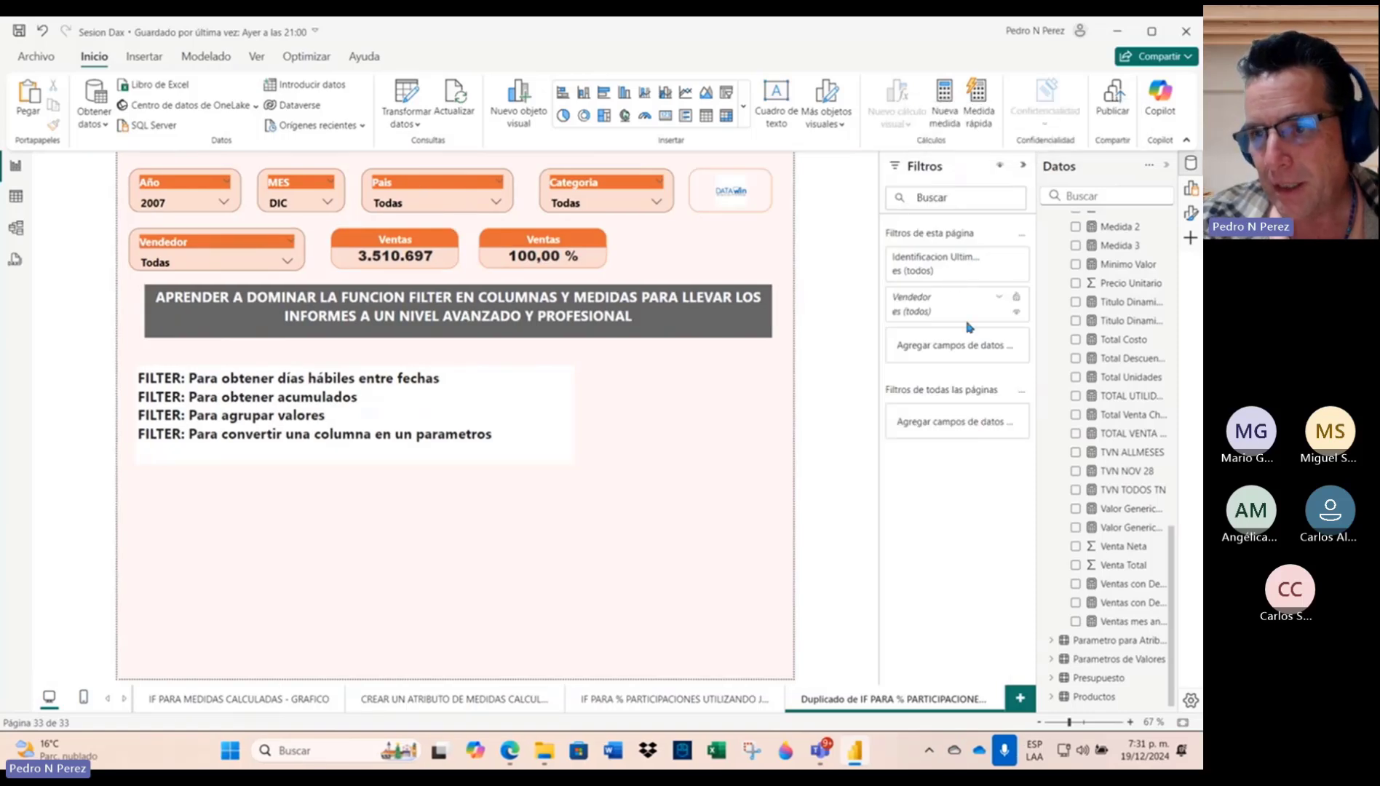
left_click(1125, 195)
type("canti")
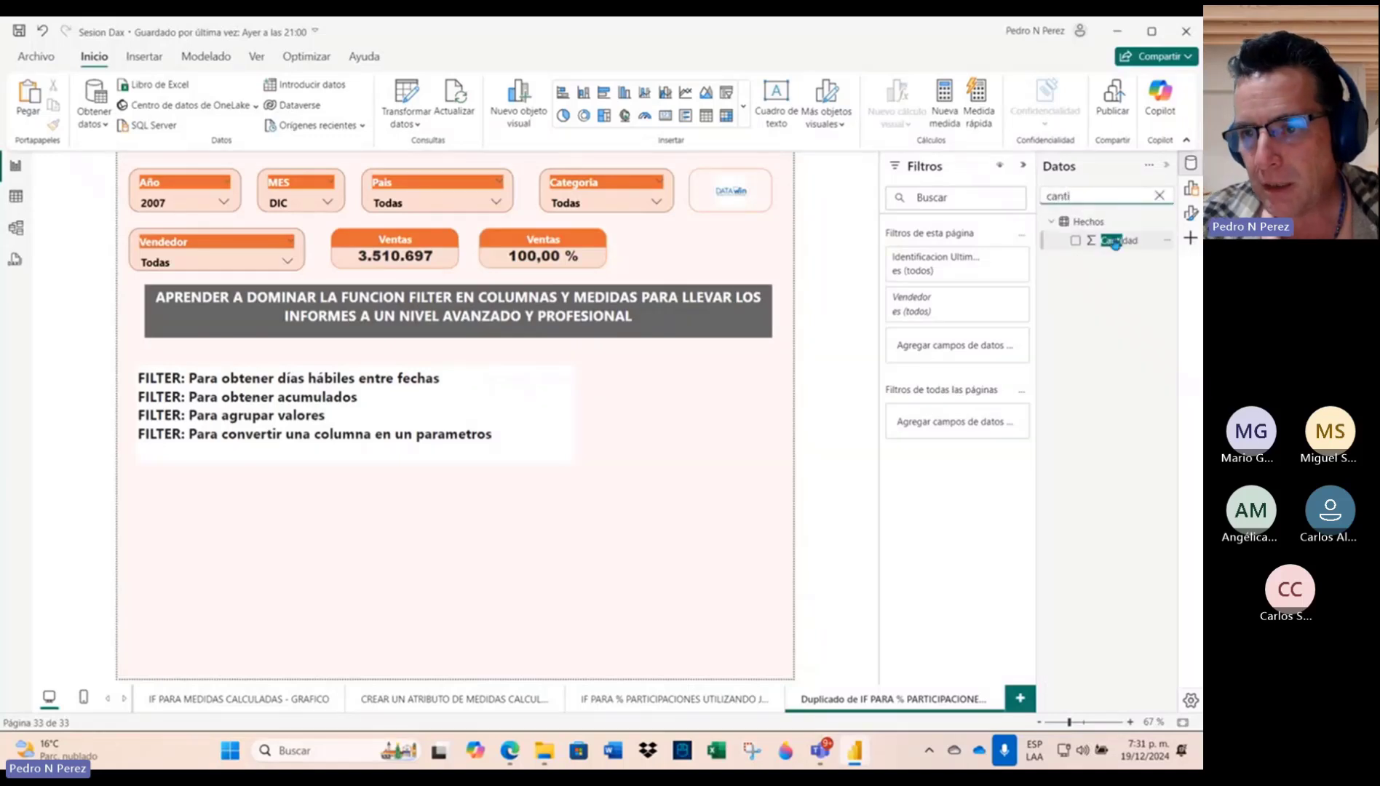
left_click_drag(1119, 241, 968, 354)
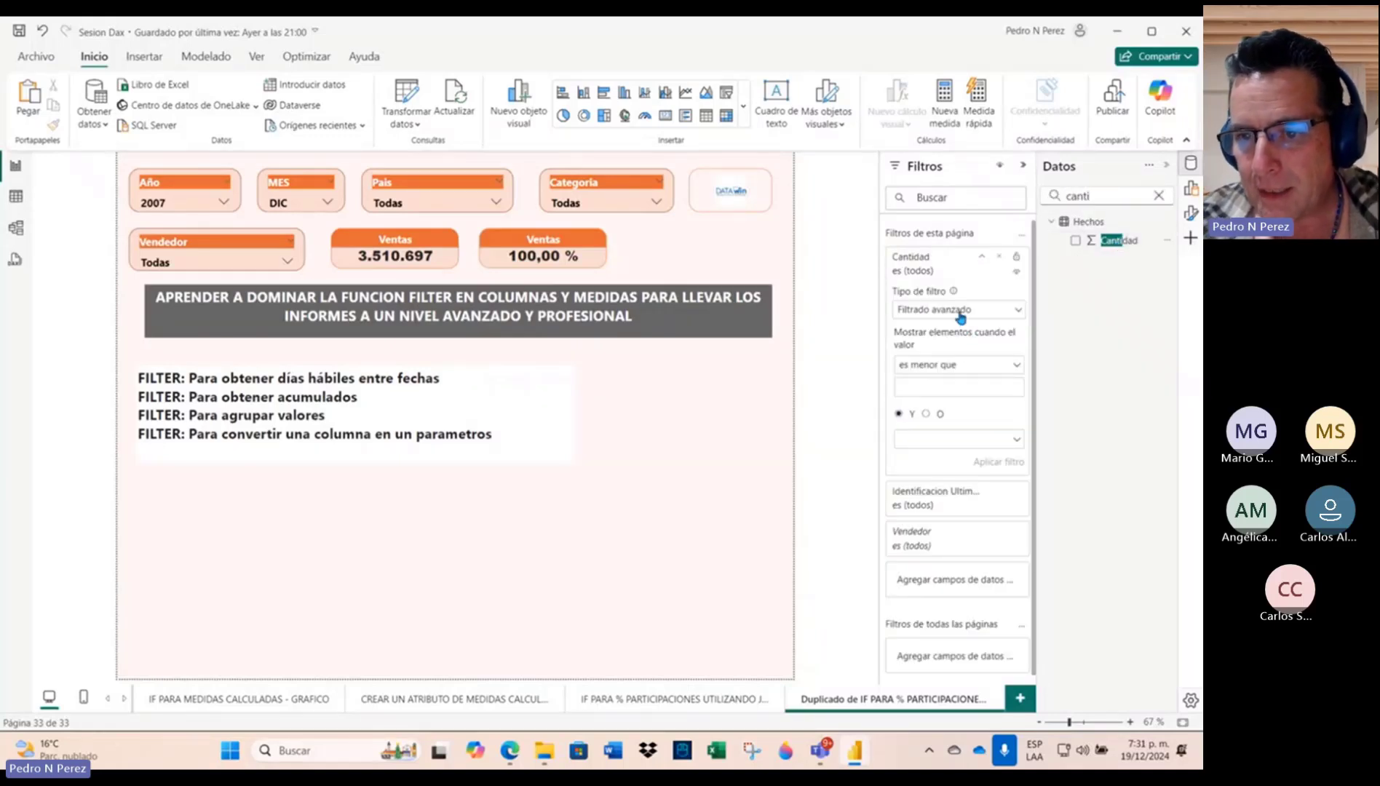
Step: Switch the Cantidad page filter to Filtrado básico and limit it to the value 1
left_click(958, 312)
left_click(988, 351)
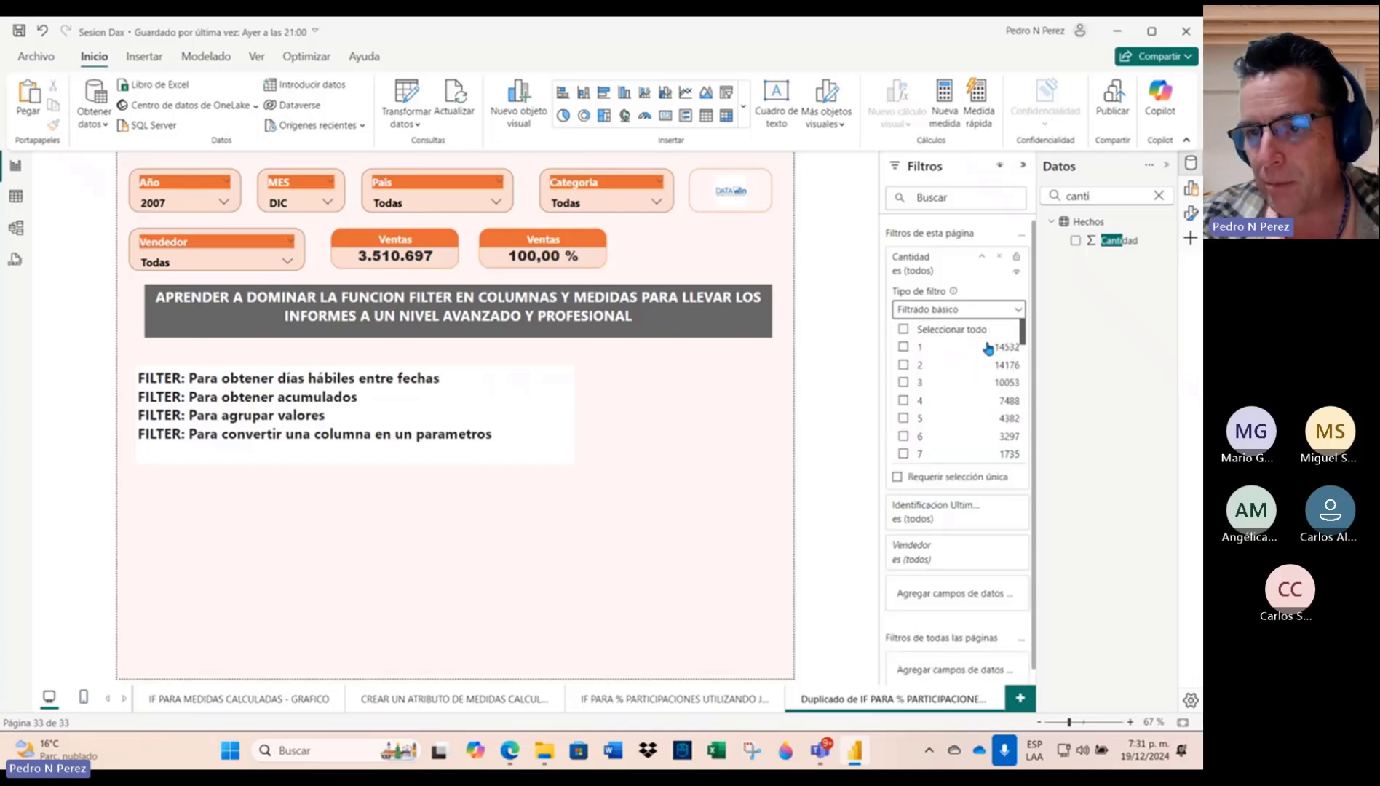
left_click(948, 334)
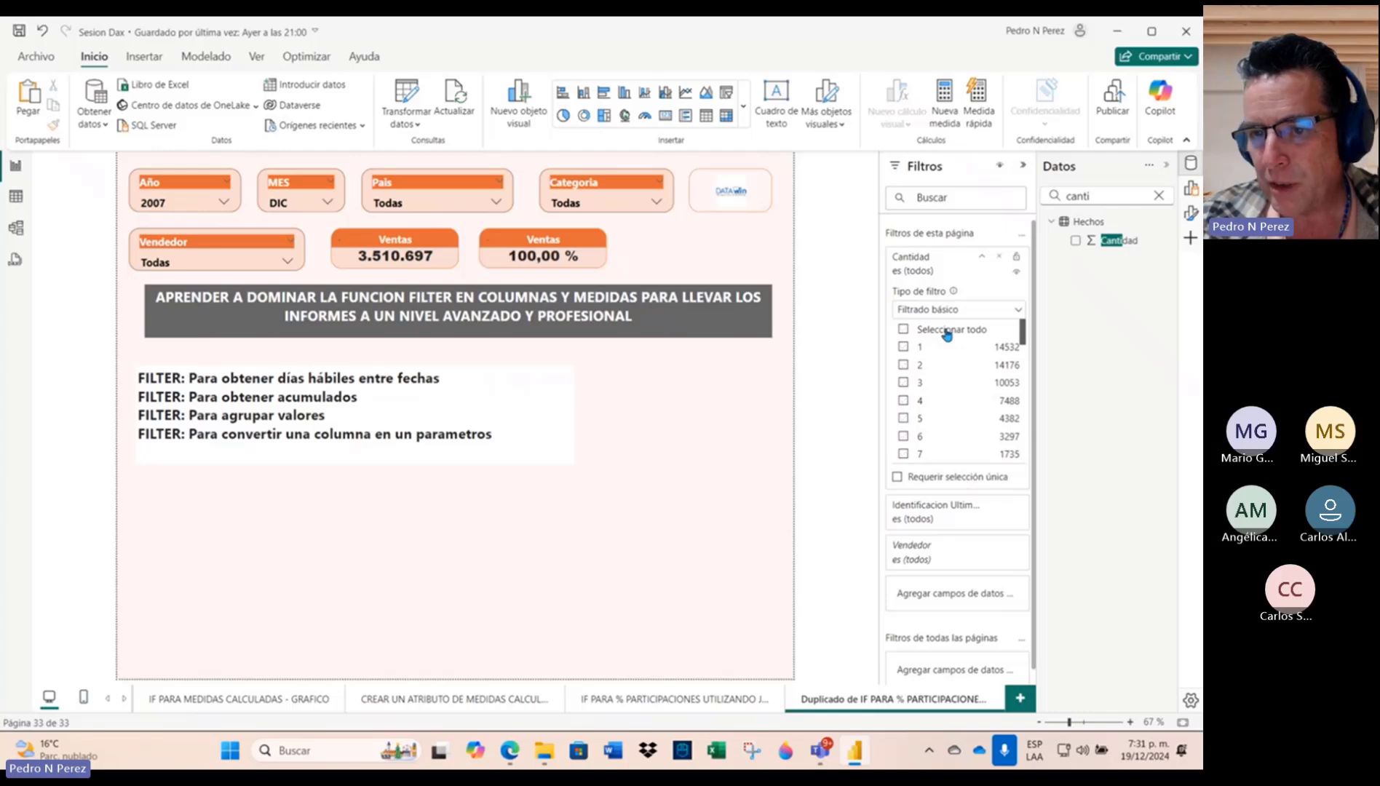
left_click(903, 347)
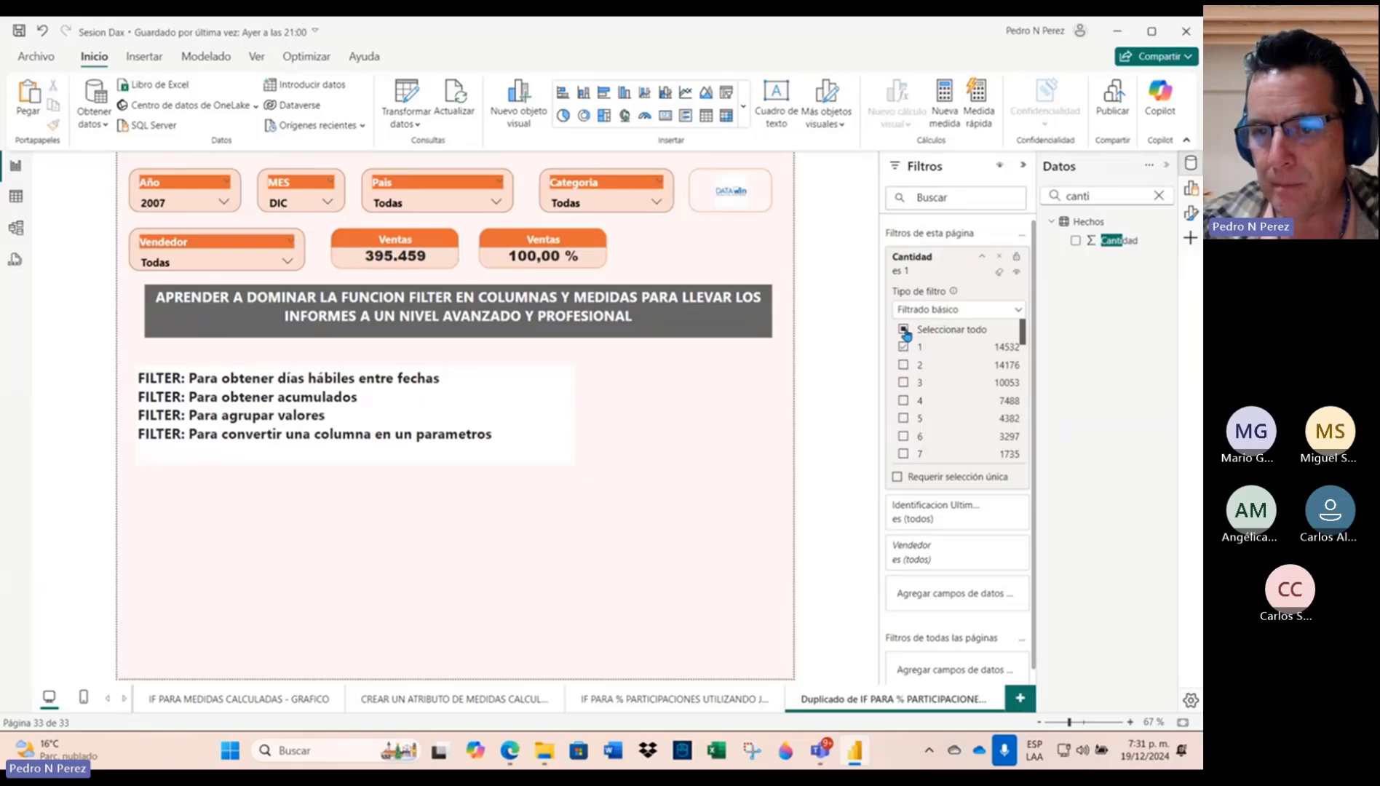
Step: Clear the Cantidad page filter, reapply it with only 1, clear it again, and collapse the page's filters
left_click(1000, 274)
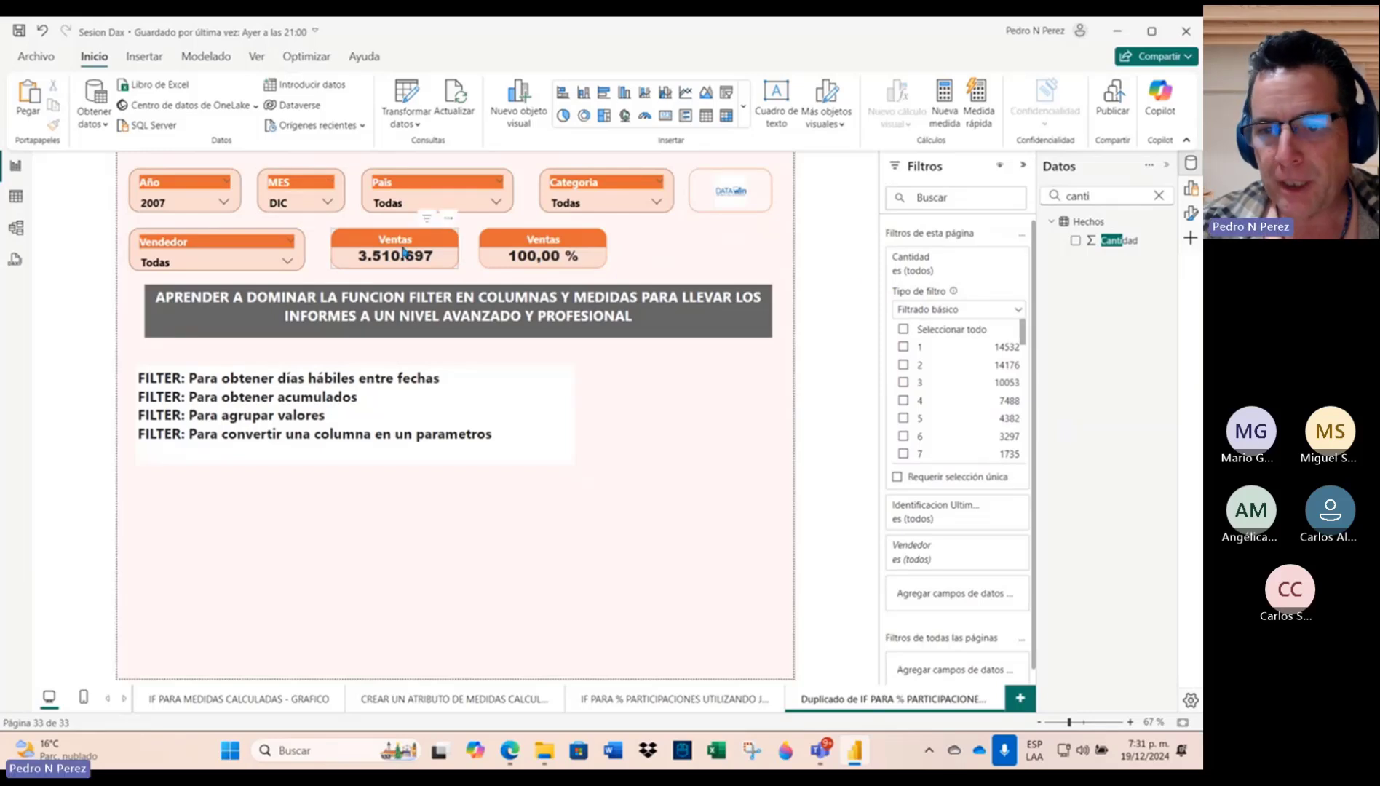
left_click(903, 347)
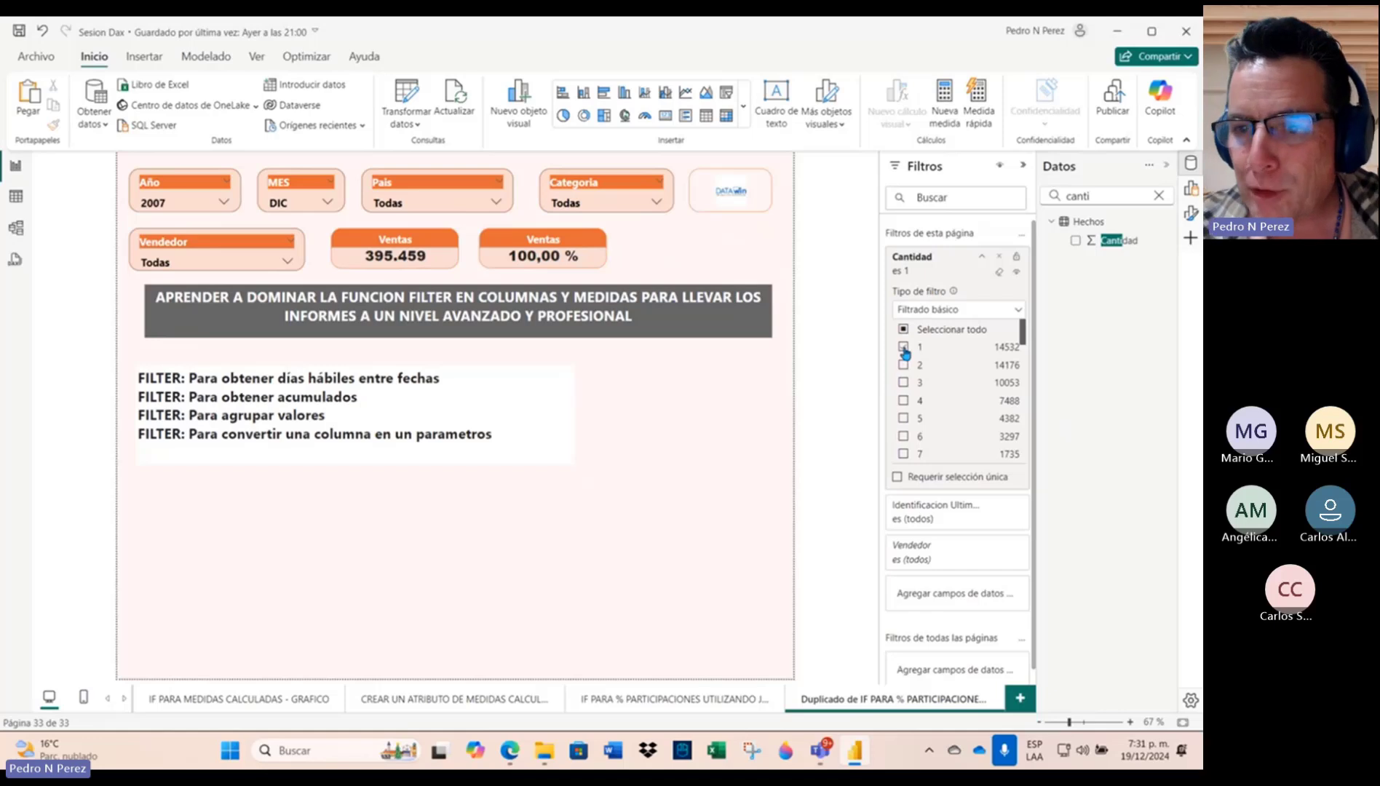
left_click(1001, 274)
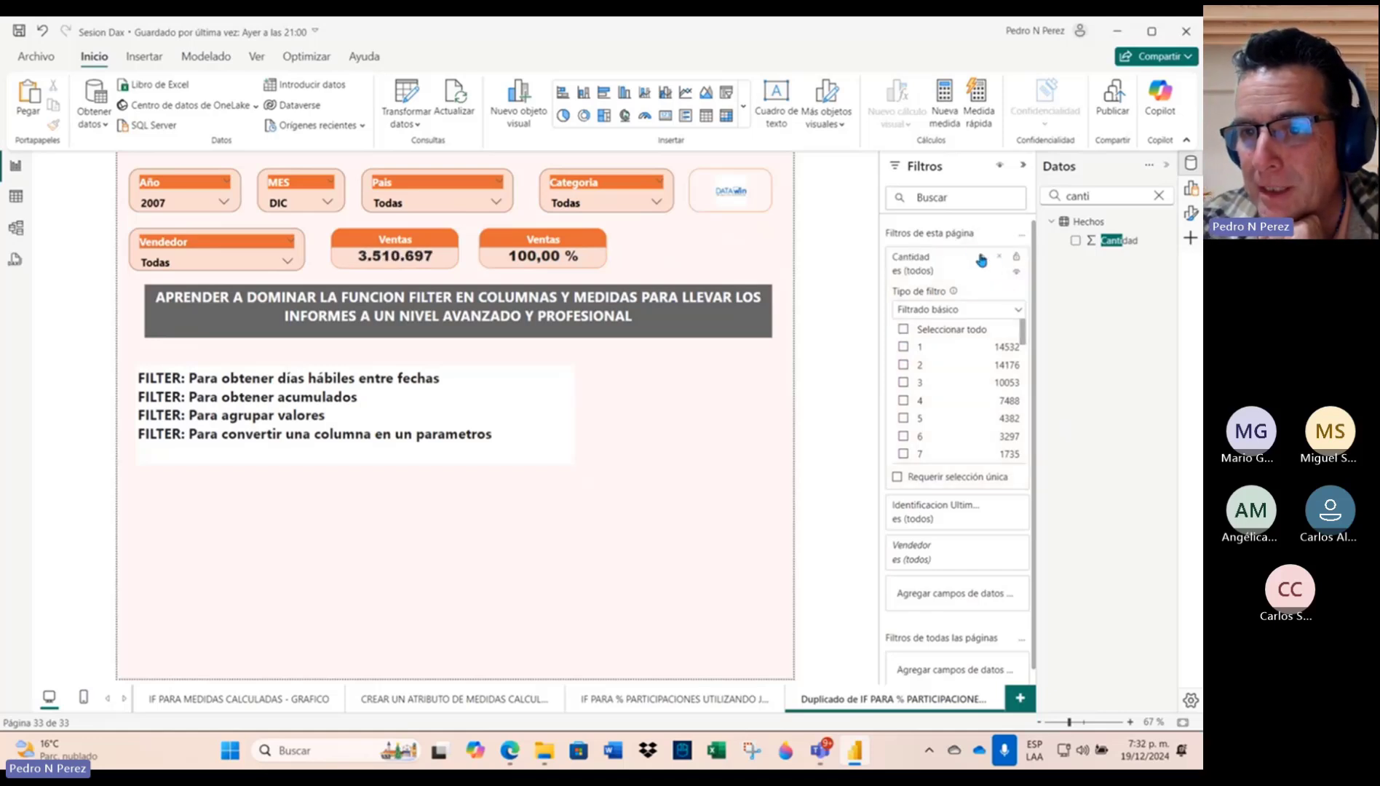
left_click(982, 261)
left_click(1024, 165)
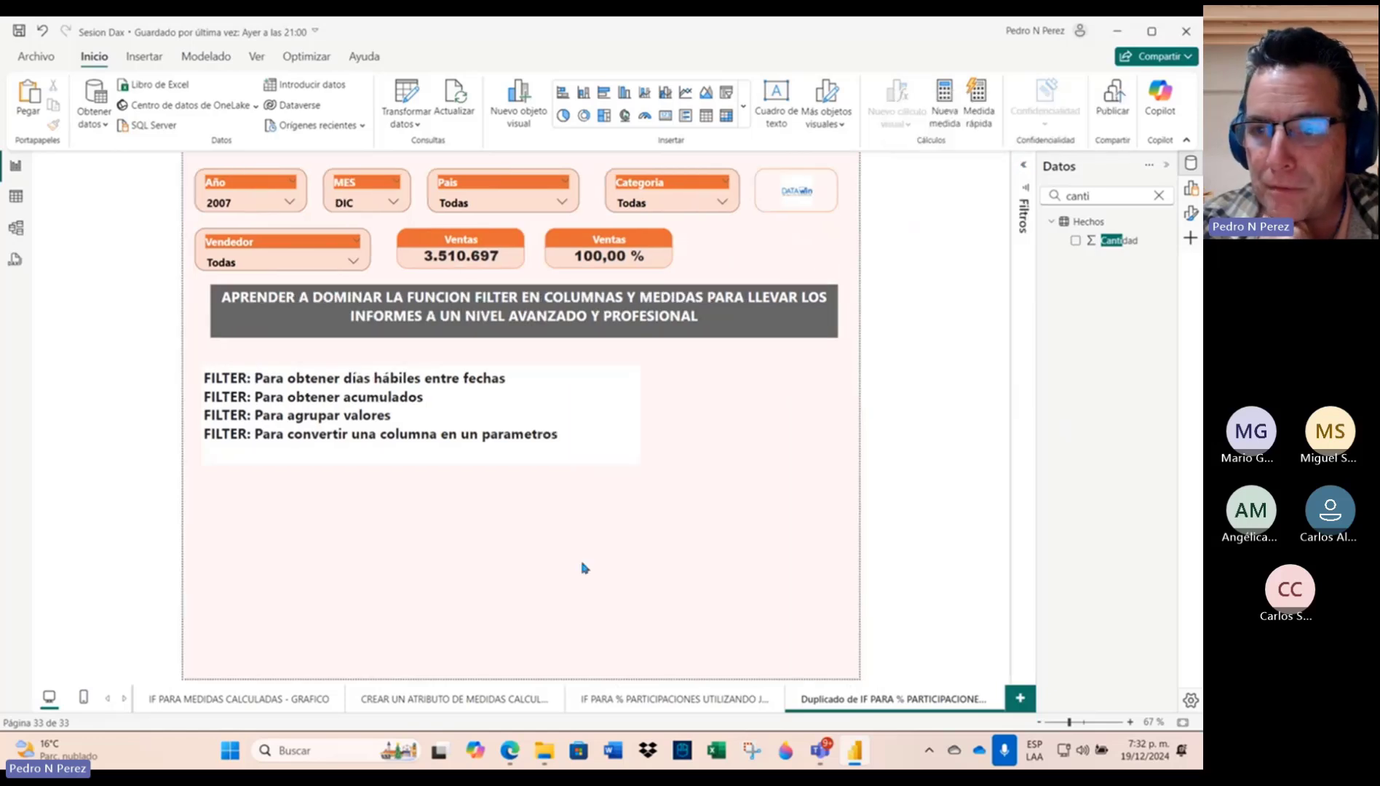
left_click(1024, 166)
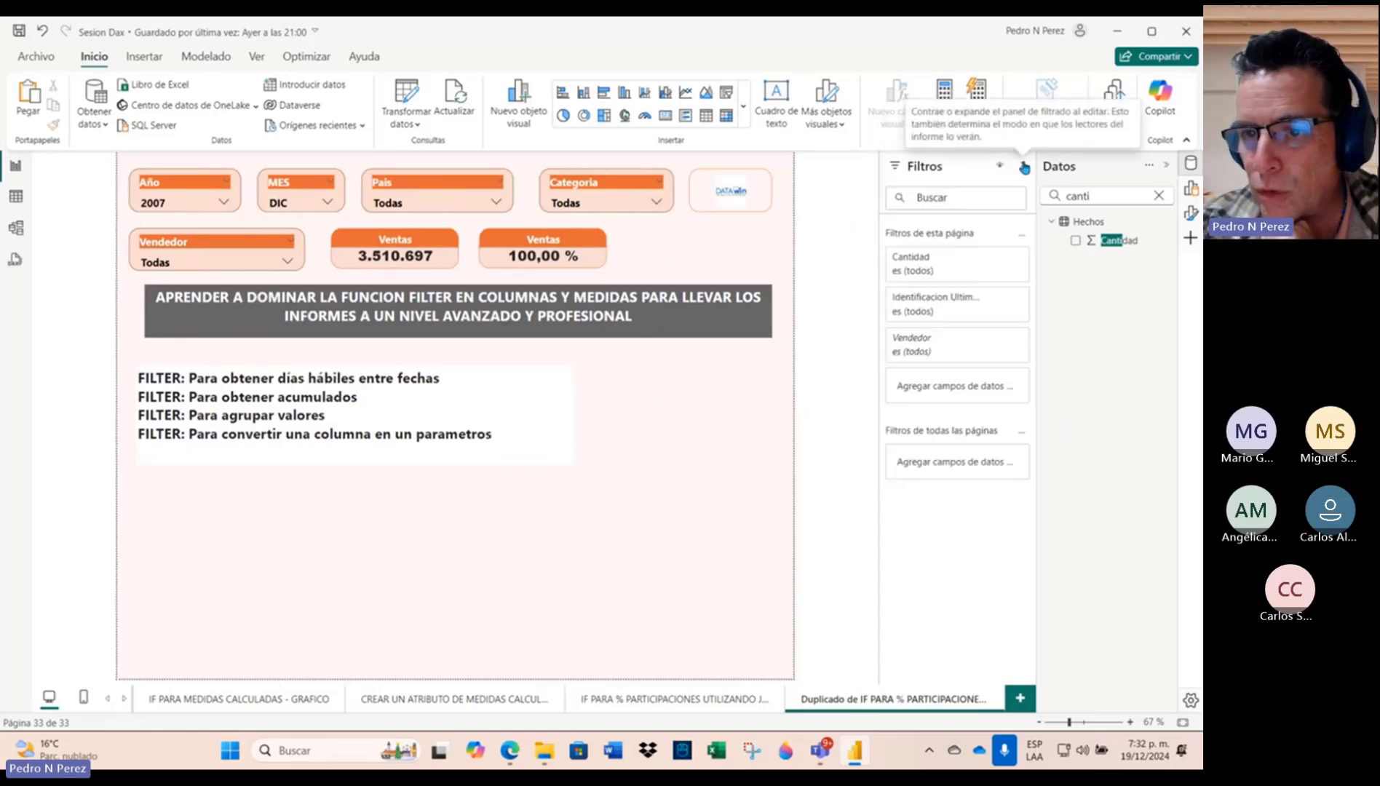
left_click(1025, 167)
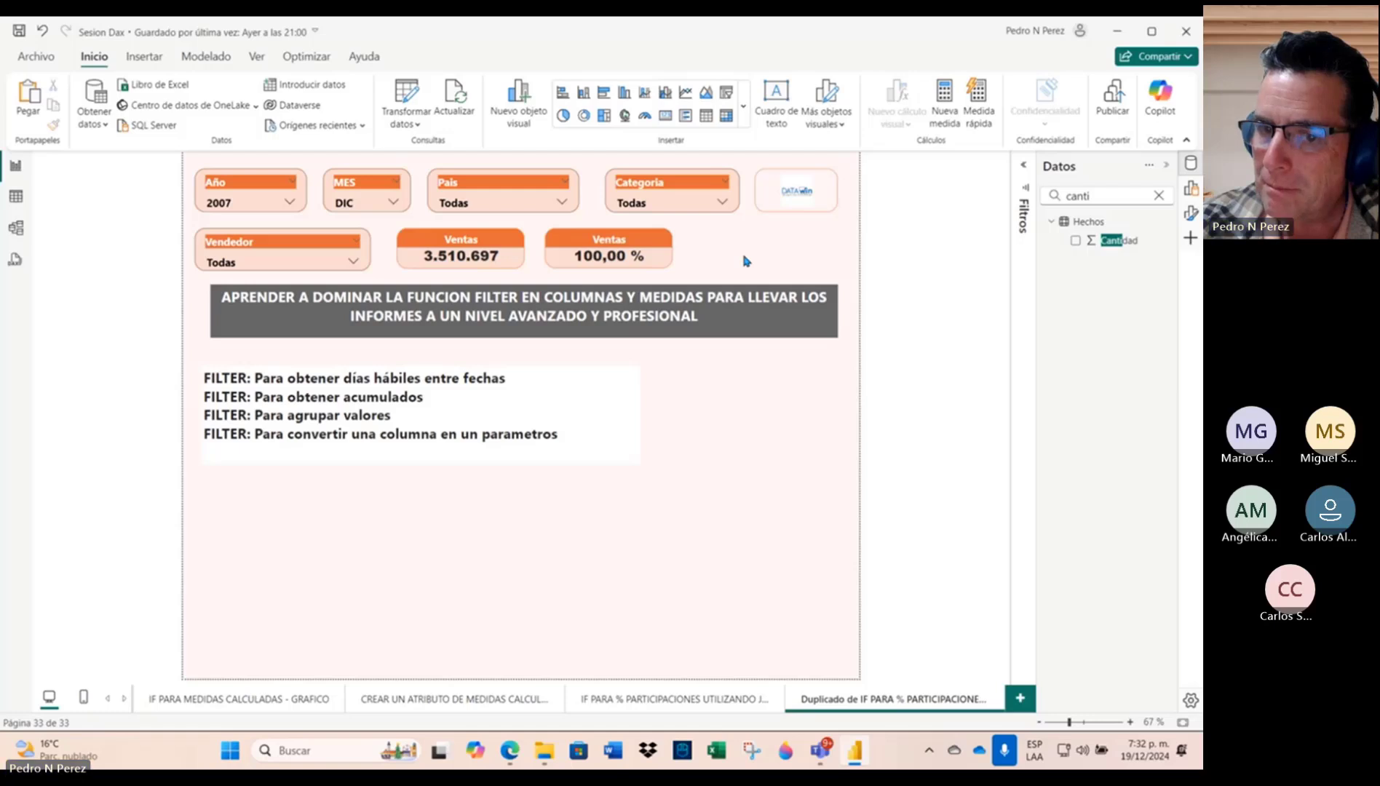
Step: Clear the field search and create a measure in the Hechos table with the formula CALCULATE(sum(Hechos[Venta Neta]))
left_click(1158, 195)
left_click(1157, 316)
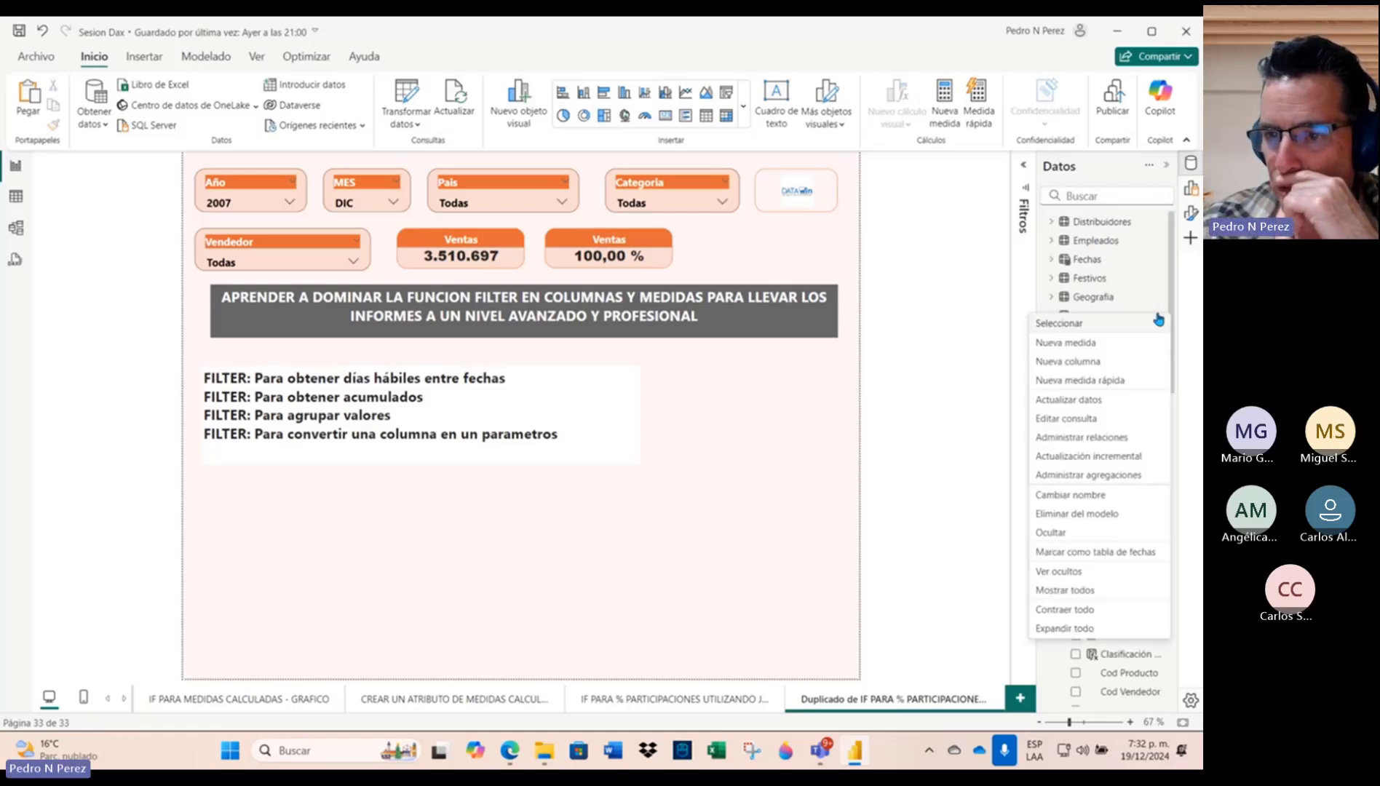
left_click(1082, 343)
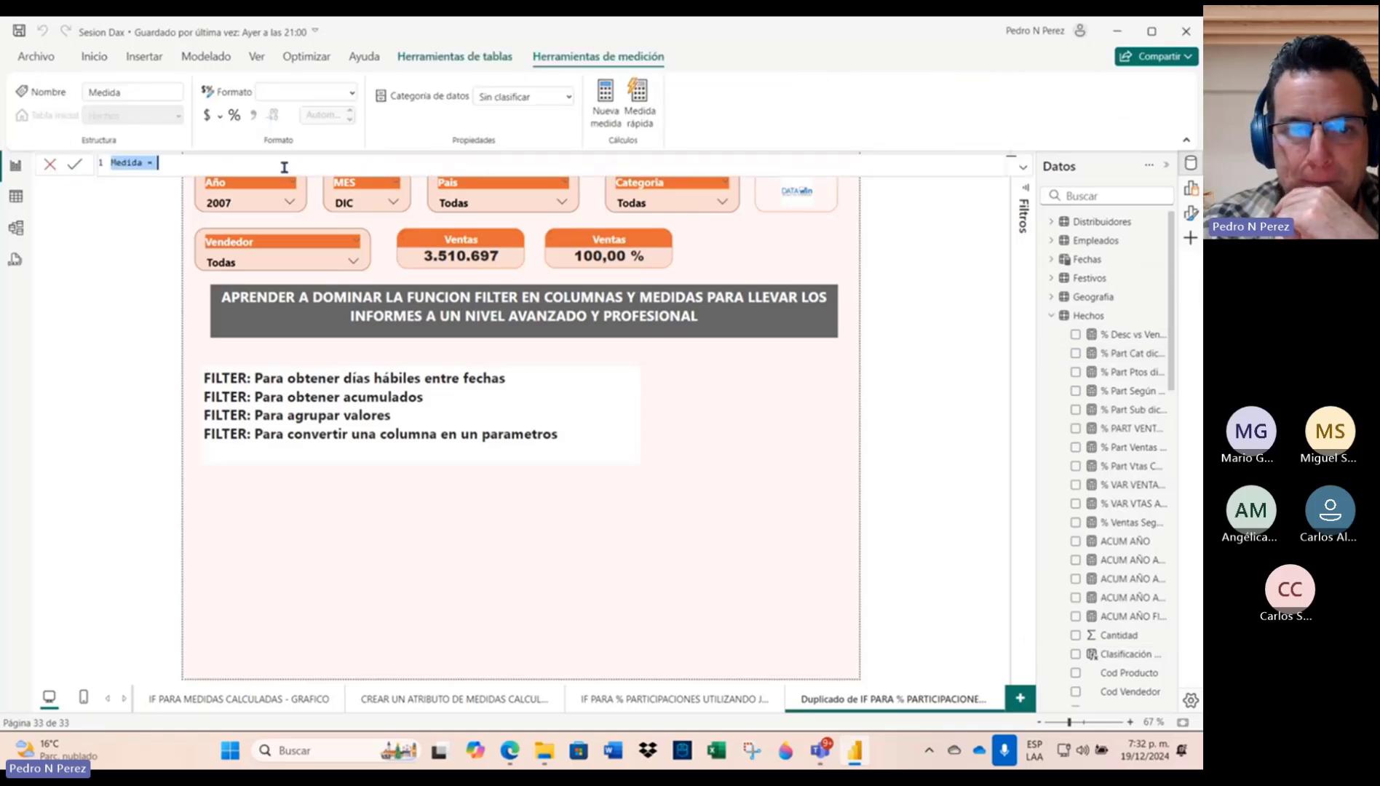
type("ca")
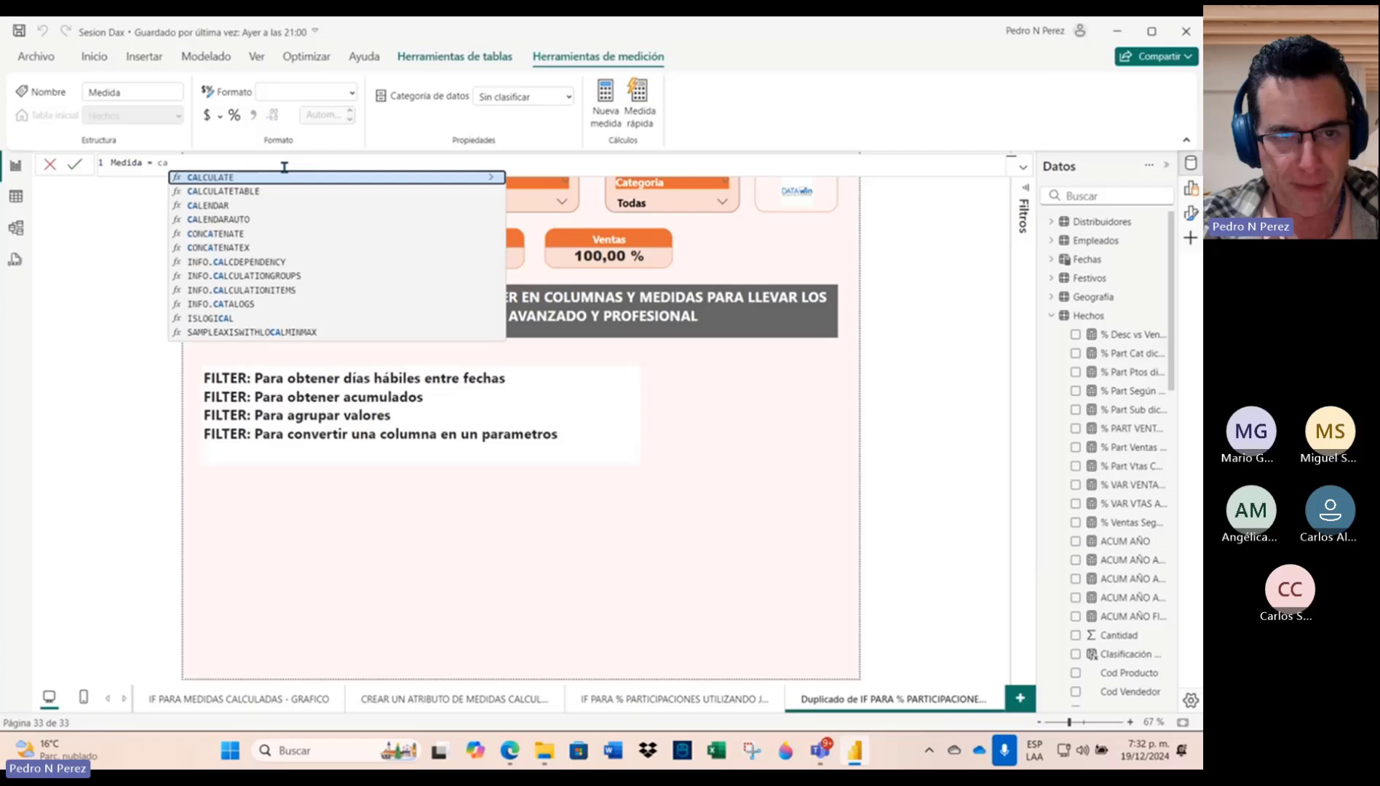
key("Tab")
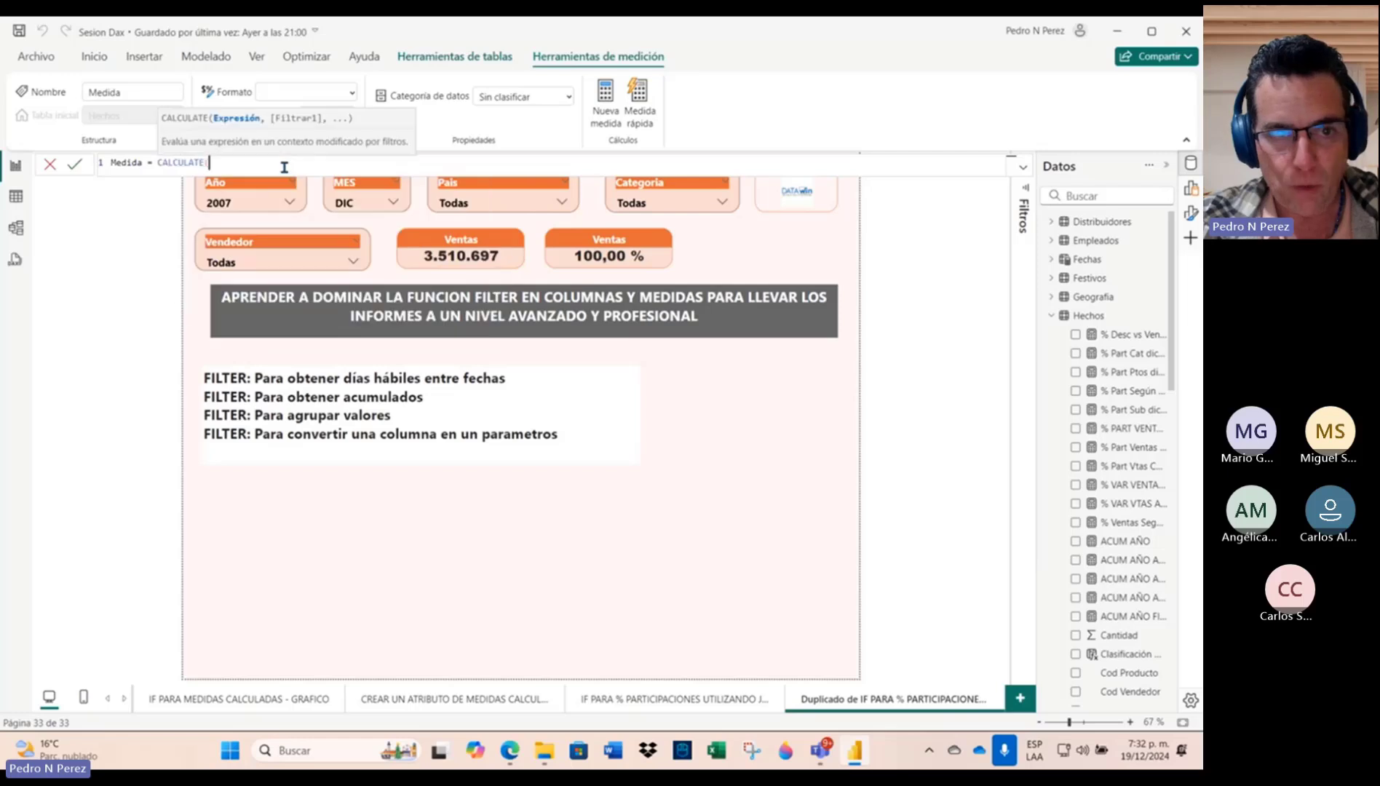
type("sum(venta")
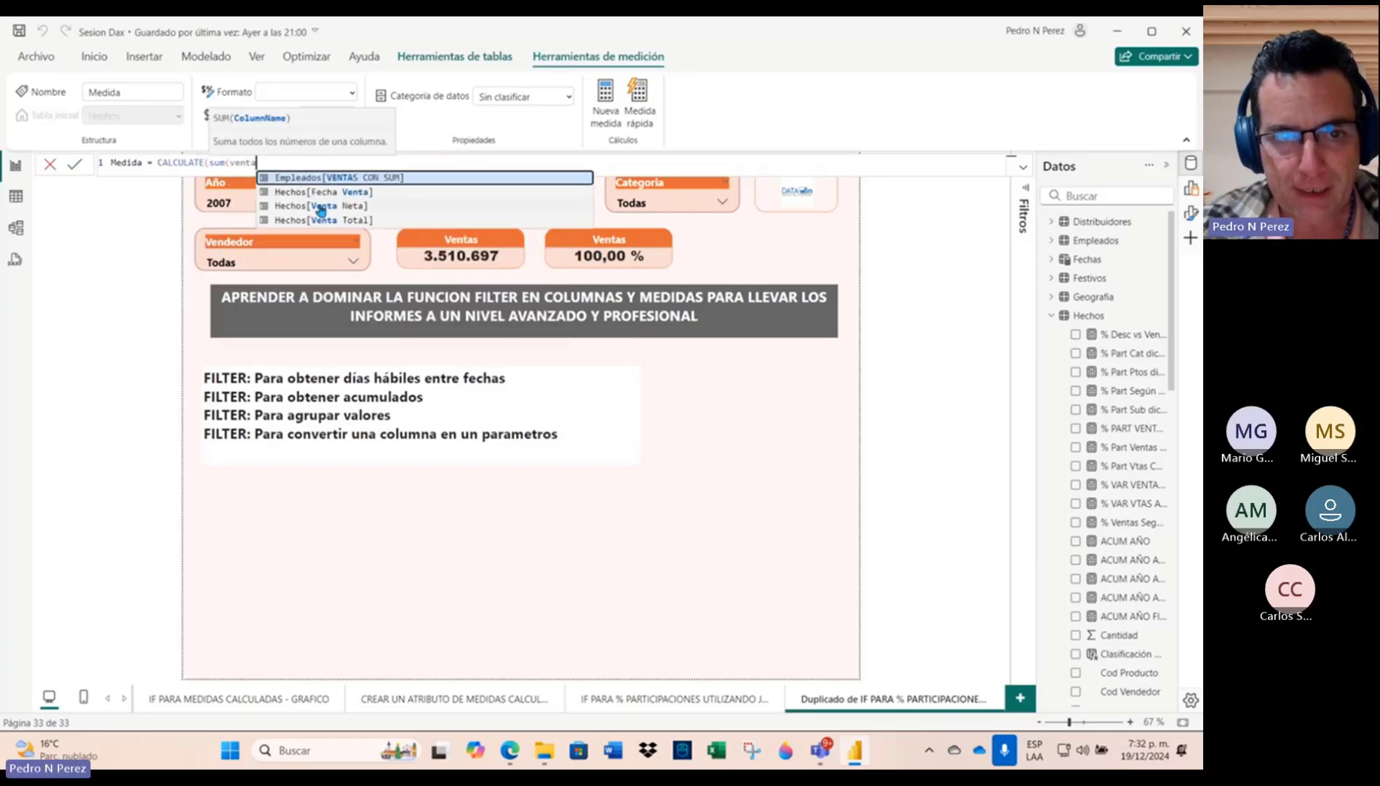
left_click(320, 207)
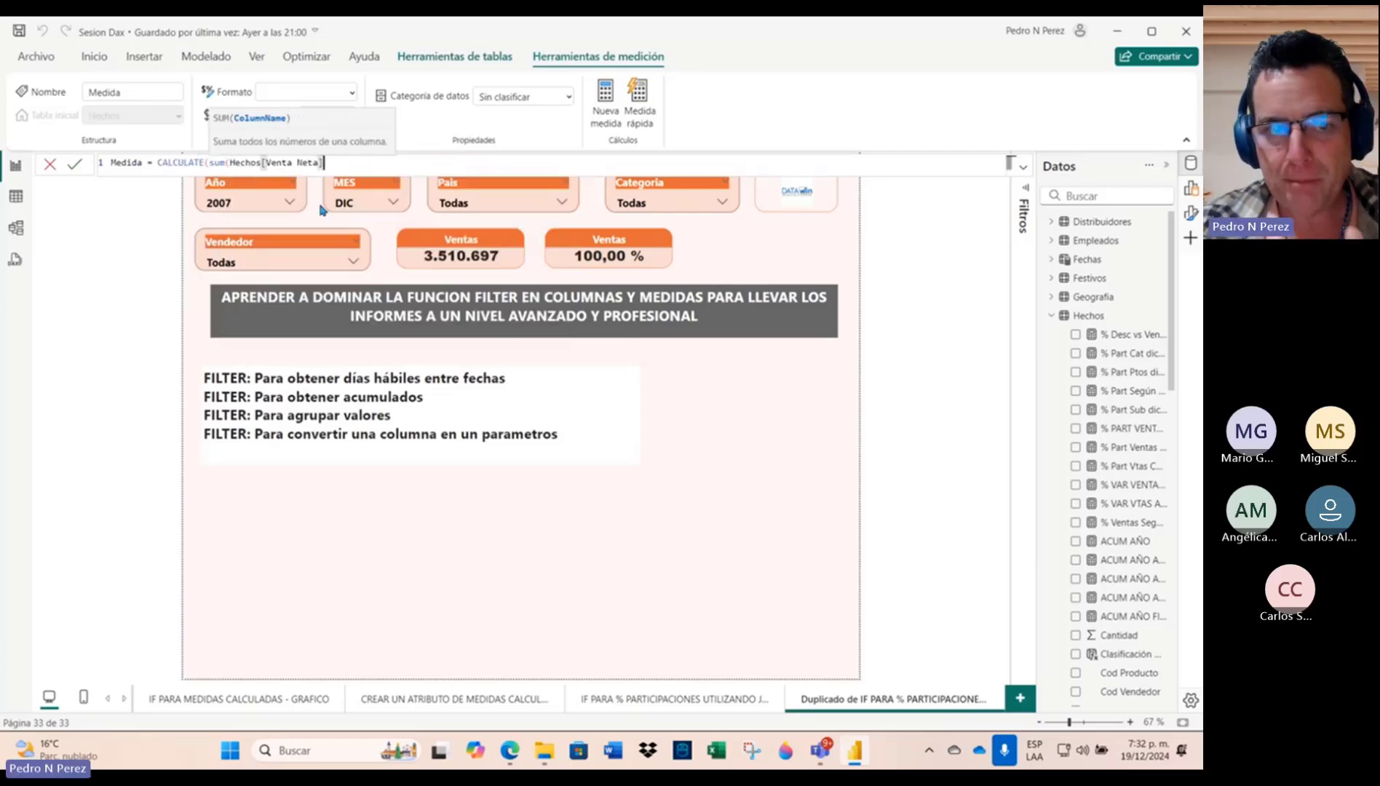
type(")")
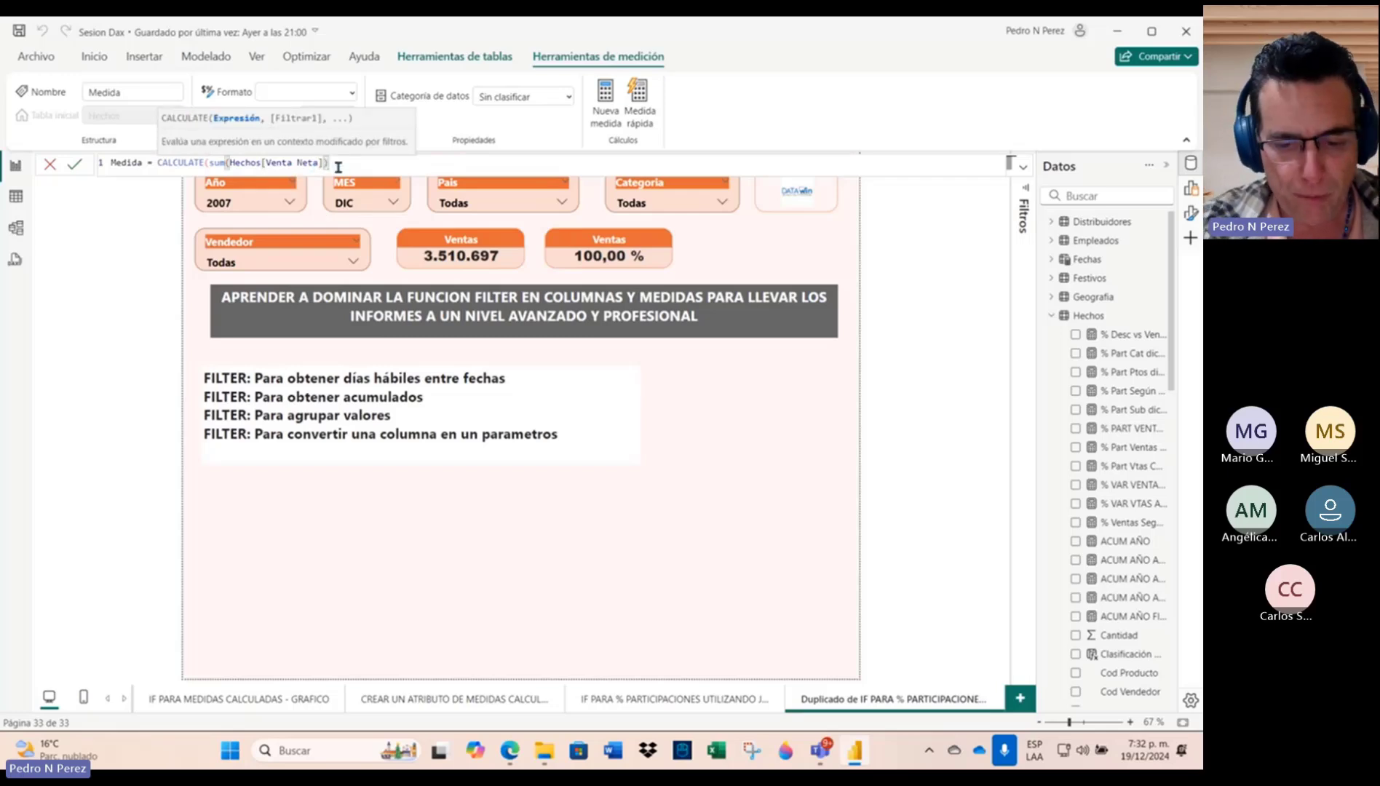
type(")")
Step: Name the new measure TOTAL VENTA AL DETAL and commit its formula
left_click(140, 164)
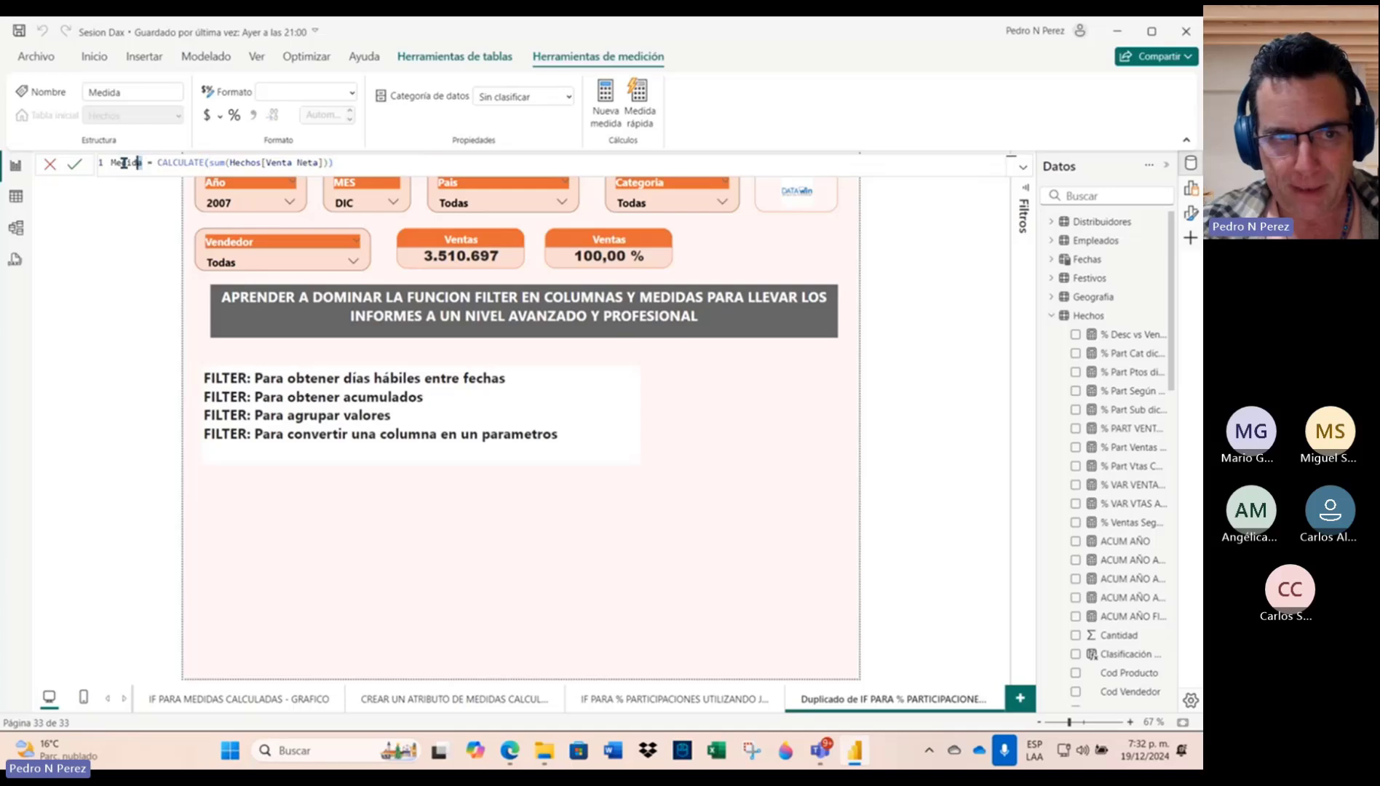
double_click(124, 163)
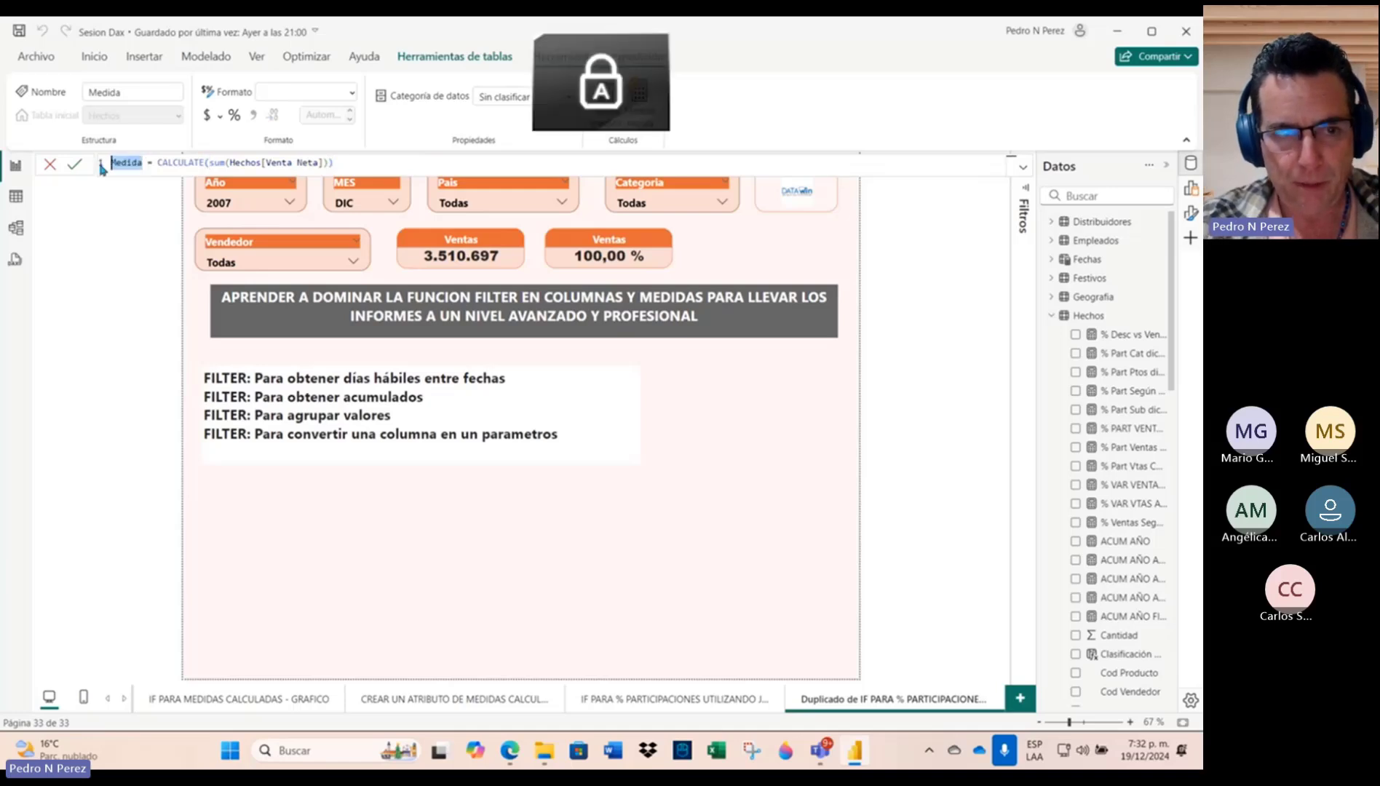
type("TOTAL VENTA ")
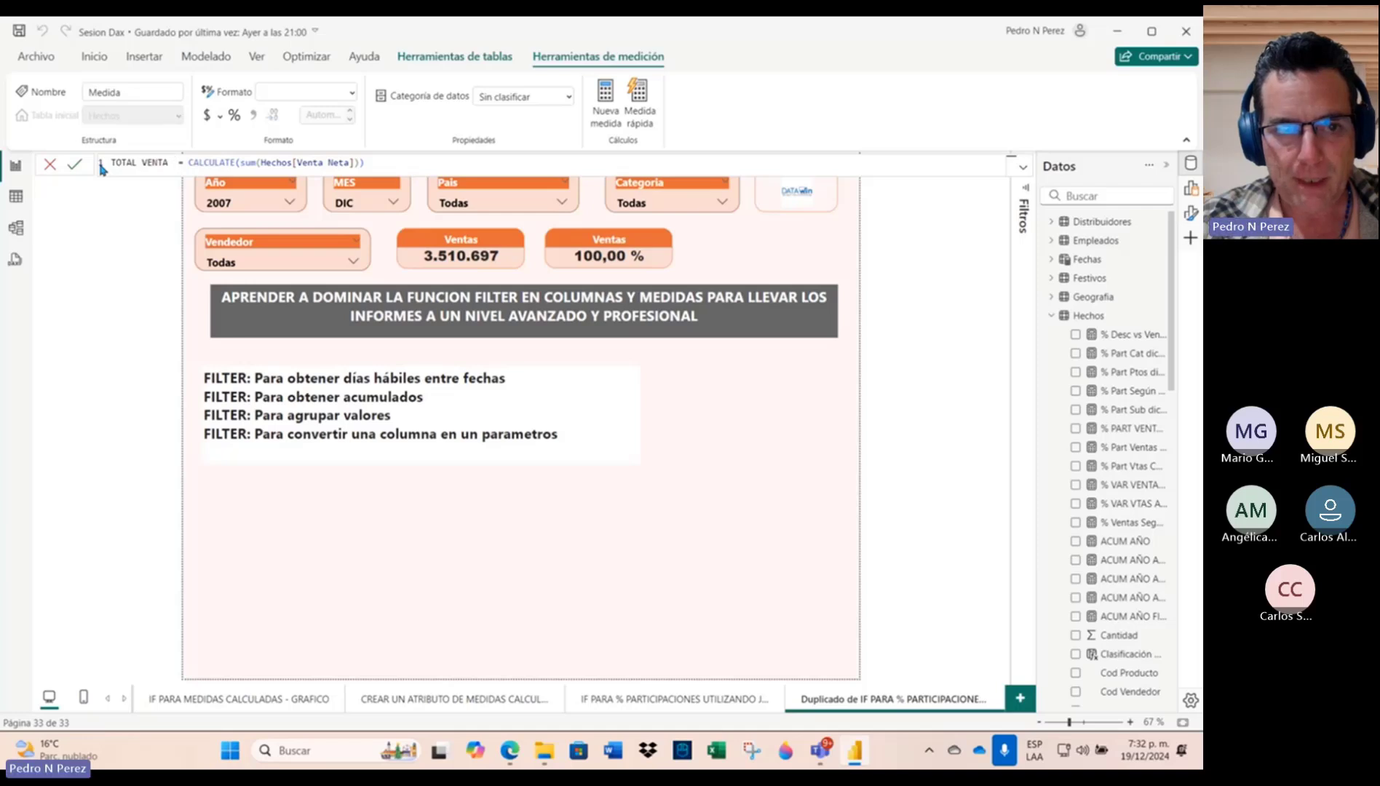
type("AL DETAL")
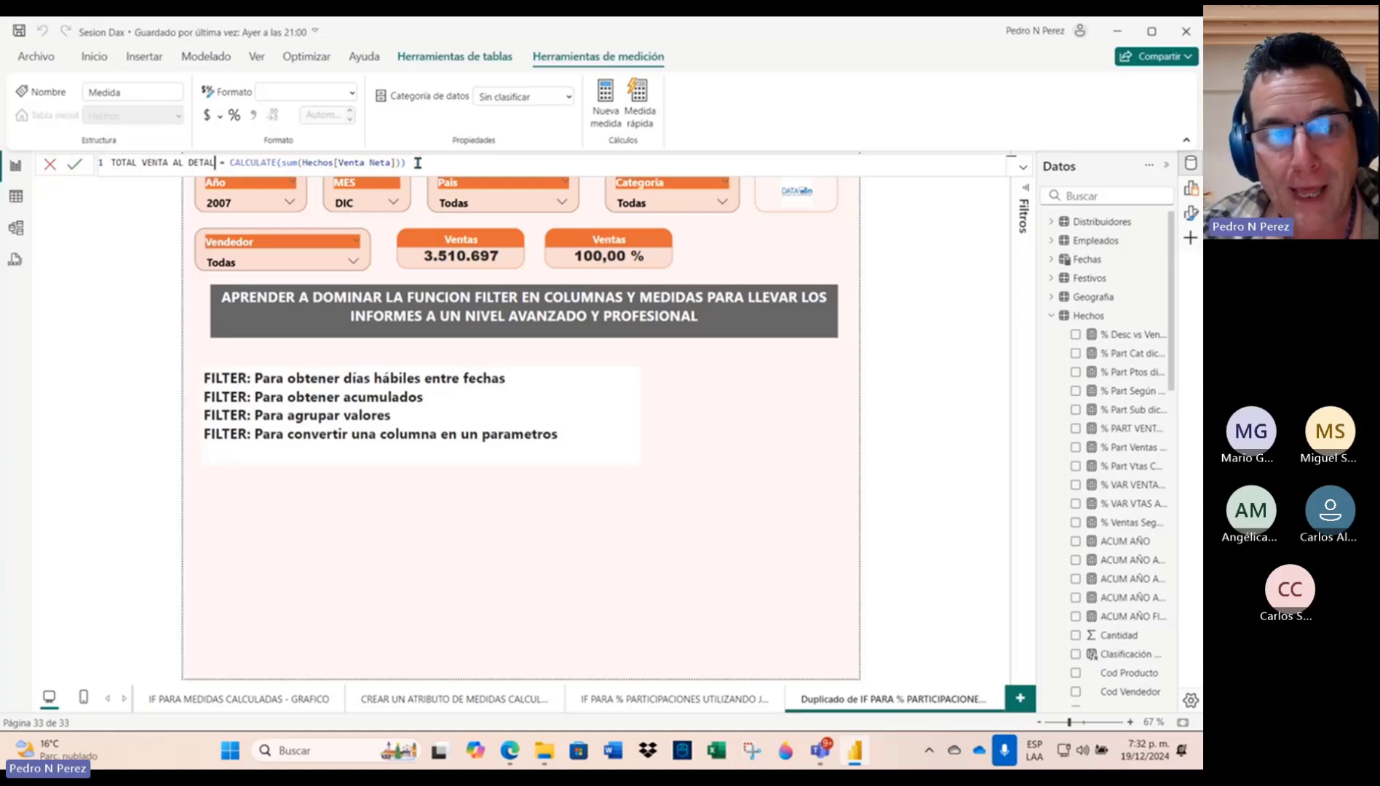
left_click(75, 164)
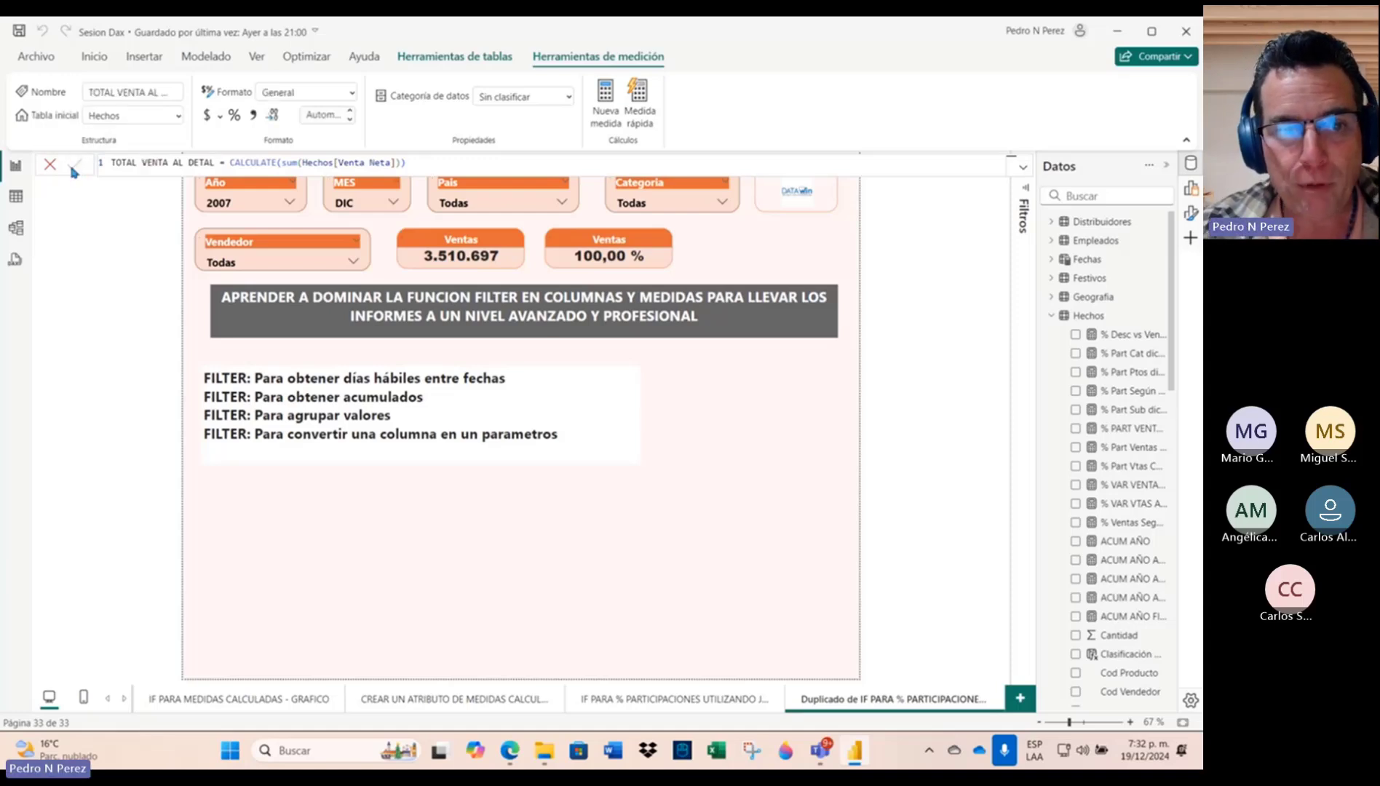
Step: Duplicate the Ventas amount card and place the copy beside the Ventas percentage card
left_click(488, 246)
key("ctrl+c")
key("ctrl+v")
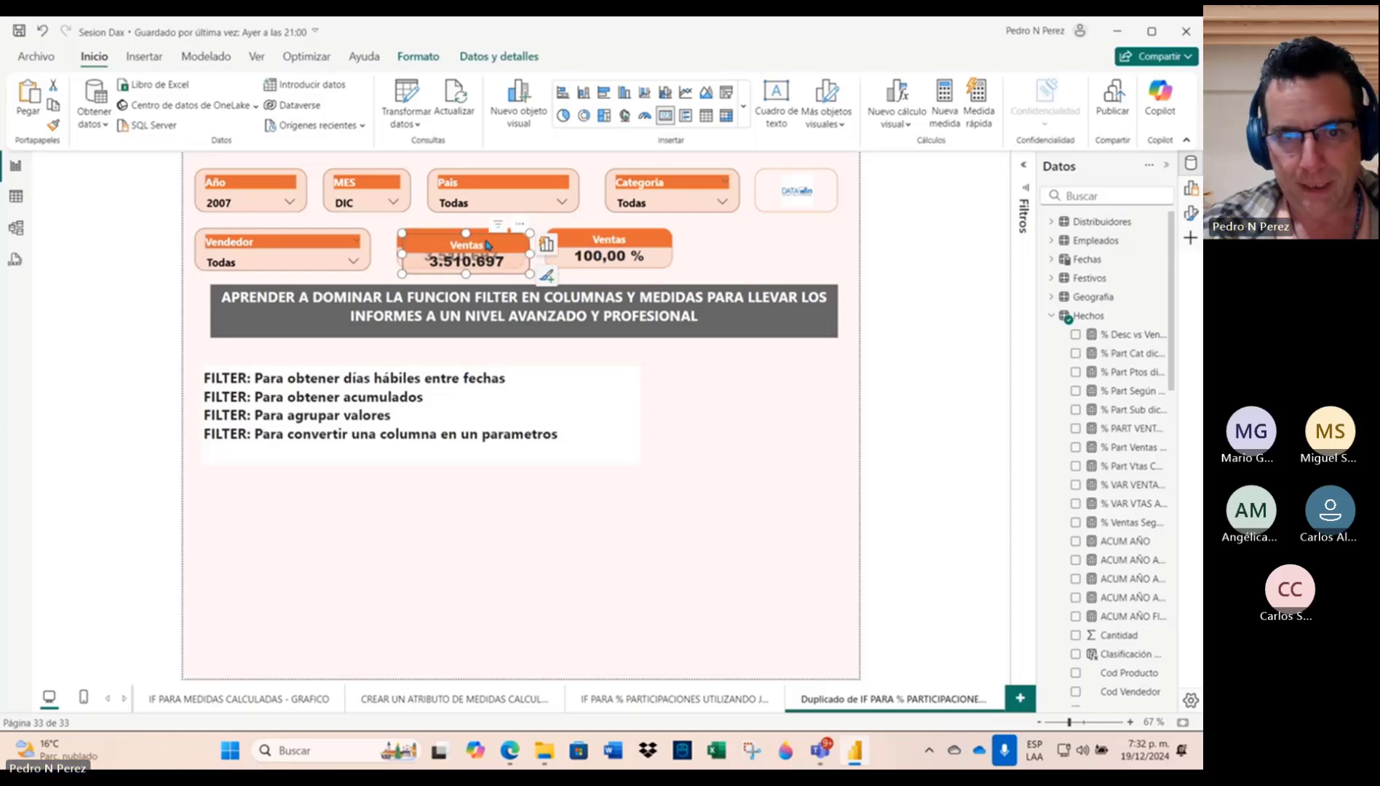
left_click_drag(487, 246, 790, 245)
Step: Find the TOTAL VENTA AL DETAL measure and format it as Número entero with a thousands separator
left_click(1105, 195)
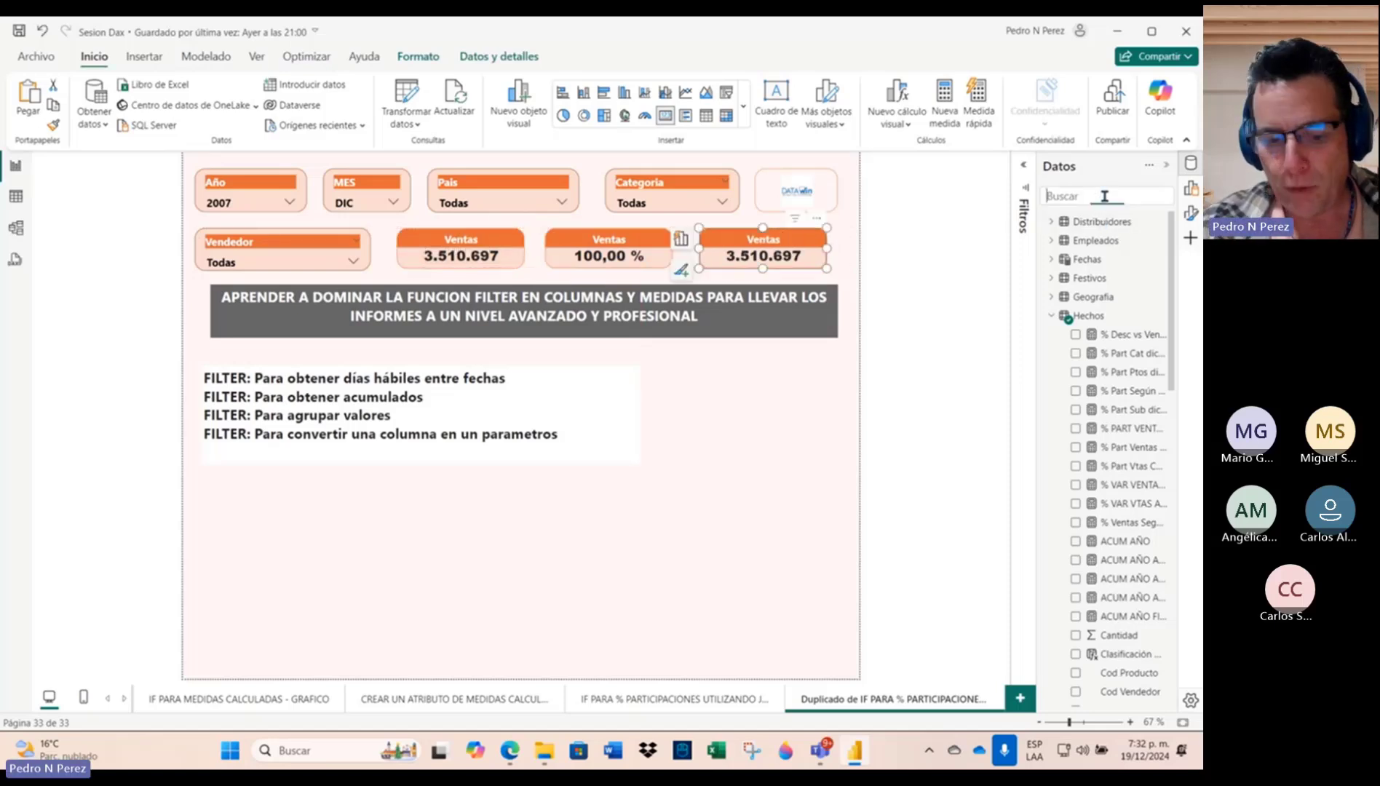
type("TOTAL VENTA")
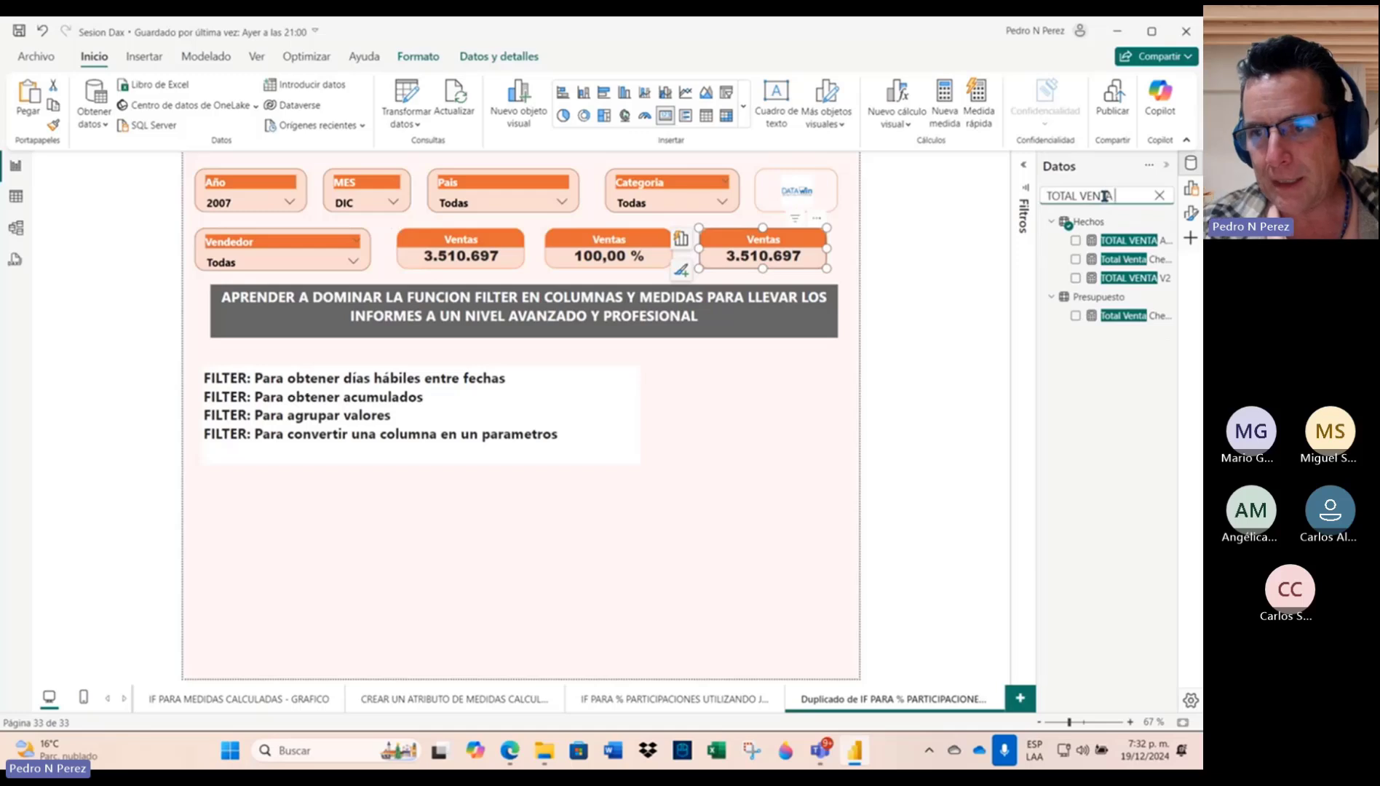
left_click(1096, 244)
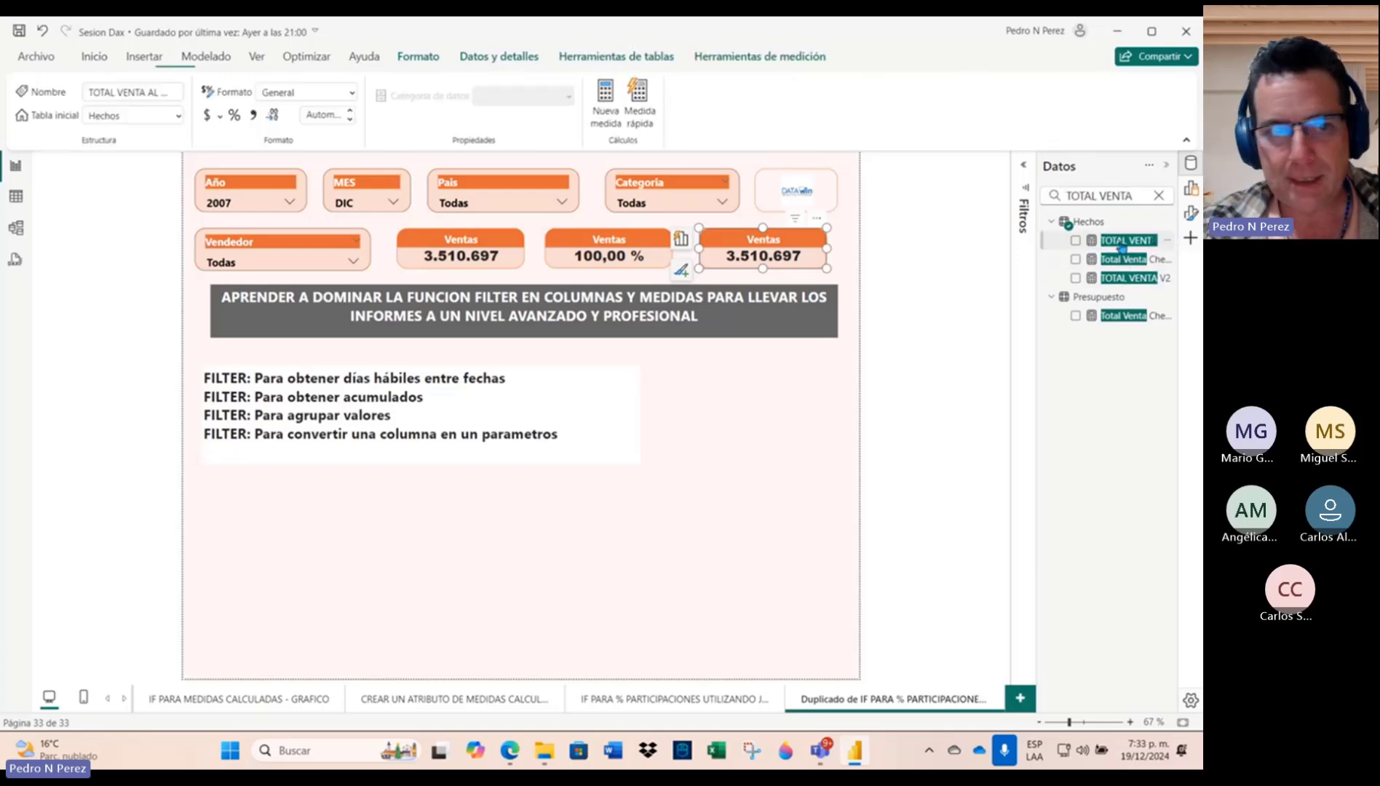
left_click(354, 95)
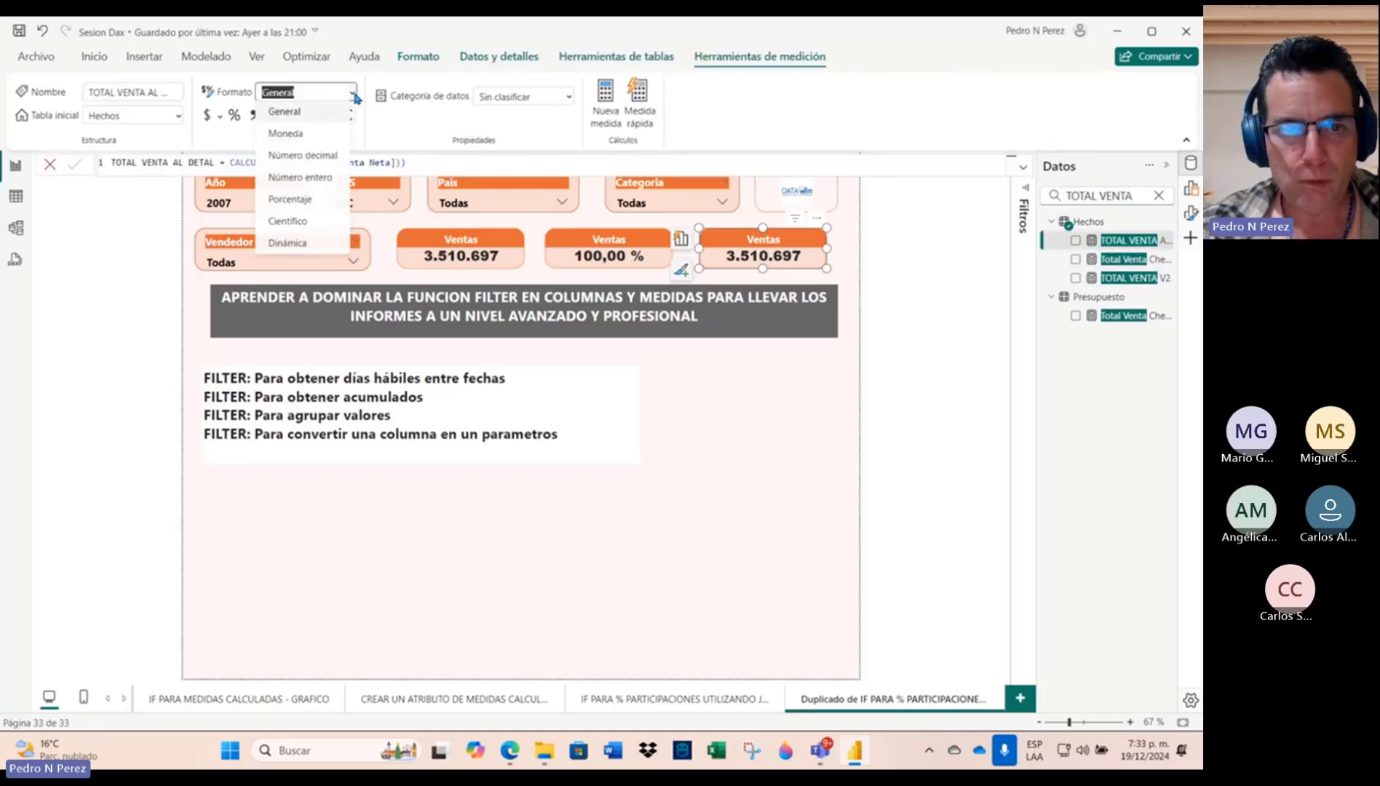
left_click(317, 178)
left_click(253, 117)
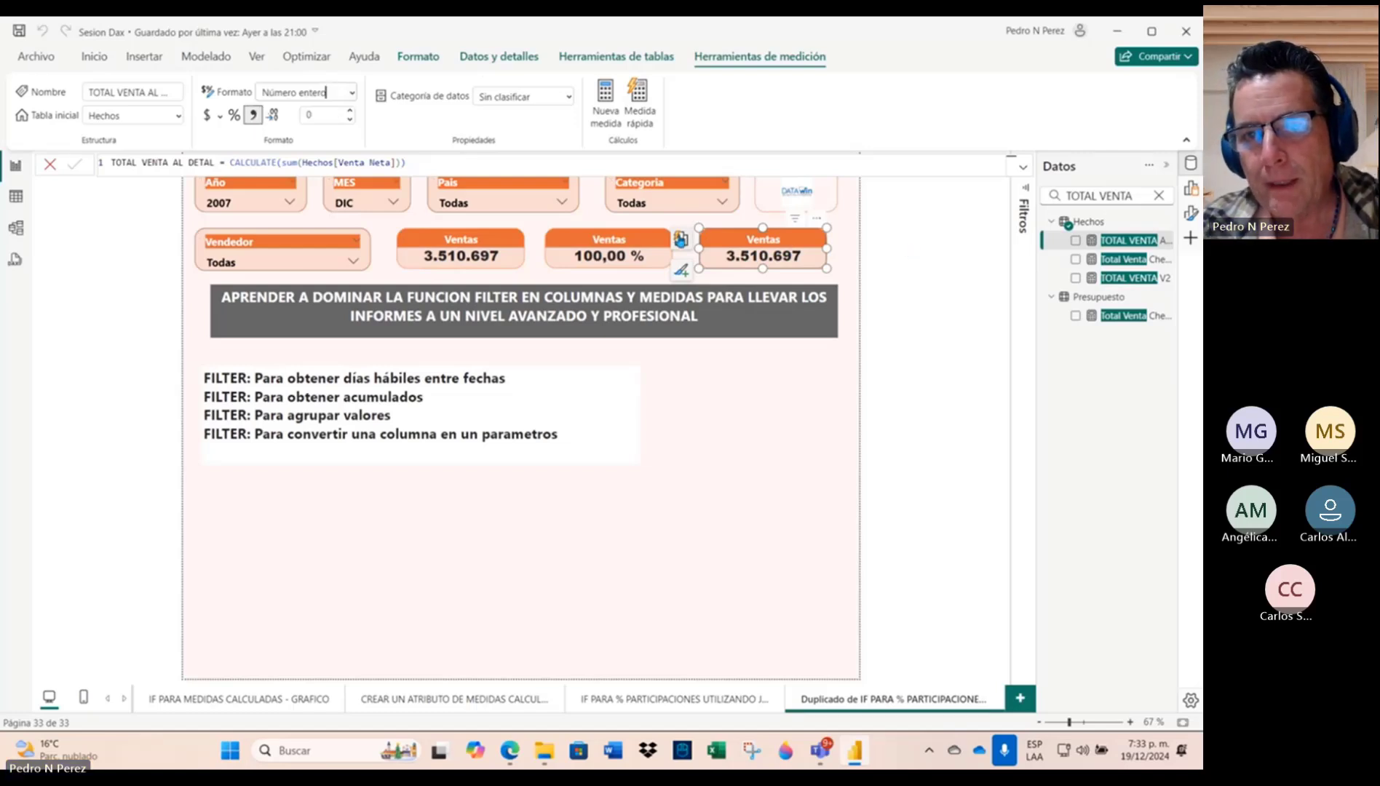
Step: Replace the Suma de Venta Neta field of the copied card with the TOTAL VENTA AL DETAL measure
left_click(681, 238)
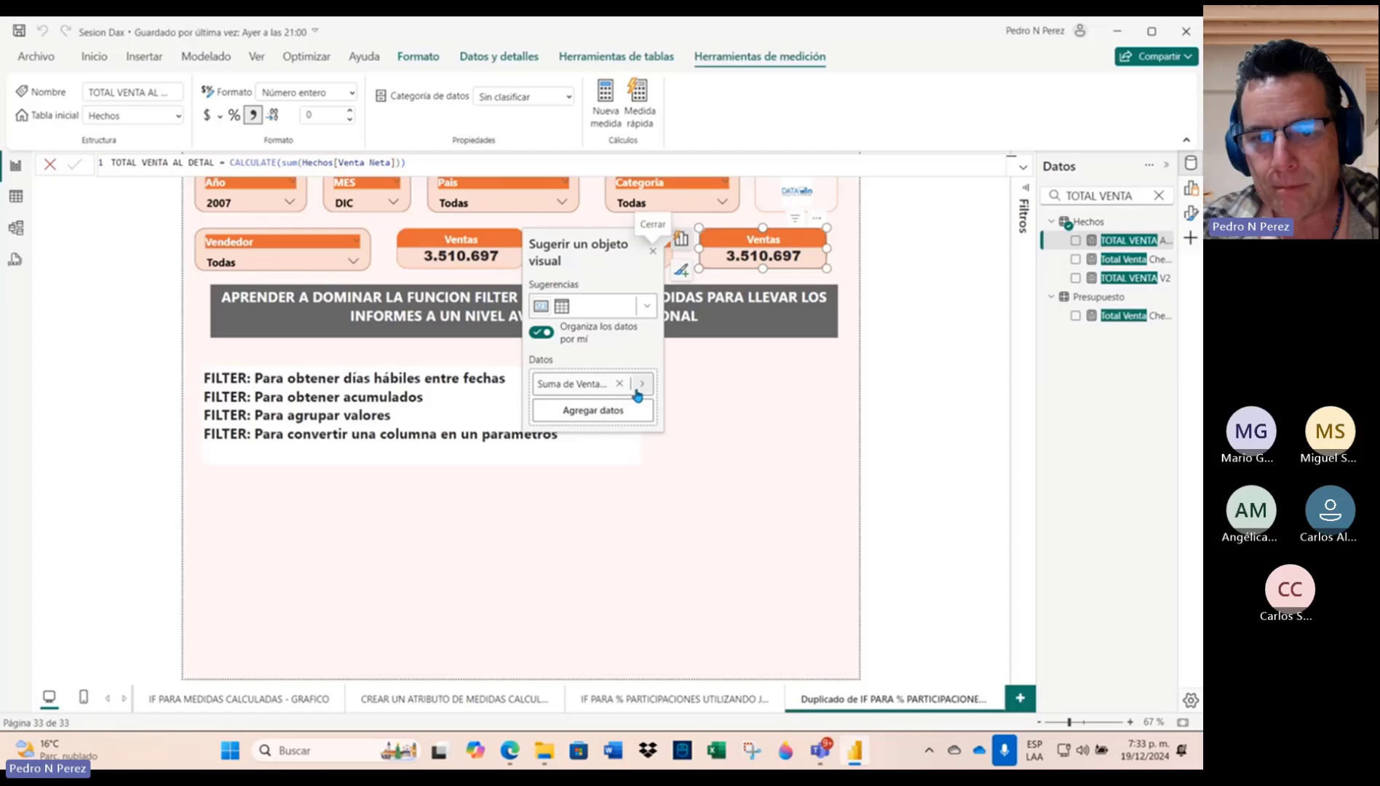
left_click(642, 383)
left_click(728, 382)
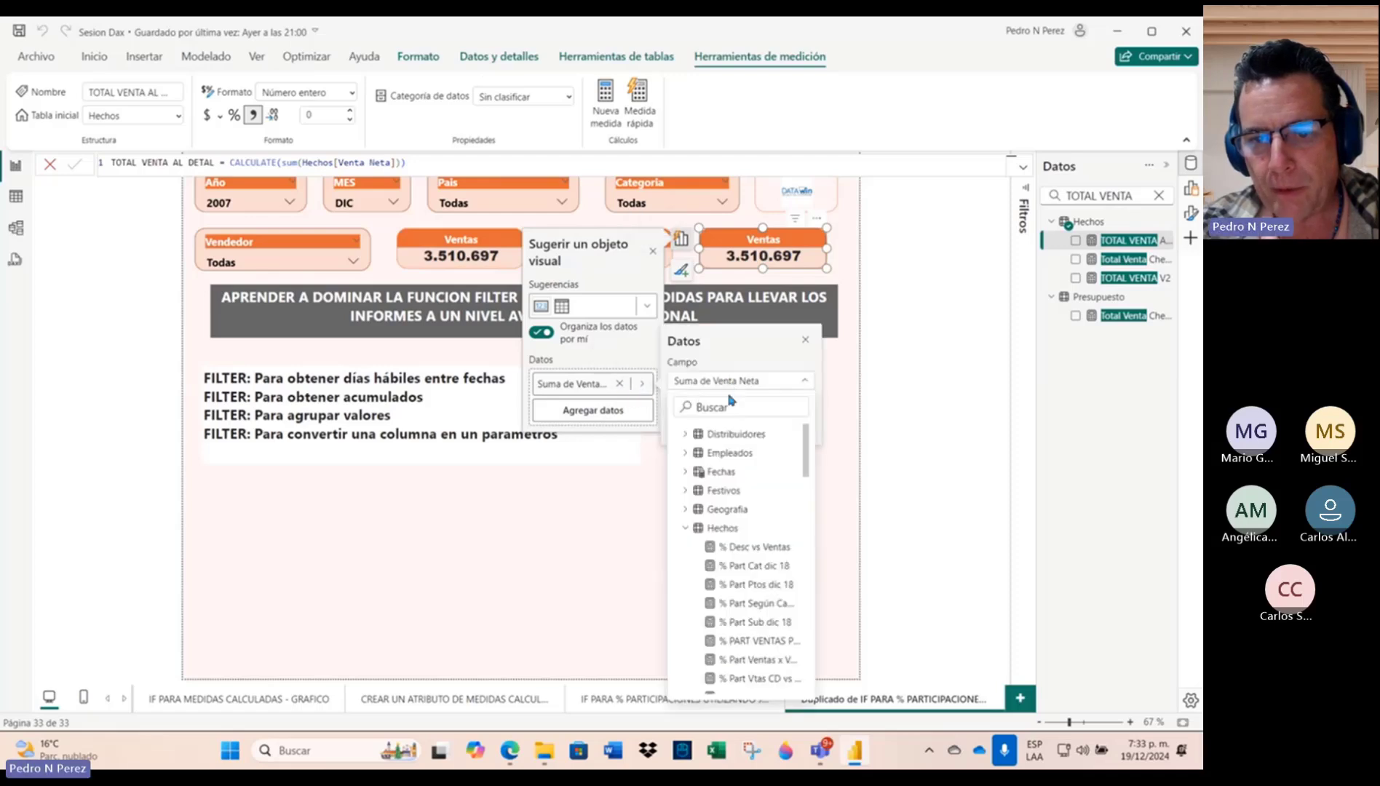
type("AL DEN")
key("BackSpace")
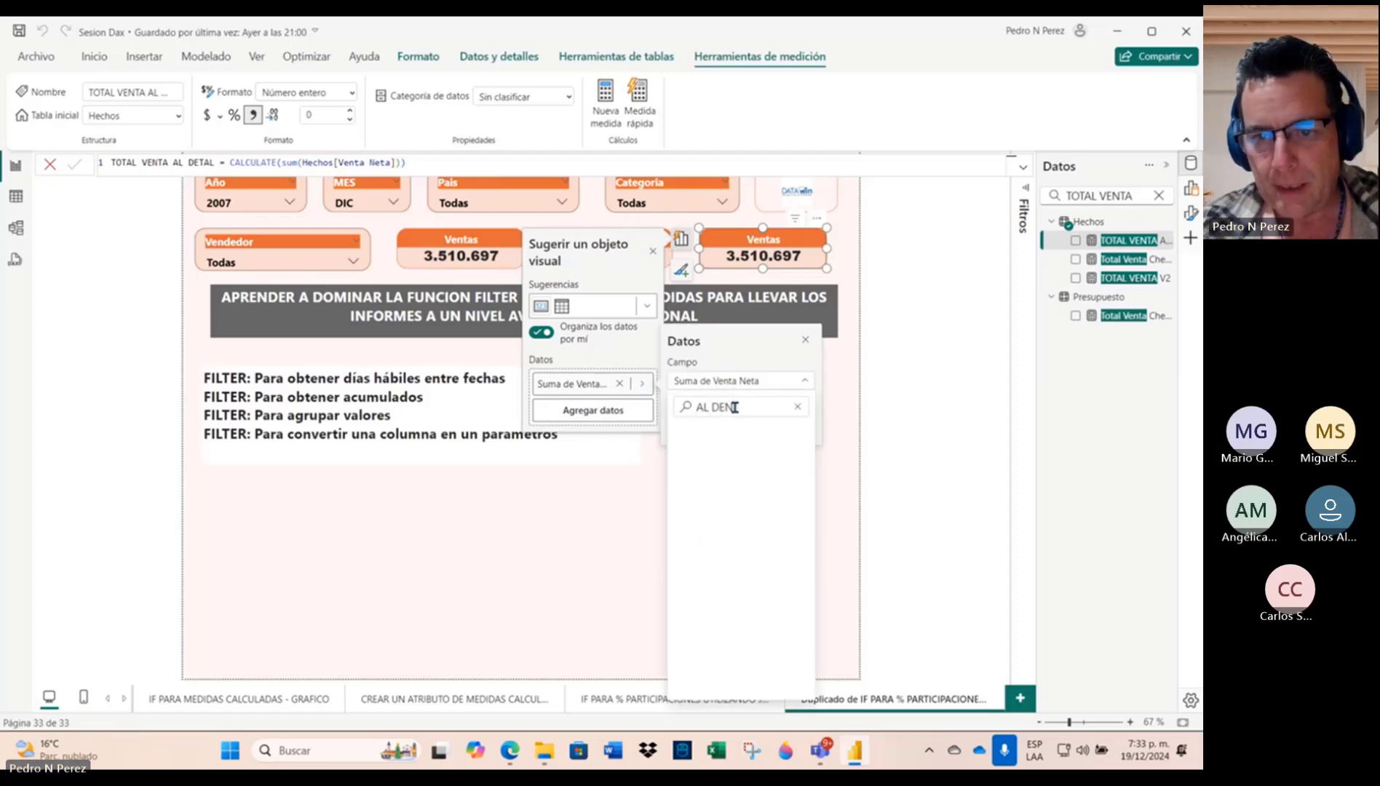
type("TA")
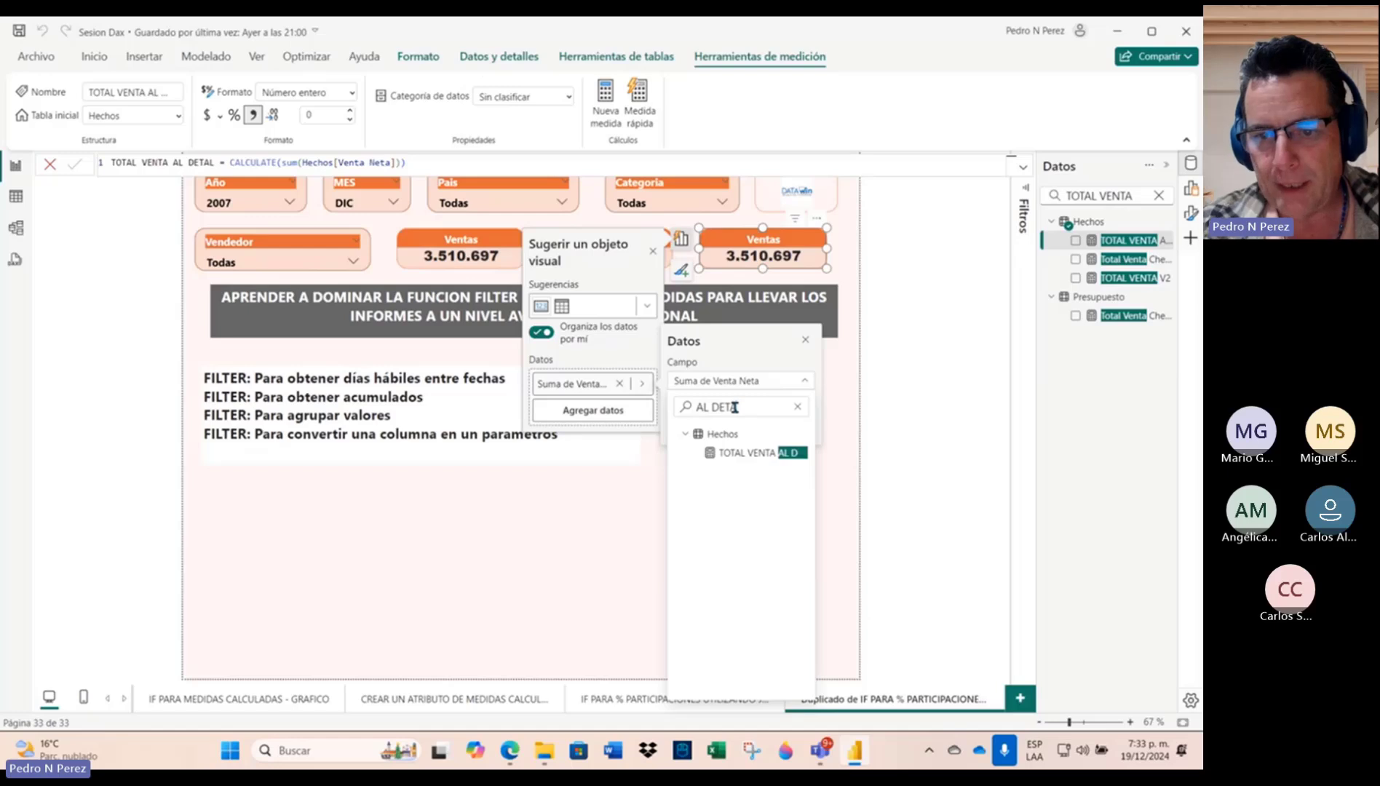
left_click(721, 455)
left_click(788, 394)
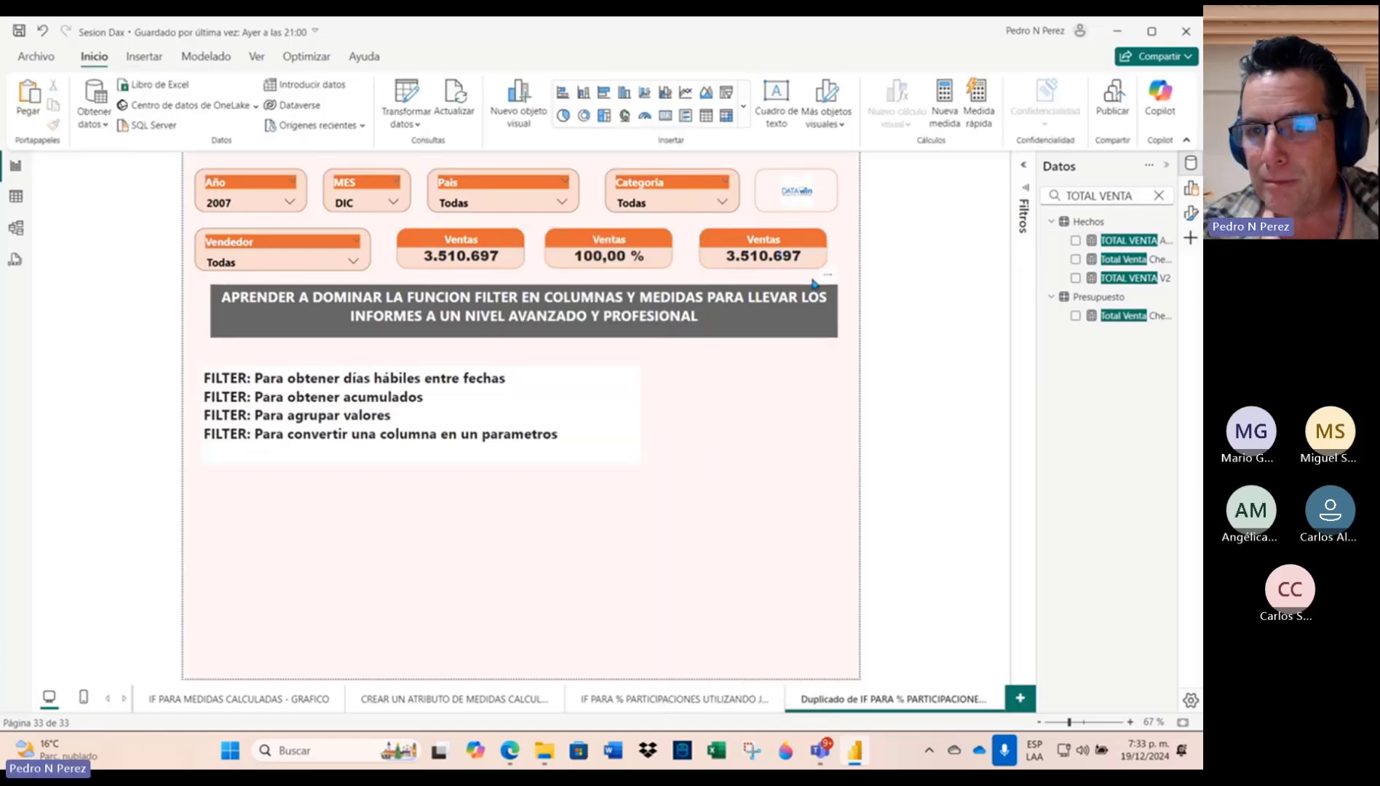
Step: Remove the CALCULATE wrapper from the TOTAL VENTA AL DETAL formula, leaving sum(Hechos[Venta Neta]), and commit it
left_click(1105, 245)
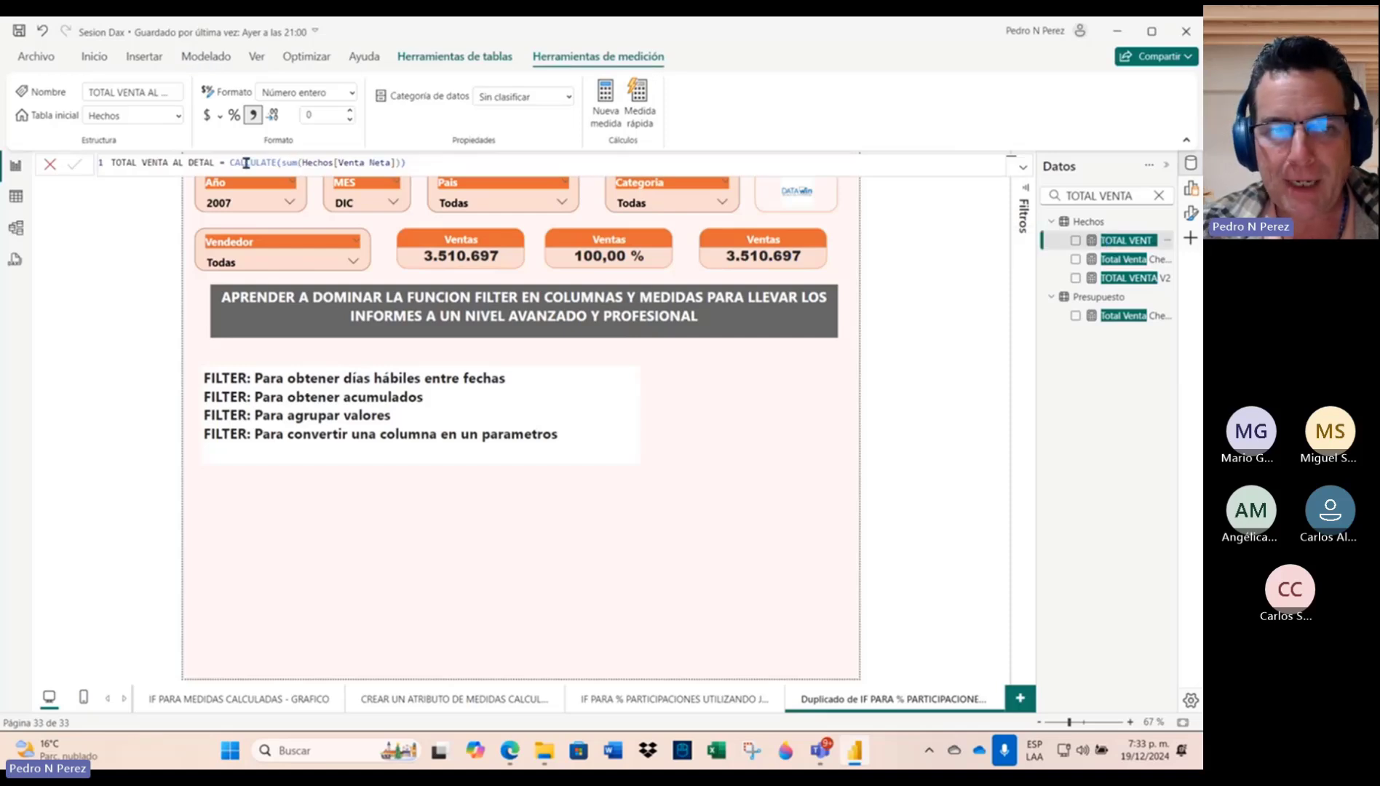
left_click(427, 164)
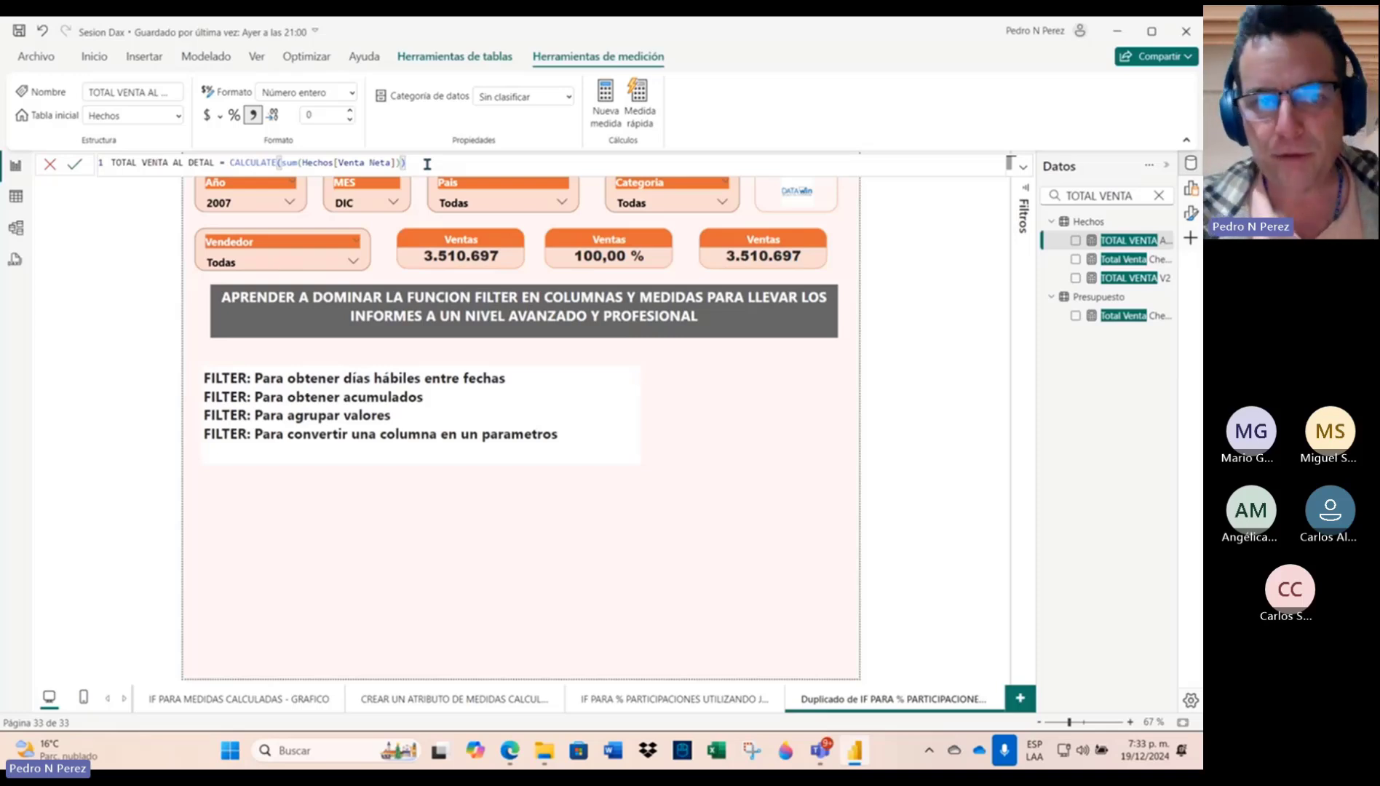
left_click(280, 163)
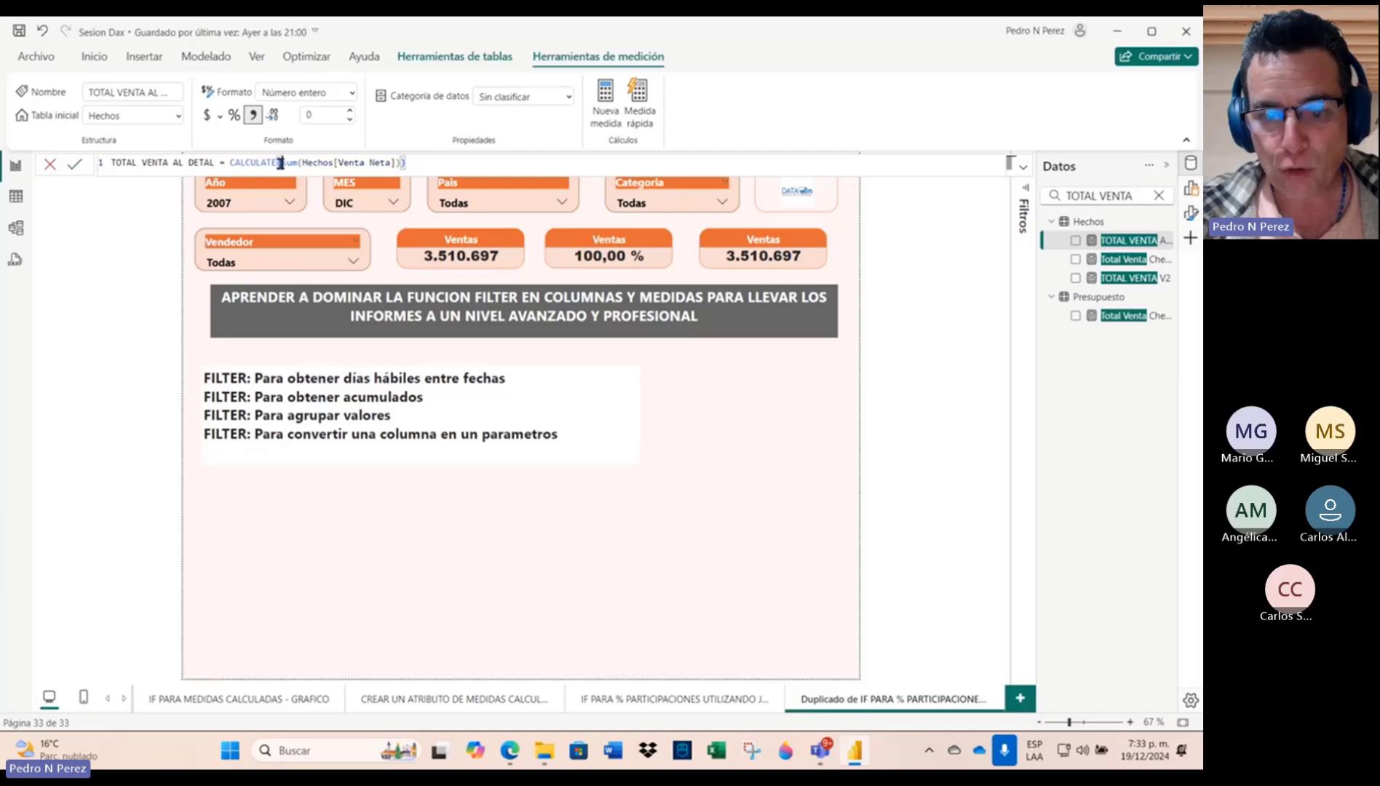
key("BackSpace")
key("BackSpace")
key("BackSpace")
key("BackSpace")
key("BackSpace")
key("BackSpace")
key("BackSpace")
key("BackSpace")
key("BackSpace")
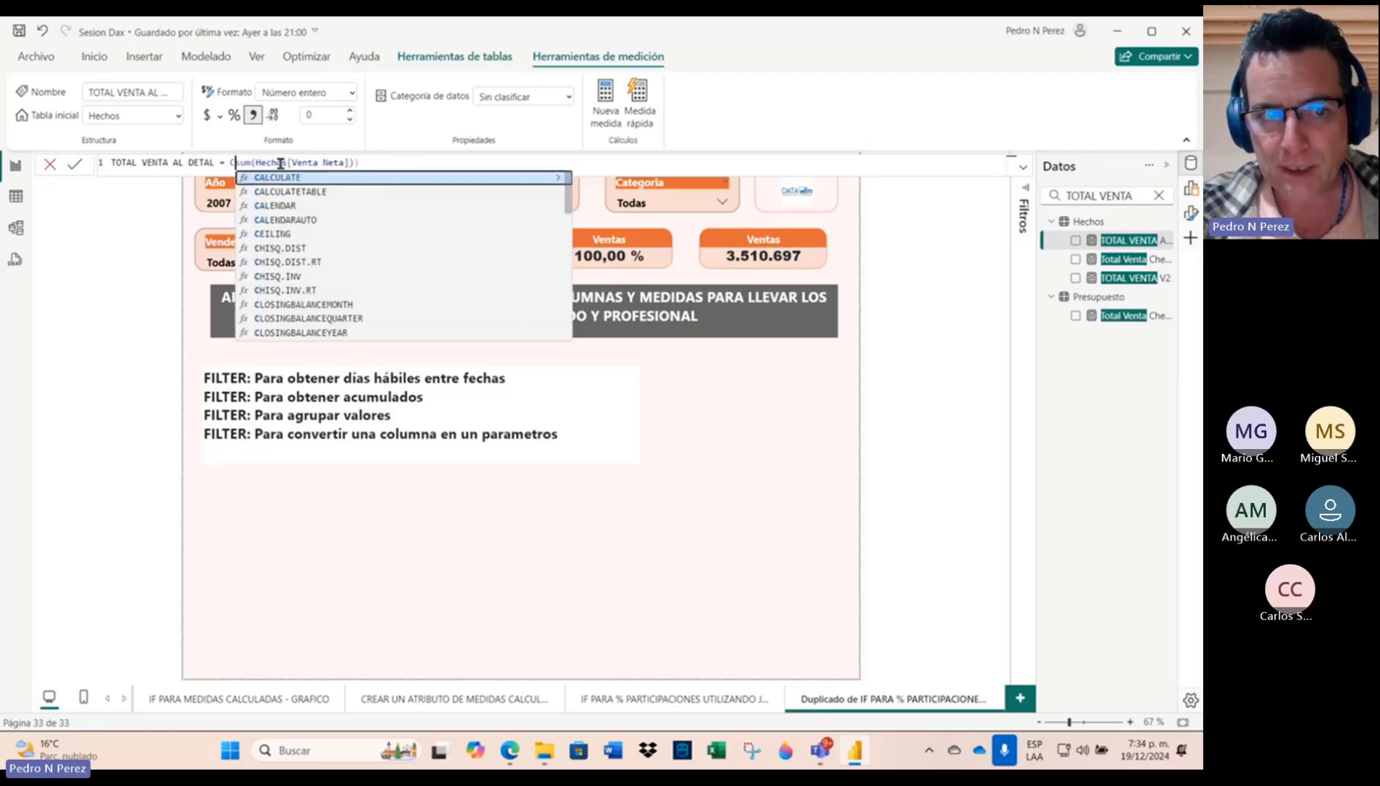
key("BackSpace")
left_click(367, 165)
key("BackSpace")
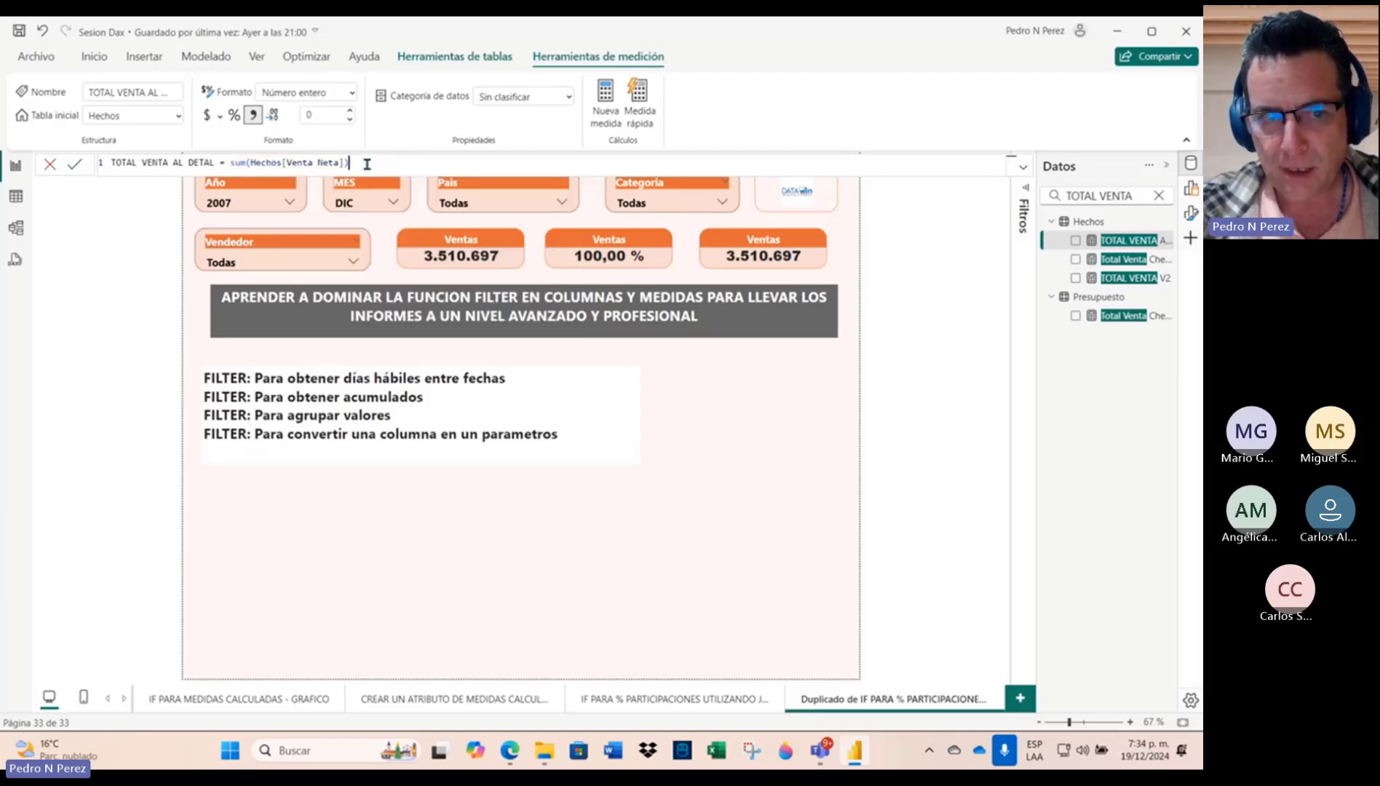
key("Return")
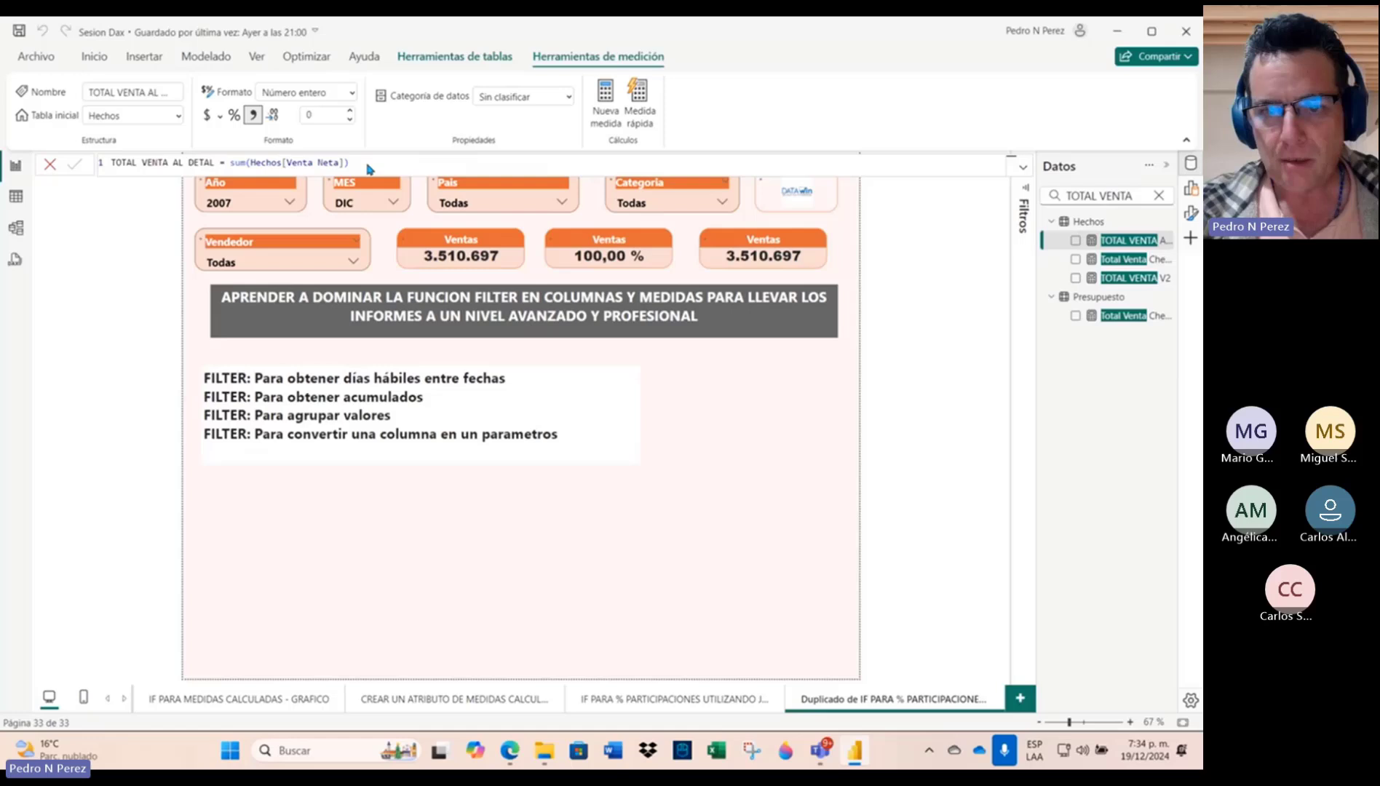
Step: Review the TOTAL VENTA AL DETAL formula and the filters affecting its card and the original Ventas amount card
left_click(734, 245)
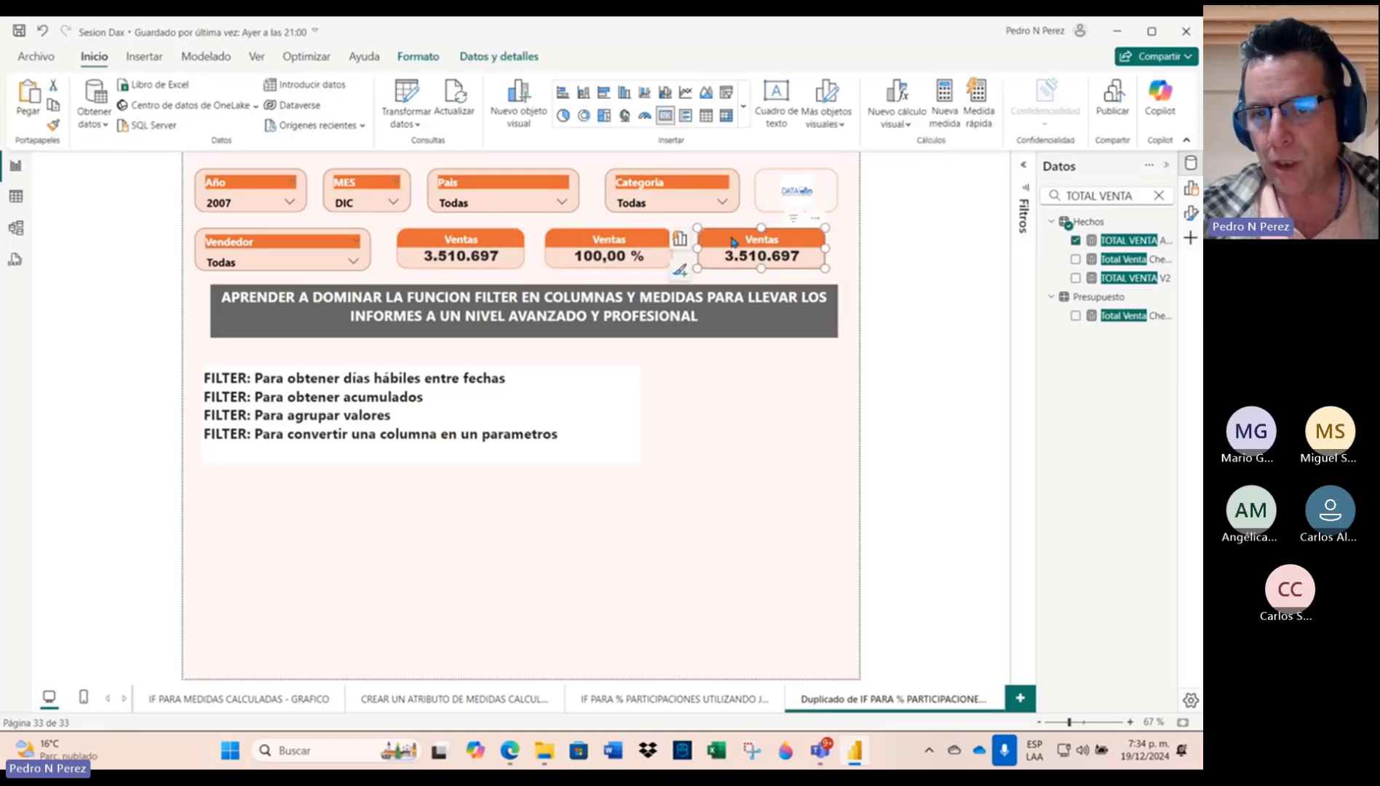
right_click(1144, 246)
left_click(1136, 240)
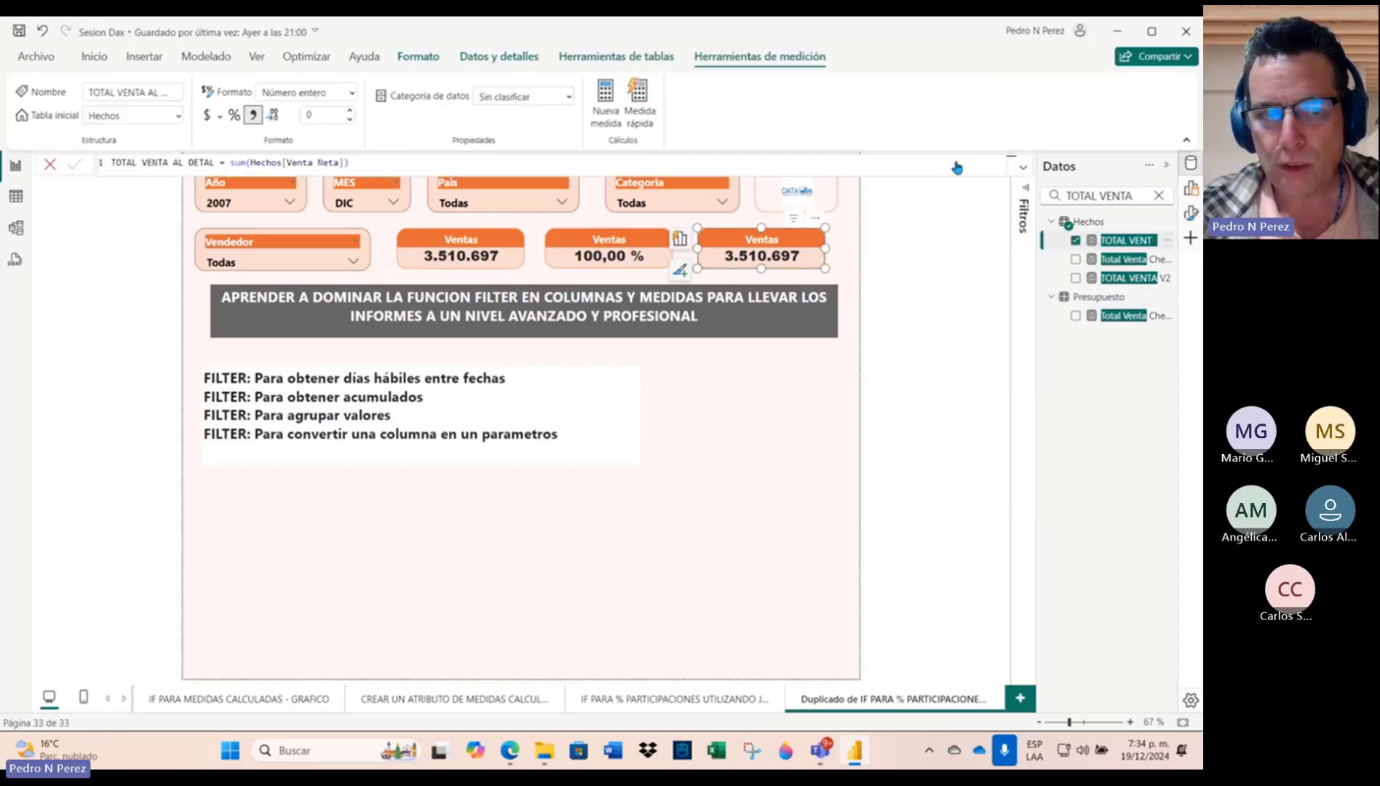
left_click_drag(230, 162, 363, 160)
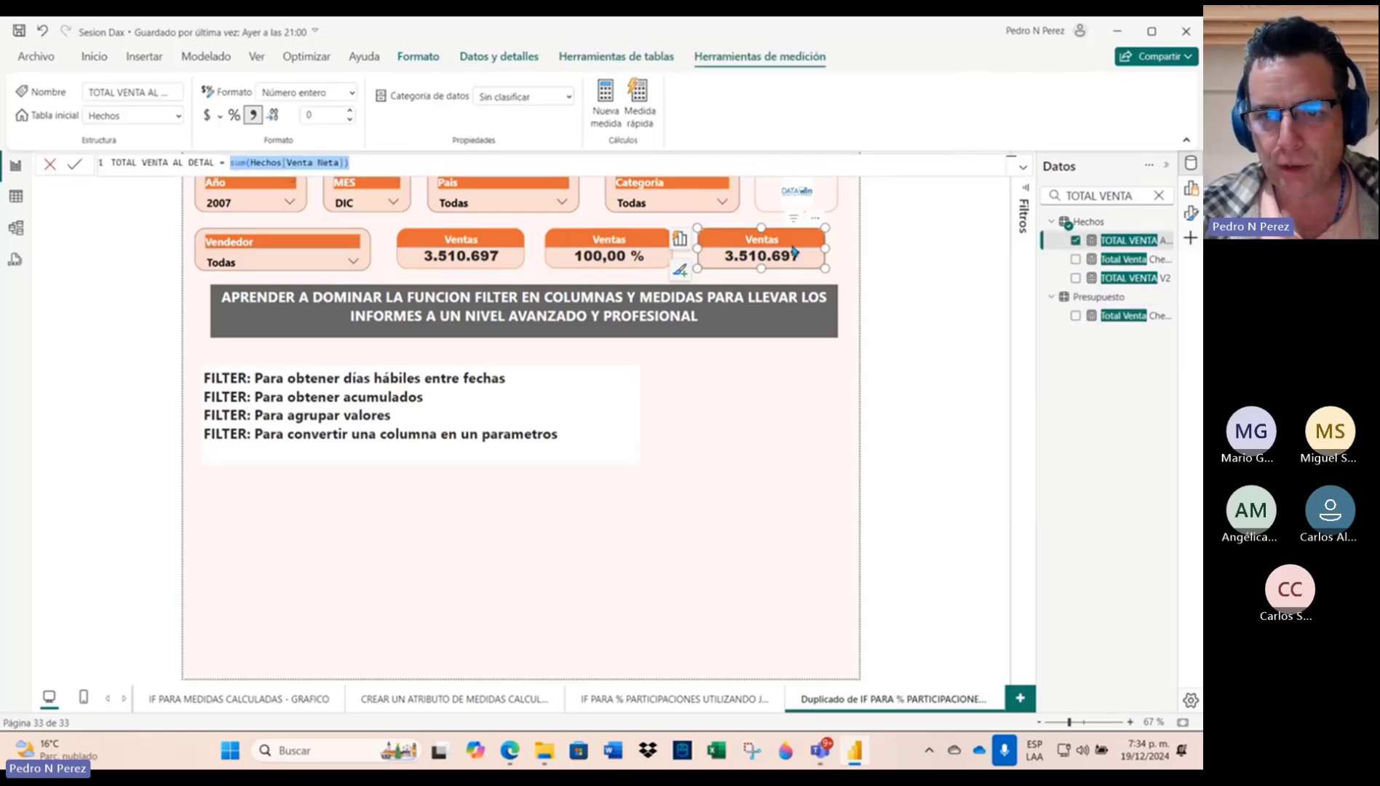
mouse_move(797, 225)
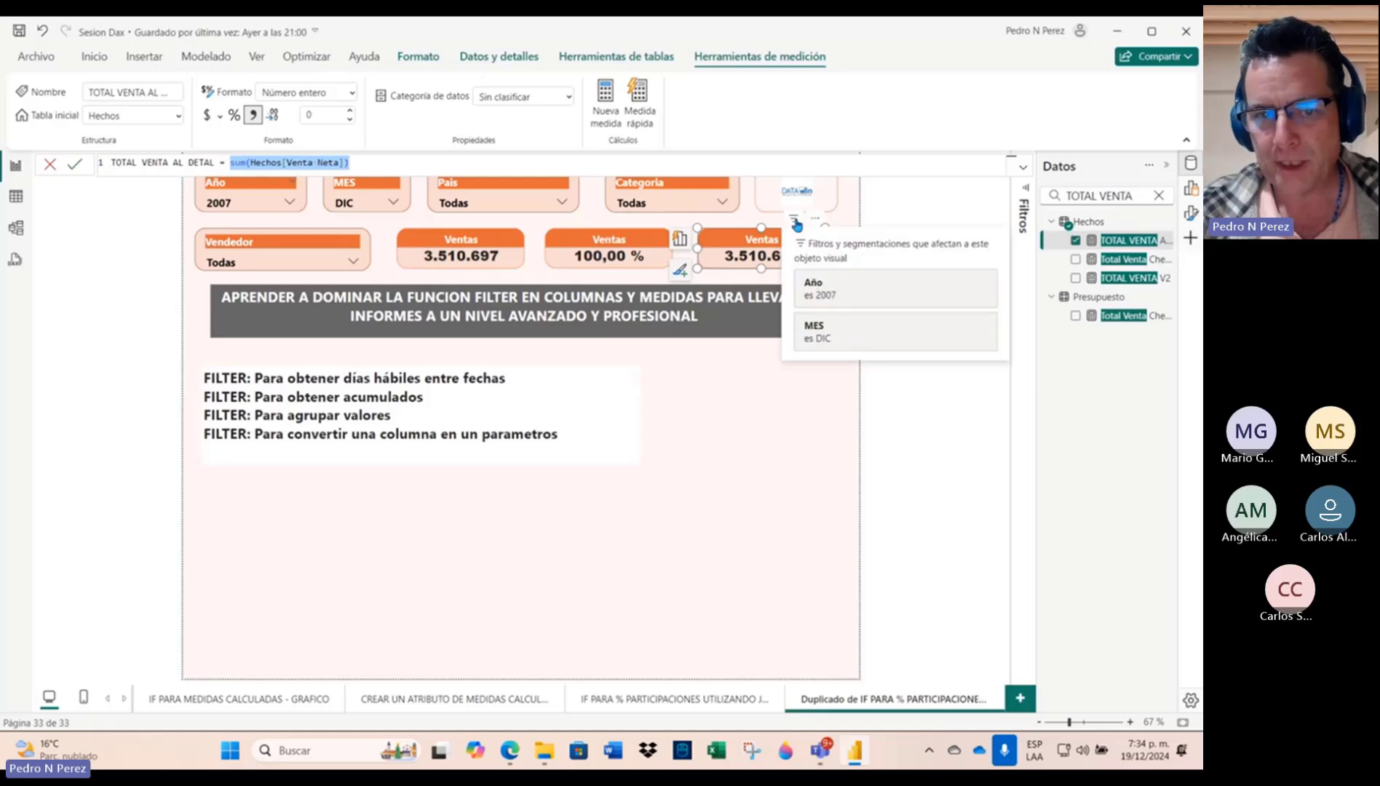
mouse_move(493, 229)
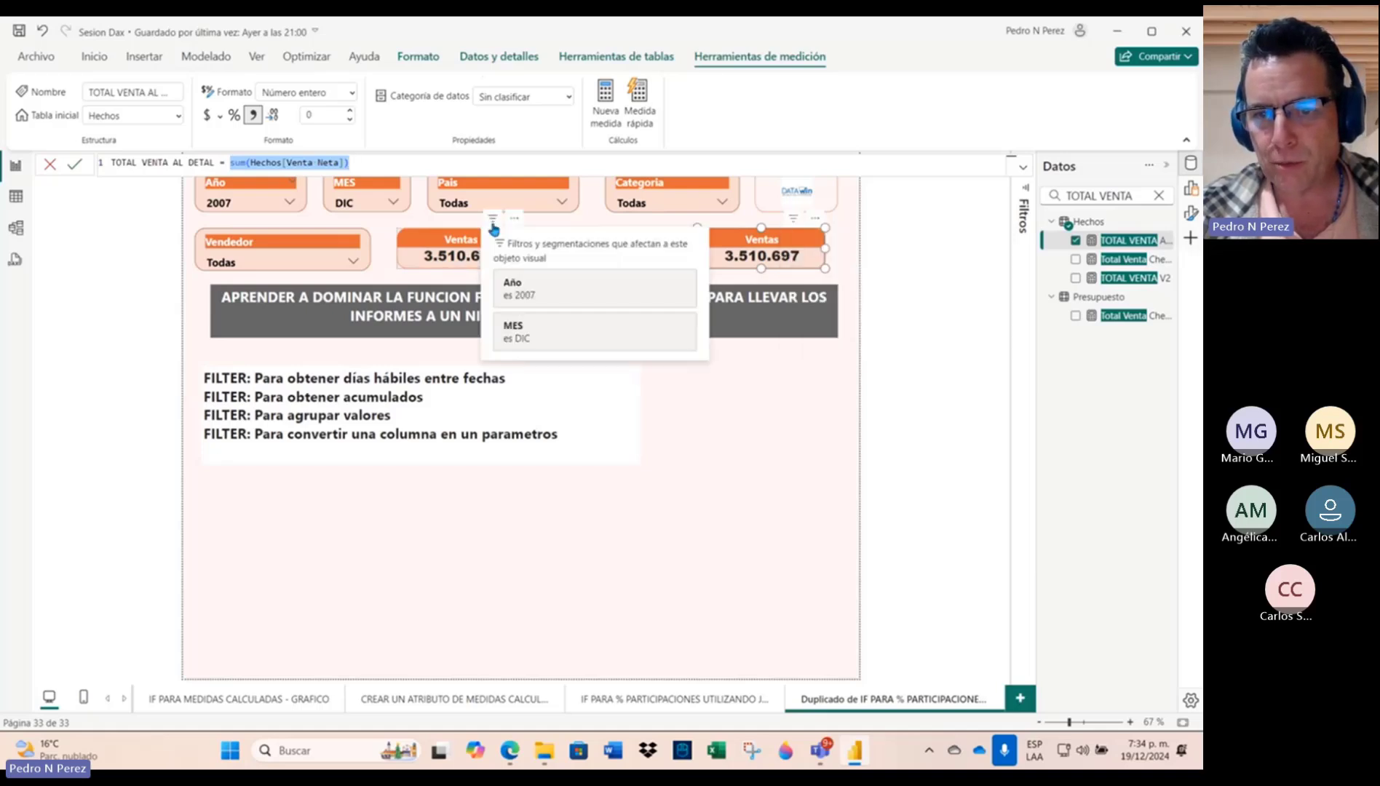
Step: Wrap the sum of Hechos[Venta Neta] in CALCULATE within the TOTAL VENTA AL DETAL formula
left_click(413, 159)
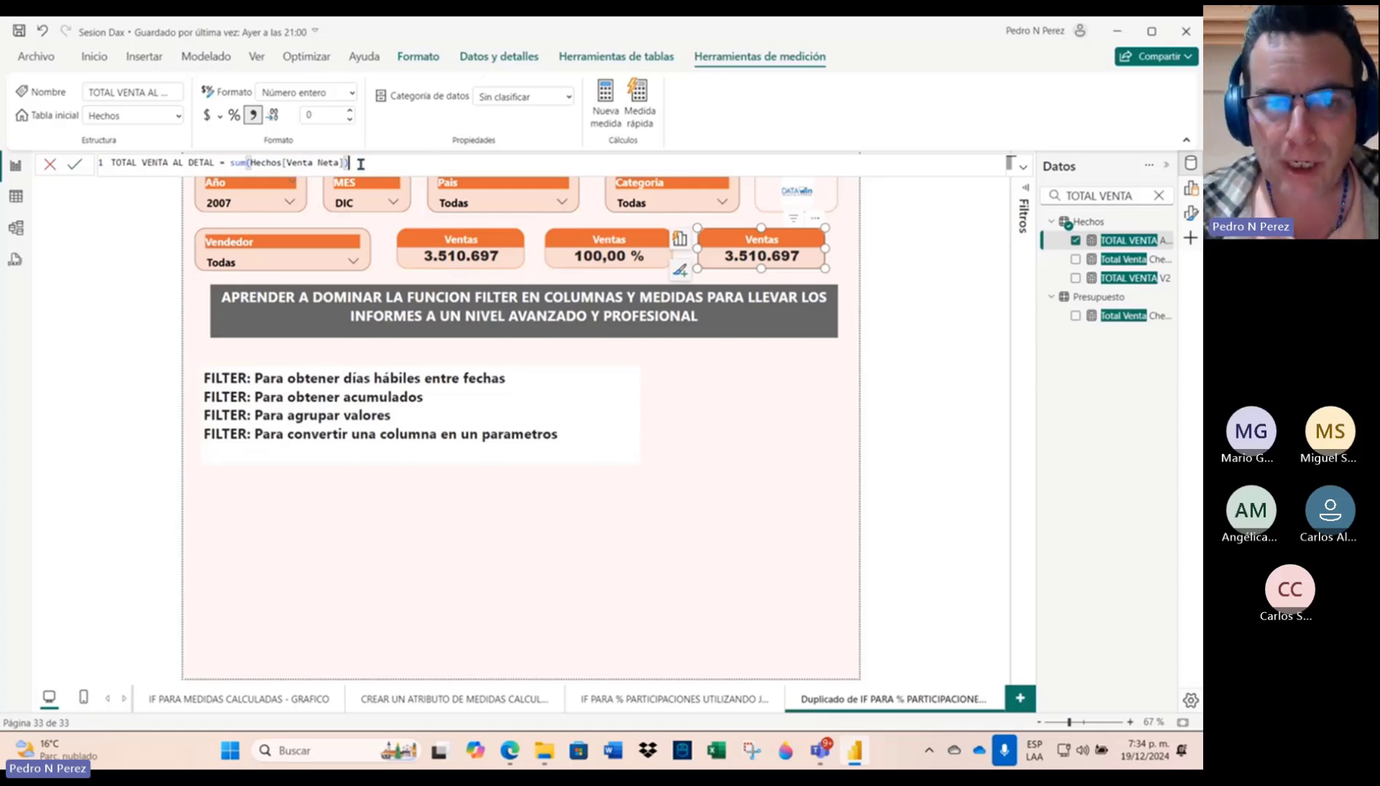
left_click(230, 163)
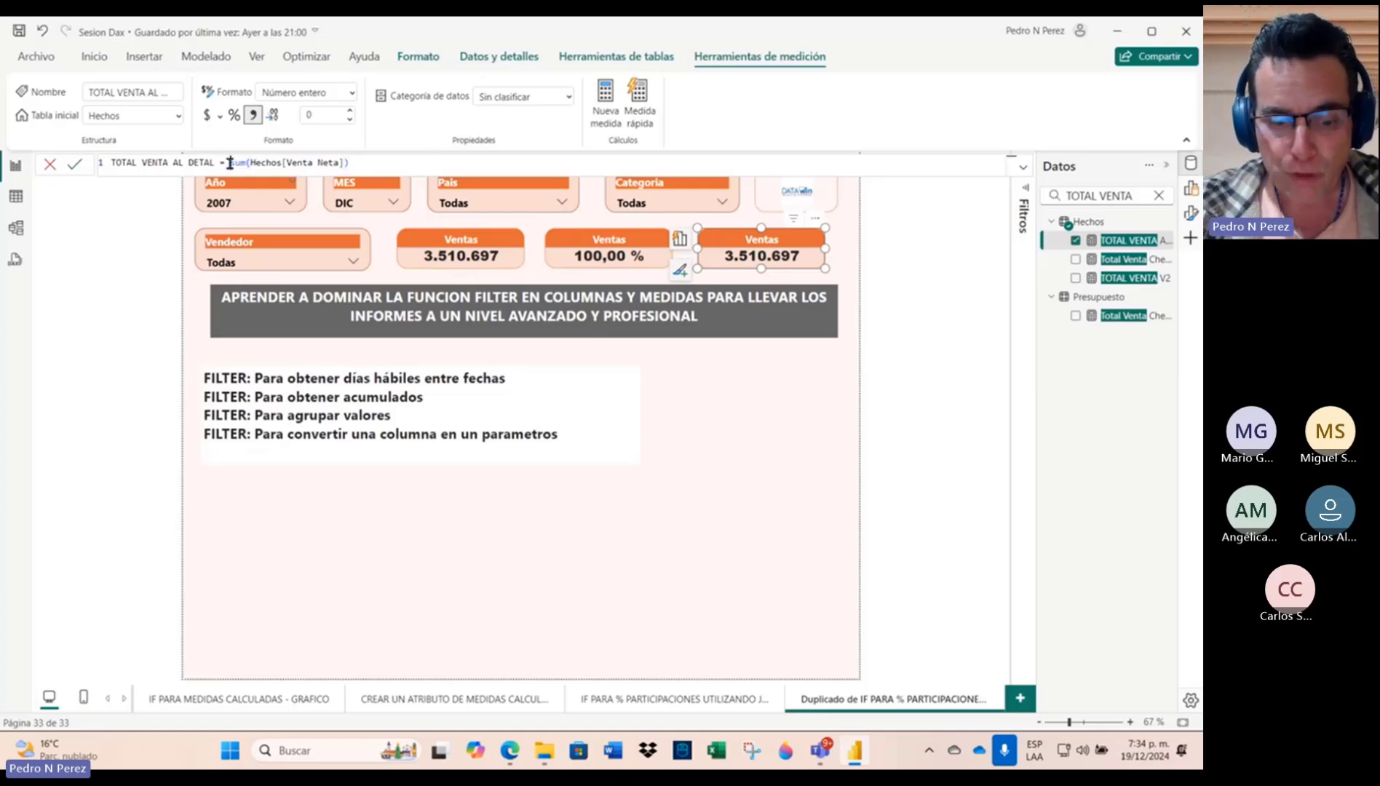
type("C")
key("Tab")
type(")")
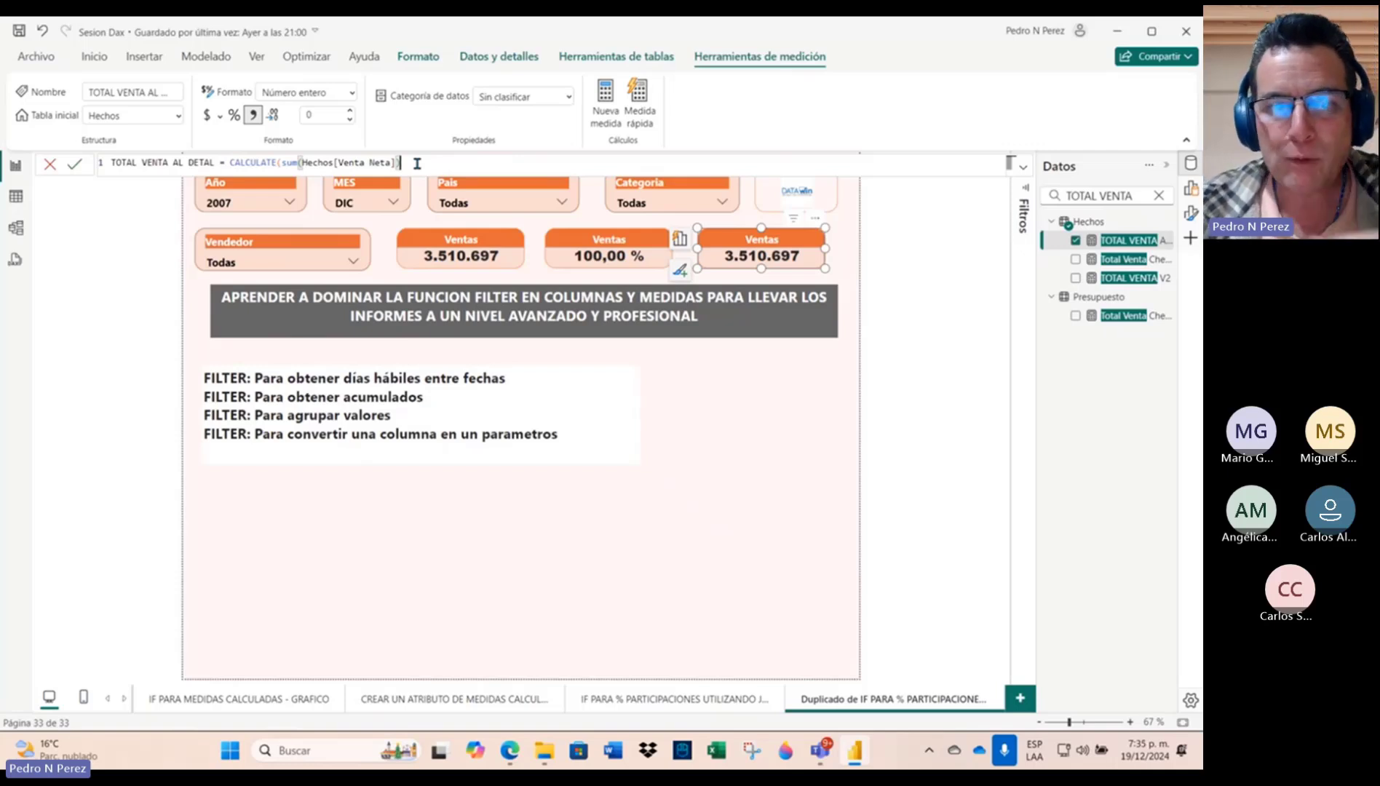
Step: Delete the CALCULATE expression from the TOTAL VENTA AL DETAL formula and undo the last report change
left_click_drag(231, 163, 399, 162)
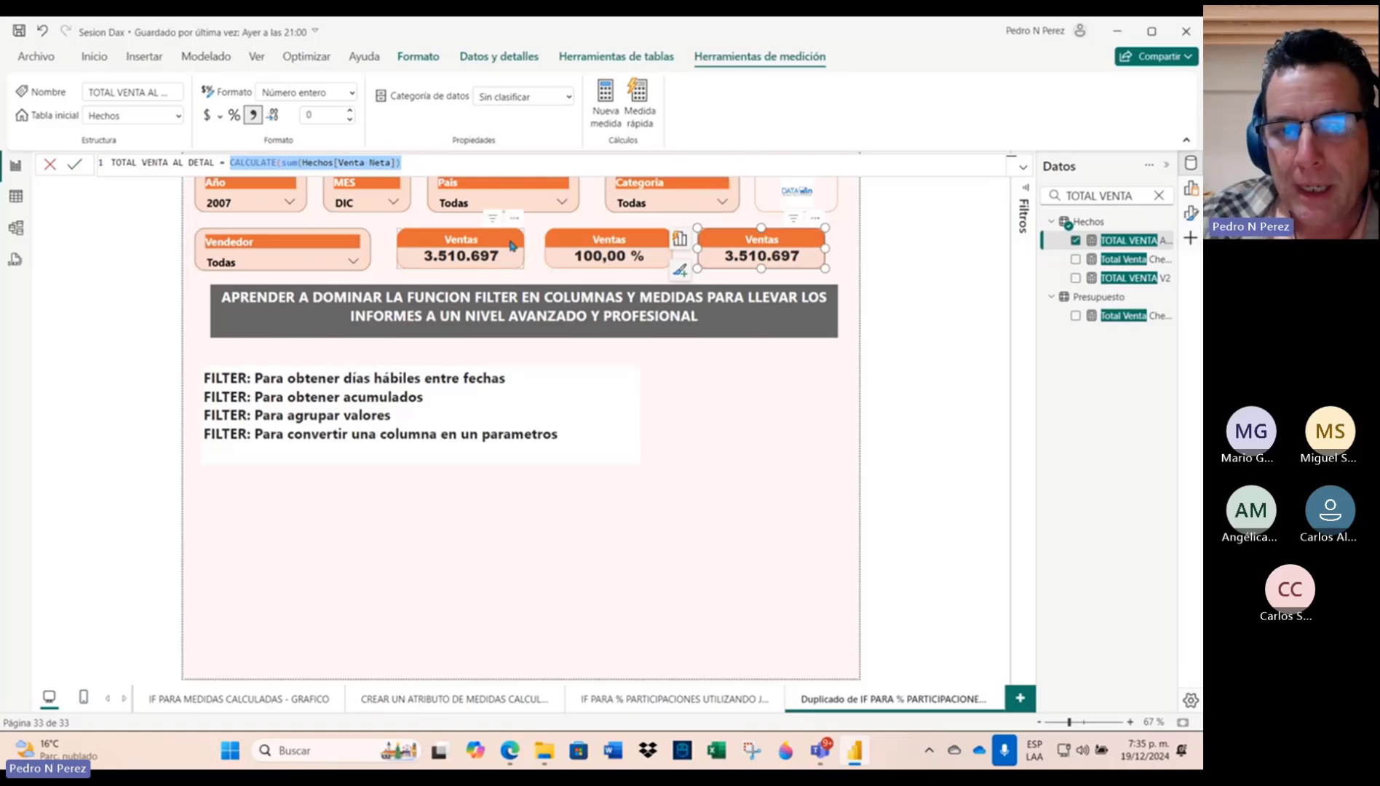
double_click(263, 162)
key("shift+End")
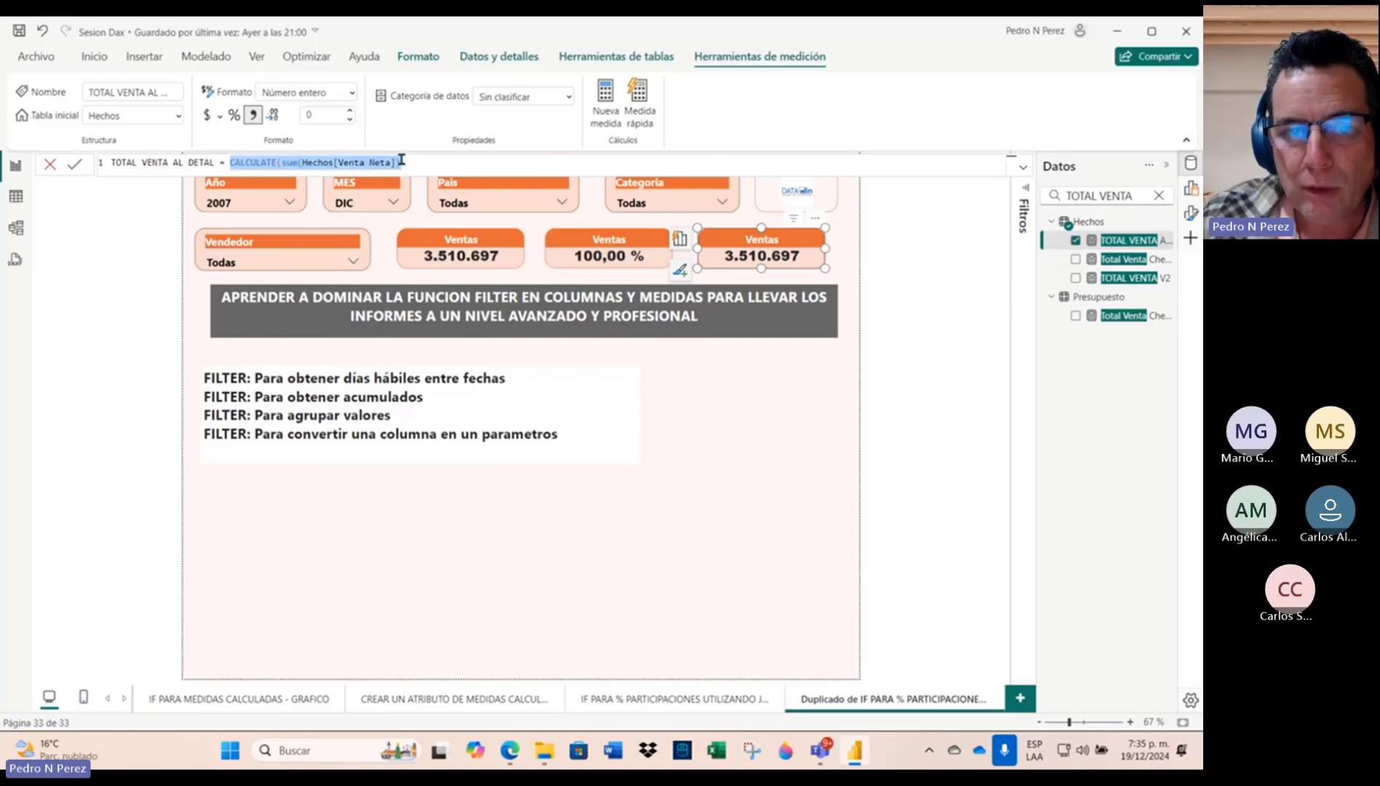
left_click(234, 163)
left_click_drag(234, 162, 417, 167)
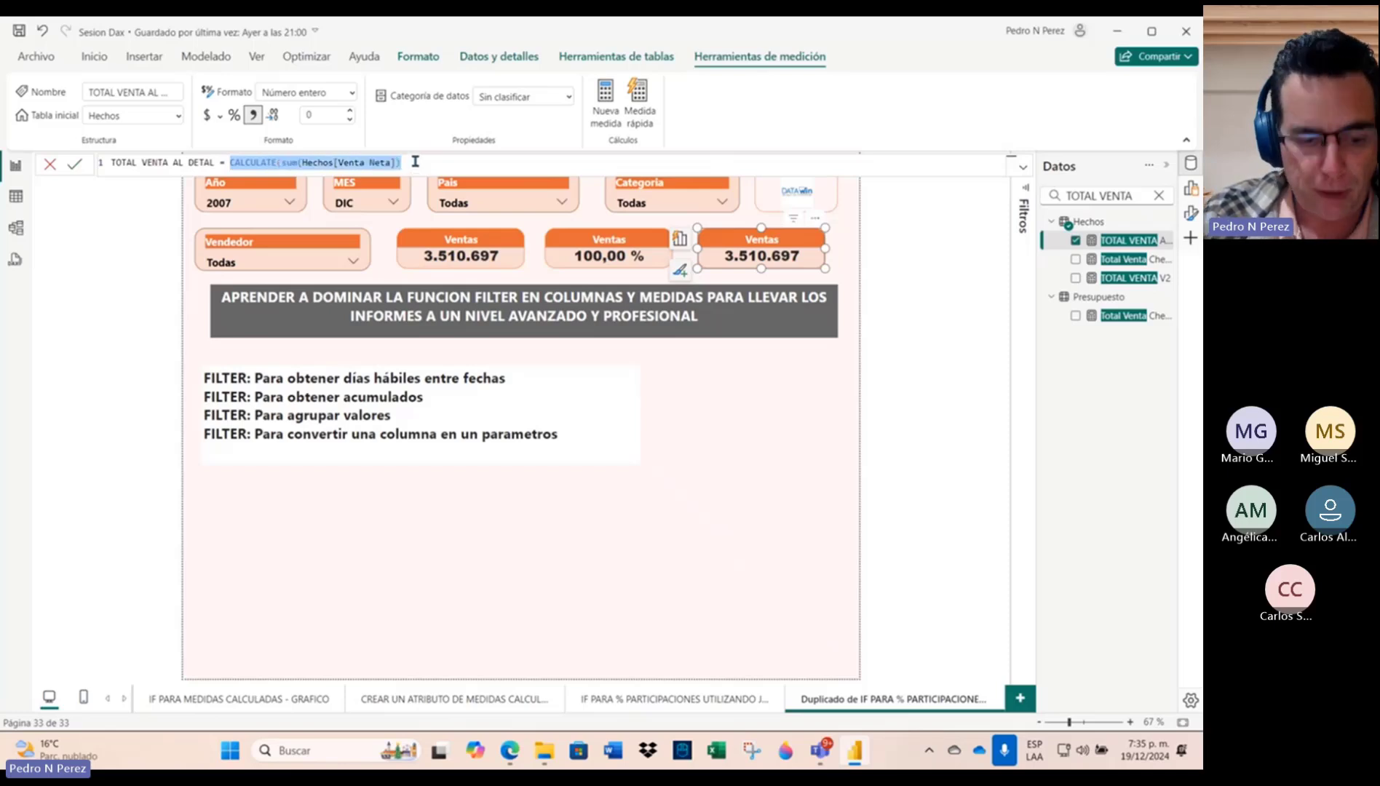
key("BackSpace")
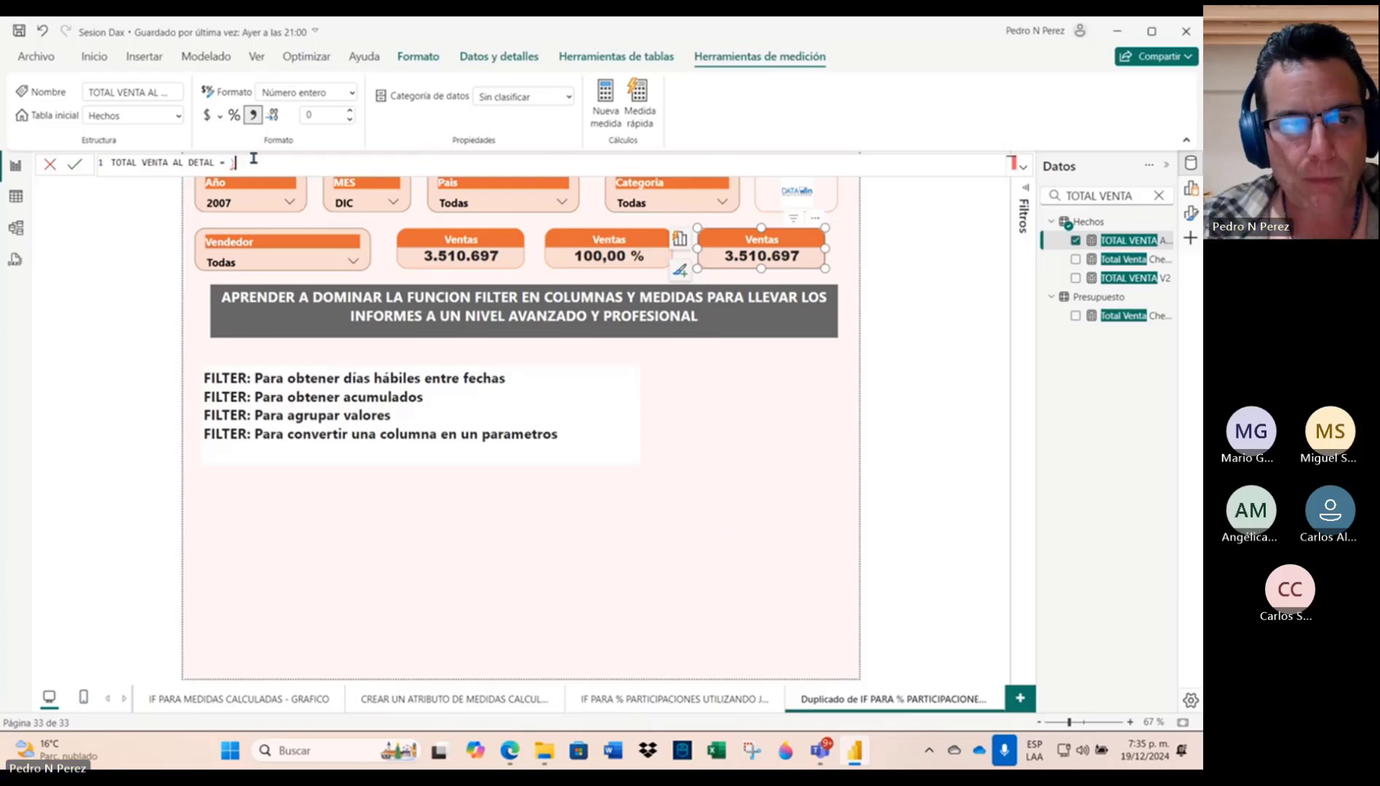
left_click(44, 33)
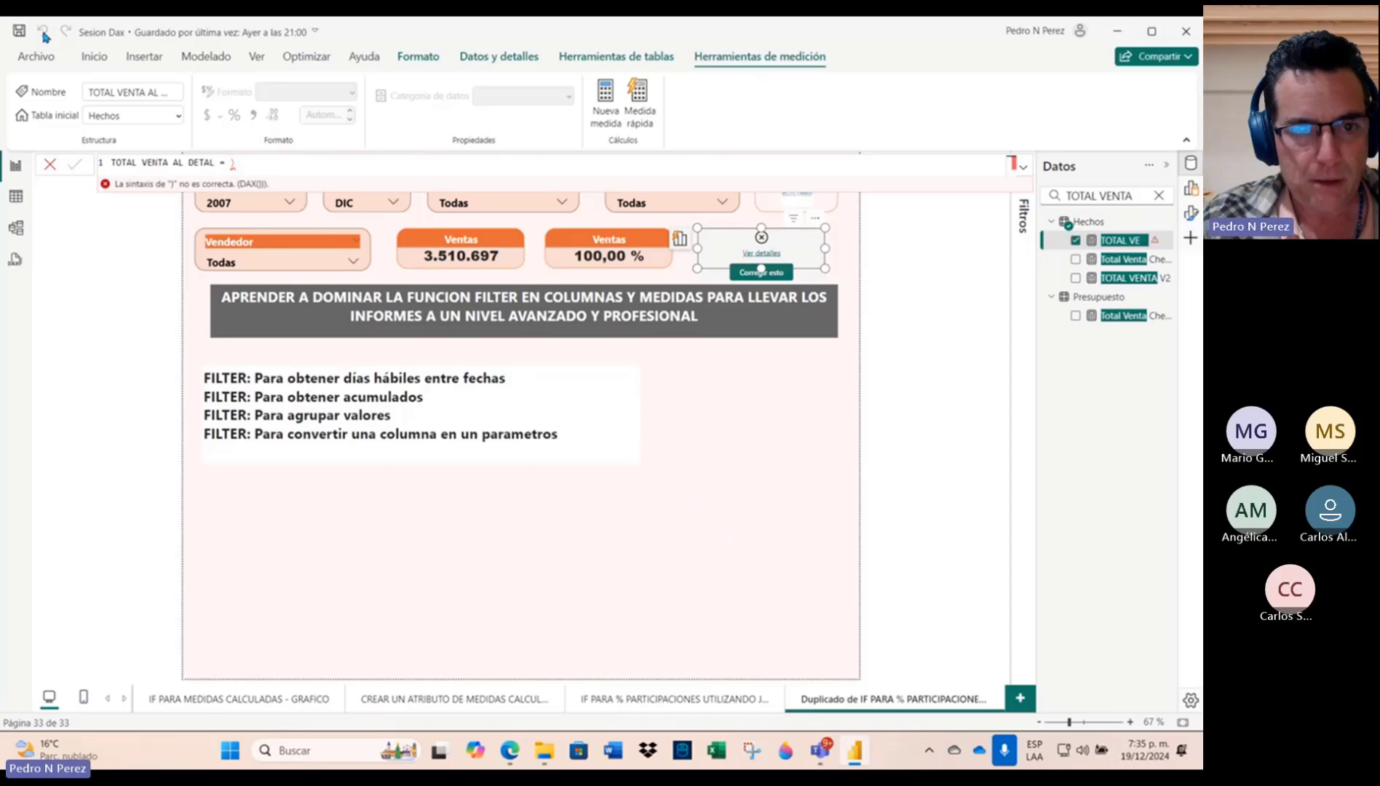
Step: Rewrite the TOTAL VENTA AL DETAL formula as CALCULATE(SUM(Hechos[Venta Neta])) and commit it
left_click(1121, 240)
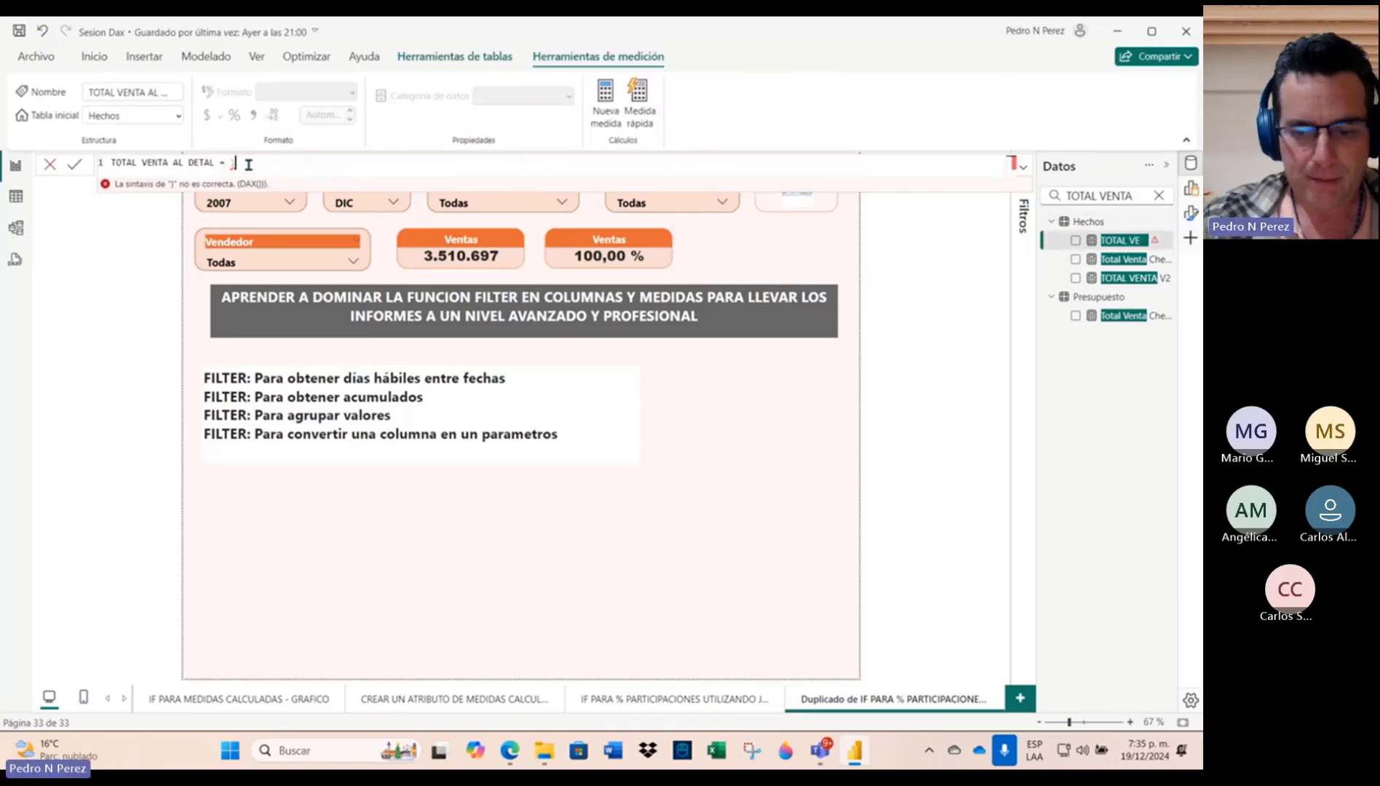
type("CALCULATE(")
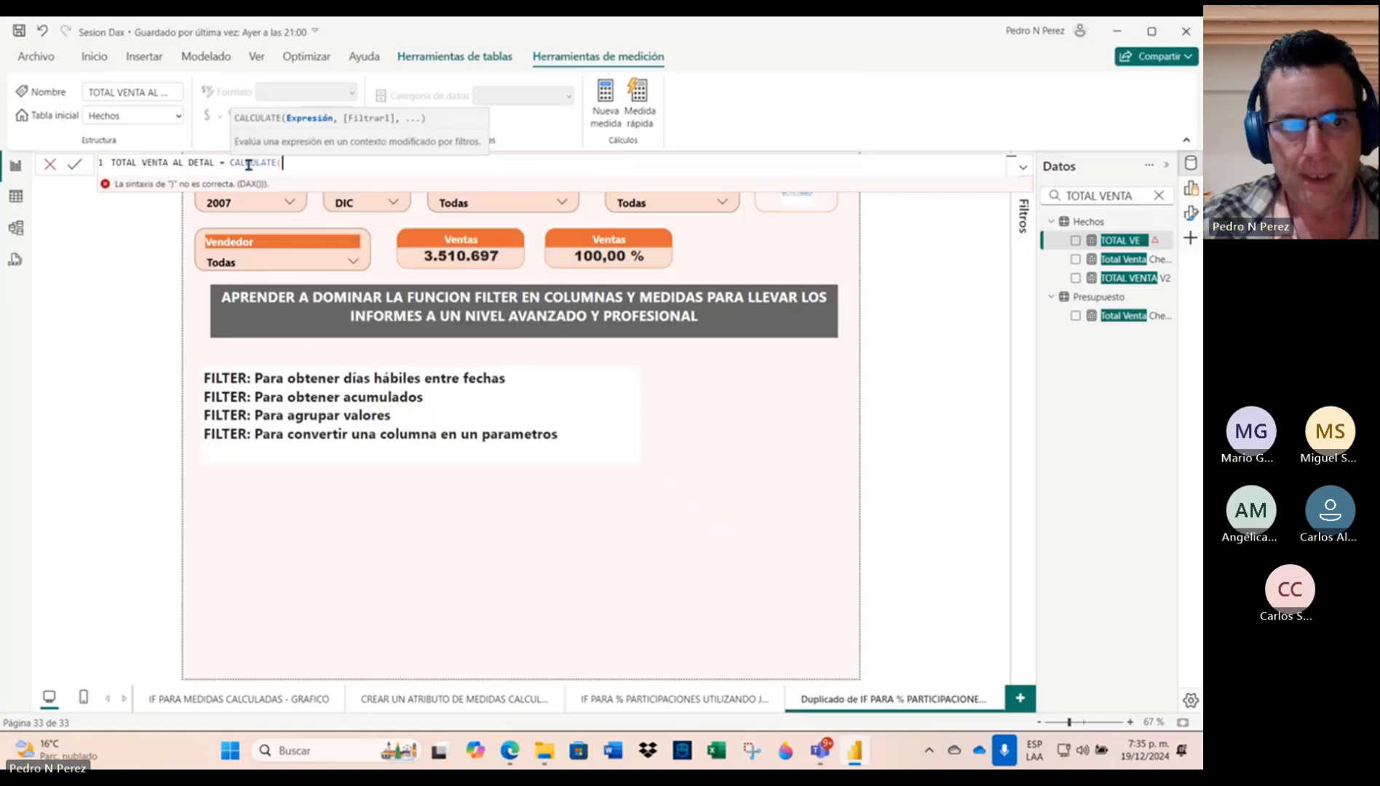
type("SUM(VENTA")
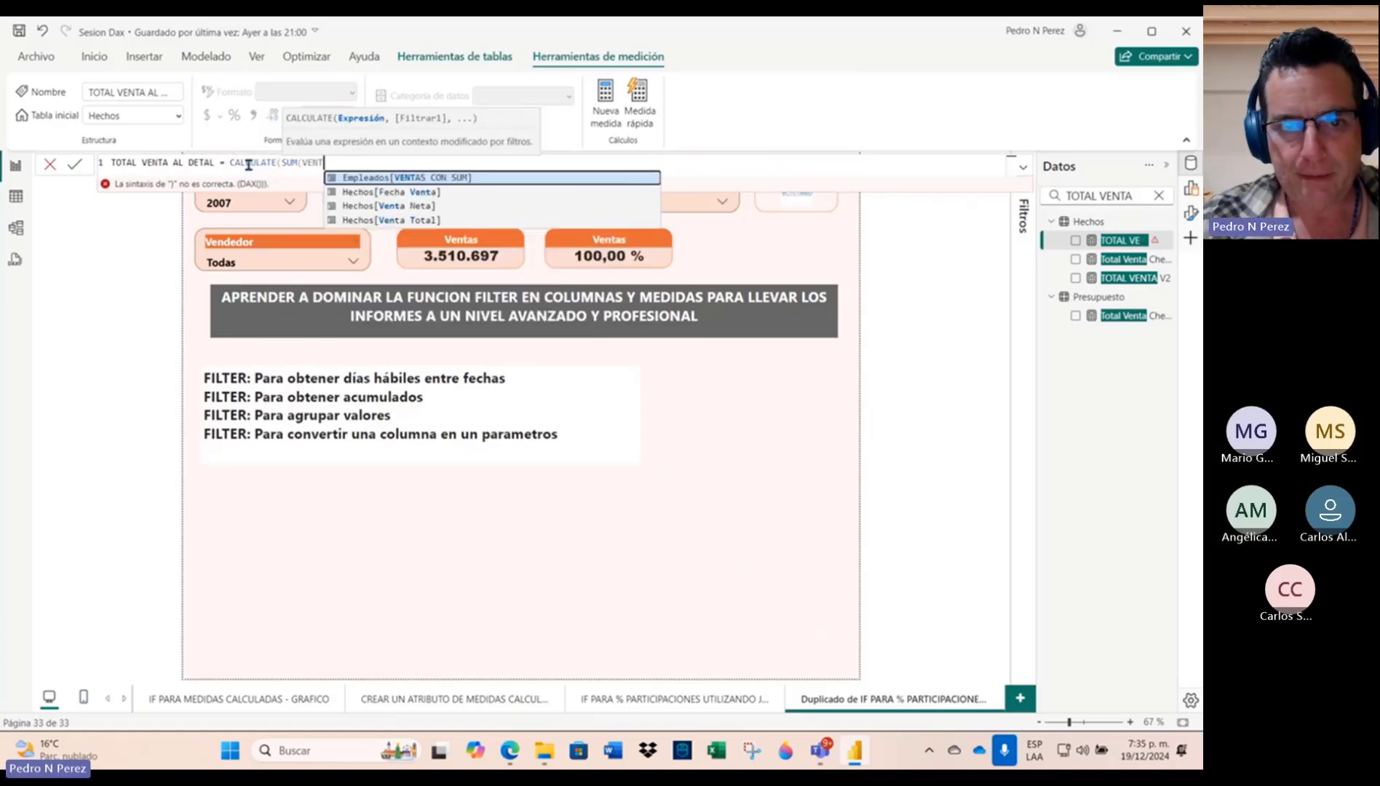
left_click(388, 206)
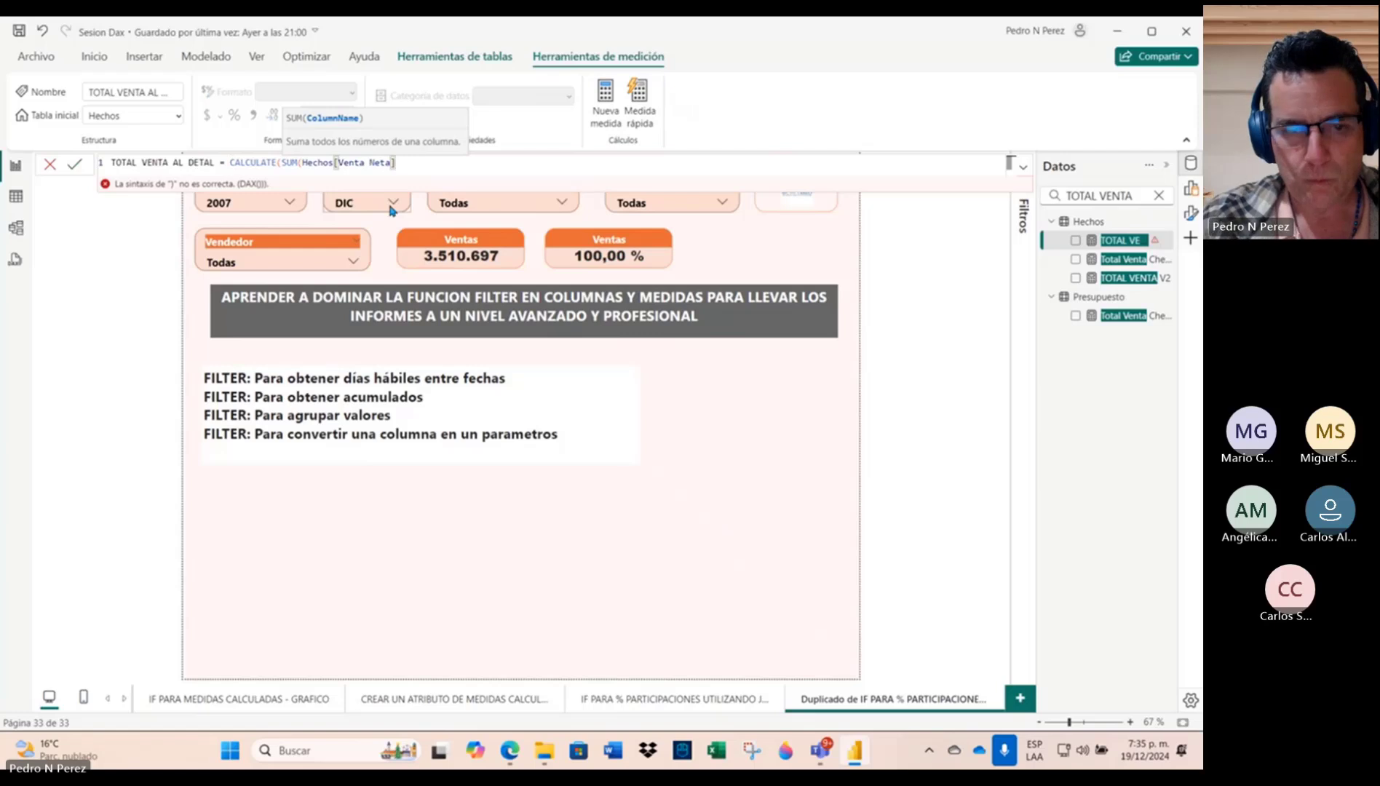
type("))")
key("Return")
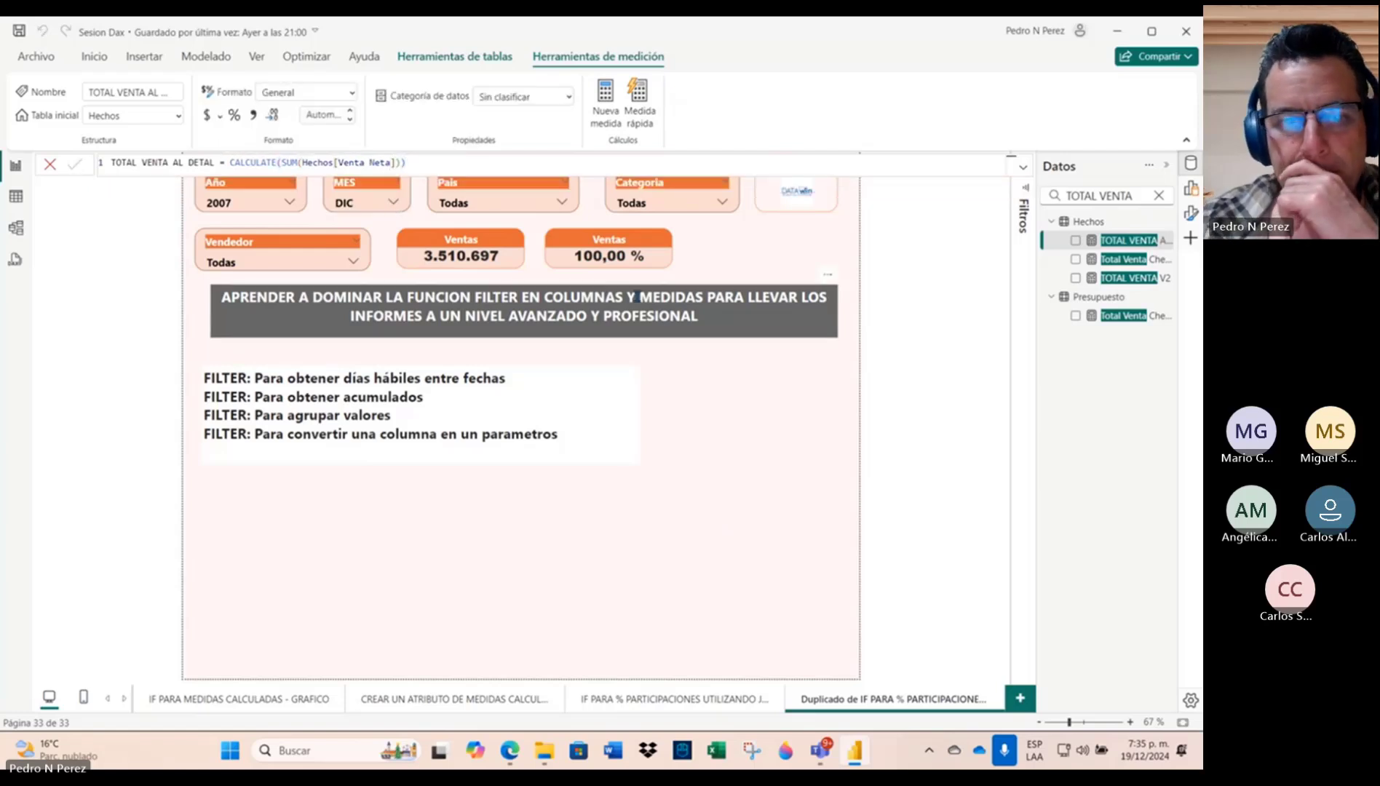
Step: Duplicate the Ventas amount card and place the copy beside the Ventas percentage card
left_click(508, 248)
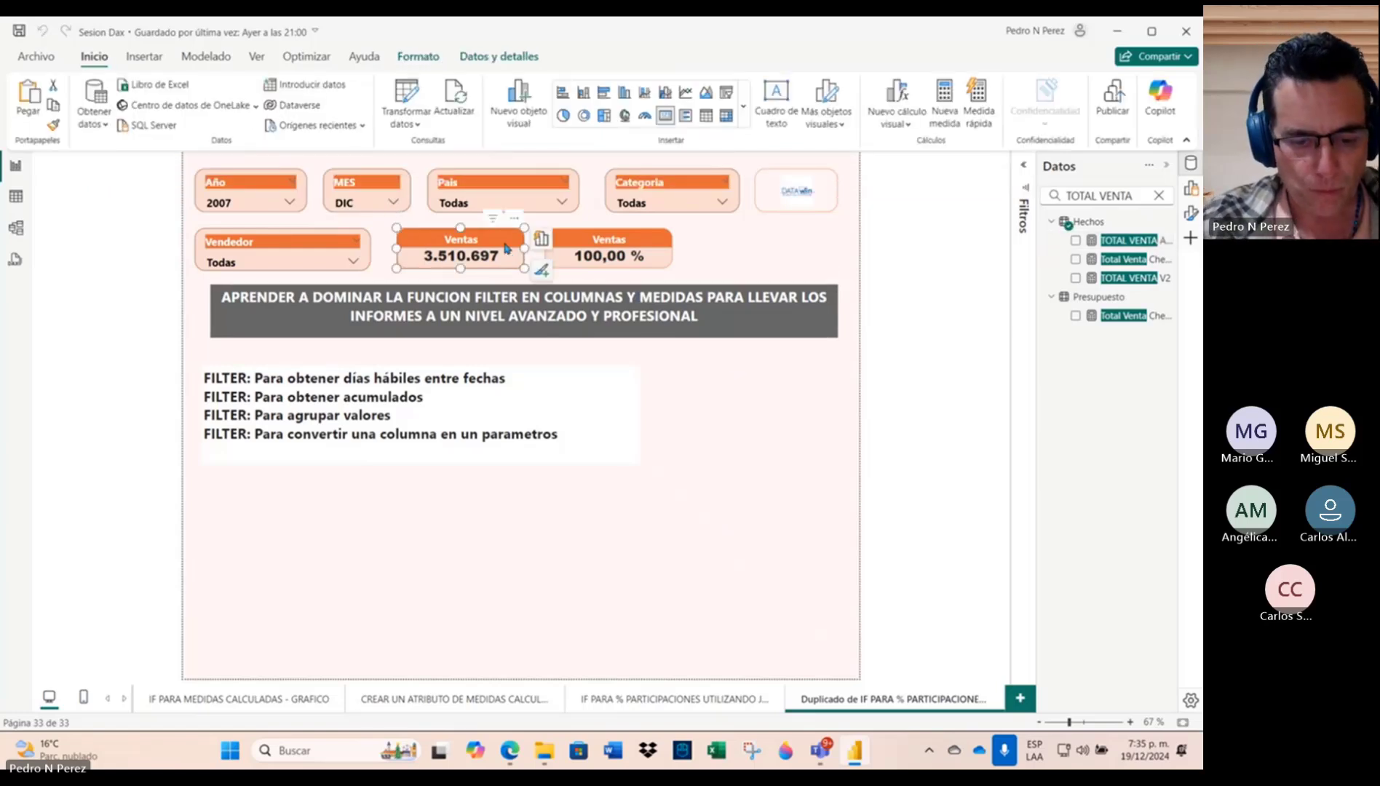
key("ctrl+v")
left_click_drag(508, 249, 810, 248)
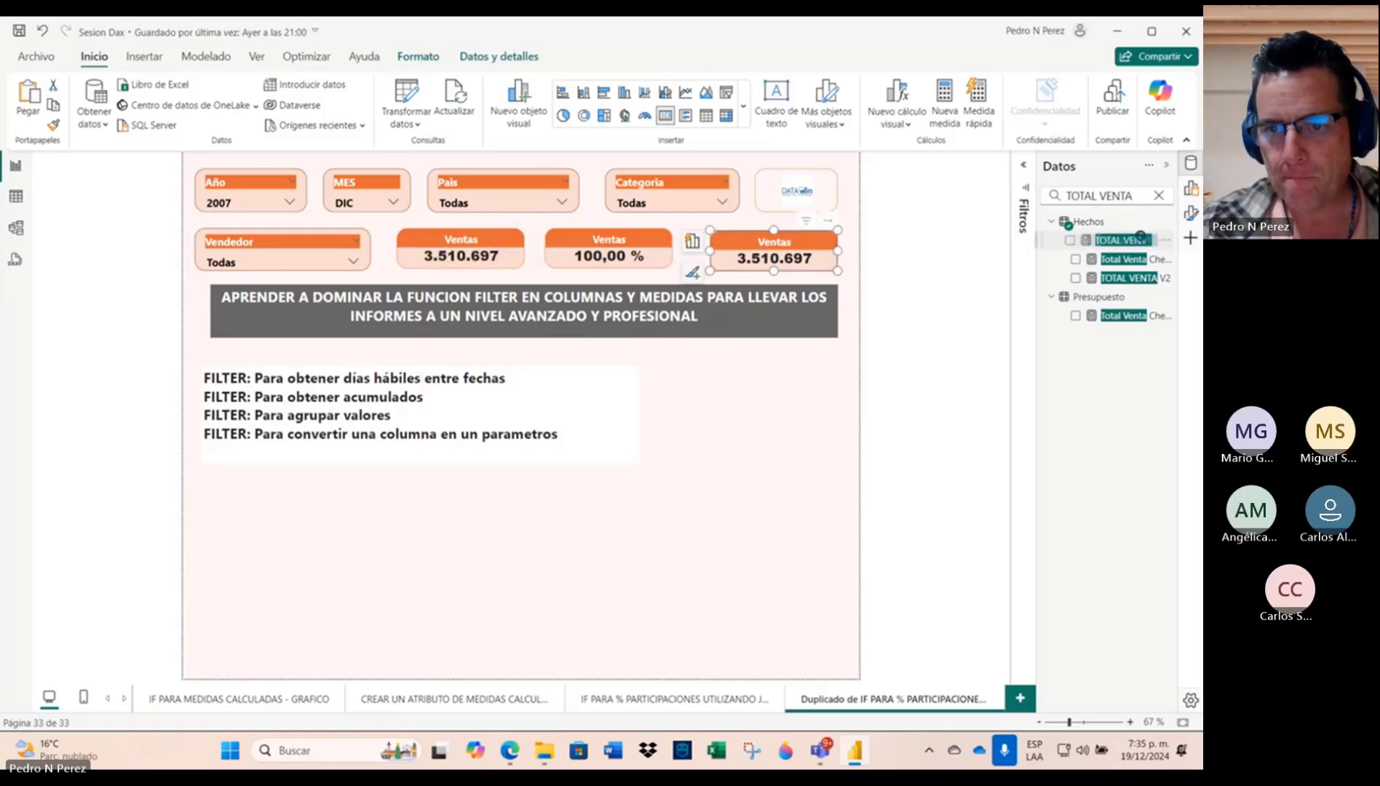
Step: Replace the copied card's Suma de Venta Neta field with the TOTAL VENTA AL DETAL measure
left_click(694, 242)
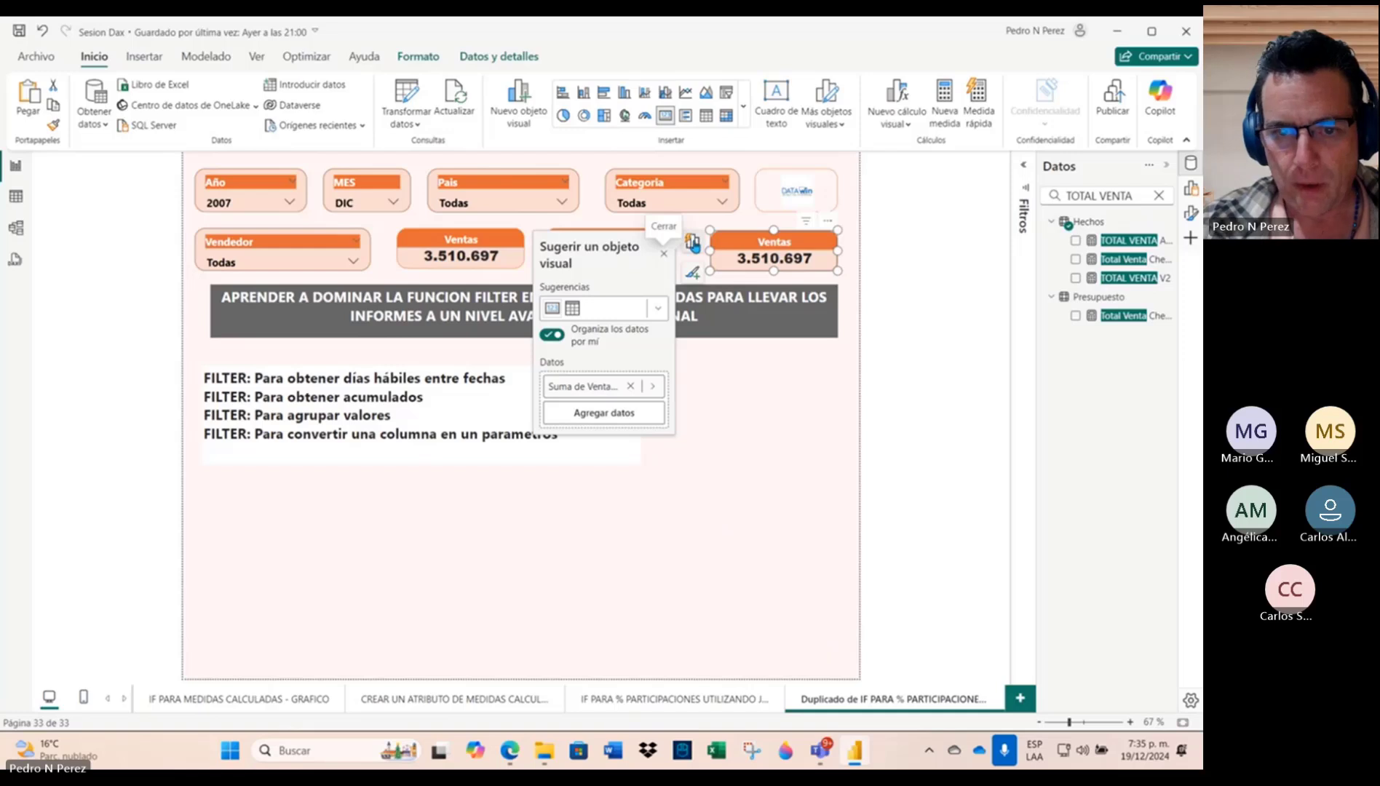
left_click(653, 387)
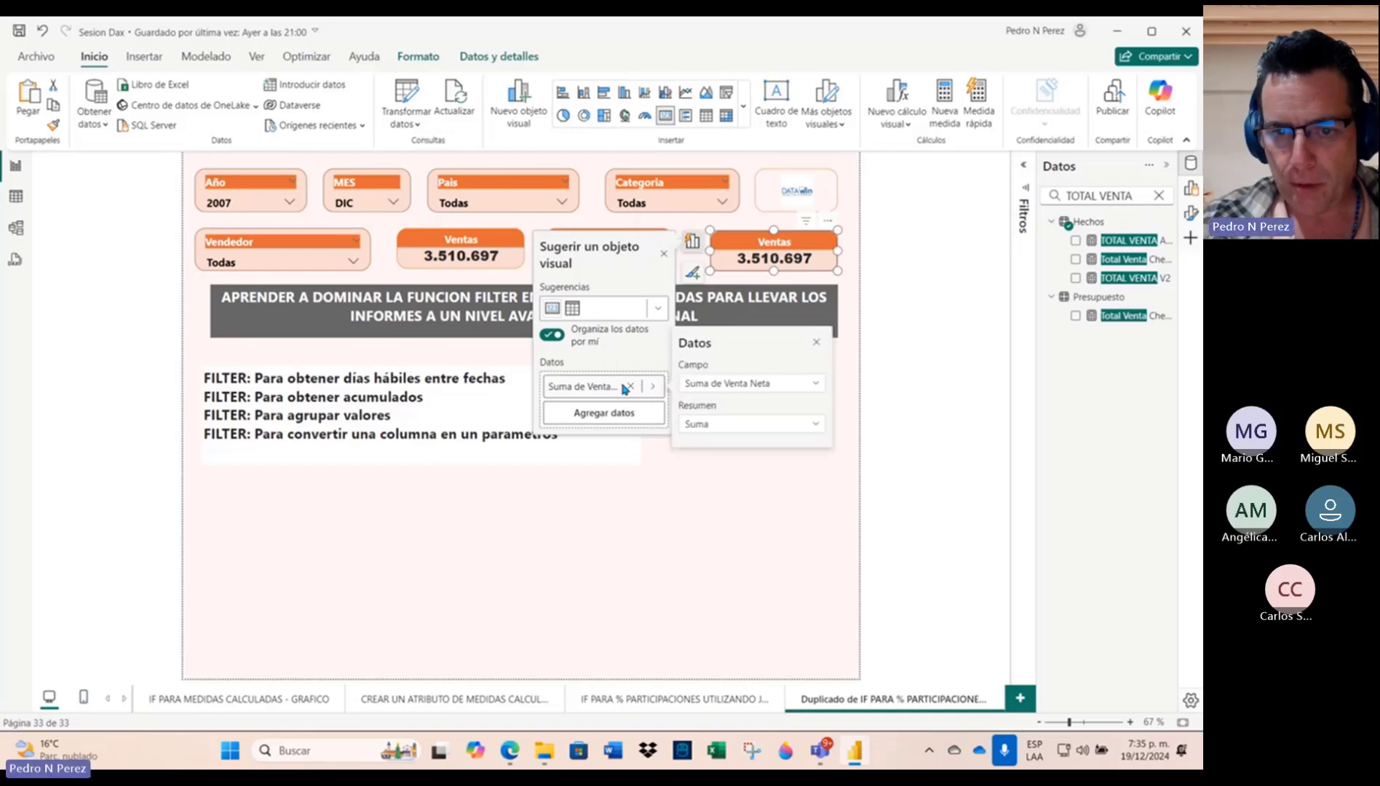
left_click(630, 387)
left_click(633, 389)
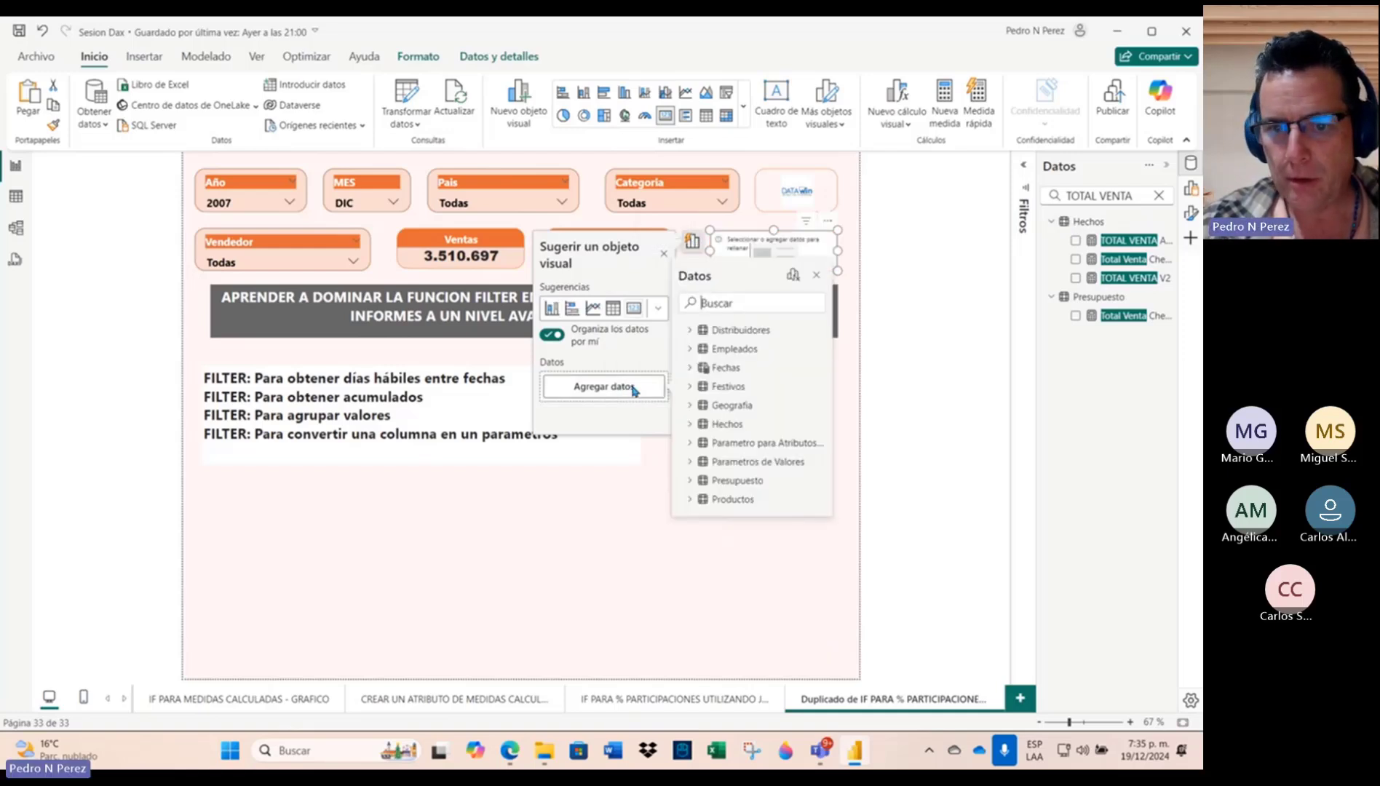
left_click(1132, 240)
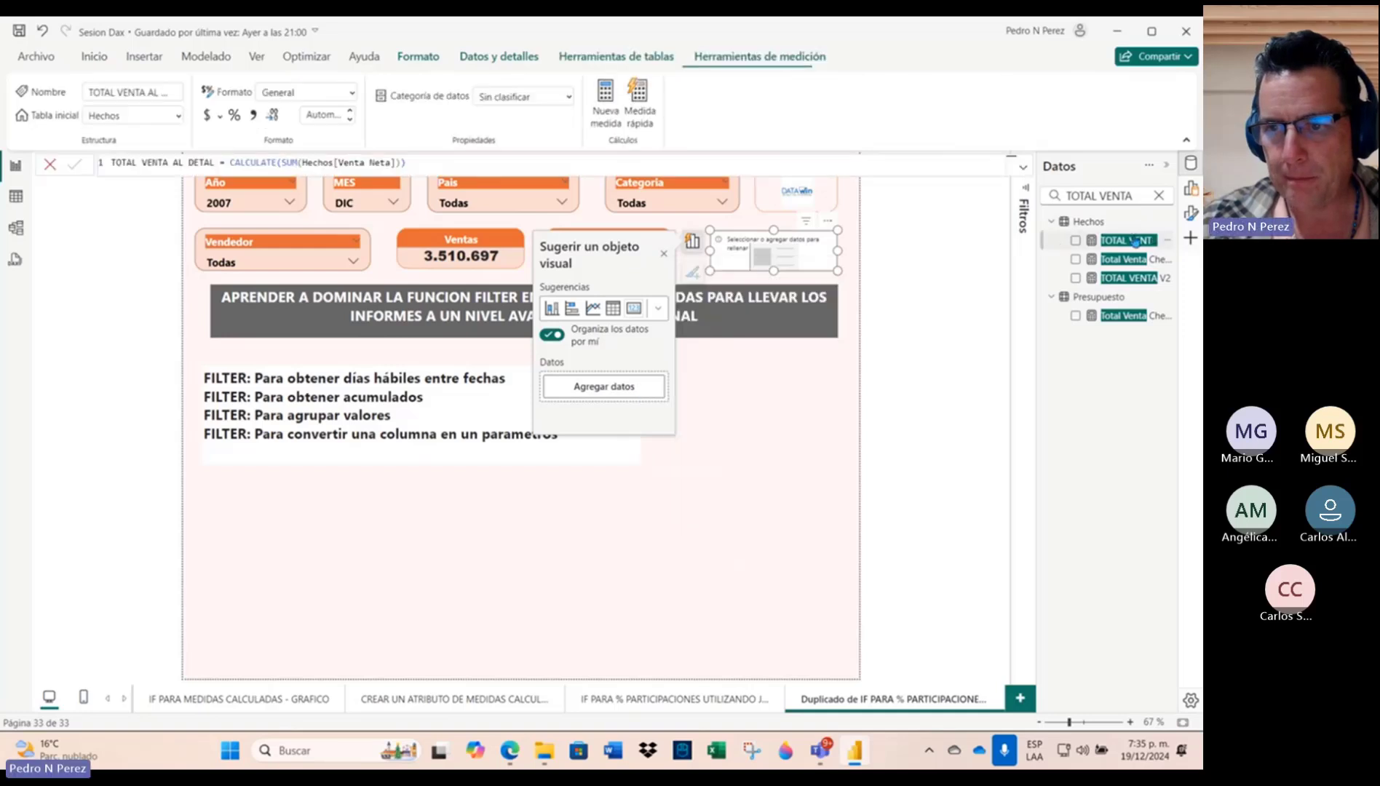
left_click_drag(1136, 242, 604, 386)
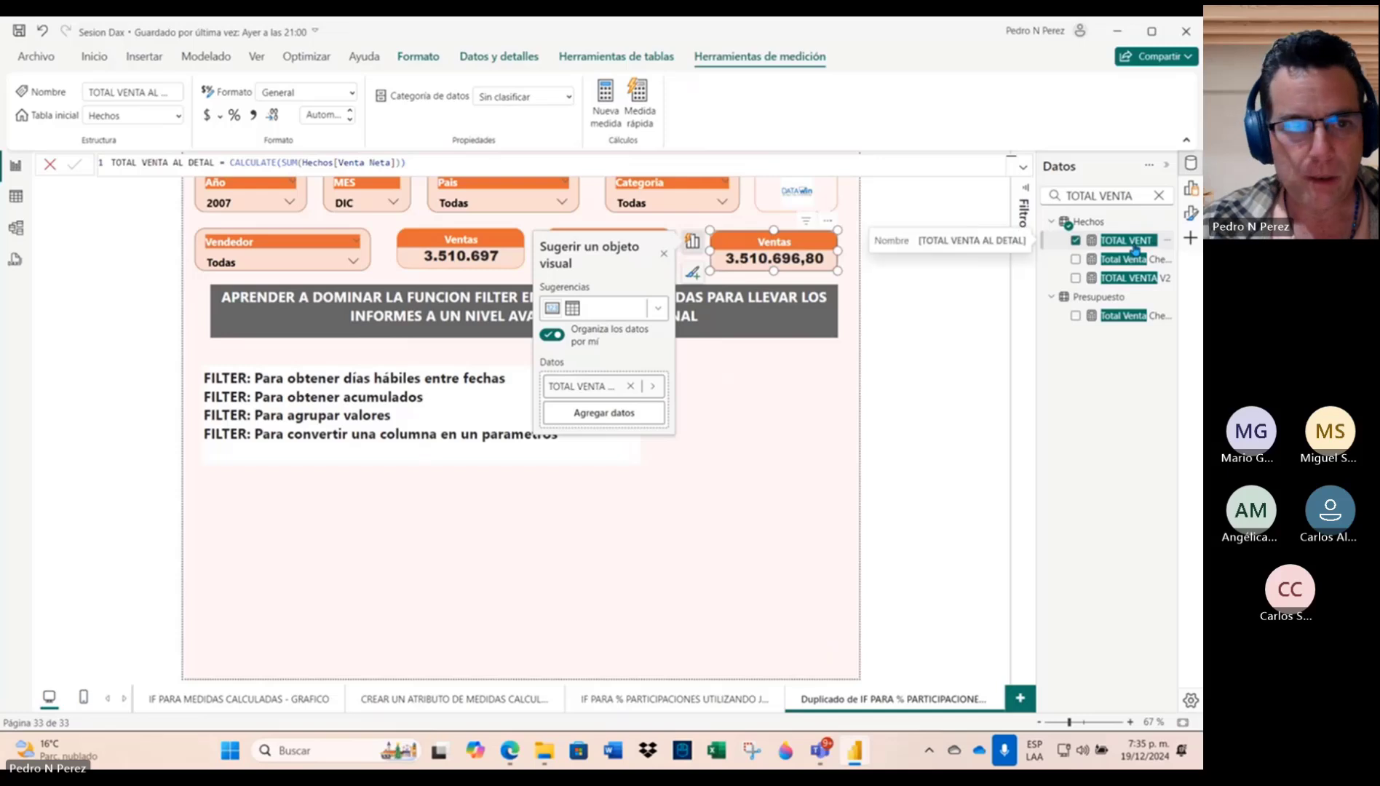
left_click(810, 385)
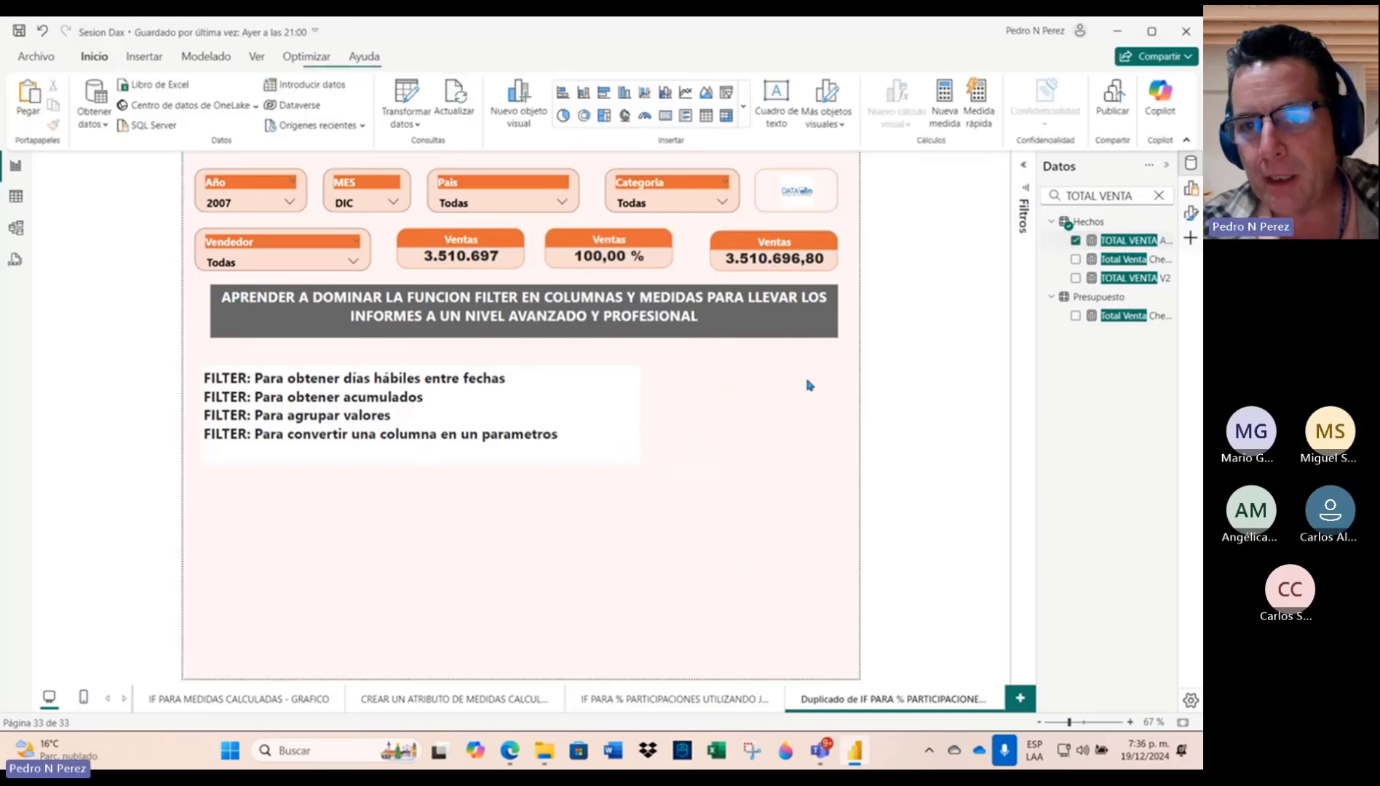
Step: Format the TOTAL VENTA AL DETAL measure as Número entero and review the CALCULATE part of its formula
left_click(1134, 244)
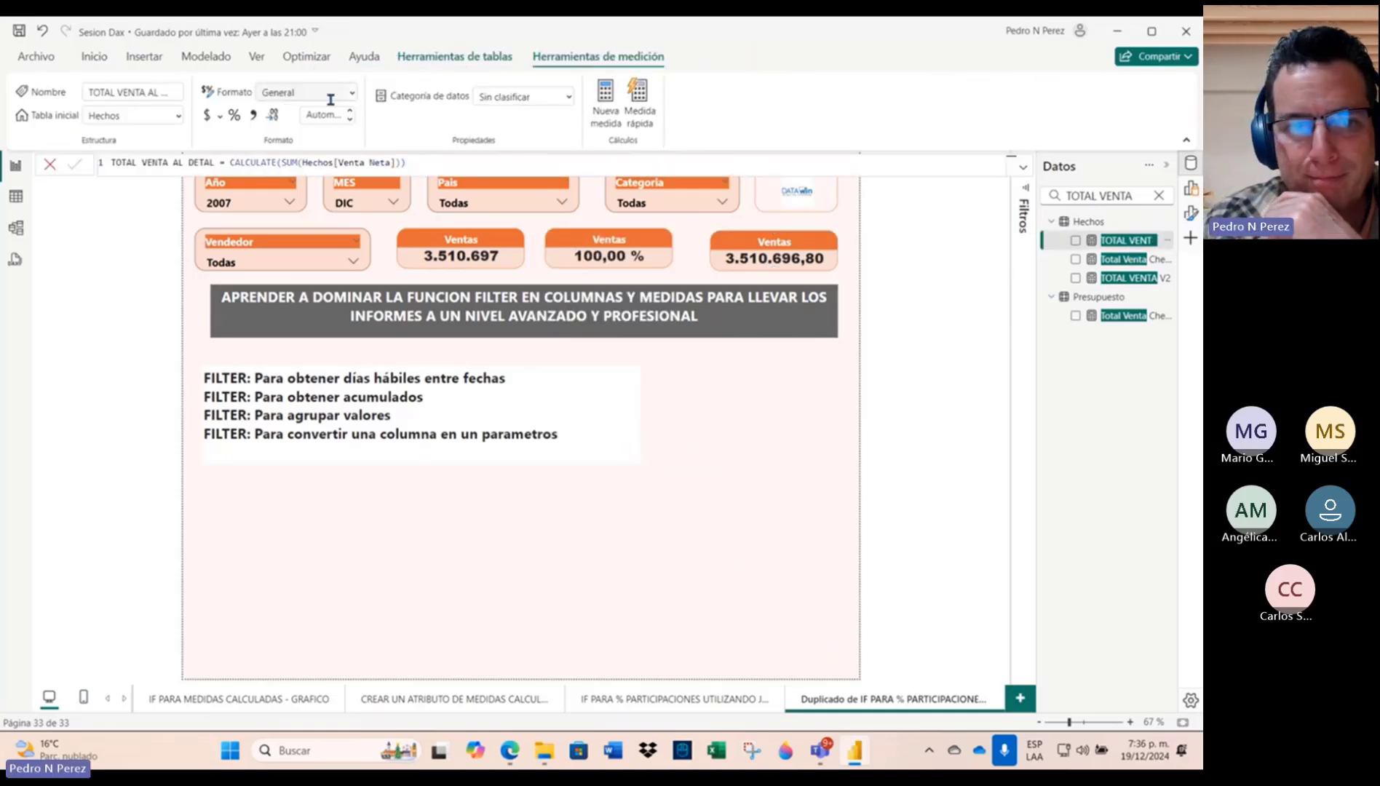
left_click(353, 94)
left_click(317, 183)
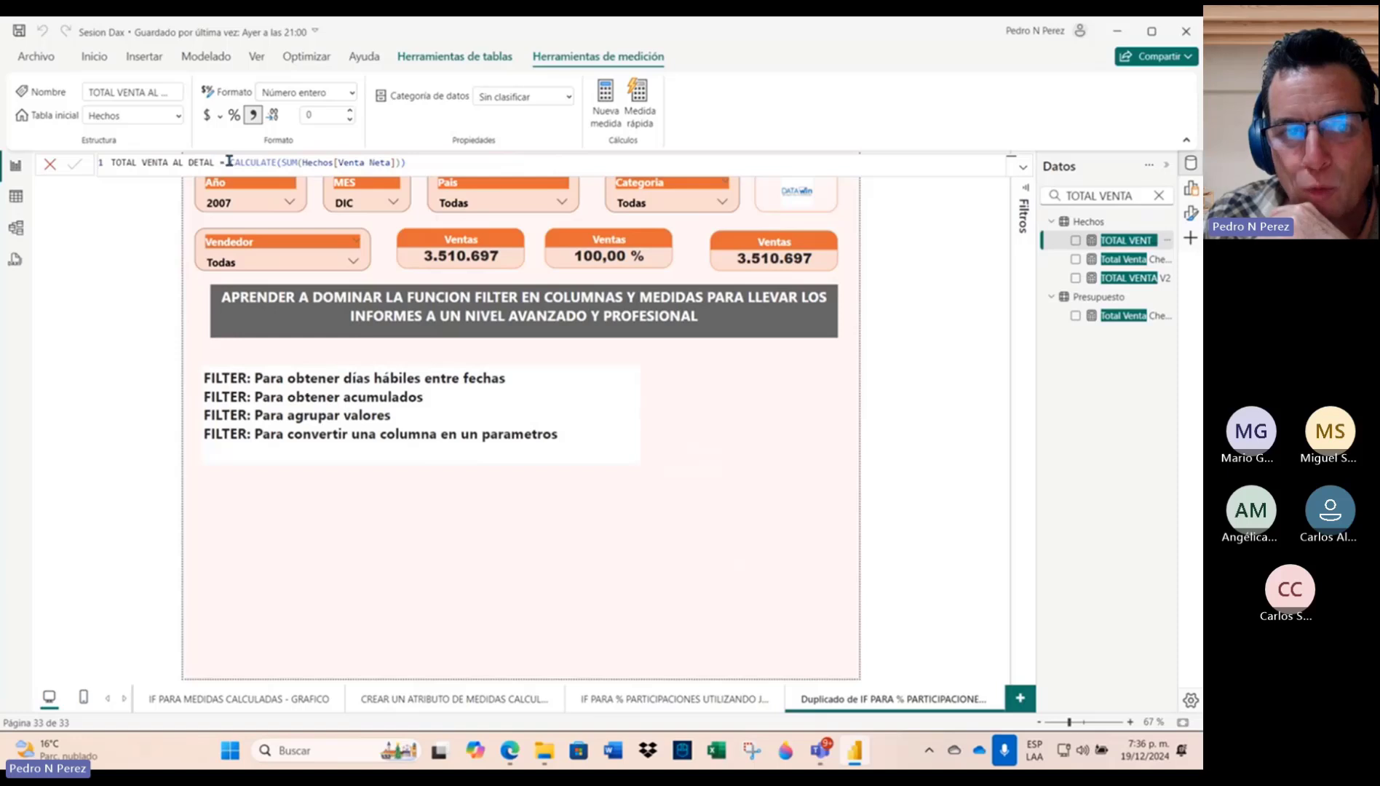
left_click_drag(230, 163, 288, 163)
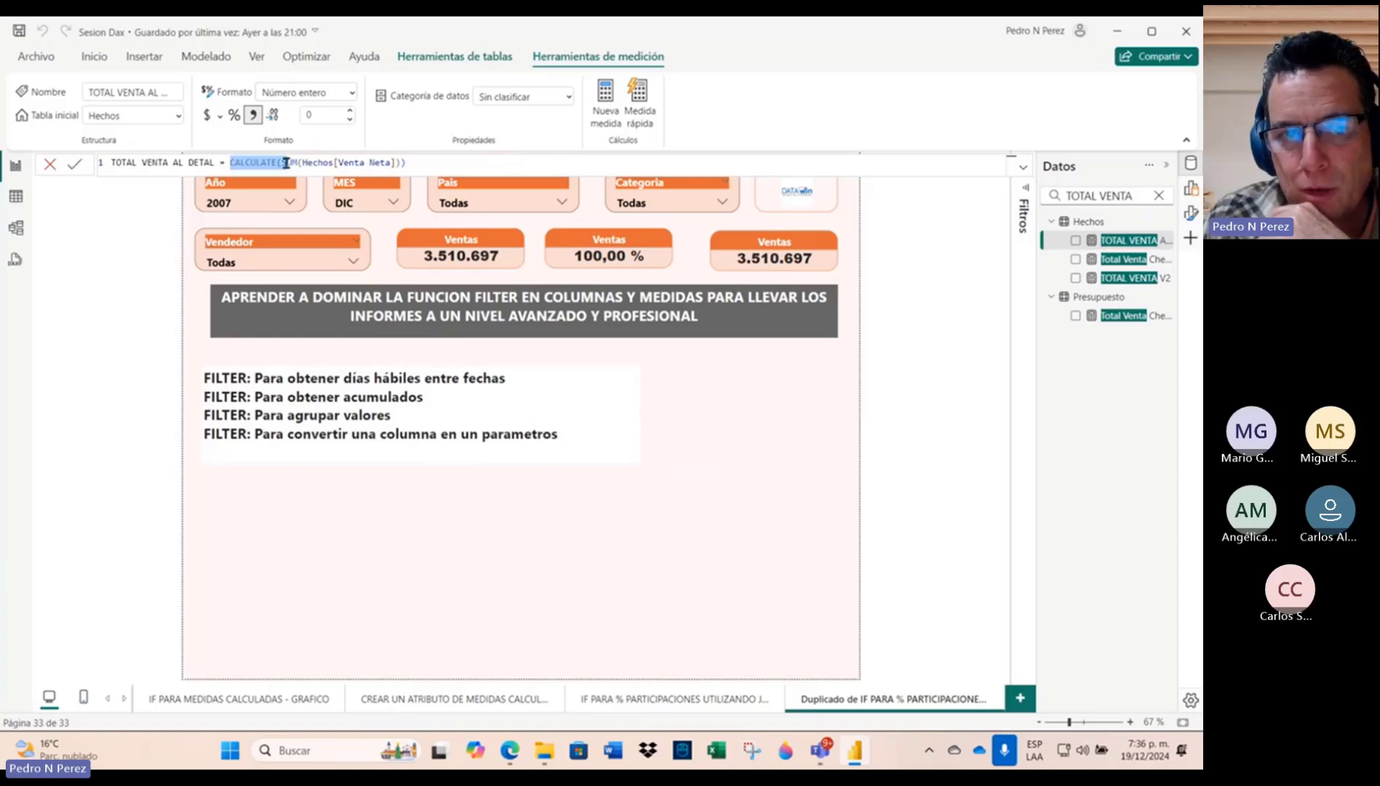
left_click(453, 163)
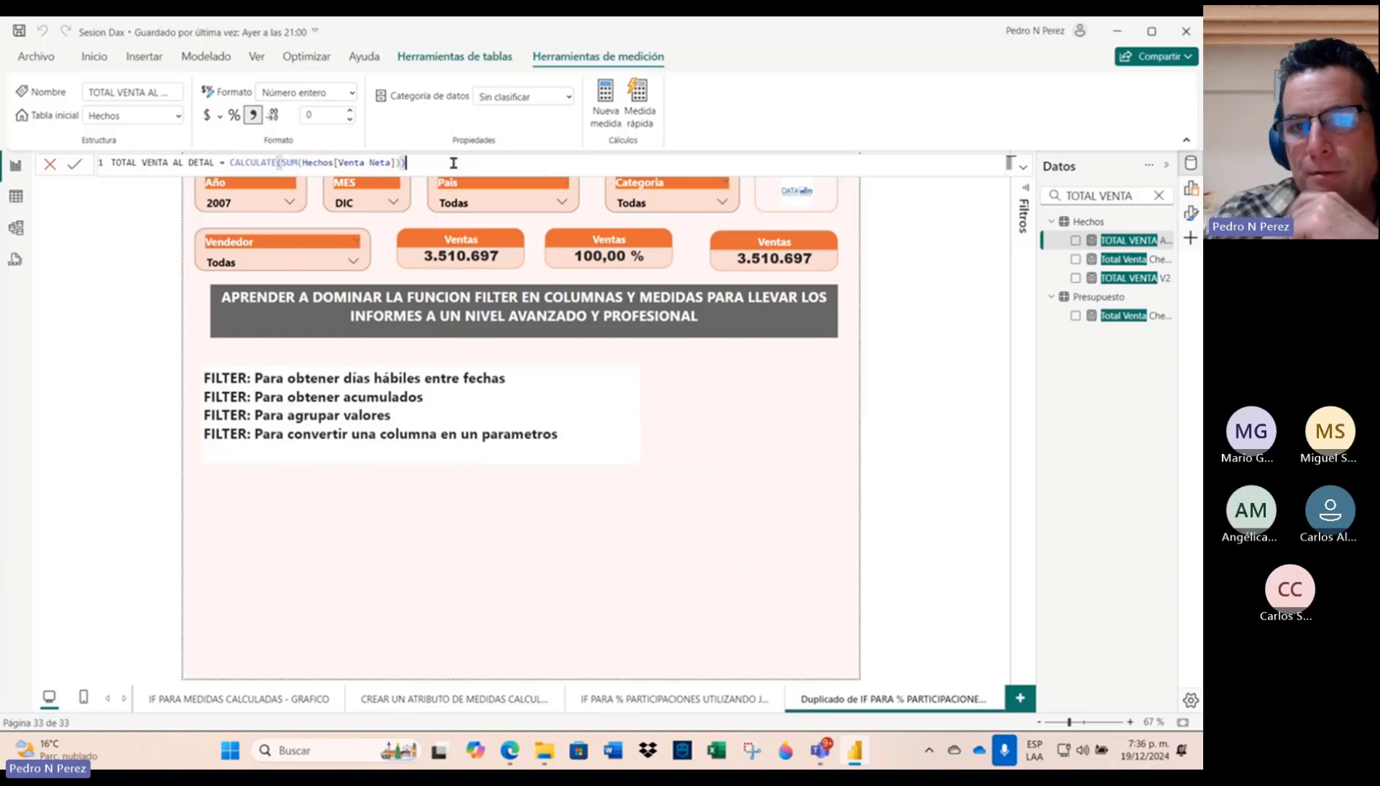
Step: Filter the report by the Bicicleta category and review the filters affecting the TOTAL VENTA AL DETAL card
left_click(724, 203)
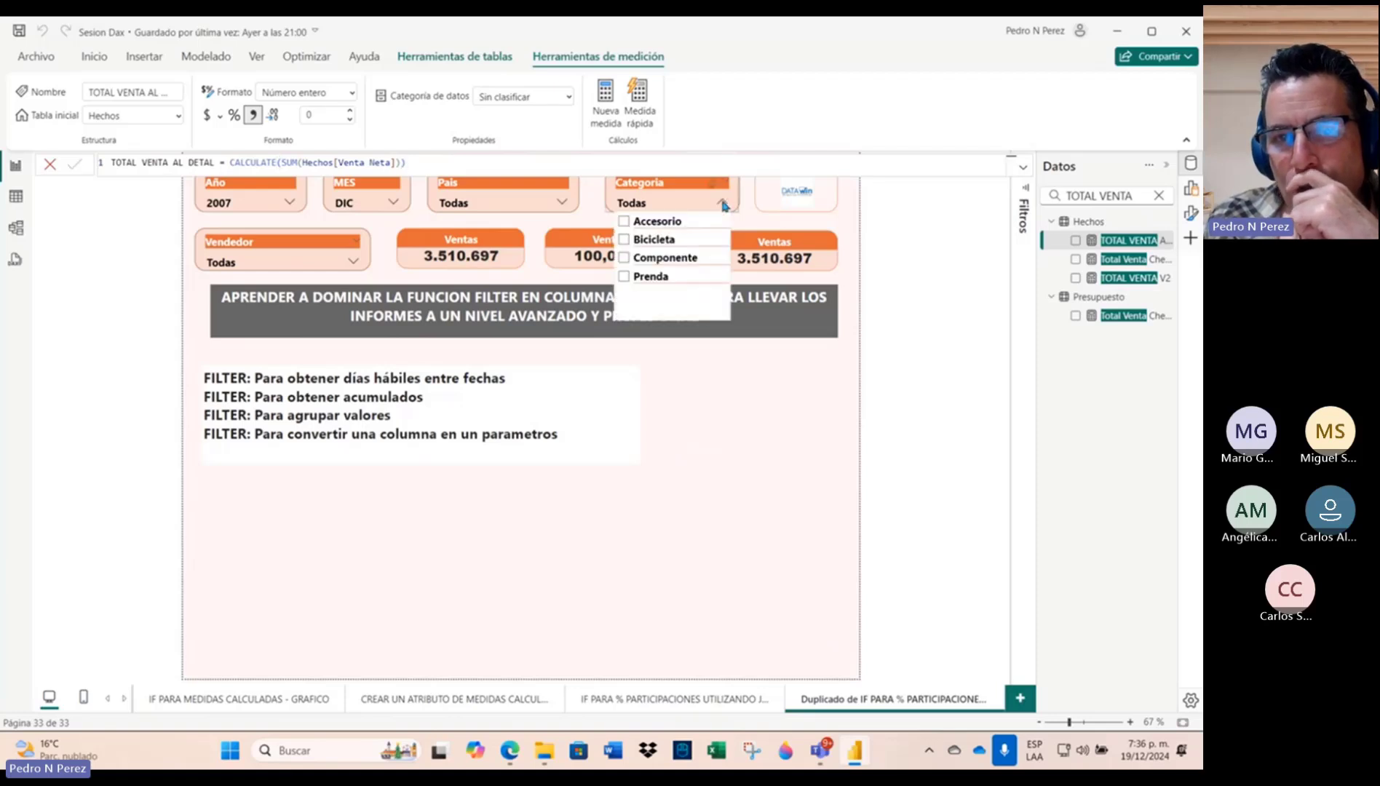
left_click(660, 240)
left_click(481, 251)
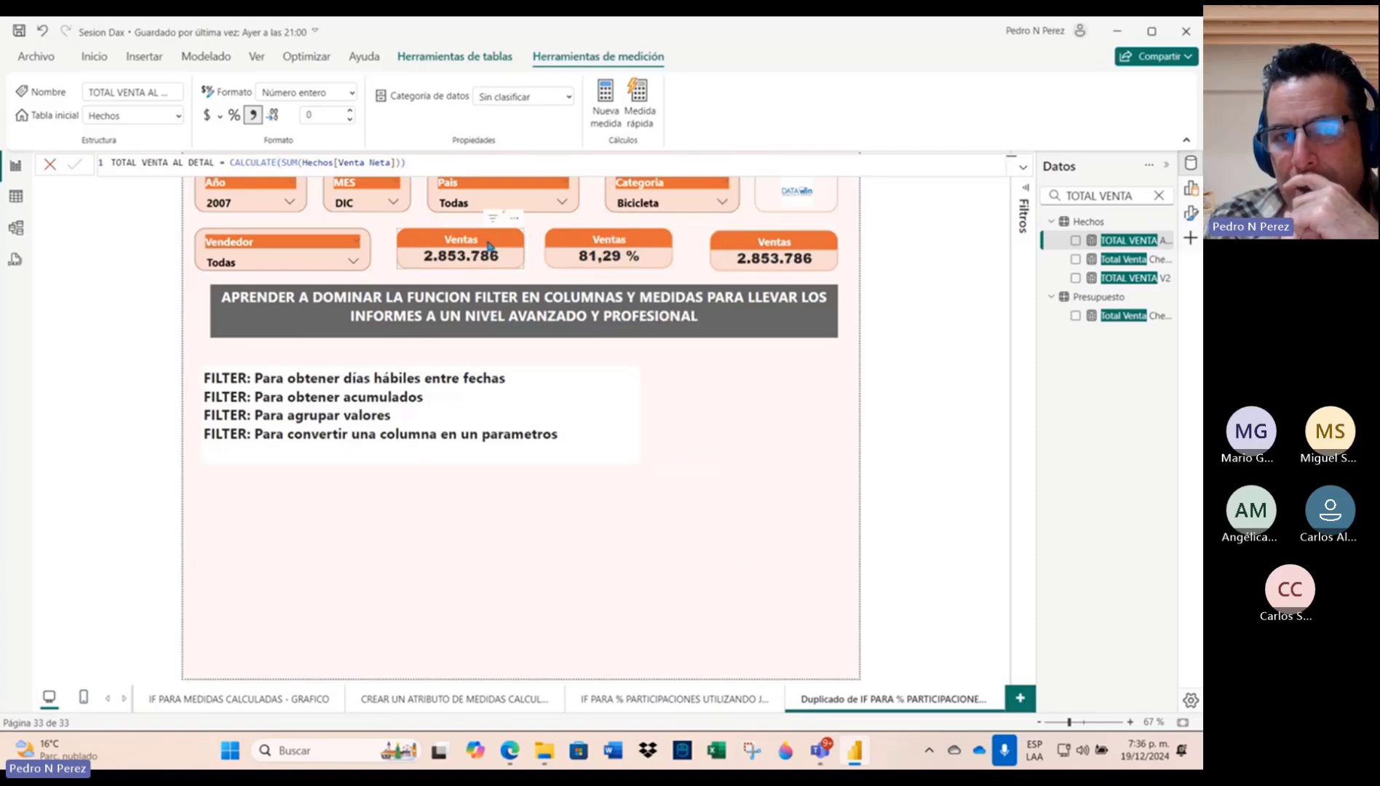
left_click(801, 253)
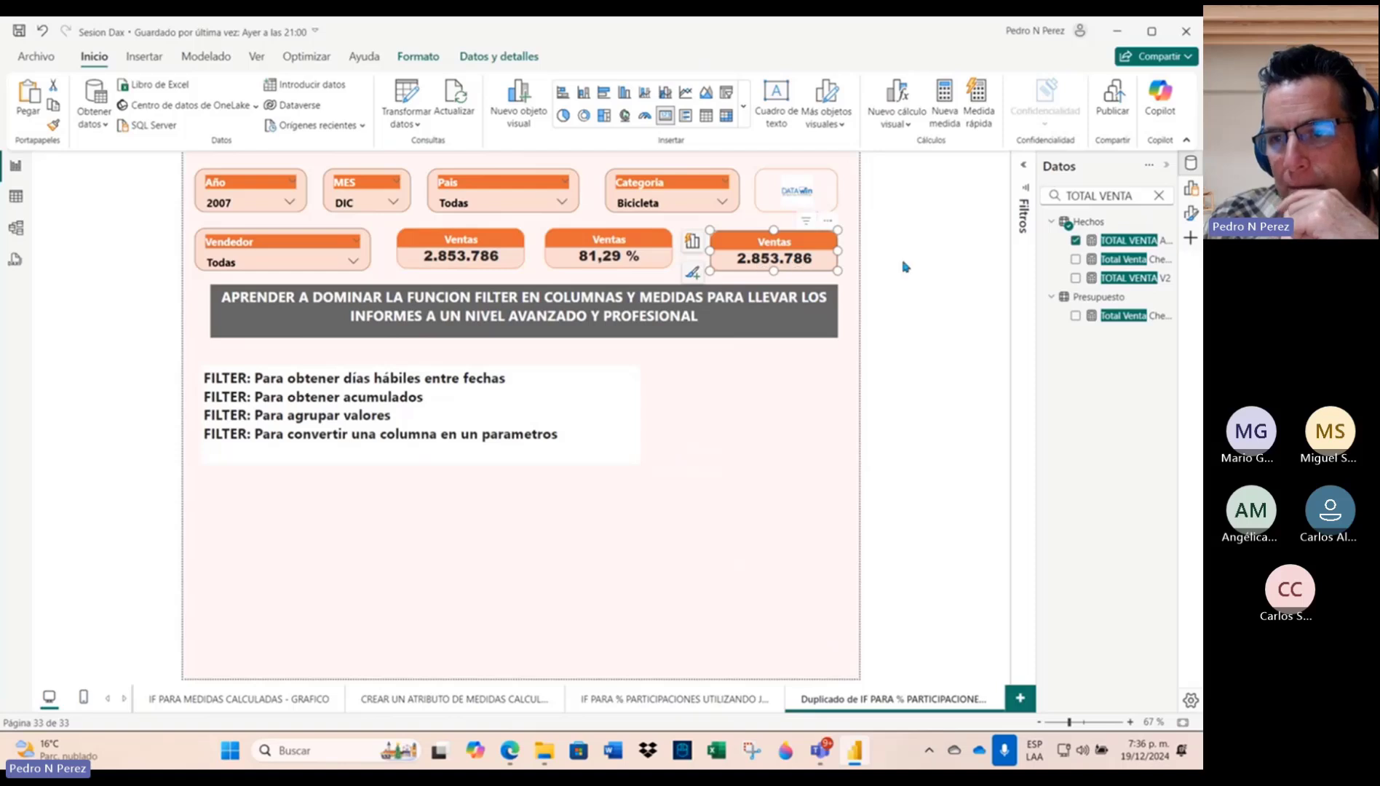
left_click(1128, 240)
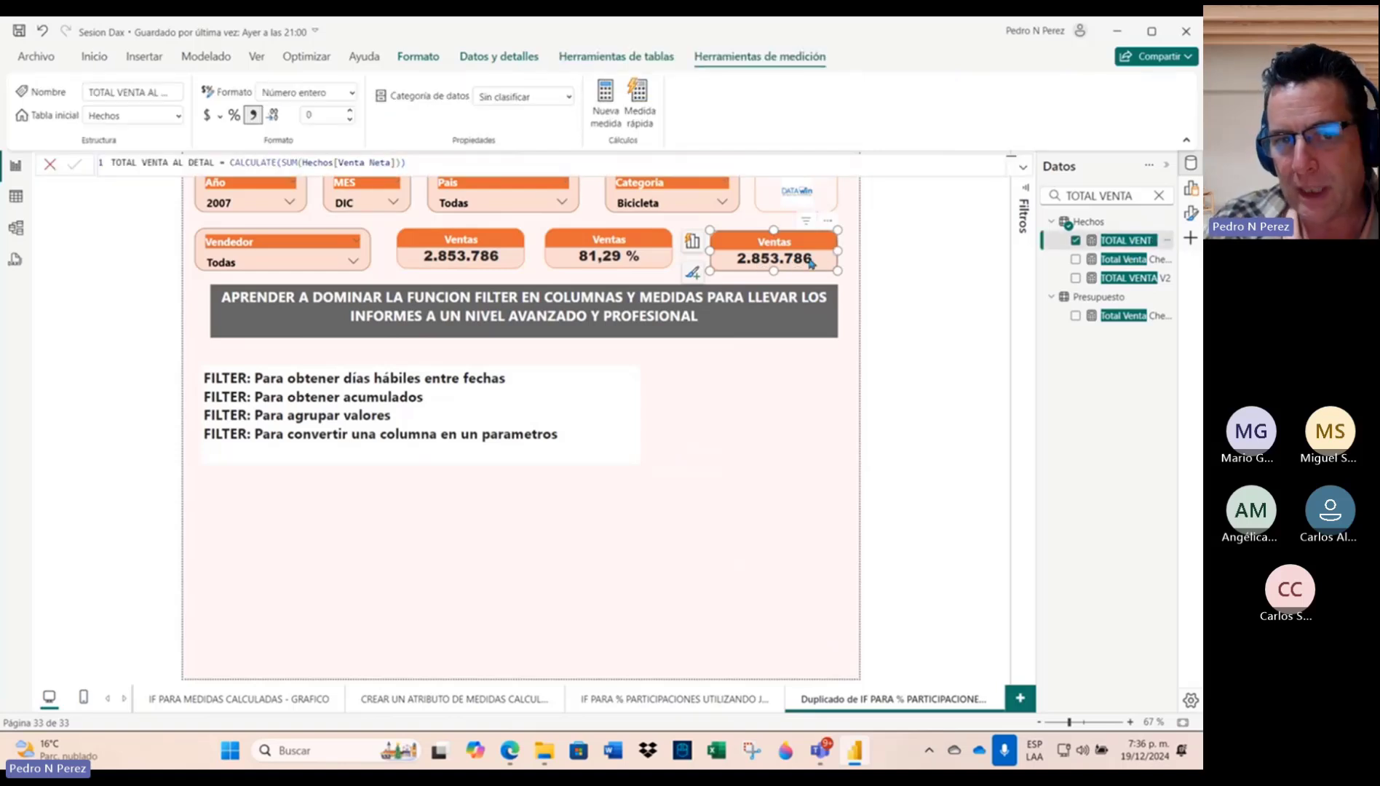
mouse_move(808, 226)
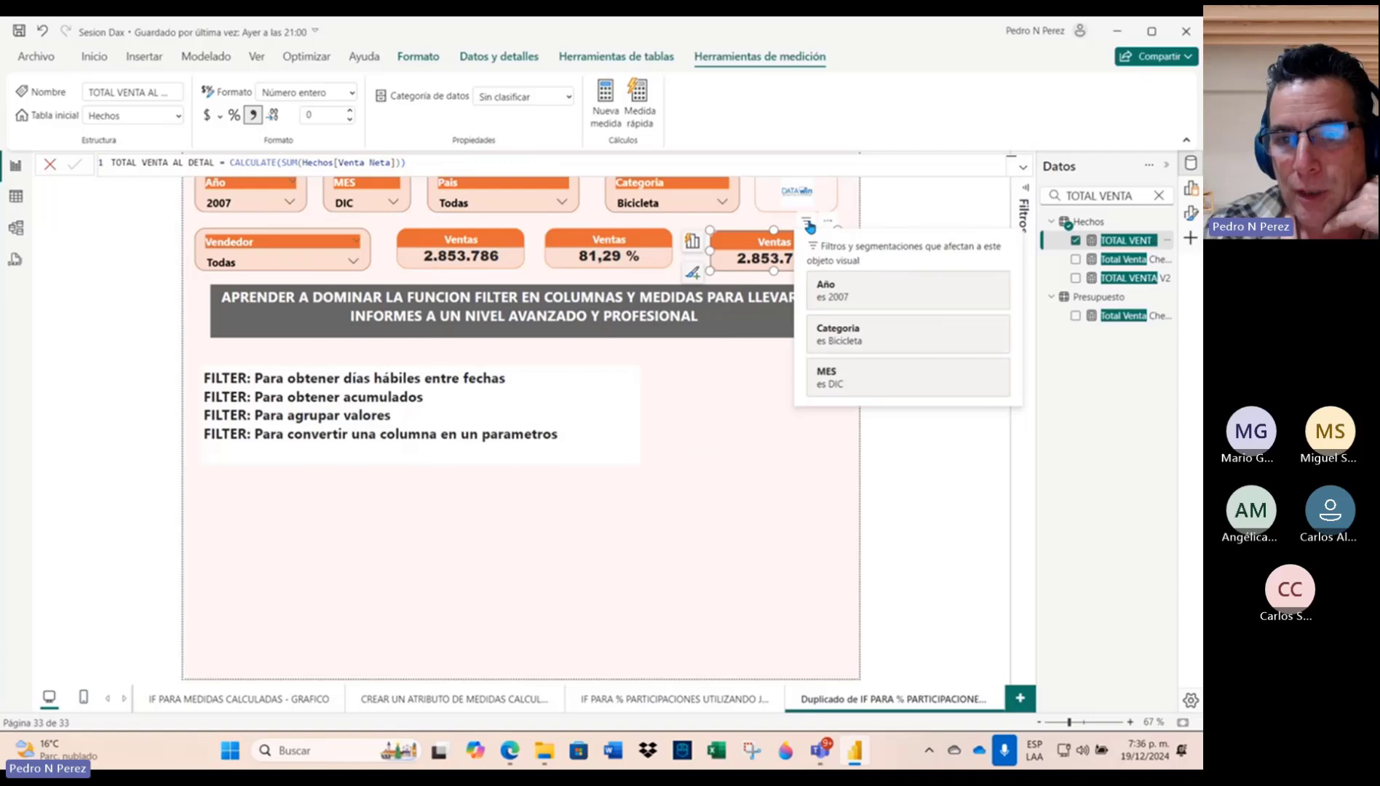
Step: Reopen the TOTAL VENTA AL DETAL formula and add a comma after SUM(Hechos[Venta Neta]) to begin CALCULATE's filter argument
left_click(669, 512)
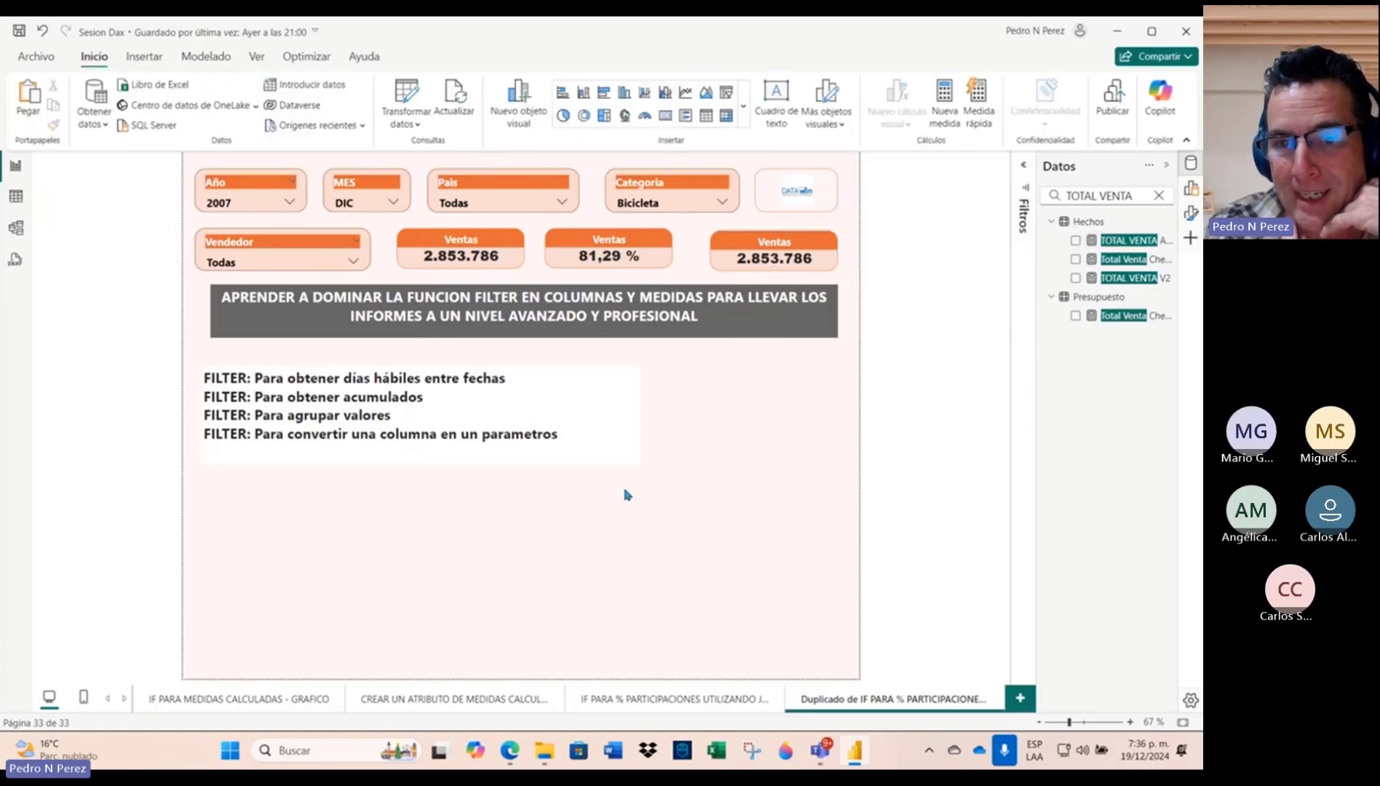
left_click(1116, 246)
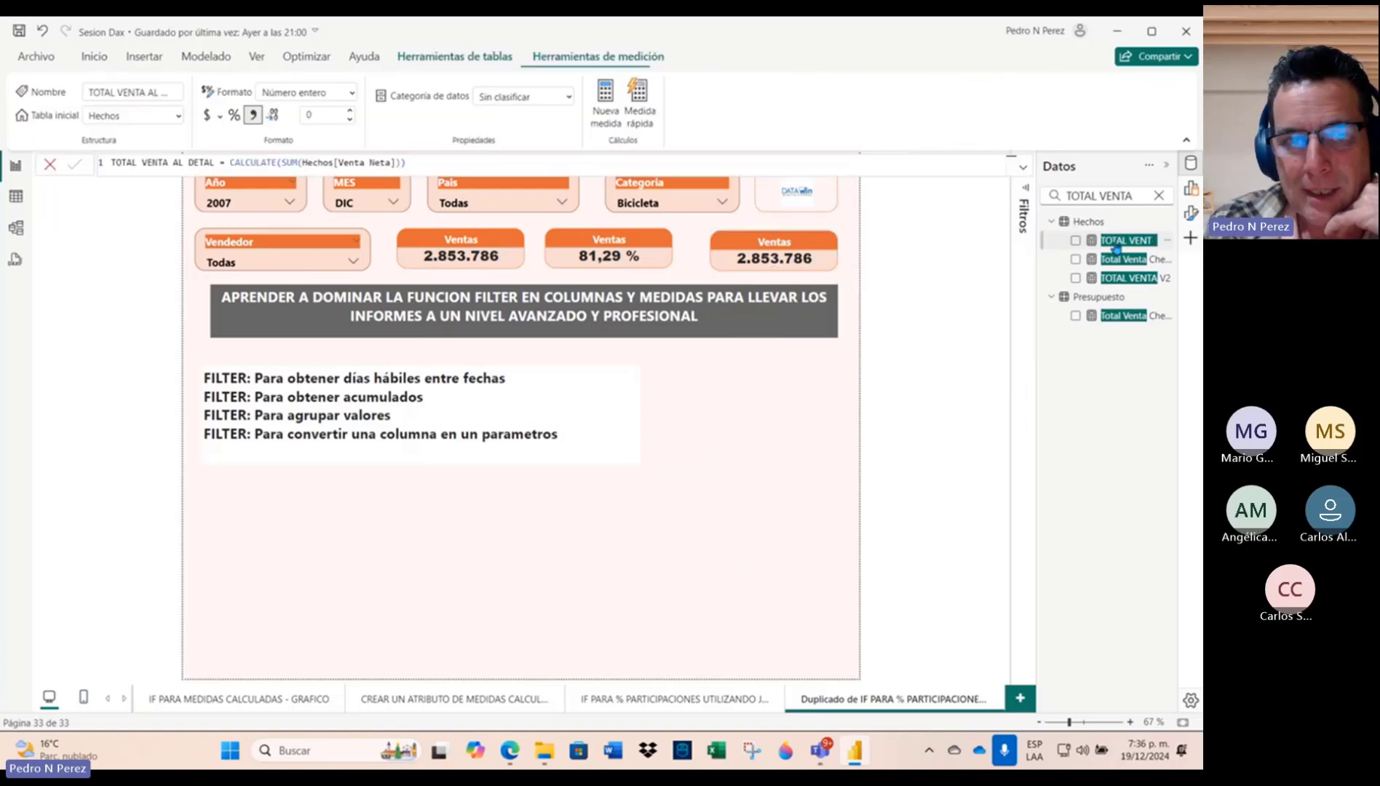
left_click(425, 165)
key("BackSpace")
key("BackSpace")
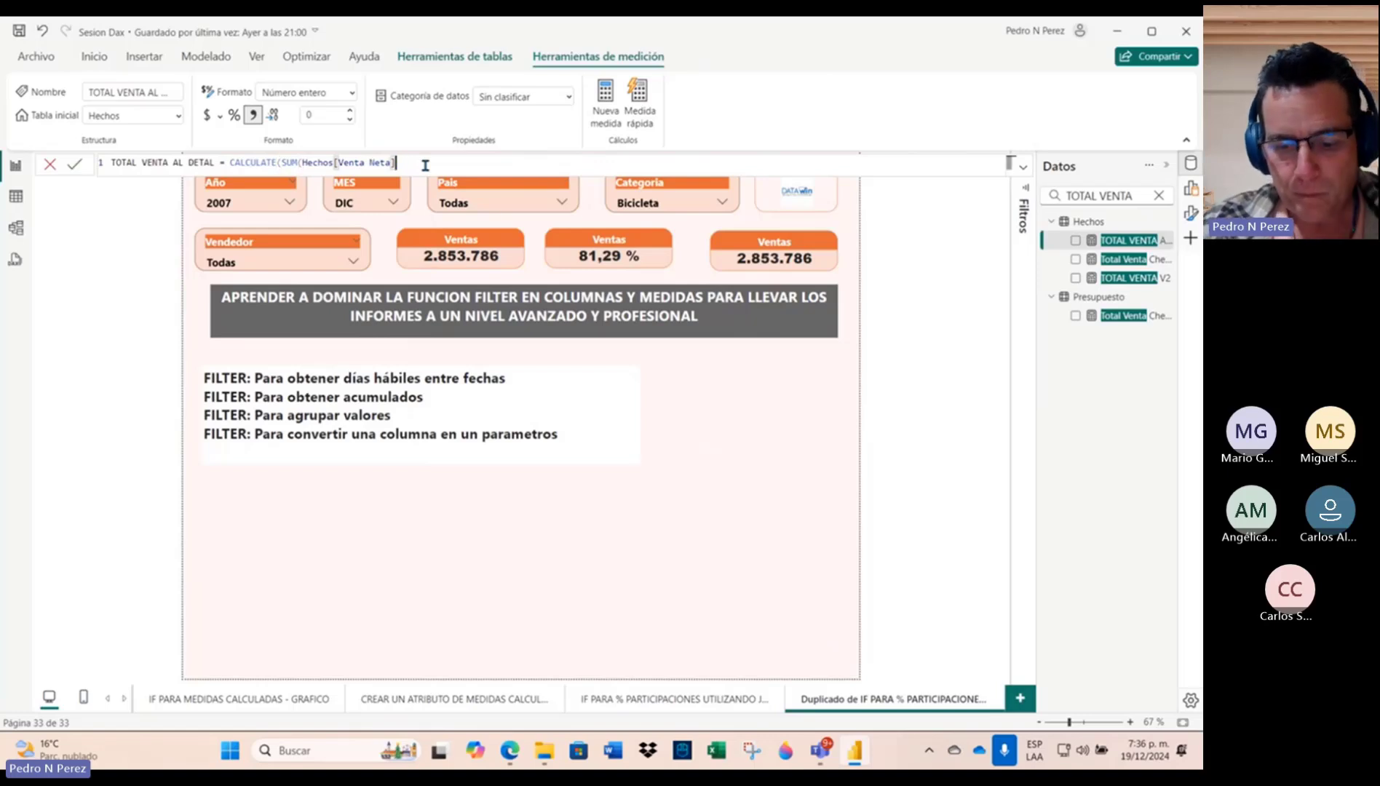
type("),")
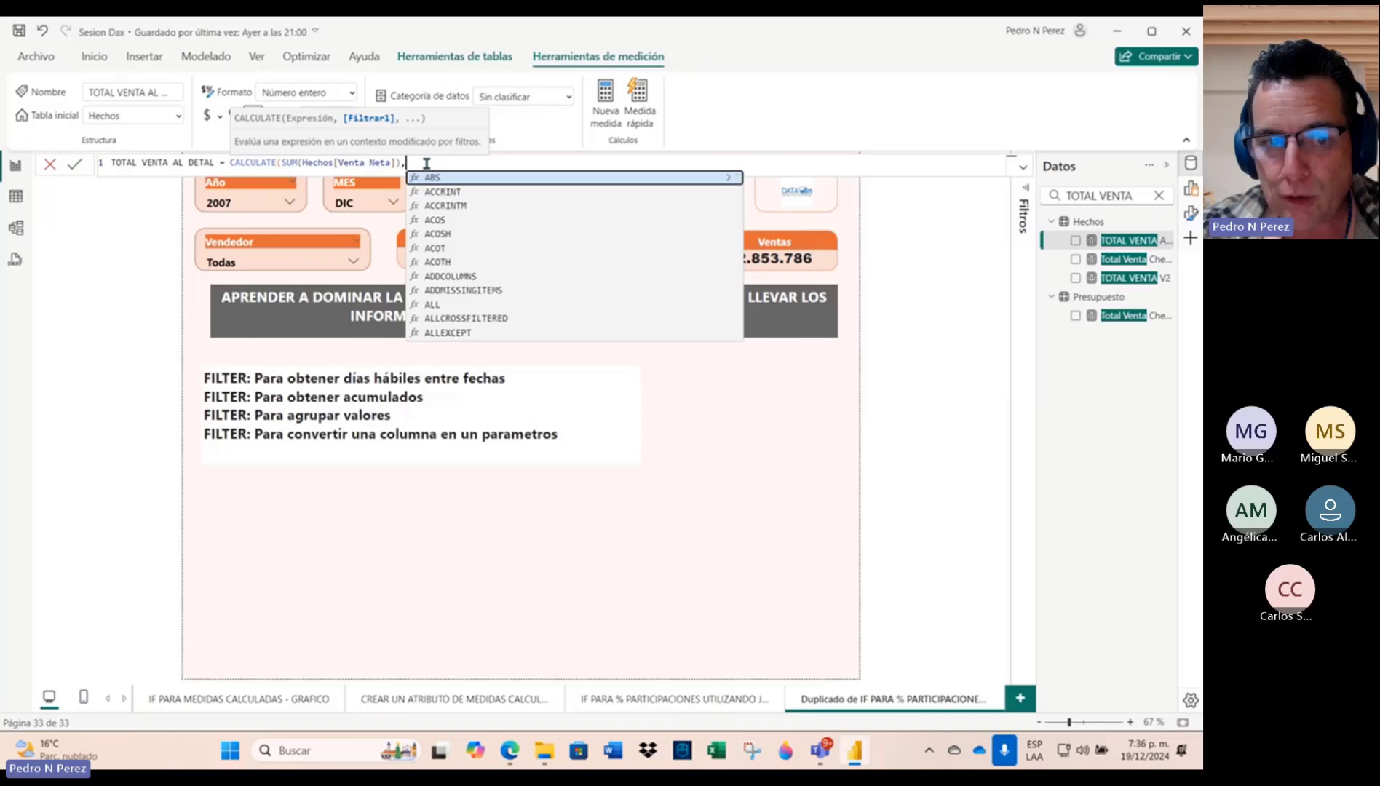
type("FIL")
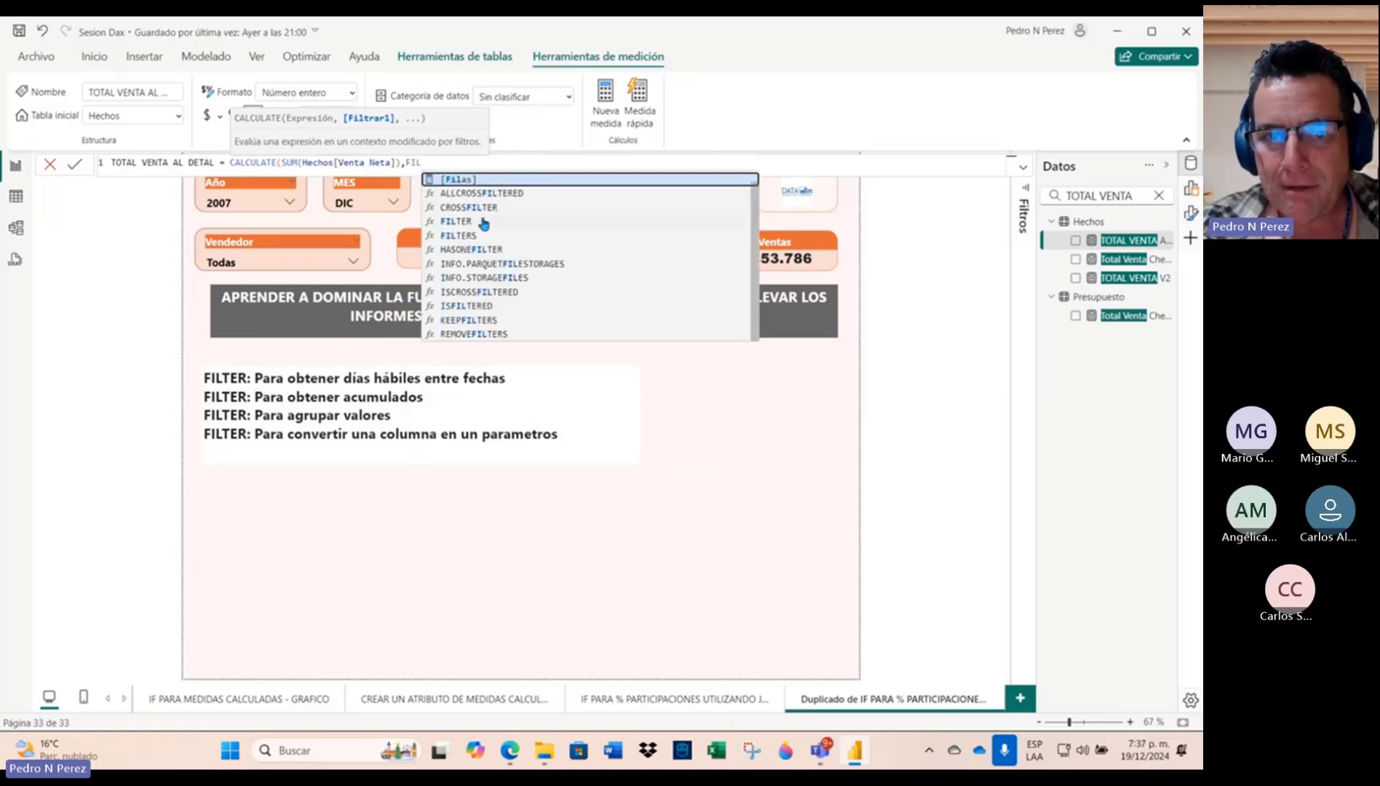
left_click(484, 222)
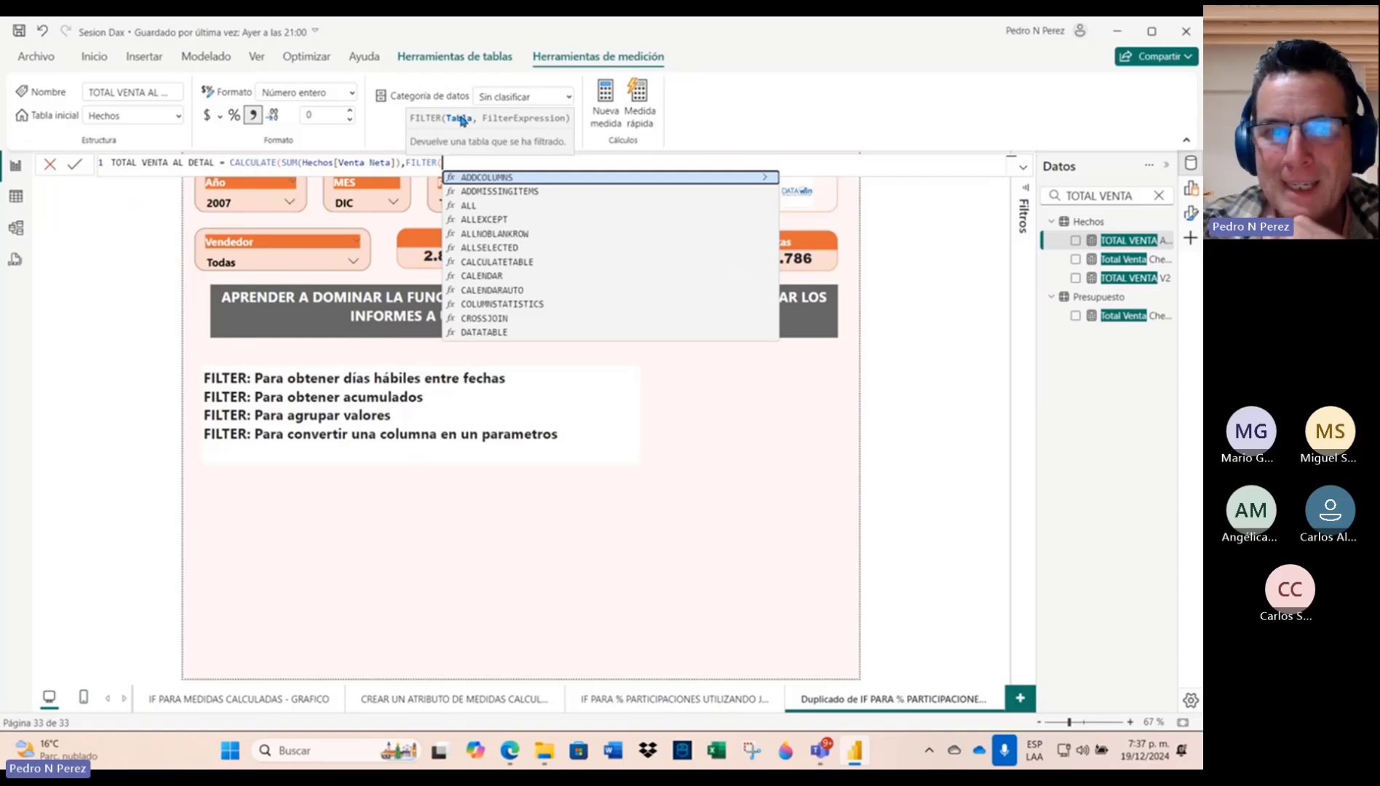
left_click_drag(400, 163, 230, 163)
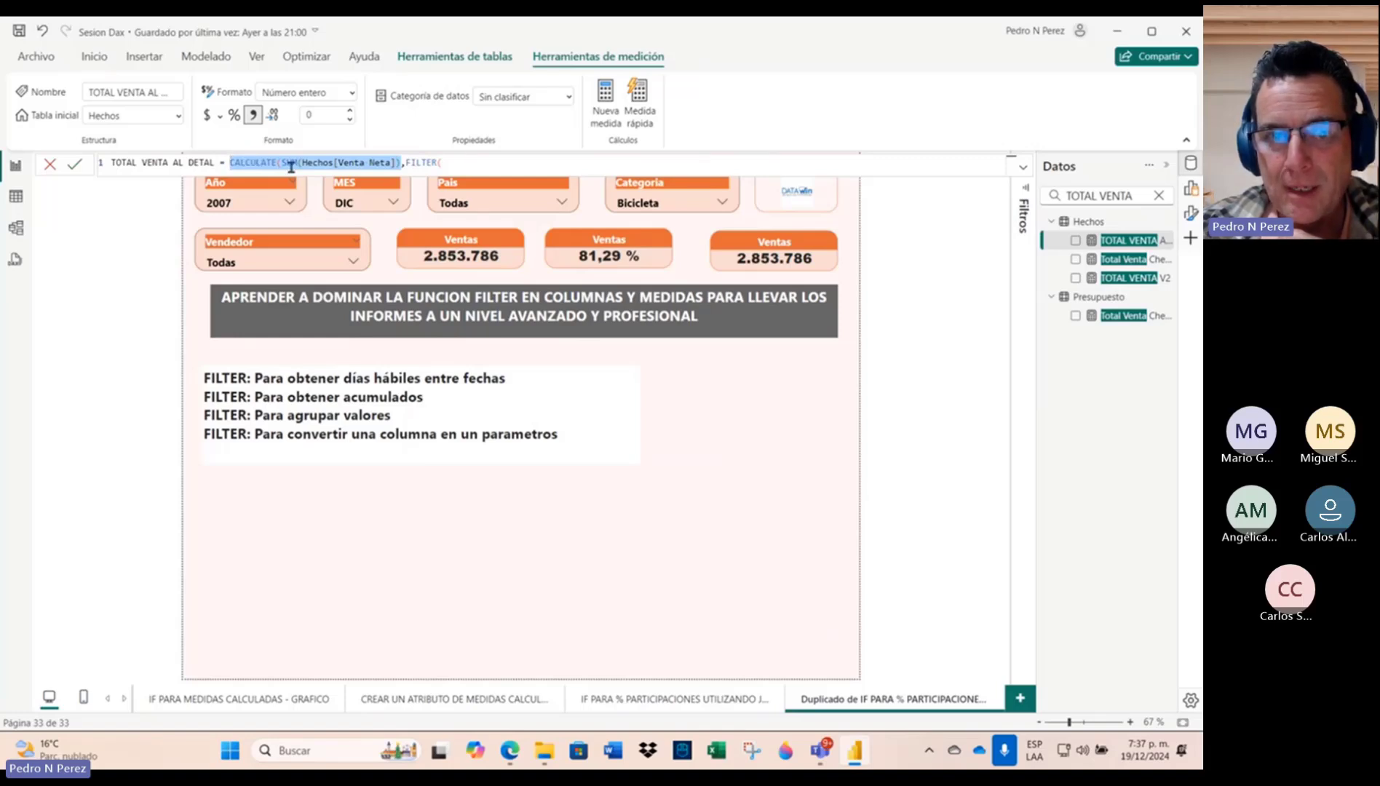
left_click(467, 161)
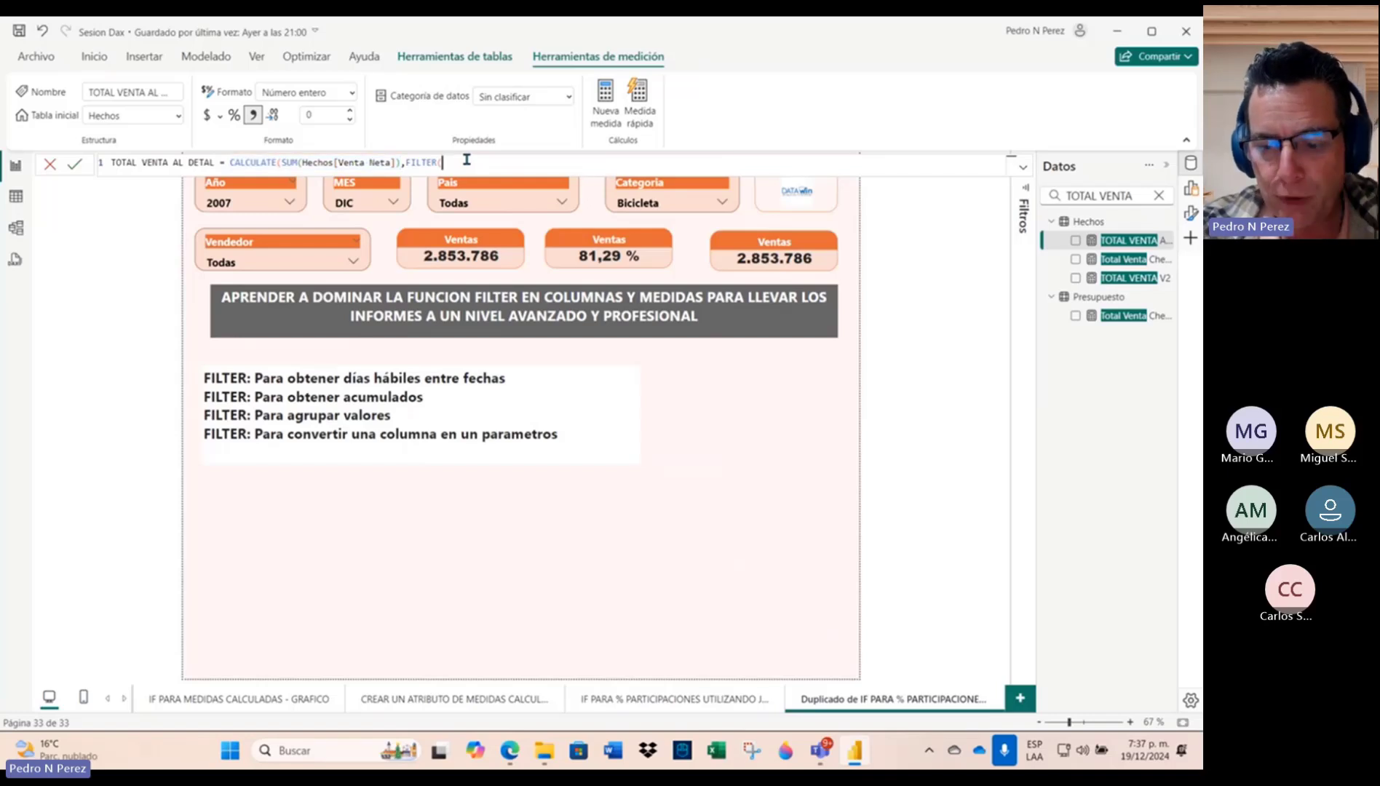
key("ctrl+space")
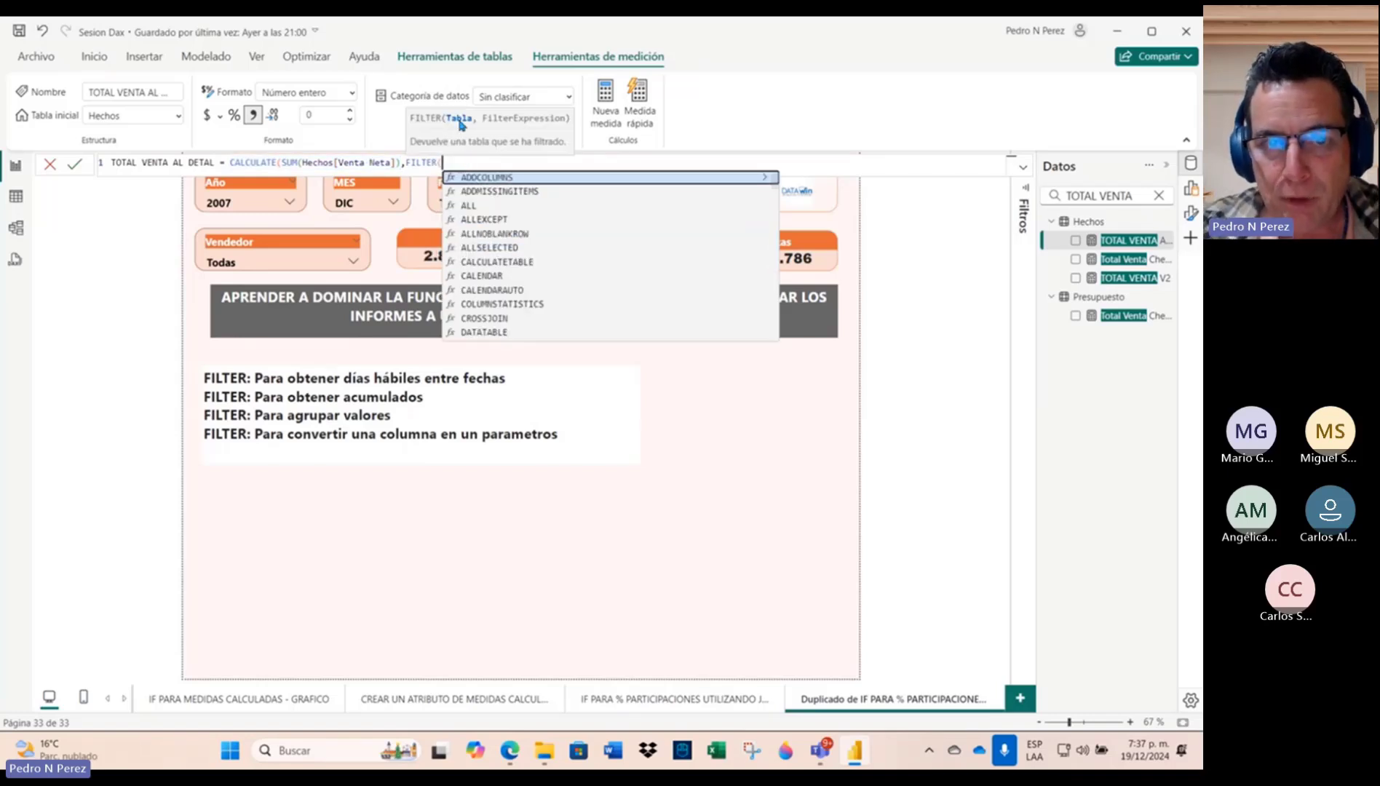
type("HECHOS")
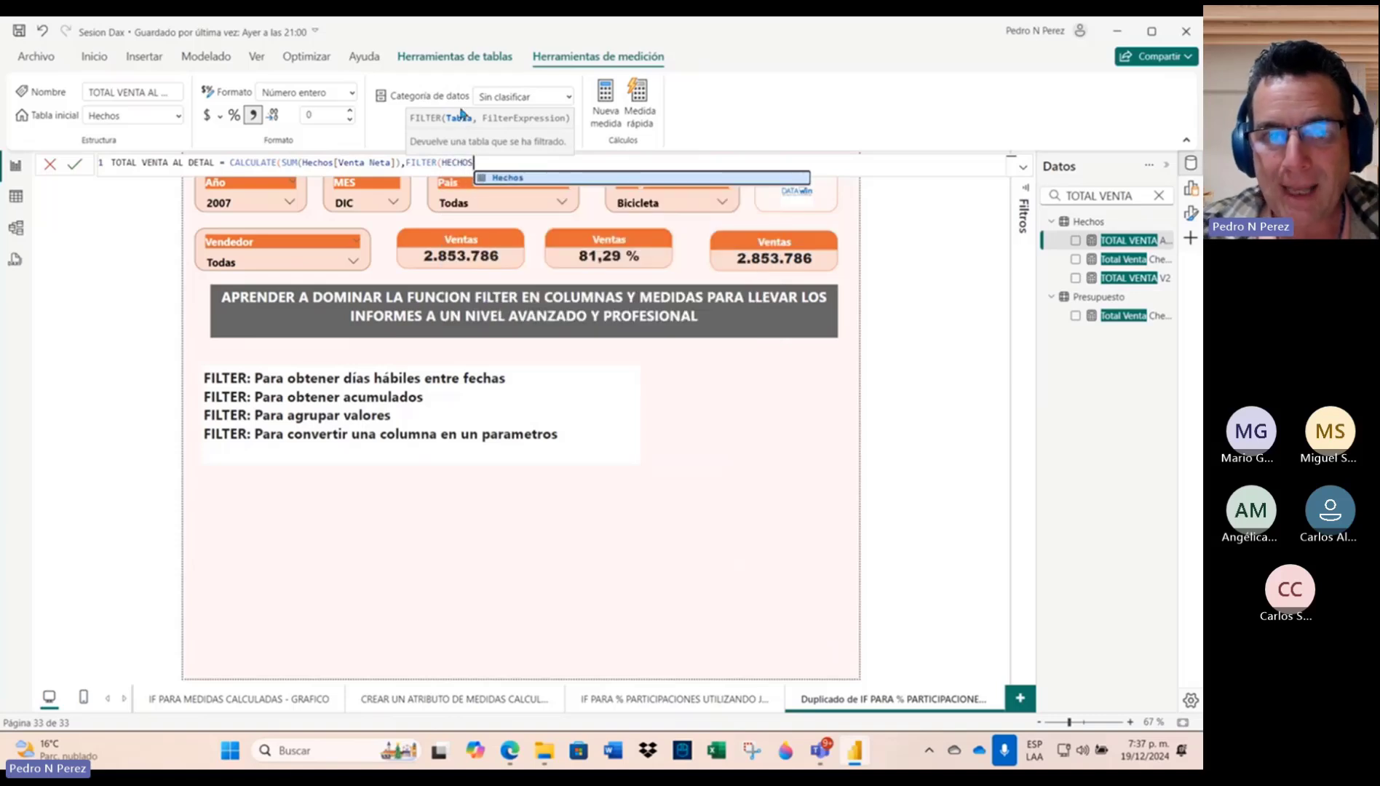
type(",")
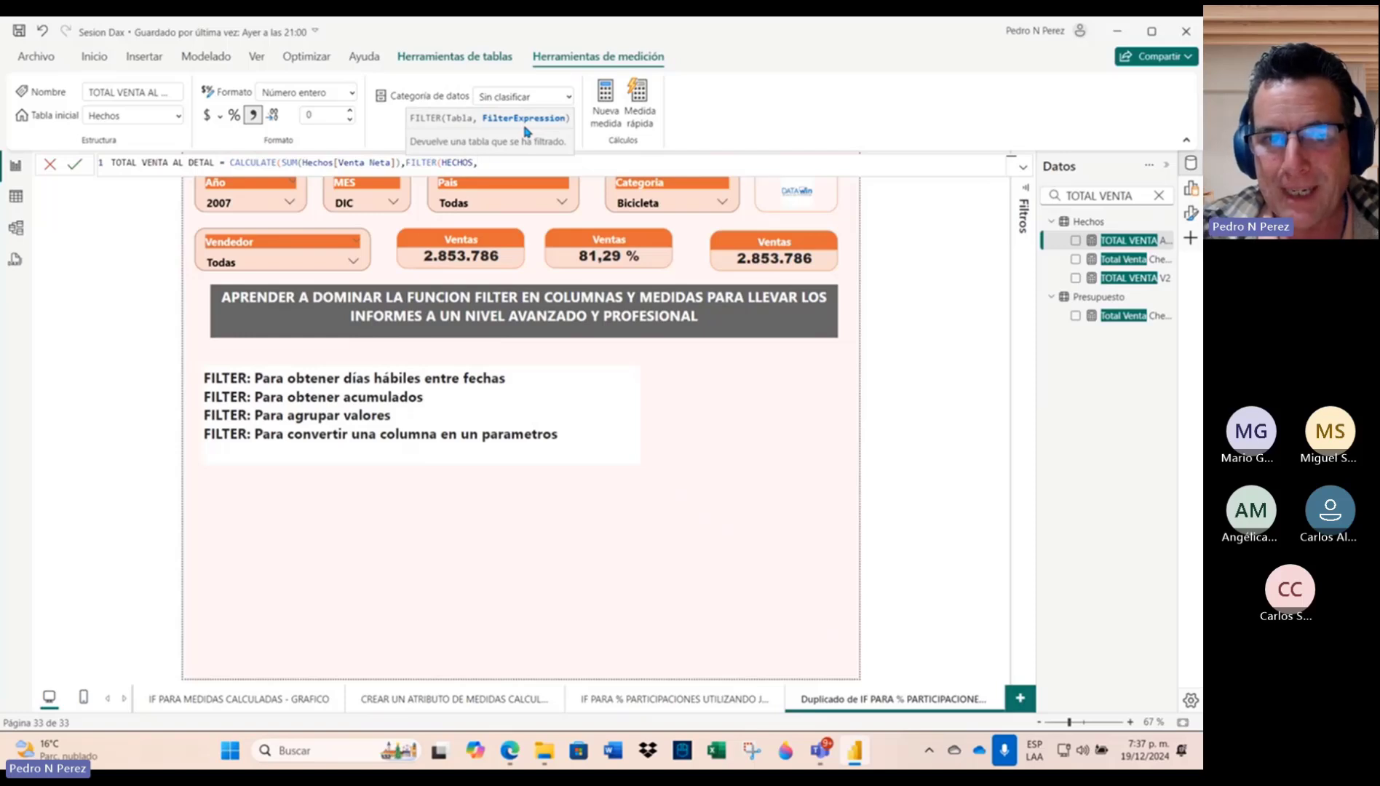
key("BackSpace")
key("BackSpace")
key("BackSpace")
key("BackSpace")
key("BackSpace")
key("BackSpace")
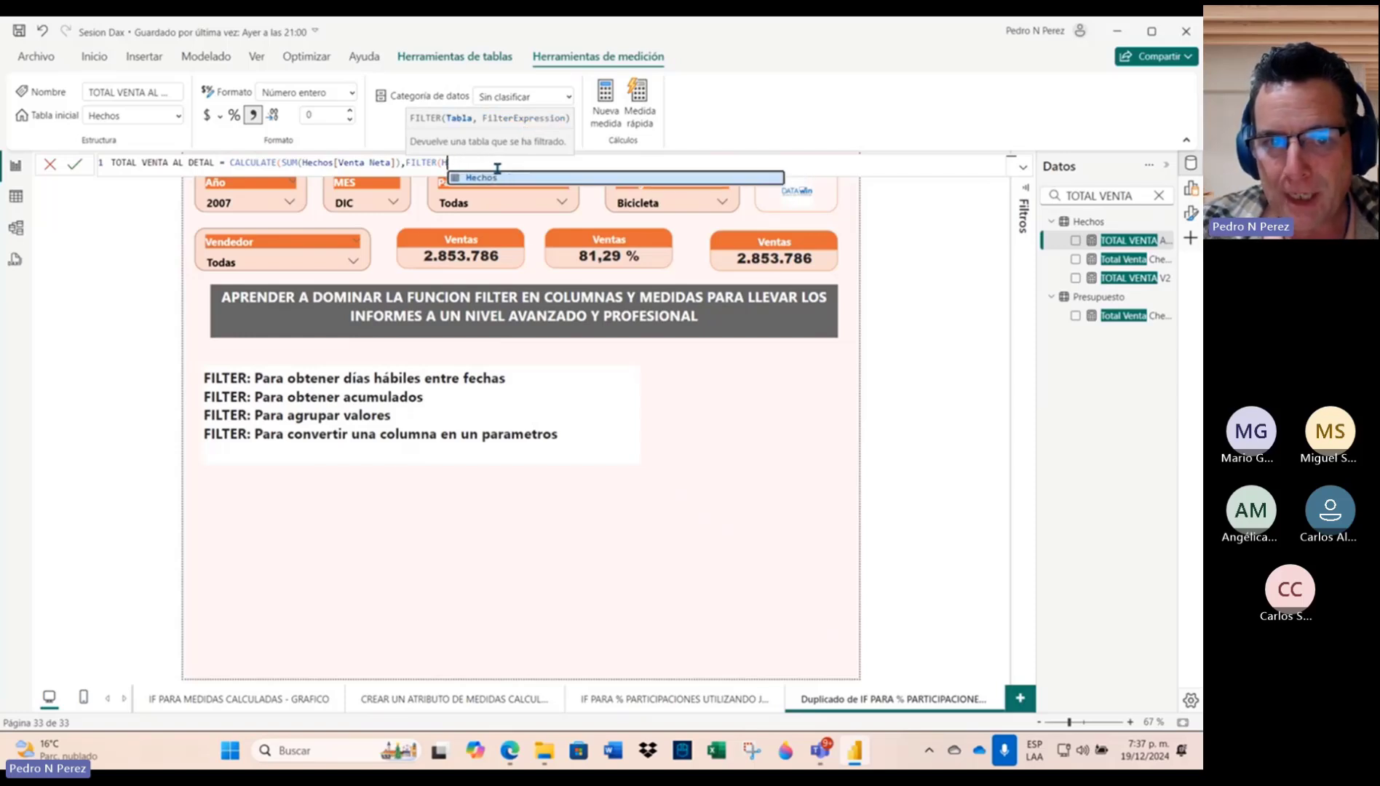
key("BackSpace")
key("BackSpace")
key("BackSpace")
key("BackSpace")
key("BackSpace")
key("BackSpace")
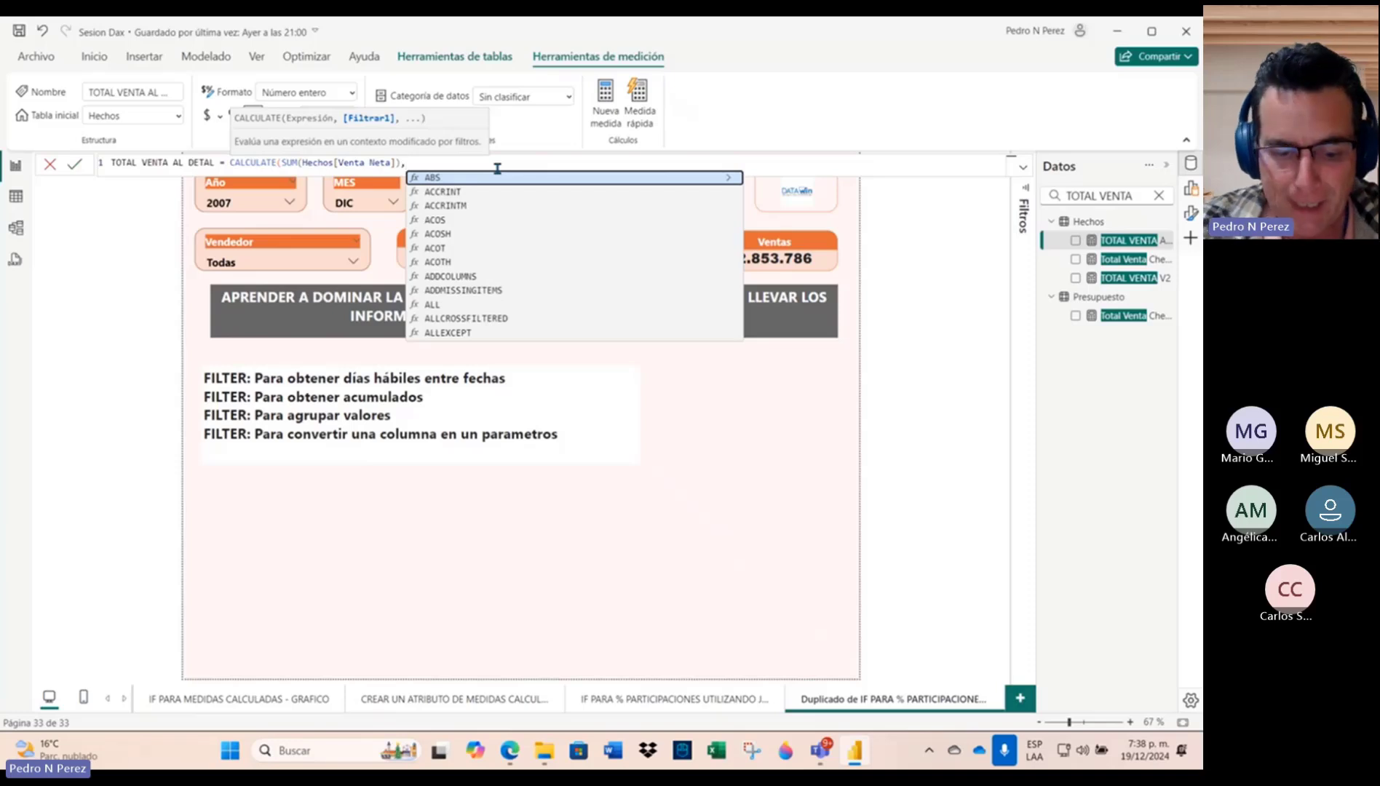
Step: Add FILTER(HECHOS,Hechos[Cantidad]=1) as the CALCULATE filter argument, close the formula and commit the TOTAL VENTA AL DETAL measure
type("FIL")
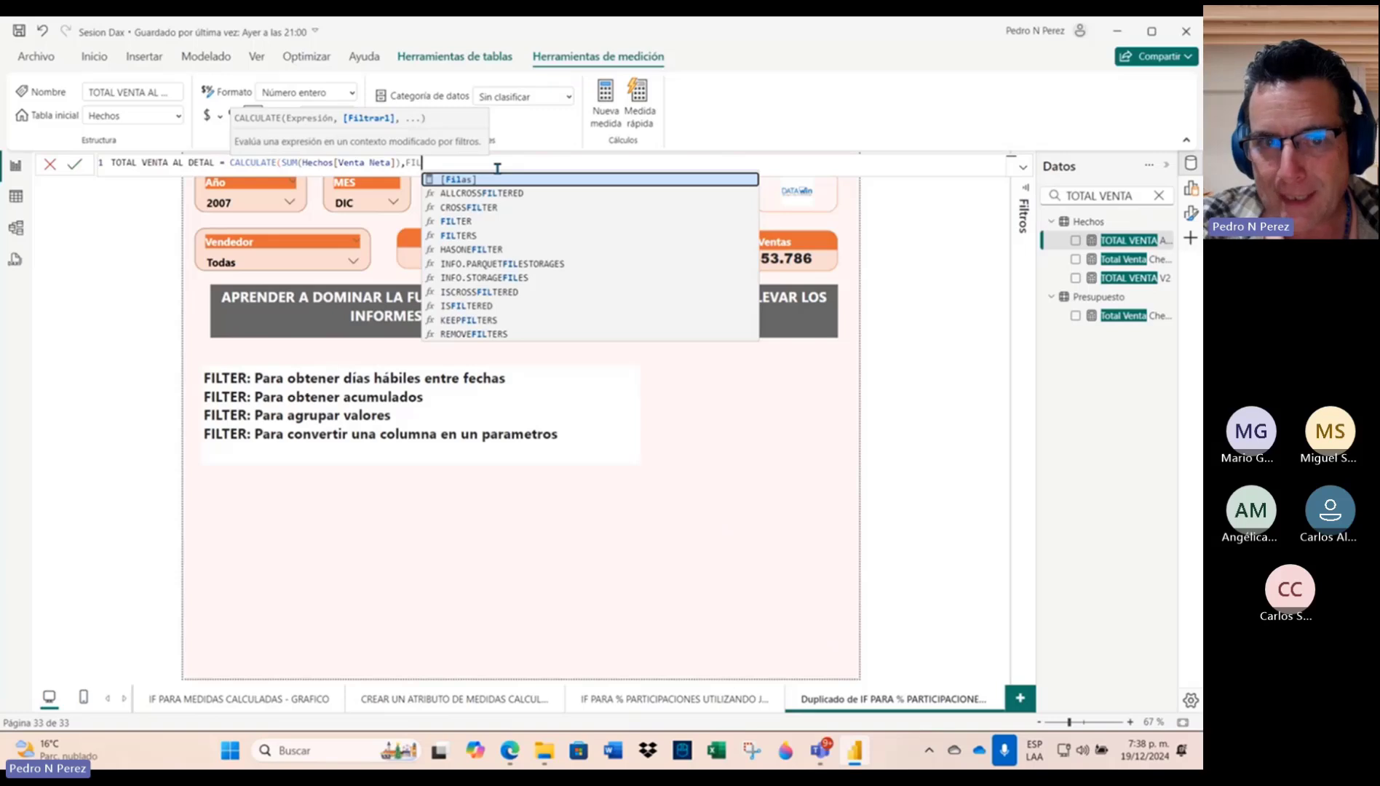
type("TER")
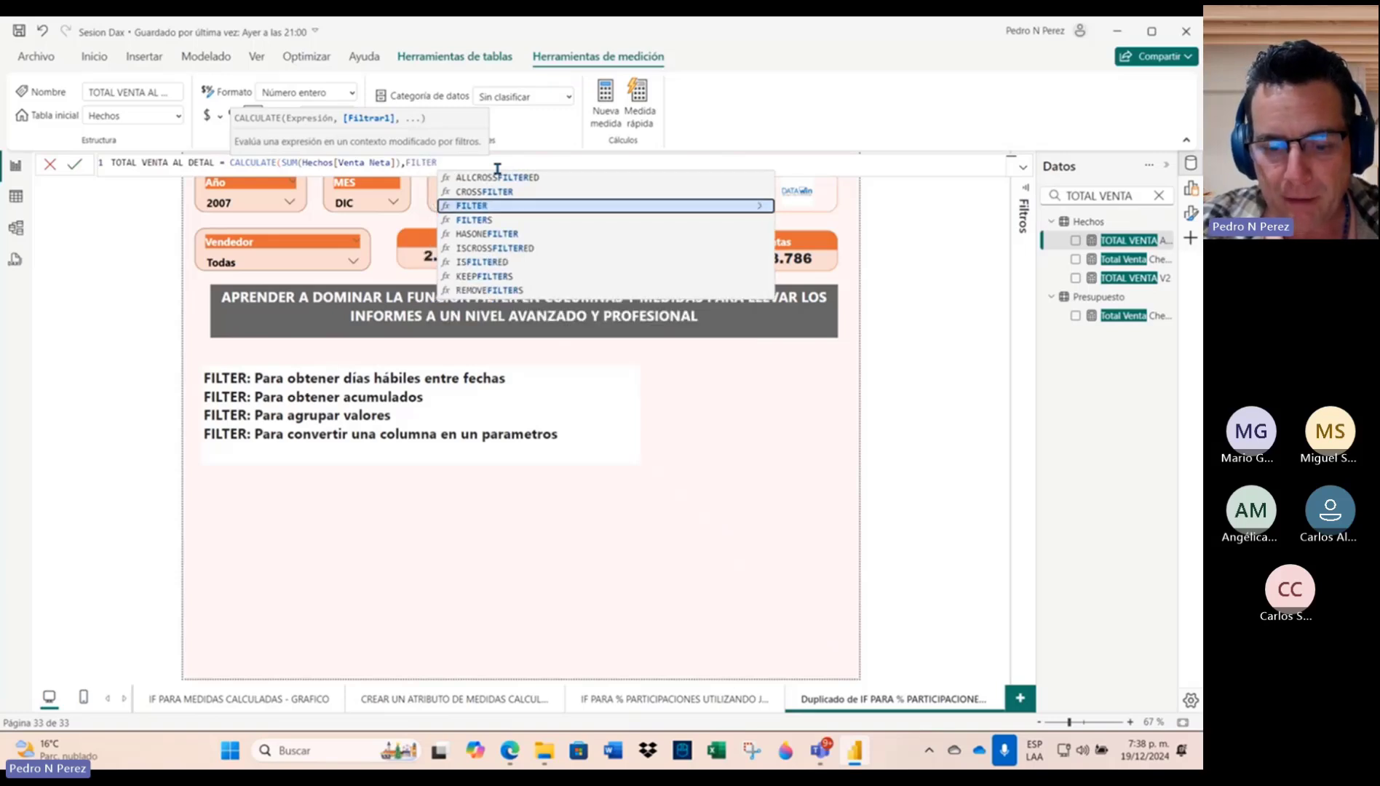
type("(")
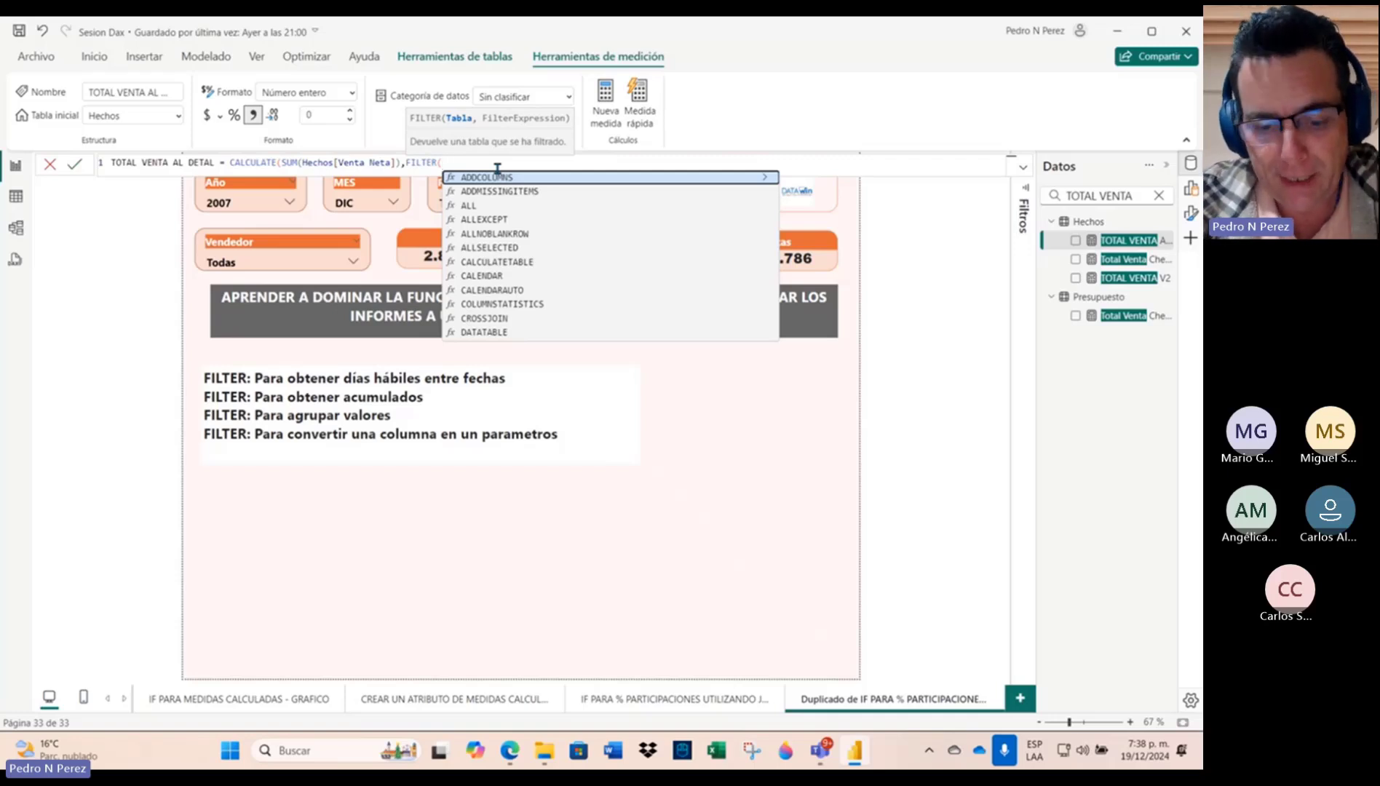
type("HECHOS,")
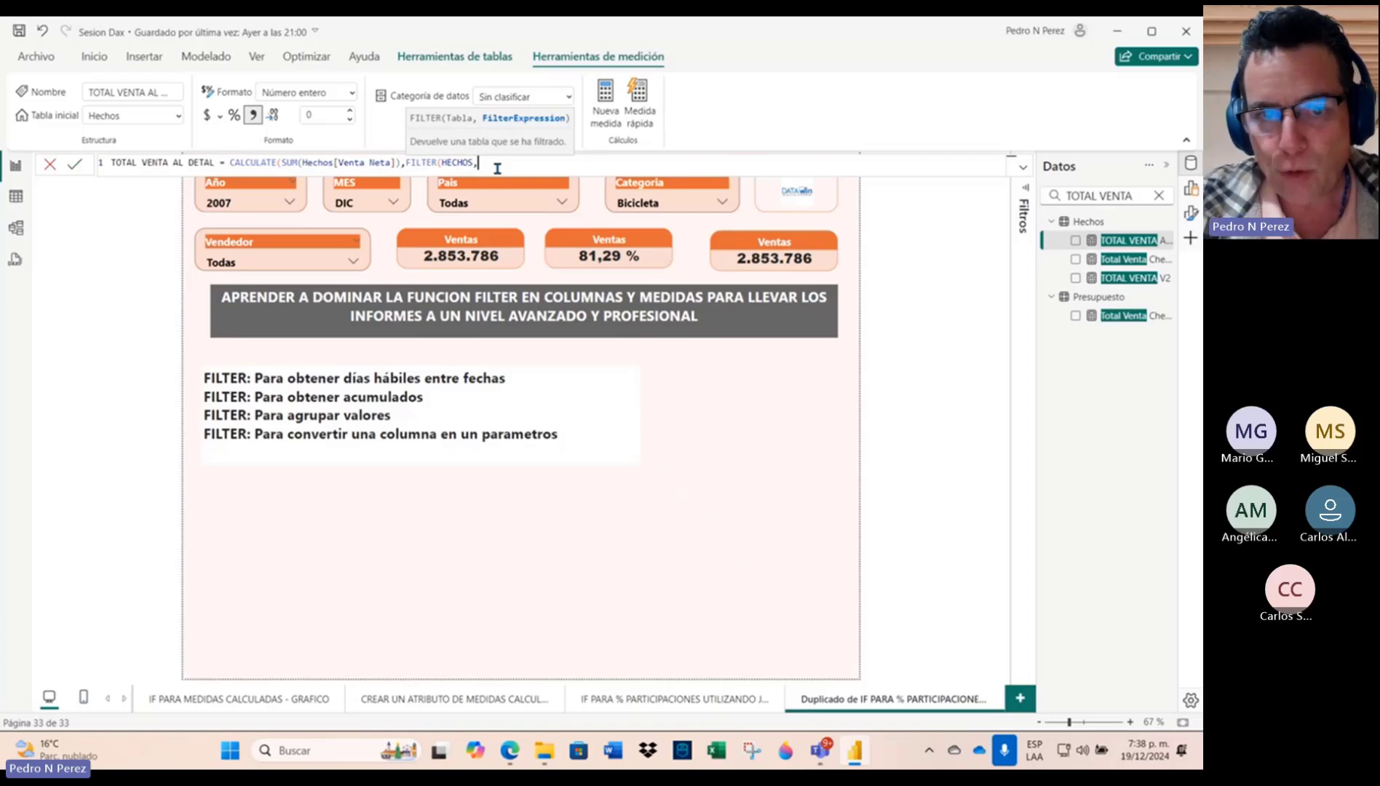
type("CANT")
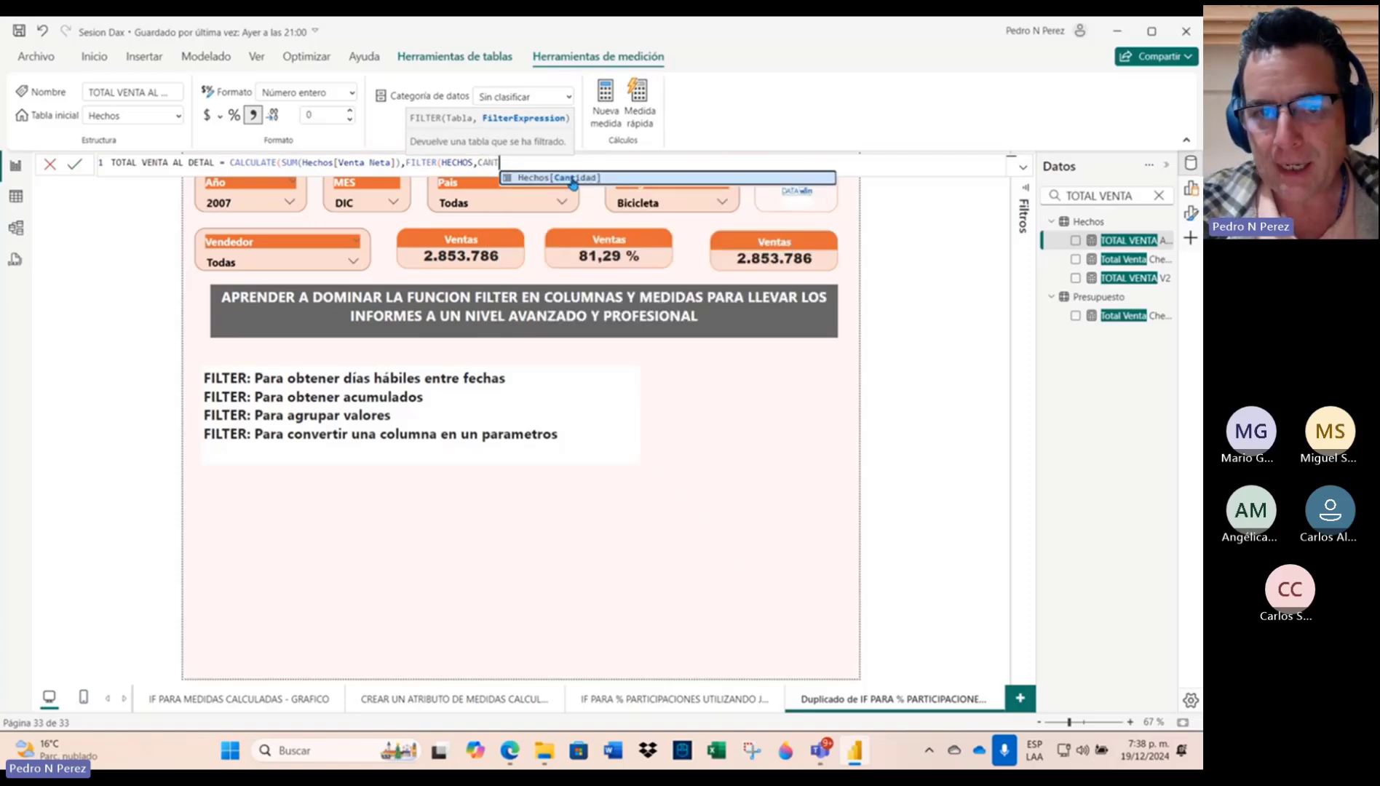
left_click(573, 178)
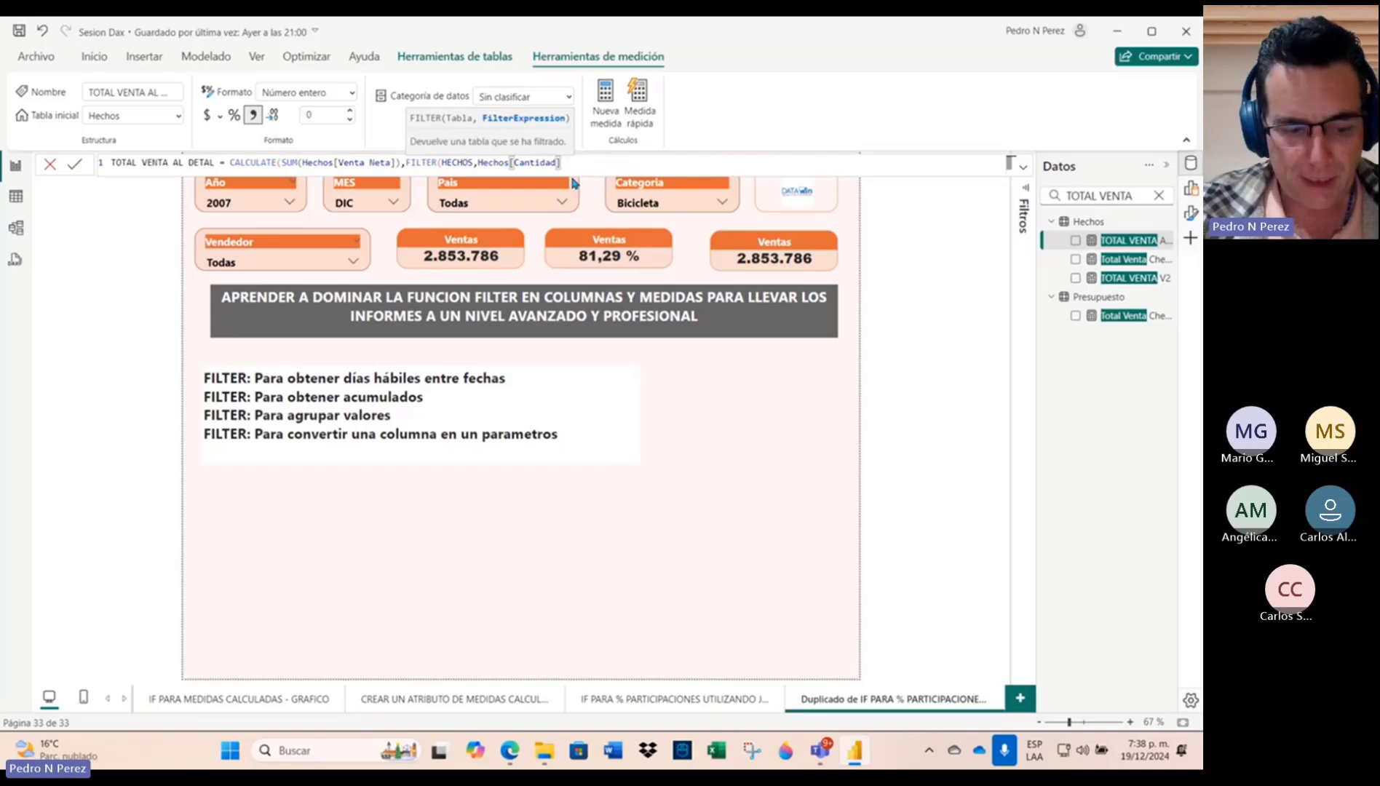
type("=1")
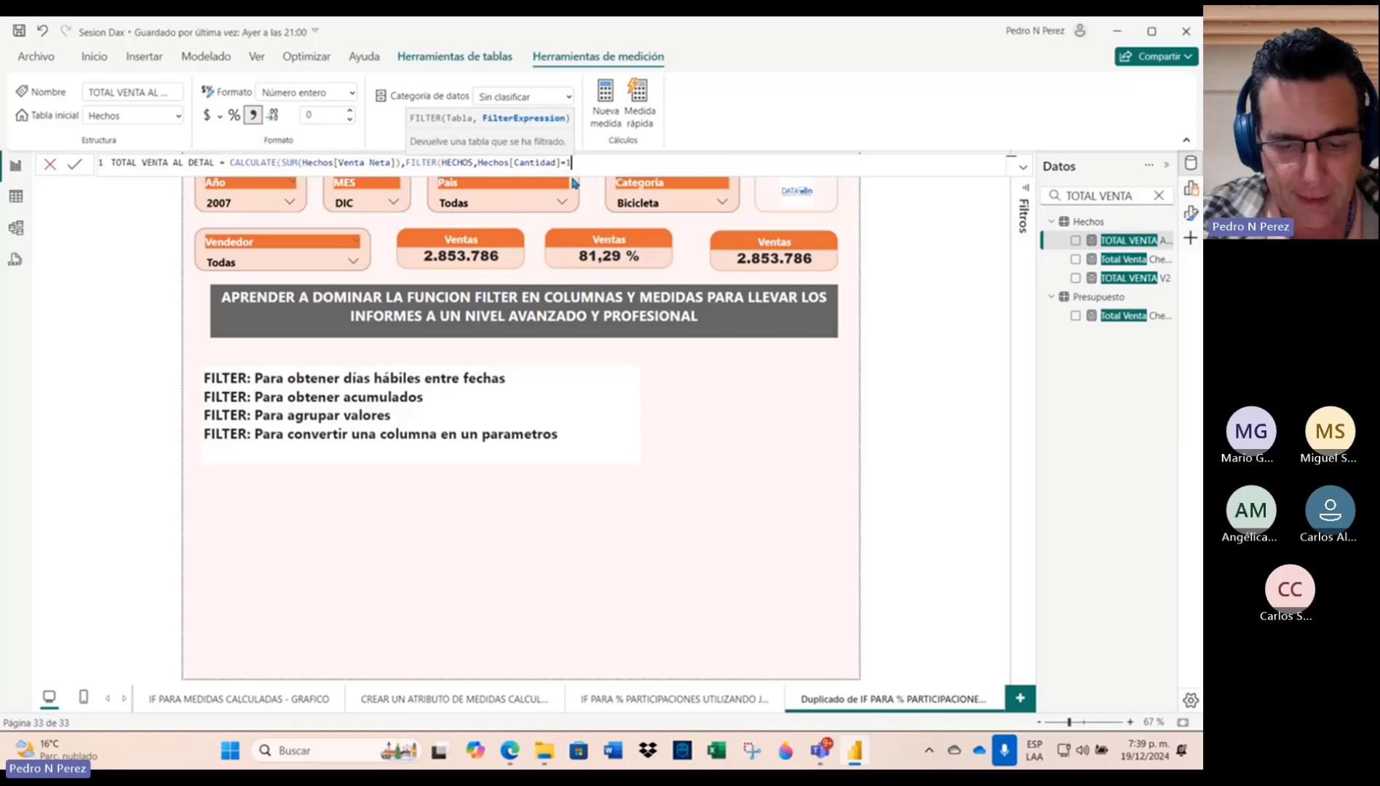
type("))")
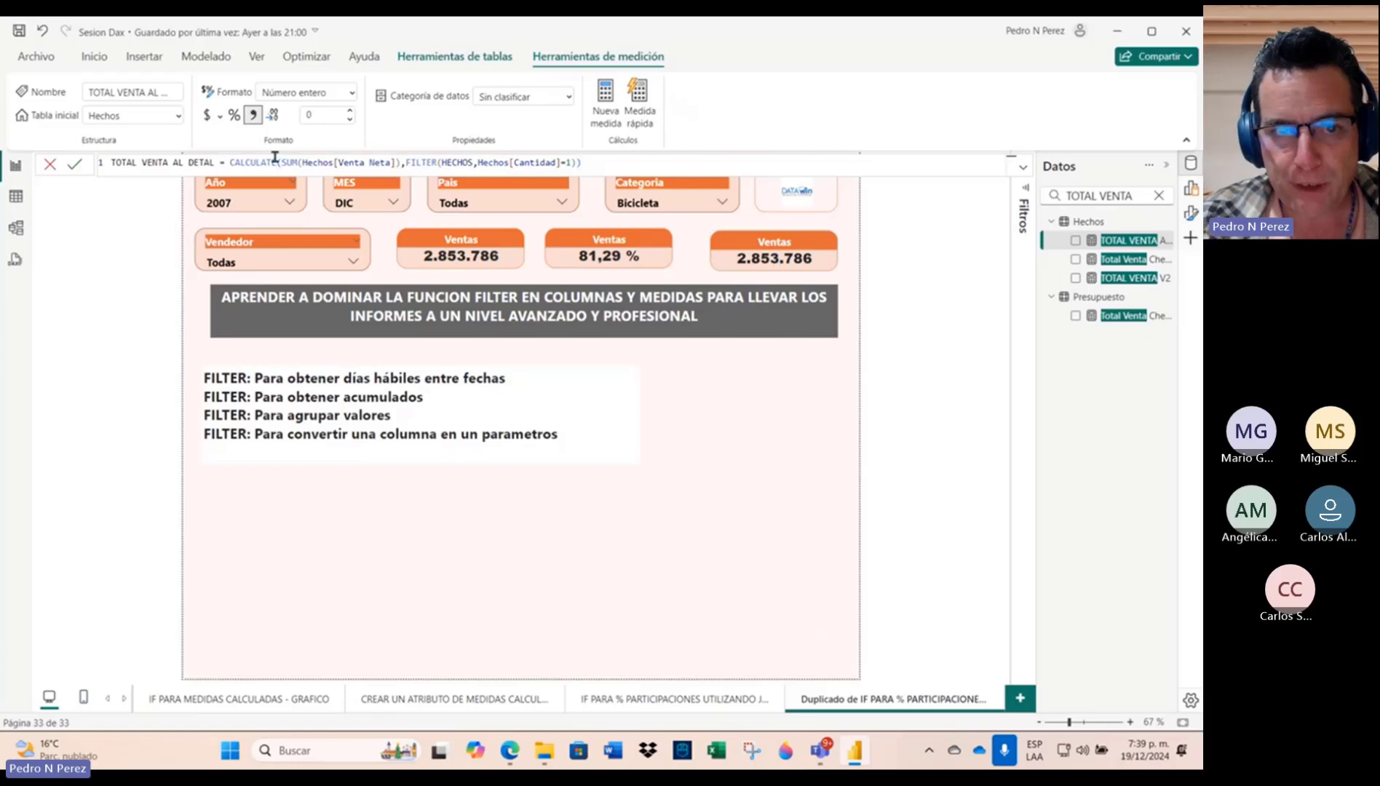
left_click_drag(400, 162, 231, 163)
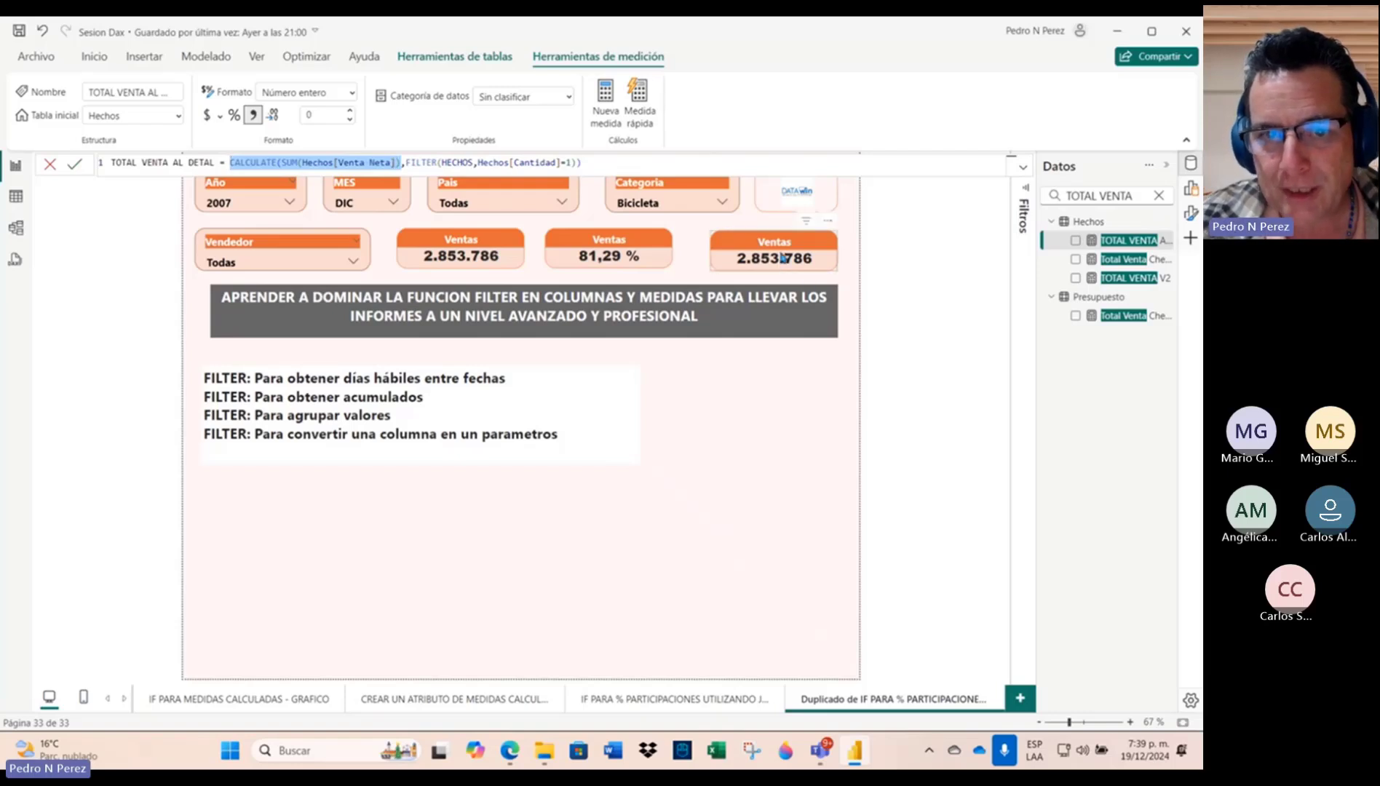
left_click_drag(406, 162, 582, 163)
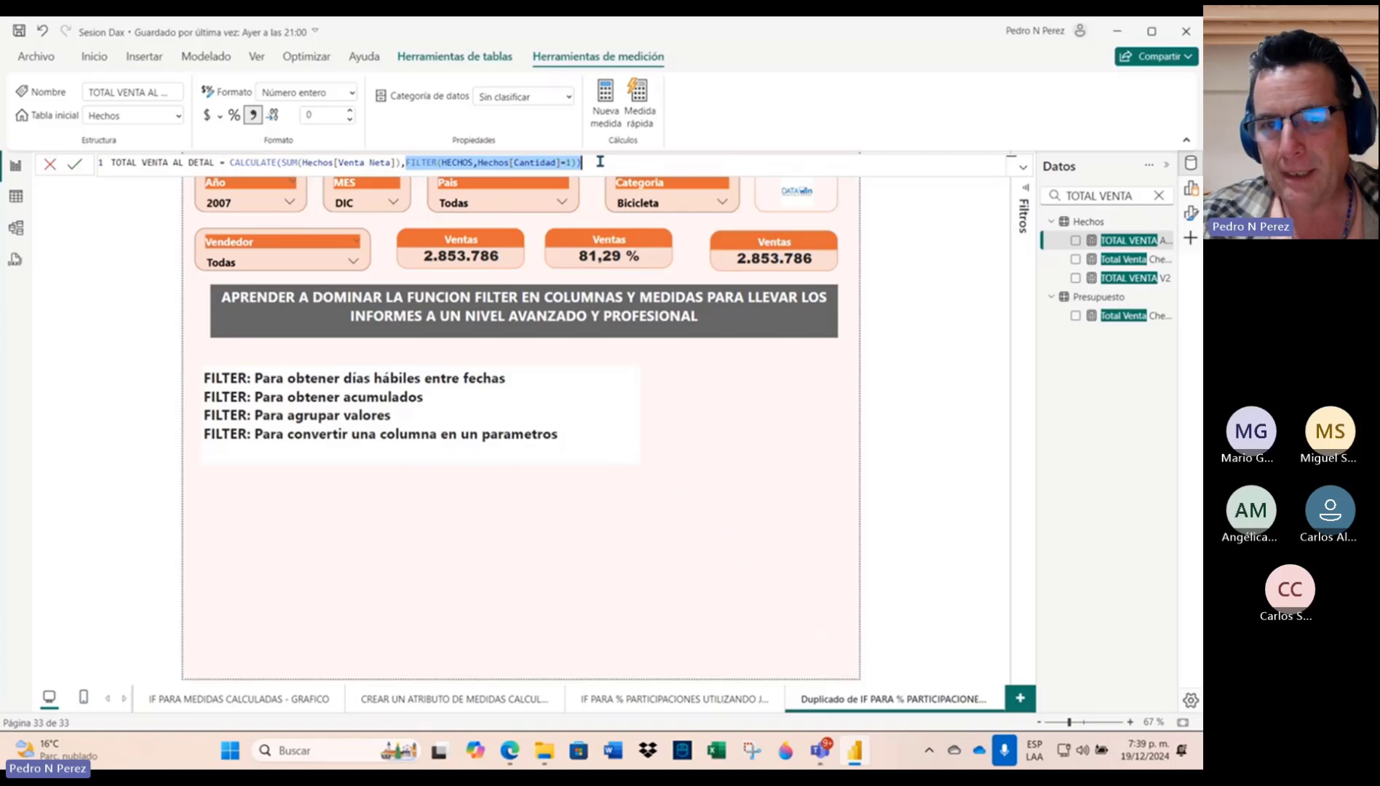
left_click(73, 168)
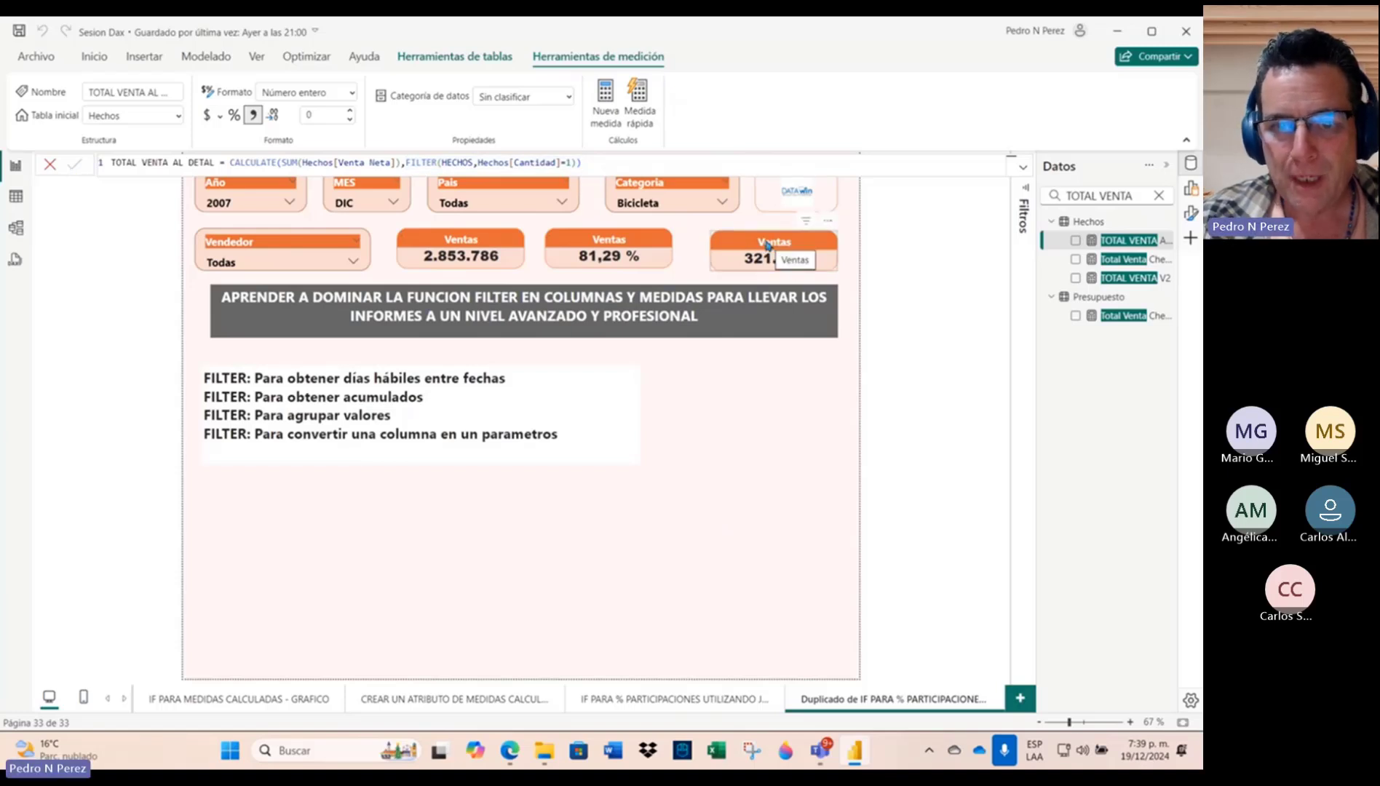
Step: Clear the Categoria slicer selection and set the title of the TOTAL VENTA AL DETAL card to VENTAS AL DETAL
left_click(713, 185)
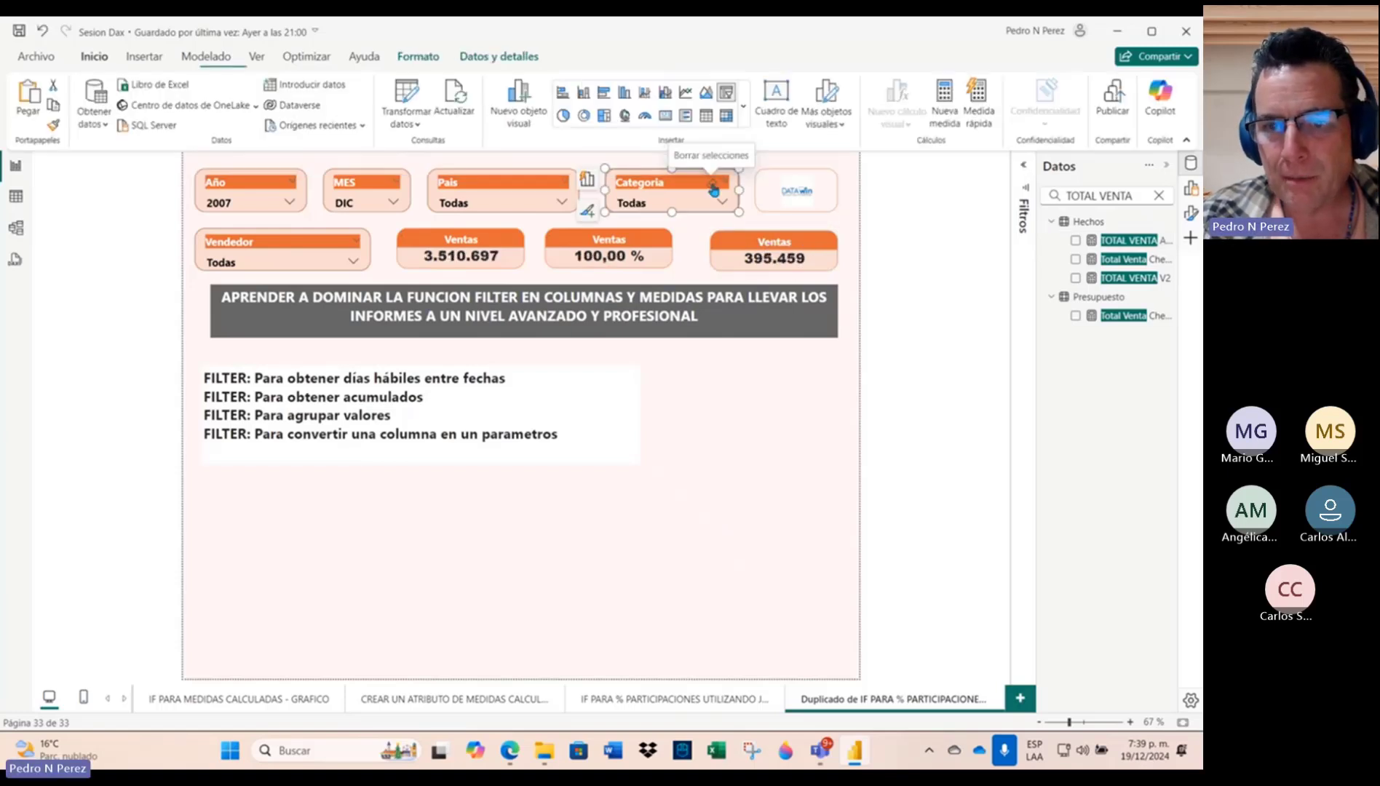
left_click(773, 246)
left_click(1191, 214)
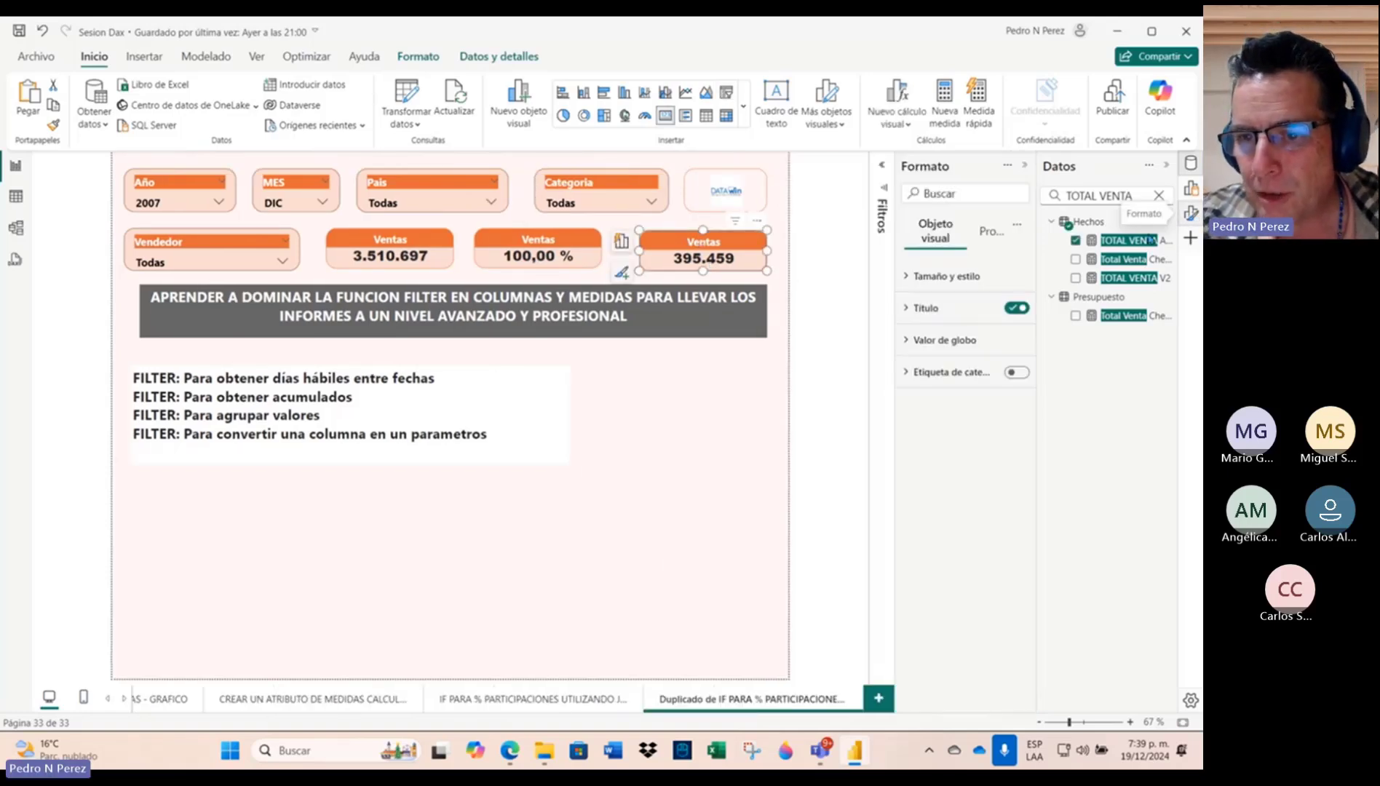
left_click(905, 310)
left_click(950, 384)
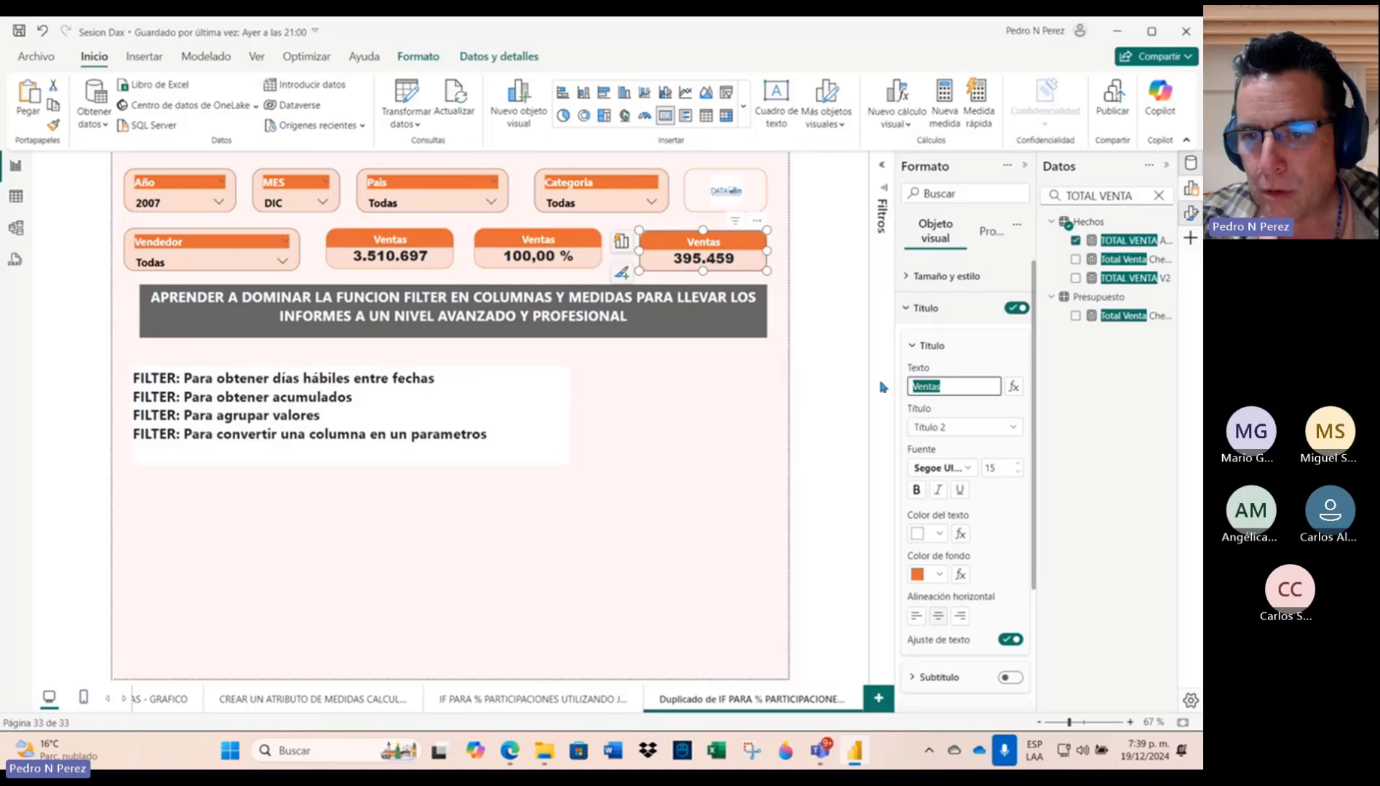
type("ve")
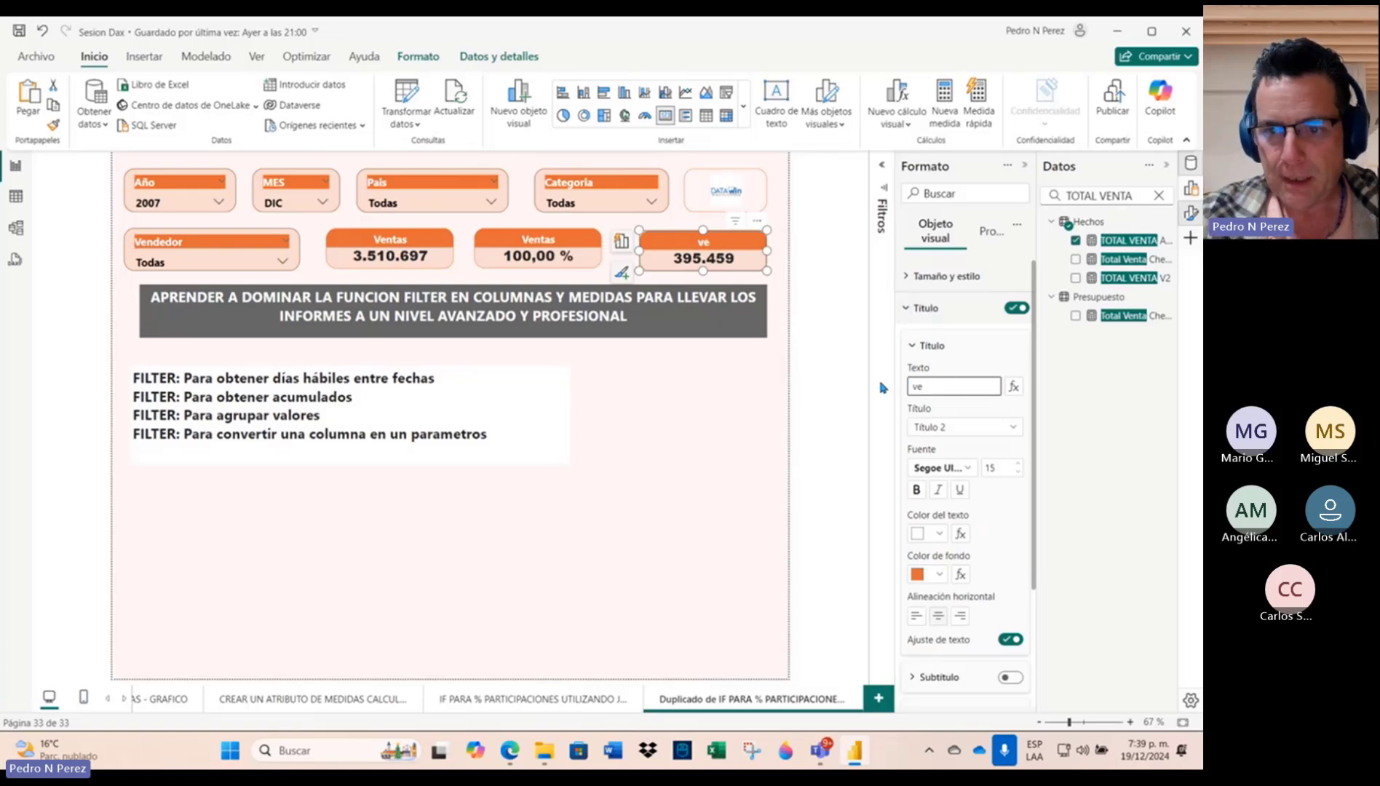
key("Caps_Lock")
key("BackSpace")
type("VEN")
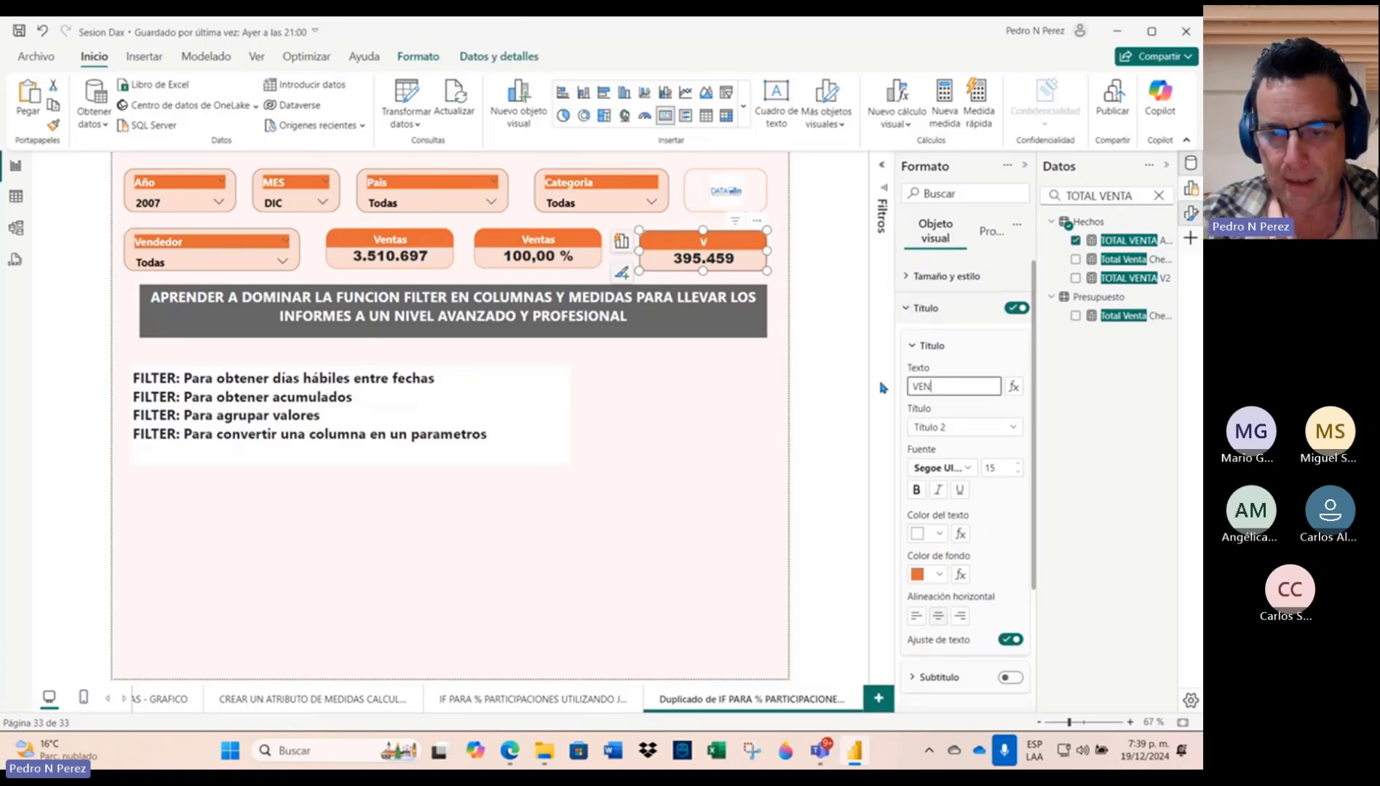
type("TAS AL DETAL")
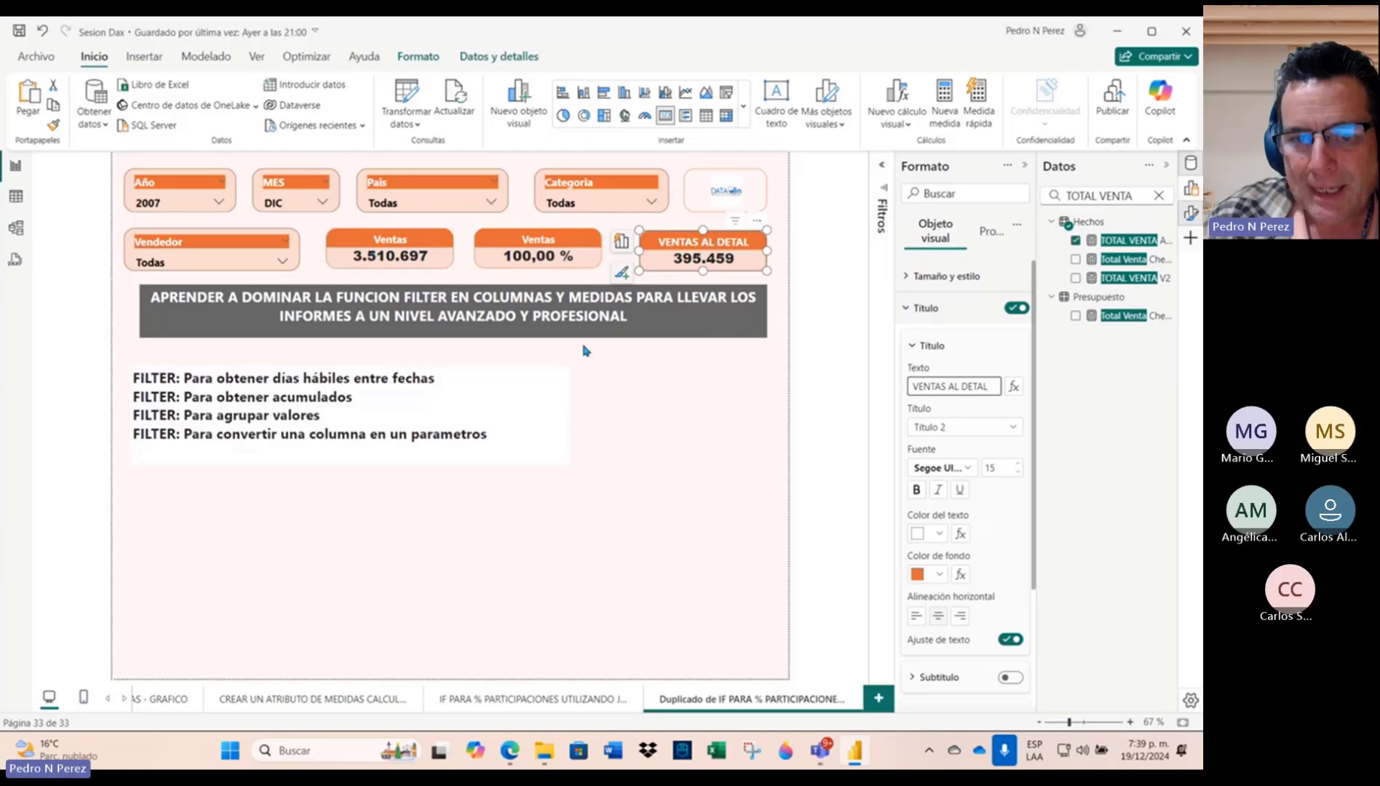
Step: Create a new measure in the Hechos table and start its DIVIDE formula with [TOTAL VENTA AL DETAL] as the numerator
left_click(1160, 224)
left_click(1069, 251)
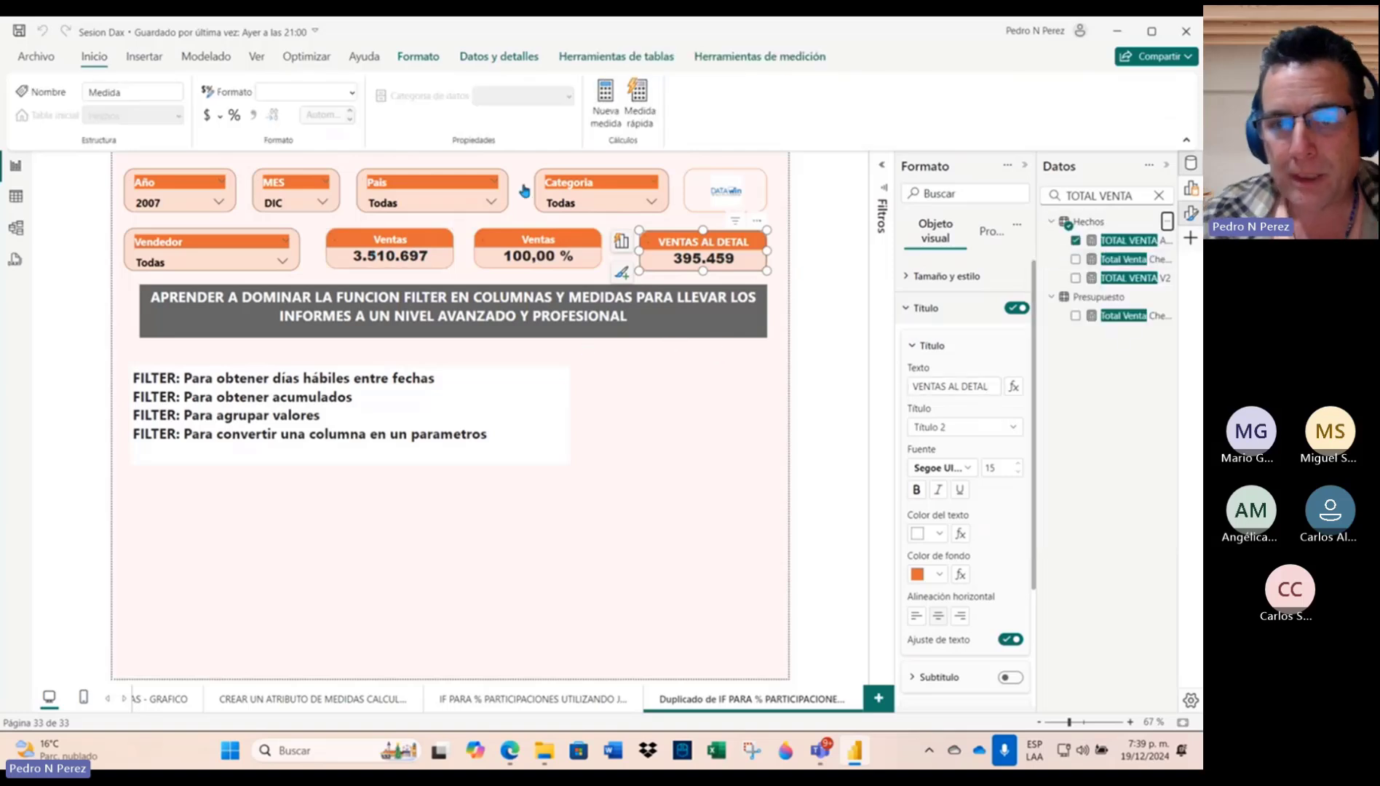
left_click(260, 169)
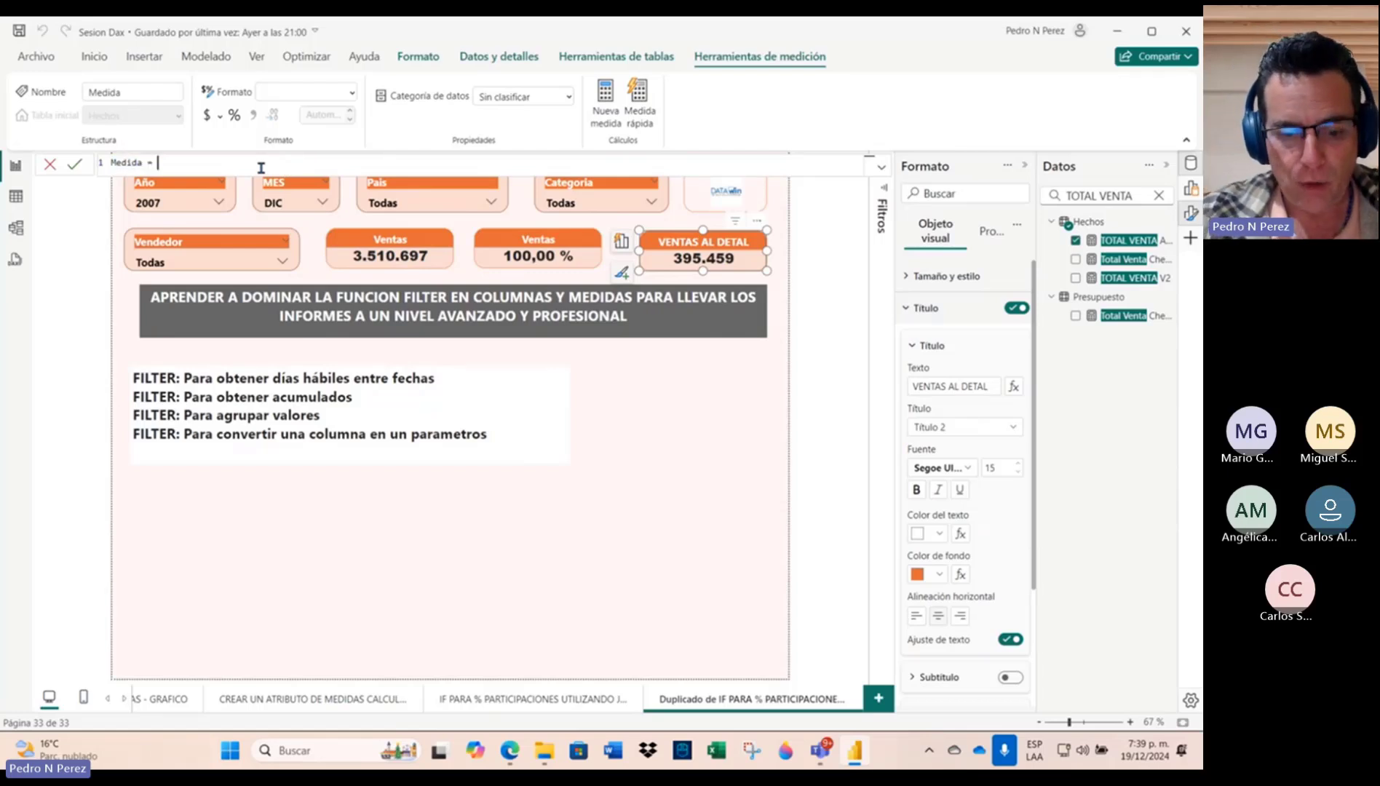
type("DIVIDE(VE")
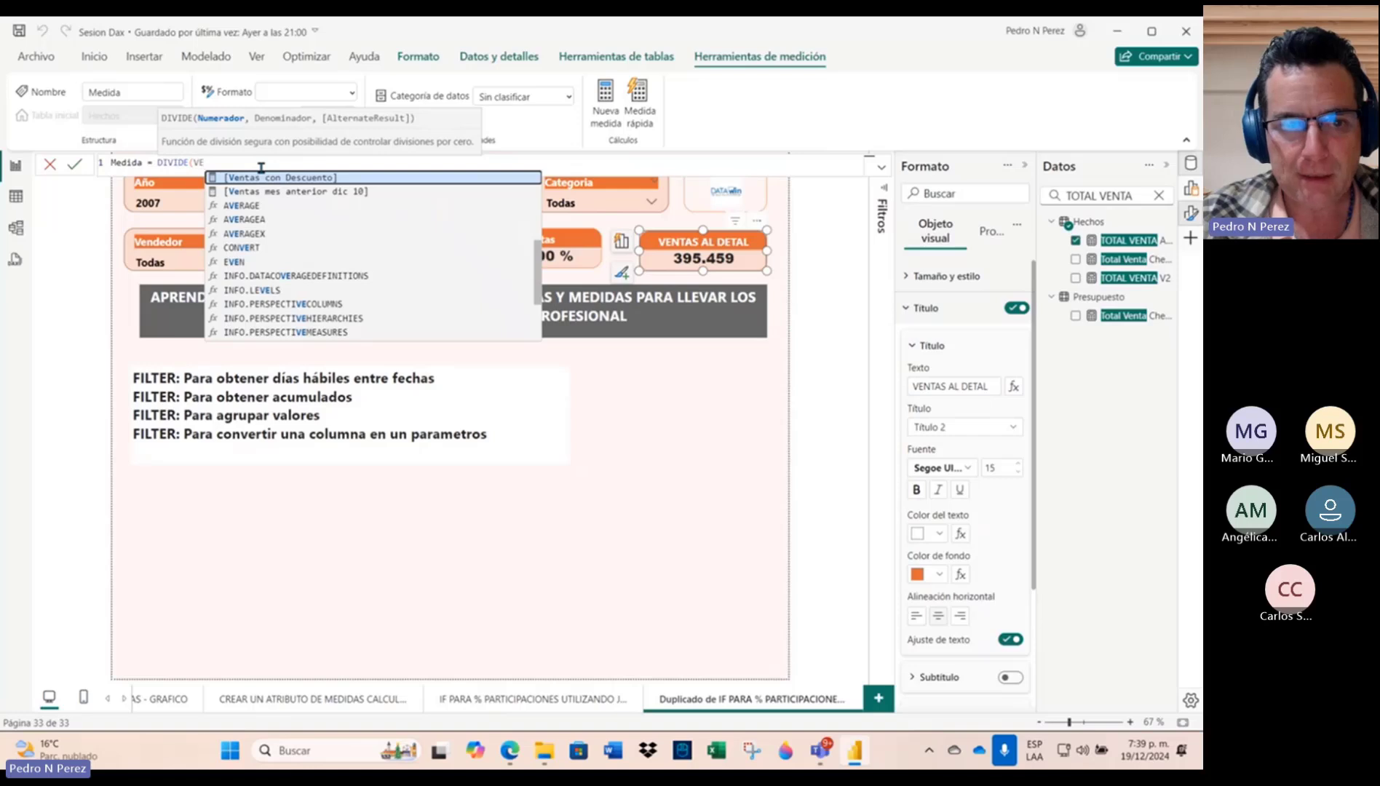
key("BackSpace")
key("BackSpace")
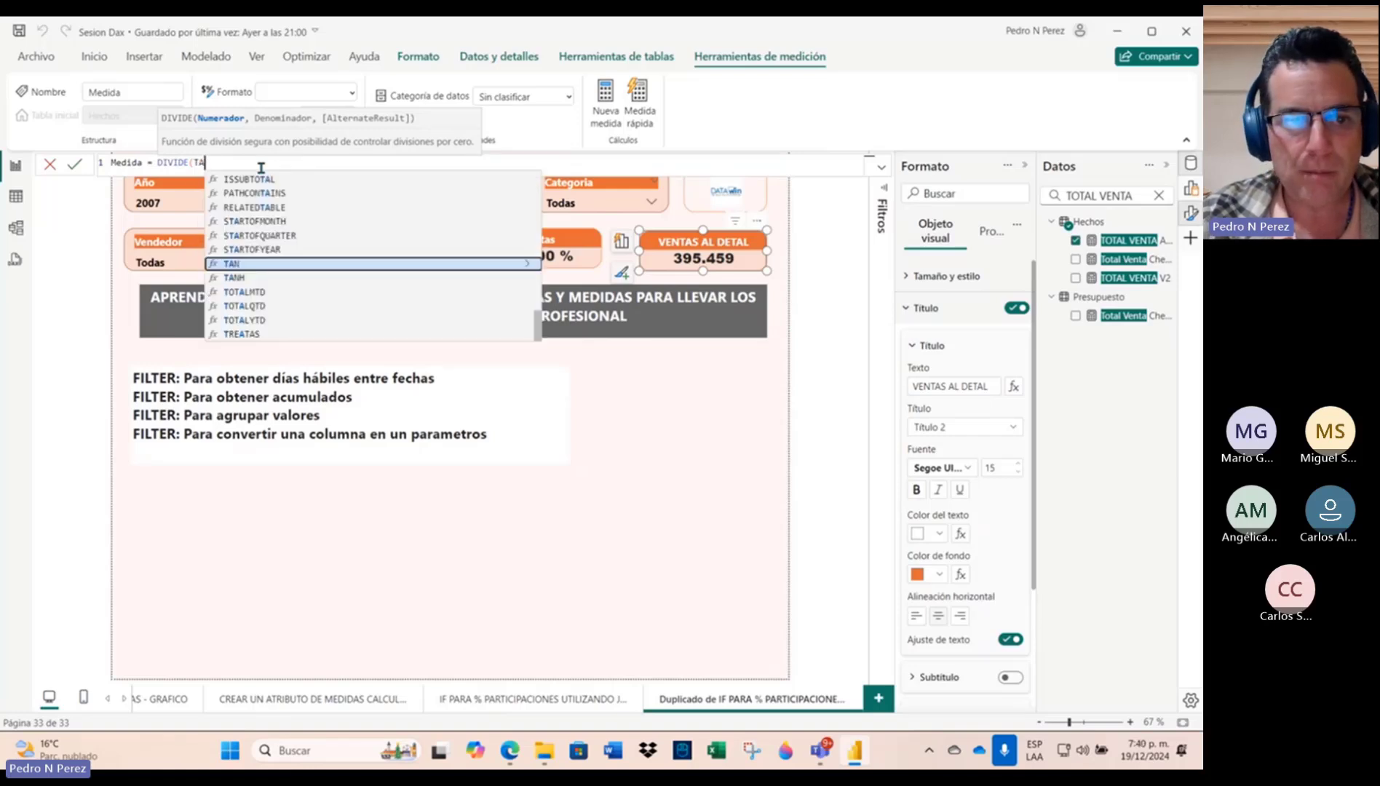
type("TOTAL VENT")
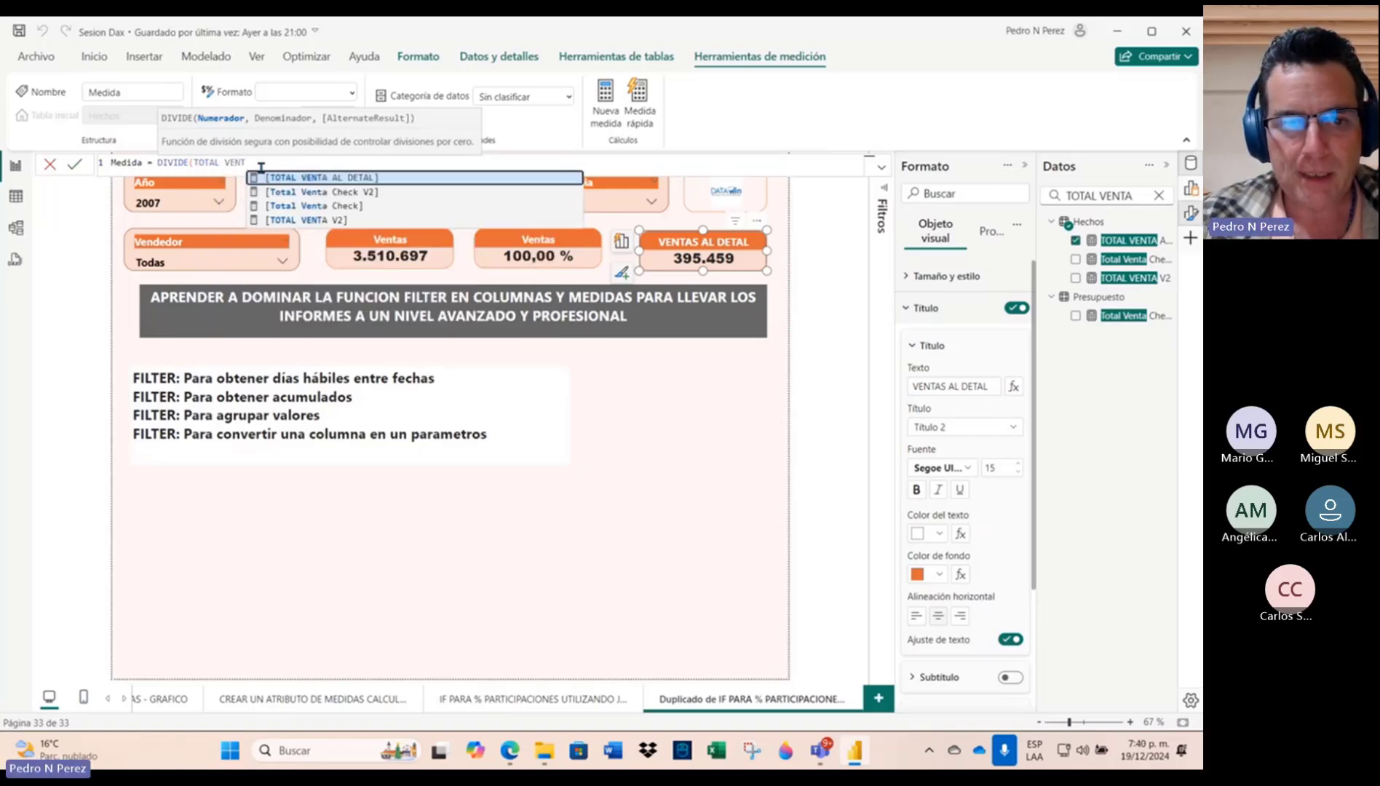
key("Tab")
type(",")
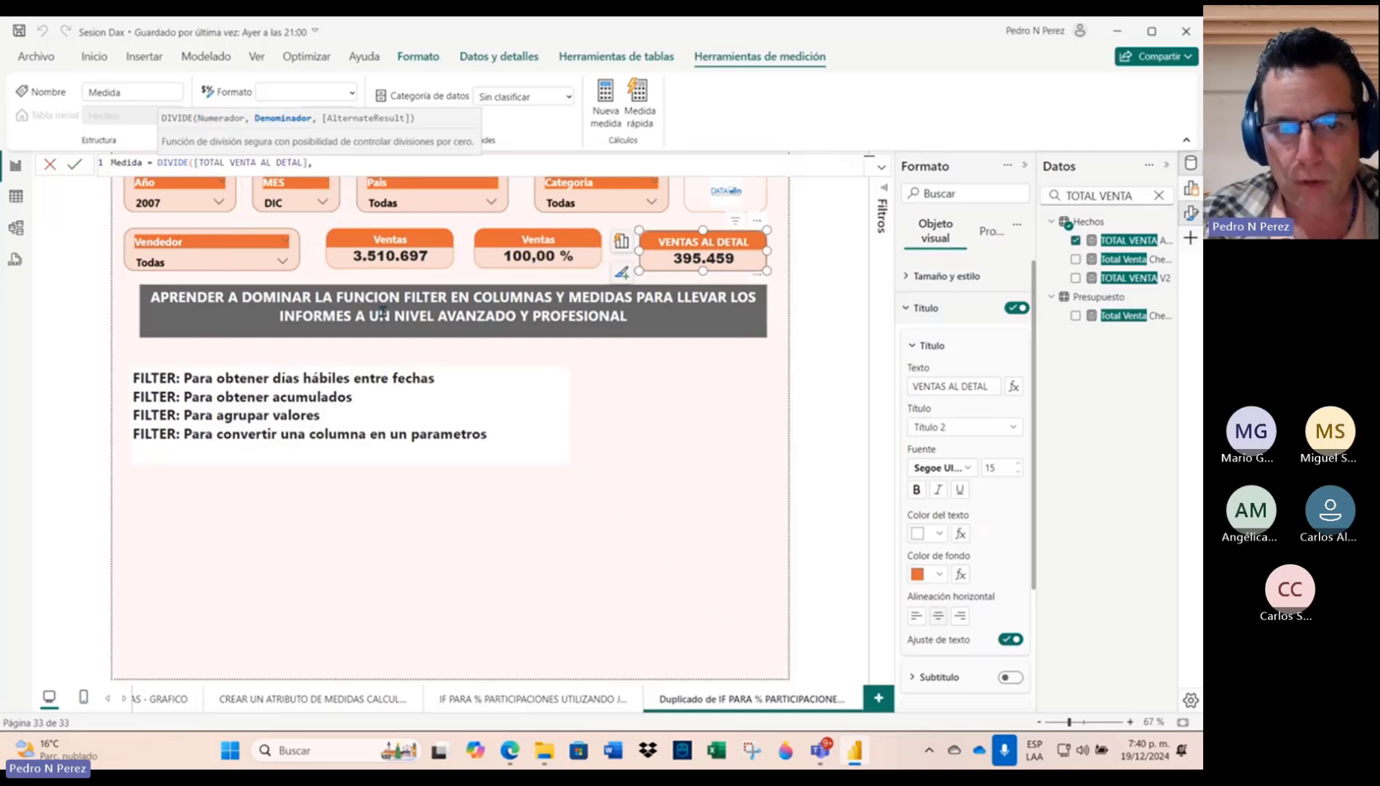
Step: Complete the DIVIDE formula with [TOTAL VENTA V2] as the denominator and 0 as the alternate result
type("TOTAL VEN")
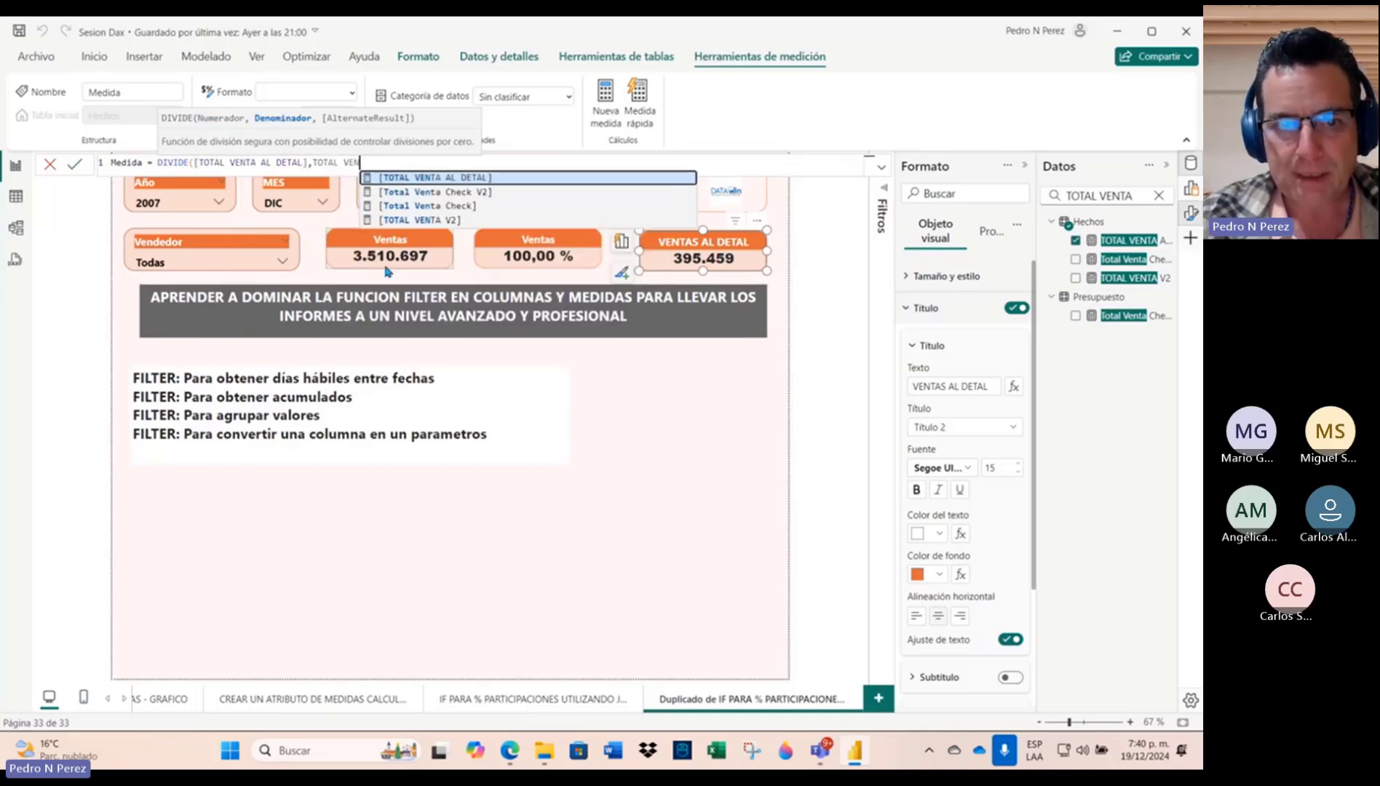
left_click(403, 220)
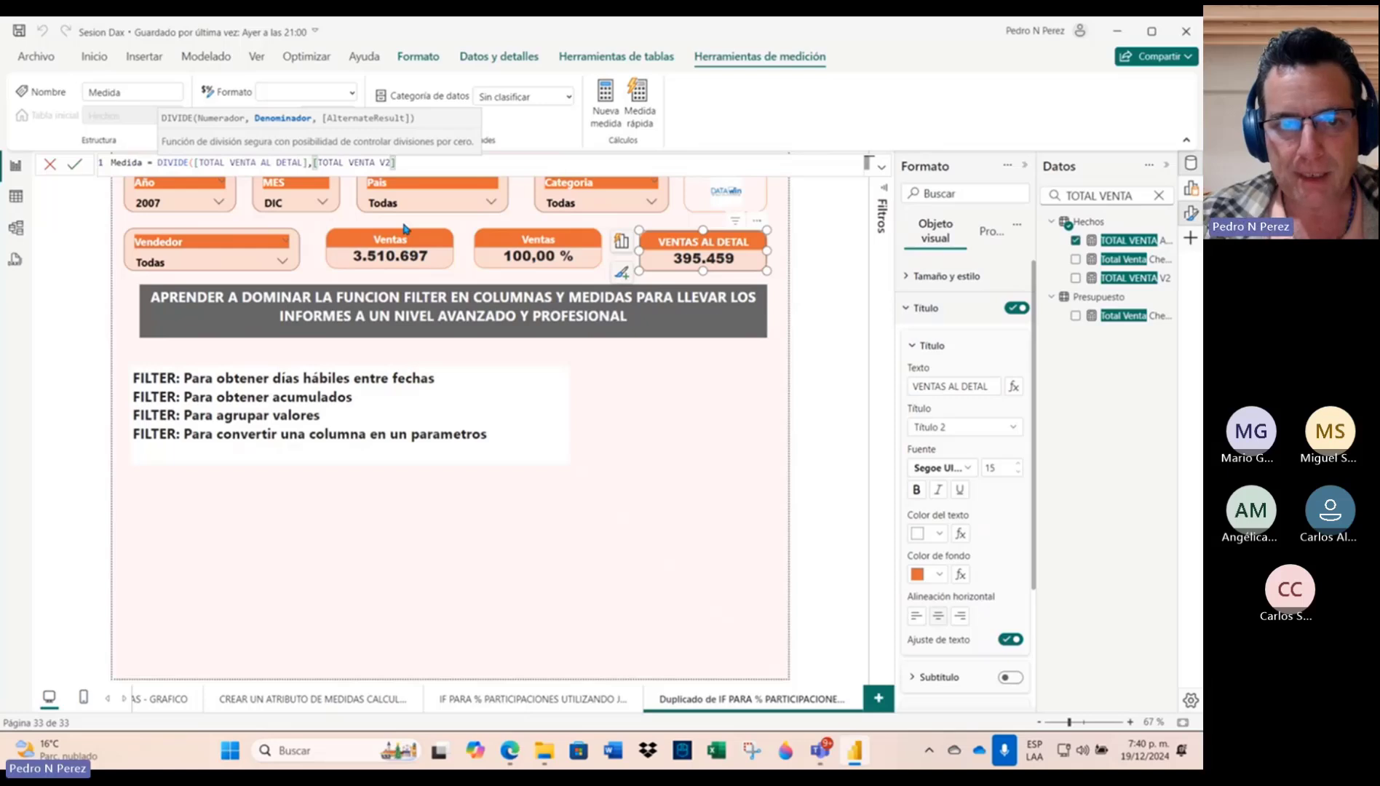
type(",")
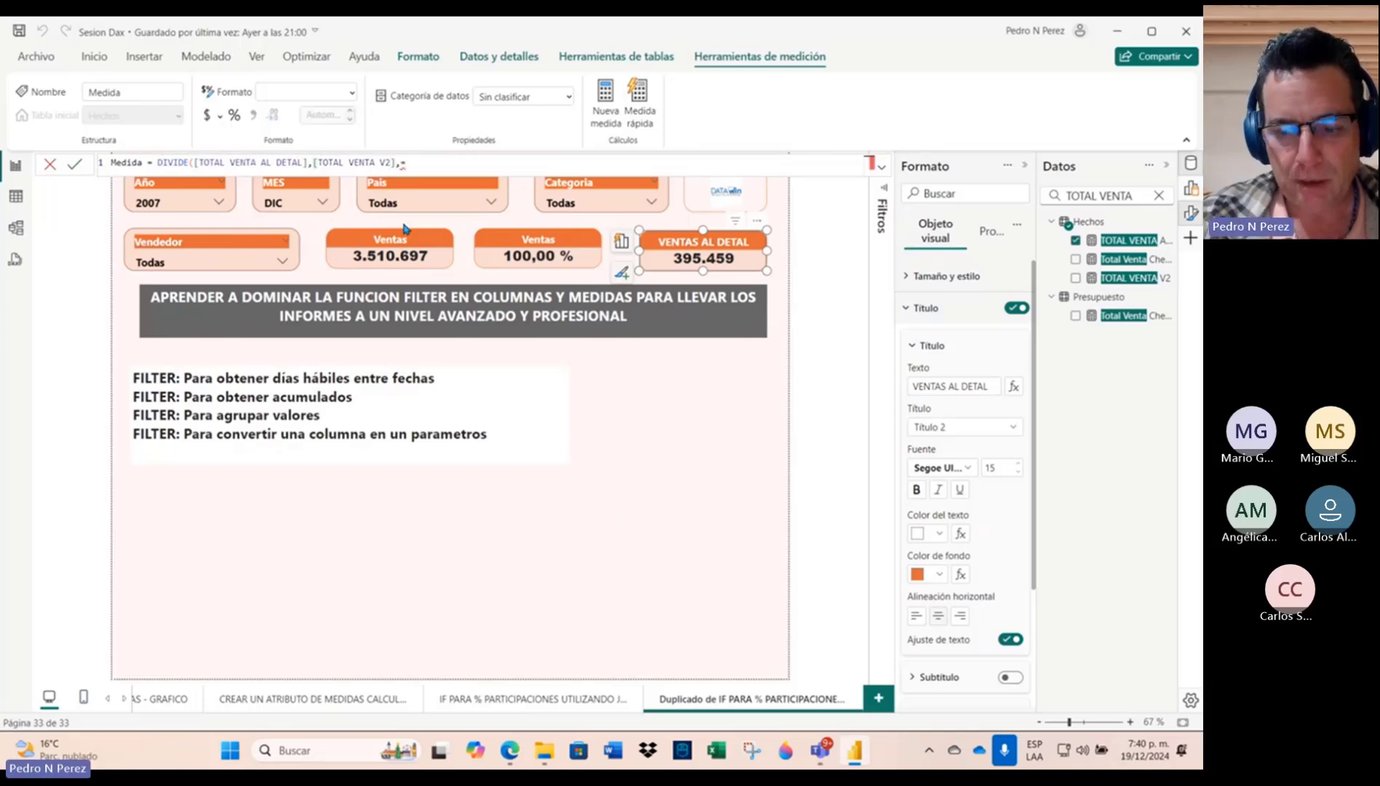
type("0)")
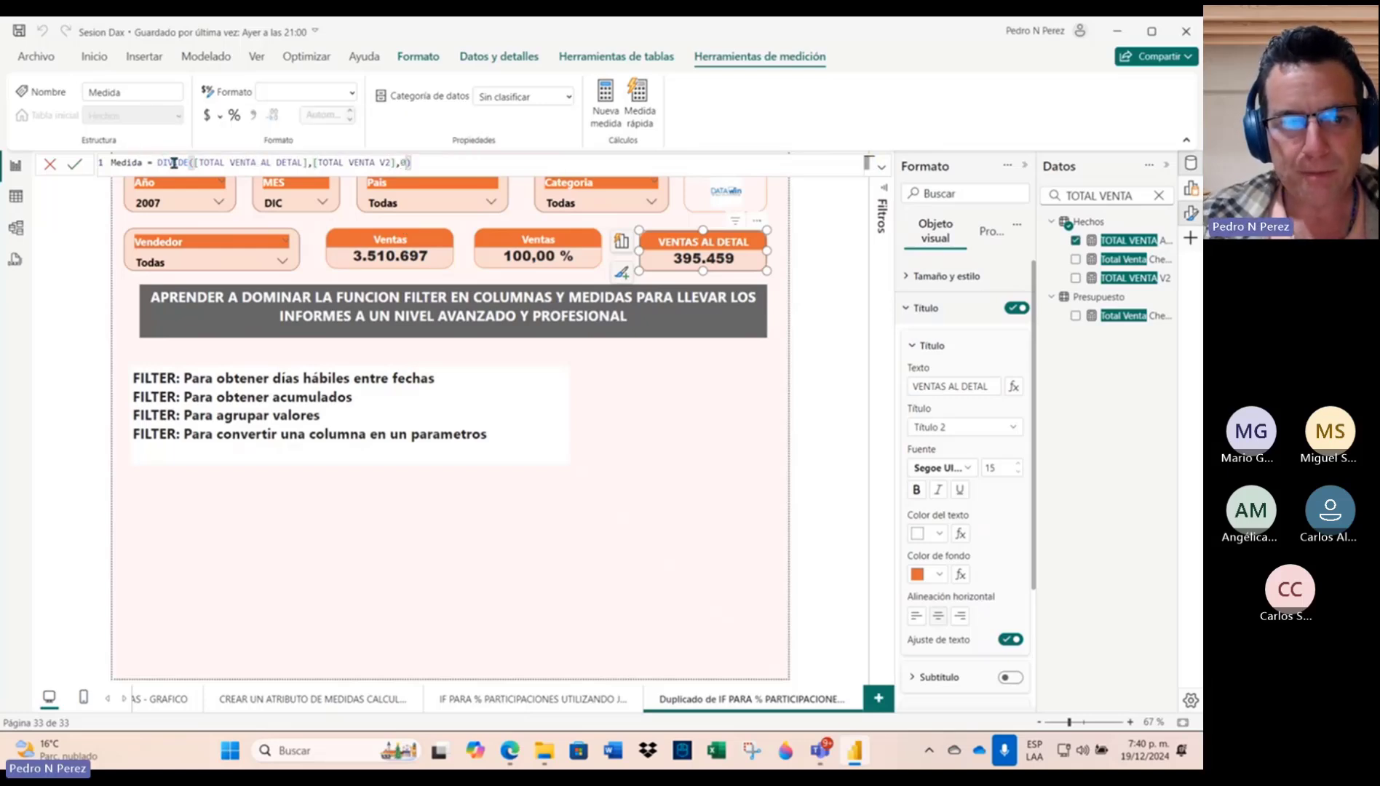
Step: Rename the measure from its default name to % Part Ventas al Detal and commit the formula
double_click(142, 163)
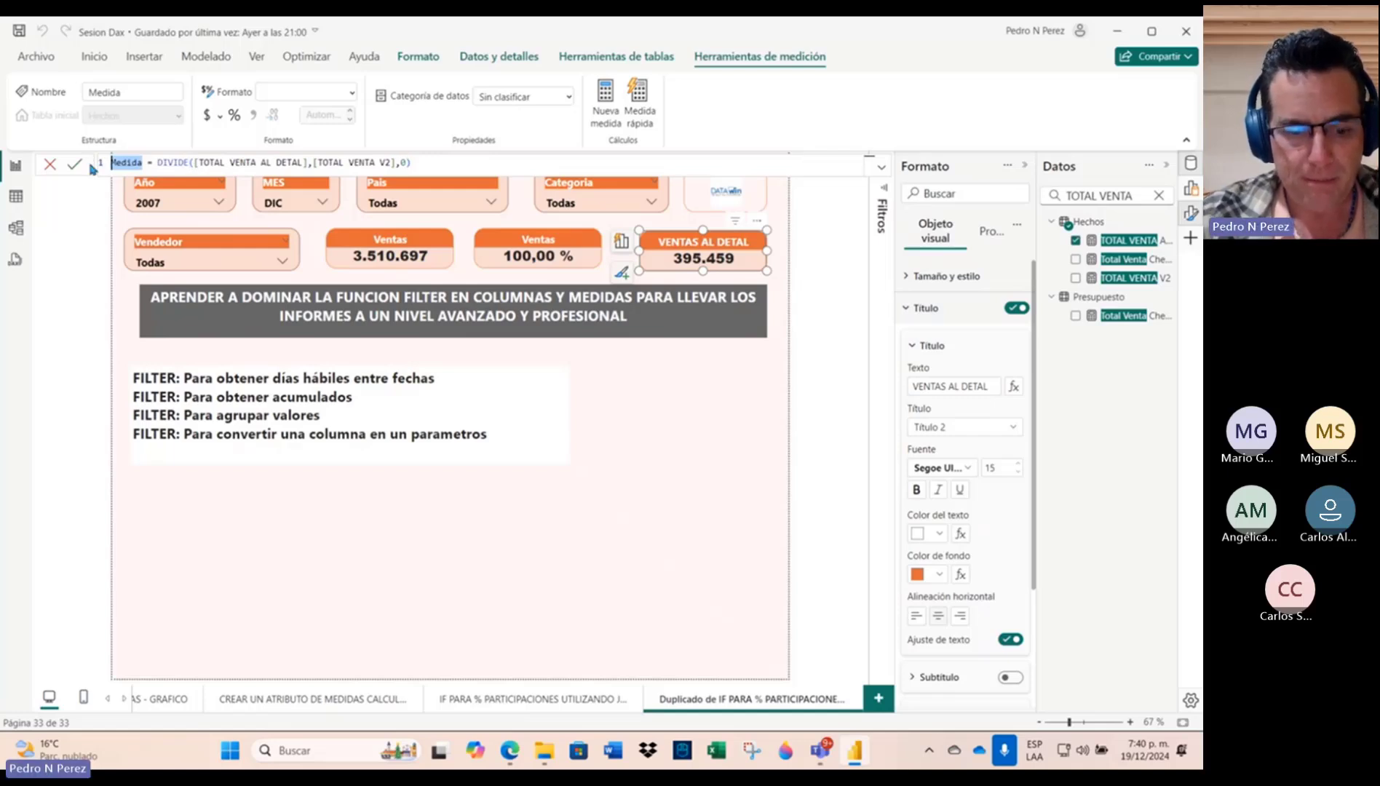
type("%")
key("Caps_Lock")
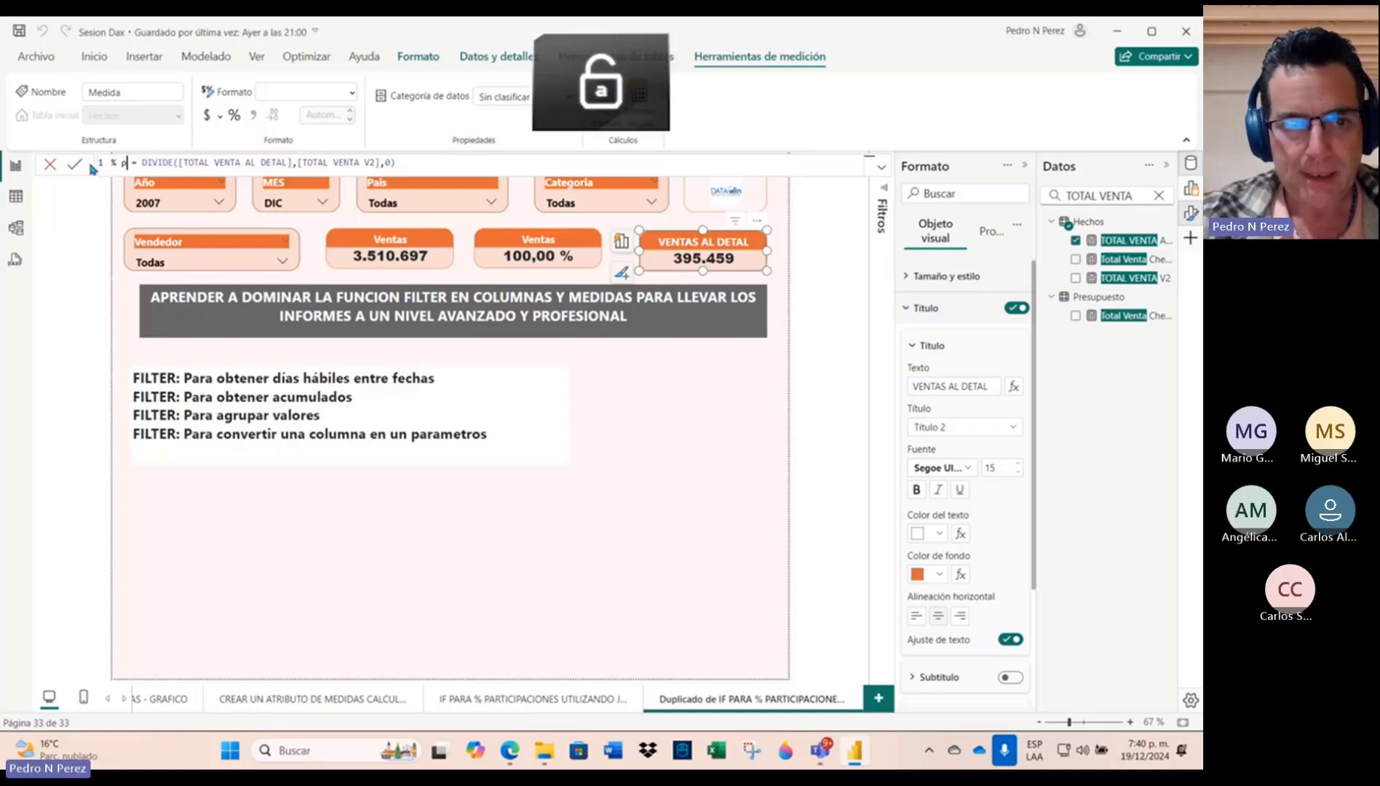
type("p")
key("Caps_Lock")
key("Caps_Lock")
key("BackSpace")
key("BackSpace")
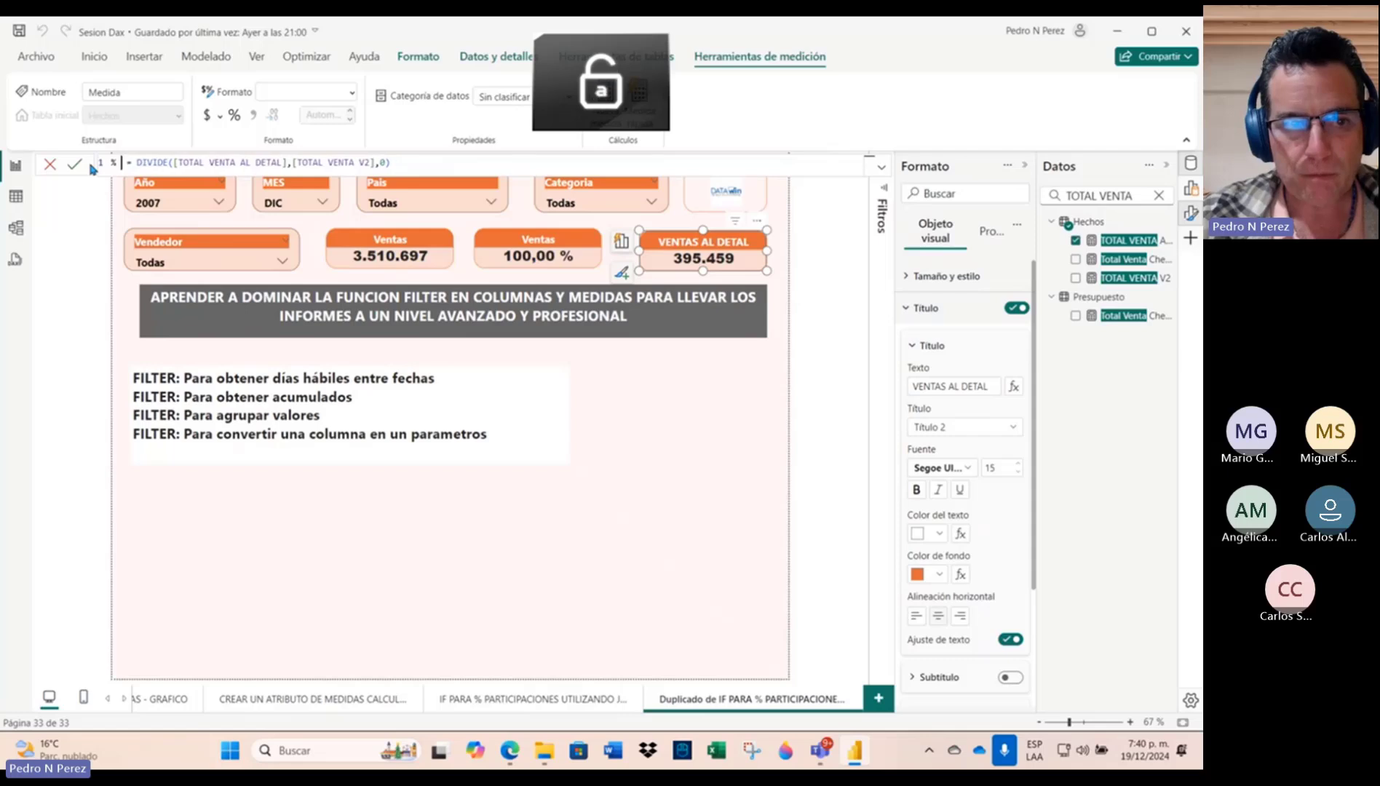
type("Part Vet")
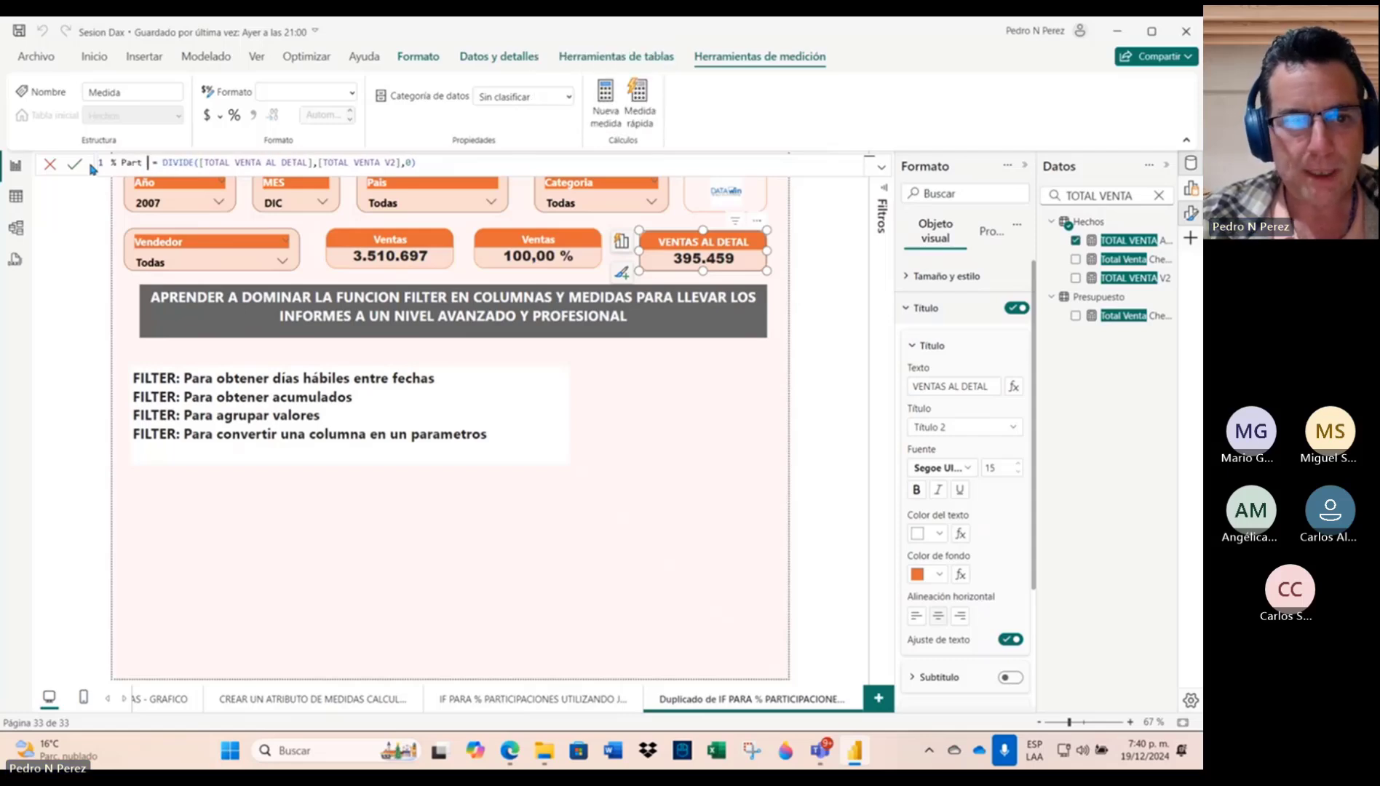
key("BackSpace")
type("ntas")
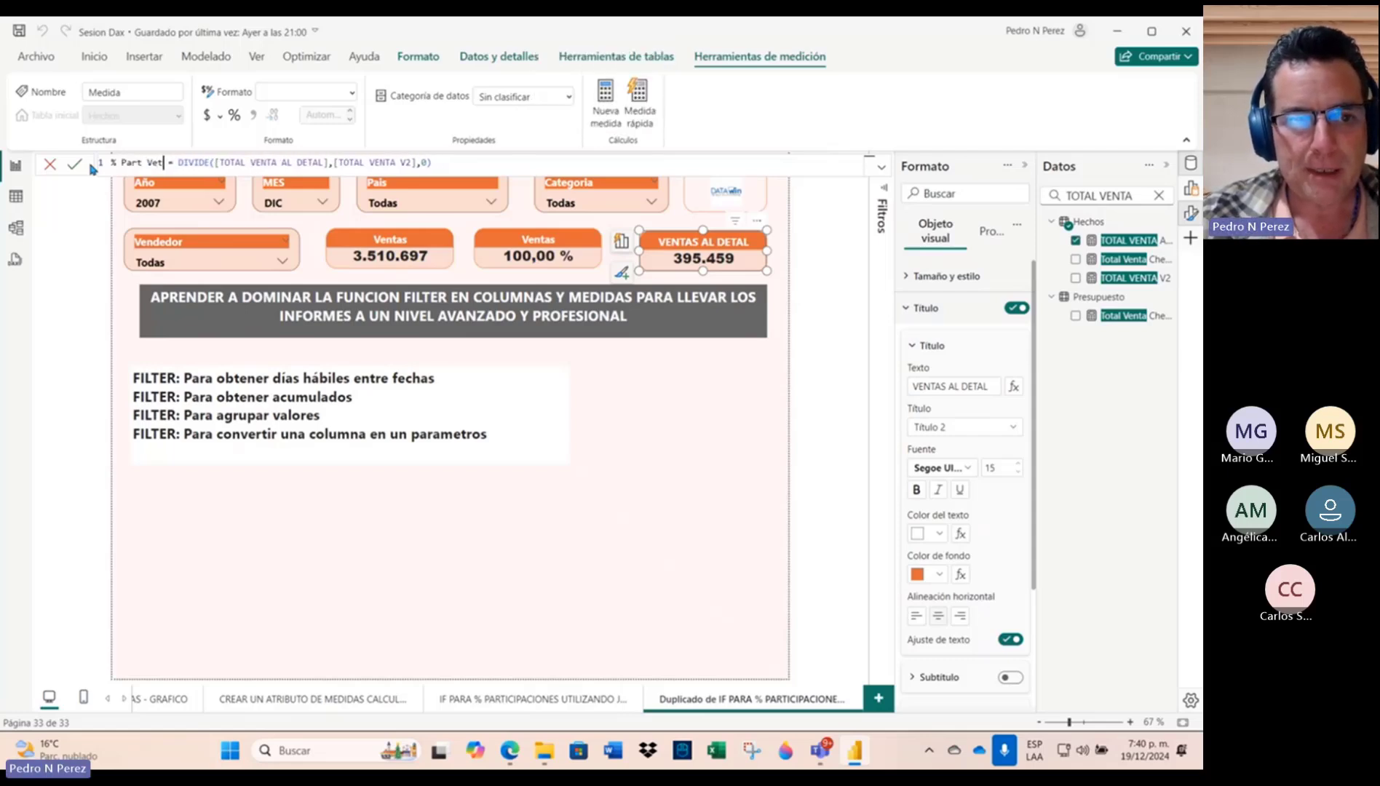
type(" al Detal")
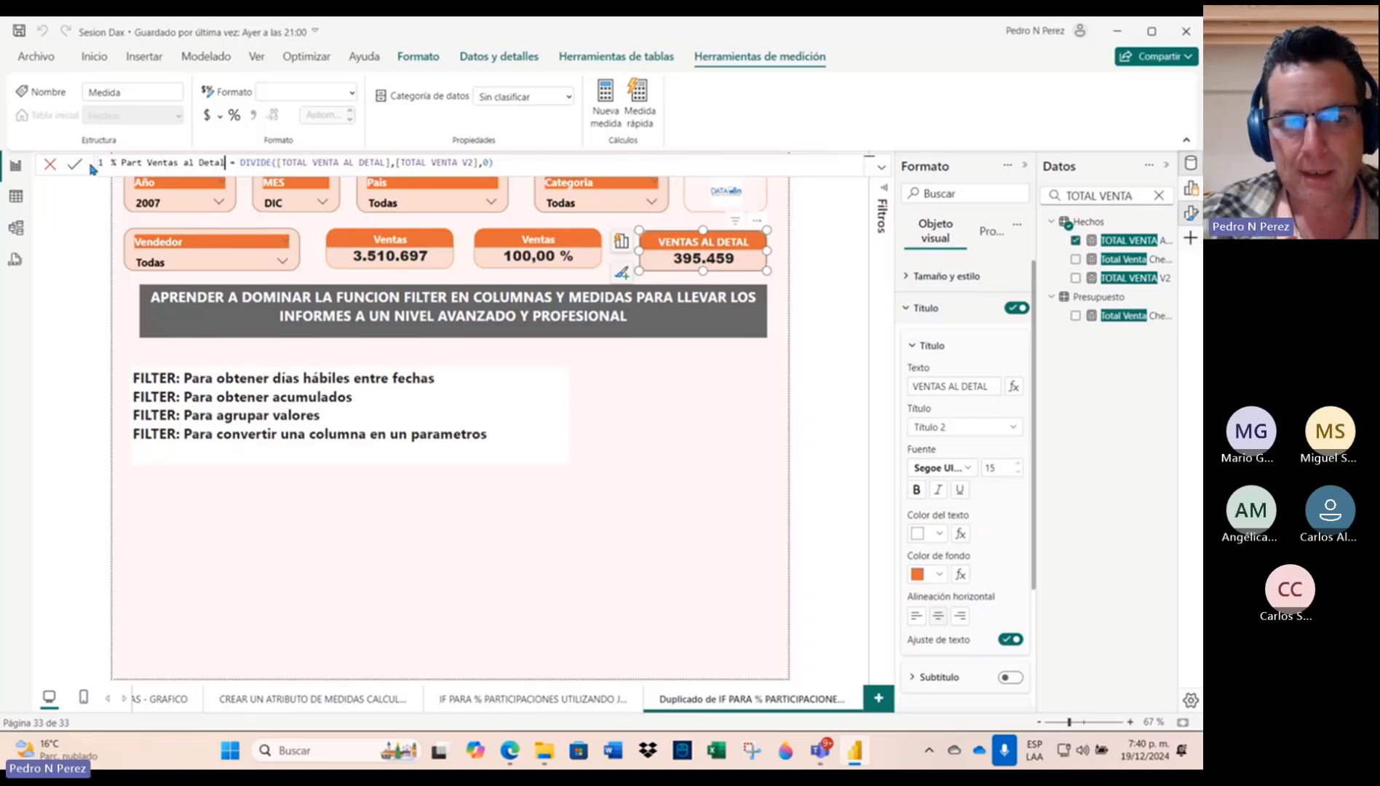
left_click(75, 165)
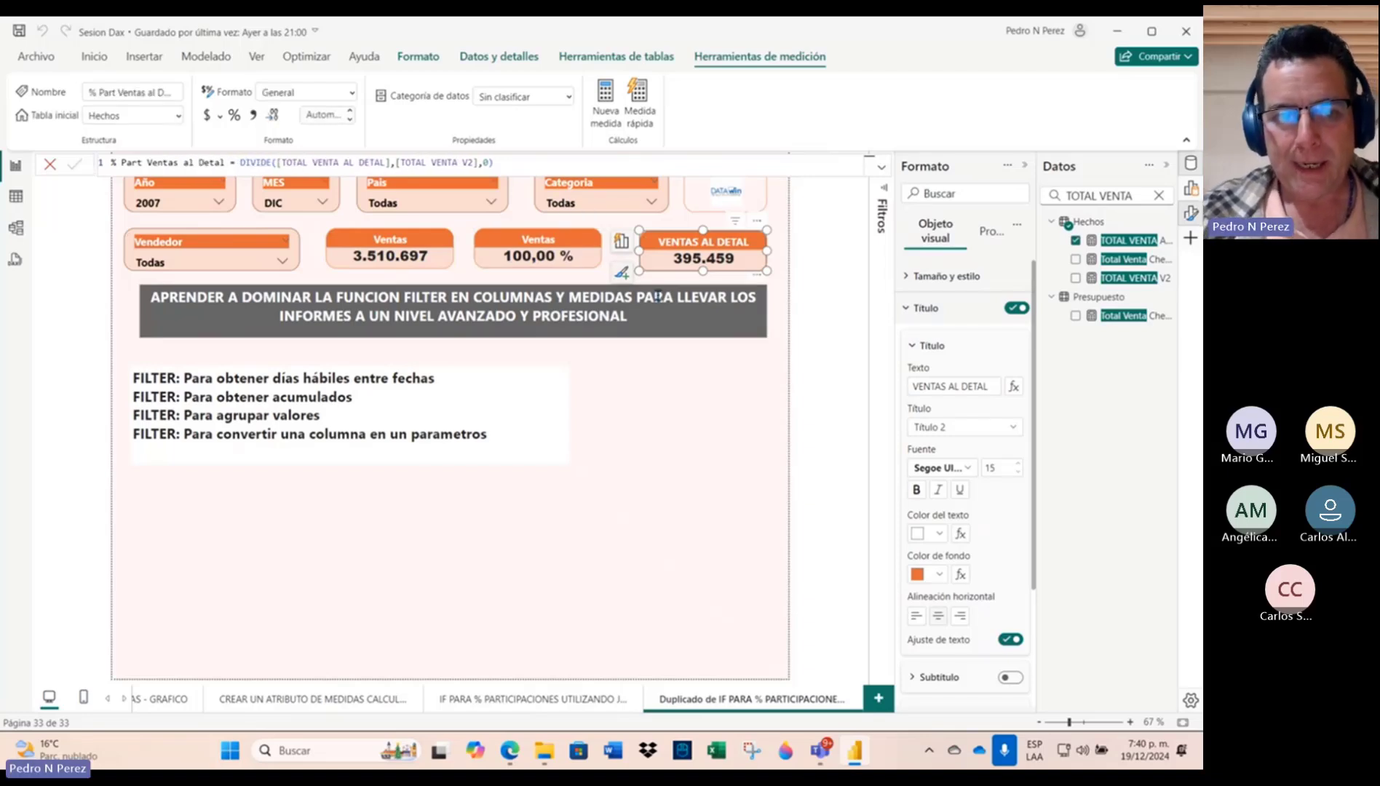
Step: Narrow the Ventas amount card and shift it closer to the Vendedor slicer to free space in the card row
left_click(437, 247)
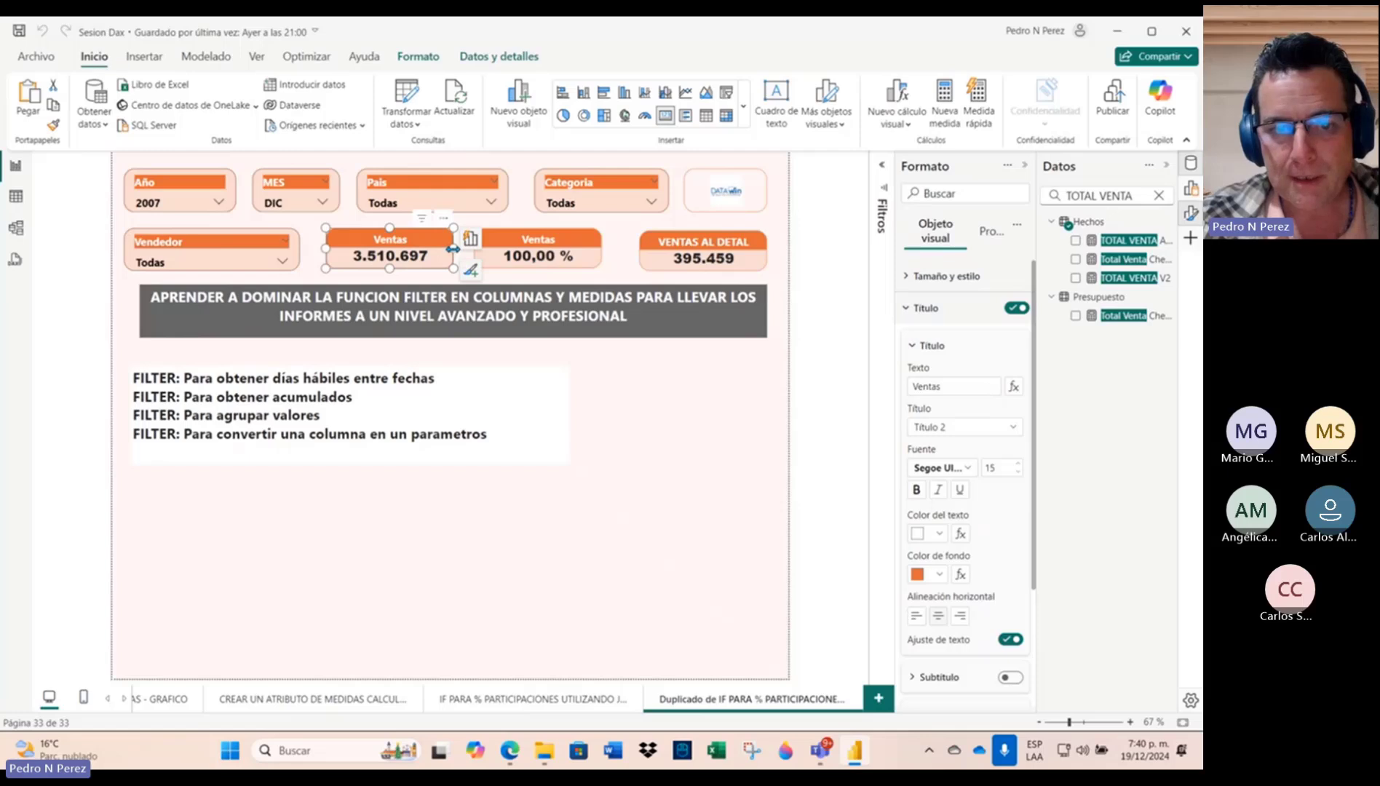
mouse_move(453, 252)
left_mouse_down()
mouse_move(423, 256)
mouse_move(458, 242)
left_mouse_up()
left_click_drag(352, 256, 336, 256)
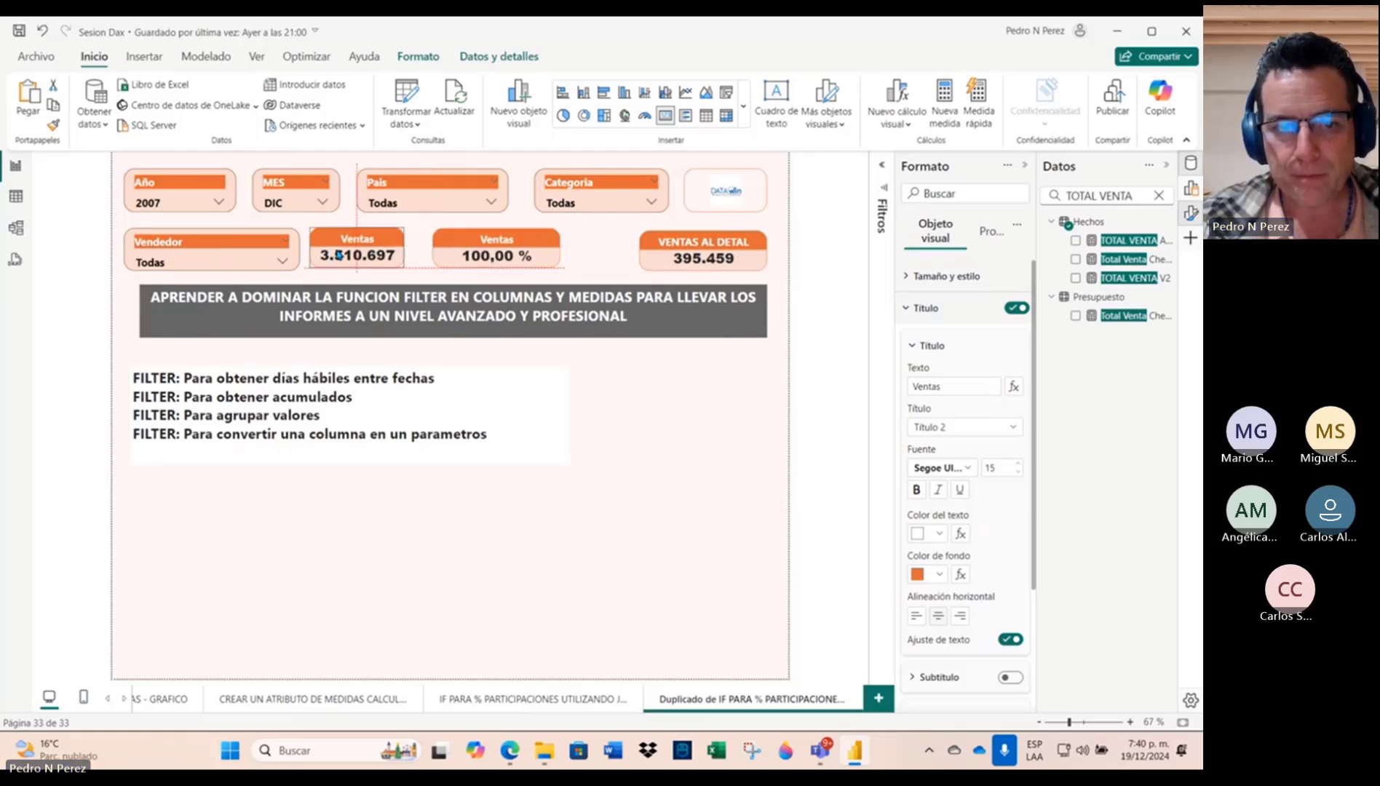
Step: Swap the VENTAS AL DETAL card with the percentage card so VENTAS AL DETAL sits beside the Ventas amount card
left_click_drag(450, 245, 607, 361)
left_click_drag(697, 361, 697, 341)
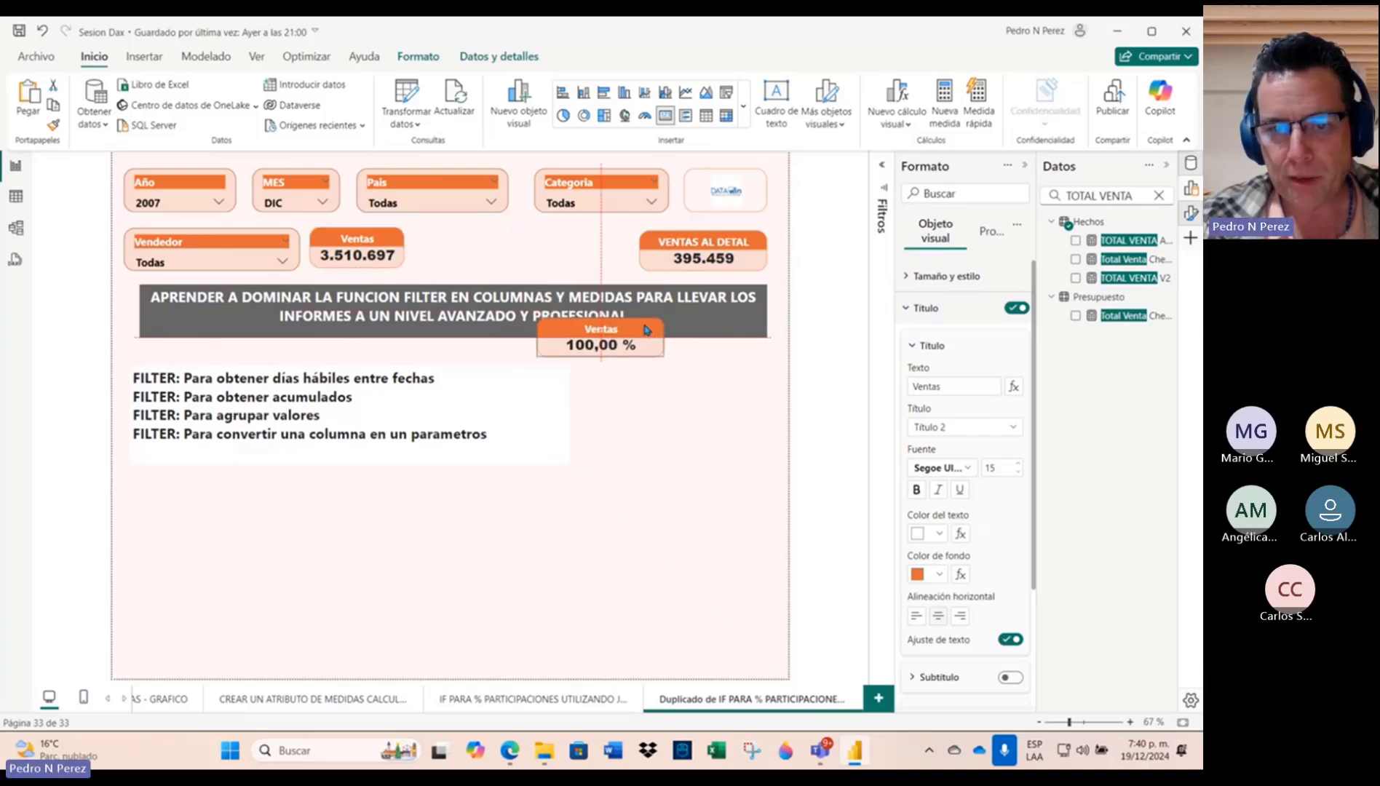
right_click(696, 336)
left_click(502, 242)
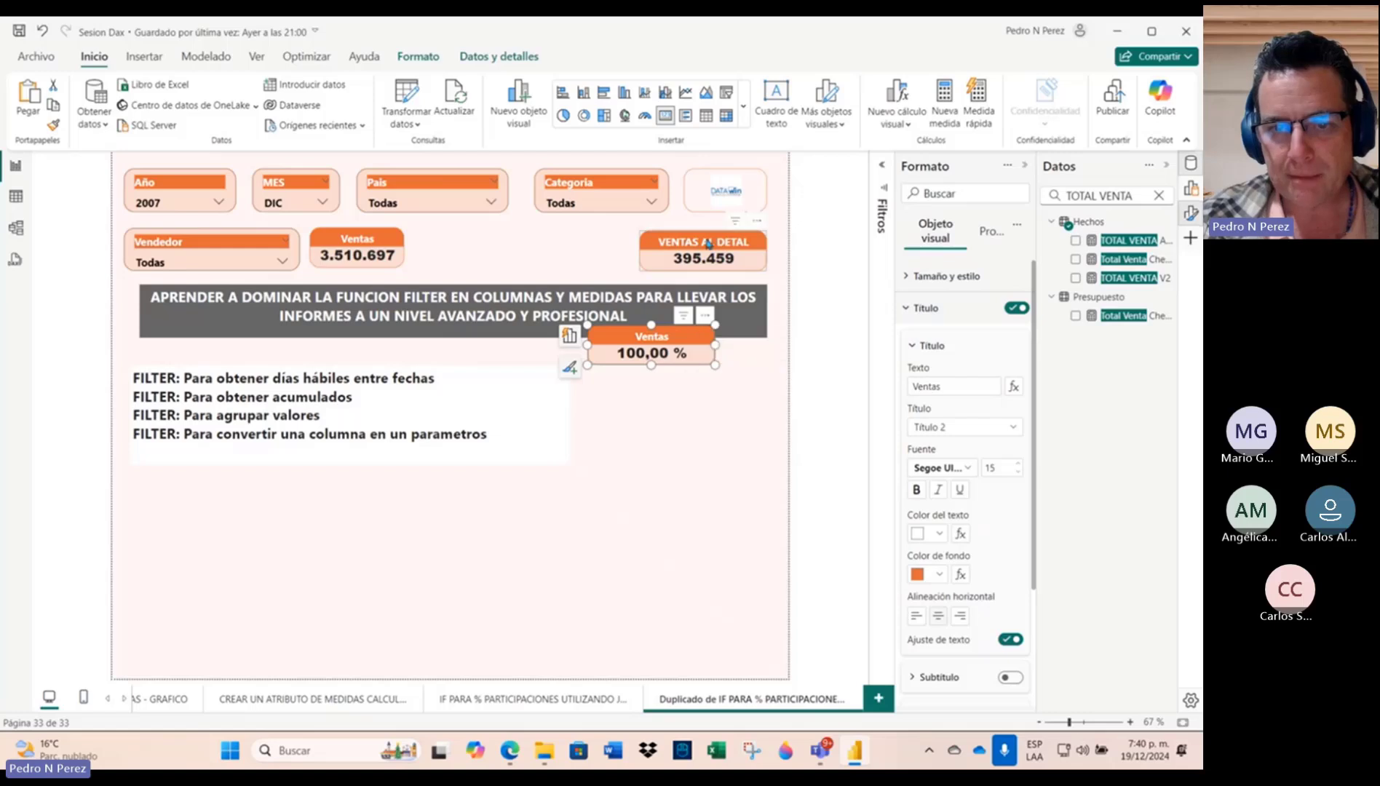
left_click_drag(719, 246, 512, 243)
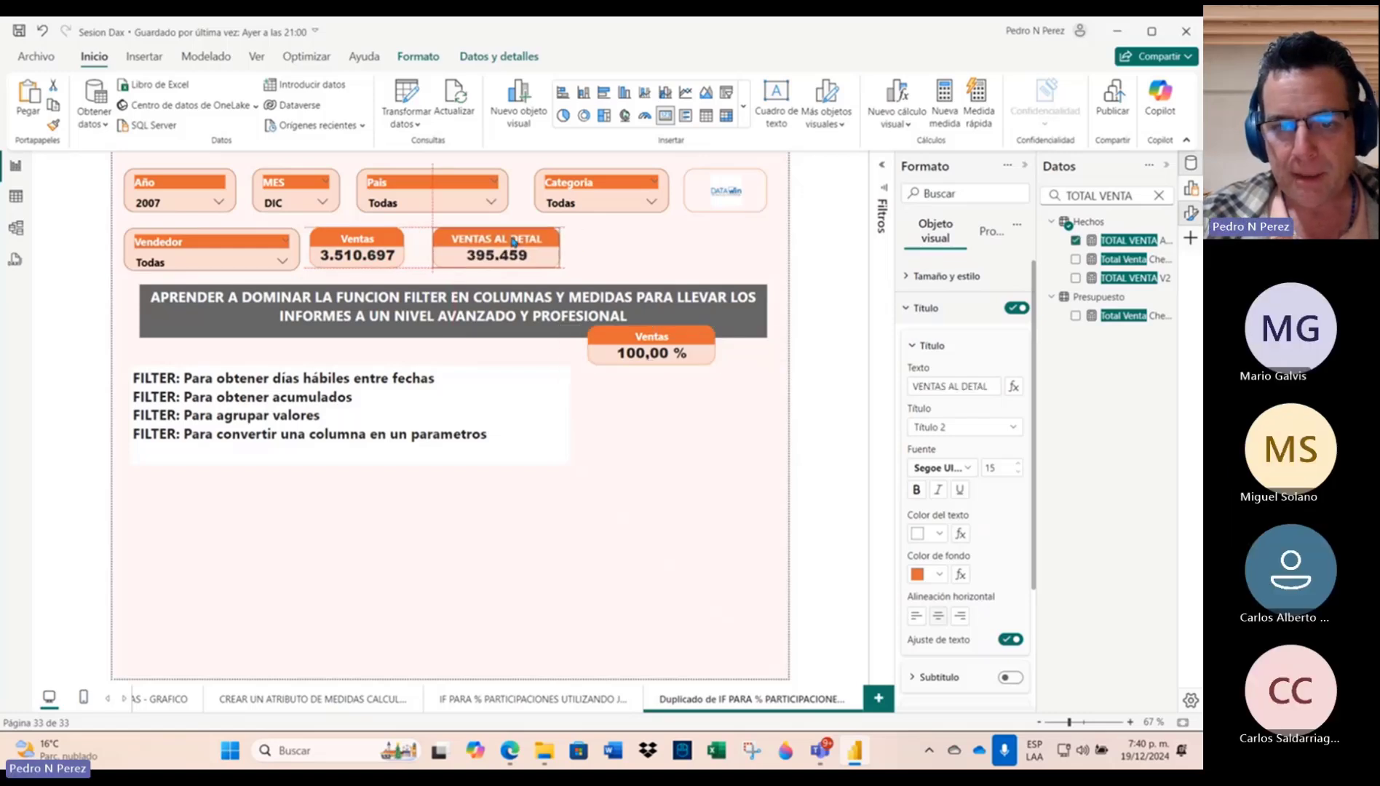
left_click_drag(671, 342, 661, 246)
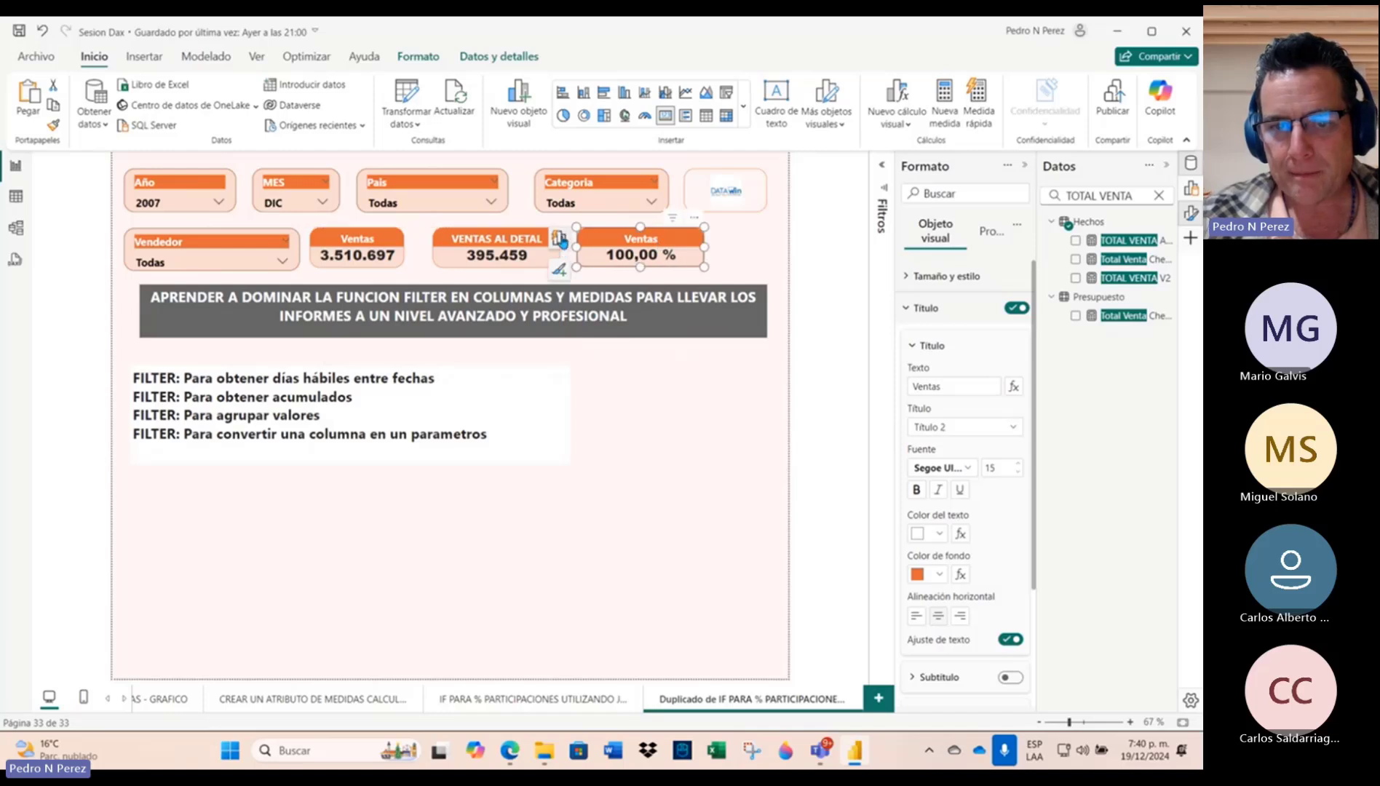
Step: Replace the percentage card's field with the % Part Ventas al Detal measure
left_click(519, 386)
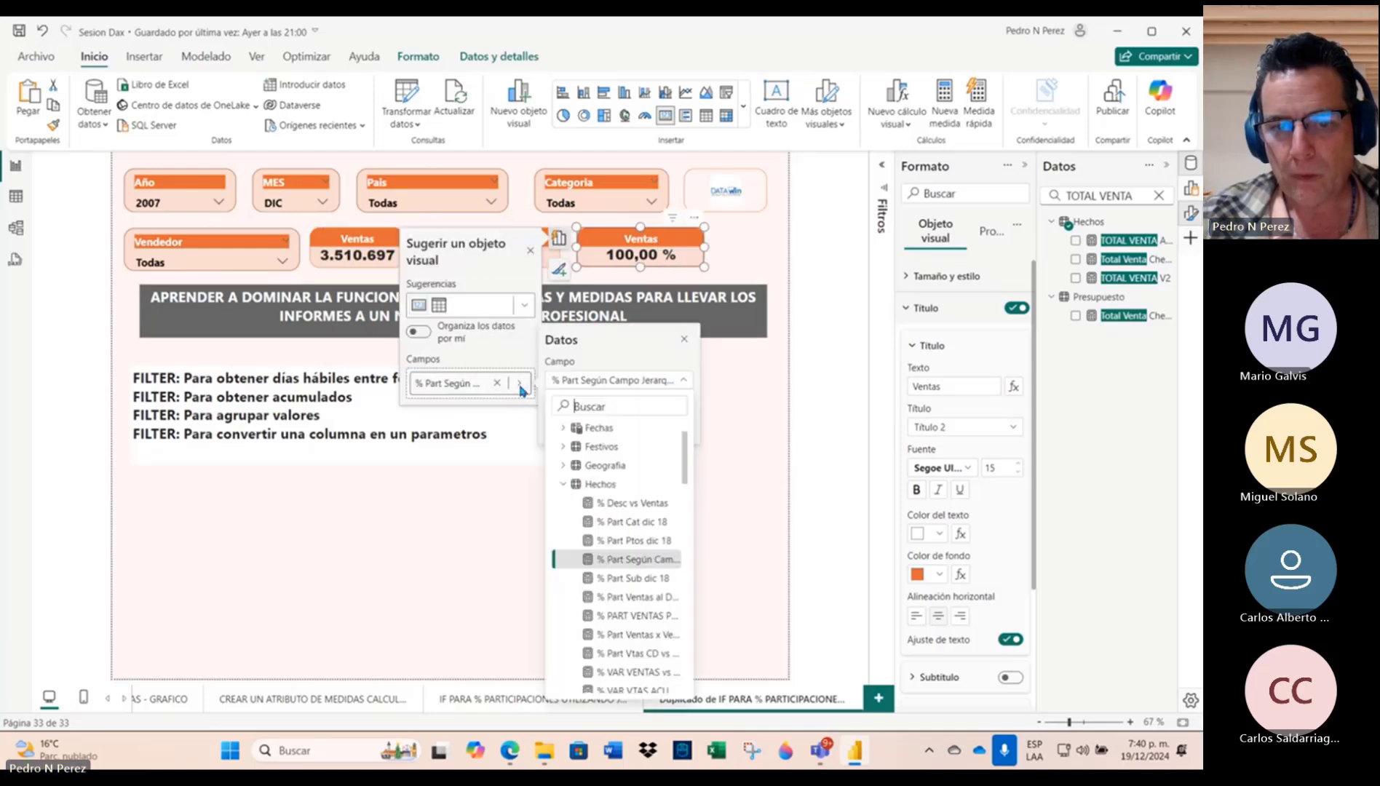
type("% part")
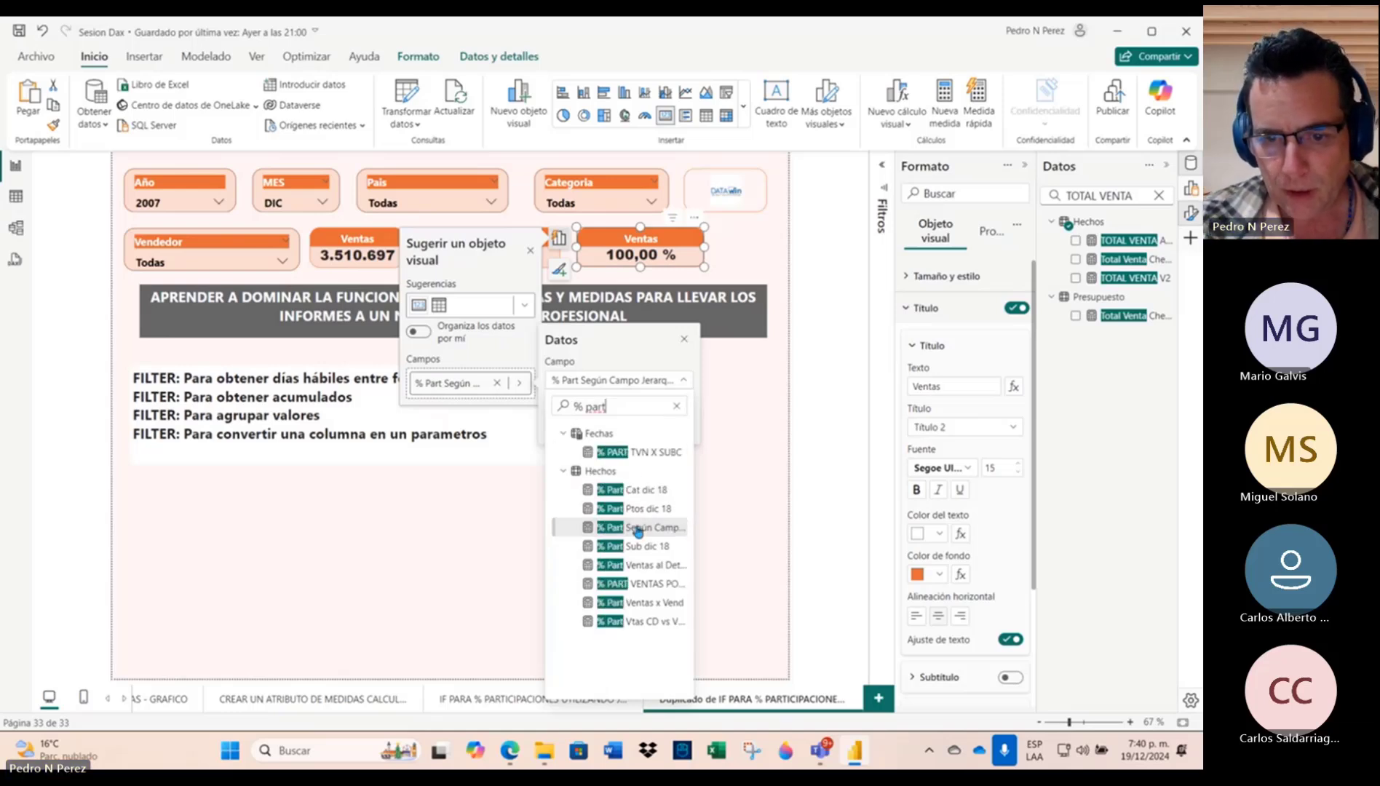
left_click(645, 568)
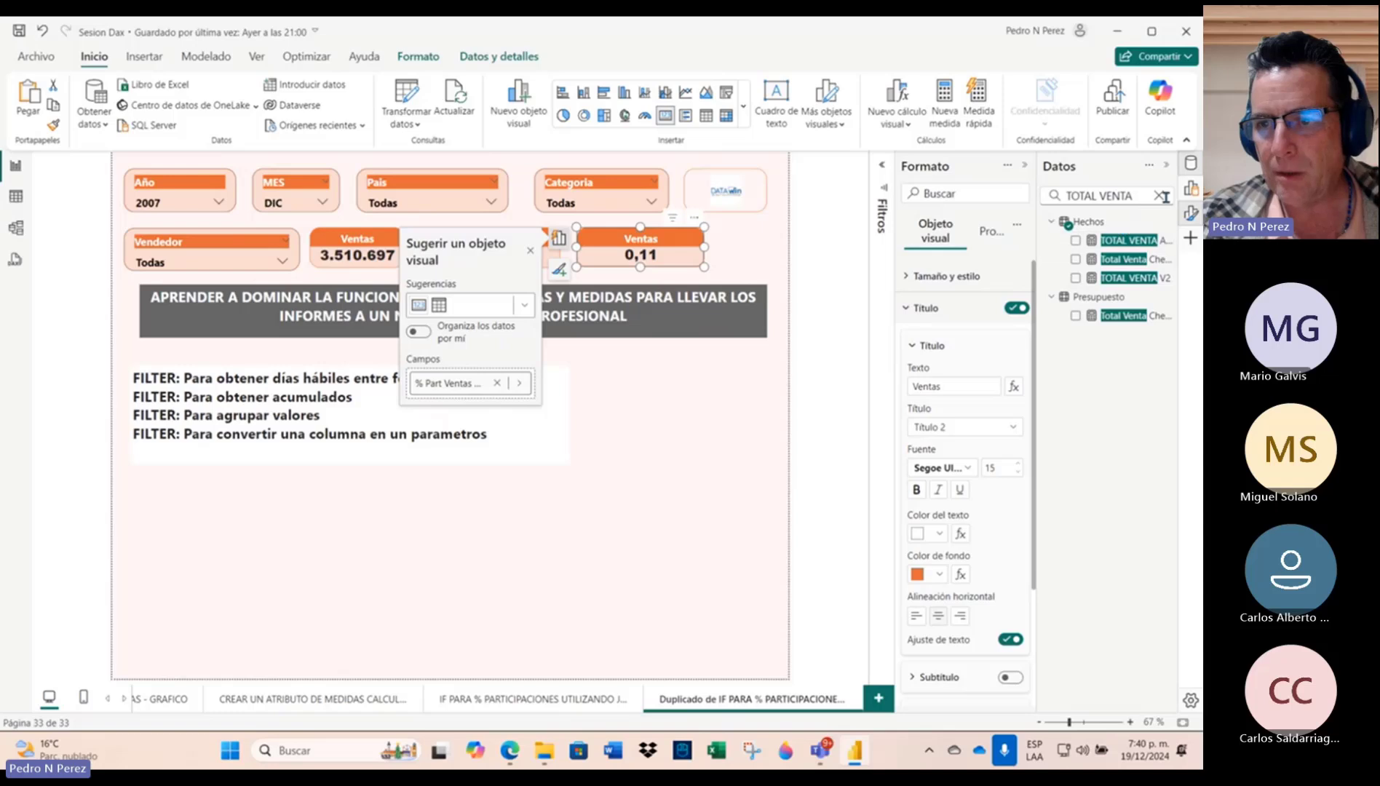
Step: Find the % Part Ventas al Detal measure in the data fields and format it as a percentage
triple_click(1100, 195)
type("% part")
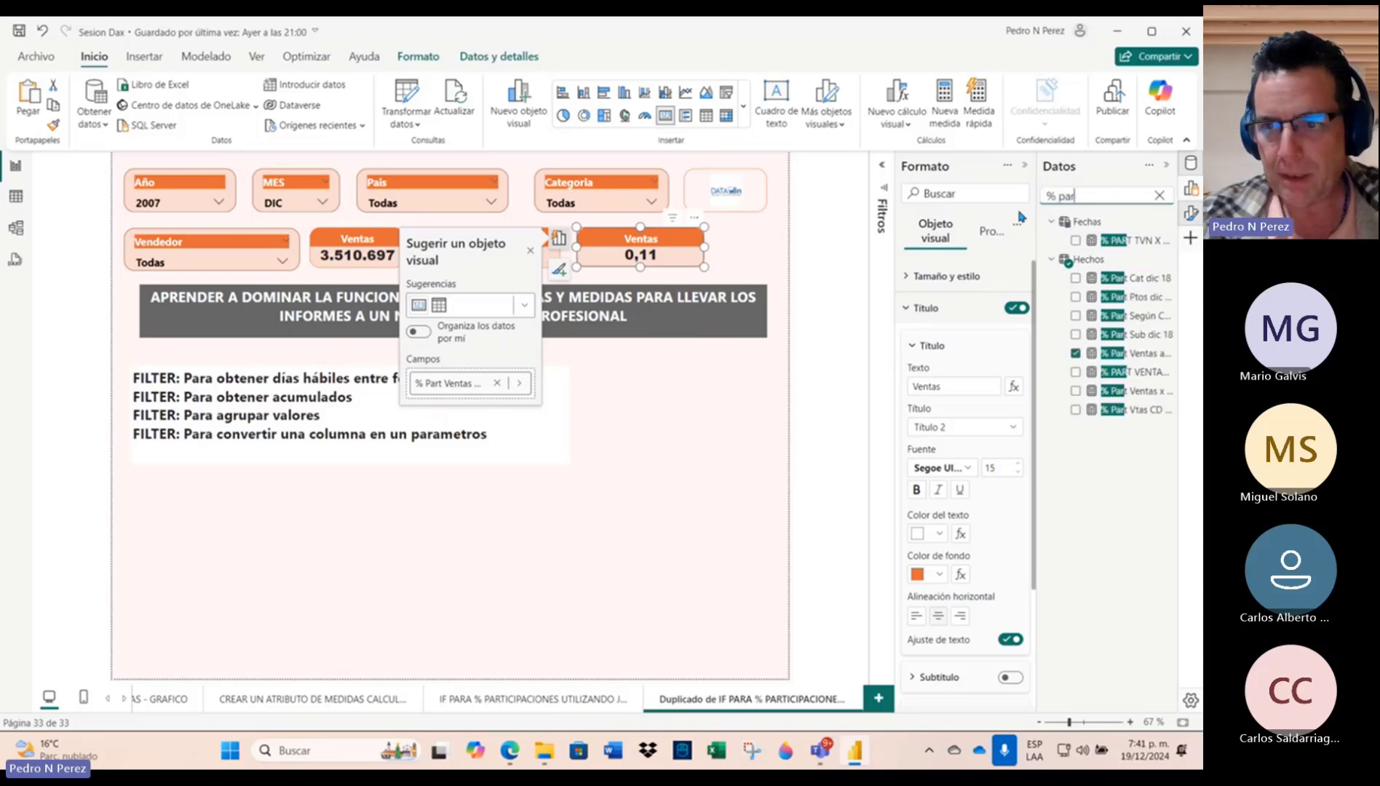
left_click(1128, 355)
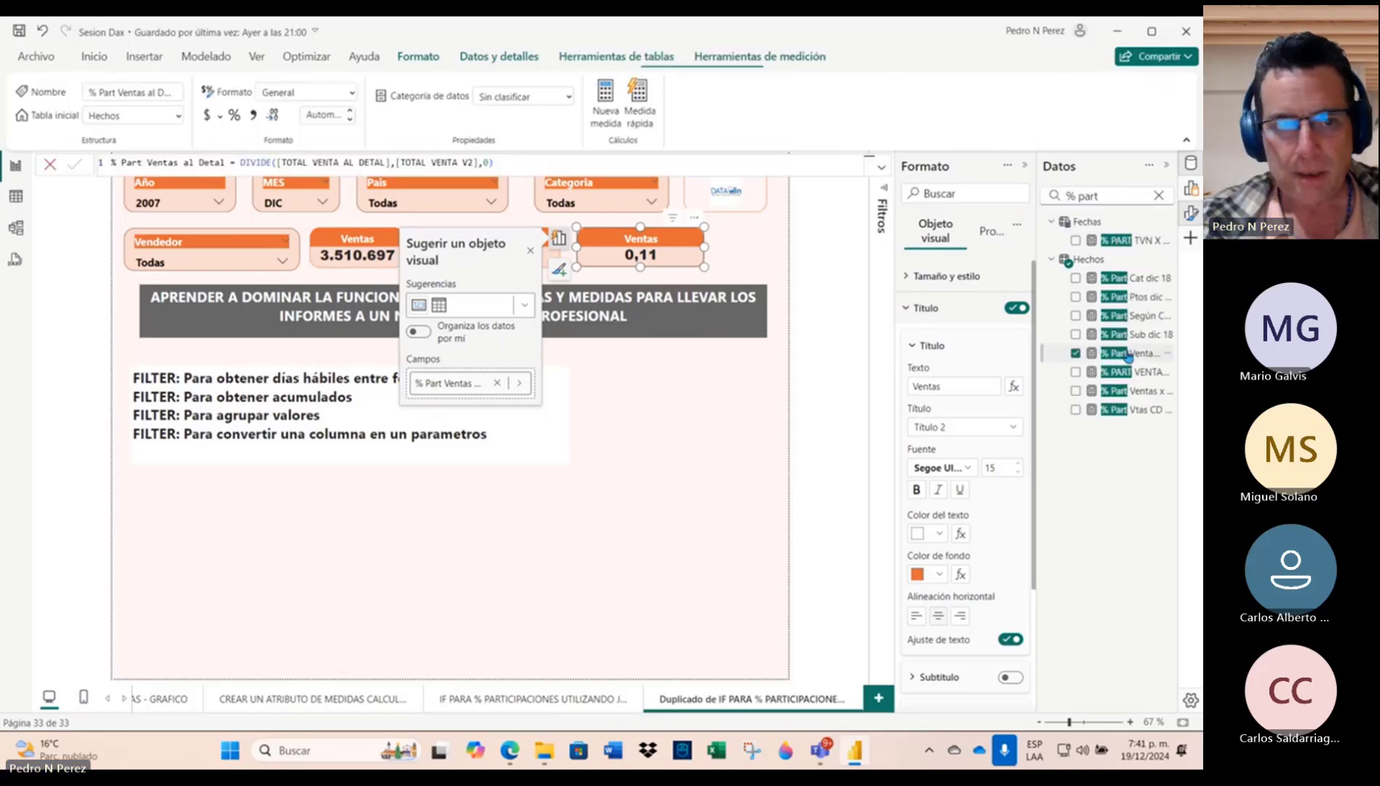
left_click(235, 115)
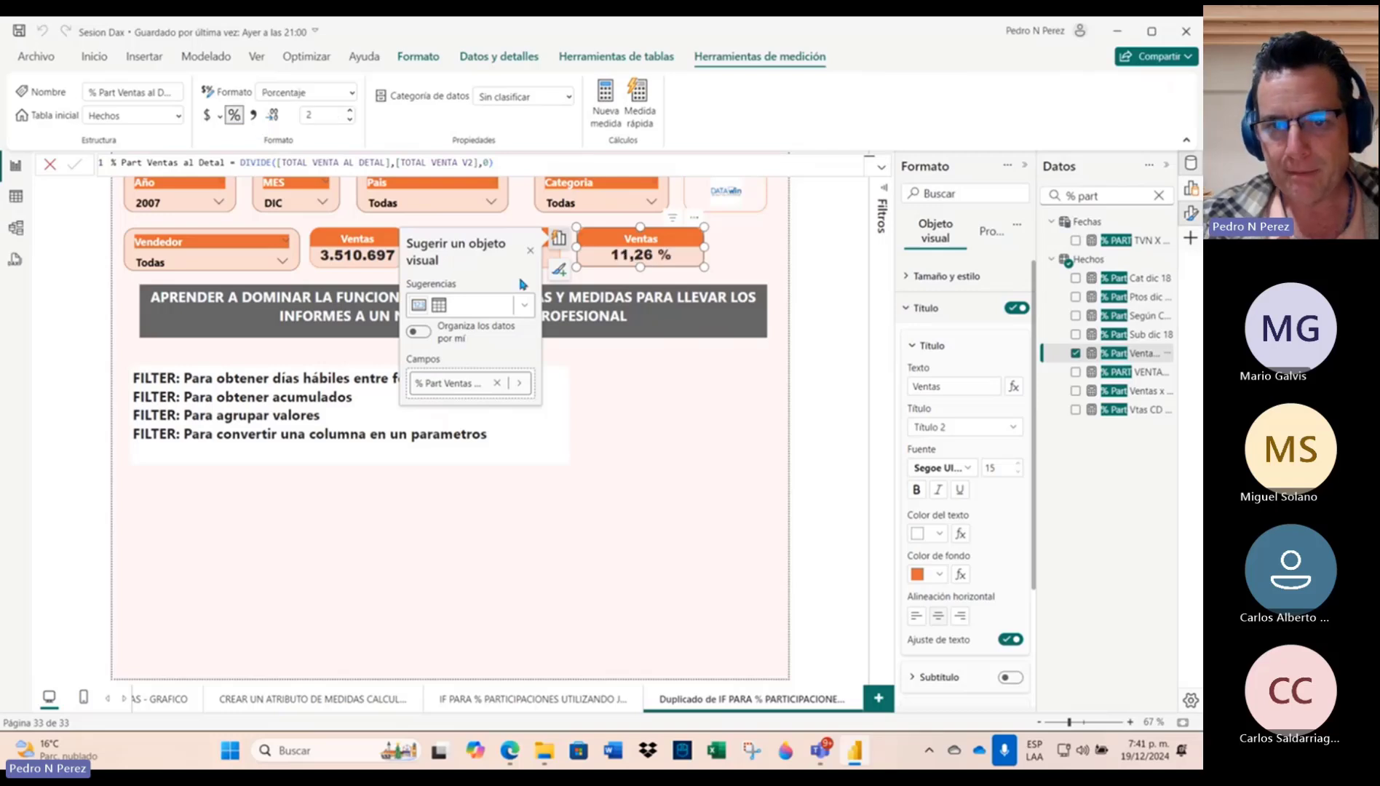
left_click(714, 384)
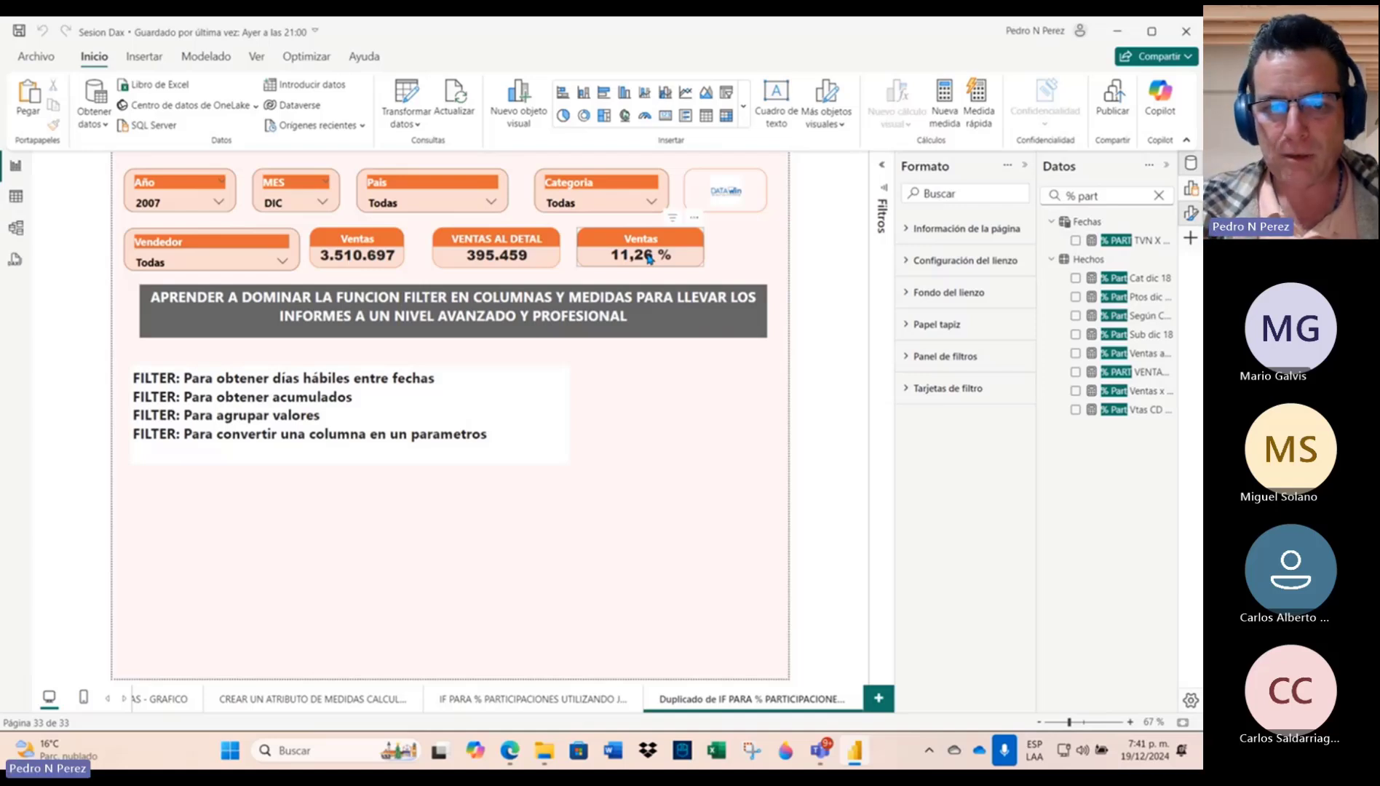
Step: Nudge the VENTAS AL DETAL card slightly closer to the Ventas amount card
left_click(514, 240)
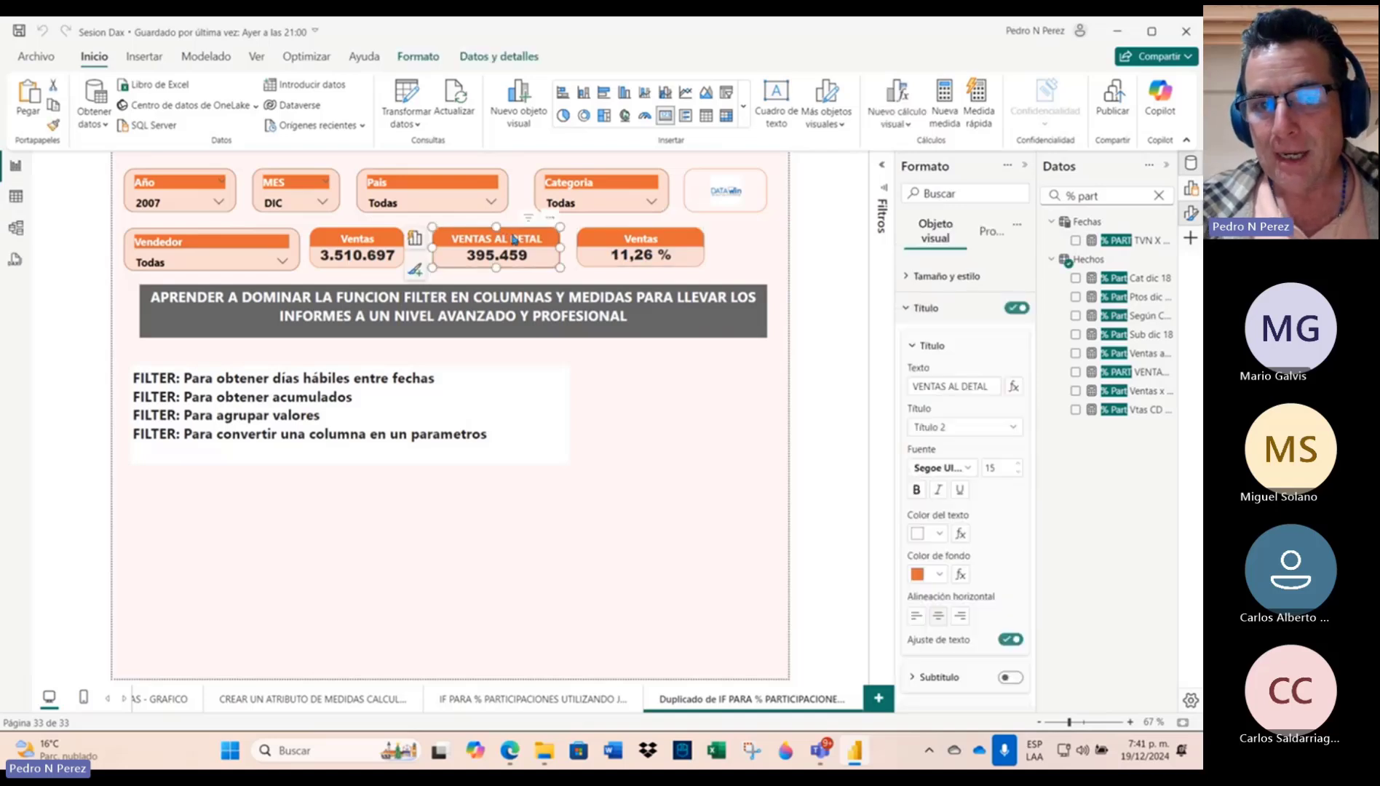
left_click_drag(514, 241, 505, 238)
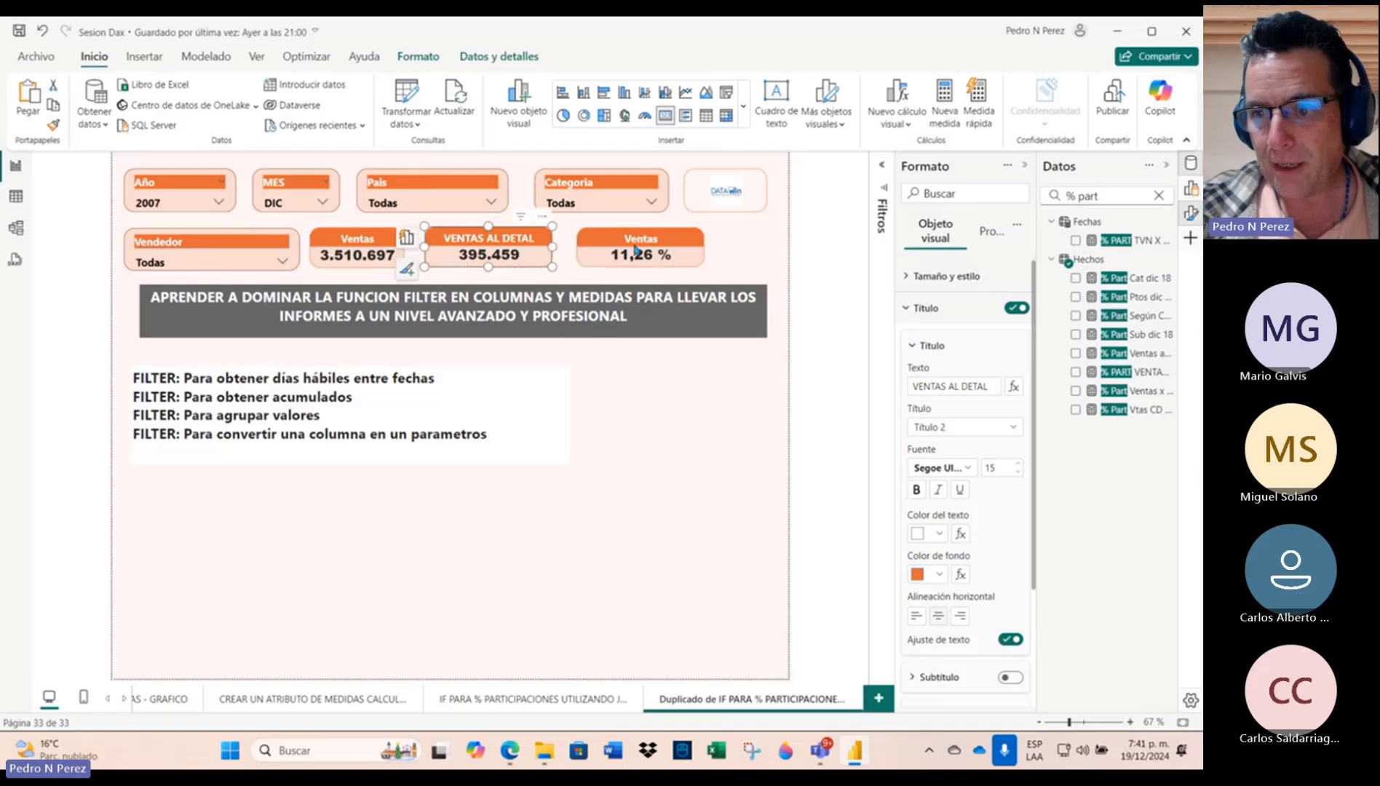
Step: Reopen the TOTAL VENTA AL DETAL measure's formula and highlight its SUM(Hechos[Venta Neta]) expression
triple_click(1103, 197)
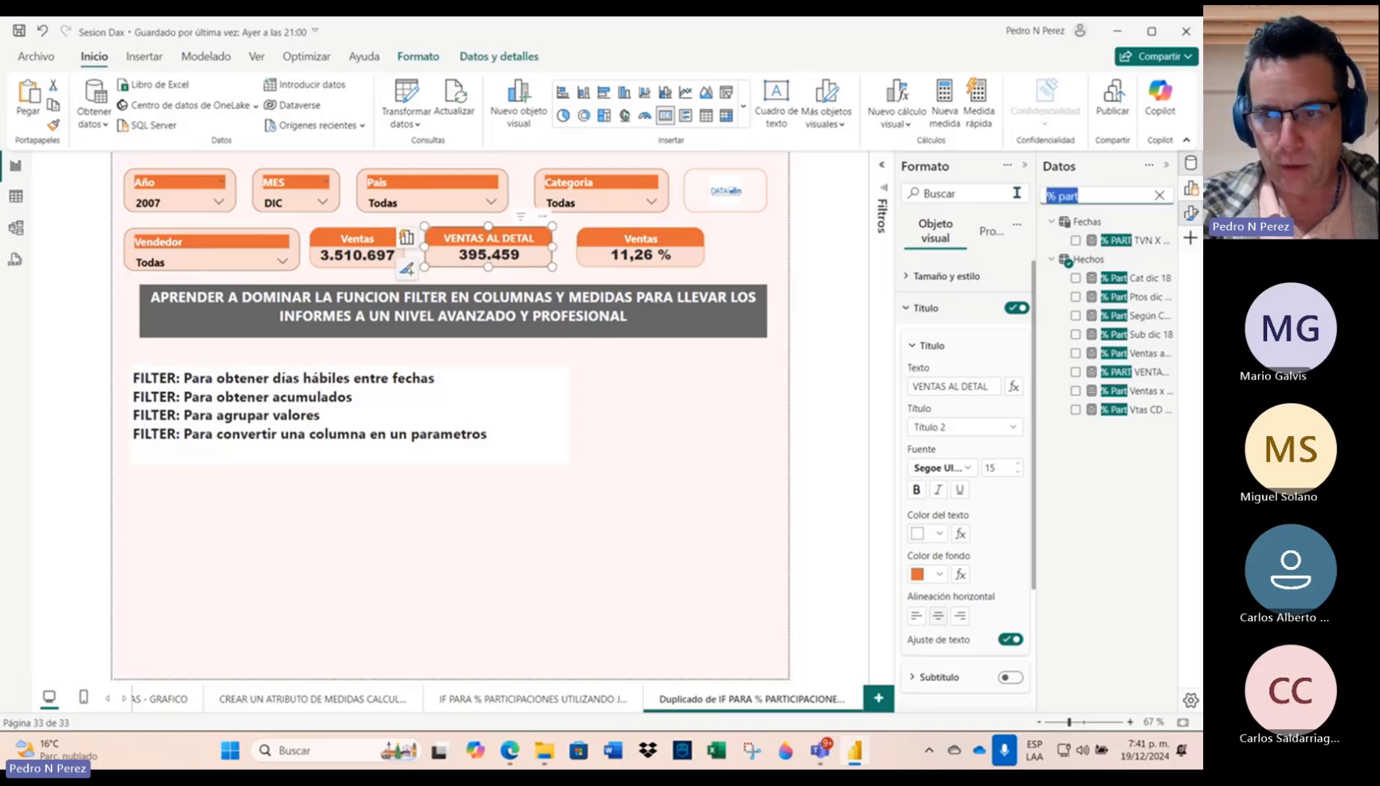
type("total venta")
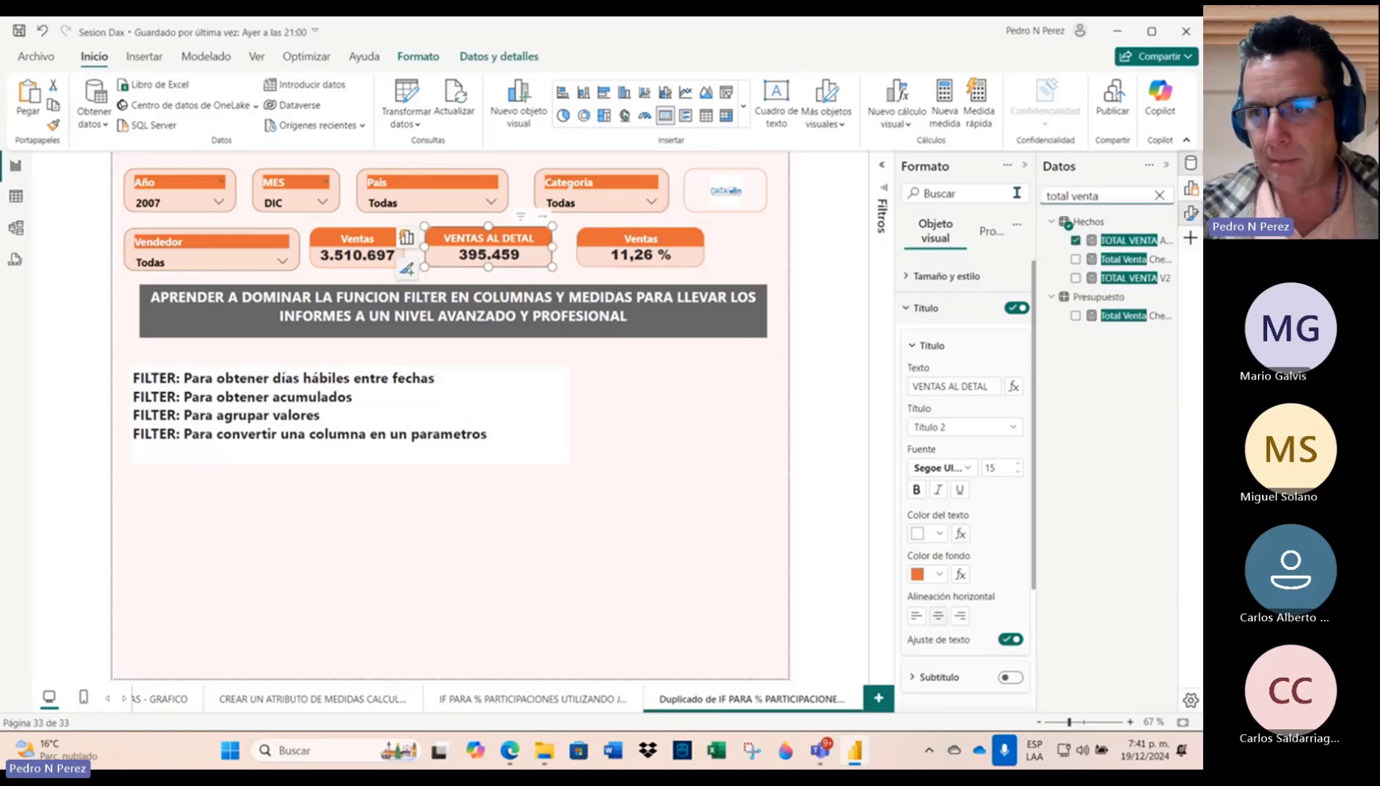
left_click(1127, 240)
left_click_drag(400, 161, 283, 162)
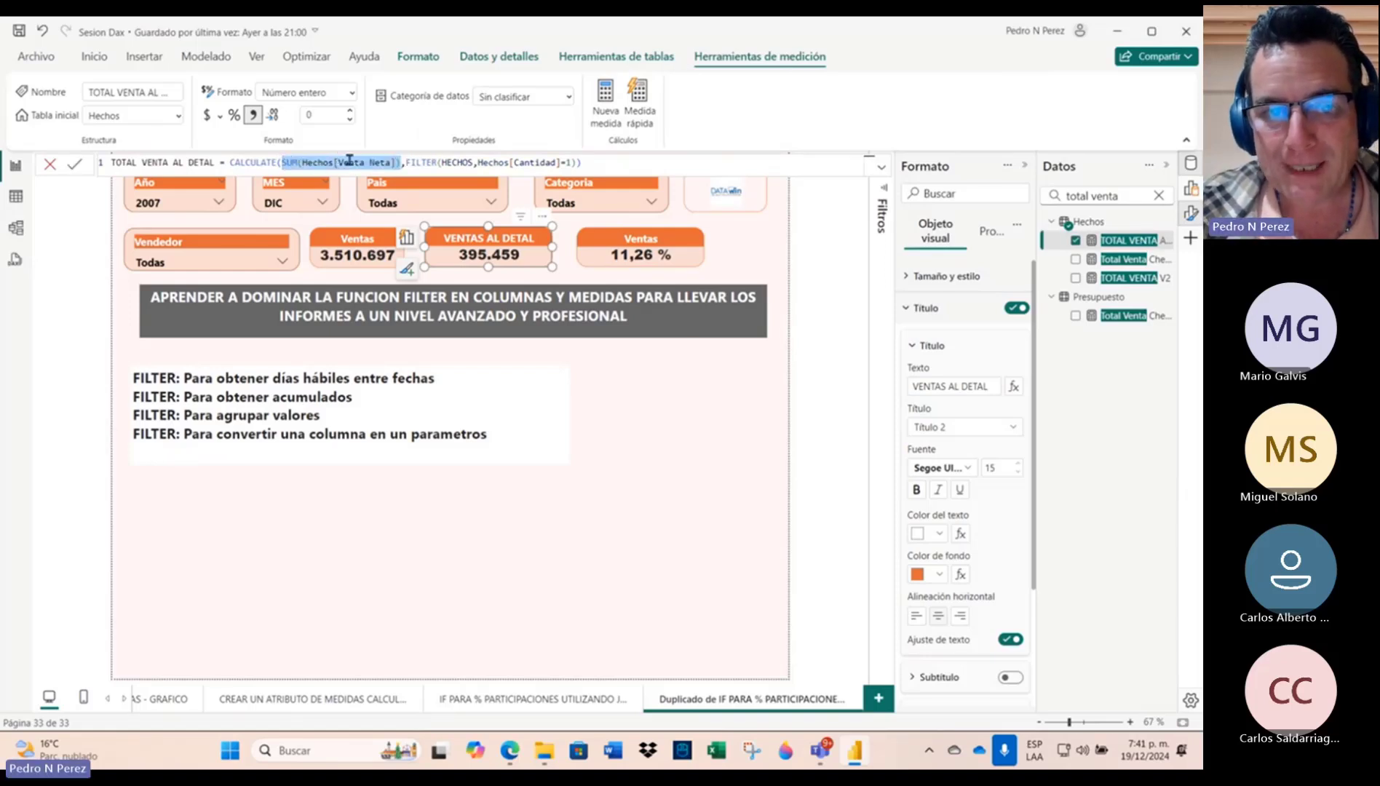
Step: Highlight the FILTER(HECHOS,Hechos[Cantidad]=1) argument in the TOTAL VENTA AL DETAL formula and check the filters applied to the page
left_click(406, 162)
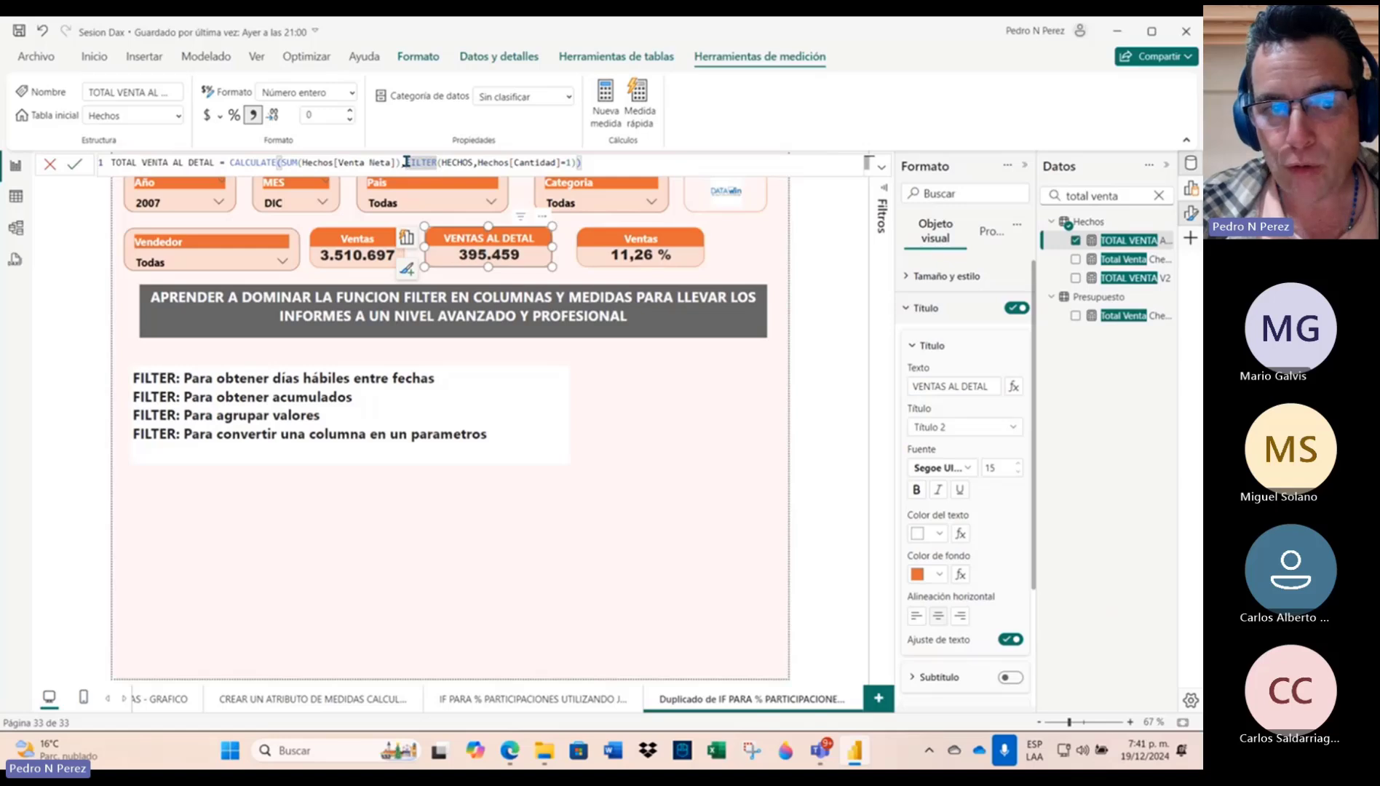
left_click_drag(406, 162, 579, 162)
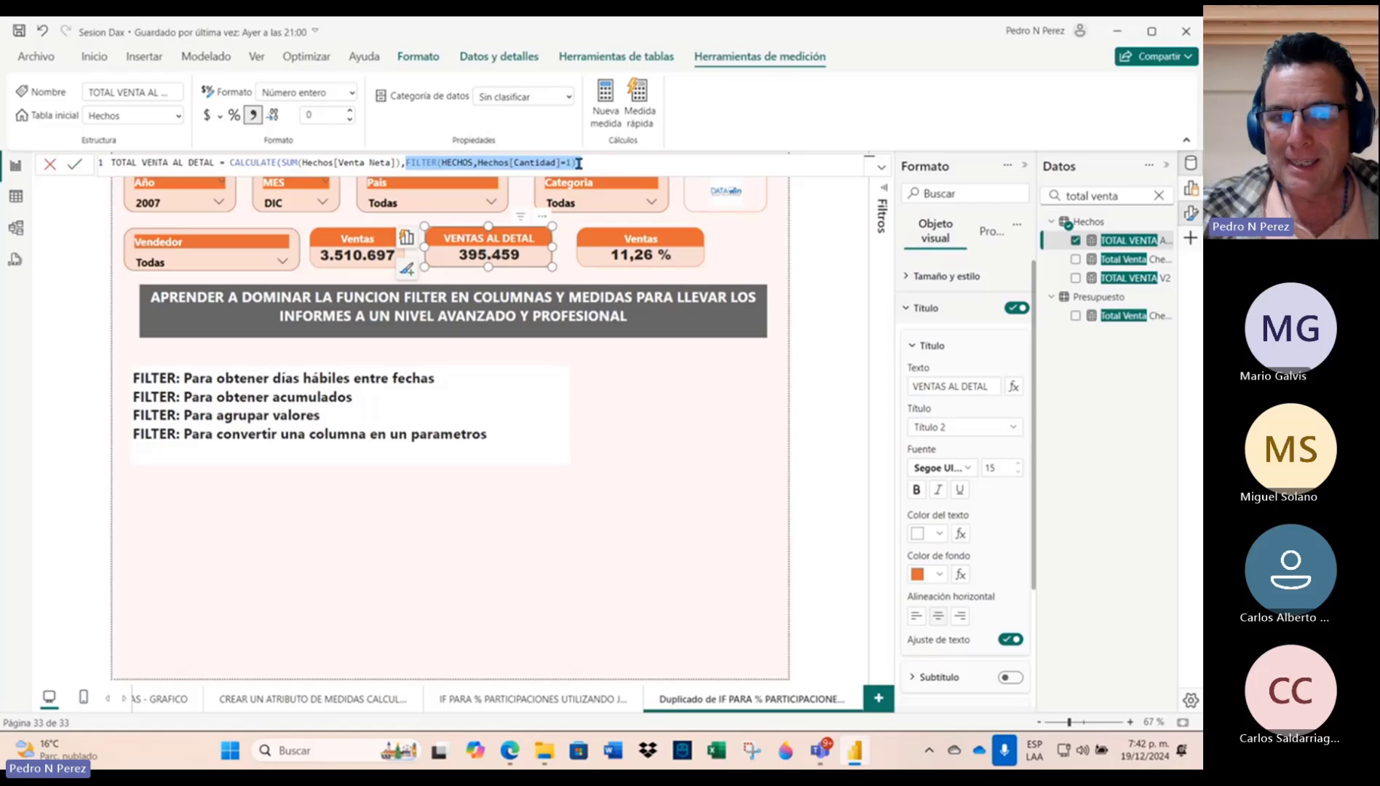
left_click_drag(579, 163, 585, 163)
left_click(718, 413)
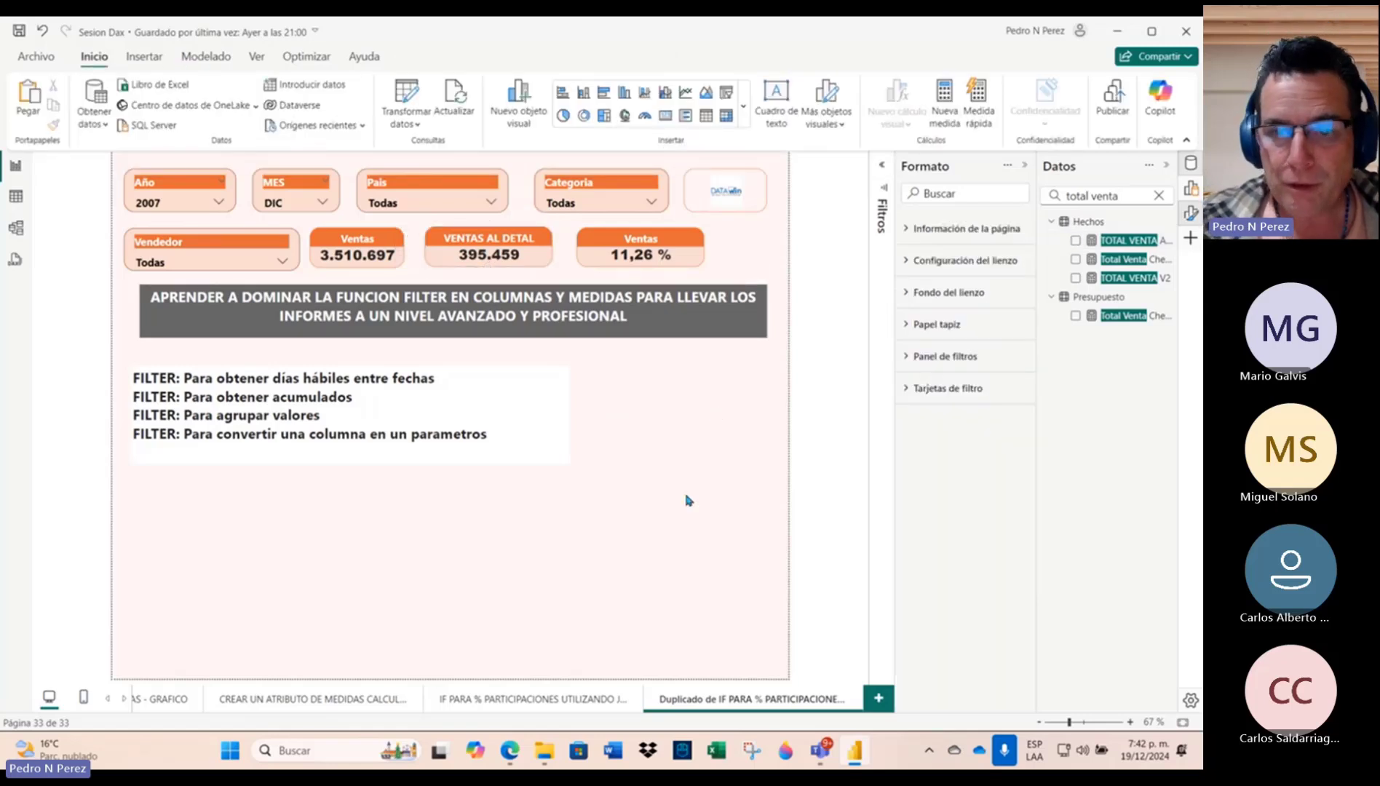
left_click(883, 166)
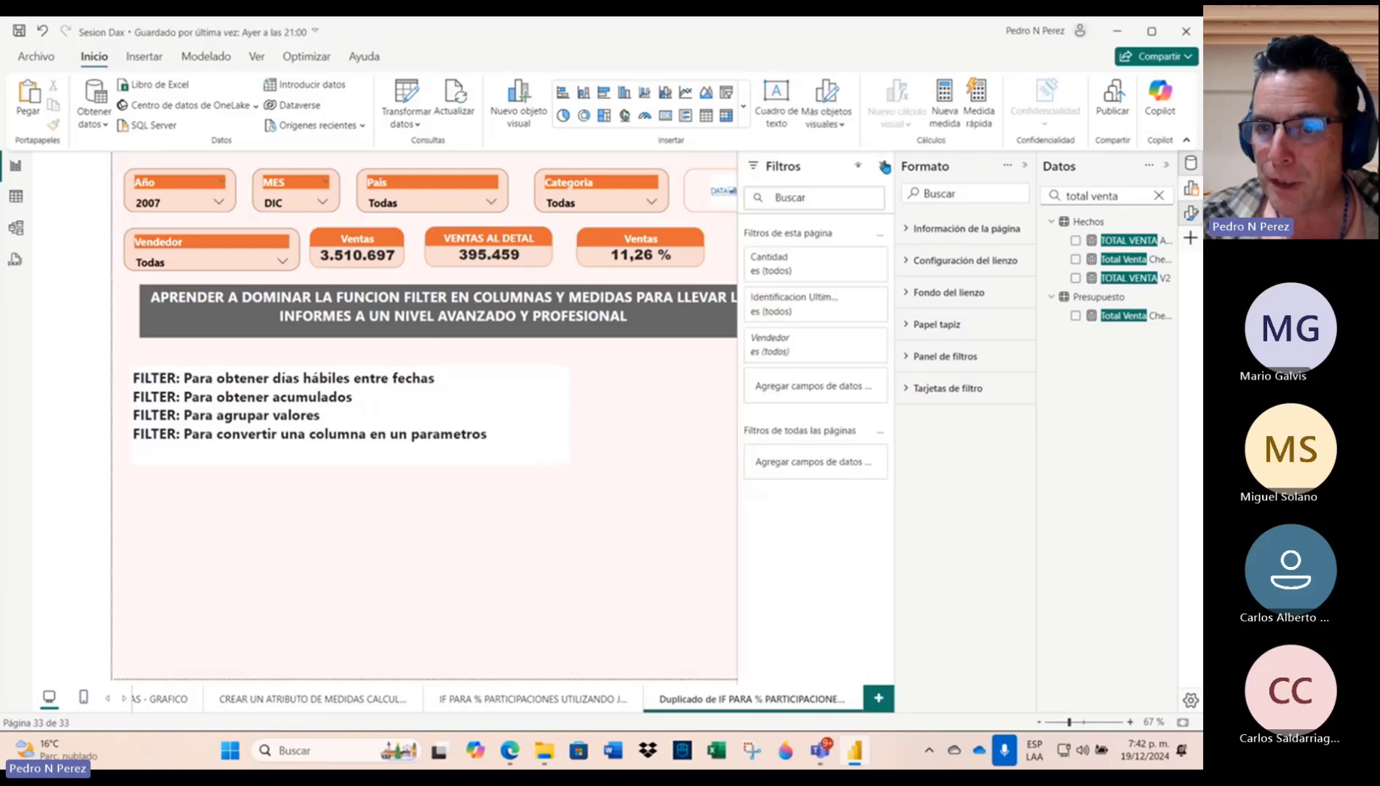
left_click(884, 168)
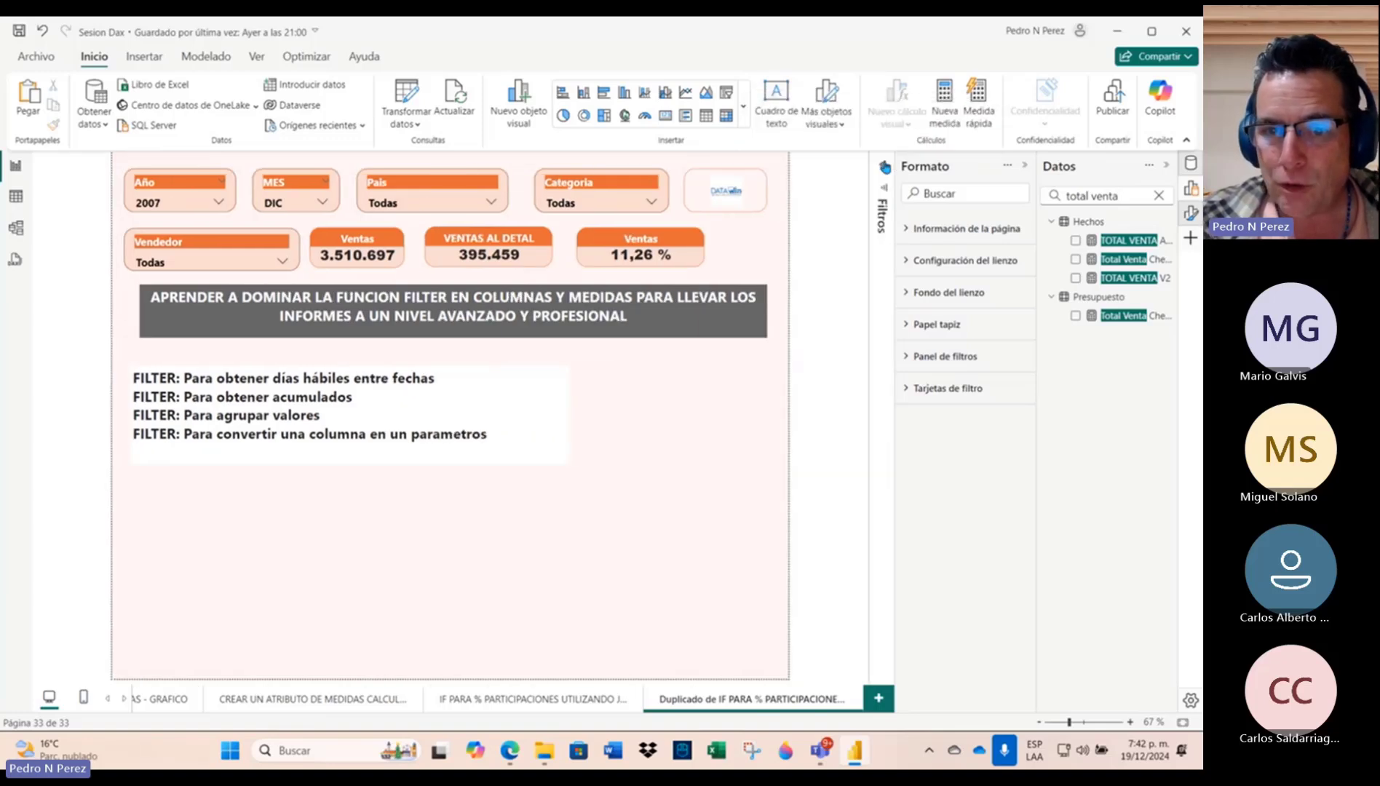
Step: Retitle the 11,26 % card as "% Participacion Ventas al Detal" and widen it so the title fits on one line
left_click(631, 246)
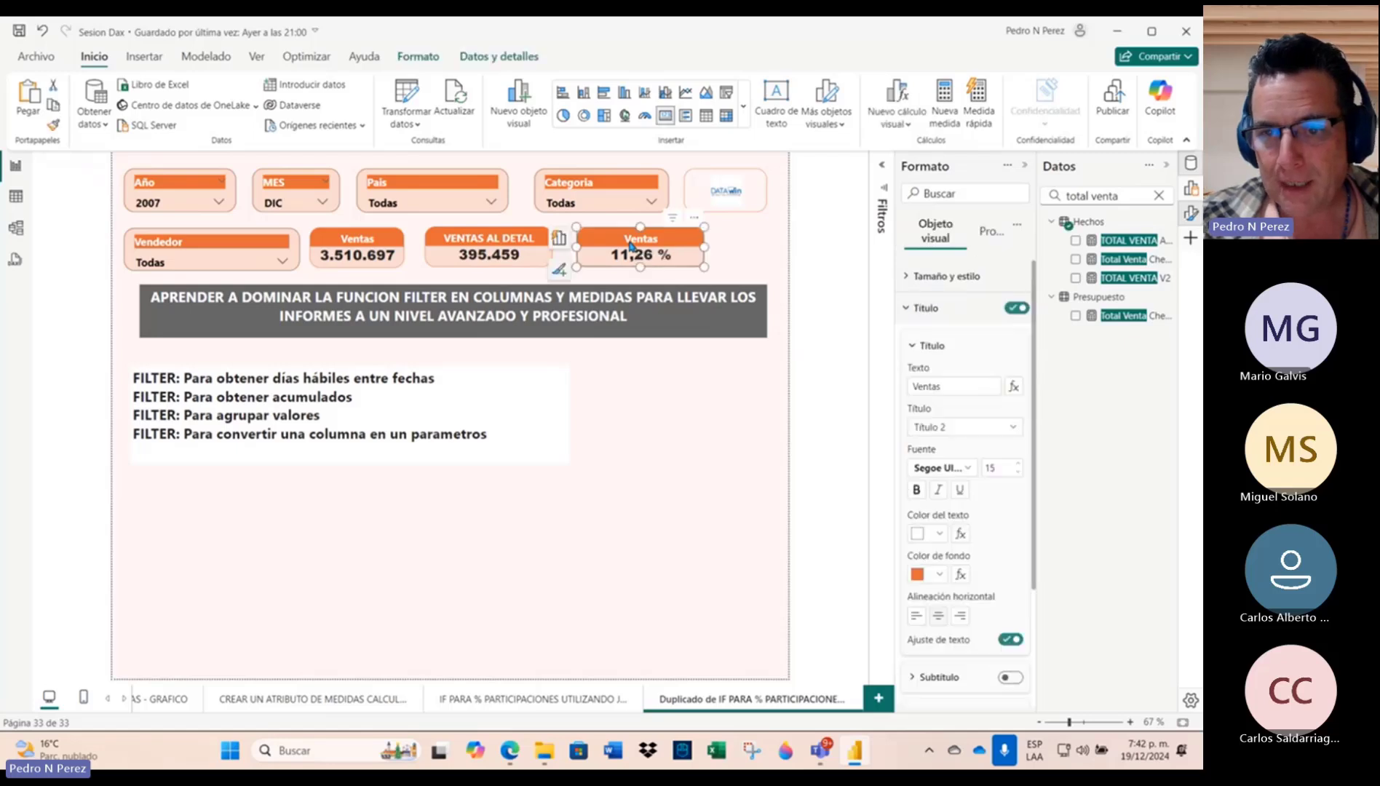
left_click(1191, 214)
left_click(1191, 214)
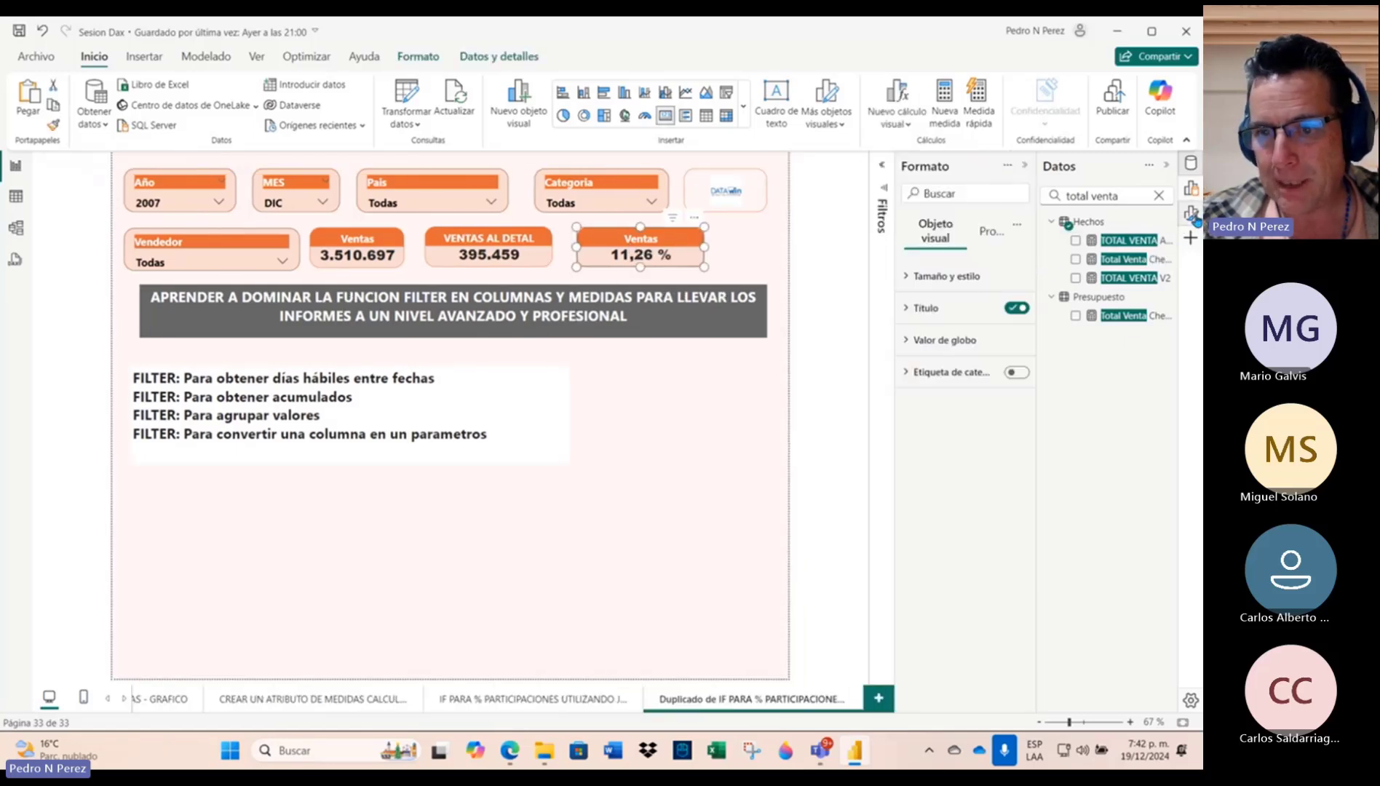
left_click(913, 310)
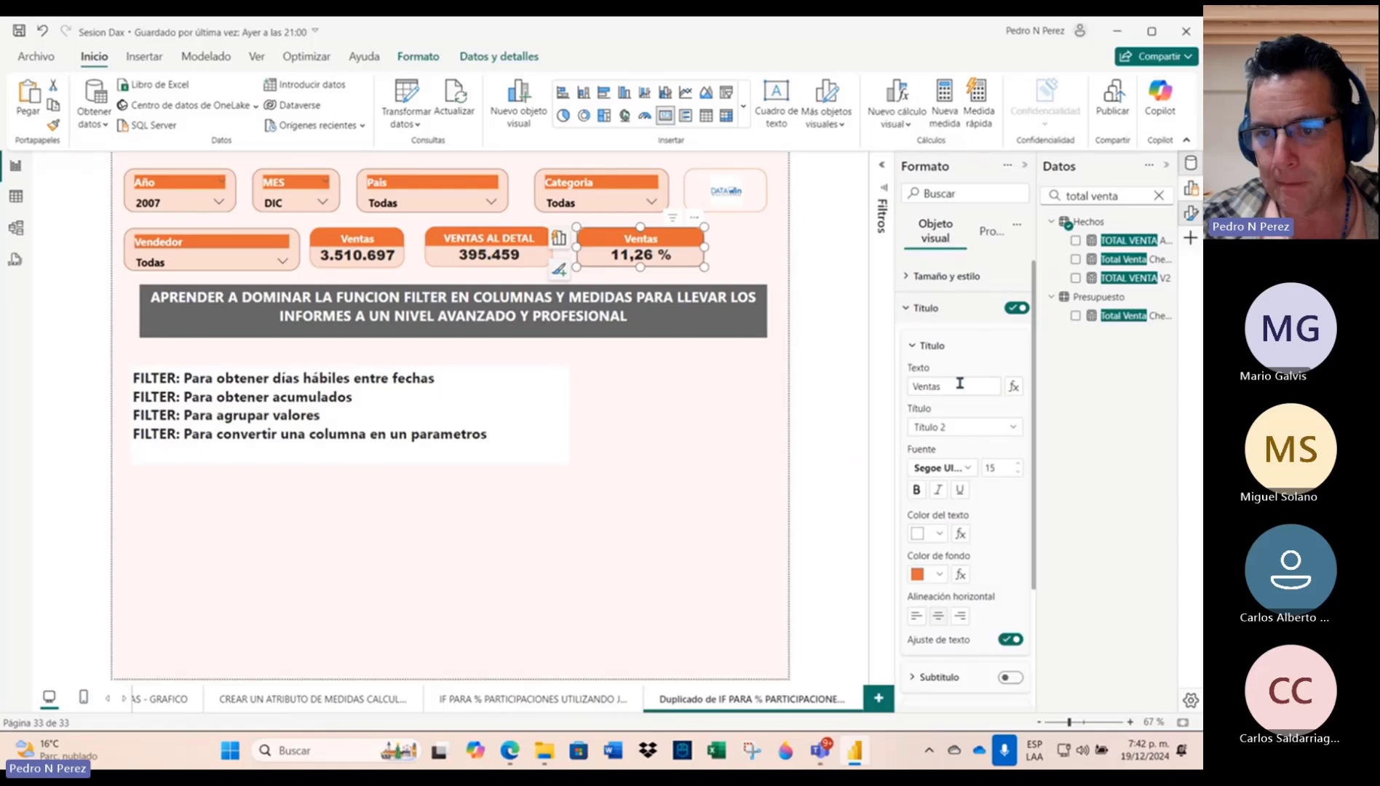
left_click(817, 408)
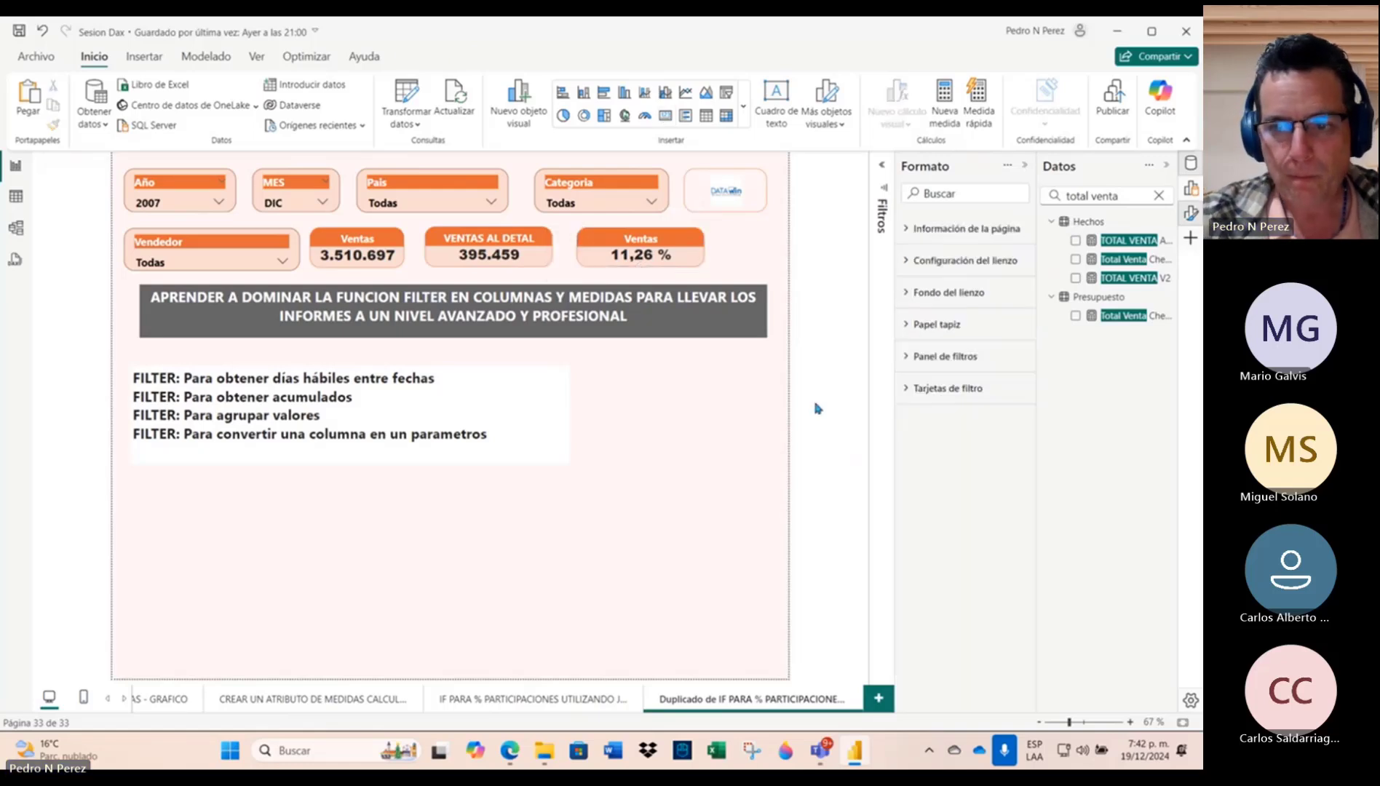
left_click(646, 247)
double_click(951, 388)
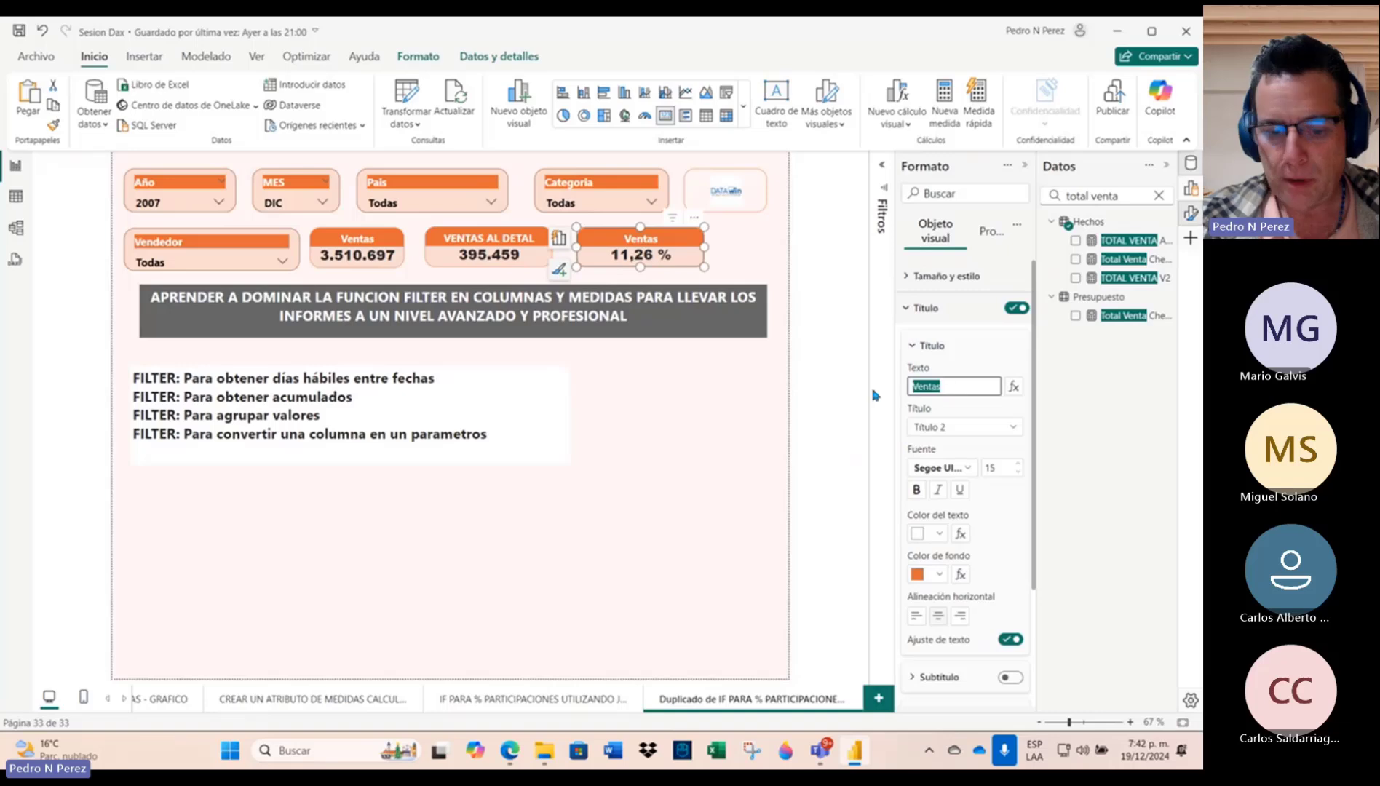
type("% Par")
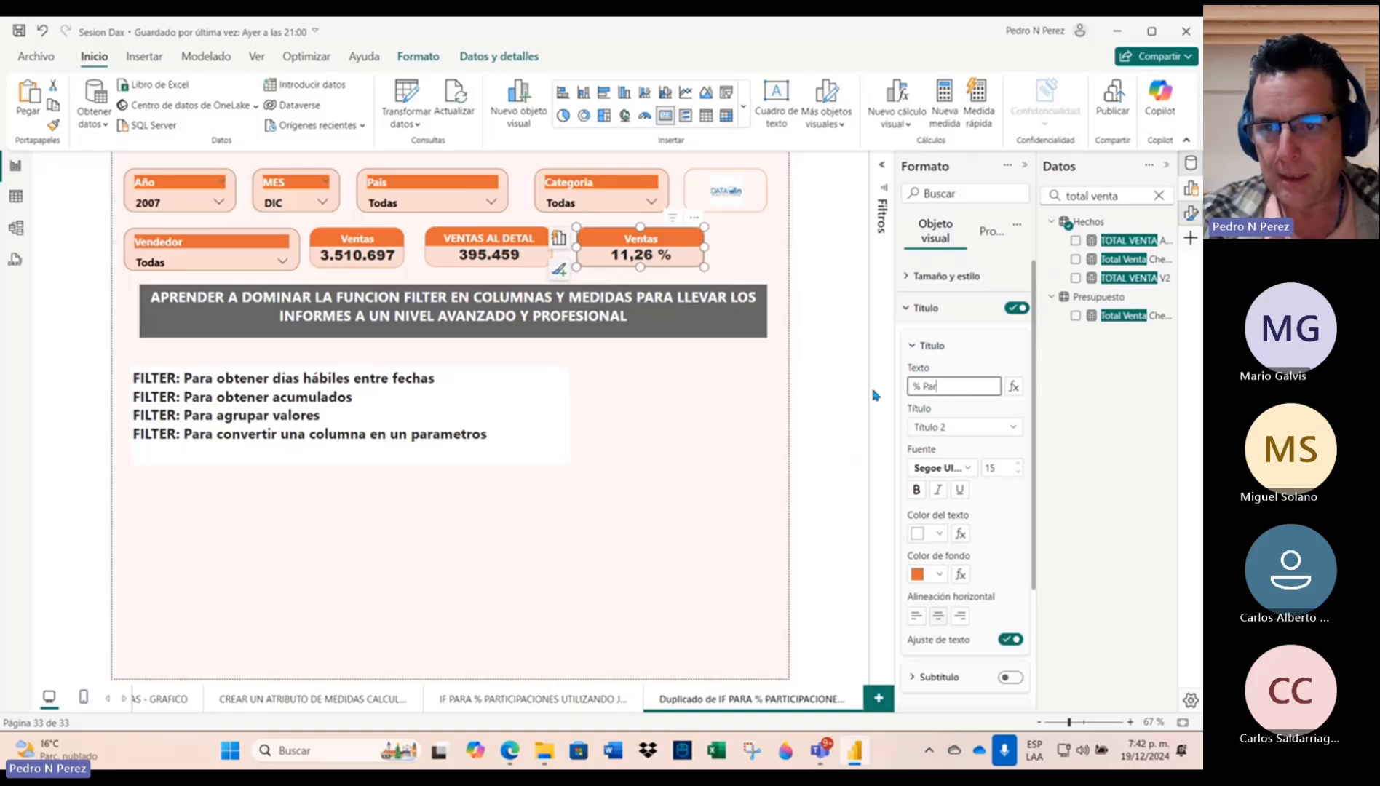
type("ticipa")
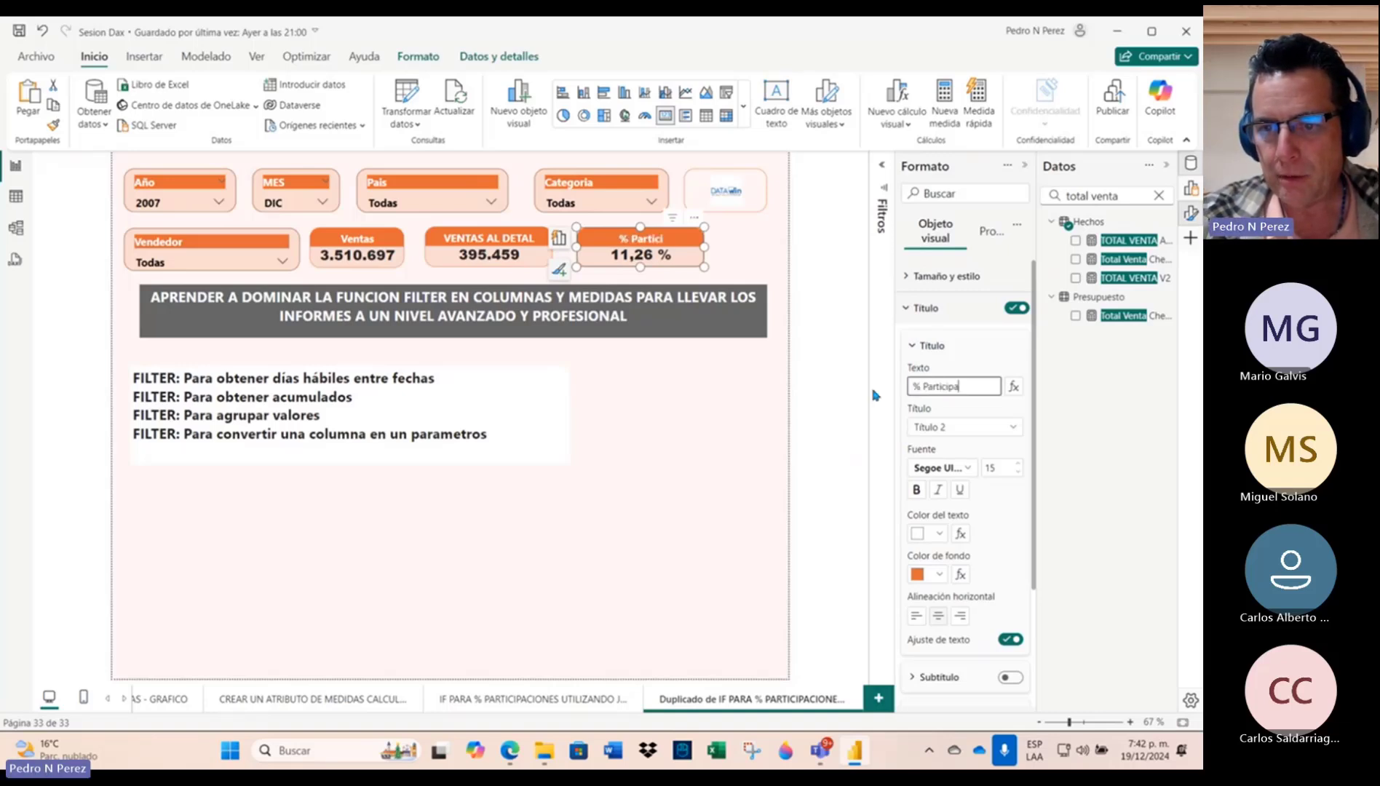
type("cion Ventas al Detal")
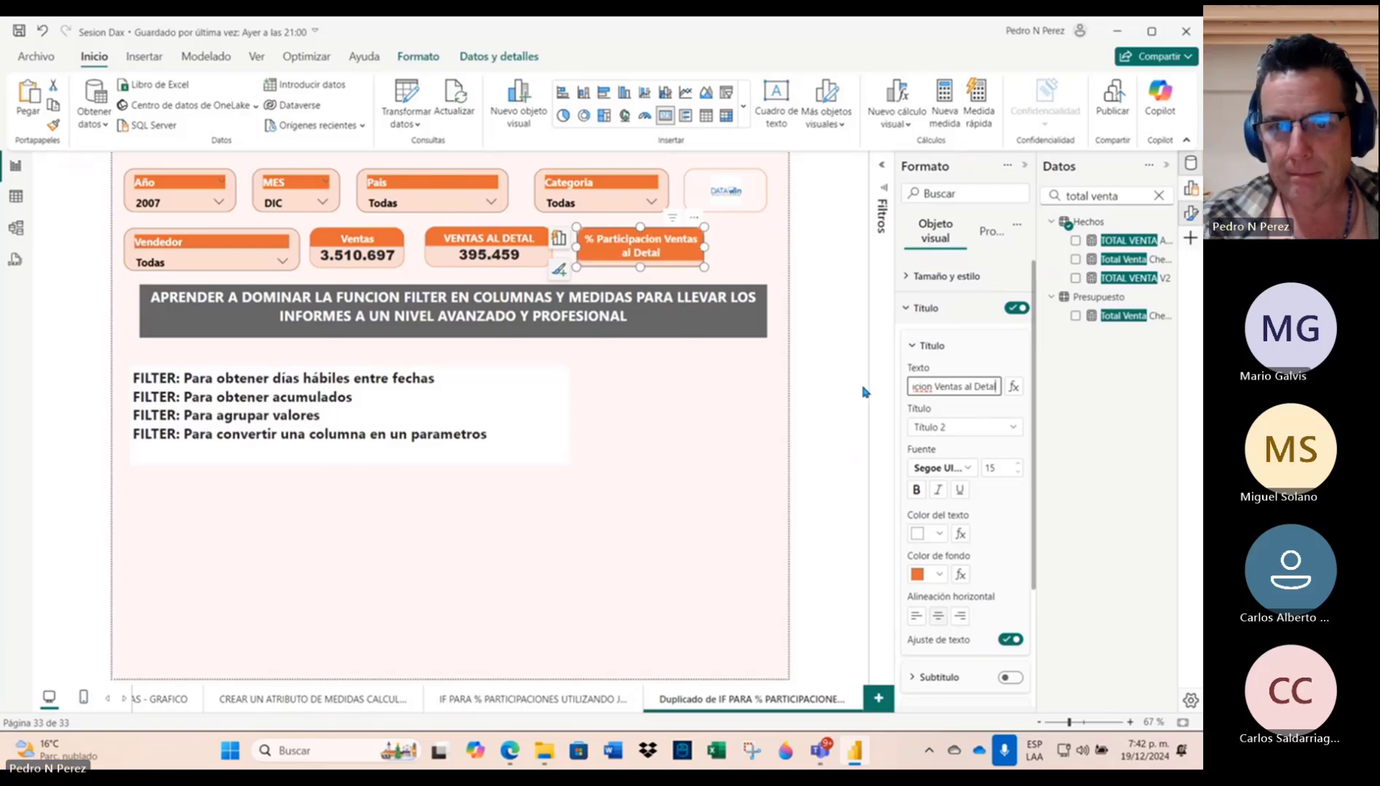
left_click_drag(704, 247, 776, 247)
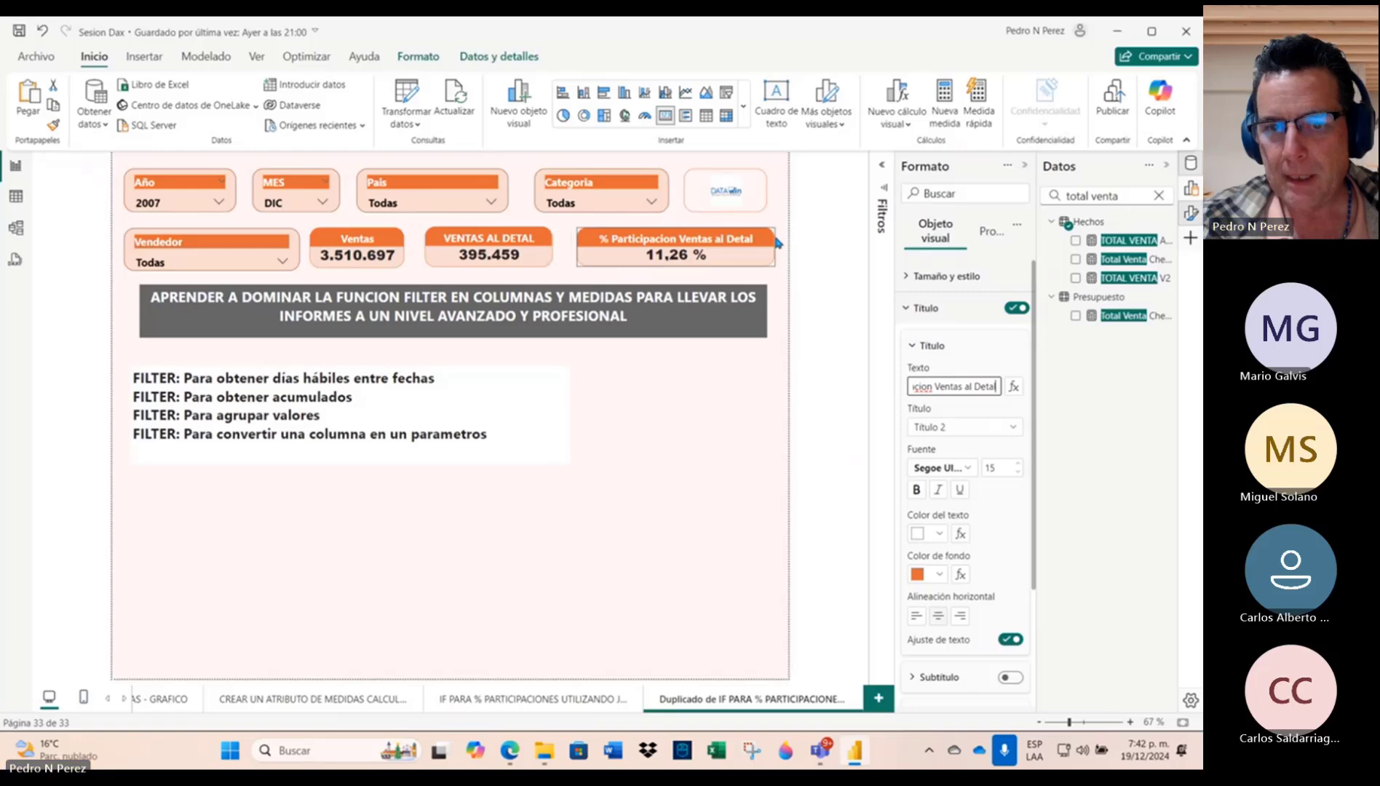
Step: Insert a clustered column chart below the FILTER text box, shift it toward the page's right edge and narrow it
right_click(488, 561)
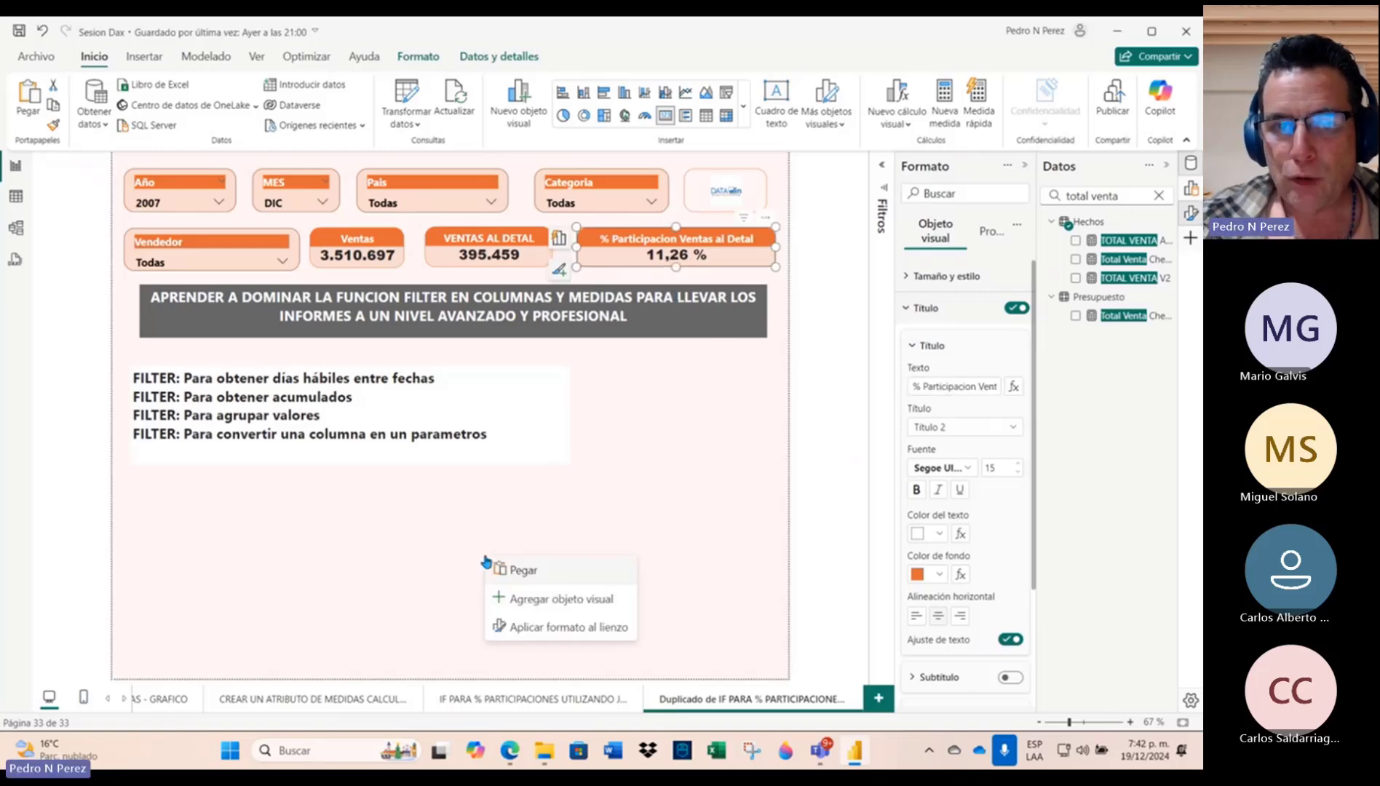
key("Escape")
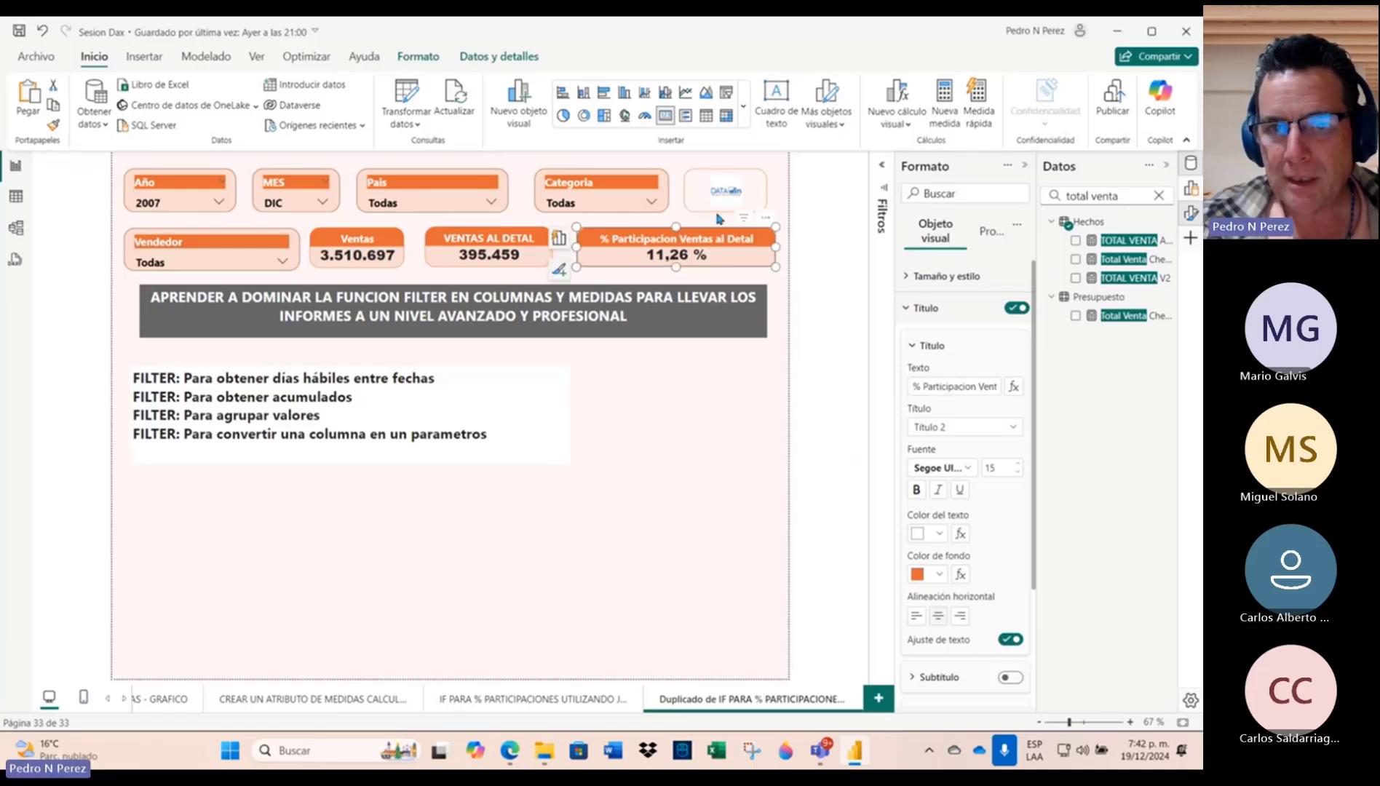
left_click(586, 485)
left_click(625, 93)
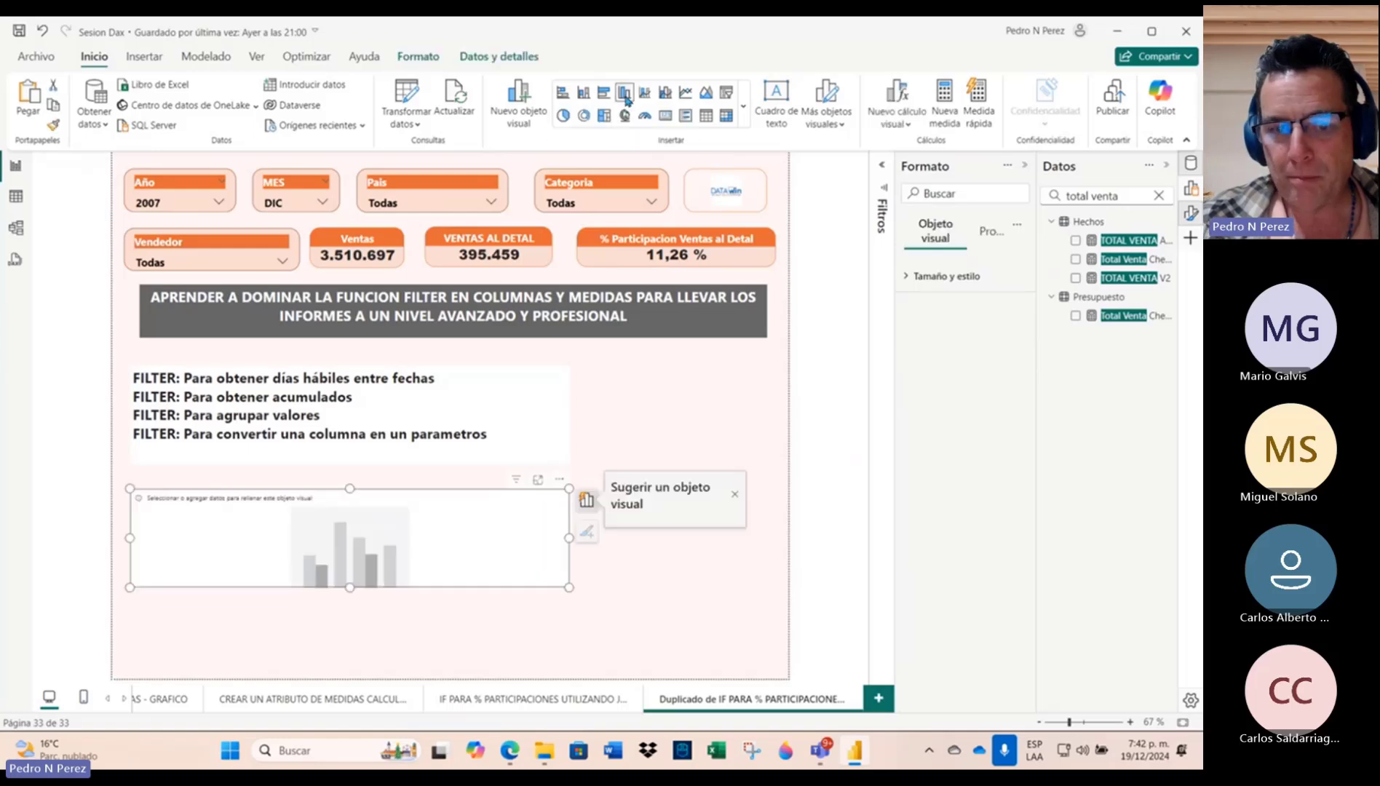
left_click_drag(456, 542, 650, 533)
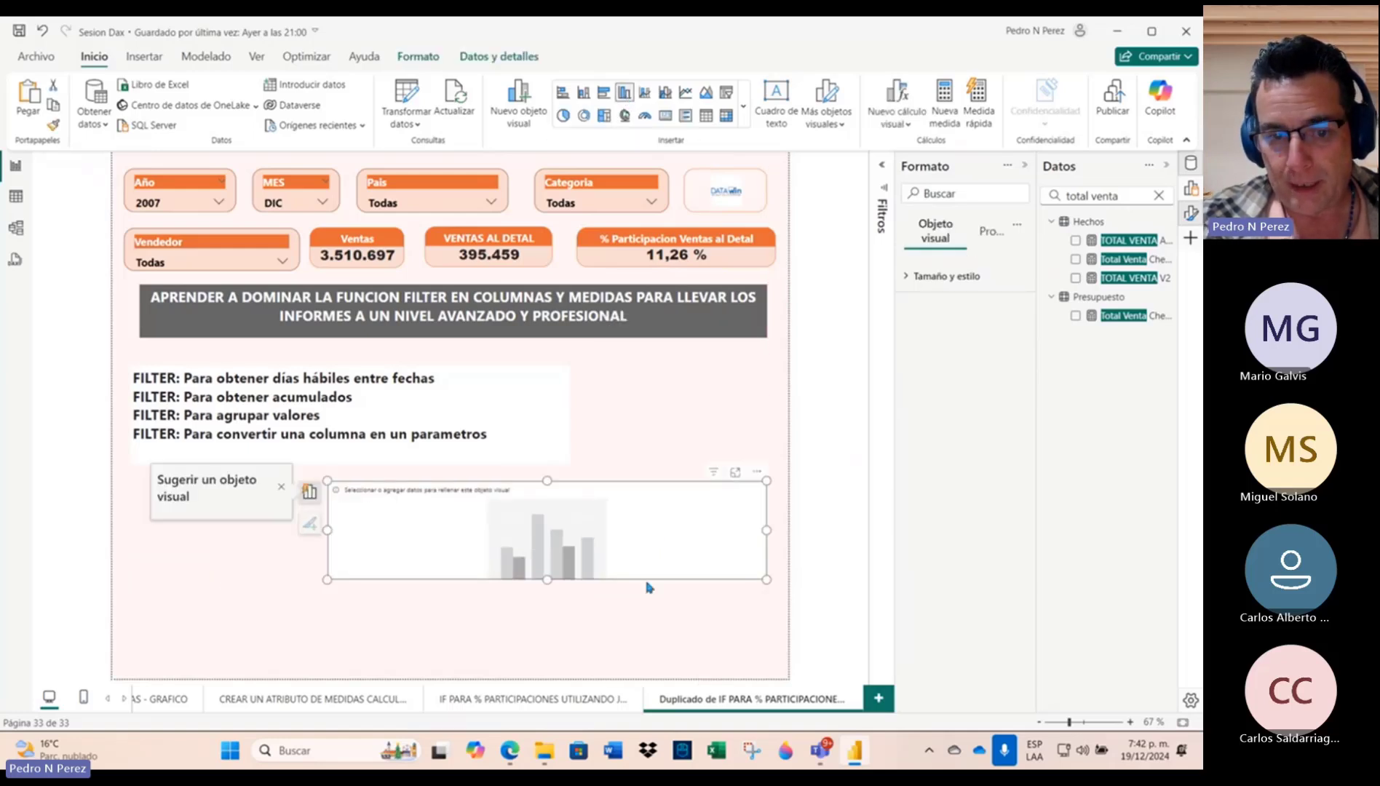
left_click_drag(328, 534, 442, 587)
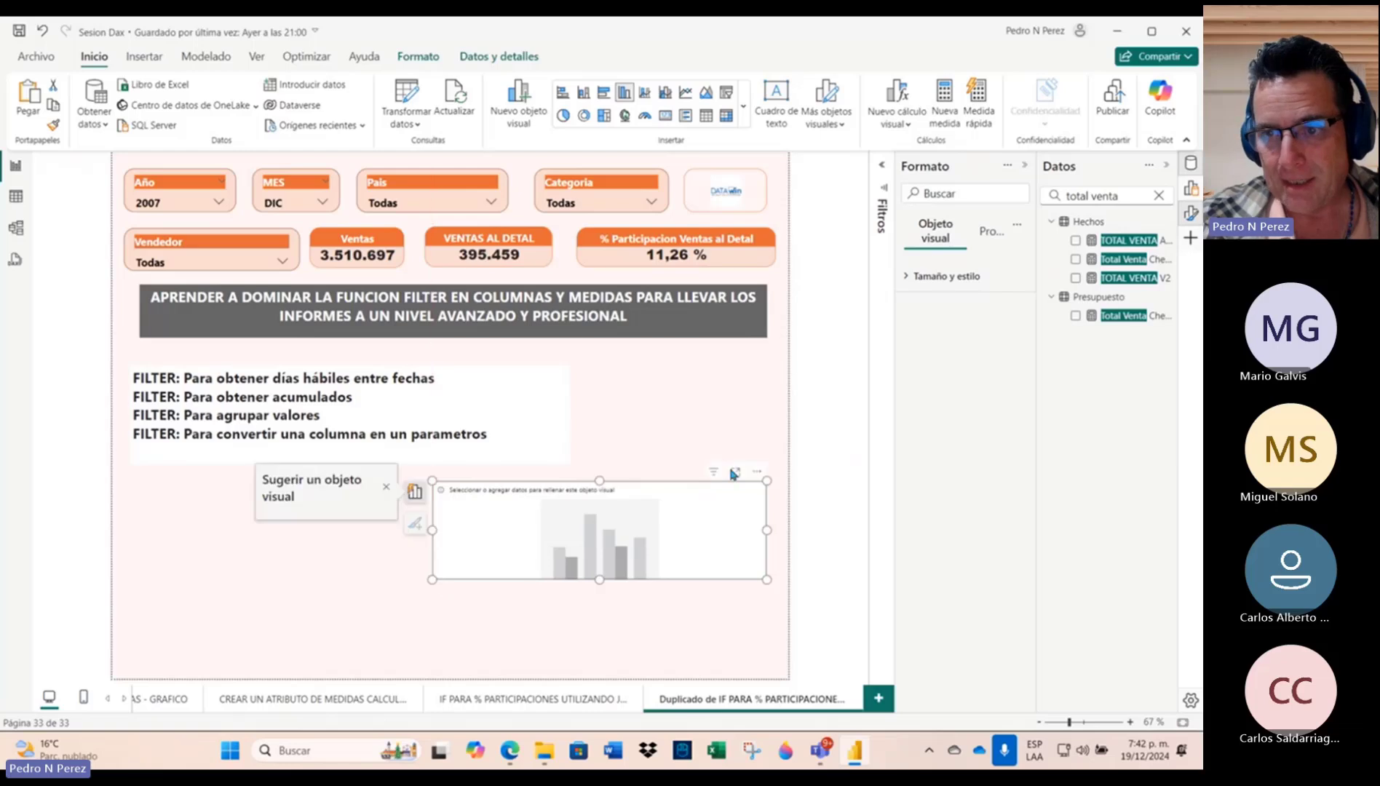
Step: Assign the MES field from the Fechas table to the column chart's X axis
left_click(415, 492)
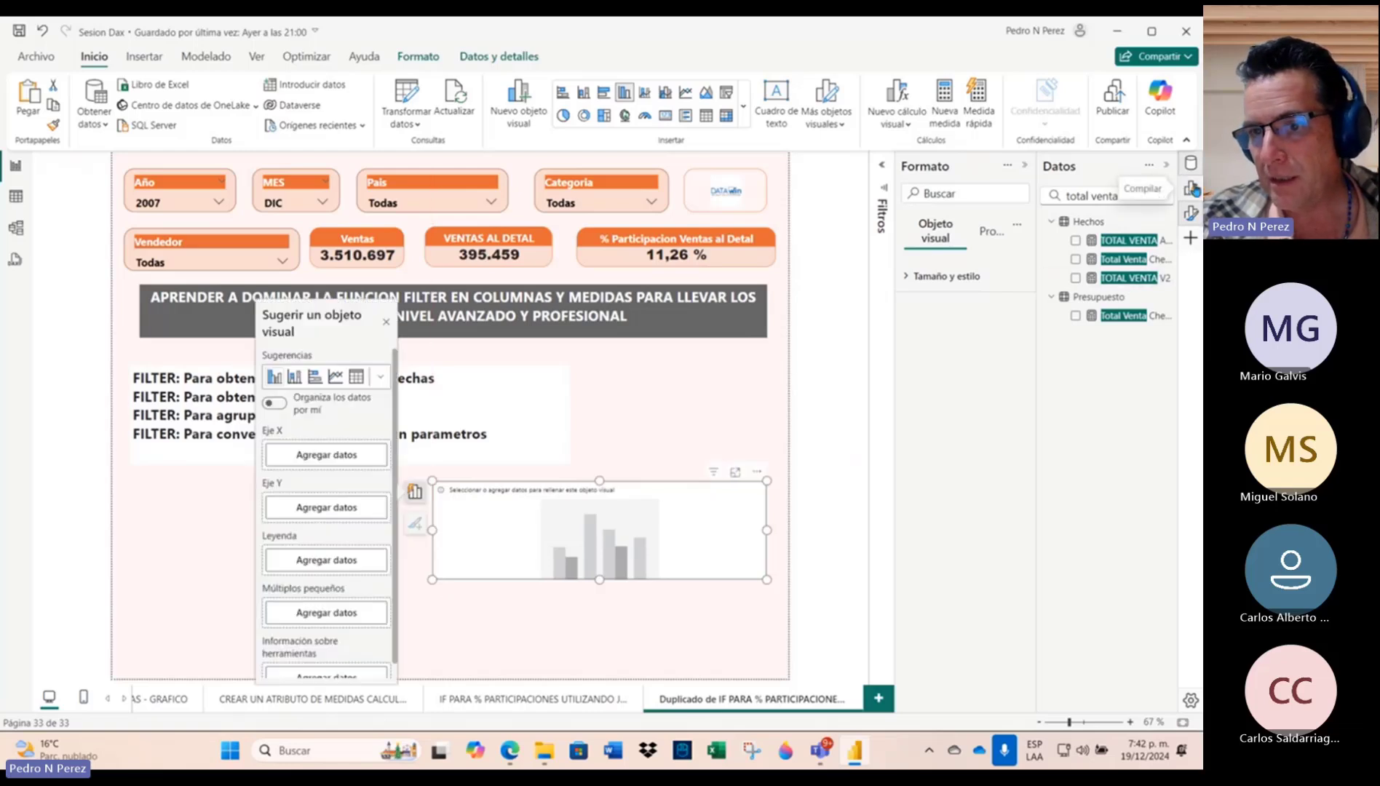
left_click(361, 464)
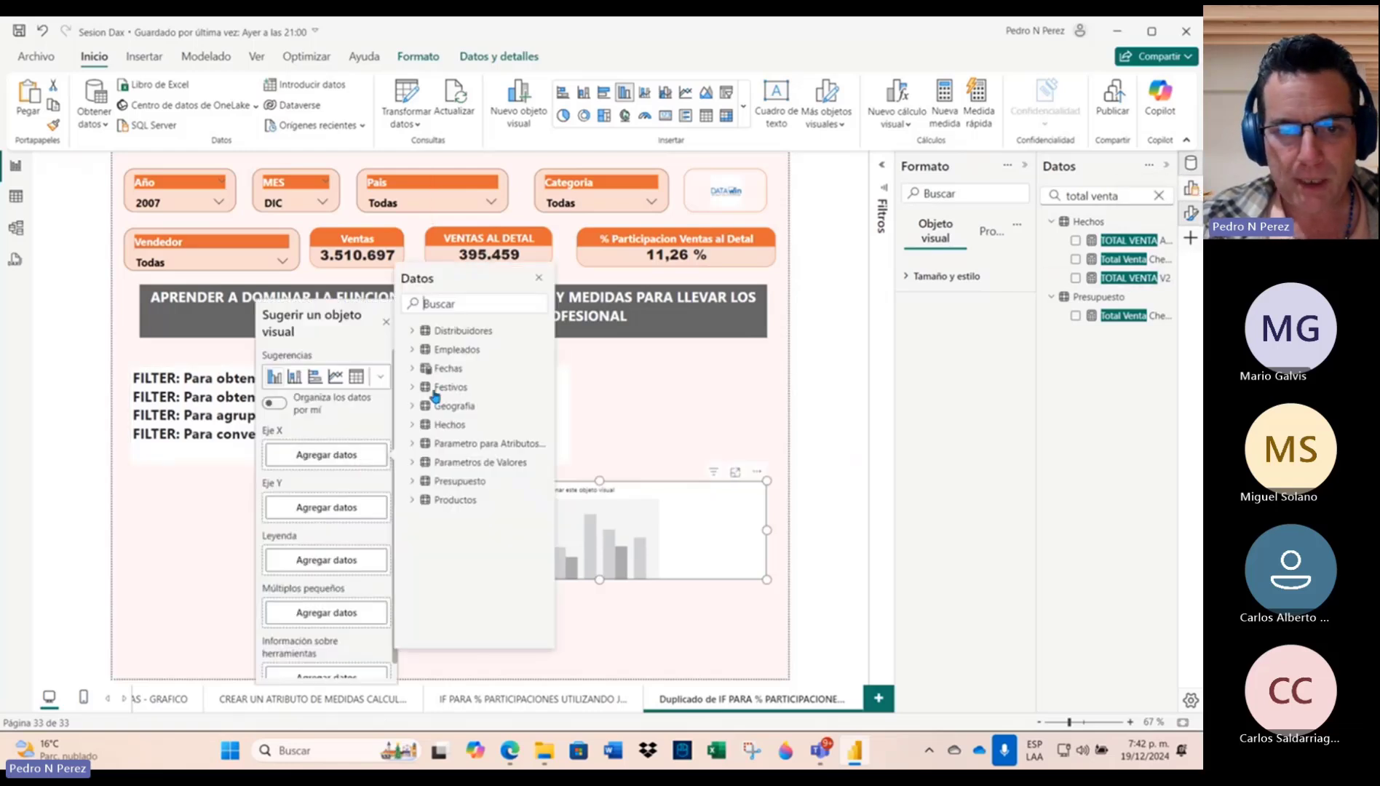
left_click(484, 305)
type("mes")
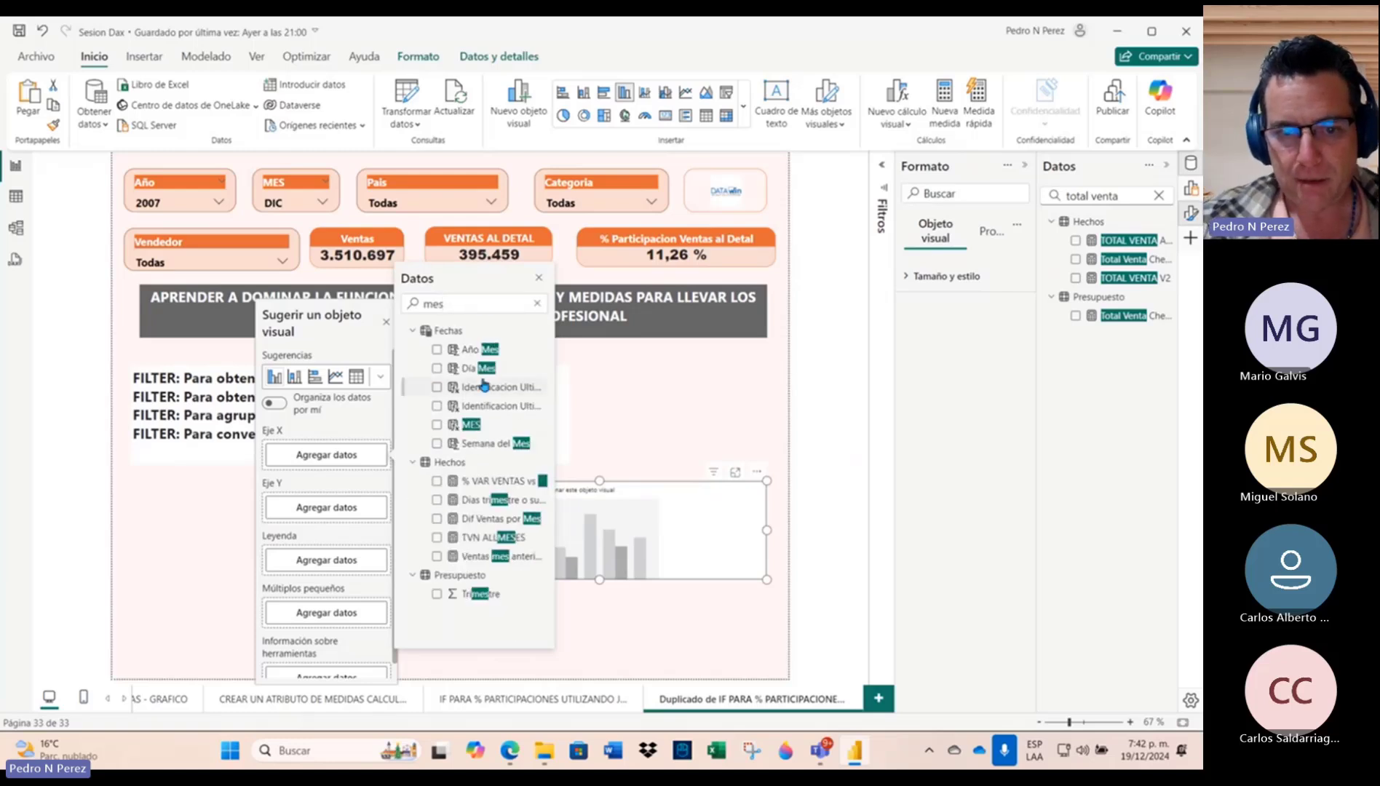
left_click(438, 427)
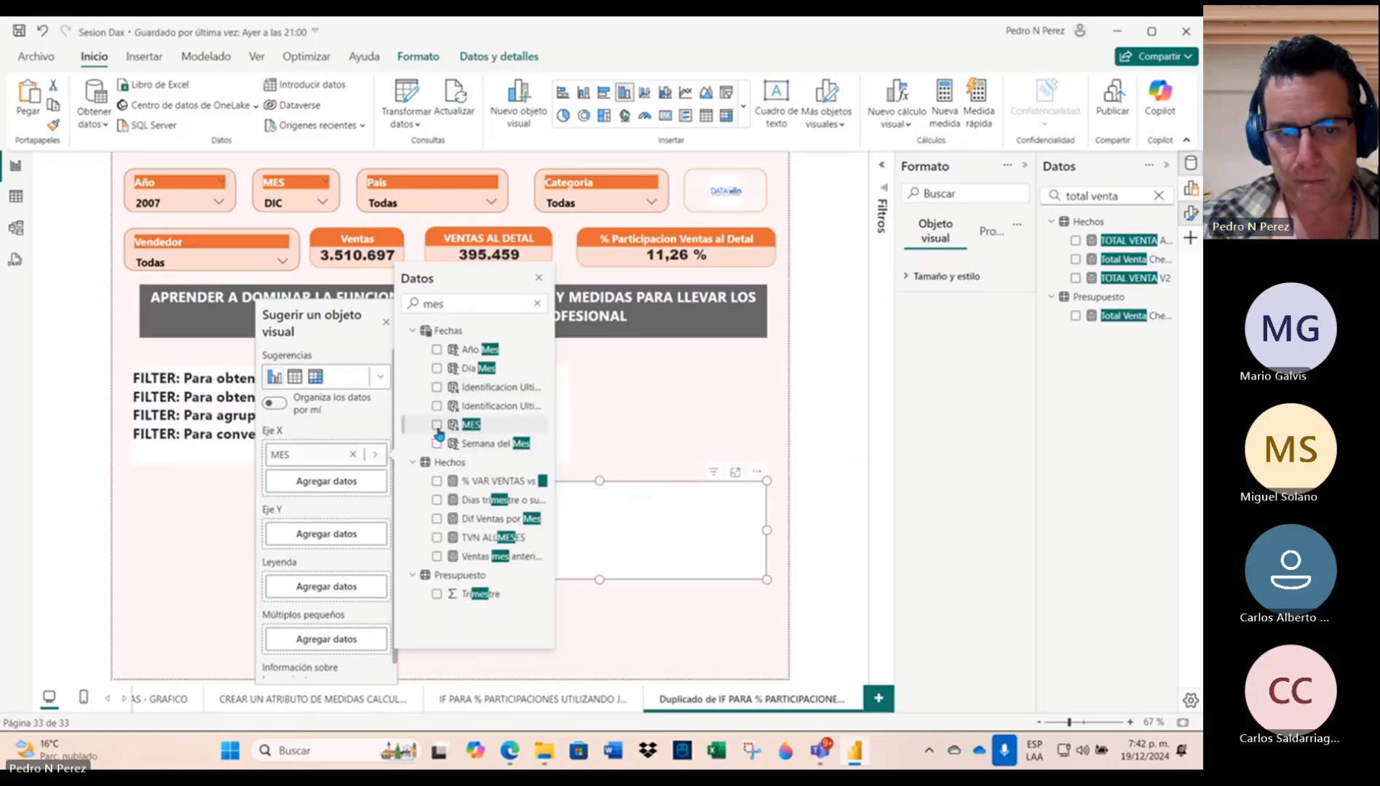
Step: Assign the % Part Ventas al Detal measure to the column chart's Y axis
left_click(334, 536)
type("%n")
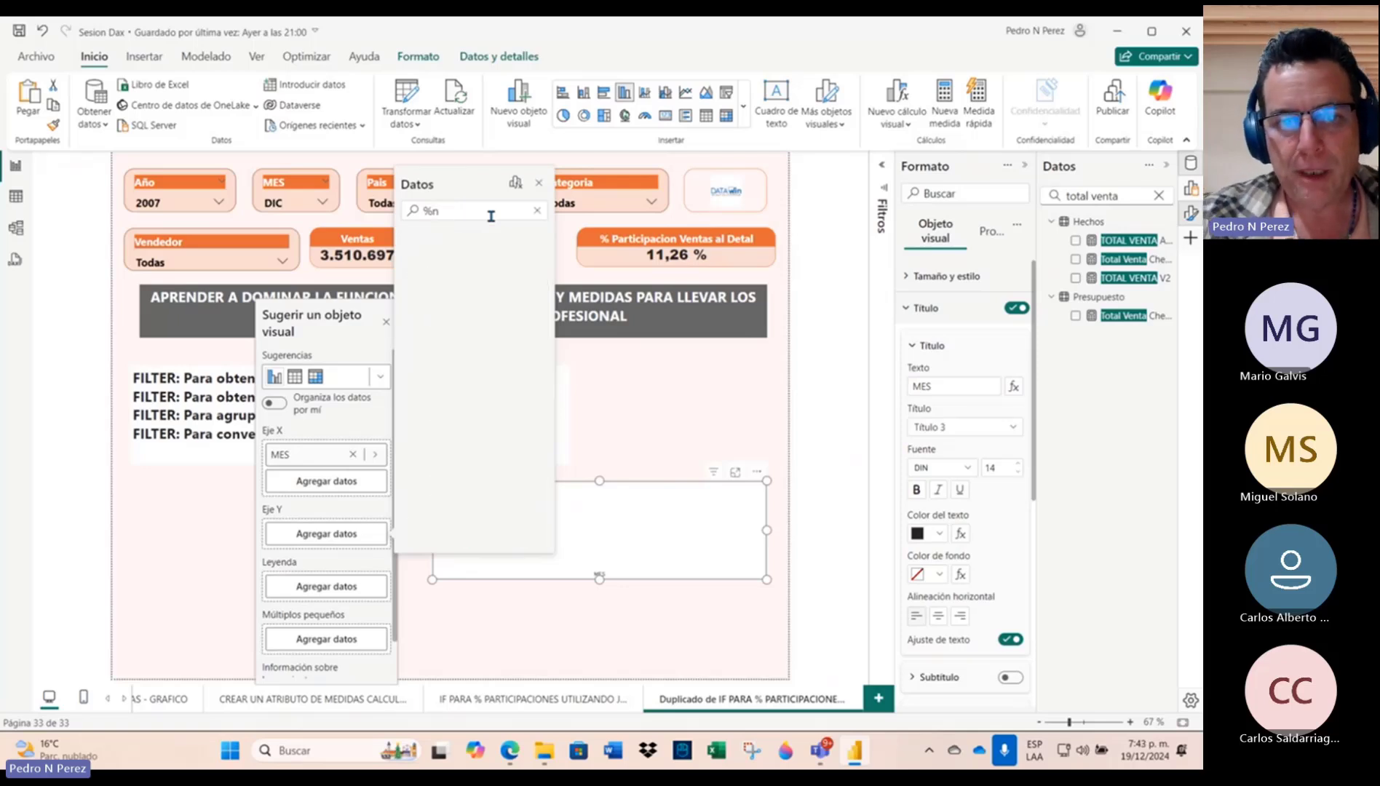
key("BackSpace")
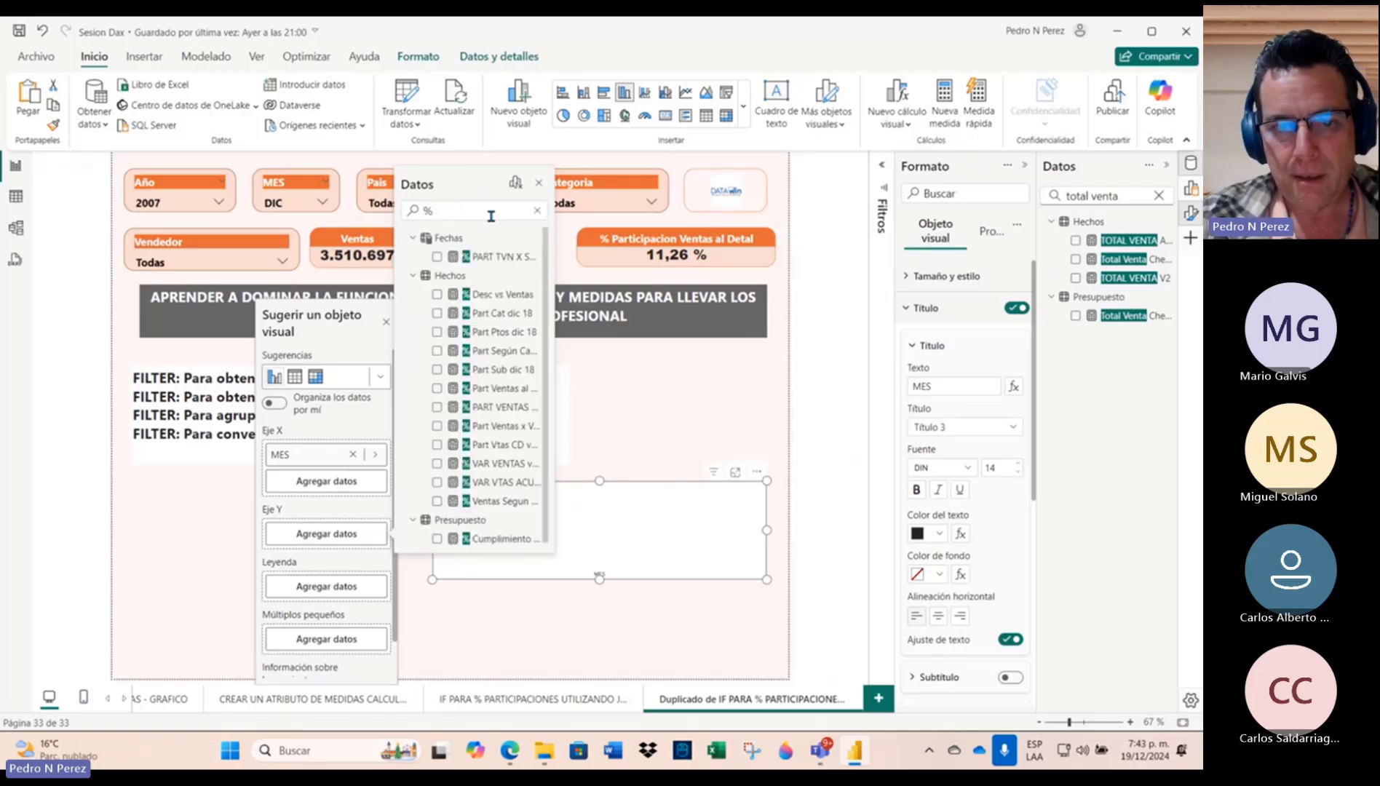
type("part v")
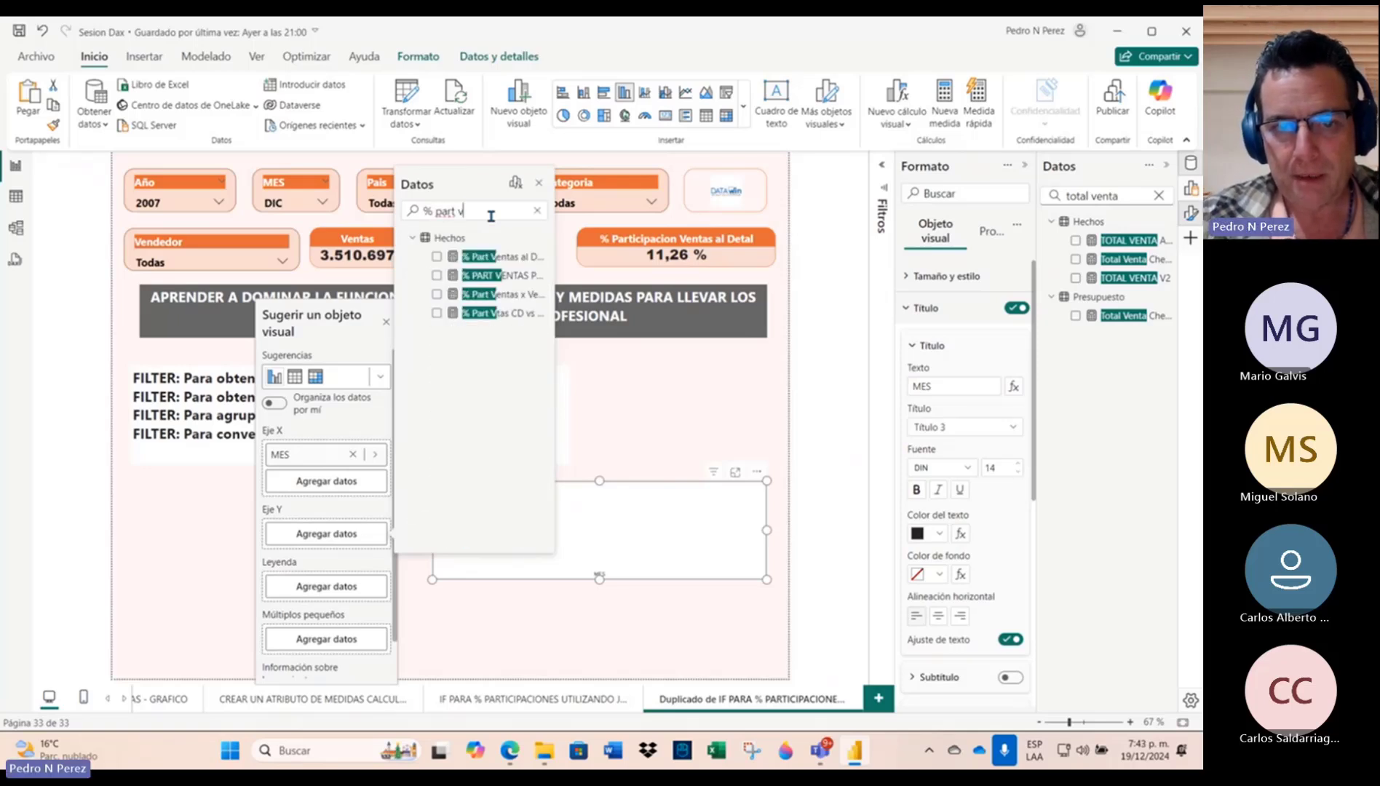
type("enta")
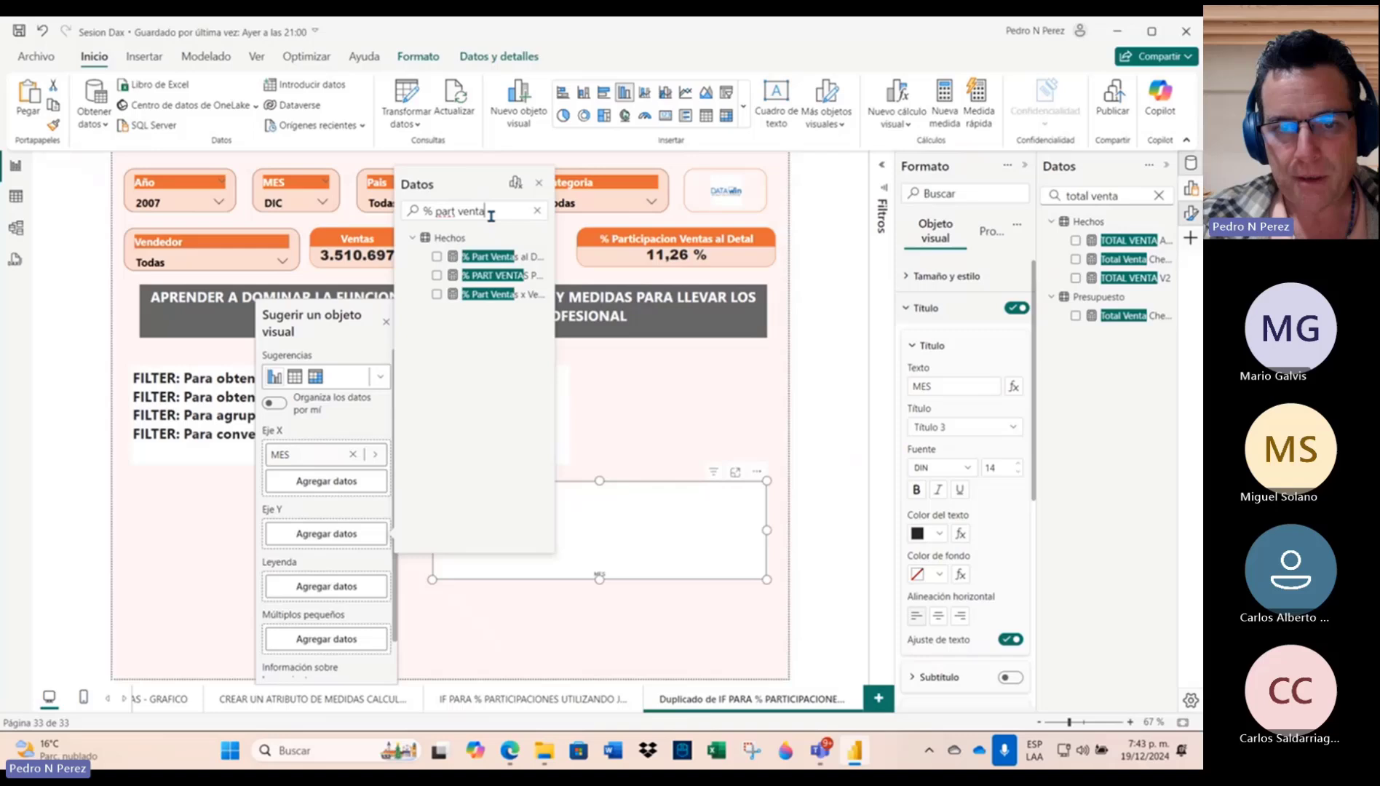
left_click(536, 251)
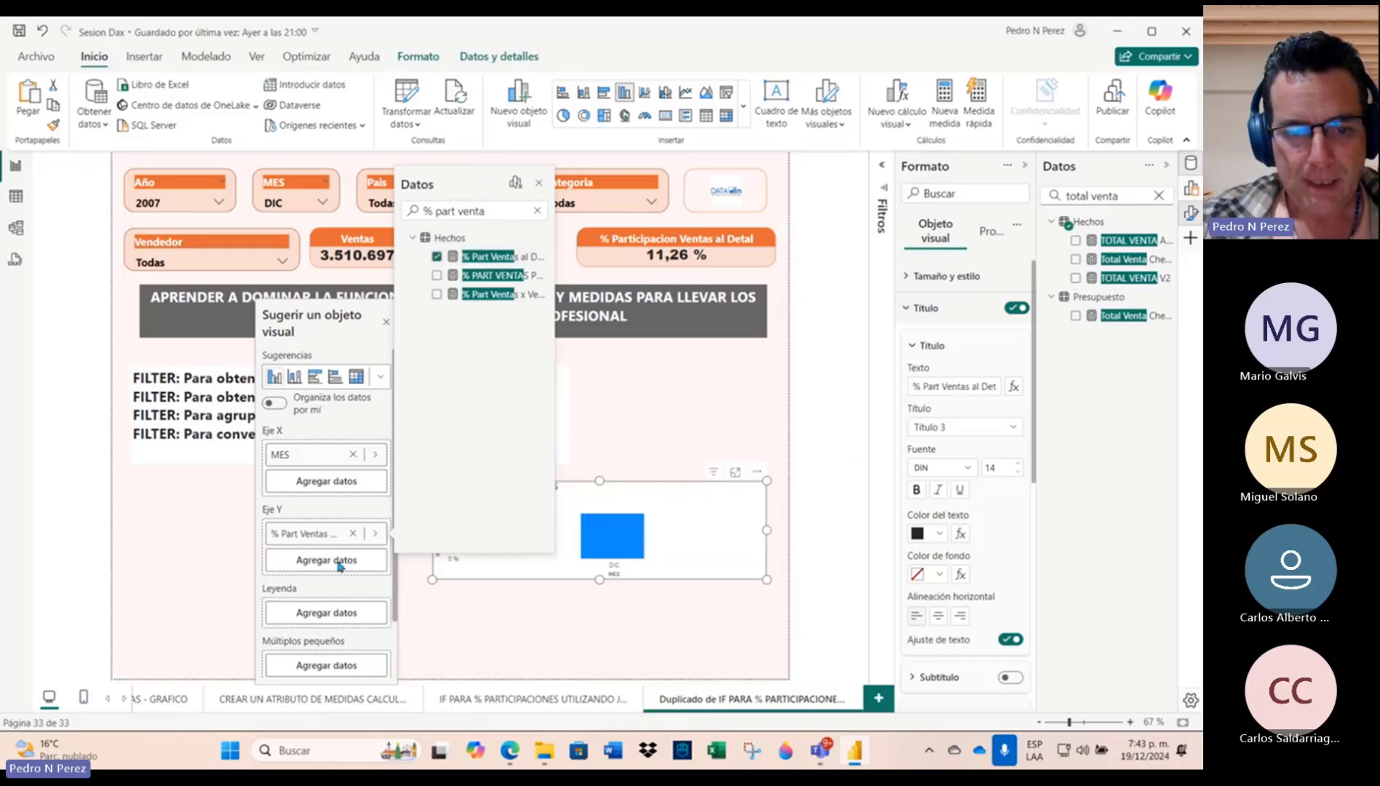
Step: Add the TOTAL VENTA AL DETAL measure to the column chart's tooltip information
left_click(347, 517)
scroll(347, 514, "down", 2)
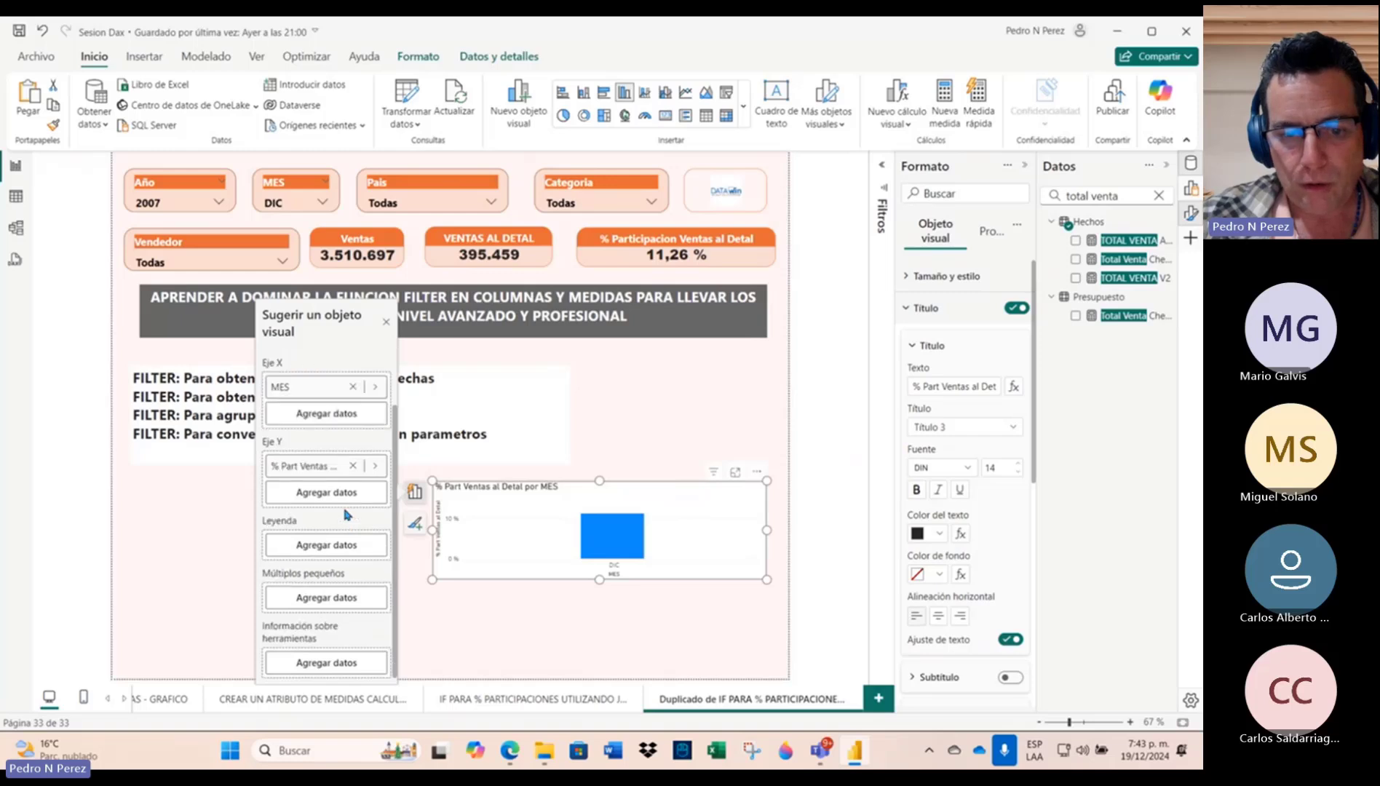
left_click(321, 664)
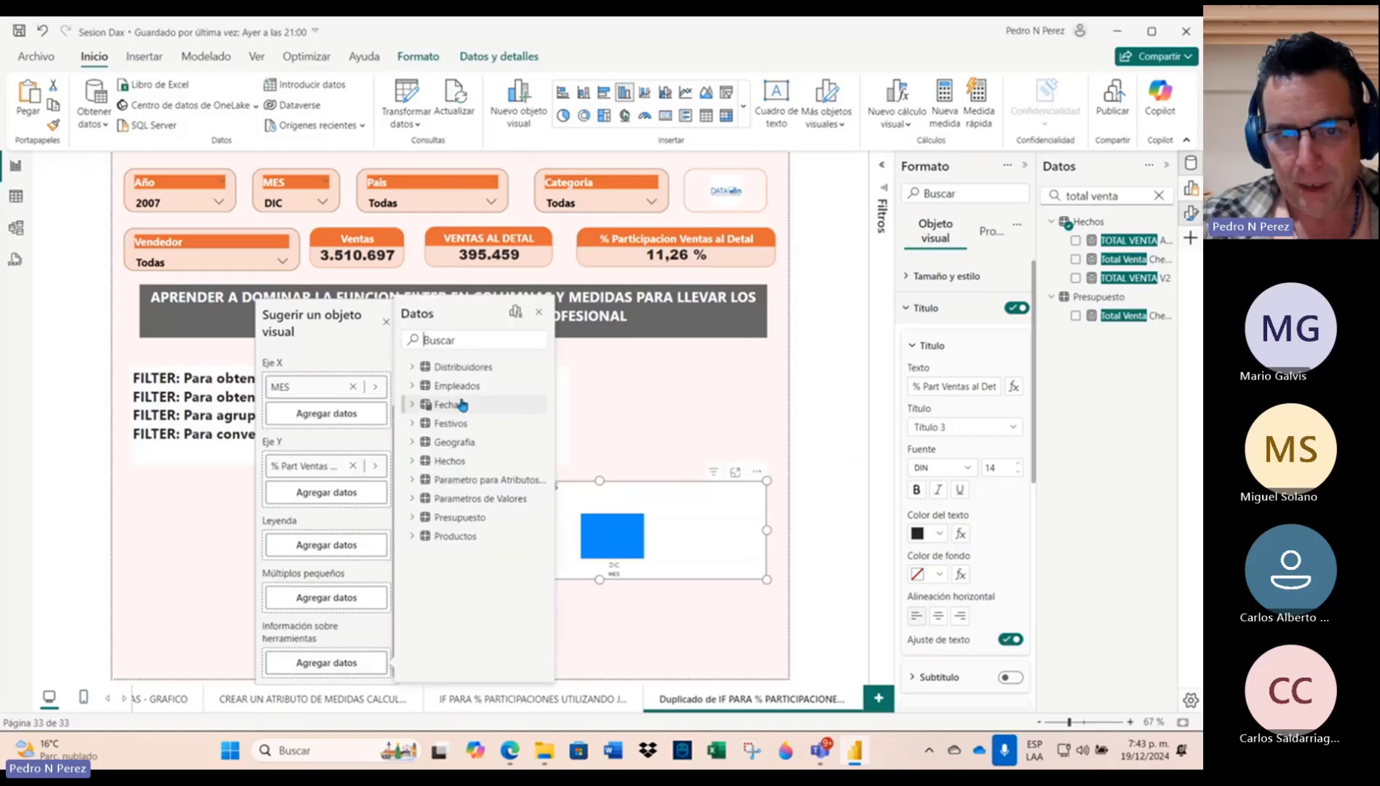
type("total venta")
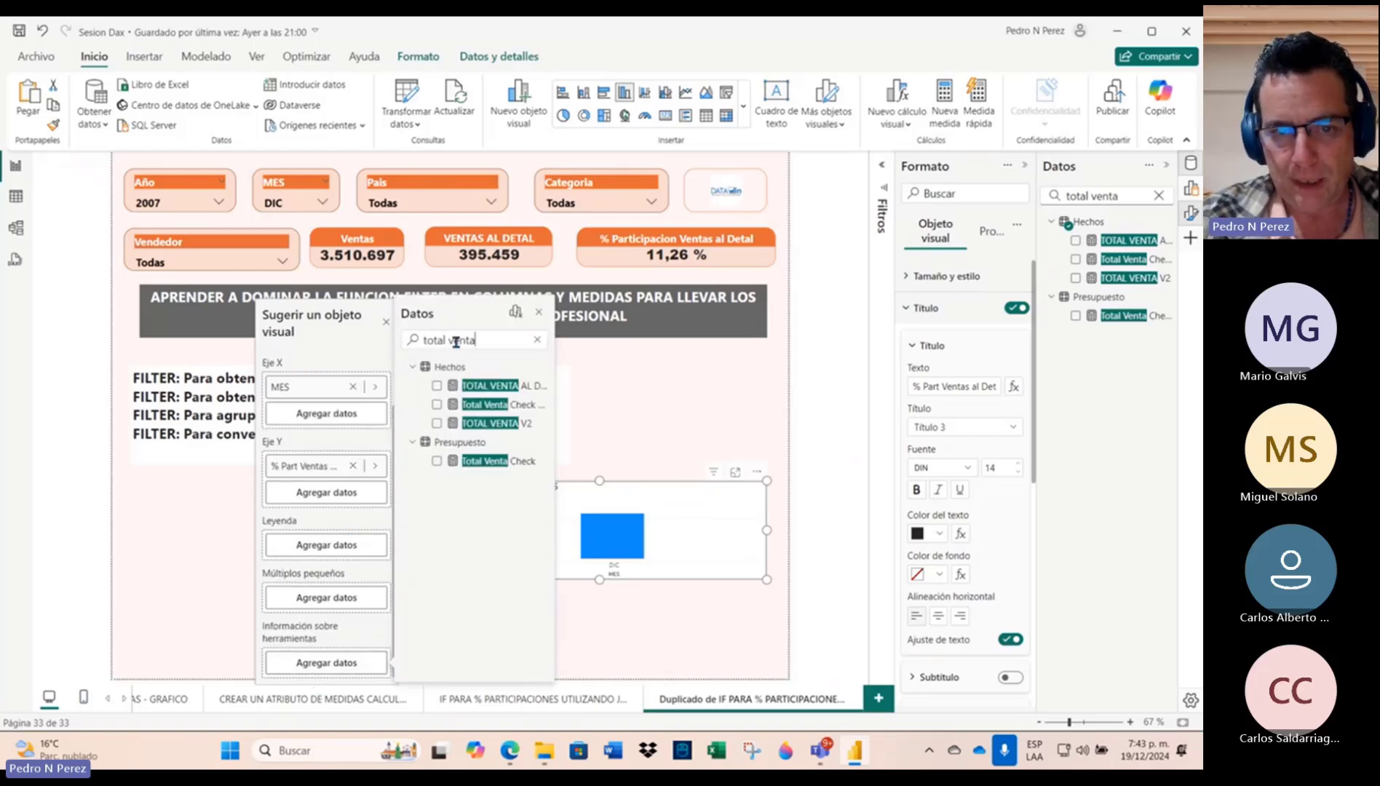
left_click(496, 389)
Step: Add the TOTAL VENTA V2 measure to the column chart's tooltips and move the chart slightly down and left on the page
scroll(349, 621, "down", 1)
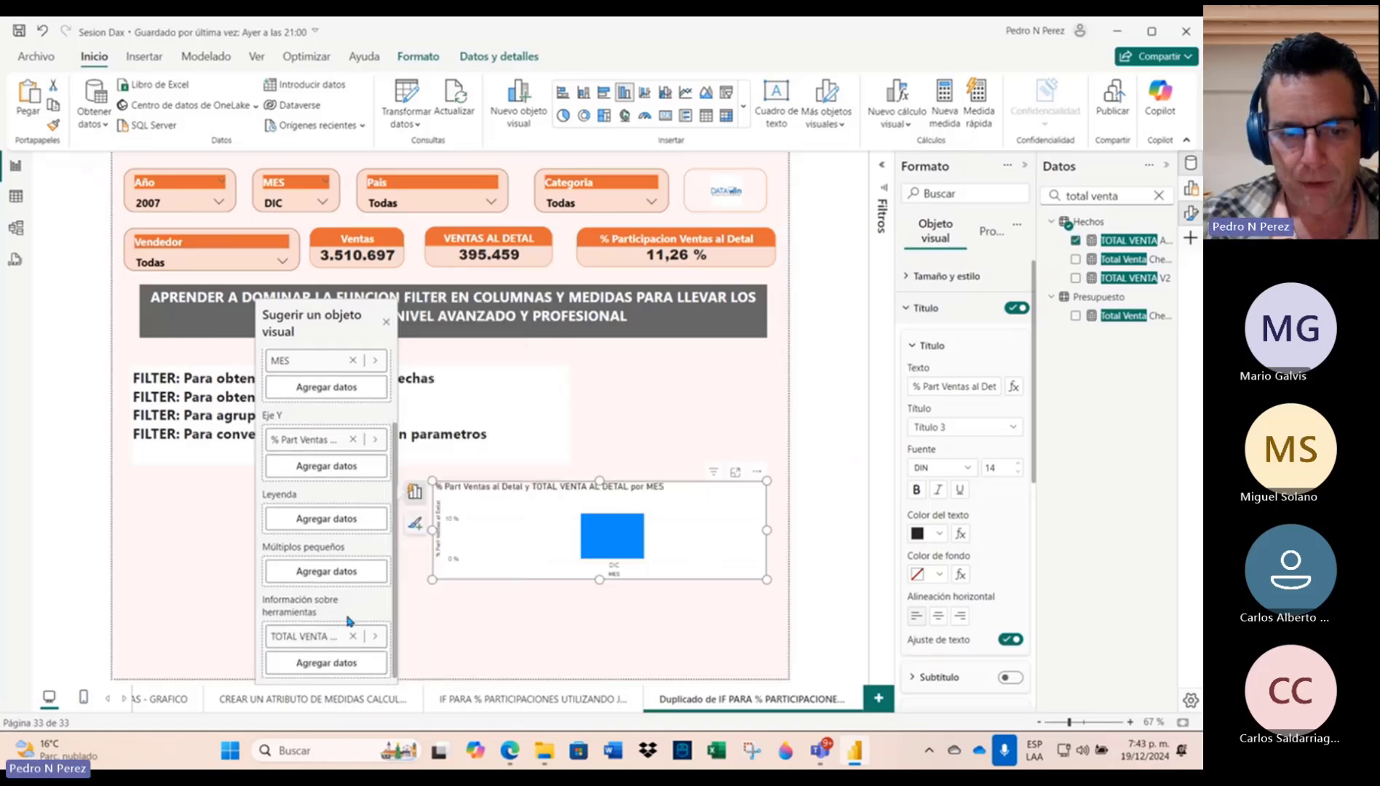
left_click(336, 663)
type("total venta")
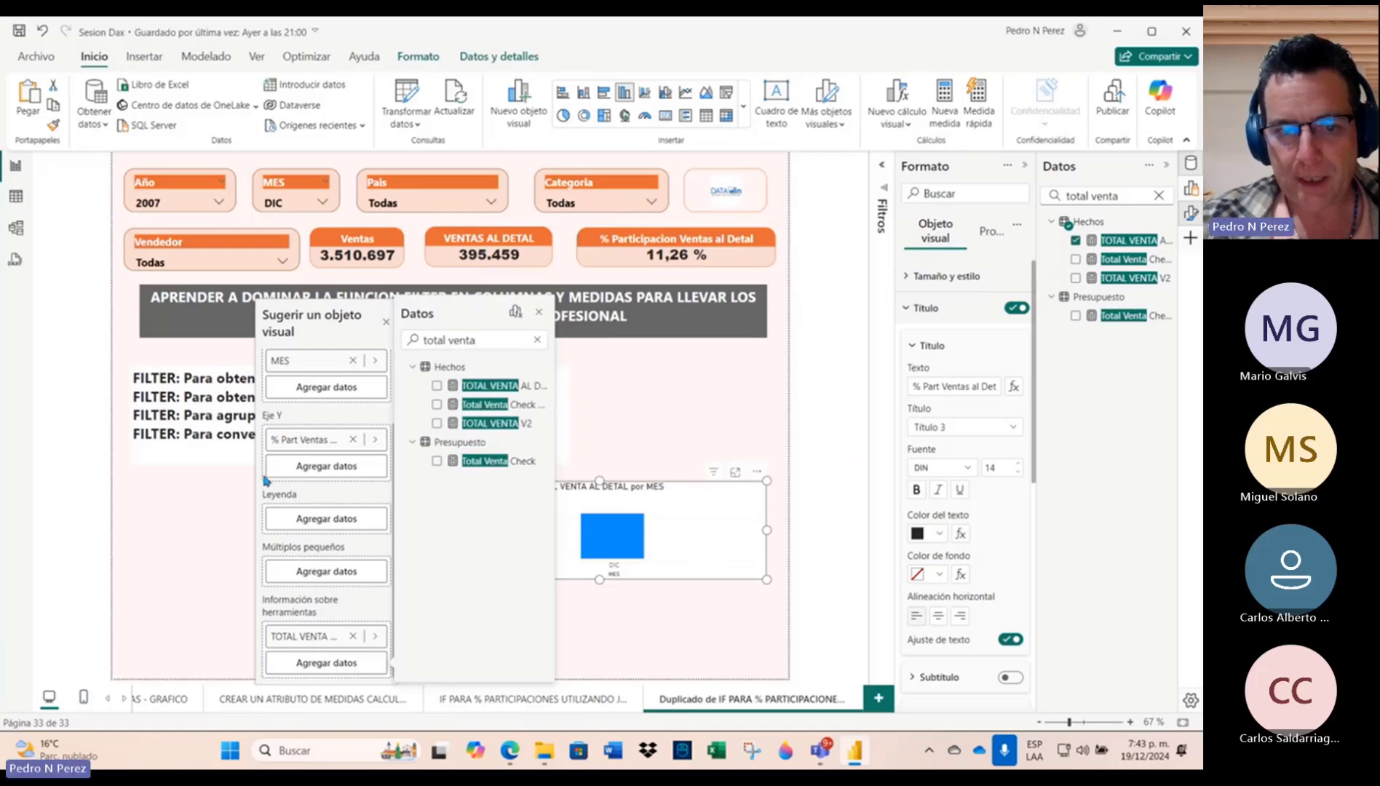
left_click(497, 427)
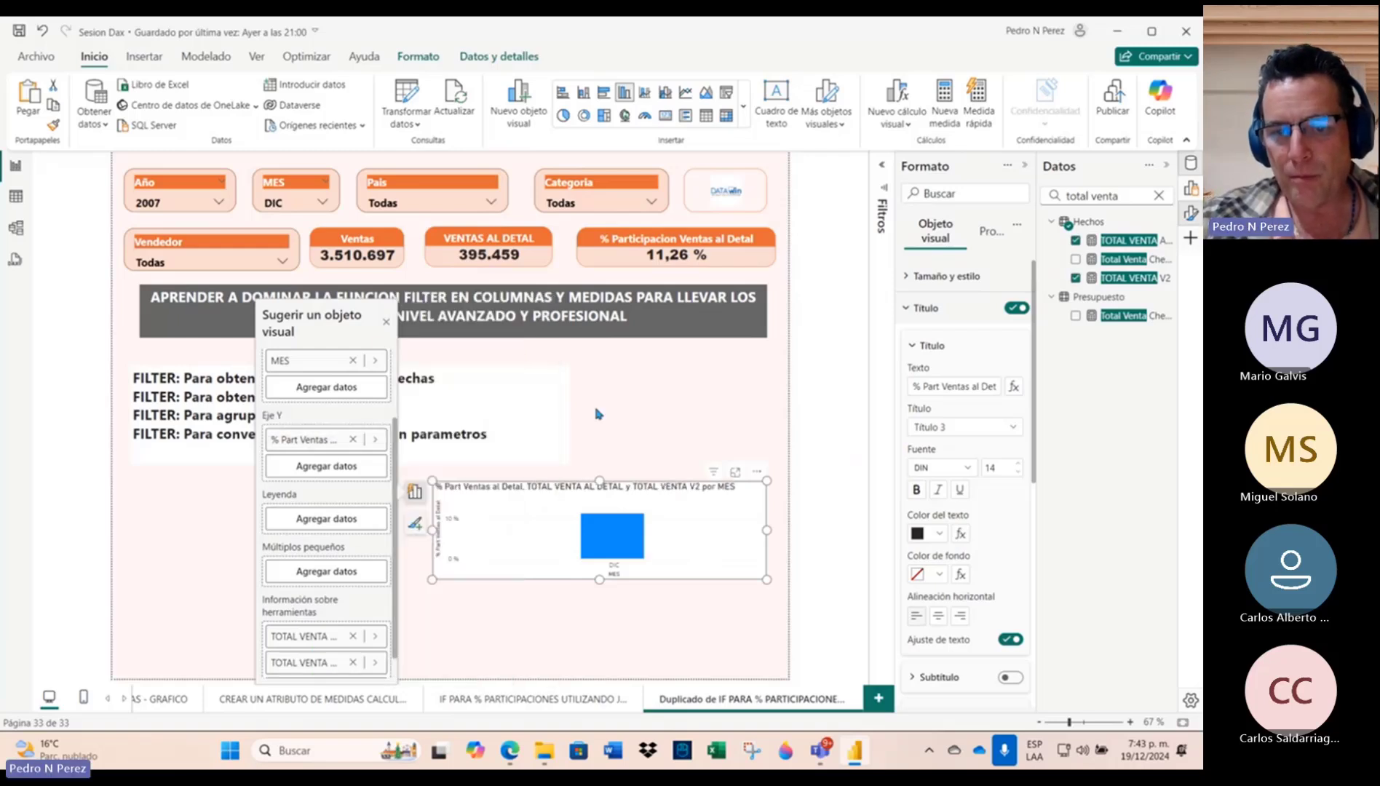
key("Escape")
left_click_drag(617, 502, 593, 537)
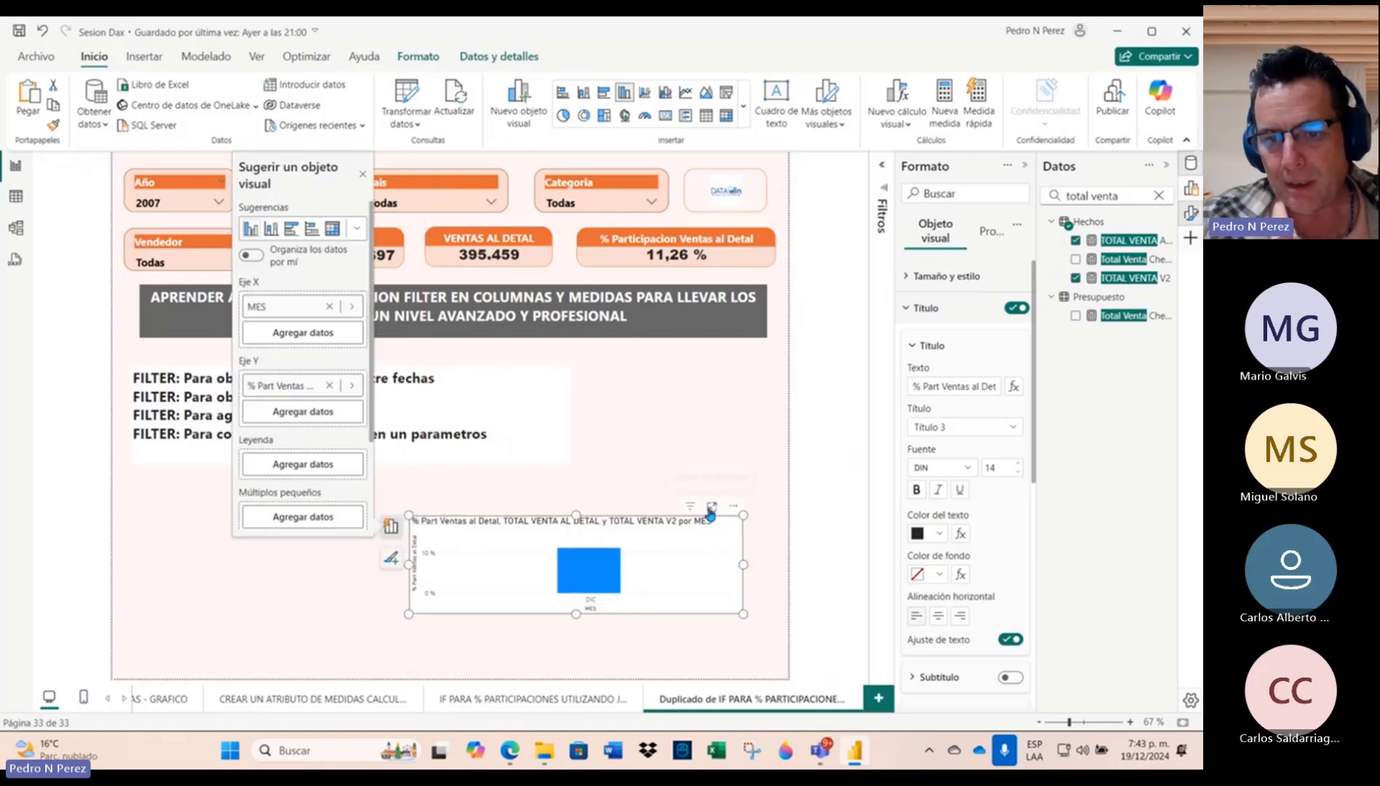
Step: Check the filters affecting the column chart, reset the MES slicer to Todas, and make the chart taller
mouse_move(691, 509)
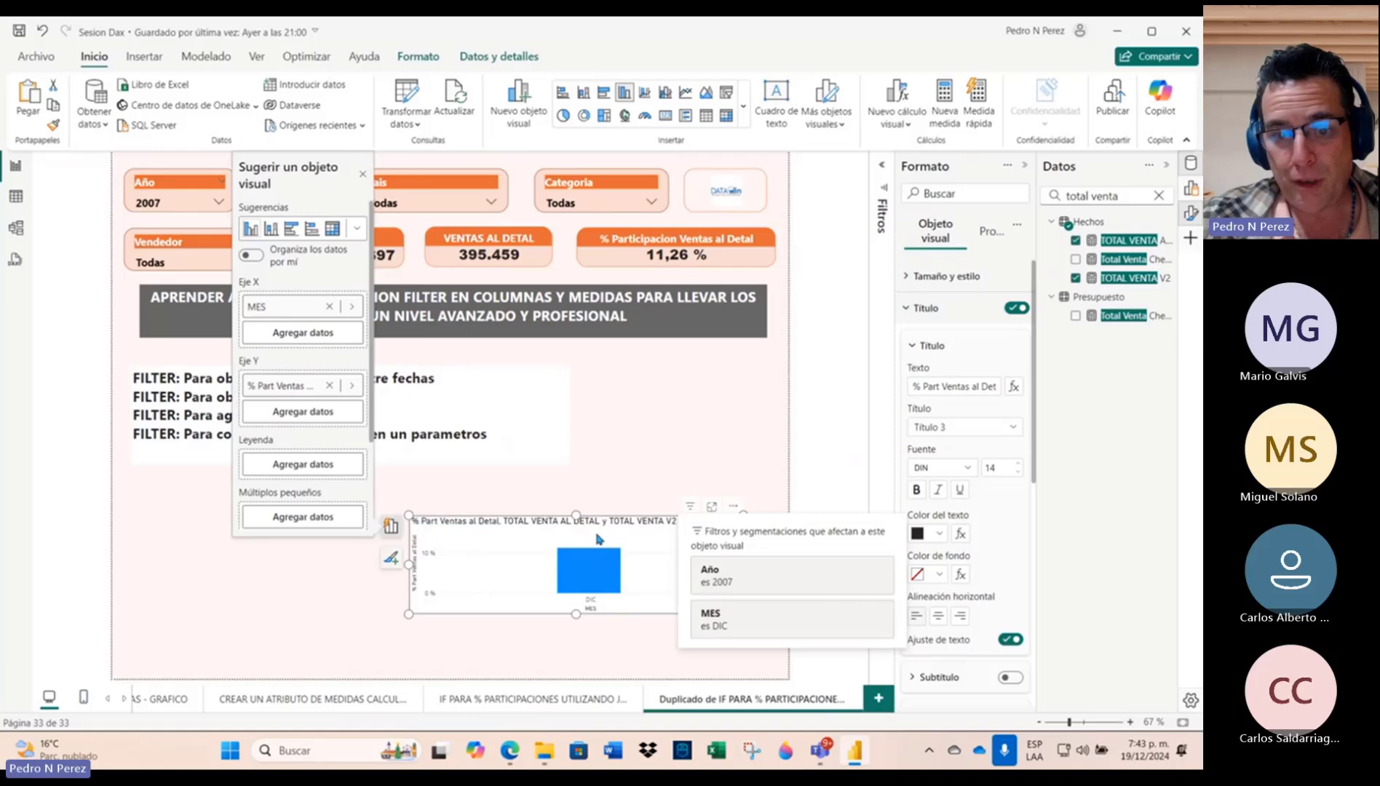
left_click(363, 176)
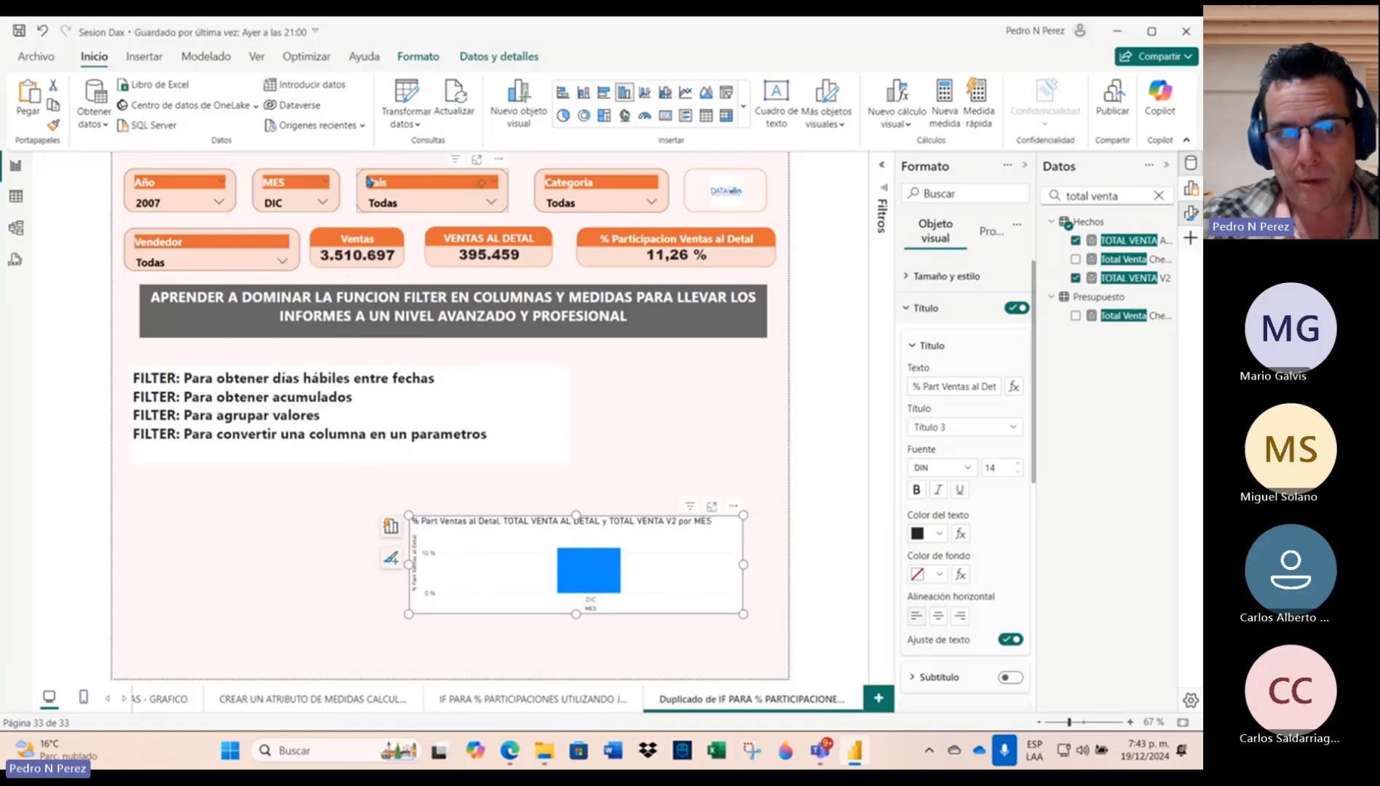
left_click(323, 203)
left_click(312, 182)
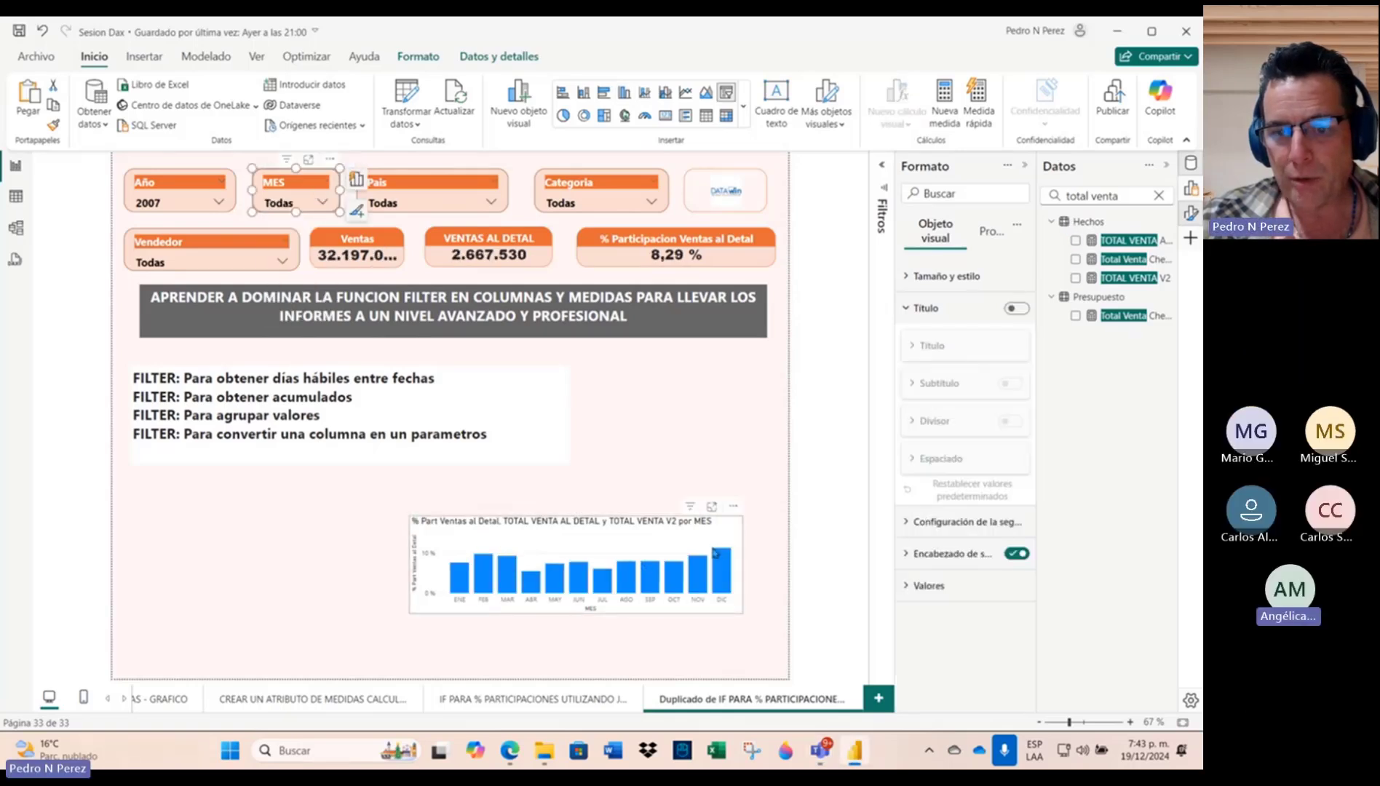
left_click(593, 545)
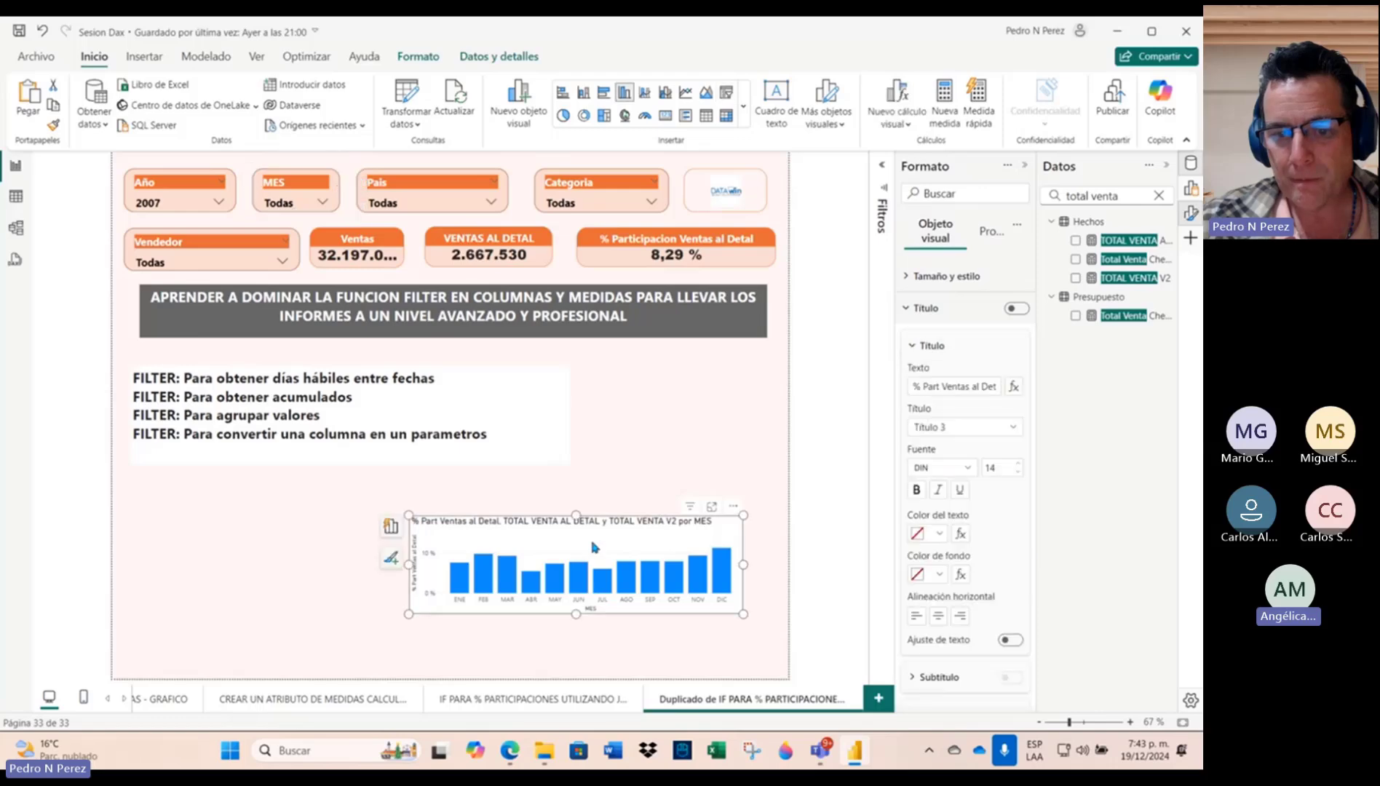
left_click_drag(576, 614, 576, 649)
Step: Switch to the Microsoft Teams meeting, mute the attendee whose microphone is open, and return to the Power BI report
mouse_move(821, 750)
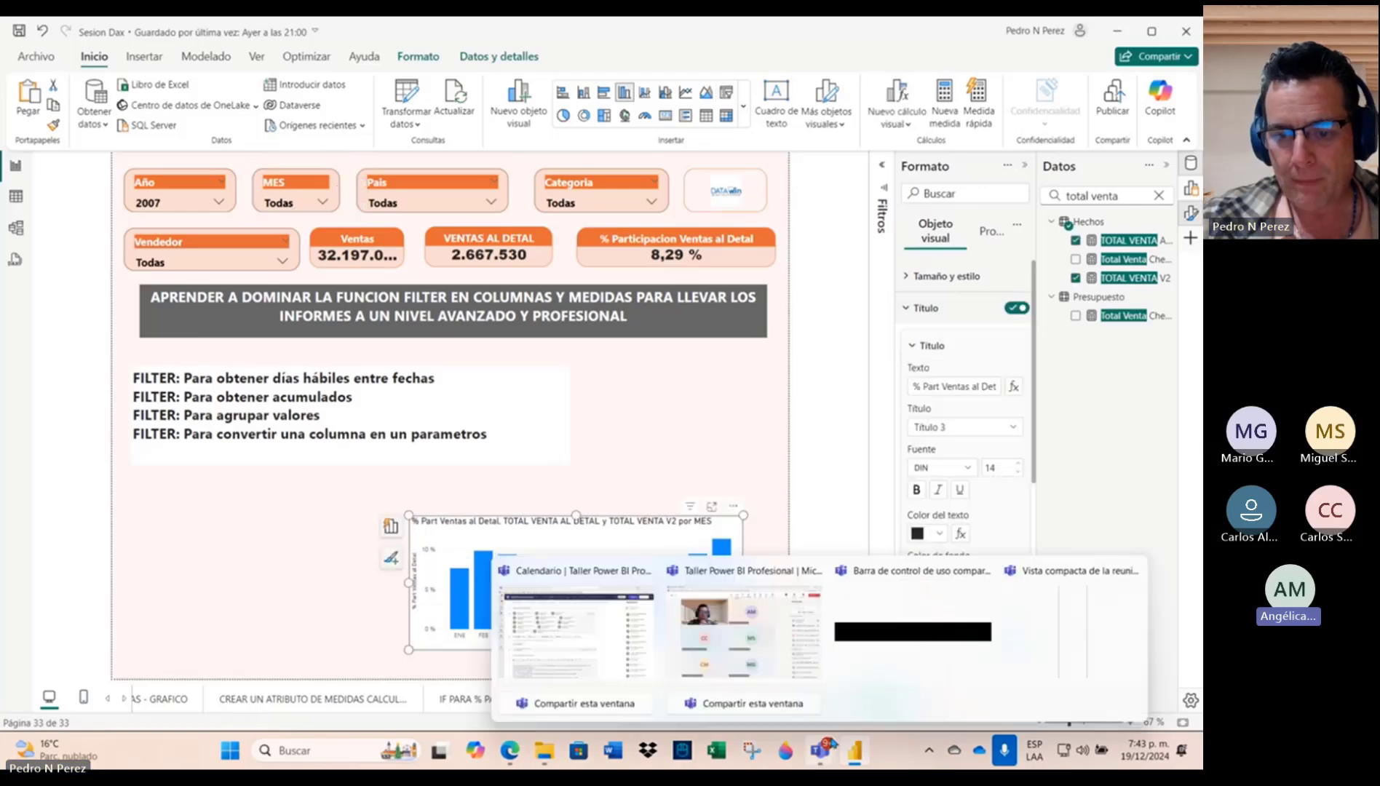
left_click(780, 587)
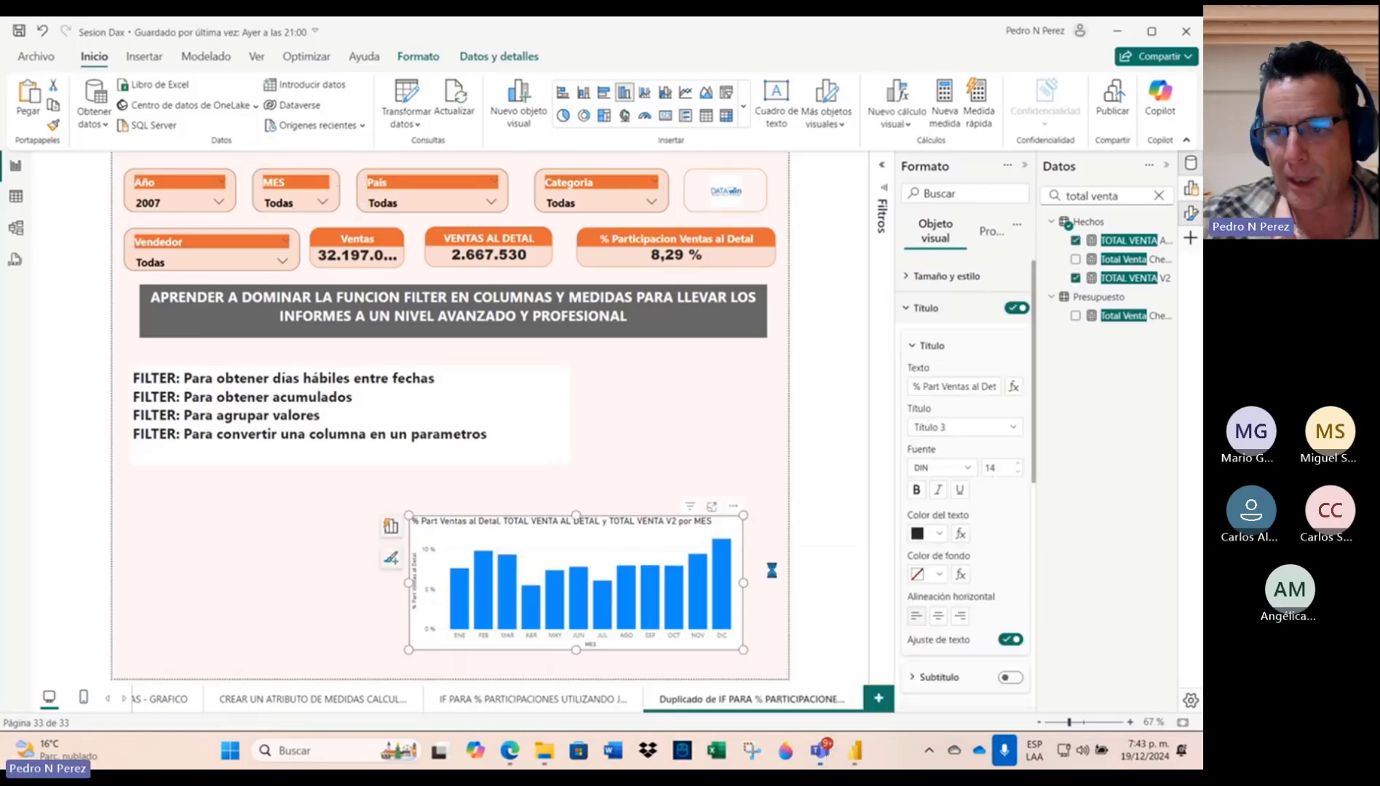
left_click(1169, 328)
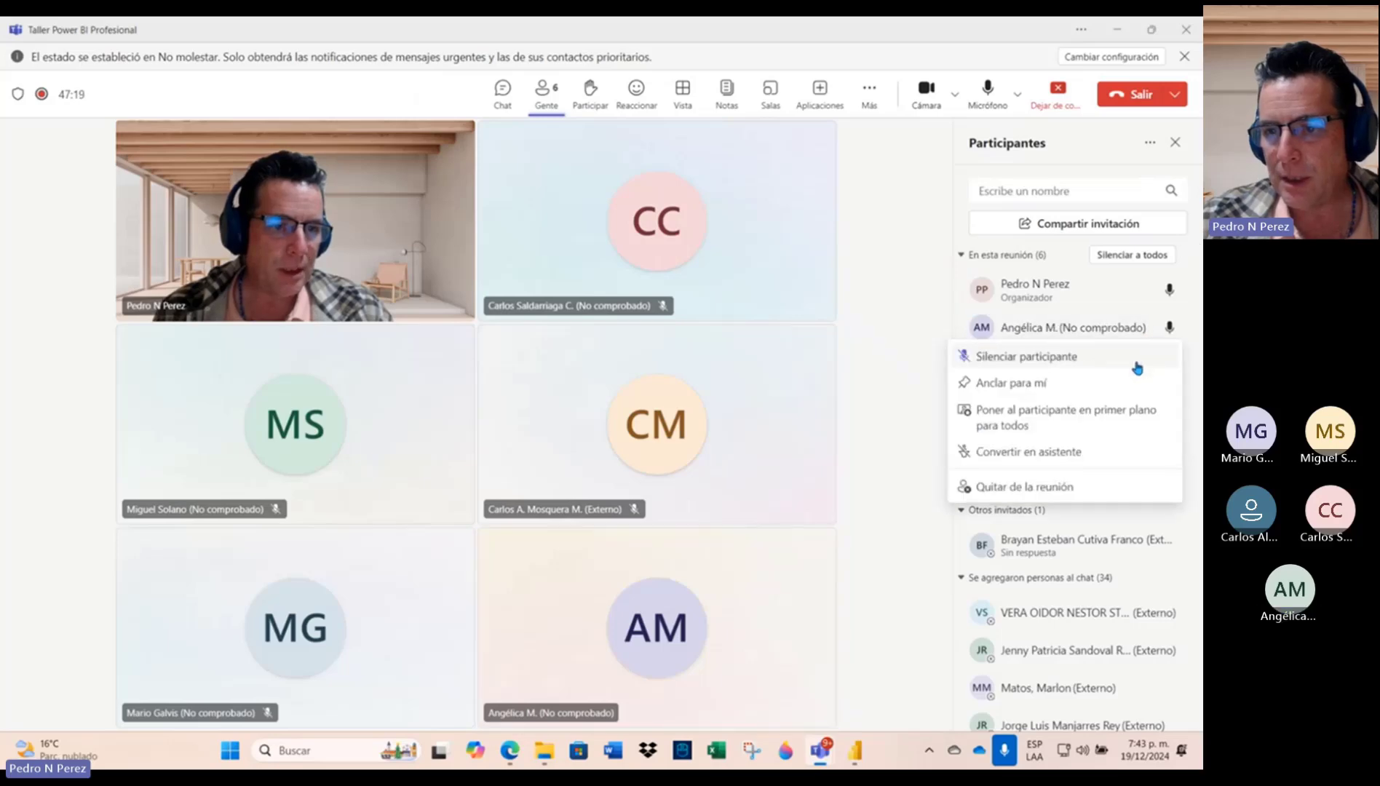
left_click(1140, 358)
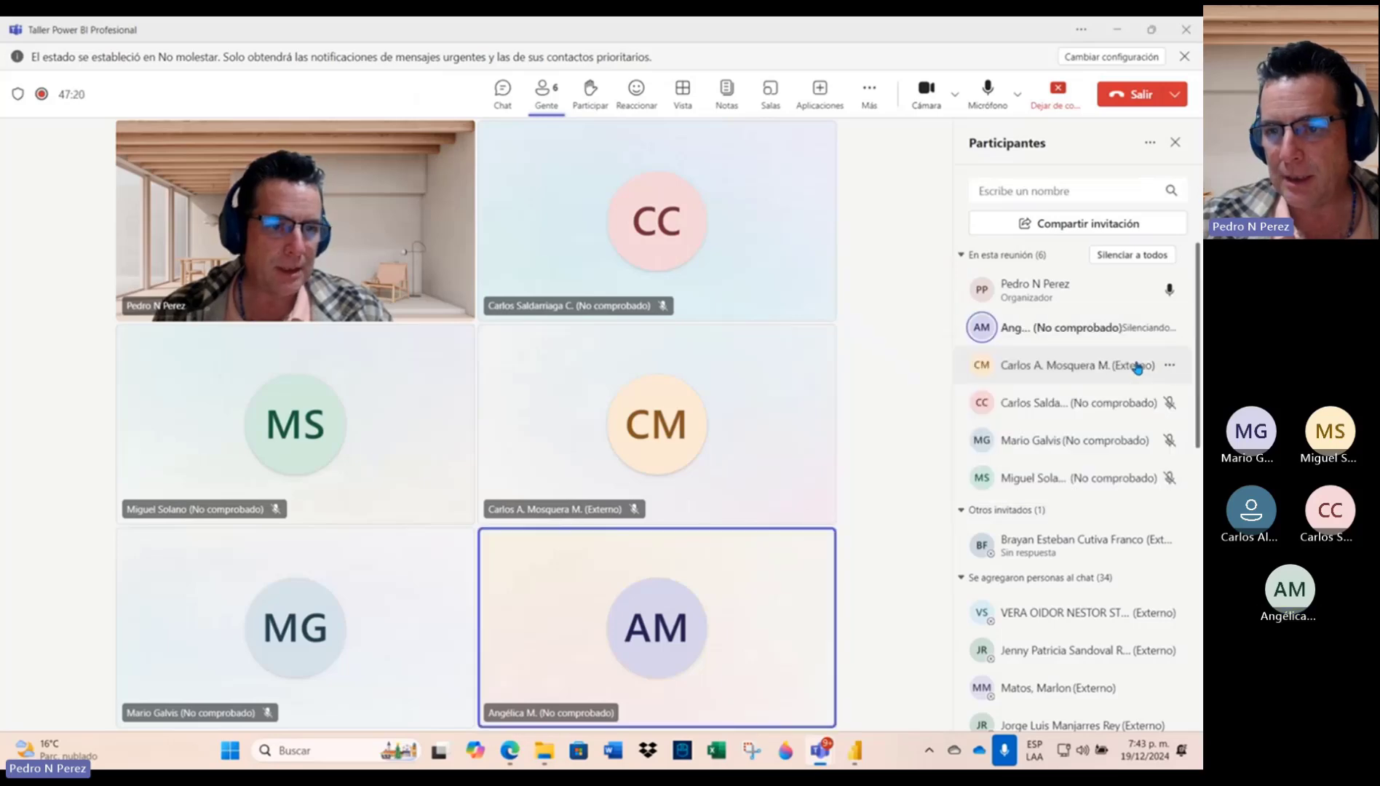
left_click(1117, 29)
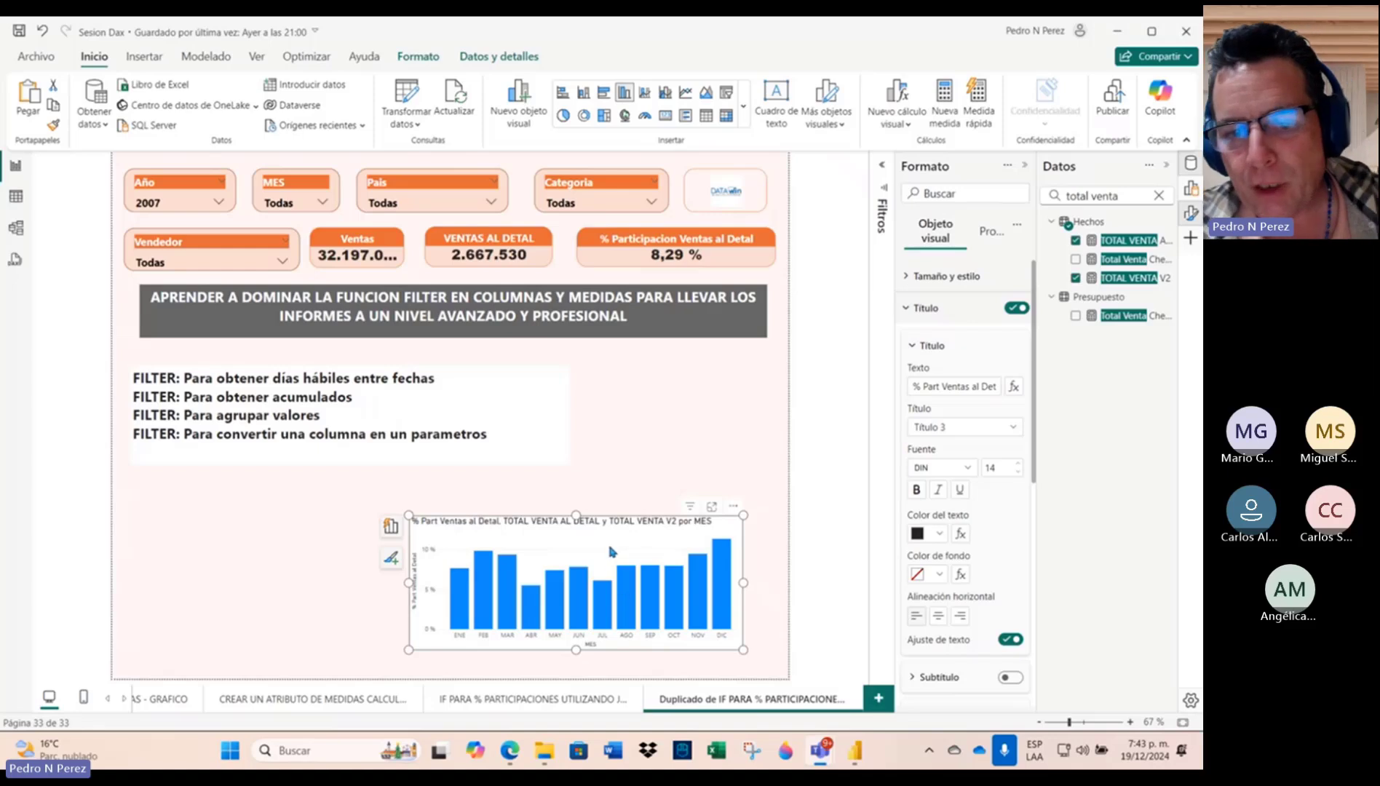
Step: Move the column chart slightly up and right on the page, turn on its data labels, and expand their settings
left_click_drag(611, 550, 627, 533)
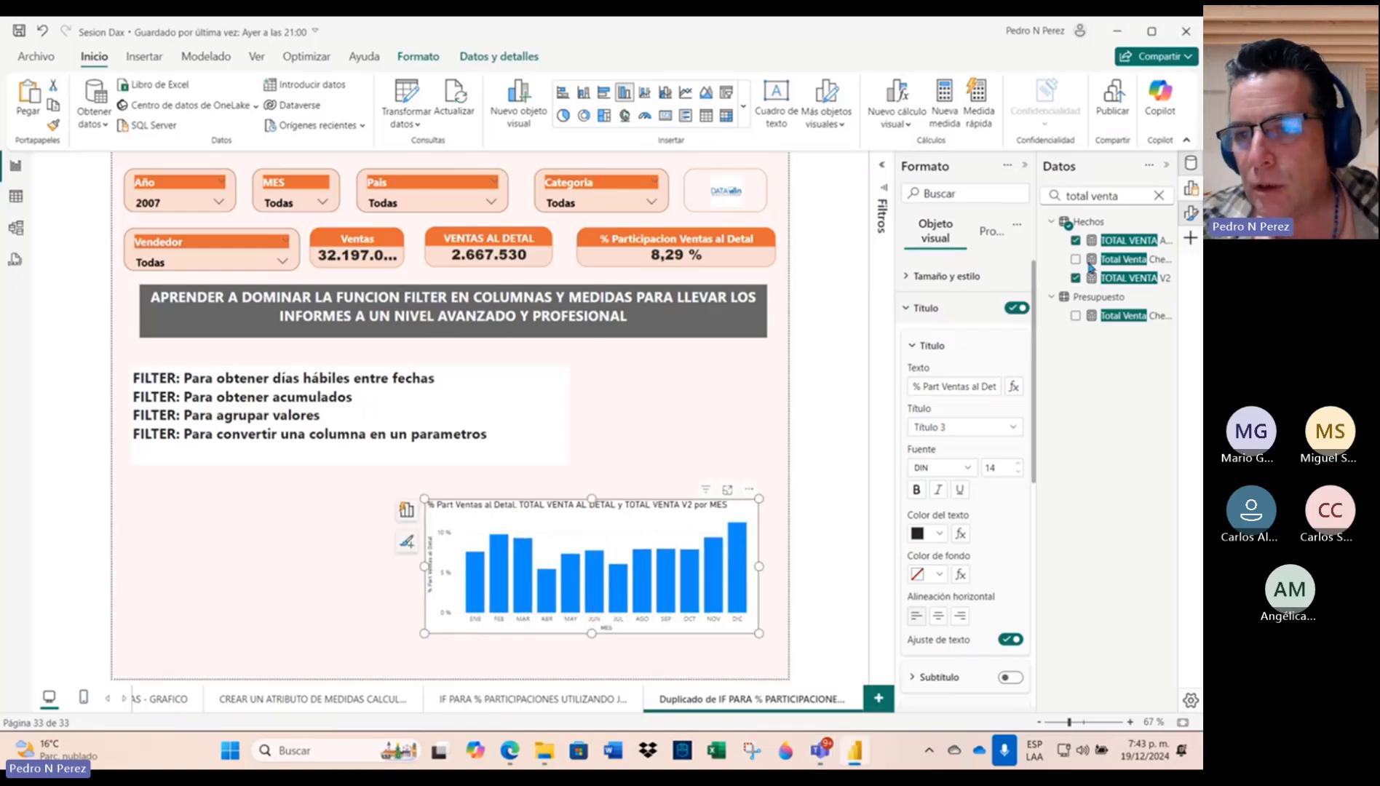
left_click(907, 308)
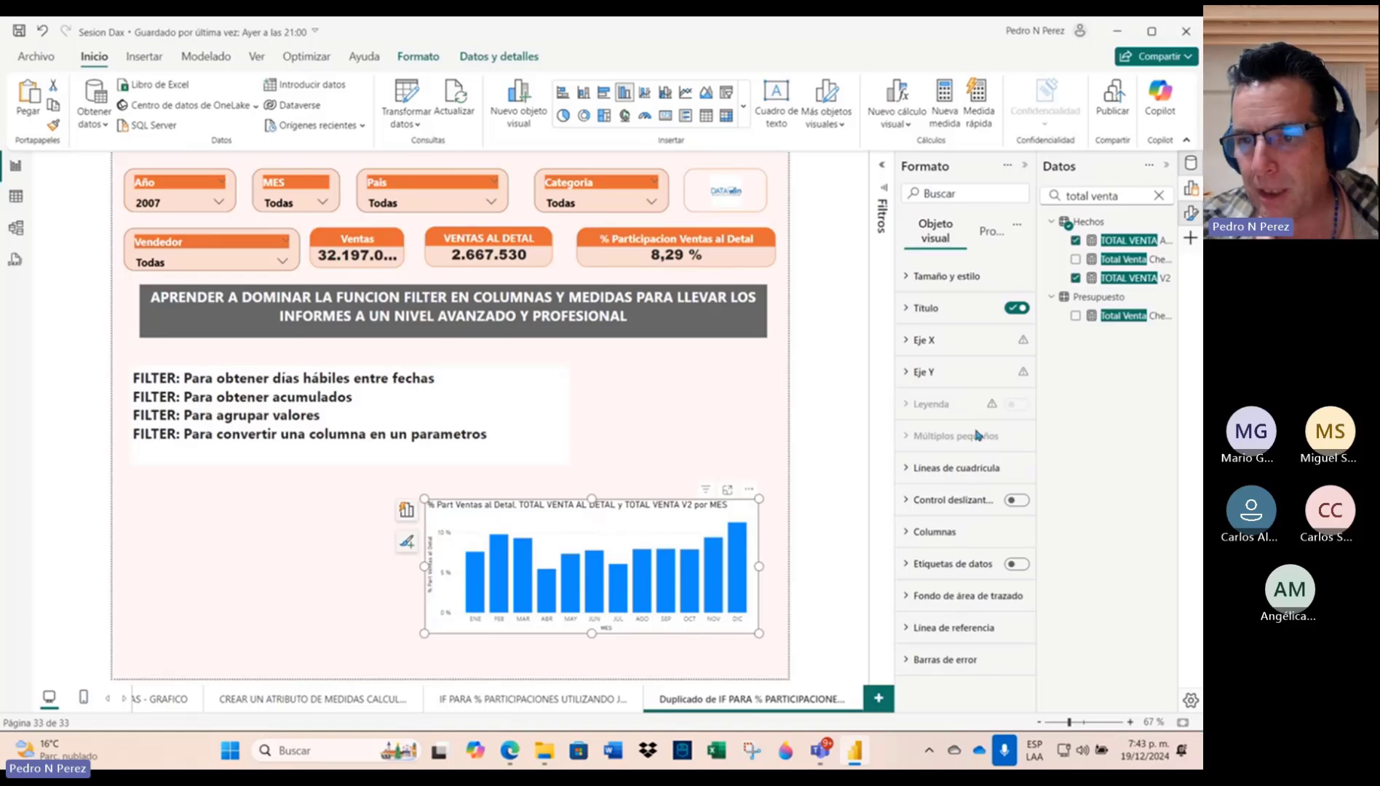
right_click(1018, 565)
left_click(1018, 565)
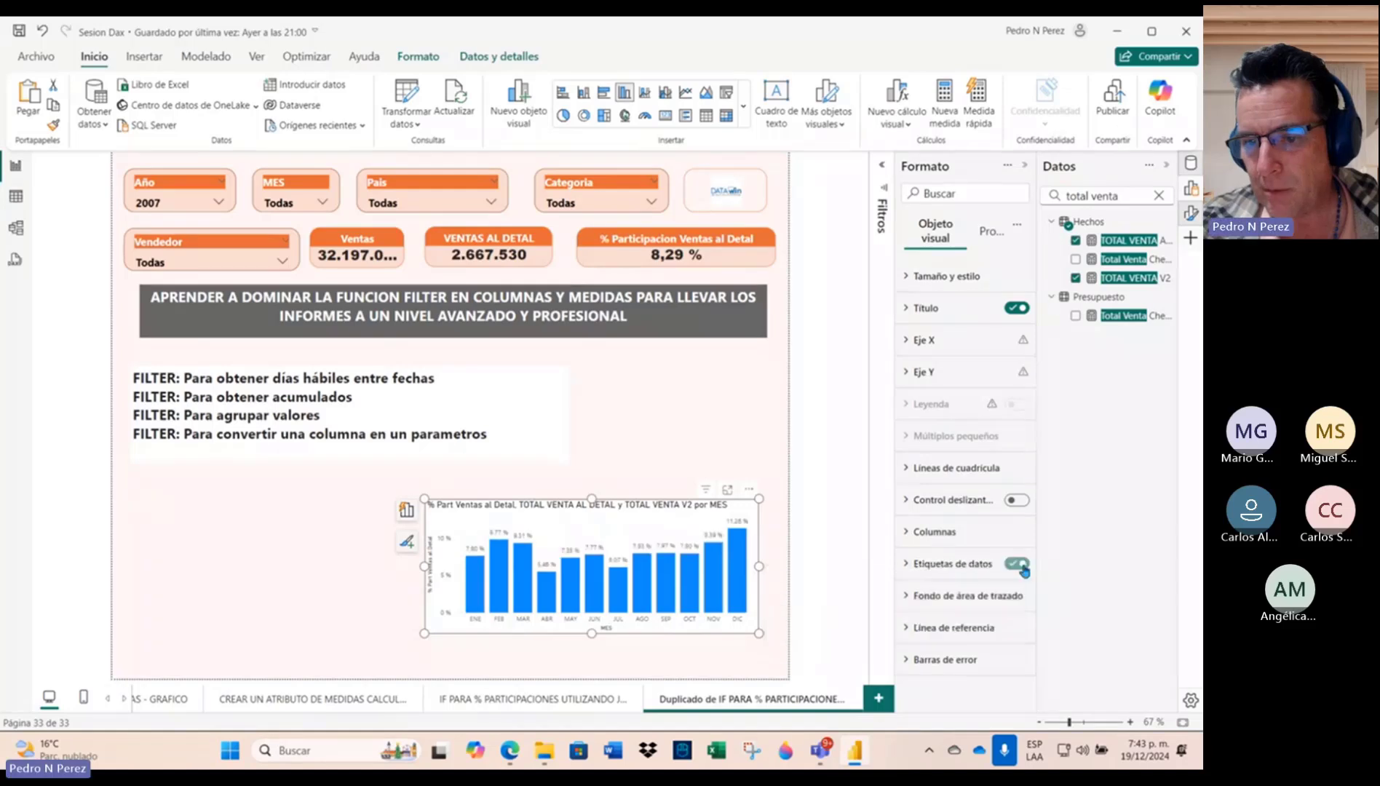
left_click(908, 567)
scroll(946, 575, "down", 4)
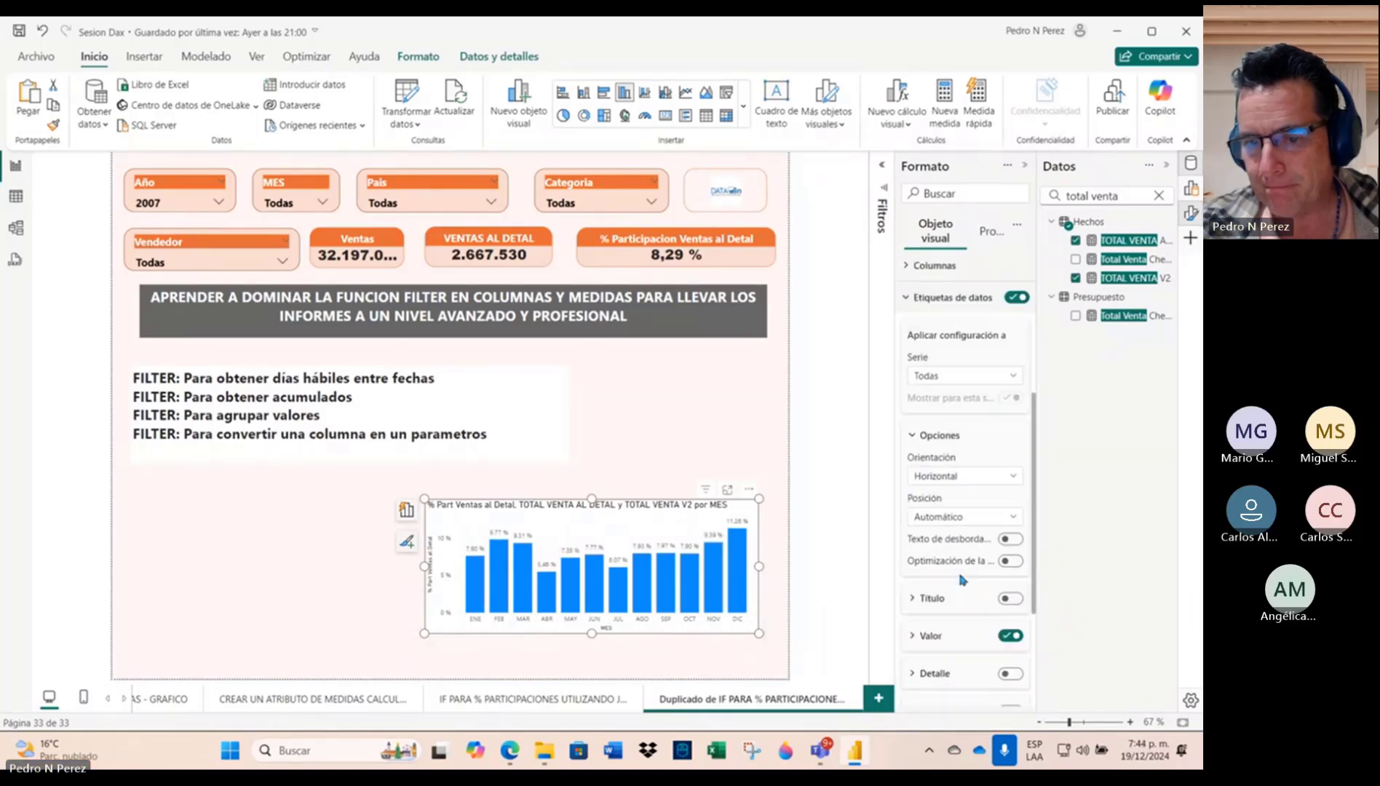
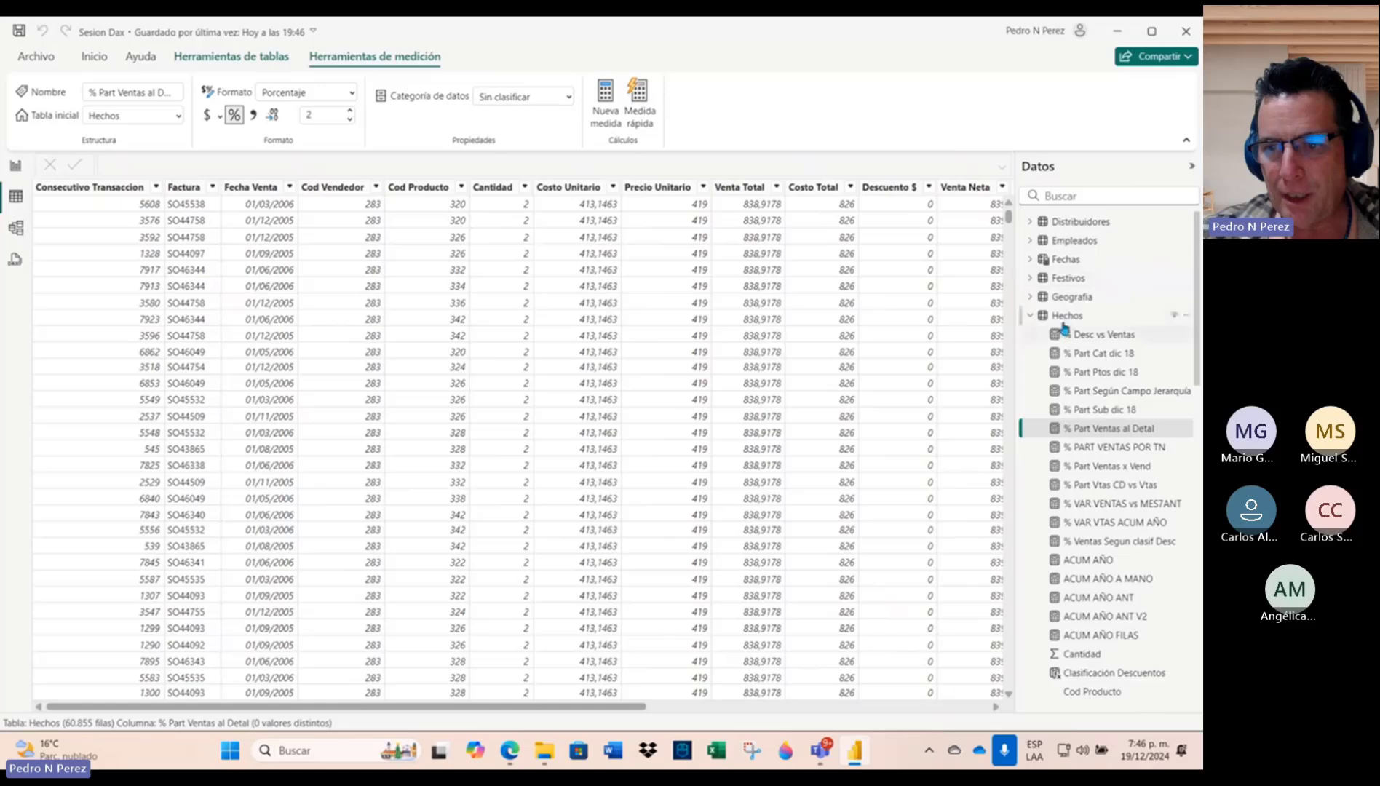
Step: Format the Fecha Entrega column of the Hechos table as 14/03/2001 (dd/mm/yyyy)
left_click(1077, 316)
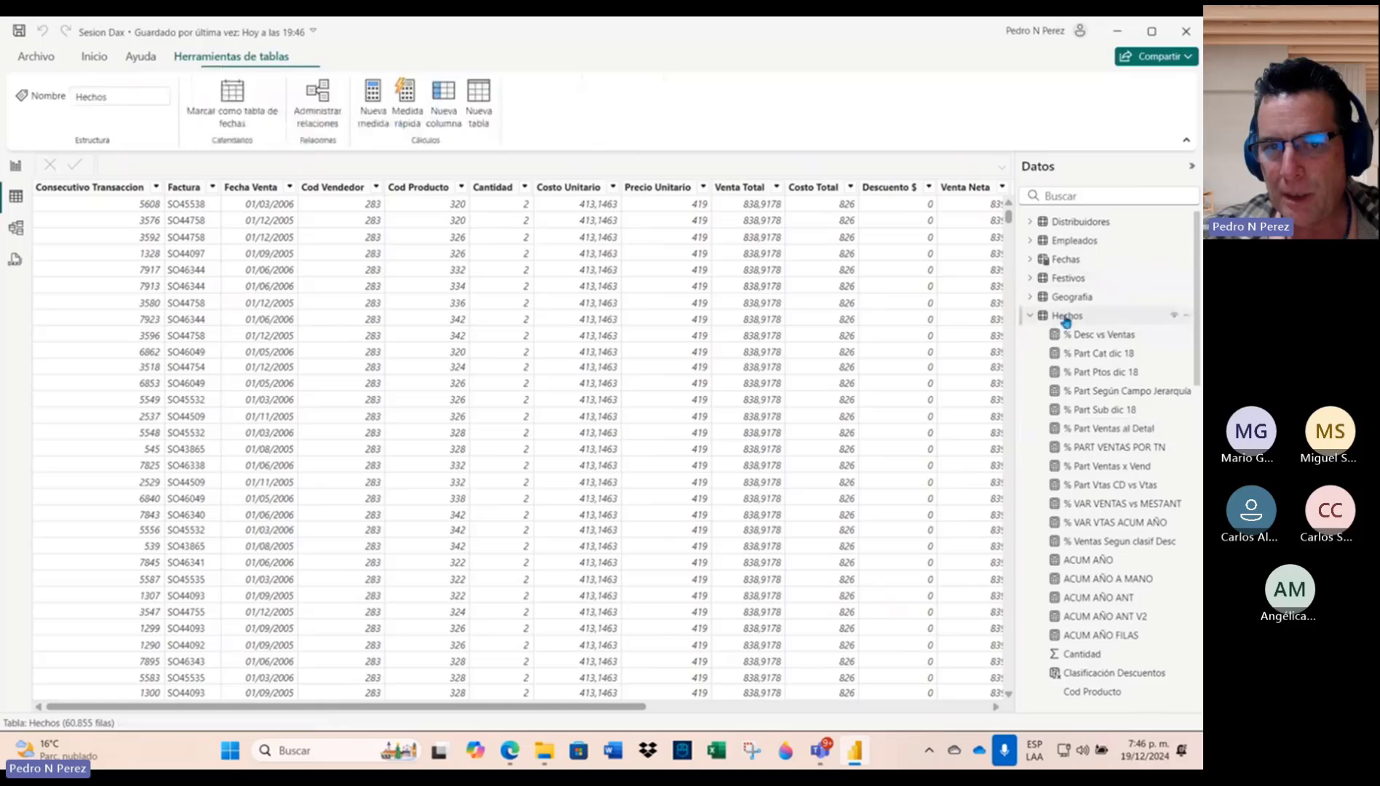
left_click(242, 189)
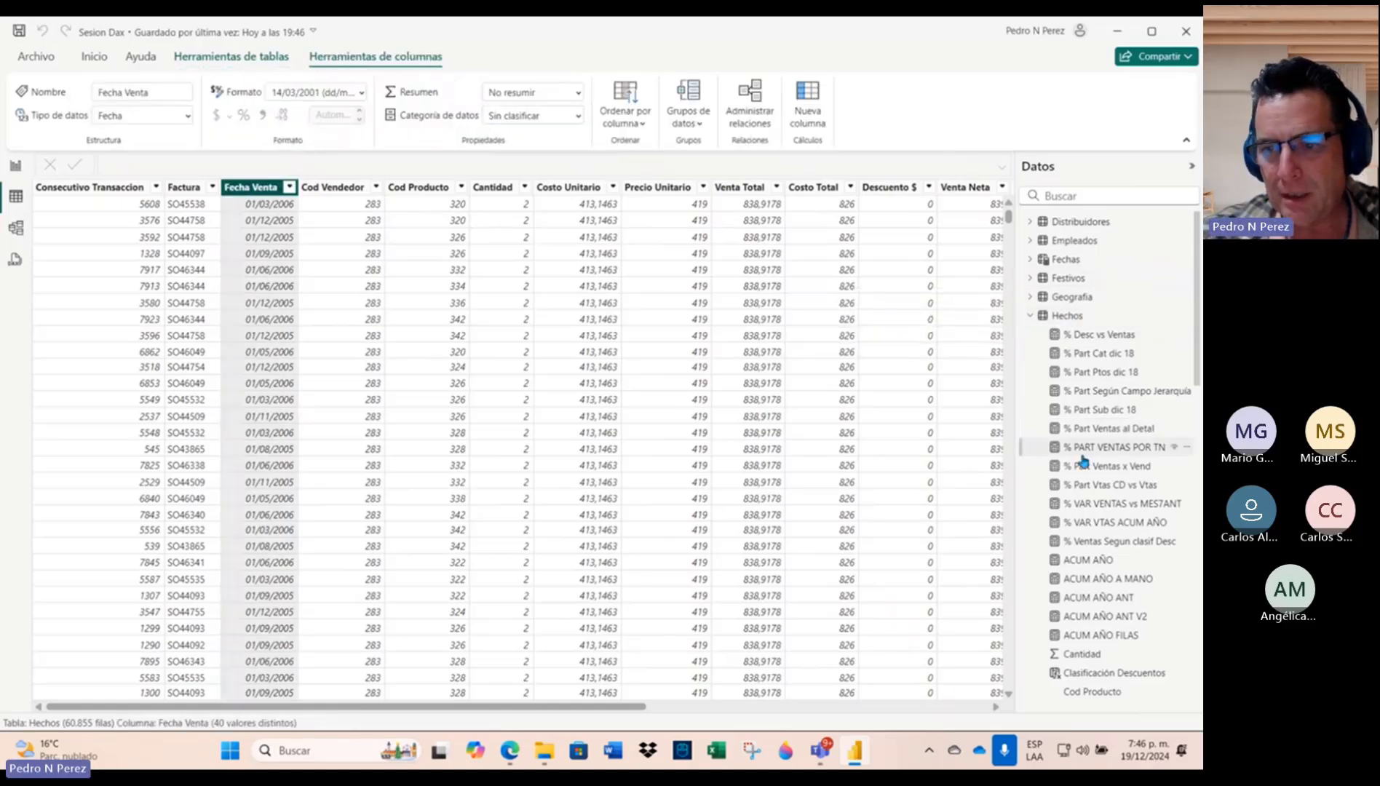
scroll(1083, 460, "down", 10)
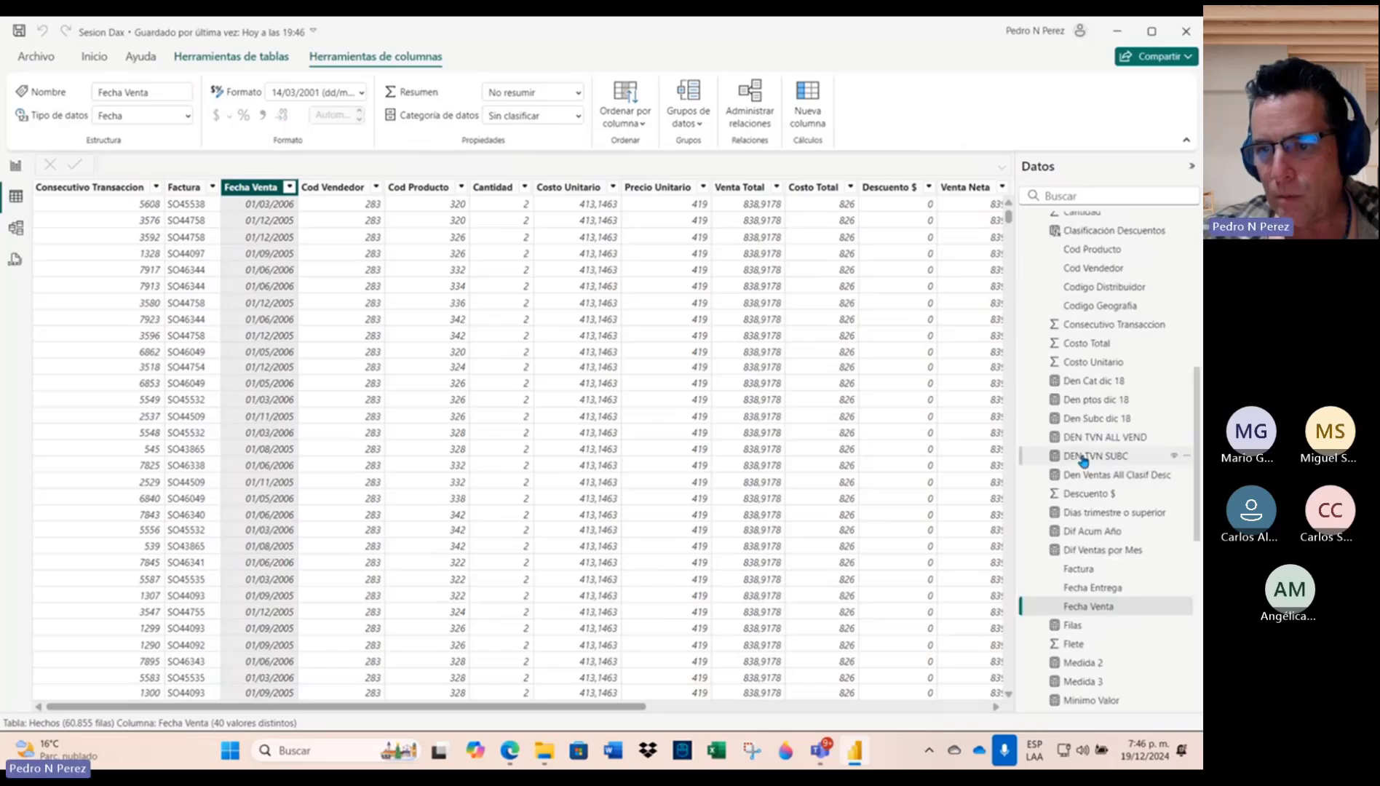
scroll(1083, 461, "down", 3)
left_click(1093, 373)
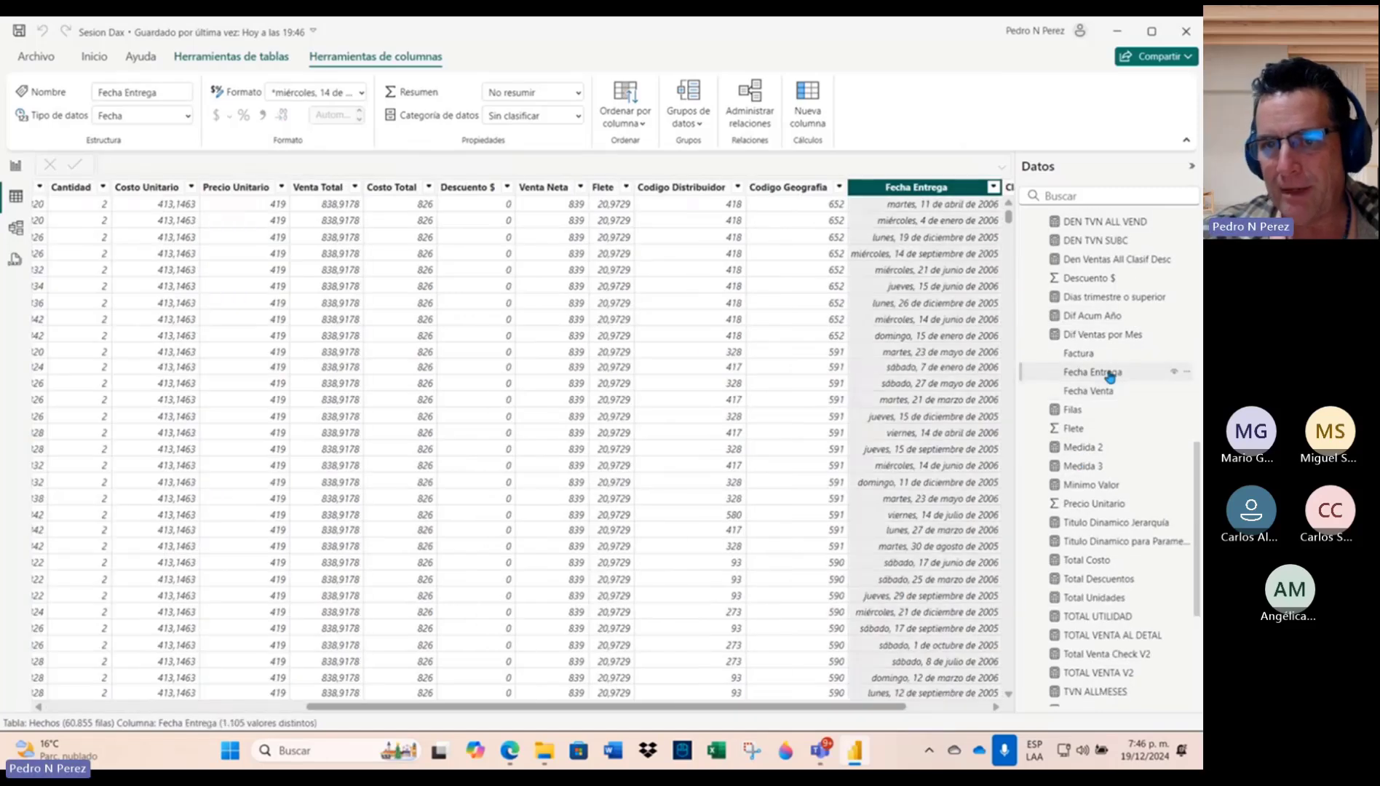
left_click(362, 92)
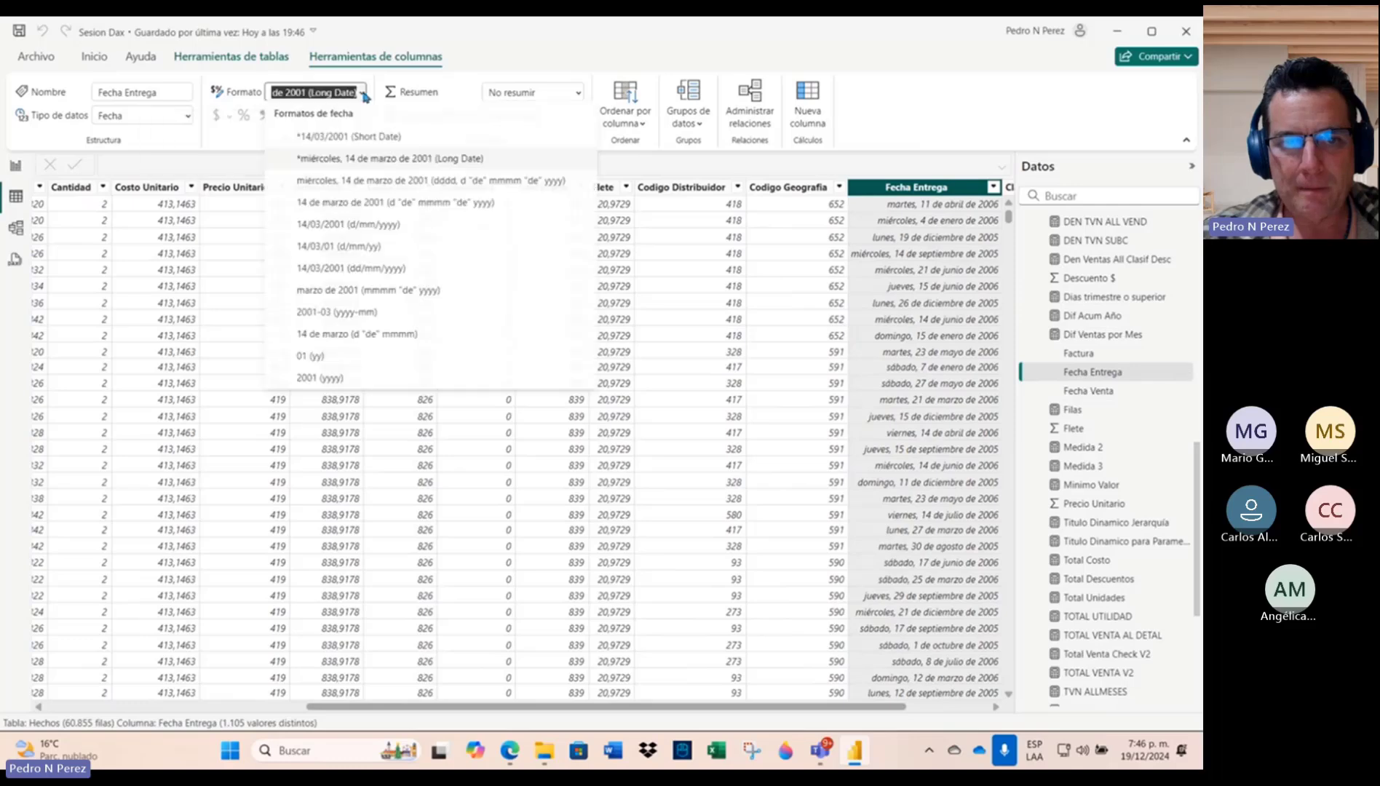
left_click(420, 268)
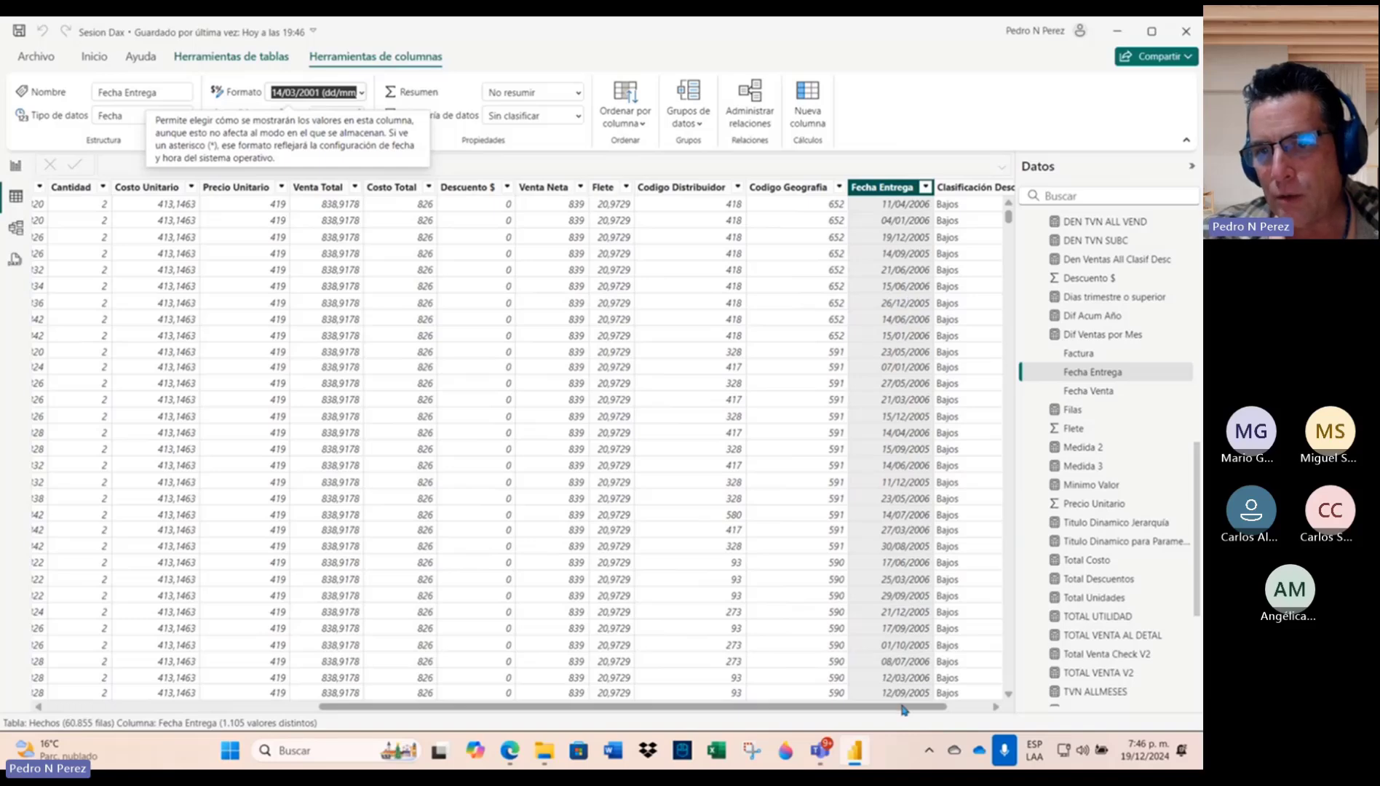
Step: Start a new calculated column in Hechos with the formula Hechos[Fecha Entrega]-Hechos[Fecha Venta]
left_click_drag(902, 710, 676, 703)
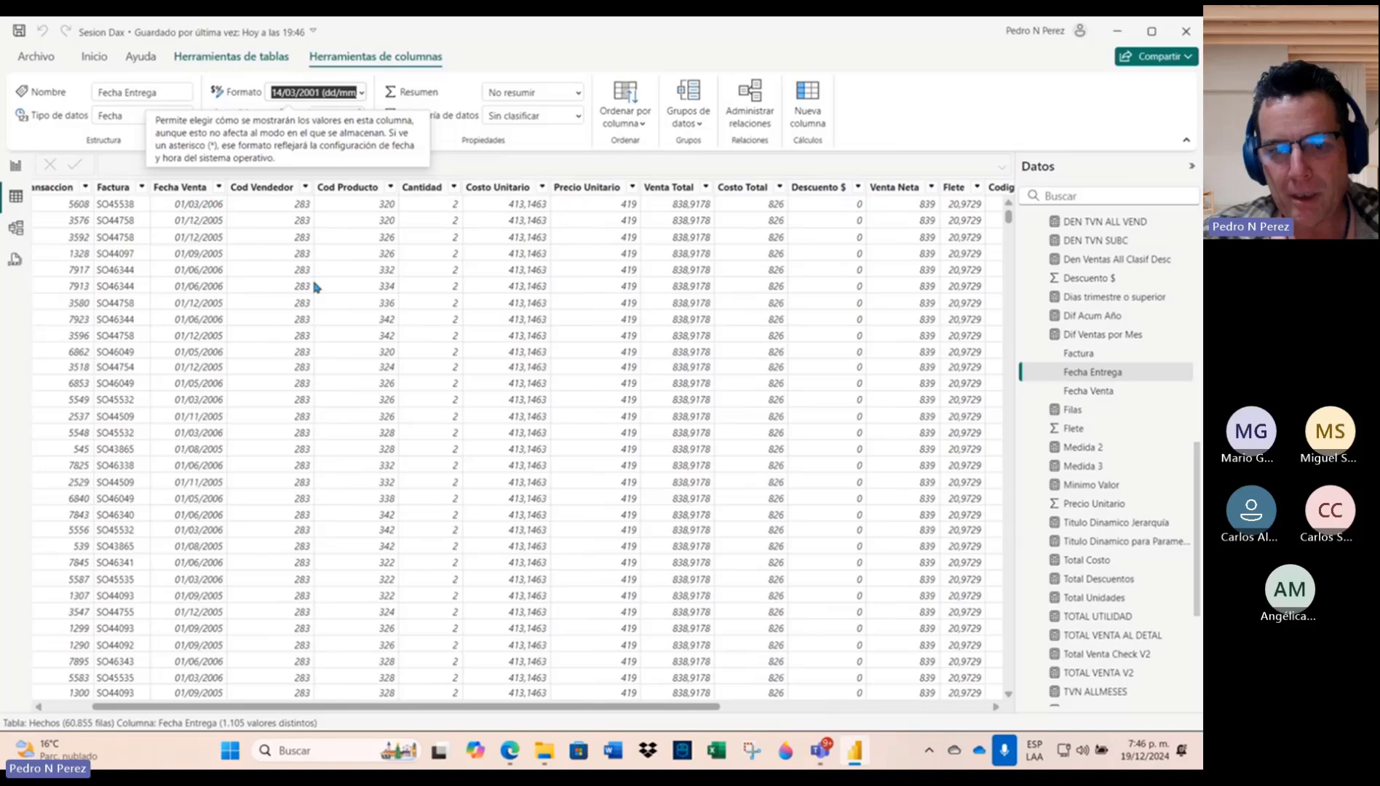
left_click_drag(708, 709, 954, 721)
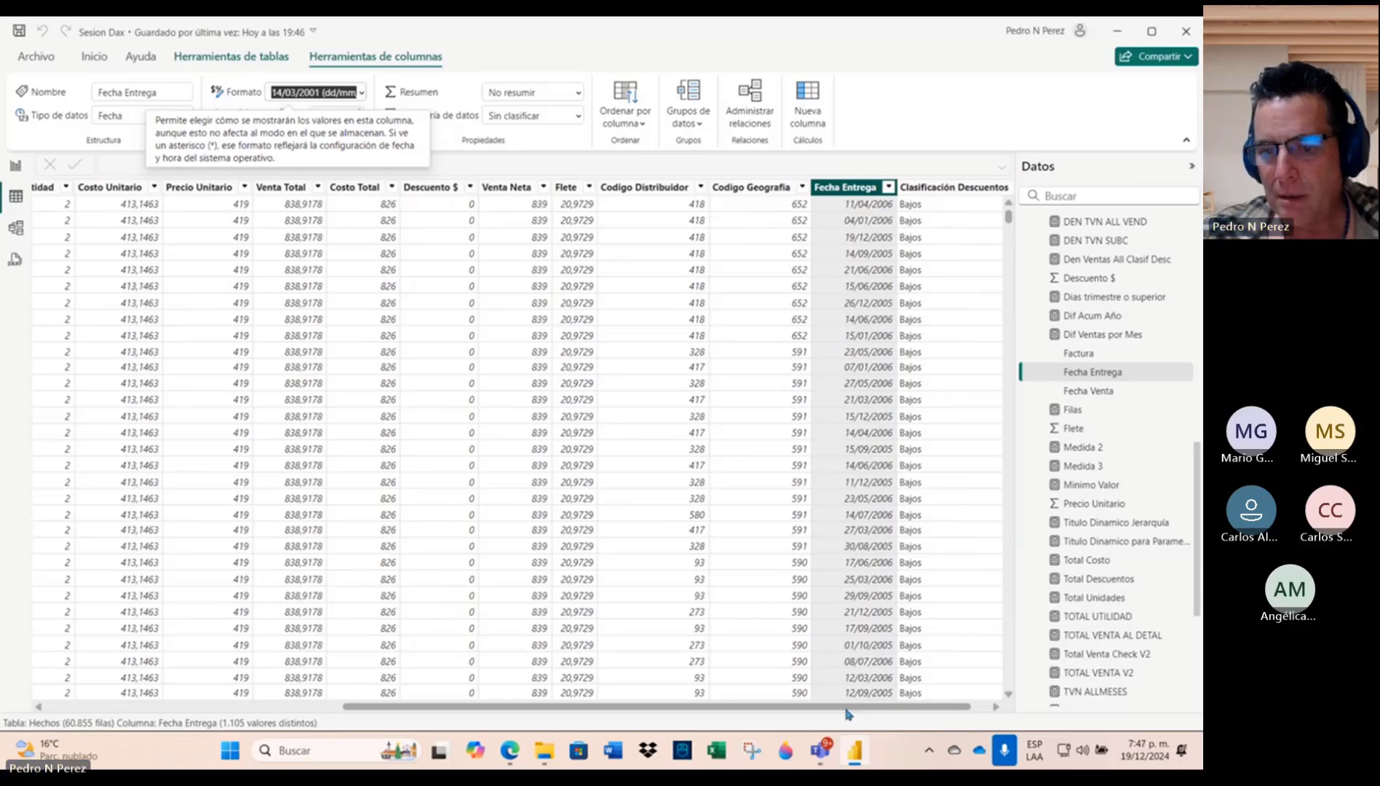
left_click_drag(847, 712, 934, 715)
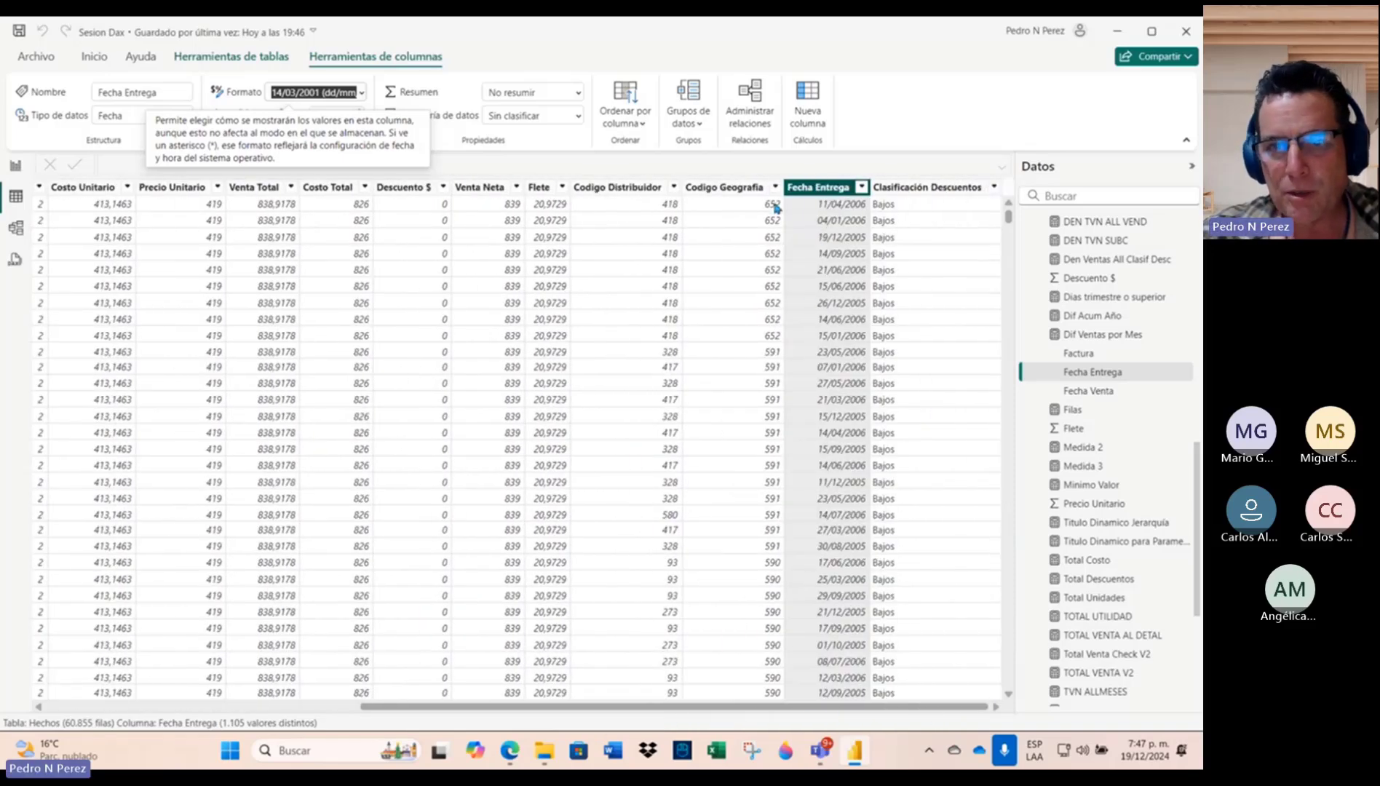
left_click(756, 155)
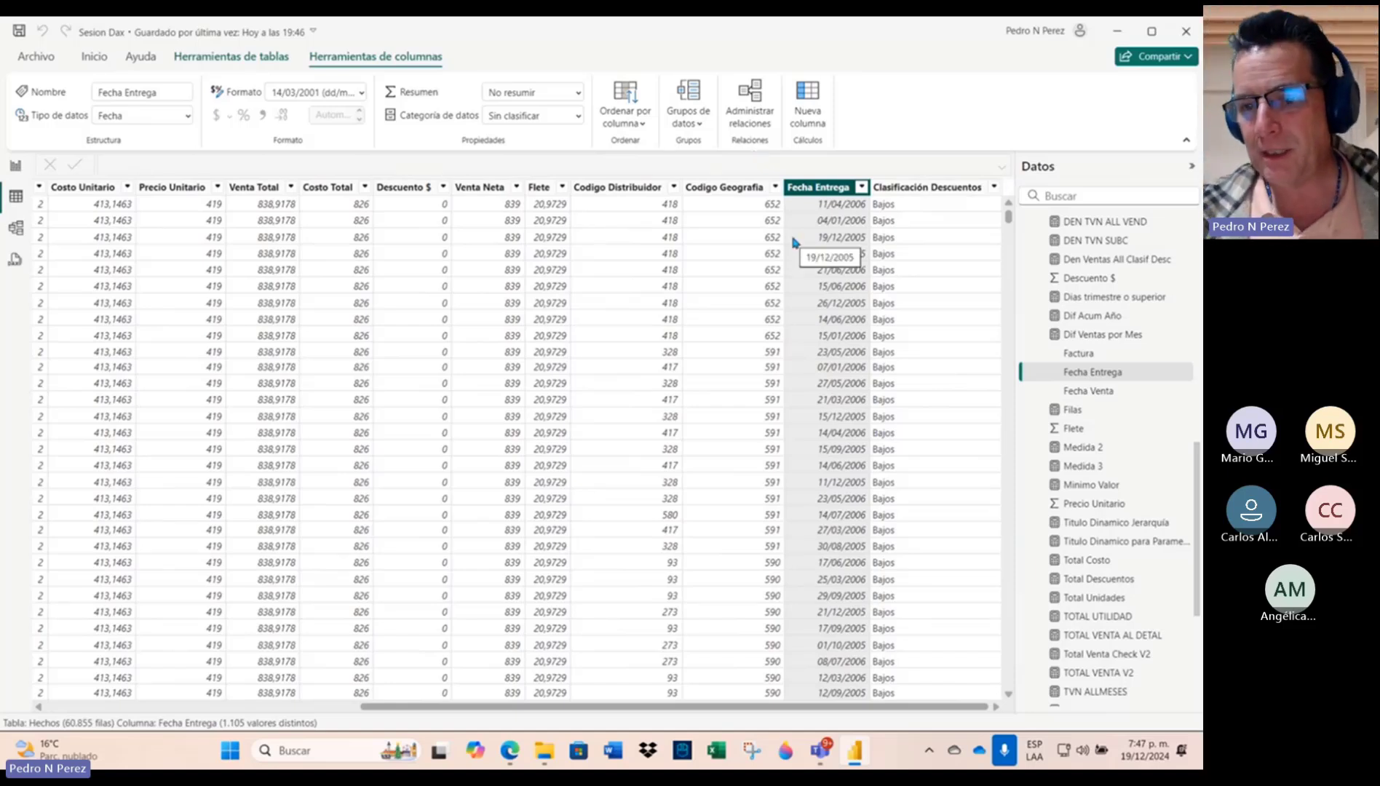
left_click(815, 110)
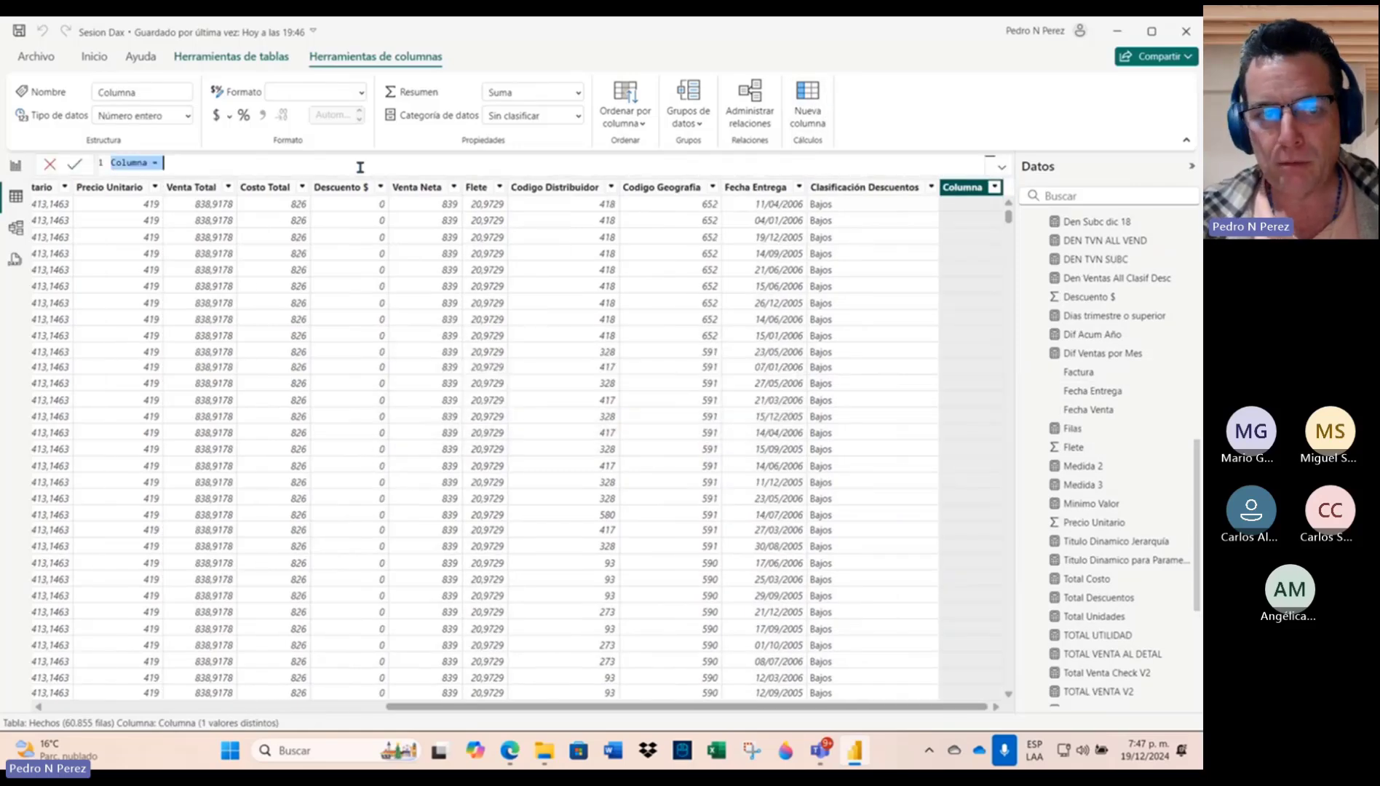
type("Fecha")
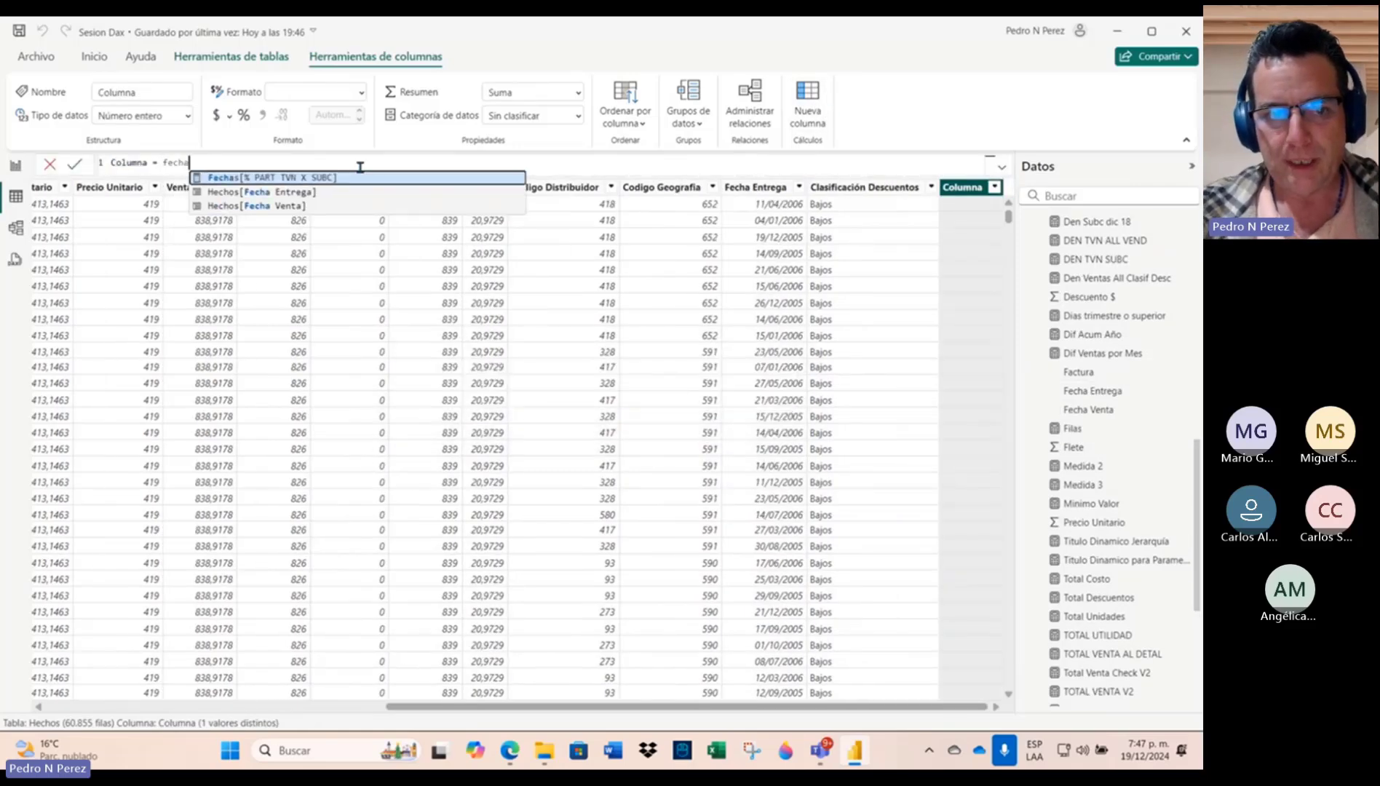
left_click(329, 195)
type("-fecha")
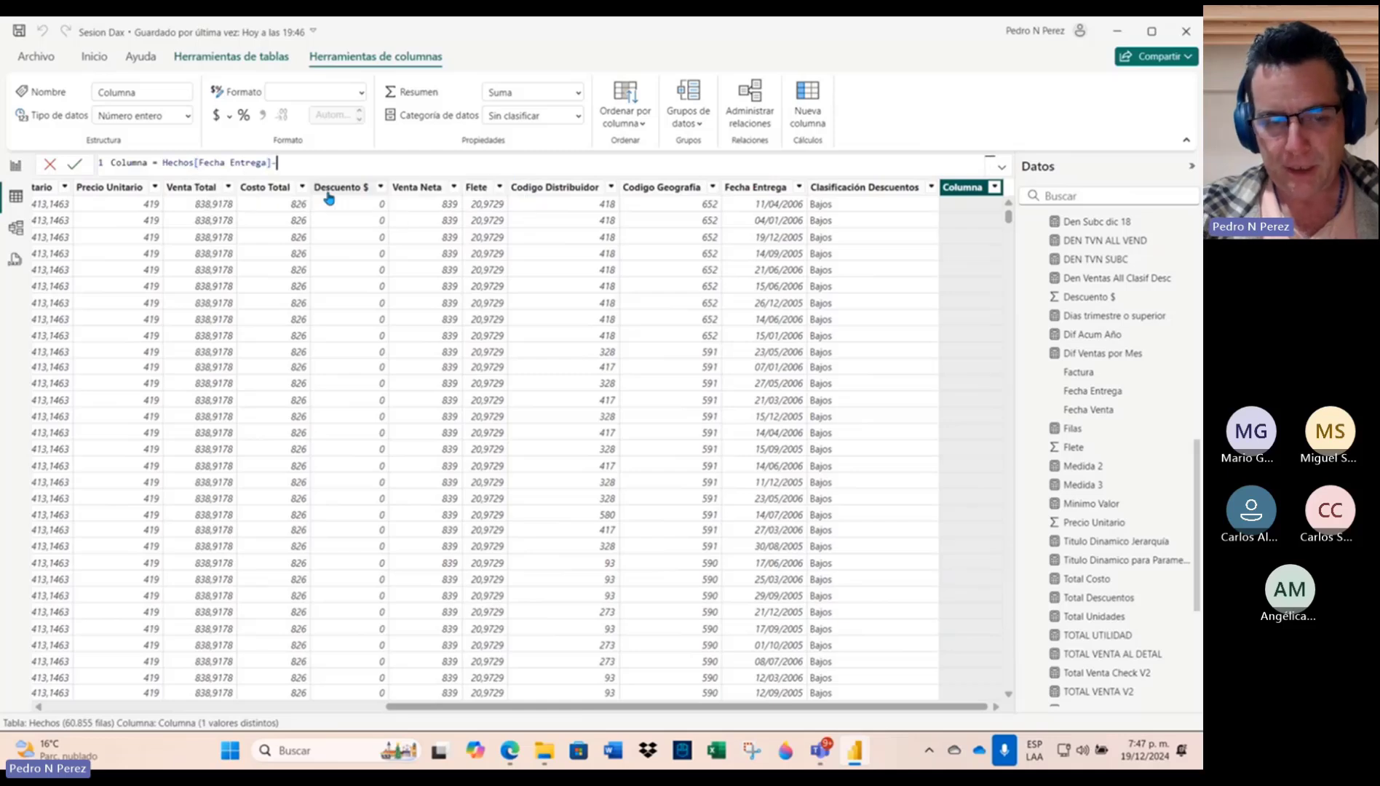
left_click(336, 206)
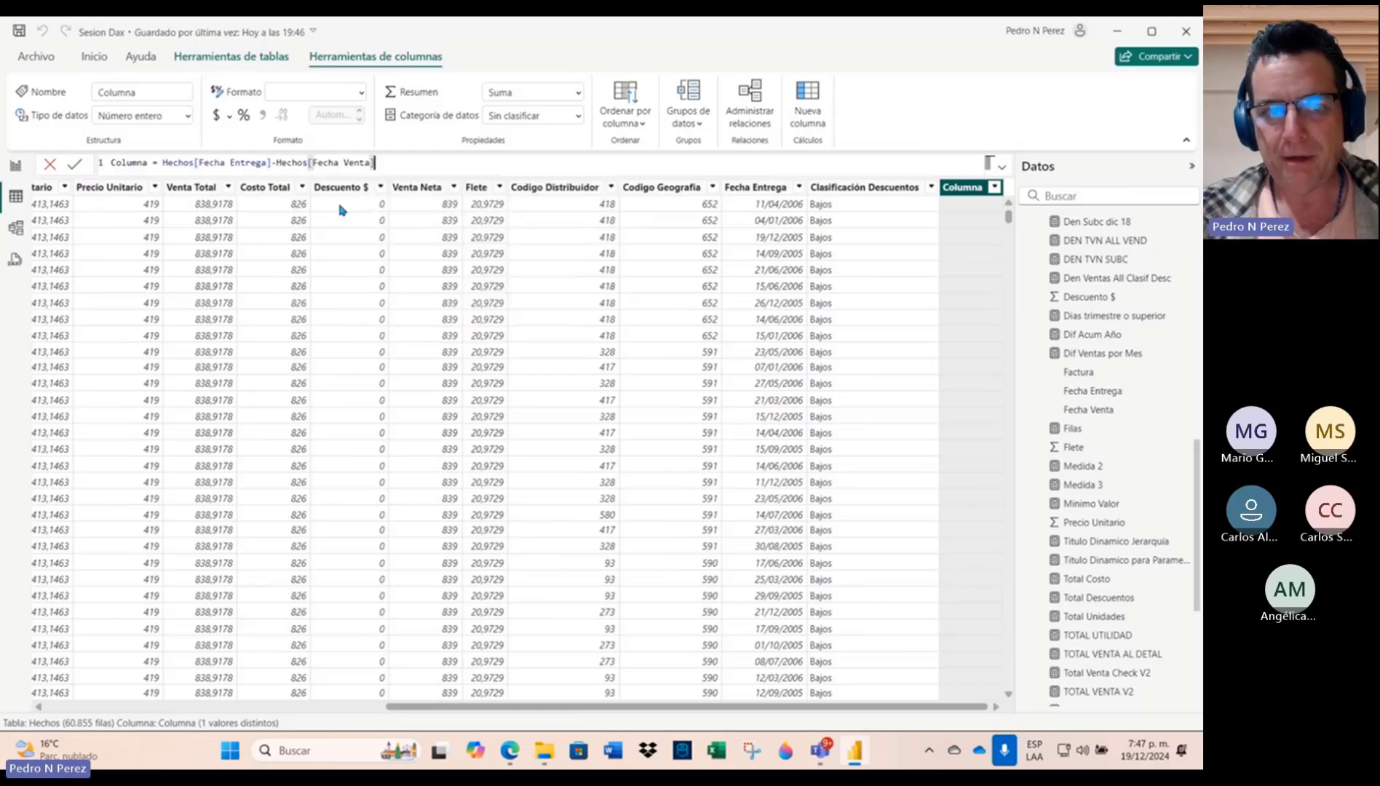
Step: Name the calculated column Dif entre Fecha Venta y Entrega (Calendario) and commit its formula
left_click(158, 163)
key("shift+Home")
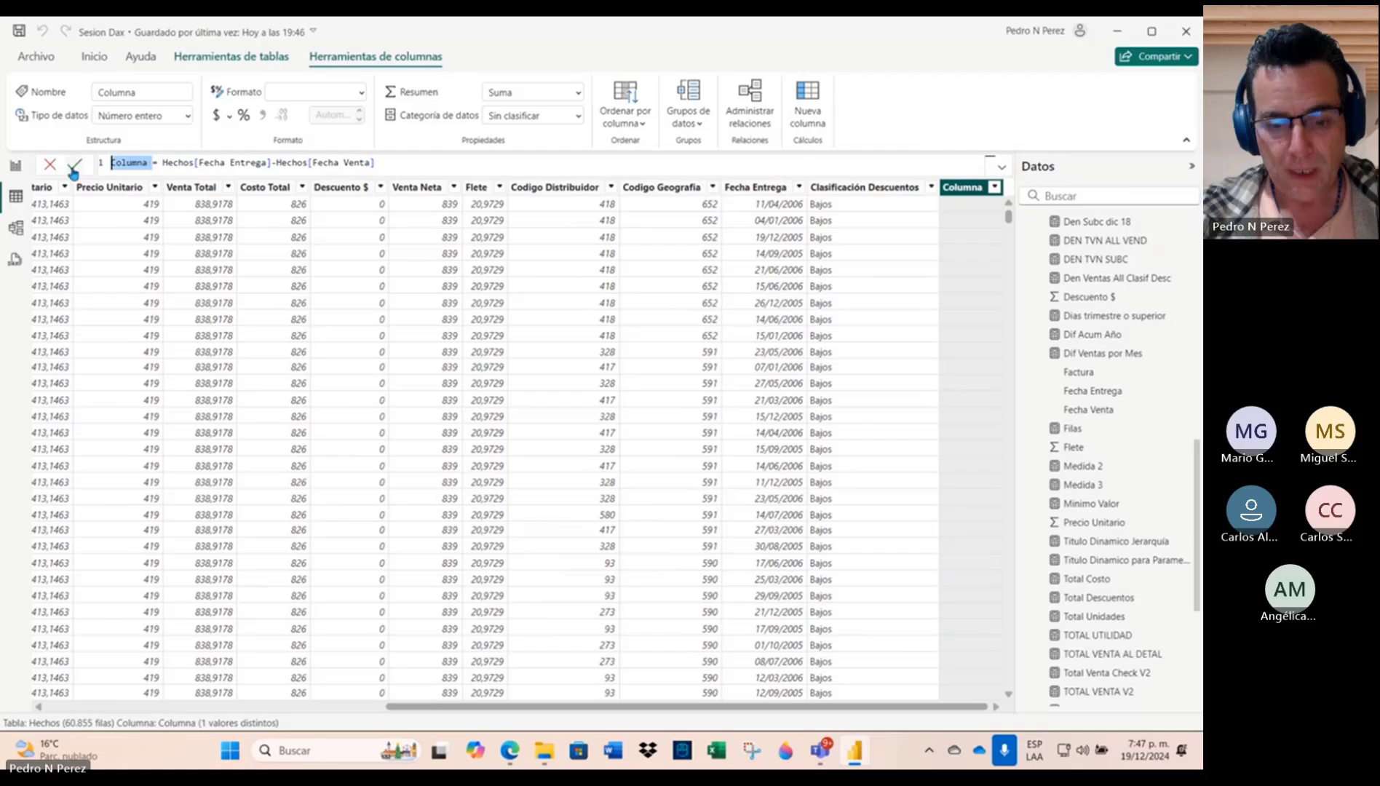
type("Dif entre ")
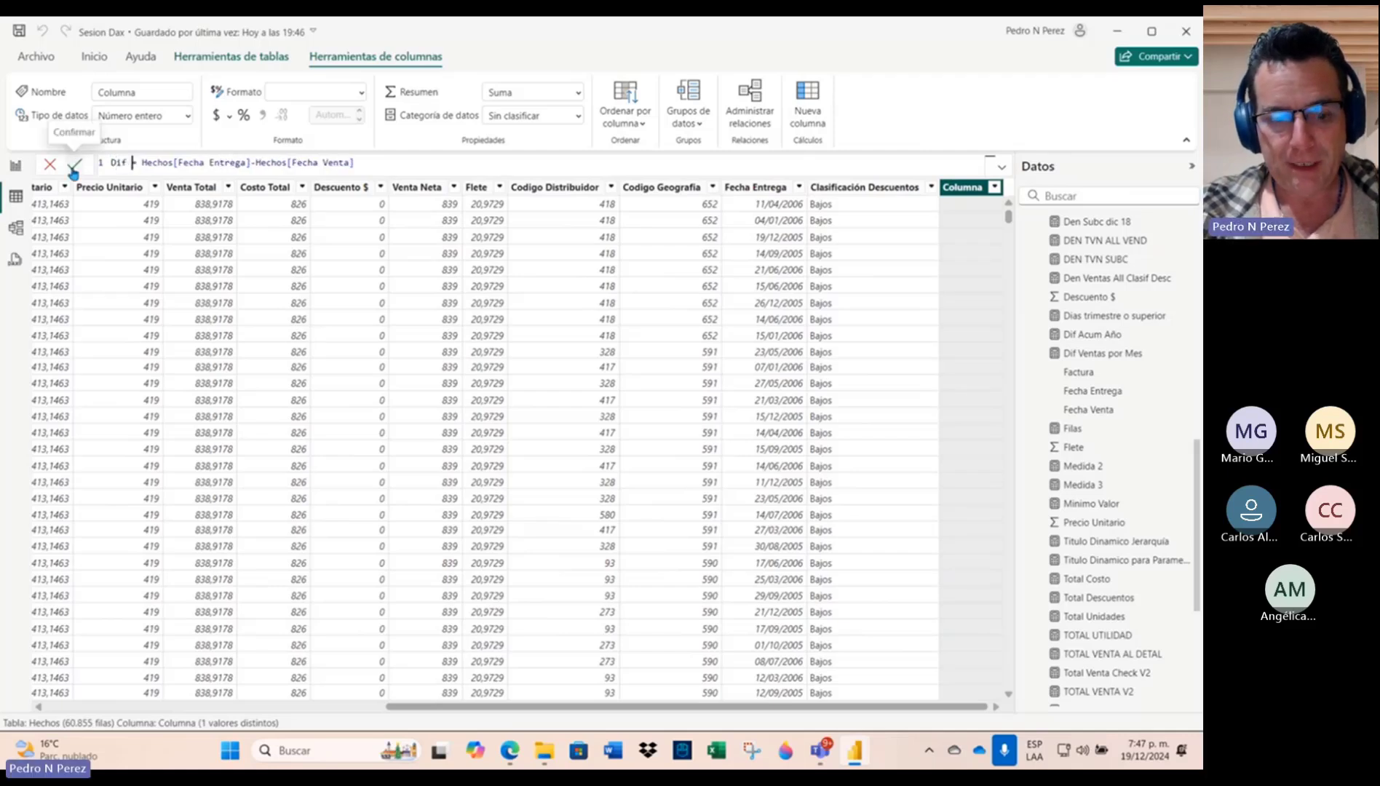
type("Fecha Venta ")
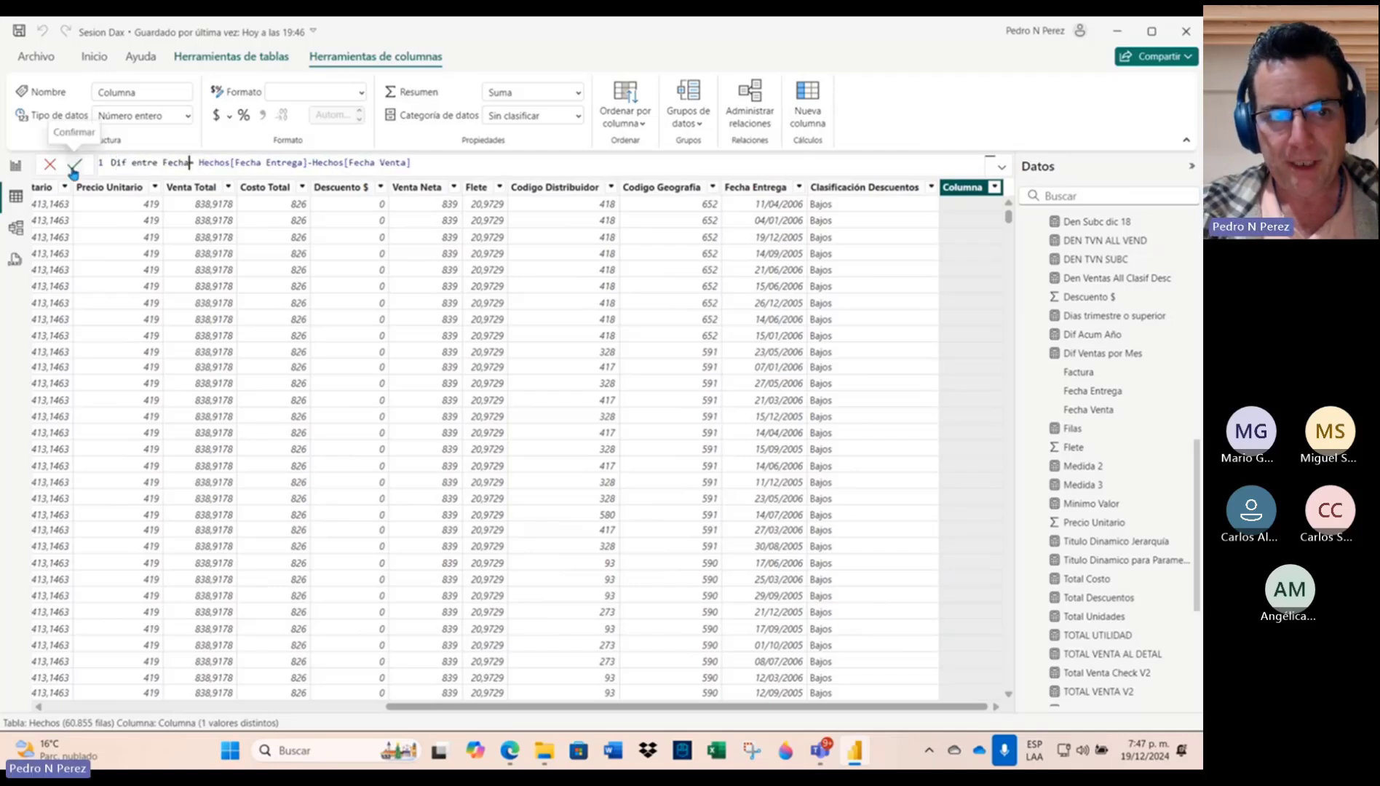
type("y Entreg")
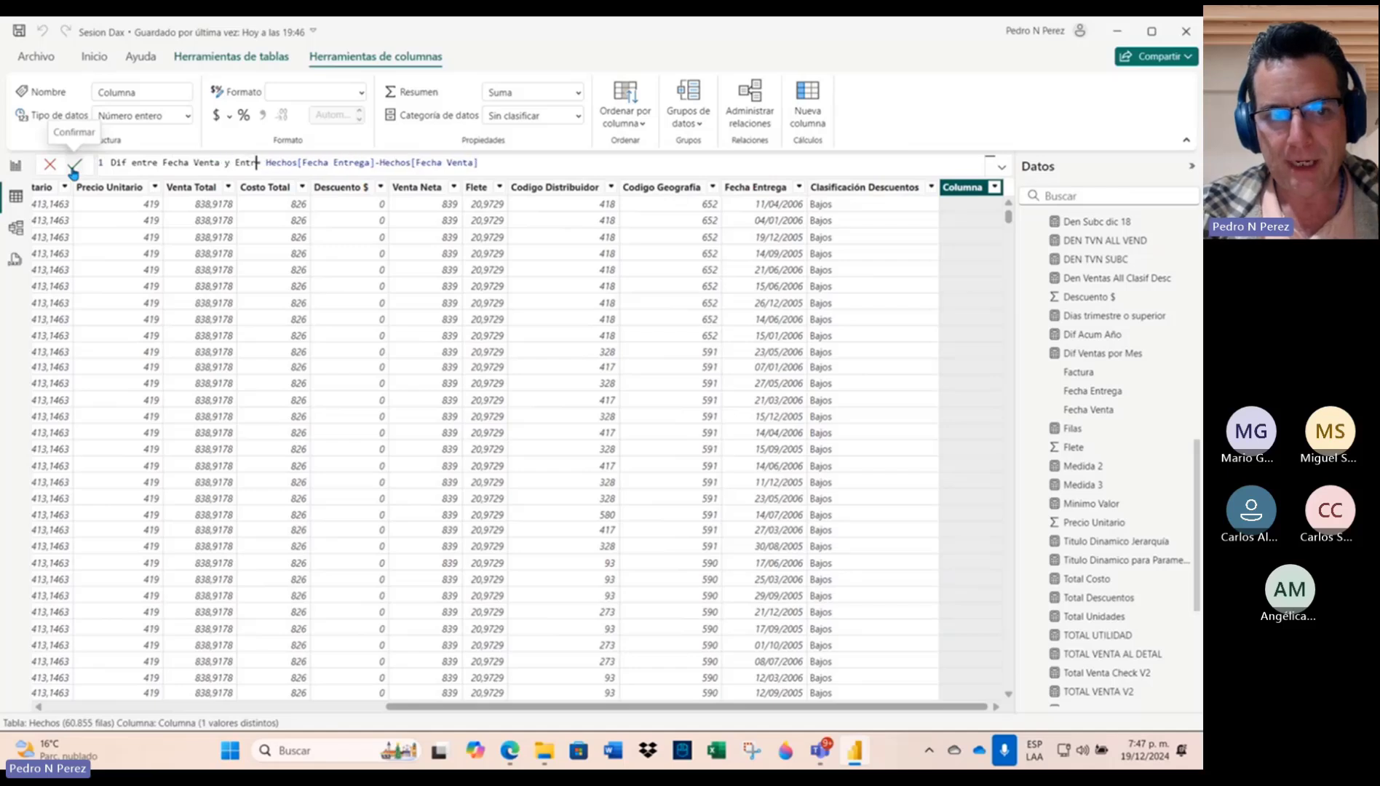
type("a (Calc")
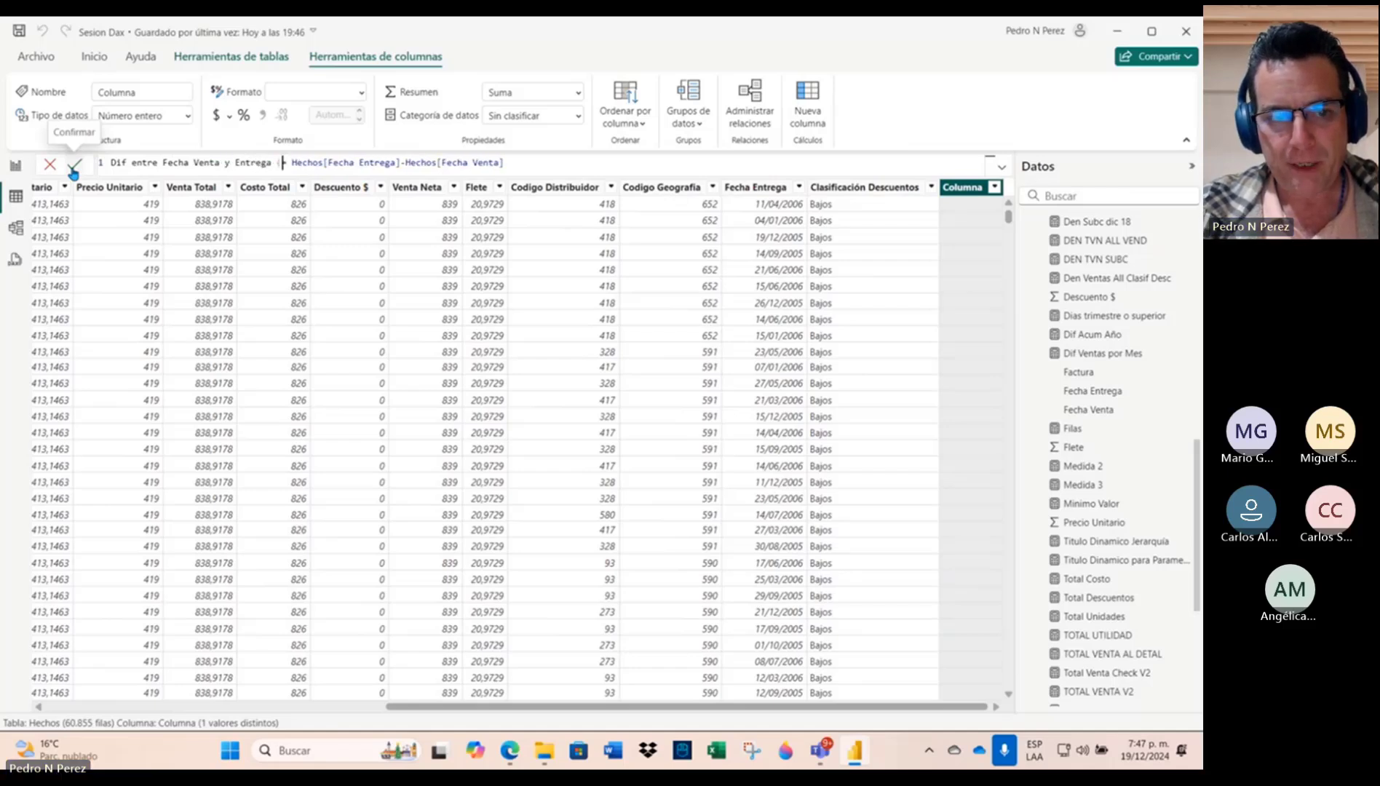
type("ndario)=")
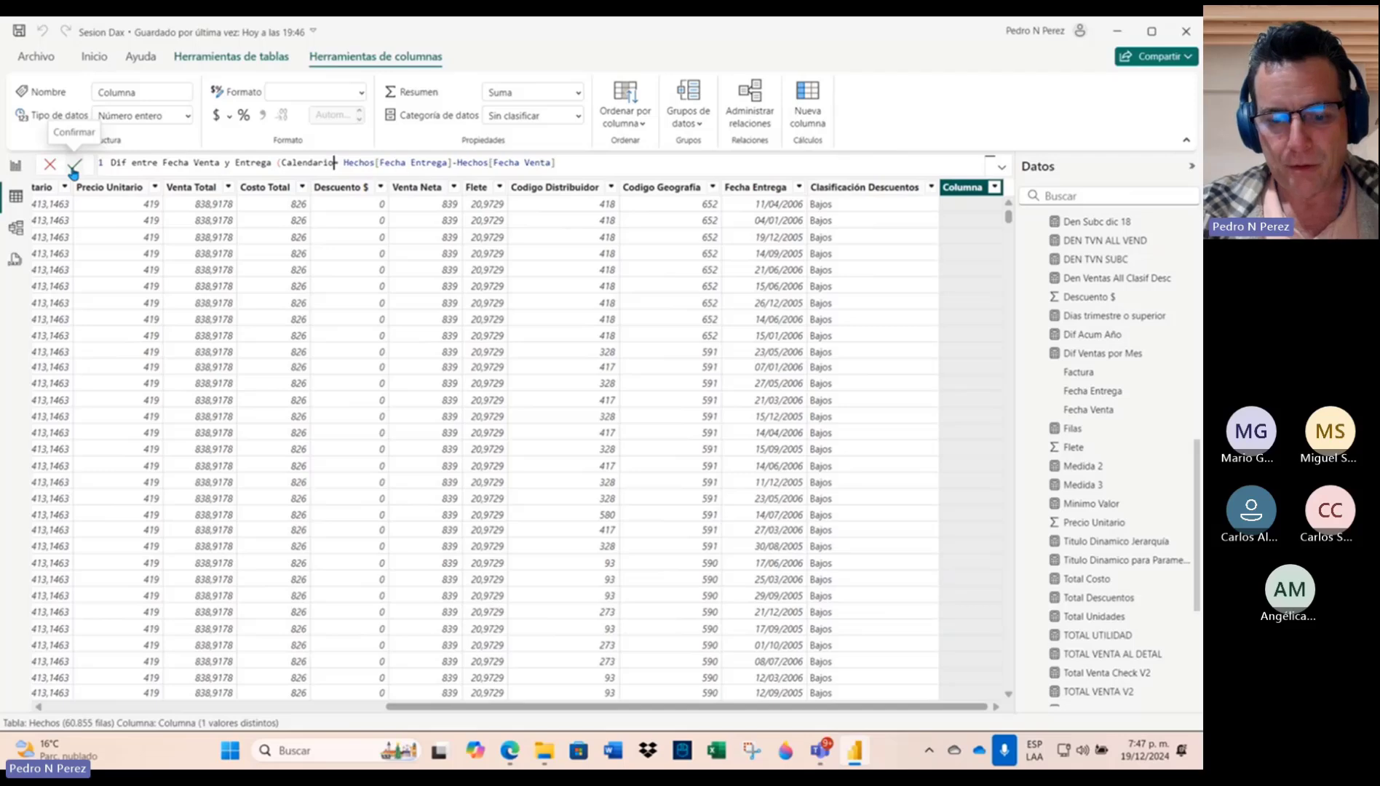
left_click(74, 172)
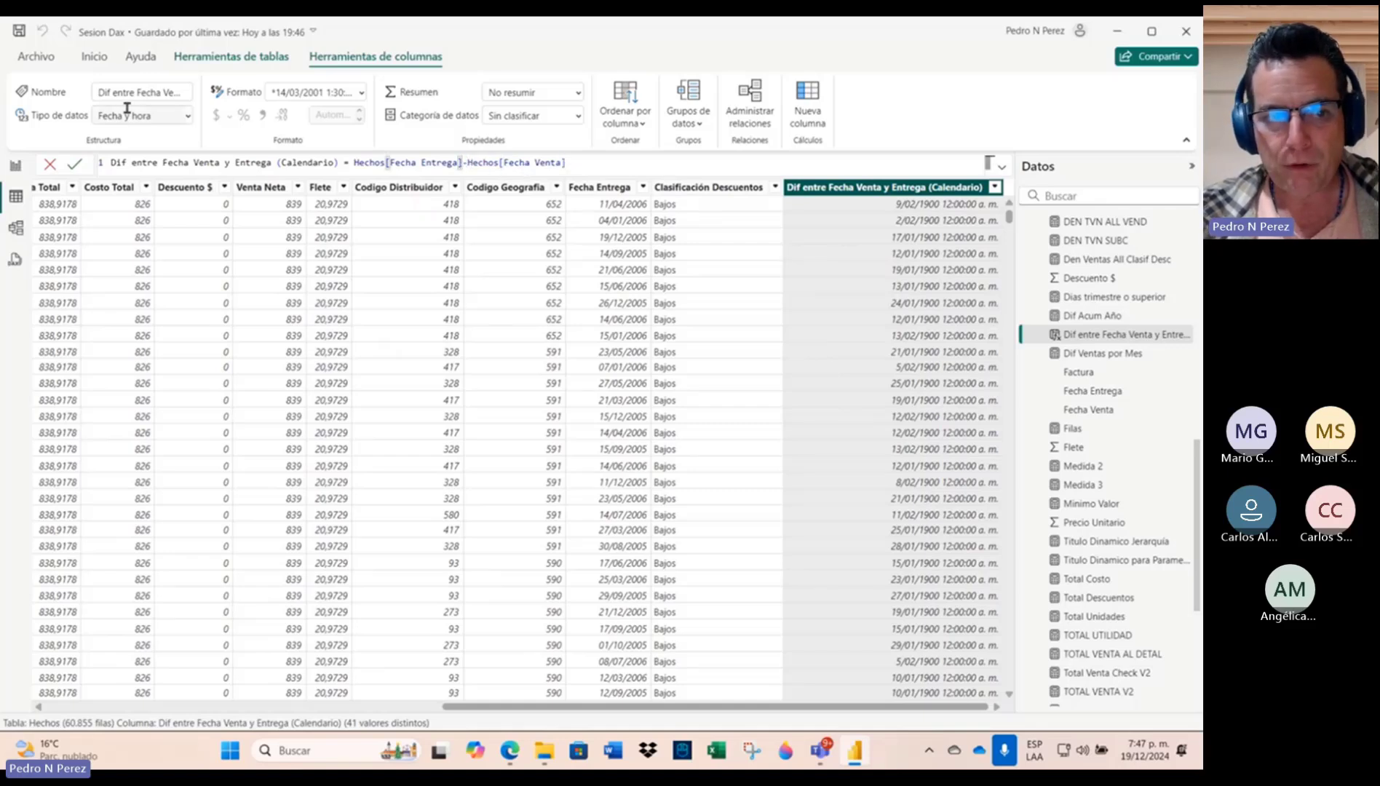
Step: Change the data type of the Dif entre Fecha Venta y Entrega (Calendario) column to Número entero and accept the conversion
left_click(188, 116)
left_click(169, 139)
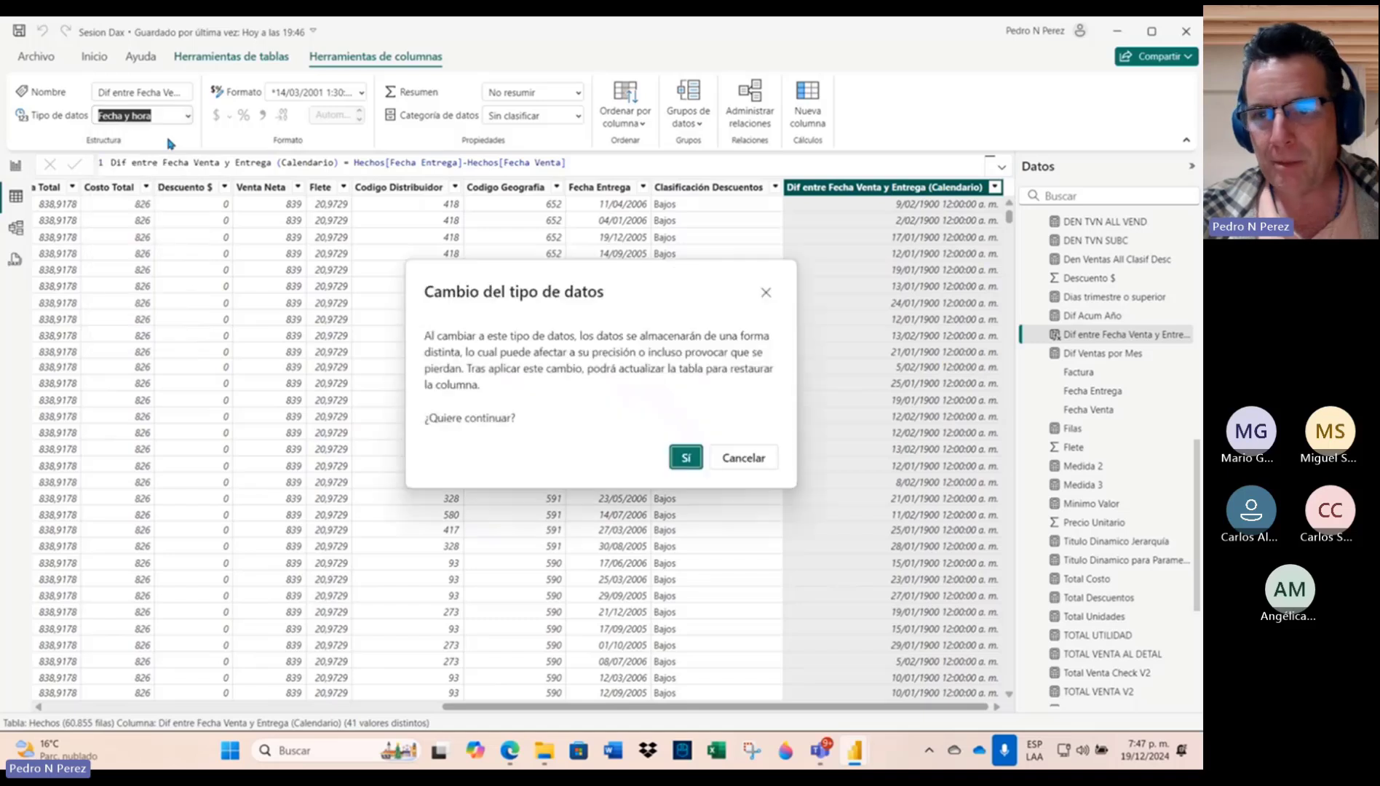
left_click(683, 459)
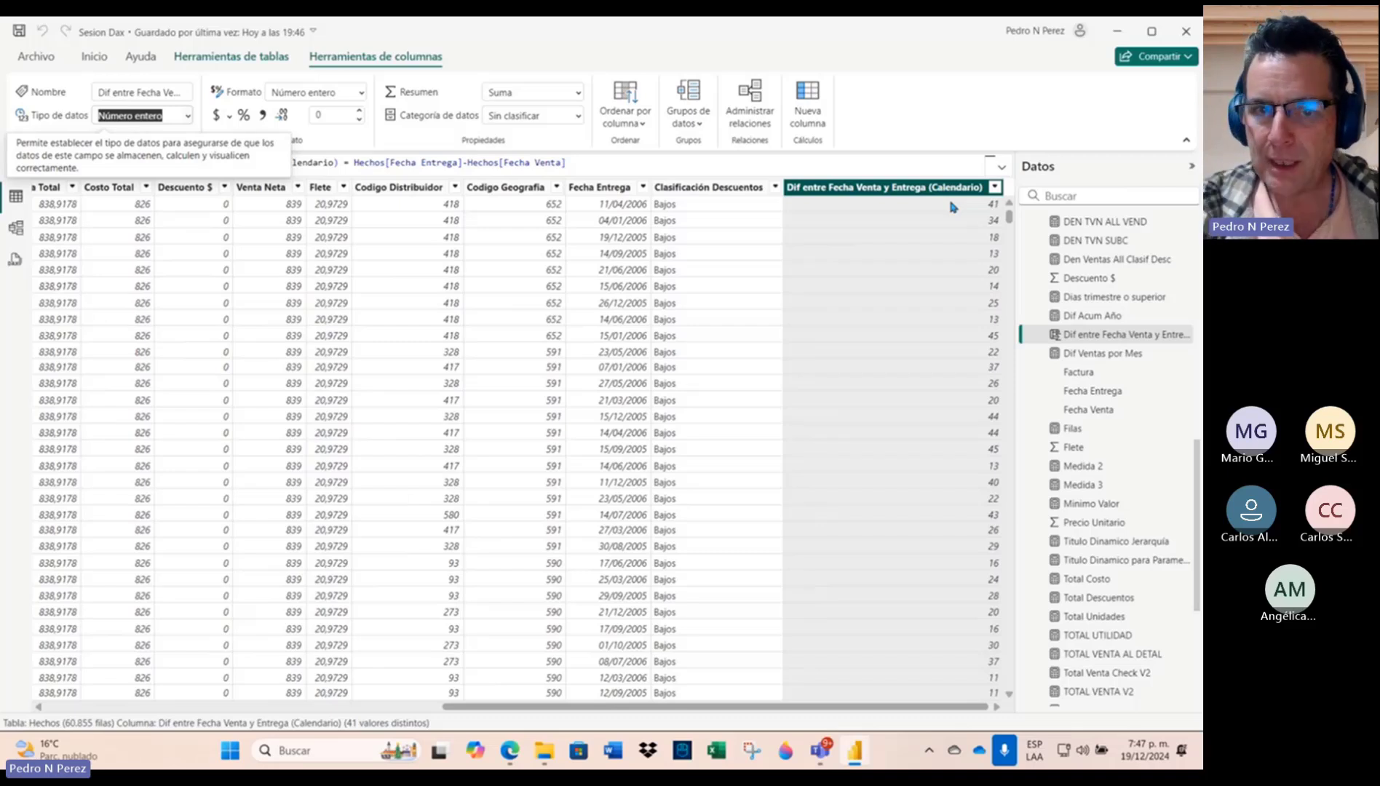
Step: Review the Fecha Entrega and Fecha Venta references in the calendar-difference column's formula
left_click(615, 165)
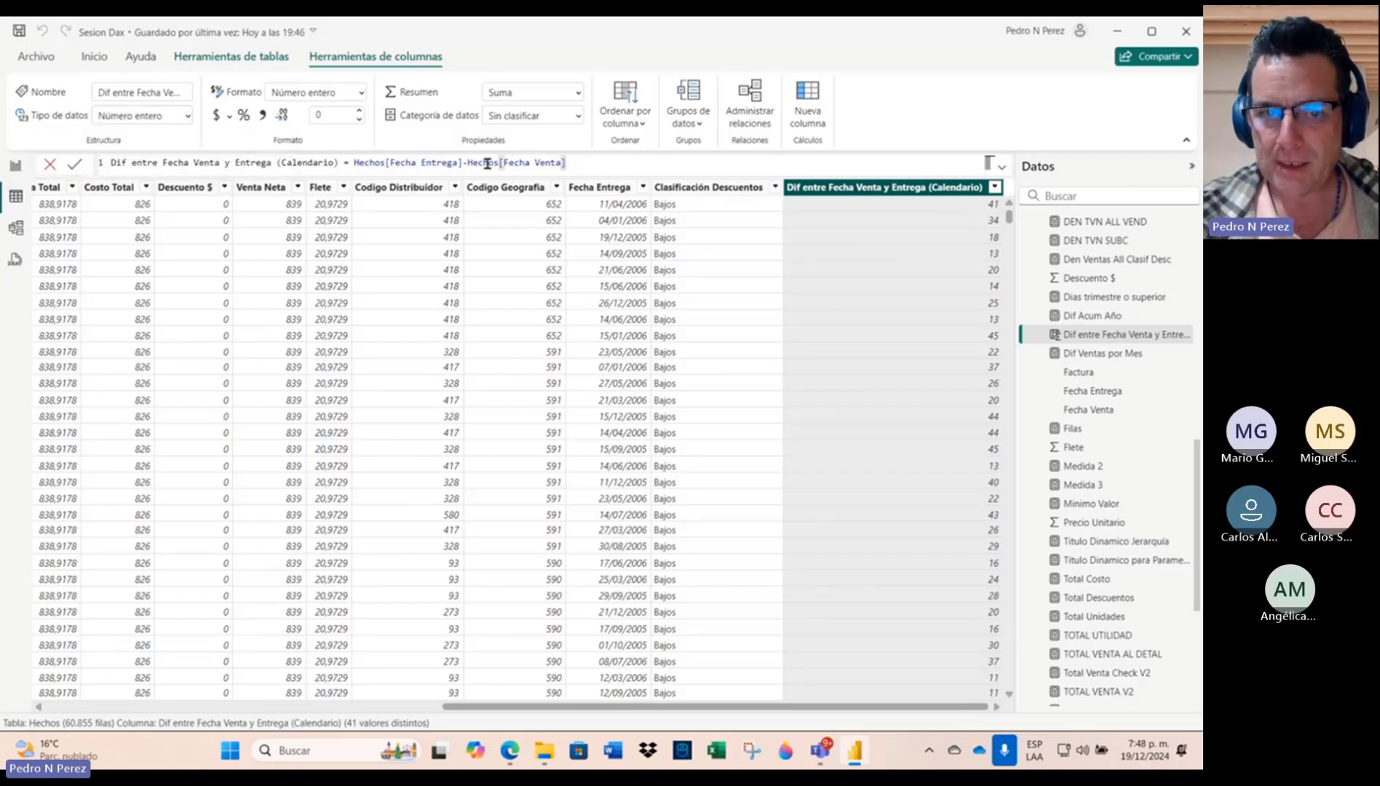
left_click_drag(462, 161, 354, 160)
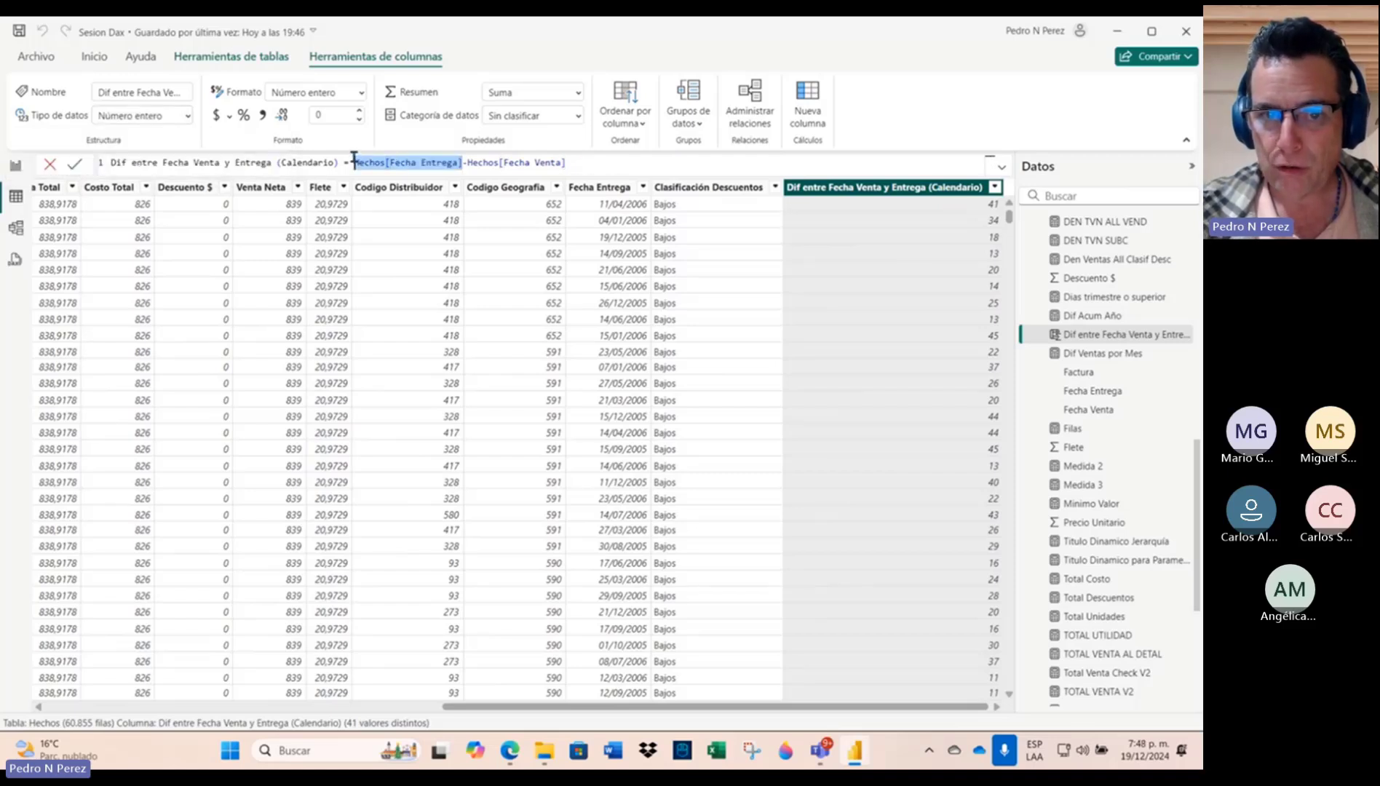
left_click_drag(467, 162, 595, 161)
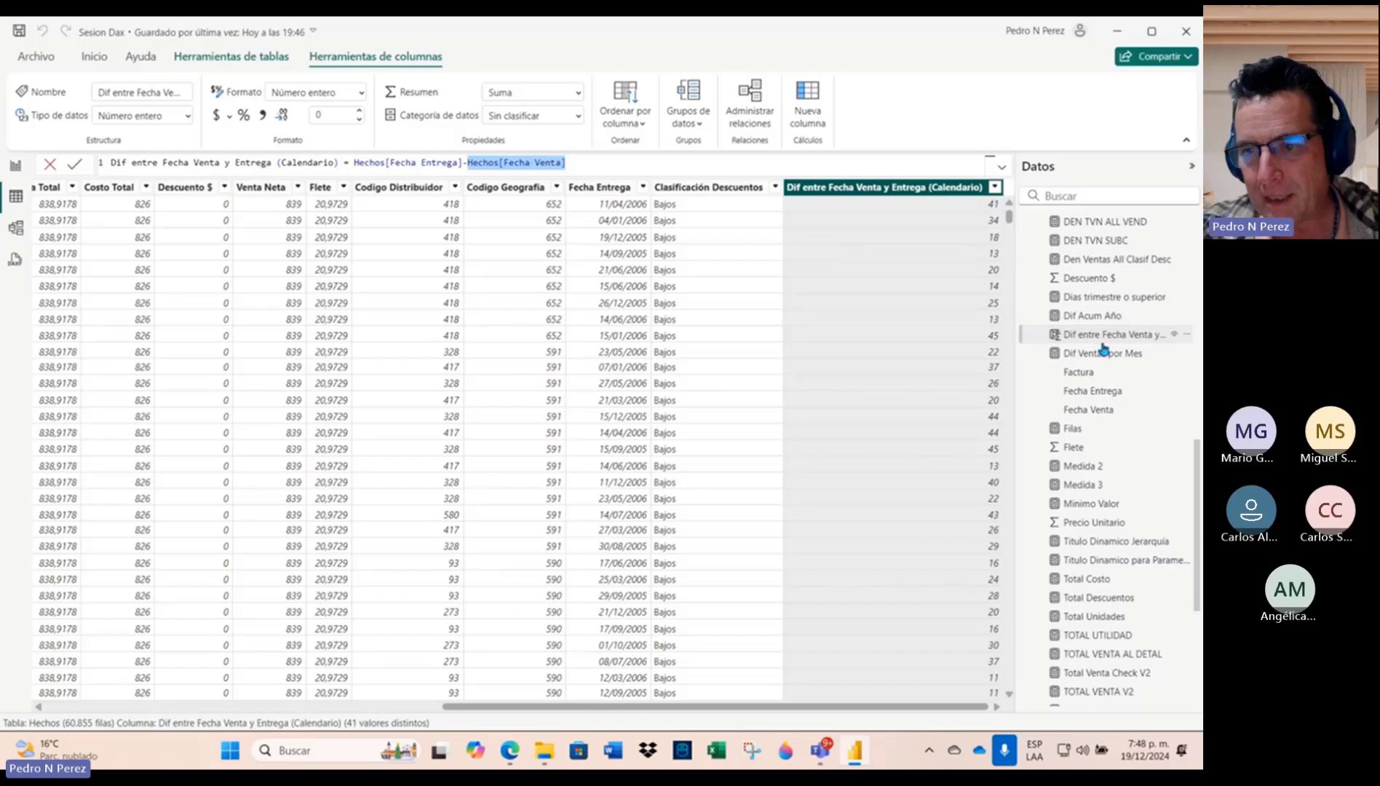
Step: Open the Fechas table and examine the dates in its Fecha column
scroll(1103, 348, "up", 10)
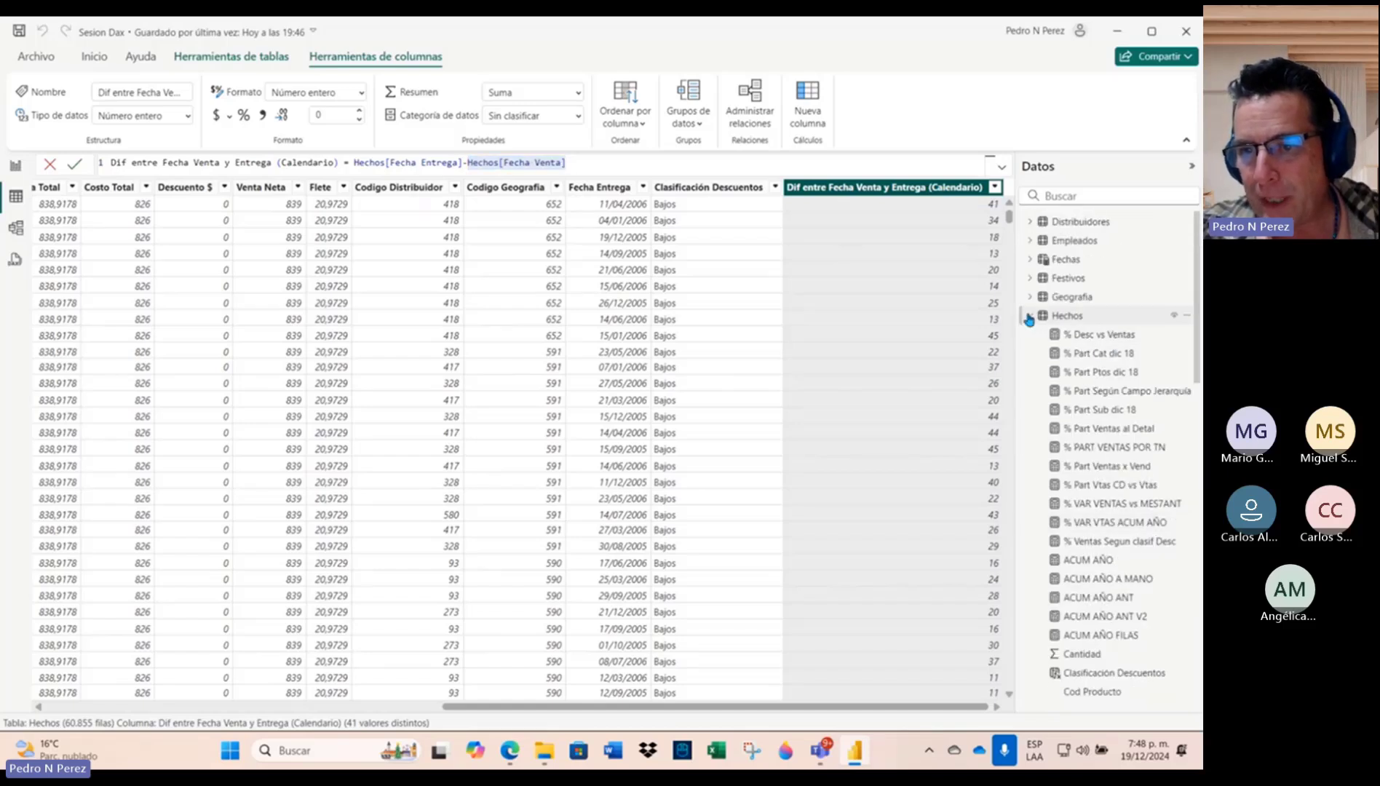
right_click(1029, 318)
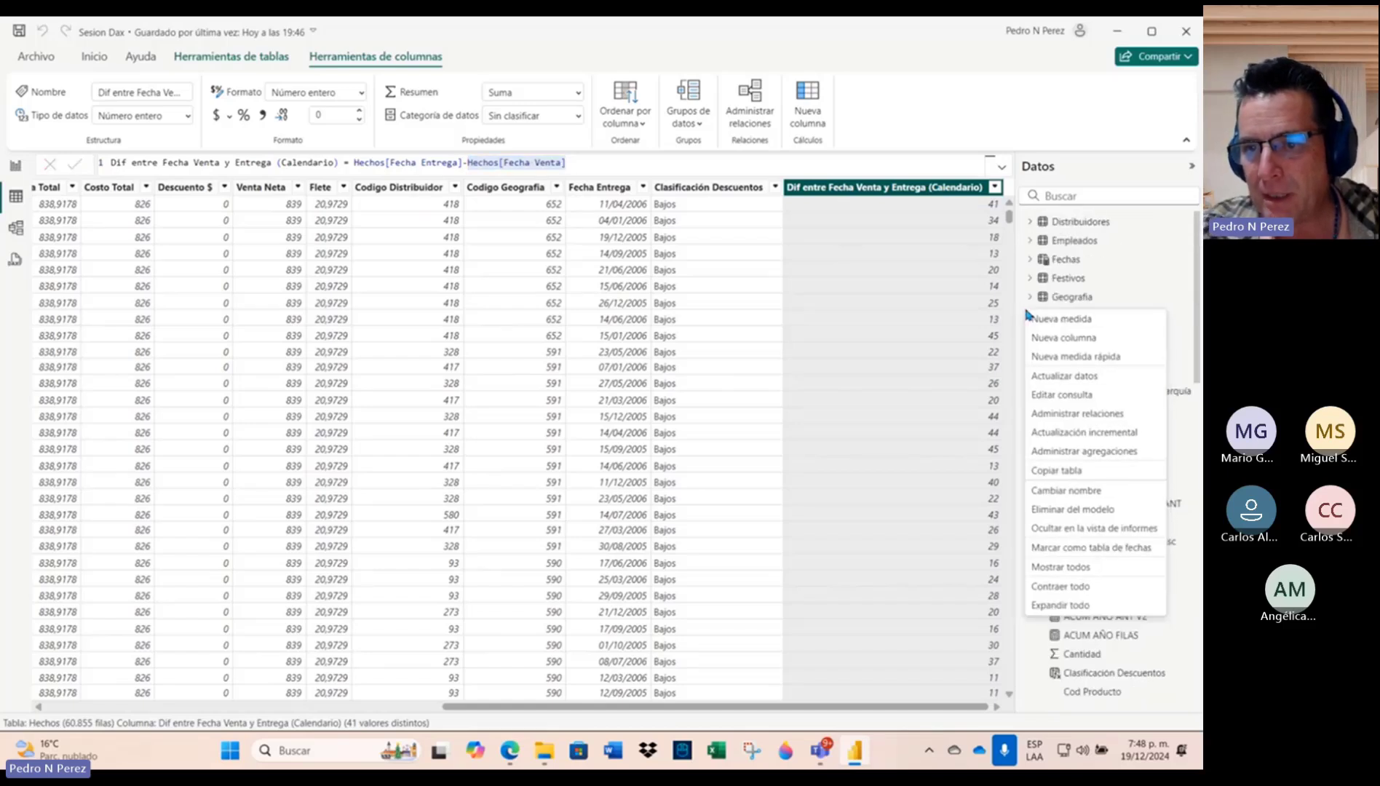
left_click(1028, 316)
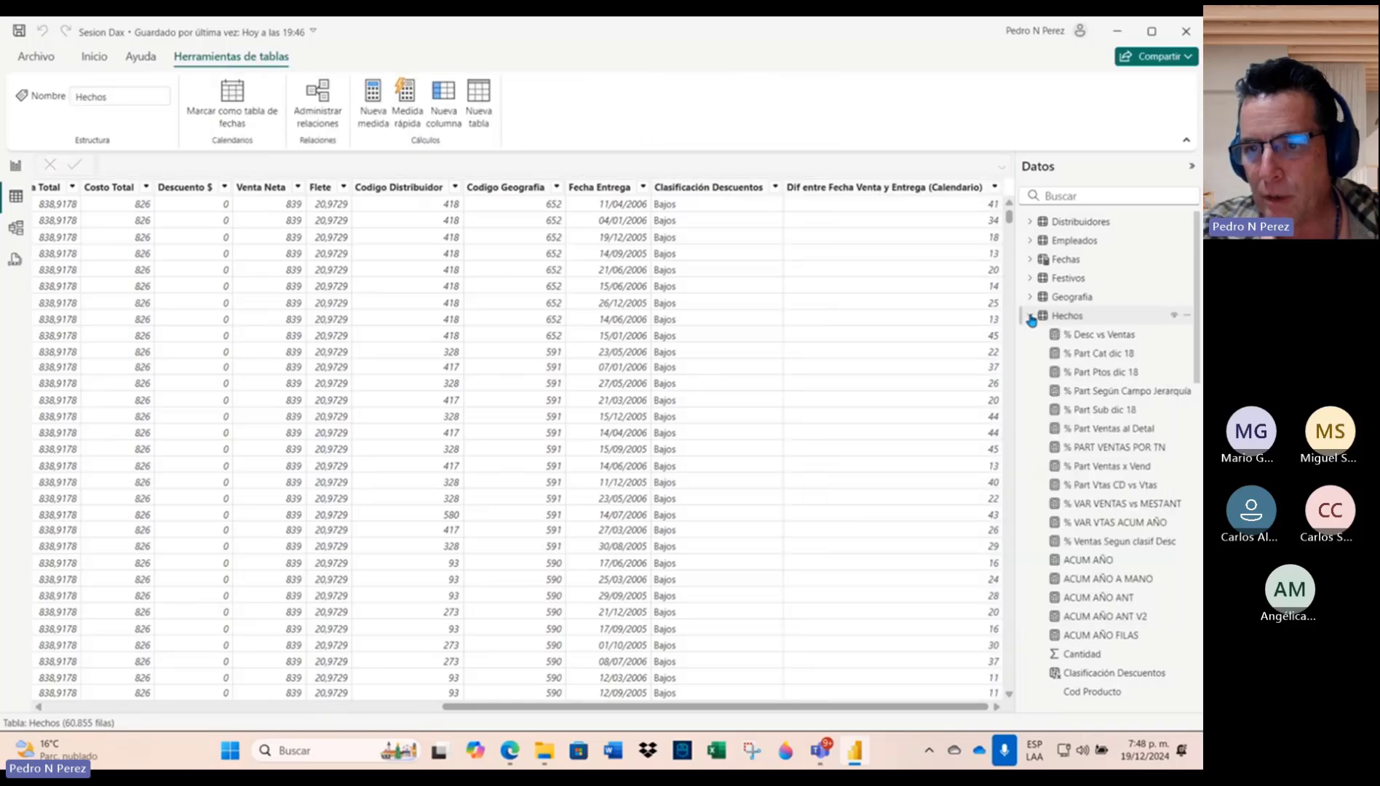
left_click(1030, 317)
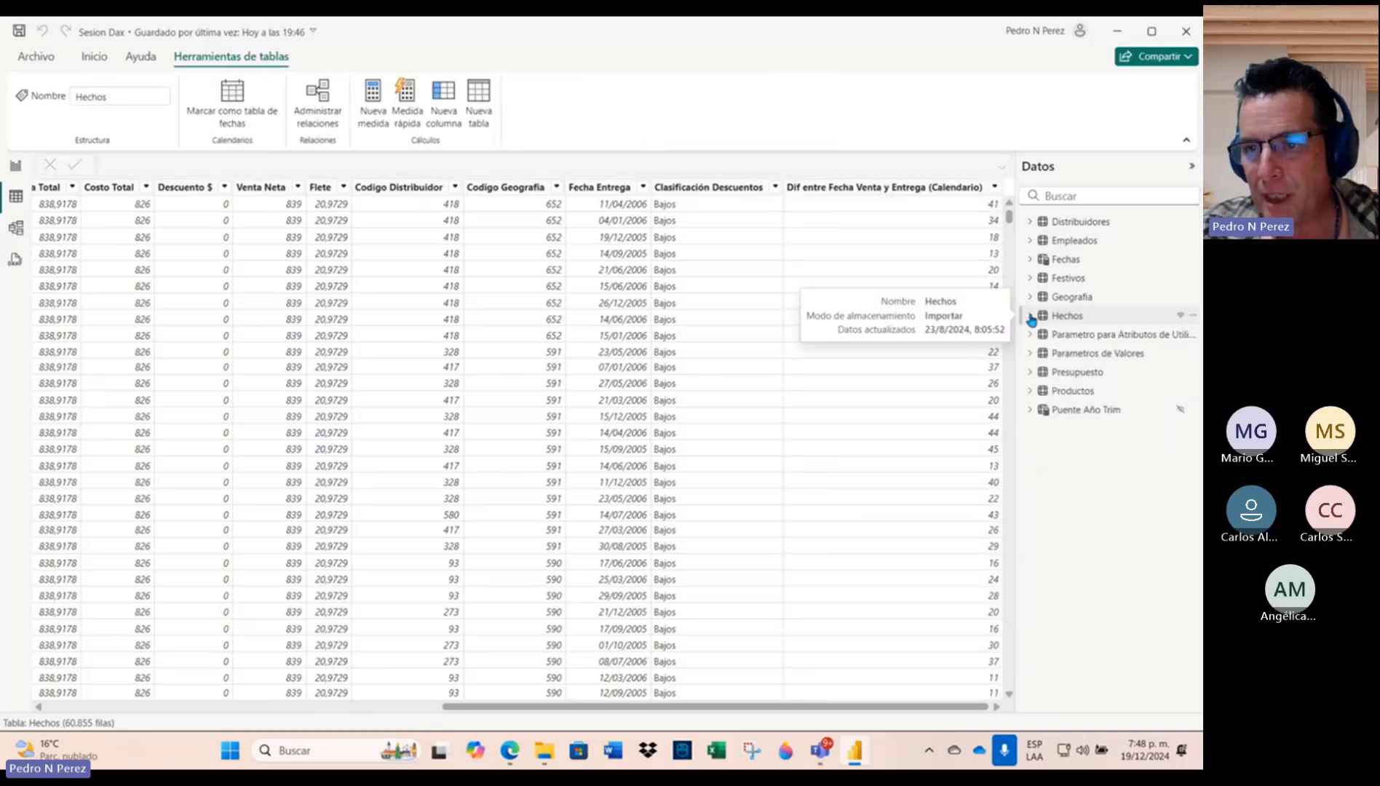
left_click(1067, 261)
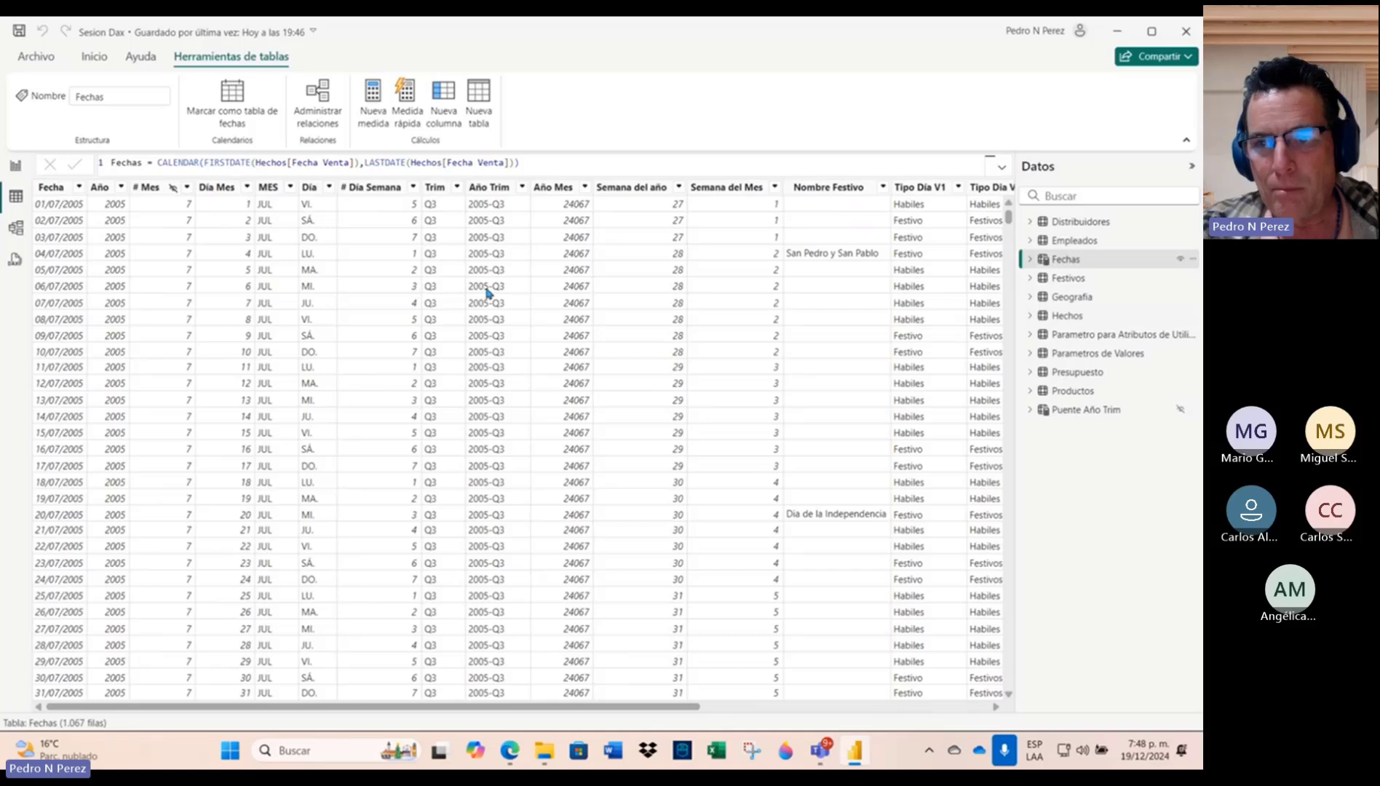
left_click(51, 187)
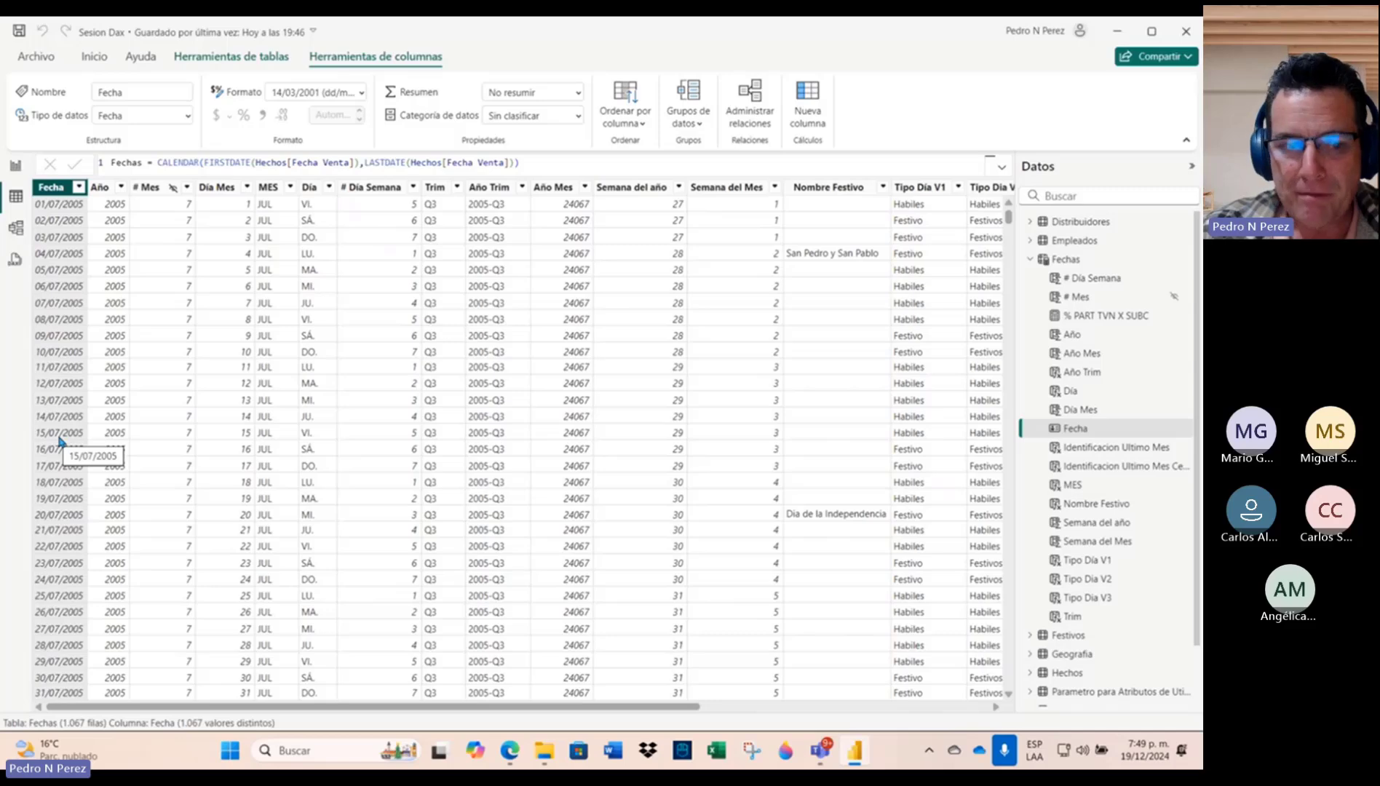
scroll(51, 631, "down", 8)
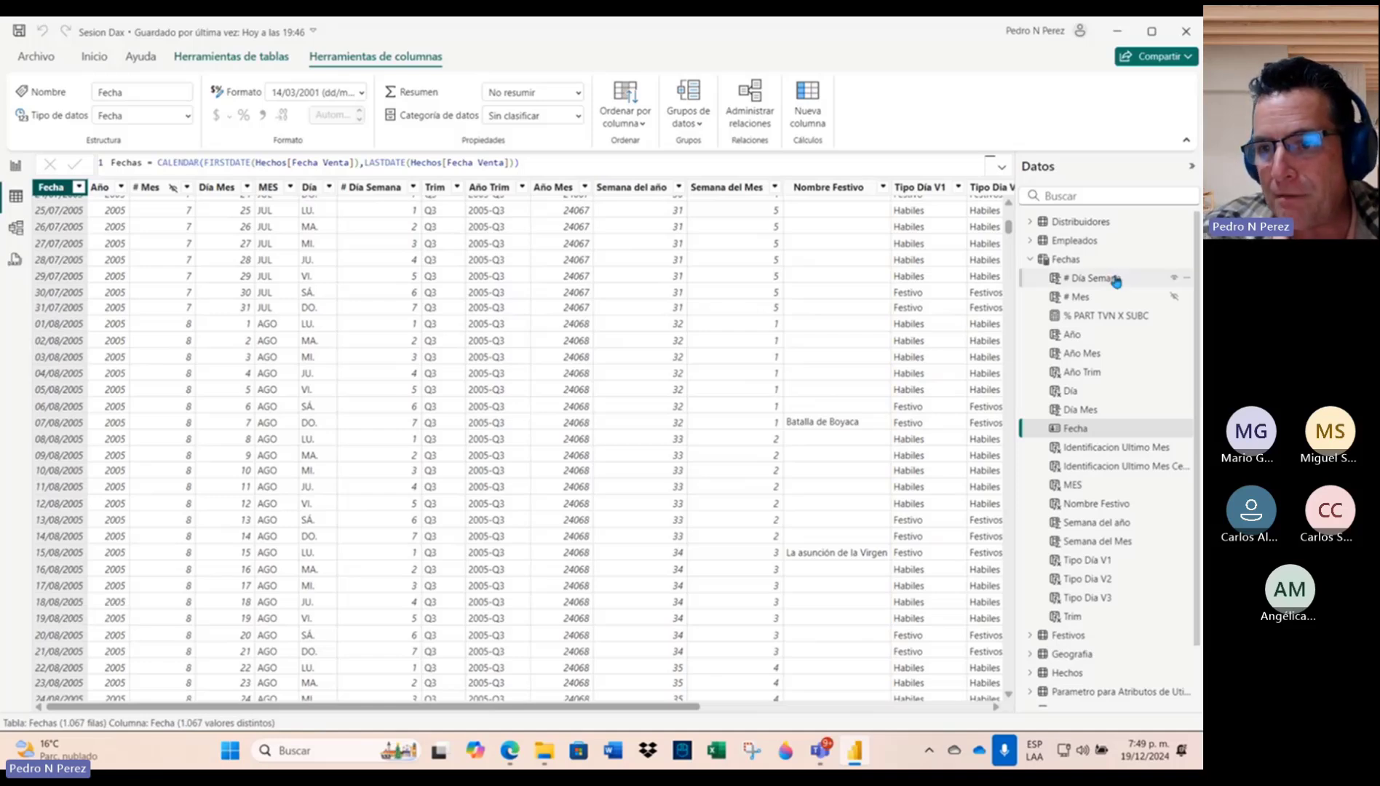
left_click(1030, 260)
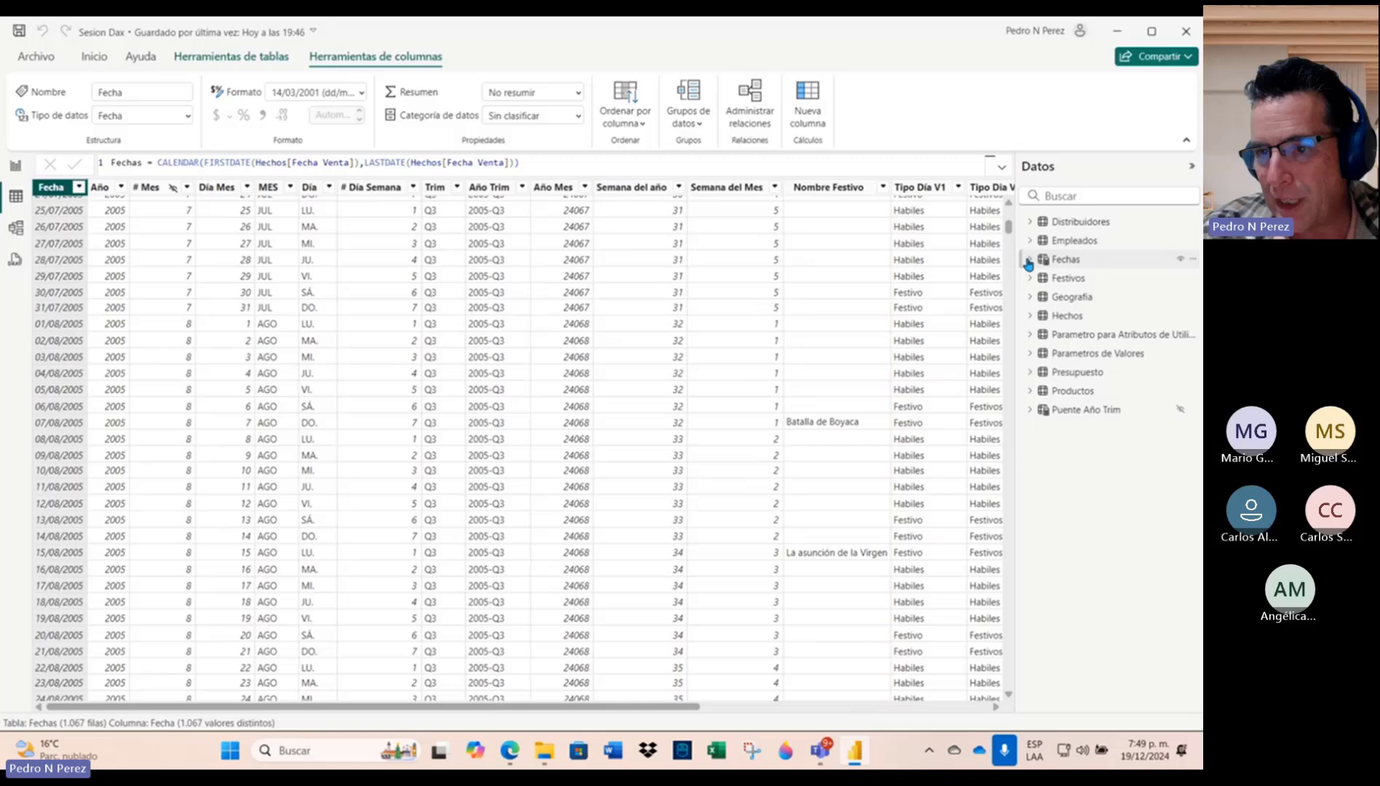
Step: Return to the Hechos table and start a new calculated column in it
right_click(1087, 316)
left_click(1110, 318)
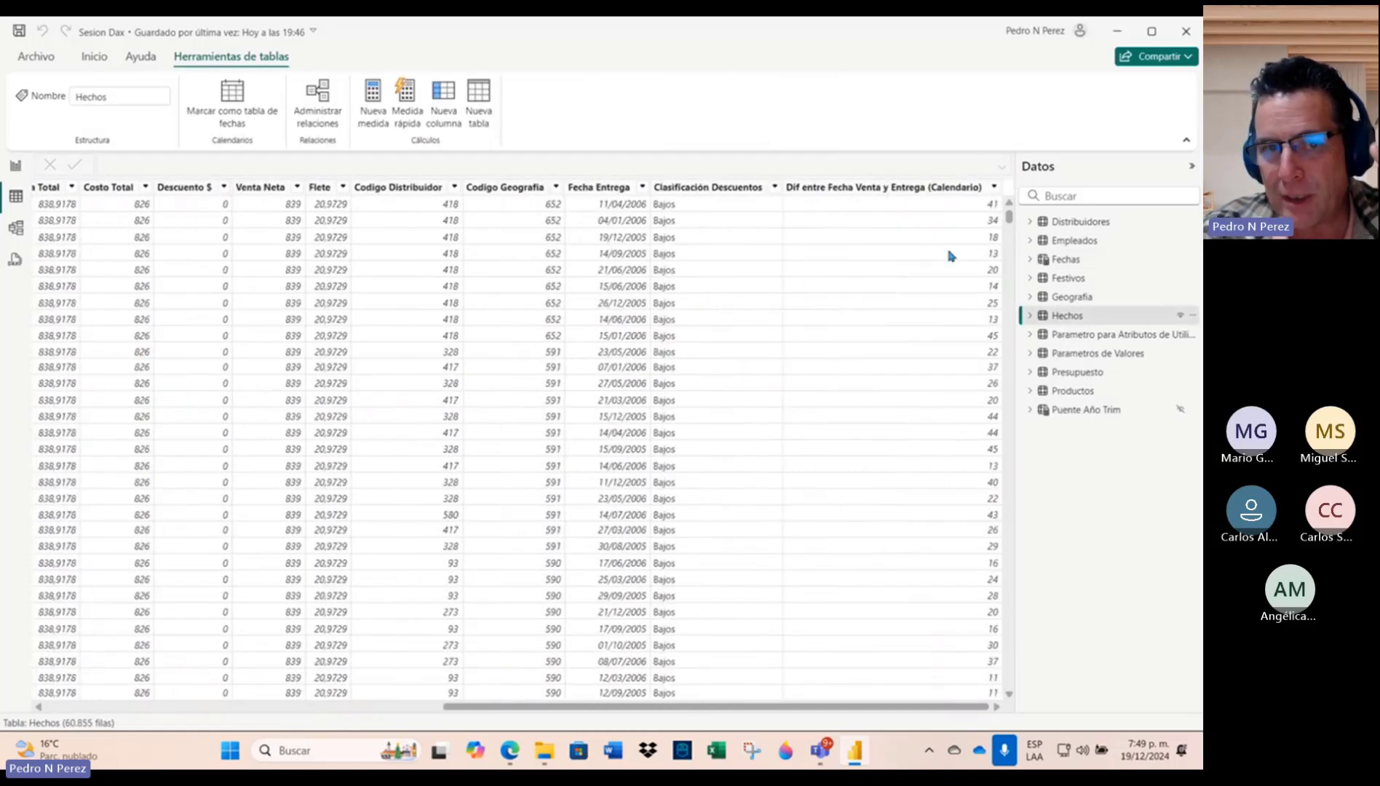
left_click(444, 120)
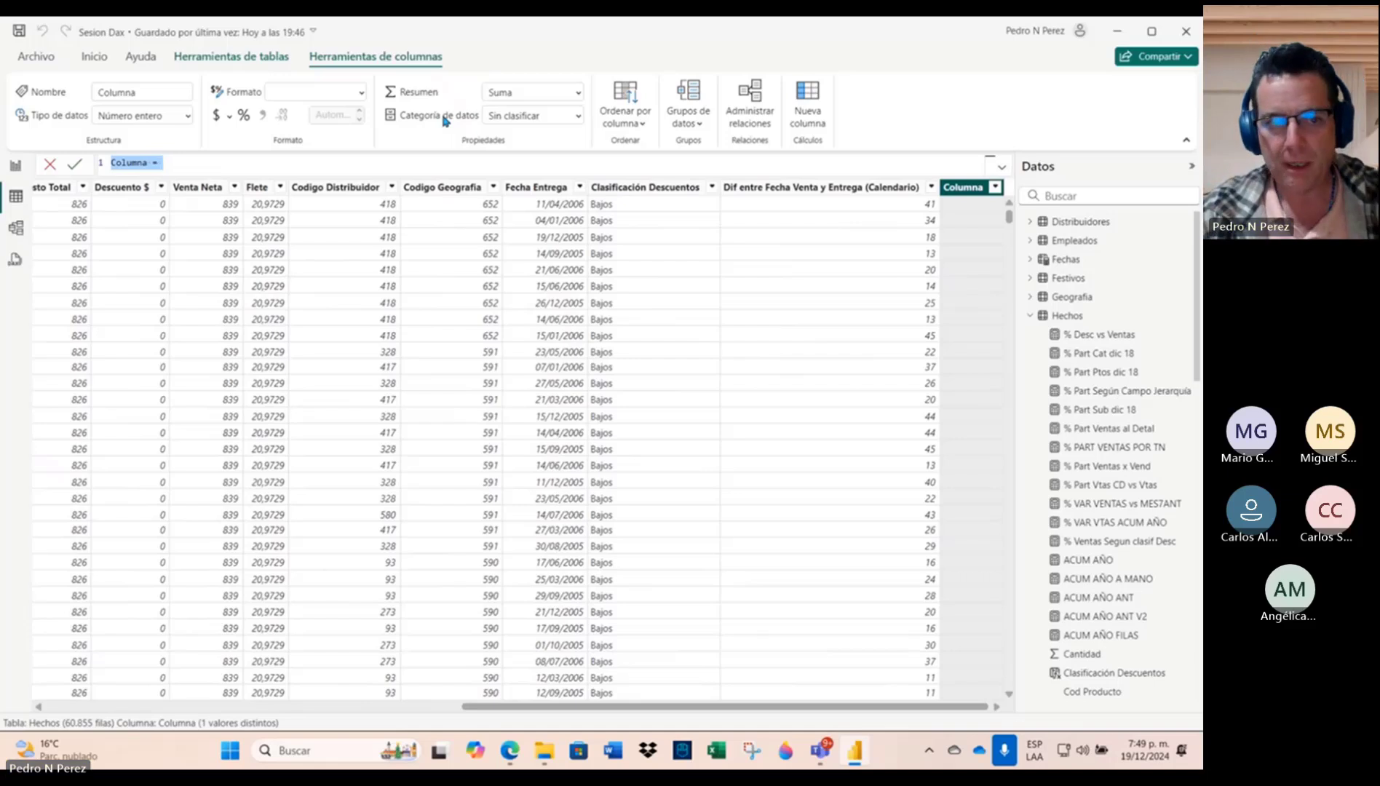
left_click(330, 163)
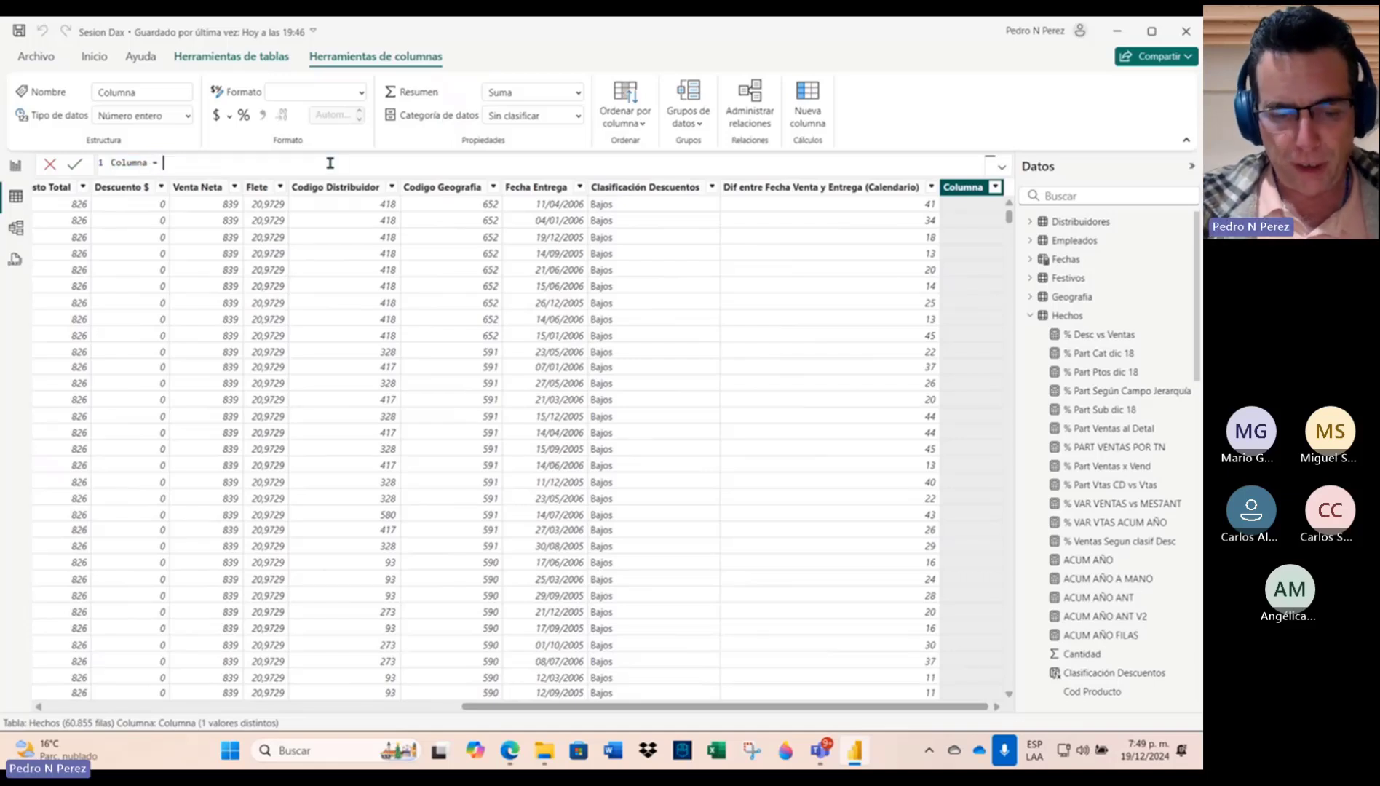
Step: Enter CALCULATE with DISTINCTCOUNT(Fechas[Fecha]) as its expression in the new column's formula
type("cal")
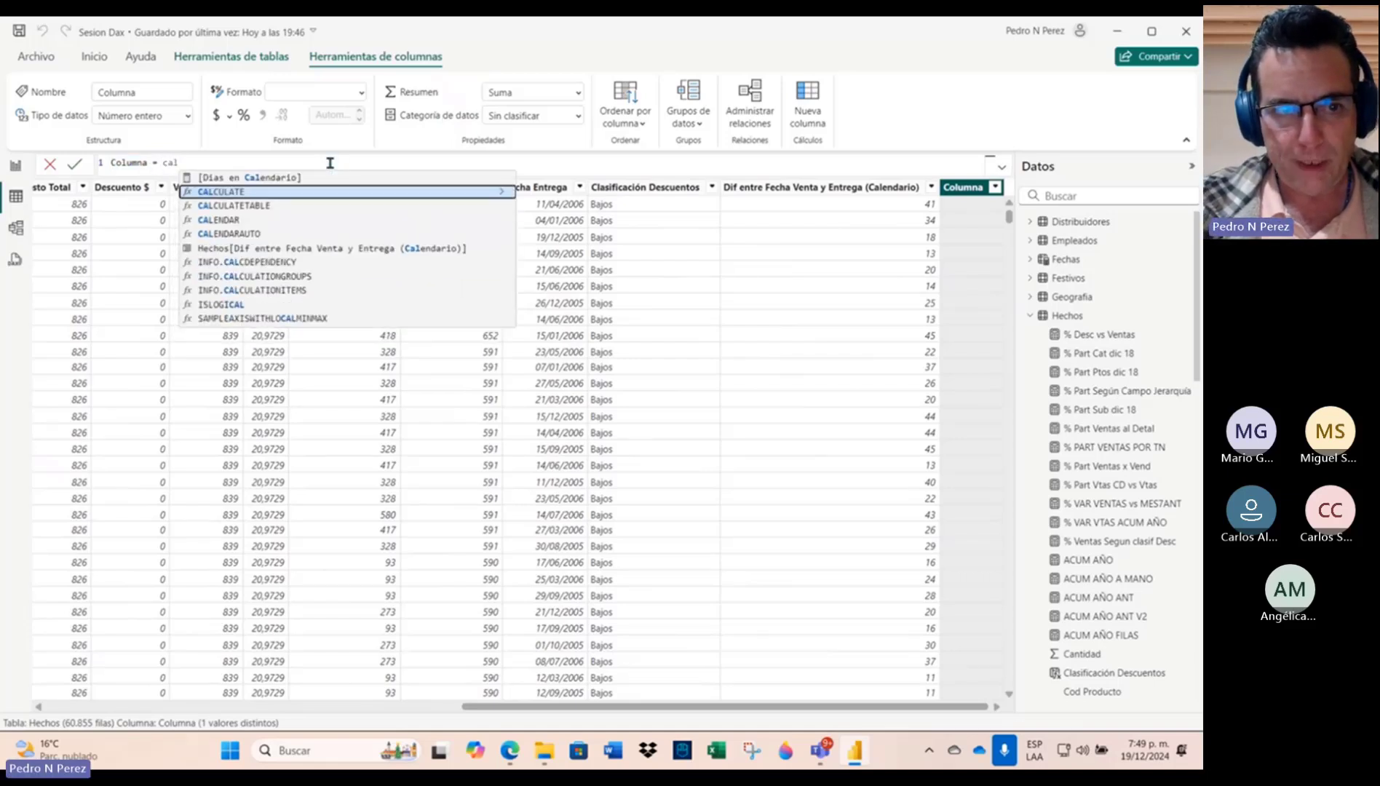
key("Tab")
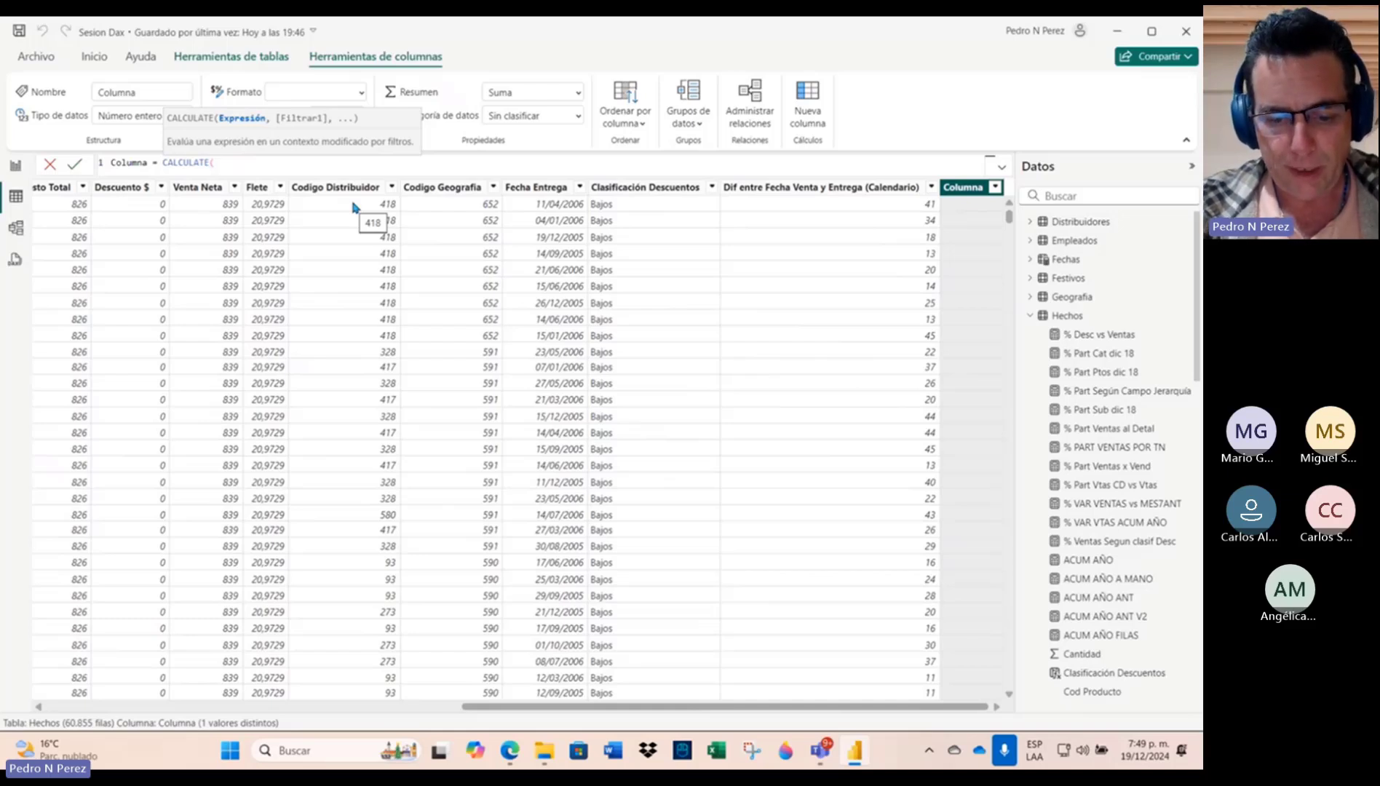
type("dis")
double_click(324, 206)
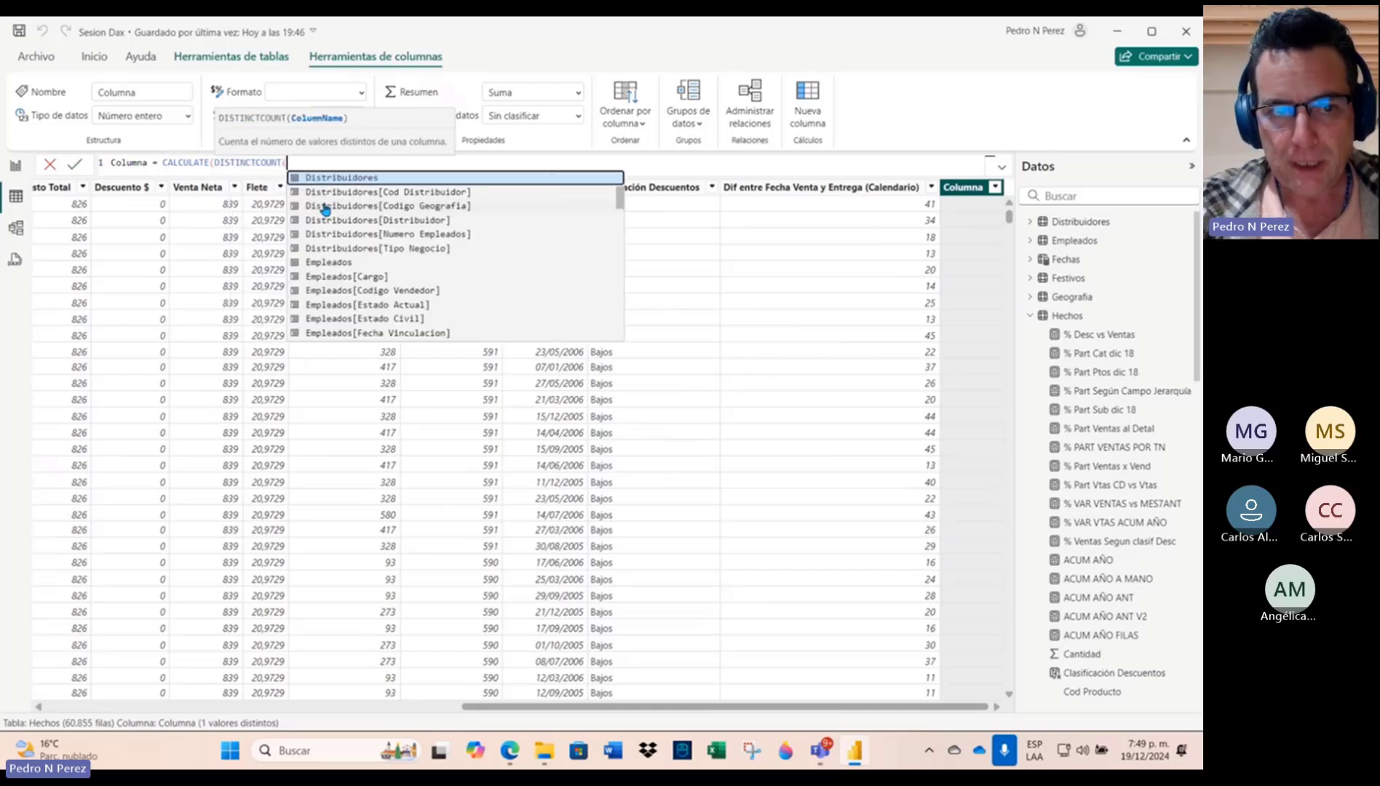
type("fecha")
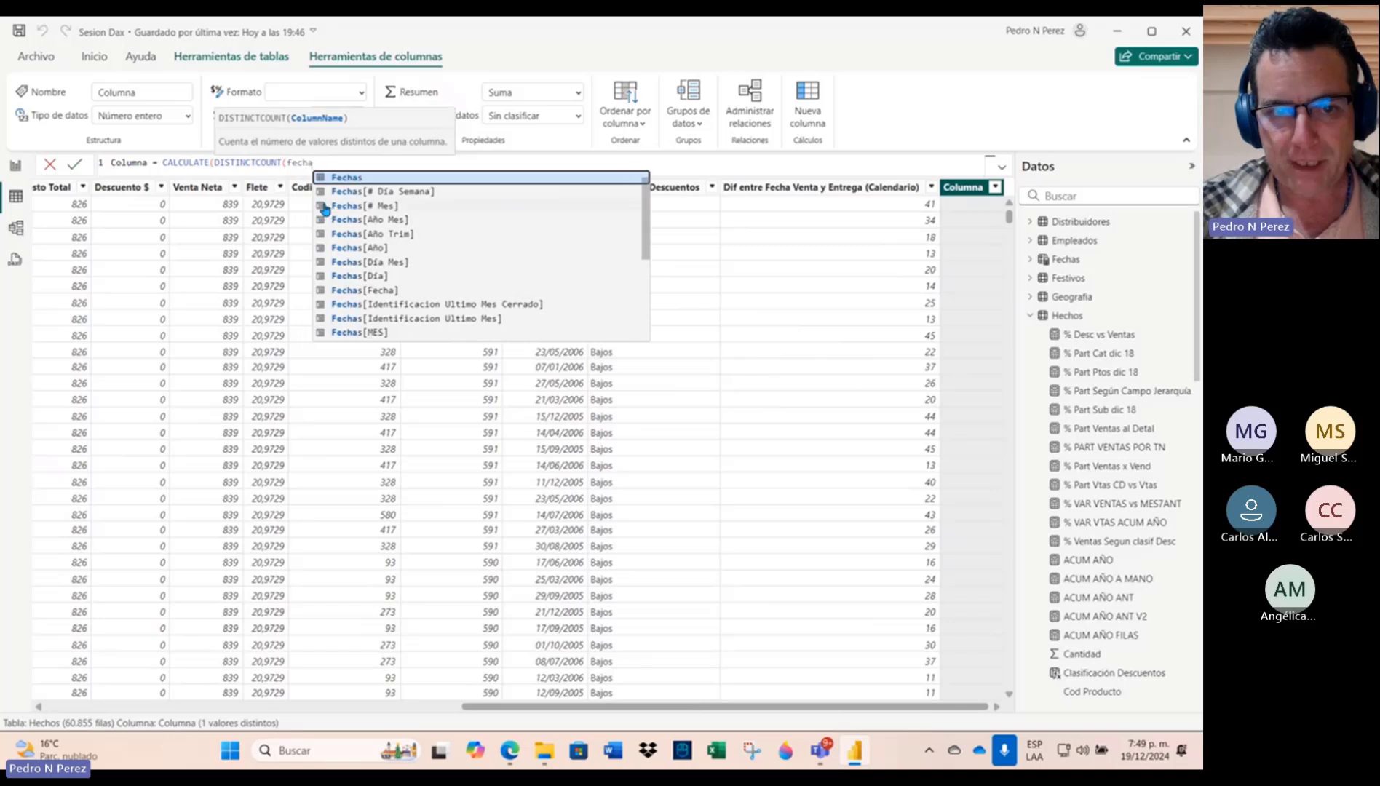
double_click(396, 291)
type(")")
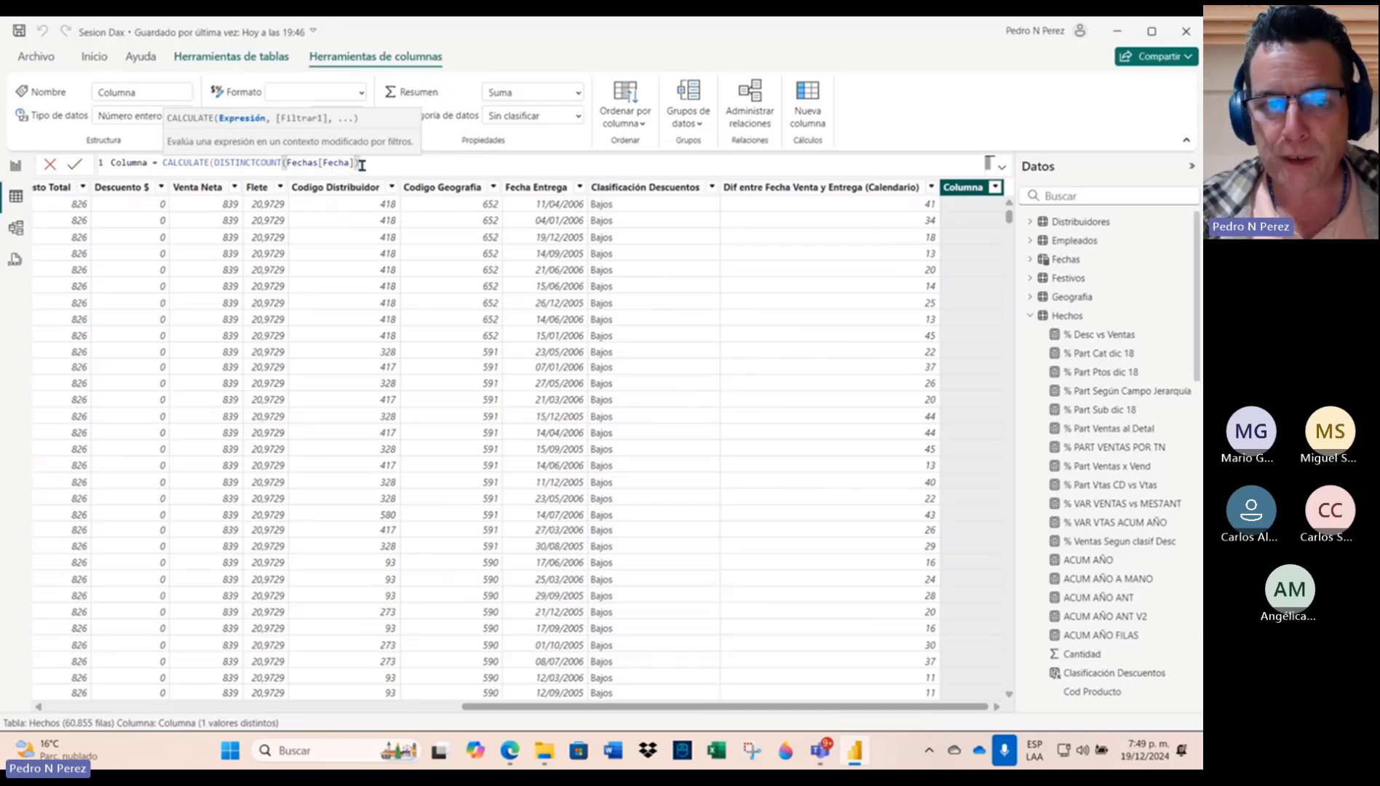
Step: Try COUNTROWS(fechas) as the CALCULATE expression in place of the distinct date count
left_click_drag(362, 165, 216, 162)
type("Columna = CALCULATE(co")
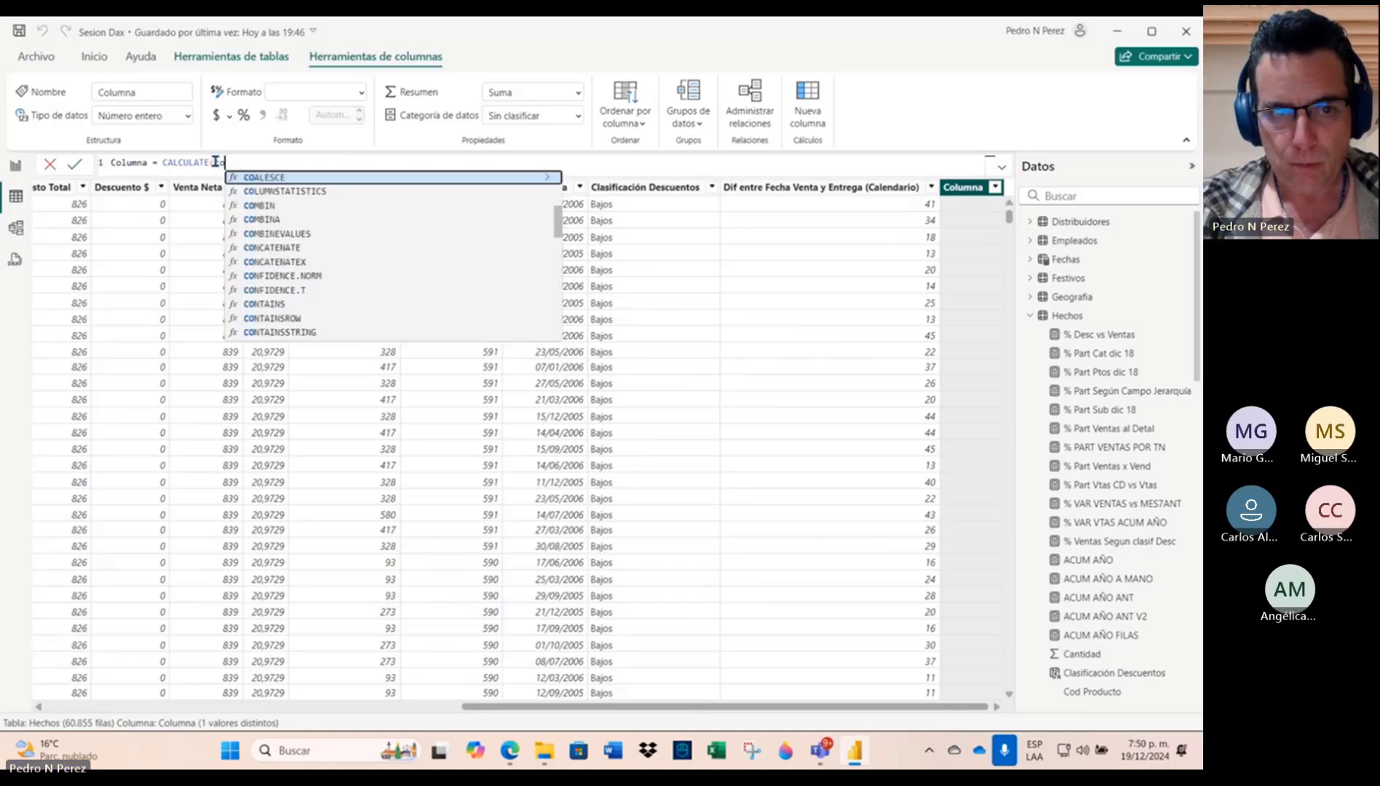
type("unt")
left_click(284, 248)
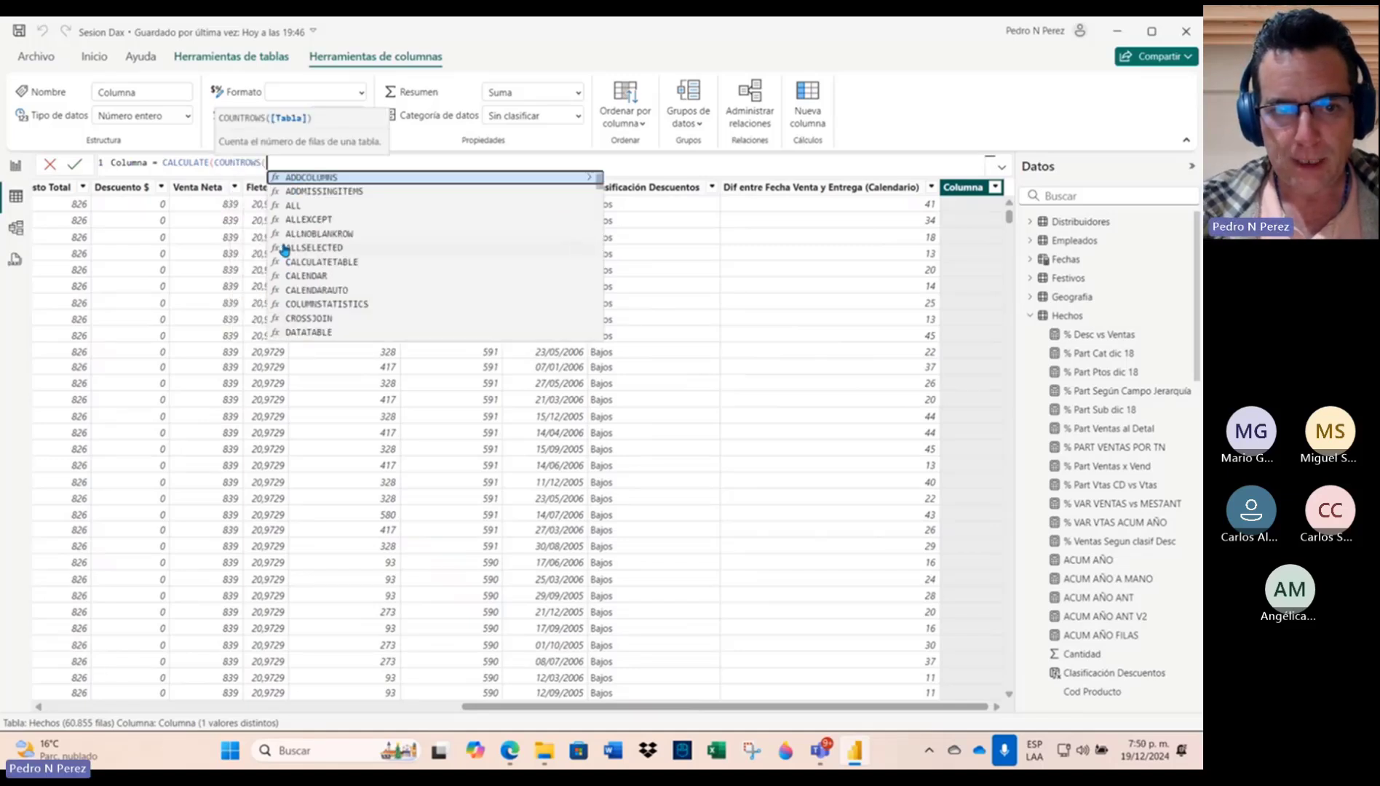
type("fechas)")
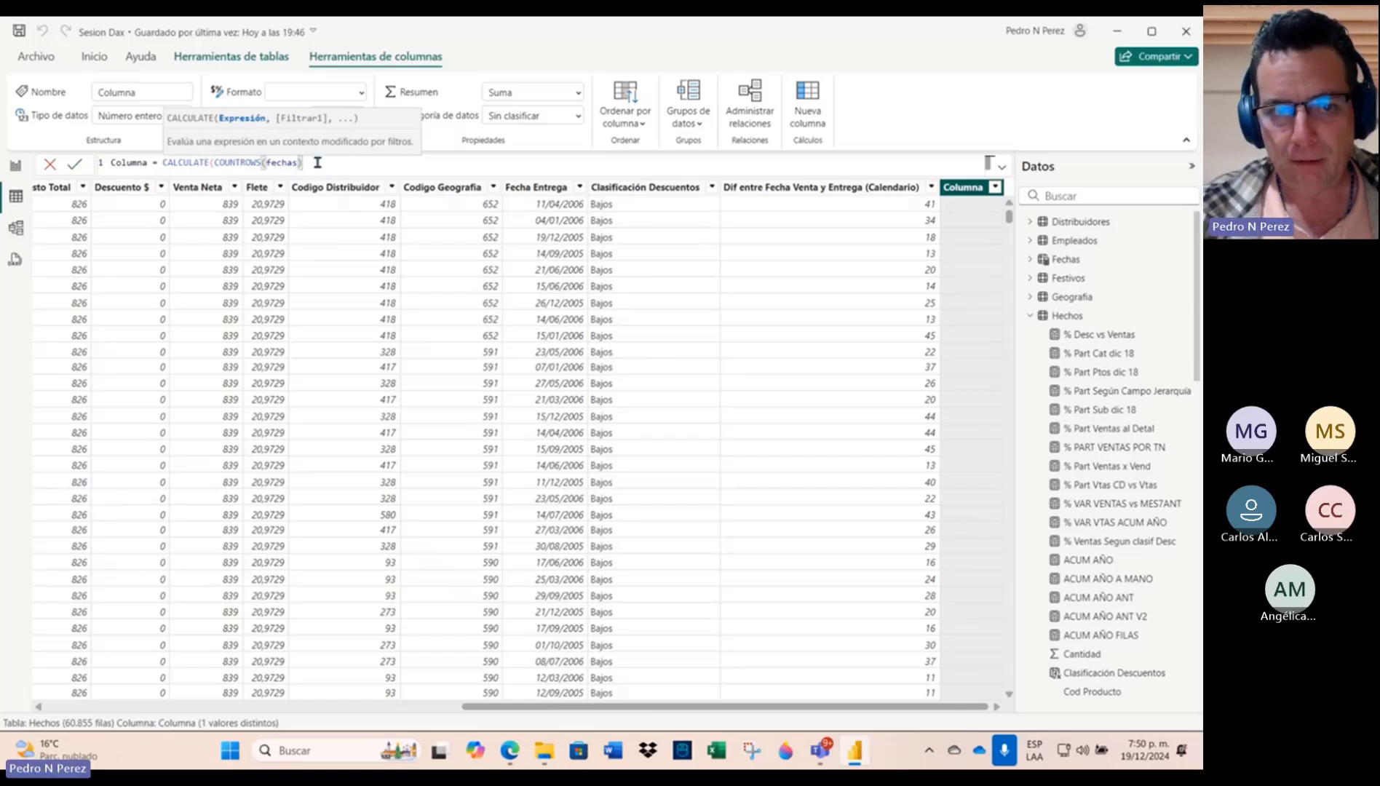
Step: Remove the COUNTROWS expression and restore DISTINCTCOUNT(Fechas[Fecha]) inside CALCULATE
key("BackSpace")
key("BackSpace")
key("BackSpace")
key("BackSpace")
key("BackSpace")
key("BackSpace")
key("BackSpace")
key("BackSpace")
key("BackSpace")
key("BackSpace")
key("BackSpace")
key("BackSpace")
key("BackSpace")
key("BackSpace")
key("BackSpace")
key("BackSpace")
key("BackSpace")
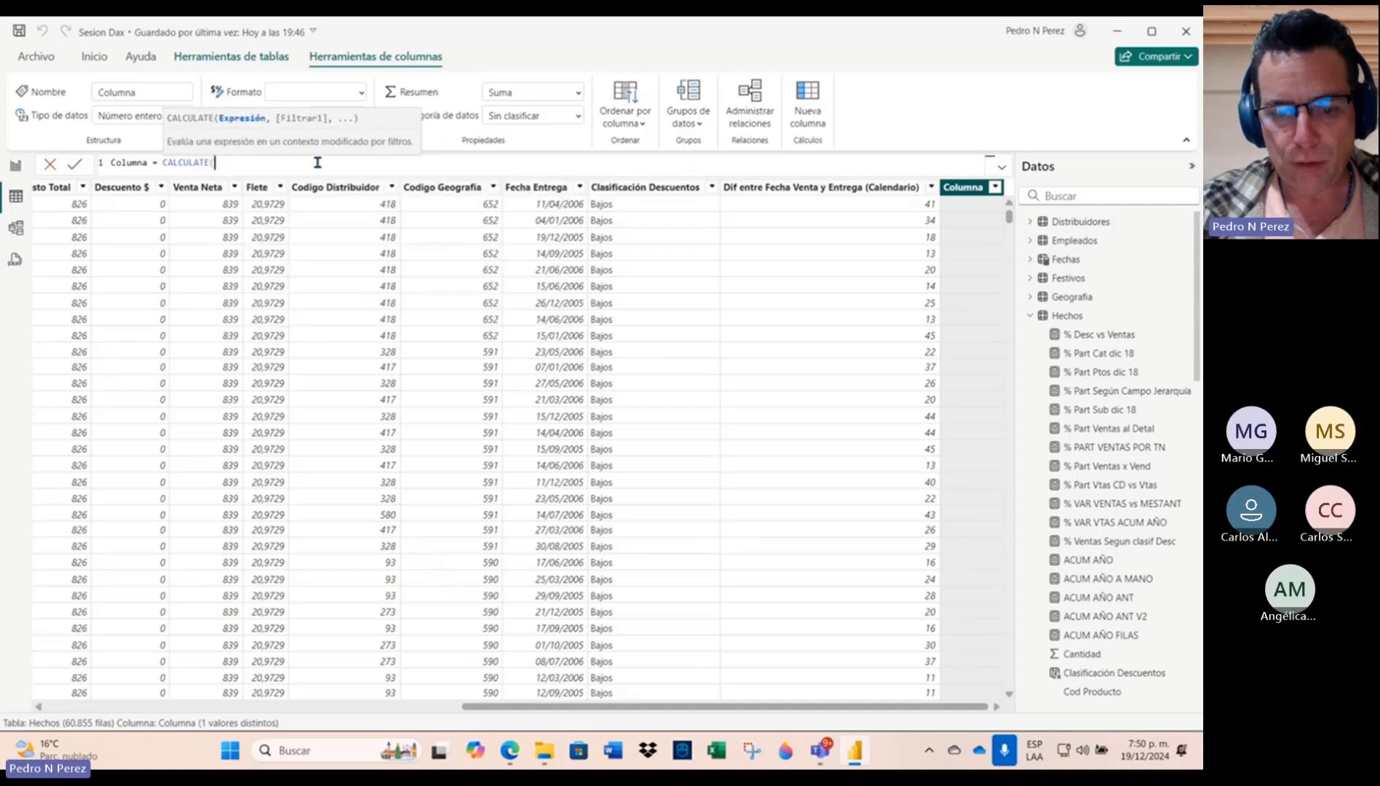
type("distinct")
left_click(328, 195)
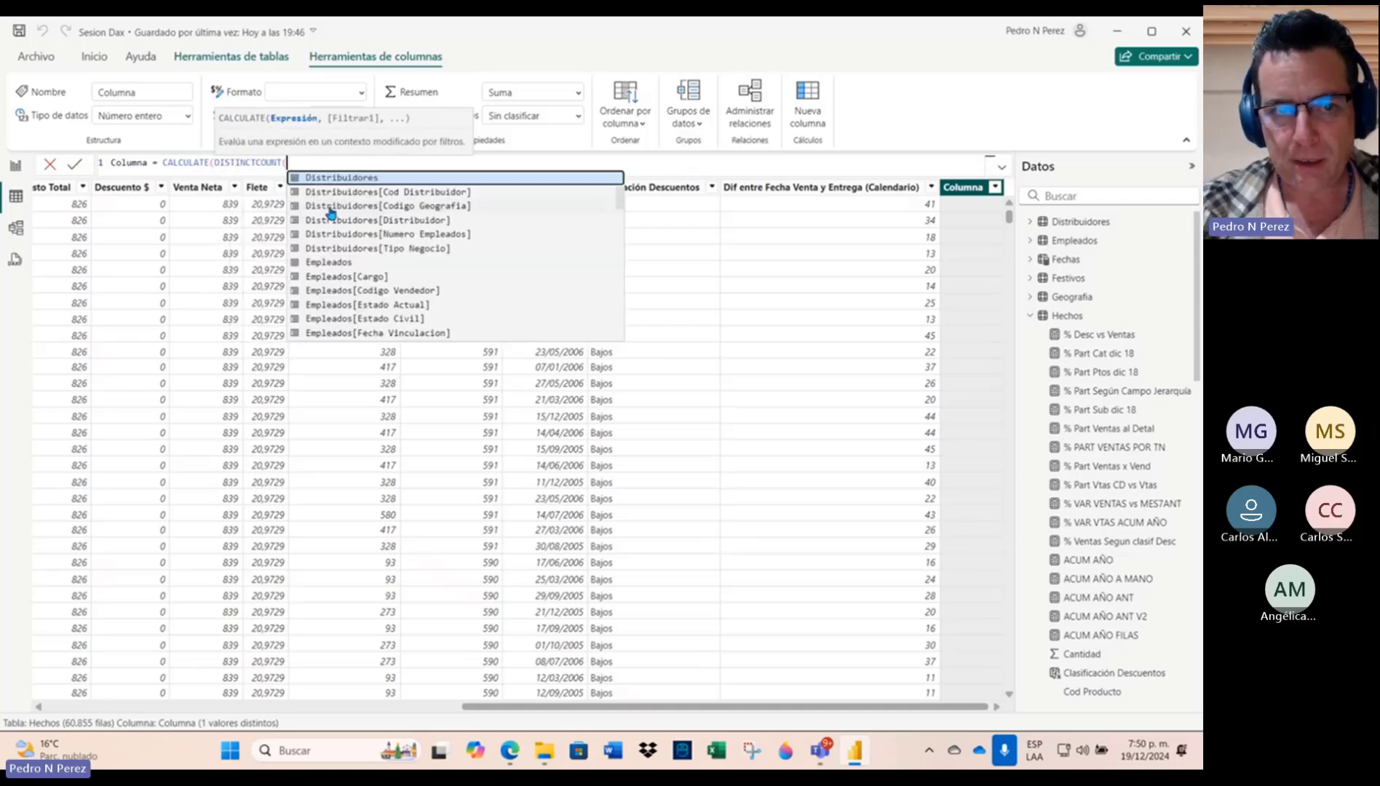
type("fechas")
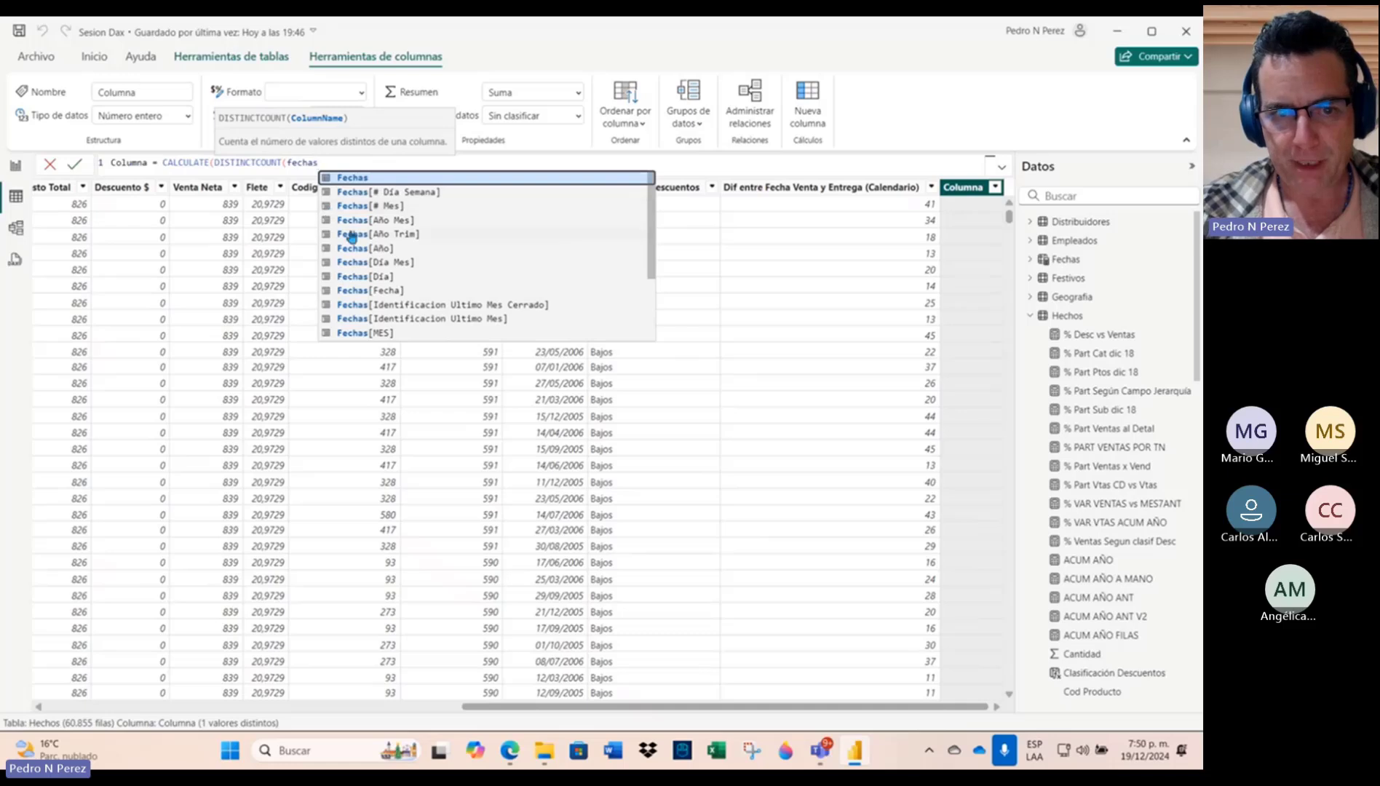
left_click(388, 294)
type(")")
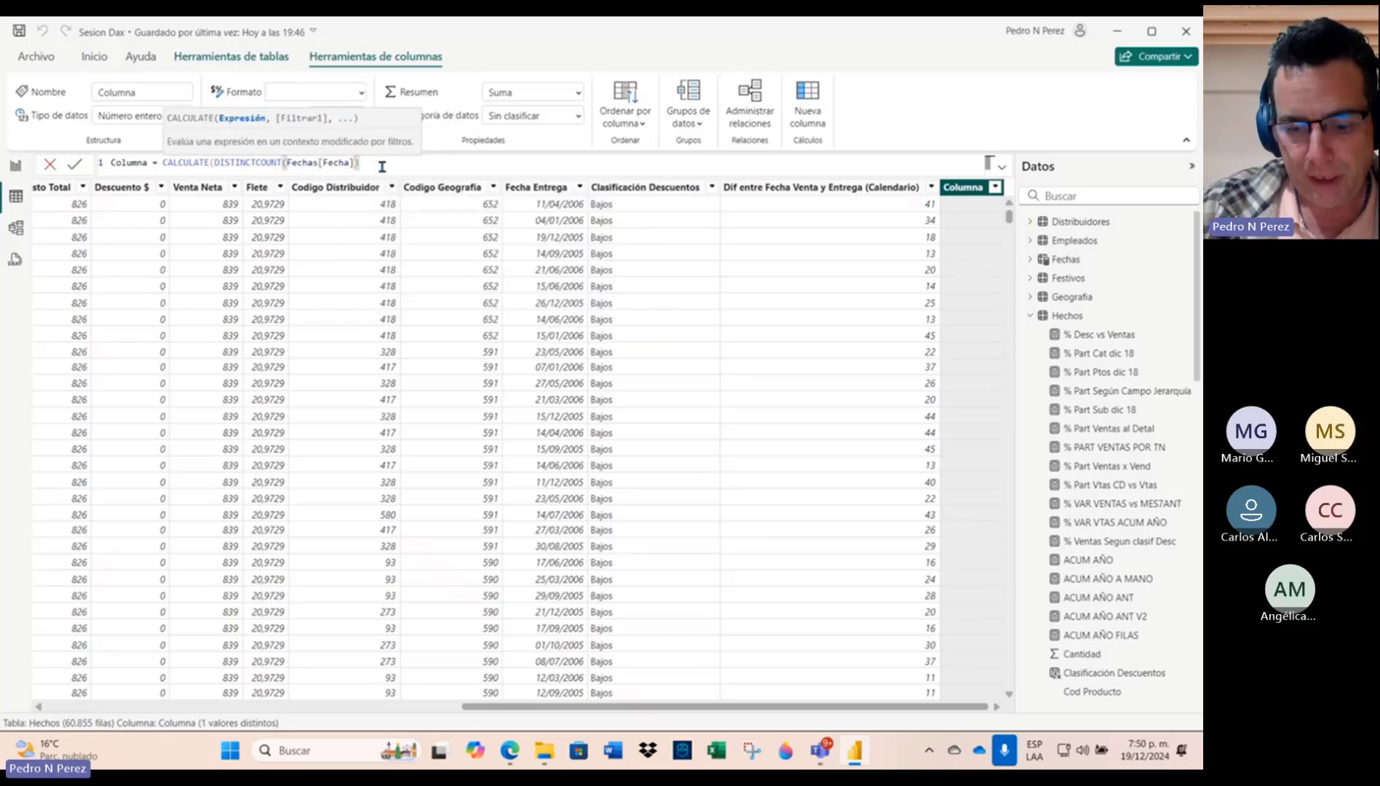
Step: Add a FILTER over the Fechas table as the filter argument of CALCULATE, after DISTINCTCOUNT(Fechas[Fecha])
type(",")
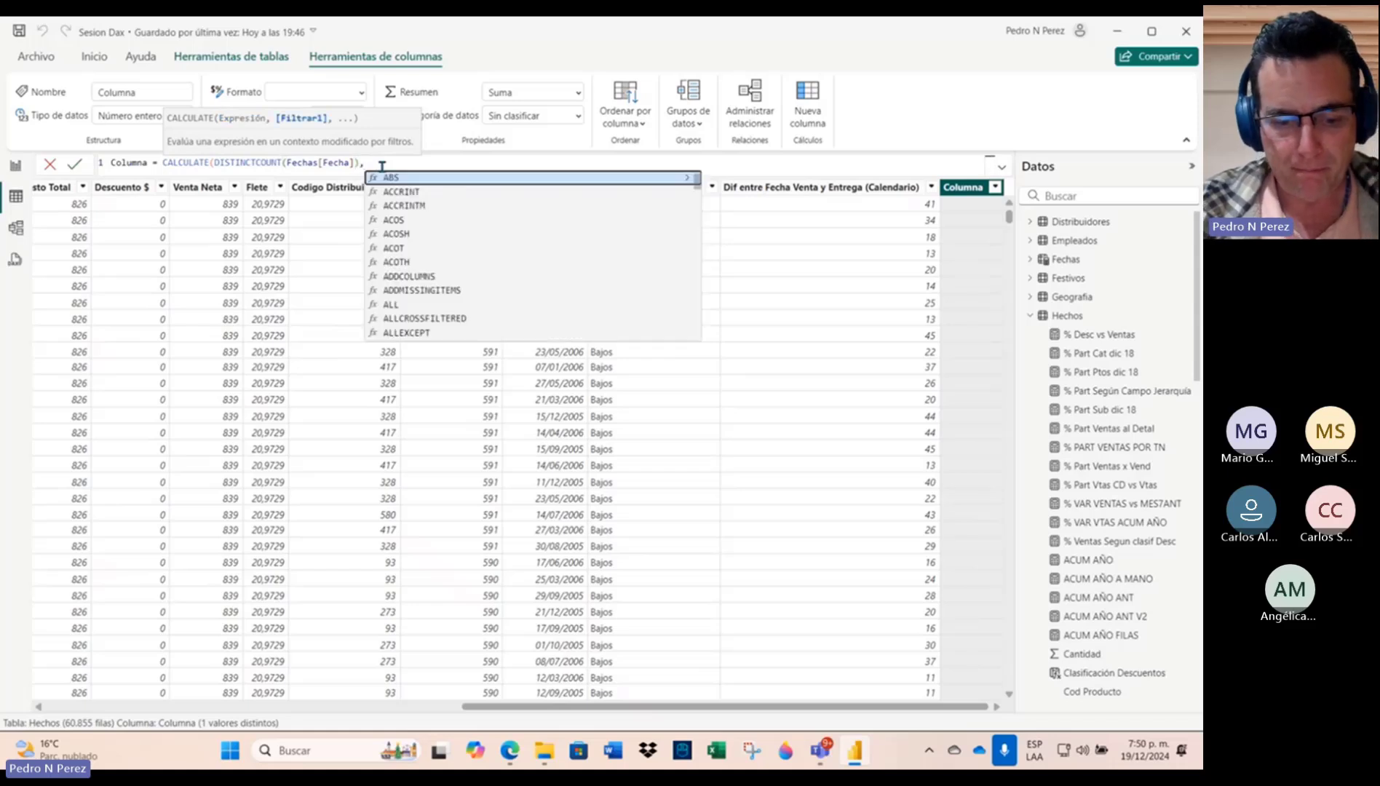
type("fil")
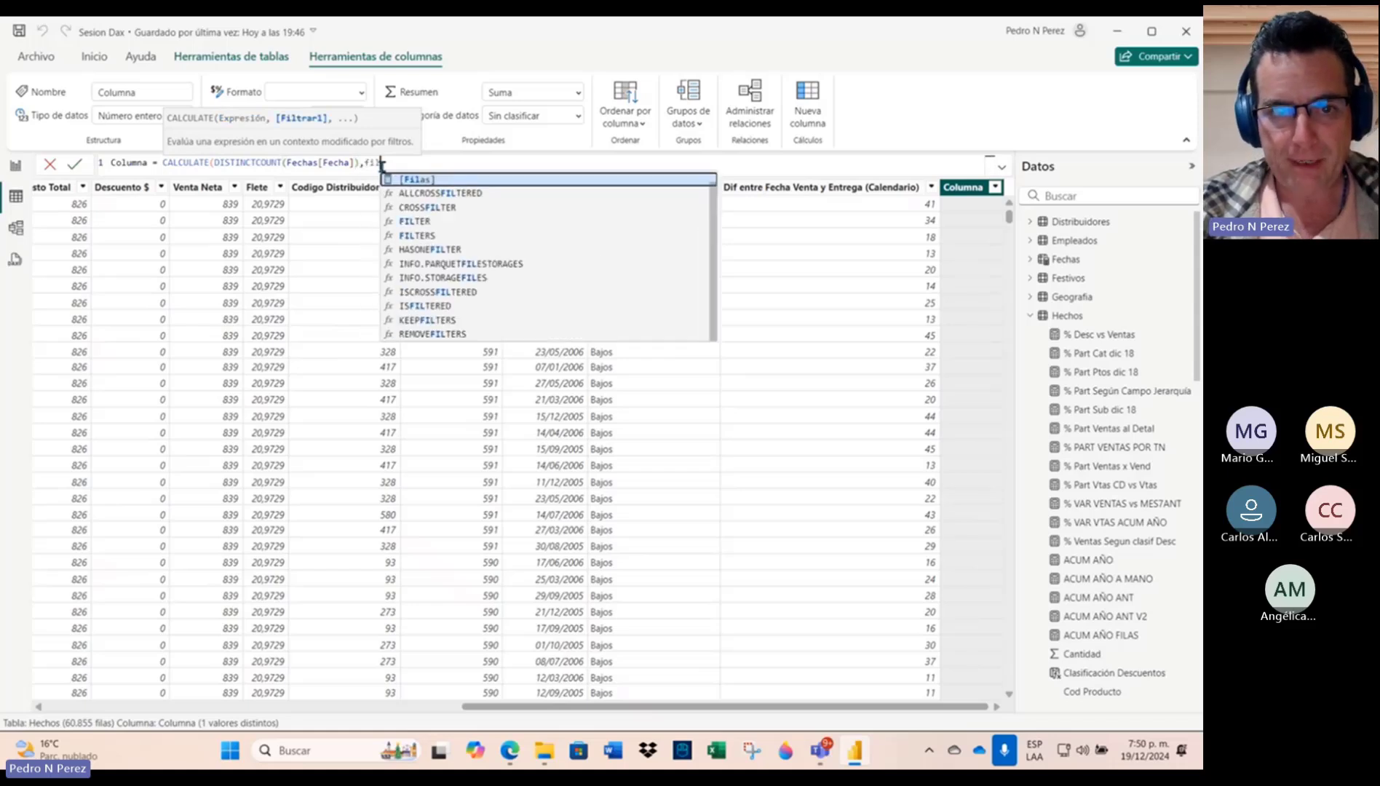
left_click(419, 225)
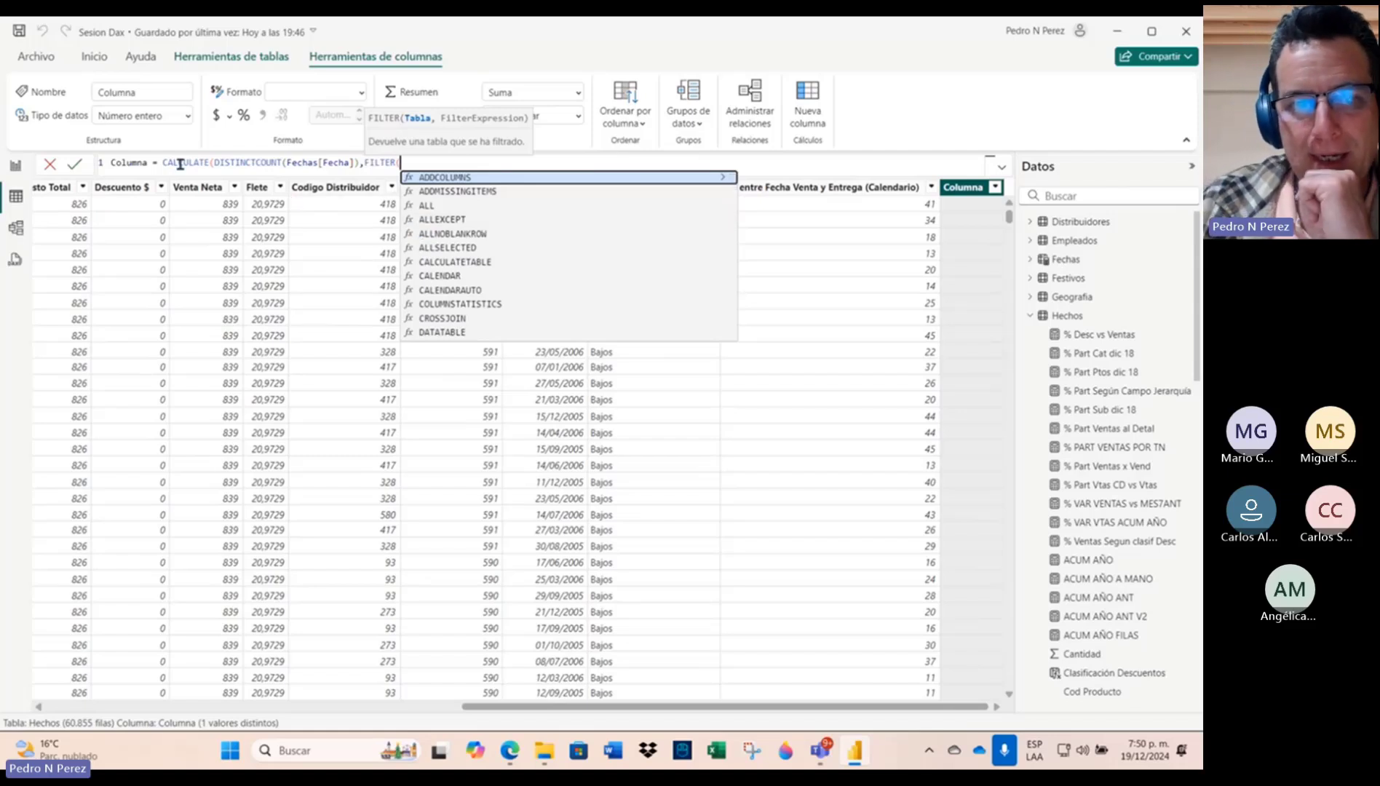
left_click(362, 162)
left_click_drag(361, 162, 213, 161)
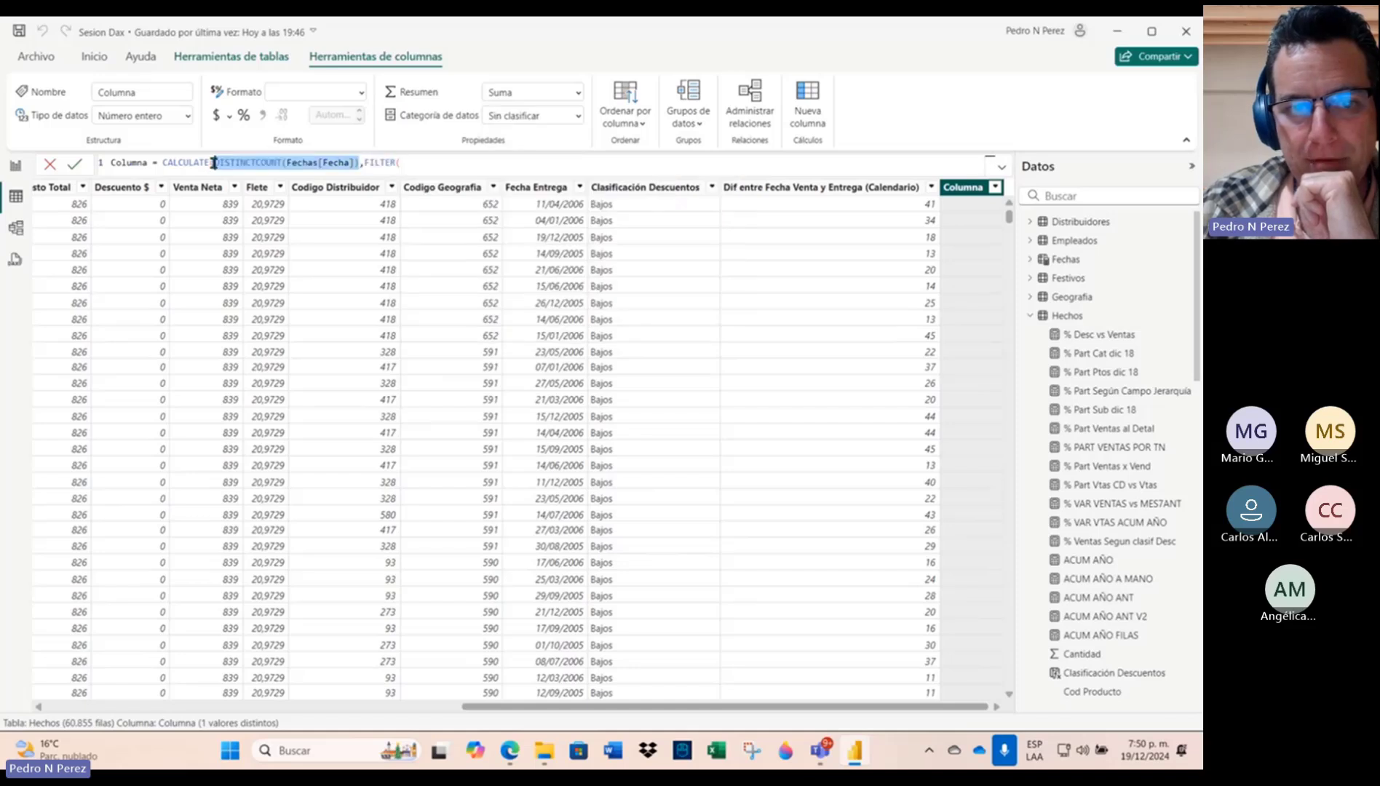
left_click(407, 163)
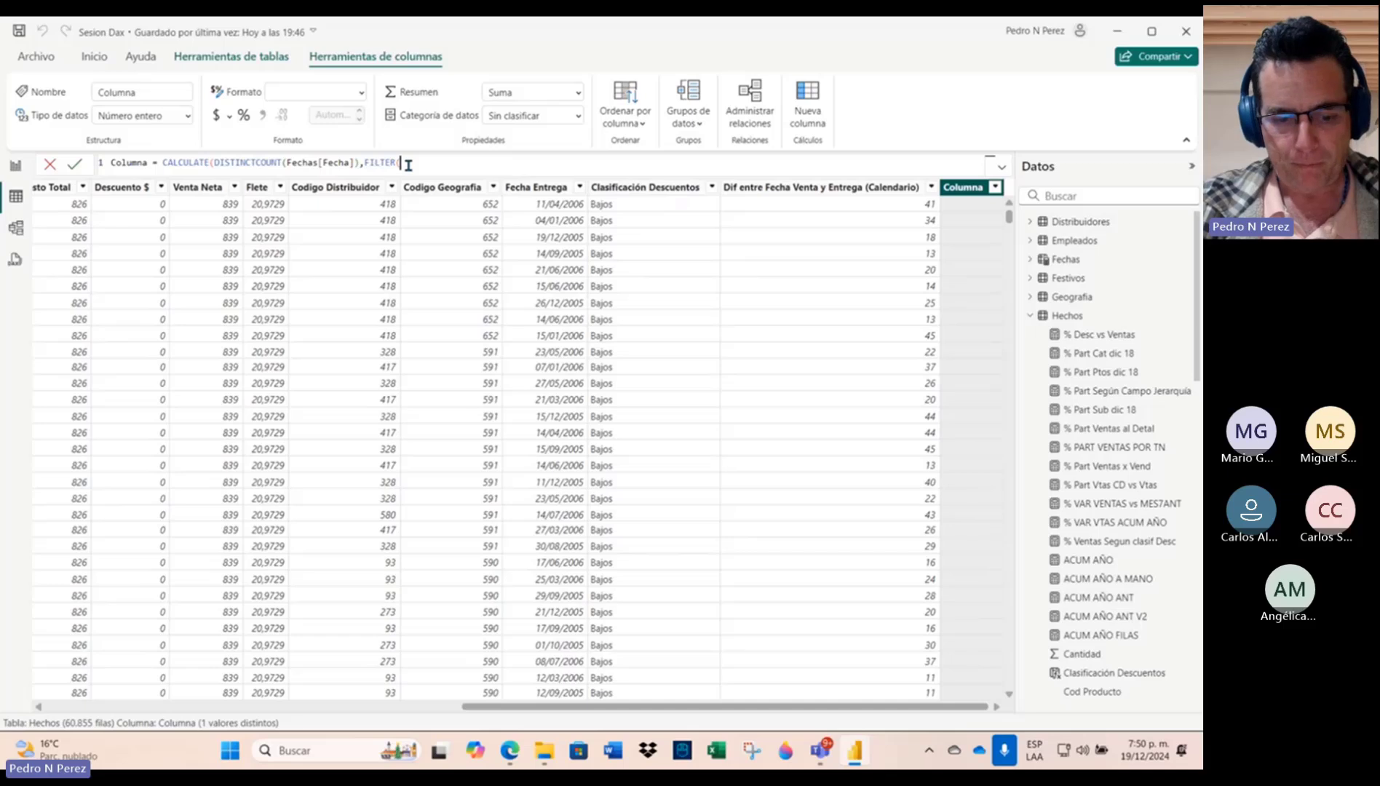
type("fechas")
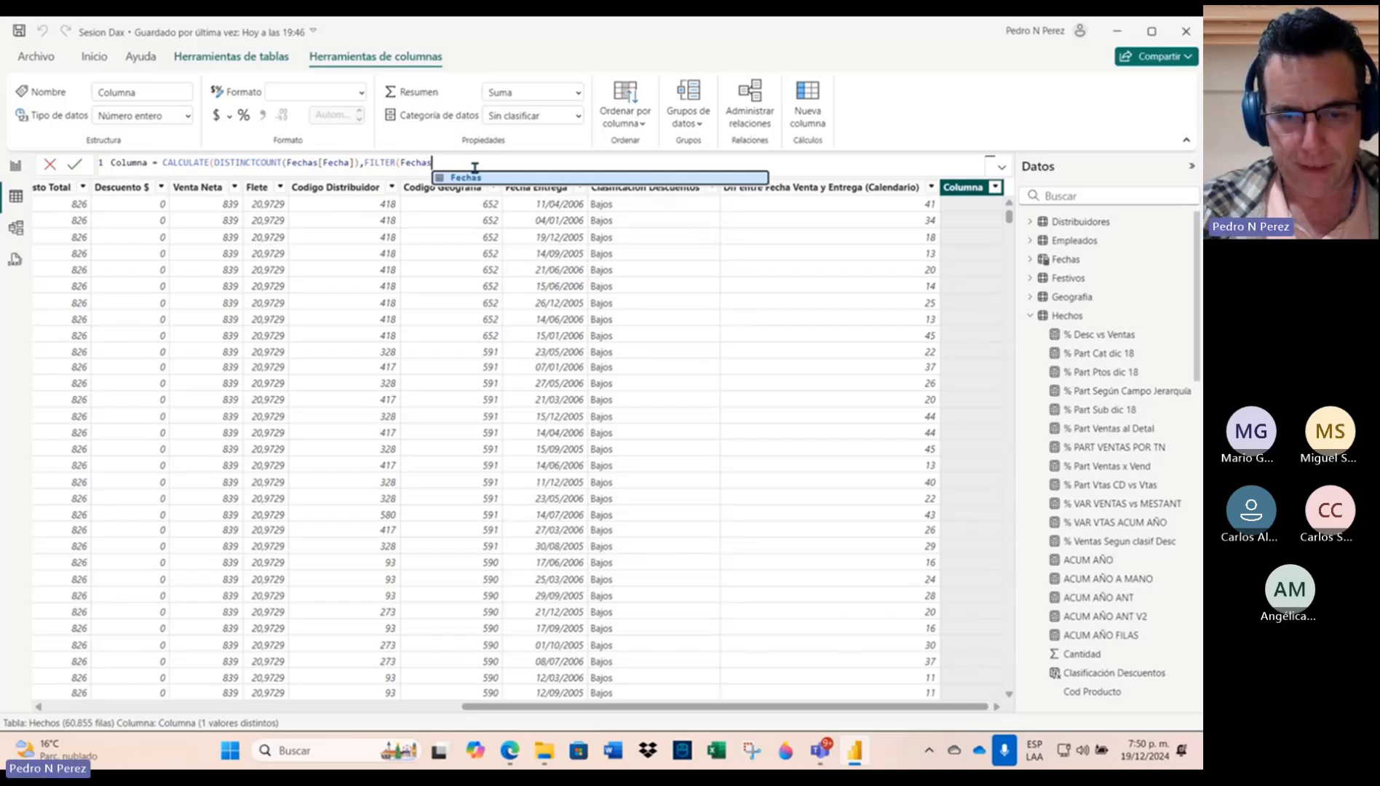
type(",")
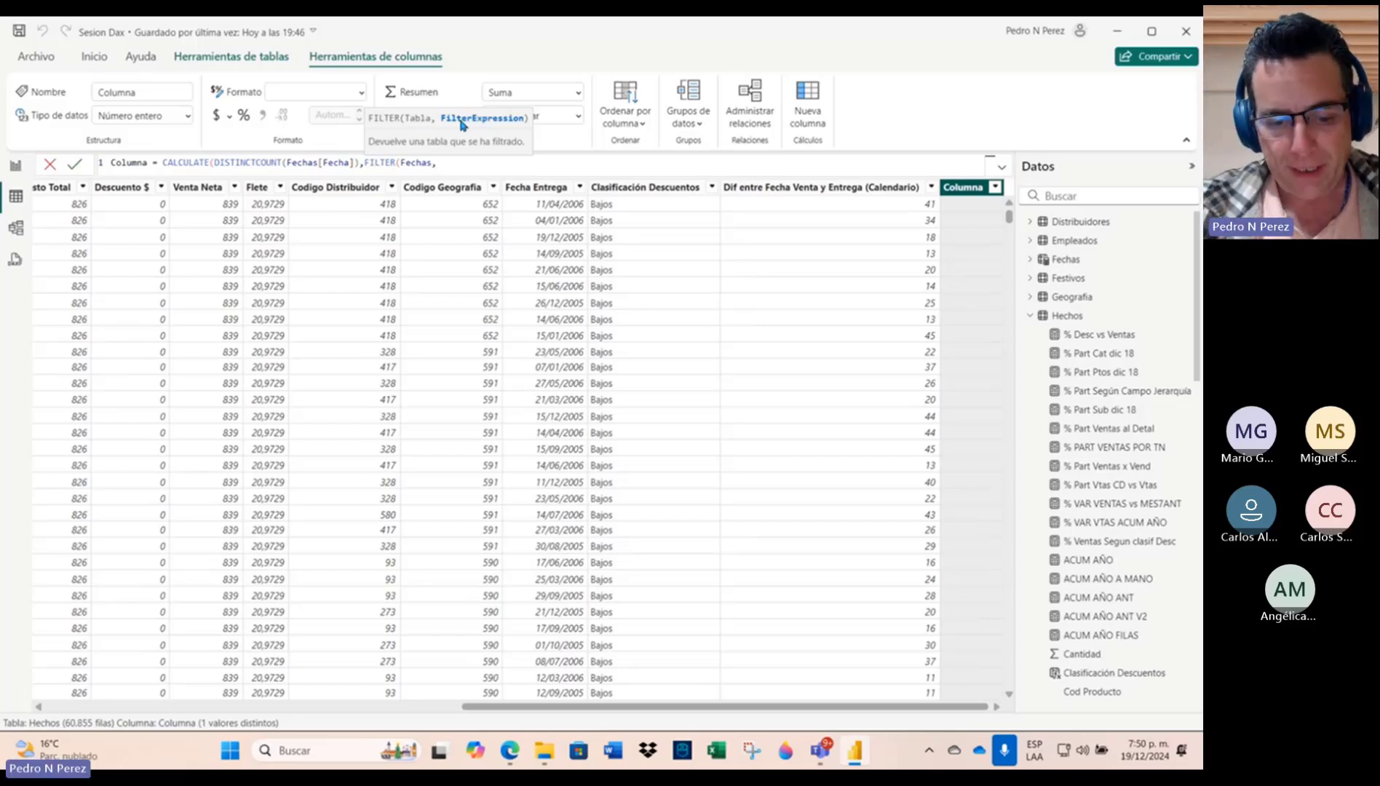
Step: Enter Fechas[Fecha]<=MAX(Fechas[Fecha]) as the FILTER condition and close all the open parentheses of the formula
type("fe")
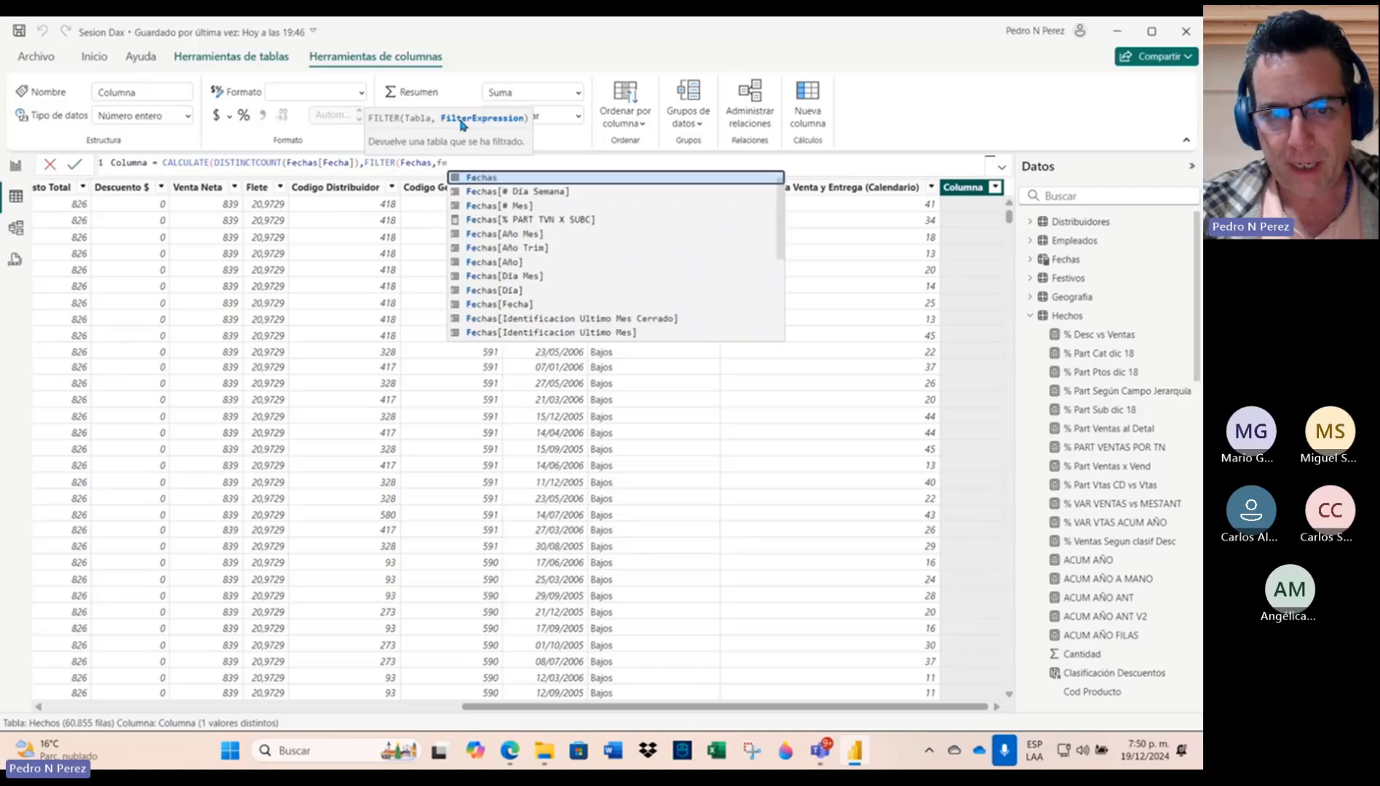
double_click(535, 305)
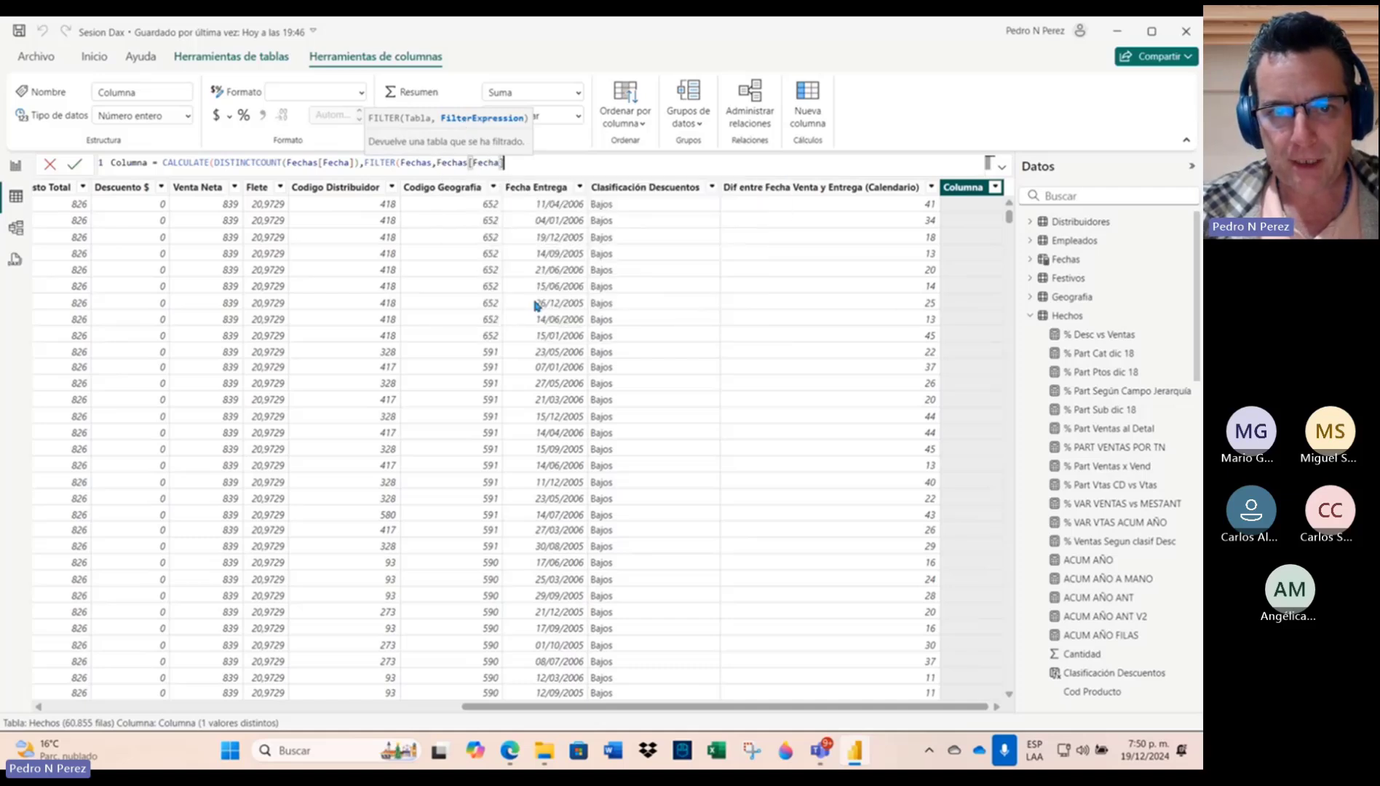
type("=")
key("BackSpace")
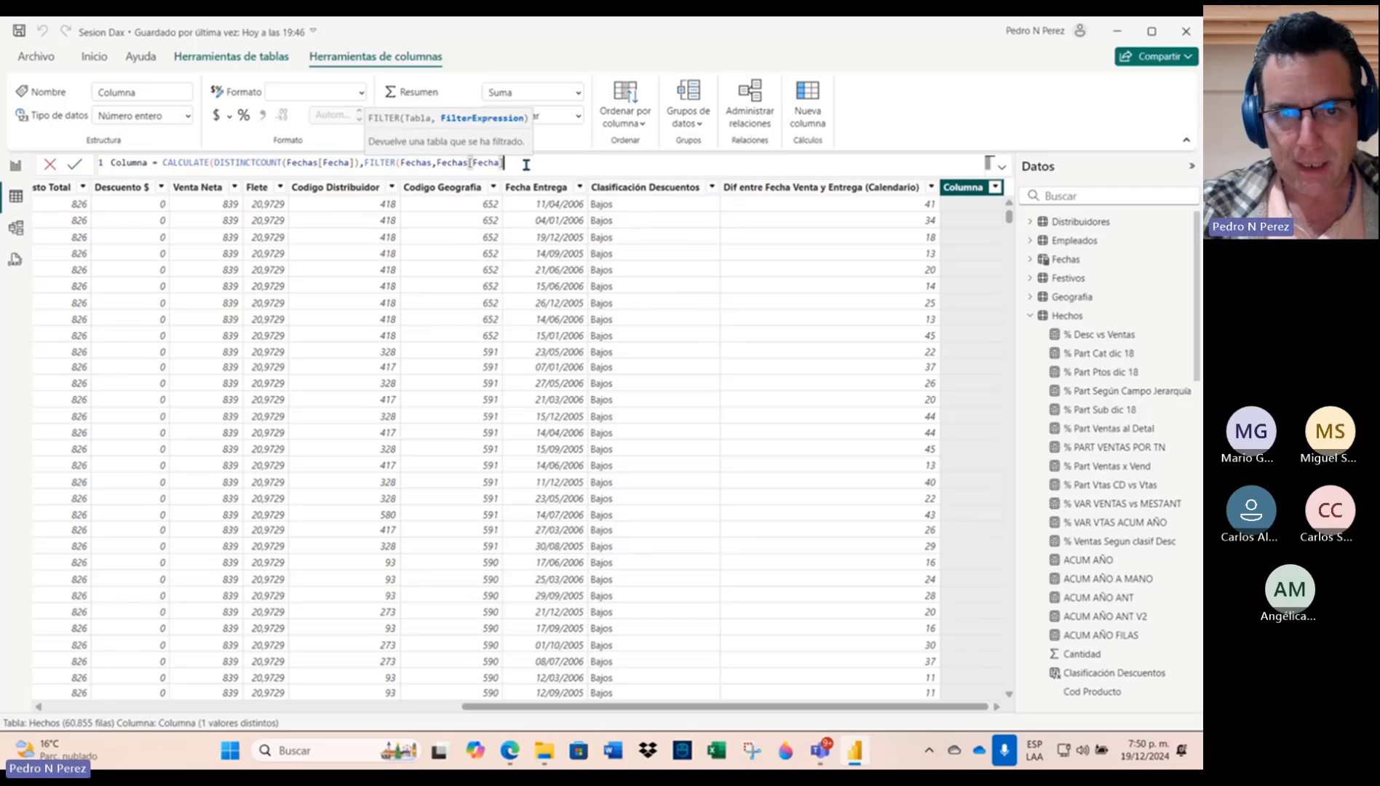
type("<=")
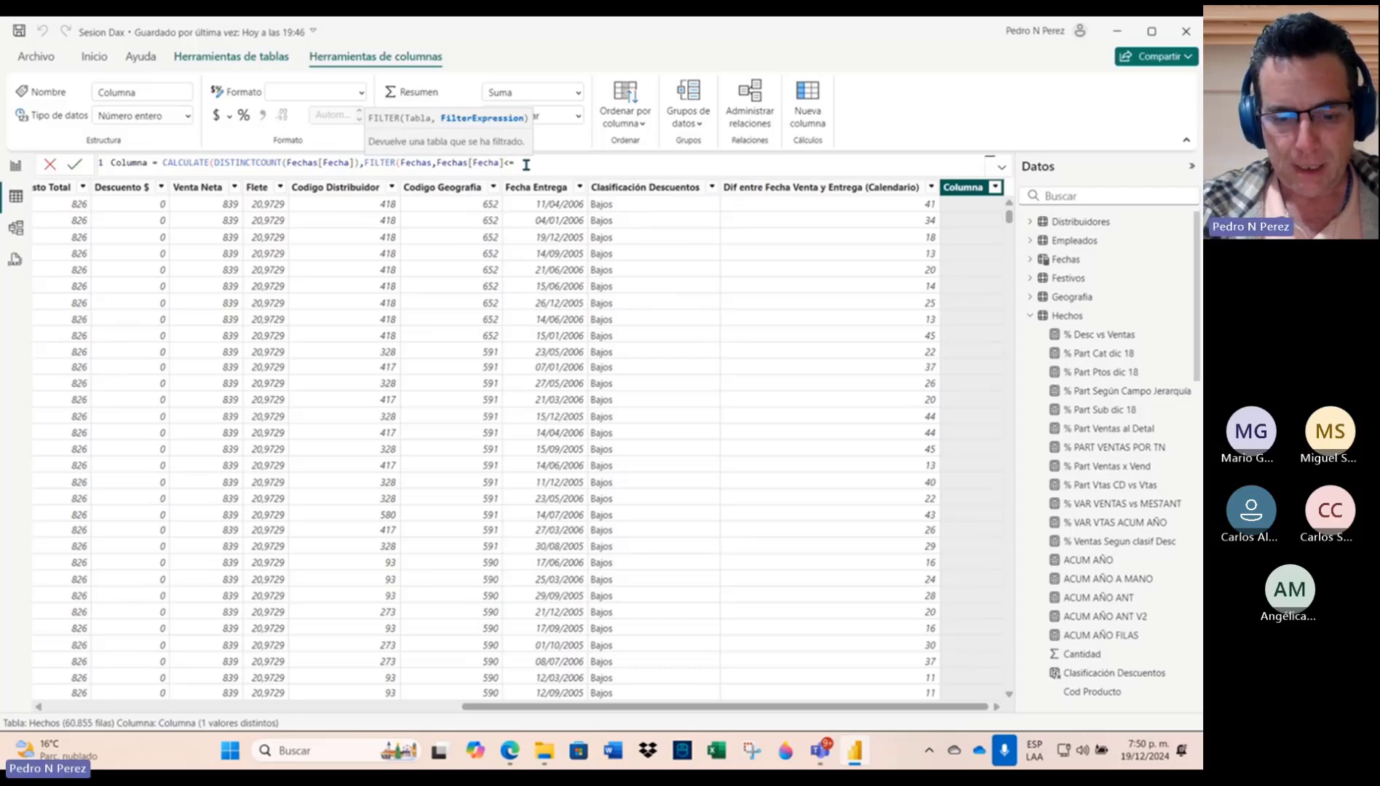
type("max(fechas")
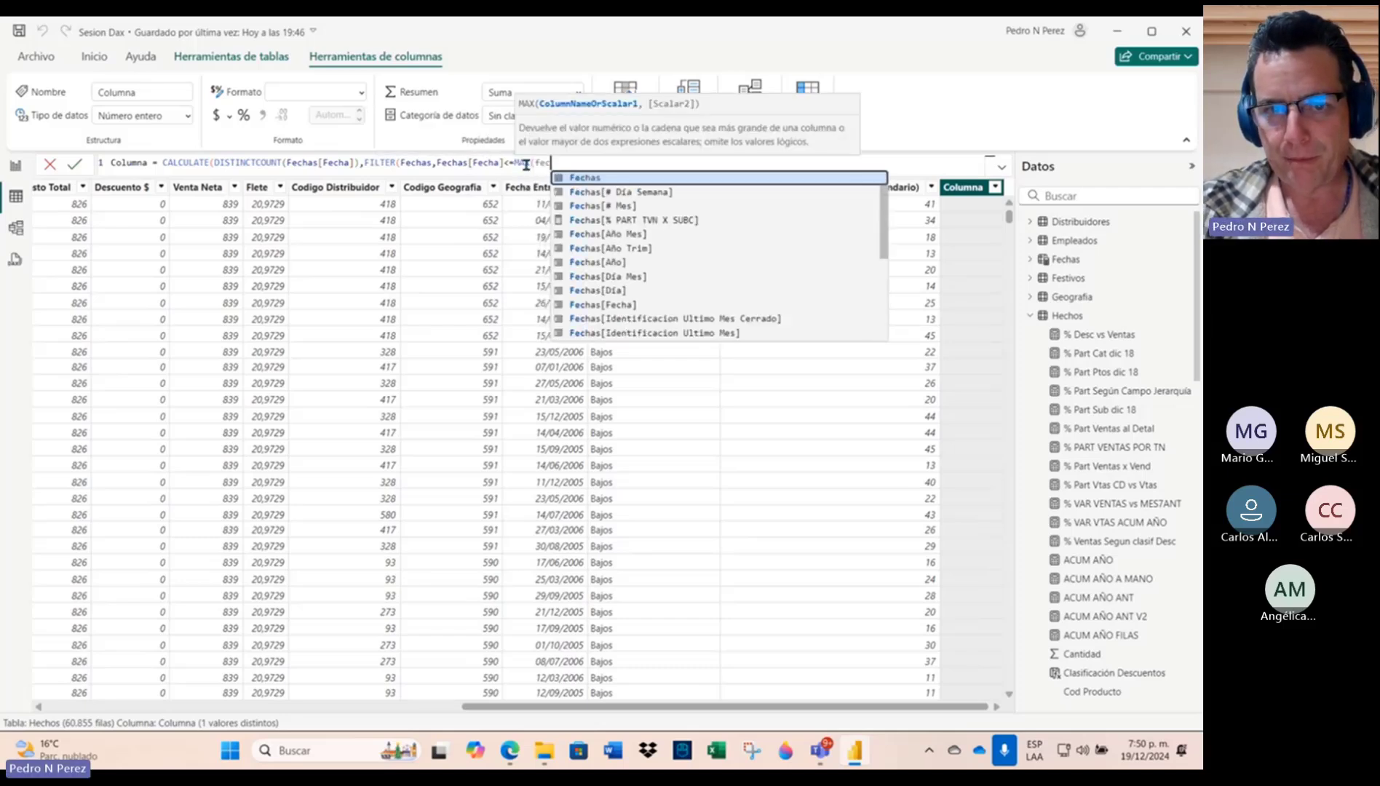
left_click(628, 305)
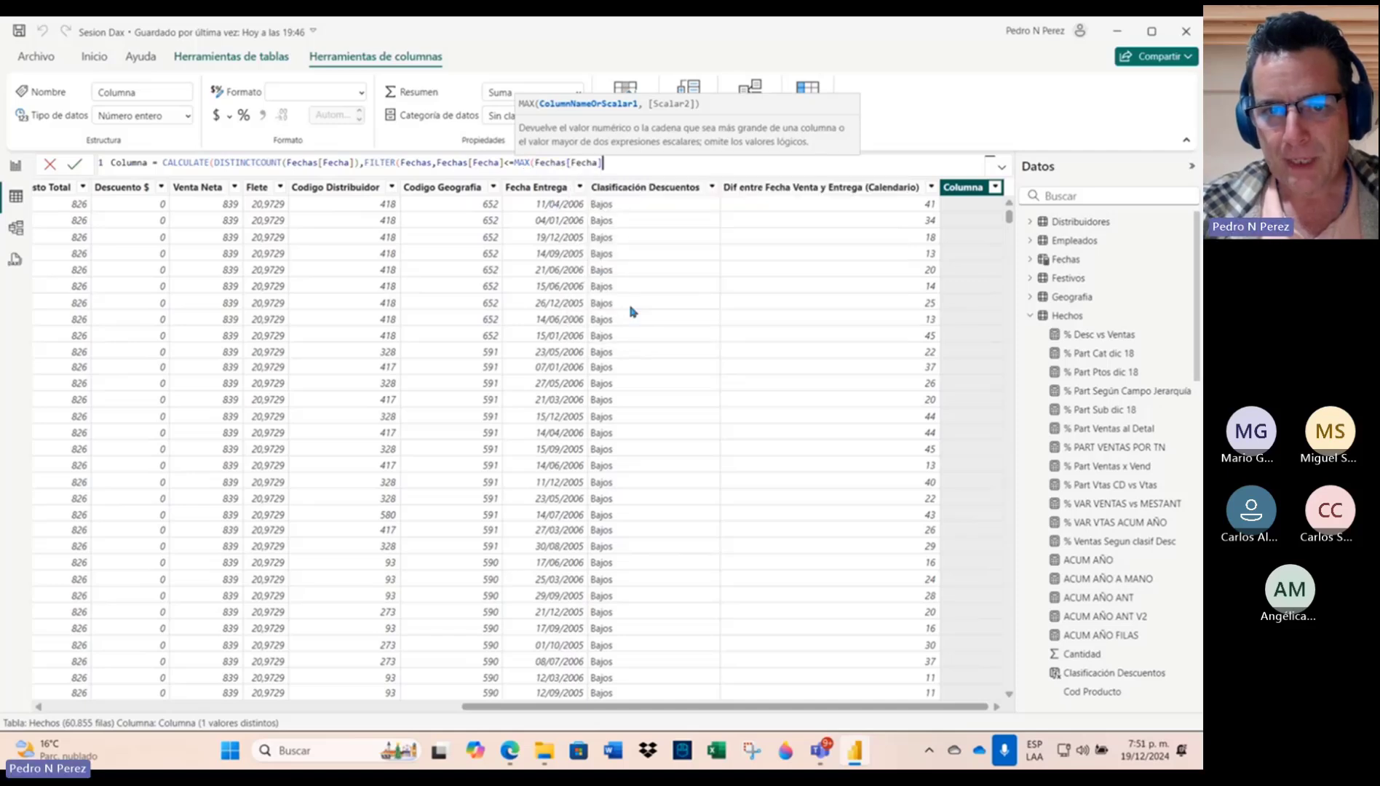
type(")))")
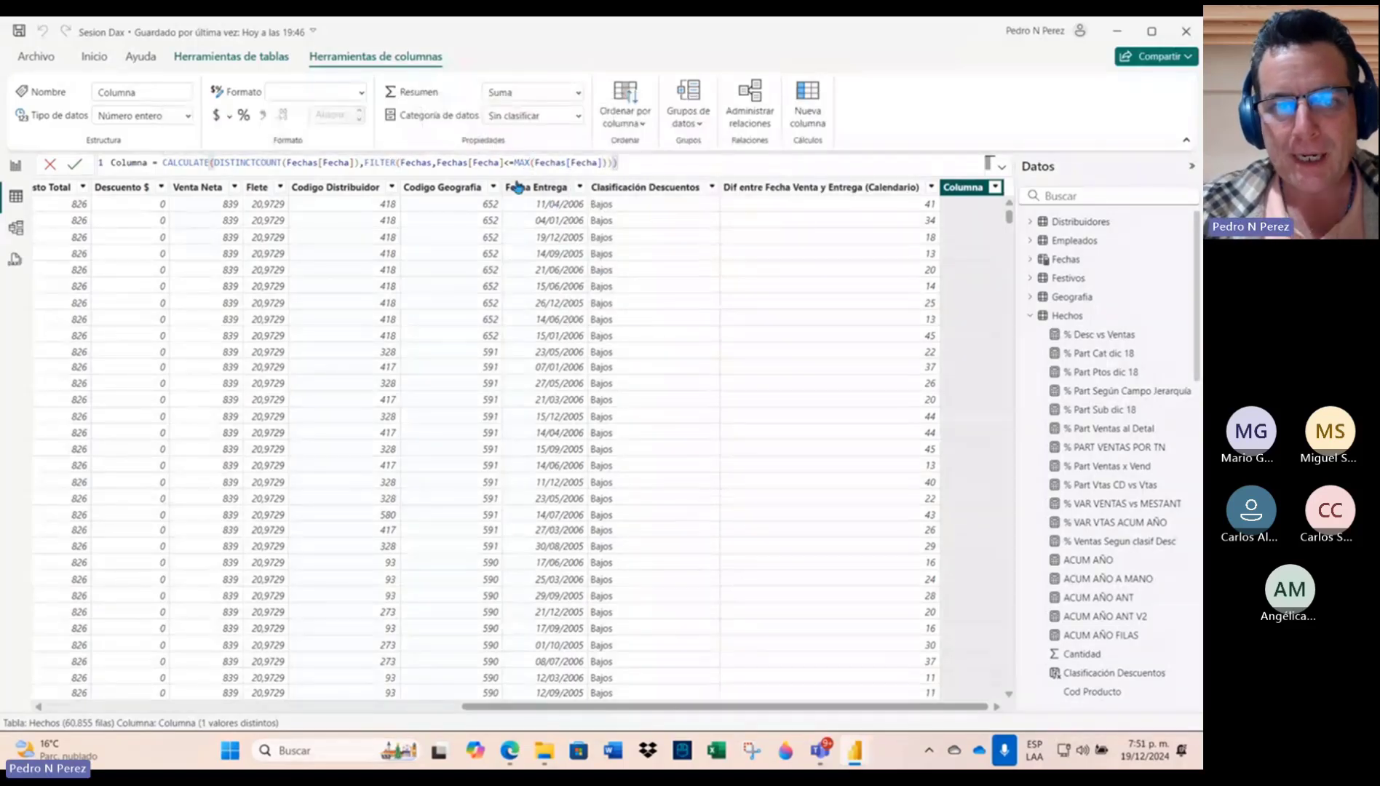
Step: Review the formula part by part: the DISTINCTCOUNT expression, the FILTER on Fechas and its date condition
left_click_drag(365, 162, 433, 162)
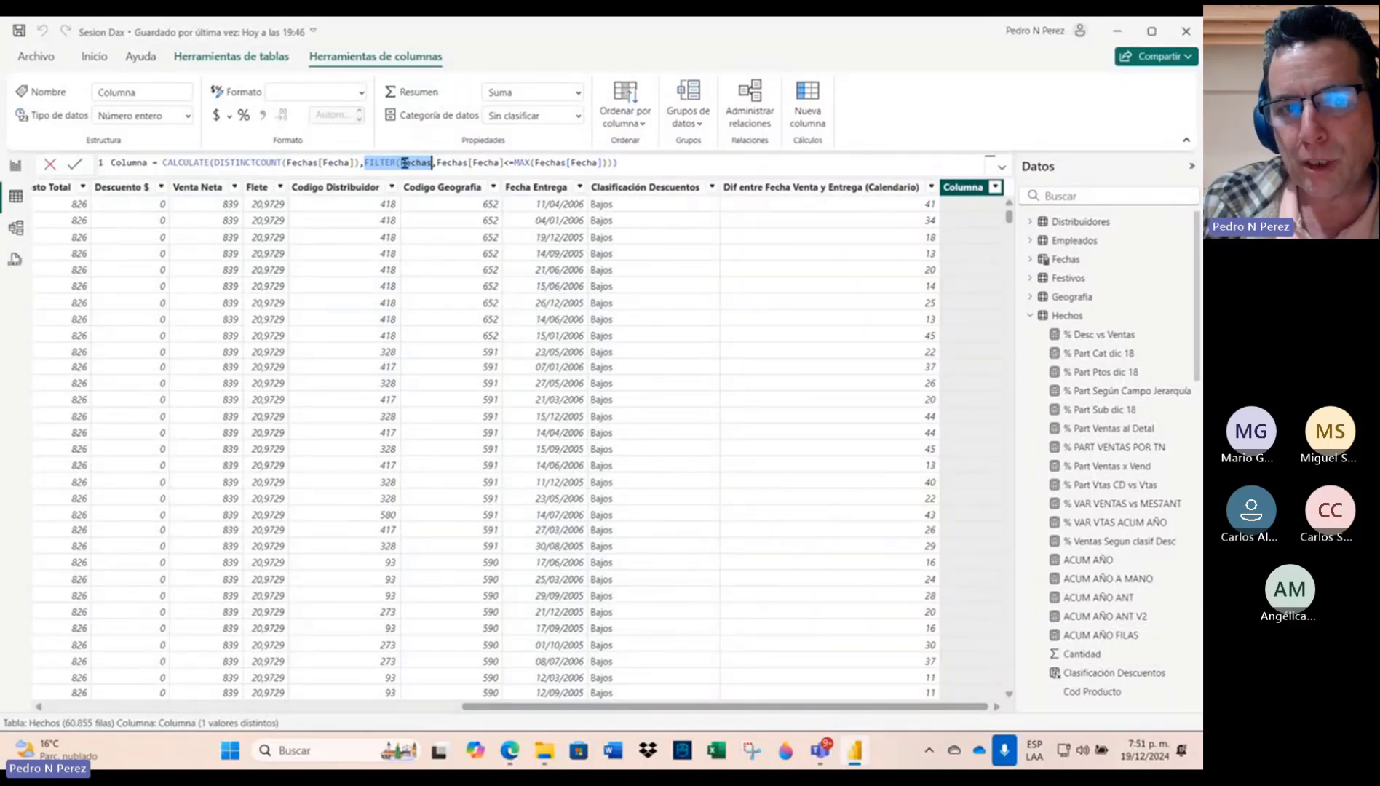
left_click(366, 163)
left_click_drag(437, 163, 504, 161)
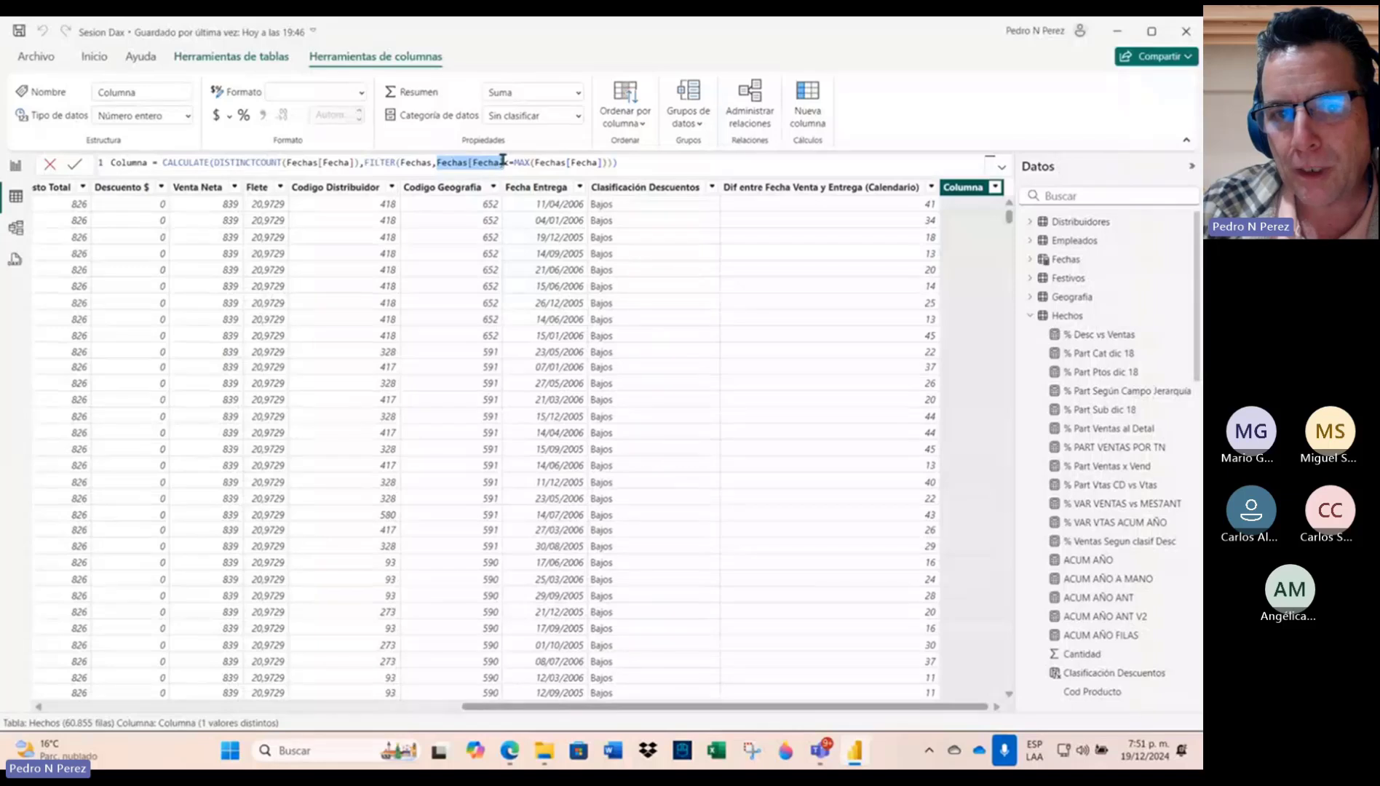
left_click_drag(503, 160, 621, 163)
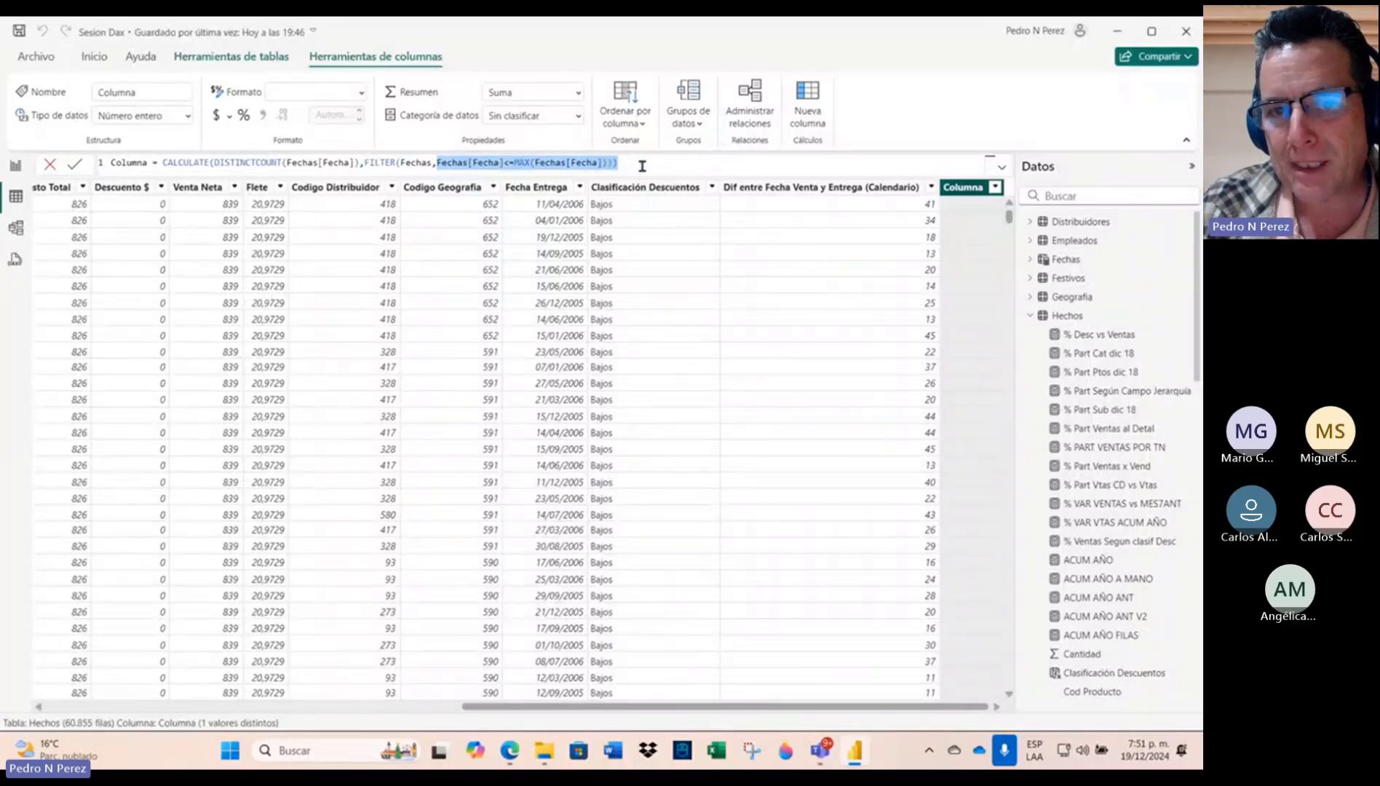
left_click(643, 166)
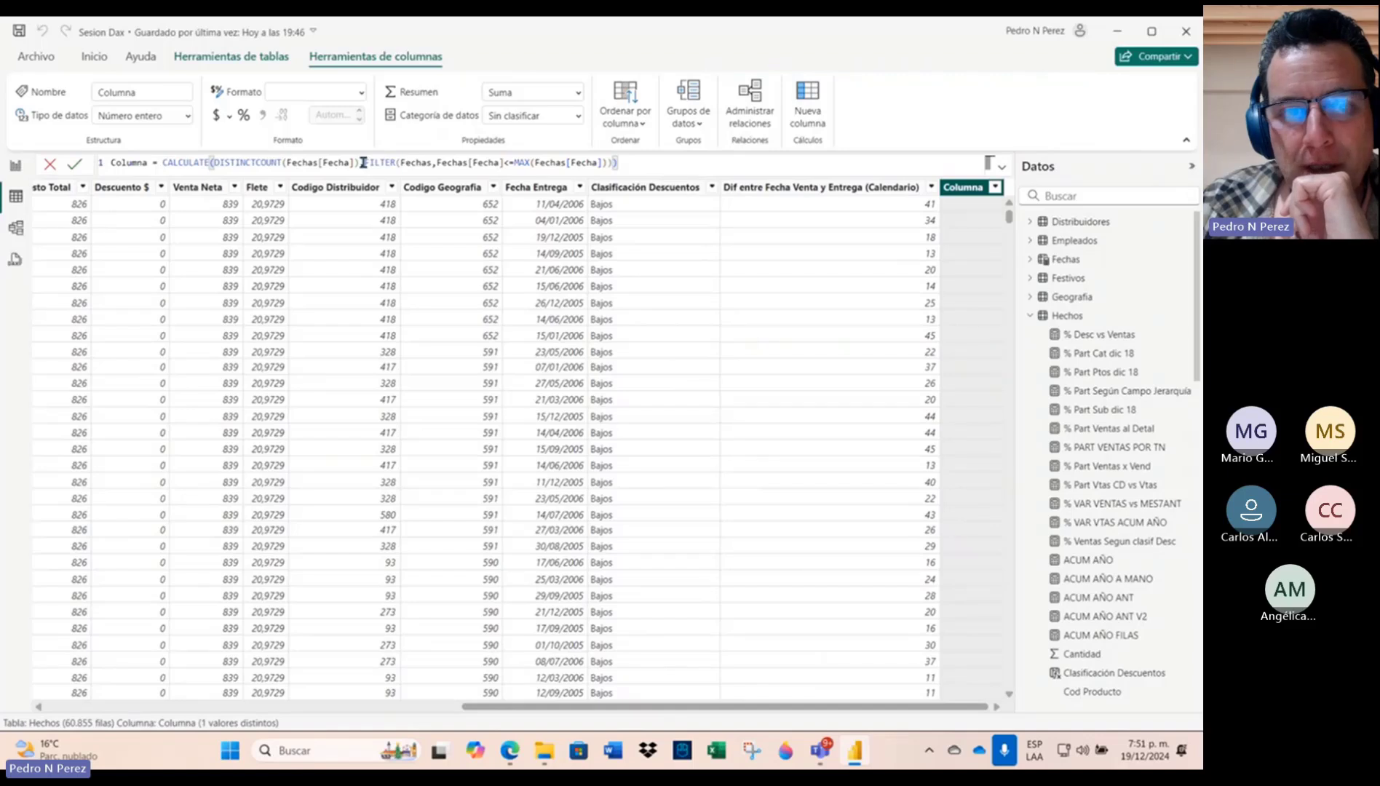
left_click_drag(358, 162, 215, 161)
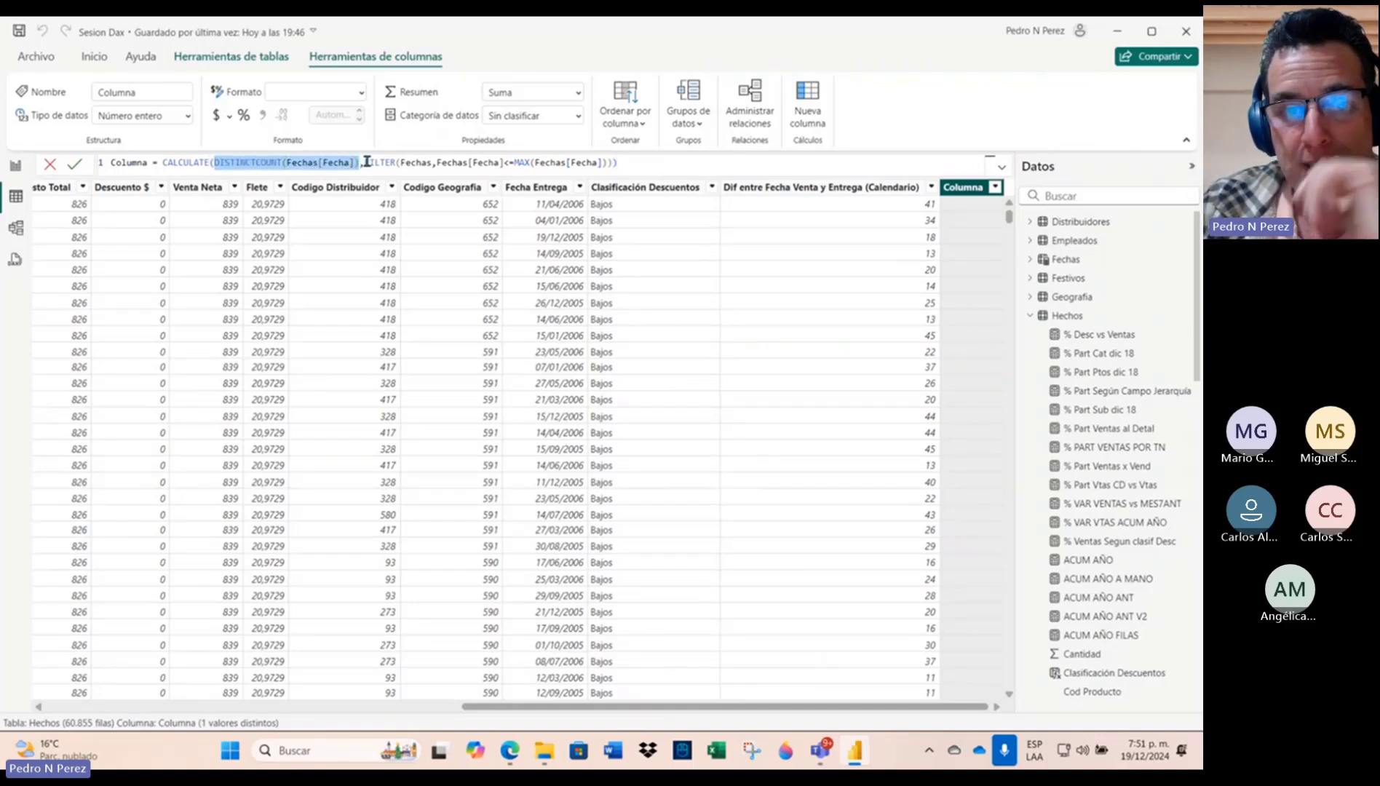
left_click_drag(364, 162, 431, 161)
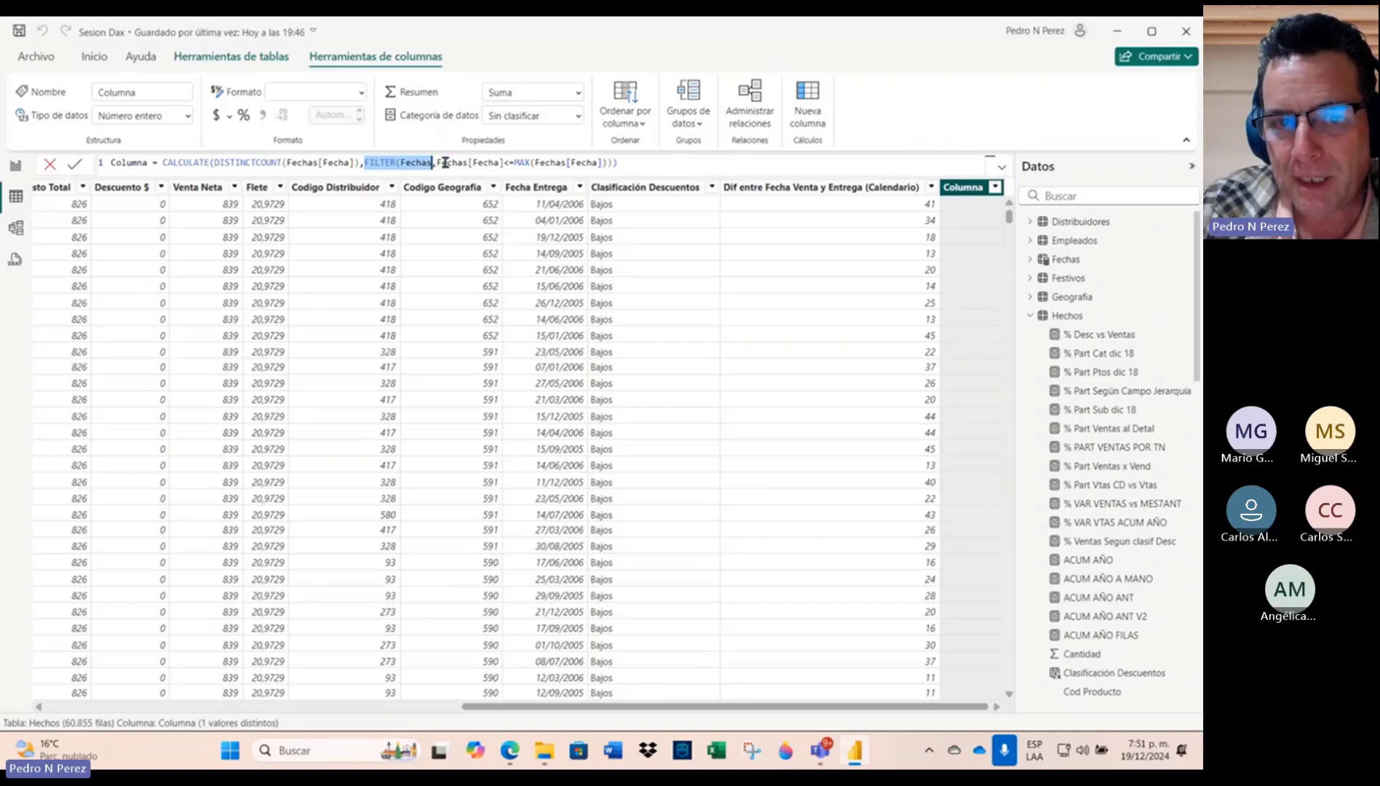
left_click_drag(437, 161, 637, 165)
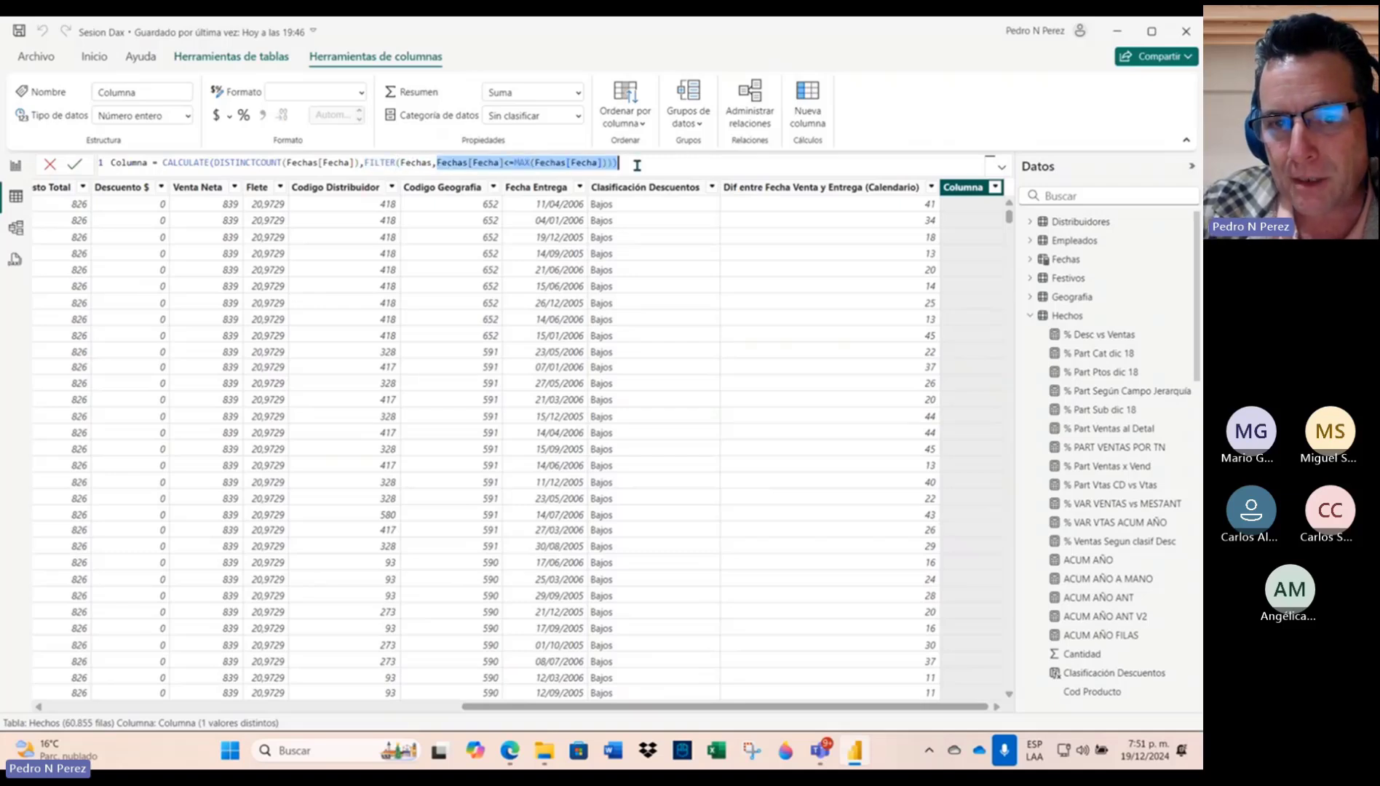
Step: Replace the default column name in the formula with "Días Hábiles entre Fecha Venta y Fecha Entrega"
left_click_drag(147, 163, 86, 168)
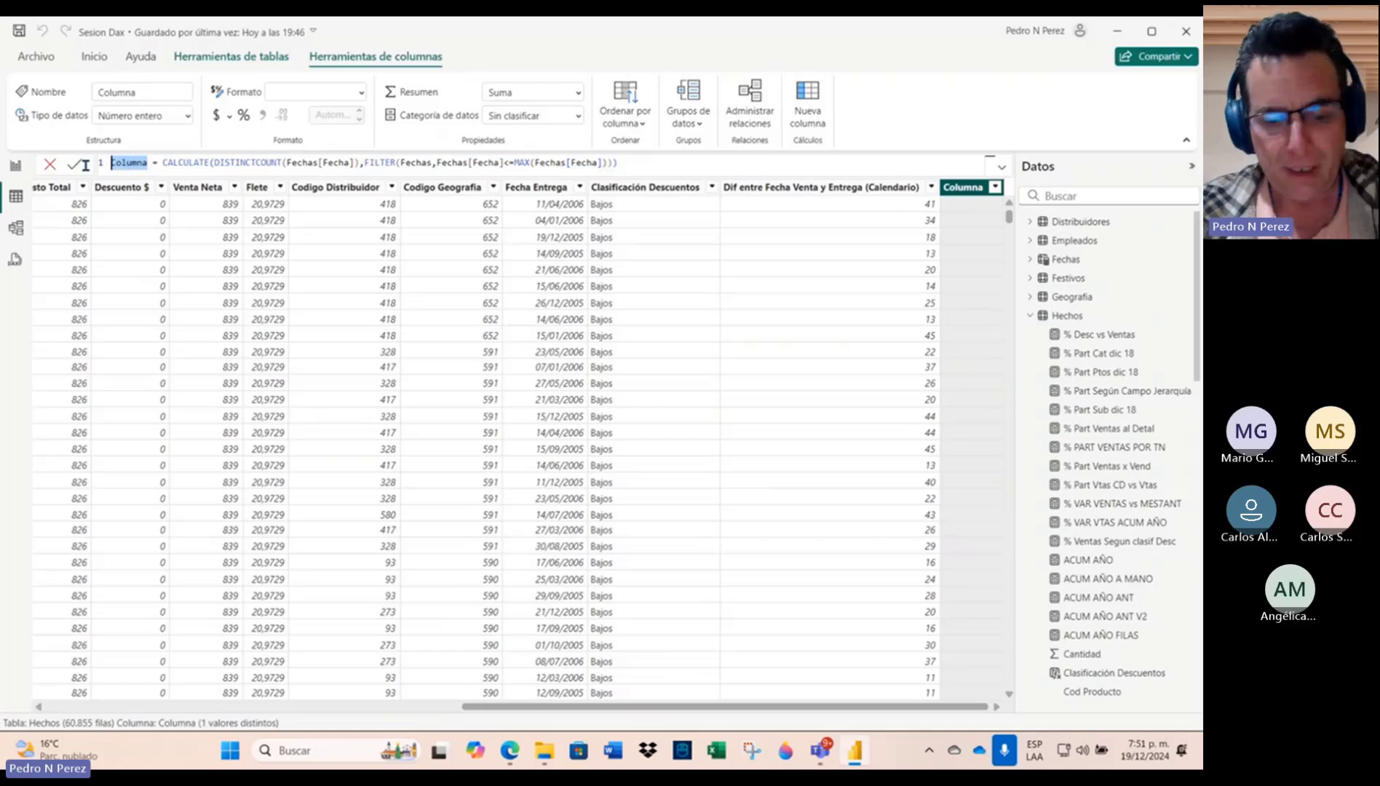
key("Caps_Lock")
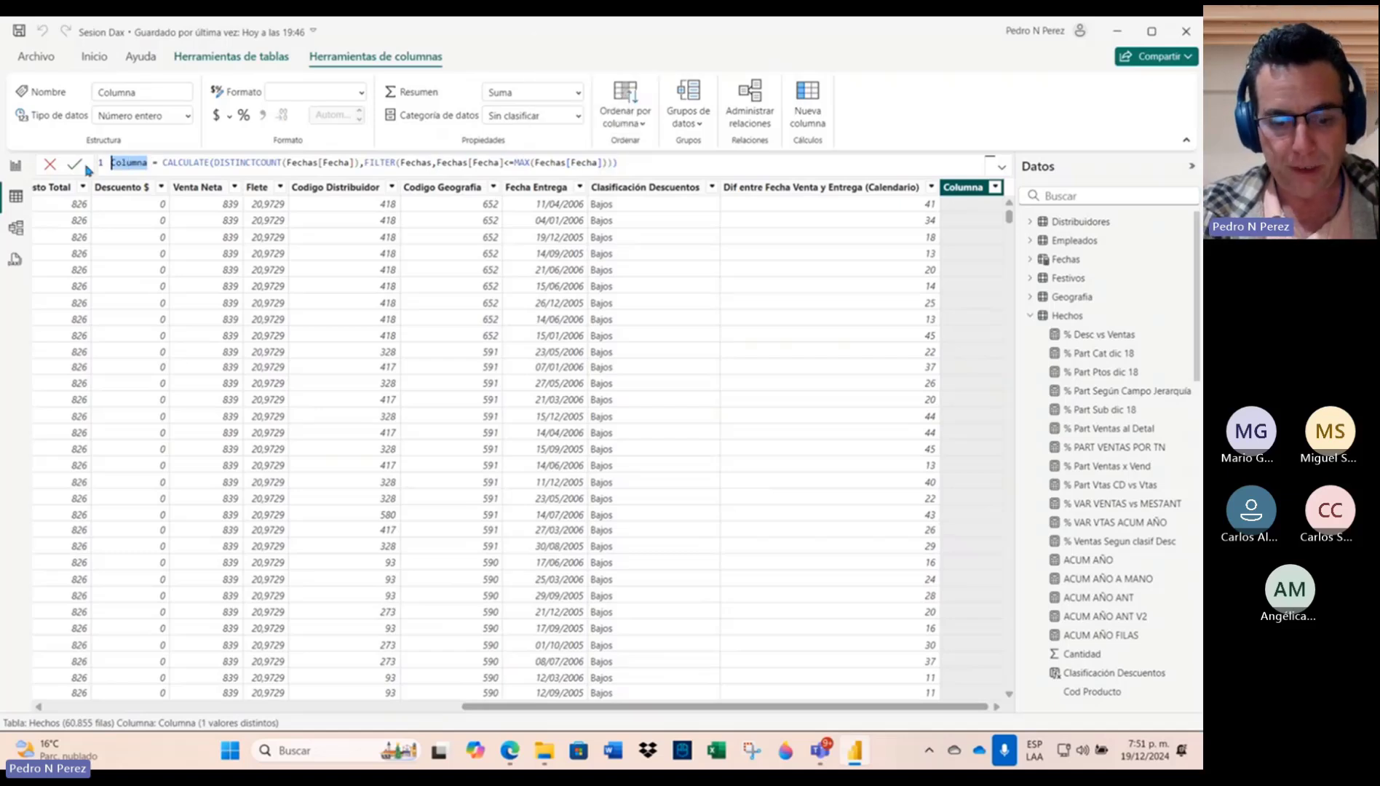
type("S")
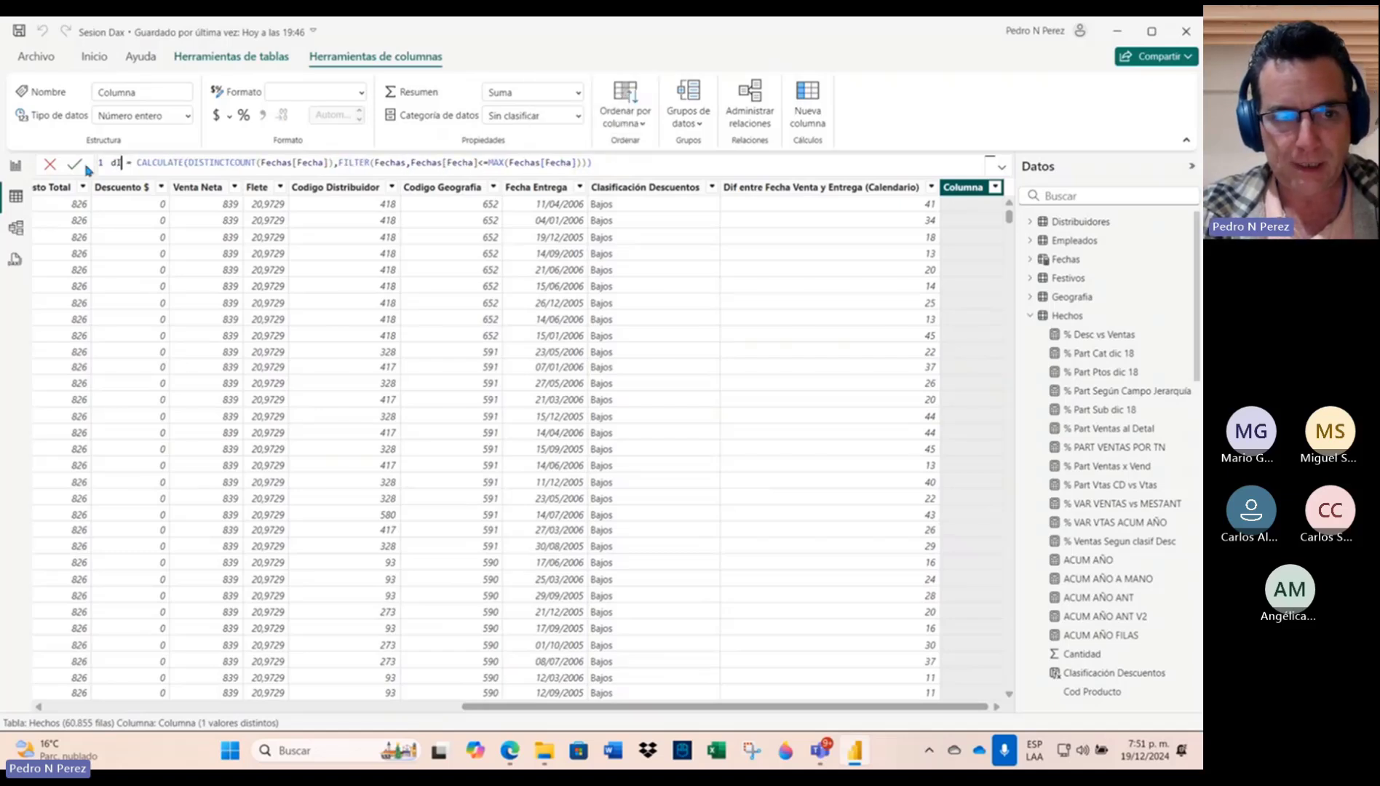
key("Caps_Lock")
key("BackSpace")
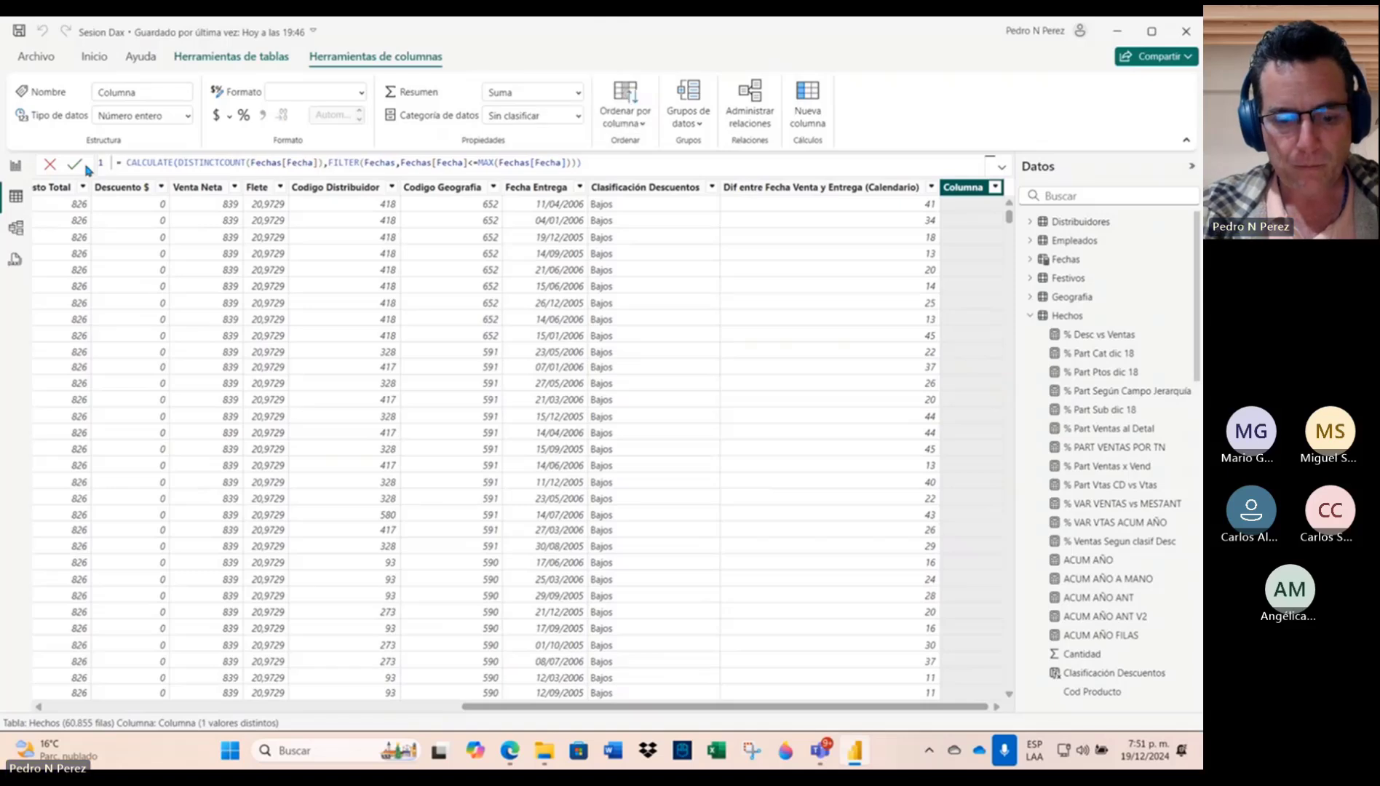
type("Día ")
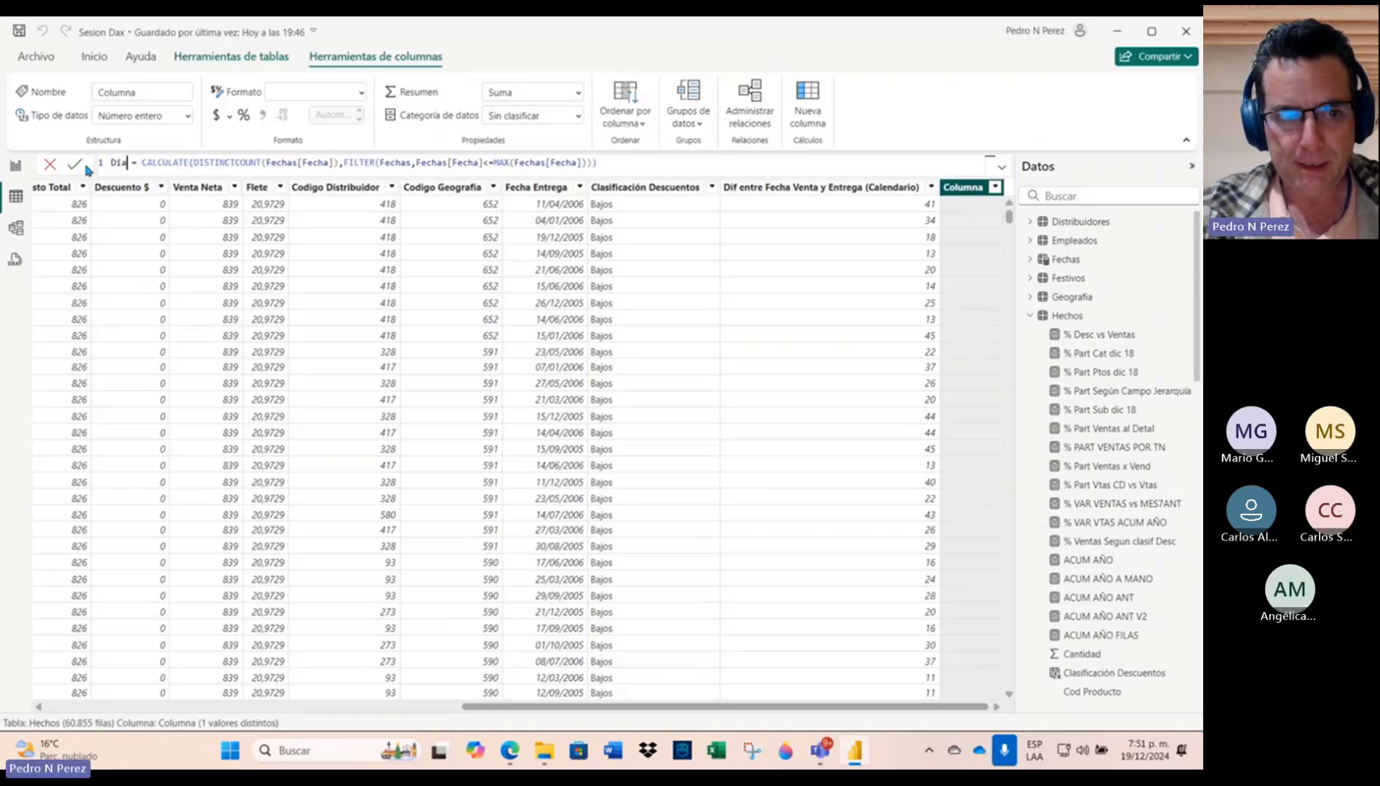
type("s Hábiles entr")
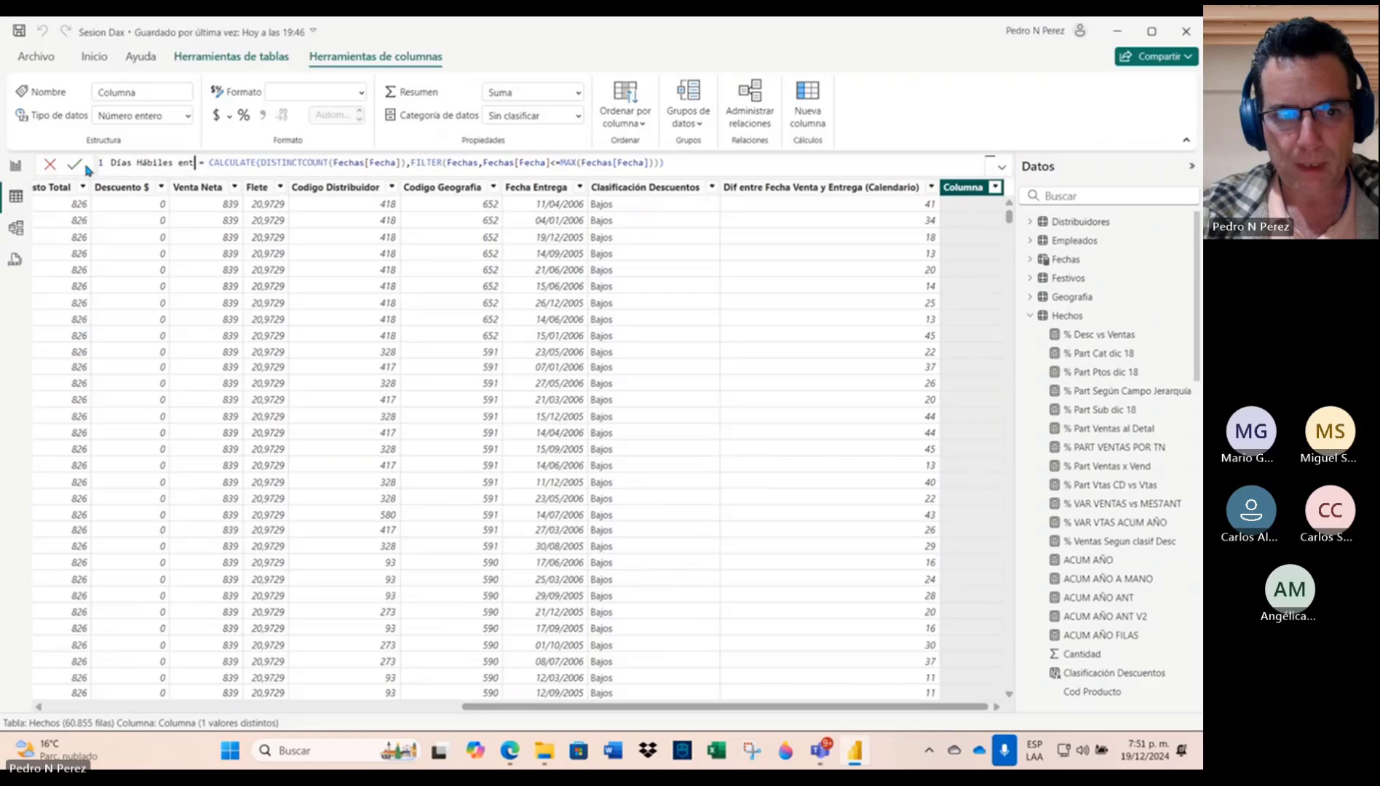
type("e Fecha Venta y")
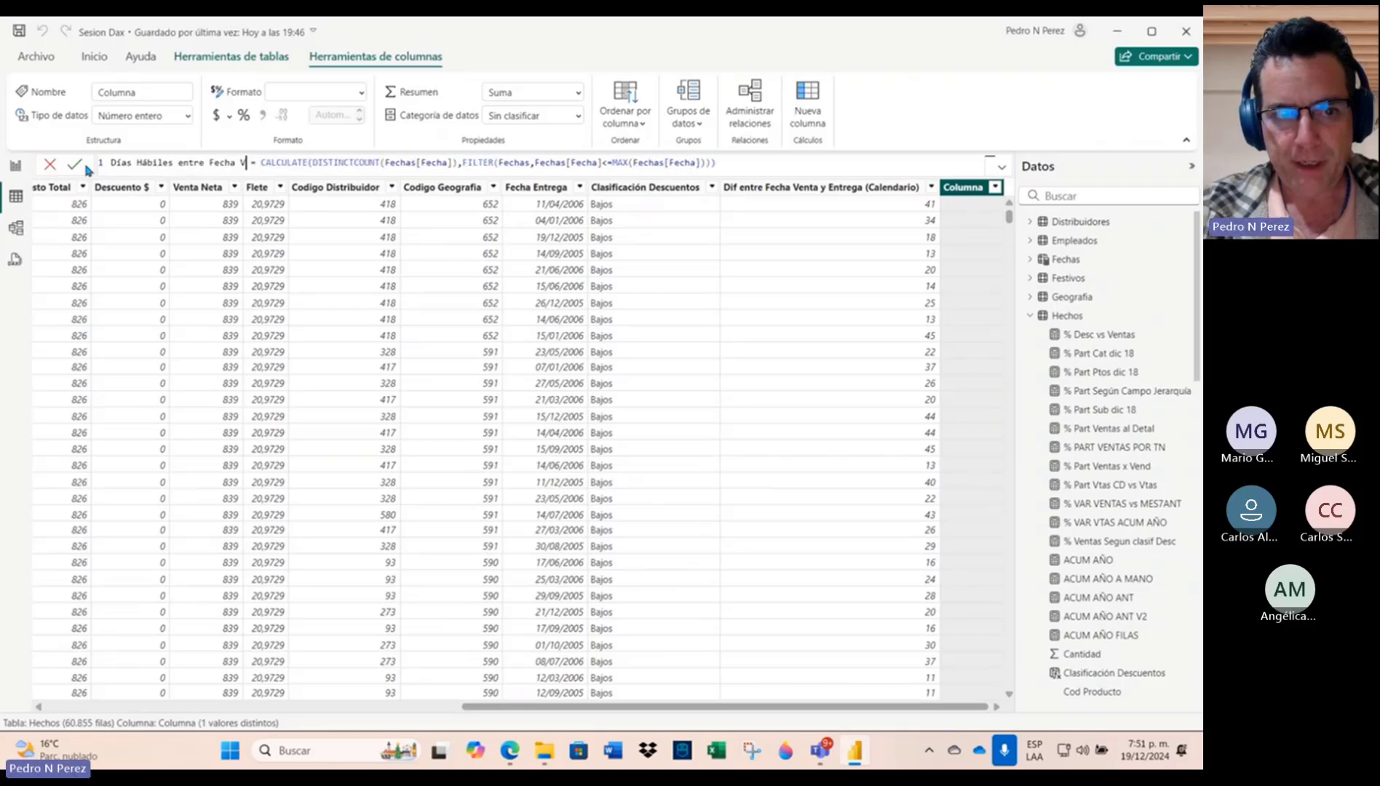
type(" Fecha enta y Fech")
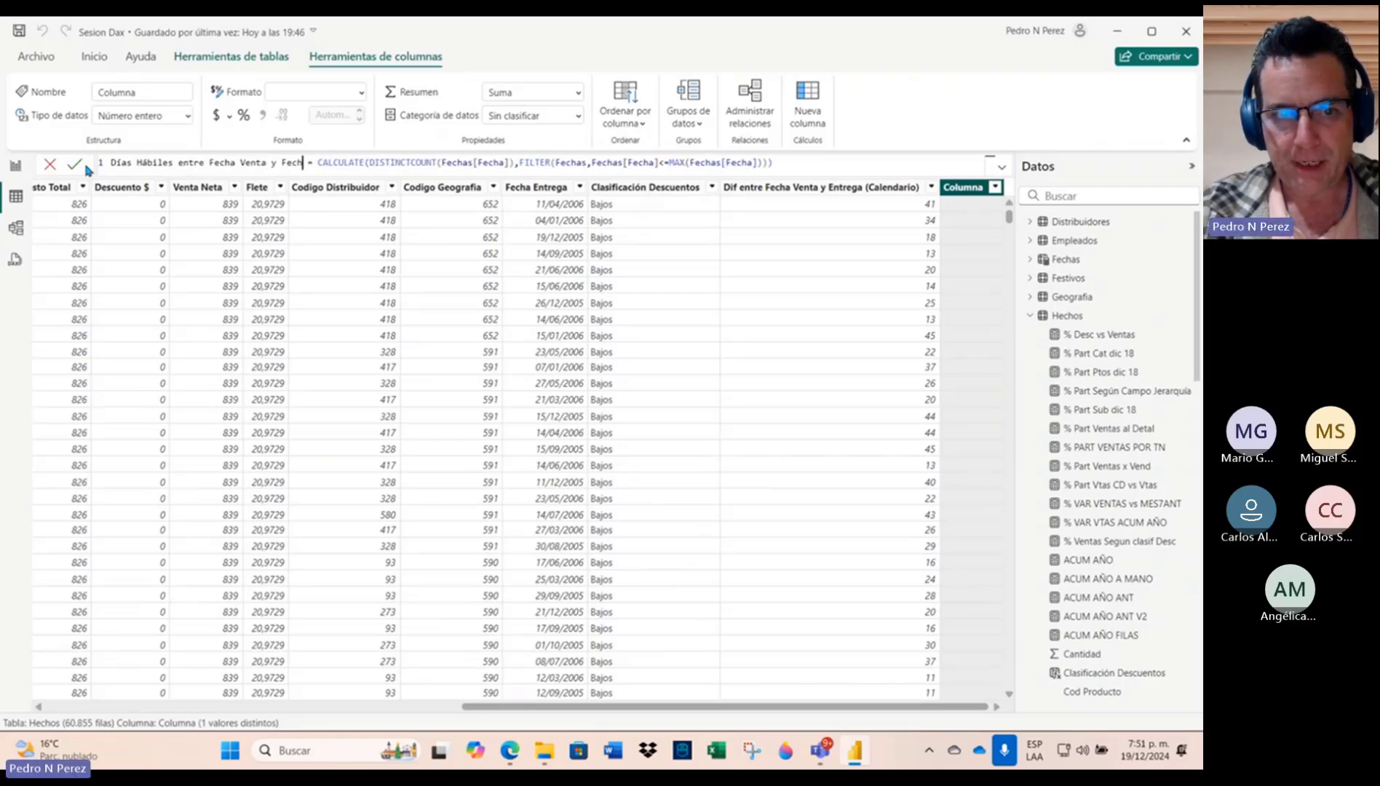
key("BackSpace")
key("BackSpace")
type("Entrega")
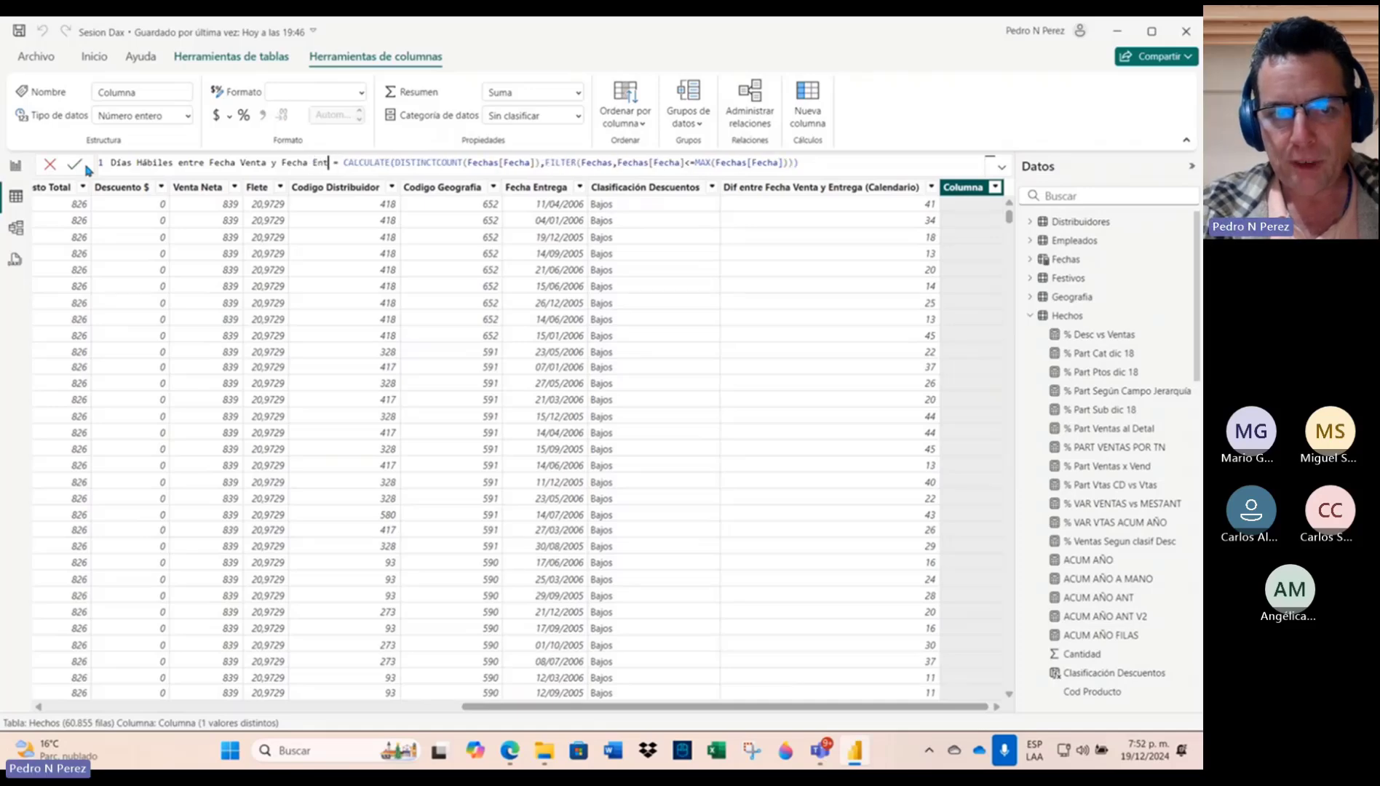
Step: Commit the calculated column Días Hábiles entre Fecha Venta y Fecha Entrega and review the DISTINCTCOUNT and FILTER arguments of its formula
left_click(80, 166)
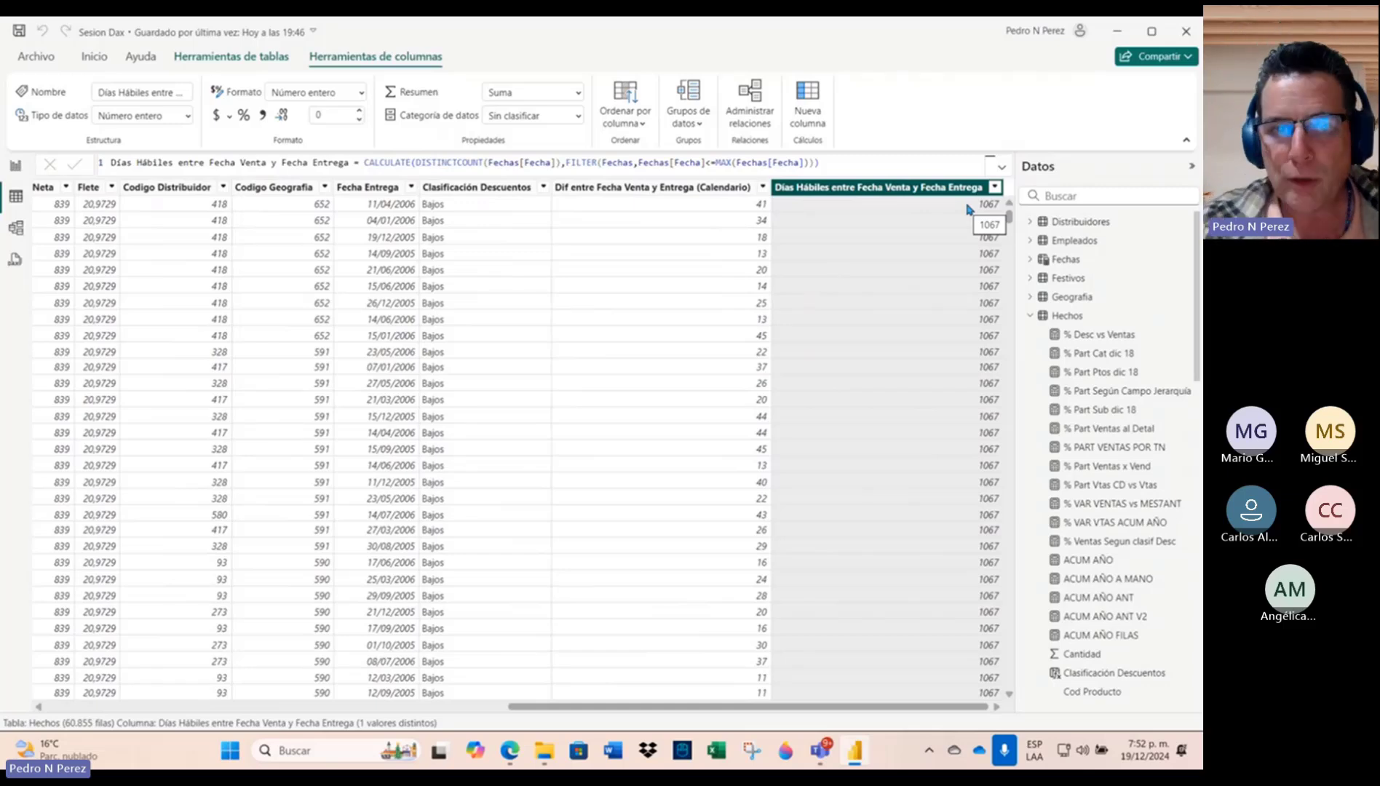
left_click(587, 163)
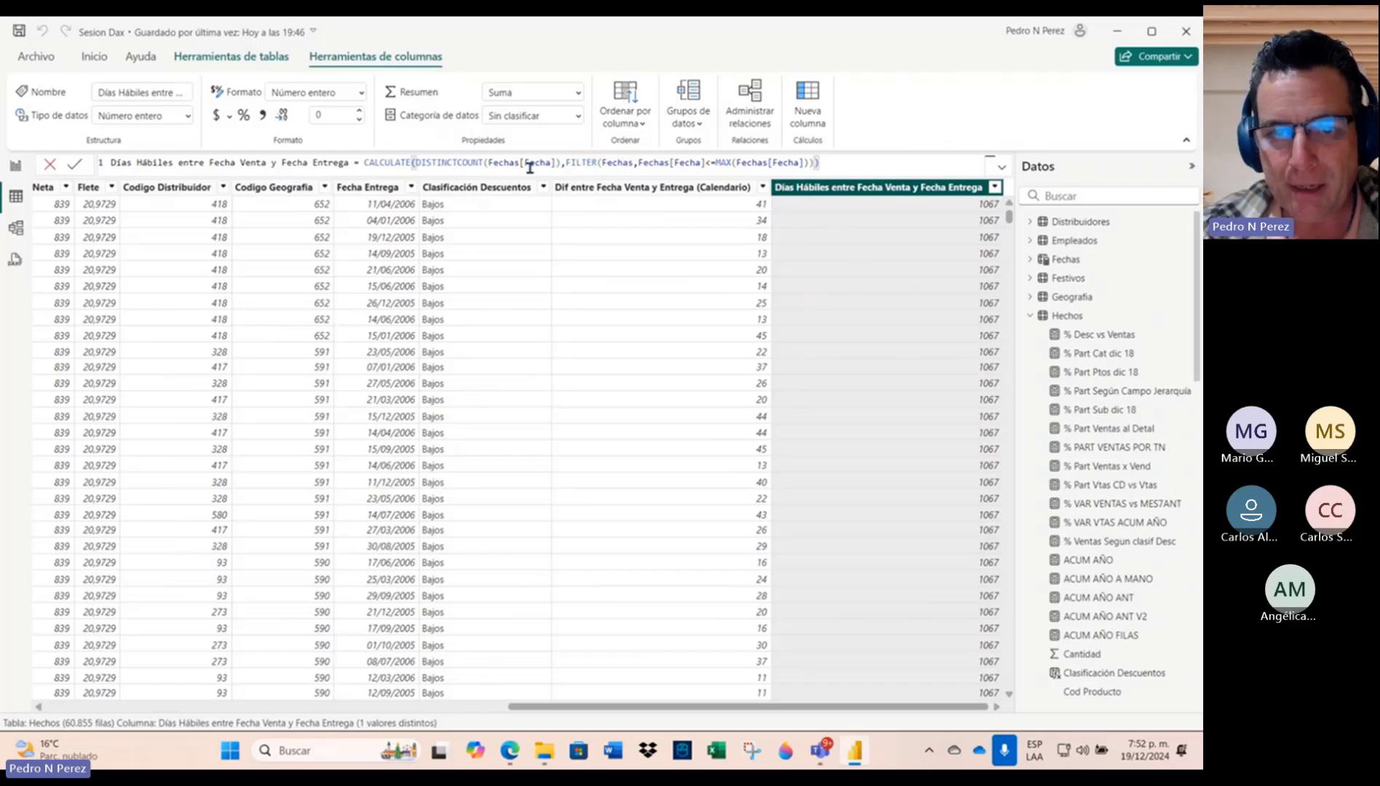
left_click(562, 162)
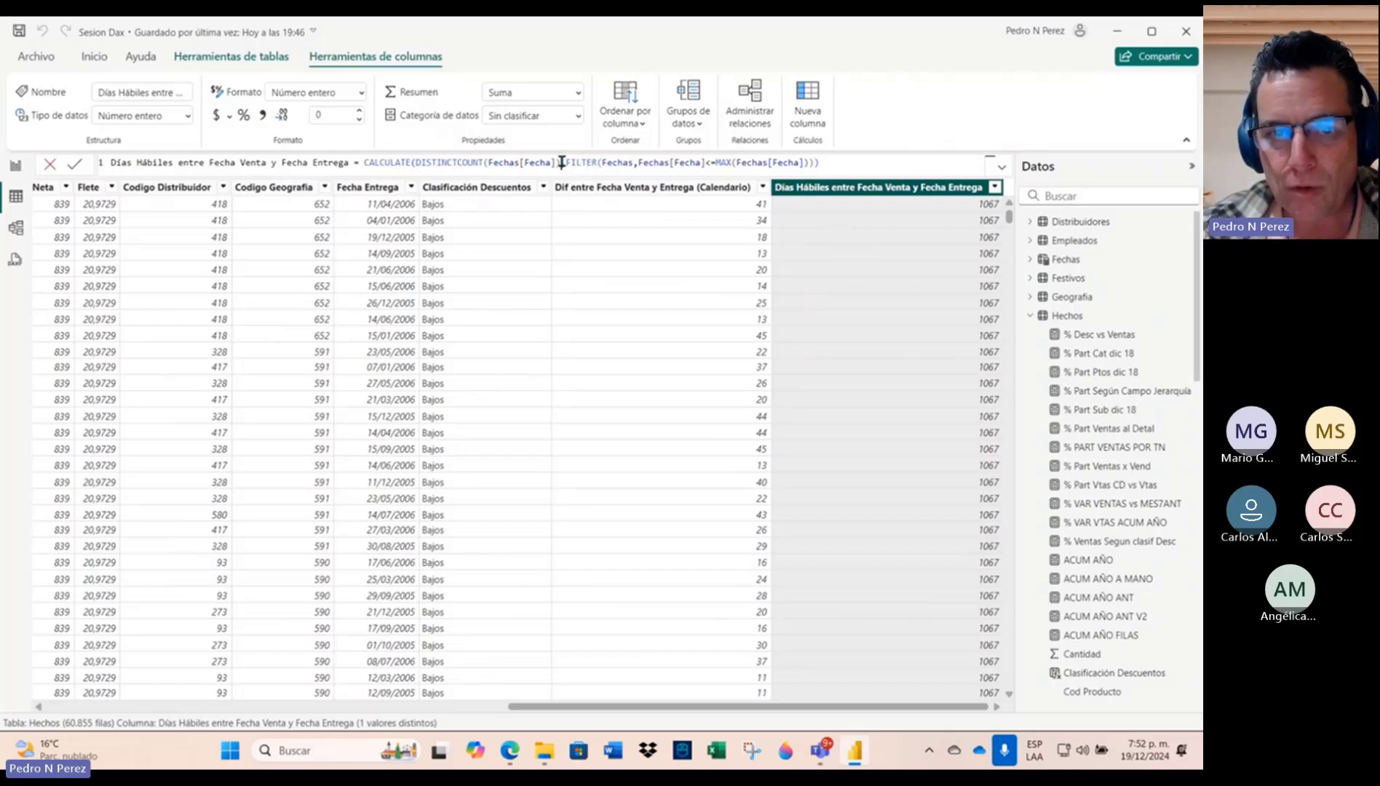
double_click(366, 162)
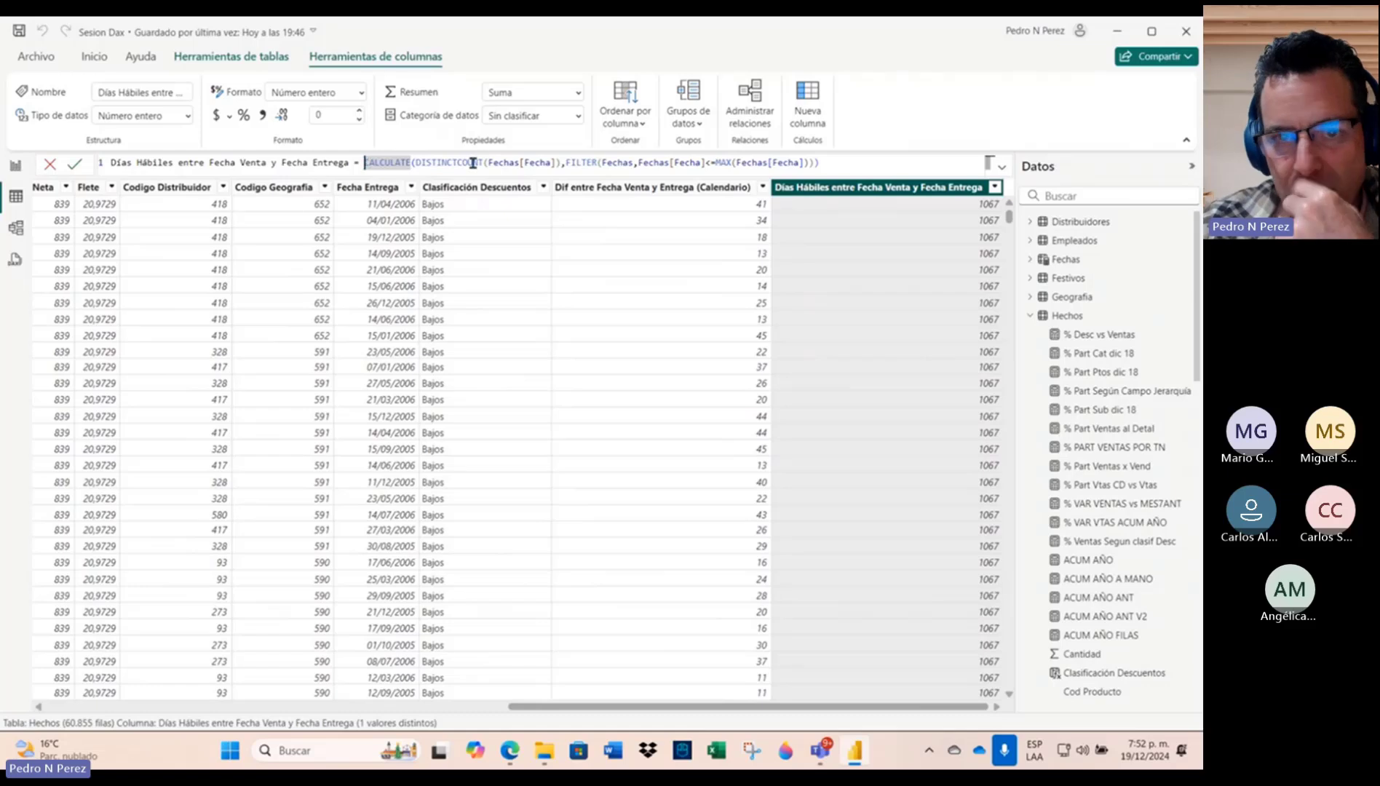
left_click_drag(566, 163, 633, 162)
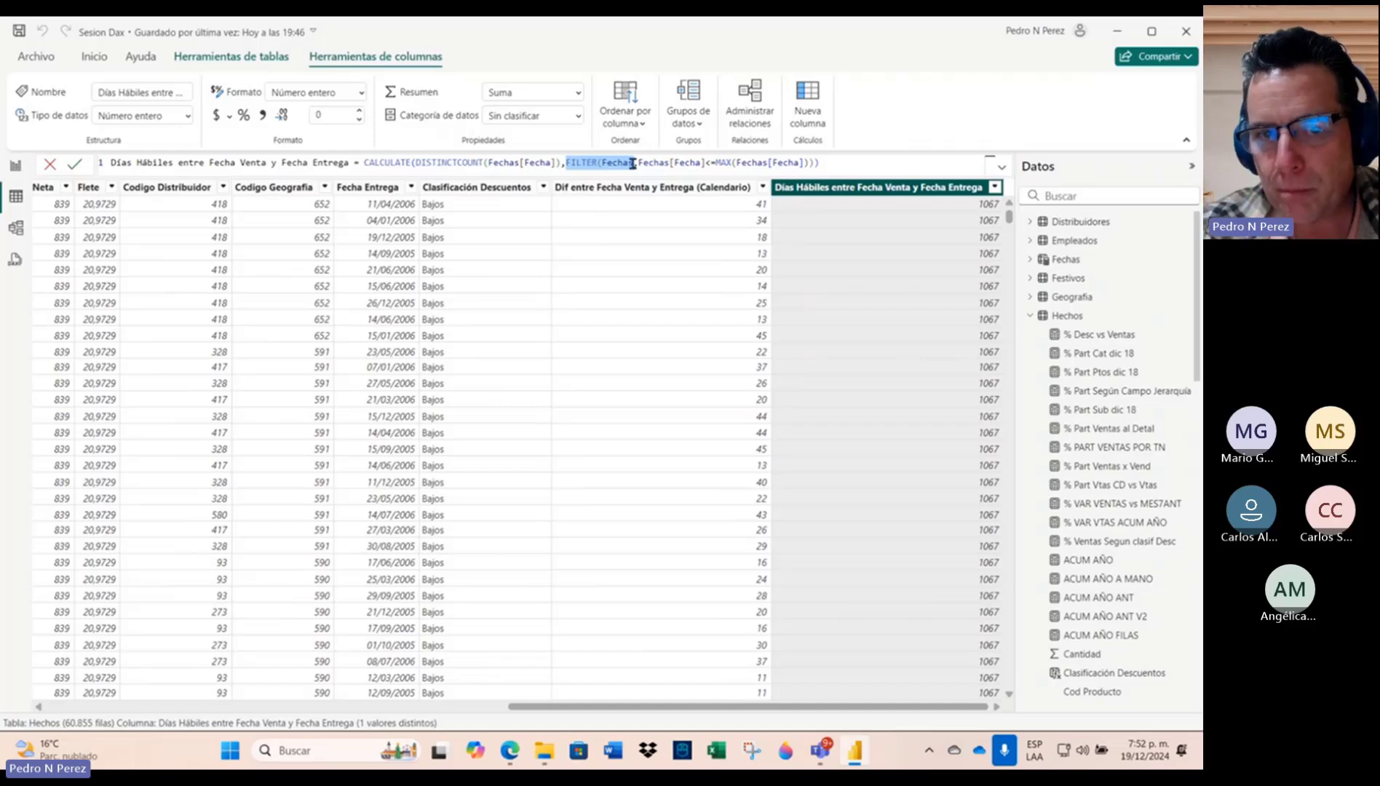
left_click_drag(556, 163, 418, 164)
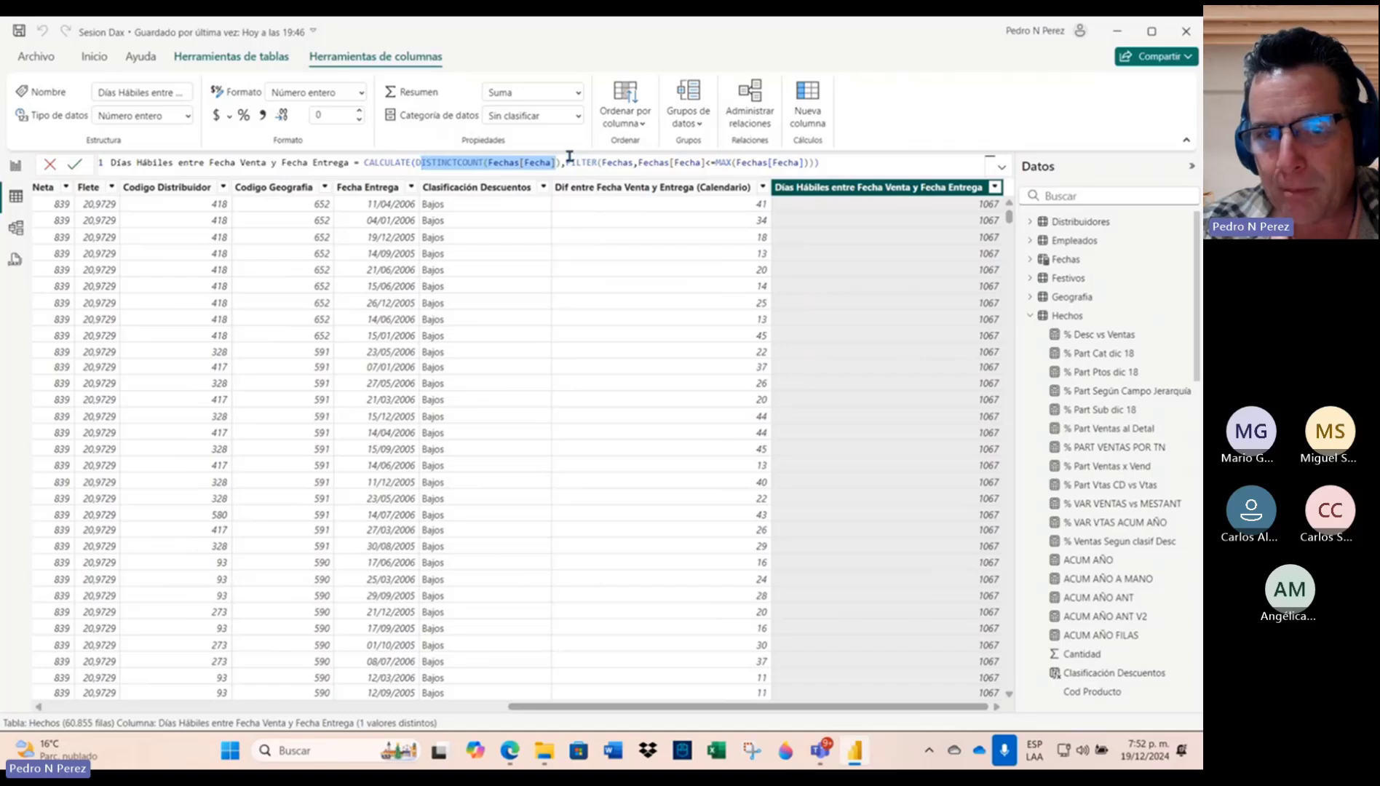
left_click_drag(567, 162, 635, 161)
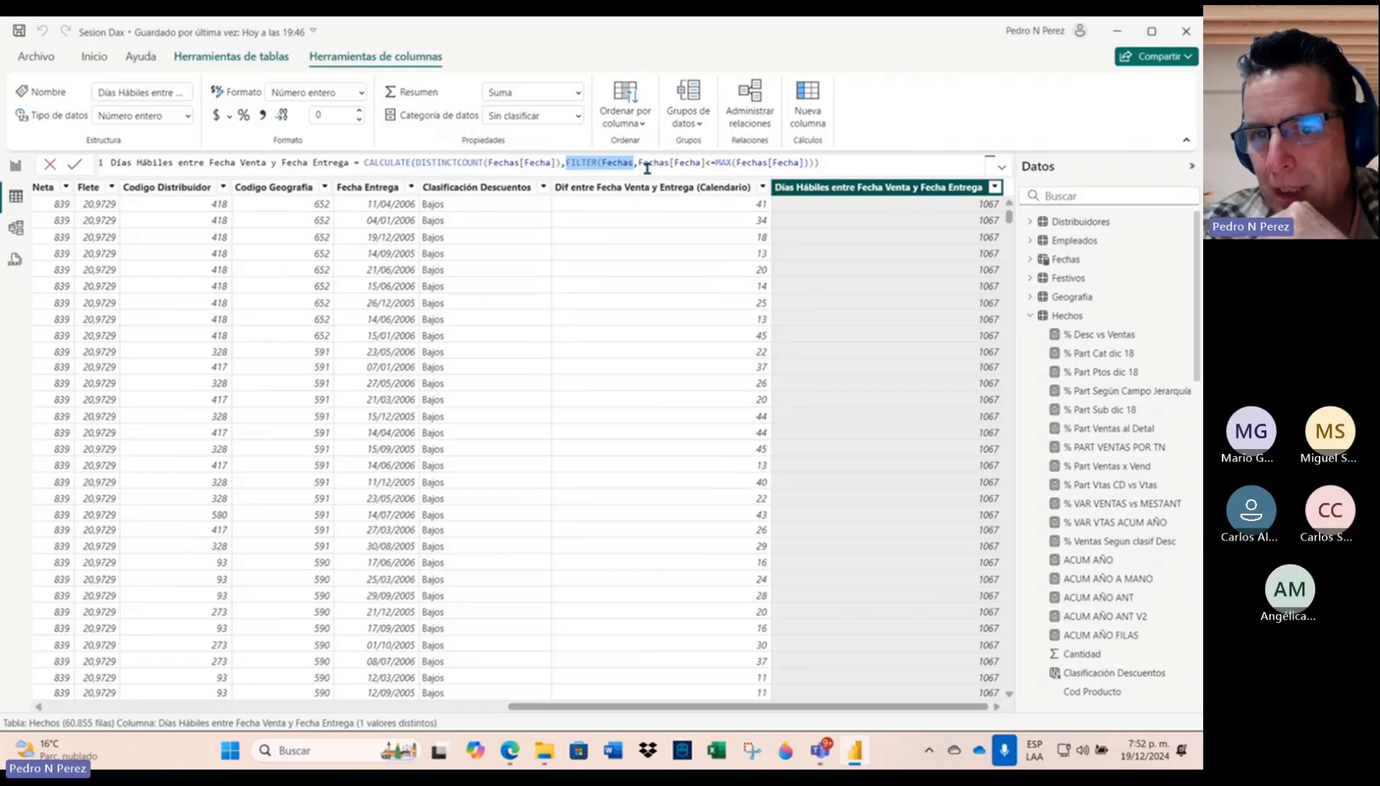
left_click(639, 162)
left_click_drag(639, 162, 827, 163)
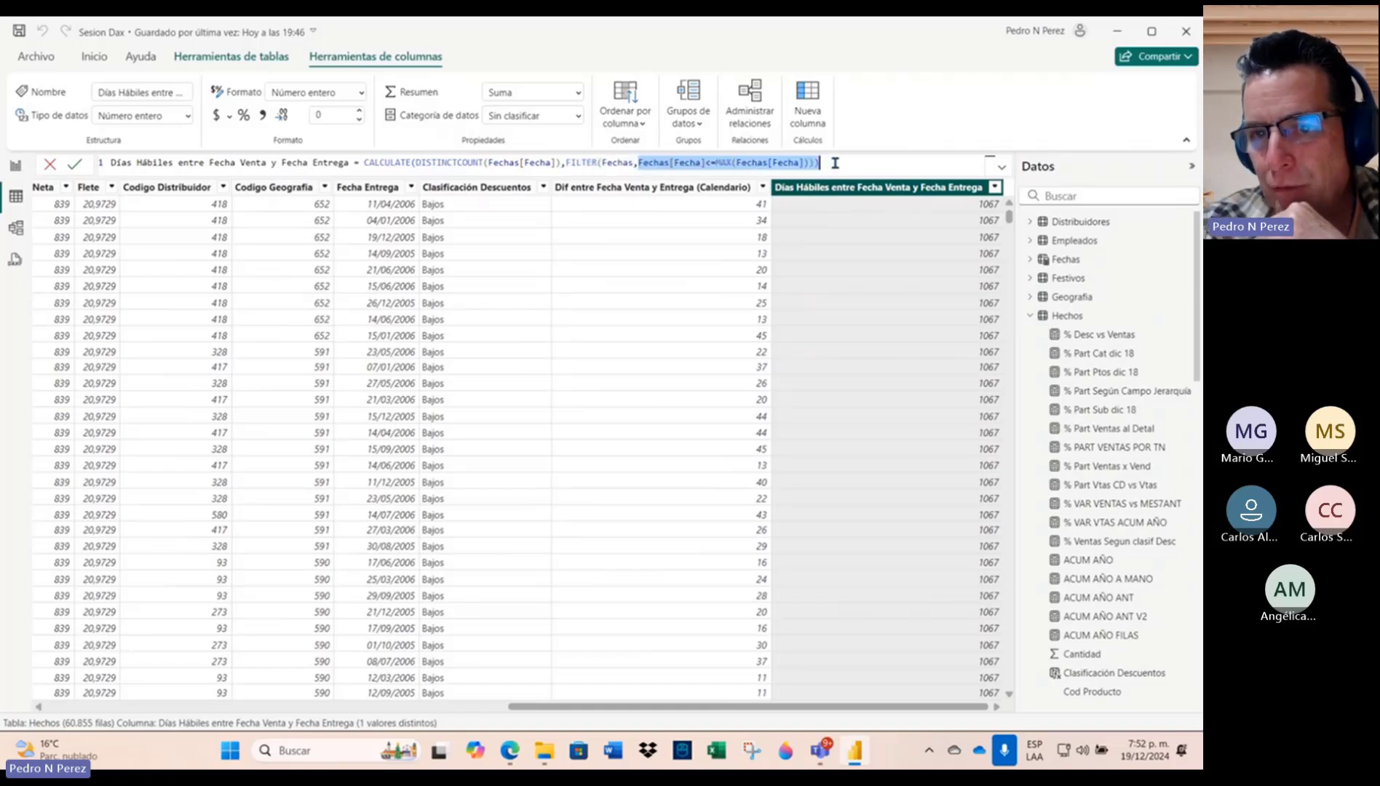
Step: Try the FILTER condition with = as the comparison between Fechas[Fecha] and MAX(Fechas[Fecha]), and apply the formula
left_click(709, 164)
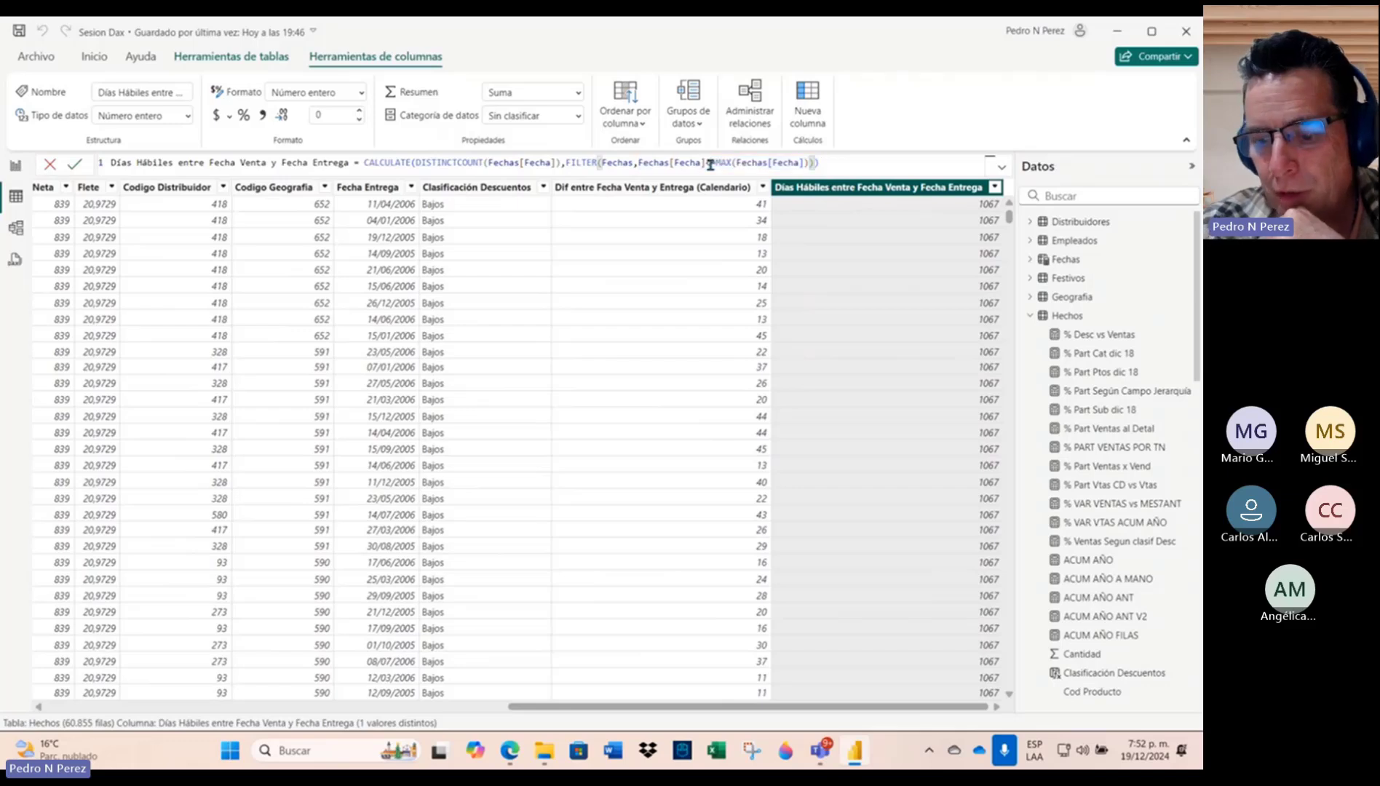
key("Delete")
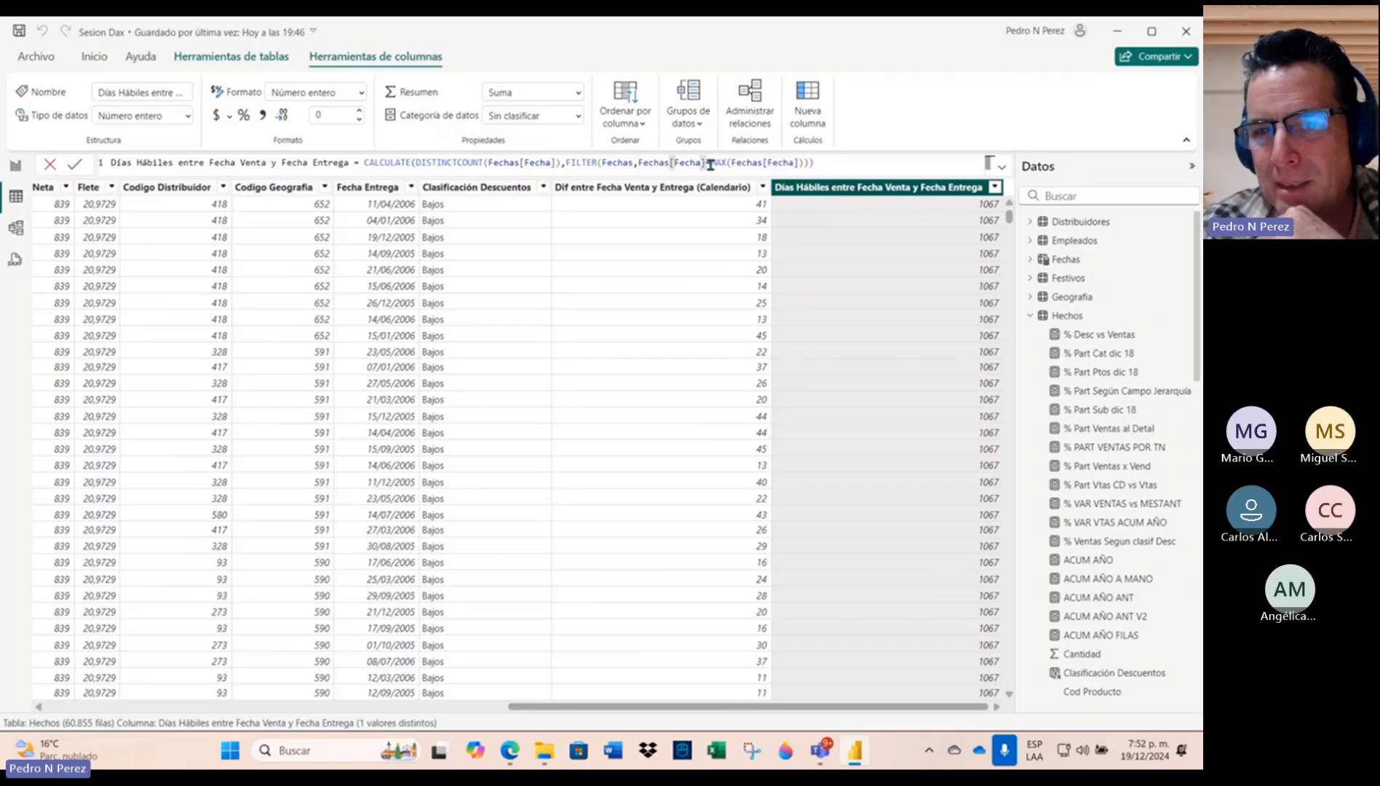
type("=")
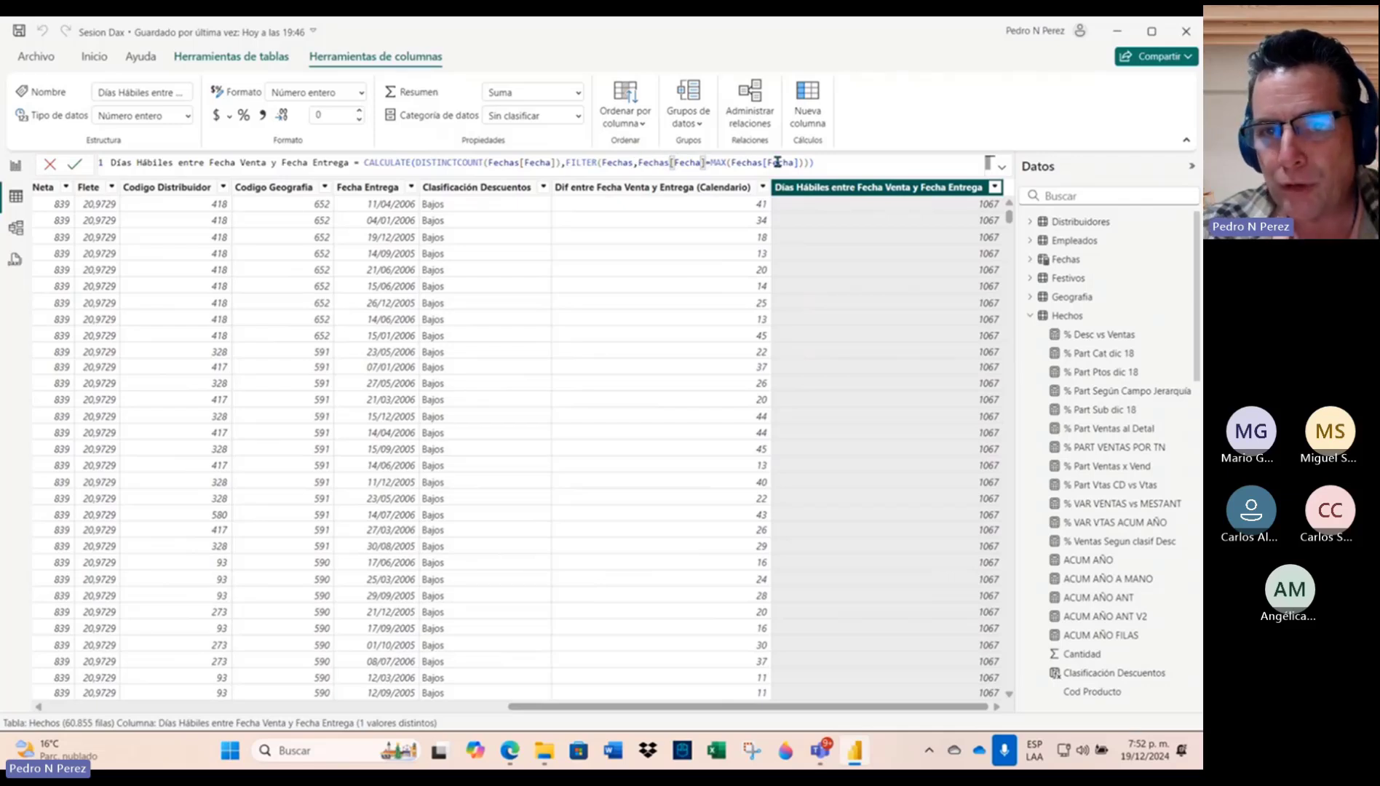
left_click(75, 166)
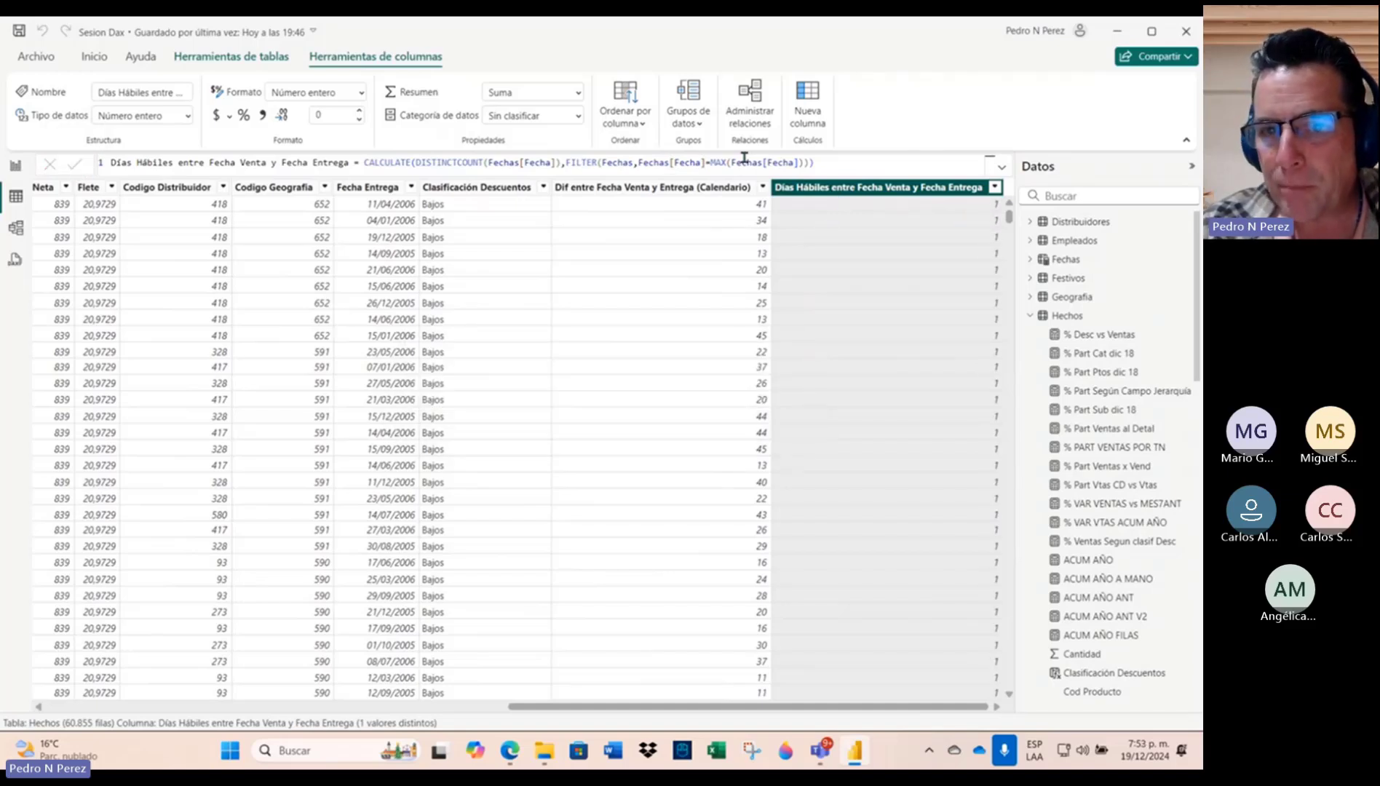
Step: Restore the <= comparison in the FILTER condition and apply the column formula again
left_click(706, 162)
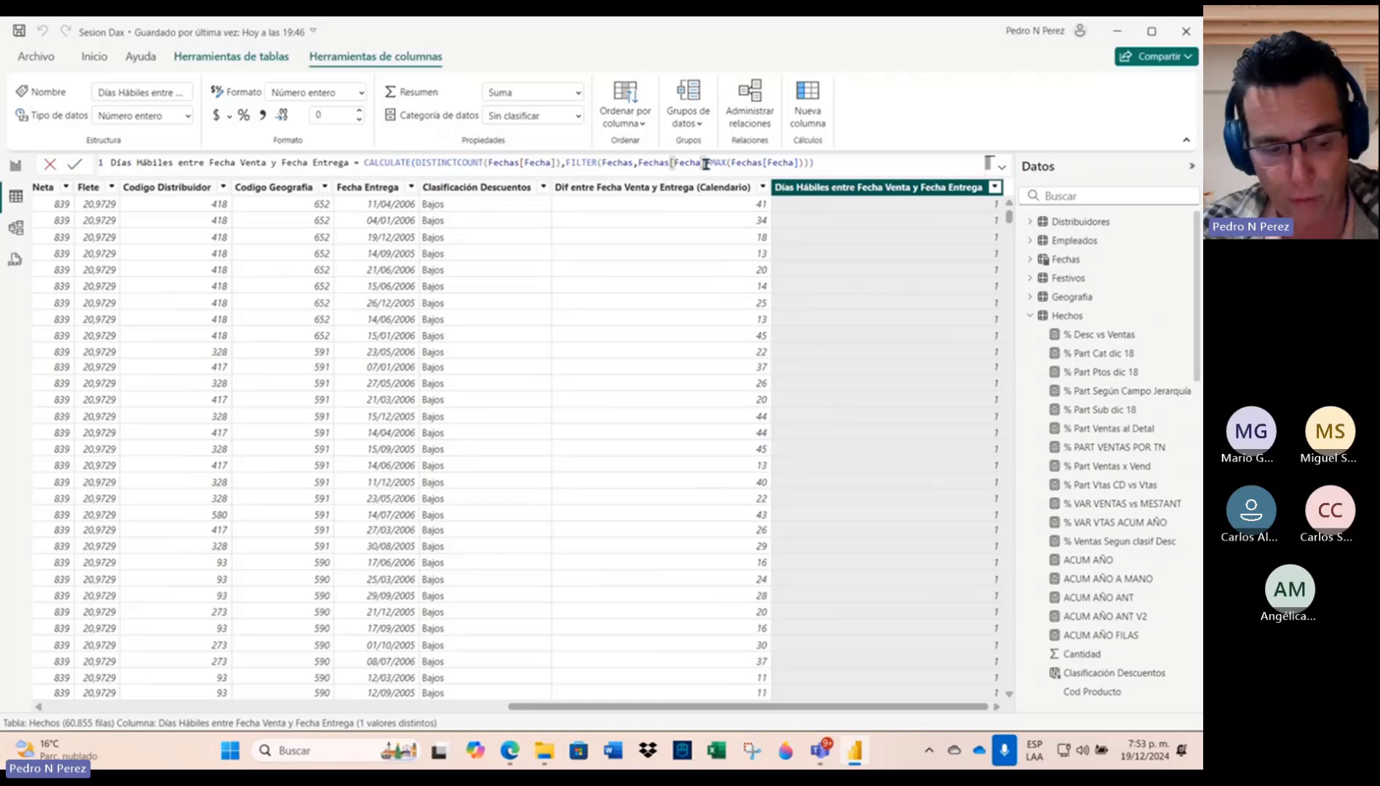
type("=")
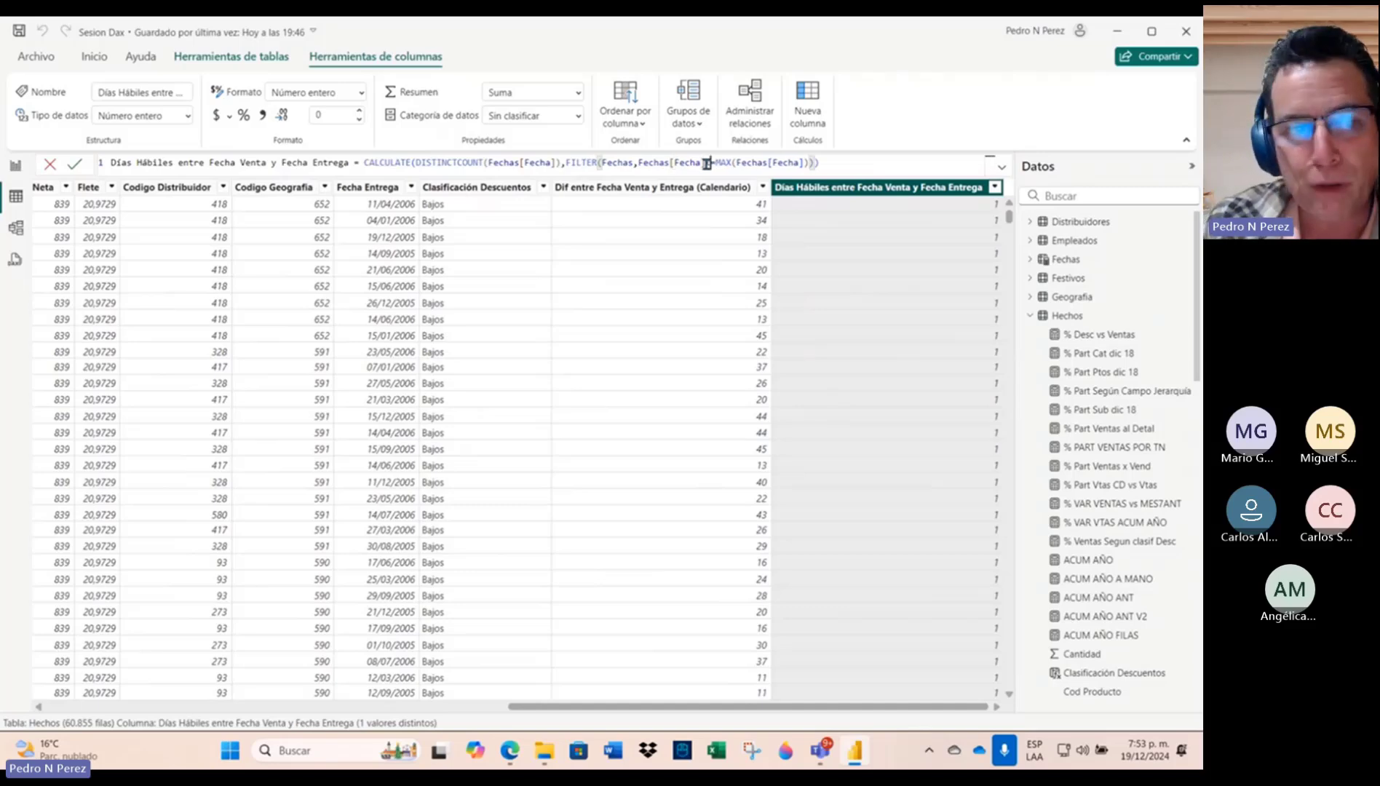
type("<")
left_click(75, 164)
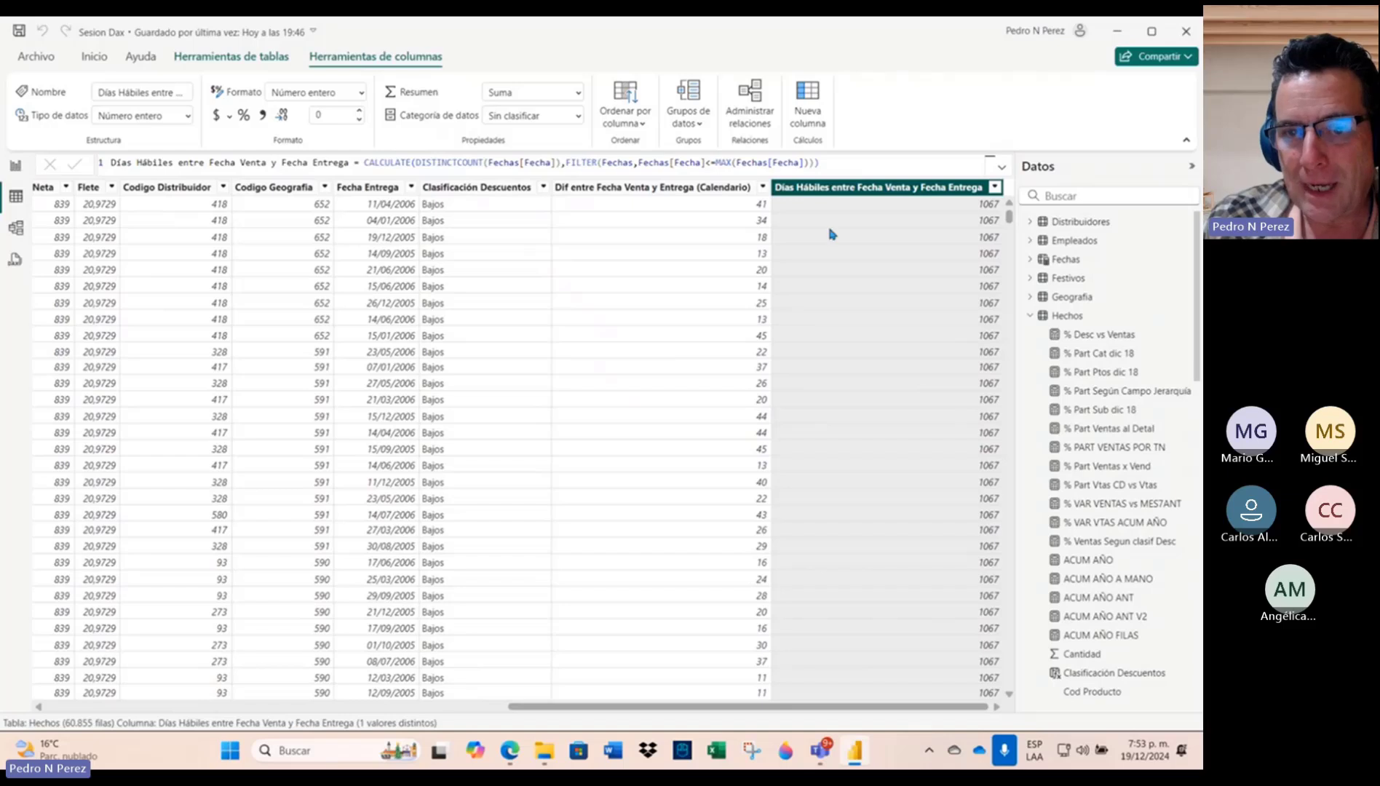
Step: Examine the FILTER table argument and both sides of its condition, Fechas[Fecha] and MAX(Fechas[Fecha])
left_click(632, 163)
left_click_drag(633, 163, 604, 163)
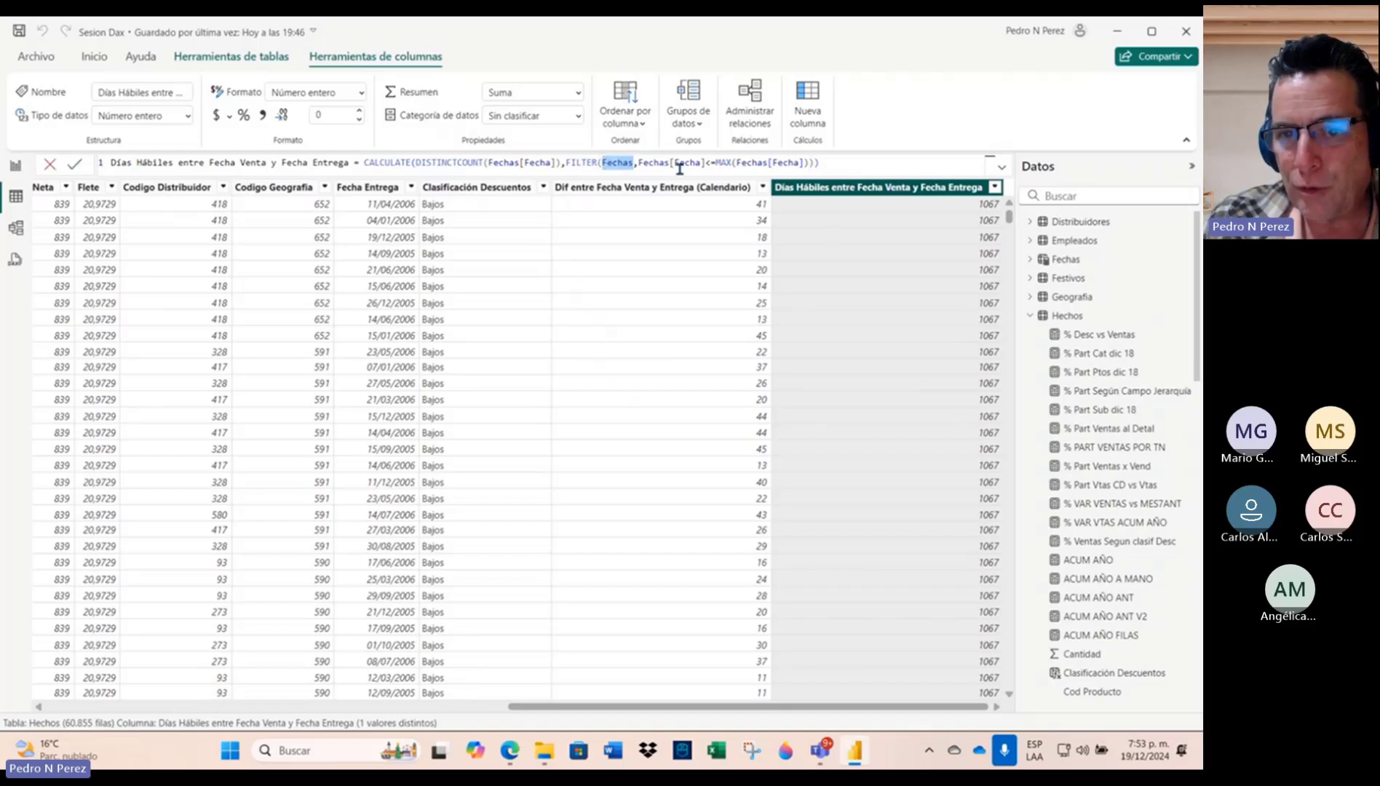
left_click_drag(716, 163, 836, 169)
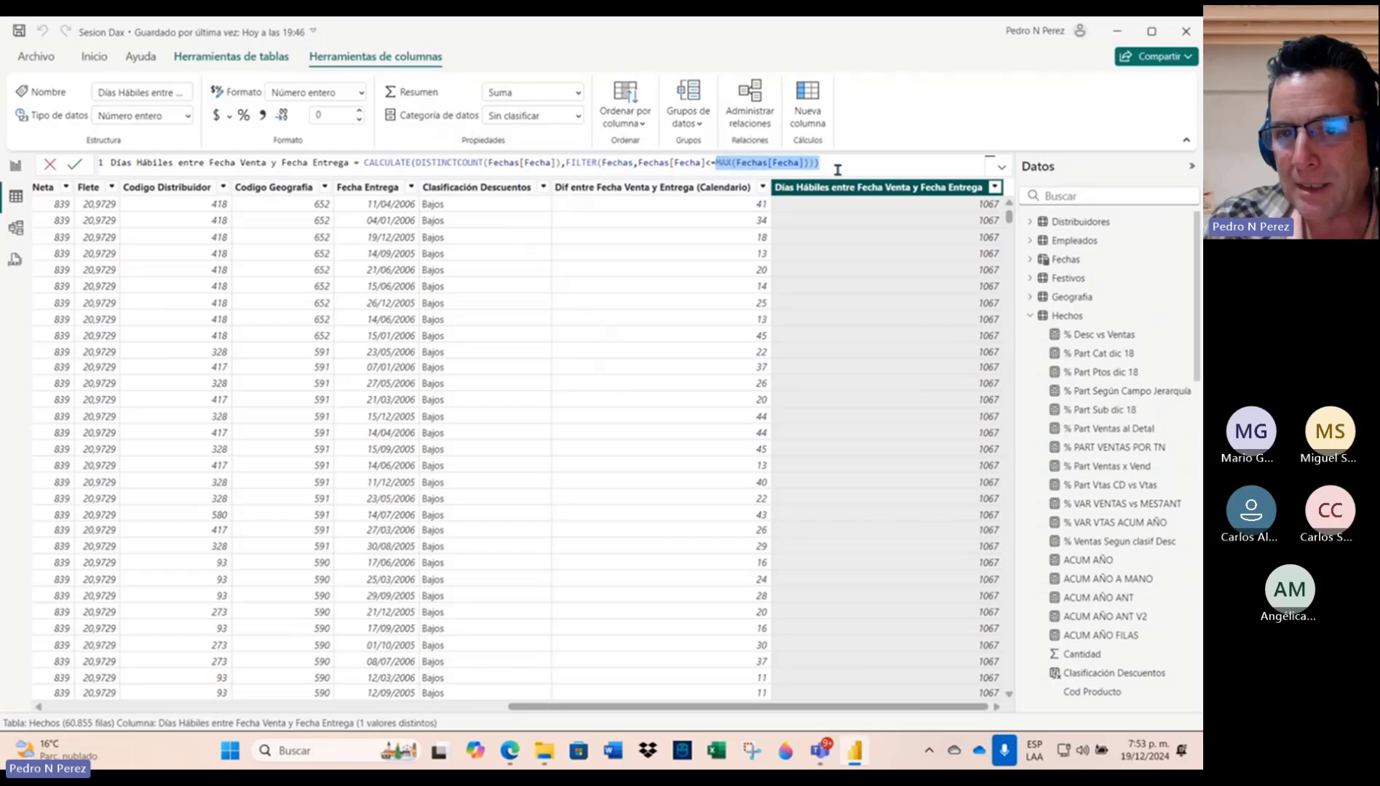
left_click_drag(705, 162, 638, 163)
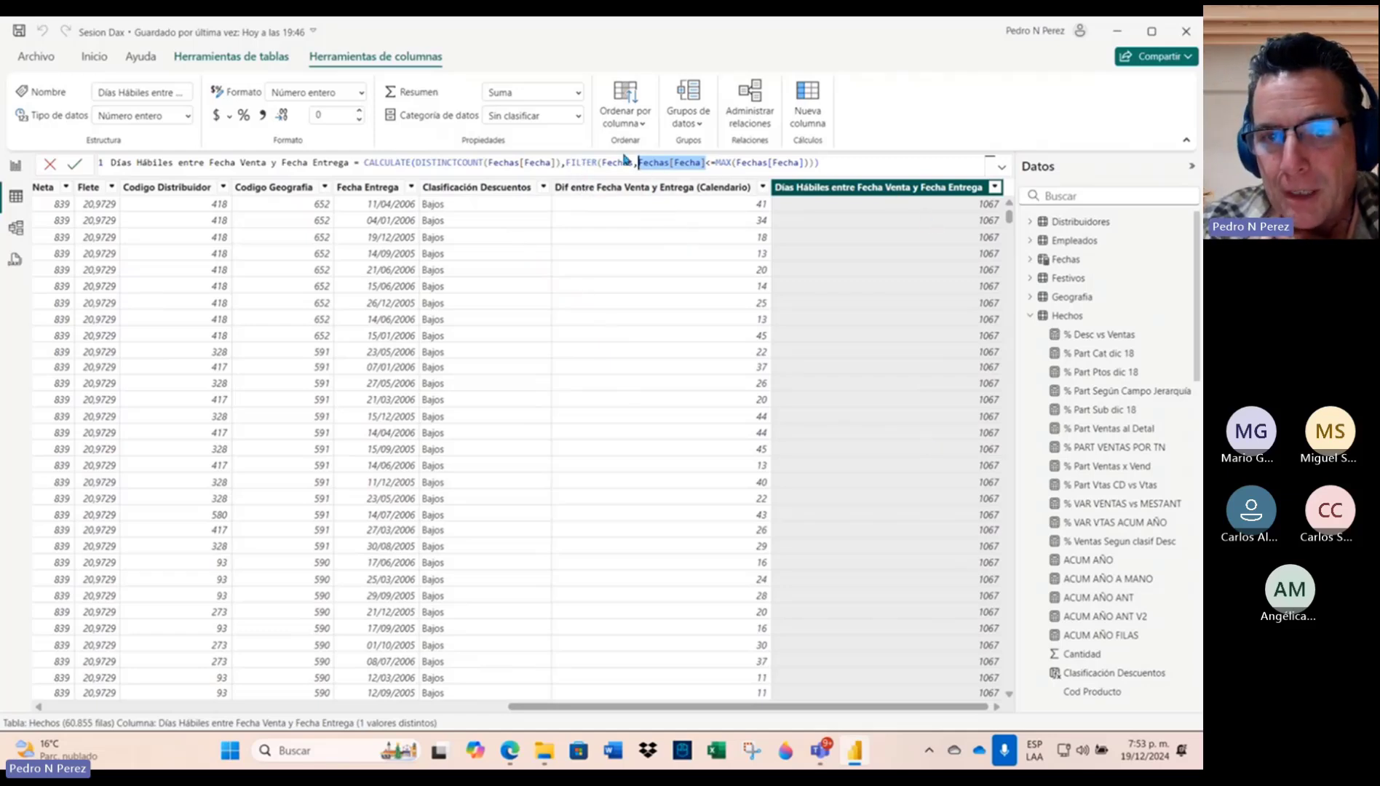
left_click_drag(633, 161, 564, 162)
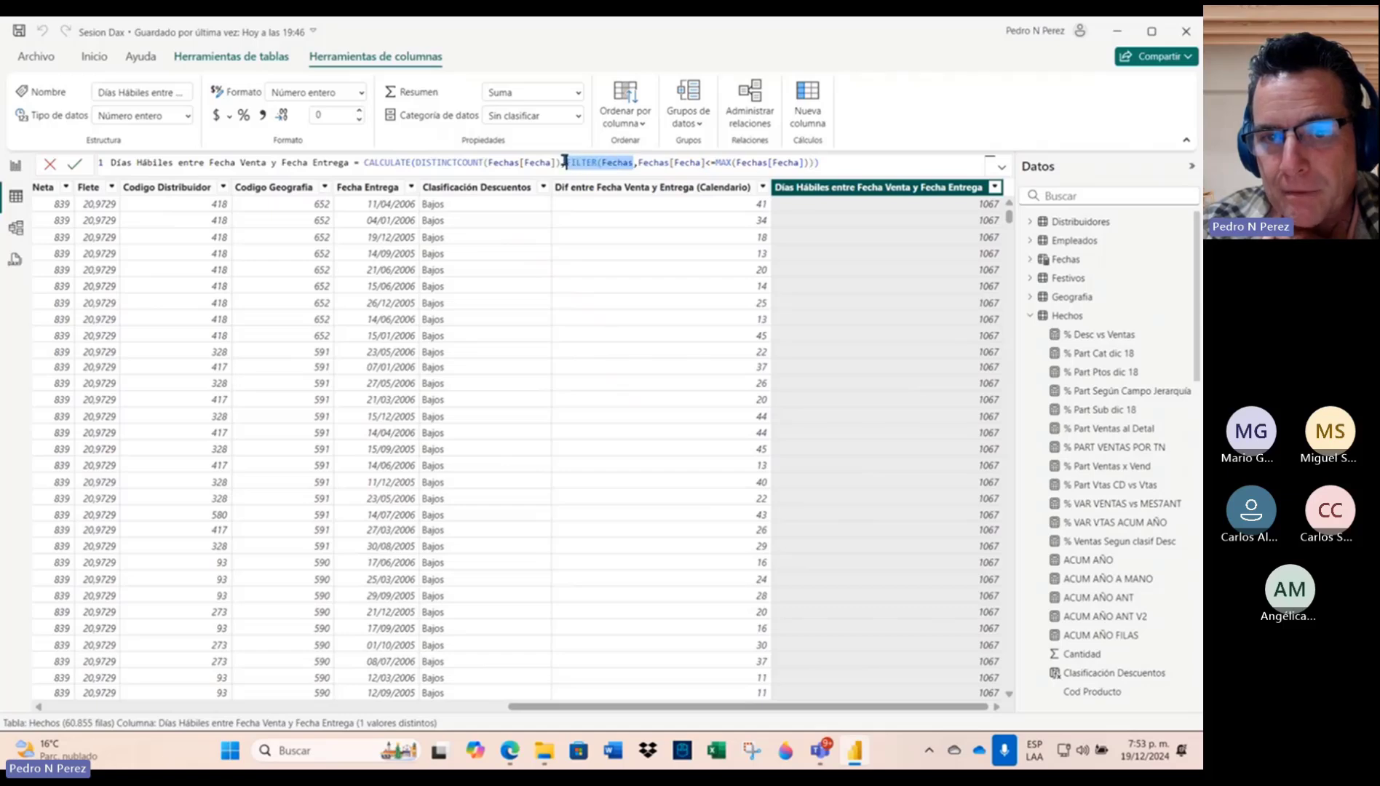
left_click(639, 163)
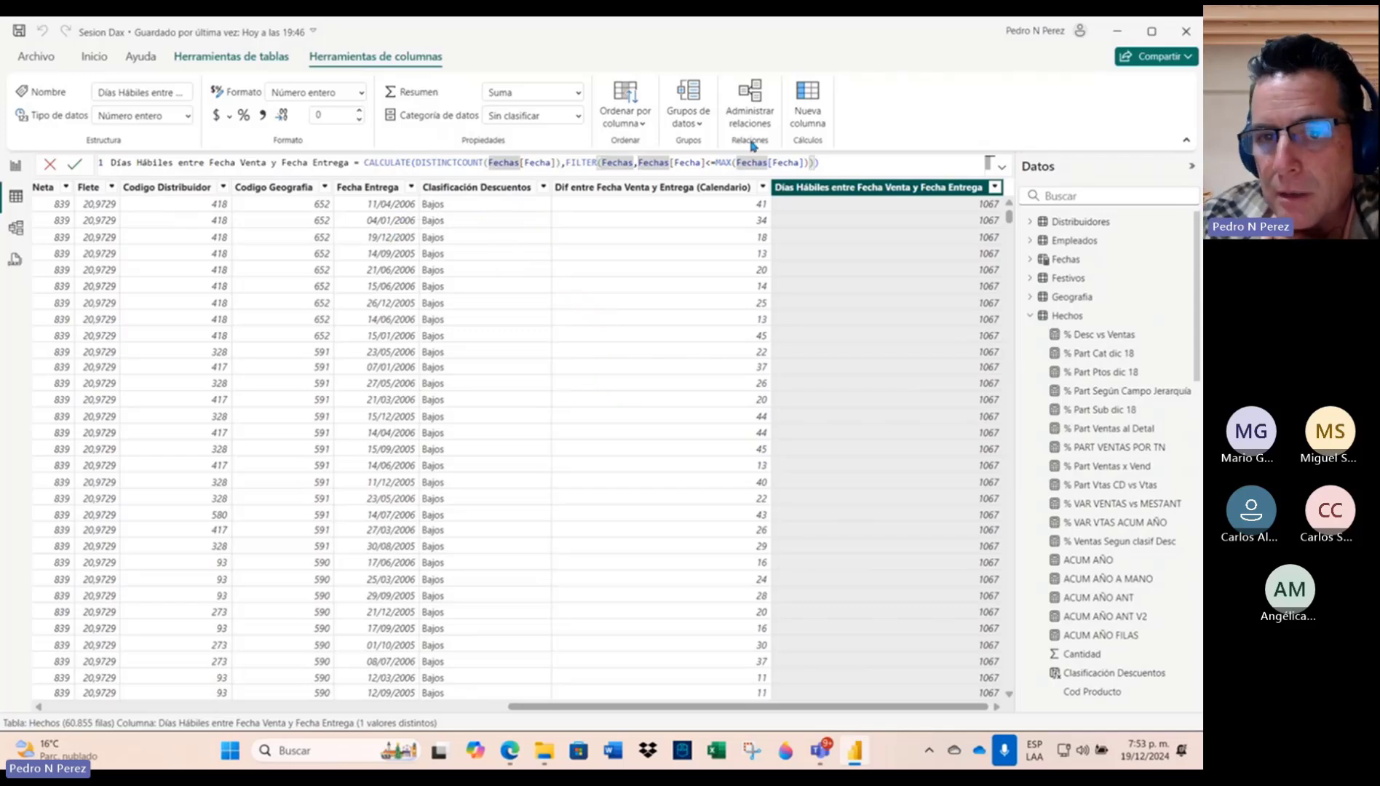
left_click(696, 162)
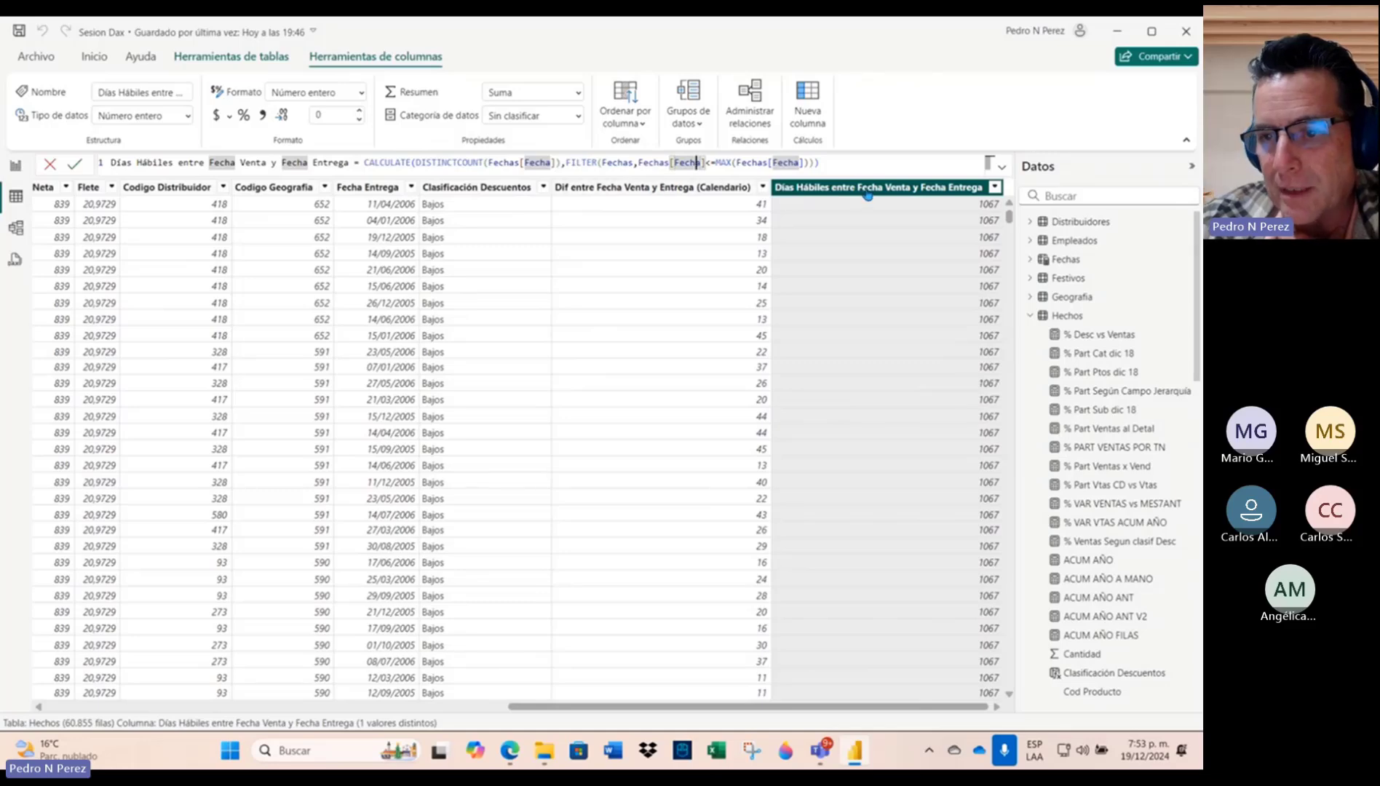
Step: Check the number of rows in the Fechas table and return to the working-days column of the Hechos table
left_click(1093, 260)
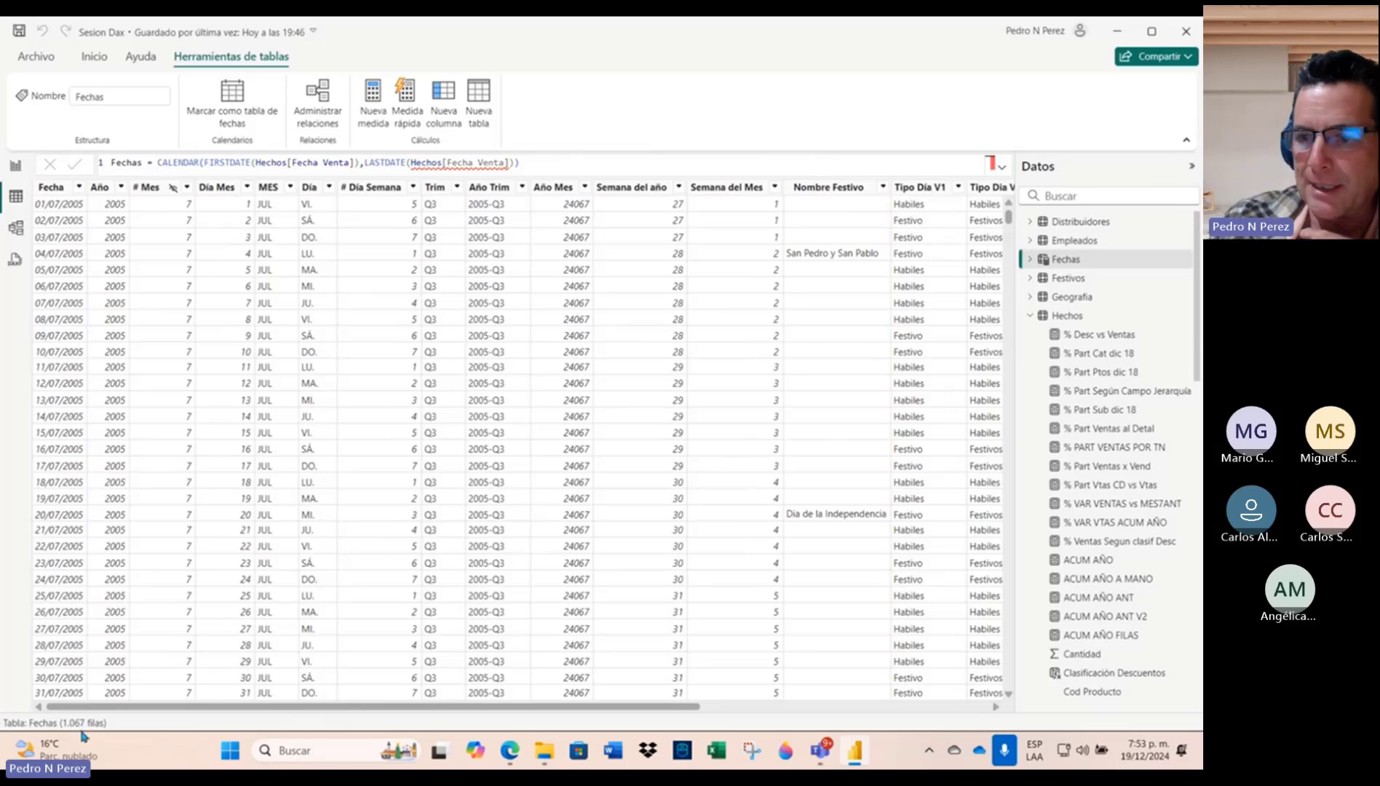
left_click(1086, 318)
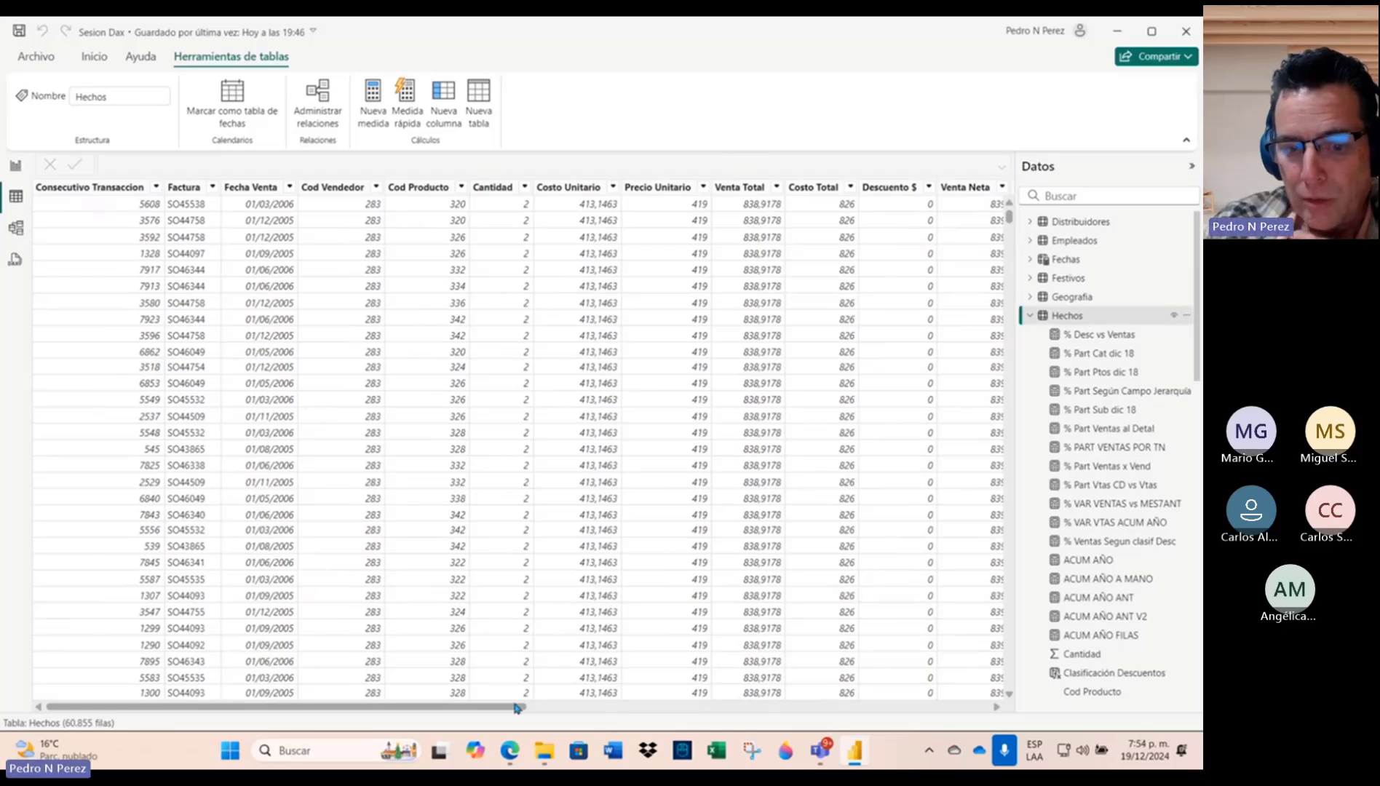
left_click_drag(518, 707, 994, 684)
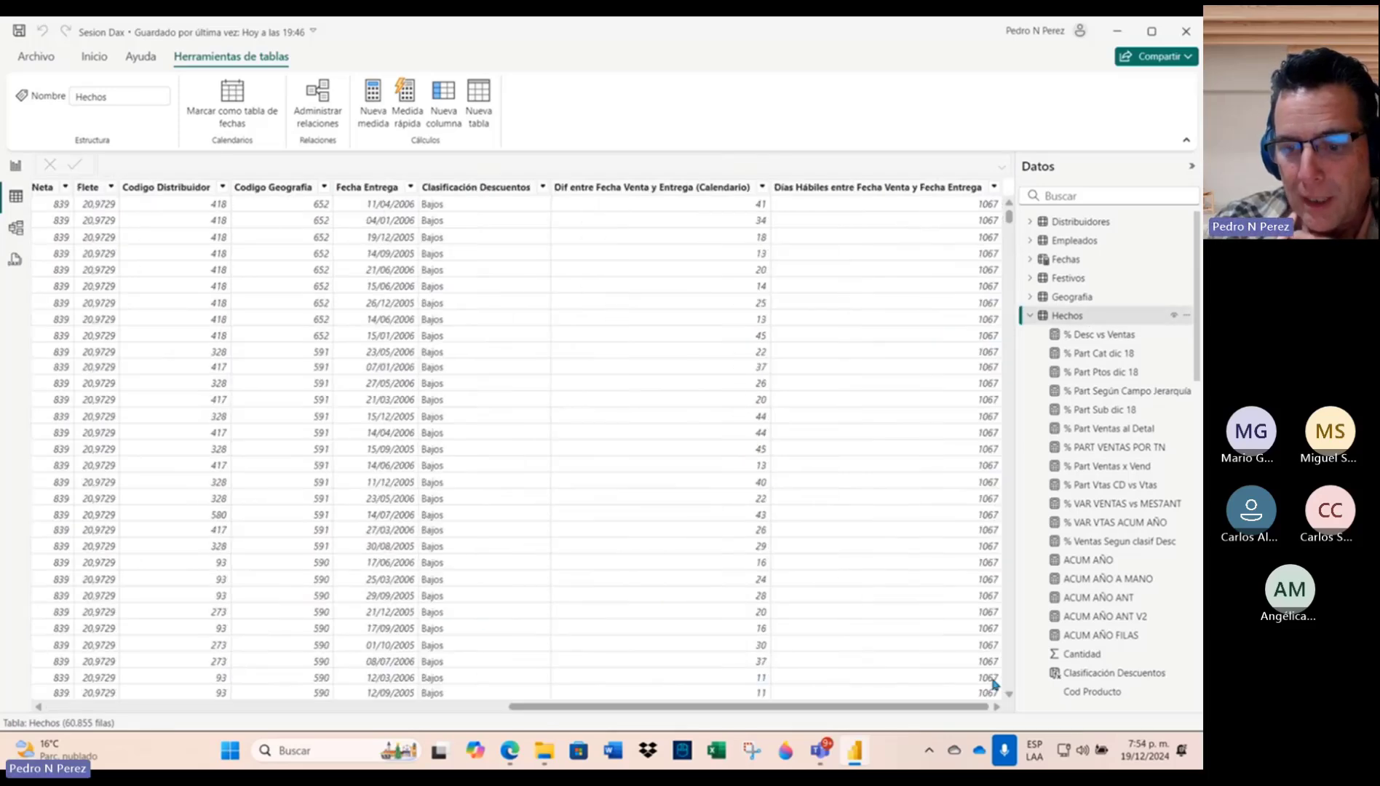
right_click(909, 189)
left_click(857, 191)
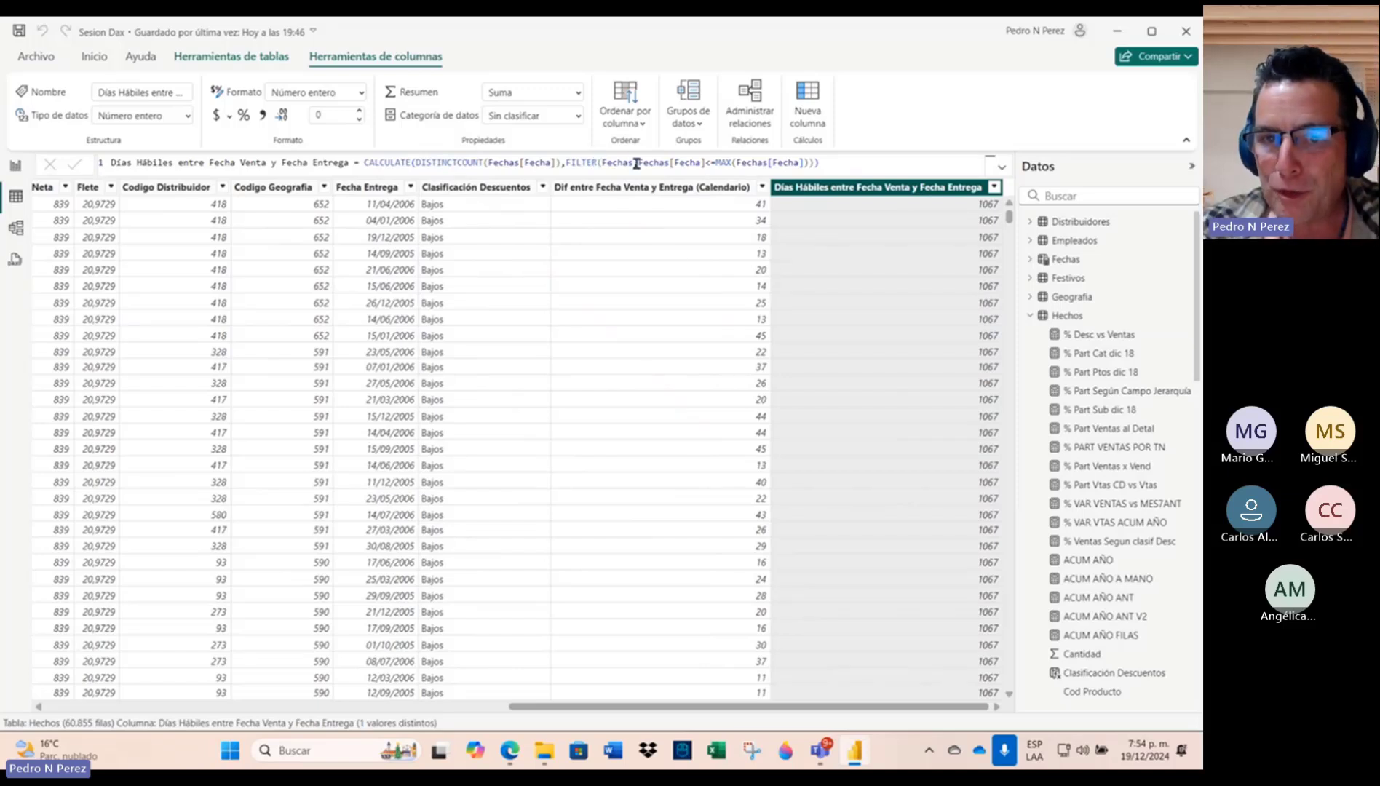
Step: Replace the FILTER condition in the column formula with Fechas[Fecha]>Hechos[Fecha Venta]
left_click_drag(638, 163, 852, 169)
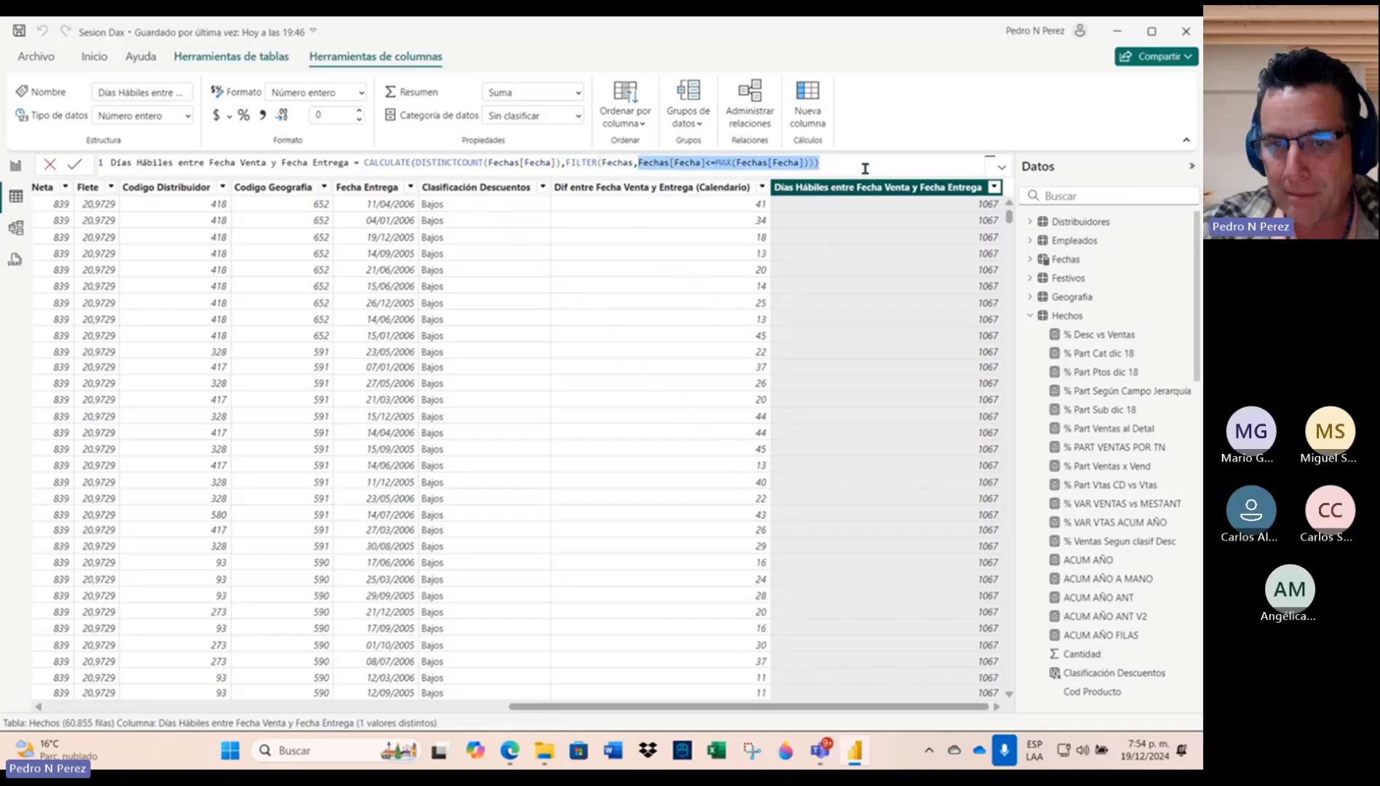
key("Delete")
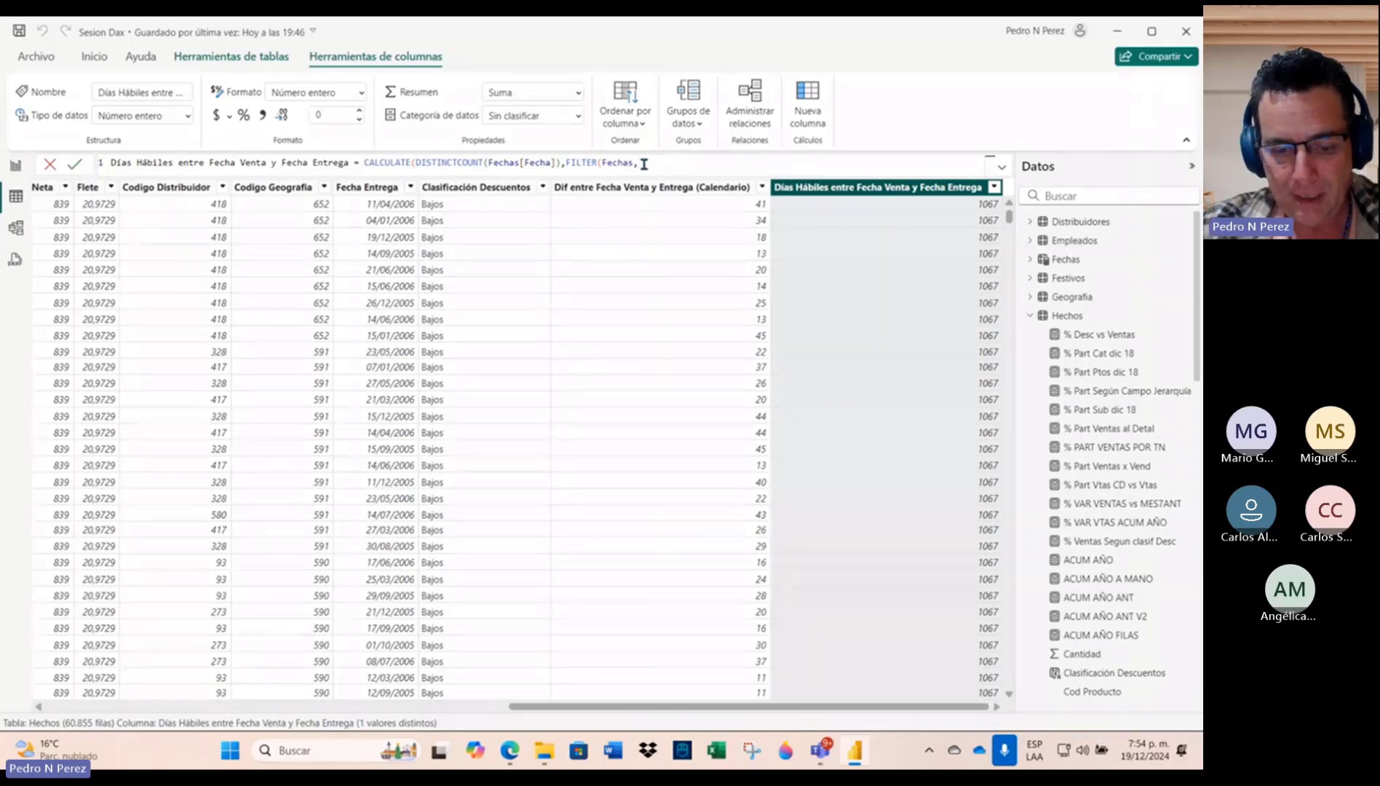
type("Fechas")
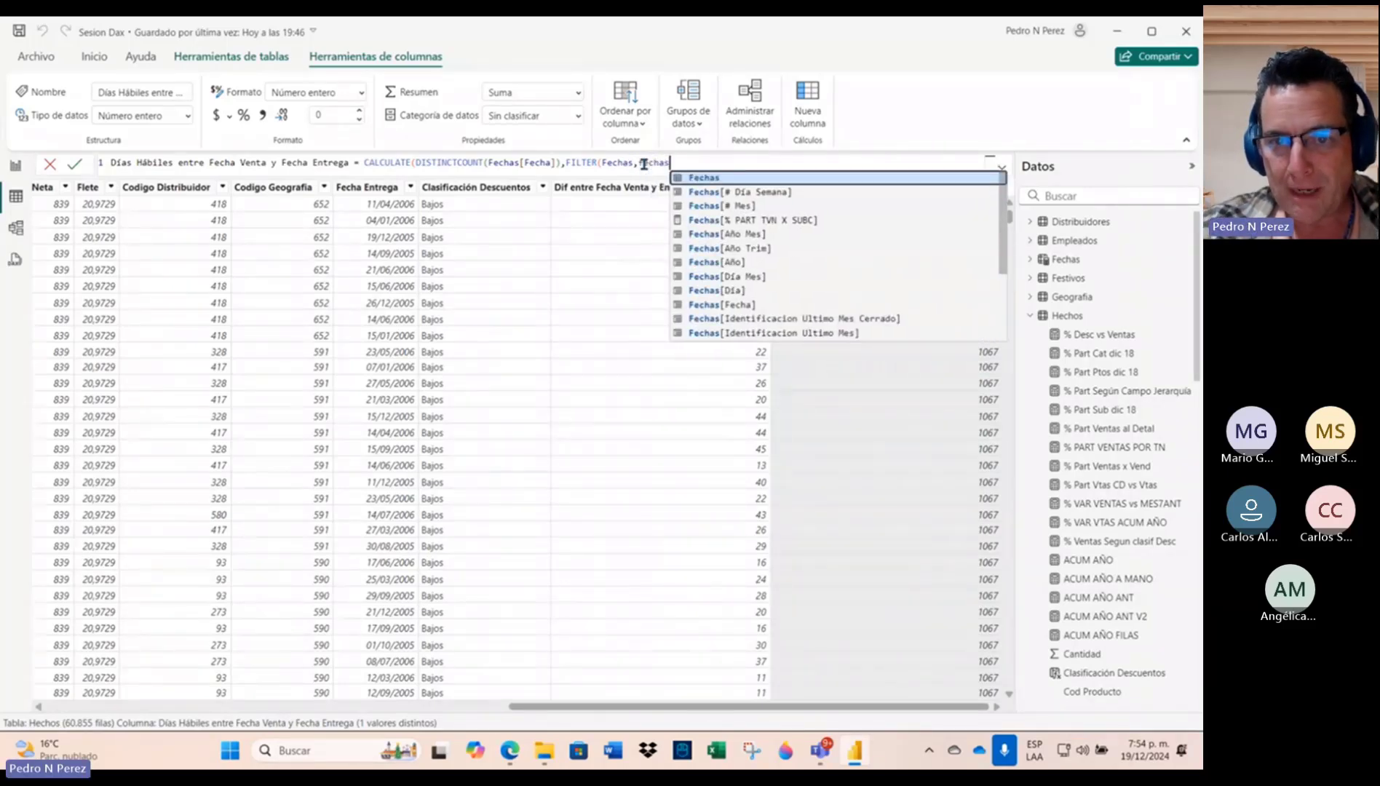
left_click(724, 305)
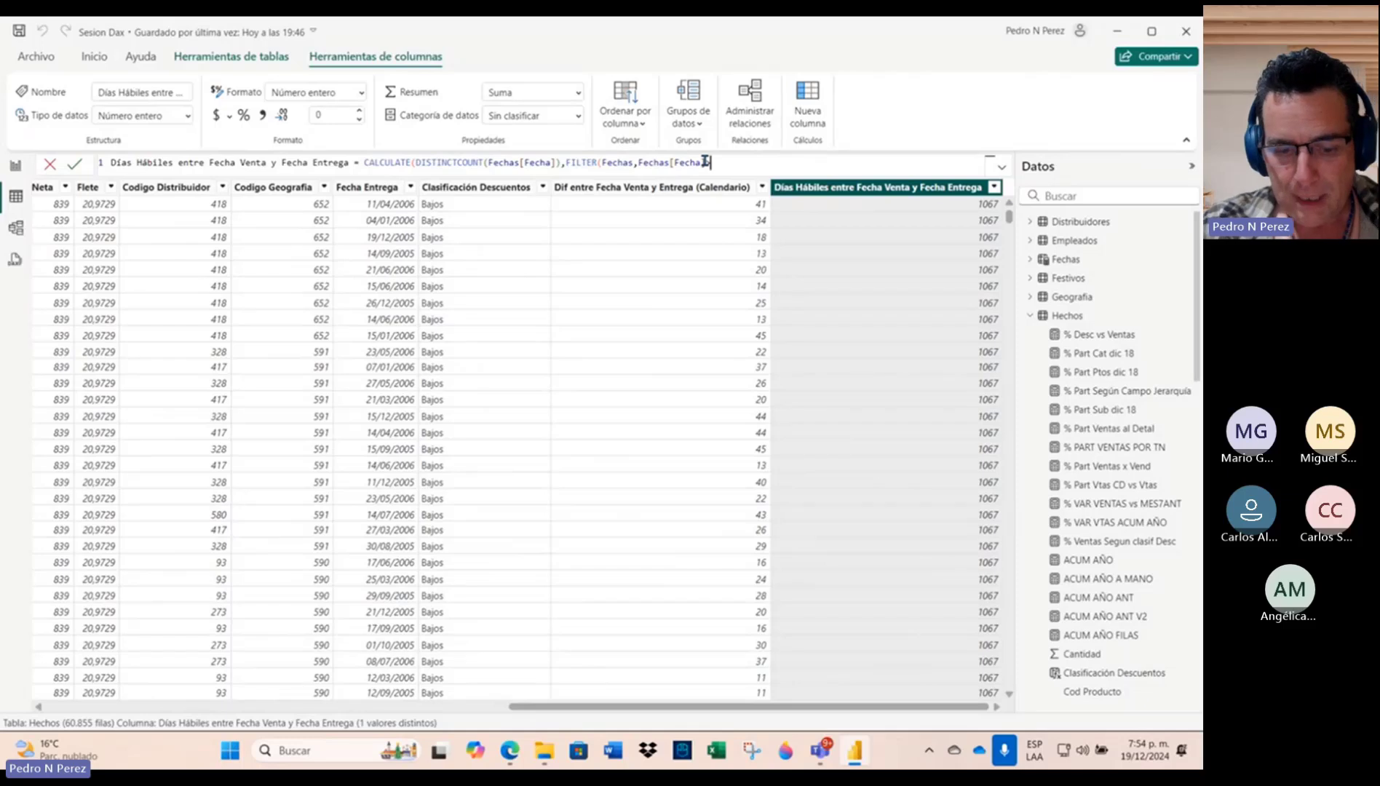
type("Fecha")
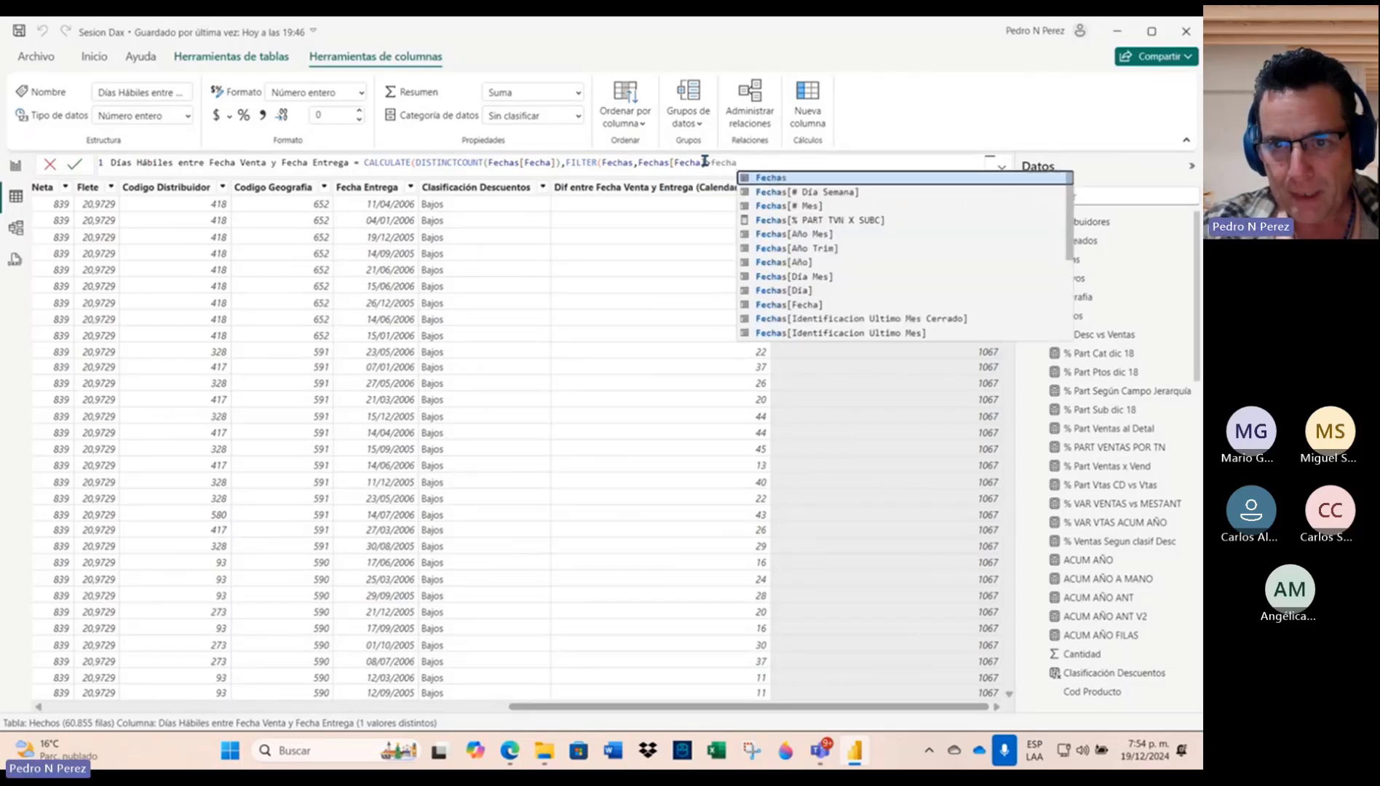
type(" V")
left_click(877, 192)
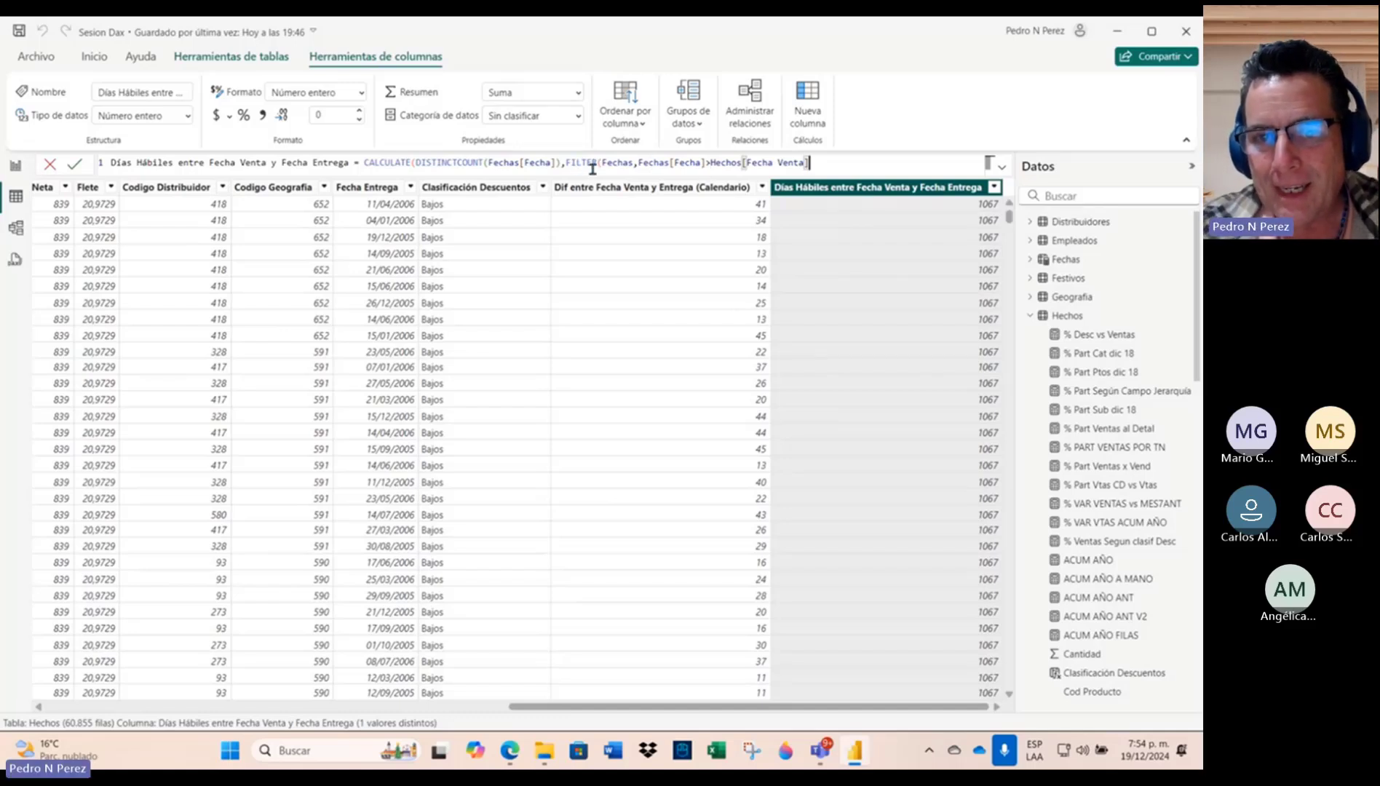
Step: Wrap the FILTER condition in an AND function and start its second condition with Fechas[Fecha]<=
left_click(638, 162)
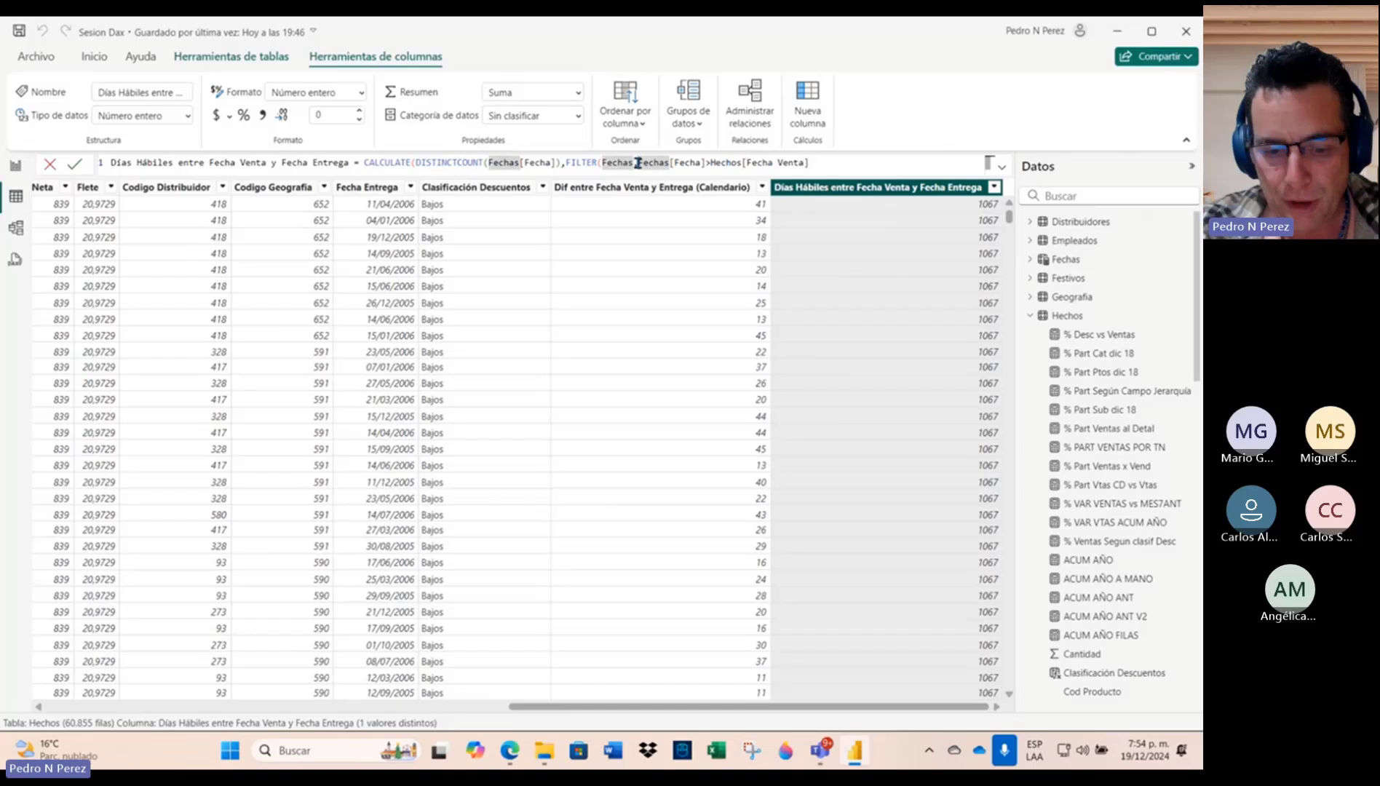
type("and(")
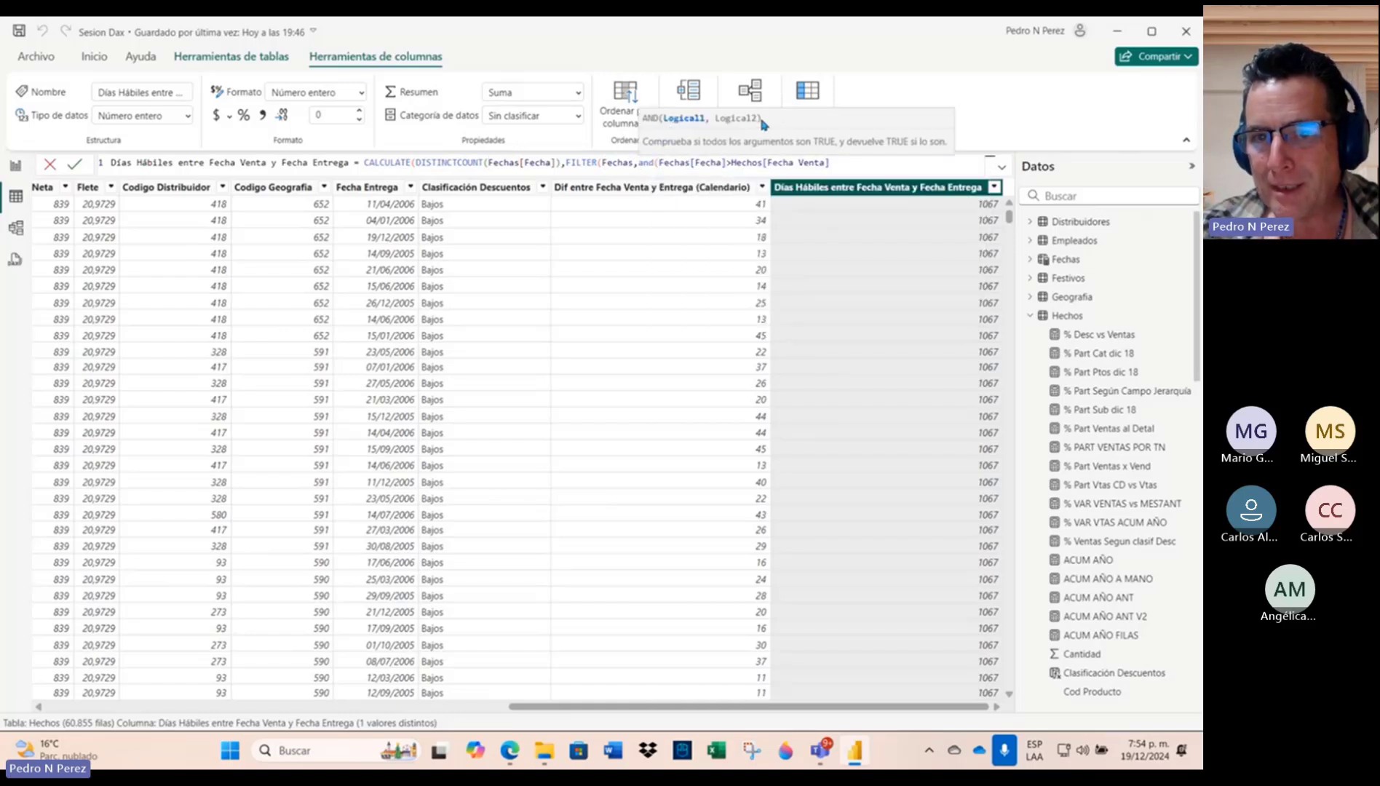
left_click(853, 162)
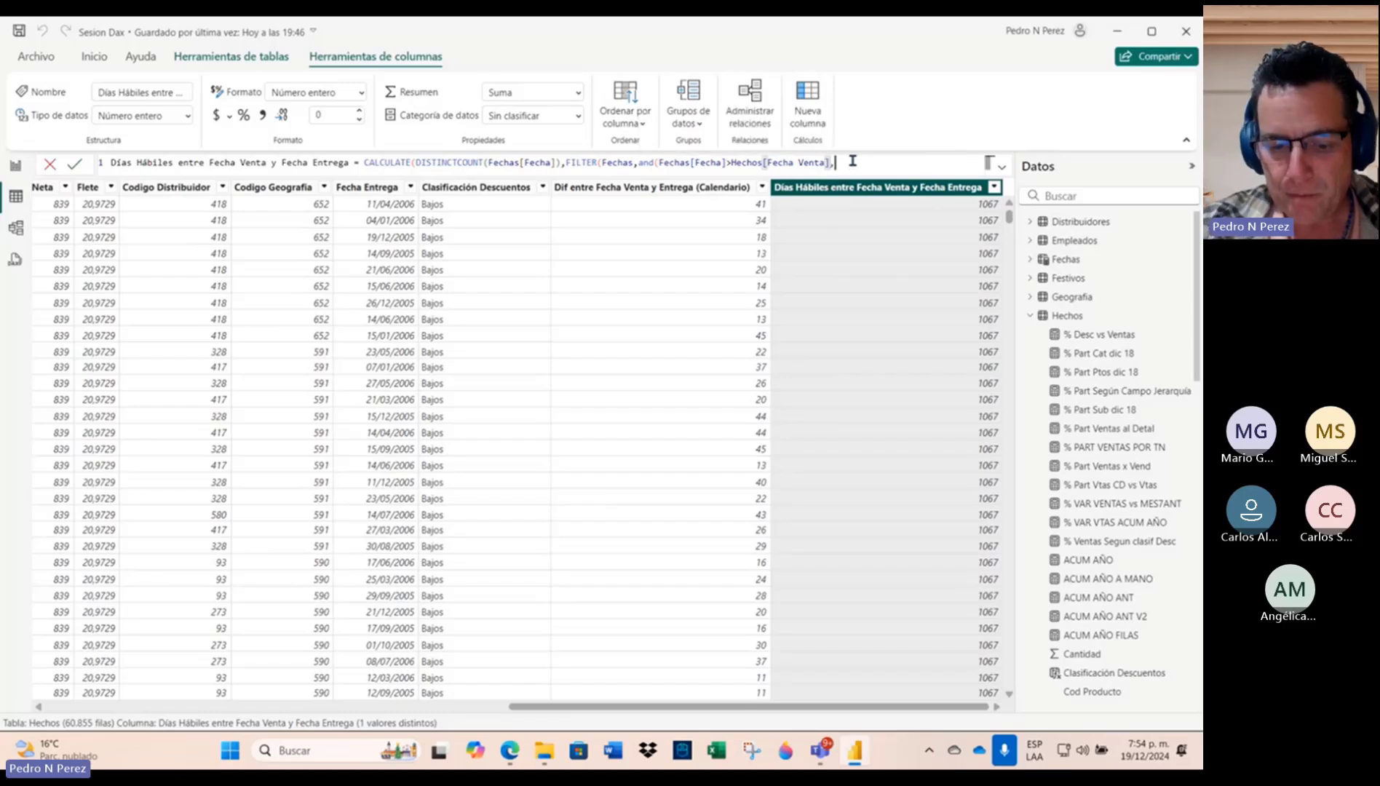
type("fecha")
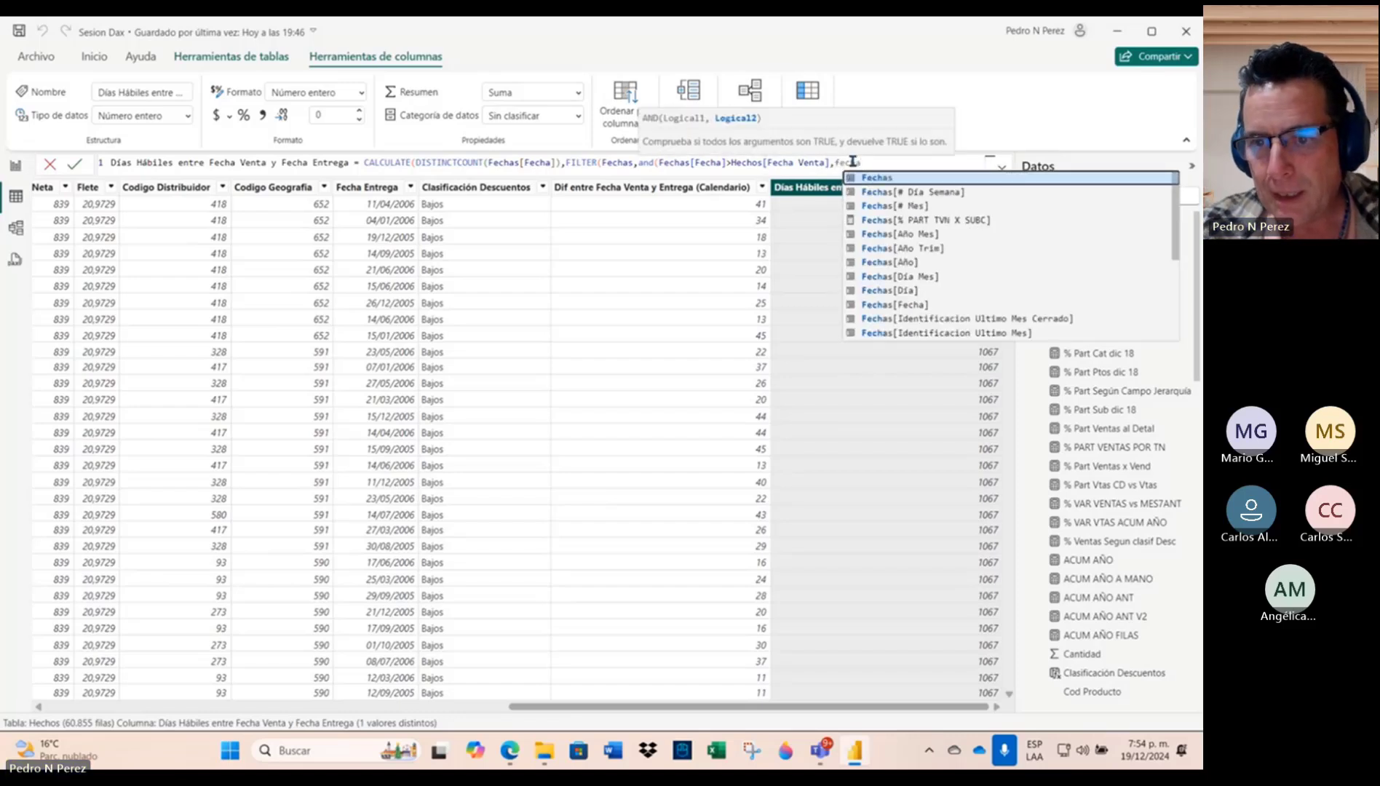
double_click(901, 304)
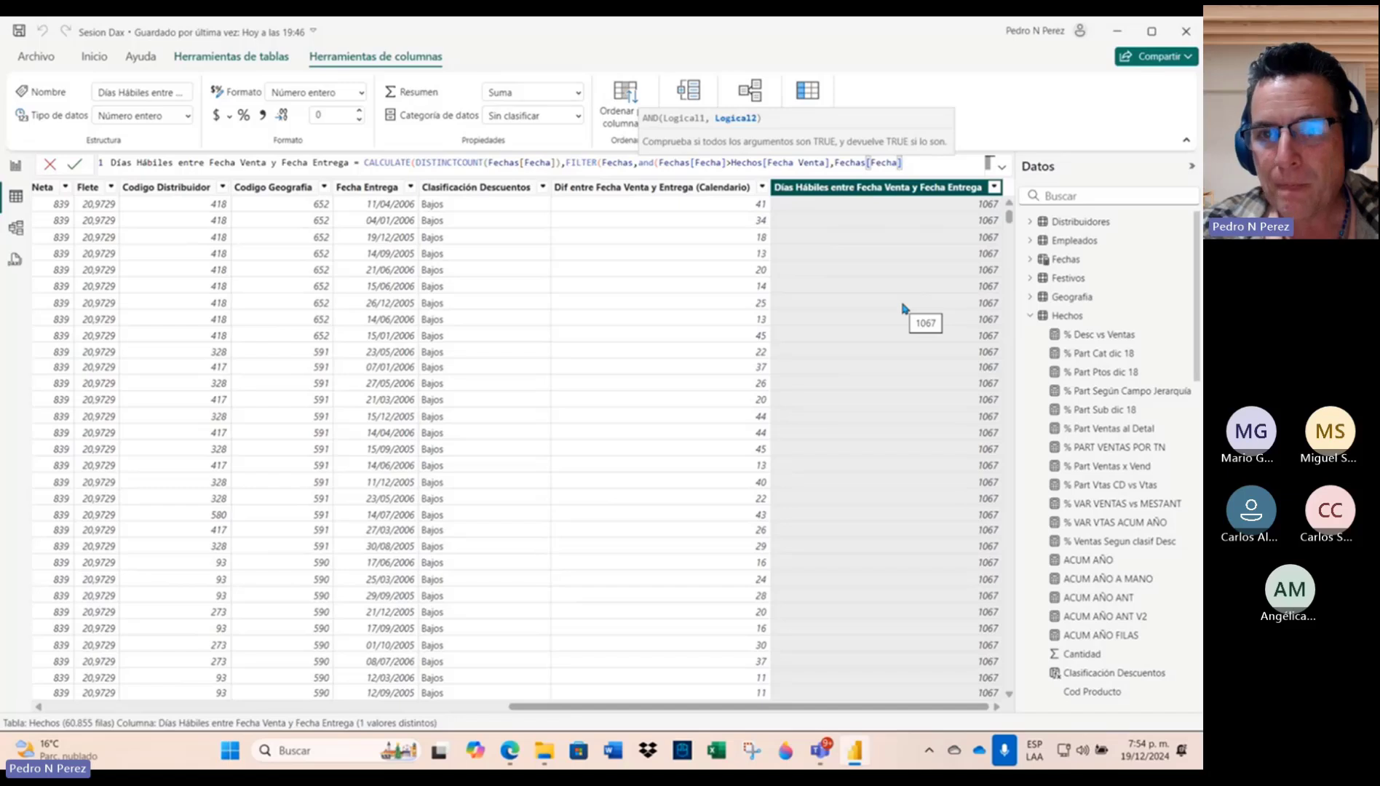
type("<")
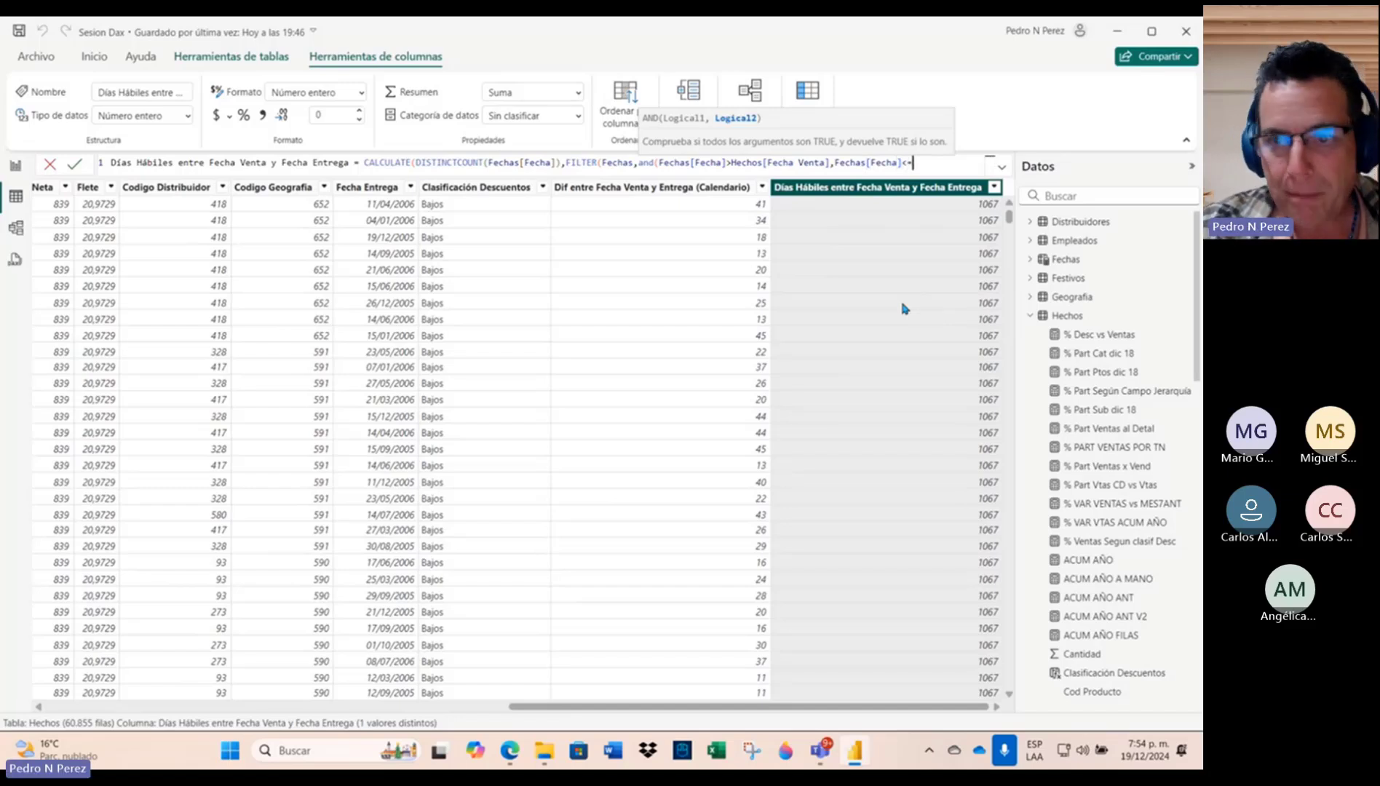
Step: Complete the second AND condition with Hechos[Fecha Entrega] and close the AND, FILTER and CALCULATE functions
type("=fecha")
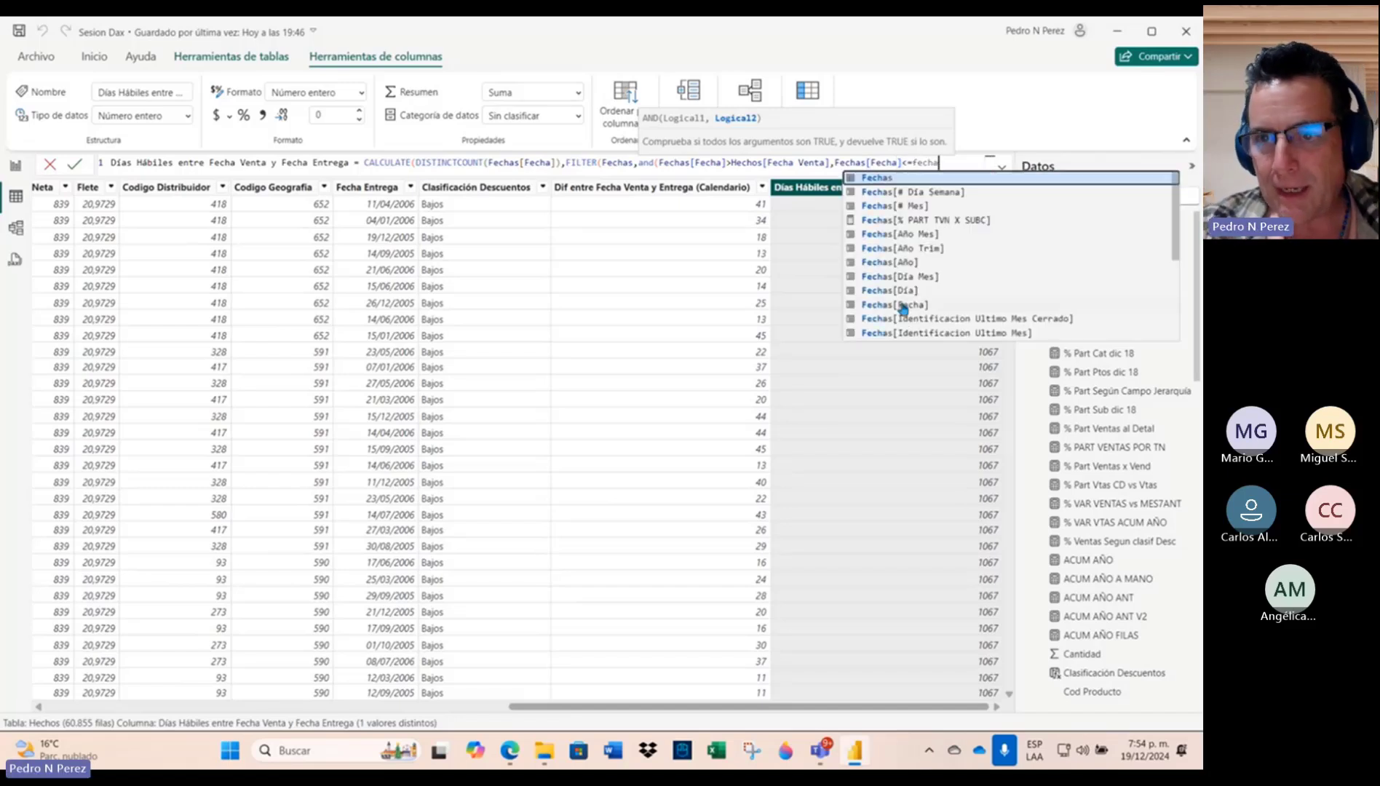
key("BackSpace")
key("BackSpace")
key("BackSpace")
key("BackSpace")
key("BackSpace")
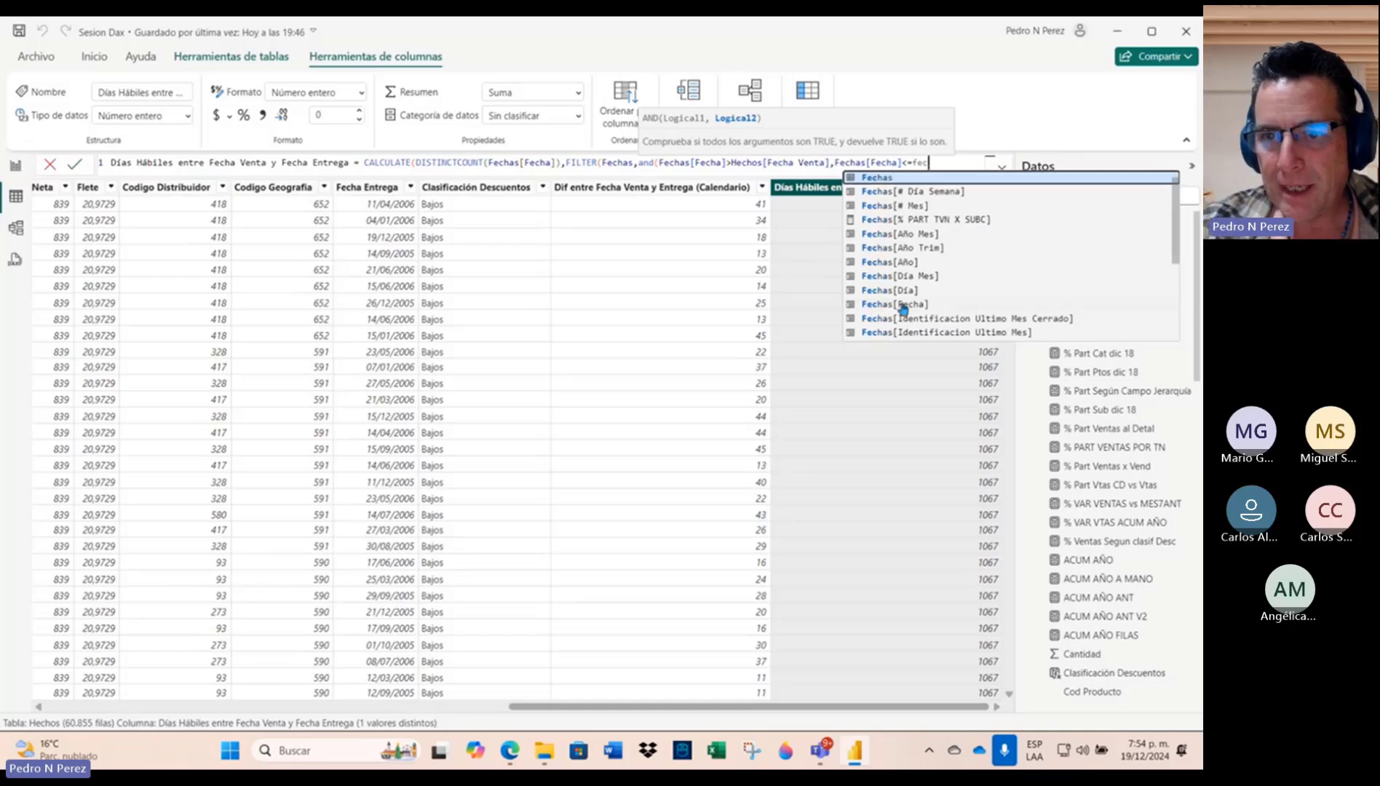
type("hechos")
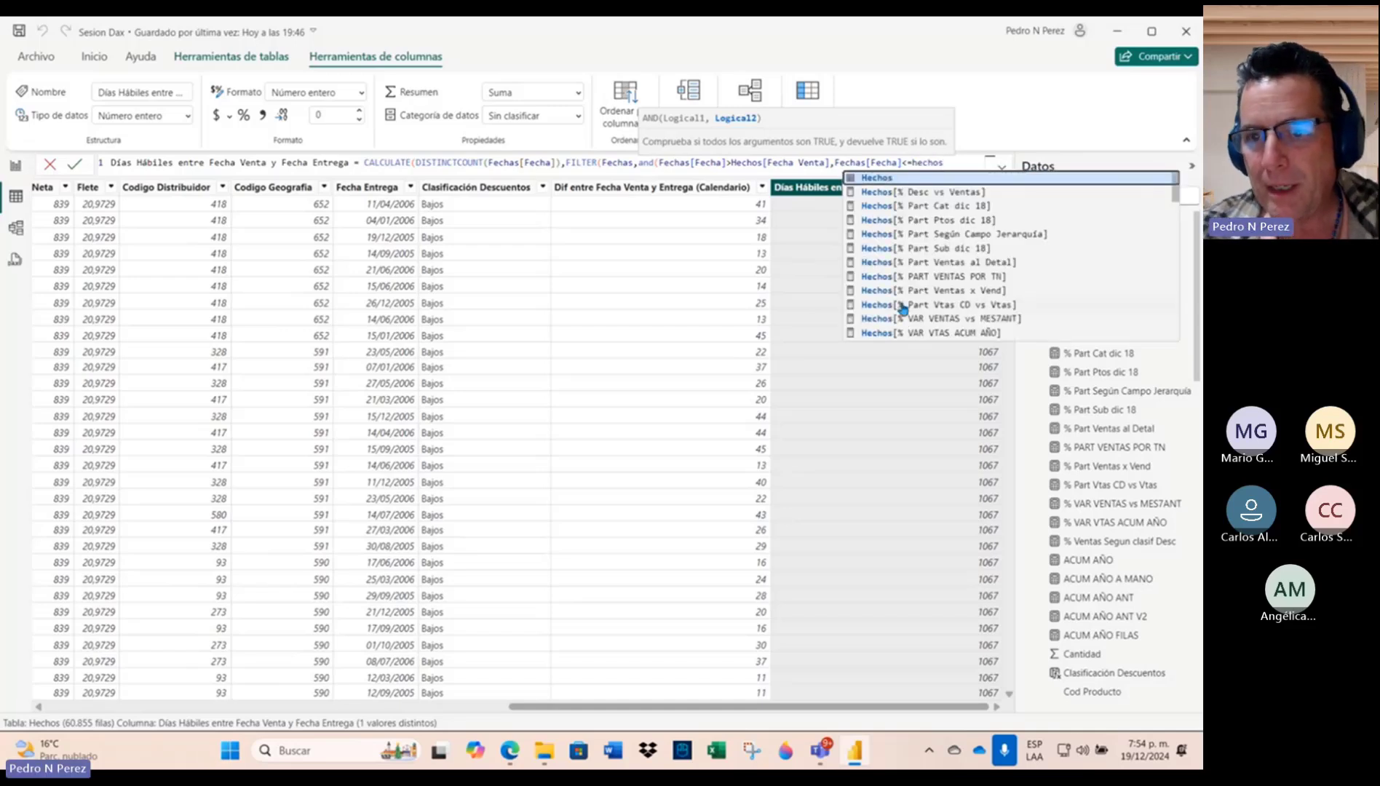
scroll(961, 297, "down", 5)
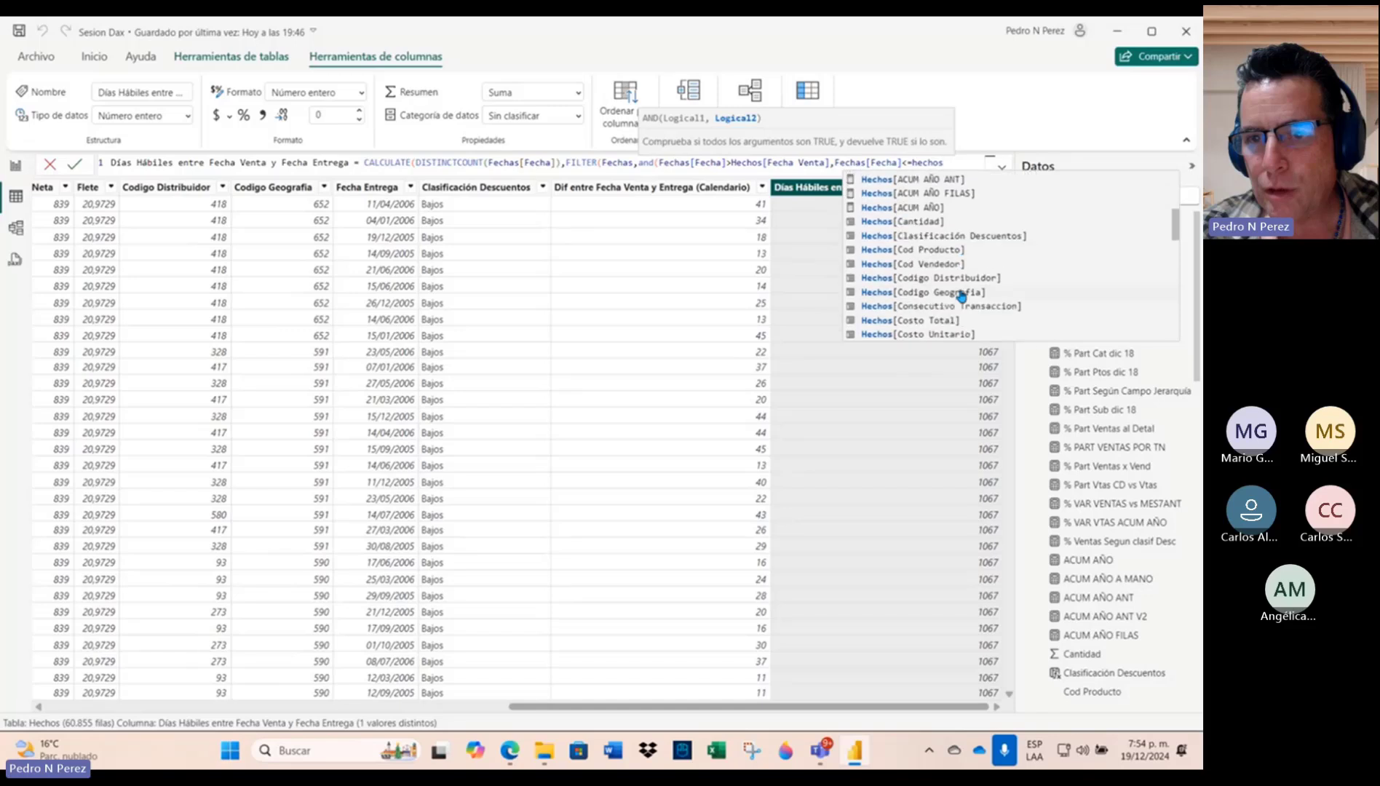
scroll(961, 297, "down", 6)
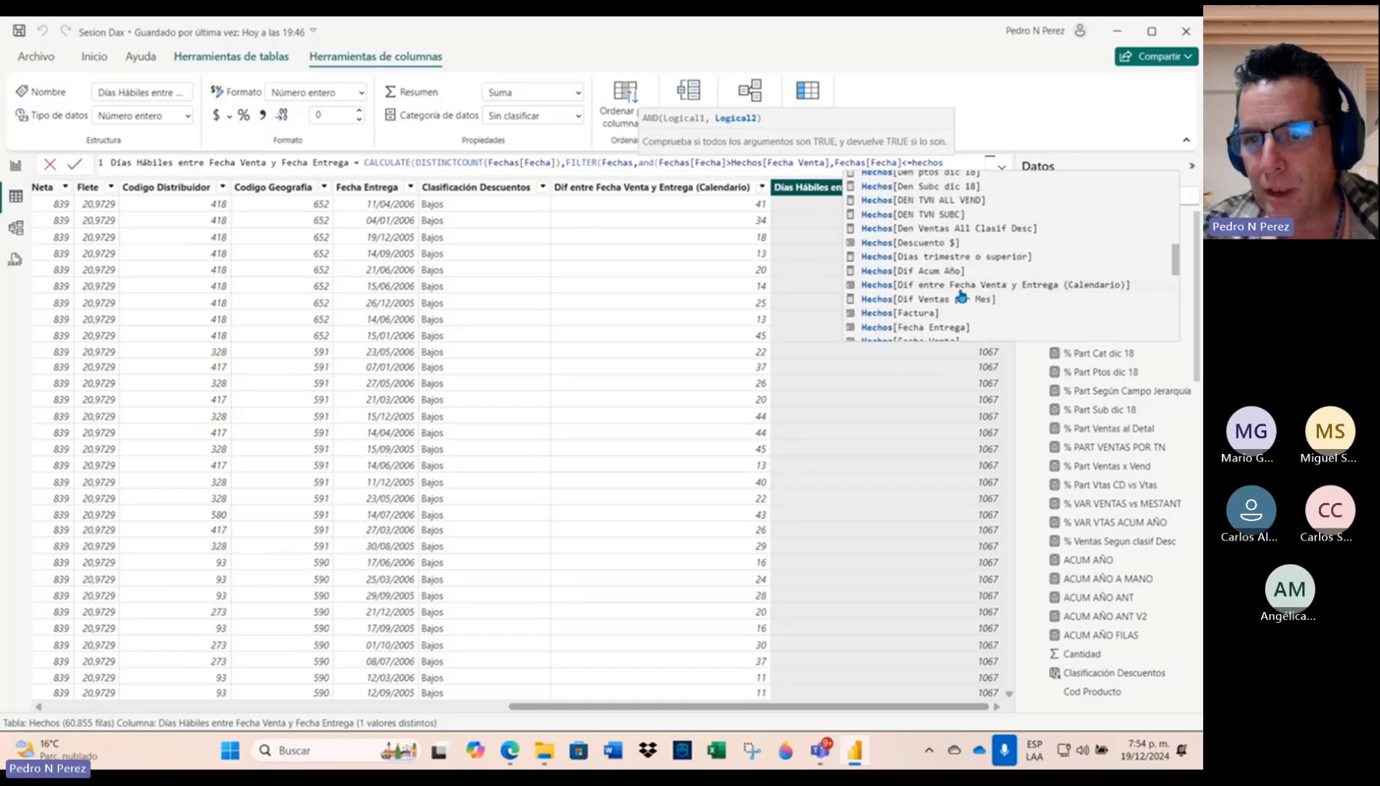
scroll(961, 291, "down", 3)
left_click(949, 282)
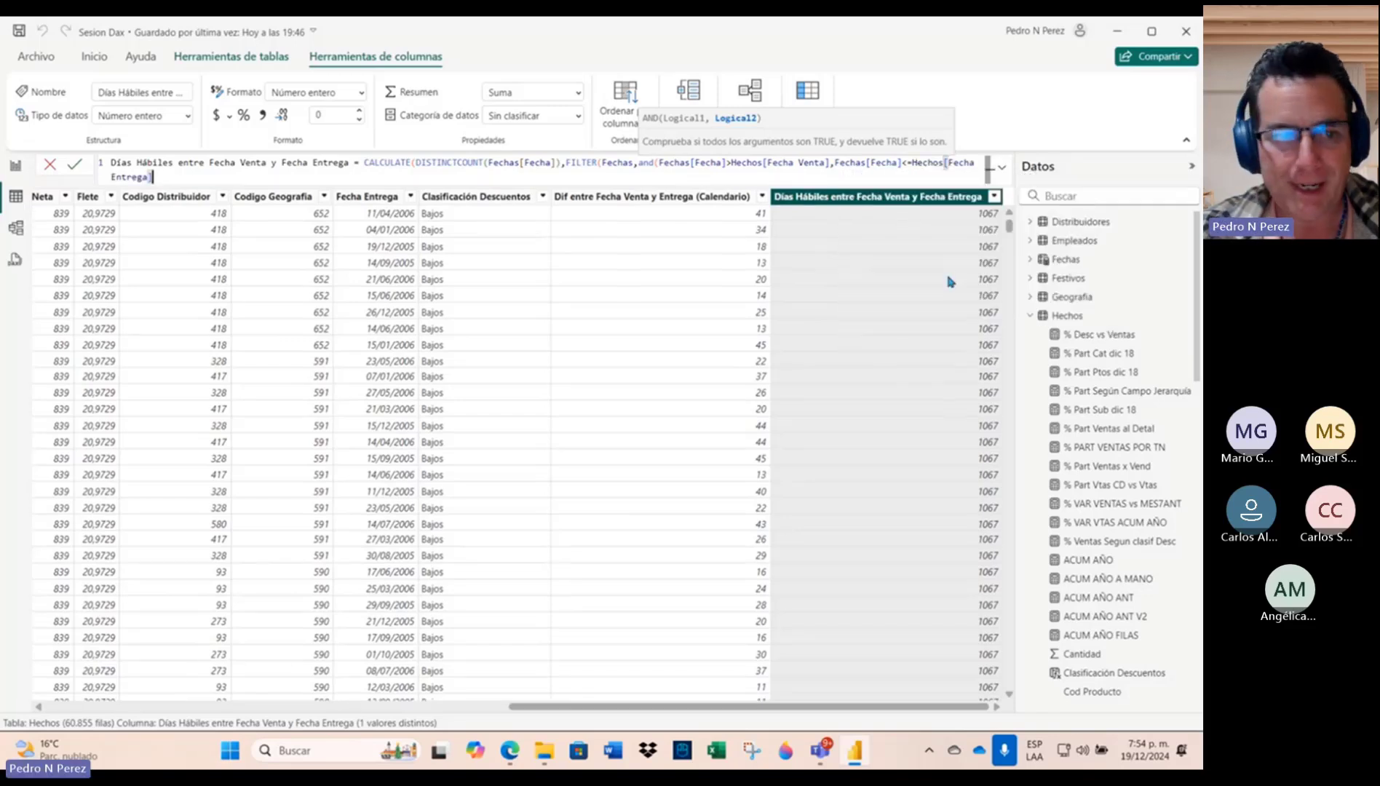
type(")))")
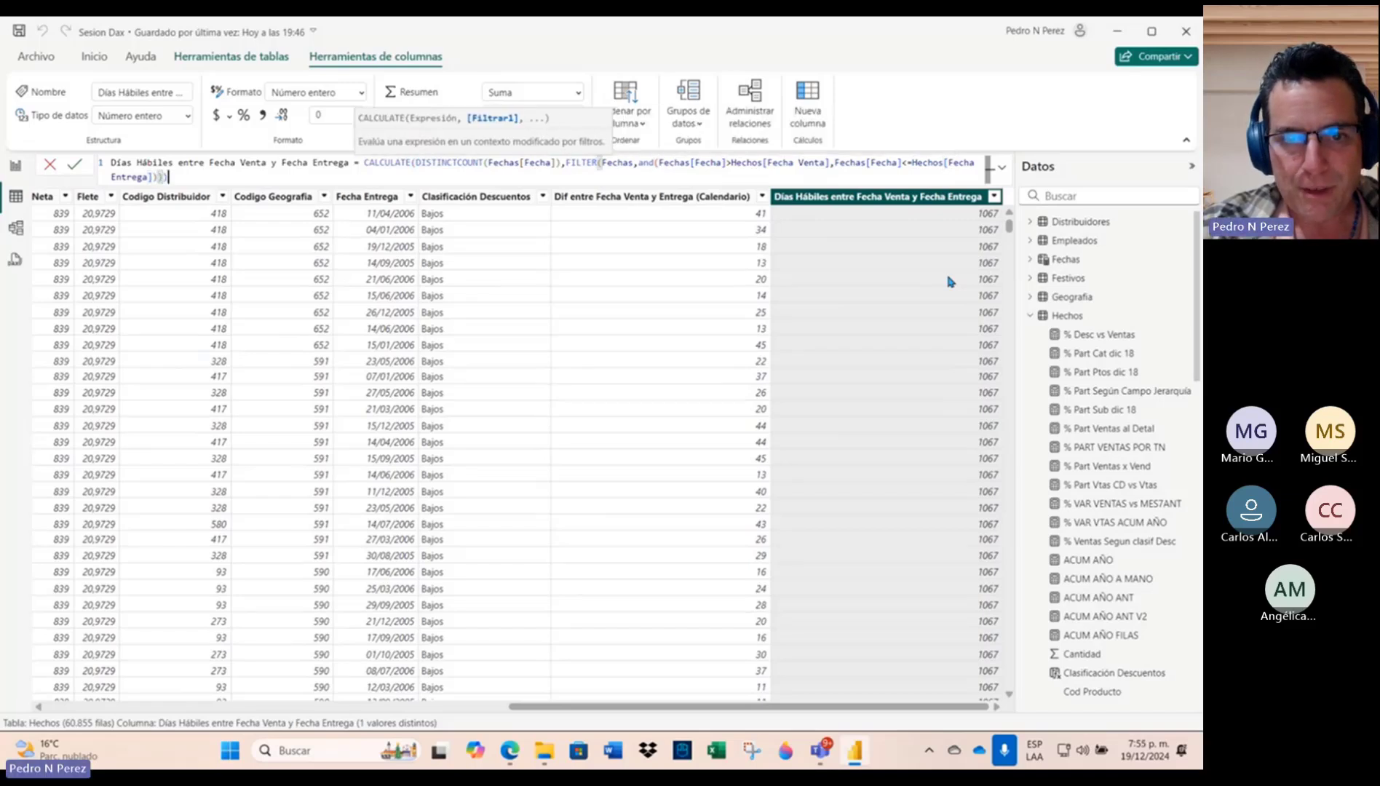
Step: Review the CALCULATE expression and both AND date conditions, and apply the working-days column formula
left_click_drag(562, 161, 111, 161)
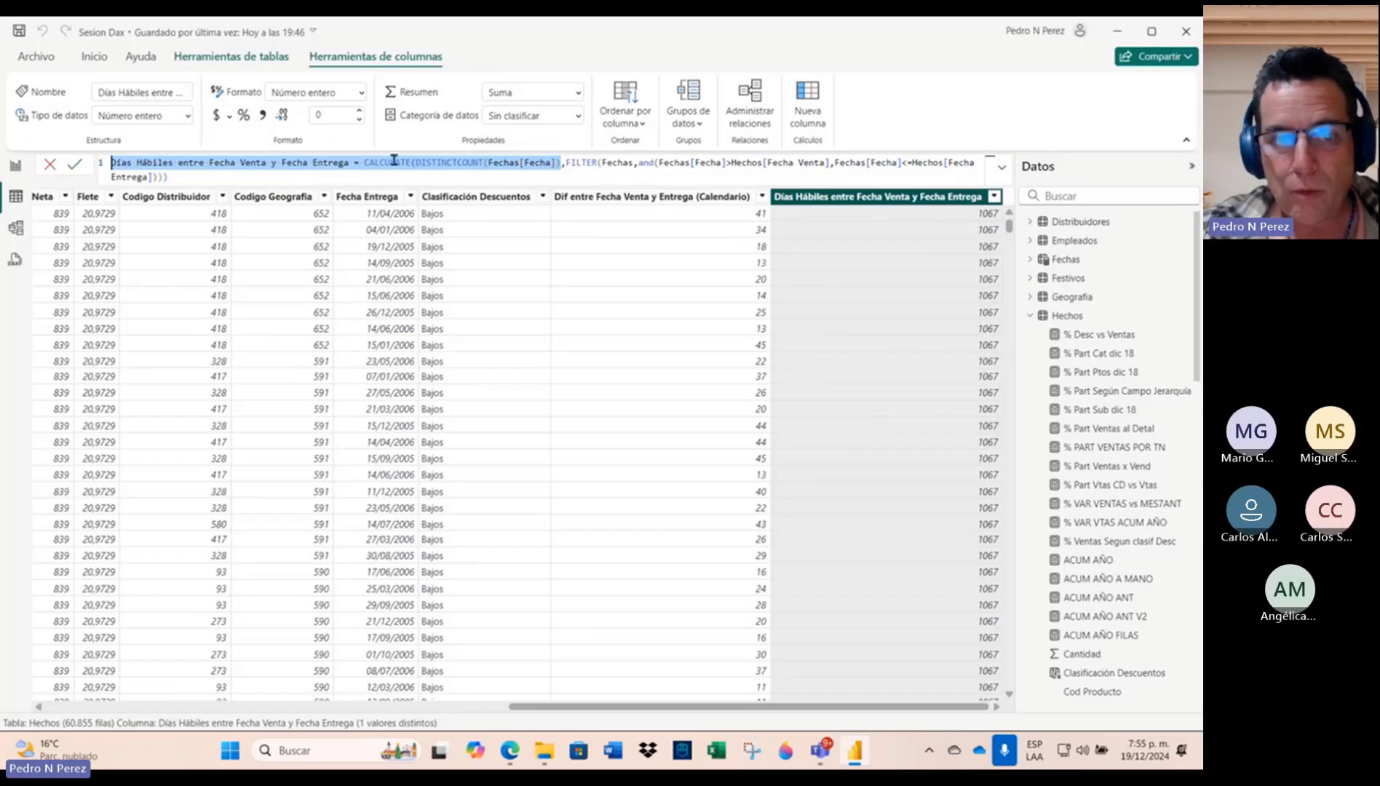
left_click(362, 163)
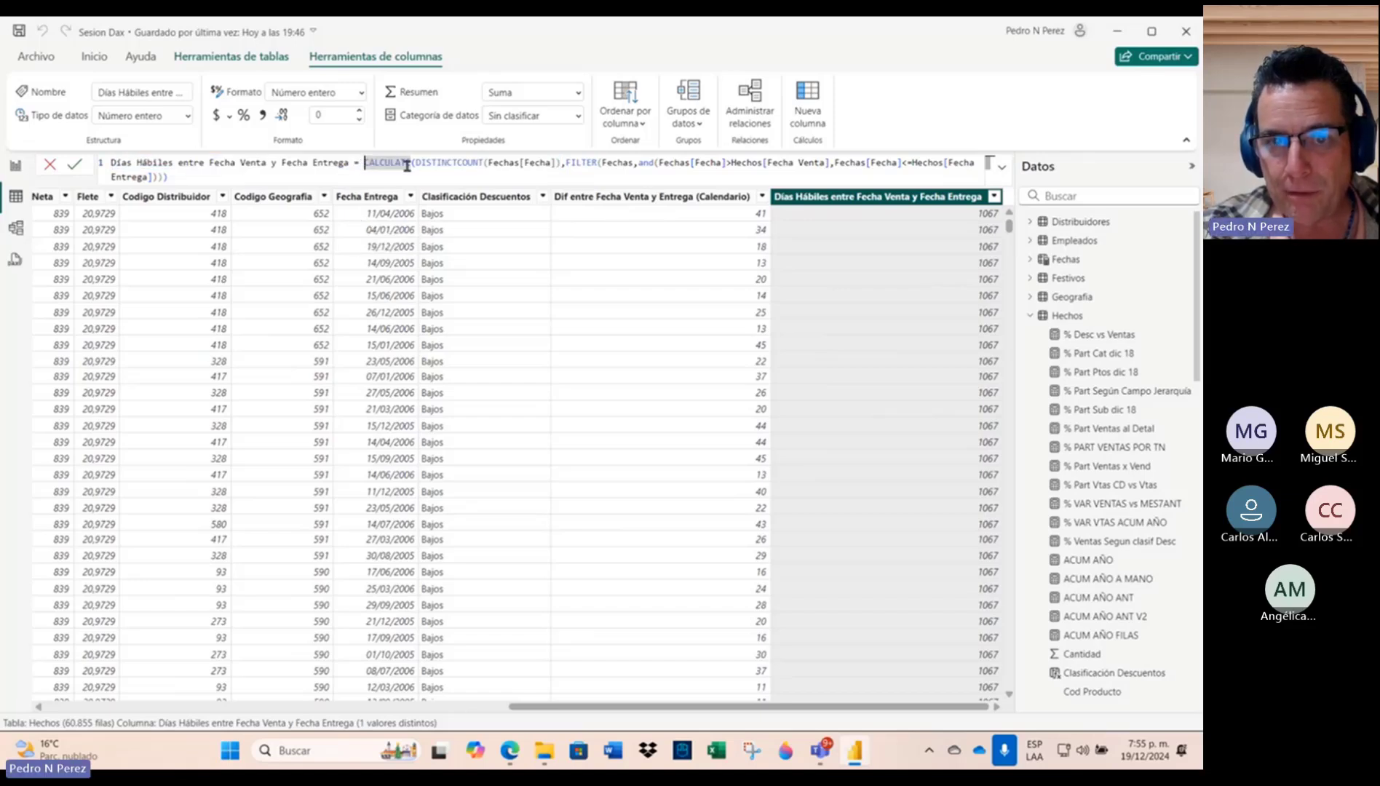
left_click(633, 163)
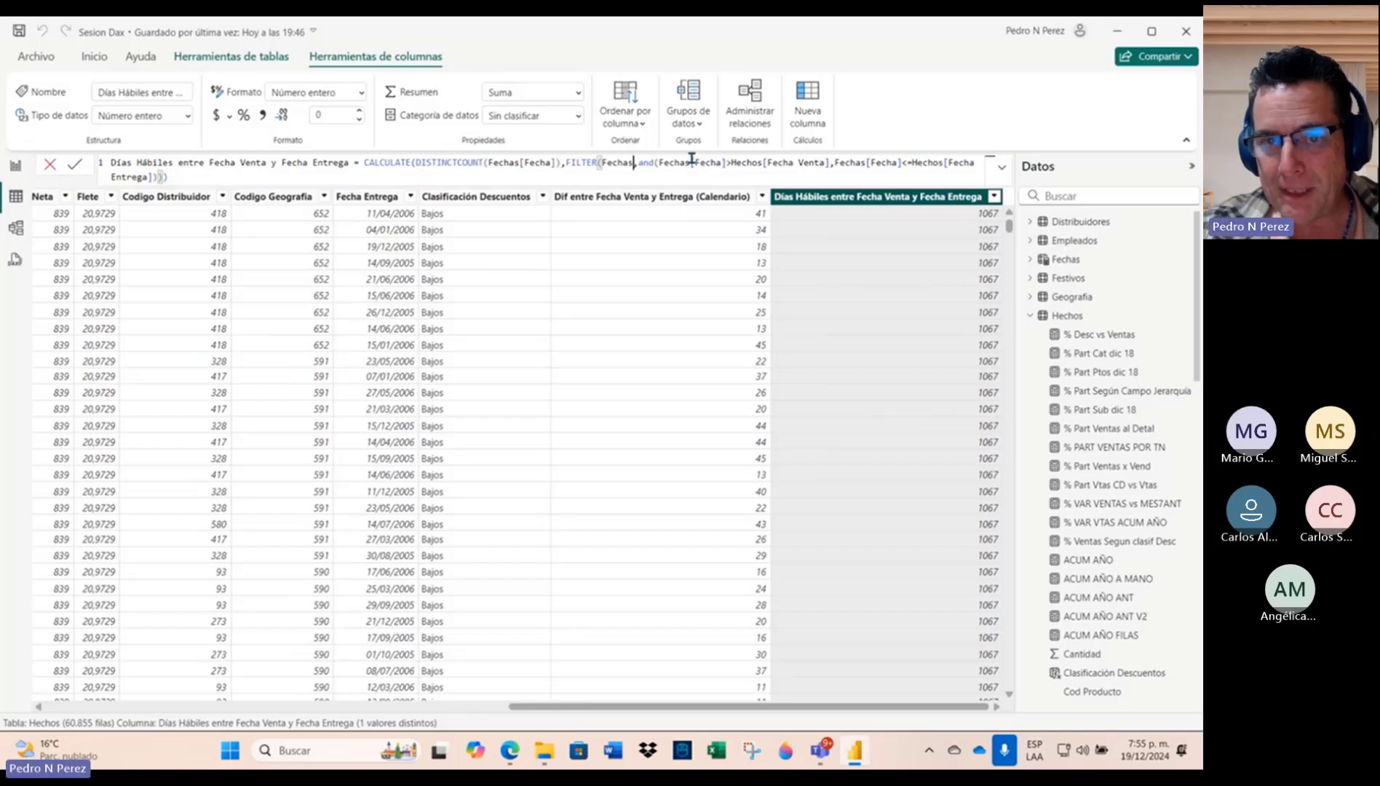
left_click_drag(659, 163, 970, 163)
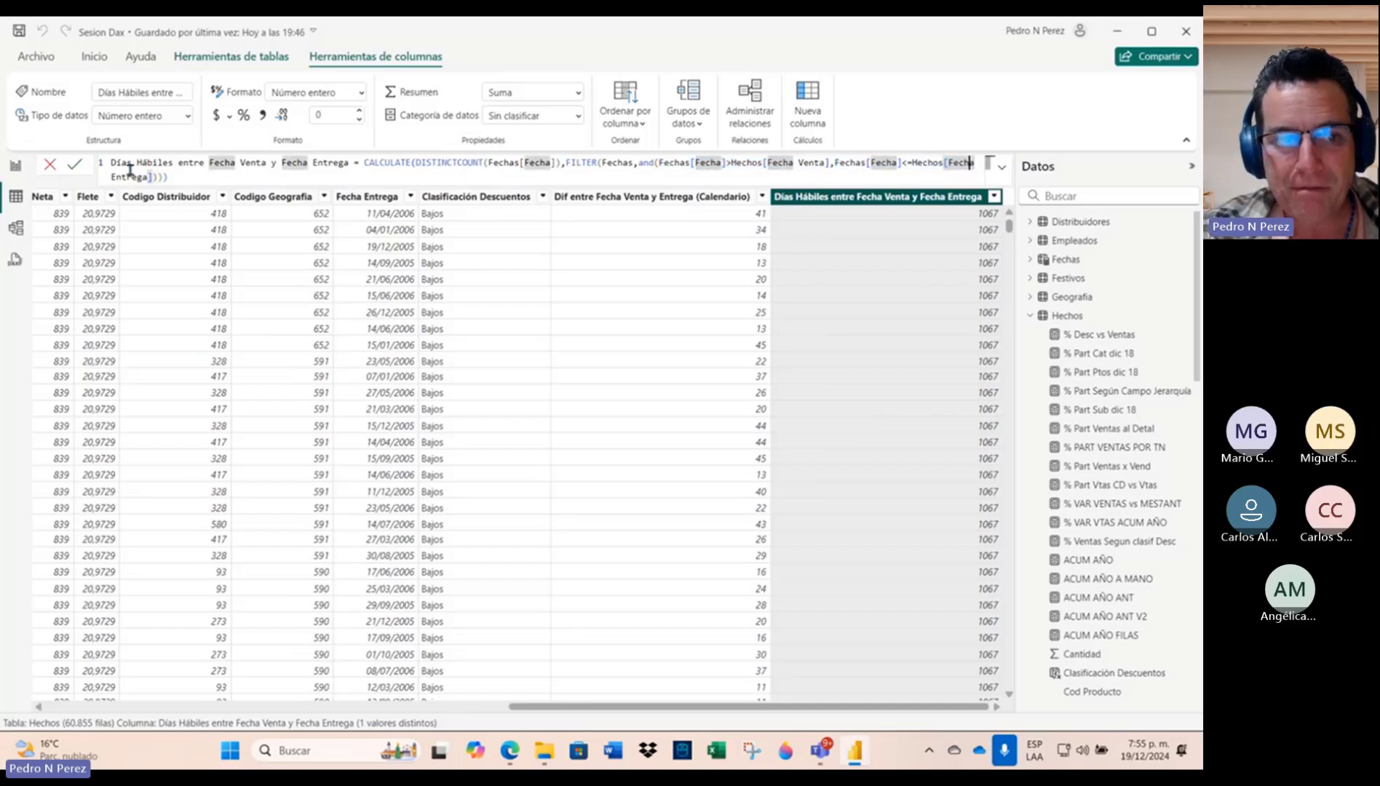
left_click(74, 165)
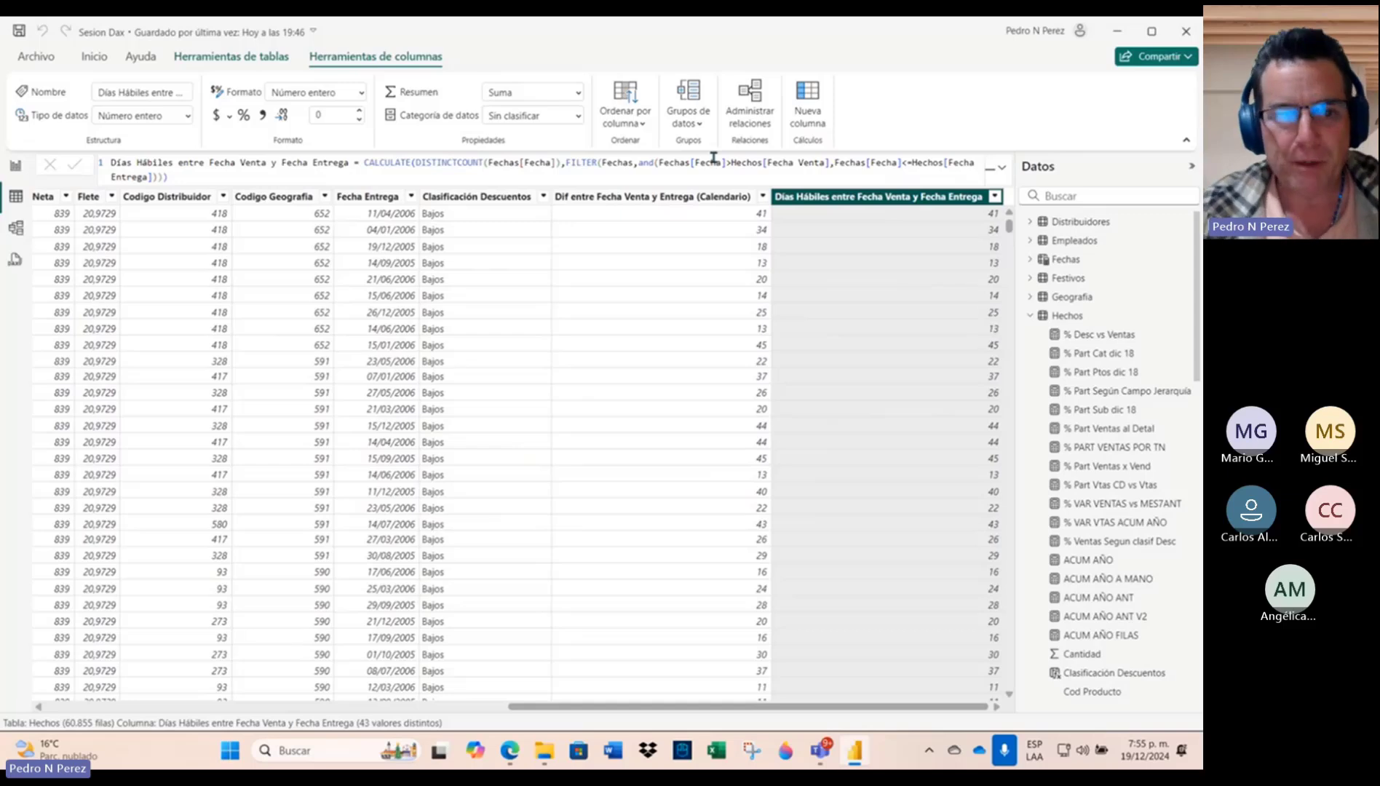
Step: Format the formula over three lines, with CALCULATE and an indented FILTER each on their own line, and apply it
double_click(365, 163)
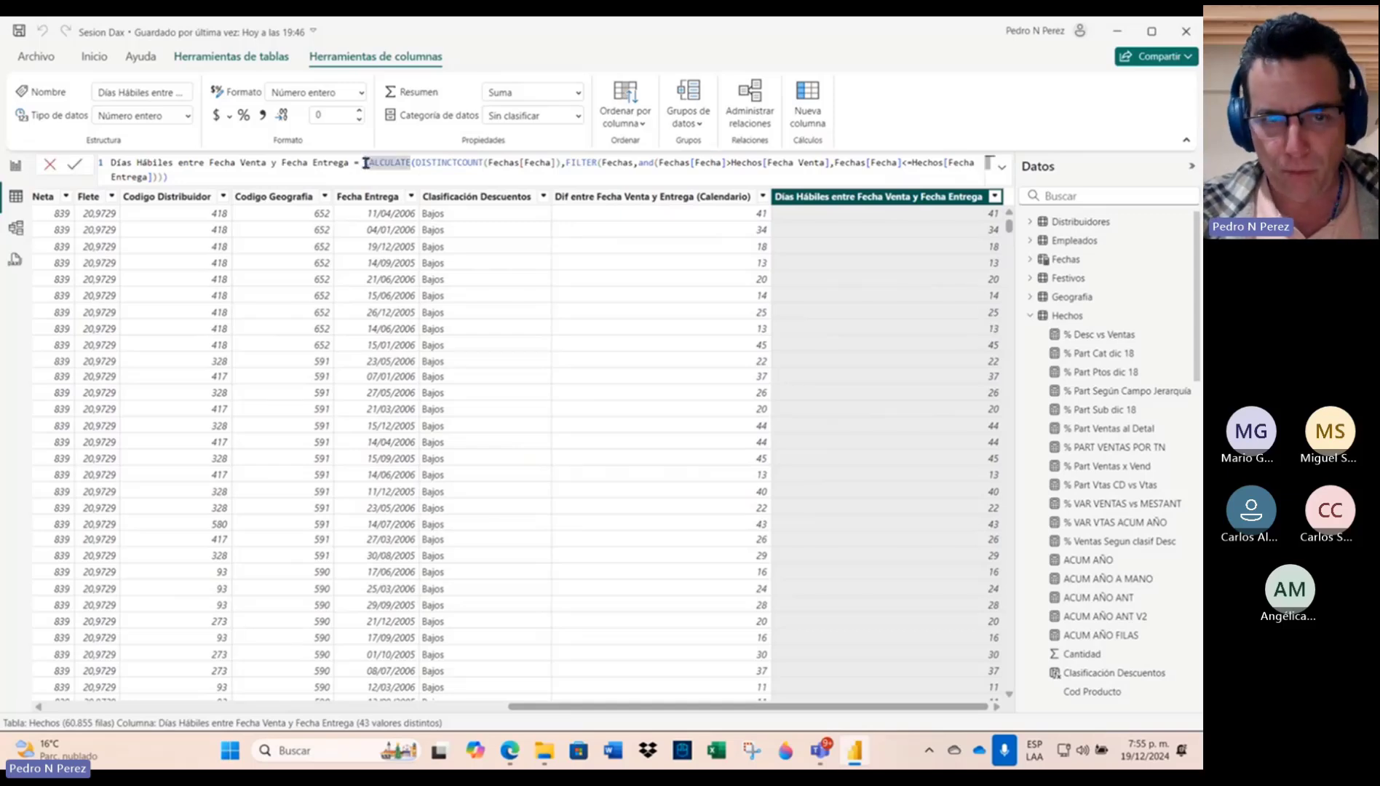
key("shift+Return")
left_click(316, 177)
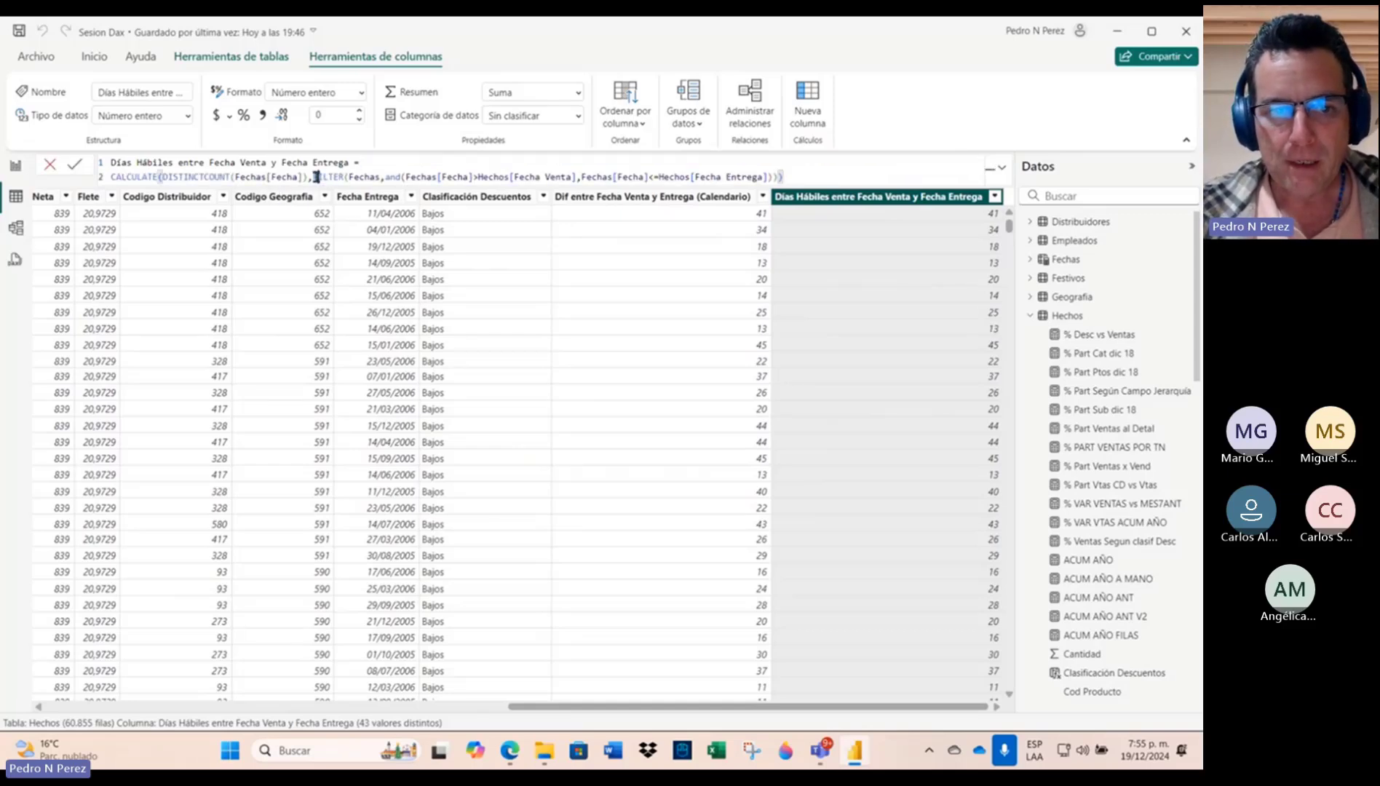
key("shift+Return")
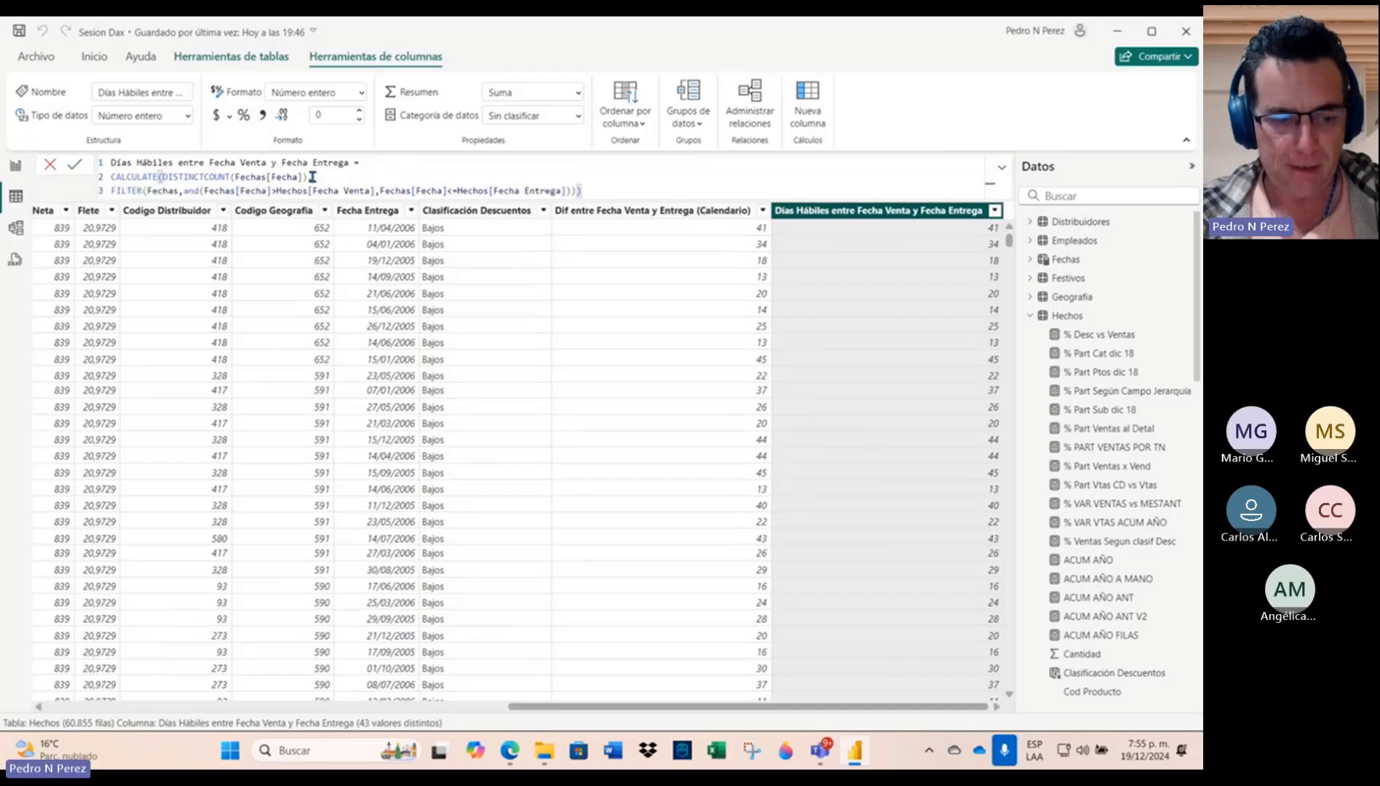
key("Tab")
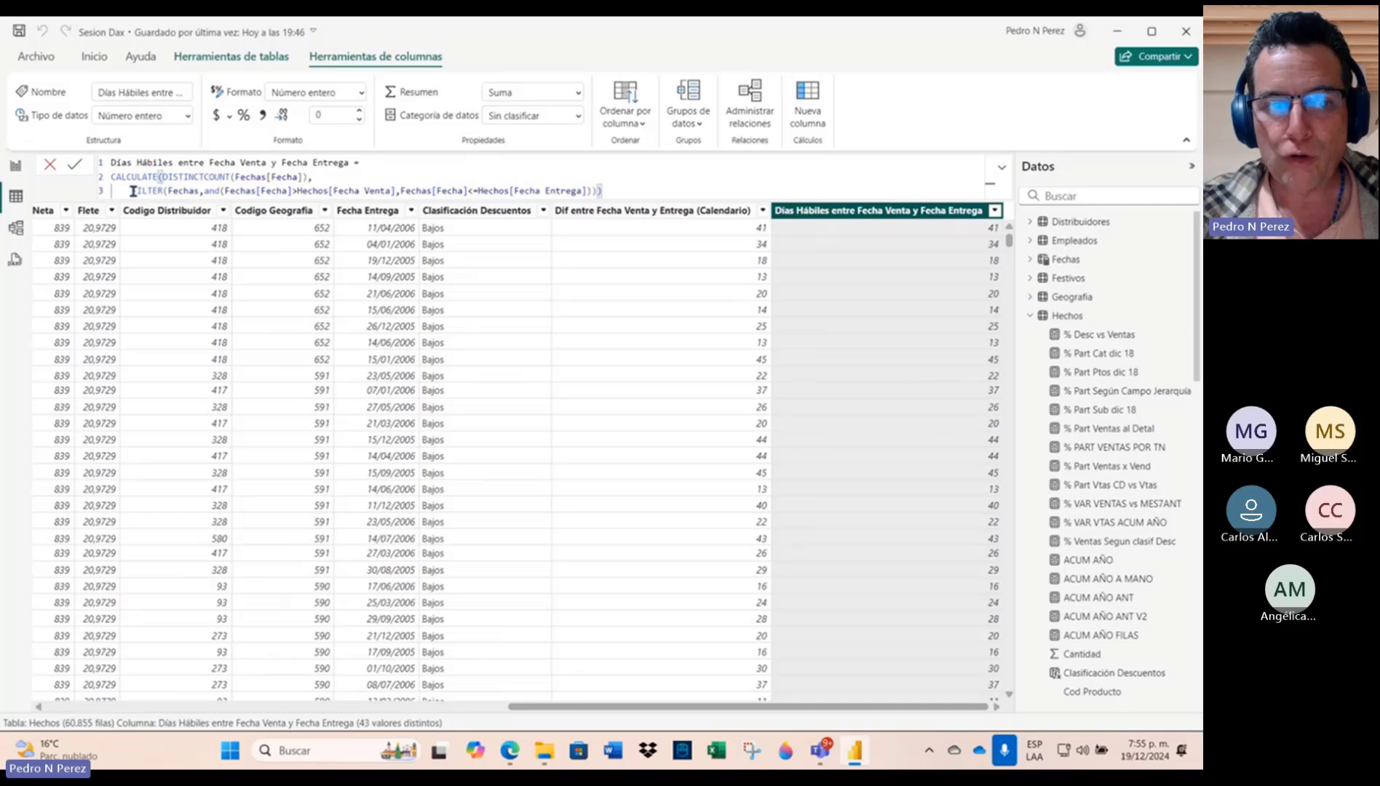
left_click_drag(133, 191, 630, 190)
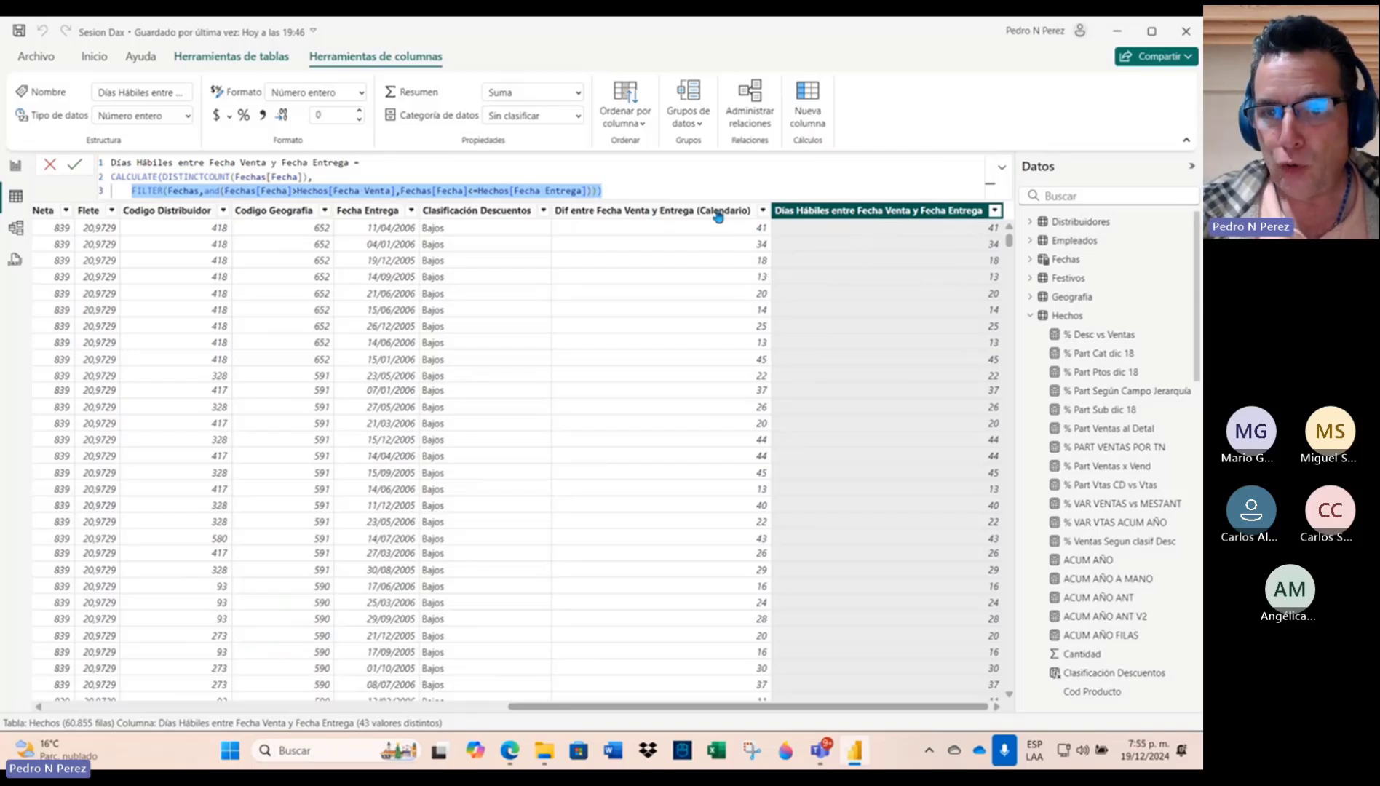
key("Return")
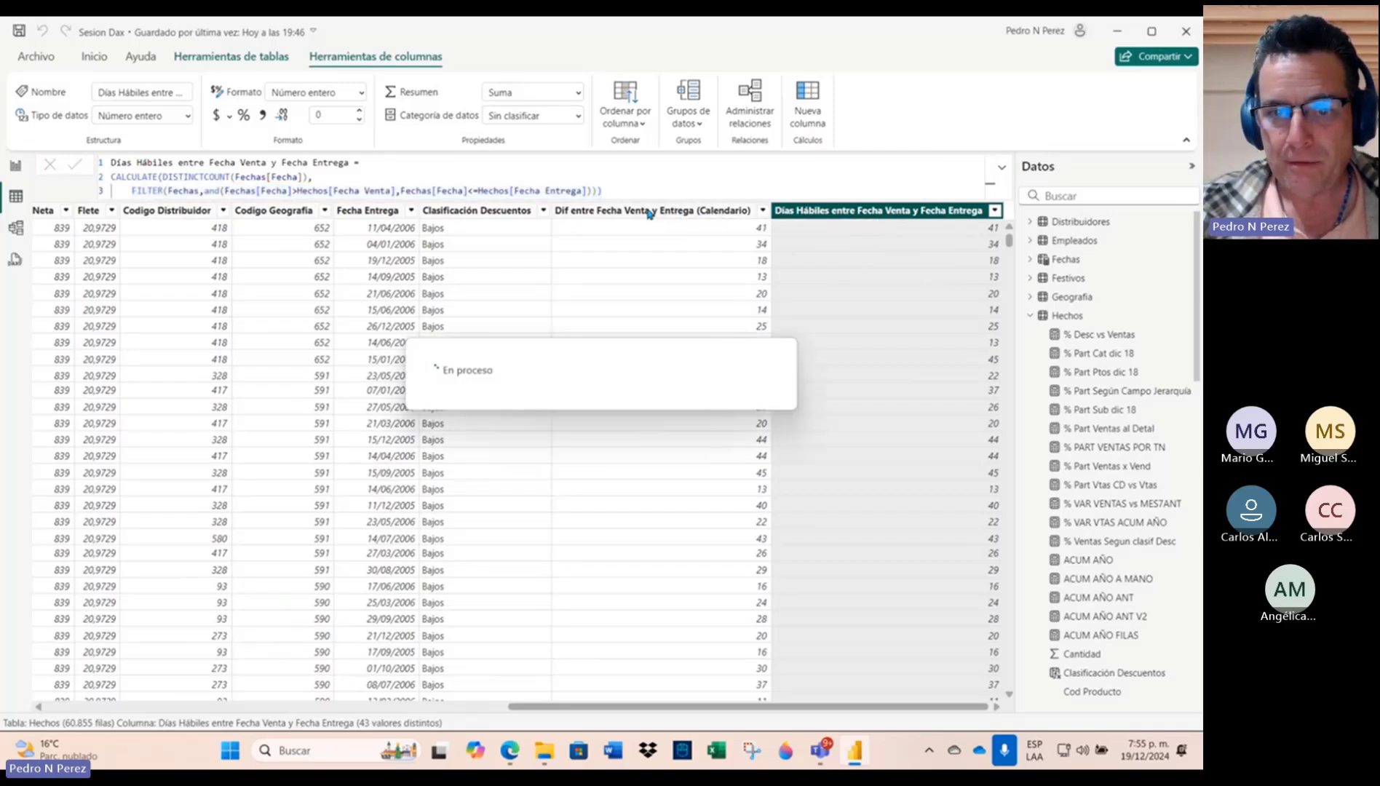
Step: Compare the calendar-difference and working-days columns, and examine the DISTINCTCOUNT expression and FILTER arguments of the working-days formula
left_click(648, 211)
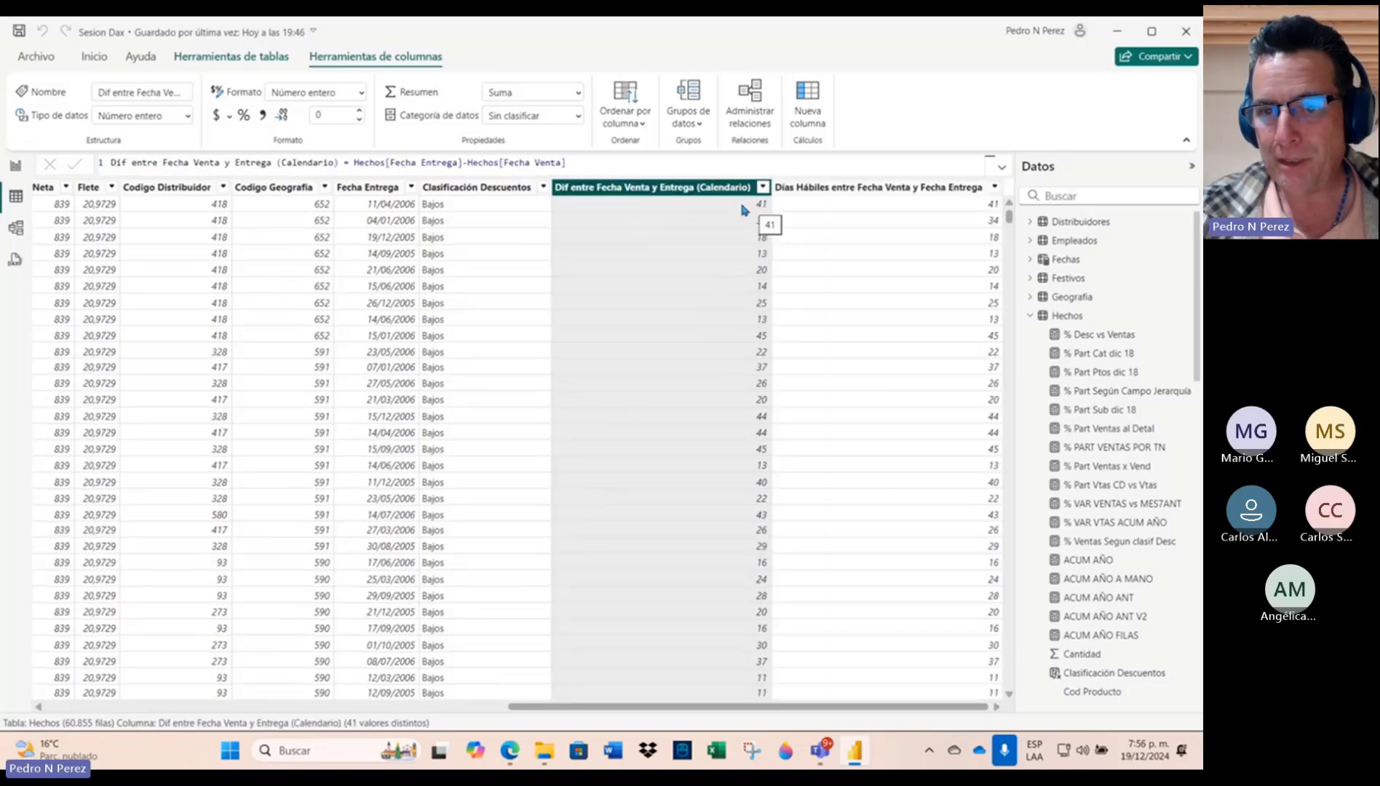
left_click(889, 187)
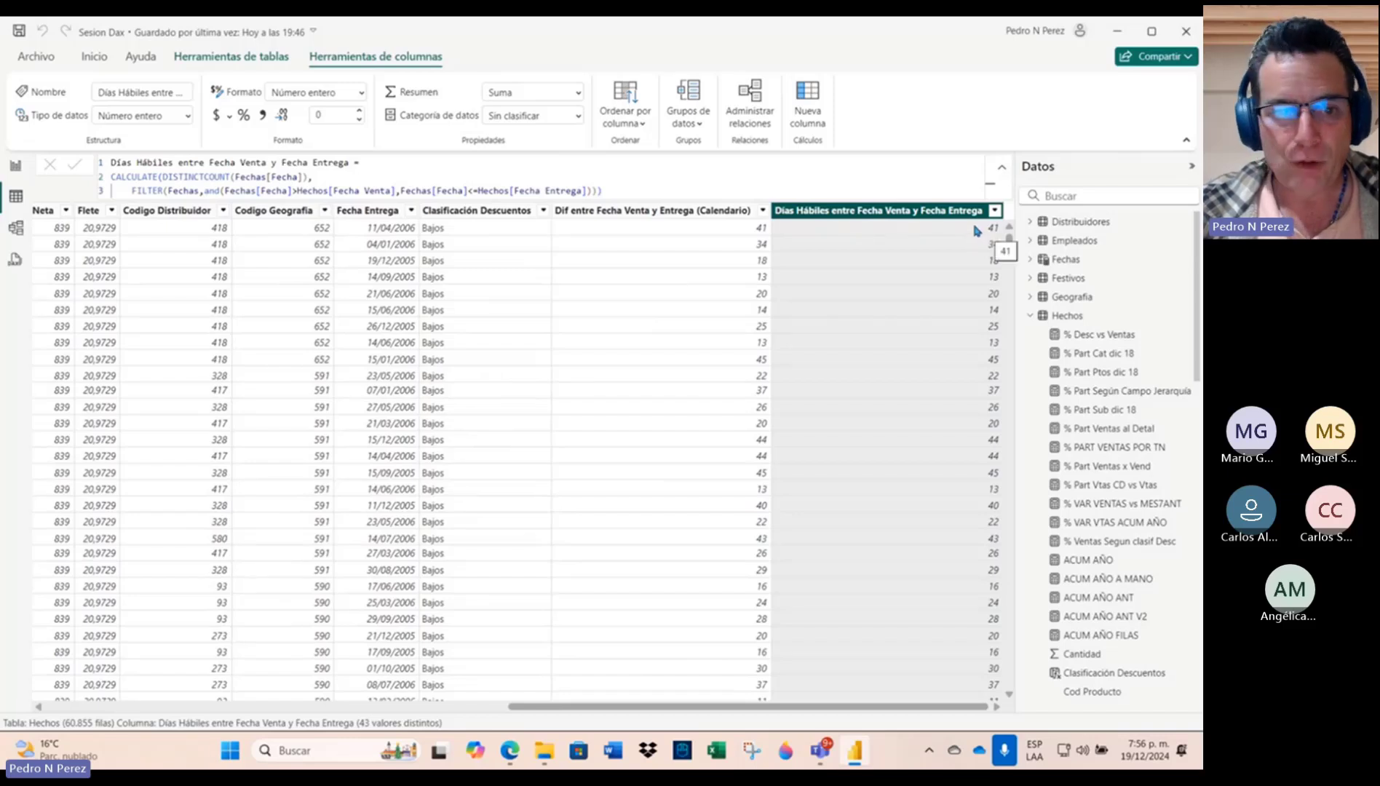
double_click(168, 191)
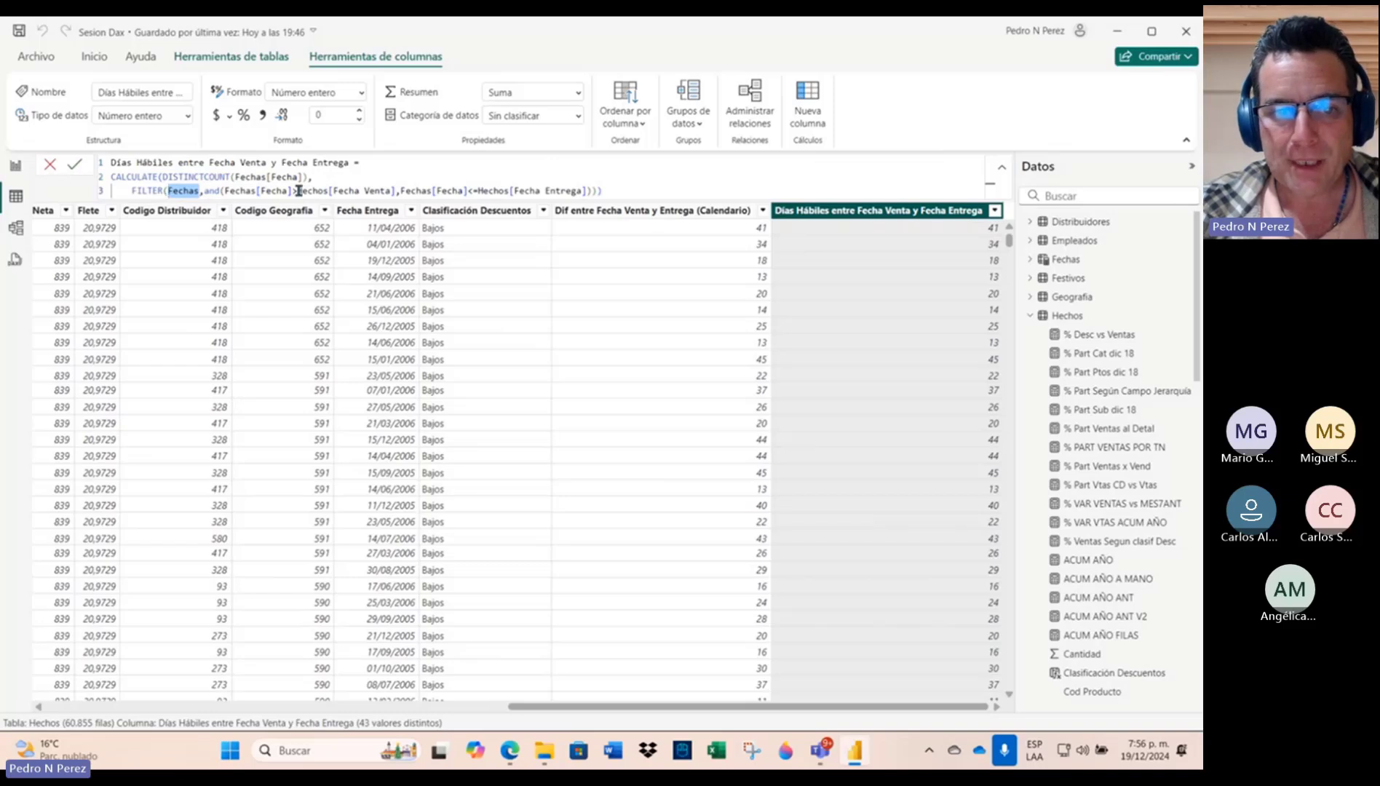
left_click_drag(297, 191, 587, 190)
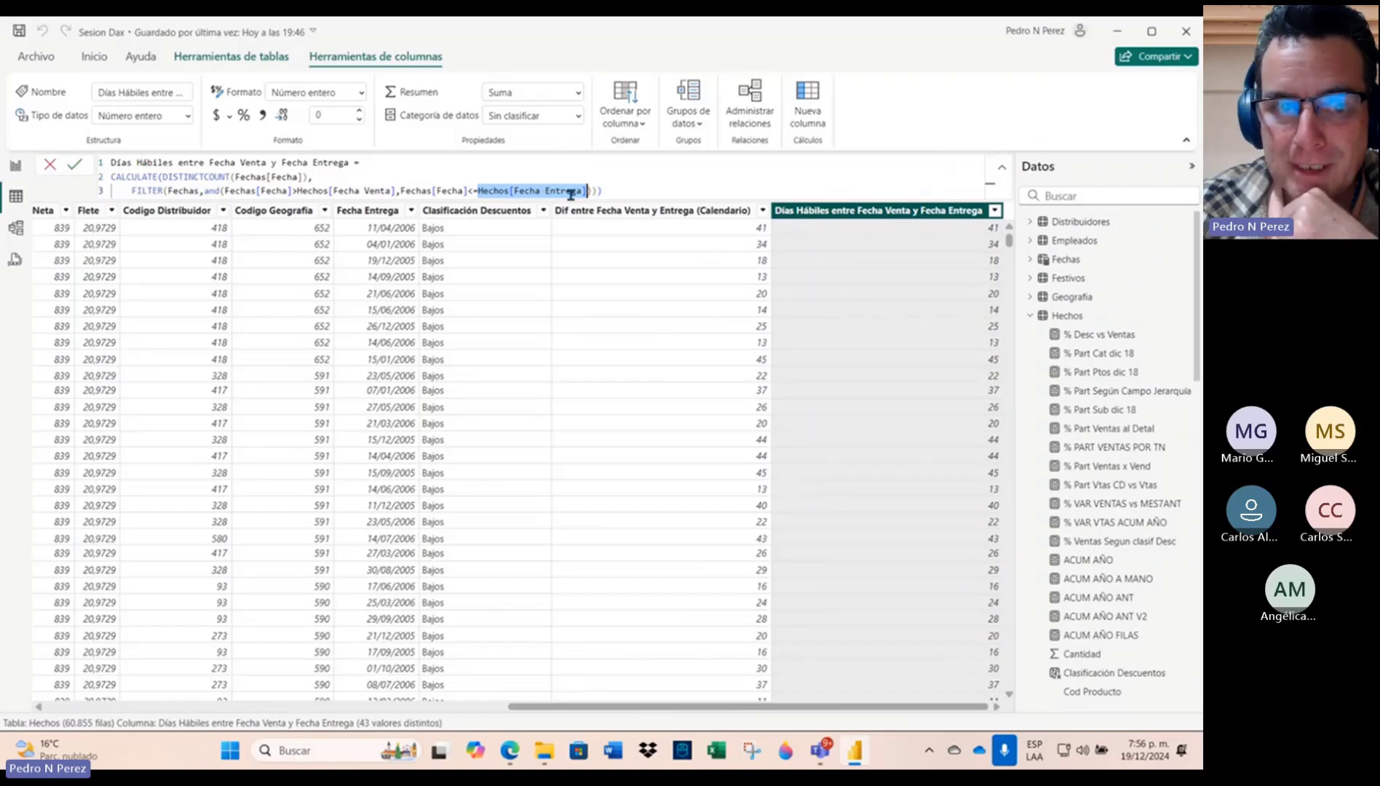
left_click(198, 191)
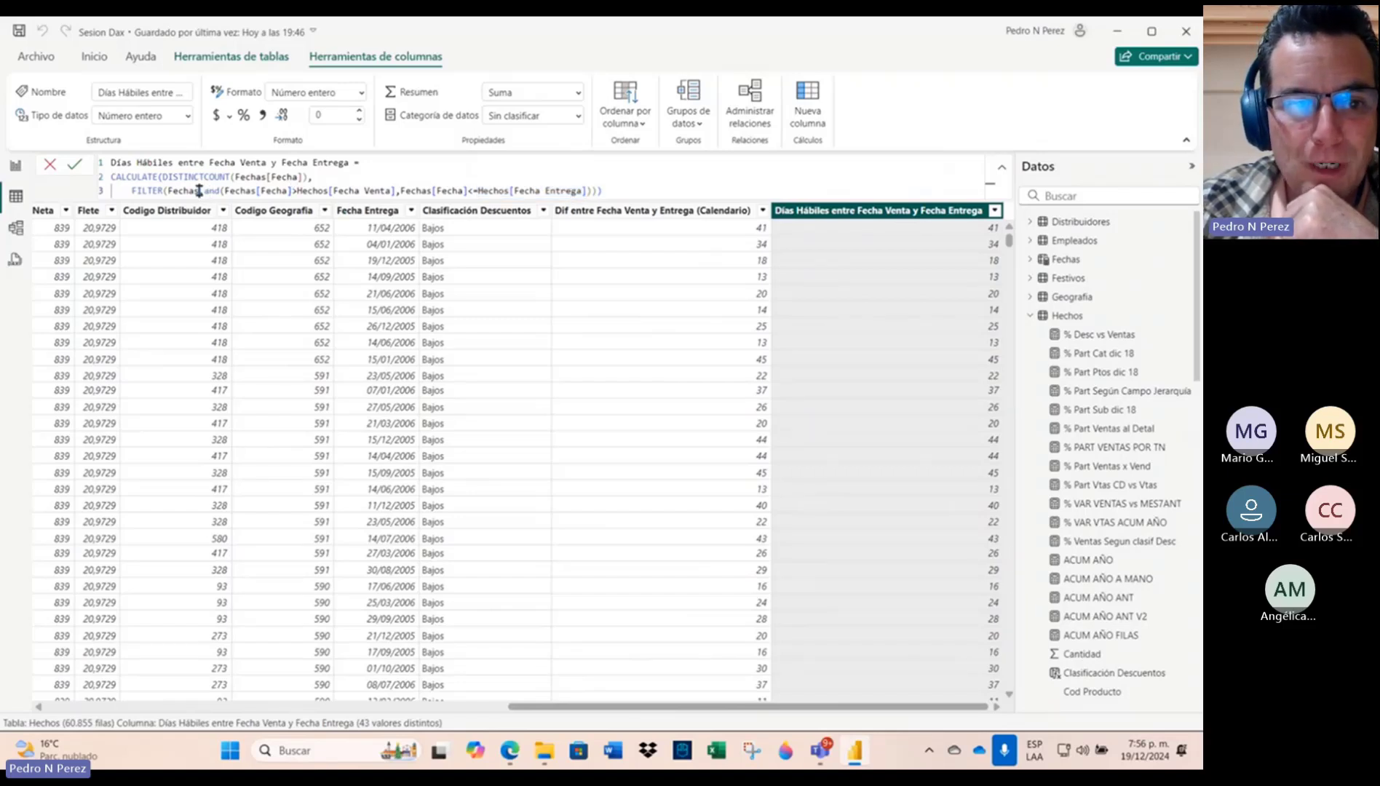
double_click(173, 190)
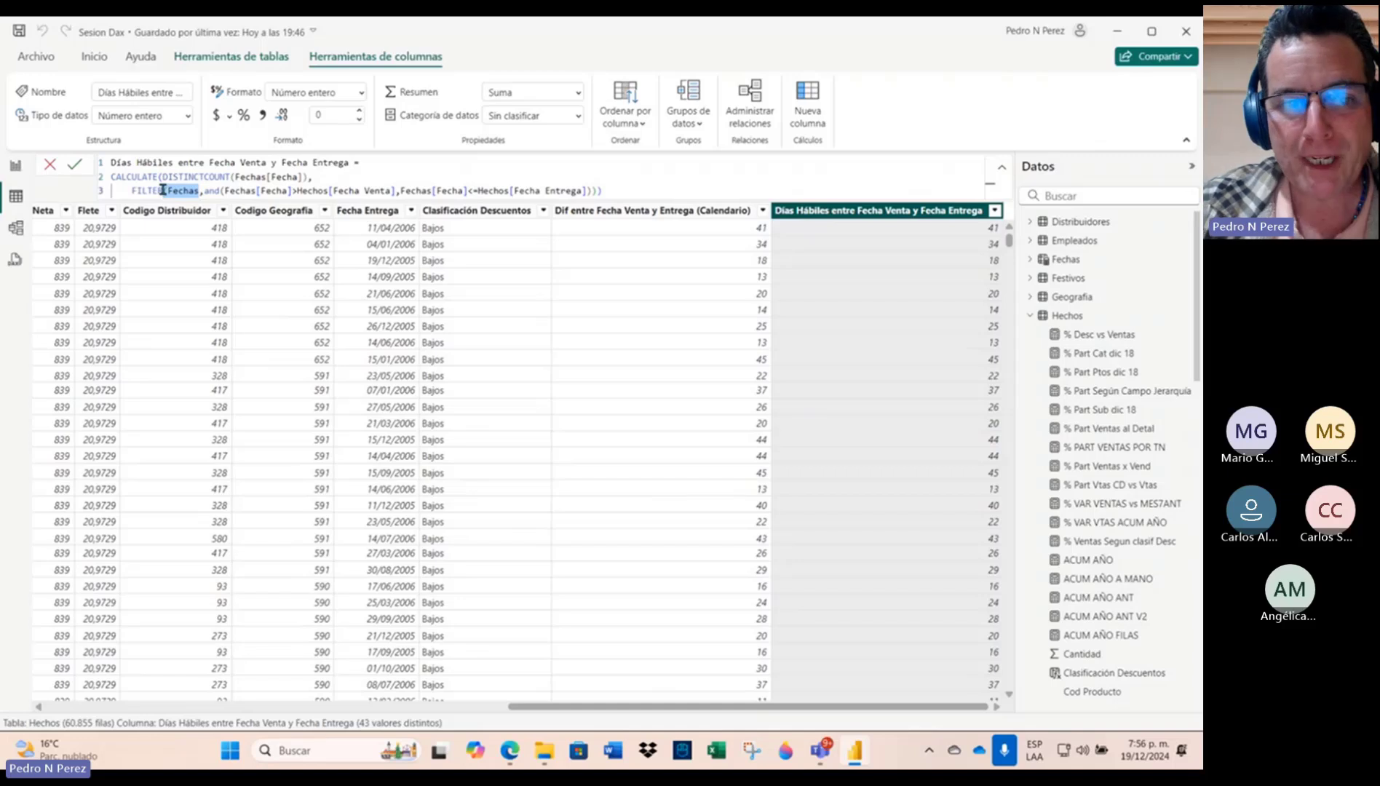
left_click(310, 177)
double_click(269, 177)
left_click_drag(269, 177, 163, 177)
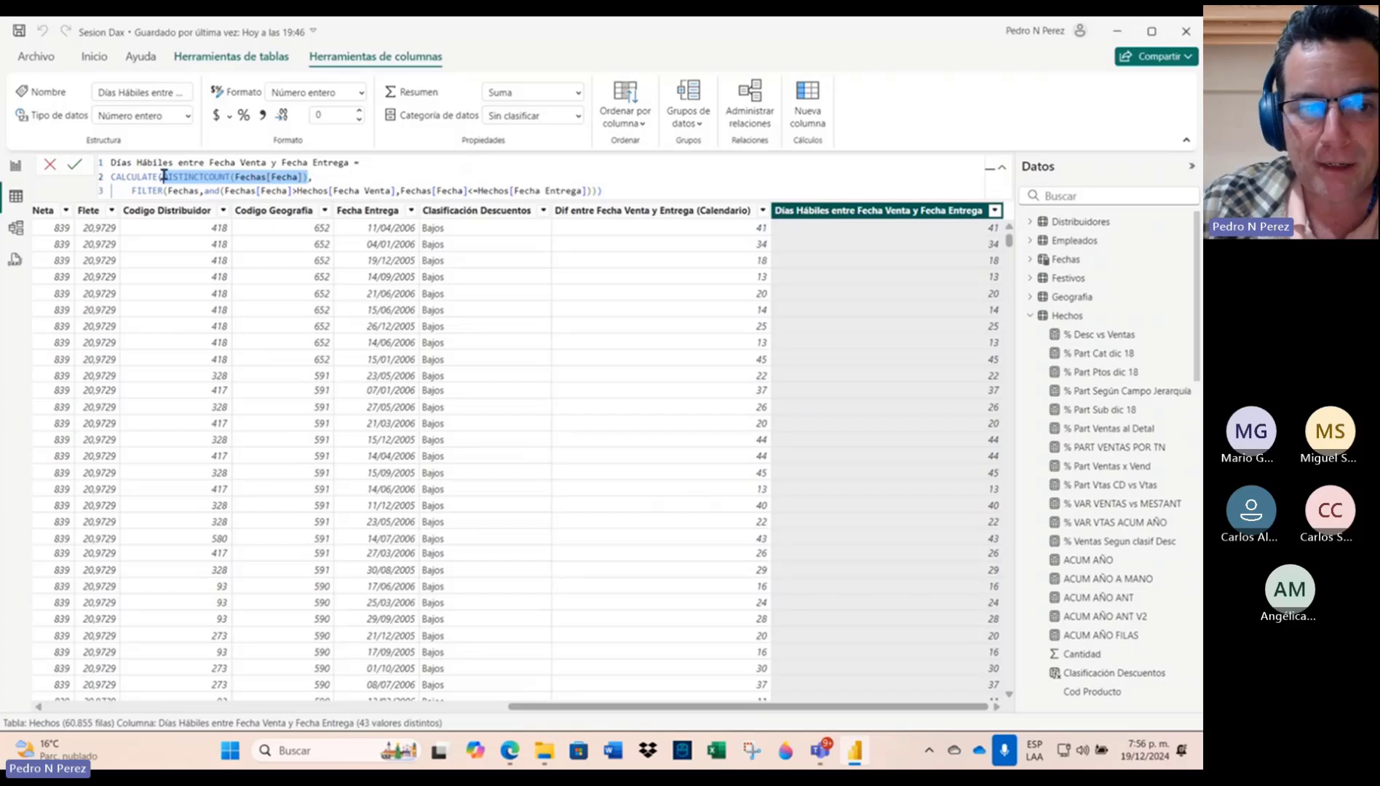
left_click(196, 191)
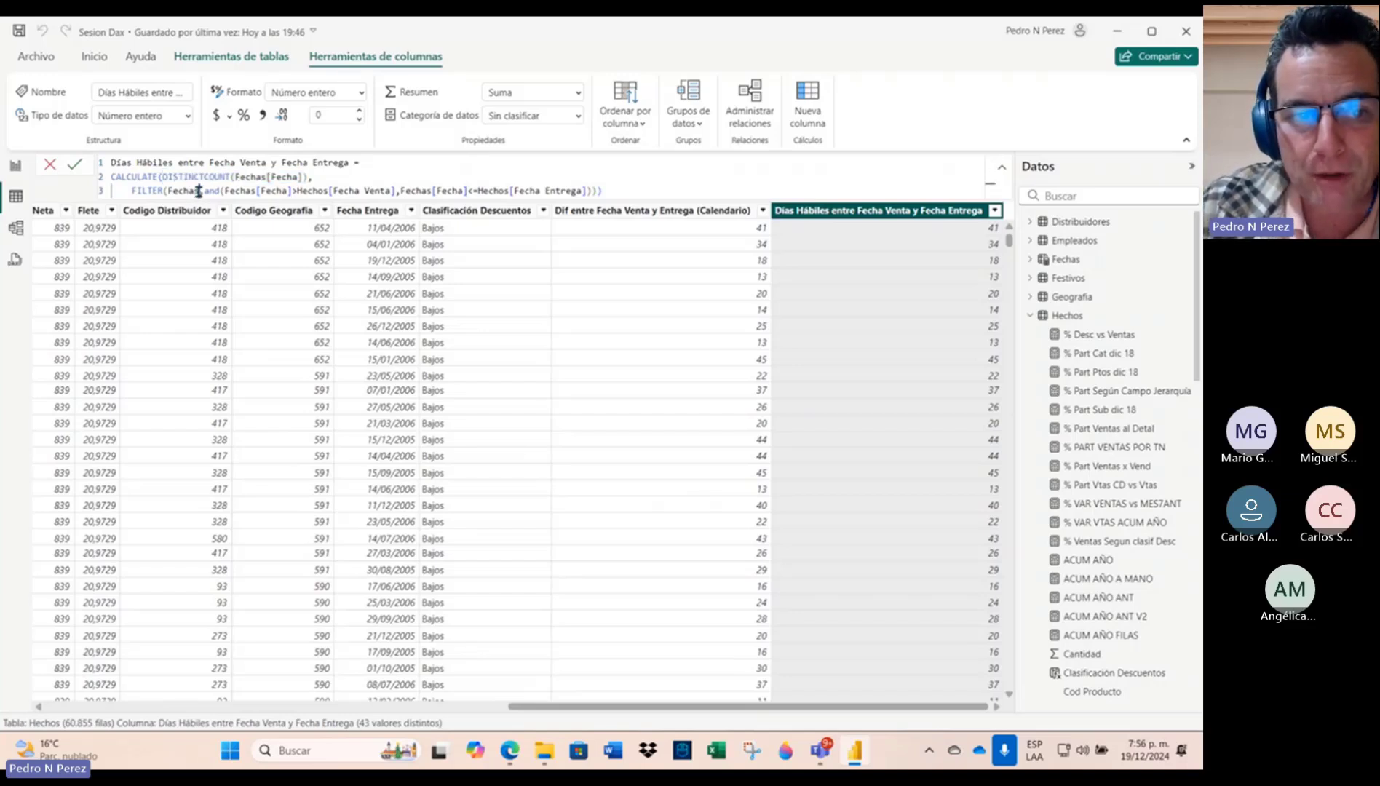
left_click_drag(198, 190, 171, 192)
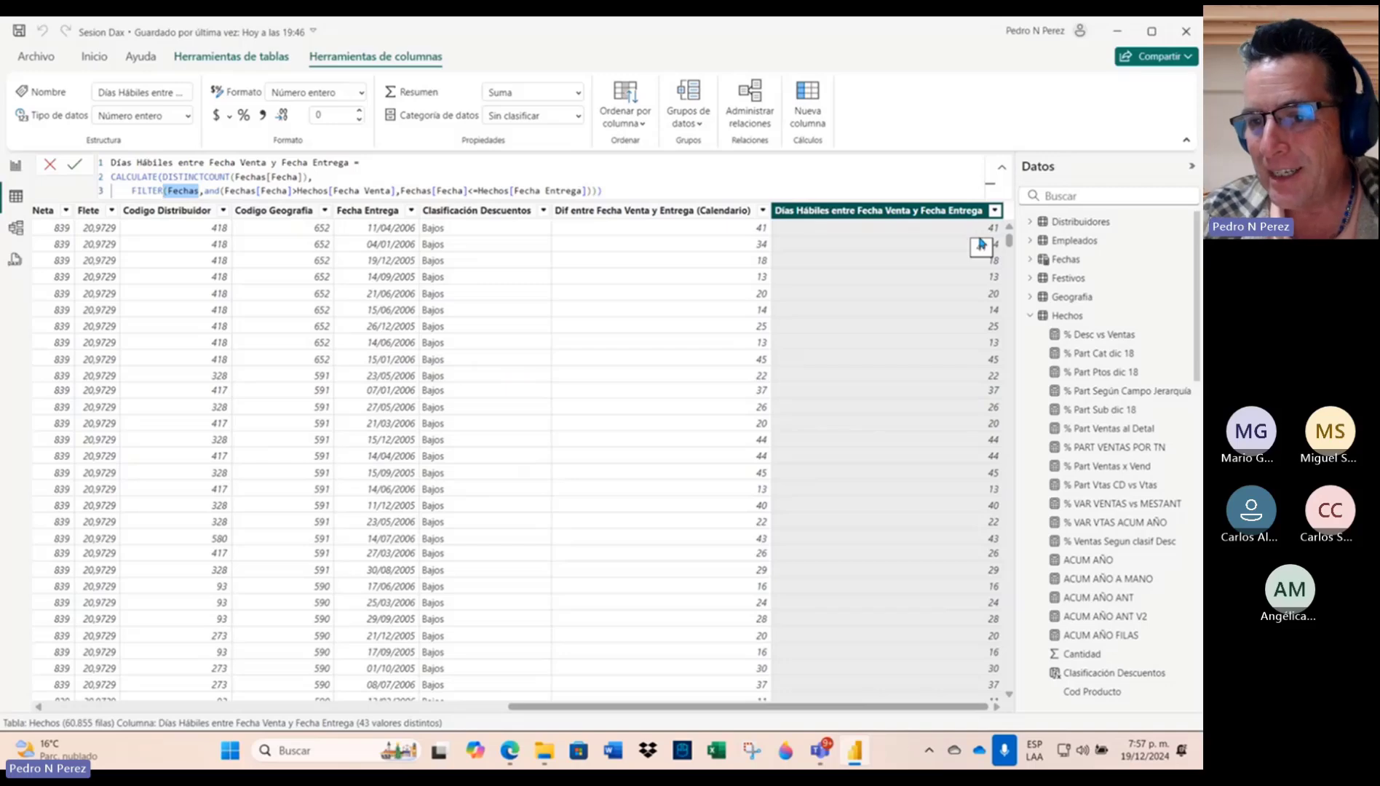
Step: View the Fechas table and examine the IF formula behind its Tipo Día V1 column
right_click(1060, 262)
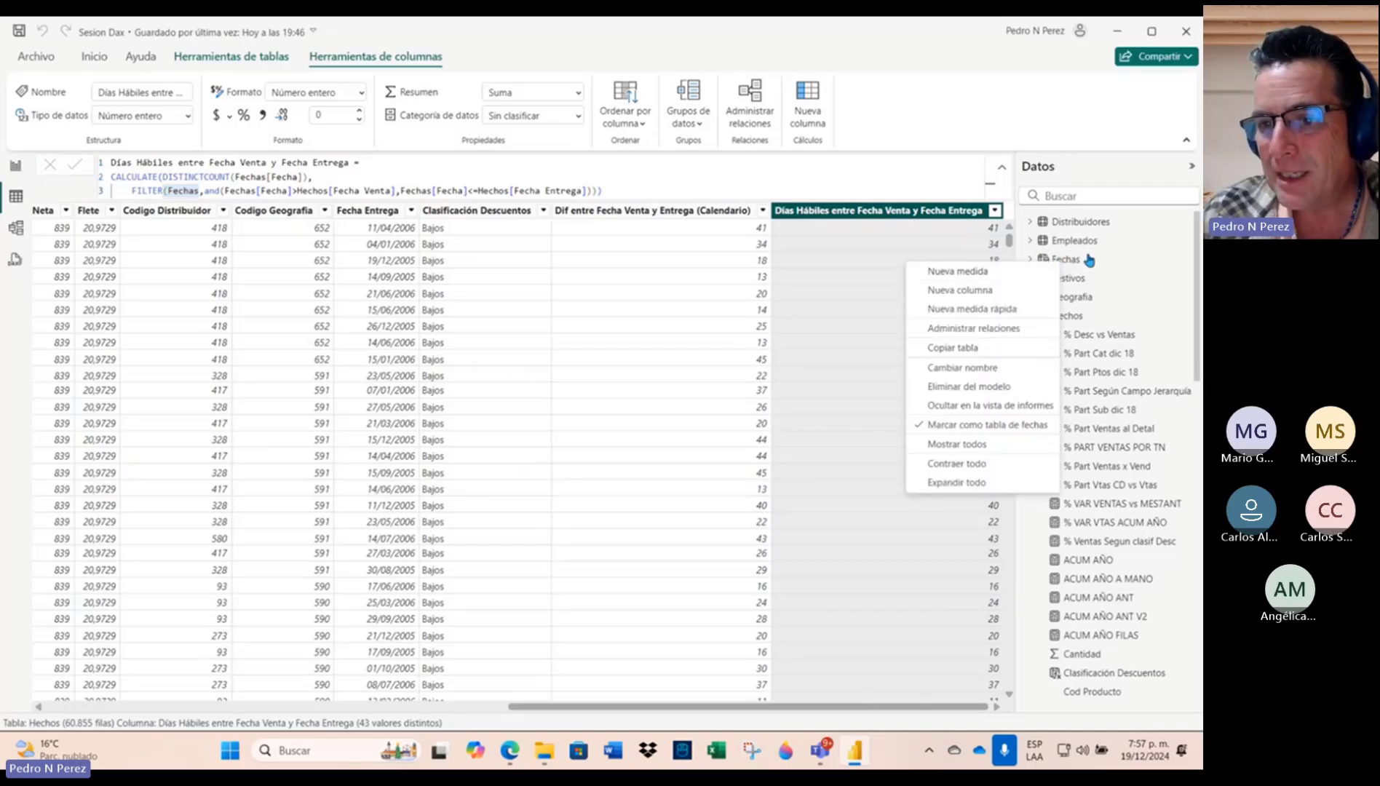
left_click(1085, 260)
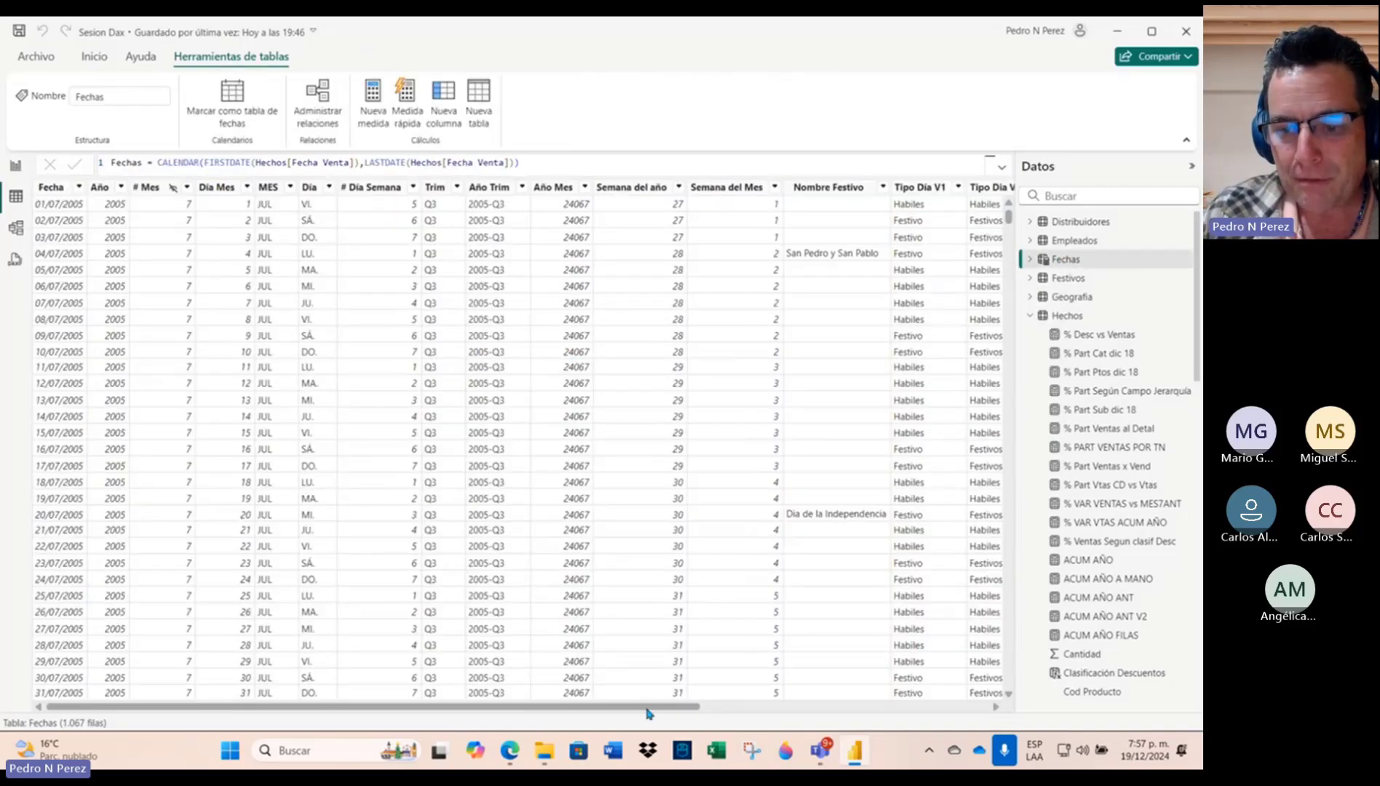
left_click(985, 707)
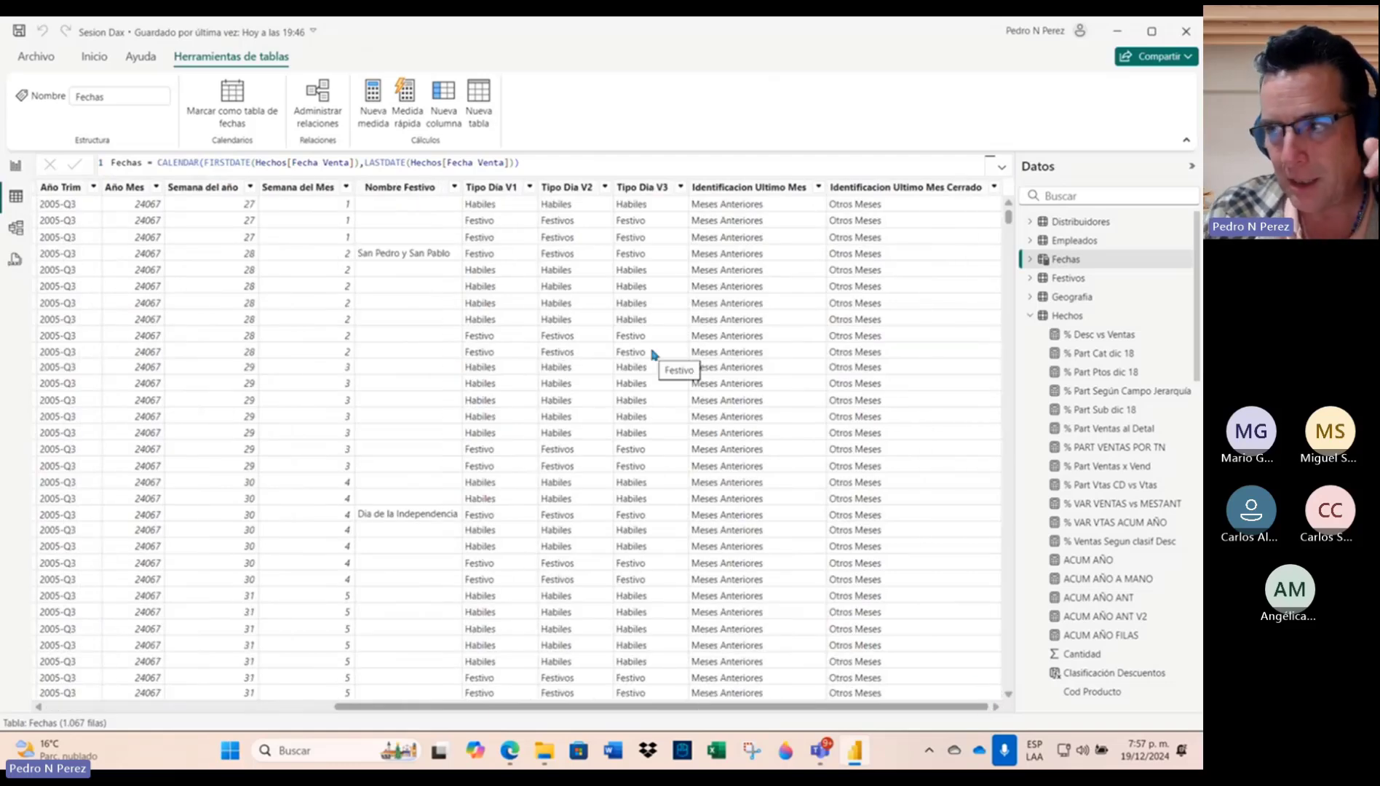
left_click(487, 189)
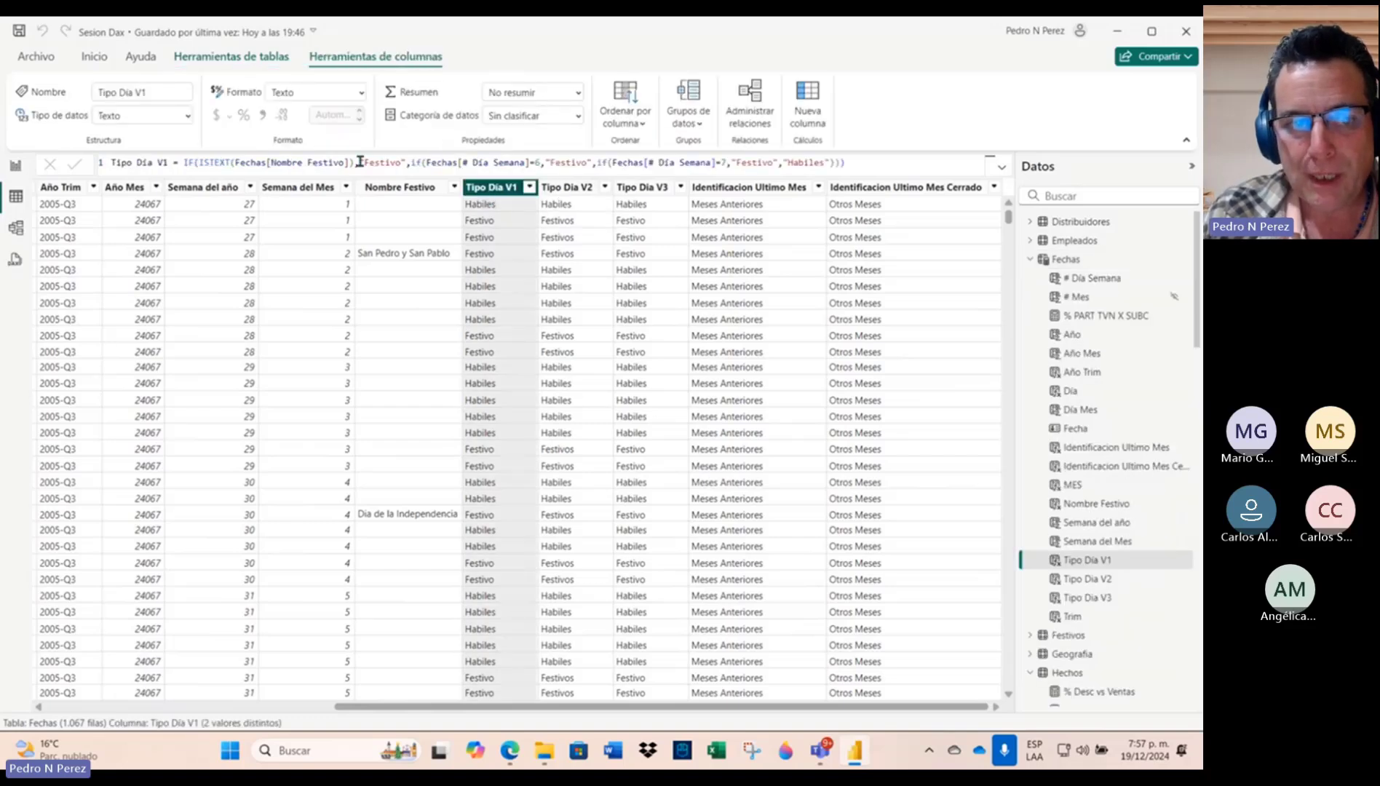
left_click(183, 163)
left_click_drag(184, 163, 847, 164)
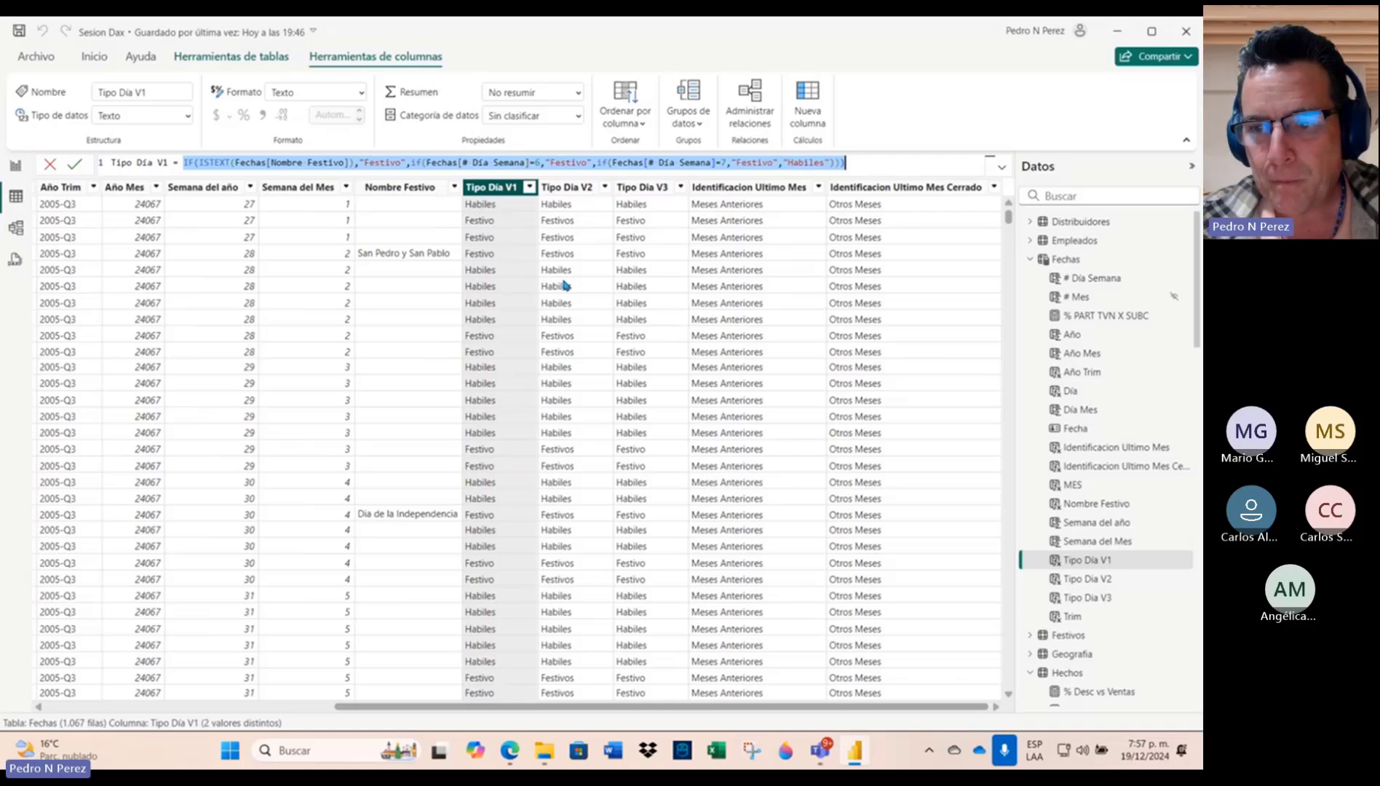
left_click(1029, 260)
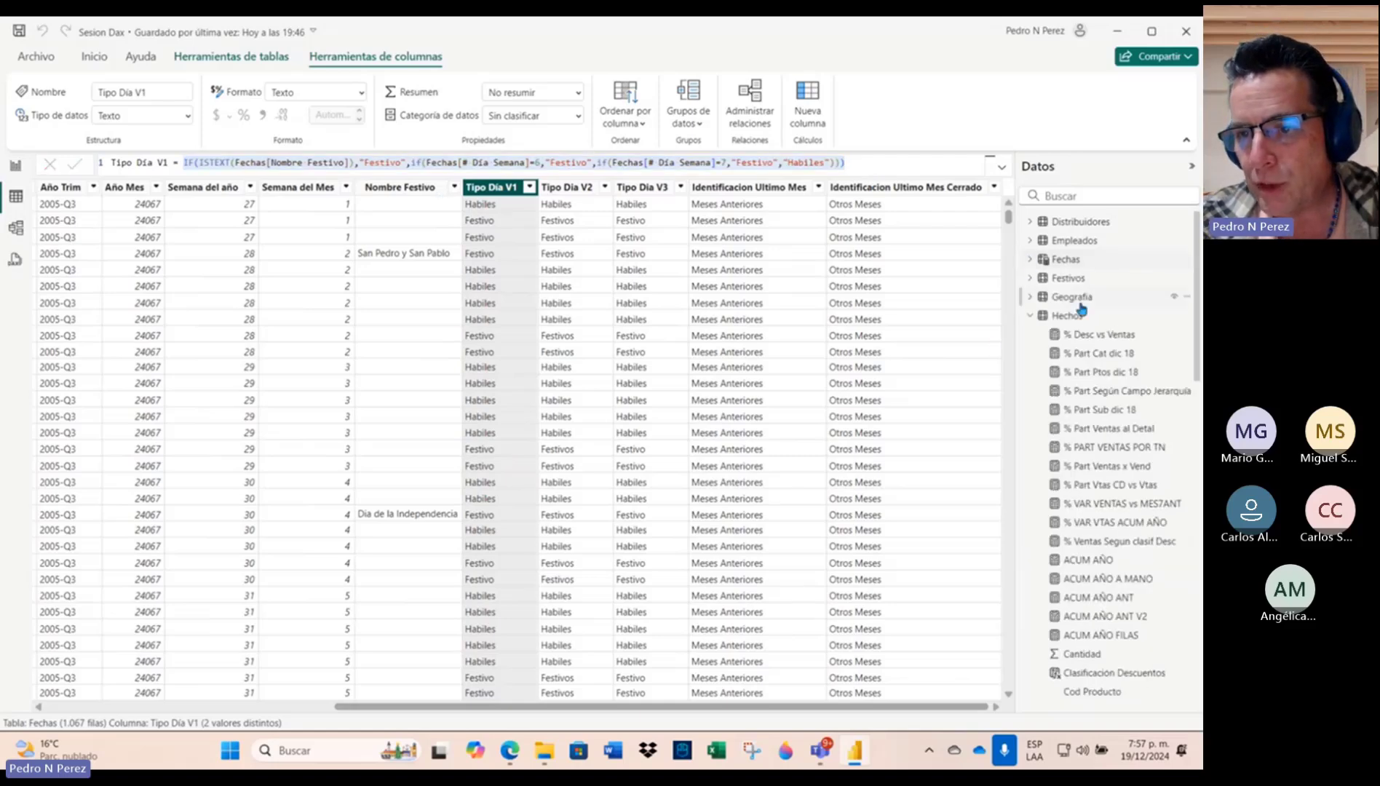
Step: Examine the holidays in the Festivos table and the LOOKUPVALUE formula of the Nombre Festivo column in Fechas
left_click(1068, 278)
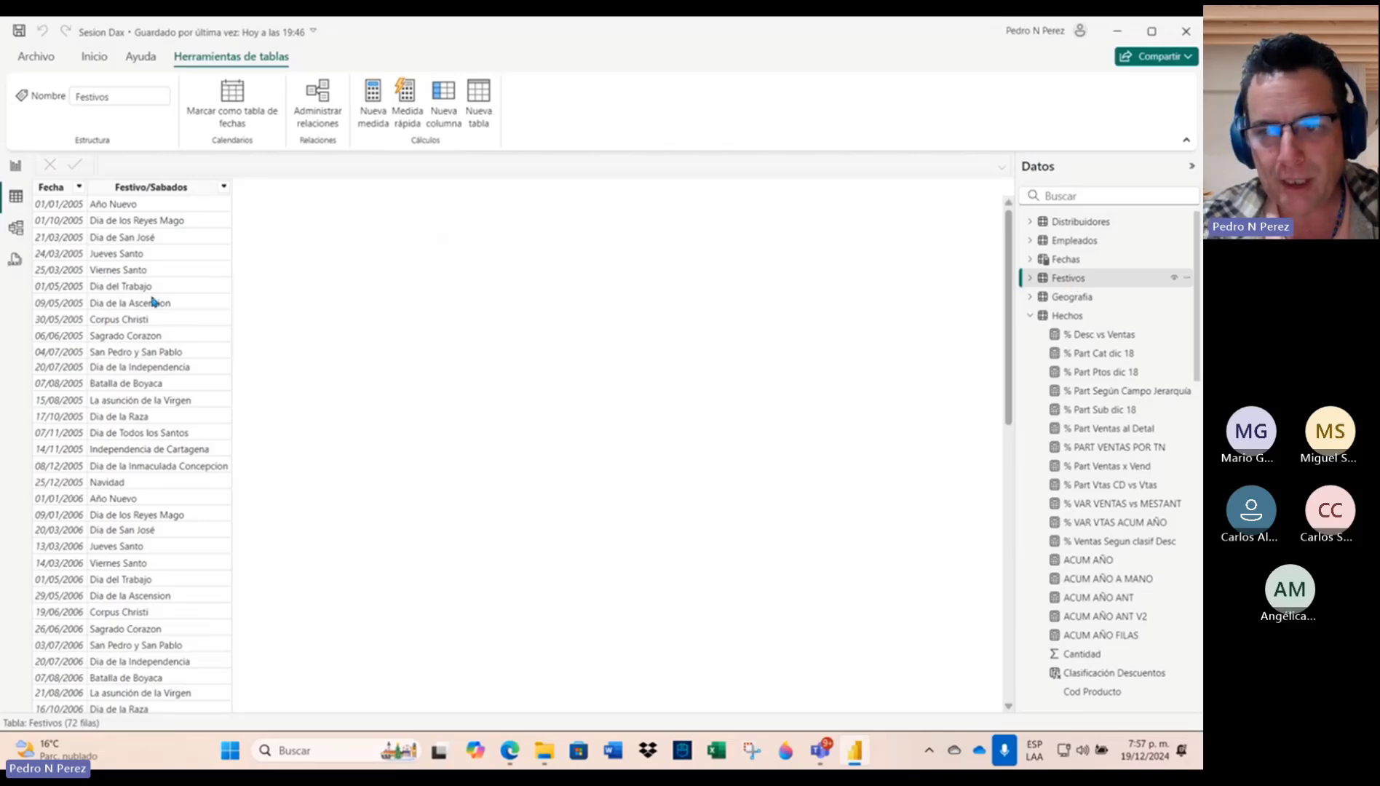
left_click(1083, 263)
scroll(820, 465, "right", 5)
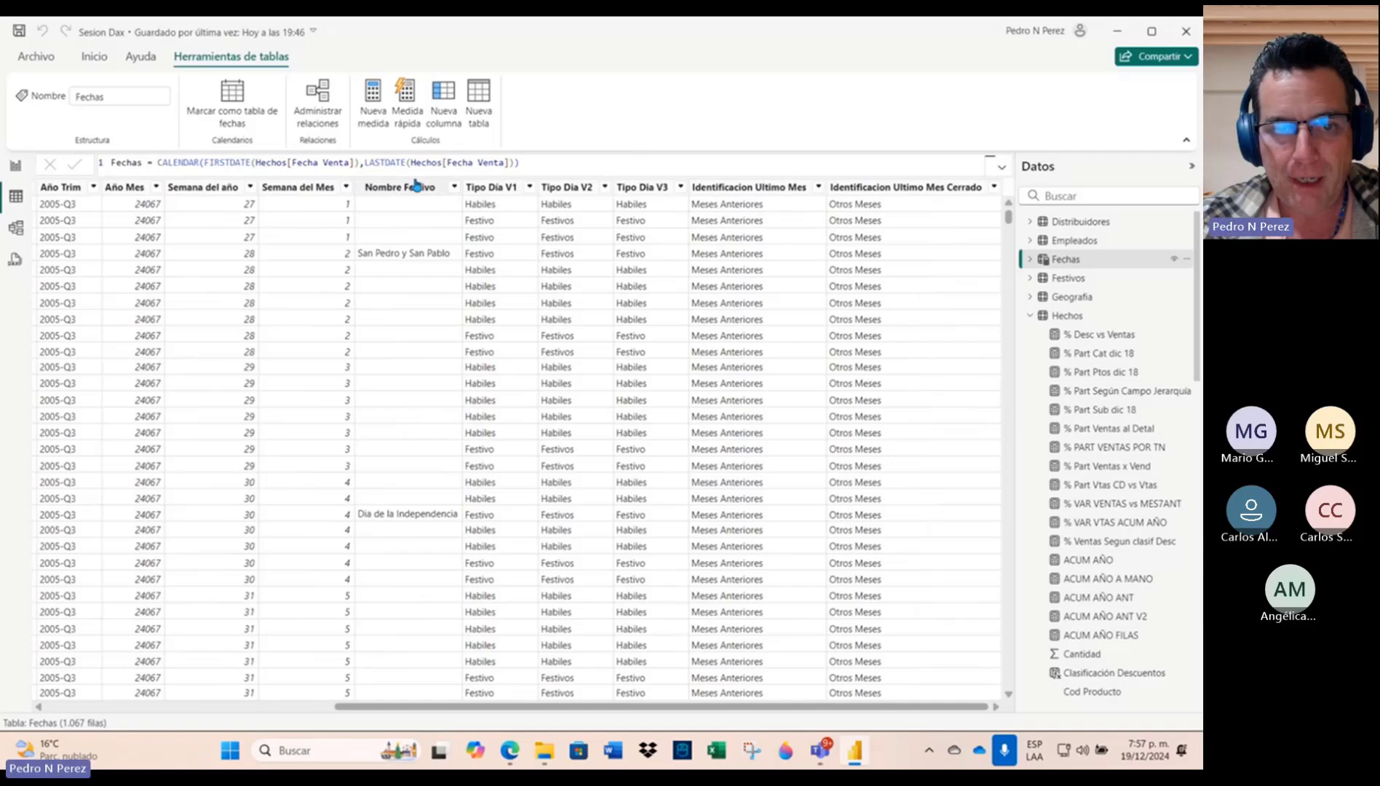
left_click(413, 186)
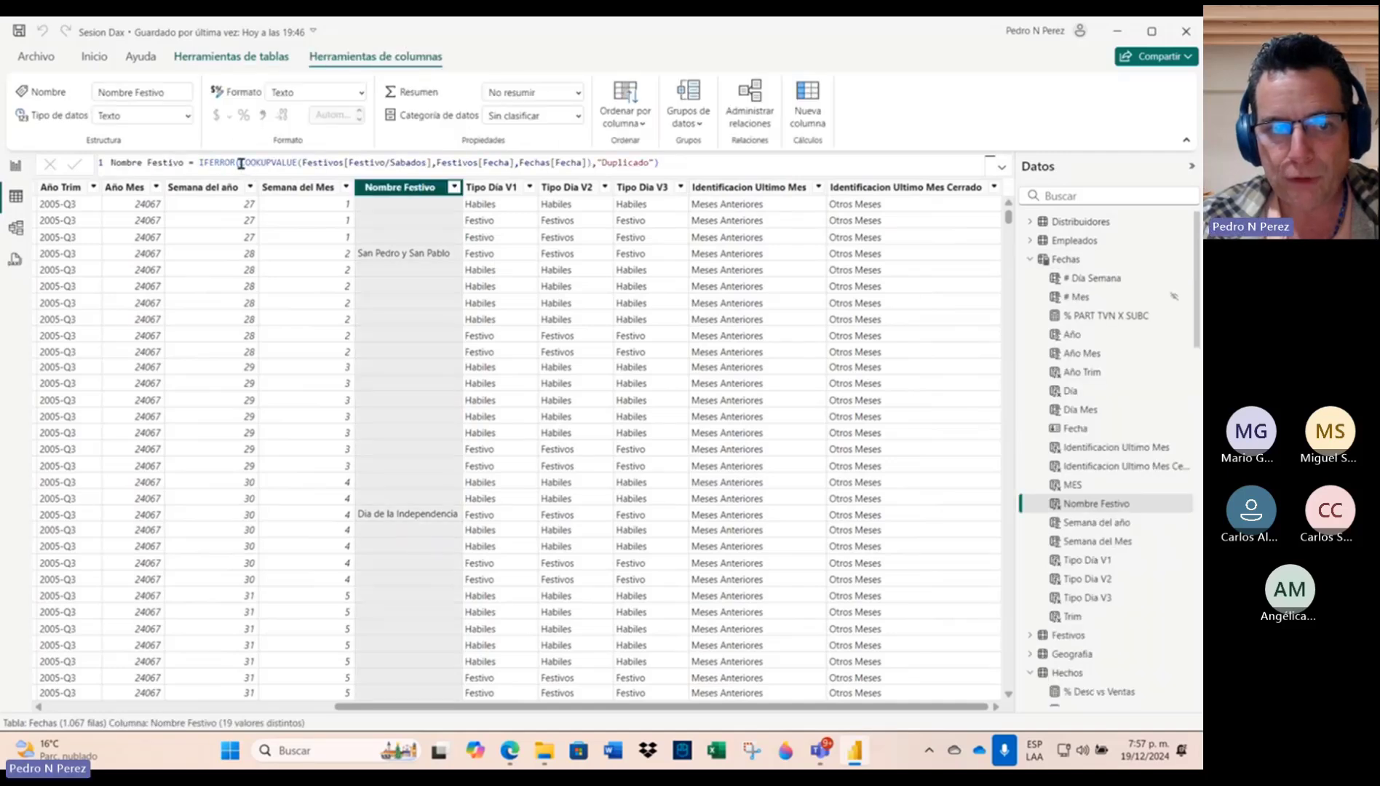
left_click_drag(241, 163, 299, 163)
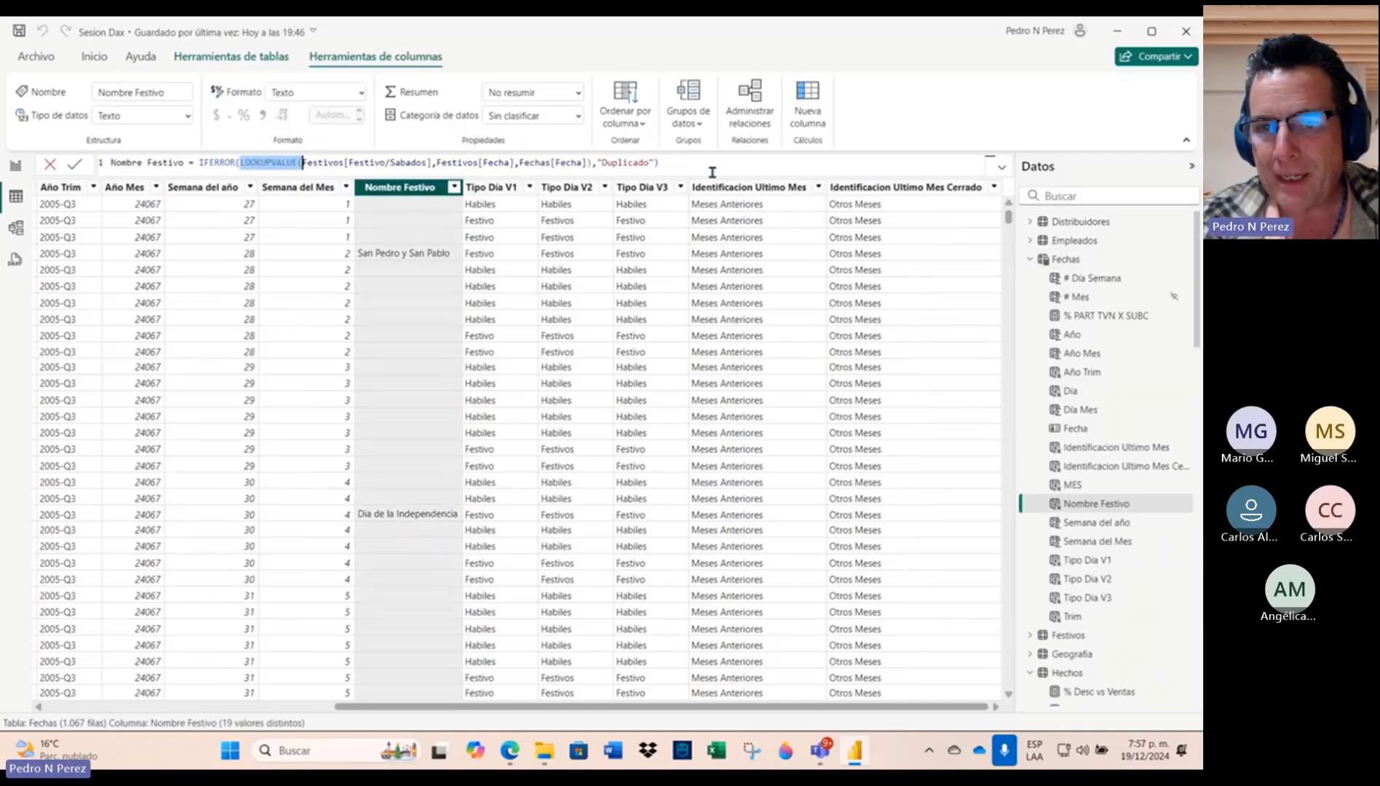
Step: Check which distinct values the Tipo Día V1 column of Fechas offers for filtering, without applying a filter
left_click(506, 187)
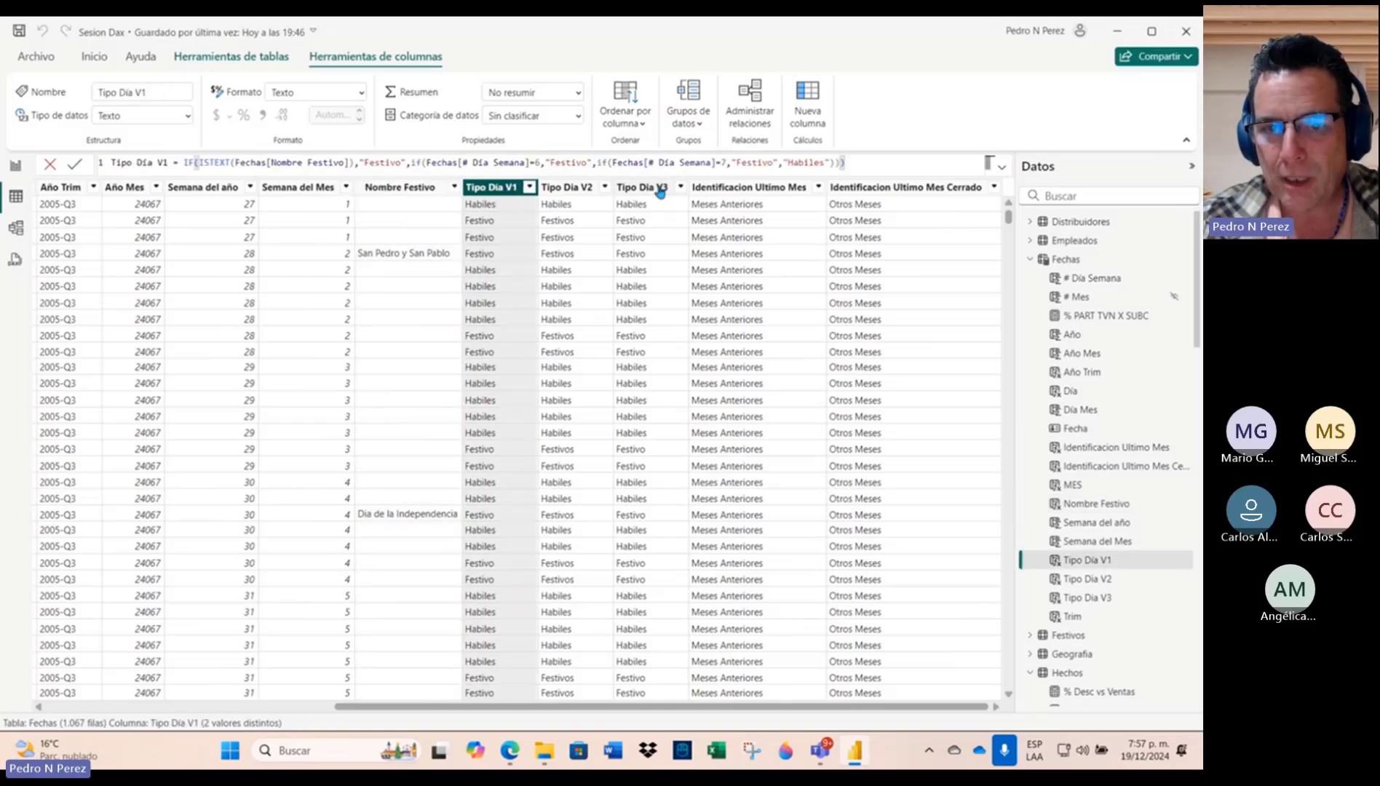
left_click(525, 200)
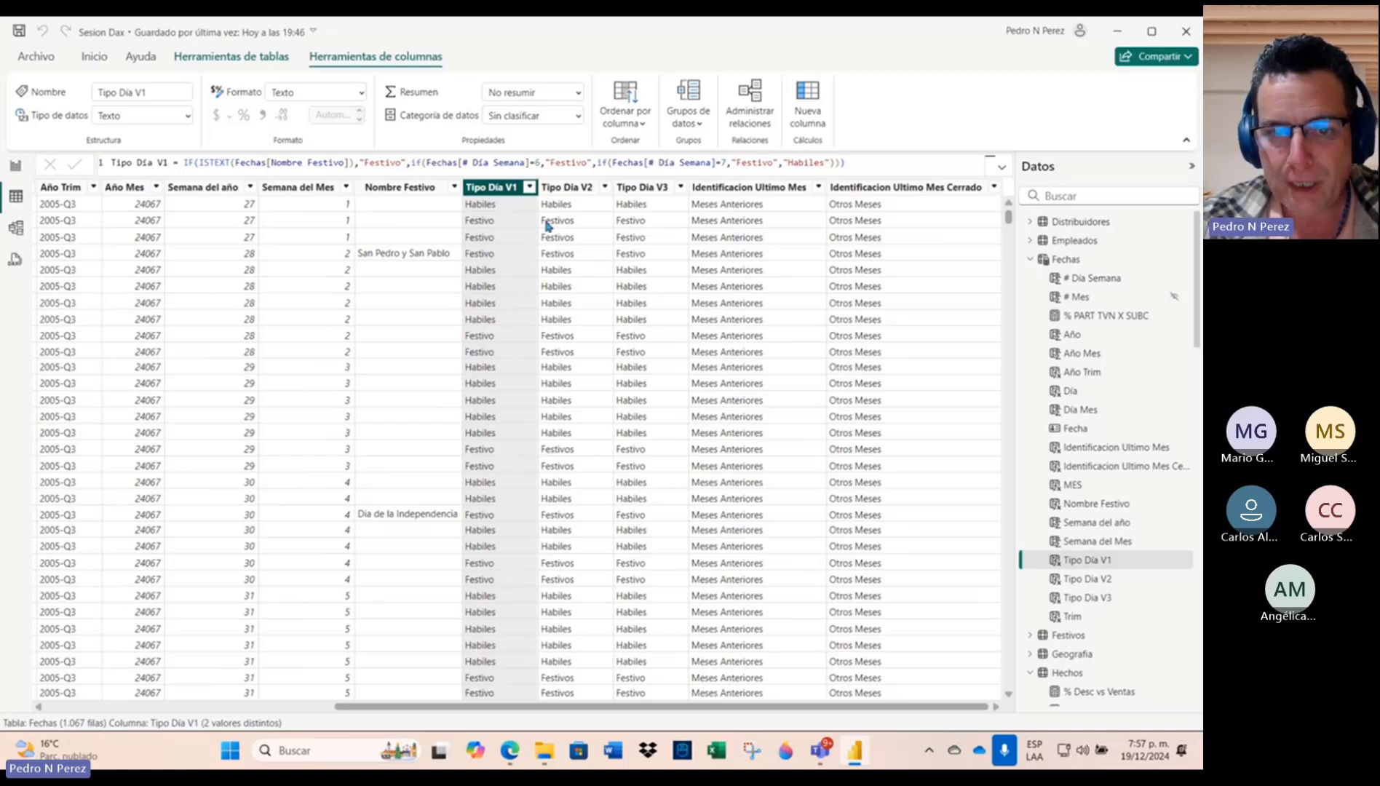
left_click(530, 187)
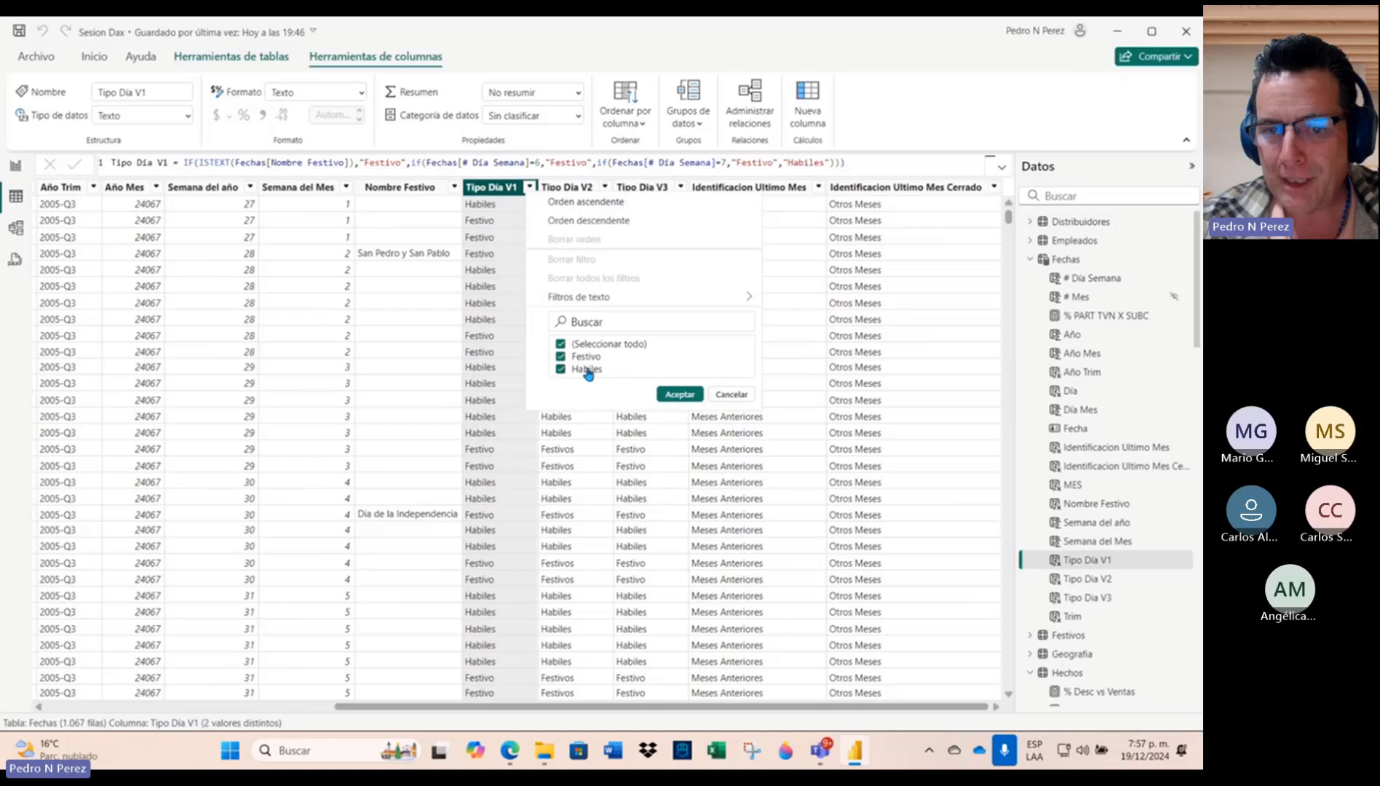
left_click(727, 394)
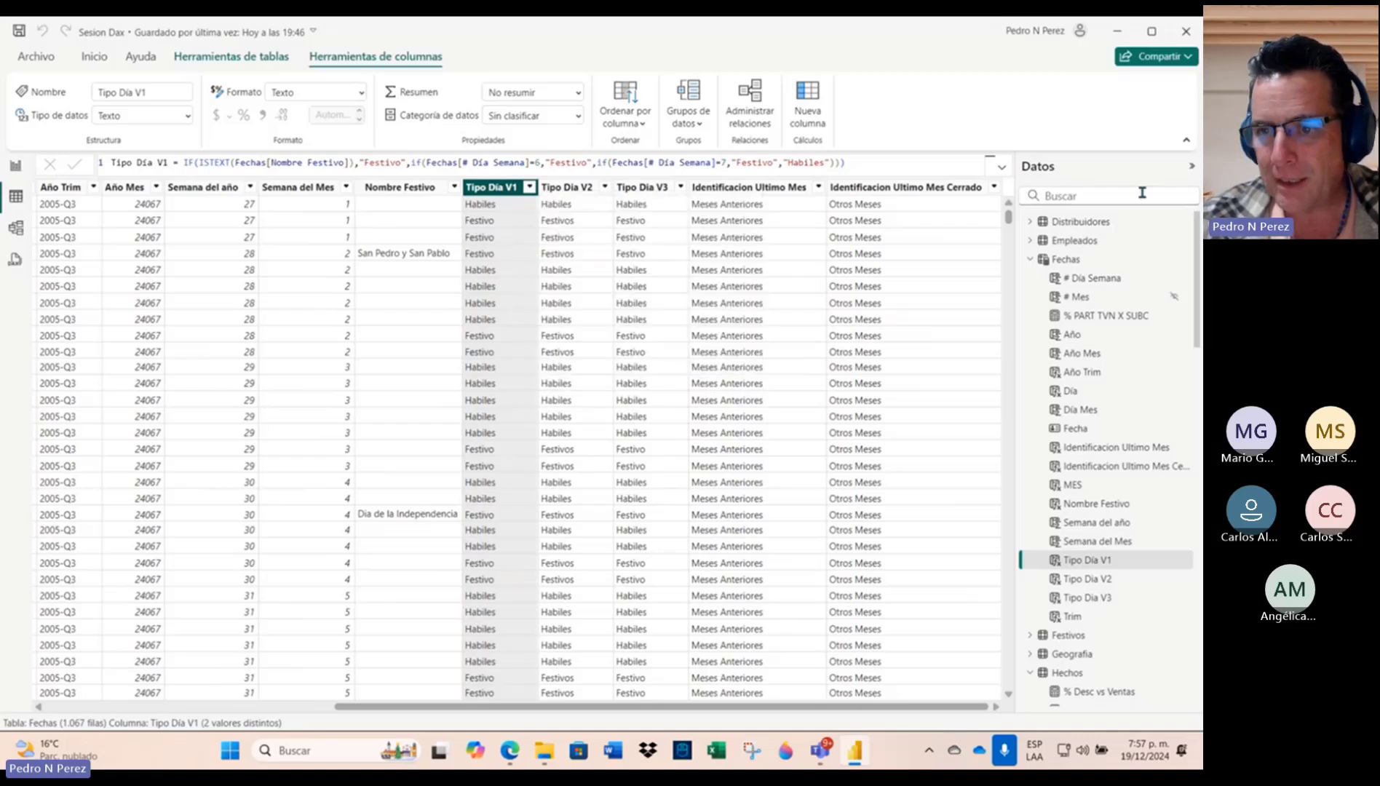
Step: Return to the working-days column in Hechos and reopen its CALCULATE function for another filter argument after FILTER
left_click(1032, 258)
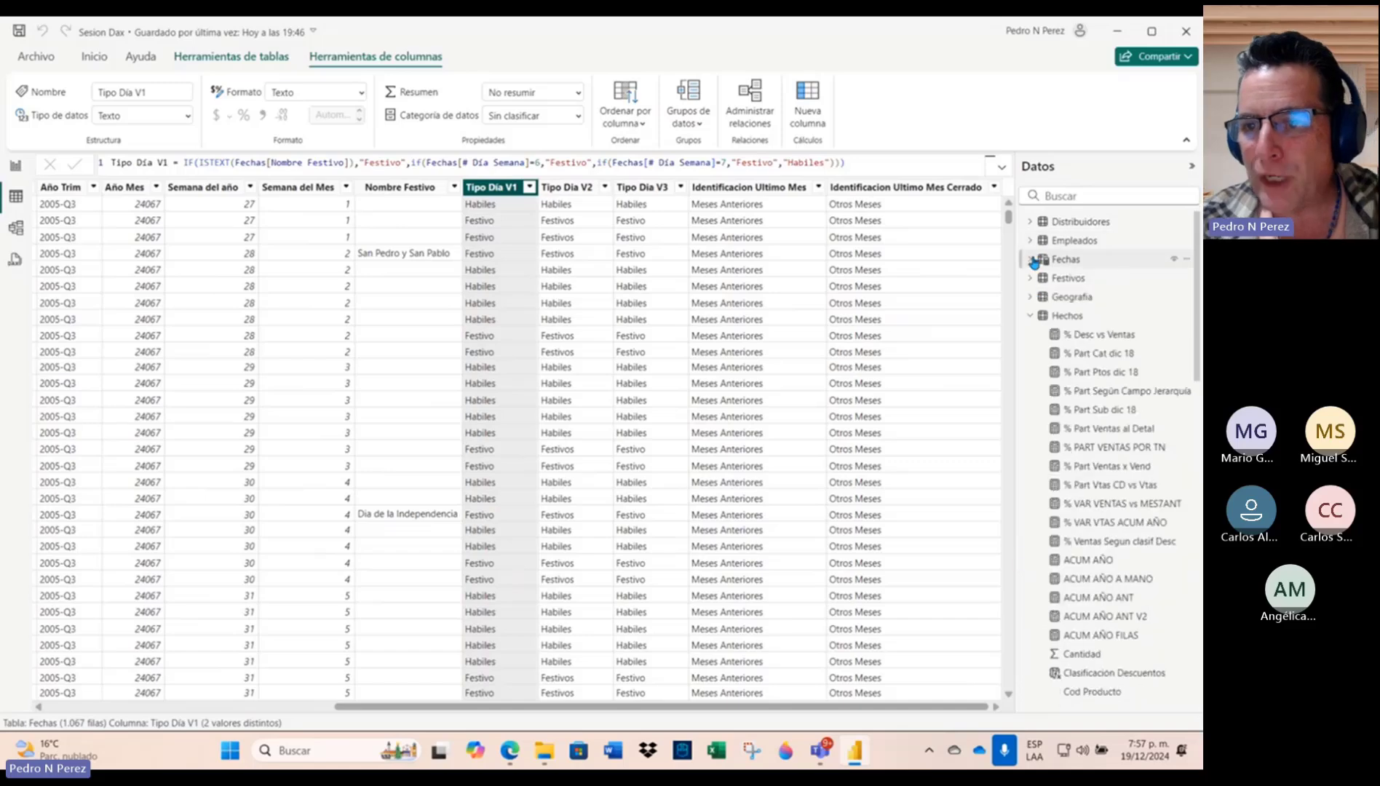
left_click(1085, 315)
left_click_drag(509, 707, 991, 670)
left_click(874, 188)
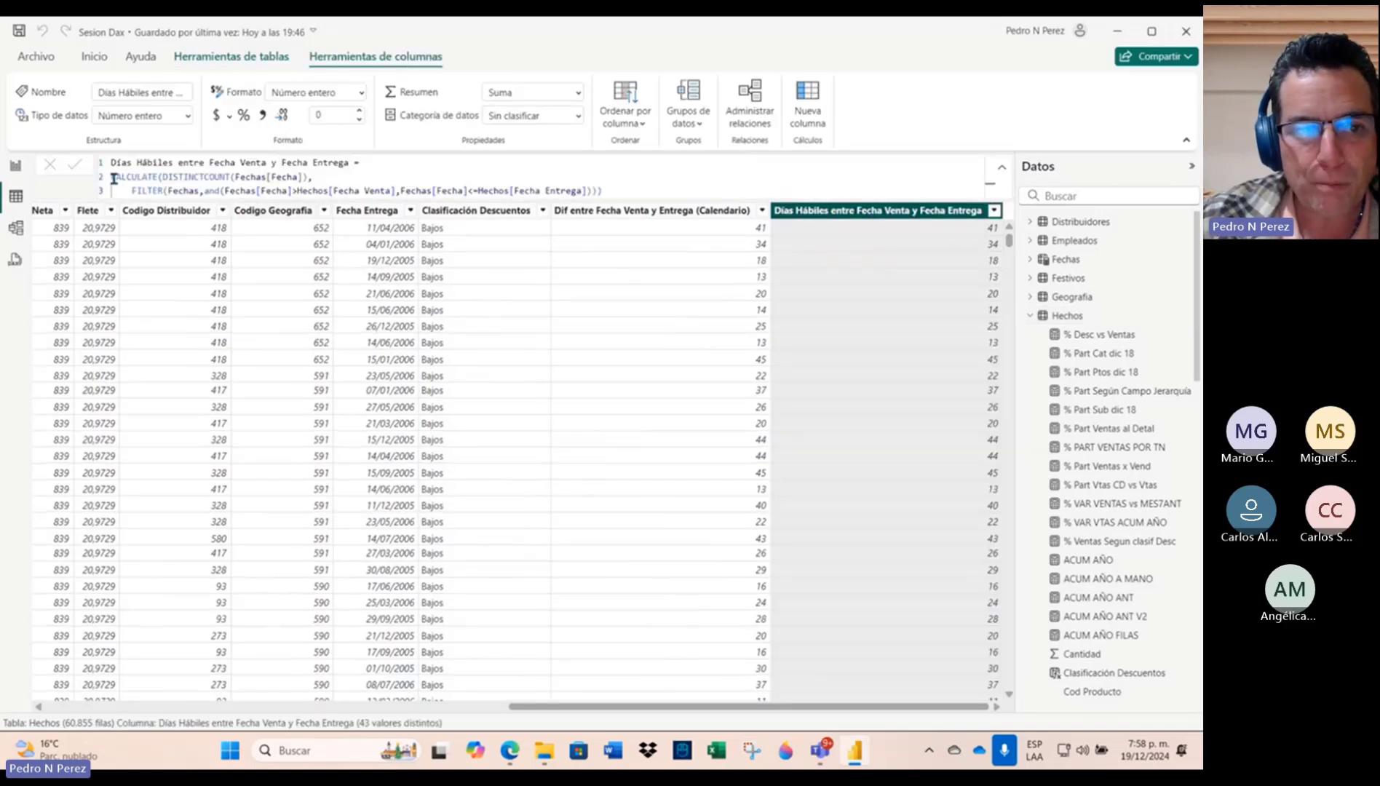
left_click(308, 177)
type(")")
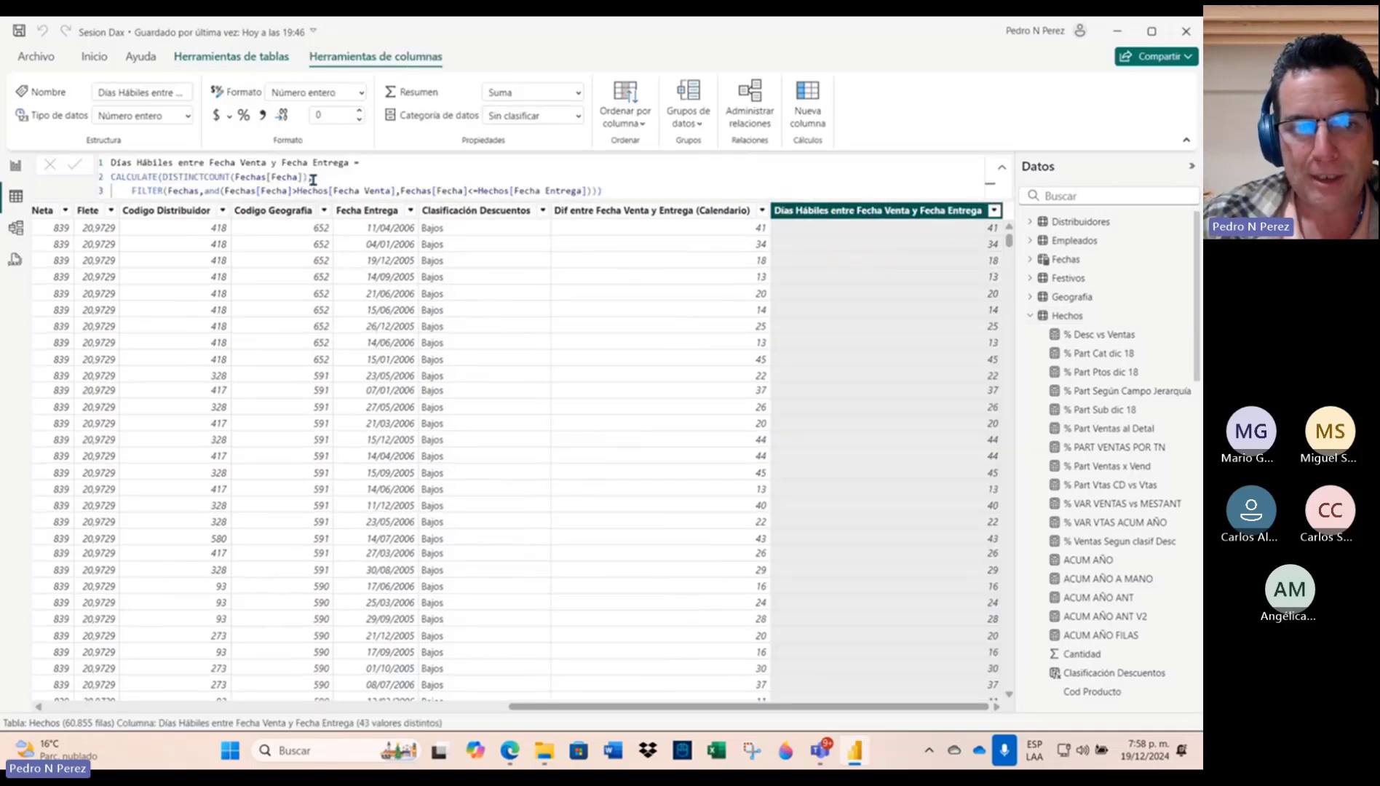
left_click(625, 191)
key("BackSpace")
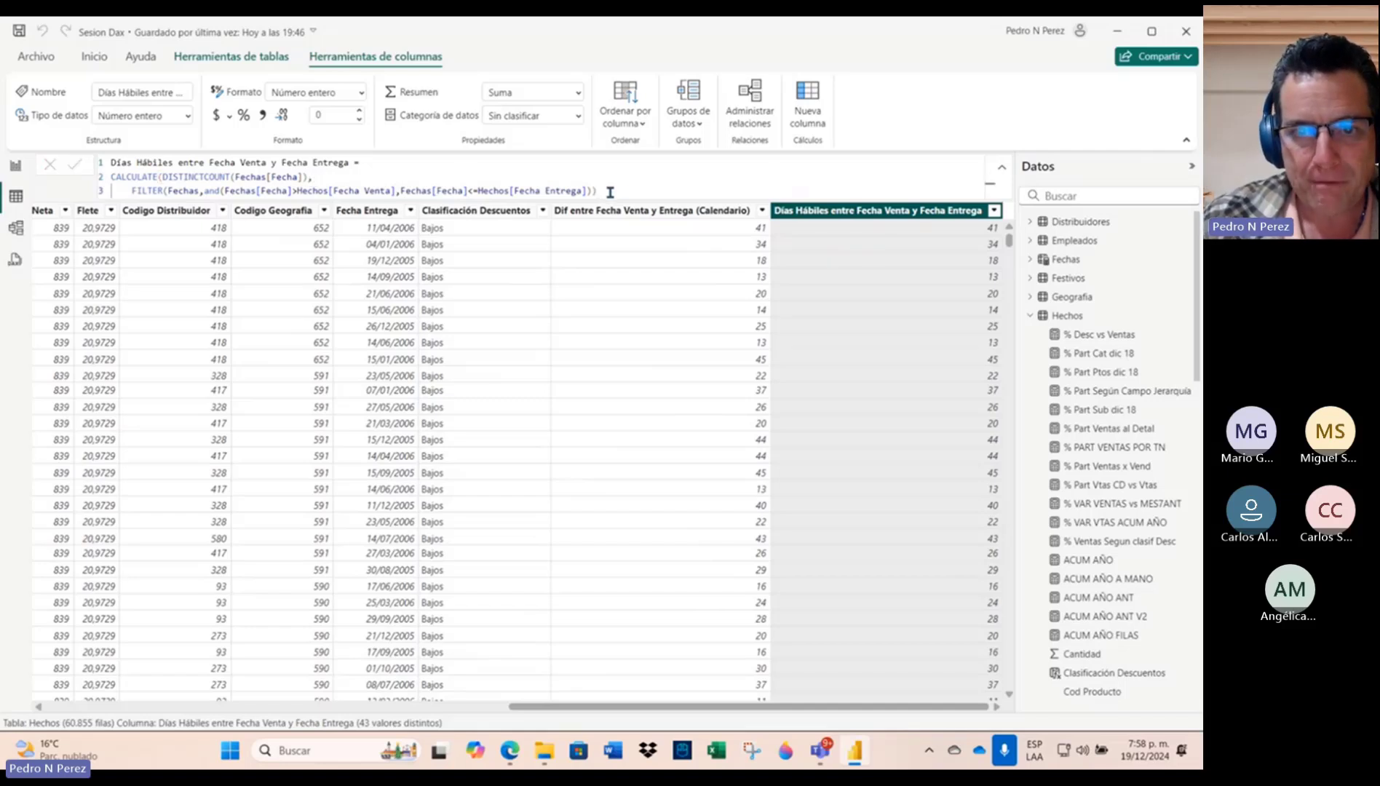
left_click(611, 192)
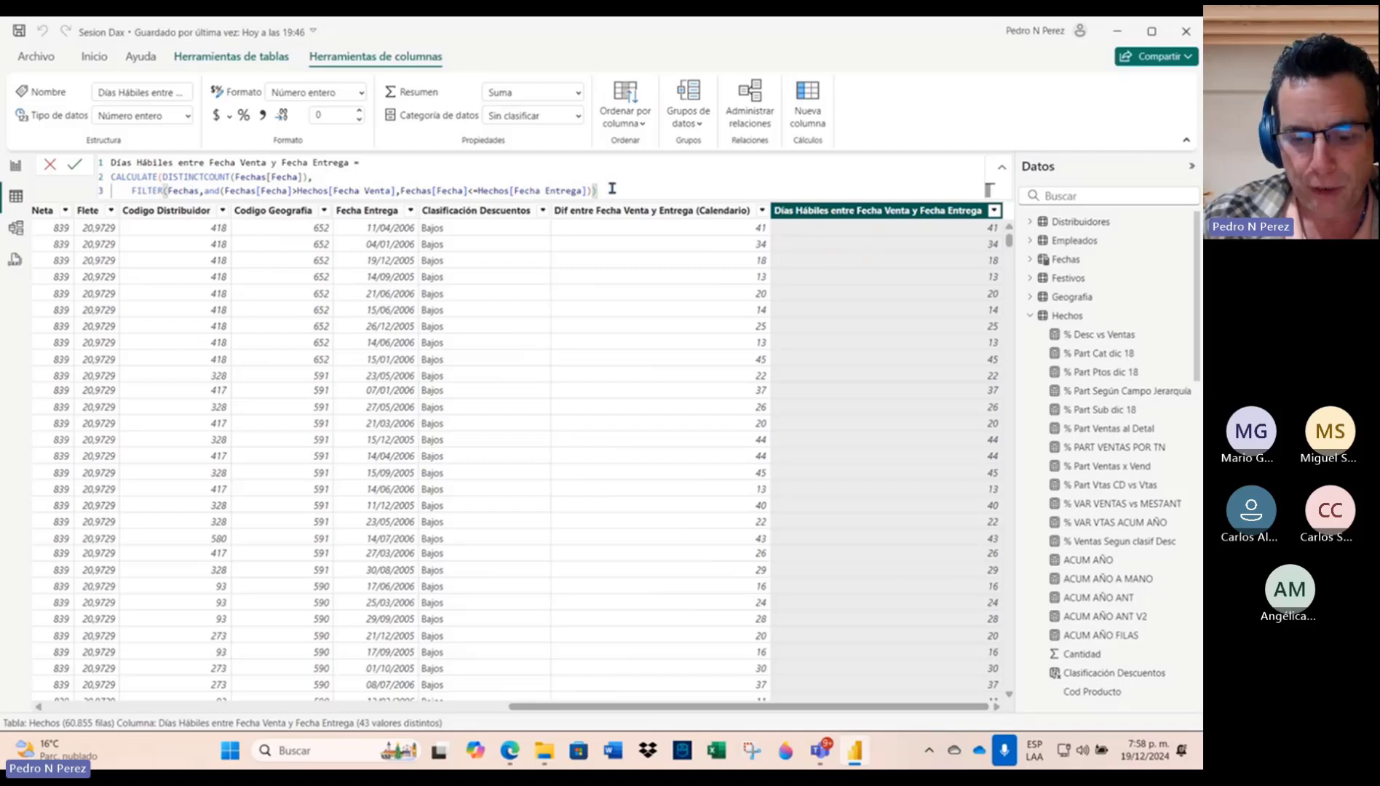
type("),")
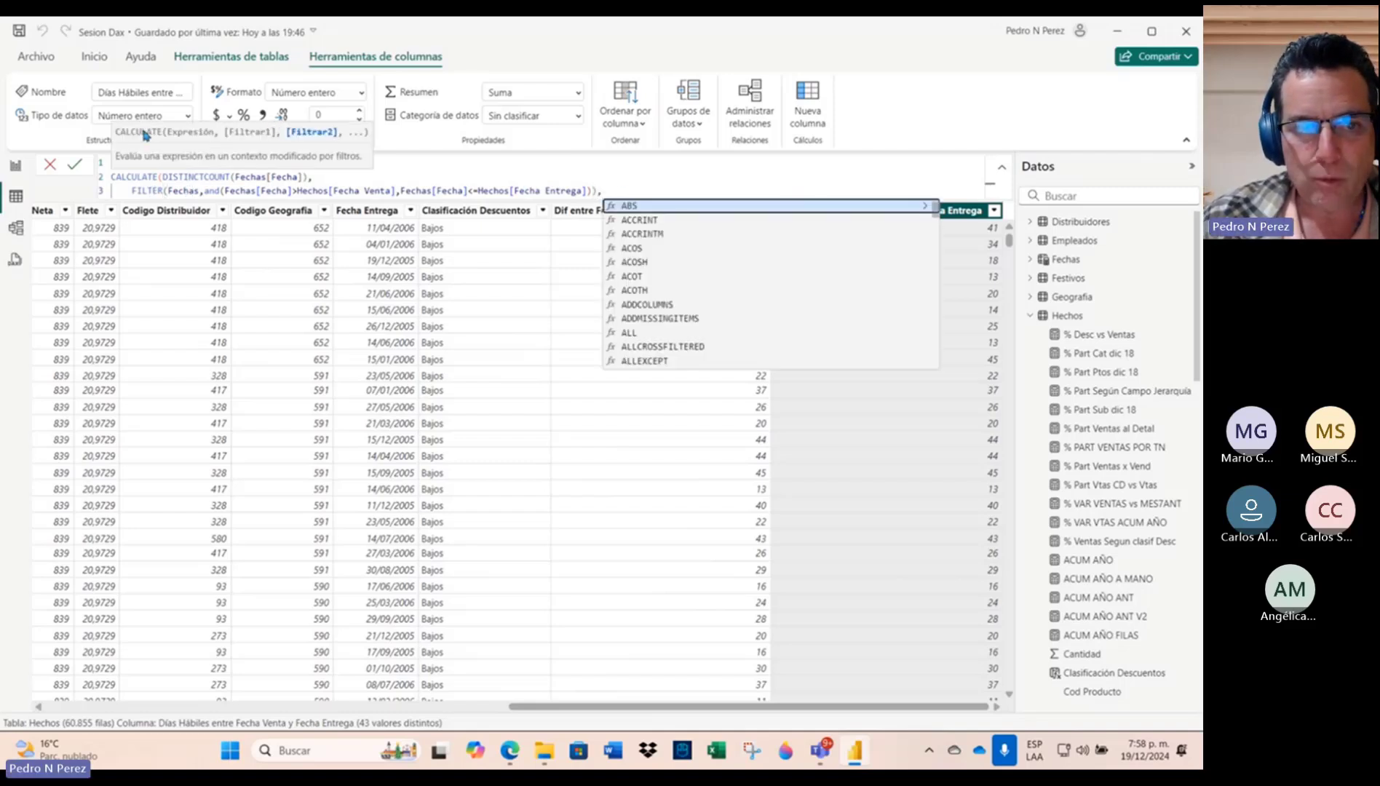
Step: Add the condition Fechas[Tipo Día V1]="Habiles" as the second CALCULATE filter and close the function
left_click(310, 178)
left_click_drag(310, 178, 621, 192)
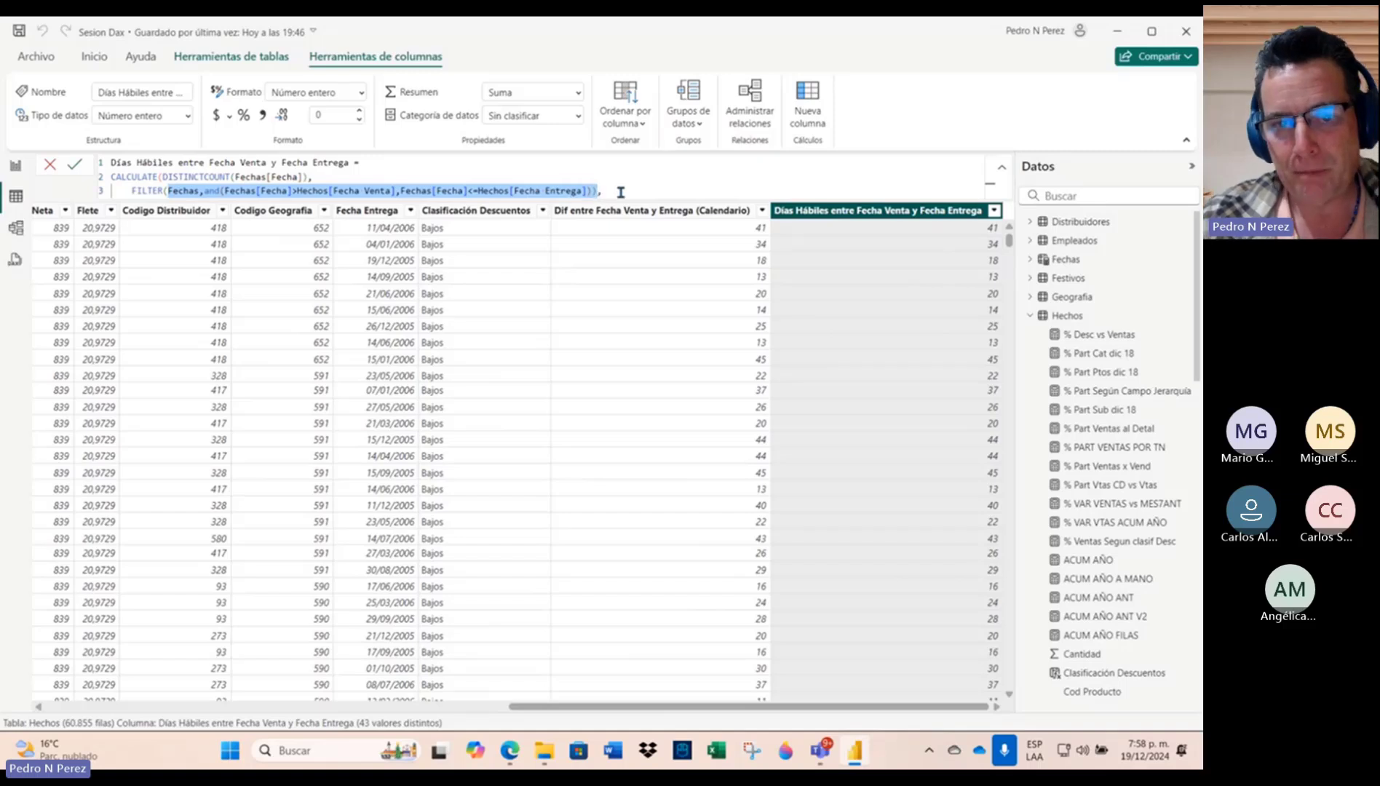
left_click(621, 192)
type("fec")
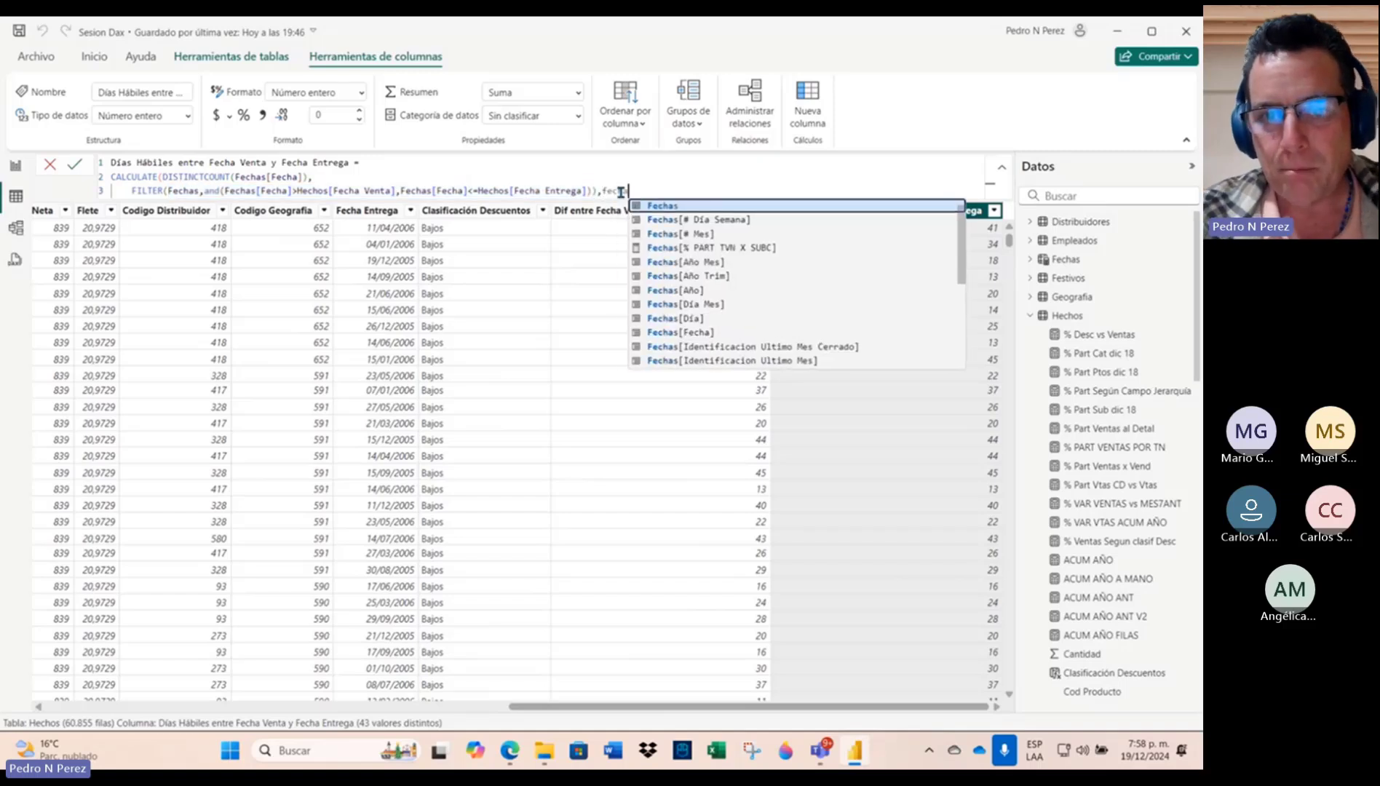
type("ha")
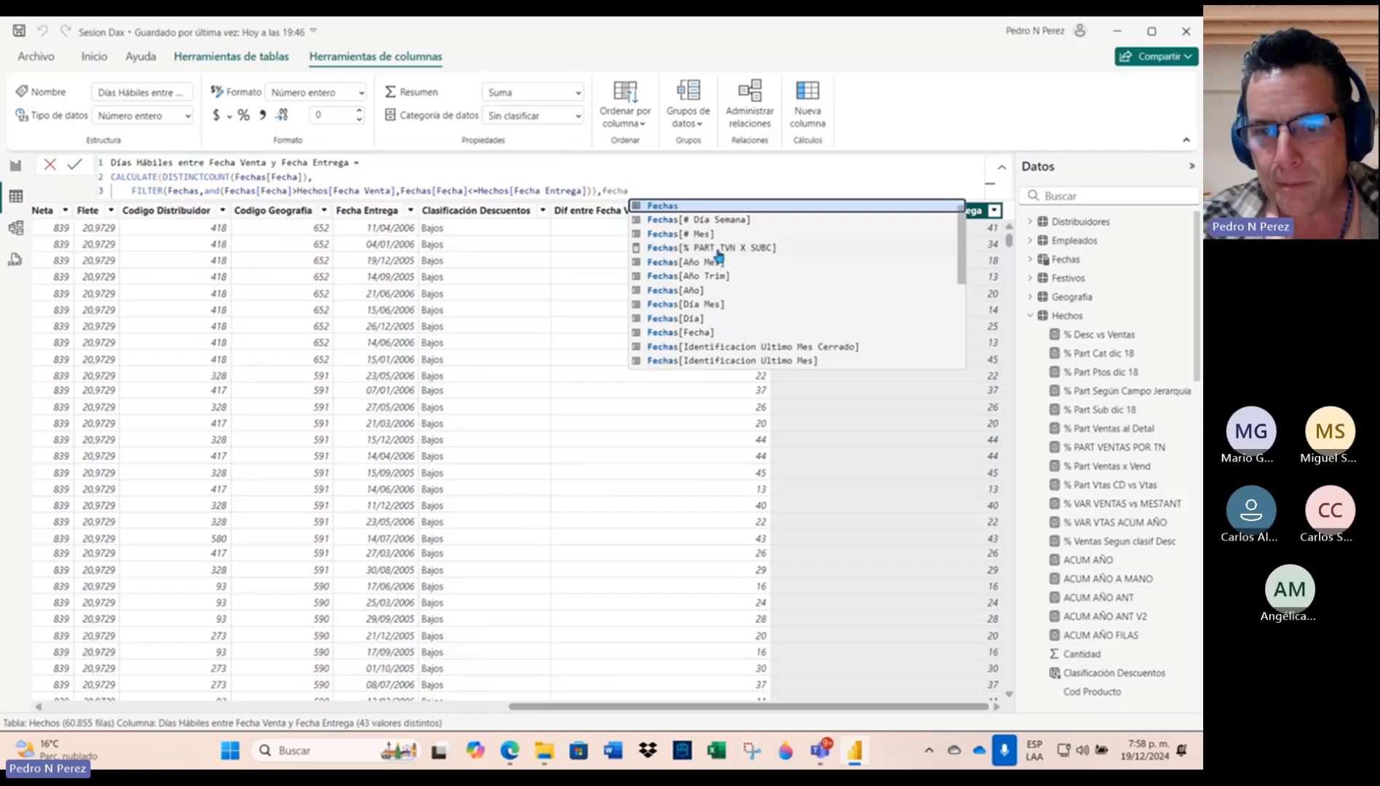
scroll(717, 255, "down", 4)
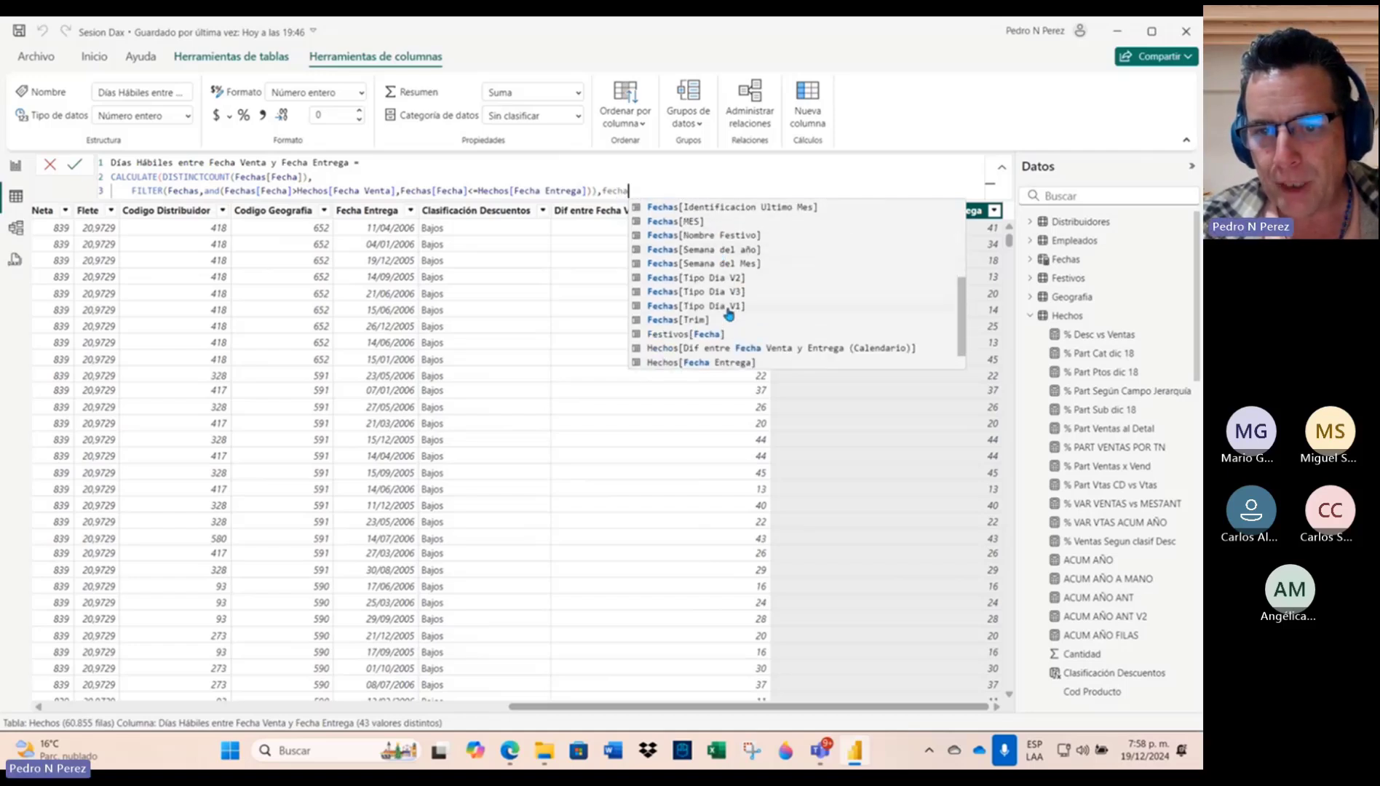
left_click(729, 307)
type("=")
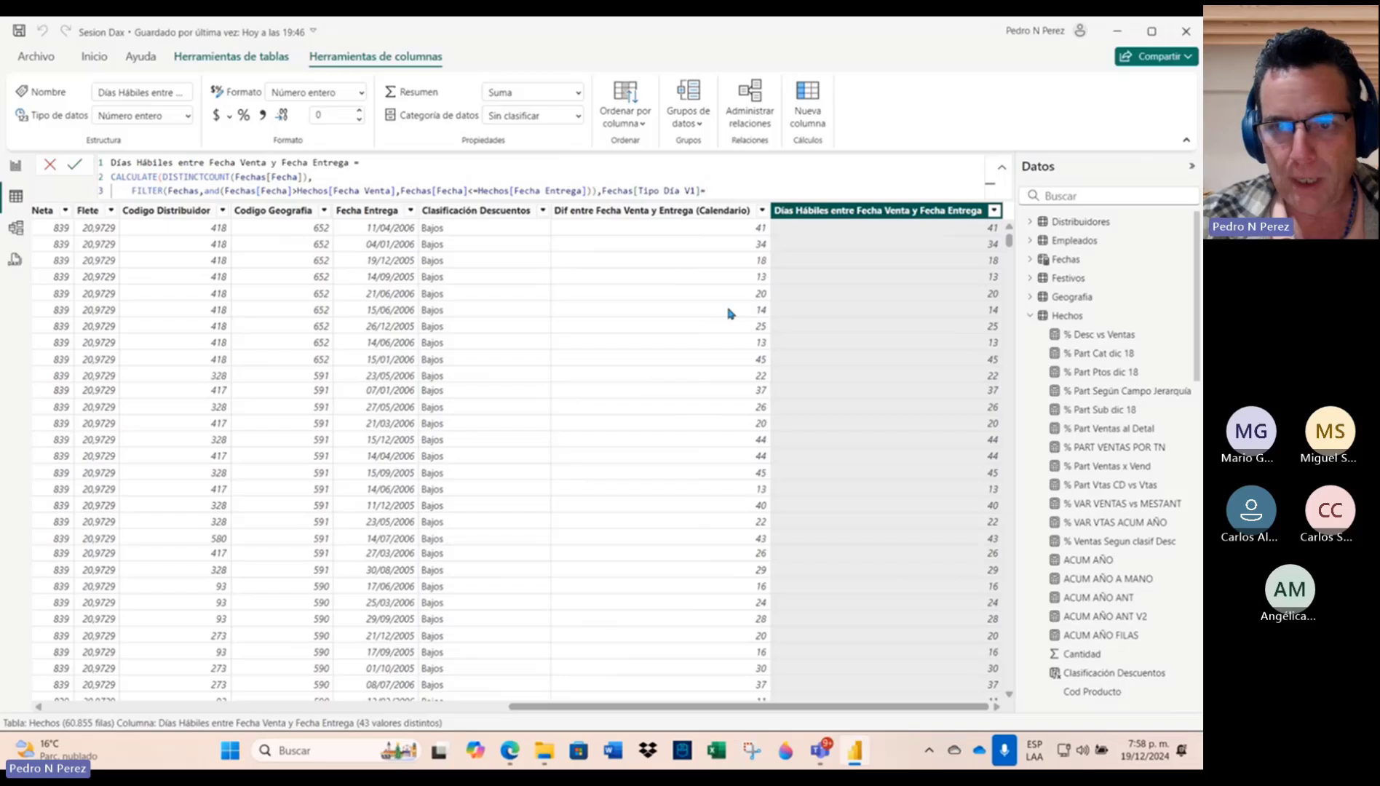
type("\"Ha")
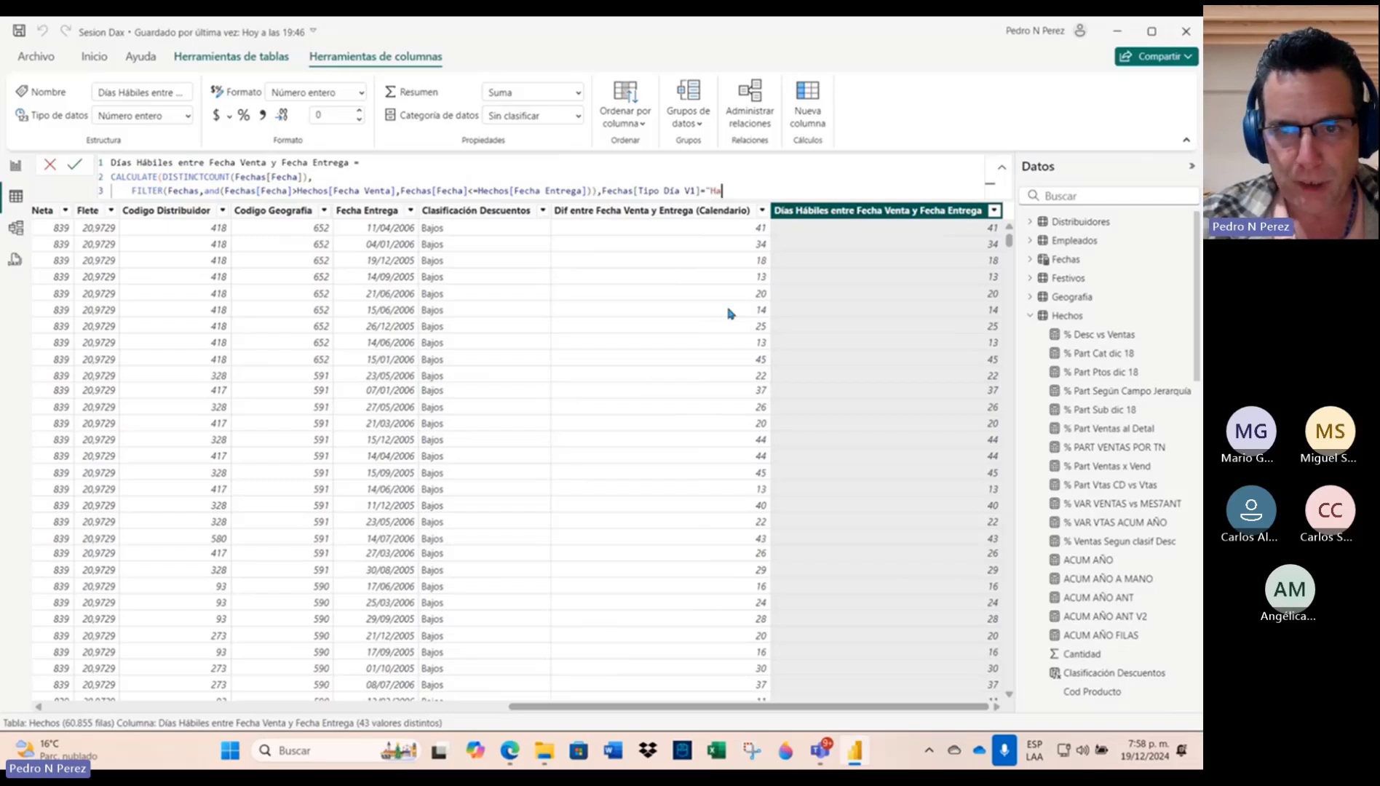
type("biles\"")
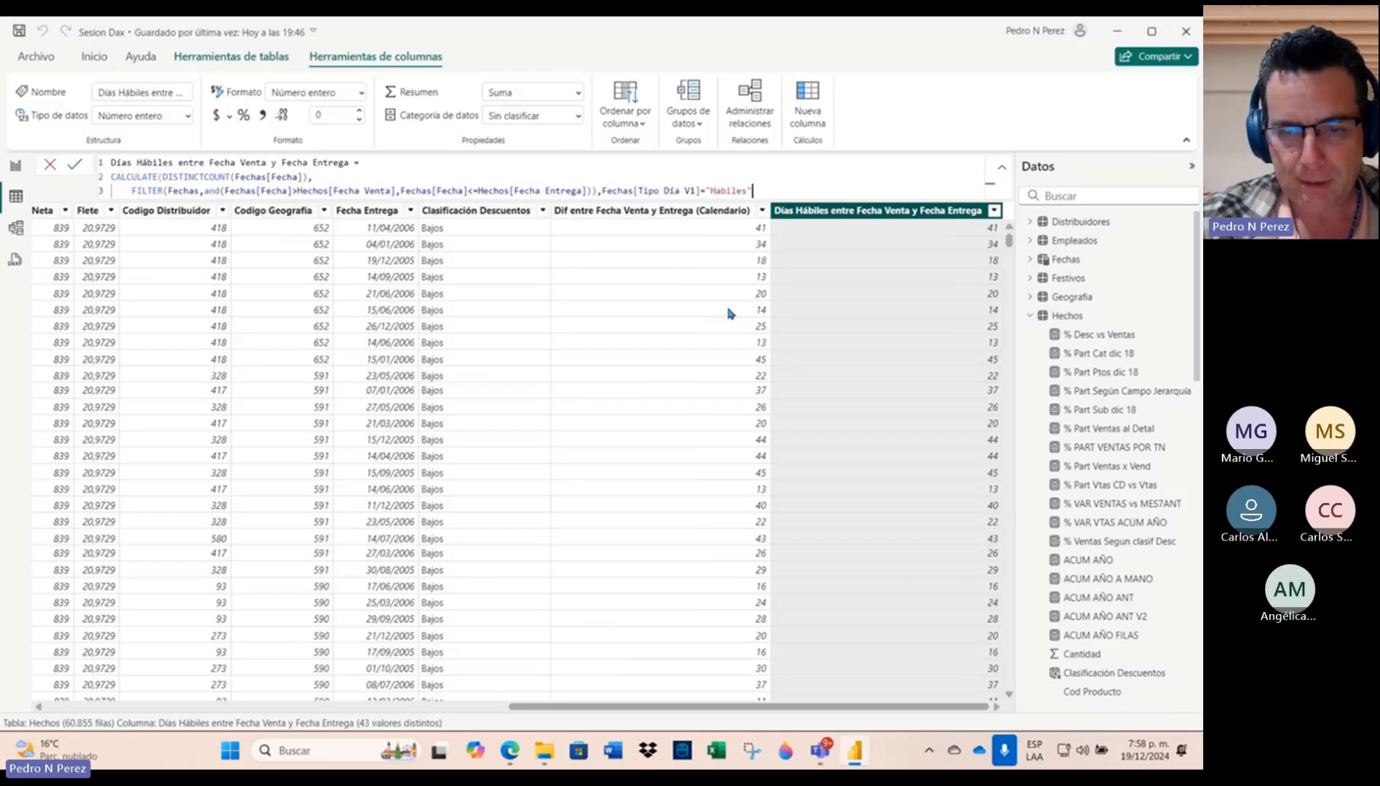
type(")")
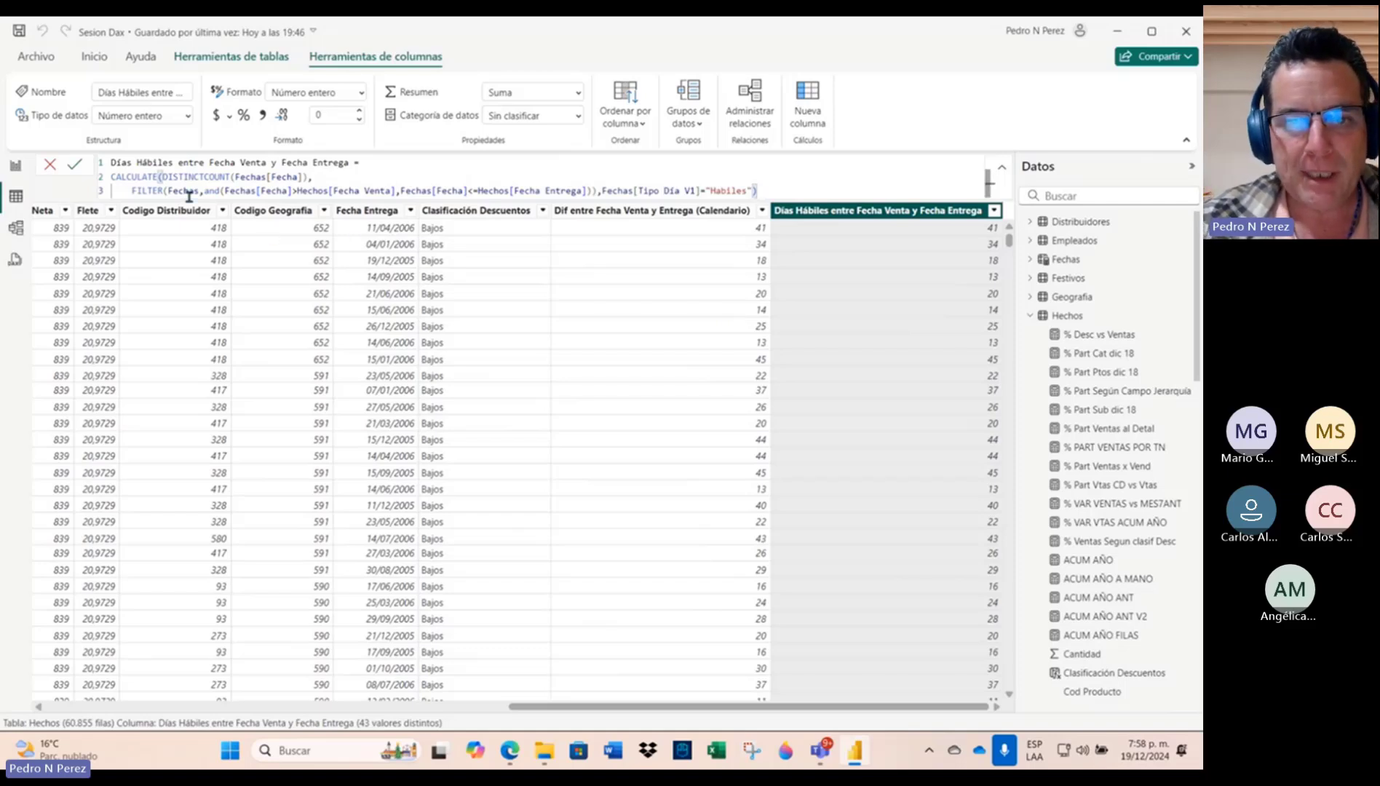
Step: Put the Tipo Día V1 condition and the closing parentheses of FILTER and CALCULATE on separate lines, and apply the formula
left_click(603, 191)
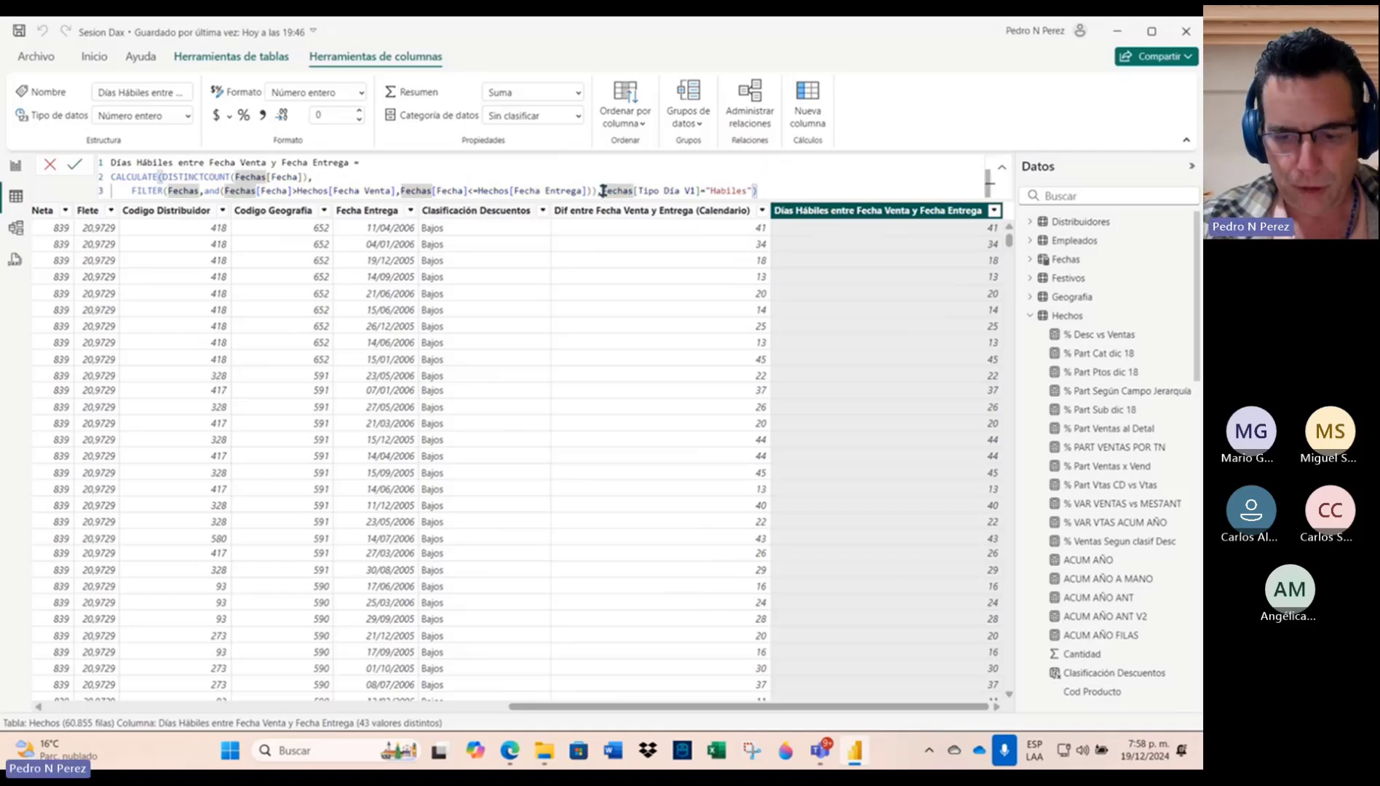
type(",")
key("shift+Return")
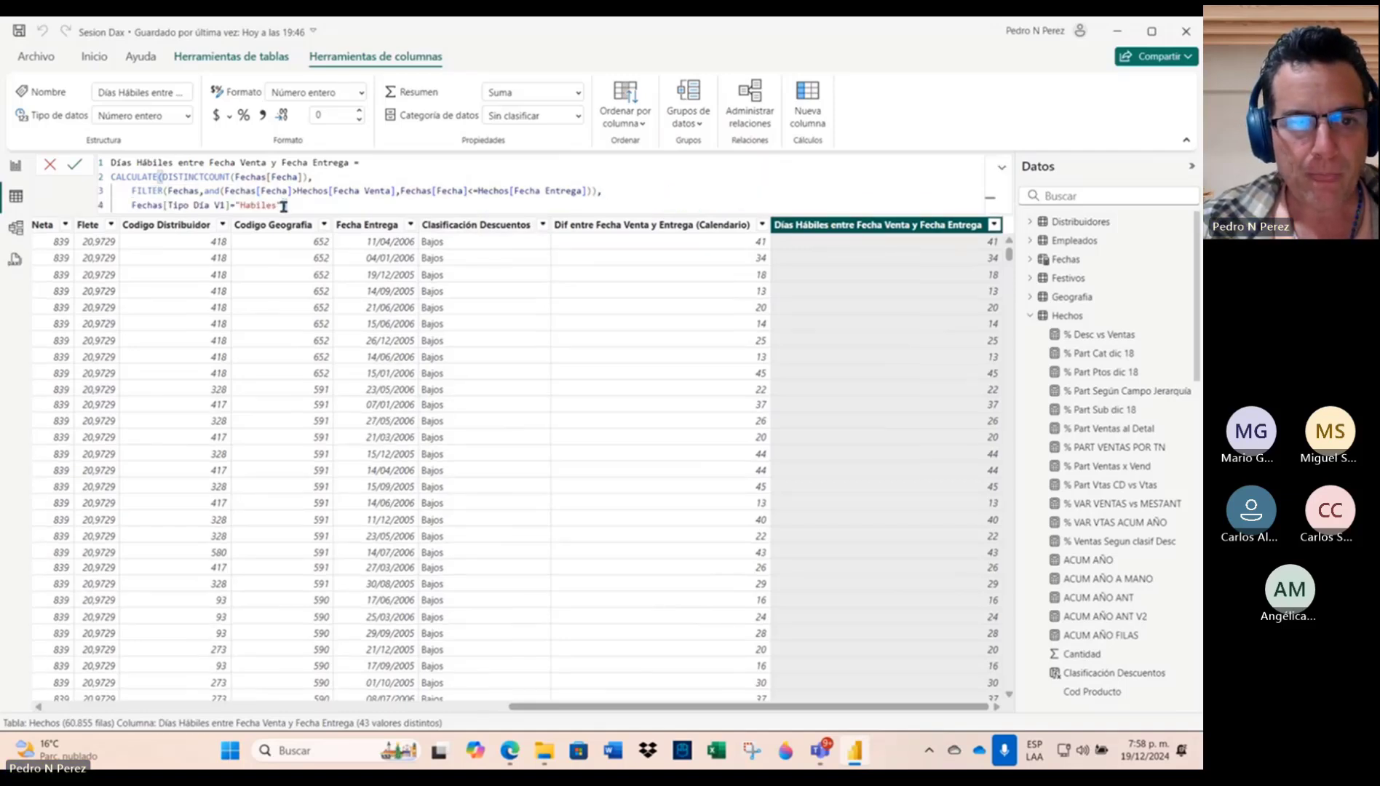
key("shift+Return")
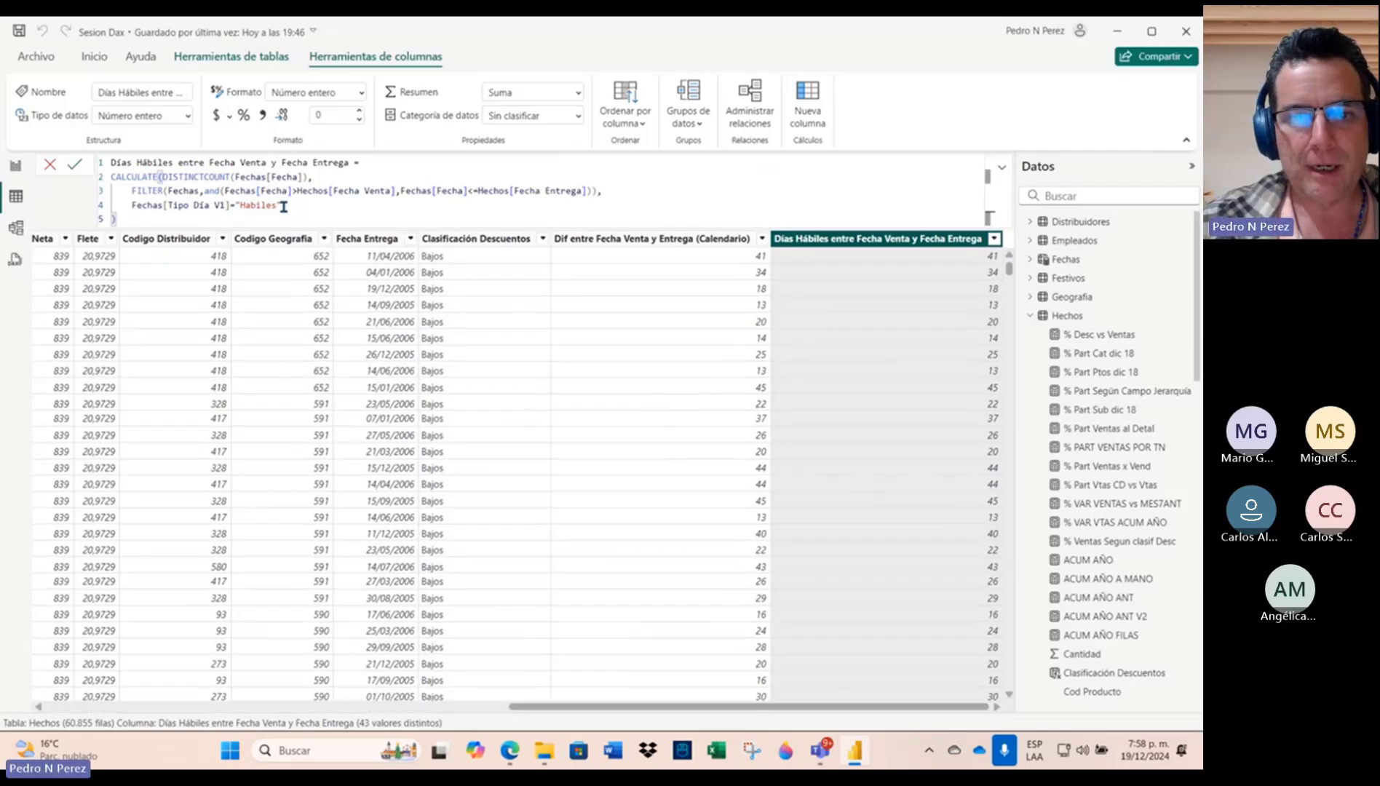
left_click(594, 191)
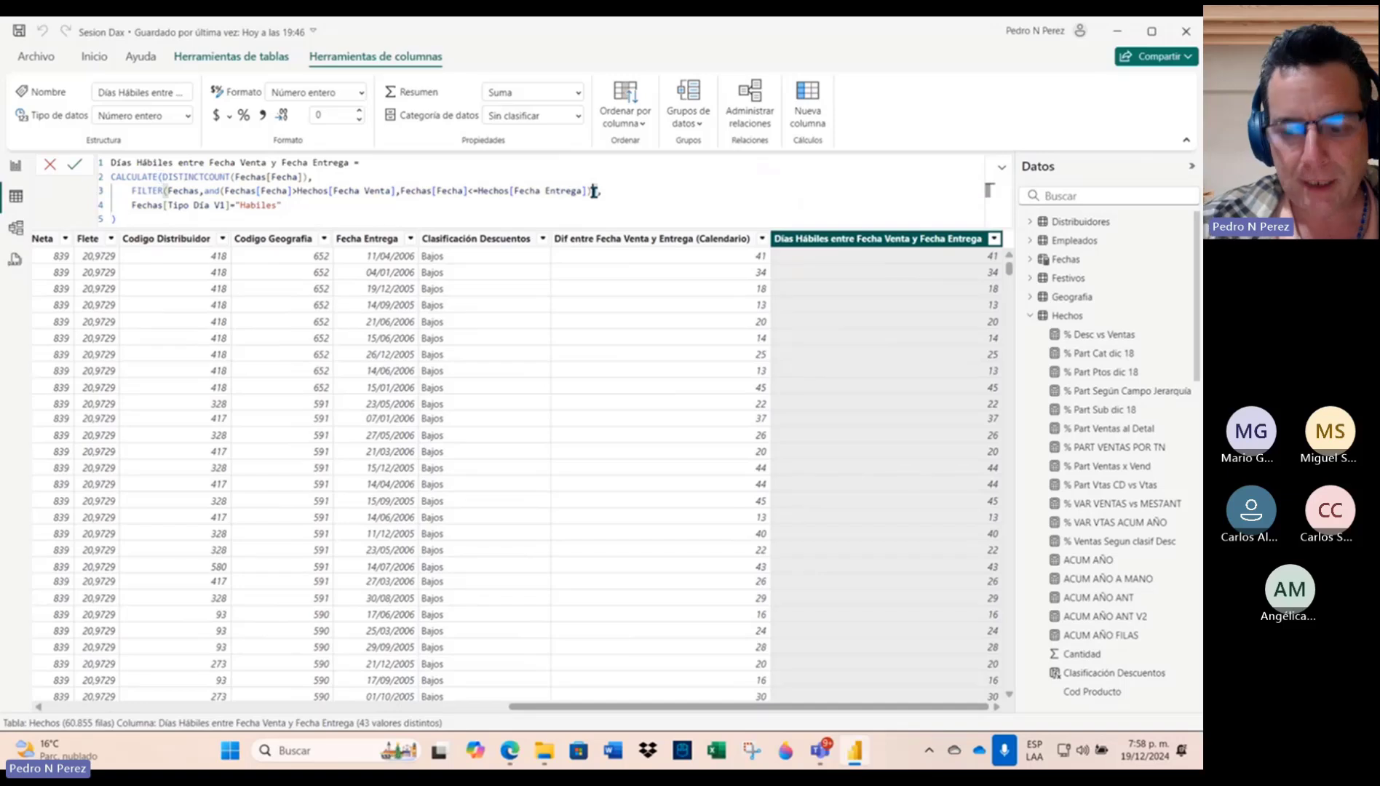
key("Return")
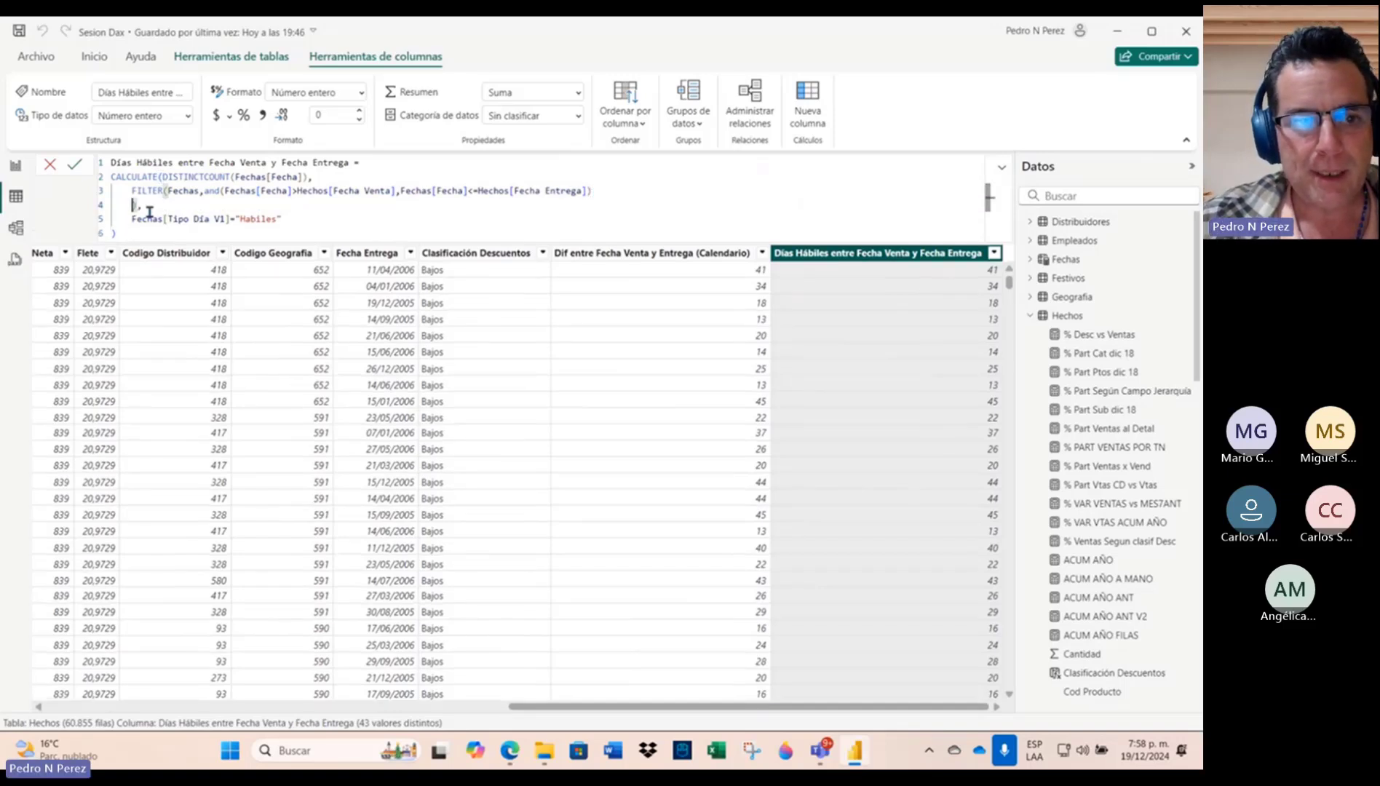
type("),")
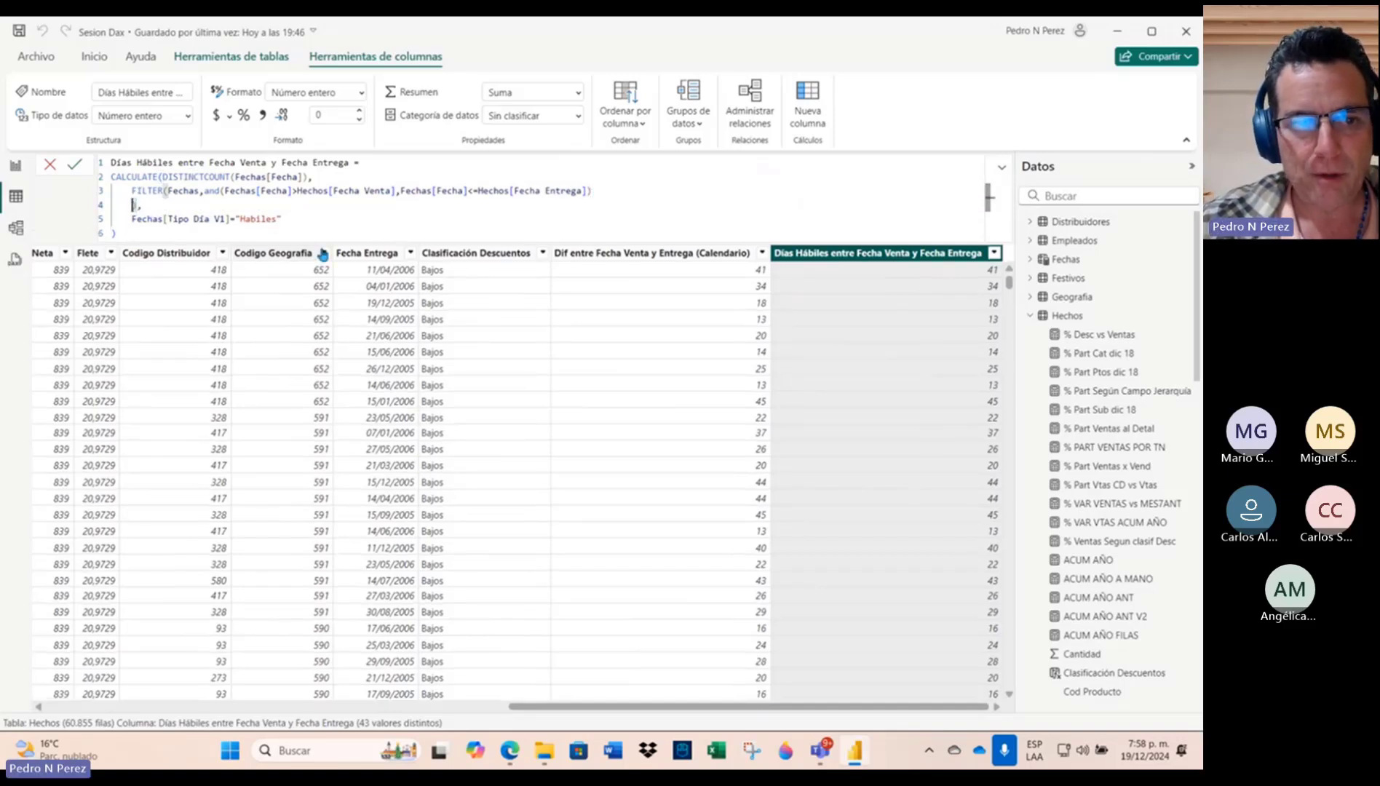
left_click(75, 164)
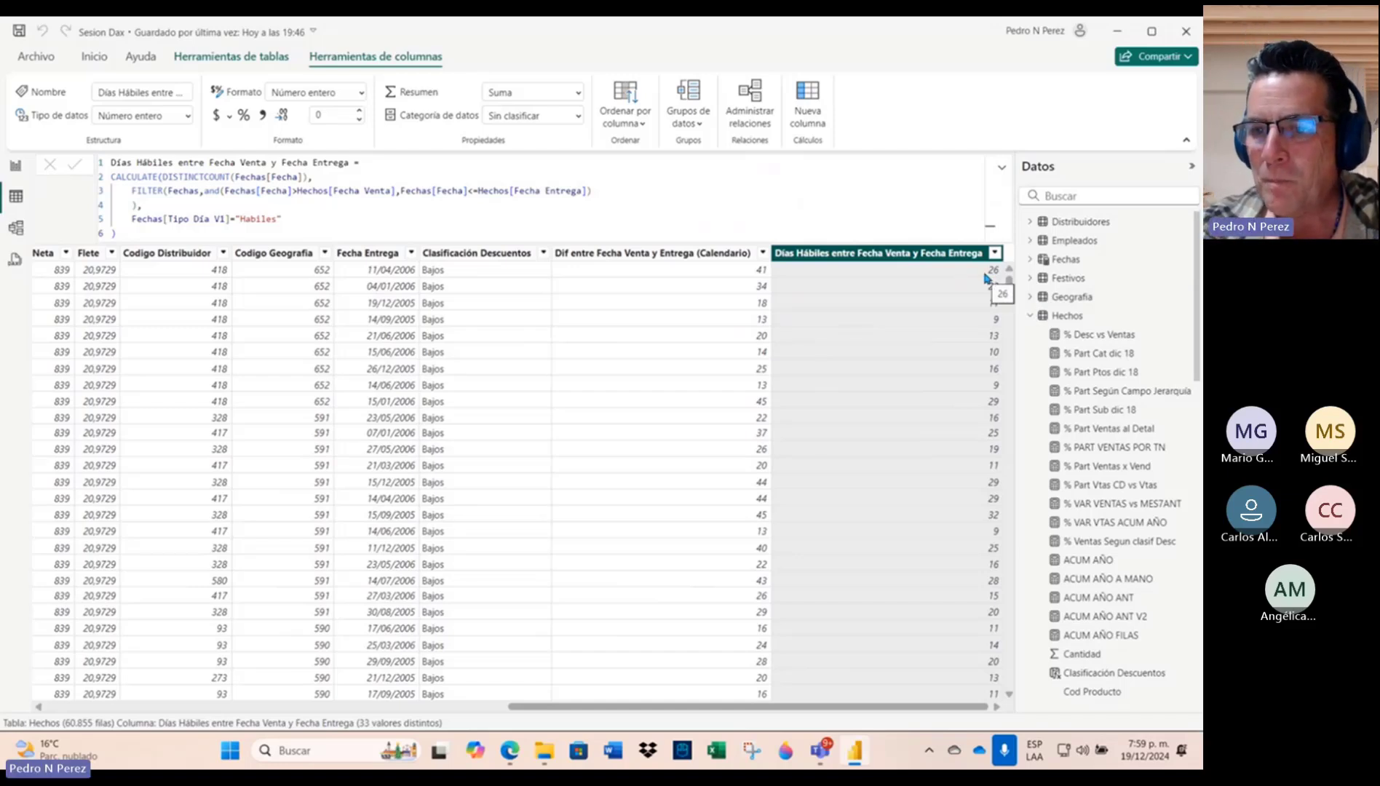
Step: Filter the Días Hábiles entre Fecha Venta y Fecha Entrega column to blank rows only and examine their delivery dates
left_click(1002, 168)
left_click(1002, 170)
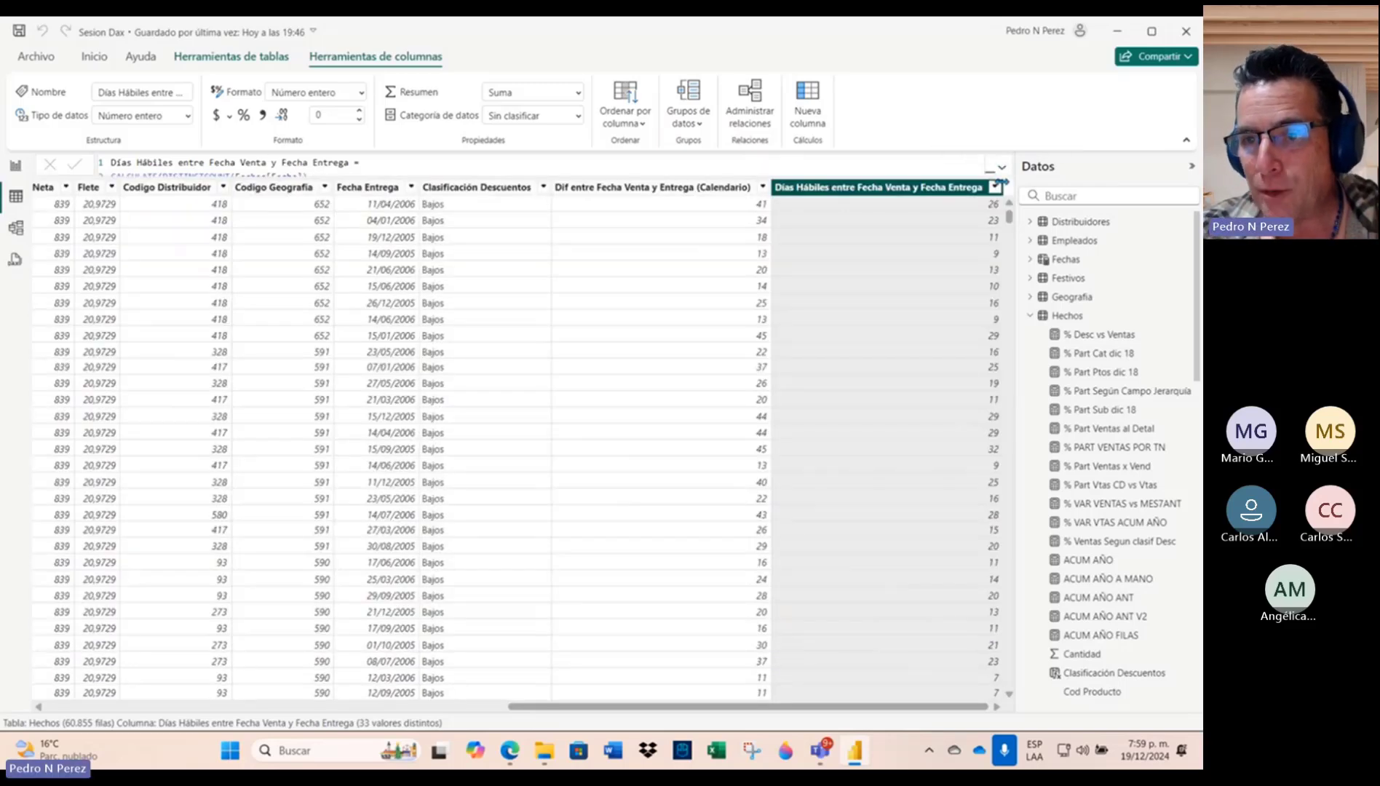
left_click(994, 187)
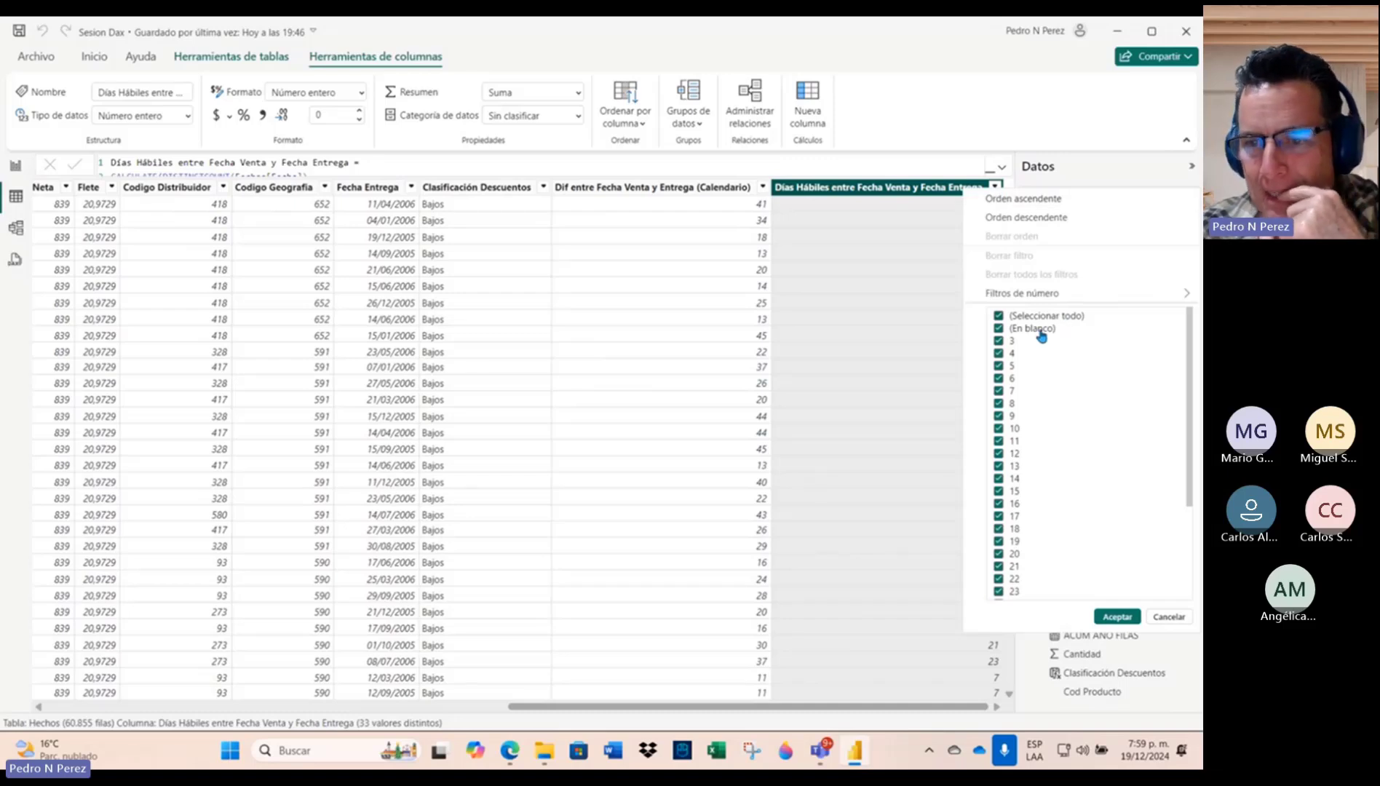
left_click(1000, 317)
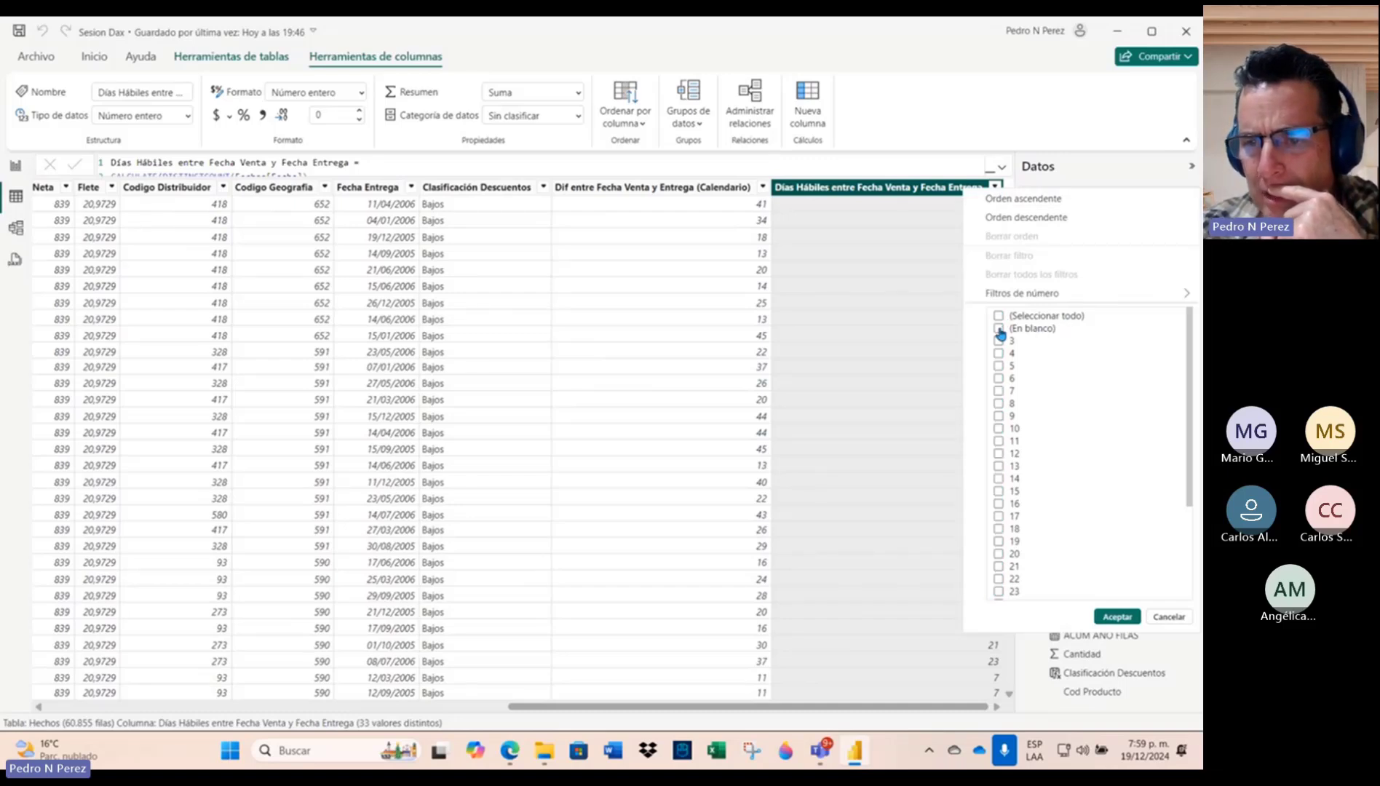
left_click(1121, 617)
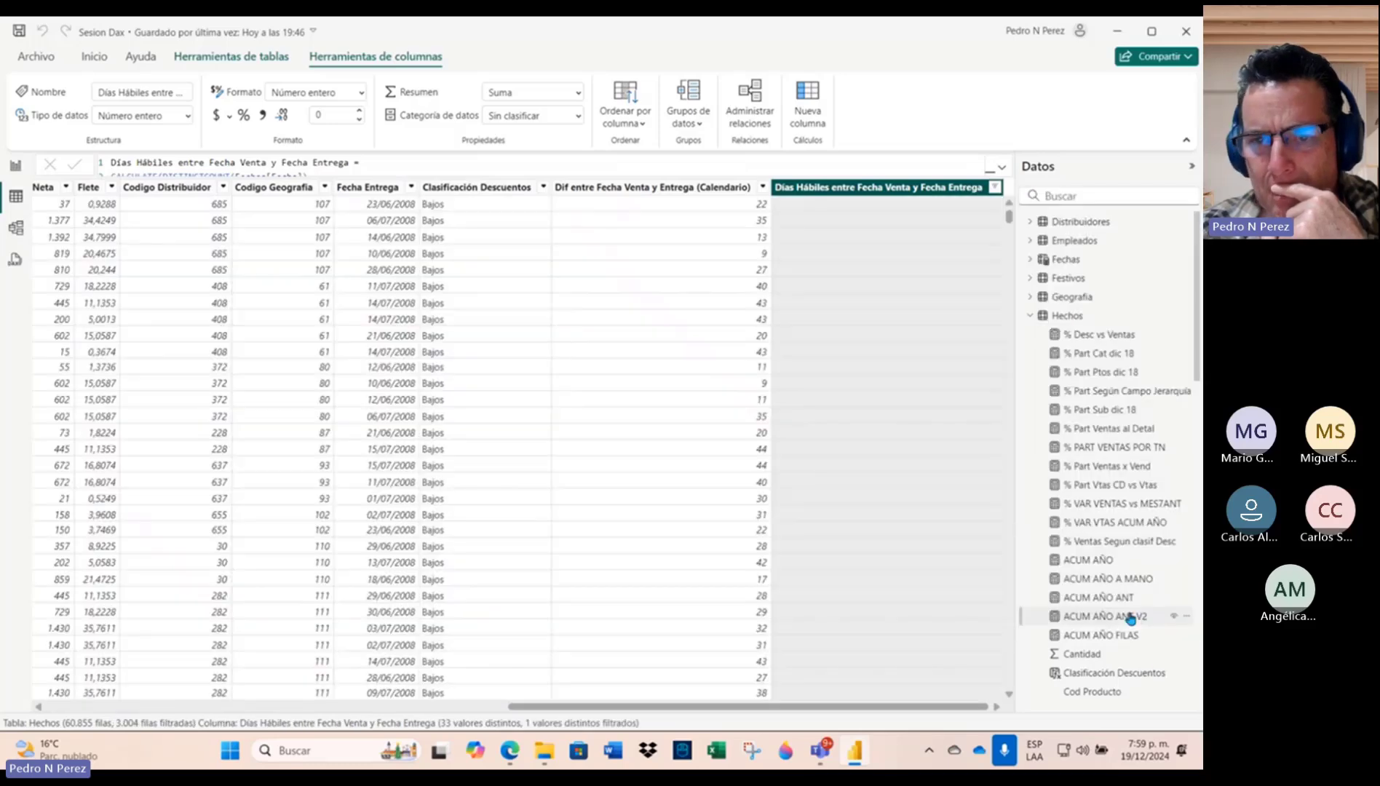
left_click(381, 191)
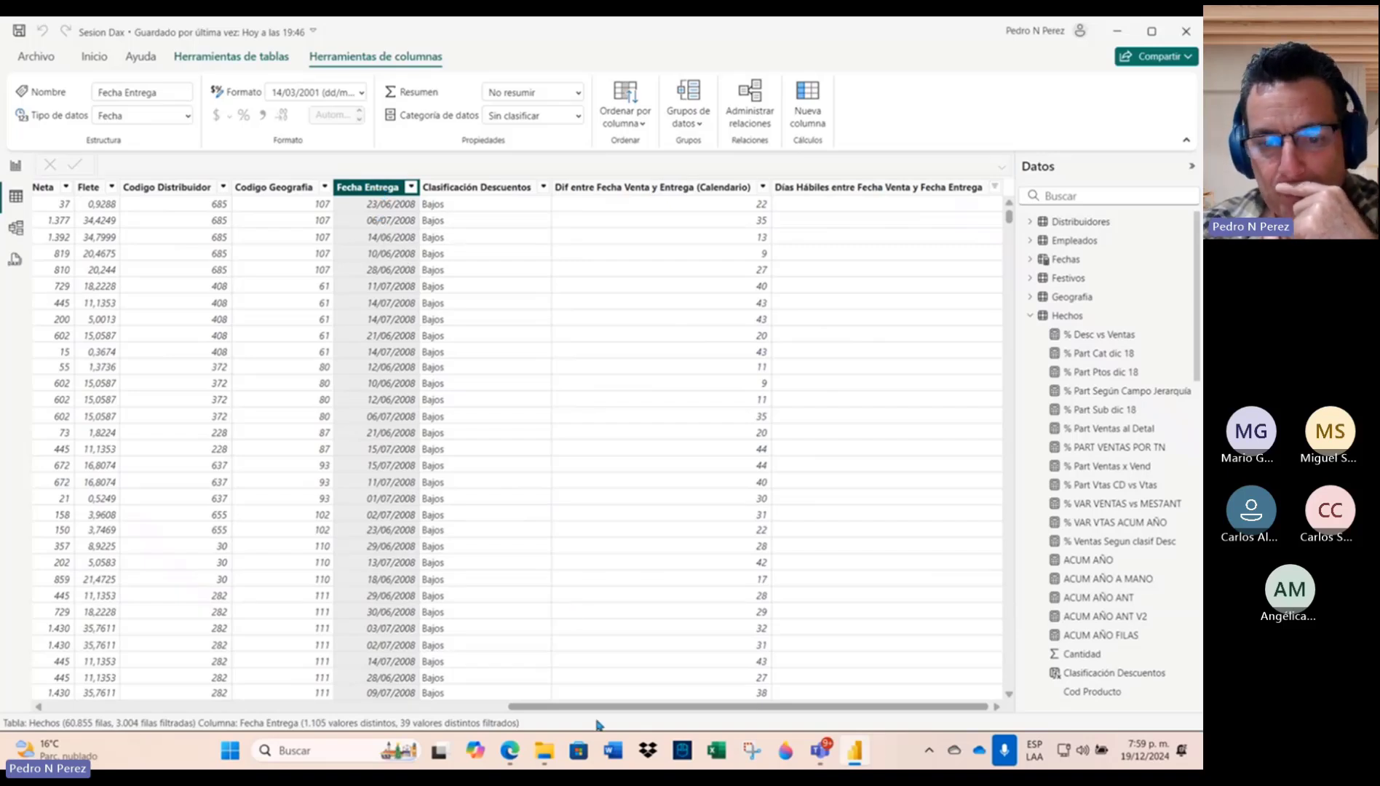
left_click_drag(591, 711, 198, 730)
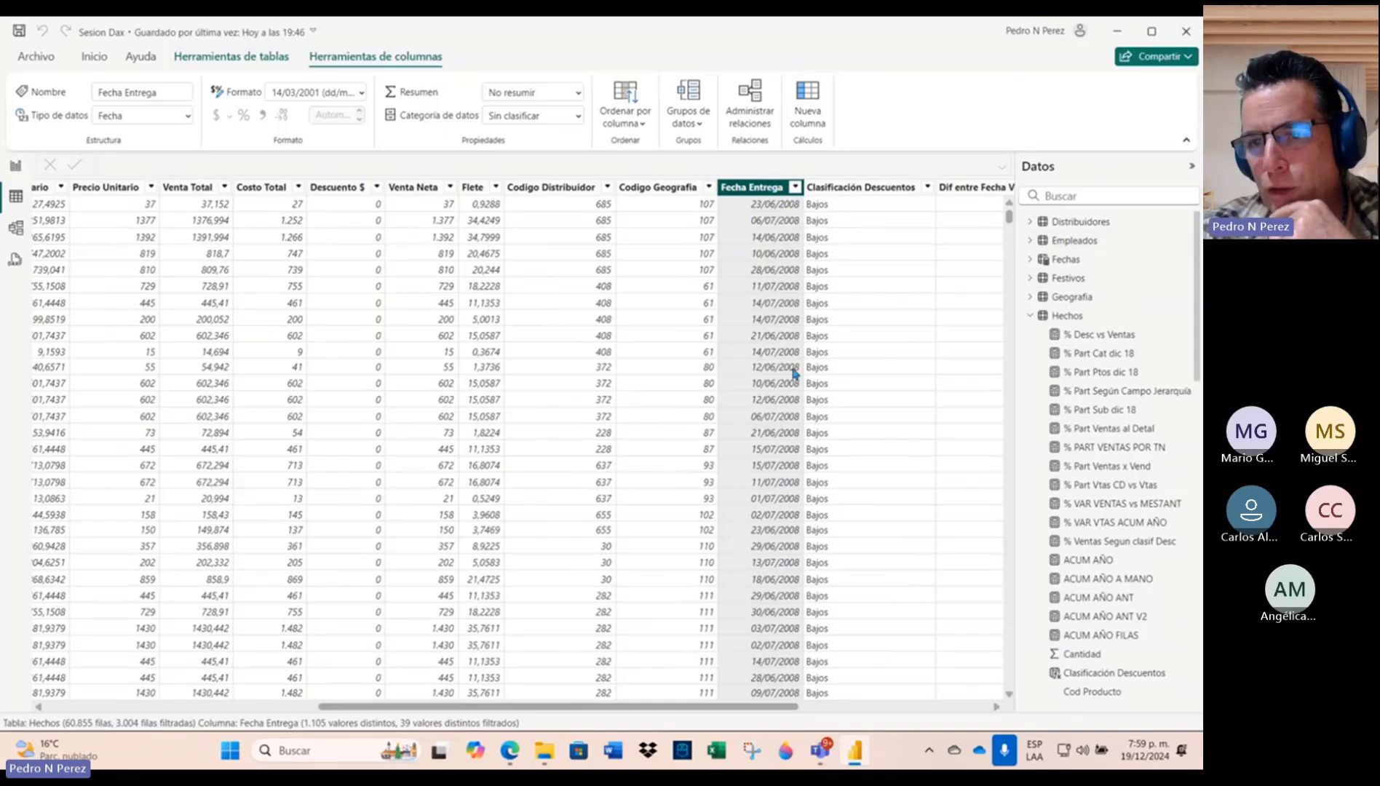
Step: Change the end date of the Fechas table's CALENDAR formula to LASTDATE(Hechos[Fecha Entrega]) and apply it
left_click(1067, 259)
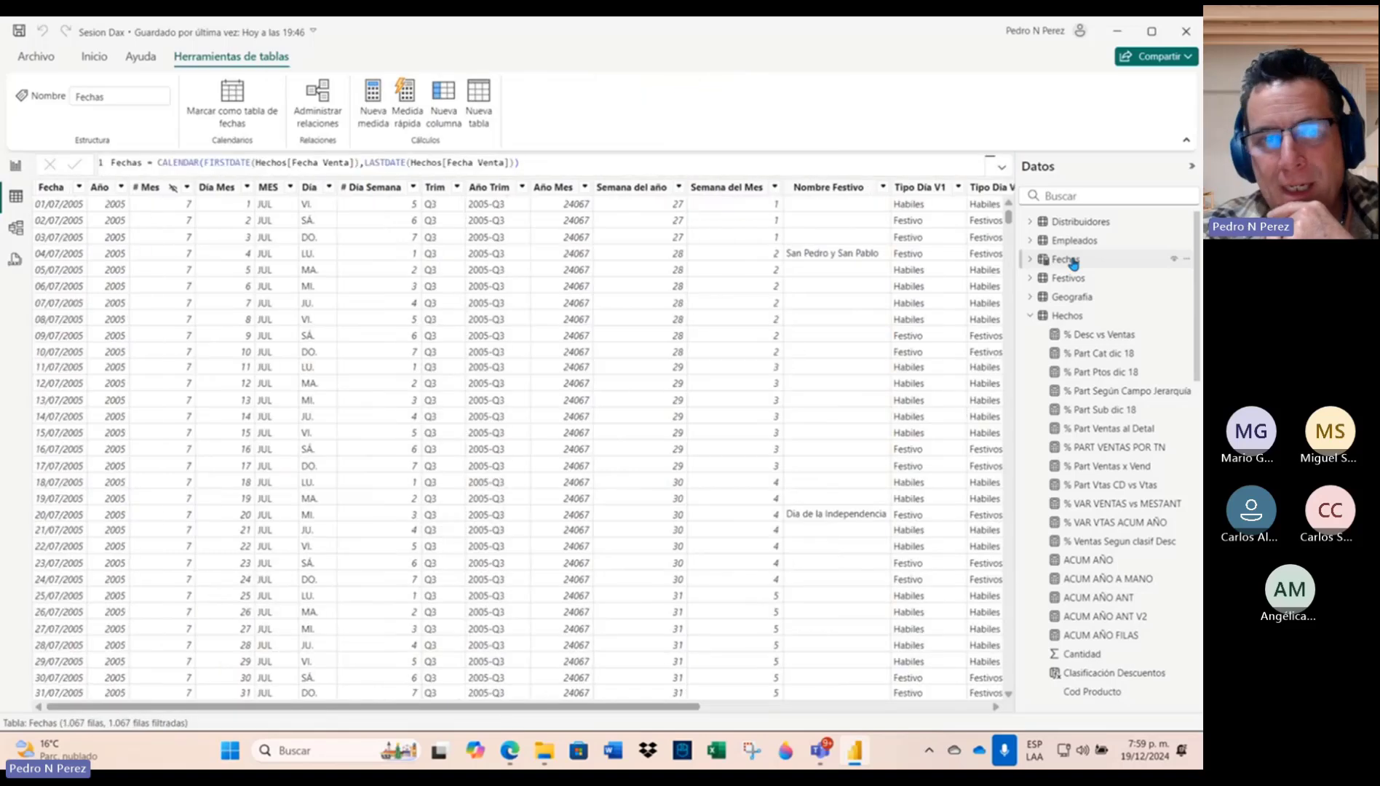
left_click_drag(410, 163, 520, 163)
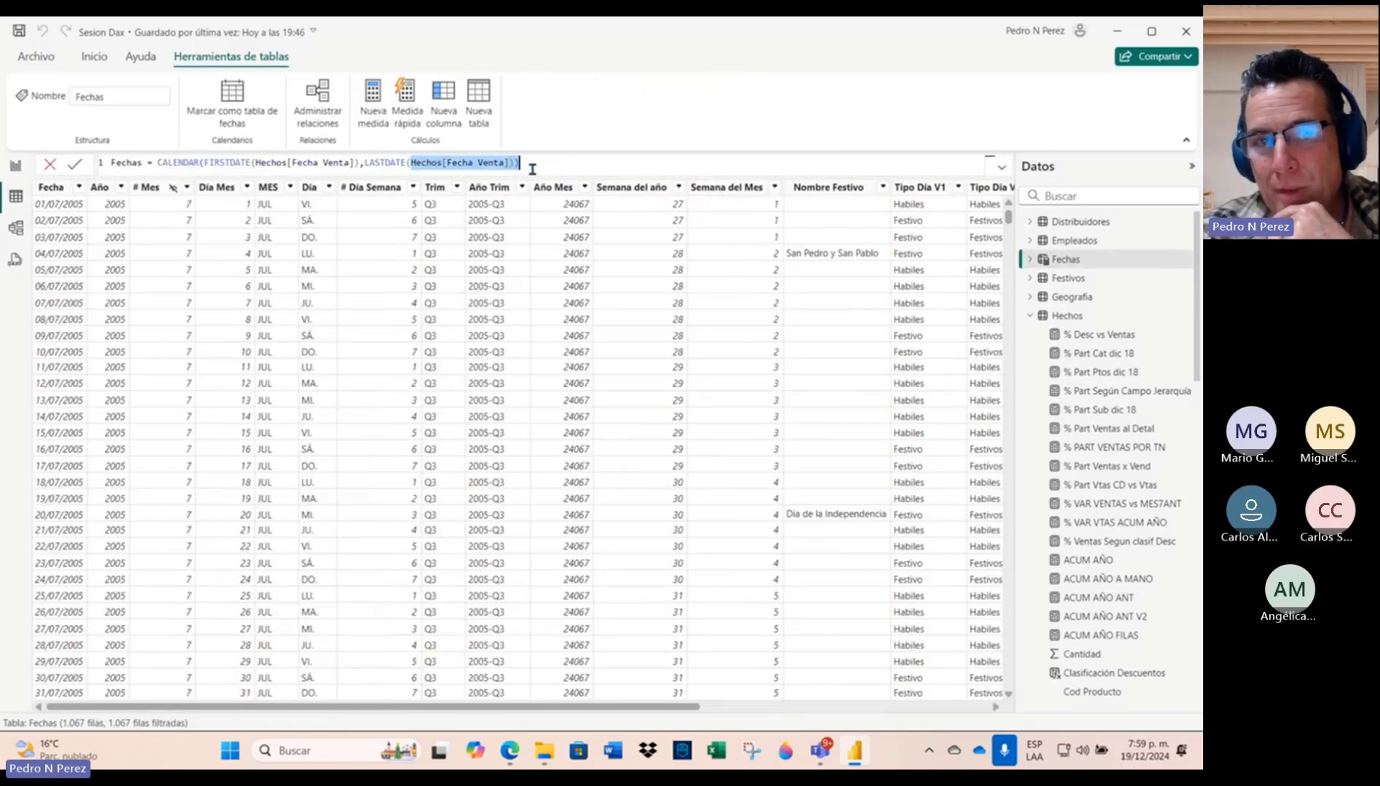
left_click_drag(418, 167, 508, 162)
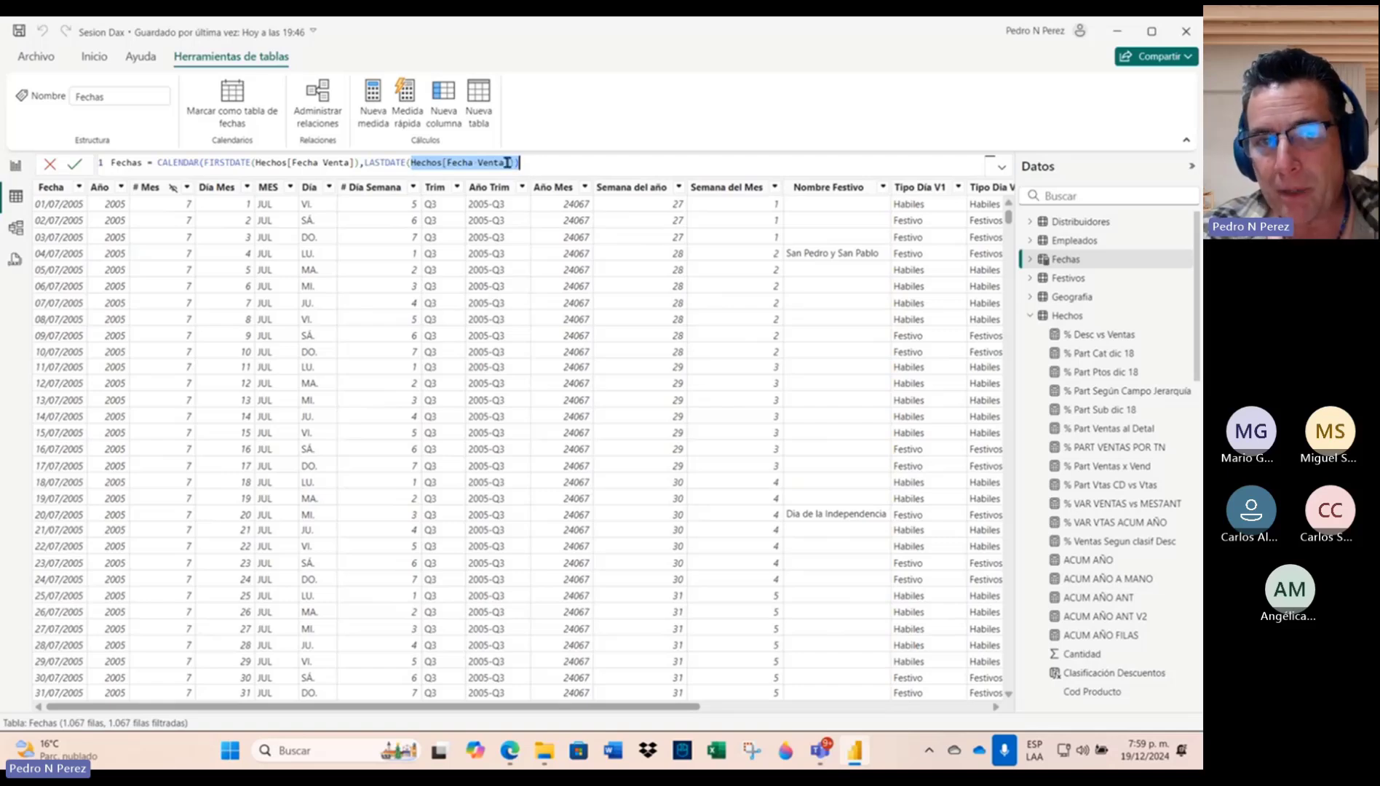
left_click(508, 162)
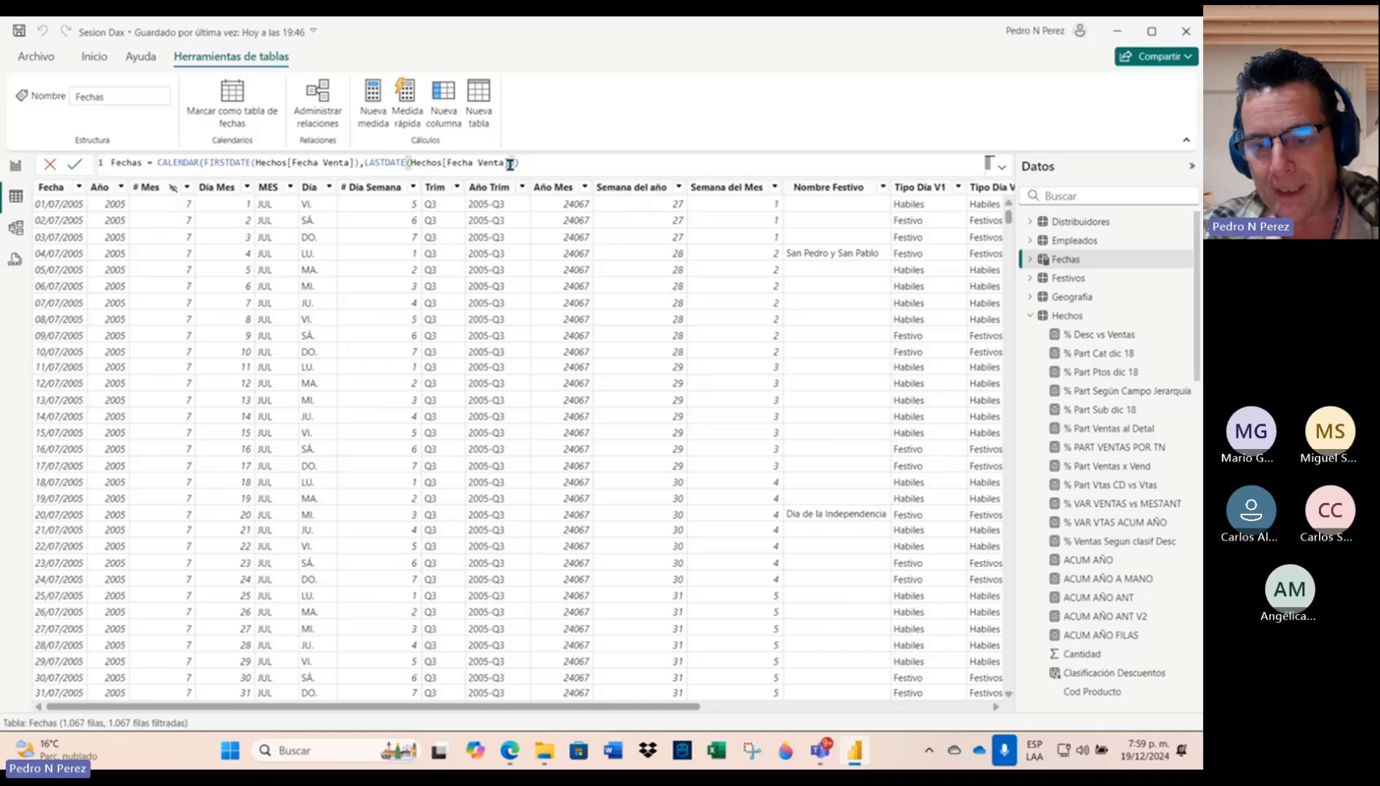
key("BackSpace")
key("BackSpace")
key("BackSpace")
key("BackSpace")
key("BackSpace")
key("BackSpace")
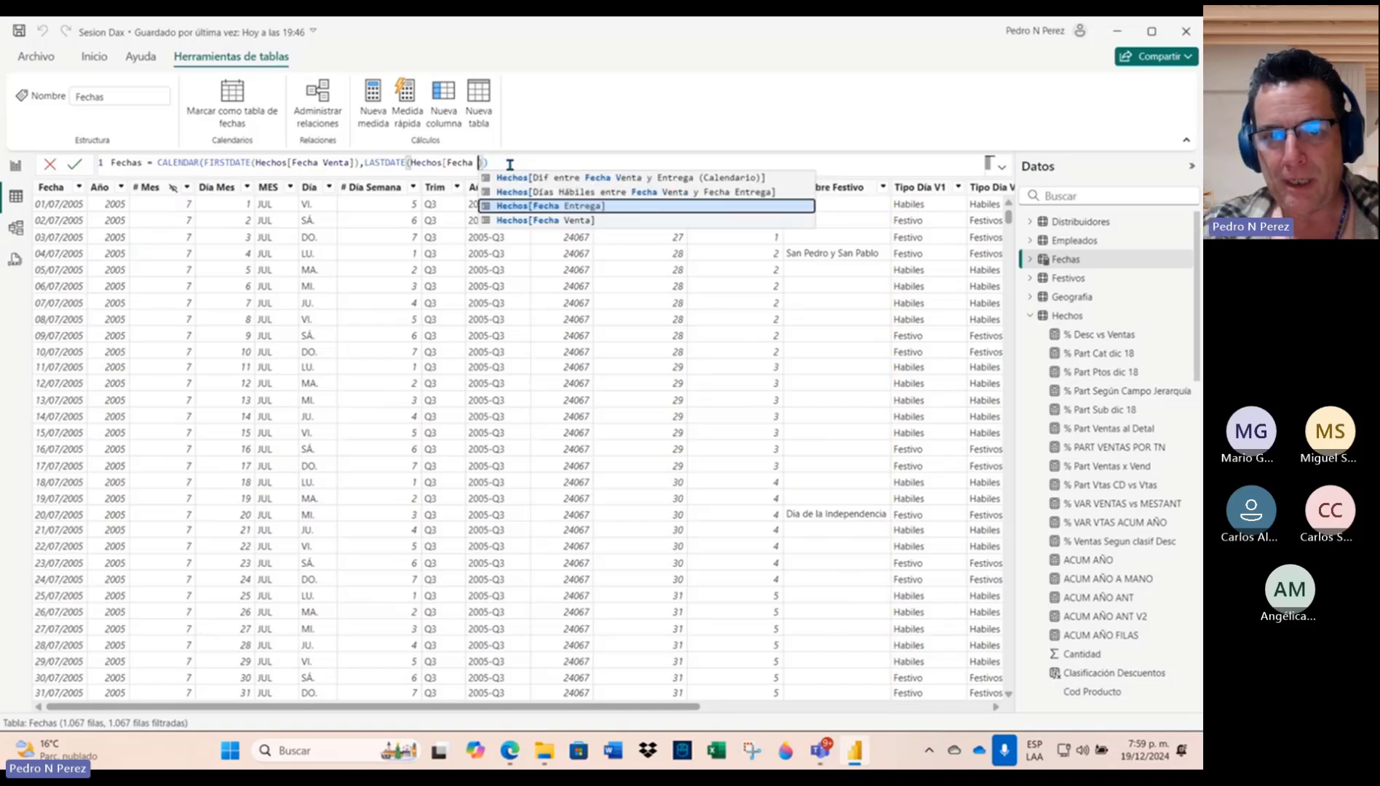
type("E")
key("Tab")
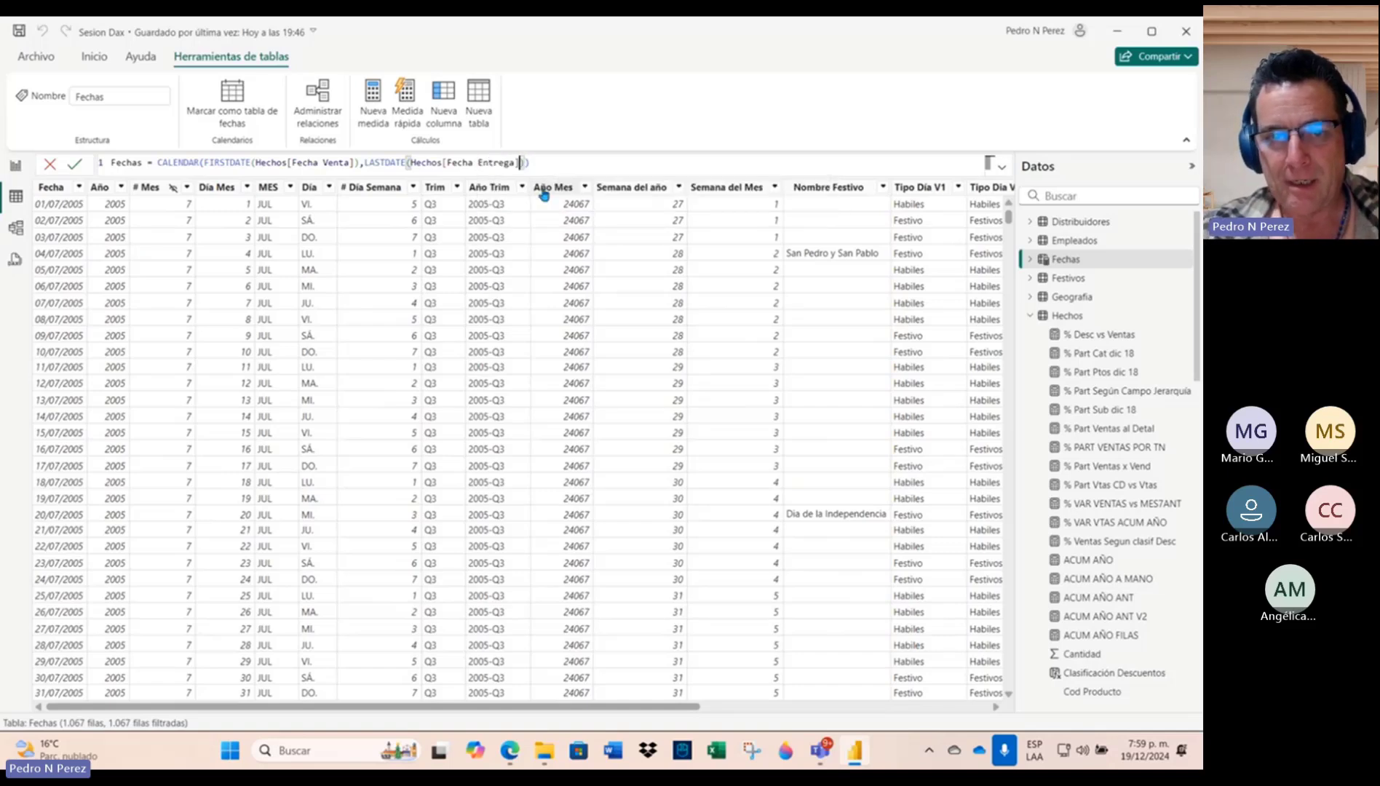
left_click(75, 165)
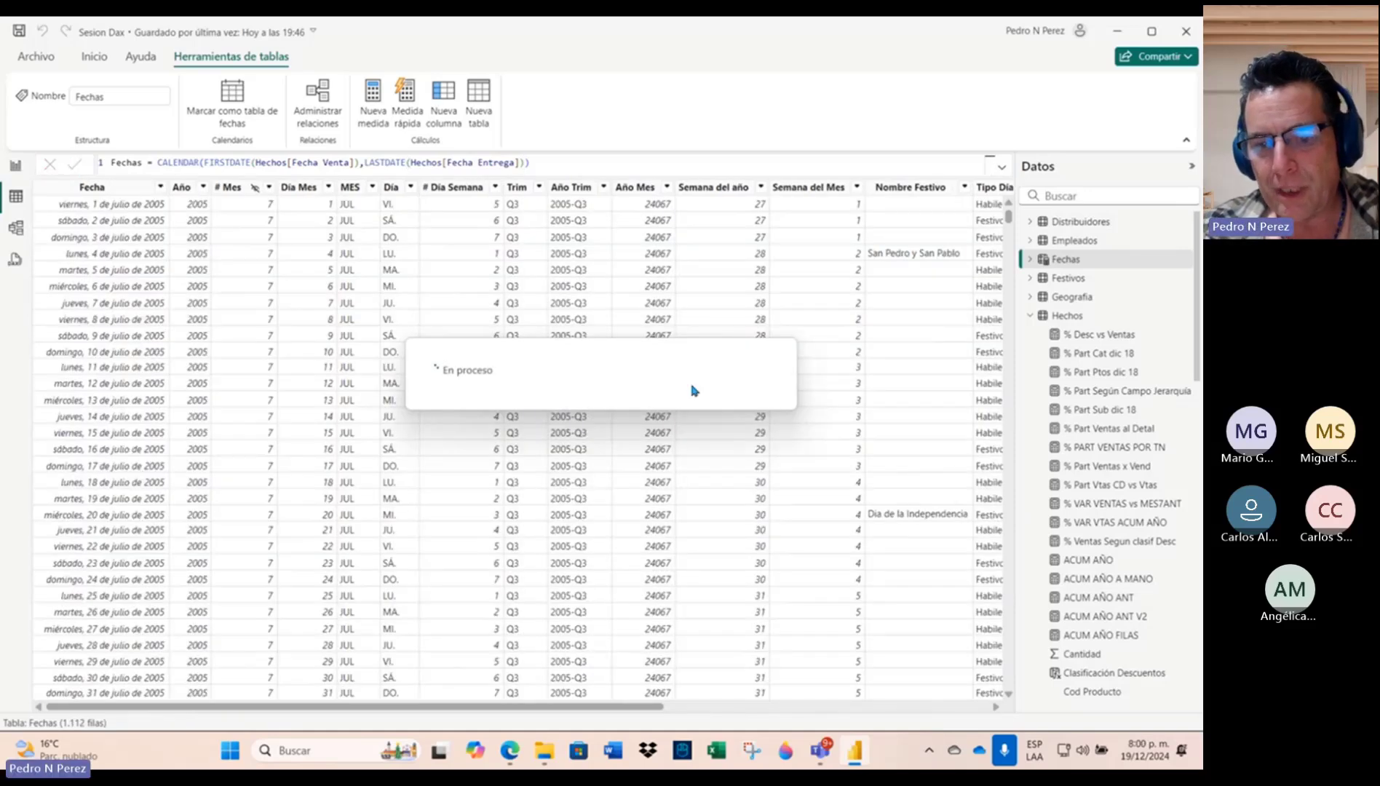
Step: Return to the Hechos table, clear all its filters and bring the working-days column back into view
left_click_drag(619, 707, 987, 699)
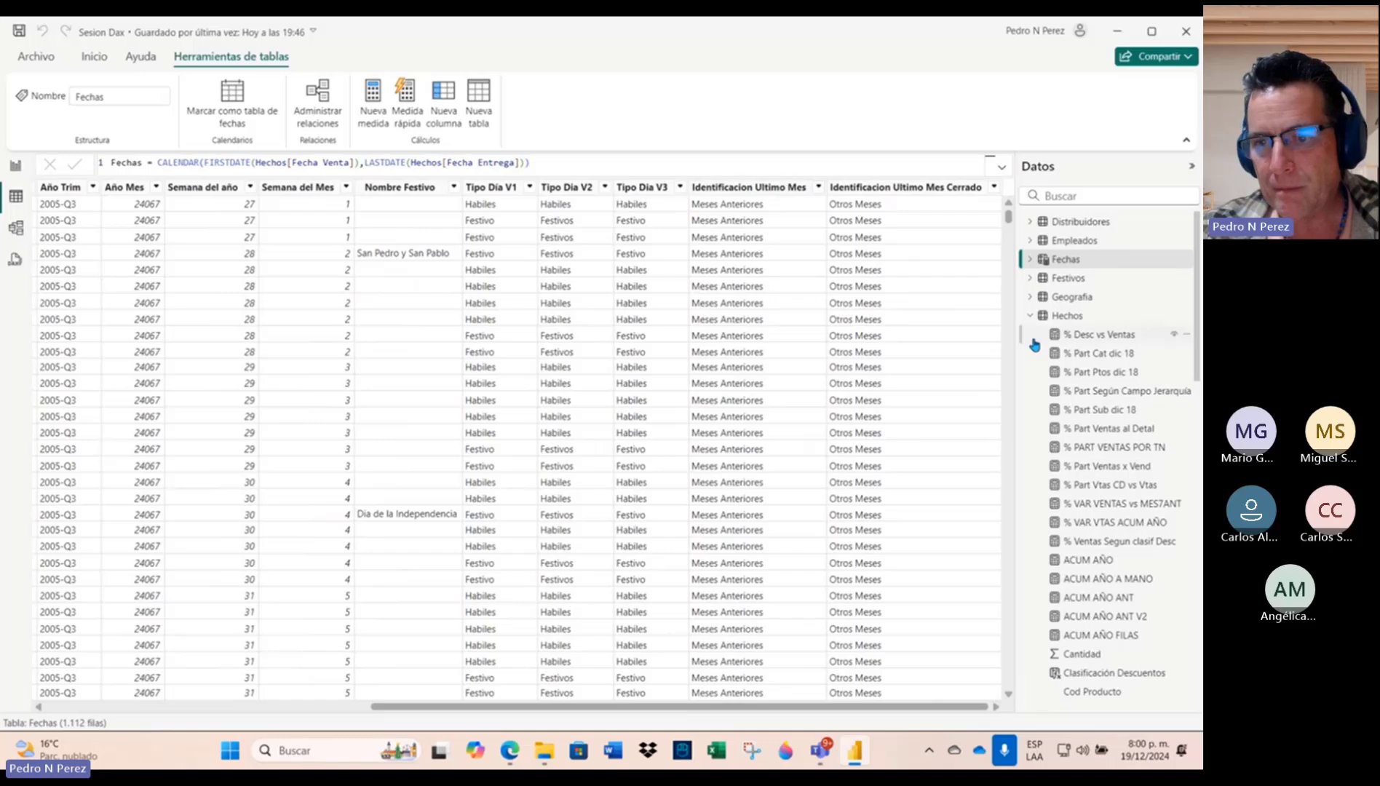
left_click(1067, 315)
left_click_drag(522, 706, 949, 647)
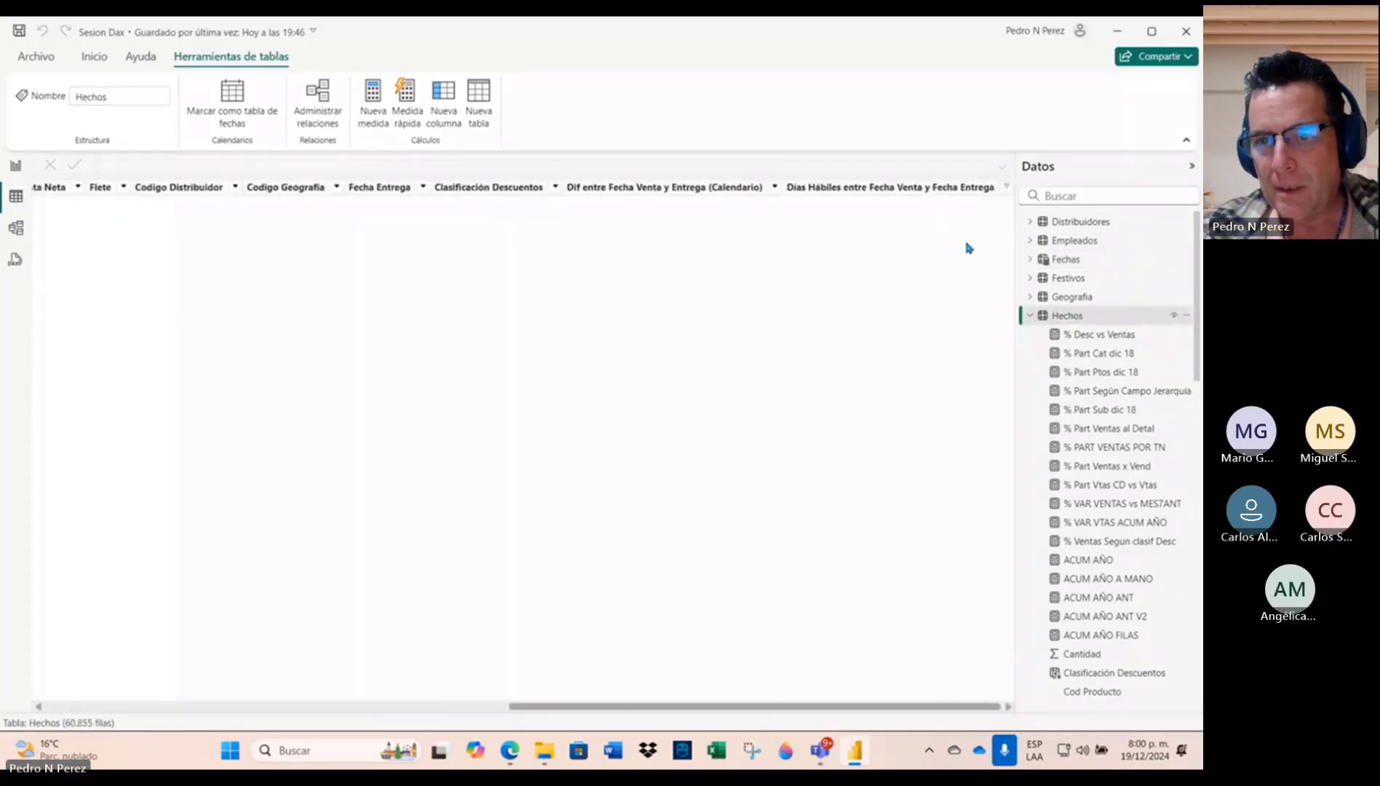
left_click(1006, 187)
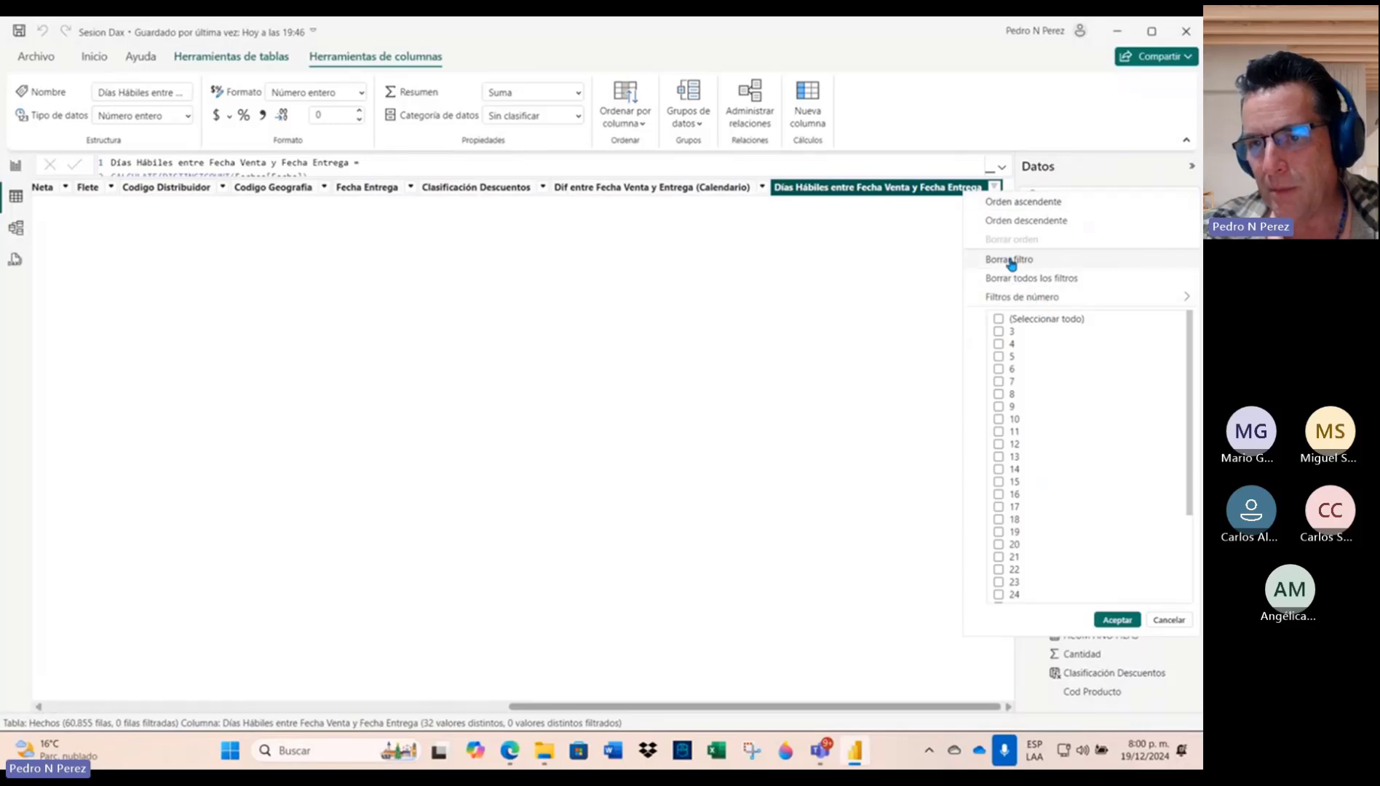
left_click(1032, 278)
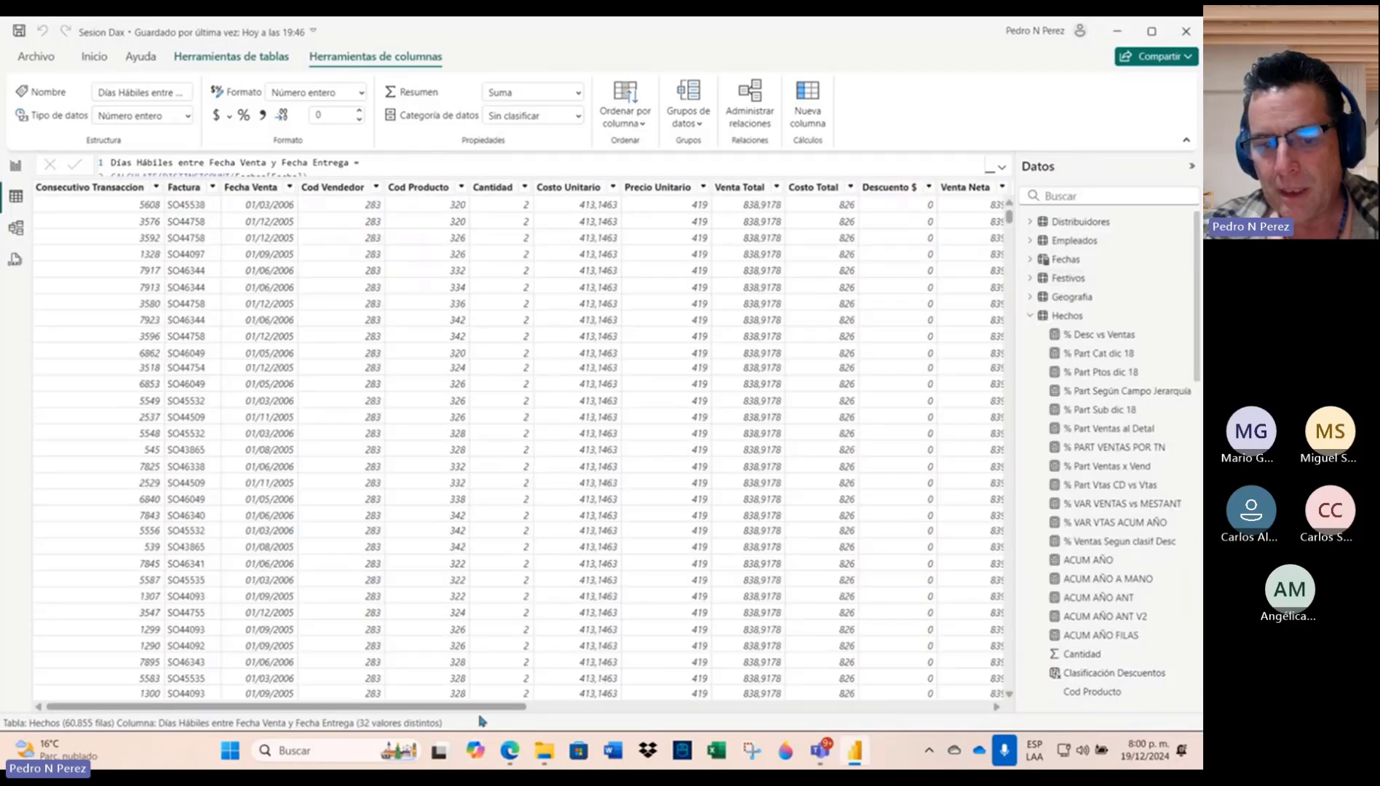
left_click_drag(482, 707, 940, 750)
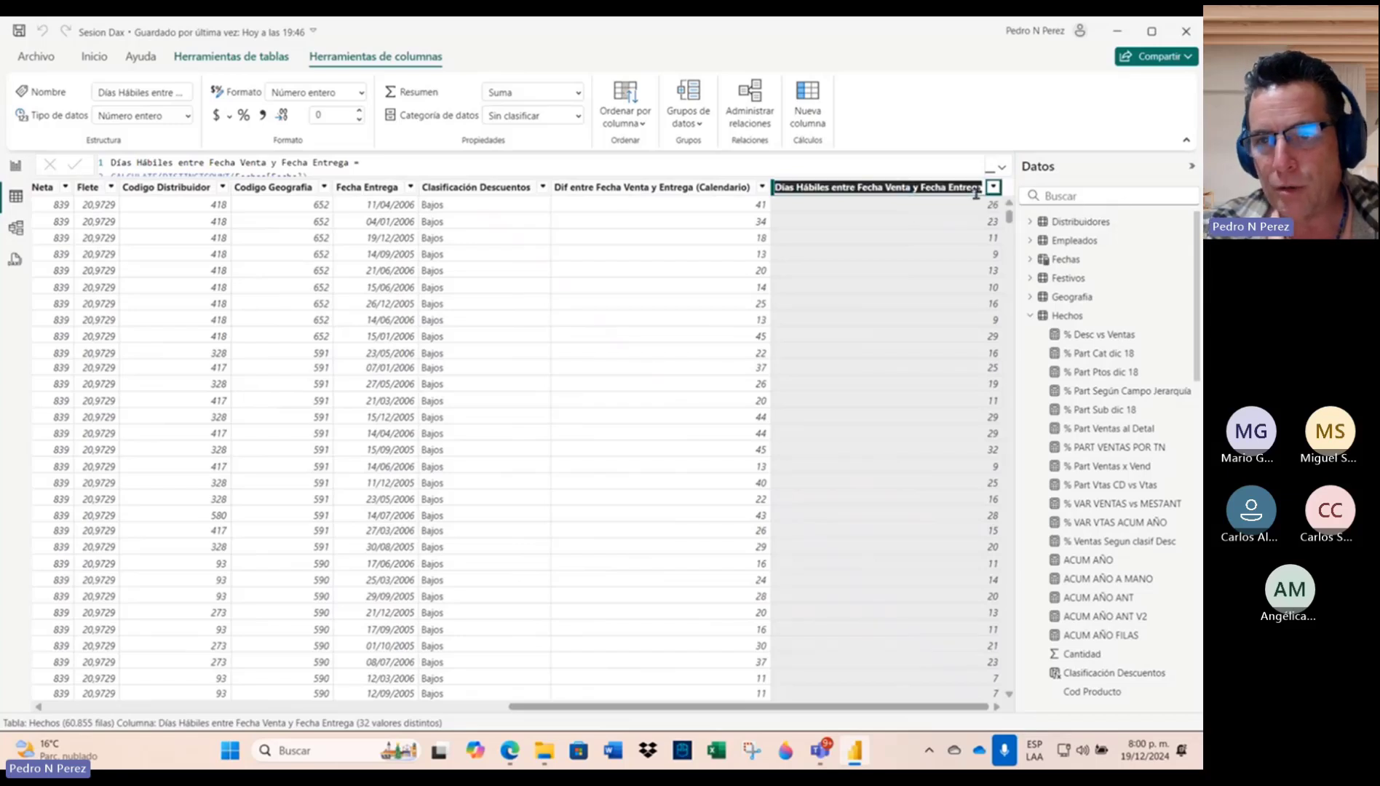
Step: Try the accented value "Hábiles" in the Tipo Día V1 condition of the working-days column and apply the formula
left_click(1002, 167)
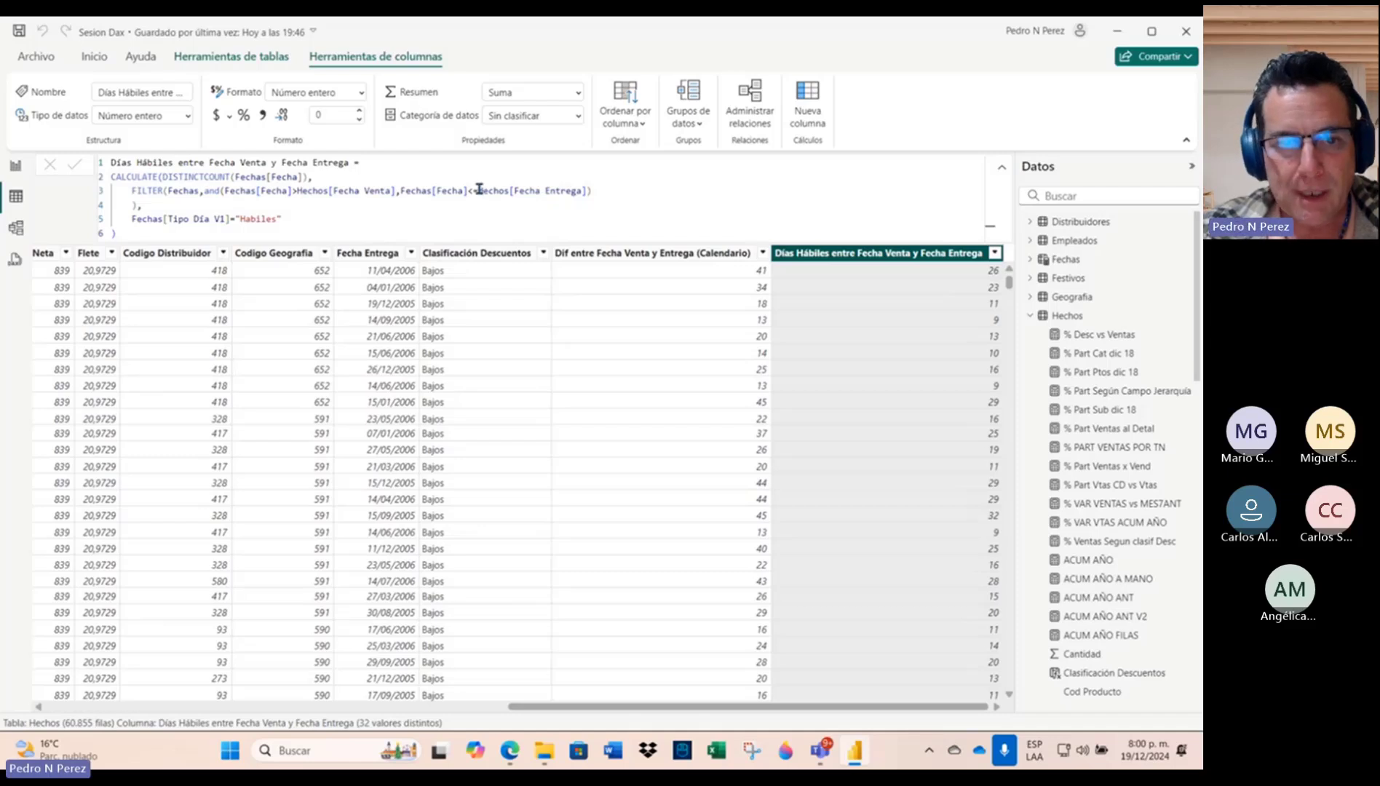
left_click_drag(467, 191, 590, 191)
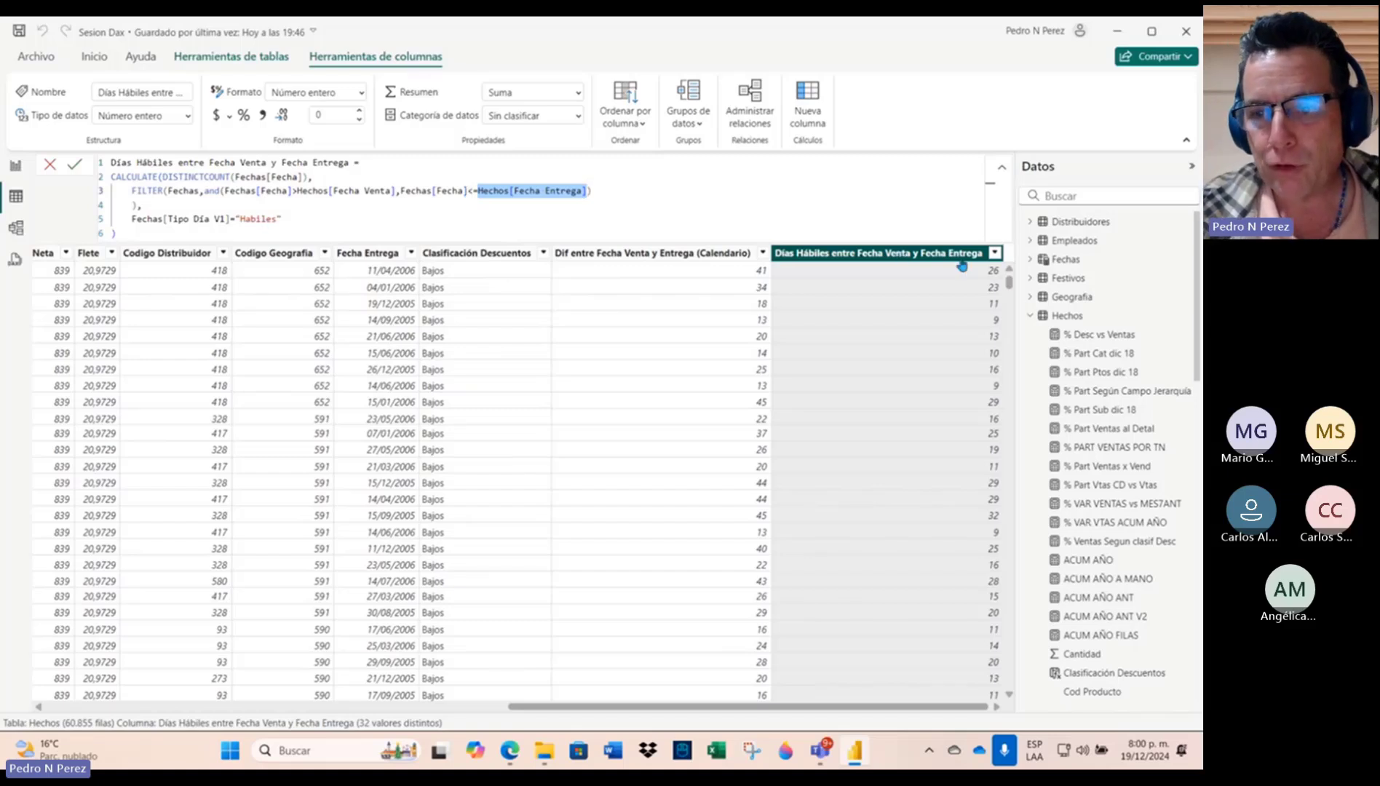
double_click(249, 219)
left_click(249, 219)
key("BackSpace")
type("á")
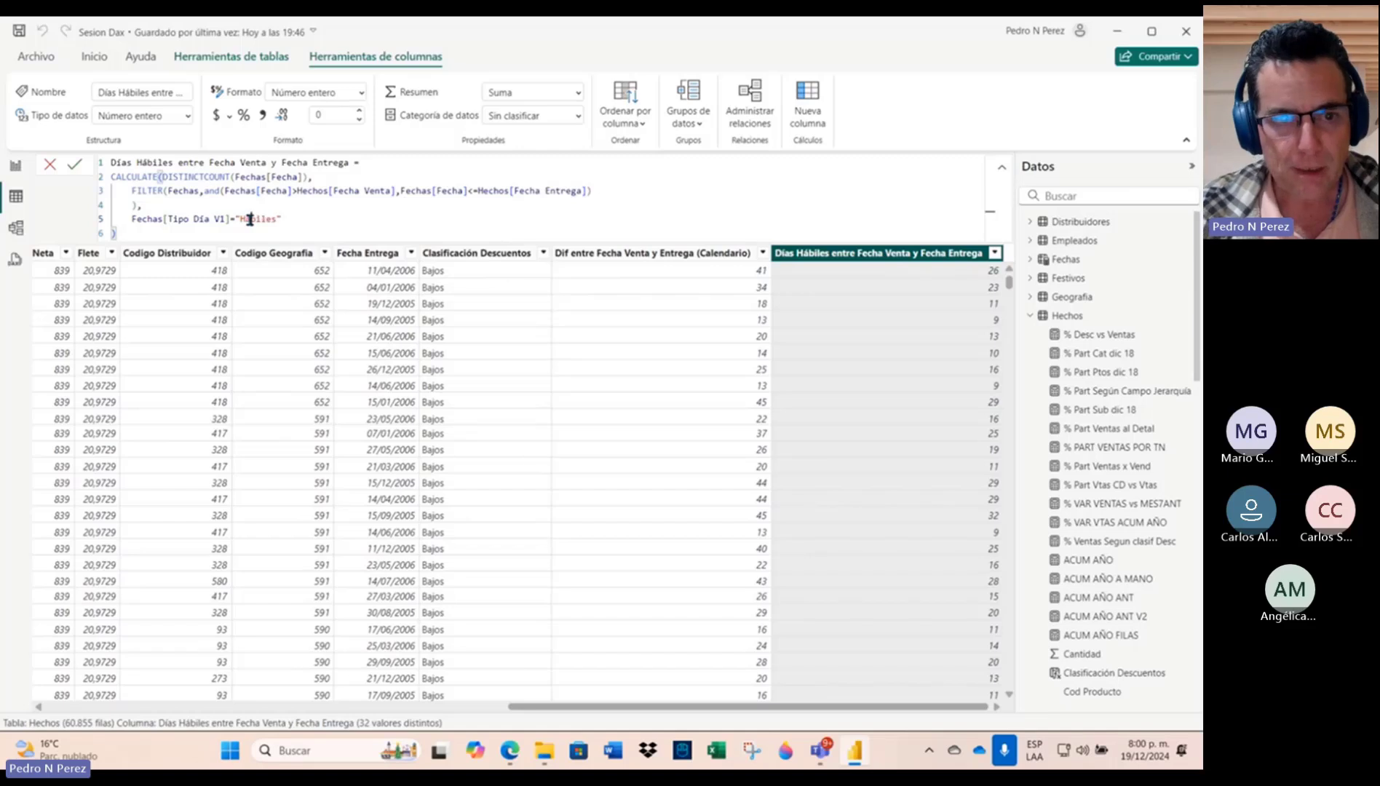
left_click(74, 164)
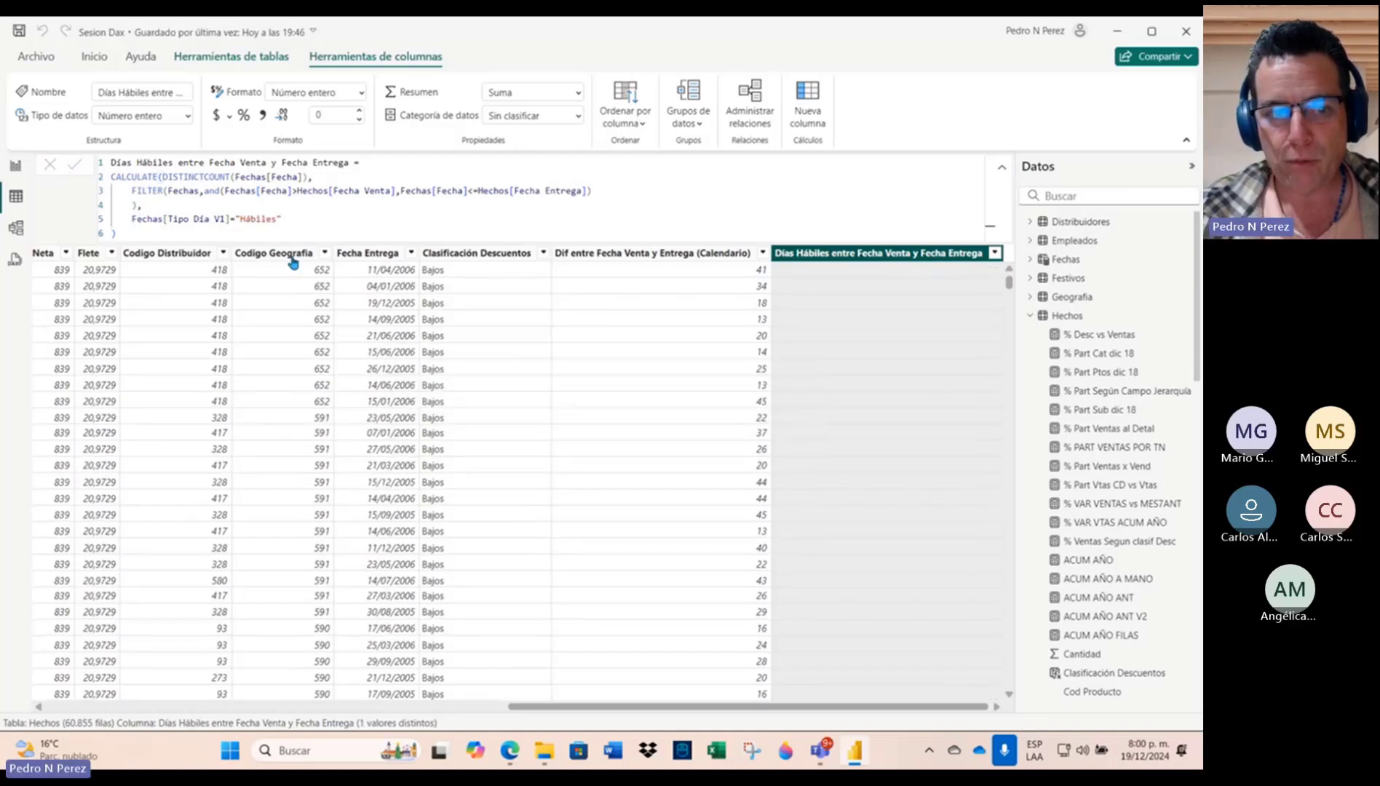
Step: Check how the Tipo Día V1 values are spelled in the Fechas table's filter list, without applying a filter
left_click_drag(283, 219, 234, 220)
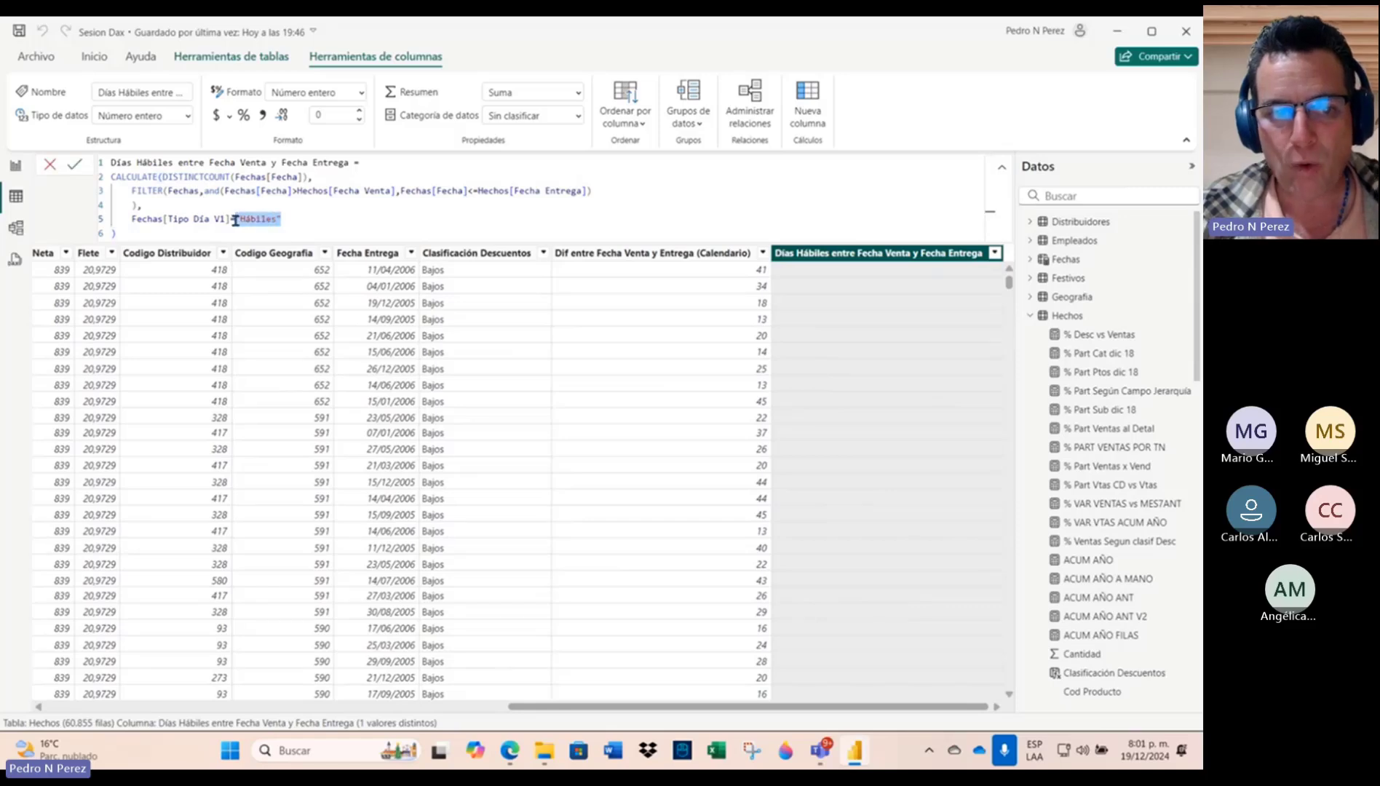
left_click(1110, 263)
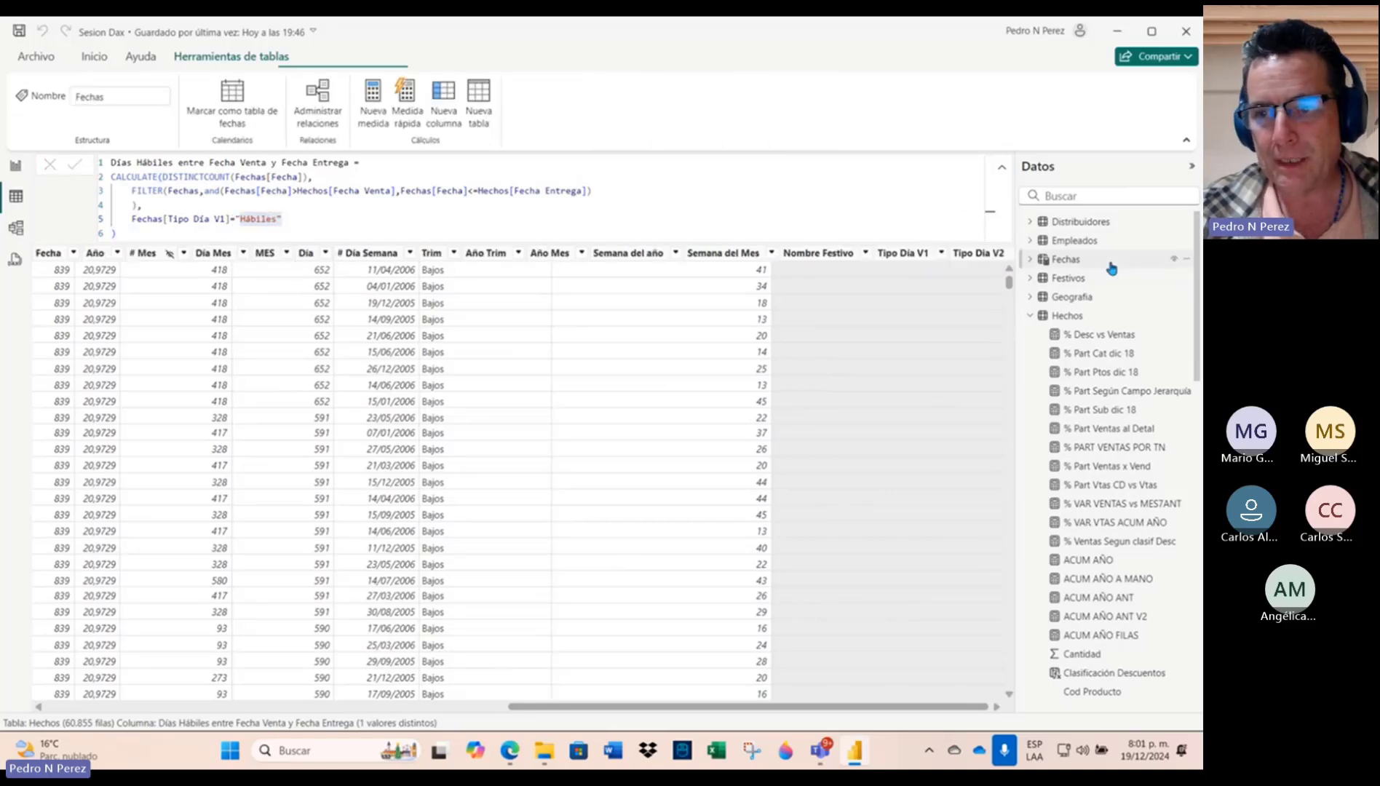
scroll(641, 331, "right", 5)
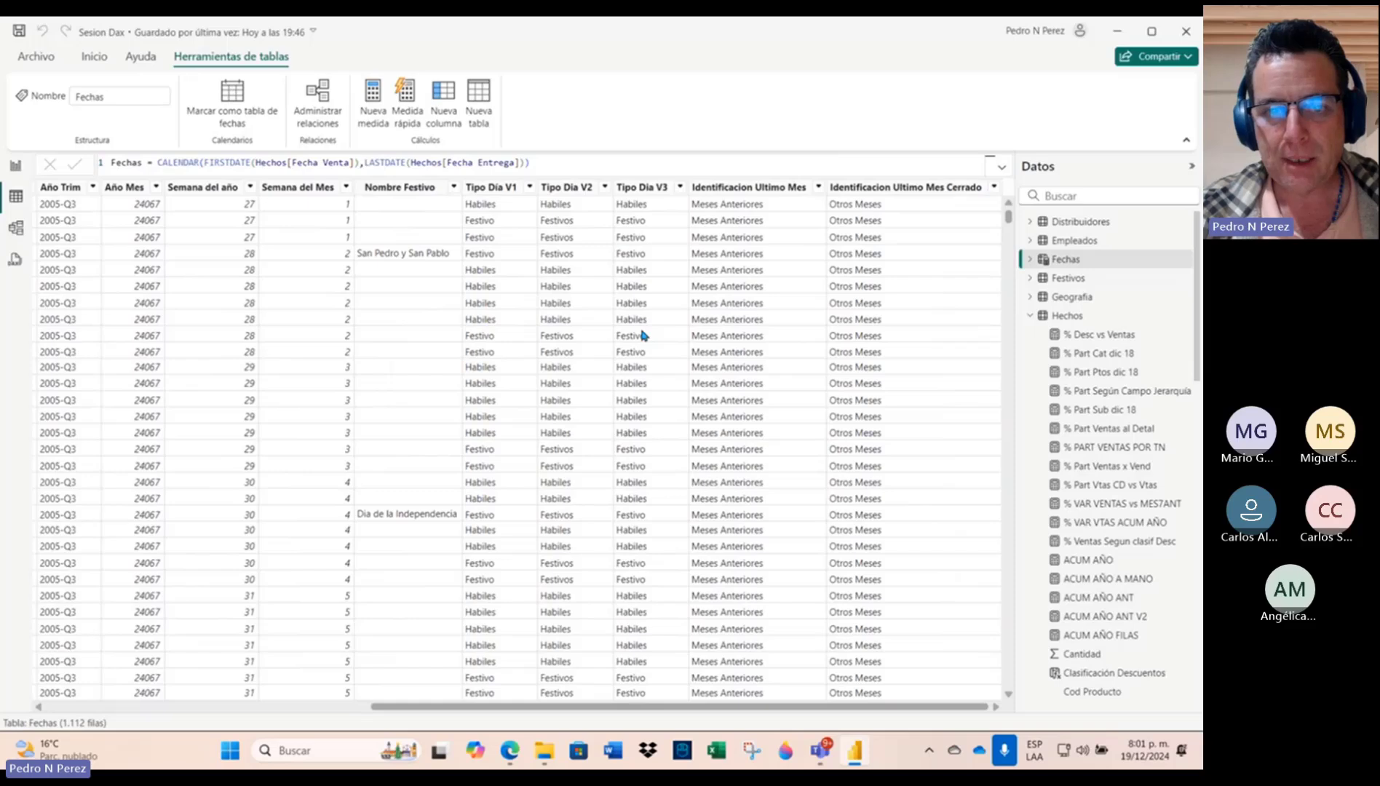
left_click(530, 187)
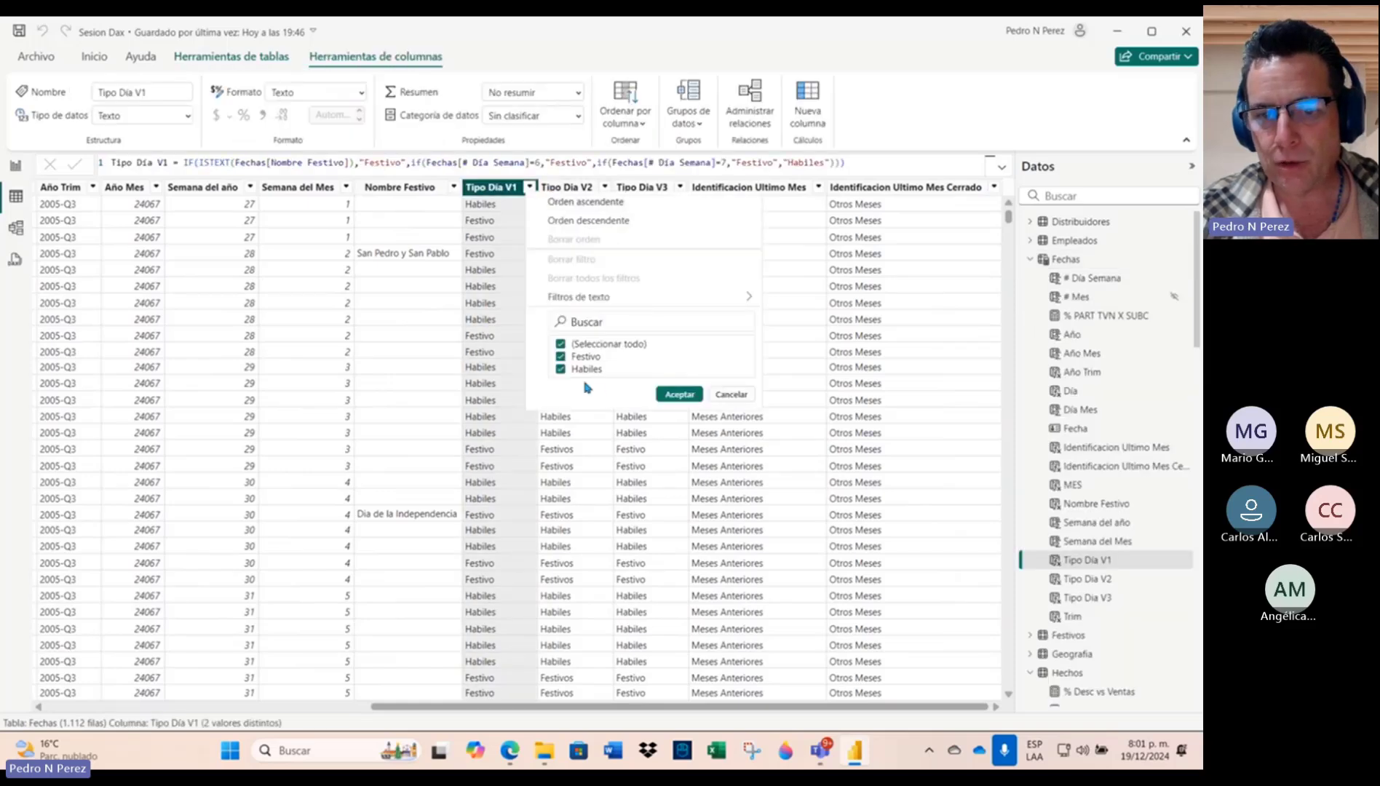
left_click(746, 396)
left_click(1030, 260)
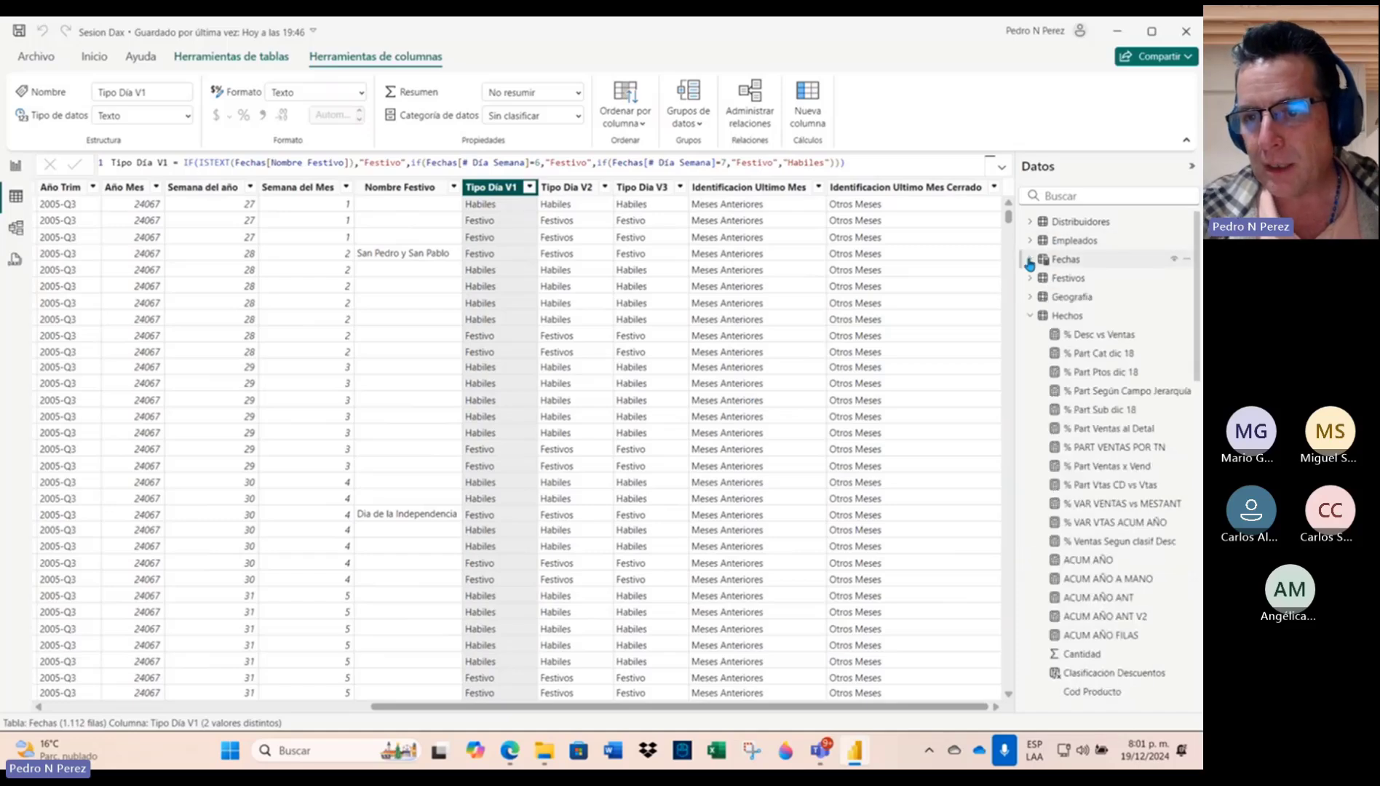
Step: Reopen the working-days column in Hechos, restore the condition value to "Habiles" without the accent, and apply the formula
left_click(1069, 317)
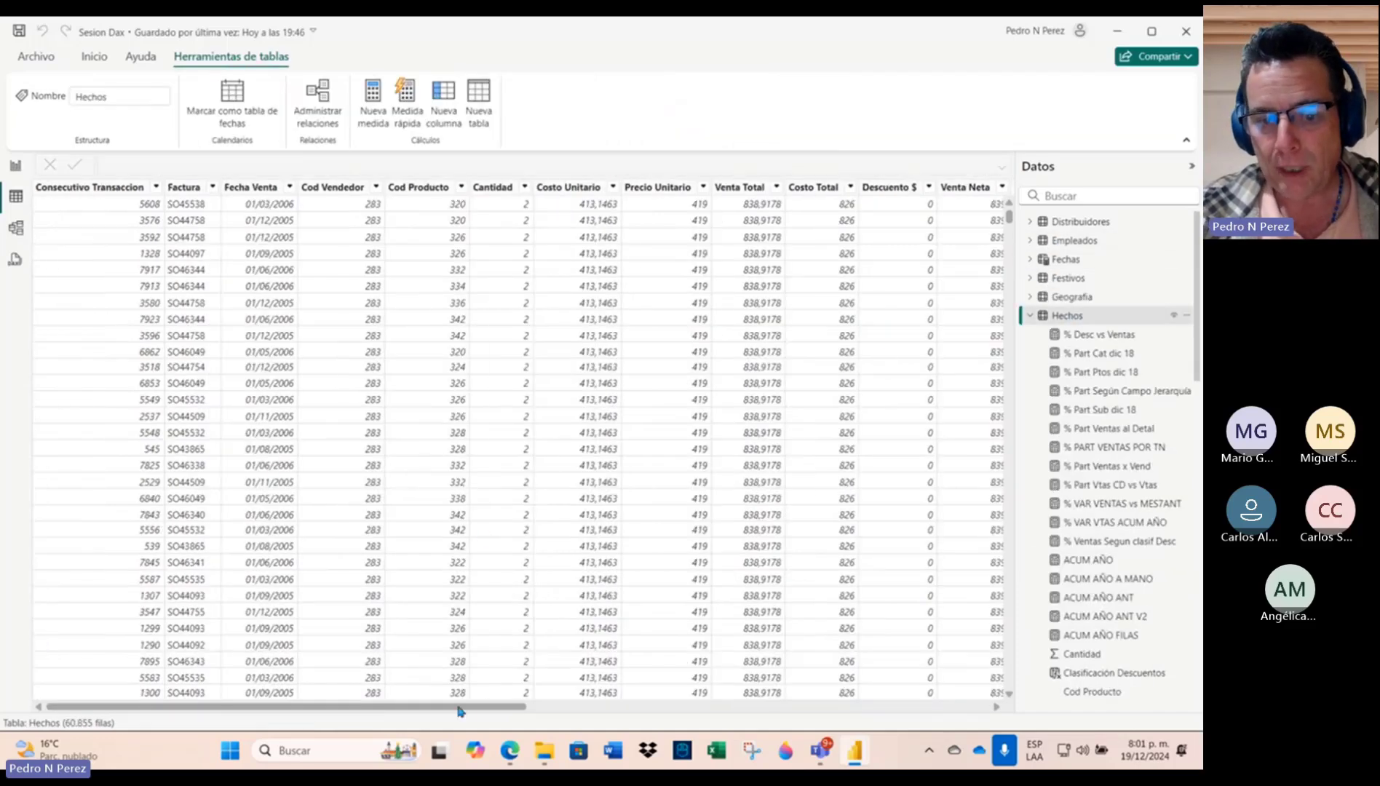
left_click_drag(472, 707, 954, 712)
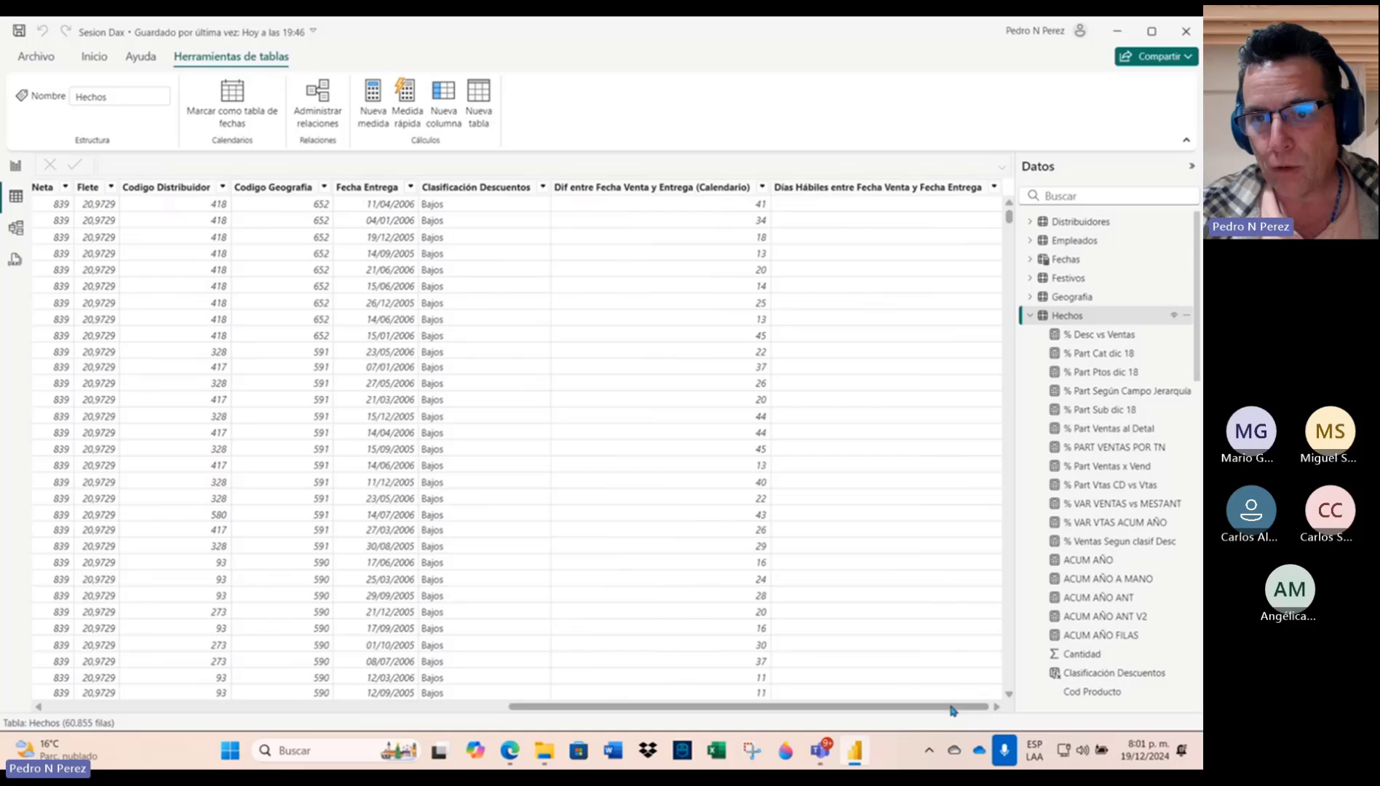
left_click(894, 193)
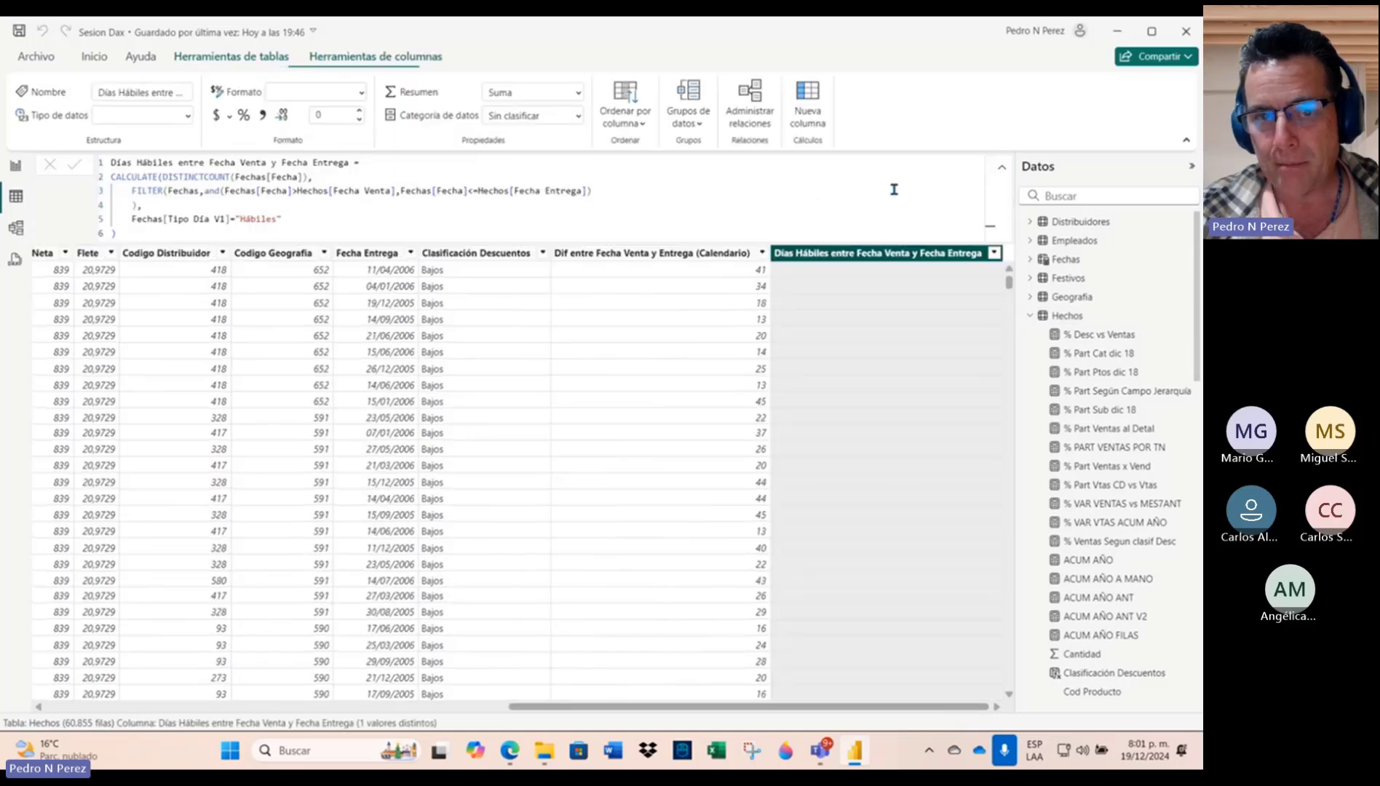
left_click(251, 219)
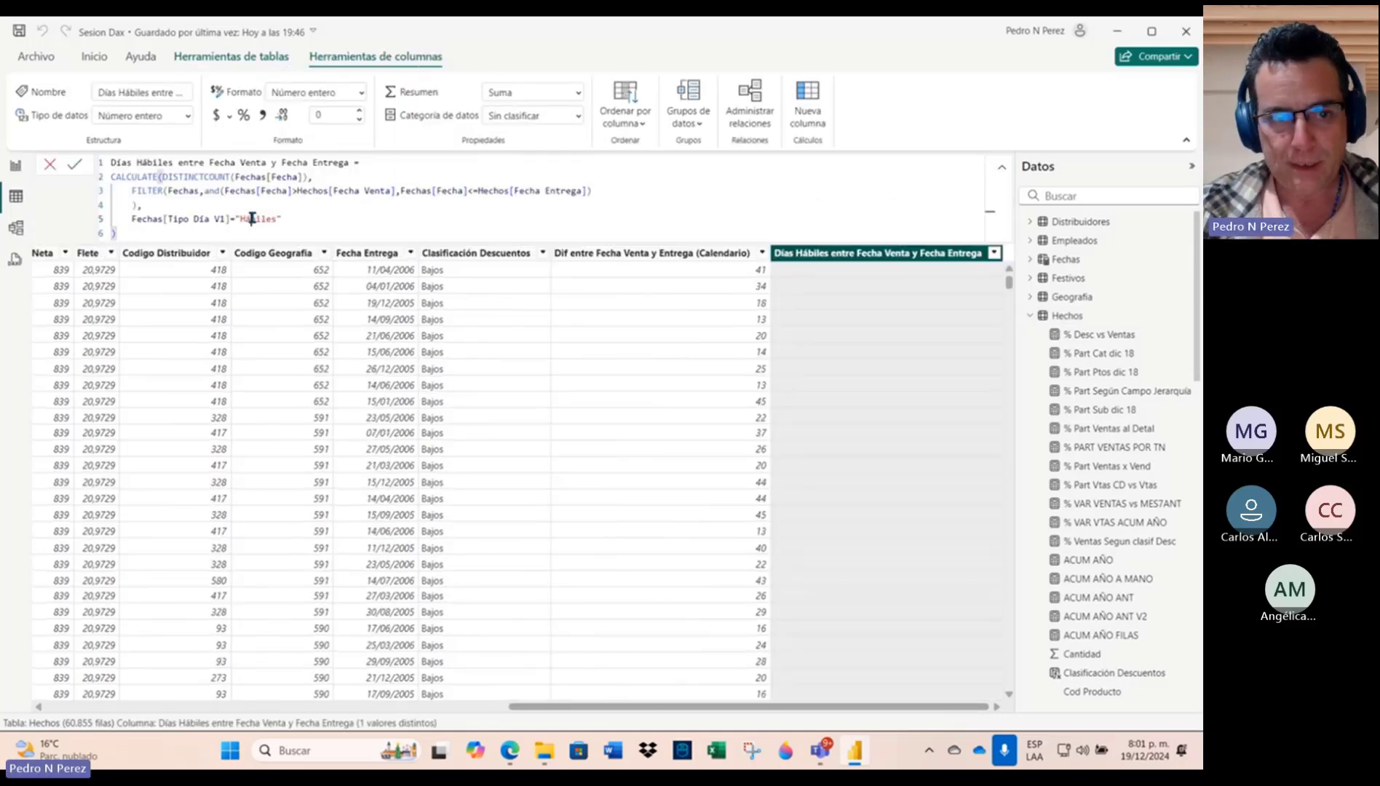
left_click(315, 223)
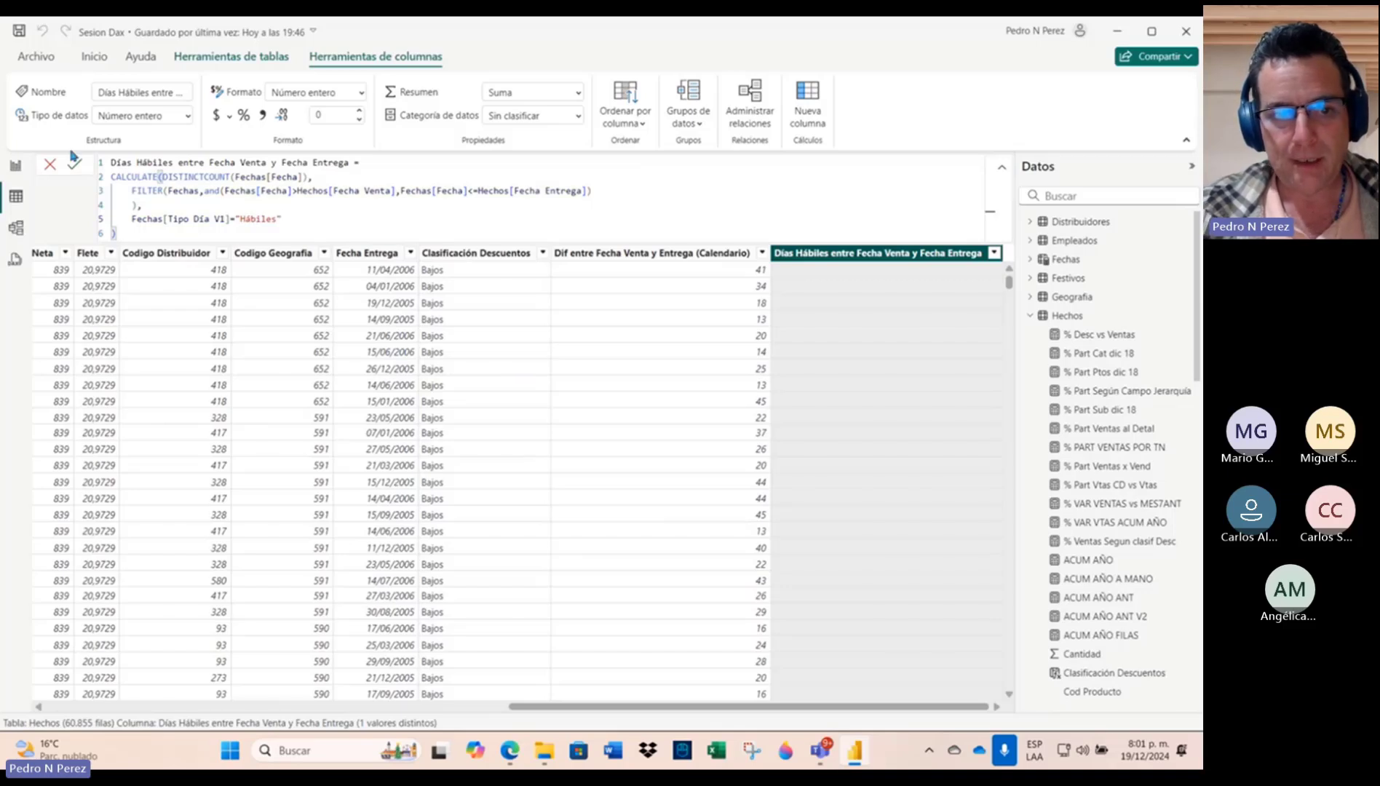
left_click(74, 164)
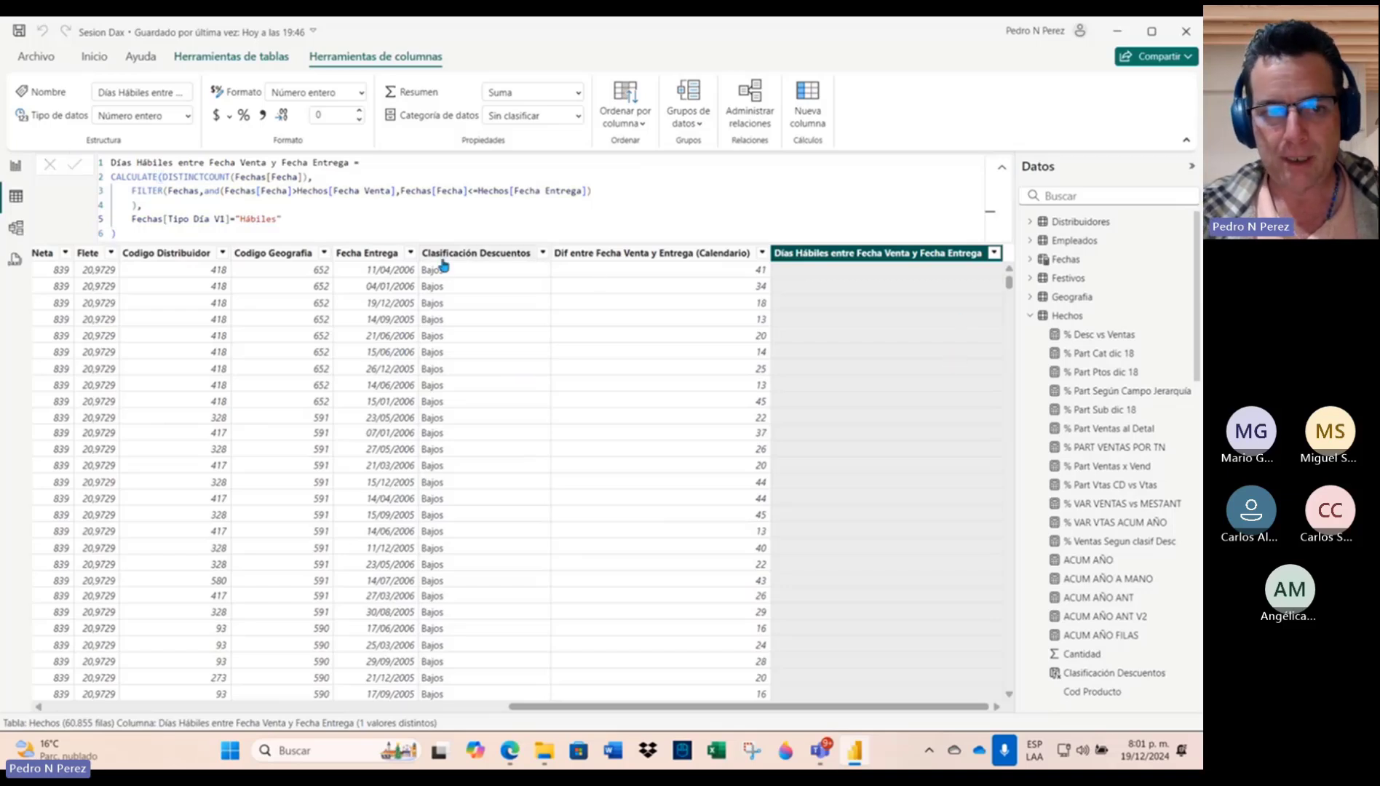
left_click(249, 220)
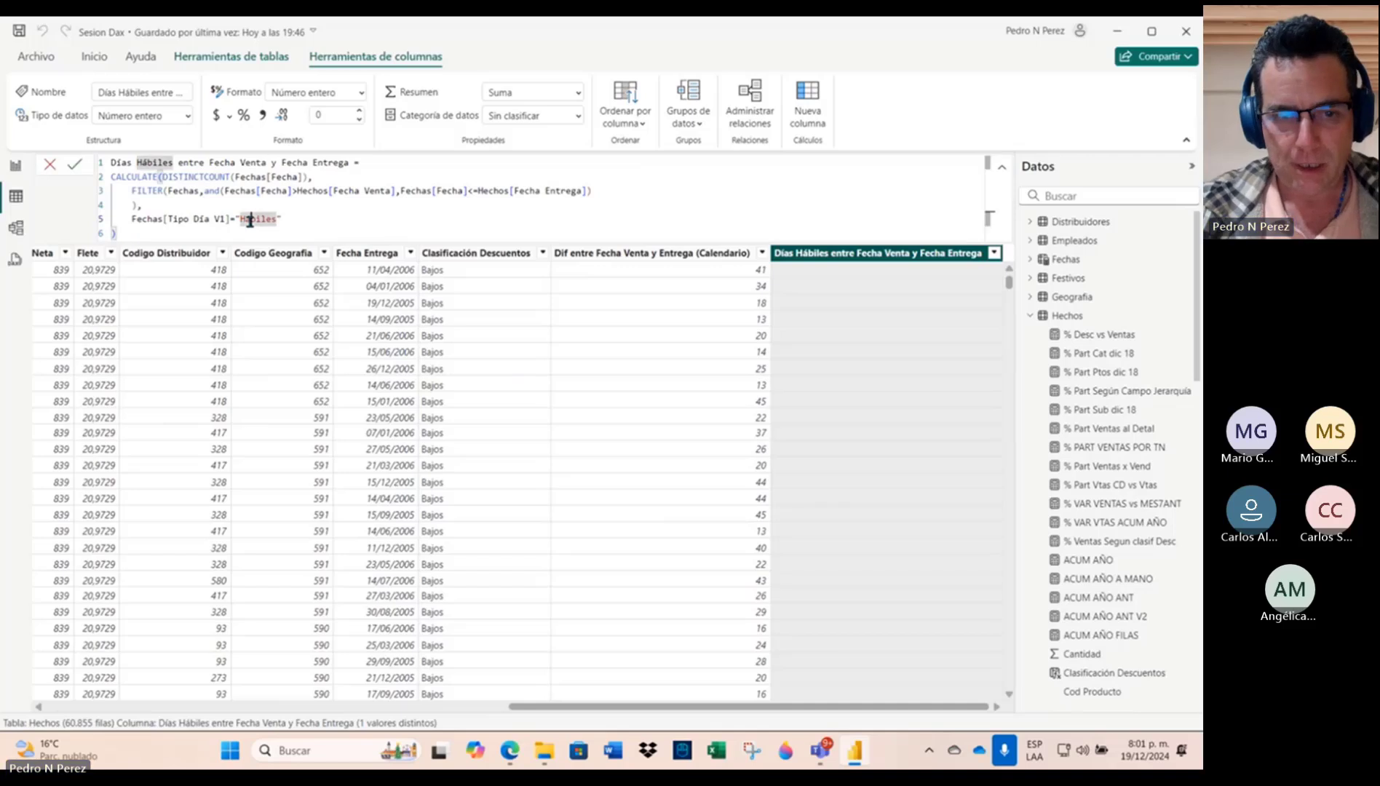
key("BackSpace")
type("a")
left_click(73, 165)
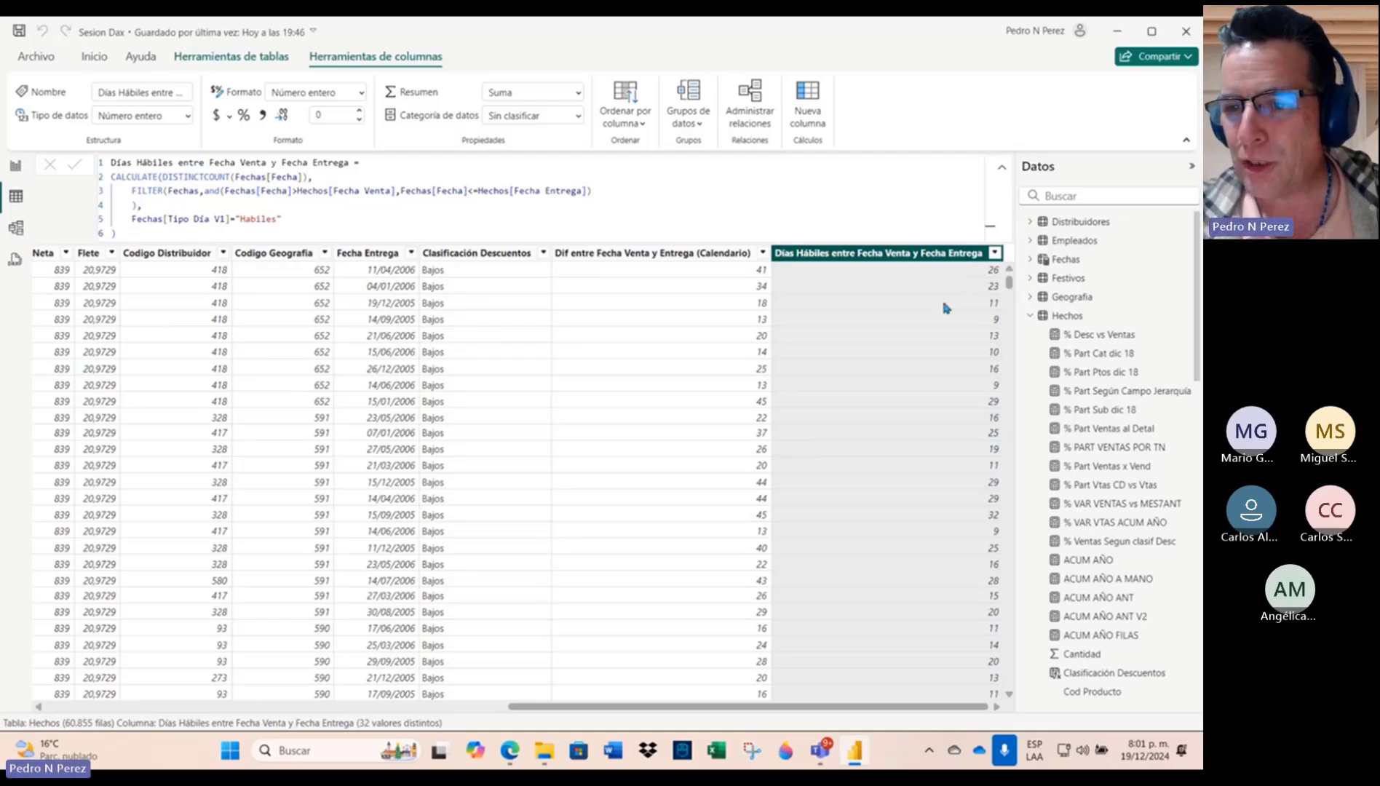
Step: Review the full range of distinct values in the working-days column through its filter list
left_click(995, 255)
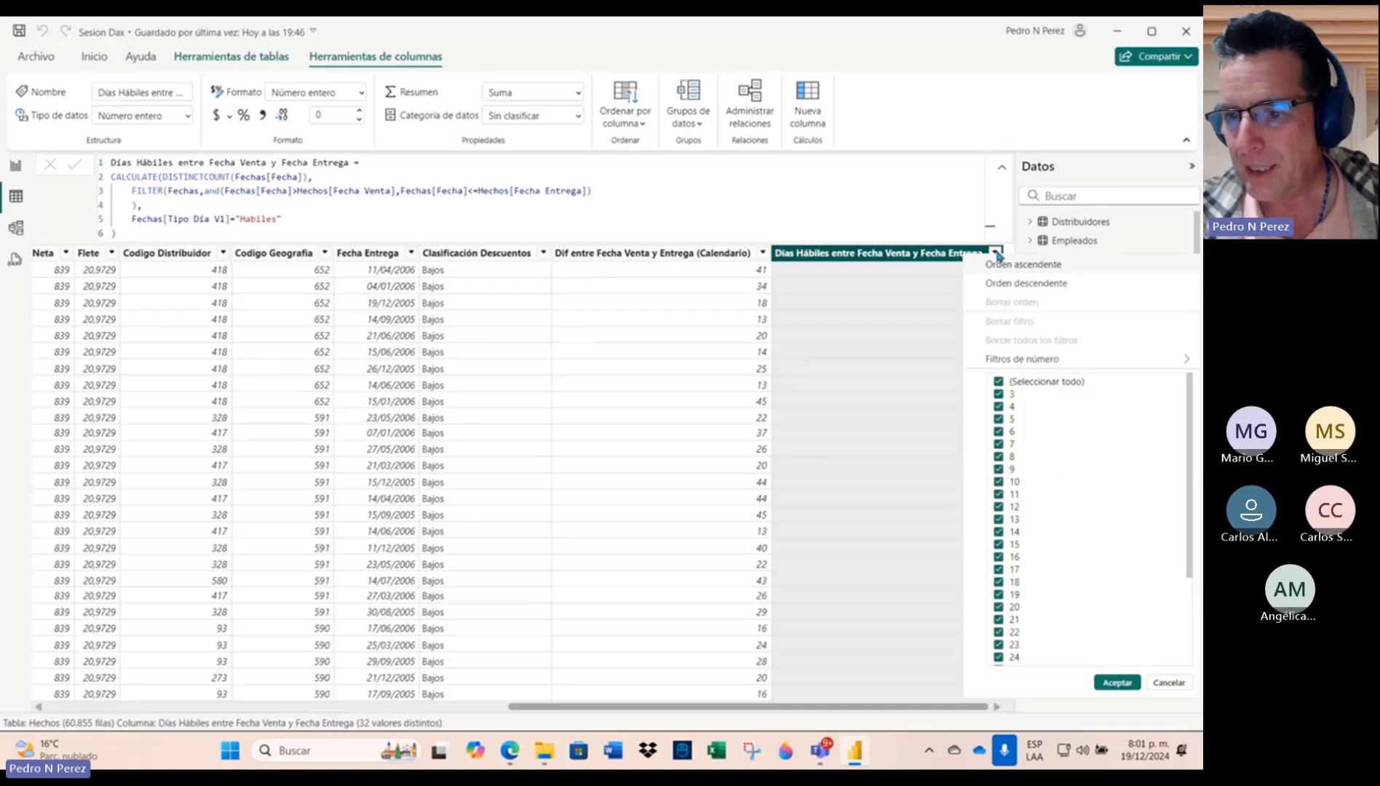
scroll(1058, 466, "down", 3)
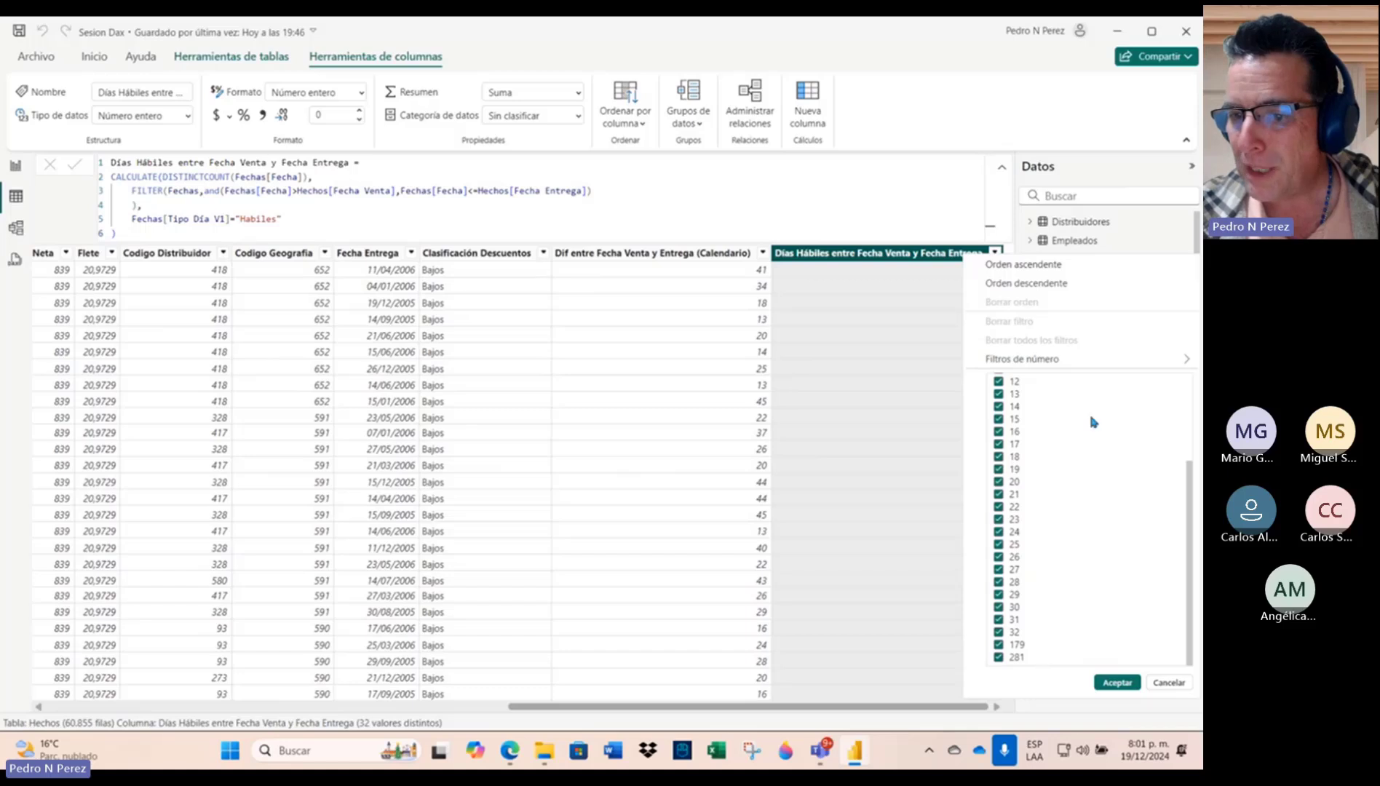
scroll(1092, 422, "up", 3)
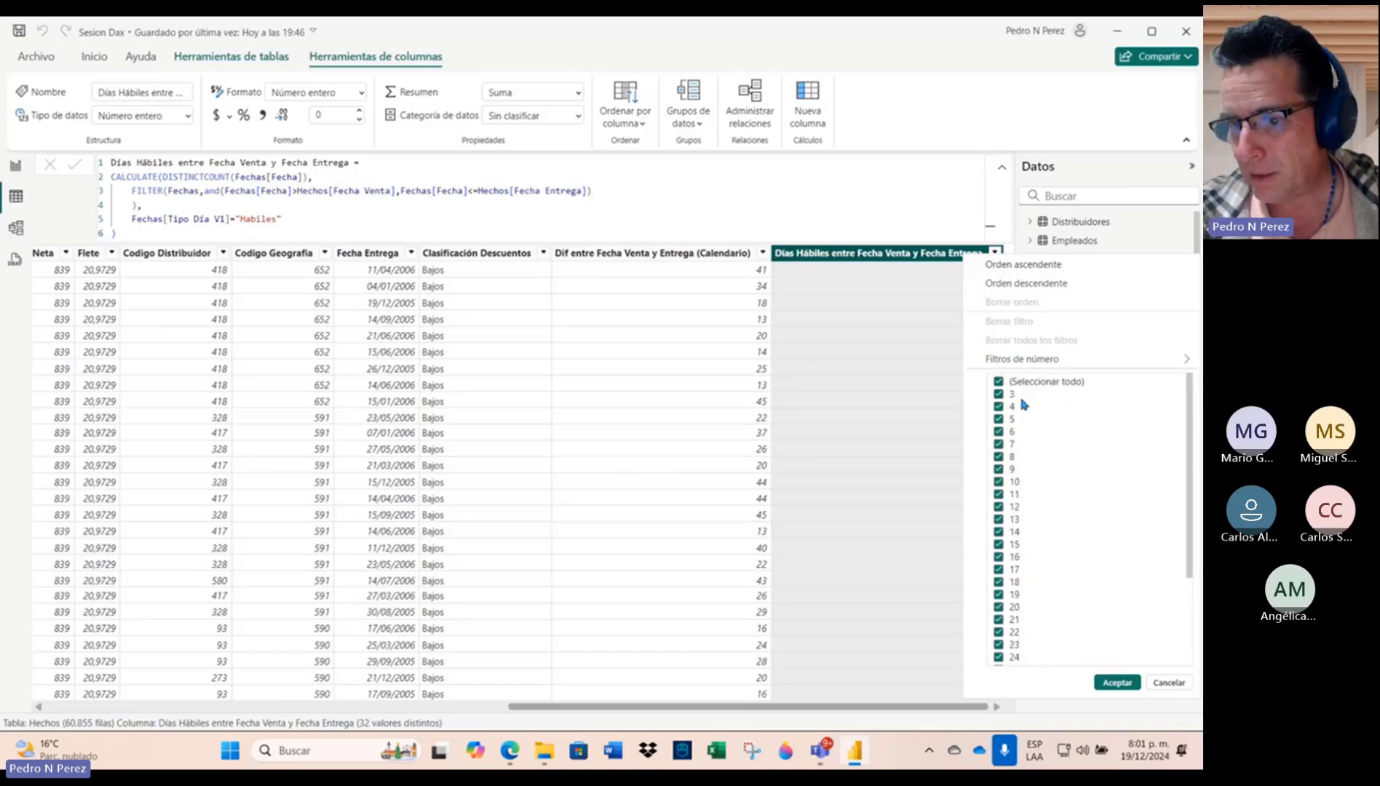
scroll(1093, 481, "down", 3)
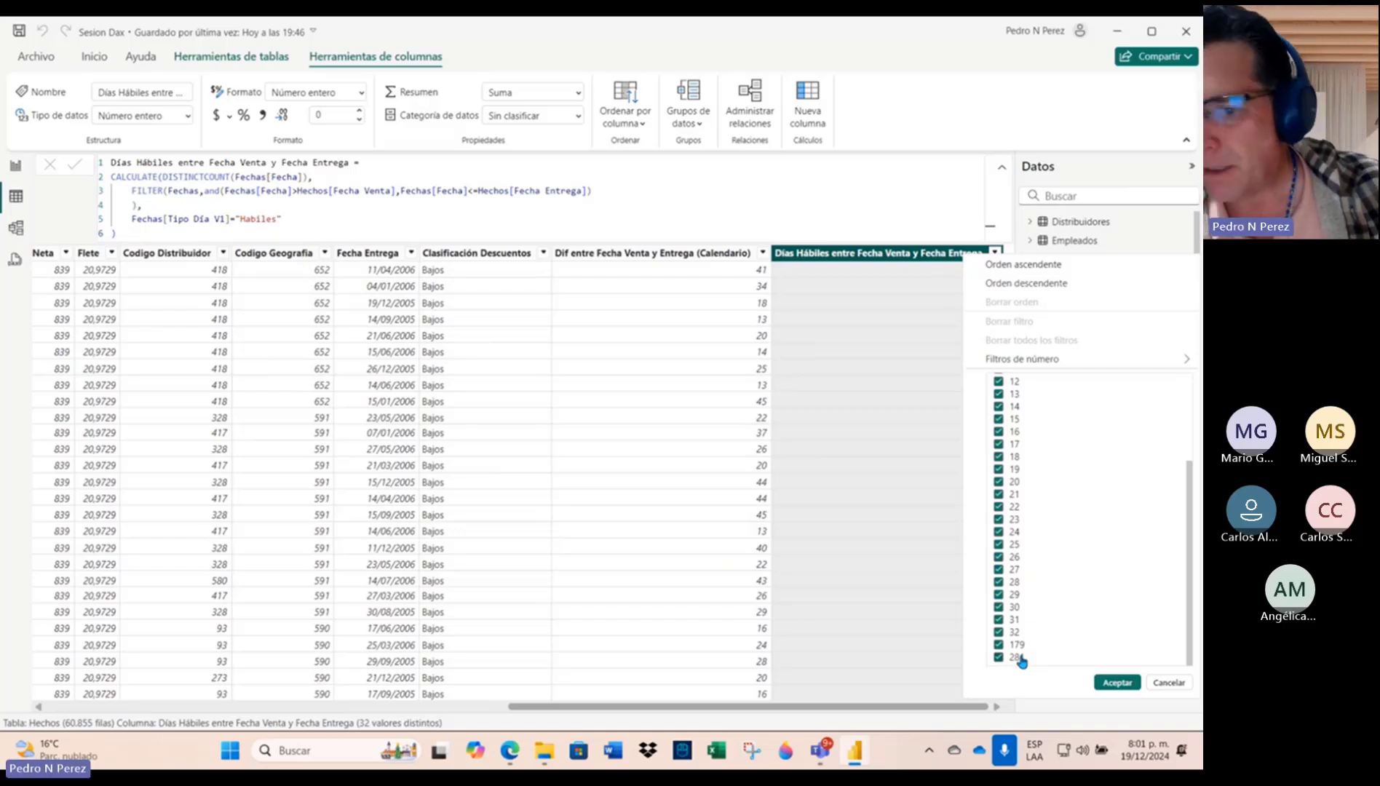
scroll(1165, 516, "up", 3)
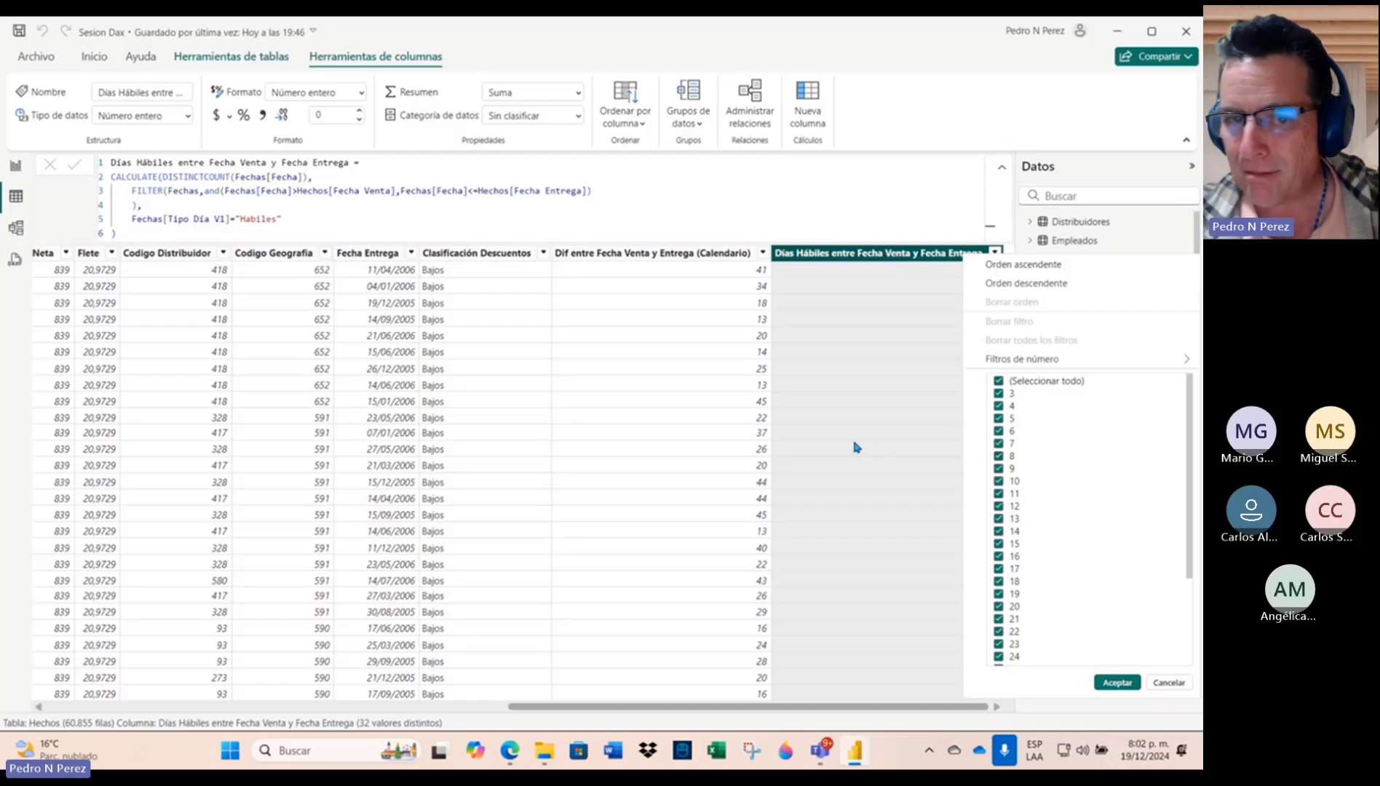
Step: Switch to the report page and highlight the FILTER lines about working days between dates and grouping values in the text box
left_click(17, 169)
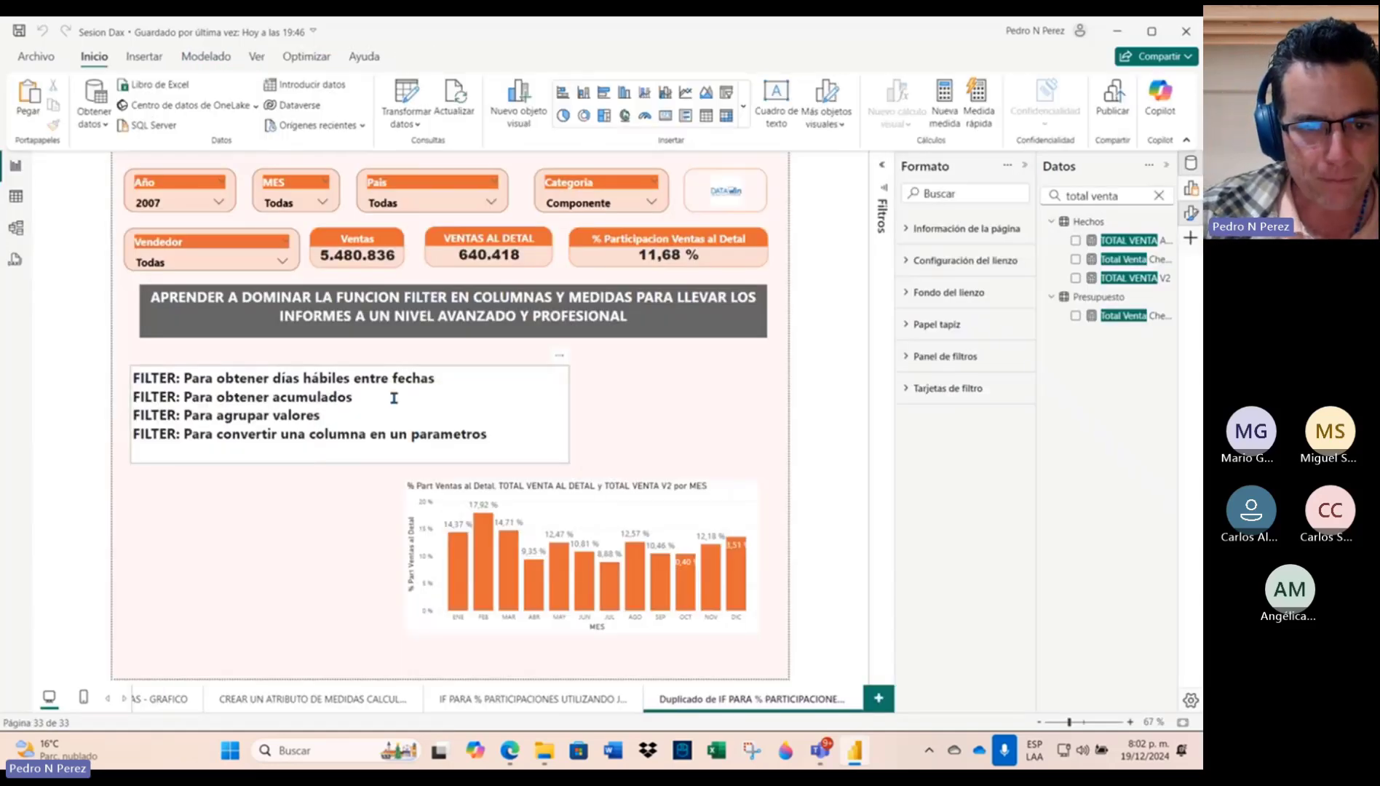
left_click_drag(320, 415, 216, 397)
left_click(328, 403)
left_click_drag(436, 378, 183, 378)
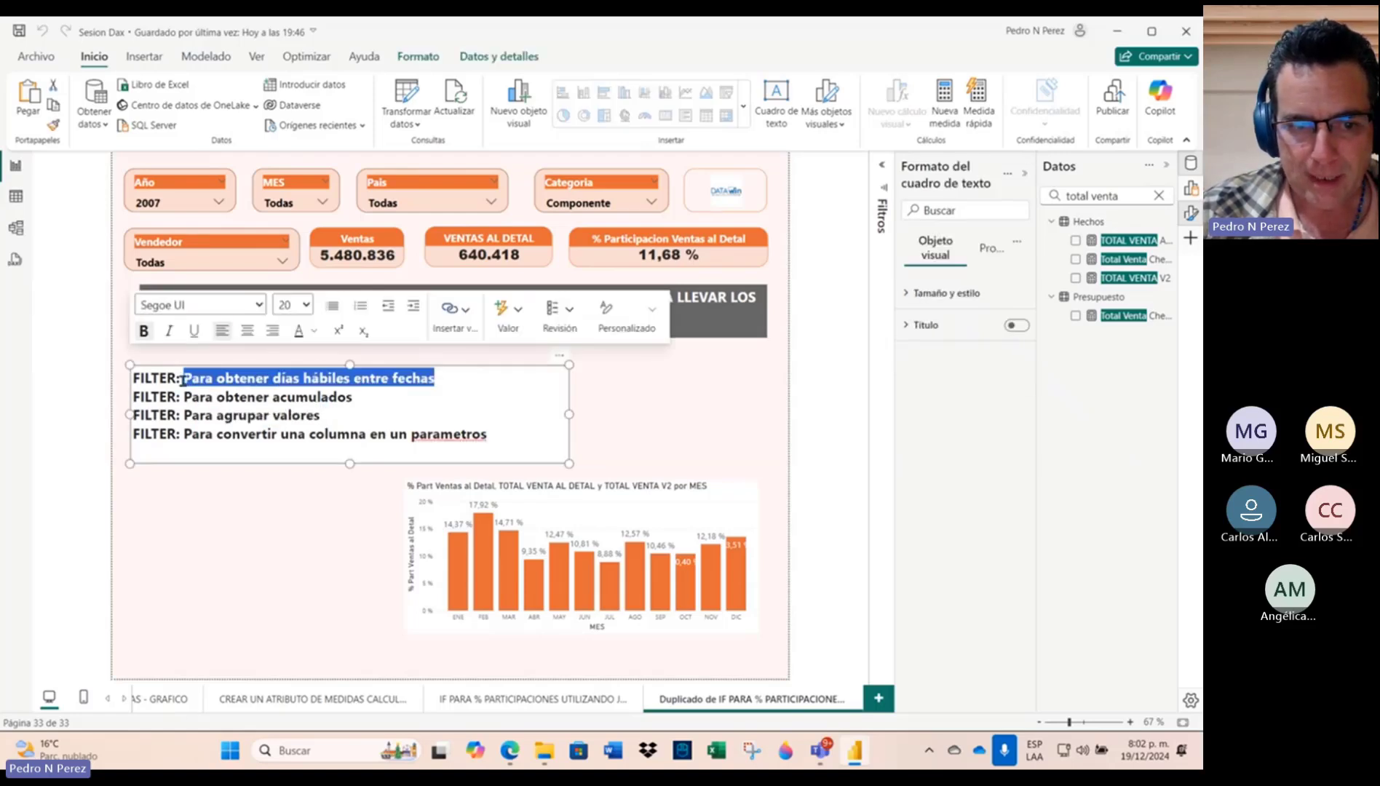
left_click_drag(321, 416, 181, 416)
Step: Return to the Hechos table and examine the lowest and highest working-days values in the filter list, without applying a filter
left_click(15, 196)
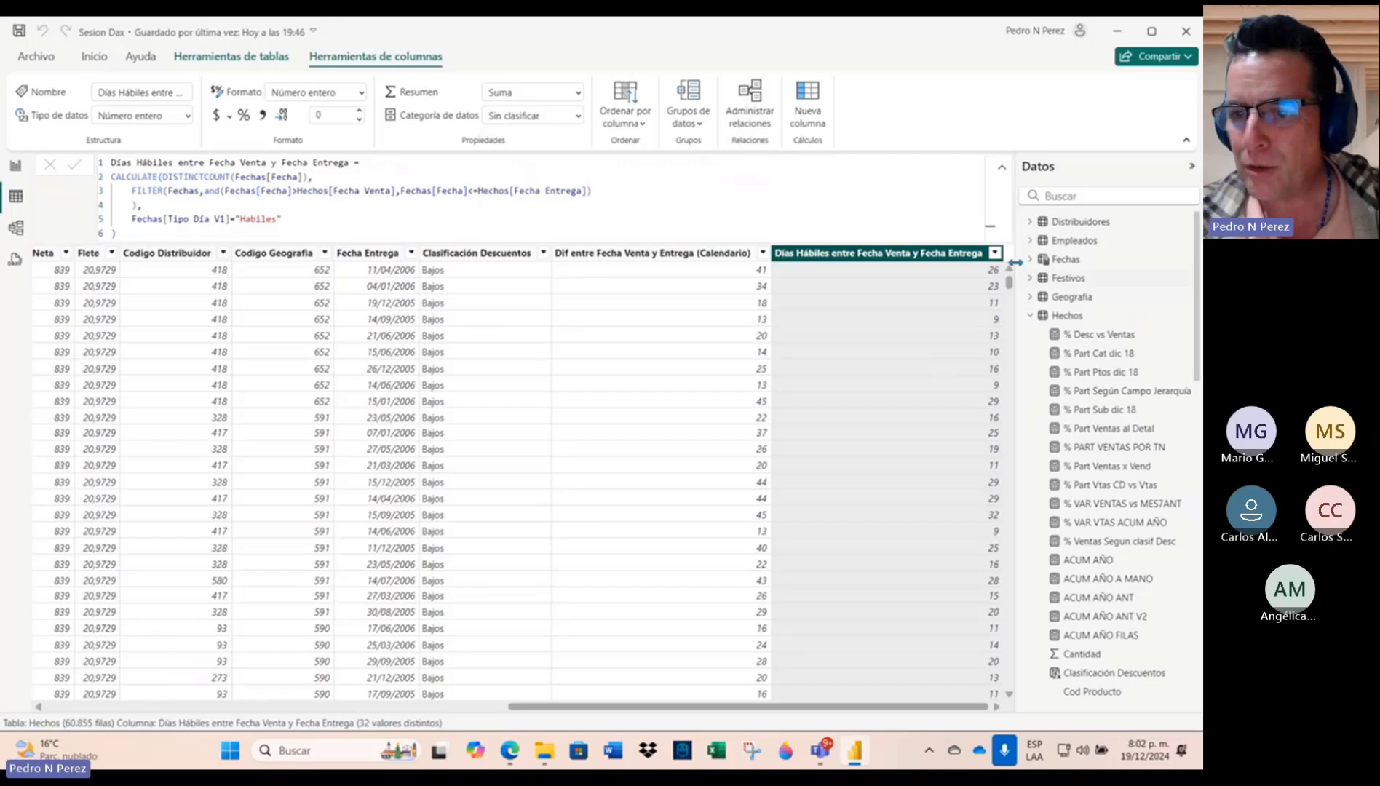
left_click(995, 253)
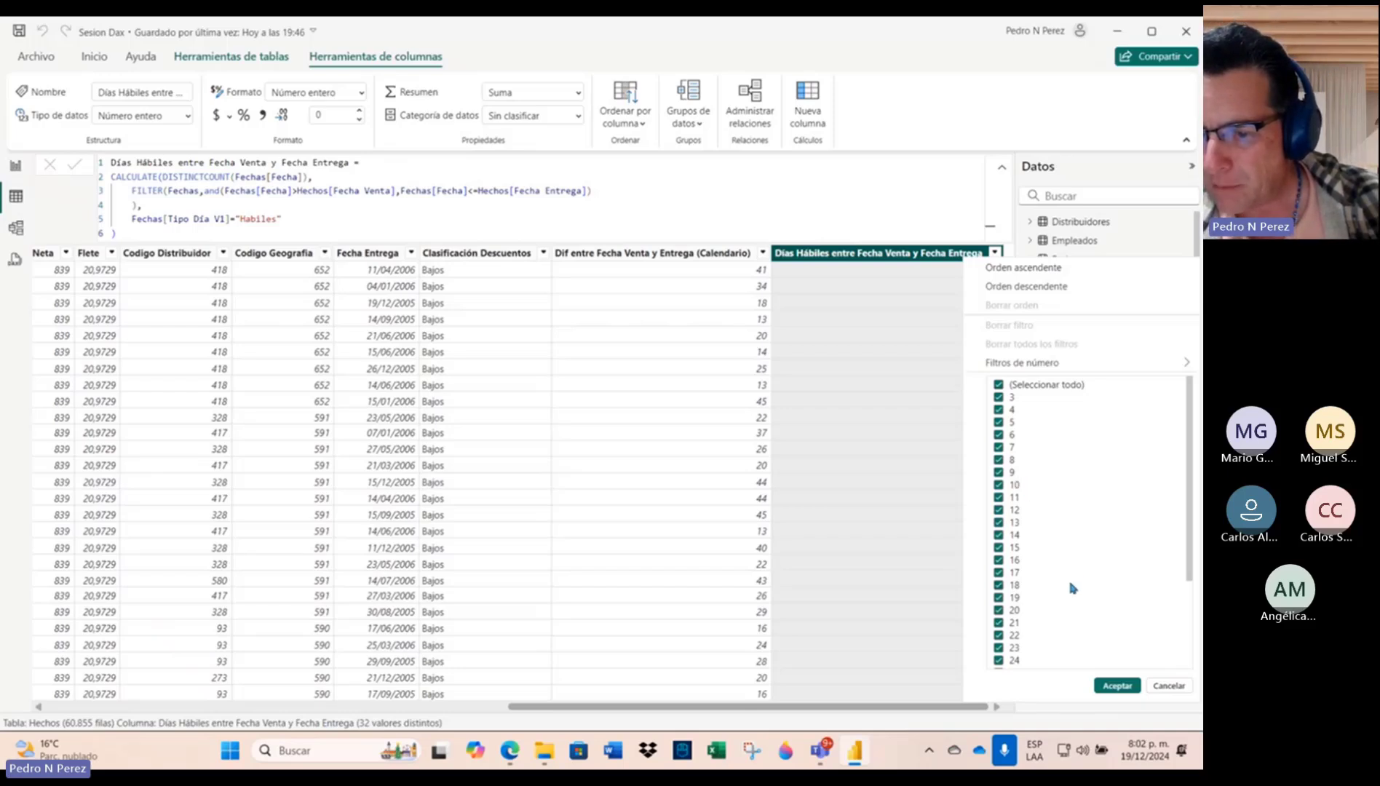
scroll(1069, 580, "down", 3)
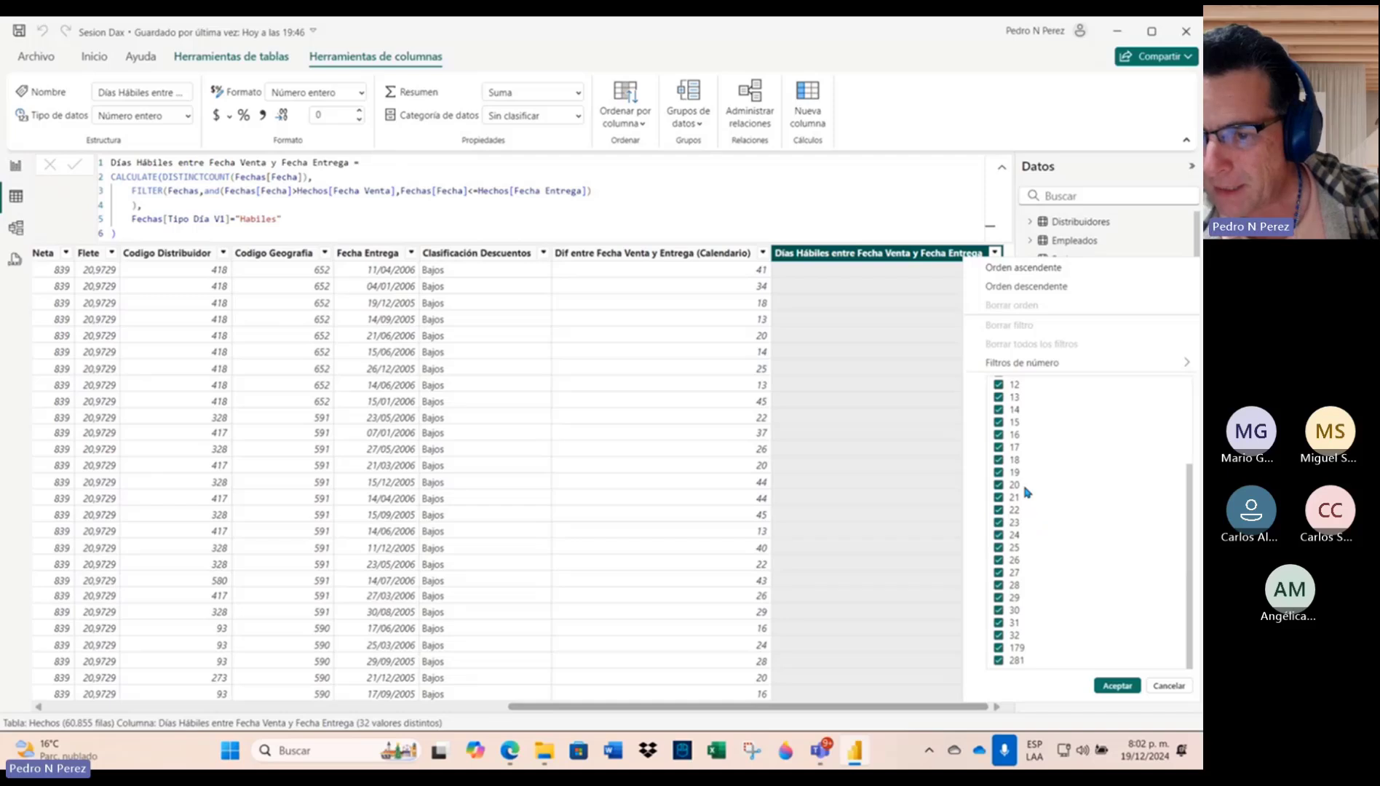
left_click(1163, 687)
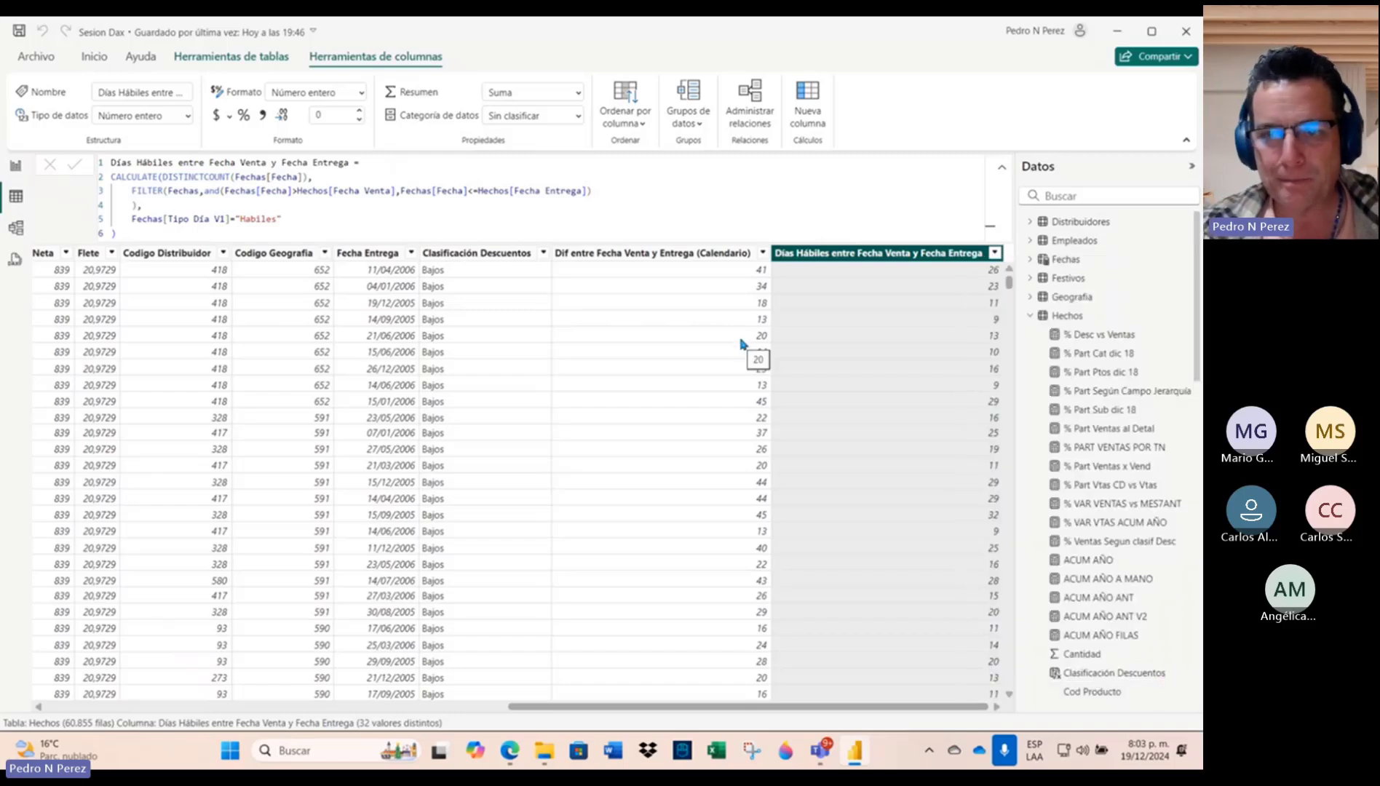
left_click(996, 254)
scroll(1076, 512, "down", 4)
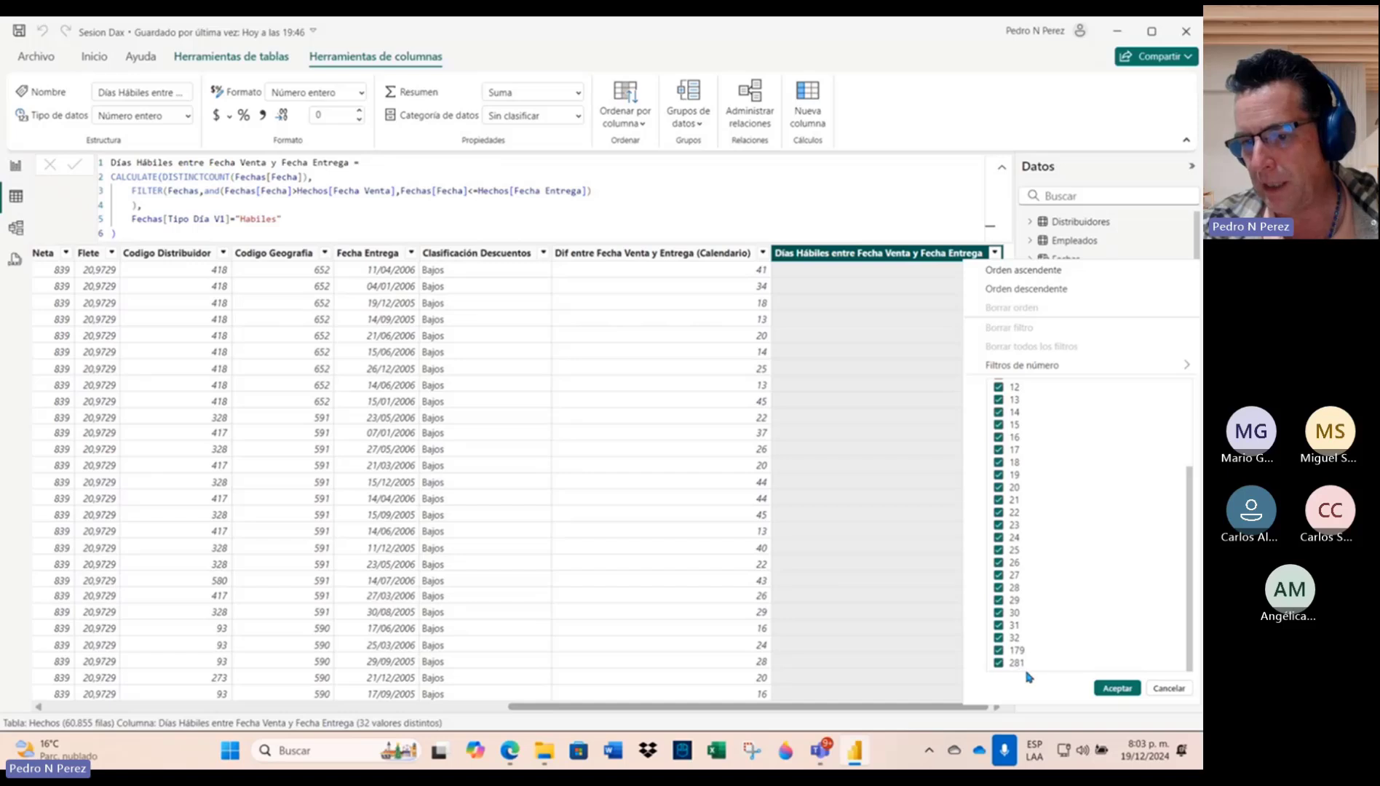
scroll(1101, 564, "up", 3)
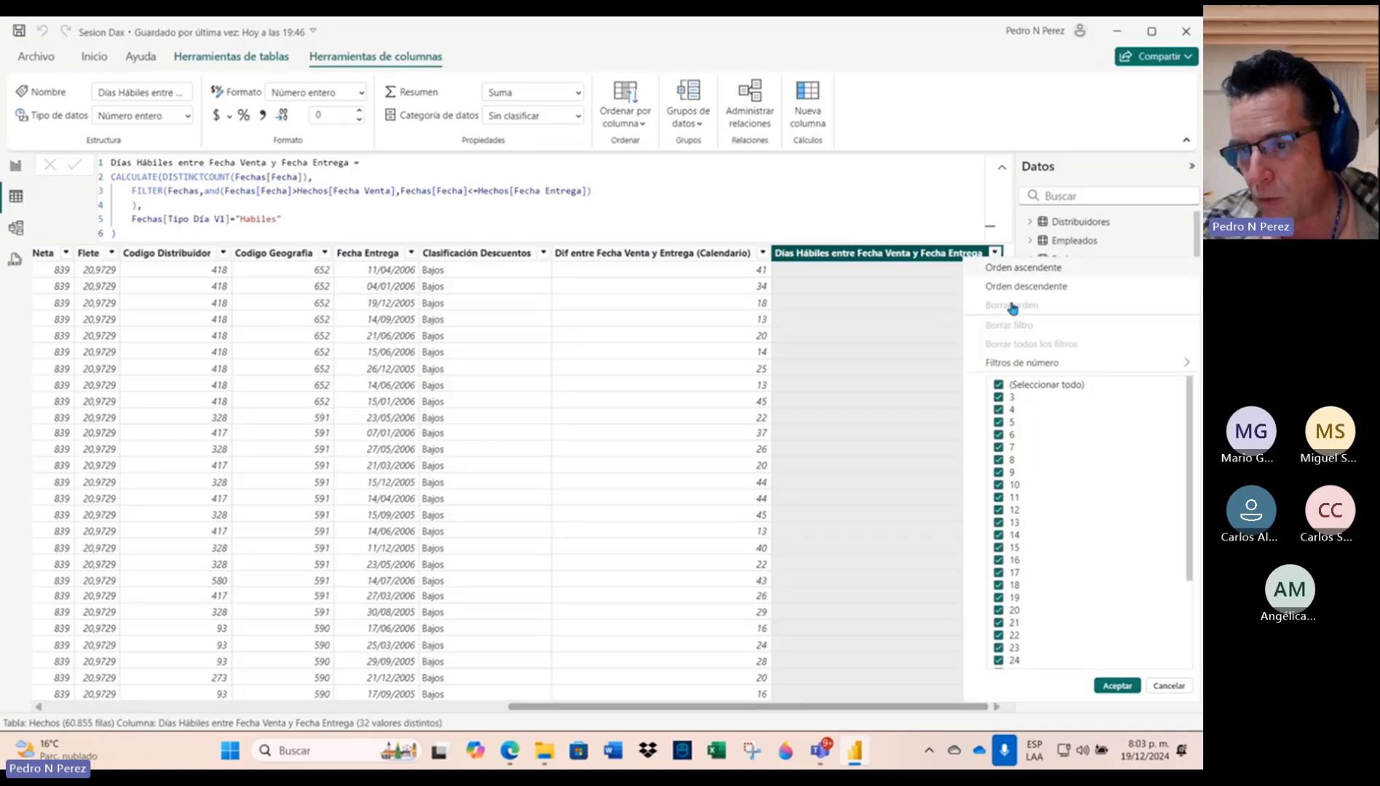
left_click(959, 256)
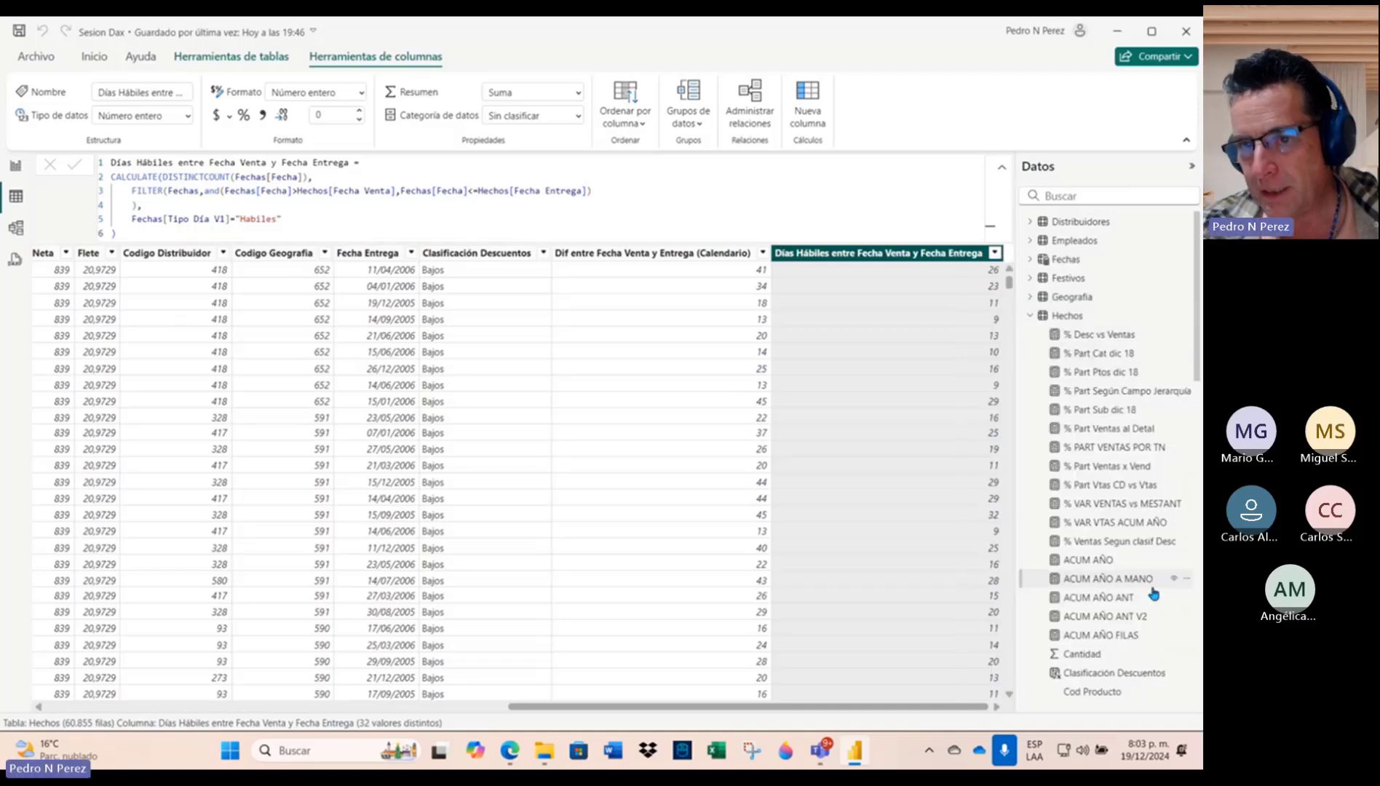
Step: Open the new-group settings for the working-days column to check its minimum and maximum, and close them without creating a group
scroll(1154, 593, "down", 5)
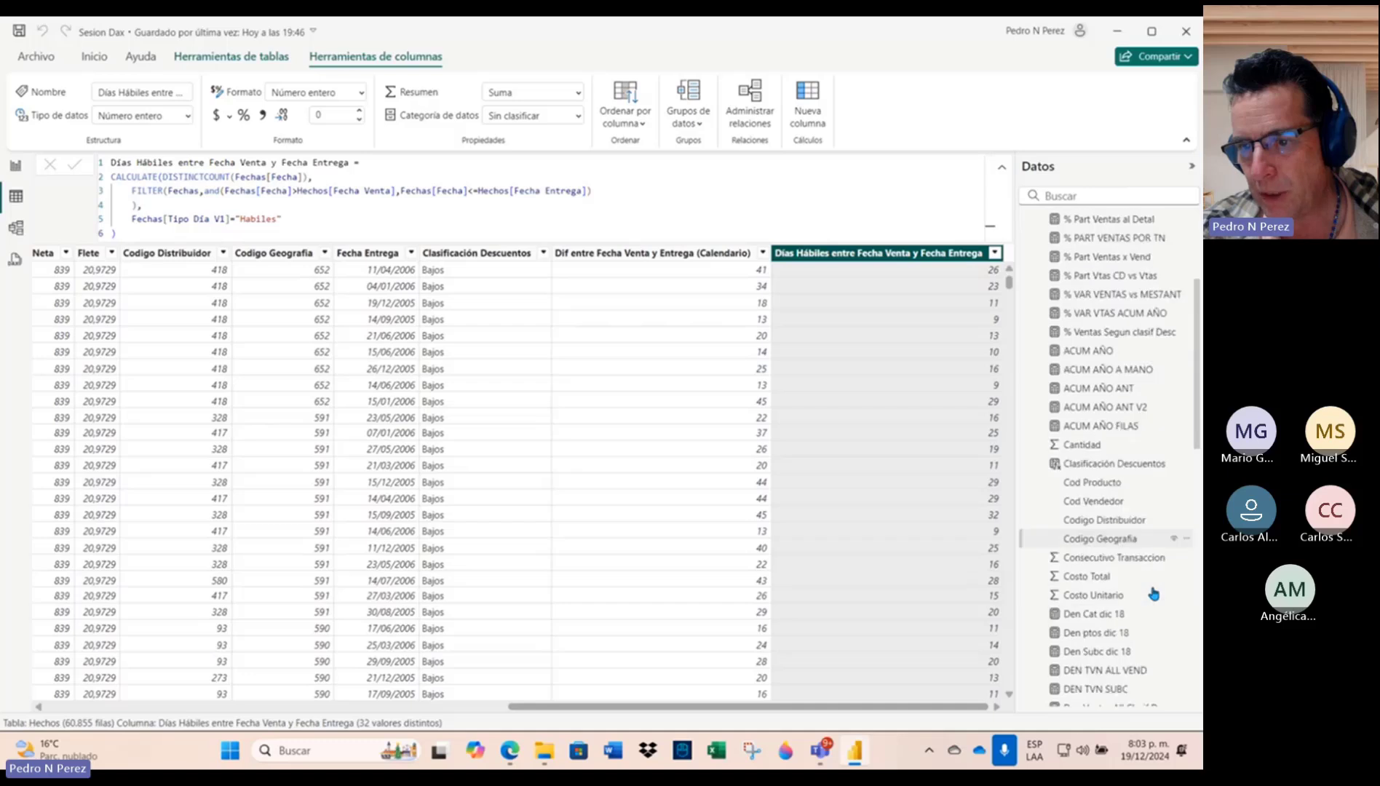
scroll(1154, 593, "down", 2)
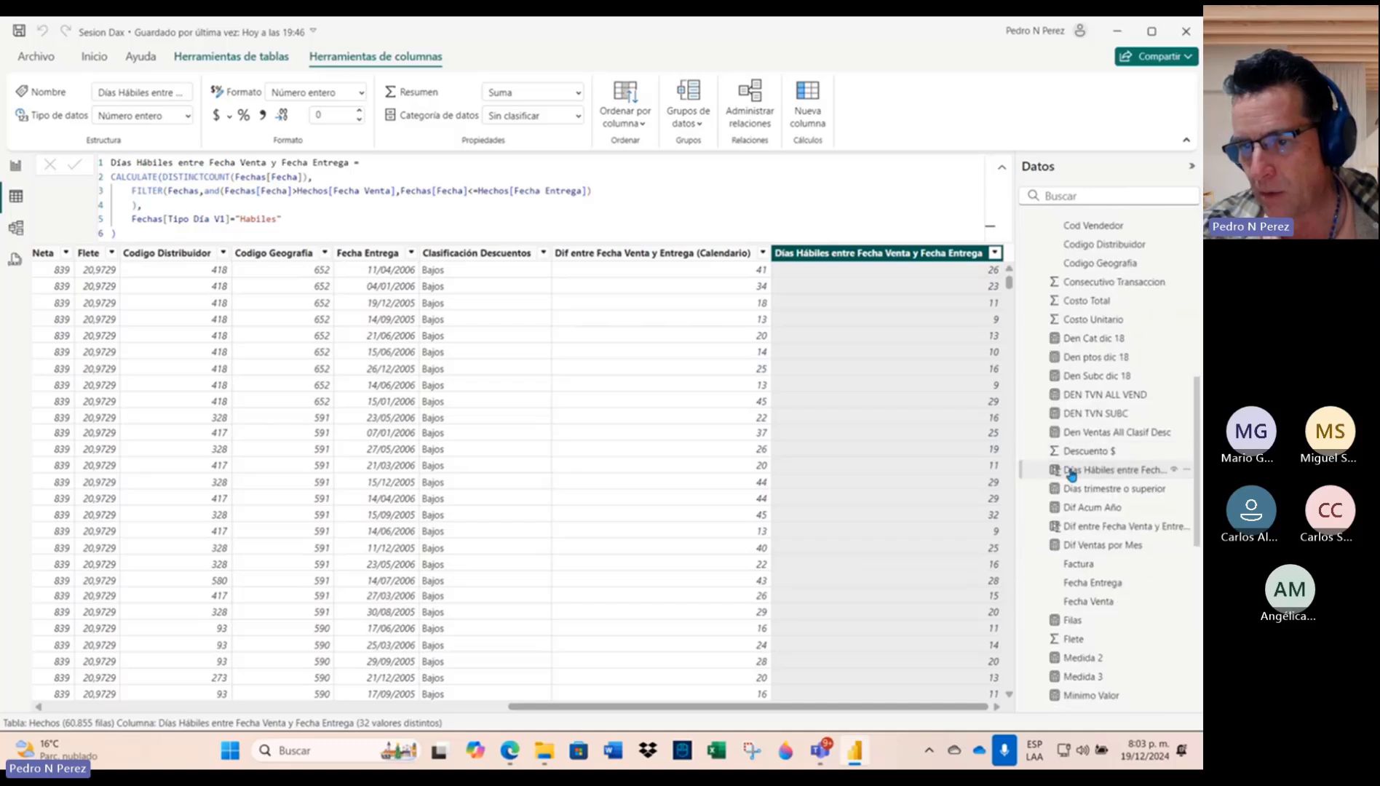
left_click(1187, 477)
left_click(1117, 676)
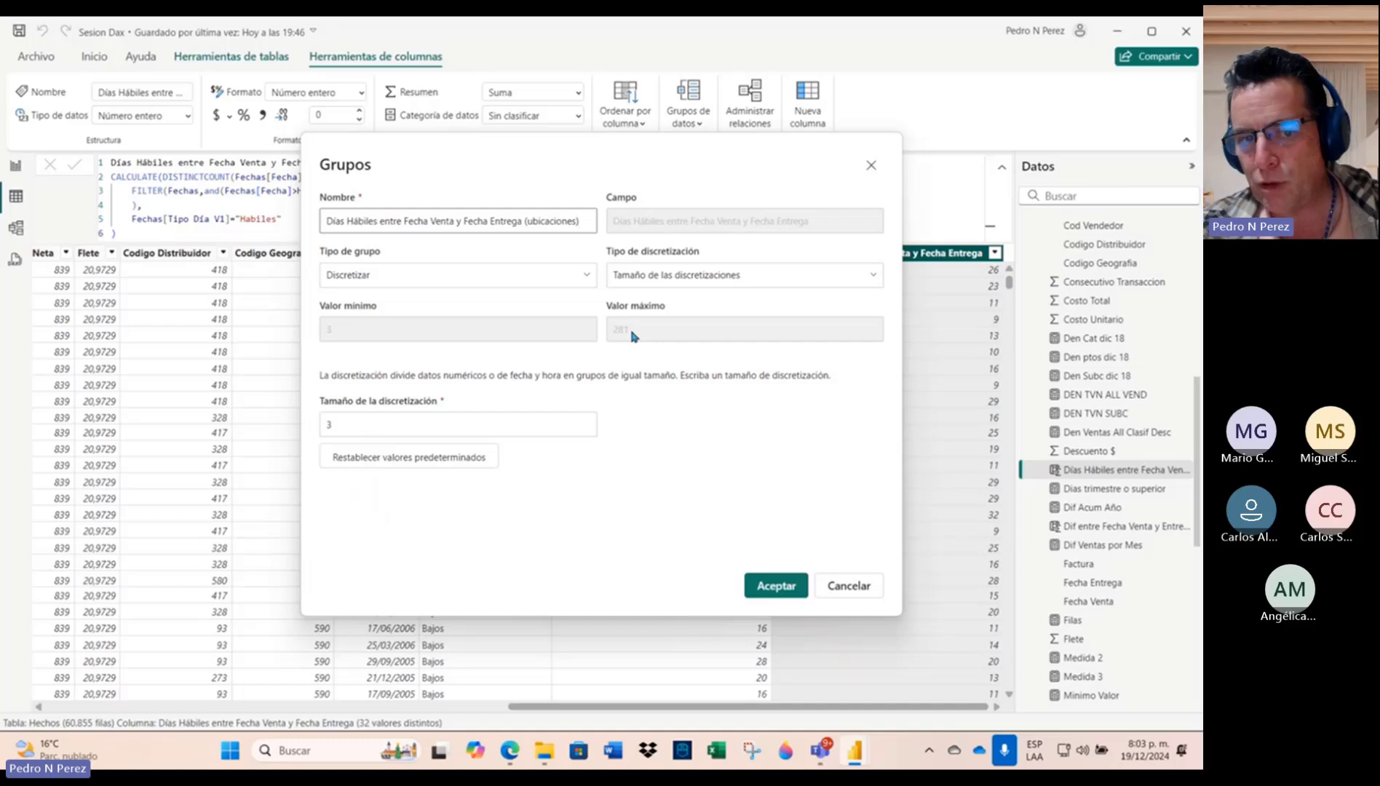
left_click(872, 165)
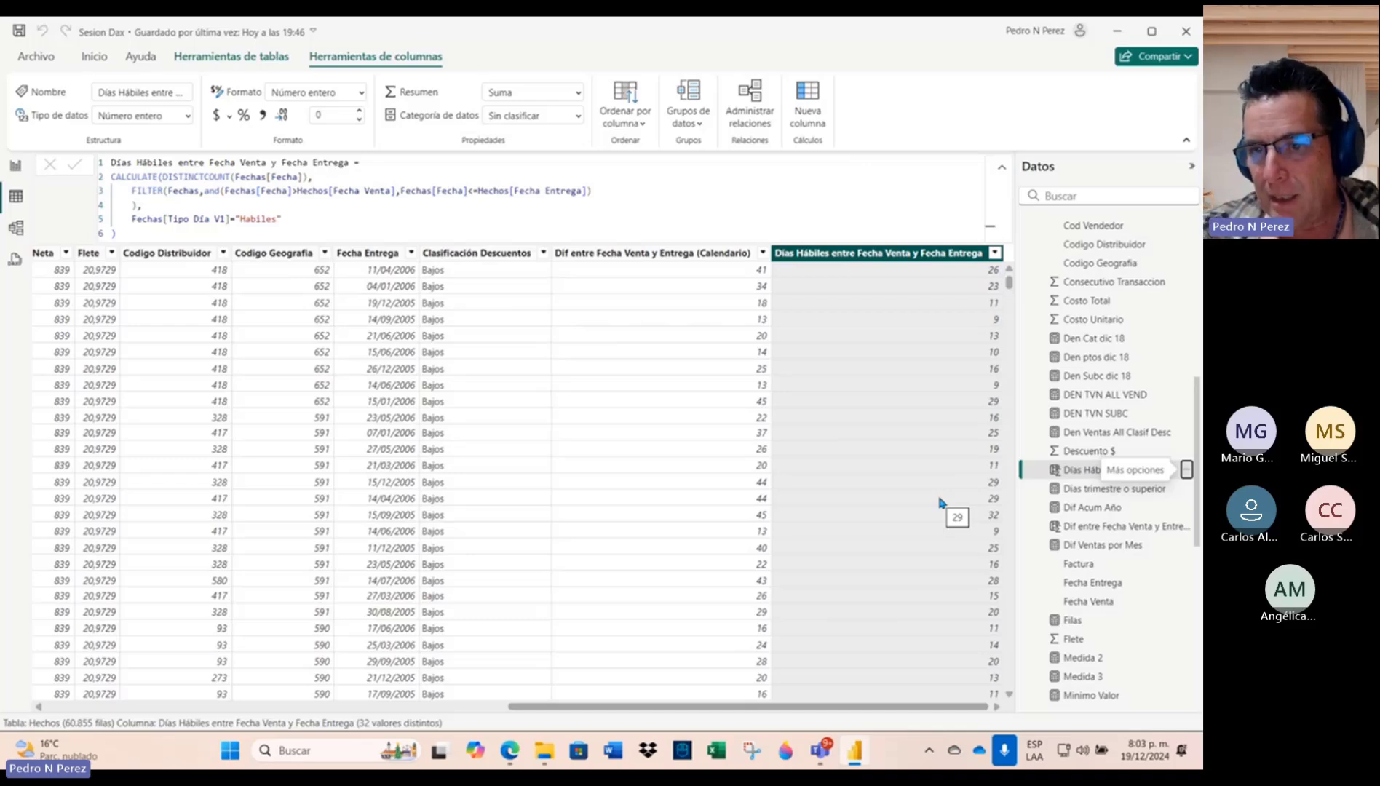
Step: Recheck the spread of working-days values from first to last to judge suitable ranges, leaving the column unfiltered
left_click(995, 254)
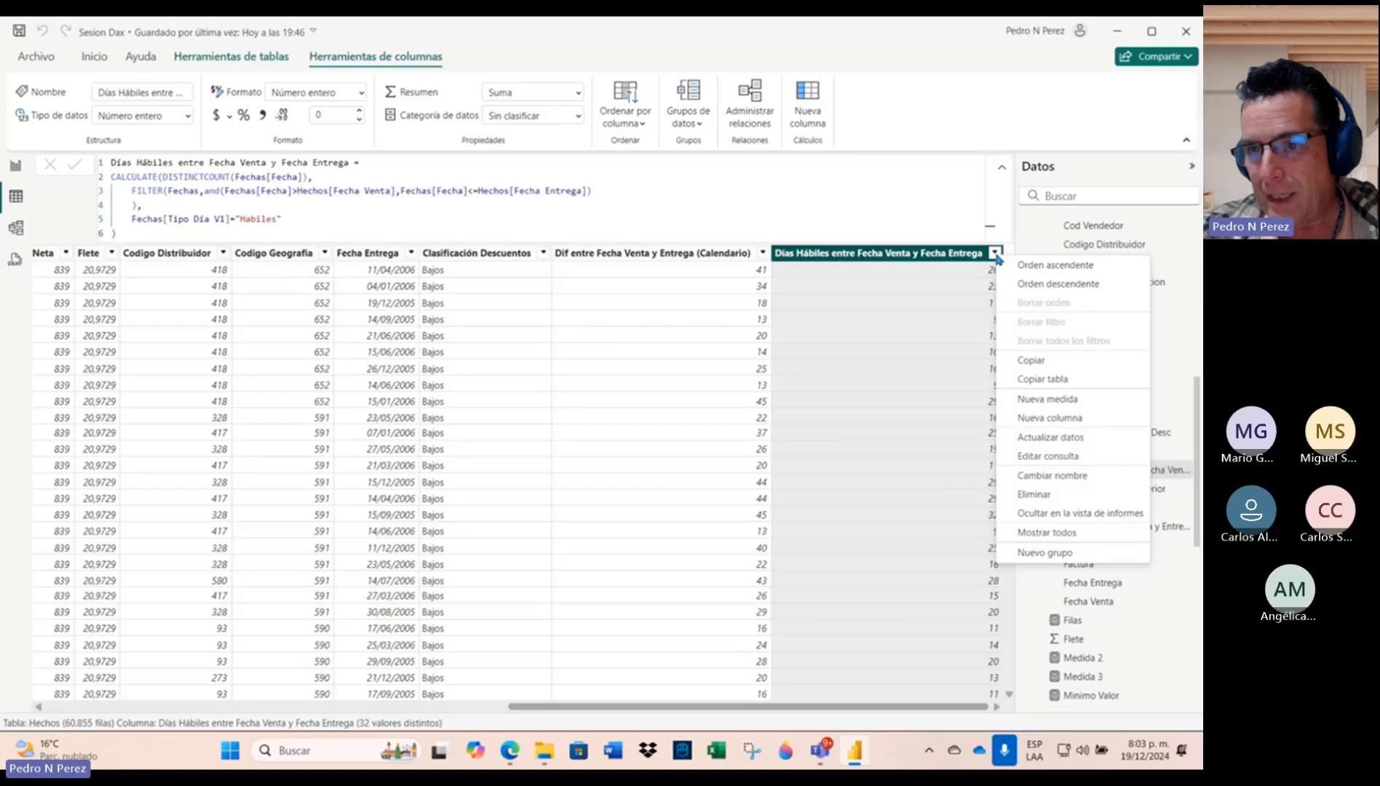
left_click(995, 254)
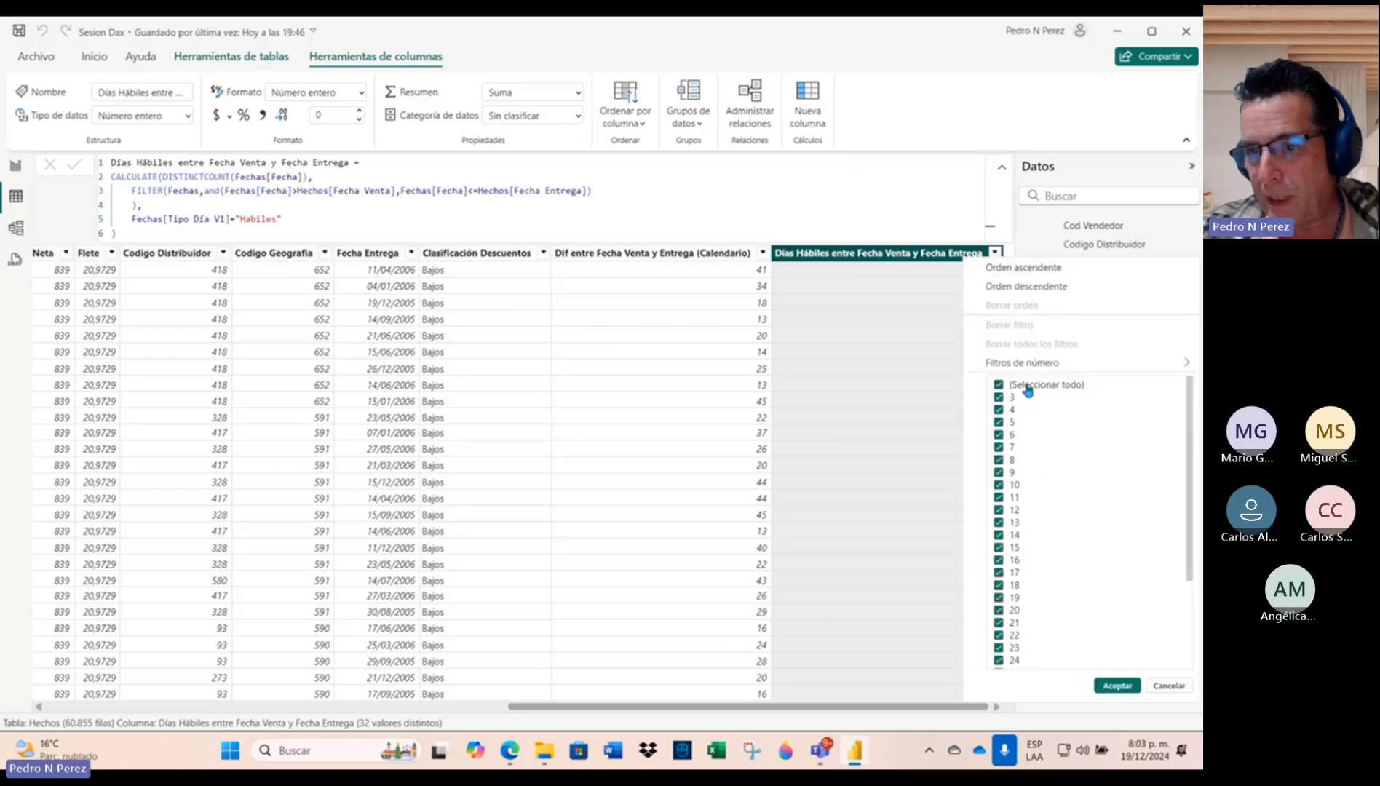
scroll(1059, 659, "down", 4)
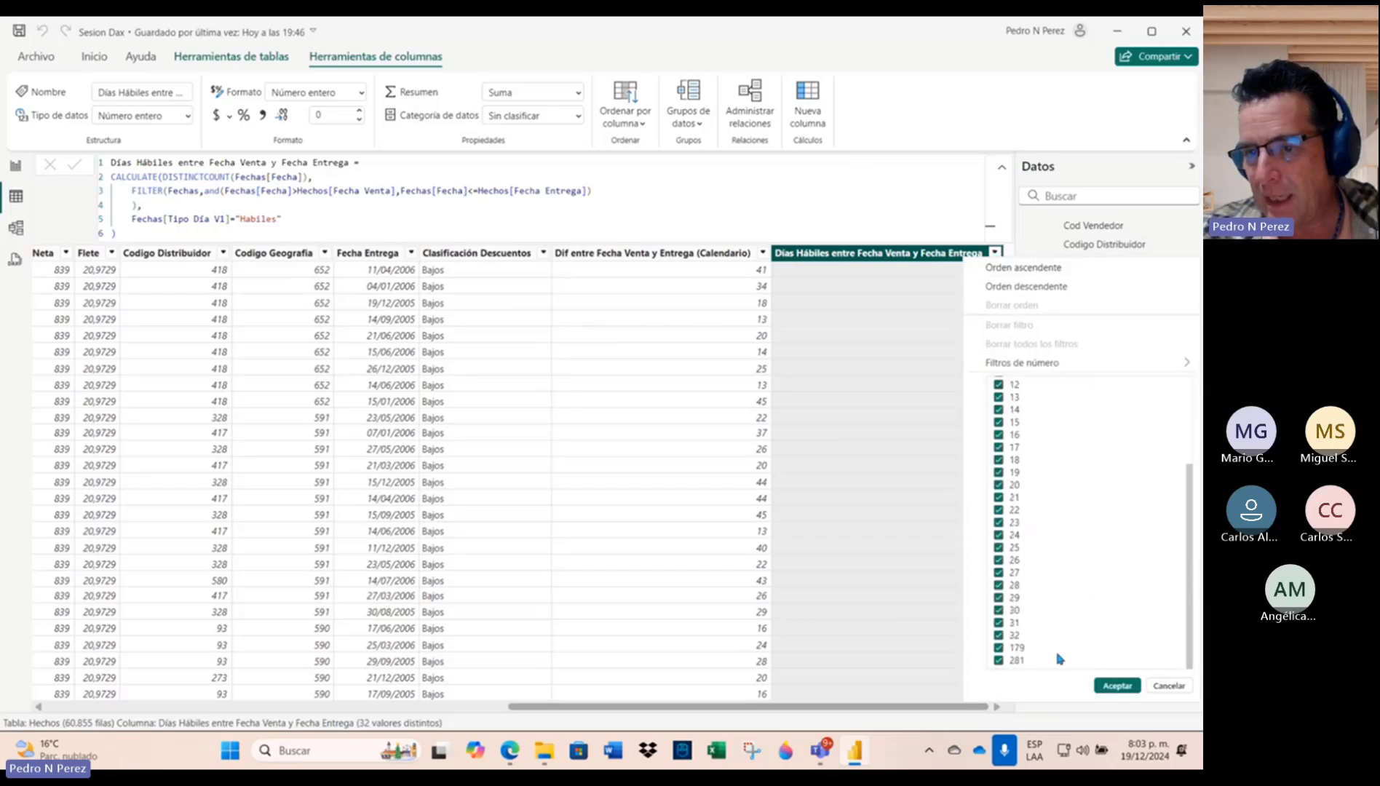
scroll(1059, 659, "up", 4)
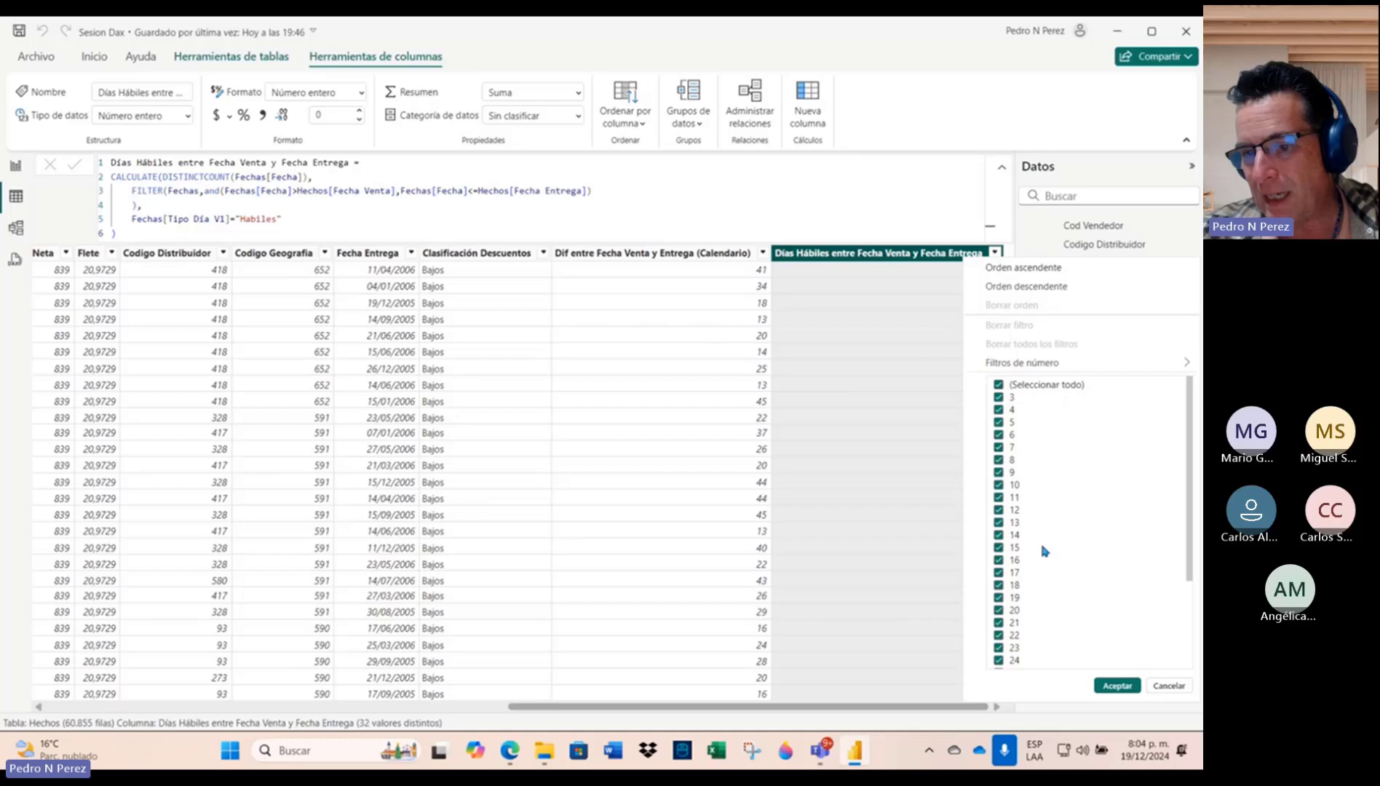
scroll(1051, 586, "down", 4)
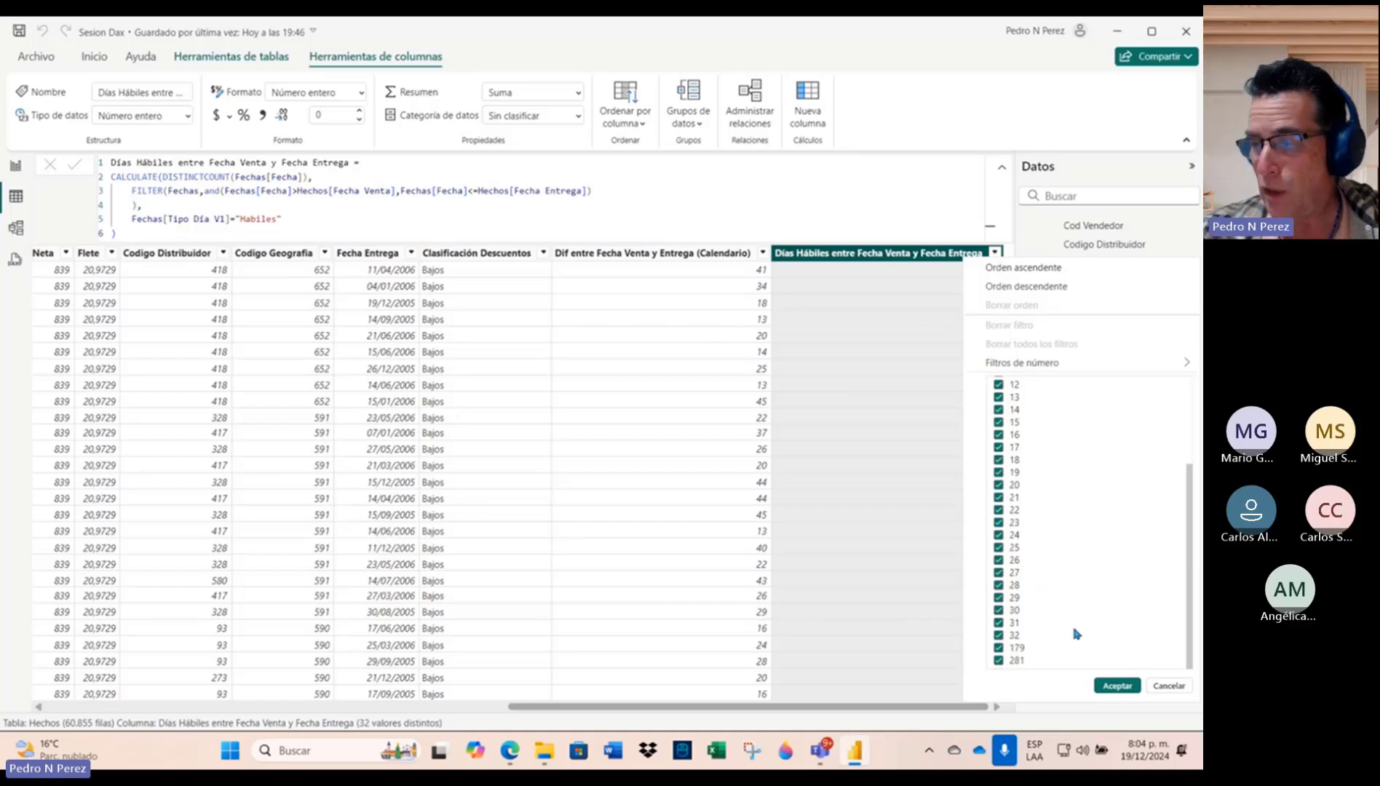
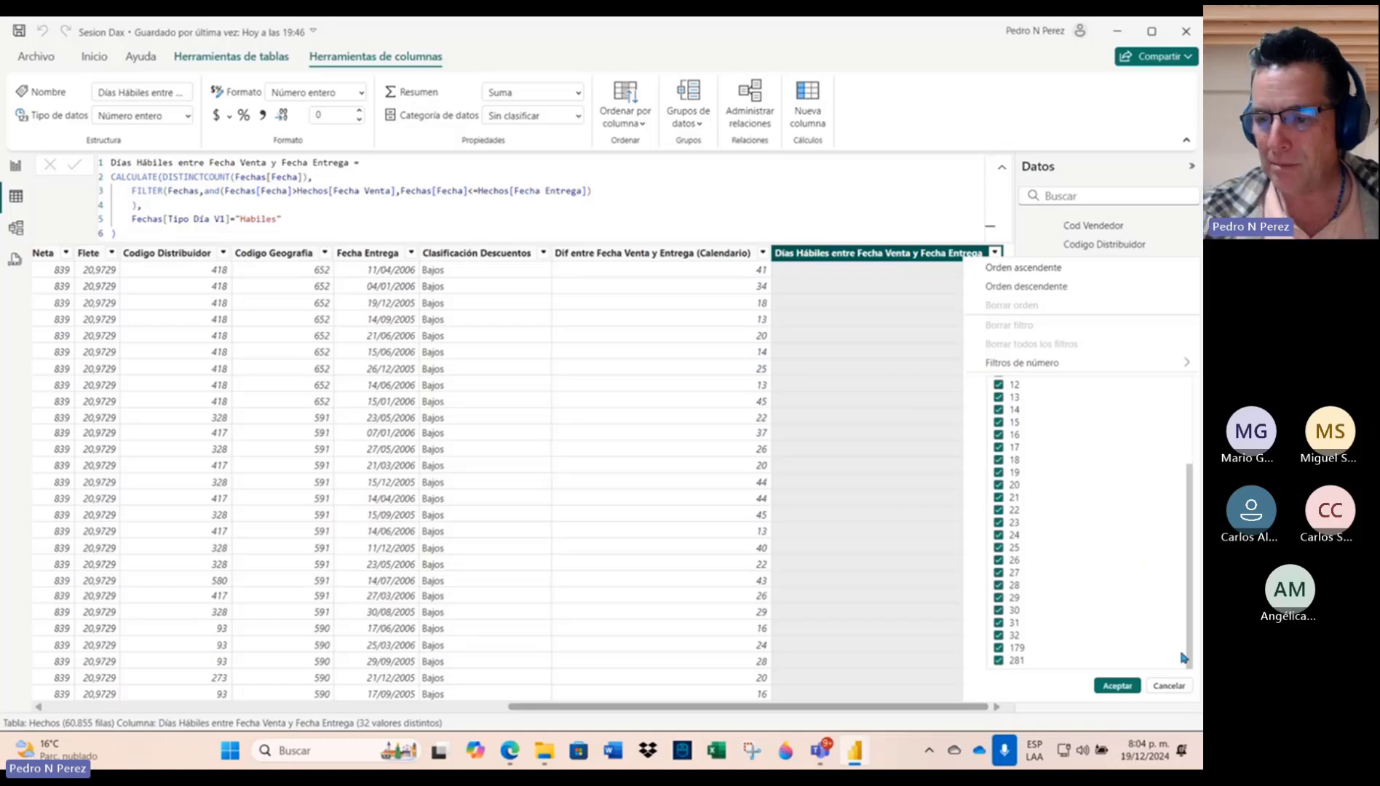
left_click(1187, 689)
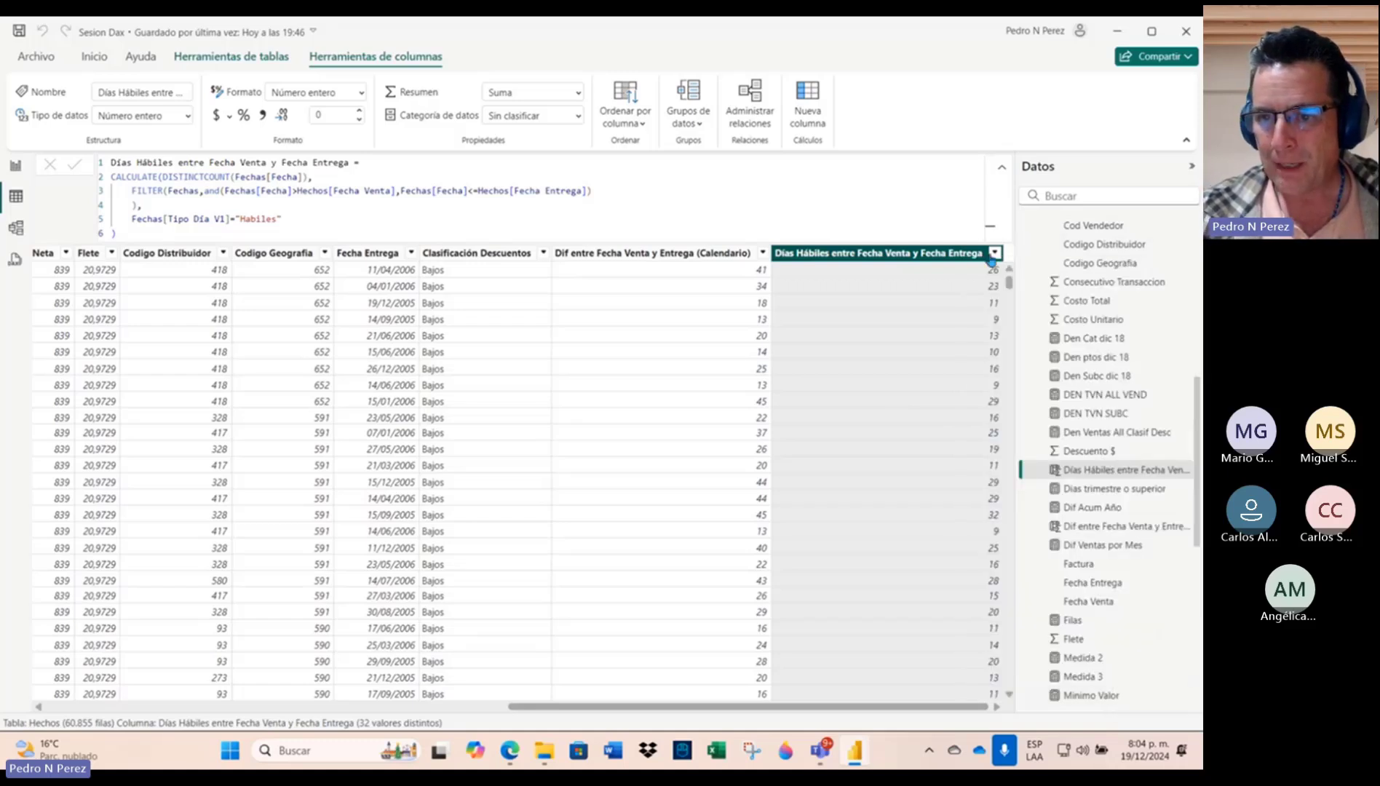
left_click(994, 253)
scroll(1058, 414, "down", 5)
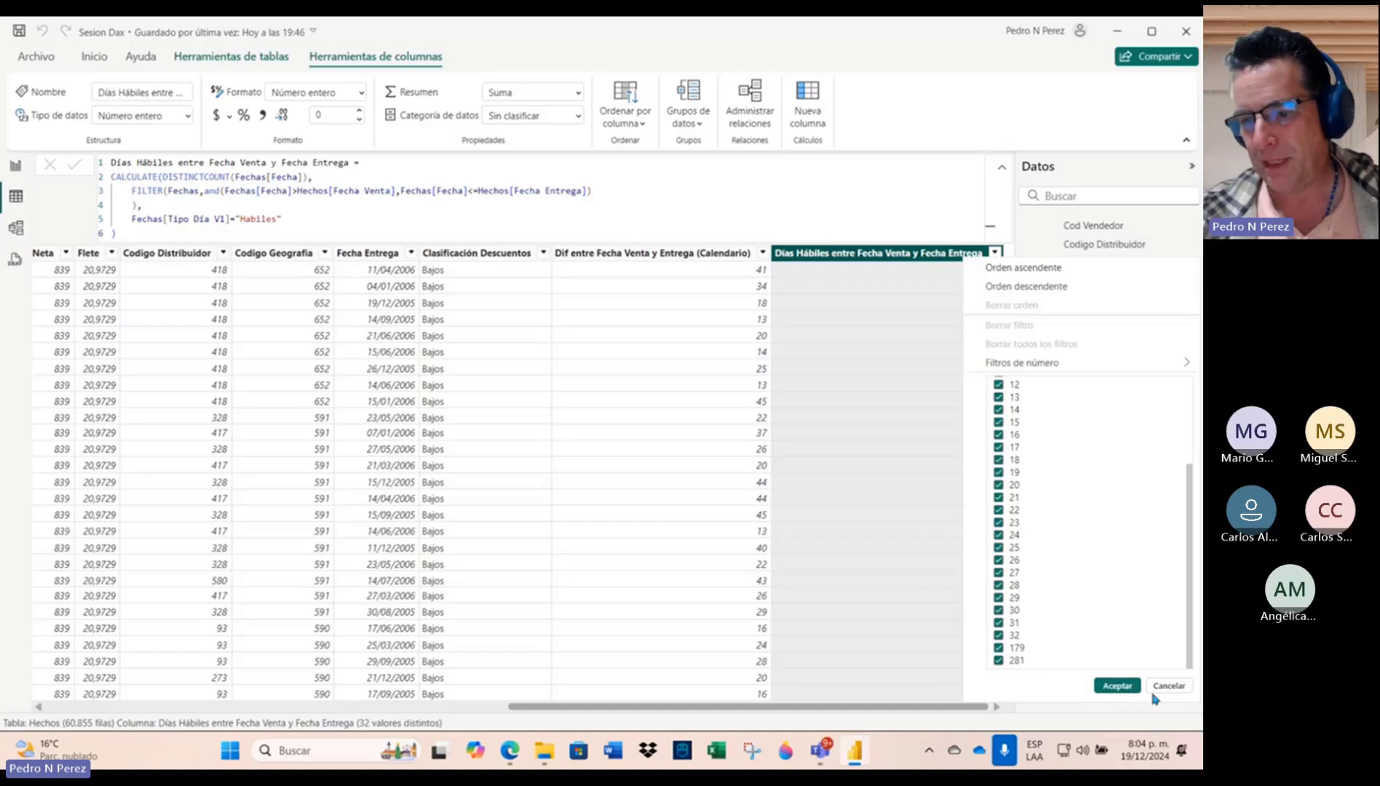
left_click(1189, 691)
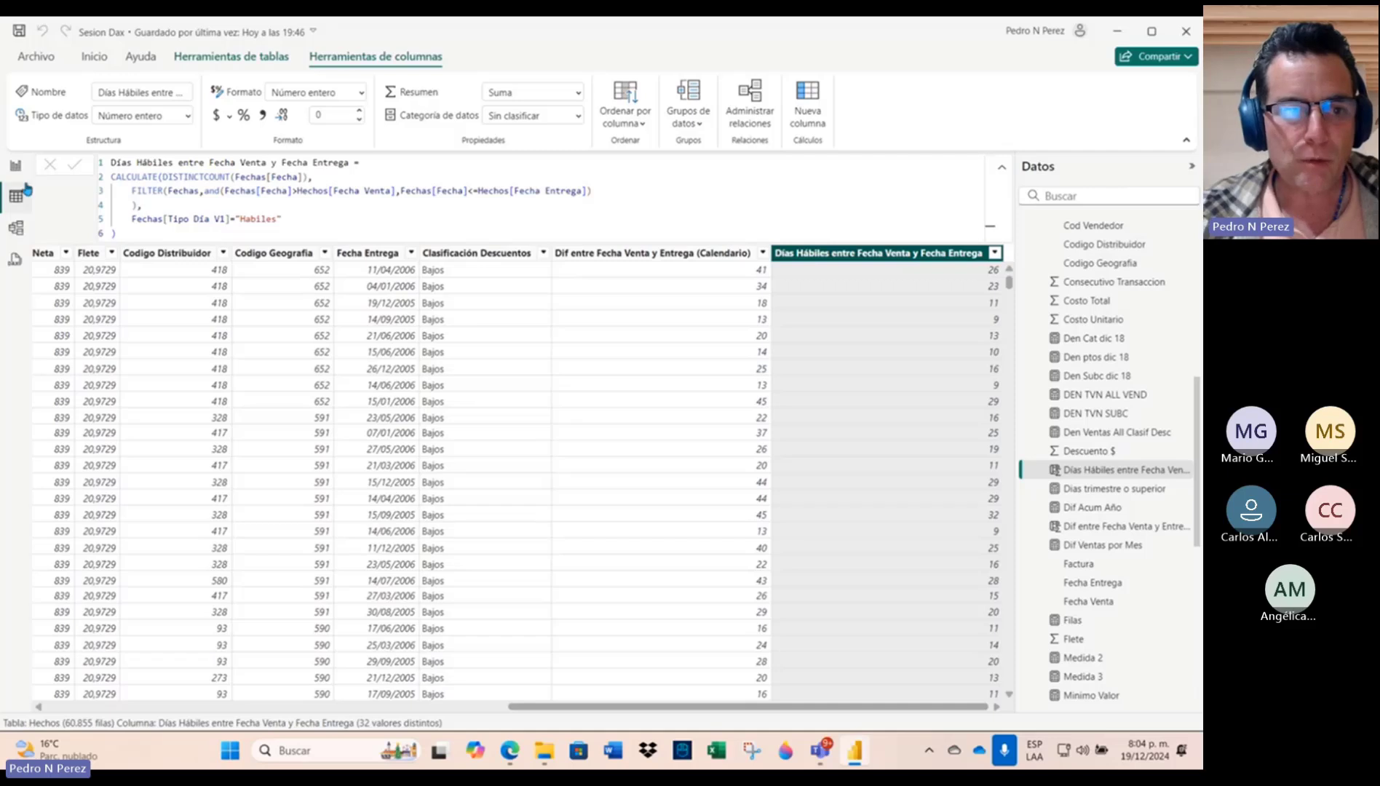
Step: Start a manually entered table, name its first column "Cons Rango Dias entrega" and widen it to fit the name
left_click(198, 59)
left_click(94, 58)
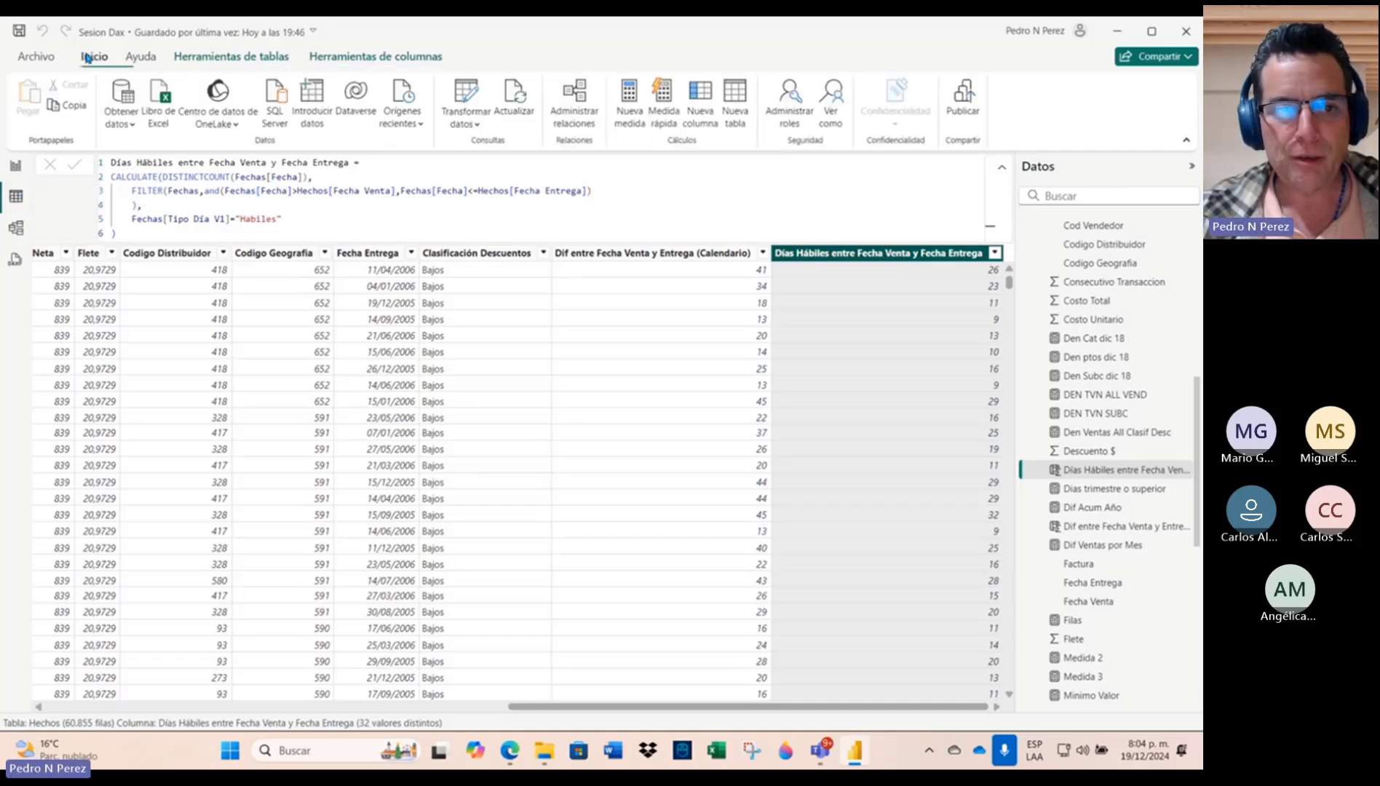
left_click(315, 125)
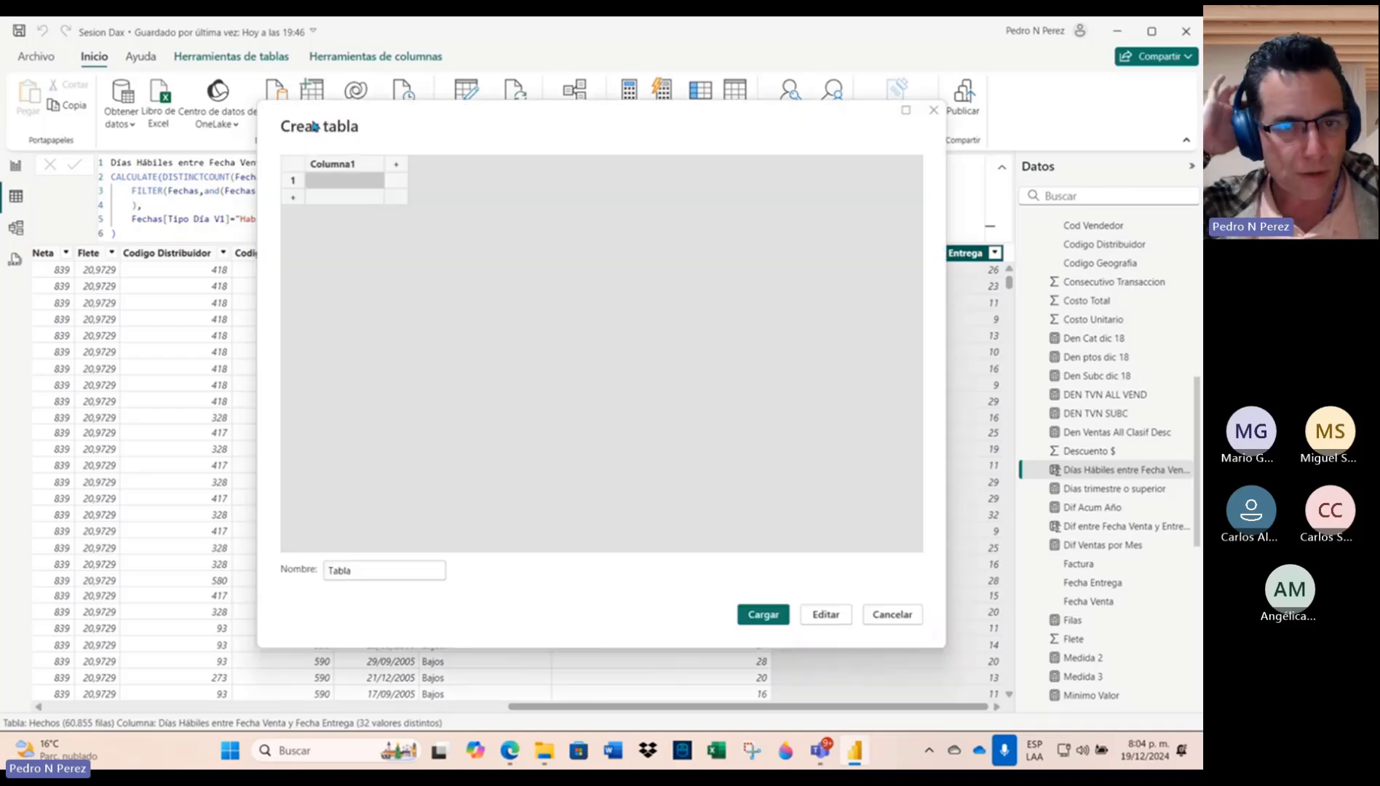
double_click(364, 168)
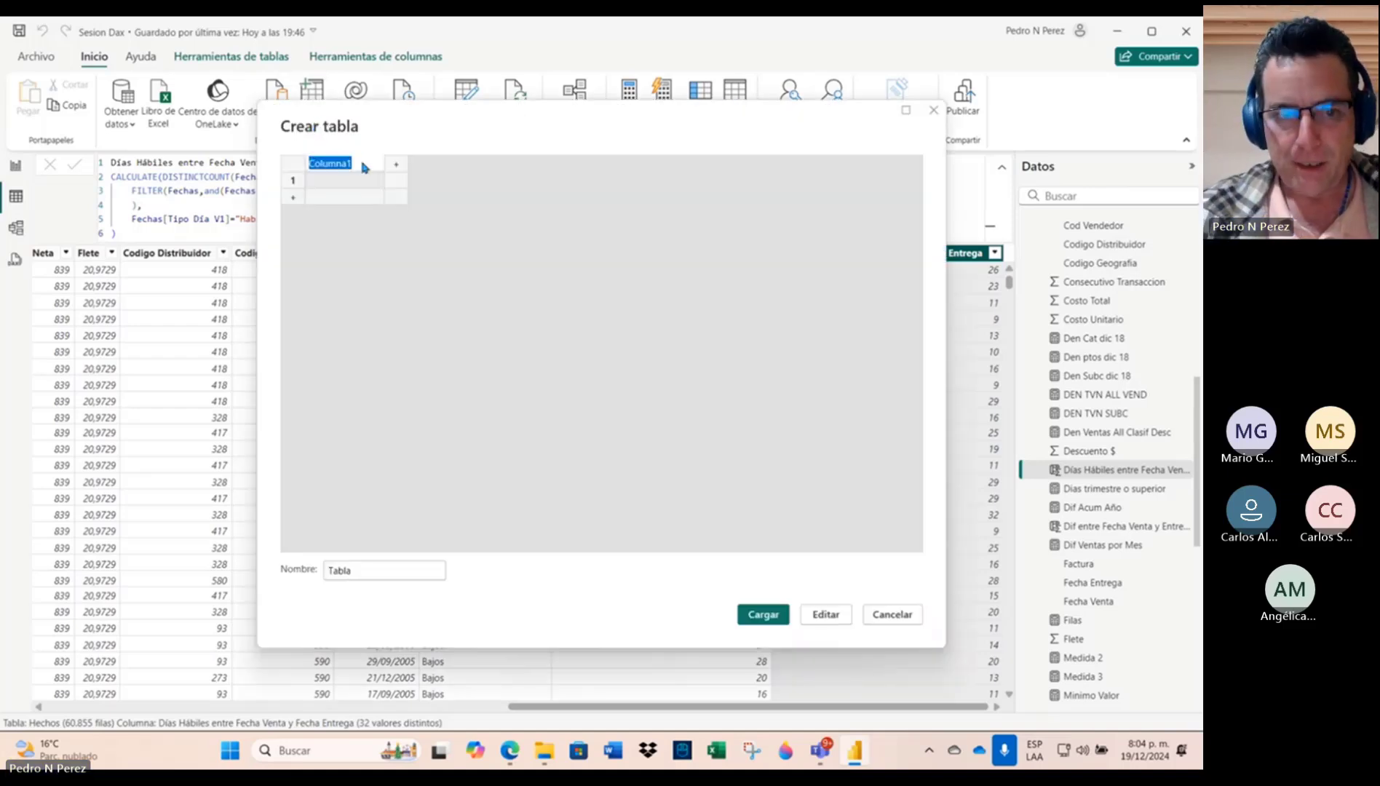
type("dons Rango Dia")
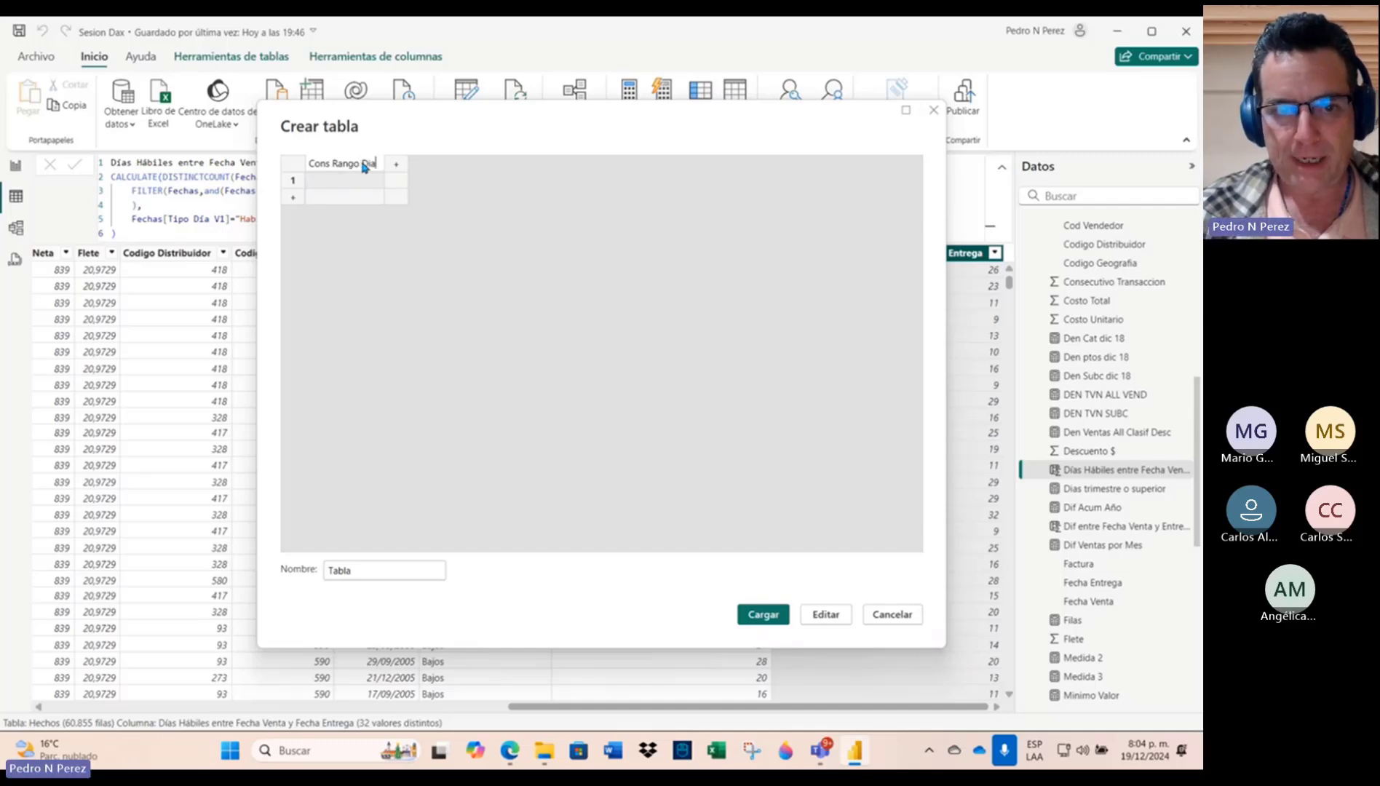
key("BackSpace")
key("BackSpace")
key("BackSpace")
key("BackSpace")
key("BackSpace")
key("BackSpace")
key("BackSpace")
key("BackSpace")
key("BackSpace")
key("BackSpace")
type("Dias e")
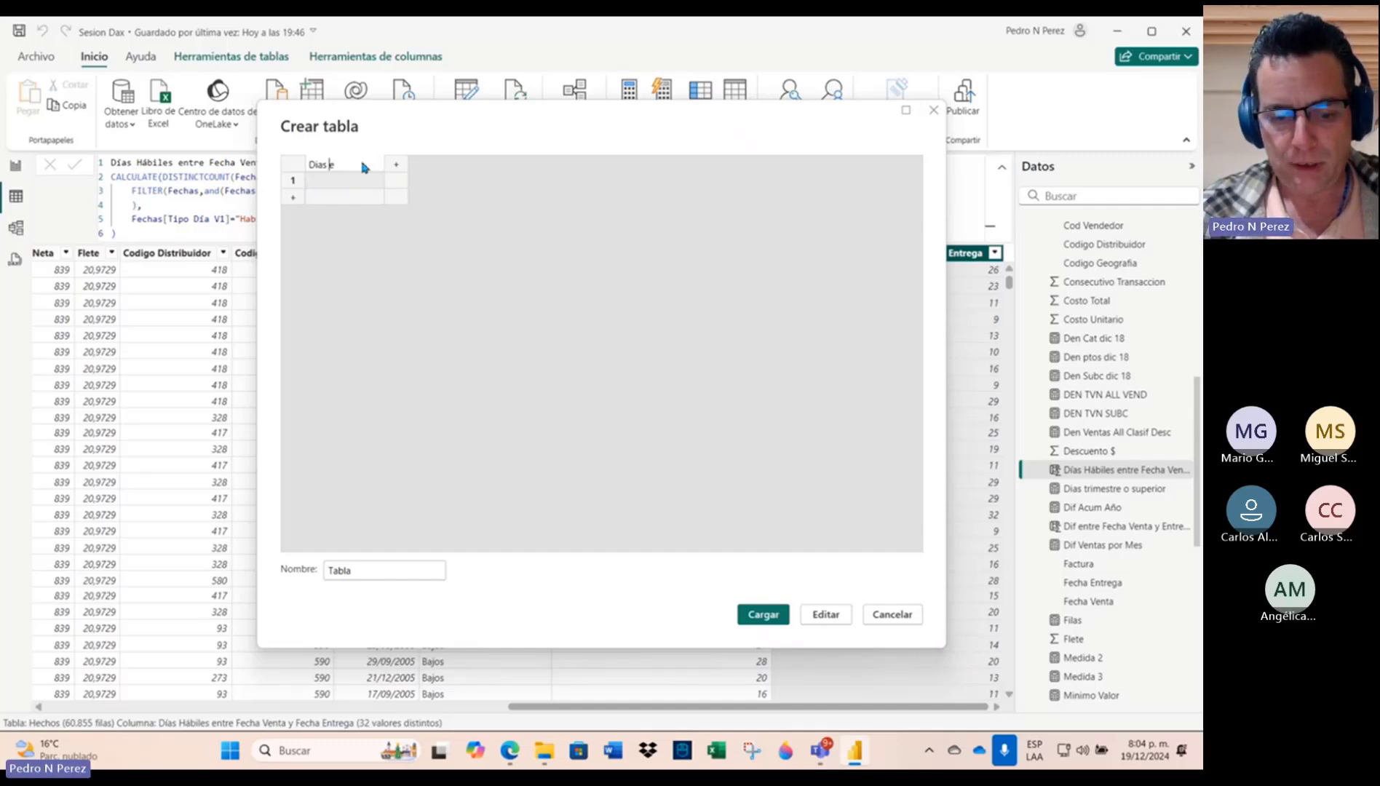
type("ntrega")
key("Escape")
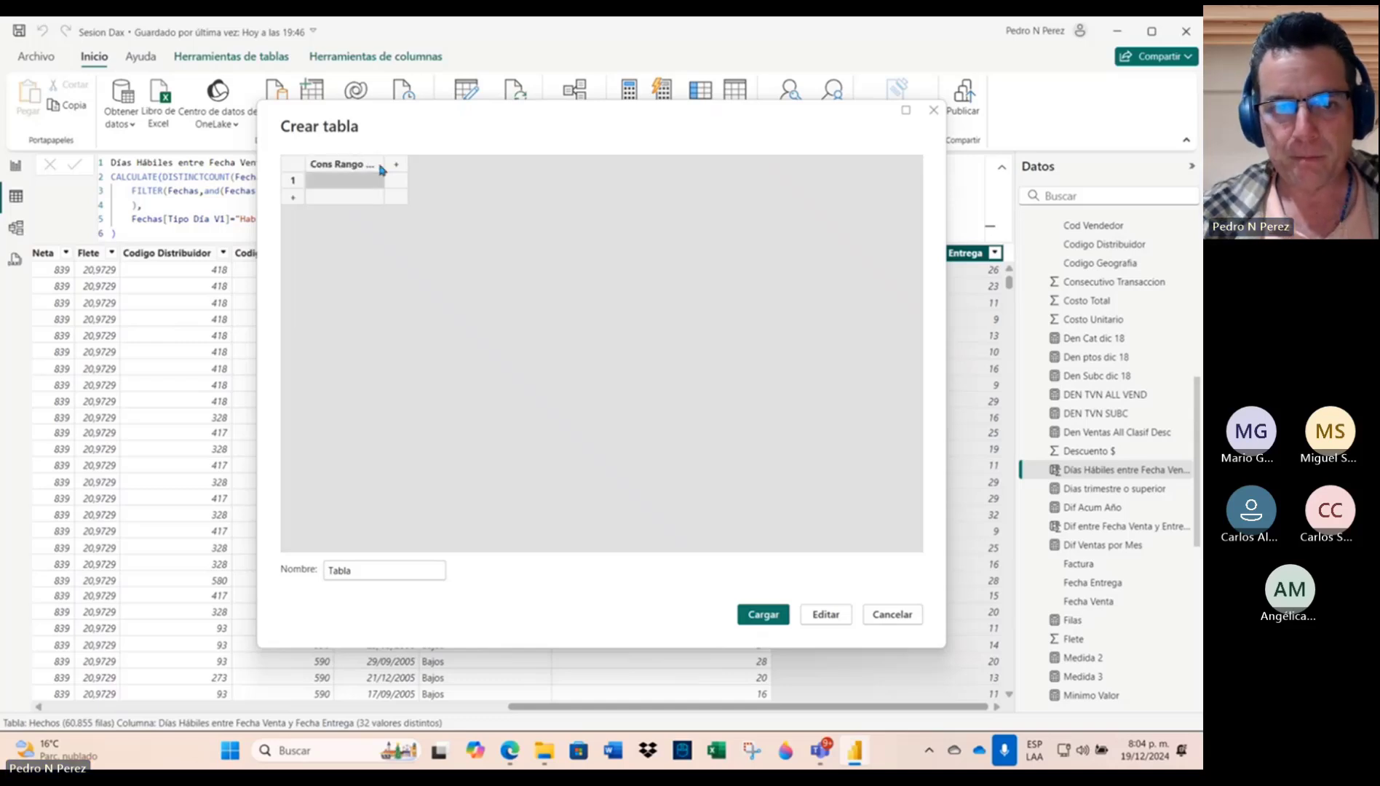
left_click_drag(384, 164, 488, 157)
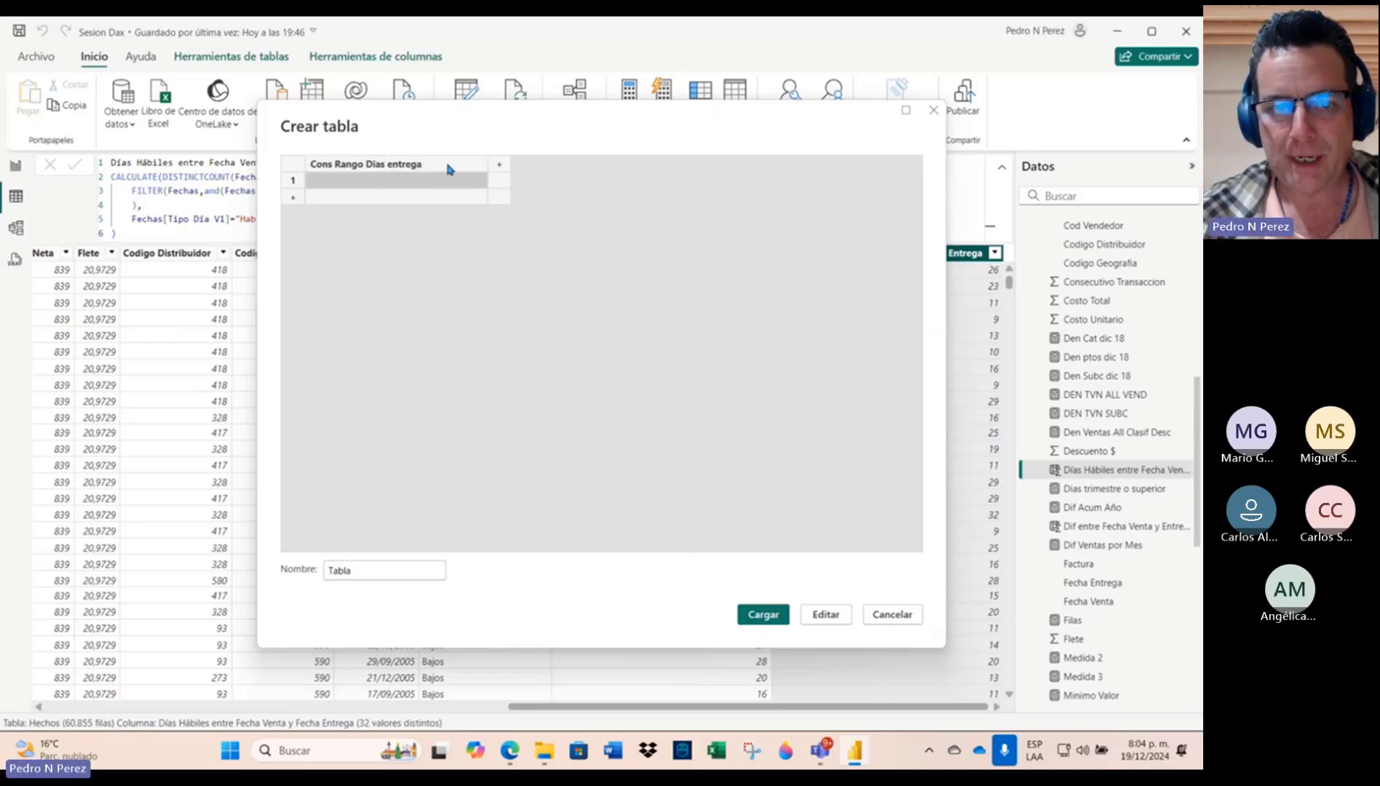
Step: Number the first four rows of the "Cons Rango Dias entrega" column from 1 to 4
left_click(450, 190)
type("1")
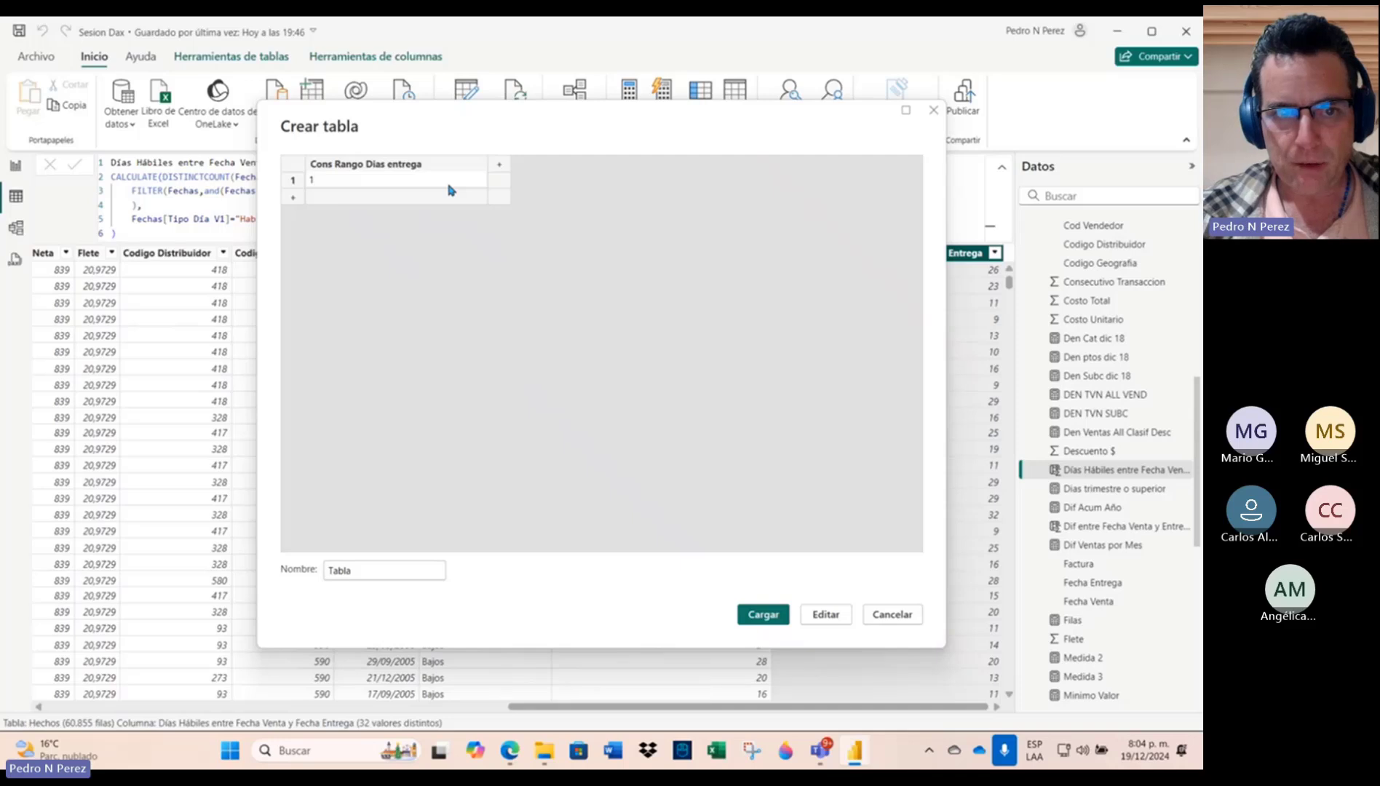
key("Return")
type("2")
key("Return")
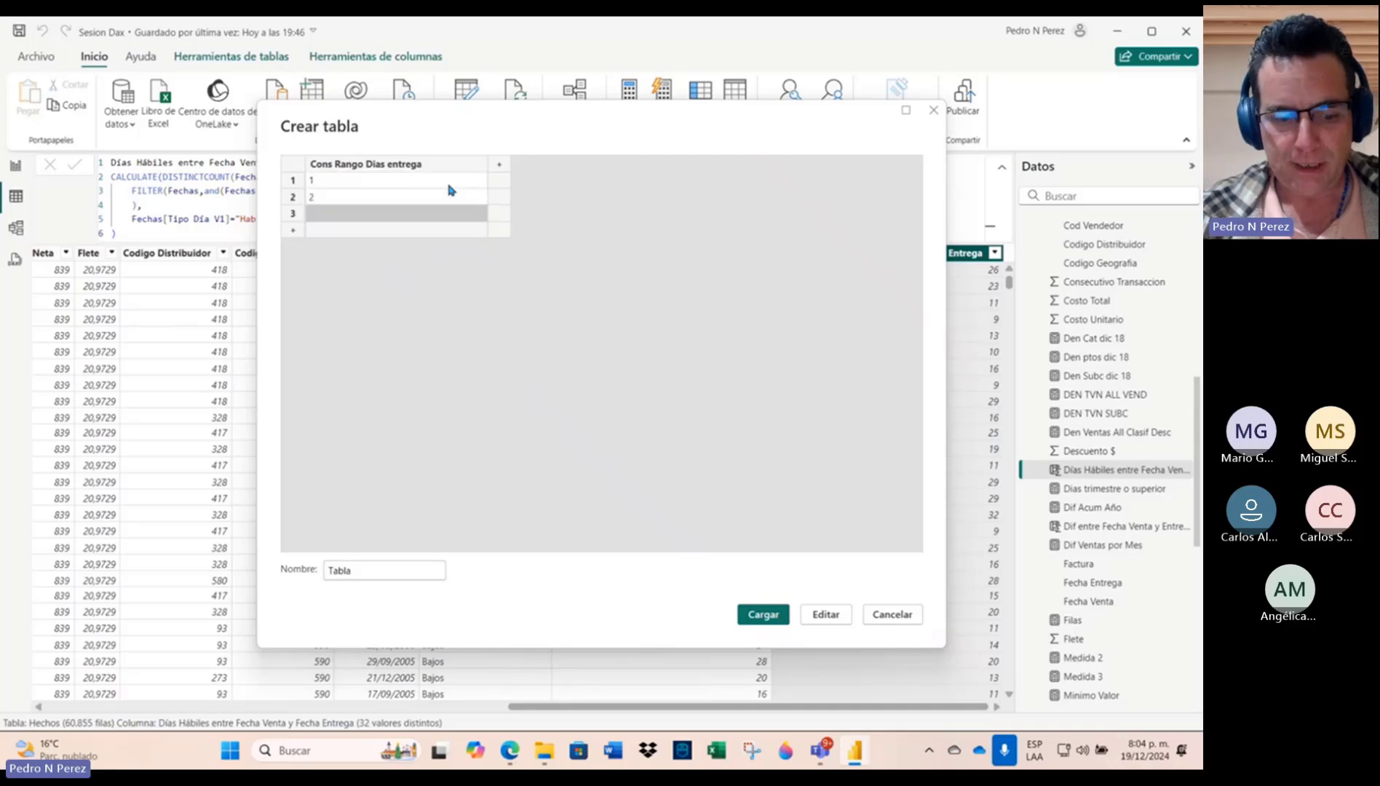
type("3")
key("Return")
type("4")
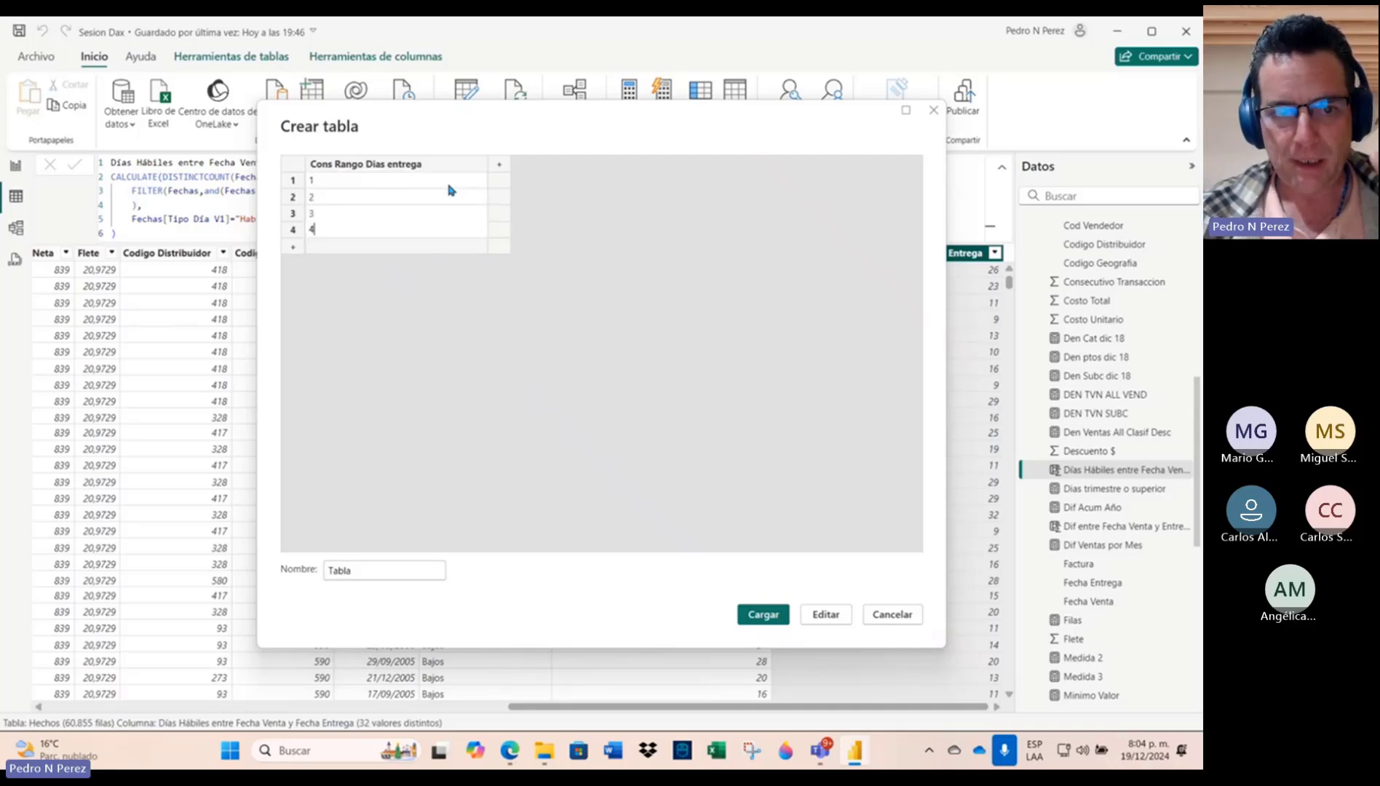
Step: Add a second column named "Rango Inicial" and enter 0 as its first-row value
left_click(500, 166)
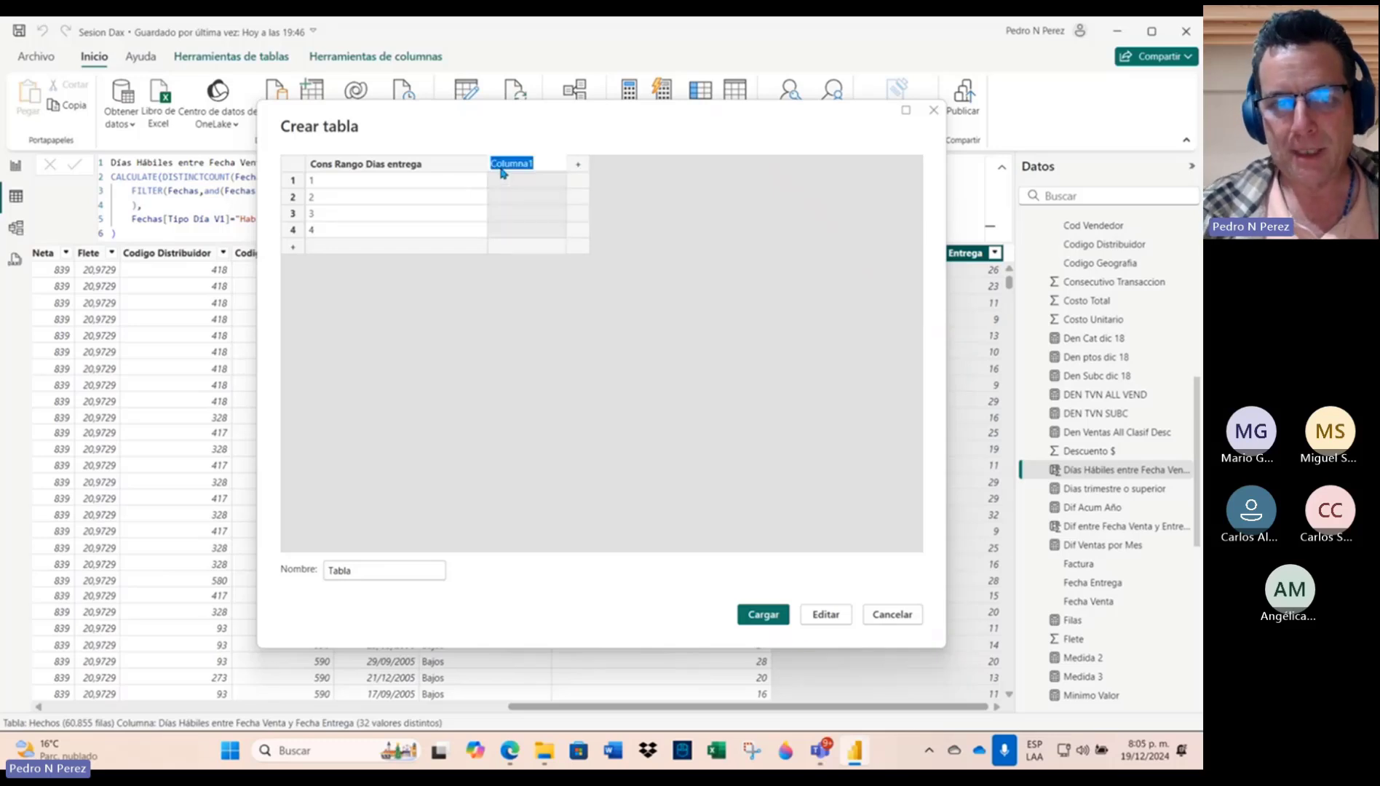
type("Rango In")
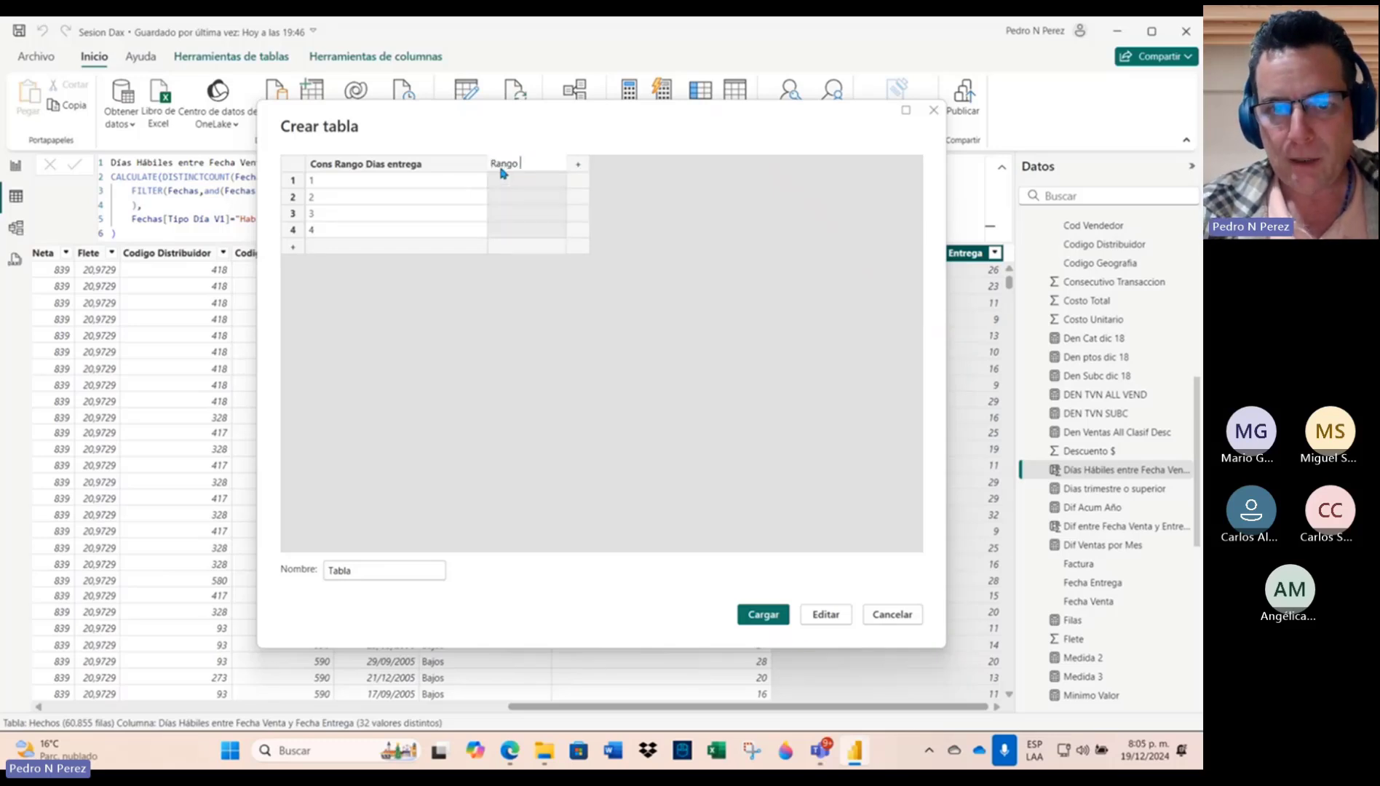
type("icial")
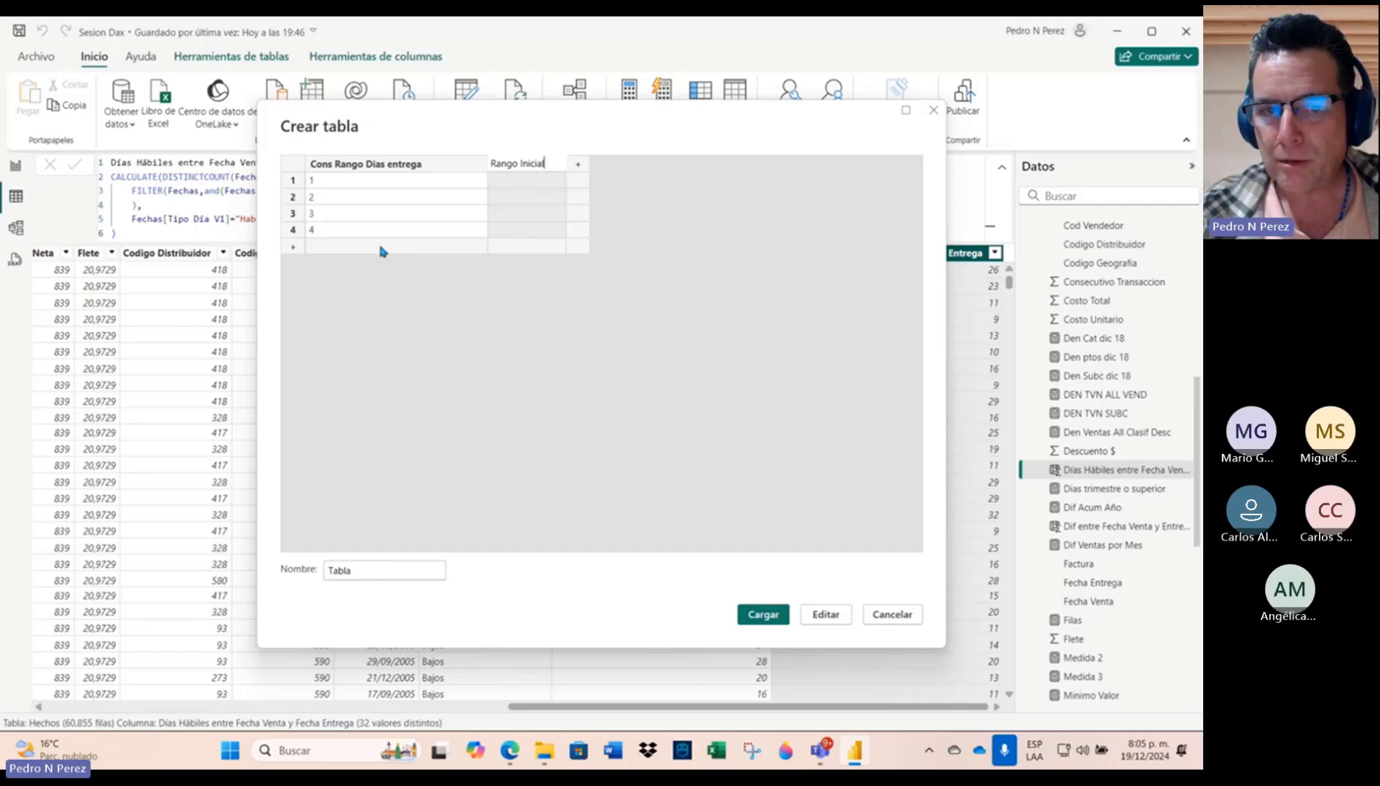
right_click(546, 182)
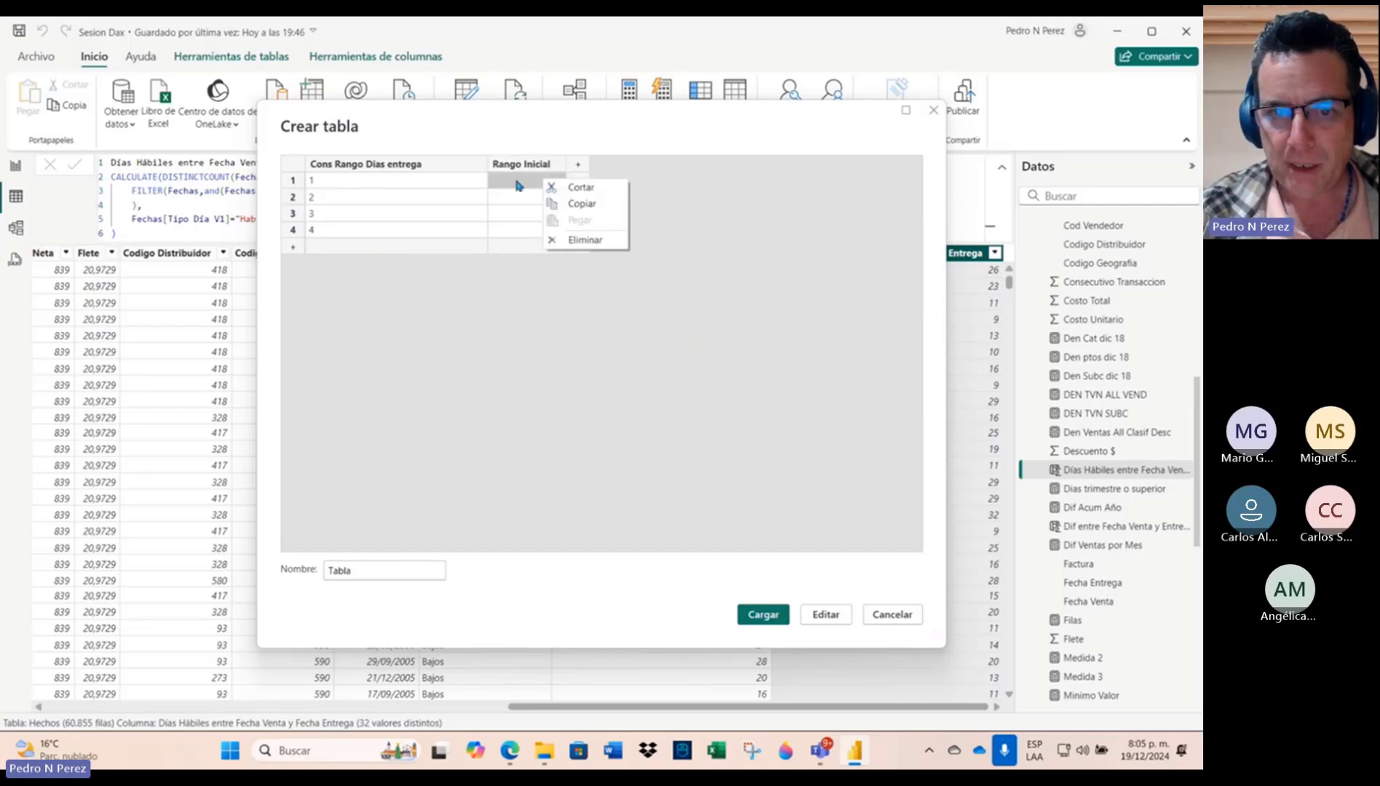
left_click(518, 187)
type("0")
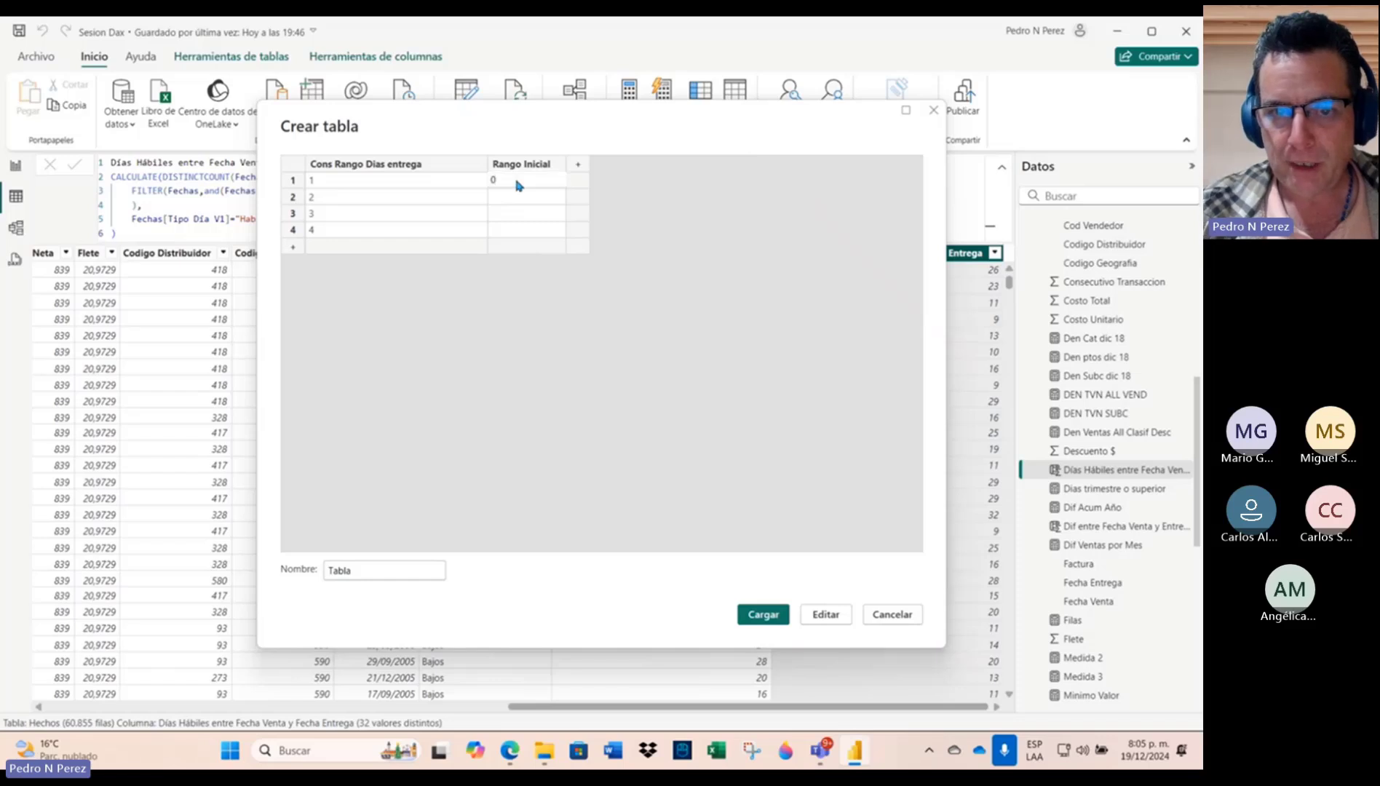
Step: Add a third column named "Rango Final" and enter 10 as its first-row value
left_click(578, 166)
type("Rango Final")
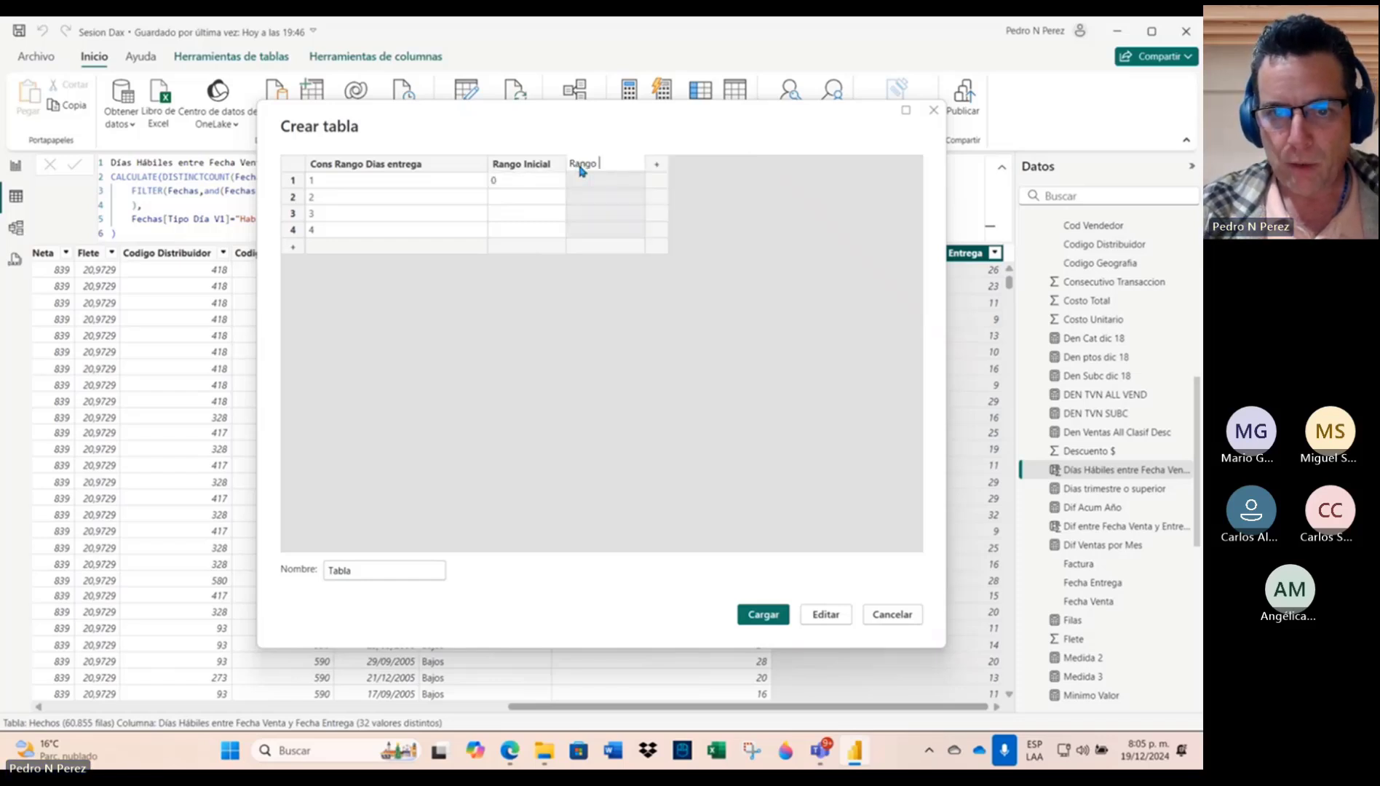
left_click(588, 180)
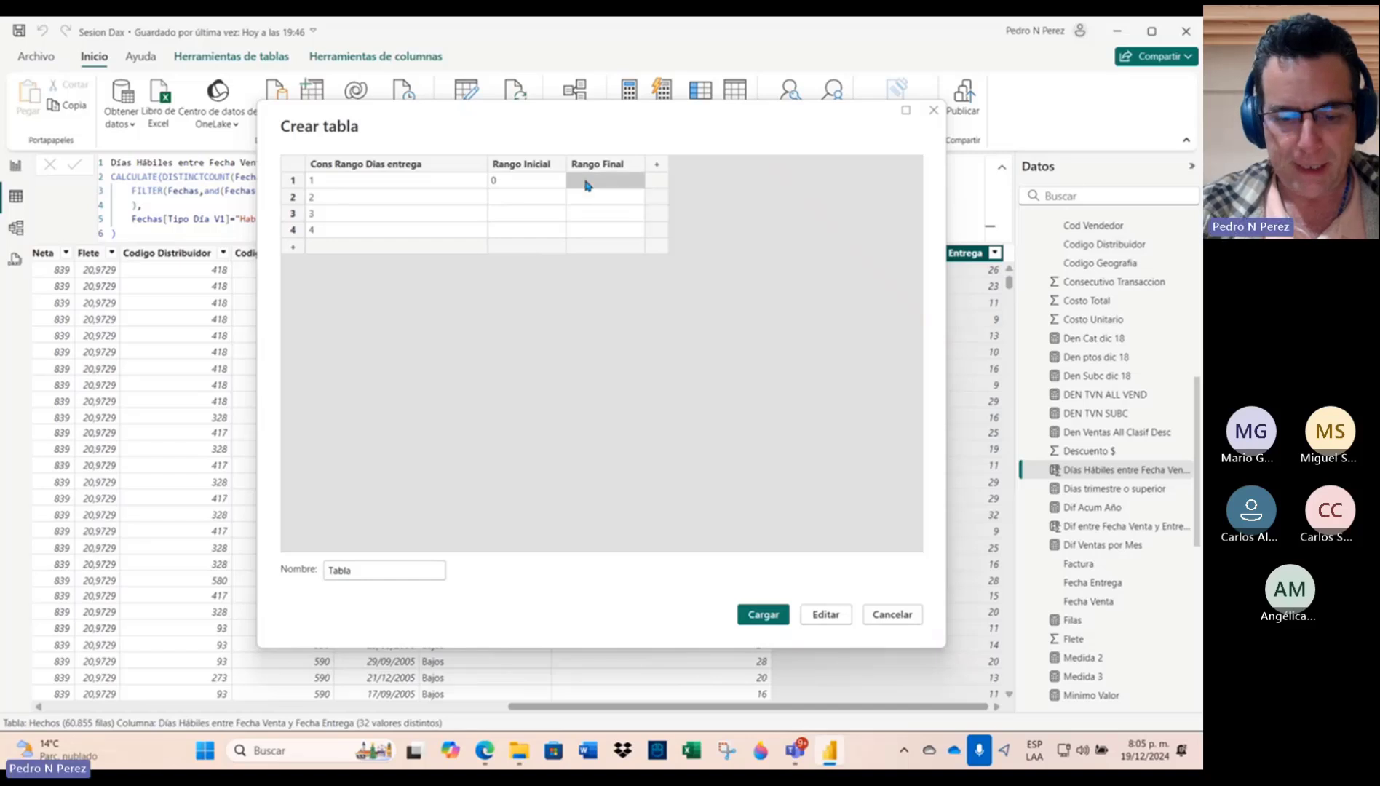
type("10")
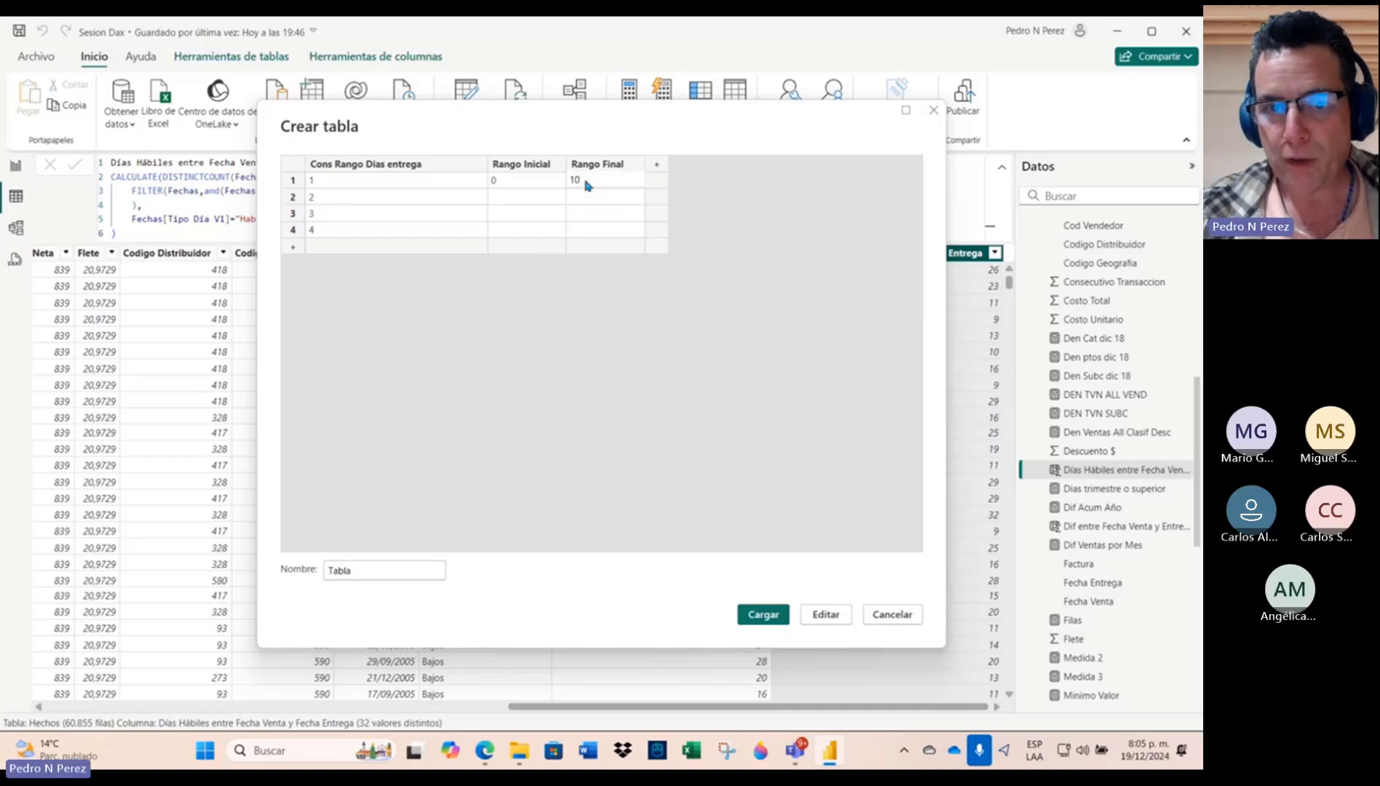
Step: Add a fourth column named "Rango Dias Entrega" and widen it to fit the name
left_click(657, 166)
type("Rango")
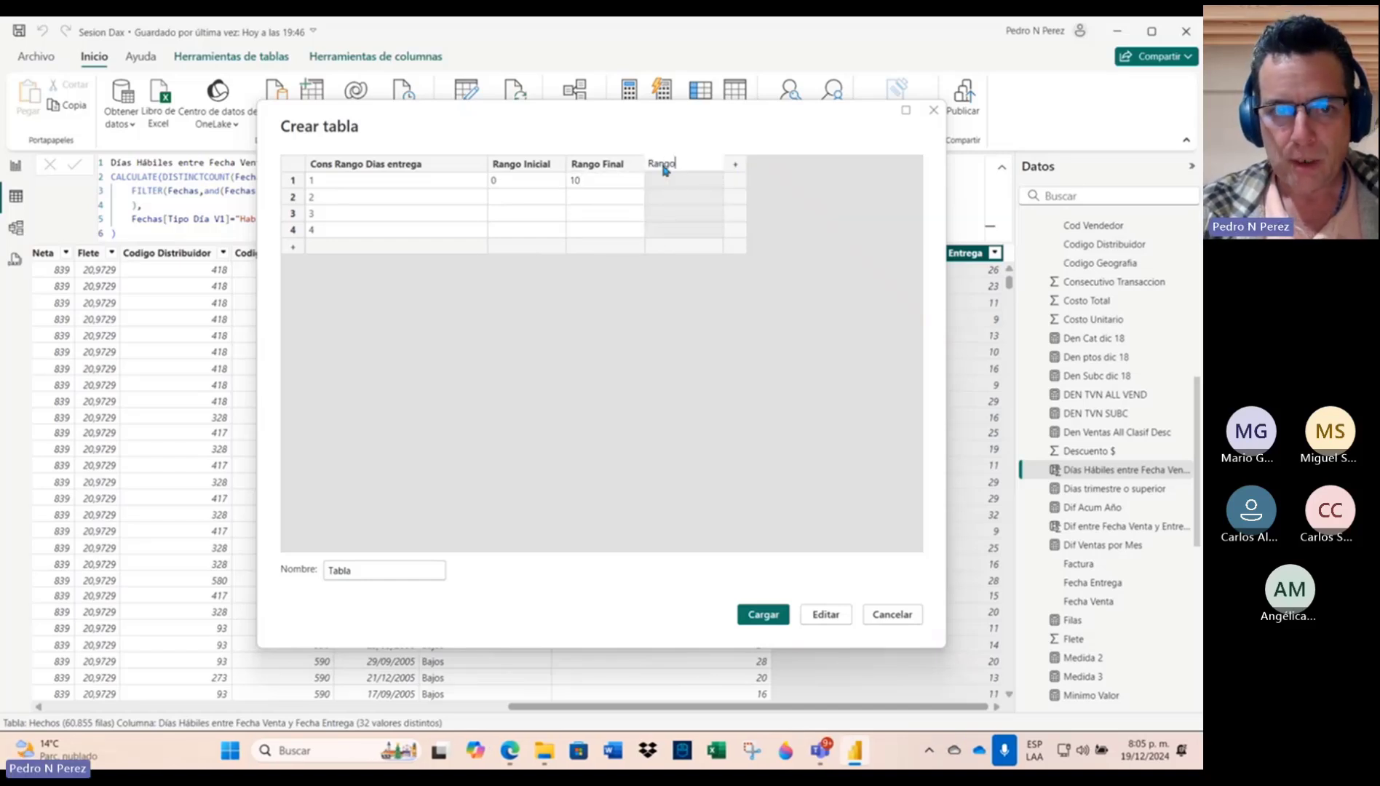
type(" Dias en")
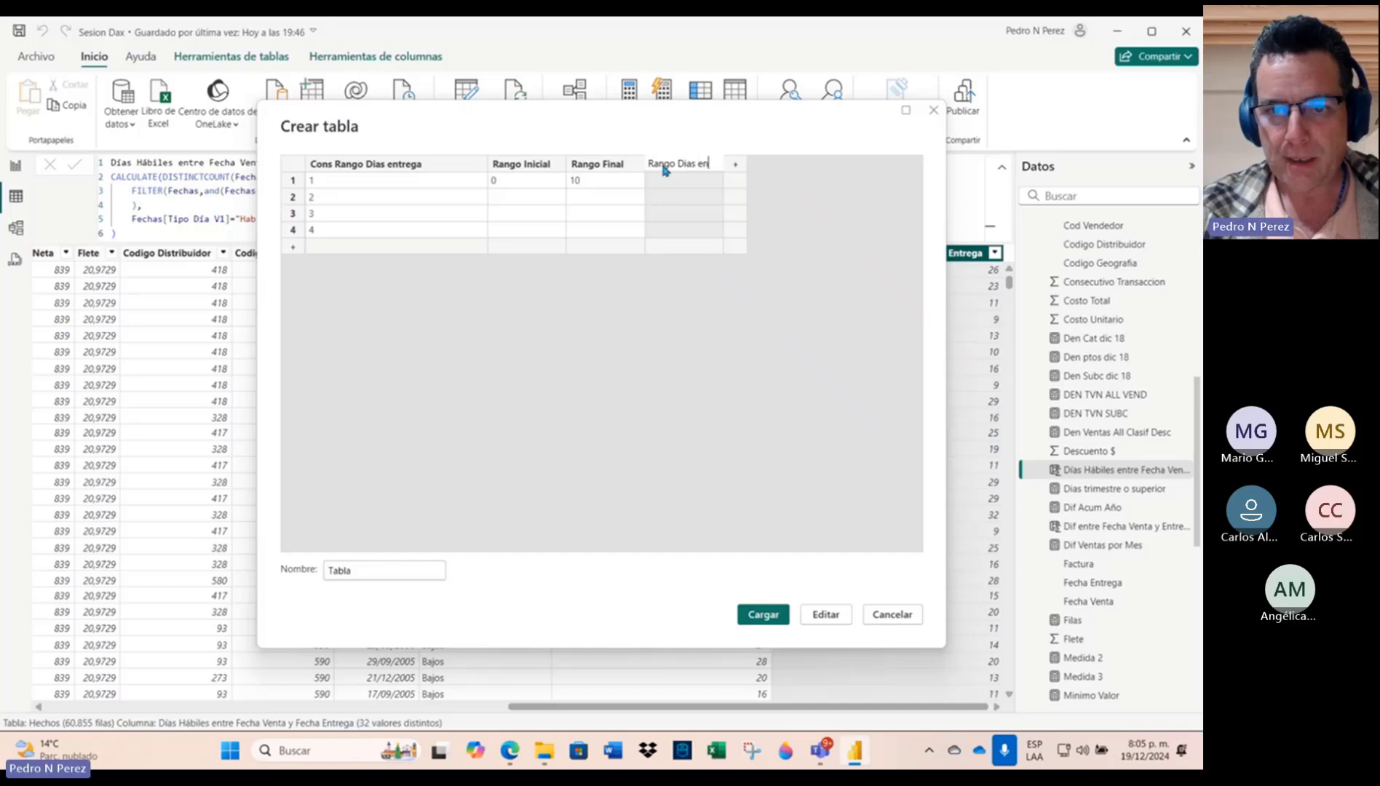
key("BackSpace")
key("BackSpace")
type("Entrega")
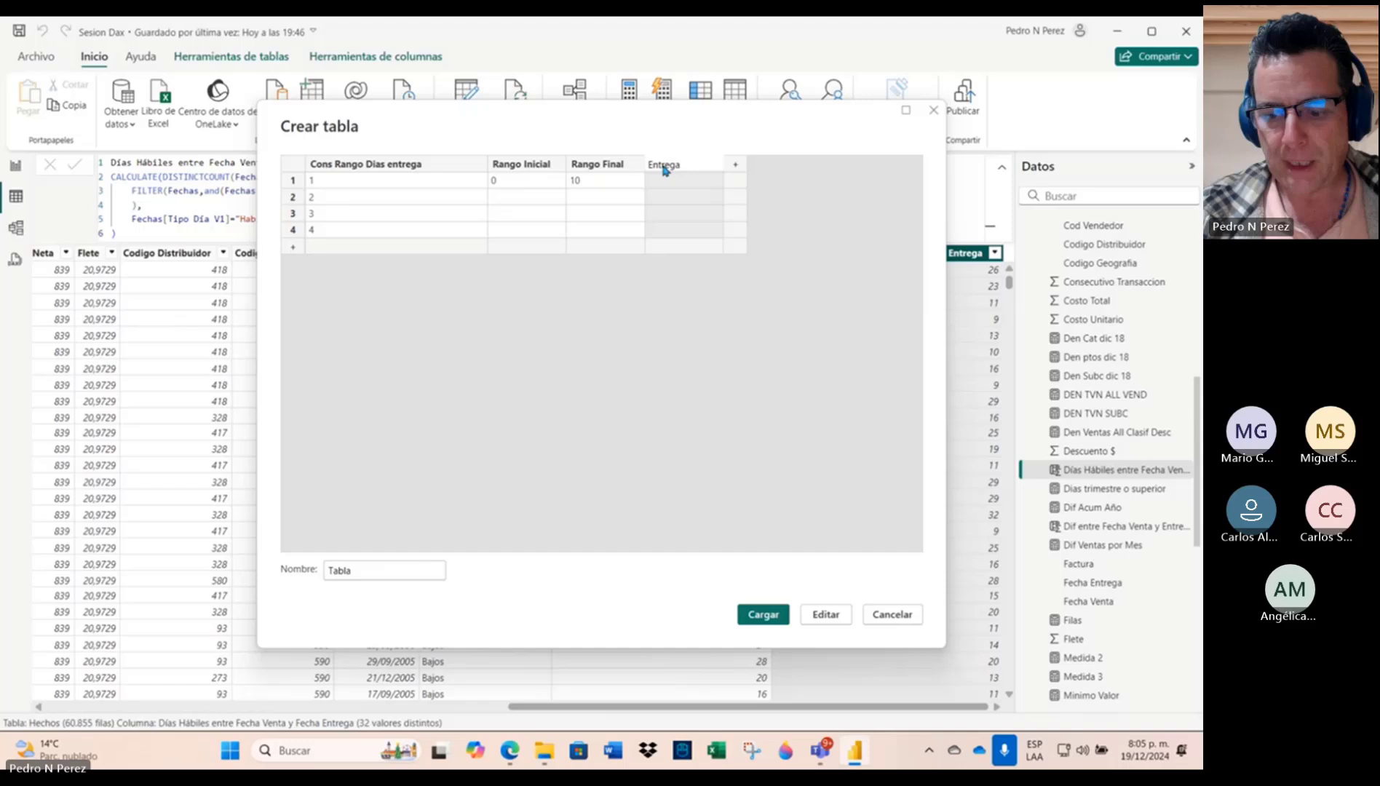
key("Return")
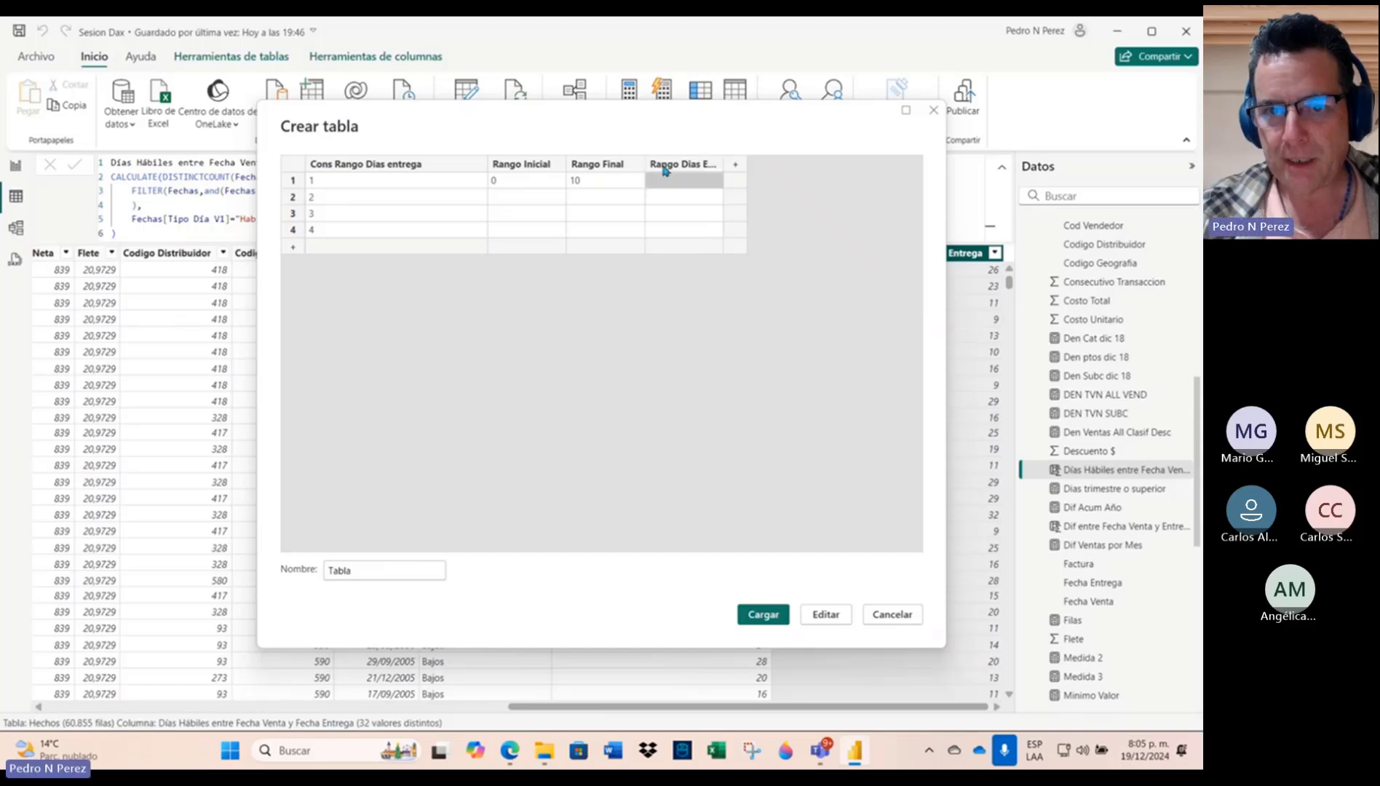
left_click_drag(725, 164, 788, 164)
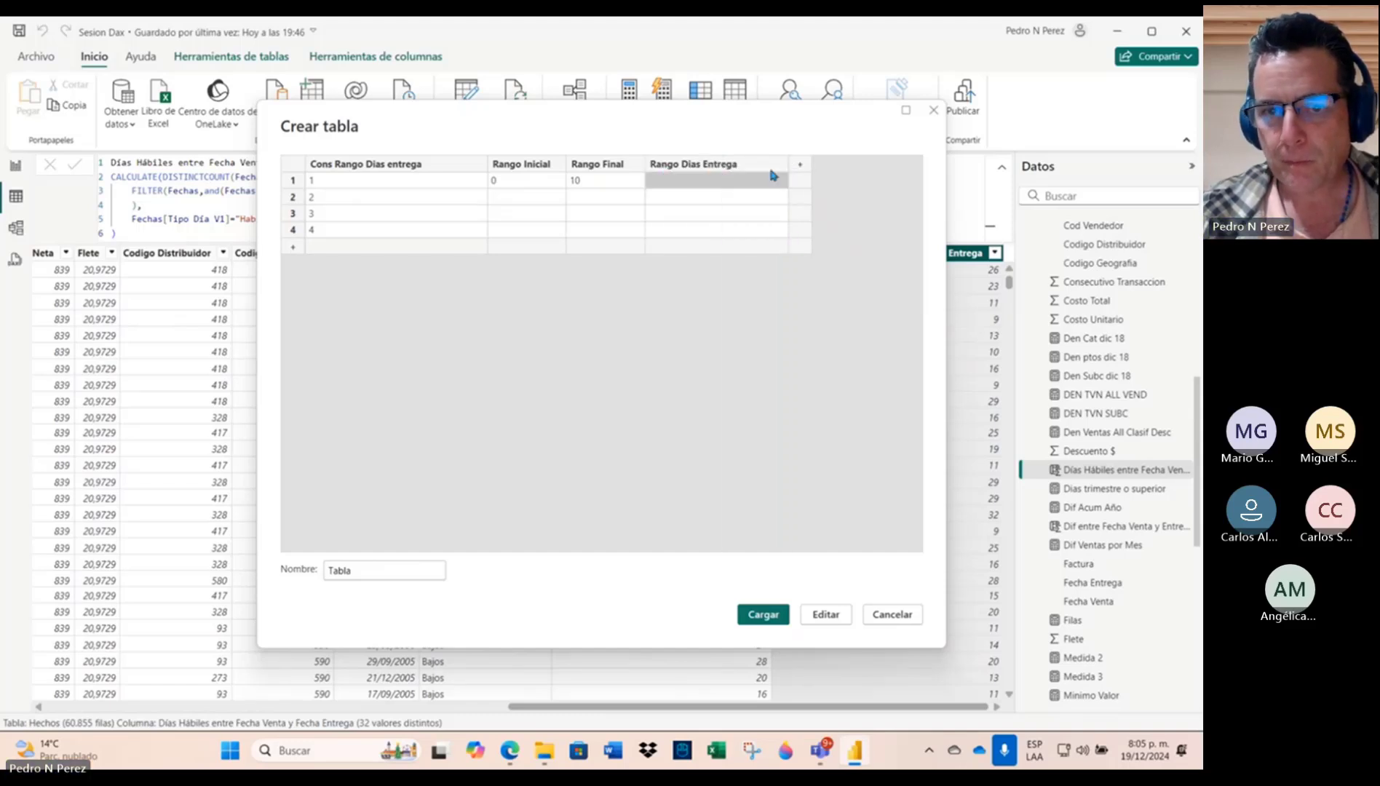
Step: Describe the first range as "Menor a Diez Días" in the "Rango Dias Entrega" column
left_click(719, 182)
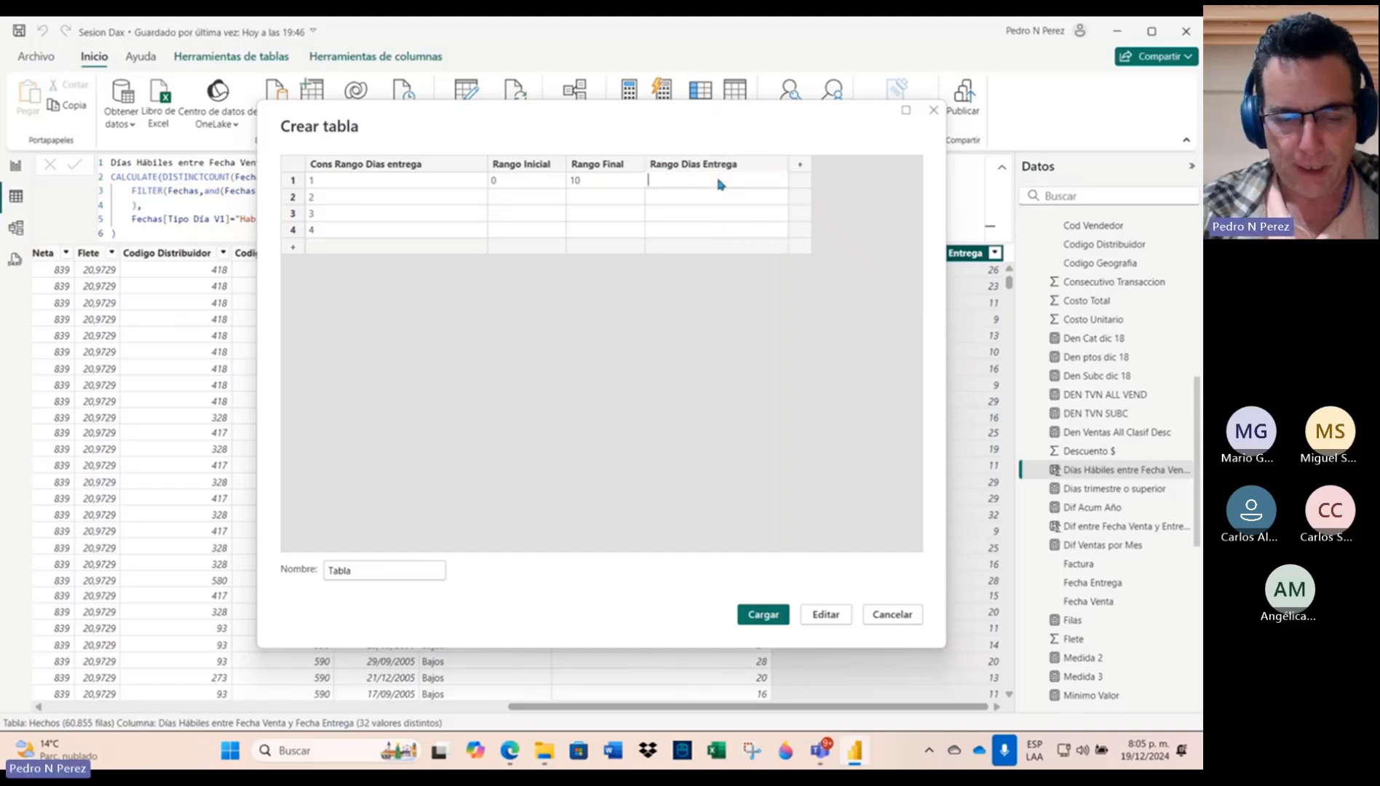
type("Menos")
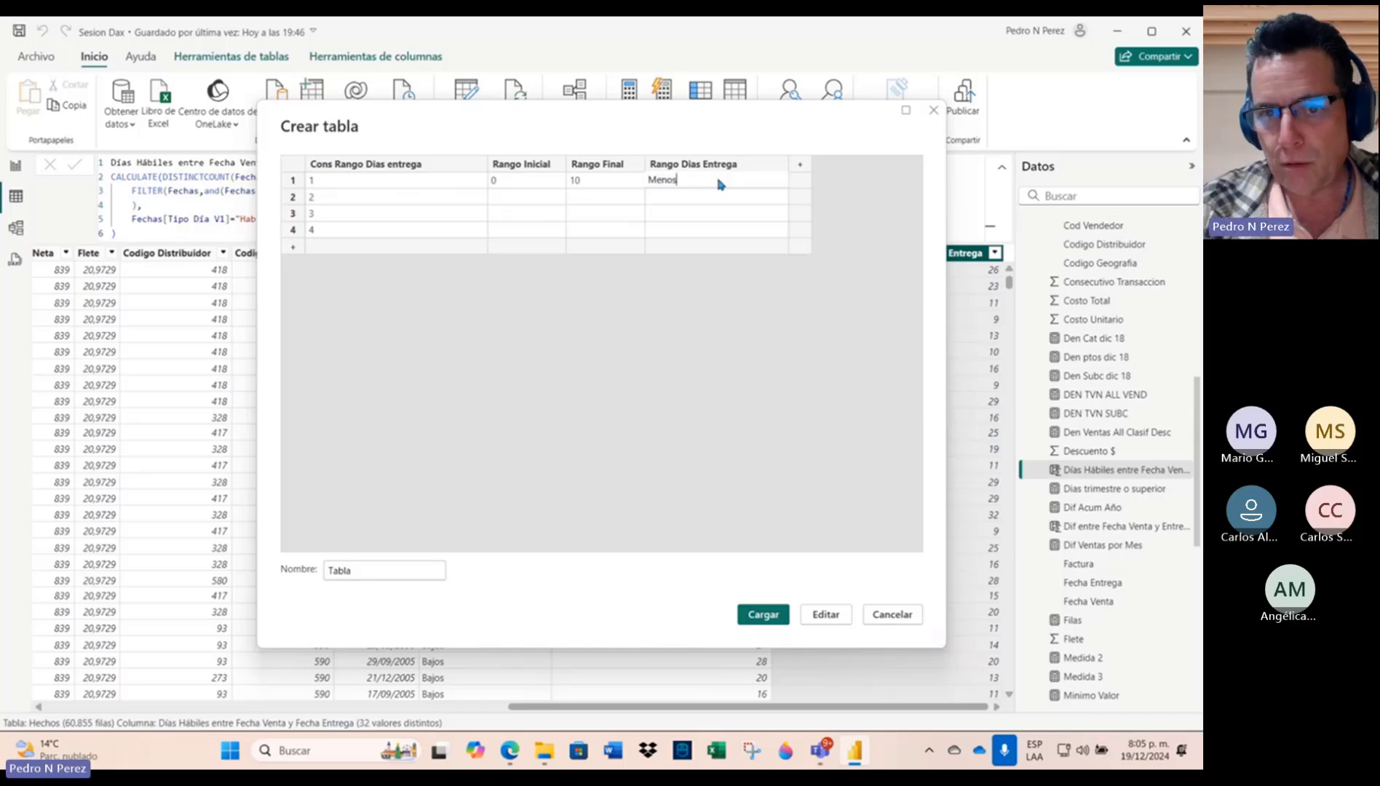
key("BackSpace")
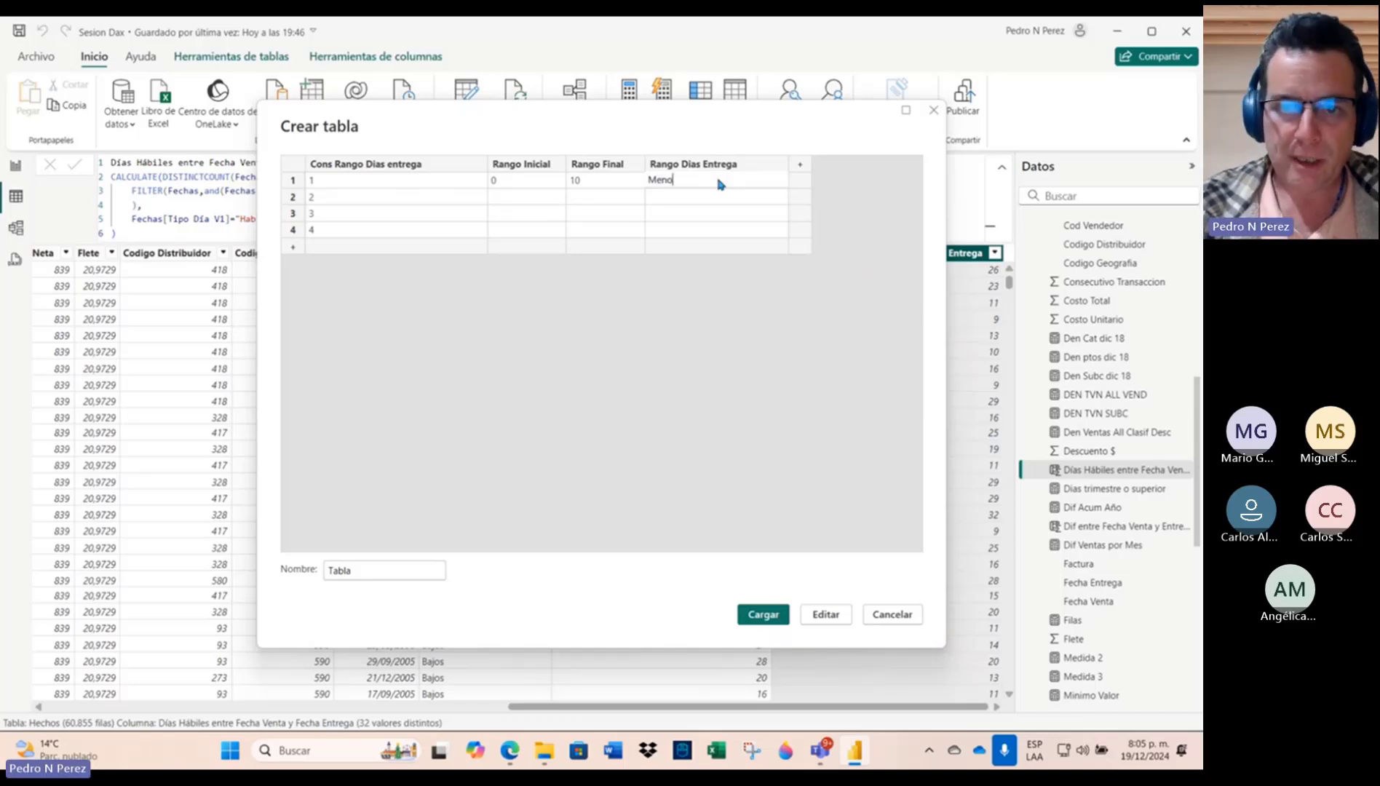
type("r")
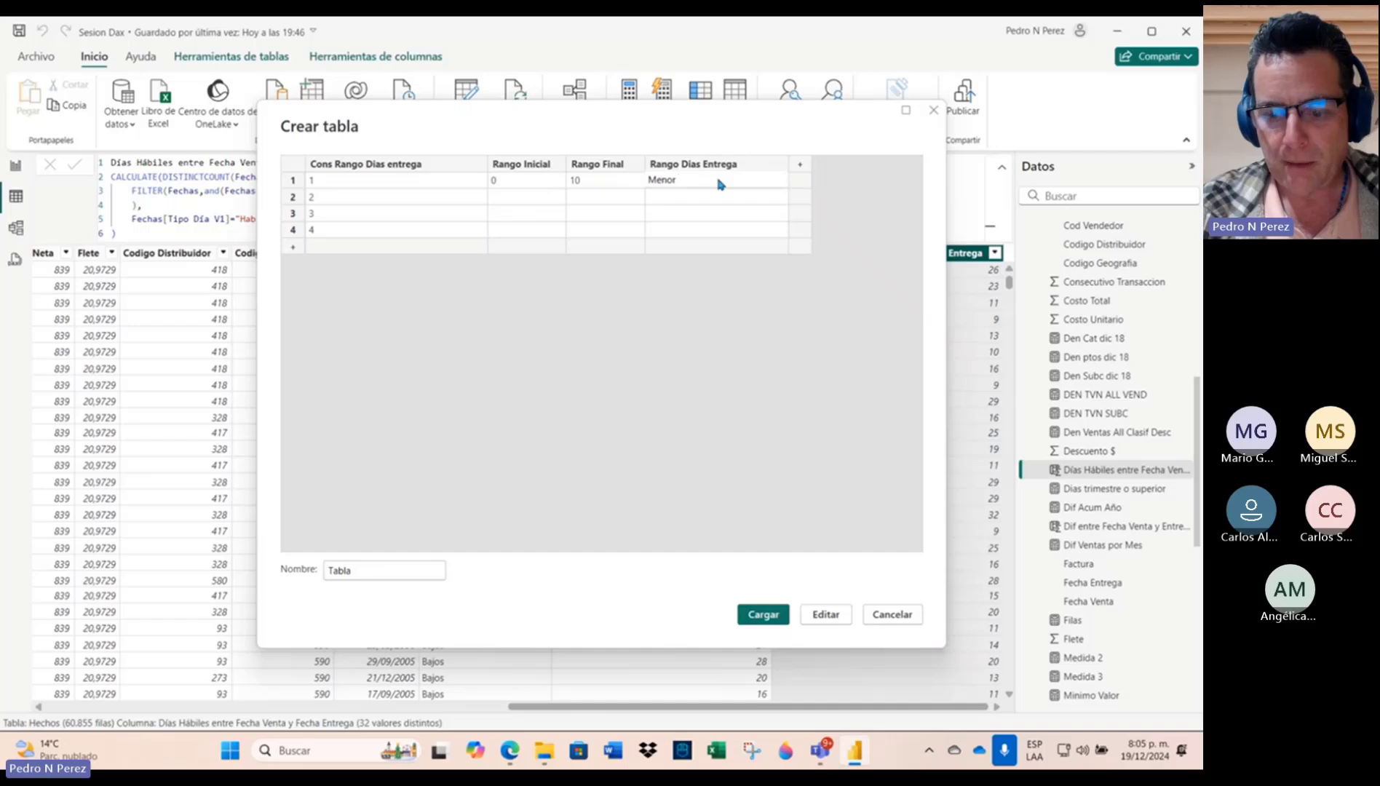
type(" a 1")
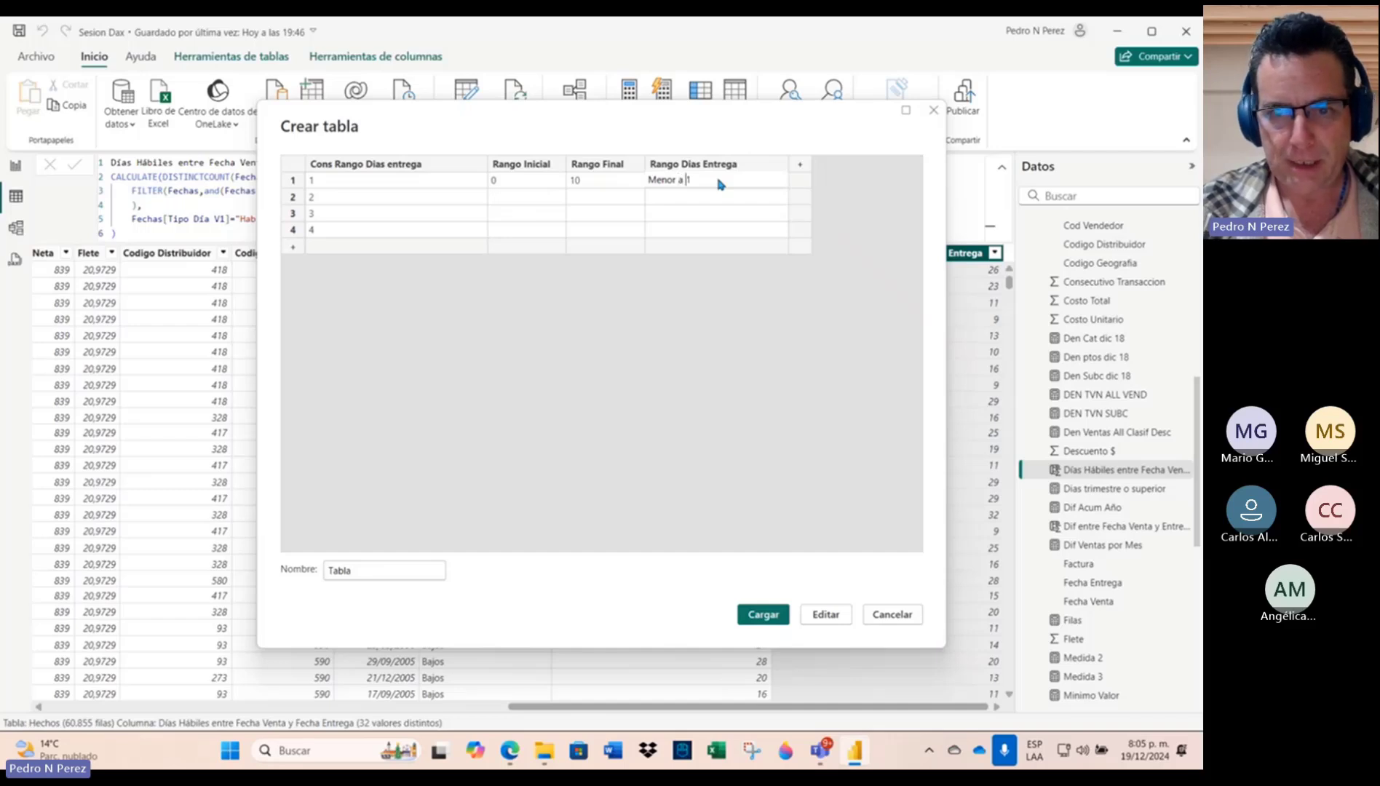
key("ctrl+a")
key("BackSpace")
type("Meno")
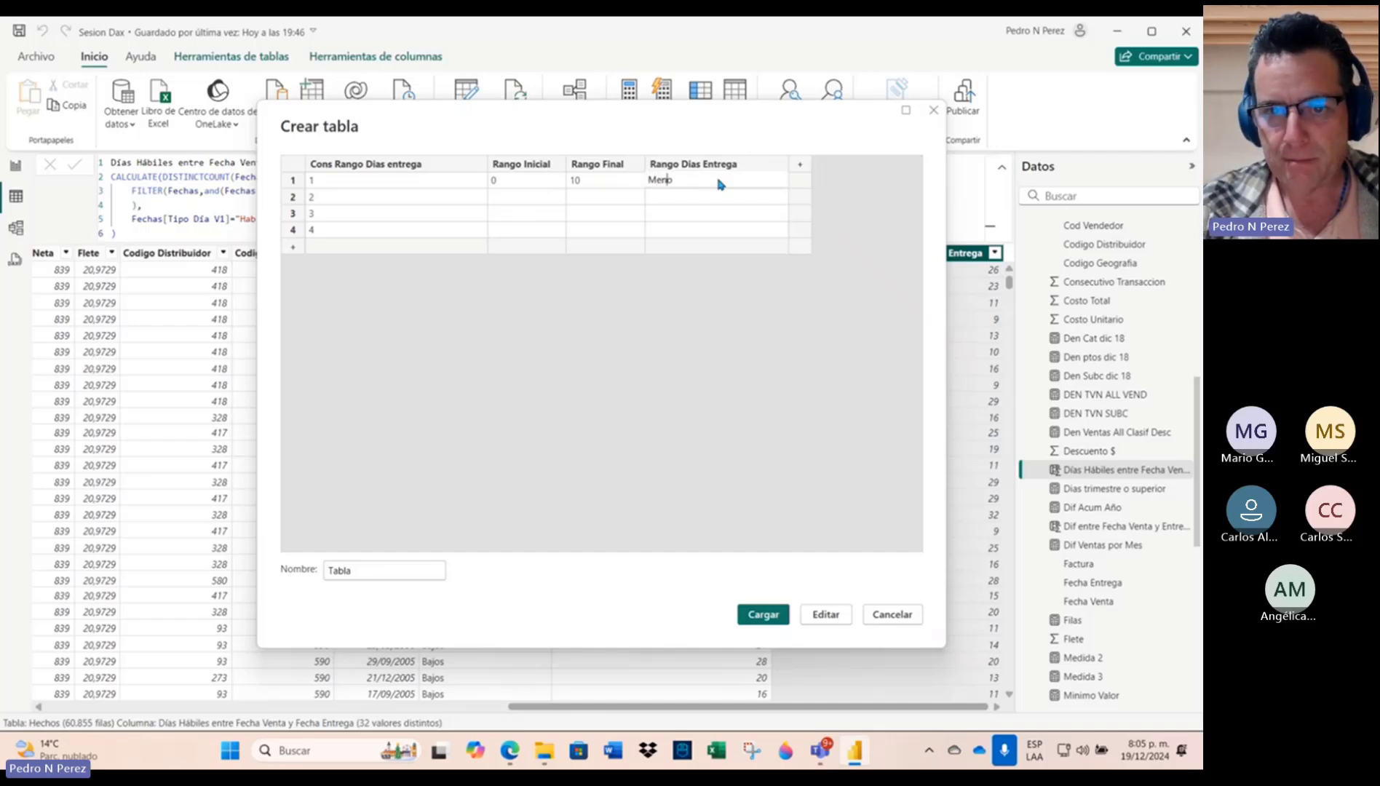
type("r a D")
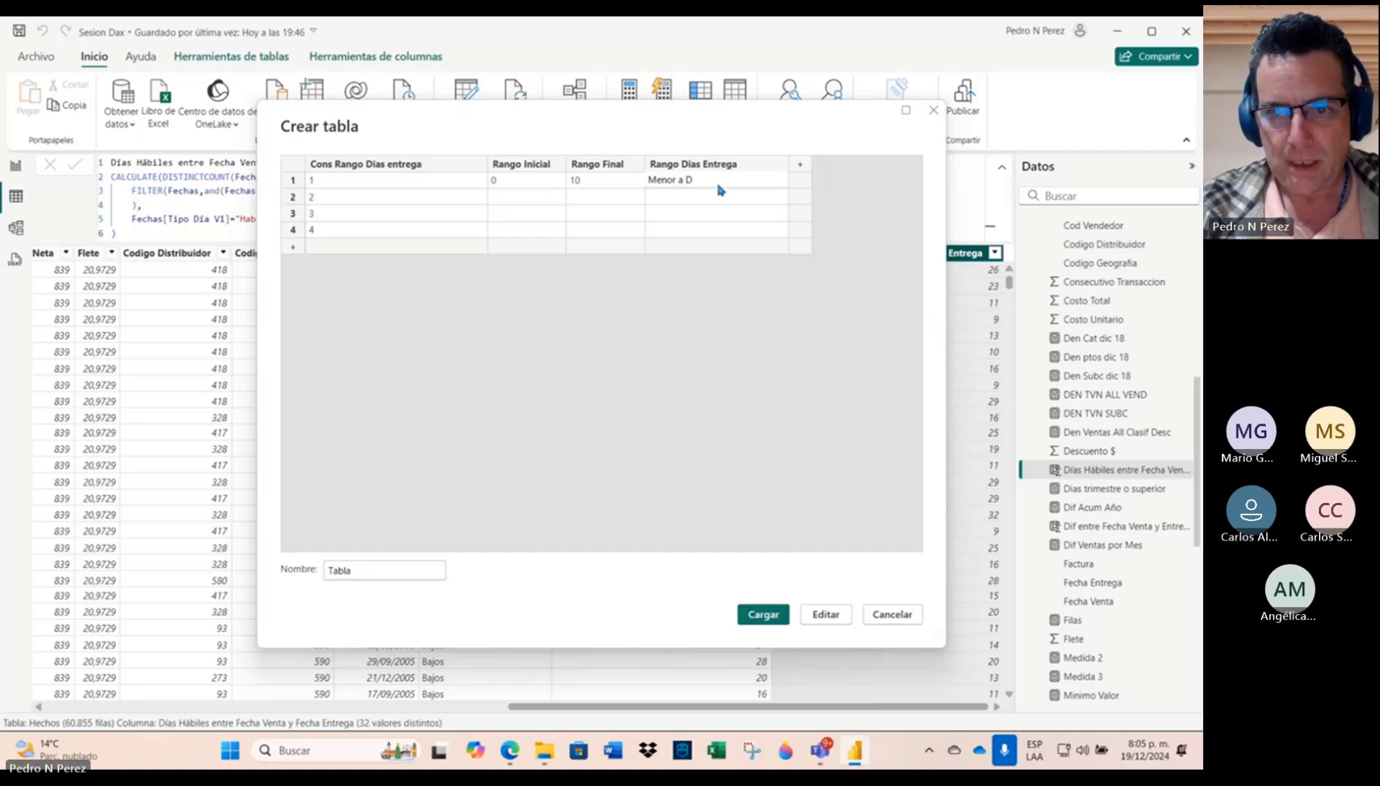
type("iez D")
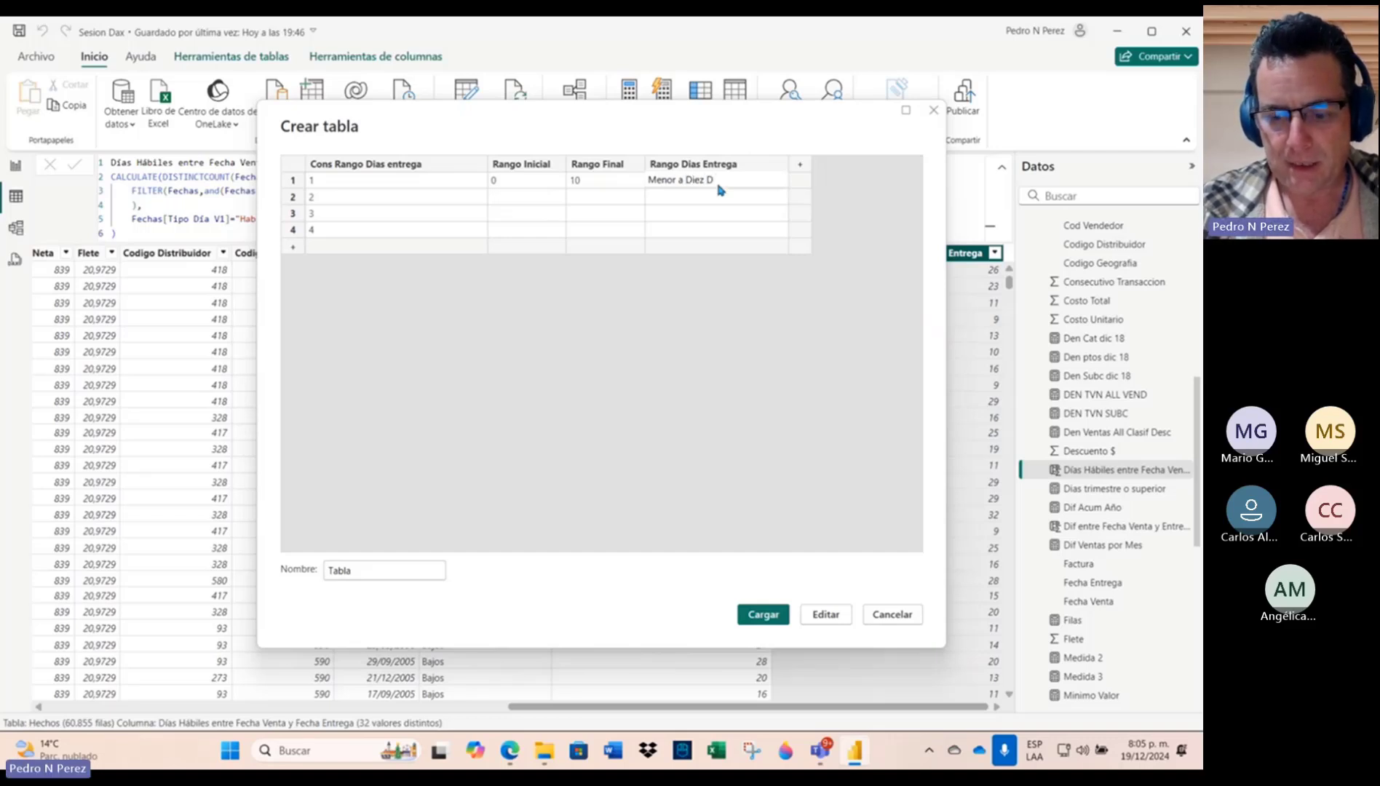
type("ías")
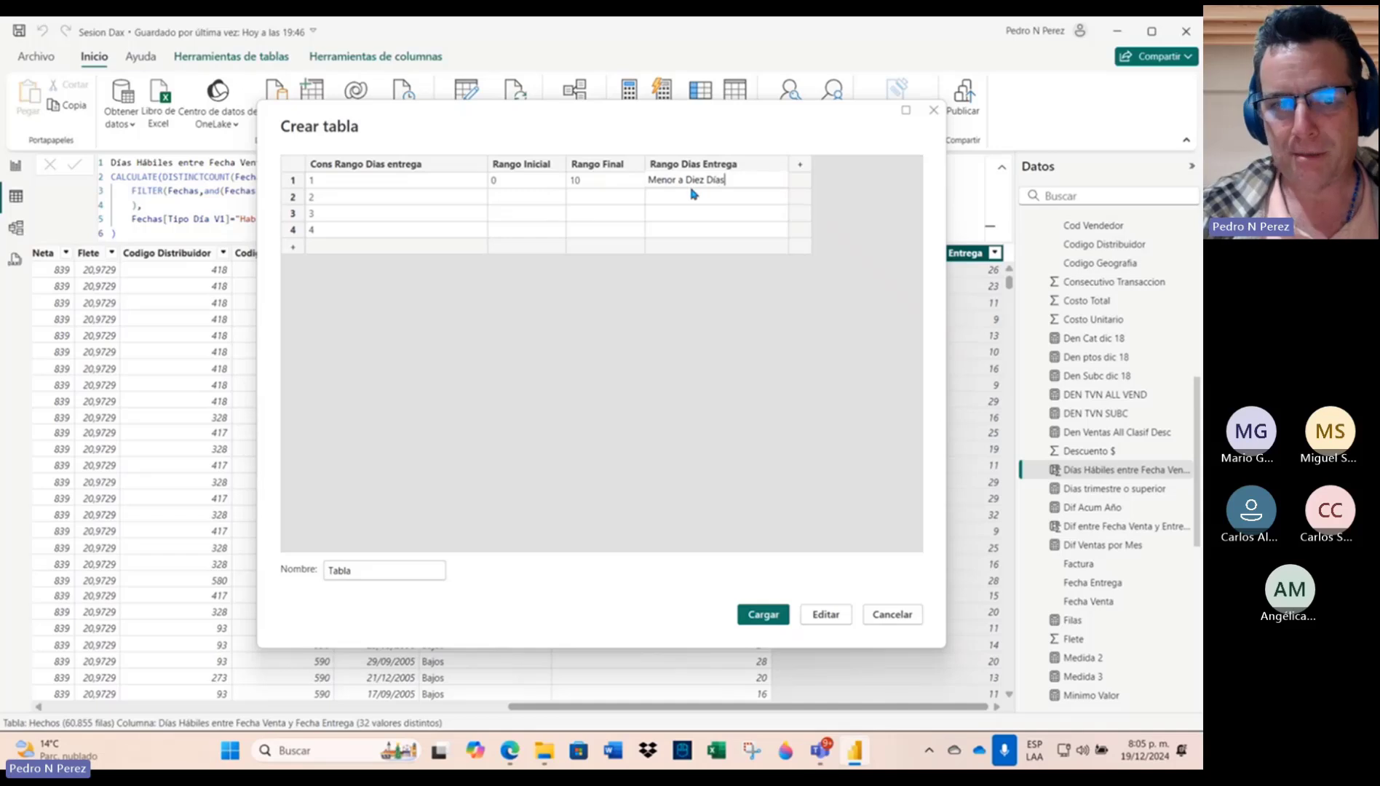
Step: Set the second row's limits to 10 for "Rango Inicial" and 20 for "Rango Final"
right_click(512, 199)
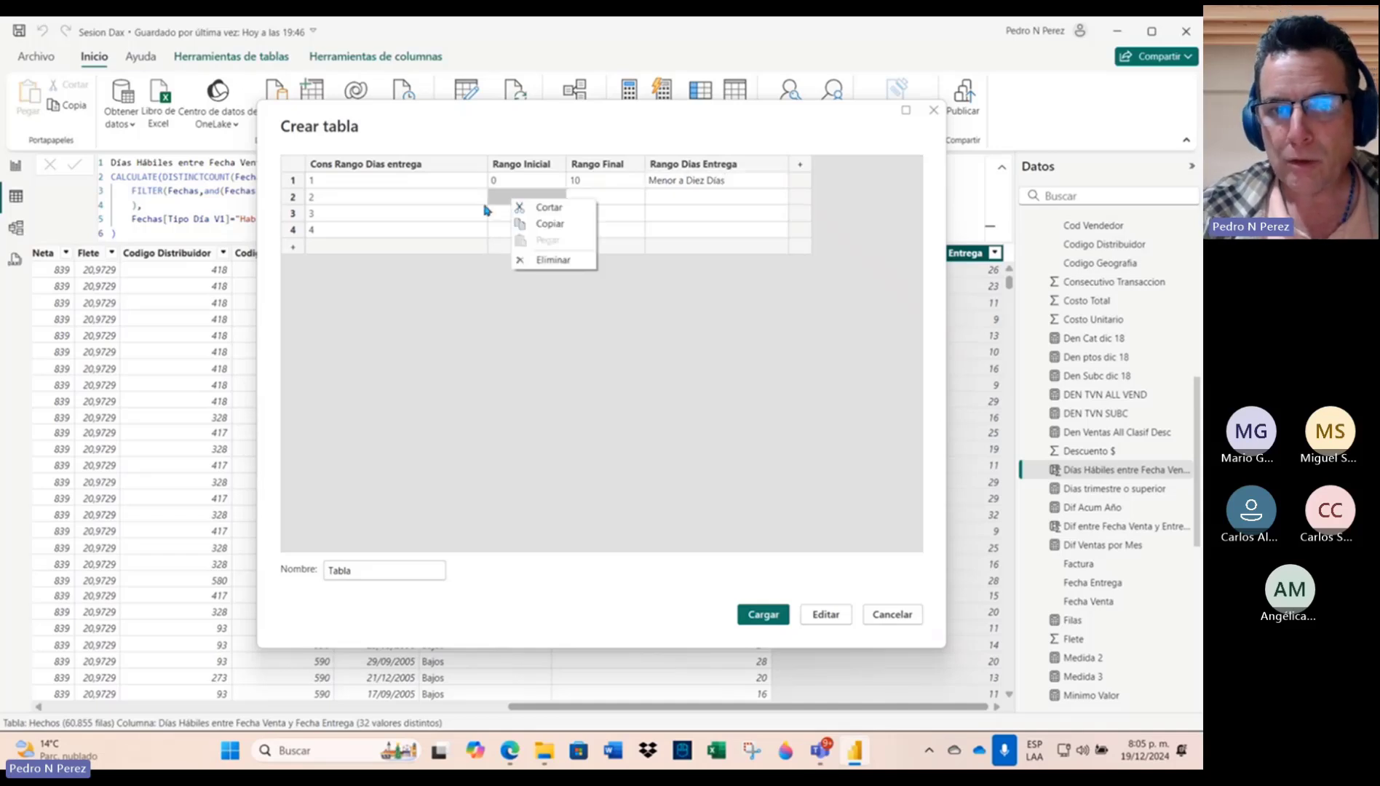
left_click(500, 205)
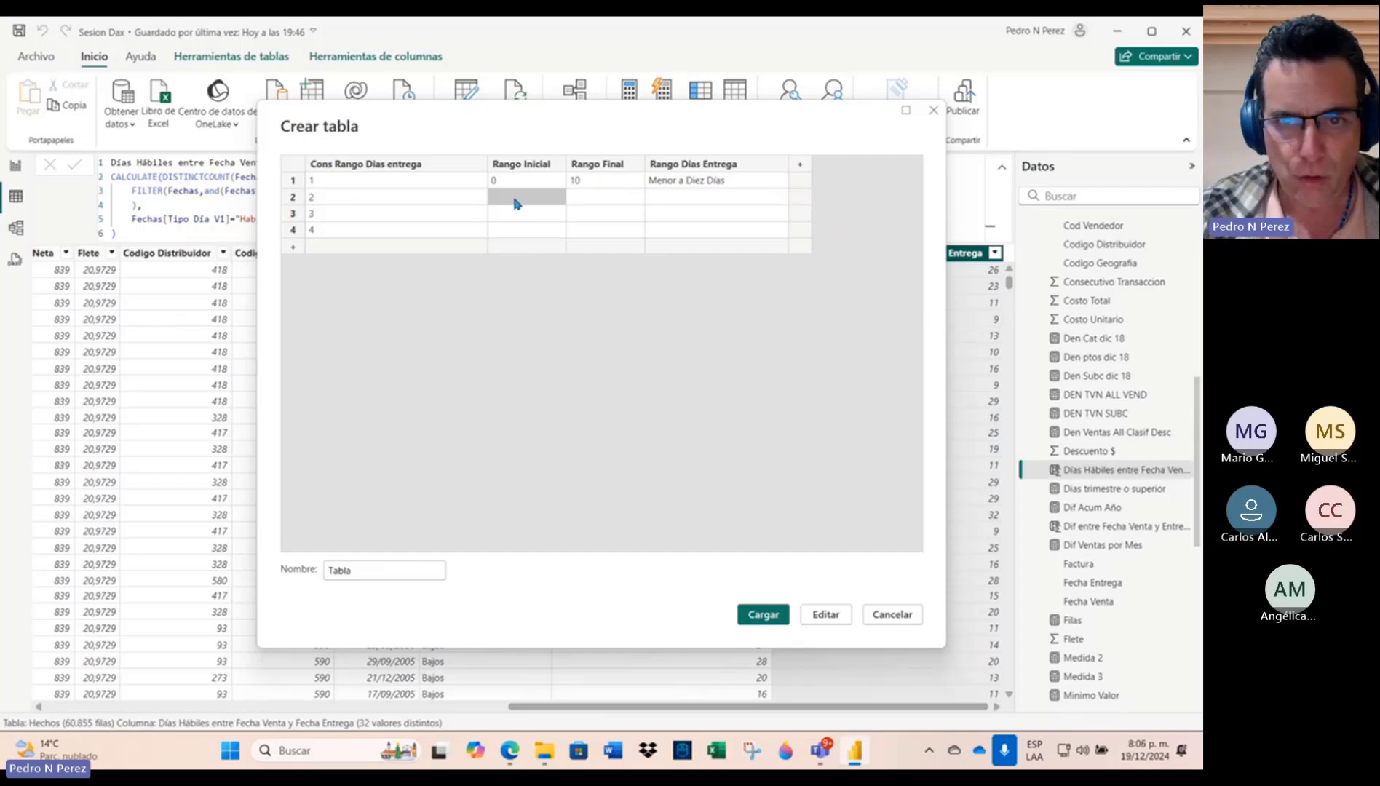
type("11")
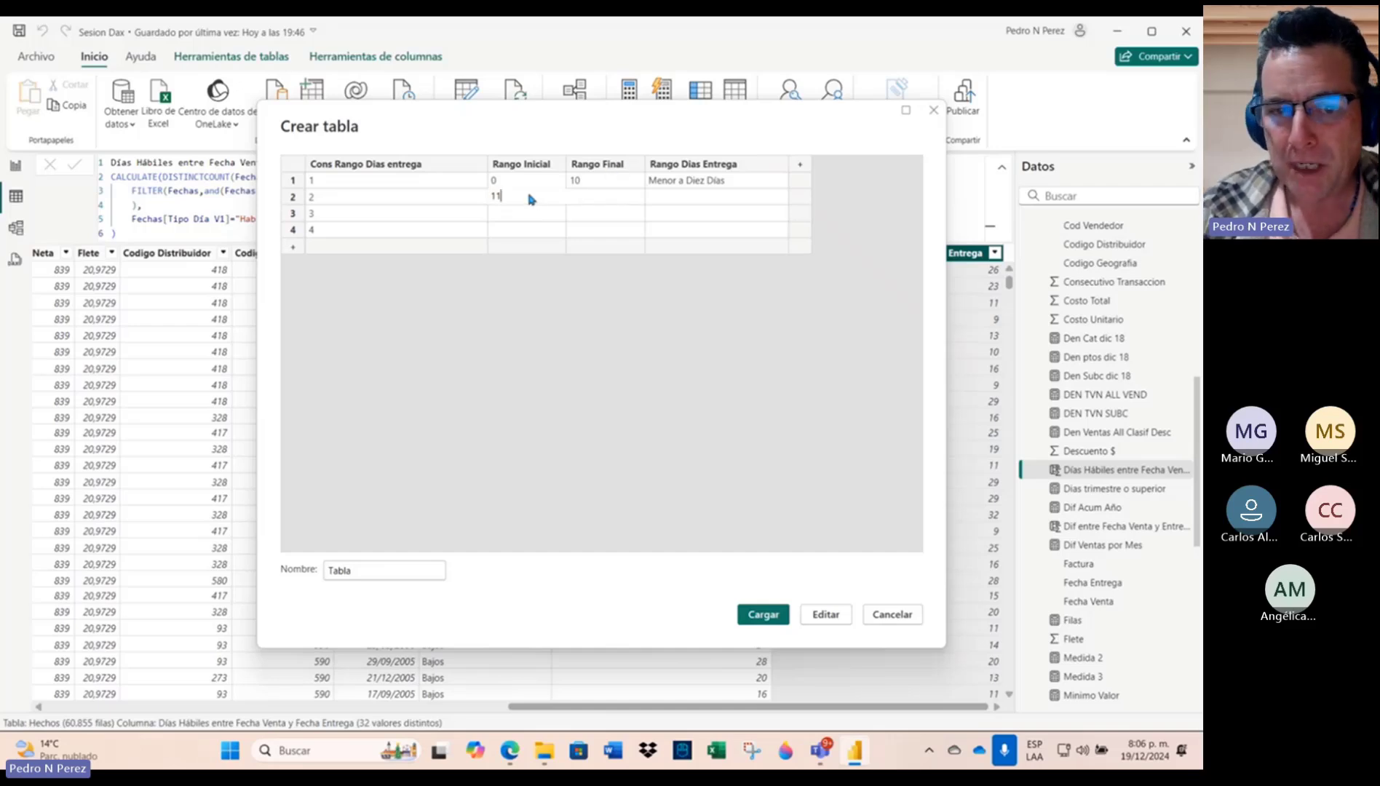
key("BackSpace")
type("0")
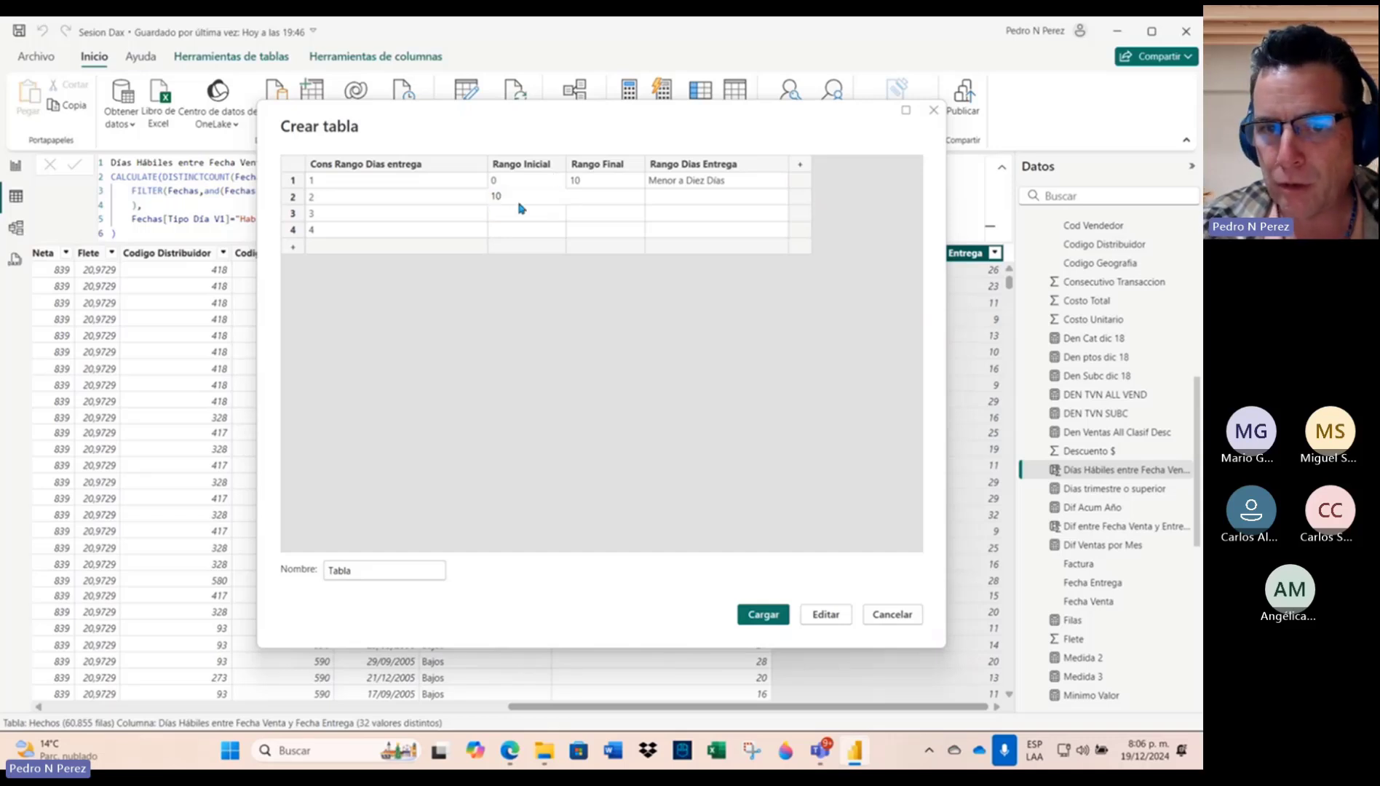
left_click(611, 200)
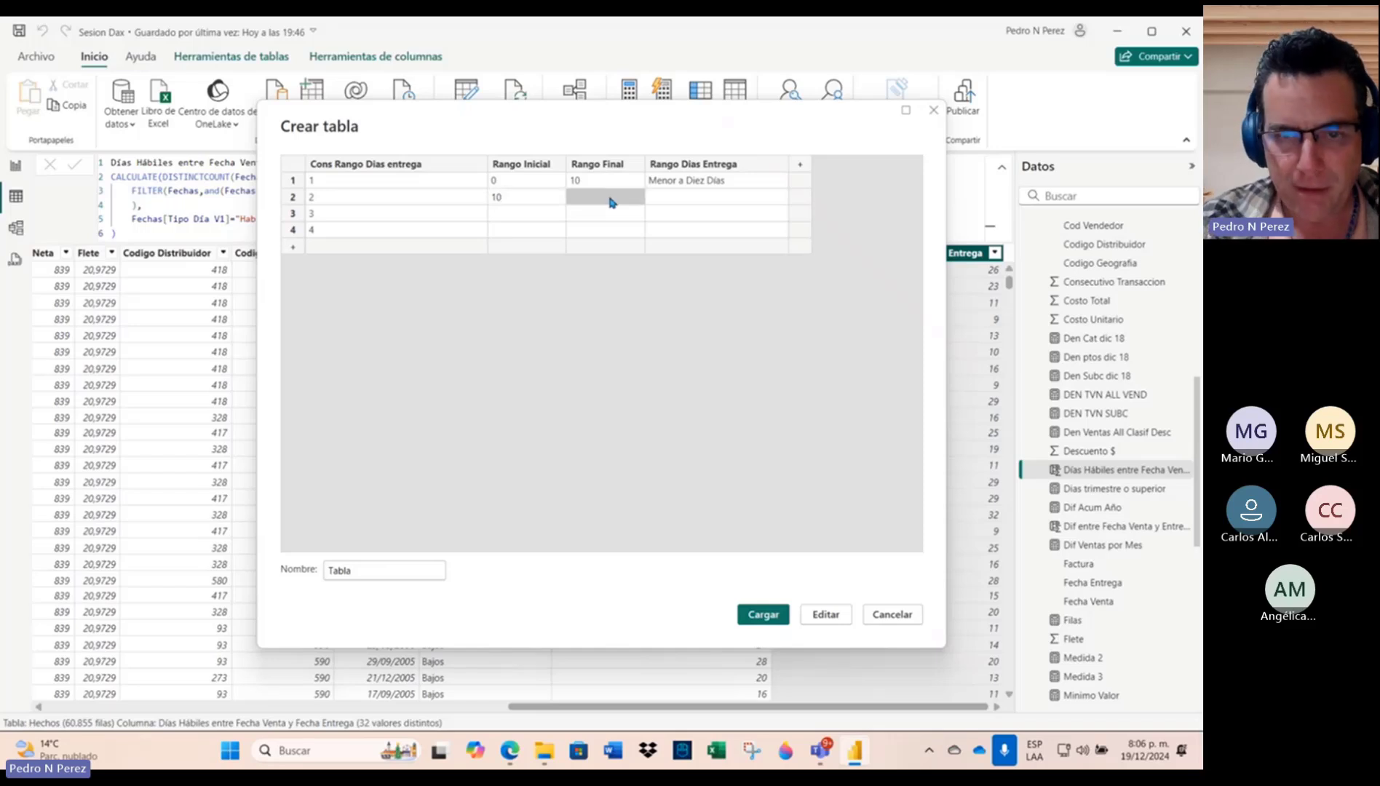
type("20")
Step: Describe the second range as "Mas de 10 y hasta Veinte Días" in the "Rango Dias Entrega" column
left_click(670, 205)
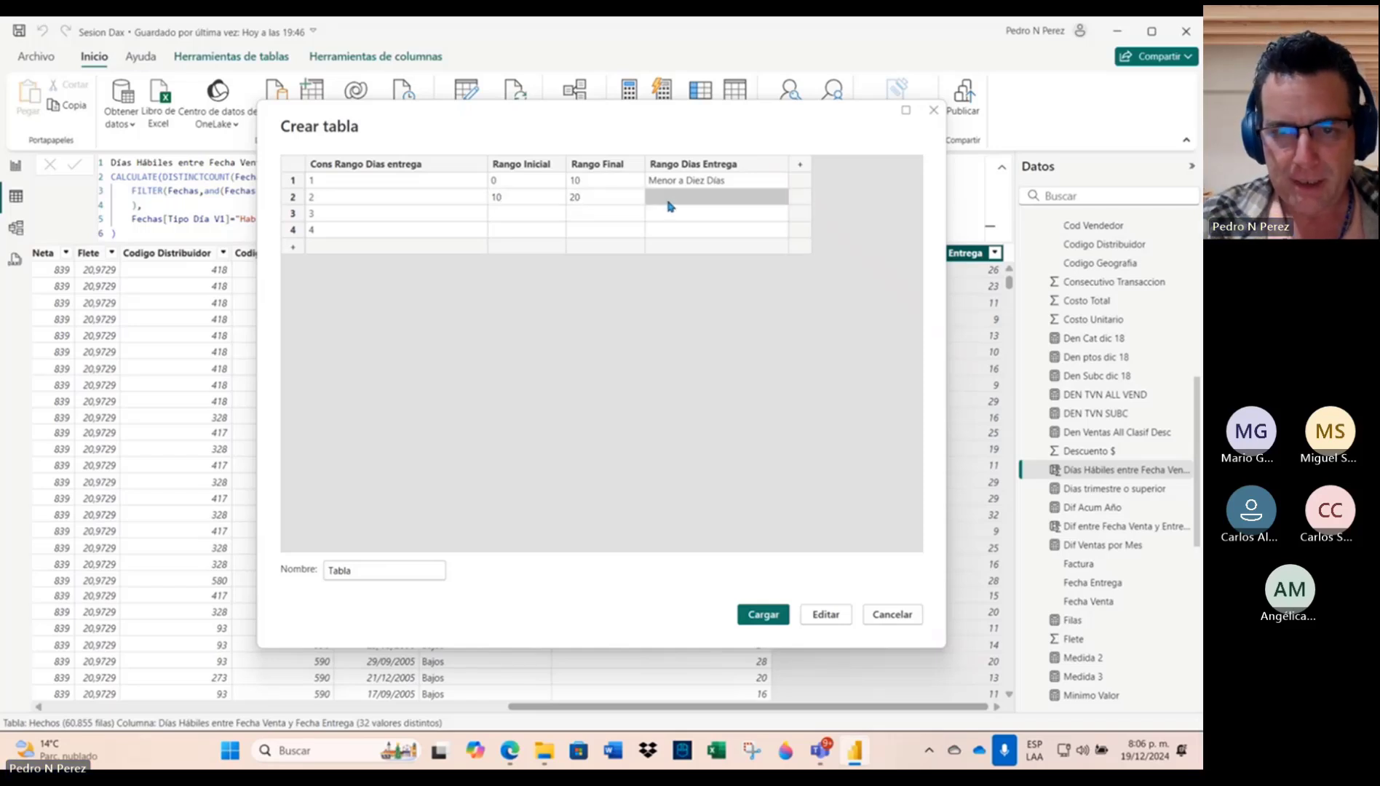
type("E")
type("re")
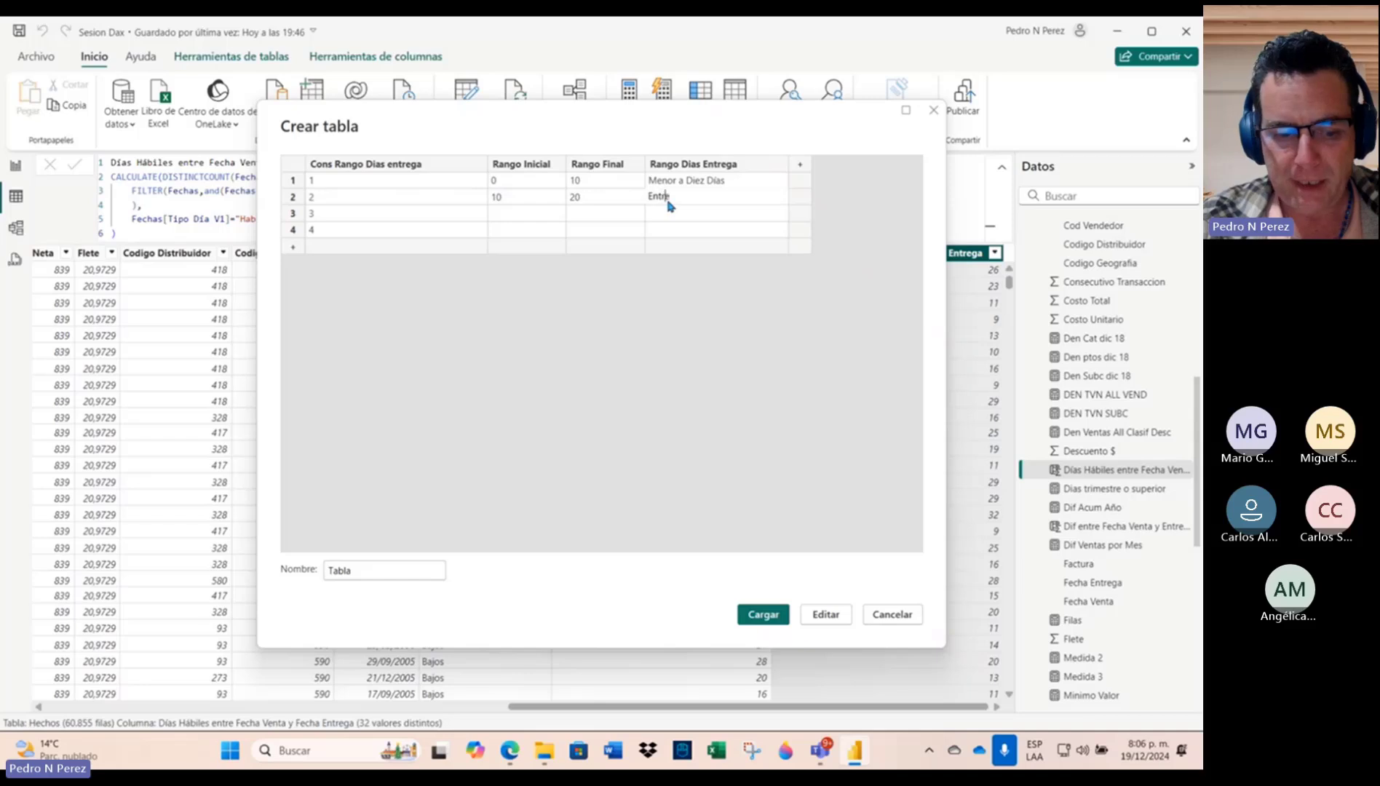
key("BackSpace")
key("BackSpace")
key("BackSpace")
key("BackSpace")
key("BackSpace")
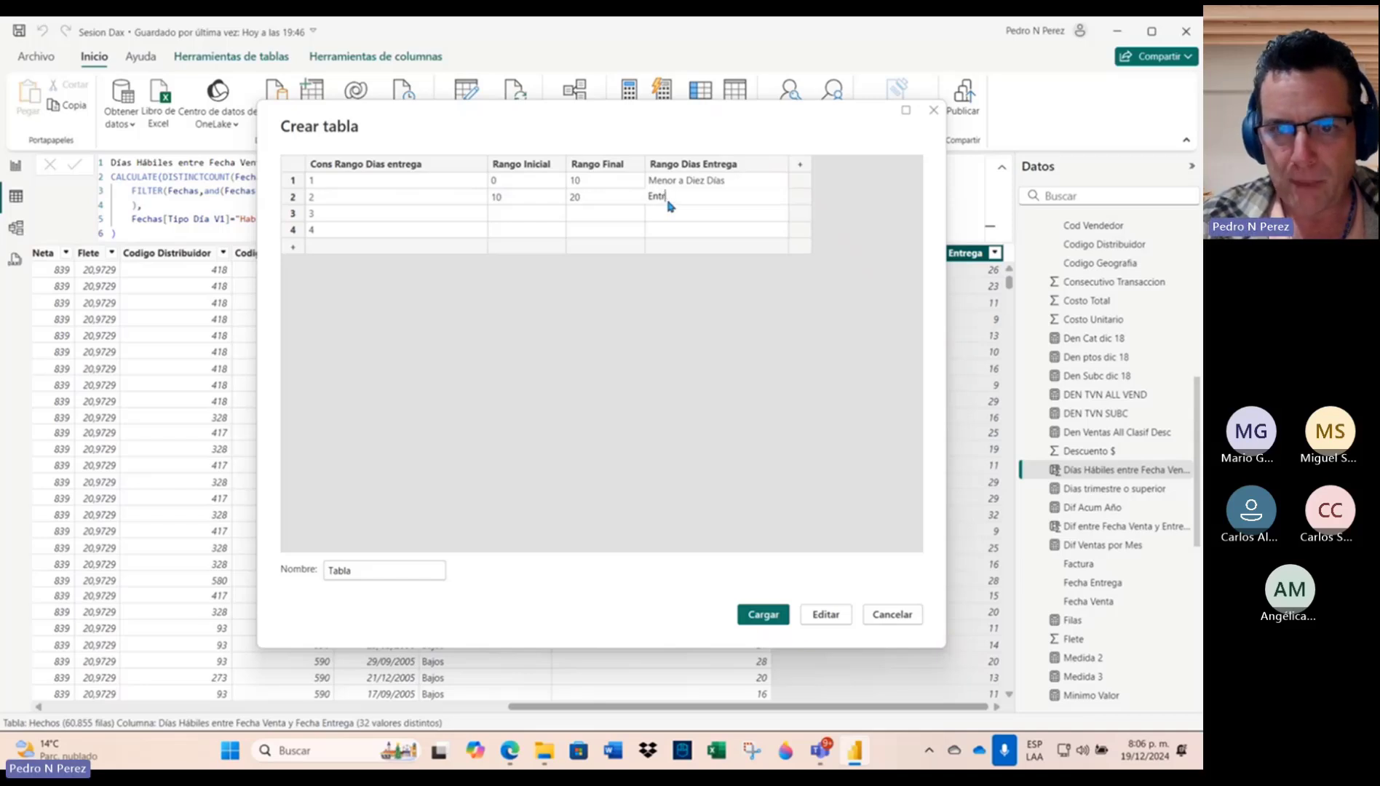
type("Mas de ")
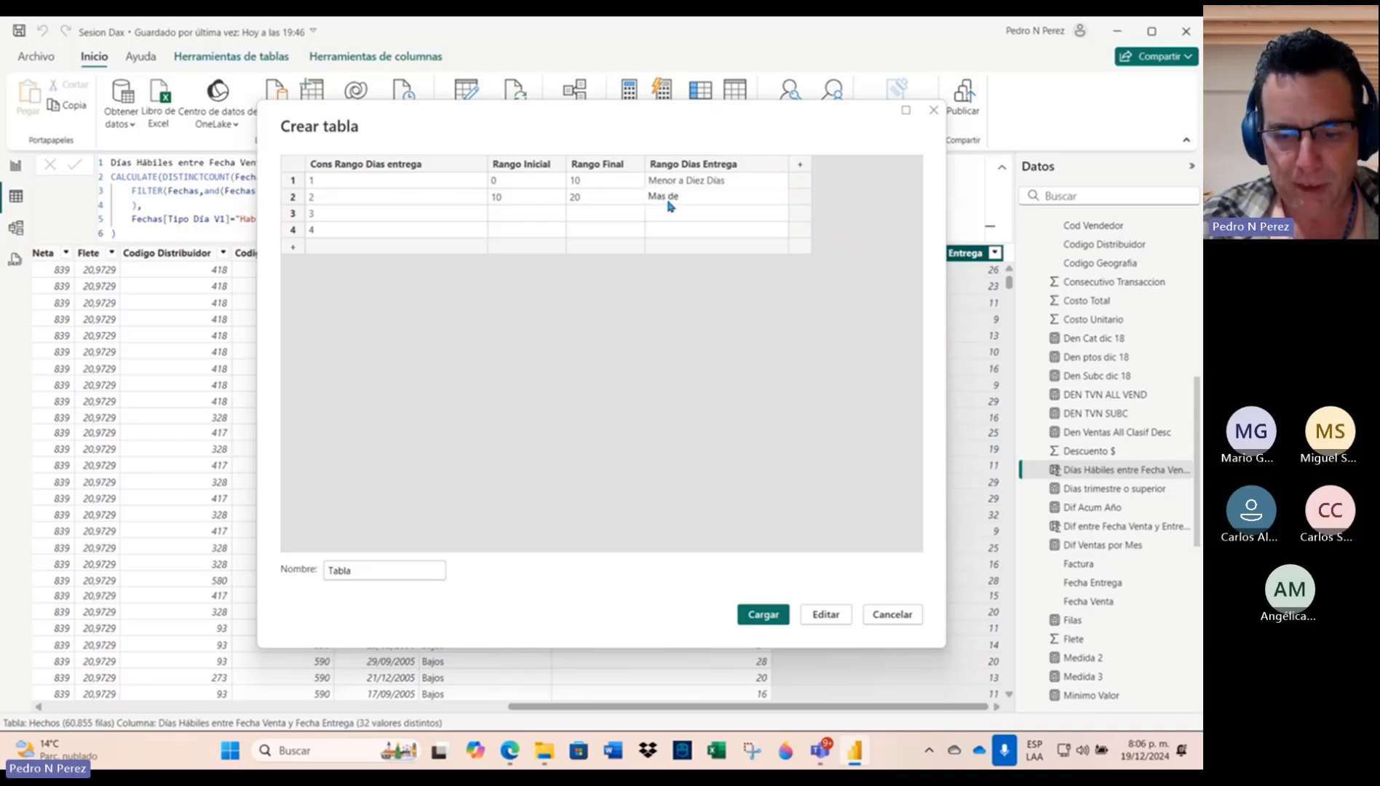
type("10 y hasta")
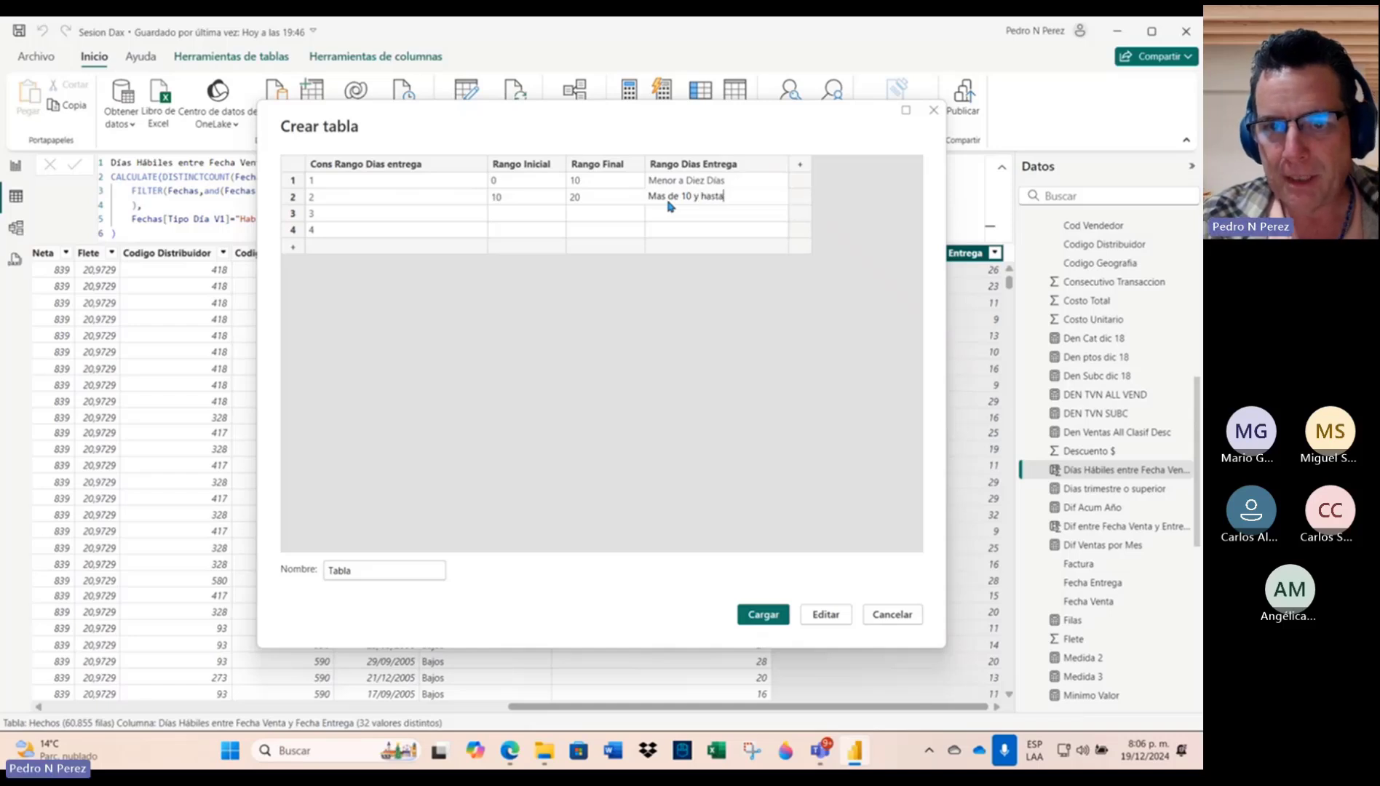
type(" Veinte D")
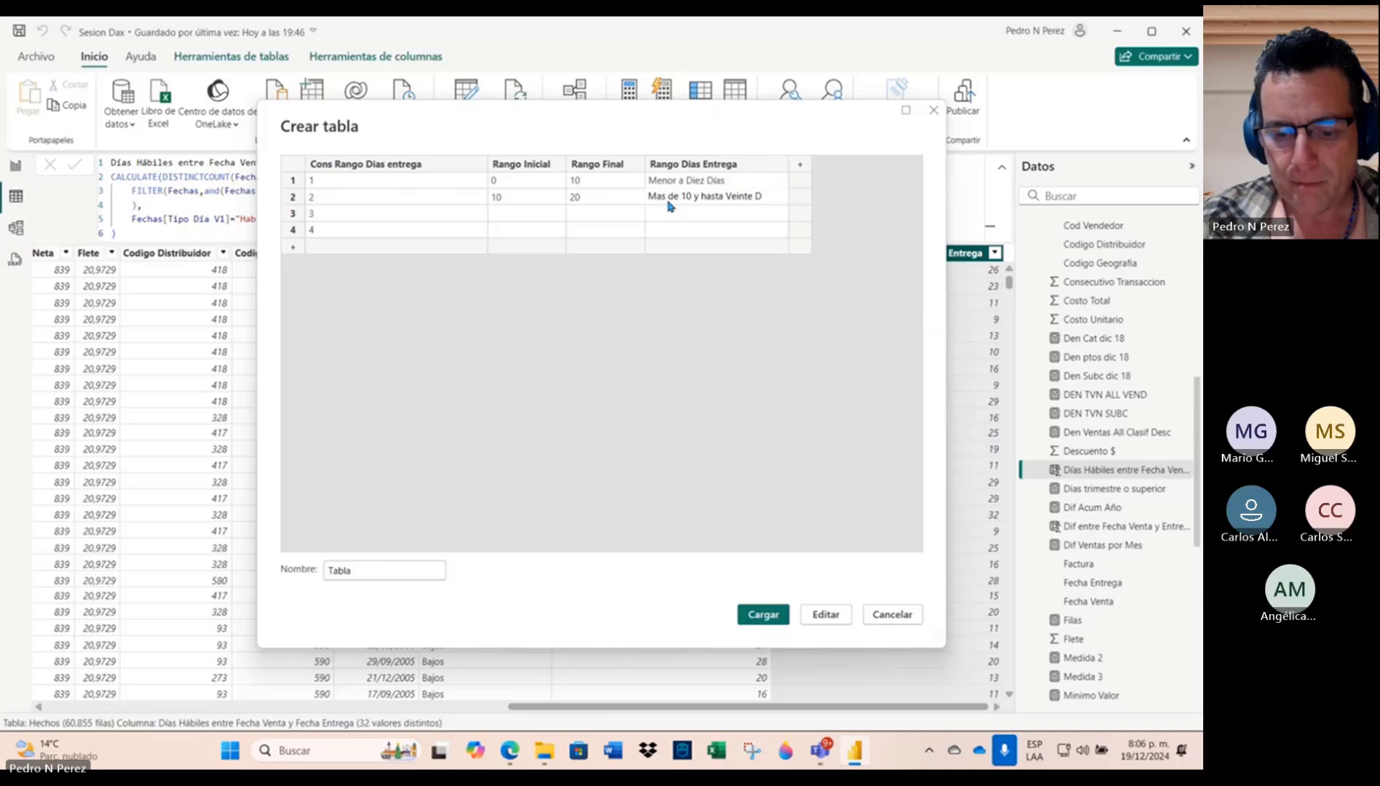
type("ias")
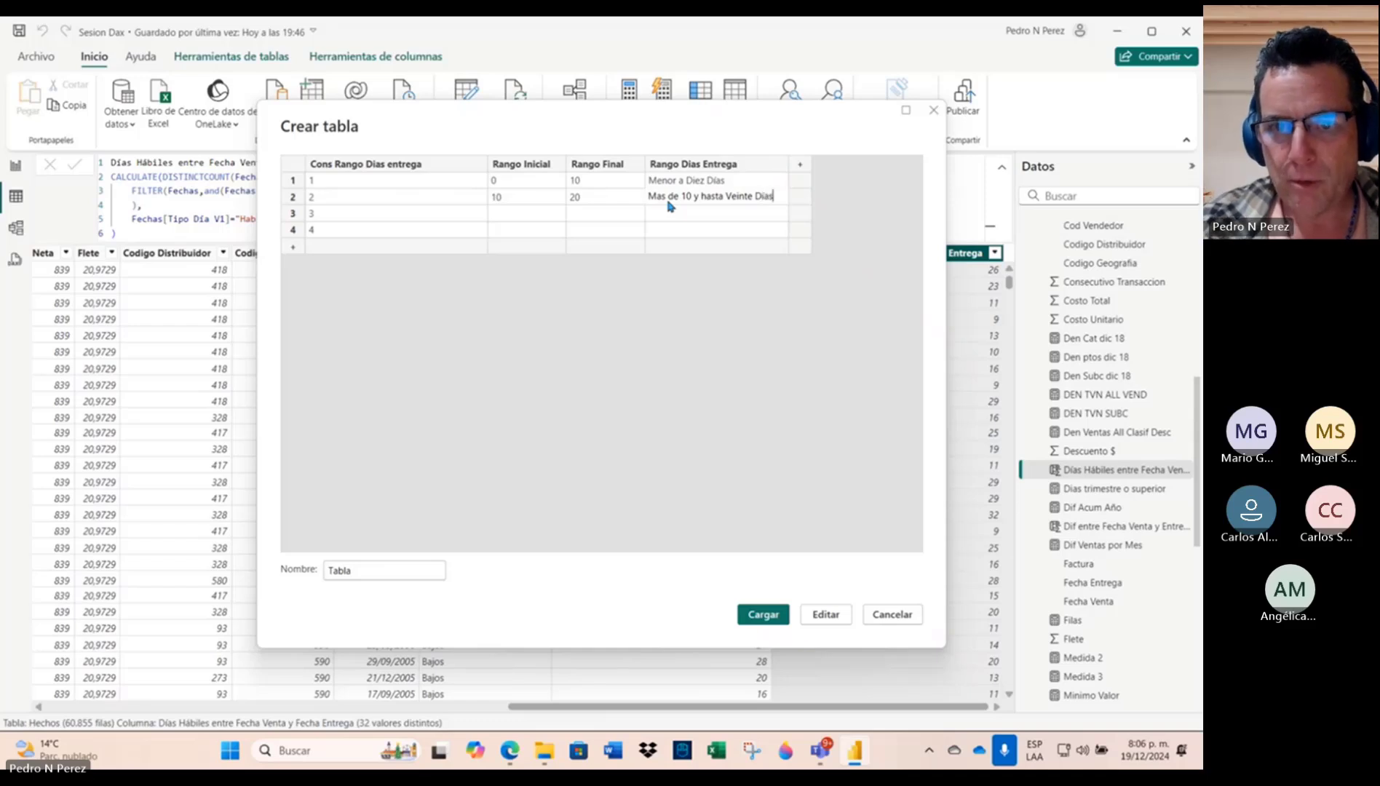
Step: Fill the third row with limits 20 and 30 and the description "Mas de 20 y hasta Treinta Días"
left_click(501, 216)
type("20")
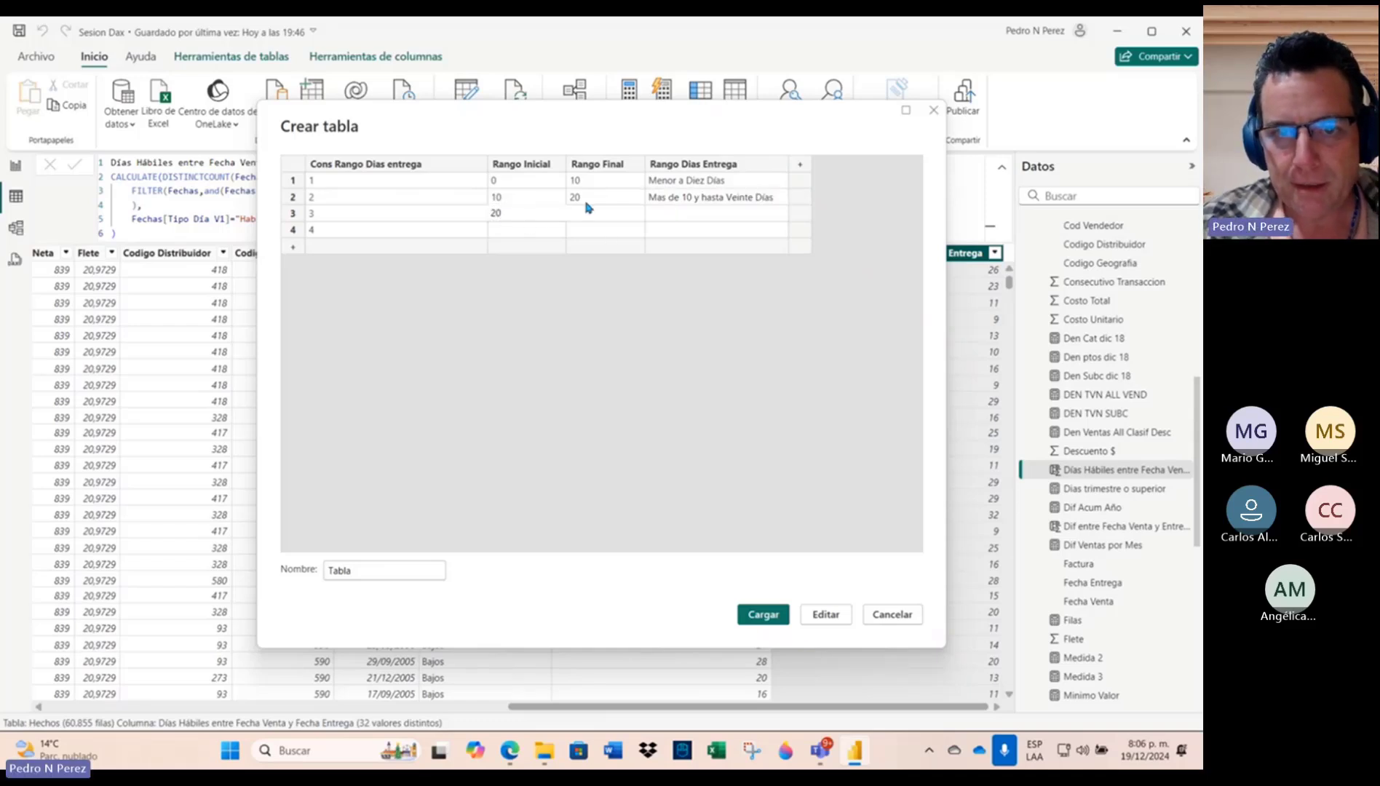
left_click(602, 213)
type("30")
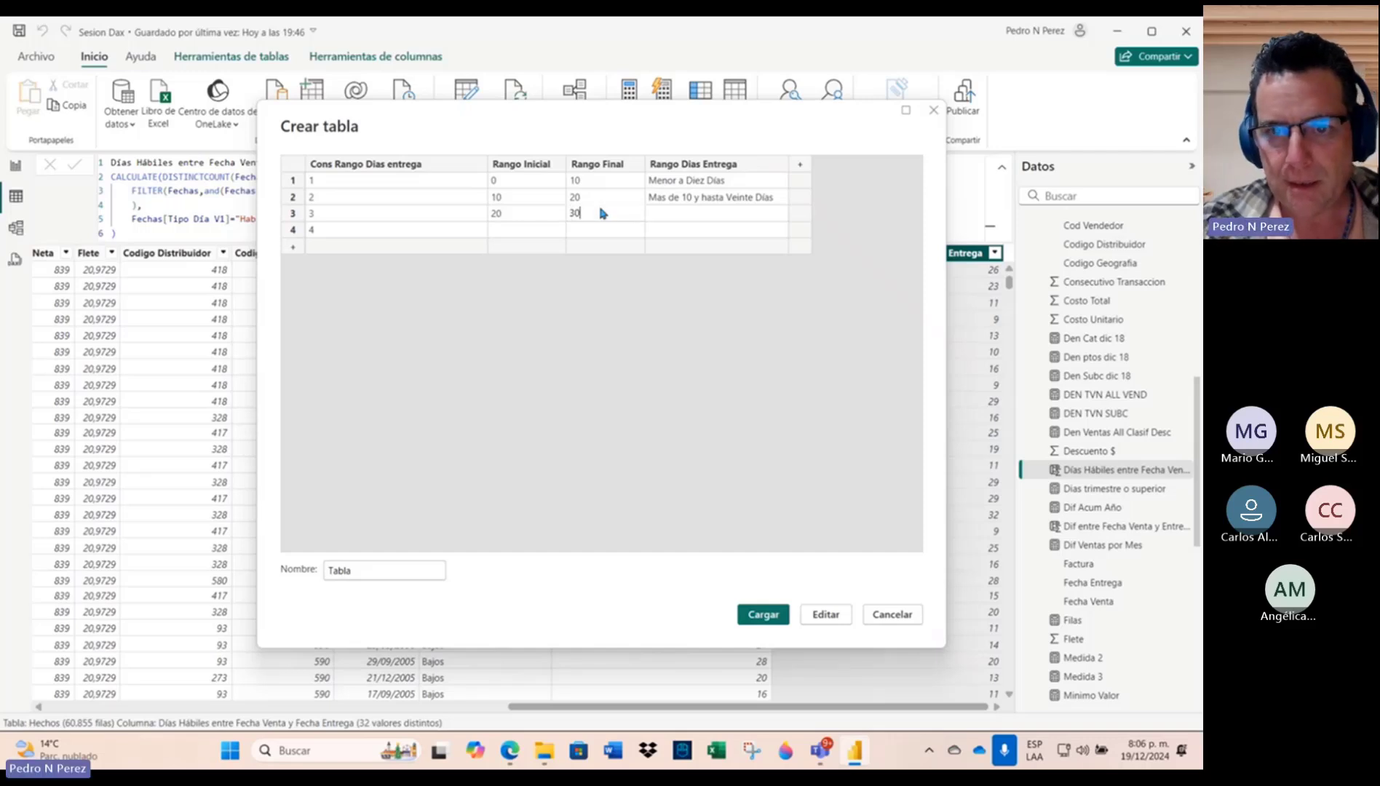
left_click(670, 218)
type("Mas ")
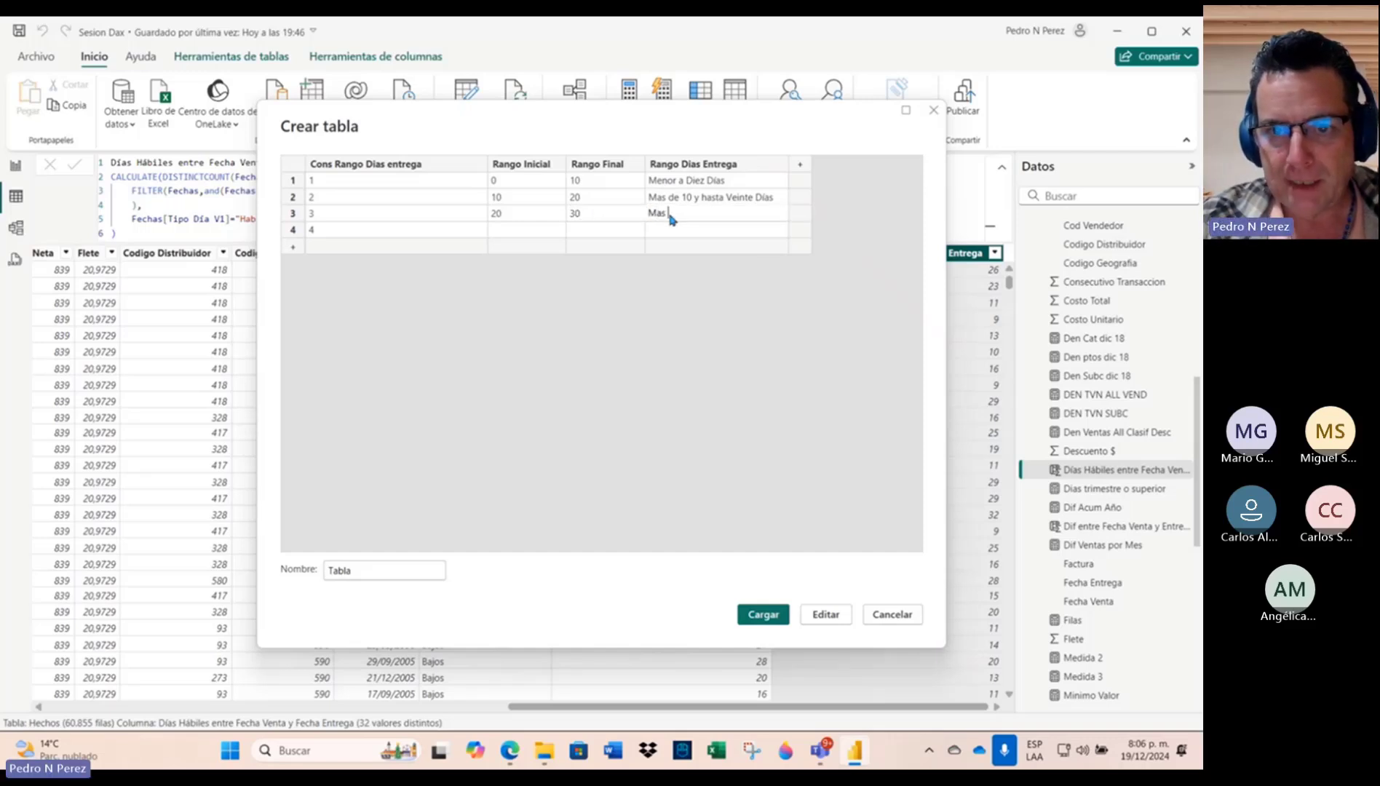
type("de 20 y ")
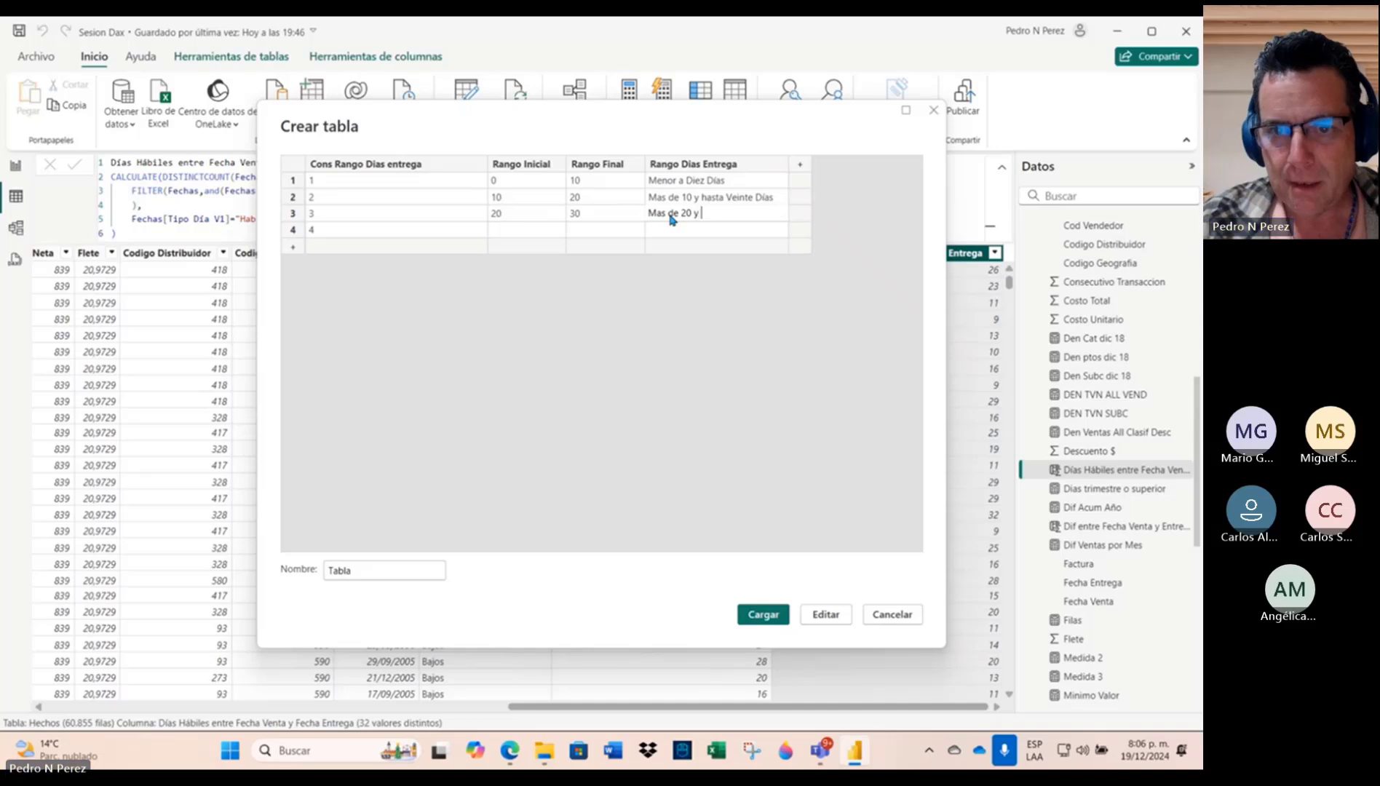
type("hasta Tr")
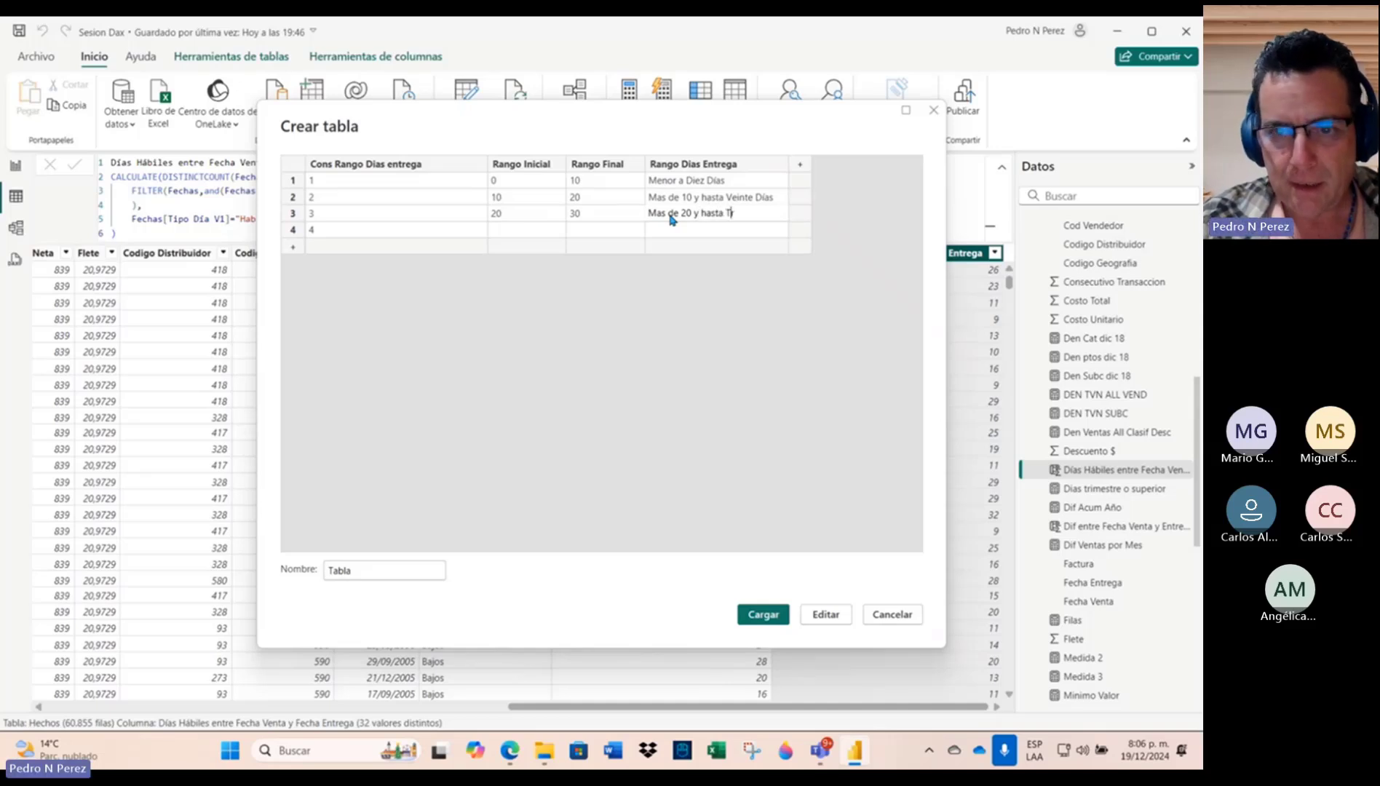
type("einta Días")
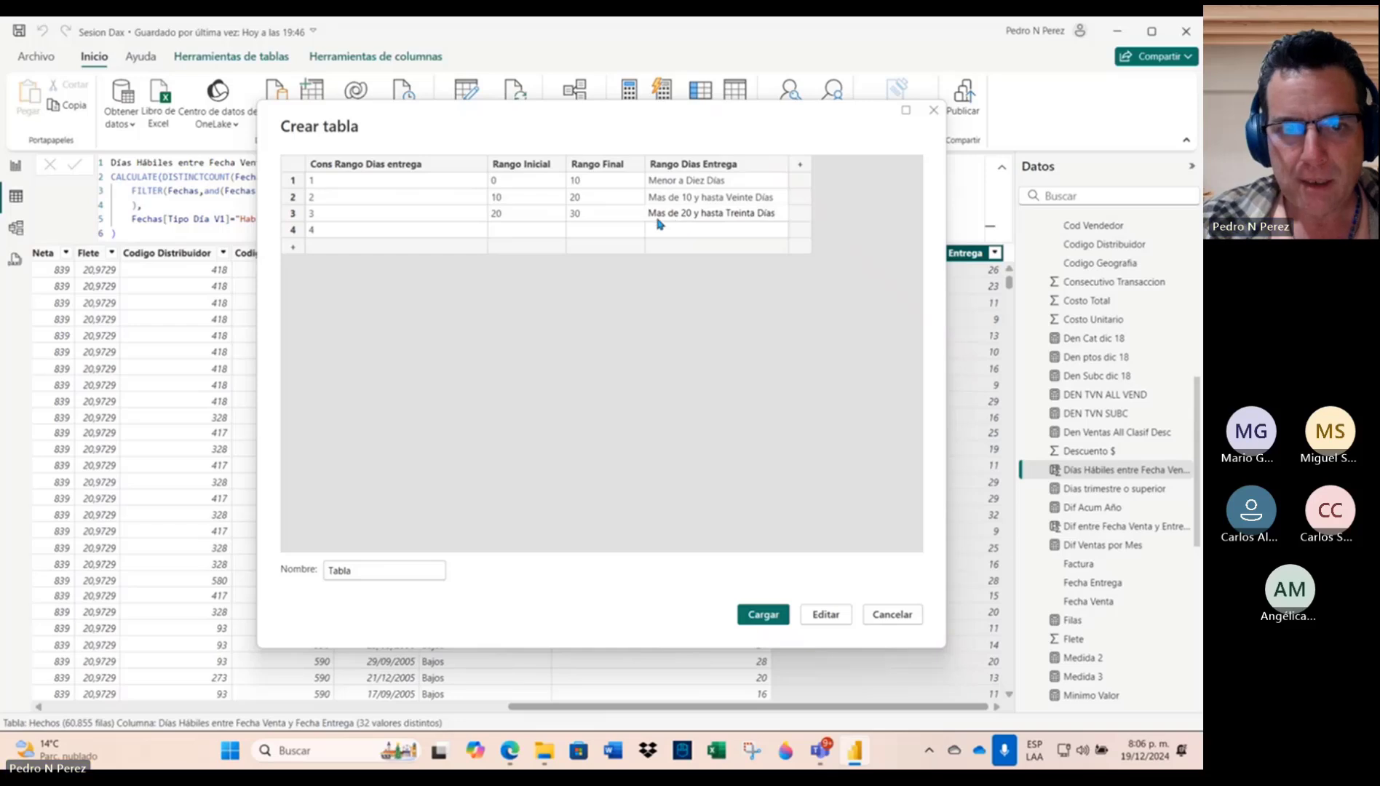
Step: Fill the fourth row with limits 30 and 500 and the description "Mas de 30 Días"
left_click(549, 230)
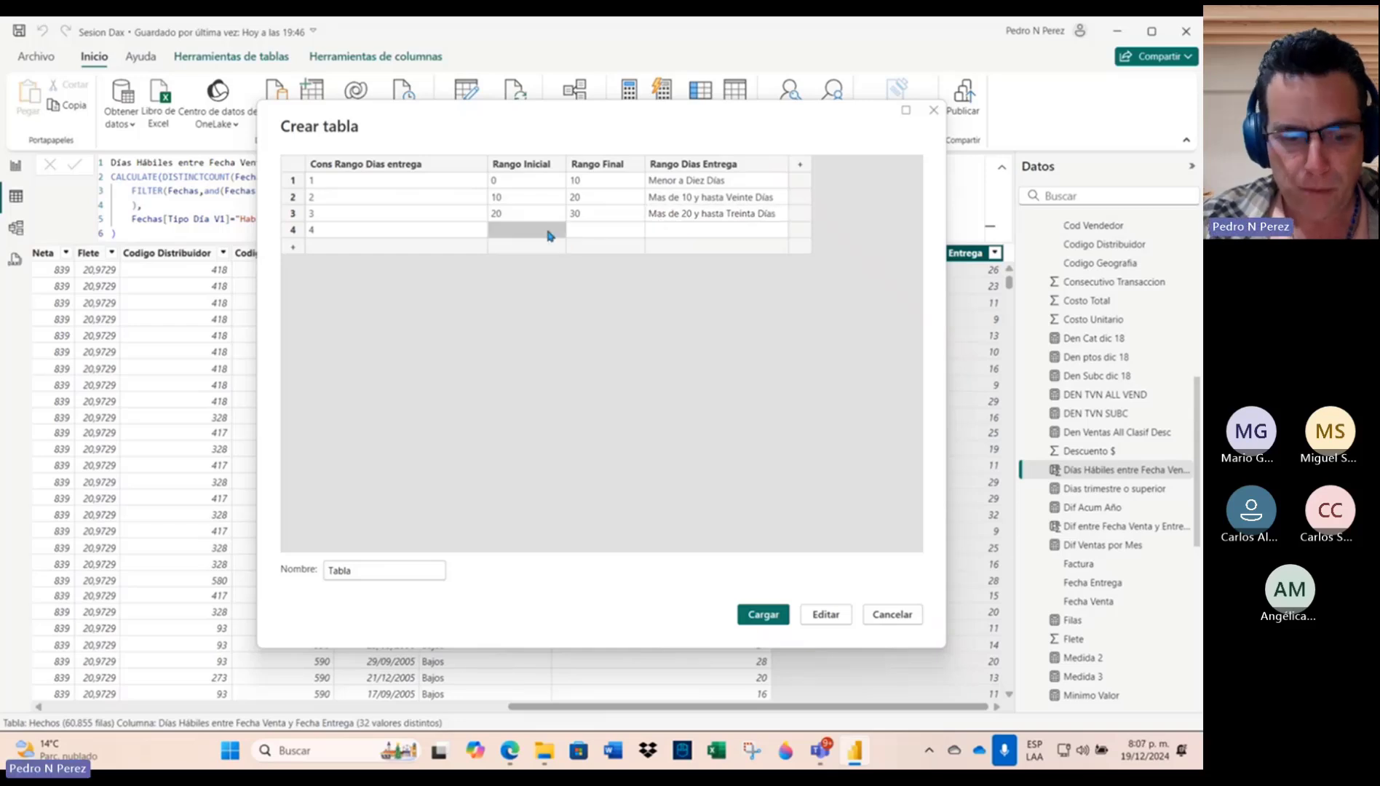
type("30")
left_click(581, 230)
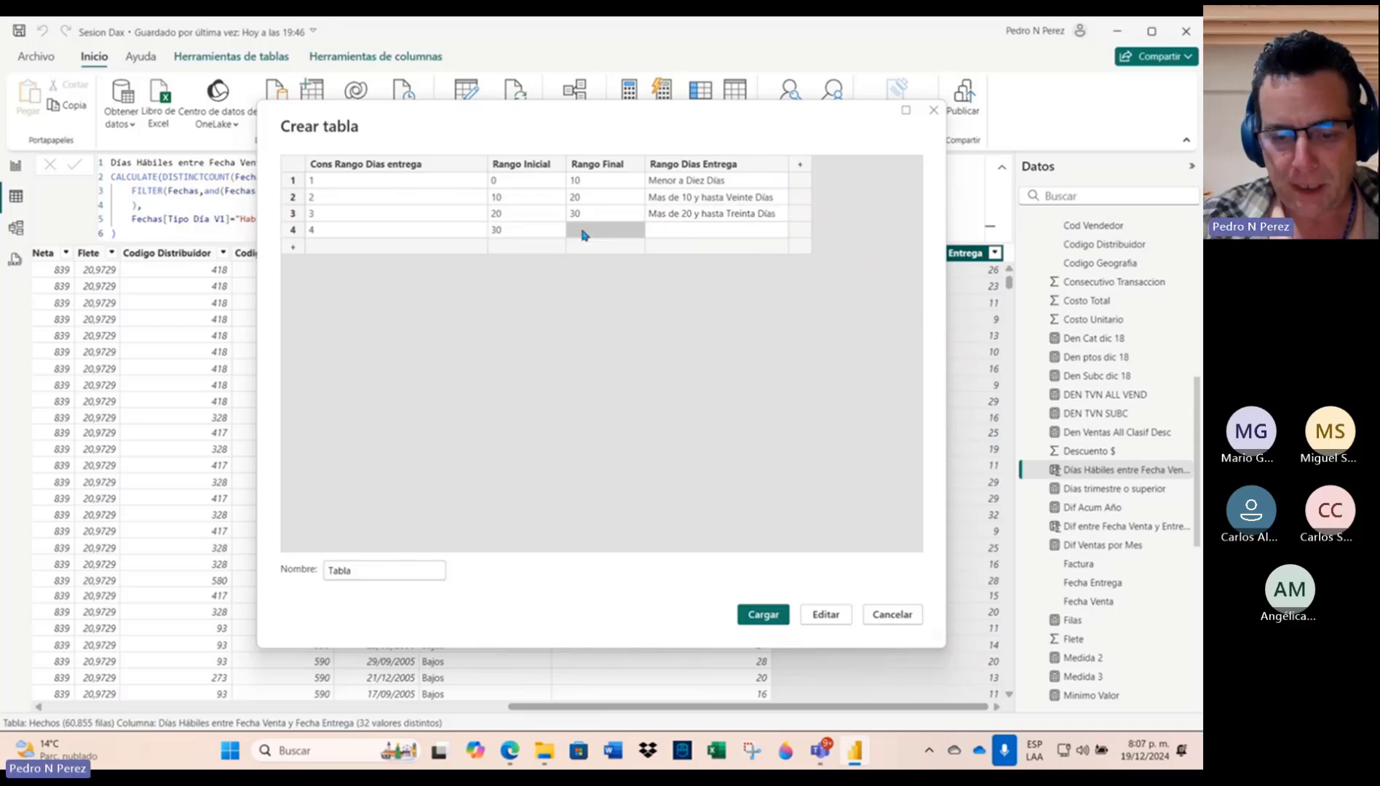
type("500")
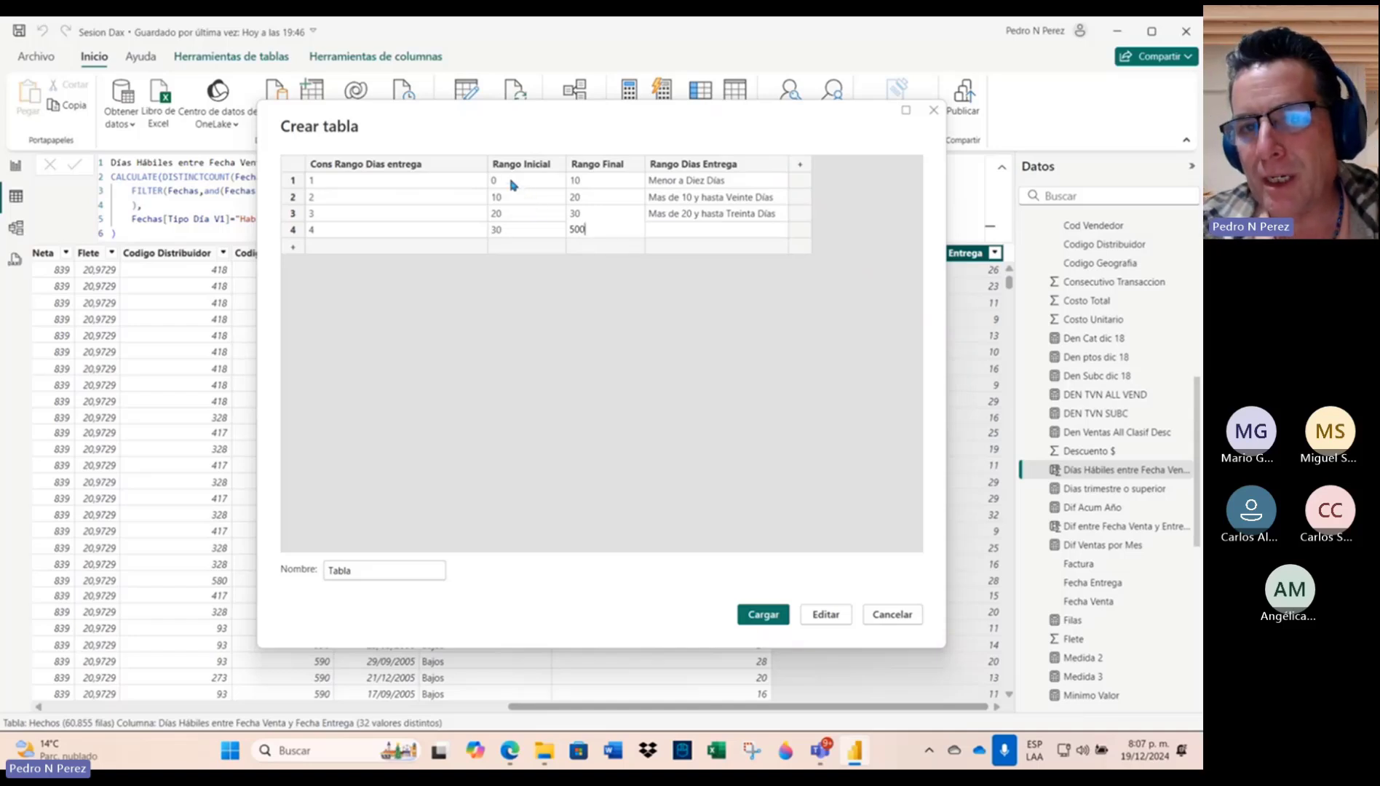
left_click(668, 234)
left_click(668, 234)
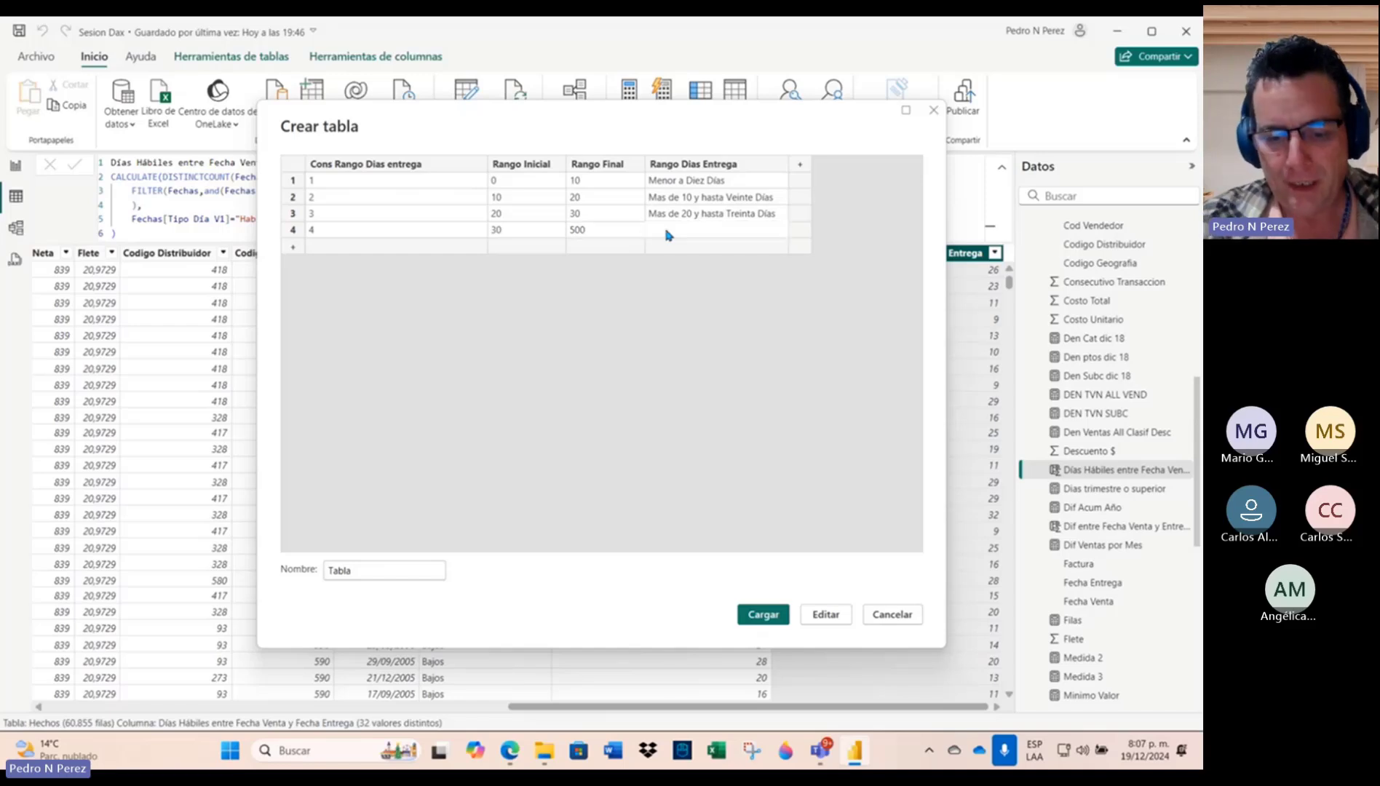
type("Mas de ")
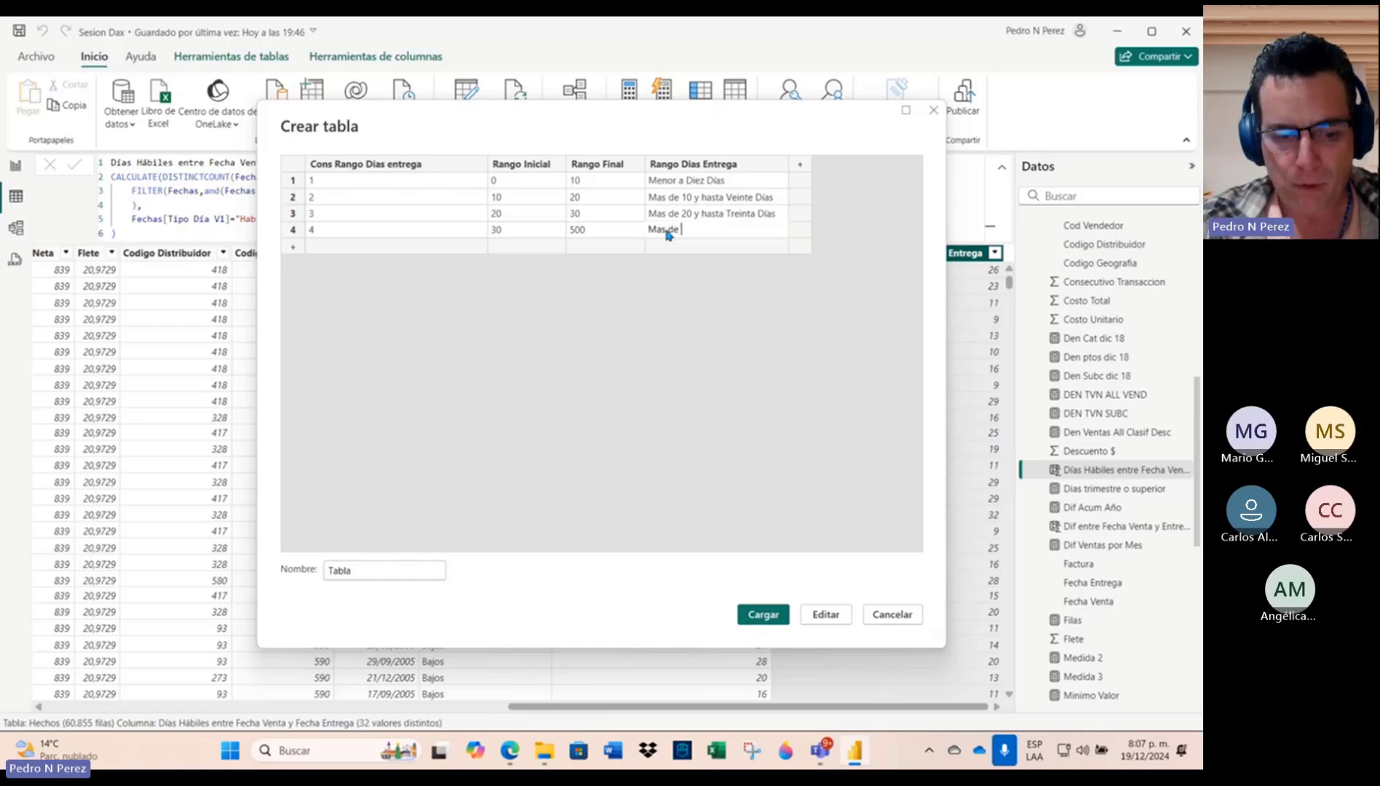
type("30 Días")
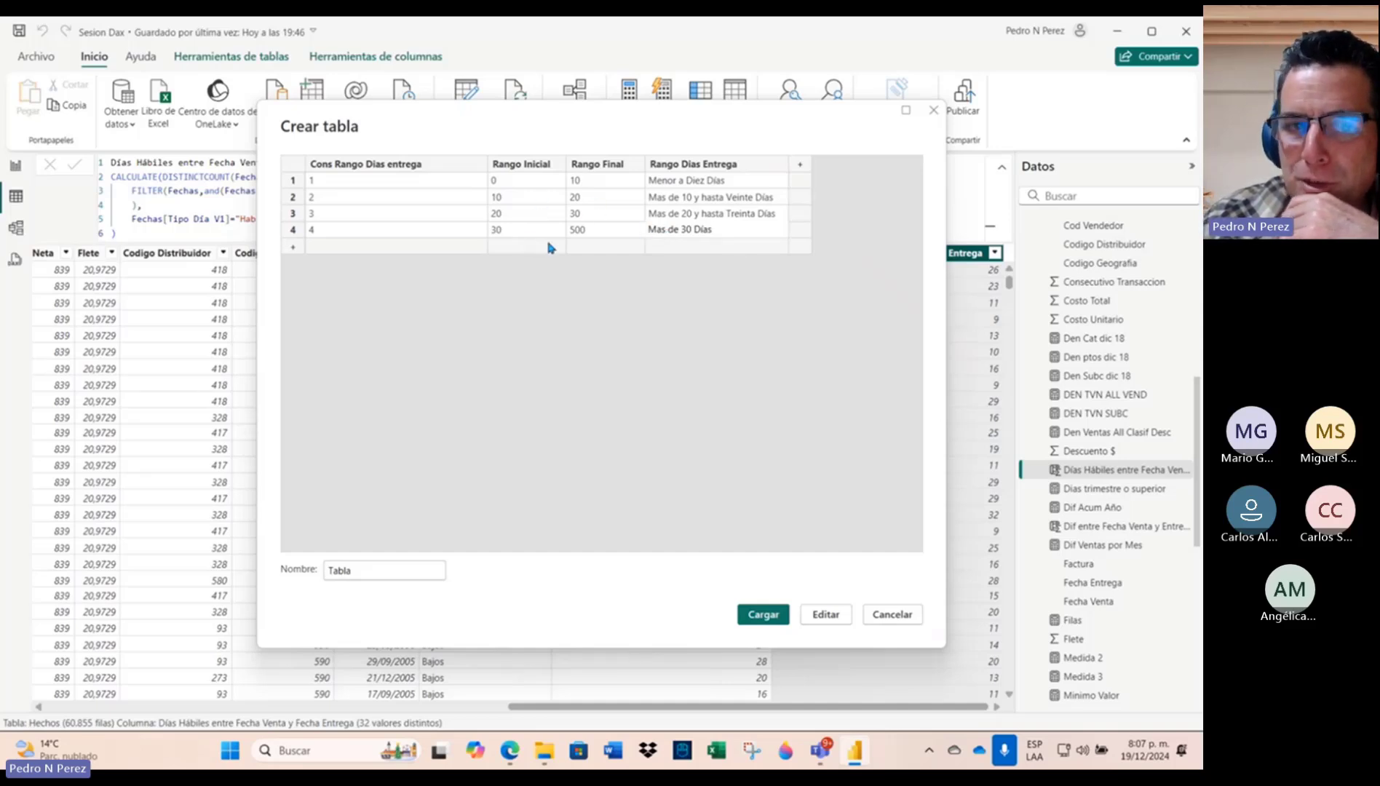
Step: Name the new table "Rangos para Evaluación de Días Entrega" and load it into the model
left_click(379, 572)
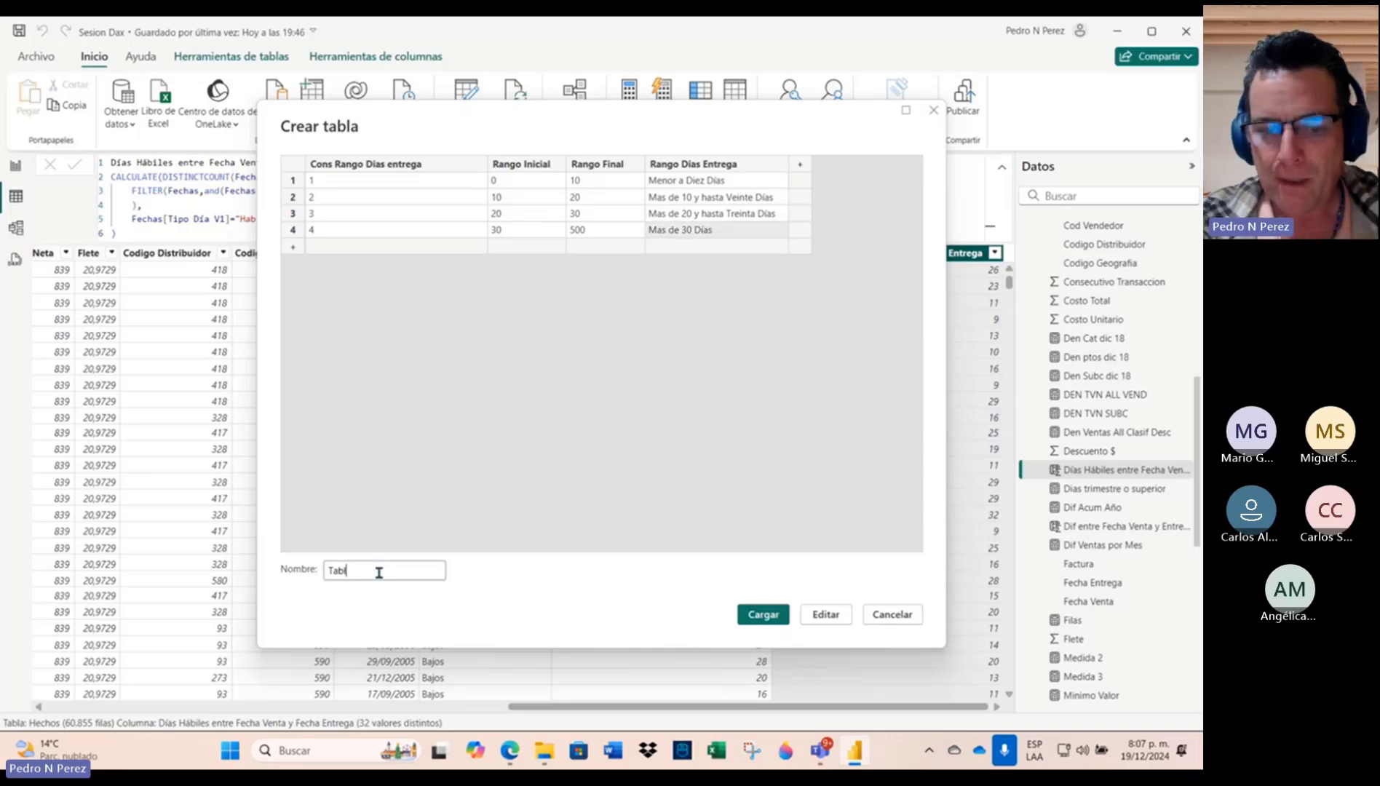
key("BackSpace")
key("BackSpace")
key("BackSpace")
key("BackSpace")
key("BackSpace")
type("Rangos")
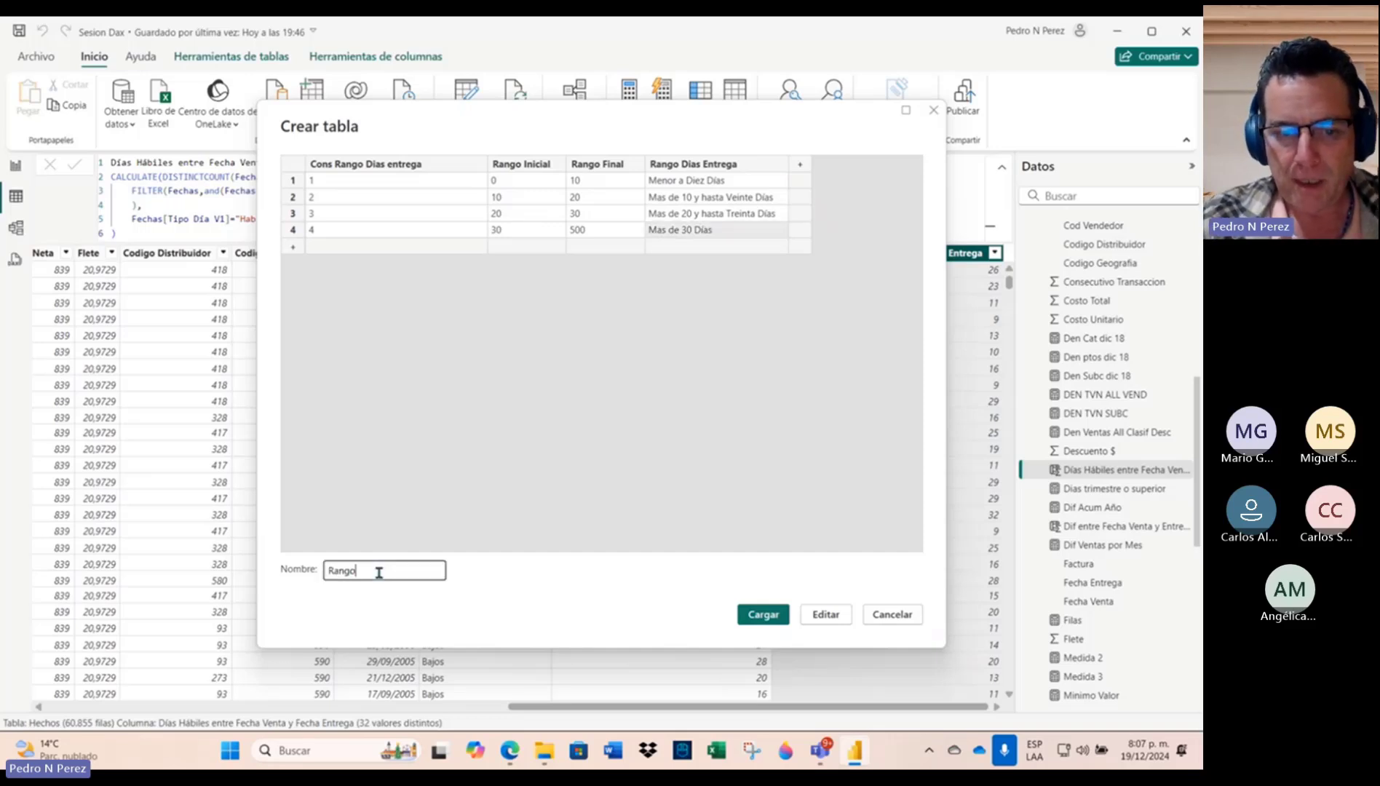
key("BackSpace")
key("BackSpace")
key("BackSpace")
key("BackSpace")
key("BackSpace")
key("BackSpace")
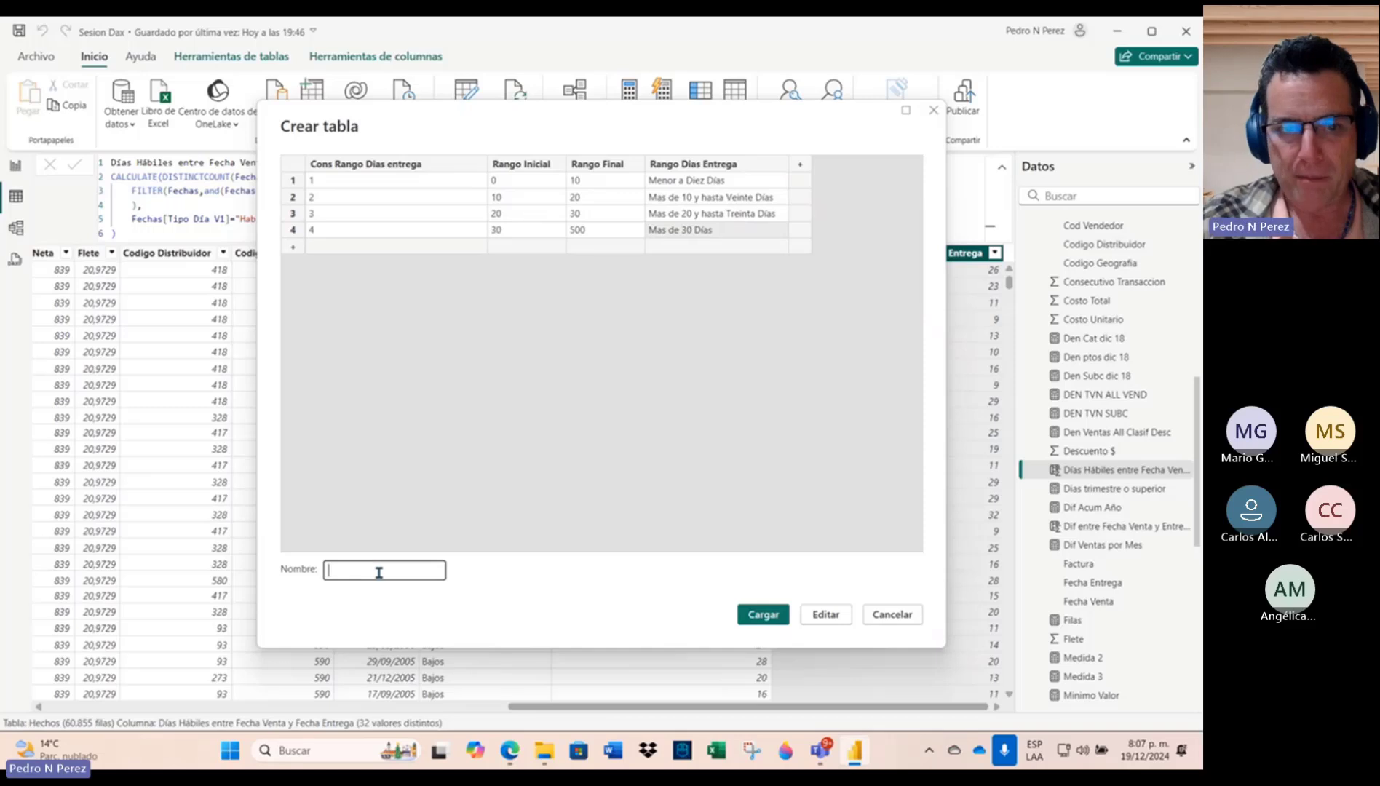
type("P")
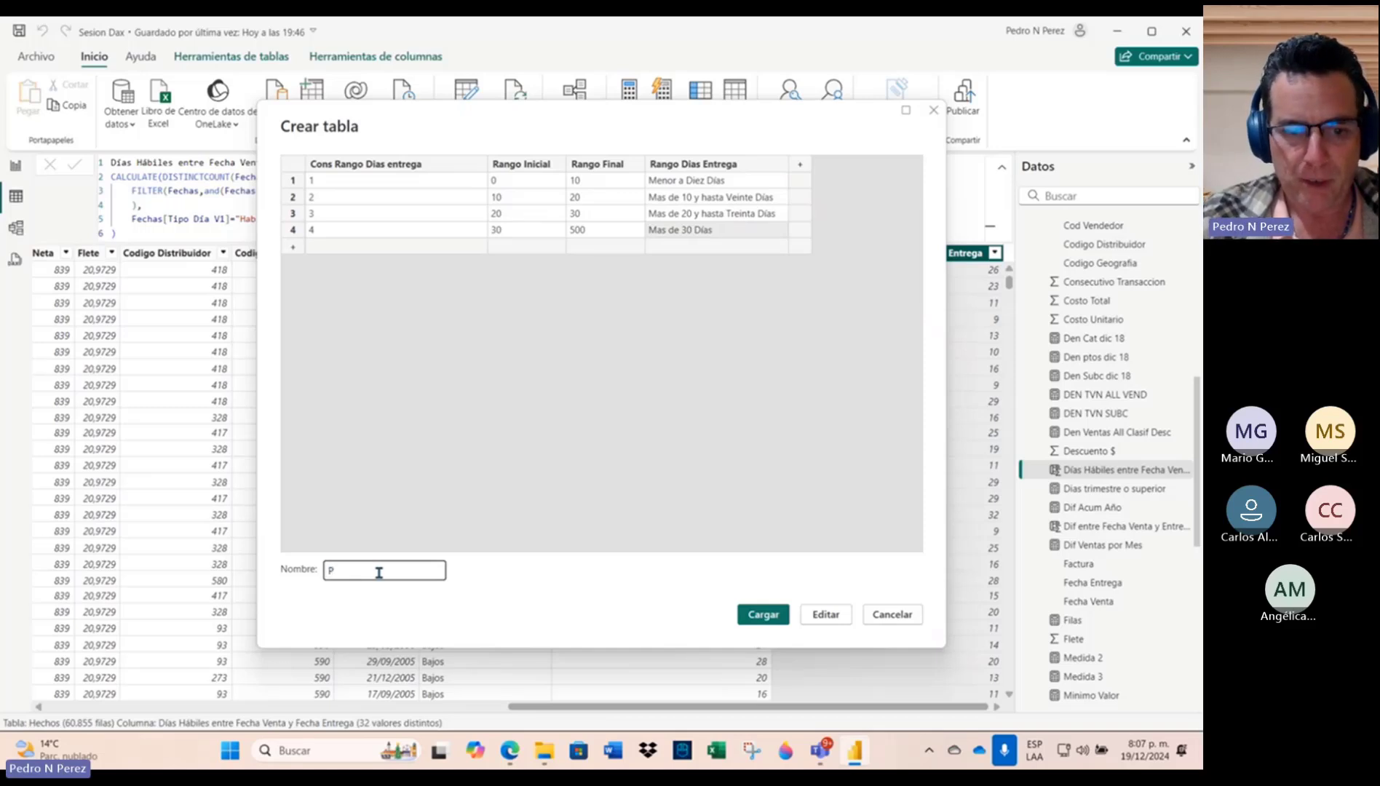
type("Rangos de")
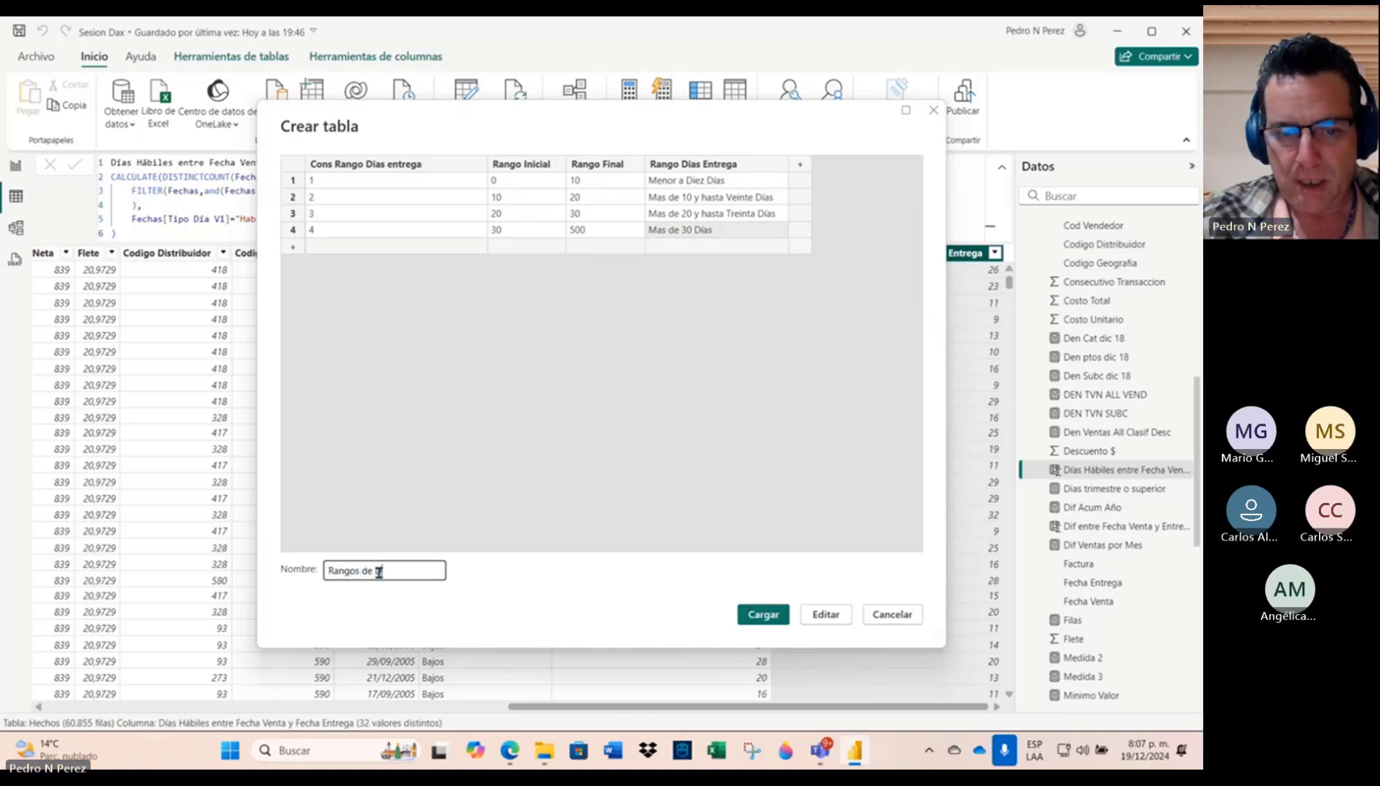
key("BackSpace")
key("BackSpace")
type("p")
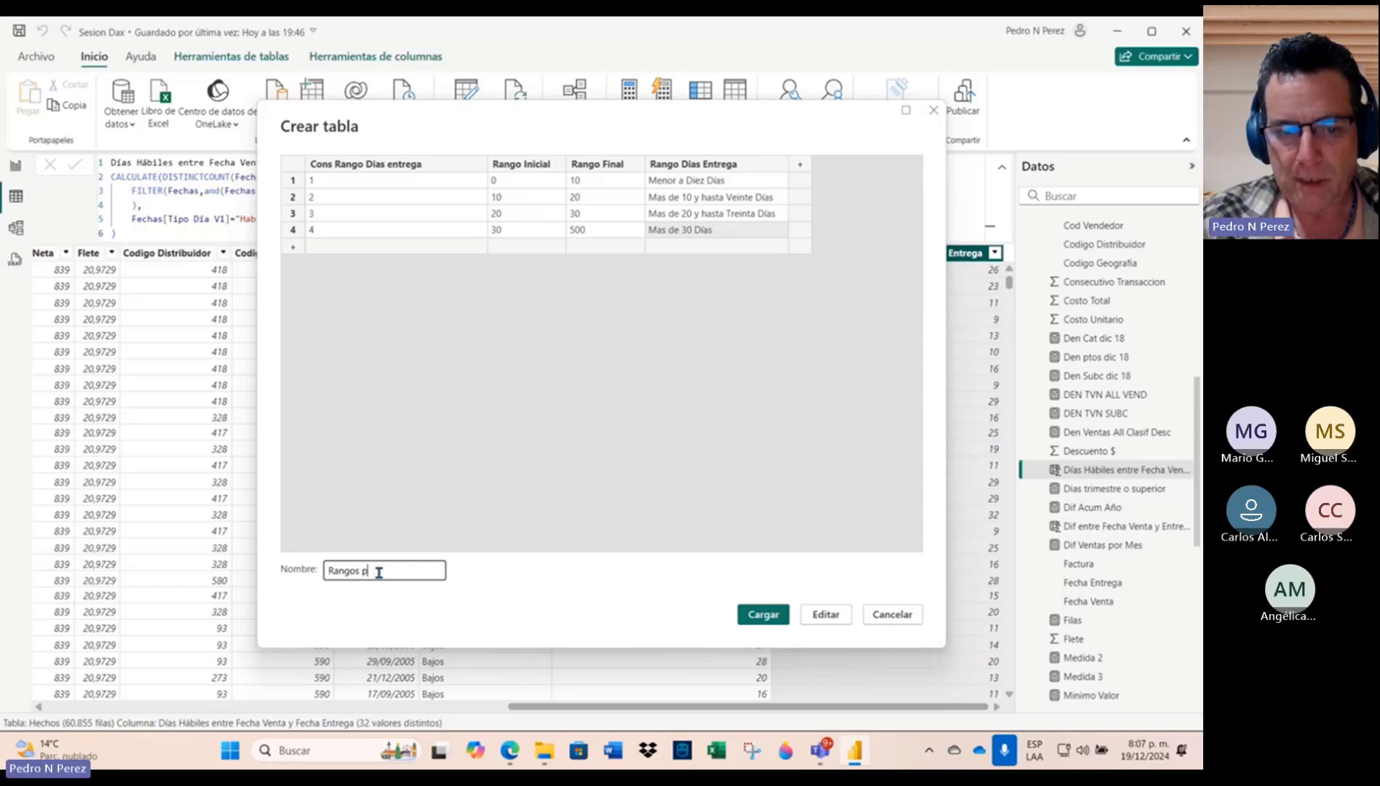
type("ara Evaluació")
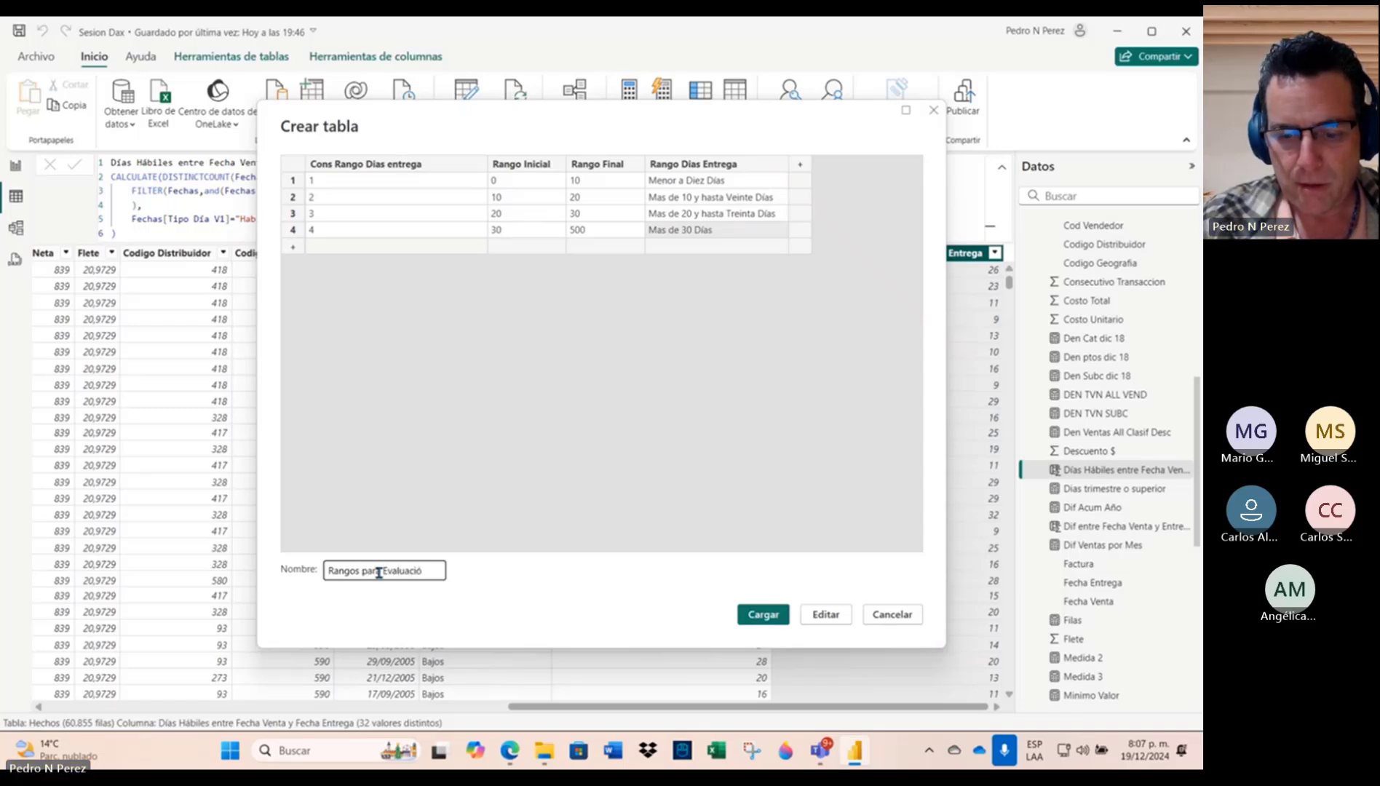
type("n de D")
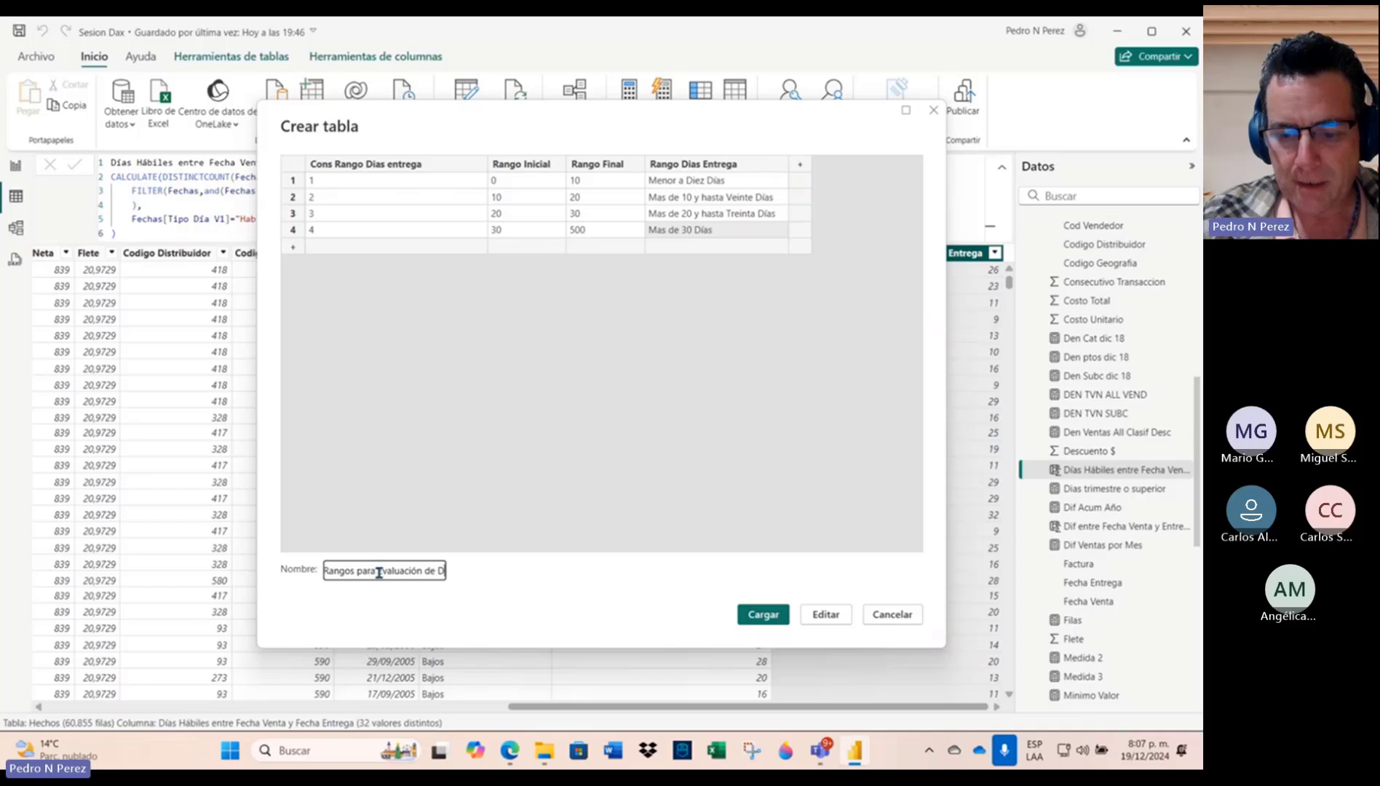
type("ías Entrega")
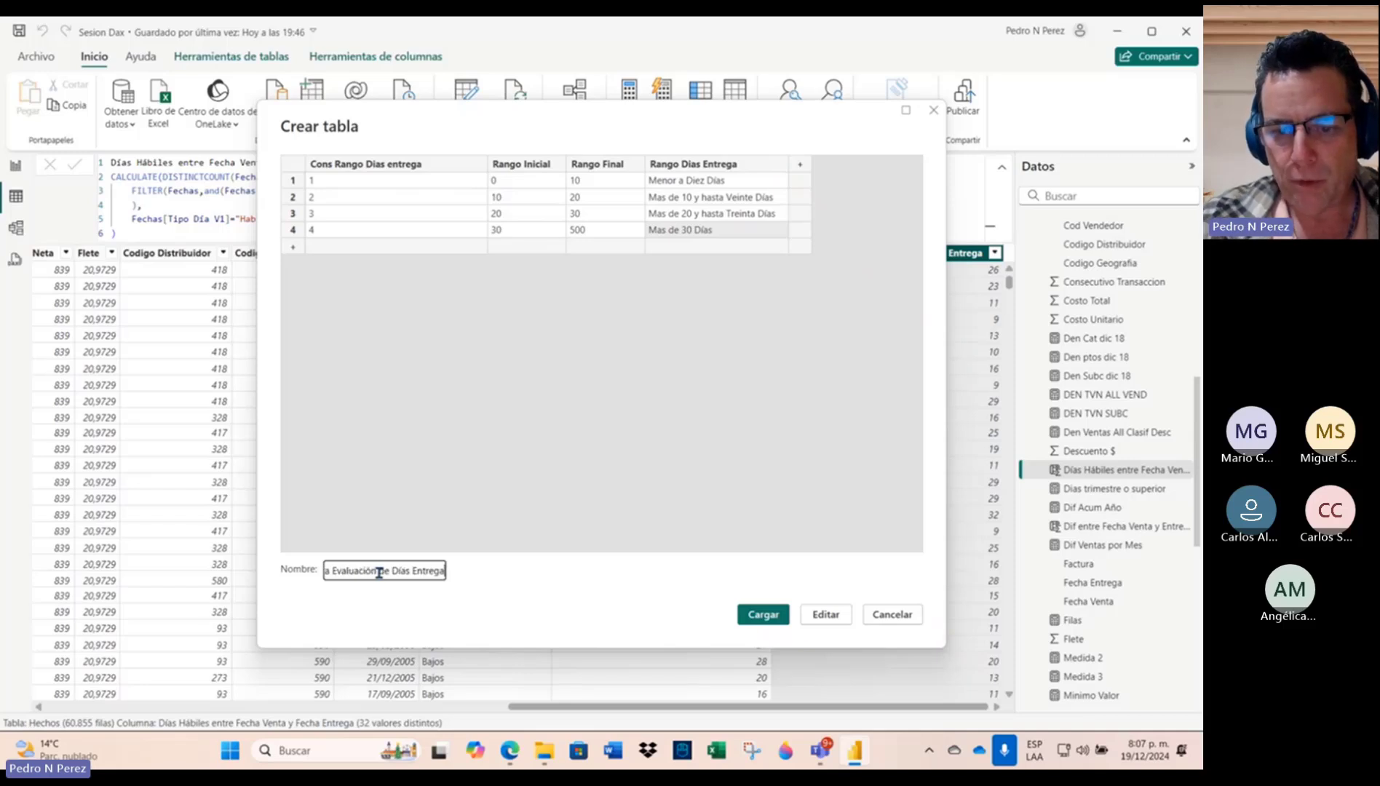
left_click(769, 615)
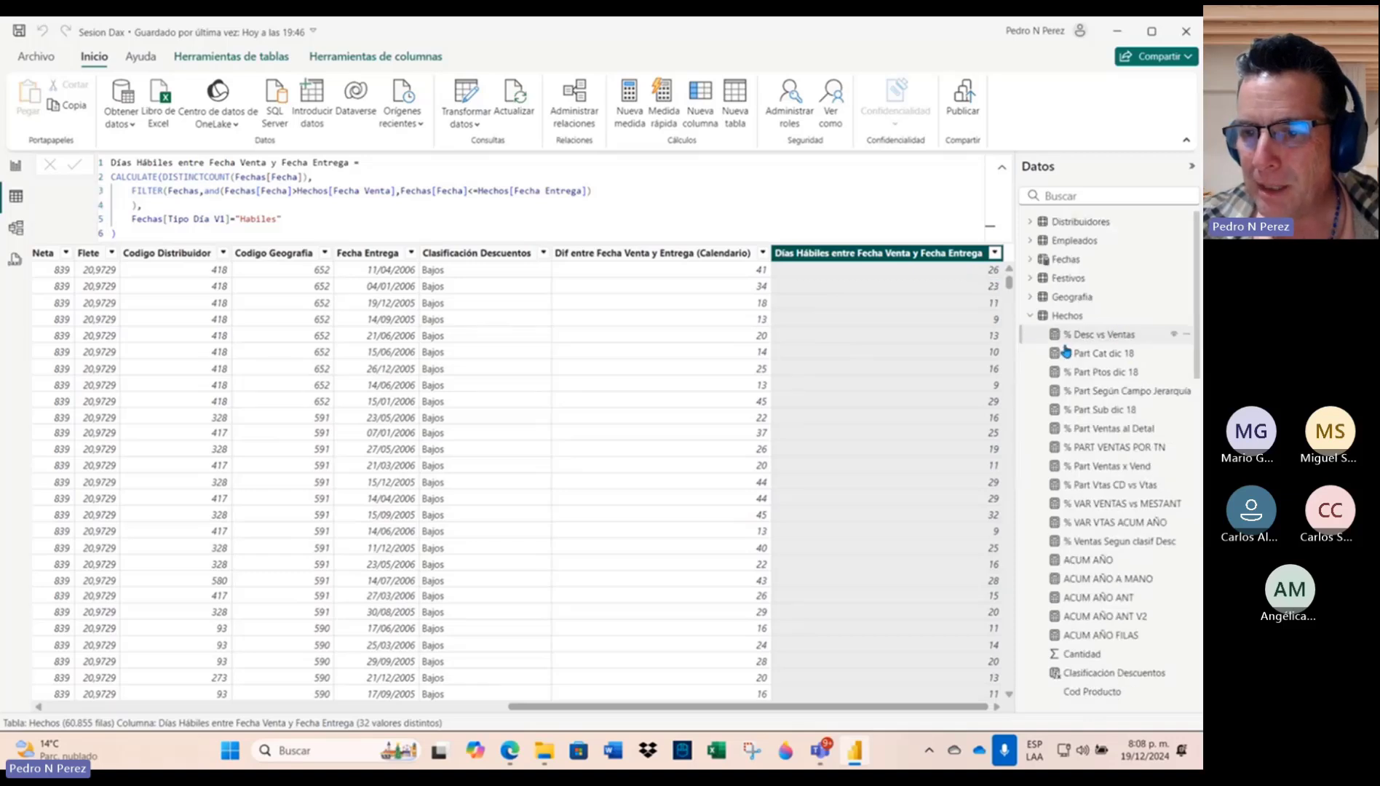
Step: Collapse the Hechos fields and view the data of the "Rangos para Evaluación de Días Entrega" table
right_click(956, 255)
left_click(925, 254)
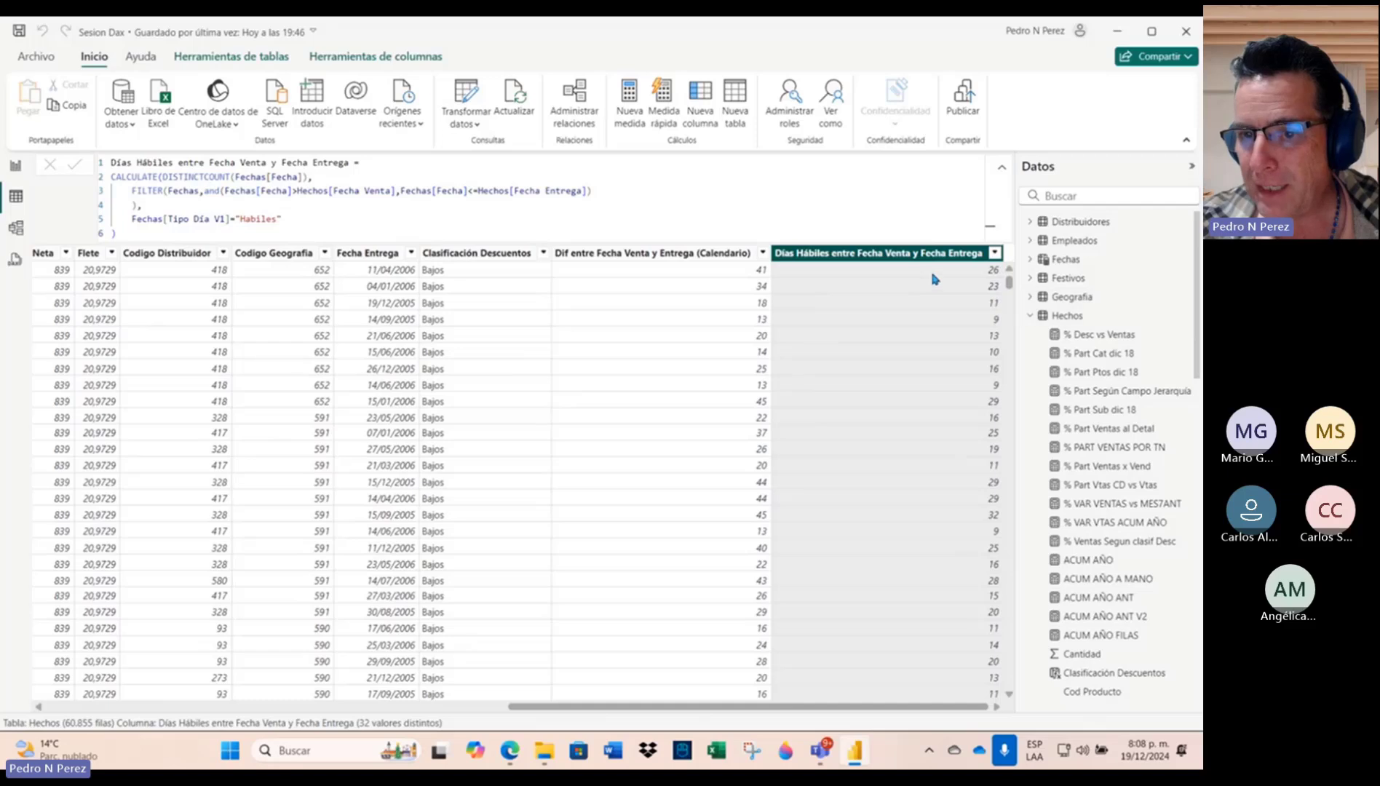
left_click(1031, 316)
right_click(1120, 431)
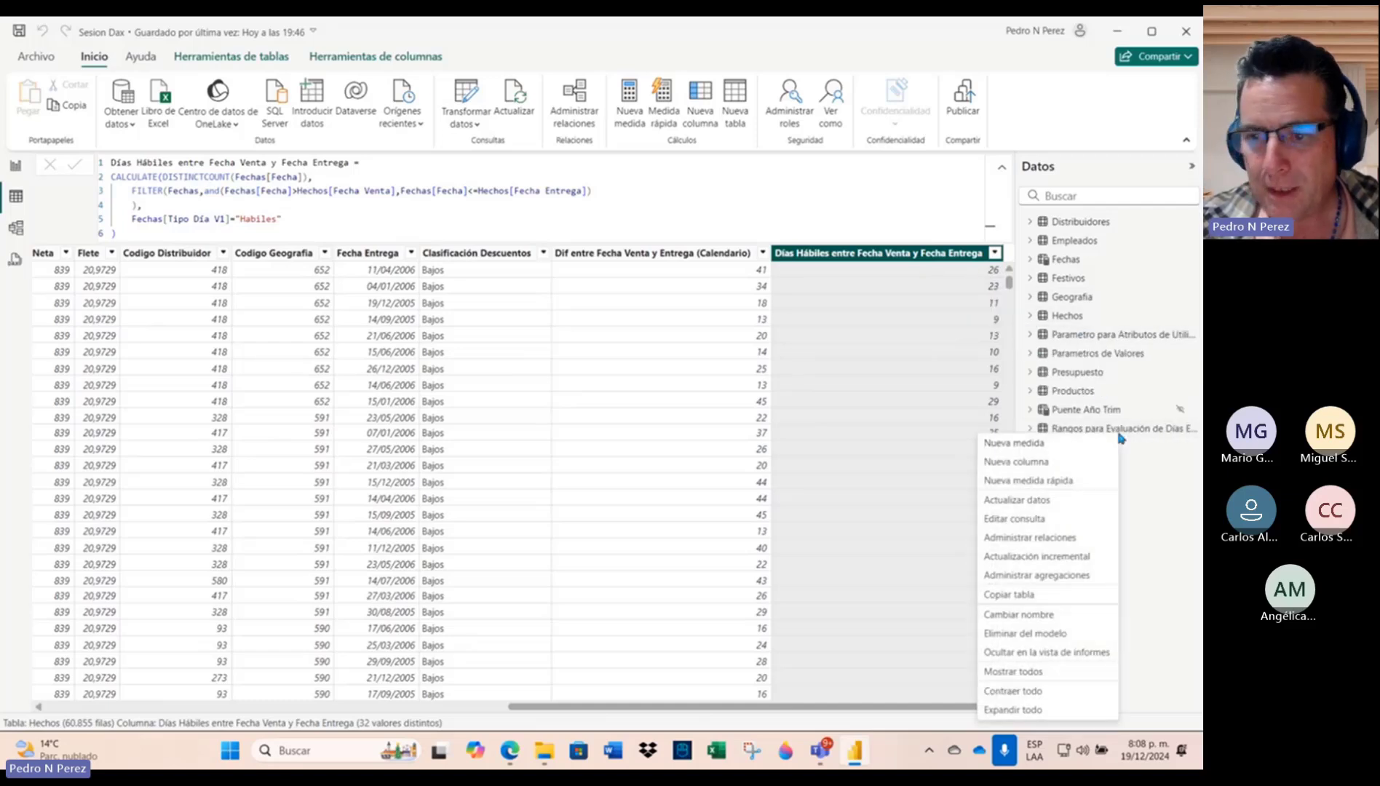
left_click(1137, 429)
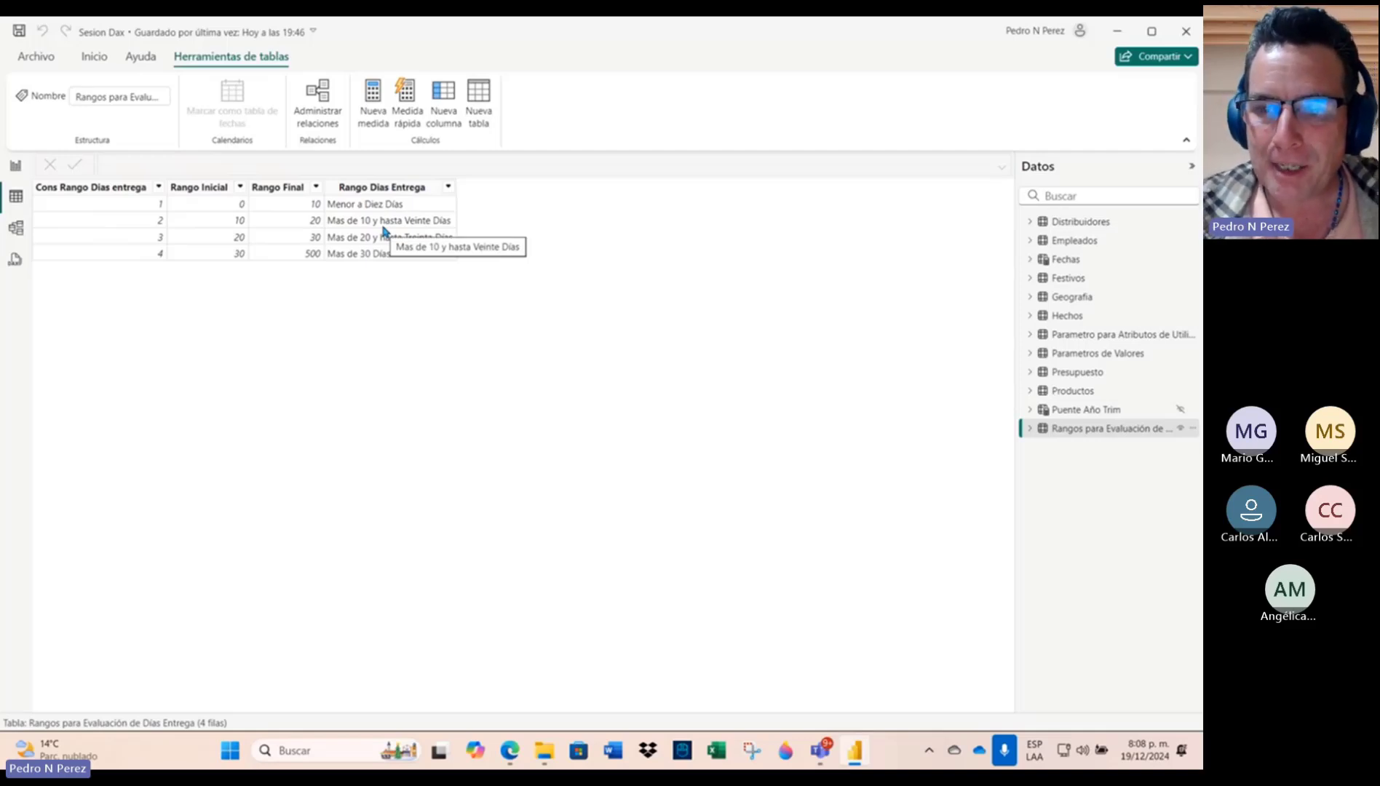
Step: Return to the Hechos table data and show its "Días Hábiles entre Fecha Venta y Fecha Entrega" column
mouse_move(1114, 360)
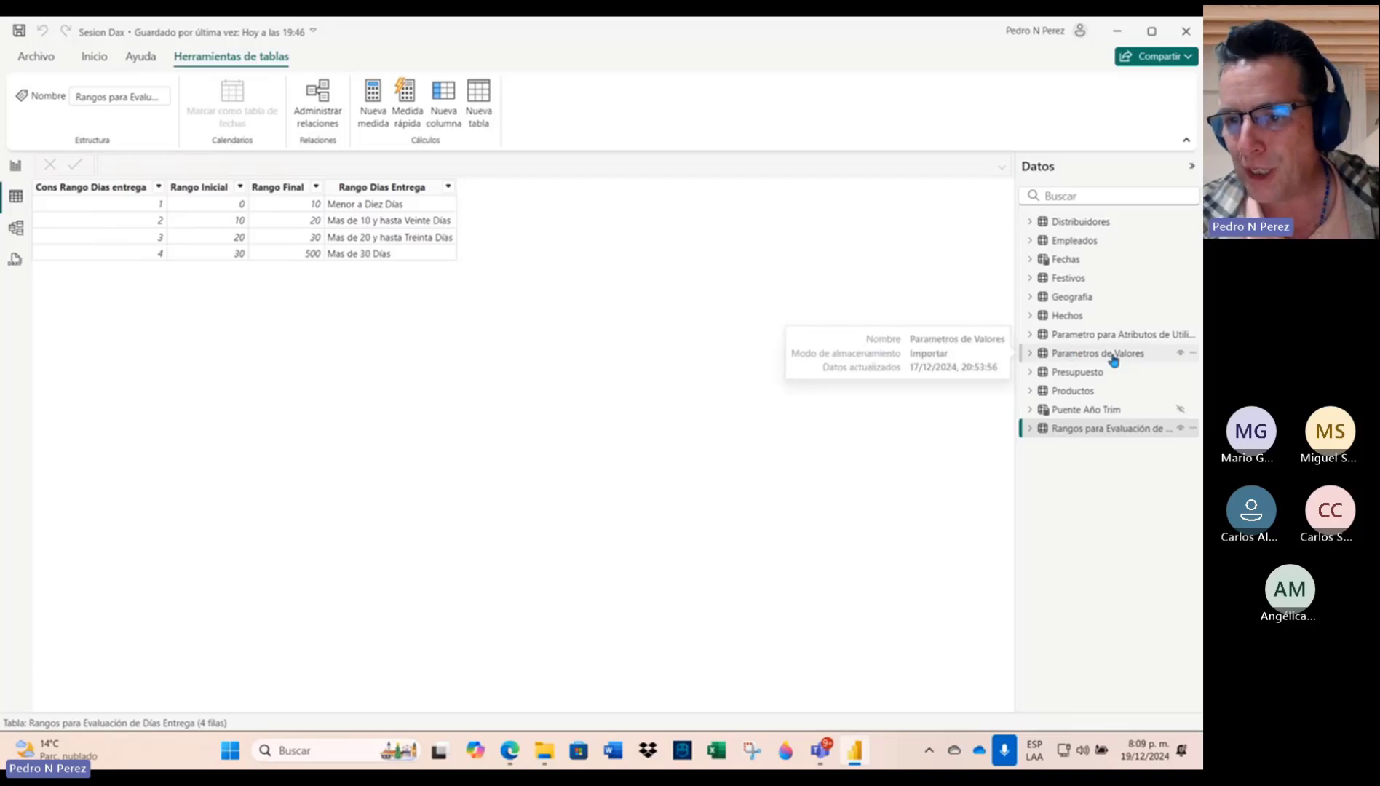
left_click(1096, 317)
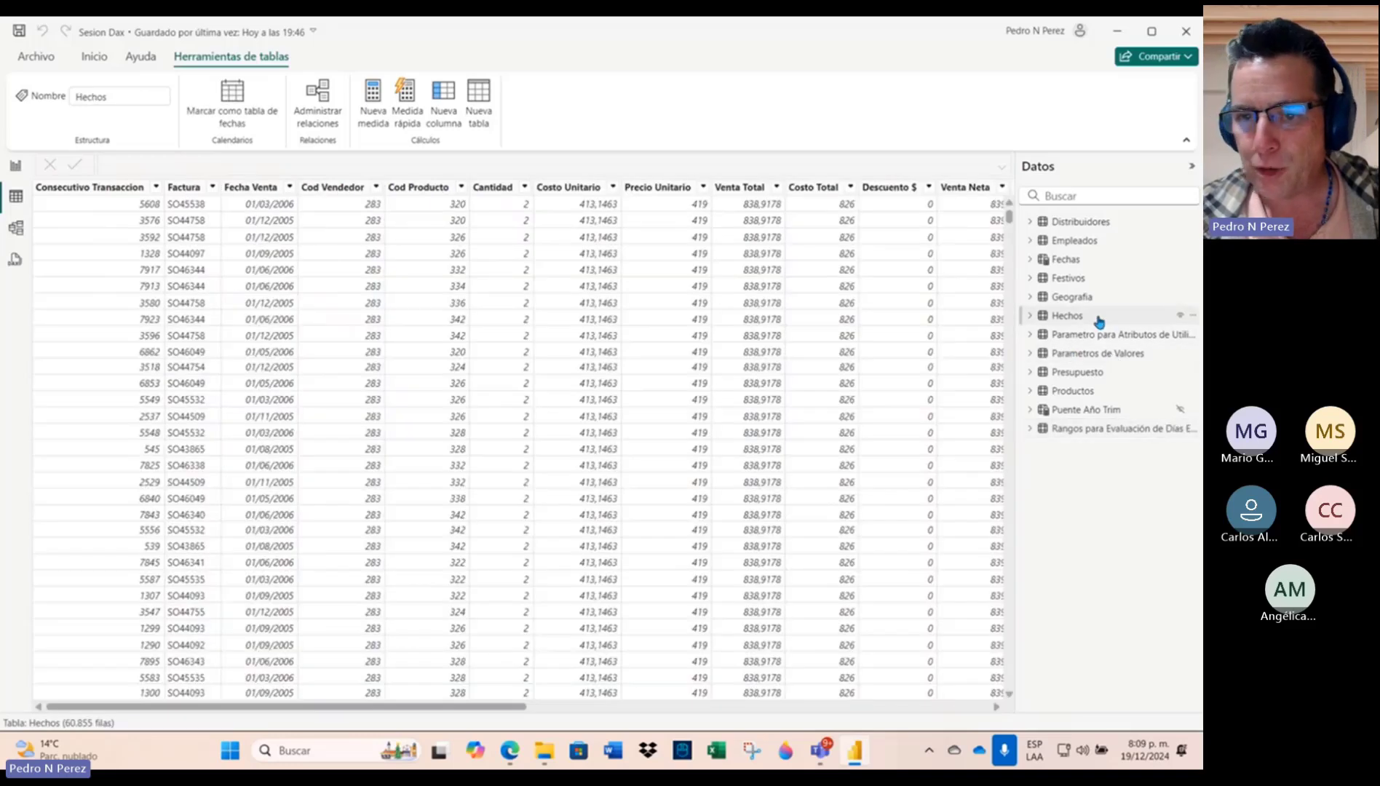
left_click_drag(514, 711, 980, 712)
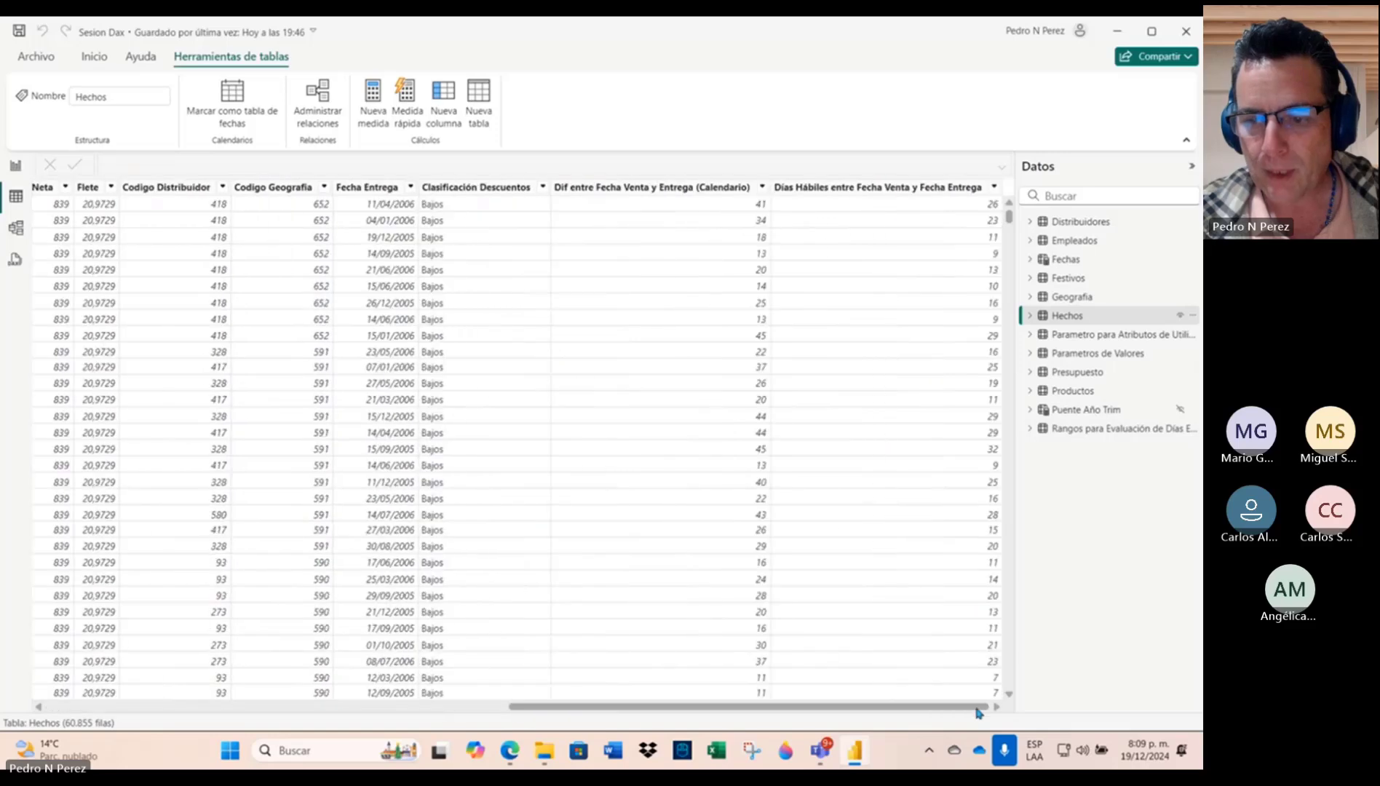
Step: Add a calculated column to Hechos with the expression CALCULATE(values('Rangos para Evaluación de Días Entrega'[Rango Días Entrega]))
right_click(892, 192)
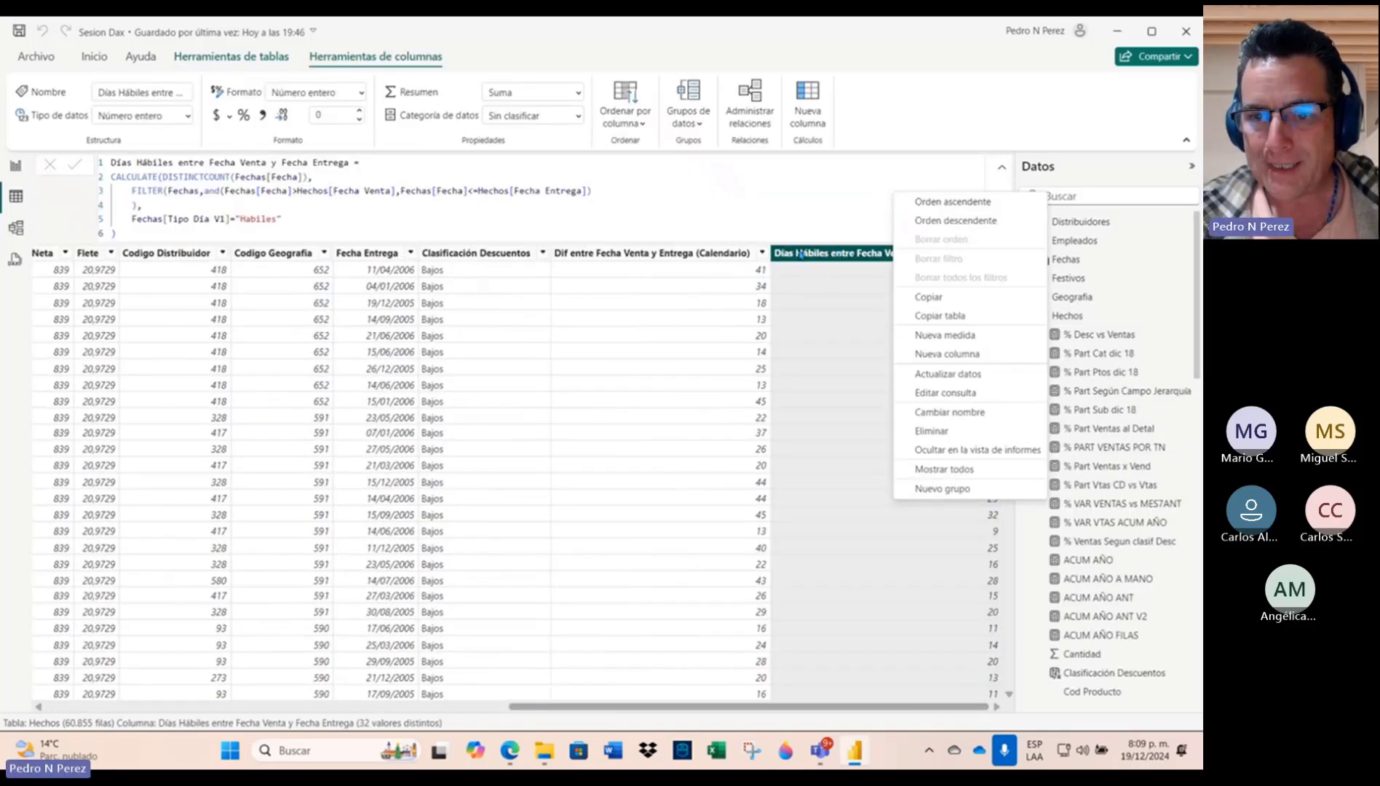
left_click(808, 105)
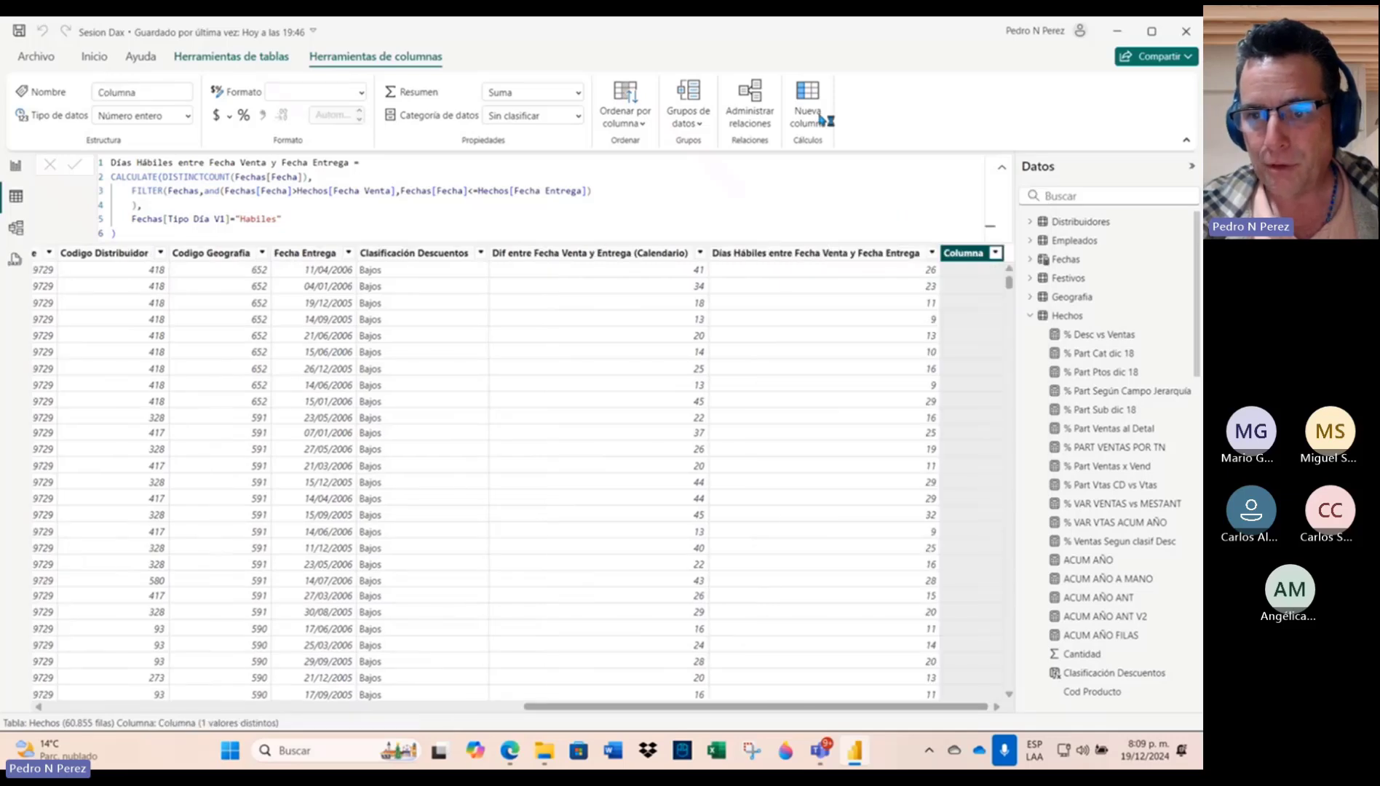
left_click(321, 163)
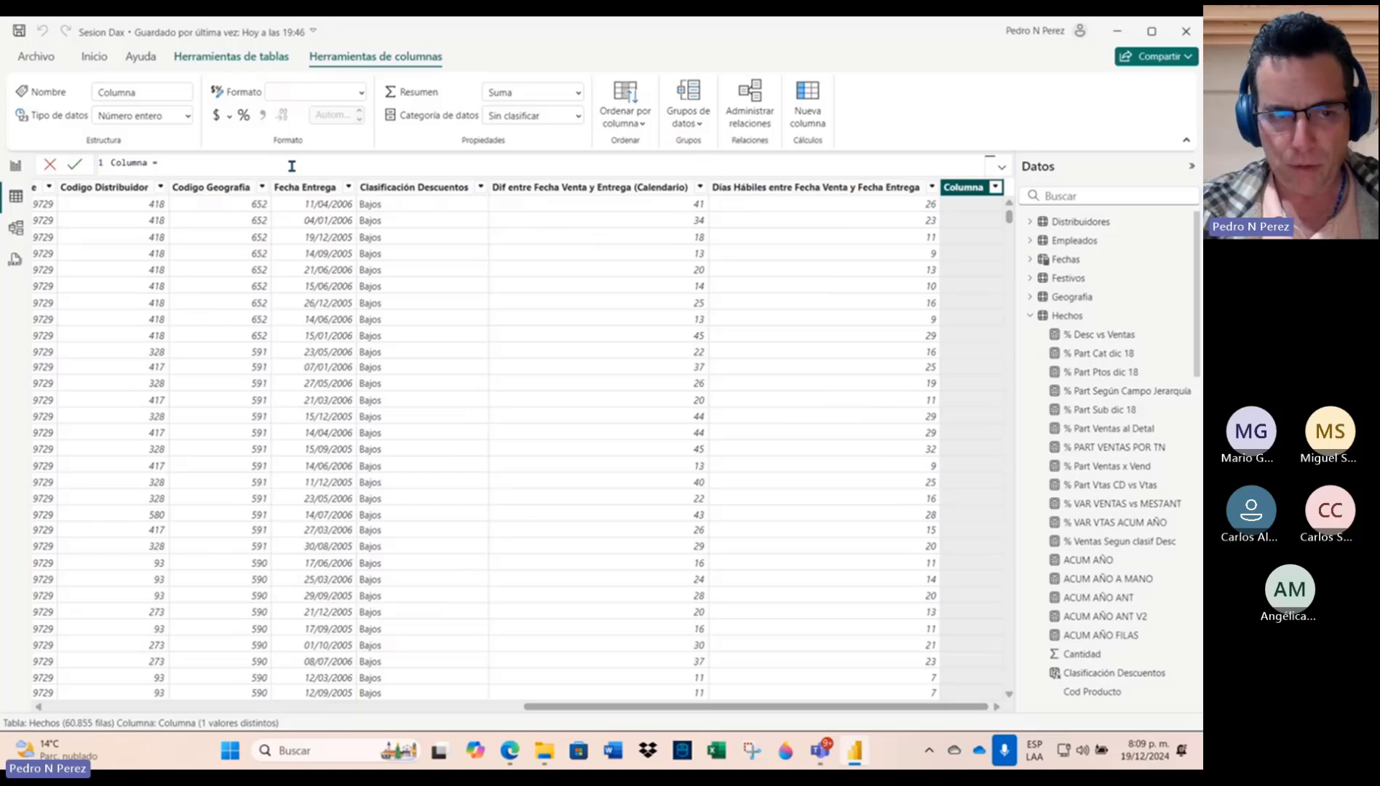
type("CALCULATE(")
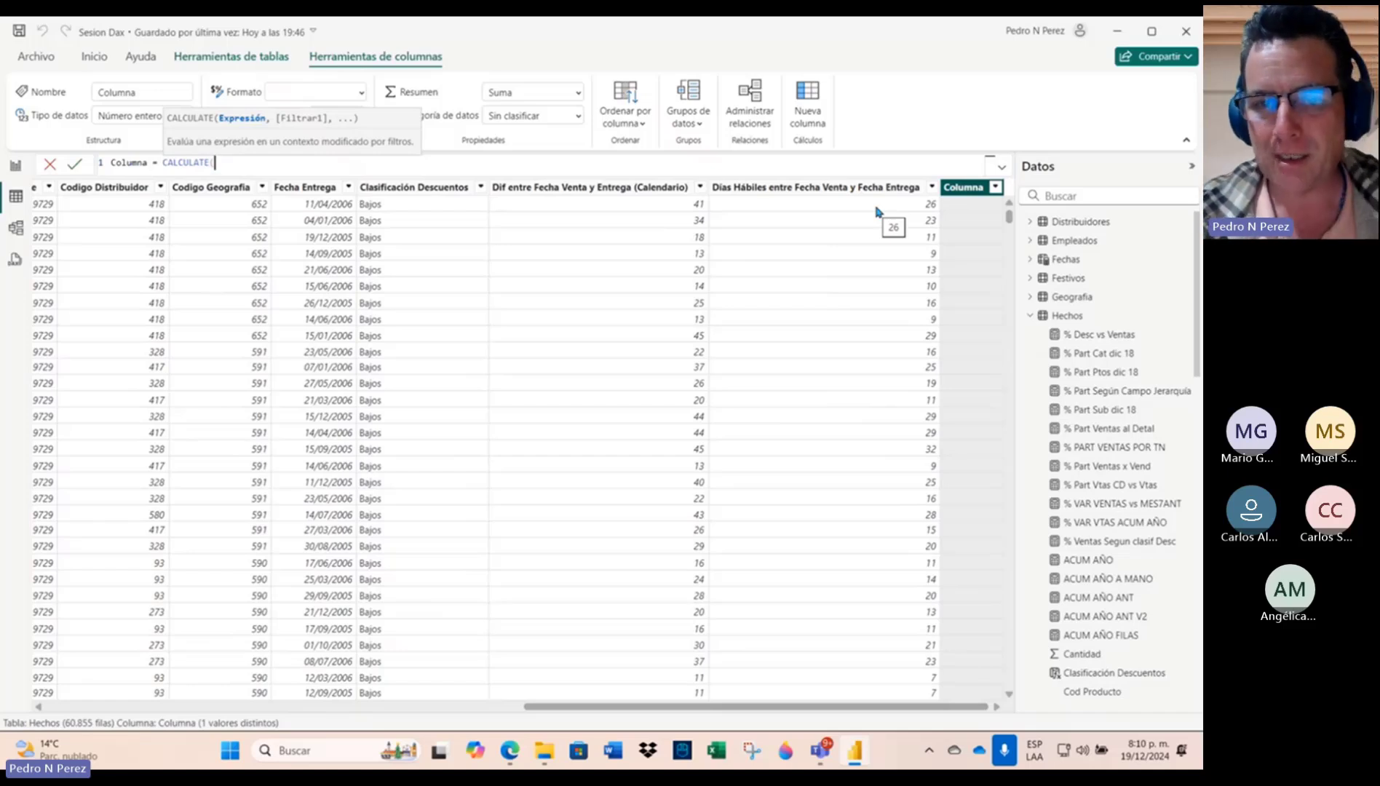
type("value")
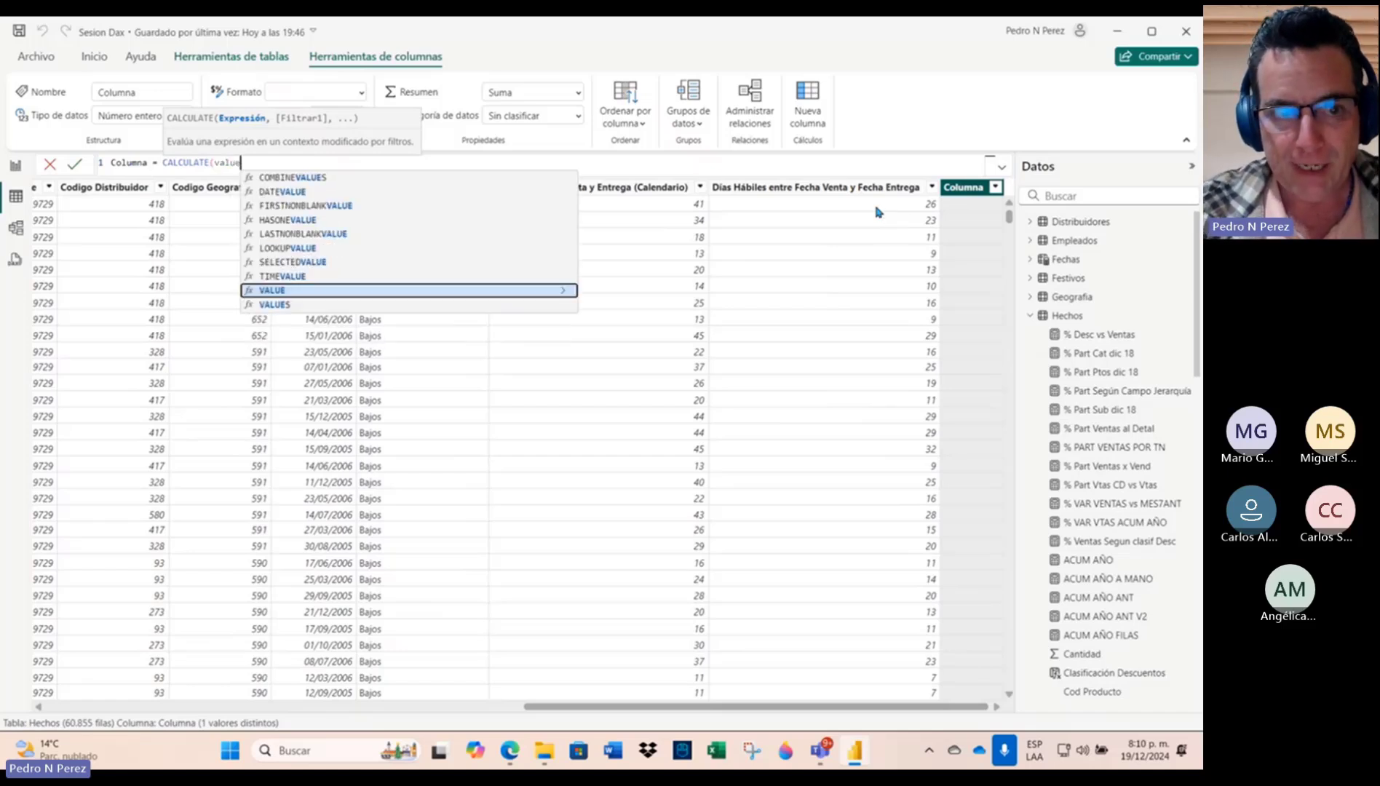
type("s(")
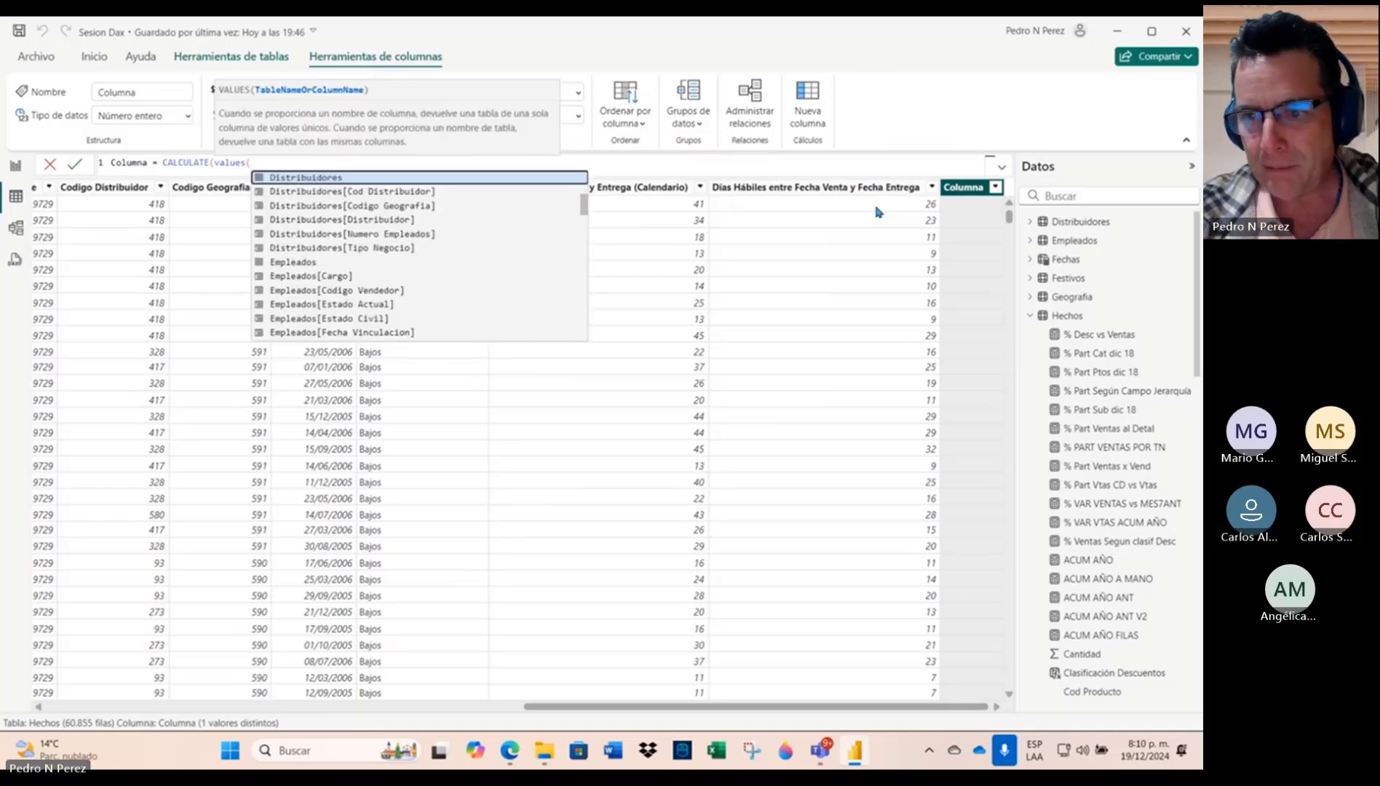
type("rango")
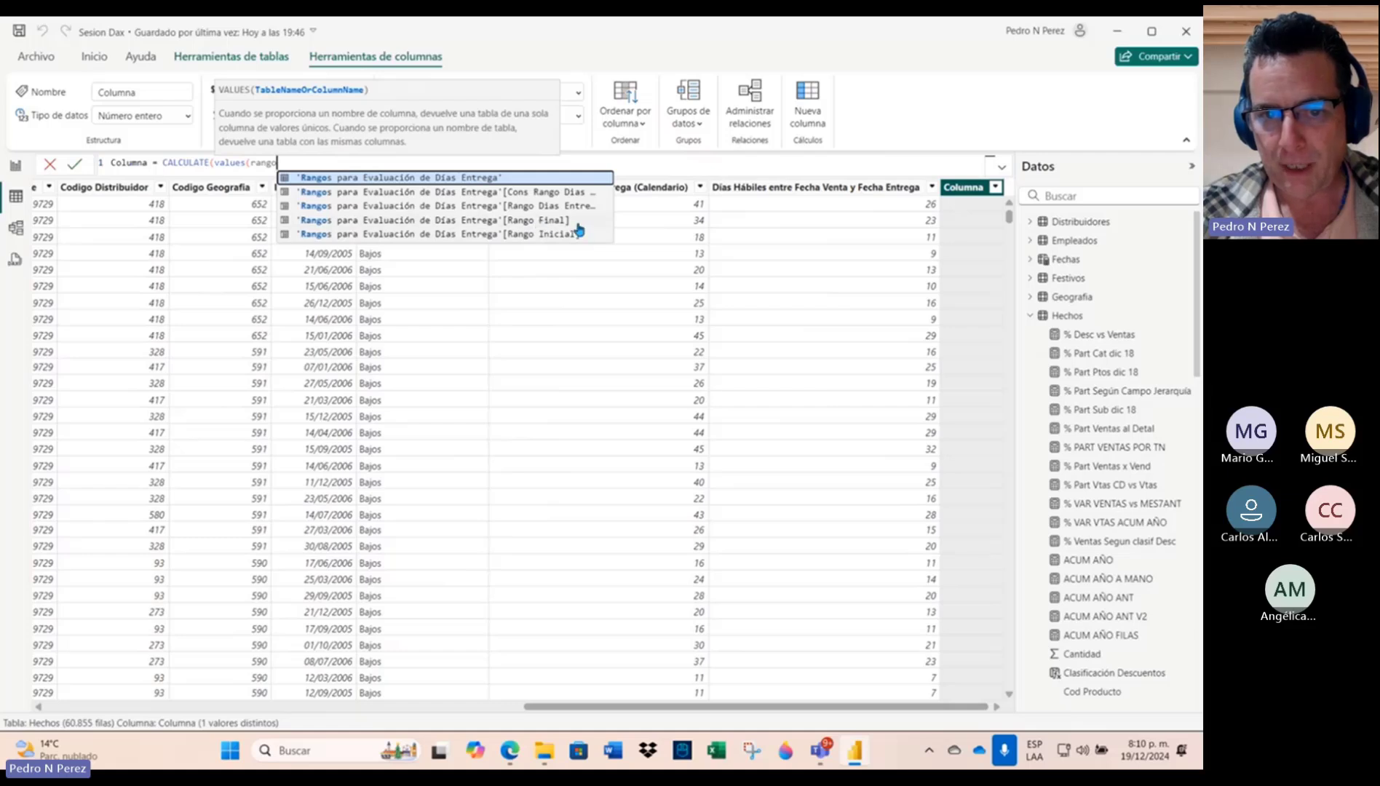
left_click(543, 207)
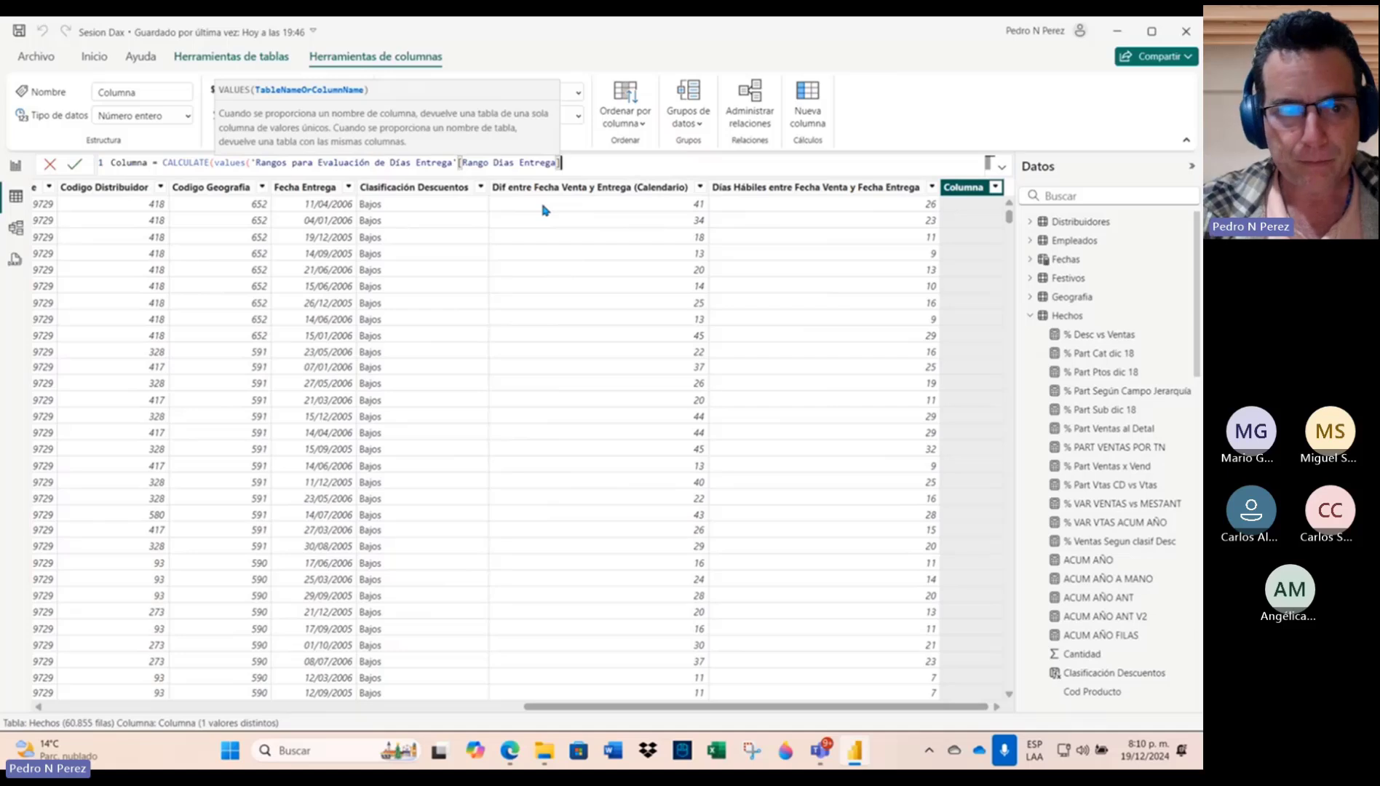
type(")")
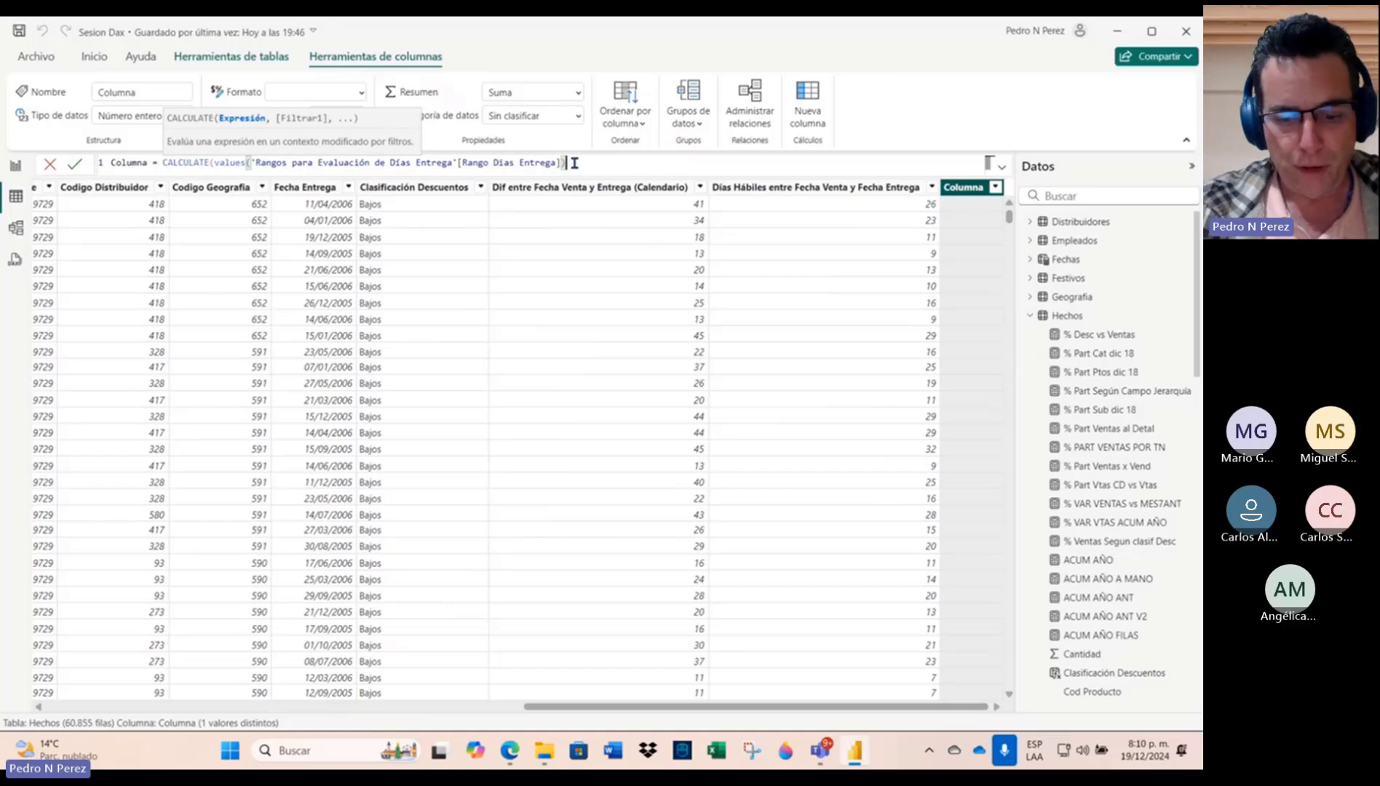
type(")")
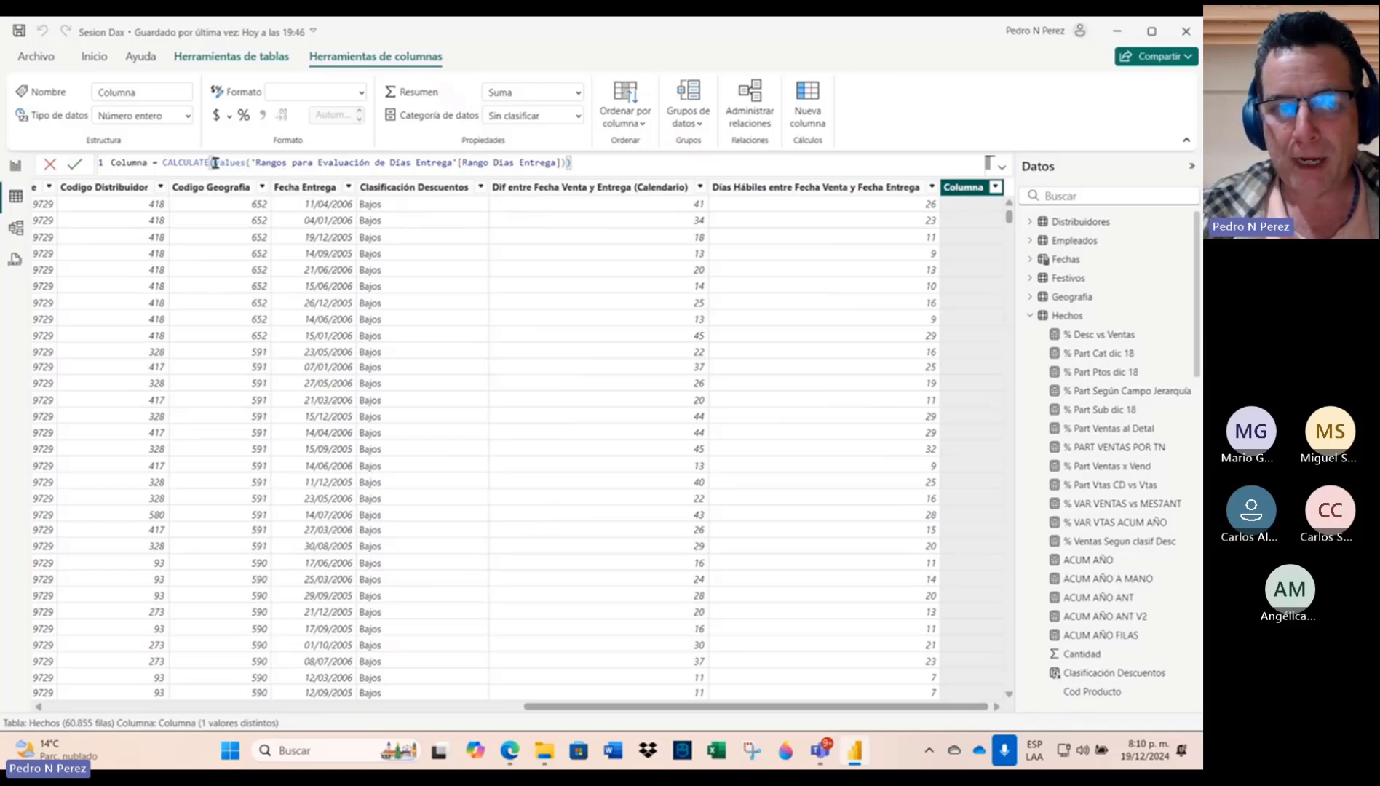
left_click_drag(215, 164, 572, 163)
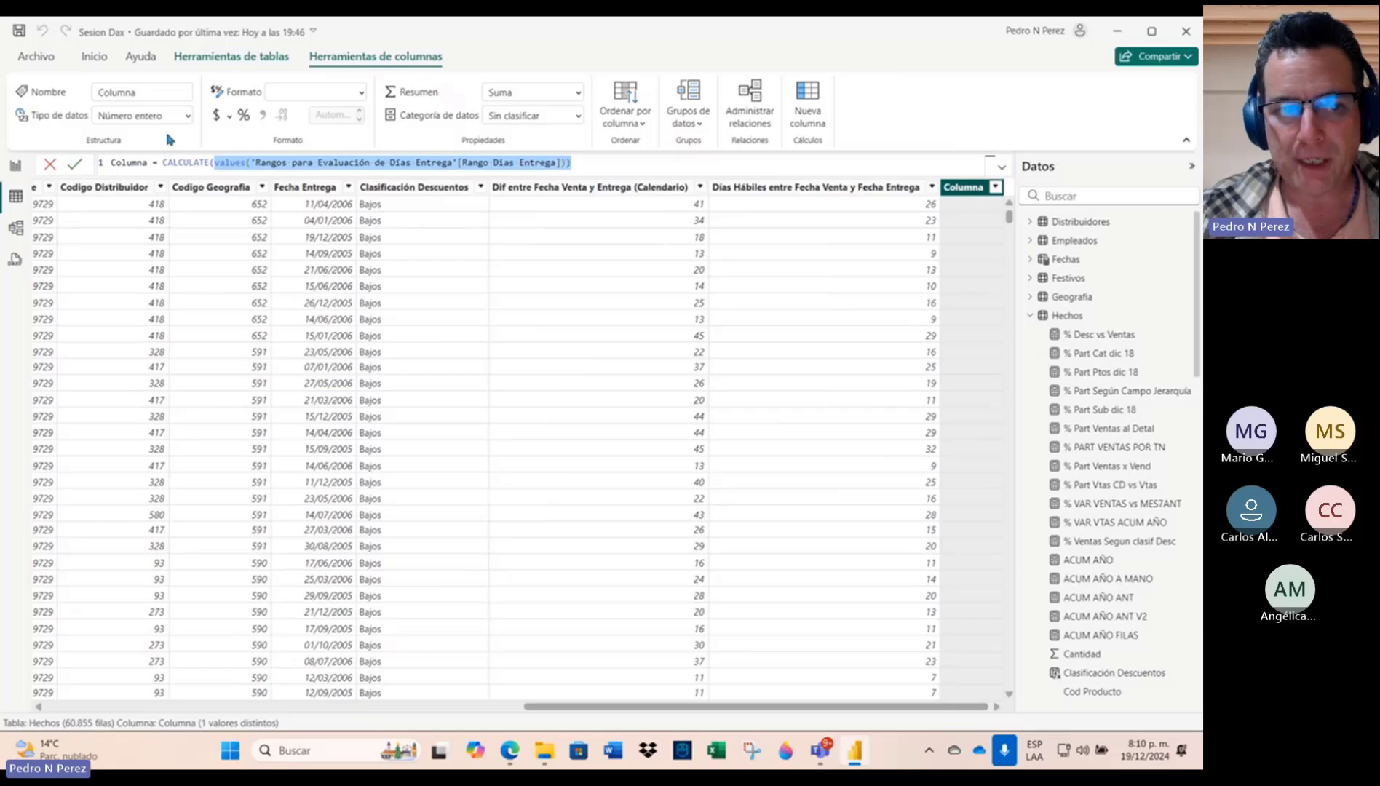
Step: Name the new column "Clasificación Rango Días Entrega" in its formula and commit it
left_click_drag(147, 163, 106, 169)
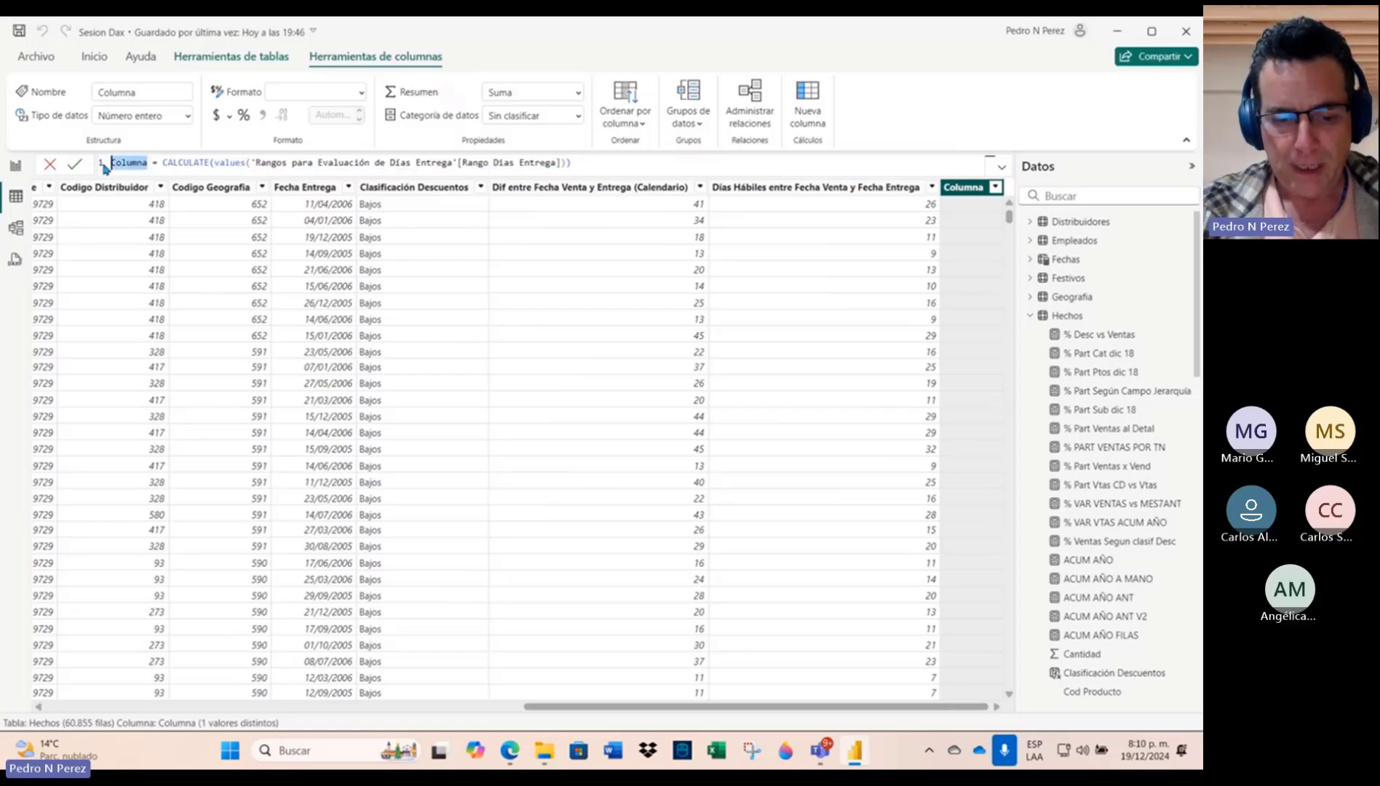
type("Clasifica")
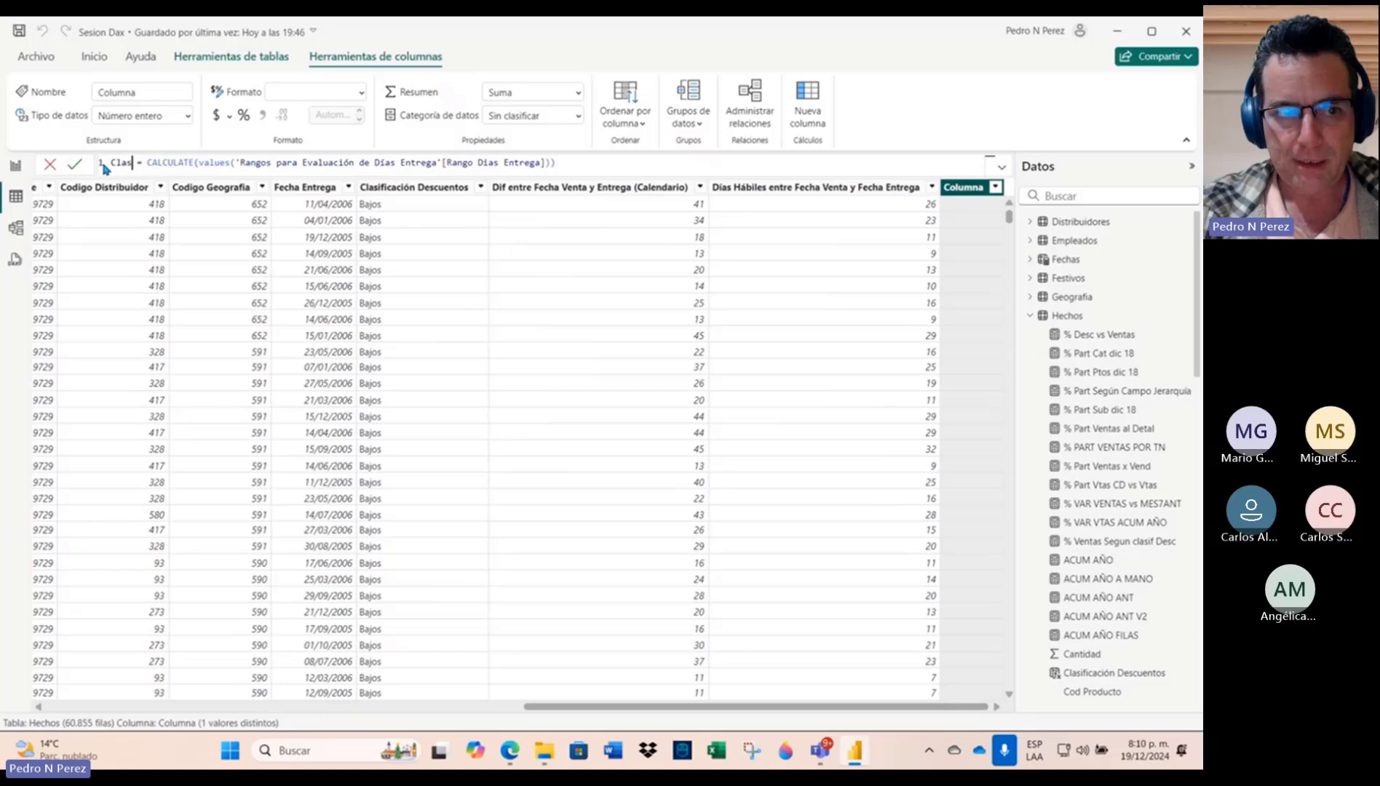
type("ción rang")
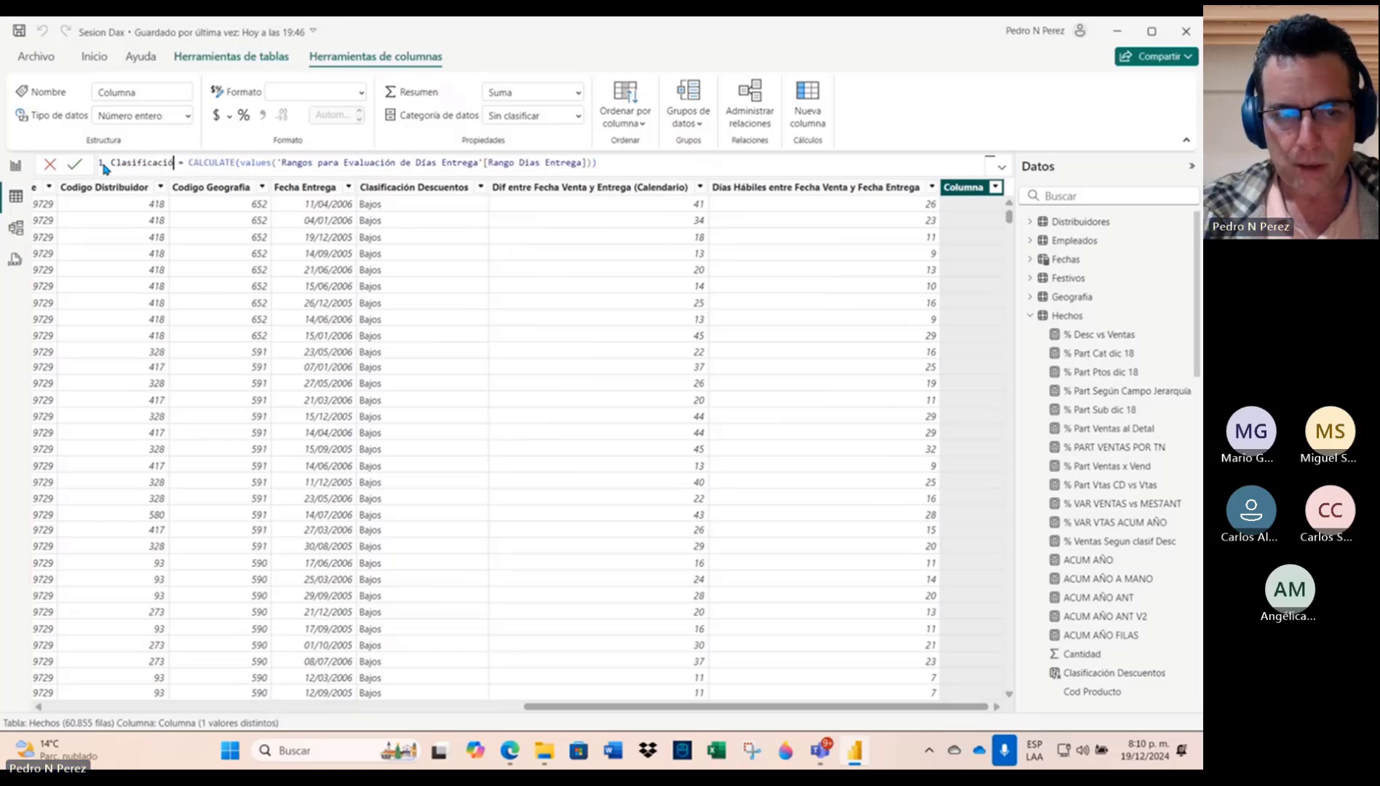
key("BackSpace")
key("BackSpace")
key("BackSpace")
key("BackSpace")
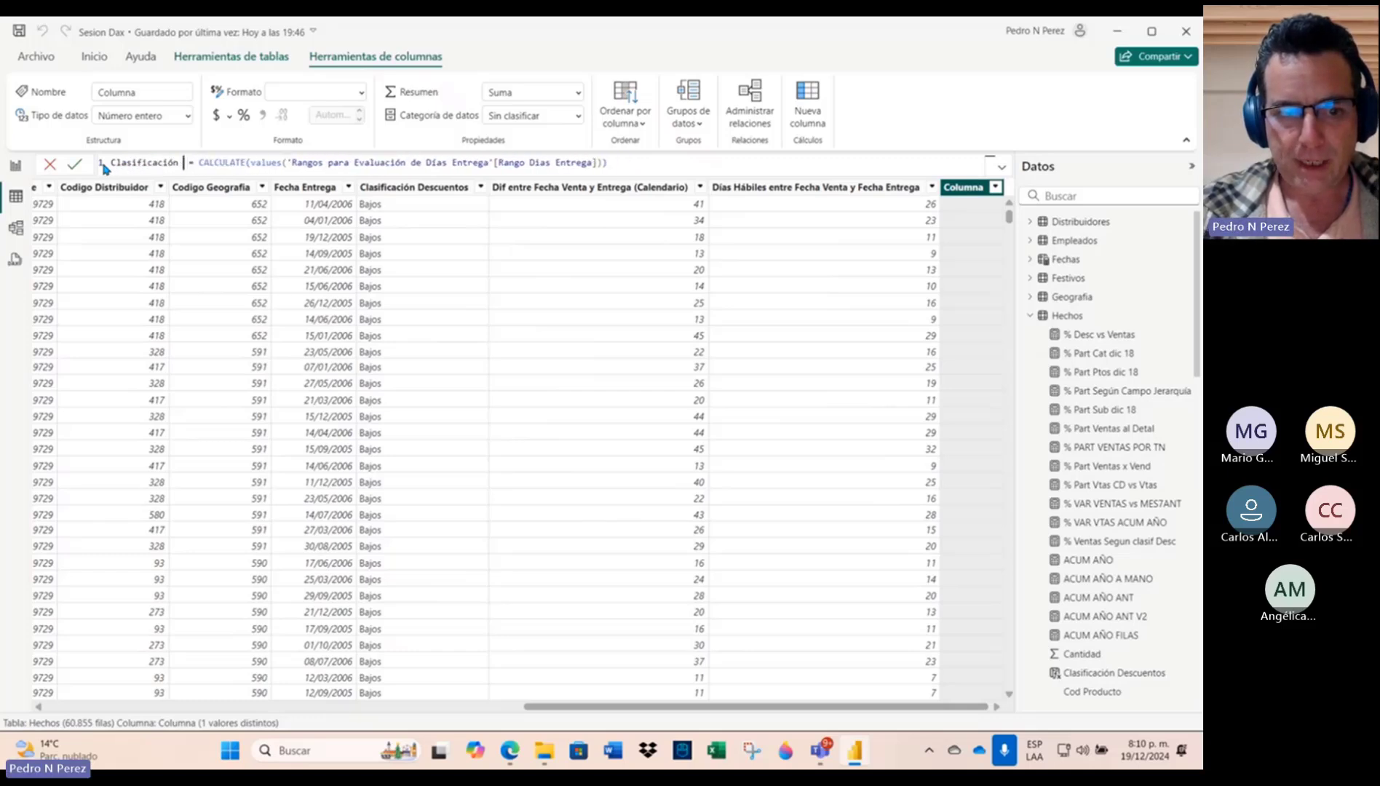
type("Rango ")
type("Días entr")
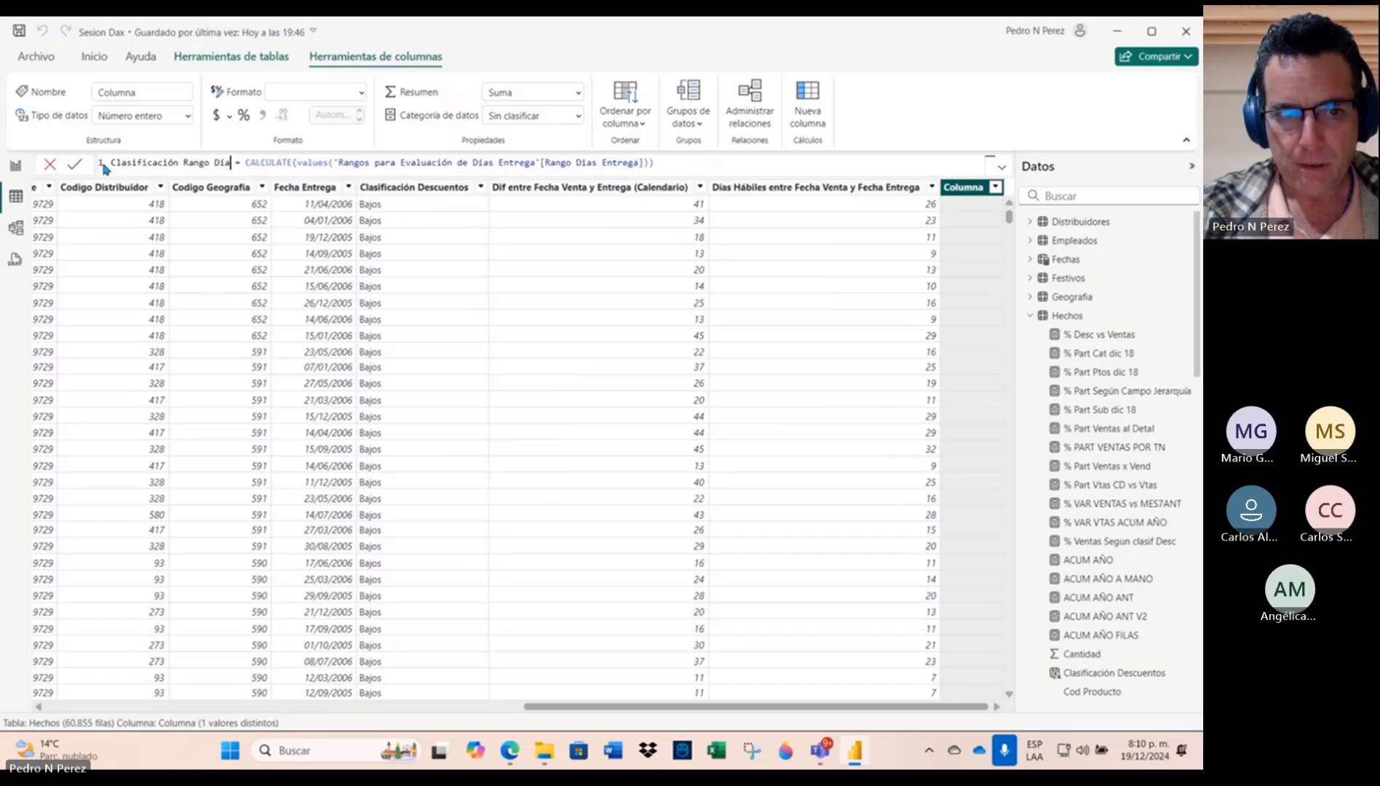
key("BackSpace")
key("BackSpace")
key("BackSpace")
key("BackSpace")
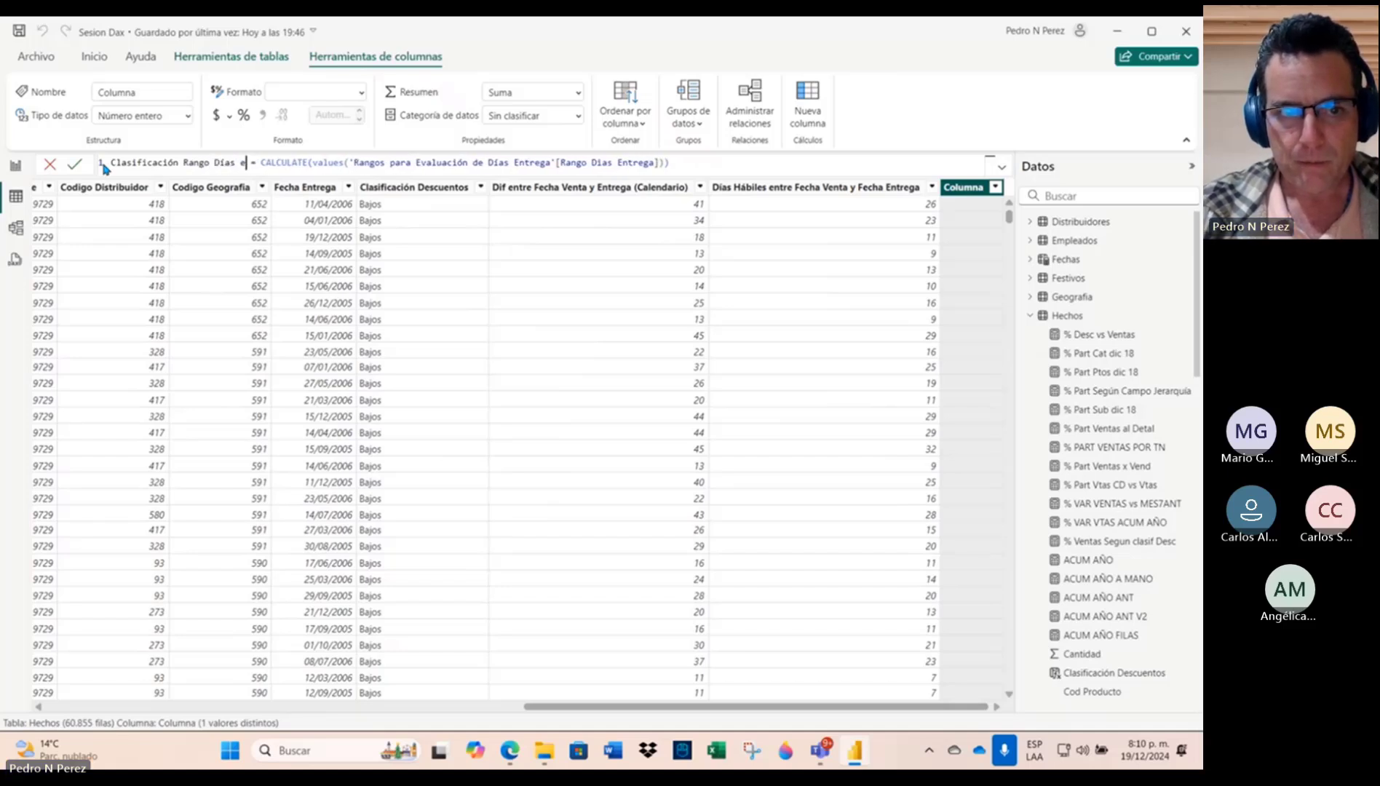
type("Entrega")
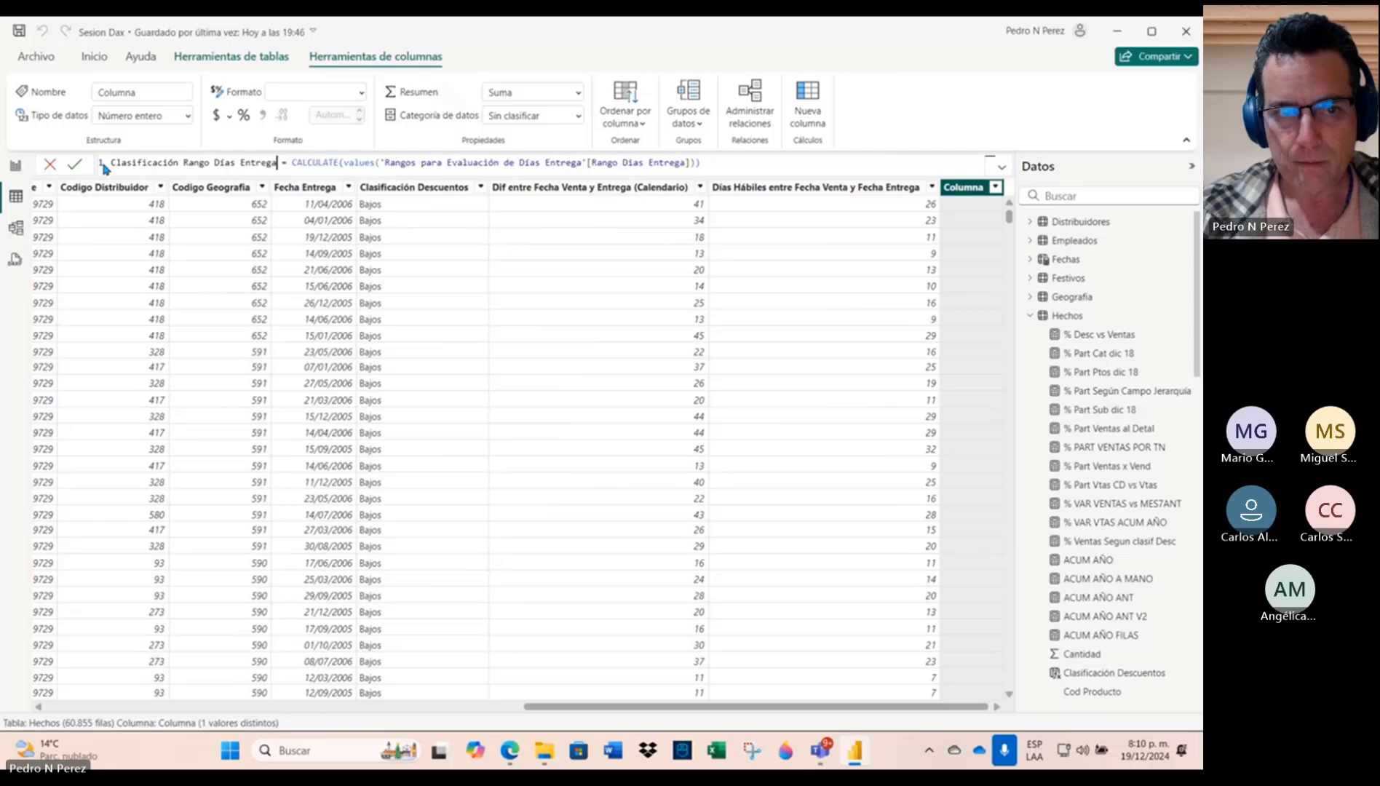
key("Return")
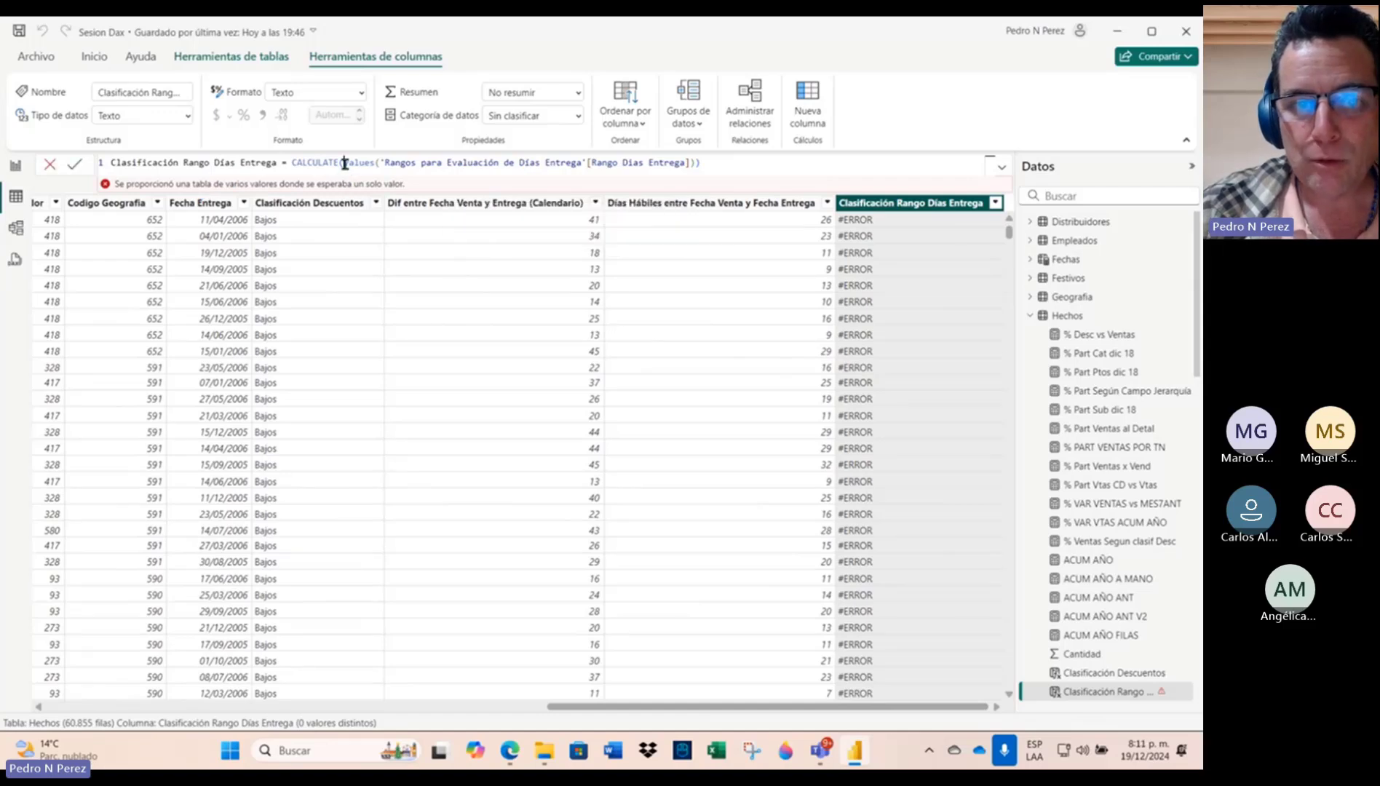
Step: Review the rows of the "Rangos para Evaluación de Días Entrega" table and return to the Clasificación Rango Días Entrega column in Hechos
left_click_drag(344, 162, 718, 166)
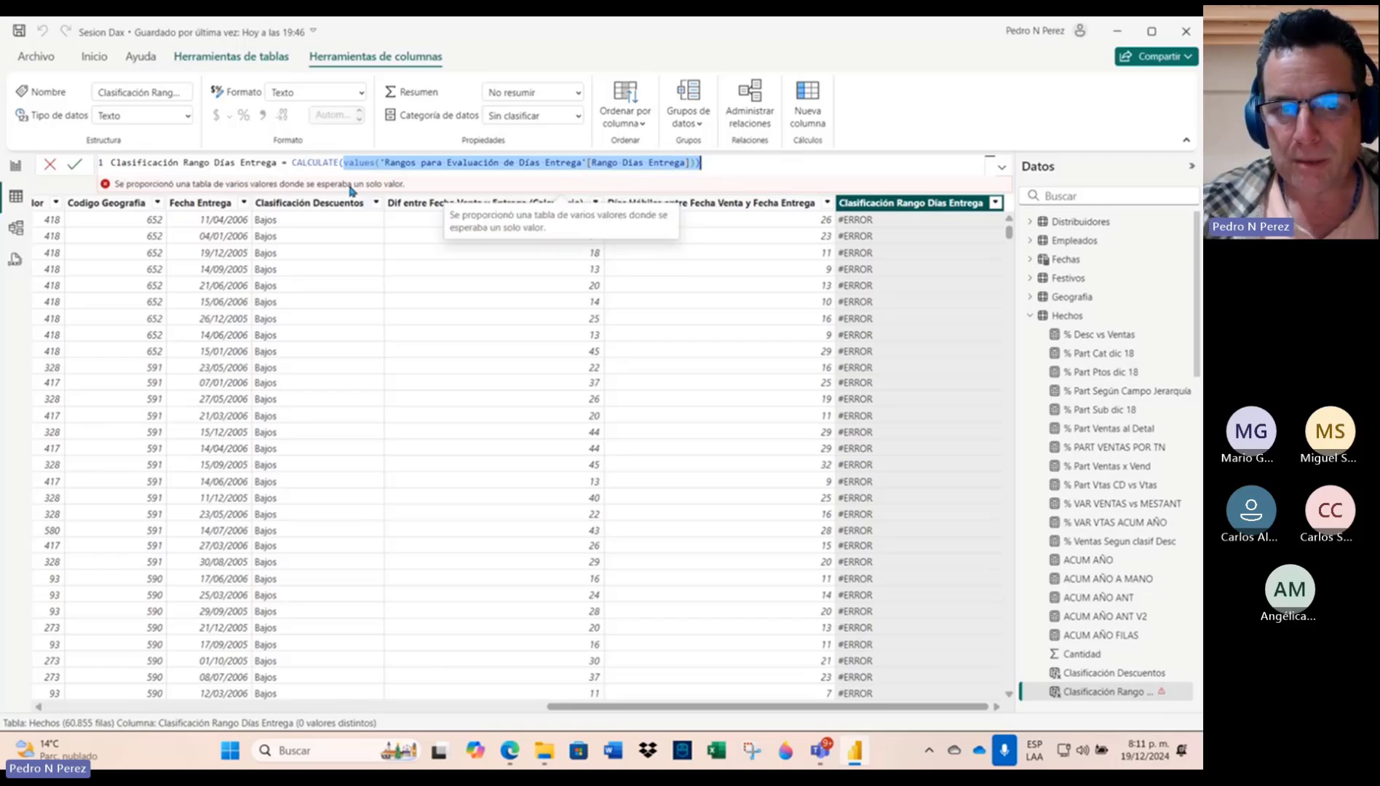
left_click(1031, 316)
left_click(1128, 428)
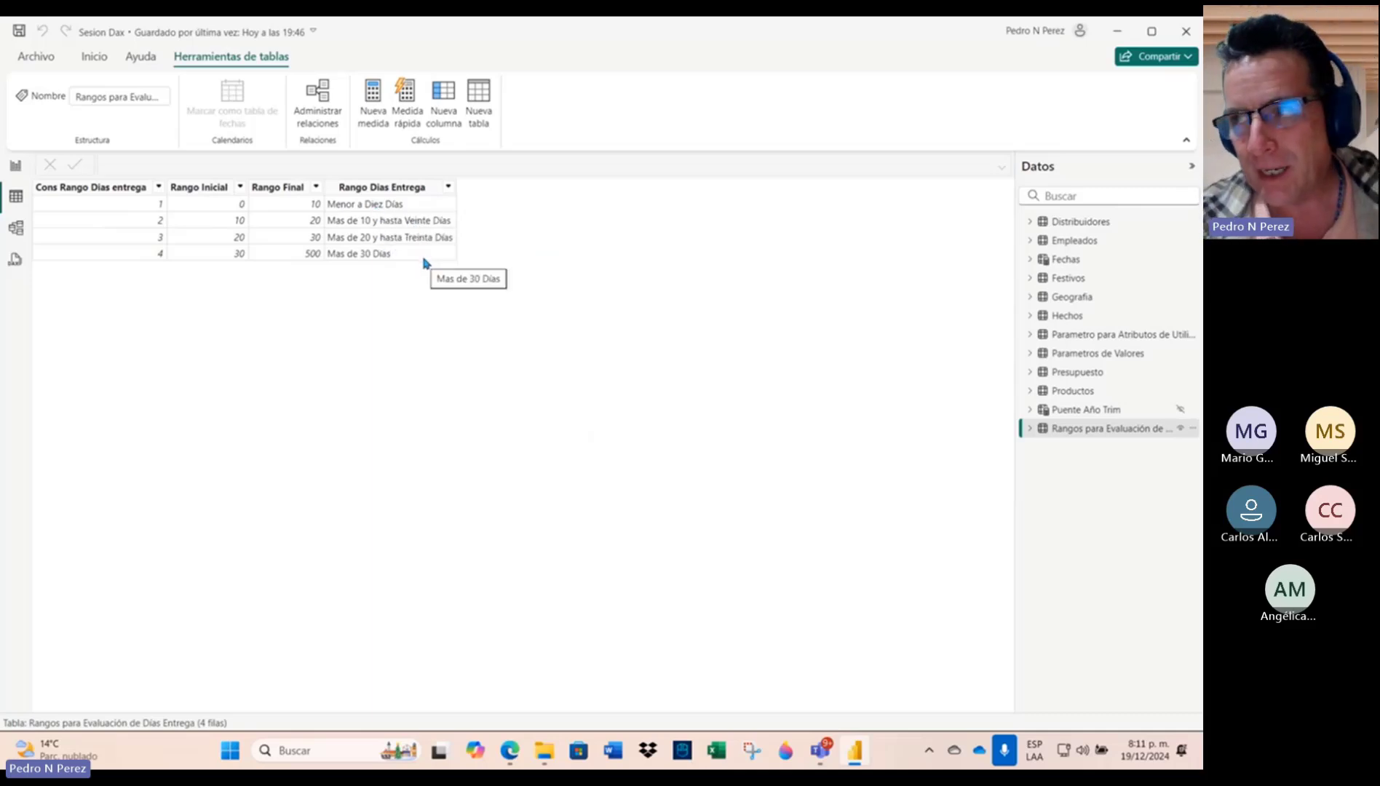
left_click(1083, 317)
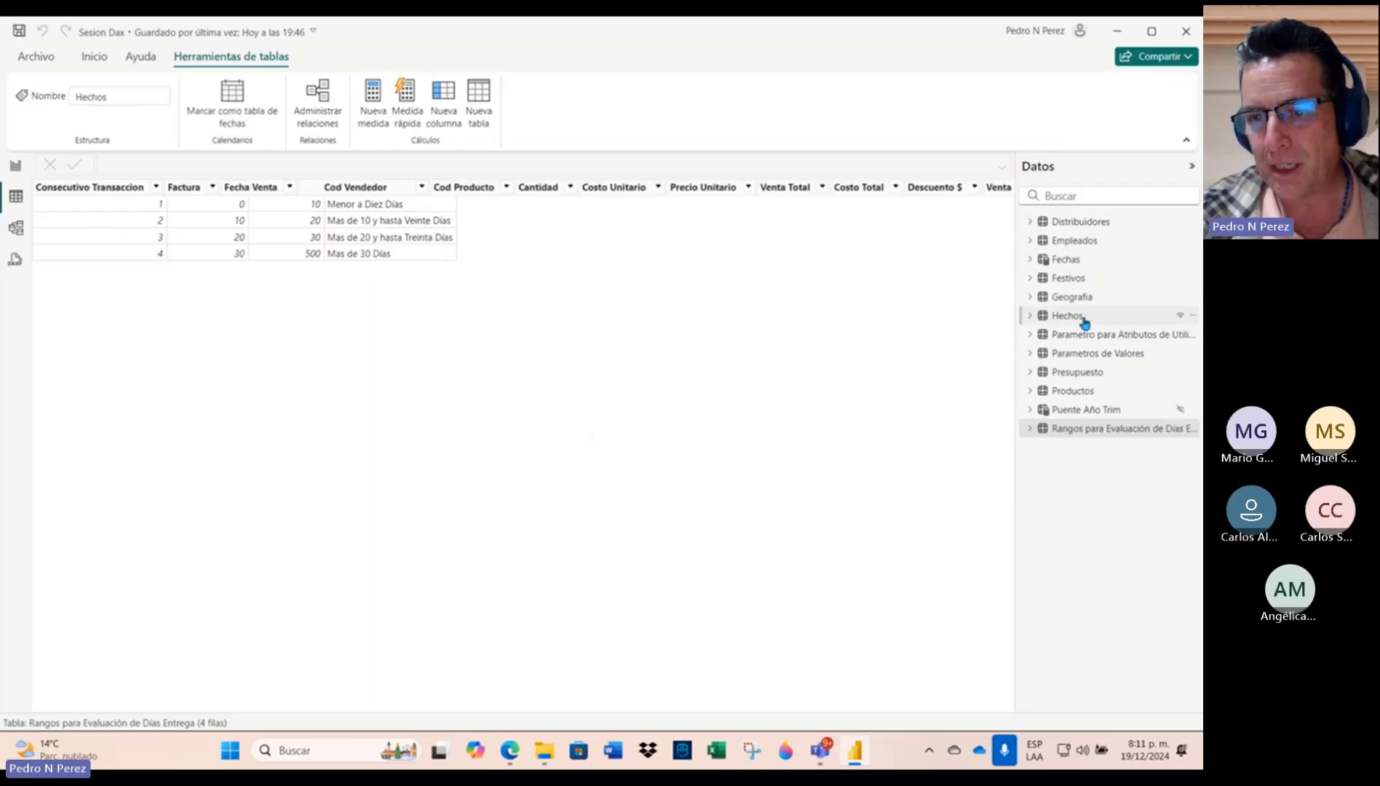
left_click_drag(481, 710, 1034, 696)
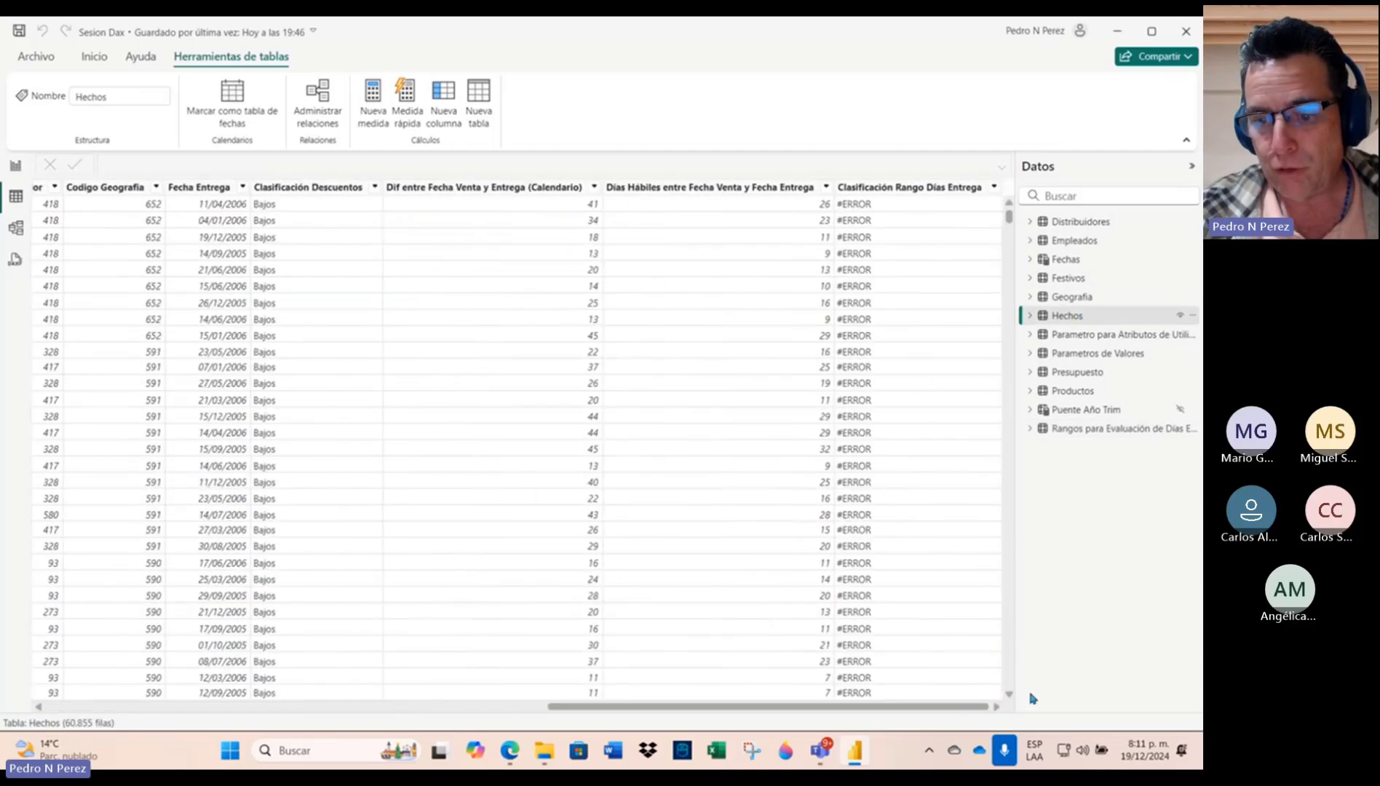
left_click(893, 188)
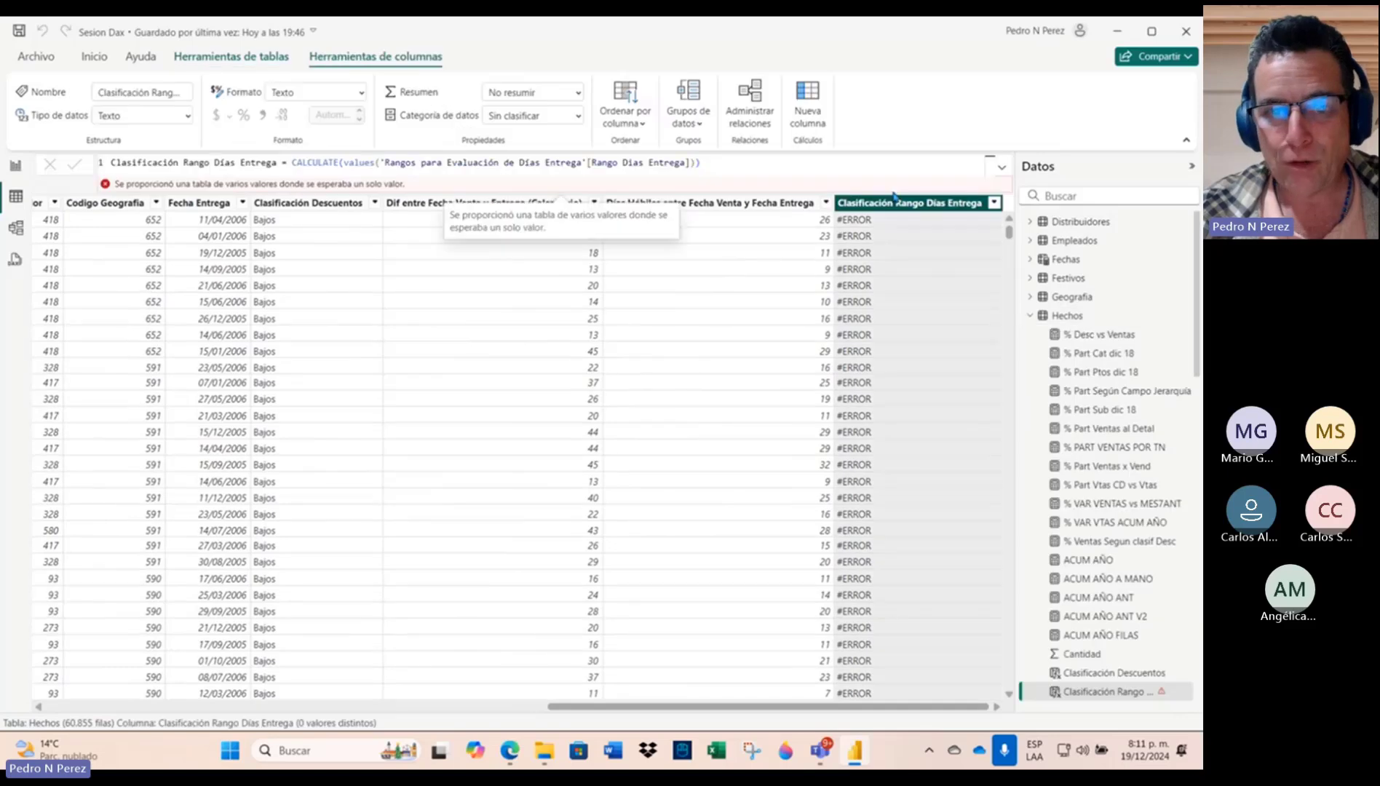
Step: Add a FILTER over the 'Rangos para Evaluación de Días Entrega' table as the second argument of the column's CALCULATE formula
left_click(709, 167)
key("BackSpace")
type(",")
key("Caps_Lock")
type("FIL")
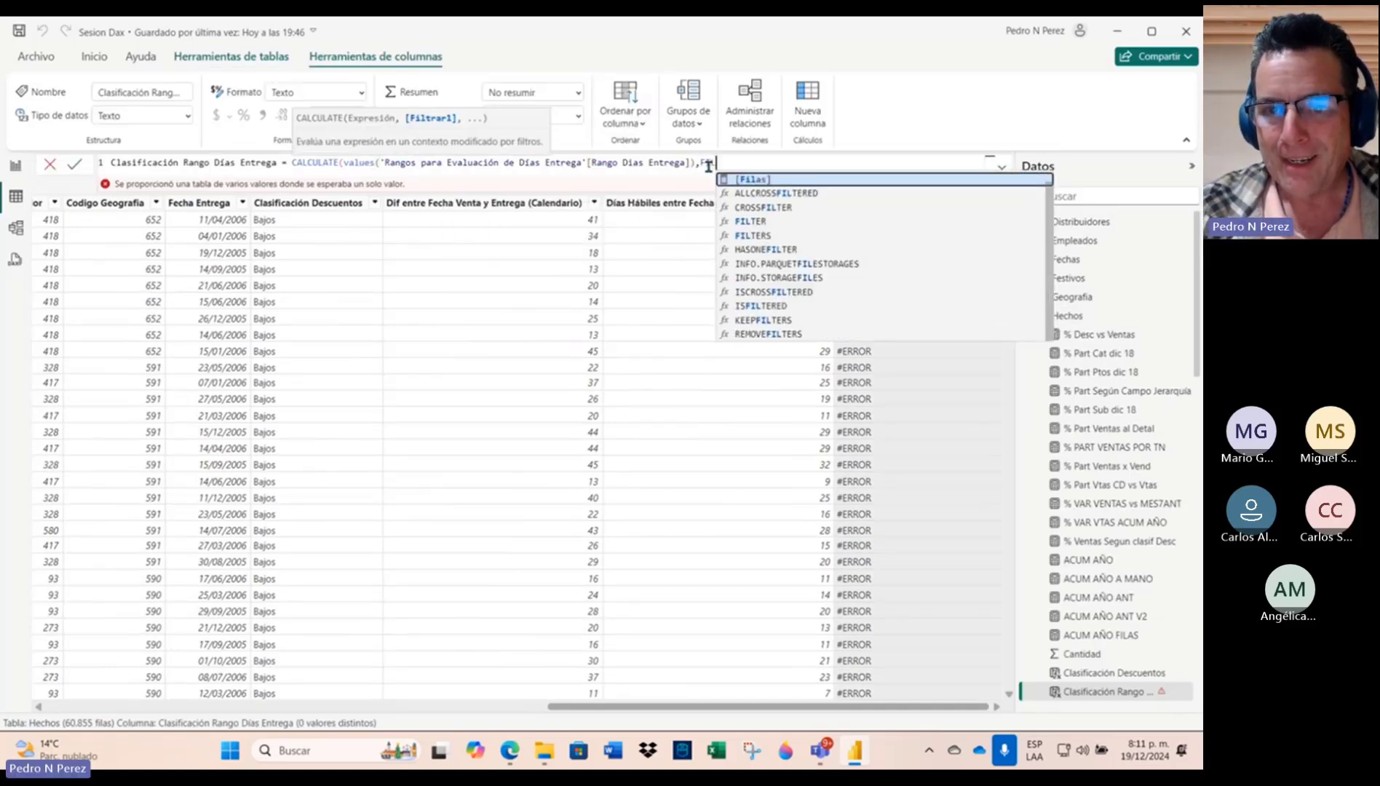
left_click(758, 222)
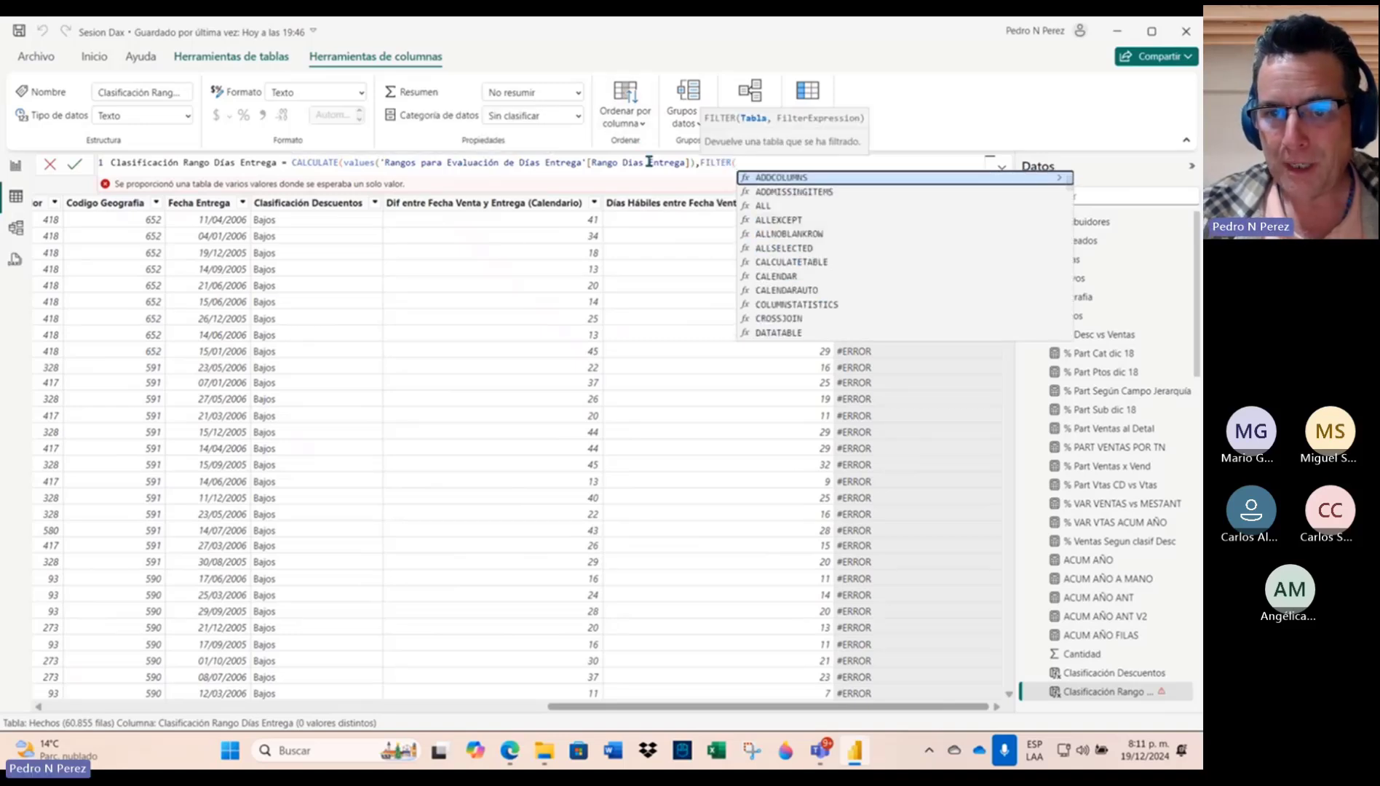
type("RANG")
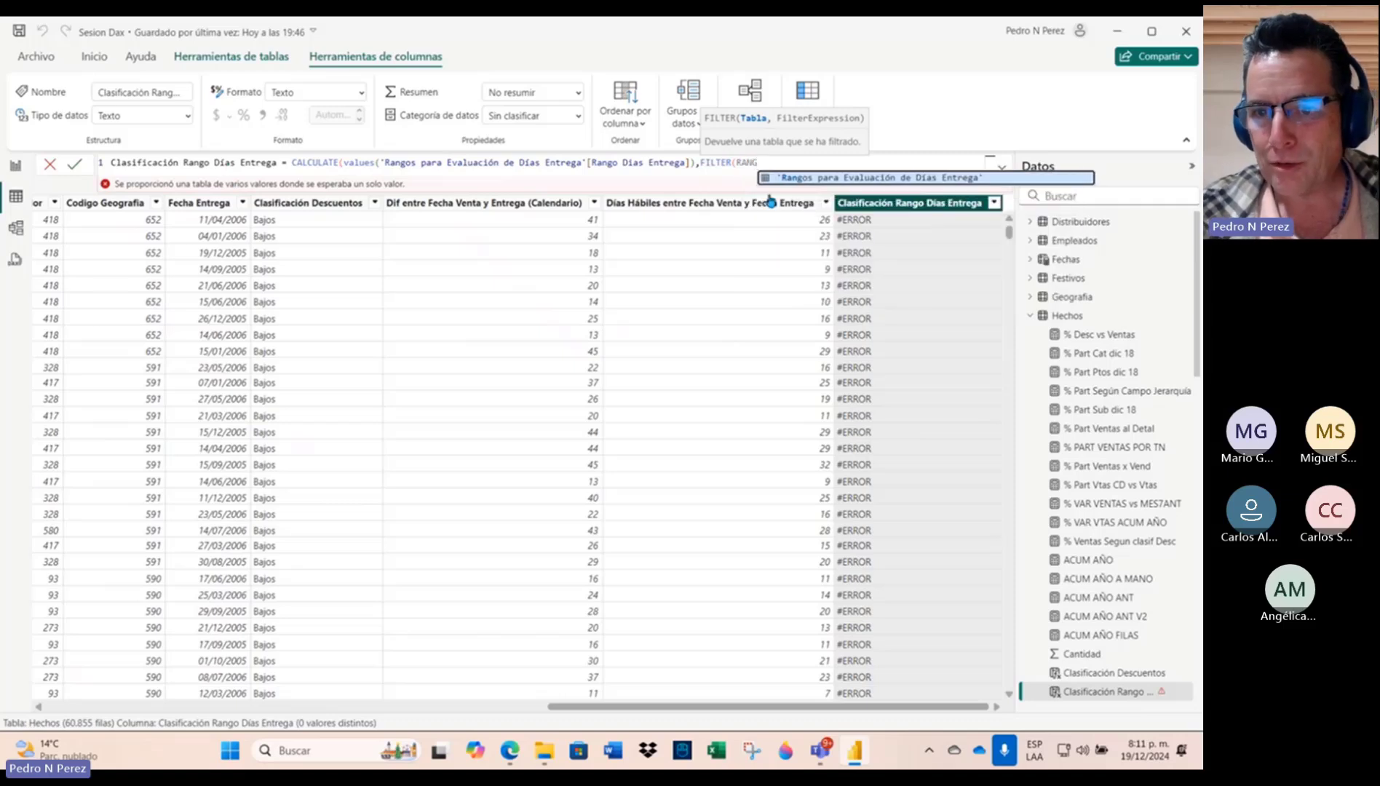
left_click(830, 178)
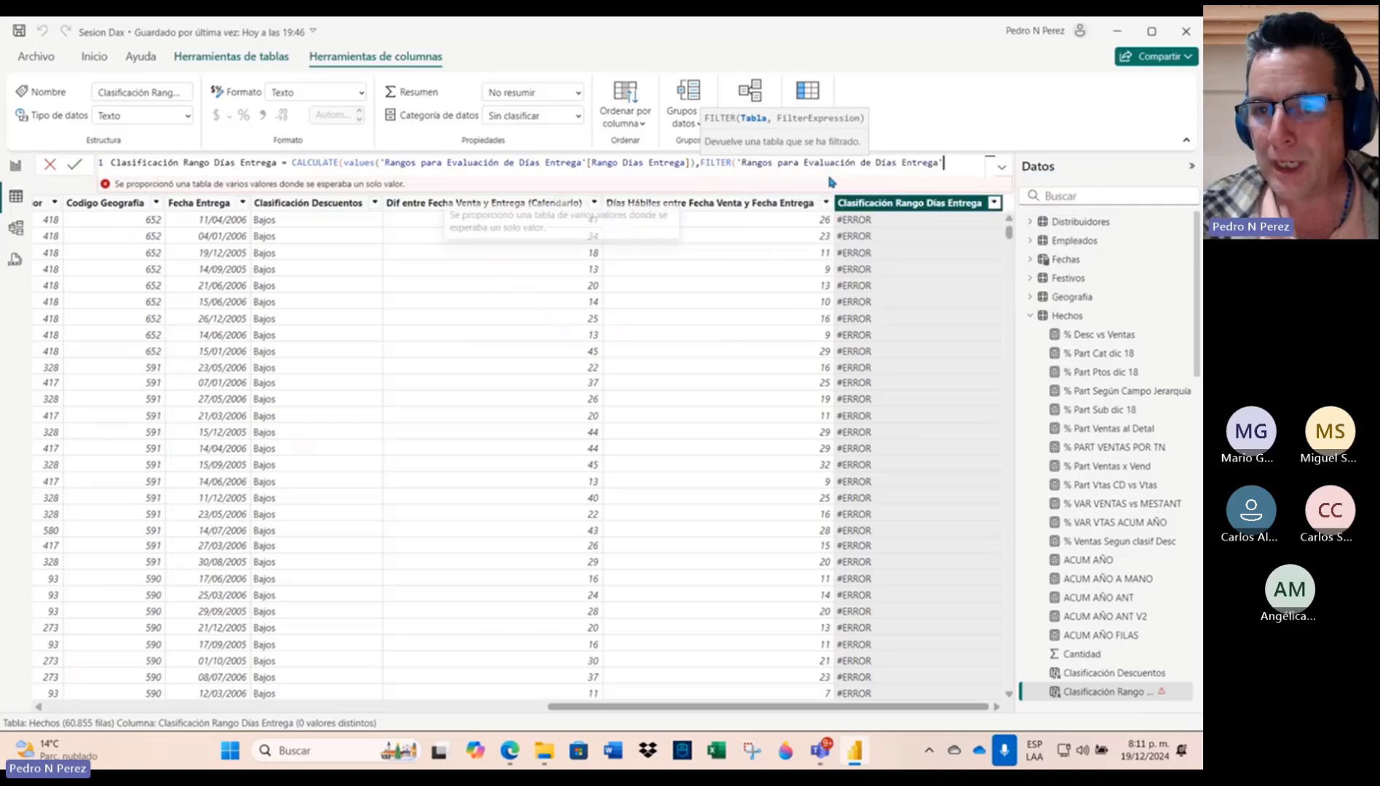
left_click_drag(701, 164, 944, 163)
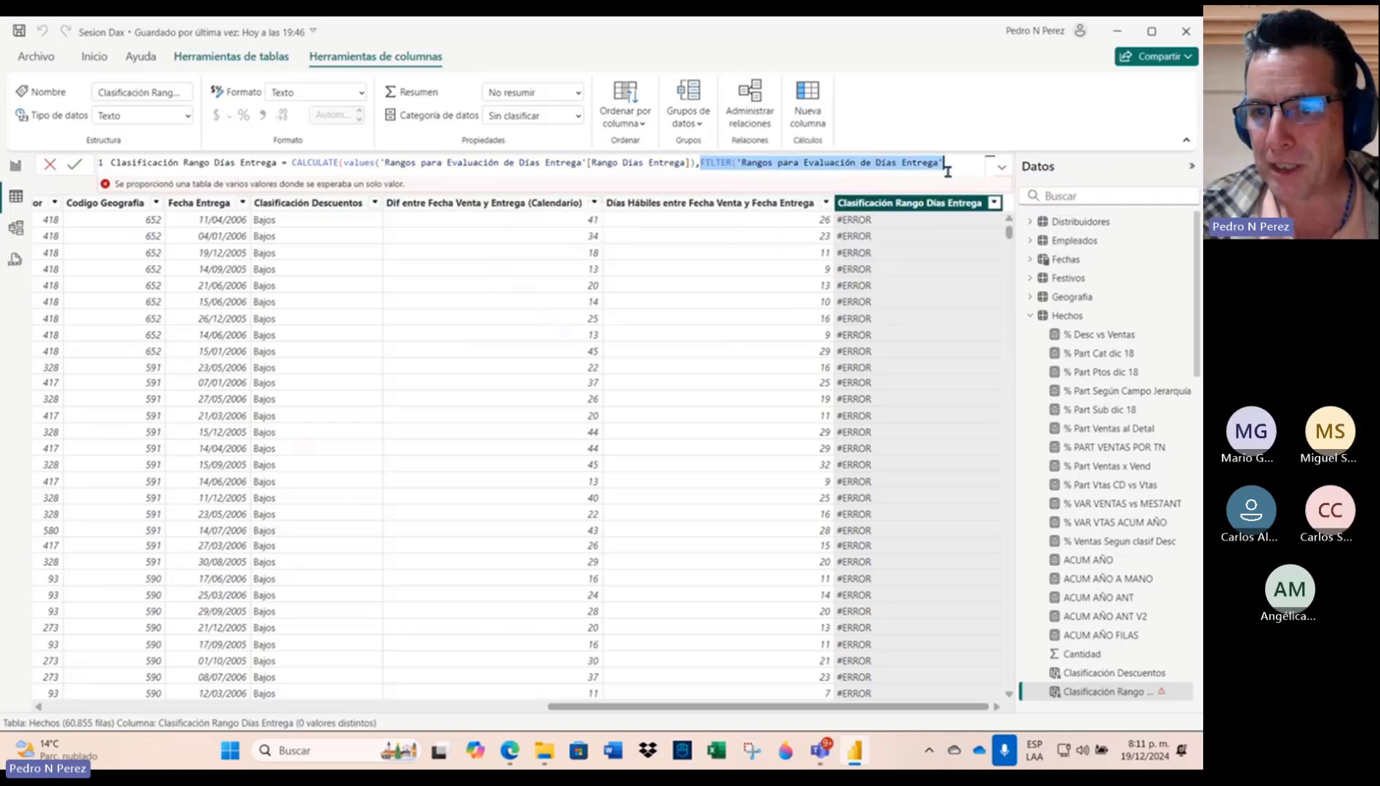
left_click(945, 164)
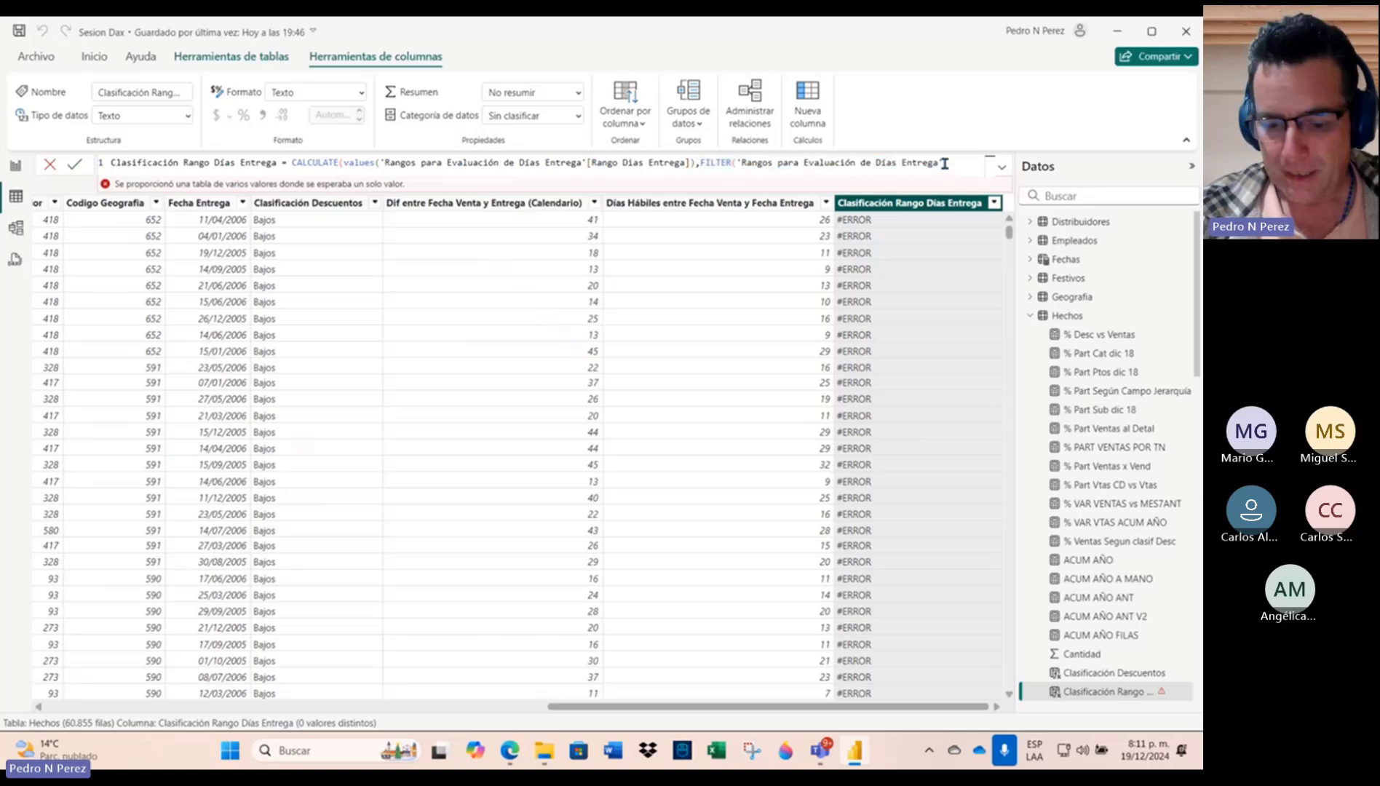
type(",")
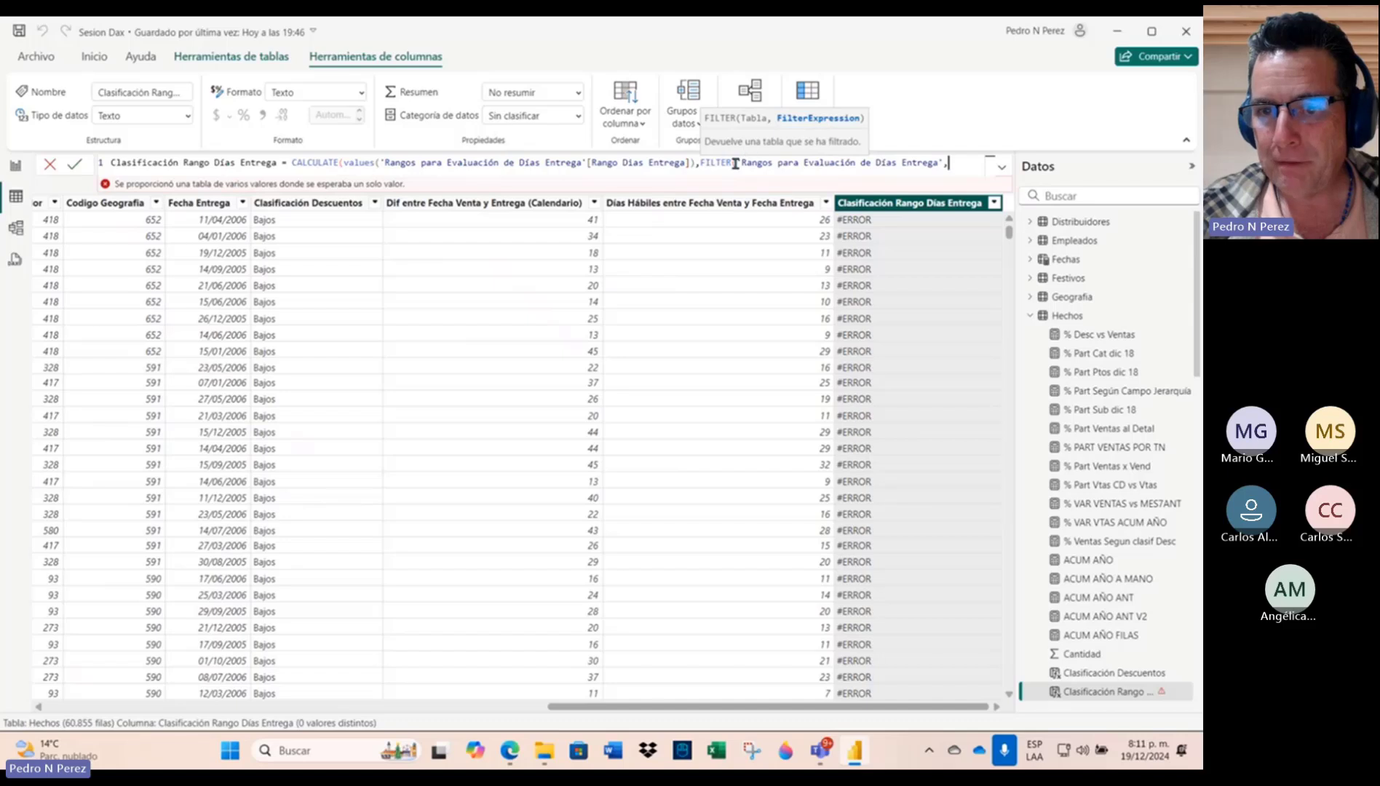
type("FECHA")
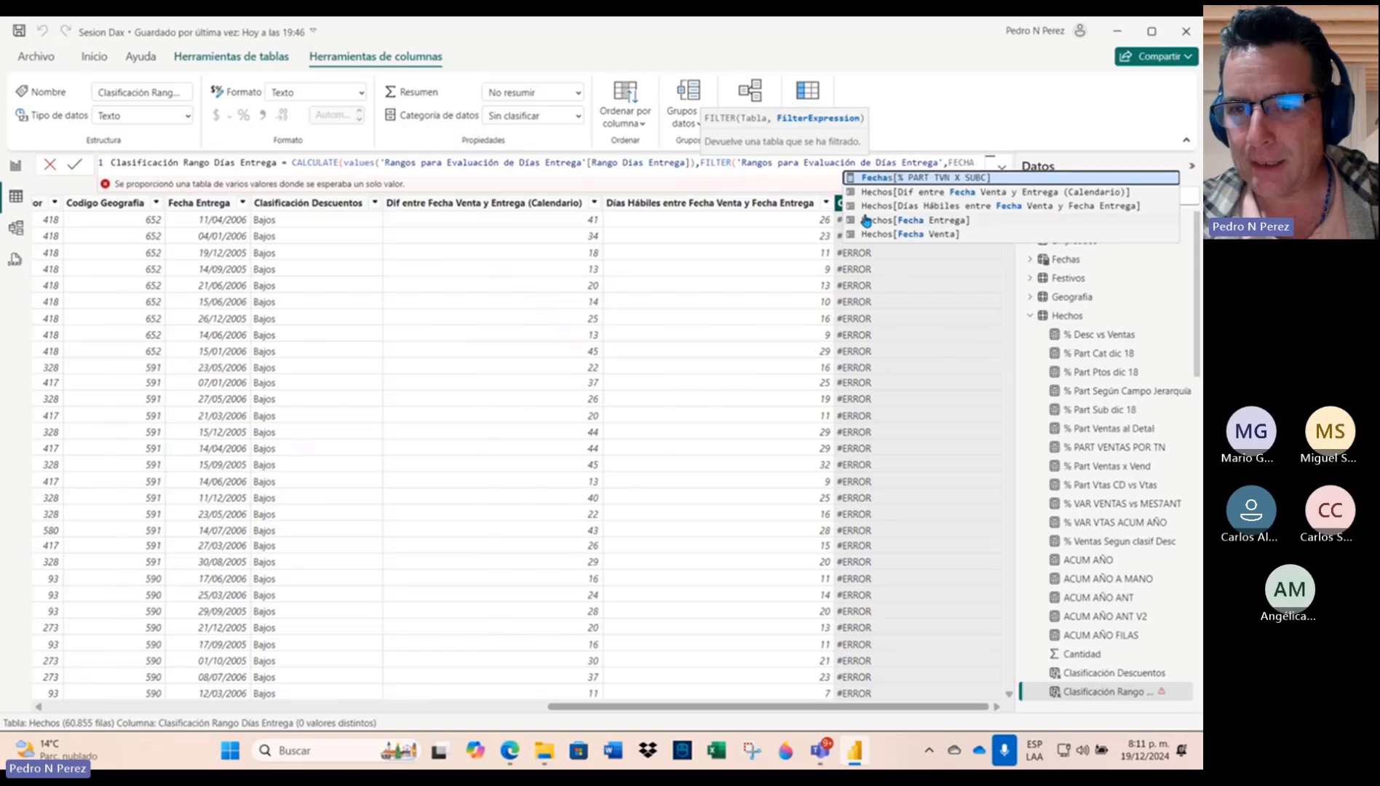
key("BackSpace")
key("BackSpace")
key("BackSpace")
key("BackSpace")
key("BackSpace")
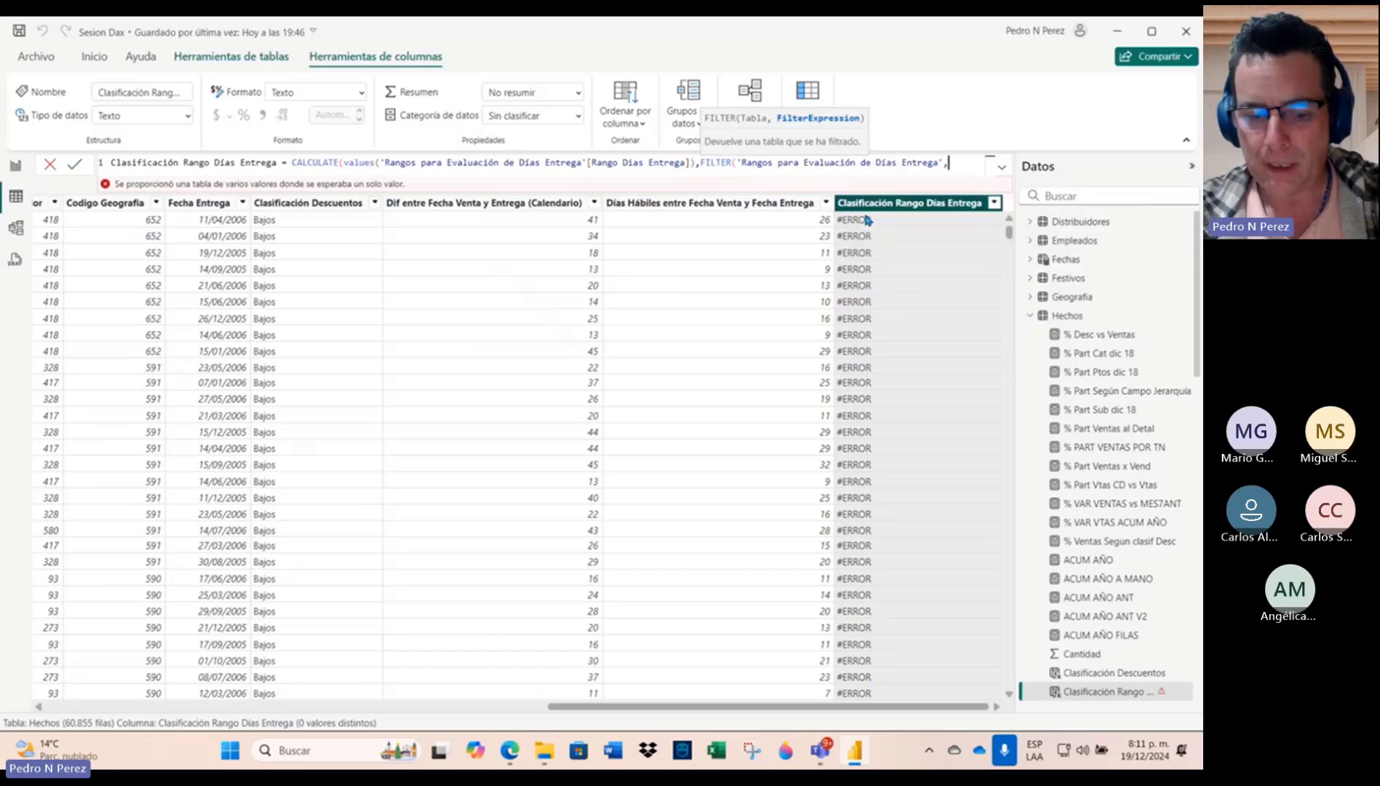
Step: Begin the FILTER condition with 'Rangos para Evaluación de Días Entrega'[Rango Inicial] less than a column of Hechos
type("RANGO")
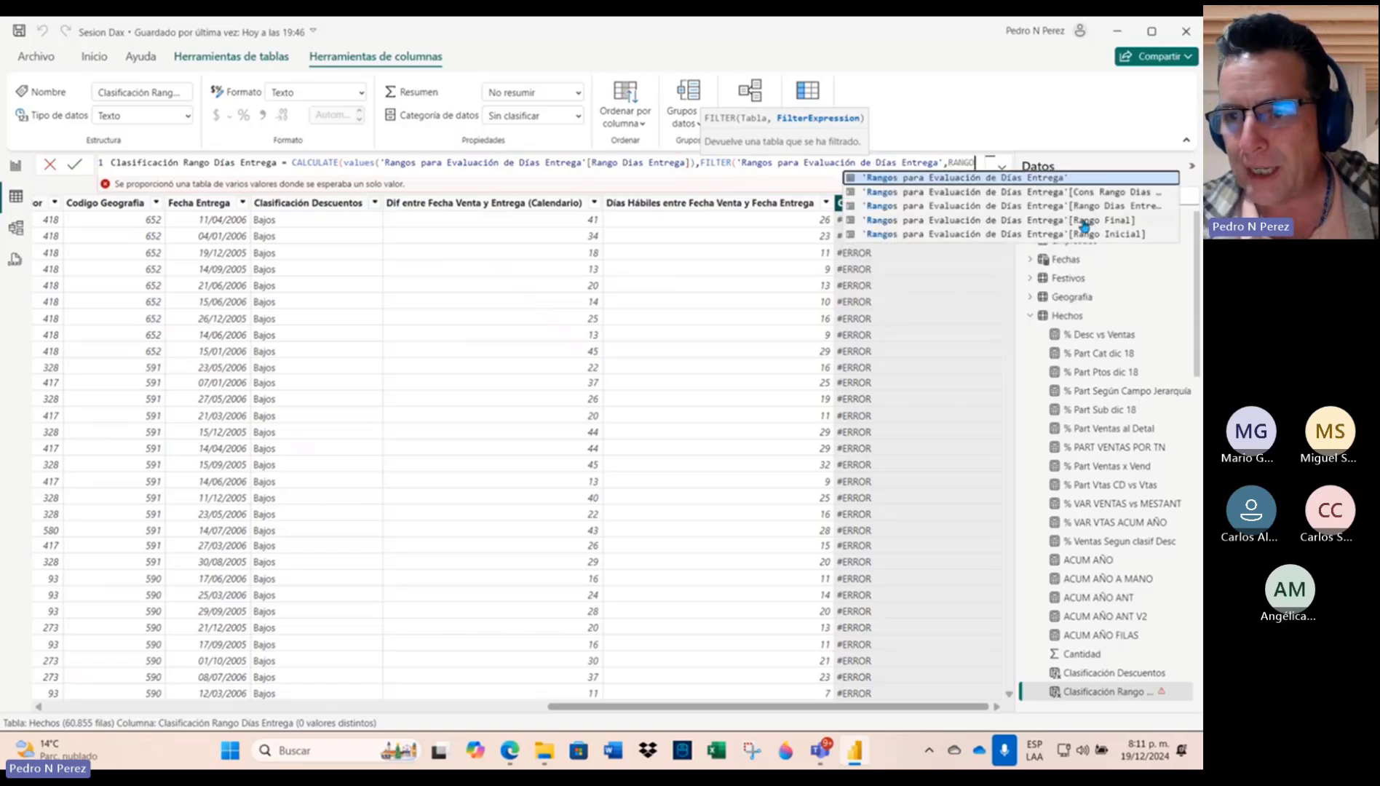
left_click(1062, 233)
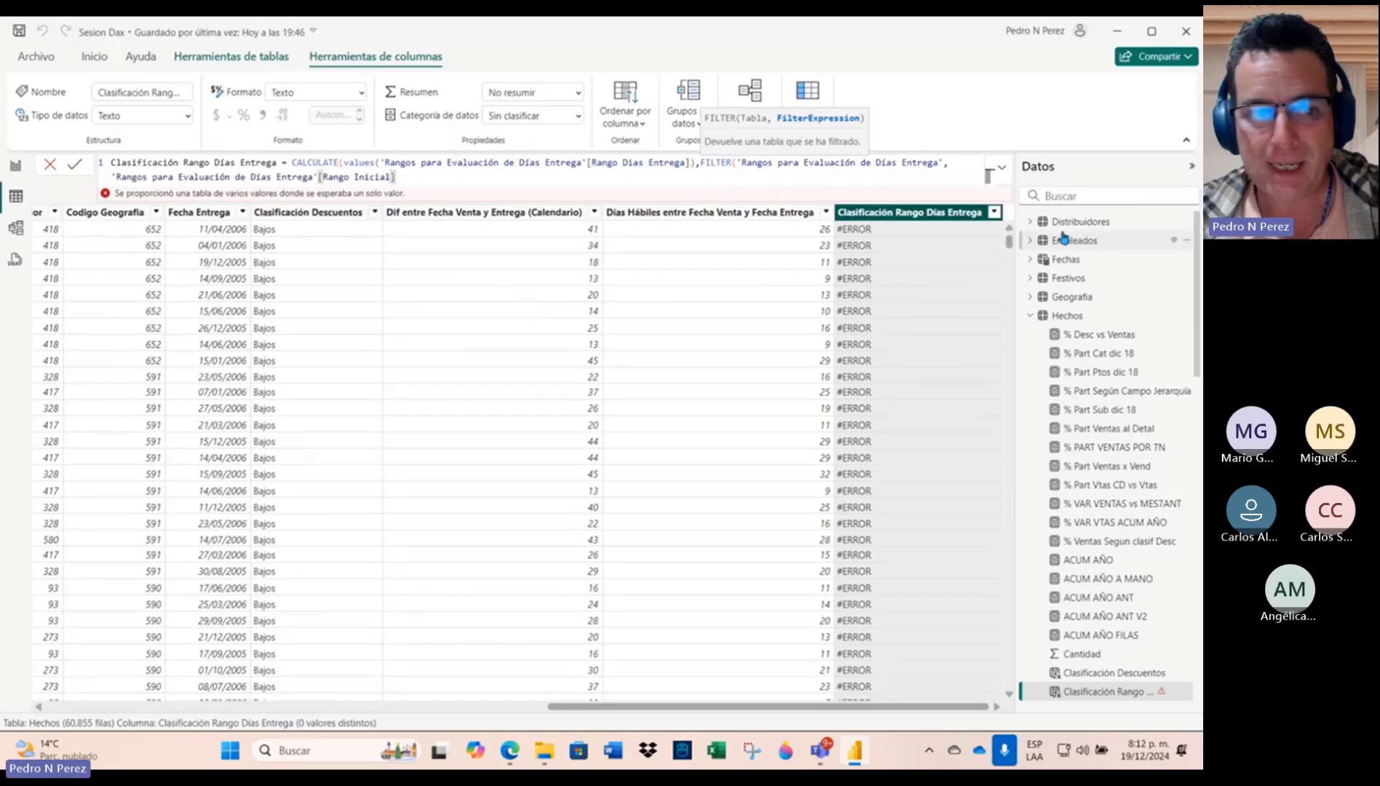
type("<")
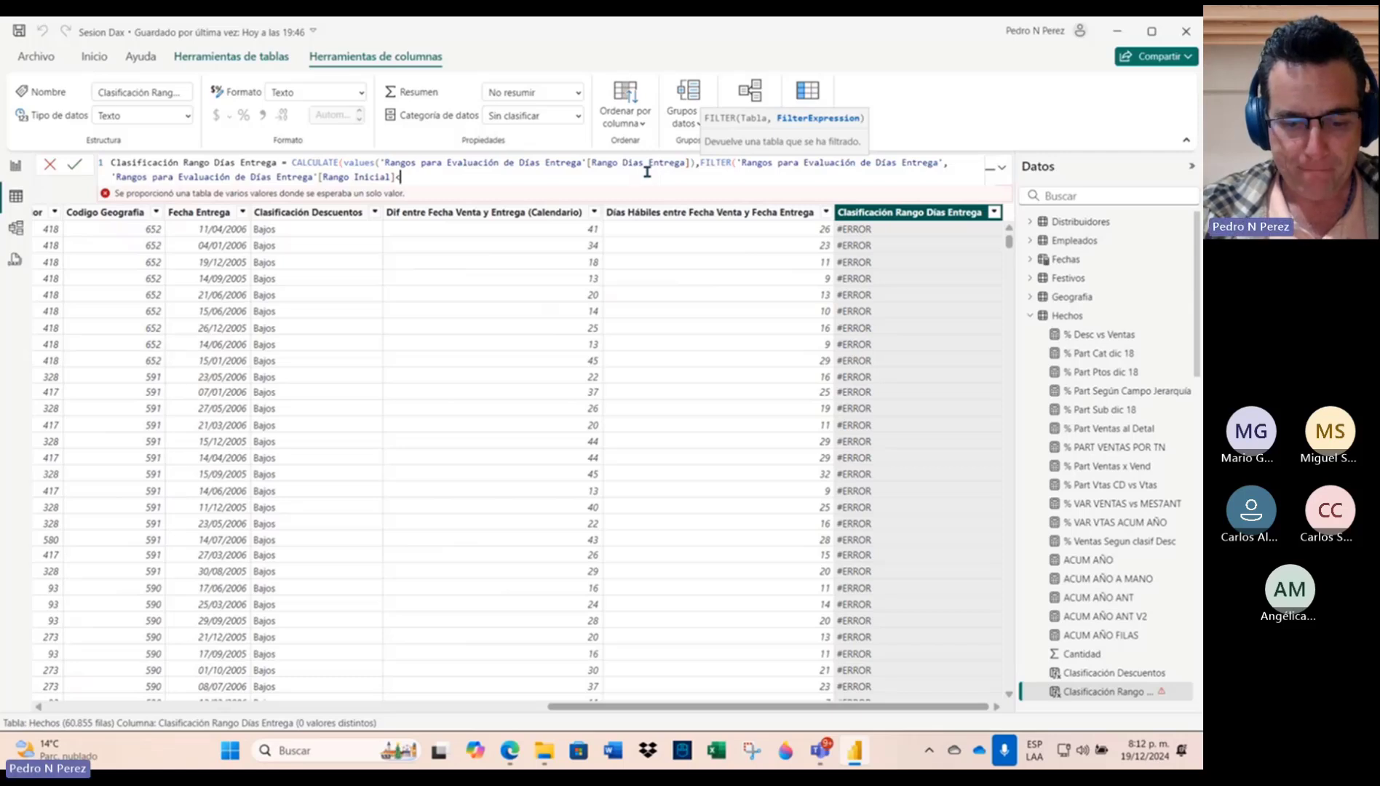
type("HECHOS")
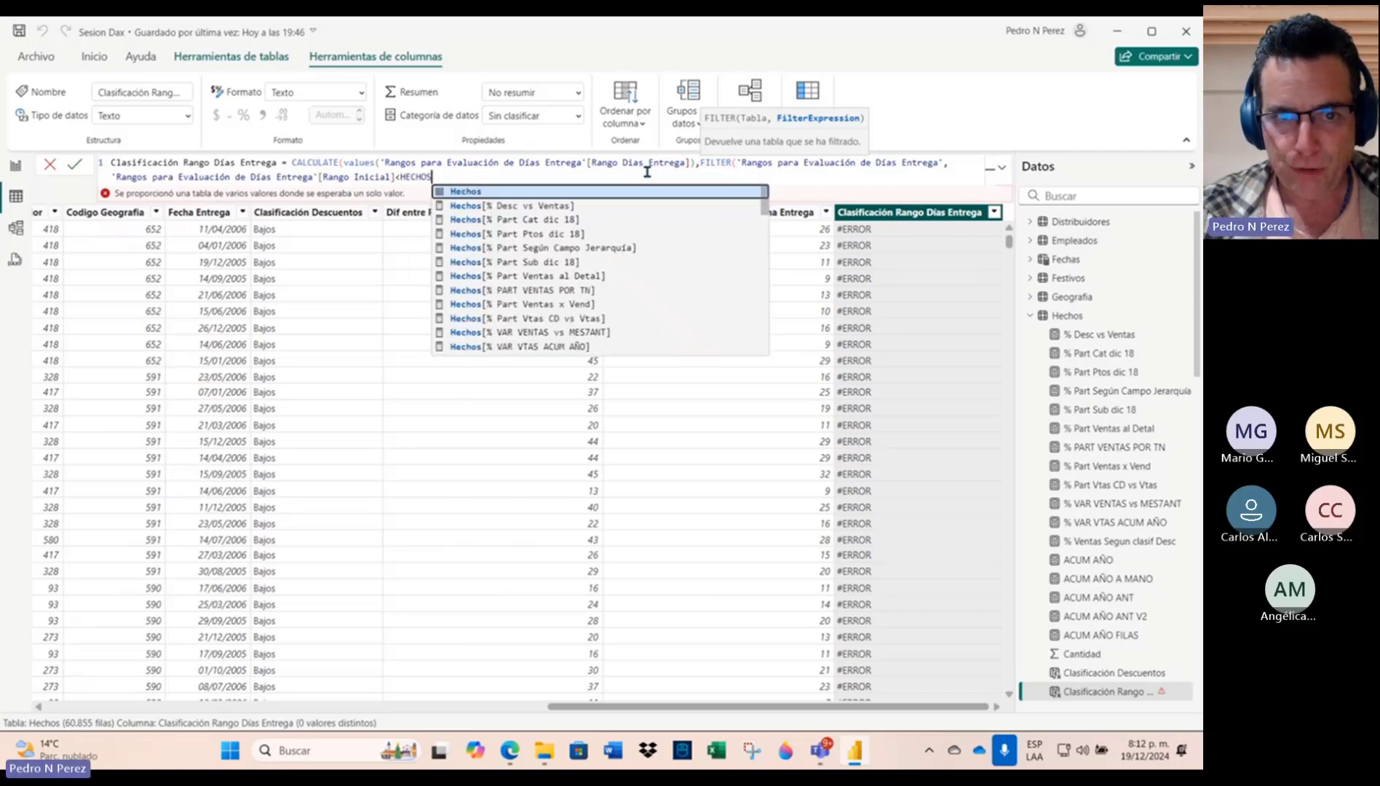
scroll(548, 260, "down", 4)
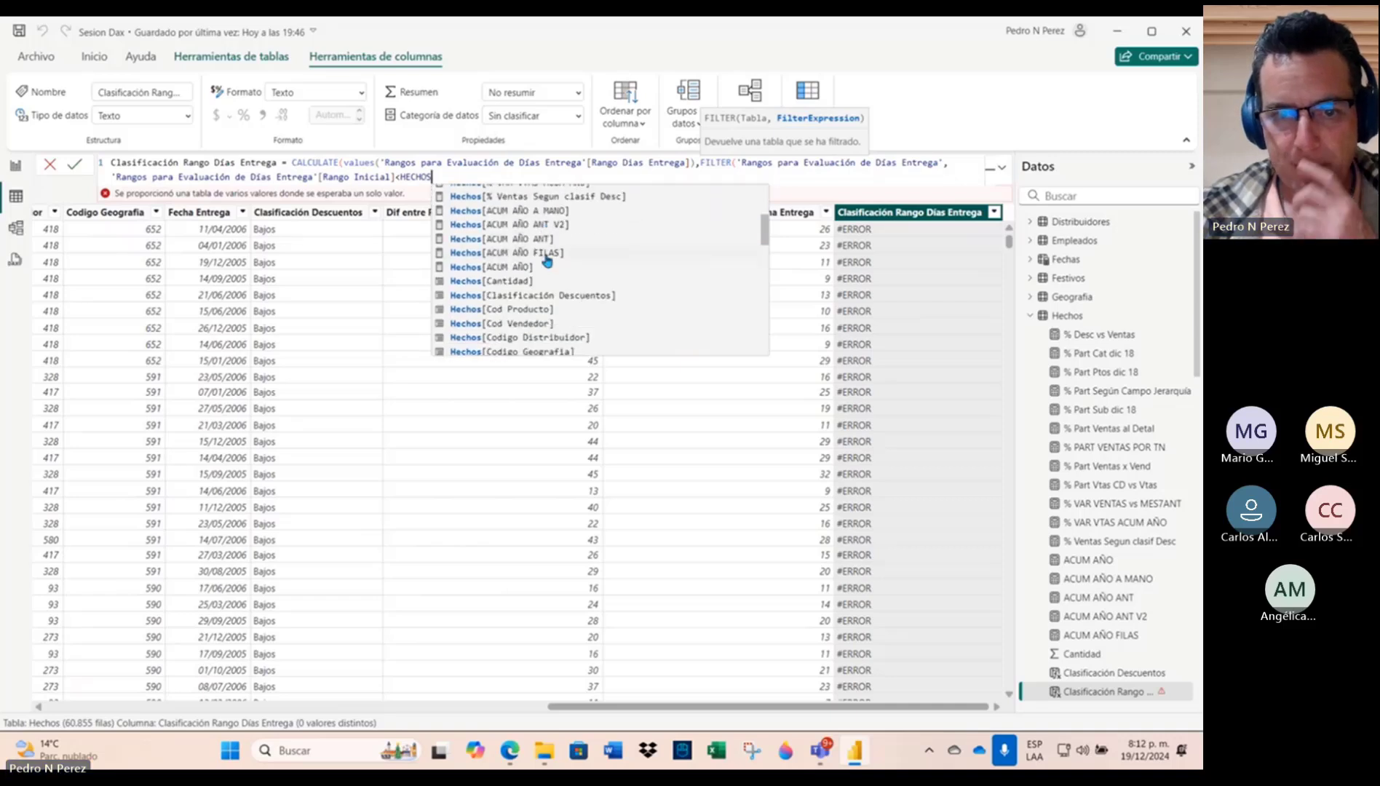
scroll(548, 260, "down", 3)
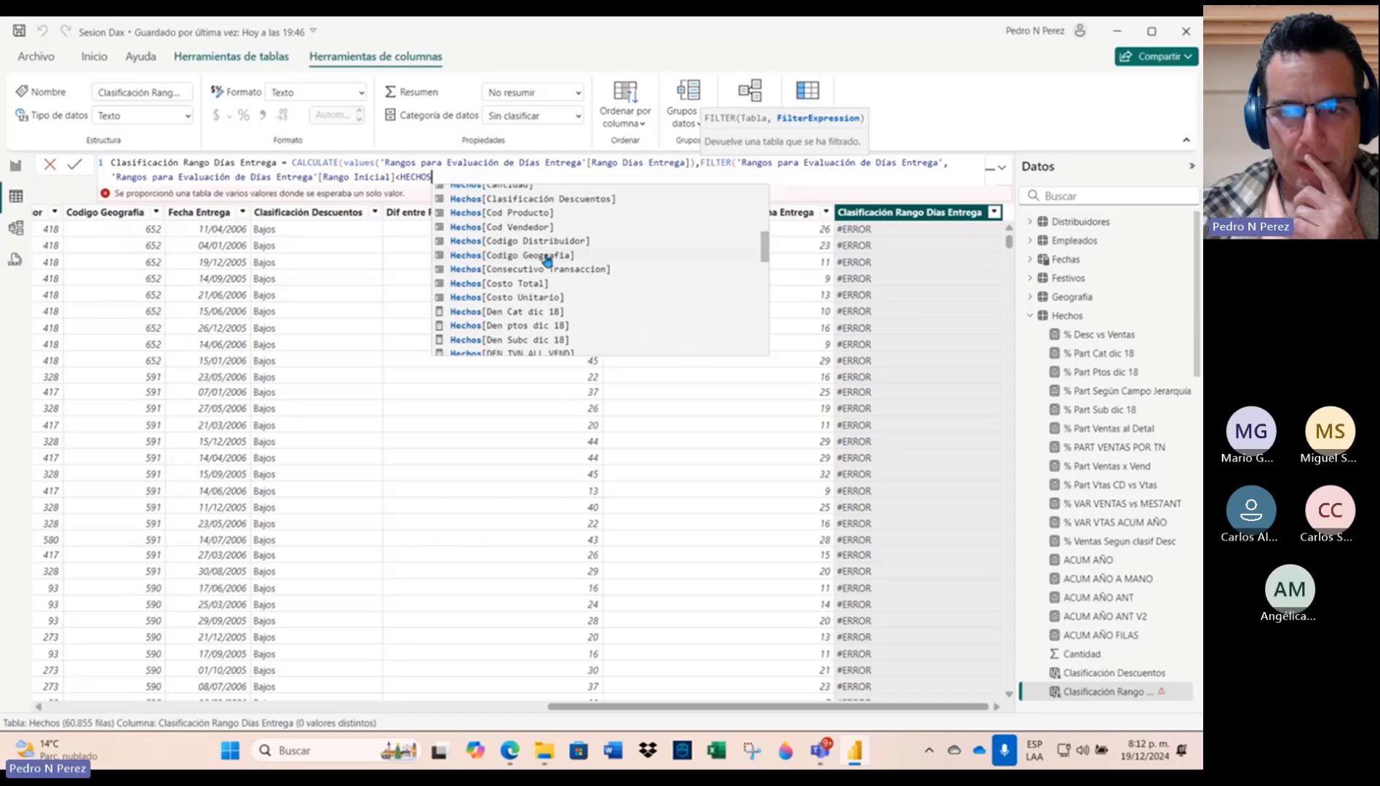
scroll(547, 260, "down", 4)
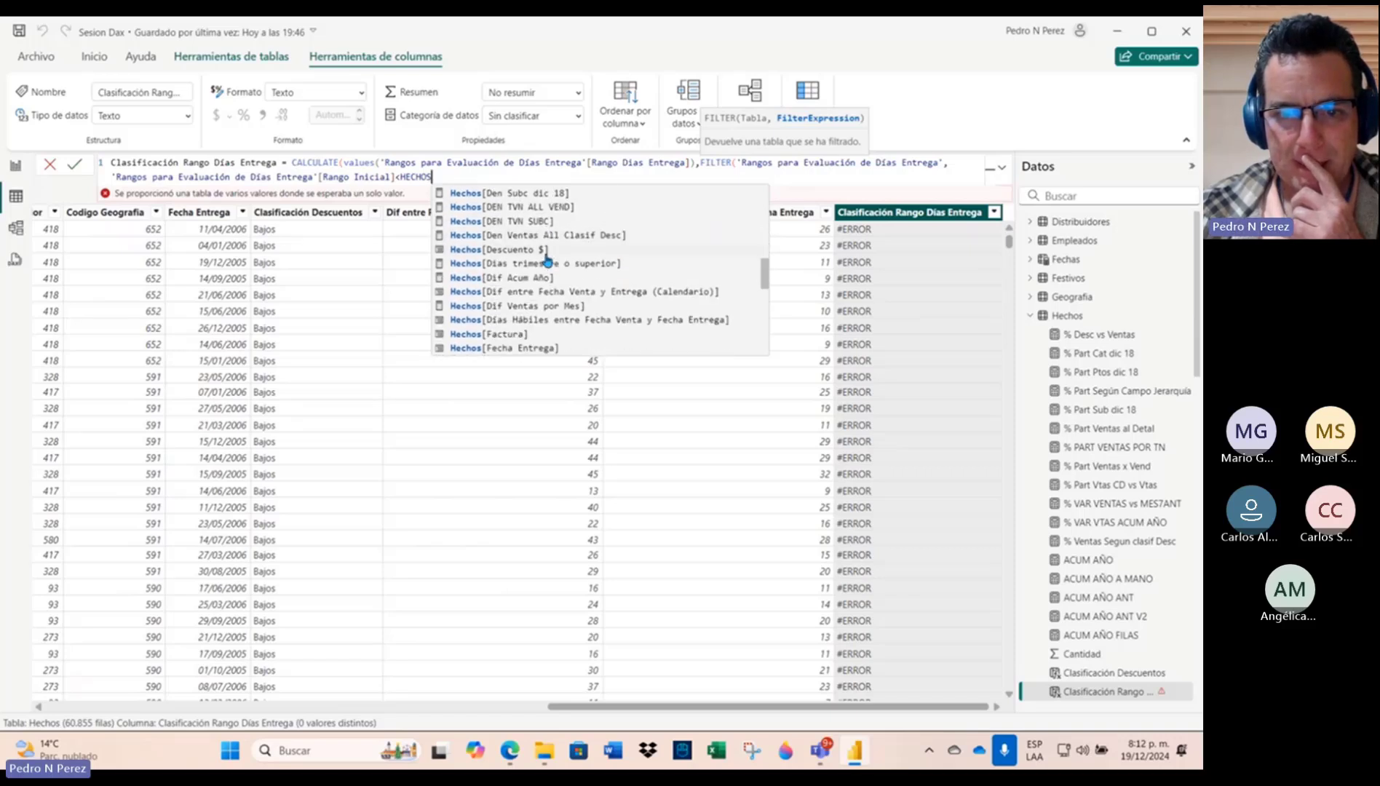
left_click(629, 293)
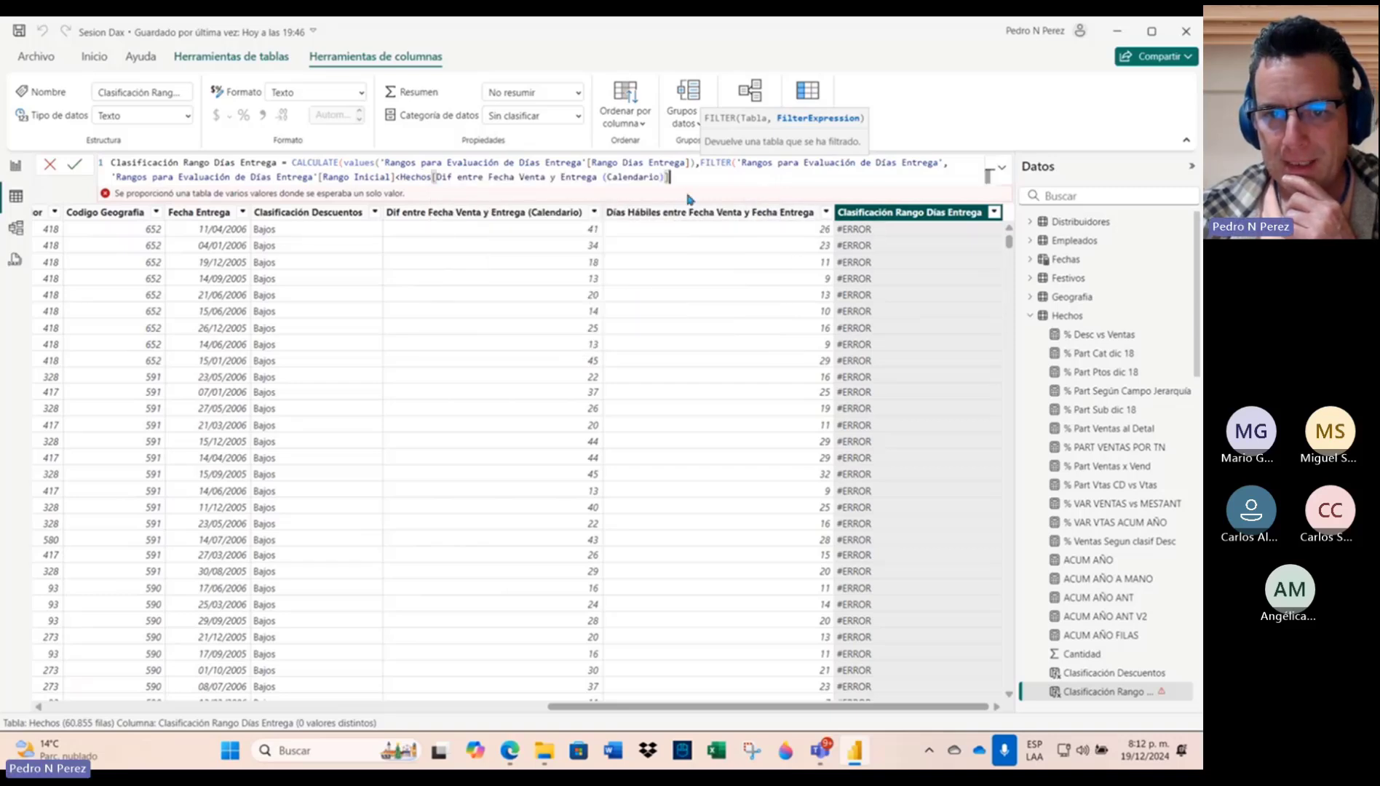
key("BackSpace")
key("BackSpace")
key("BackSpace")
key("BackSpace")
key("BackSpace")
key("BackSpace")
key("BackSpace")
key("BackSpace")
key("BackSpace")
key("BackSpace")
key("BackSpace")
key("BackSpace")
key("BackSpace")
key("BackSpace")
key("BackSpace")
key("BackSpace")
key("BackSpace")
key("BackSpace")
key("BackSpace")
key("BackSpace")
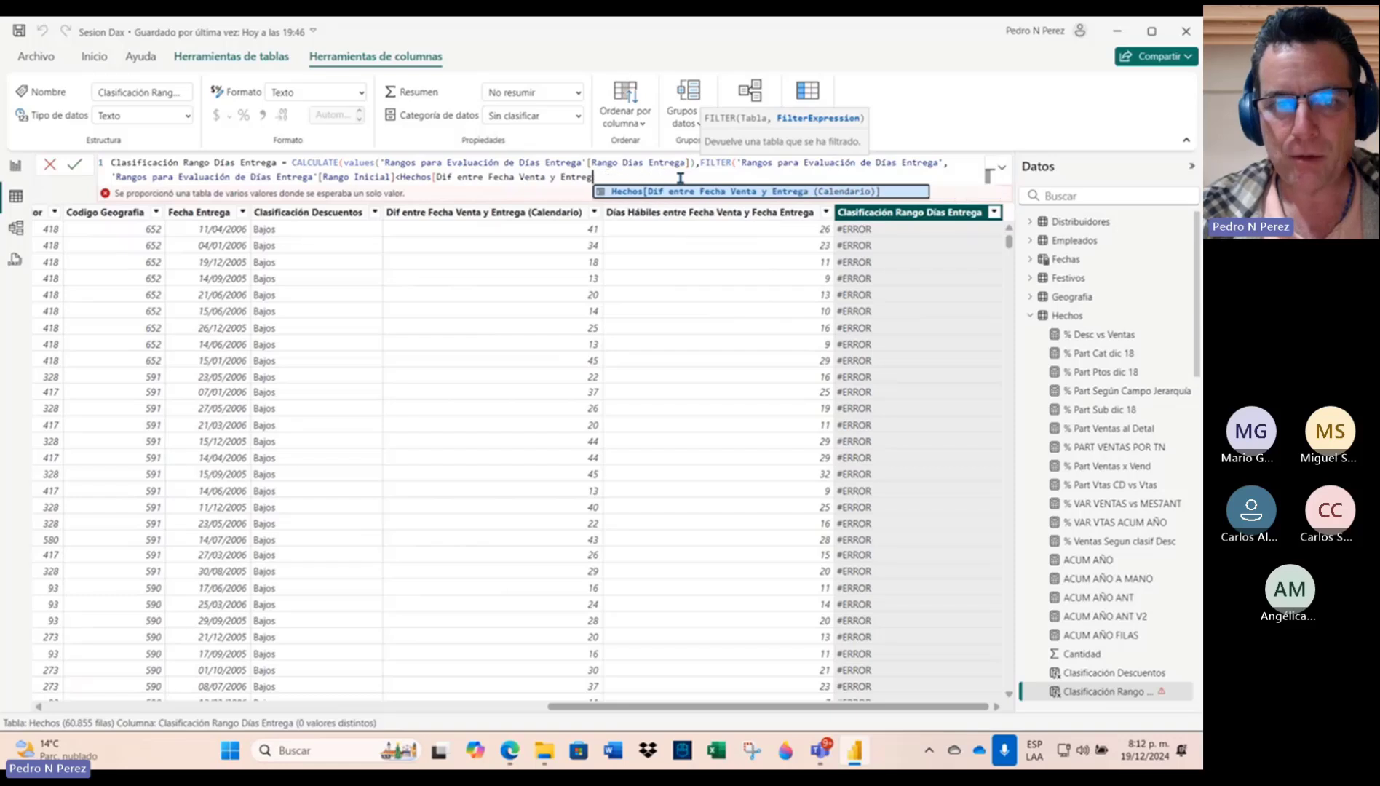
key("BackSpace")
key("BackSpace")
key("BackSpace")
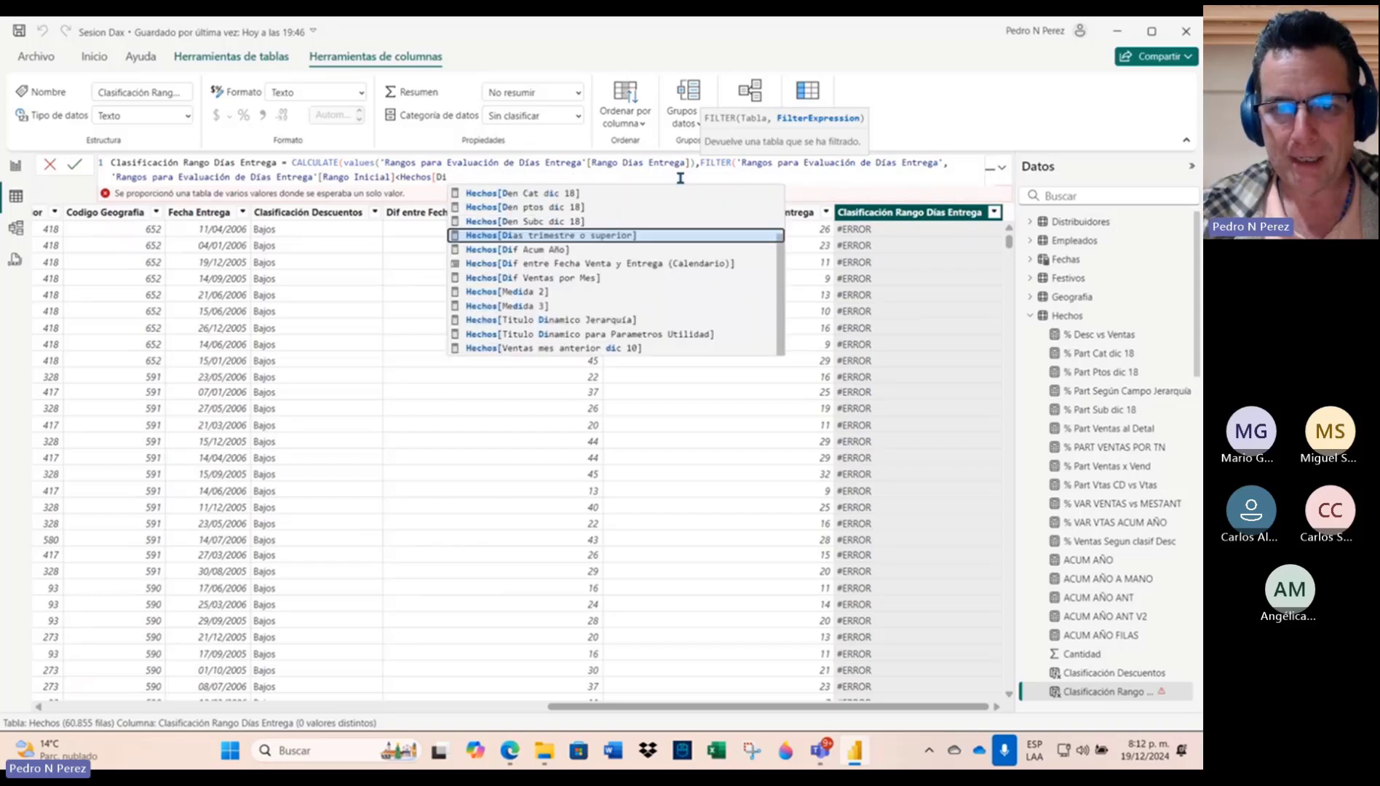
left_click(651, 324)
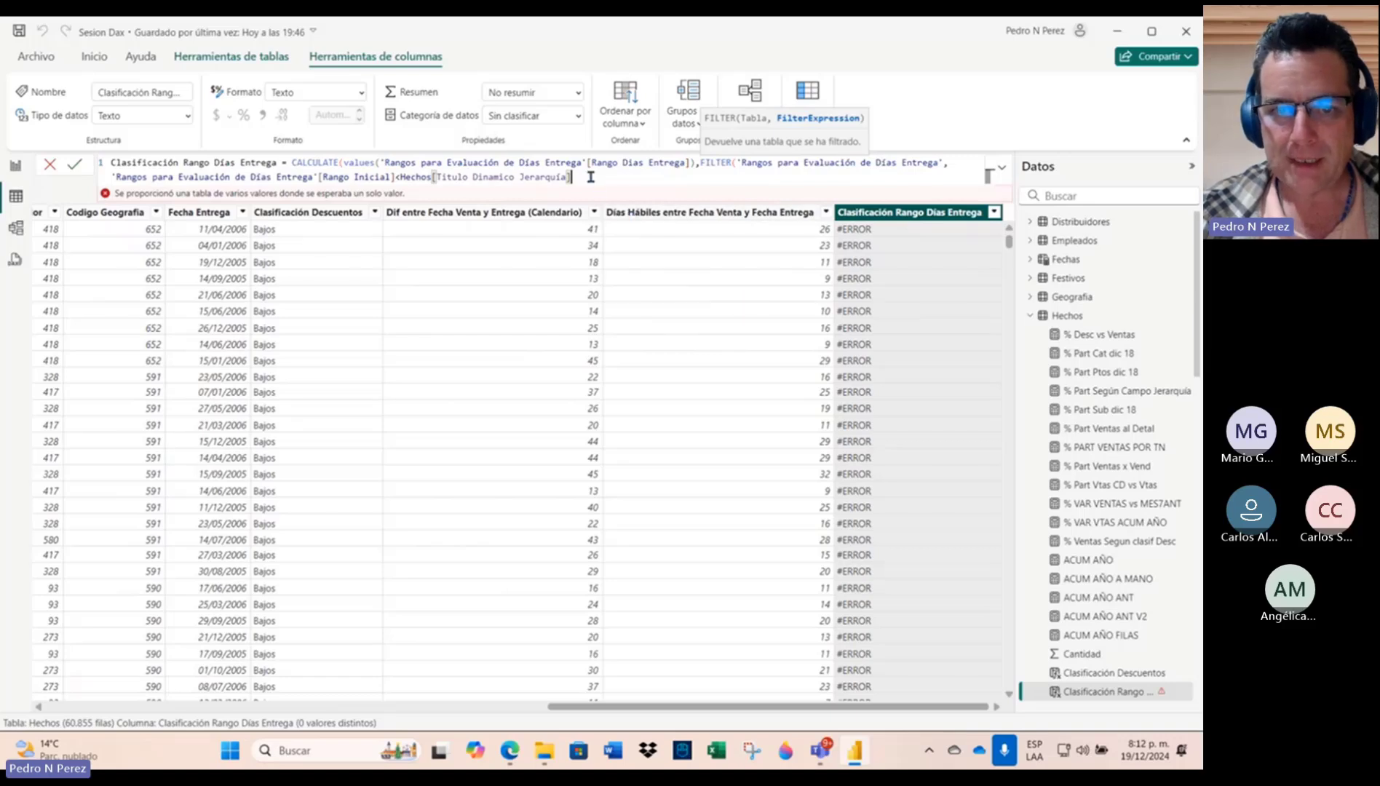
key("BackSpace")
key("BackSpace")
key("BackSpace")
key("BackSpace")
key("BackSpace")
key("BackSpace")
key("BackSpace")
key("BackSpace")
key("BackSpace")
key("BackSpace")
key("BackSpace")
key("BackSpace")
key("BackSpace")
key("BackSpace")
key("BackSpace")
key("BackSpace")
key("BackSpace")
key("BackSpace")
key("BackSpace")
key("BackSpace")
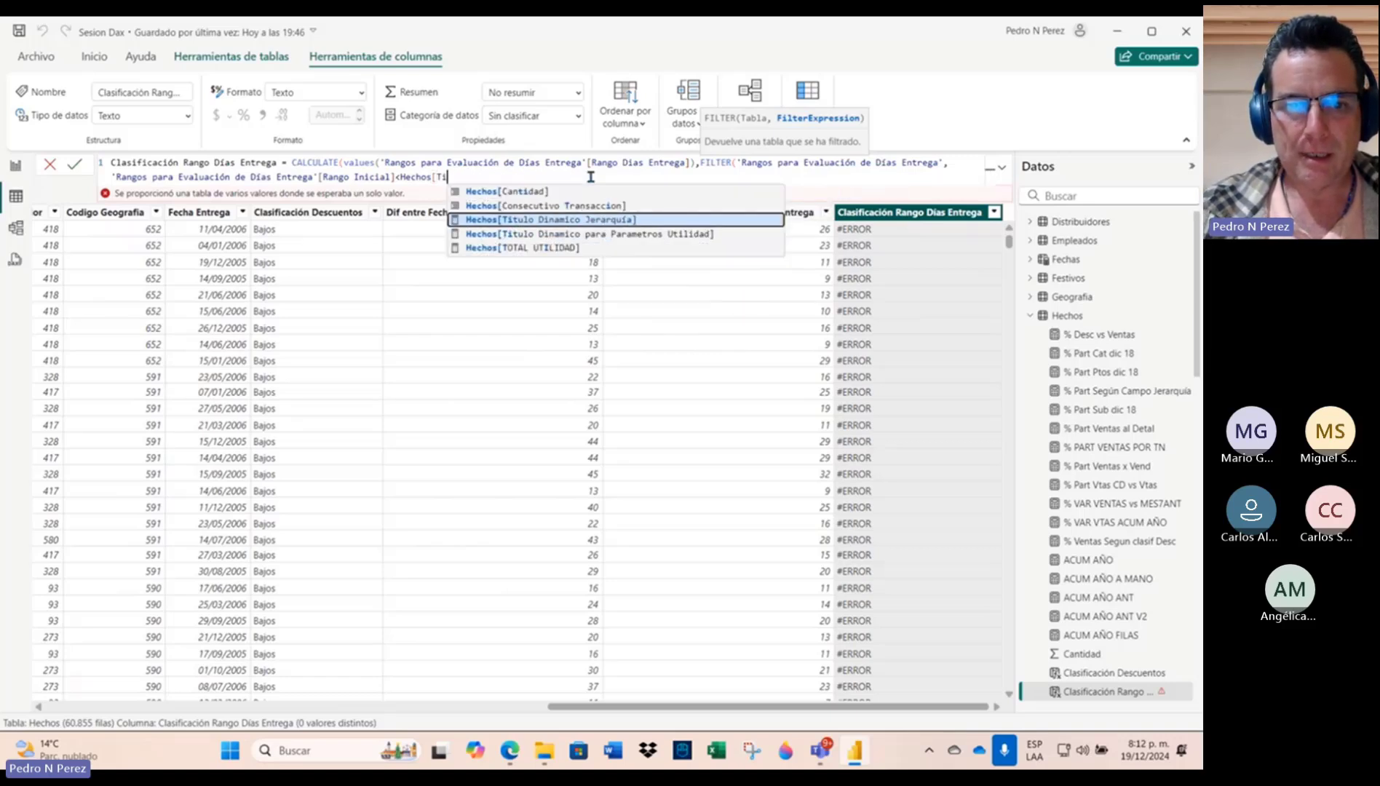
Step: Complete the Rango Inicial comparison with Hechos[Días Hábiles entre Fecha Venta y Fecha Entrega] and make it the first argument of an AND function
type("DÍAS")
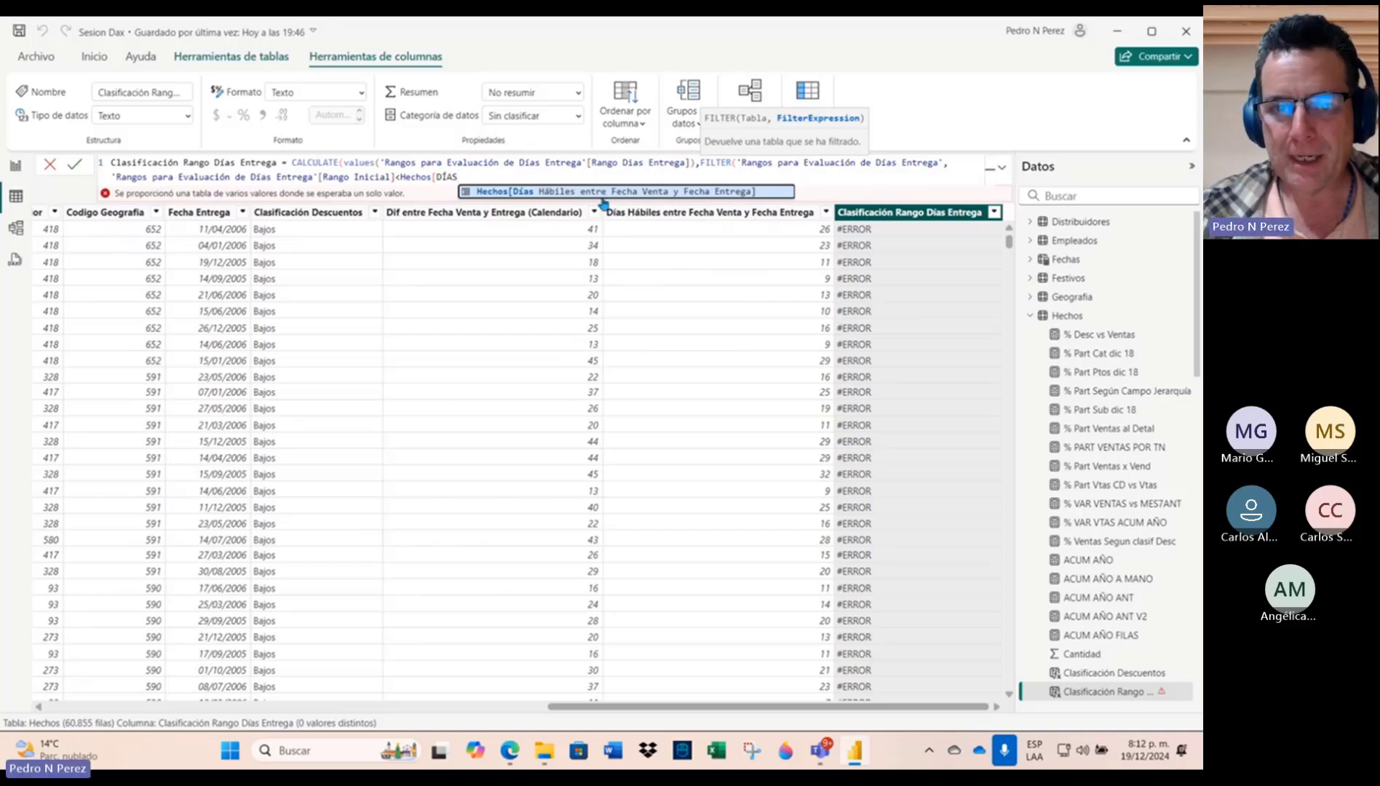
left_click(604, 192)
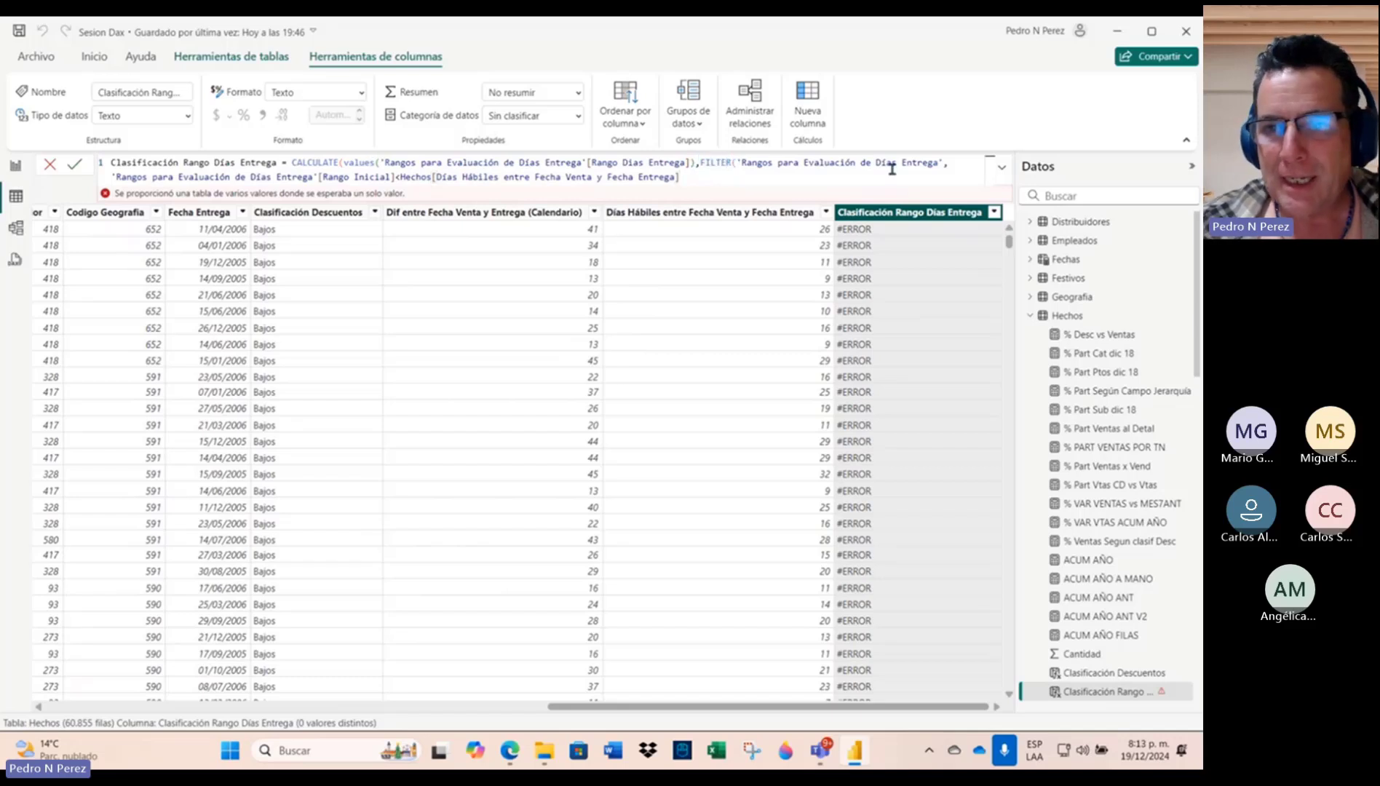
left_click(959, 164)
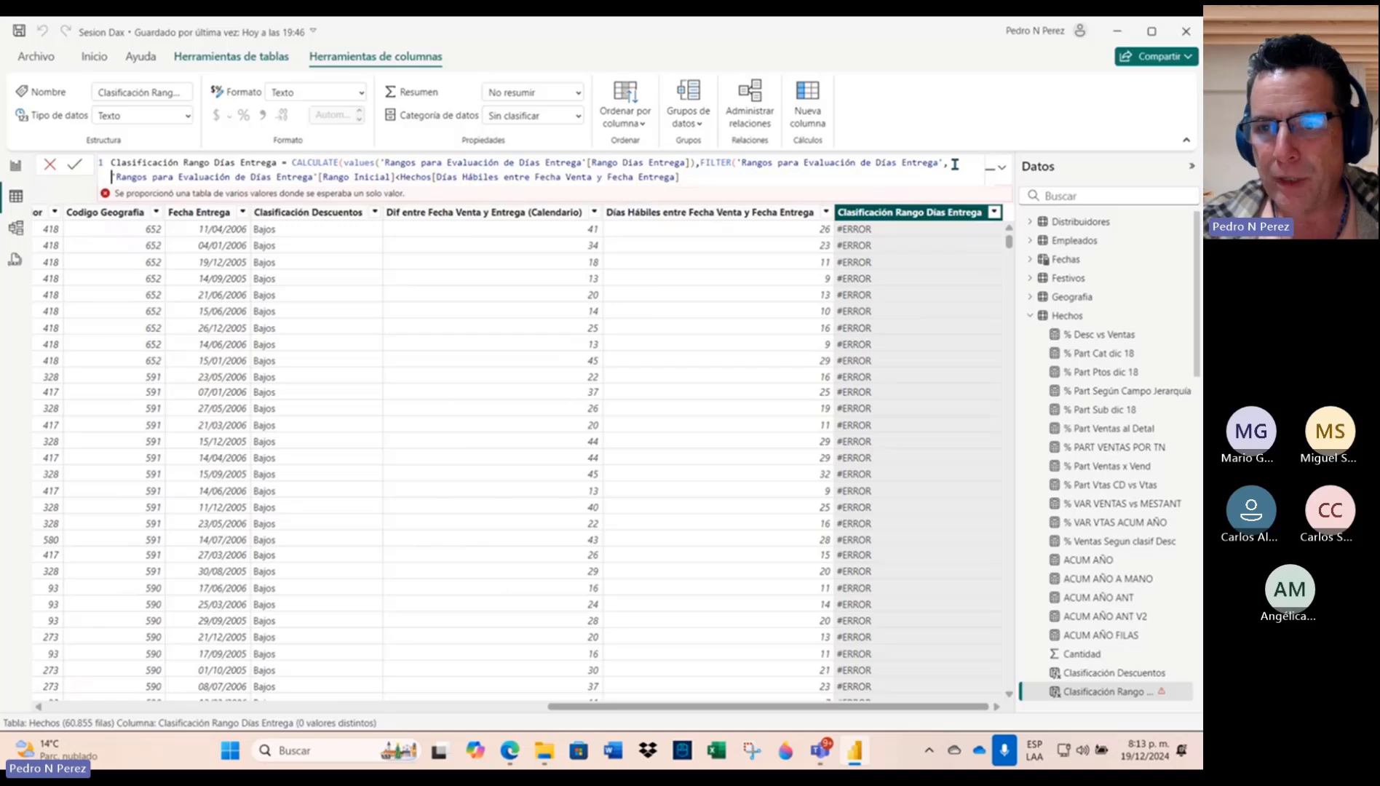
type("and")
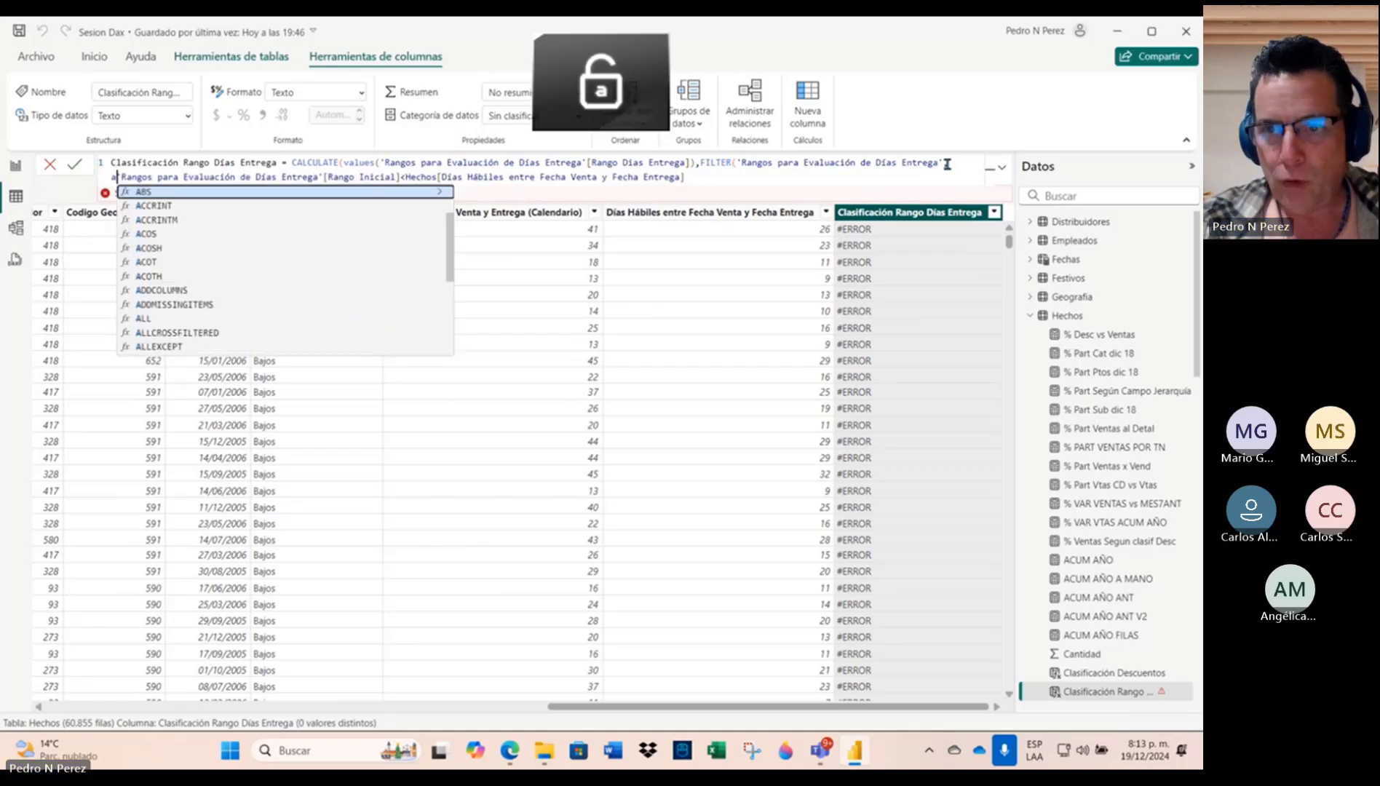
type("(")
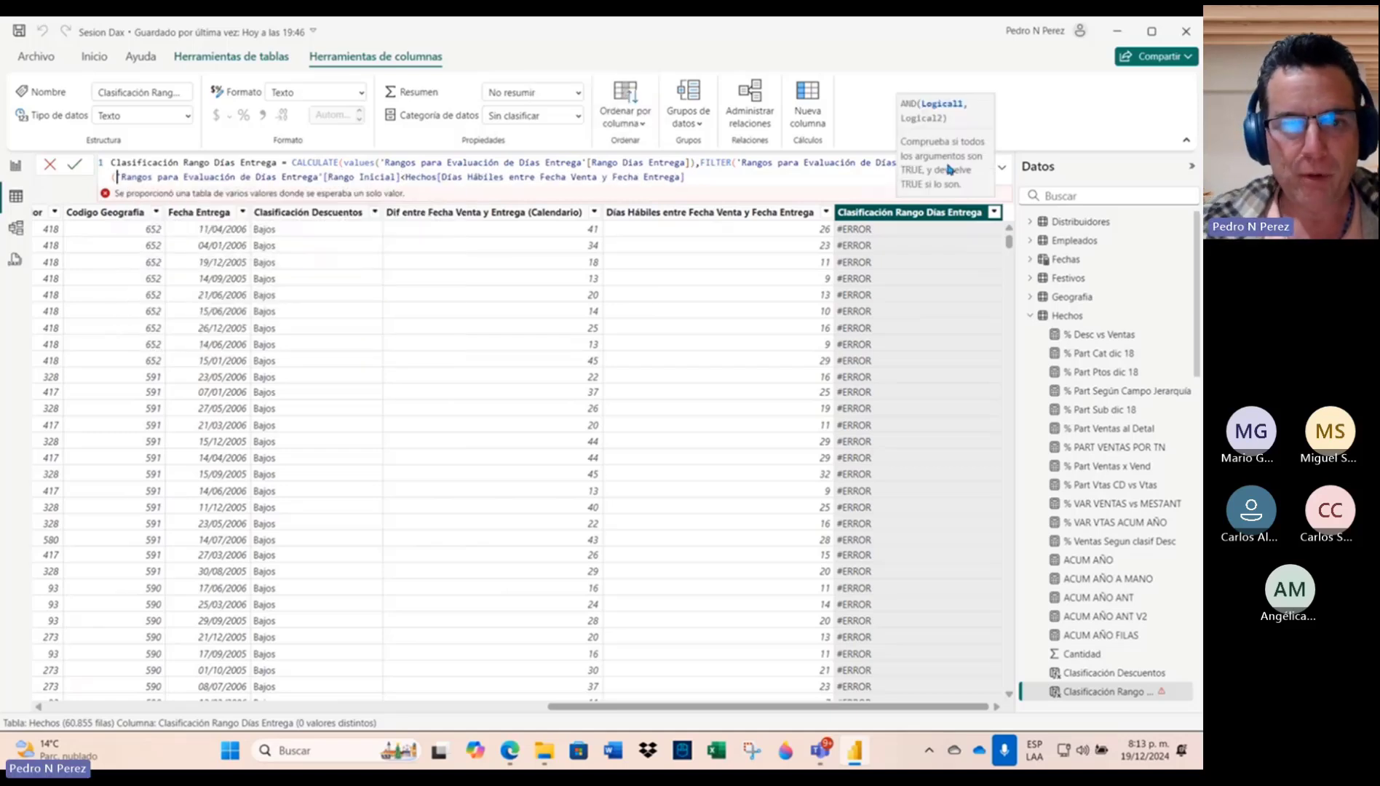
left_click(766, 184)
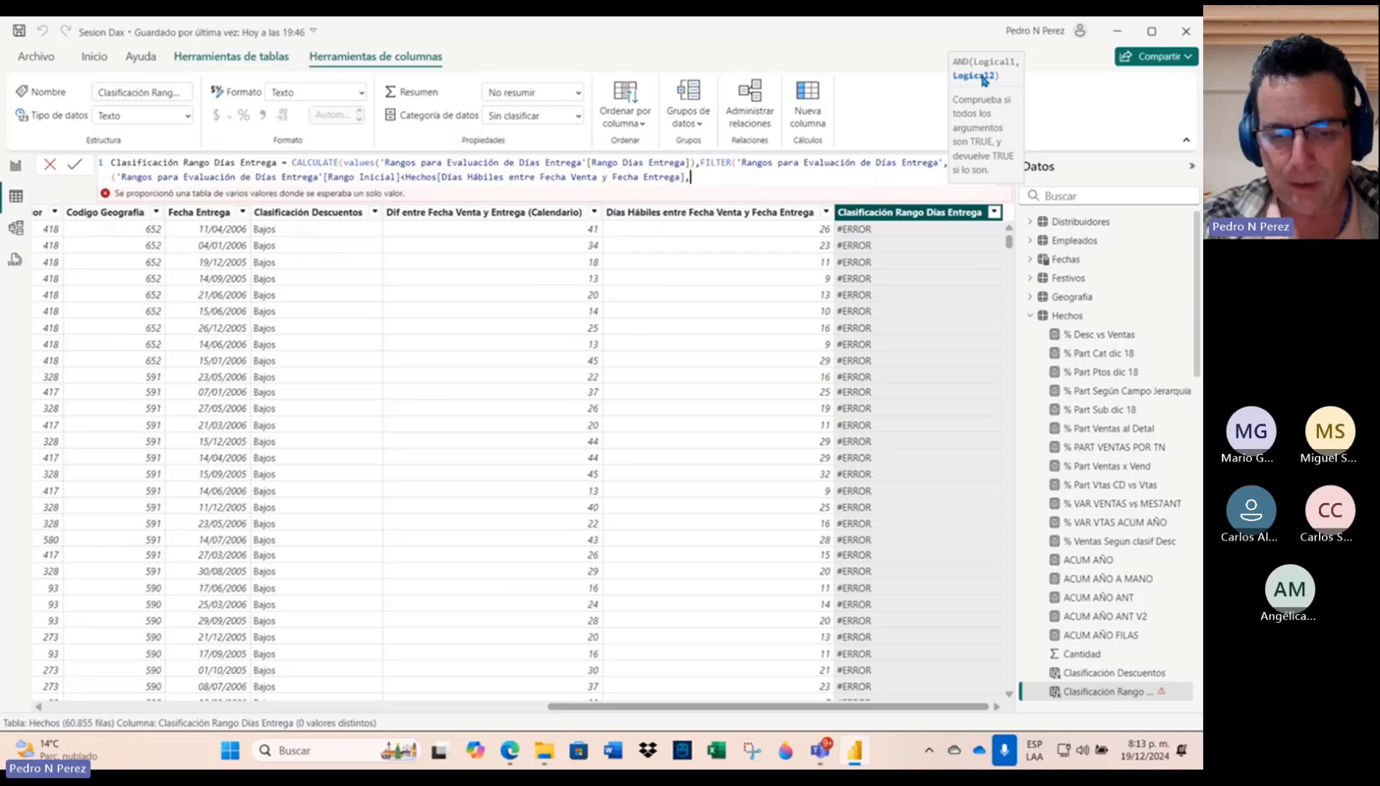
Step: Add [Rango Final]>=Hechos[Días Hábiles entre Fecha Venta y Fecha Entrega] as the second AND condition, close all functions and commit the formula
type("rango")
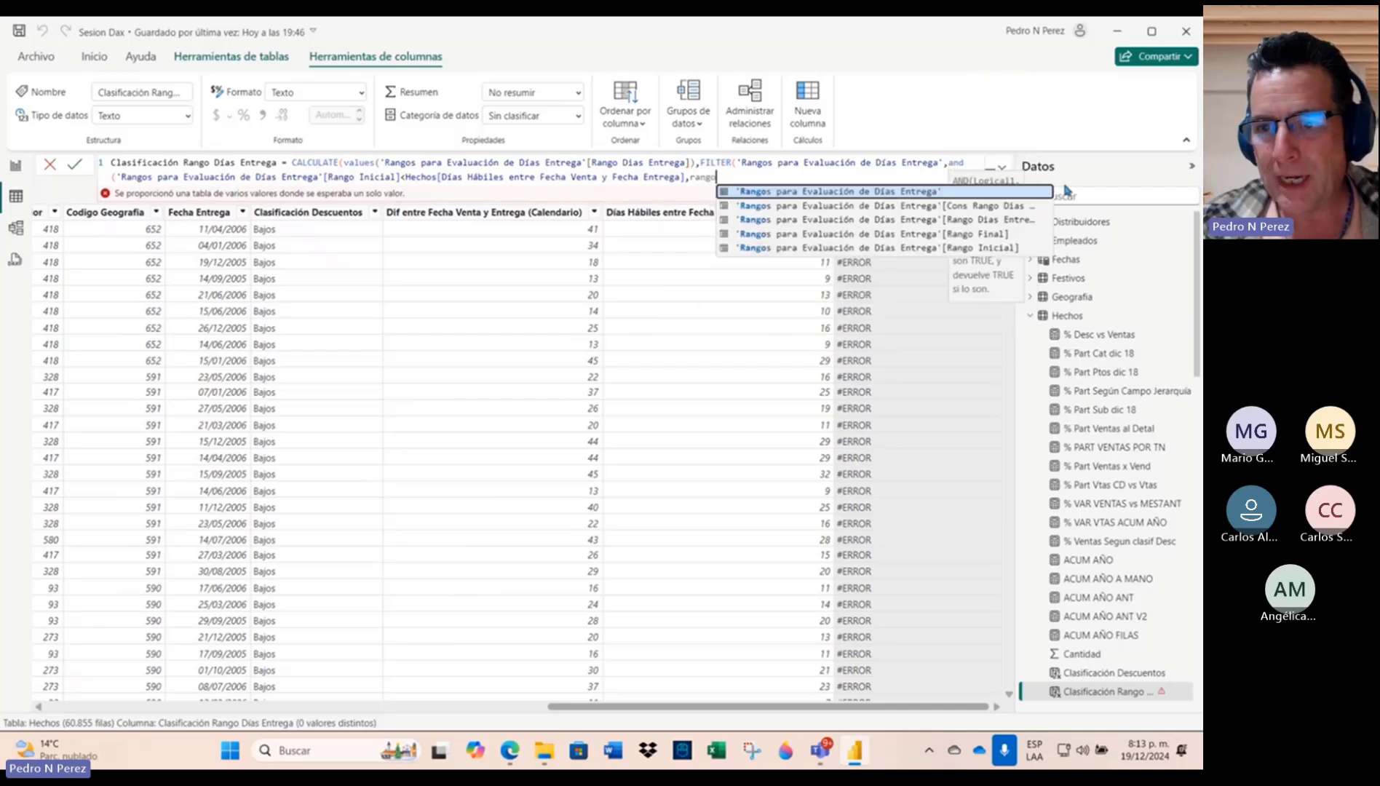
left_click(1011, 233)
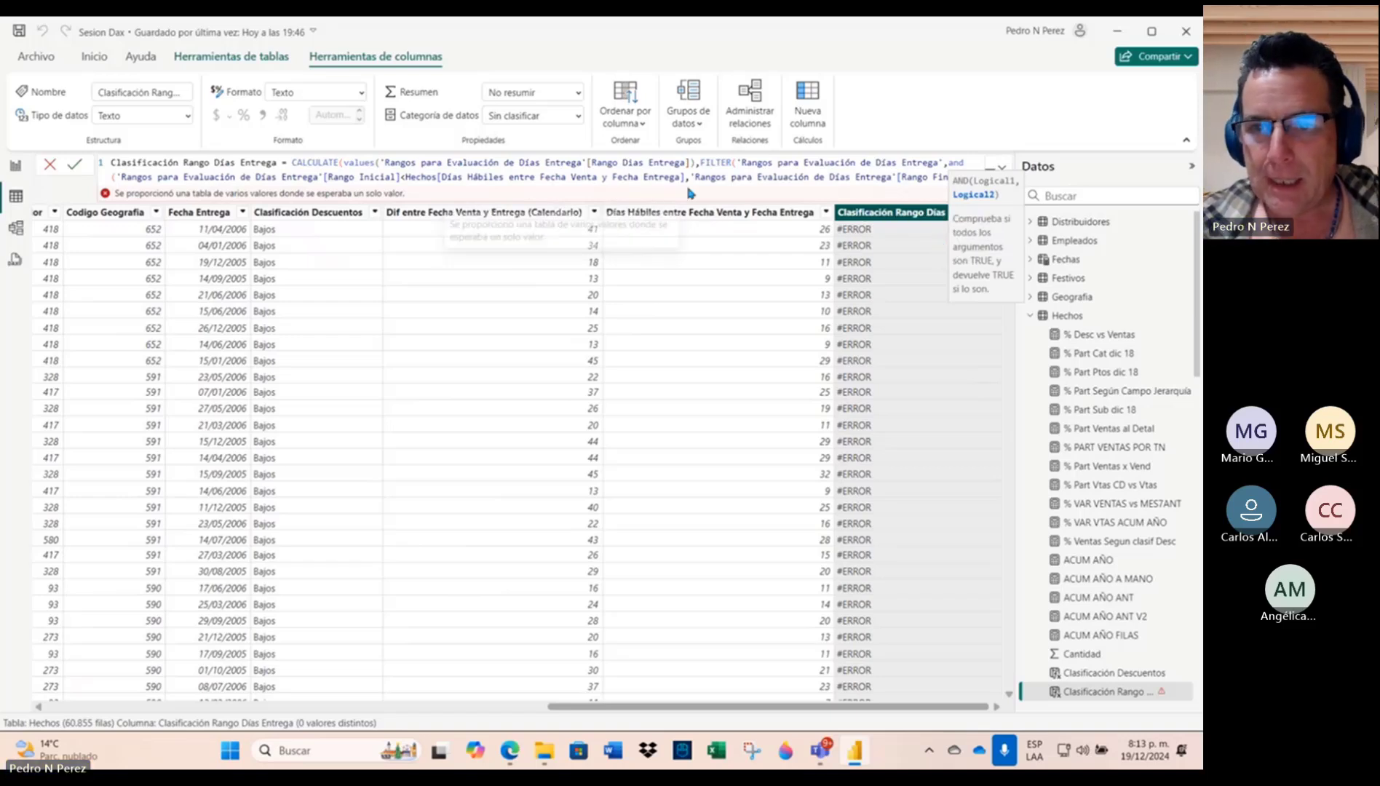
left_click(800, 177)
left_click(974, 176)
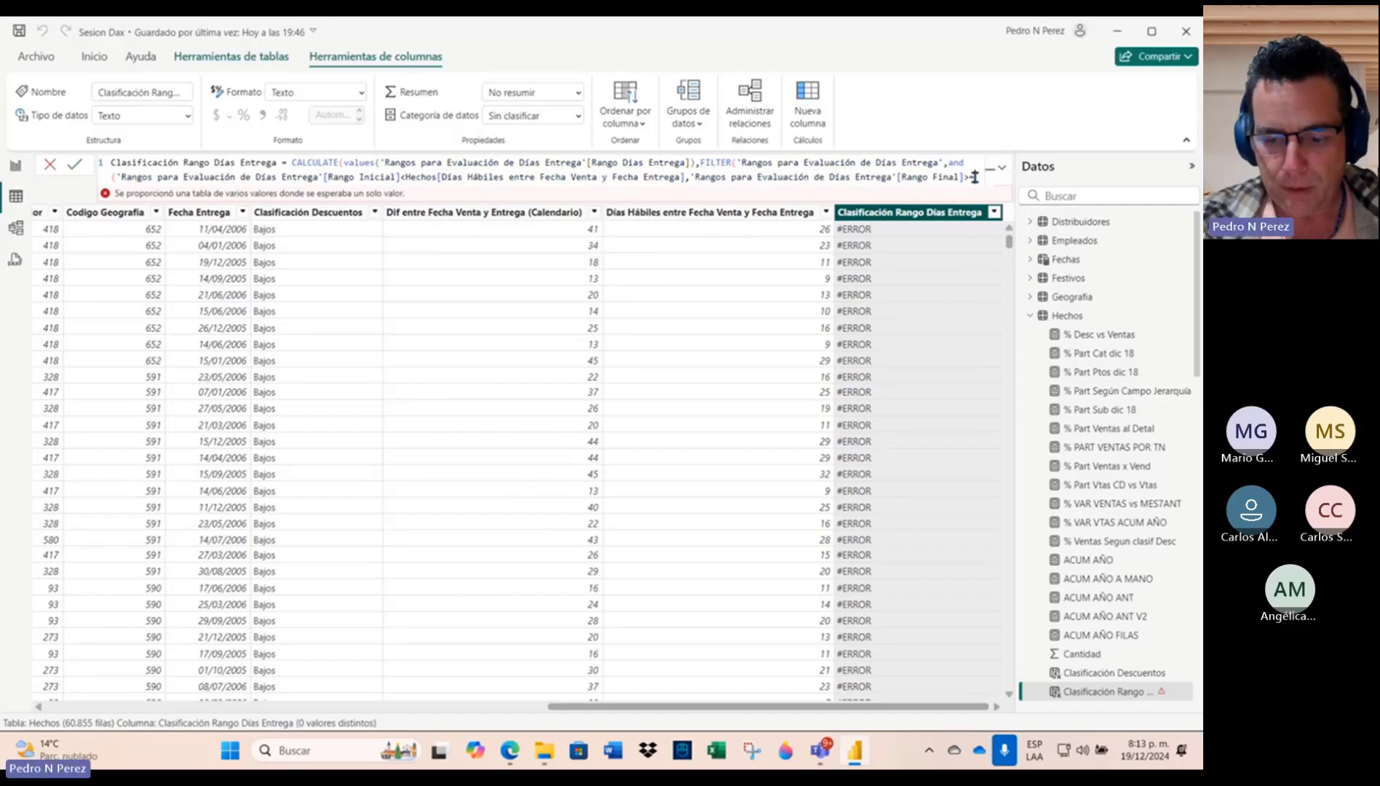
type(">=hech")
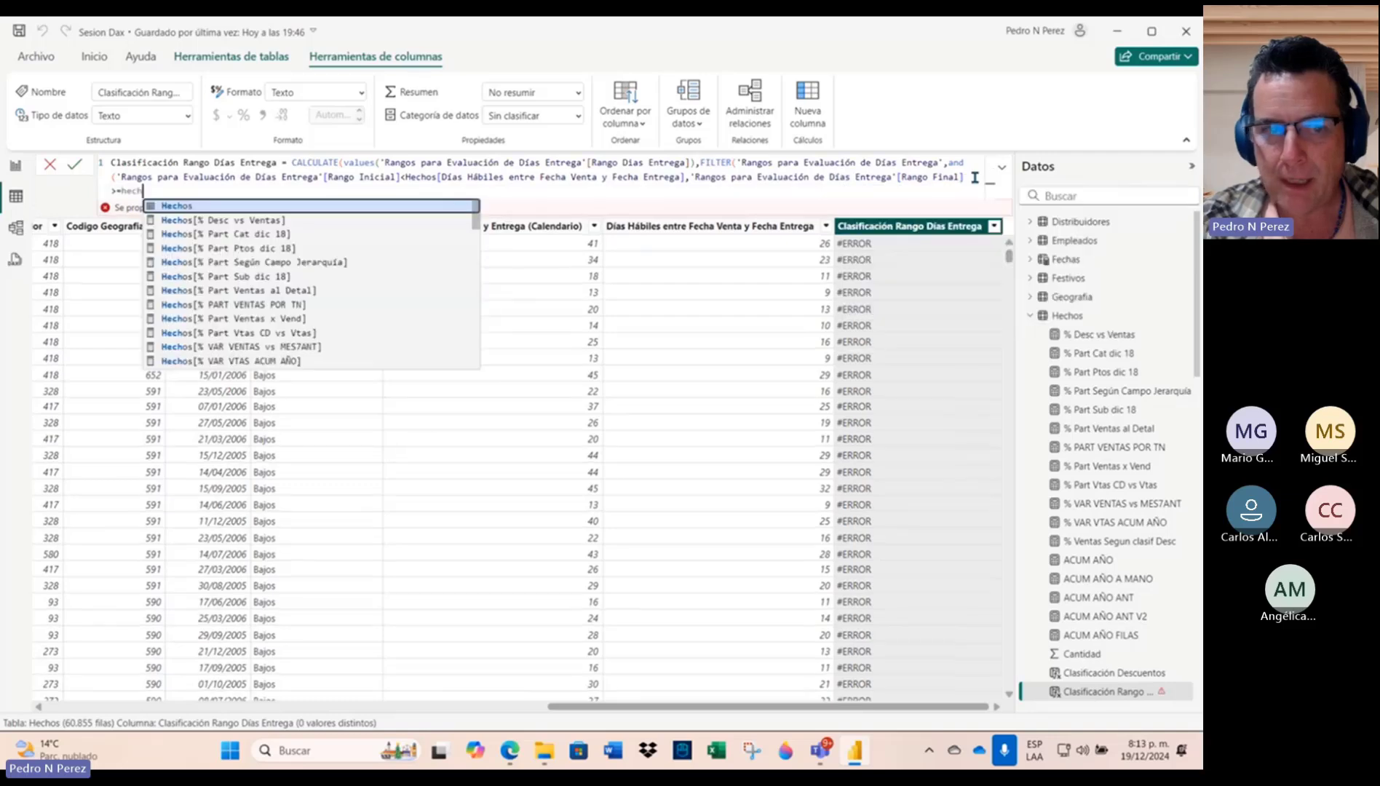
type("os[d")
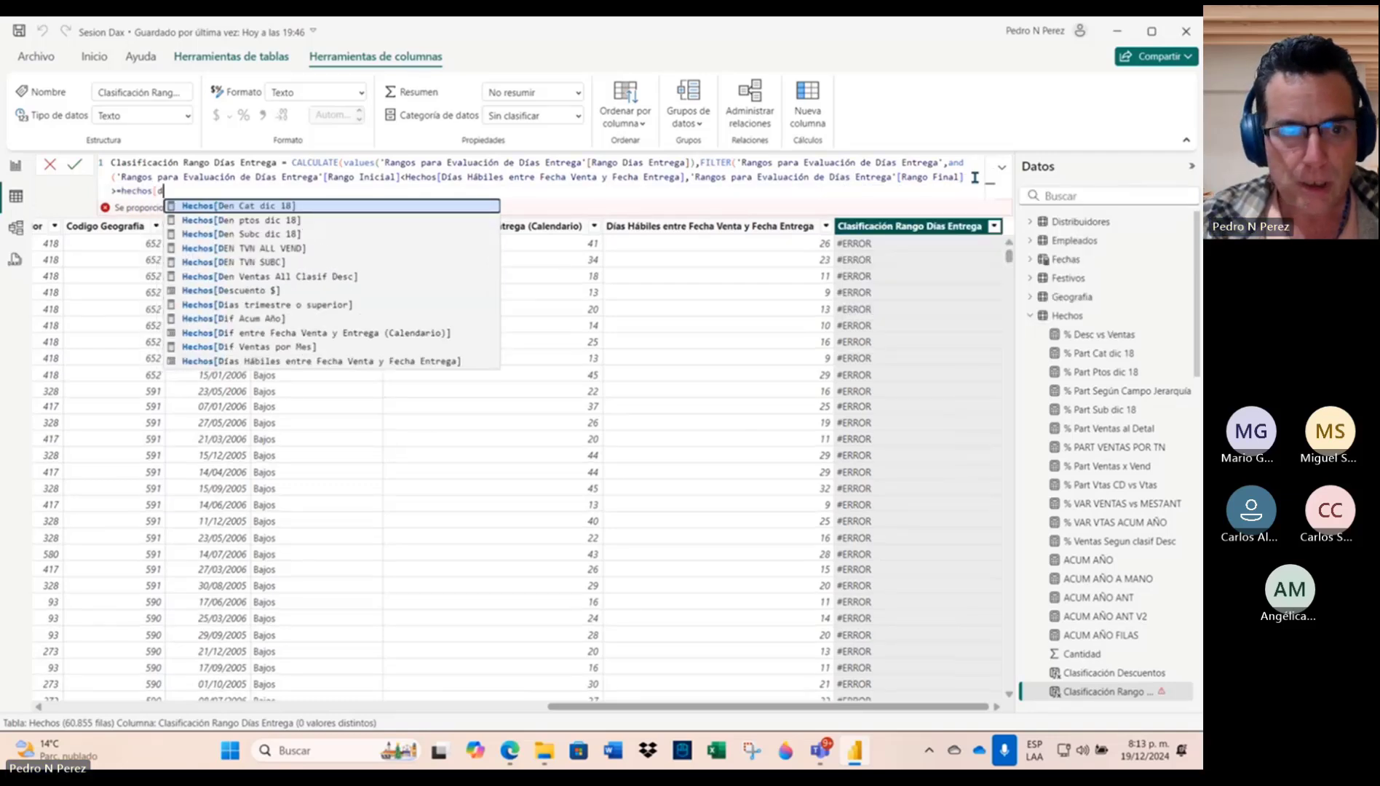
type("ía")
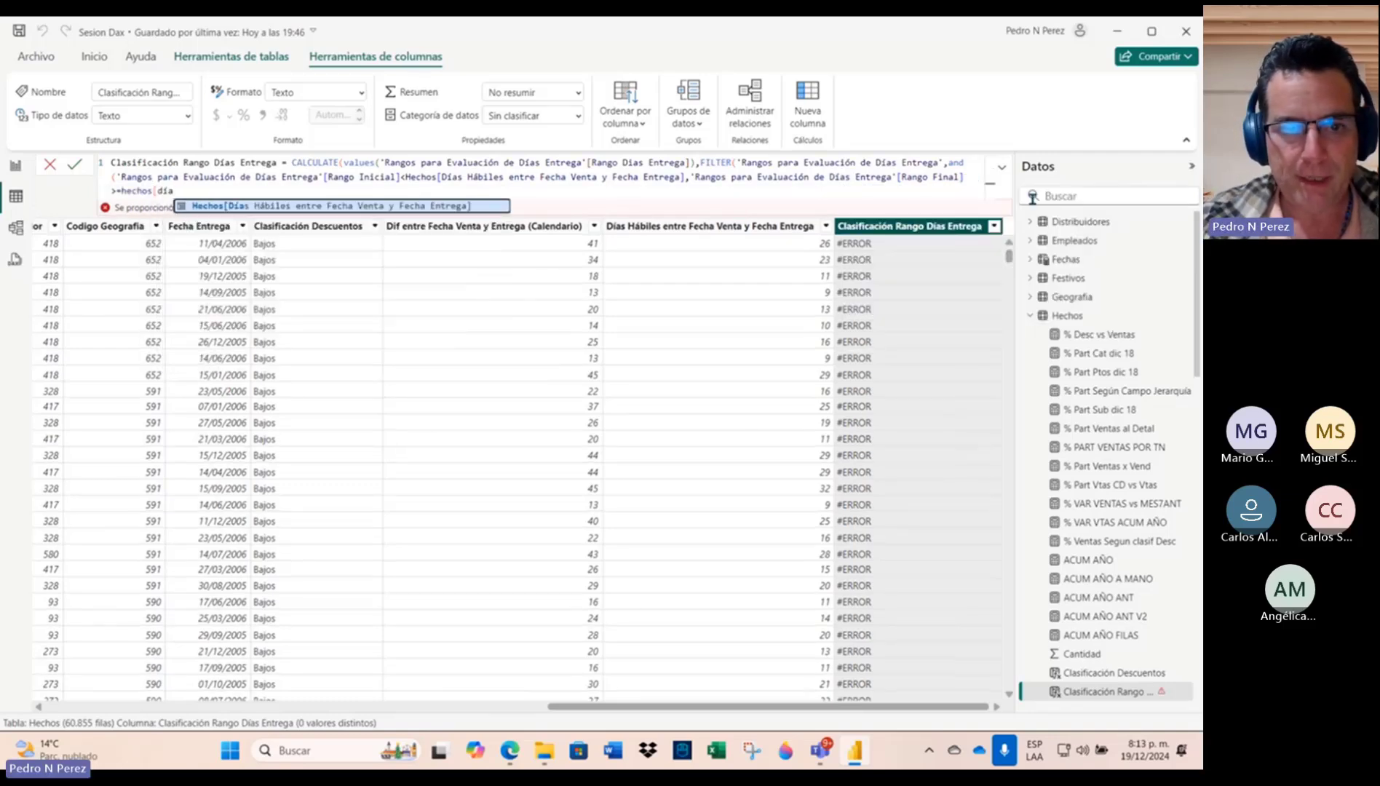
left_click(507, 207)
type(")")
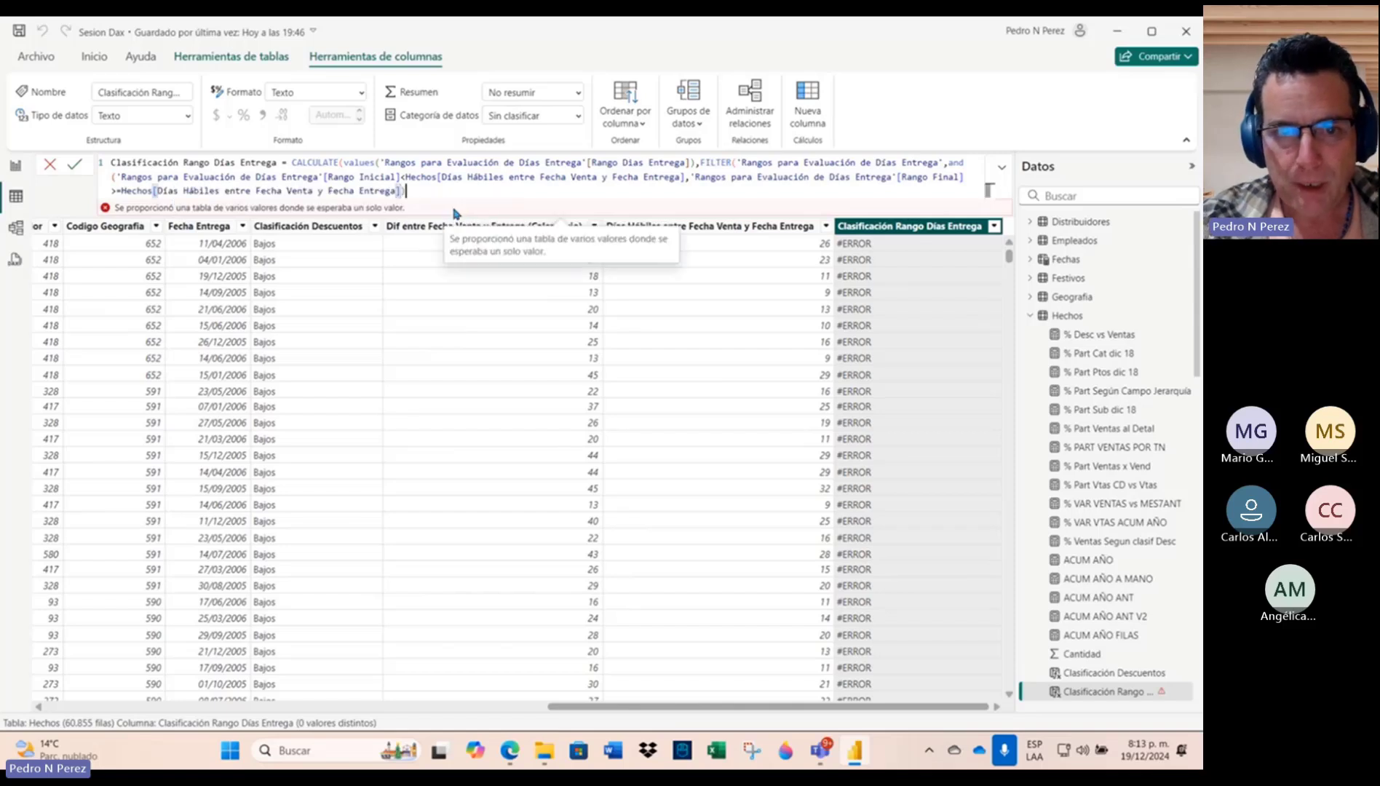
type("))")
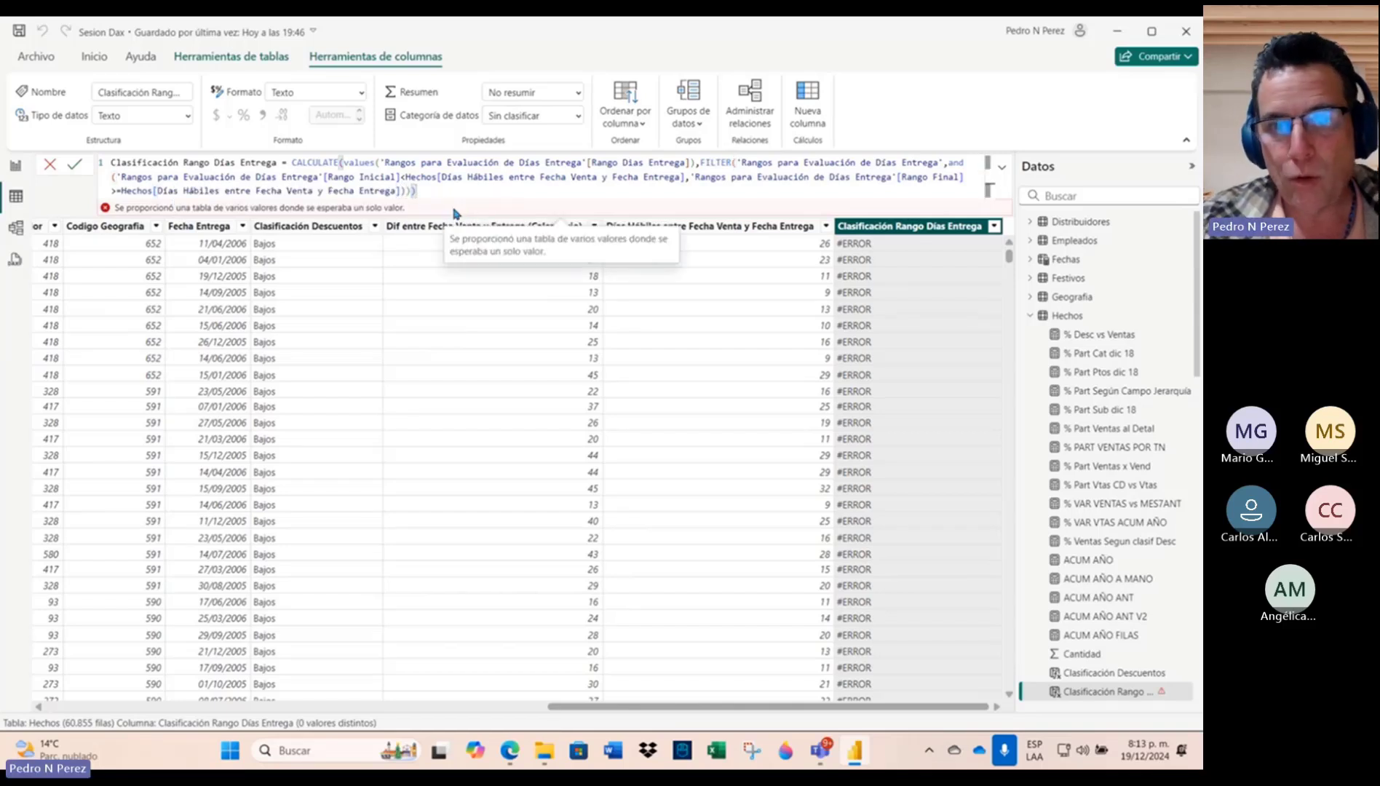
left_click(76, 166)
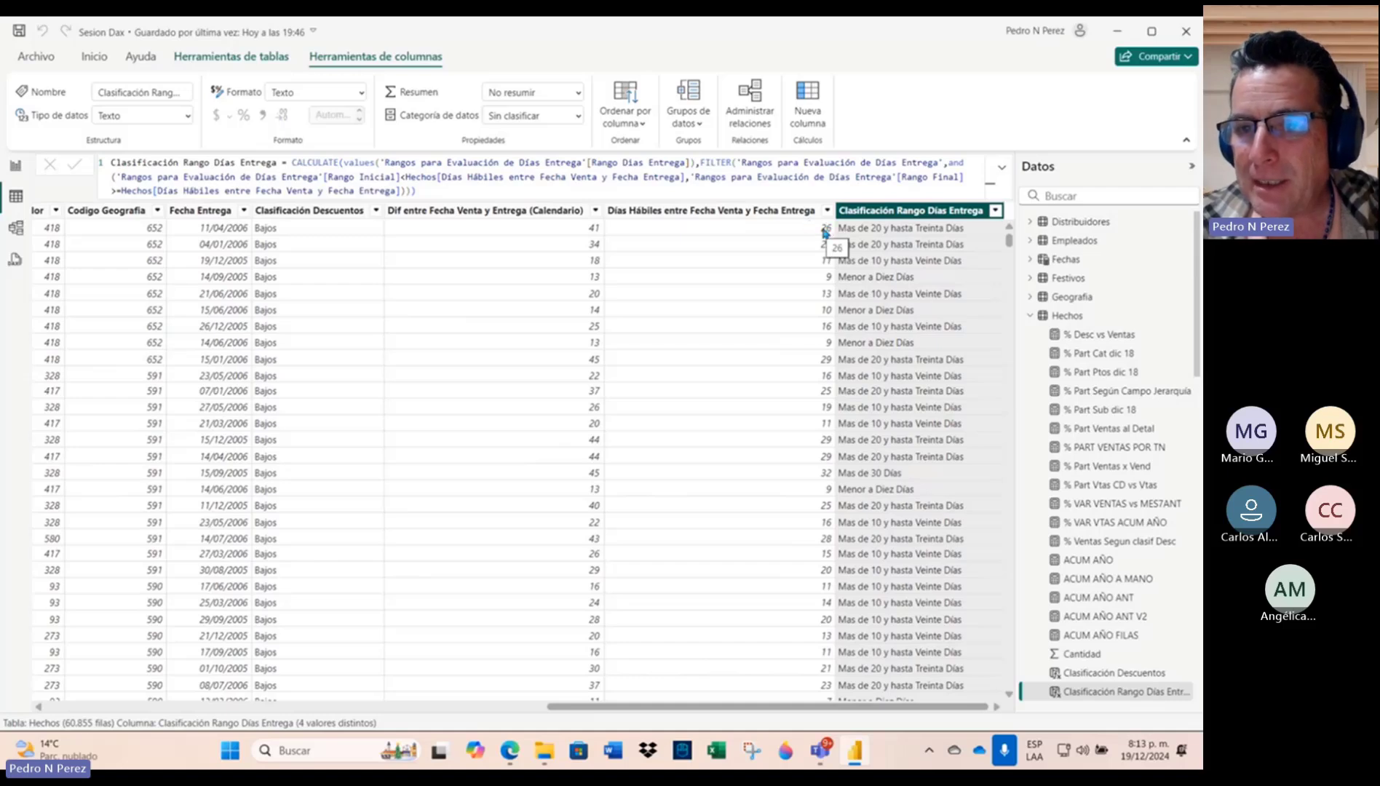
Step: Check the limits in the "Rangos para Evaluación de Días Entrega" table against the distinct values of Clasificación Rango Días Entrega in Hechos
right_click(1034, 317)
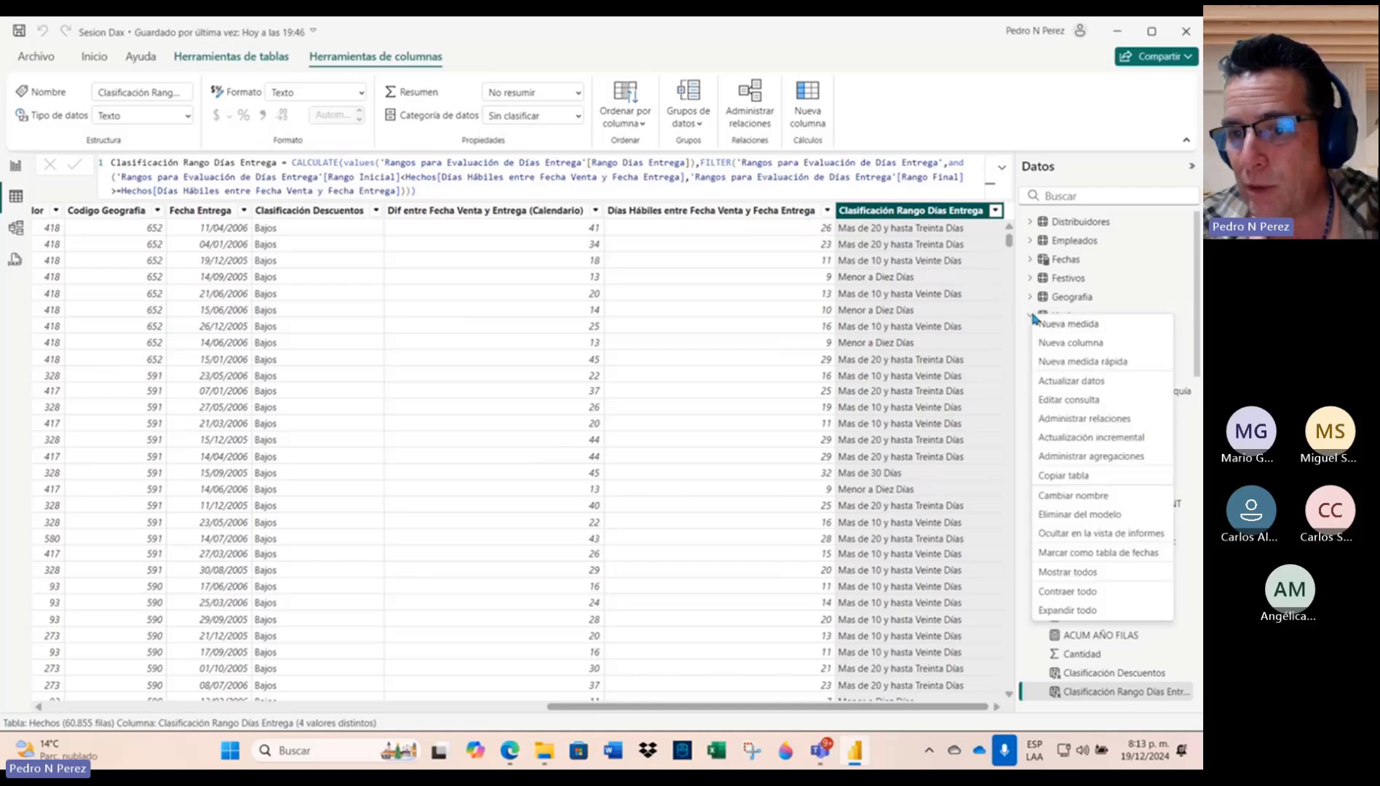
left_click(1067, 591)
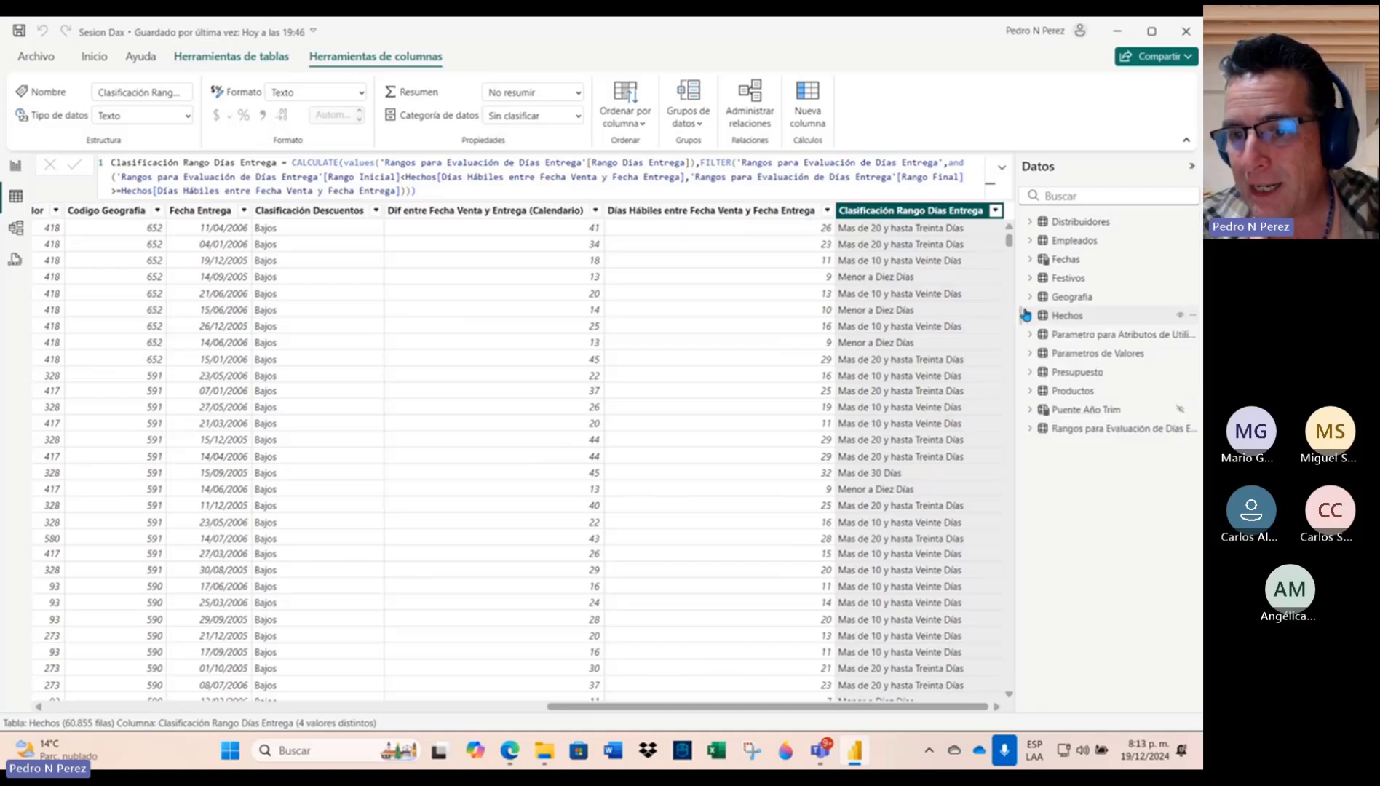
left_click(1108, 431)
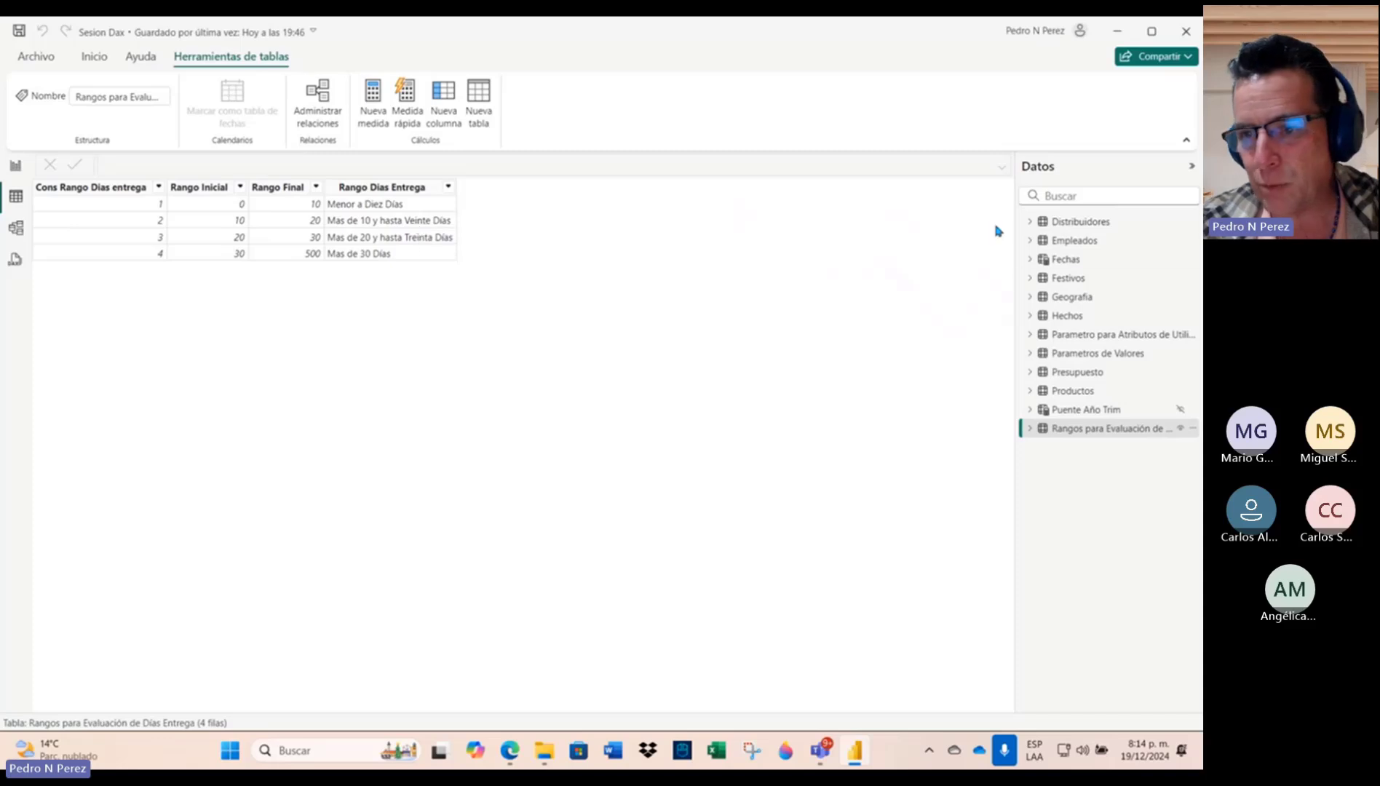
left_click(1077, 319)
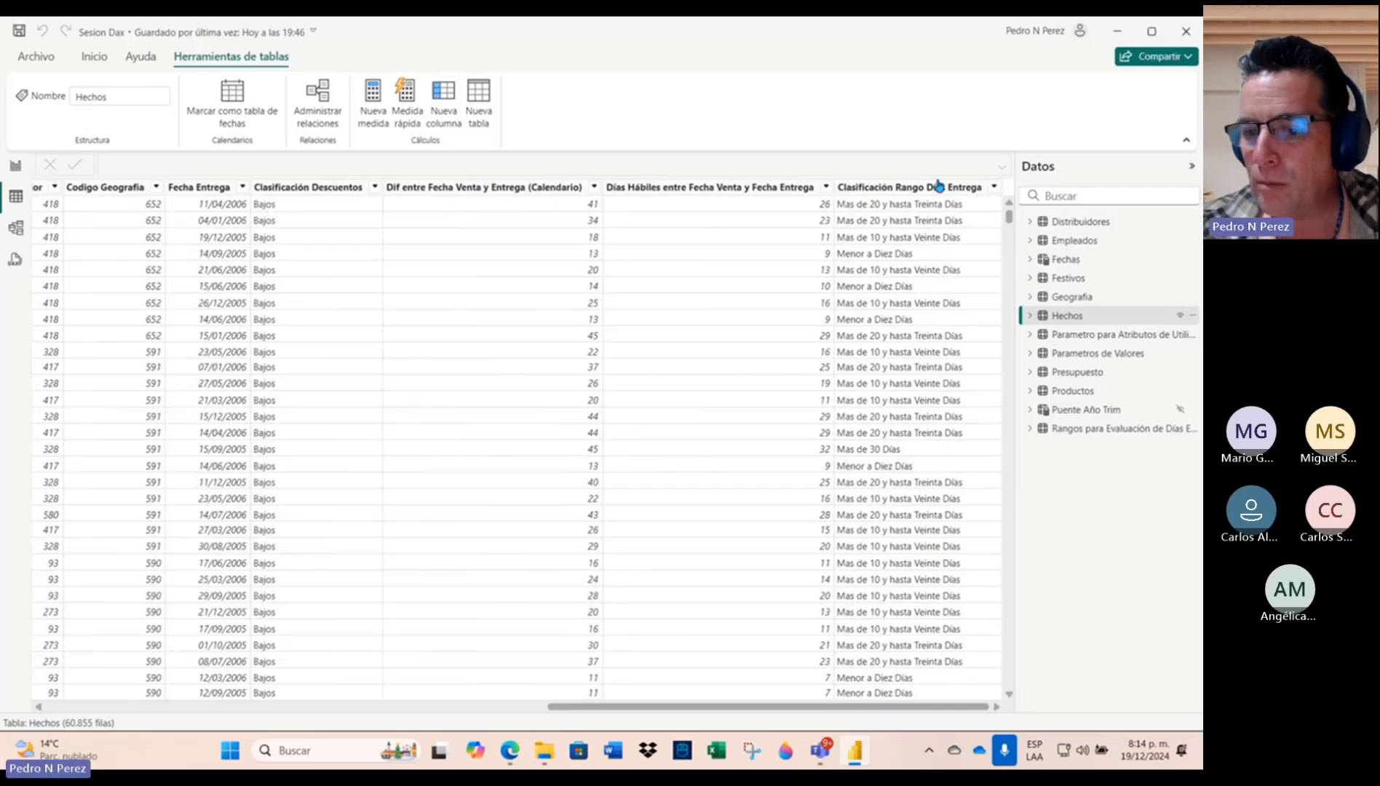
left_click(995, 191)
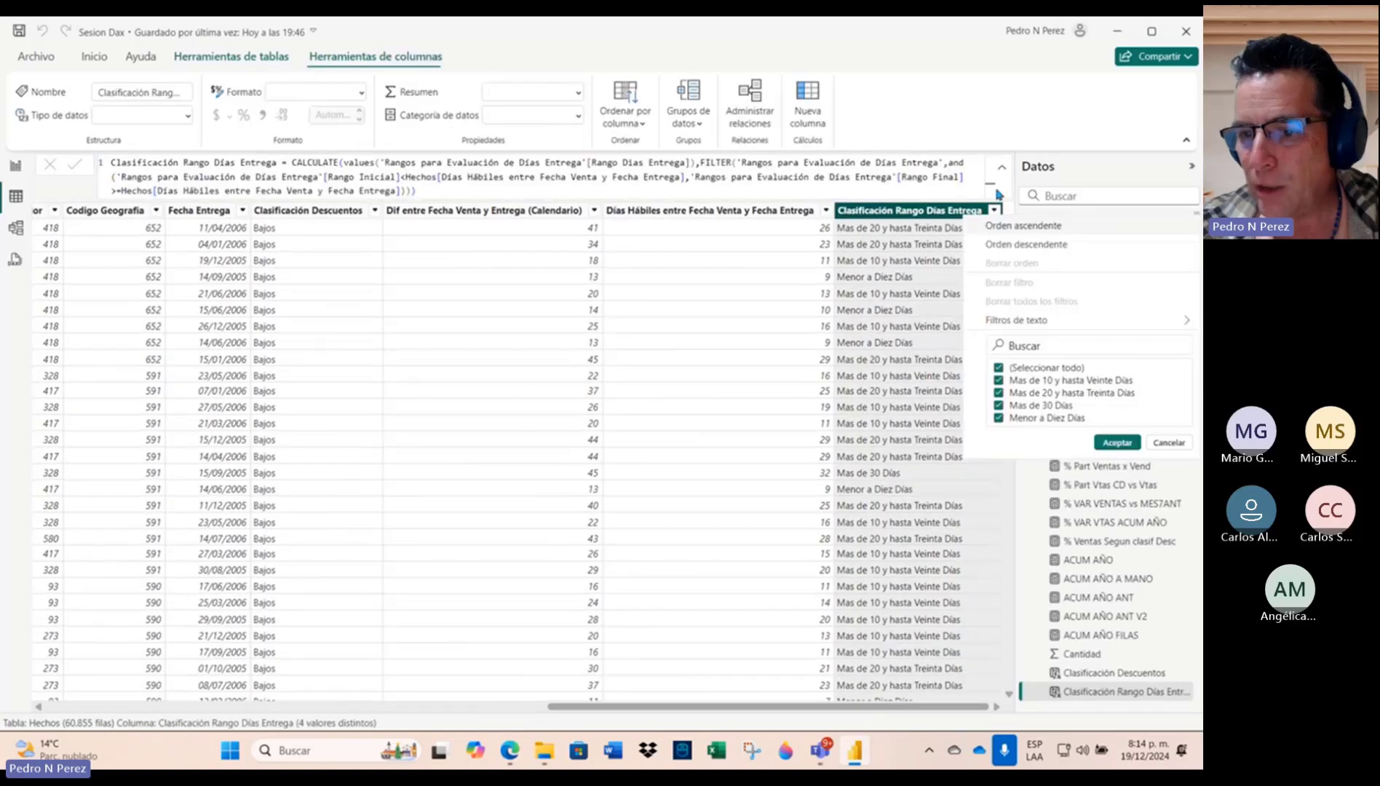
left_click(1169, 443)
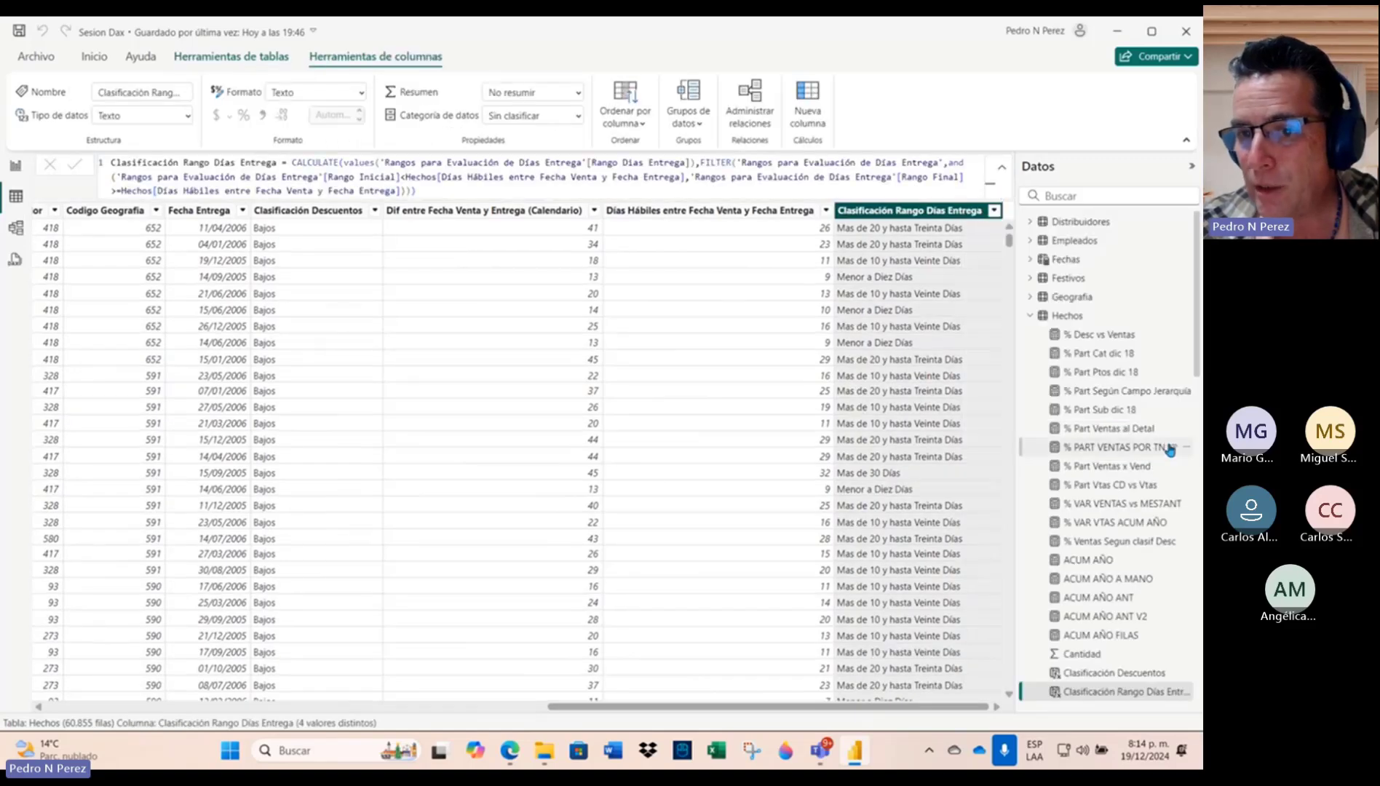
Step: On the report page, replace the percentage measure on the column chart's Y axis with TOTAL VENTA V2 from its tooltip fields
left_click(15, 165)
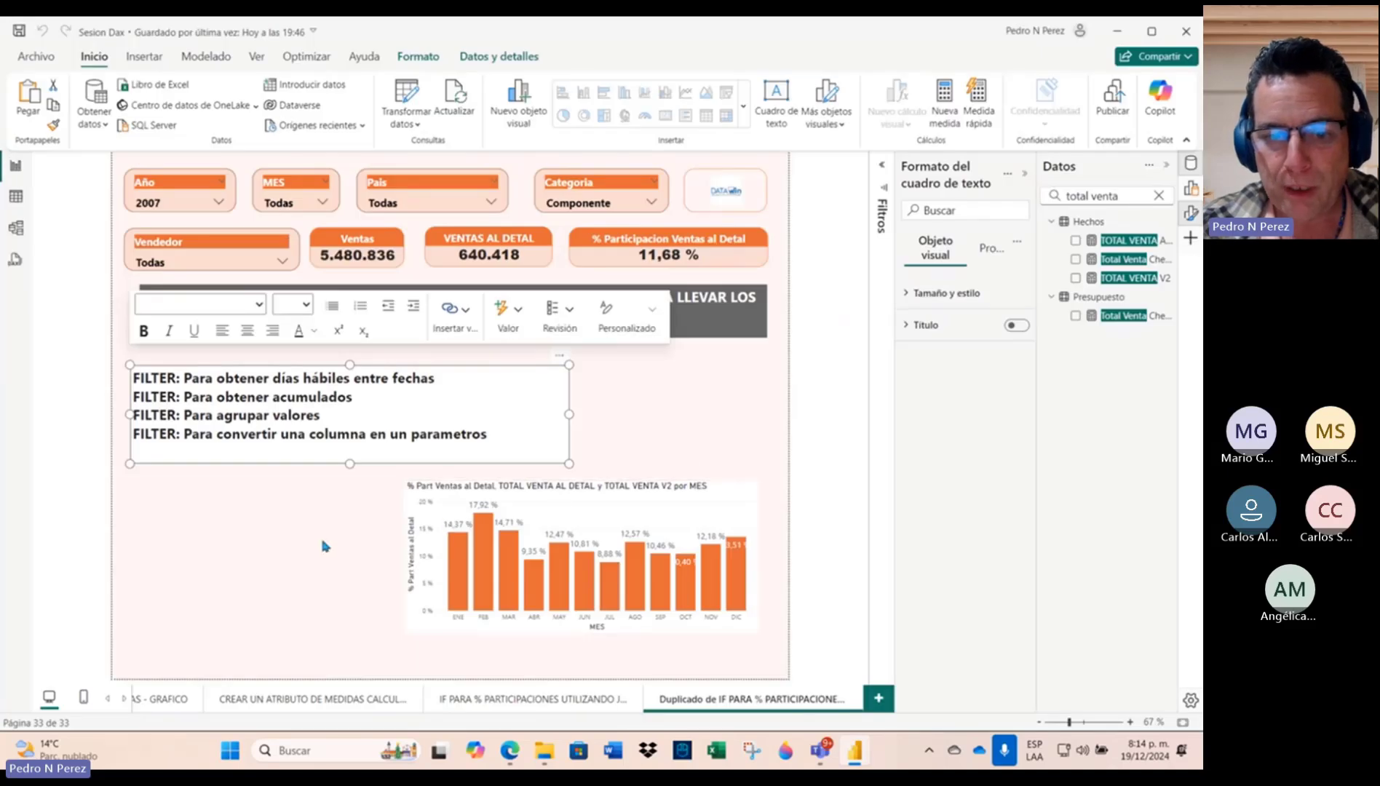
left_click(326, 547)
left_click(603, 510)
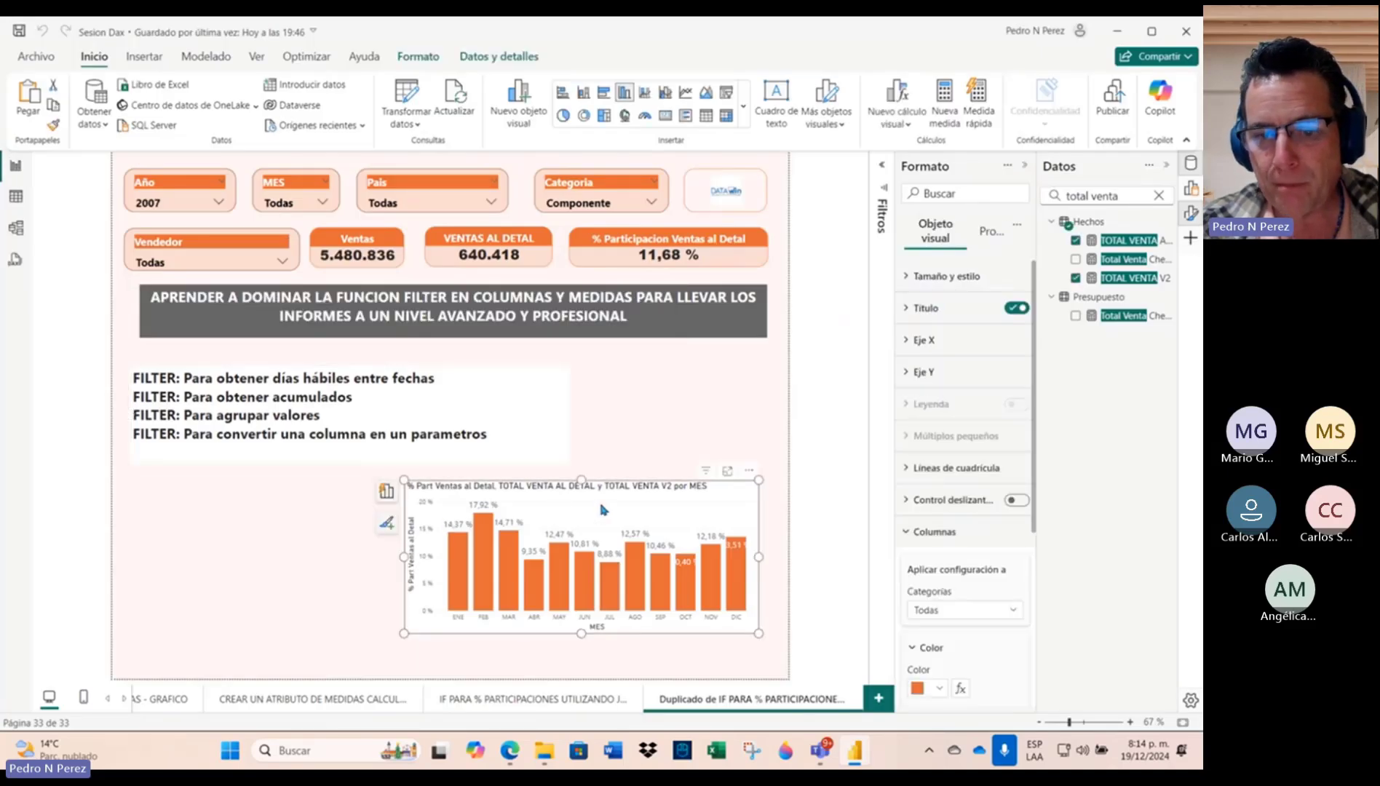
left_click(929, 531)
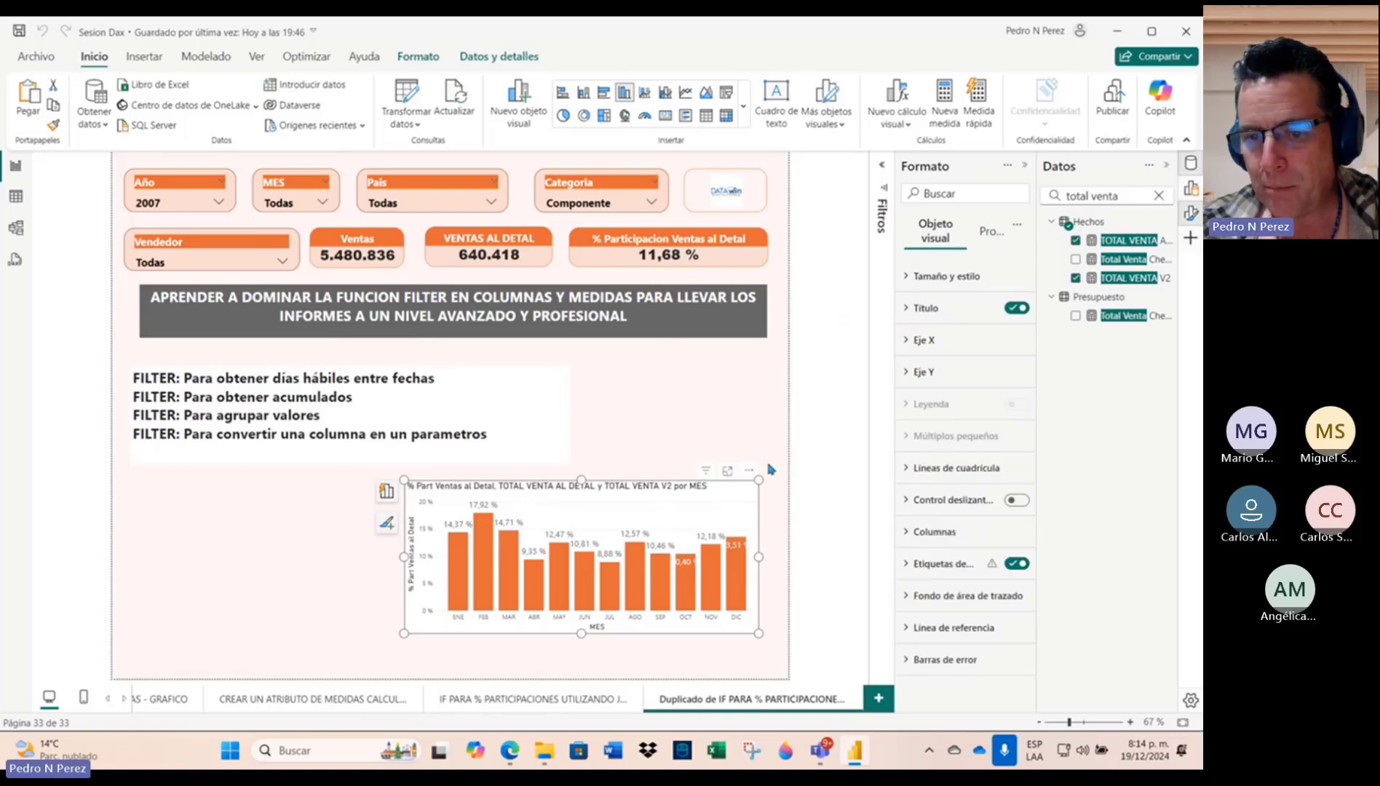
left_click(387, 491)
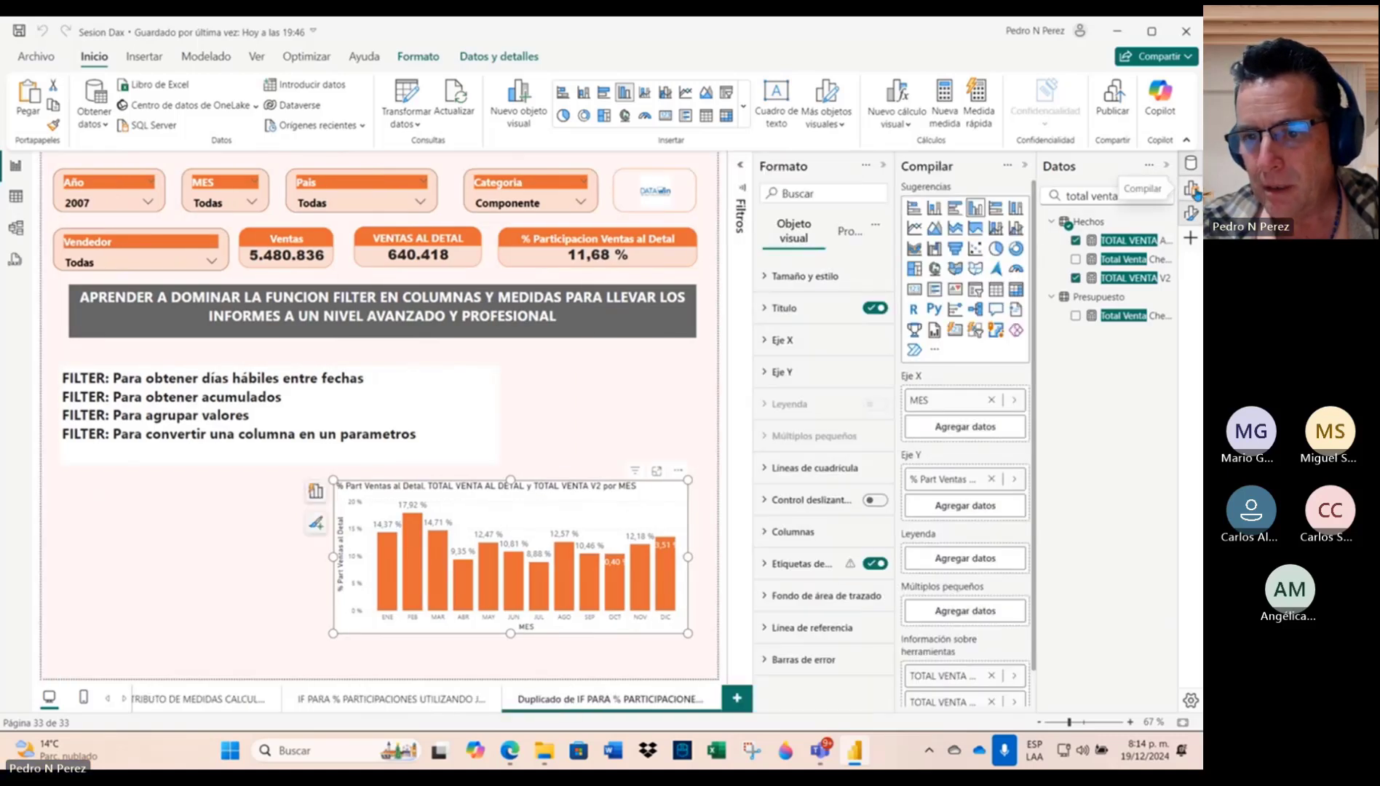
left_click(991, 479)
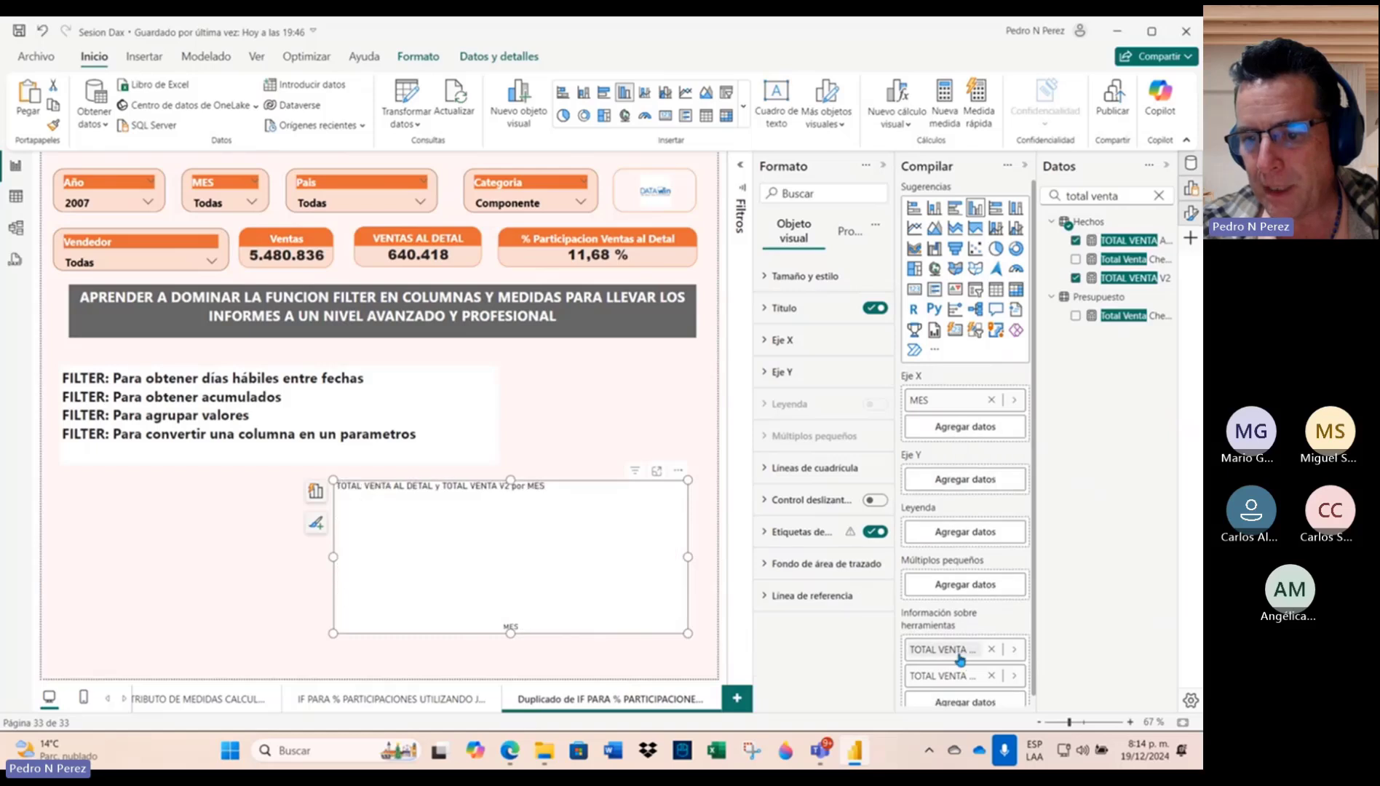
left_click_drag(958, 658, 972, 492)
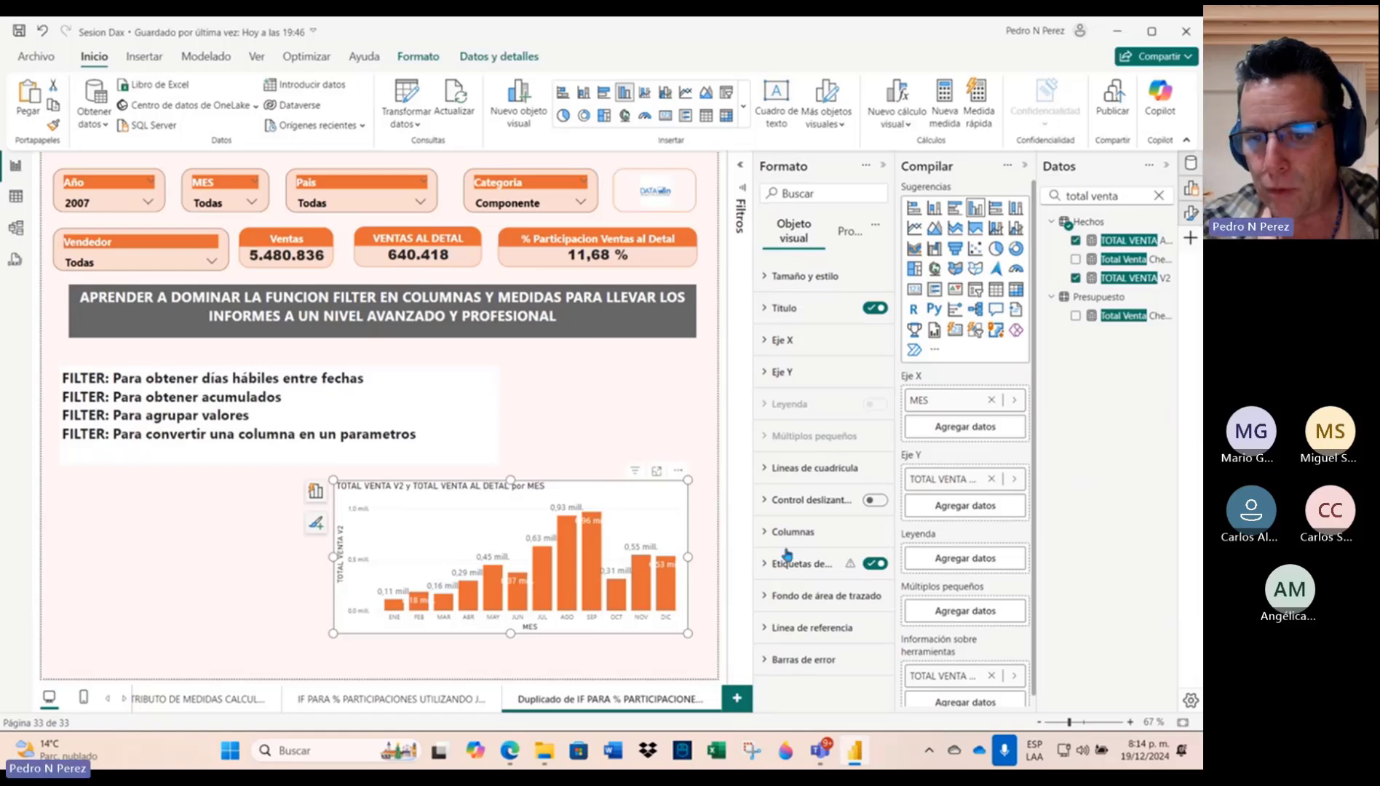
Step: Set the display units of the column chart's data label values to Ninguno
left_click(764, 566)
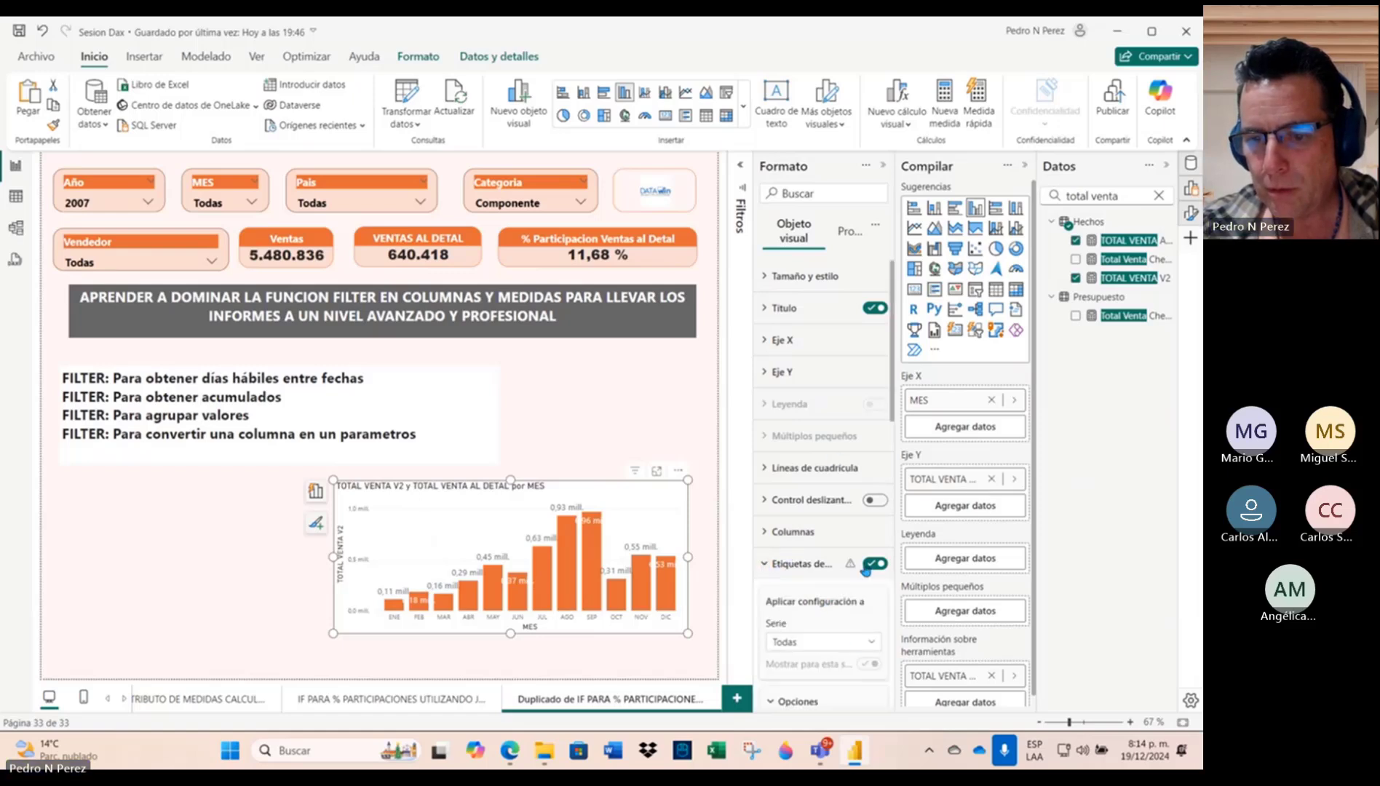
scroll(869, 638, "down", 5)
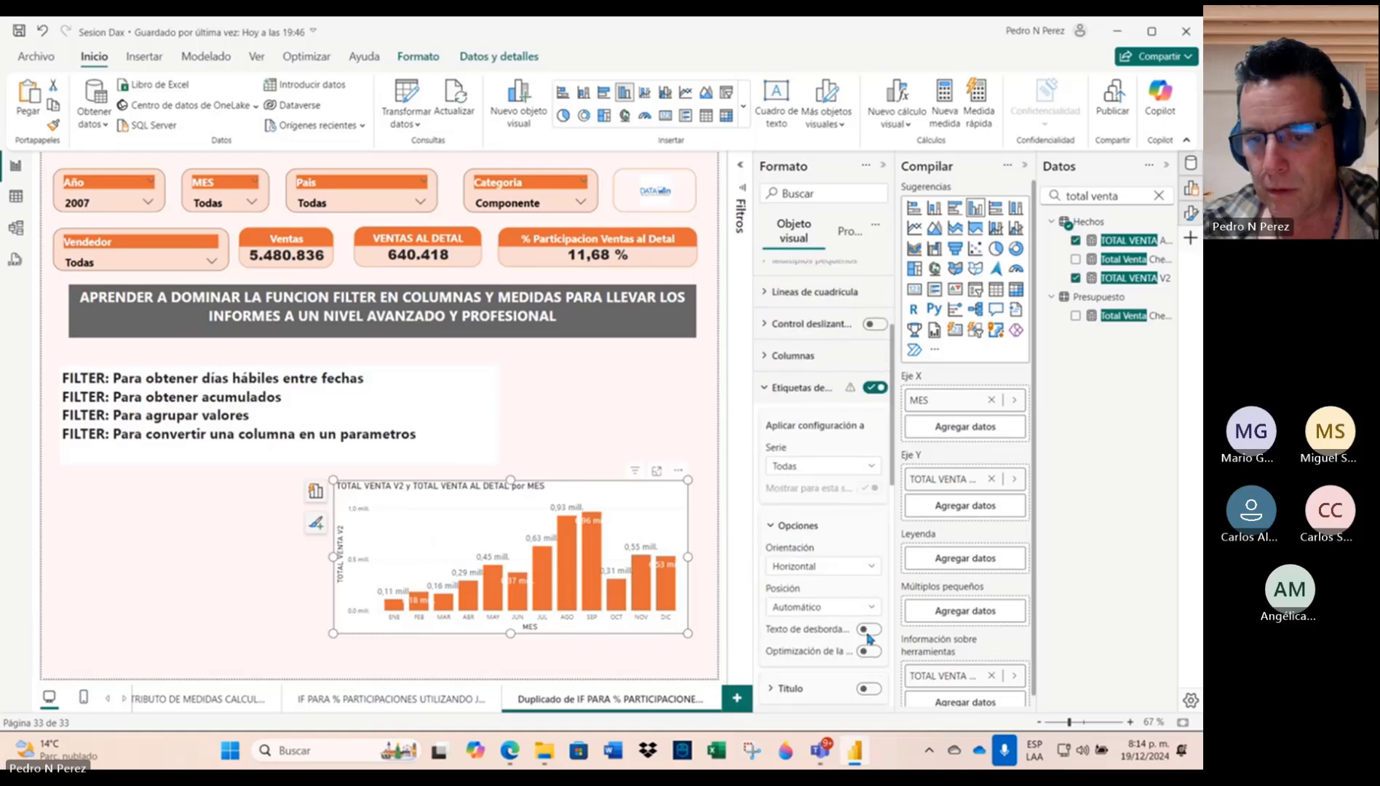
scroll(838, 623, "down", 3)
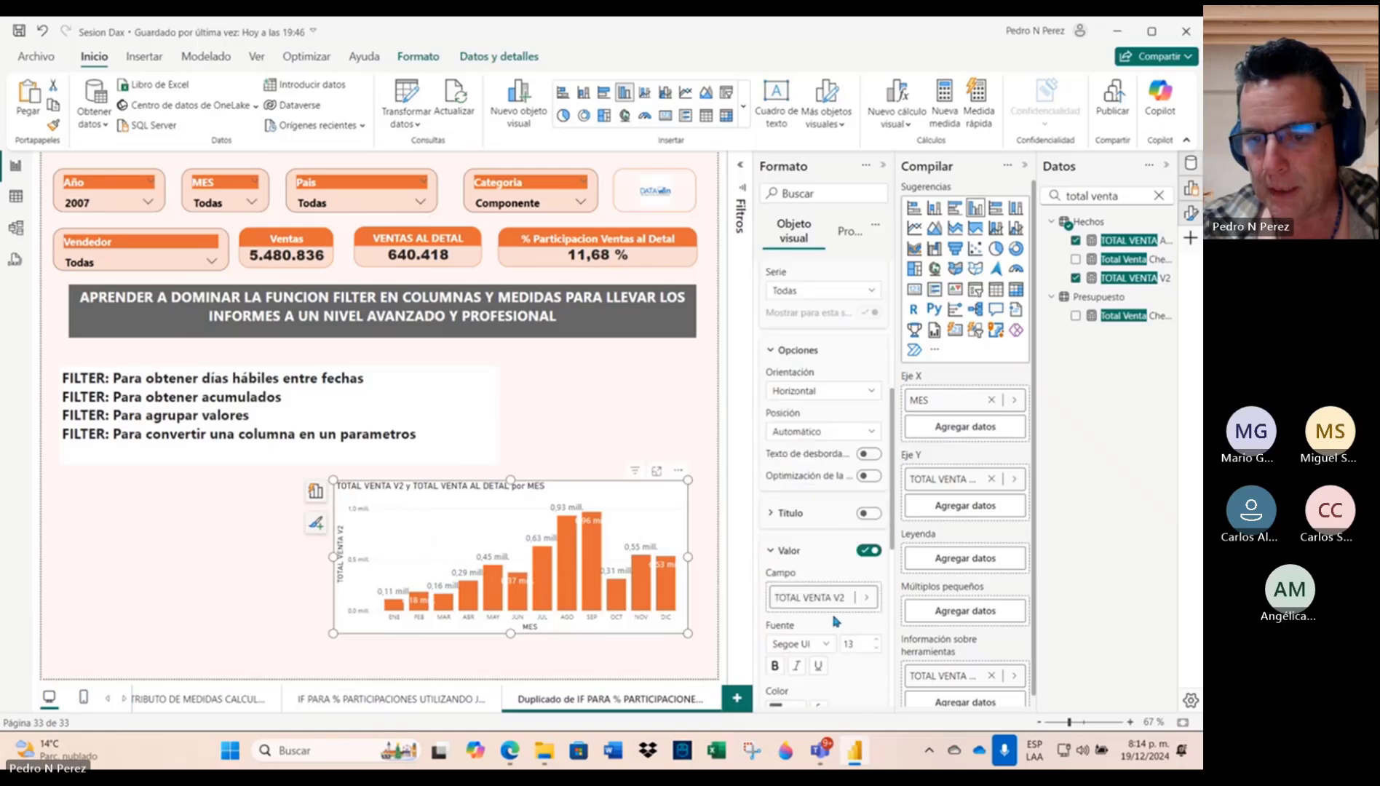
left_click(771, 557)
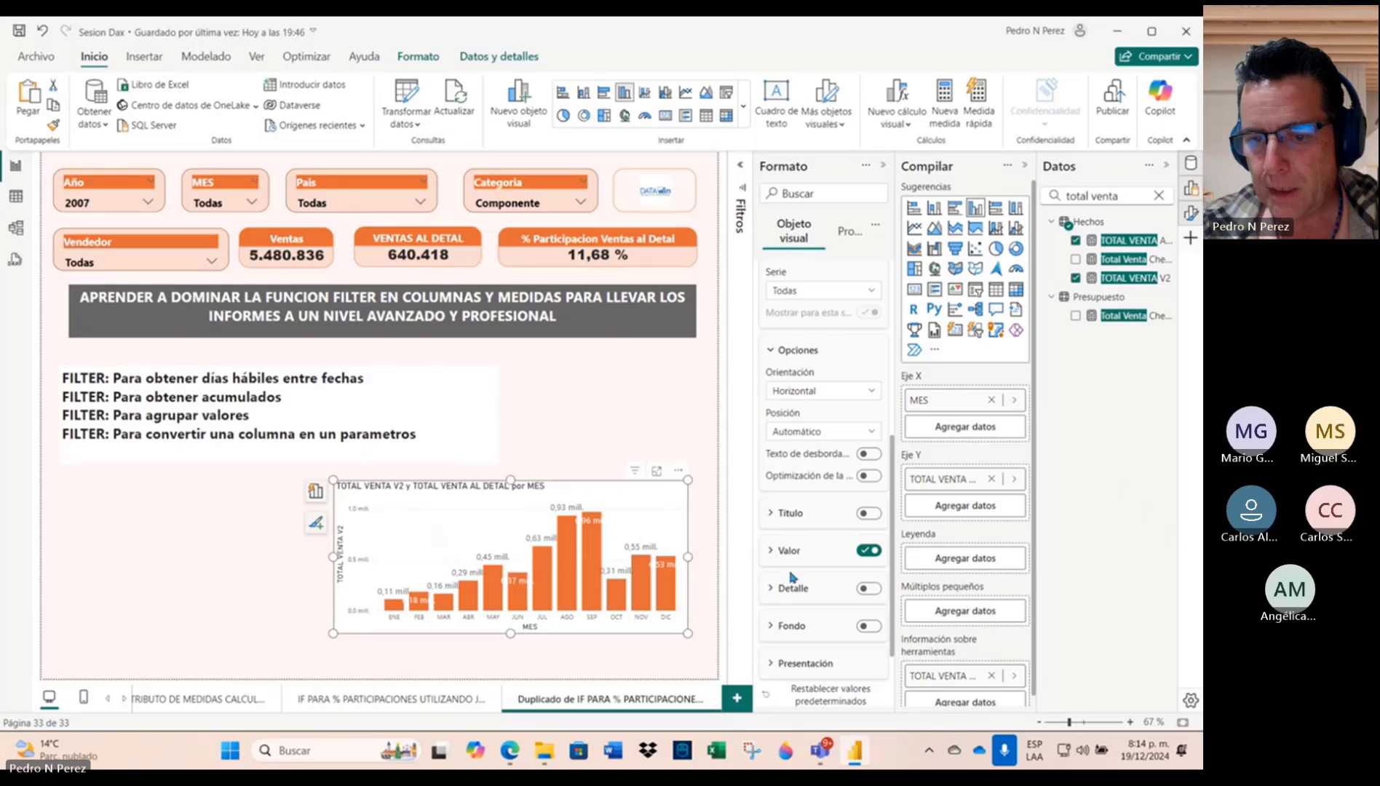
left_click(771, 559)
scroll(859, 615, "down", 5)
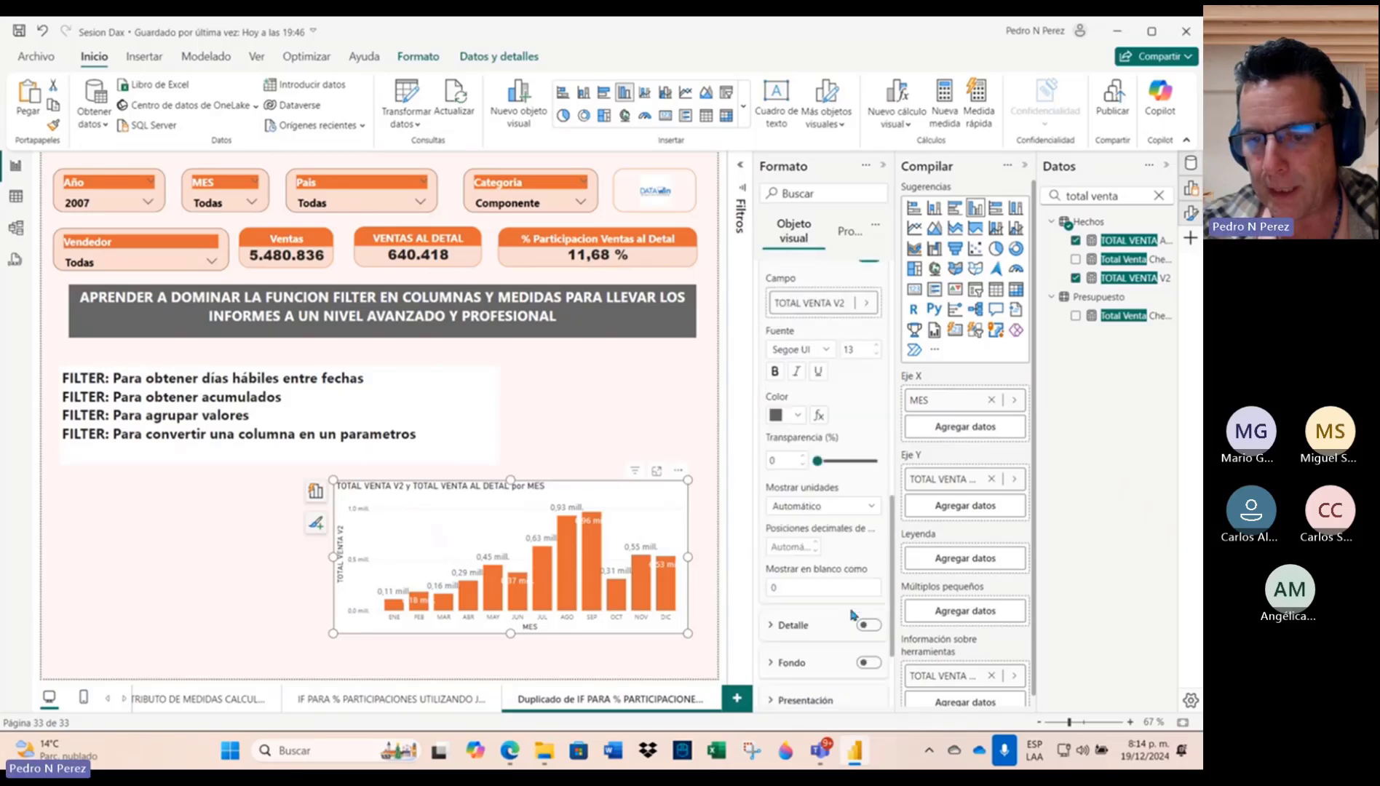
left_click(868, 499)
left_click(825, 530)
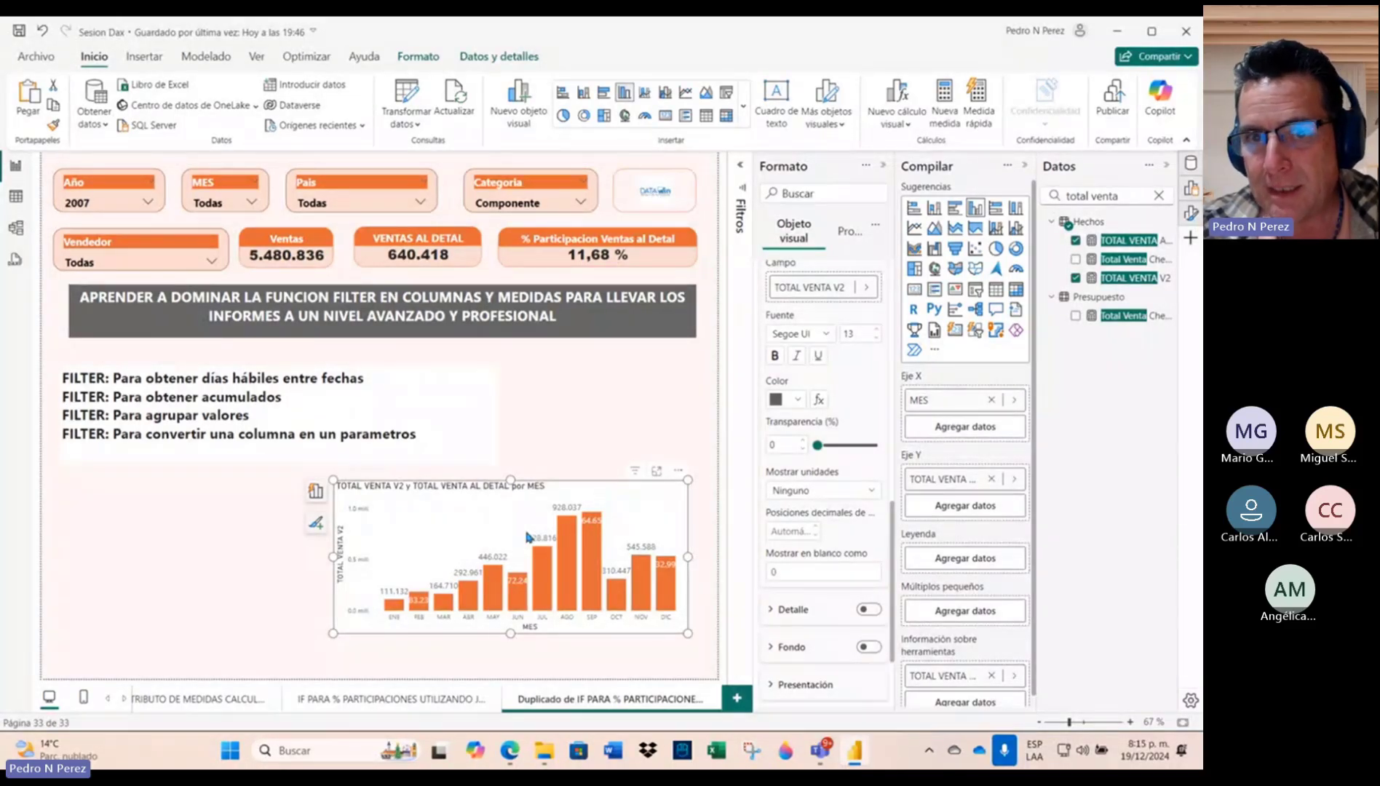
Step: Add Clasificación Rango Días Entrega from Hechos as the column chart's legend and inspect the chart in focus mode
left_click(950, 563)
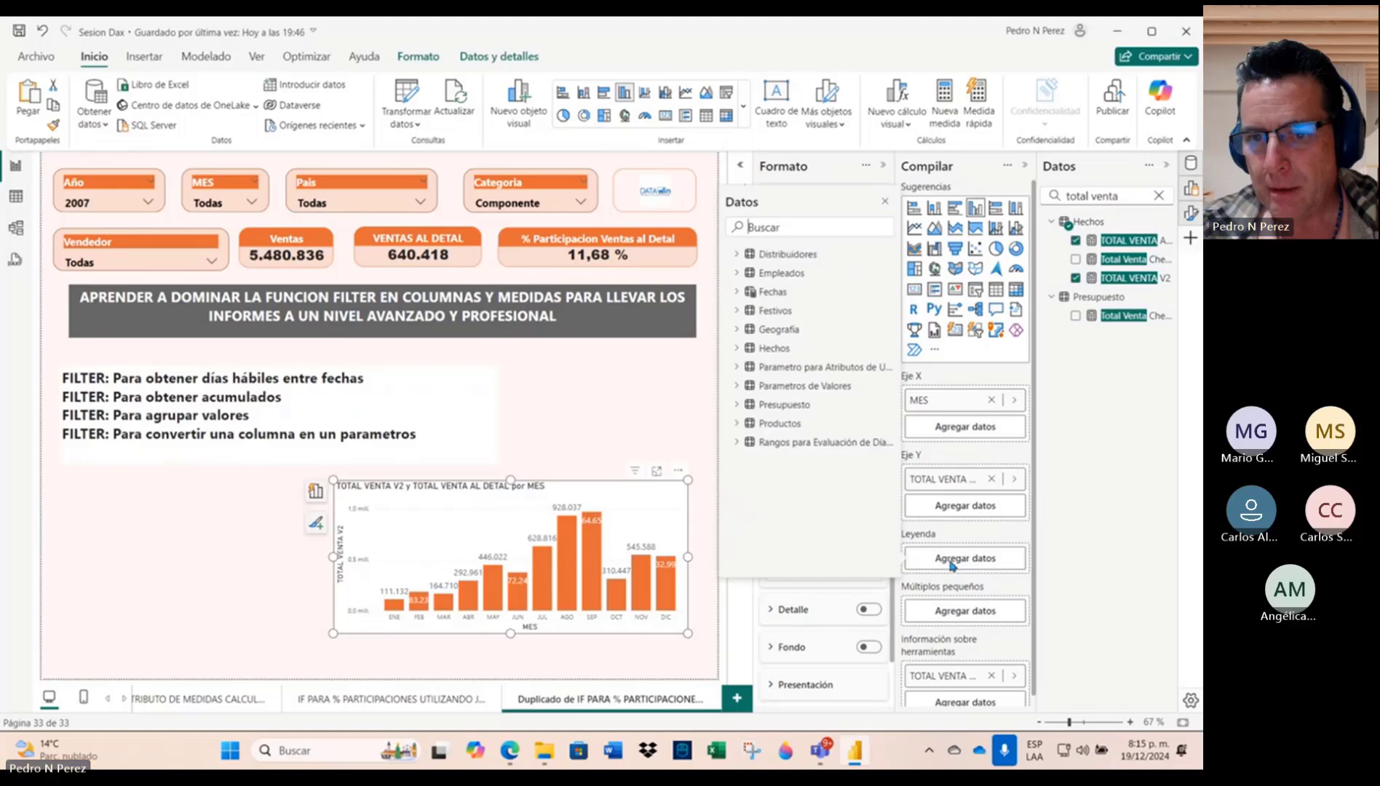
left_click(791, 228)
type("cla")
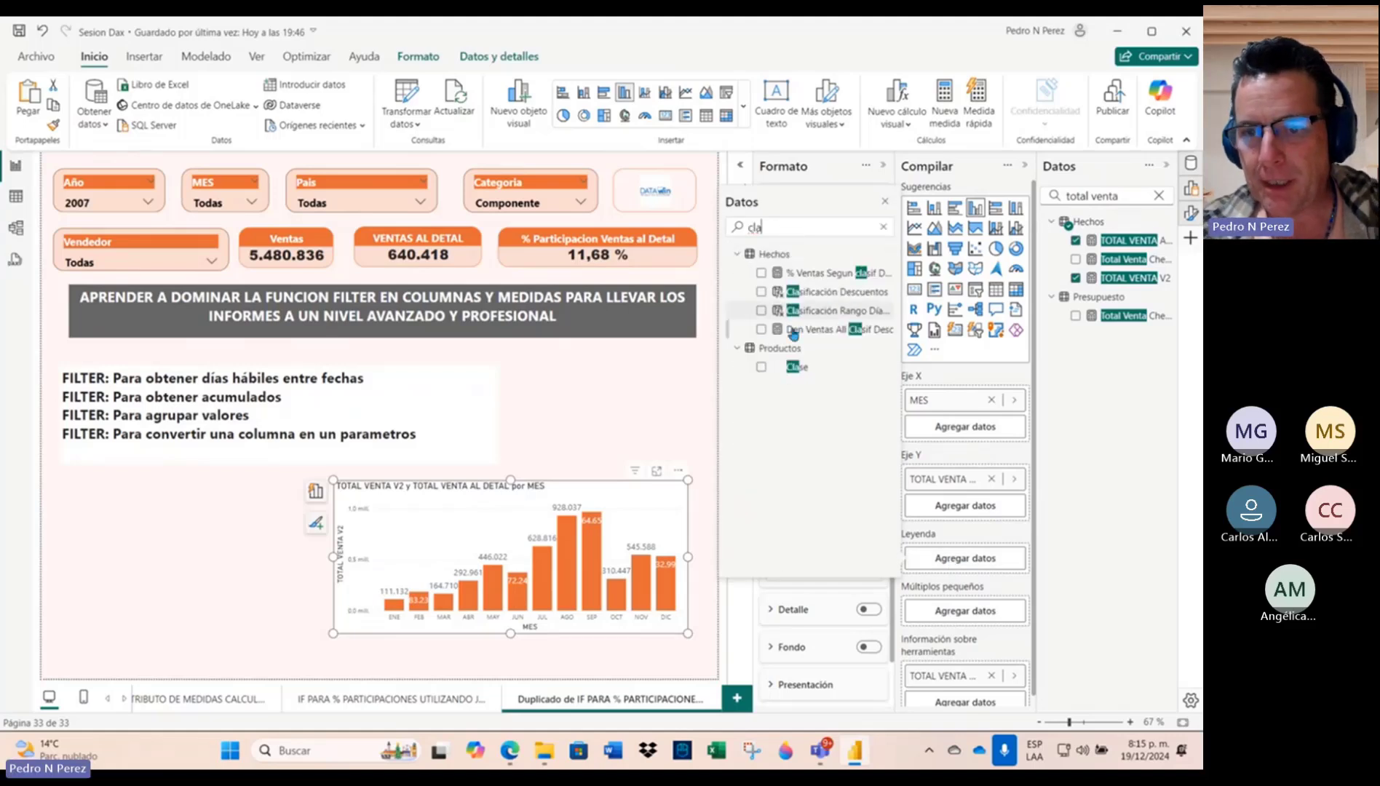
left_click(762, 312)
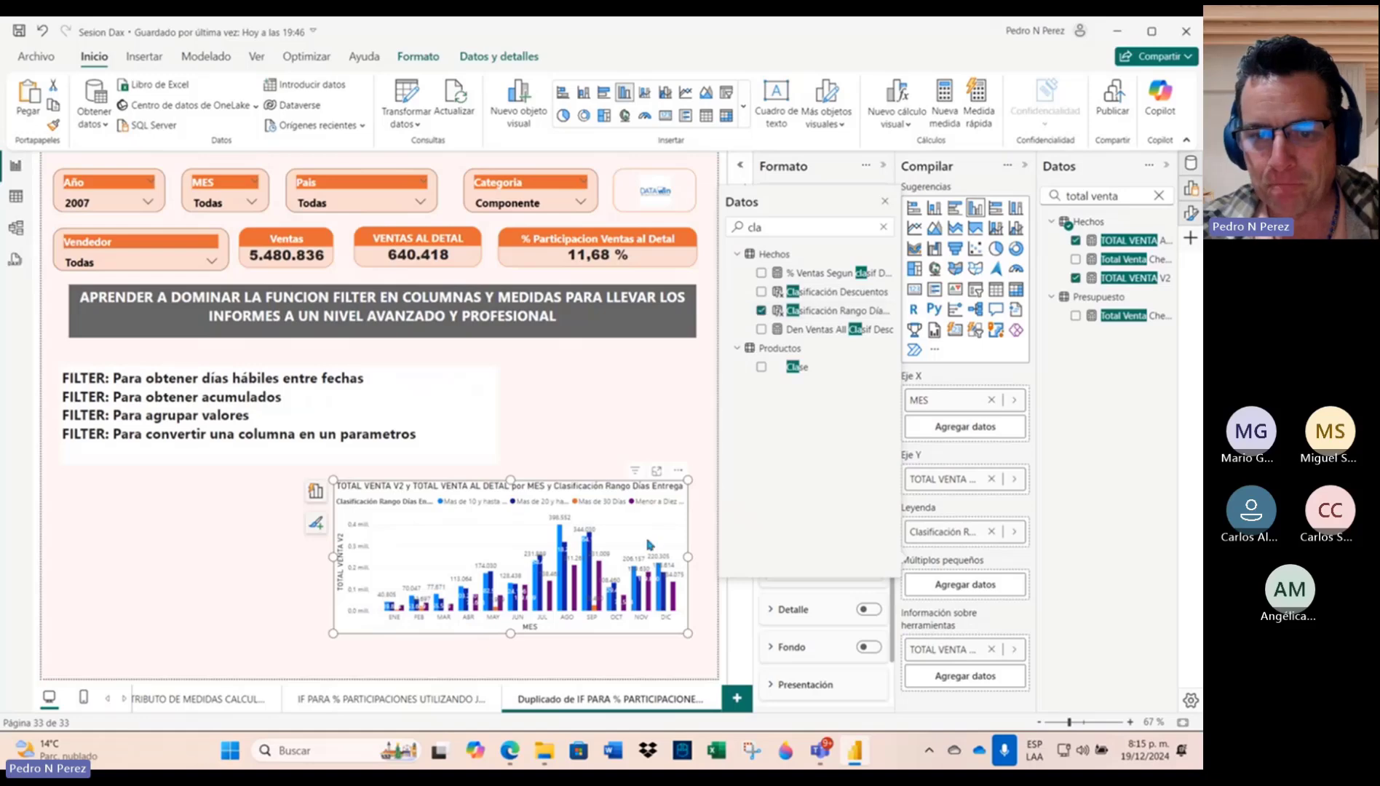
left_click(656, 471)
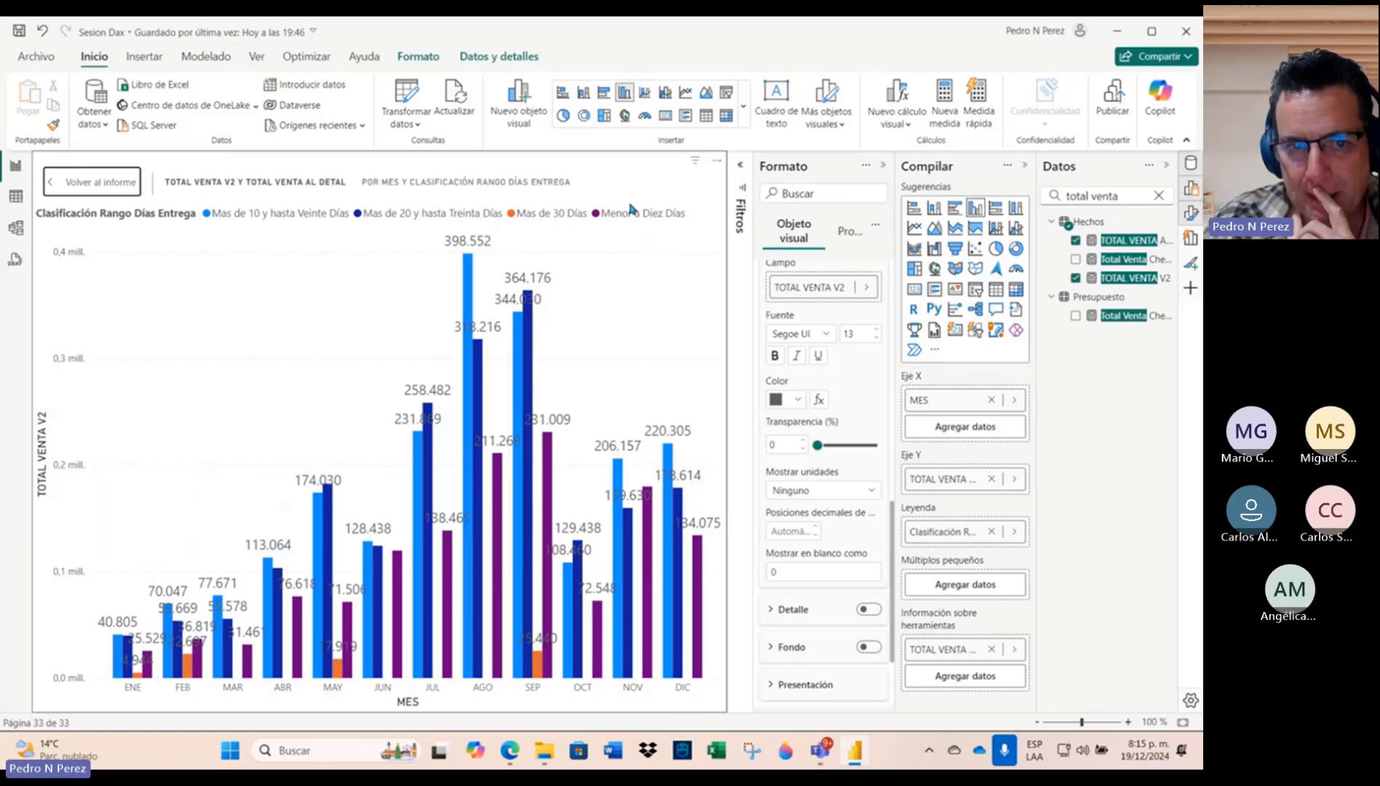
left_click(53, 189)
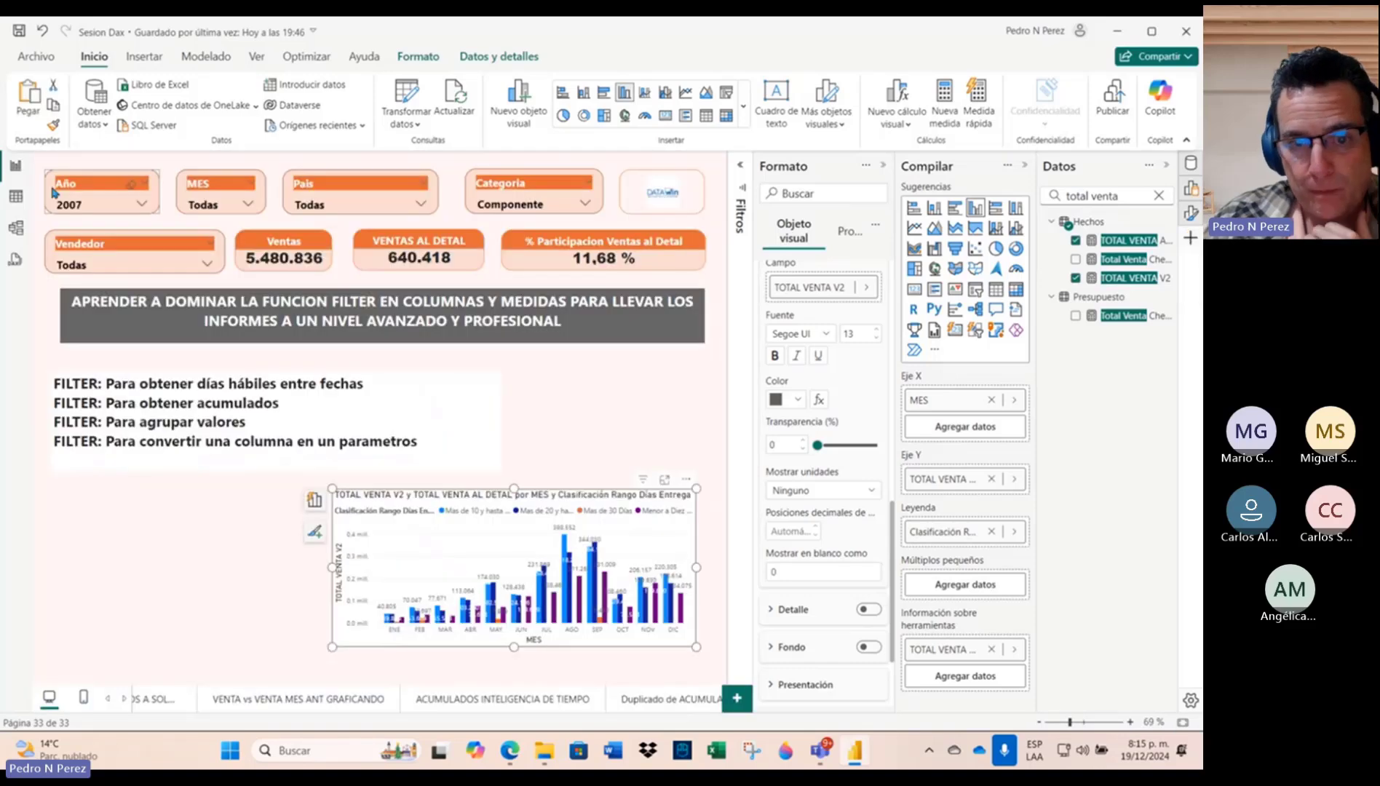
Step: Change the monthly sales chart to a stacked column chart and open it in focus mode
left_click(498, 519)
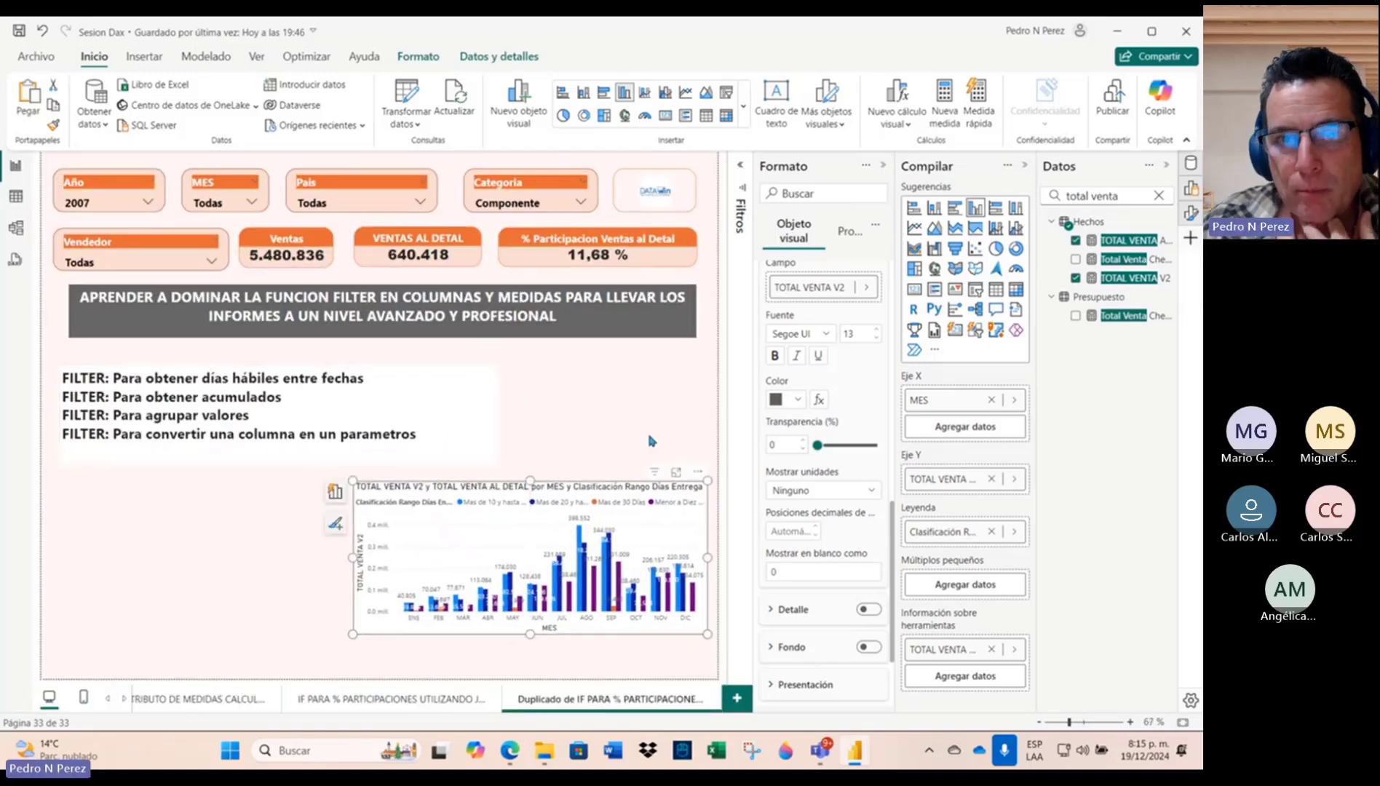
left_click(584, 92)
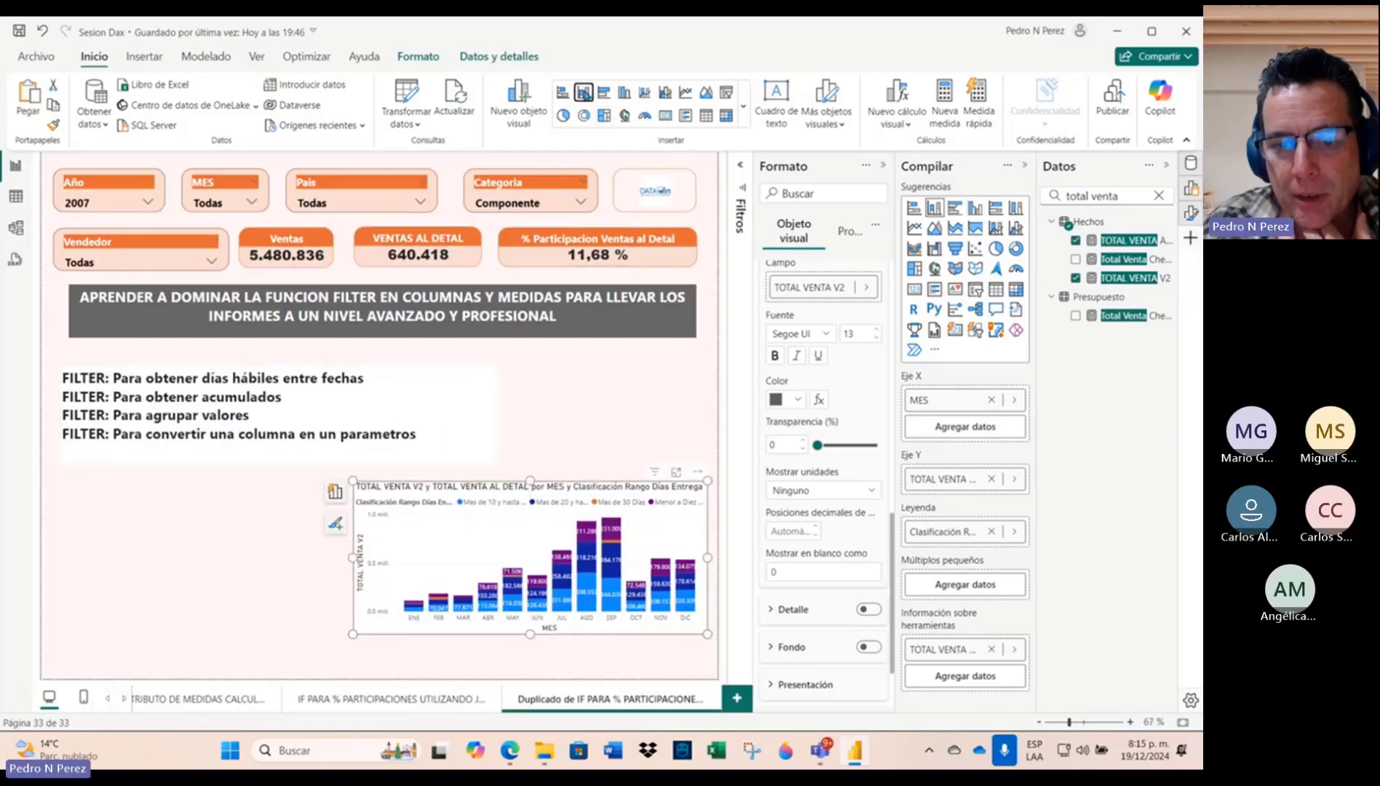
left_click(677, 475)
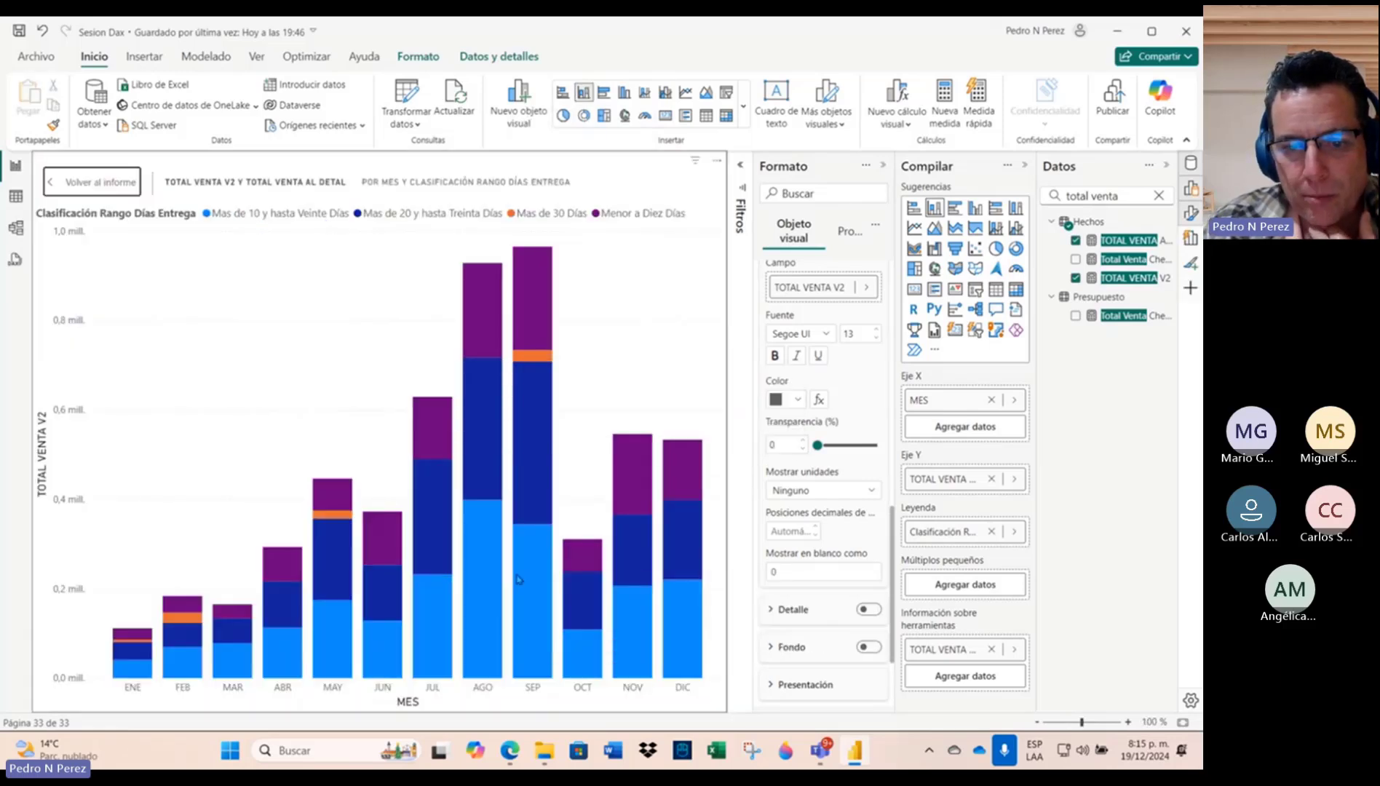
mouse_move(534, 595)
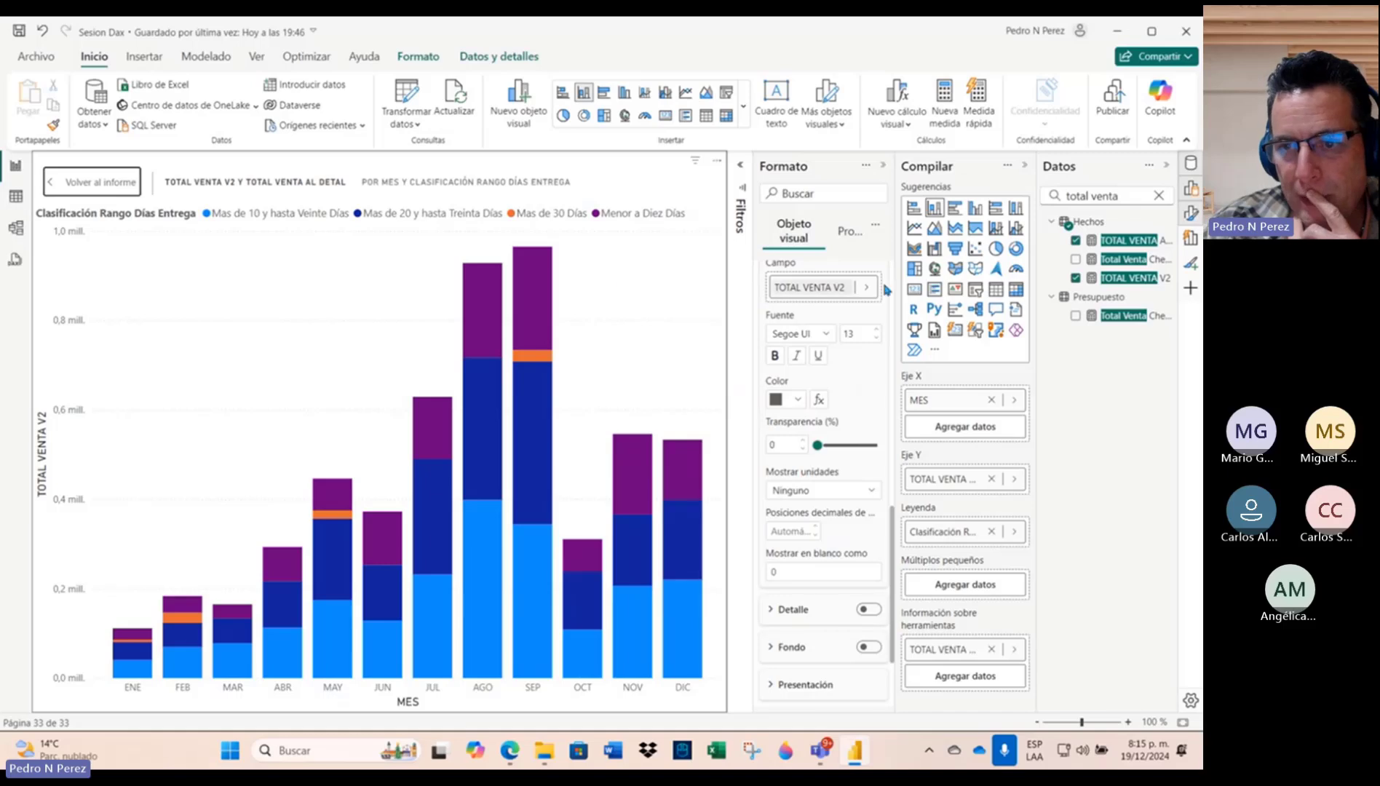
Step: Open the stacked chart's data label settings and apply them to the series Mas de 10 y hasta Veinte Días
left_click(1192, 214)
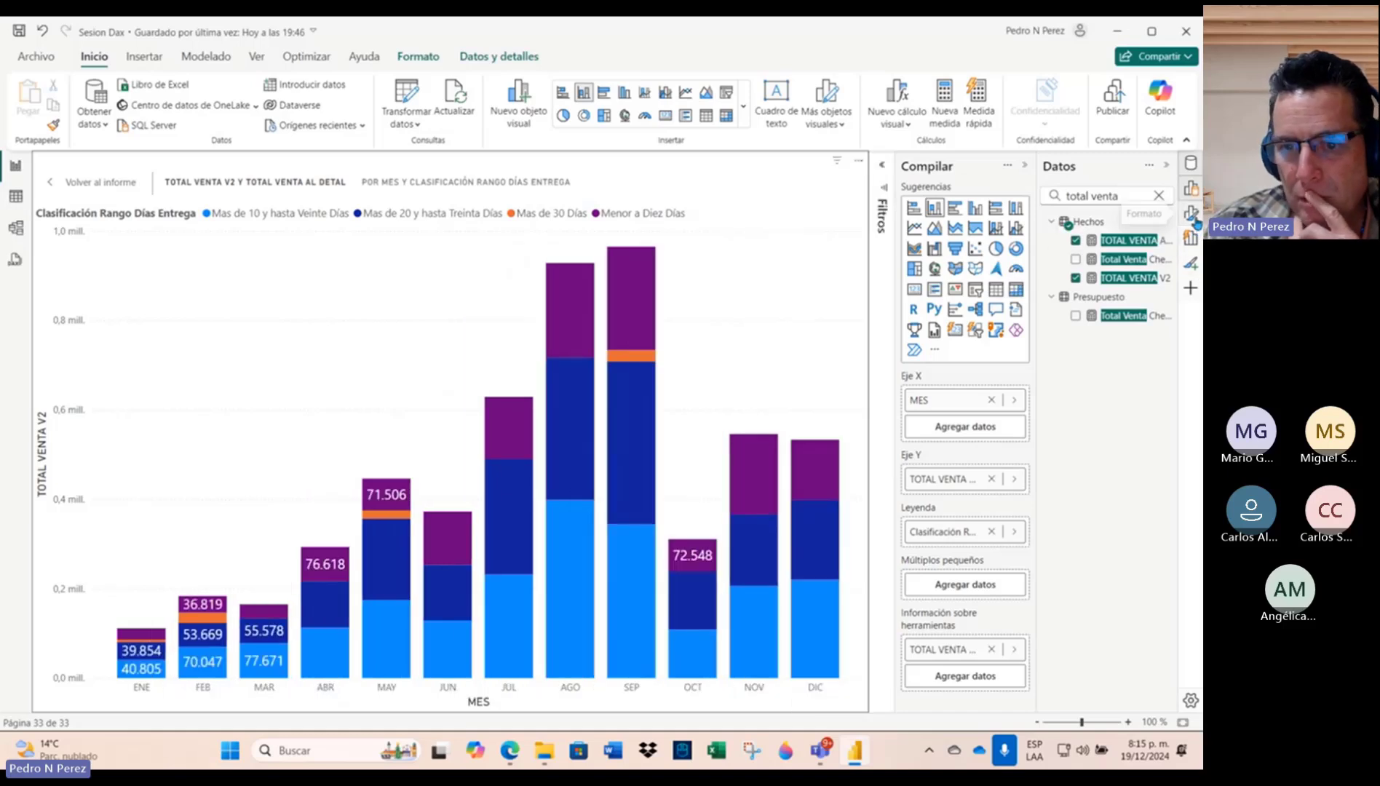
left_click(1192, 214)
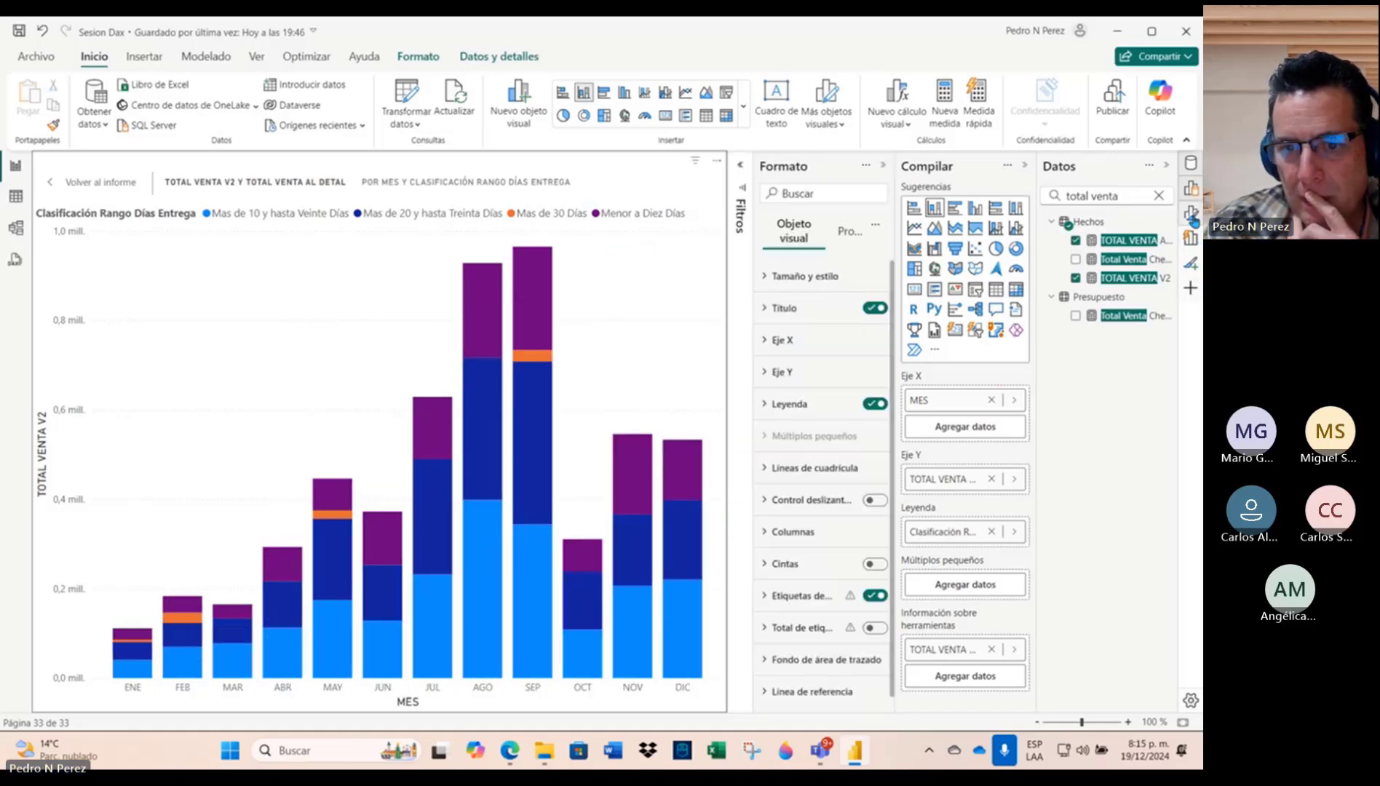
left_click(788, 596)
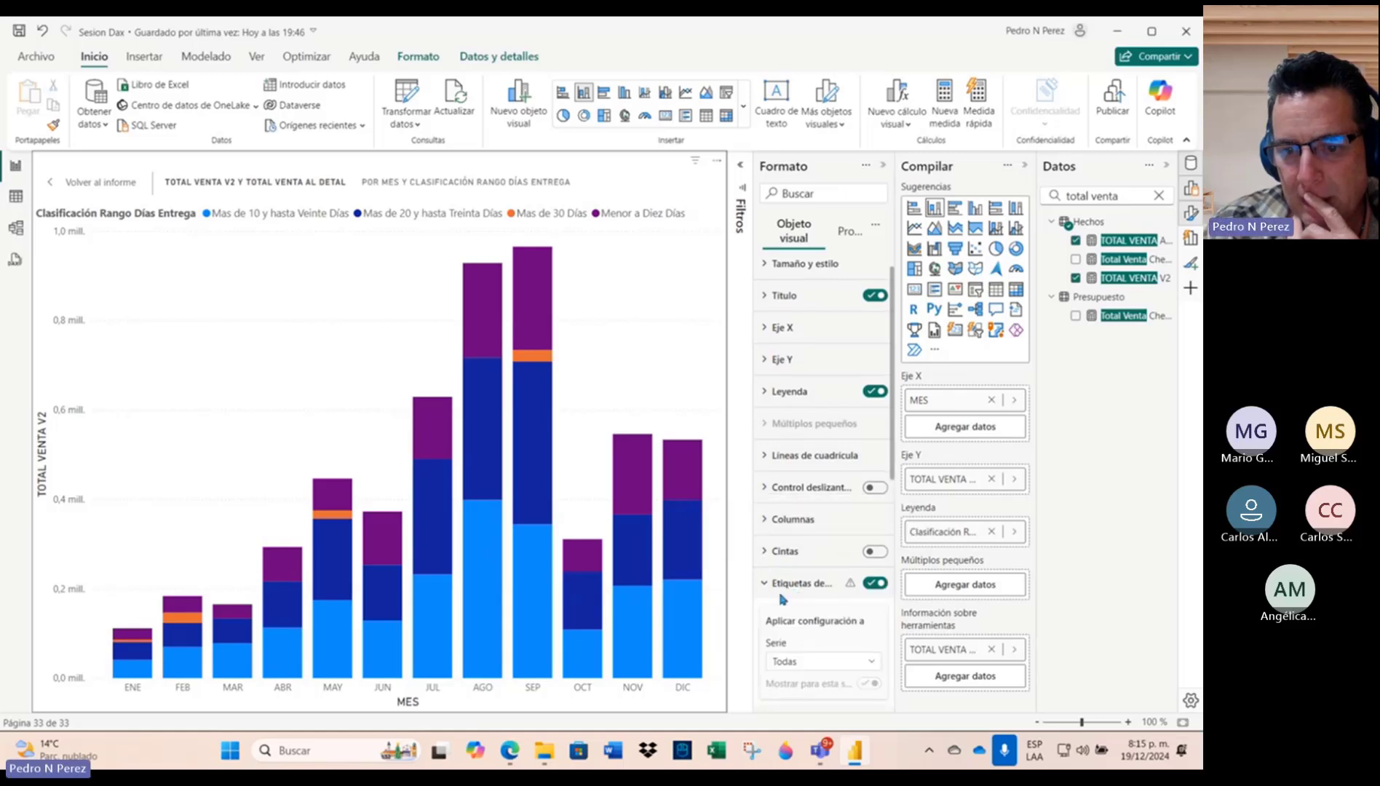
scroll(783, 599, "down", 5)
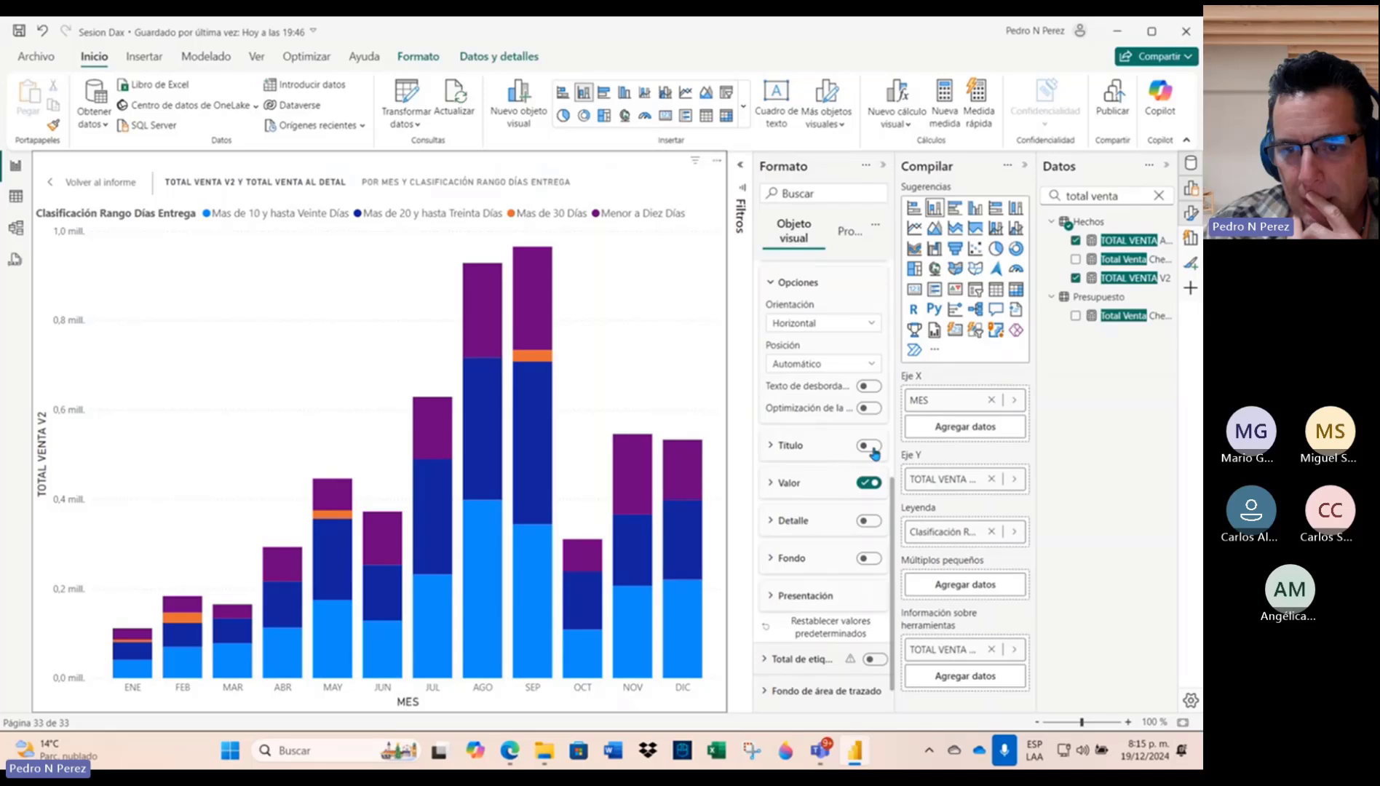
scroll(859, 440, "up", 3)
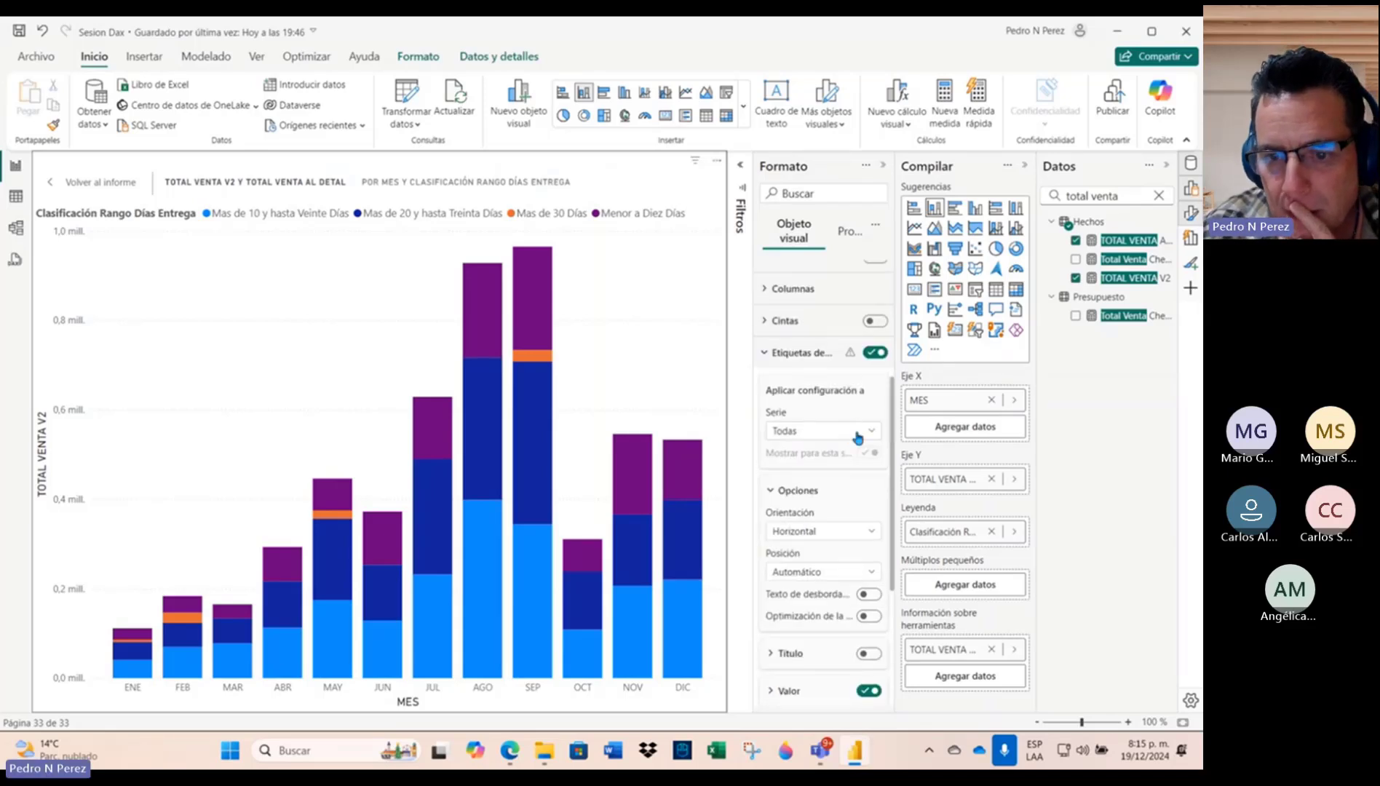
scroll(858, 435, "down", 1)
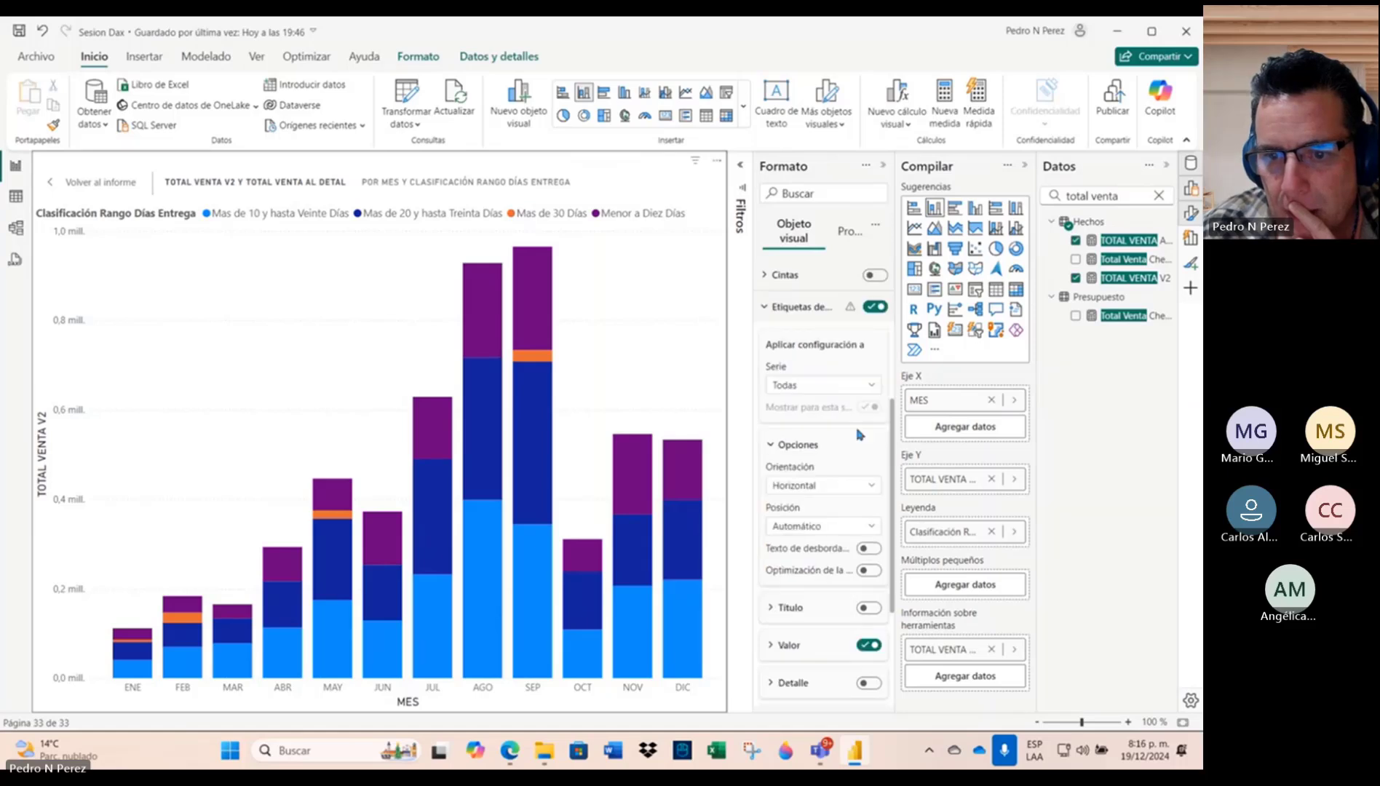
left_click(863, 384)
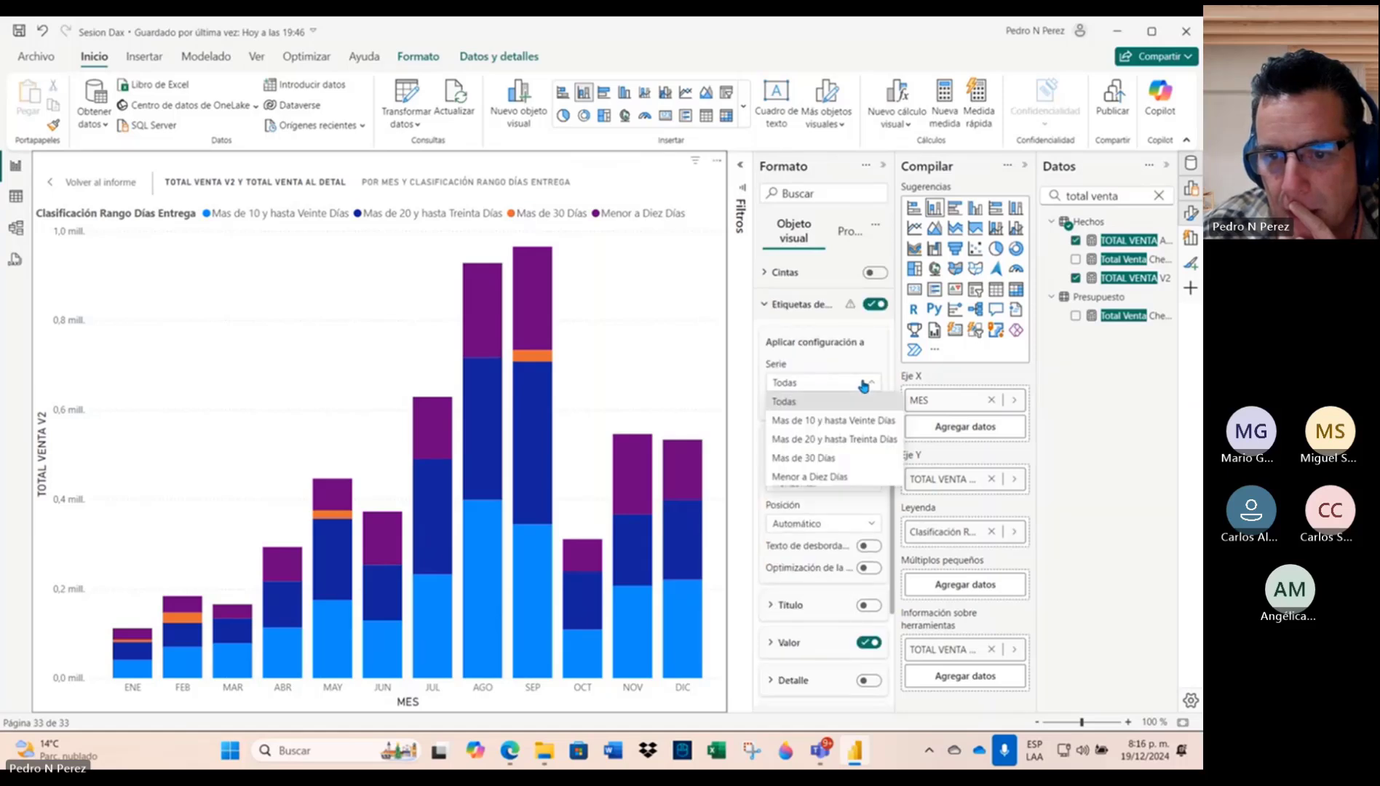
left_click(841, 421)
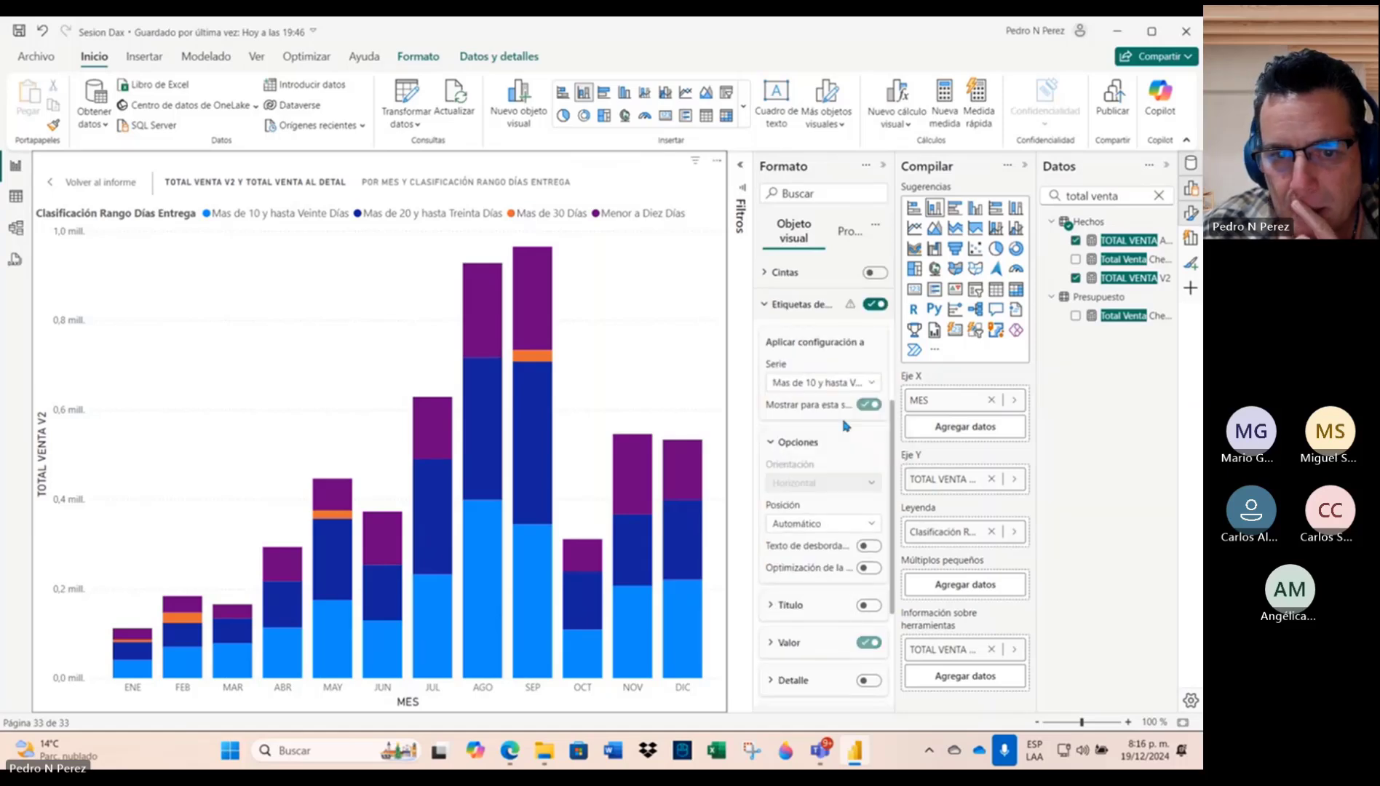
Step: Set the data label value color to black for the series Mas de 10 y hasta Veinte Días
left_click(771, 643)
scroll(803, 616, "down", 1)
scroll(803, 615, "down", 3)
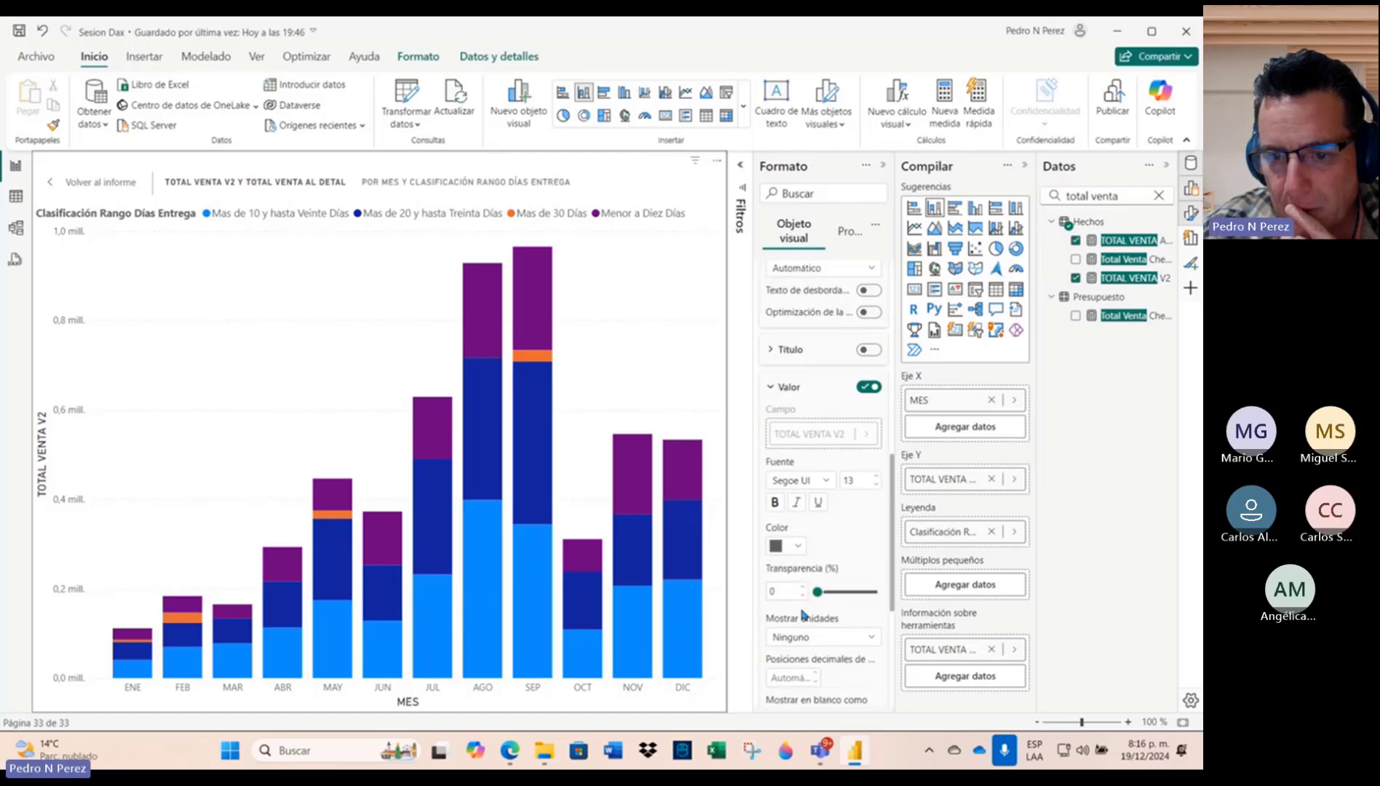
left_click(799, 542)
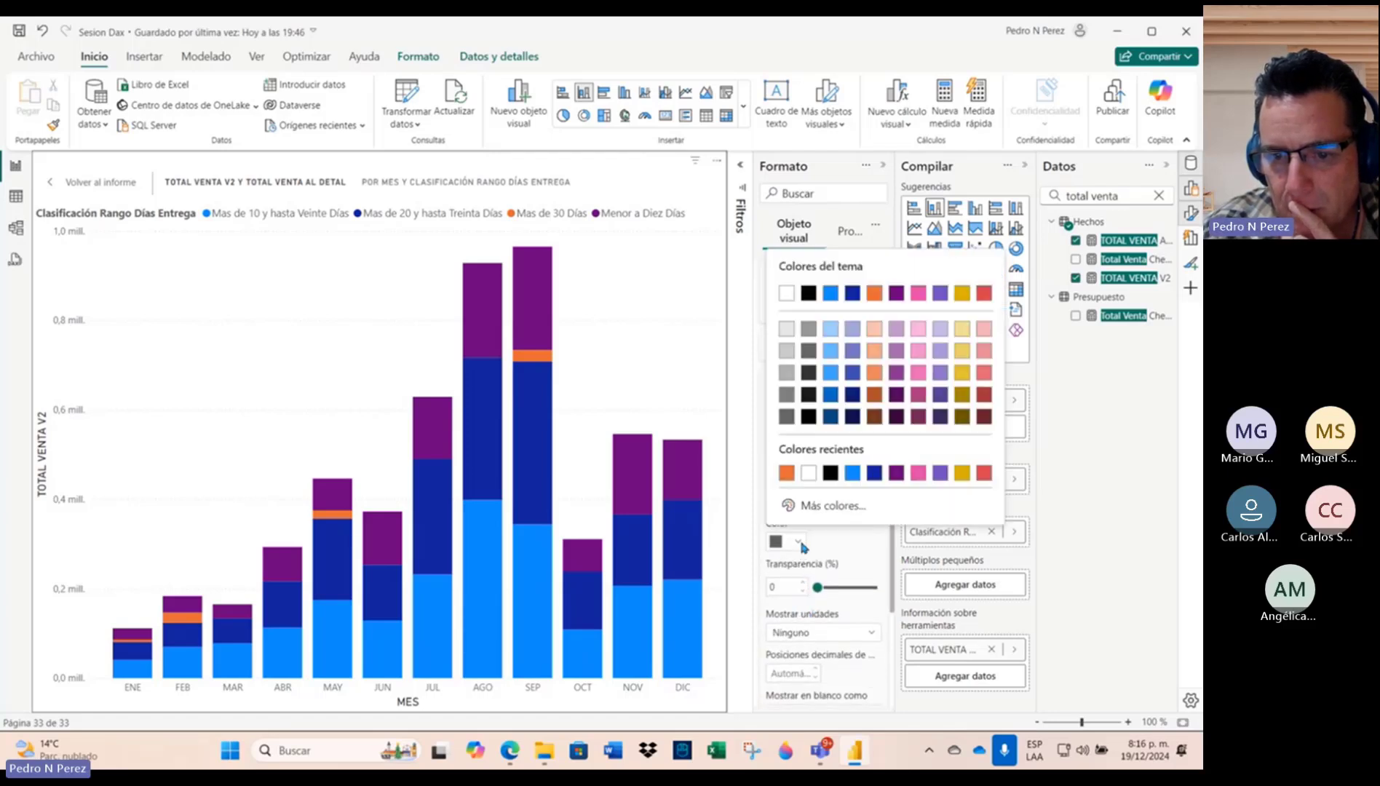
left_click(830, 472)
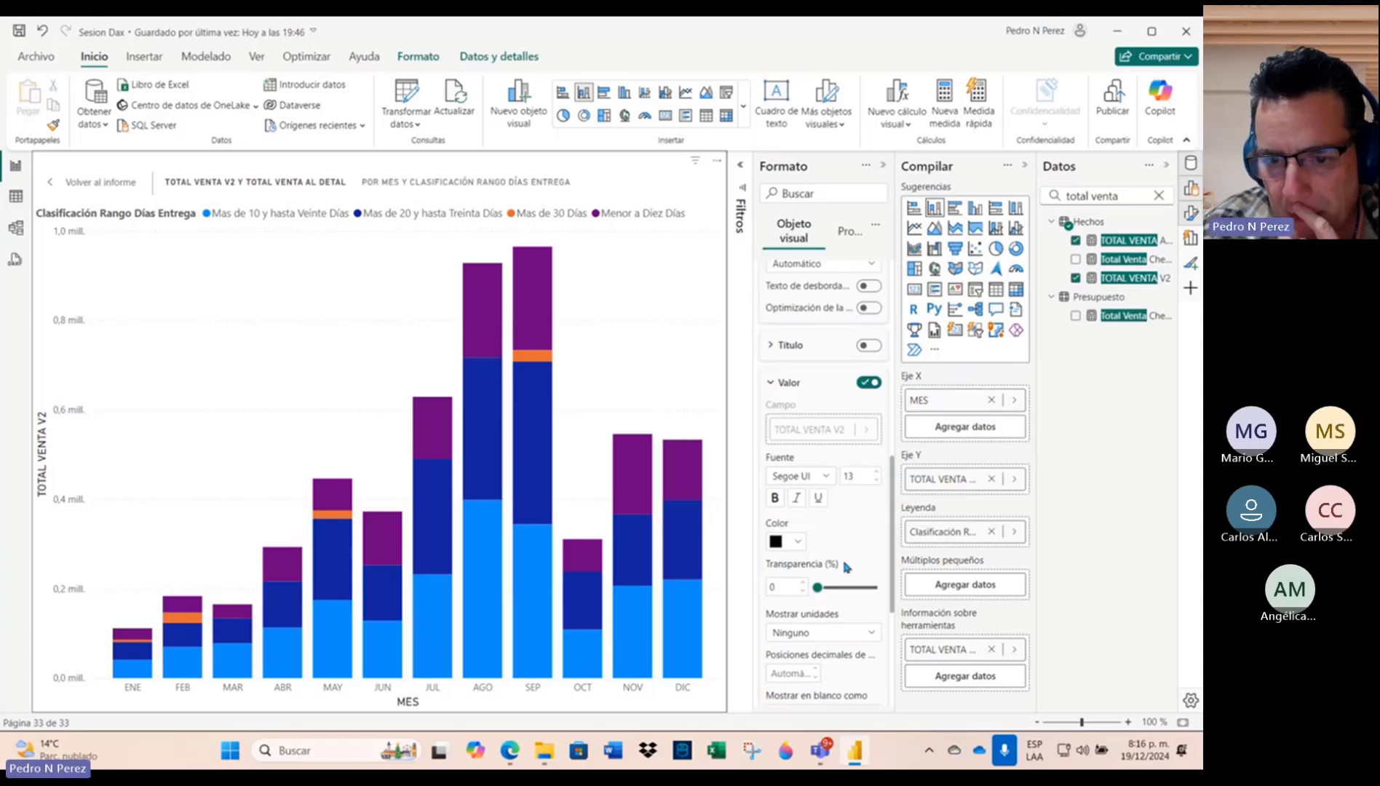
Step: Check the data labels warning and reduce the value font size to 8 for the series Mas de 10 y hasta Veinte Días
scroll(846, 567, "up", 1)
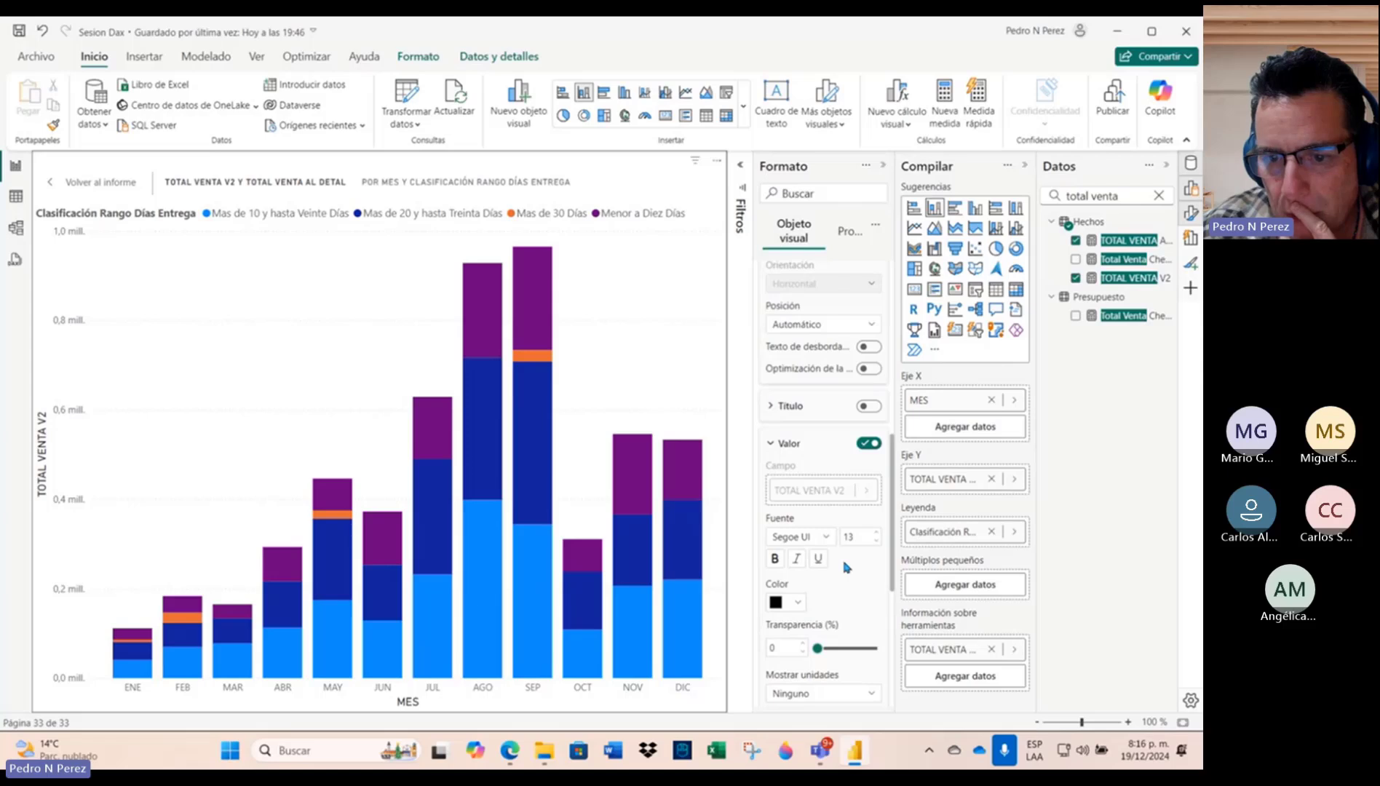
scroll(846, 567, "up", 1)
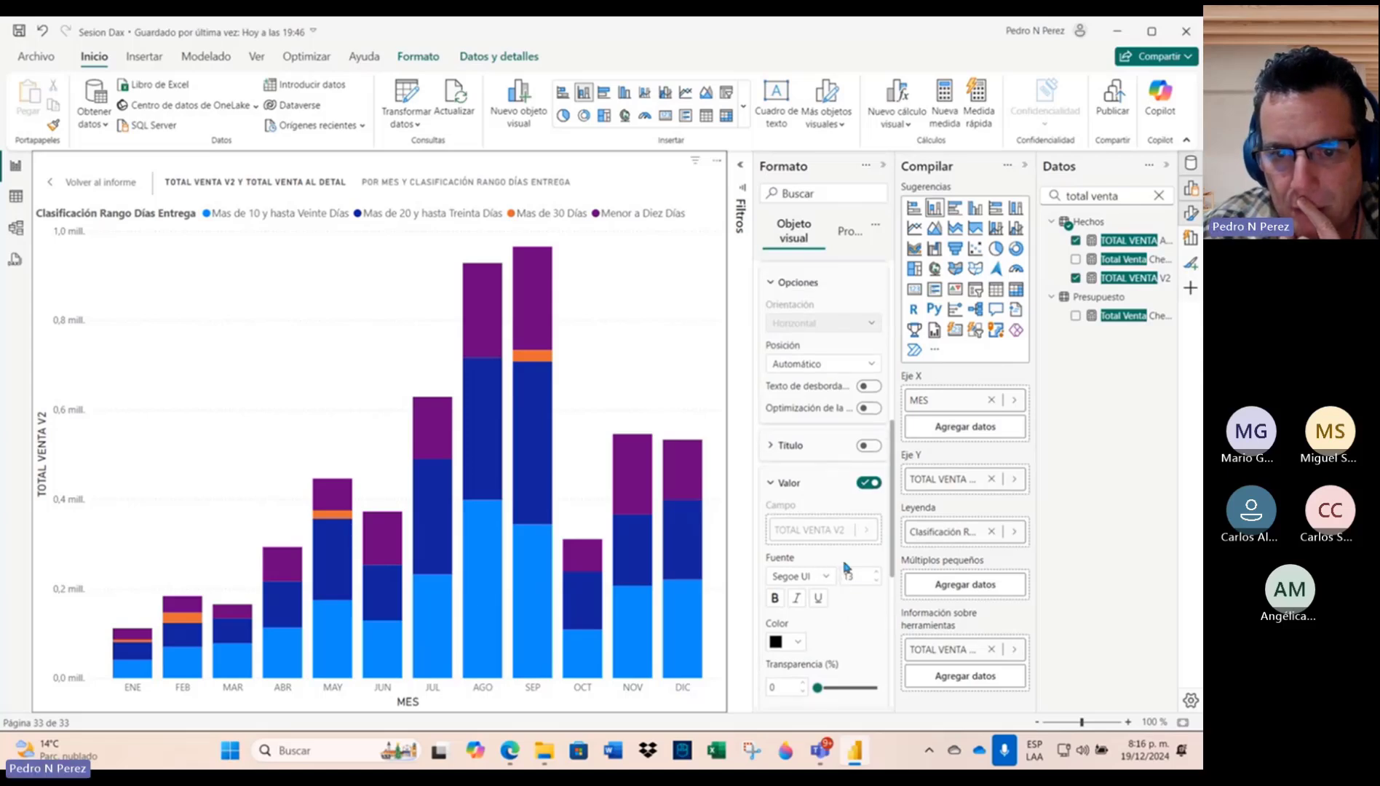
scroll(846, 567, "up", 3)
right_click(846, 567)
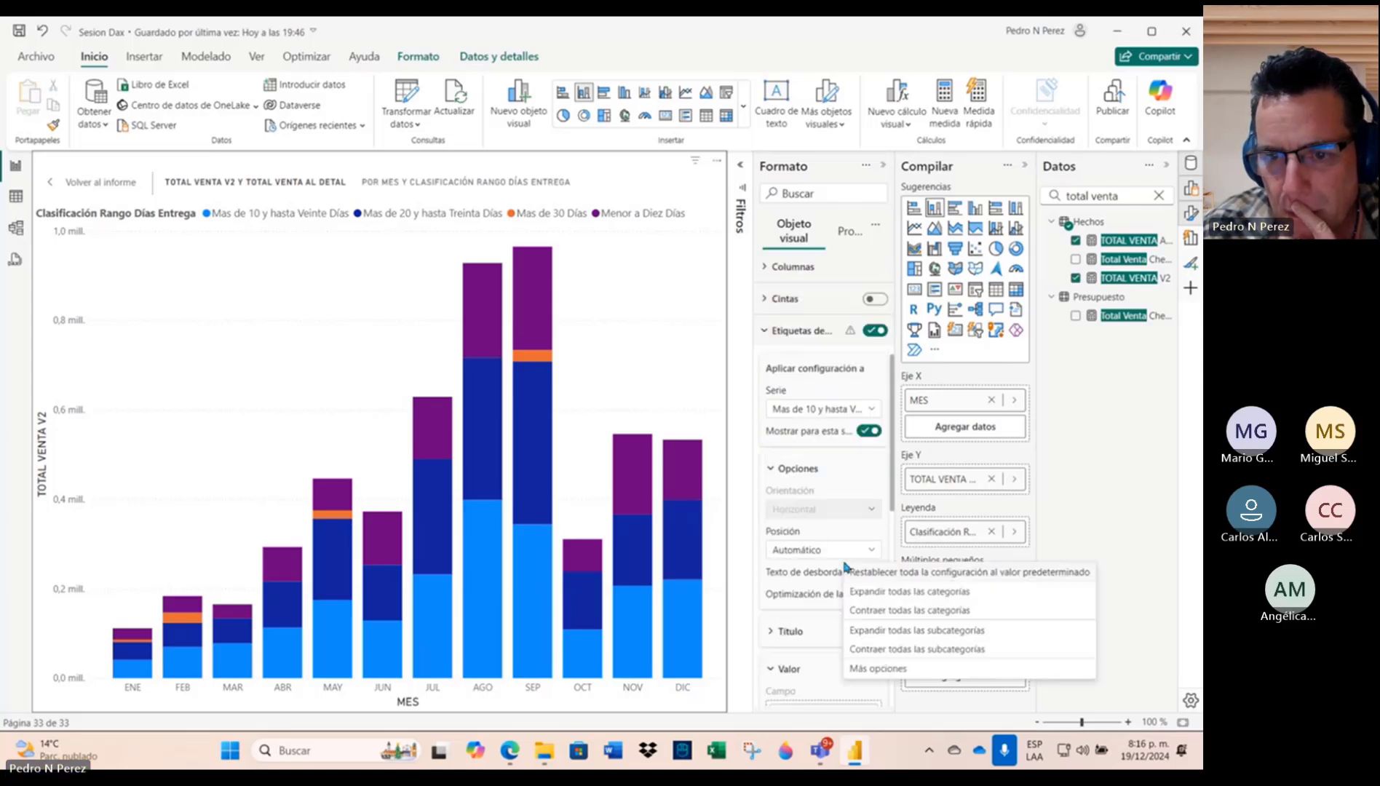
left_click(853, 333)
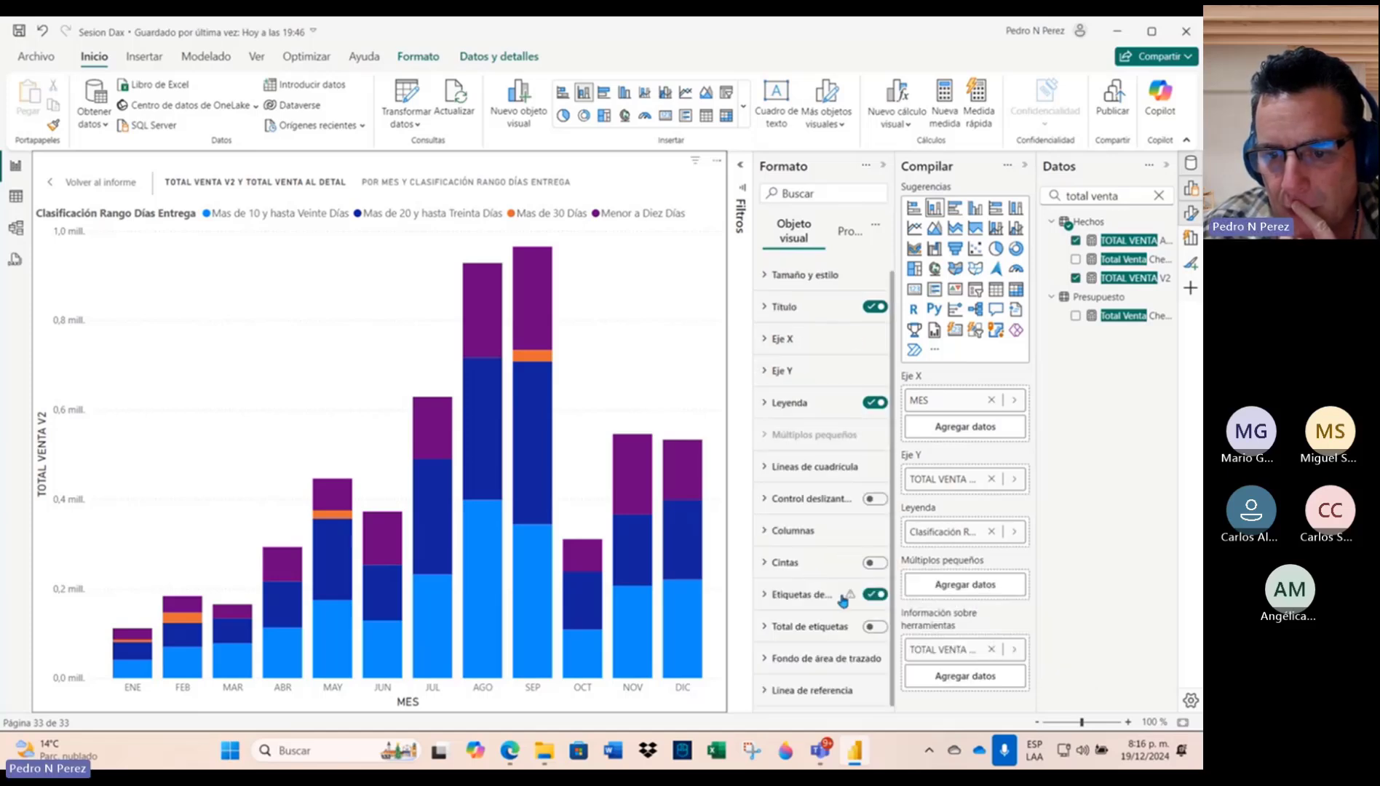
mouse_move(852, 602)
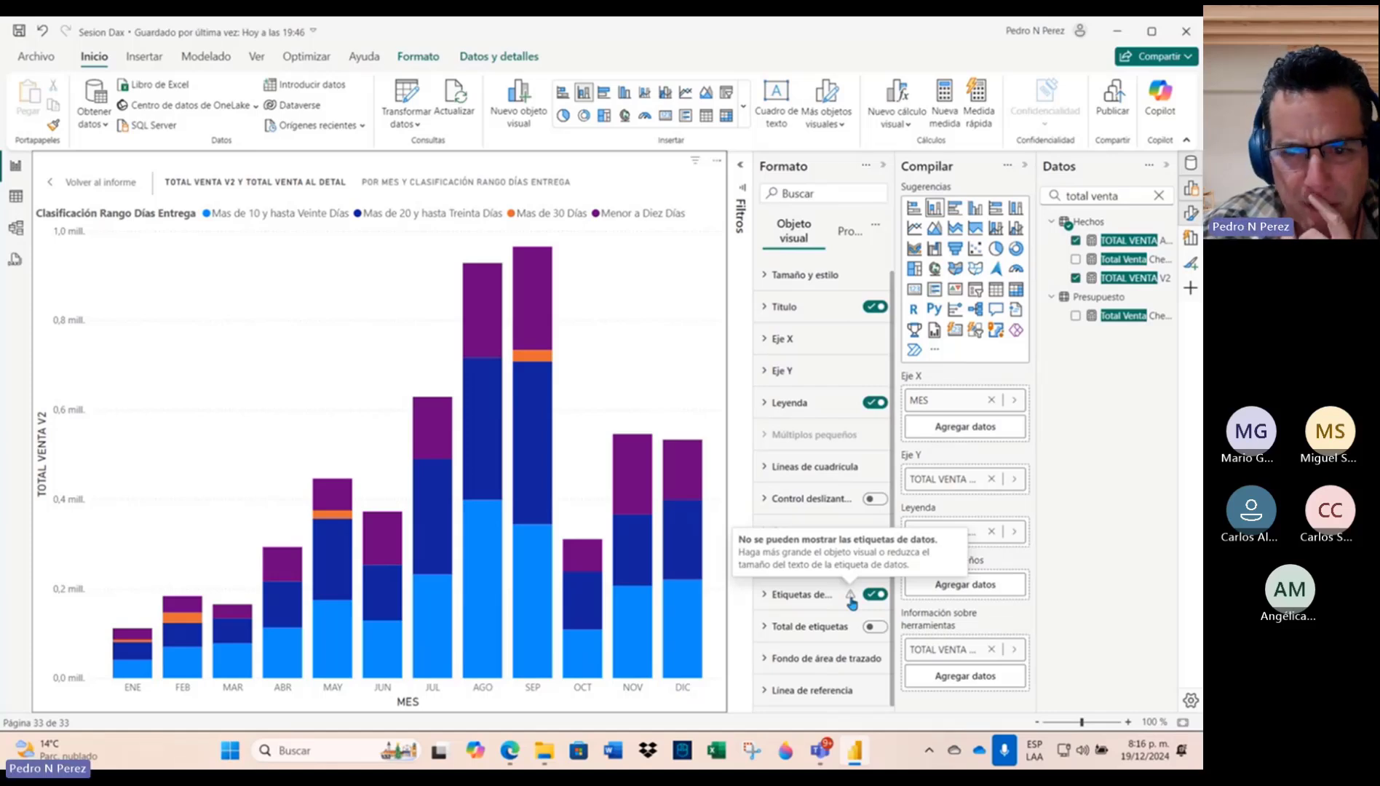
left_click(767, 603)
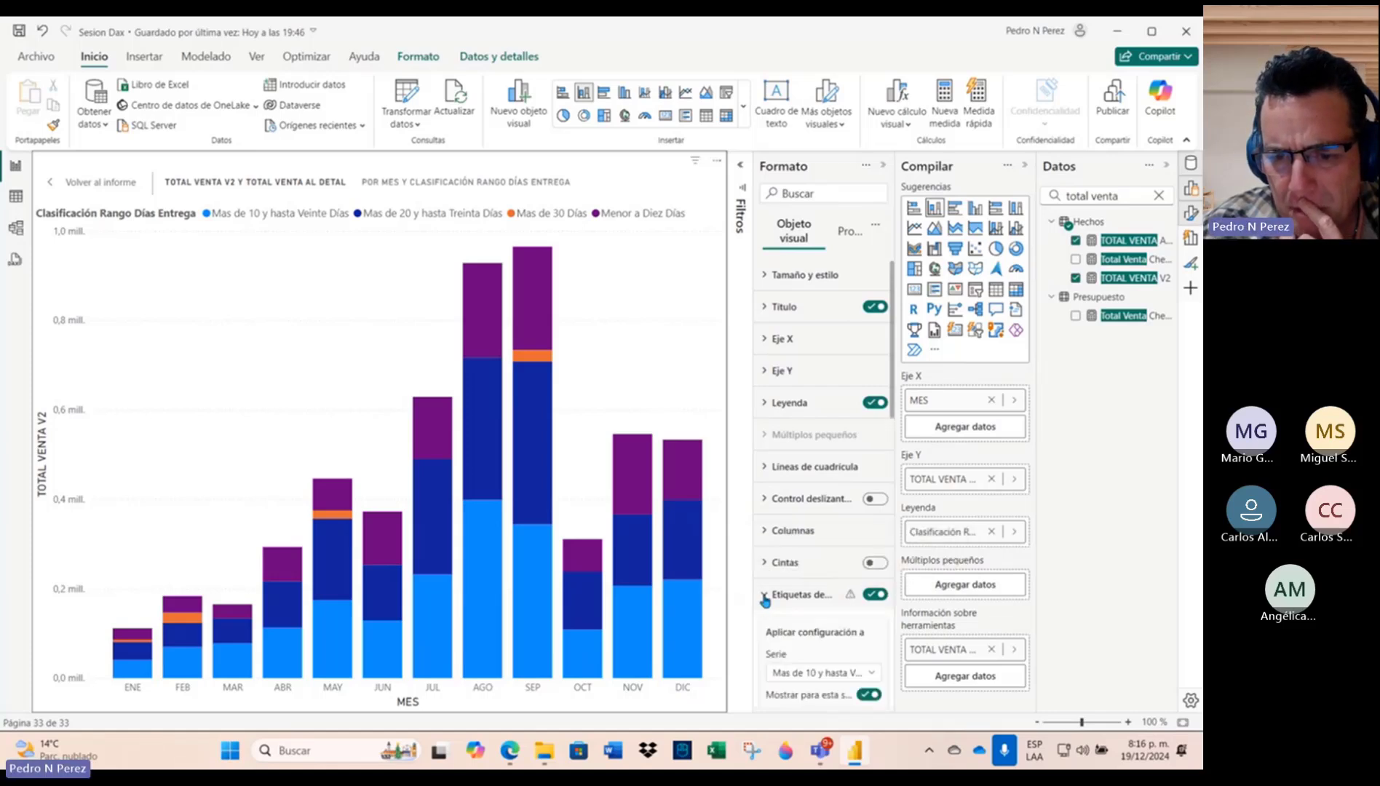
scroll(765, 601, "down", 5)
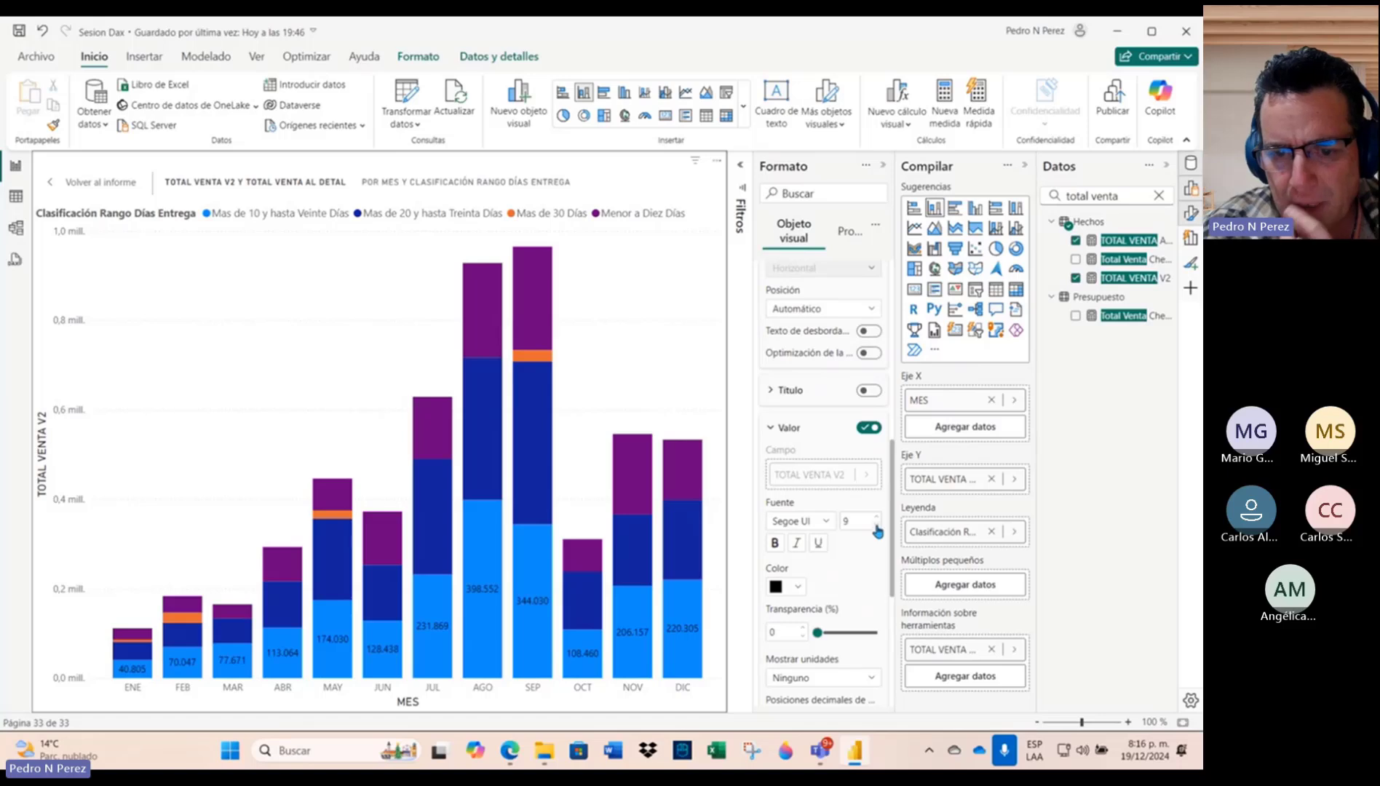
left_click(876, 528)
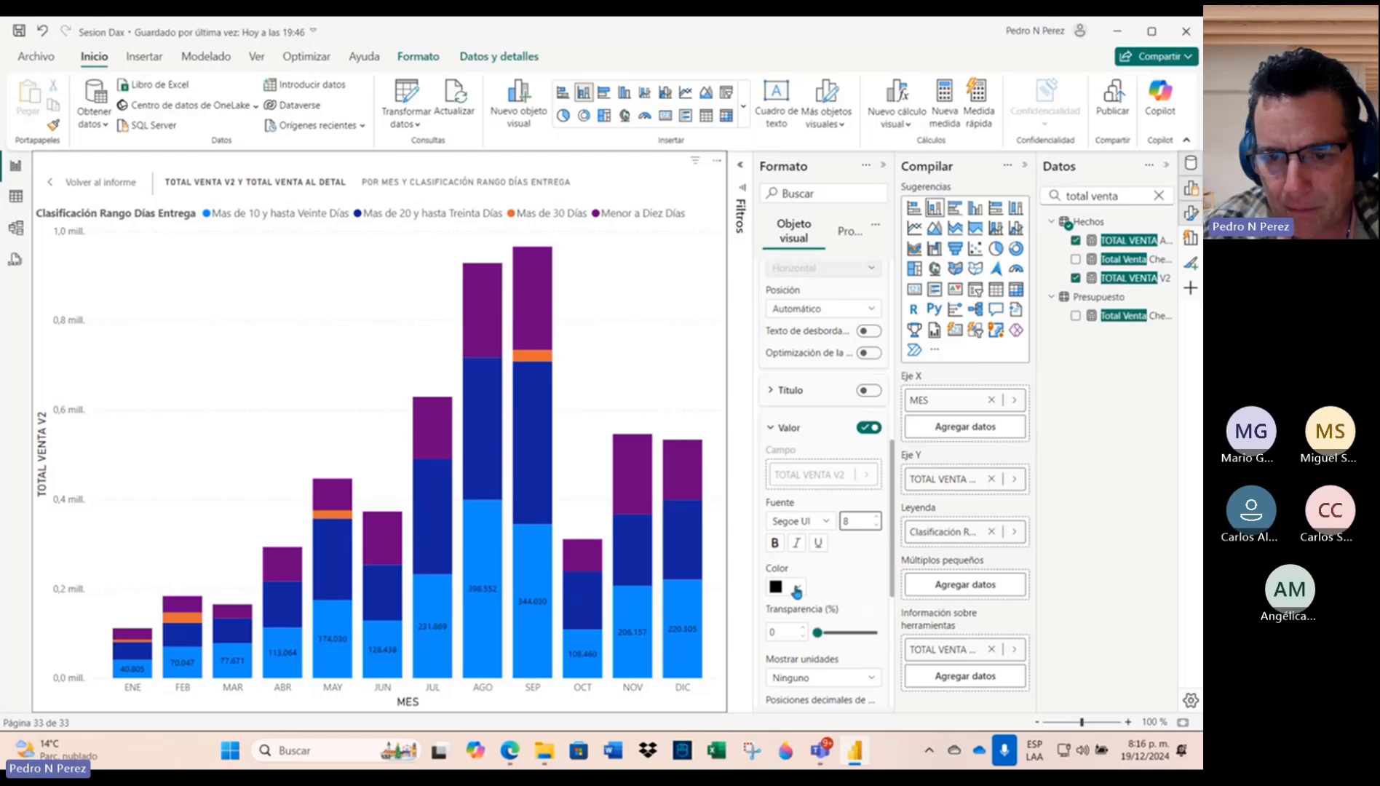
Step: Enable a white label background with 0% transparency for the series Mas de 10 y hasta Veinte Días
scroll(801, 582, "down", 4)
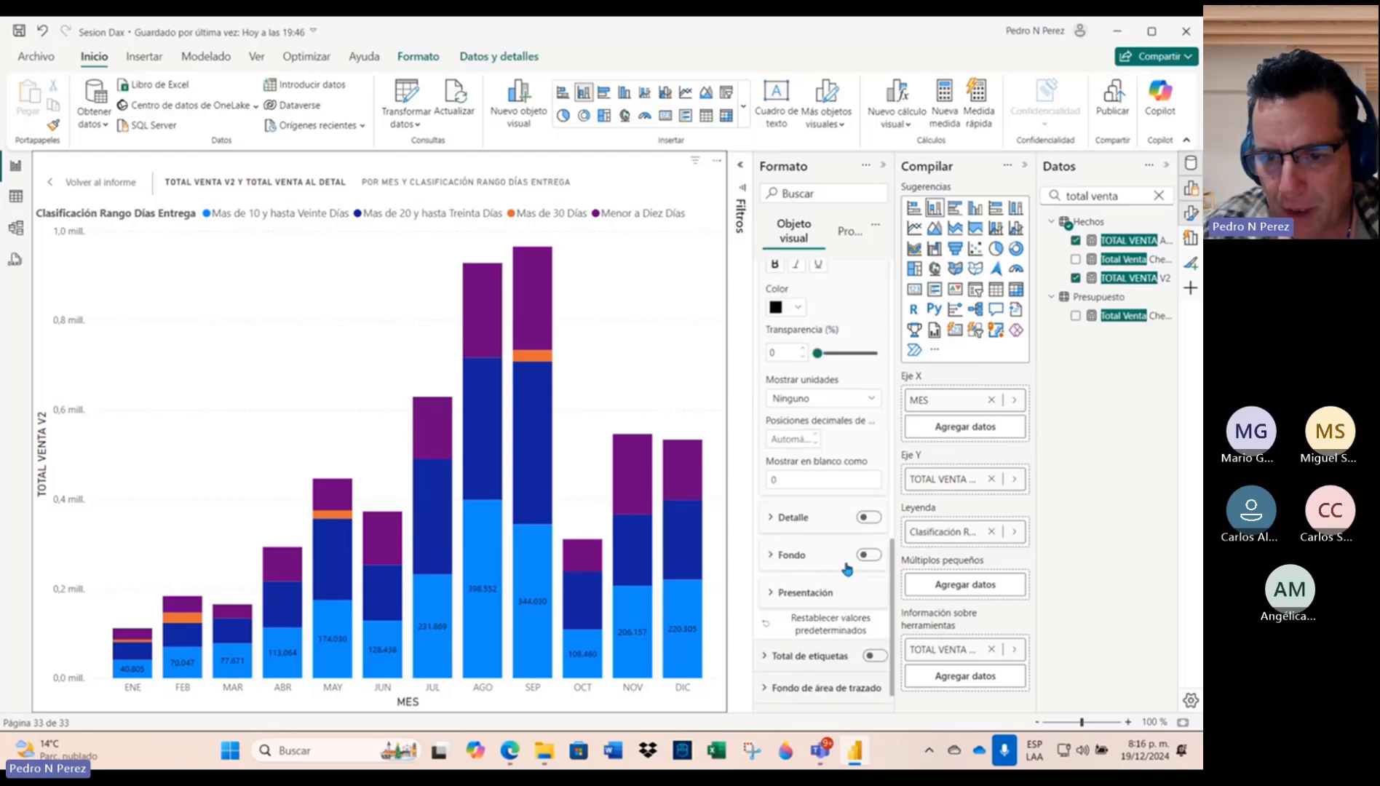
left_click(869, 555)
left_click(771, 555)
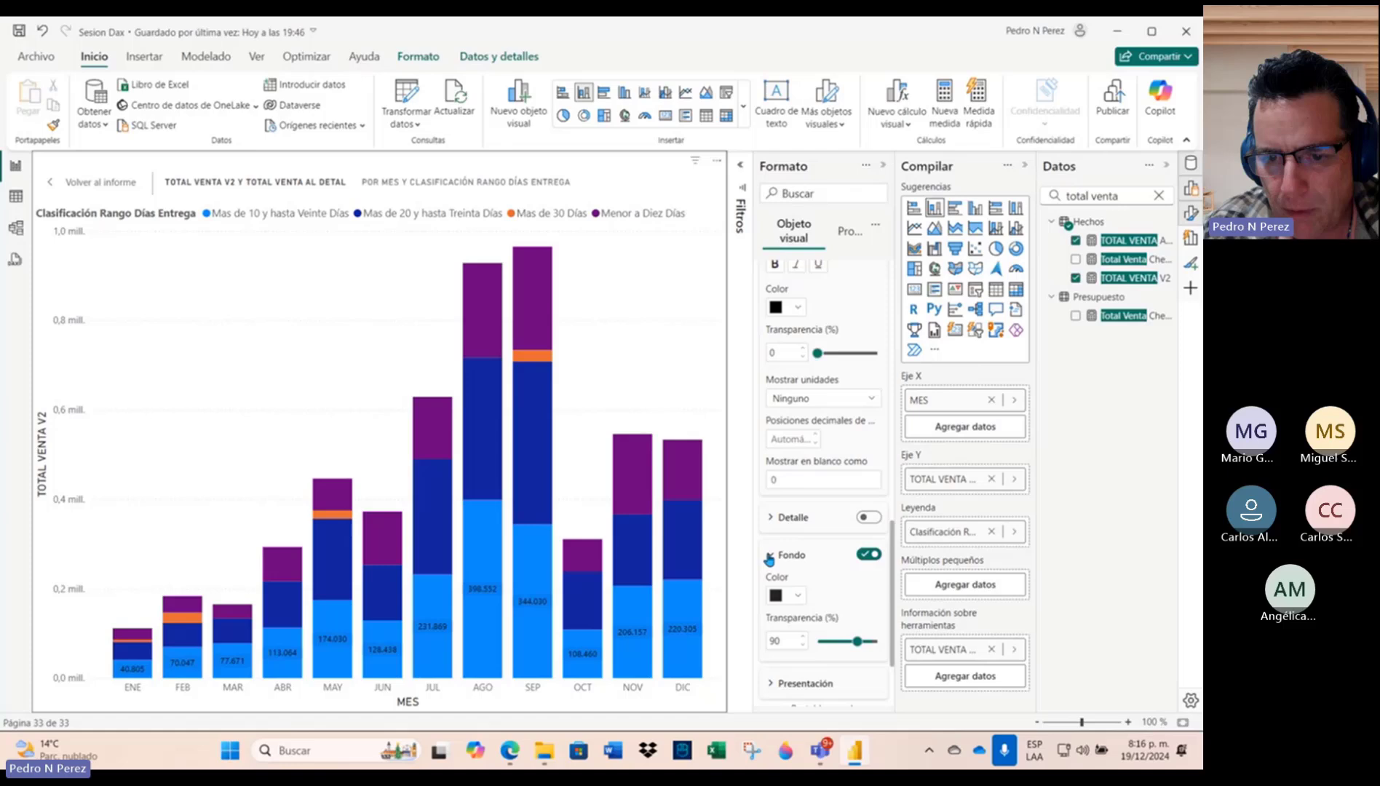
left_click(801, 603)
left_click(835, 531)
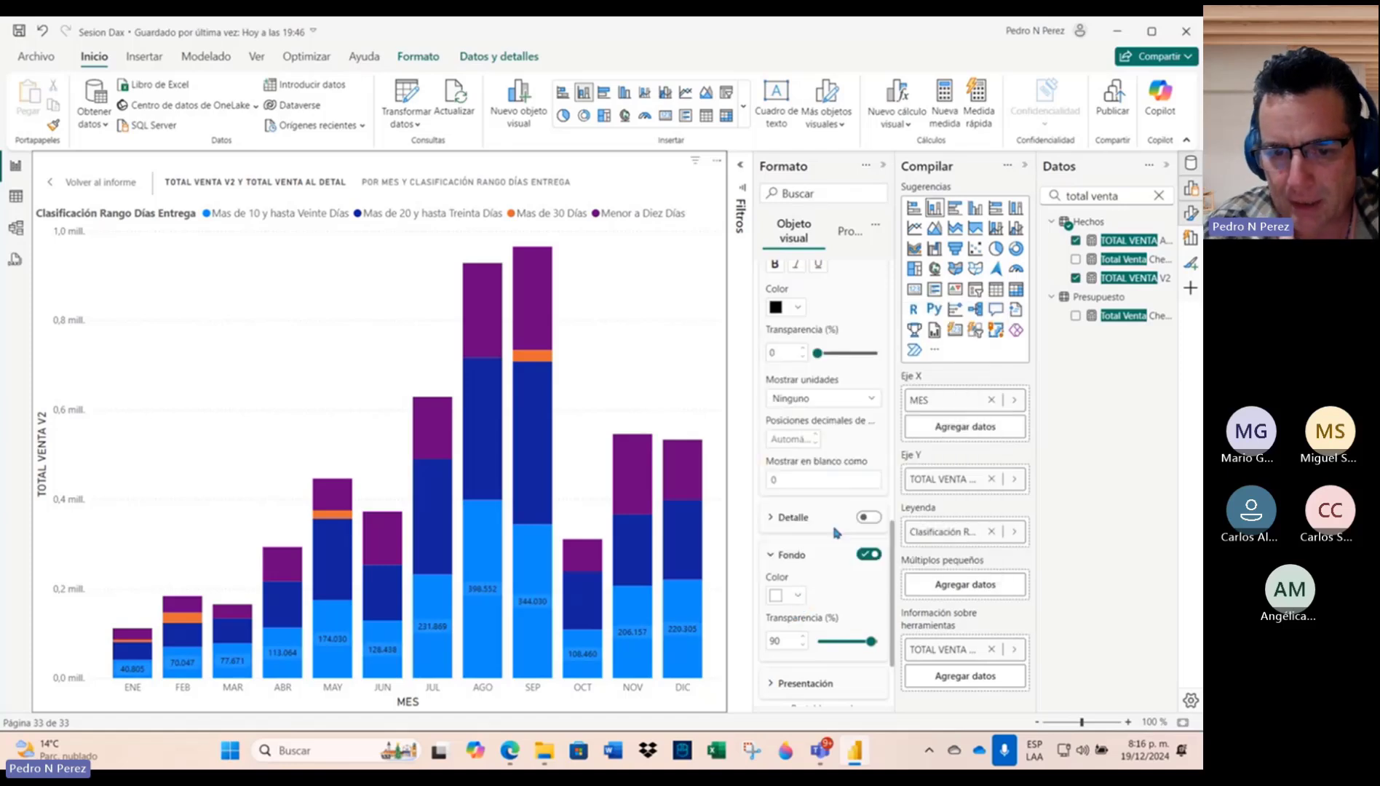
left_click_drag(871, 642, 819, 642)
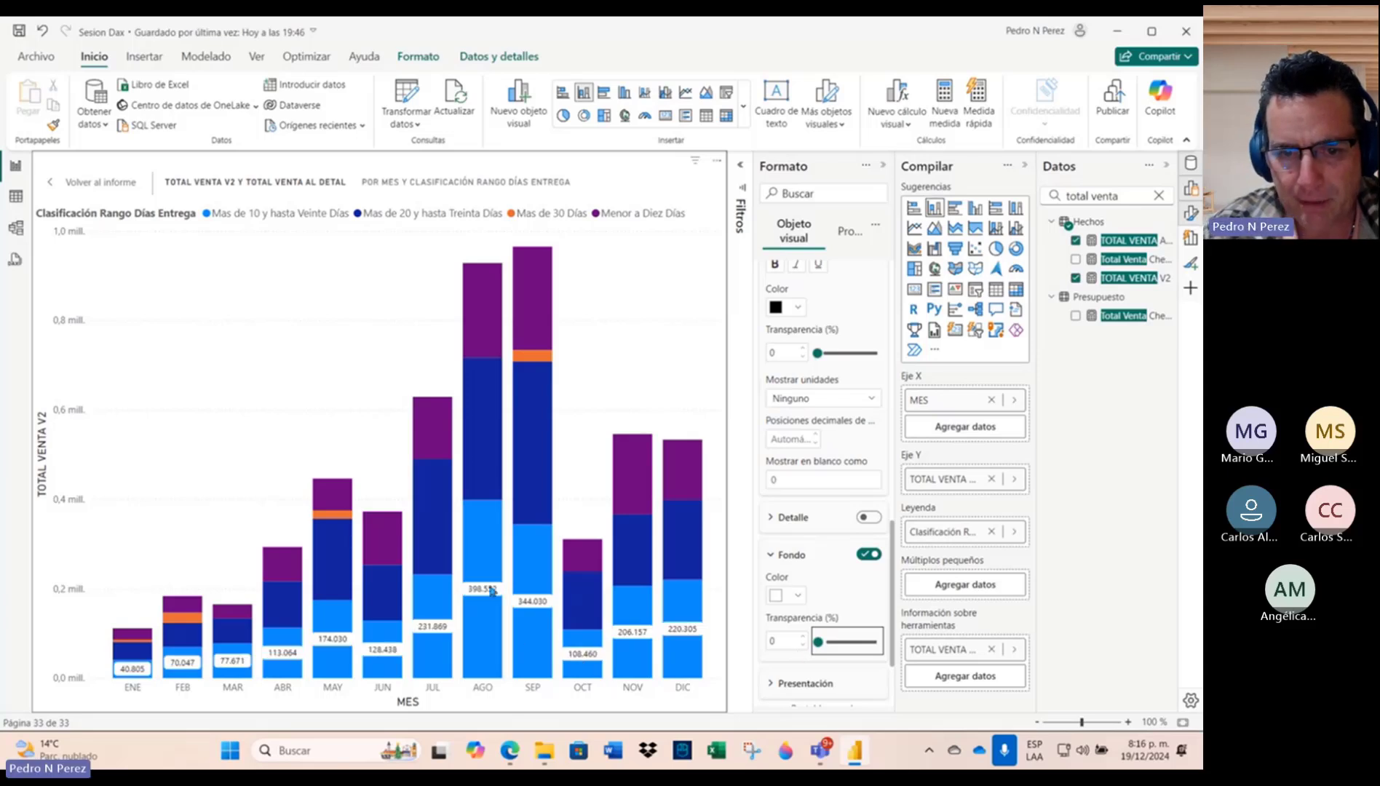
Step: Format the data label values of the series Mas de 20 y hasta Treinta Días with font size 10 and black color
left_click_drag(891, 550, 891, 421)
scroll(845, 394, "up", 3)
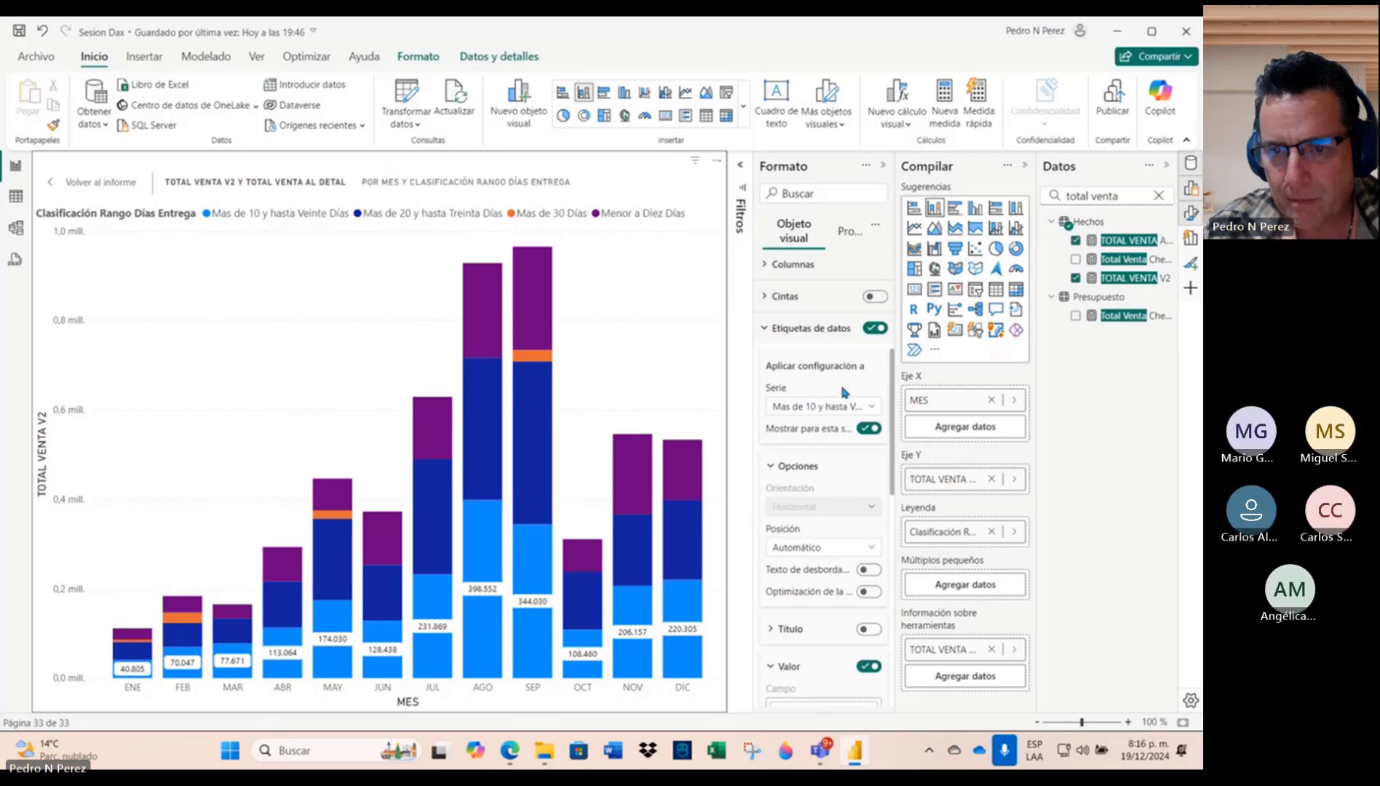
left_click(866, 410)
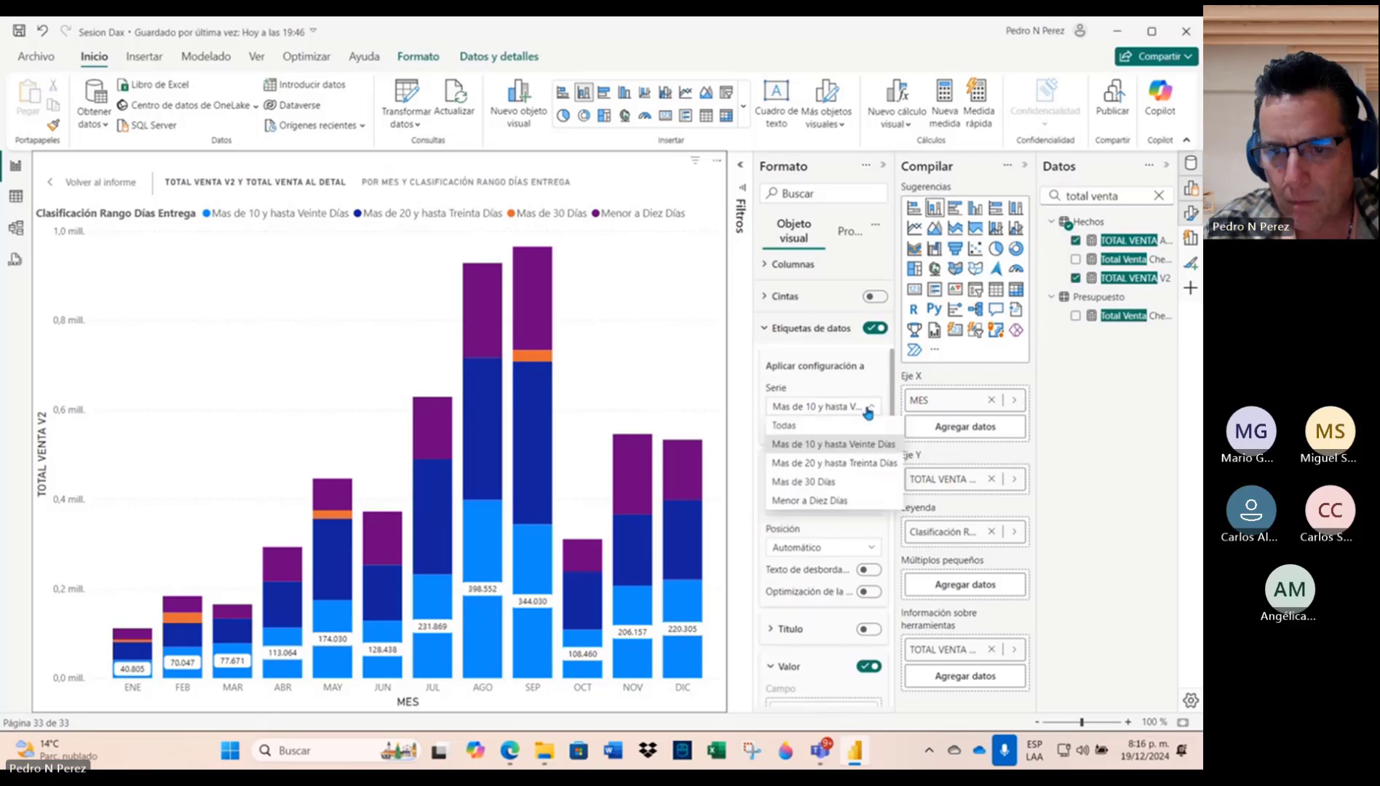
left_click(861, 466)
scroll(837, 510, "down", 3)
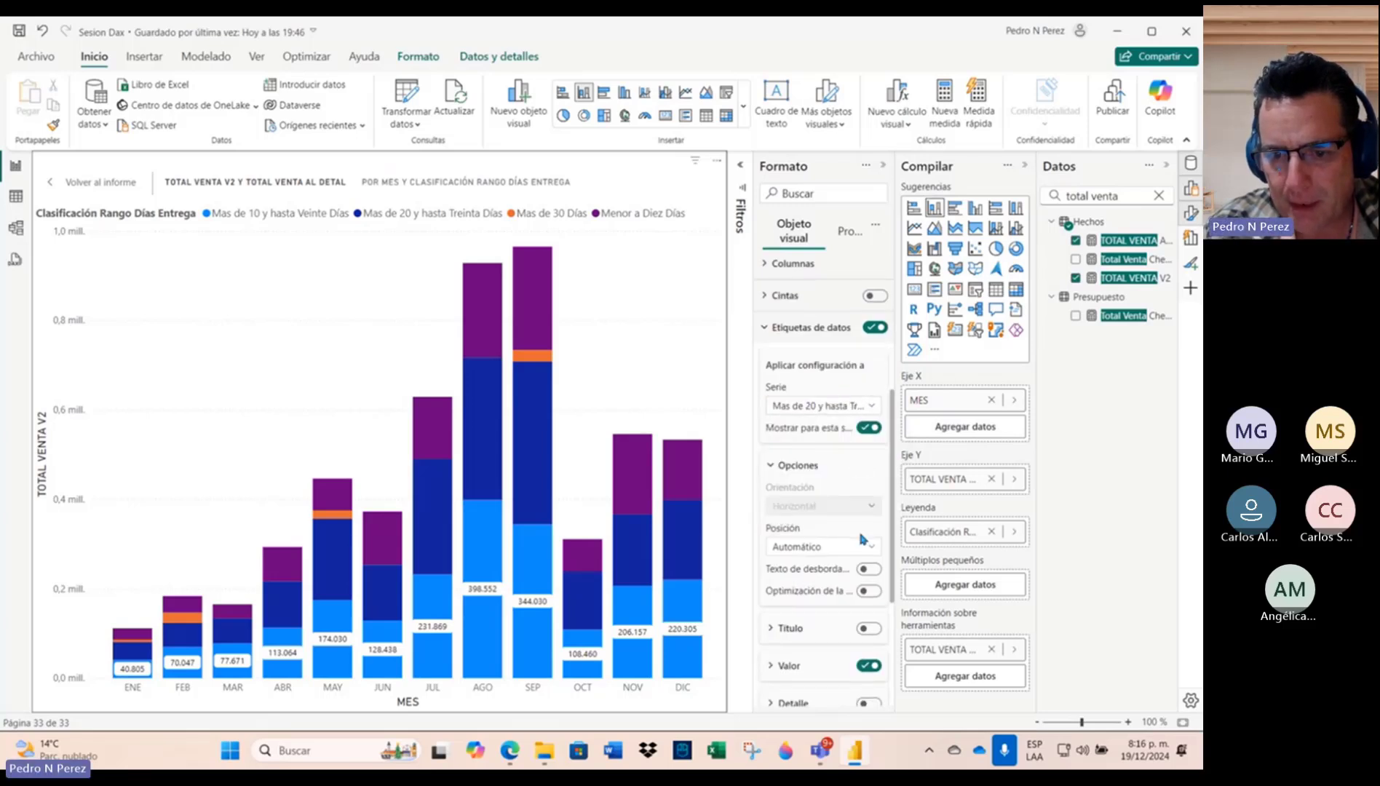
left_click(769, 482)
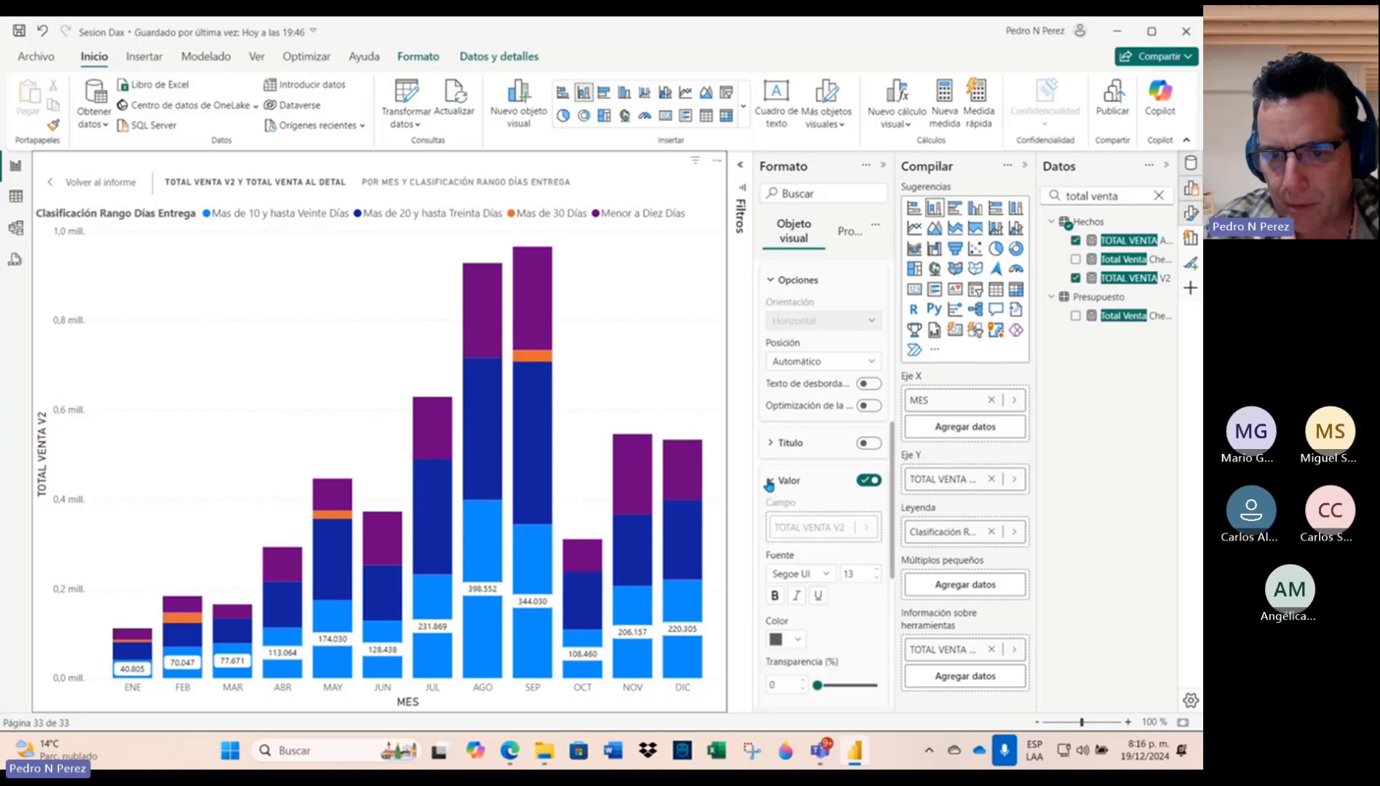
left_click(876, 583)
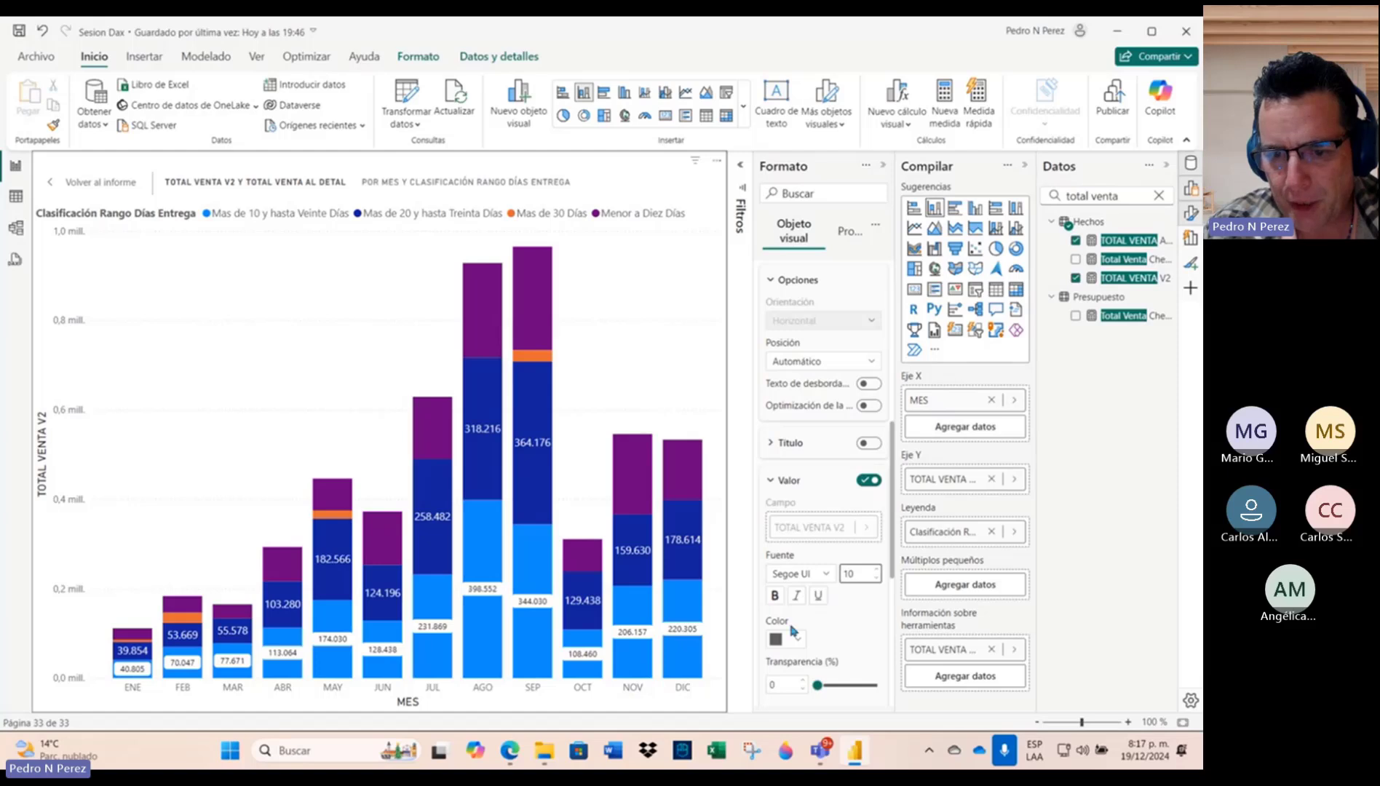
left_click(799, 638)
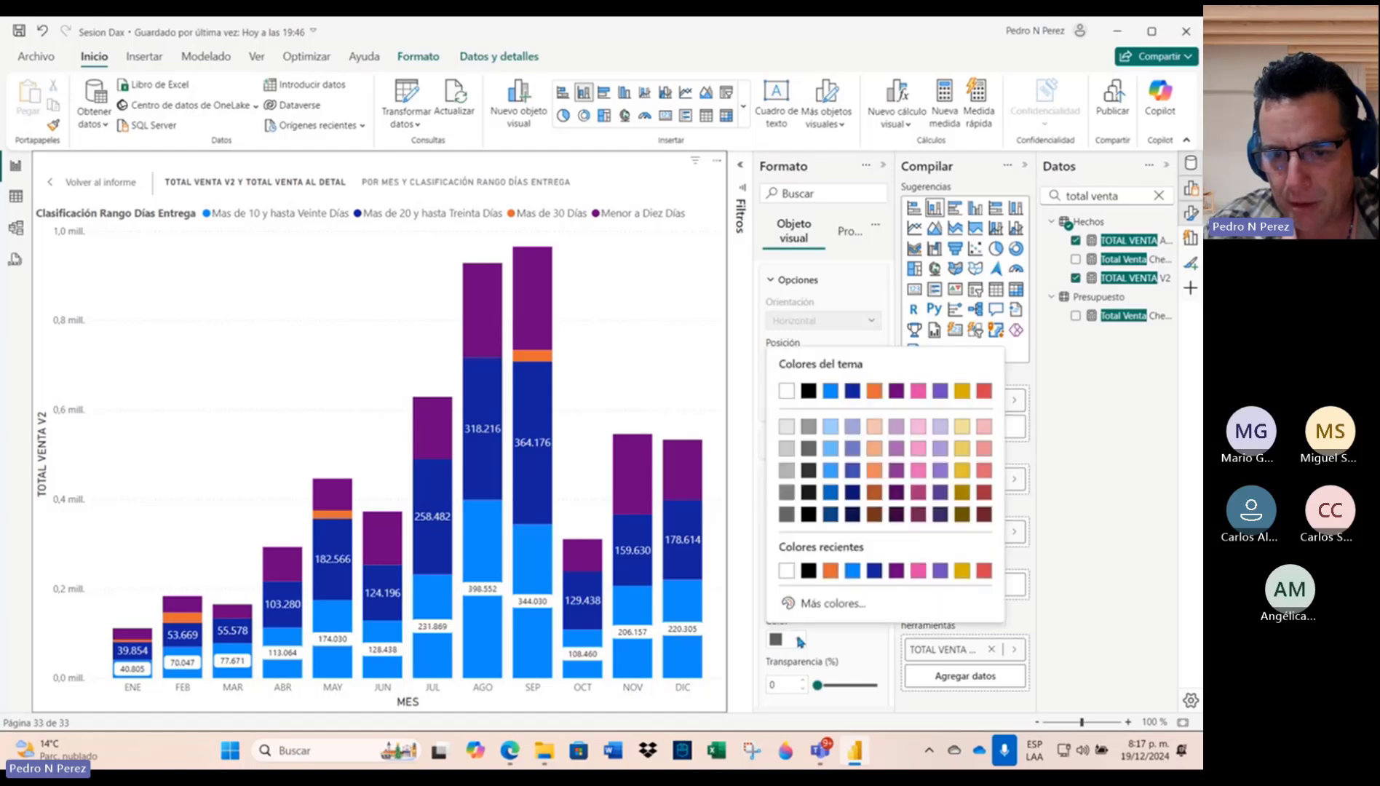
left_click(808, 571)
Step: Enable a white label background with 0% transparency for the series Mas de 20 y hasta Treinta Días
scroll(810, 576, "down", 4)
scroll(811, 575, "down", 1)
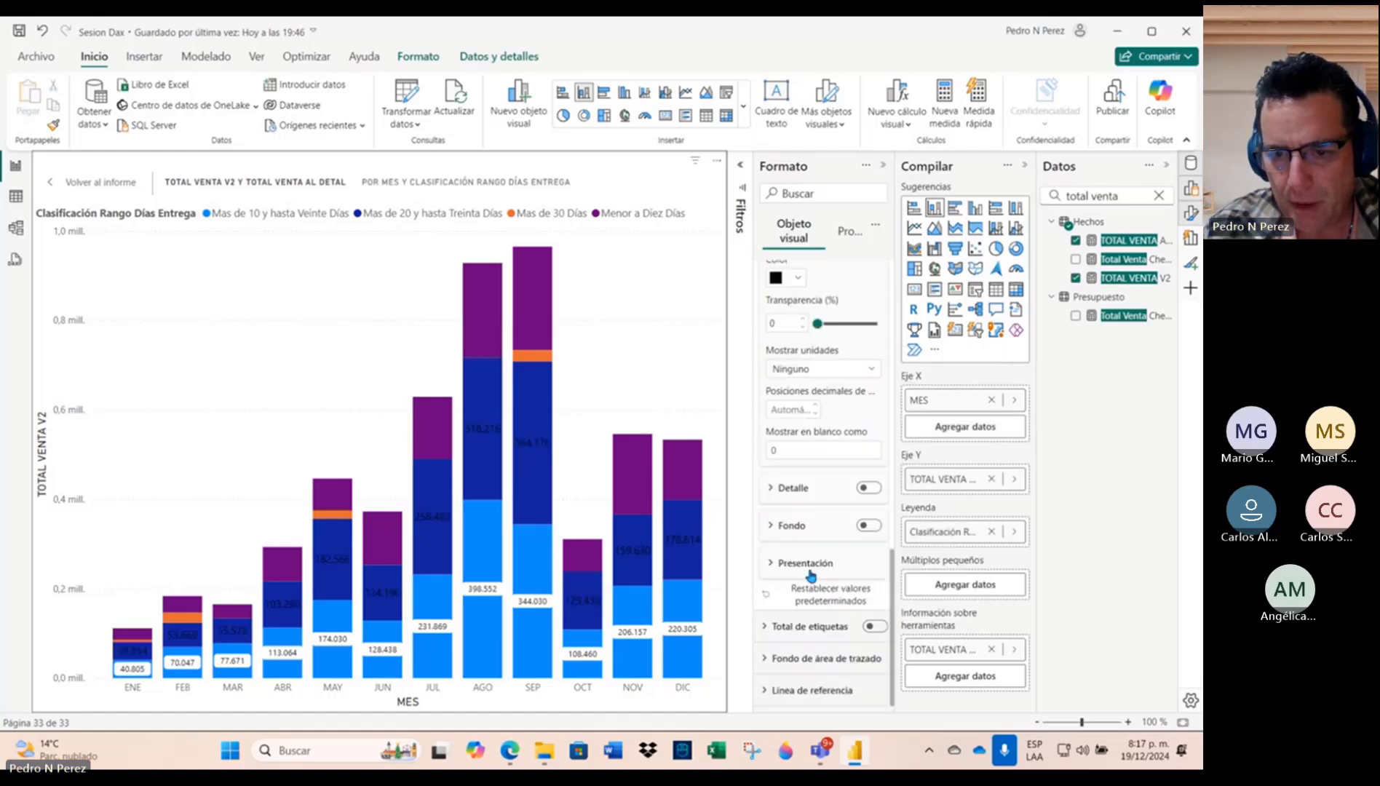
left_click(870, 525)
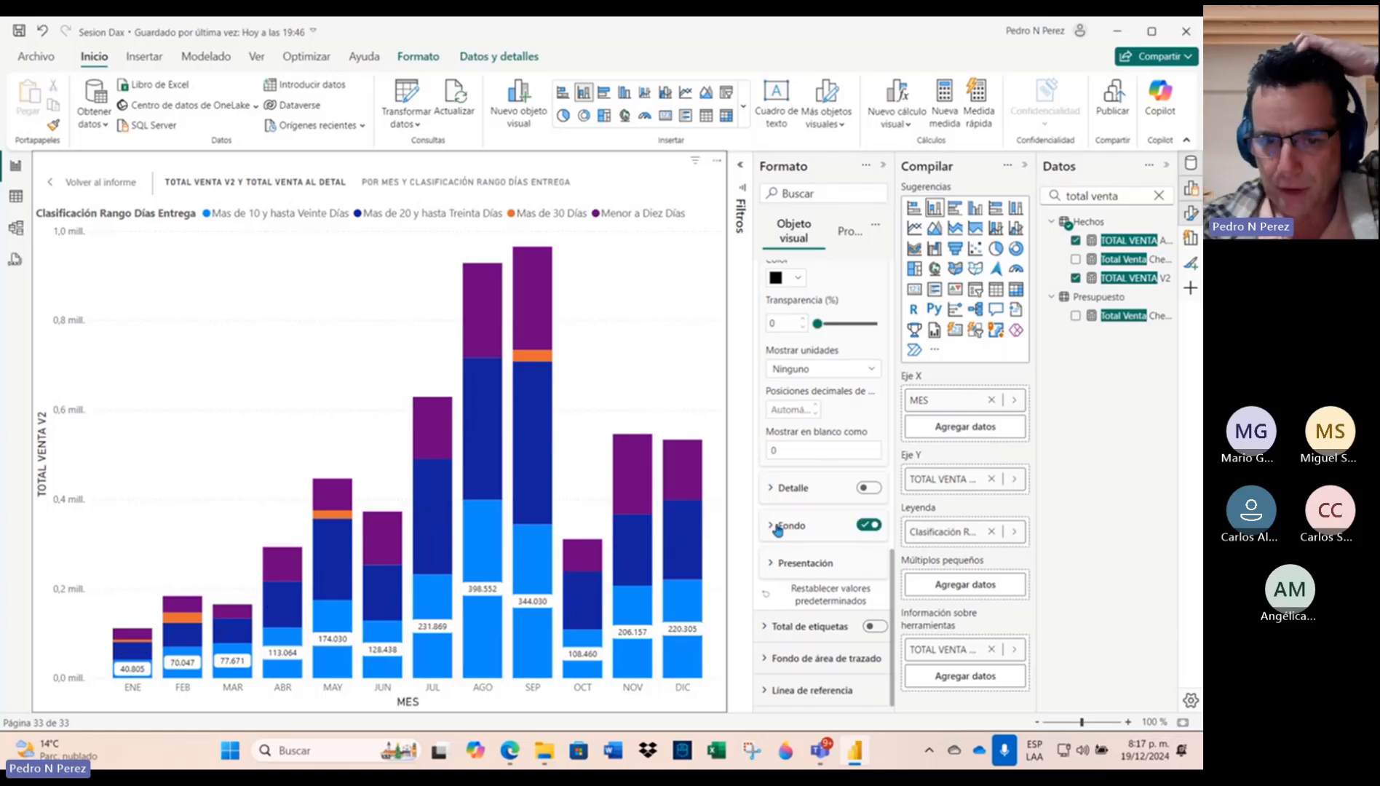
left_click(791, 526)
left_click(798, 567)
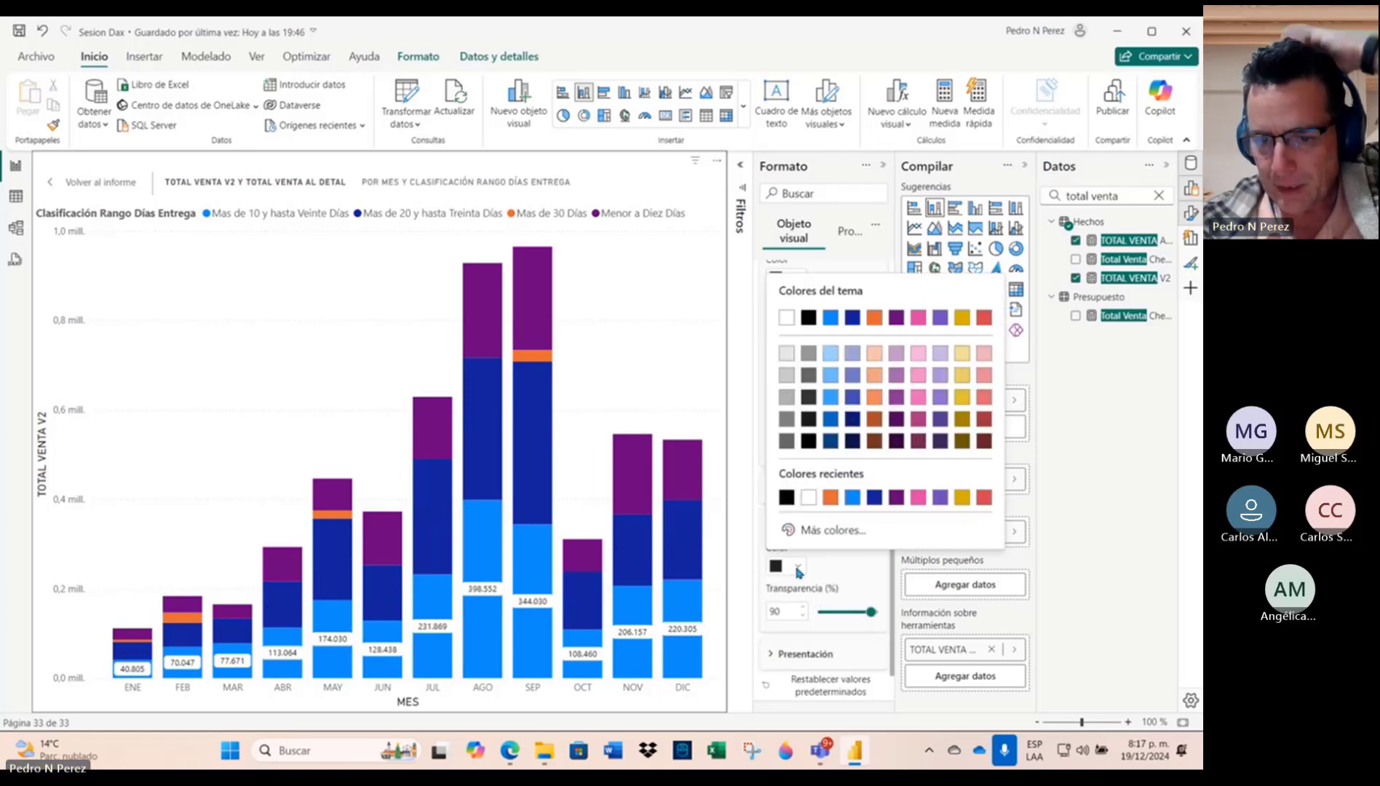
left_click(809, 499)
left_click_drag(871, 612, 814, 611)
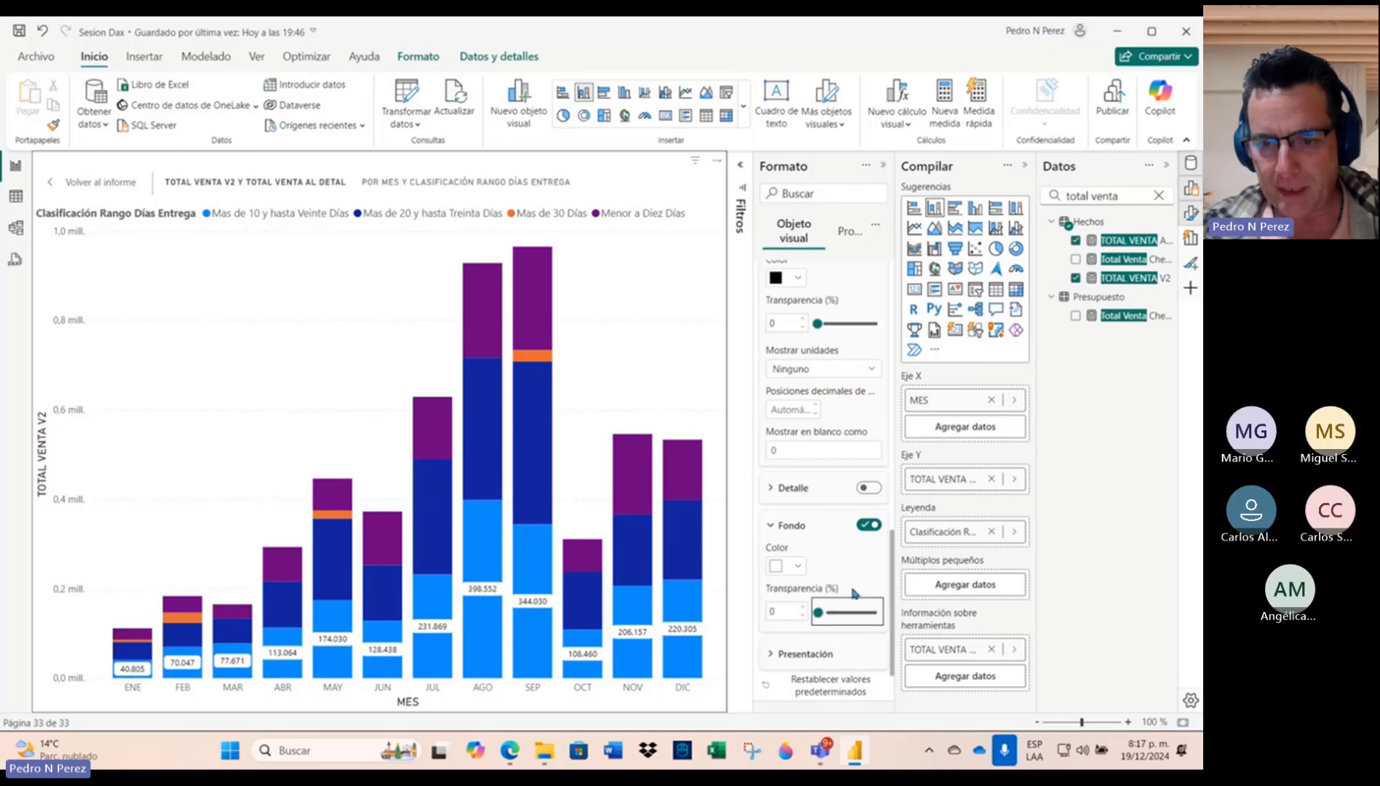
Step: Set the label background of the series Mas de 20 y hasta Treinta Días to 100% transparency and a dark red color
scroll(826, 564, "up", 1)
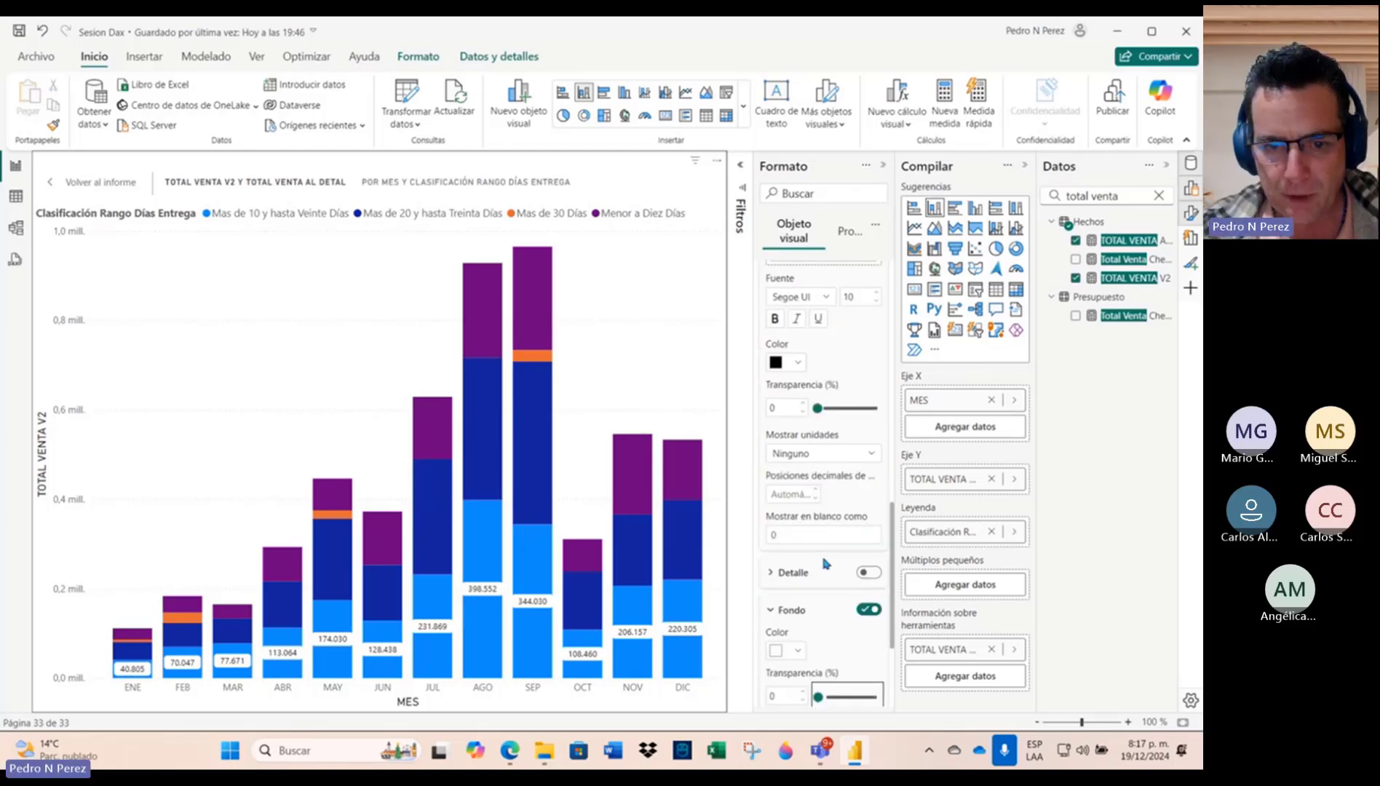
scroll(826, 564, "down", 2)
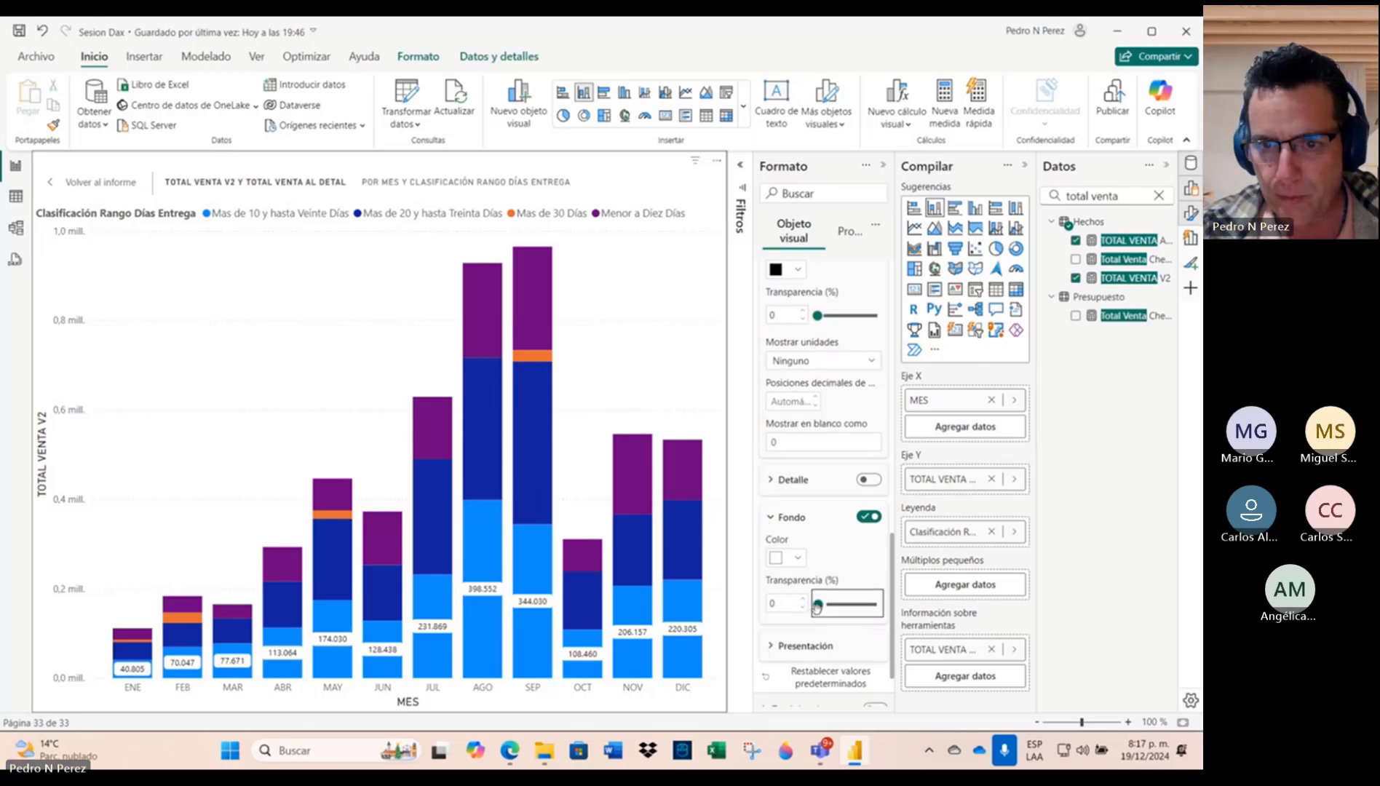
left_click_drag(817, 605, 923, 604)
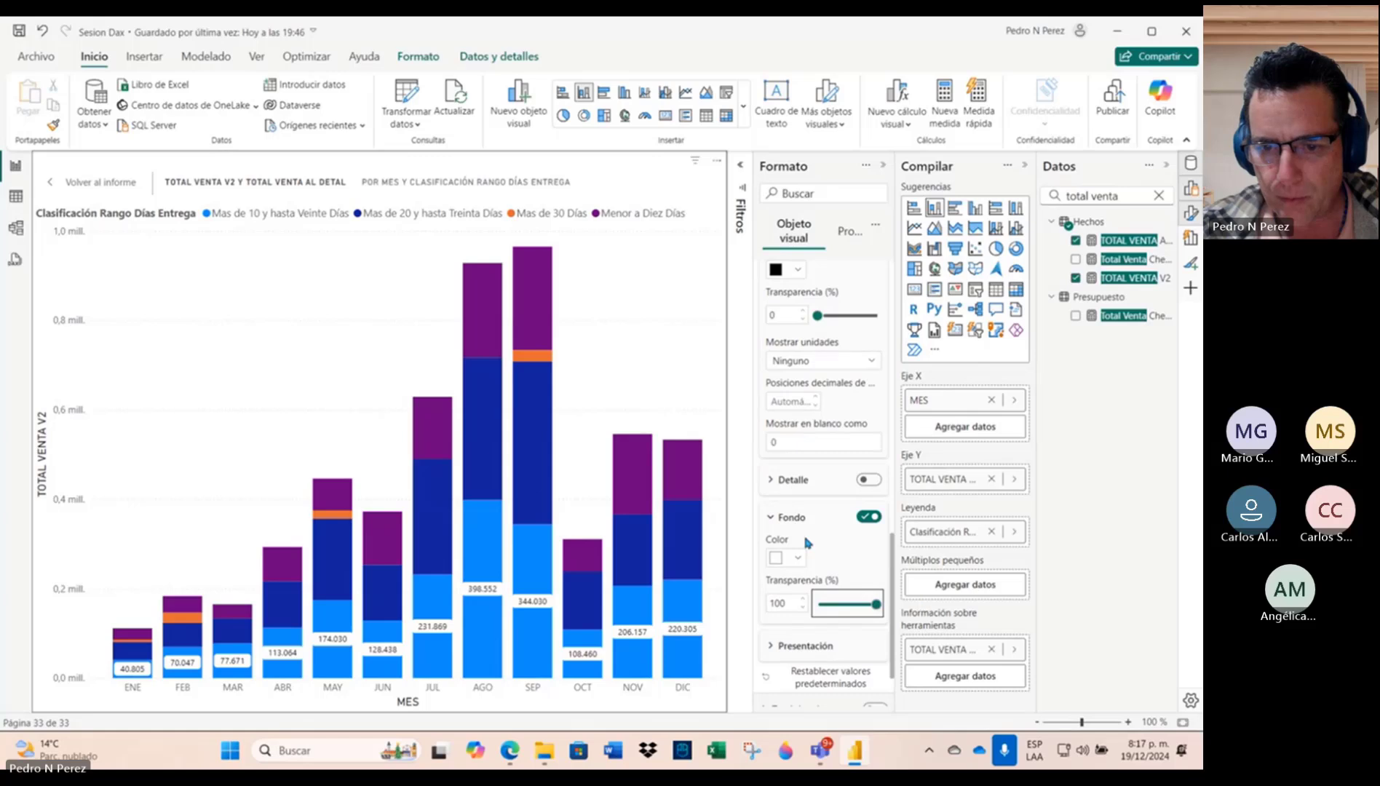
left_click(787, 558)
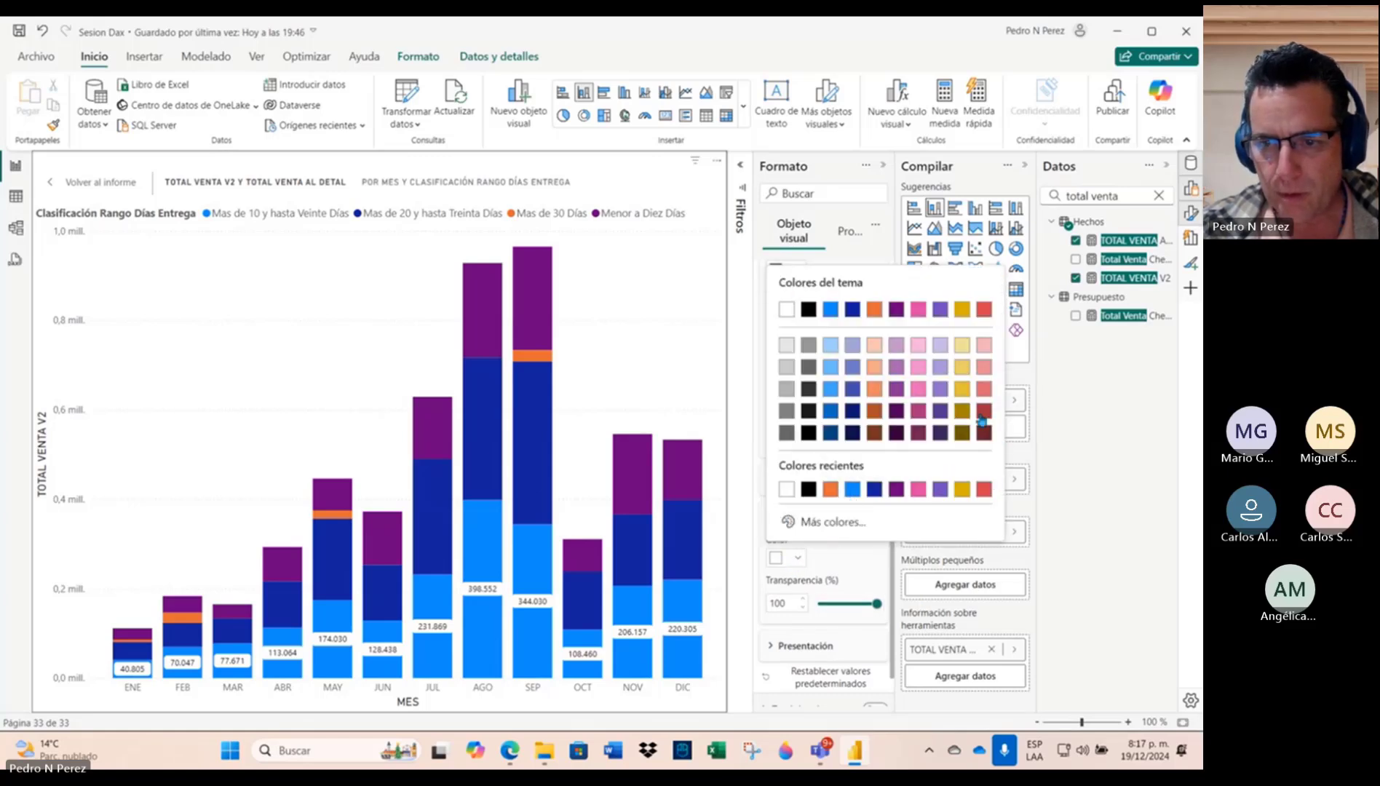
left_click(982, 418)
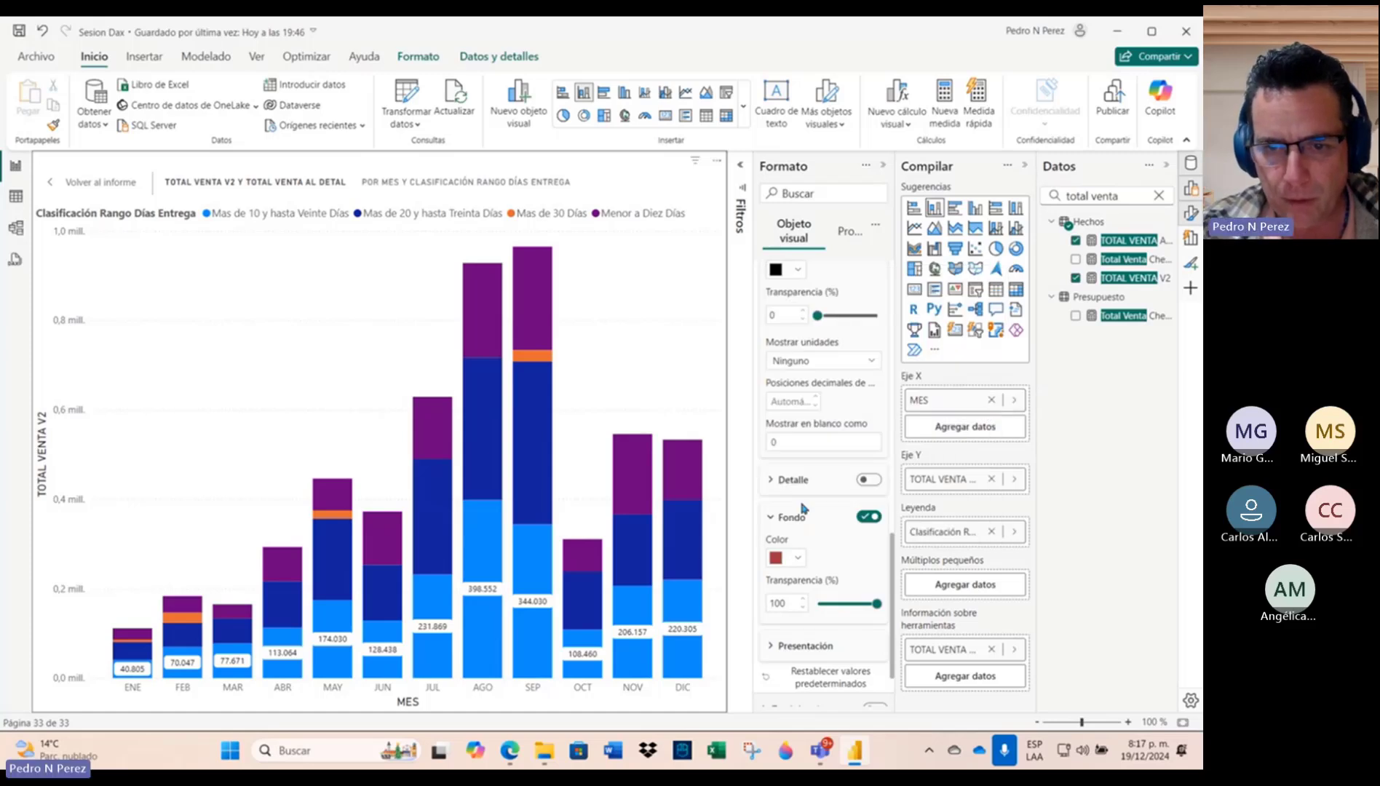
Step: Set the label value text transparency to 100% for the series Mas de 20 y hasta Treinta Días
scroll(803, 507, "up", 5)
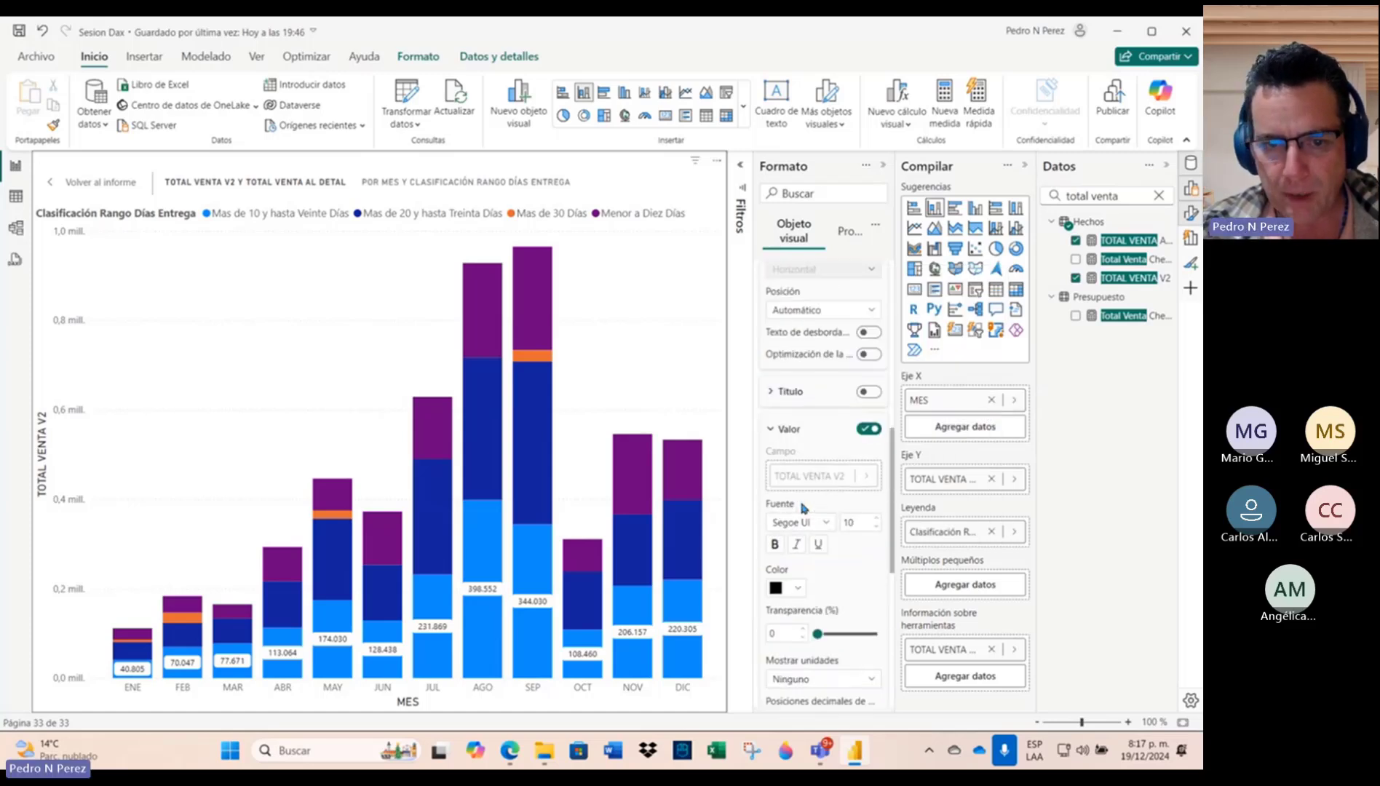
scroll(803, 508, "up", 1)
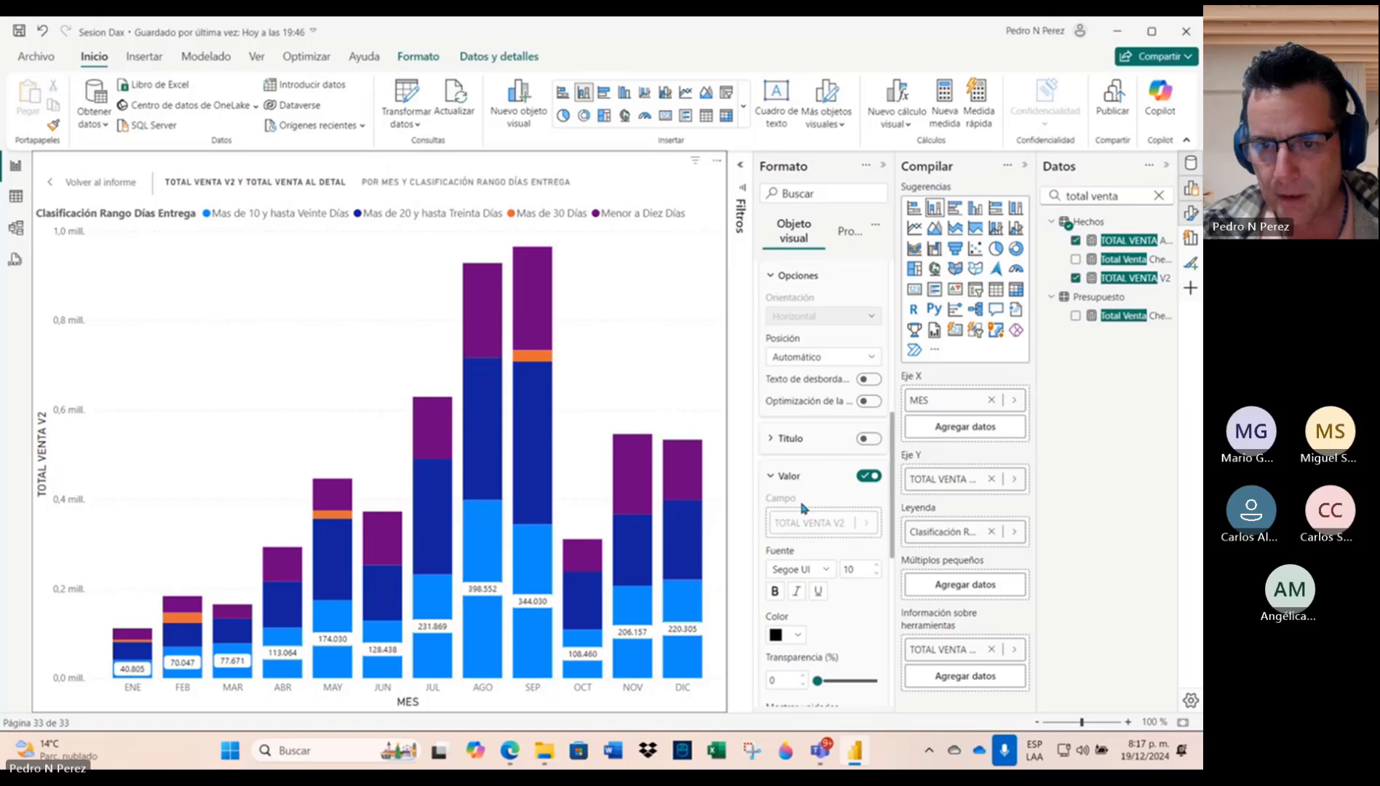
scroll(803, 507, "up", 2)
scroll(801, 503, "up", 1)
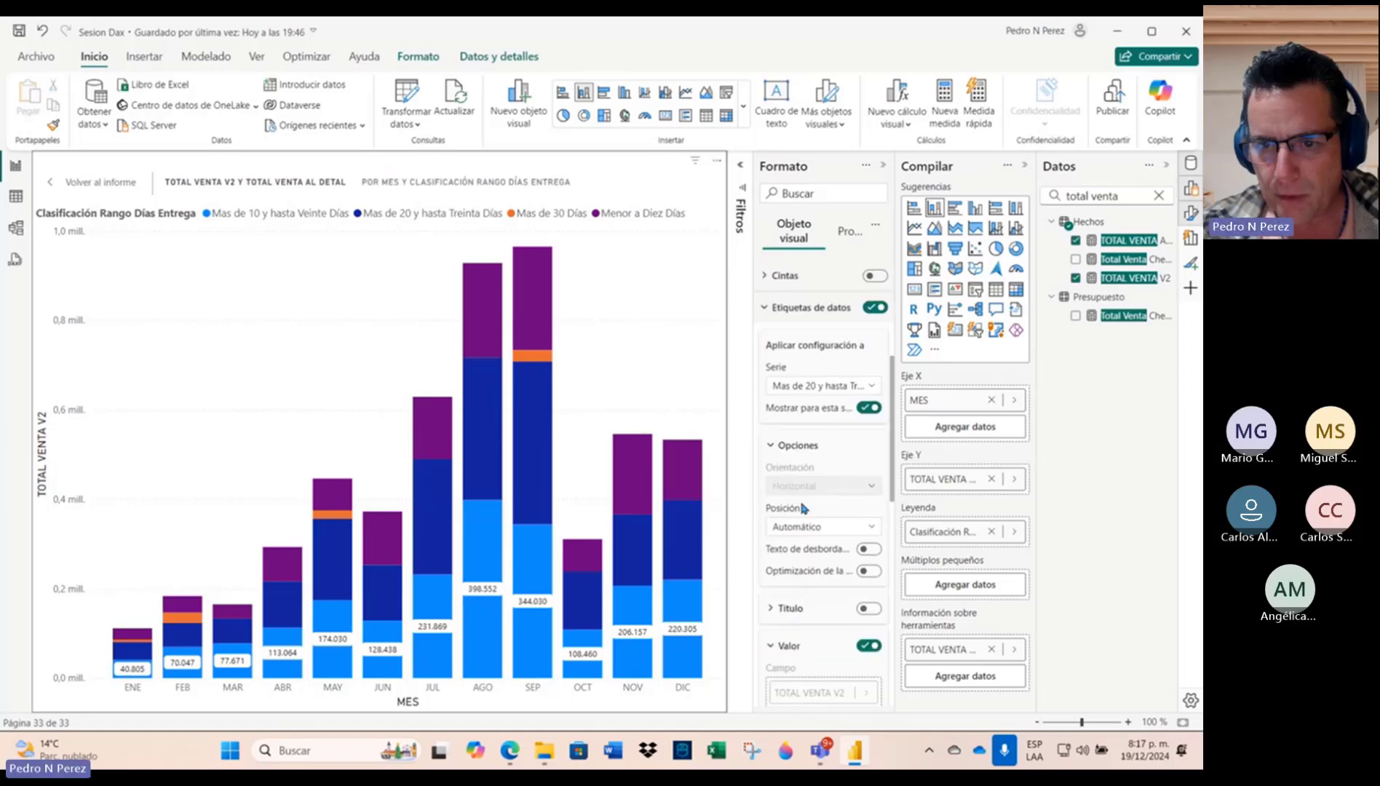
scroll(841, 571, "down", 5)
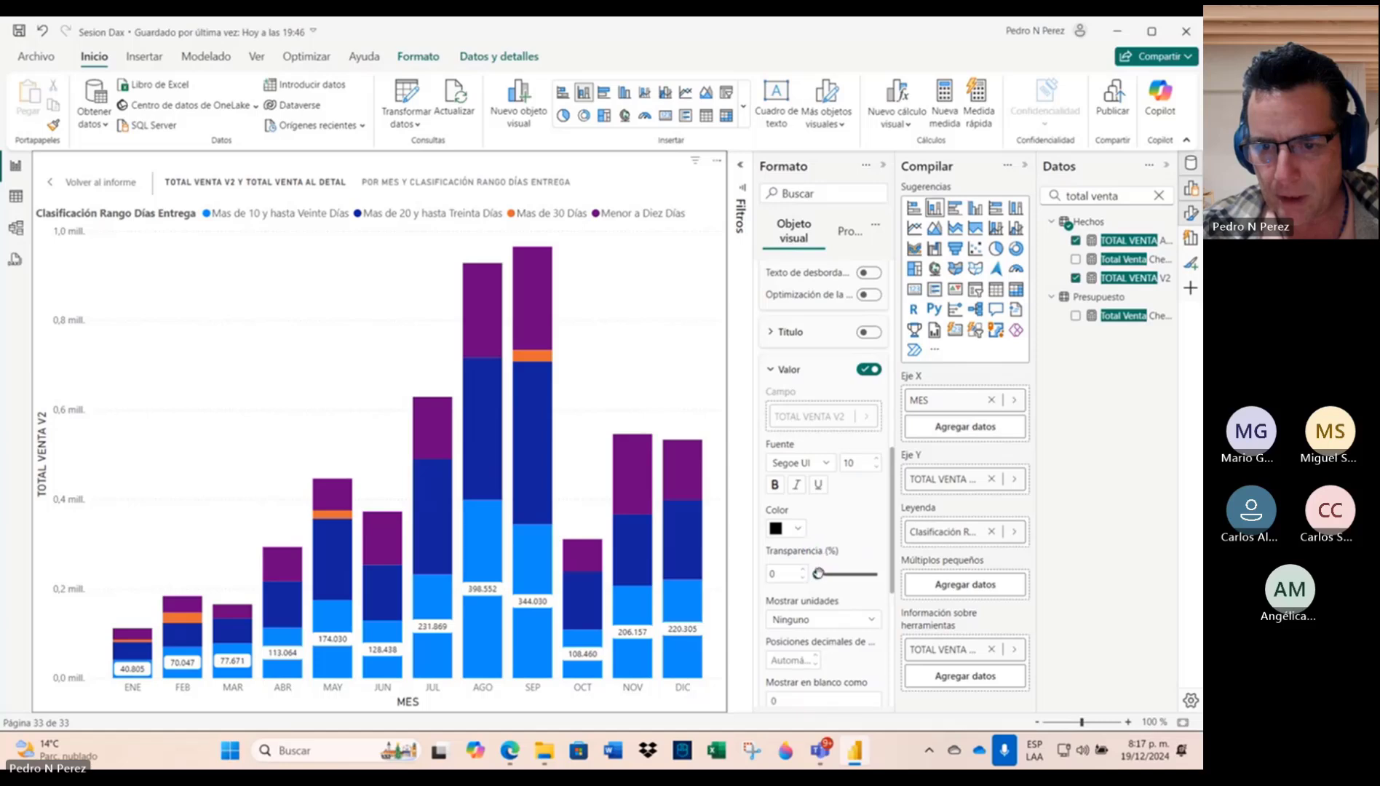
left_click_drag(819, 573, 881, 576)
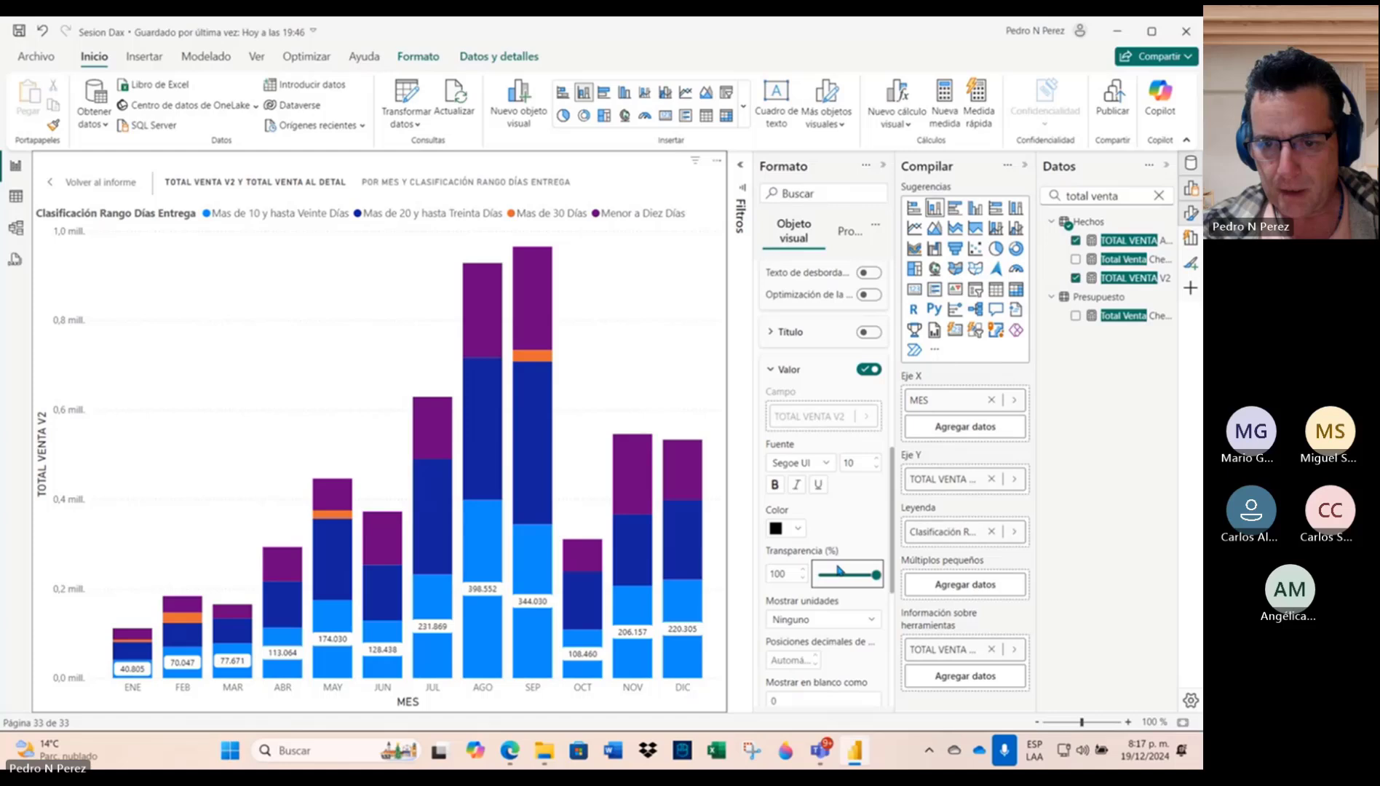
Step: For the series Mas de 20 y hasta Treinta Días, set the label value transparency to 0%, turn off the label background, and color the values white
scroll(841, 570, "down", 2)
left_click_drag(876, 513, 789, 508)
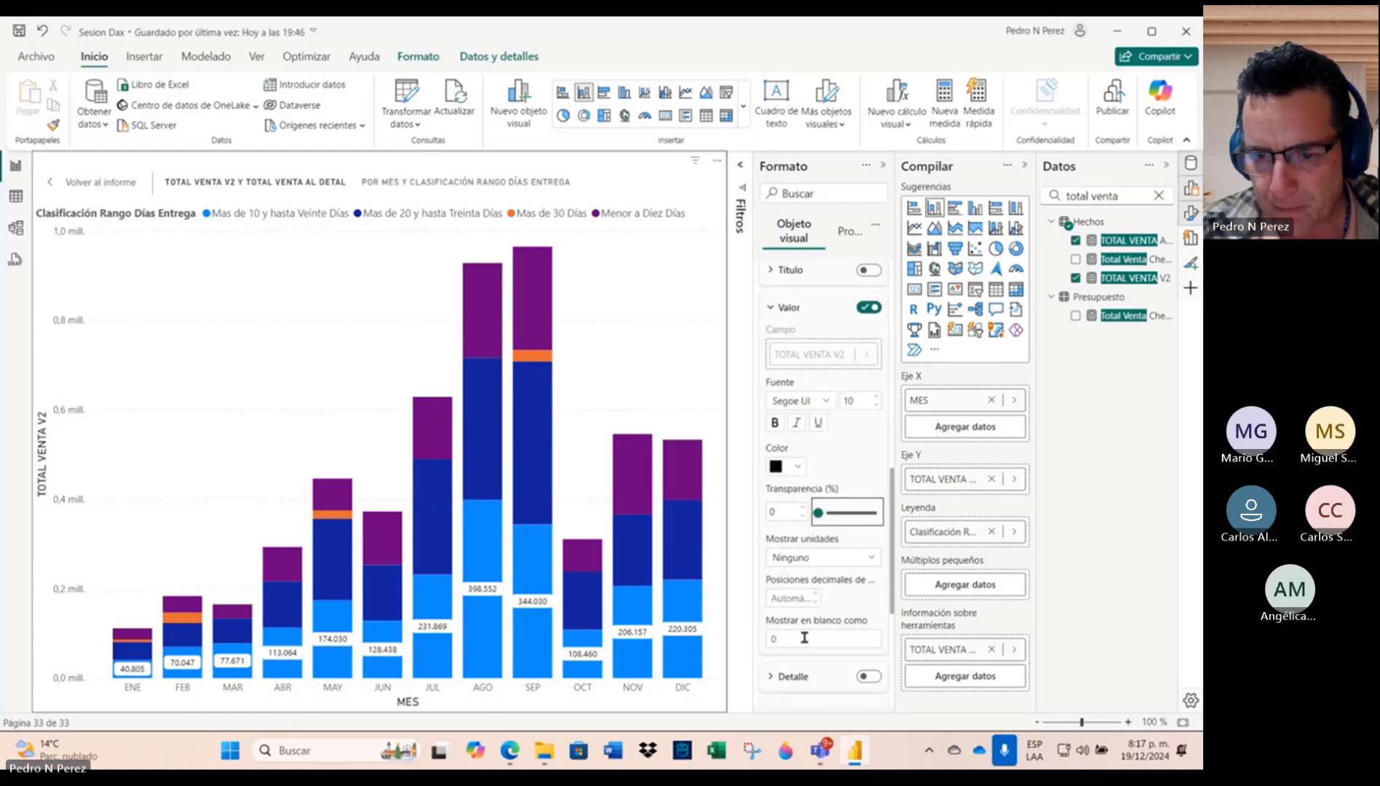
scroll(820, 572, "down", 3)
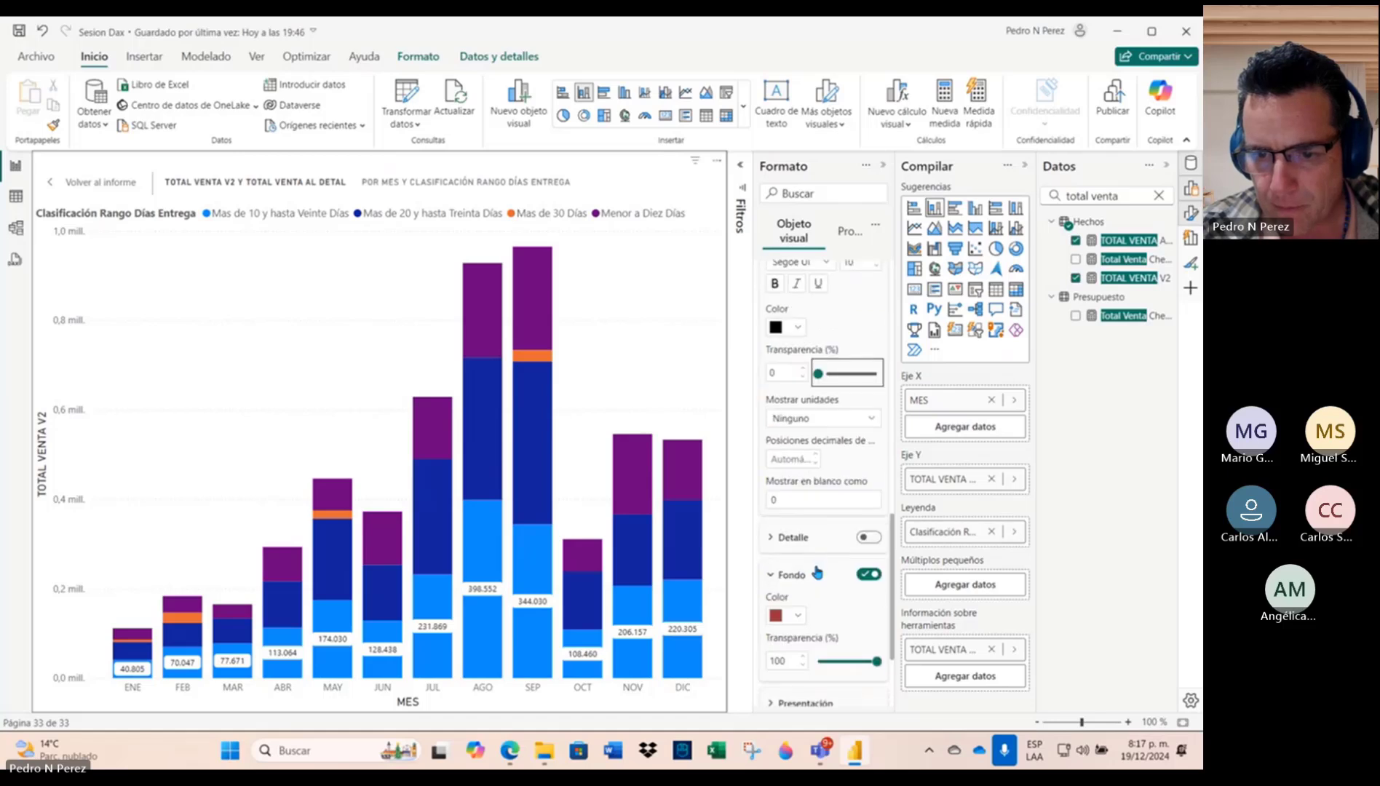
left_click(868, 575)
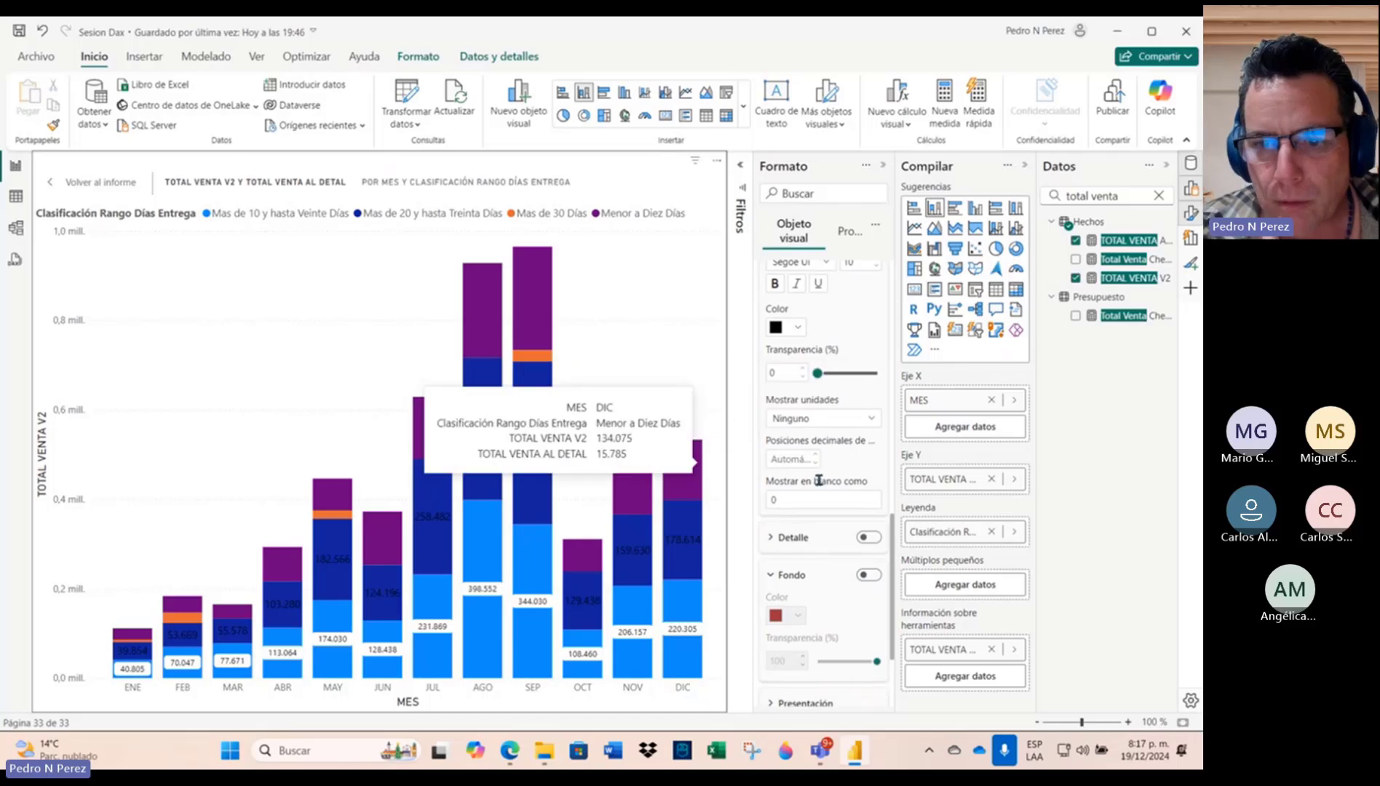
left_click(799, 328)
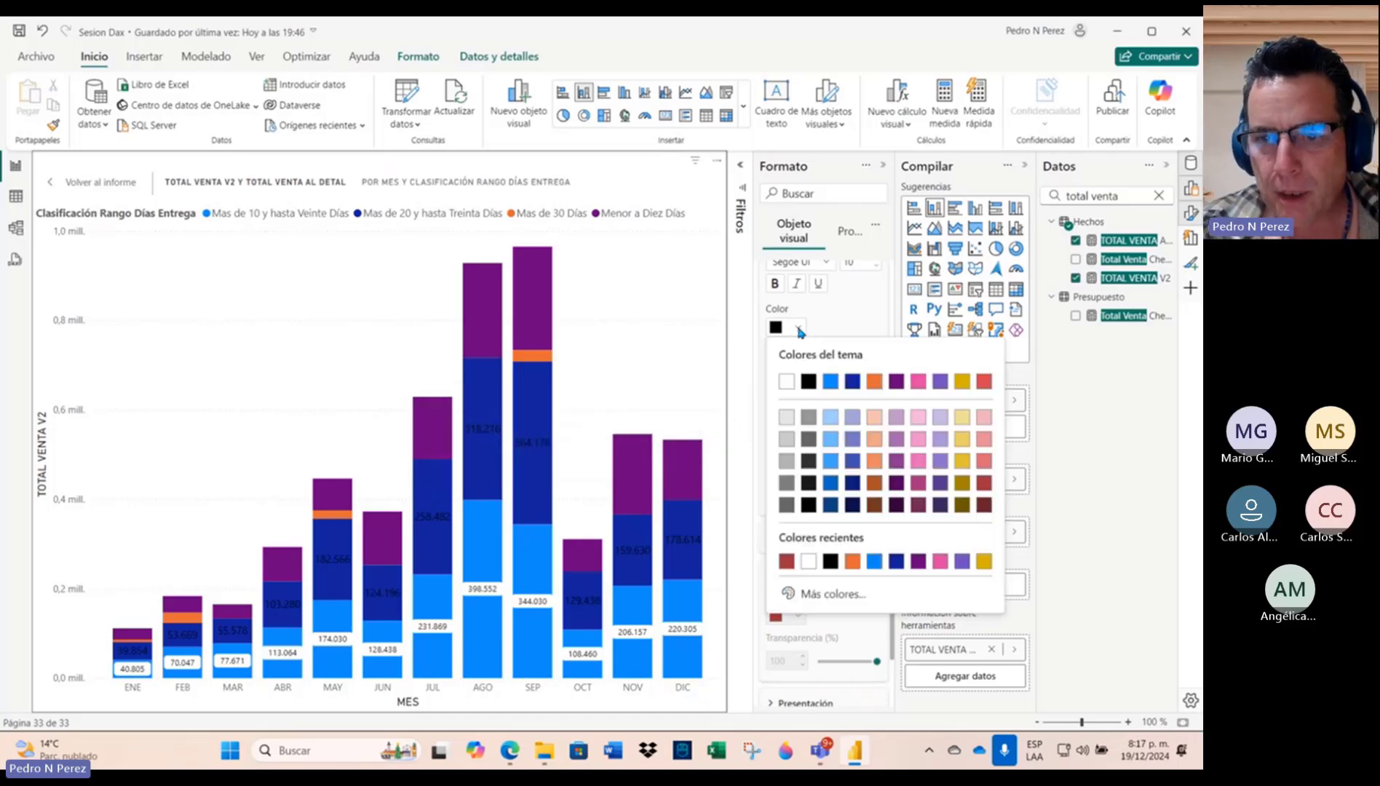
left_click(786, 381)
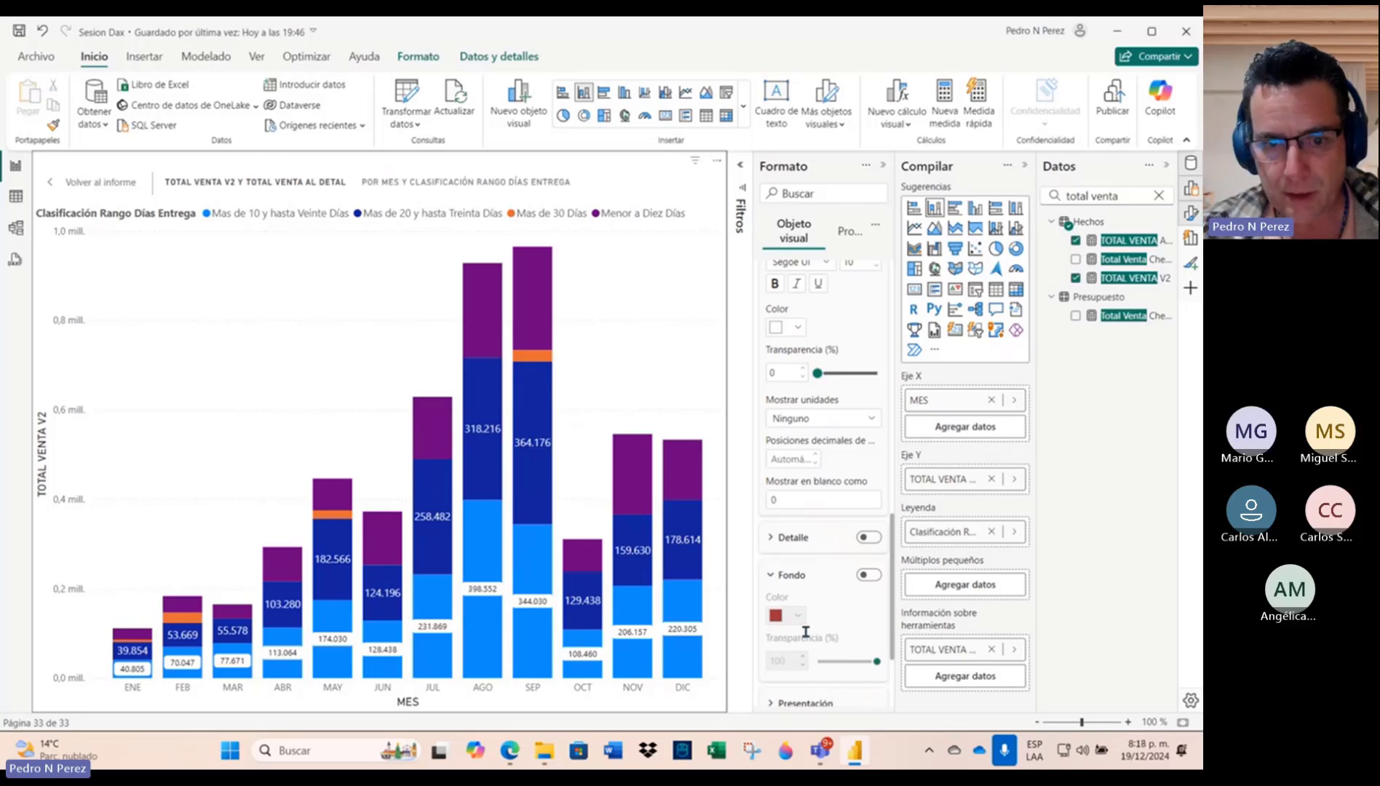
Step: Try a white label background for the series Mas de 20 y hasta Treinta Días and turn the background off again
left_click(868, 575)
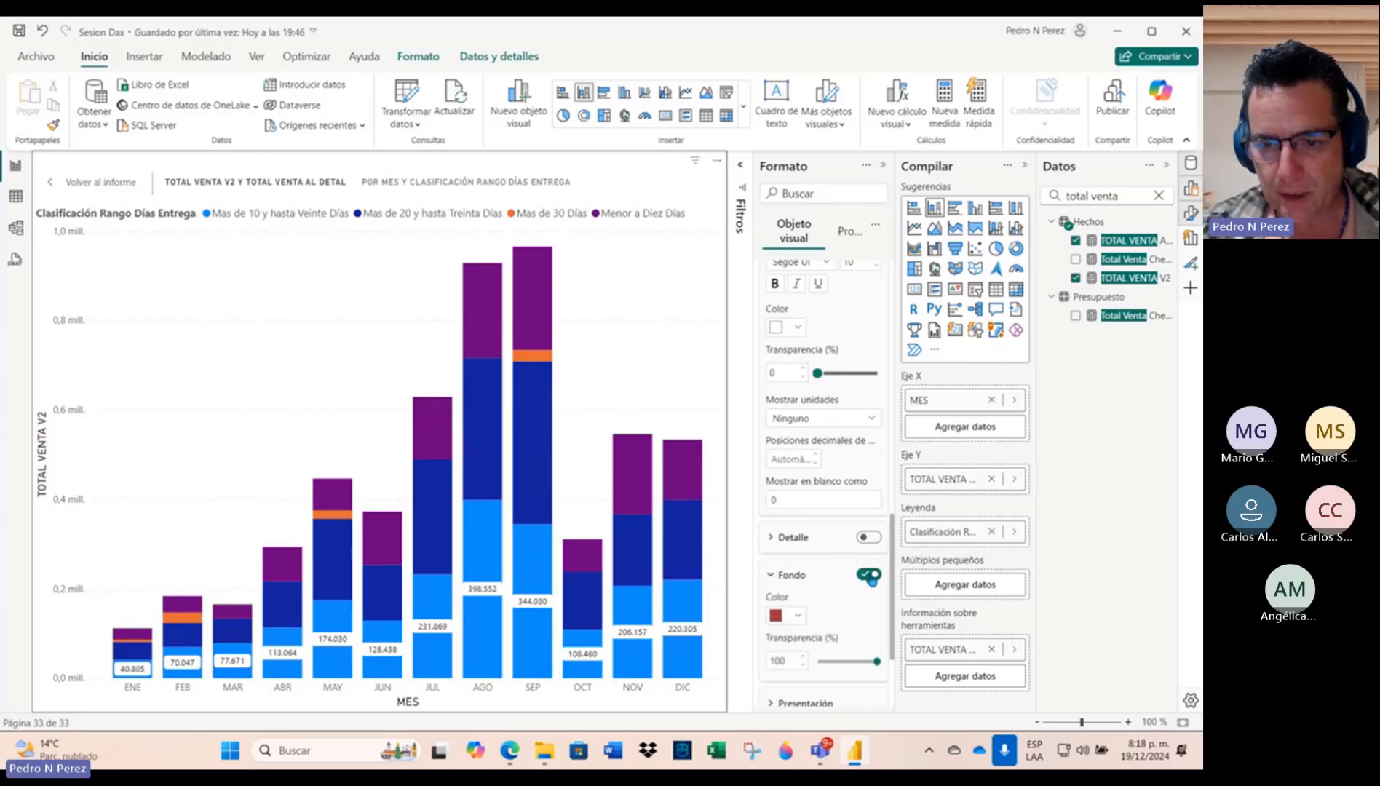
left_click(798, 618)
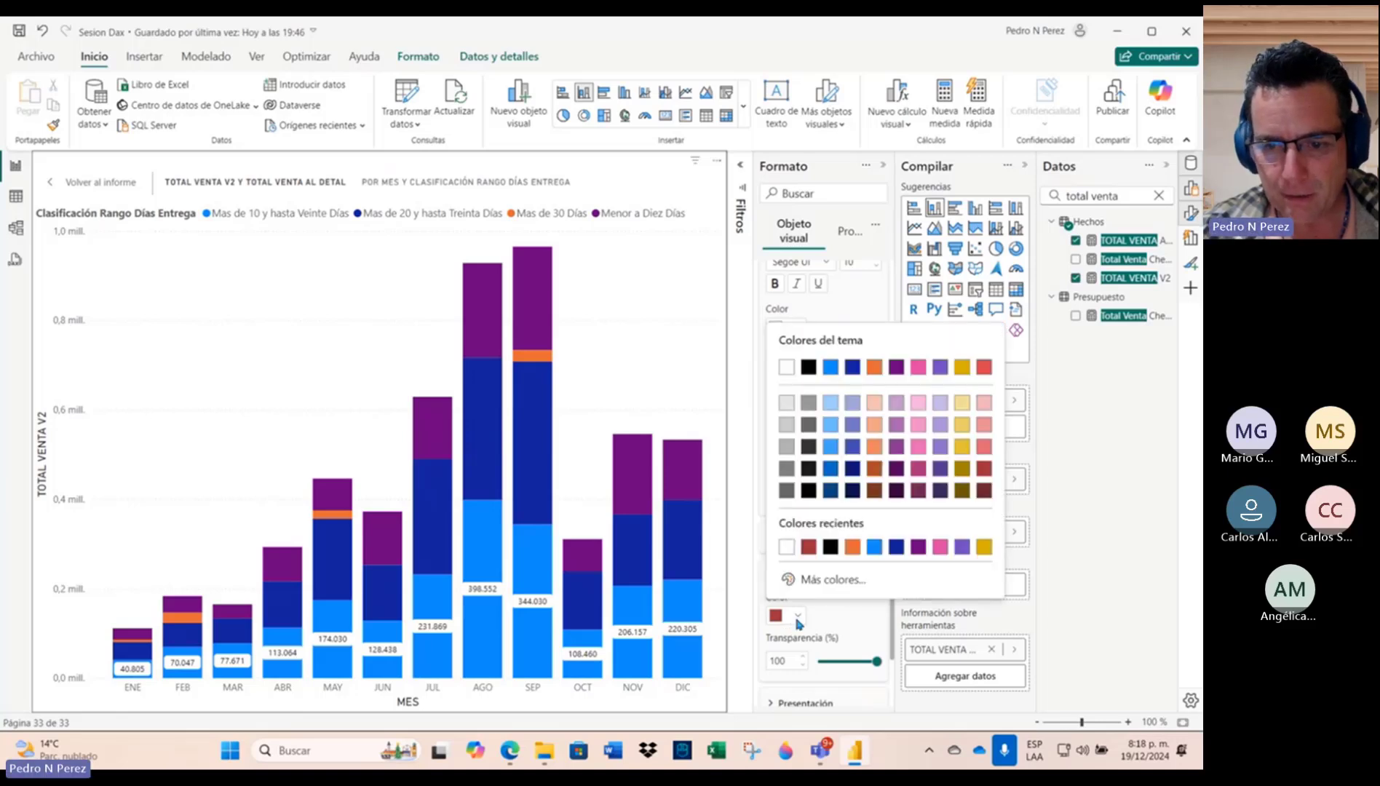
left_click(790, 555)
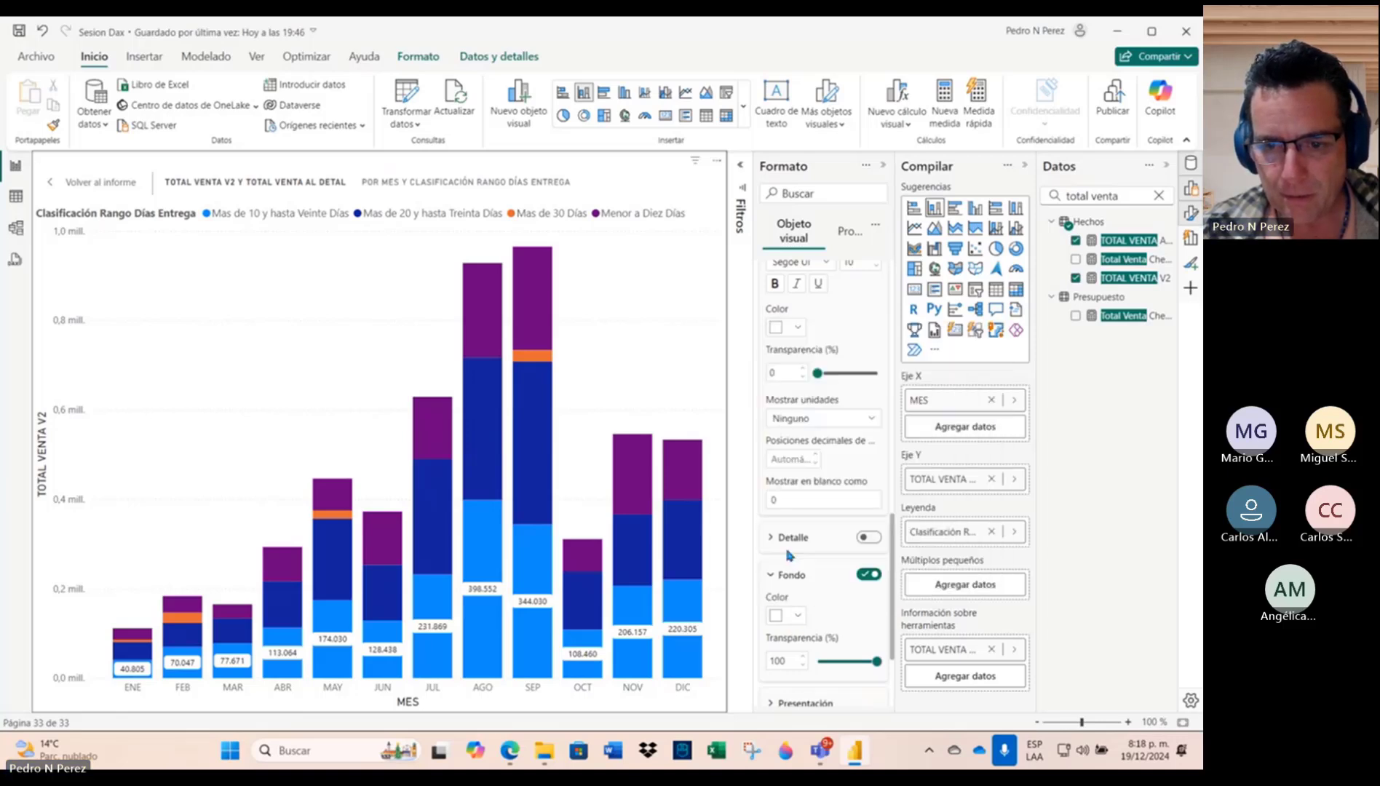
left_click(867, 577)
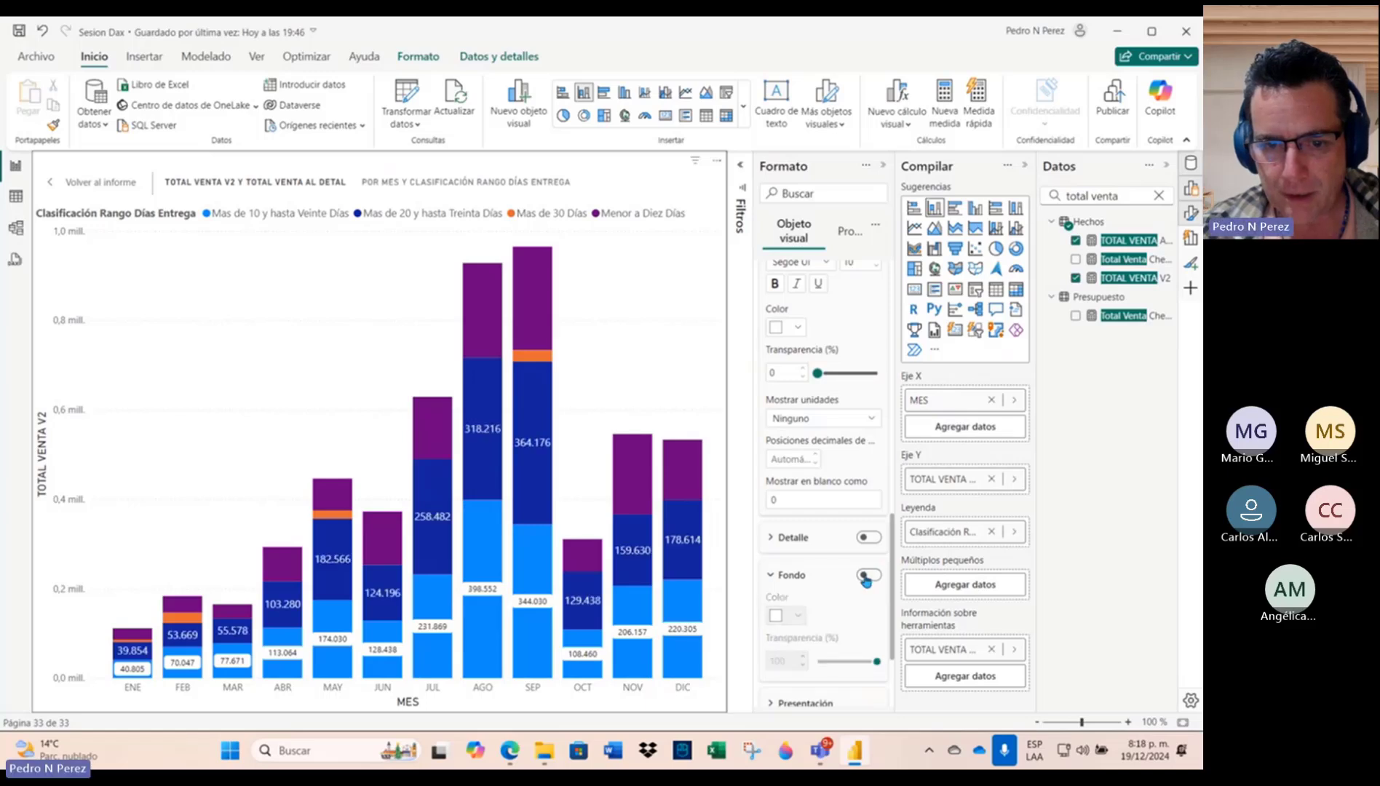
Step: Return from the enlarged column chart to the report page
mouse_move(471, 420)
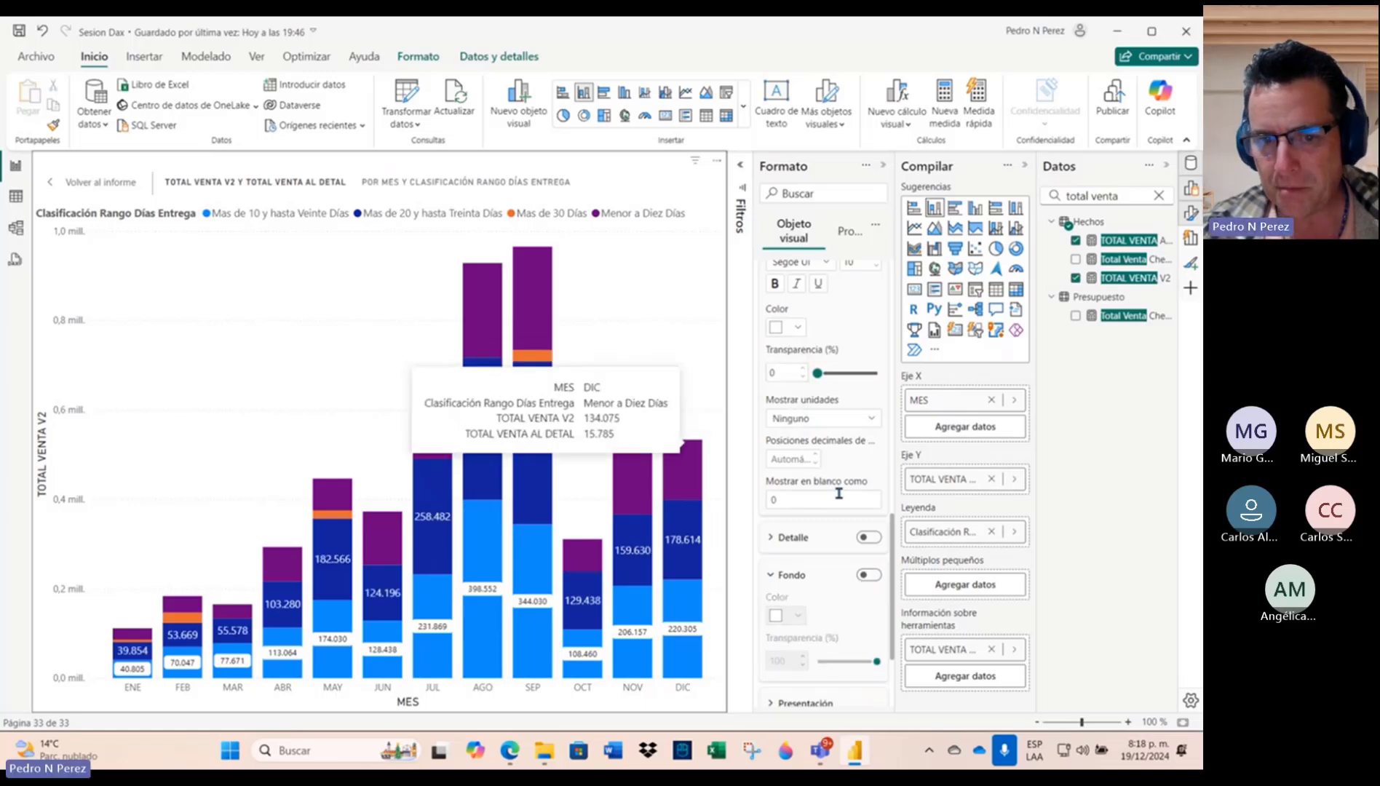
left_click(432, 515)
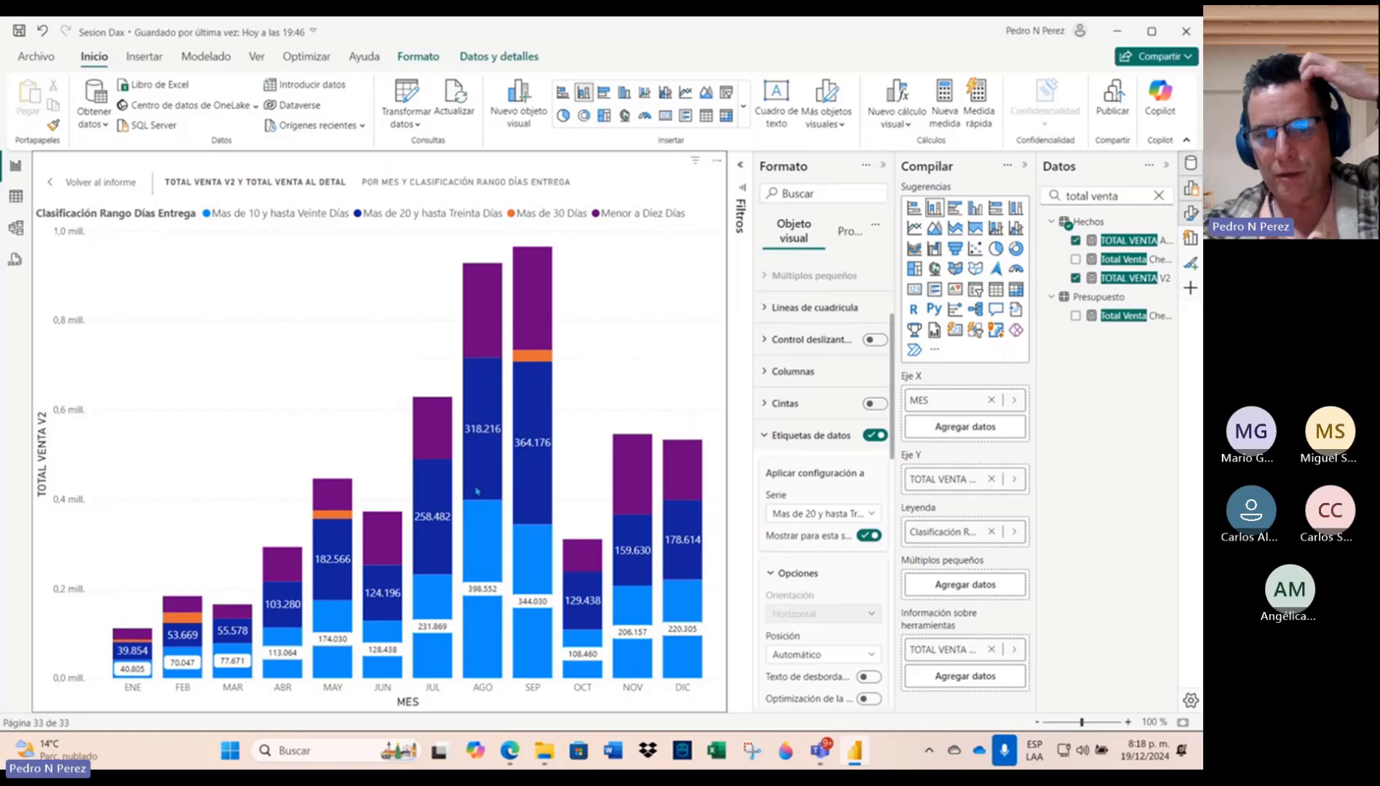
left_click(63, 182)
right_click(579, 427)
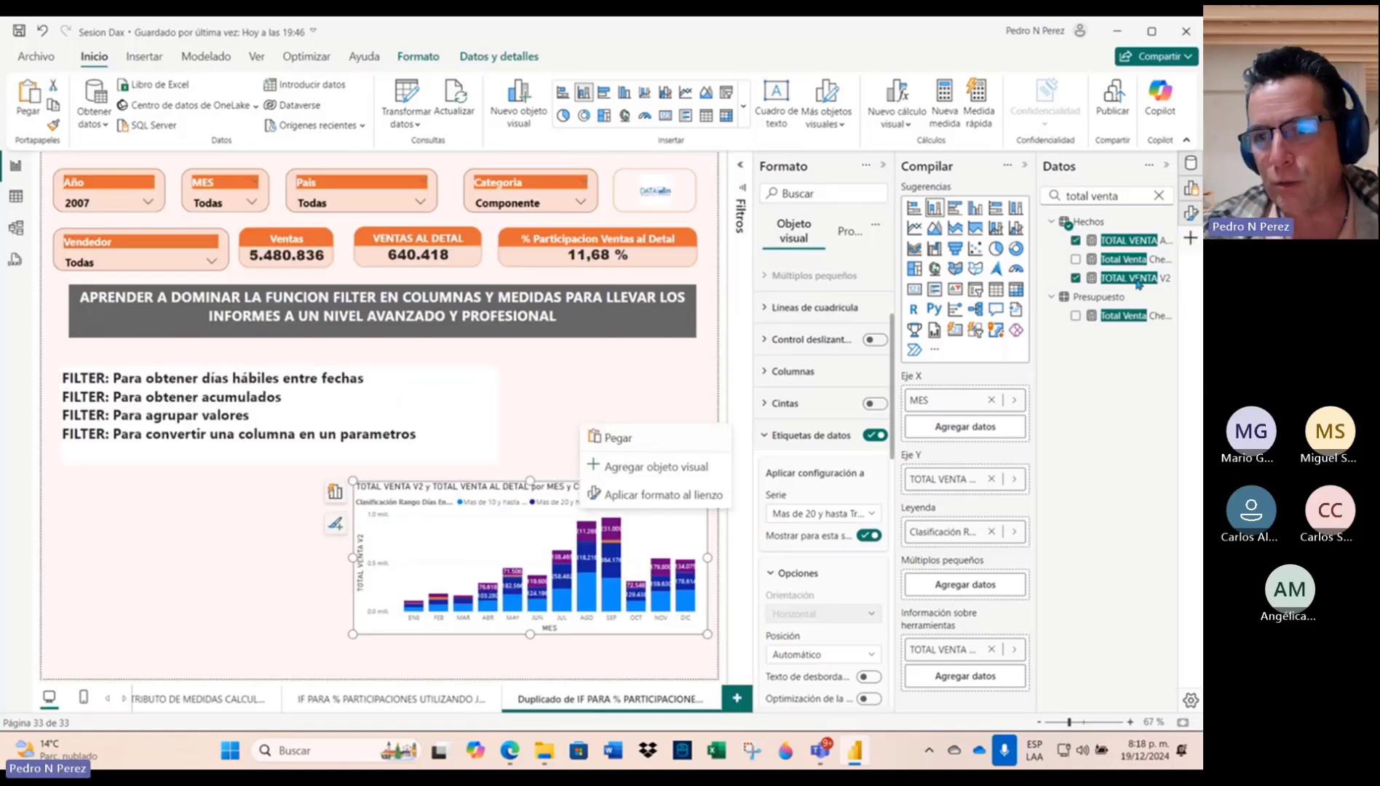
Step: Search the fields for "clas" and add a slicer for Clasificación Rango Días Entrega above the chart
left_click(1124, 195)
left_click_drag(1125, 195, 981, 187)
type("clas")
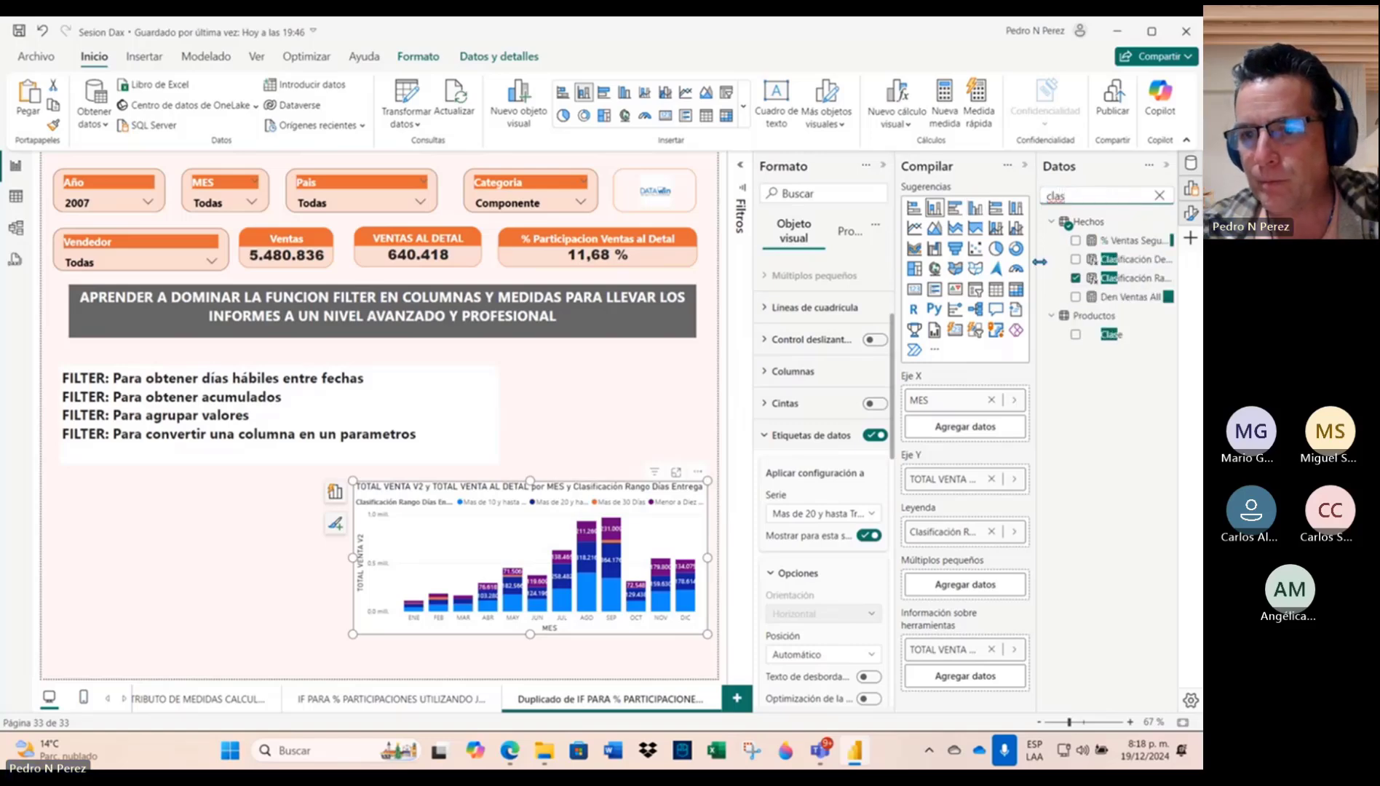
left_click_drag(1042, 274, 941, 277)
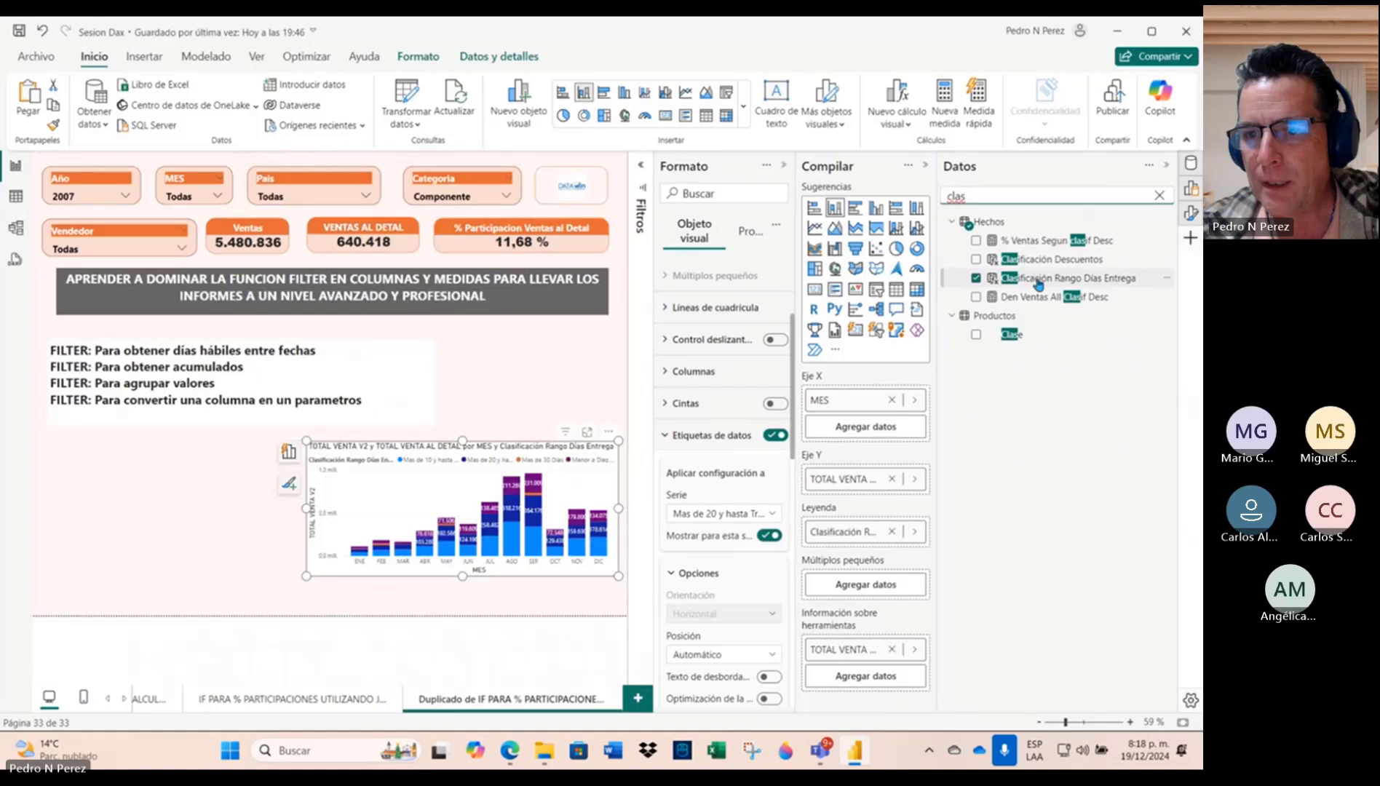
left_click_drag(1039, 284, 523, 372)
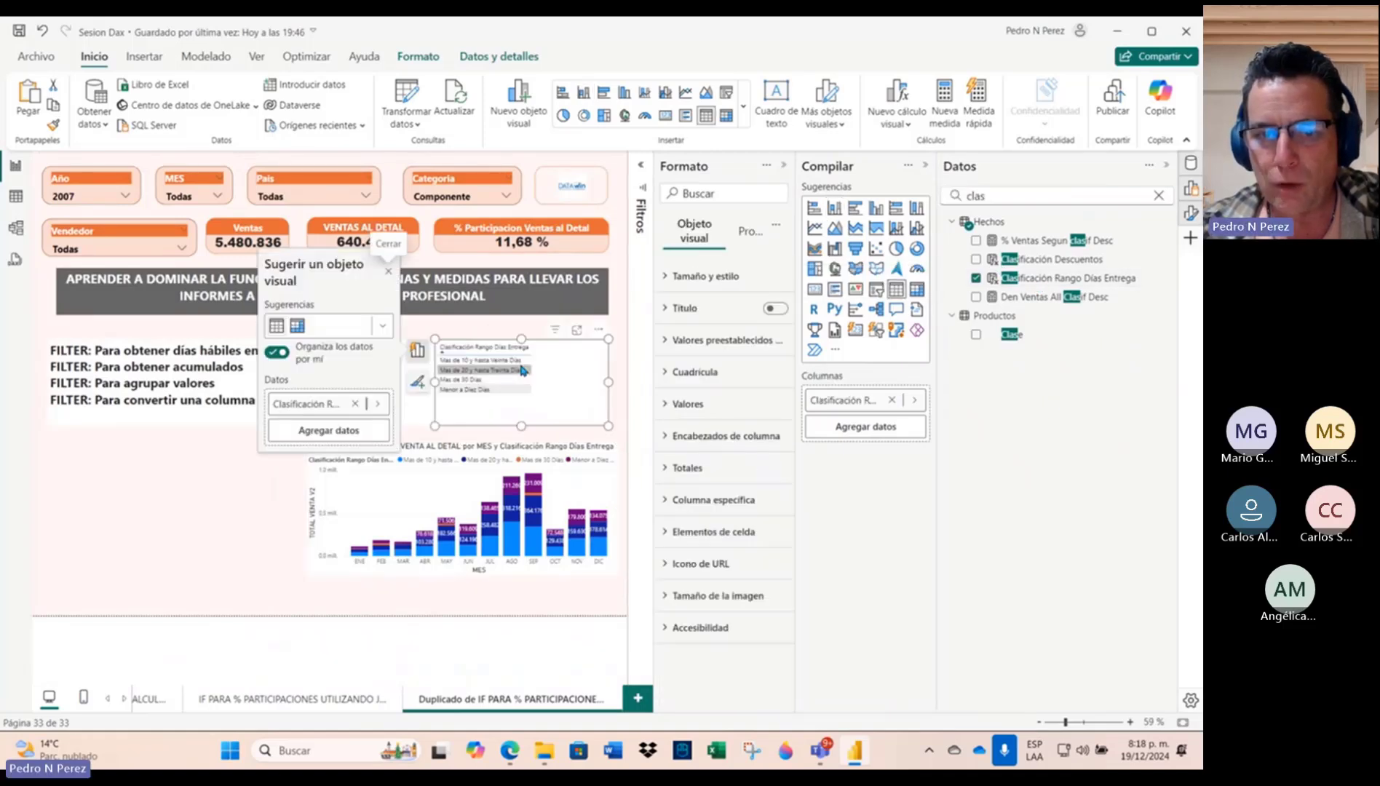
left_click(877, 292)
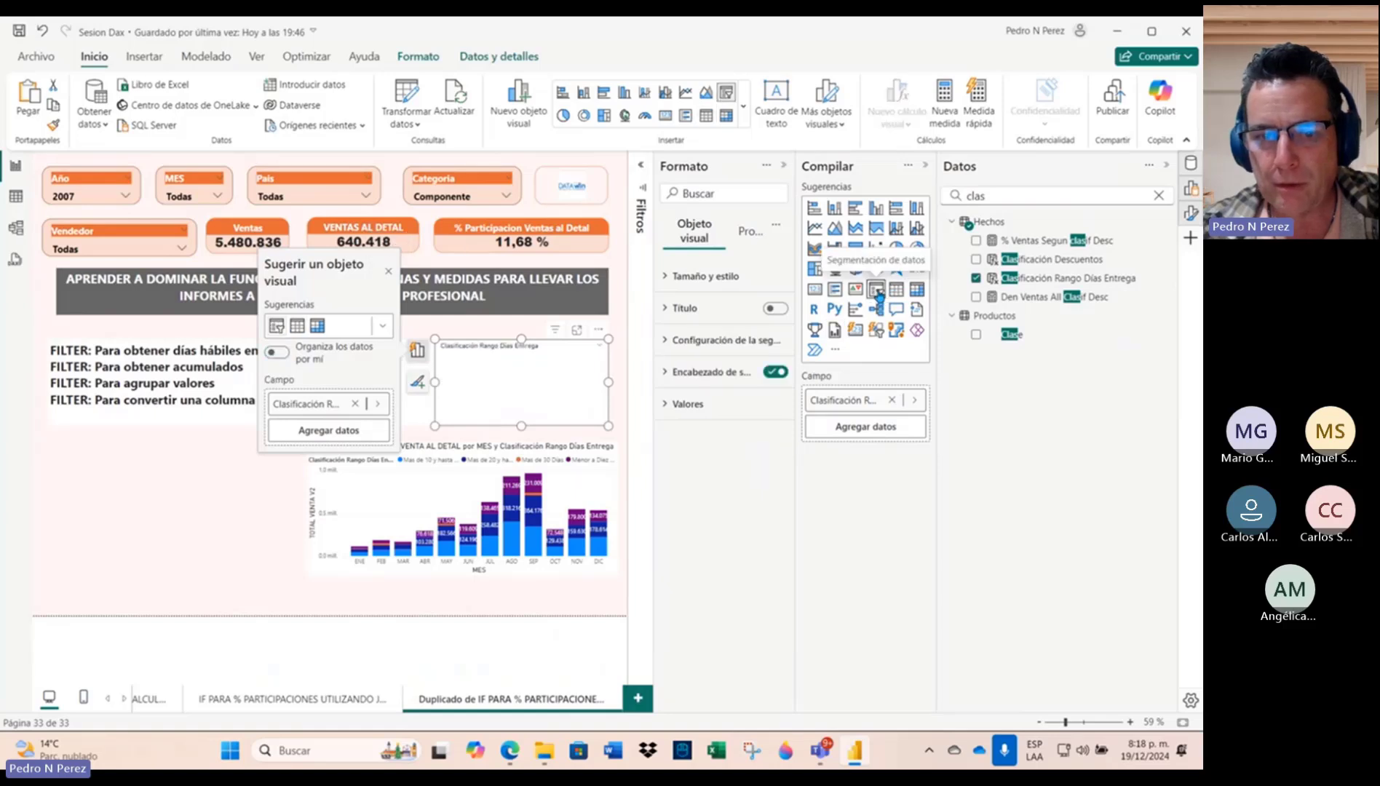
Step: Filter the report by individual delivery ranges in the new slicer, ending with Menor a Diez Días, and compare the chart
left_click(454, 361)
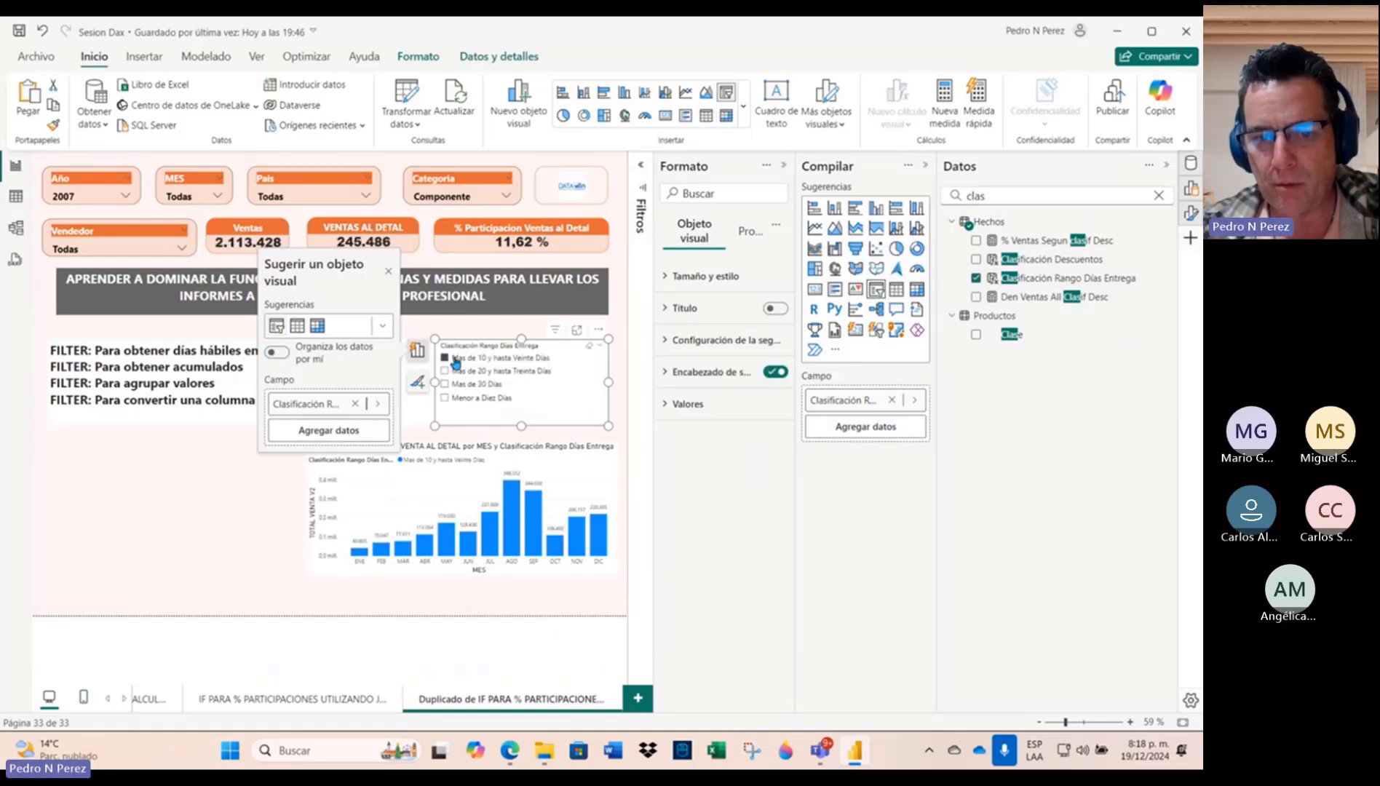
left_click(460, 372)
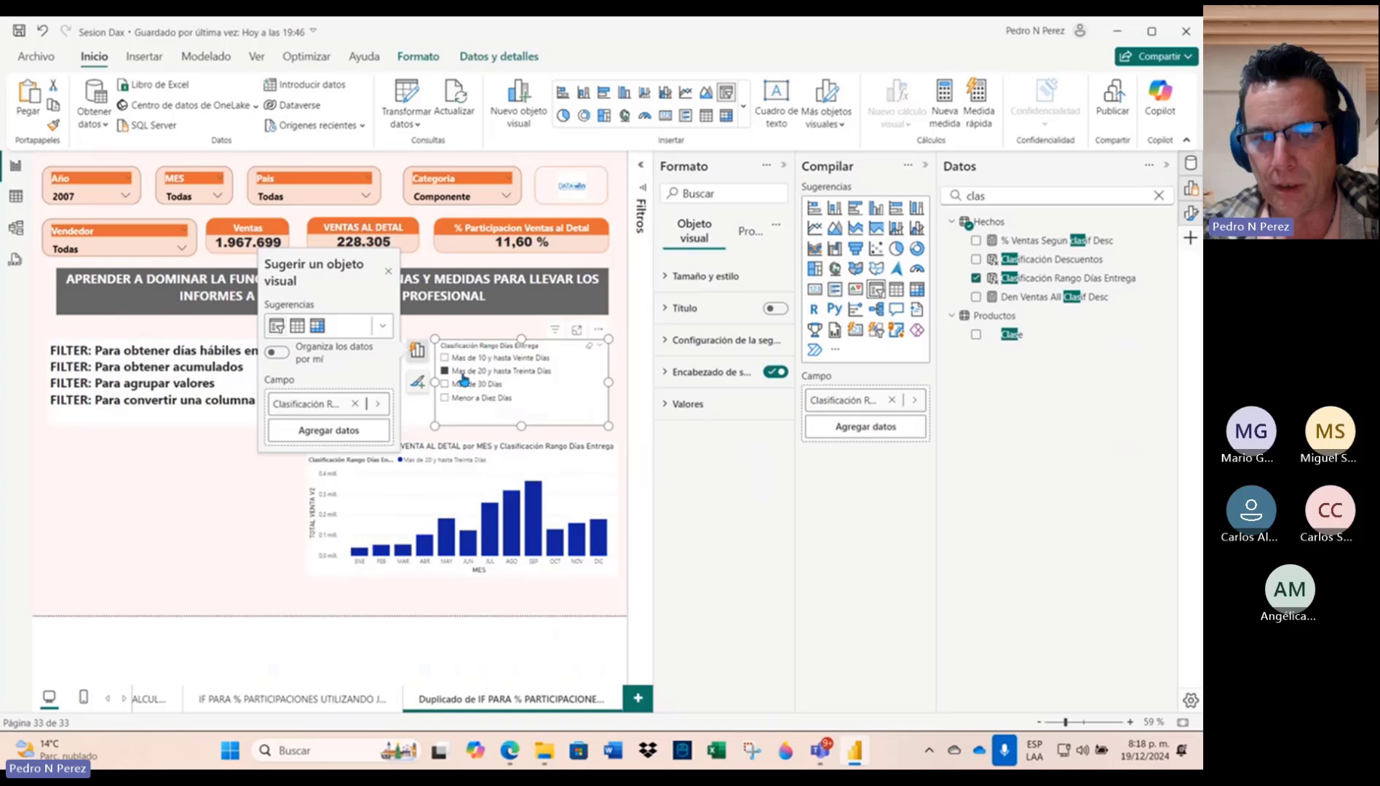
left_click(466, 384)
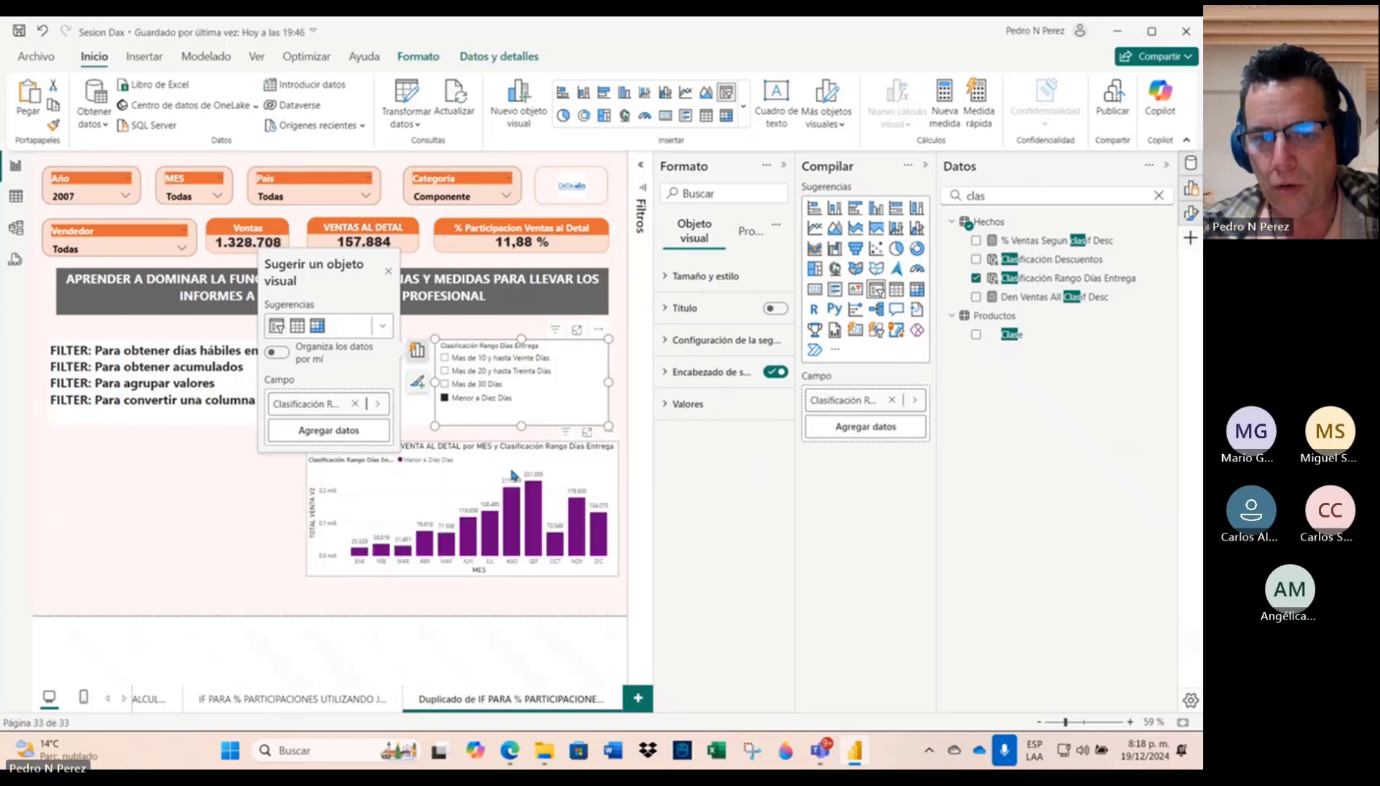
Step: Change the monthly sales column chart to a line chart and clear the Menor a Diez Días selection in the slicer
left_click(513, 477)
left_click(814, 228)
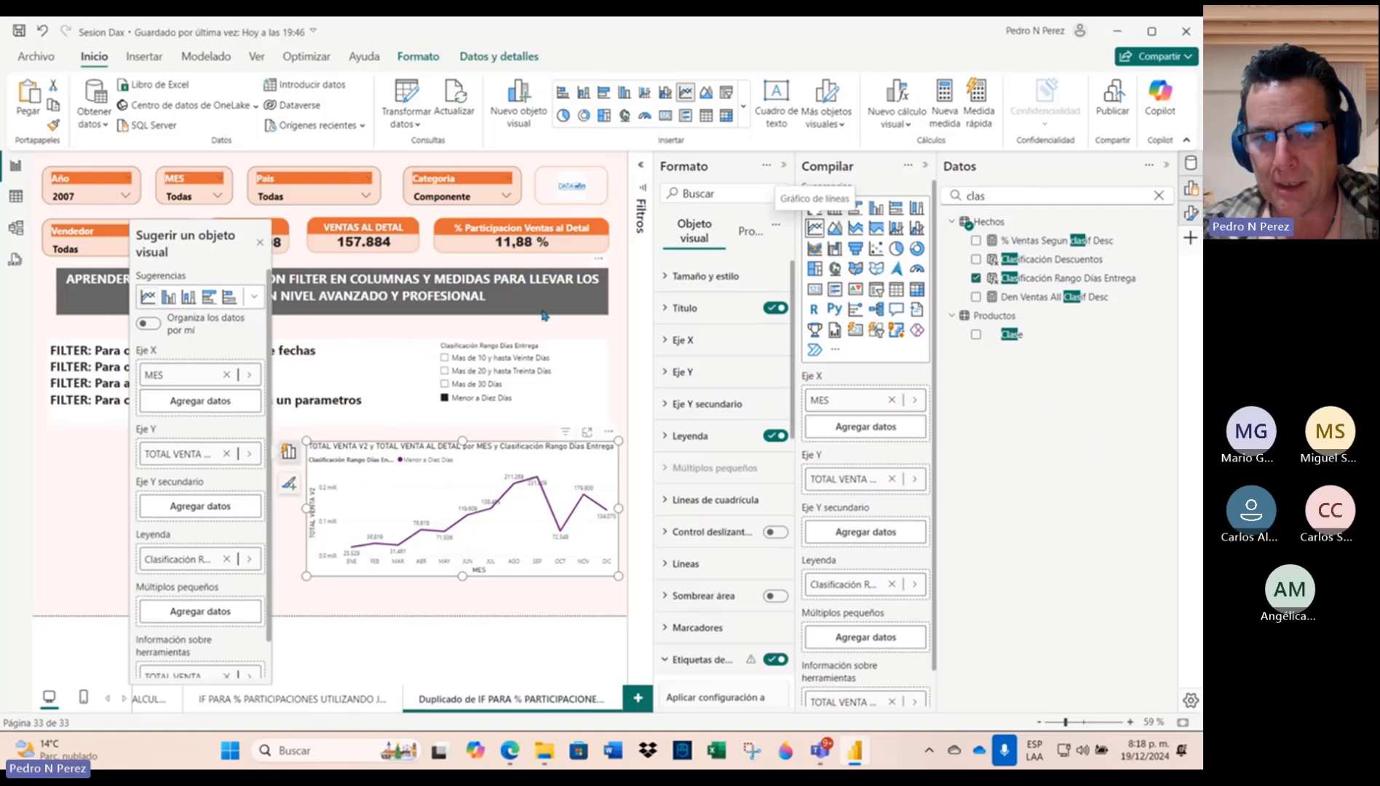
left_click(480, 398)
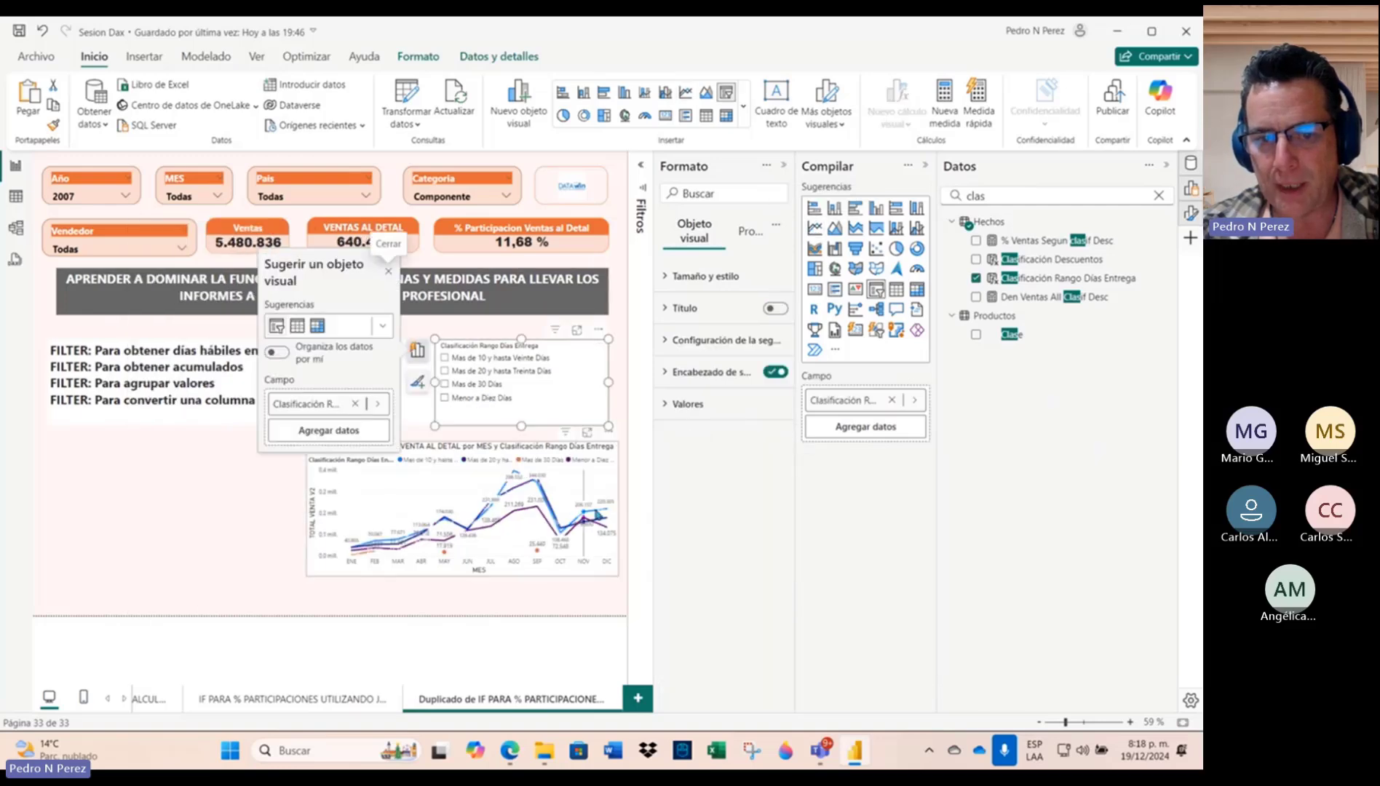
Step: Enlarge the line chart in focus mode to examine all delivery ranges, and return to the report page
left_click(587, 432)
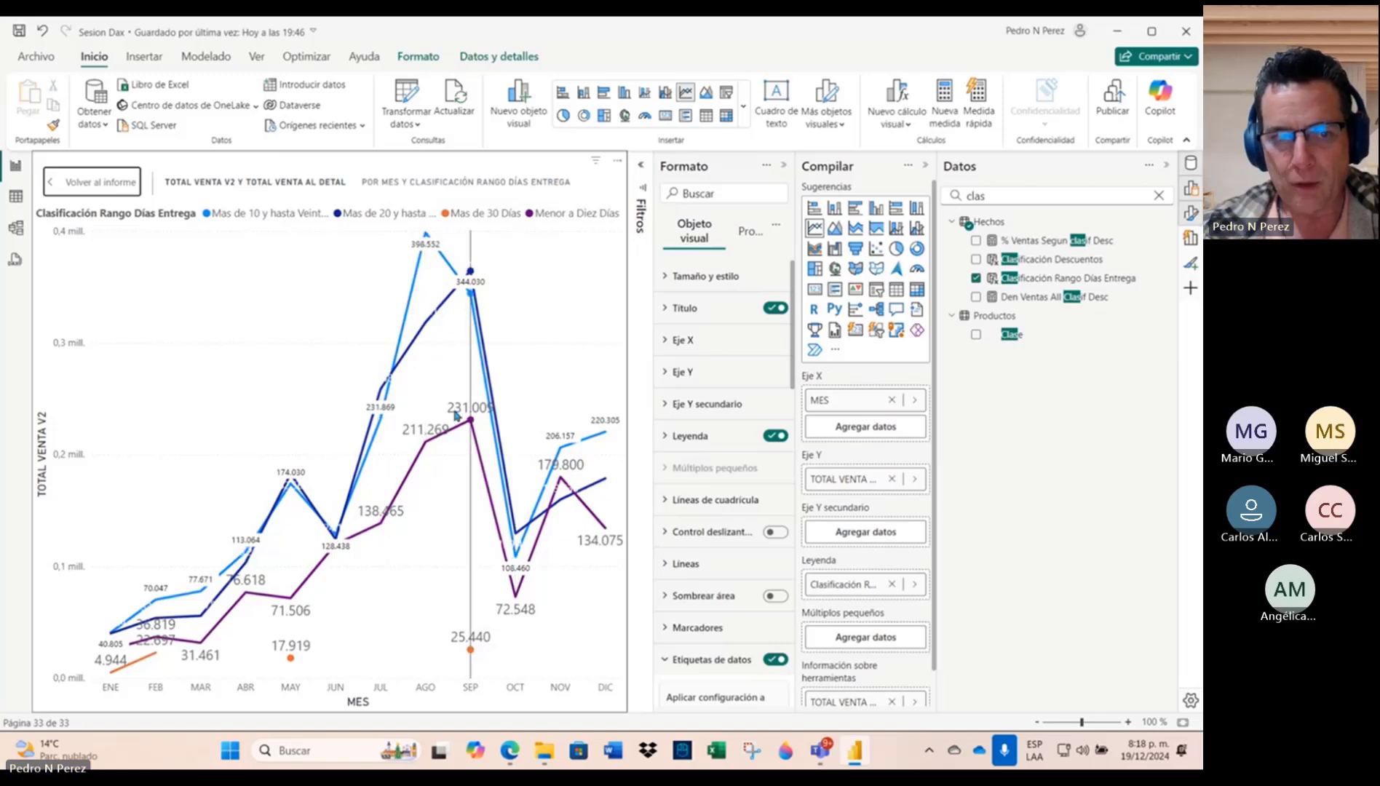
left_click(63, 187)
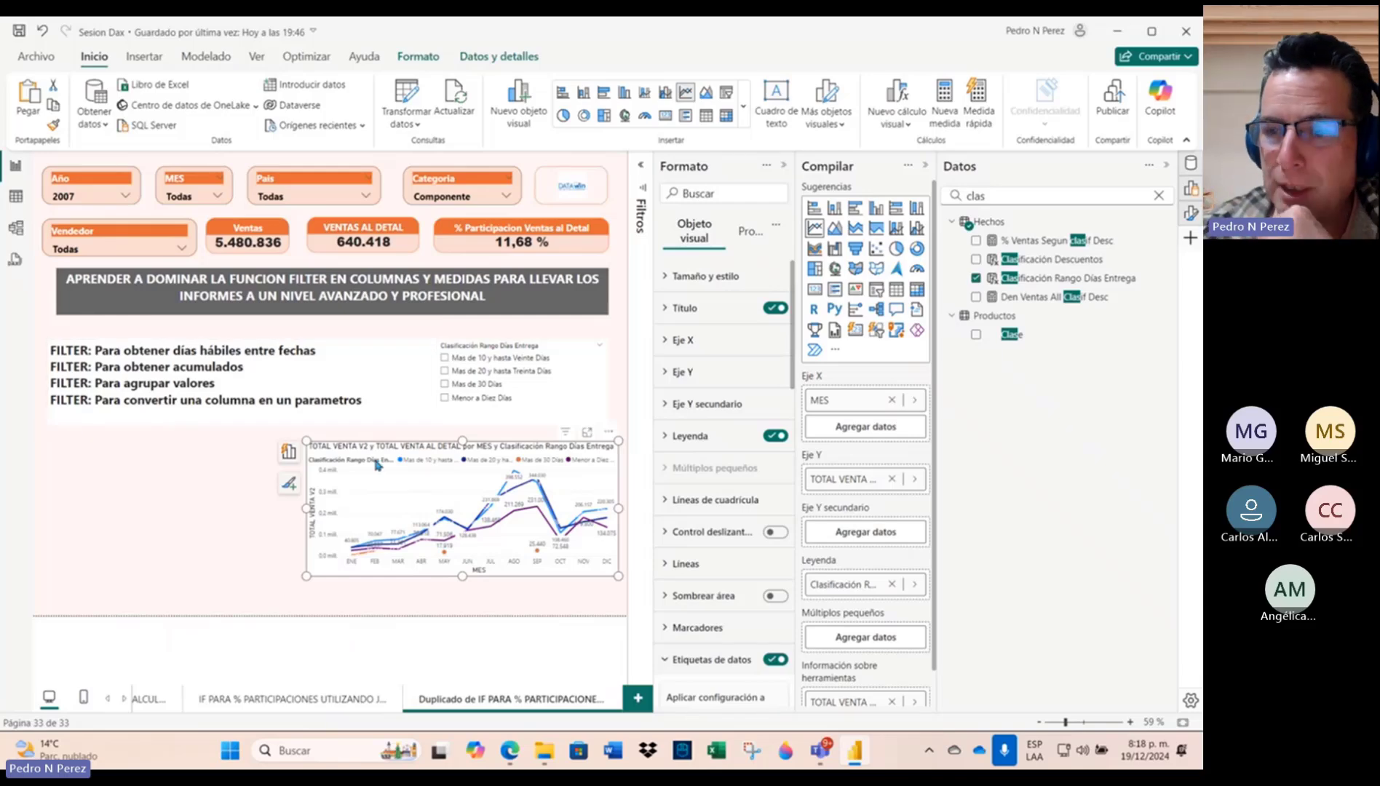
Step: Clear the field search and, in the table view, split the Clasificación Rango Días Entrega formula so CALCULATE and an indented FILTER start separate lines
left_click(1159, 197)
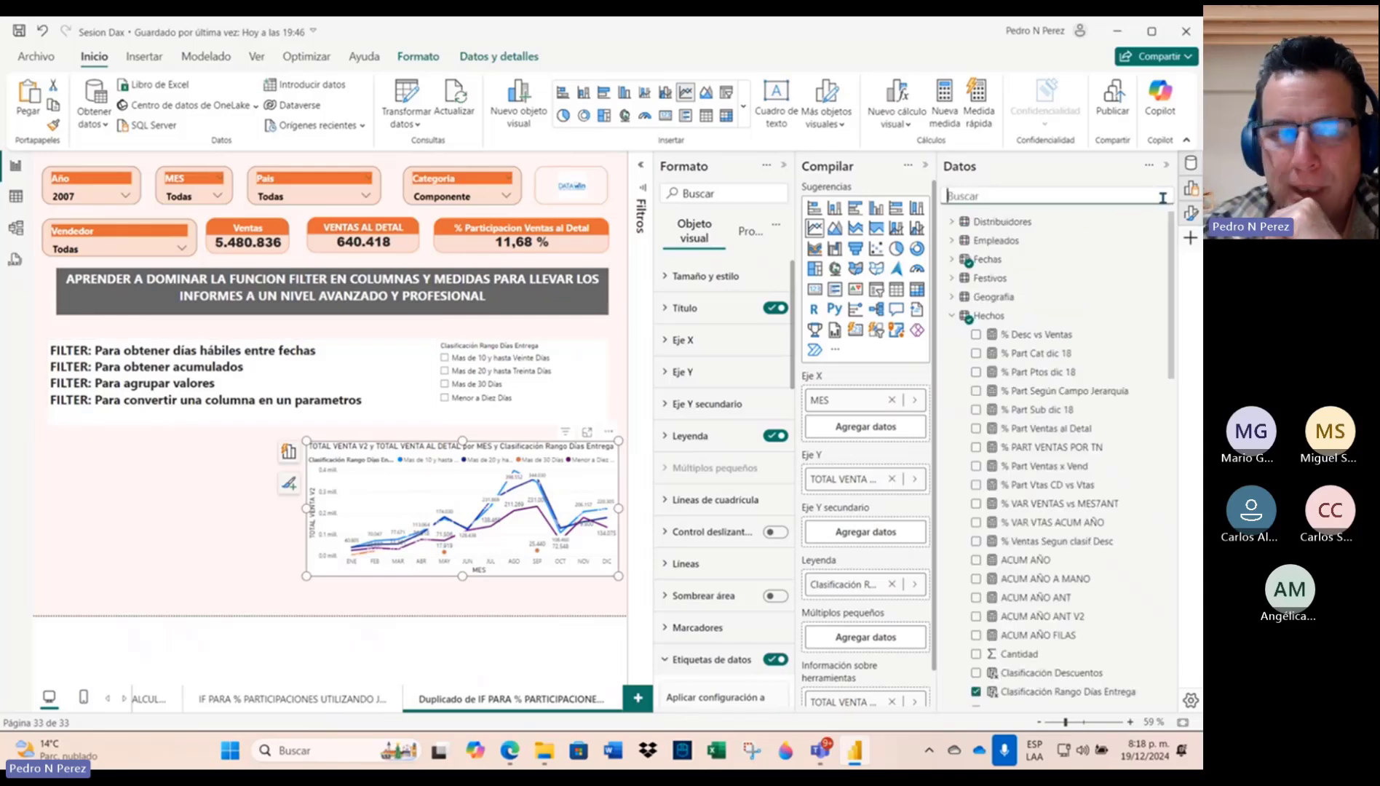
left_click(15, 197)
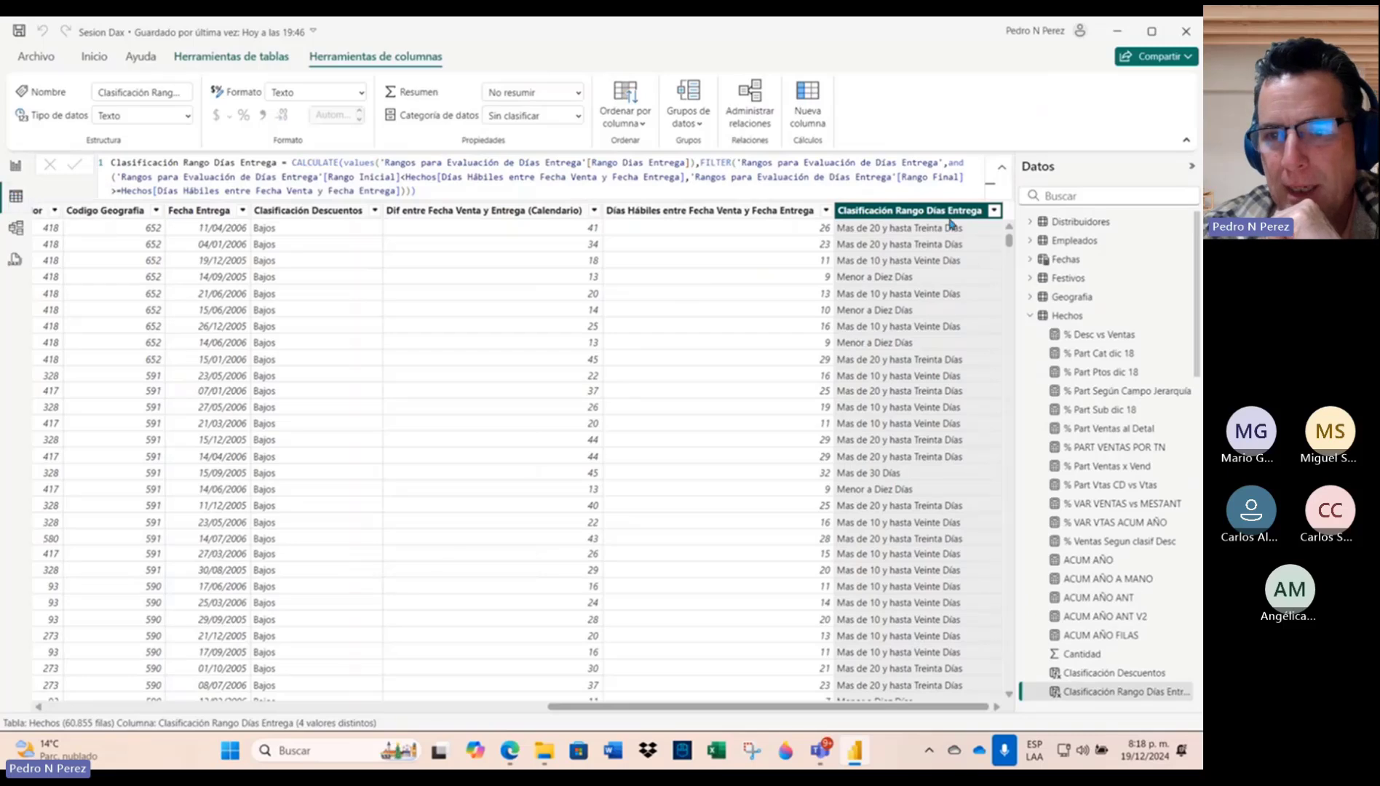
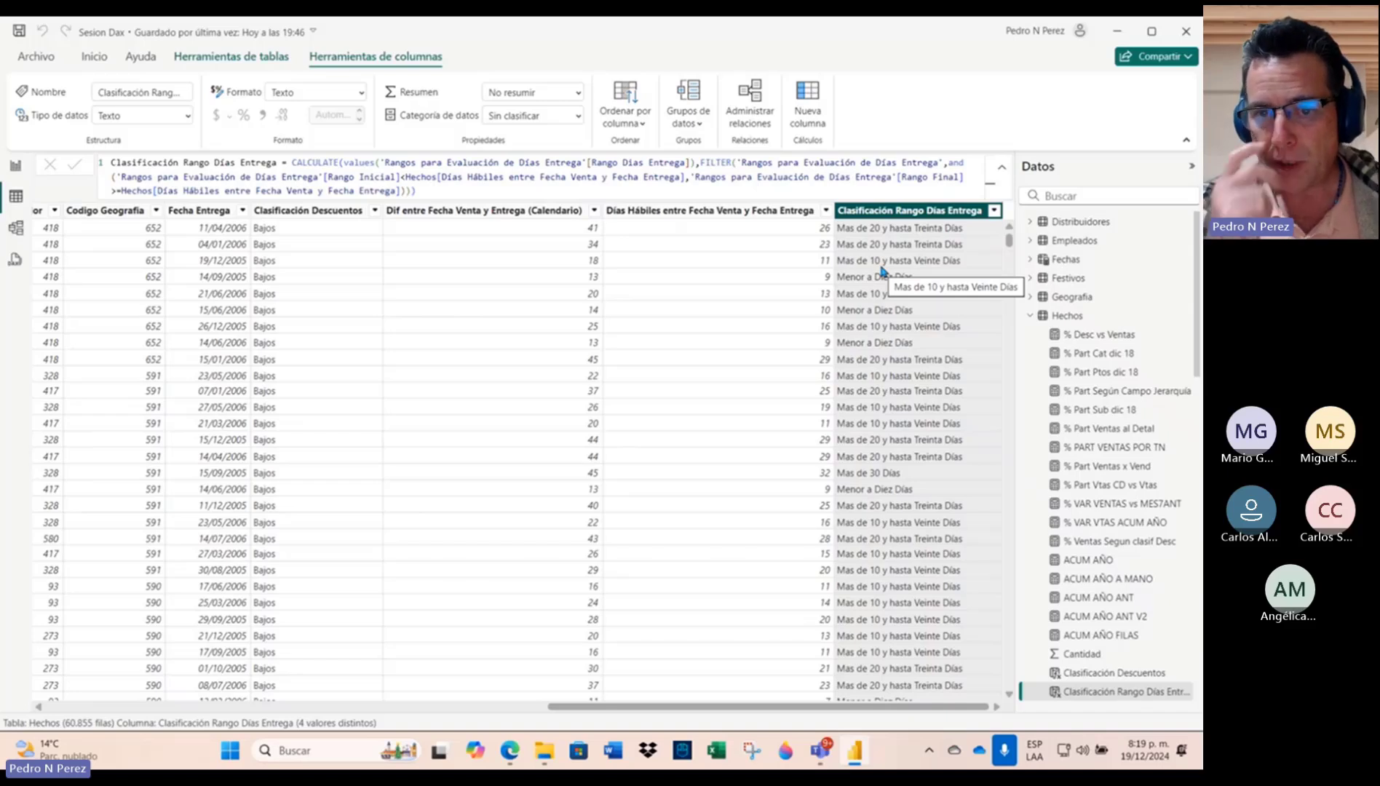
left_click(288, 162)
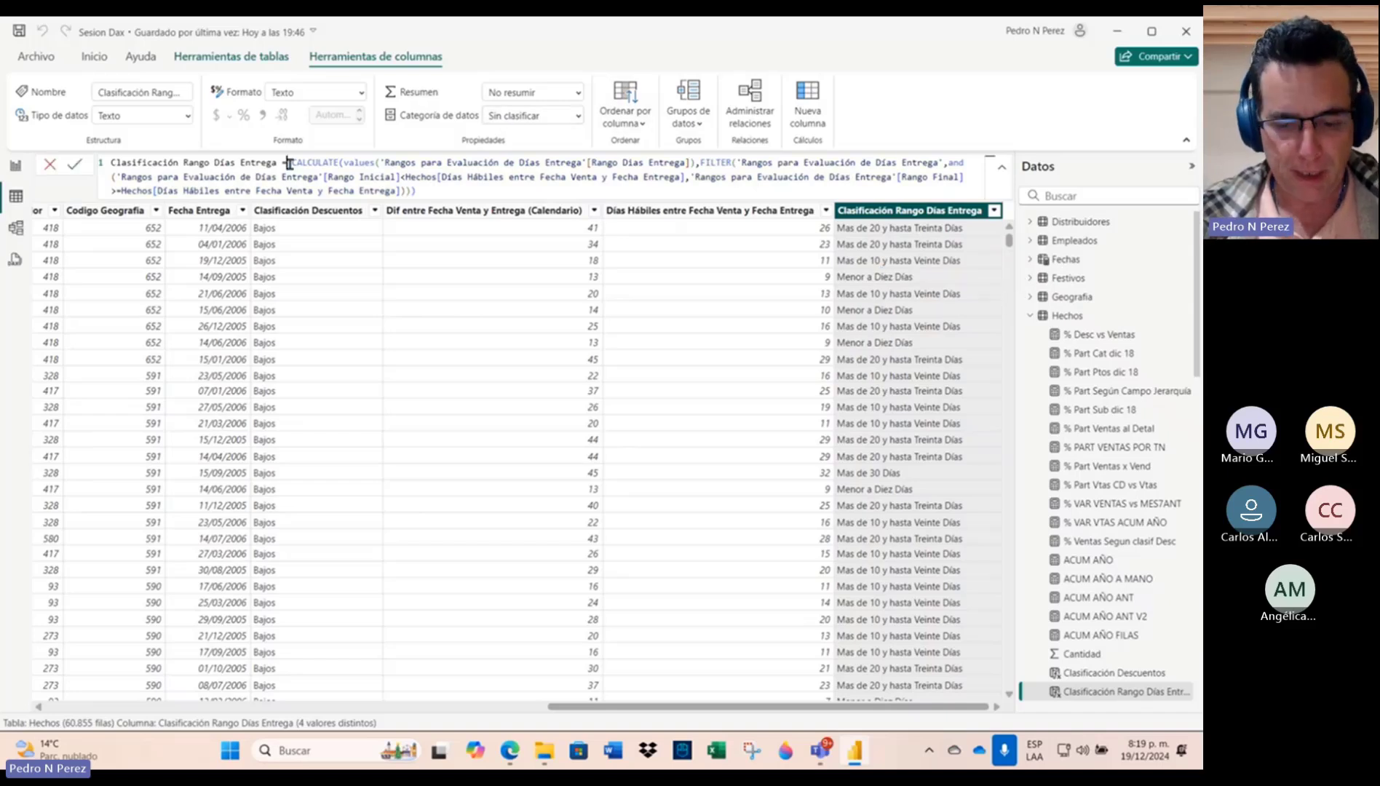
key("shift+Return")
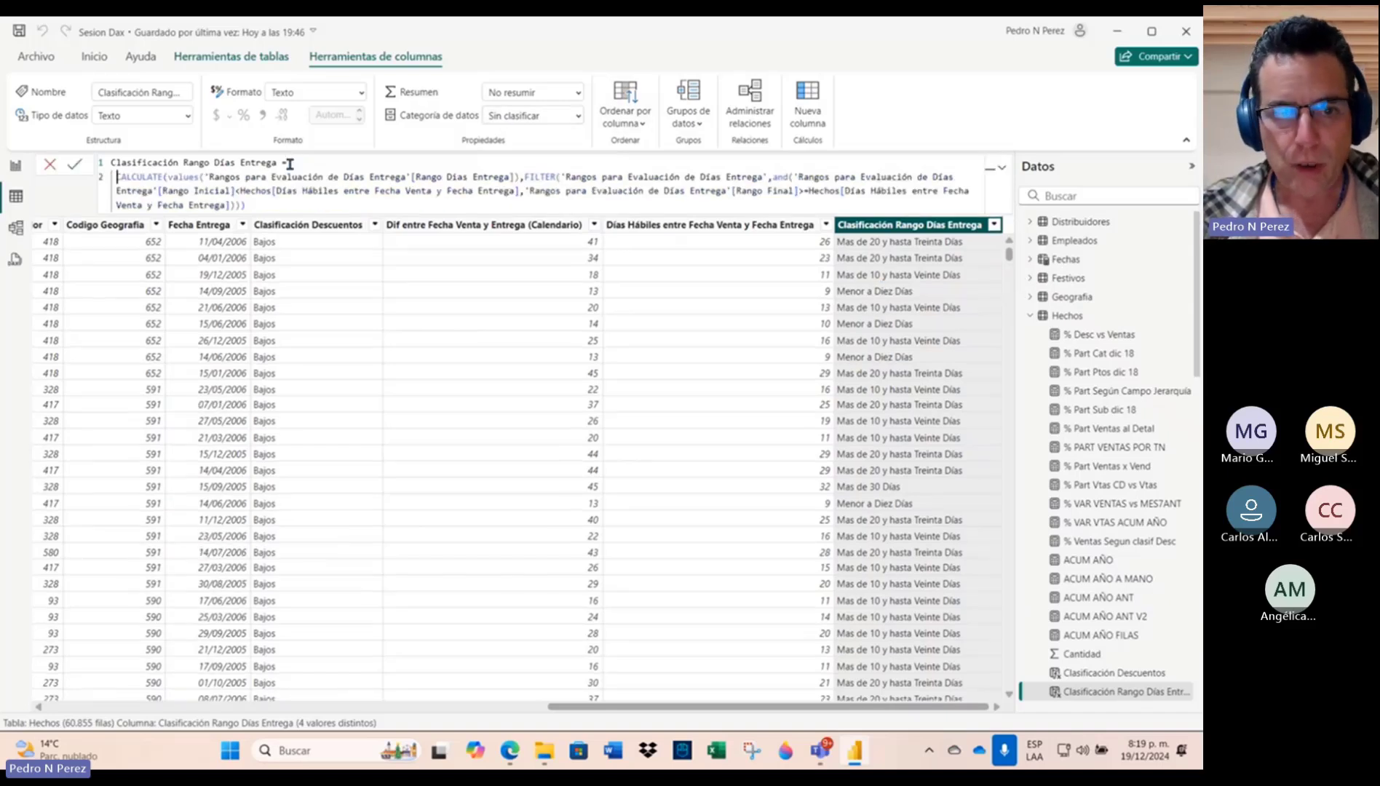
left_click(523, 176)
key("shift+Return")
key("Tab")
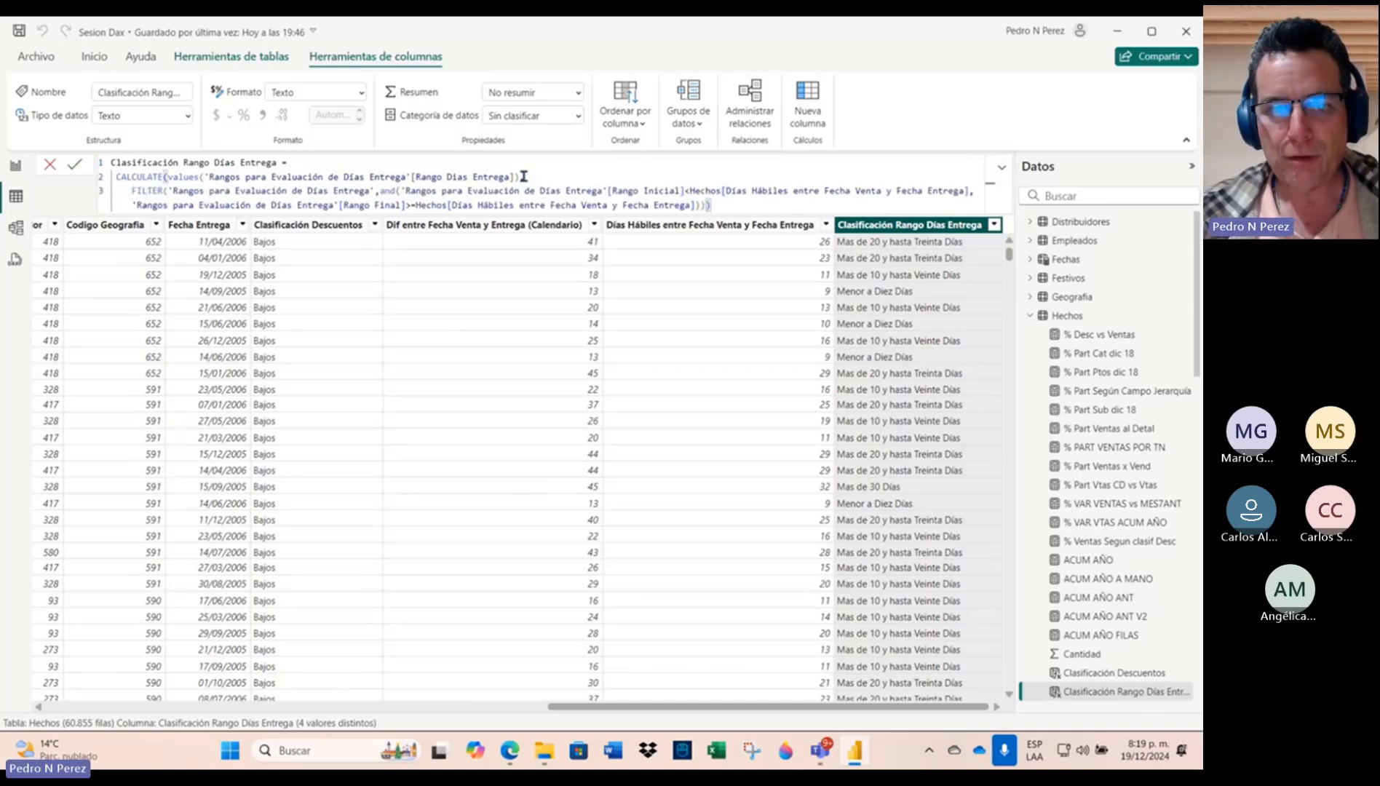
Step: Move the and condition of the FILTER function onto its own line, indented two levels further
left_click(374, 191)
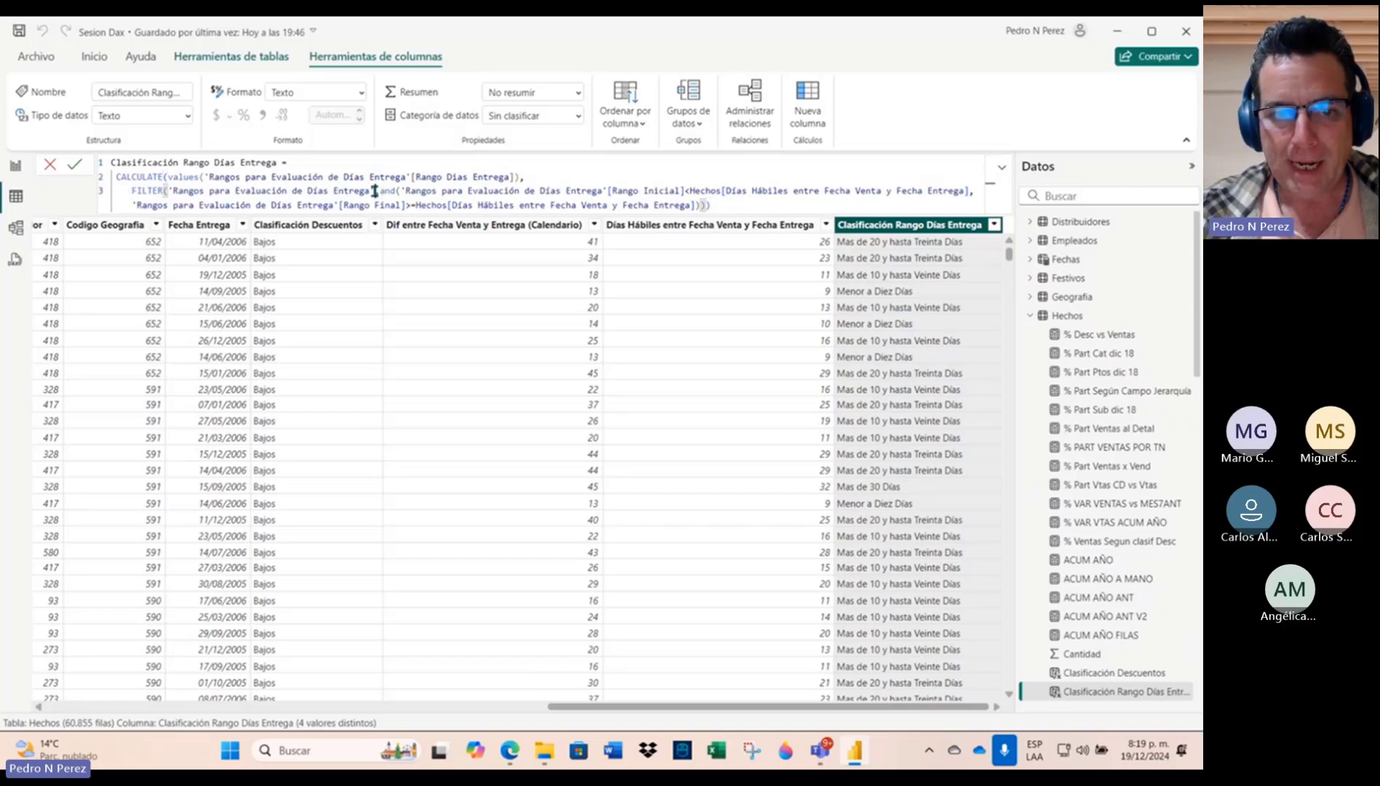
left_click_drag(374, 191, 172, 190)
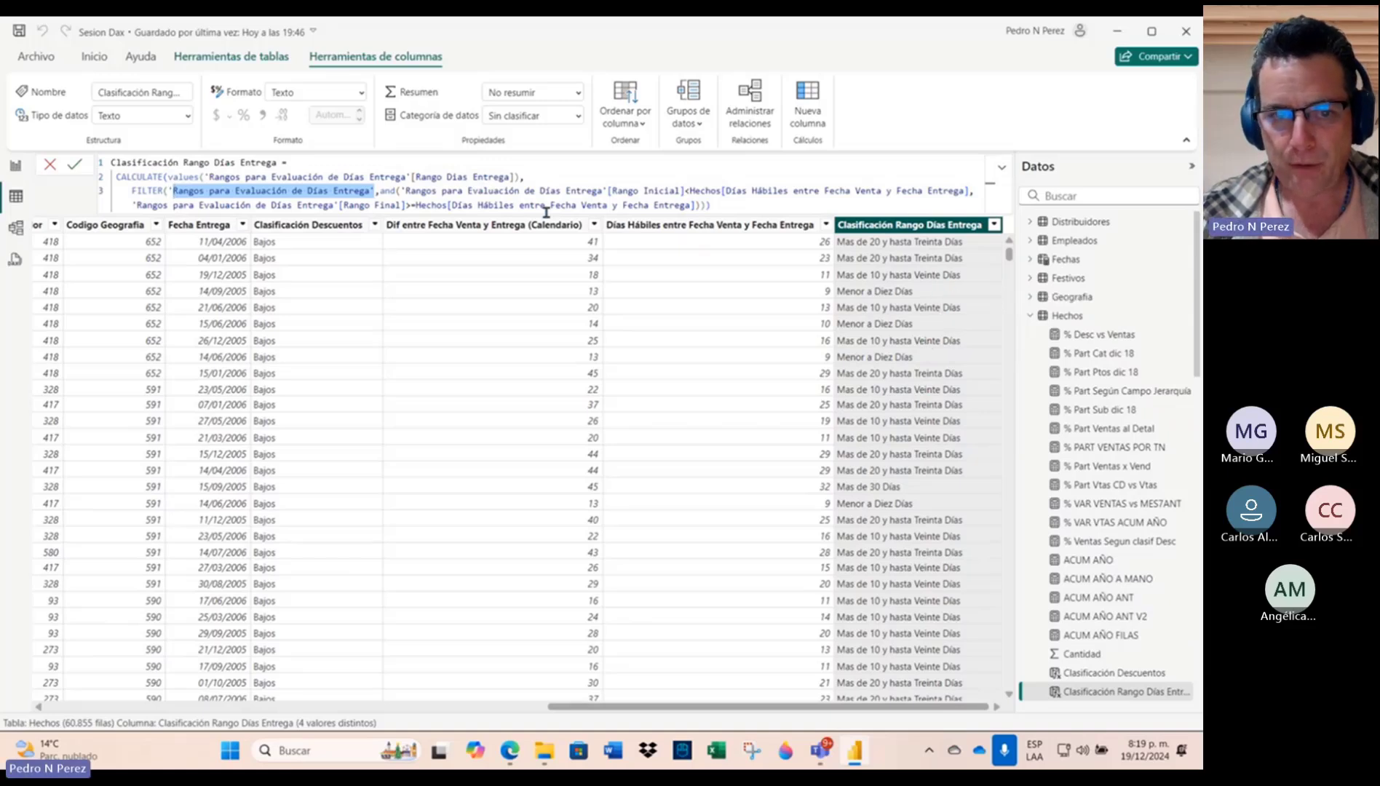
left_click(377, 191)
key("shift+Return")
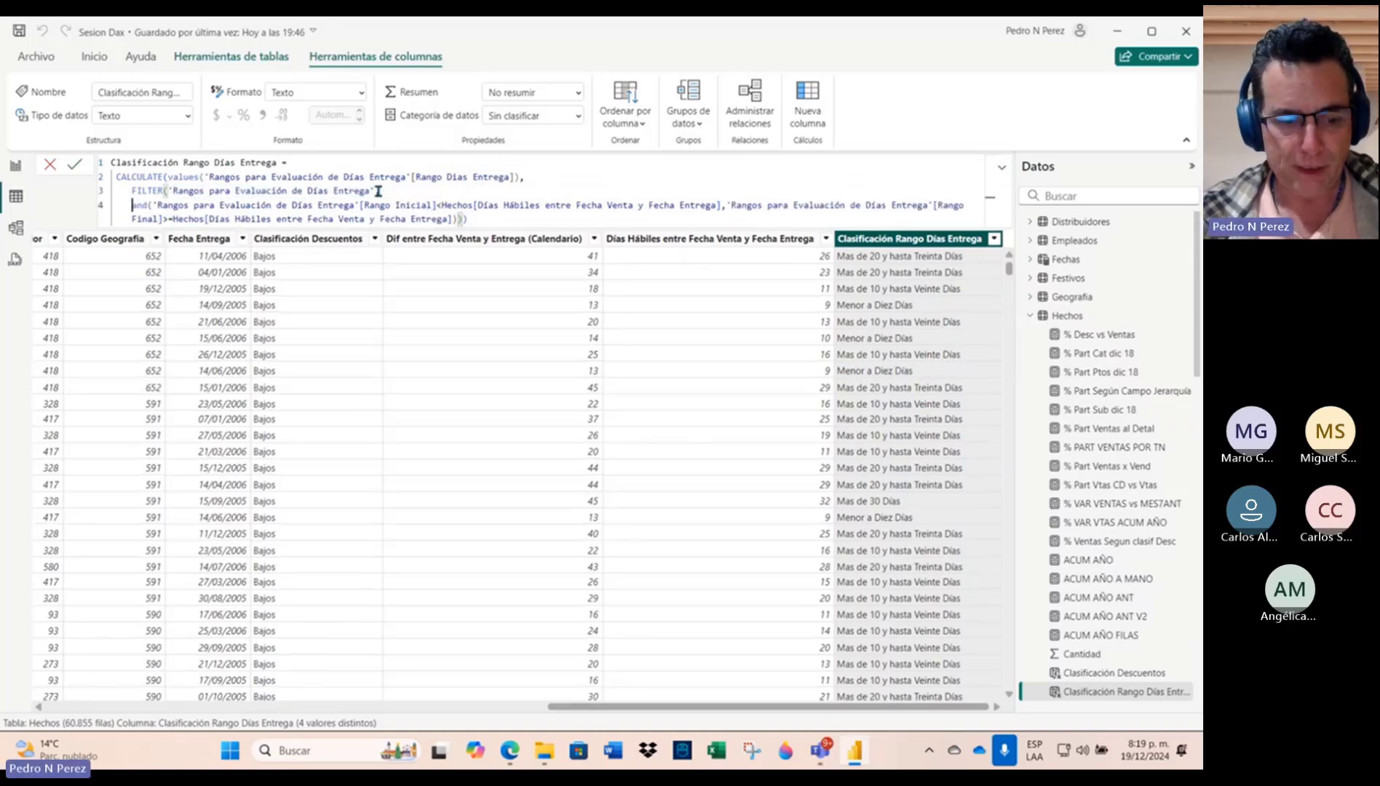
key("Tab")
key("Tab")
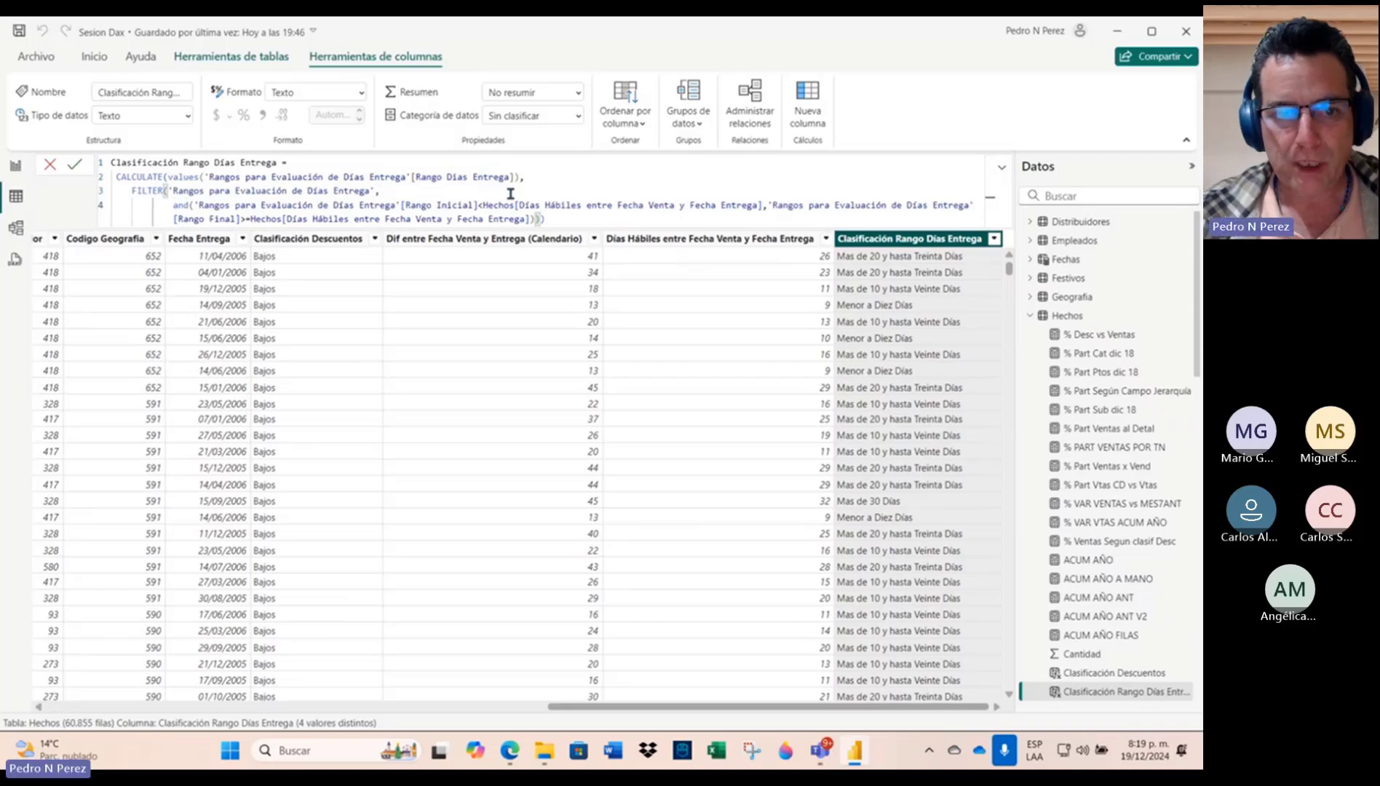
Step: Delete both range comparisons and the closing parentheses after the opening of the and function in the Clasificación Rango Días Entrega formula
left_click_drag(764, 206, 482, 206)
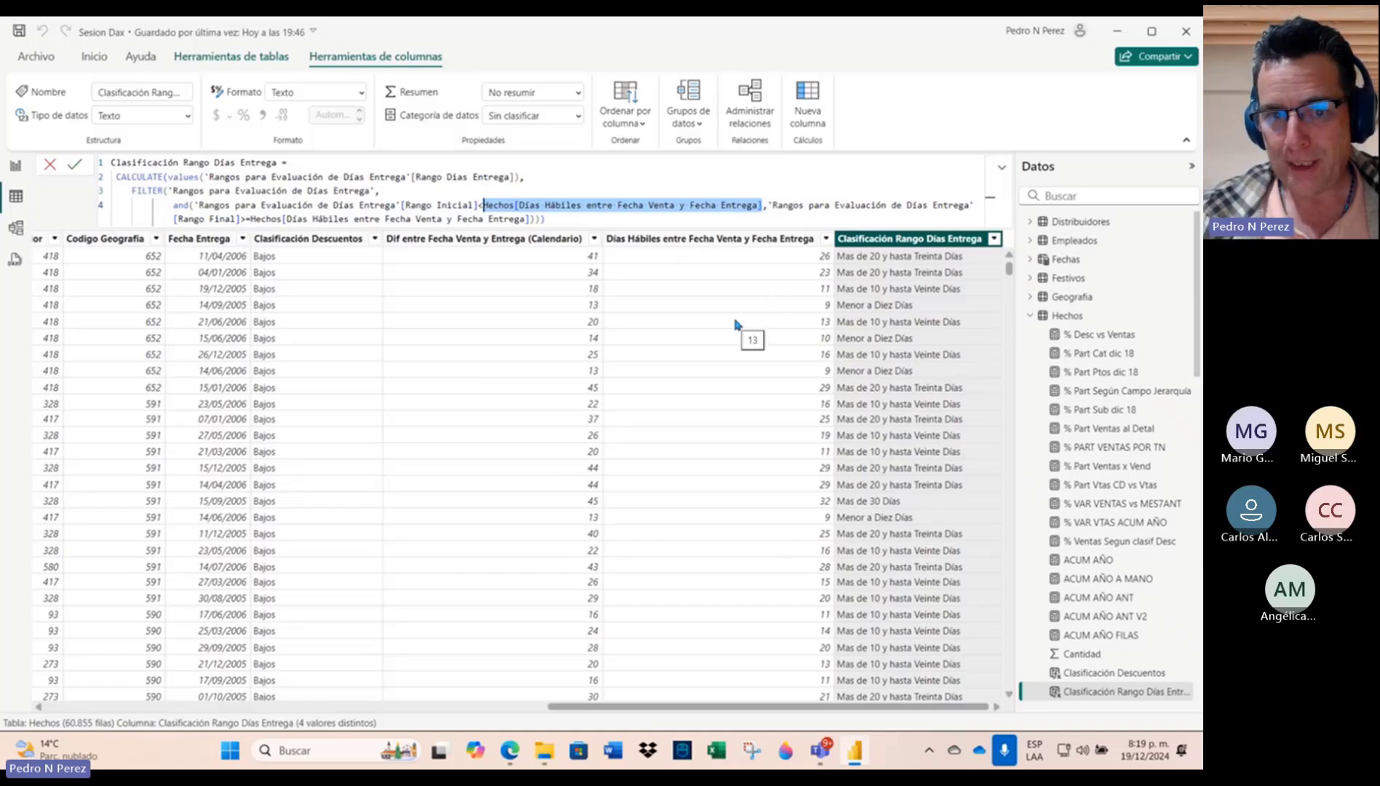
left_click(479, 204)
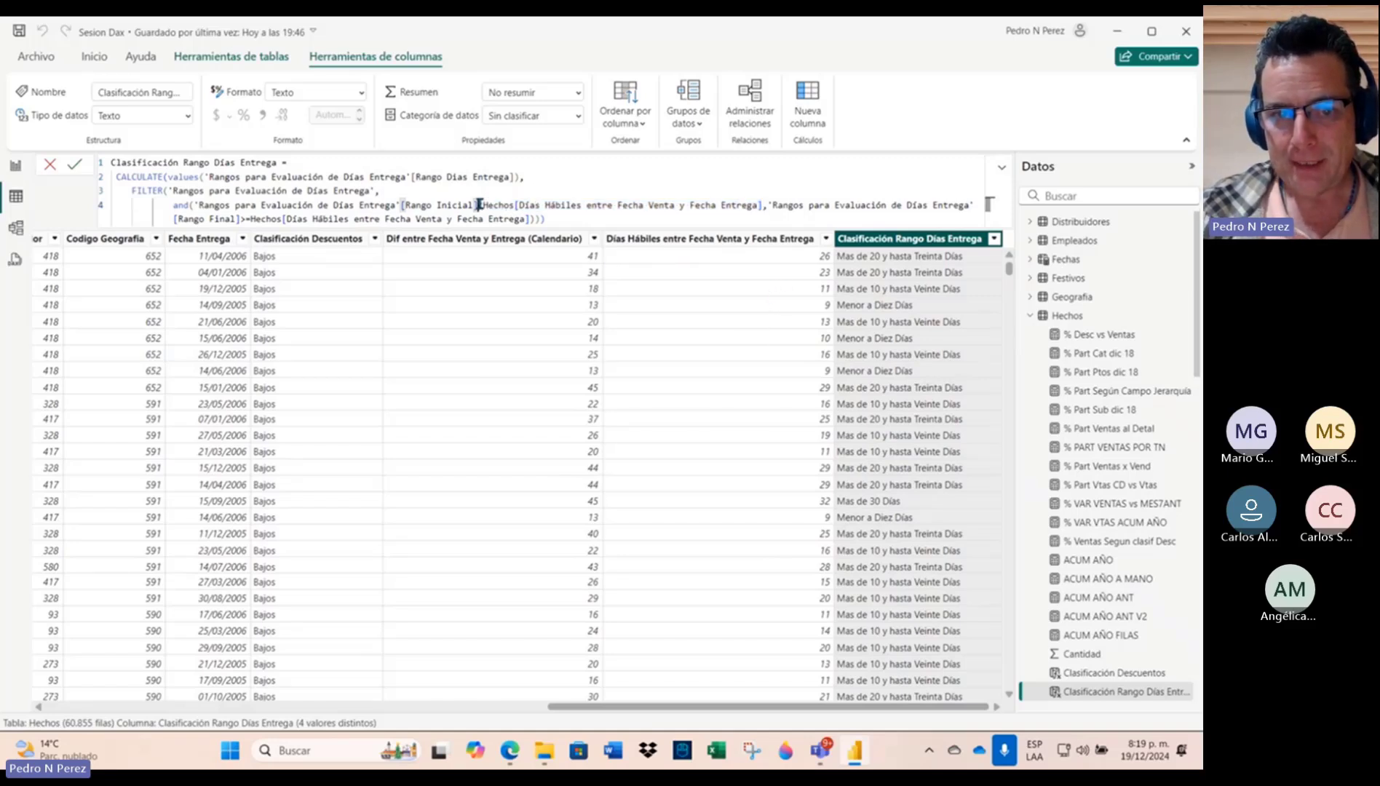
left_click_drag(478, 204, 361, 206)
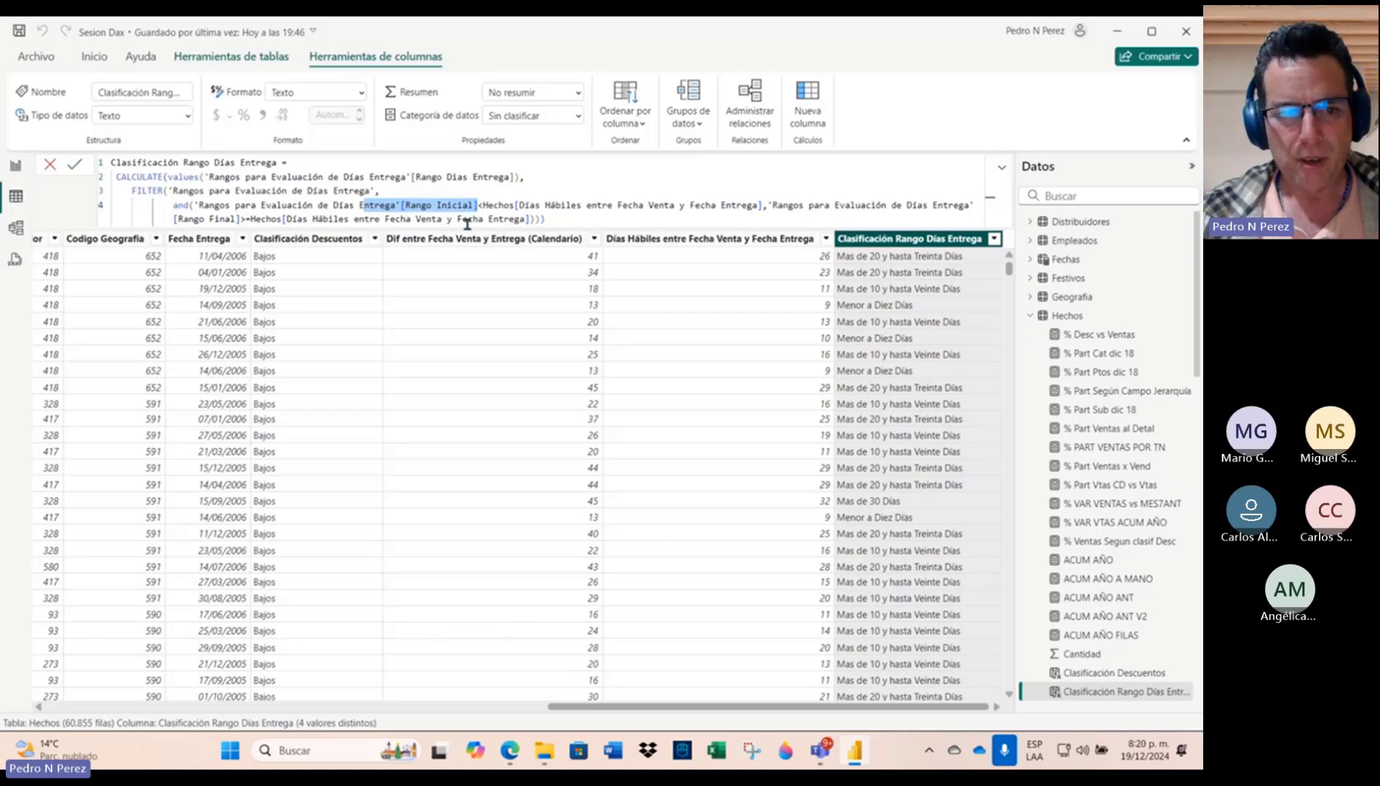
left_click(576, 218)
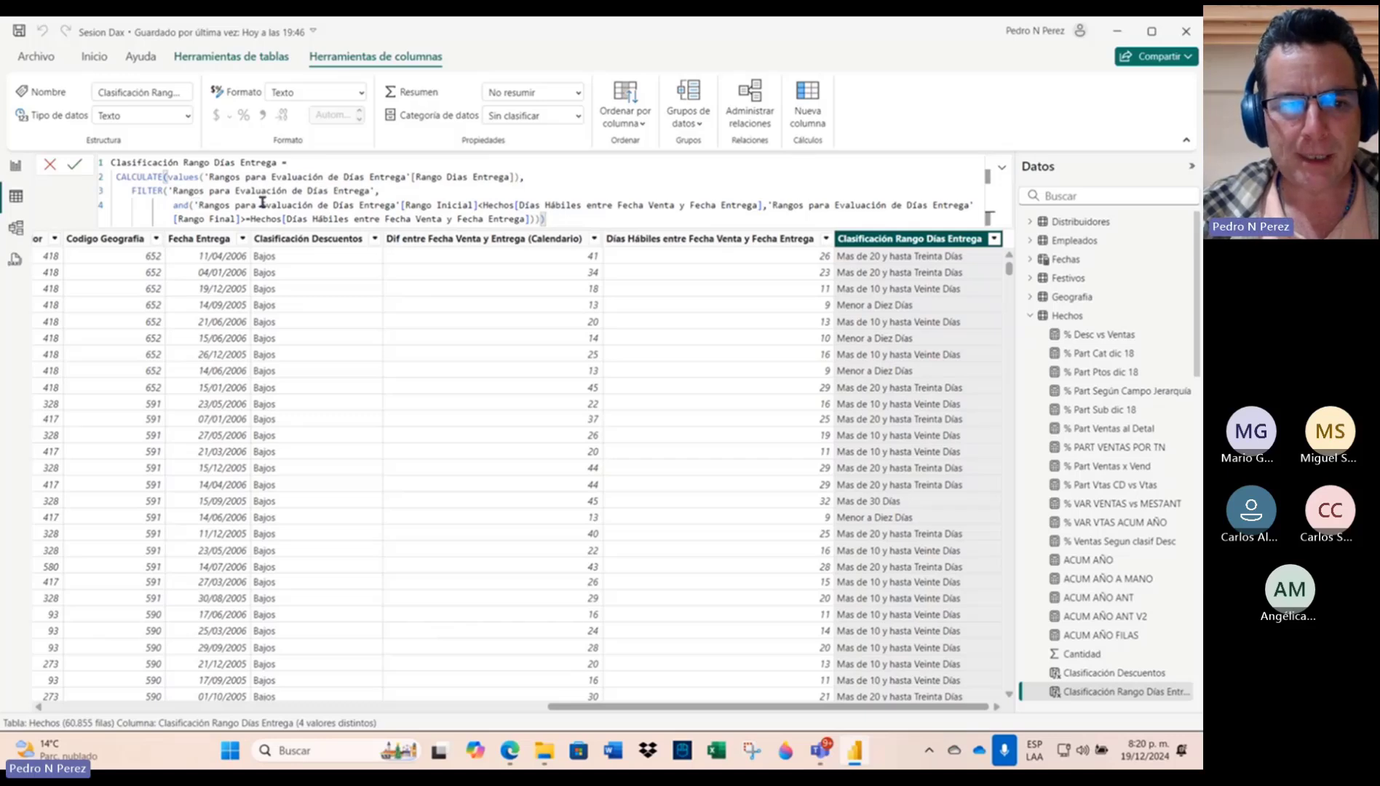
left_click_drag(199, 205, 553, 228)
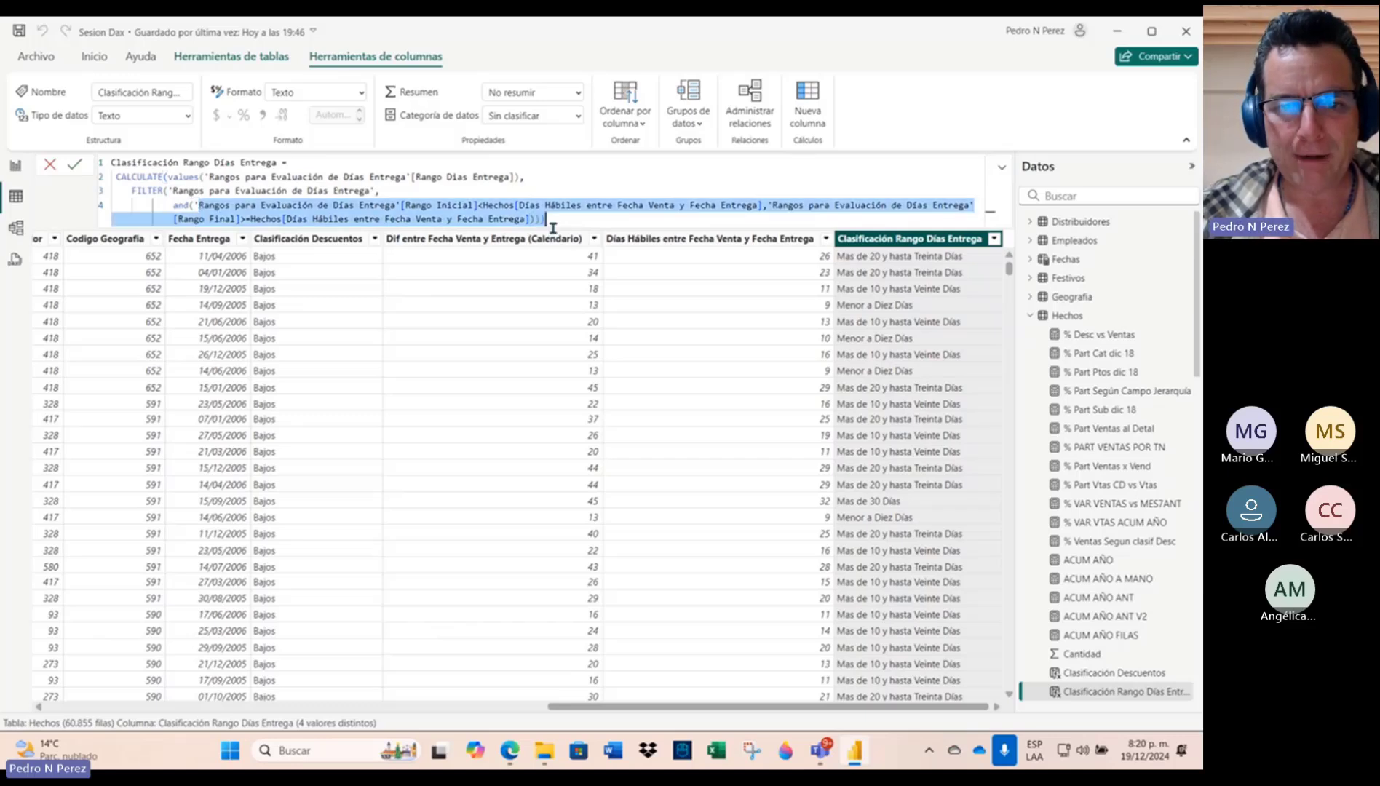
key("BackSpace")
key("BackSpace")
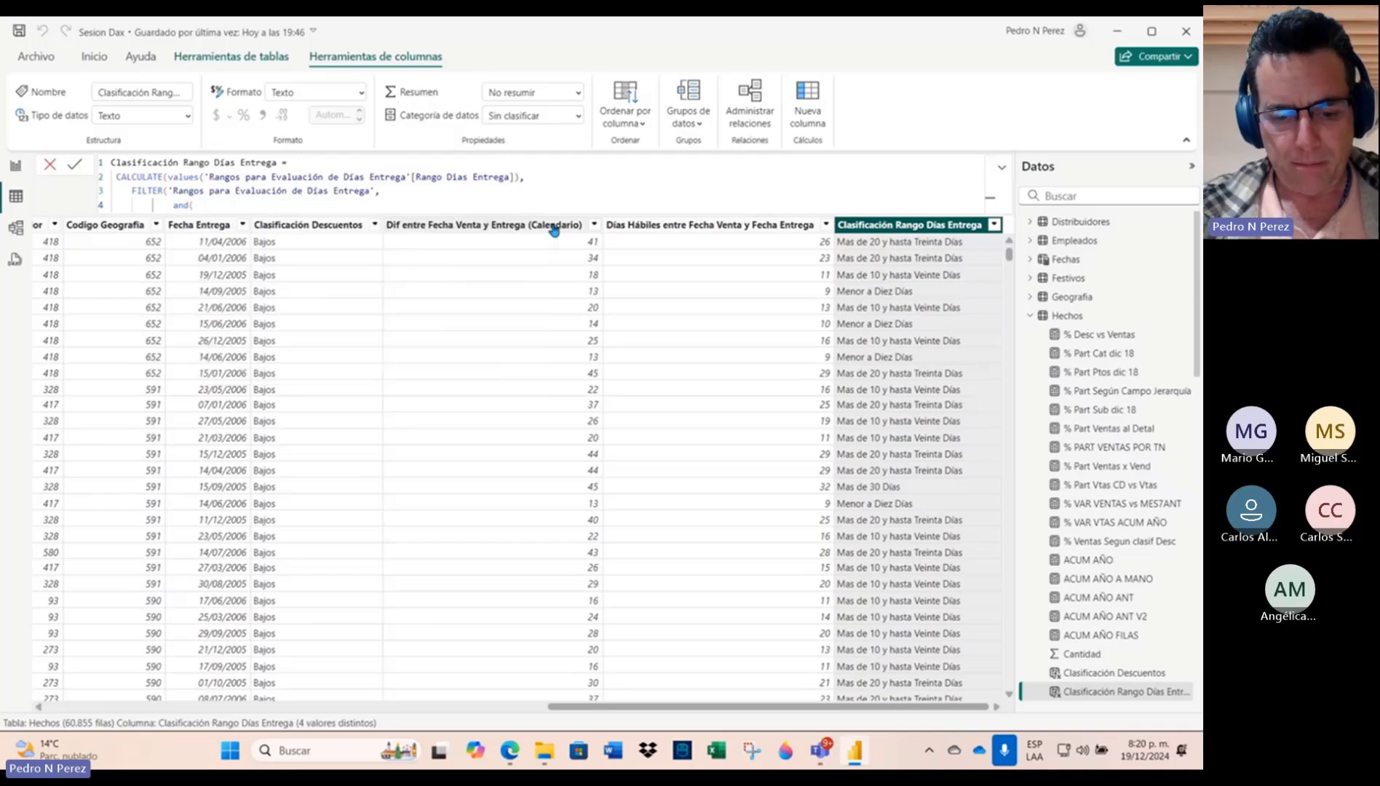
Step: Enter the first and condition as Hechos[Días Hábiles entre Fecha Venta y Fecha Entrega]>'Rangos para Evaluación de Días Entrega'[Rango Inicial]
type("hechos")
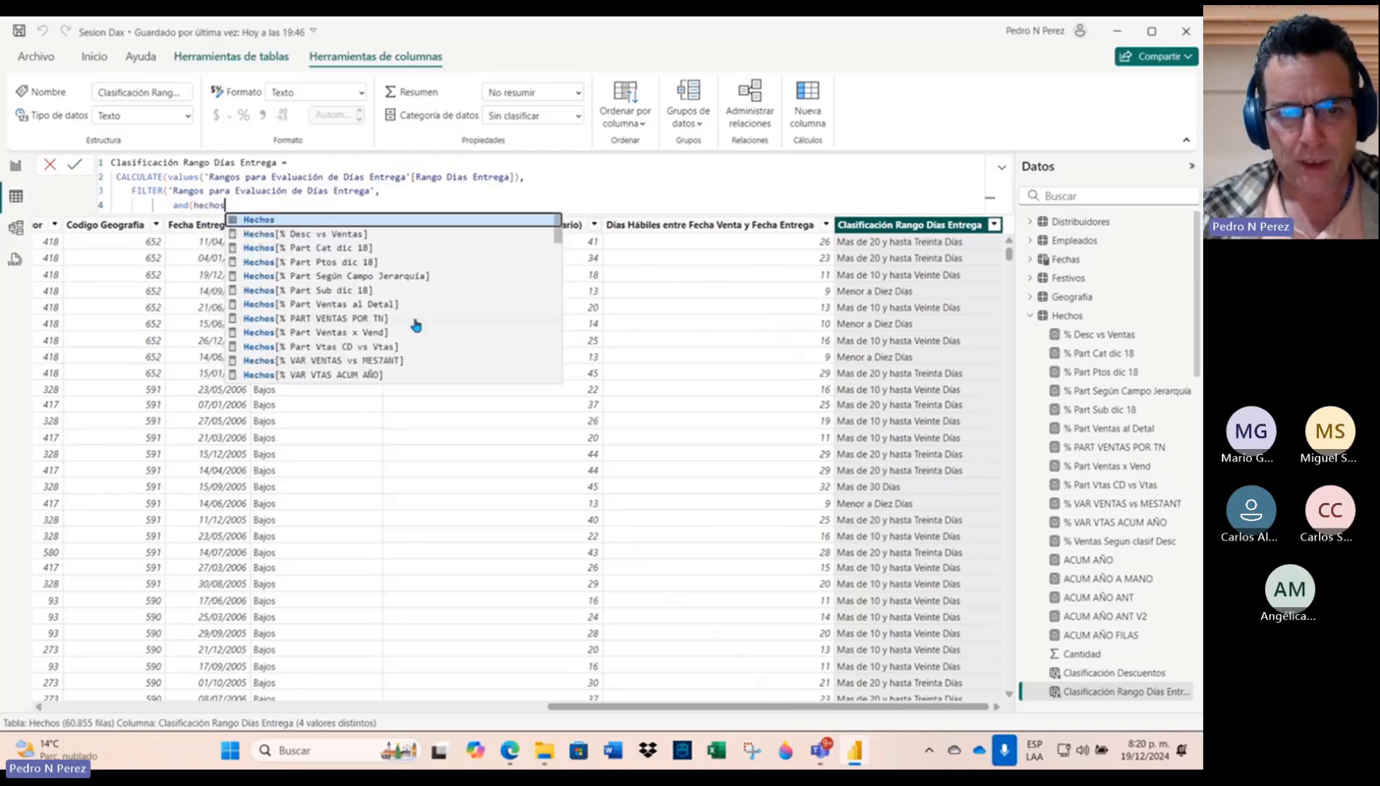
scroll(415, 325, "down", 12)
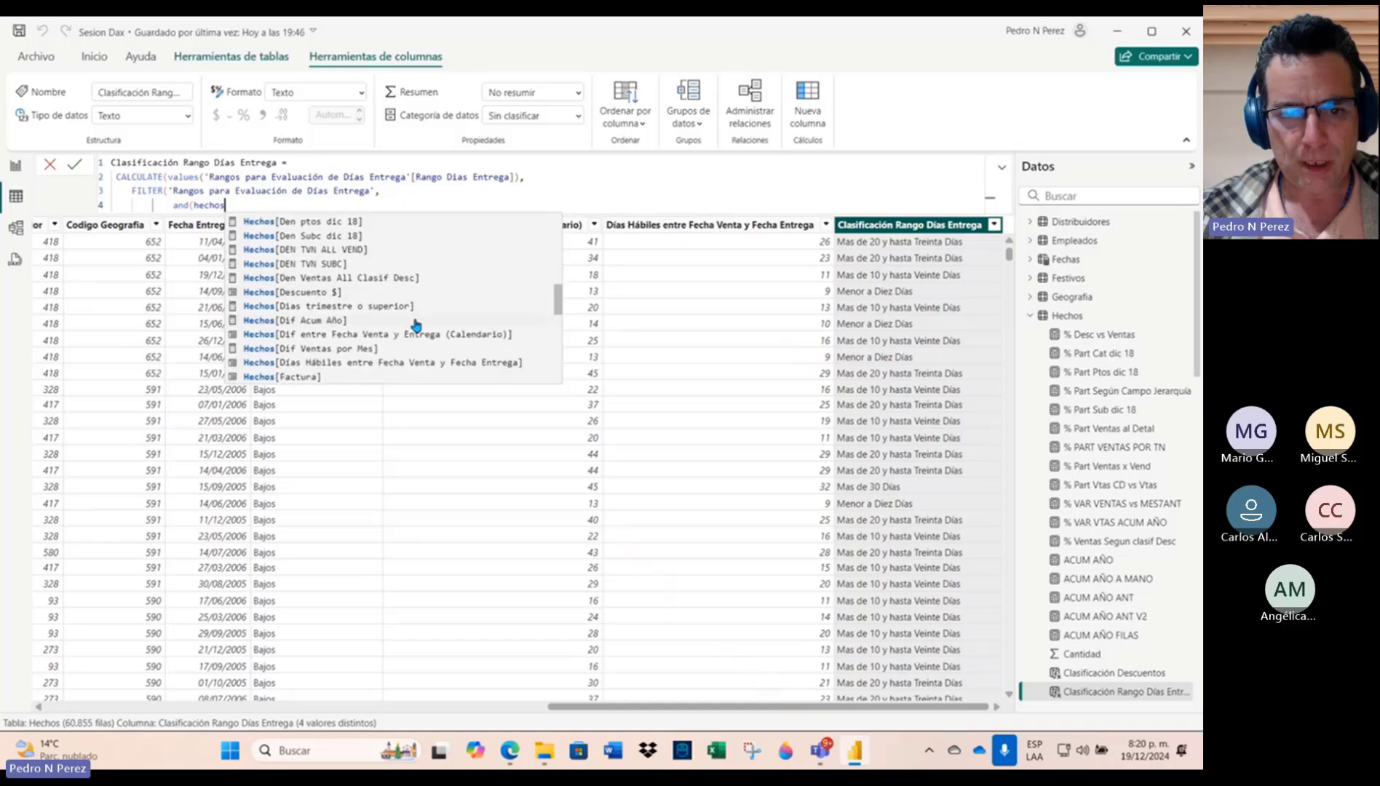
scroll(416, 325, "down", 2)
left_click(390, 306)
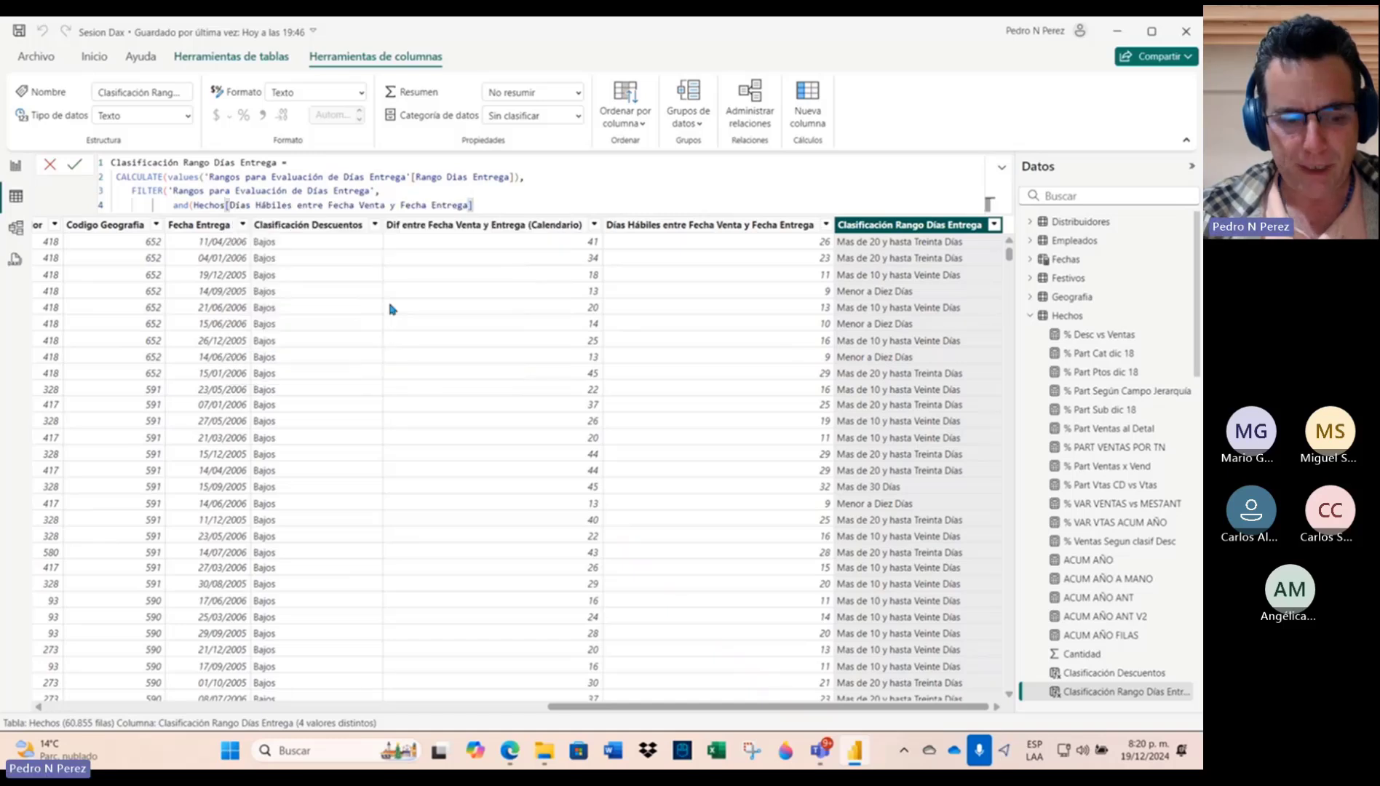
type(")")
type(">")
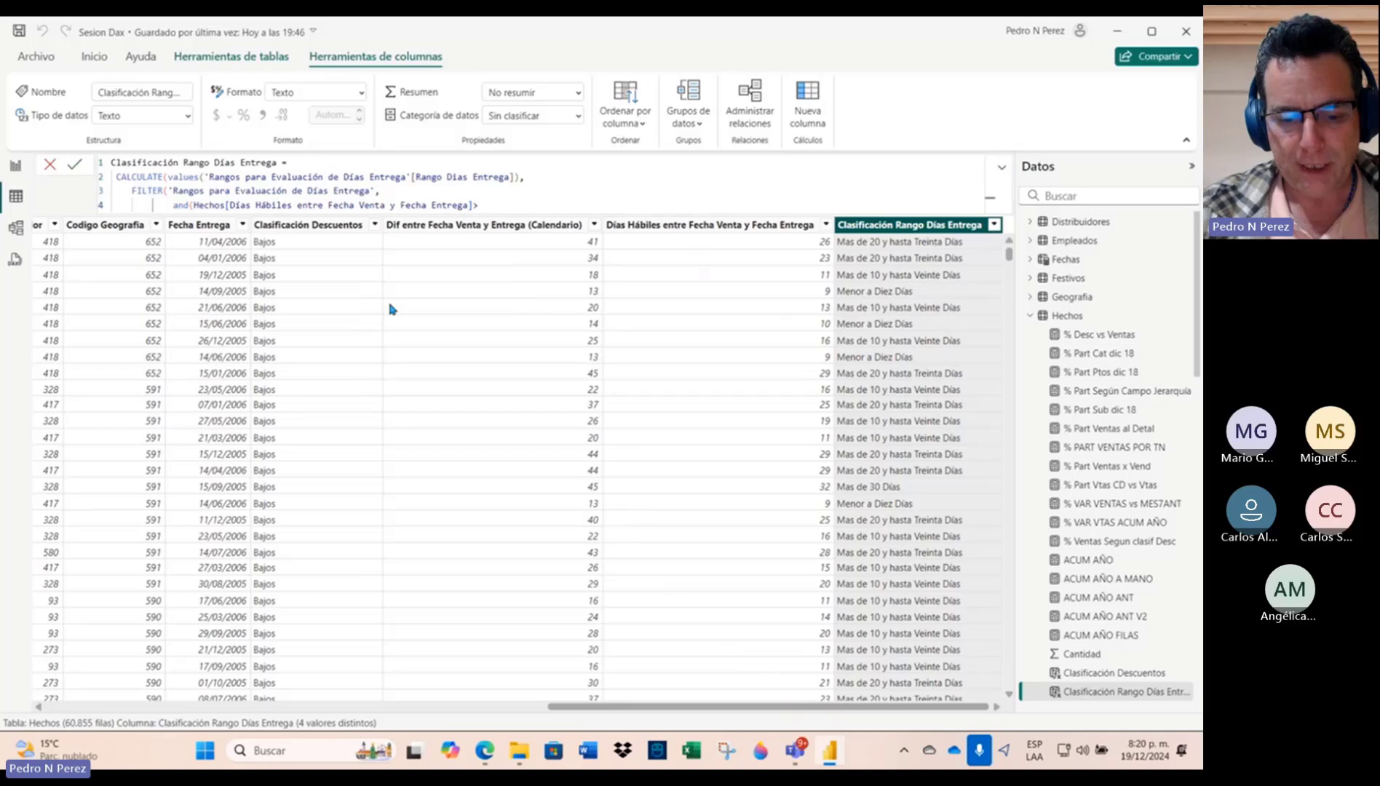
type("rango")
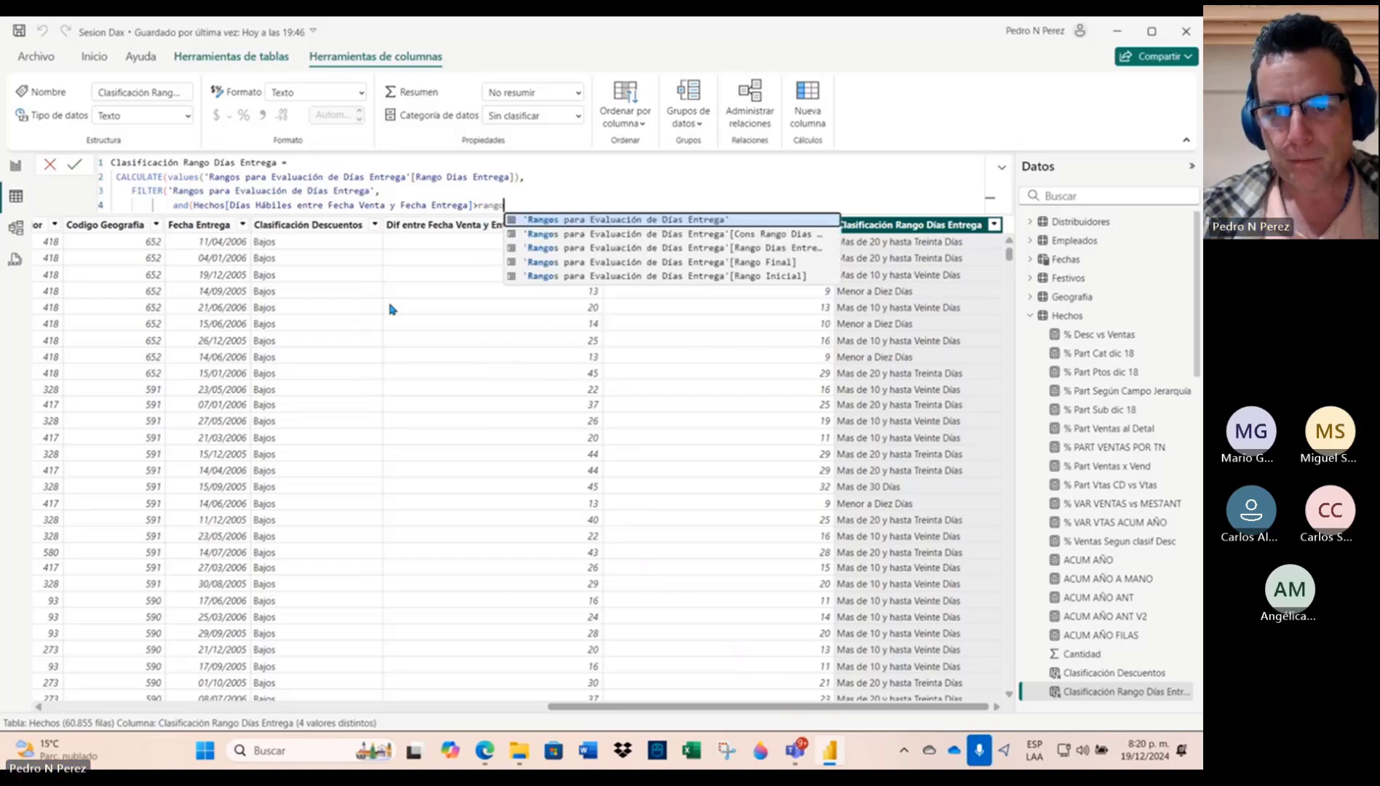
left_click(691, 280)
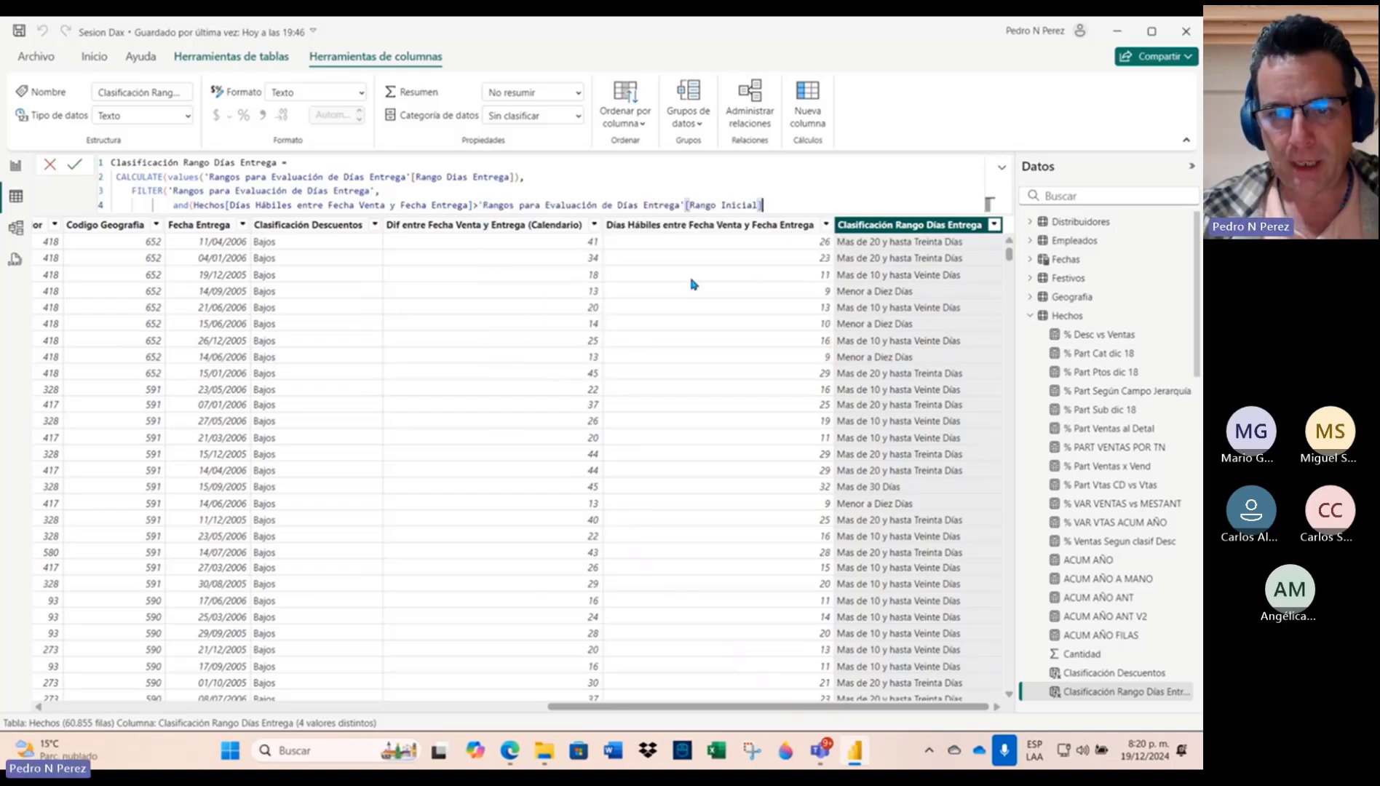
Step: Add a comma and begin the second and condition with Hechos[Días Hábiles entre Fecha Venta y Fecha Entrega]
type(",")
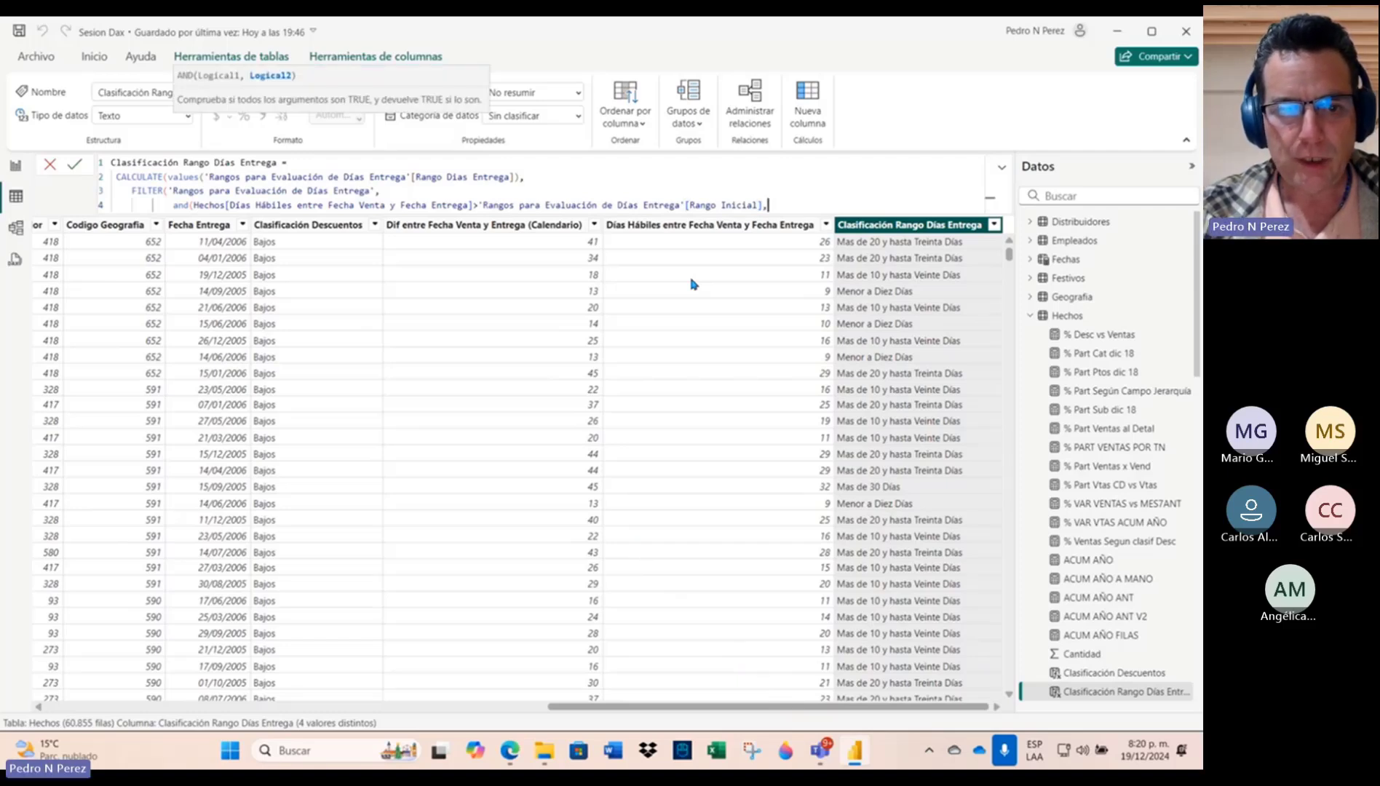
type("di")
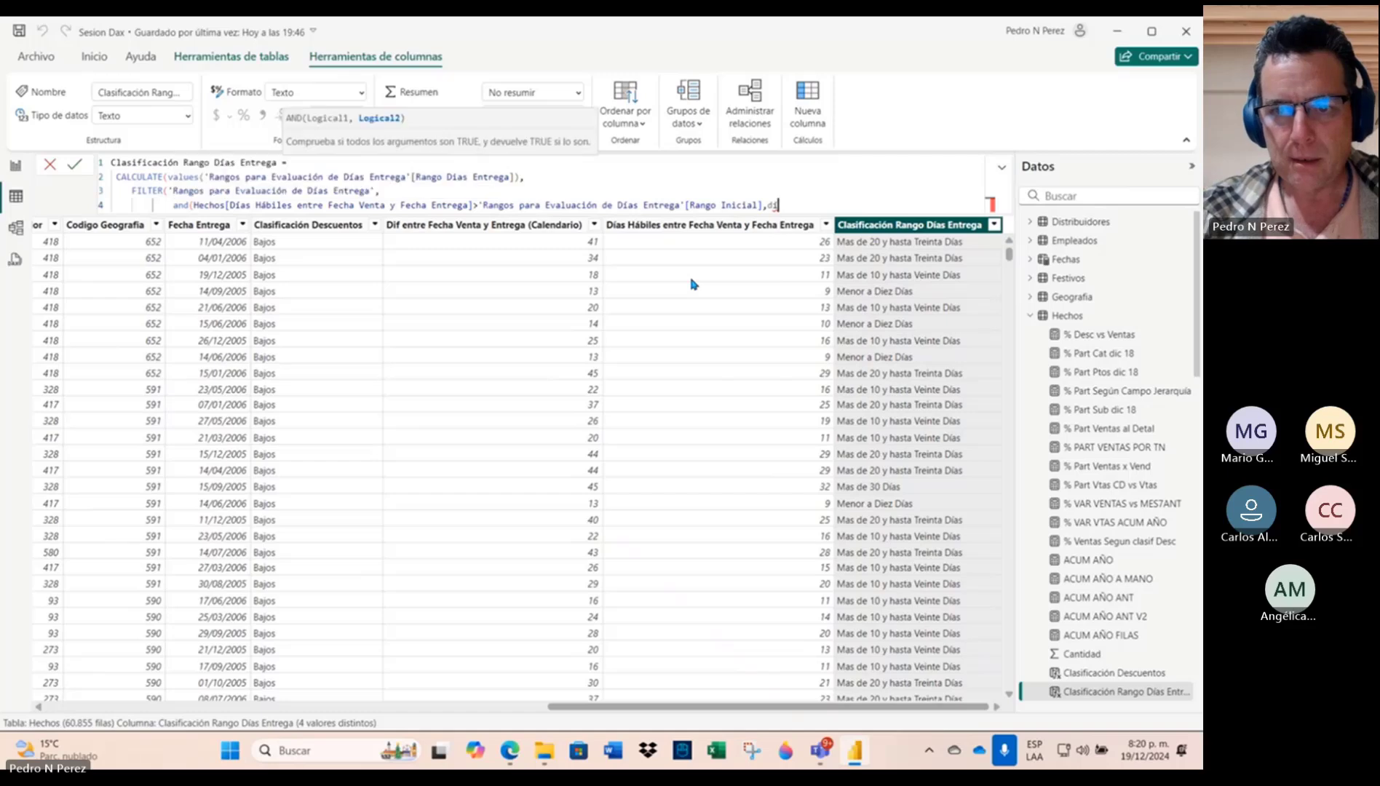
key("BackSpace")
key("BackSpace")
type("hehcos")
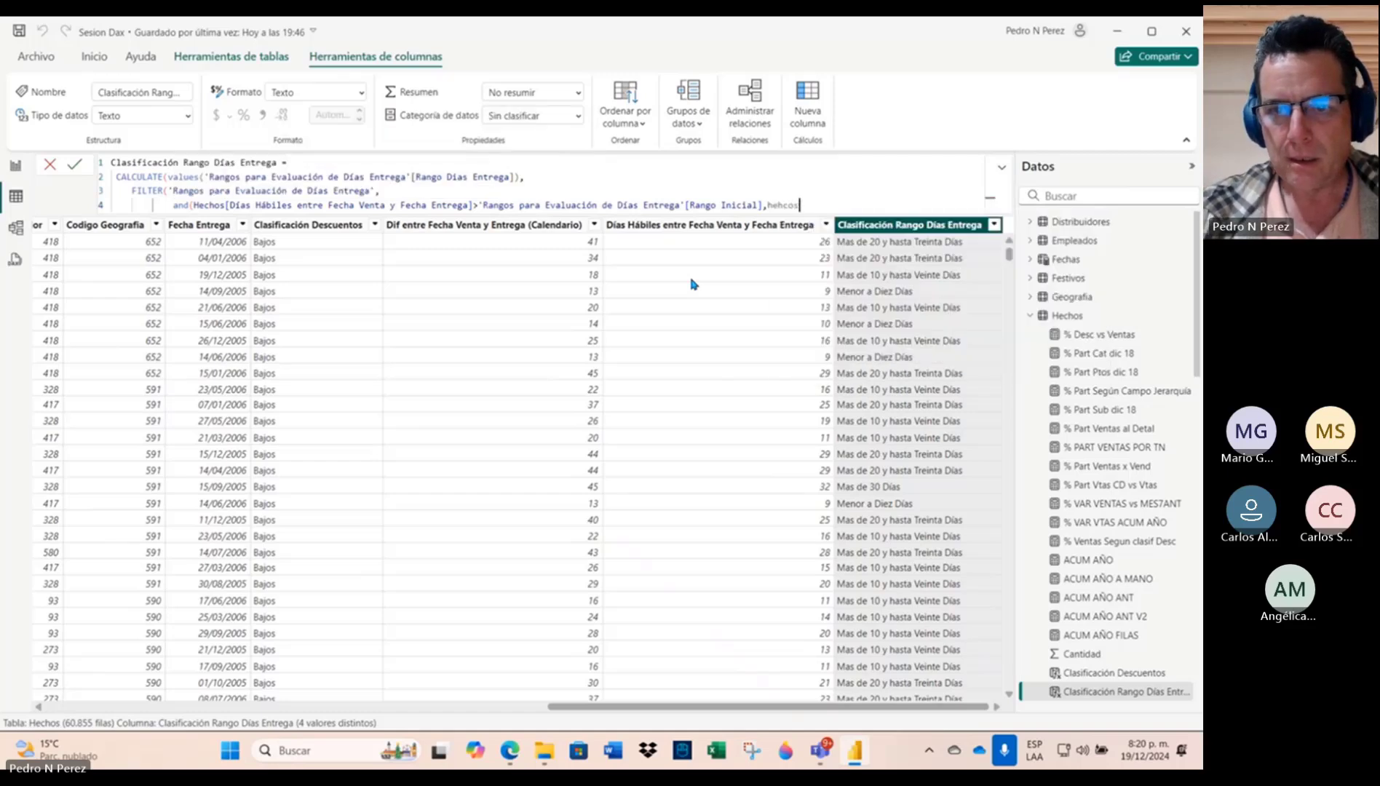
key("BackSpace")
key("BackSpace")
key("BackSpace")
key("BackSpace")
type("chos[d")
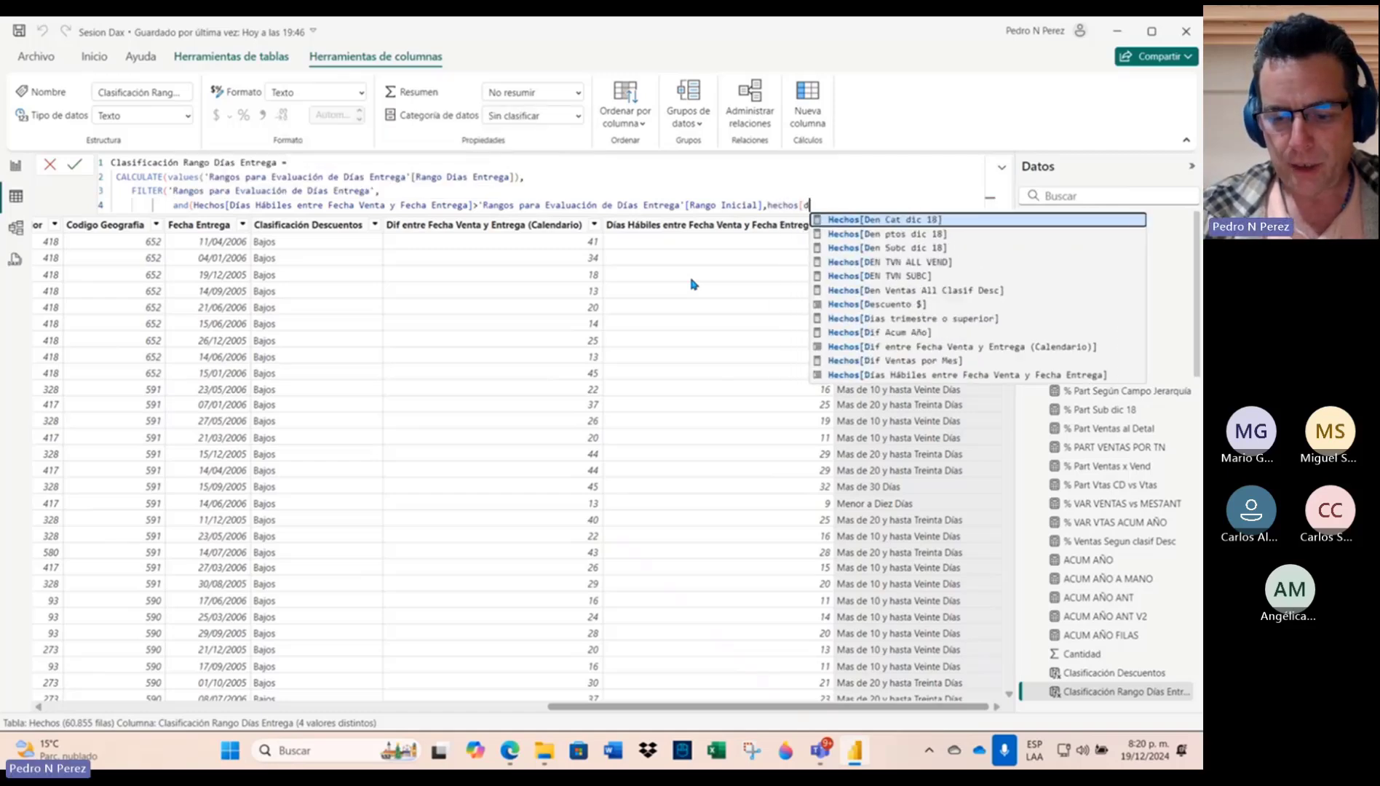
type("ías")
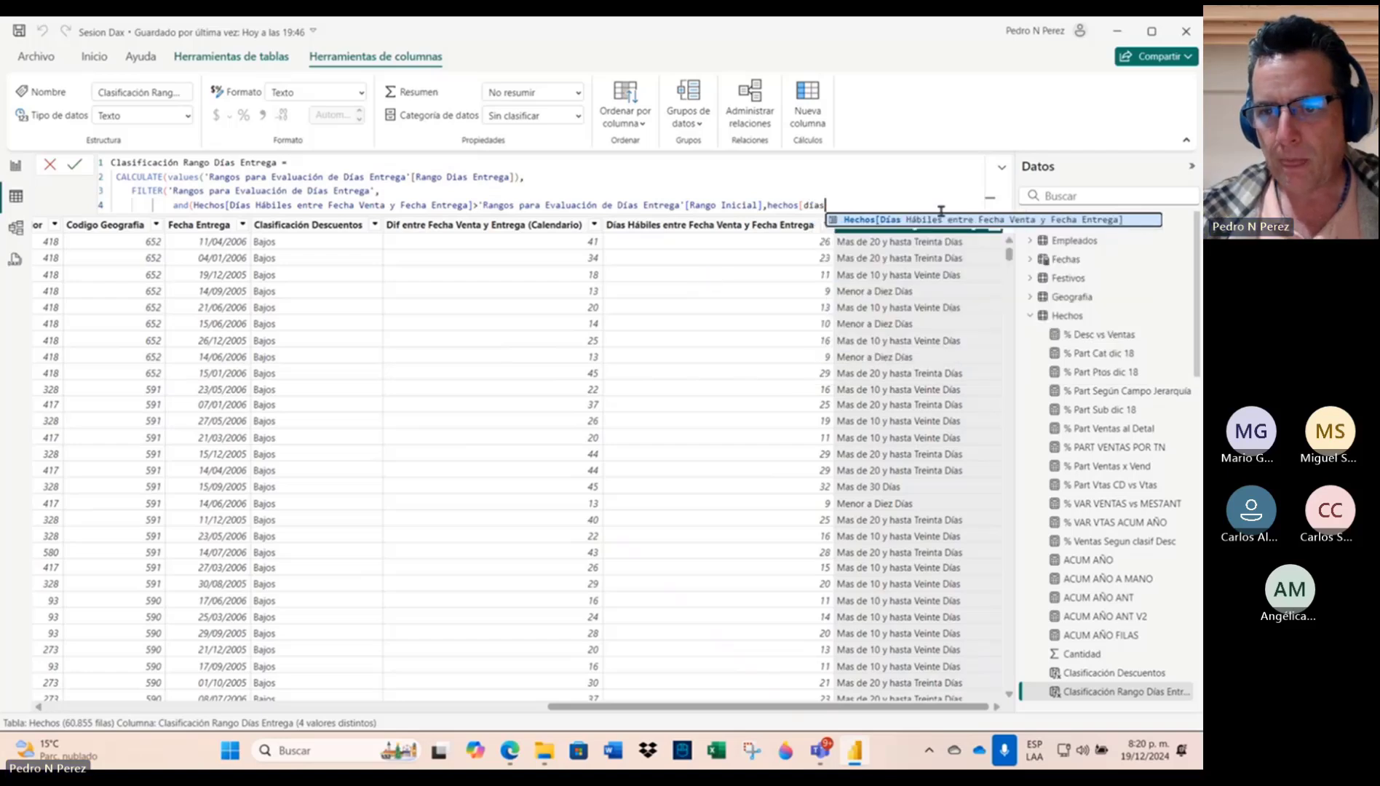
left_click(944, 221)
Step: Complete the second condition with <='Rangos para Evaluación de Días Entrega'[Rango Final], close all three functions and commit the formula
type("<")
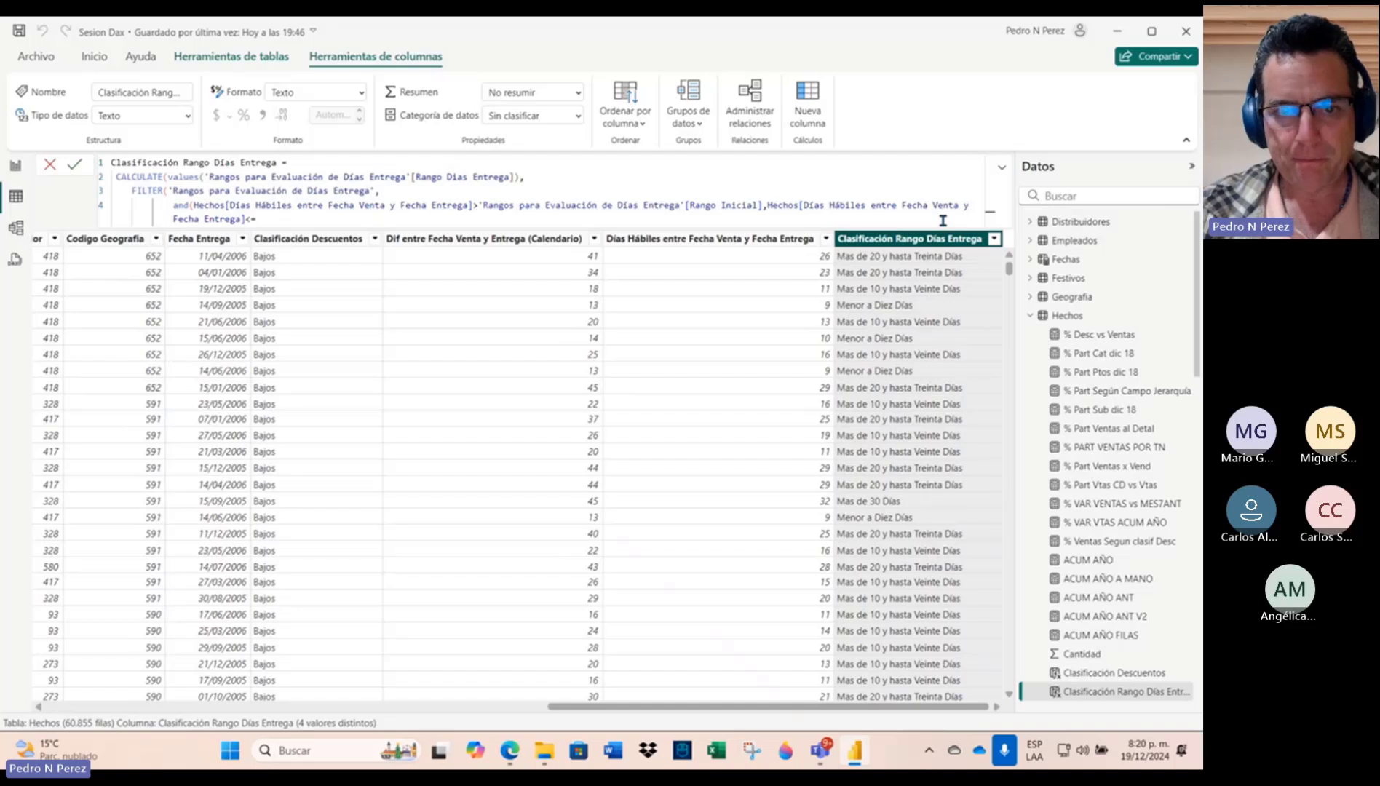
type("=rag")
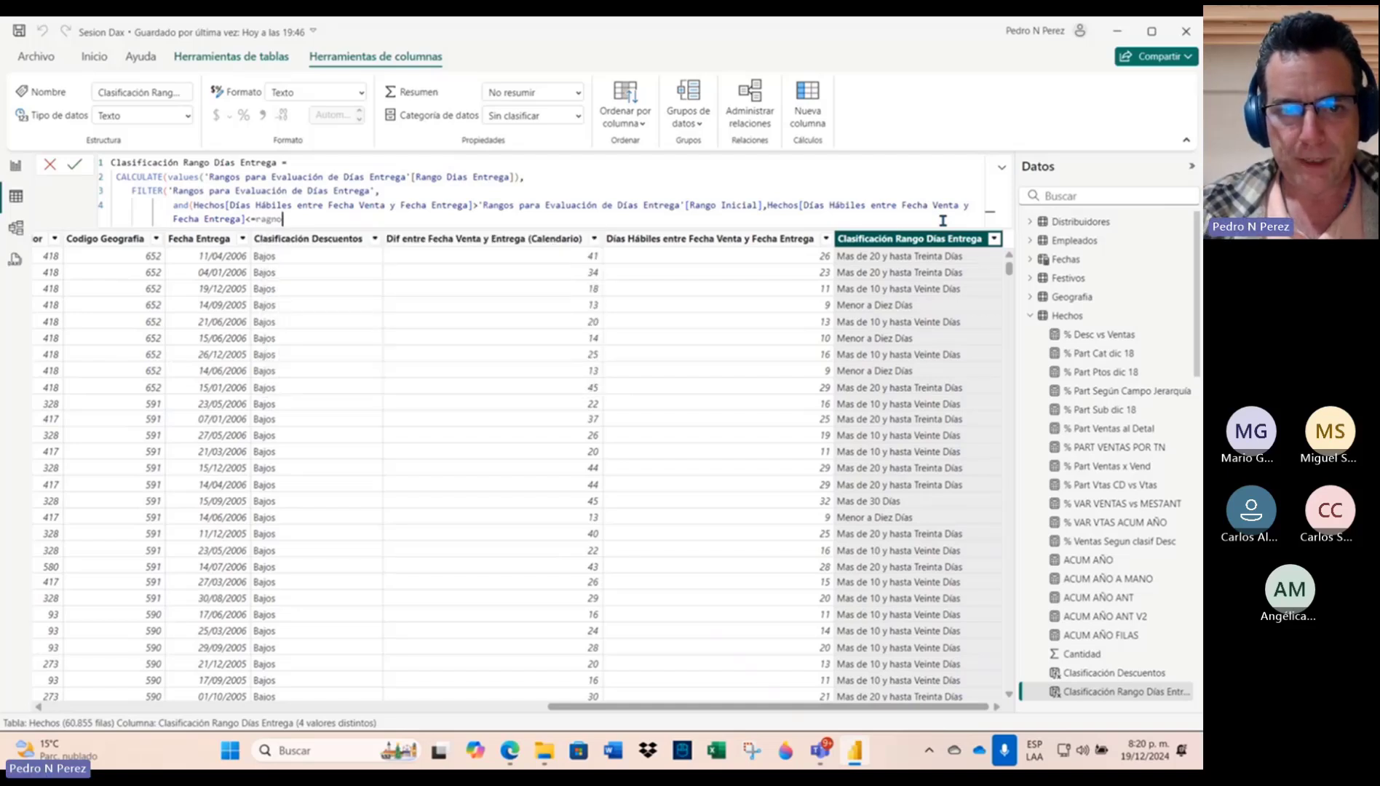
key("BackSpace")
type("ngos")
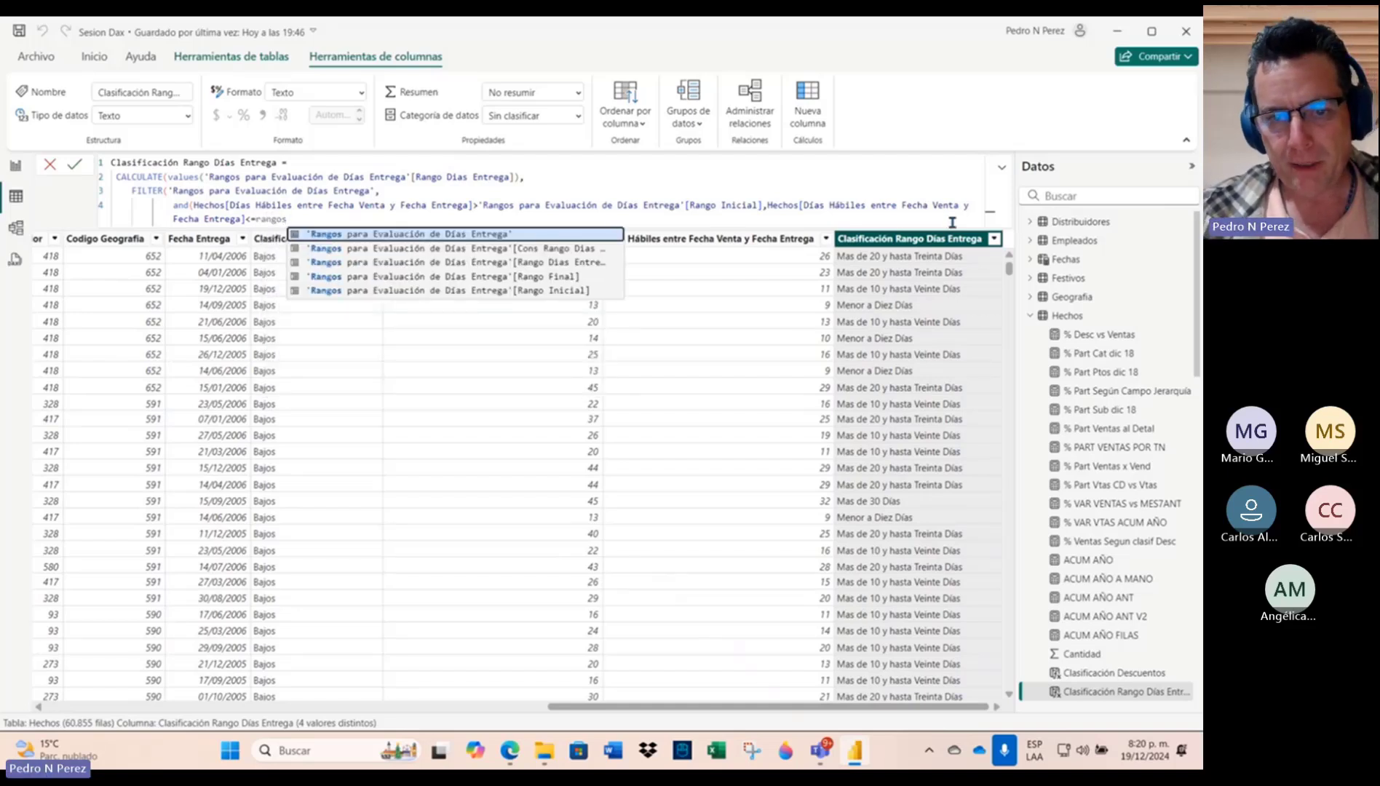
left_click(561, 278)
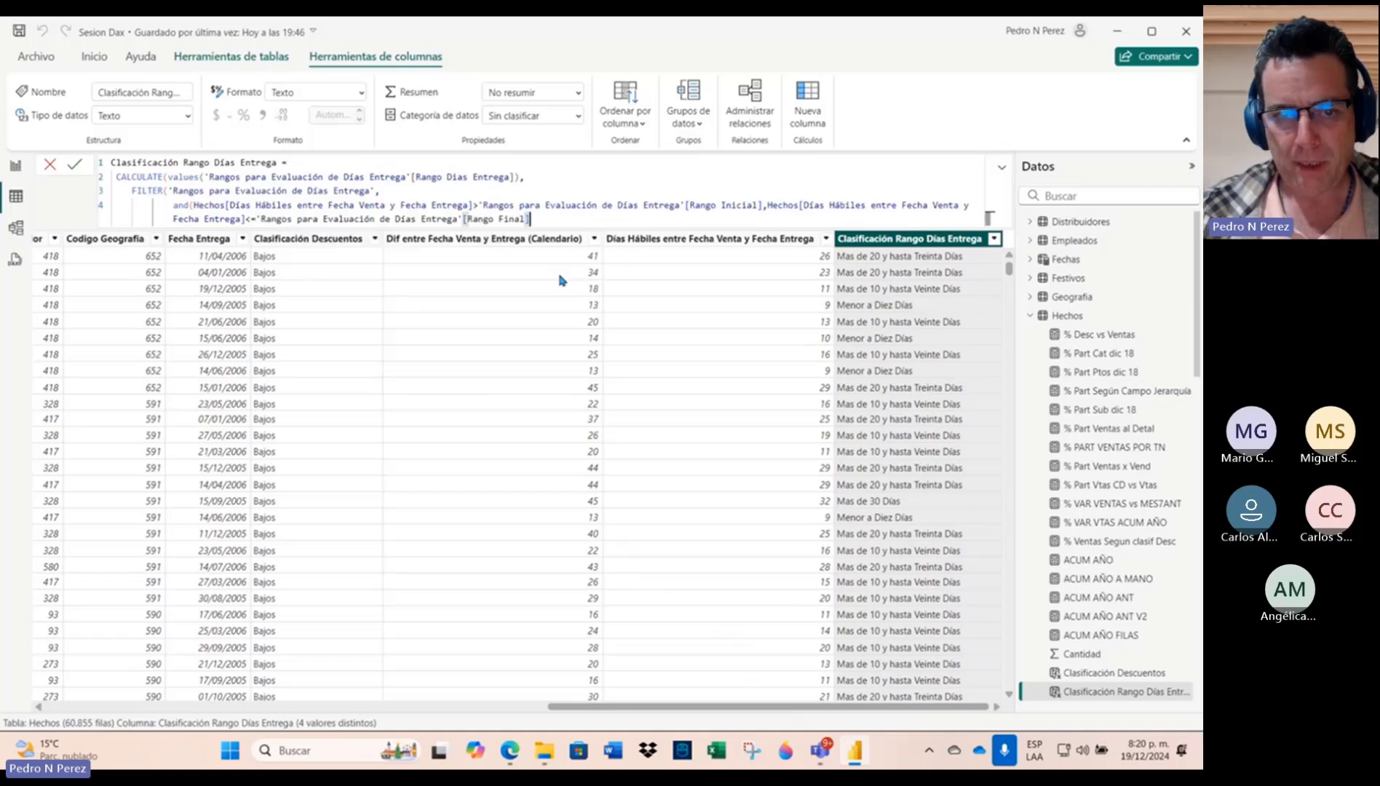
type("))")
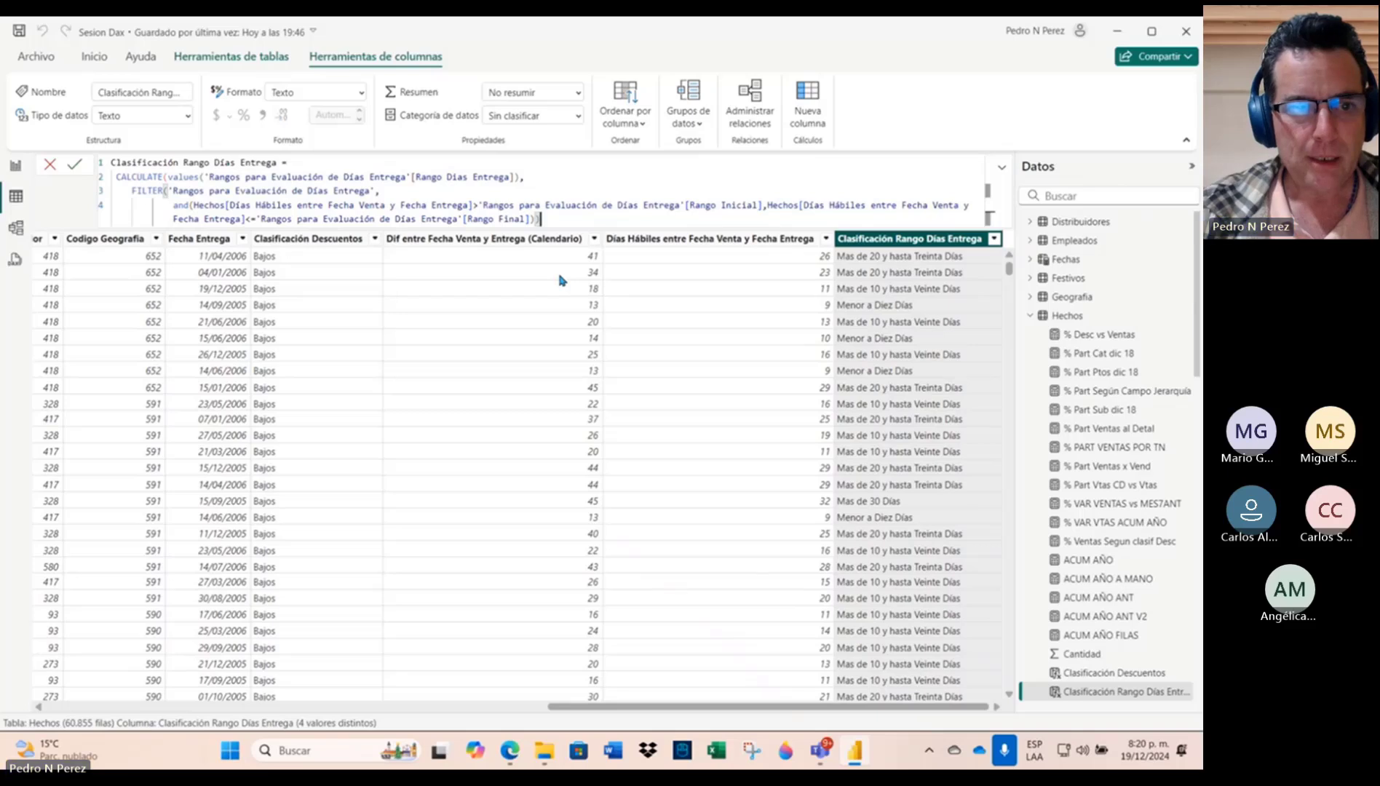
type(")")
left_click(75, 166)
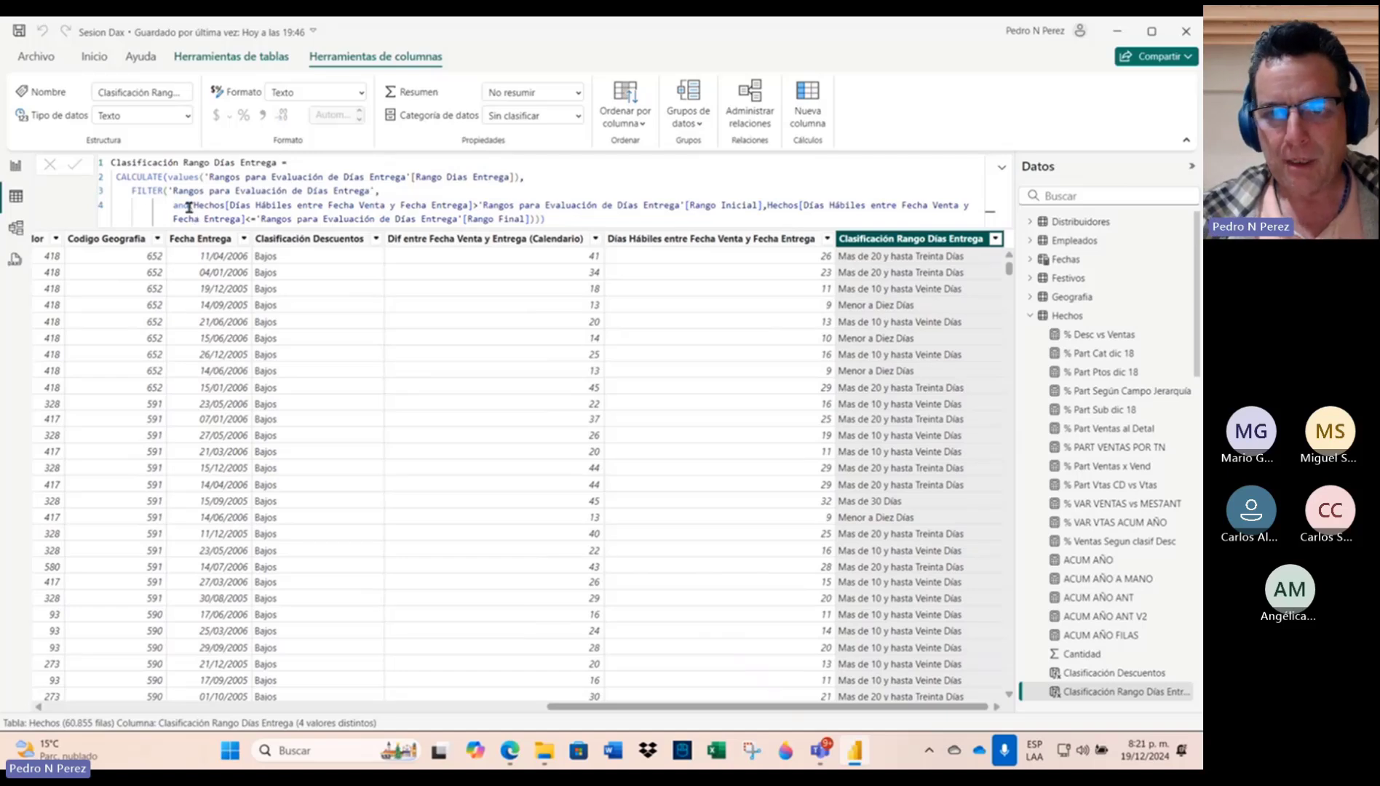
Step: Move the second and condition of the formula onto its own line, aligned below the first
left_click(766, 206)
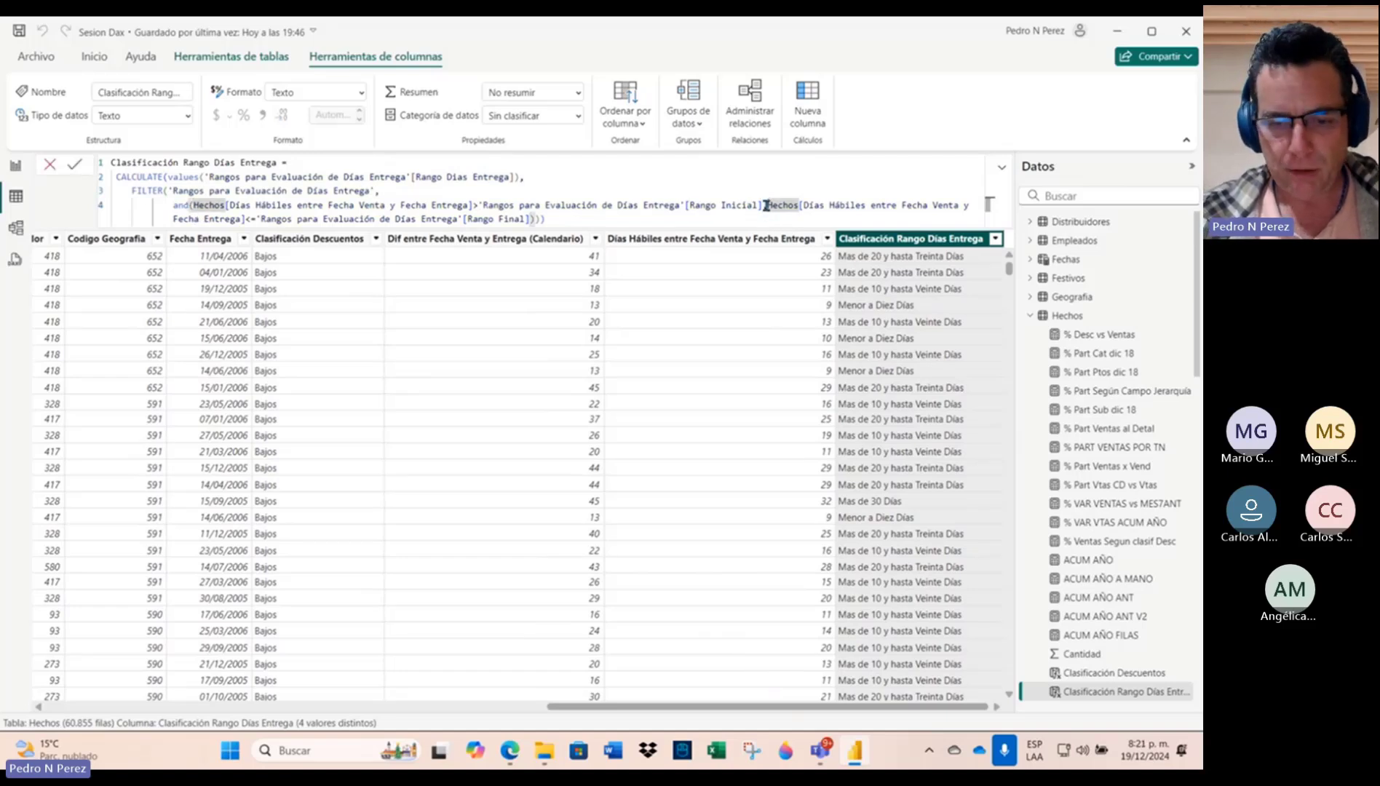
key("shift+Return")
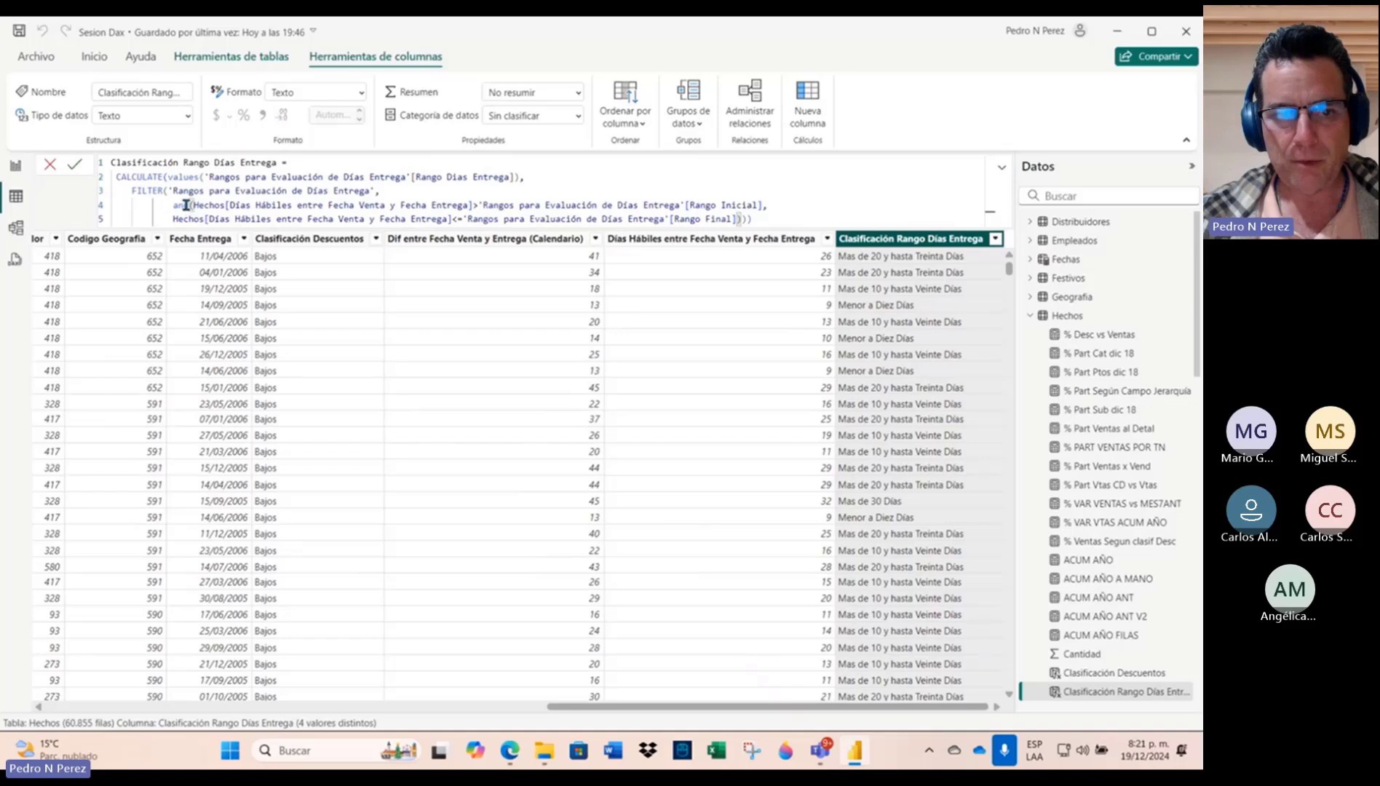
left_click(772, 217)
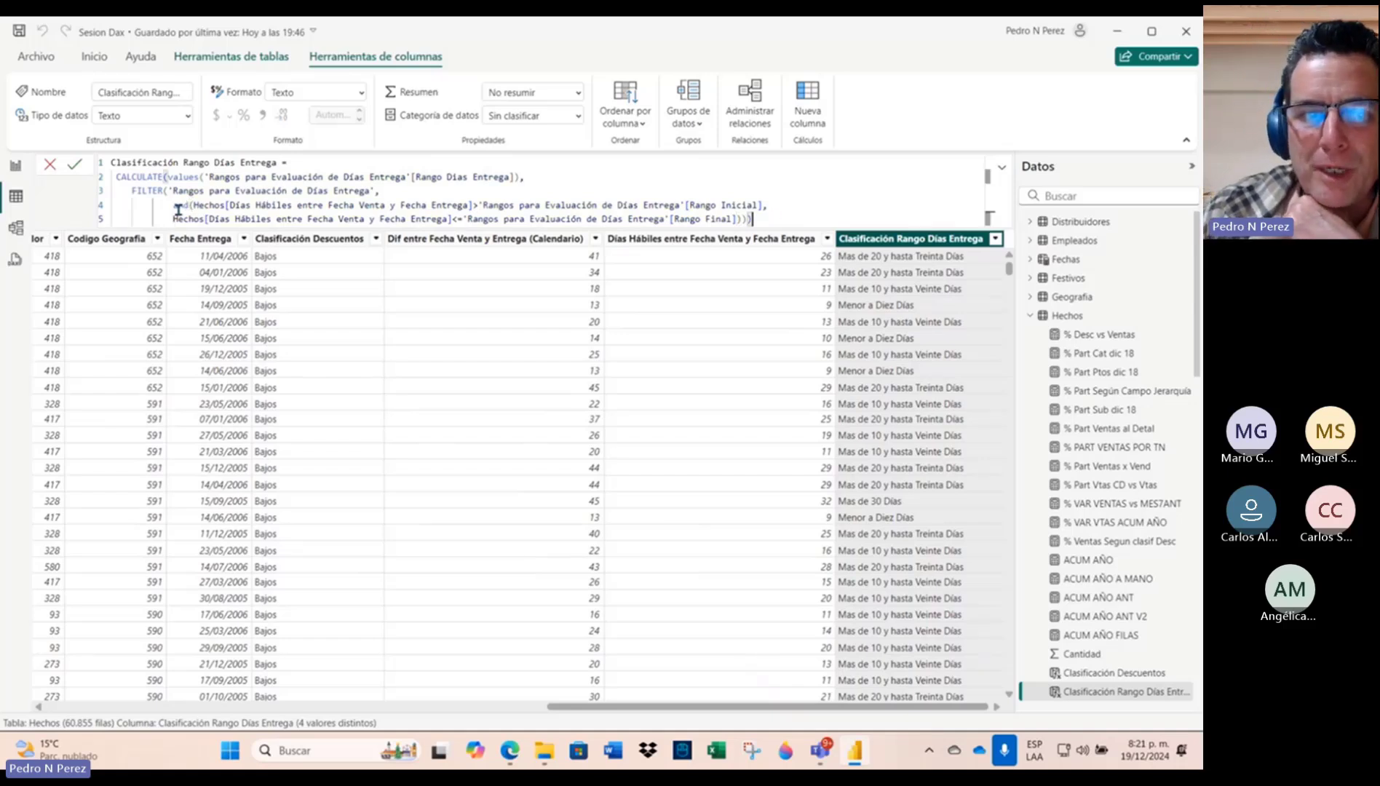
double_click(145, 190)
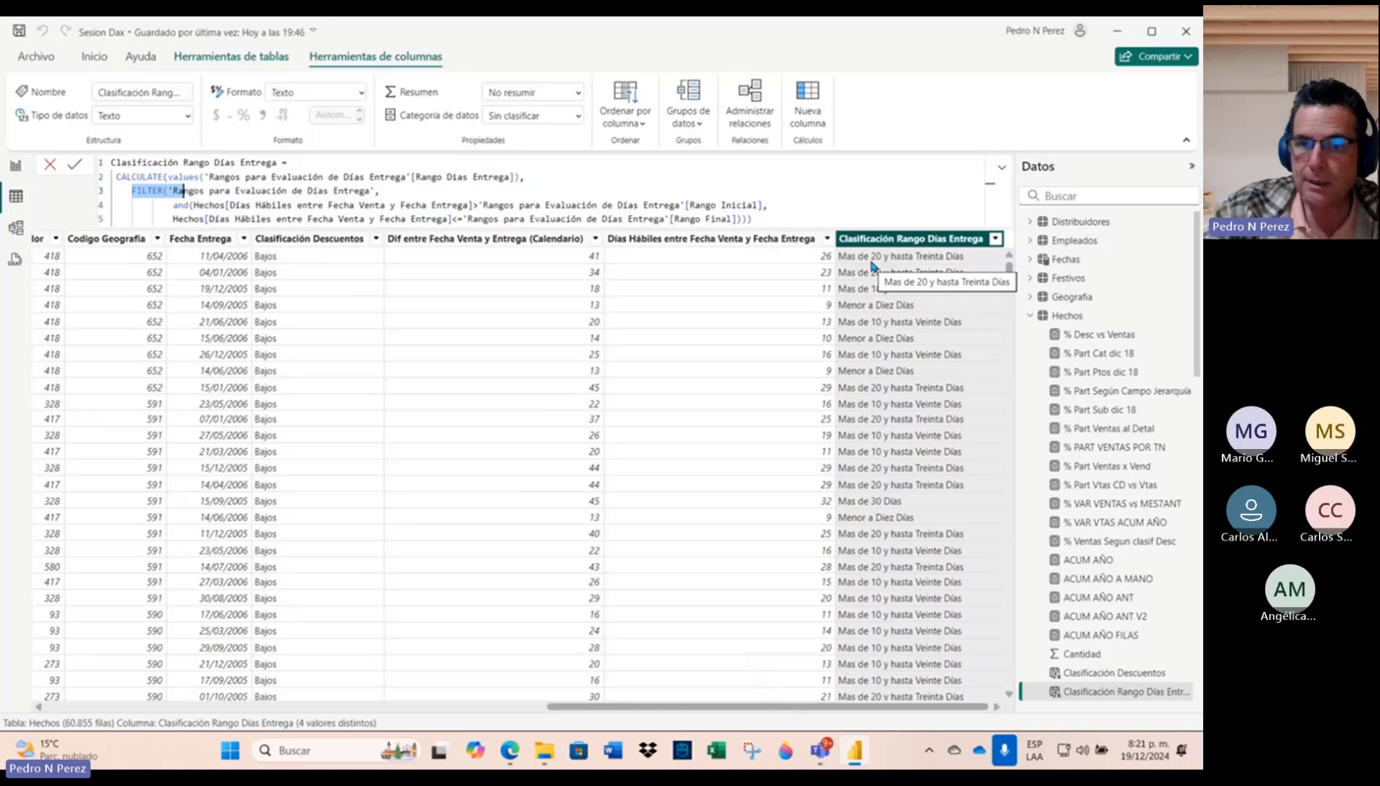
Step: Examine the formula of Días Hábiles entre Fecha Venta y Fecha Entrega and that of Tipo Día V1 in the Fechas table
left_click(796, 244)
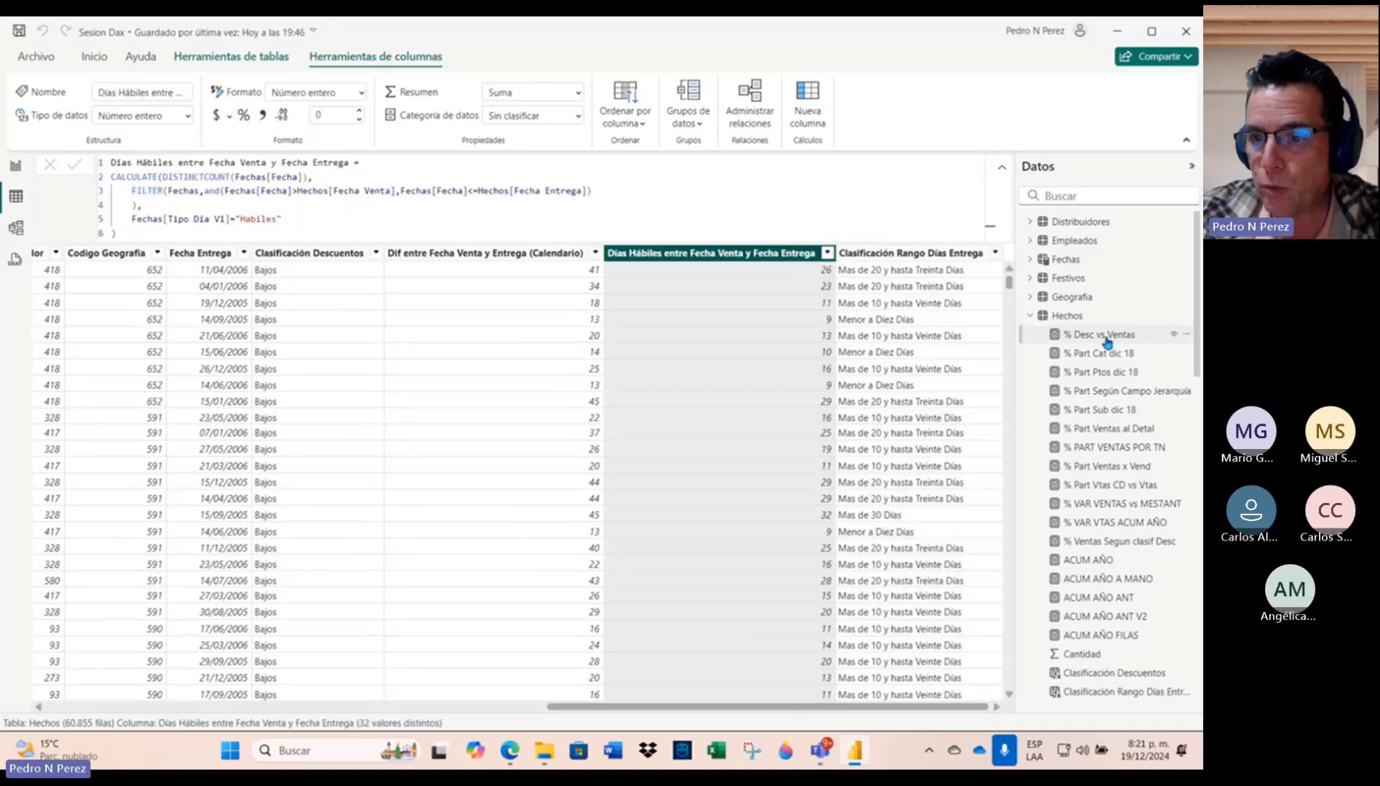
left_click(1075, 240)
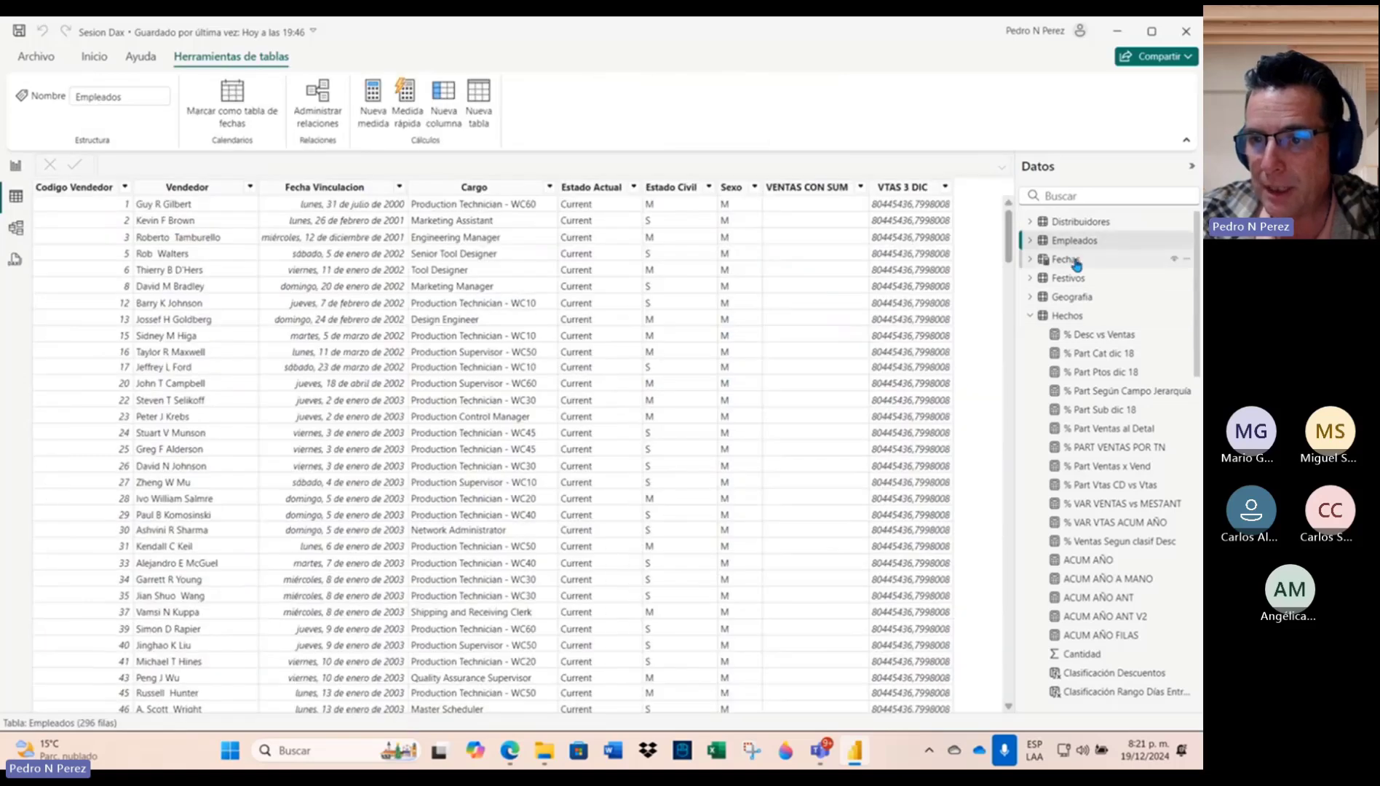
left_click(1076, 260)
scroll(601, 421, "right", 5)
scroll(601, 421, "up", 1)
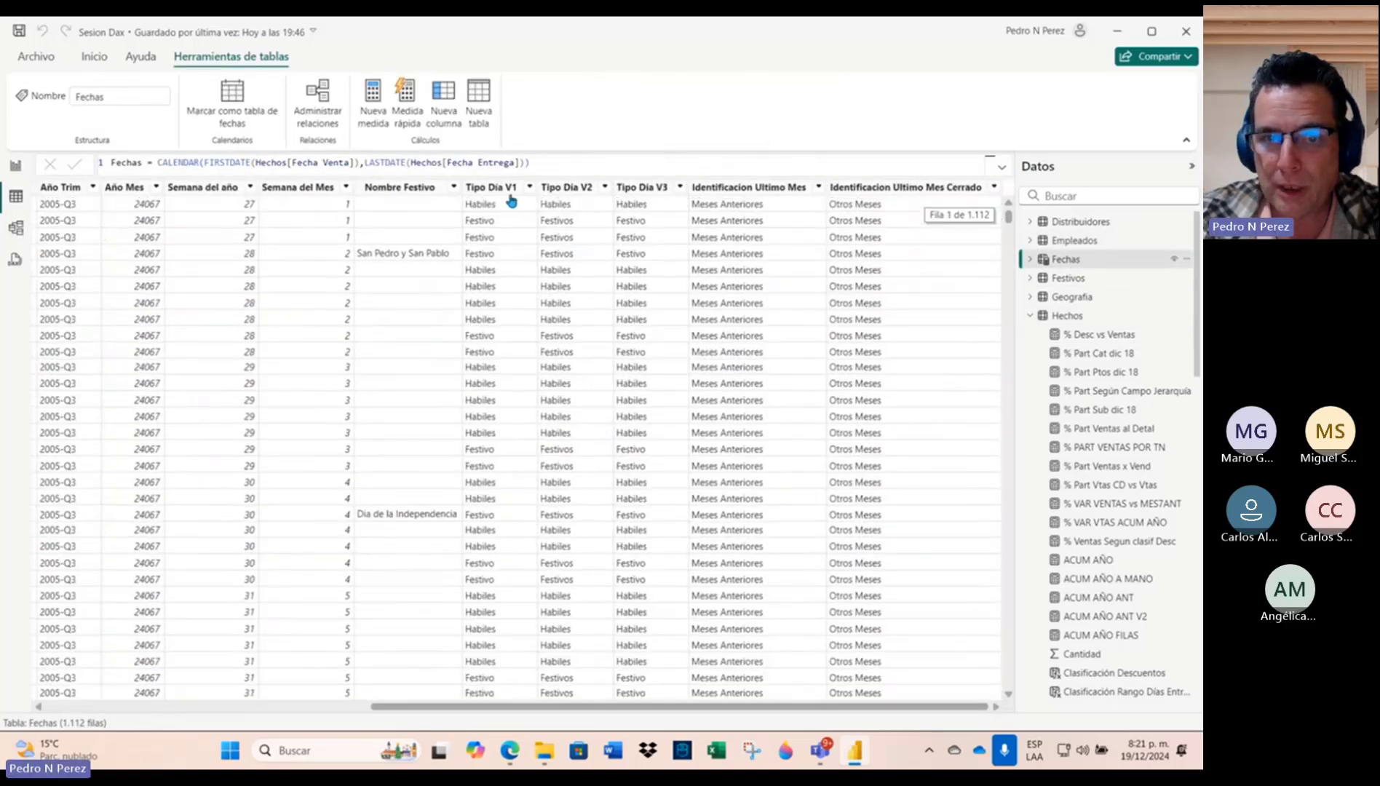
left_click(501, 188)
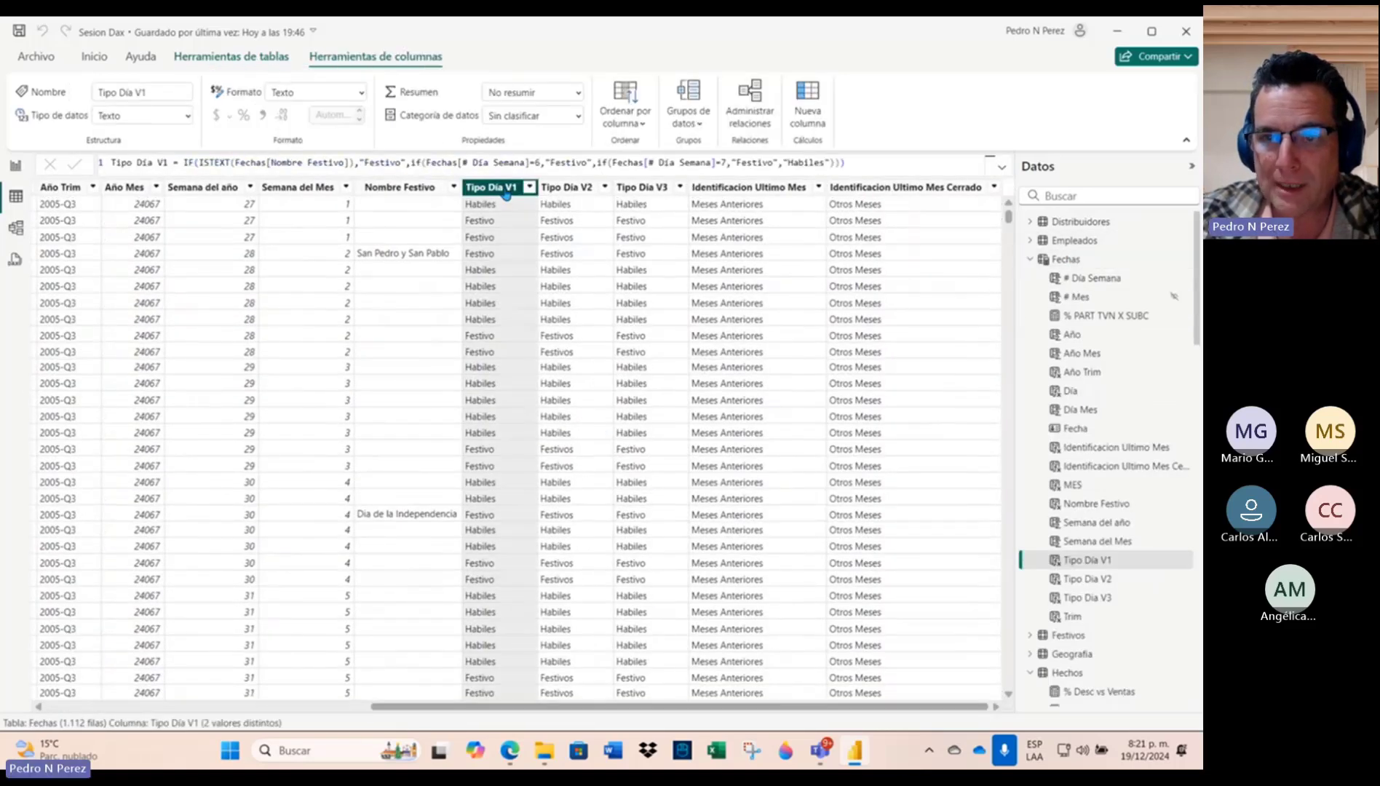
left_click(1002, 166)
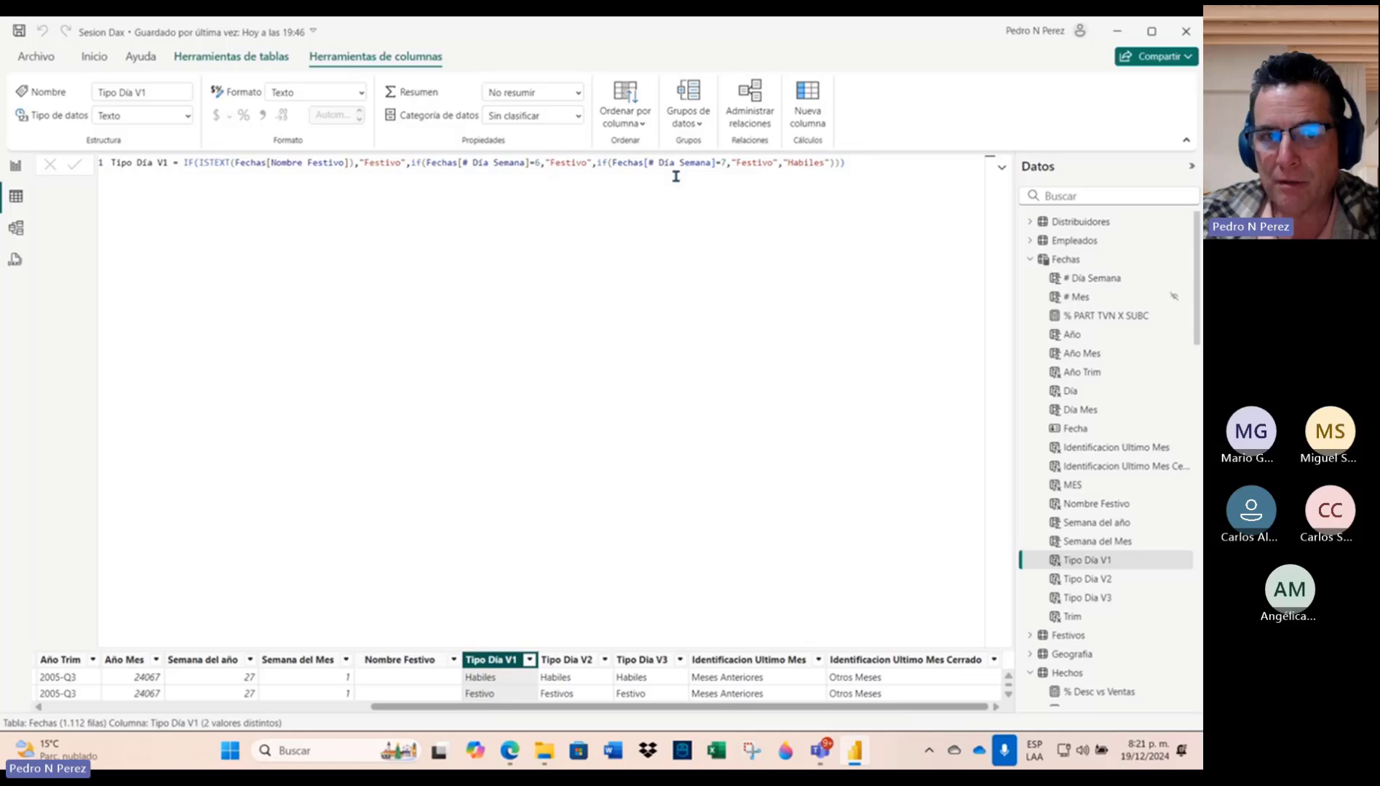
left_click(1004, 171)
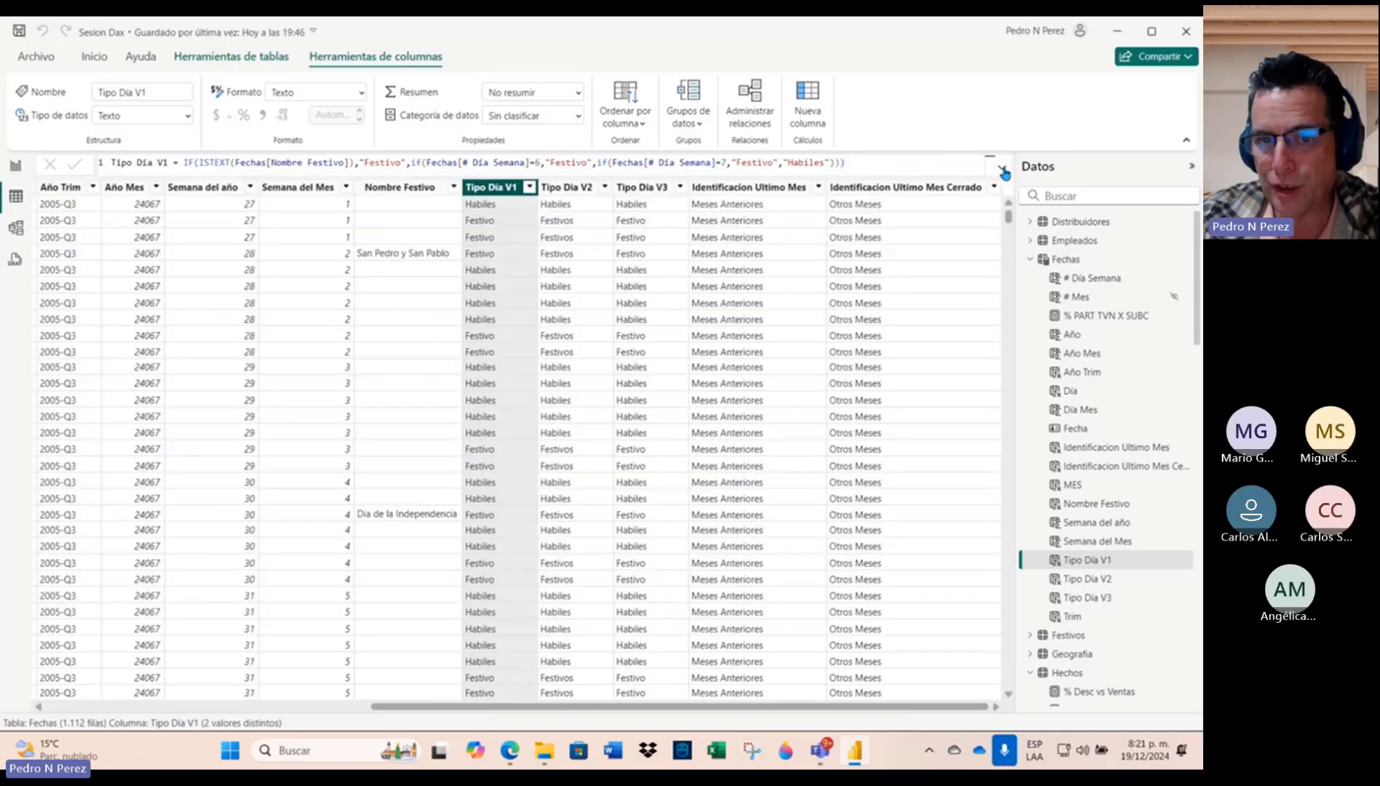
Step: Collapse the Fechas fields and return to the delivery-day columns of the Hechos table
left_click(1031, 260)
left_click(1070, 315)
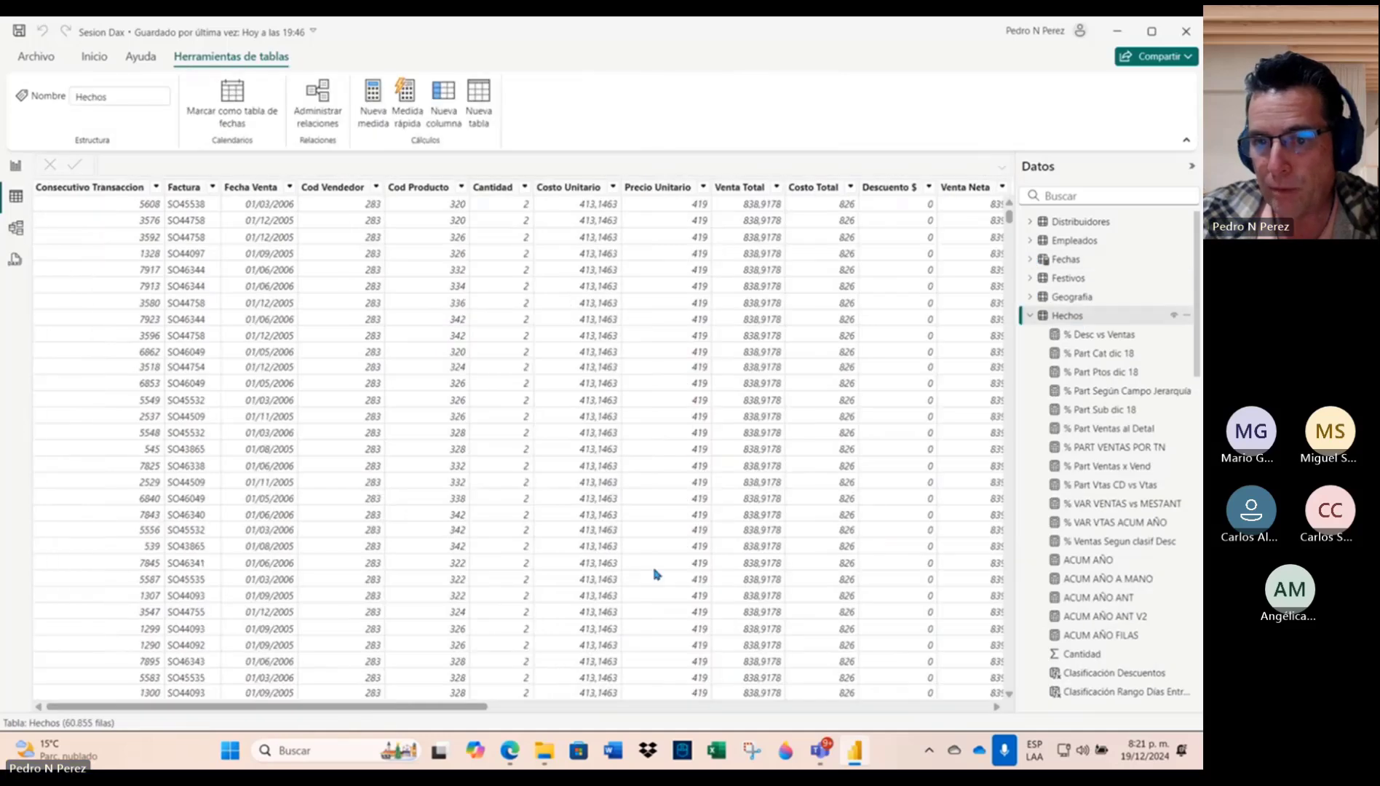
scroll(653, 577, "right", 3)
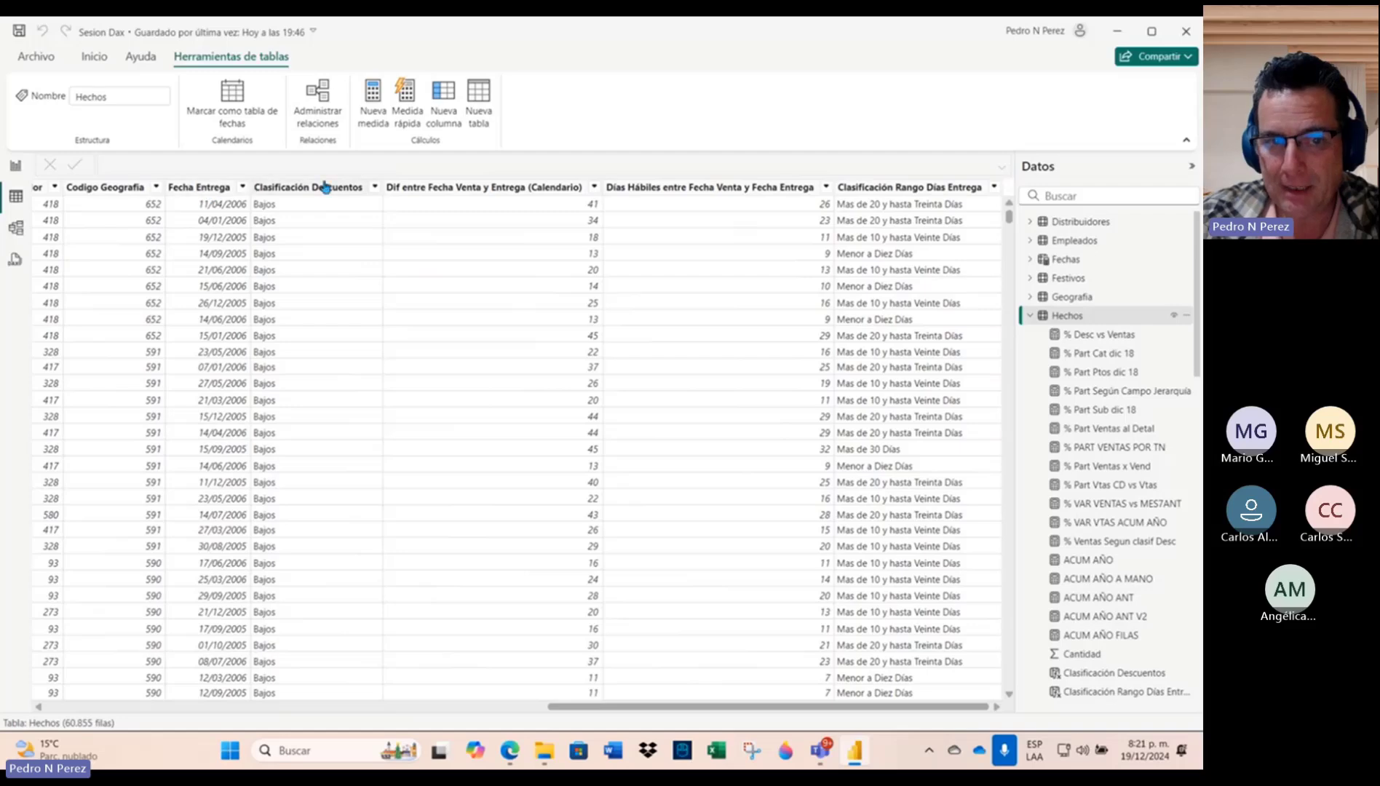
Step: Examine the Días Hábiles entre Fecha Venta y Fecha Entrega formula, from its CALCULATE(DISTINCTCOUNT) part to the FILTER and Tipo Día V1 conditions
left_click(693, 187)
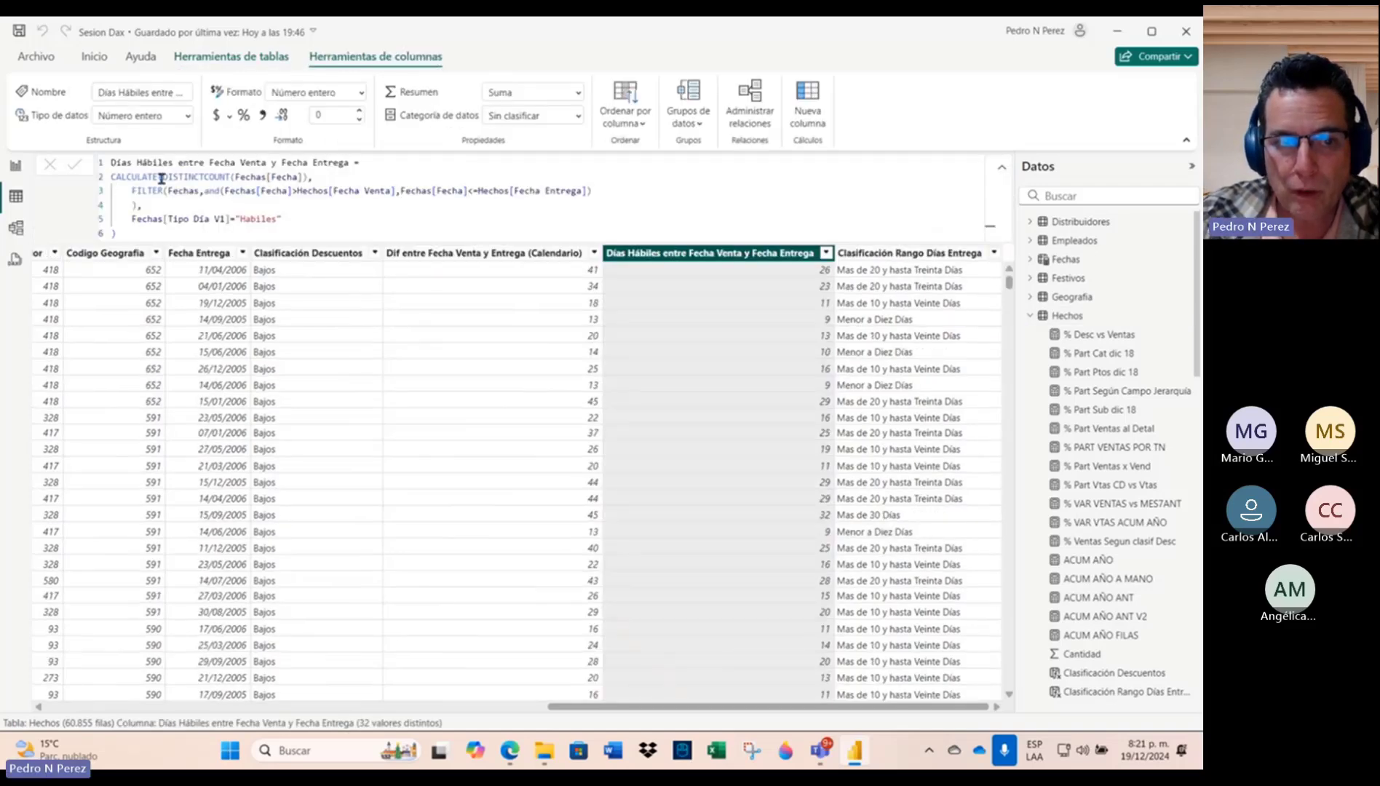
left_click_drag(315, 177, 110, 177)
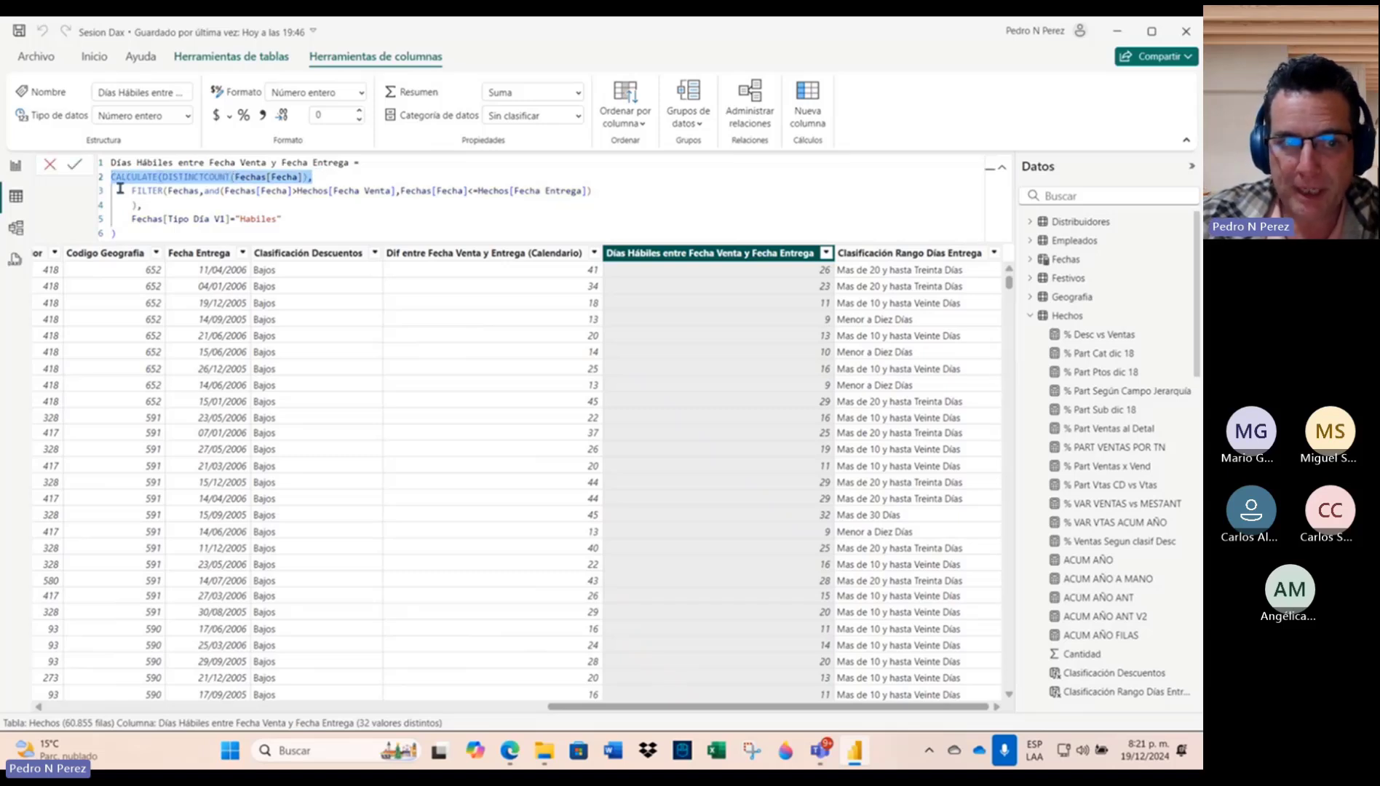
left_click_drag(133, 191, 199, 192)
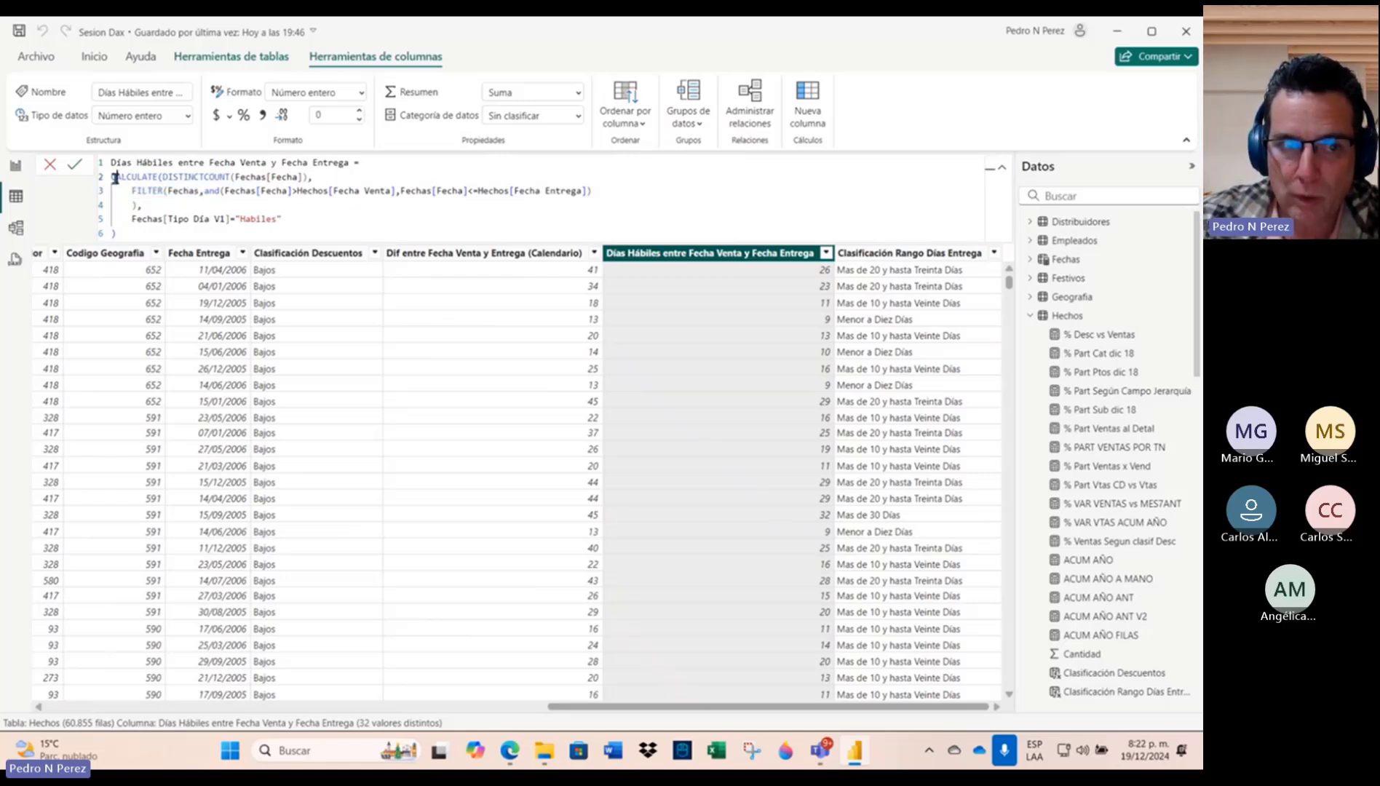
double_click(114, 177)
left_click_drag(112, 176, 308, 176)
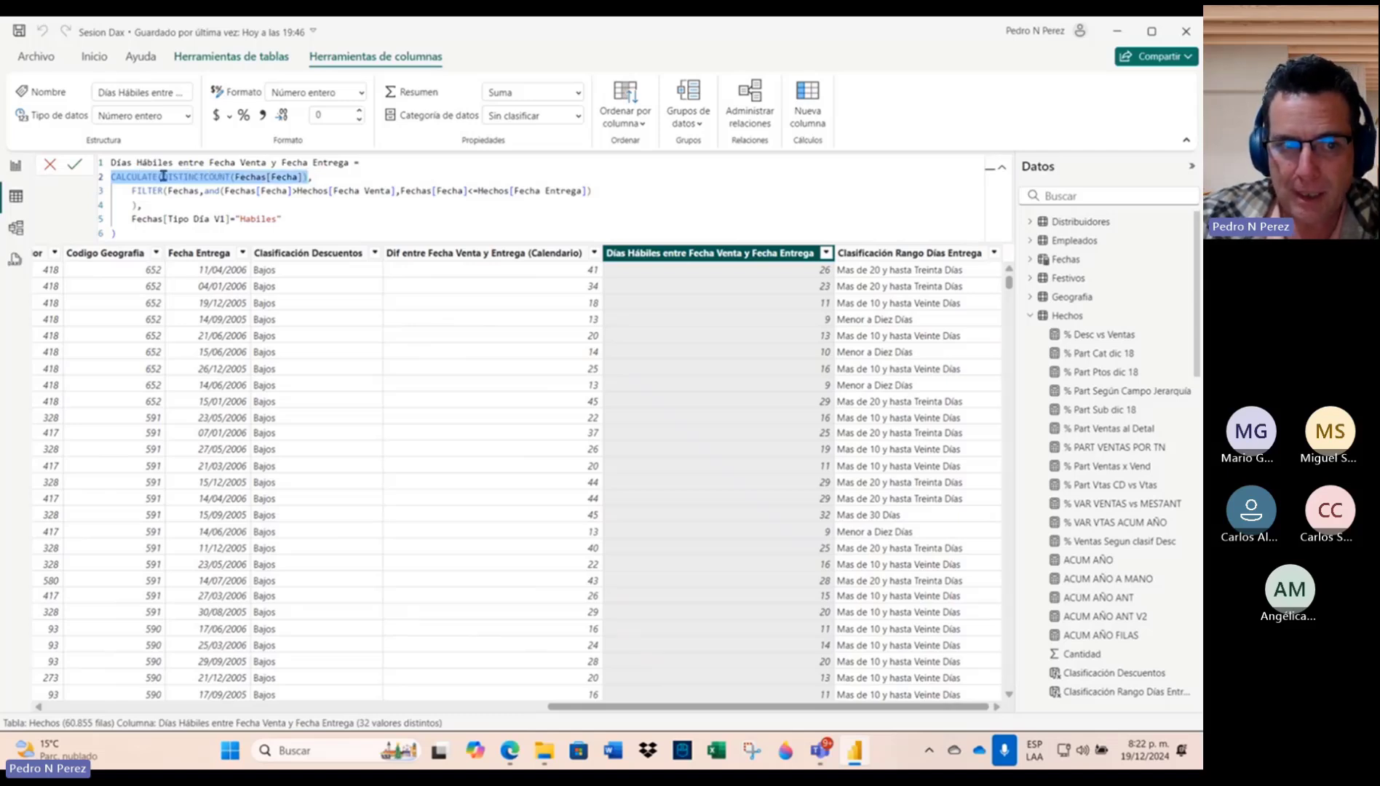
left_click(134, 191)
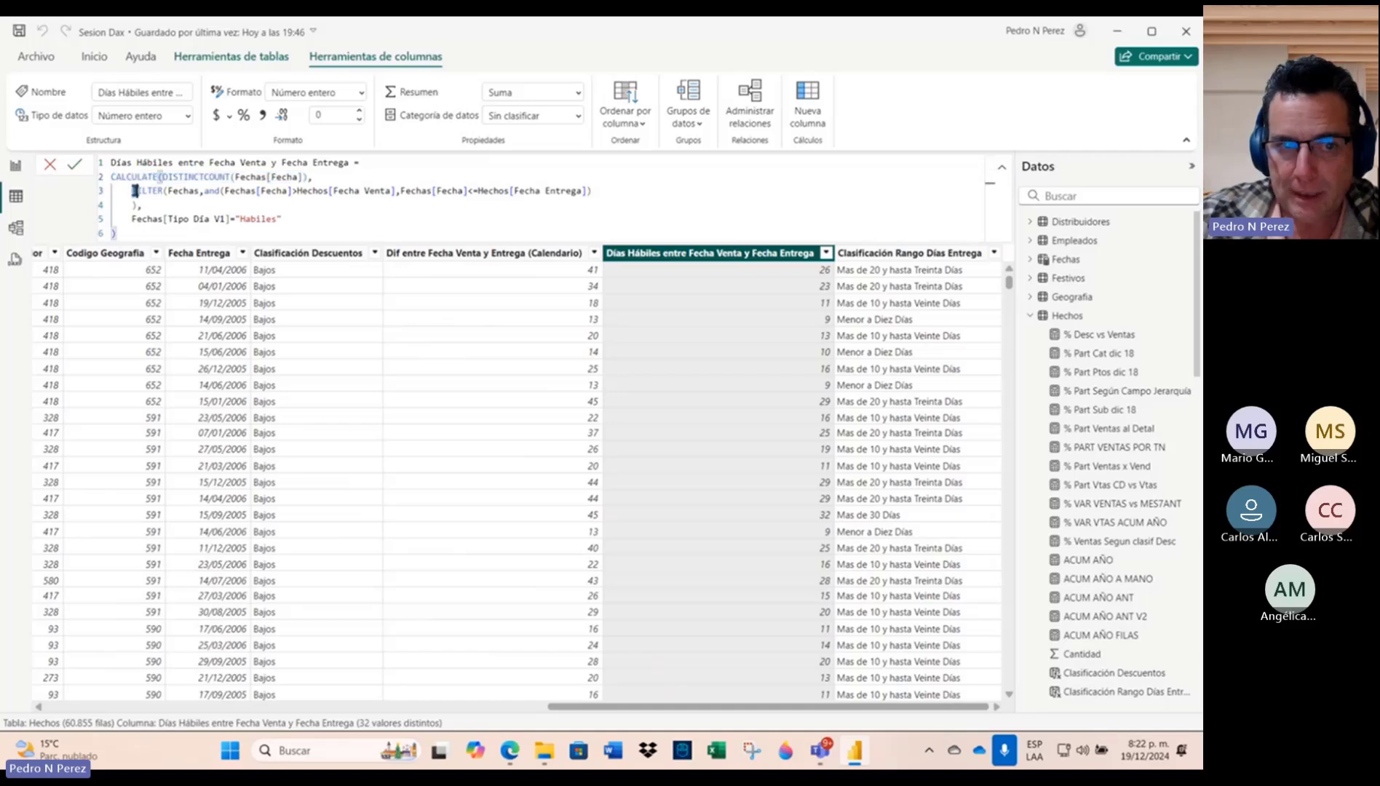
left_click_drag(134, 191, 293, 220)
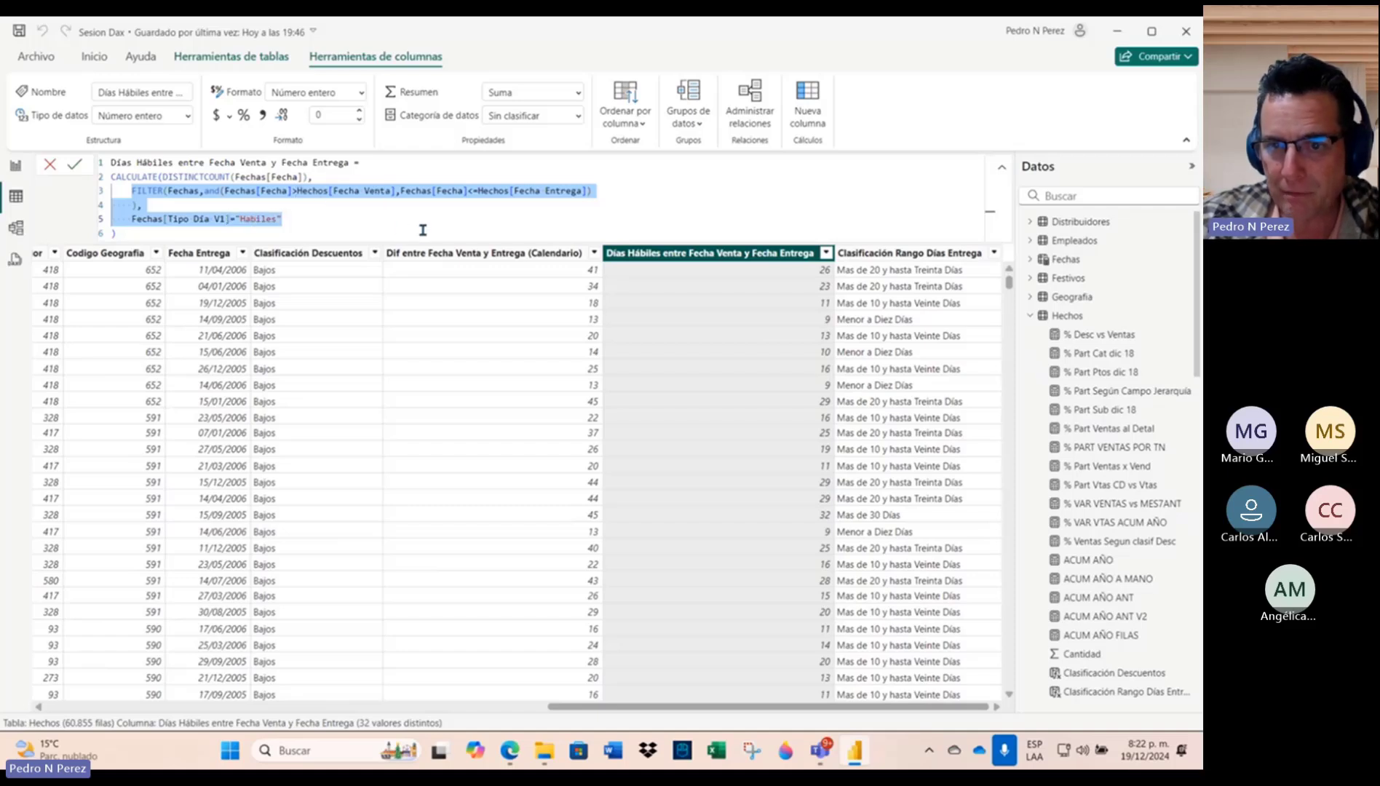
Step: Review the list of distinct values in the Días Hábiles entre Fecha Venta y Fecha Entrega column
left_click(790, 265)
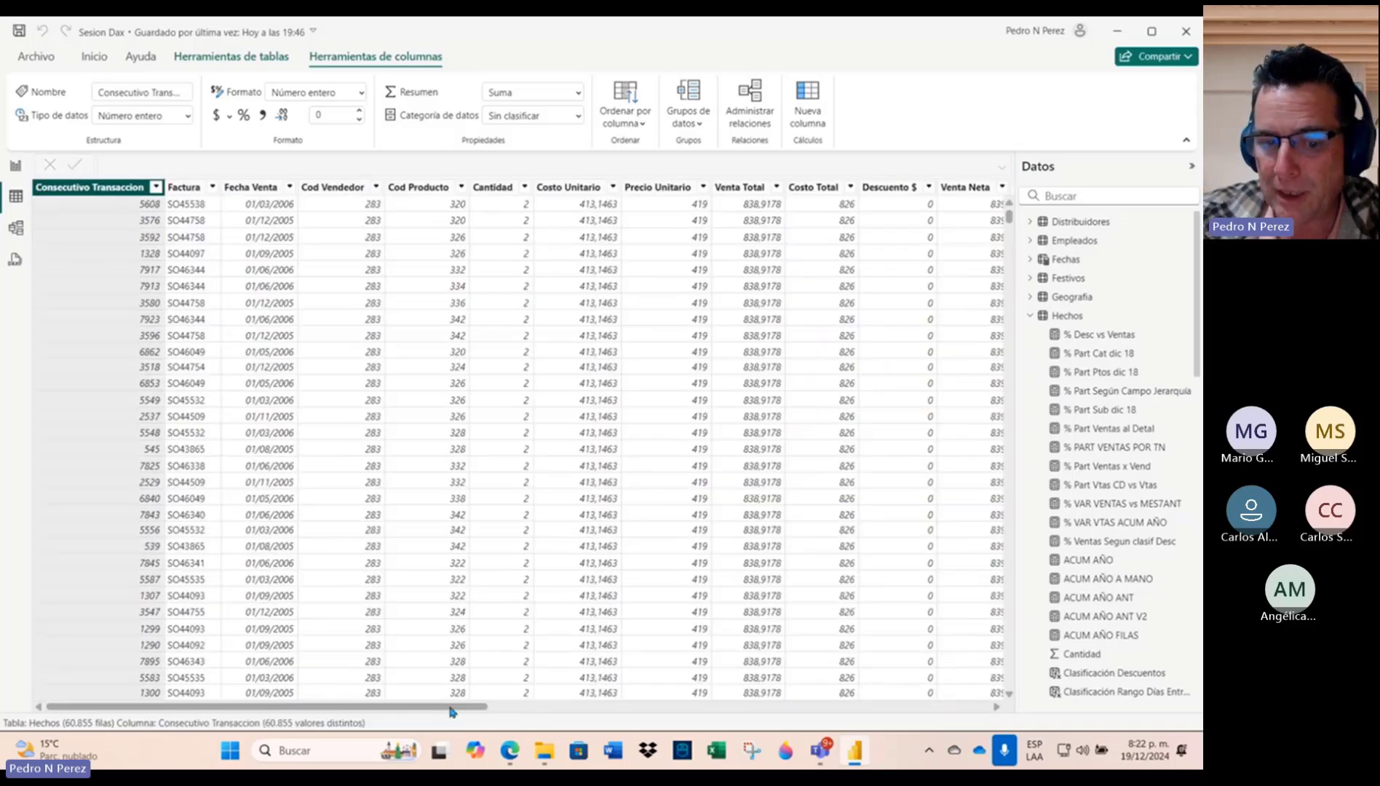
left_click_drag(452, 711, 958, 670)
right_click(790, 187)
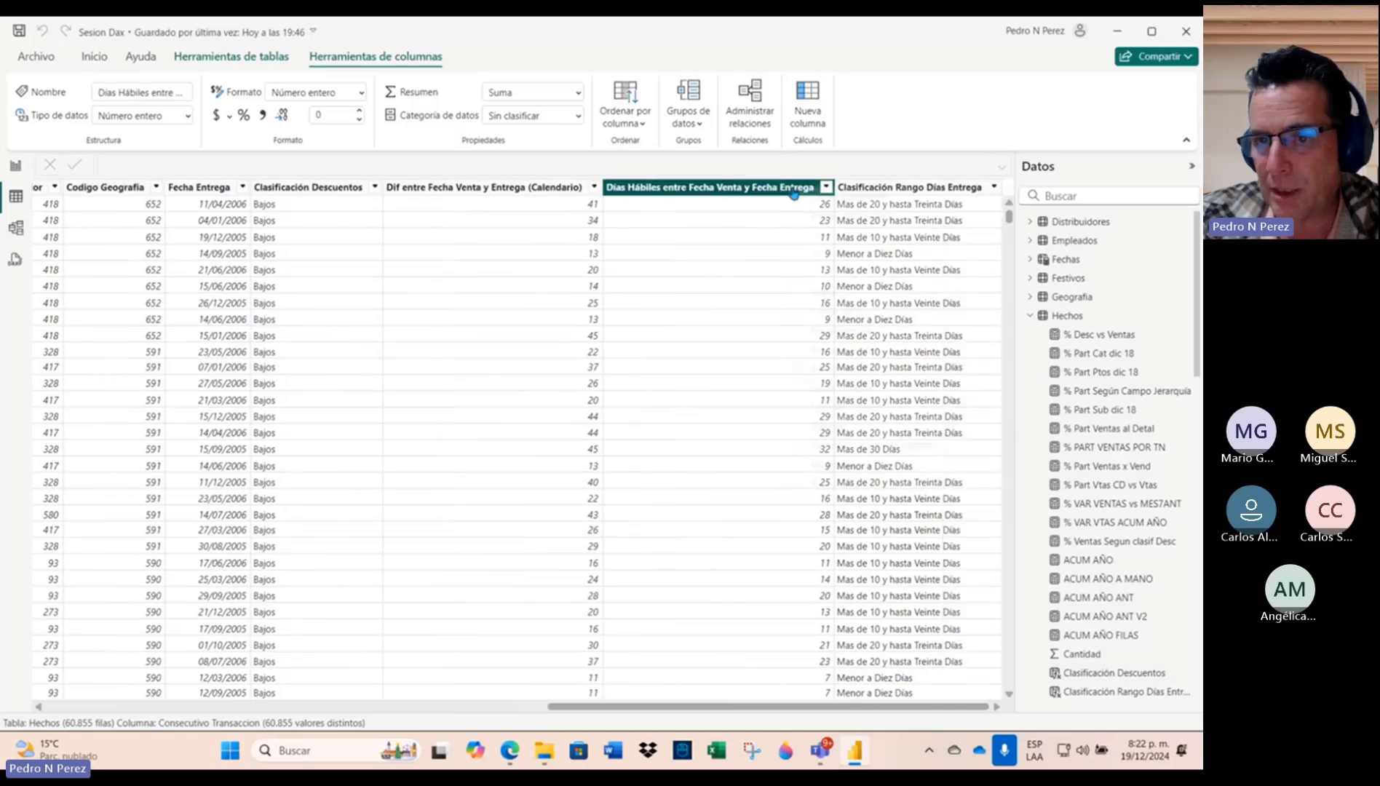
left_click(734, 254)
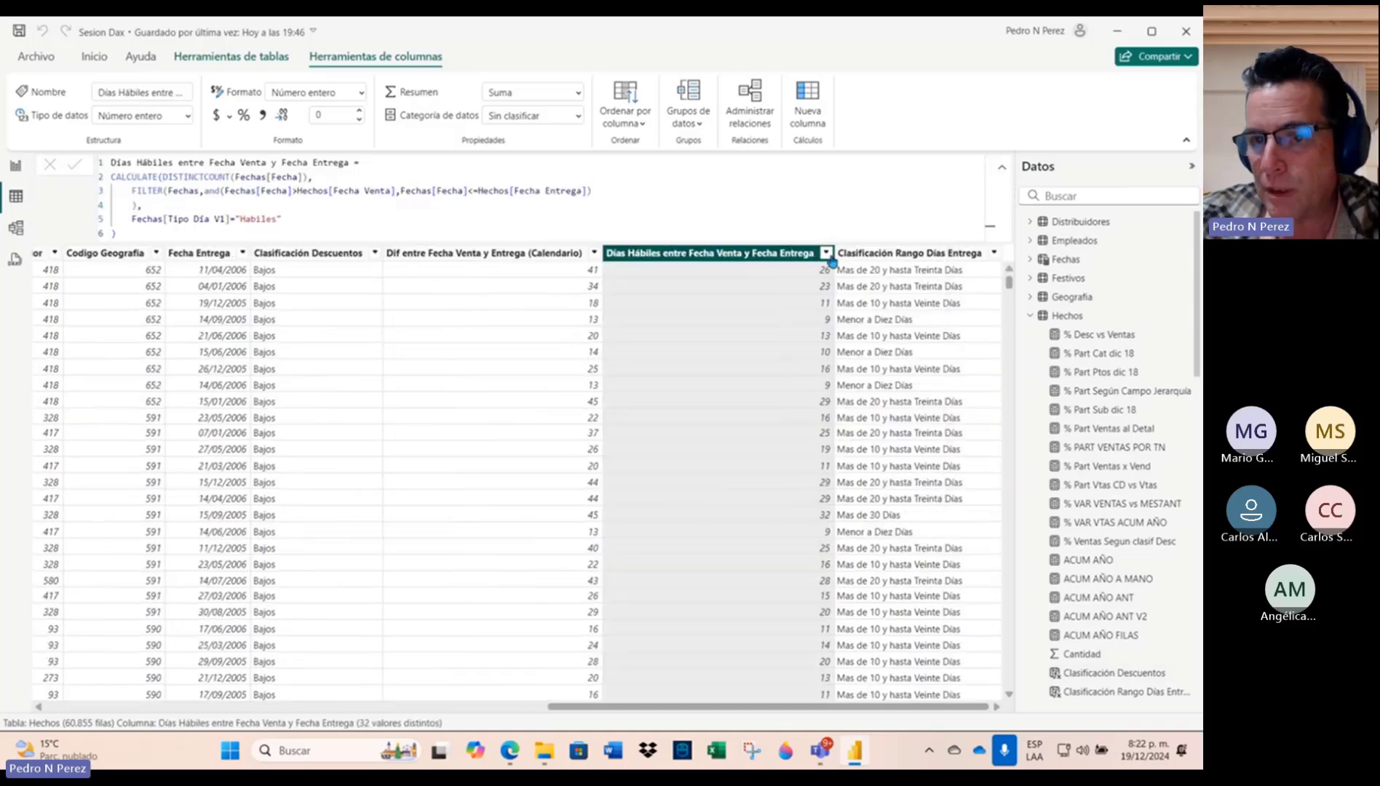
left_click(827, 254)
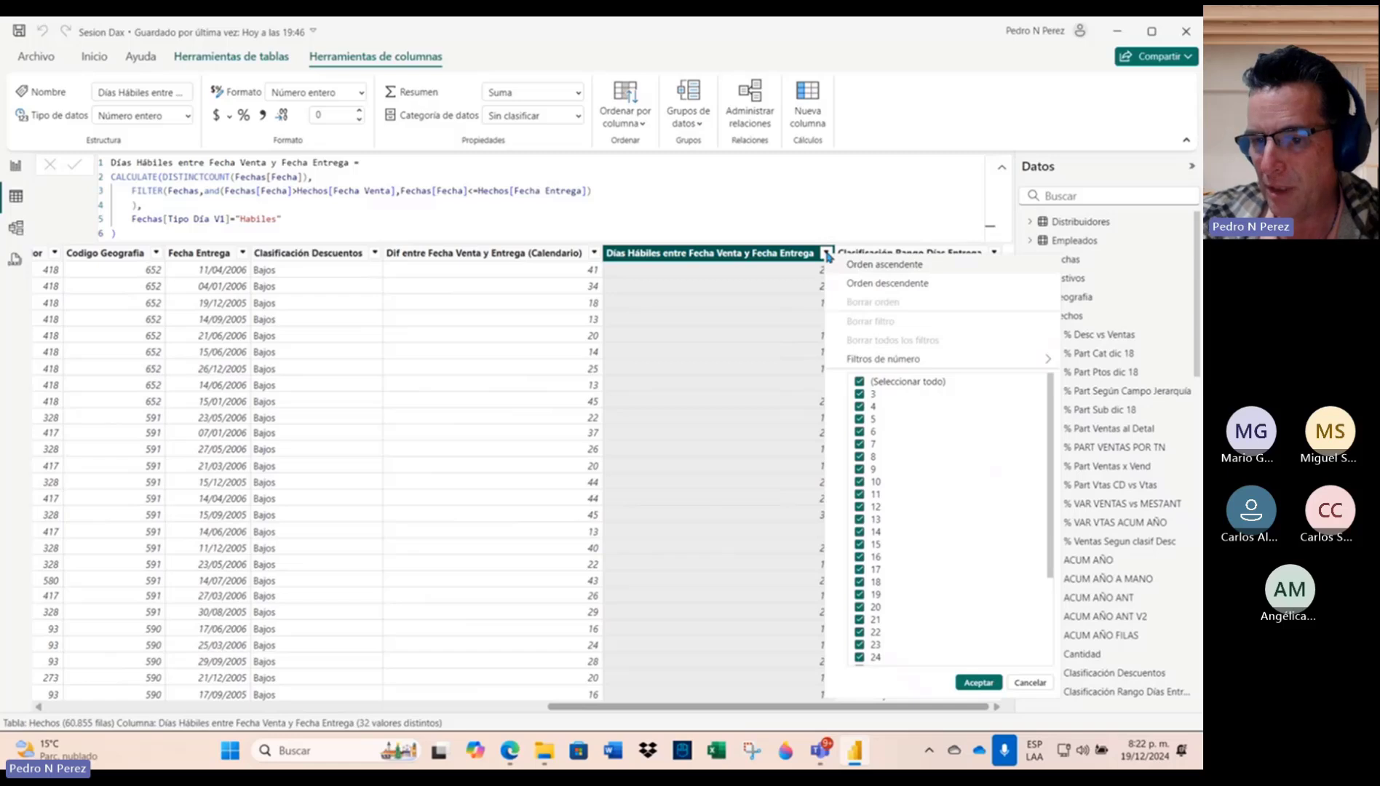
scroll(930, 479, "down", 4)
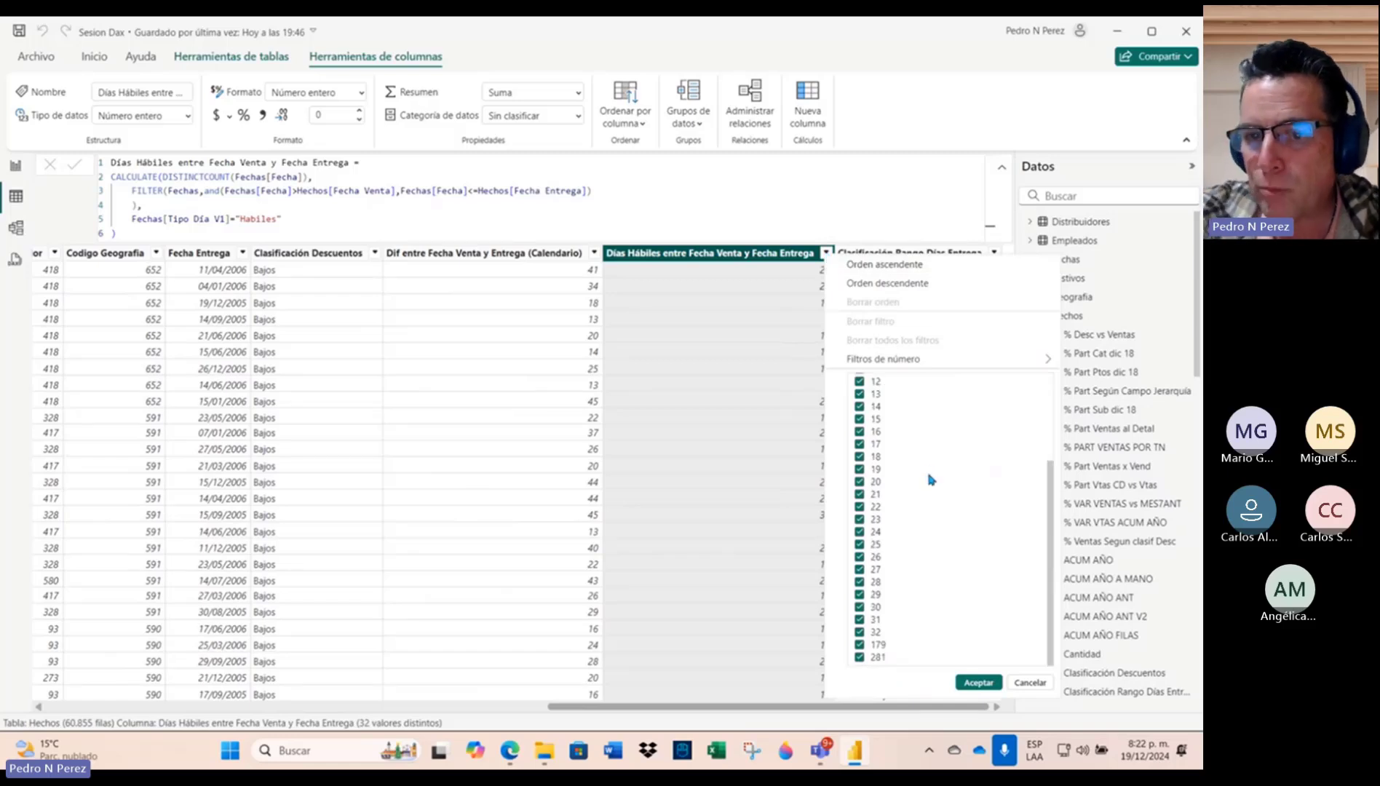
right_click(762, 258)
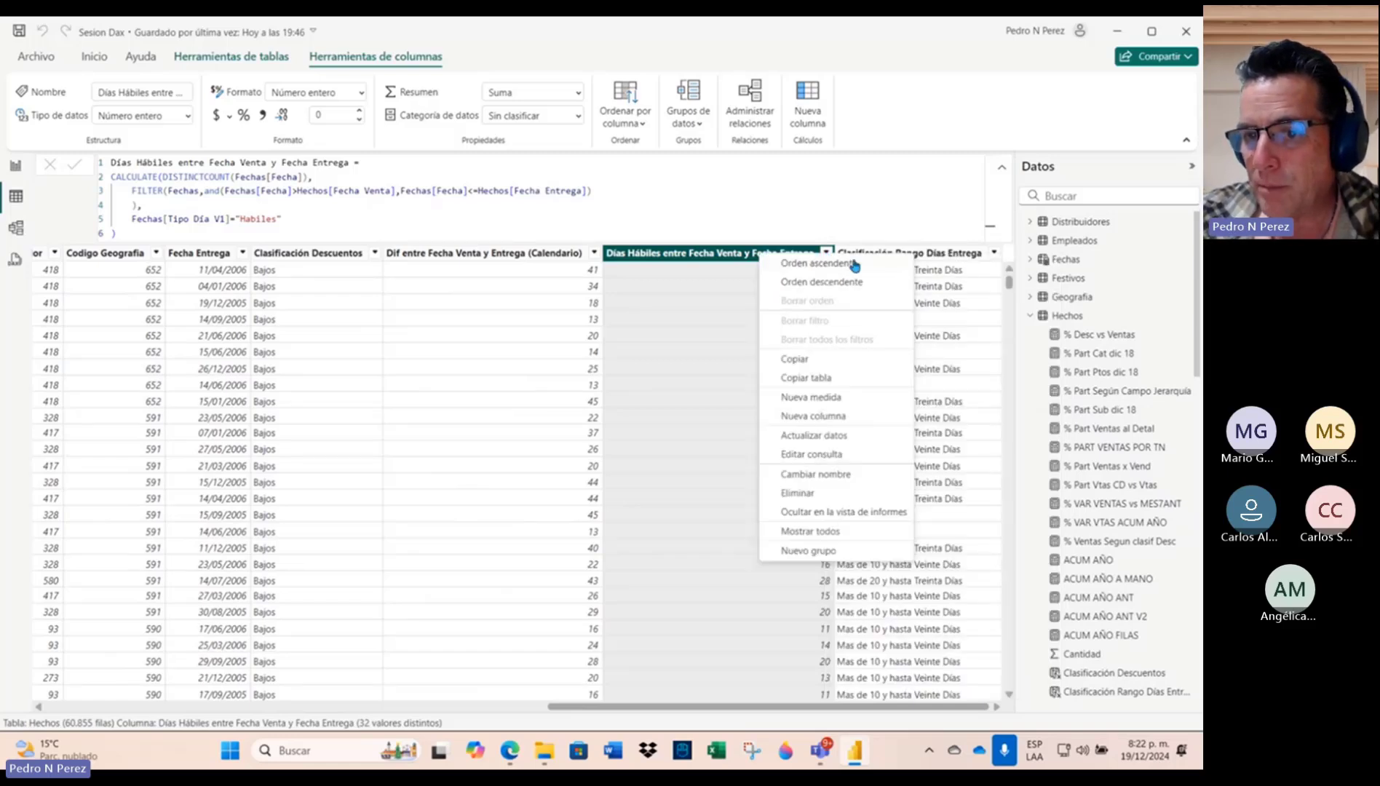
Step: Review the Clasificación Rango Días Entrega formula, collapse the Hechos fields and inspect the Rangos para Evaluación de Días Entrega table
right_click(958, 257)
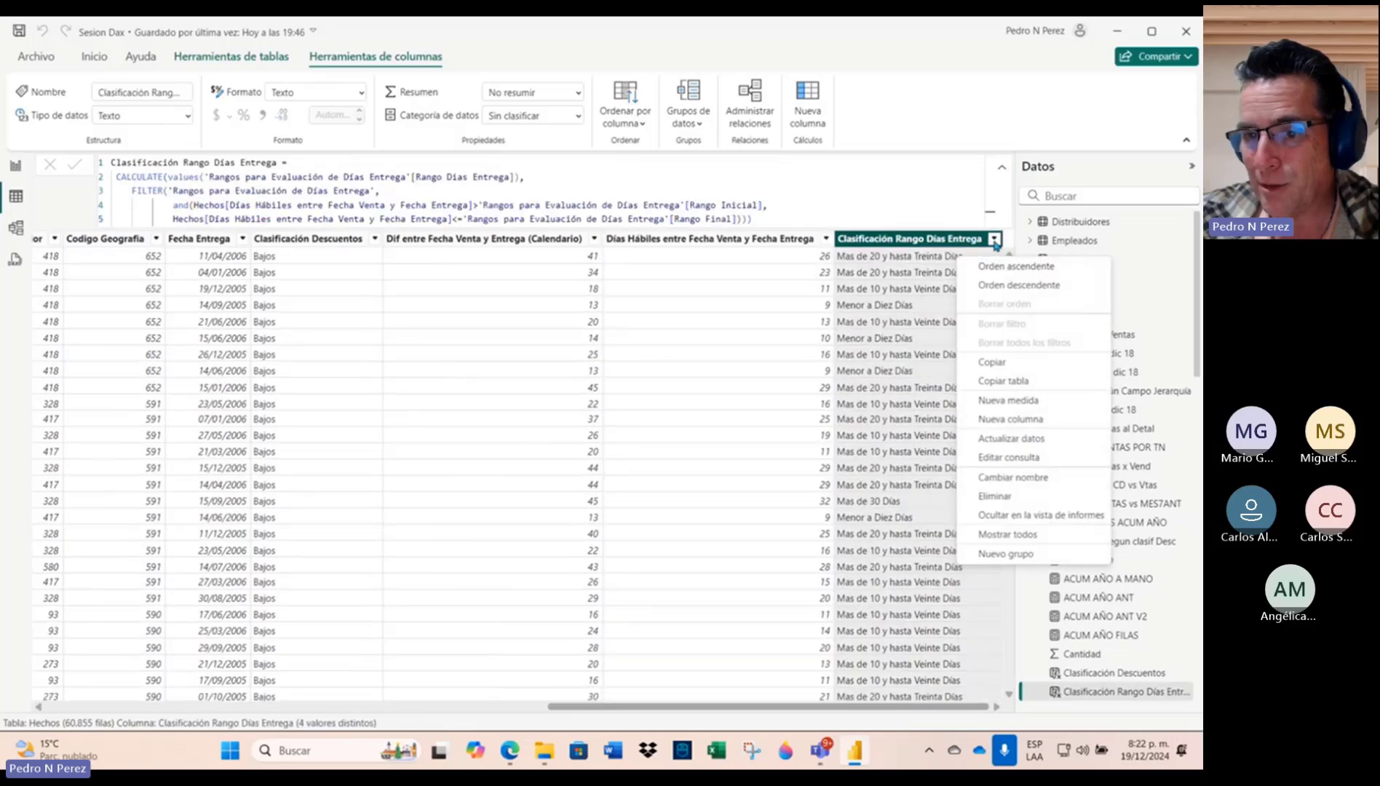
right_click(995, 245)
right_click(940, 246)
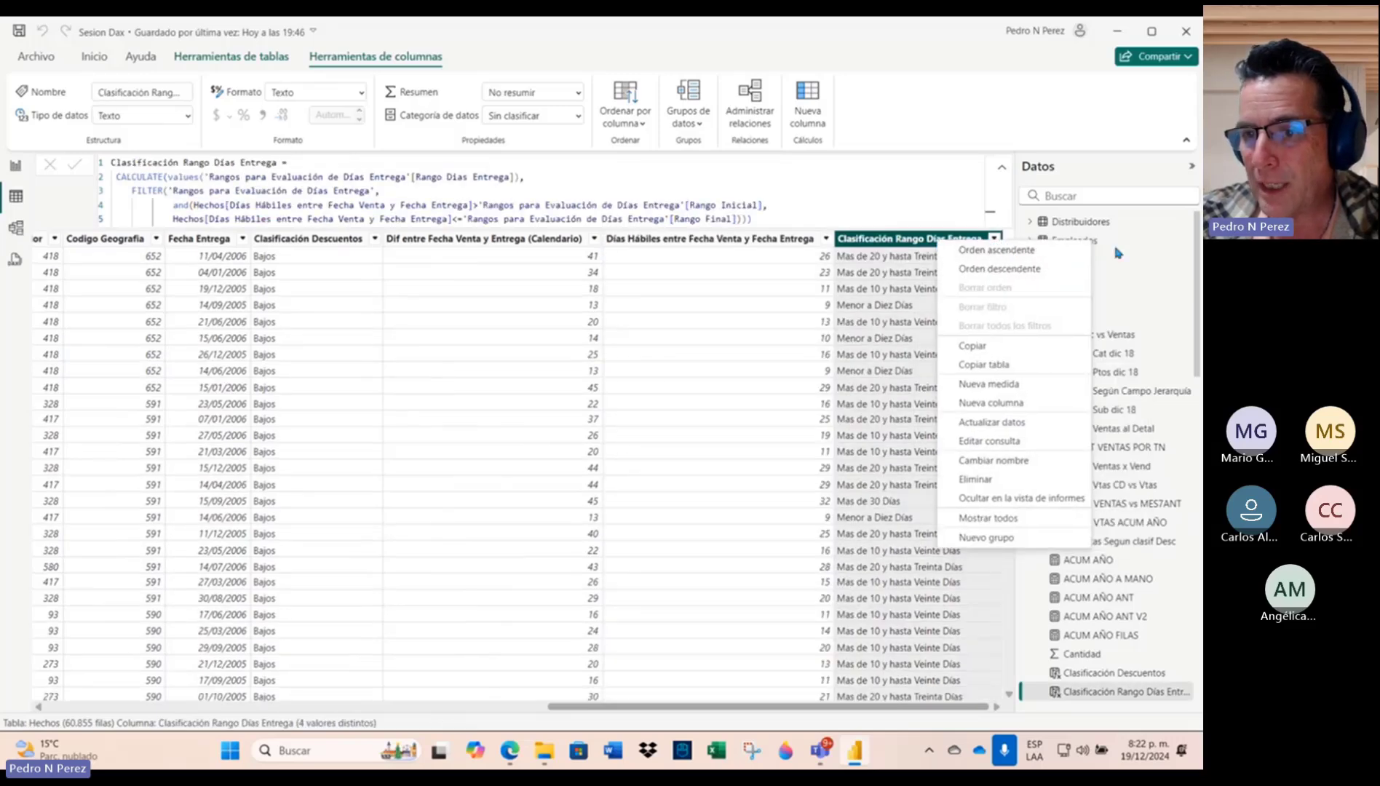
right_click(1119, 251)
left_click(1151, 284)
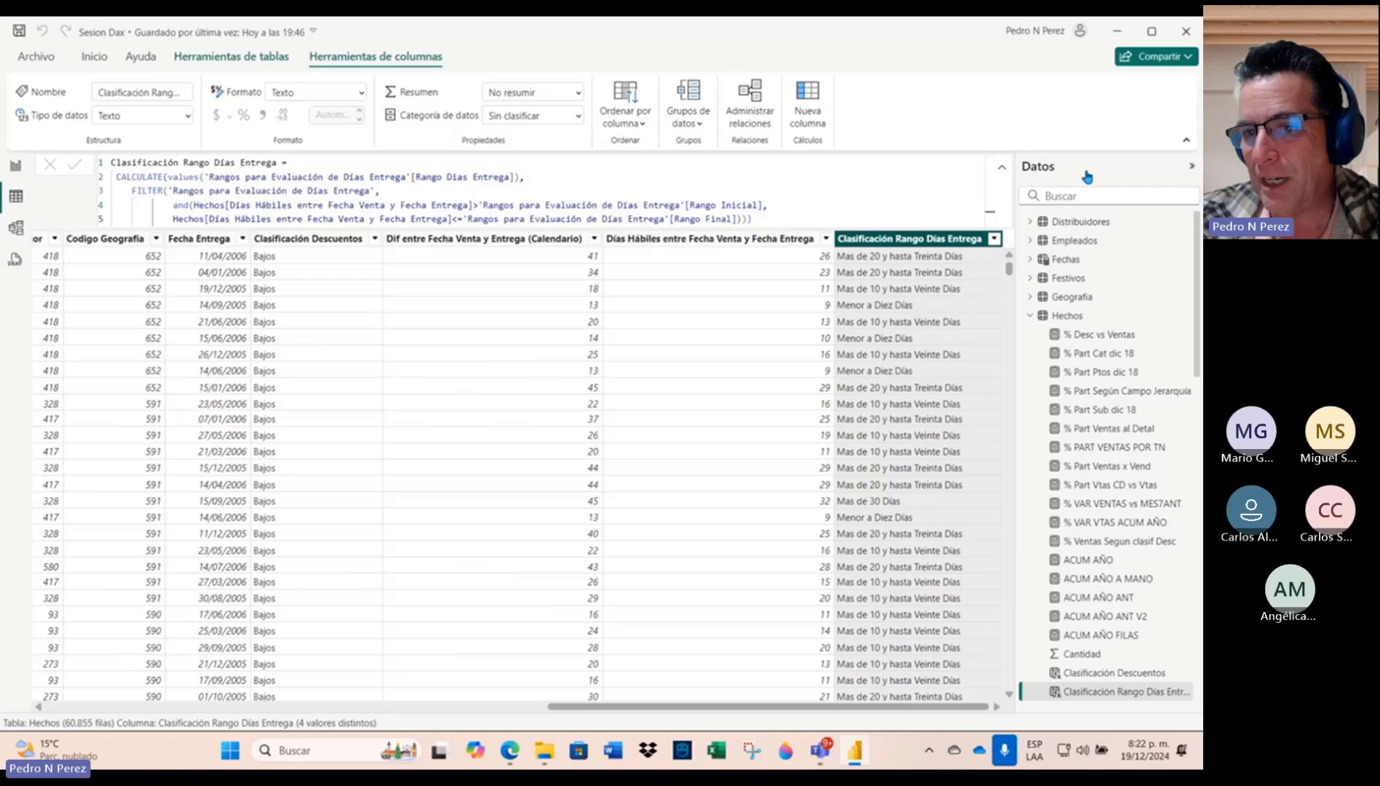
right_click(1032, 319)
left_click(1031, 316)
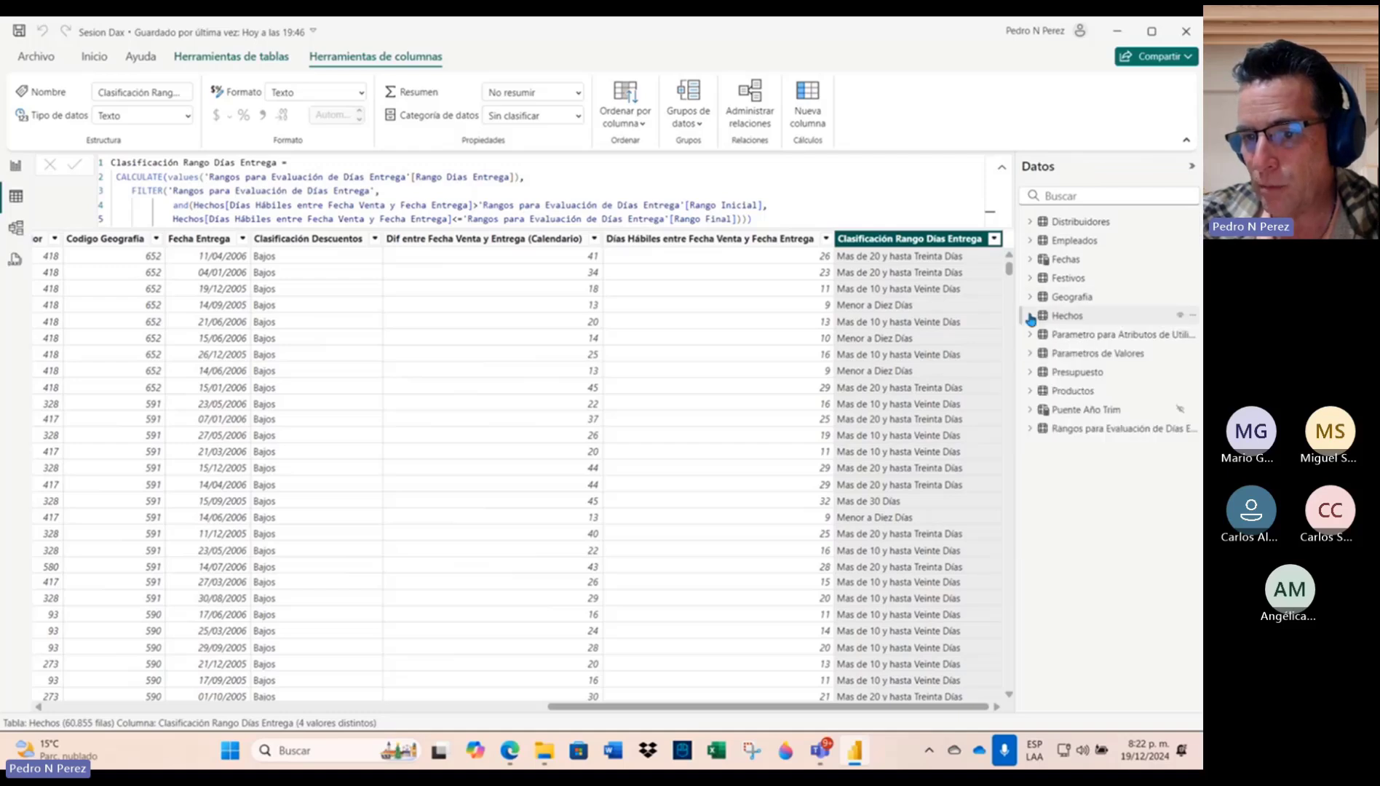
left_click(1085, 428)
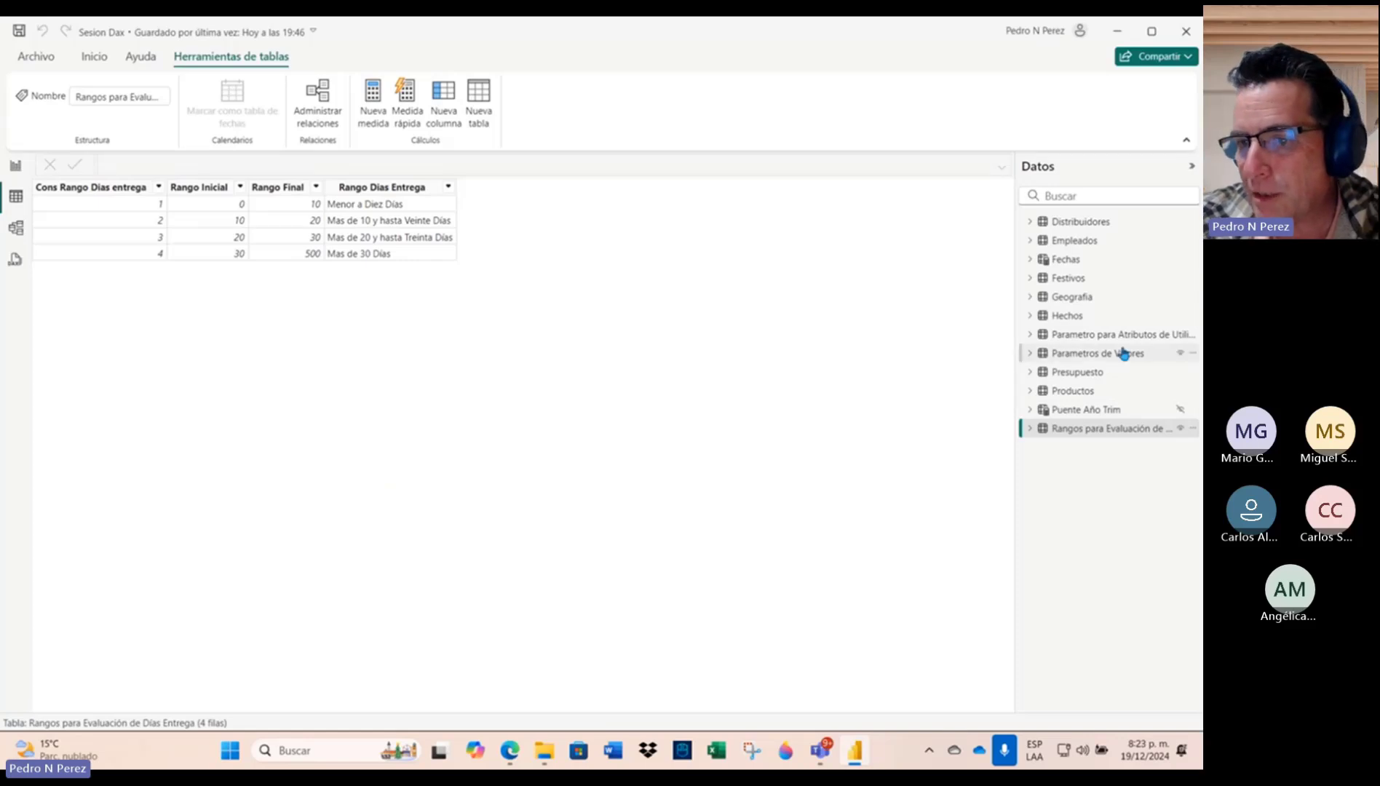
Step: Return to the Hechos table and show the Clasificación Rango Días Entrega column with its formula again
right_click(1081, 320)
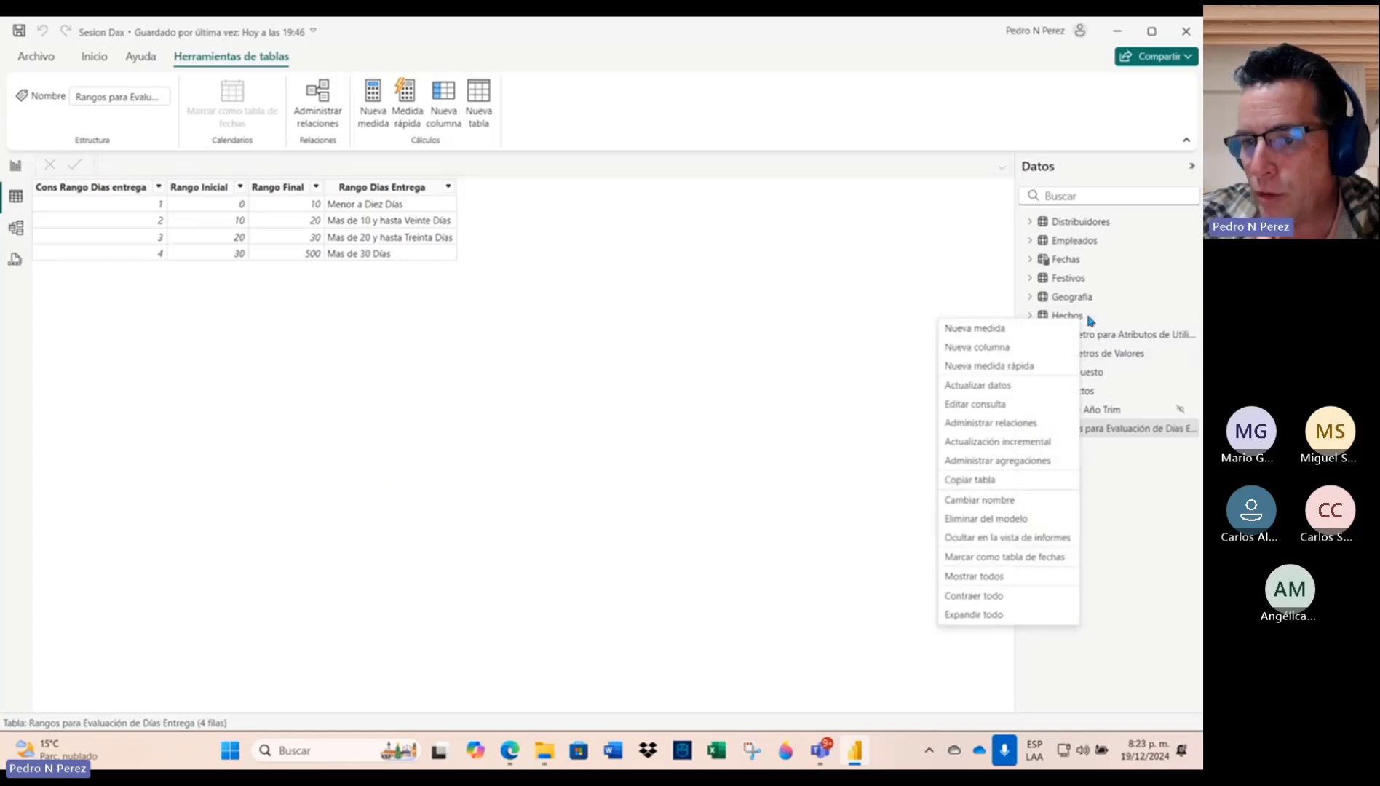
right_click(1090, 318)
left_click(1100, 320)
scroll(696, 626, "right", 10)
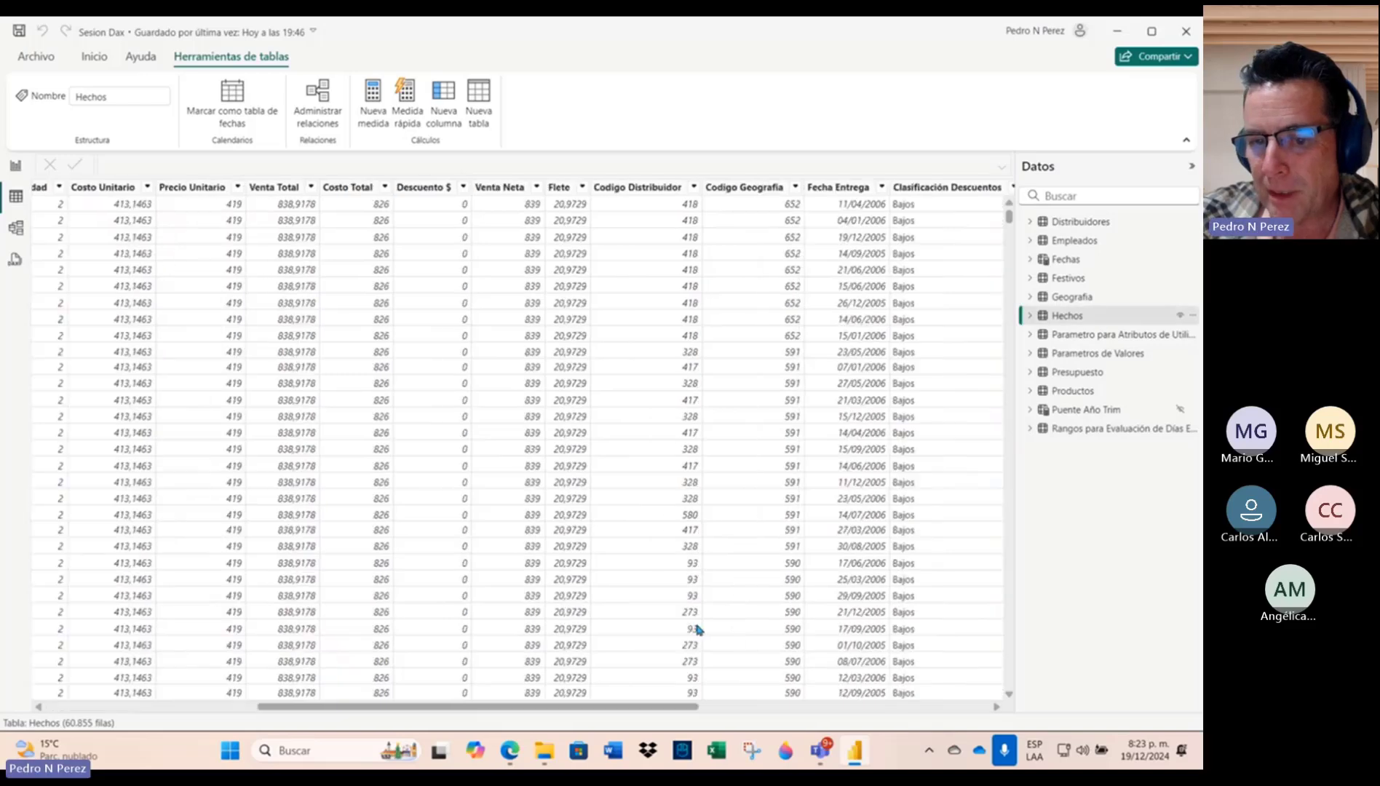
right_click(937, 192)
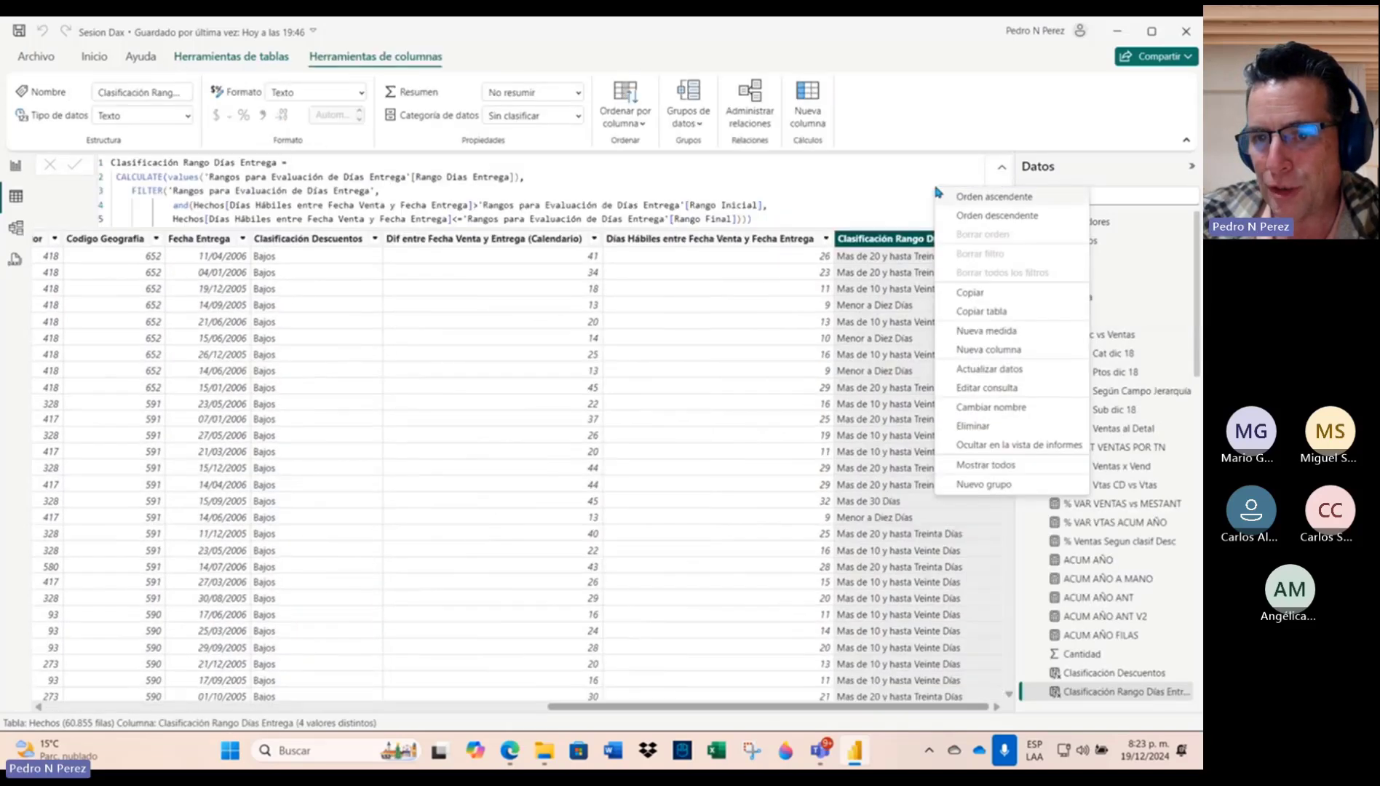
Step: Go back to the report page and clear the Componente selection from the Categoria slicer so it covers all categories
left_click(15, 166)
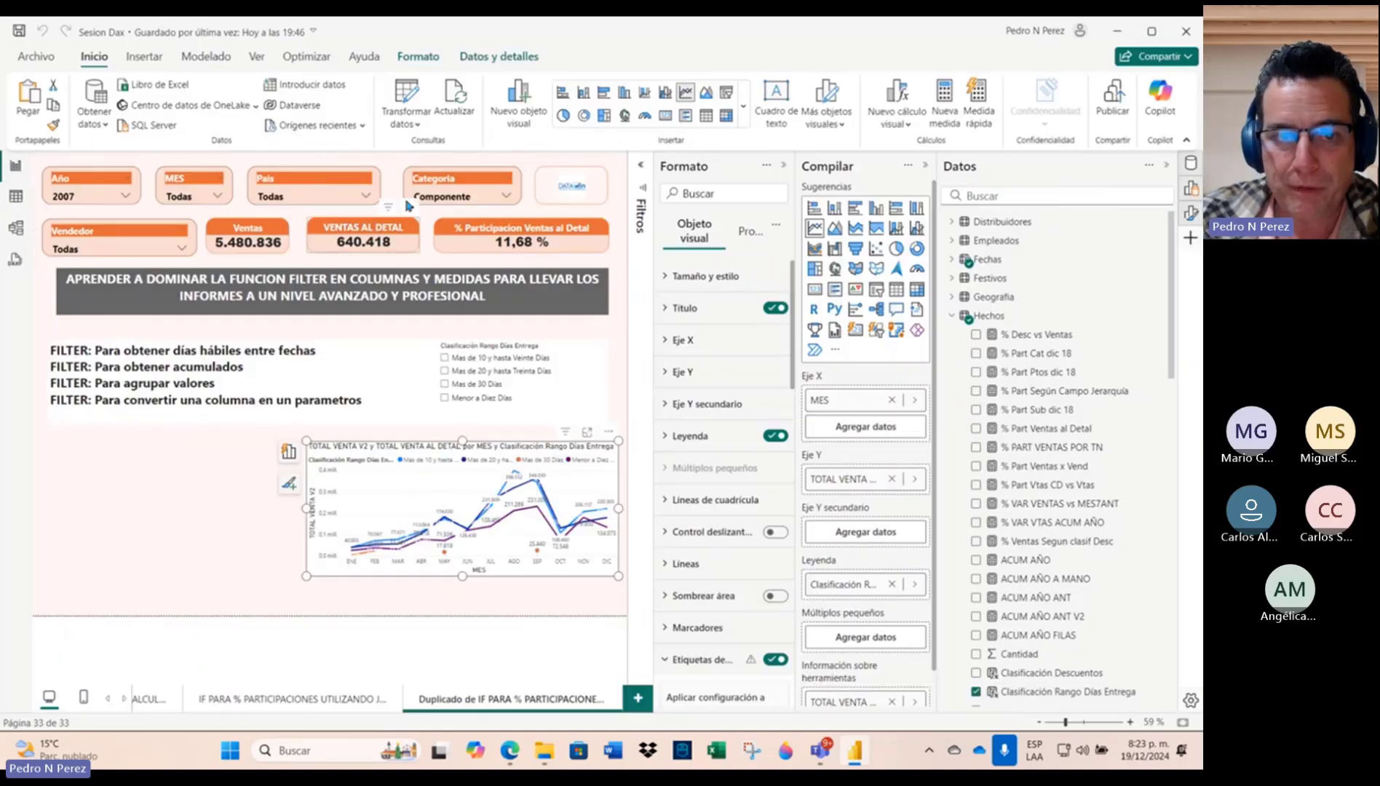
left_click(498, 191)
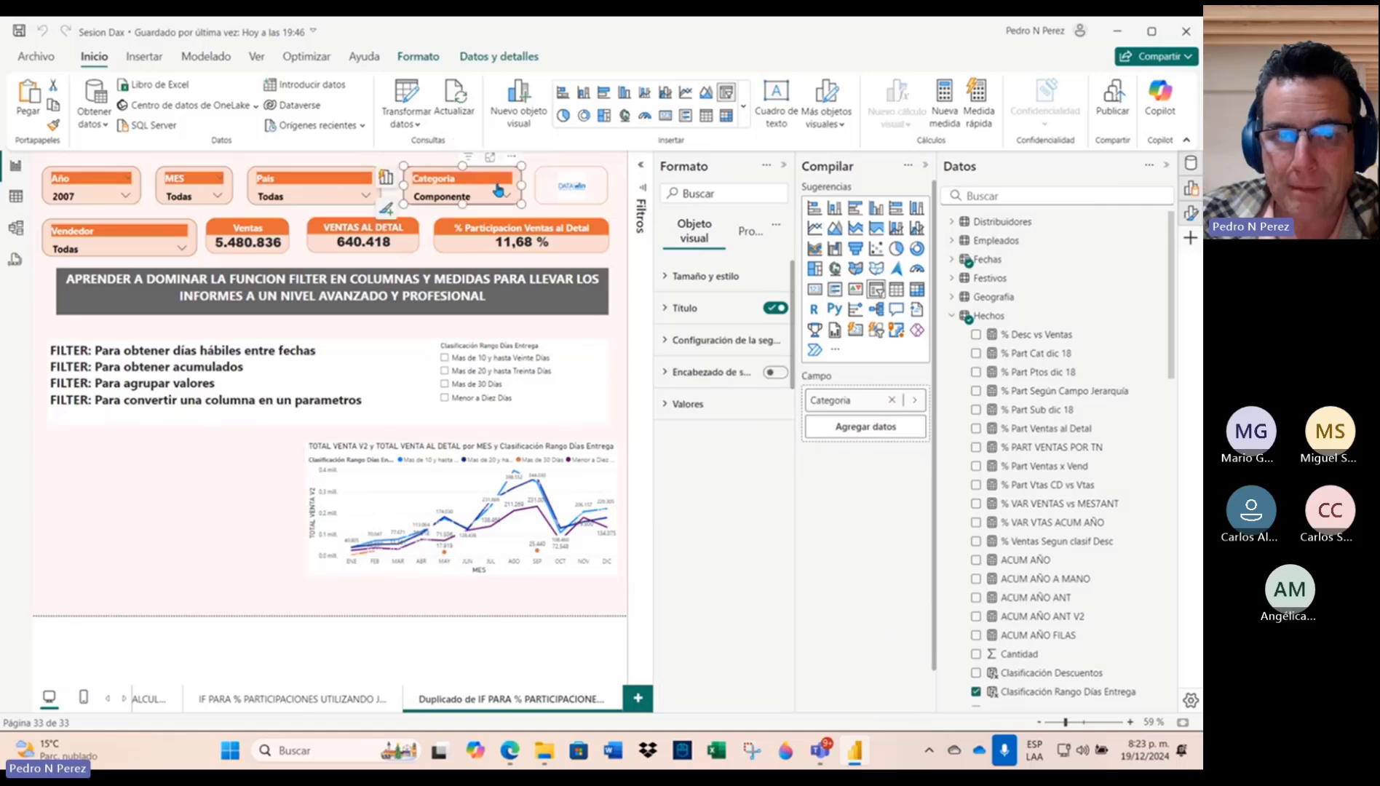
right_click(491, 183)
left_click(532, 227)
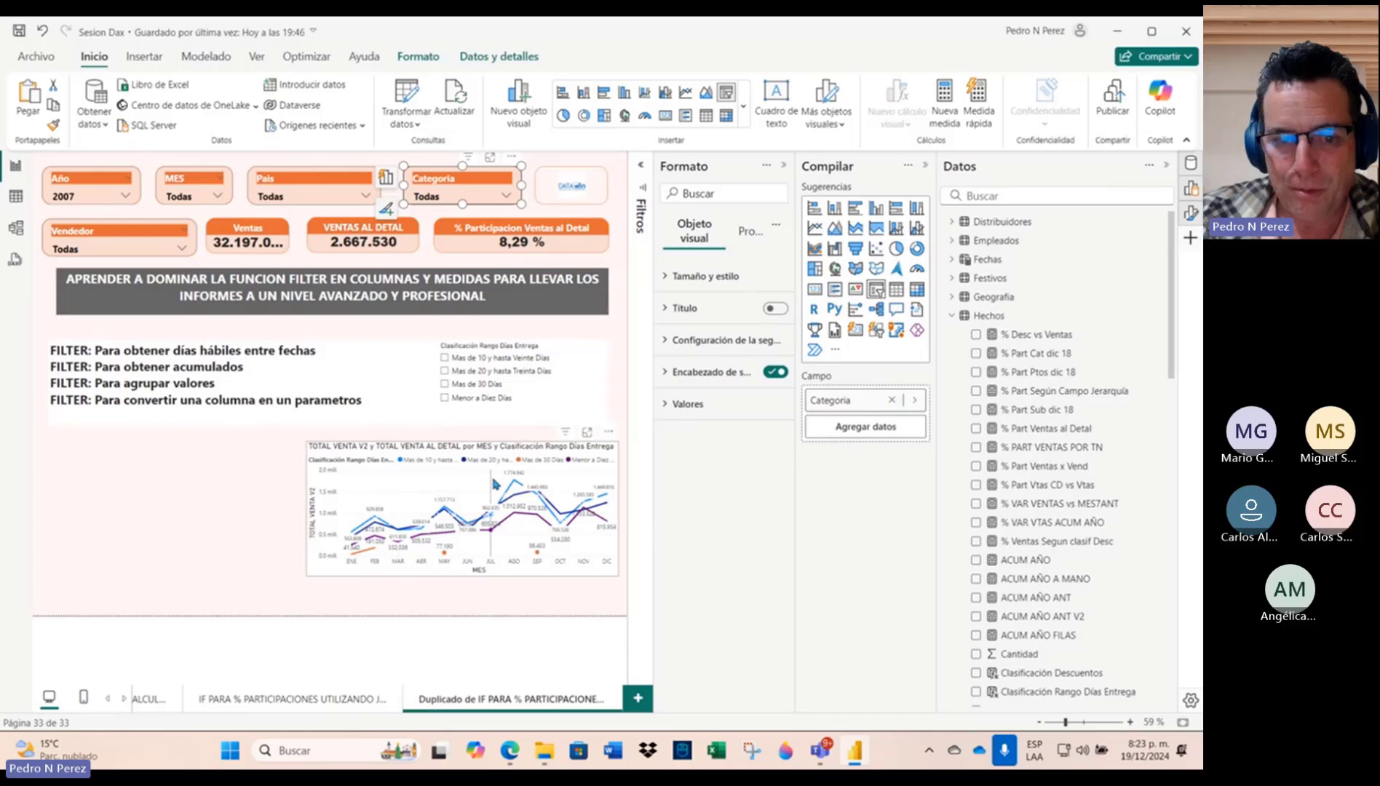
Step: Insert an empty clustered bar chart in the blank area beside the monthly line chart
right_click(234, 485)
left_click(186, 483)
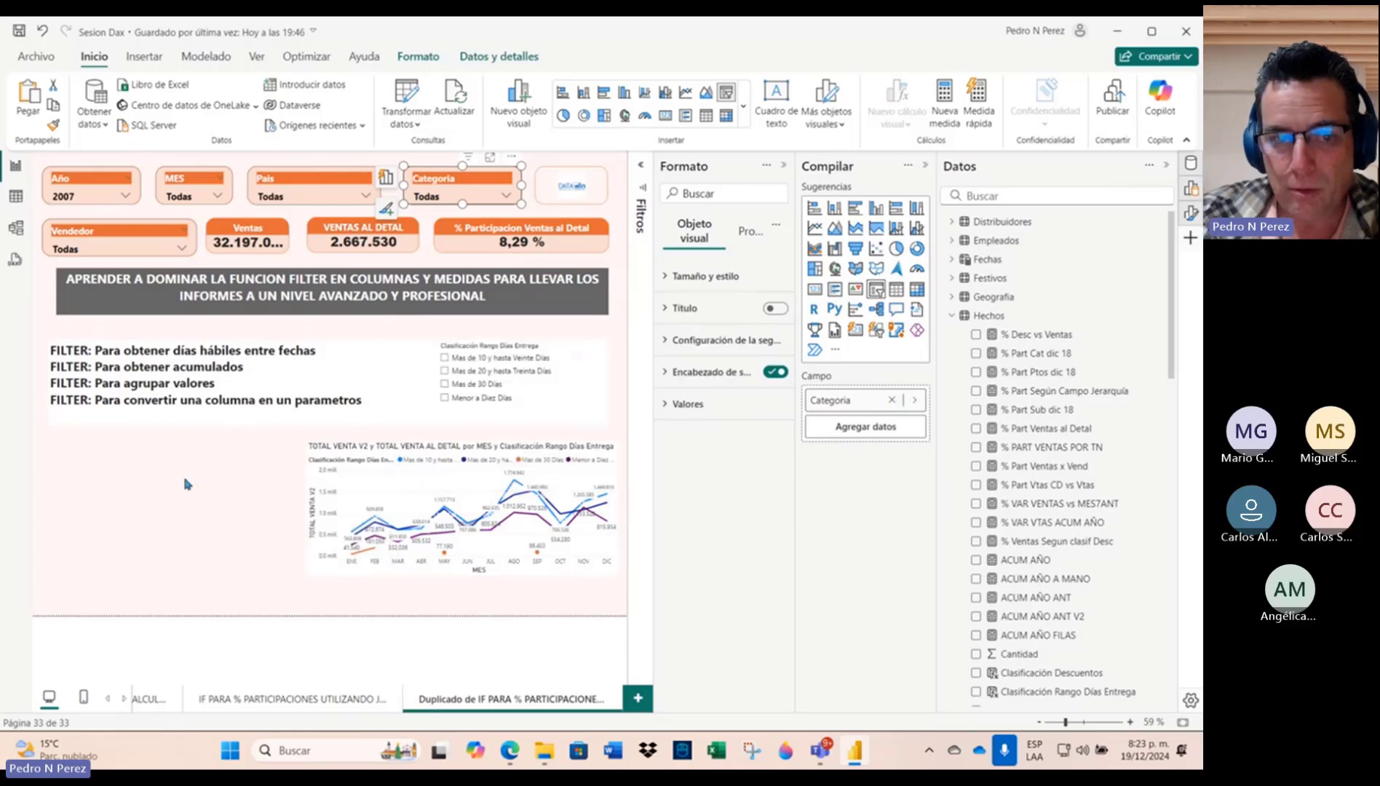
left_click(857, 211)
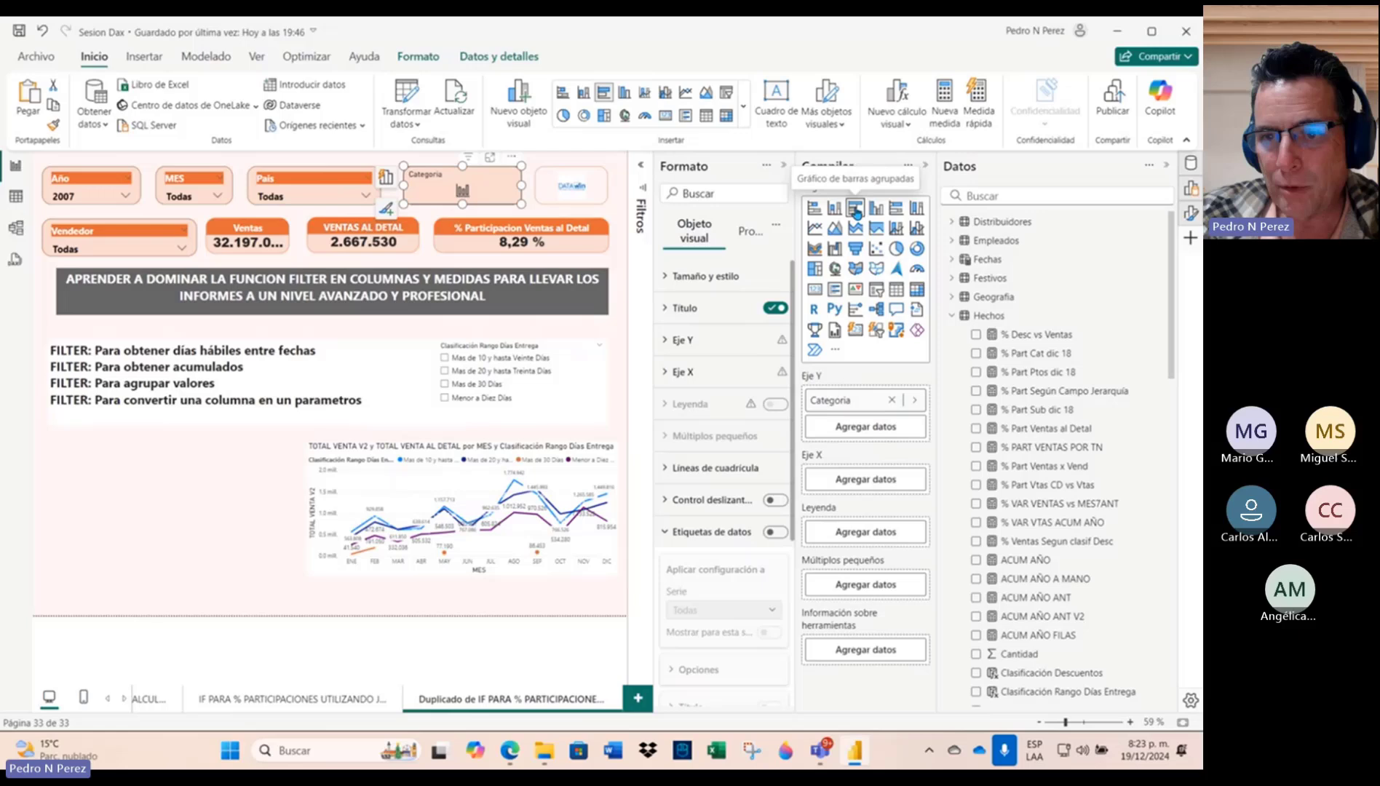
left_click(253, 455)
left_click(855, 211)
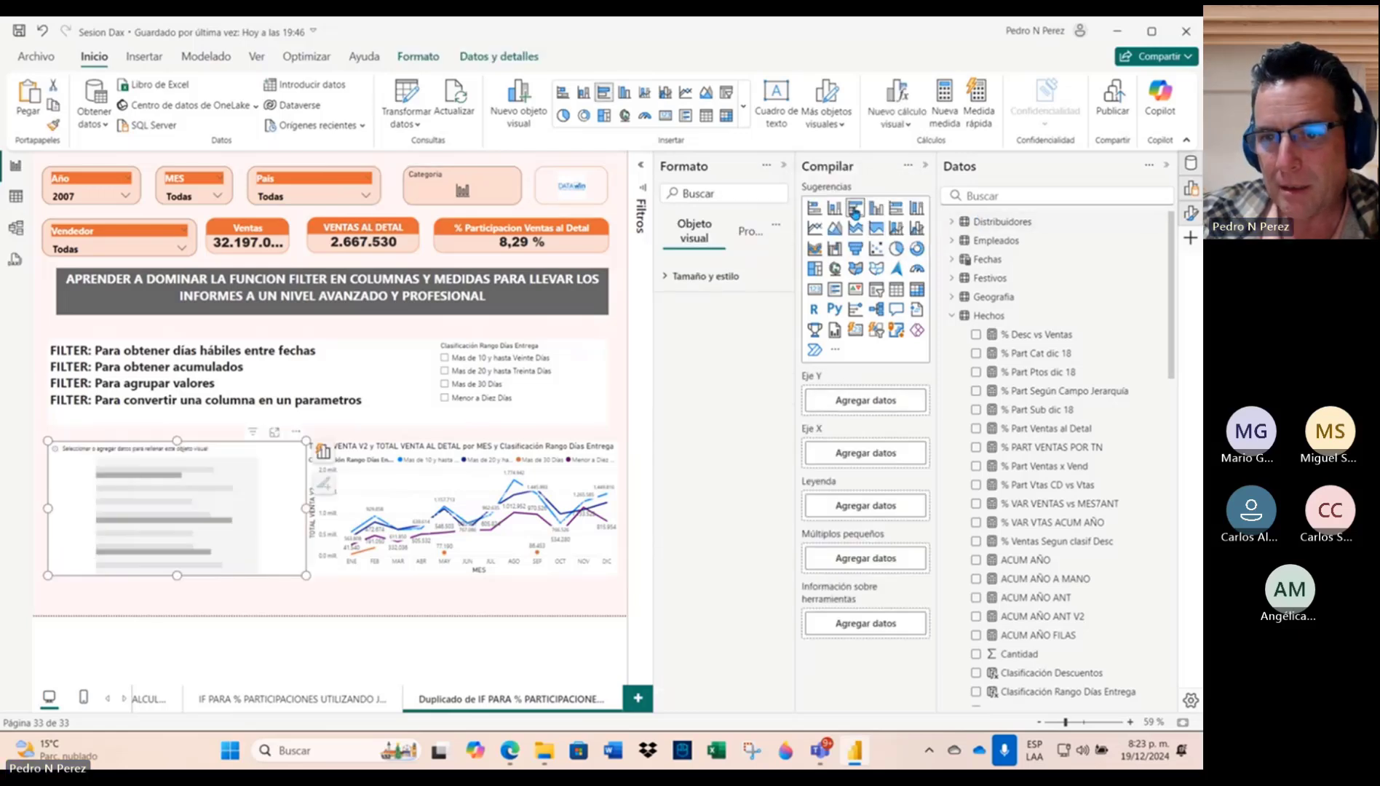
Step: Plot TOTAL VENTA V2 by Distribuidor in the new bar chart, and make the chart narrower and taller
left_click(952, 222)
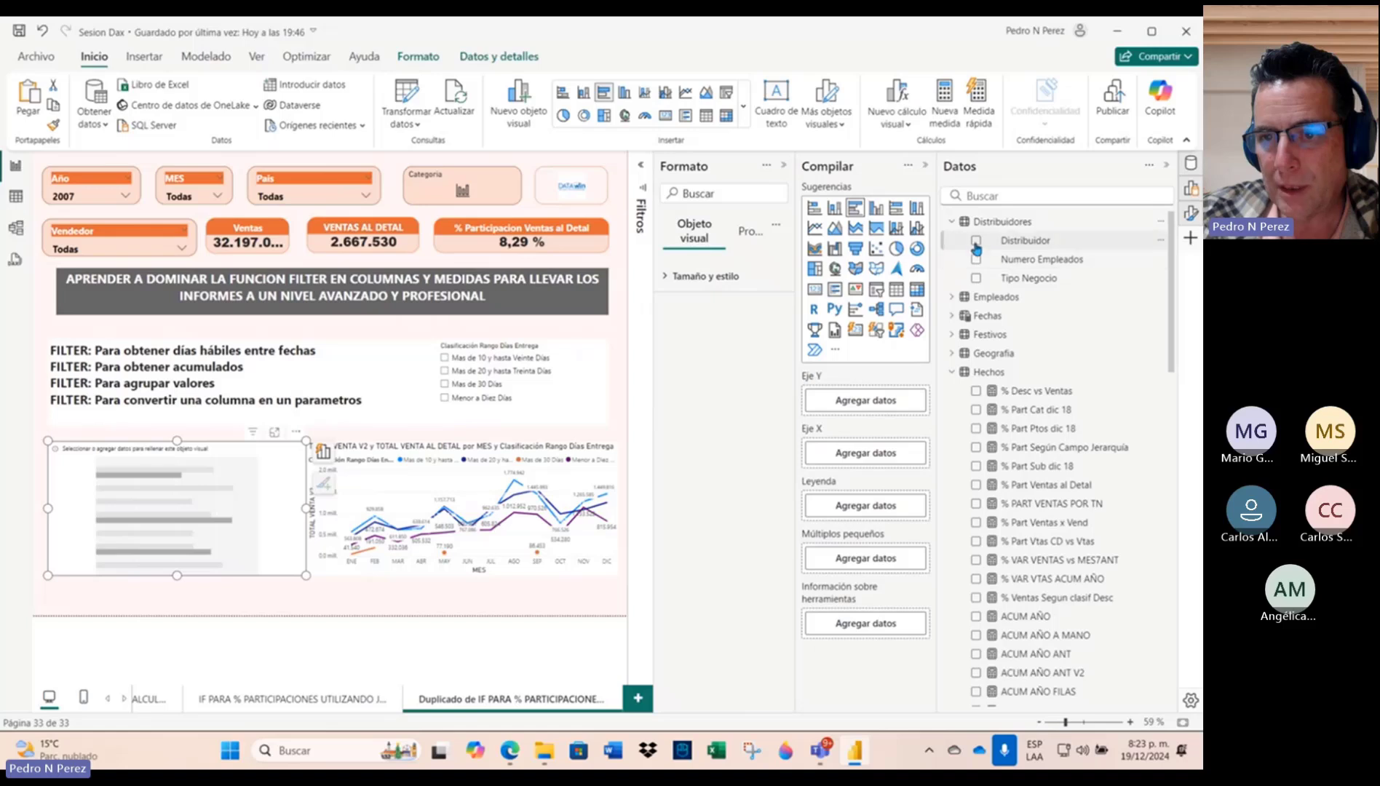
left_click(976, 242)
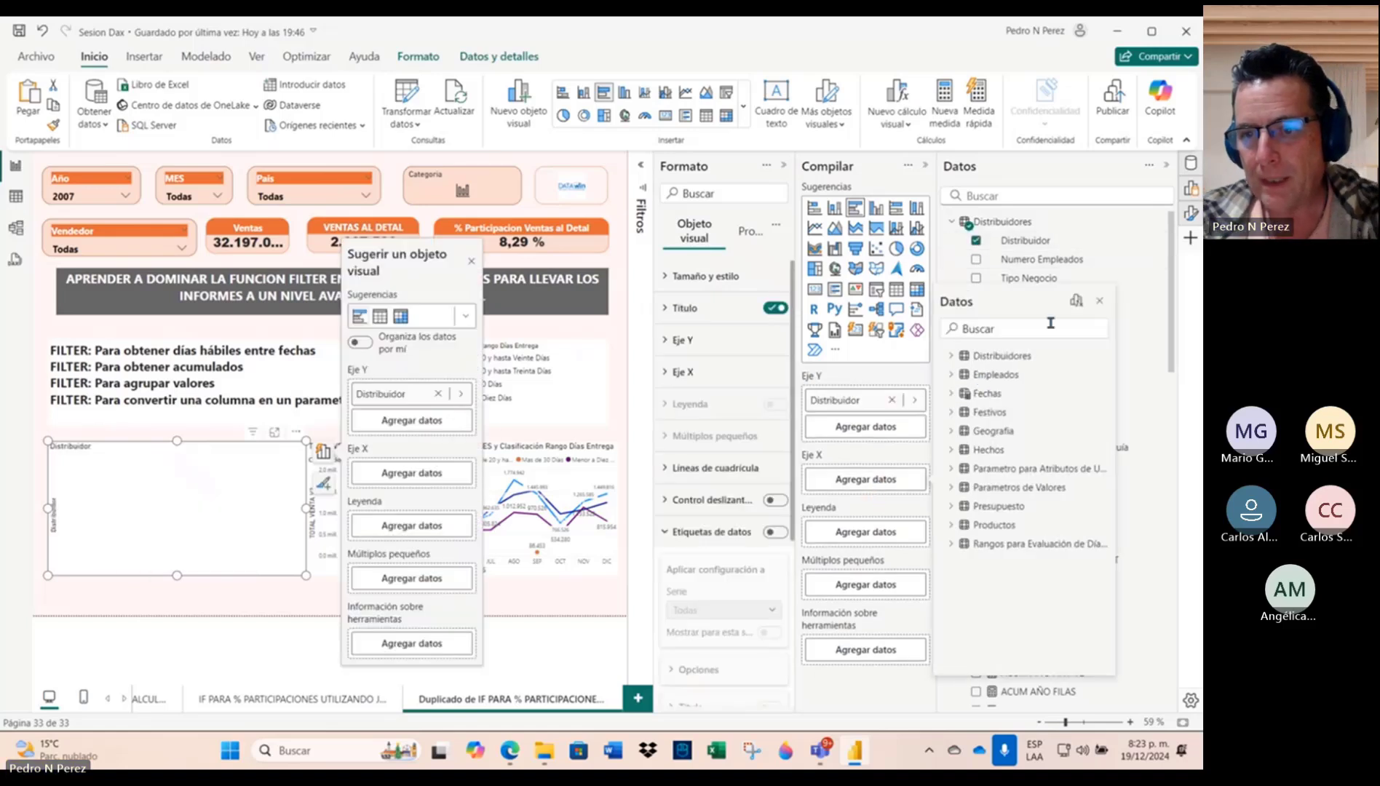
left_click(1051, 328)
type("total")
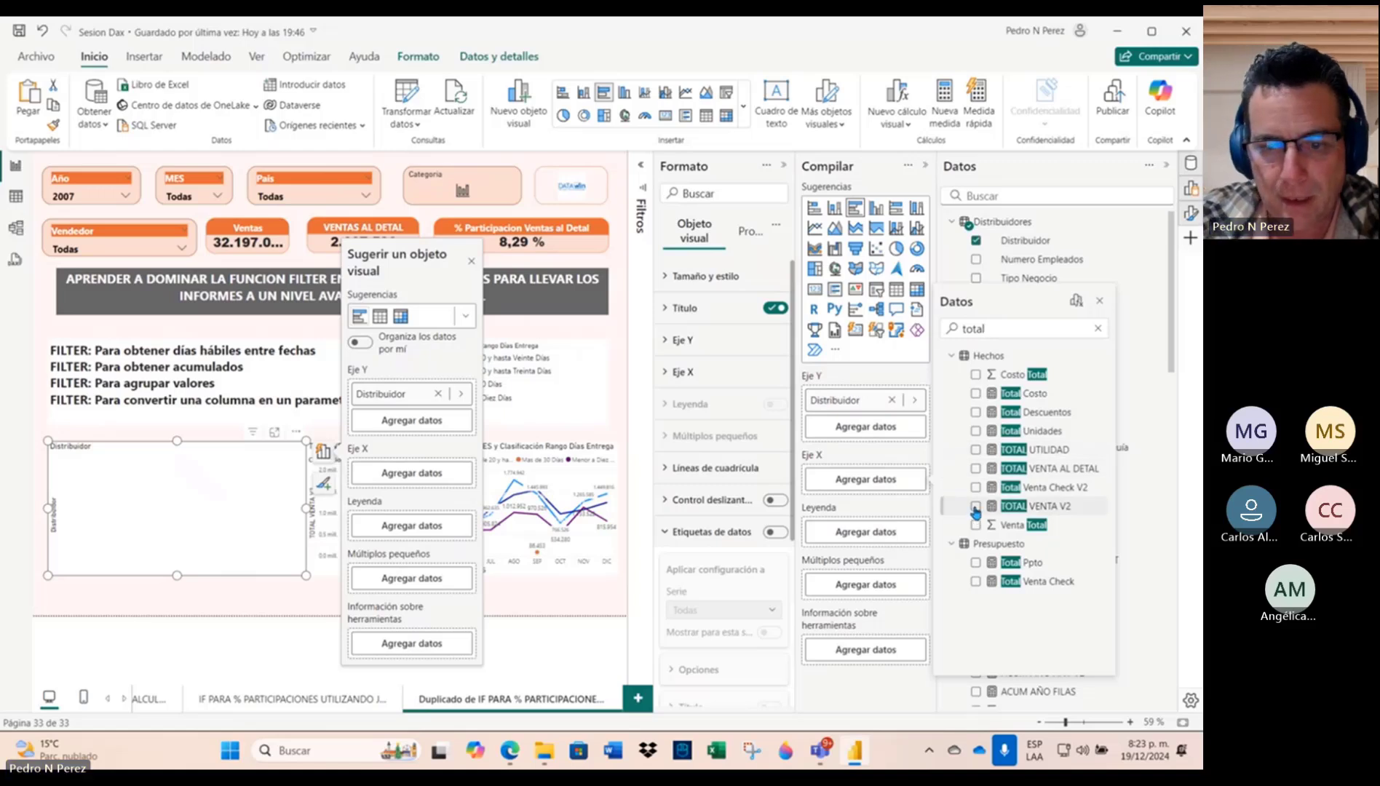
left_click(975, 507)
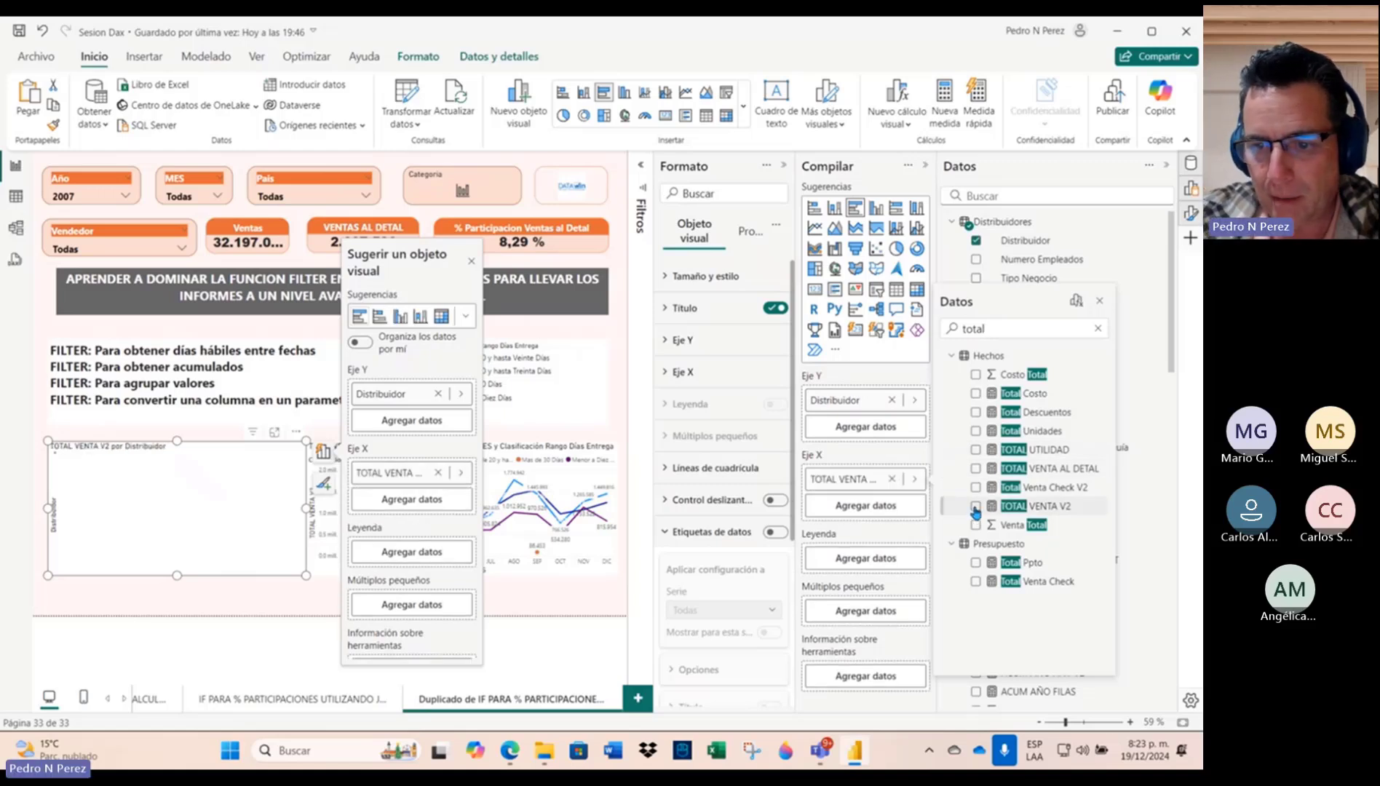
left_click(306, 576)
left_click_drag(307, 574, 233, 614)
Step: Cross-filter the page by the topmost distributor bar, inspect the November values in the enlarged line chart, and return to the report
left_click(81, 464)
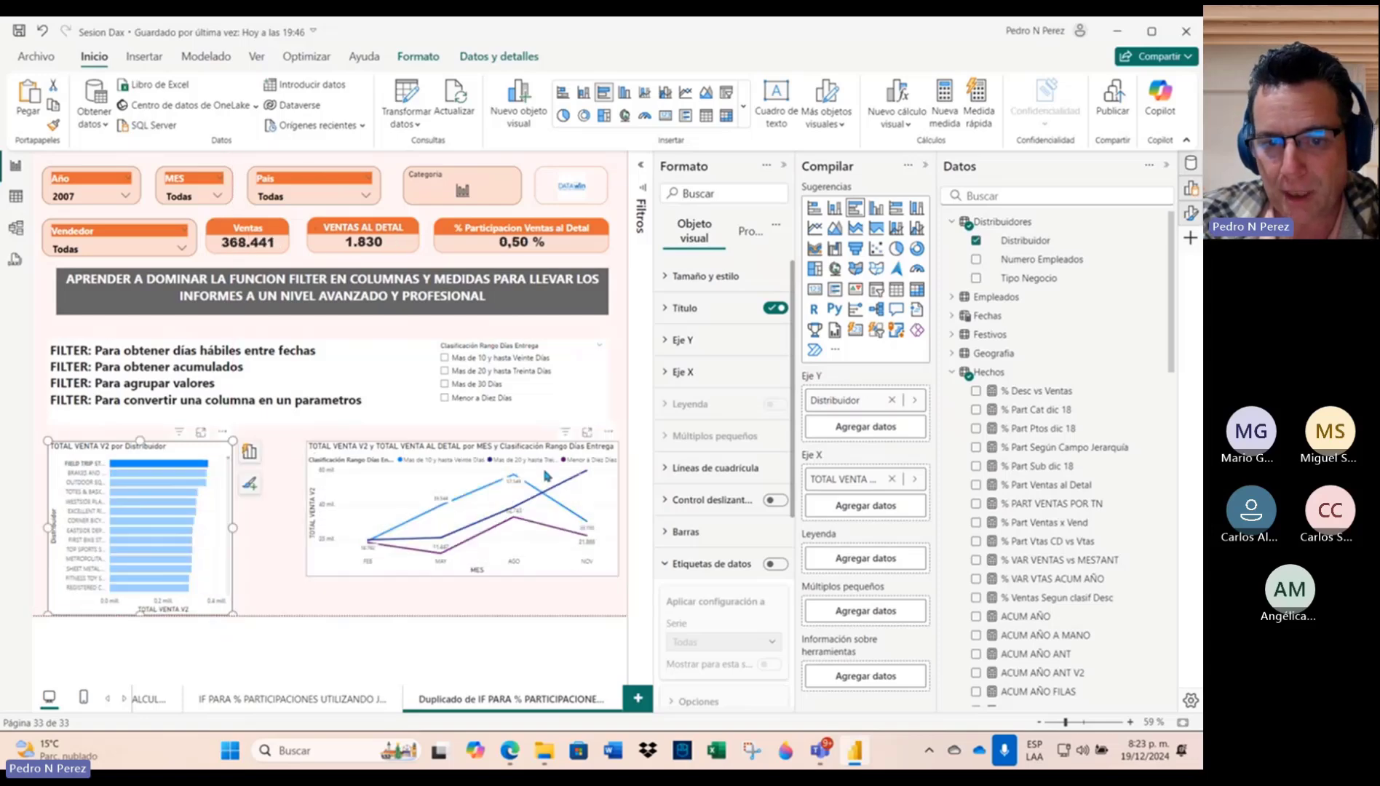
left_click(587, 432)
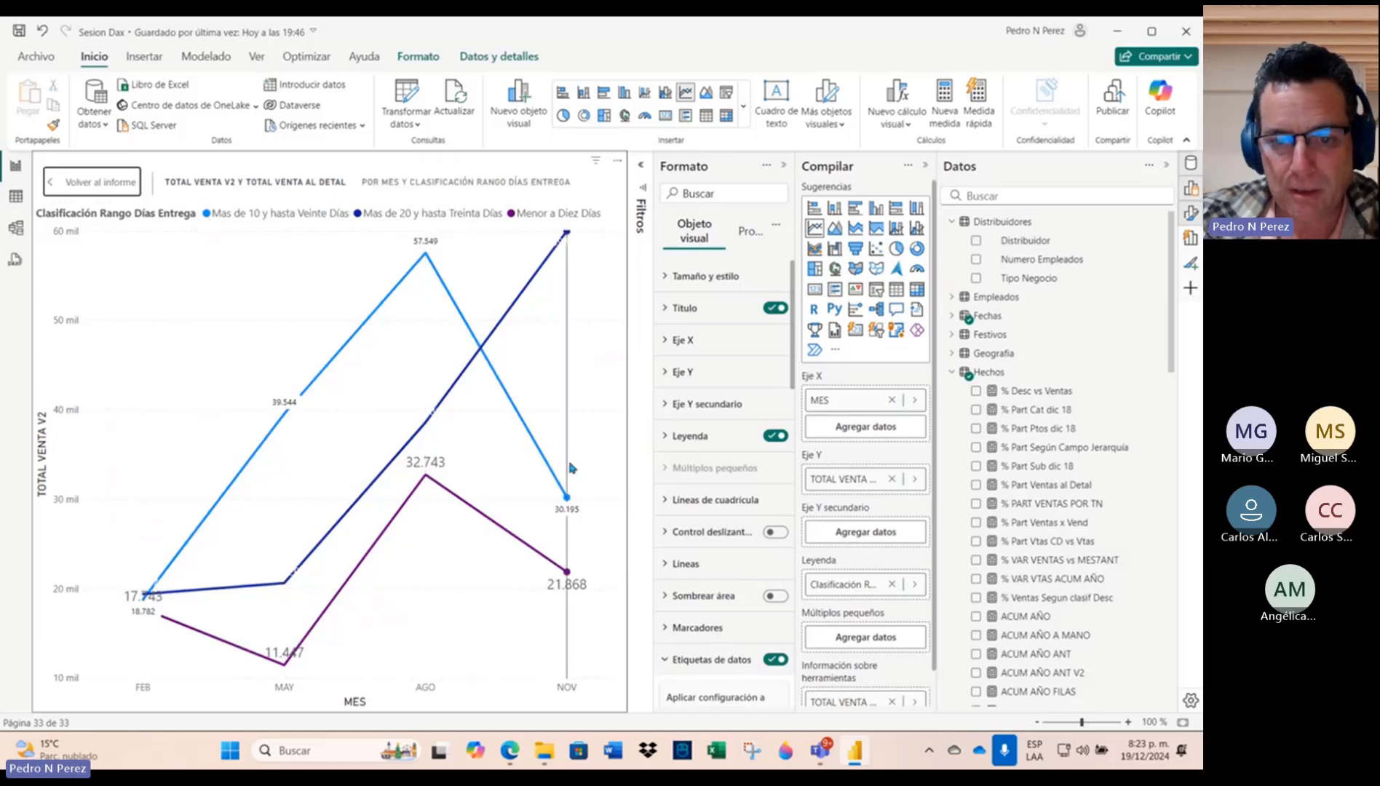
mouse_move(568, 523)
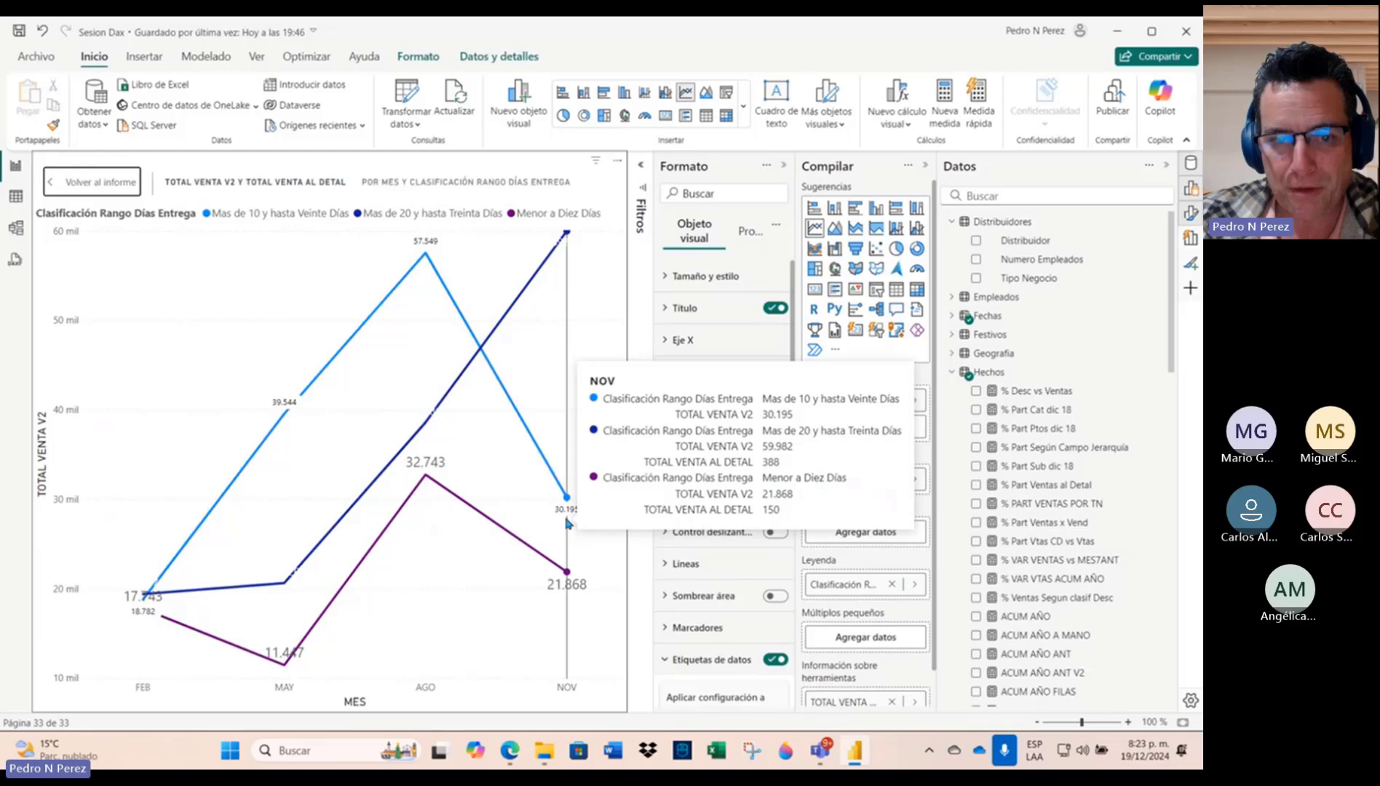
left_click(55, 194)
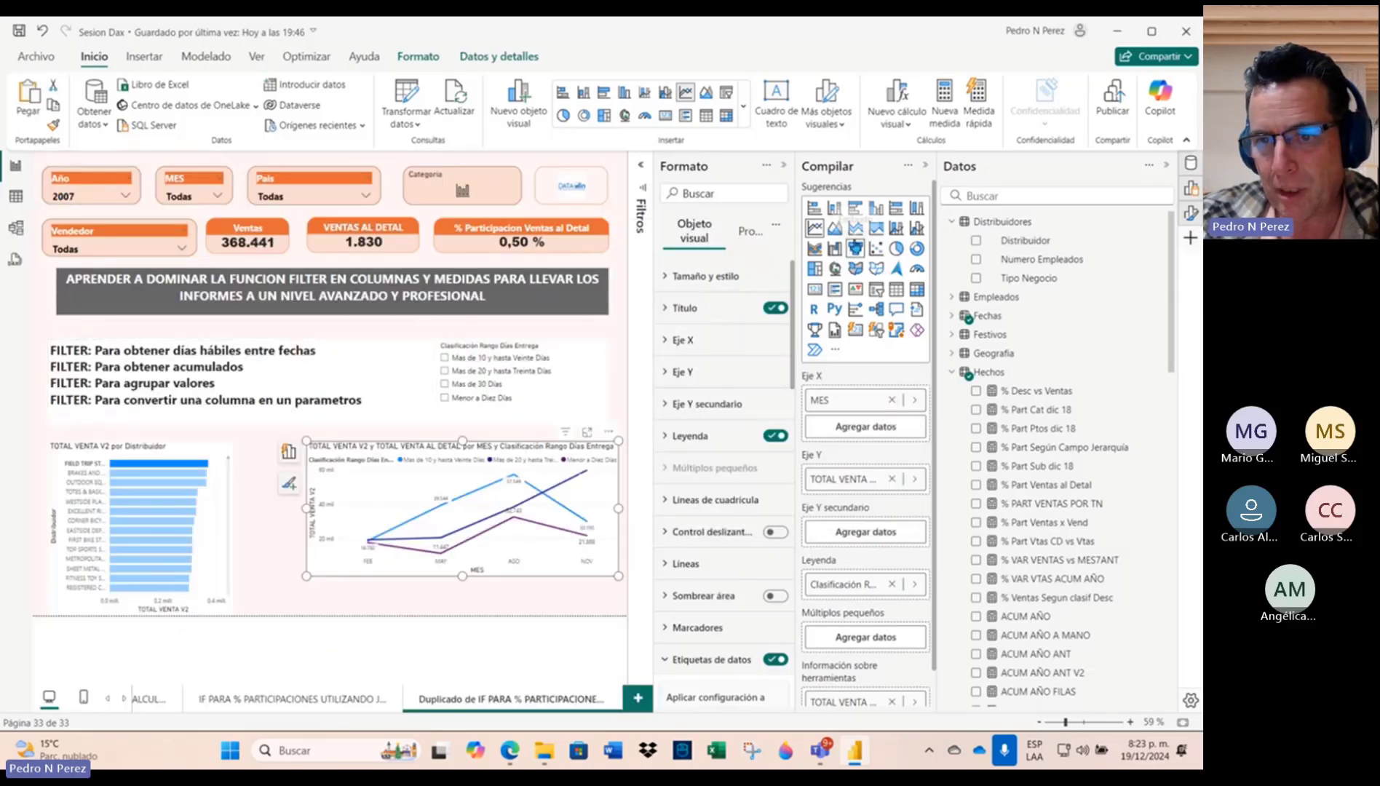
right_click(919, 250)
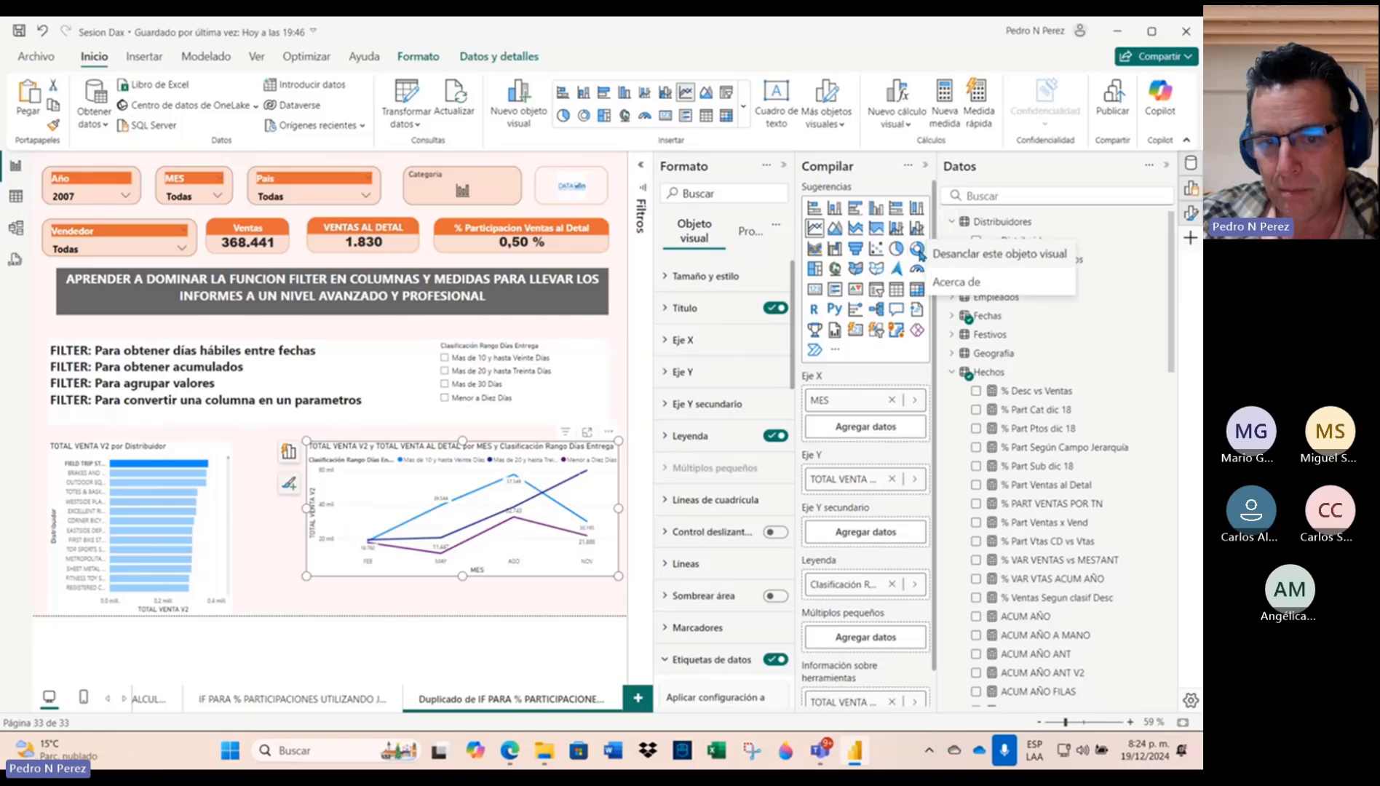
Step: Convert the monthly line chart to a donut chart and remove MES from its legend, leaving only Clasificación Rango Días Entrega
left_click(917, 249)
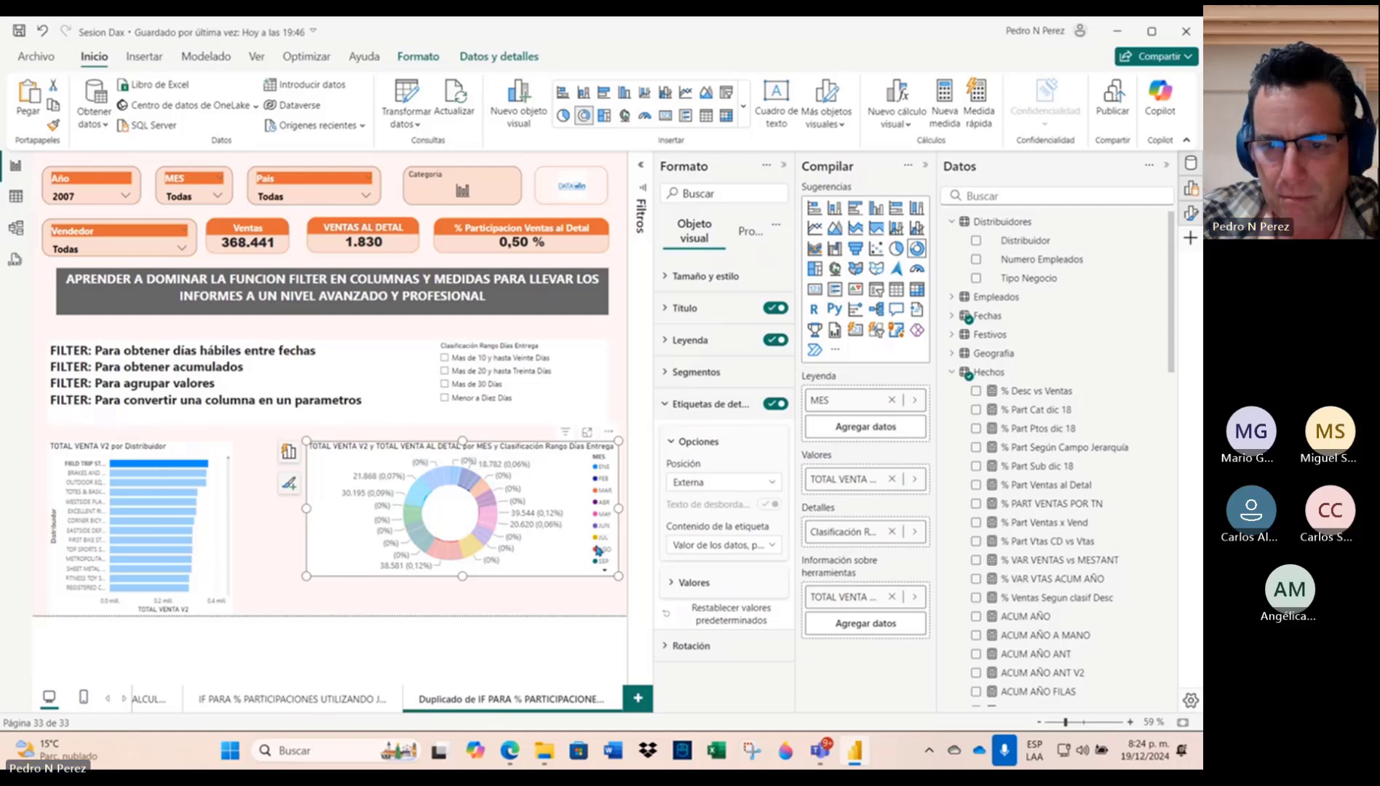
left_click(891, 400)
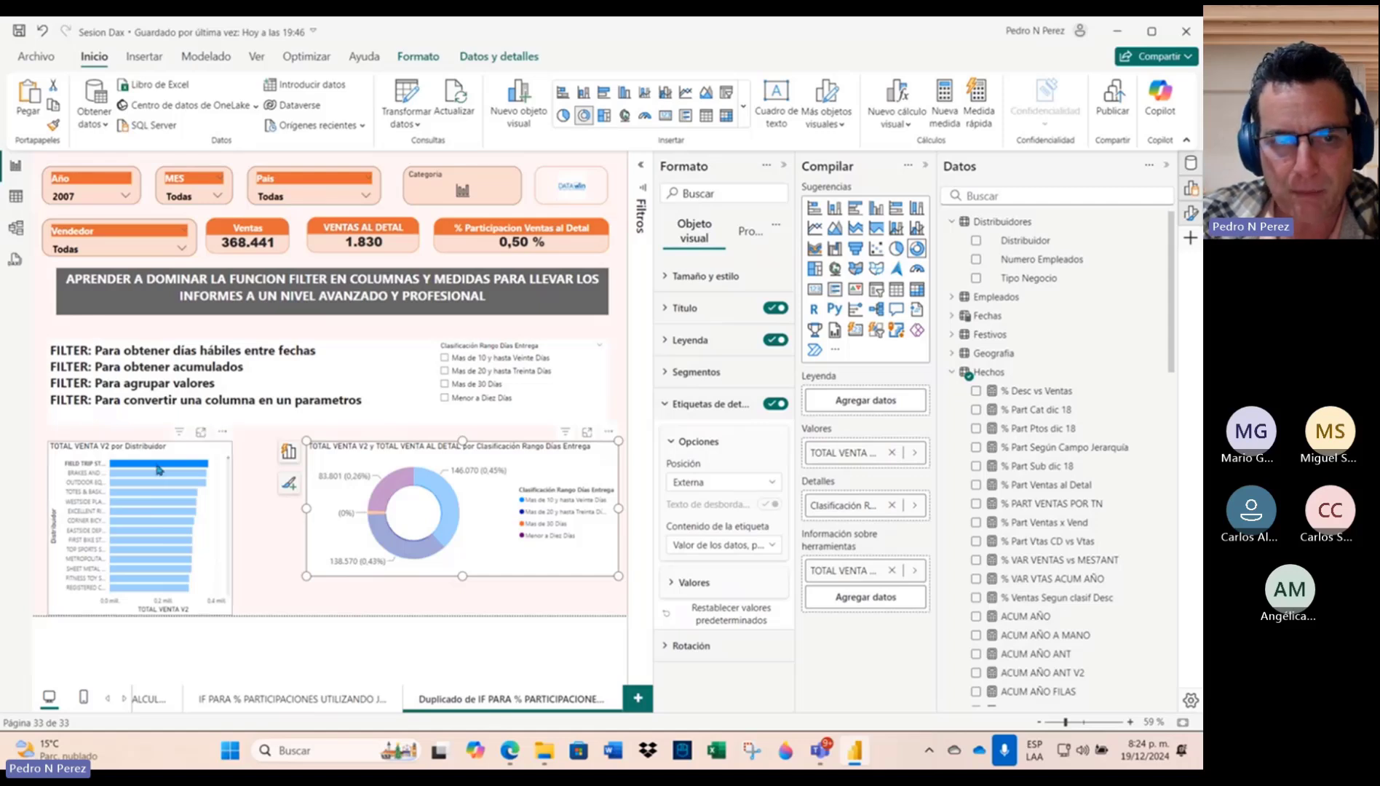
Step: Edit the interactions so that selecting a bar in the distributor chart filters the donut chart instead of highlighting it
left_click(417, 56)
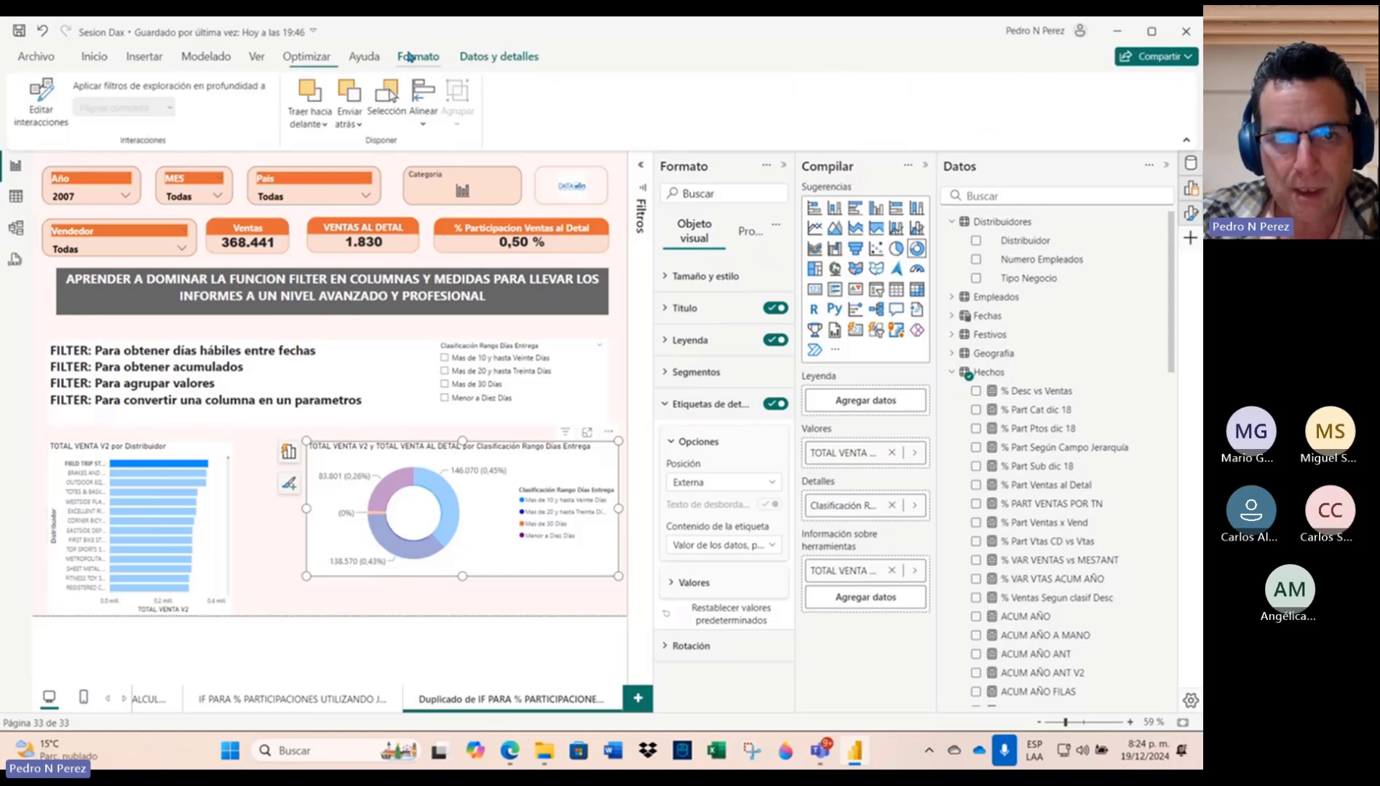
left_click(33, 117)
mouse_move(566, 434)
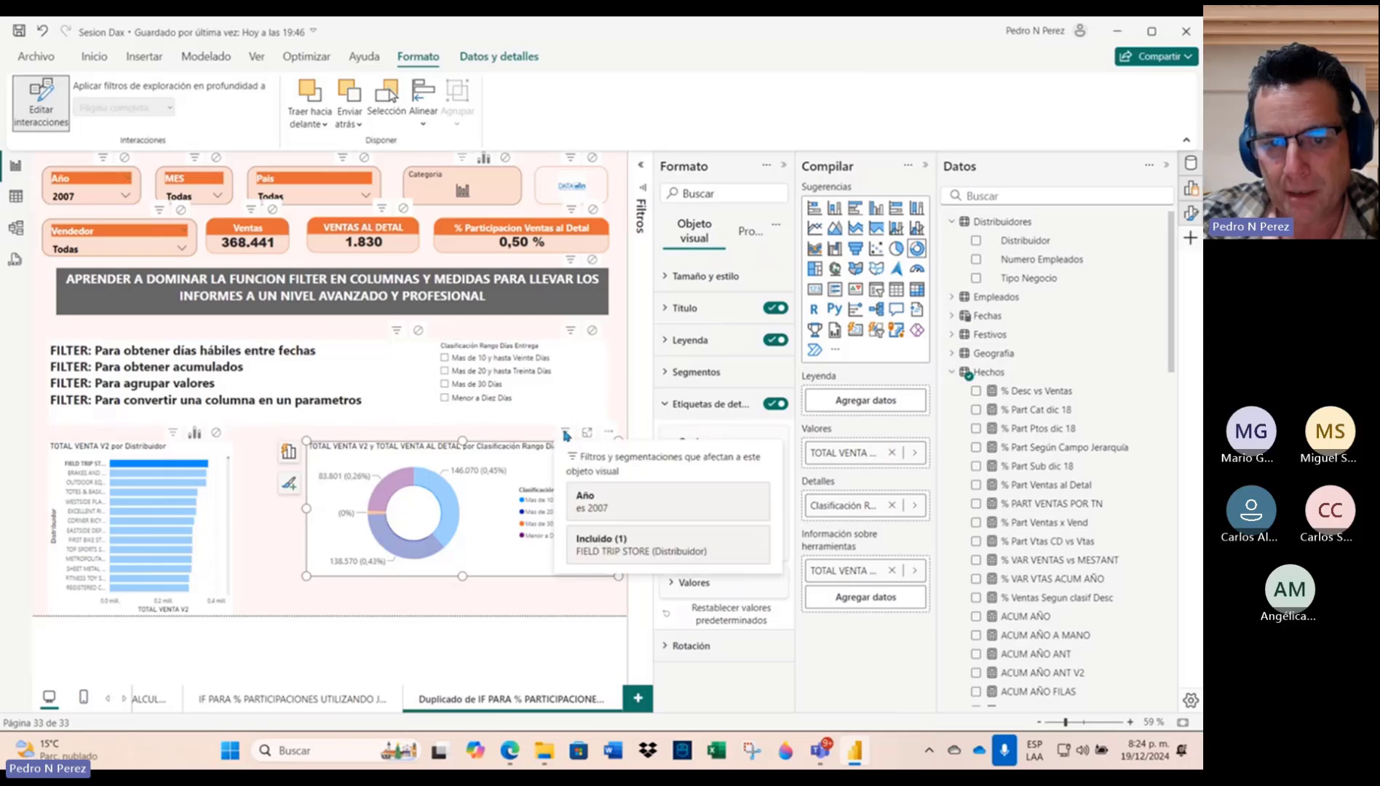
left_click(217, 517)
left_click(179, 466)
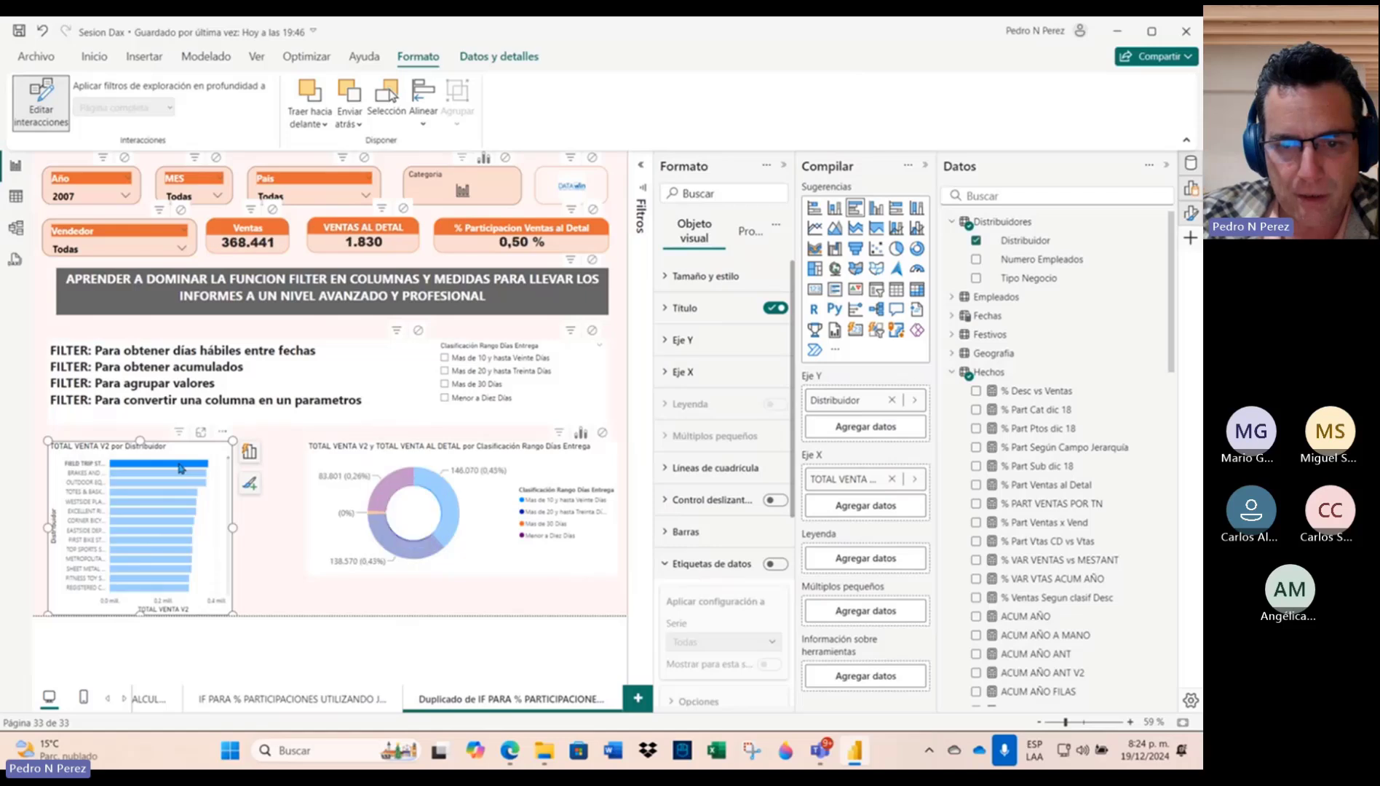
left_click(559, 432)
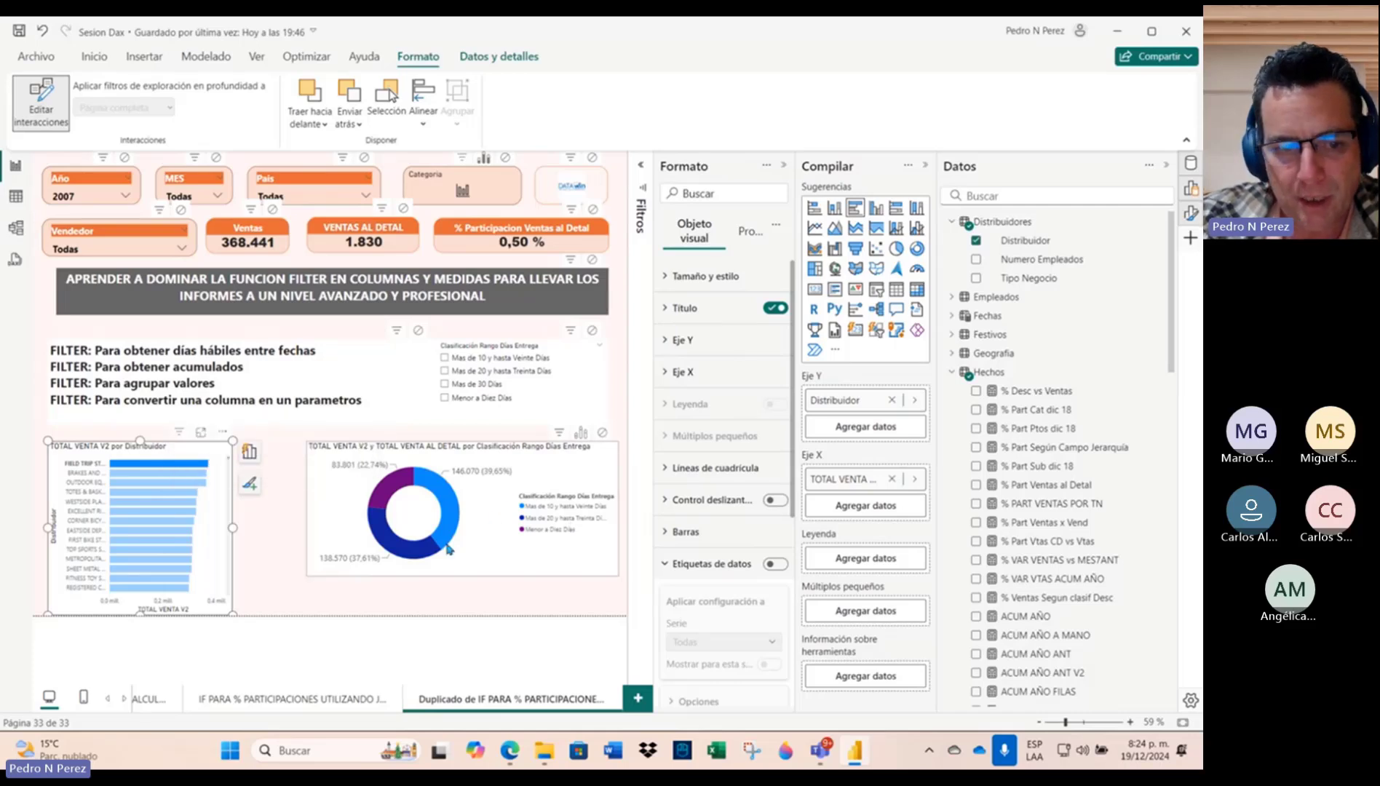
Step: Cross-filter the page by the second, third and fourth distributor bars in turn and compare the delivery-range shares in the donut
left_click(143, 478)
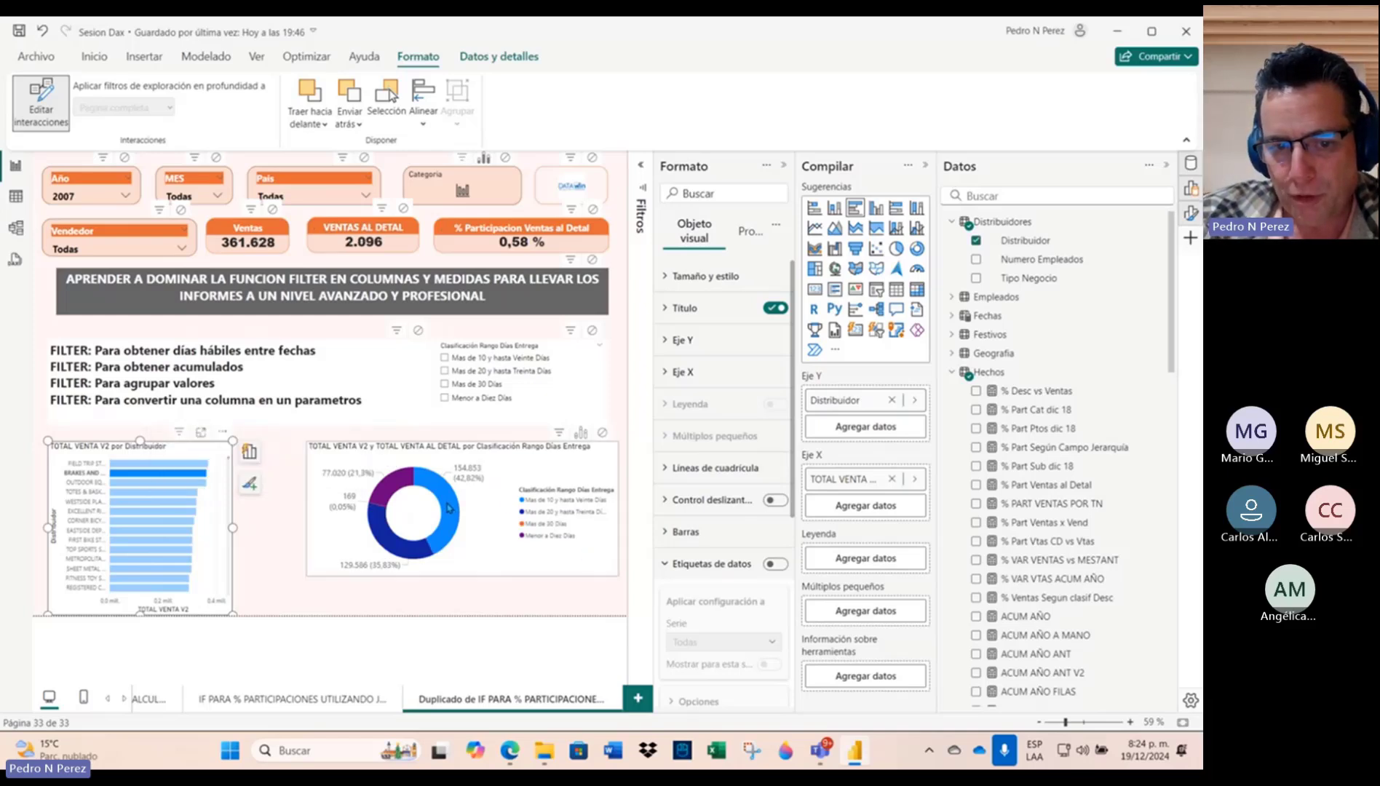
mouse_move(448, 510)
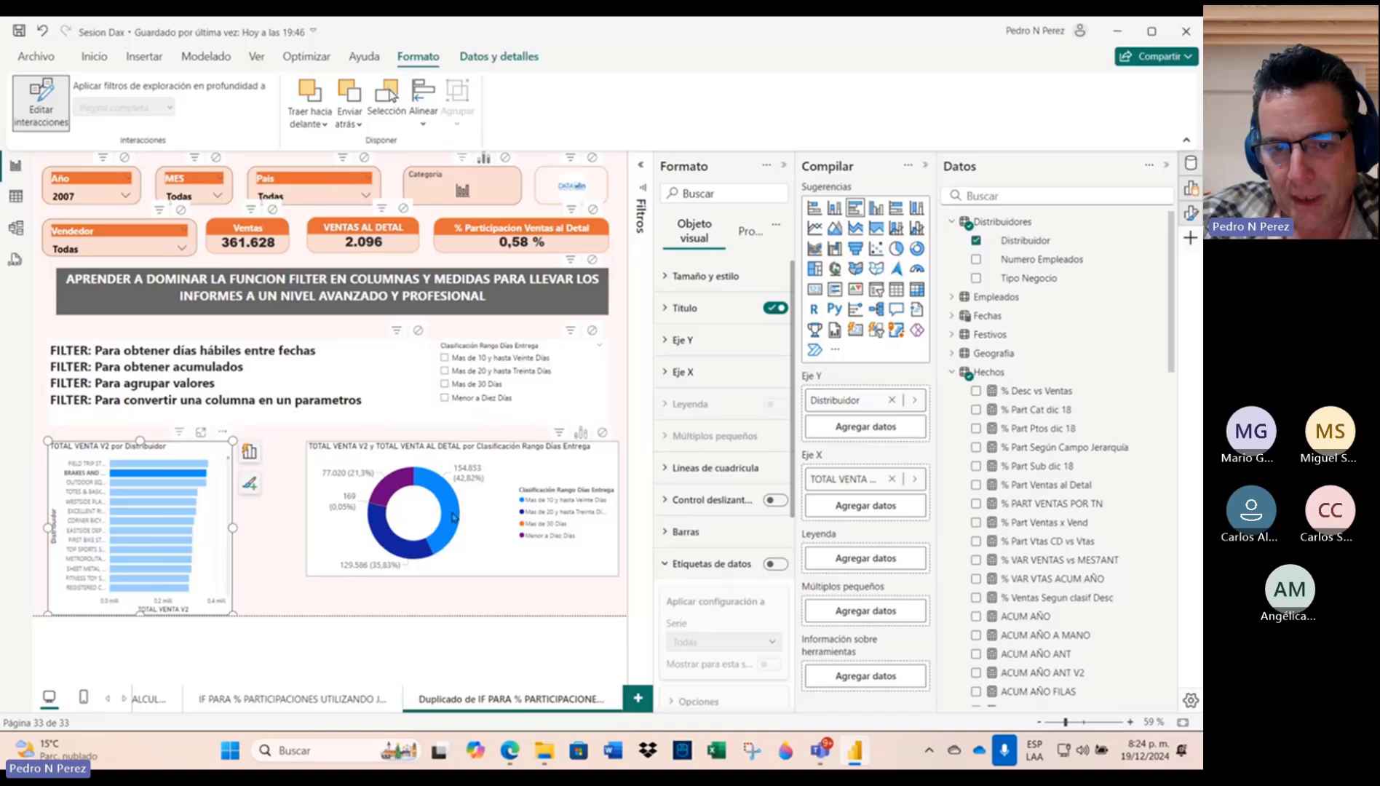
mouse_move(393, 546)
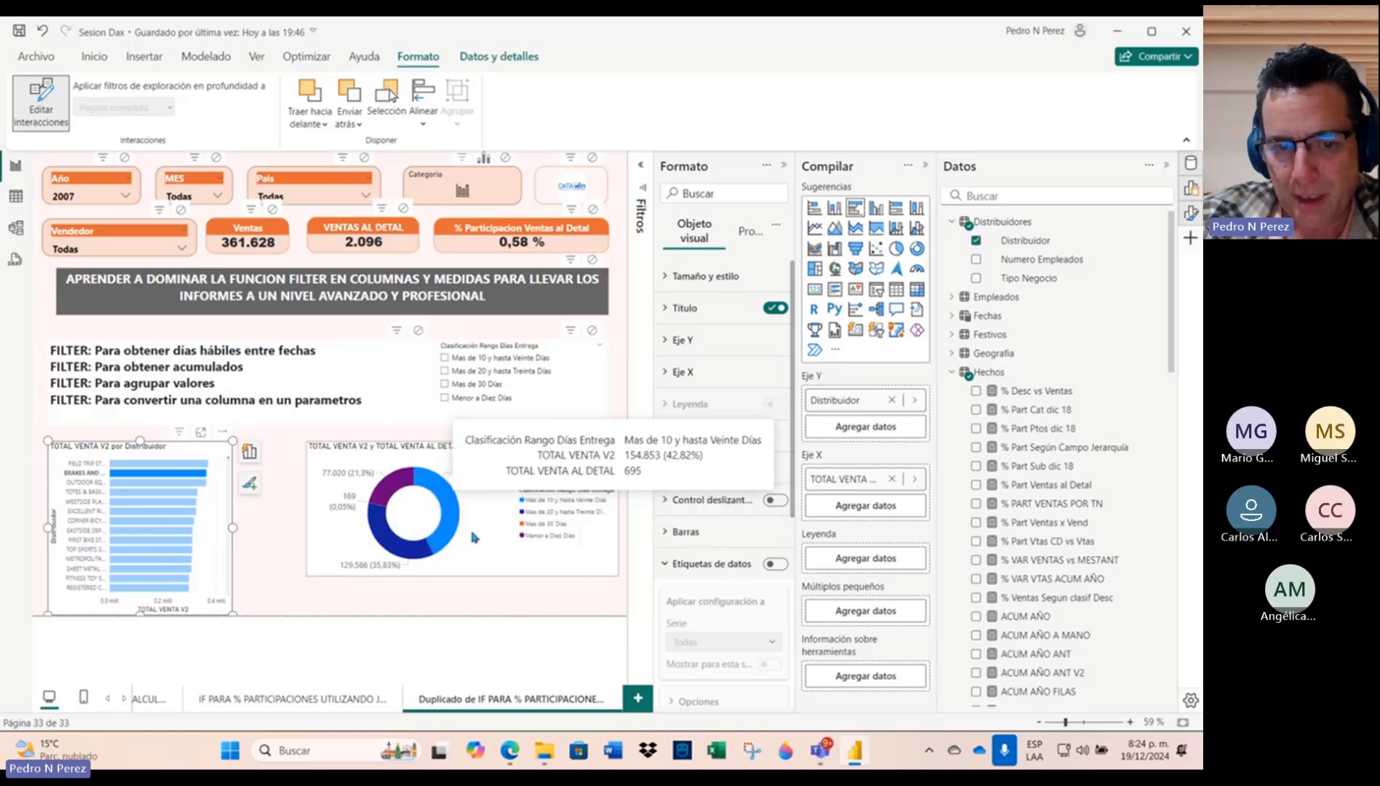
left_click(131, 484)
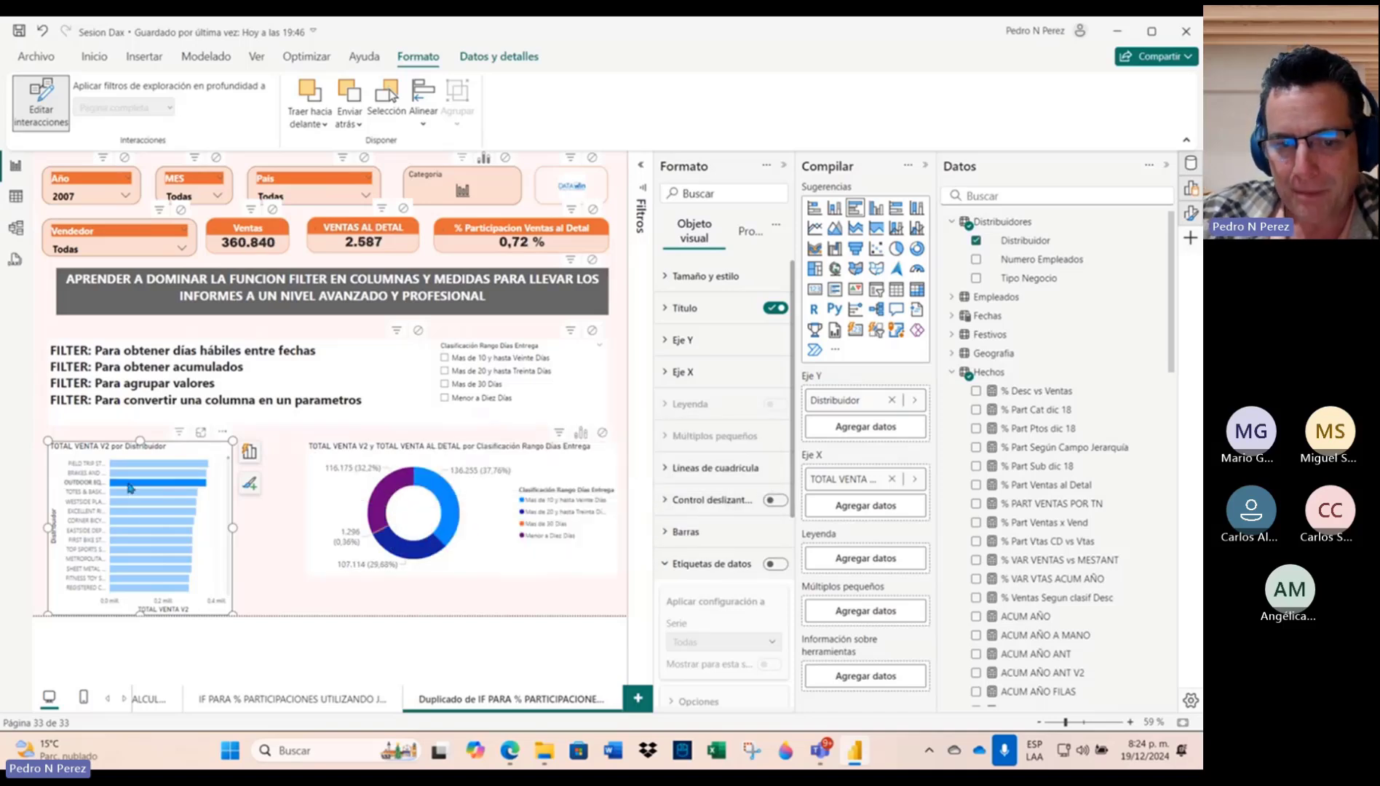
left_click(133, 493)
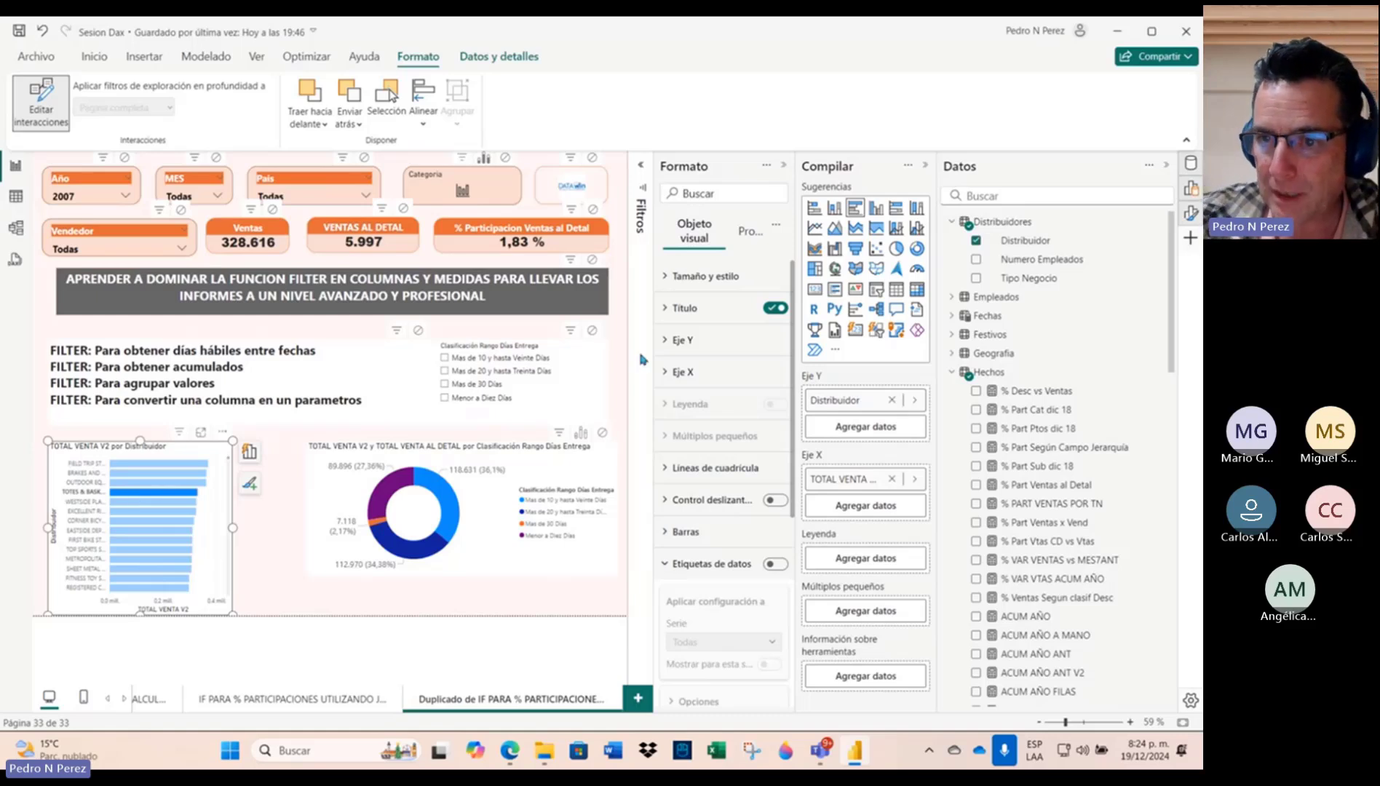
Step: Collapse the Distribuidores and Hechos tables in the field list
right_click(955, 223)
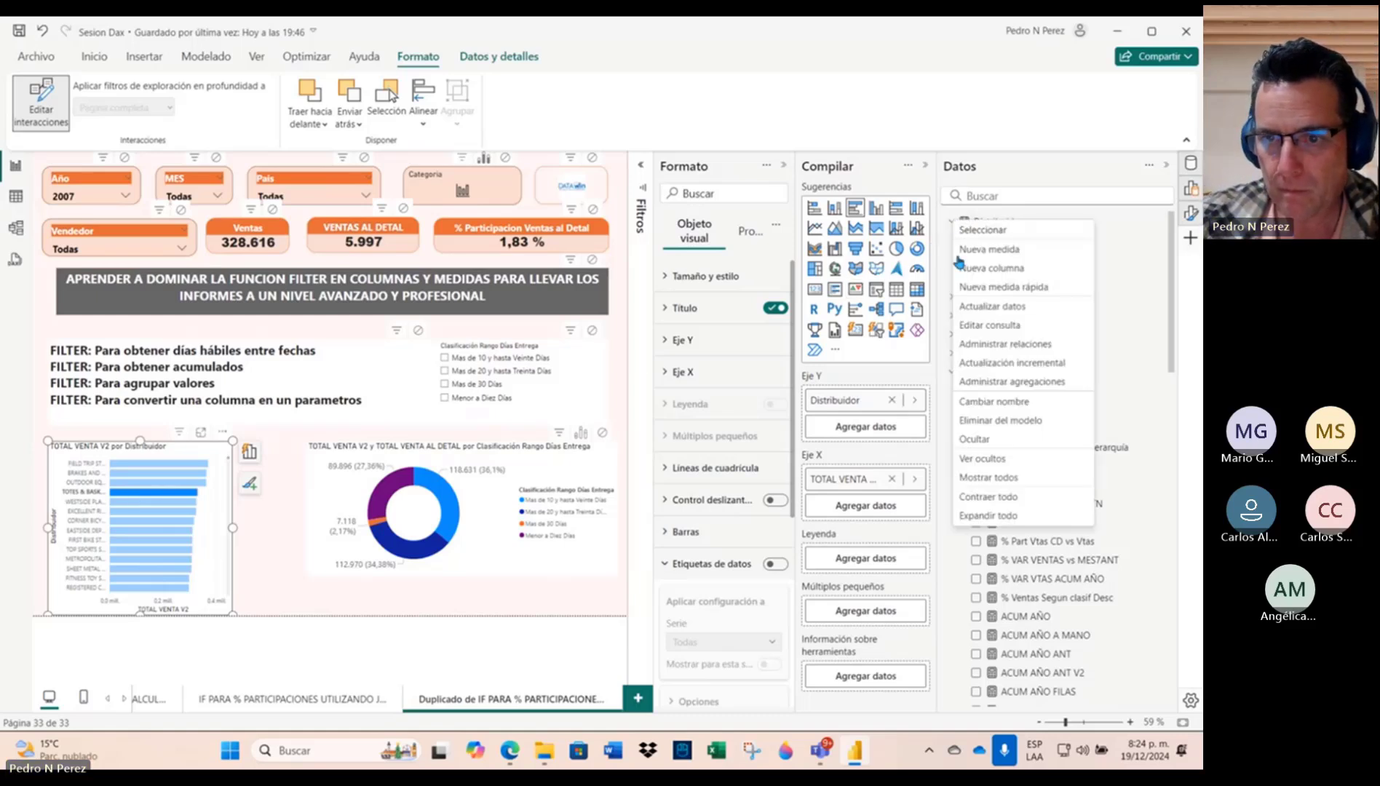
left_click(954, 222)
left_click(953, 316)
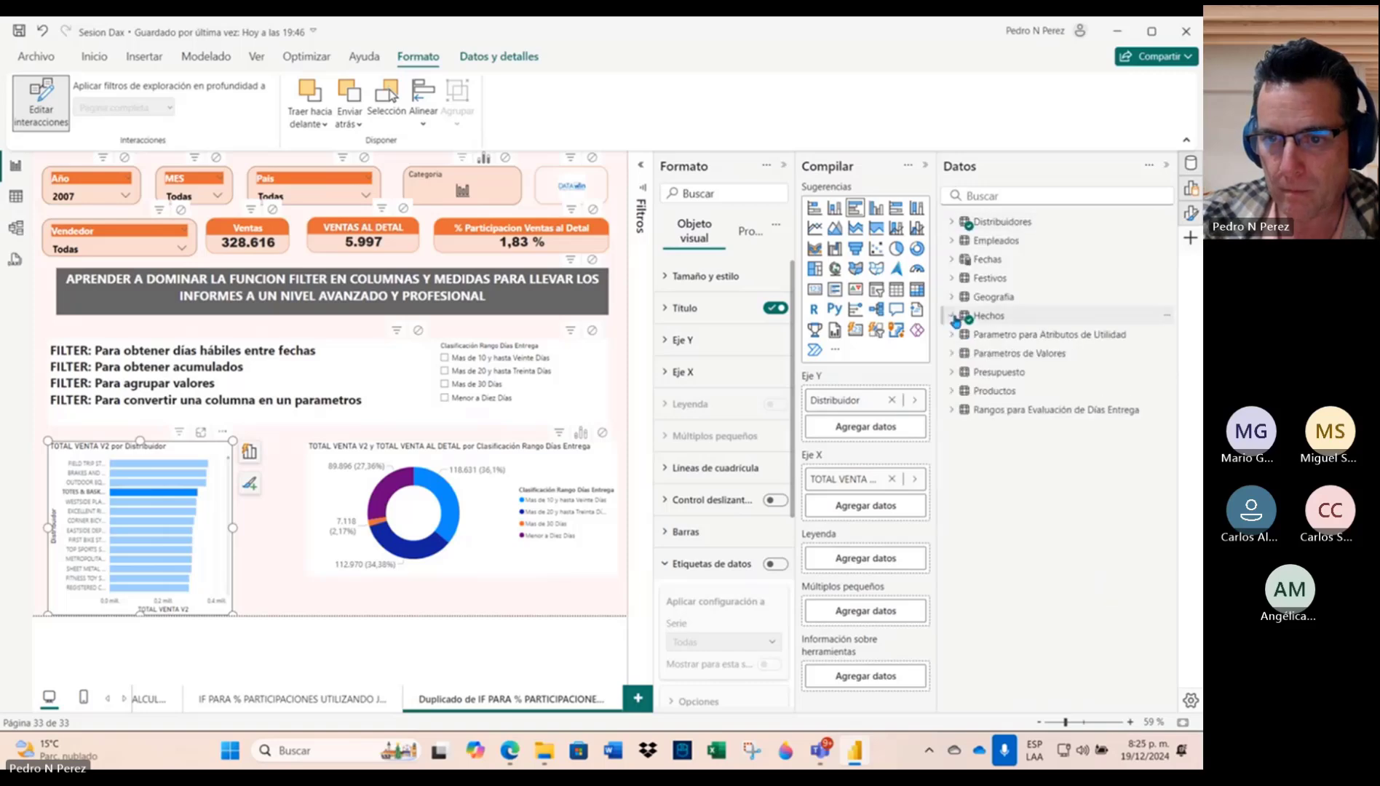
Step: Switch to the Teams meeting window to check the participants, and return to the Power BI report
mouse_move(827, 759)
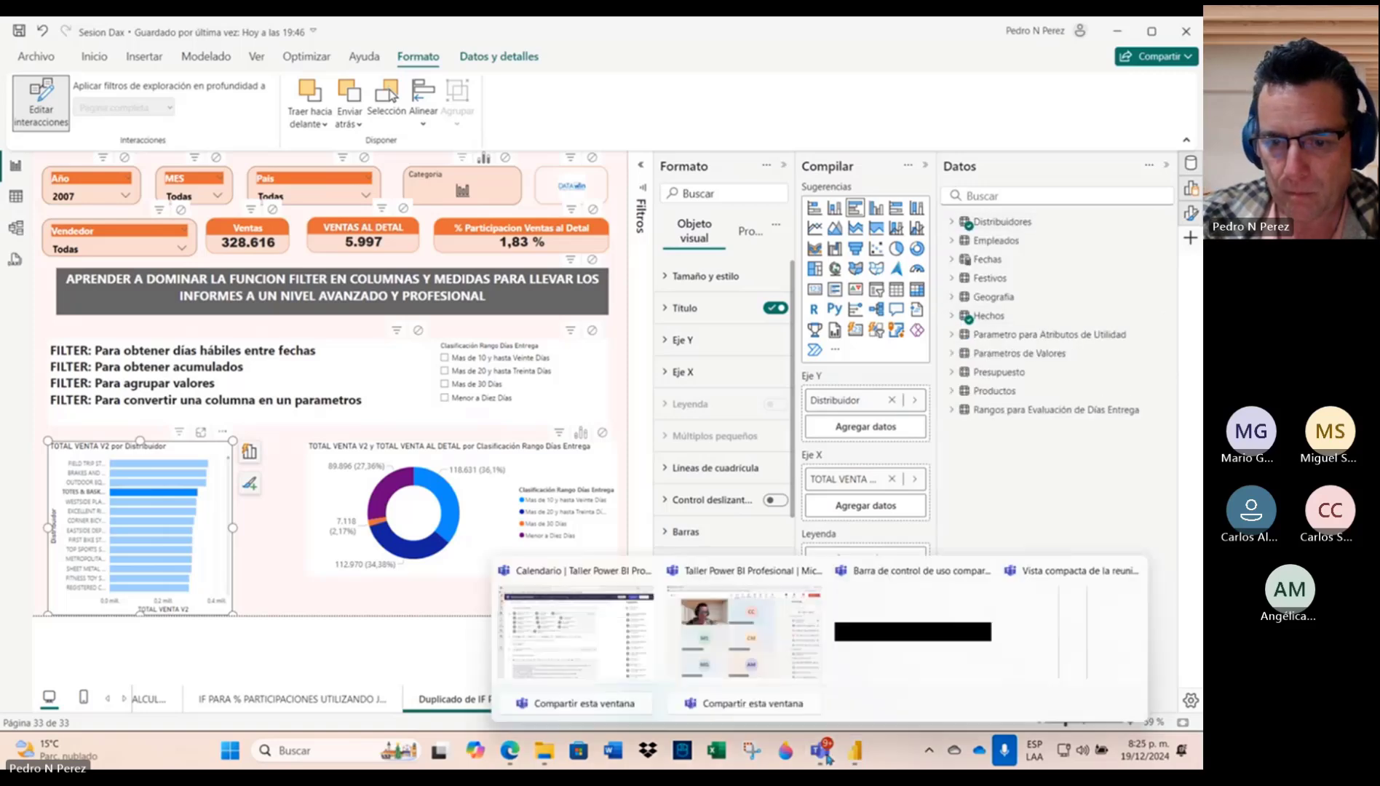
left_click(750, 577)
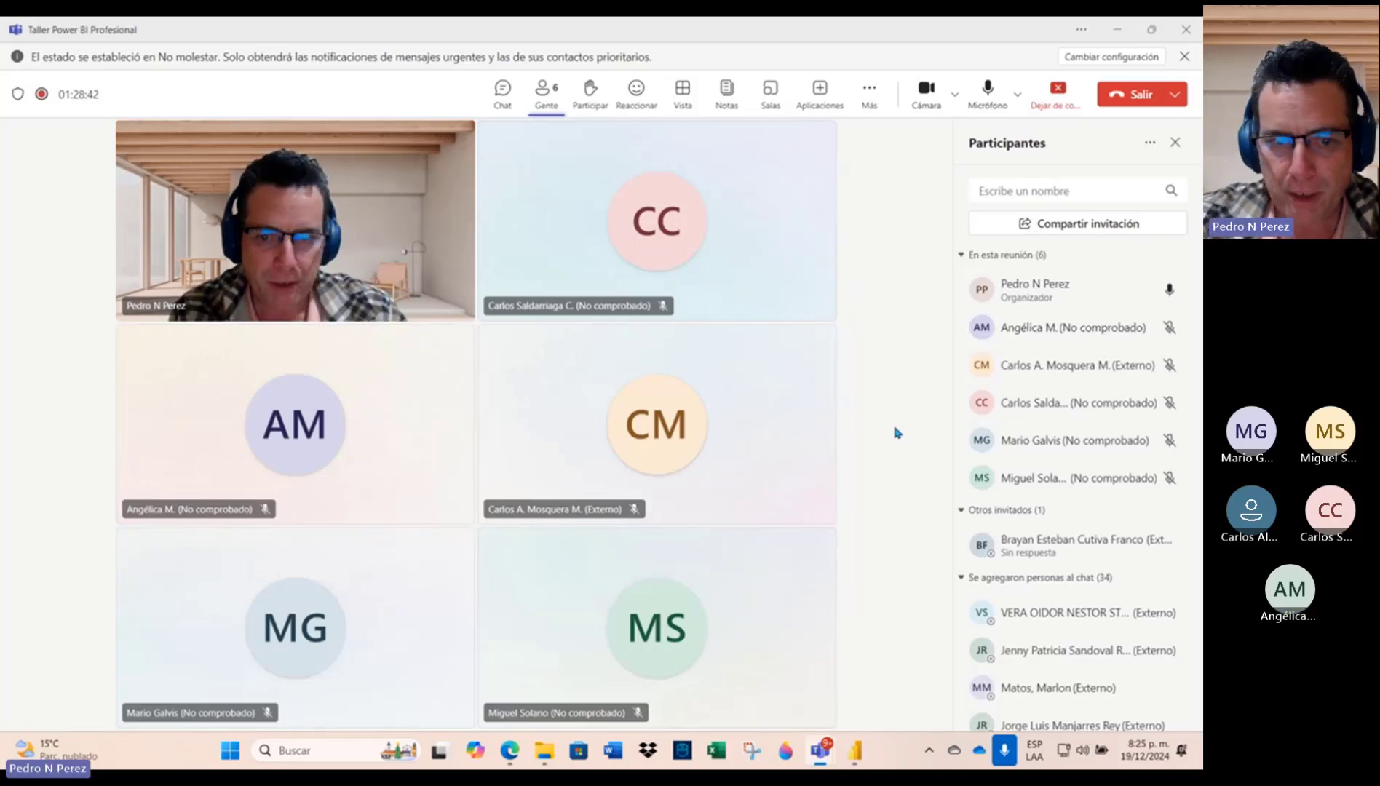
left_click(1130, 35)
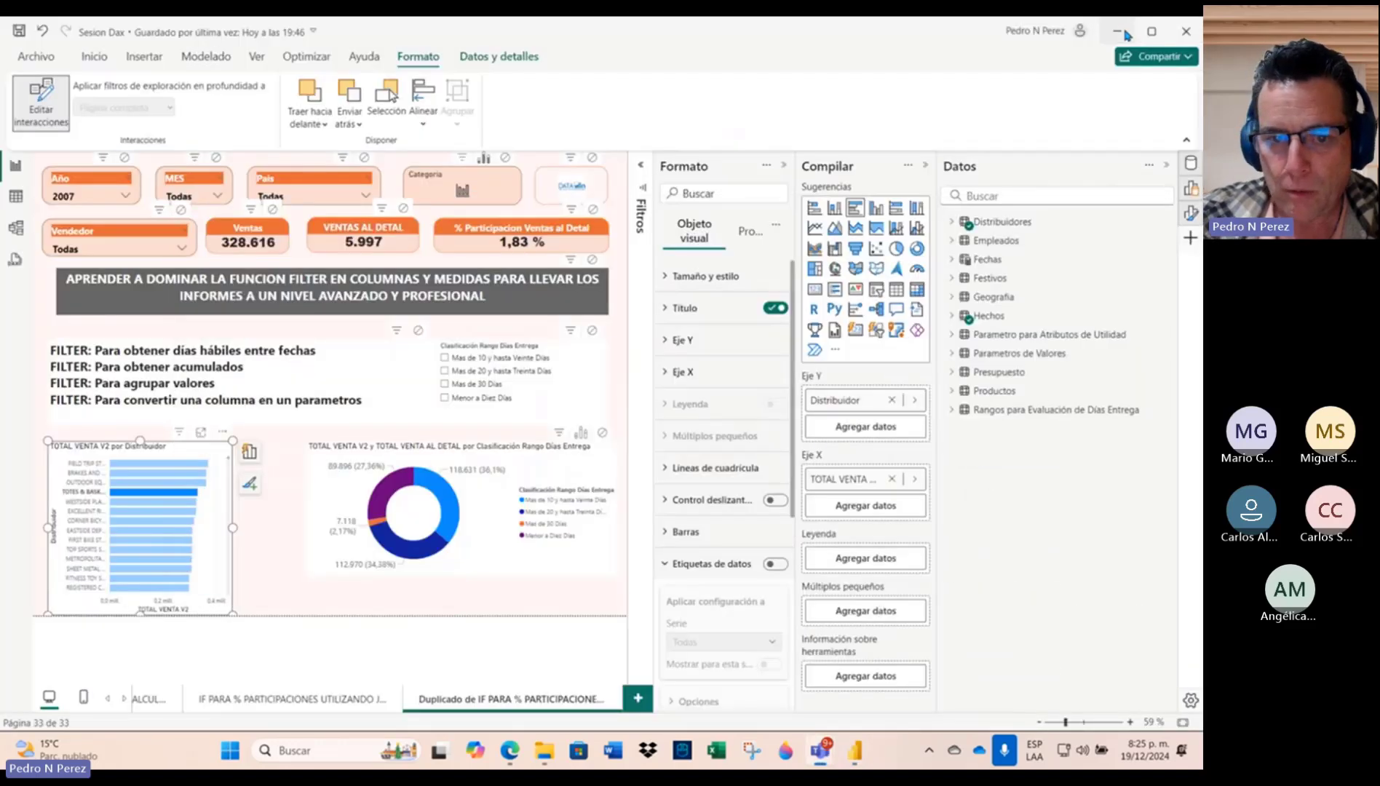
Step: Clear the distributor cross-filter, check the donut for the topmost distributor, and deselect everything so all distributors count again
left_click(282, 548)
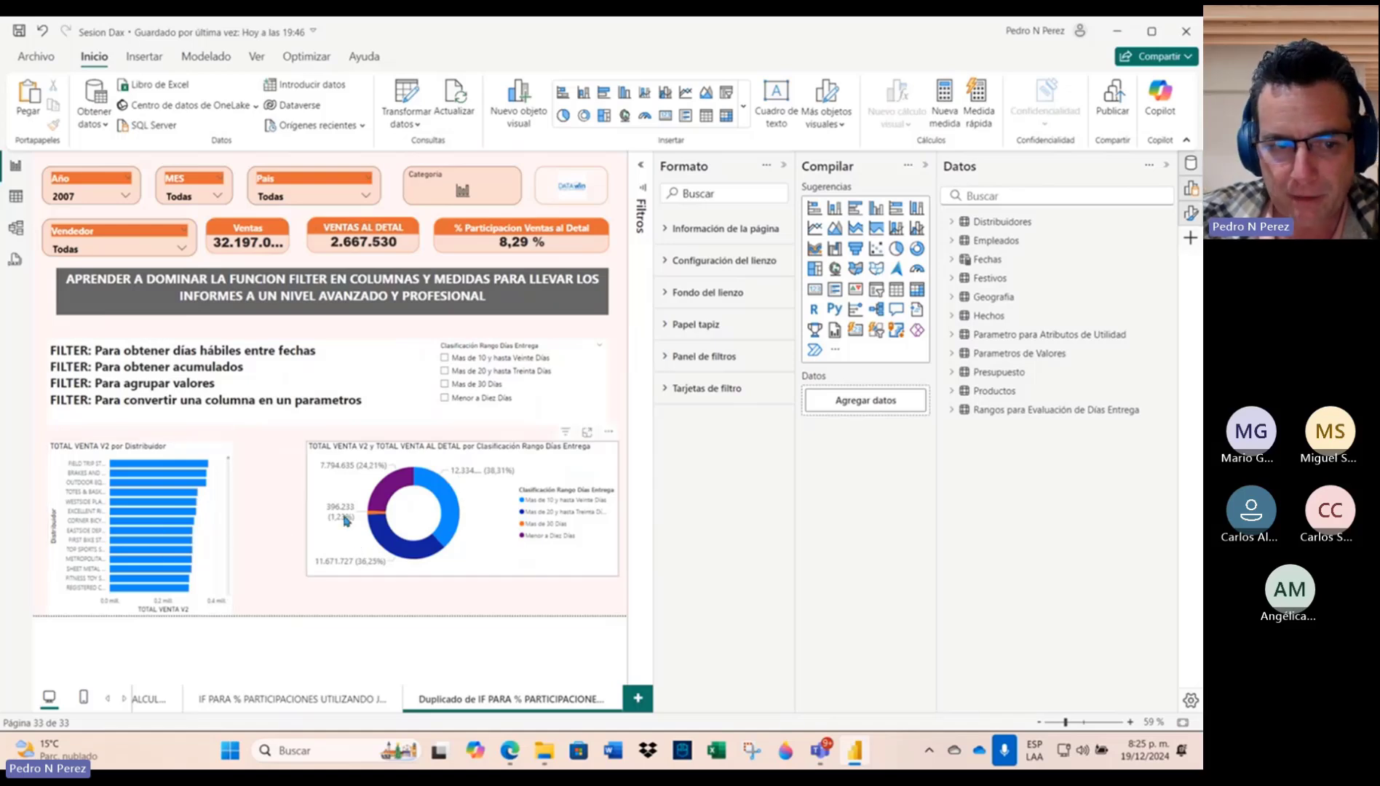
left_click(92, 465)
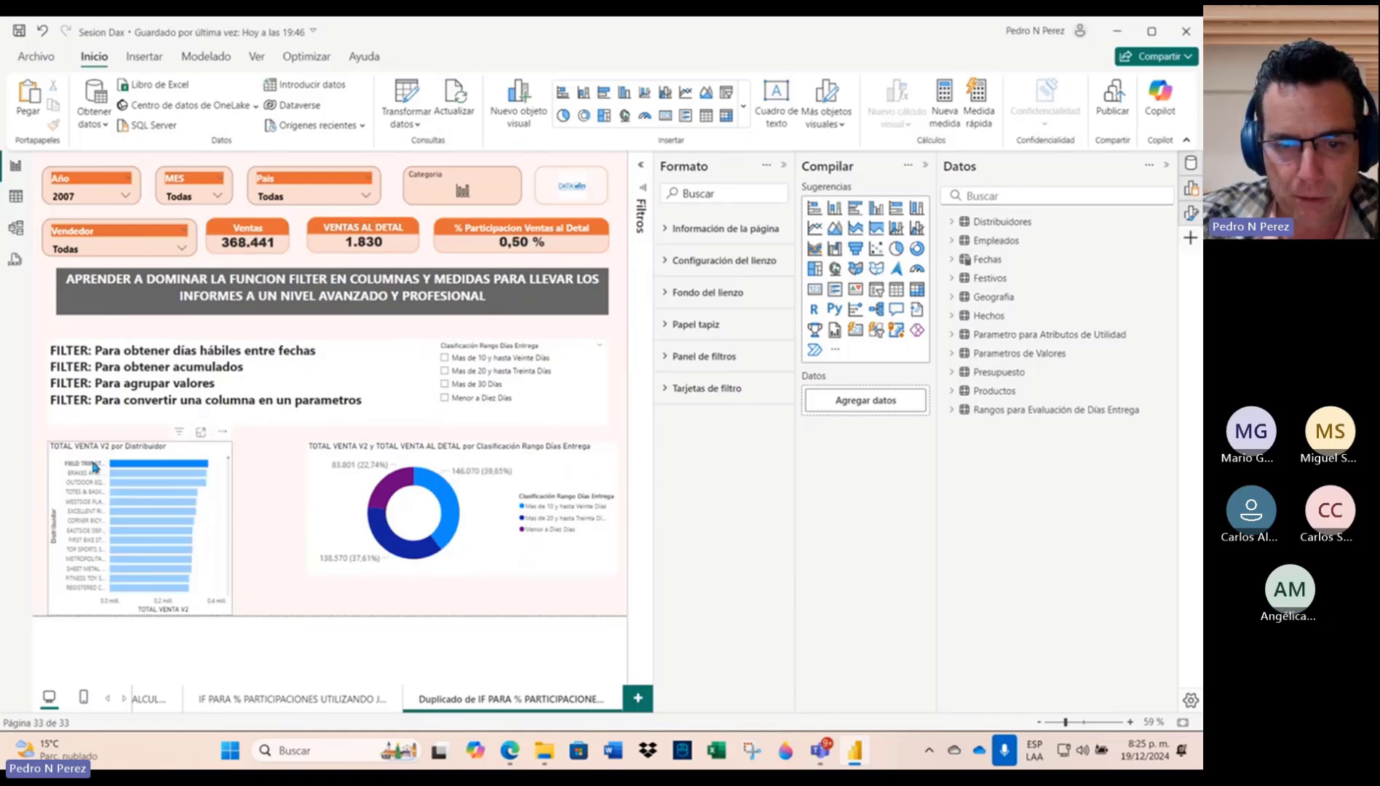
left_click(92, 473)
left_click(92, 473)
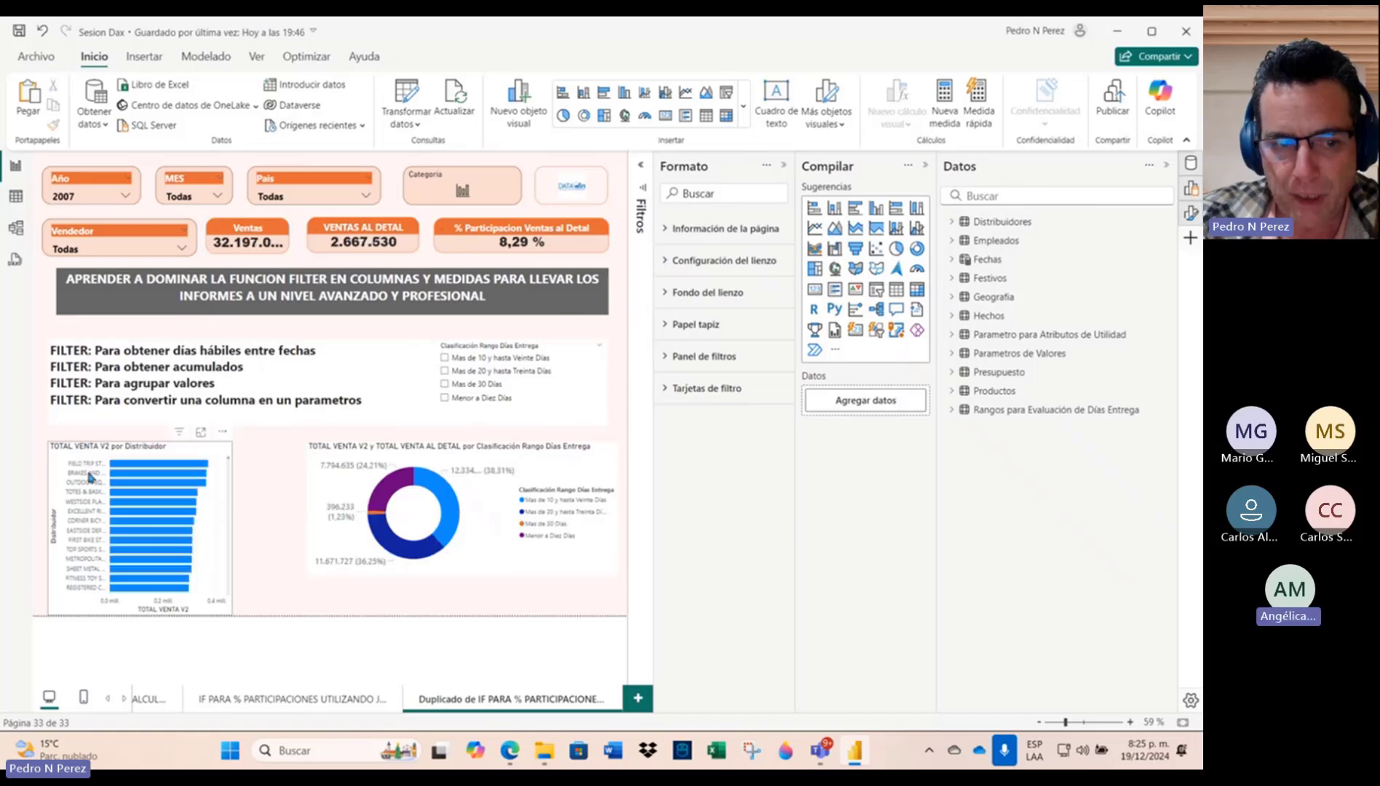
left_click(230, 509)
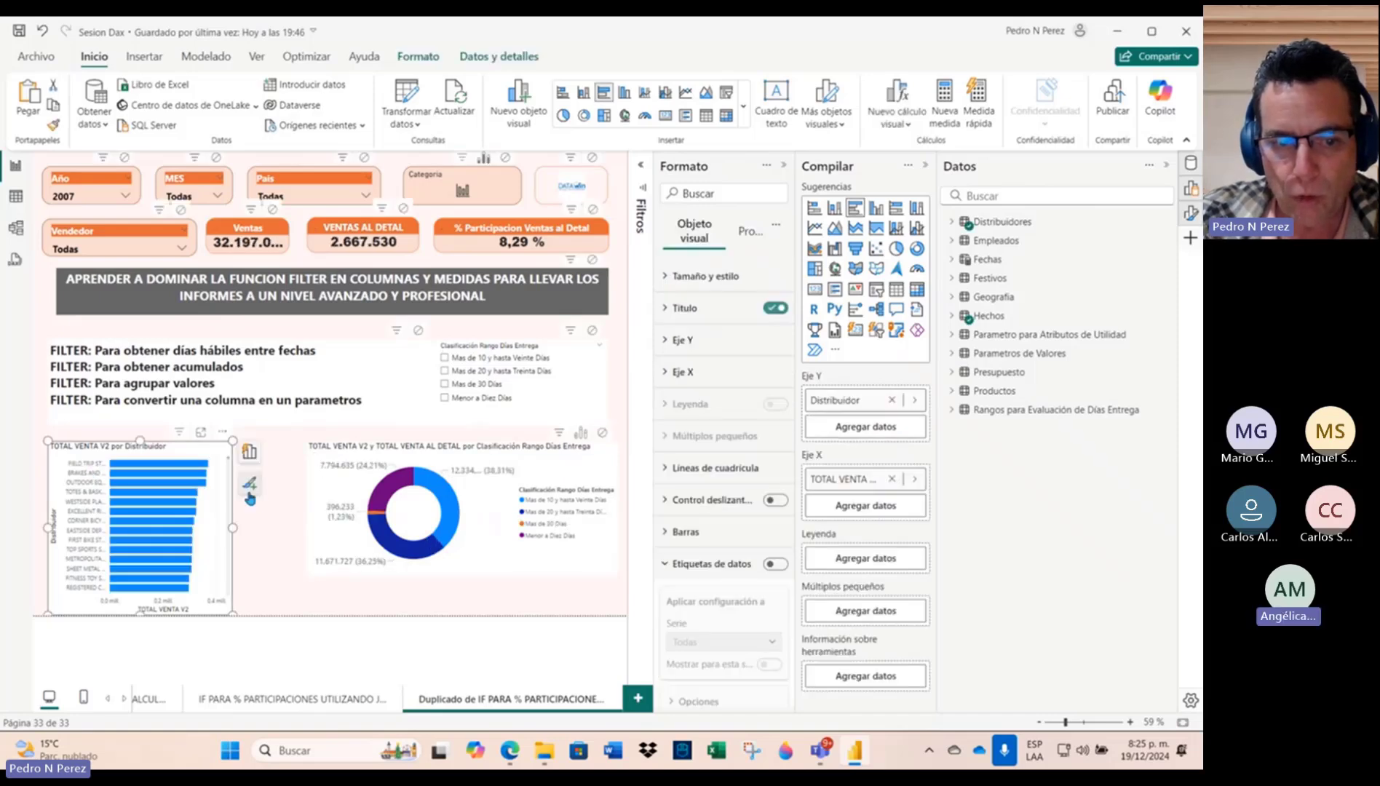
left_click(296, 514)
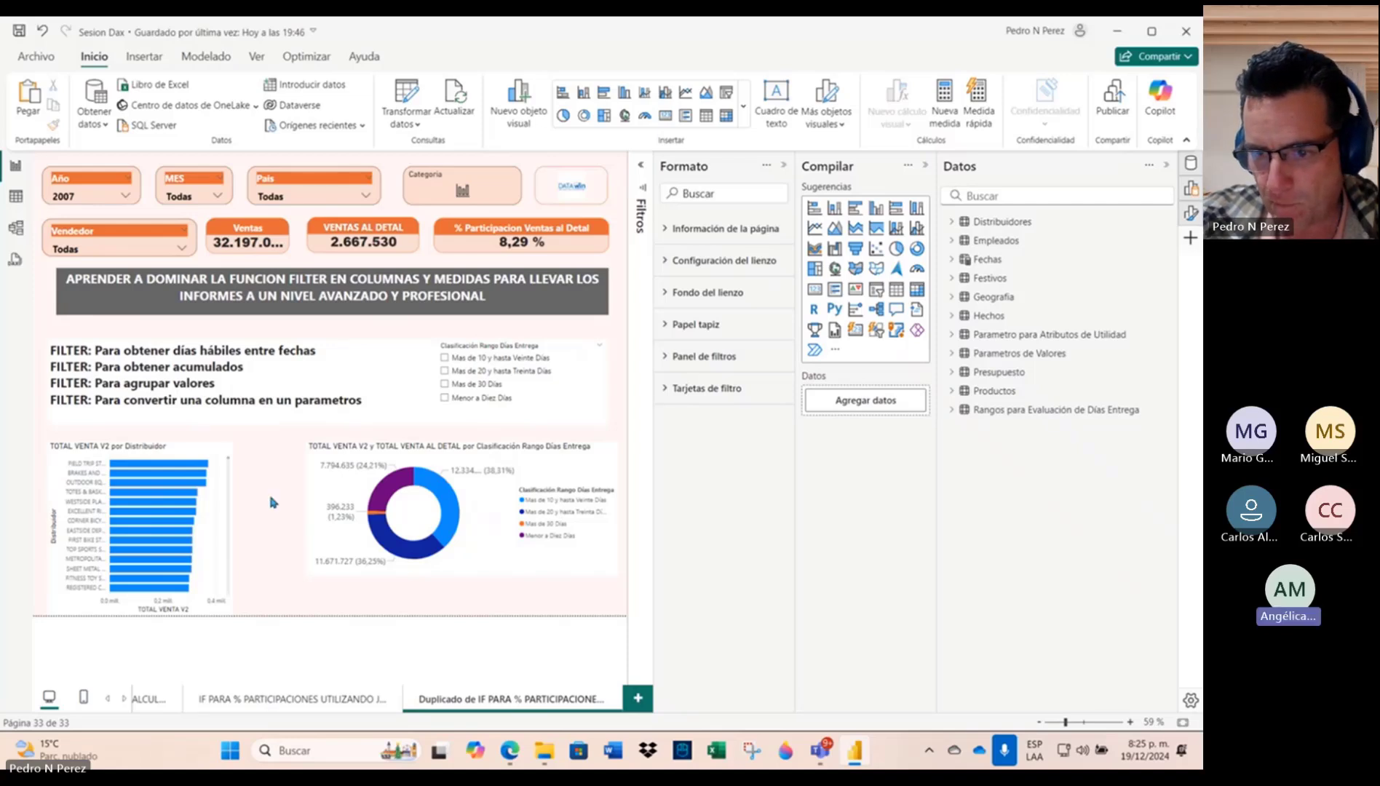
Step: Move the donut chart slightly closer to the distributor bar chart and save the report
left_click(498, 480)
left_click_drag(498, 479, 537, 477)
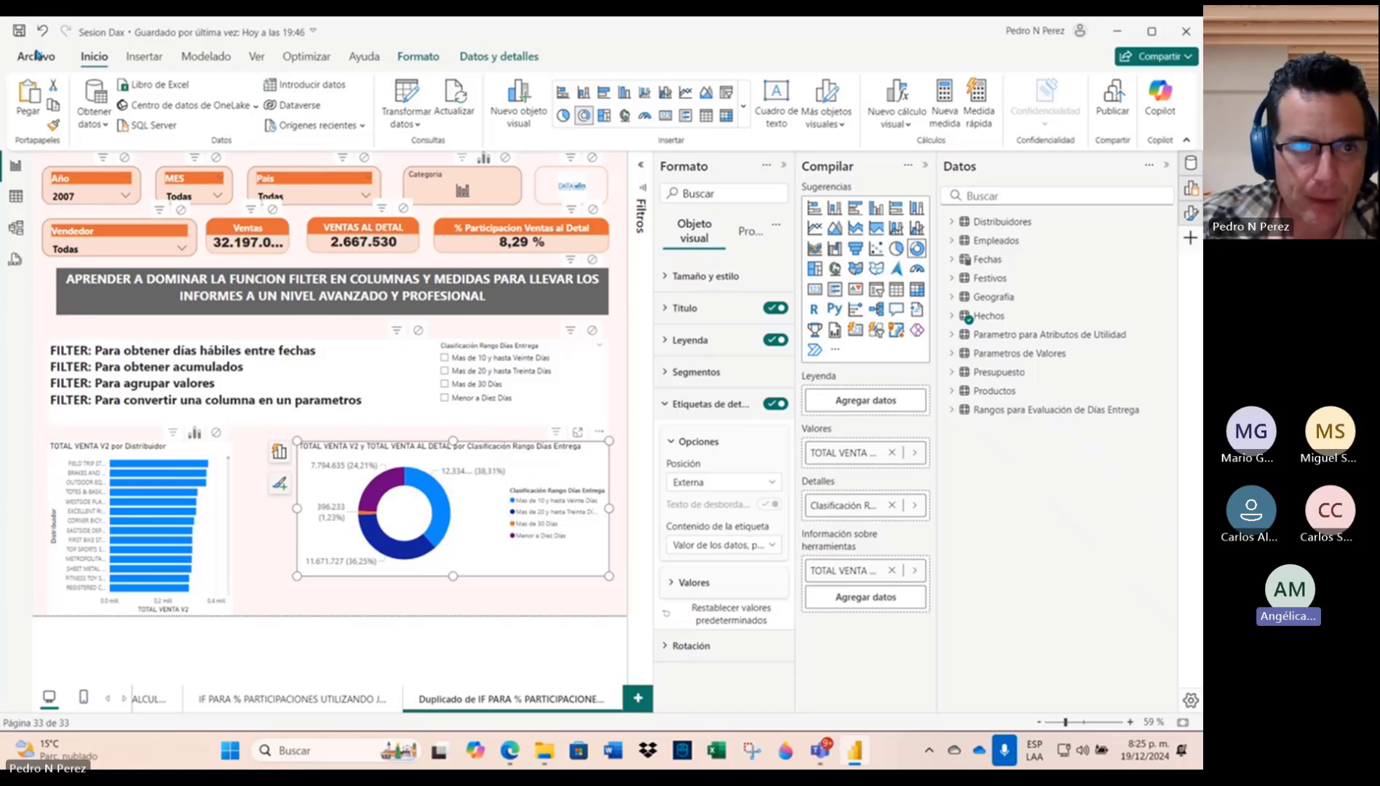
left_click(19, 32)
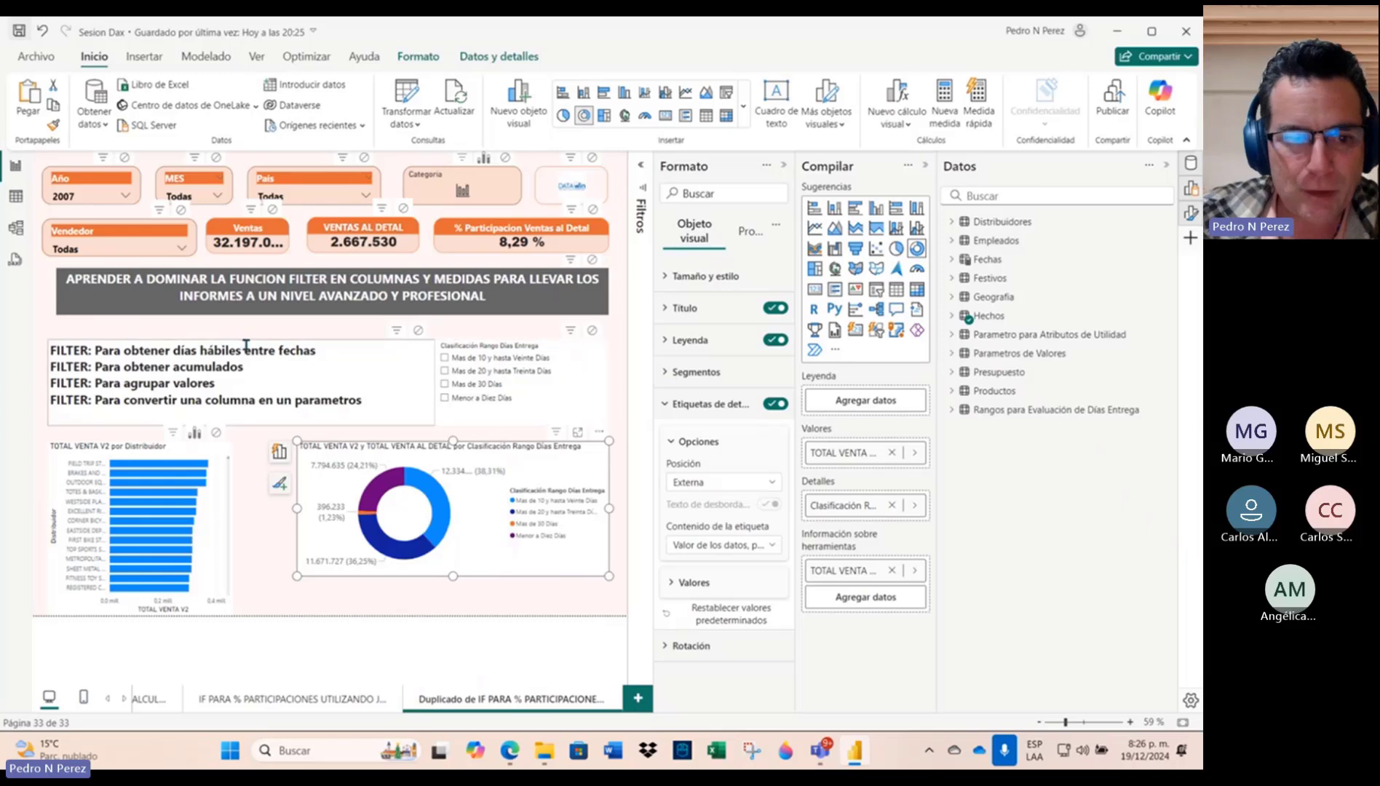
Step: Underline the lines "FILTER: Para obtener días hábiles entre fechas" and "FILTER: Para agrupar valores" in the topics text box
left_click(340, 350)
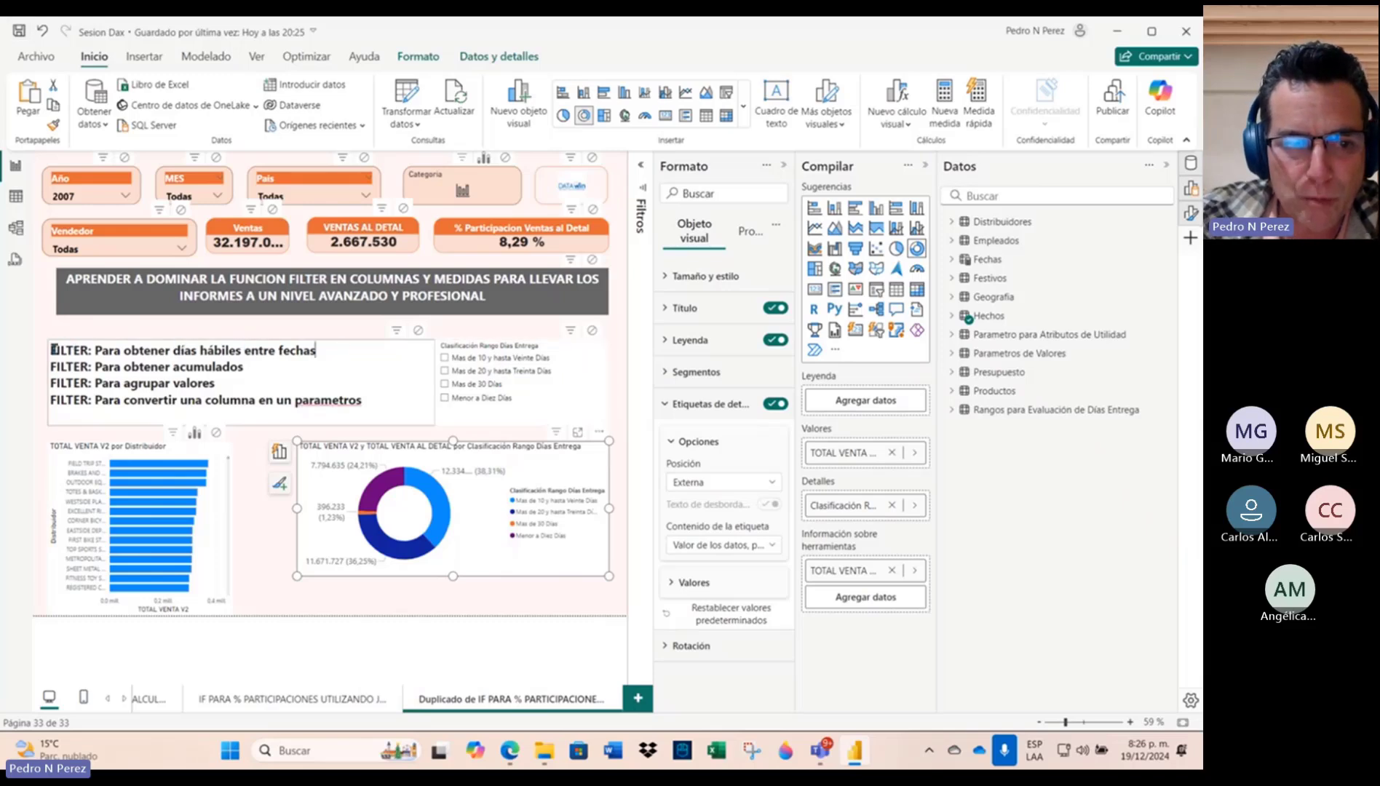
right_click(51, 348)
left_click(356, 353)
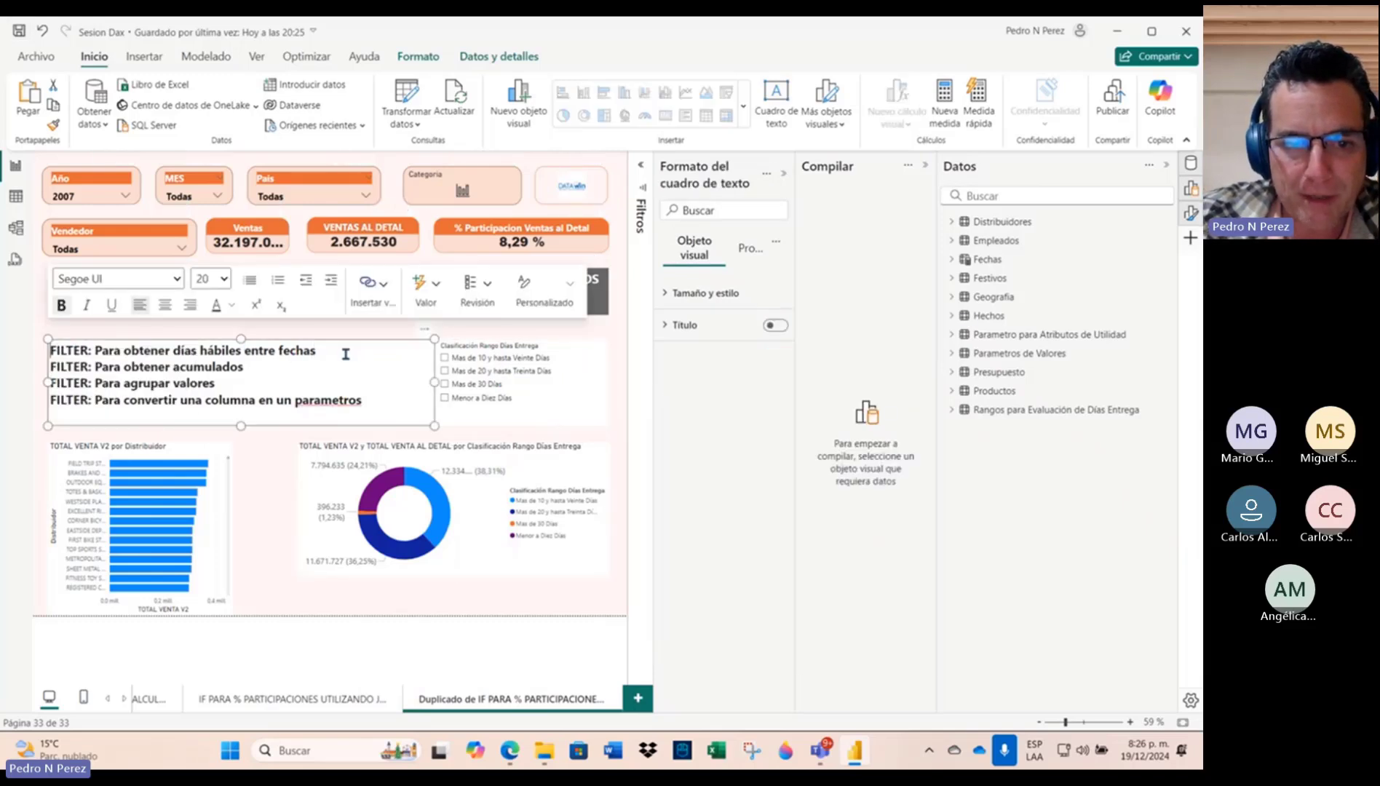
left_click_drag(50, 367, 108, 364)
triple_click(61, 350)
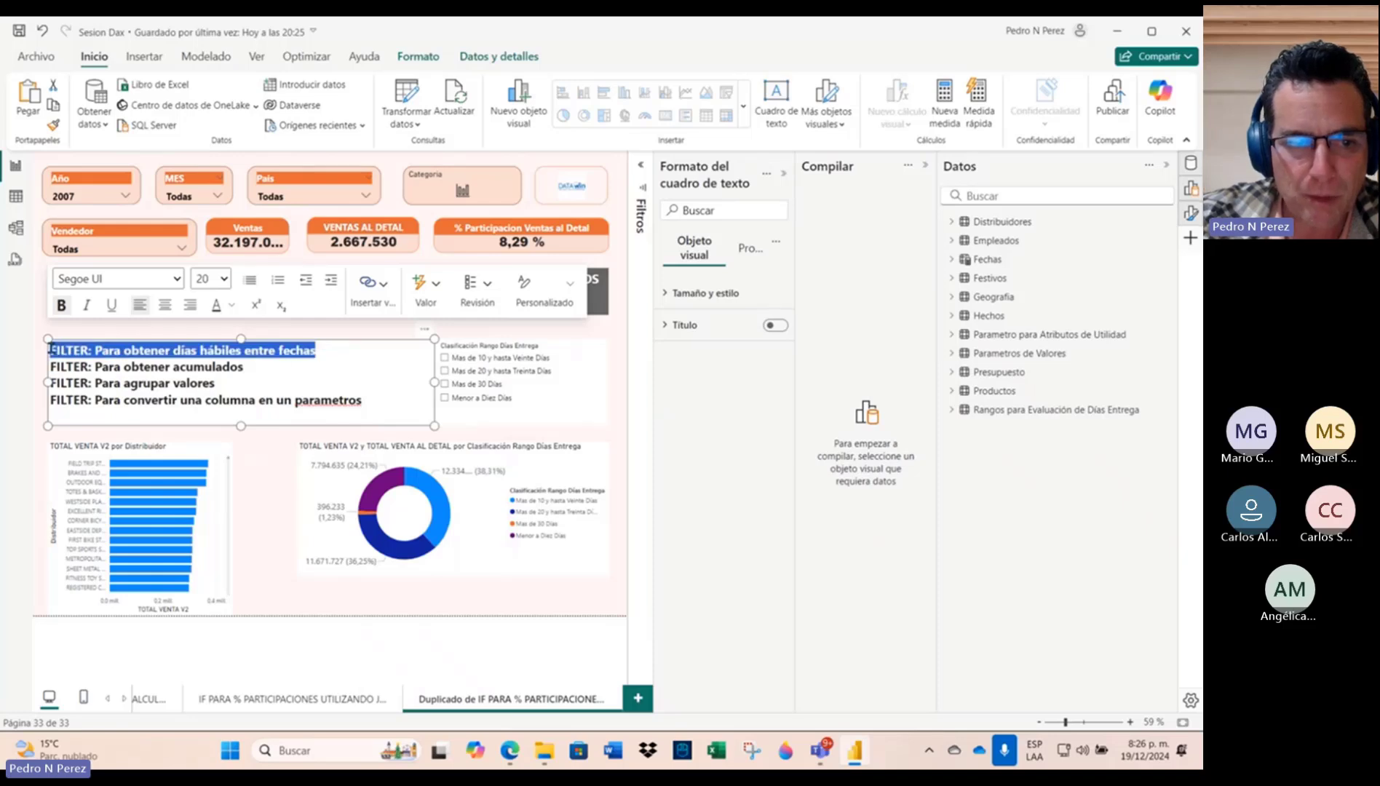
left_click(110, 305)
left_click_drag(214, 383, 53, 383)
left_click_drag(45, 380, 62, 386)
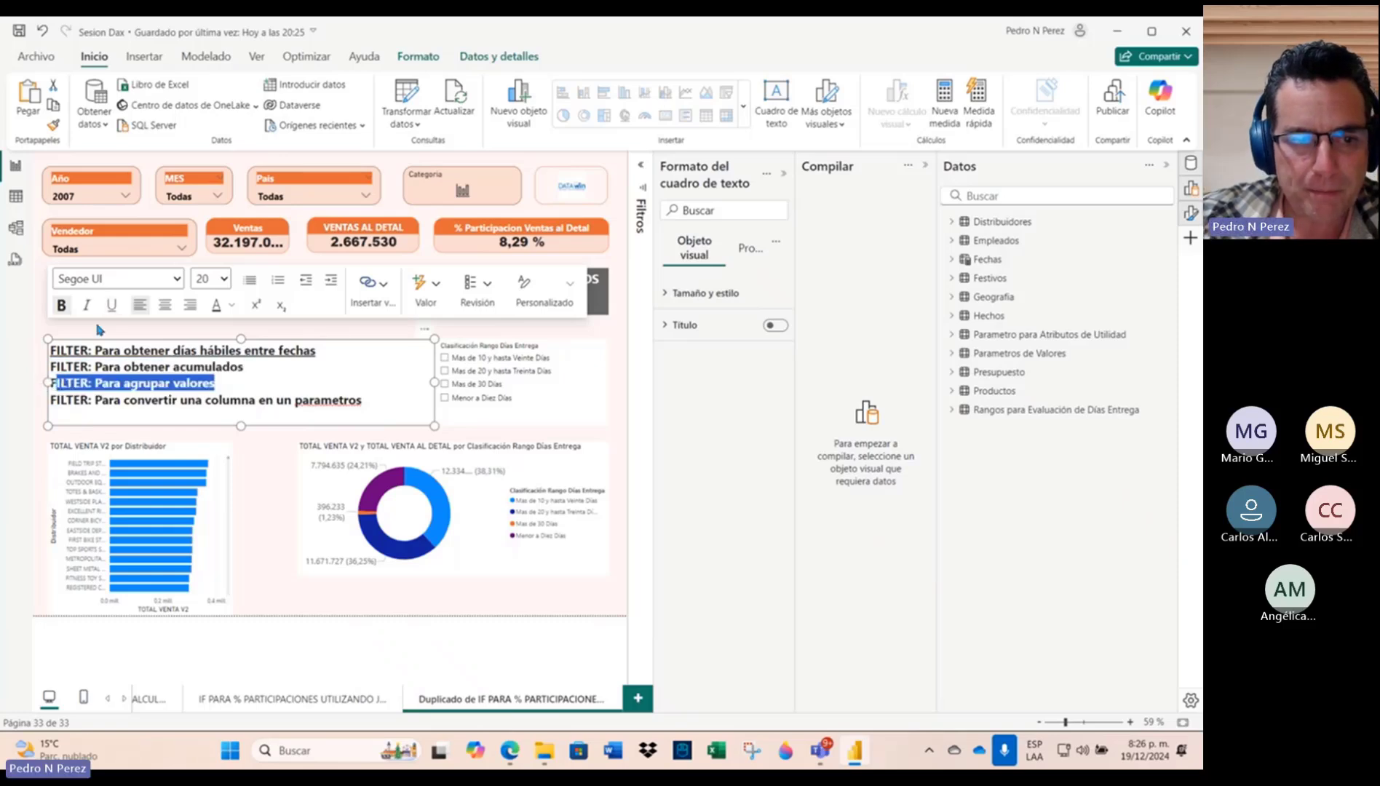
left_click(311, 366)
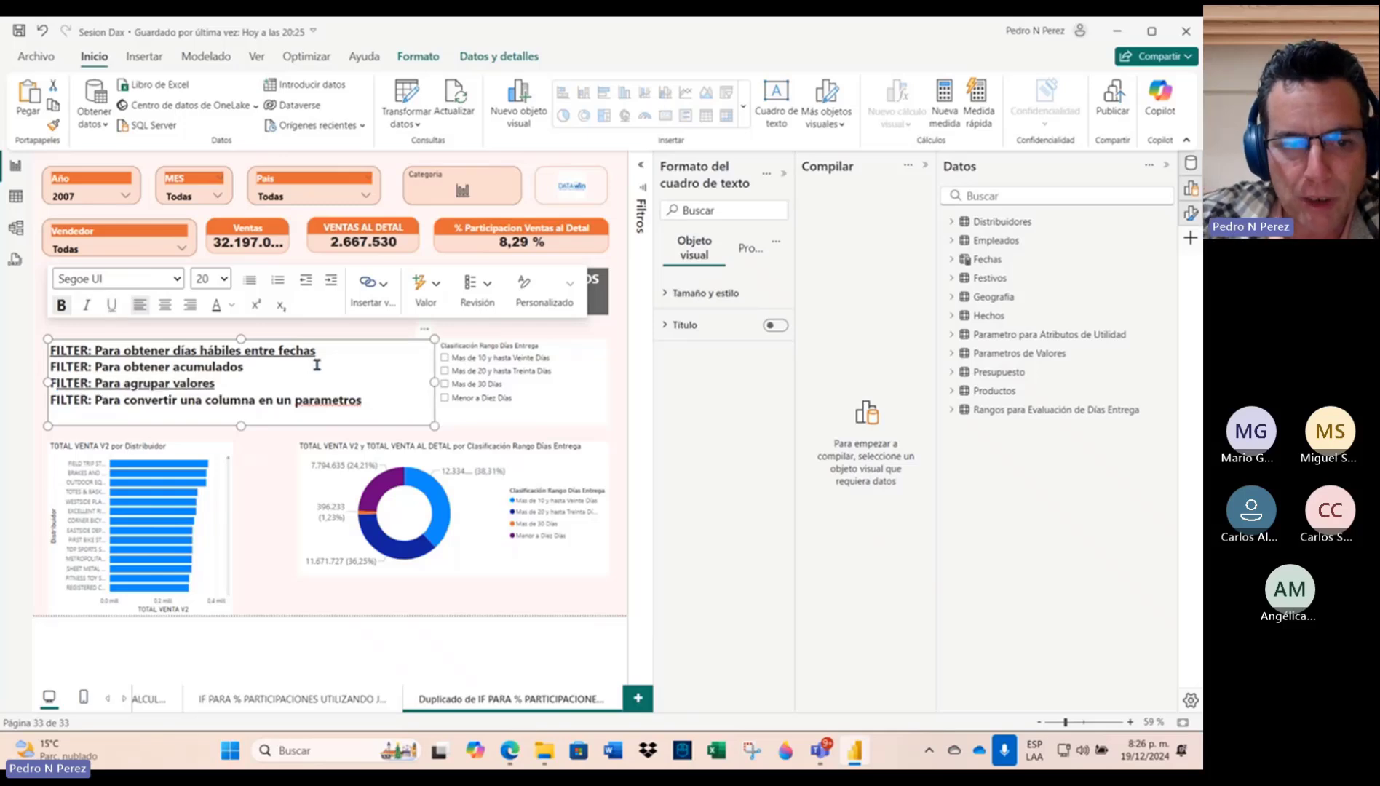
left_click_drag(311, 366, 61, 351)
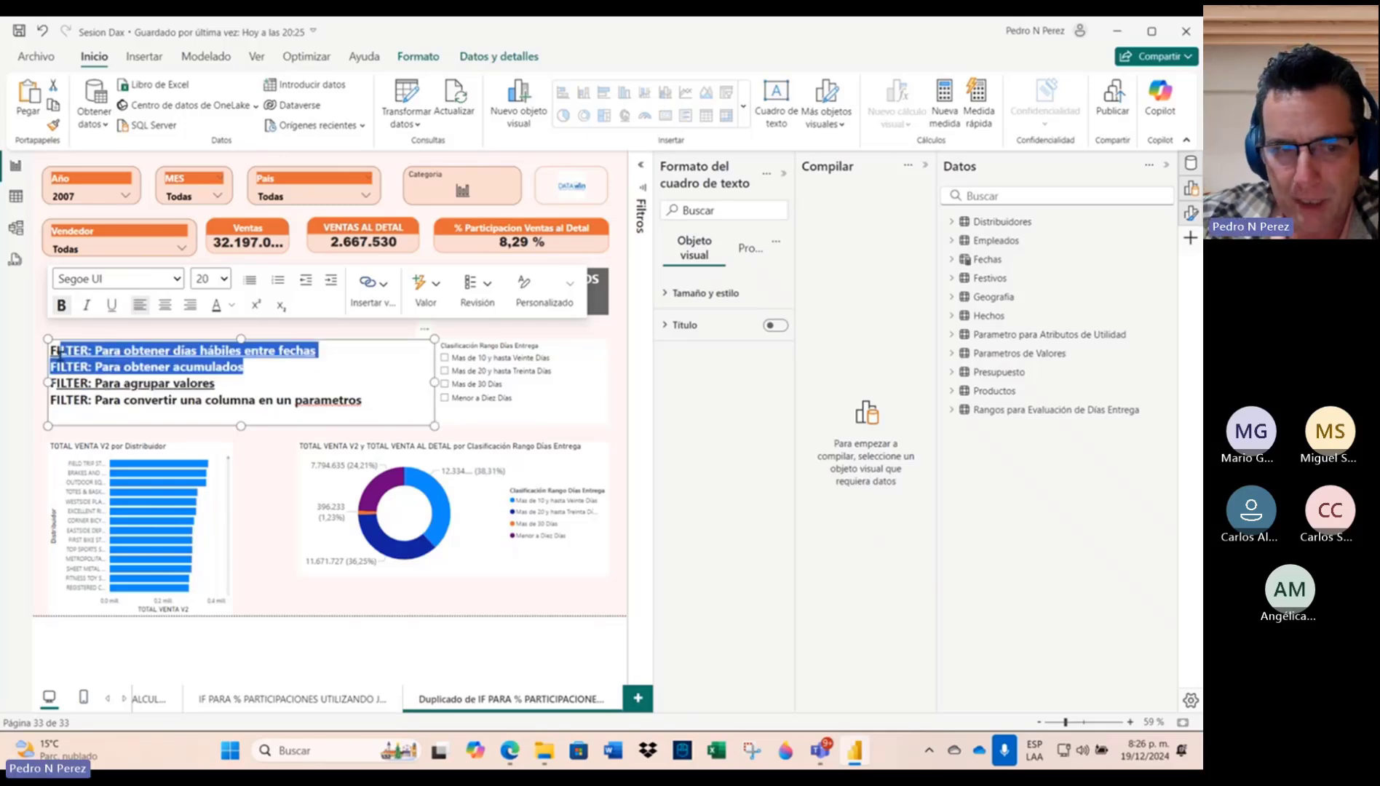
left_click(378, 329)
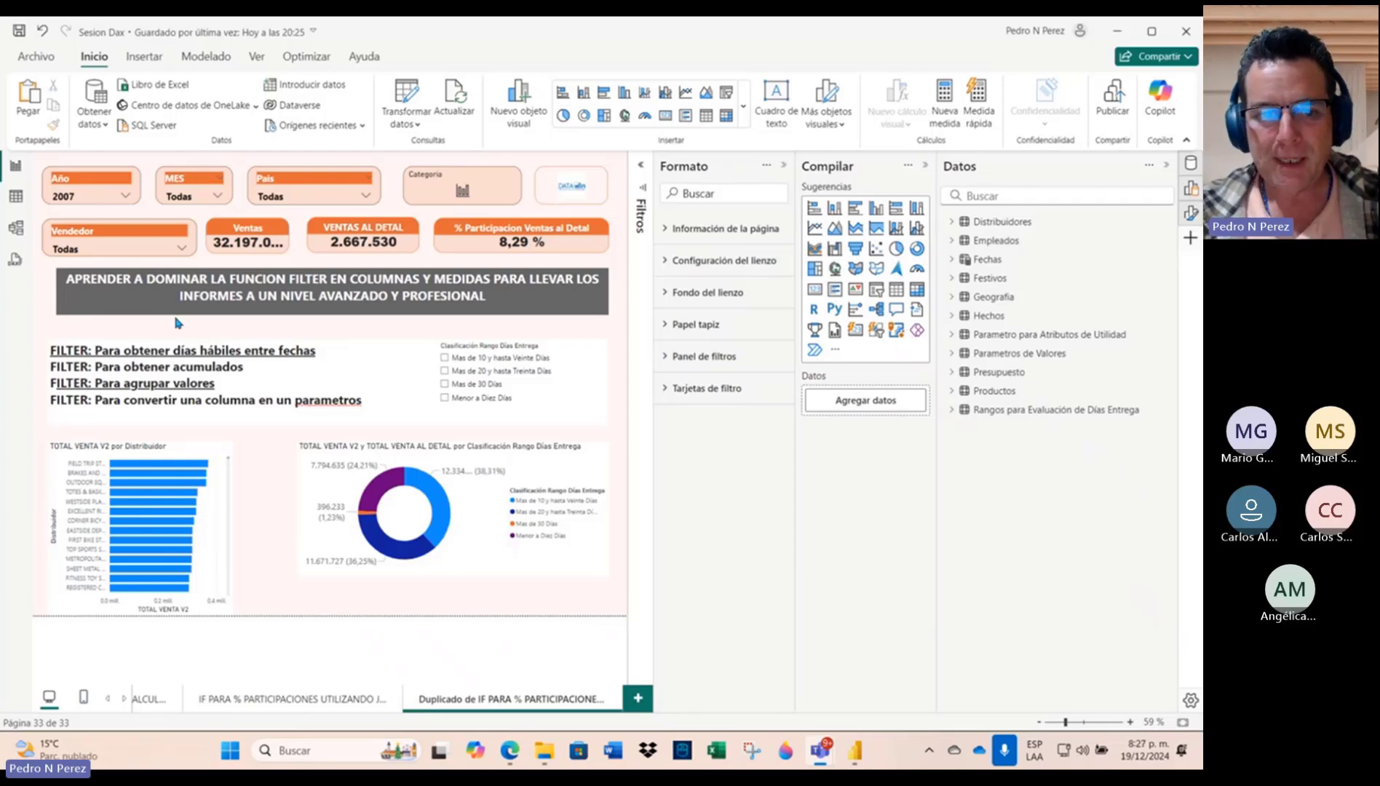
Step: Duplicate the report page and, on the copy, move Clasificación Rango Días Entrega from the donut's details to its legend
right_click(552, 701)
left_click(617, 615)
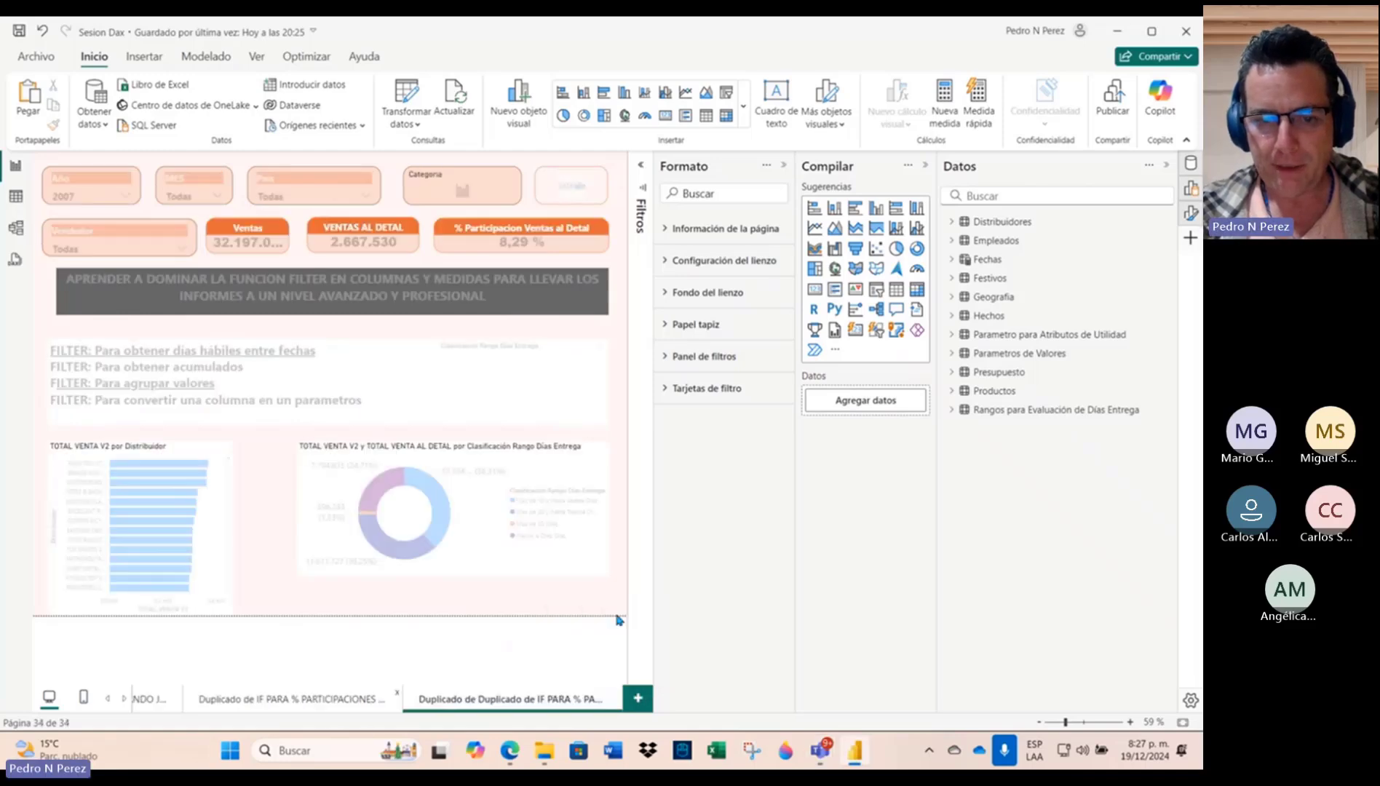
left_click(526, 483)
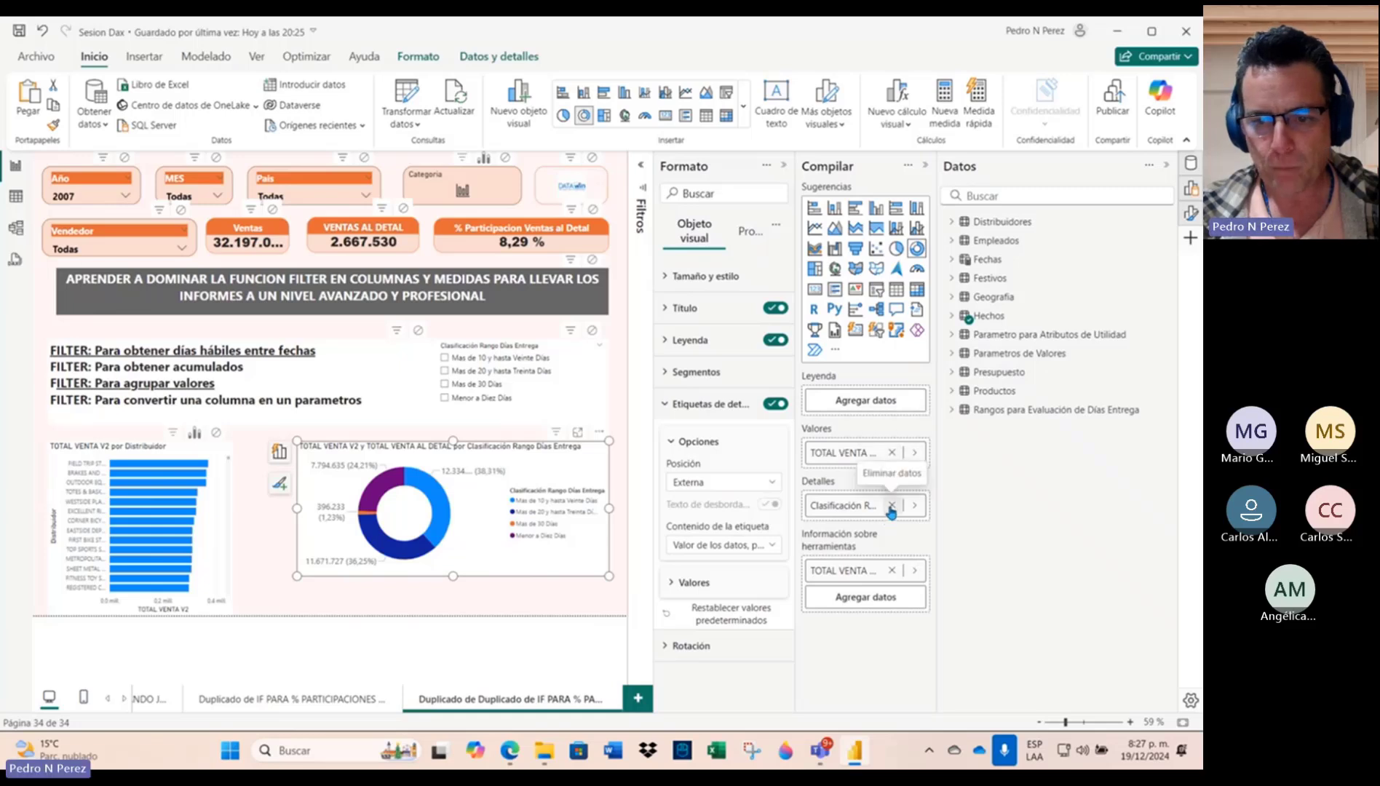
left_click_drag(847, 513, 856, 412)
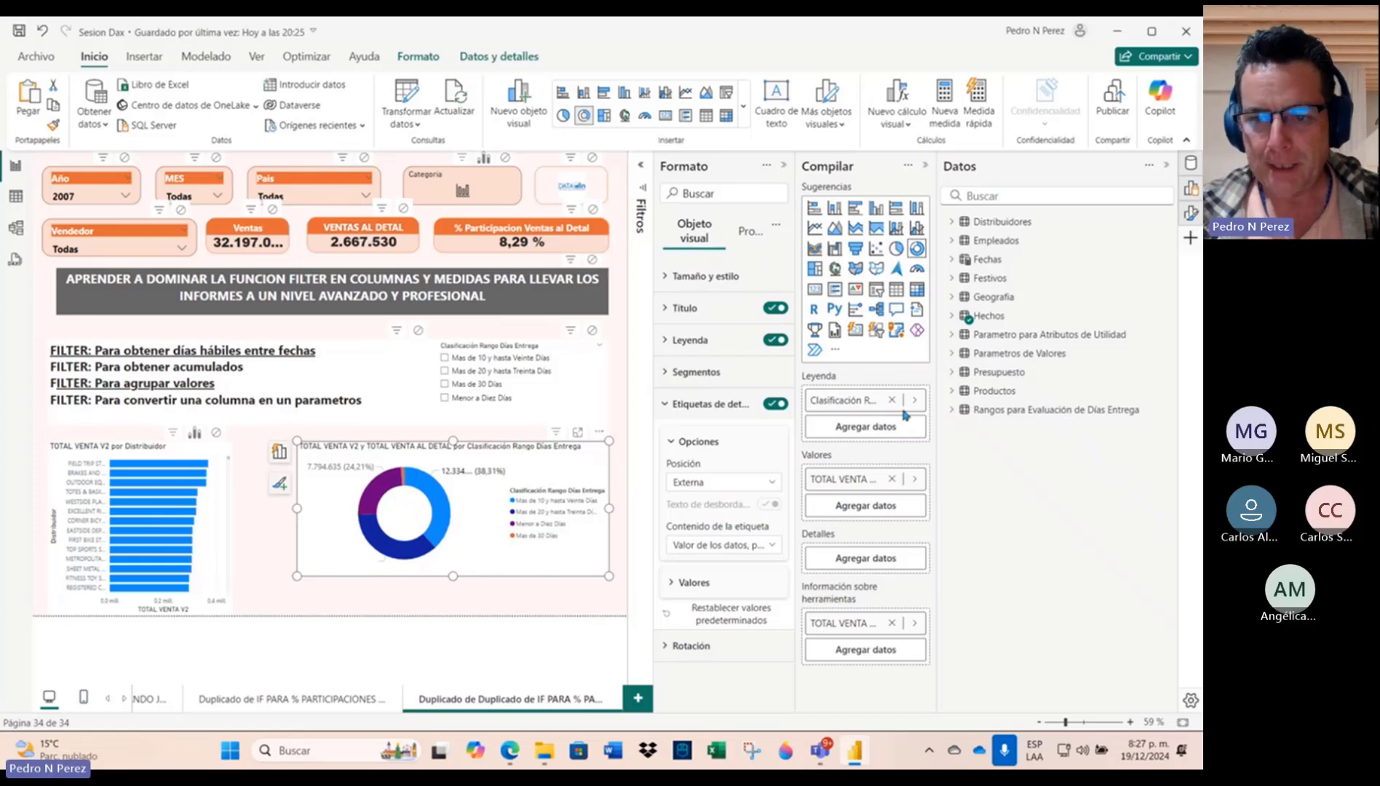
left_click(601, 434)
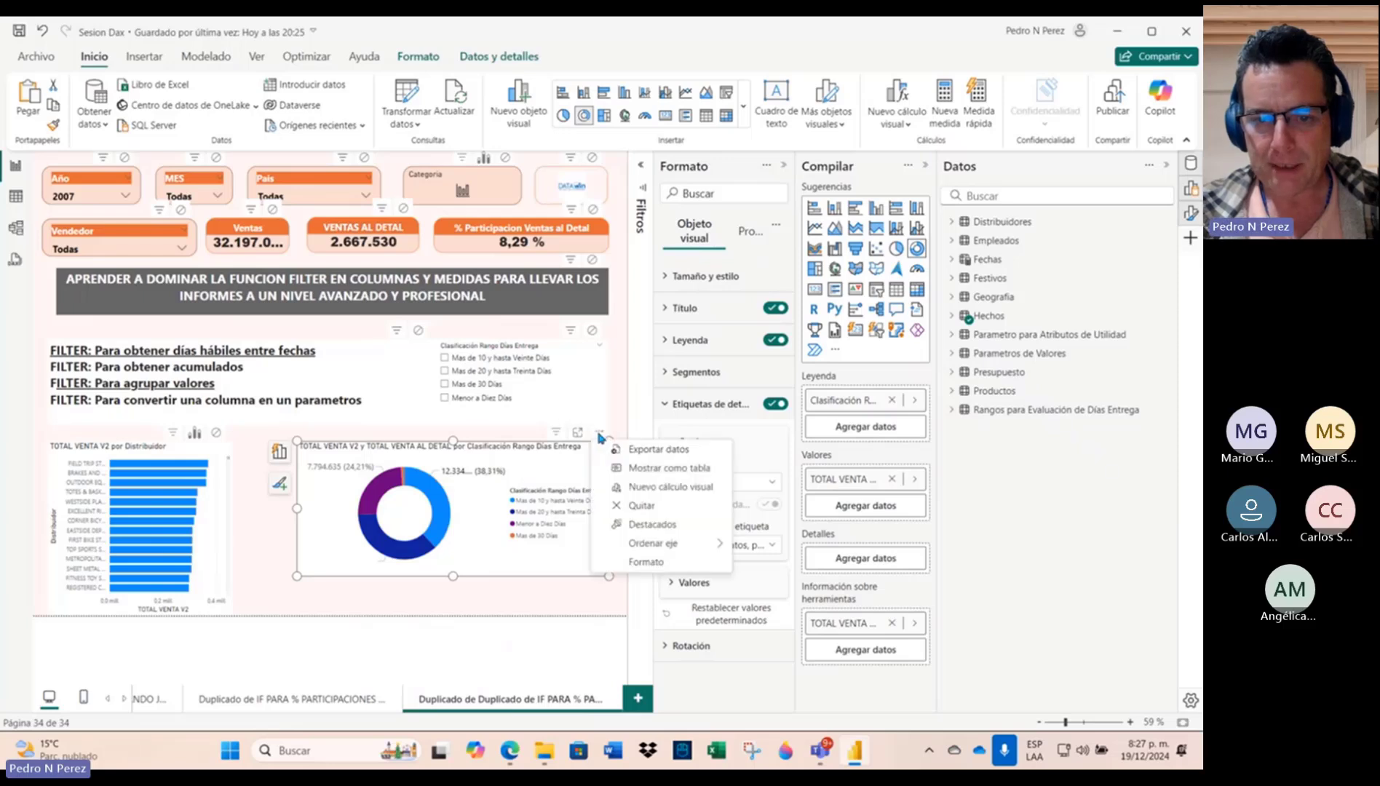
left_click(598, 432)
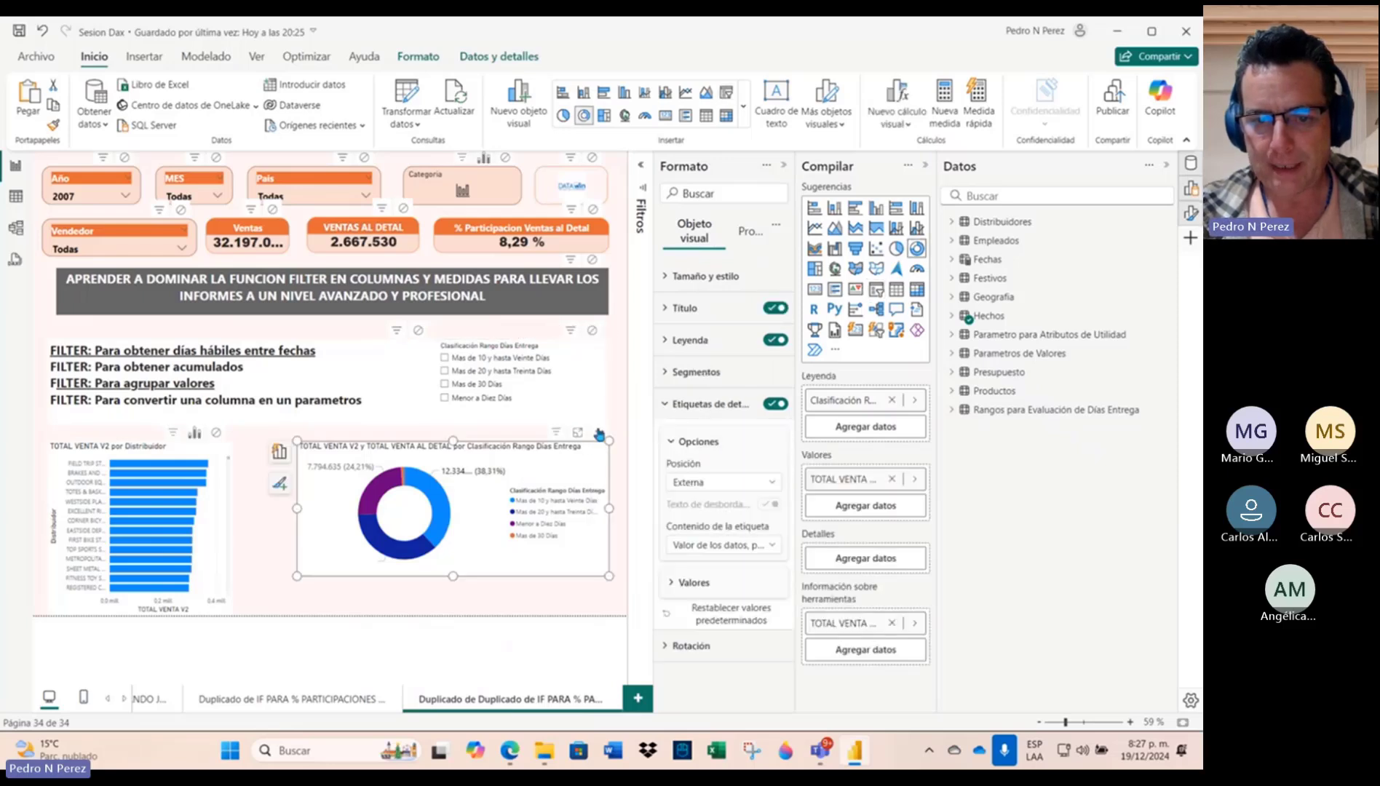
Step: Delete the donut chart and insert a clustered column chart with the MES field from Fechas on its X axis
left_click(600, 432)
left_click(642, 505)
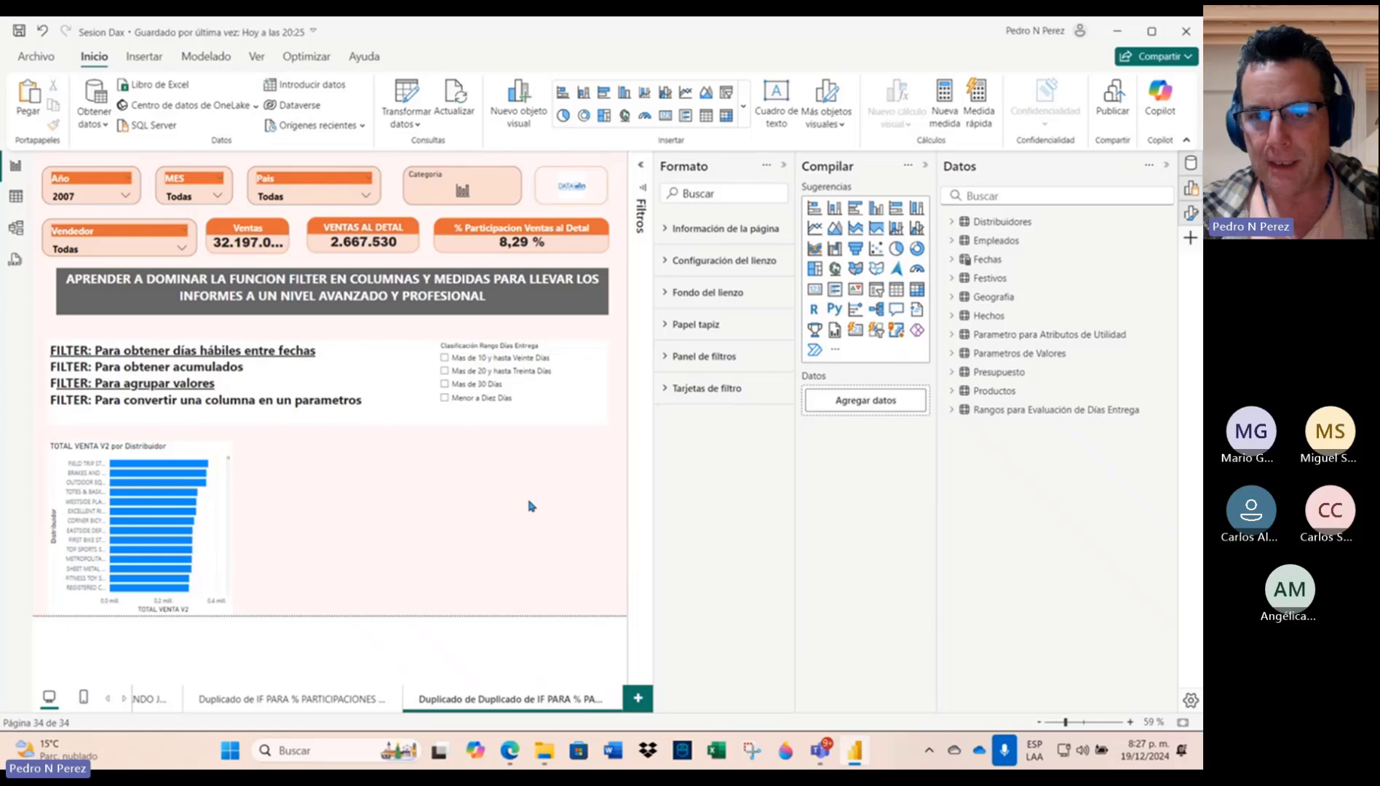
left_click(878, 210)
left_click(862, 401)
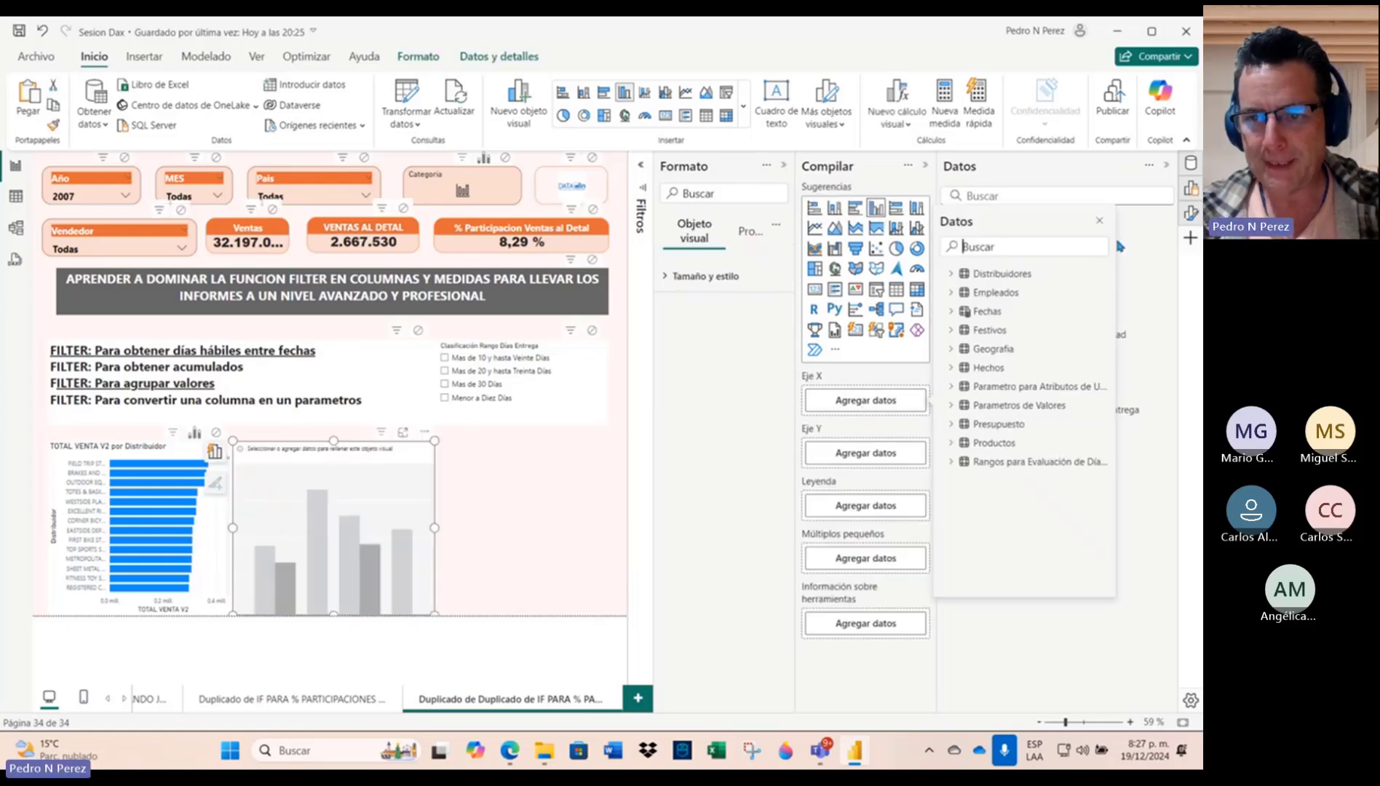
type("meses")
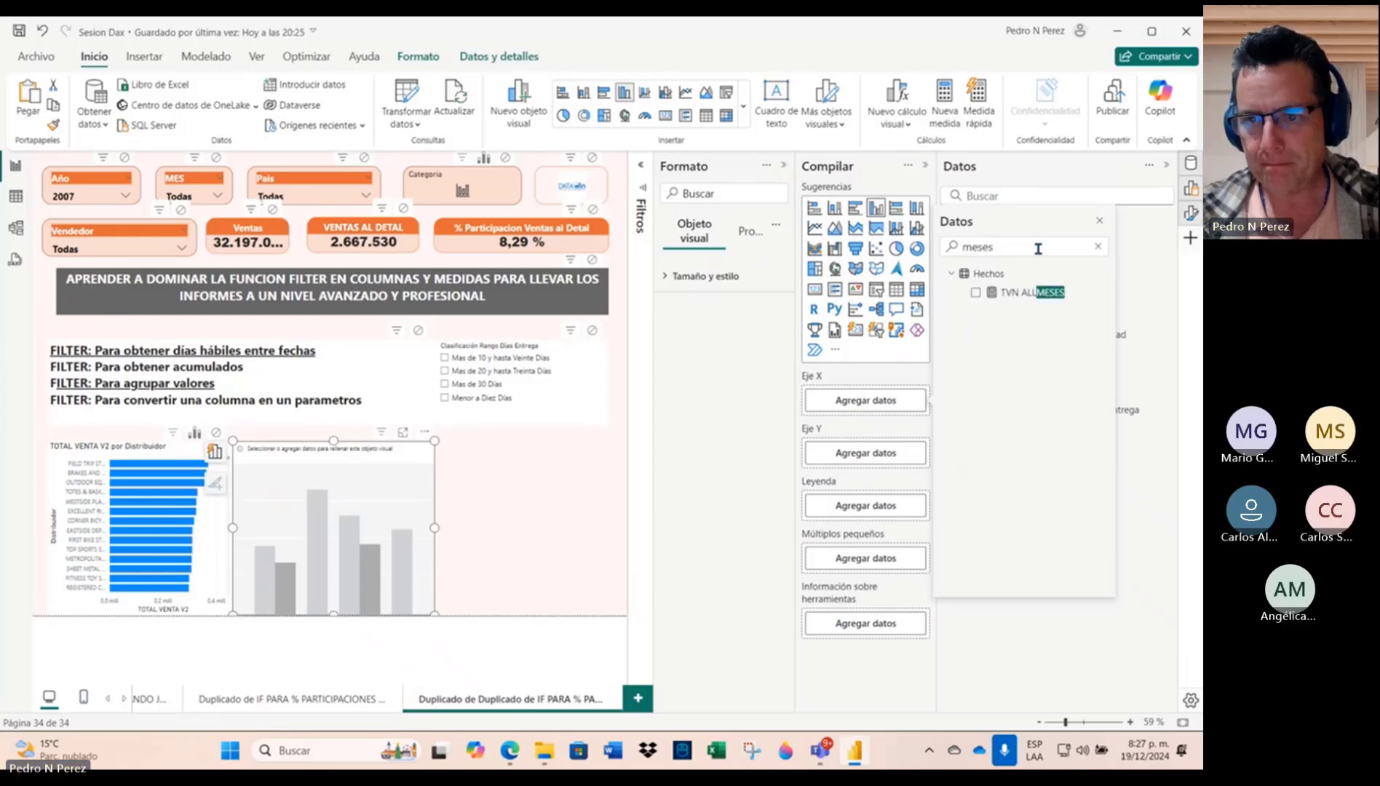
key("BackSpace")
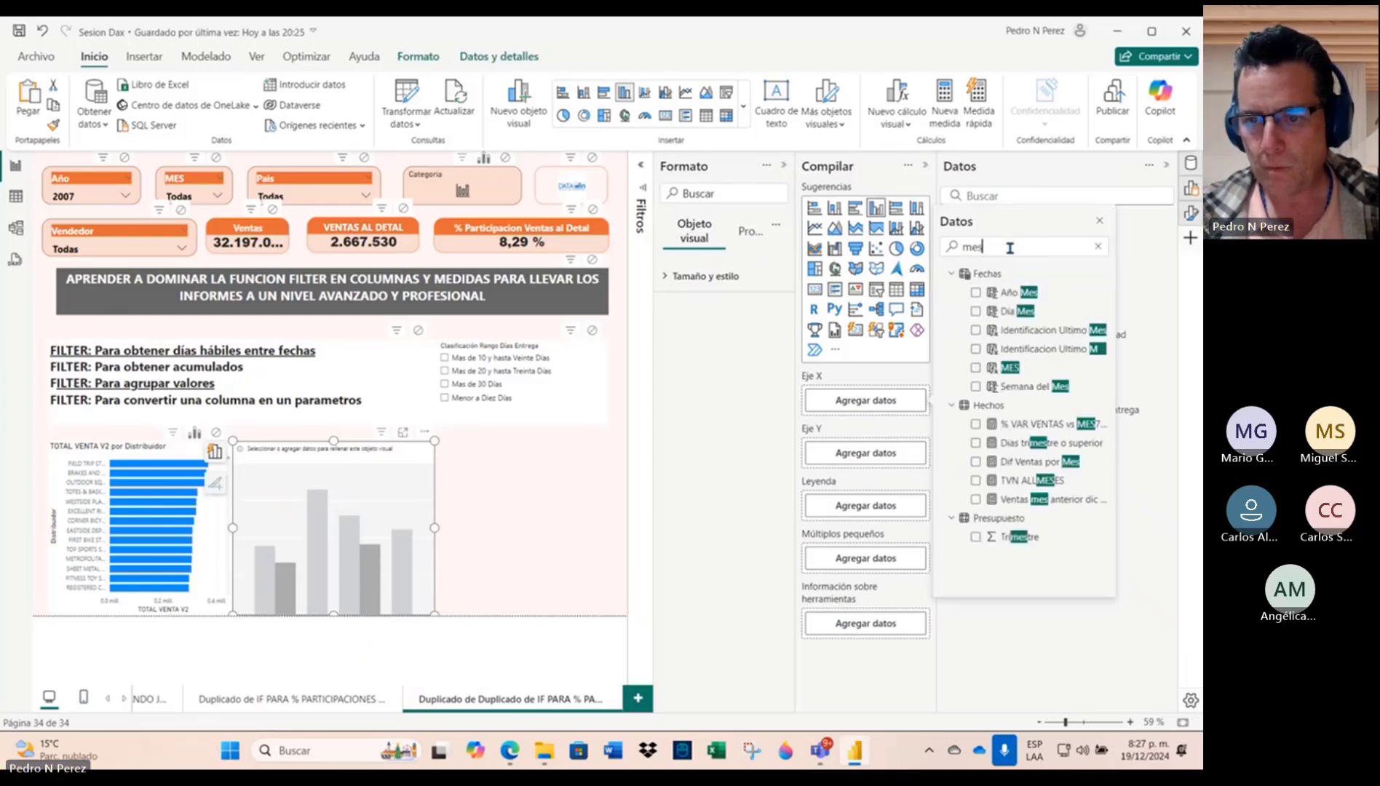
left_click(976, 368)
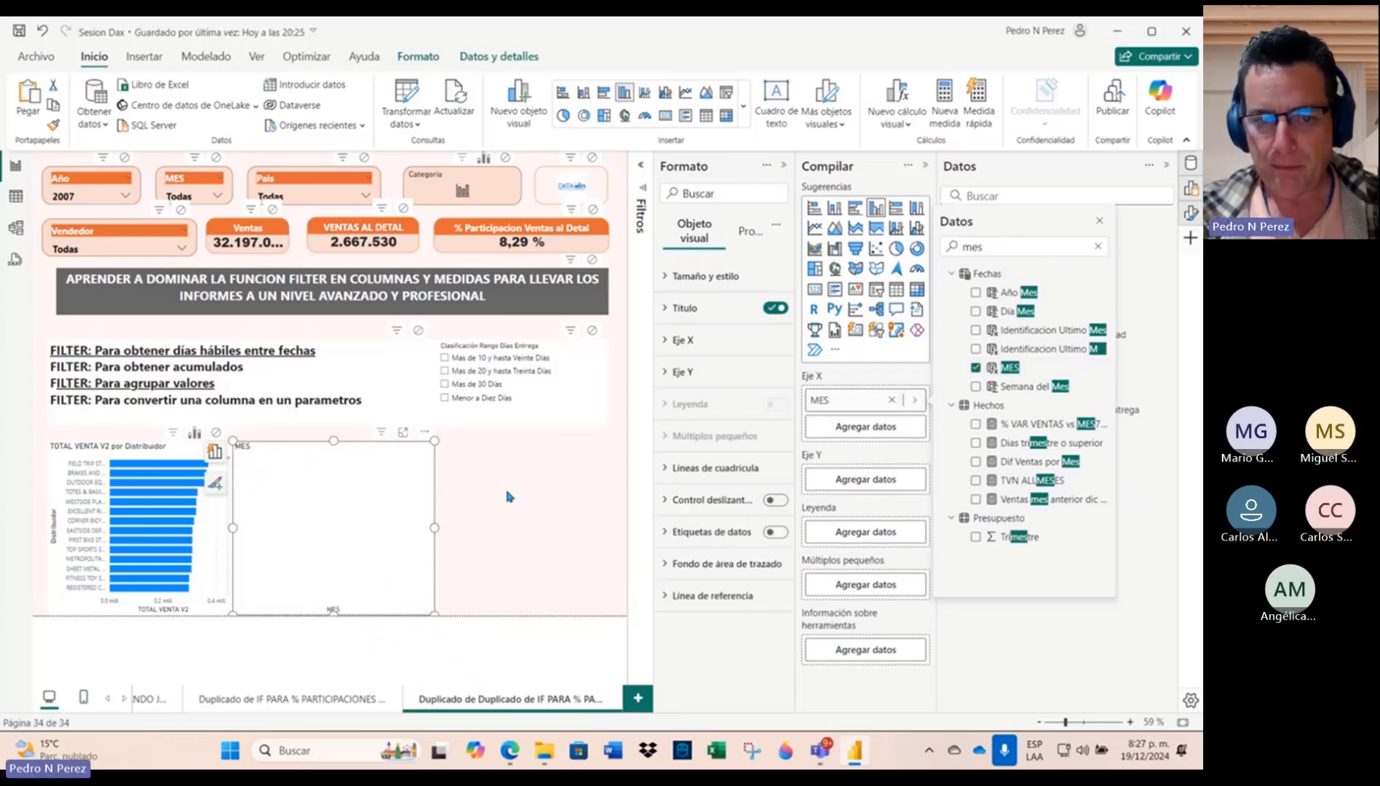
Step: Plot TOTAL VENTA V2 on the column chart's Y axis, and move and widen the chart to fill the space beside the distributor chart
left_click_drag(426, 437, 488, 440)
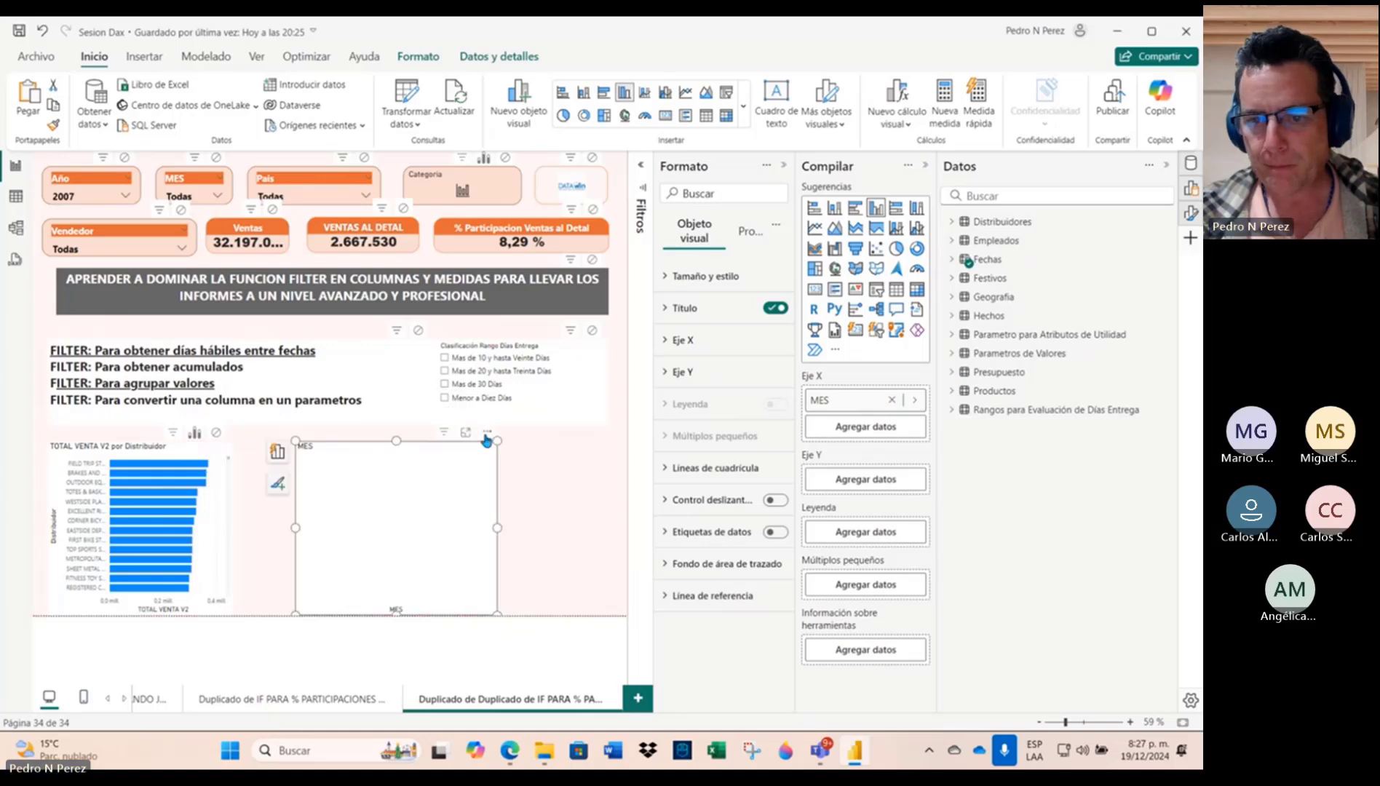
left_click(873, 479)
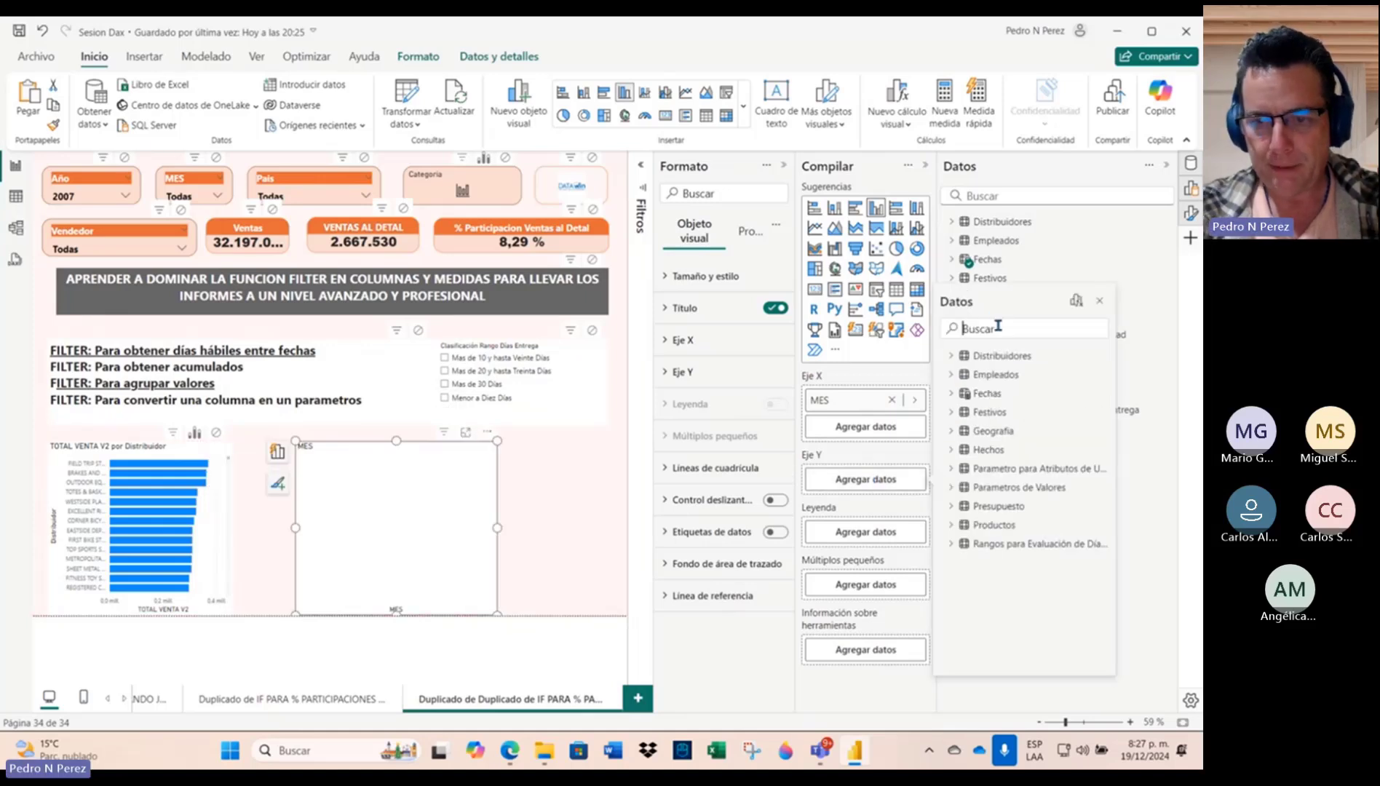
type("total")
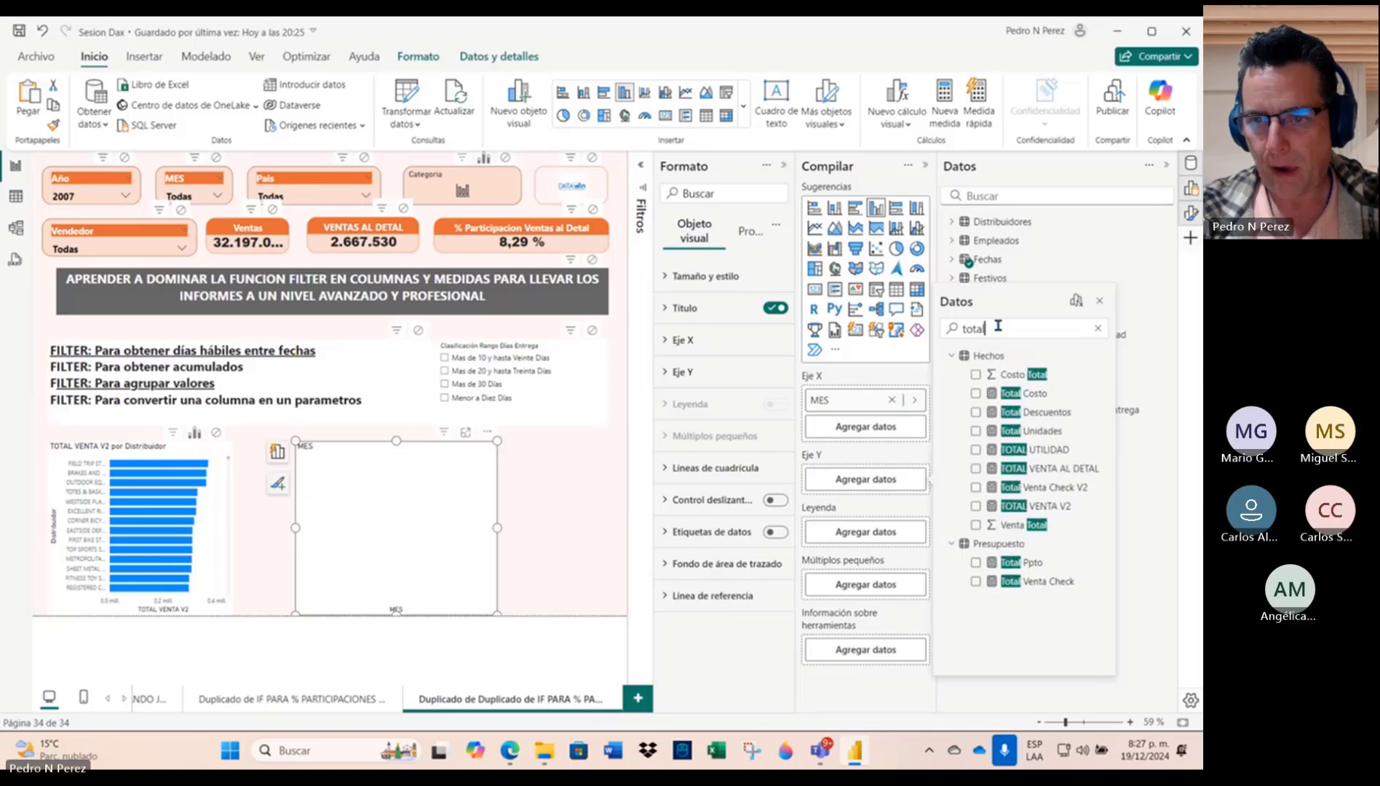
type(" ven")
left_click(977, 412)
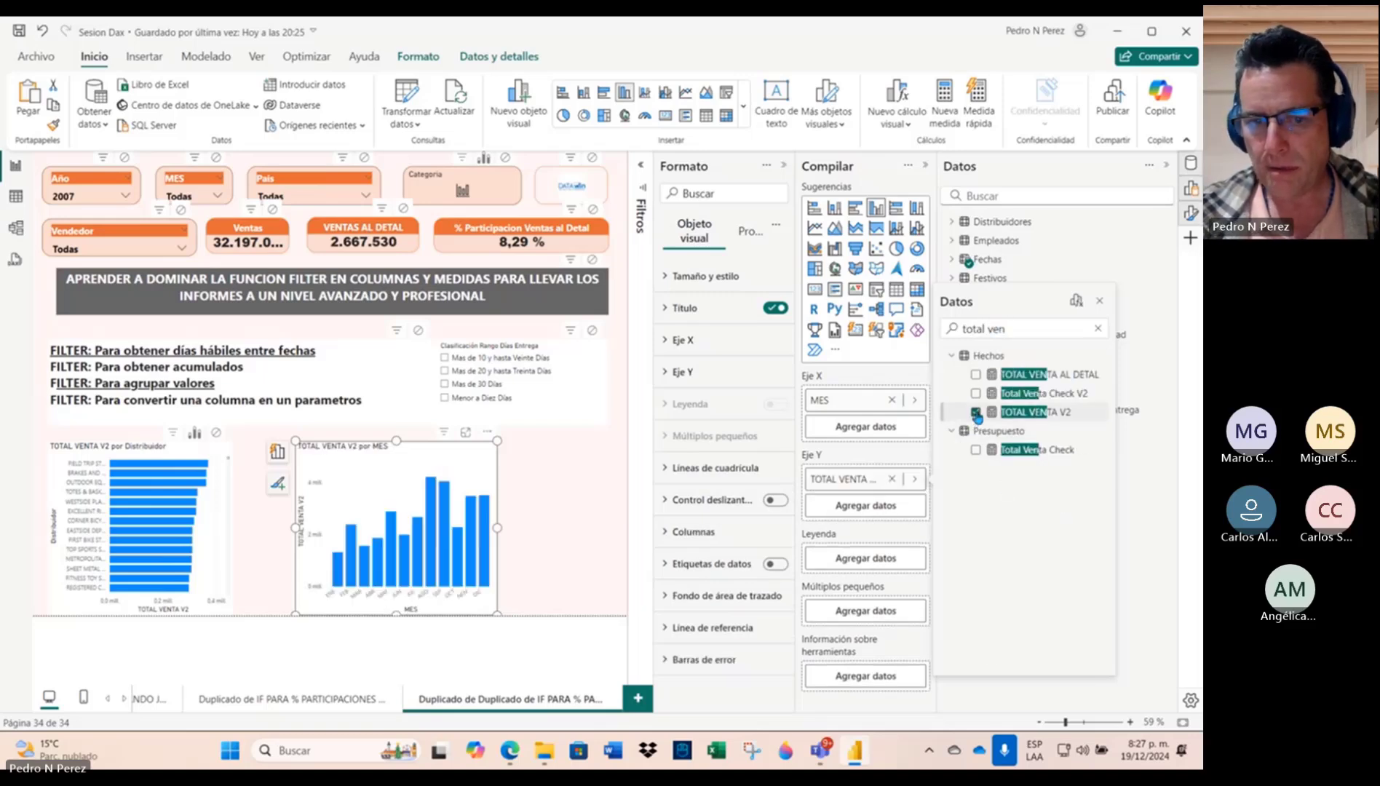
left_click(497, 527)
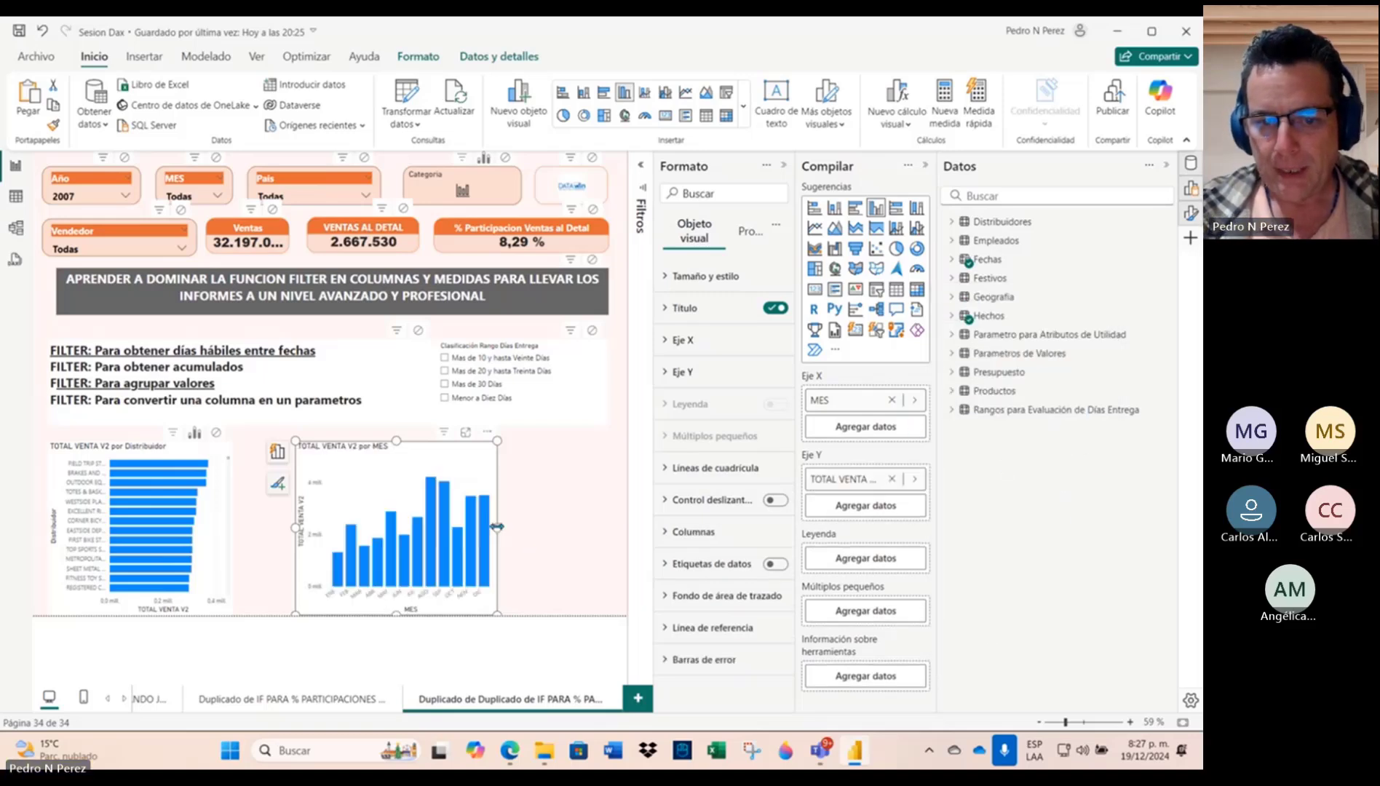
left_click_drag(498, 527, 608, 528)
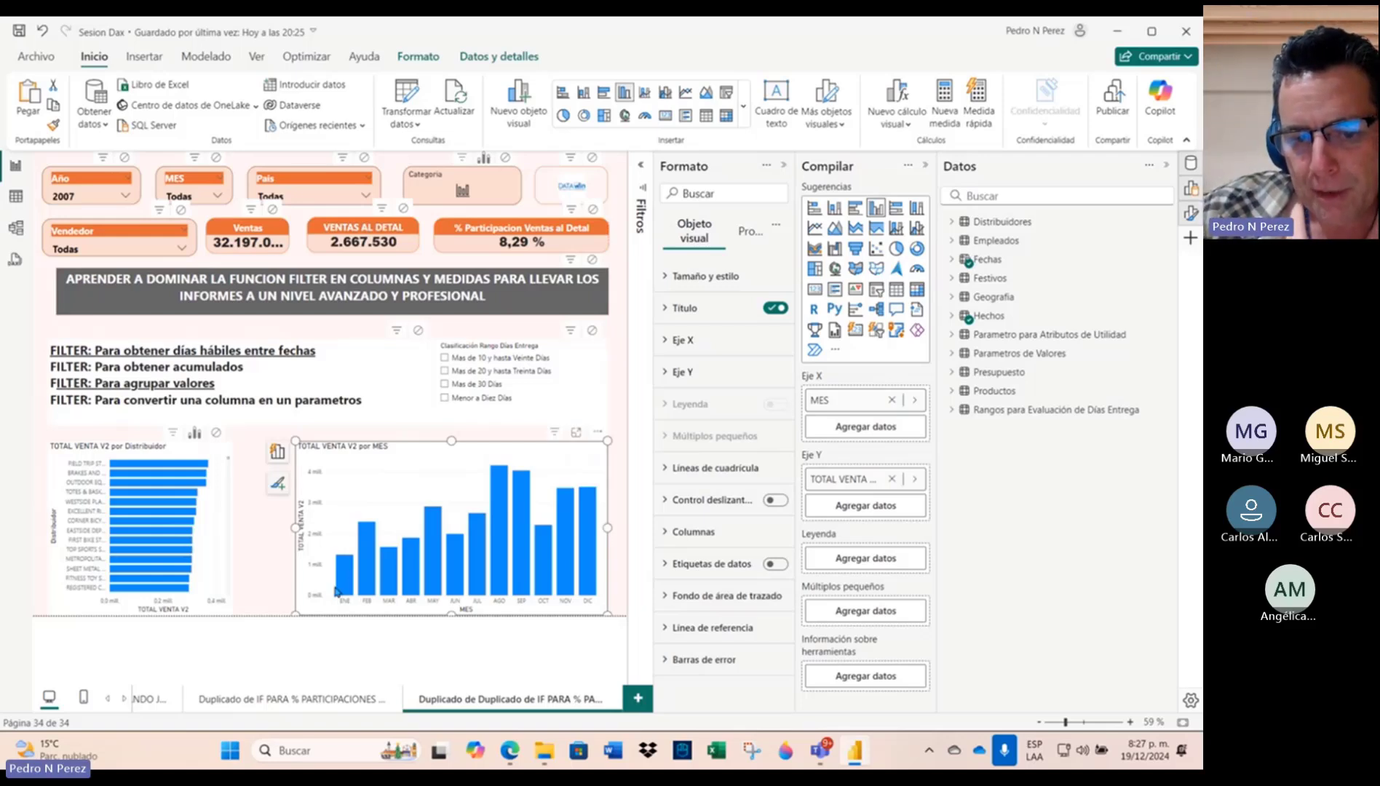
Step: Clear the Año slicer so that all years count and reselect the monthly column chart
mouse_move(563, 561)
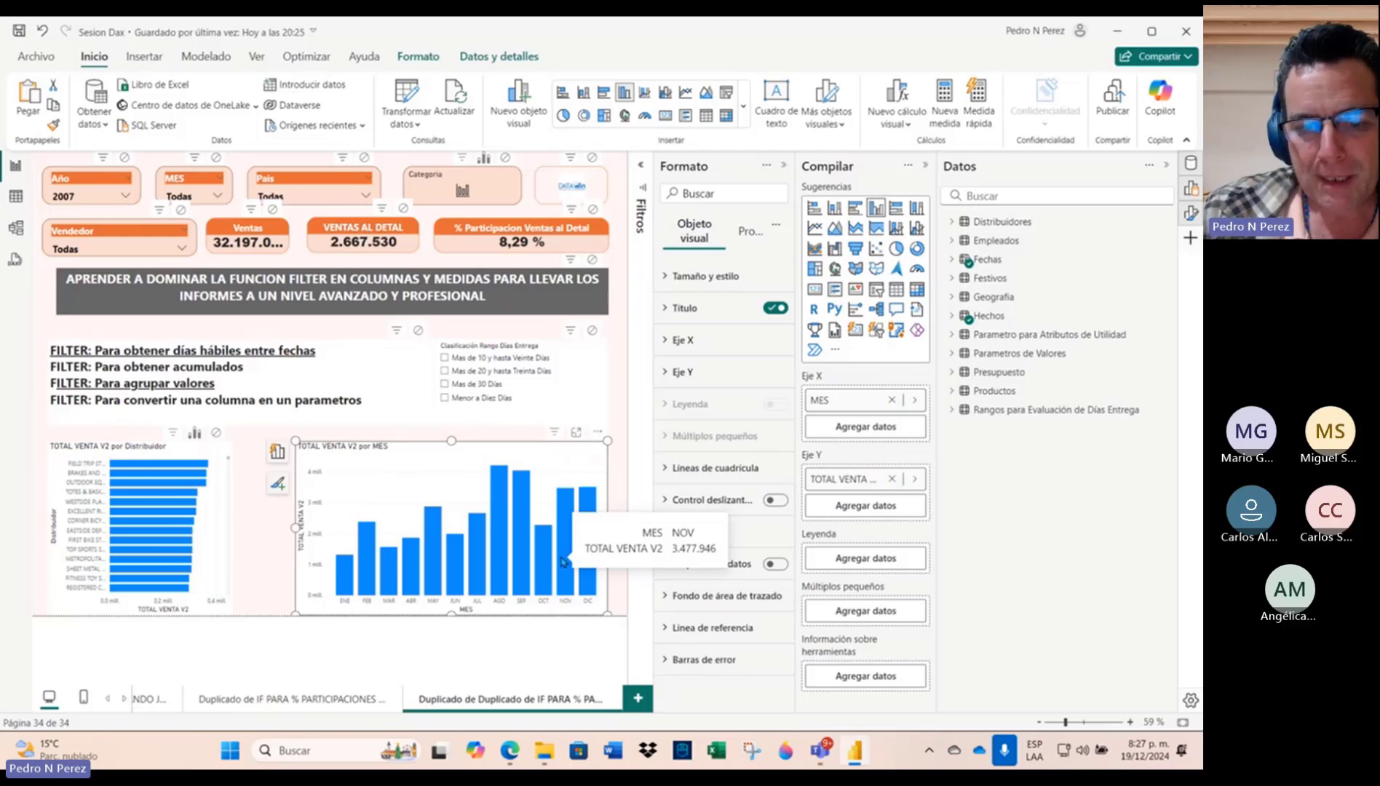
left_click(115, 183)
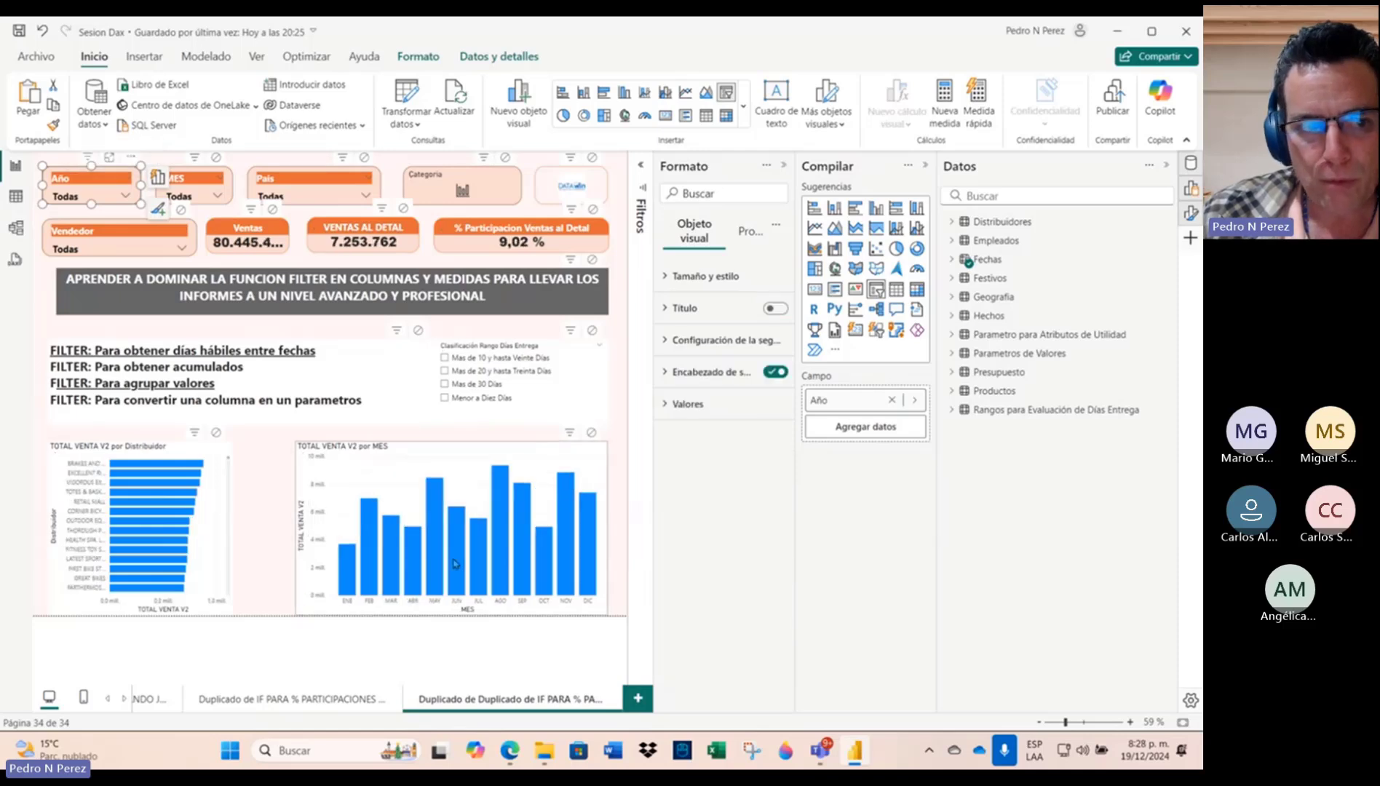
mouse_move(455, 564)
left_click(408, 459)
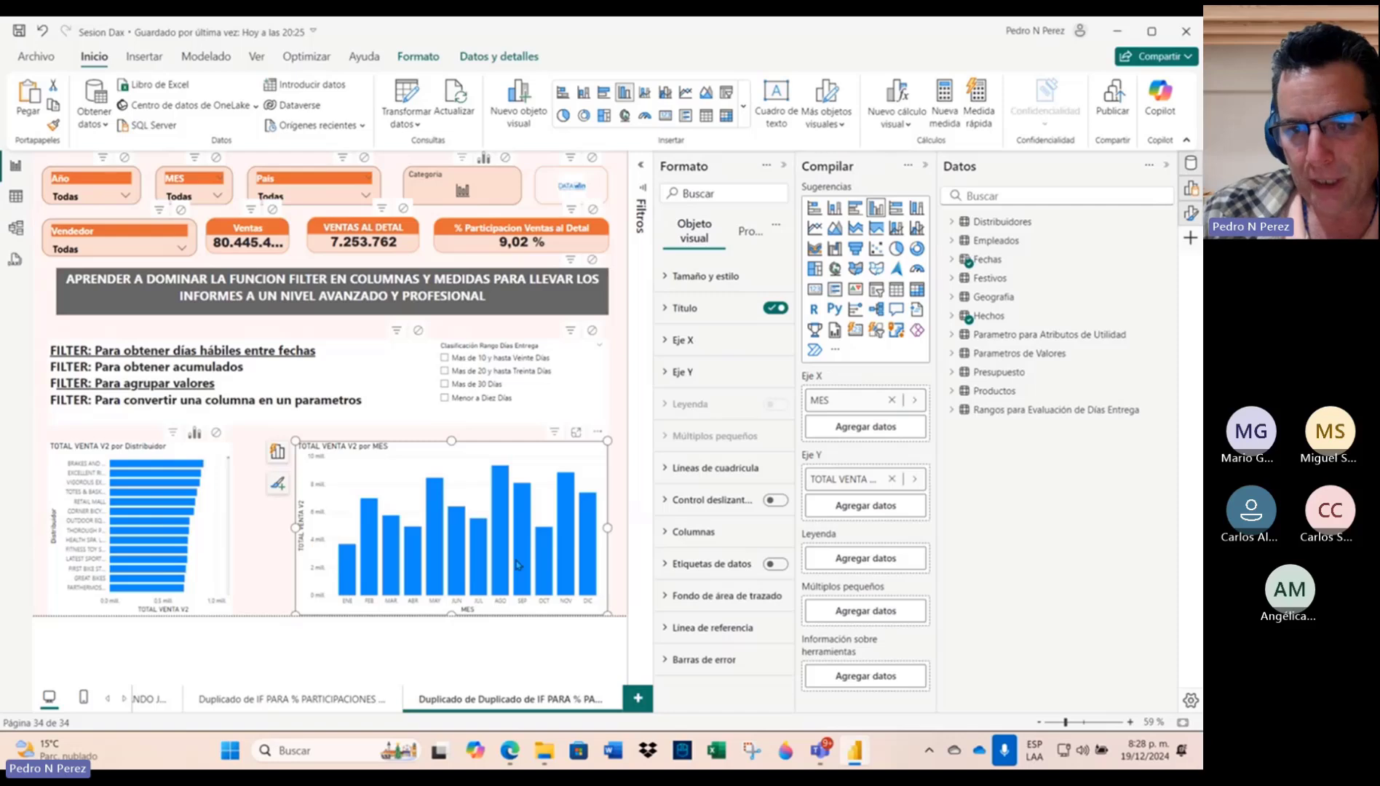
Step: Replace MES with Año Mes from the Fechas table on the column chart's X axis
left_click(892, 399)
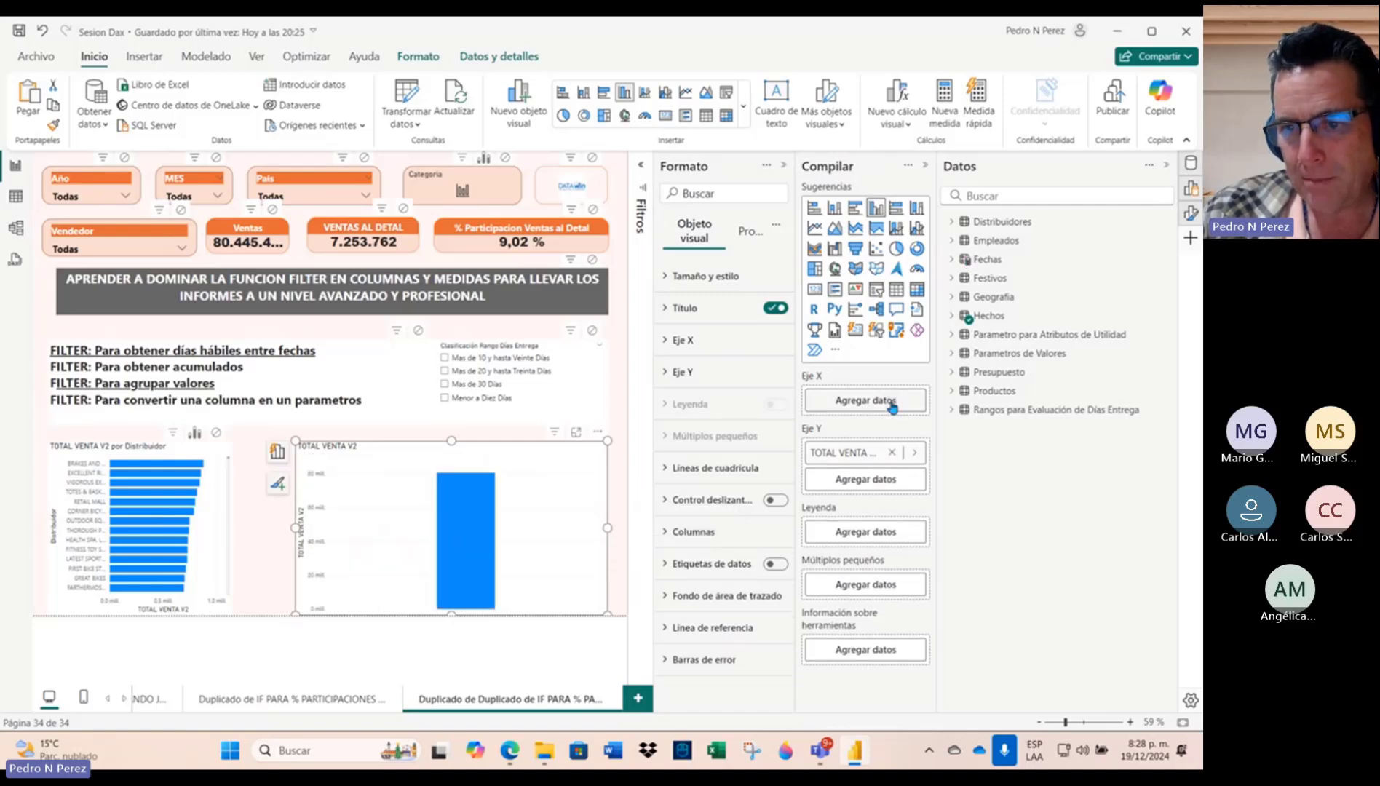
left_click(953, 259)
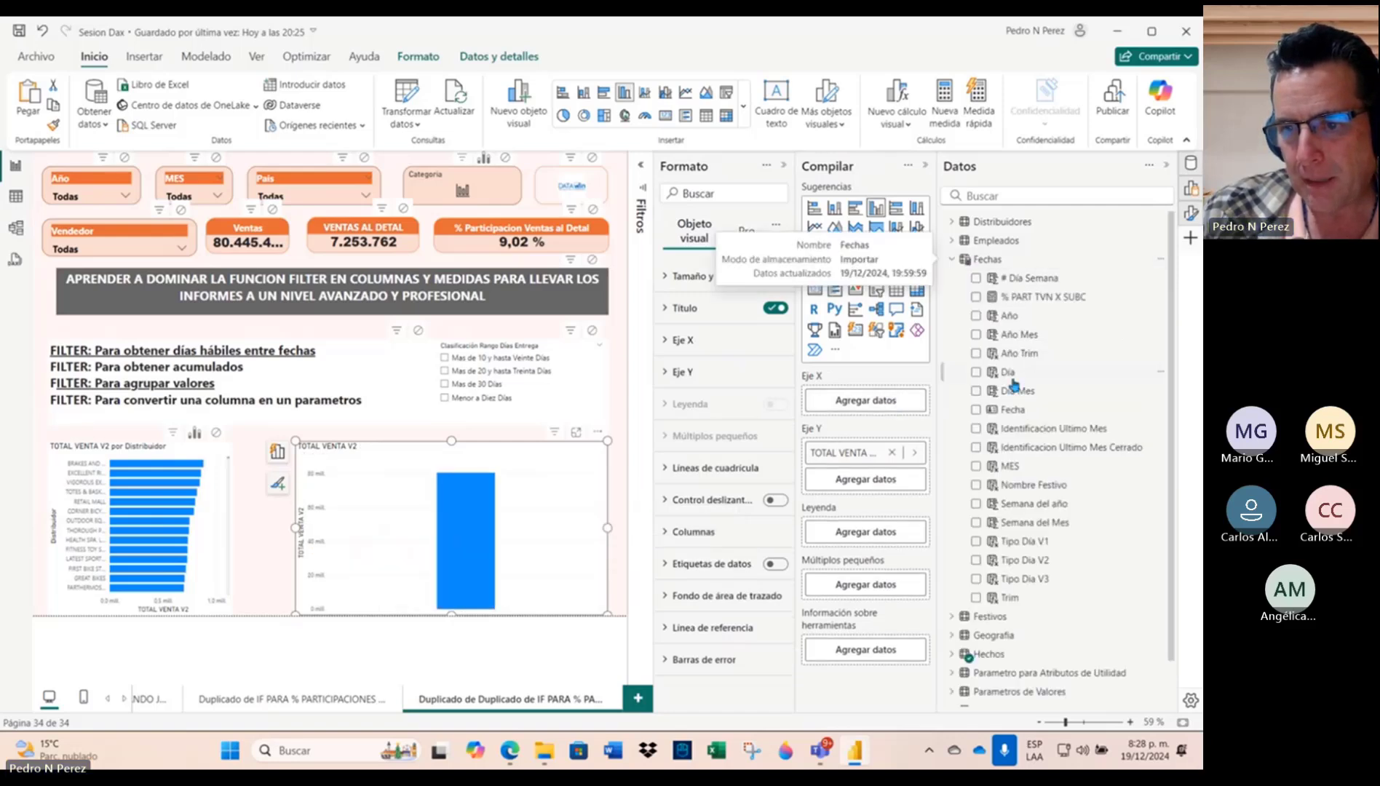
left_click(976, 334)
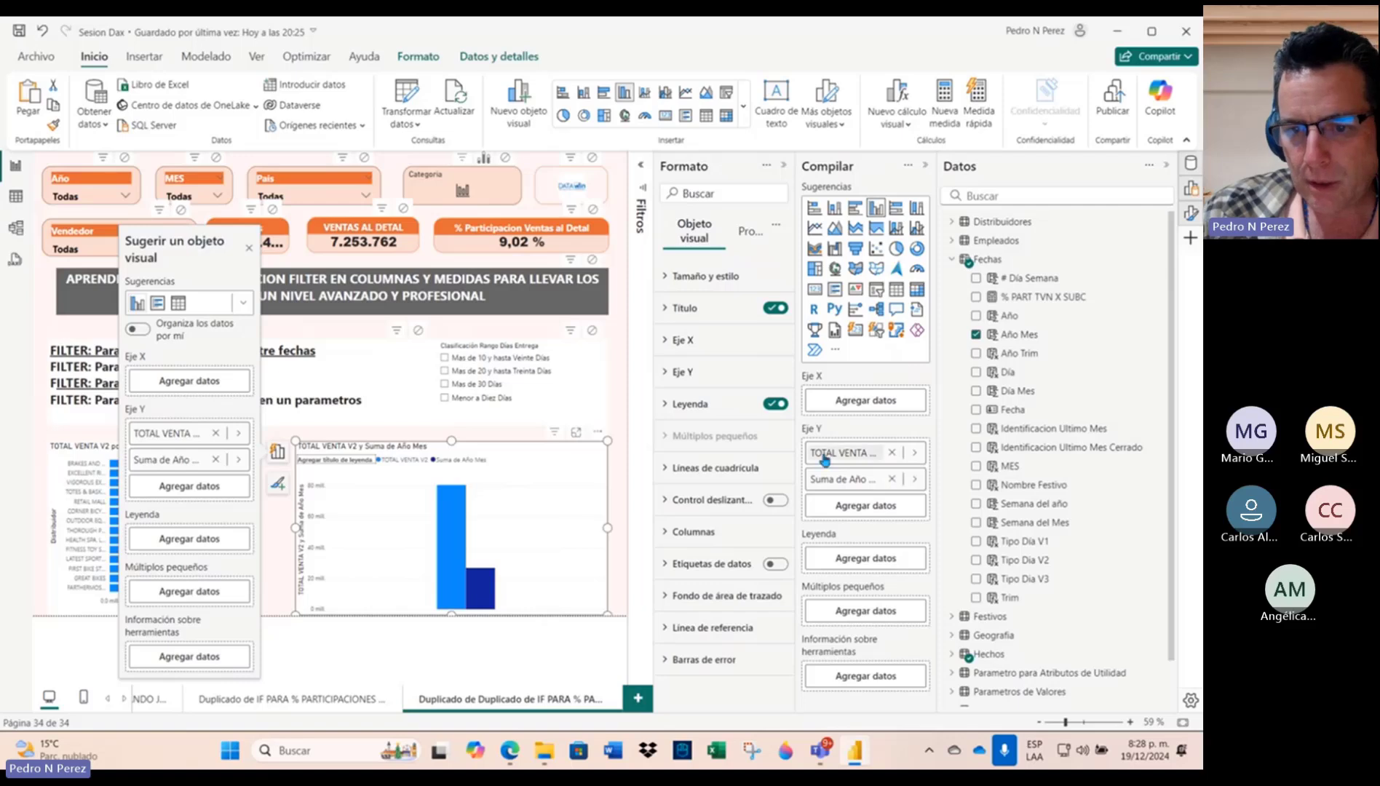
left_click_drag(856, 484, 849, 405)
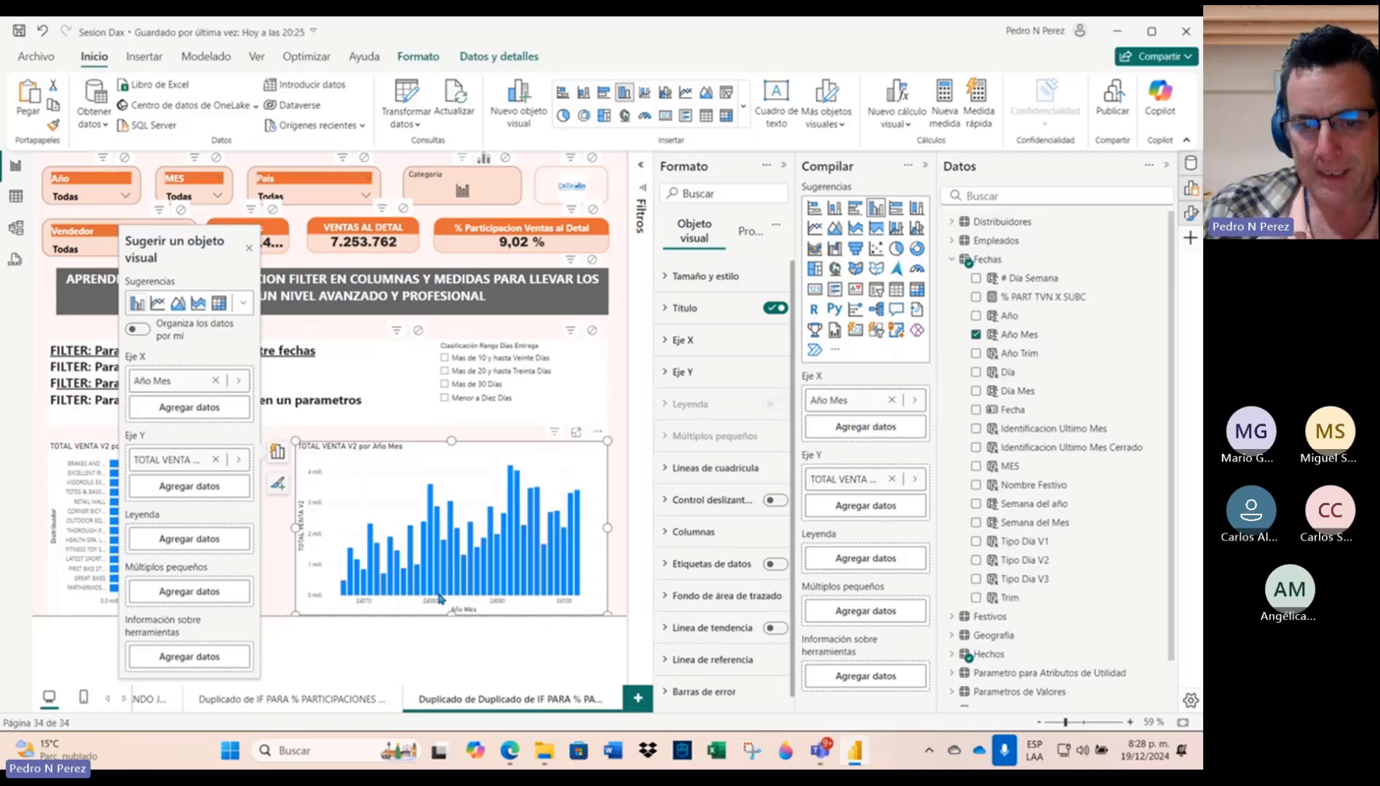
Step: Show the column chart in focus mode and set its X axis type to Categórico
left_click(576, 433)
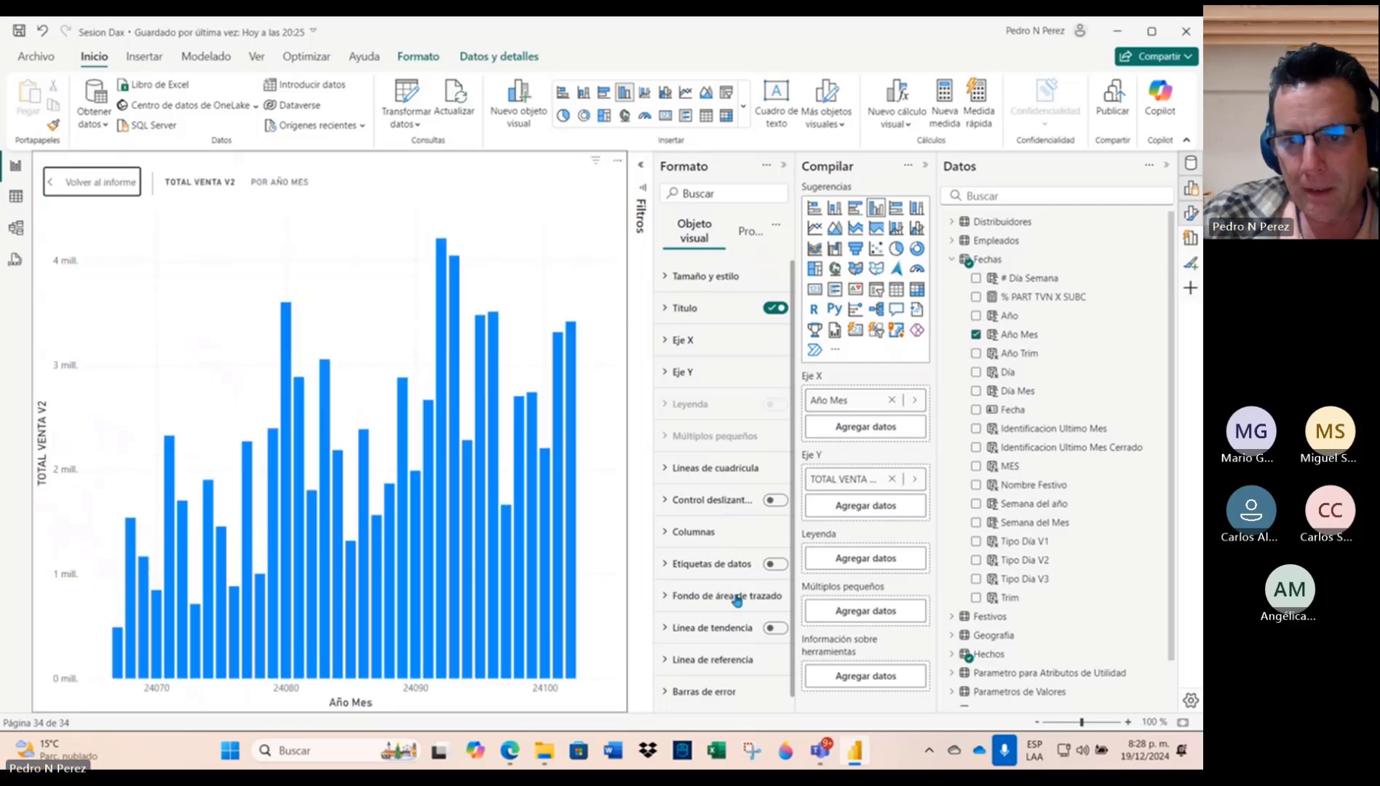
left_click(669, 342)
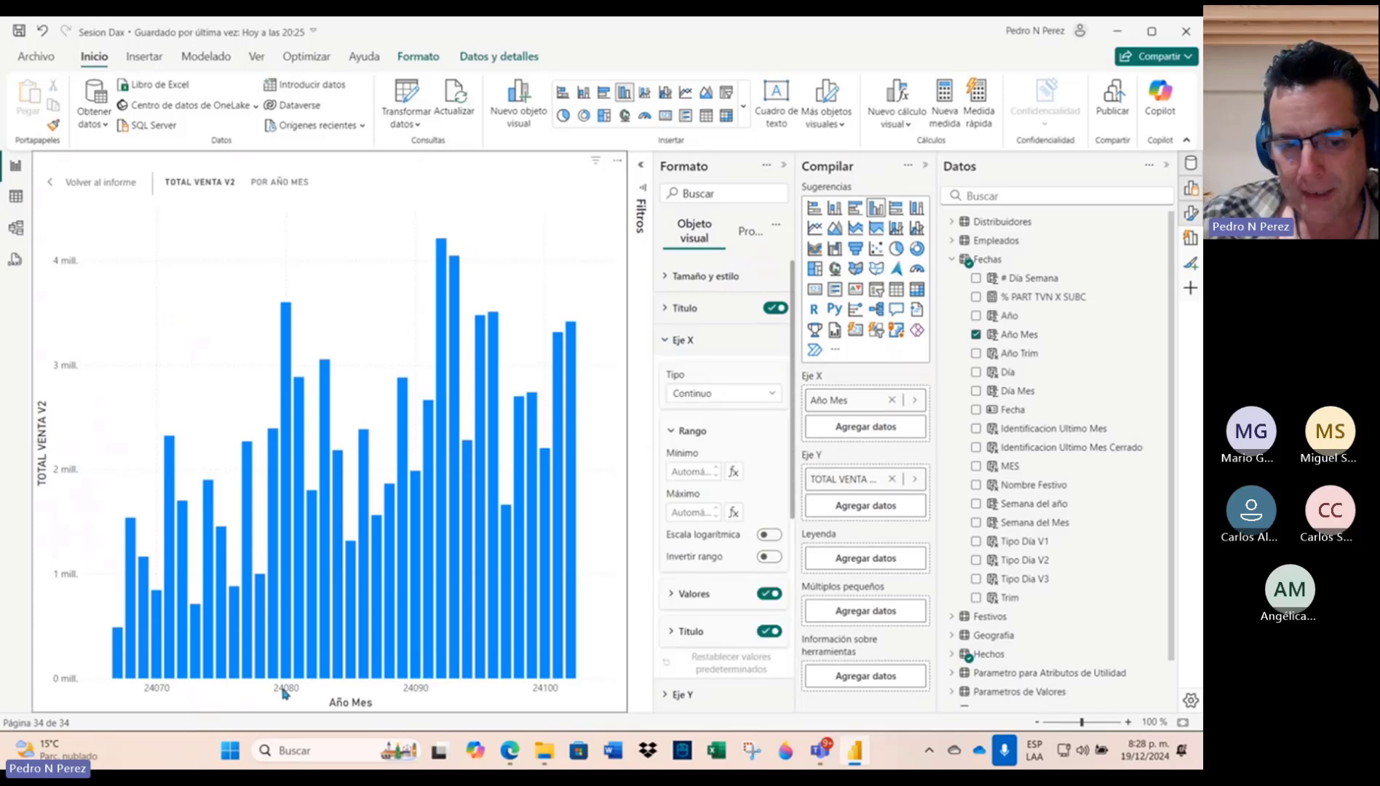
left_click(773, 400)
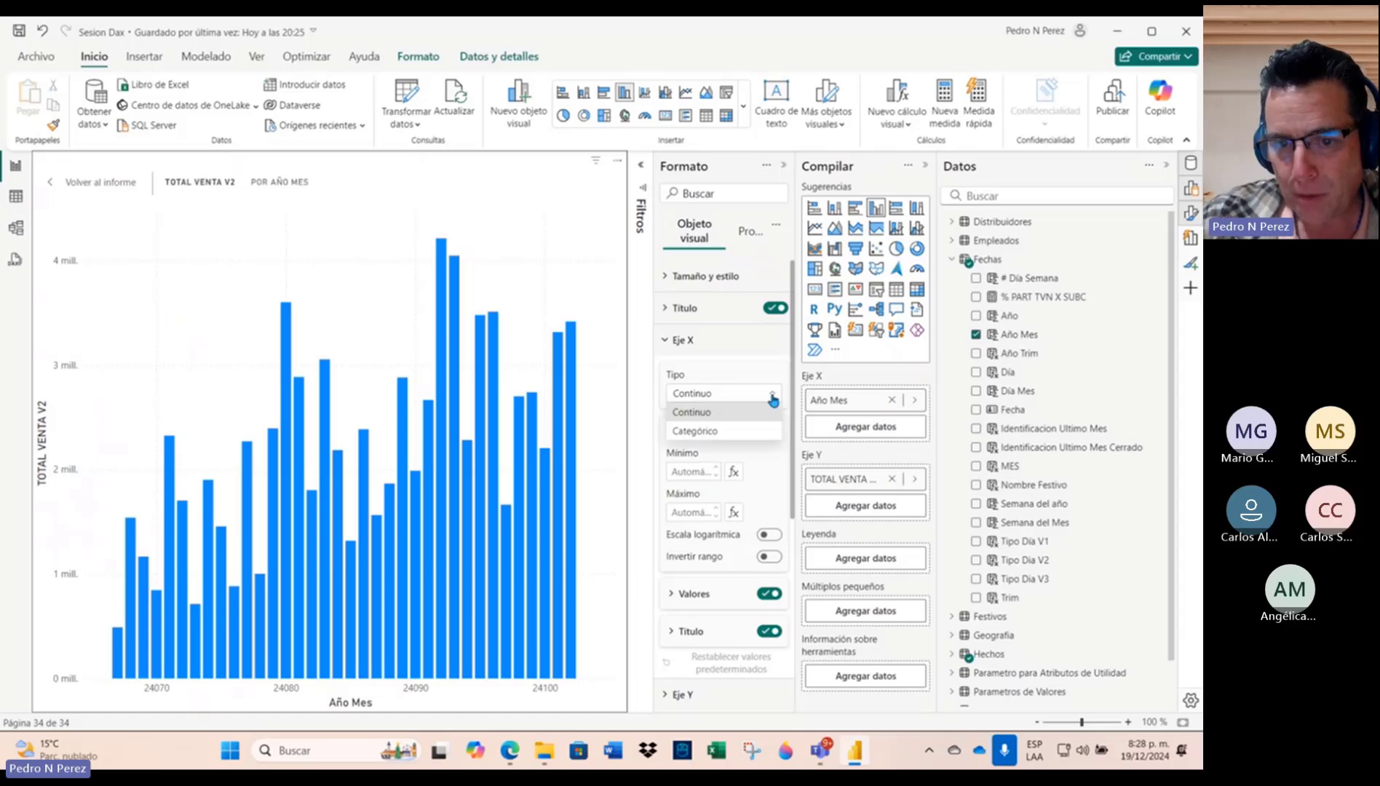
left_click(711, 435)
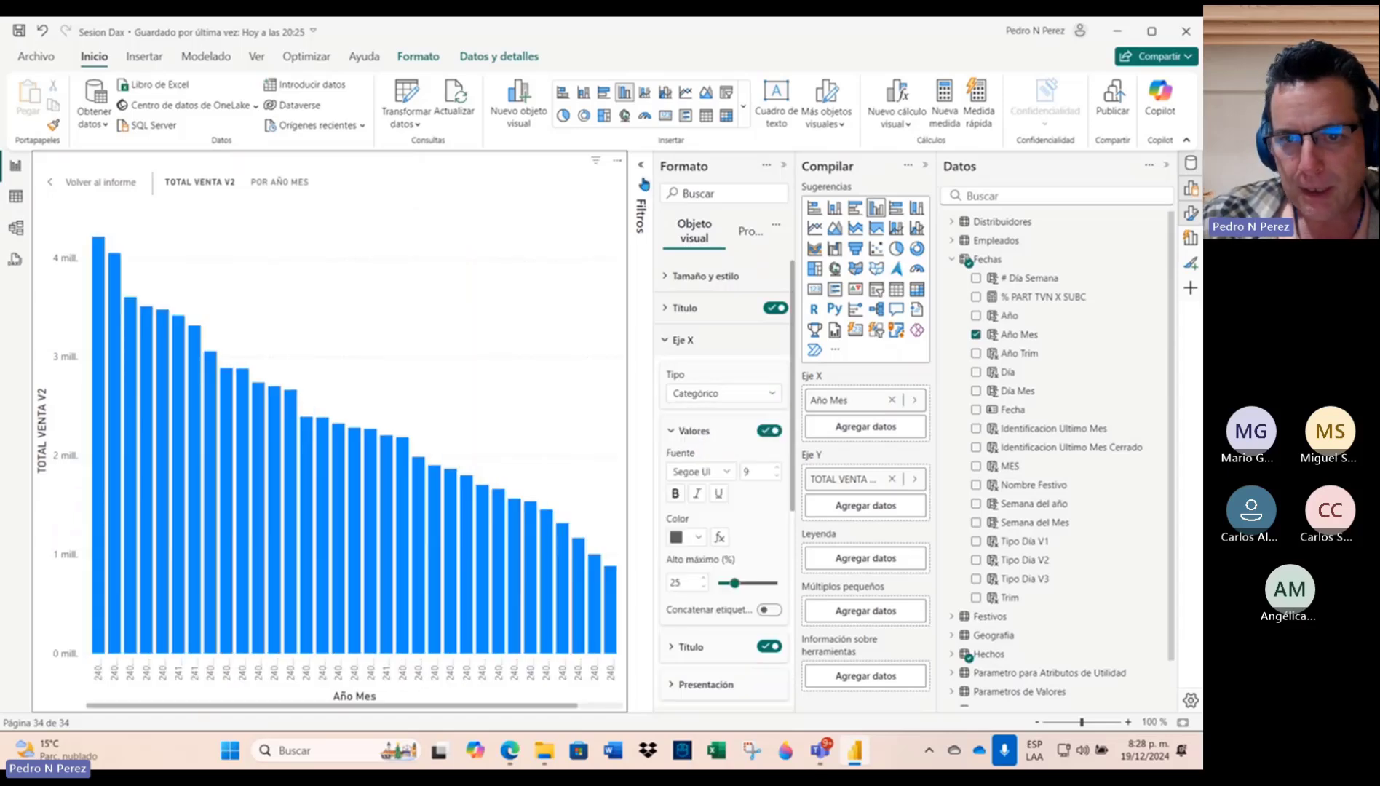
left_click(663, 341)
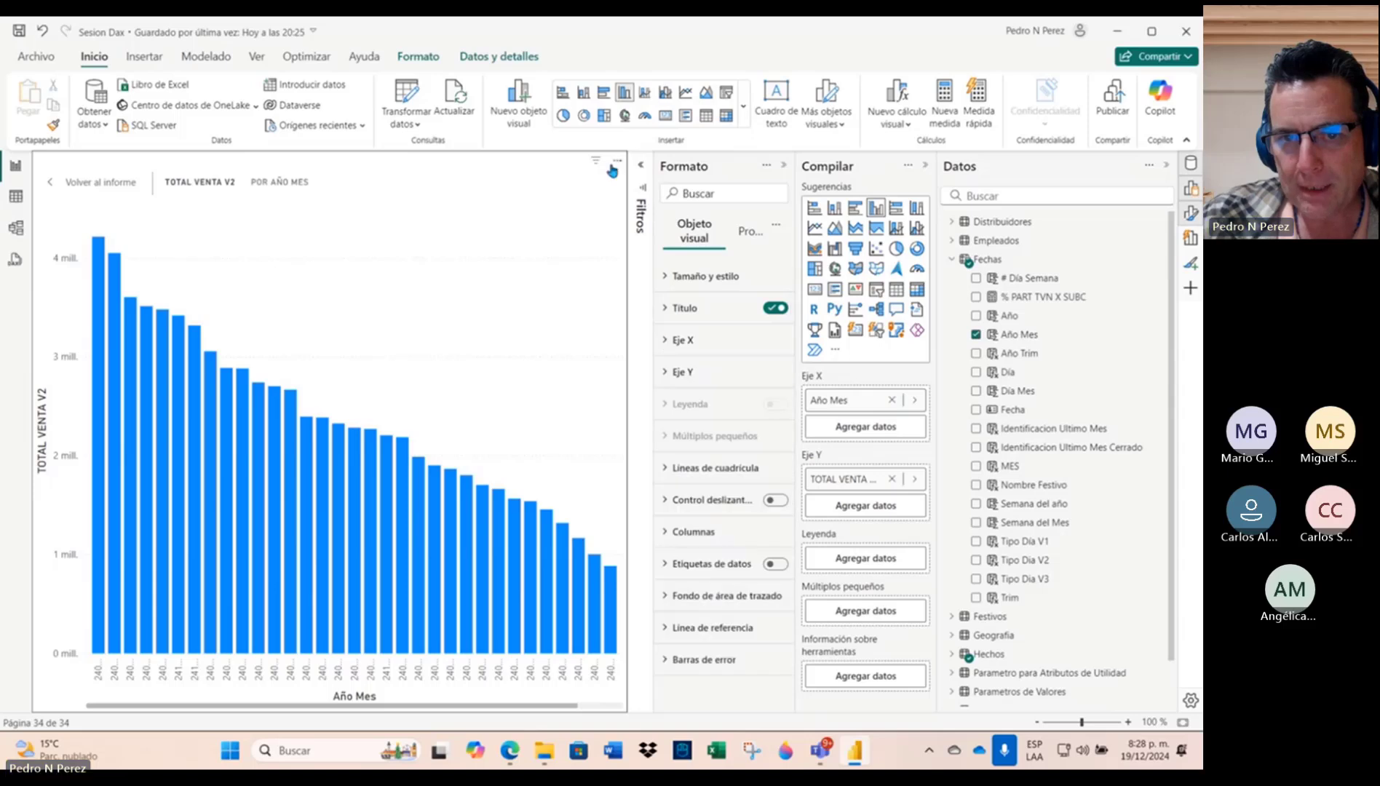
Step: Sort the chart's axis by Año Mes and collapse the side panes to give the chart the full width
left_click(618, 161)
mouse_move(697, 261)
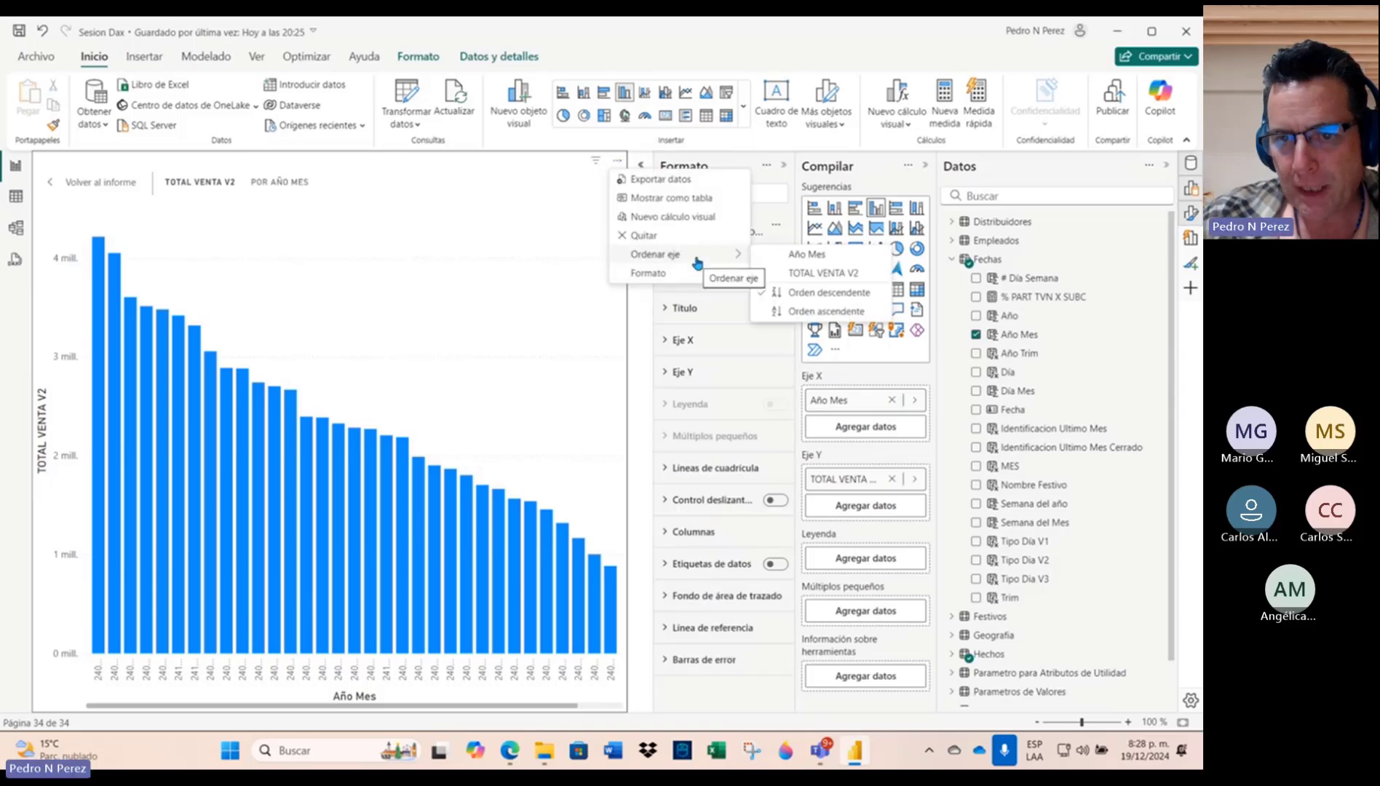
left_click(822, 255)
left_click(639, 171)
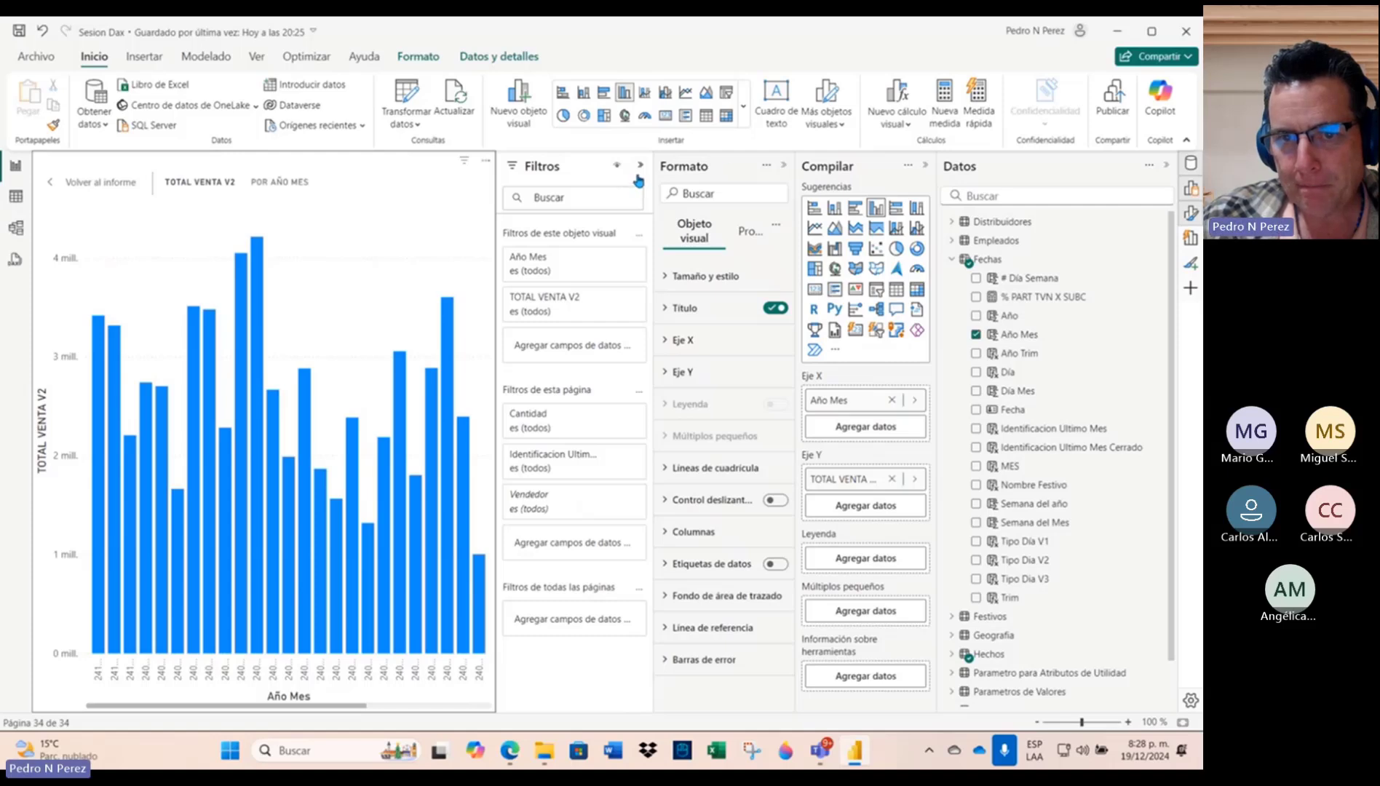
left_click(641, 166)
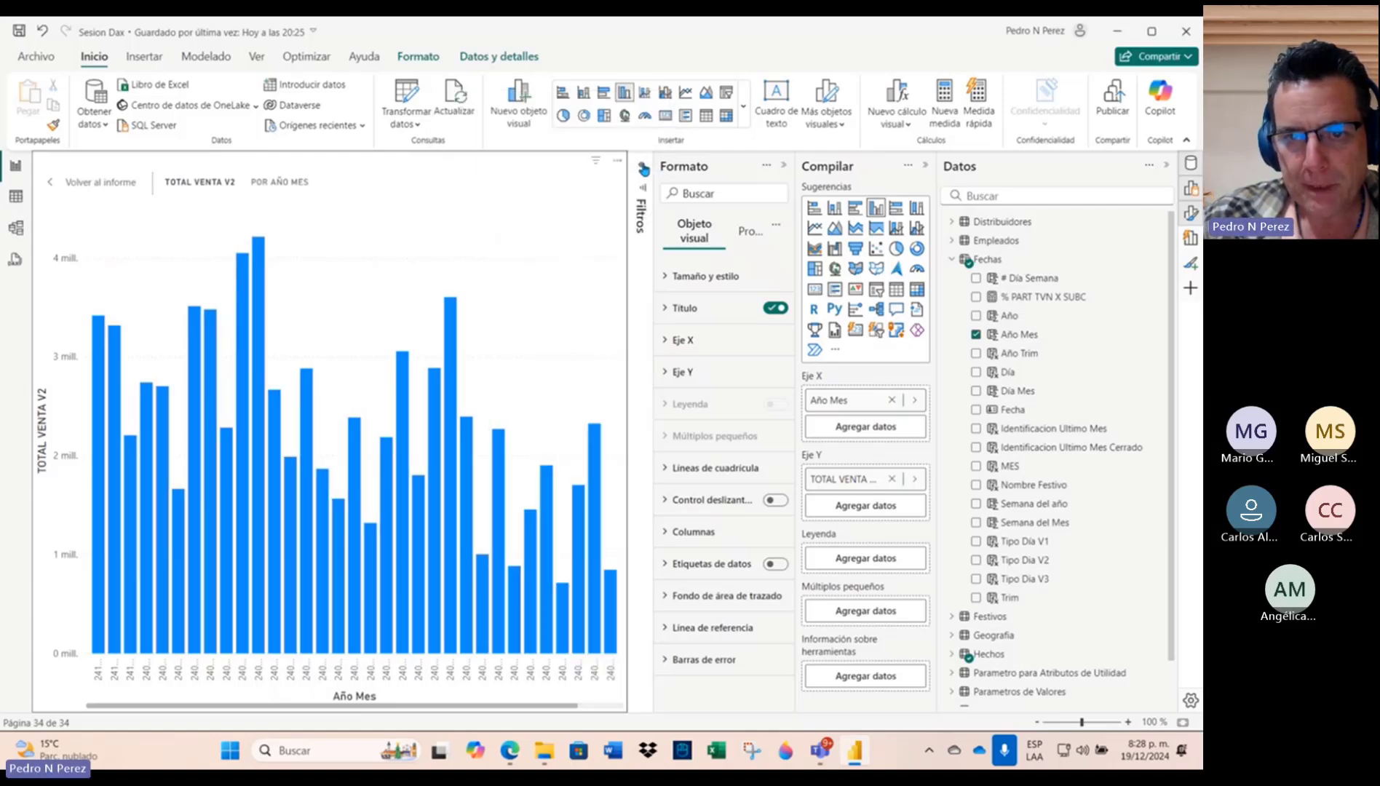
left_click(784, 166)
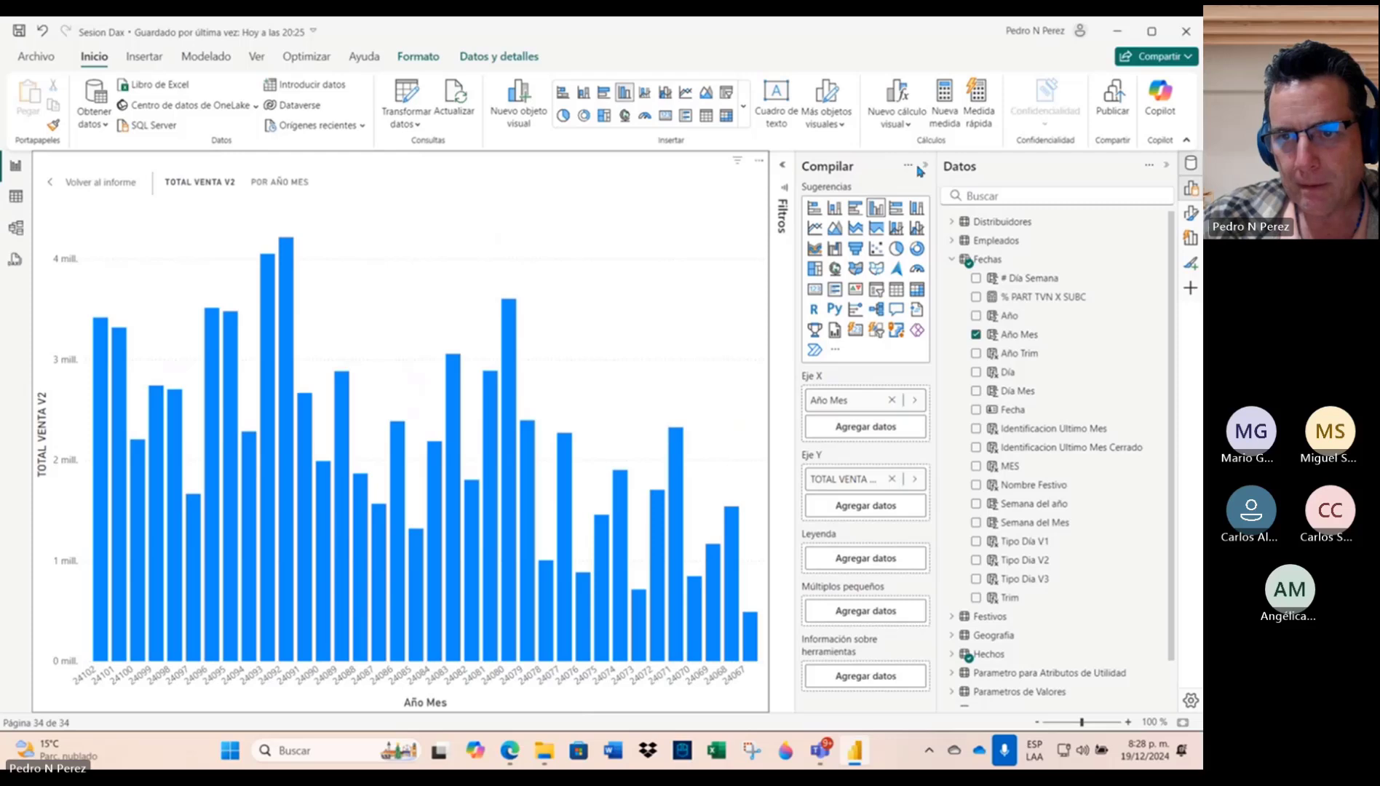
left_click(924, 167)
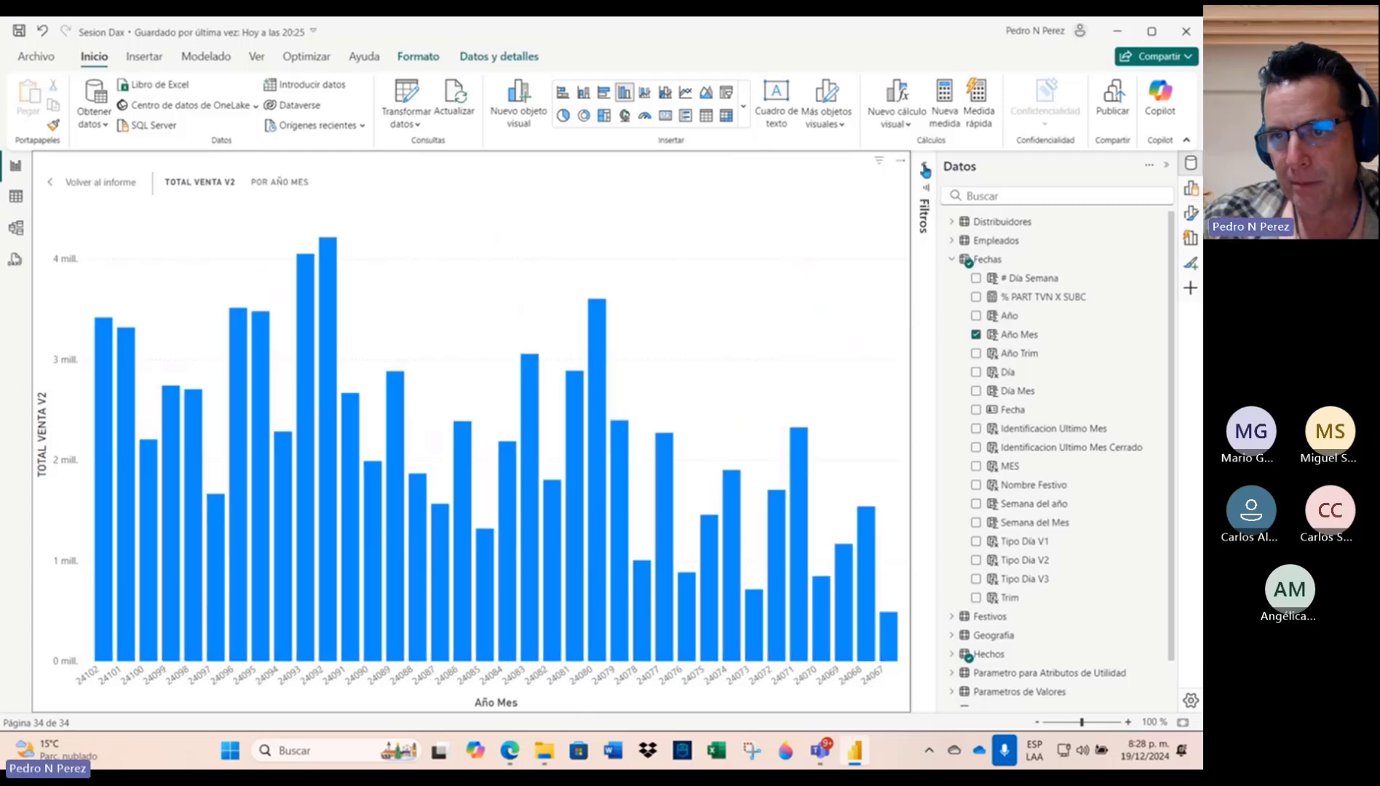
left_click(1168, 168)
Step: Switch the Año Mes axis sorting to ascending order and inspect the first bars' values
left_click(1141, 163)
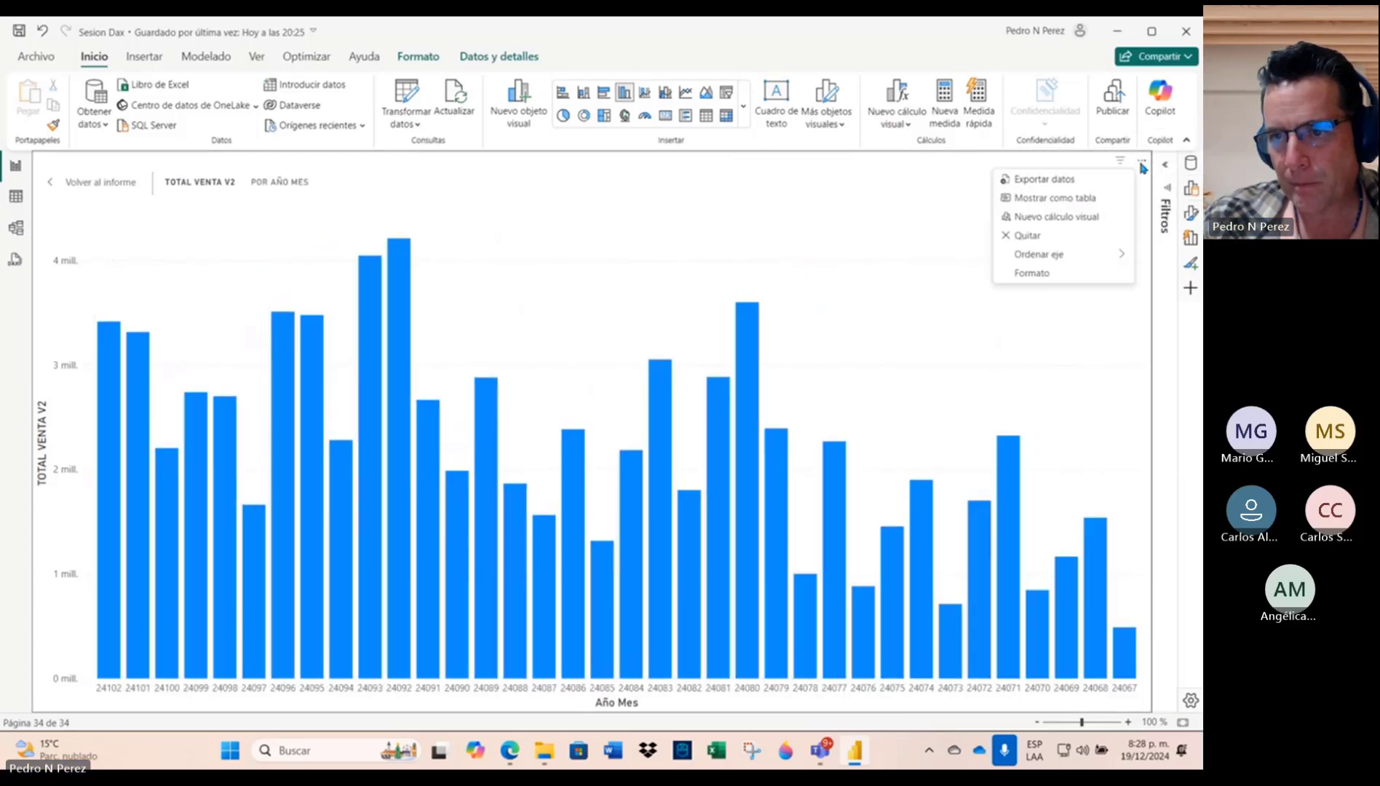
mouse_move(1088, 256)
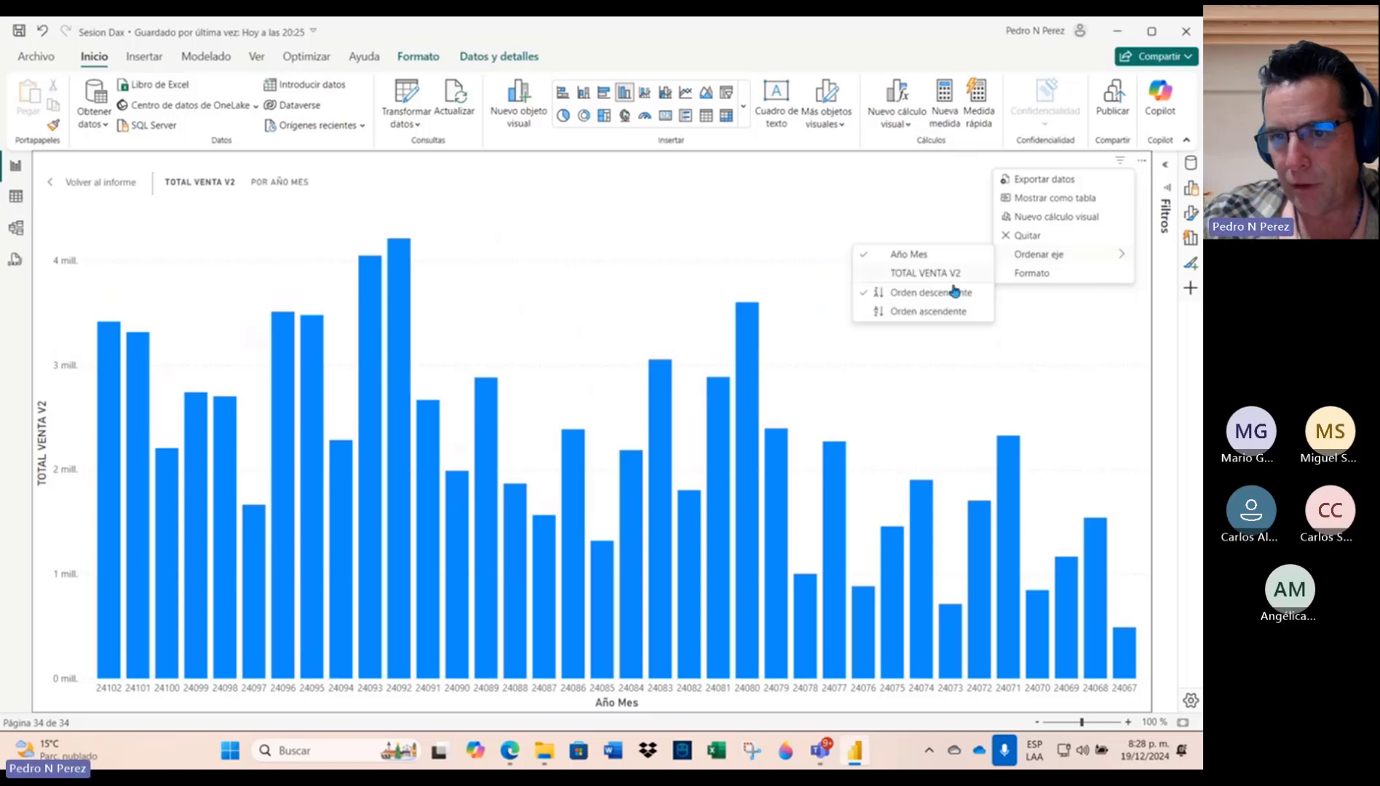
left_click(954, 313)
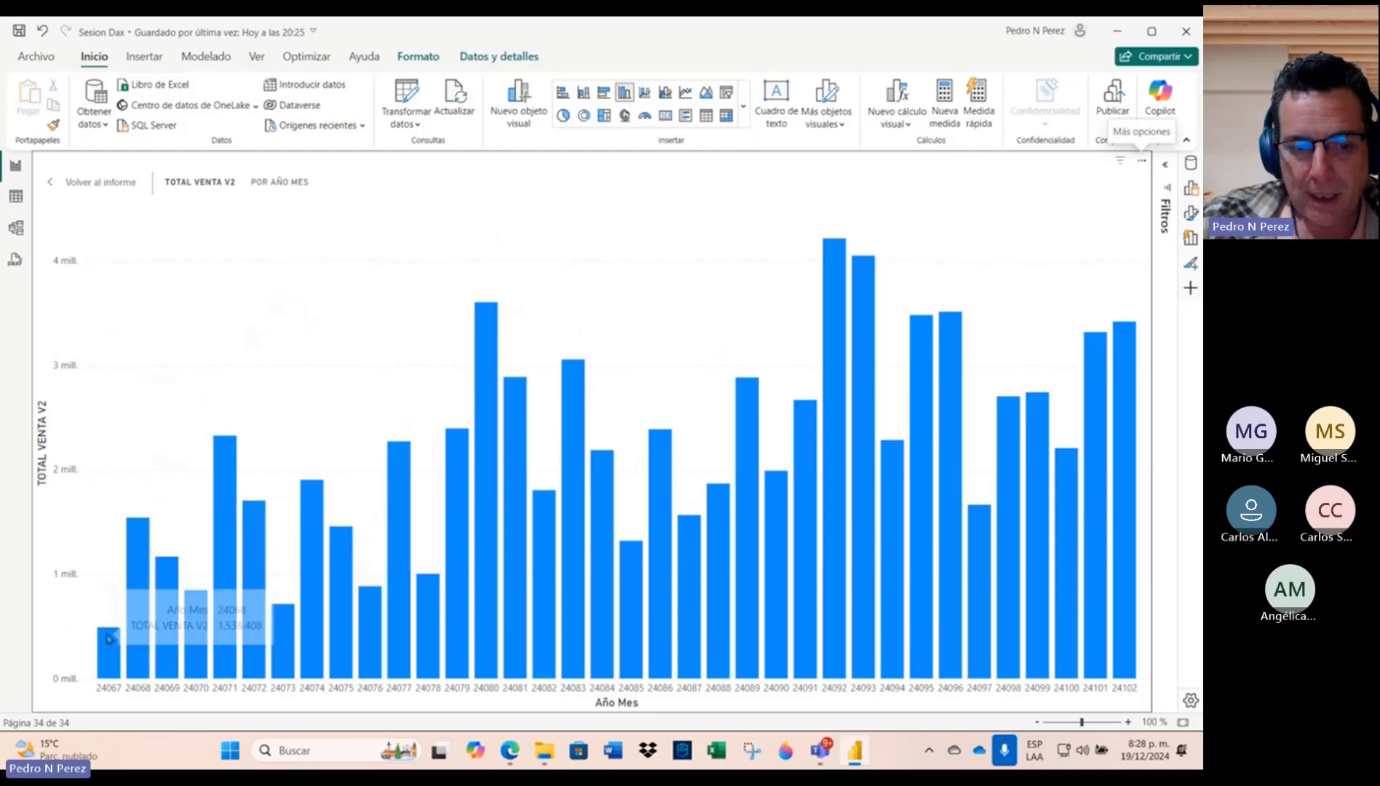
mouse_move(128, 619)
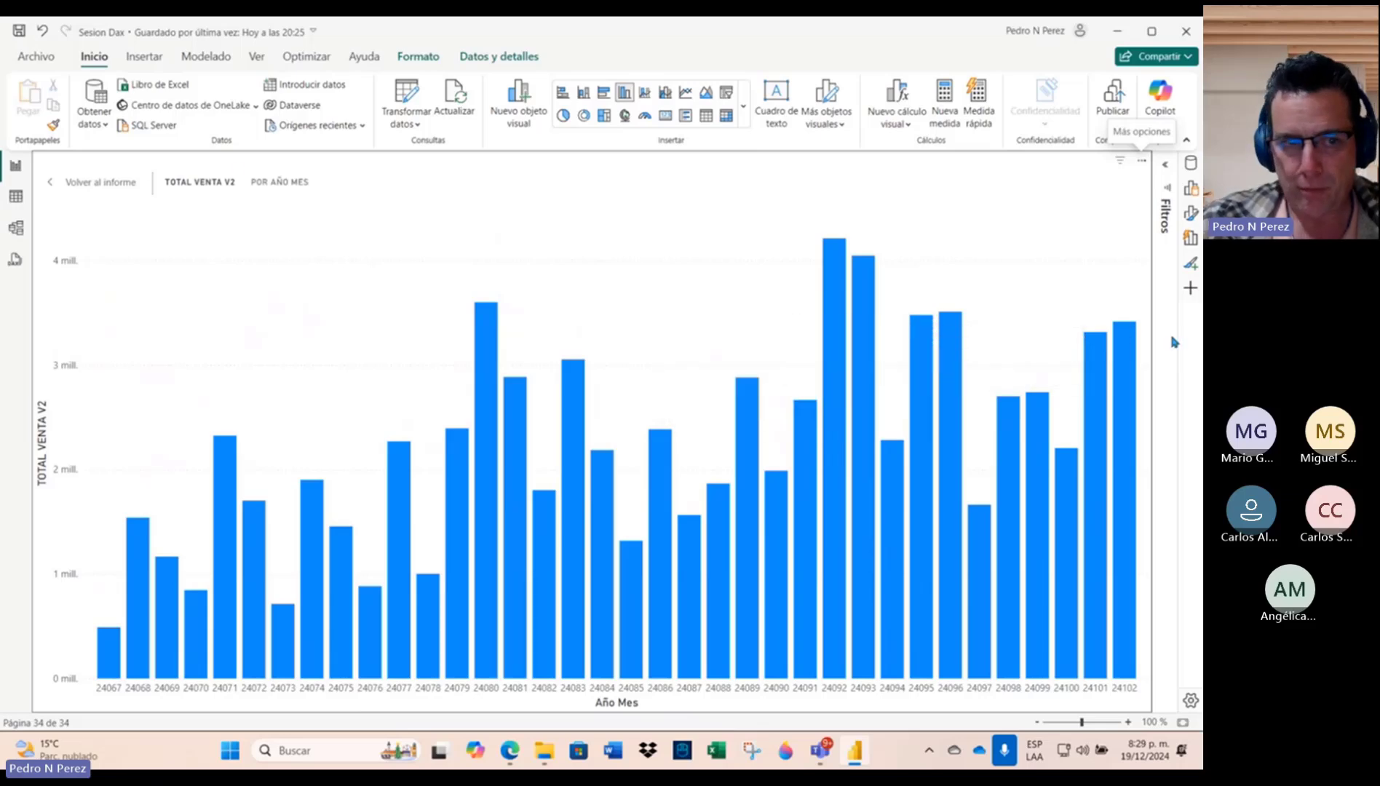
Step: Return from focus mode to the report page and bring back the model's table list with Fechas collapsed
left_click(62, 189)
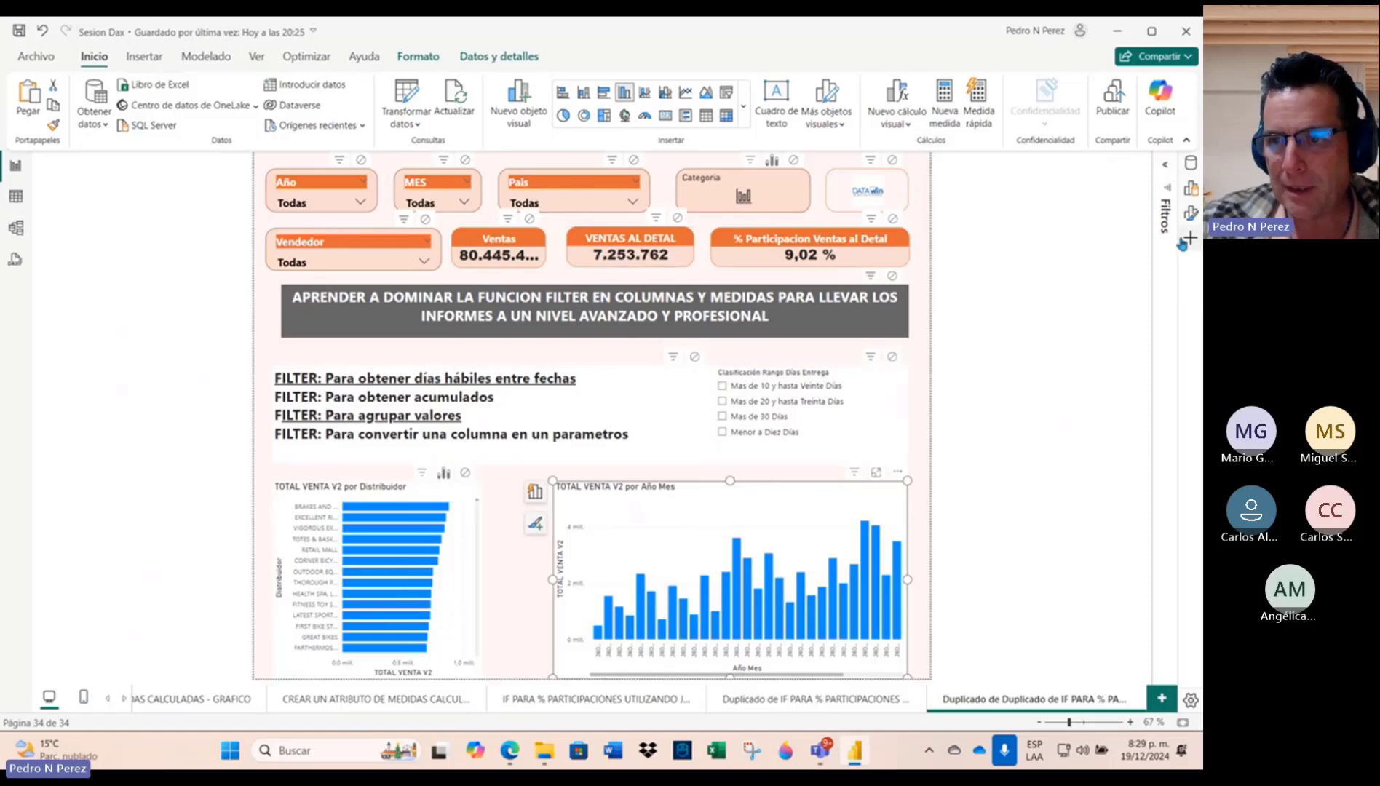
left_click(1191, 163)
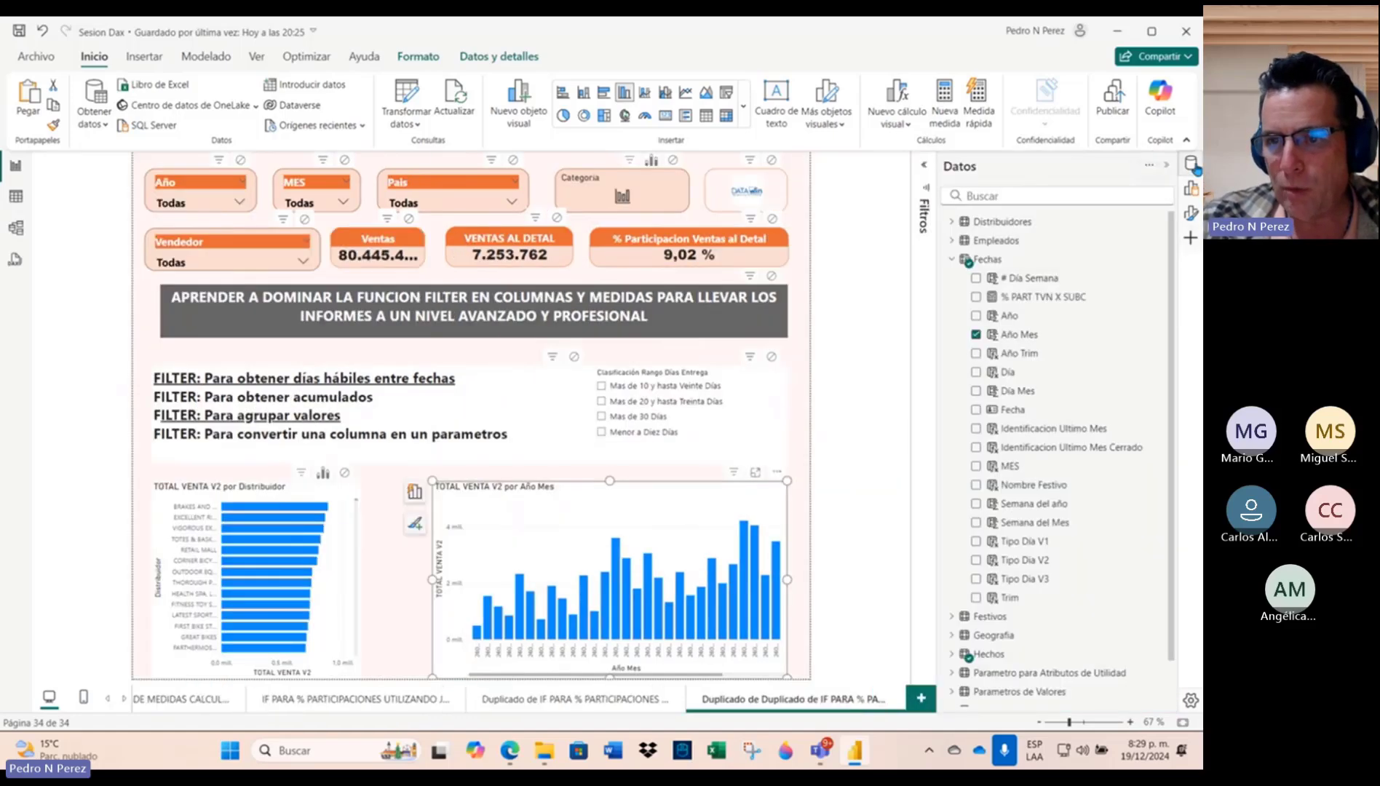
left_click(953, 260)
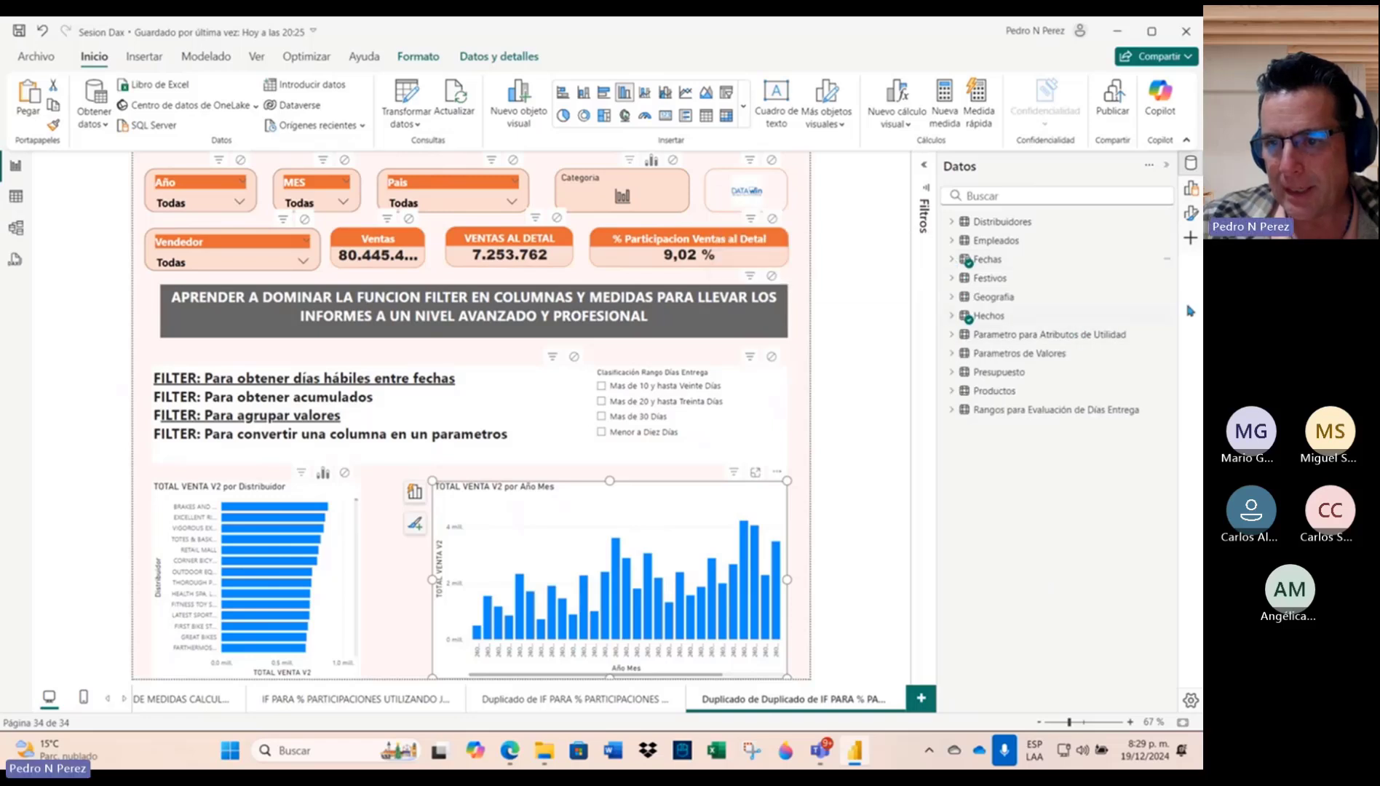
Step: Create a new measure in the Hechos table and begin its formula with CALCULATE(sum(Hechos[Venta Neta])
left_click(1167, 318)
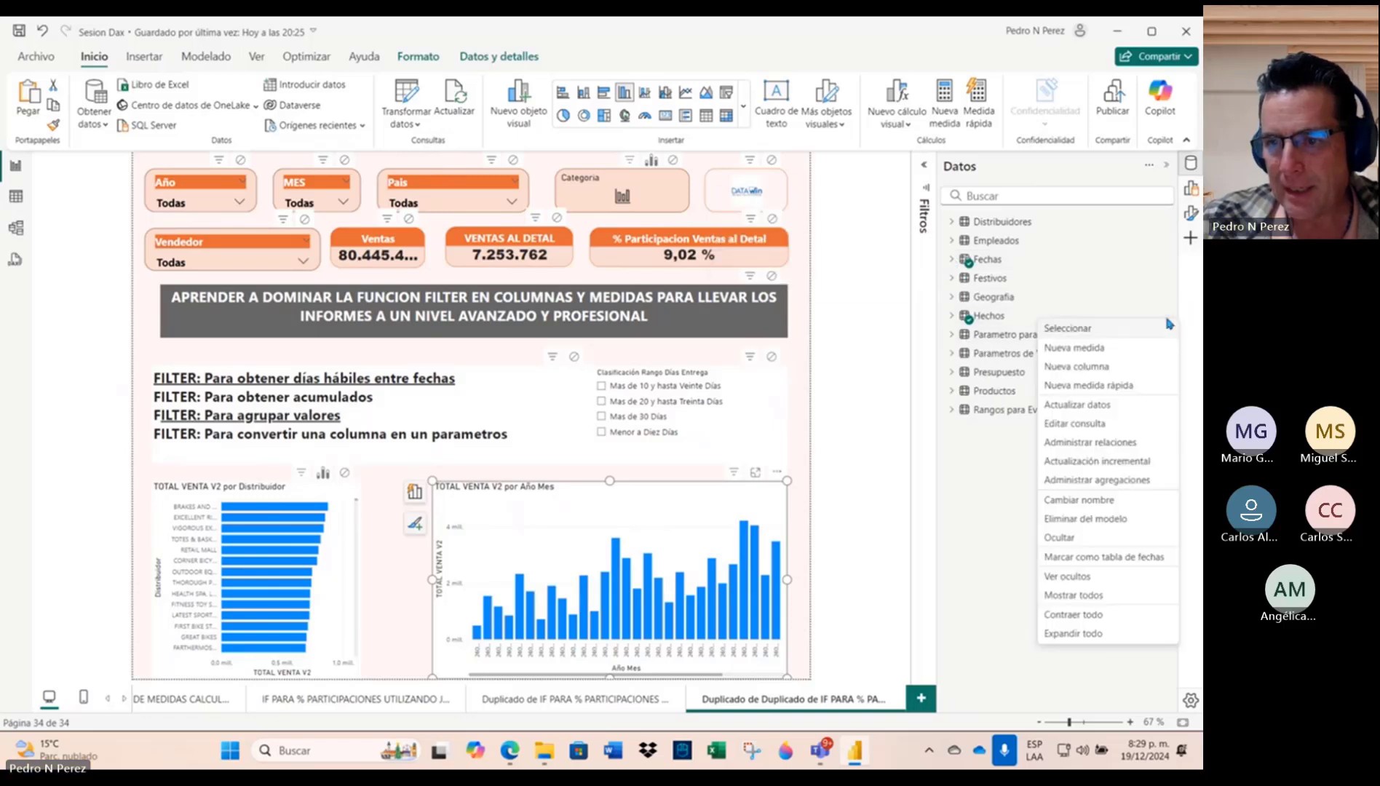
left_click(1121, 348)
left_click(214, 162)
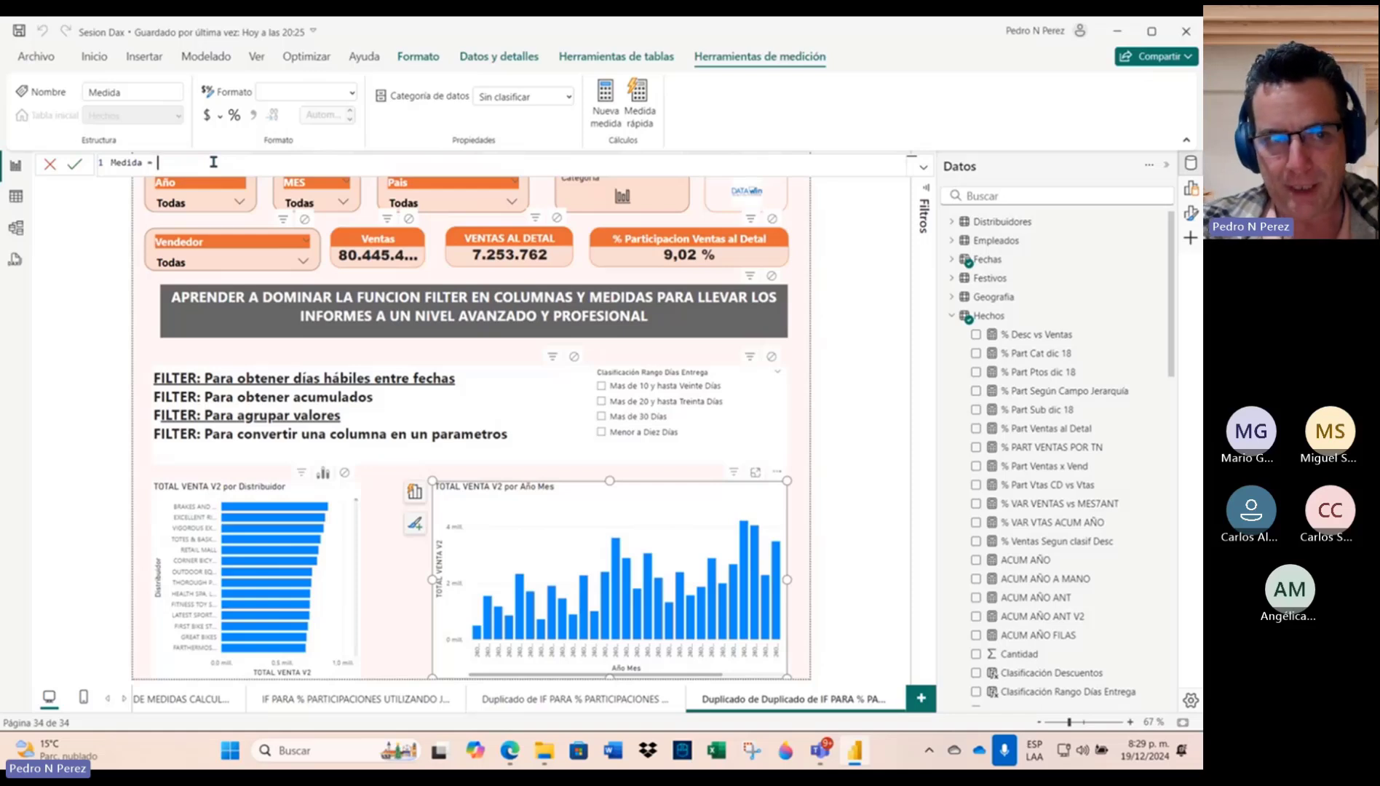
type("CALCULATE(")
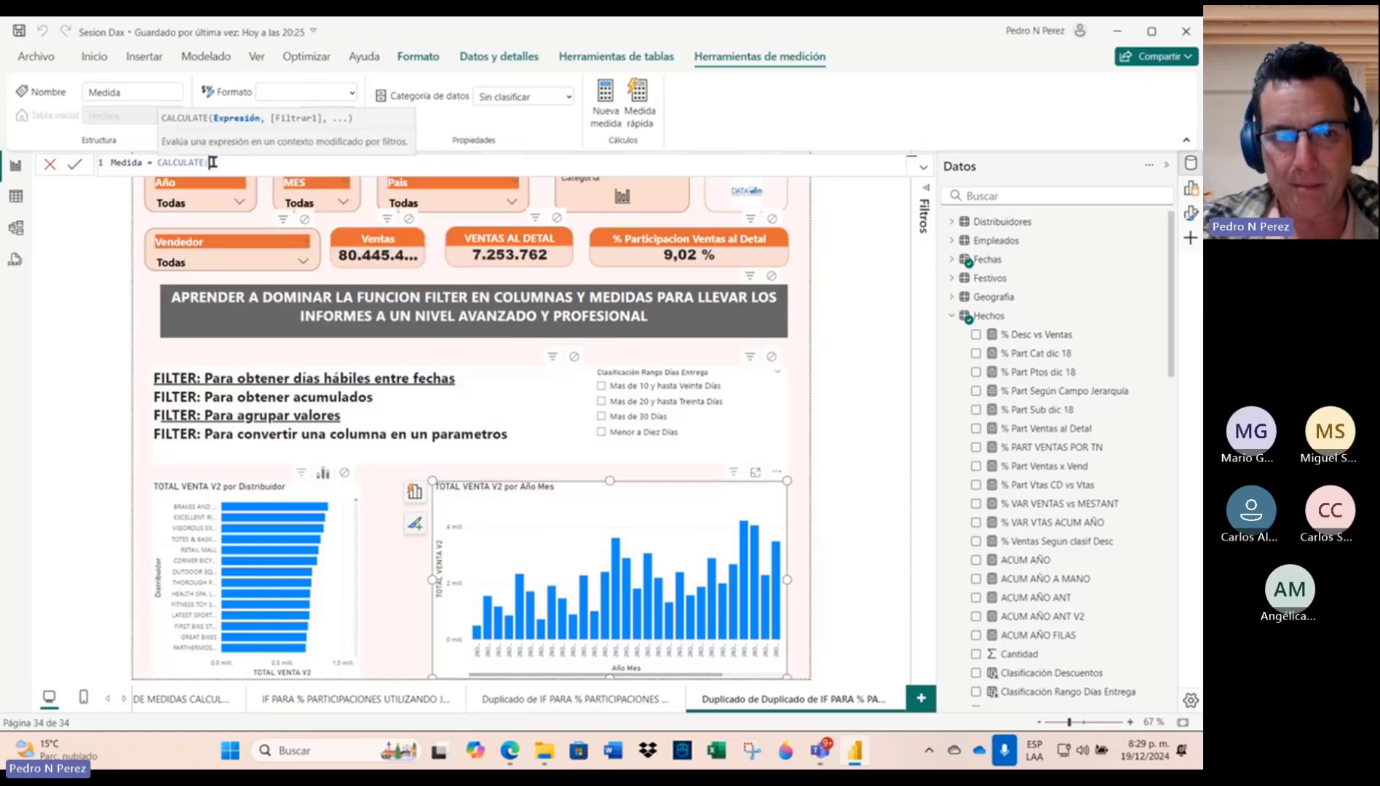
type("sum(venta")
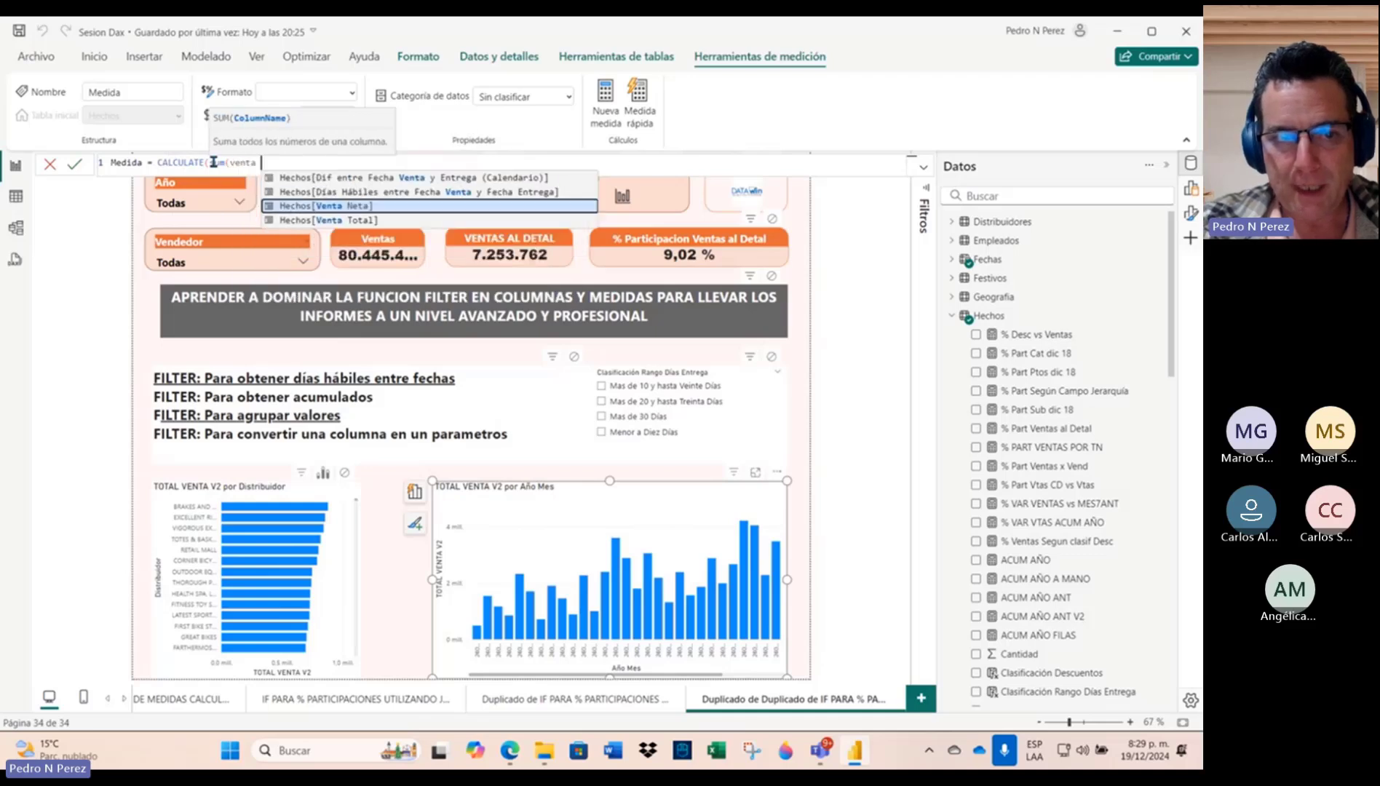
left_click(329, 209)
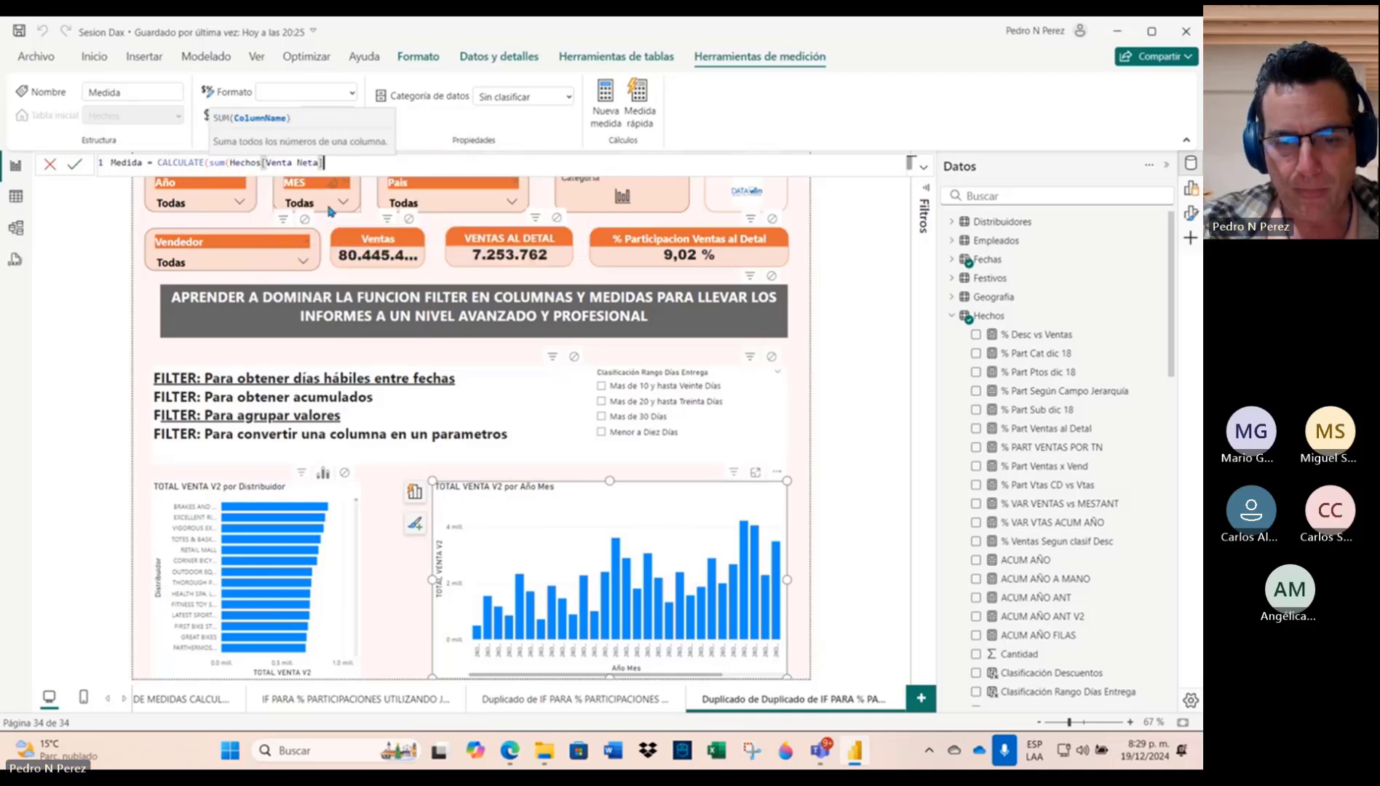
Step: Complete the measure with the filter argument FILTER(FECHAS,Fechas[Fecha]<=MAX(Fechas[Fecha])) and commit the formula
type("),FILT")
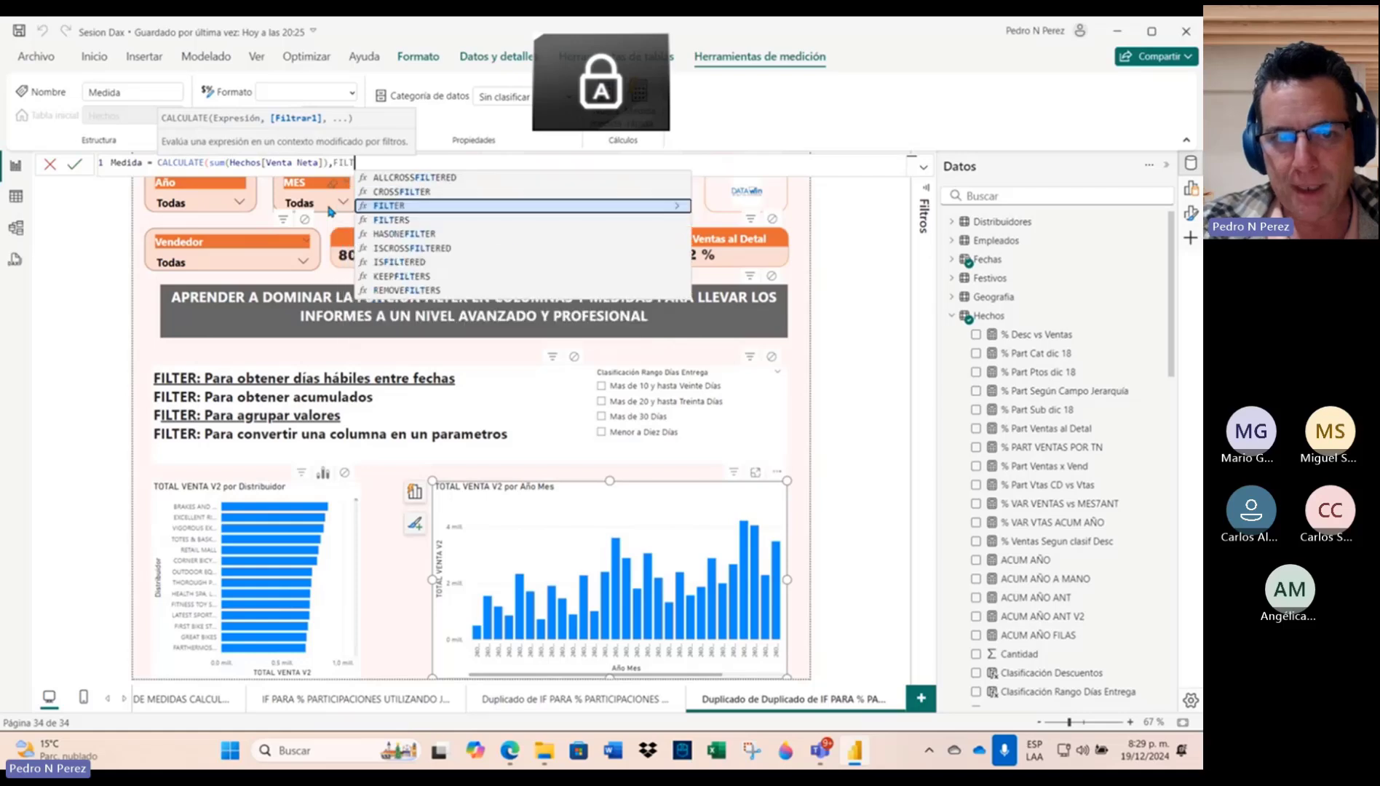
left_click(384, 207)
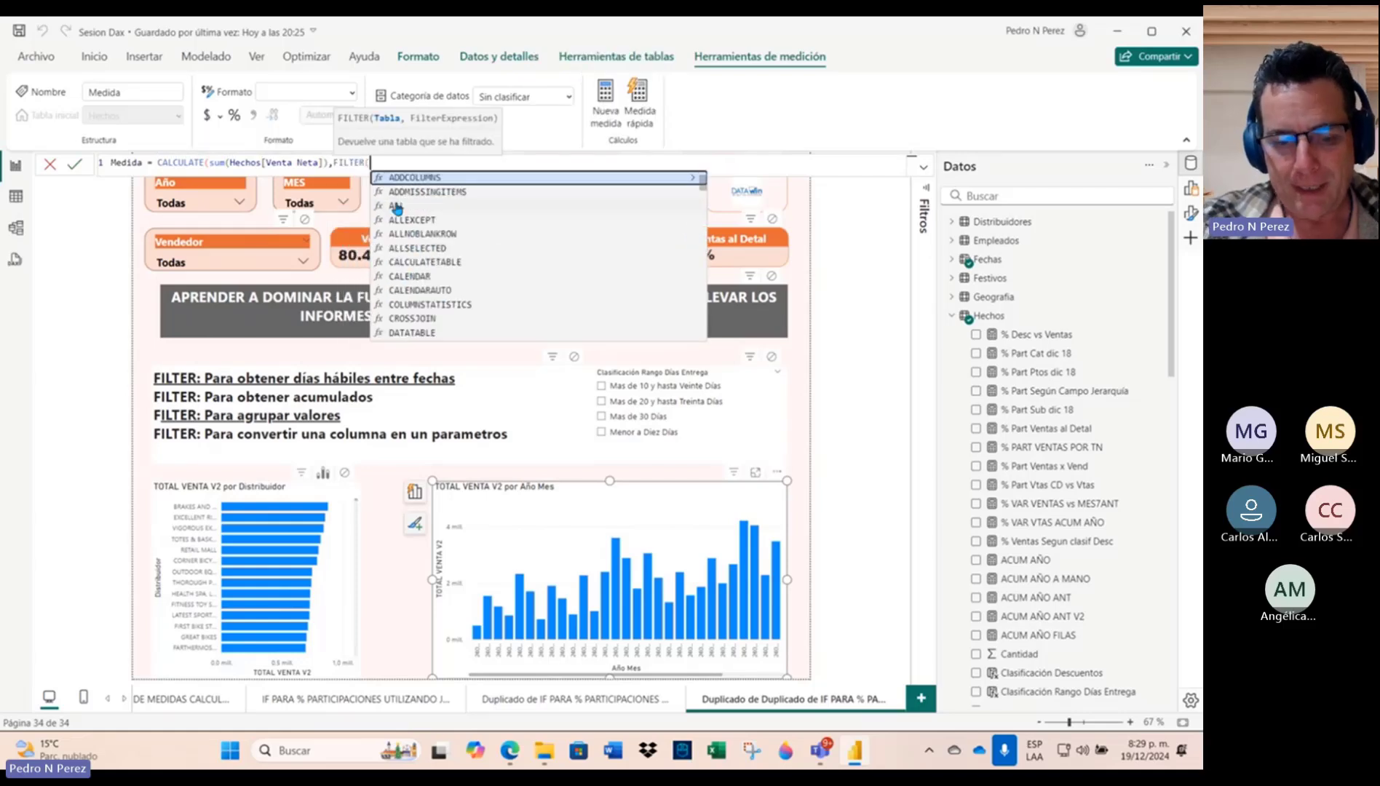
type("FECHAS")
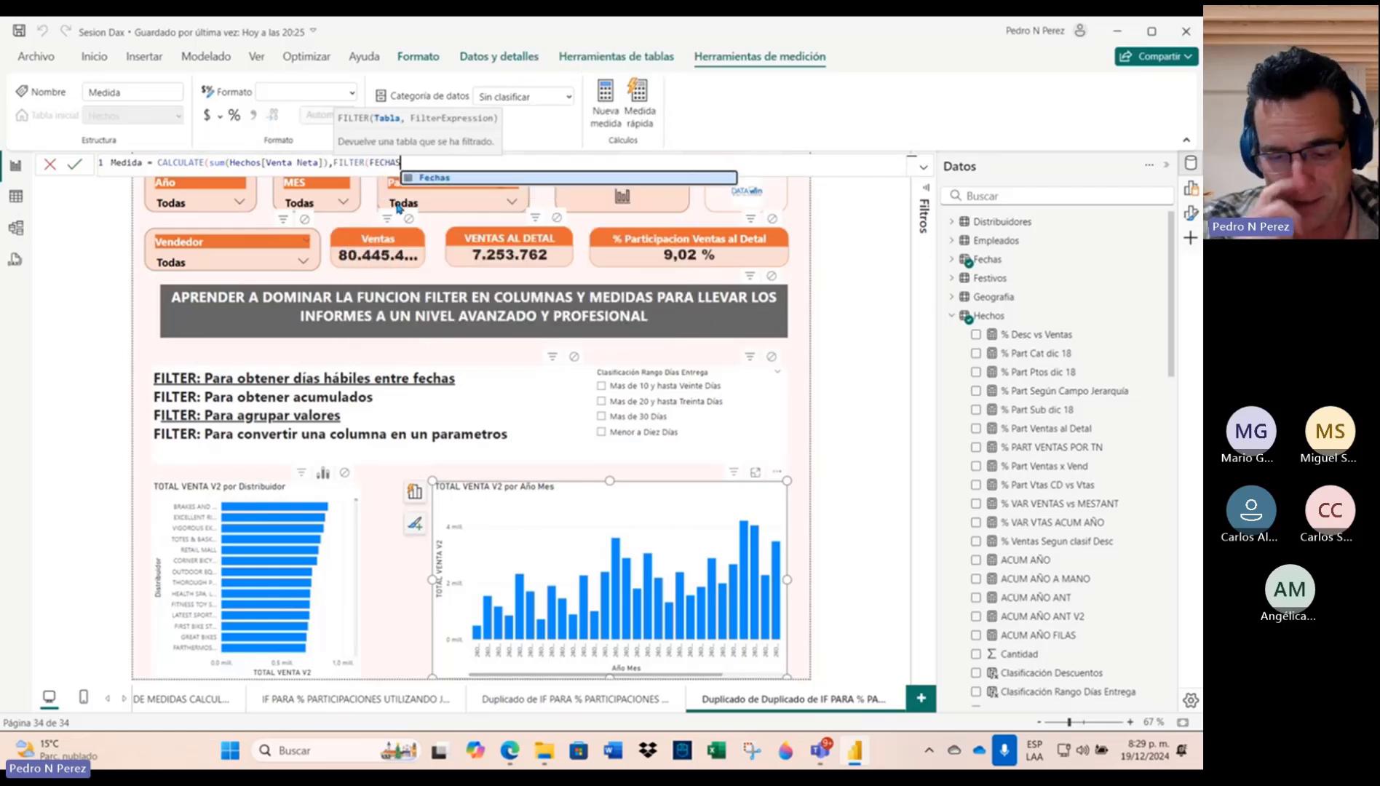
type(",")
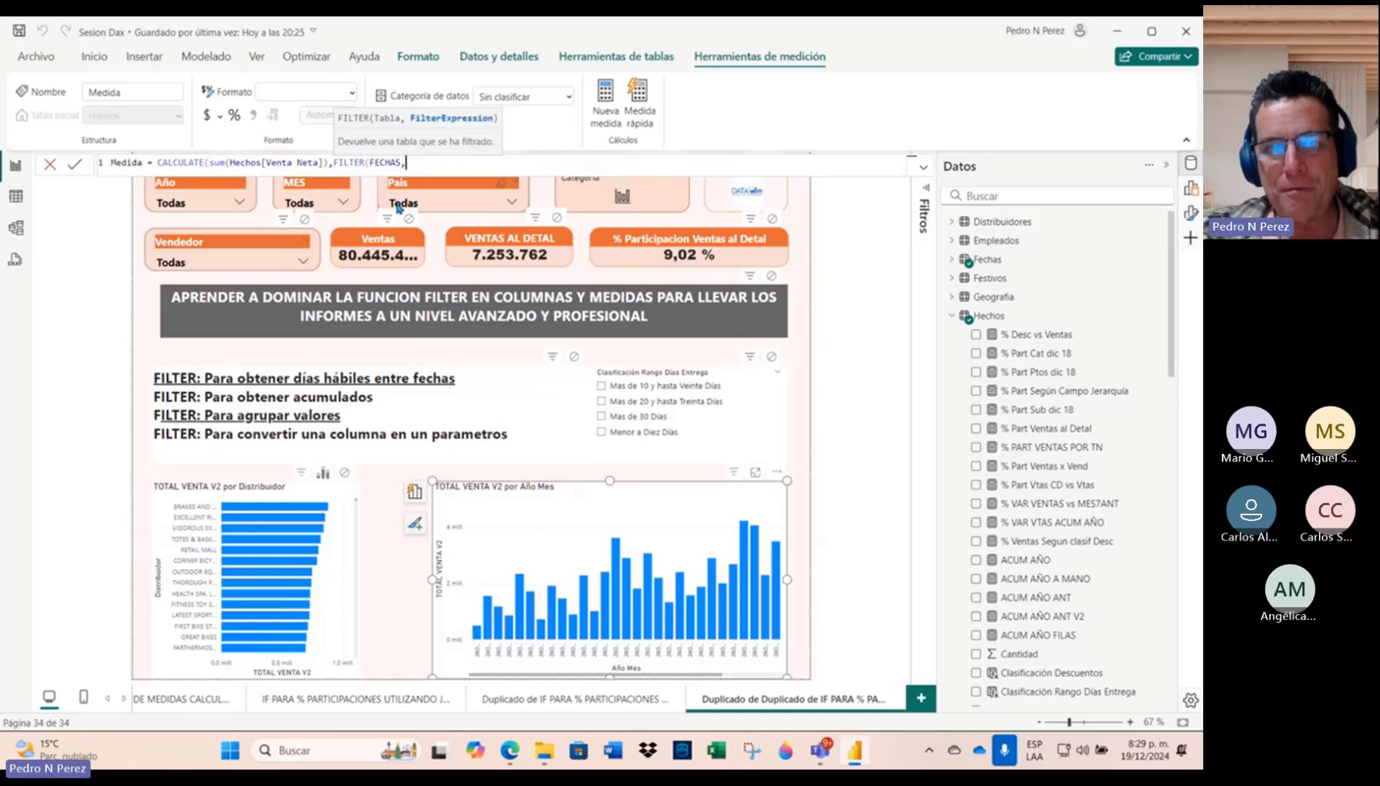
type("FECHAS")
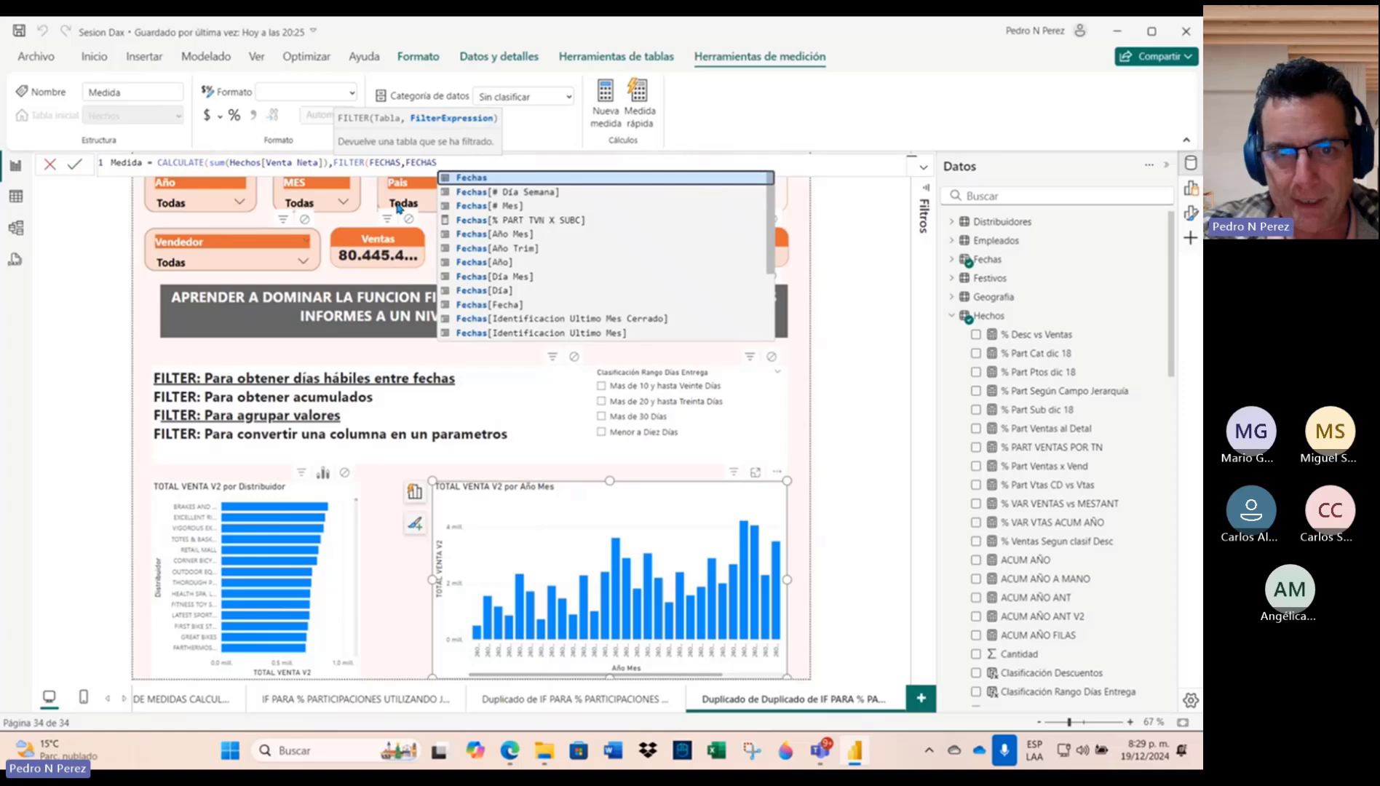
left_click(519, 305)
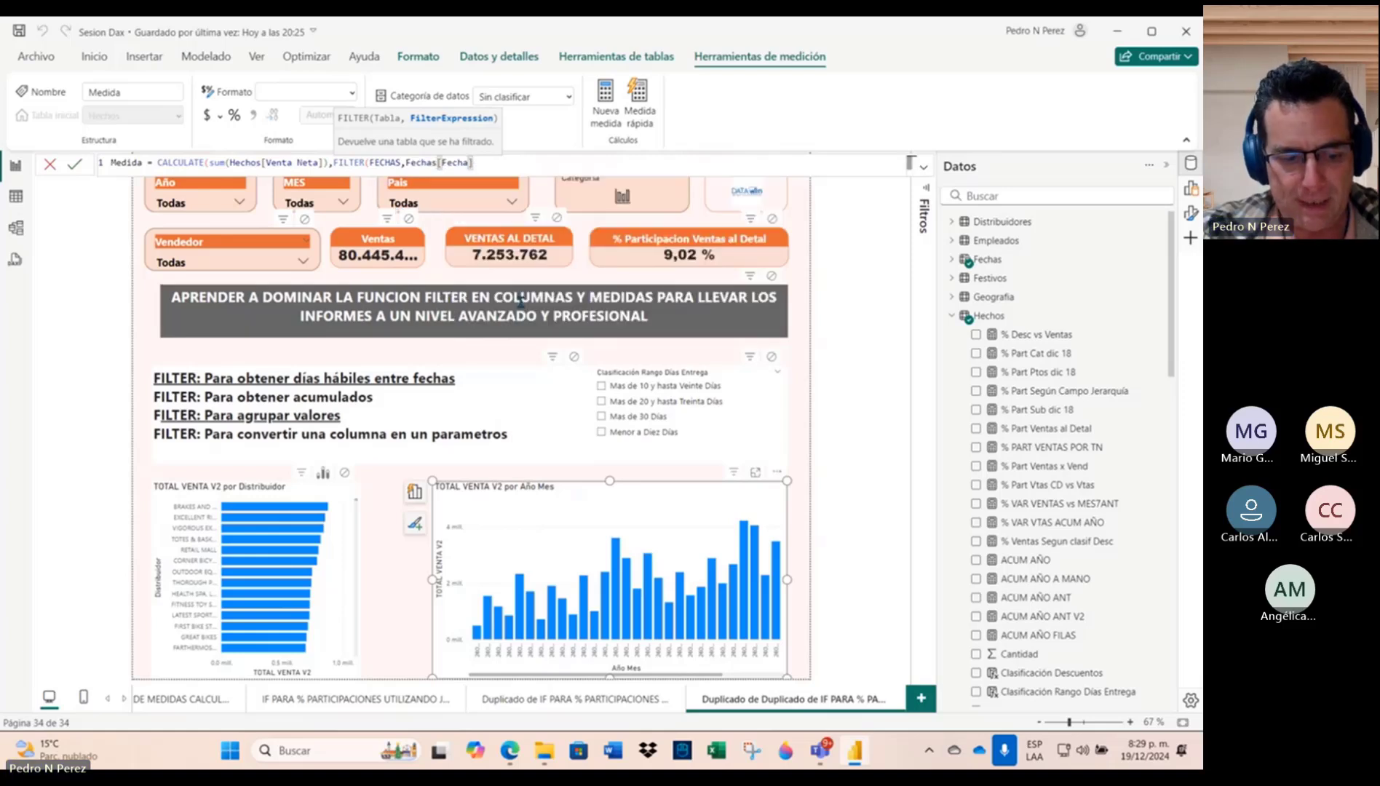
type("<=MAXX")
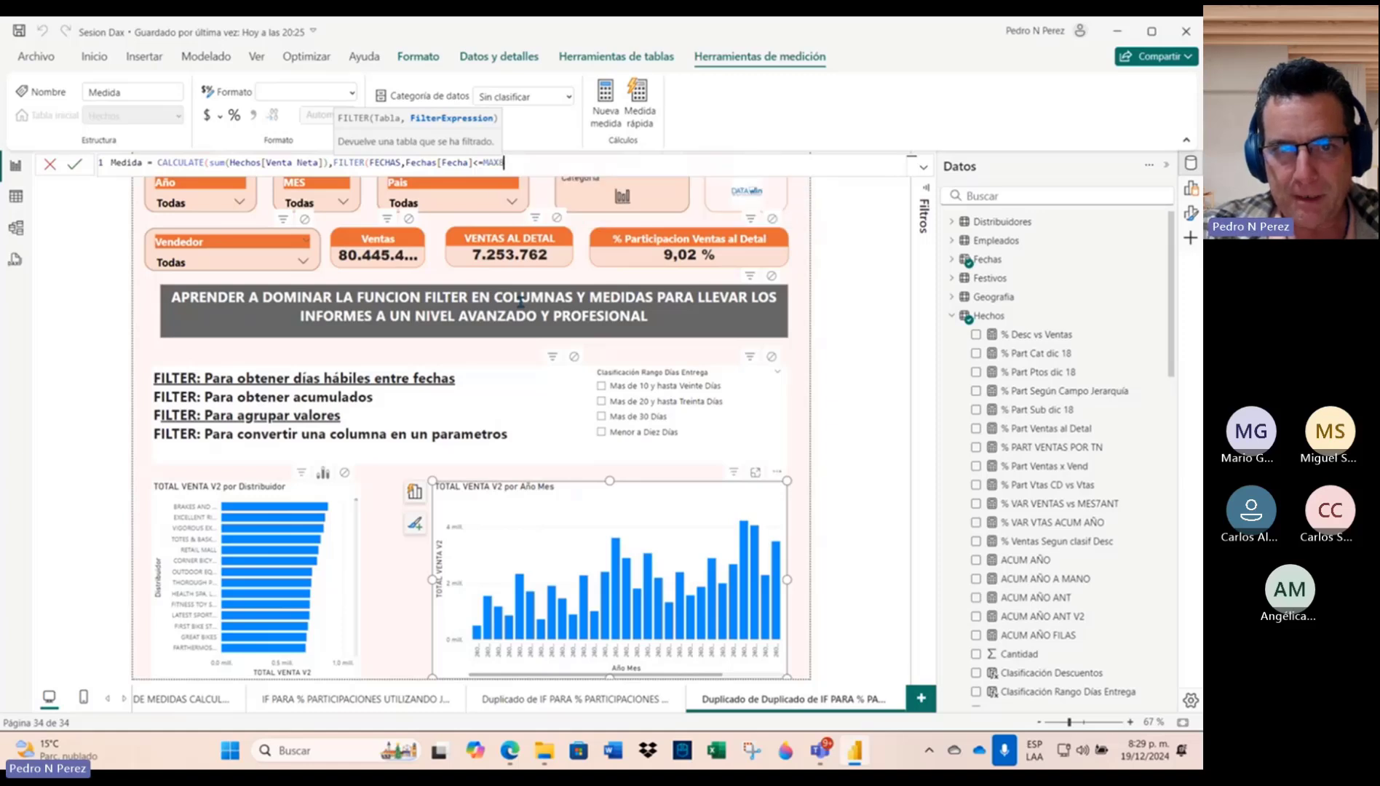
key("BackSpace")
type("(FECHAS")
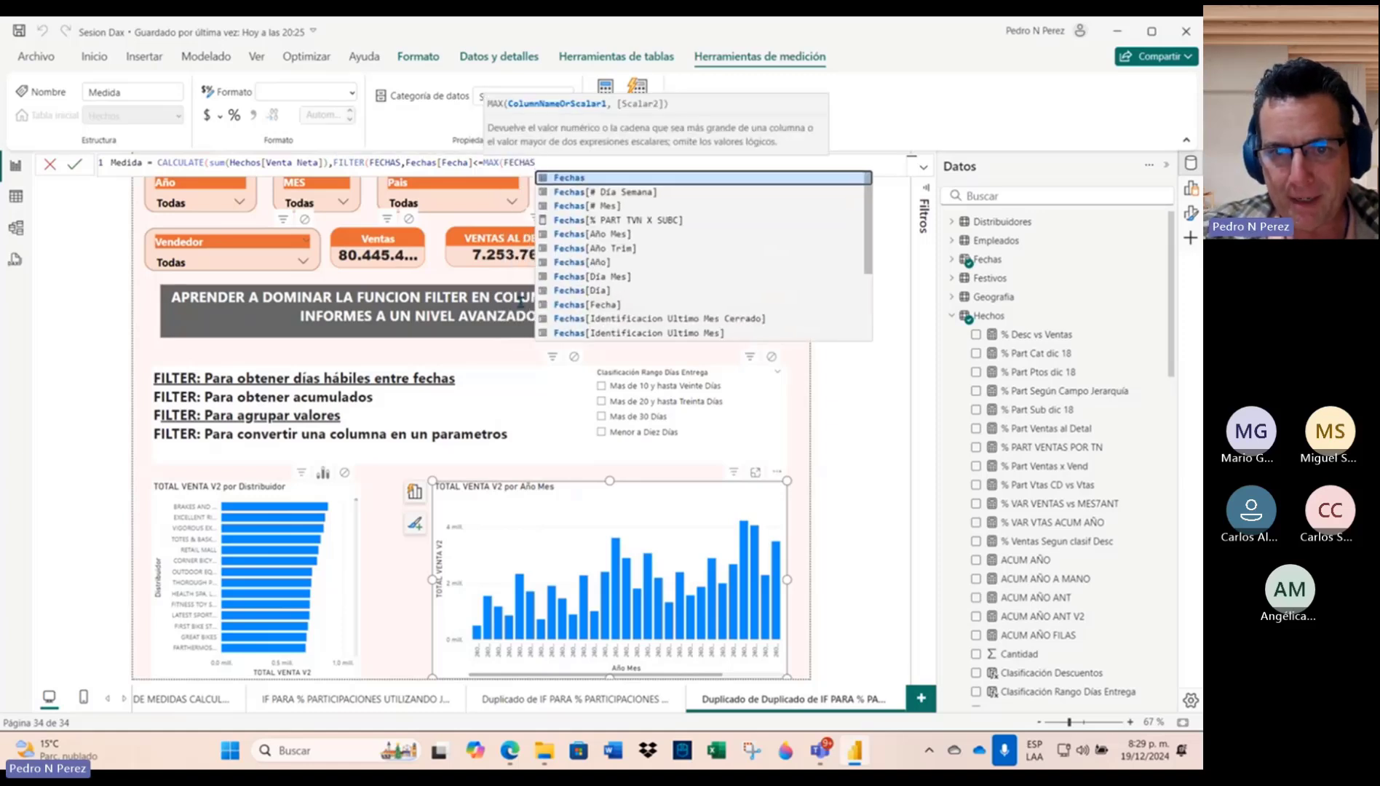
type(")))")
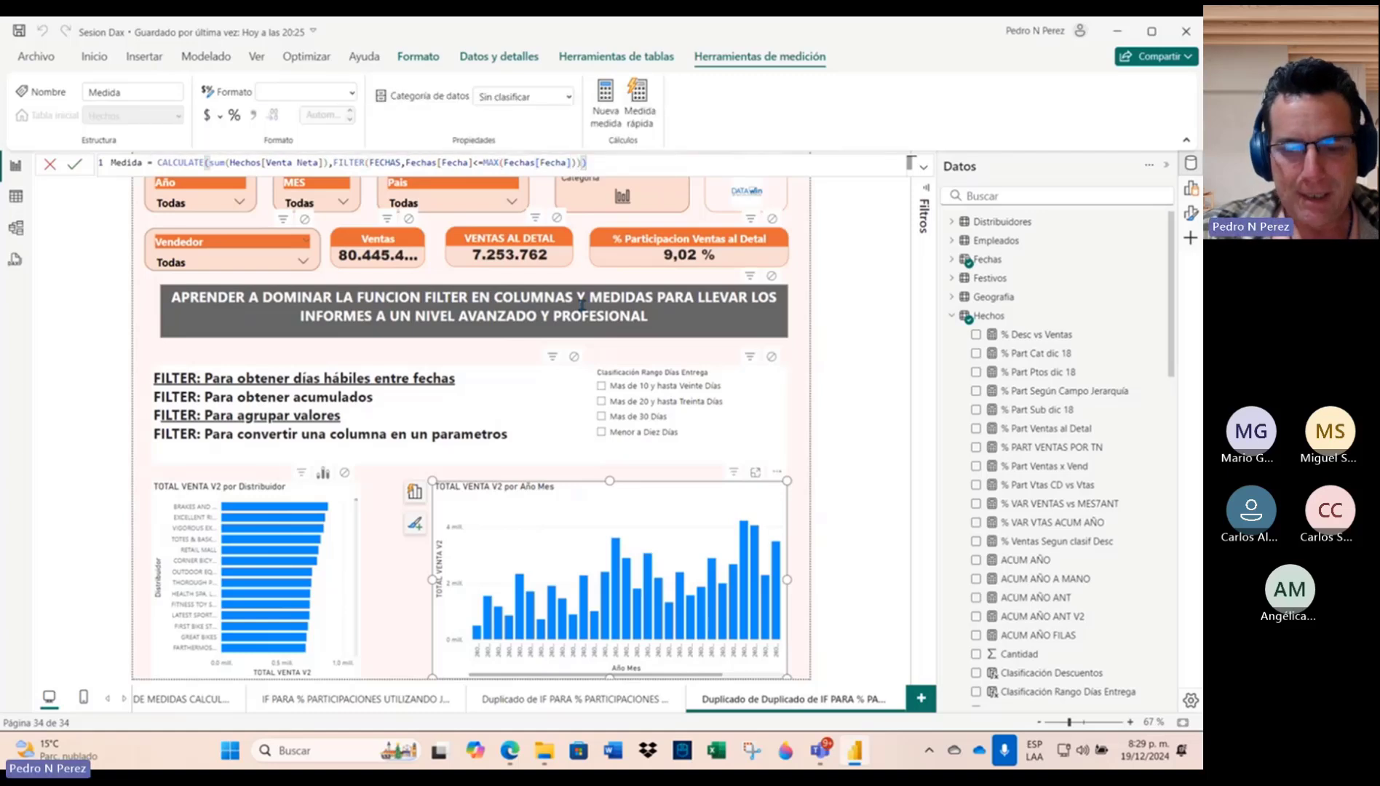
key("Return")
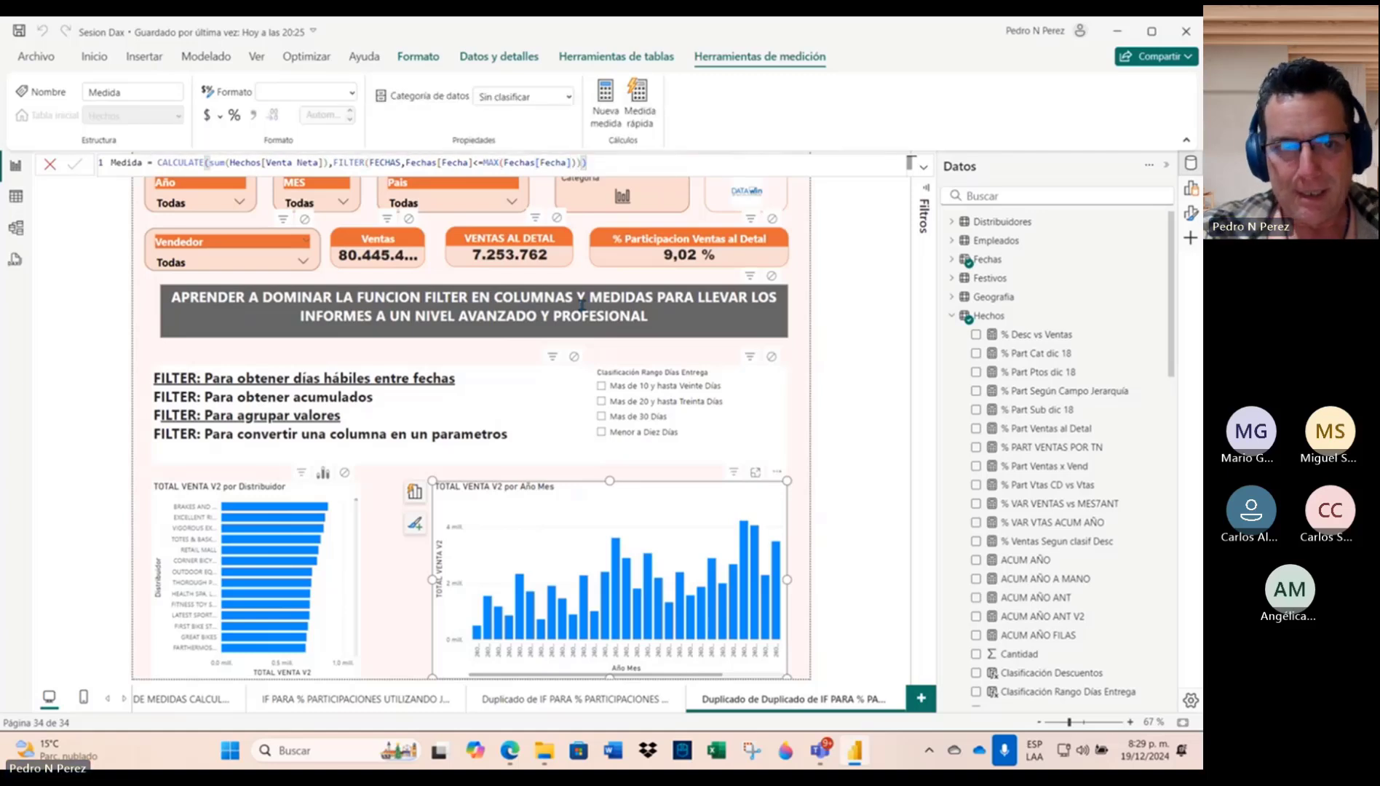
Step: Rename the new measure as Total Venta Acumulada
double_click(143, 163)
key("BackSpace")
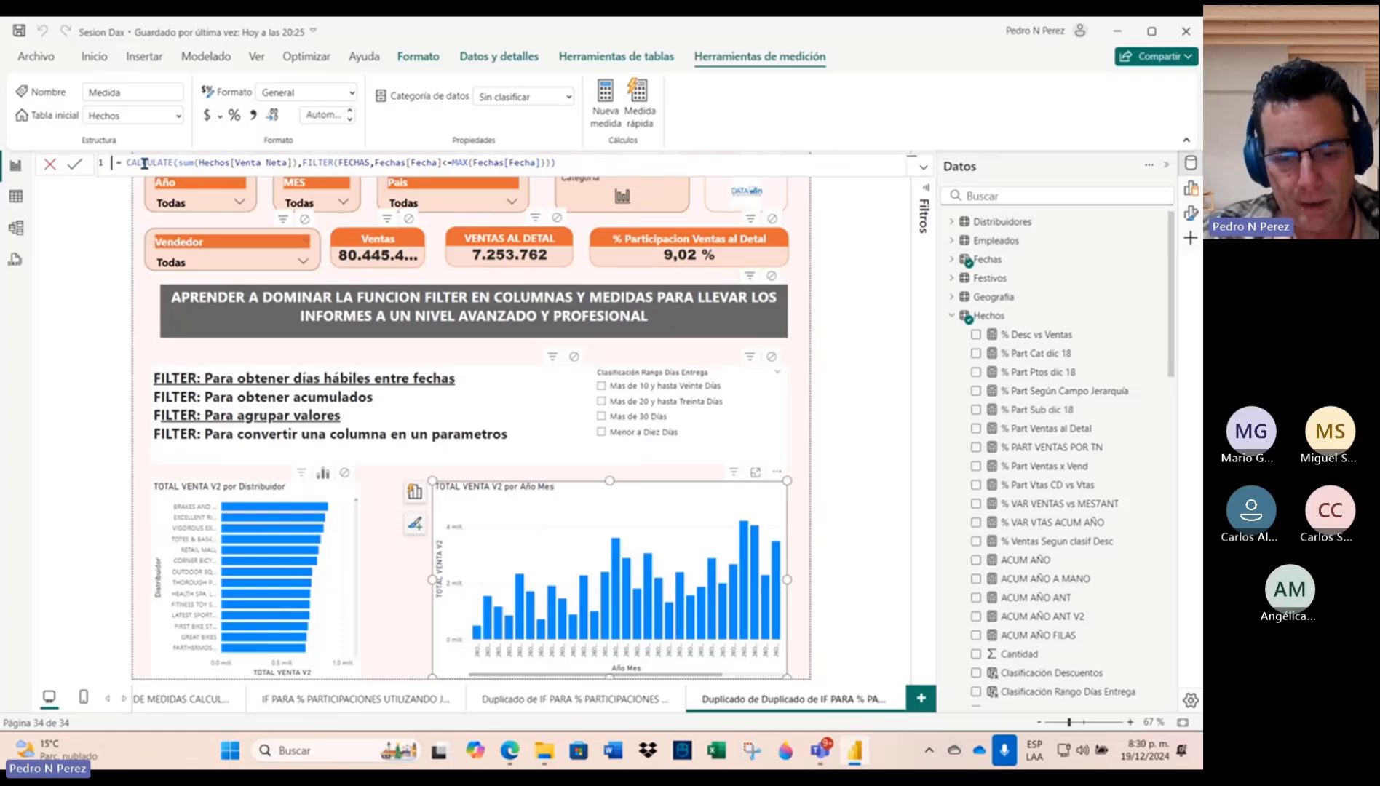
type("T")
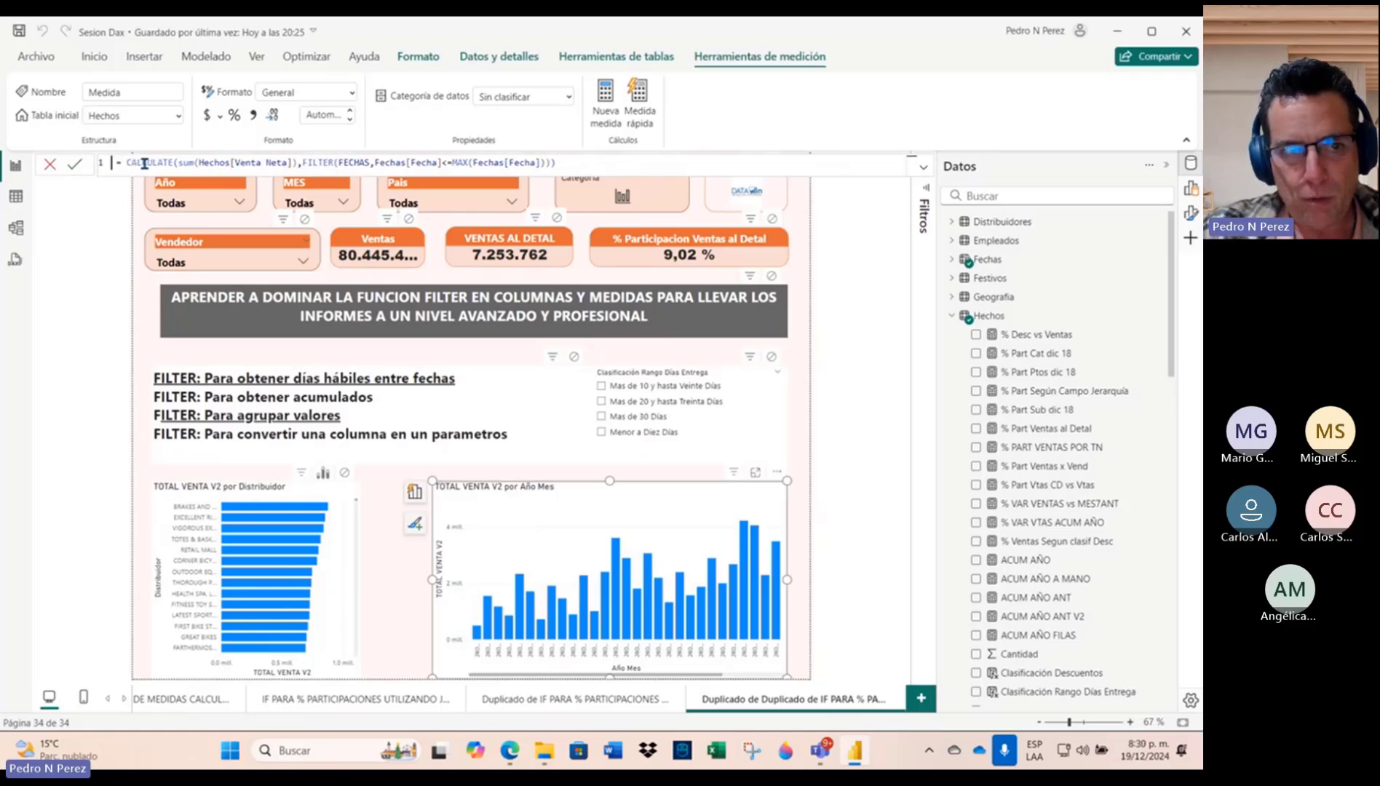
key("Caps_Lock")
type("otal Venta")
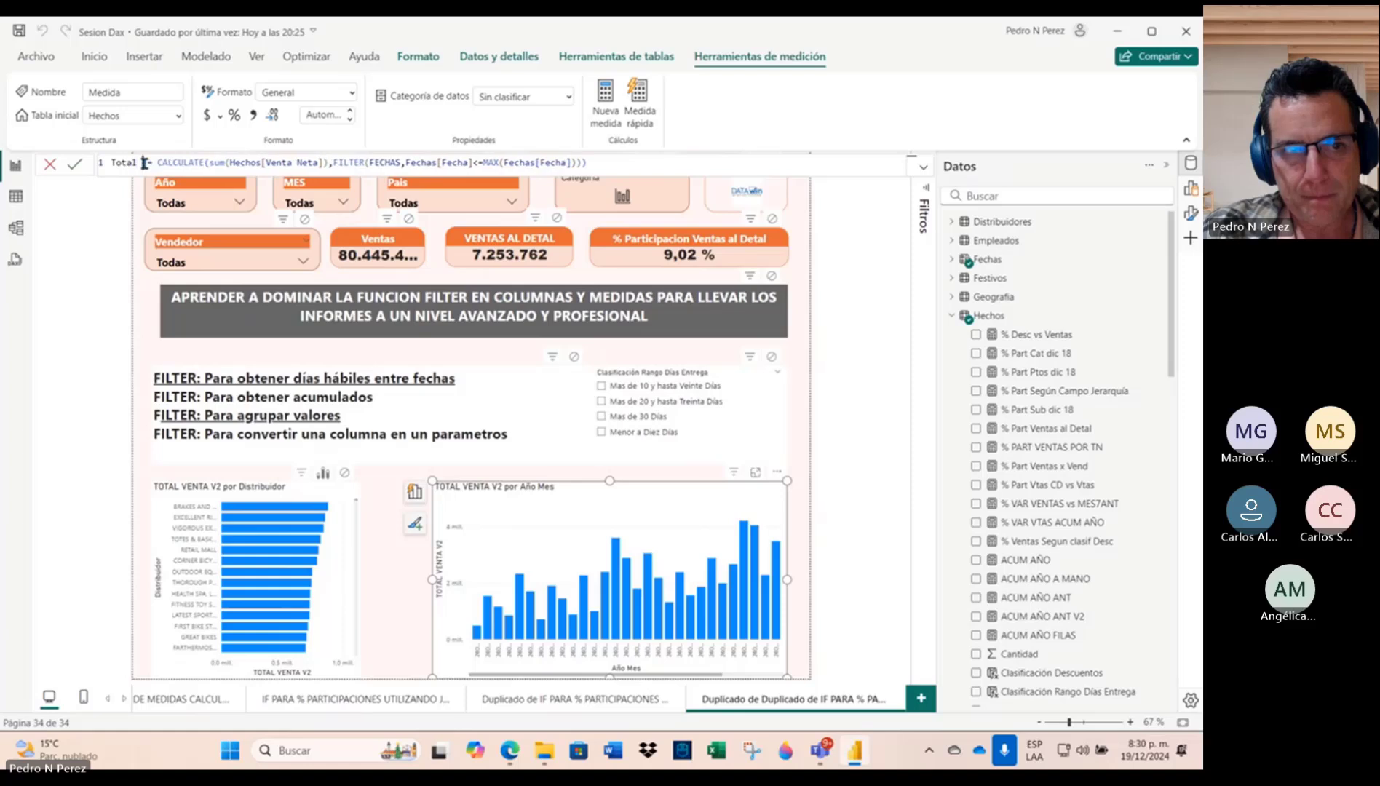
type(" Acumulada")
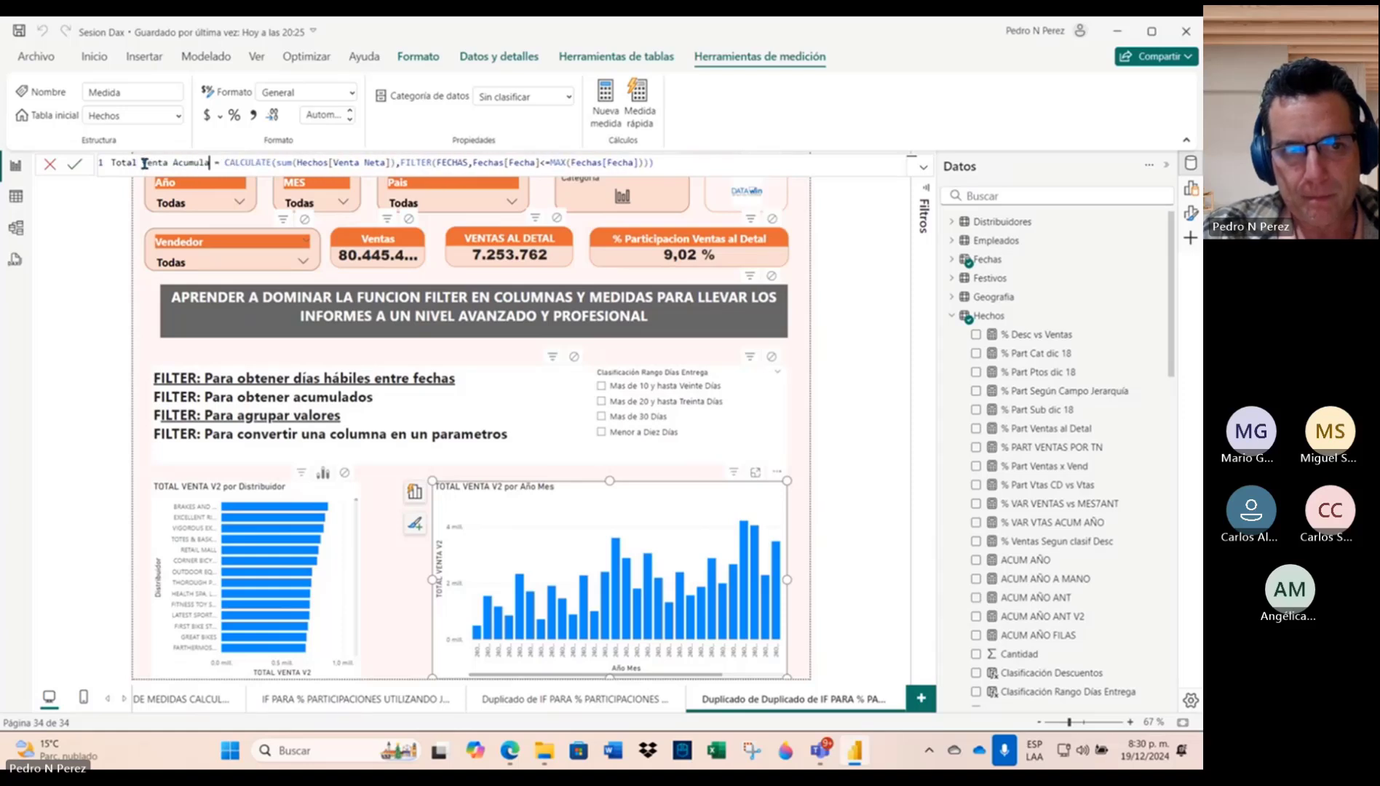
key("Return")
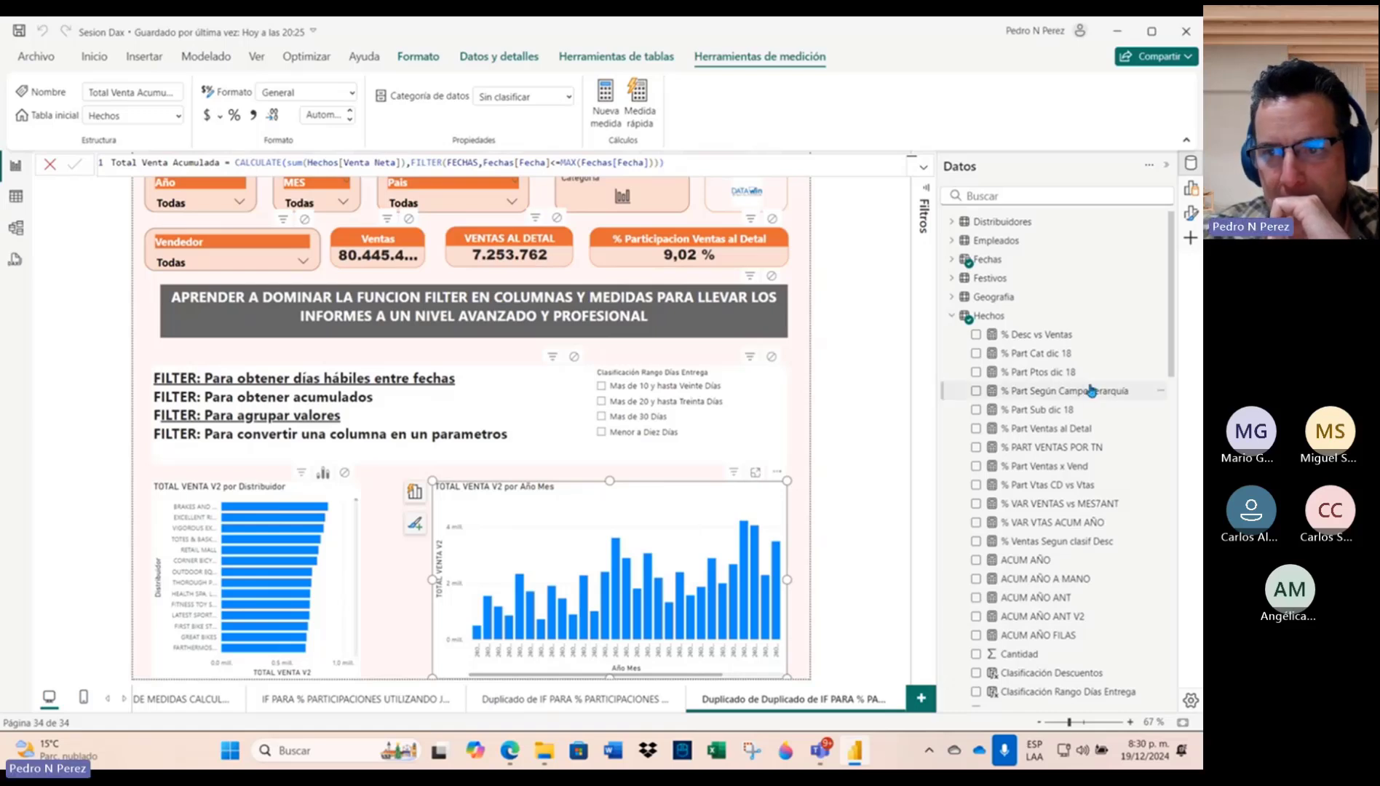
Step: Add the Total Venta Acumulada measure to the Año Mes column chart, widened toward the distributor chart, and inspect it in focus mode
left_click(1057, 196)
type("total venta")
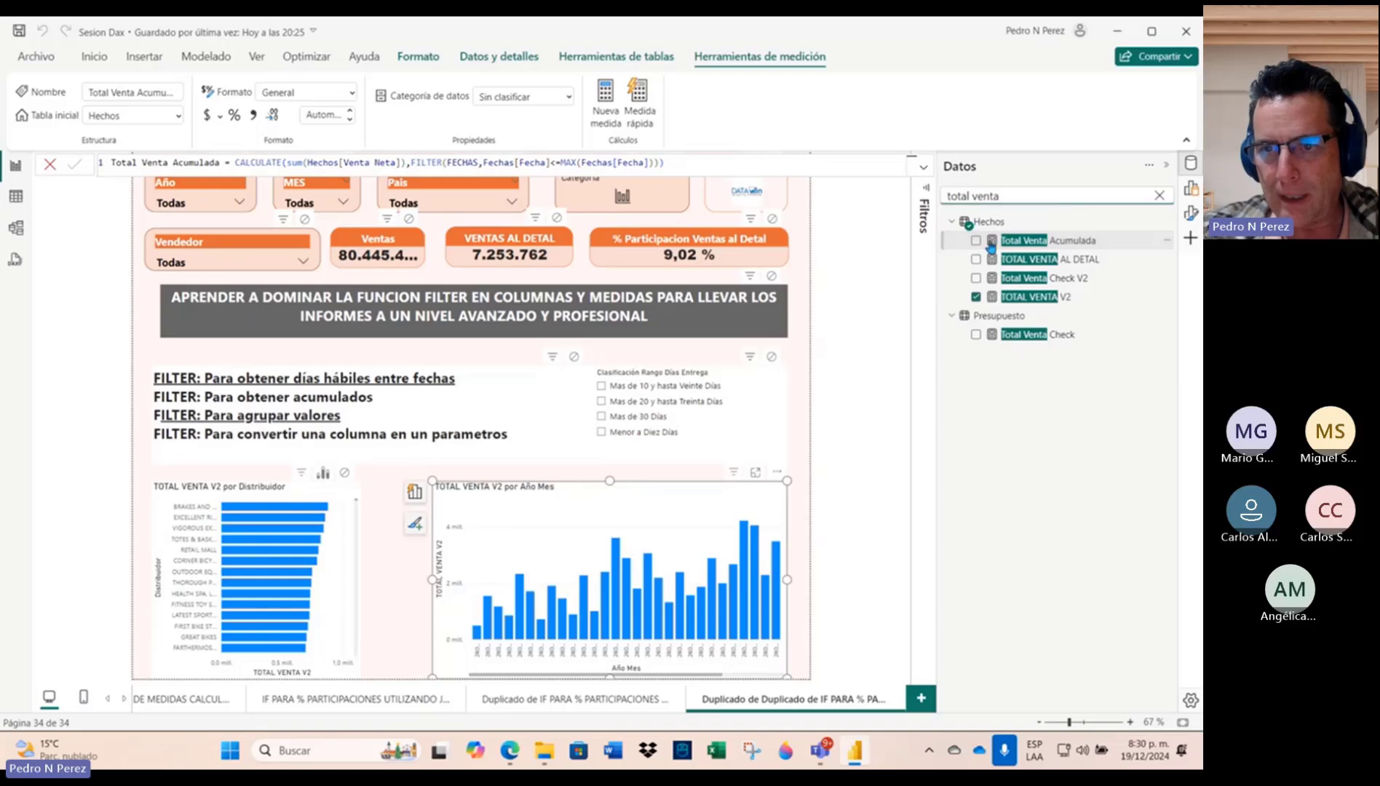
left_click(976, 241)
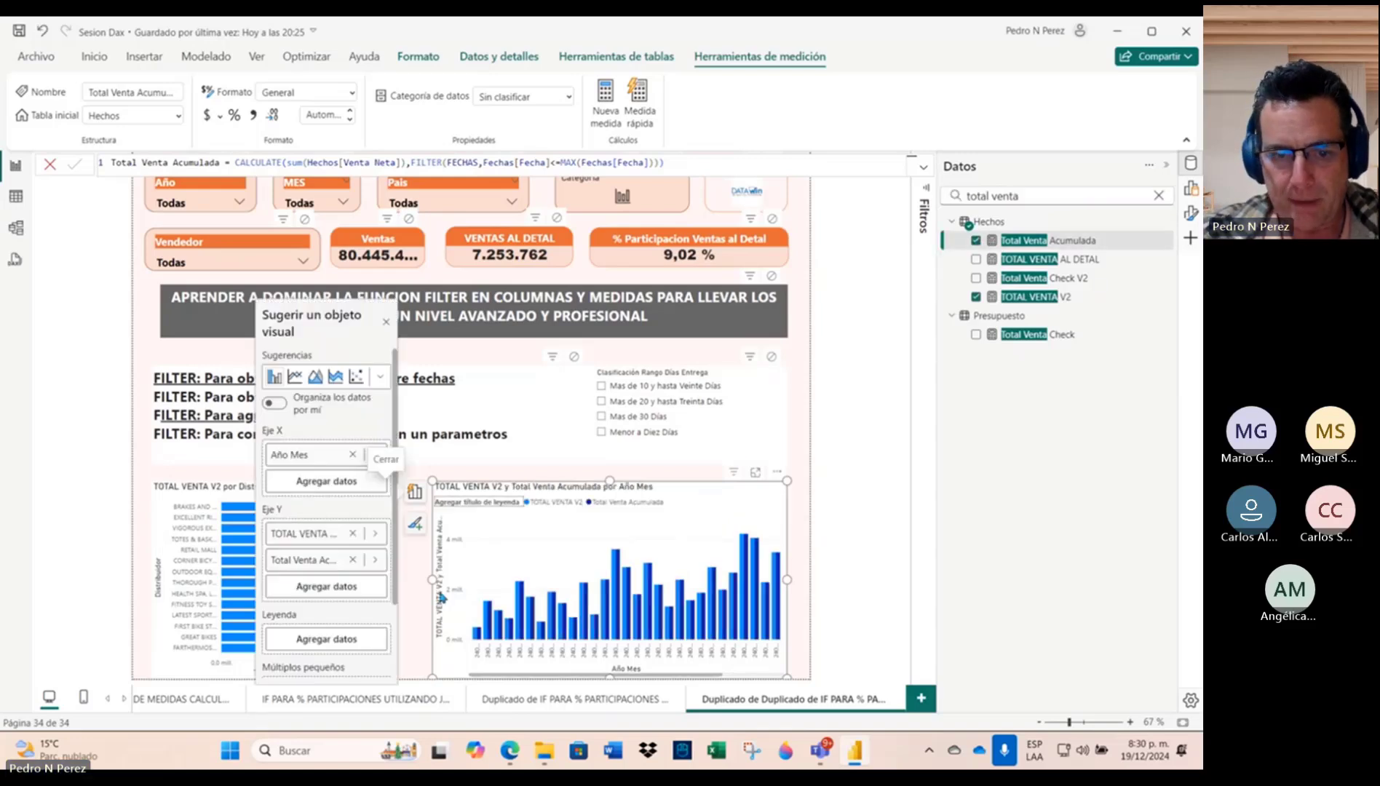
left_click_drag(430, 581, 370, 580)
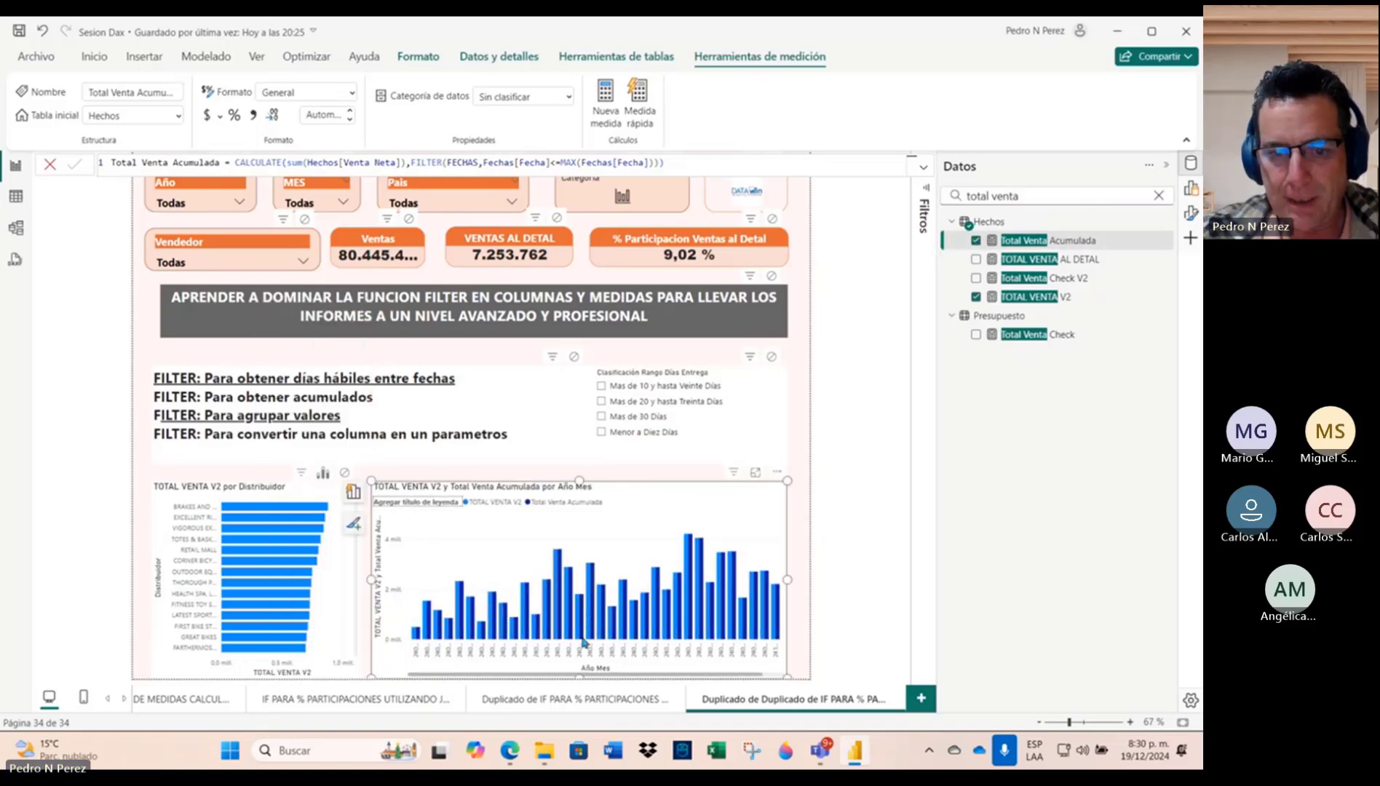
left_click(755, 472)
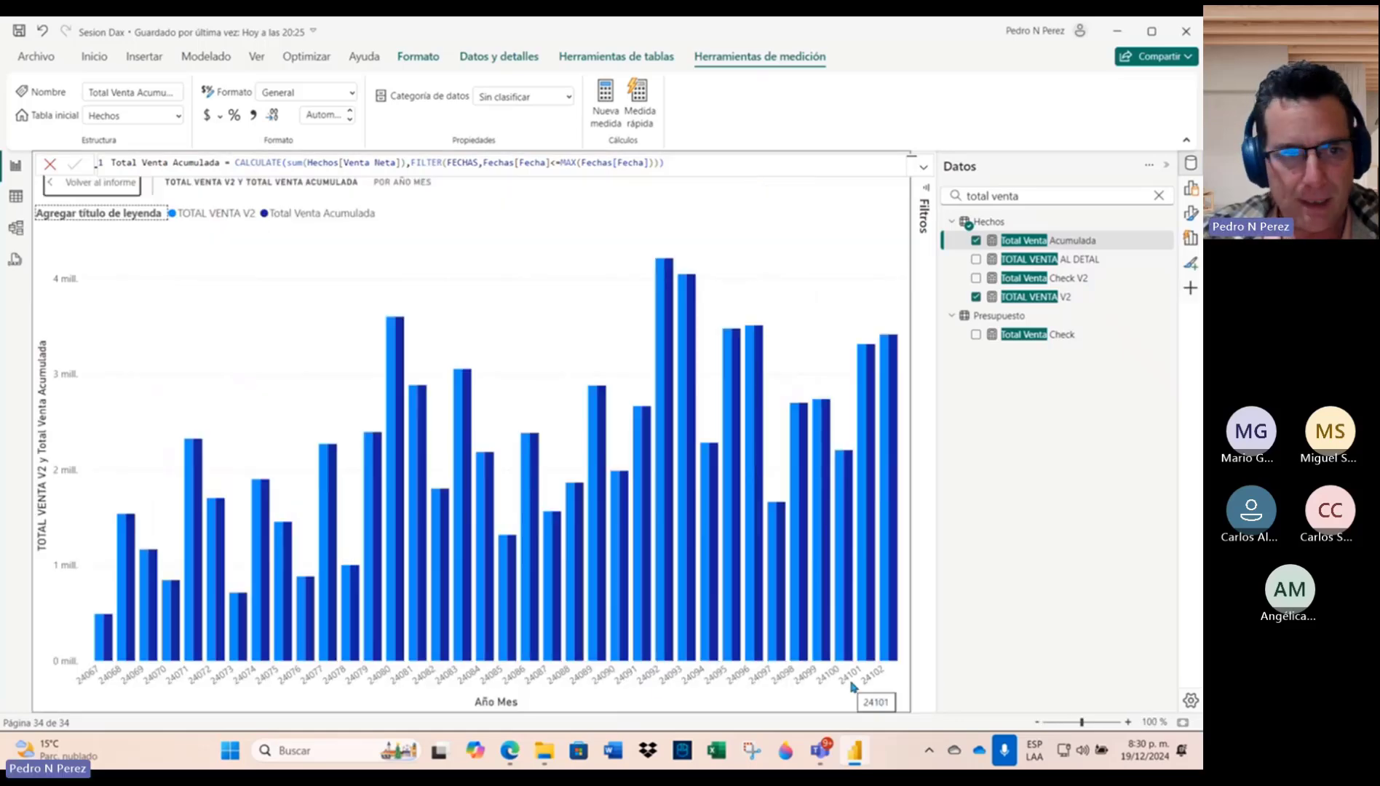
left_click(51, 184)
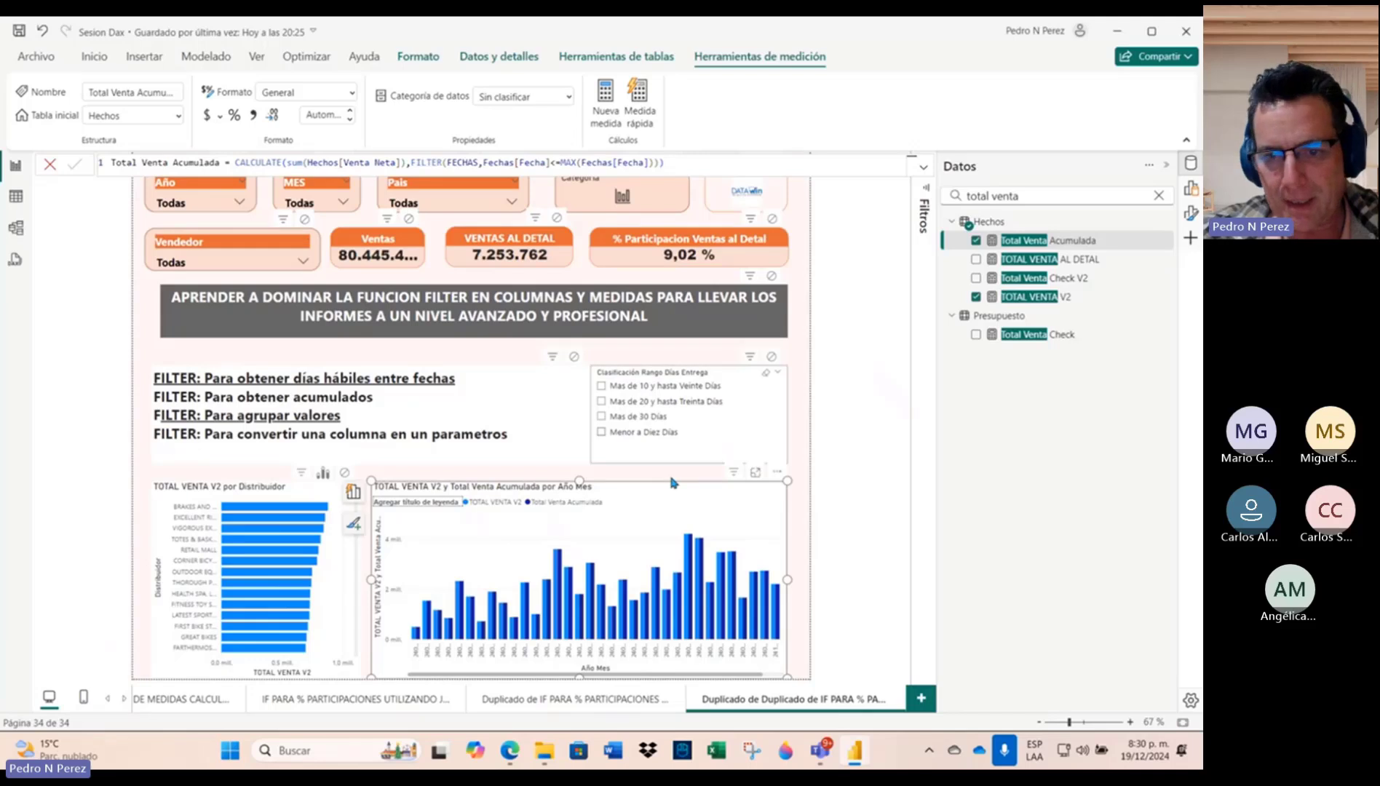
Step: Clear the field search and show the Fechas table's rows in table view
left_click(1159, 195)
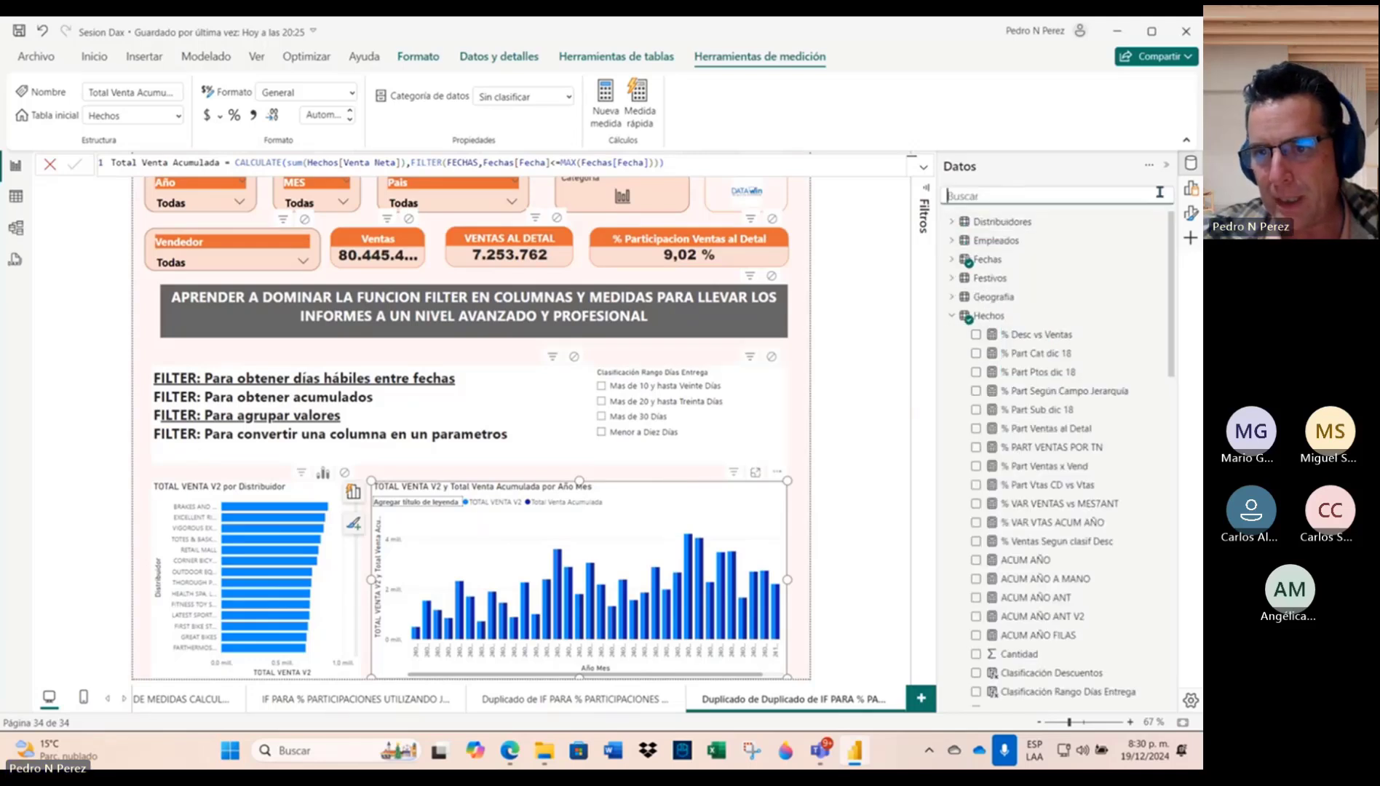
left_click(952, 316)
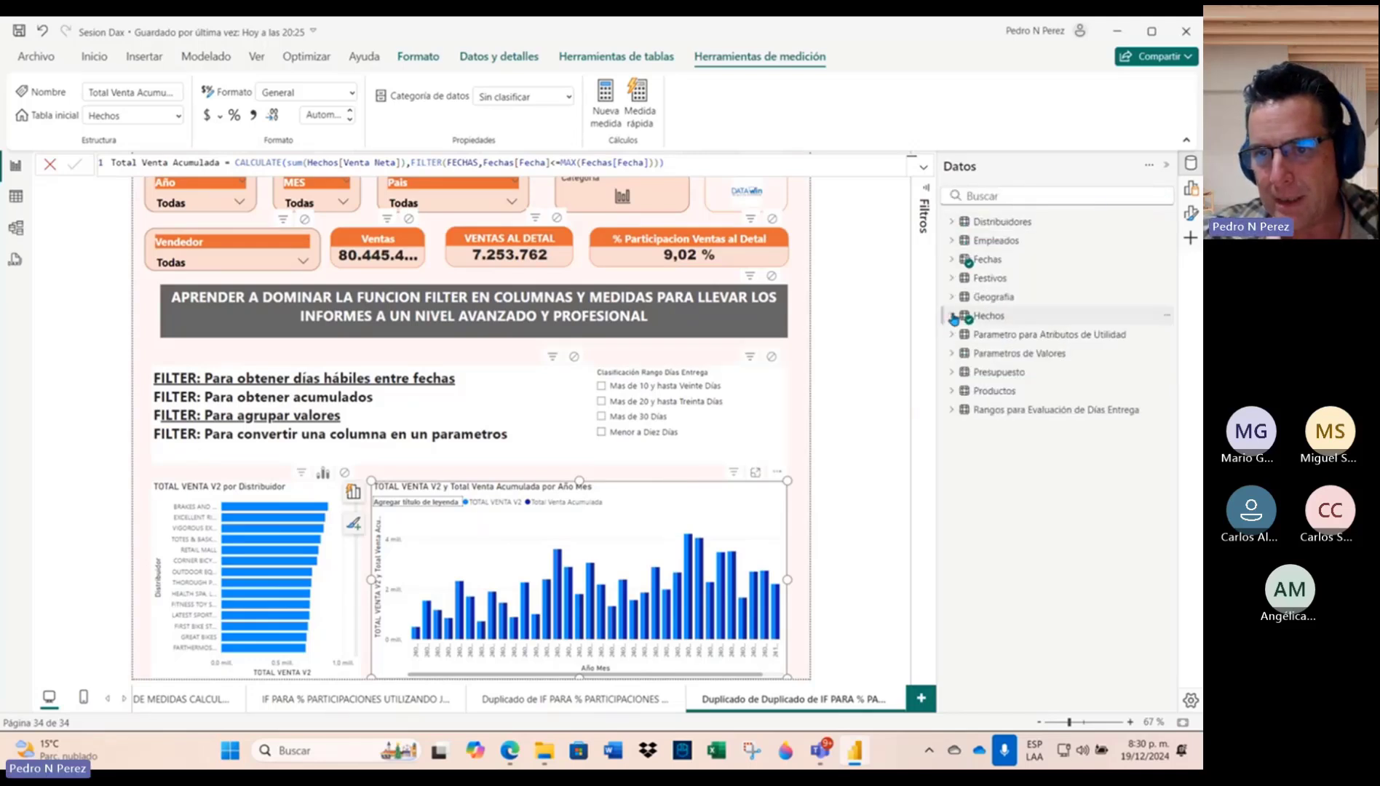
left_click(955, 260)
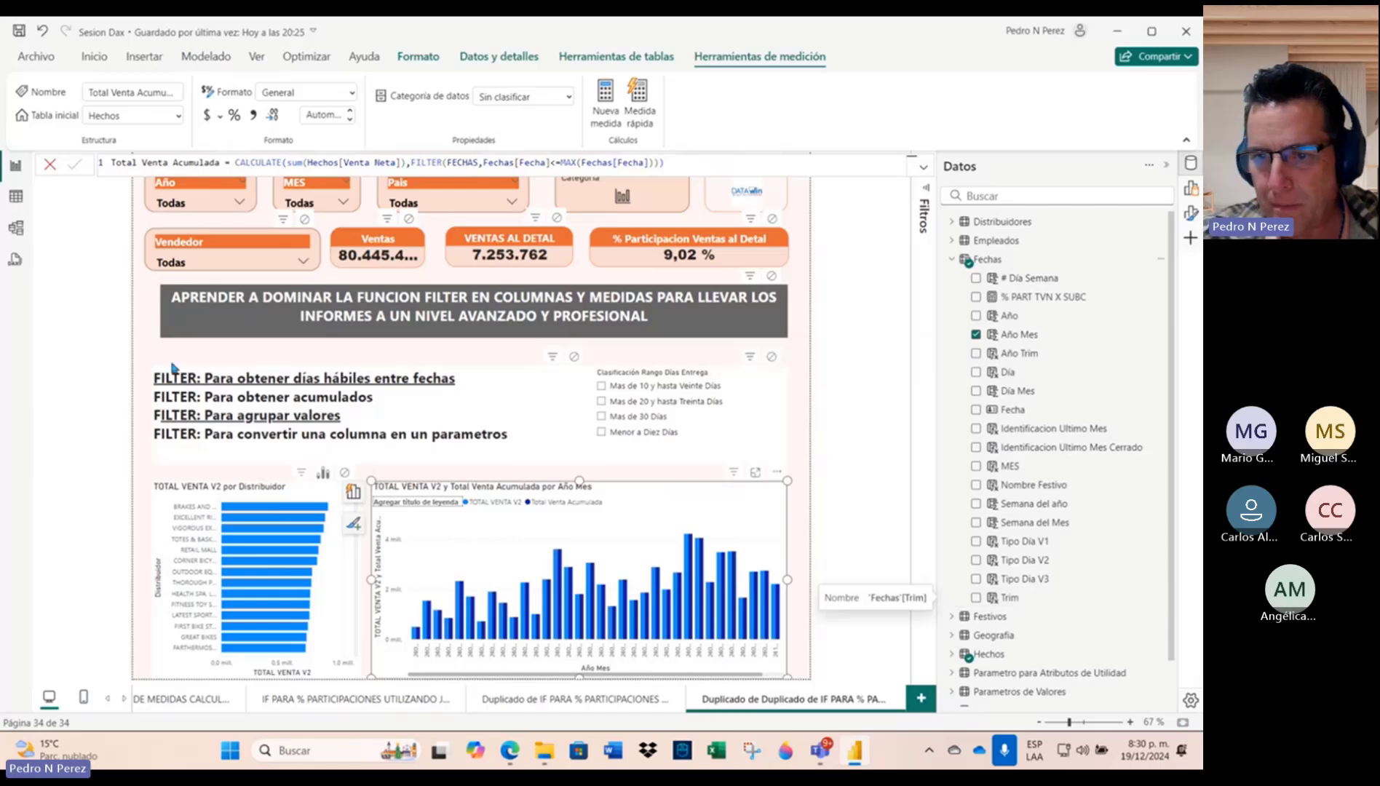
left_click(14, 203)
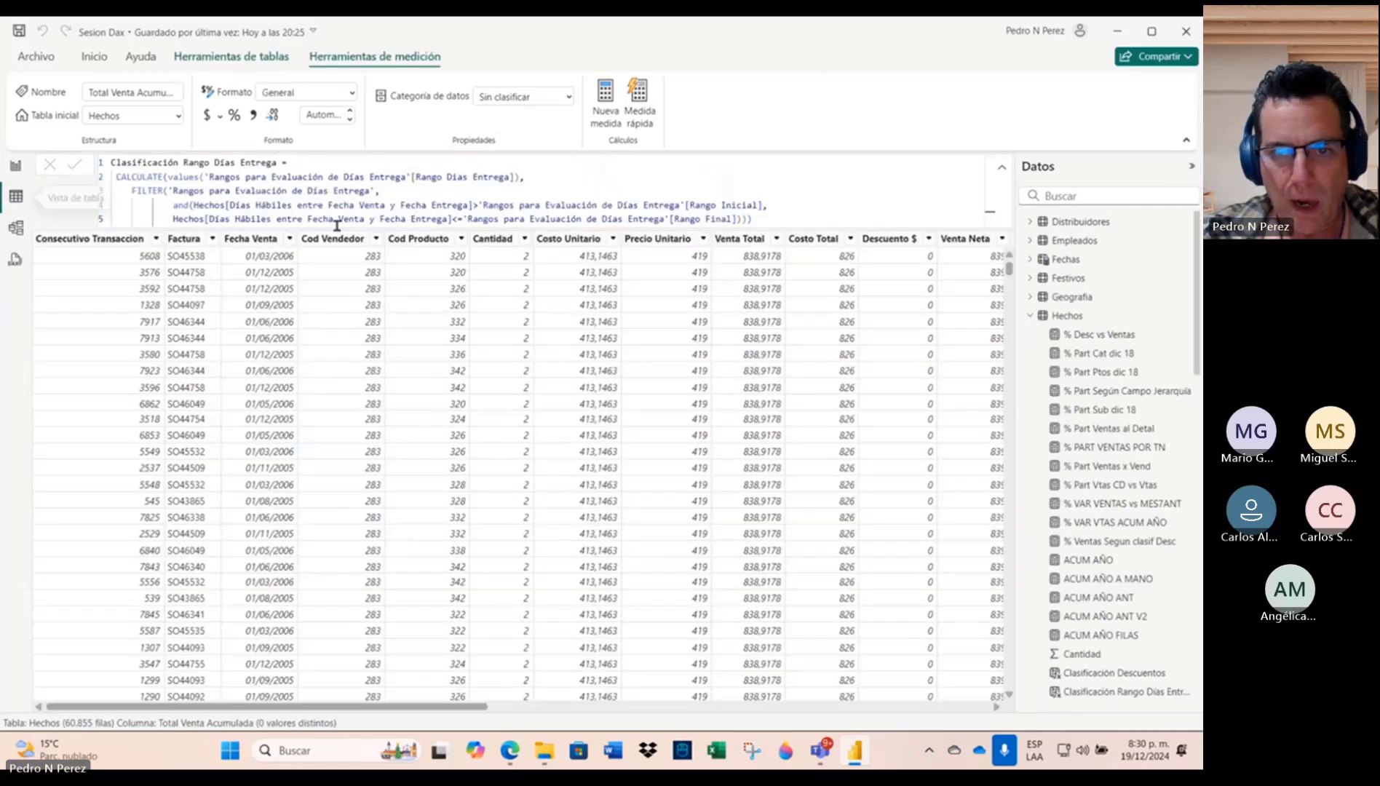
left_click(1068, 260)
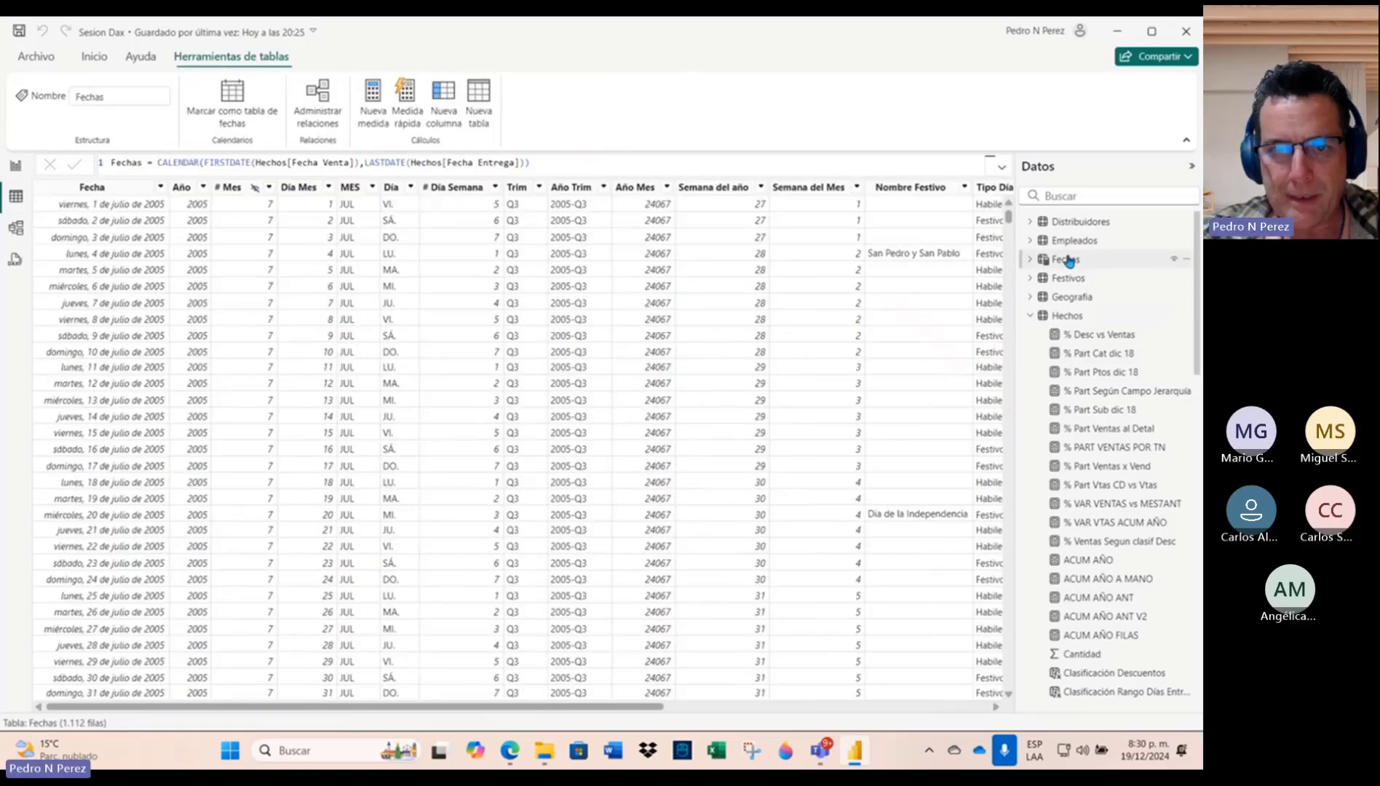
Step: Rename the Año Mes column of the Fechas table as cons Año Mes
left_click(647, 188)
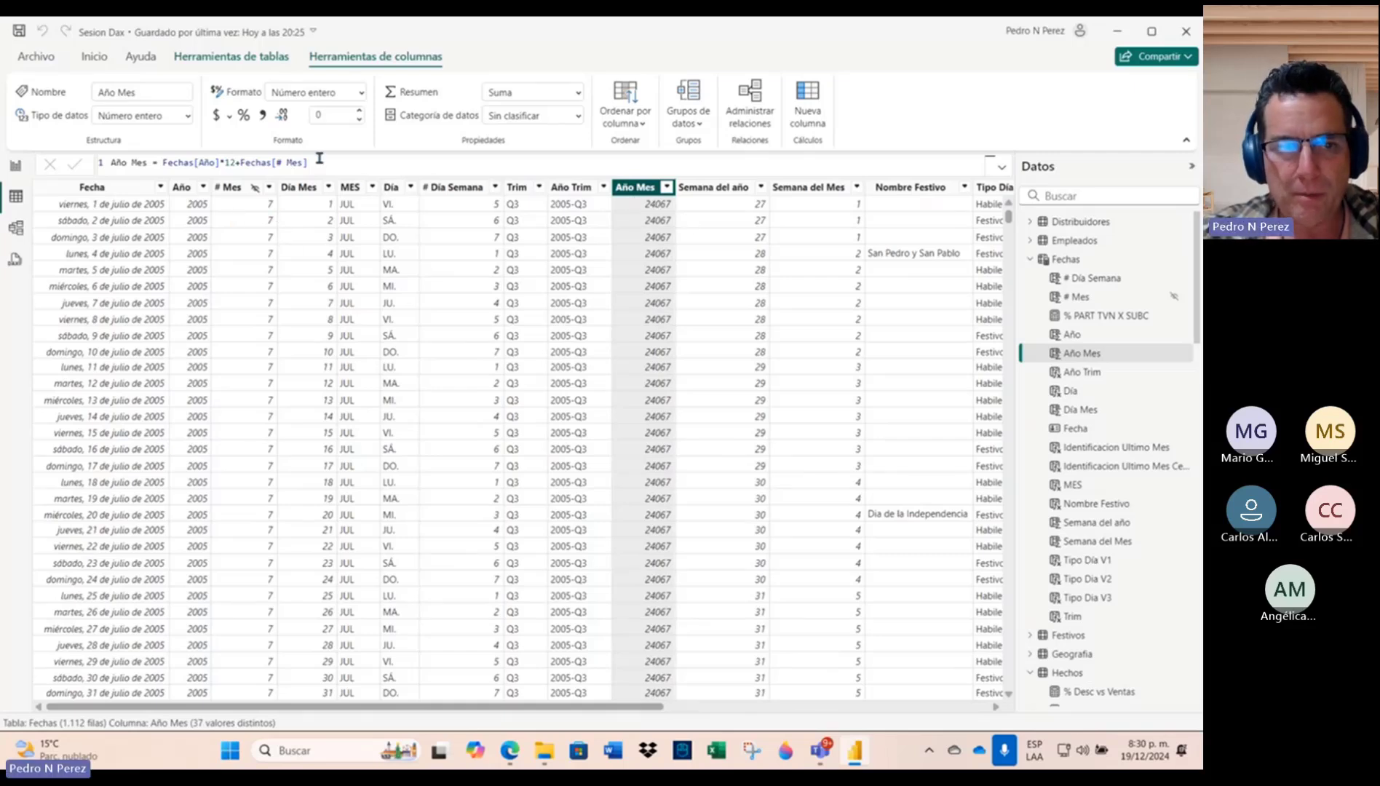
left_click(114, 163)
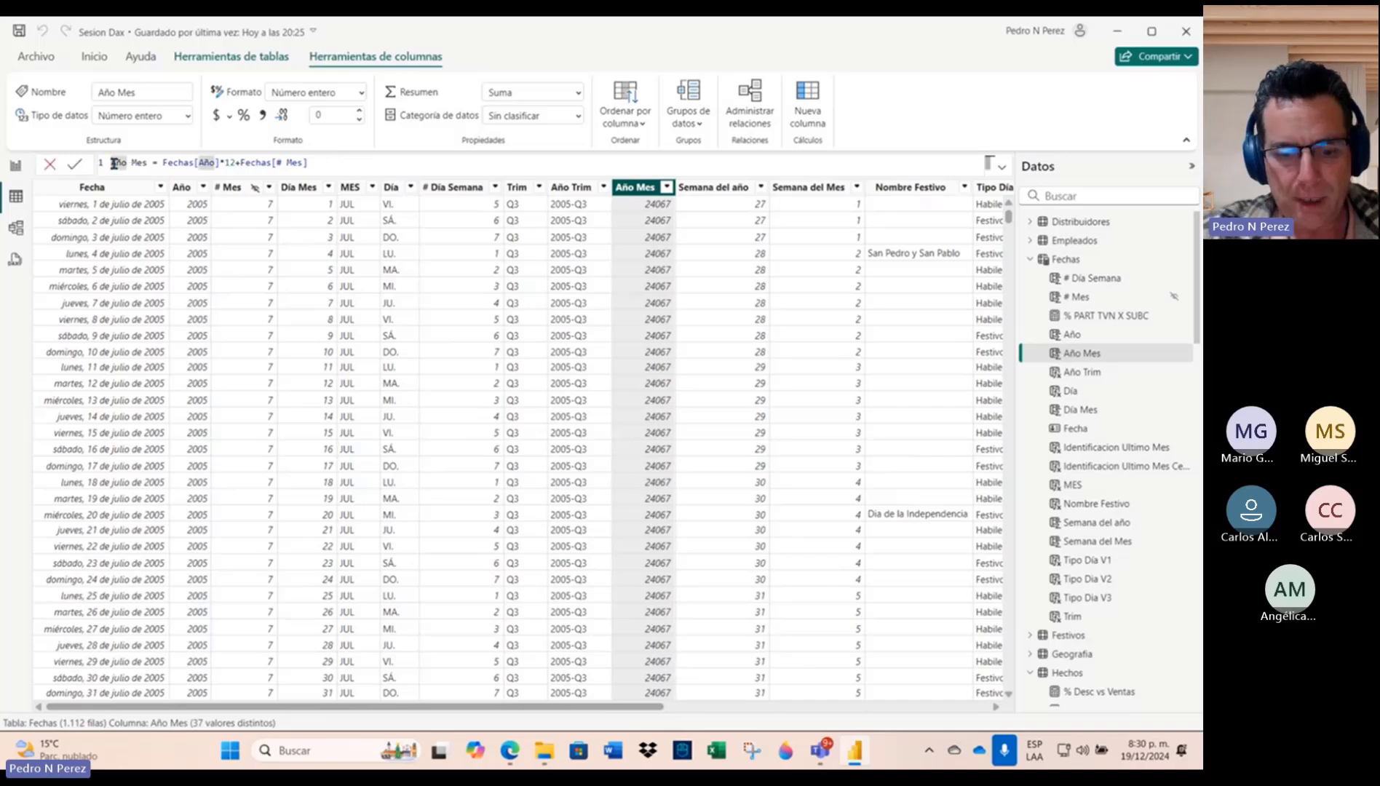
type("Cons")
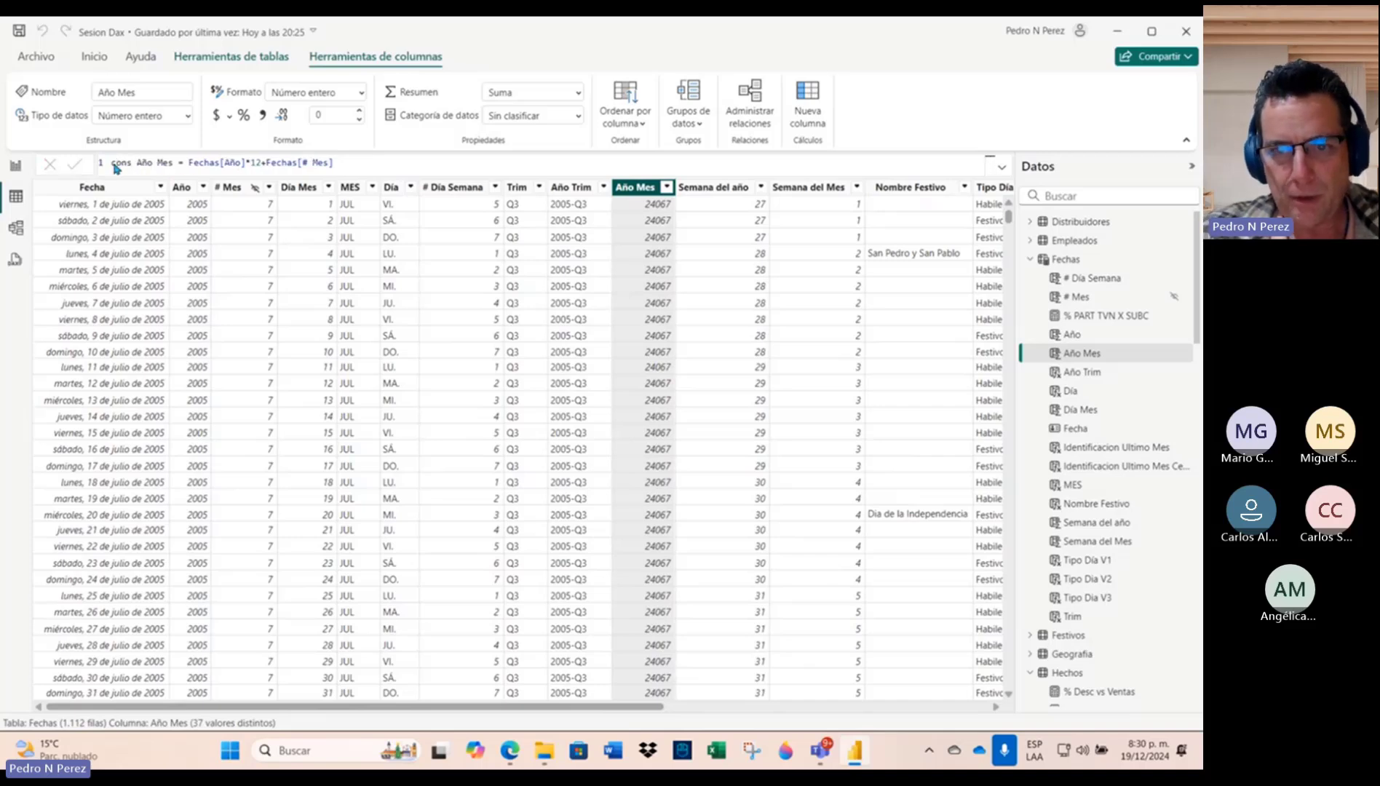
key("Return")
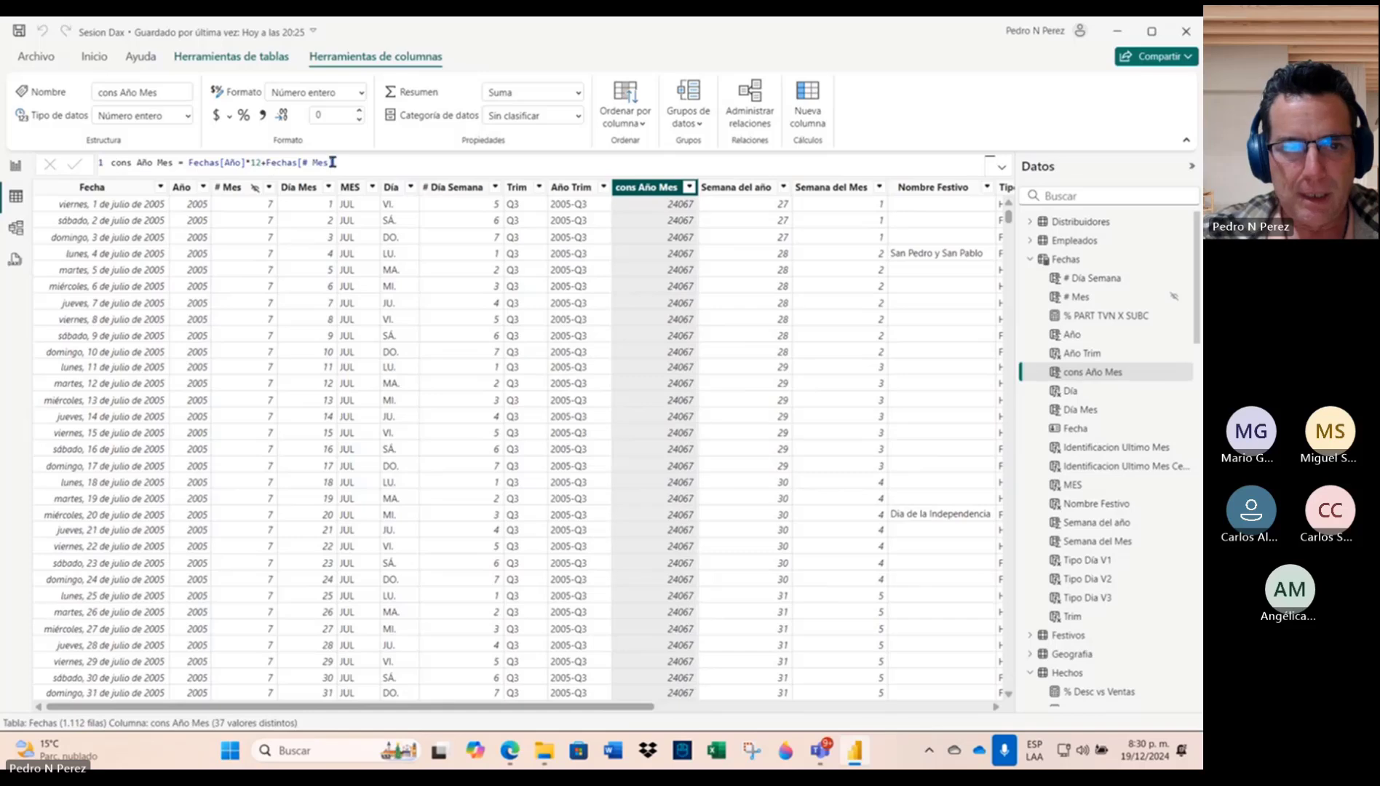
Step: Copy the complete formula of the cons Año Mes column
left_click(114, 163)
key("ctrl+a")
key("ctrl+c")
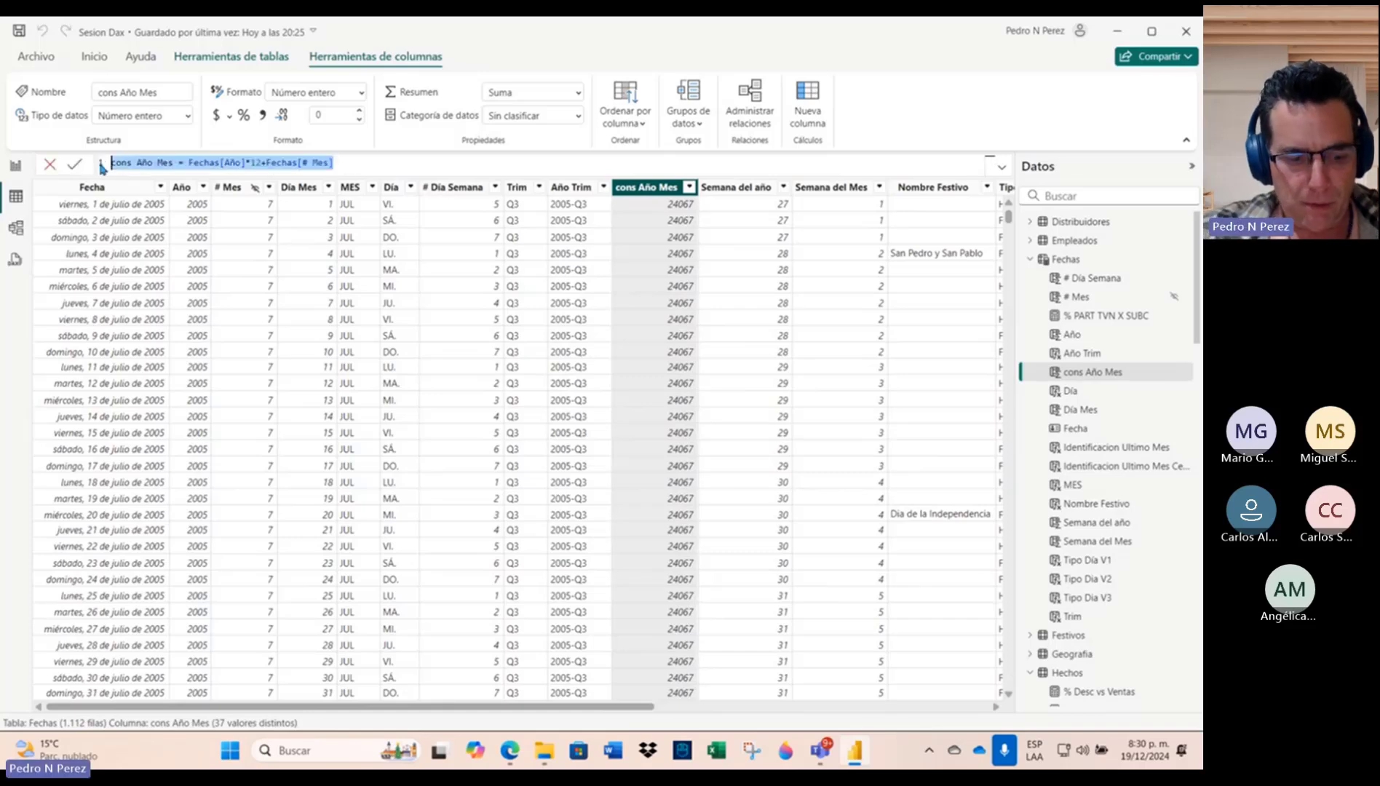
Step: Add a calculated column to the Fechas table from the copied formula, naming it Año Mes
left_click(804, 120)
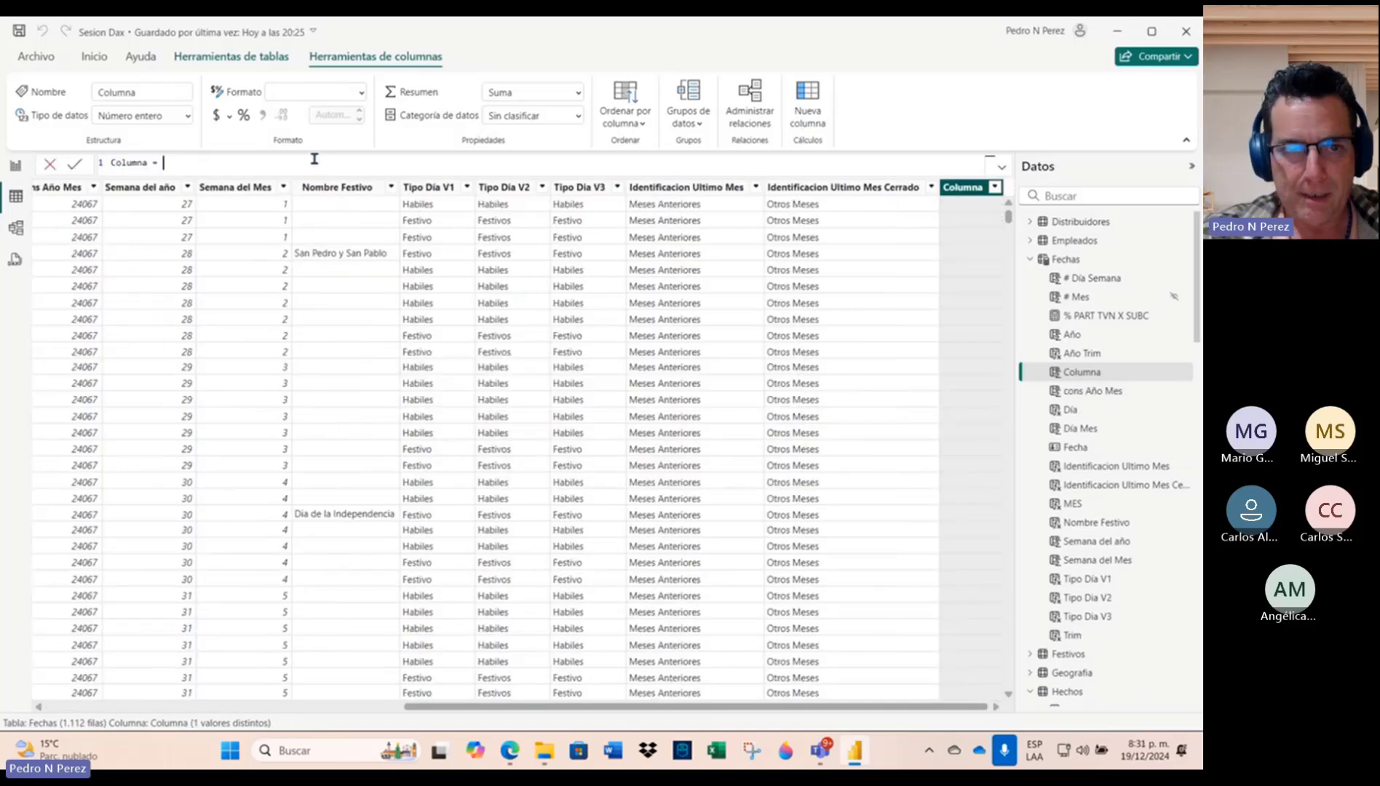
key("ctrl+v")
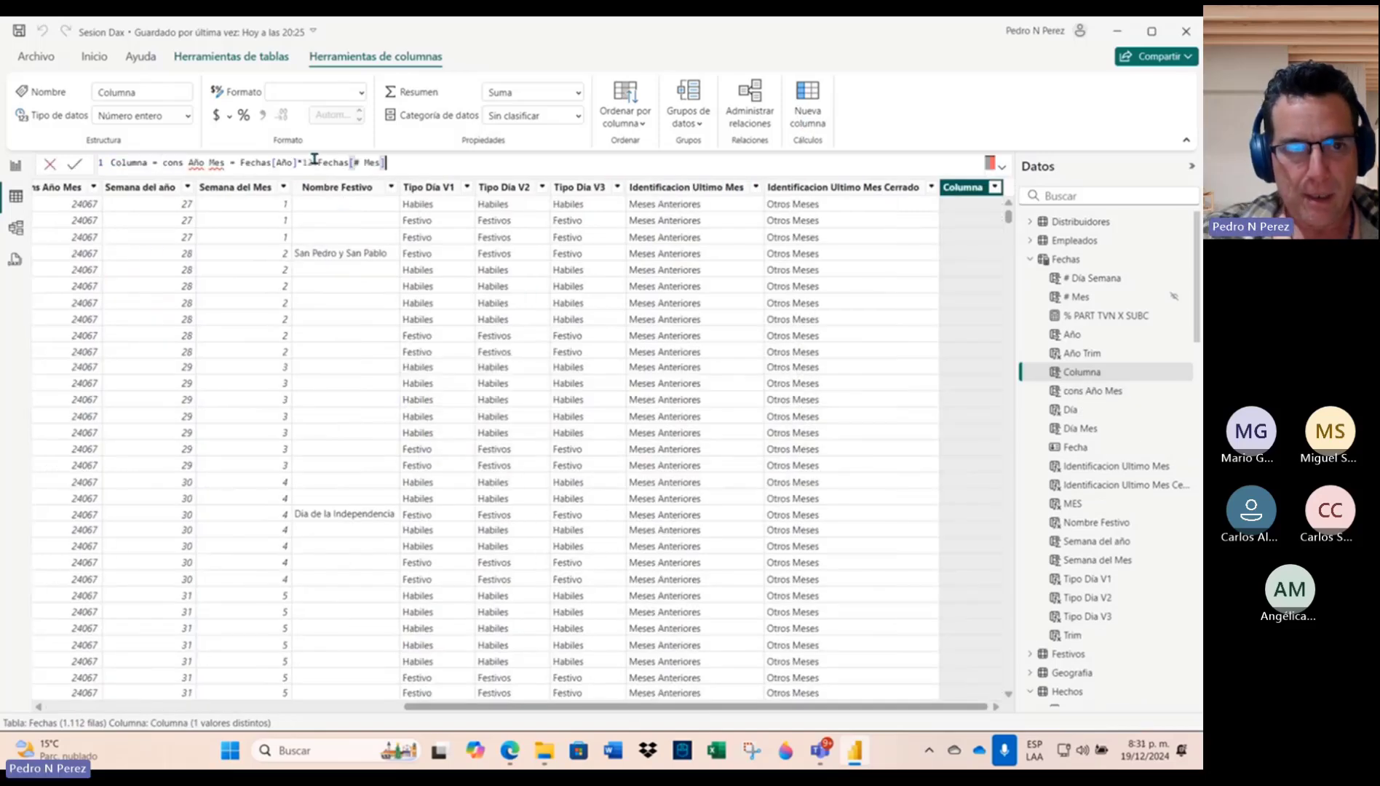
left_click(189, 162)
key("BackSpace")
key("BackSpace")
key("BackSpace")
key("BackSpace")
key("BackSpace")
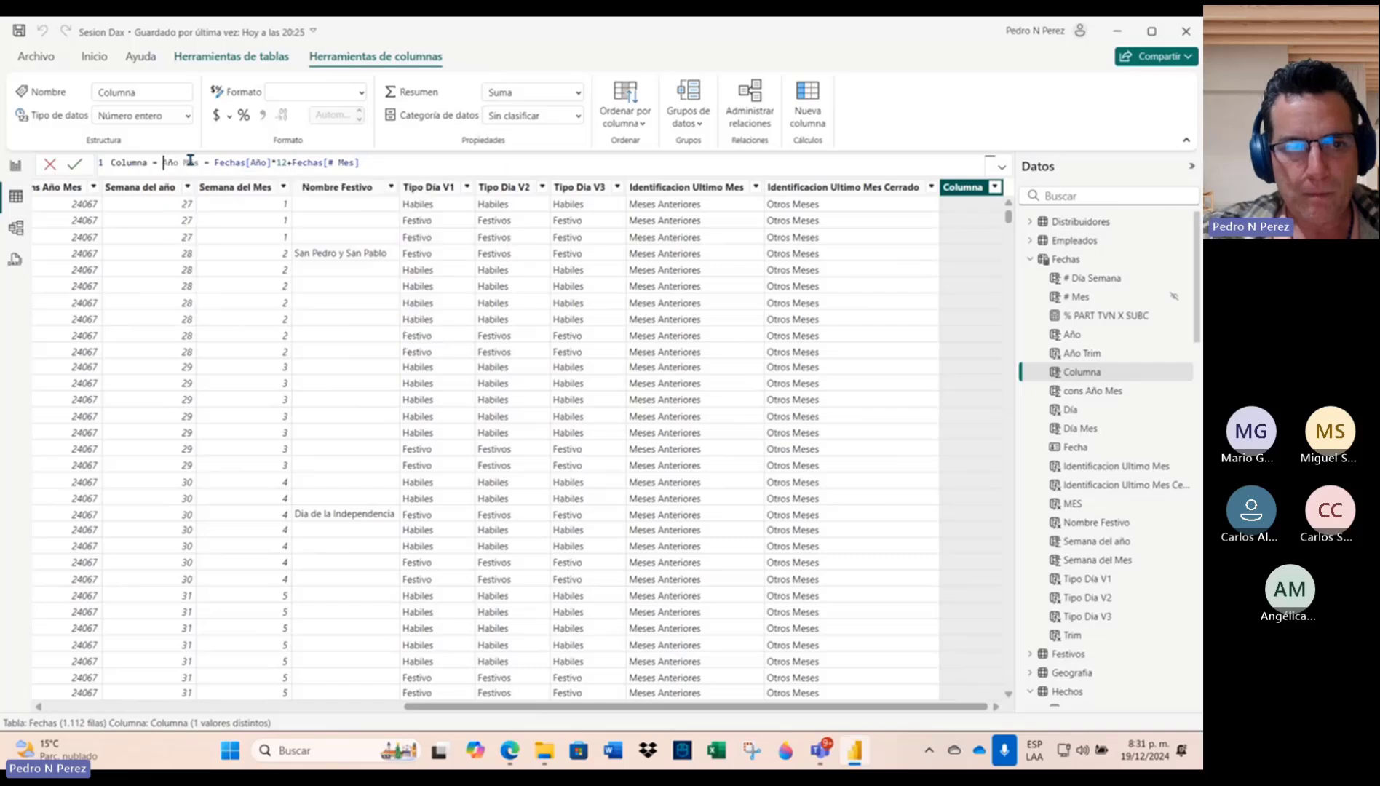
key("BackSpace")
key("BackSpace")
key("BackSpace")
key("BackSpace")
key("BackSpace")
key("BackSpace")
key("BackSpace")
key("BackSpace")
key("BackSpace")
key("BackSpace")
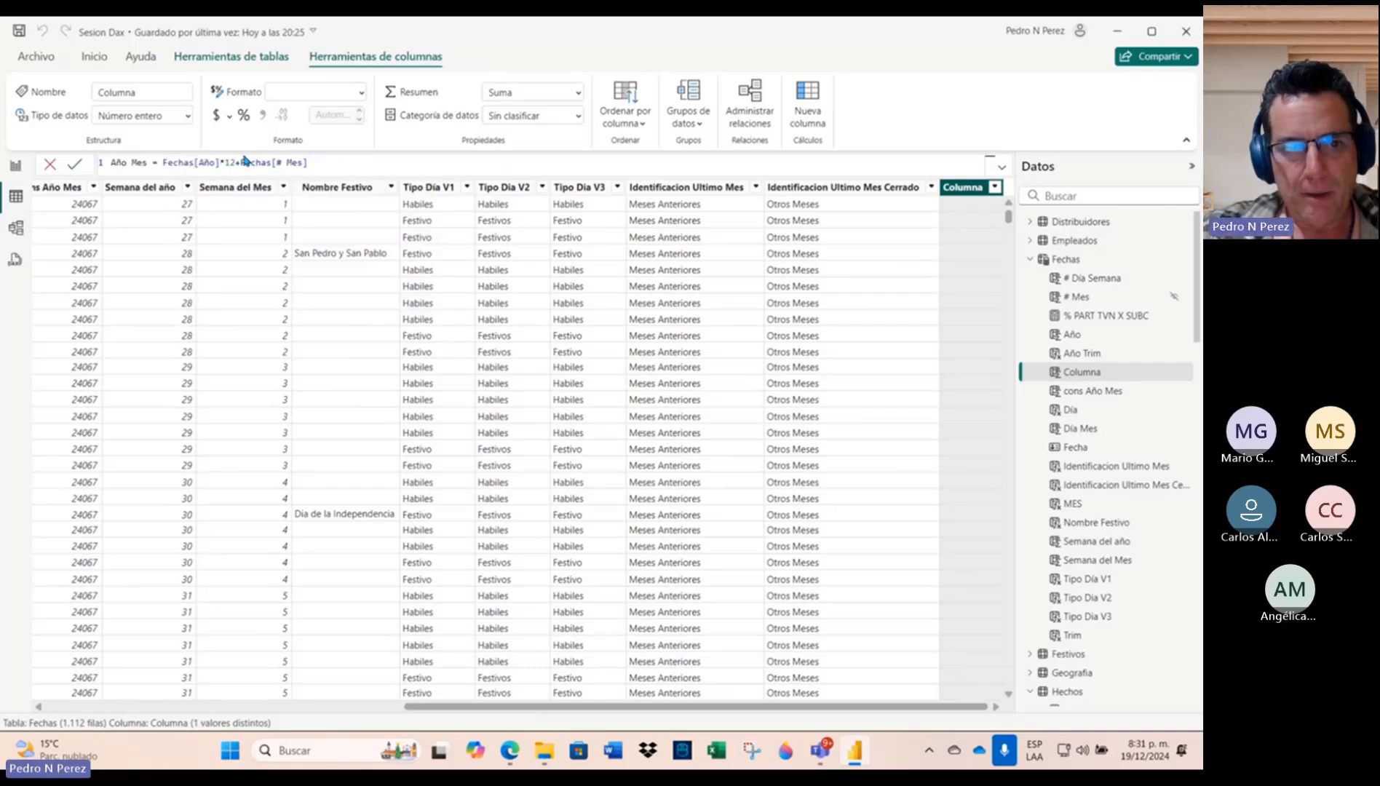
Step: Change the new column's multiplier to 100, giving Año Mes = Fechas[Año]*100+Fechas[# Mes], and commit the formula
left_click(236, 161)
key("BackSpace")
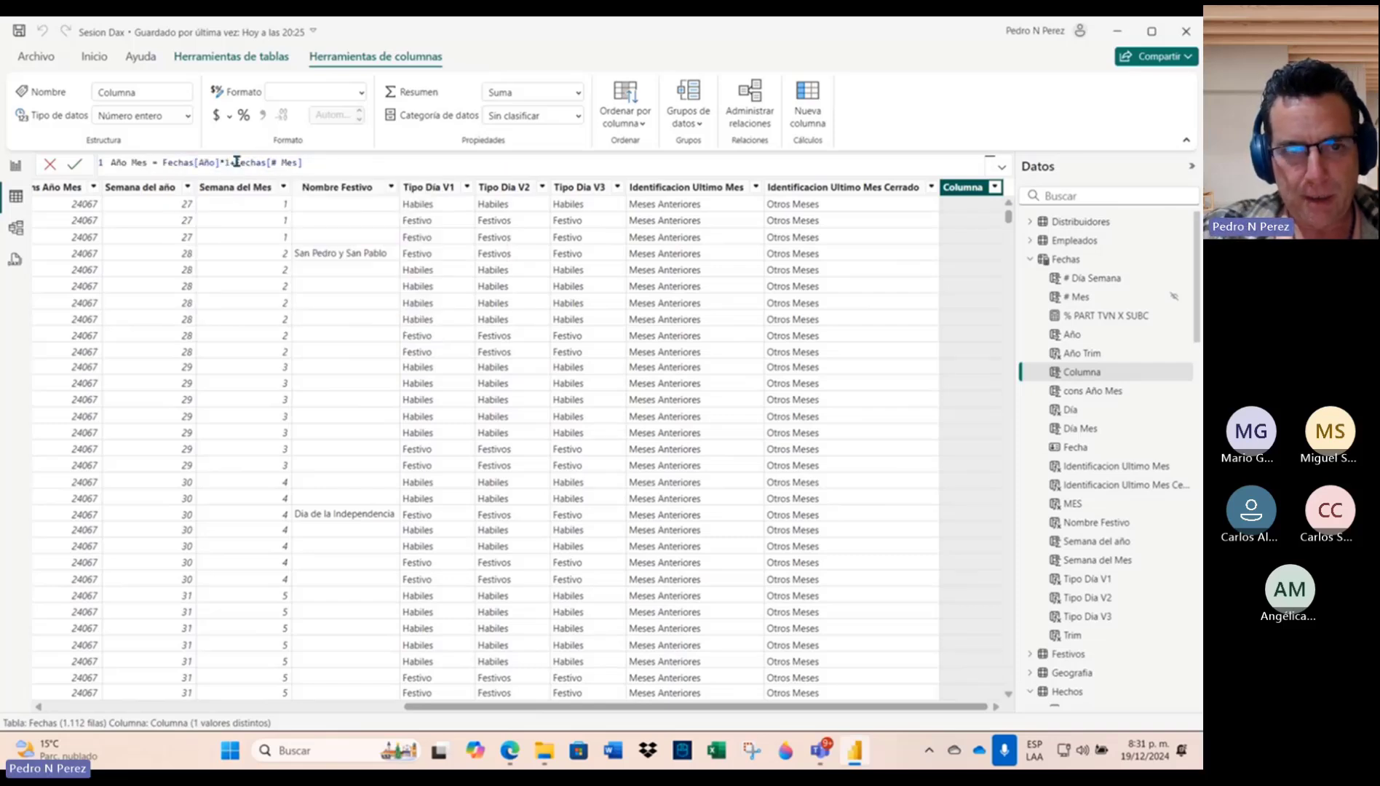
type("00")
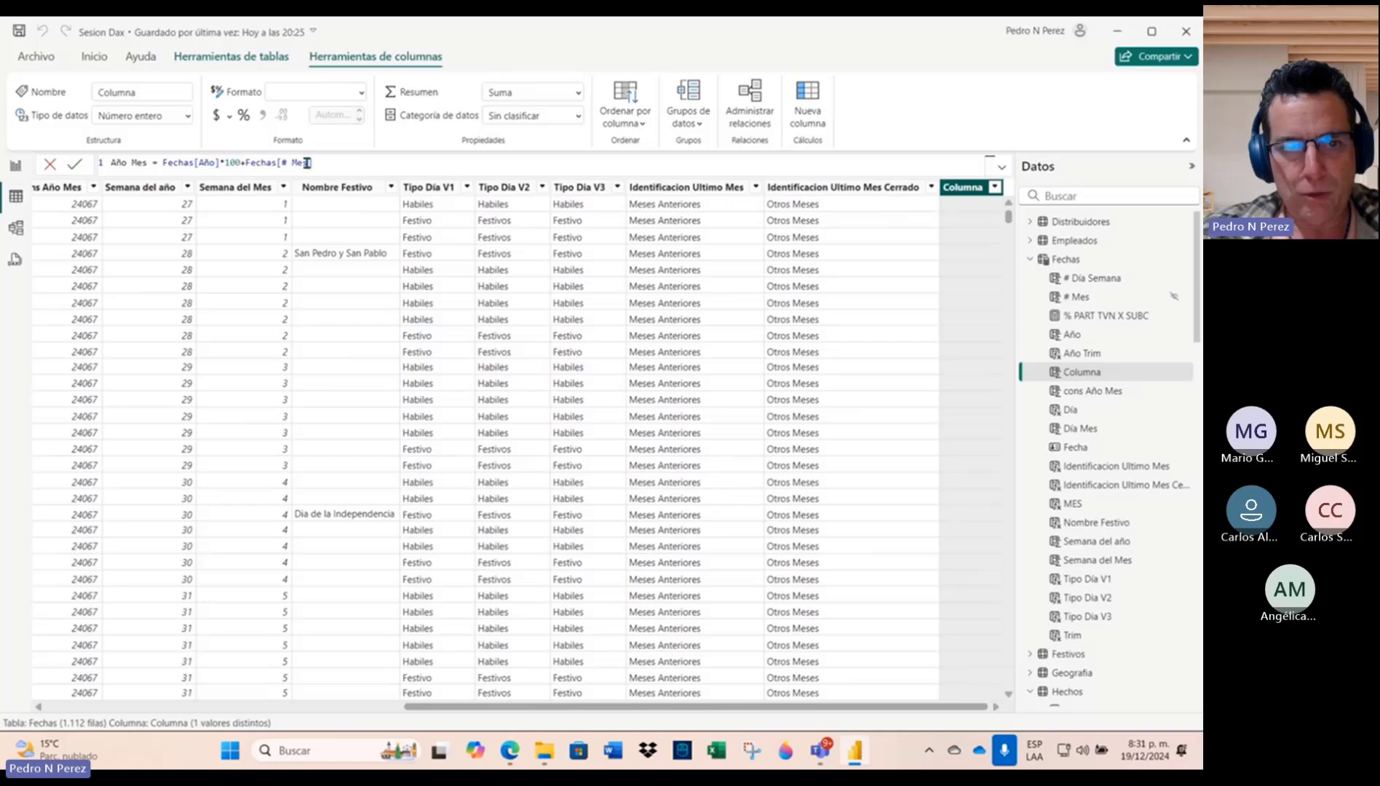
left_click(76, 164)
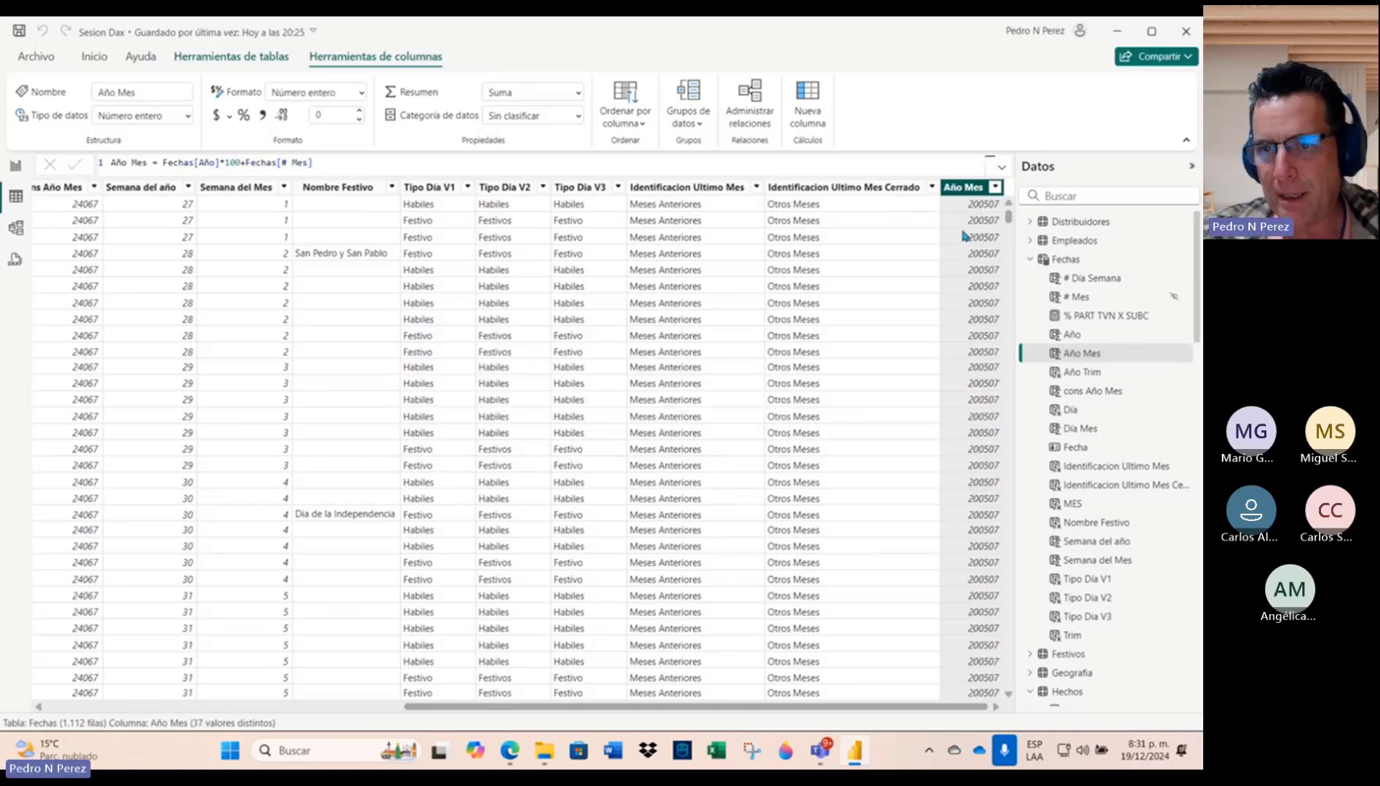
Step: Back in the report, replace cons Año Mes with Año Mes as the X axis of the accumulated sales chart
left_click(15, 166)
right_click(675, 521)
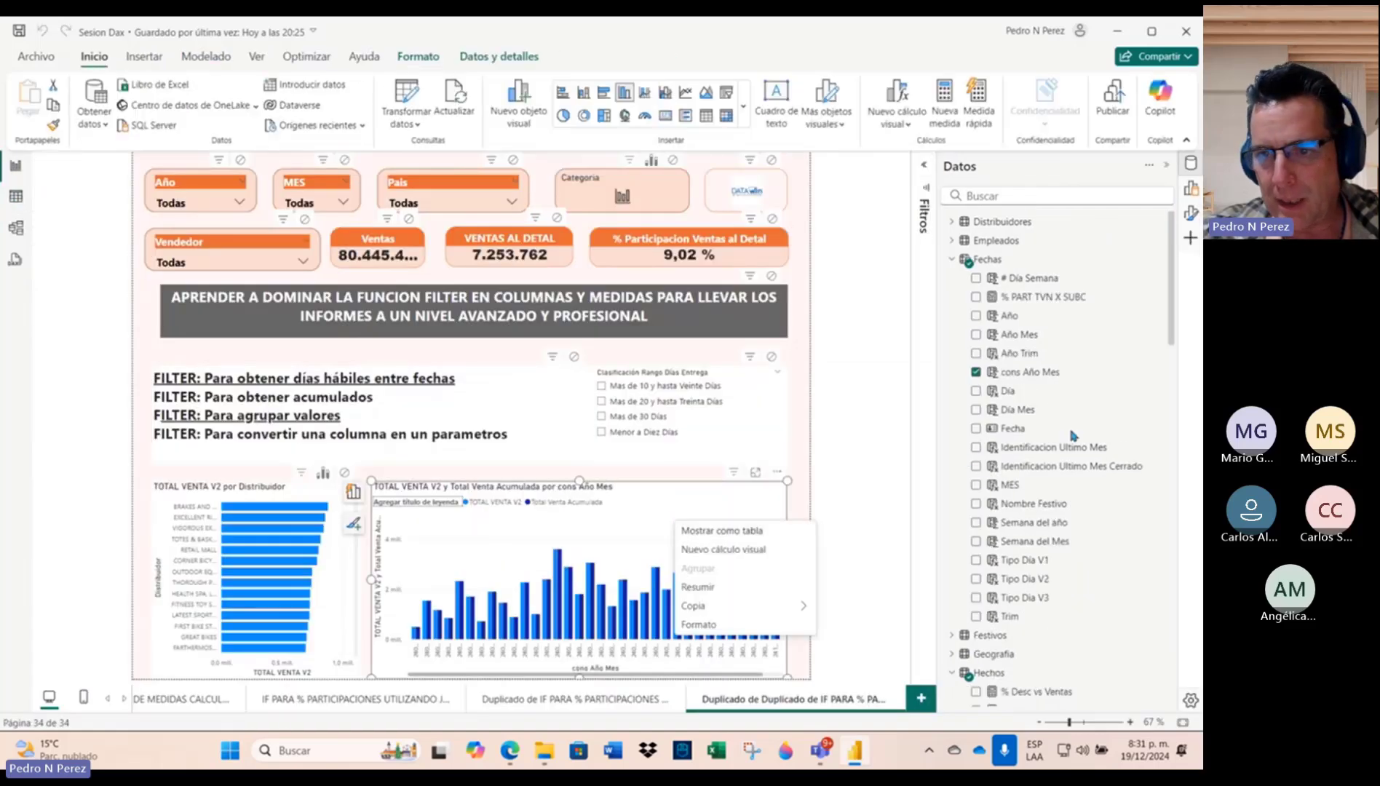
left_click(975, 373)
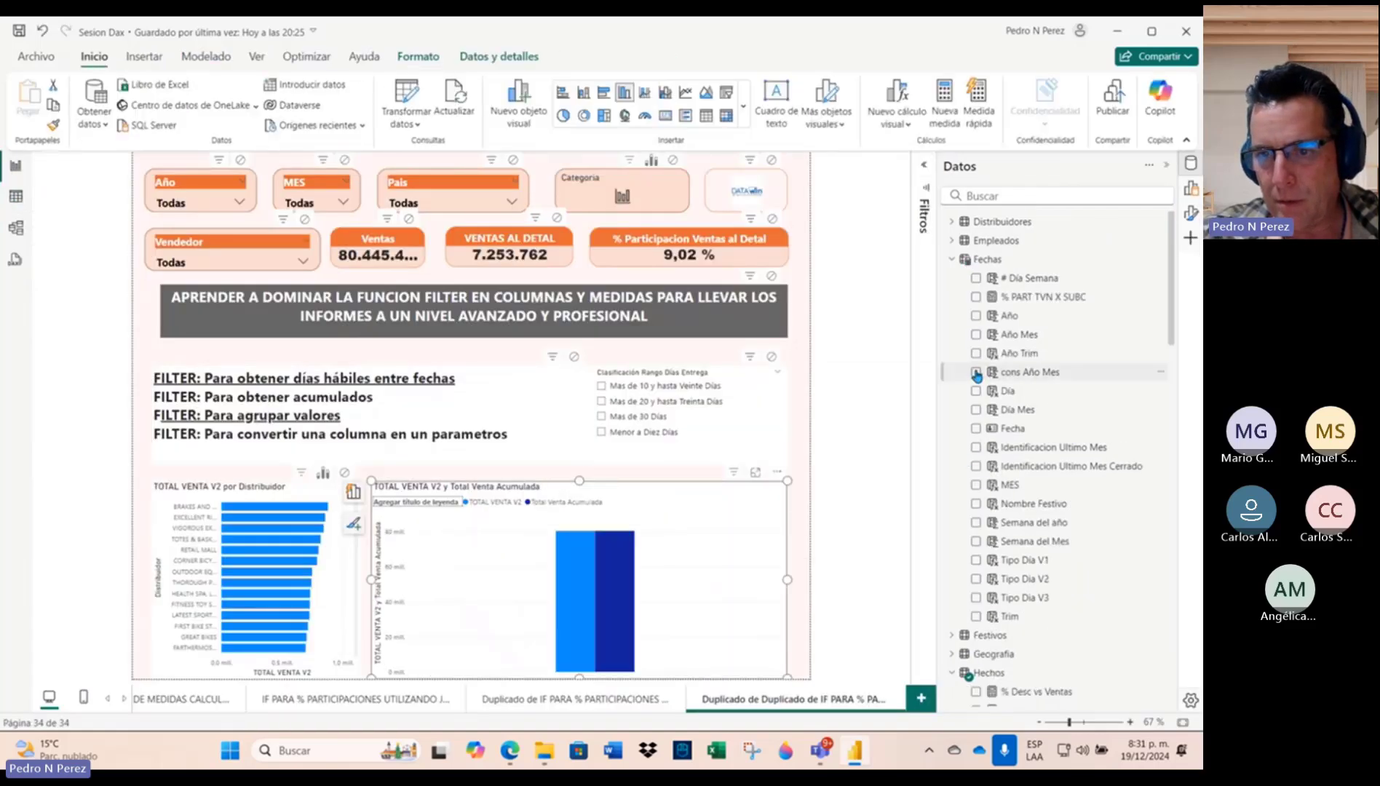
left_click(976, 335)
left_click(777, 472)
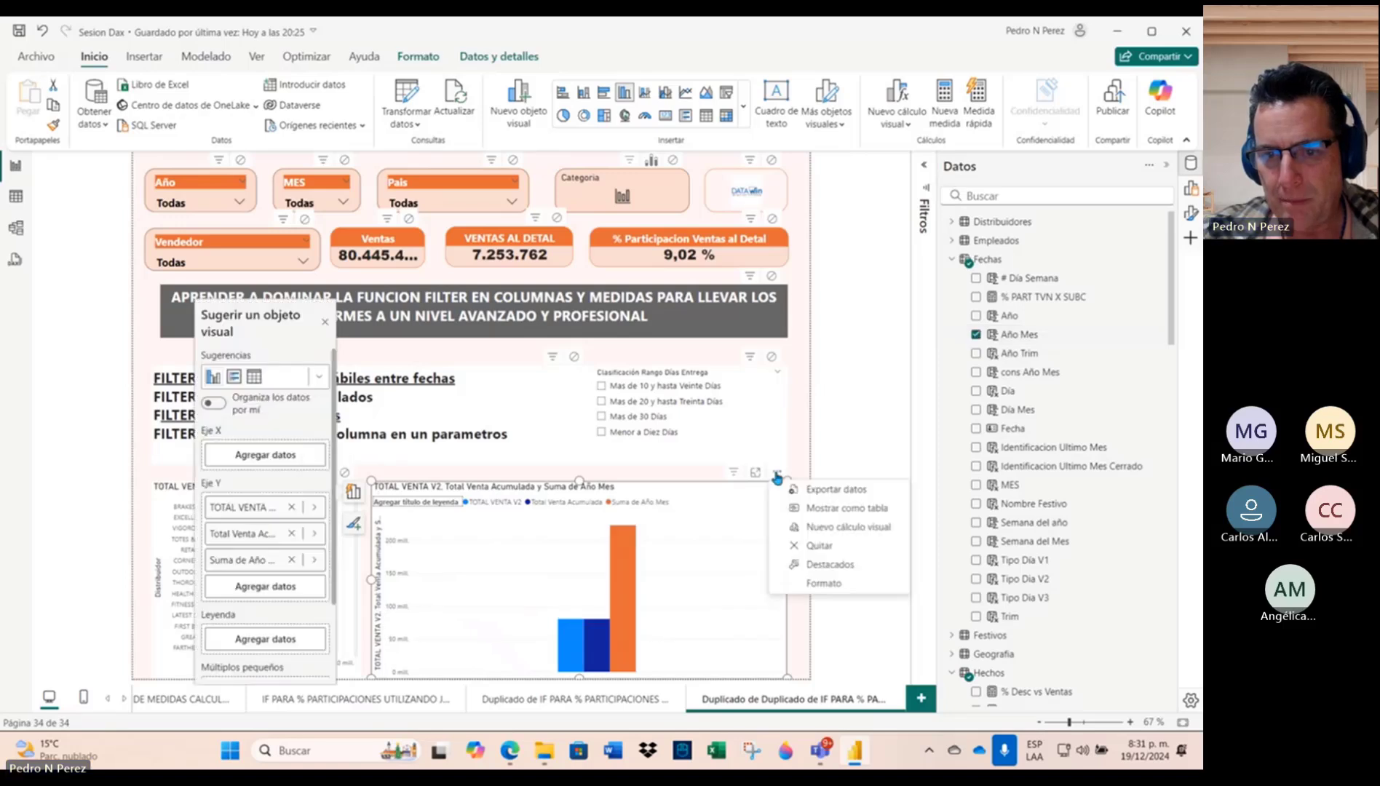
left_click(505, 567)
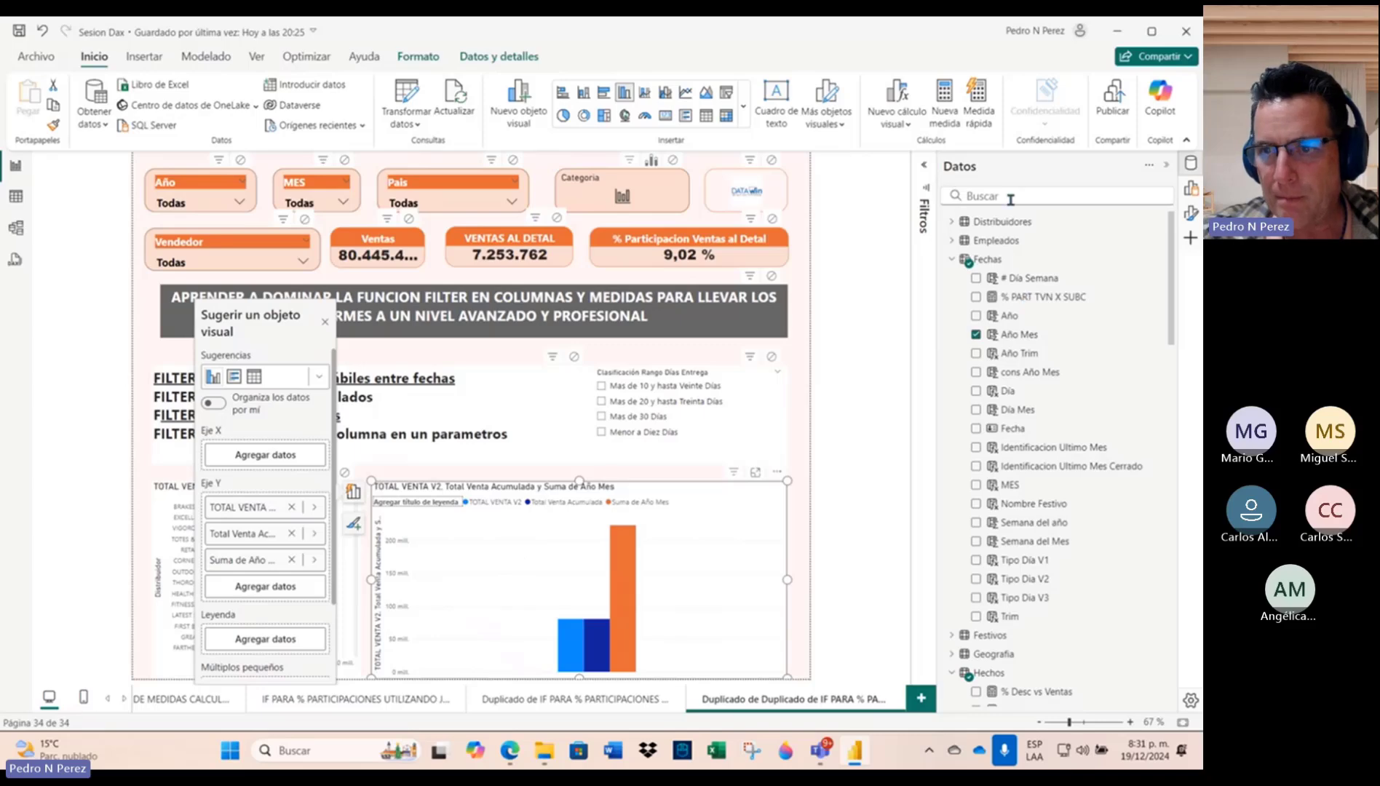
left_click(1192, 191)
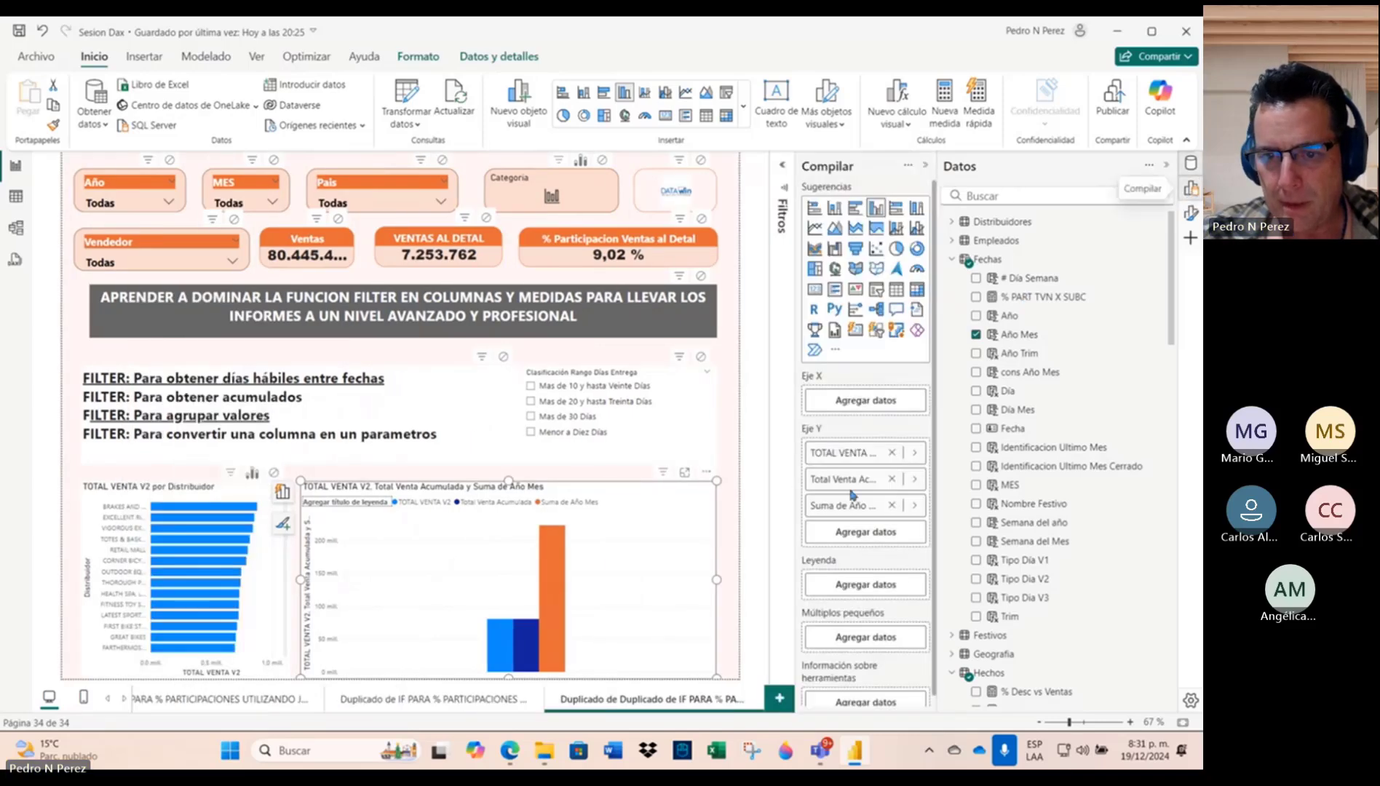
left_click_drag(845, 514, 863, 408)
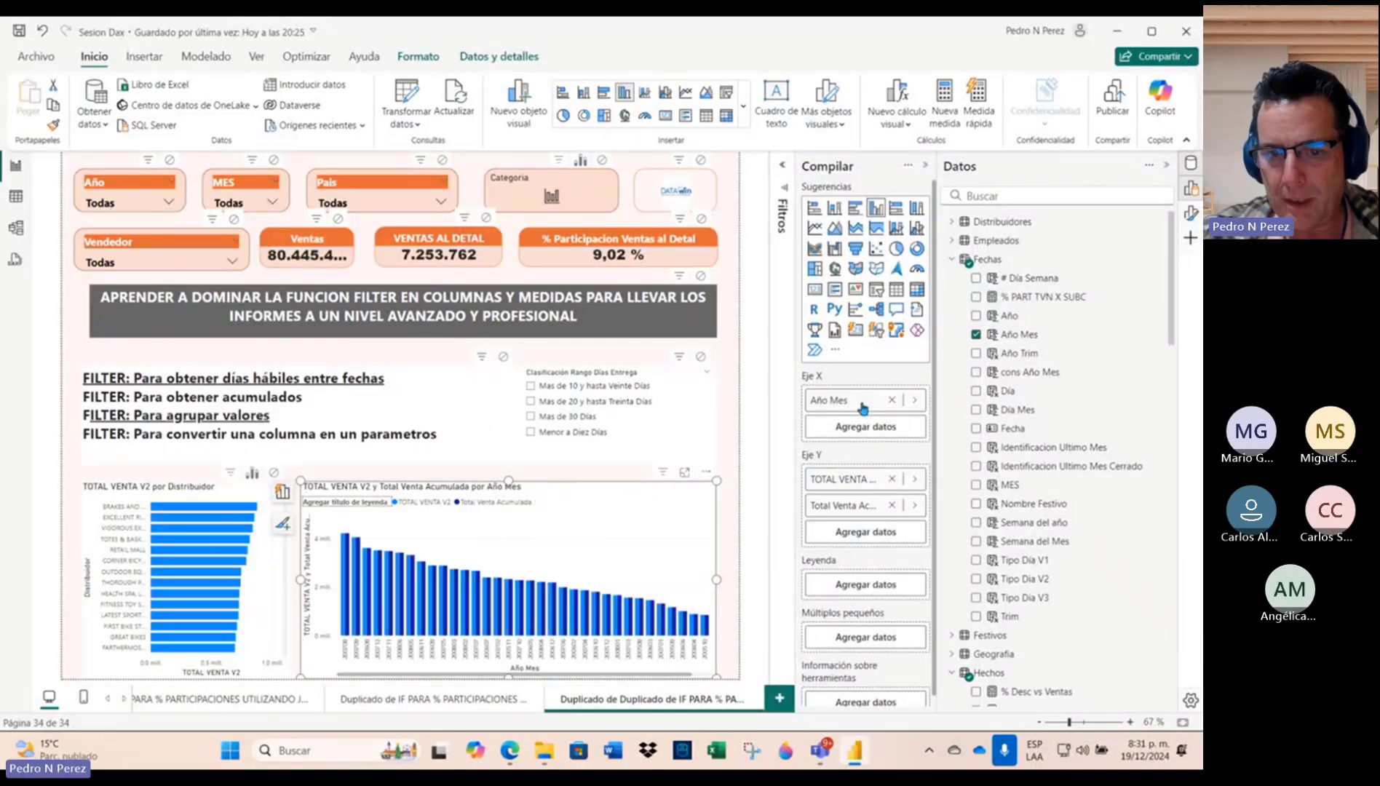
Step: Sort the chart's axis by Año Mes in ascending order and display the chart in focus mode
left_click(1192, 214)
left_click(670, 341)
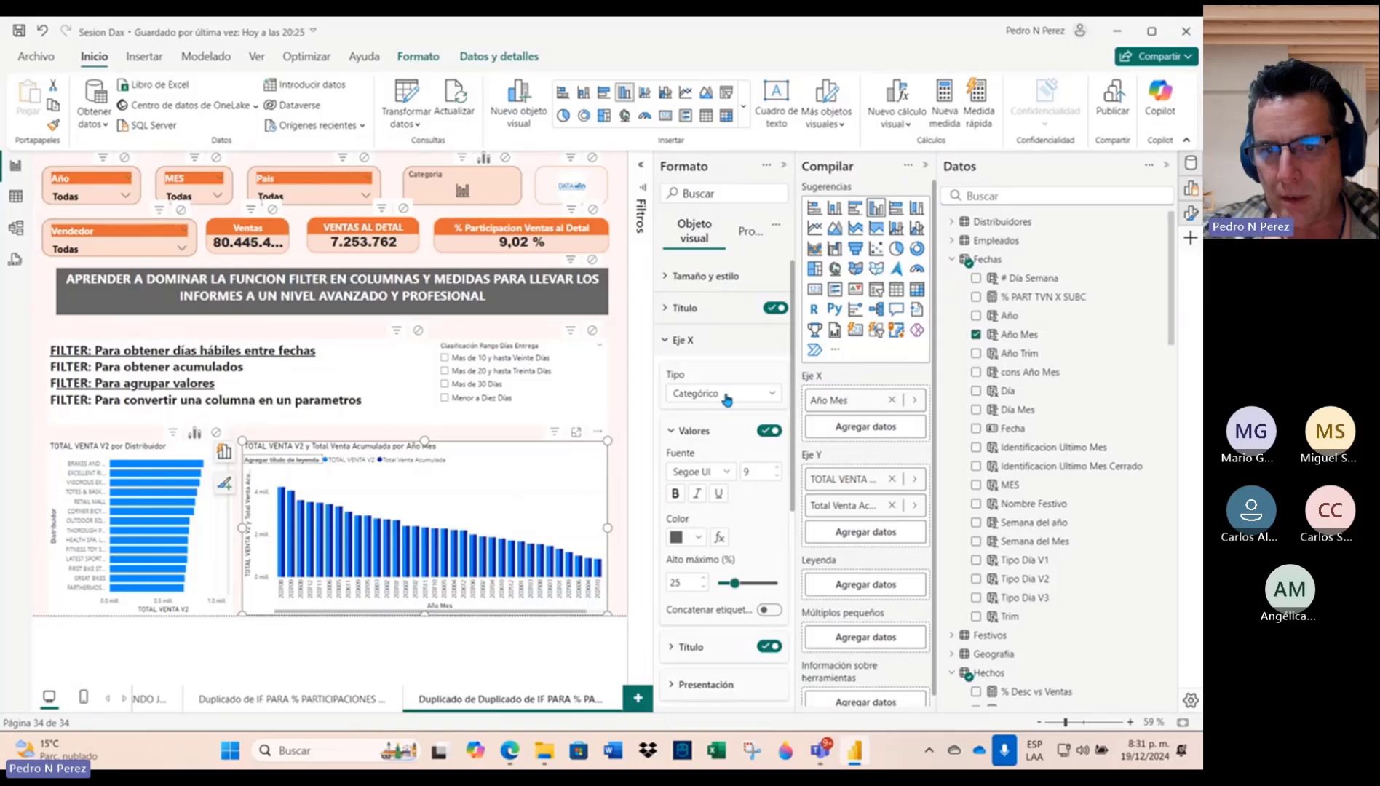
left_click(669, 340)
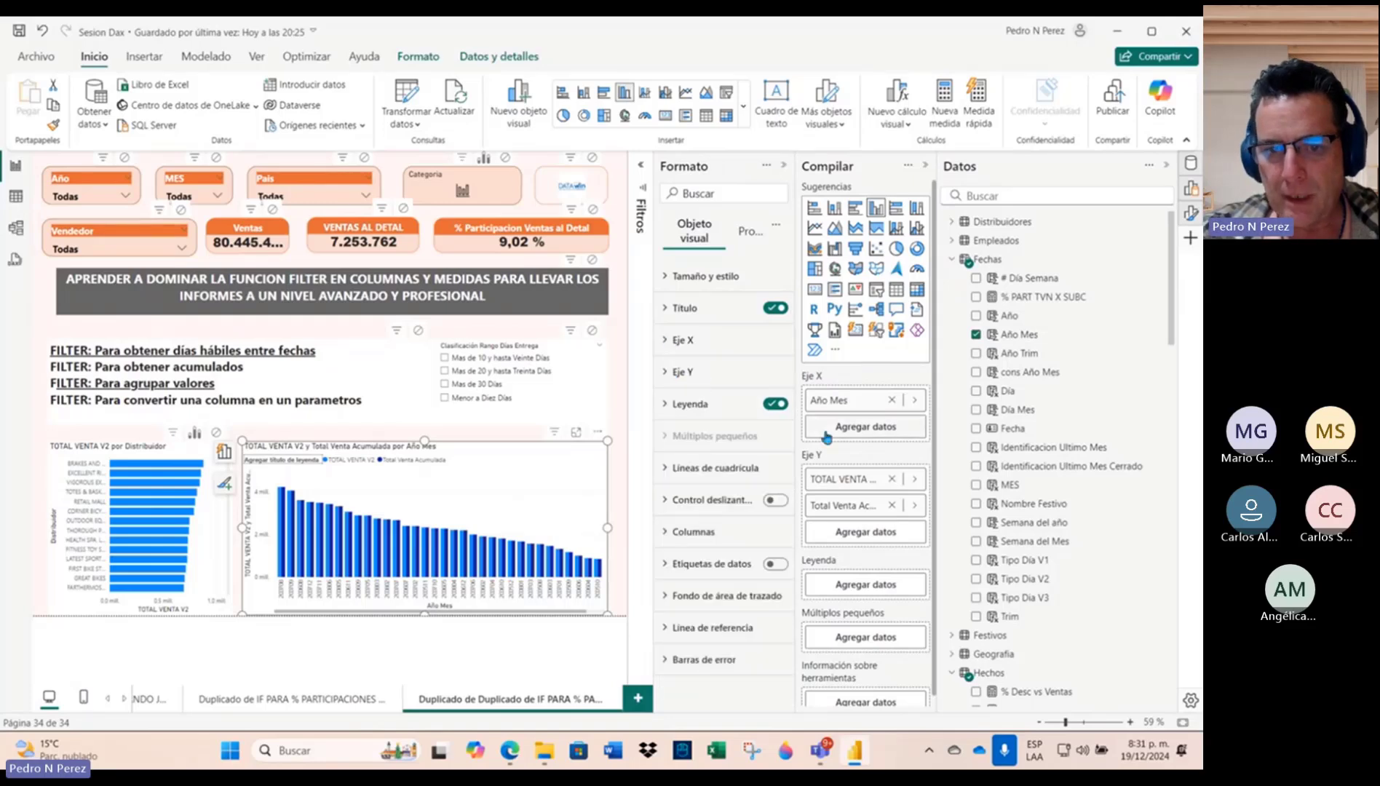
left_click(597, 434)
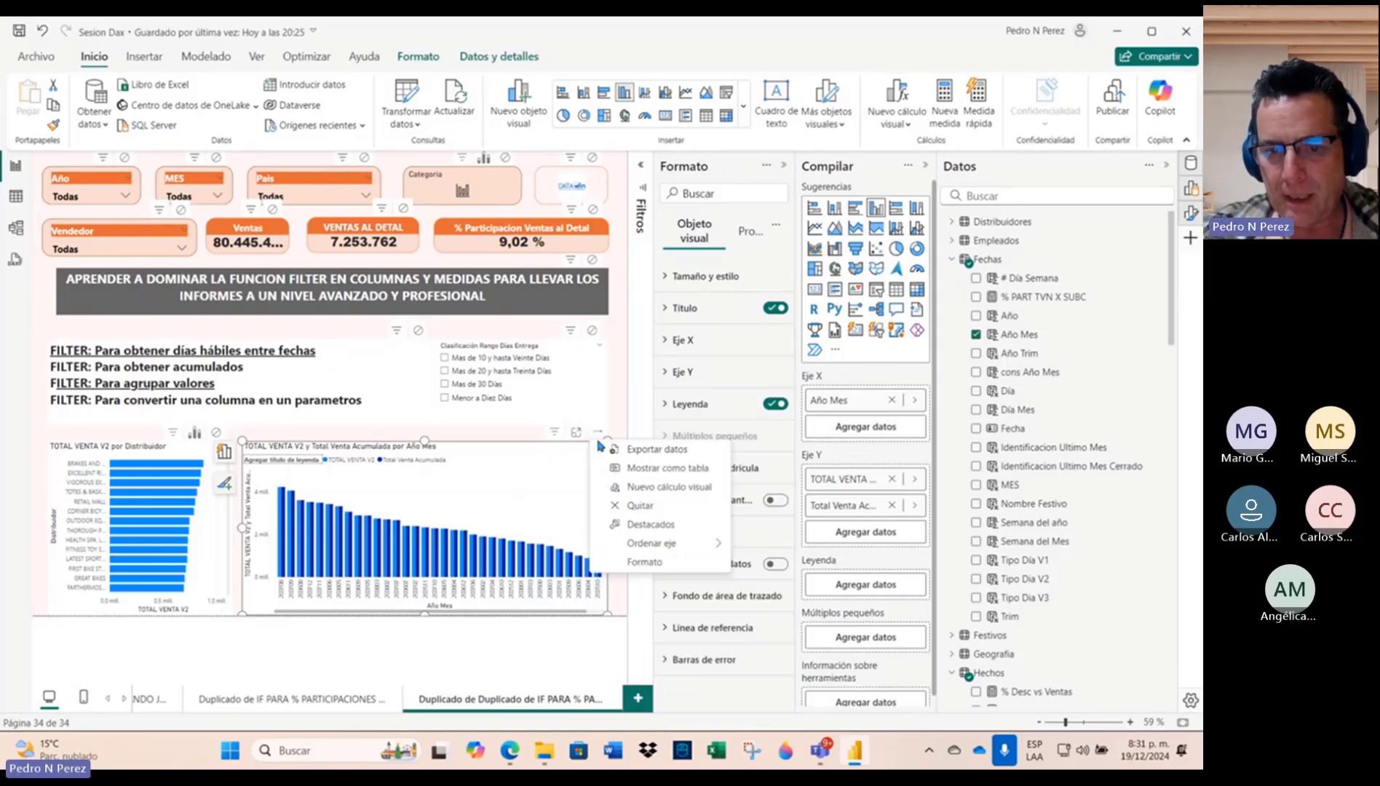
mouse_move(699, 543)
left_click(795, 546)
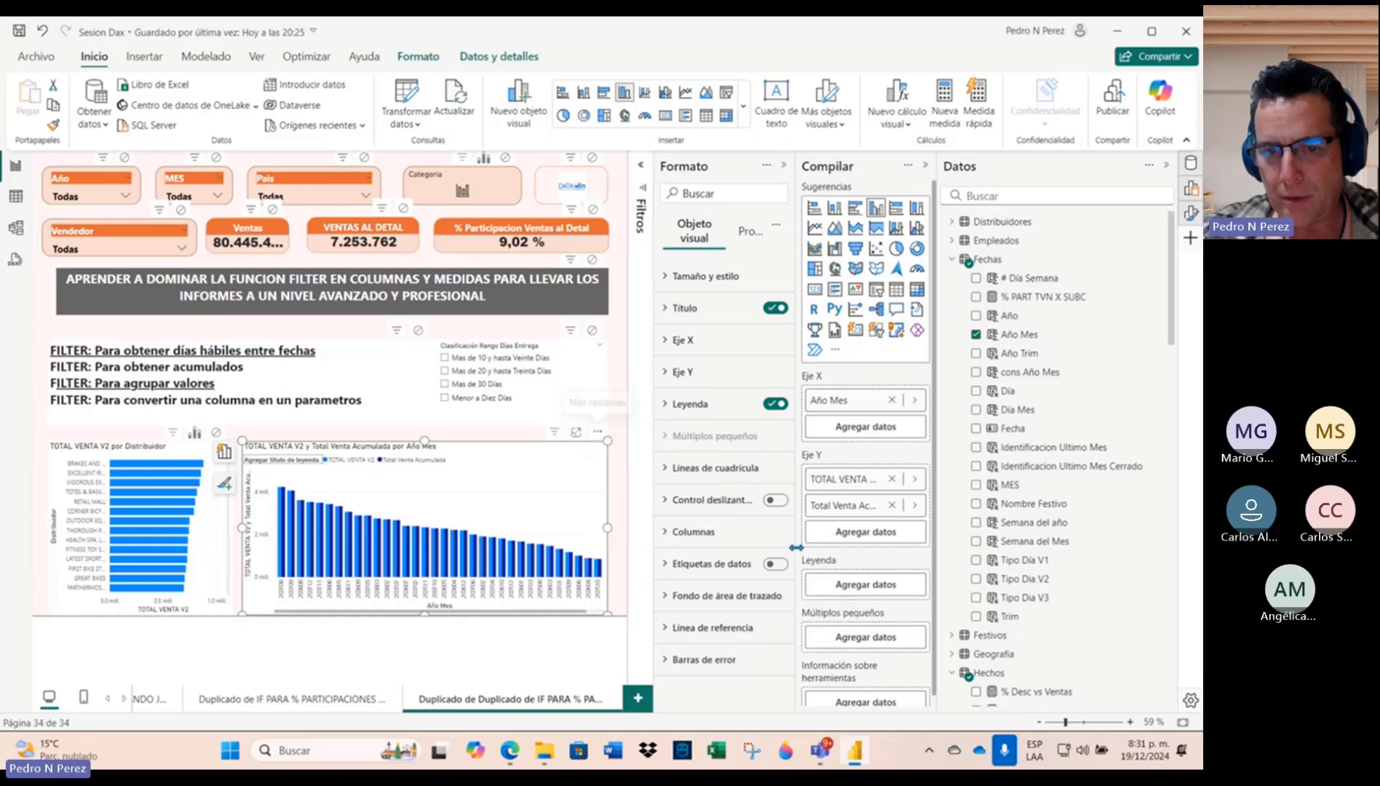
left_click(598, 432)
mouse_move(685, 545)
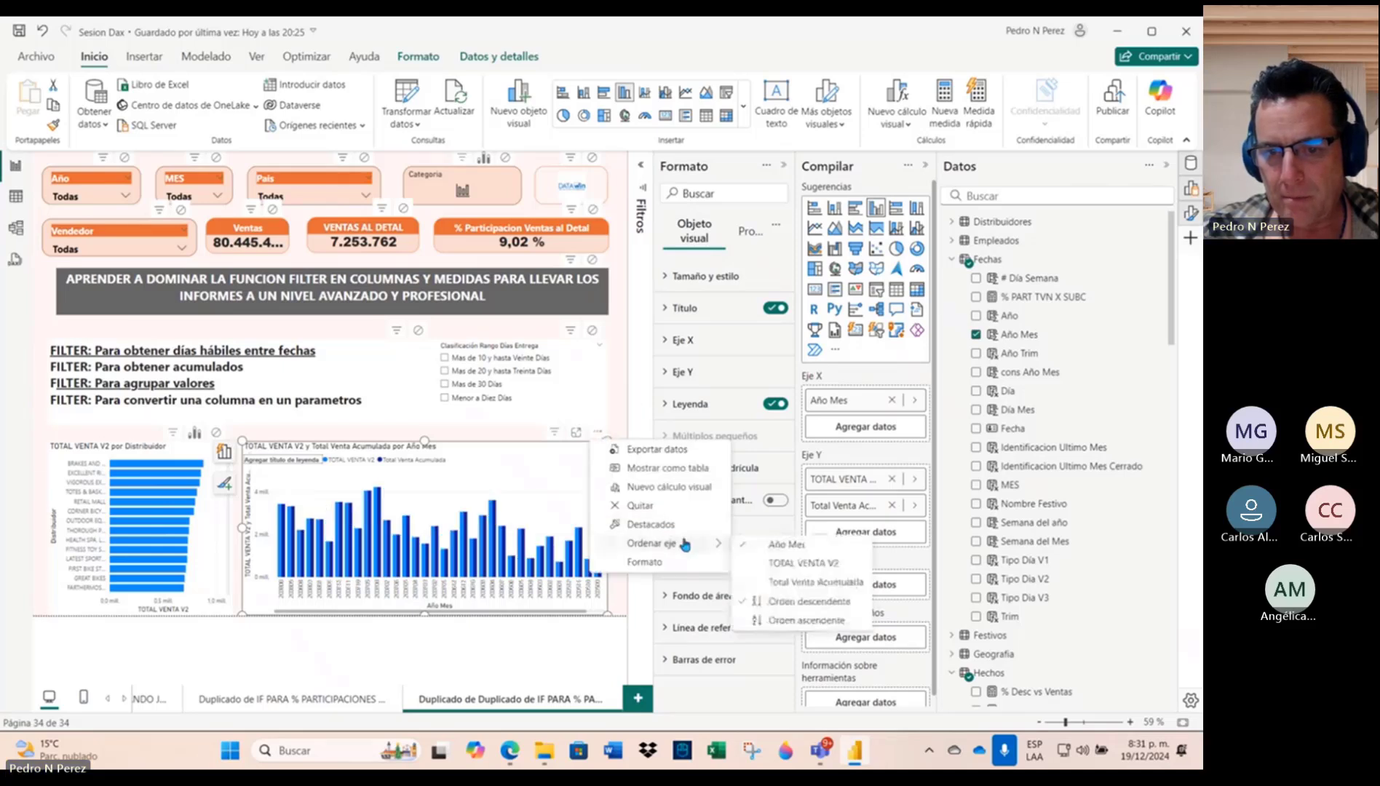
left_click(814, 620)
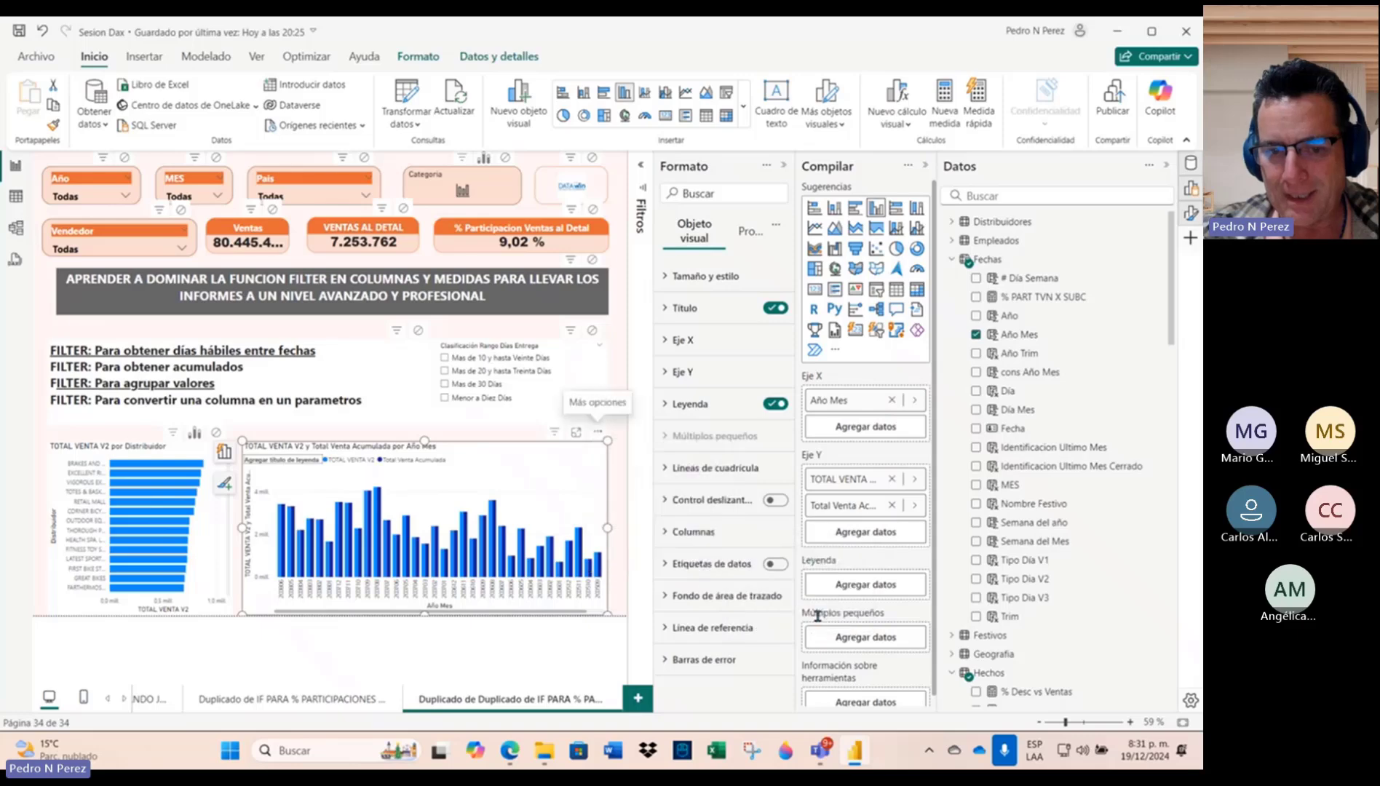
left_click(576, 432)
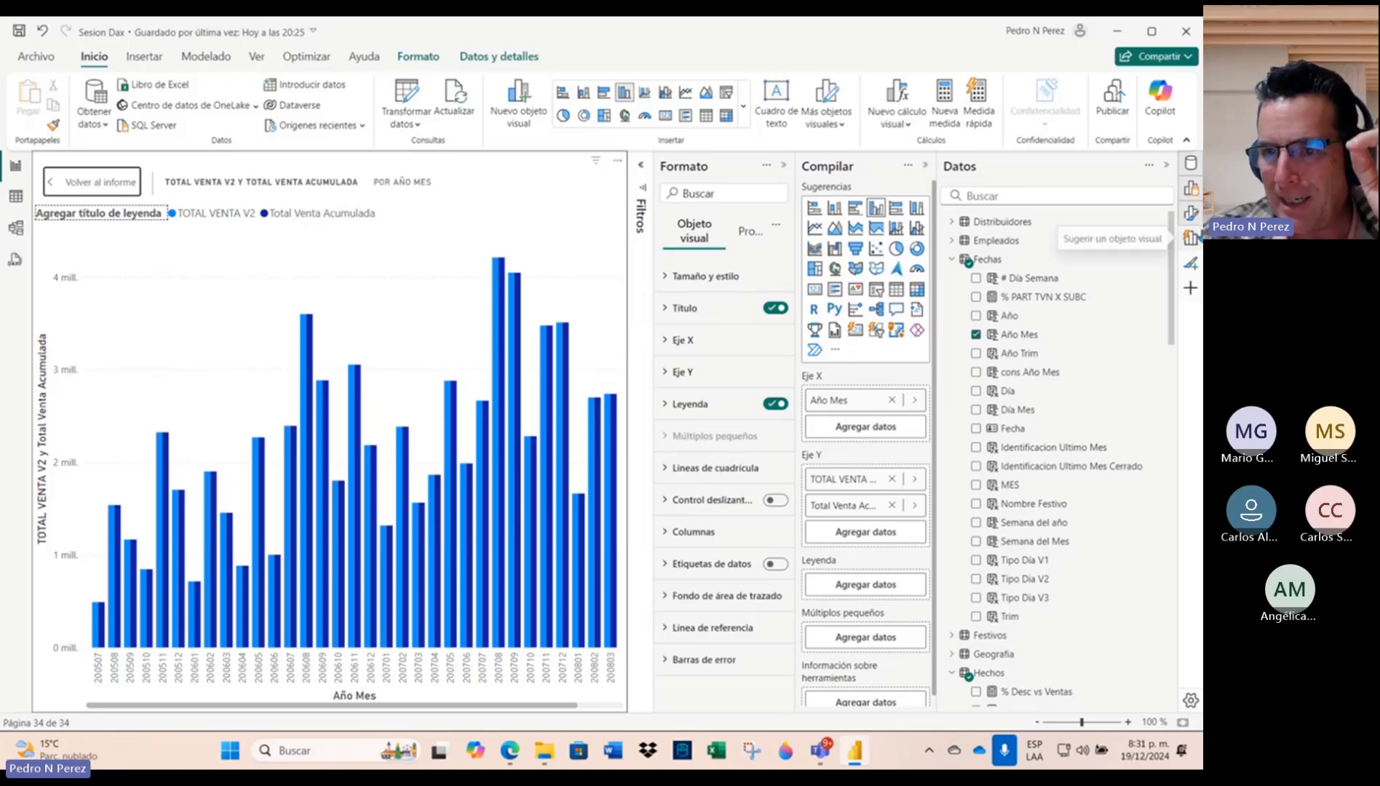
Step: Search the fields for "total venta acum", open the Total Venta Acumulada formula, and collapse the formatting and build panes
left_click(1049, 194)
type("tot")
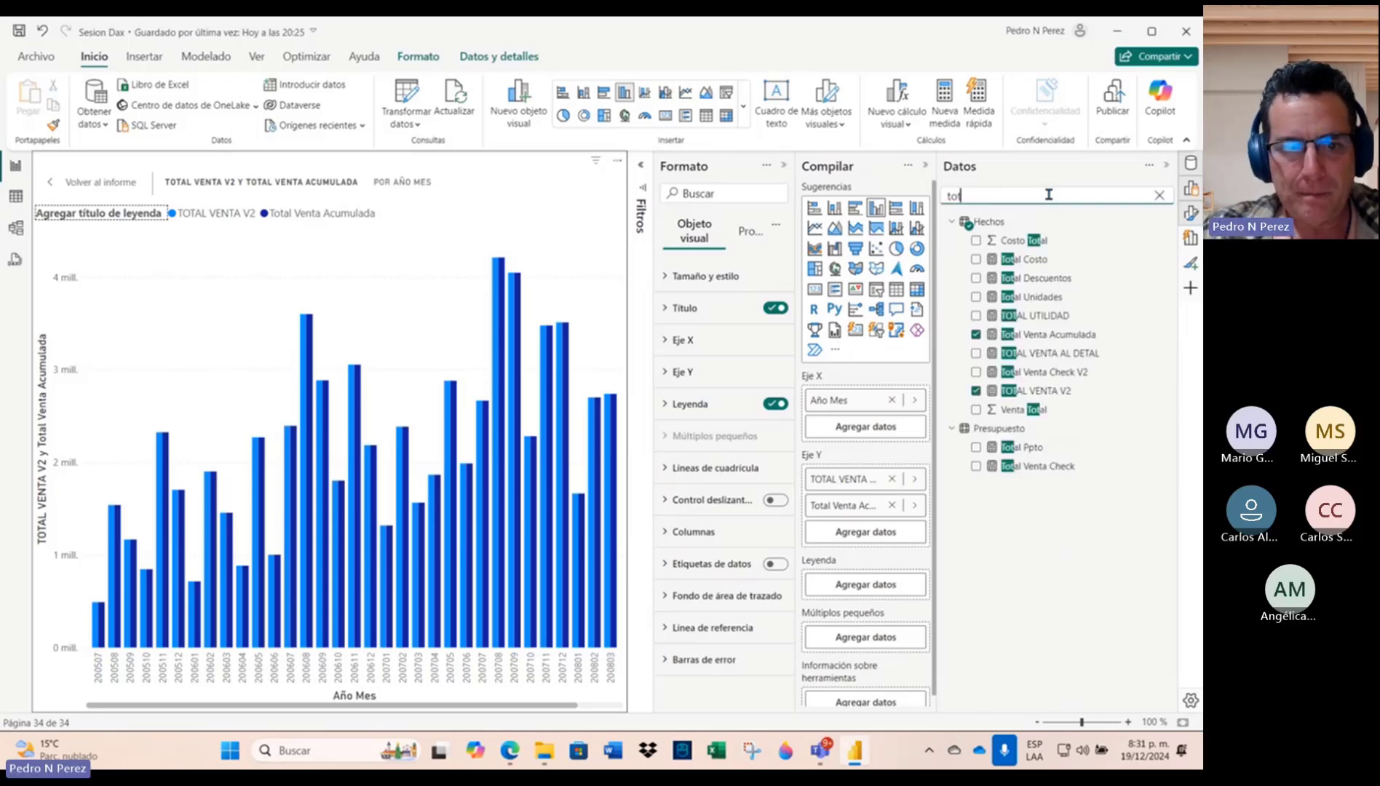
type("al")
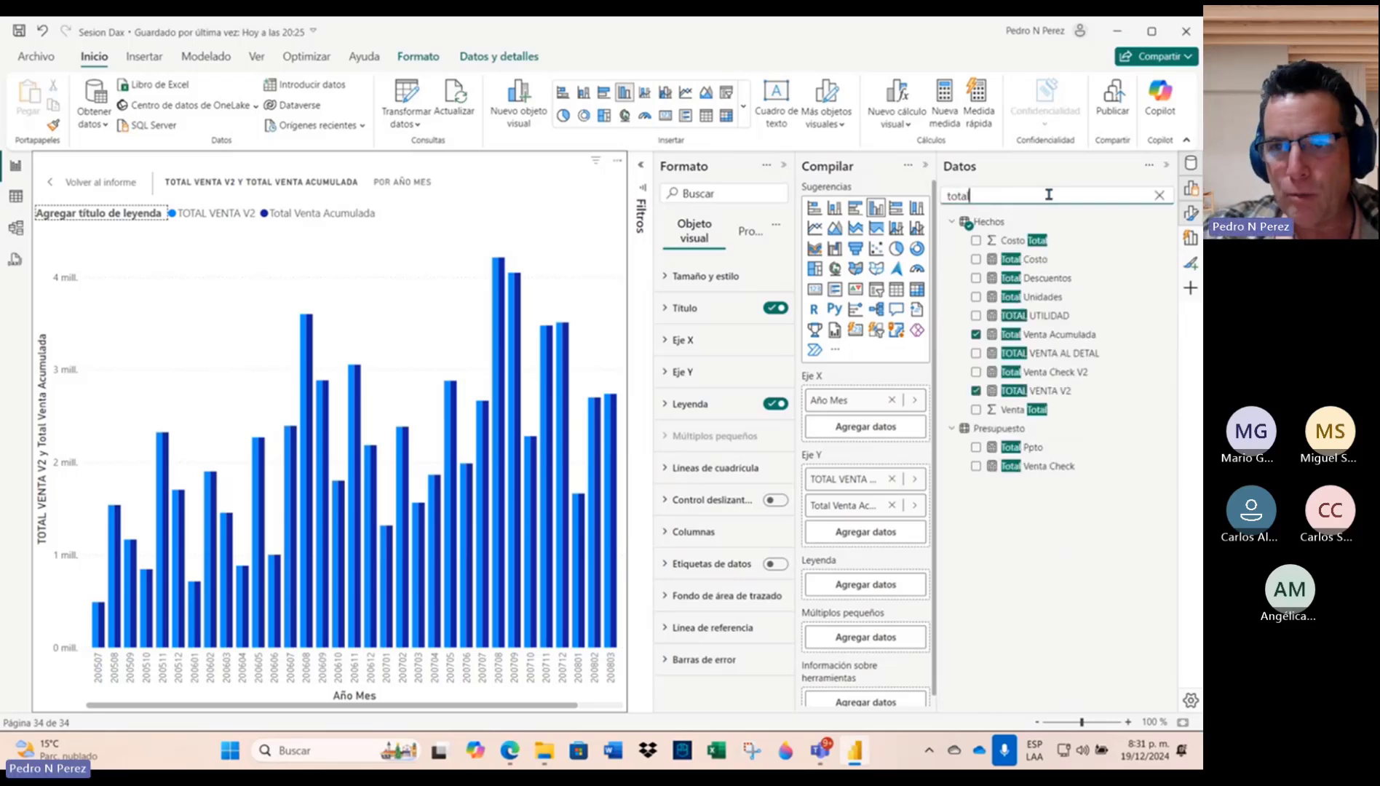
type(" vent ac")
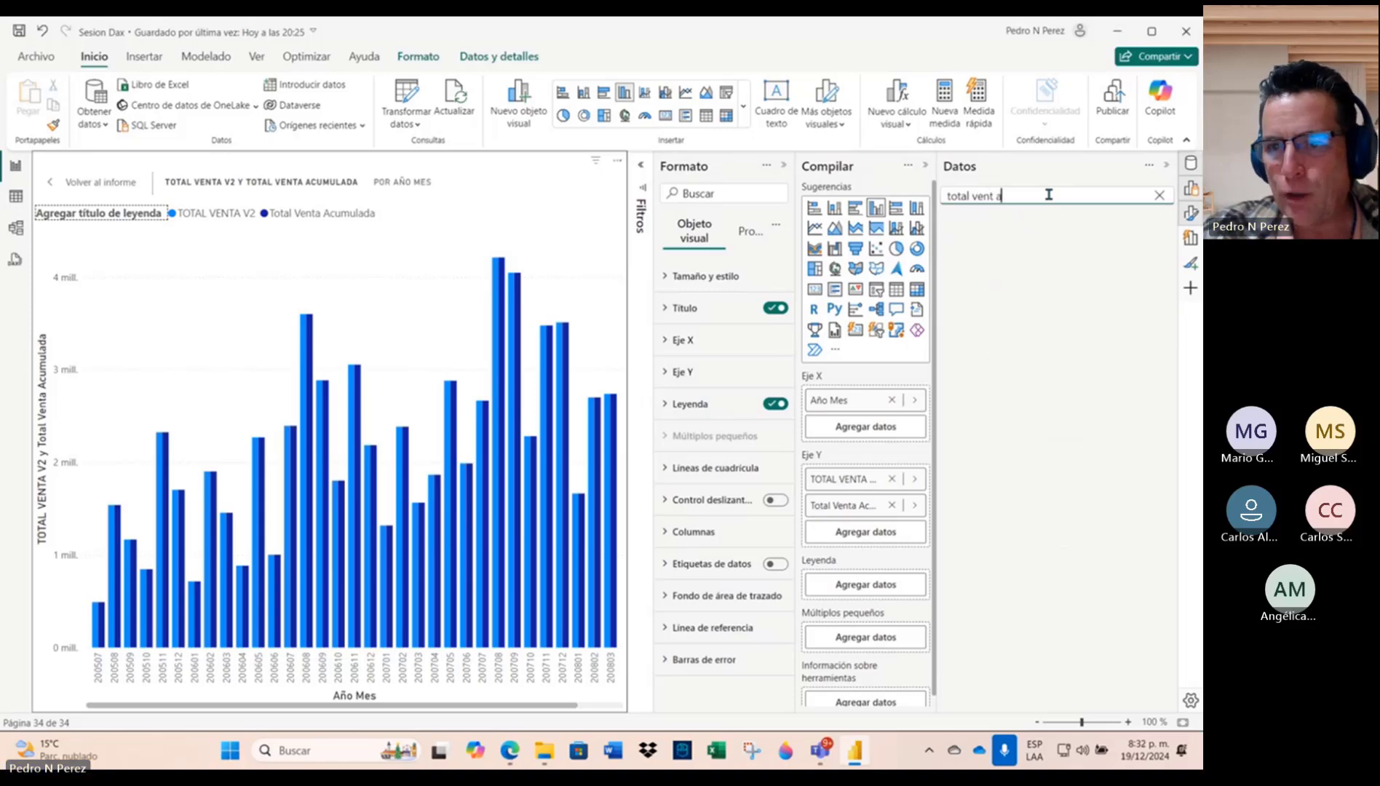
key("BackSpace")
key("BackSpace")
type("a acum")
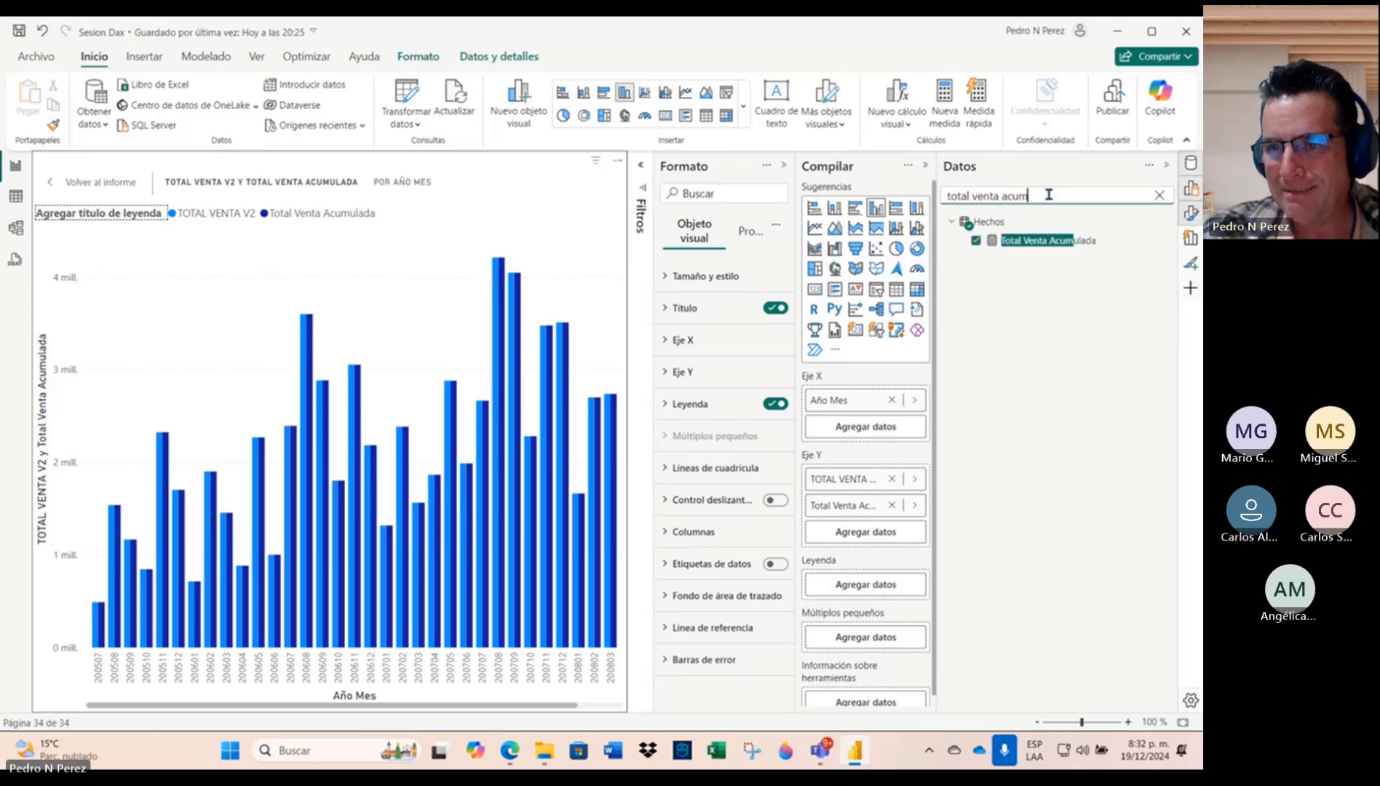
left_click(1063, 240)
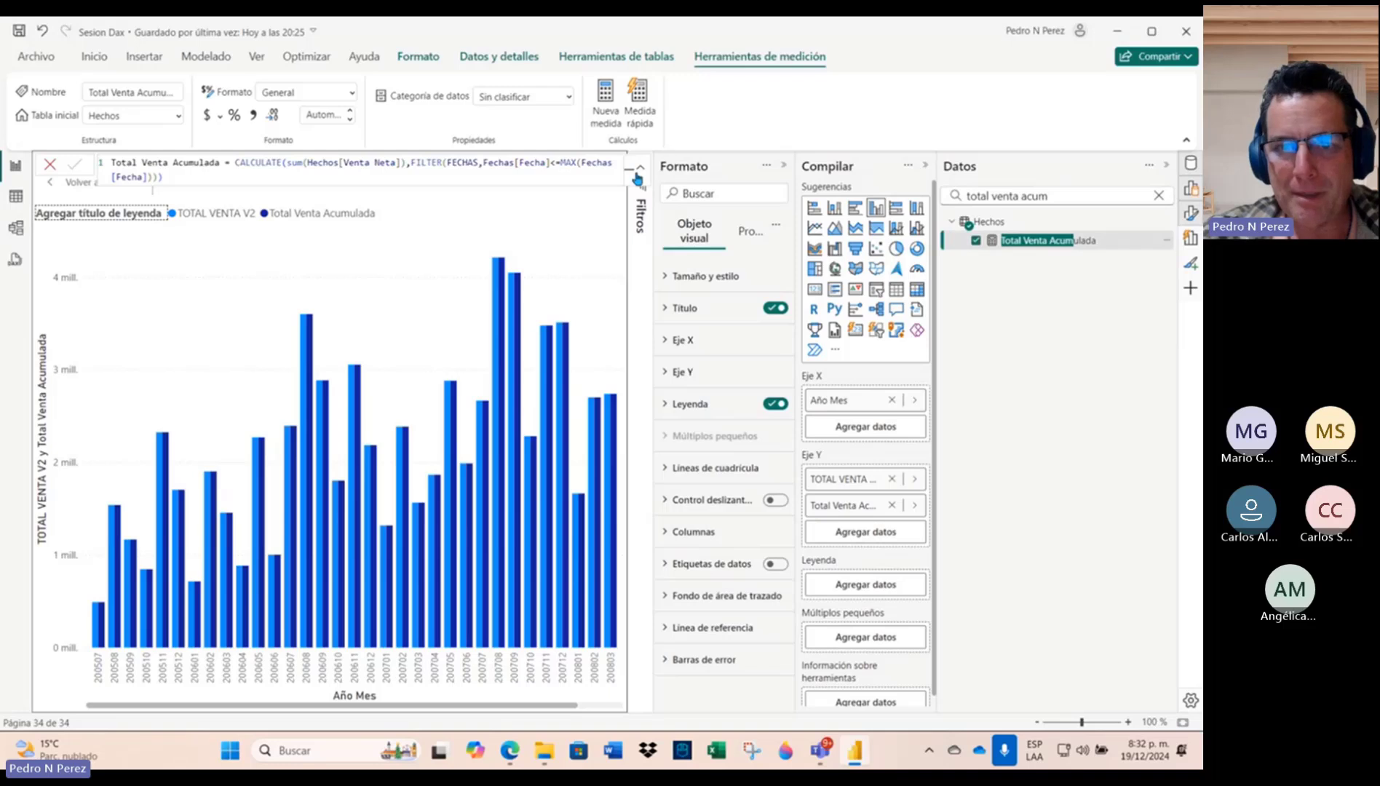
left_click(784, 164)
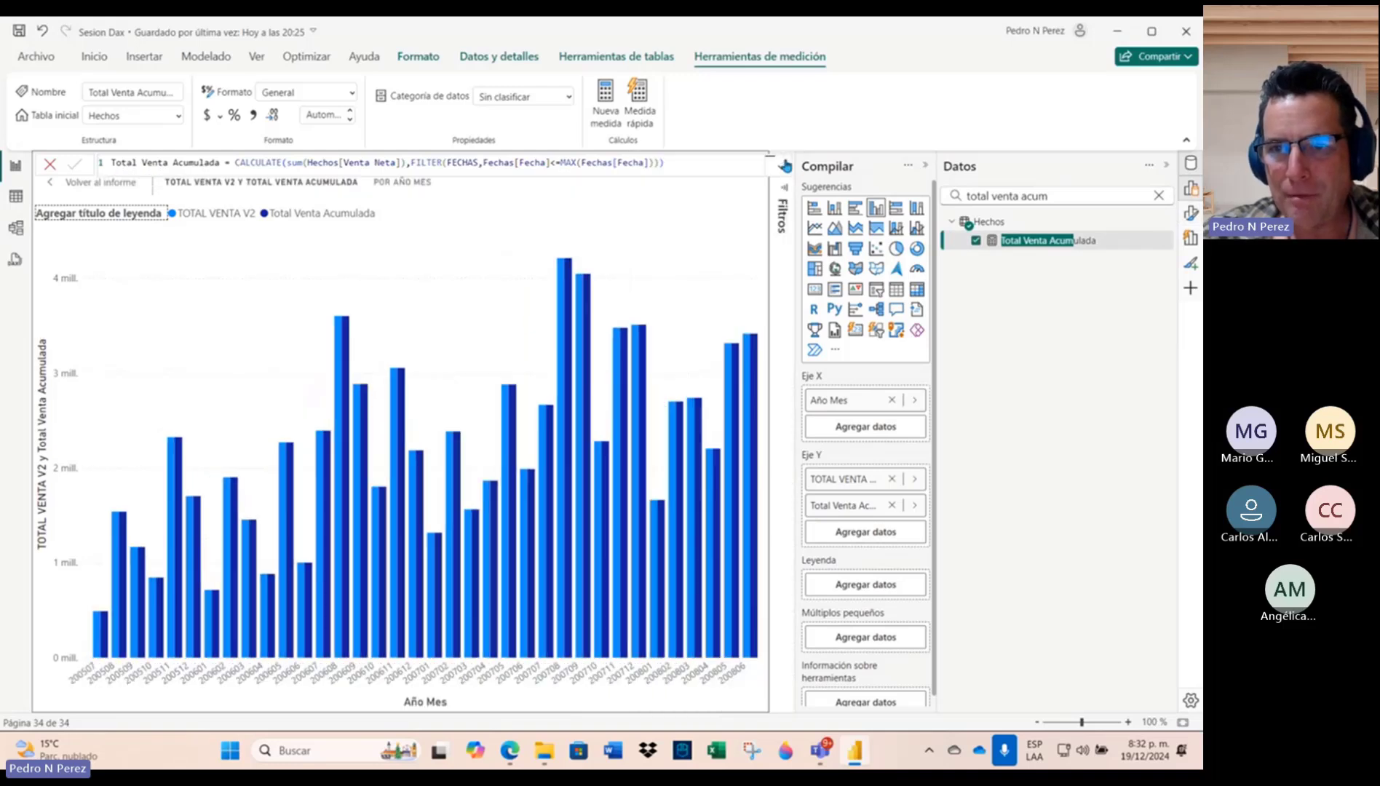
left_click(925, 166)
Step: Split the Total Venta Acumulada formula so CALCULATE starts its own line and FILTER sits on an indented line below
left_click(233, 167)
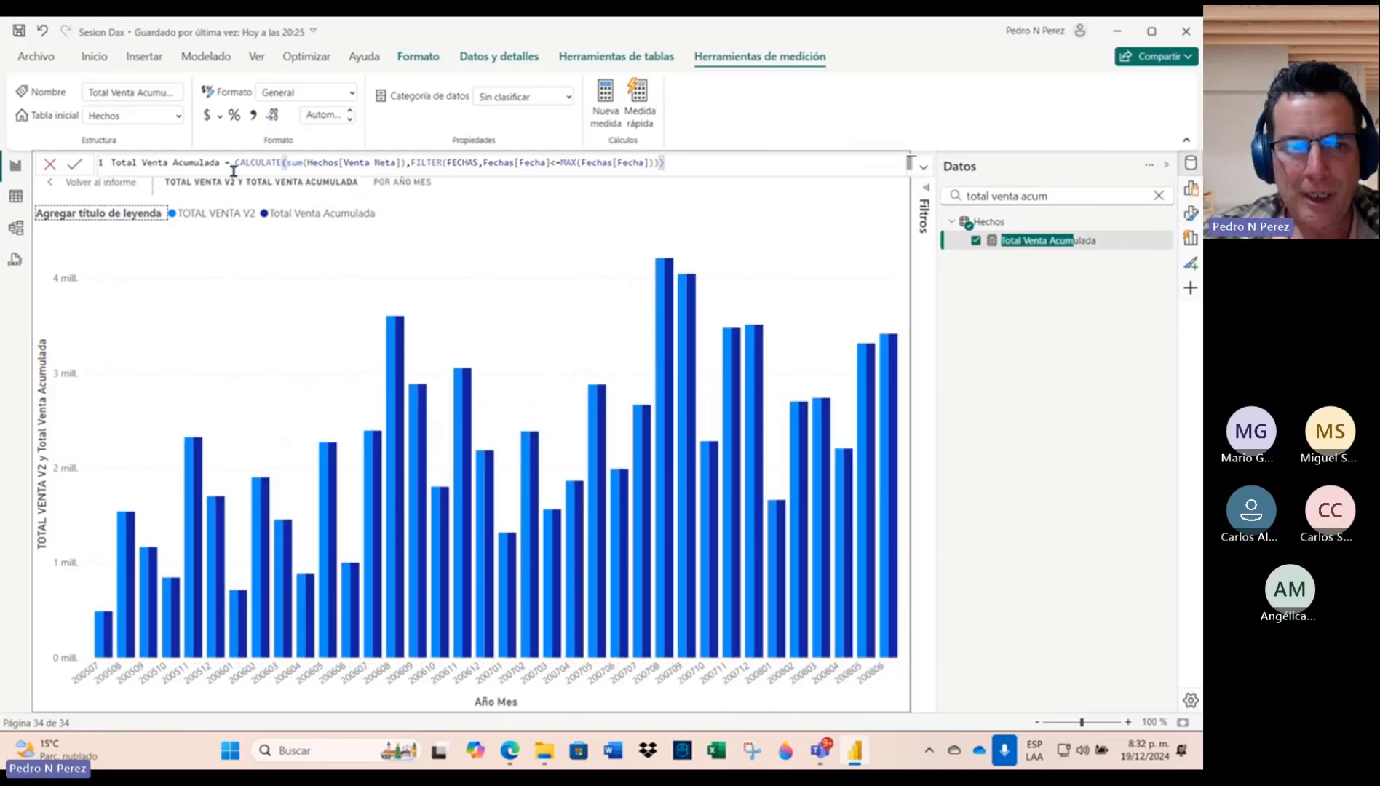
key("shift+Return")
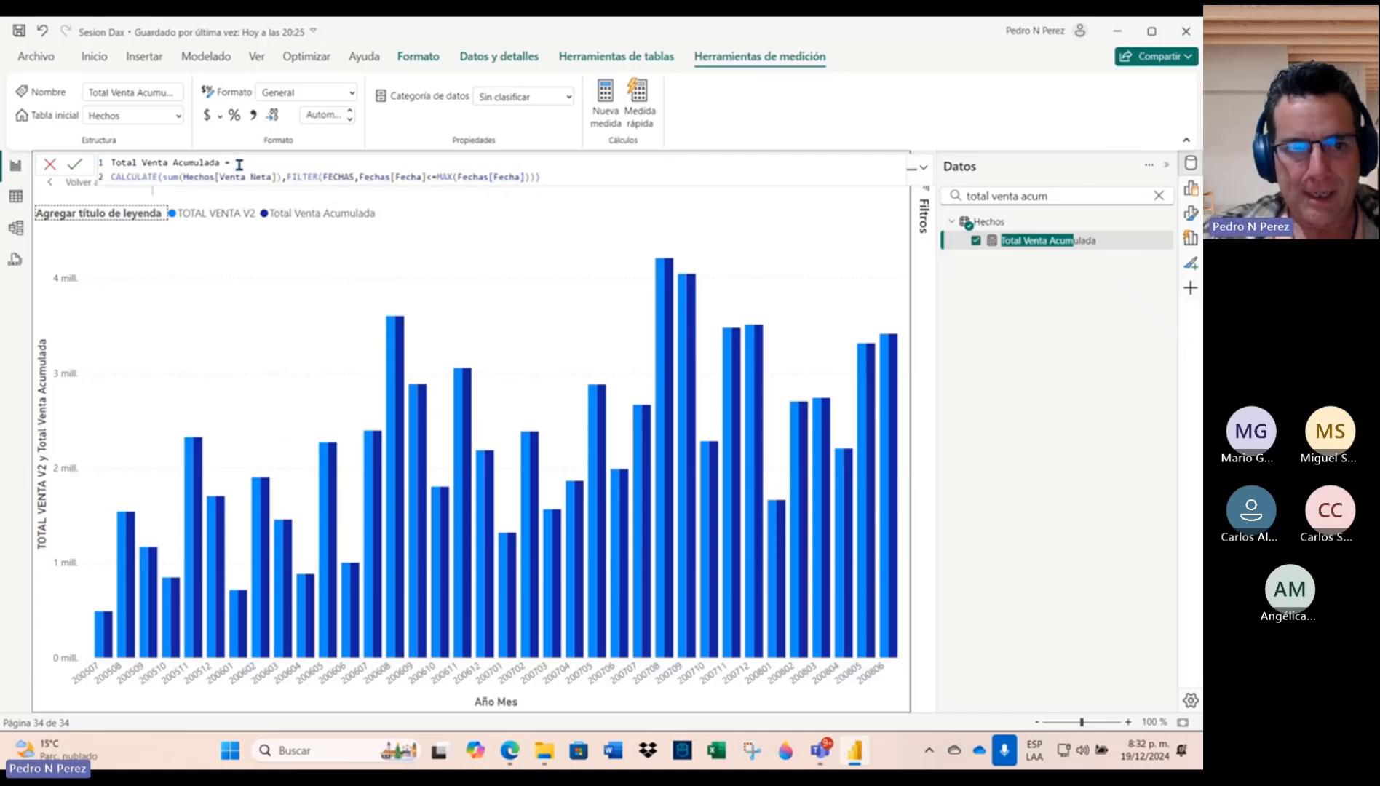
left_click(286, 177)
key("shift+Return")
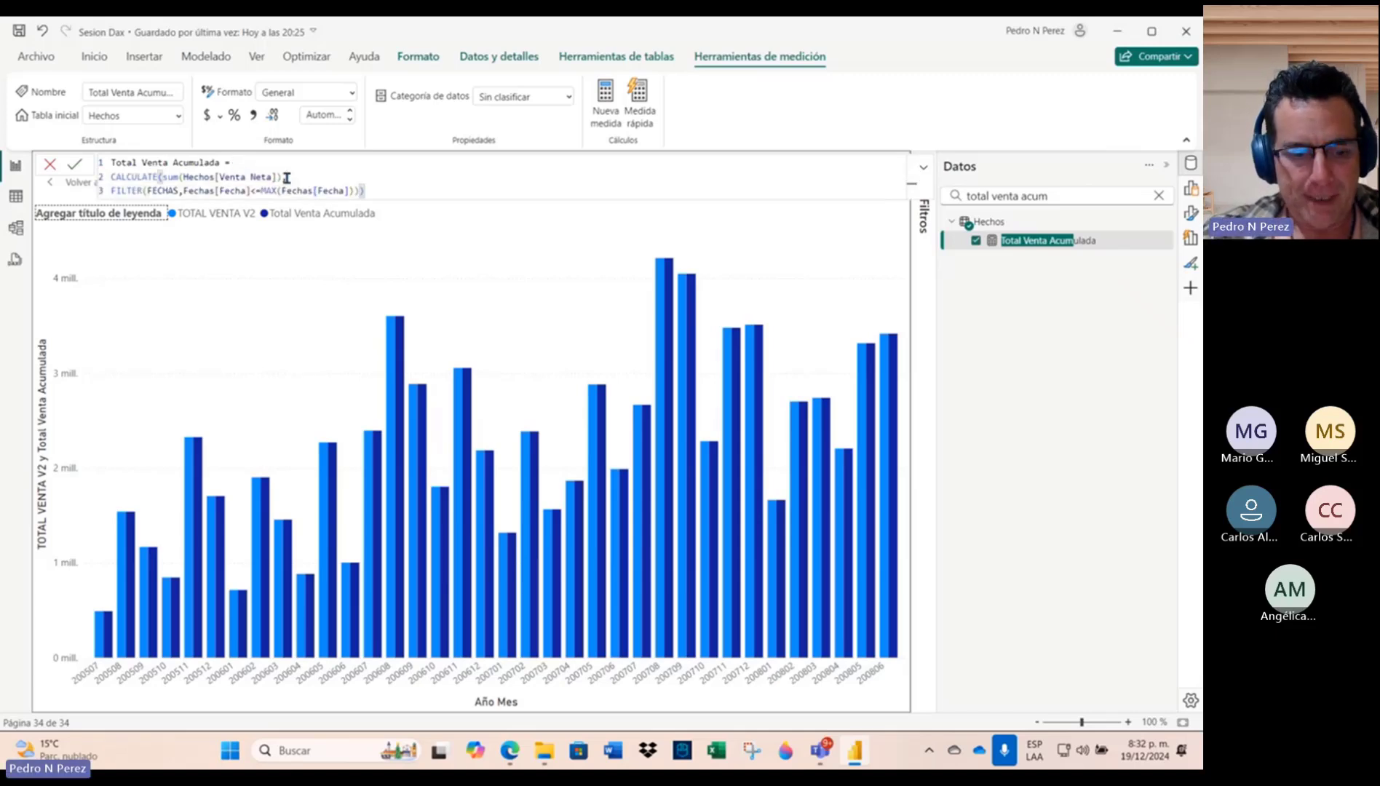
key("Tab")
key("Tab")
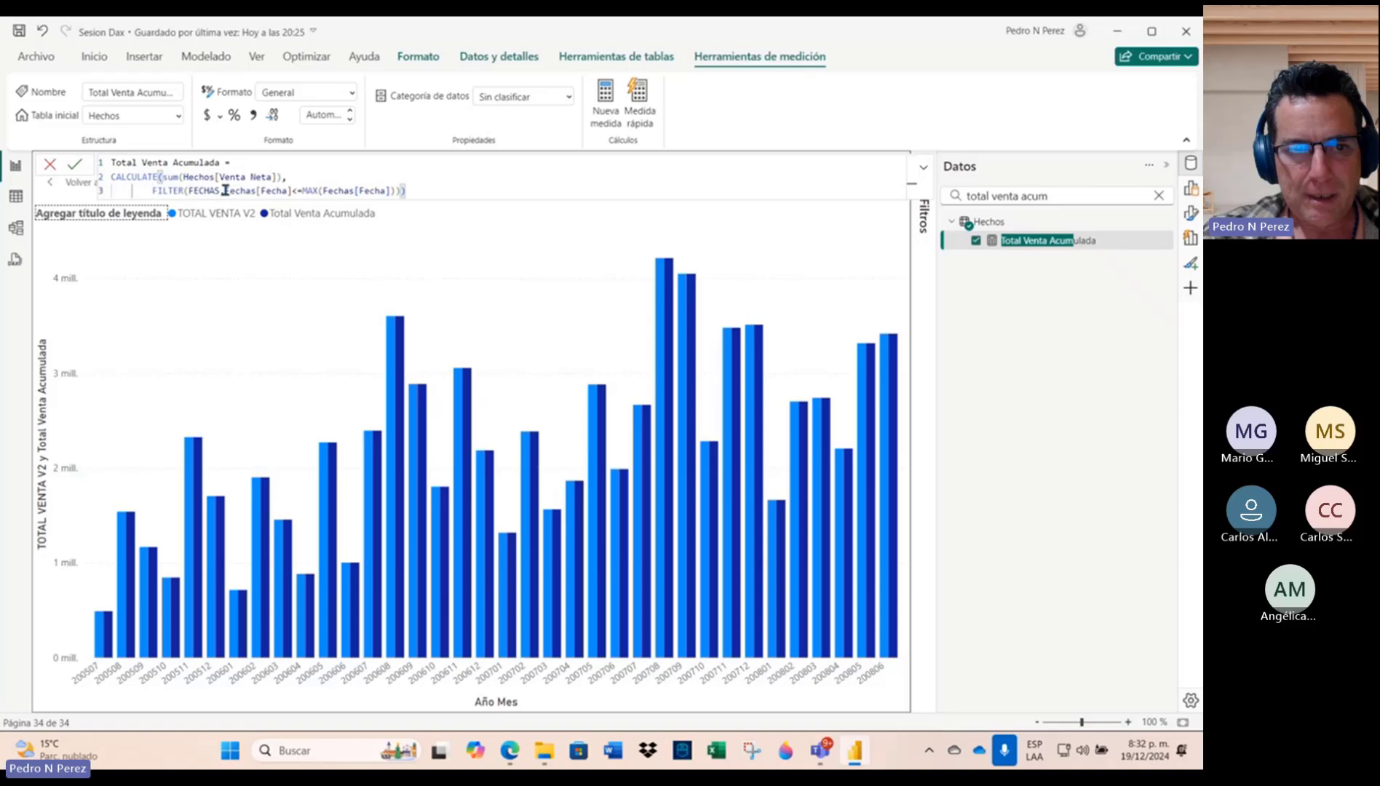
Step: Move the Fechas[Fecha]<=MAX(Fechas[Fecha]) condition onto its own indented line below FILTER(FECHAS,
left_click(225, 191)
key("shift+Return")
key("Tab")
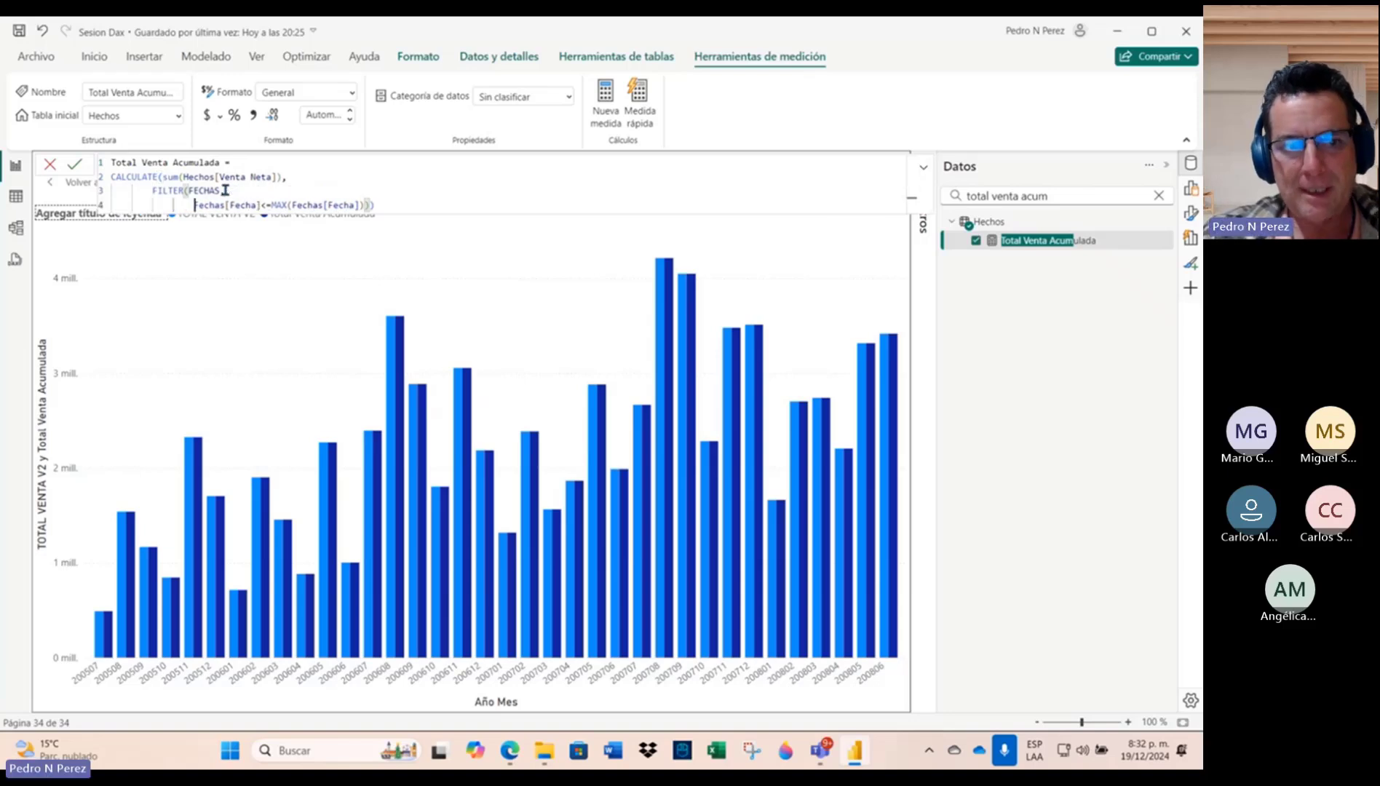
Step: Put the closing parentheses of FILTER and CALCULATE on separate lines aligned with their functions, and apply the formula
left_click(365, 205)
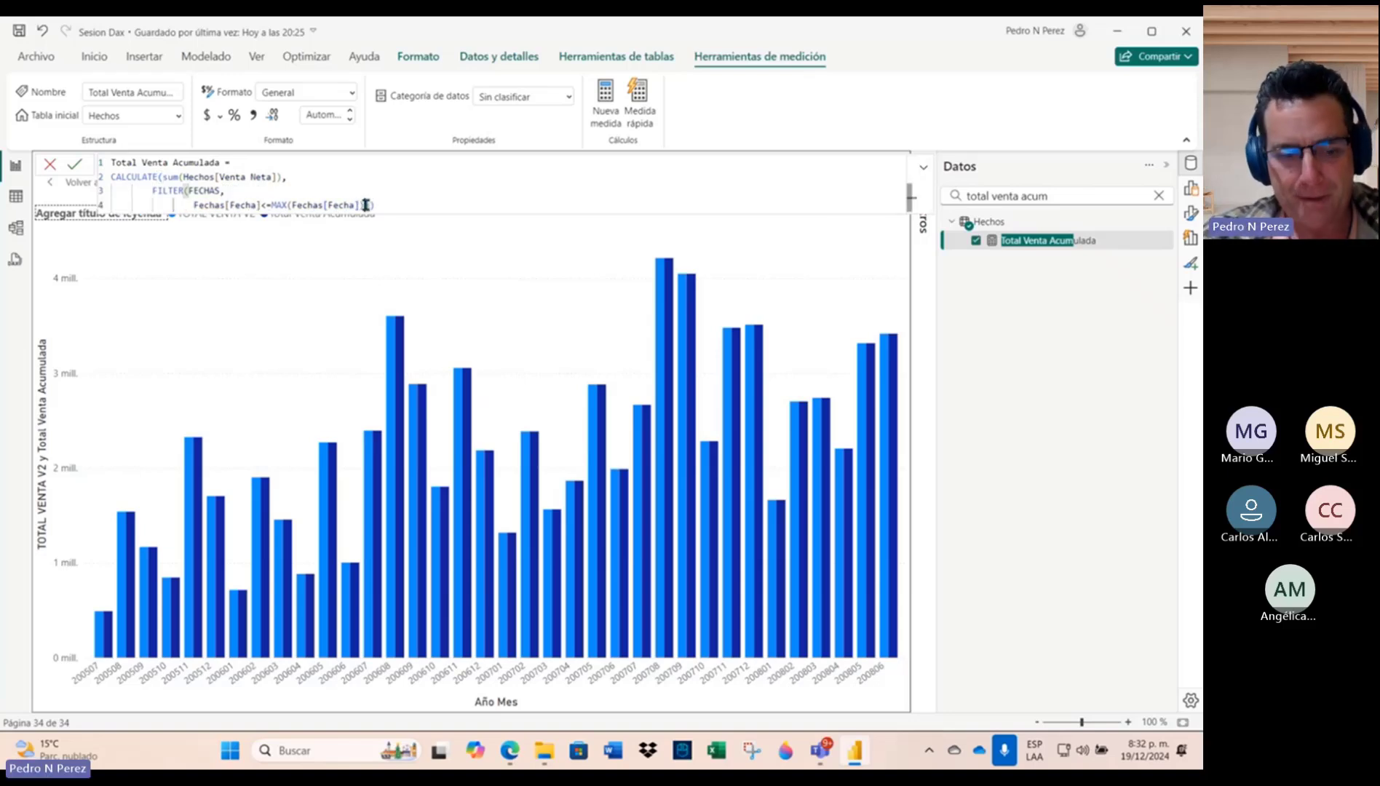
key("shift+Return")
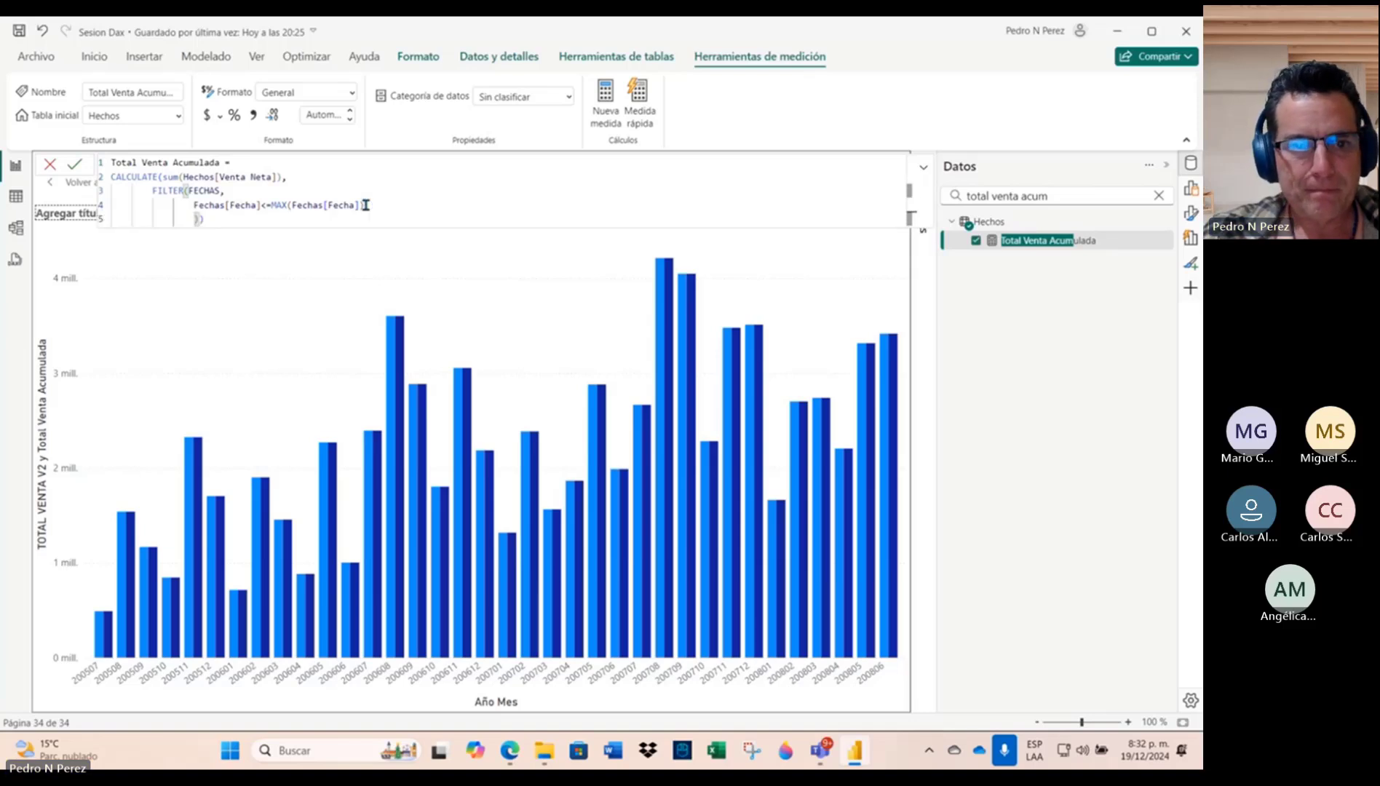
key("BackSpace")
key("BackSpace")
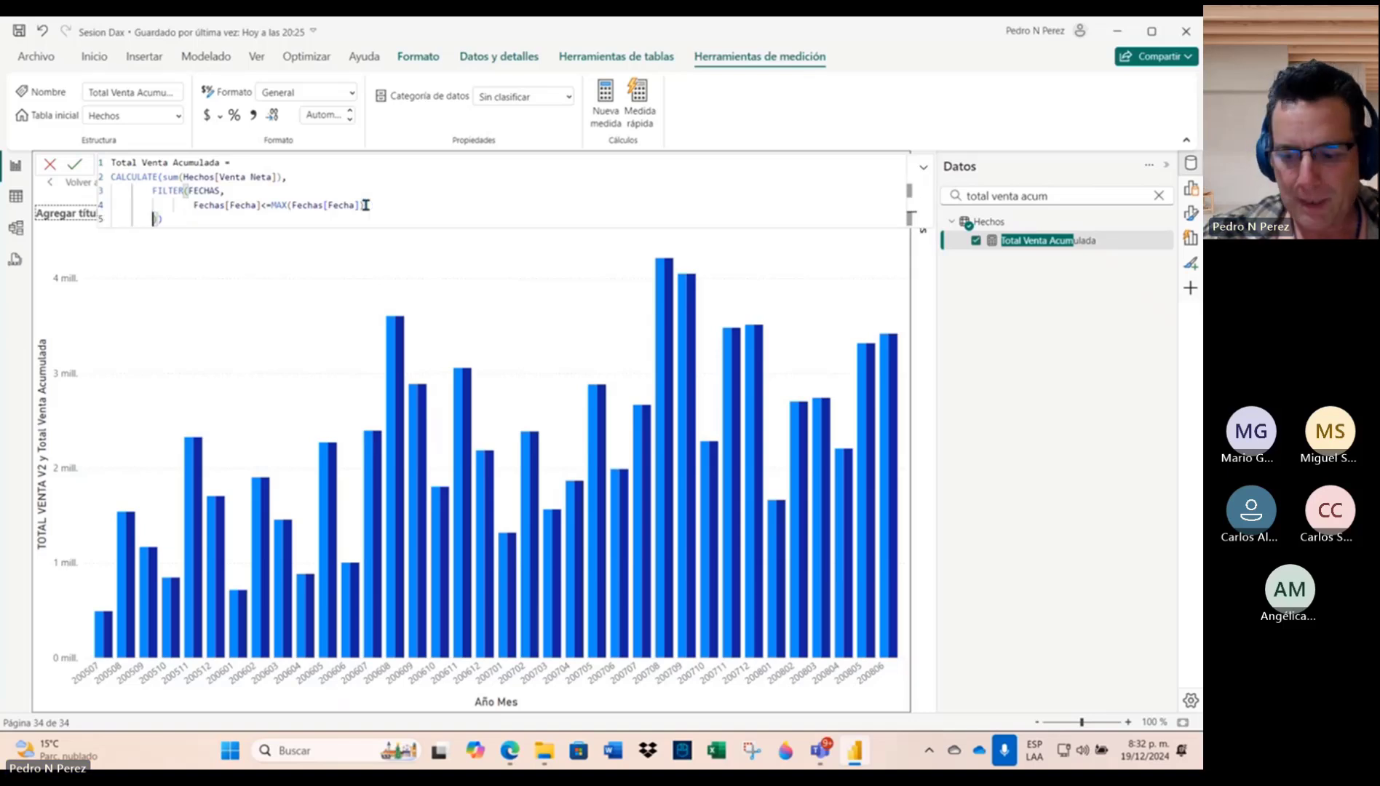
key("Right")
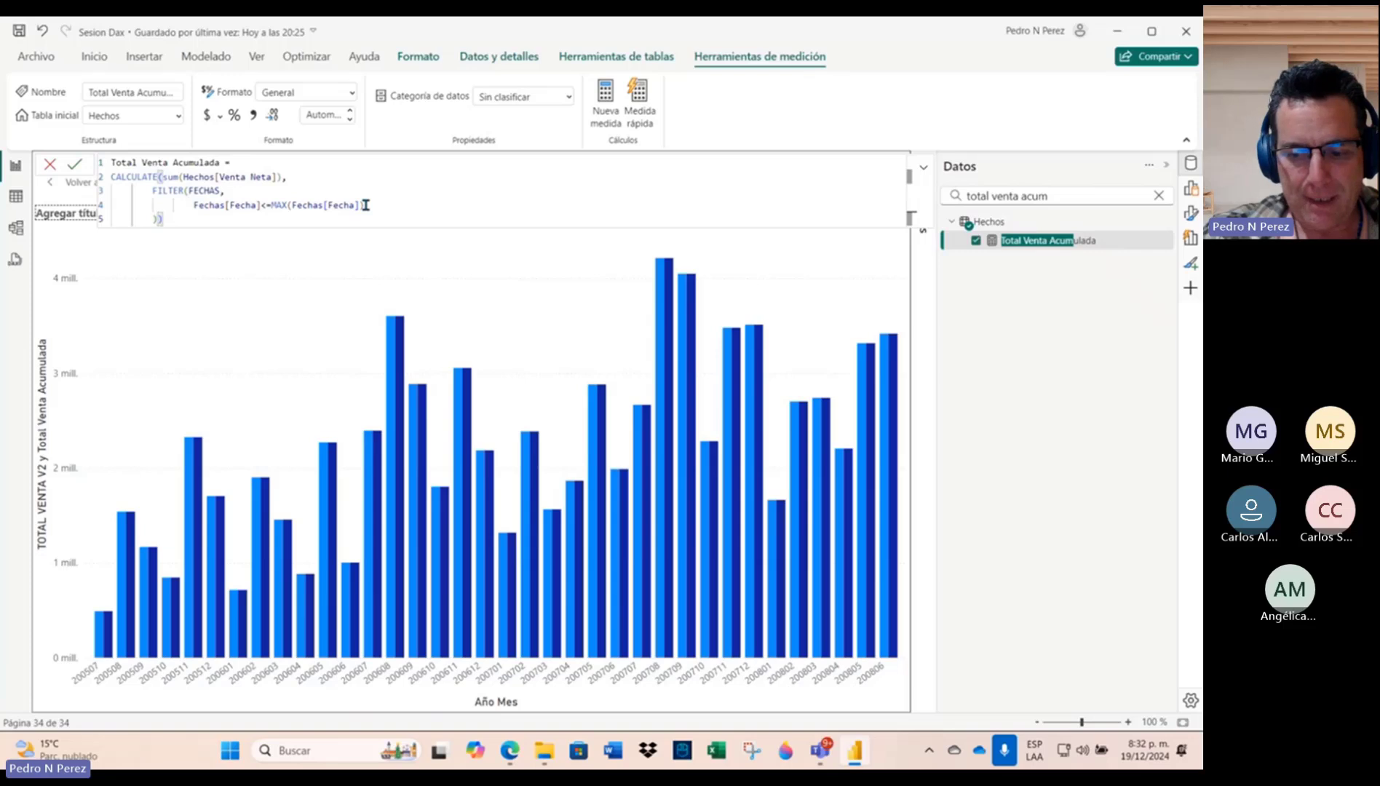
key("shift+Return")
key("BackSpace")
key("BackSpace")
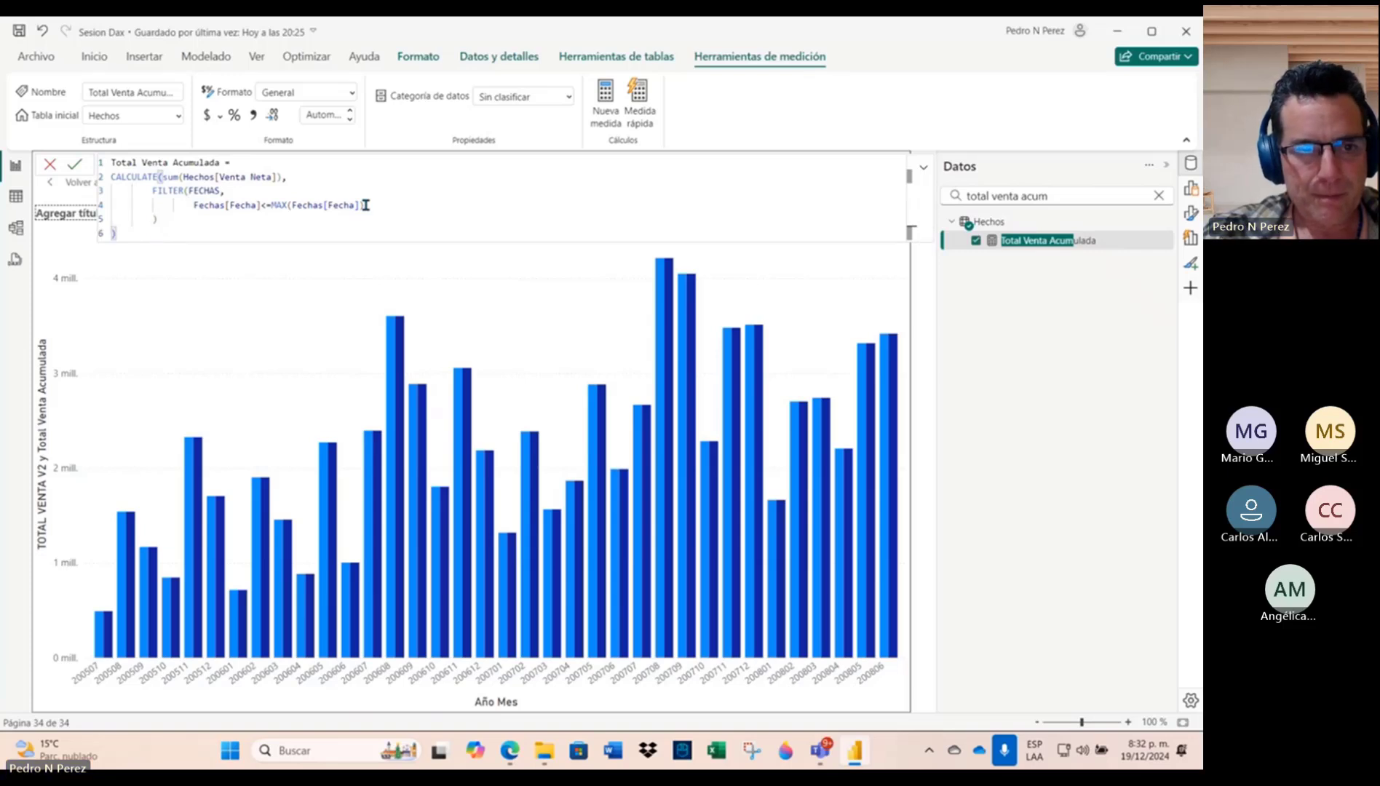
left_click(76, 164)
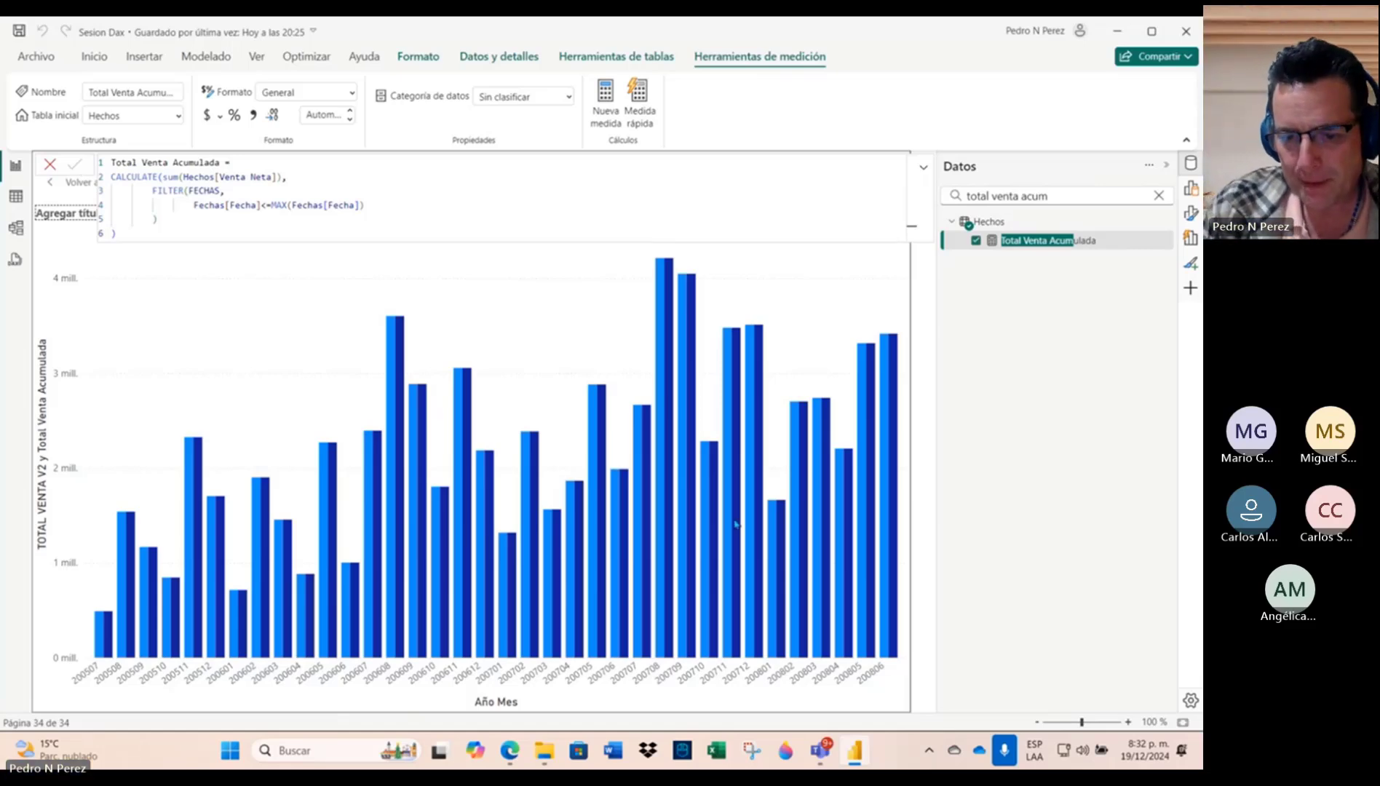
Step: Check the Microsoft Teams meeting window and return to the Power BI report
mouse_move(821, 750)
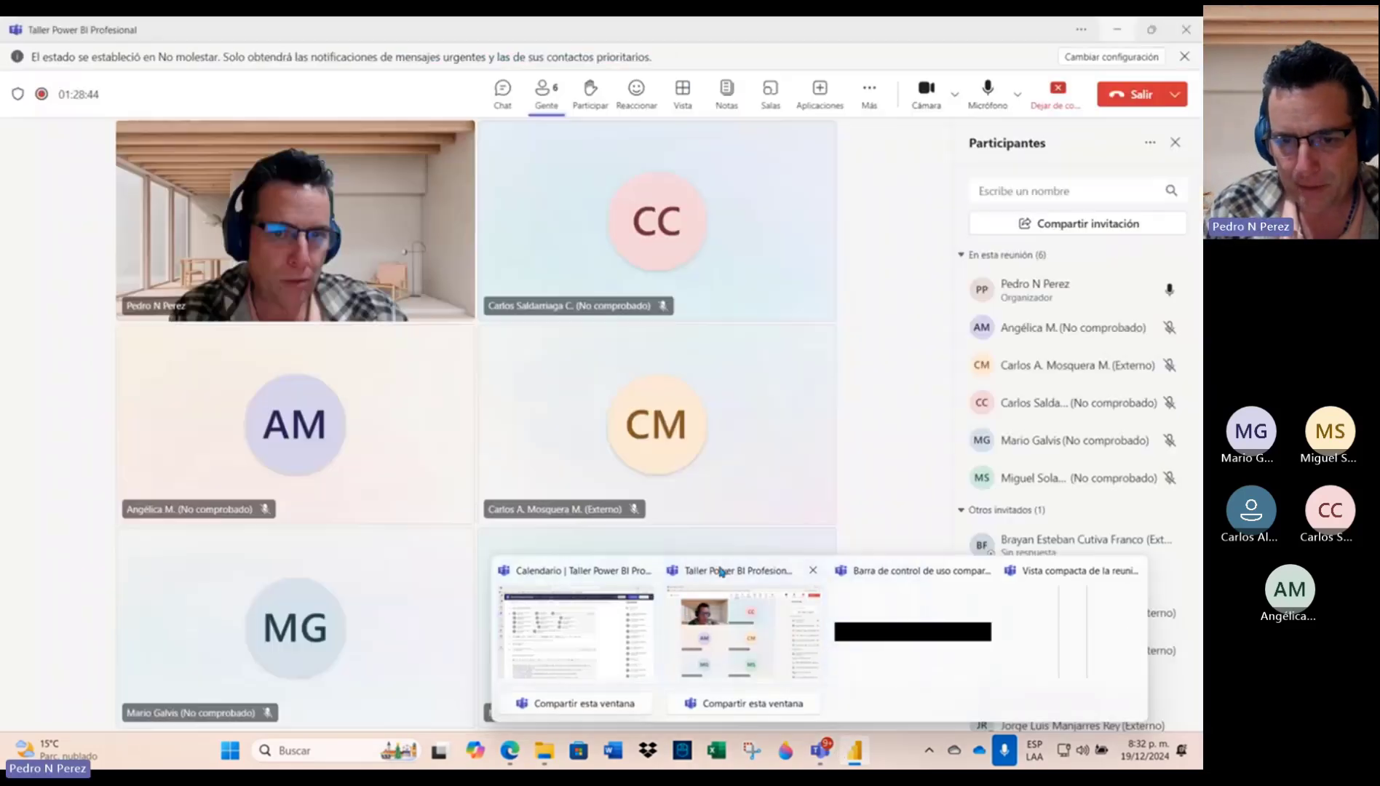
left_click(721, 572)
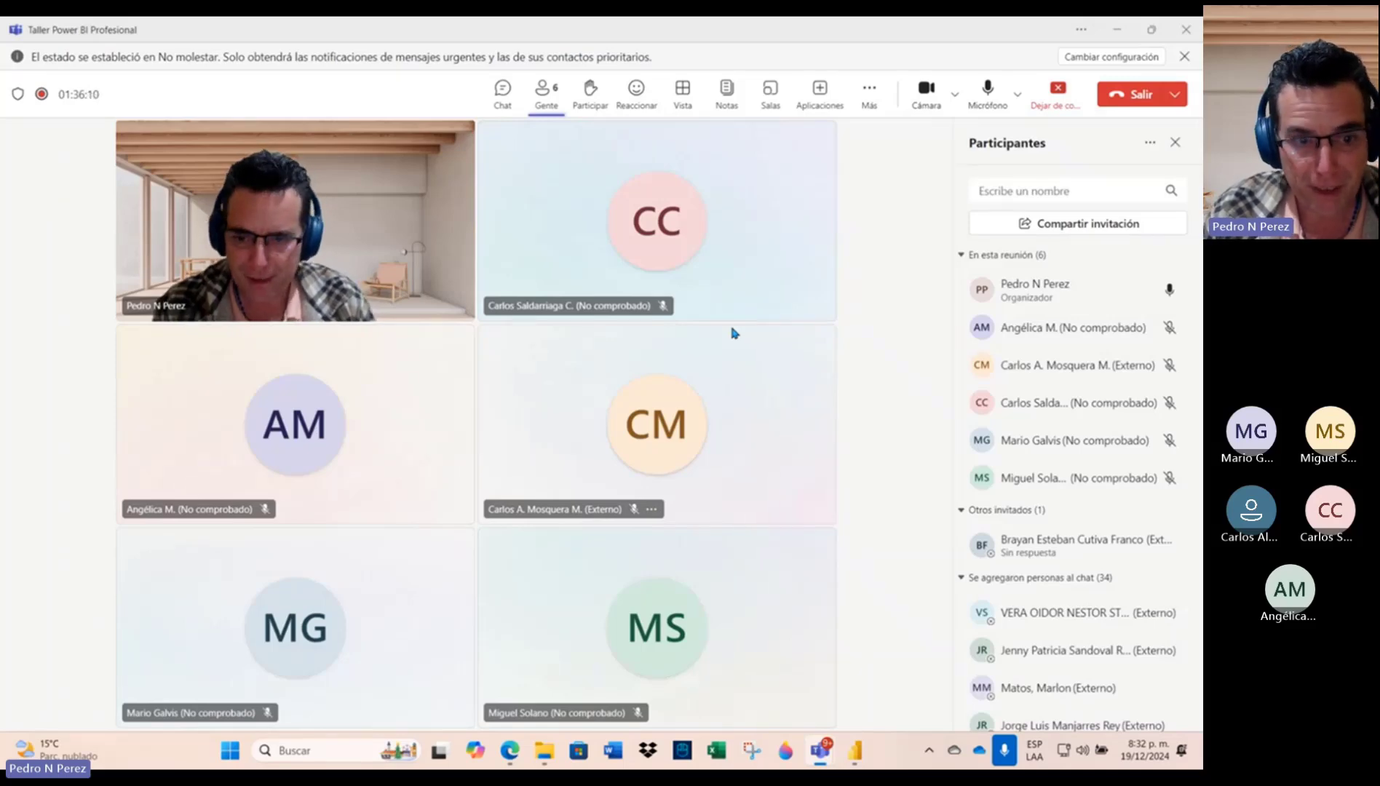
left_click(1118, 30)
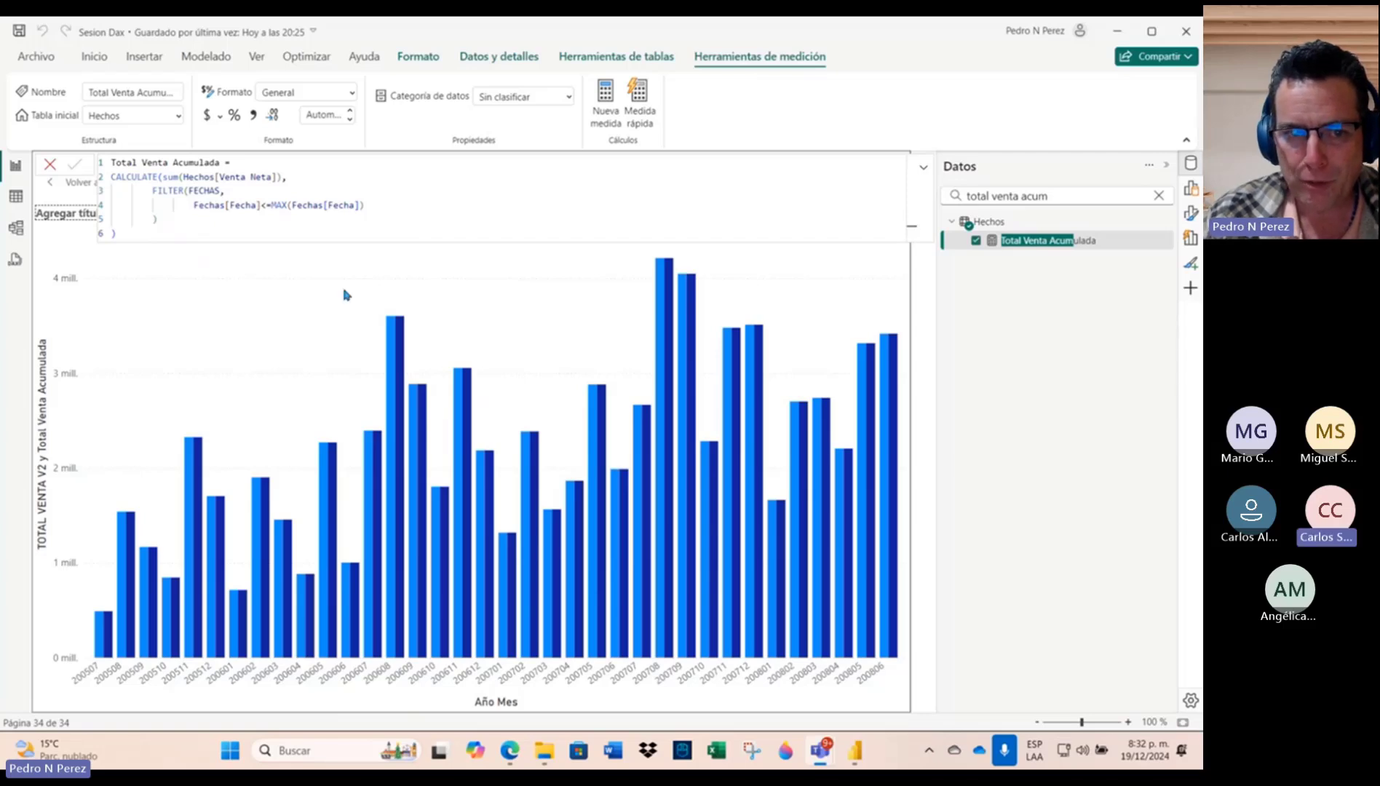
Step: Wrap FECHAS in all() inside the FILTER of Total Venta Acumulada, apply the change and collapse the formula editor
mouse_move(424, 405)
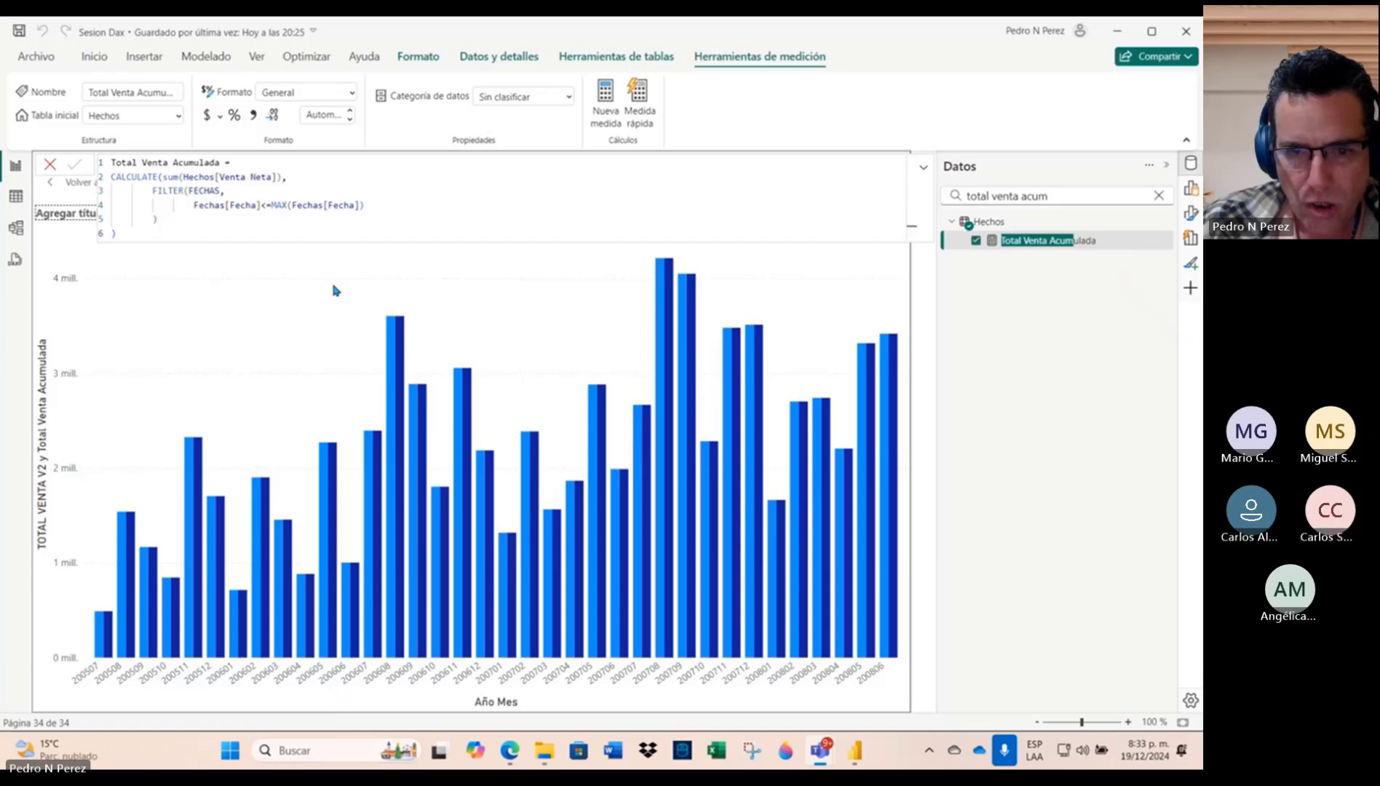
left_click(189, 192)
double_click(189, 191)
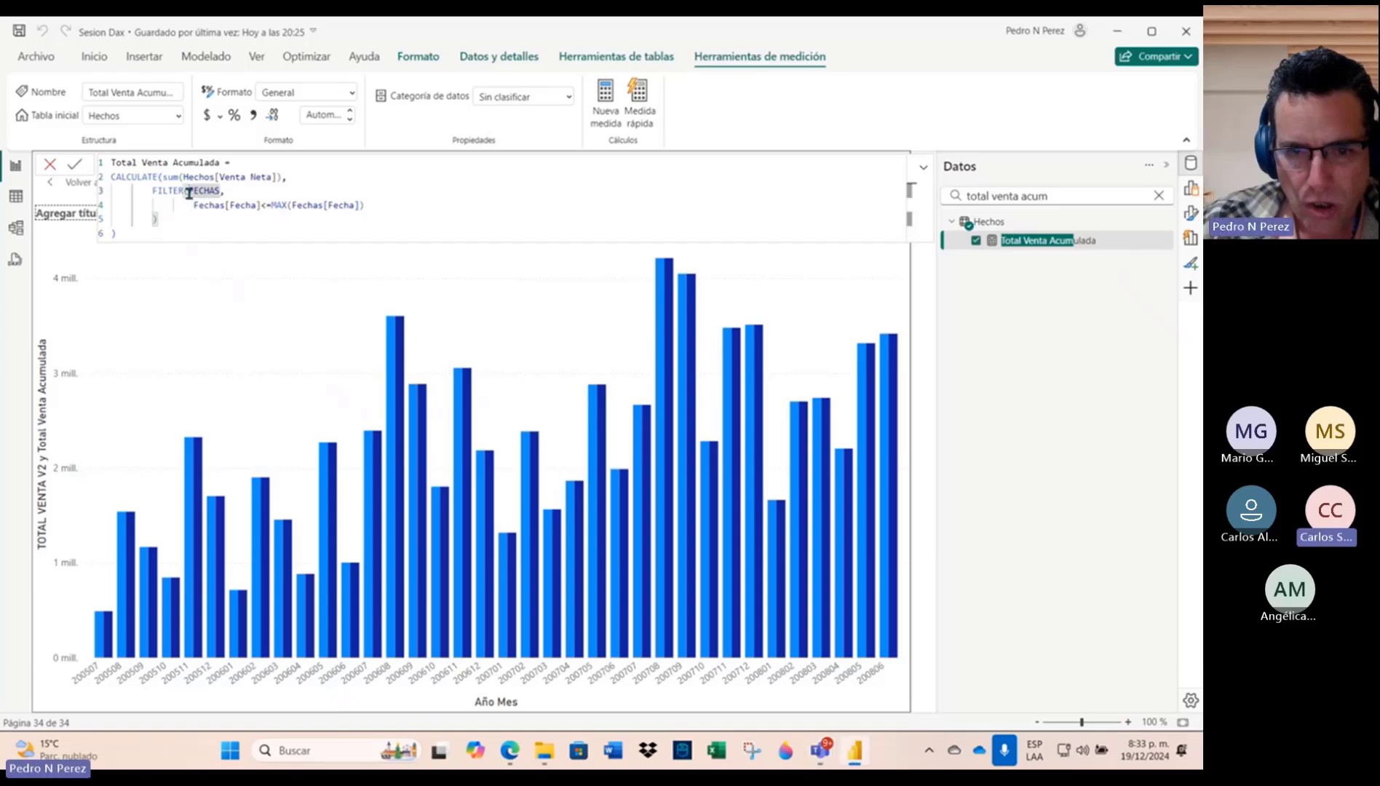
left_click(189, 191)
type("all(")
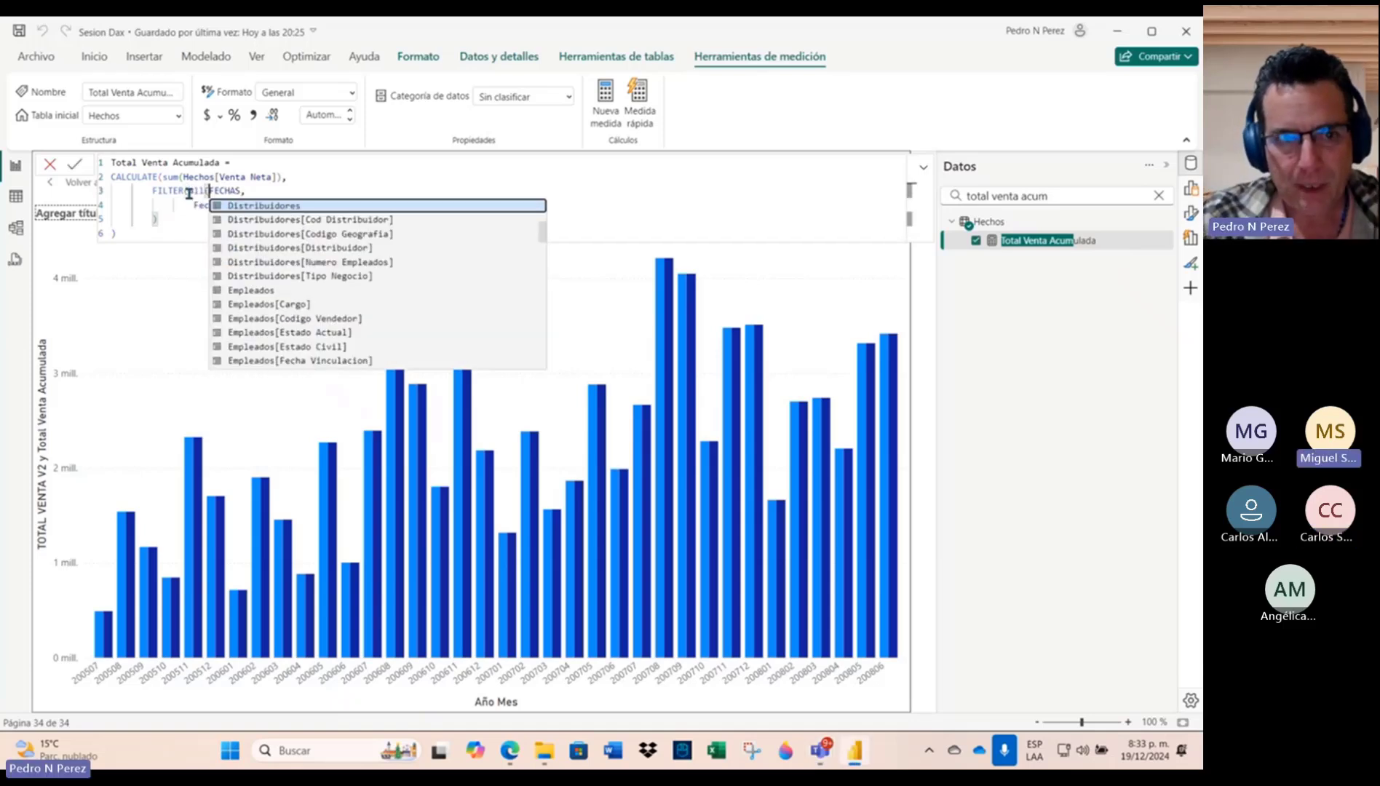
left_click(240, 192)
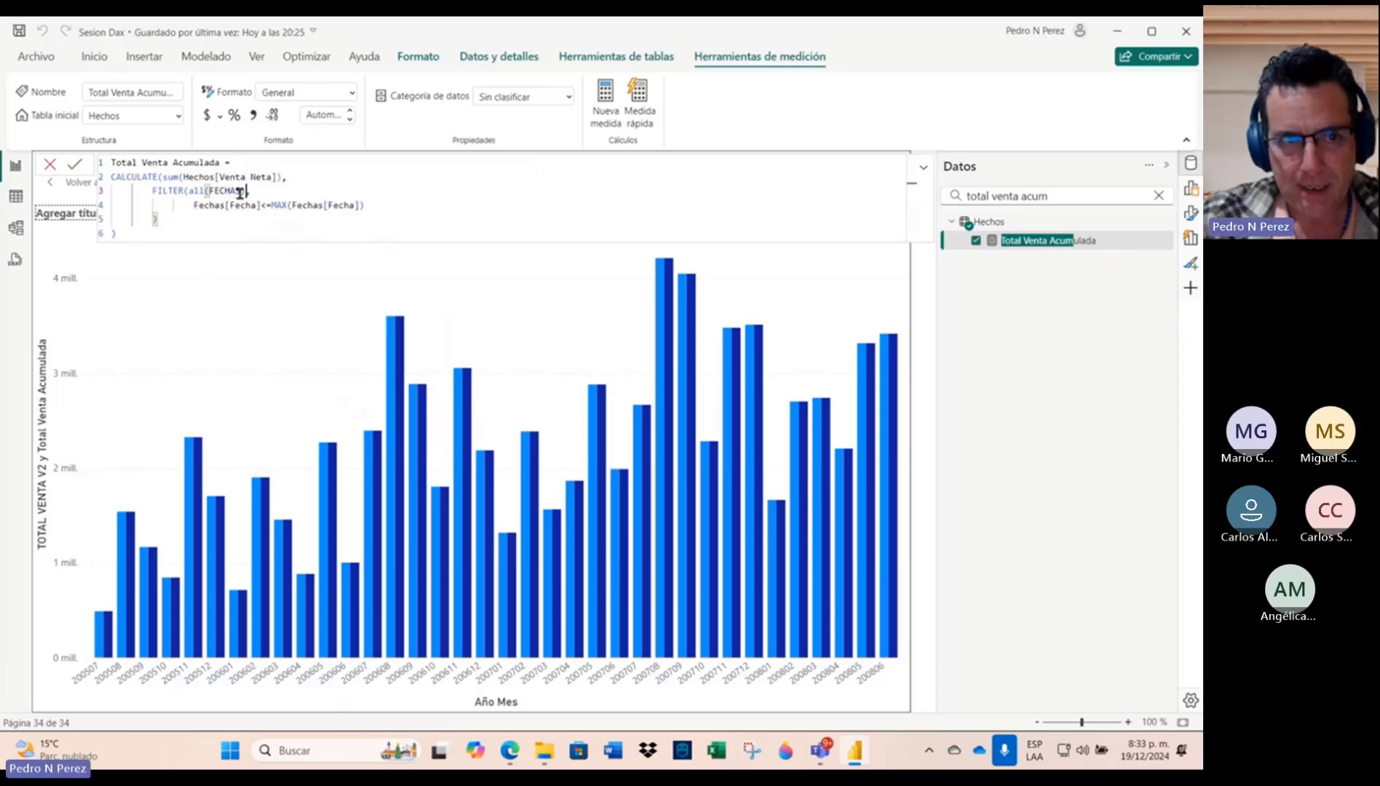
type(")")
left_click_drag(188, 191, 246, 191)
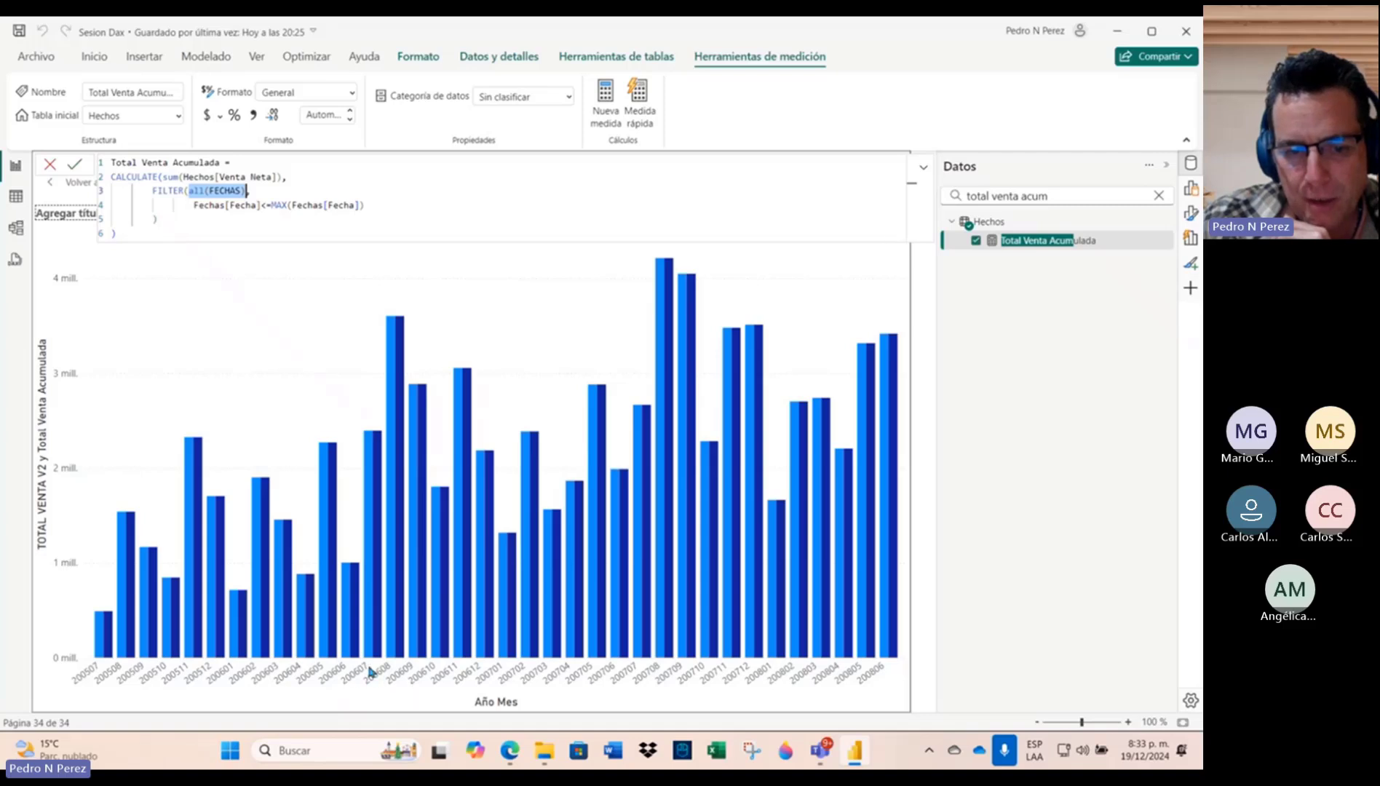
mouse_move(373, 654)
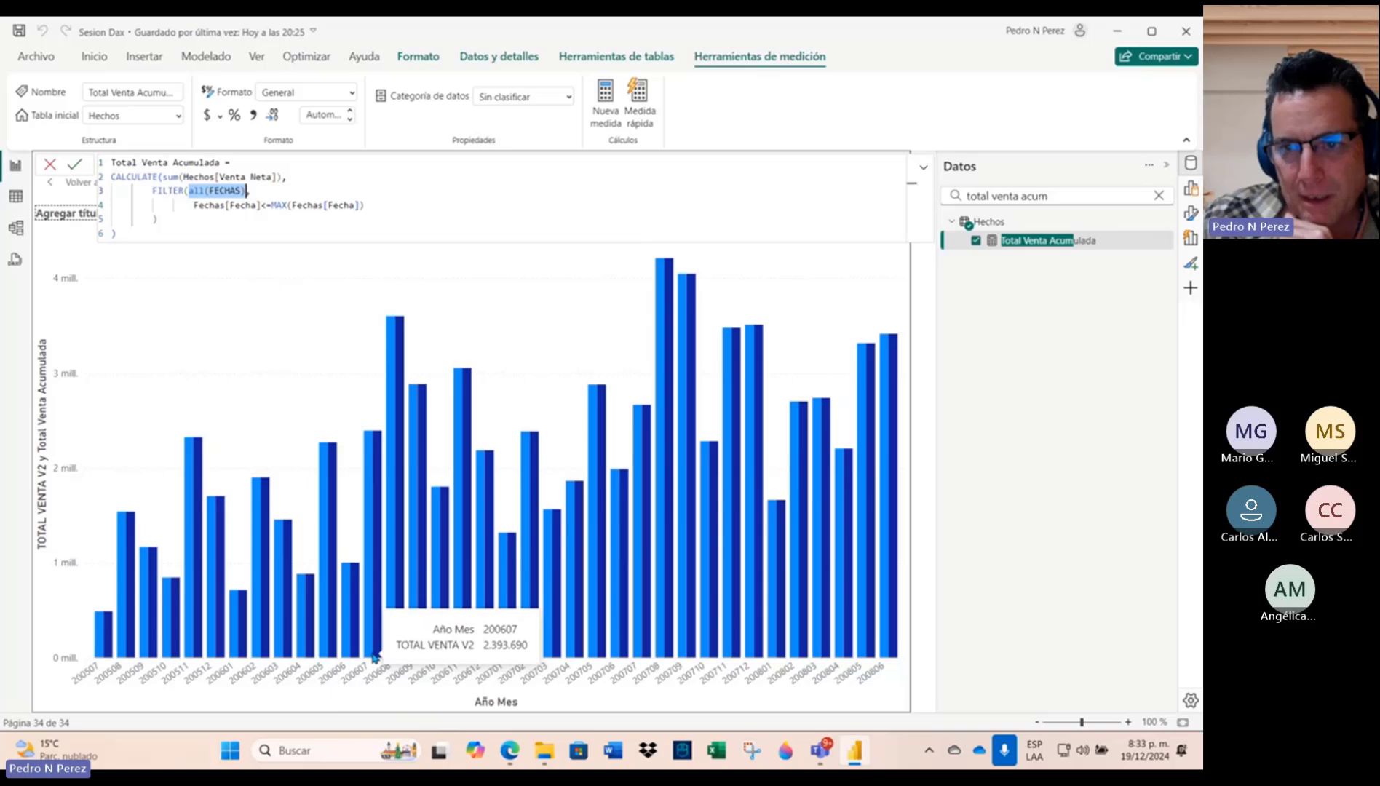
left_click(924, 167)
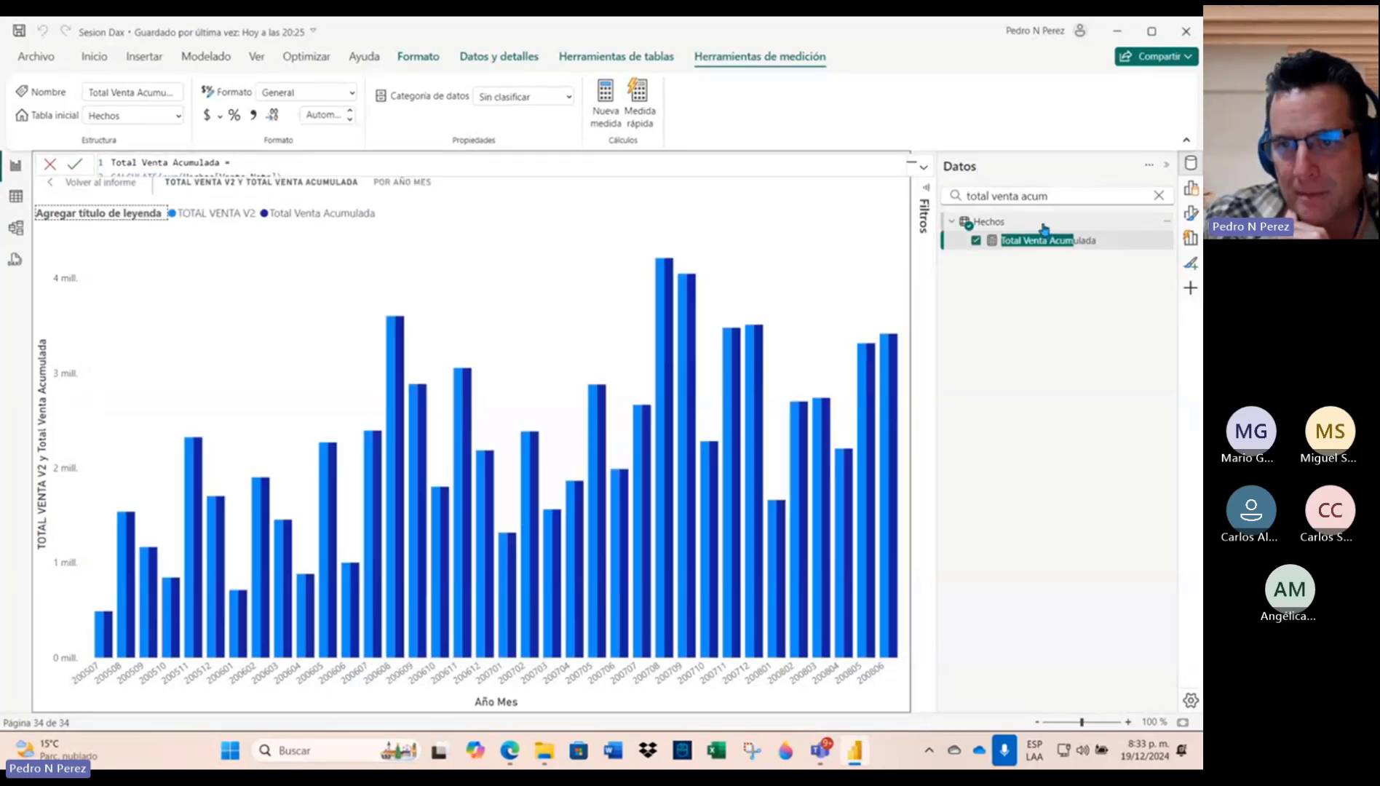
left_click(1035, 221)
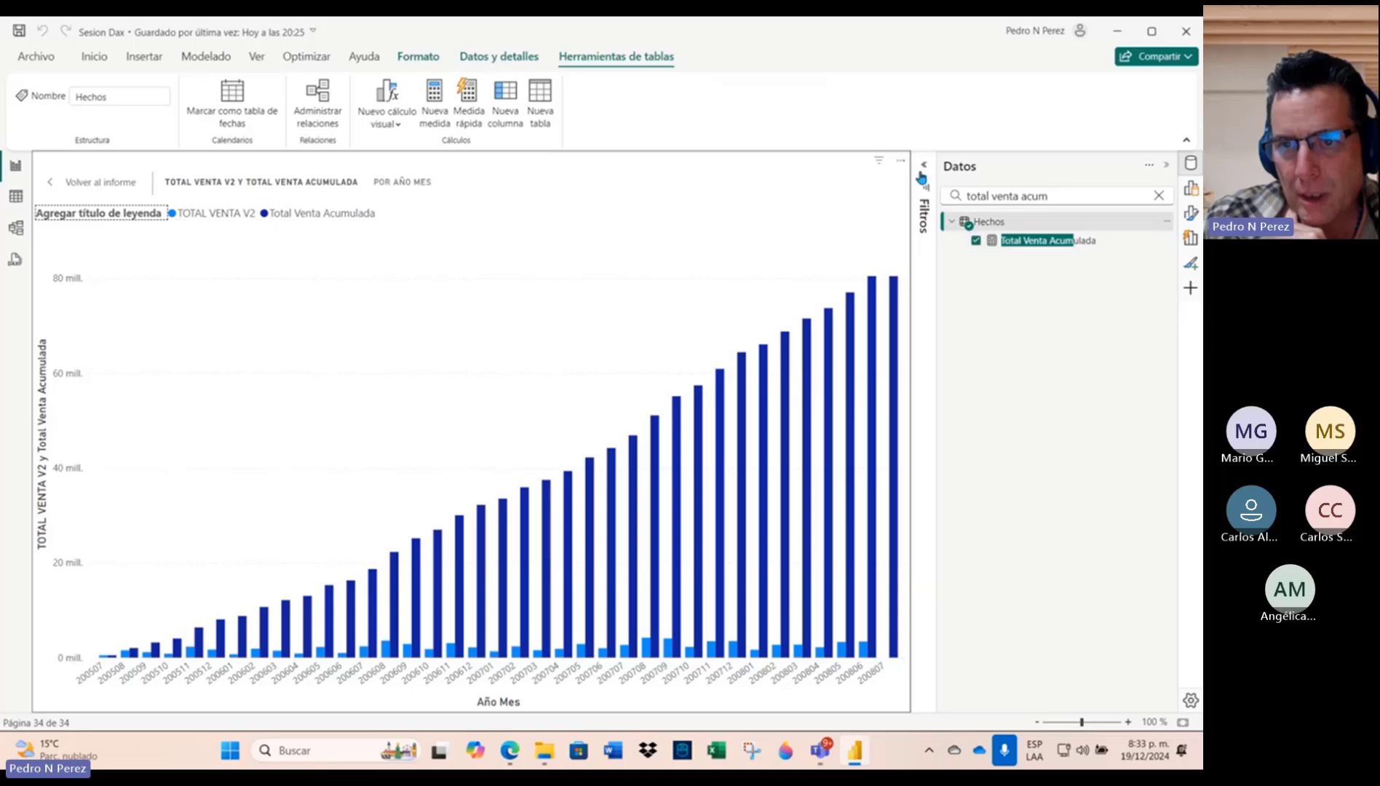
Step: Show the accumulated sales chart's data as a table and examine the monthly rows
left_click(900, 163)
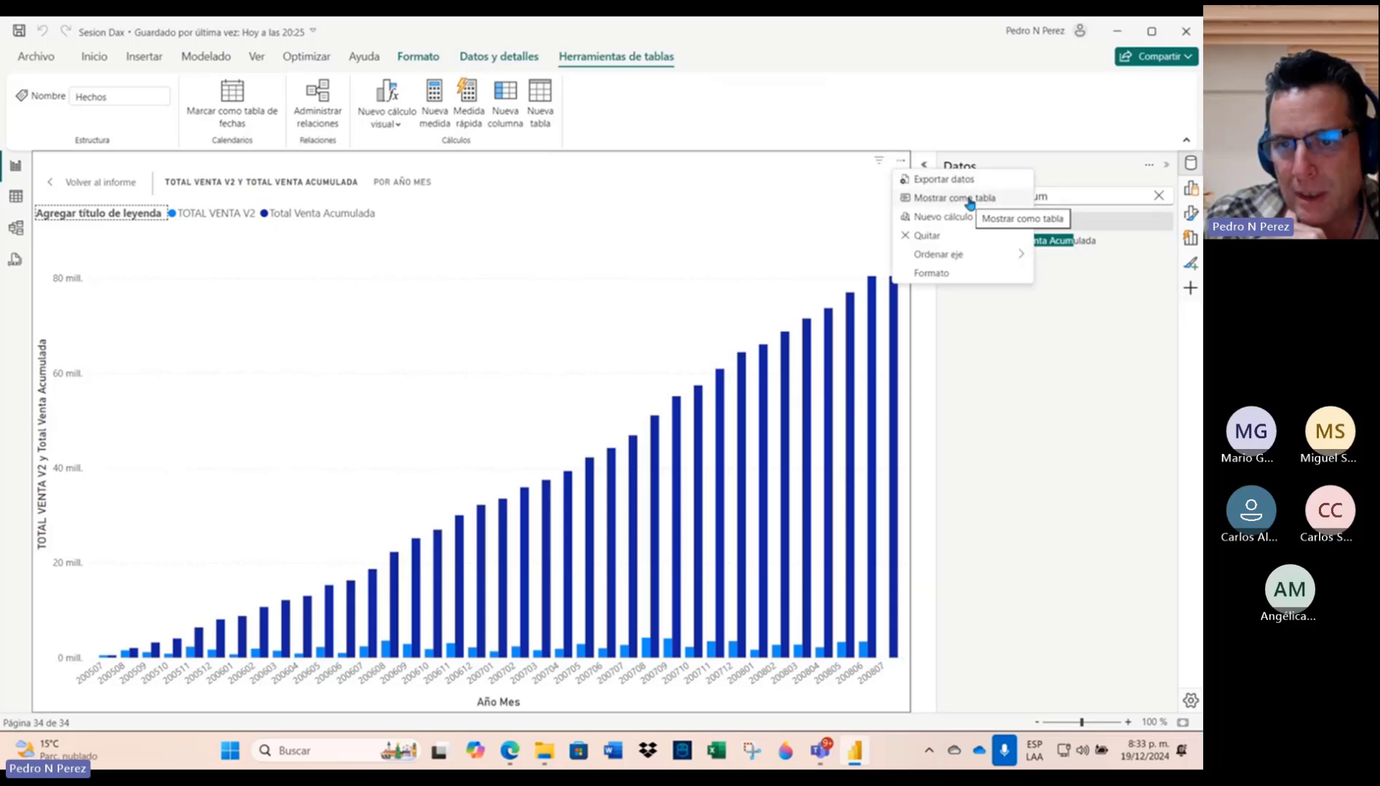
left_click(970, 202)
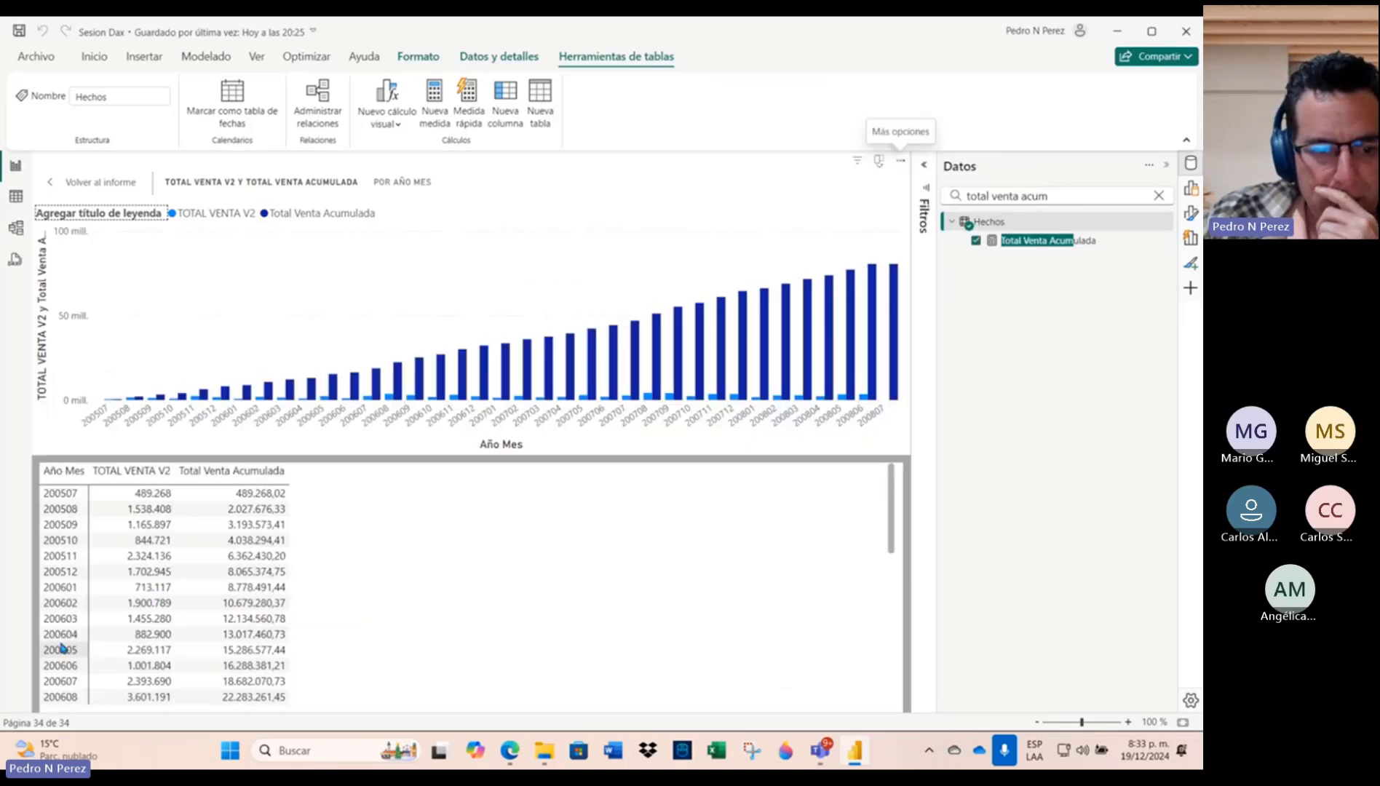
scroll(63, 648, "down", 3)
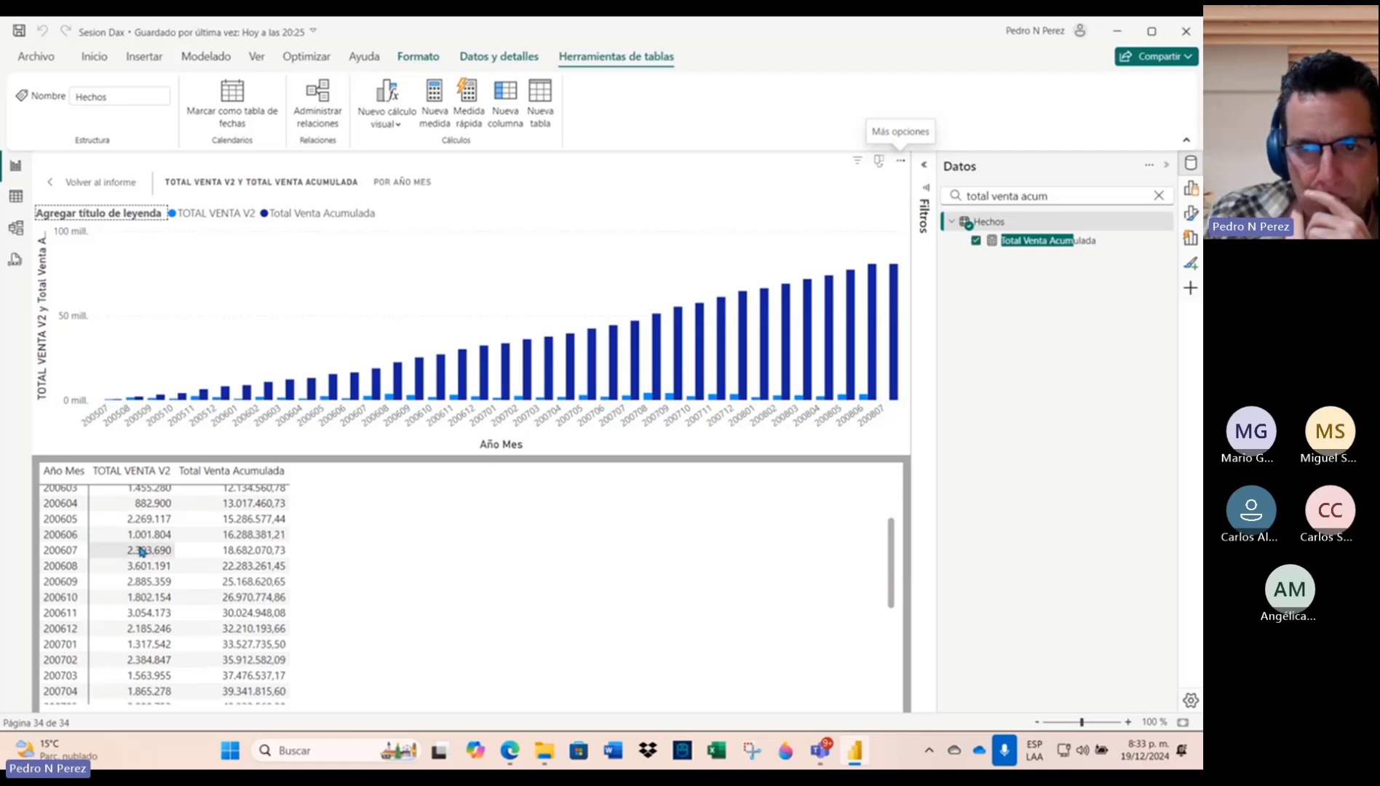
Step: Open the Total Venta Acumulada formula in the expanded editor and review its CALCULATE expression and FECHAS argument
mouse_move(858, 167)
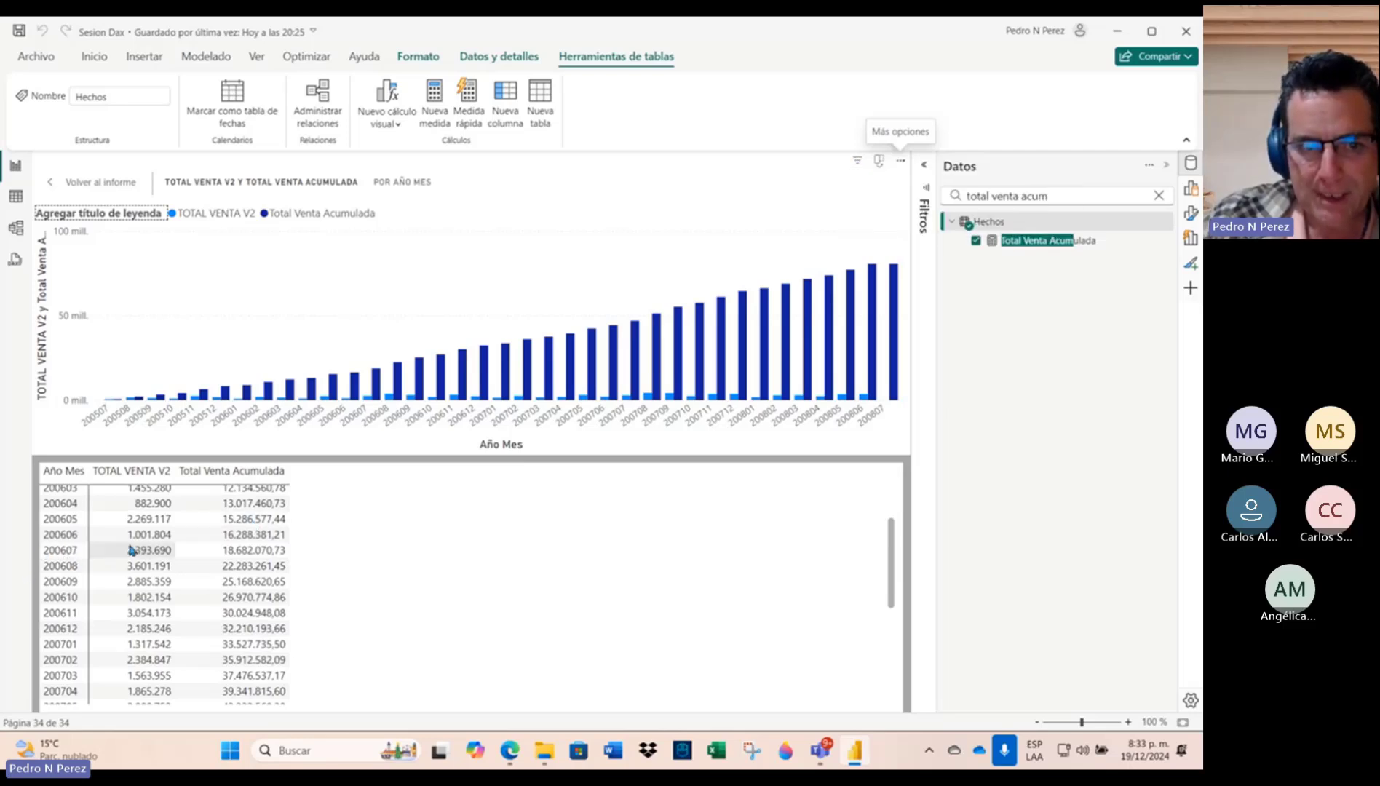
left_click(1058, 246)
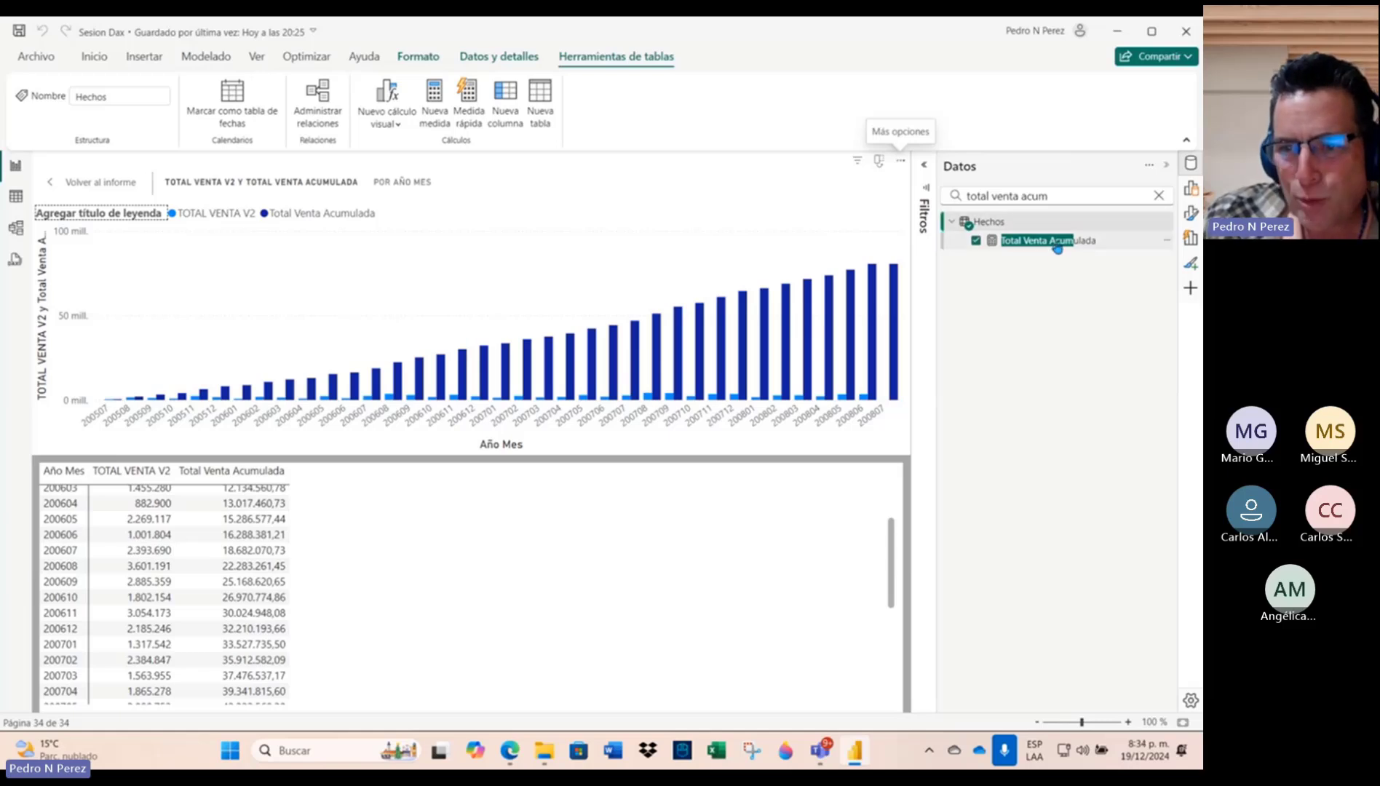
left_click(923, 166)
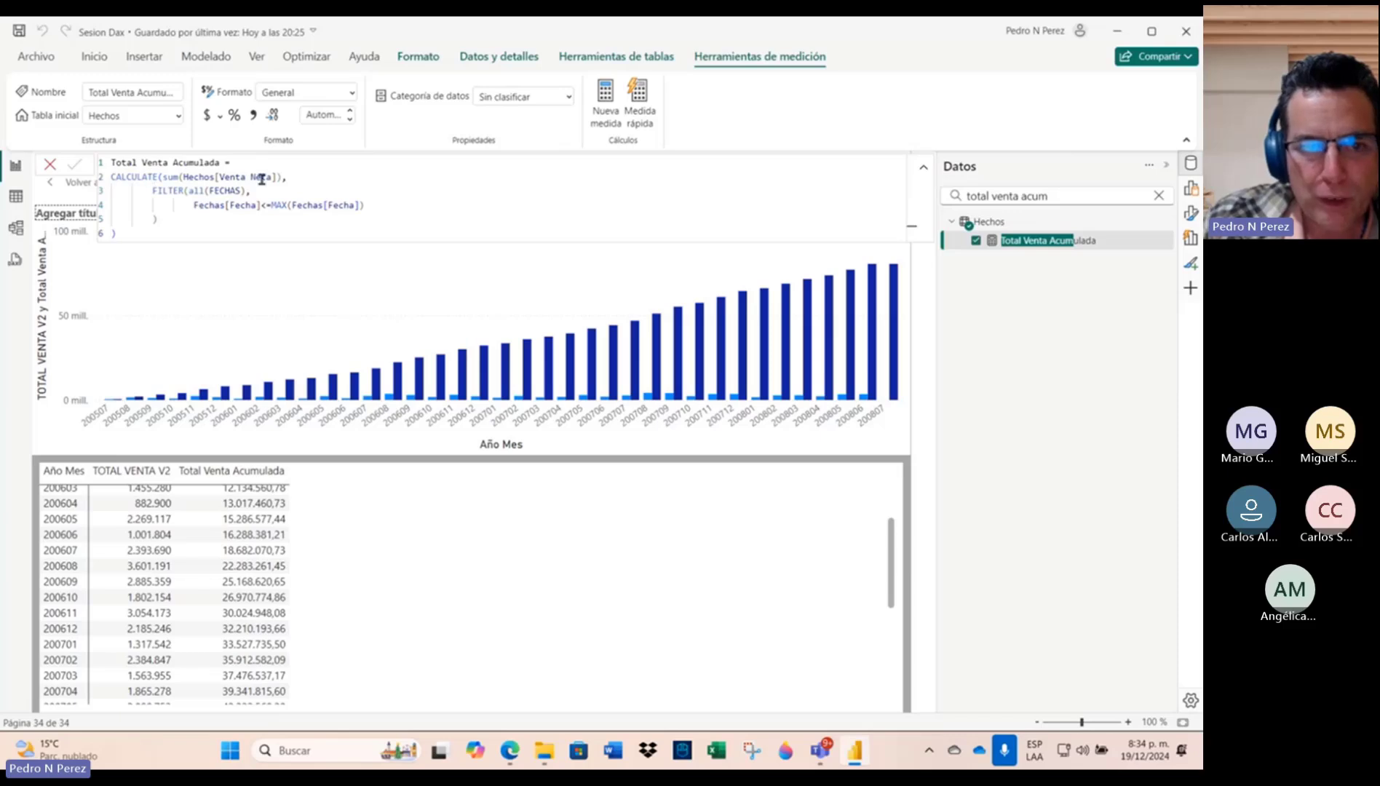
left_click_drag(283, 177, 111, 176)
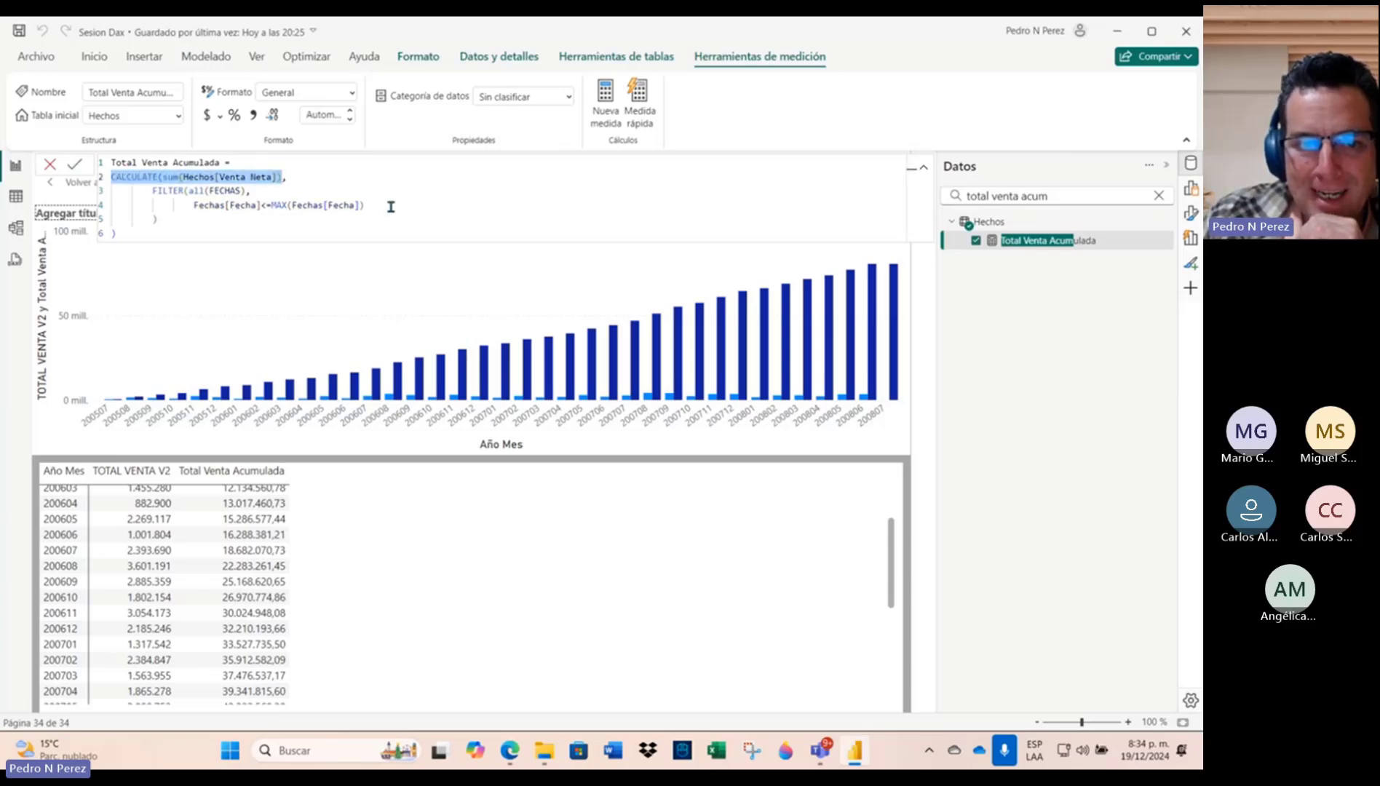
left_click_drag(245, 192, 208, 192)
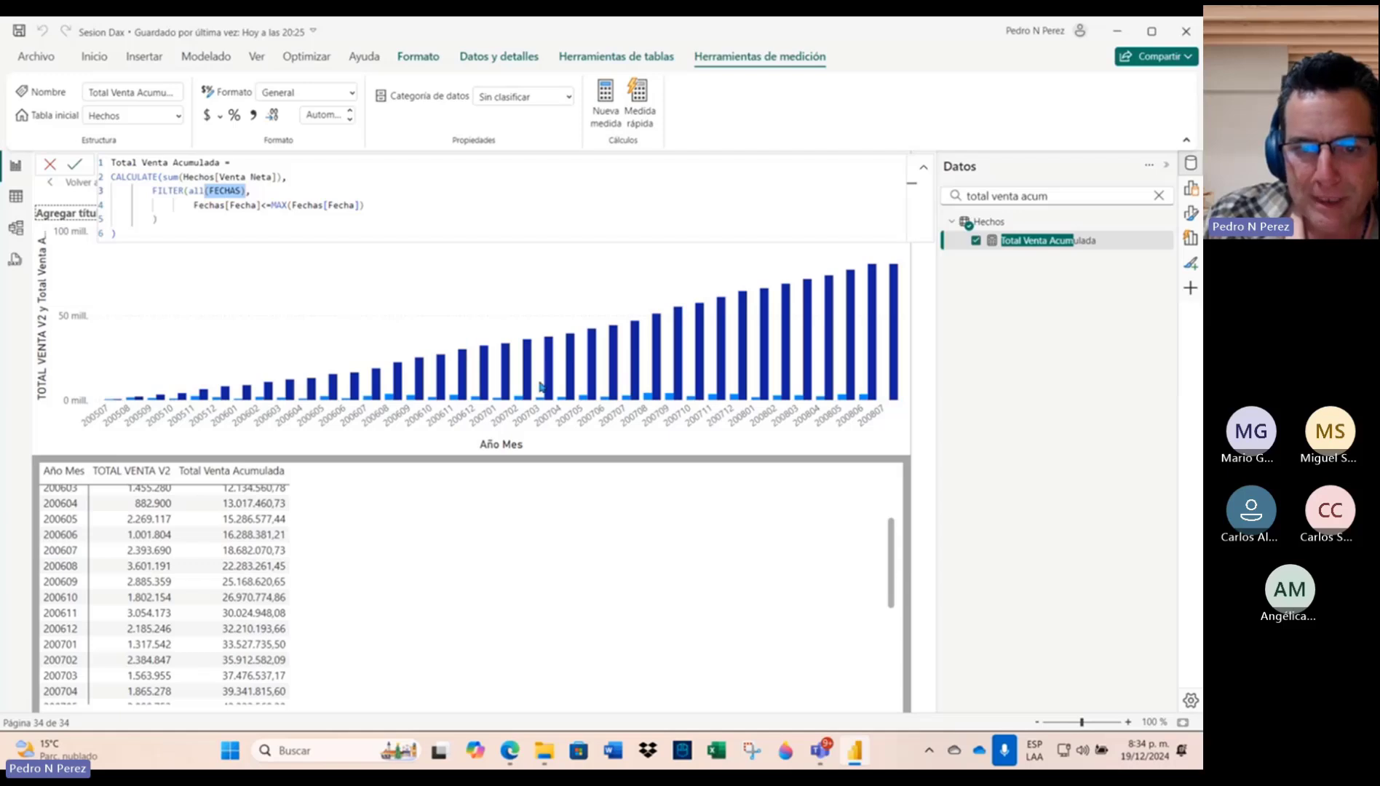
Step: Remove the all() wrapper so FILTER takes FECHAS directly, and apply the Total Venta Acumulada formula
double_click(209, 192)
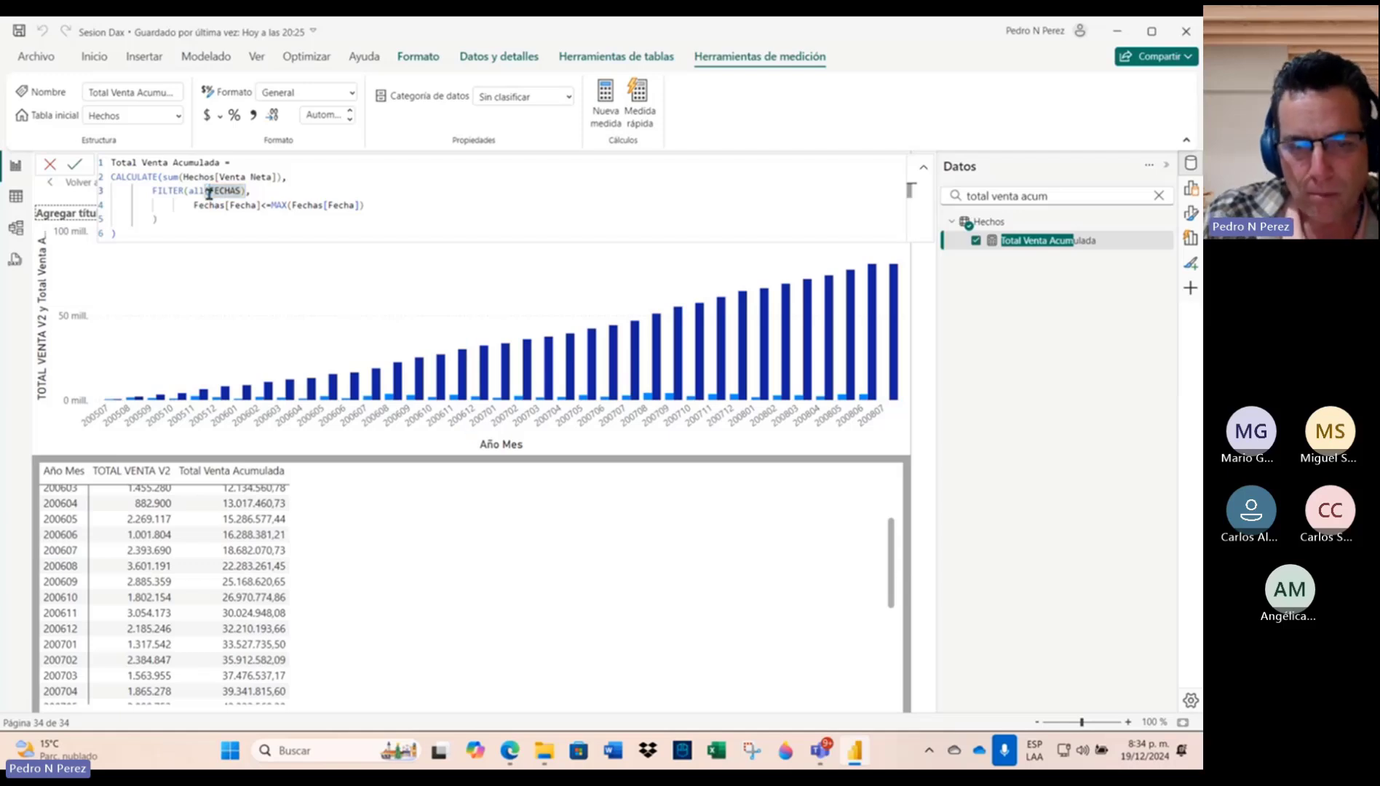
key("Left")
key("BackSpace")
key("BackSpace")
key("BackSpace")
key("BackSpace")
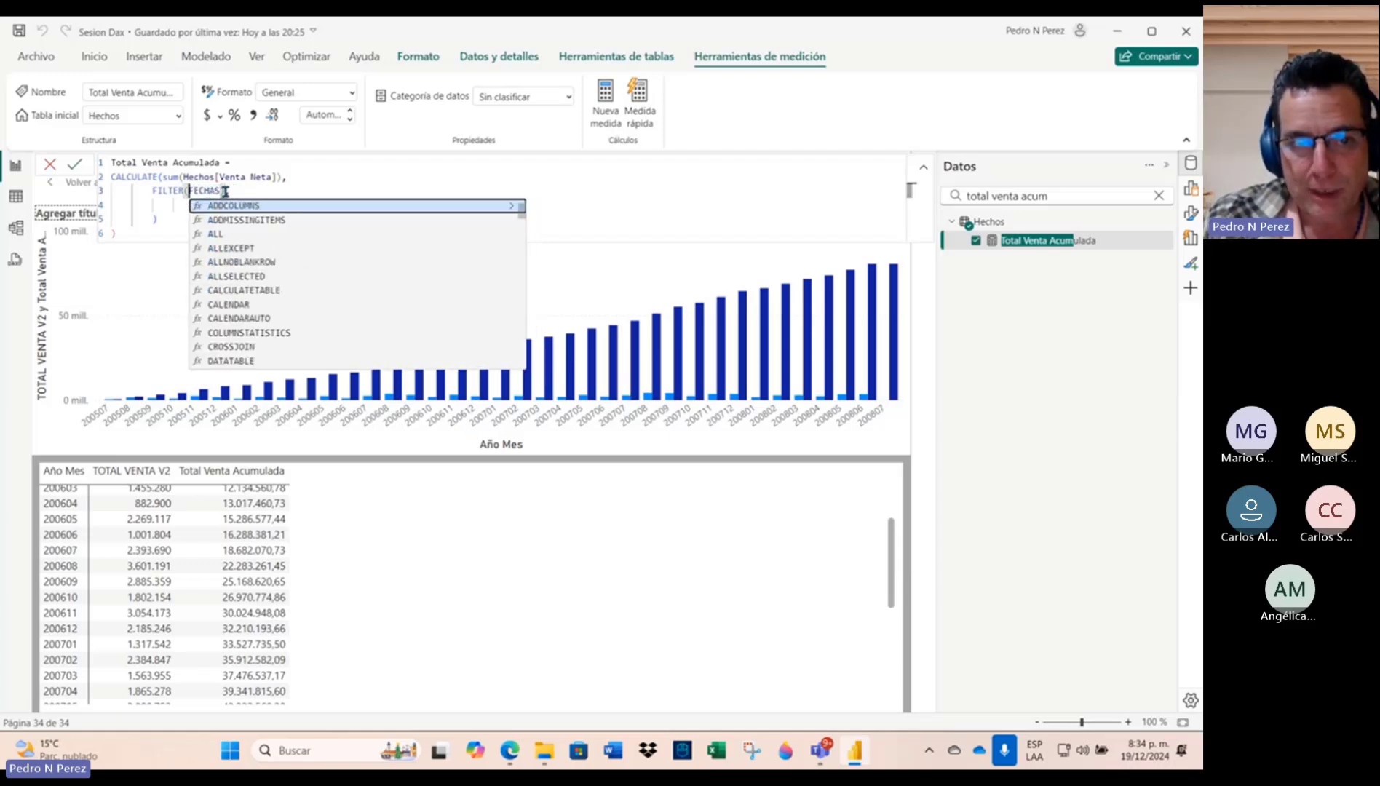
left_click(225, 192)
key("BackSpace")
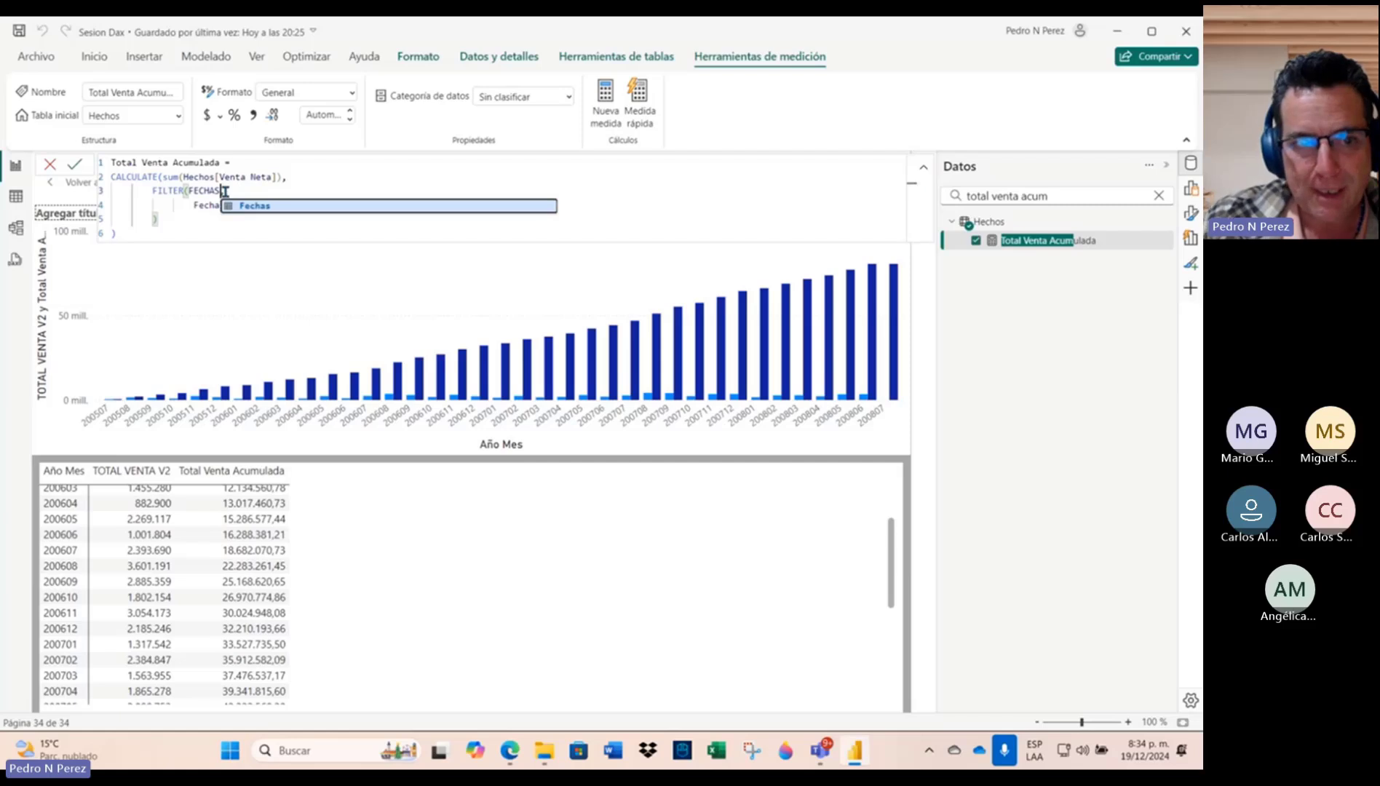
left_click(193, 229)
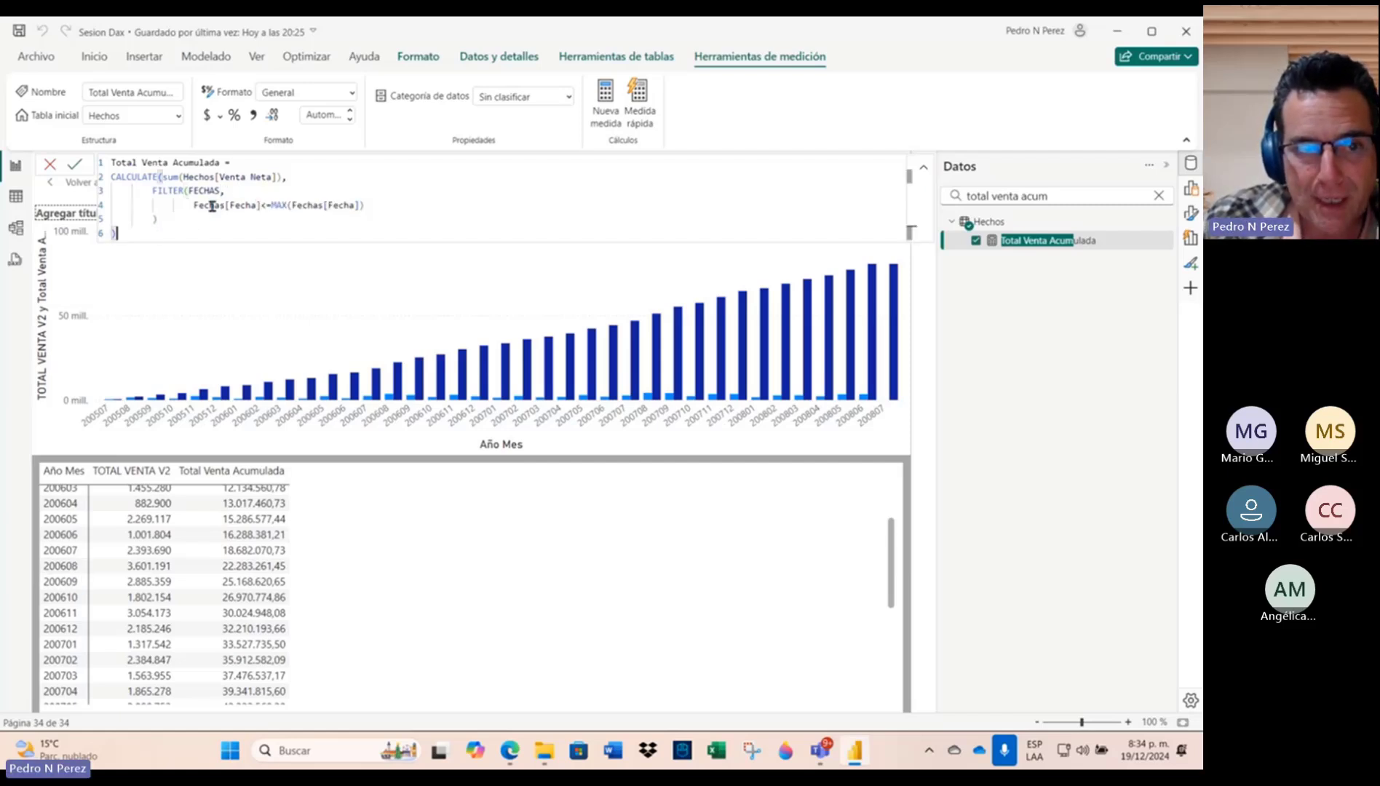
left_click(75, 165)
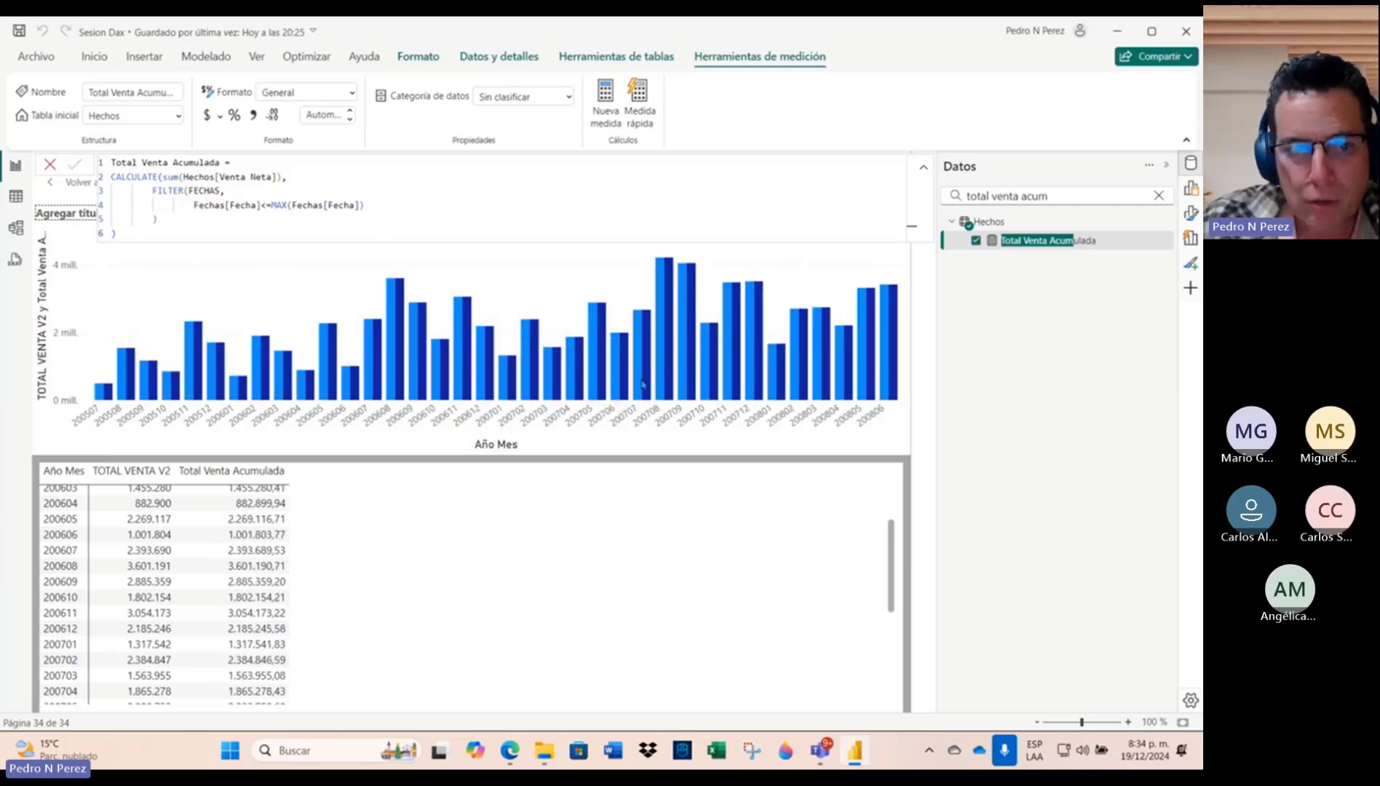
Step: Review the FILTER(FECHAS part and the Fechas[Fecha]<=MAX(Fechas[Fecha]) condition in the formula
left_click(193, 205)
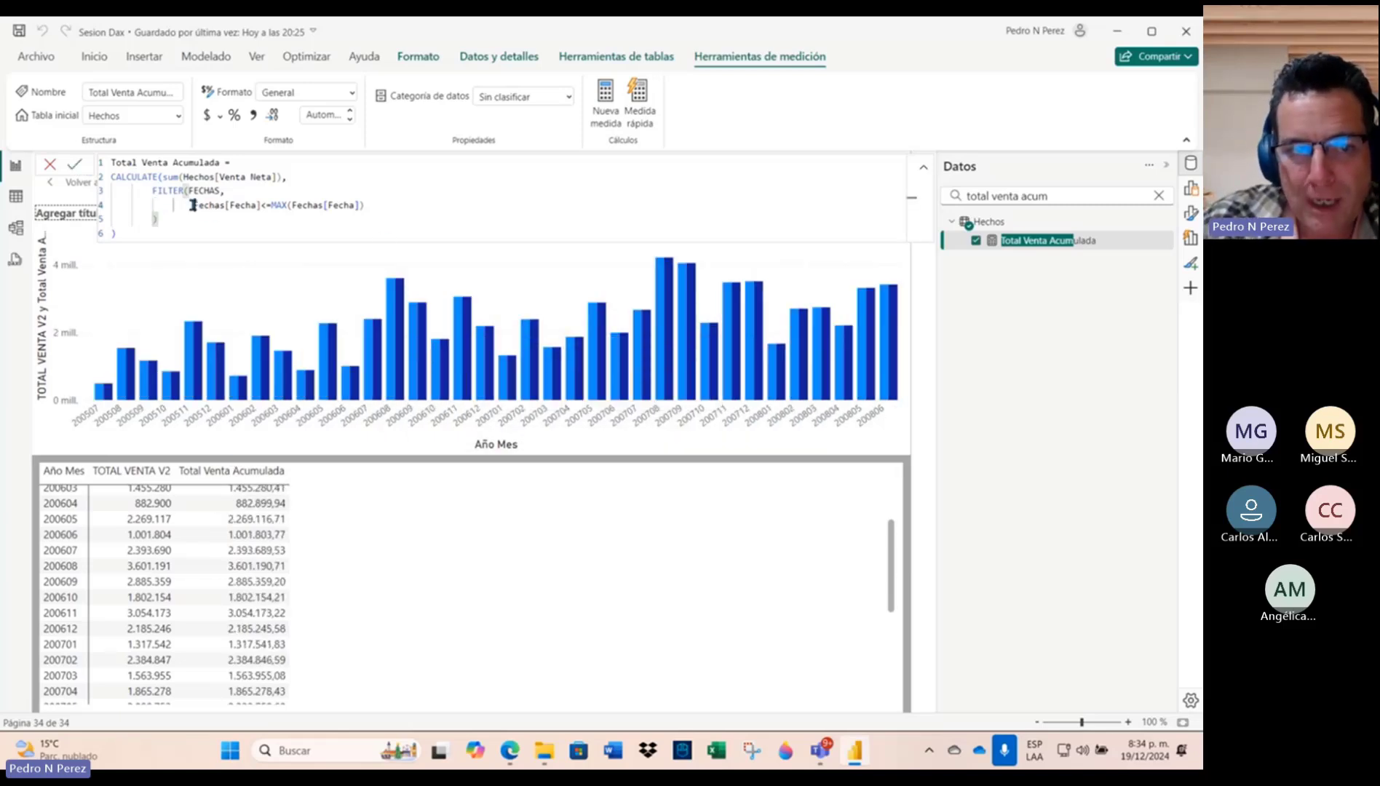
left_click_drag(193, 205, 365, 206)
left_click_drag(220, 190, 153, 190)
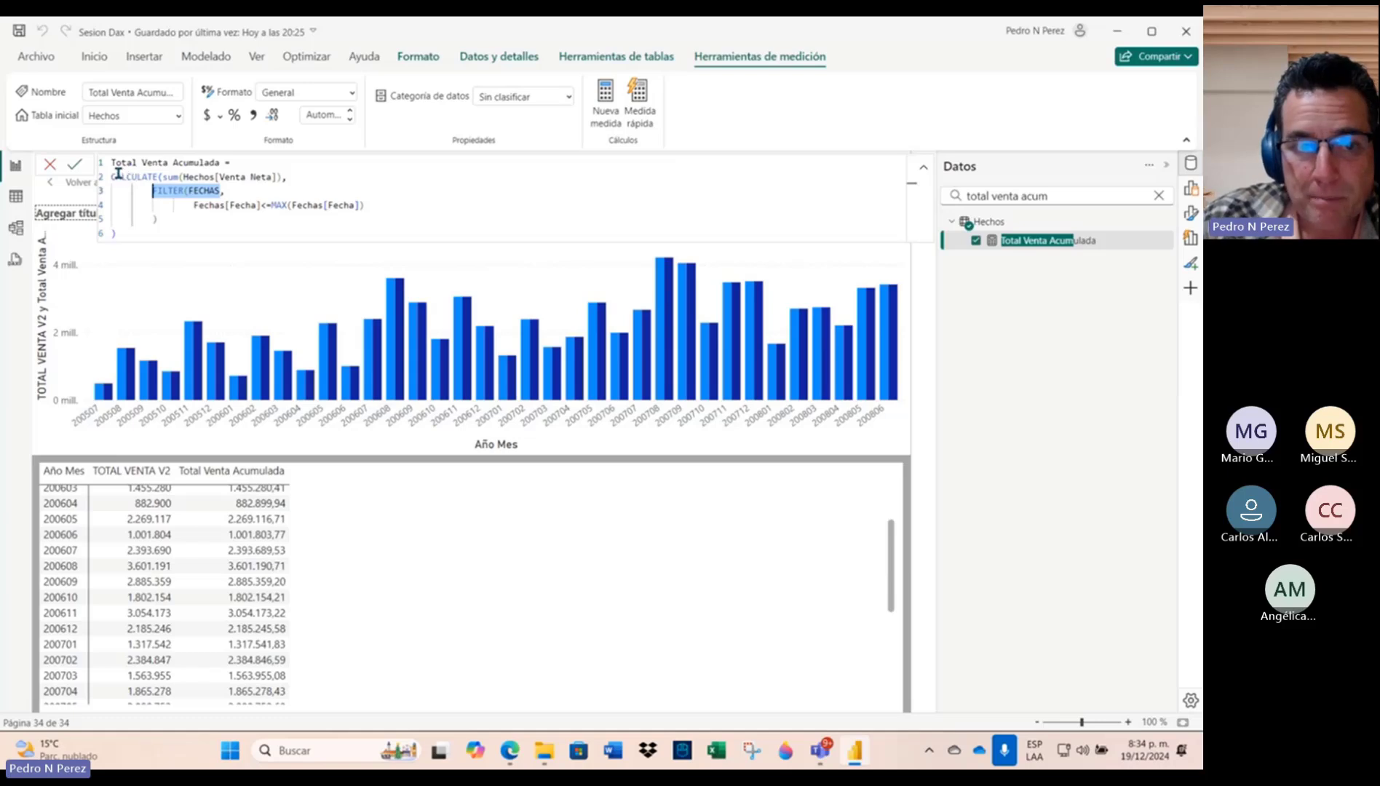
left_click_drag(199, 205, 371, 206)
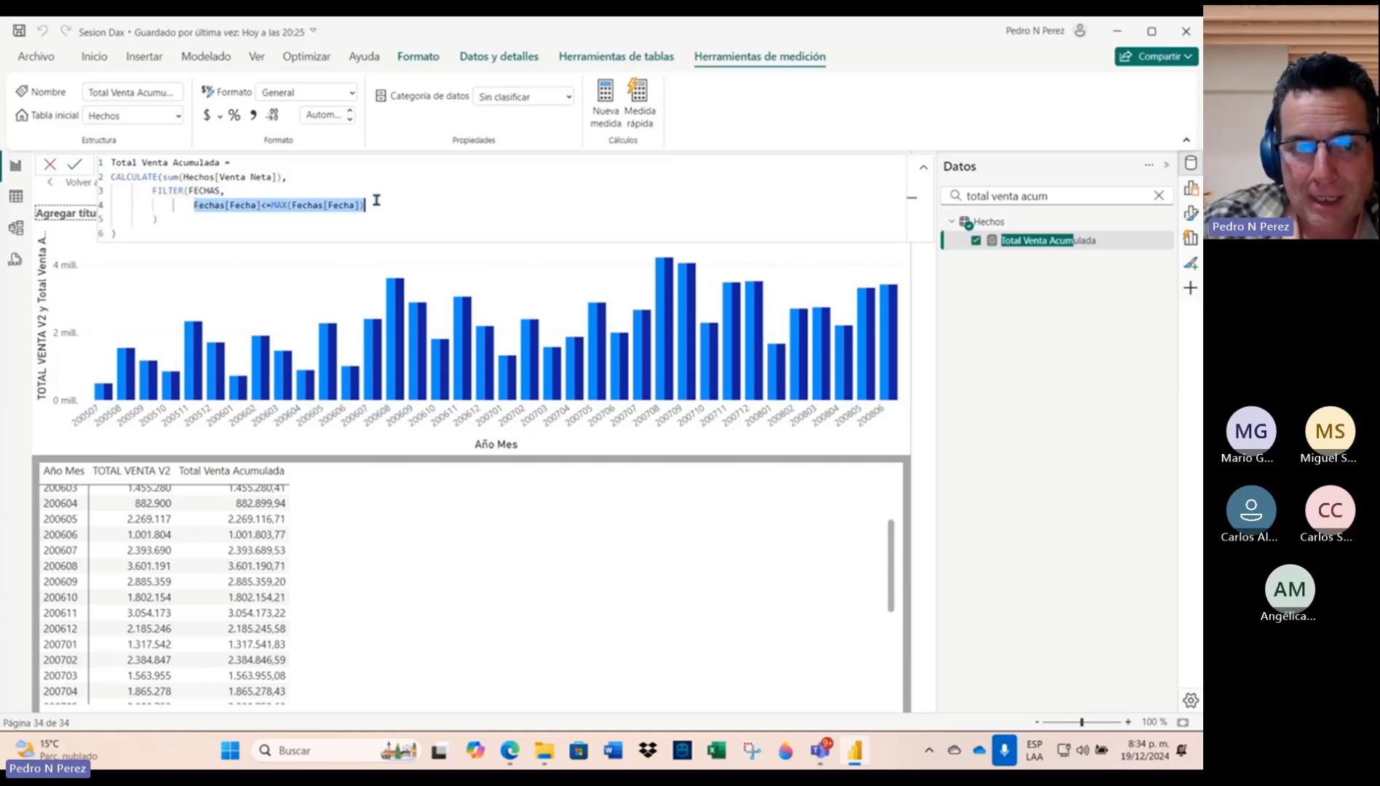
left_click(190, 191)
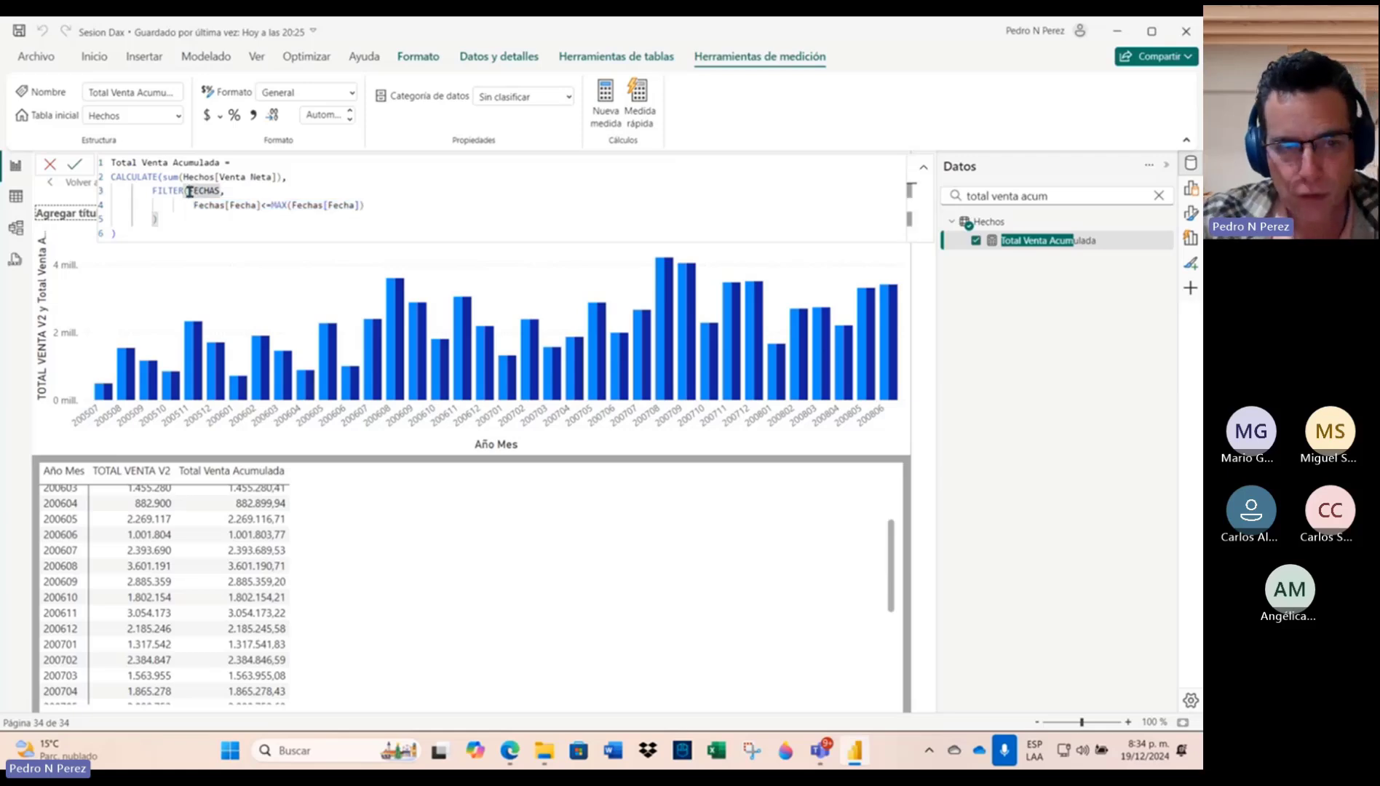
Step: Wrap the FECHAS argument of FILTER in all() in the Total Venta Acumulada formula
type("ALL")
type("(all")
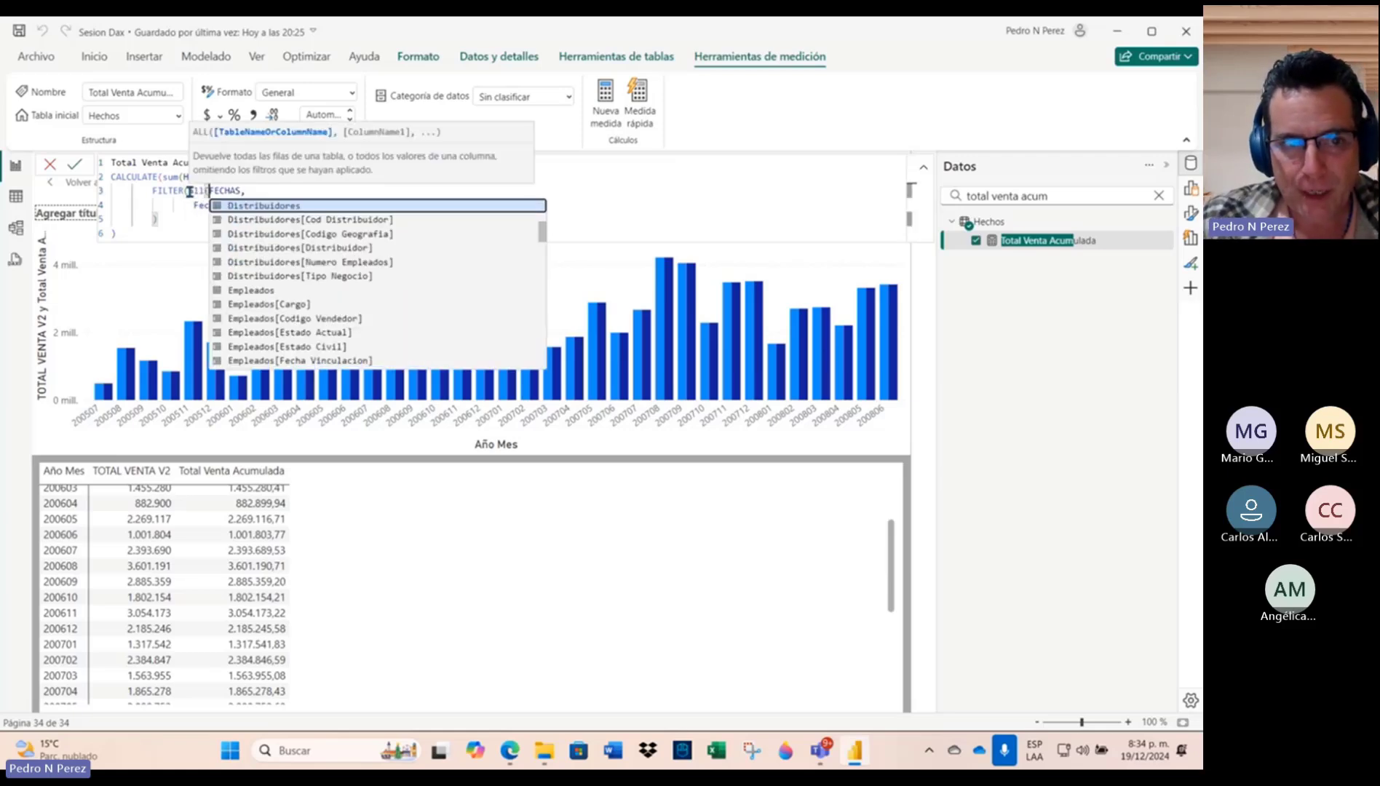
left_click(242, 191)
type("),")
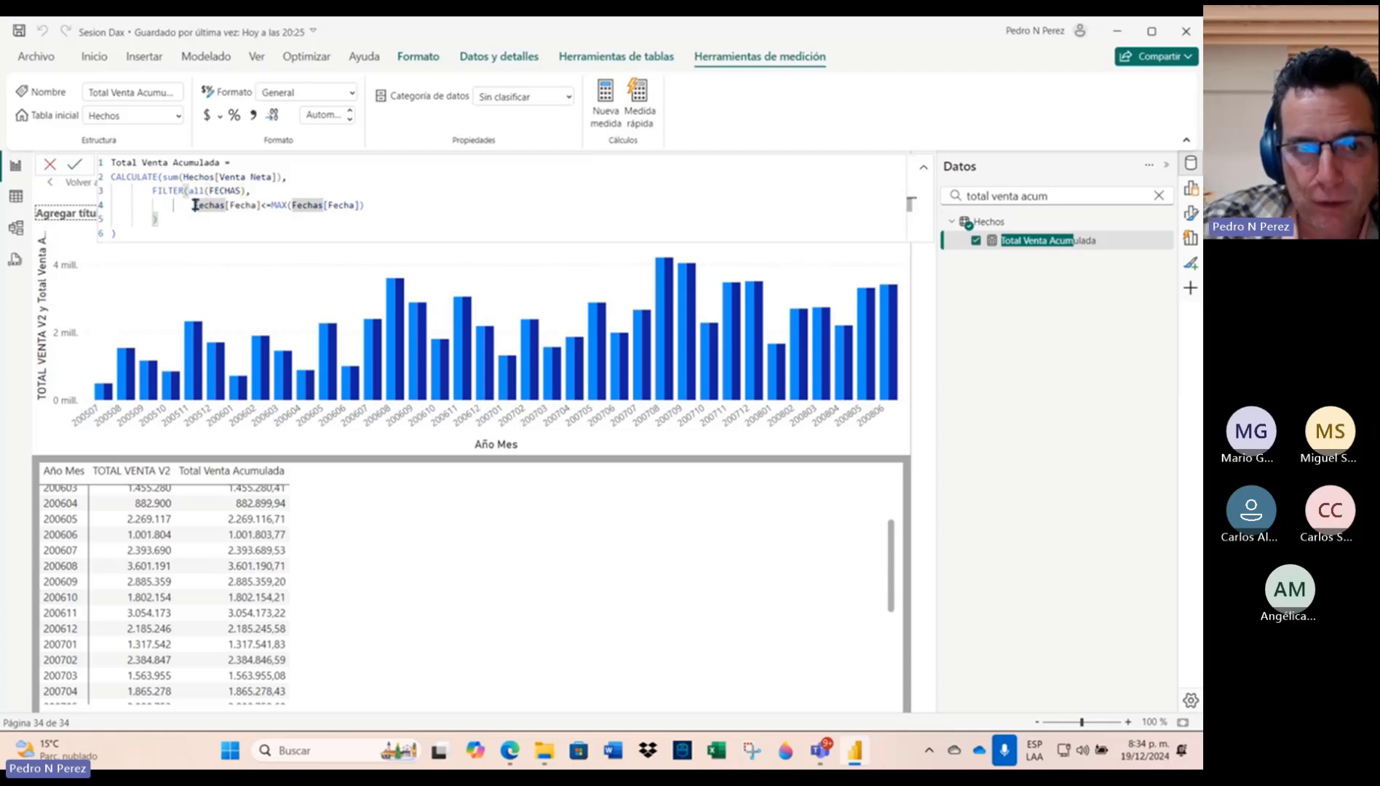
Step: Review CALCULATE and the Fechas[Fecha]<=MAX(Fechas[Fecha]) condition, and apply the Total Venta Acumulada formula
left_click_drag(194, 204, 260, 206)
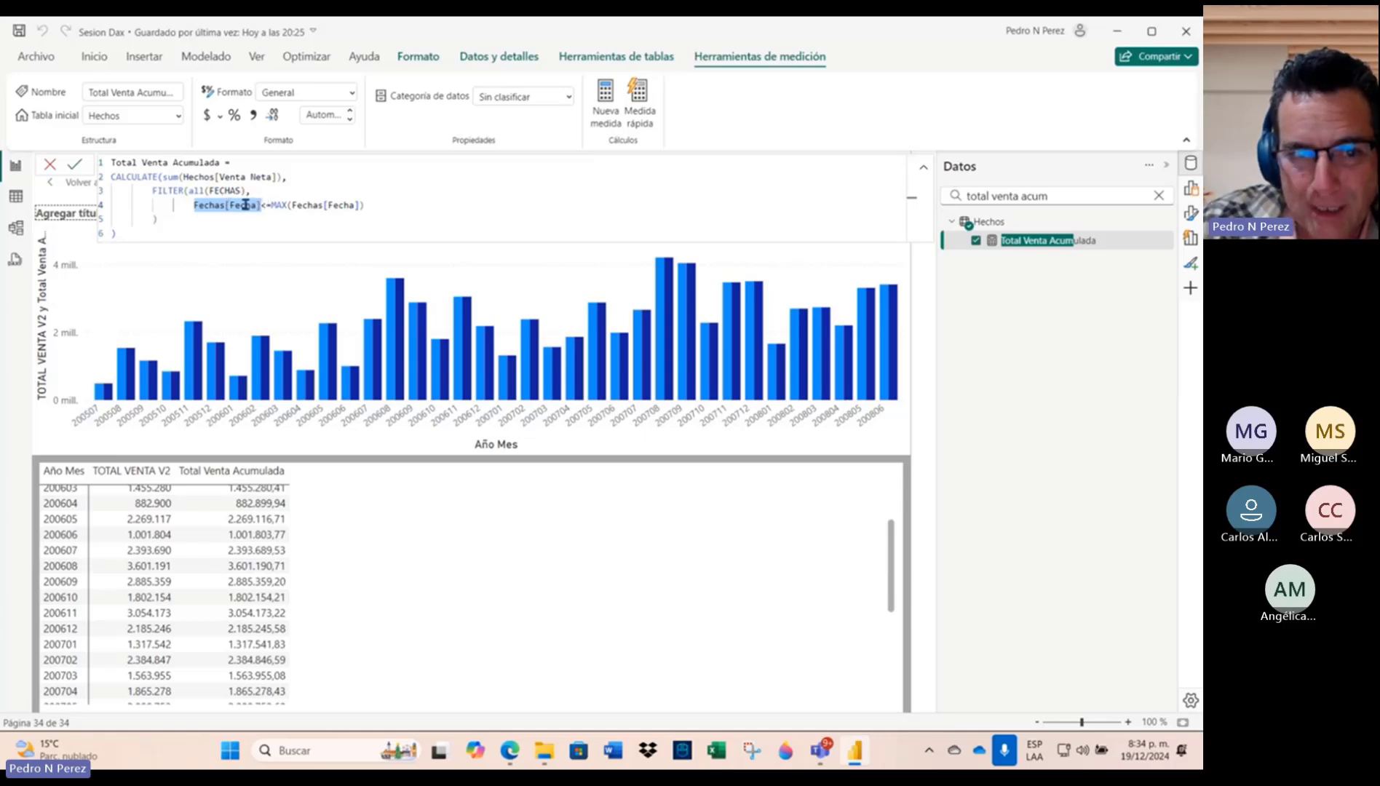
left_click_drag(272, 206, 388, 207)
double_click(153, 177)
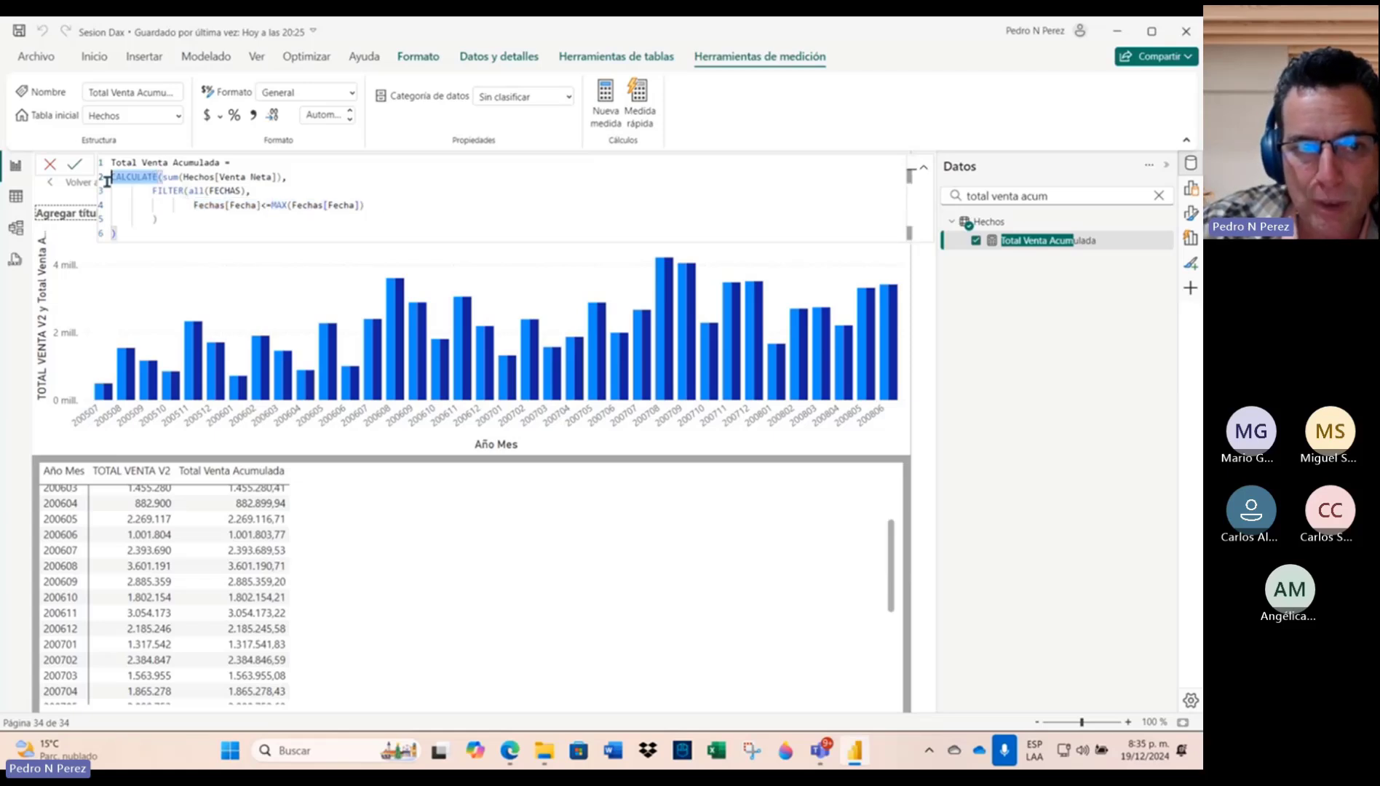
left_click_drag(272, 206, 388, 205)
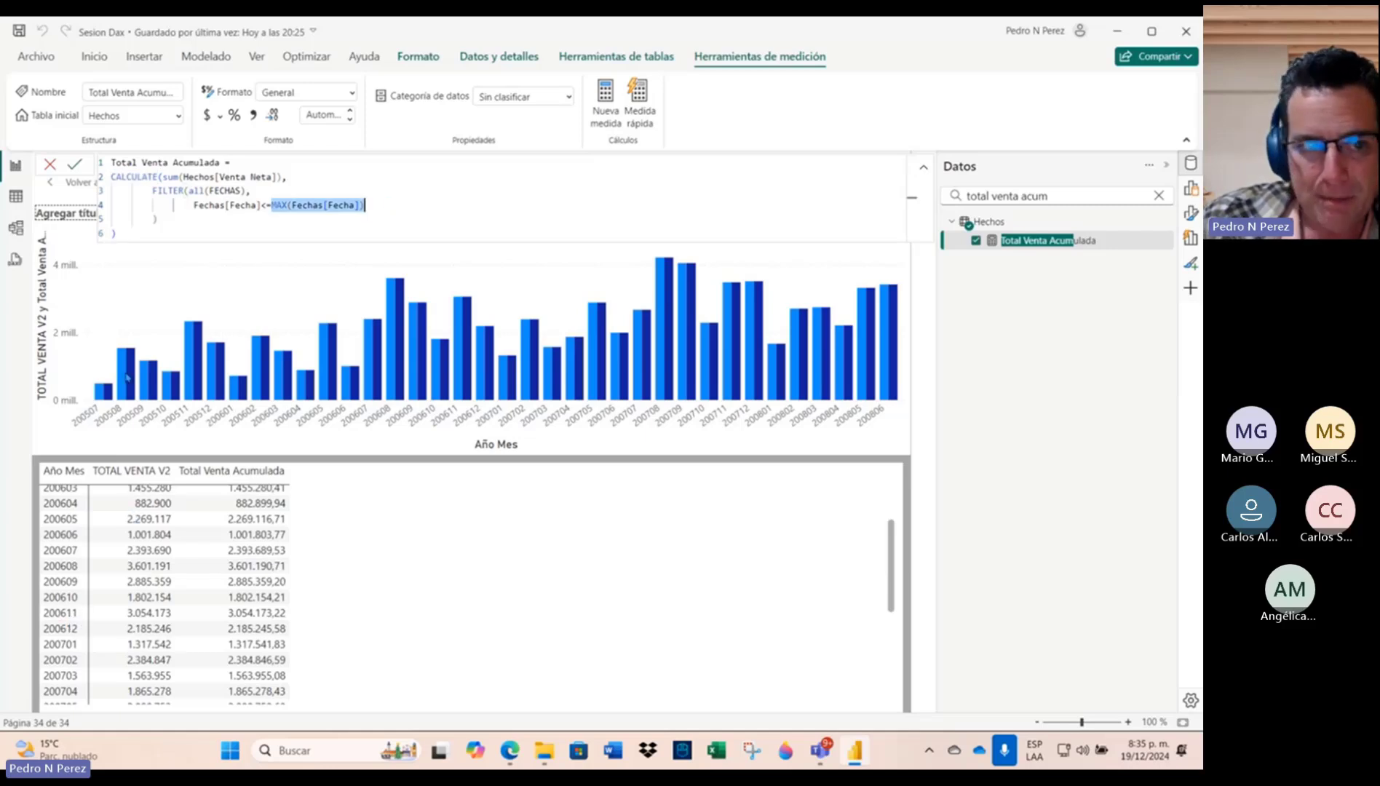
left_click(75, 167)
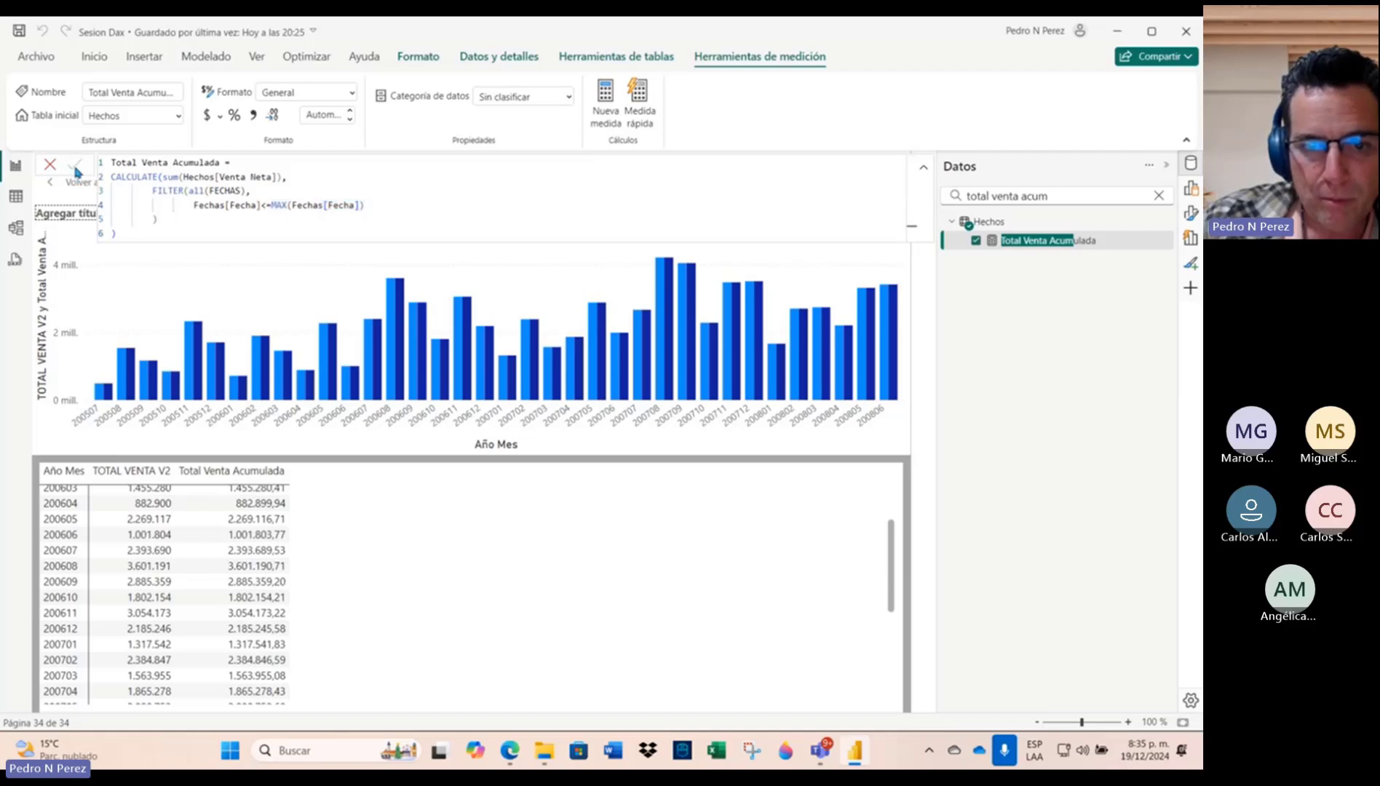
mouse_move(876, 293)
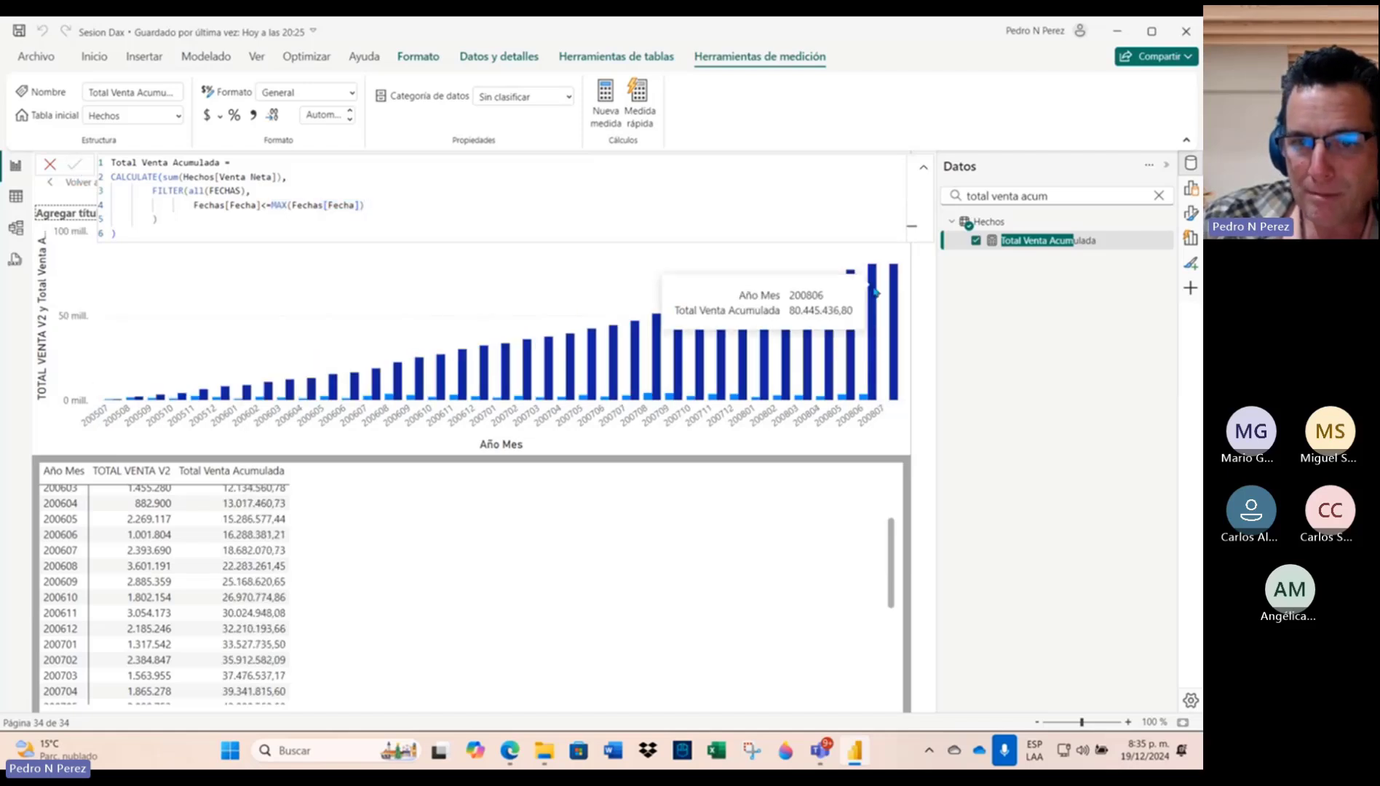
Step: Collapse the formula editor, return to the report page and remove TOTAL VENTA V2 from the accumulated chart's Y axis
left_click(922, 168)
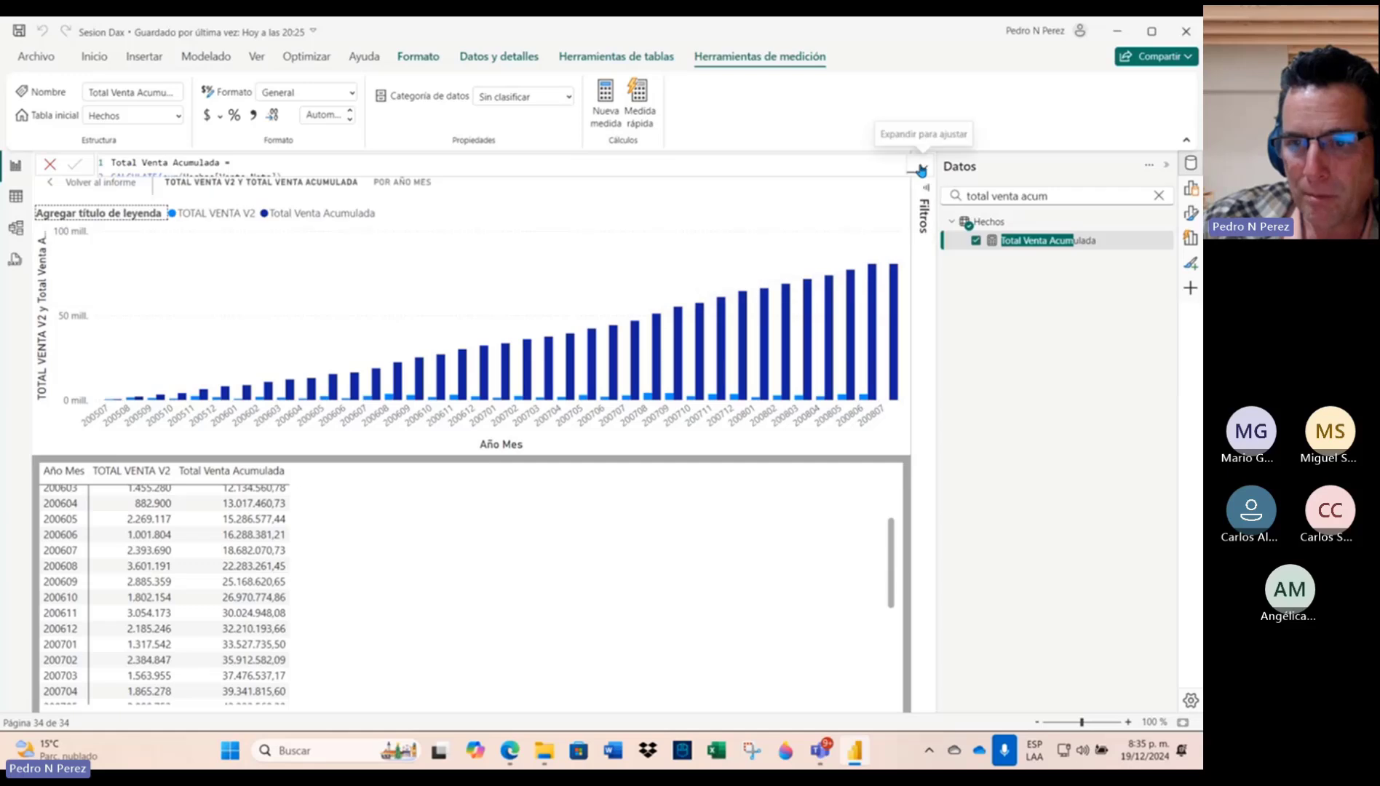
left_click(93, 186)
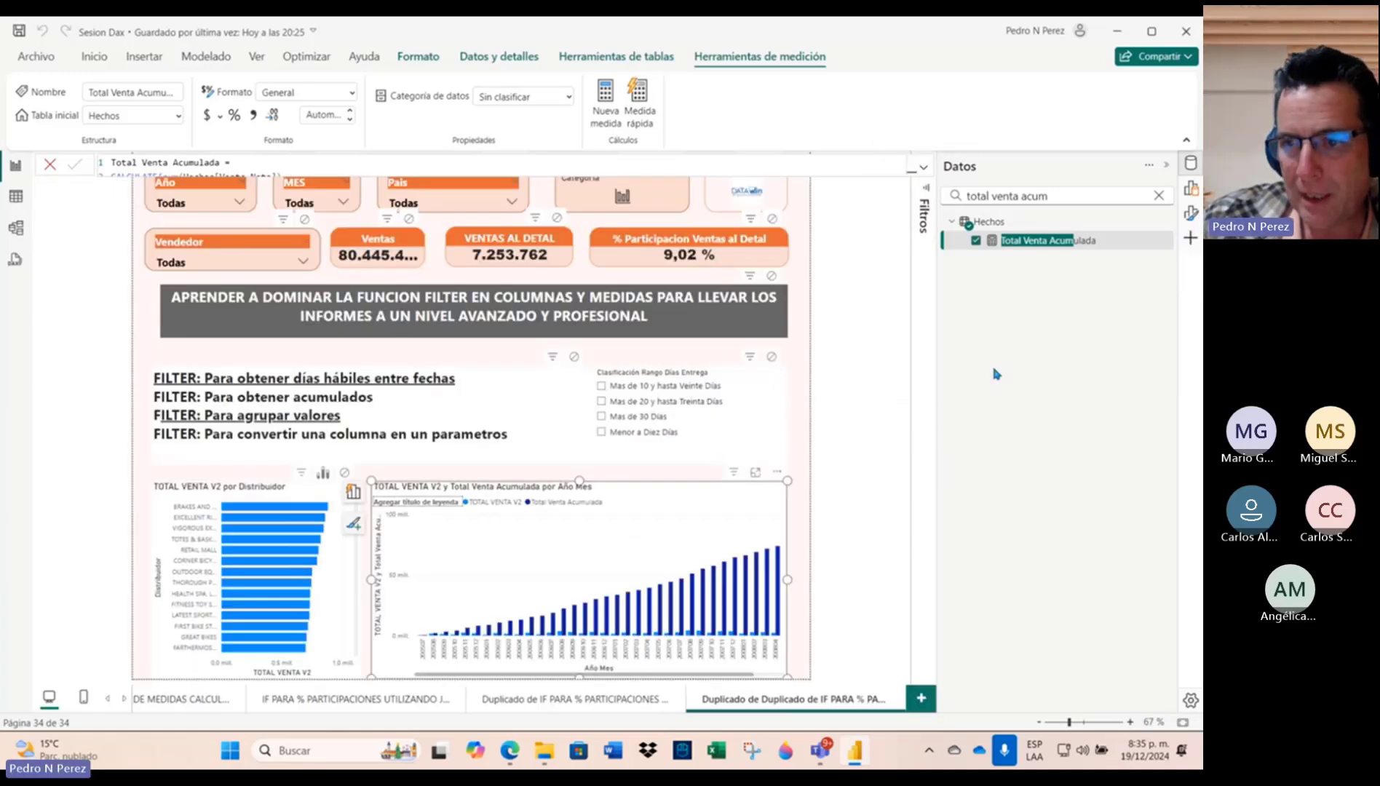
left_click(1191, 189)
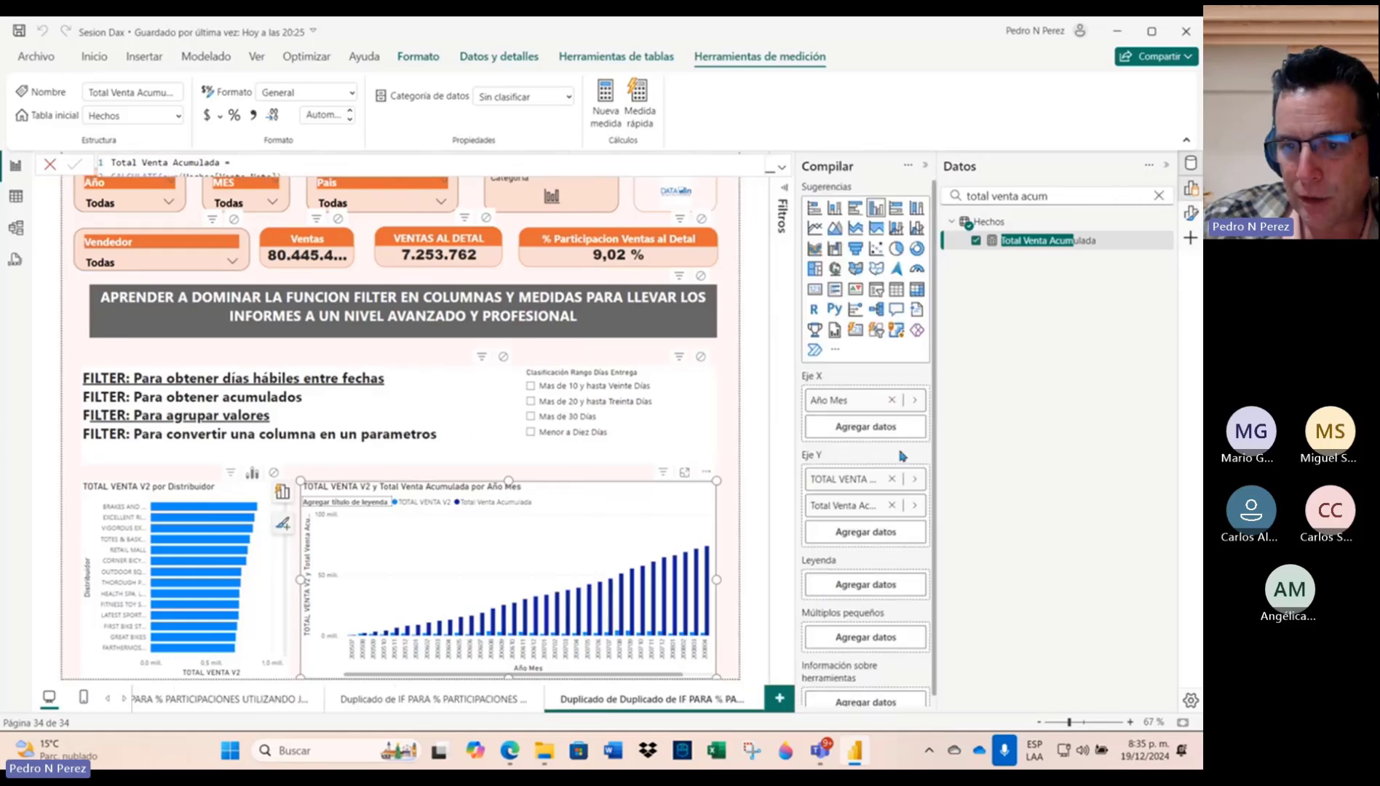
left_click(892, 479)
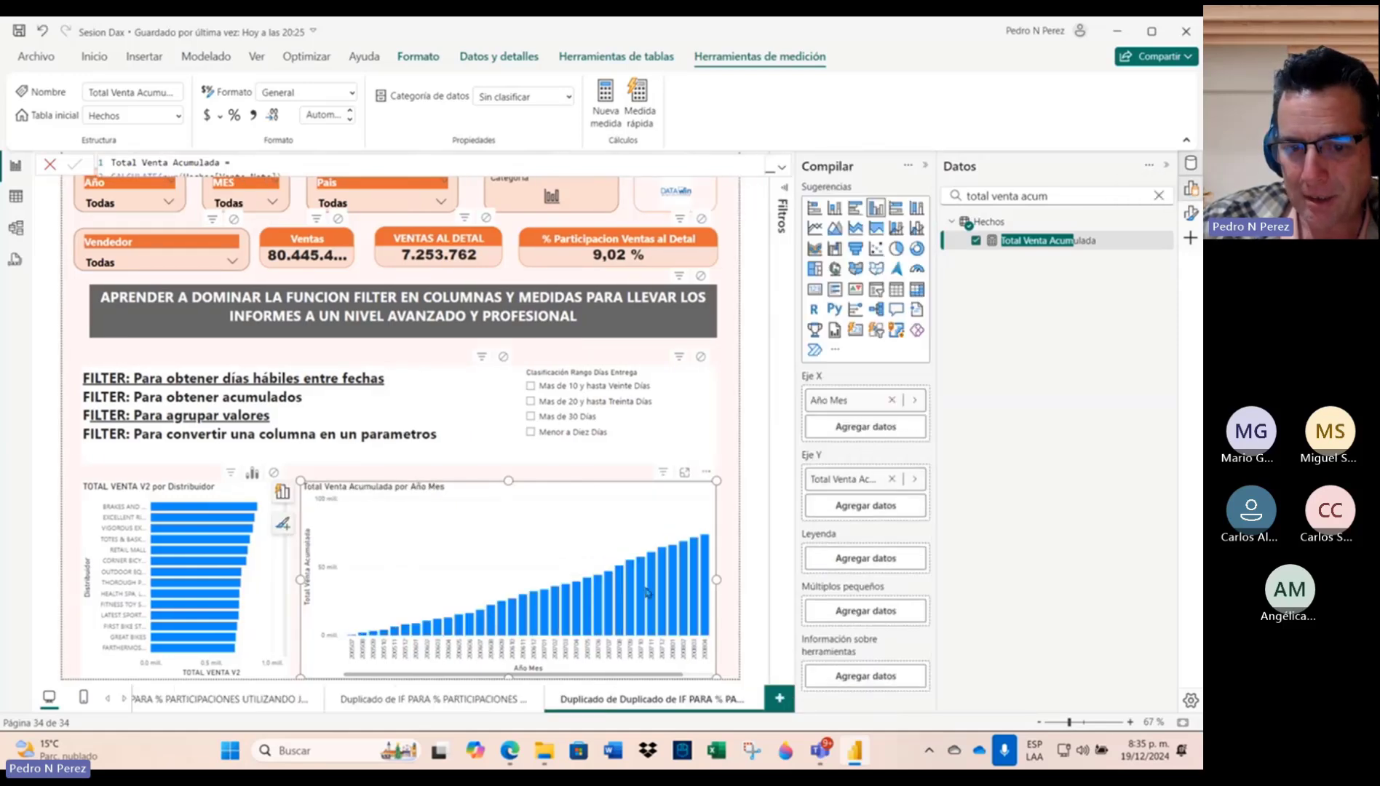
right_click(590, 543)
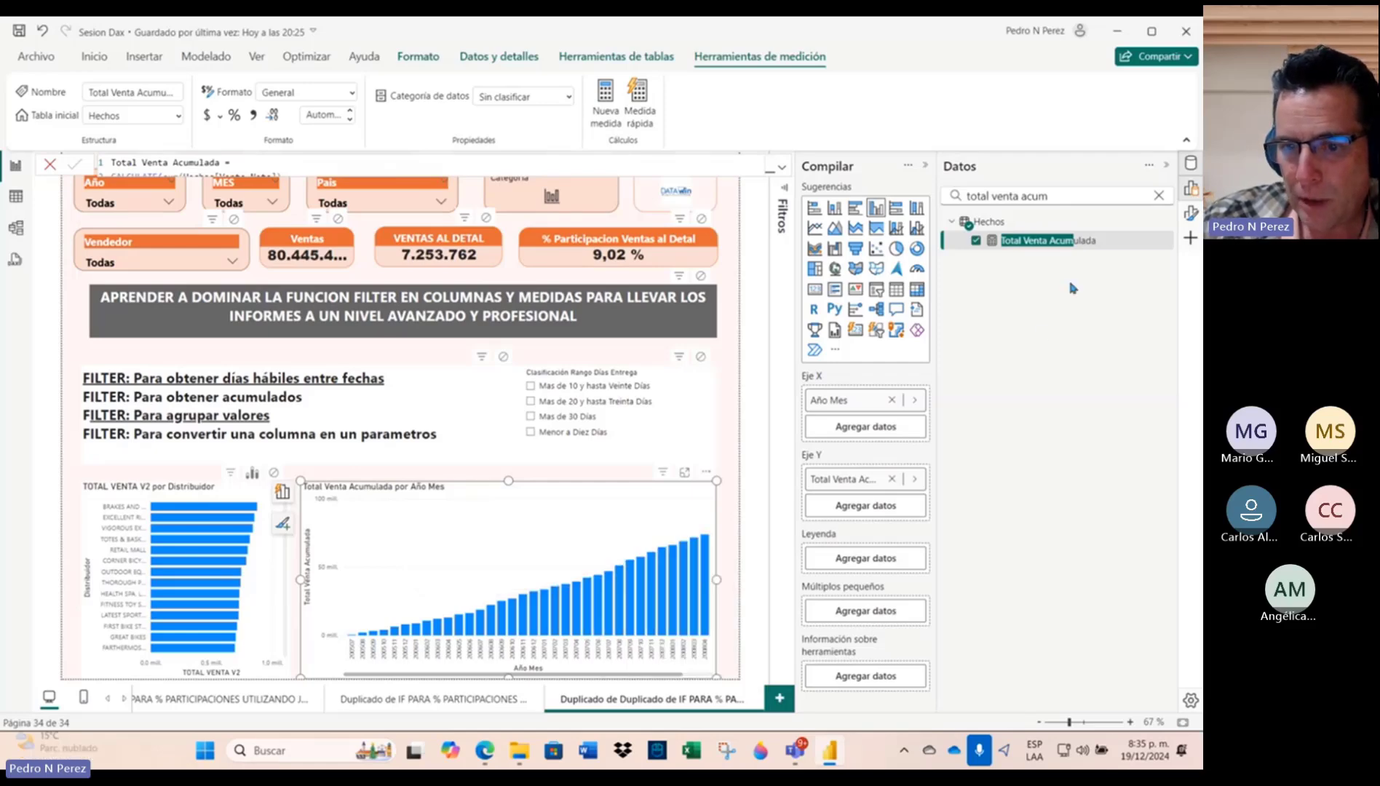
Step: Turn on data labels for the accumulated sales chart, with value font size 14 and display units set to Ninguno
left_click(1191, 213)
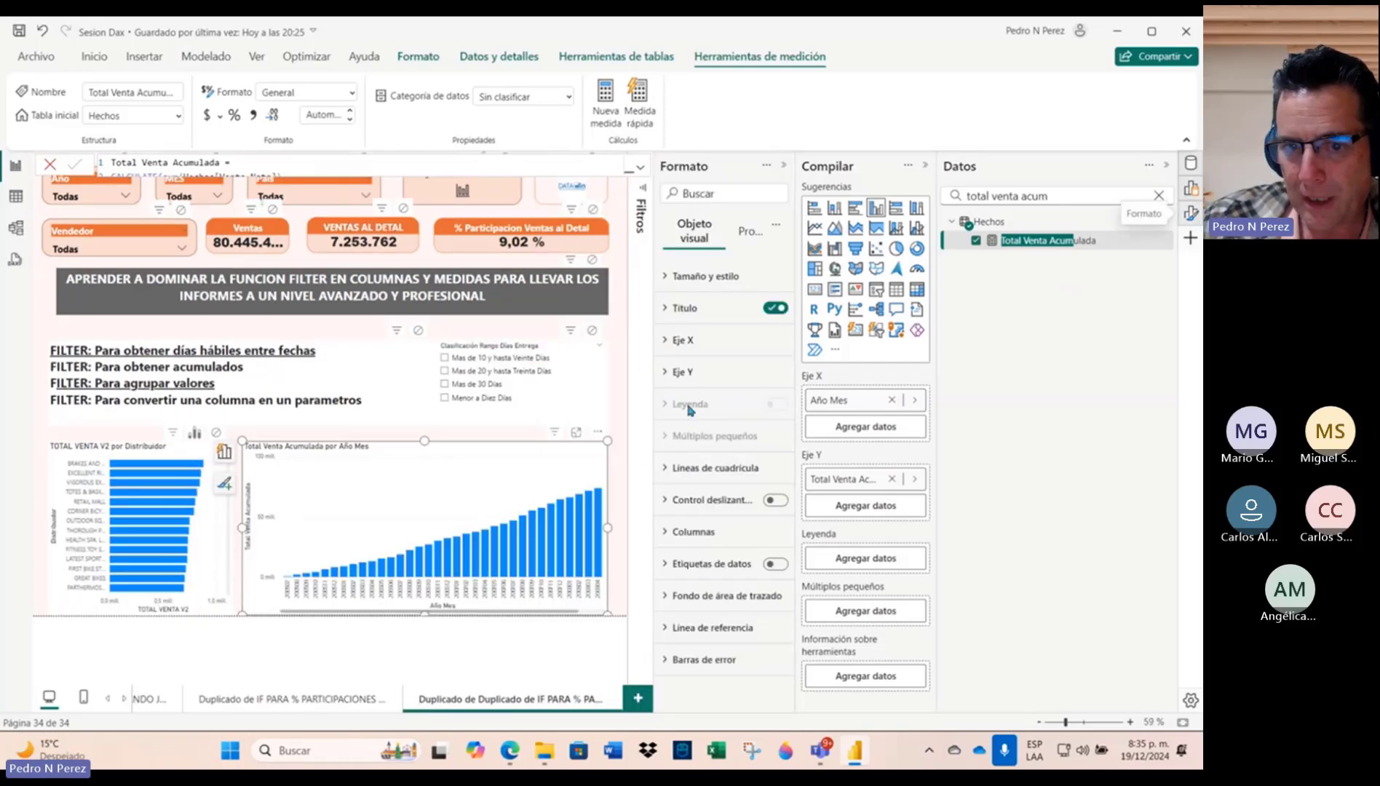
right_click(781, 570)
left_click(777, 567)
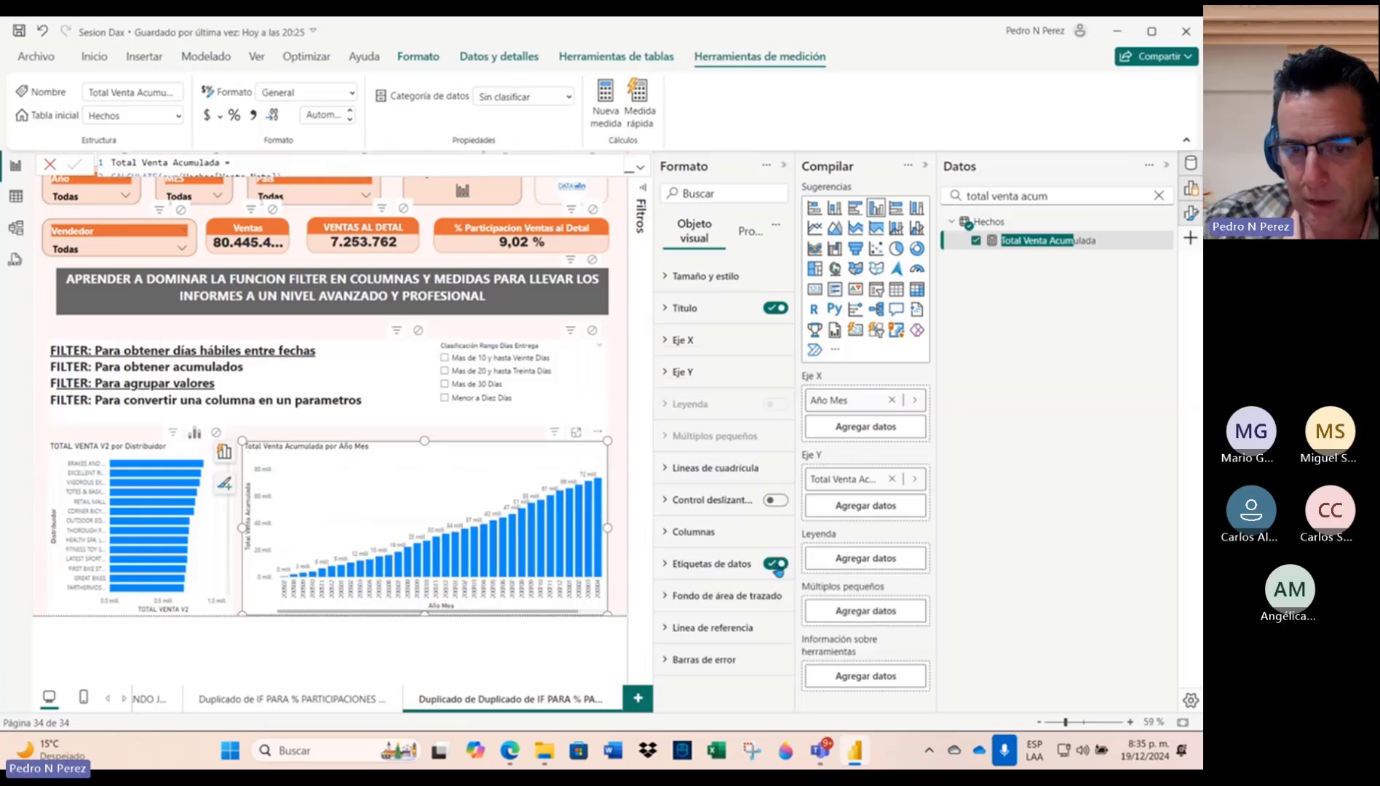
left_click(669, 565)
scroll(671, 570, "down", 5)
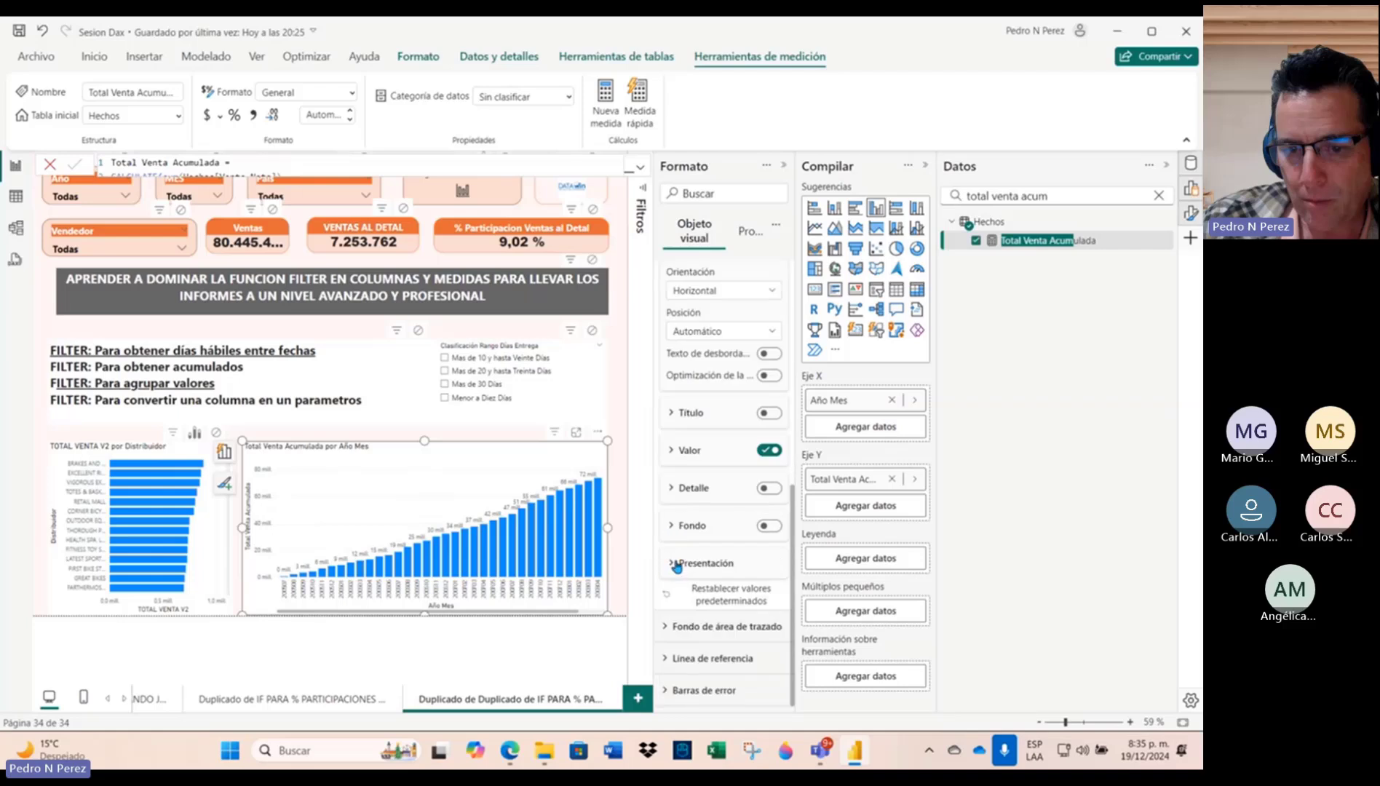
left_click(671, 451)
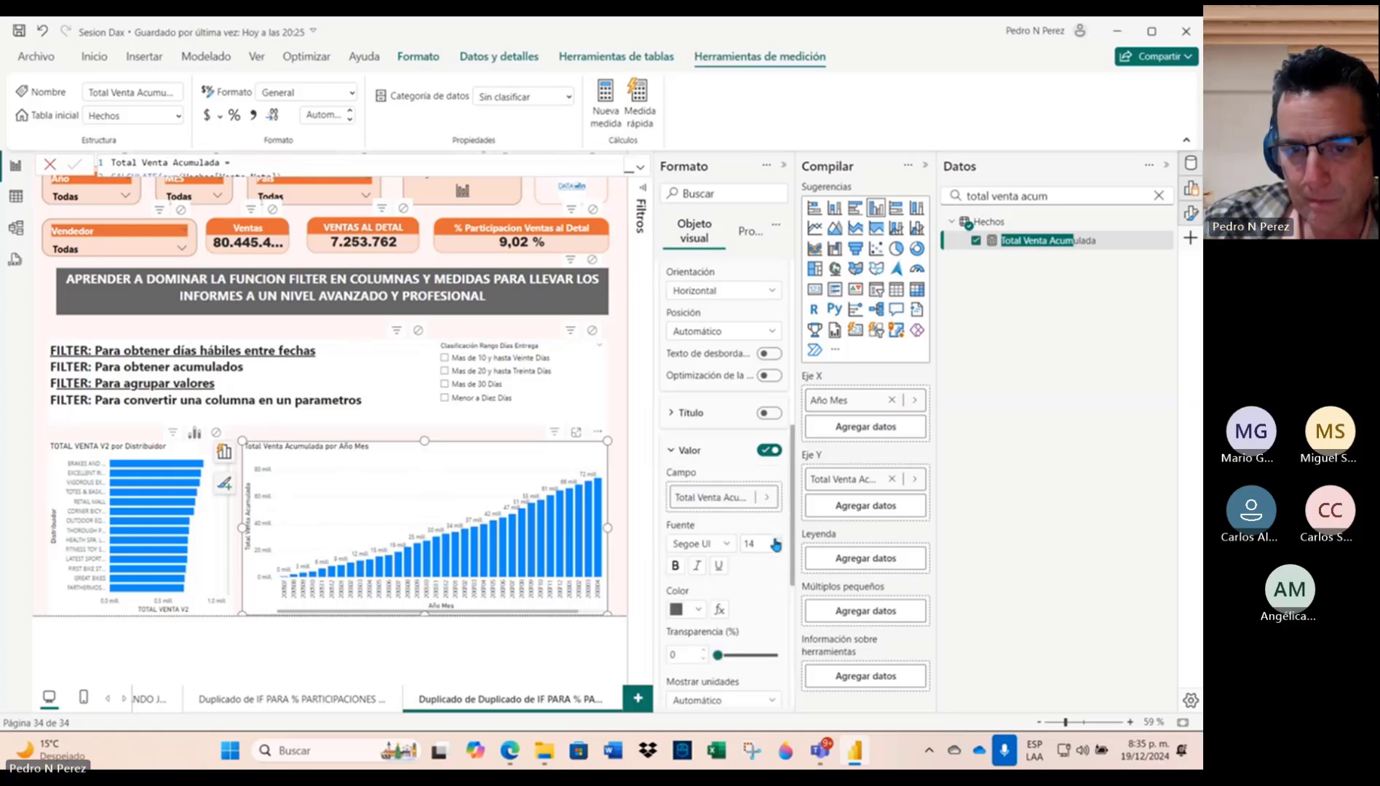
scroll(724, 556, "down", 3)
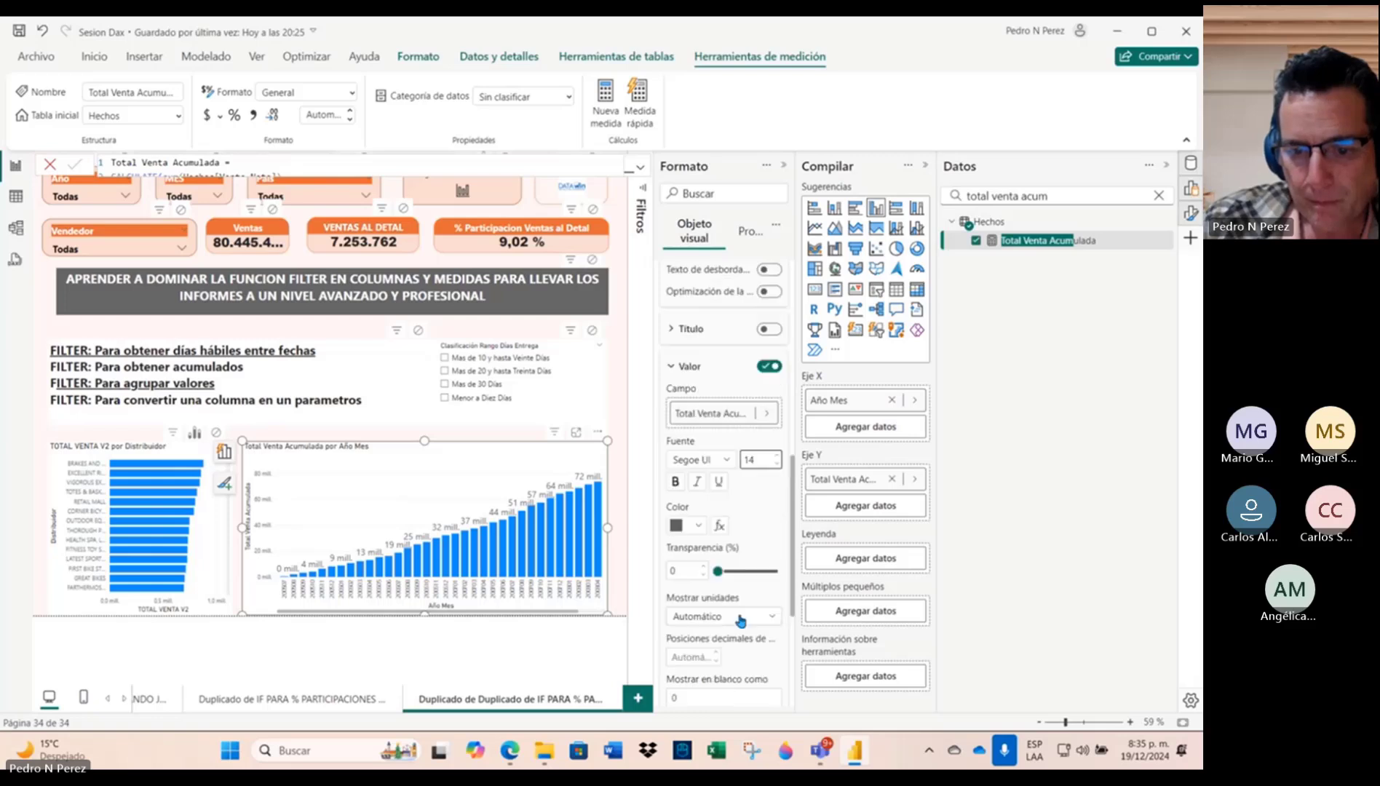
left_click(748, 581)
left_click(750, 619)
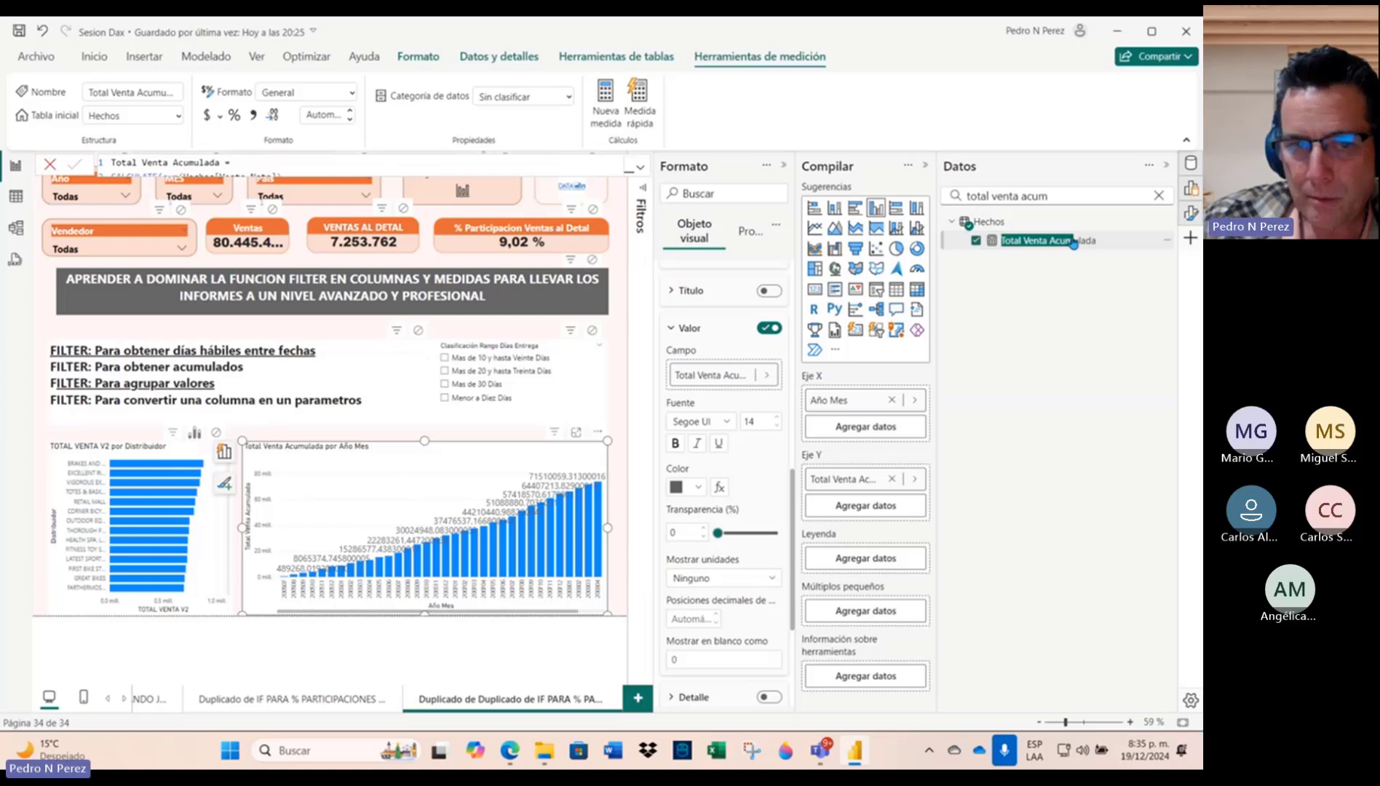
Step: Format the Total Venta Acumulada measure as Número entero with a thousands separator
left_click(342, 92)
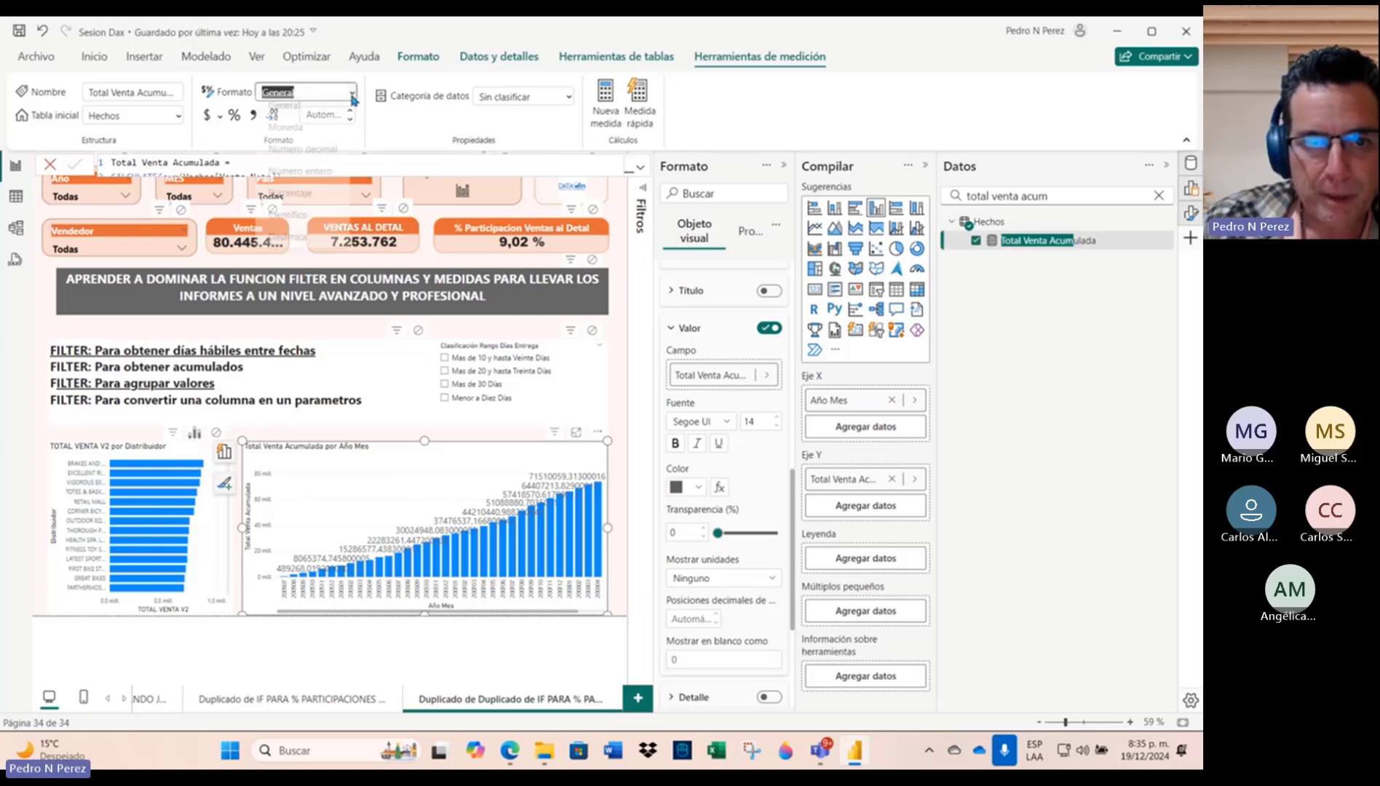
left_click(332, 182)
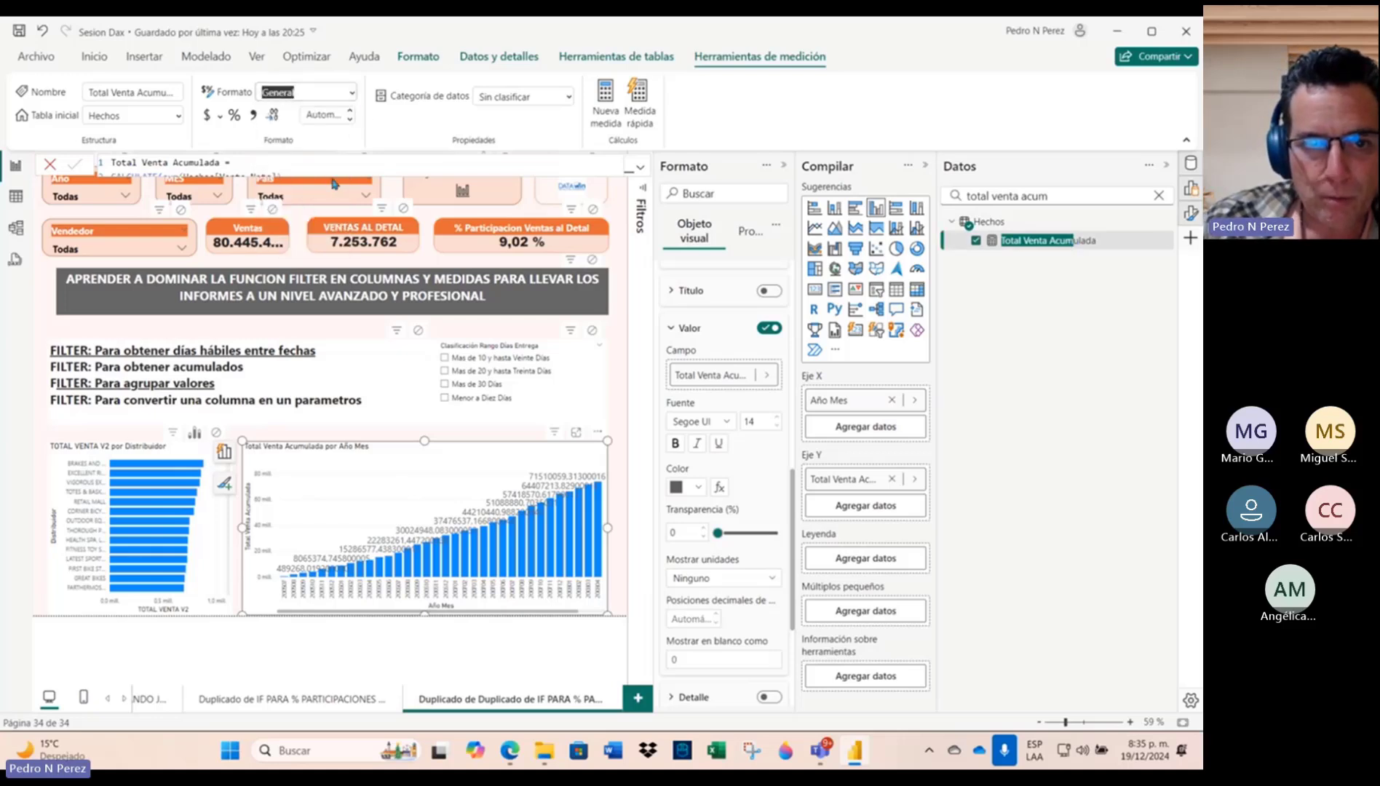
left_click(254, 115)
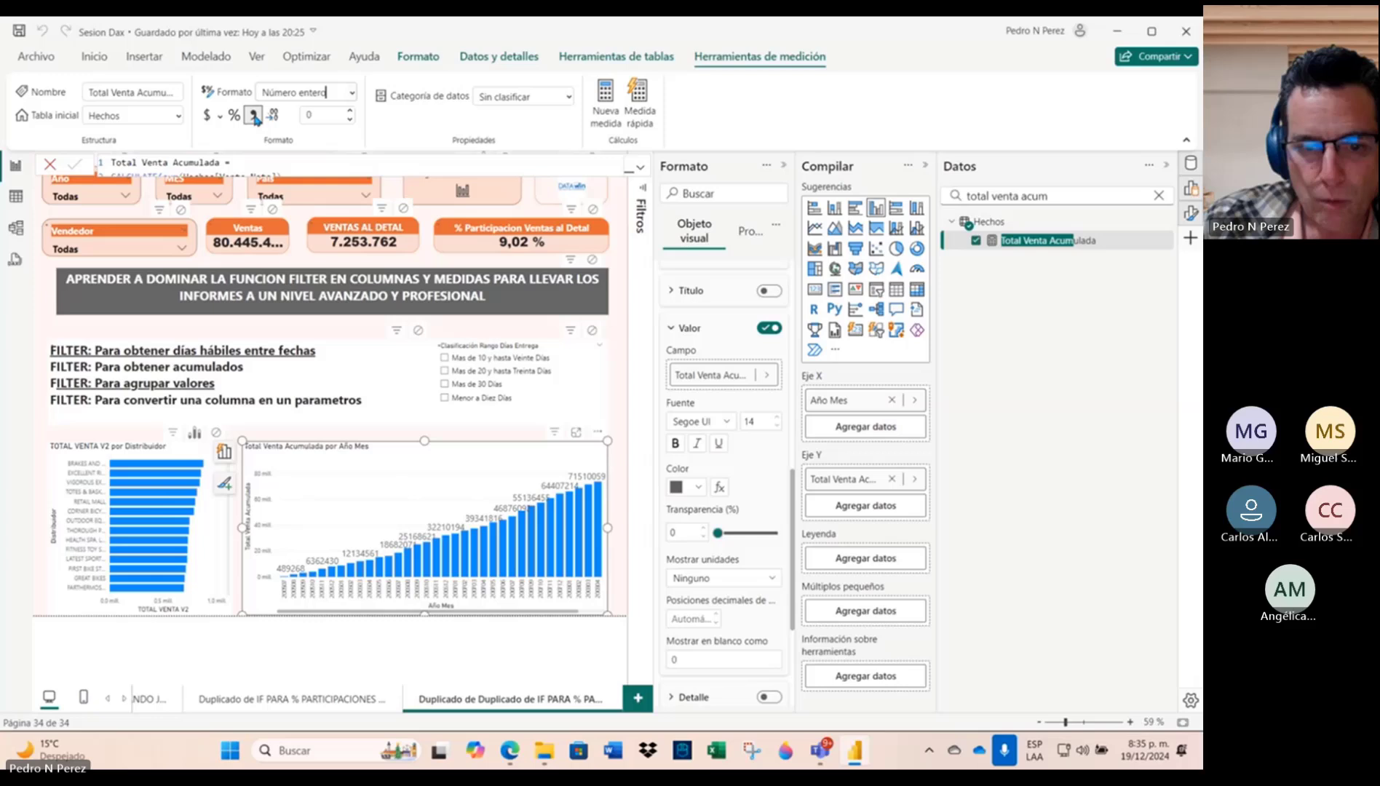
Step: Show the full DAX formula of the Total Venta Acumulada measure and highlight its CALCULATE and FILTER expression for review
left_click(441, 426)
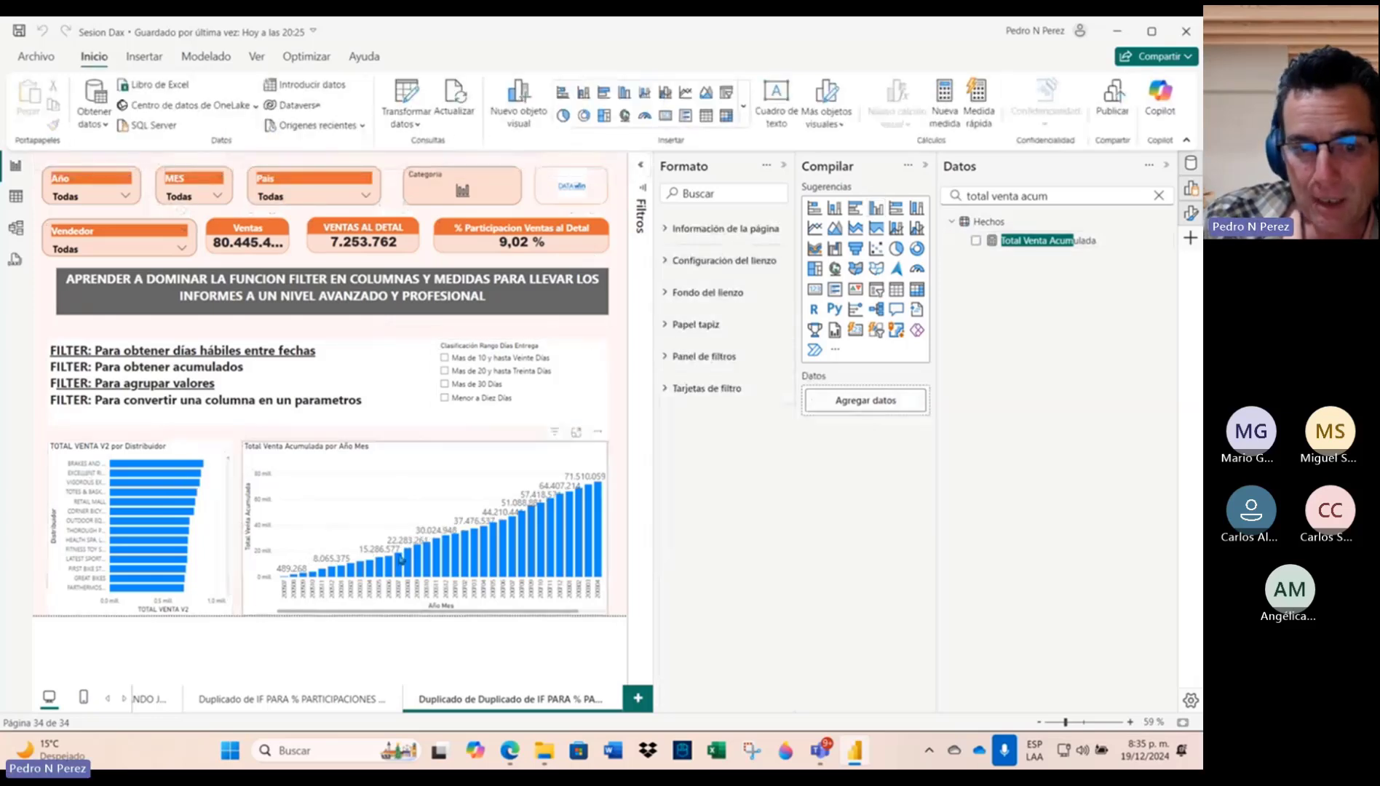
left_click(1049, 240)
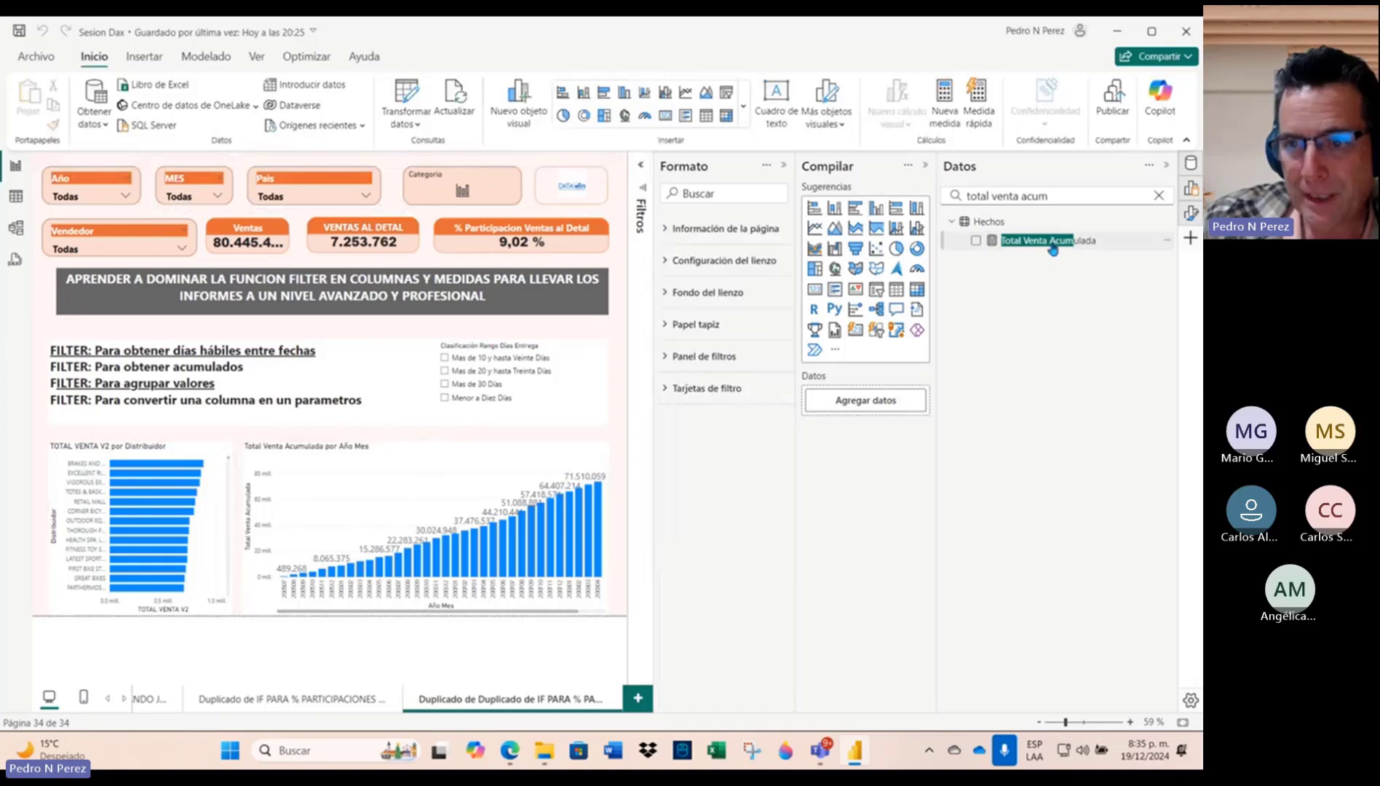
left_click(640, 167)
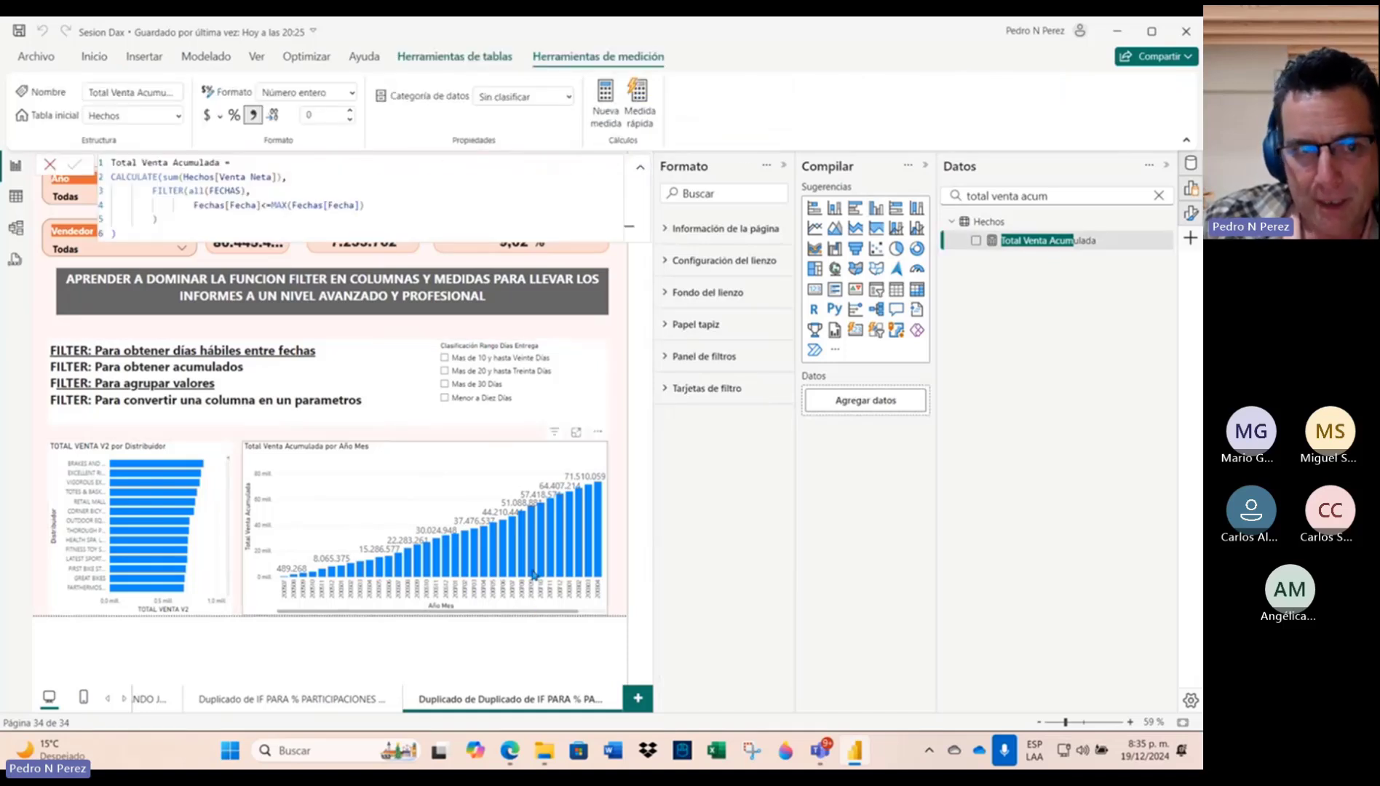
left_click_drag(365, 205, 102, 173)
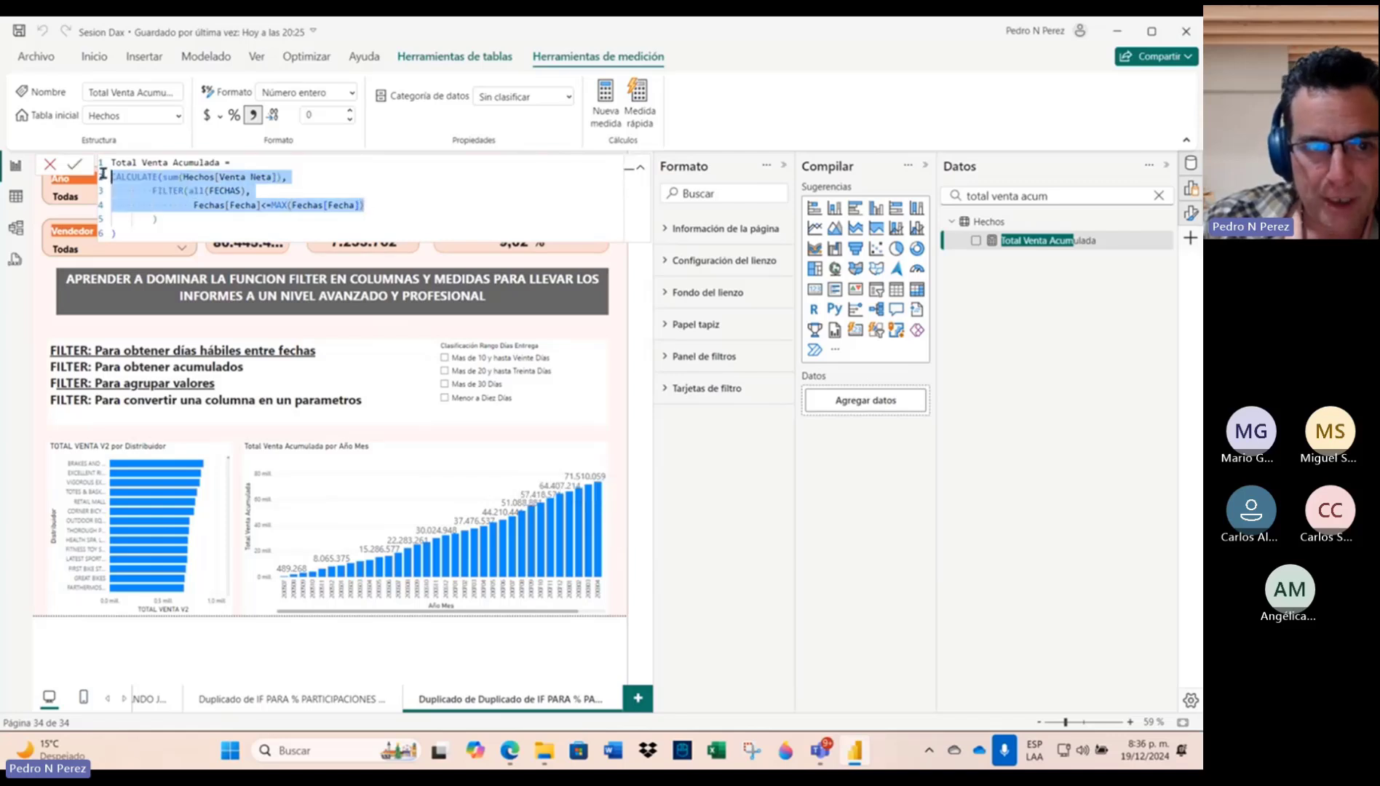
Step: Cross-filter the accumulated sales chart by the first distributor bar, then by the third one, to compare their accumulated sales
left_click(145, 469)
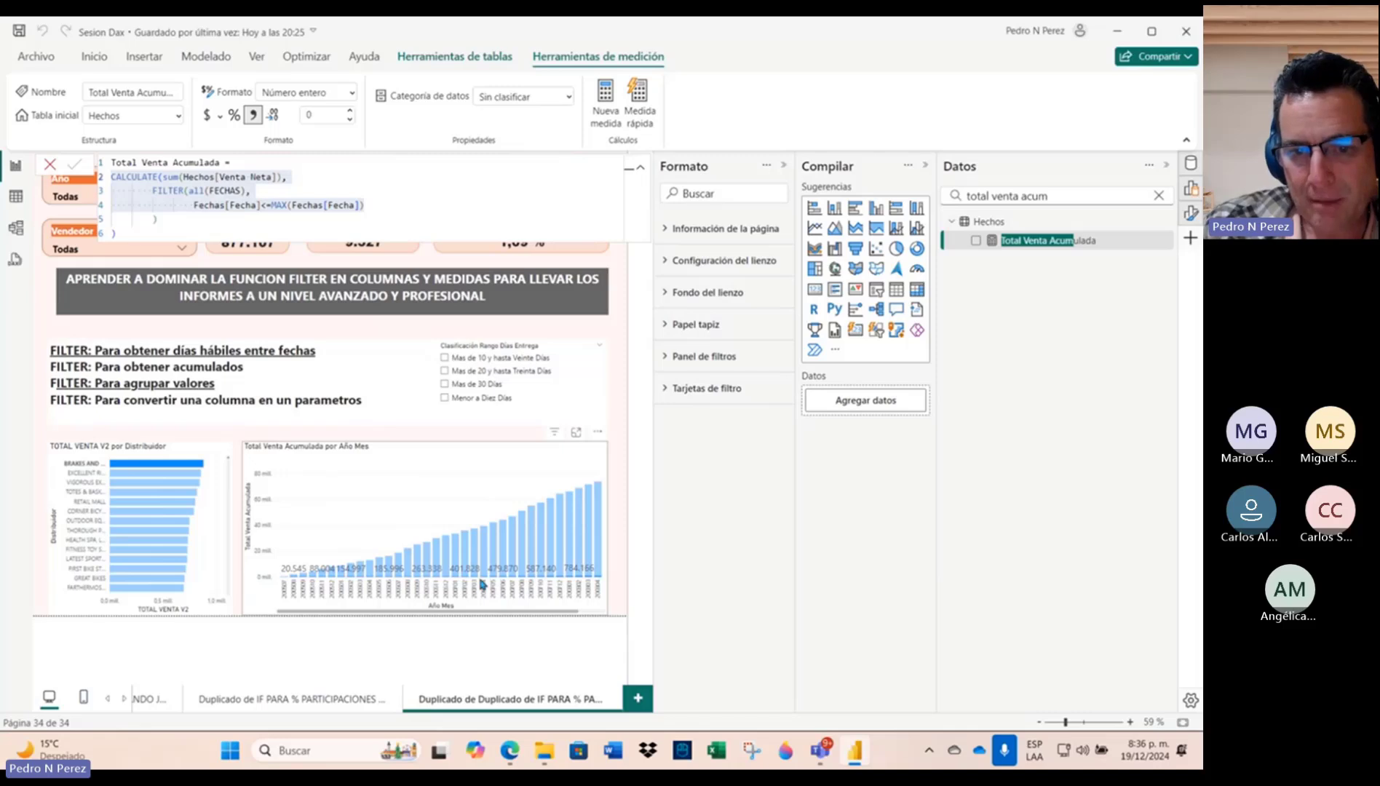
left_click(166, 450)
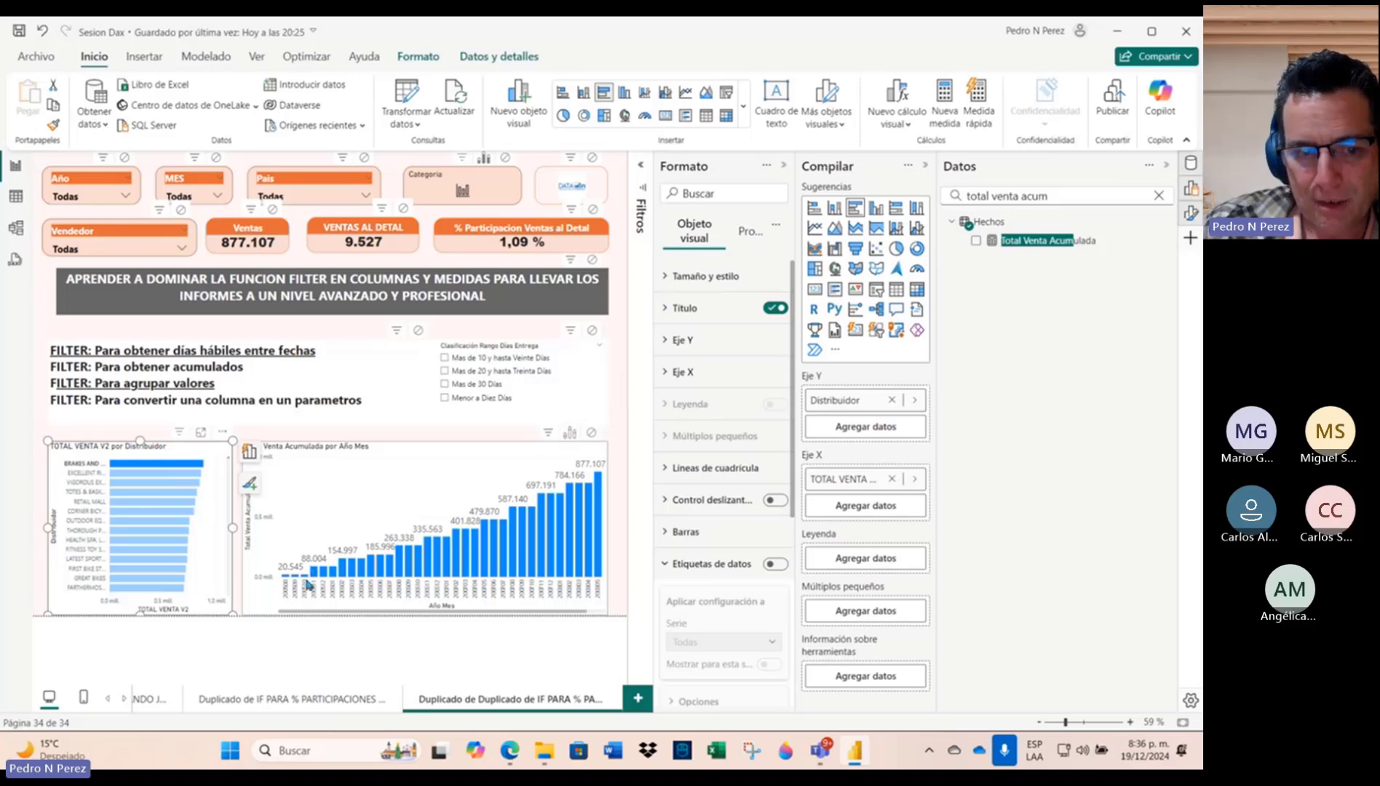
left_click(172, 475)
left_click(174, 484)
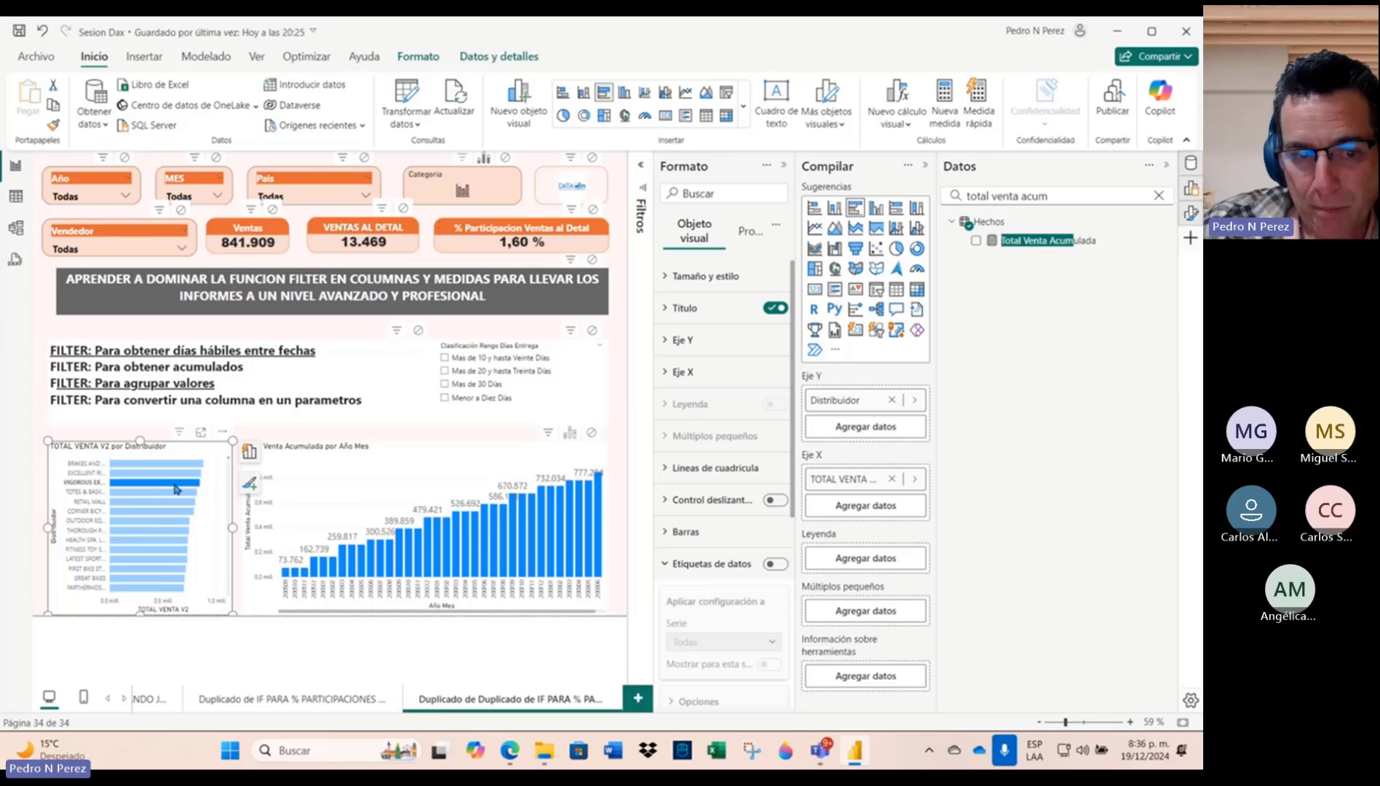
Step: Remove the Categoria field from the small Categoria chart and add it back from the Productos table
left_click(433, 192)
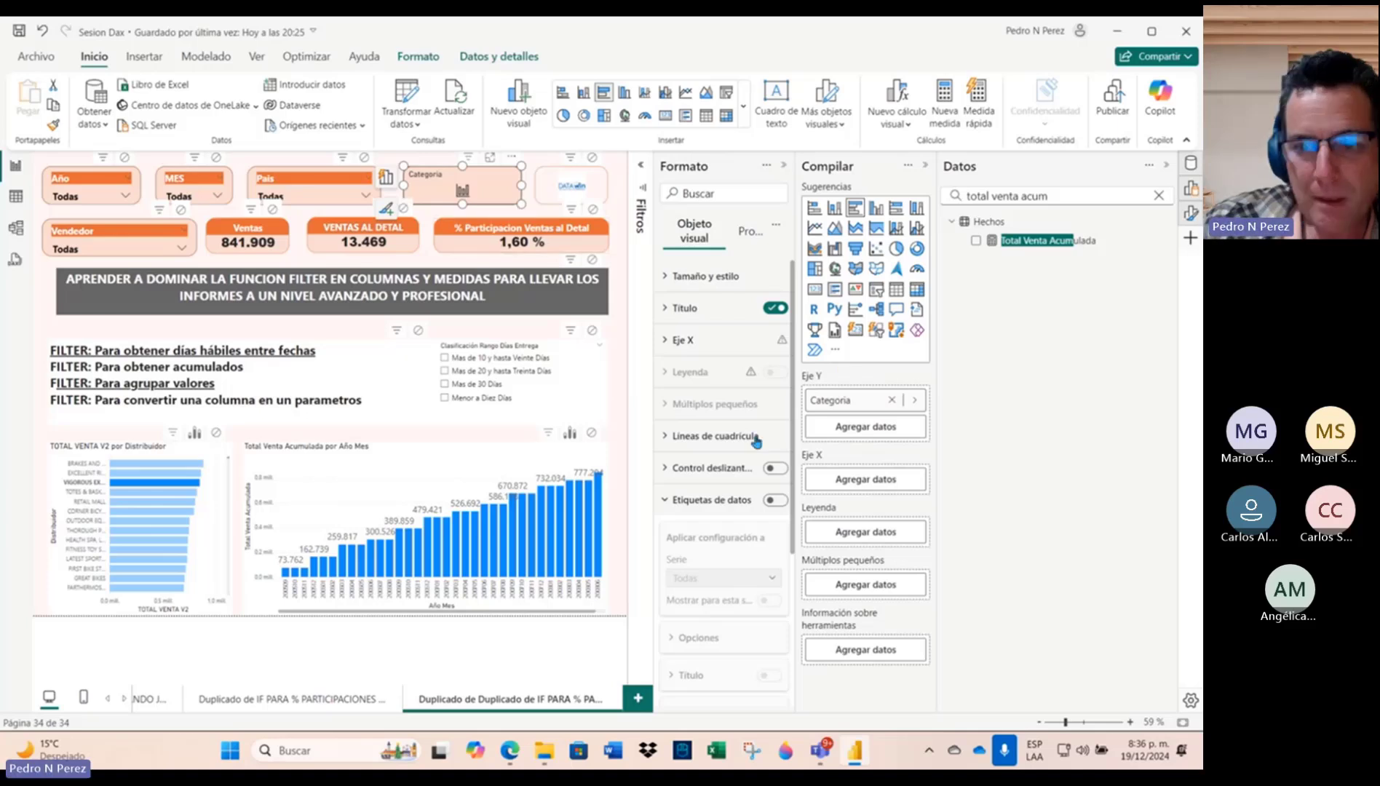
left_click(892, 400)
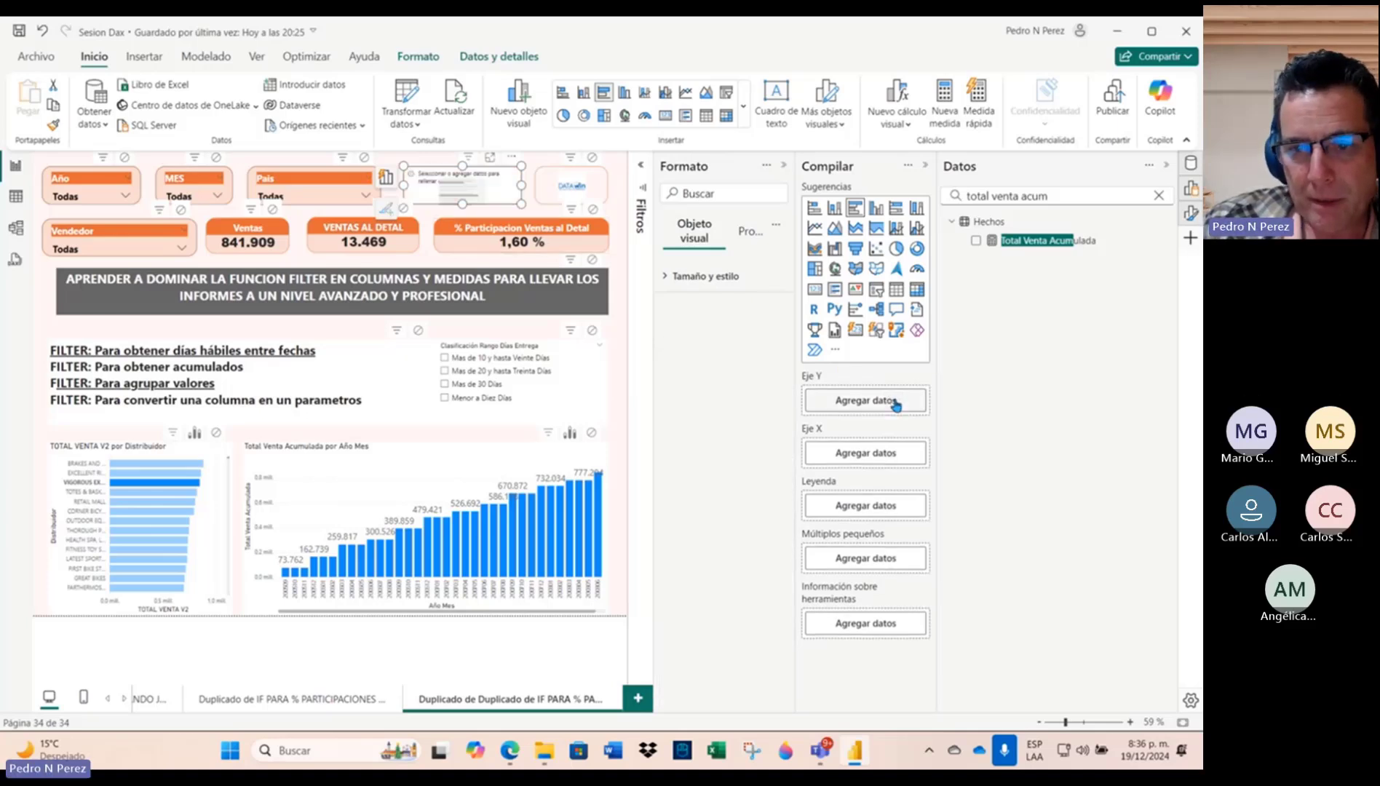
left_click(895, 402)
left_click(995, 444)
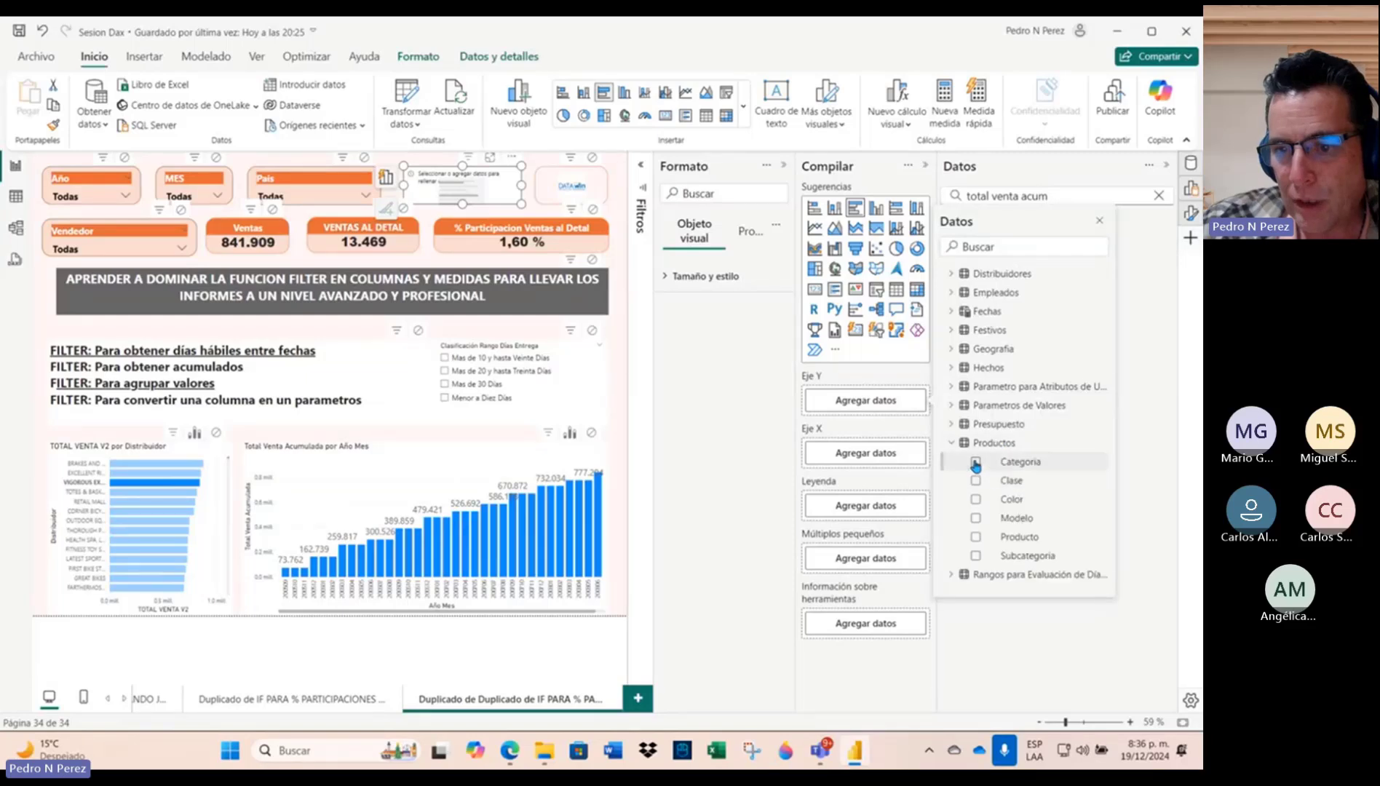
left_click(977, 463)
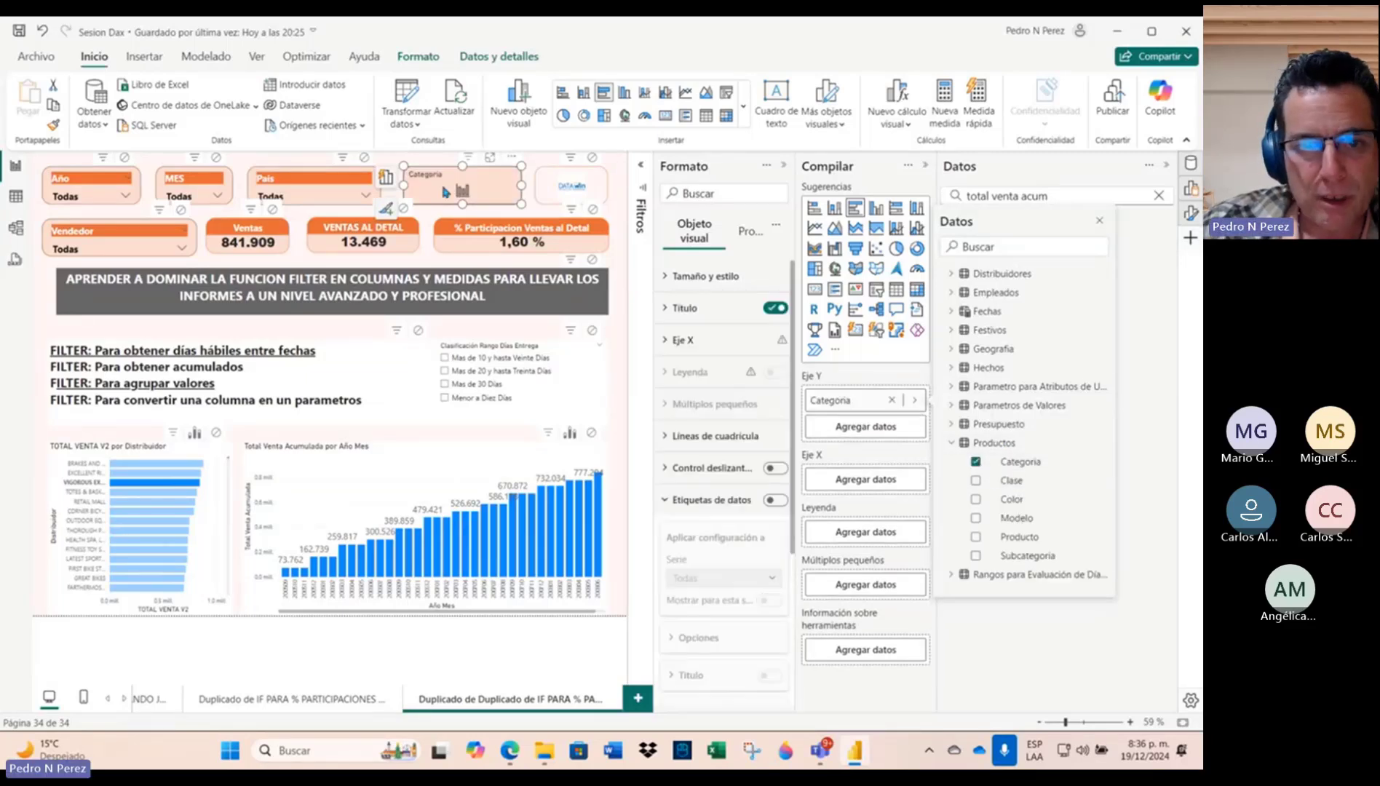
Step: Convert the Categoria chart into a compact slicer and copy the País slicer's formatting onto it
left_click(509, 205)
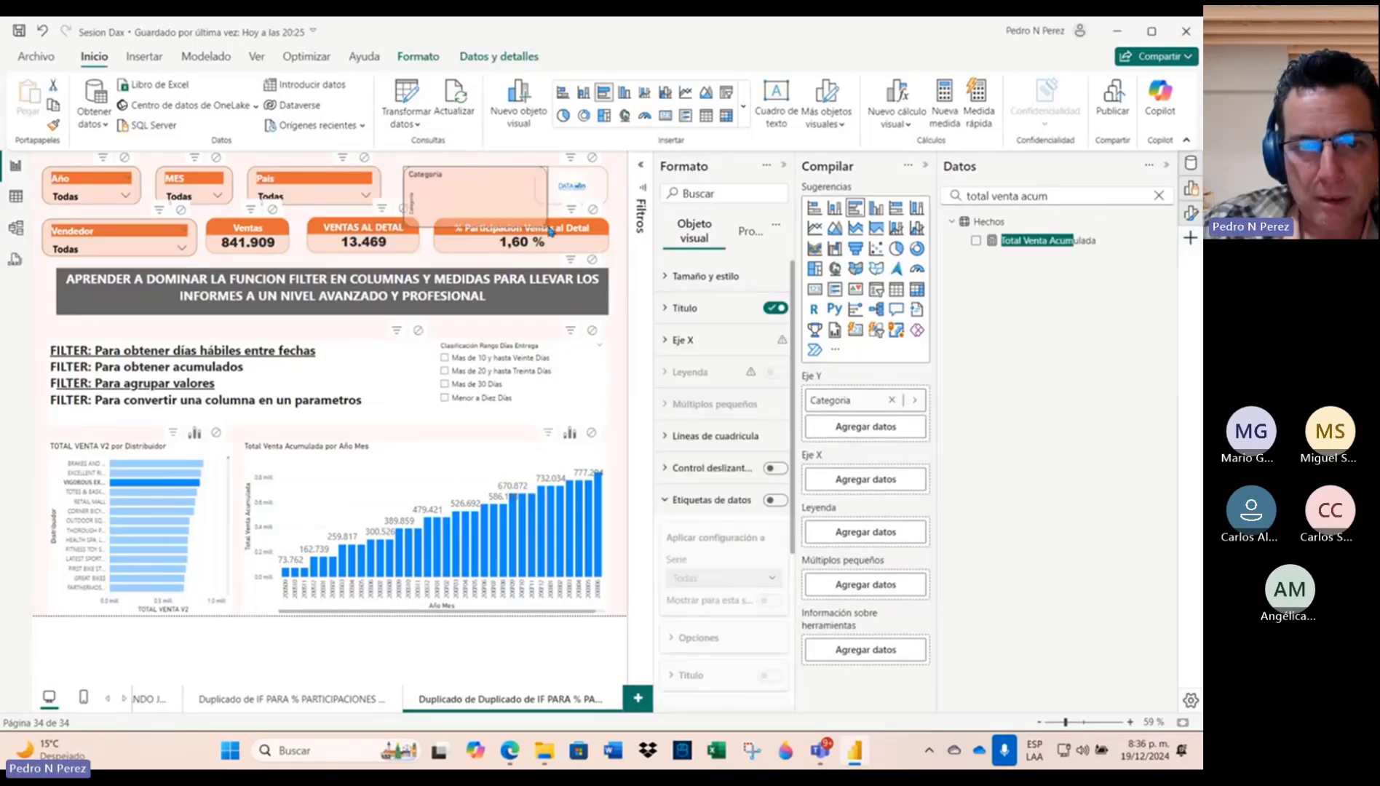
left_click(508, 205)
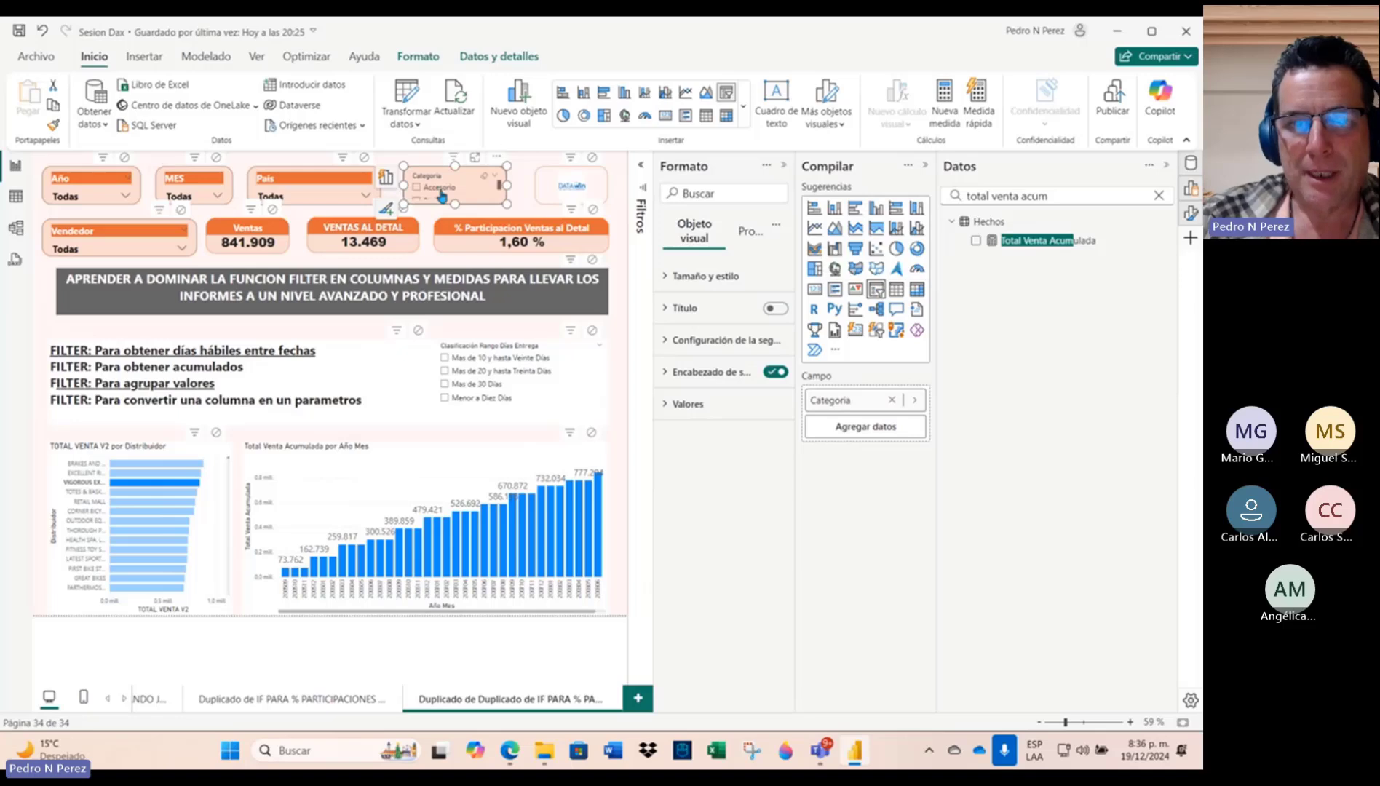
left_click(282, 179)
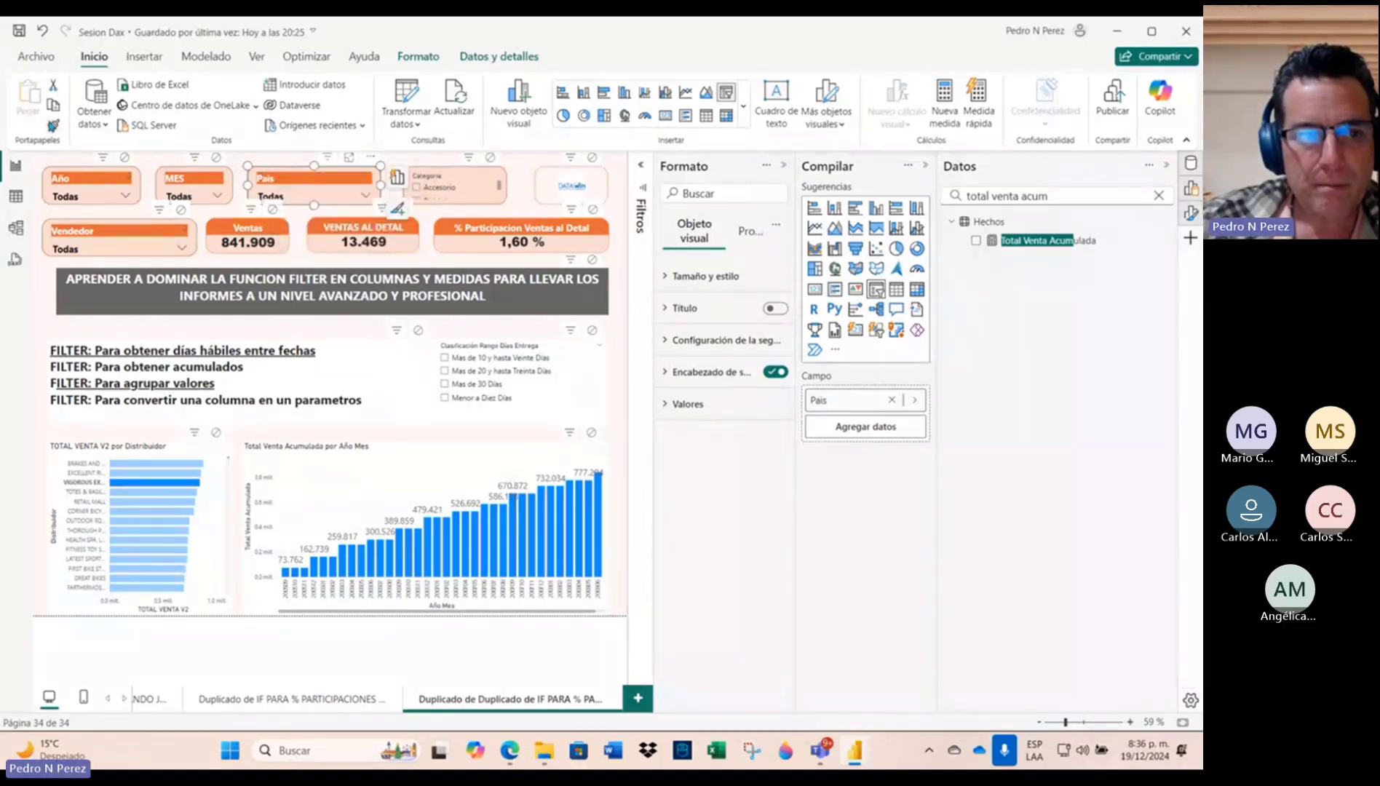
left_click(439, 178)
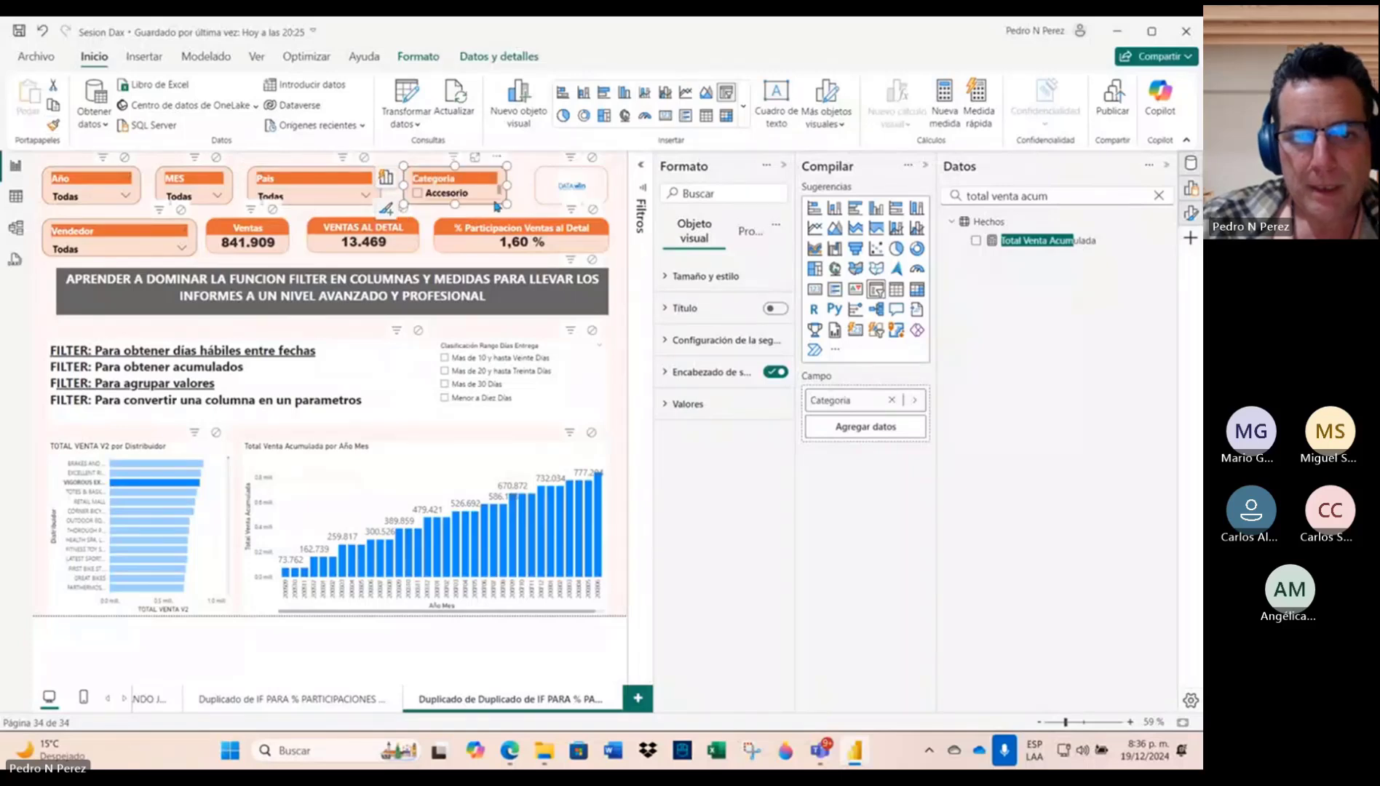
Step: Set the Categoria slicer's style to Menú desplegable
left_click(726, 339)
left_click(705, 420)
left_click(720, 475)
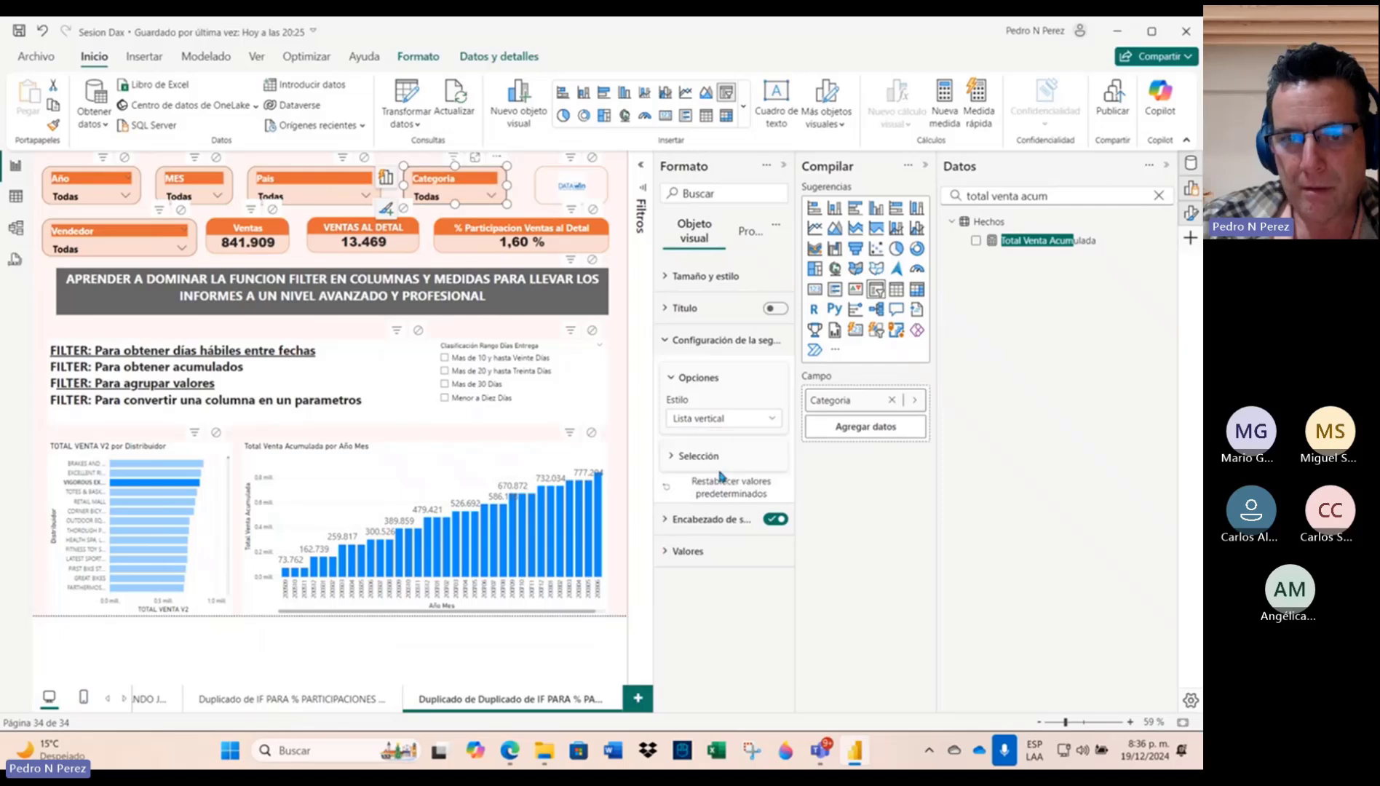
Step: Filter the report to the Bicicleta category and cross-filter it by the RETAIL MALL and FIRST BIKE ST... distributor bars
left_click(494, 197)
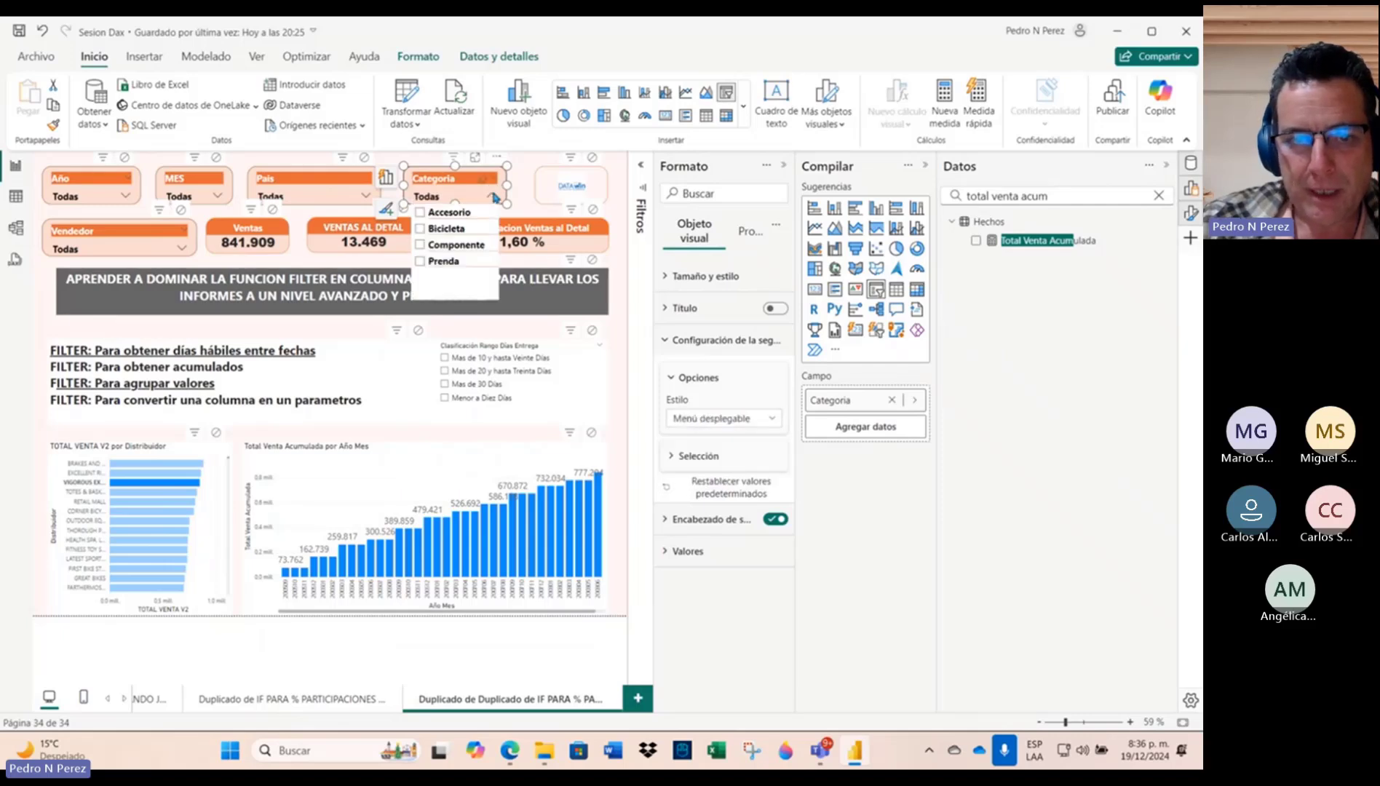
left_click(442, 230)
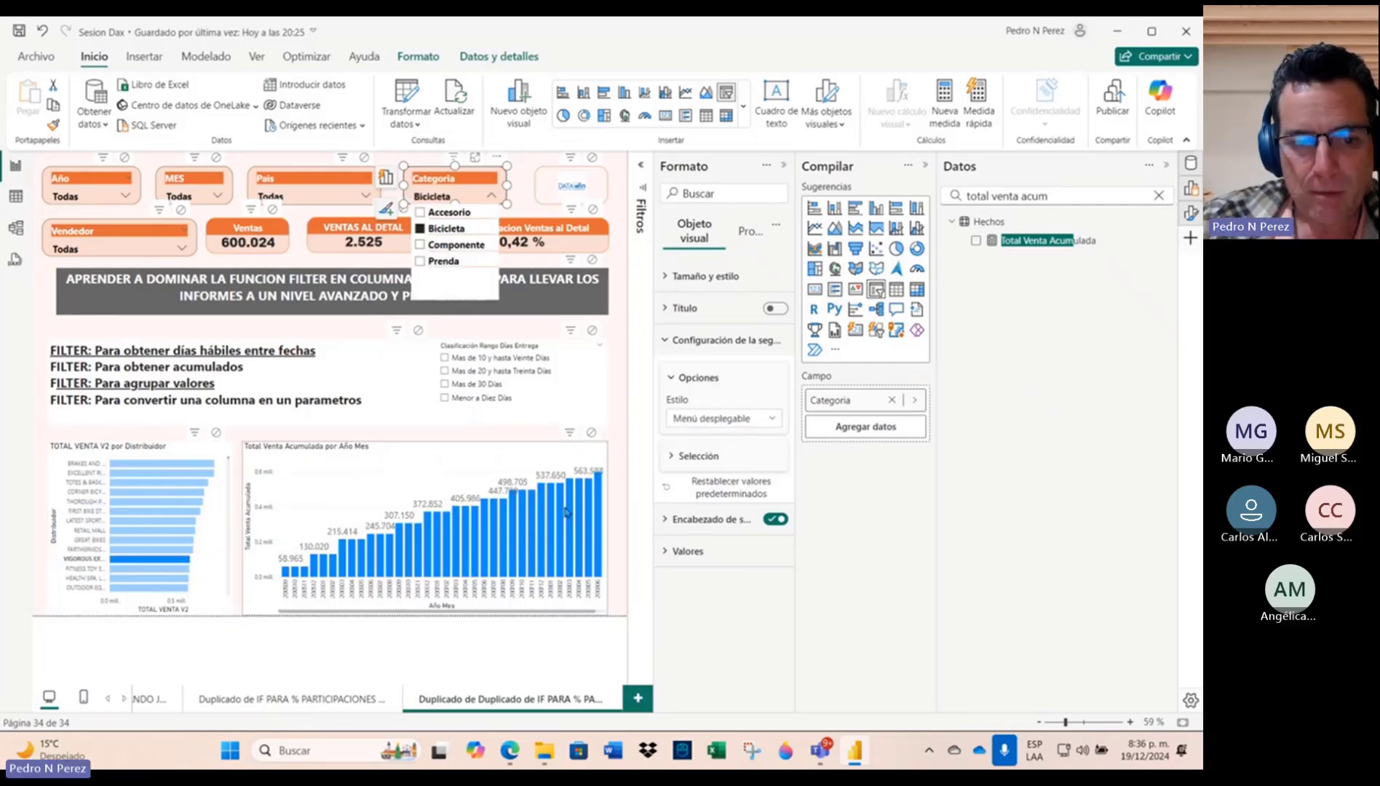
left_click(162, 541)
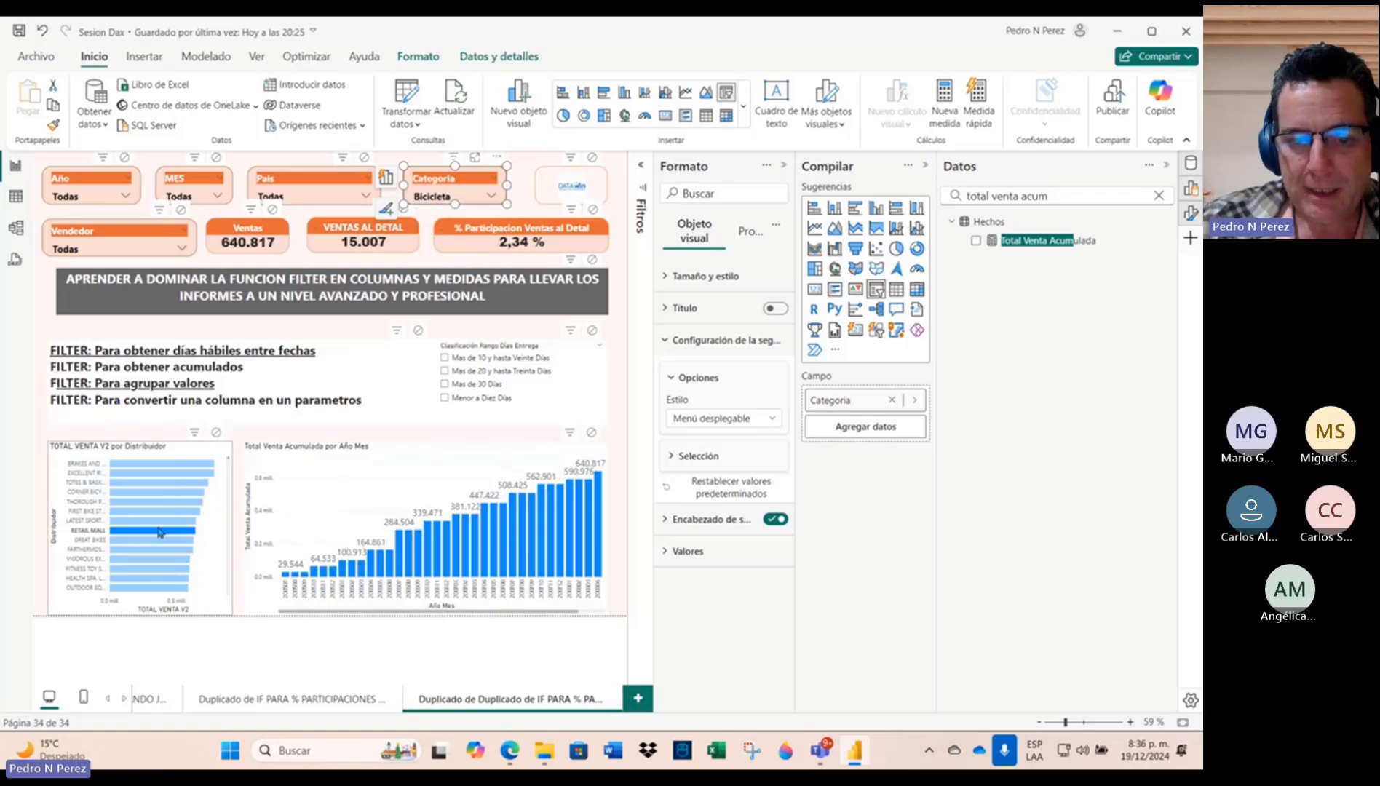
left_click(155, 515)
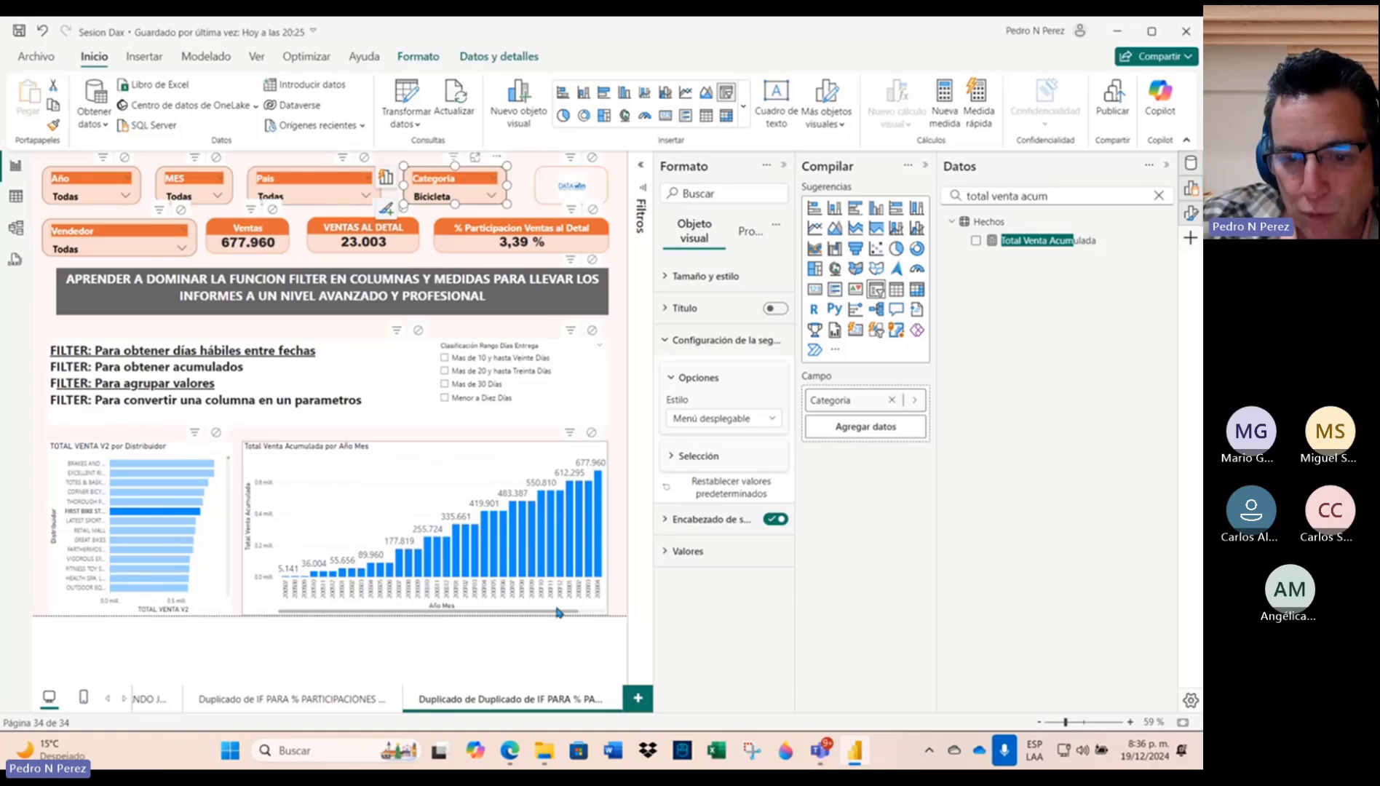
Step: Open the Total Venta Acumulada por Año Mes chart in focus mode and inspect the accumulated values of the latest months
left_click_drag(562, 615, 598, 616)
left_click_drag(404, 451, 386, 451)
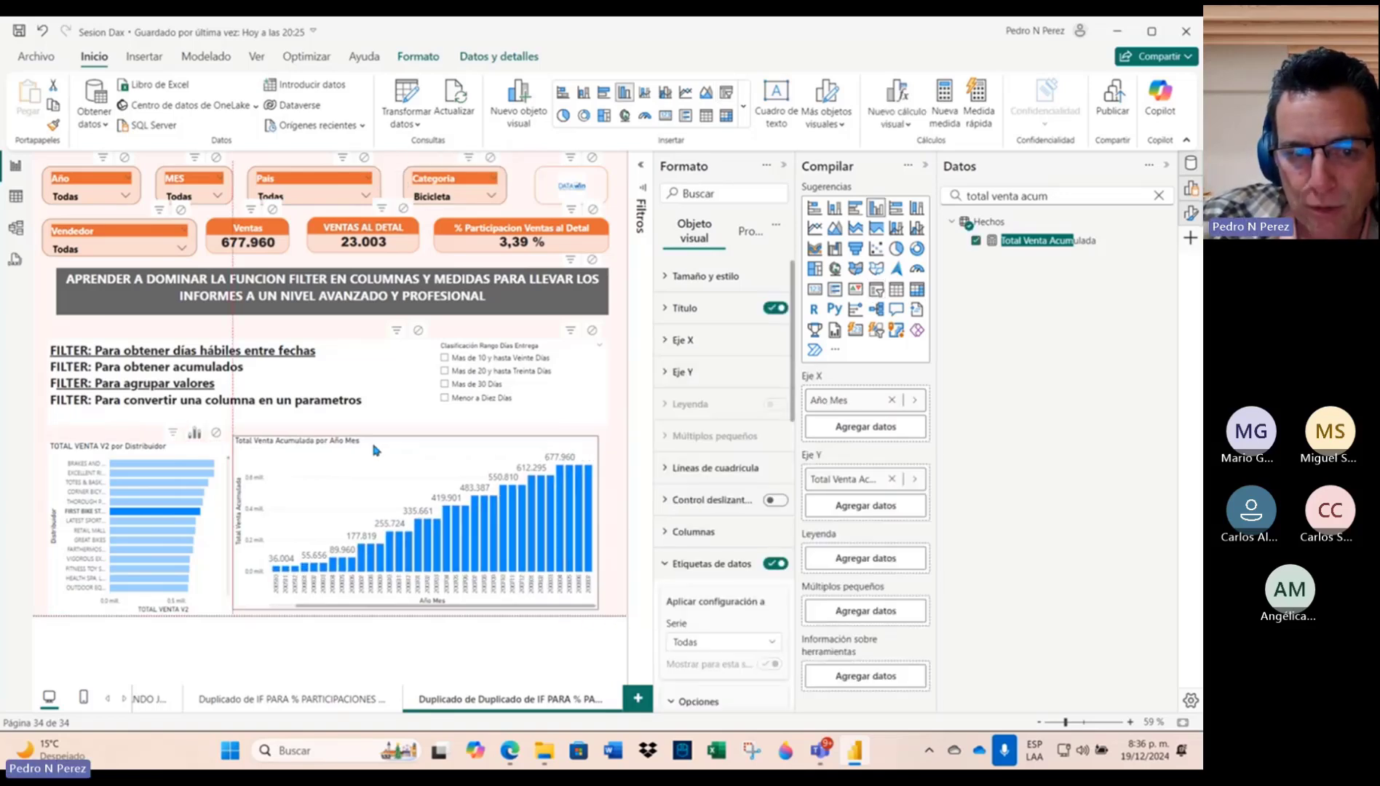
left_click(577, 432)
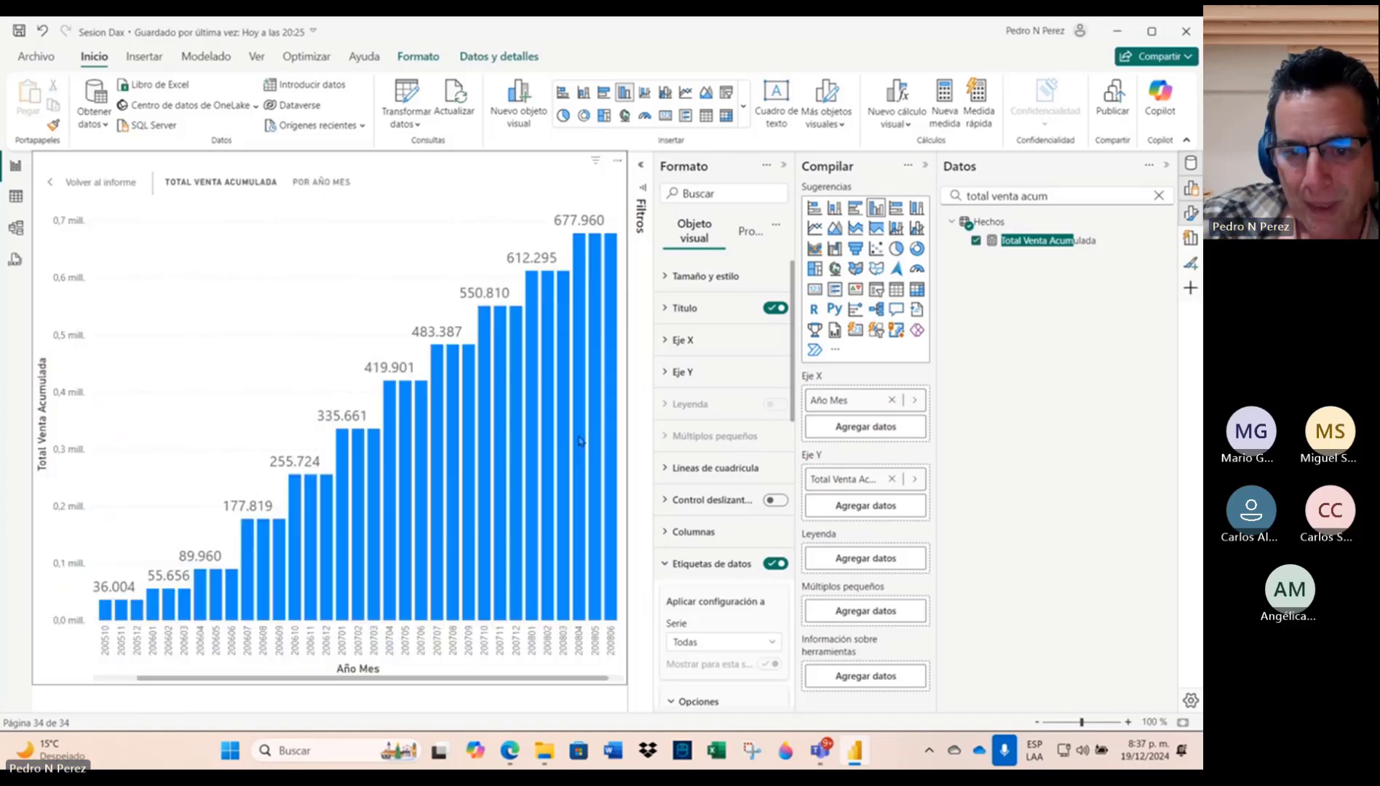
left_click_drag(529, 708, 600, 708)
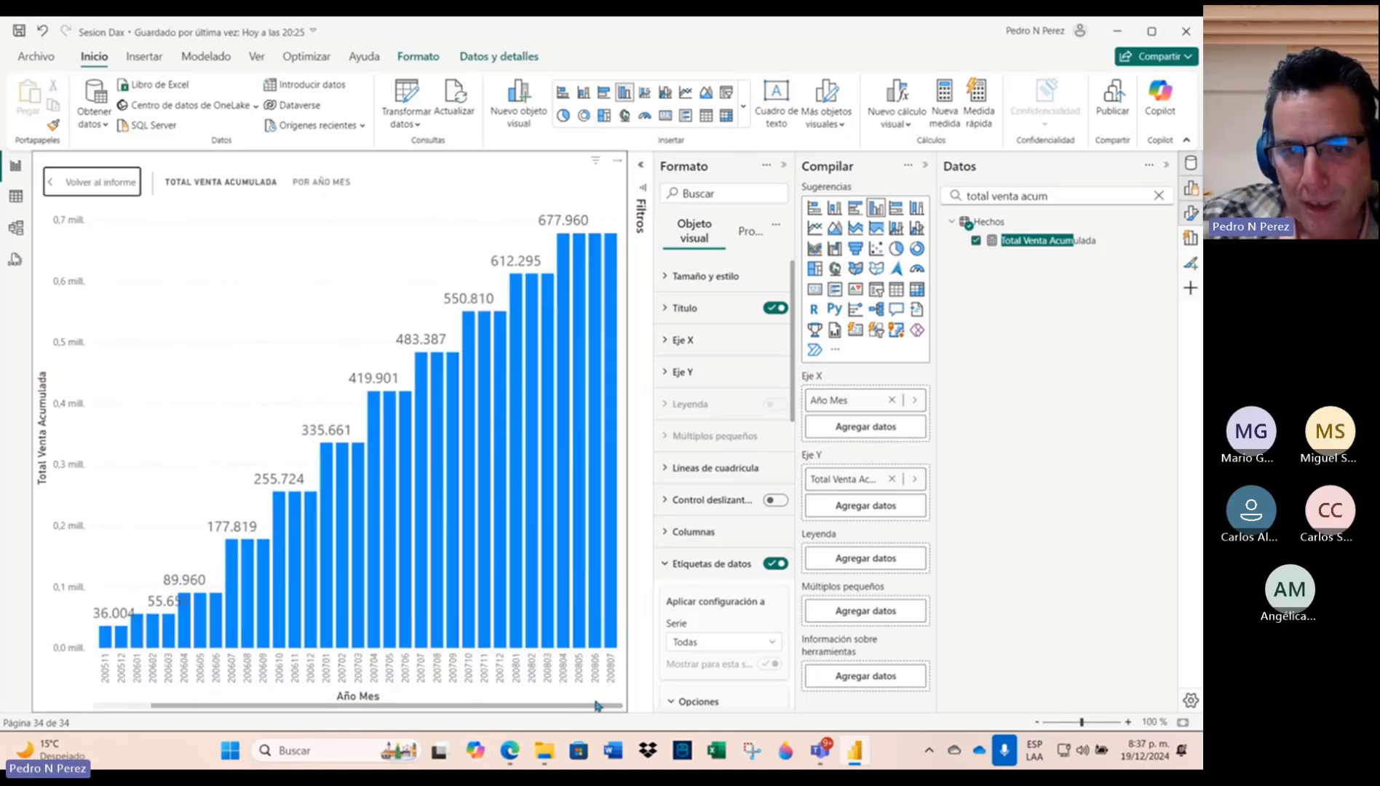
mouse_move(568, 239)
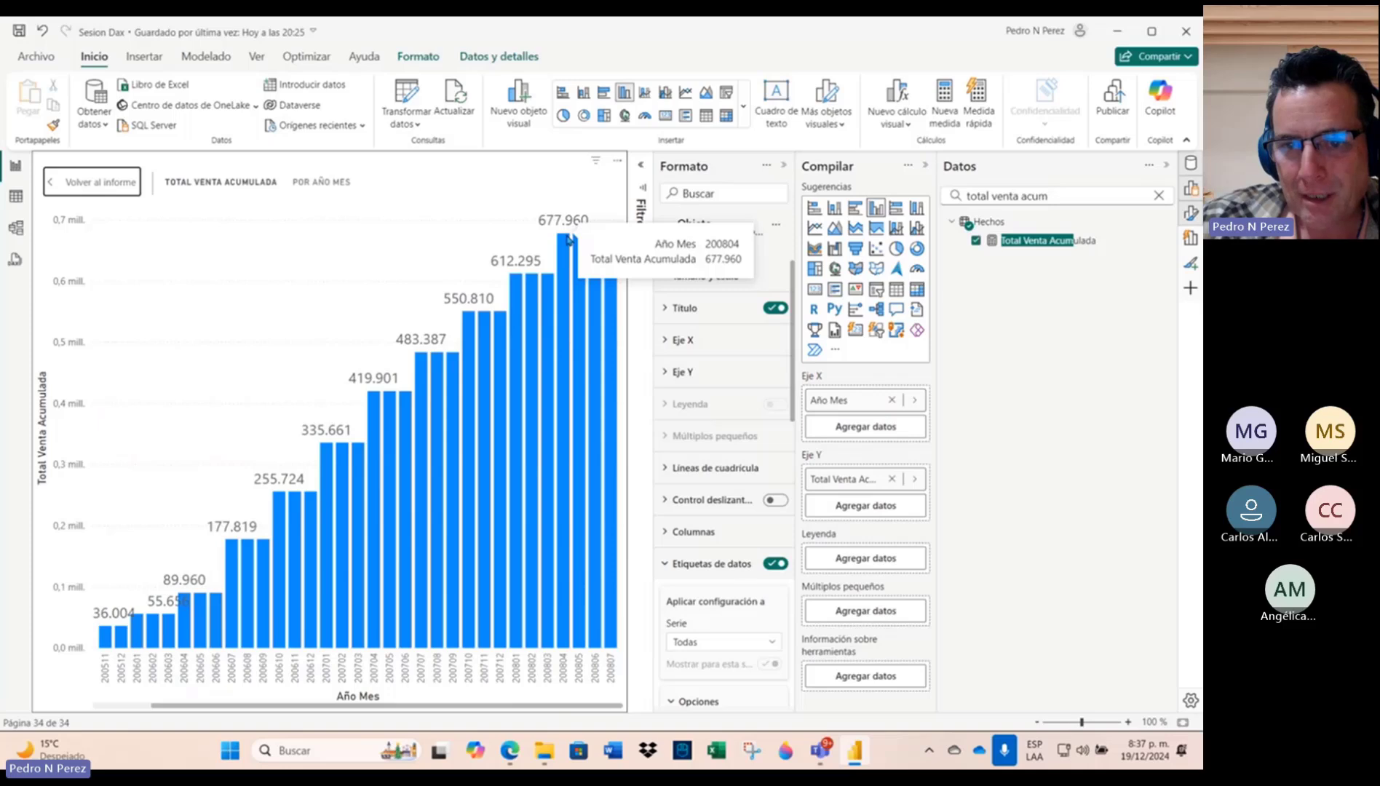
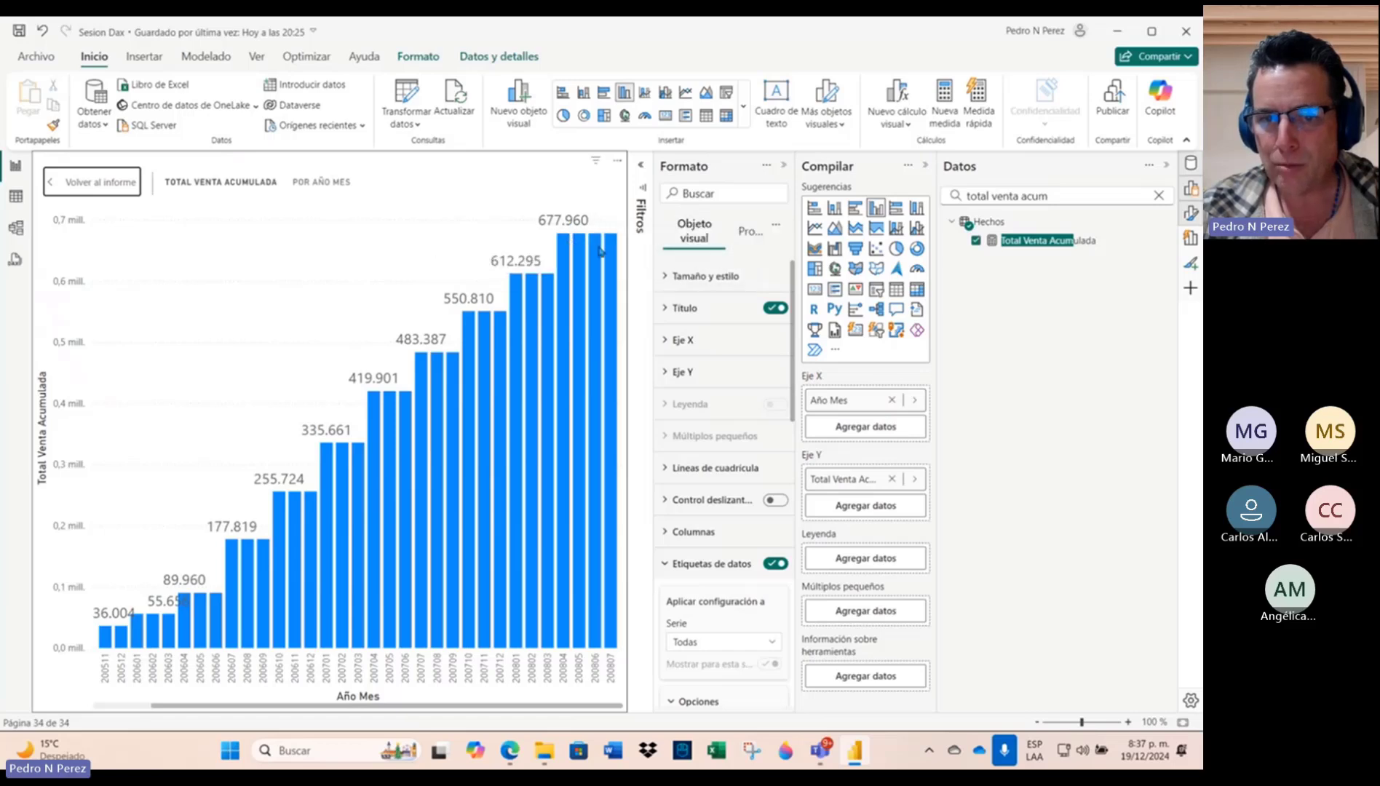
mouse_move(611, 254)
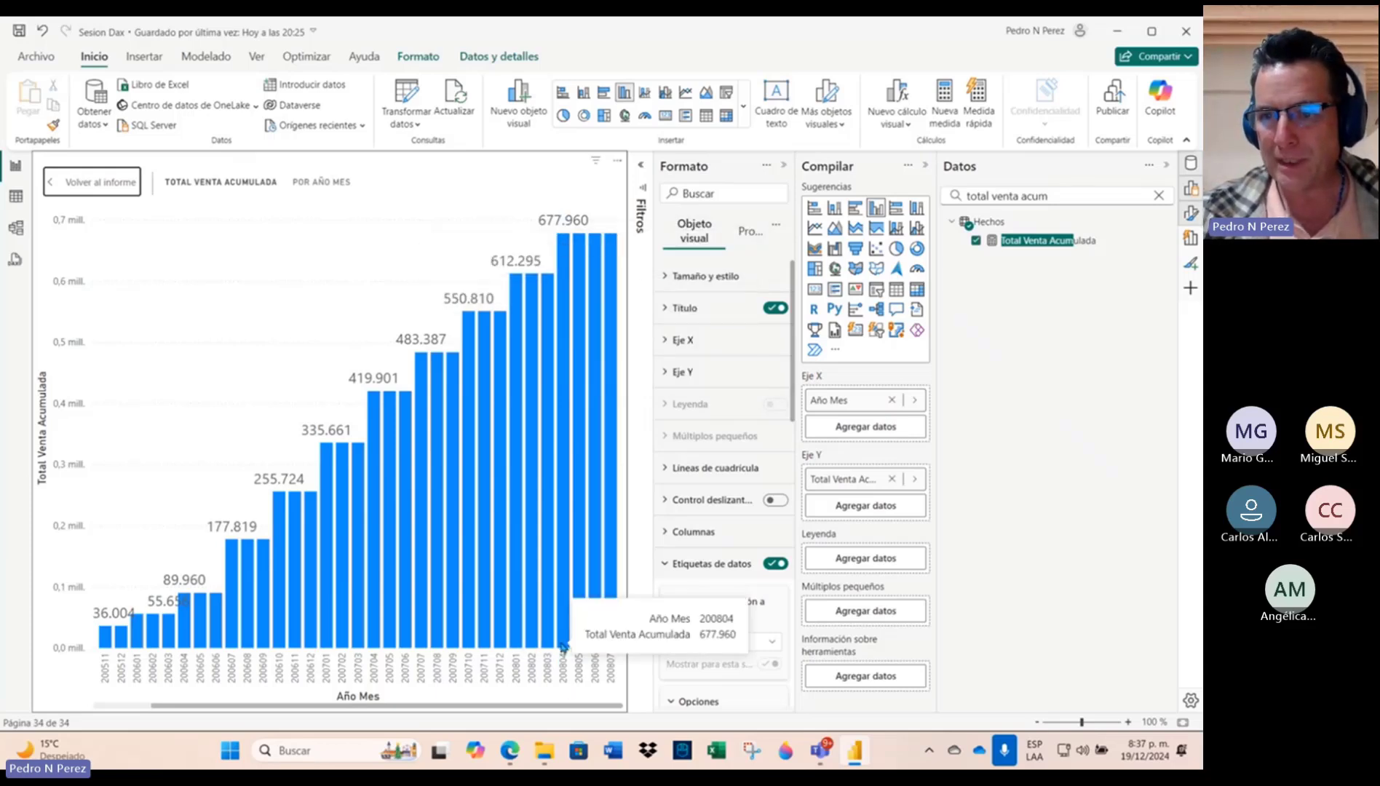
Step: Insert a new line above CALCULATE in the Total Venta Acumulada measure and start an IF( function there
left_click(1032, 240)
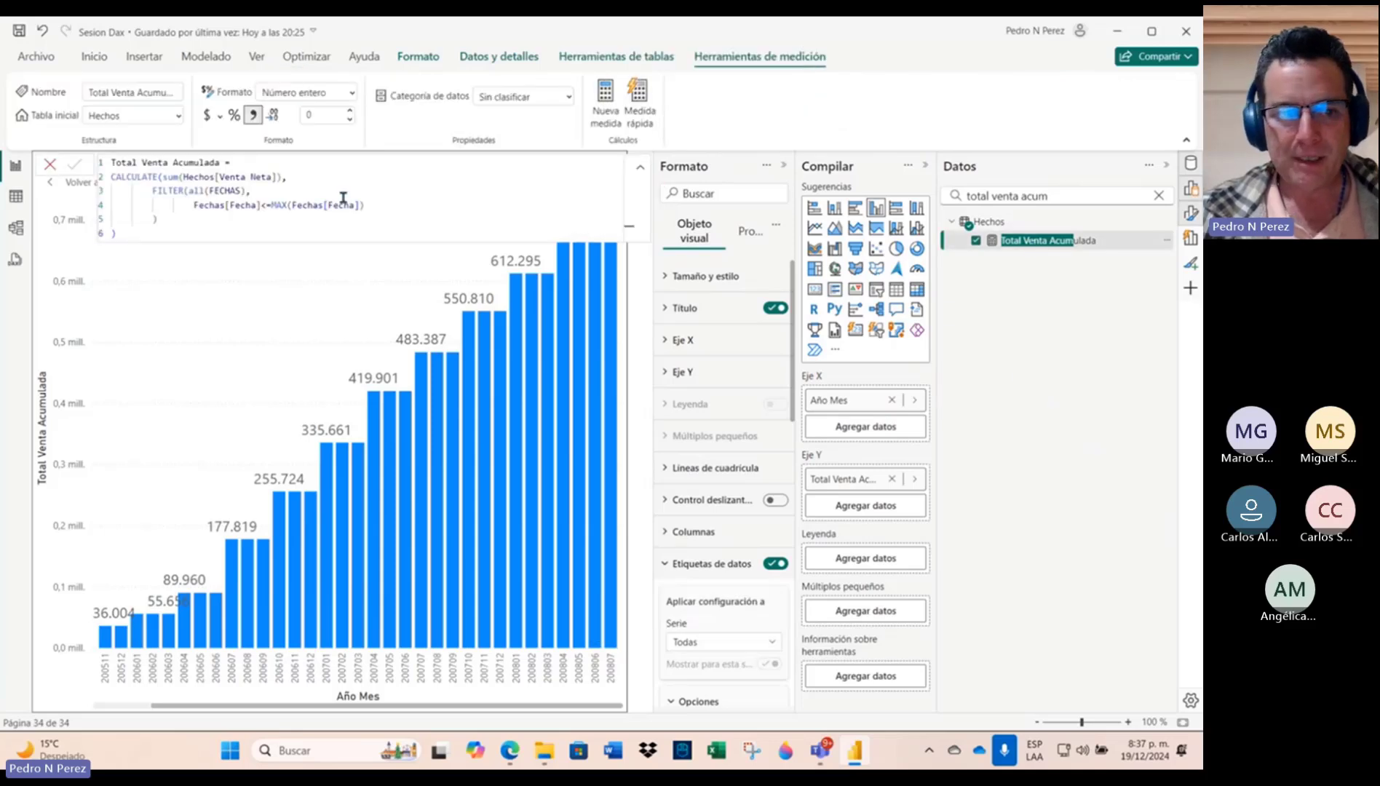
left_click(251, 163)
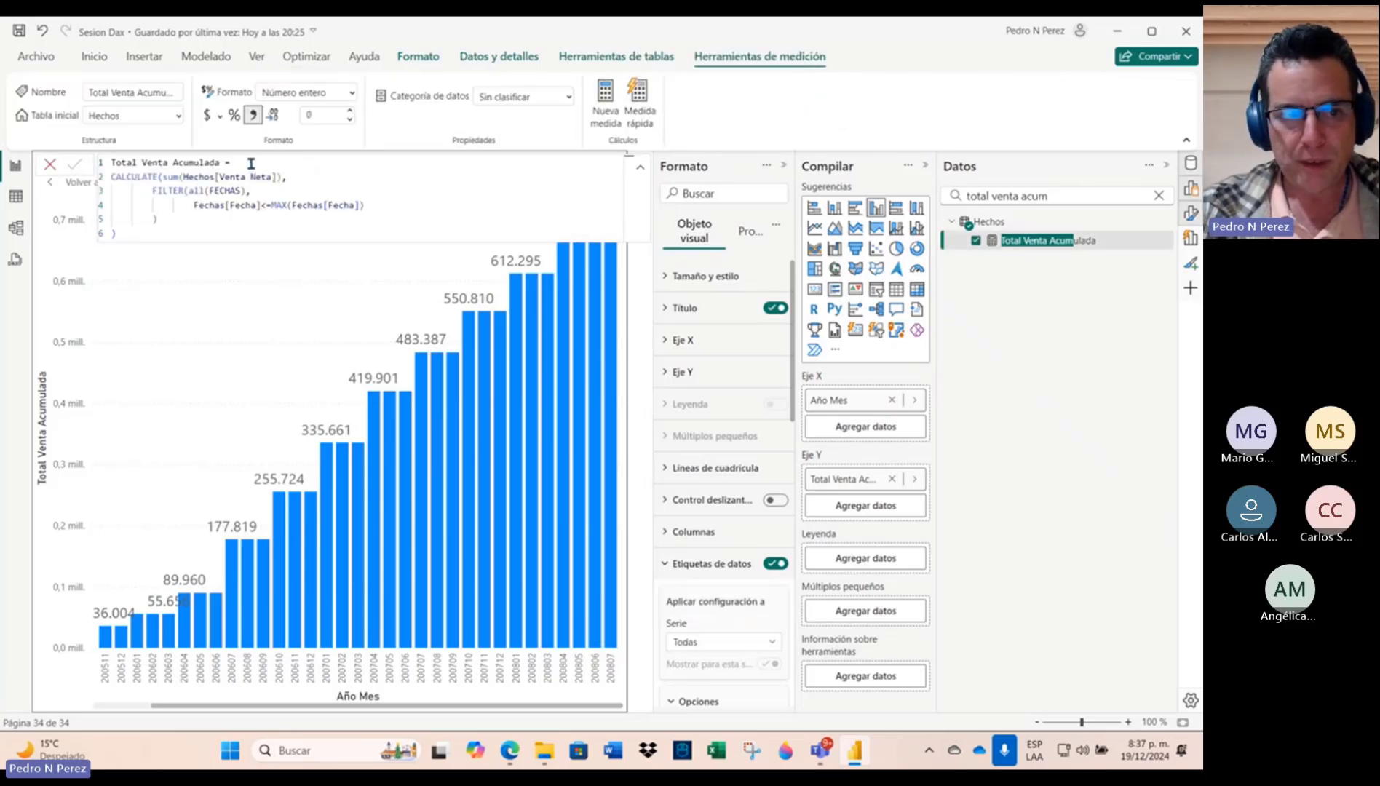
left_click(249, 164)
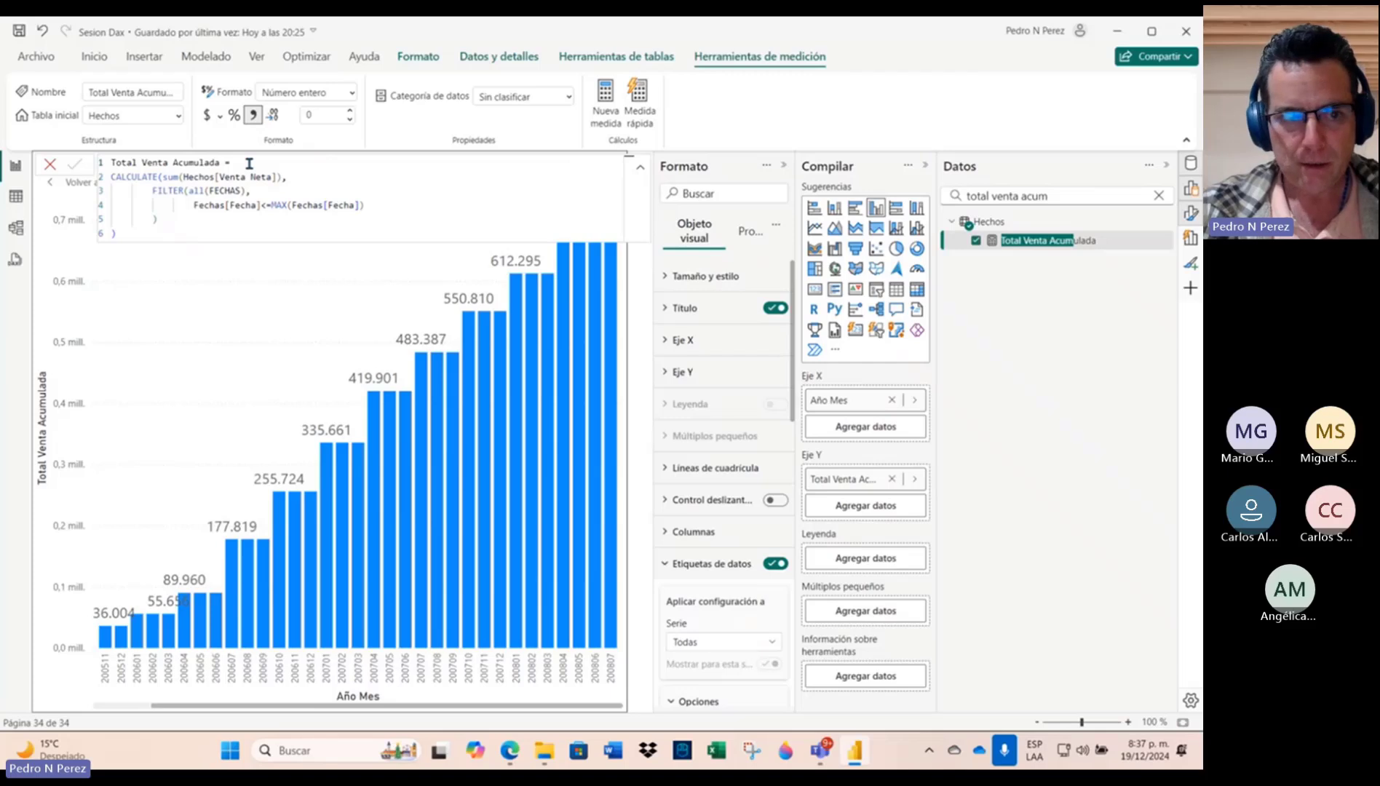
key("shift+Return")
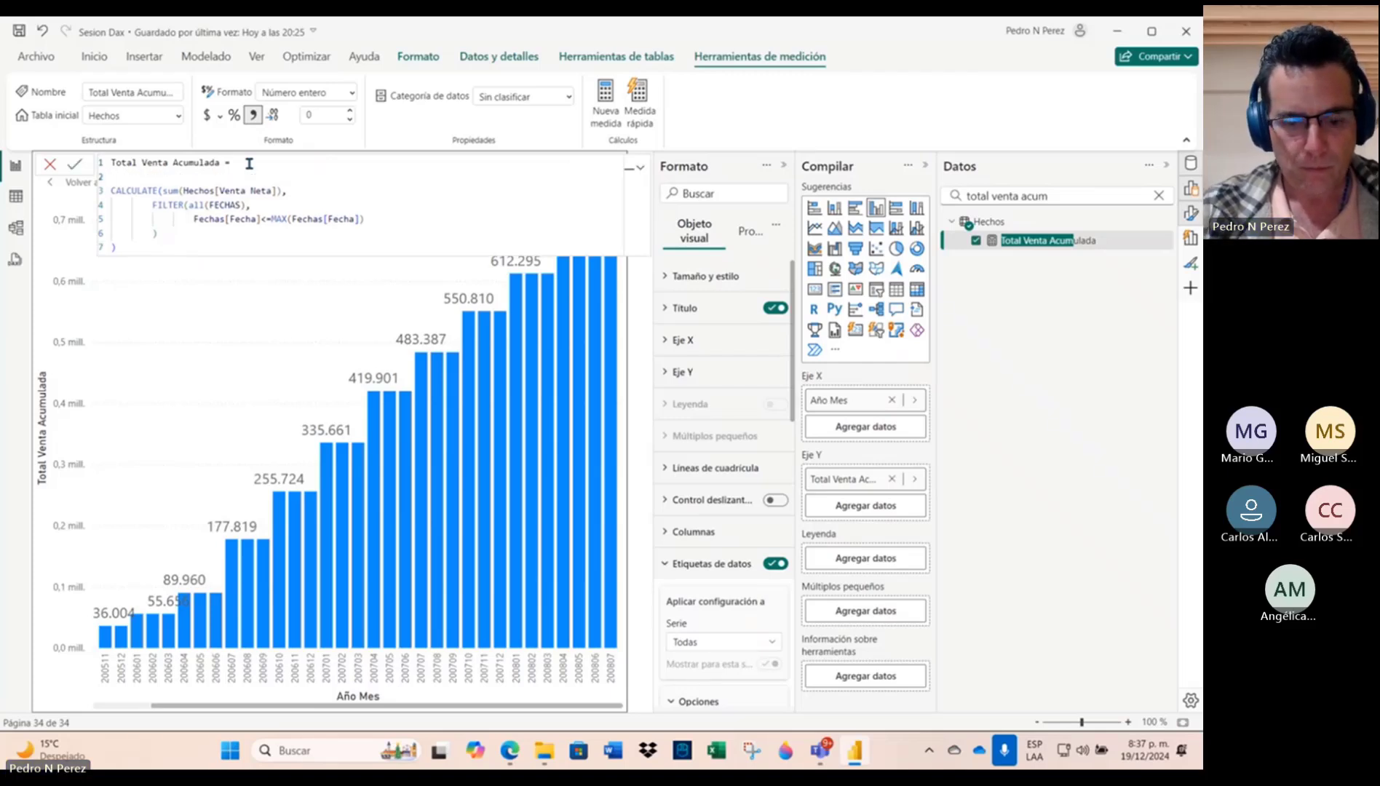
type("IF")
key("Caps_Lock")
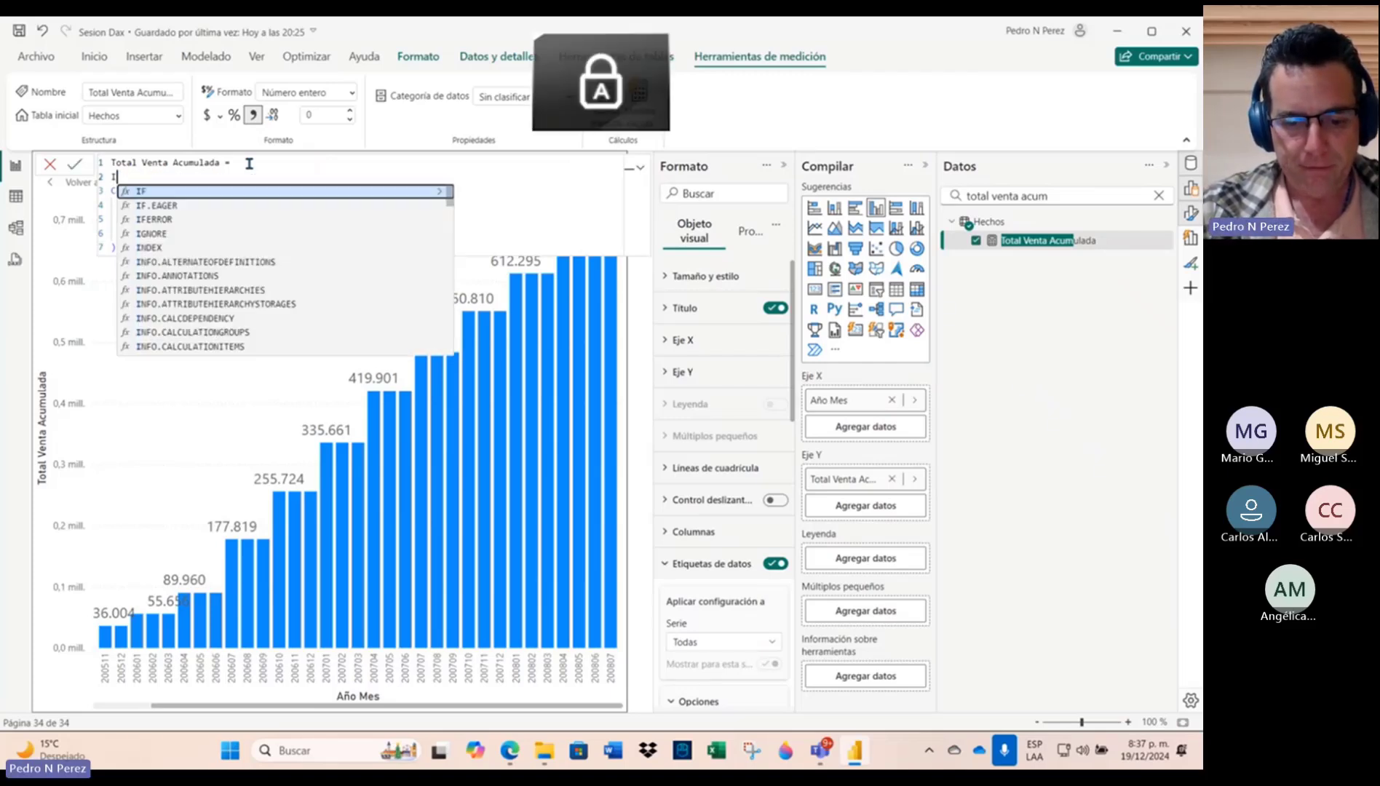
type("(")
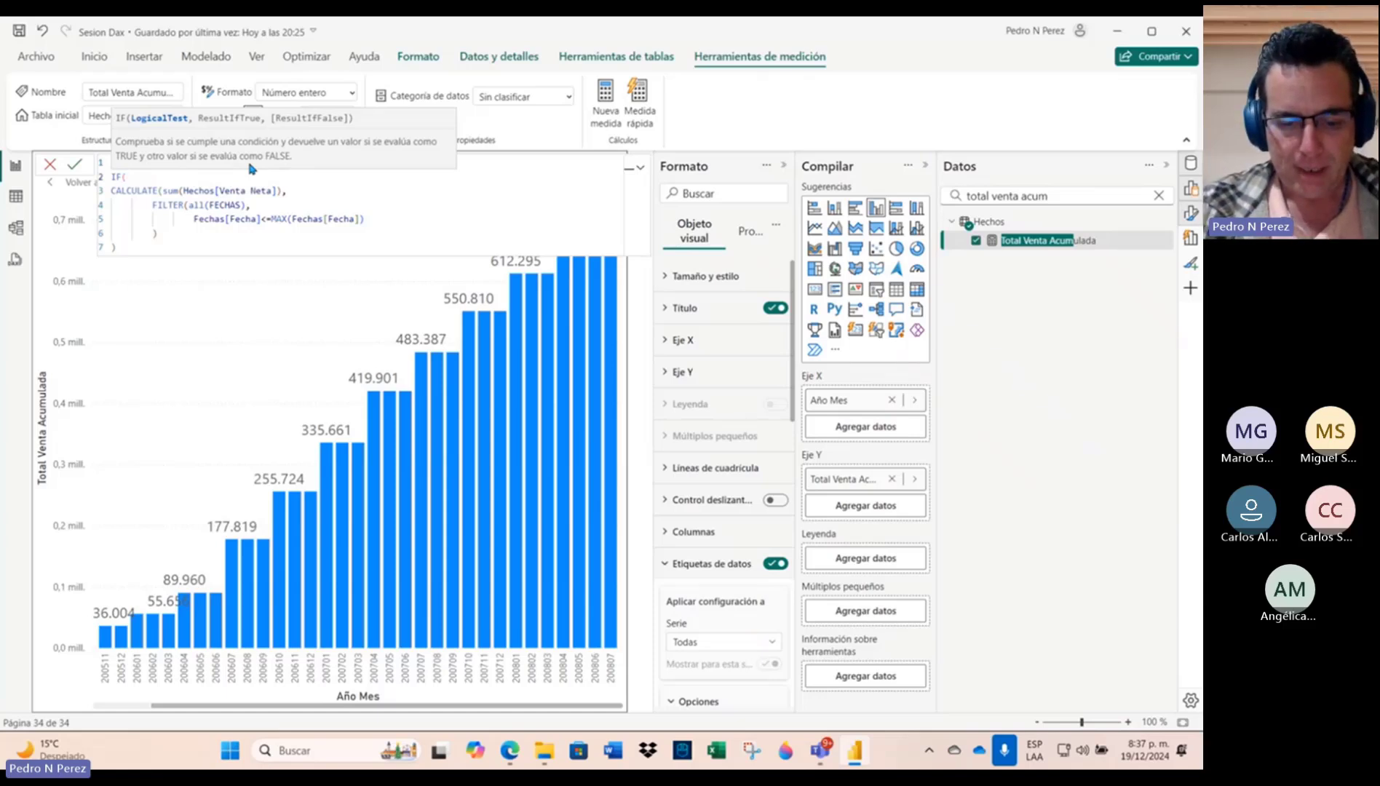
Step: Enter COUNTROWS(HECHOS)>0 as the logical test of the IF function, followed by a comma
type("COUNT")
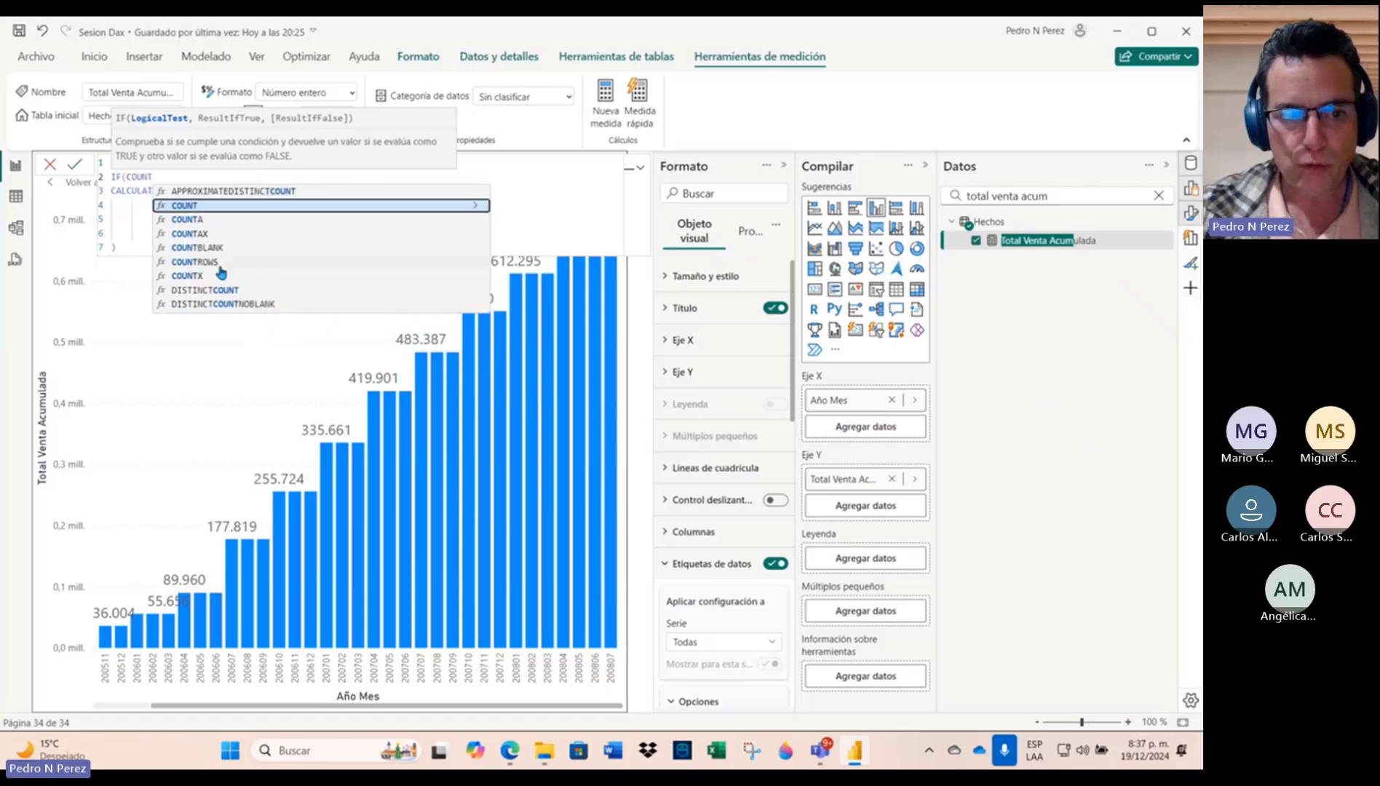
left_click(220, 262)
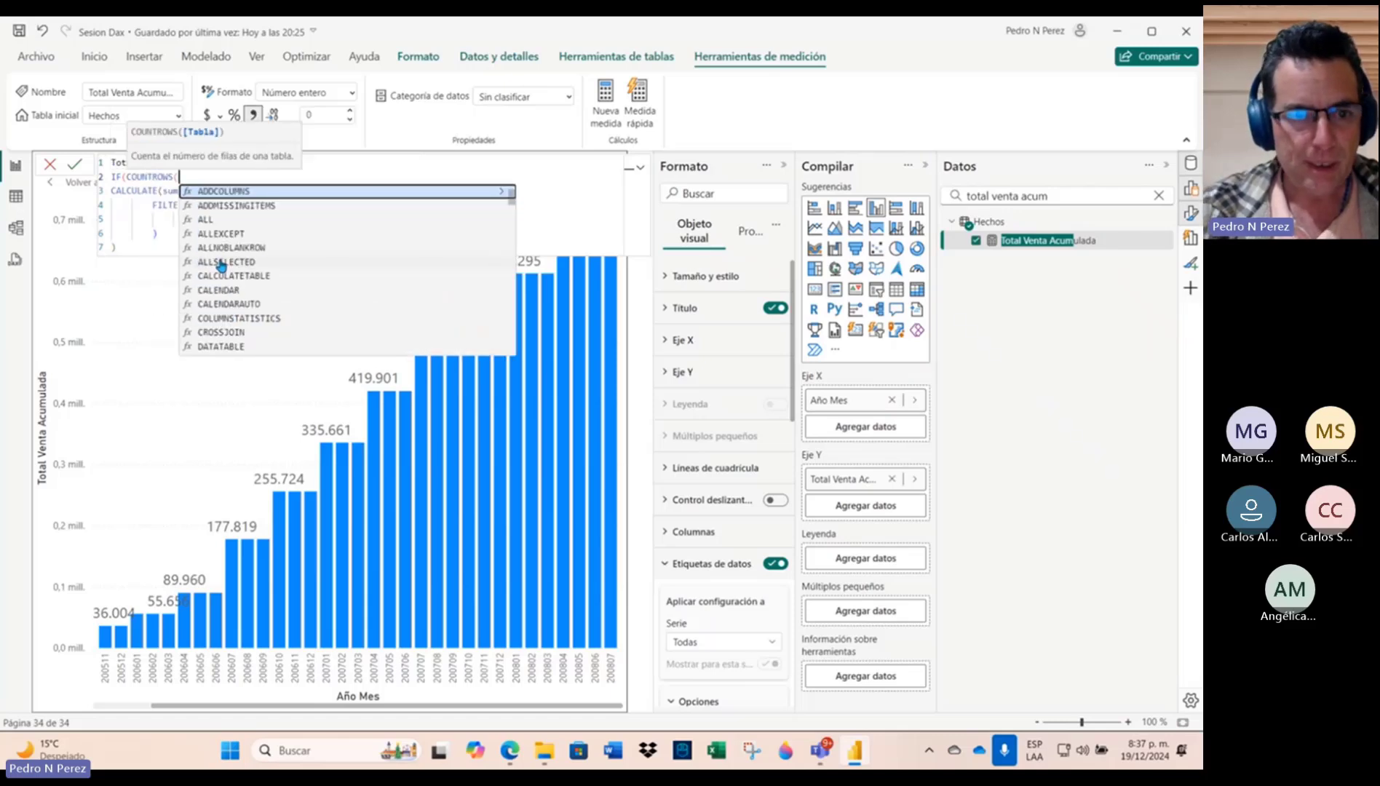
type("HE")
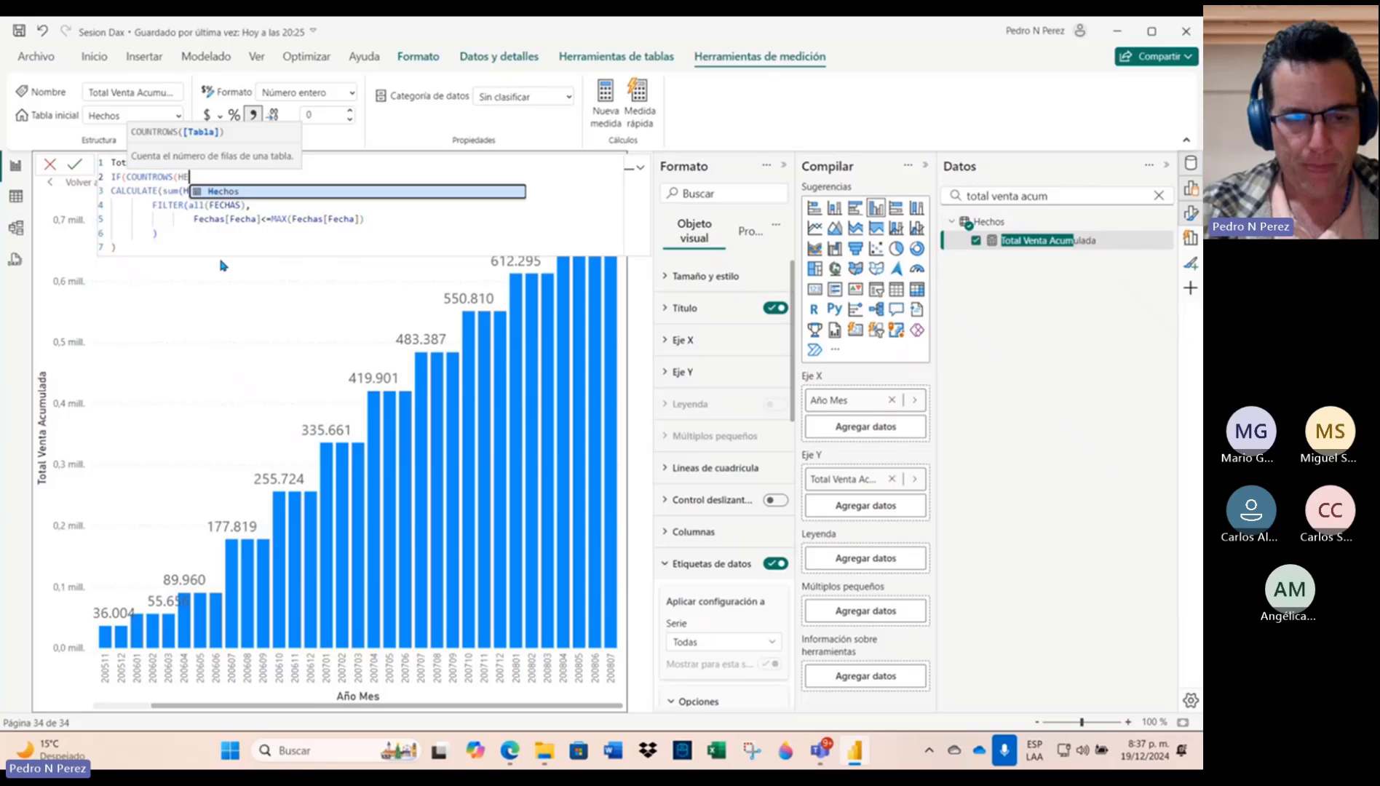
type("CHOS")
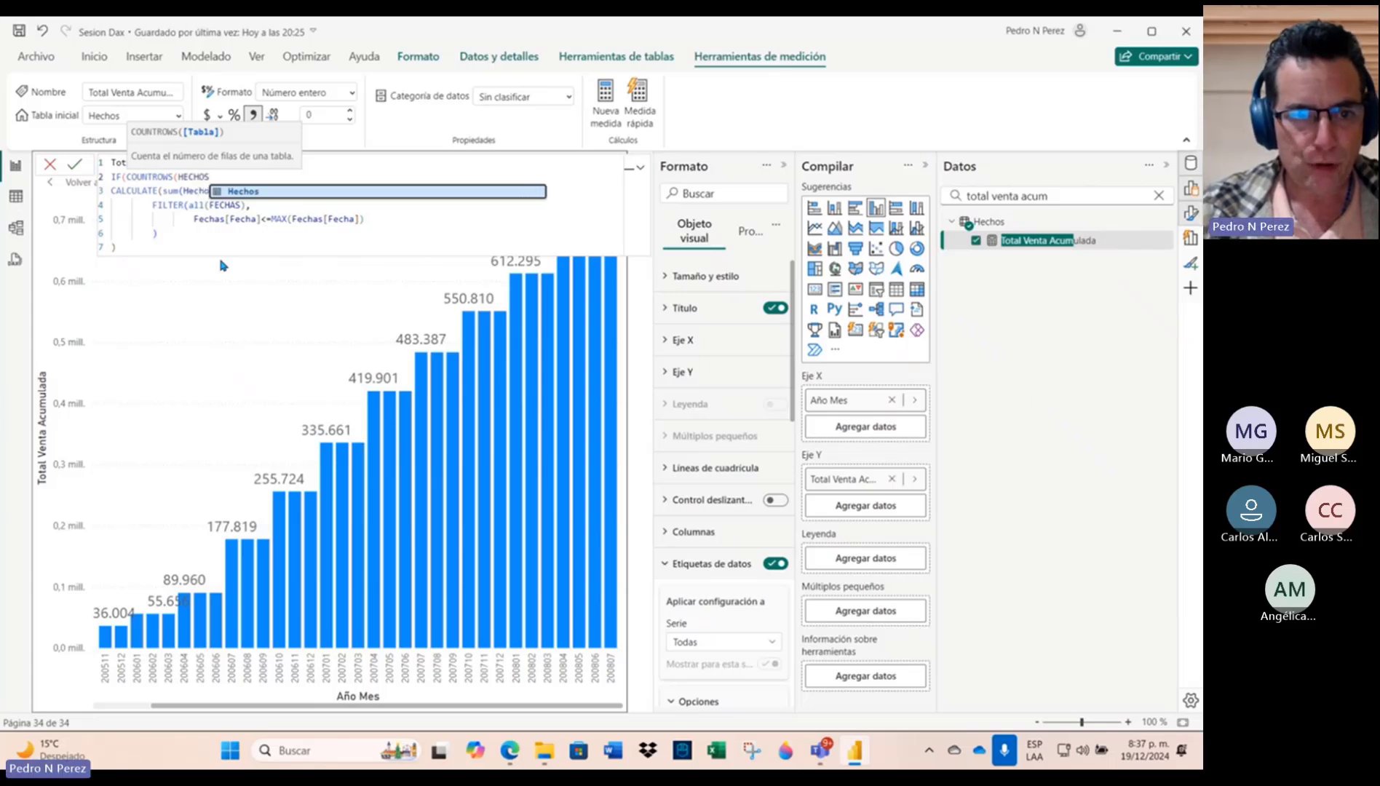
type(")")
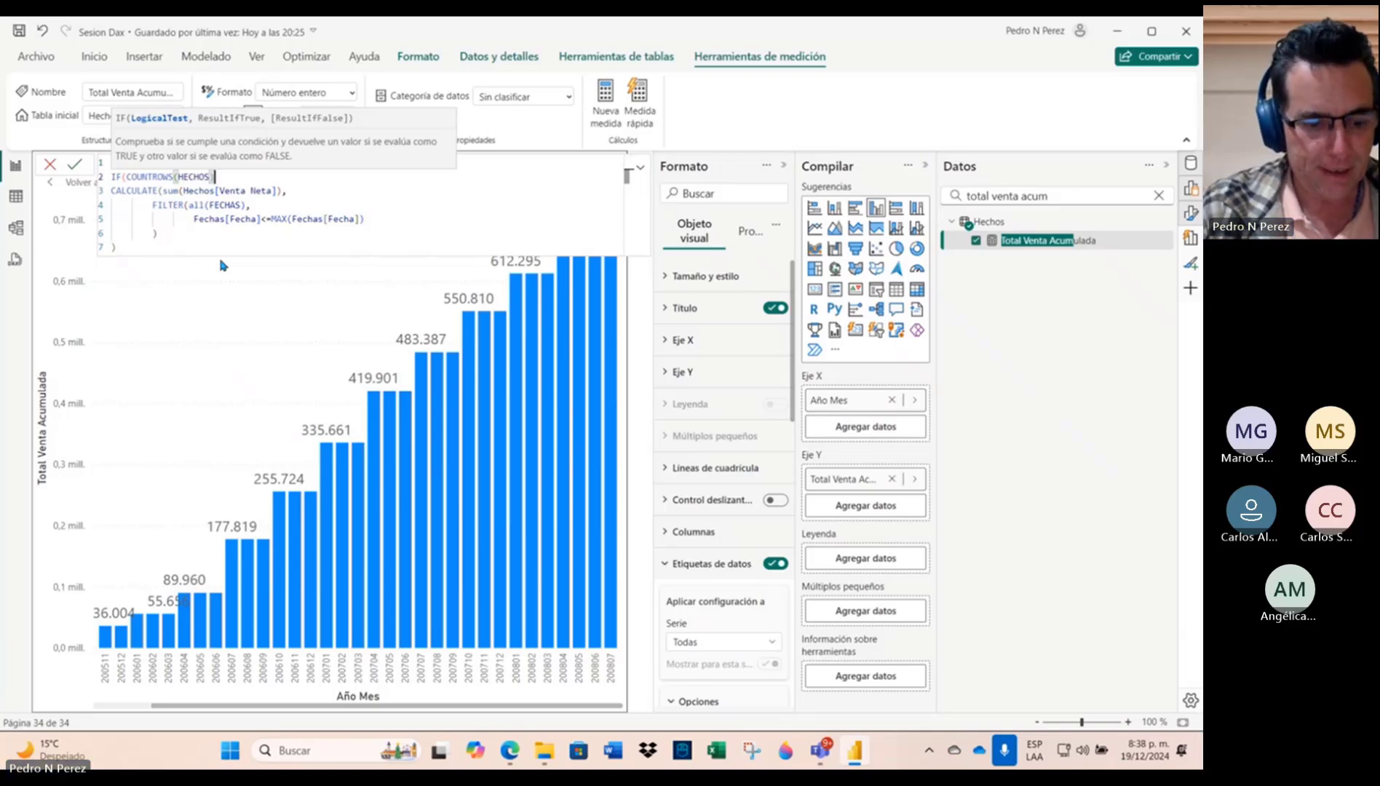
type(">0")
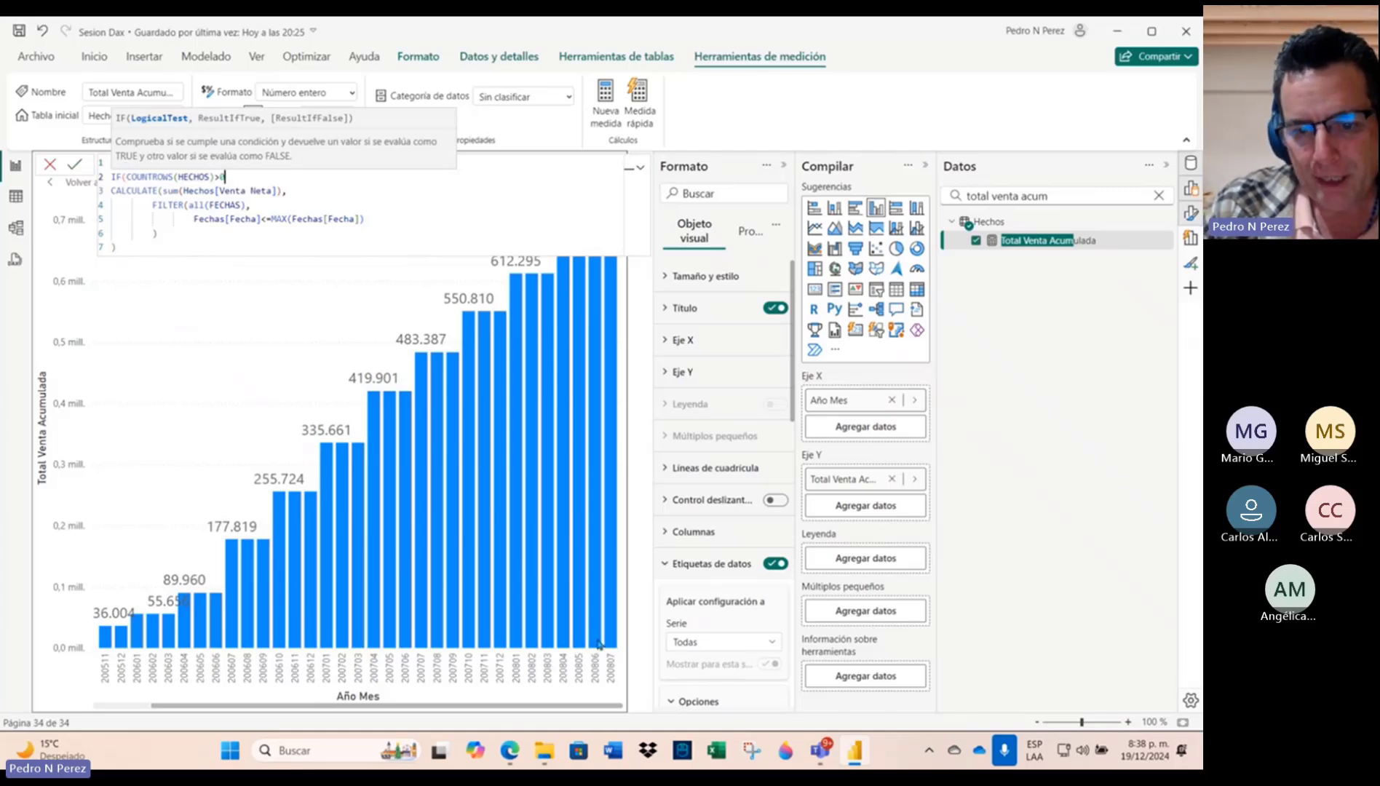
mouse_move(612, 650)
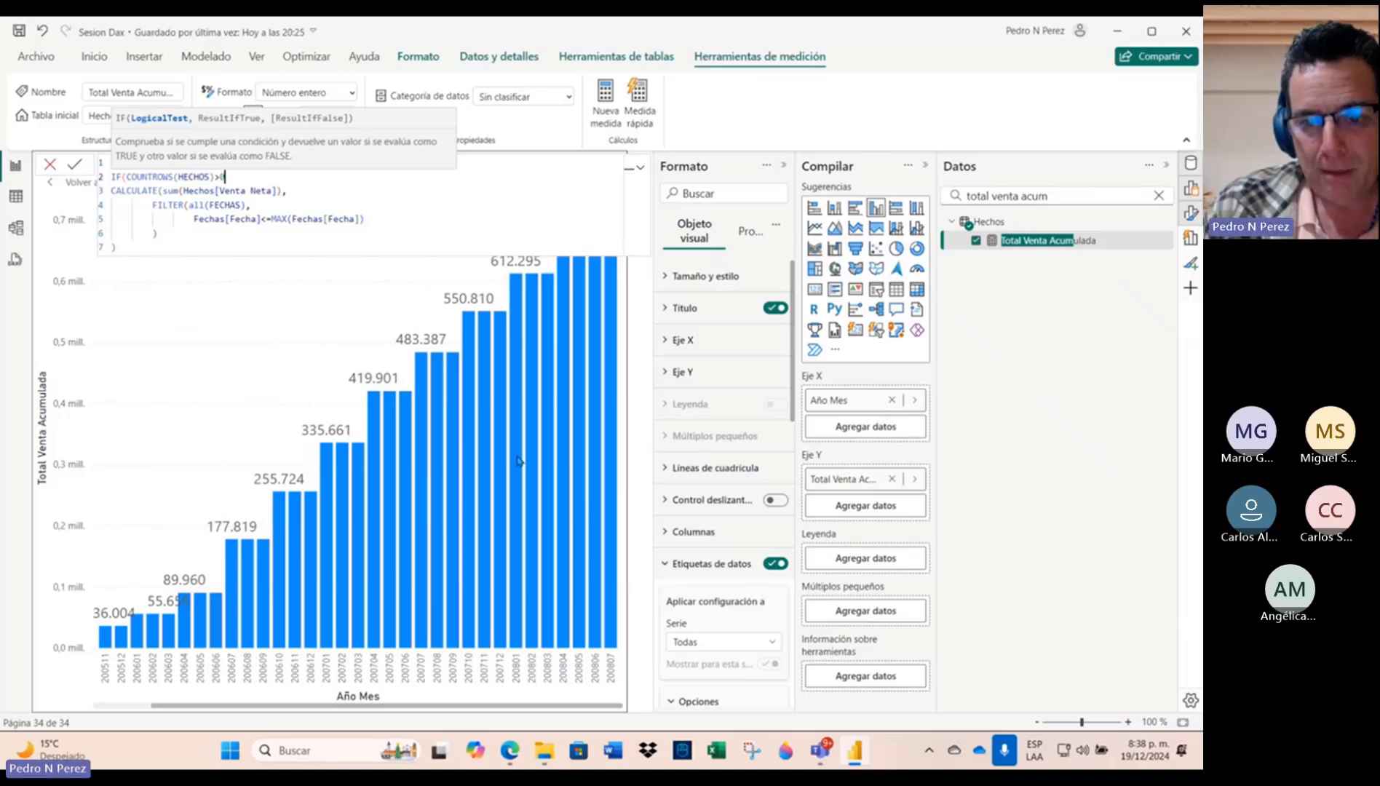
mouse_move(583, 613)
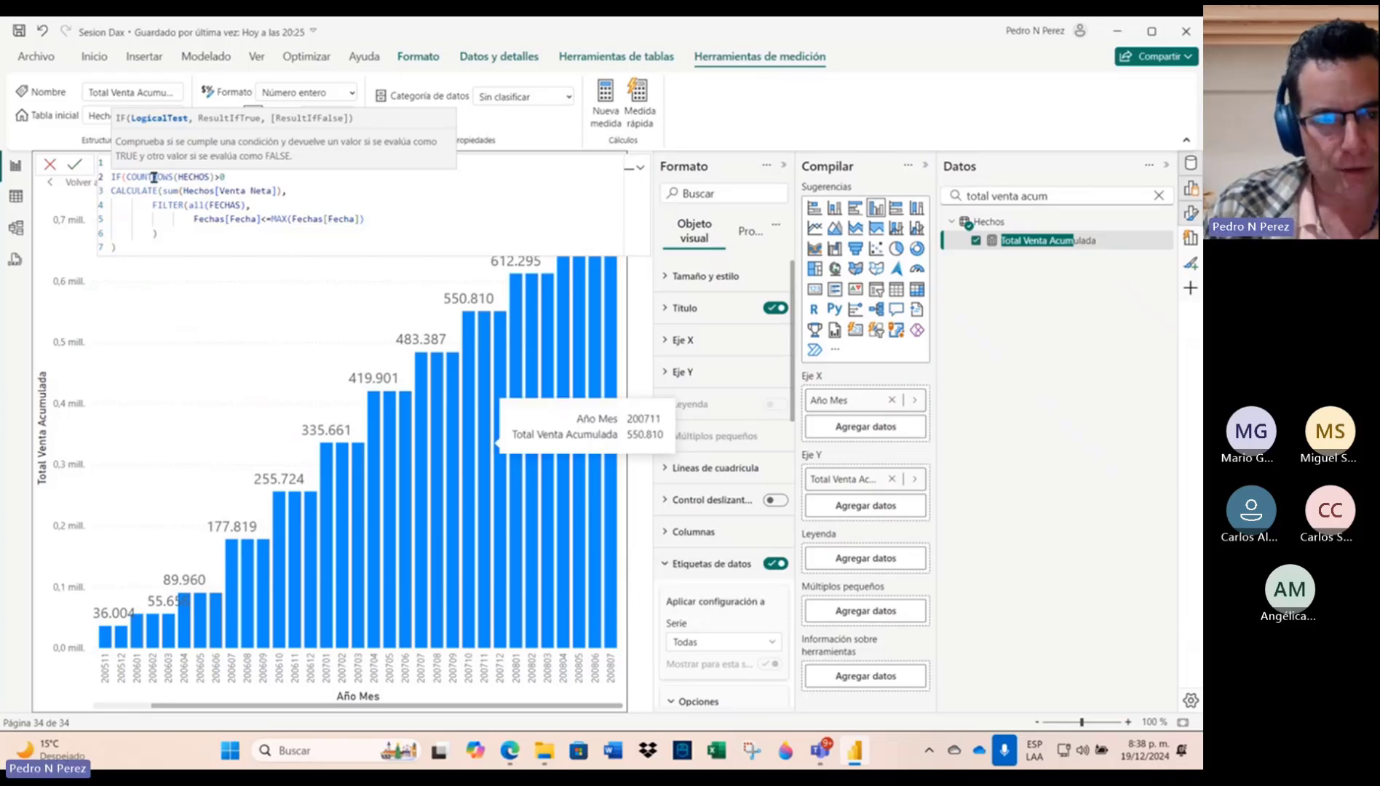
left_click_drag(126, 177, 252, 173)
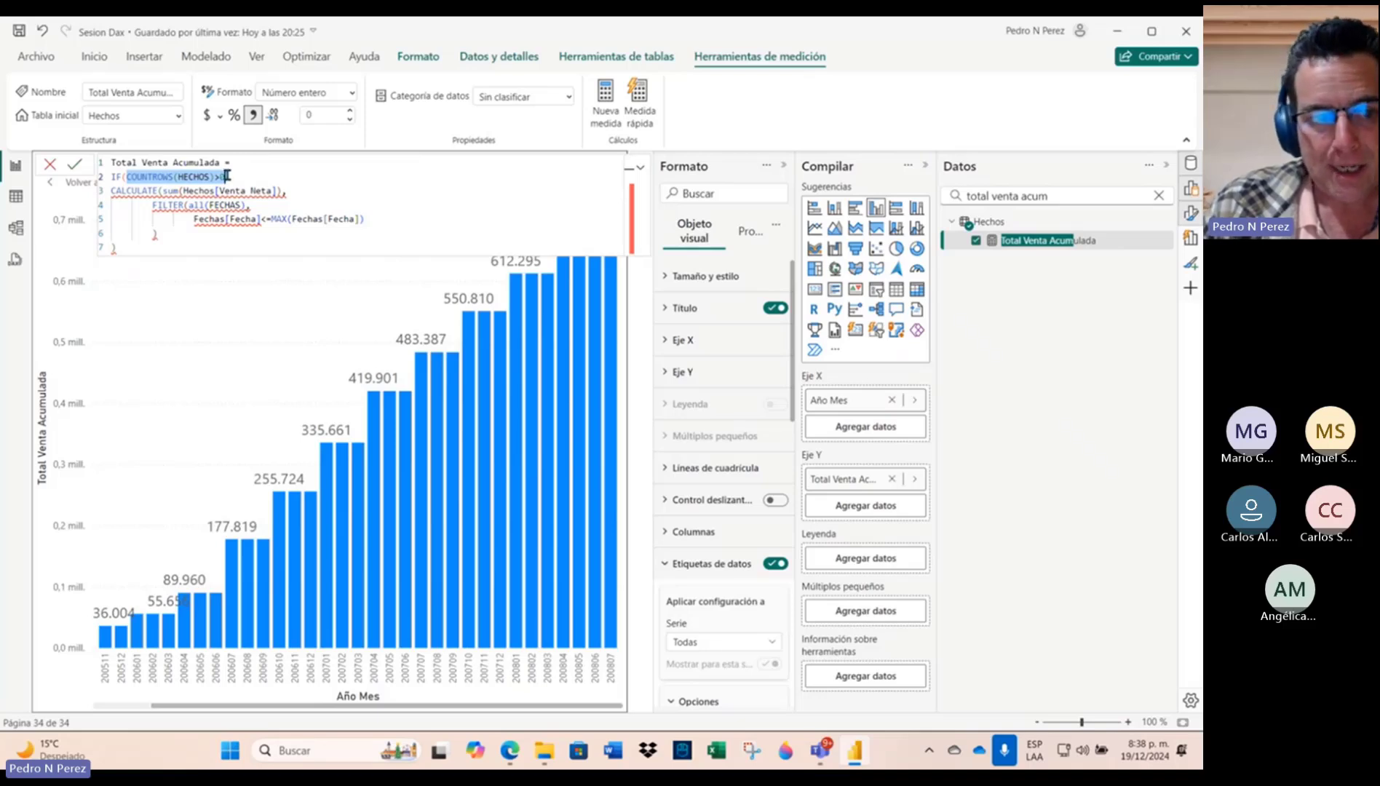
left_click(226, 176)
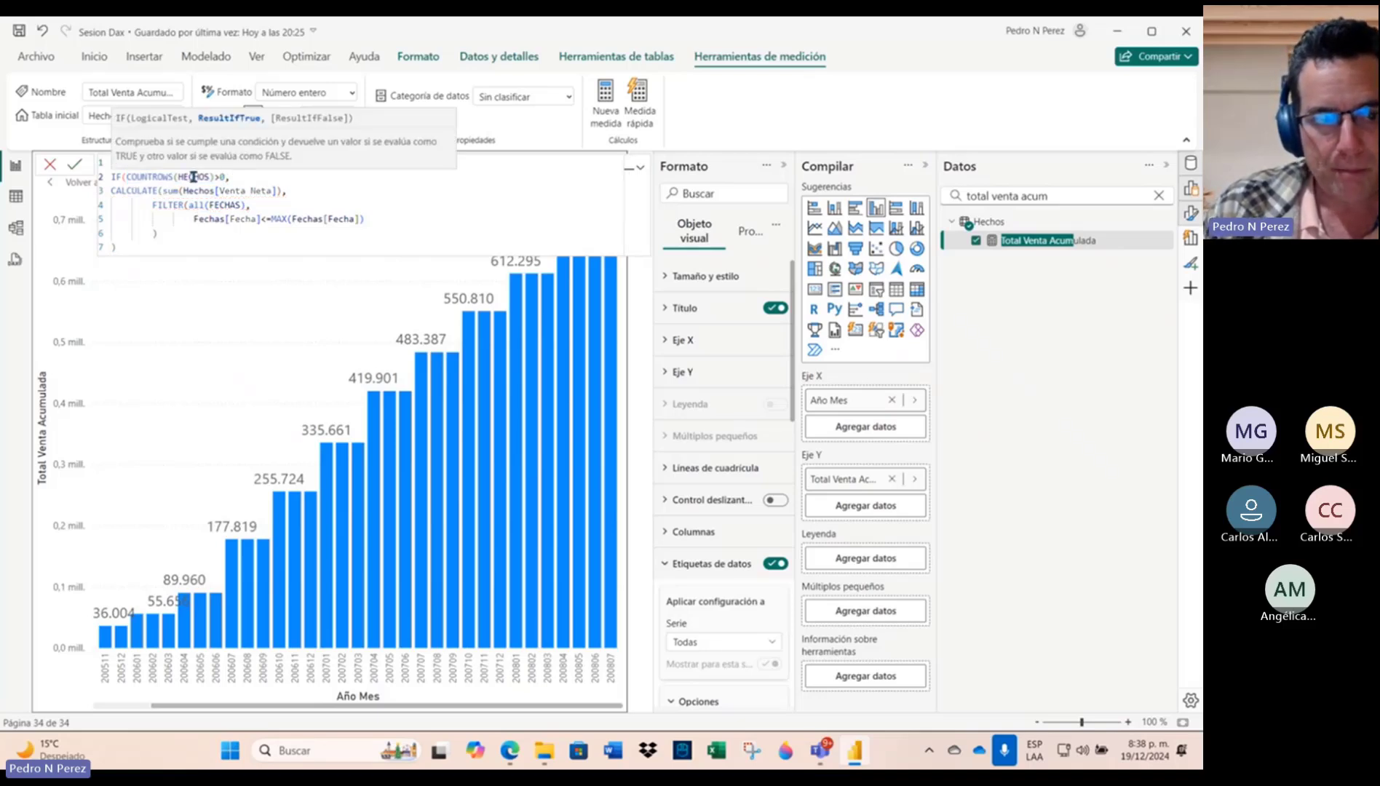
Step: Close the IF function with a parenthesis on its own line, indent the CALCULATE block inside it, and commit the measure
left_click(172, 249)
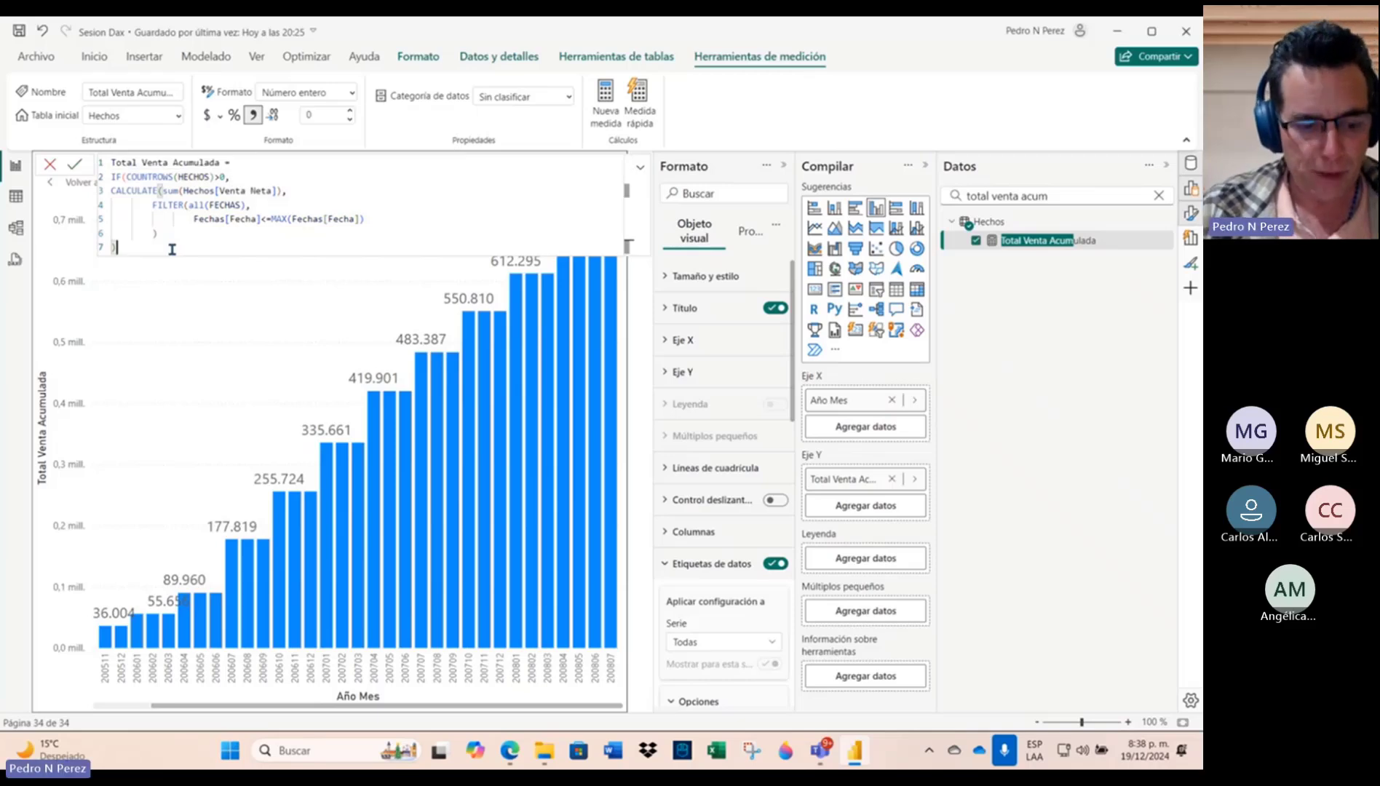
type(")")
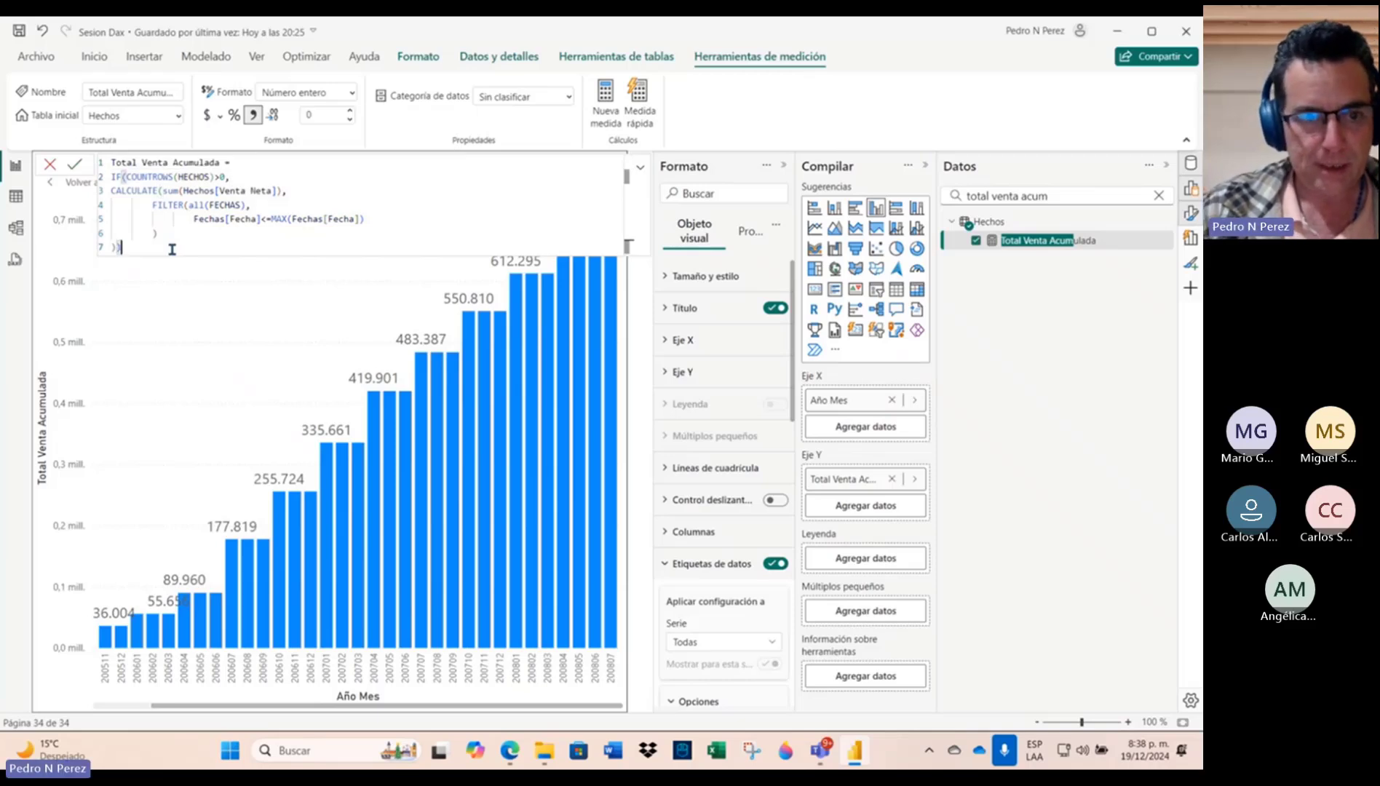
left_click(111, 191)
key("Tab")
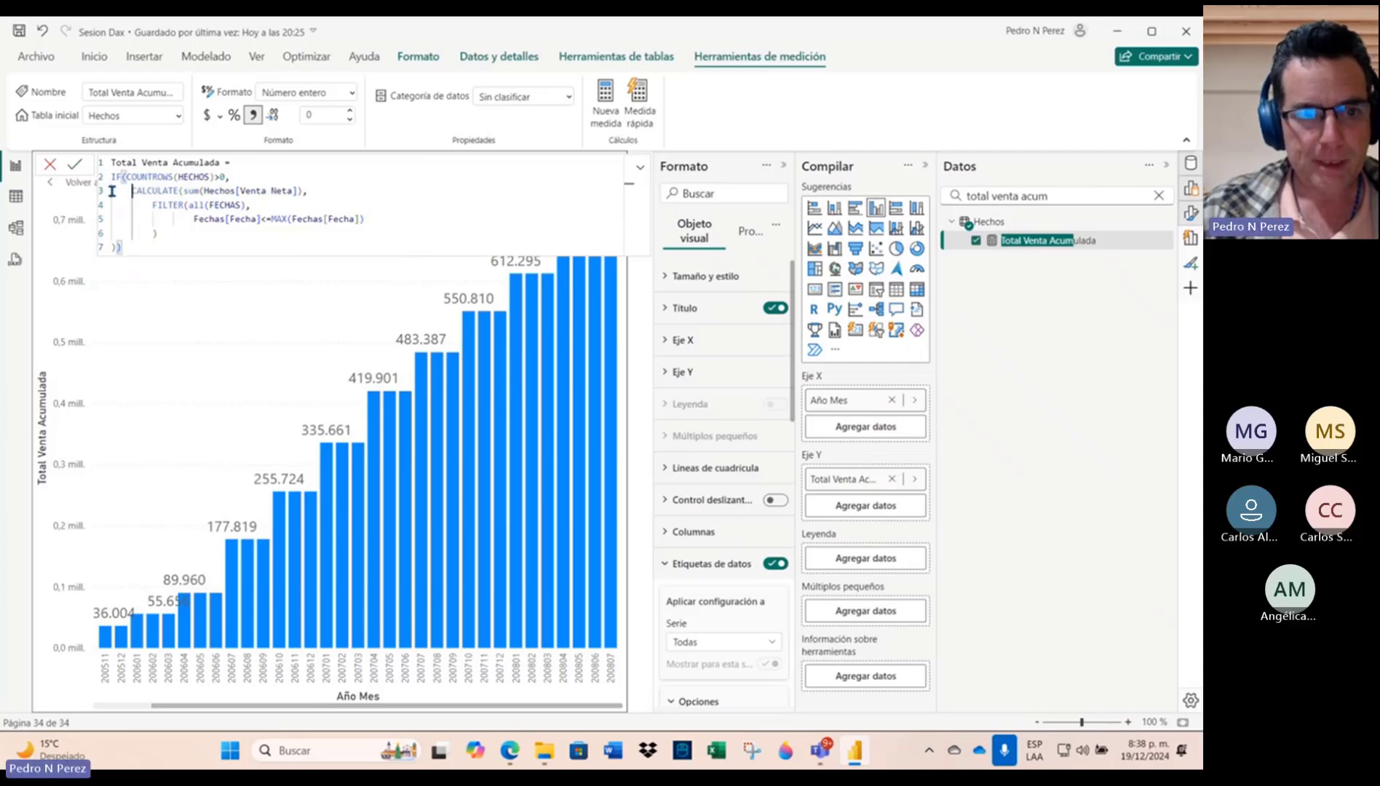
left_click(112, 248)
key("Tab")
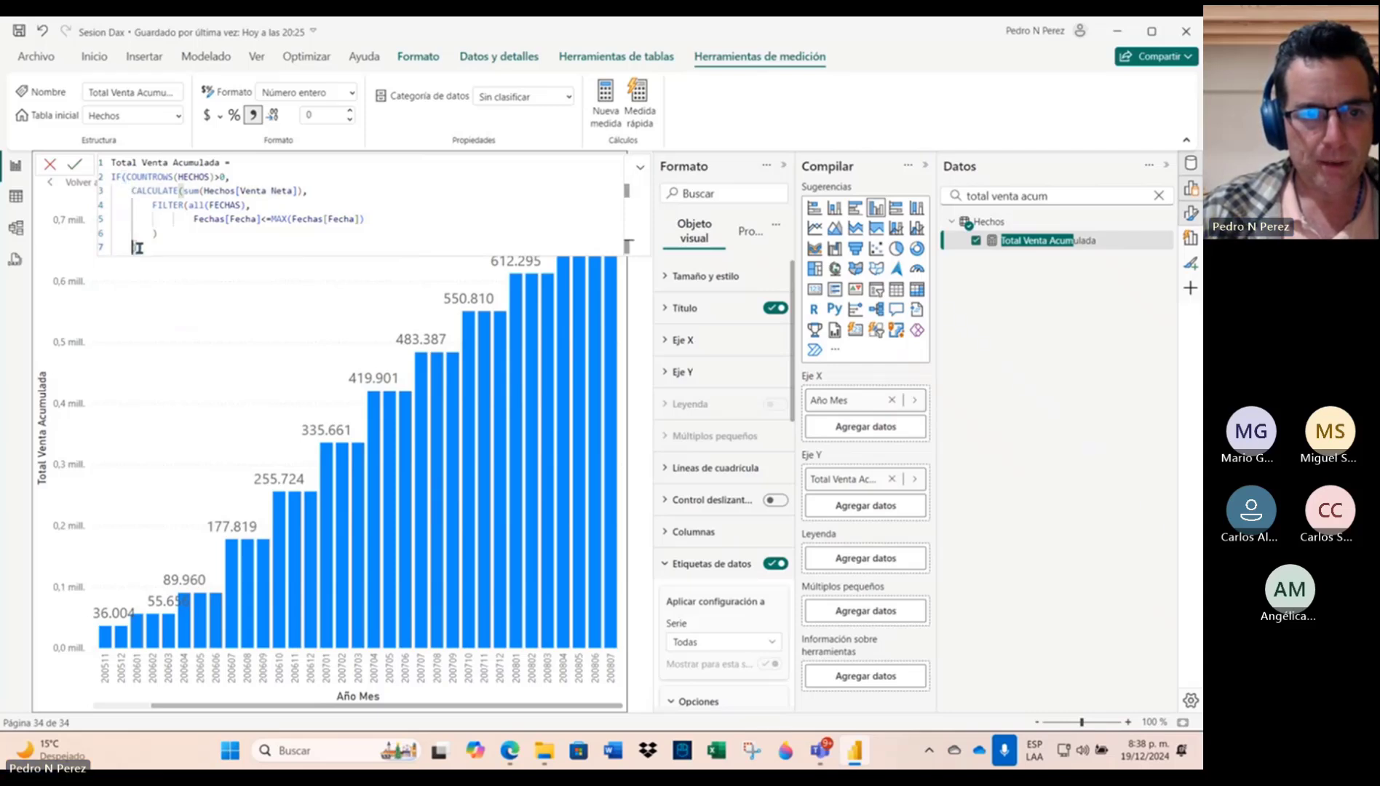
left_click(138, 247)
key("Return")
type(")")
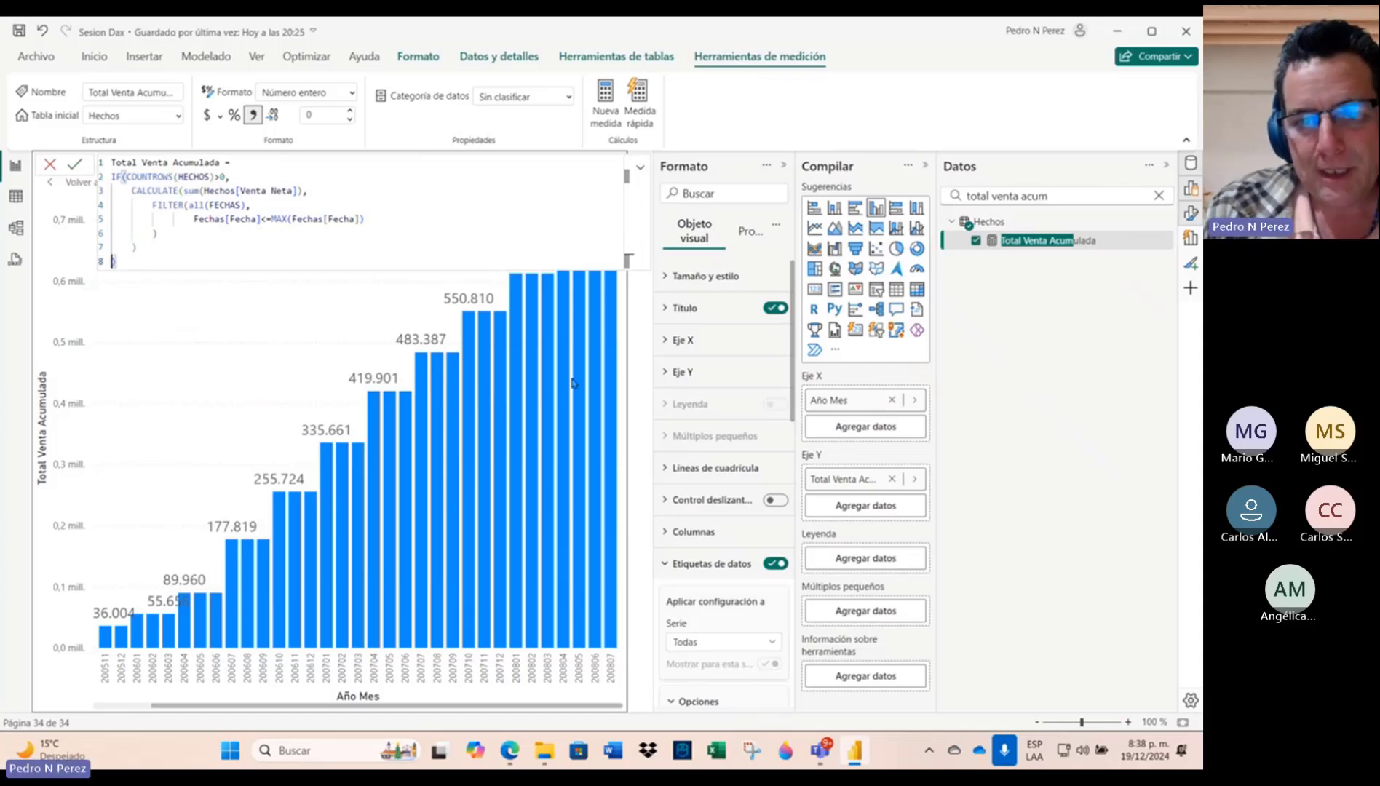
left_click(74, 165)
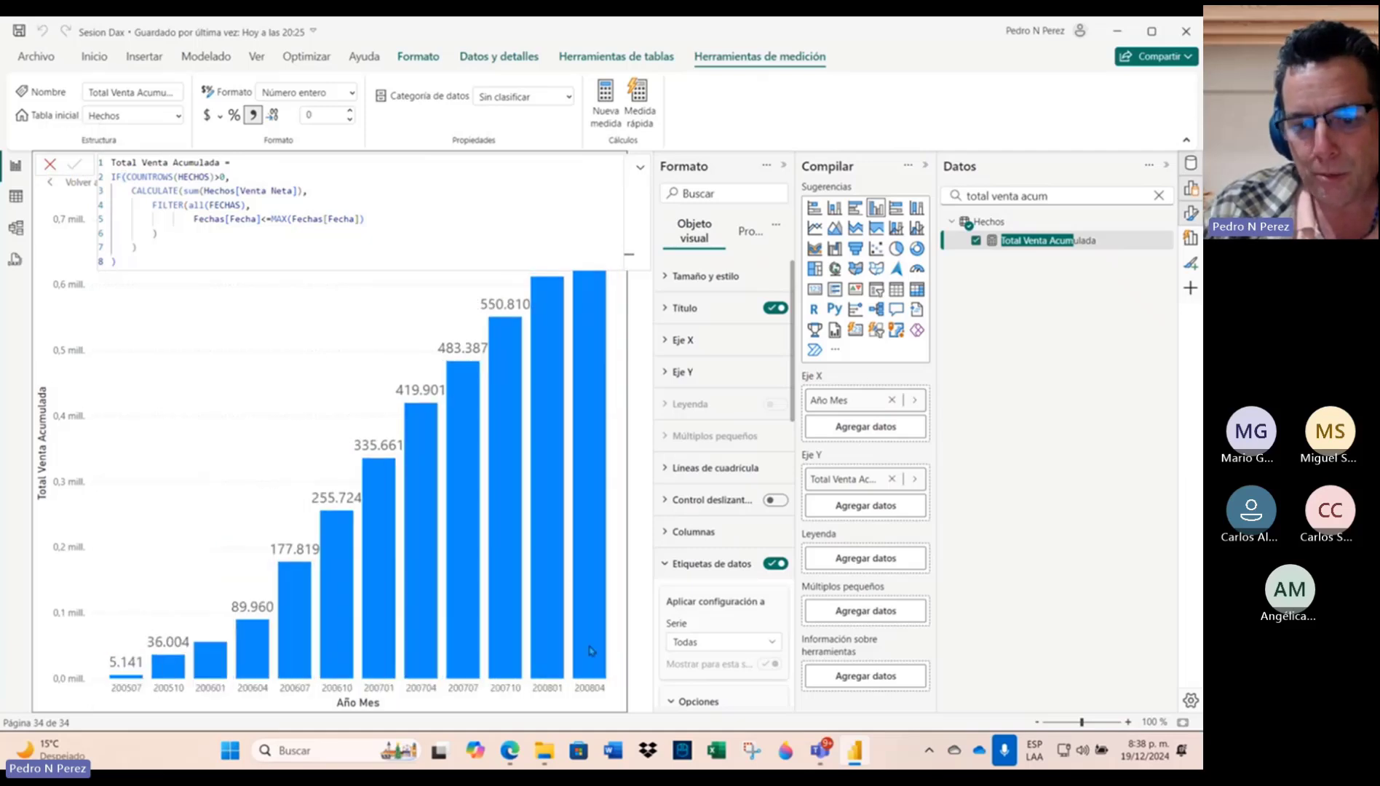
Step: Examine the accumulated sales chart without the formula covering it, and review the COUNTROWS(HECHOS)>0 condition in the measure
left_click(640, 168)
left_click(641, 172)
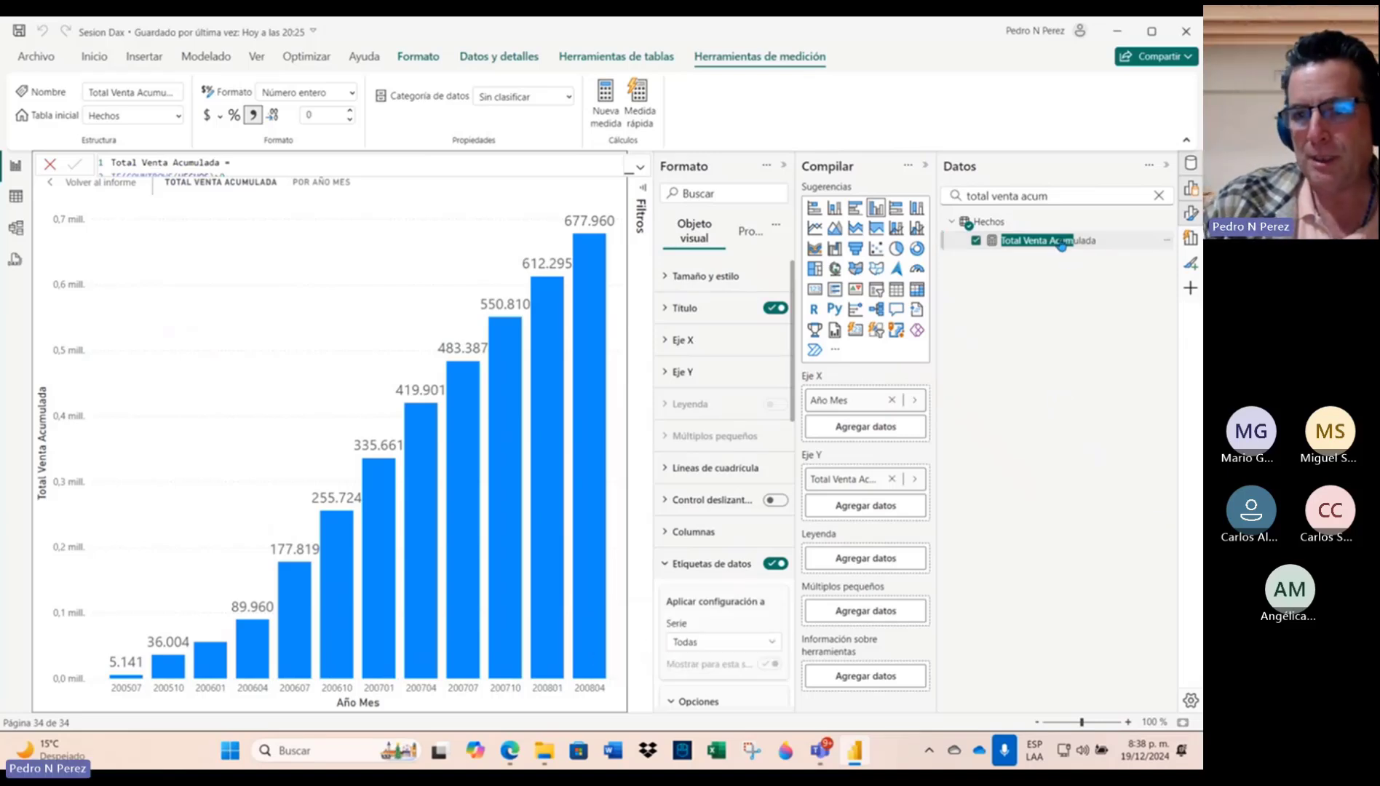
left_click(642, 168)
double_click(146, 176)
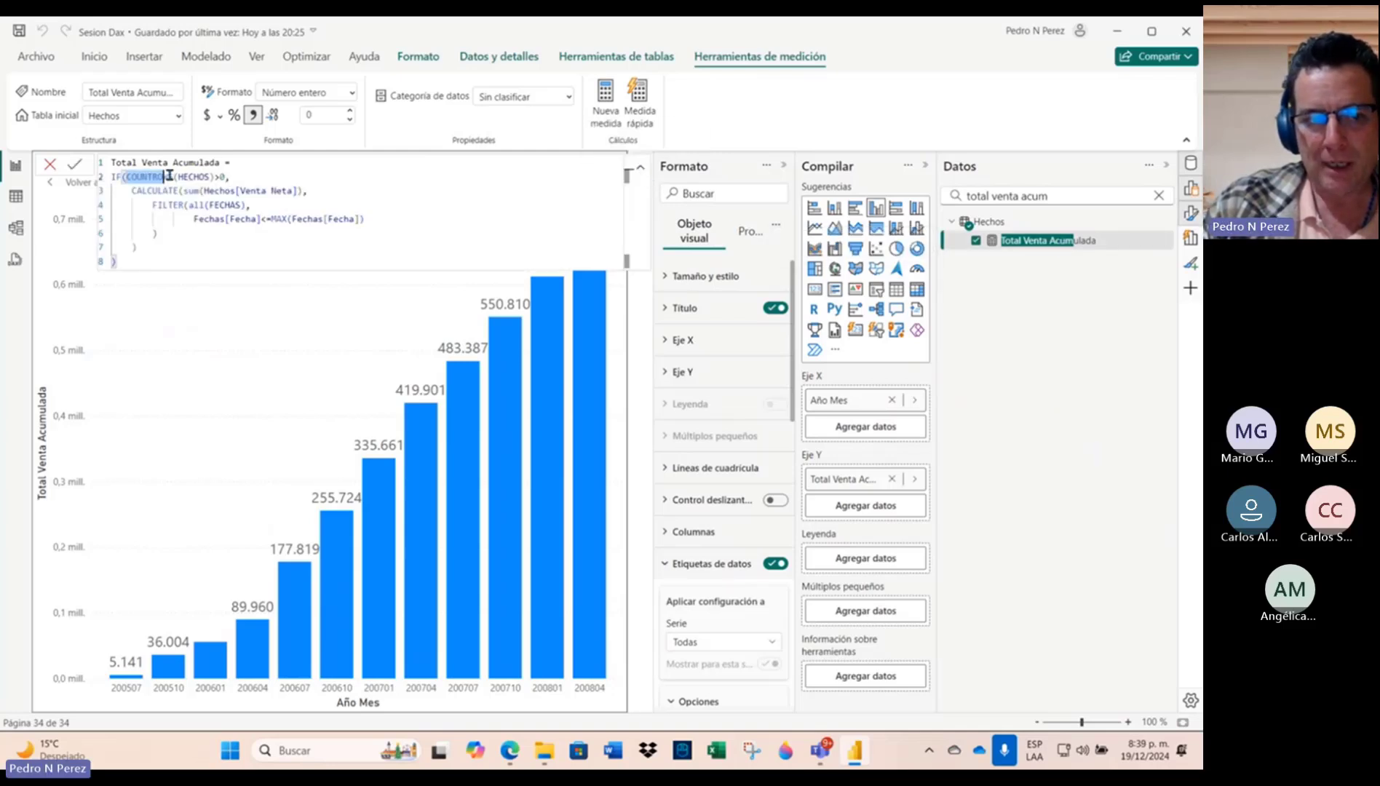
left_click_drag(146, 176, 227, 176)
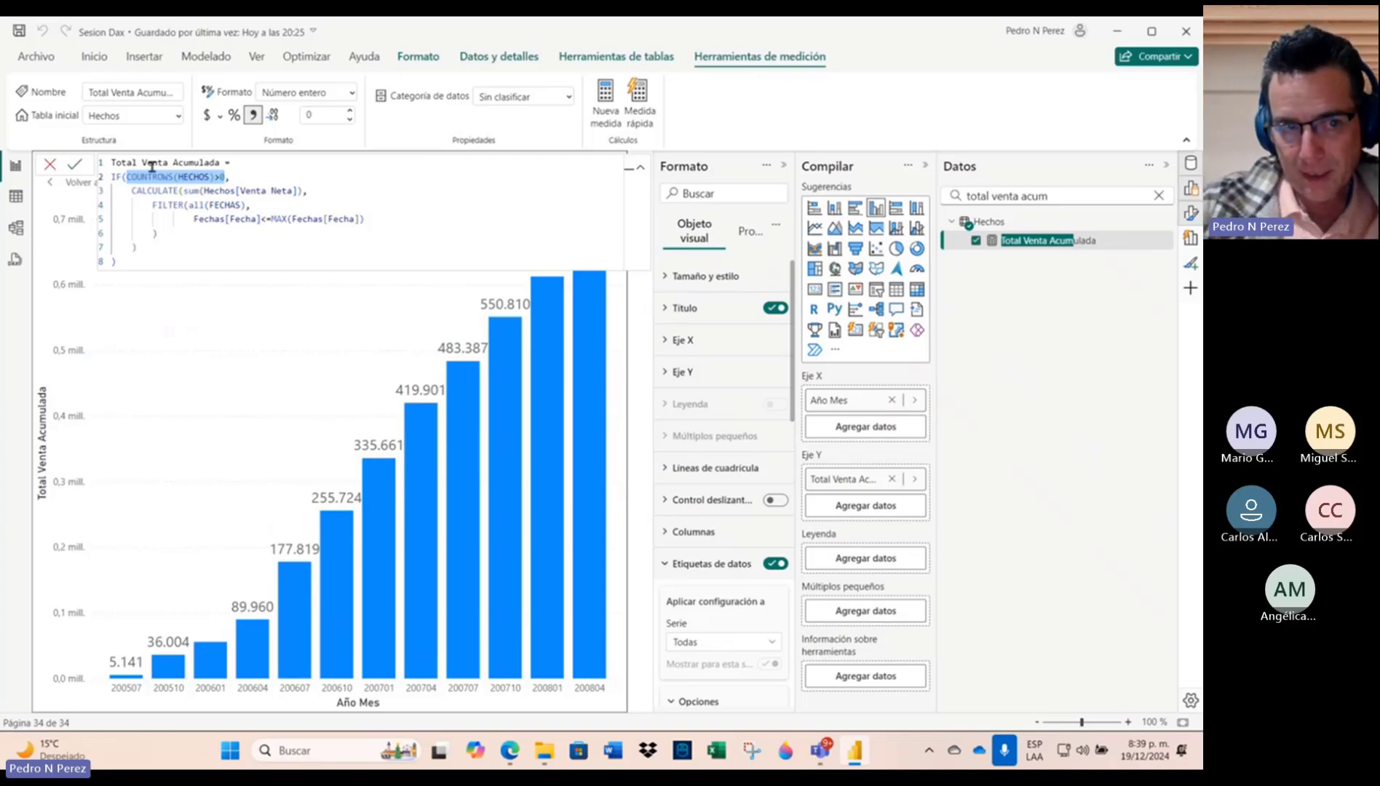
left_click(236, 176)
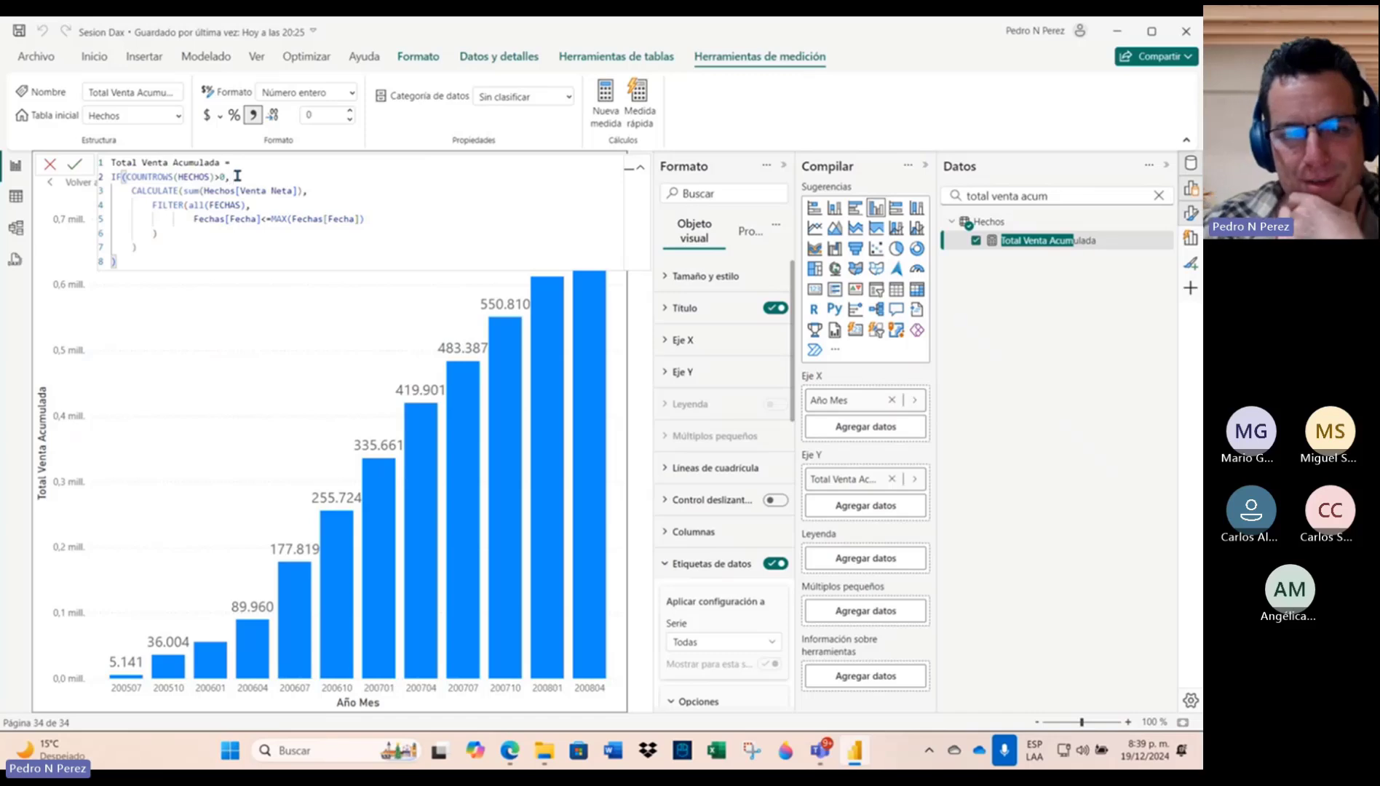
mouse_move(480, 372)
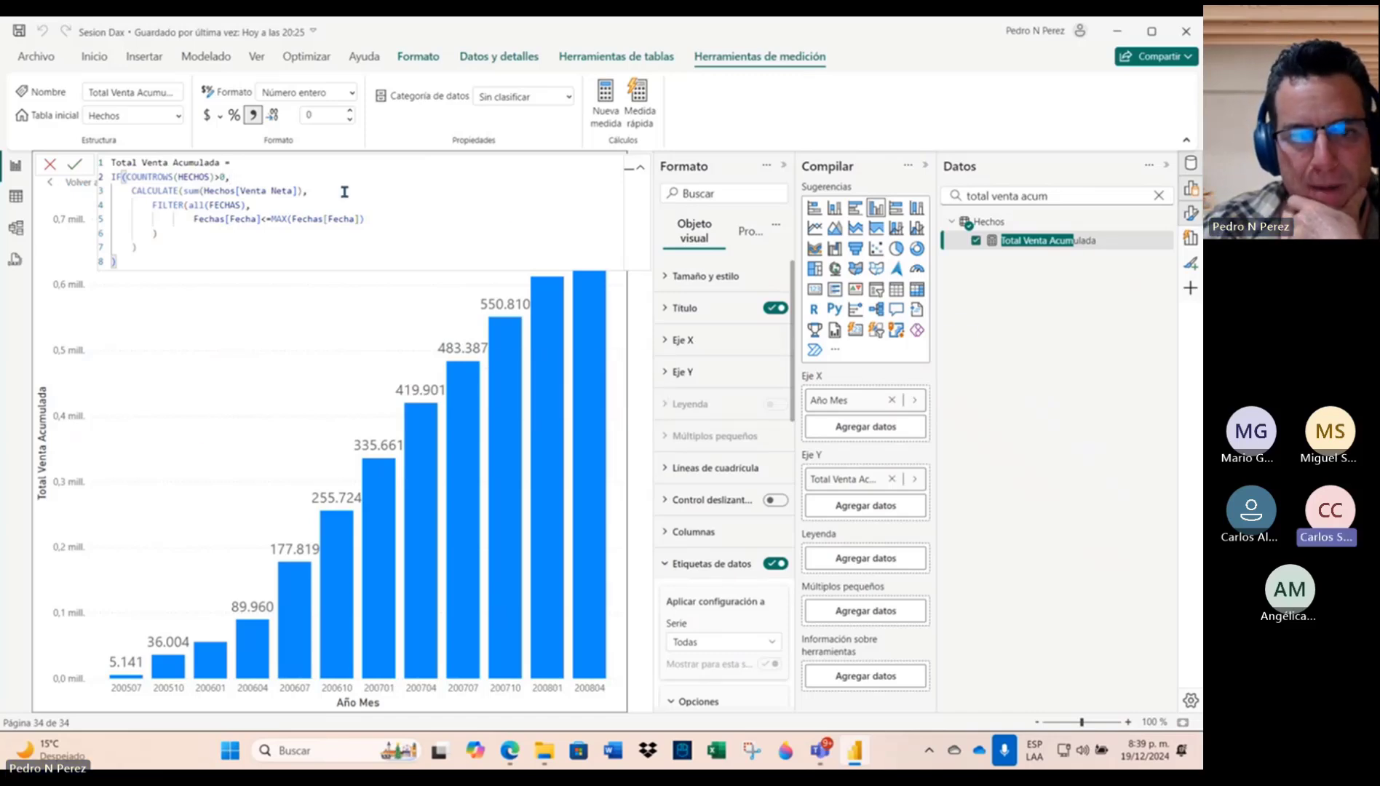
left_click(641, 168)
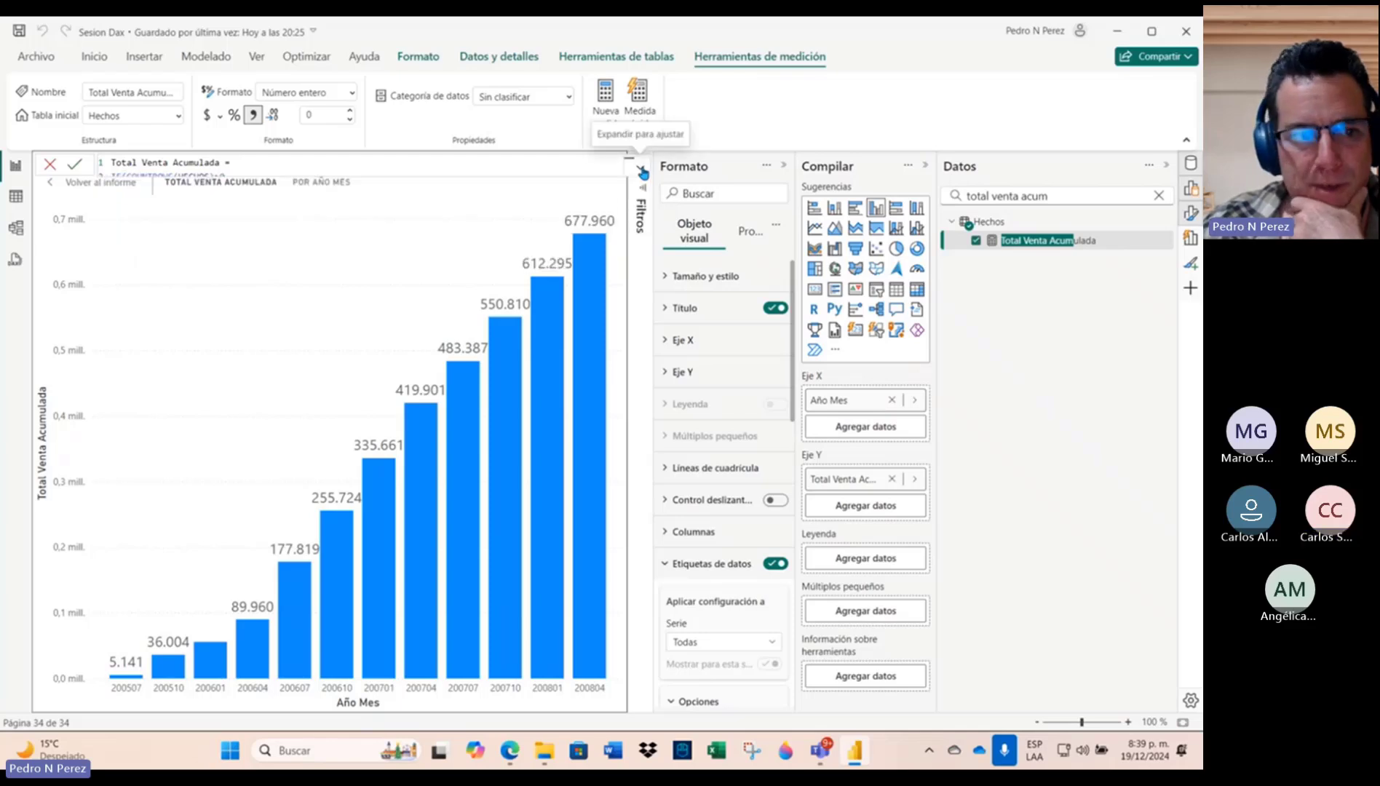
Step: Return to the report page, clear the FIRST BIKE ST... distributor cross-filter, and check the latest months of the accumulated chart against the measure's formula
left_click(94, 184)
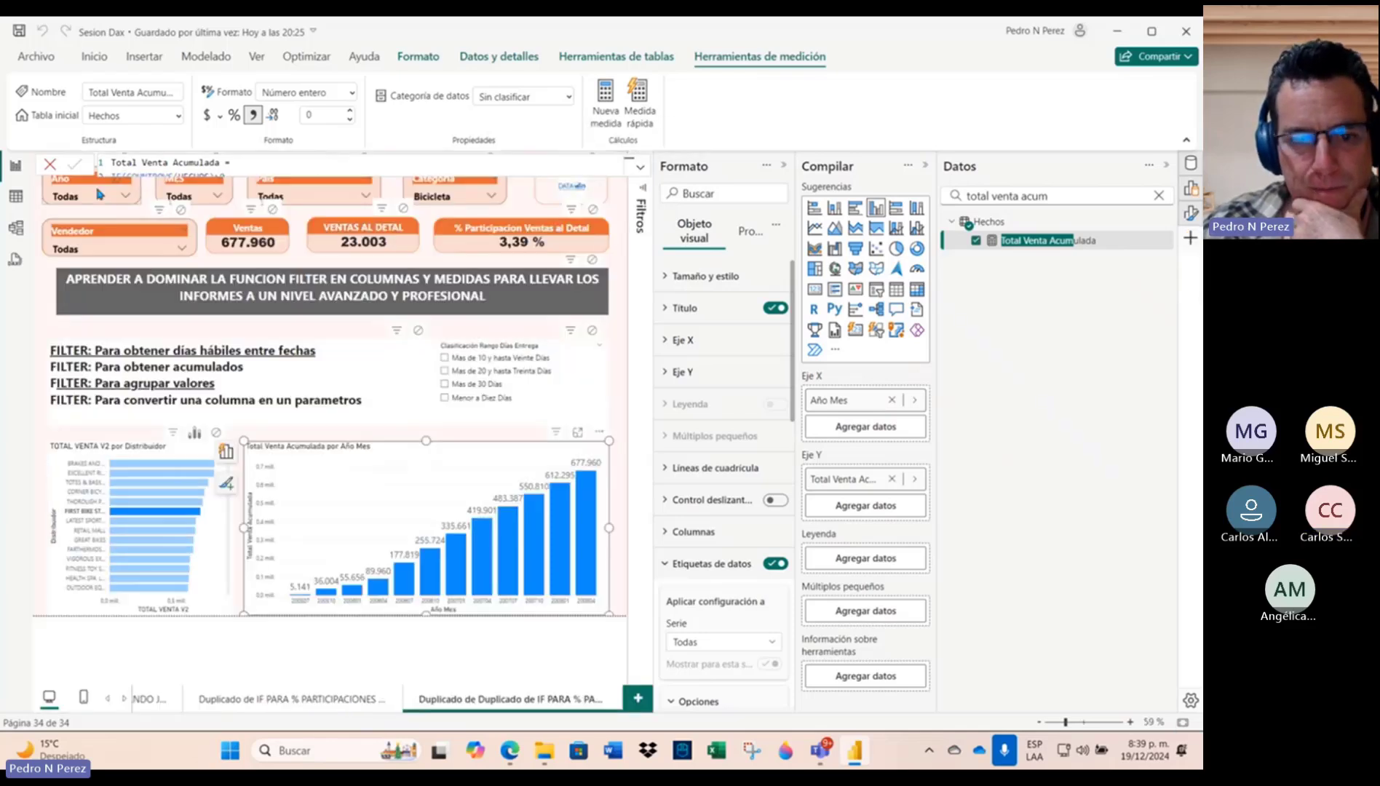
left_click(188, 513)
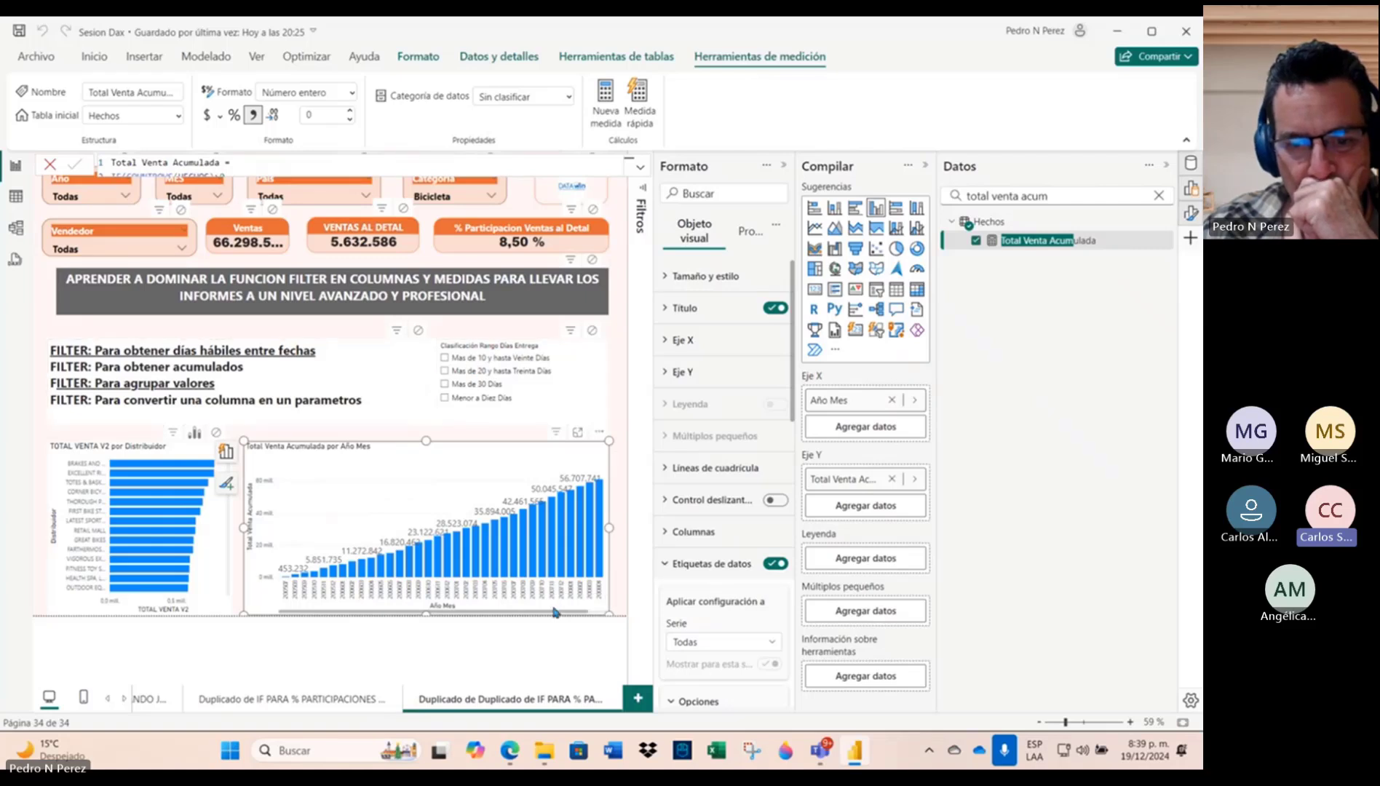
left_click_drag(555, 615, 602, 618)
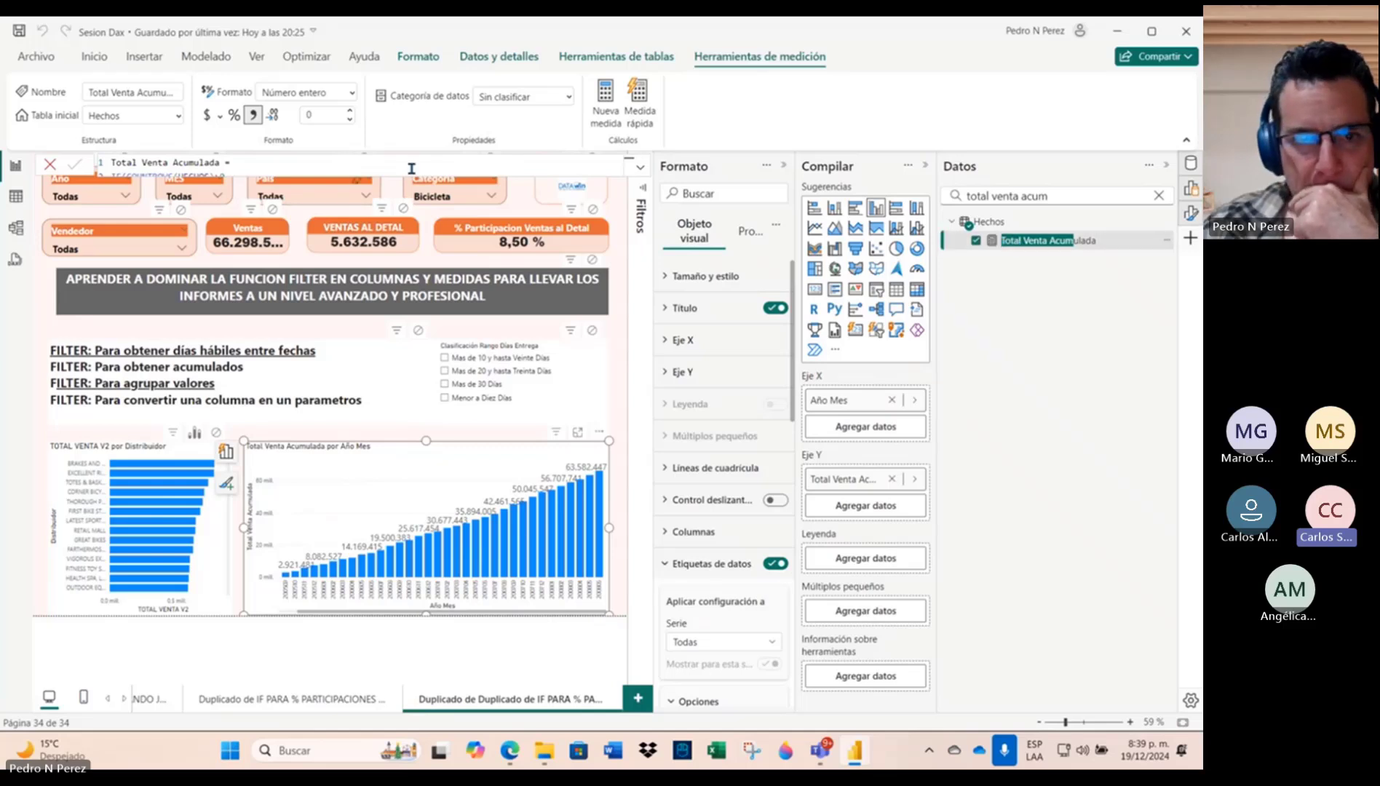
left_click(640, 168)
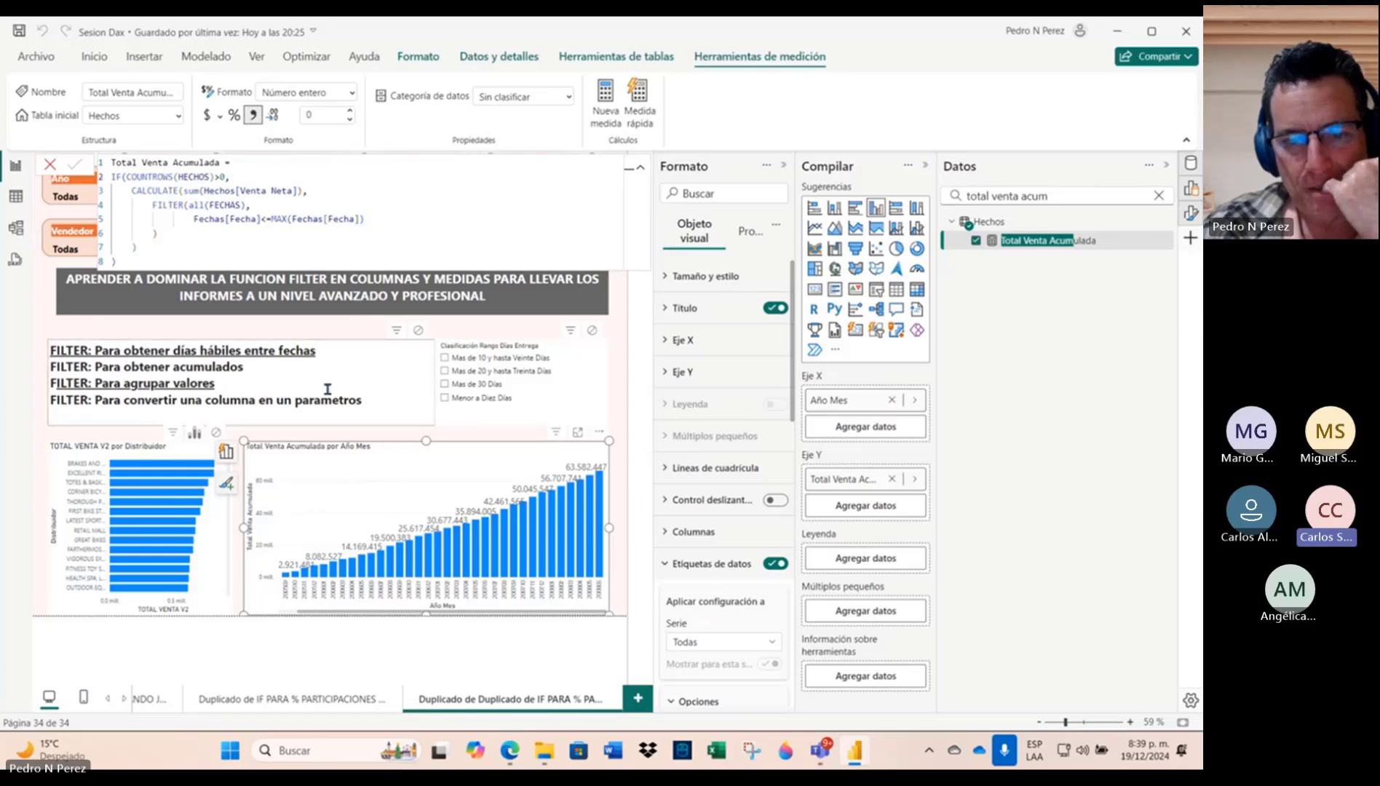
mouse_move(547, 546)
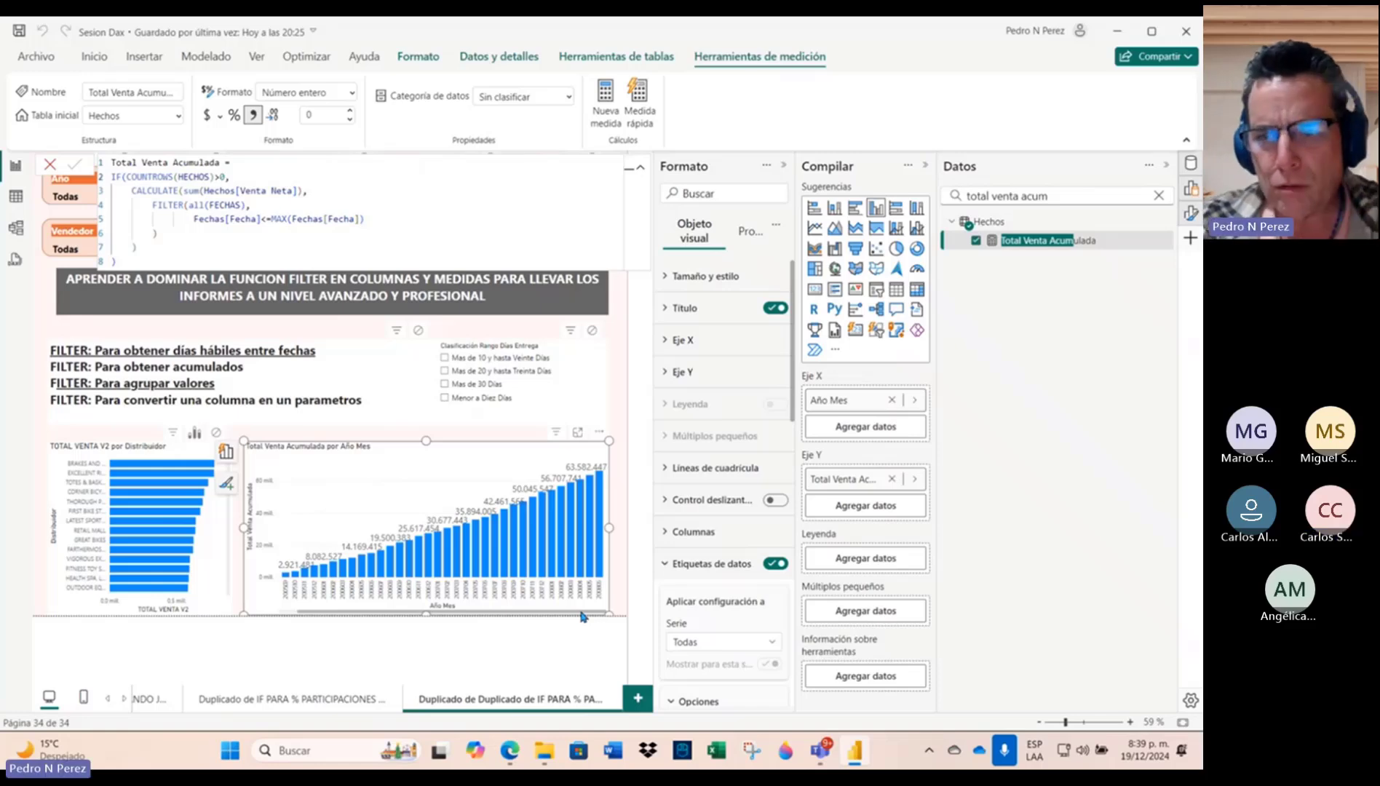
Step: Inspect the Fechas table's CALENDAR formula in the table view, highlighting its FIRSTDATE and LASTDATE arguments
left_click(15, 196)
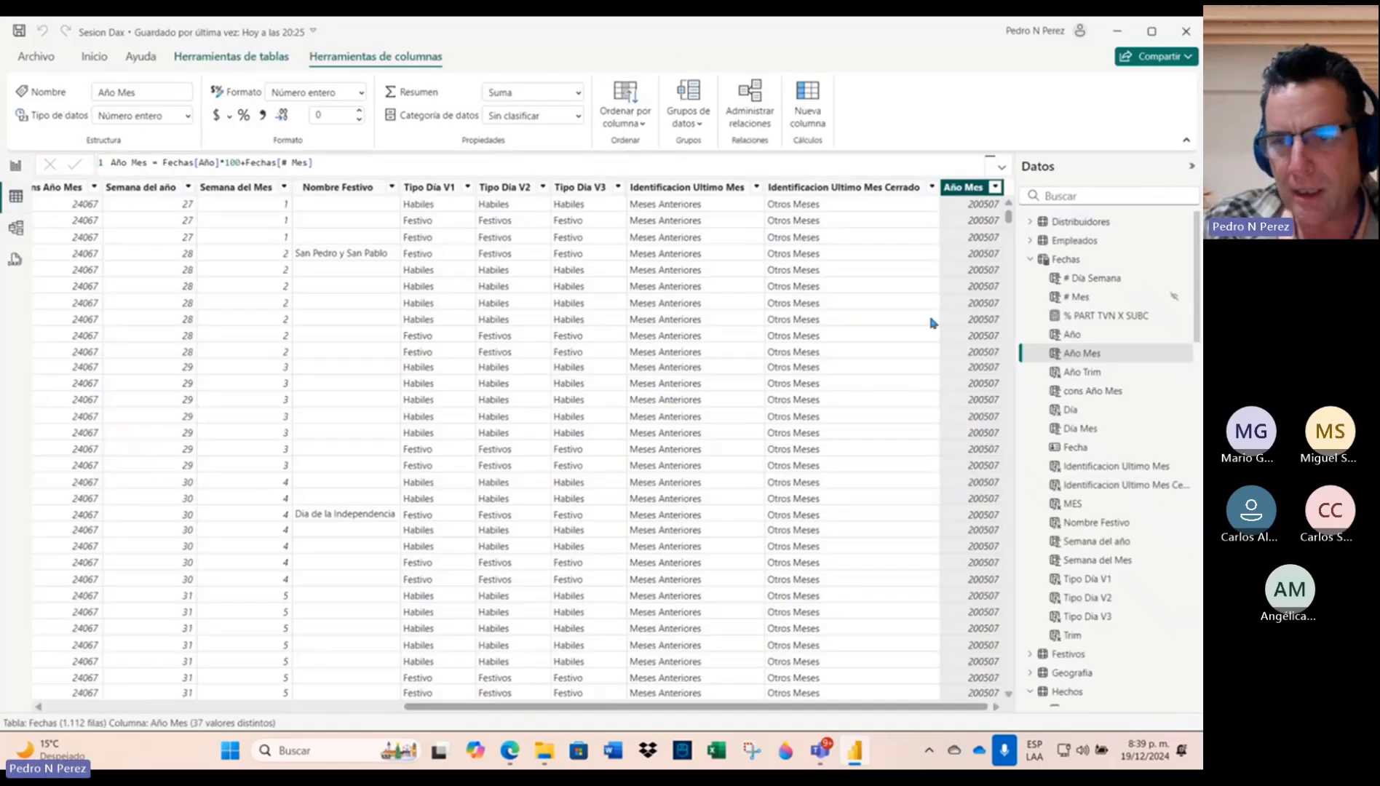
right_click(1076, 259)
left_click(1090, 260)
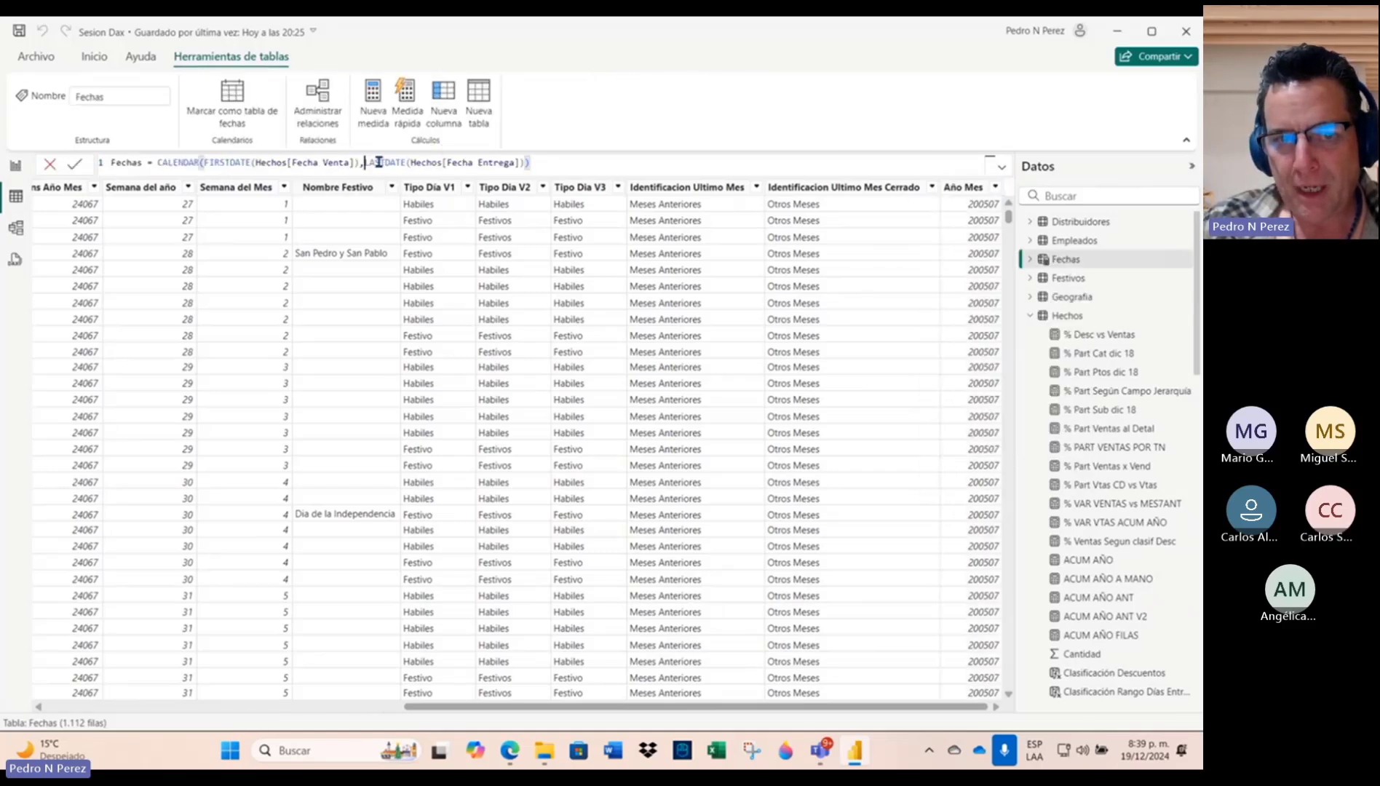
left_click_drag(365, 163, 546, 172)
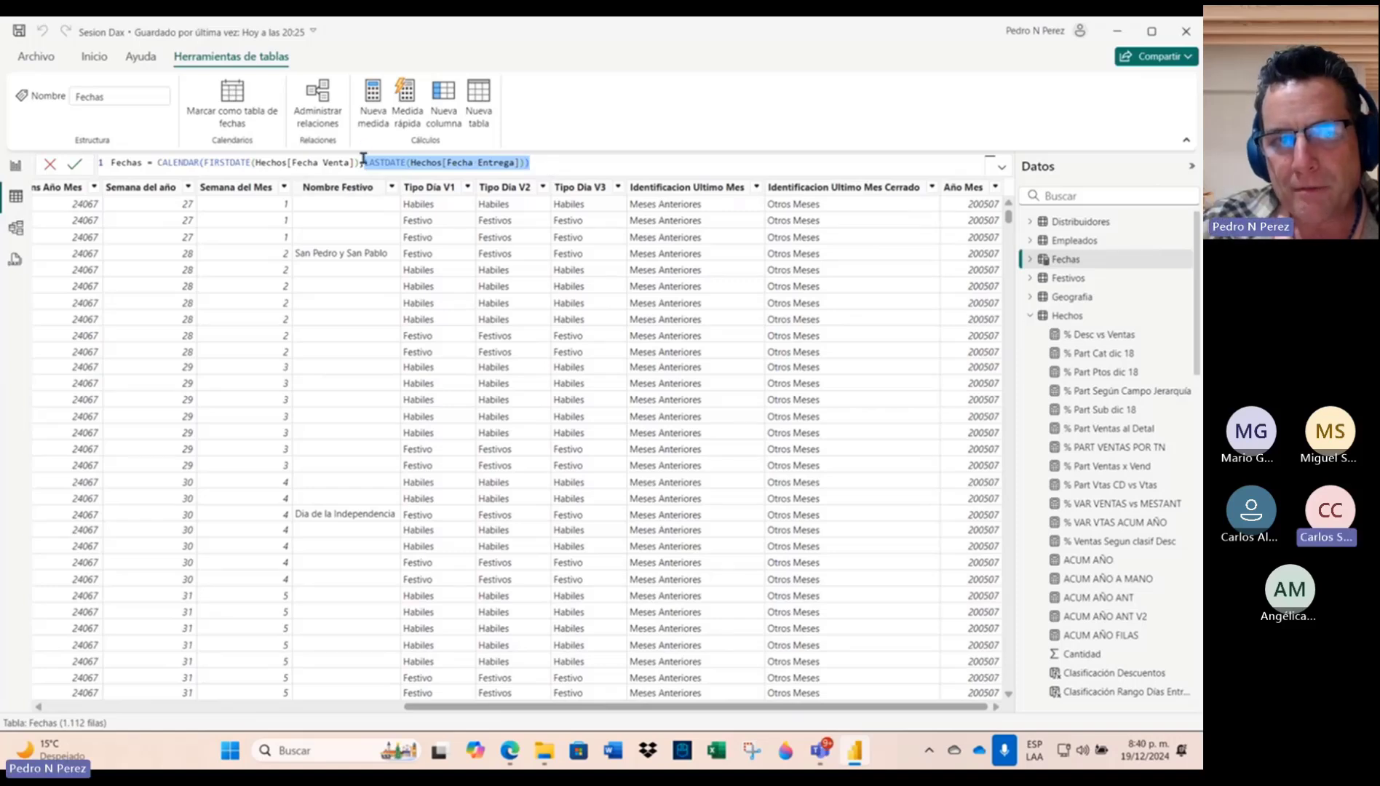
left_click(359, 162)
left_click_drag(359, 161, 239, 162)
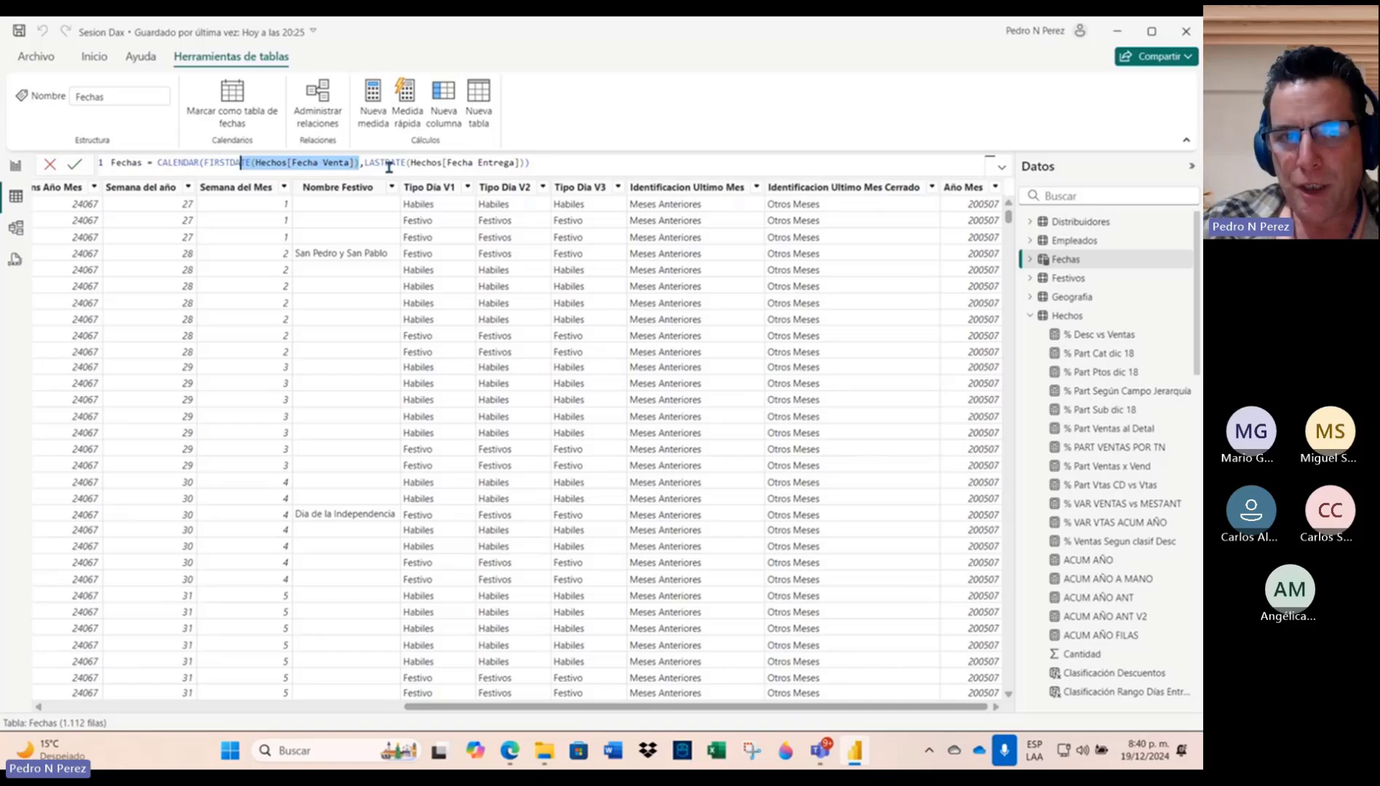
left_click_drag(365, 163, 515, 175)
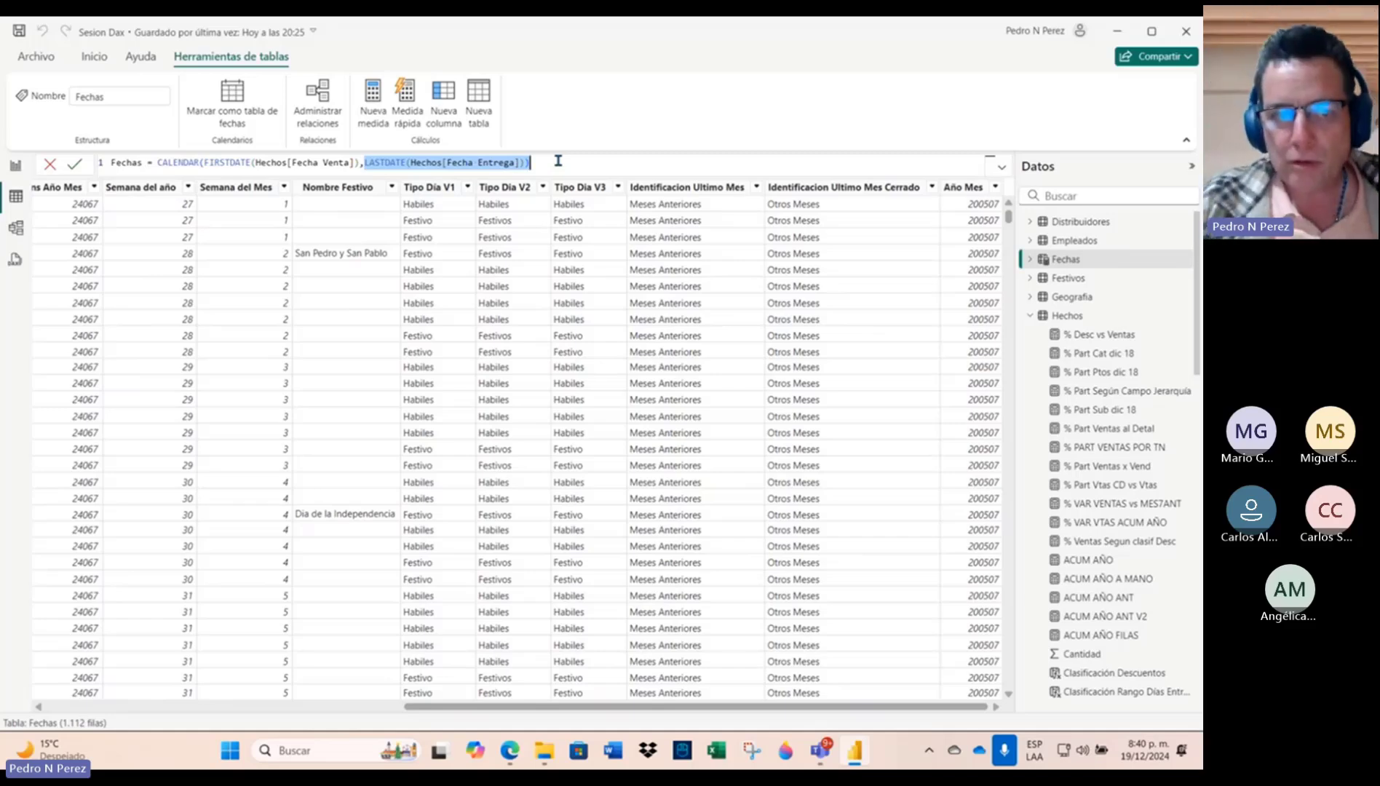
Step: Go back to the report view and highlight the IF(COUNTROWS(HECHOS)>0 line of the Total Venta Acumulada measure
left_click(16, 172)
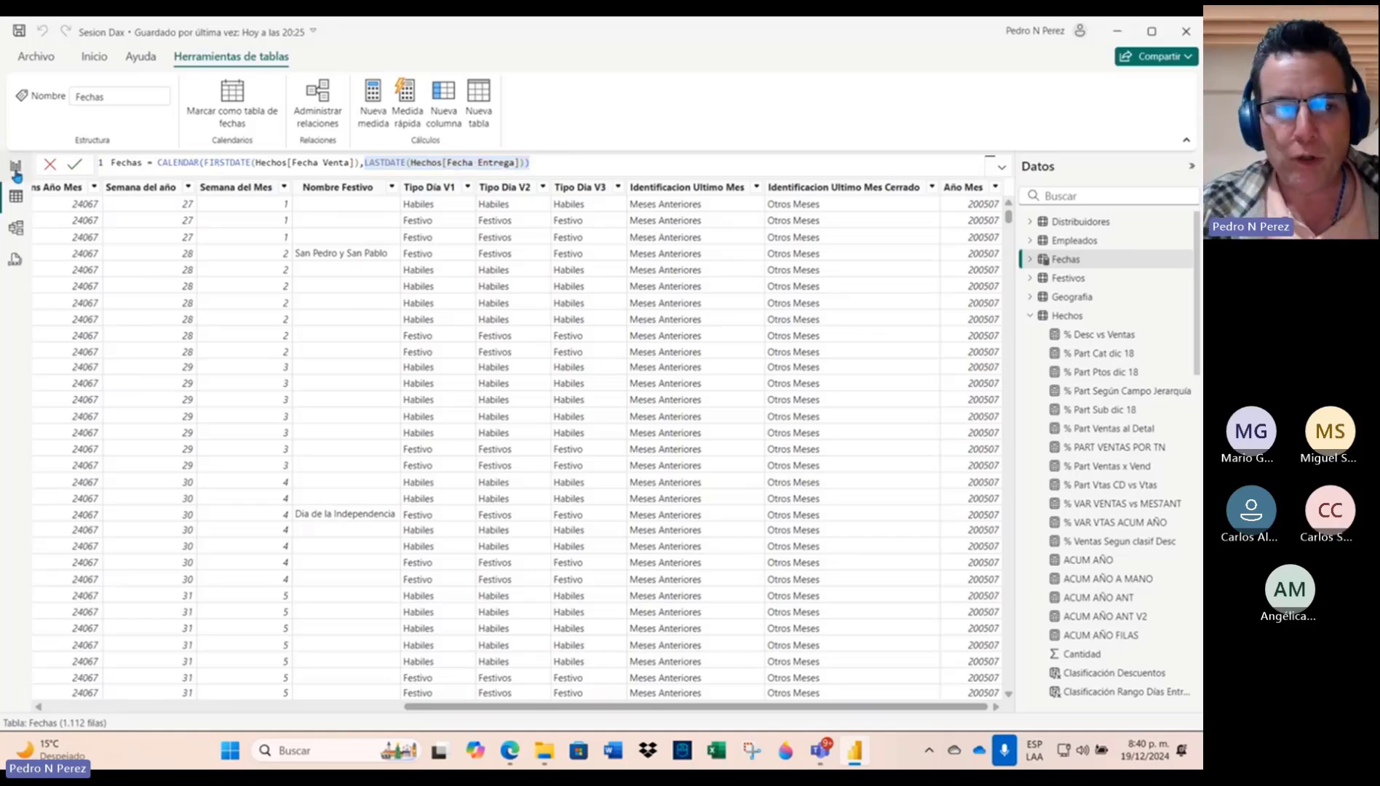
left_click(1114, 241)
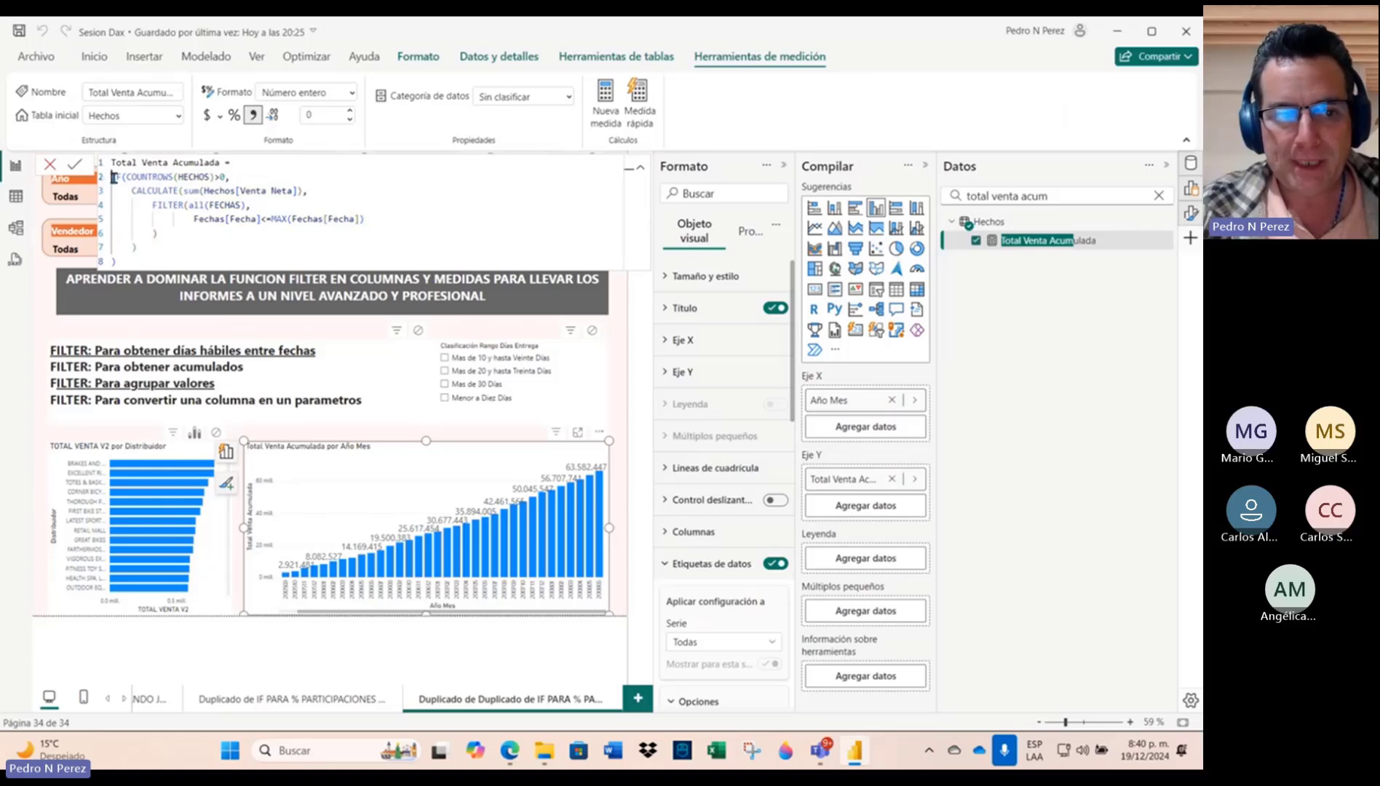
left_click_drag(113, 177, 231, 176)
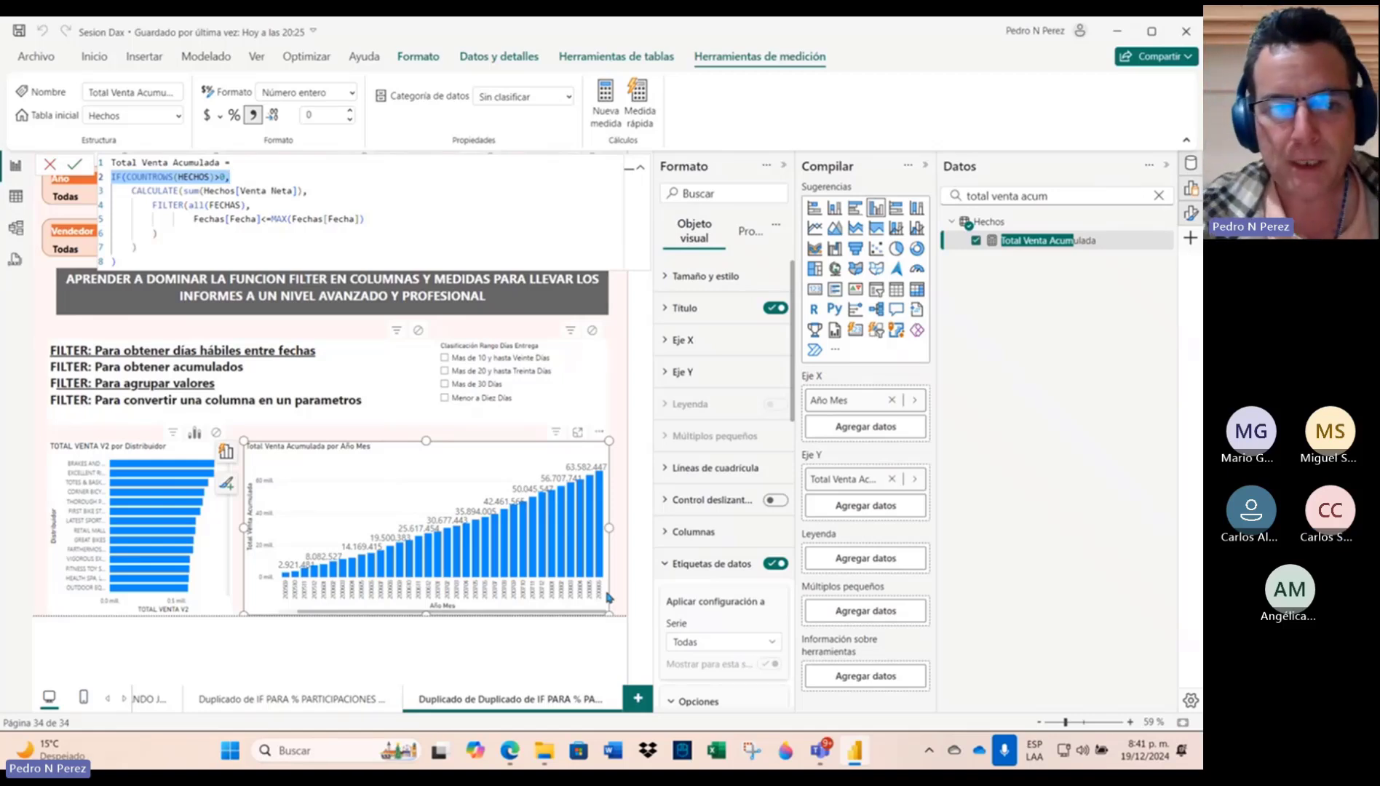
Step: Check the accumulated chart's columns and highlight the FILTER(all(FECHAS), Fechas[Fecha]<=MAX(Fechas[Fecha])) condition in the measure
mouse_move(603, 577)
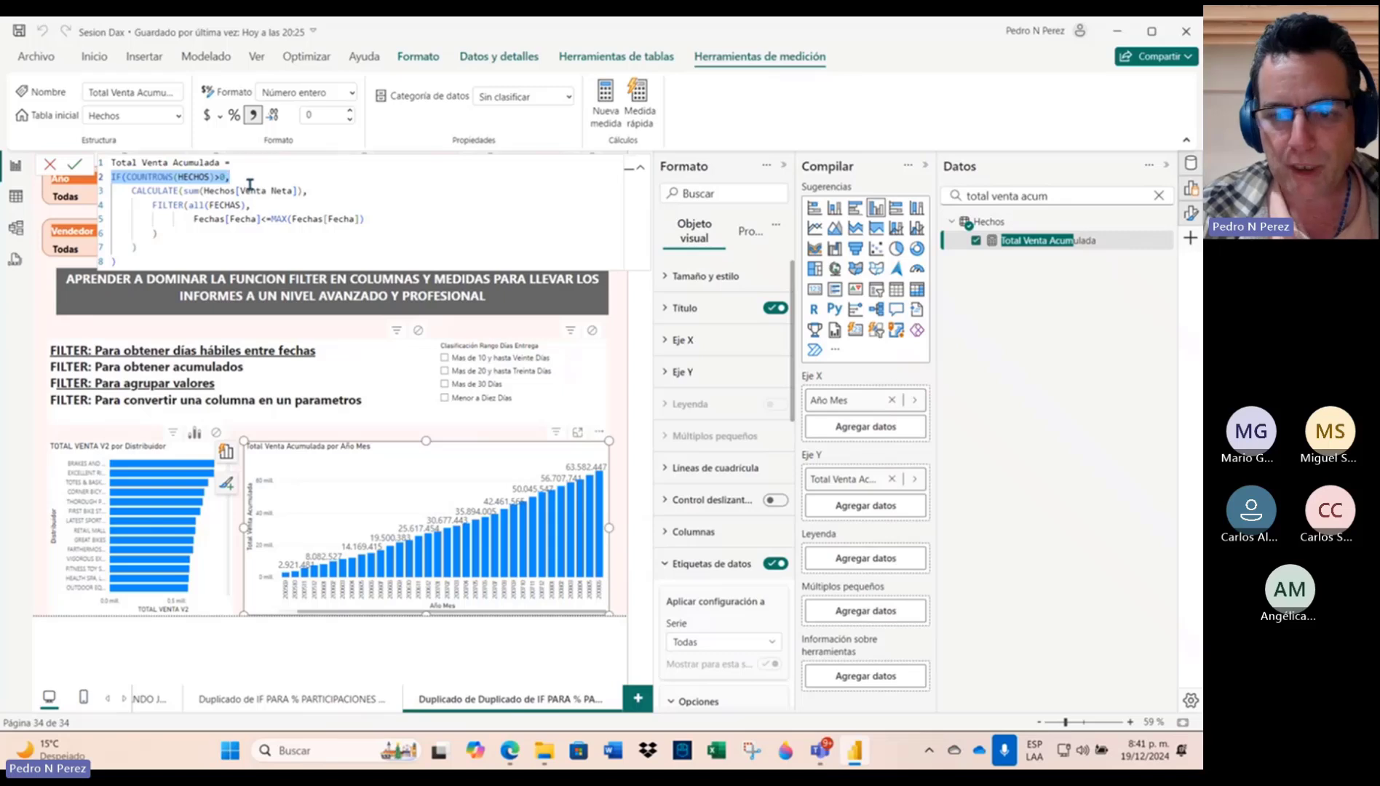
mouse_move(519, 524)
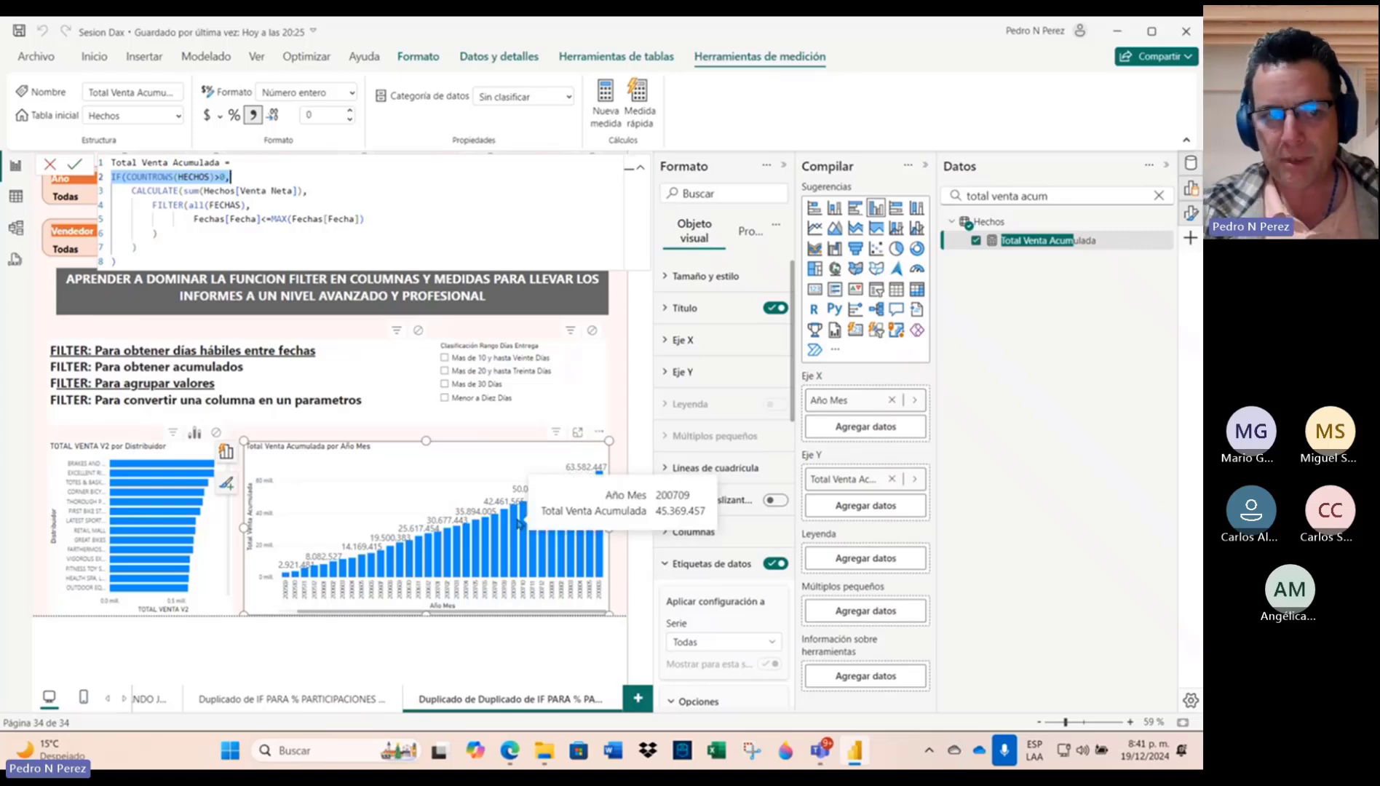
left_click(152, 206)
left_click_drag(151, 206, 376, 221)
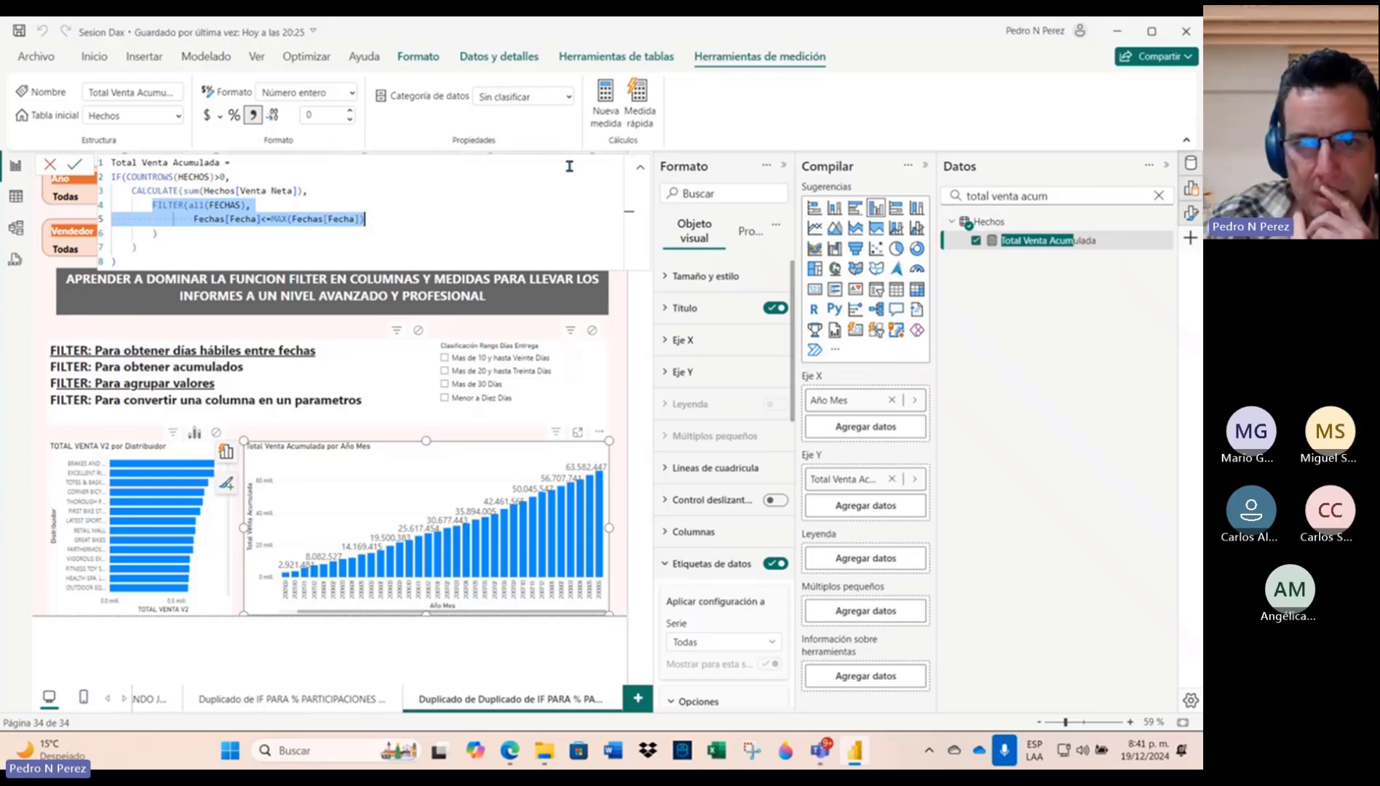
Step: Collapse the measure's expanded formula and save the report
left_click(640, 168)
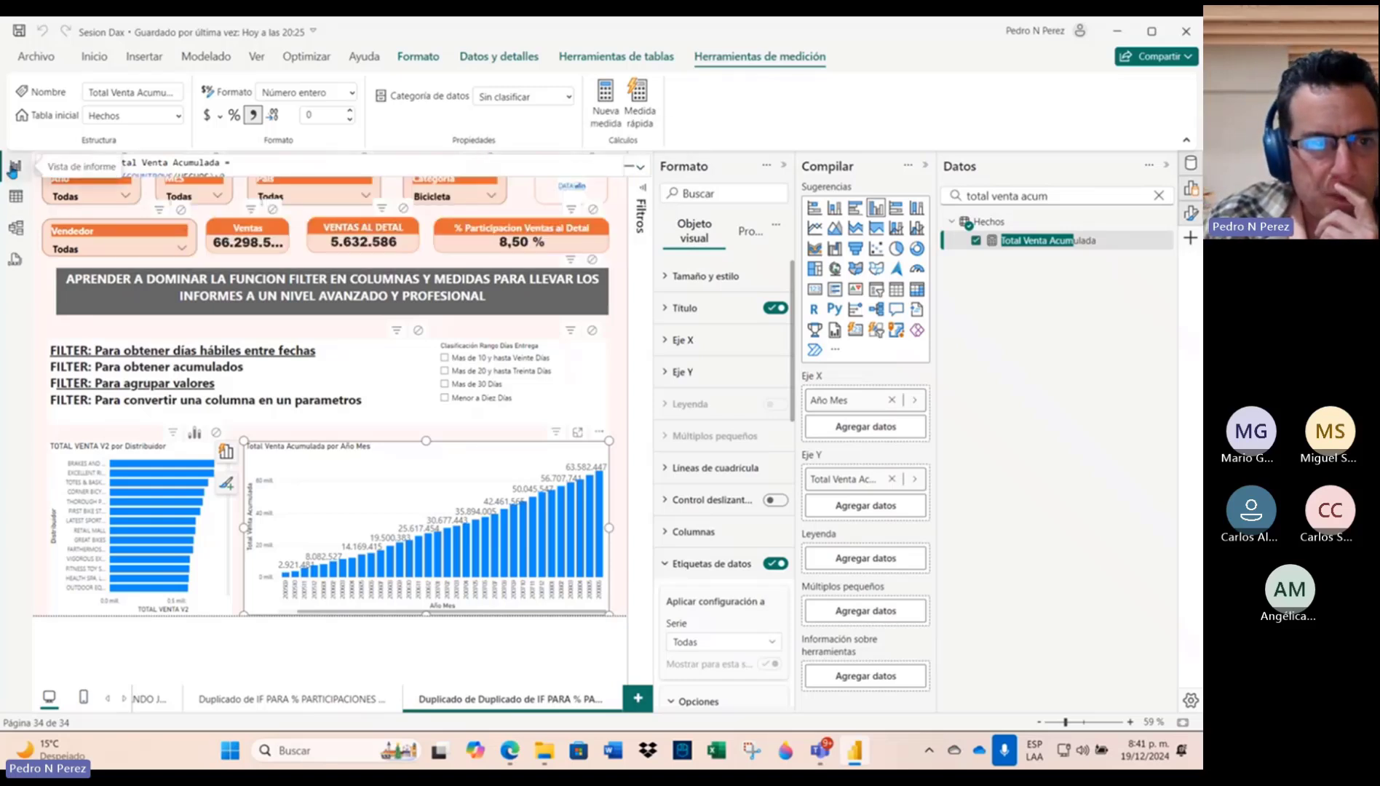
left_click(19, 33)
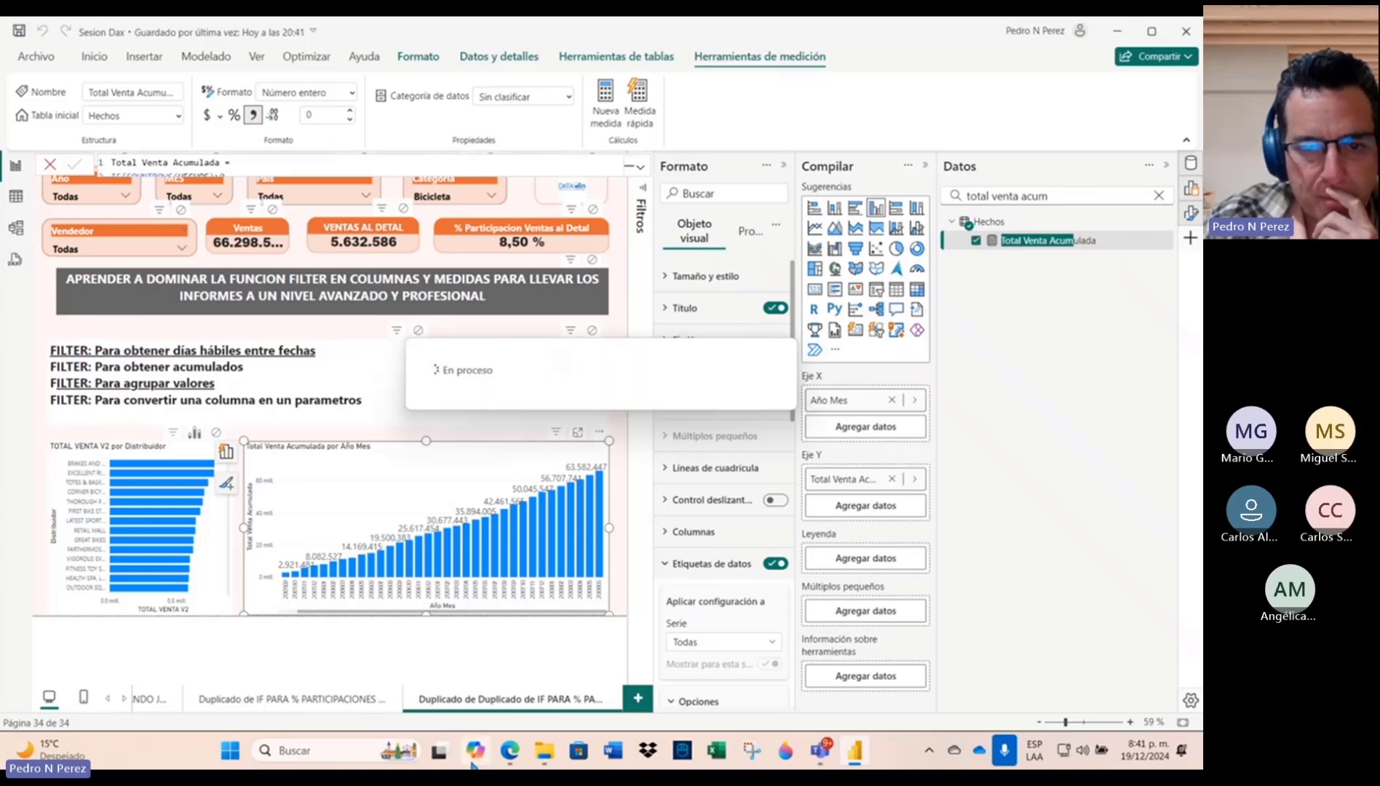
Step: Examine the distinct values of the Precio Unitario column of the Hechos table in the table view, without applying a filter
left_click(16, 198)
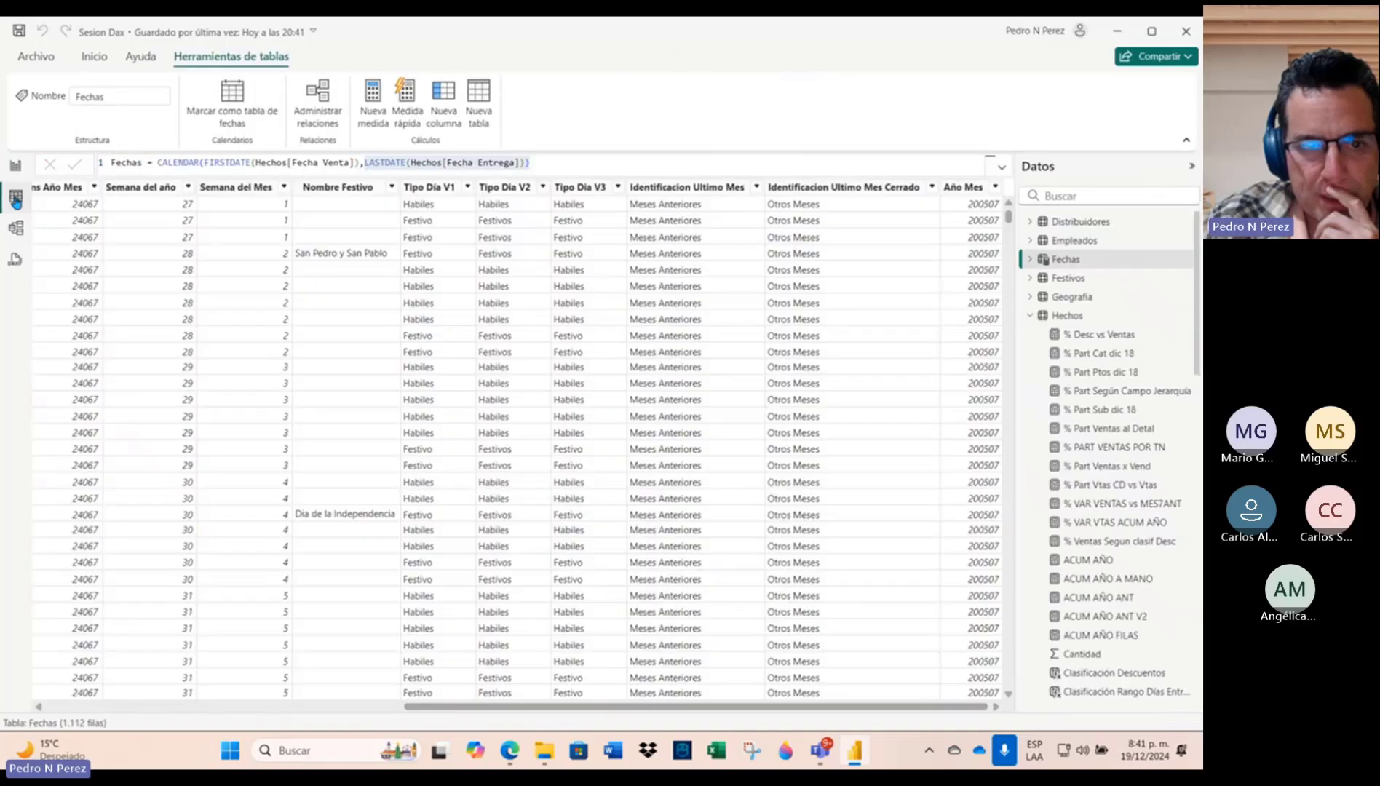
left_click(1096, 315)
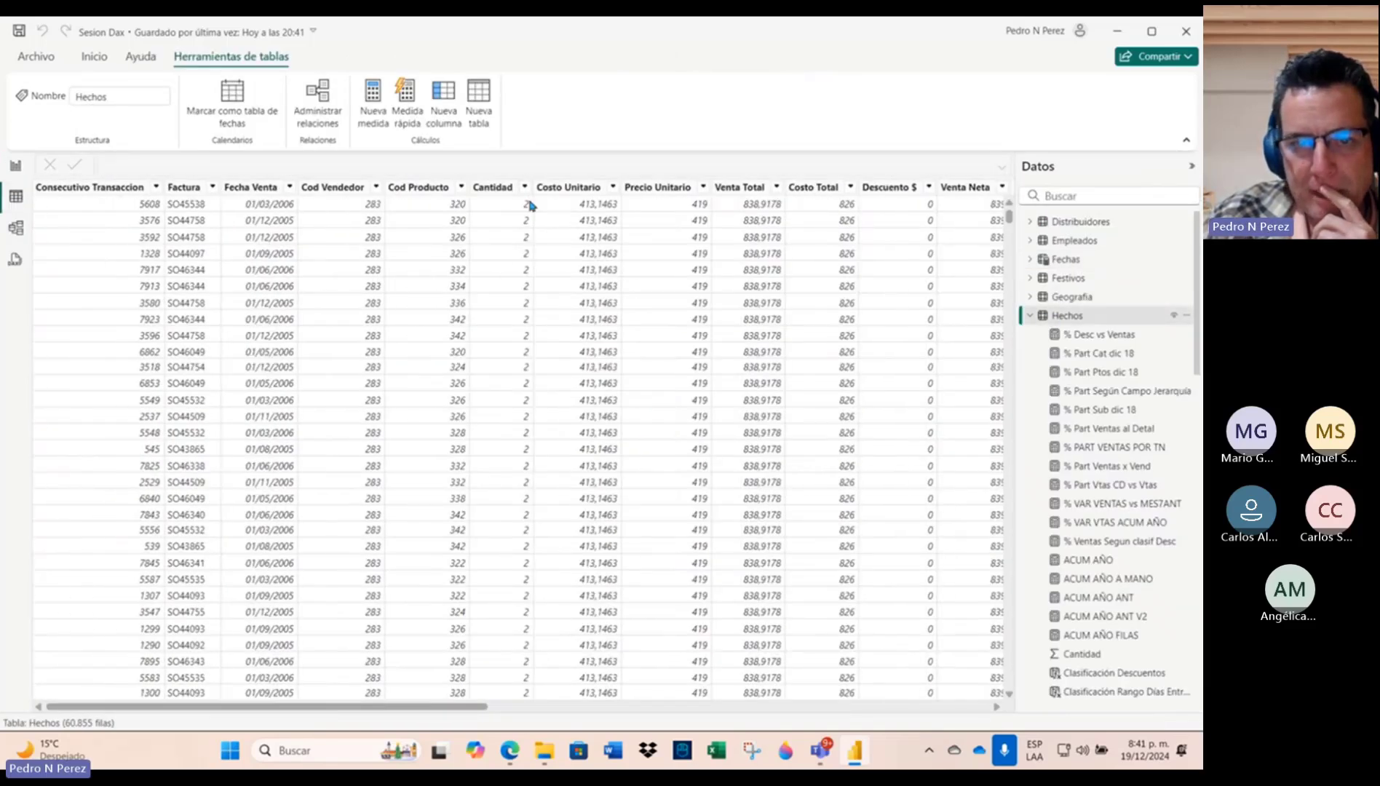
scroll(378, 207, "right", 5)
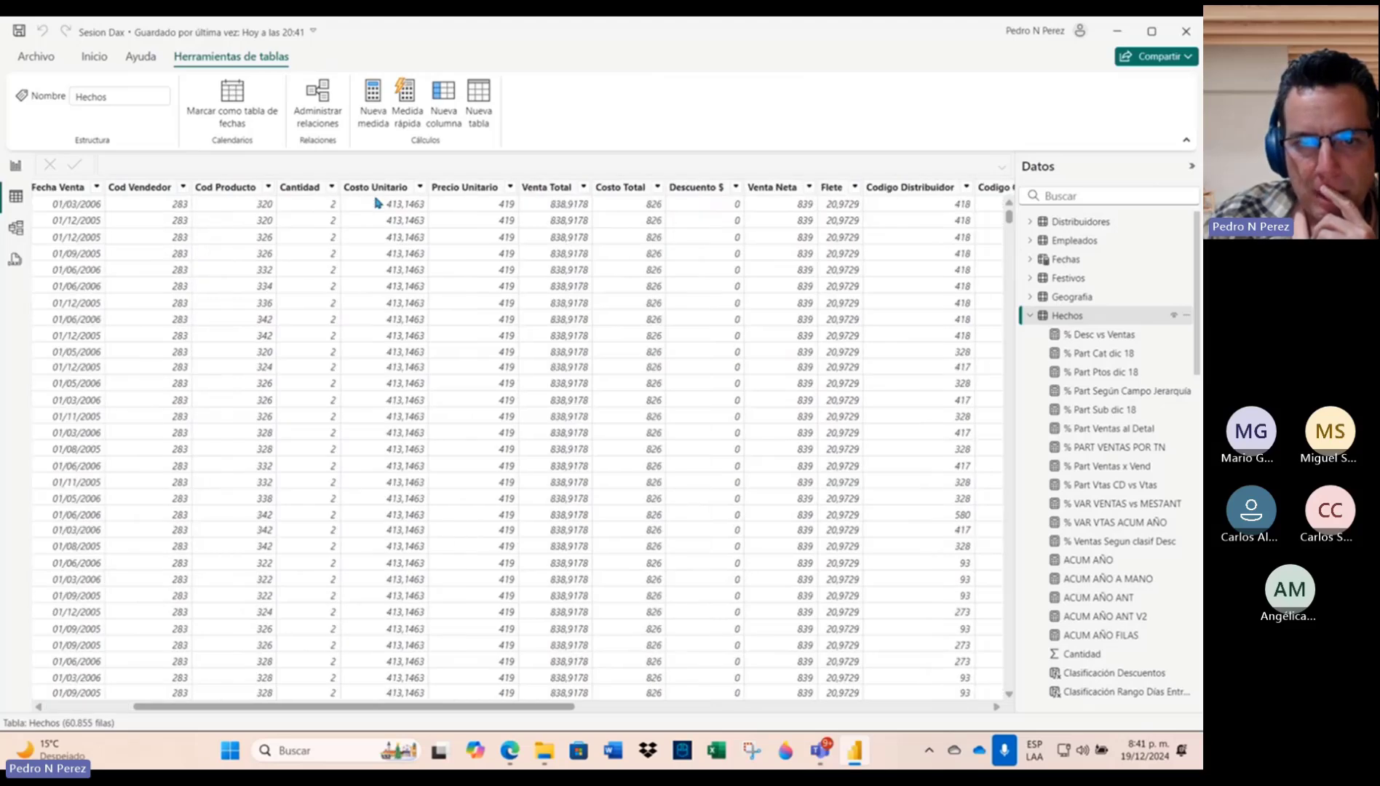
left_click(435, 188)
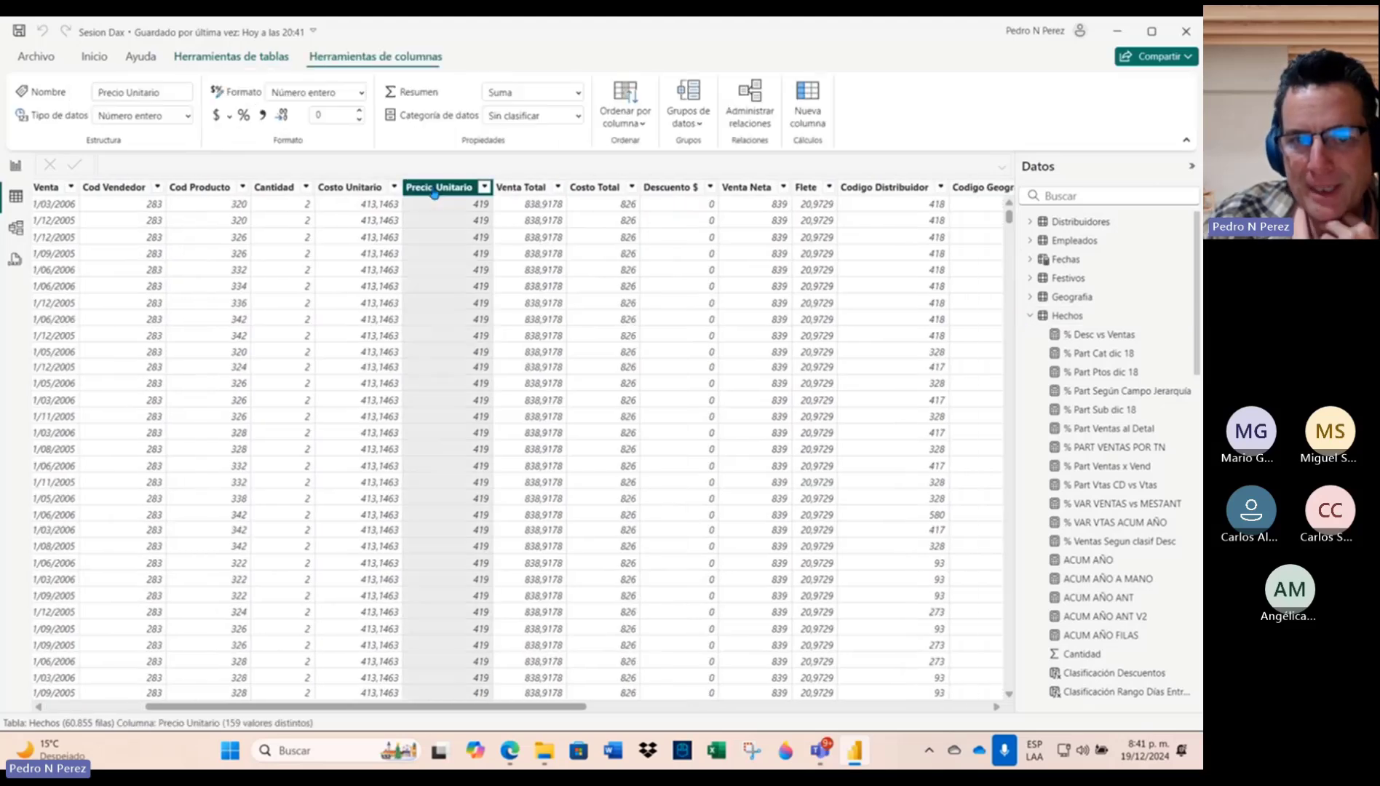
left_click(484, 187)
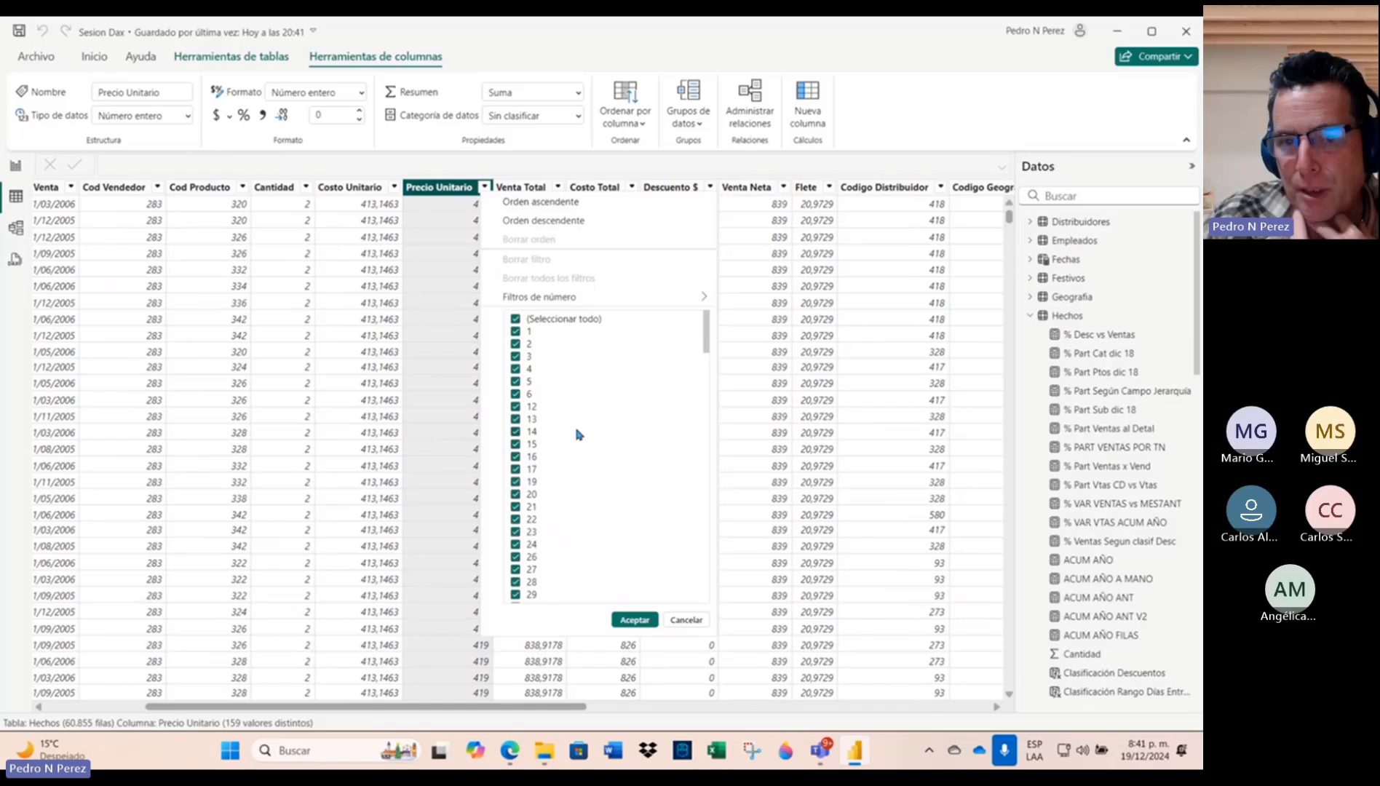
scroll(577, 435, "down", 15)
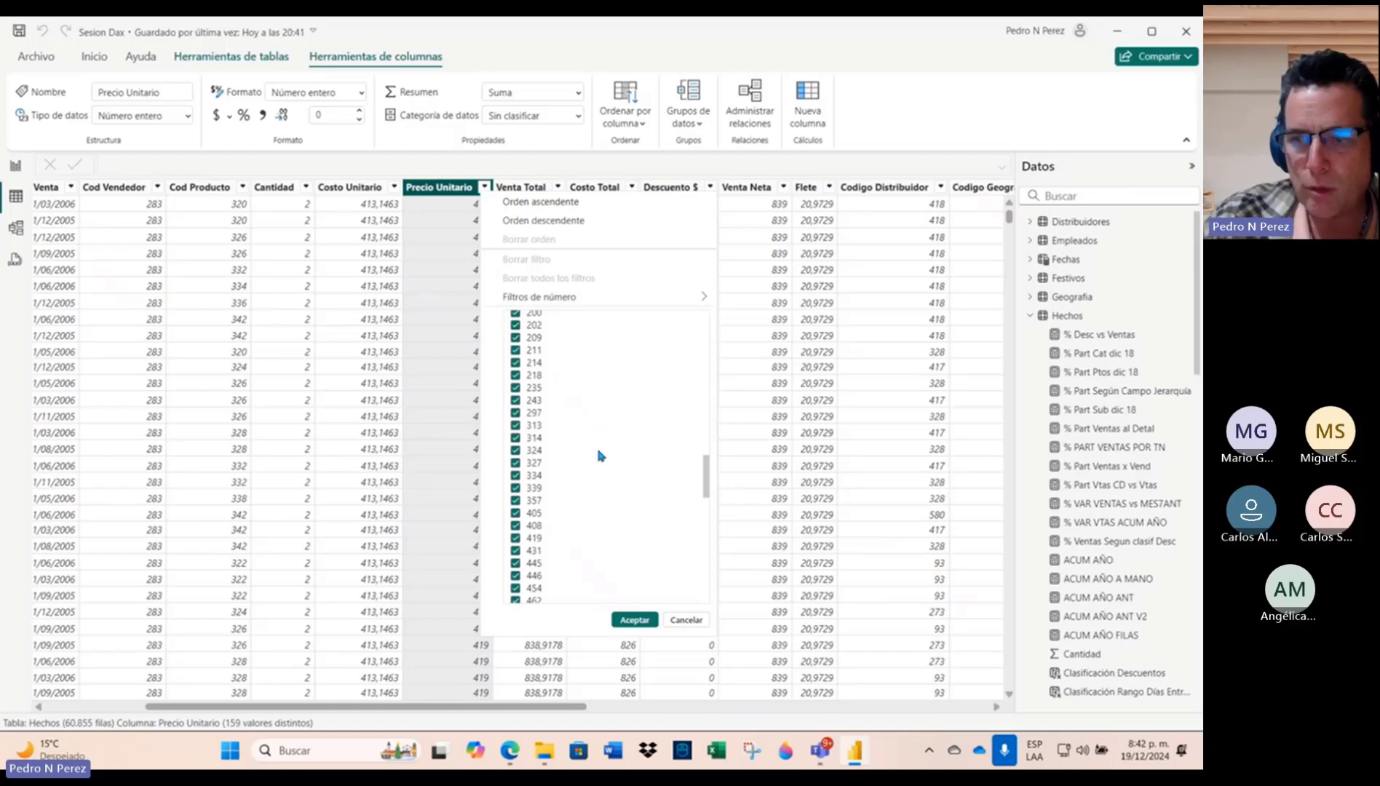
left_click(687, 620)
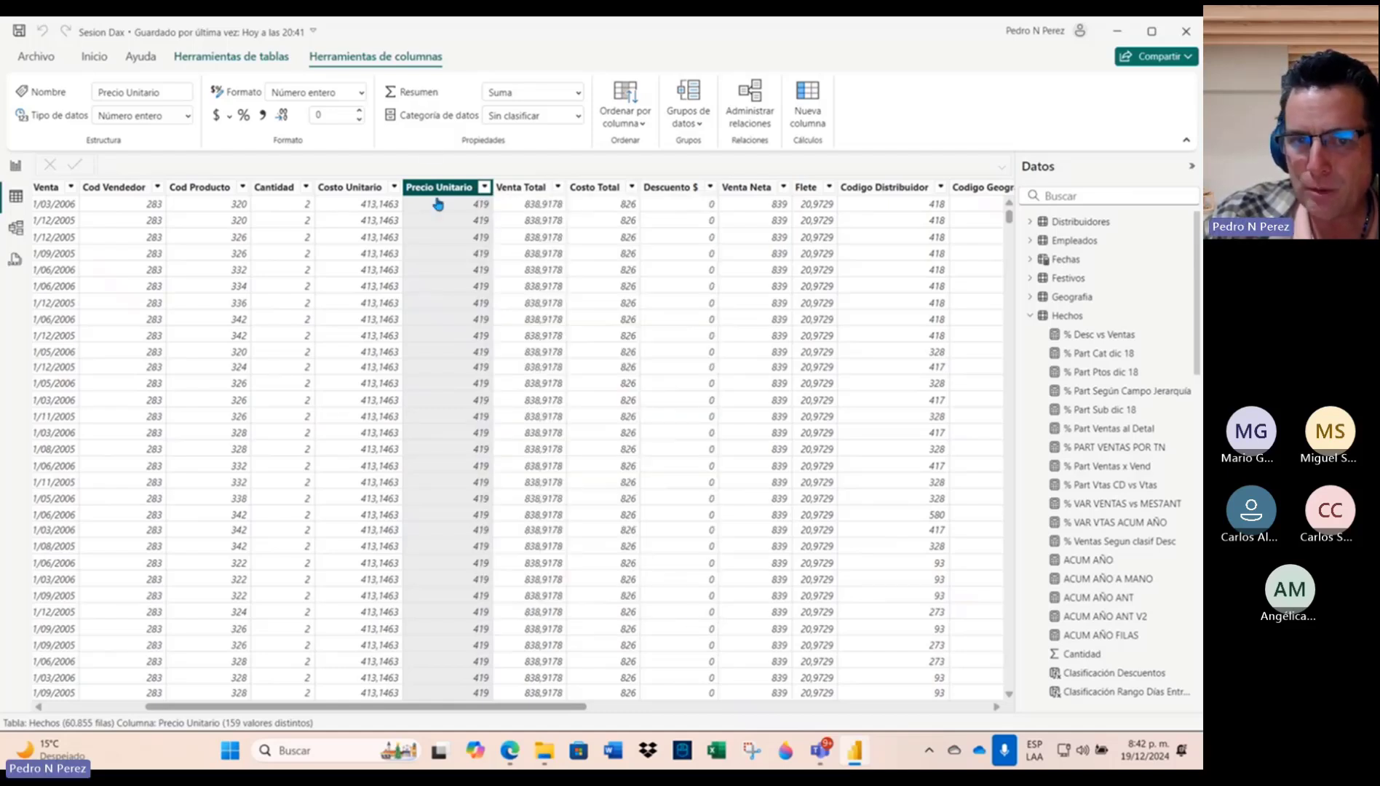
left_click(484, 187)
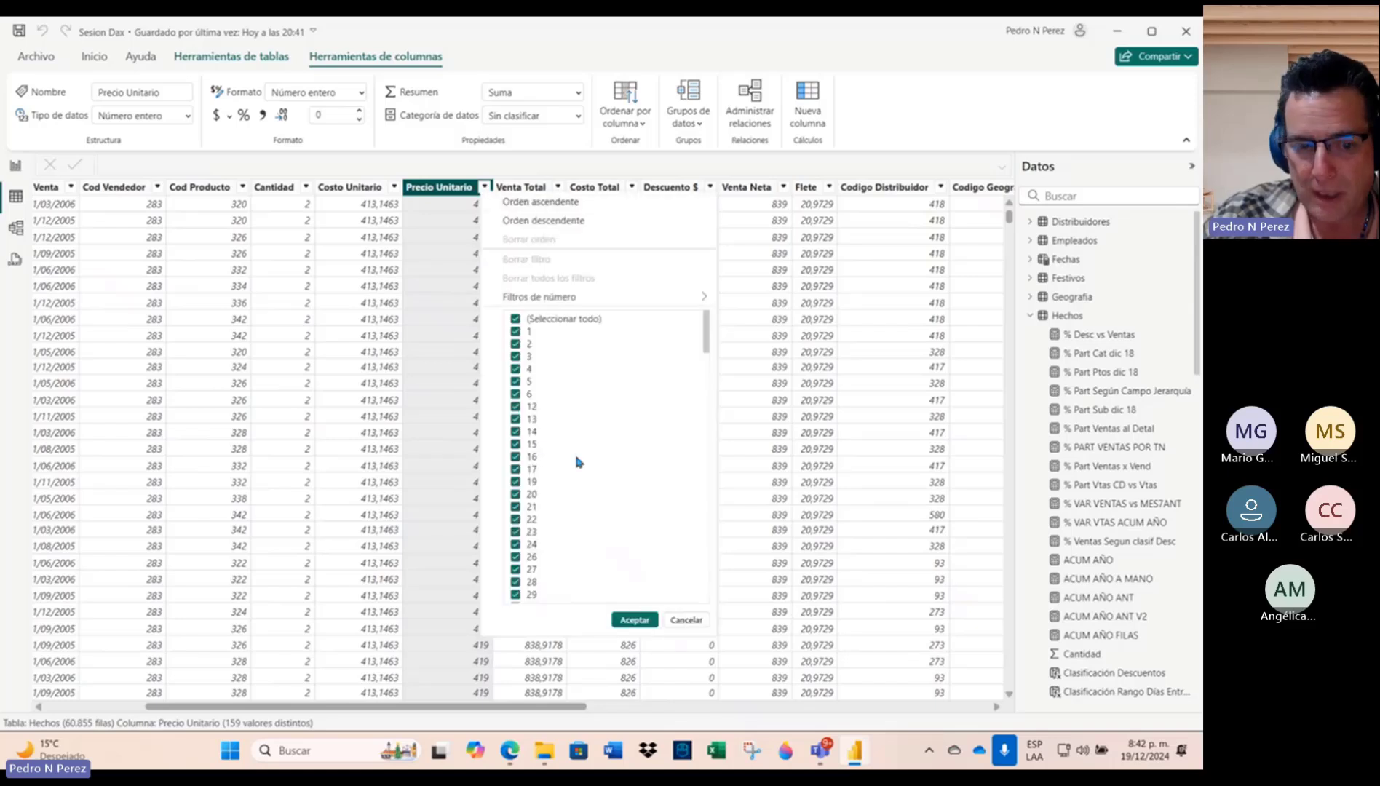
left_click(408, 194)
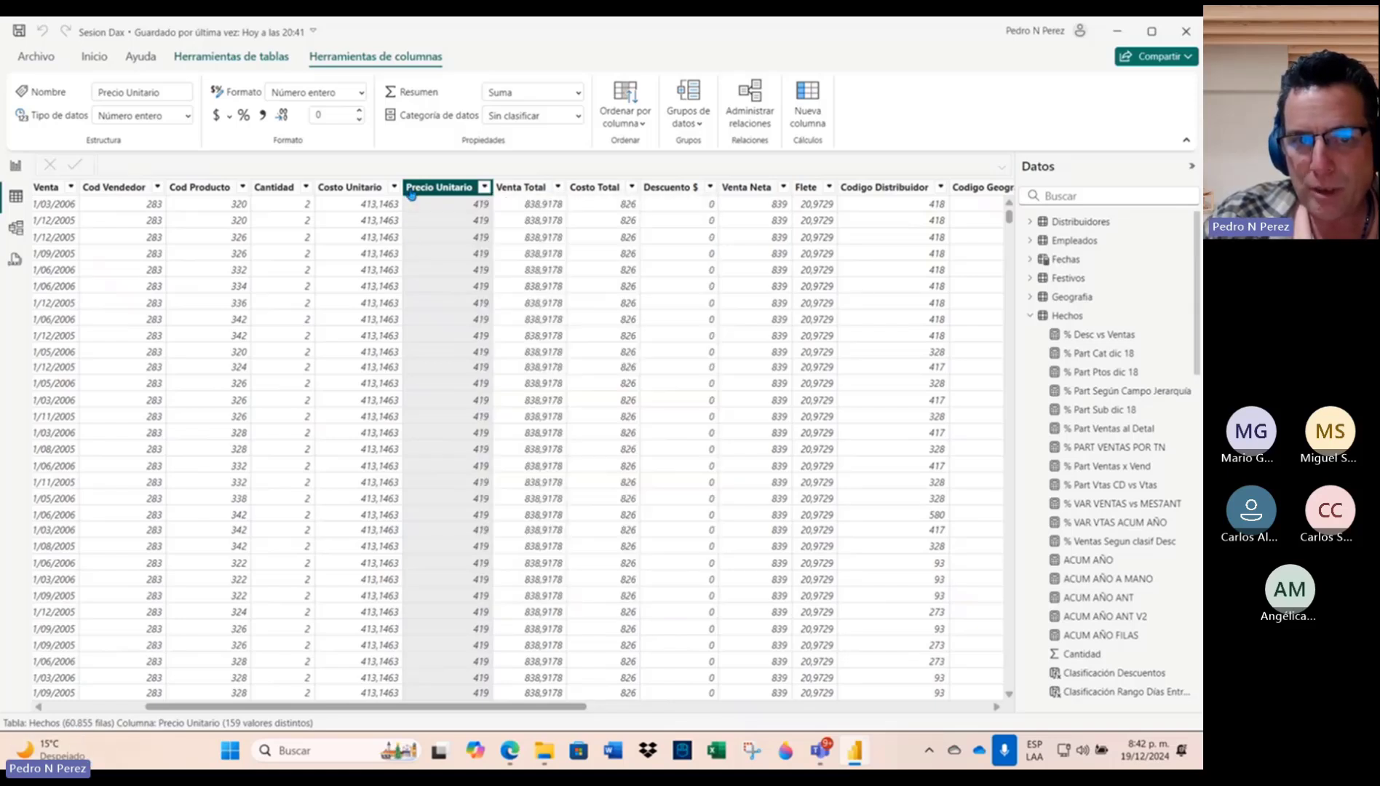
Step: Create a calculated table with the formula VALUES(Hechos[Precio Unitario])
left_click(245, 56)
left_click(478, 119)
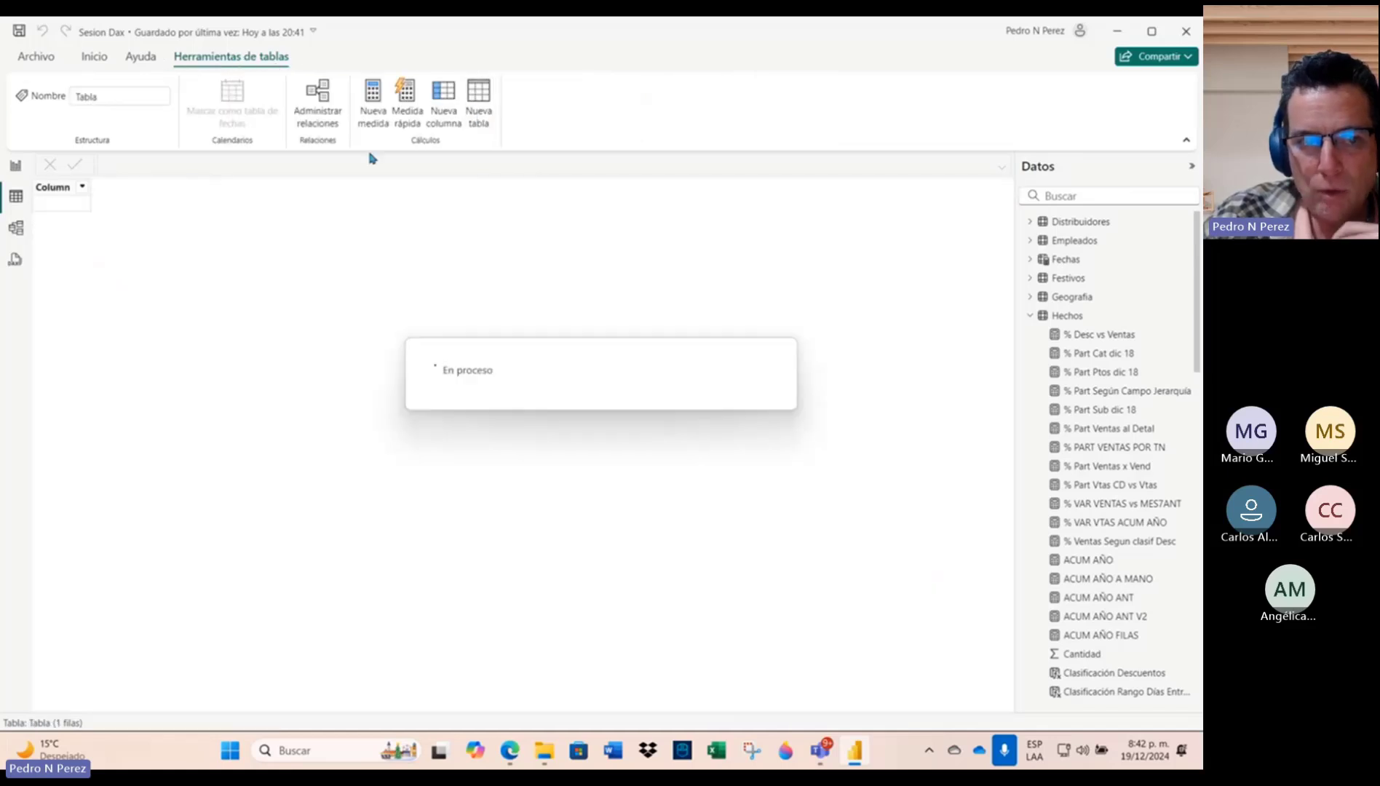
type("VALUES")
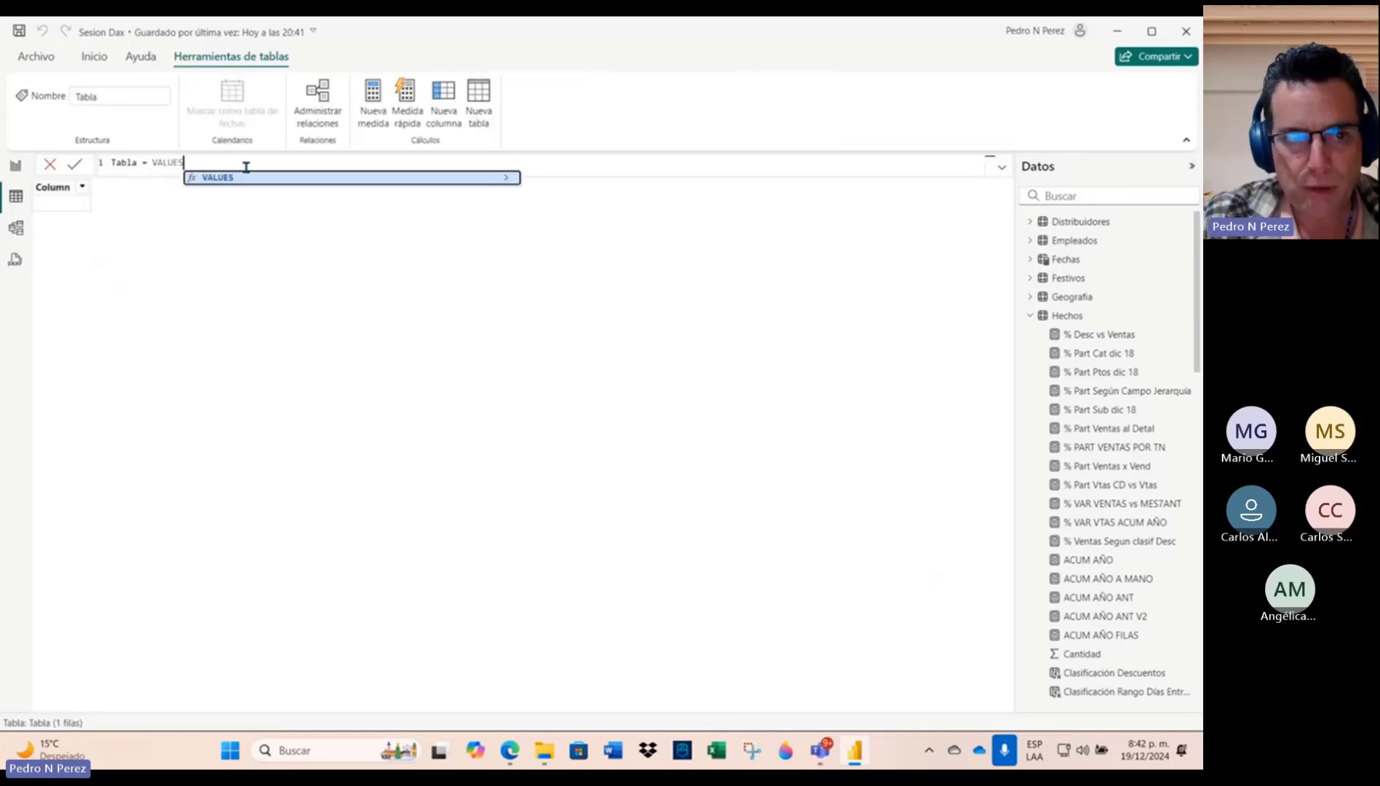
type("(PRE")
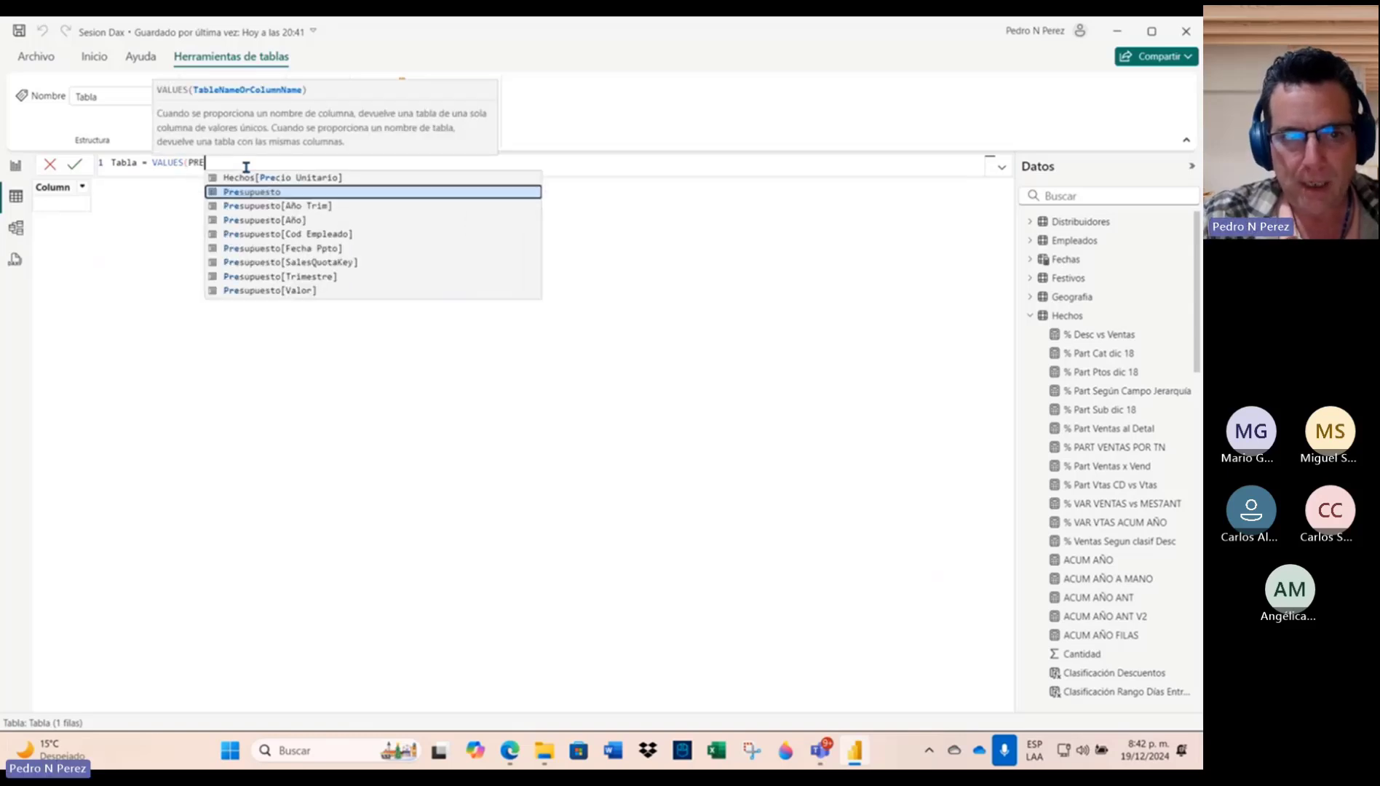
left_click(269, 177)
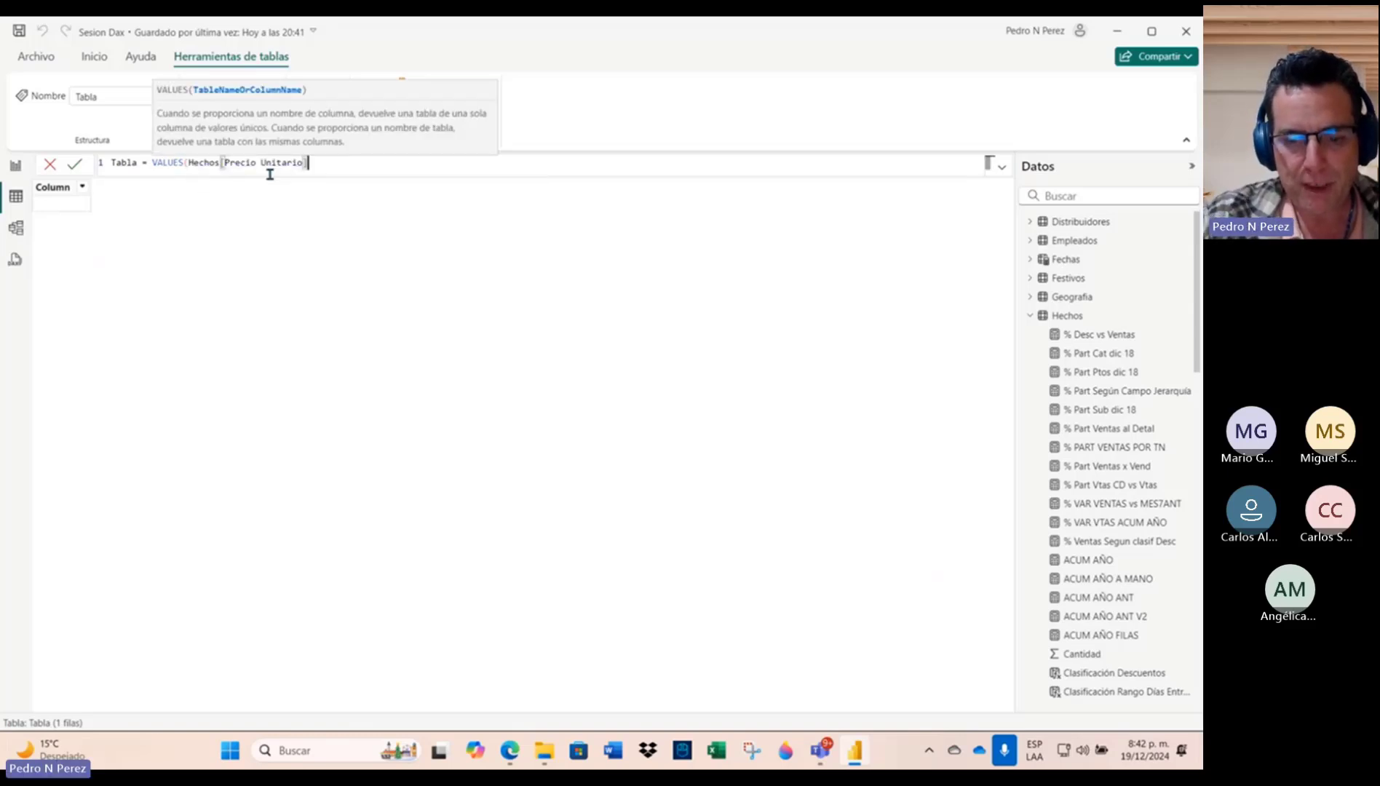
type(")")
Step: Name the calculated table Parametro Precios Unitarios in its formula and commit it
left_click_drag(138, 163, 97, 169)
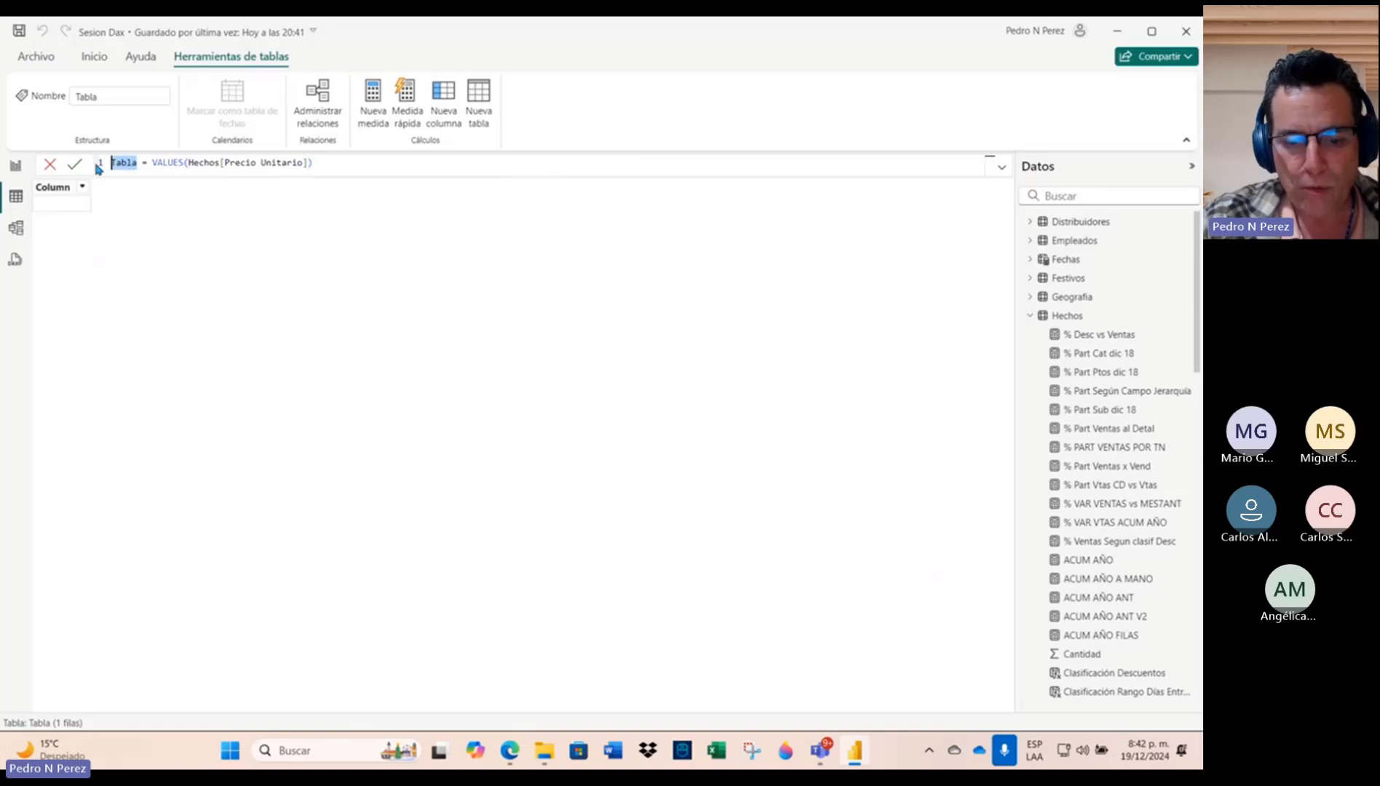
key("BackSpace")
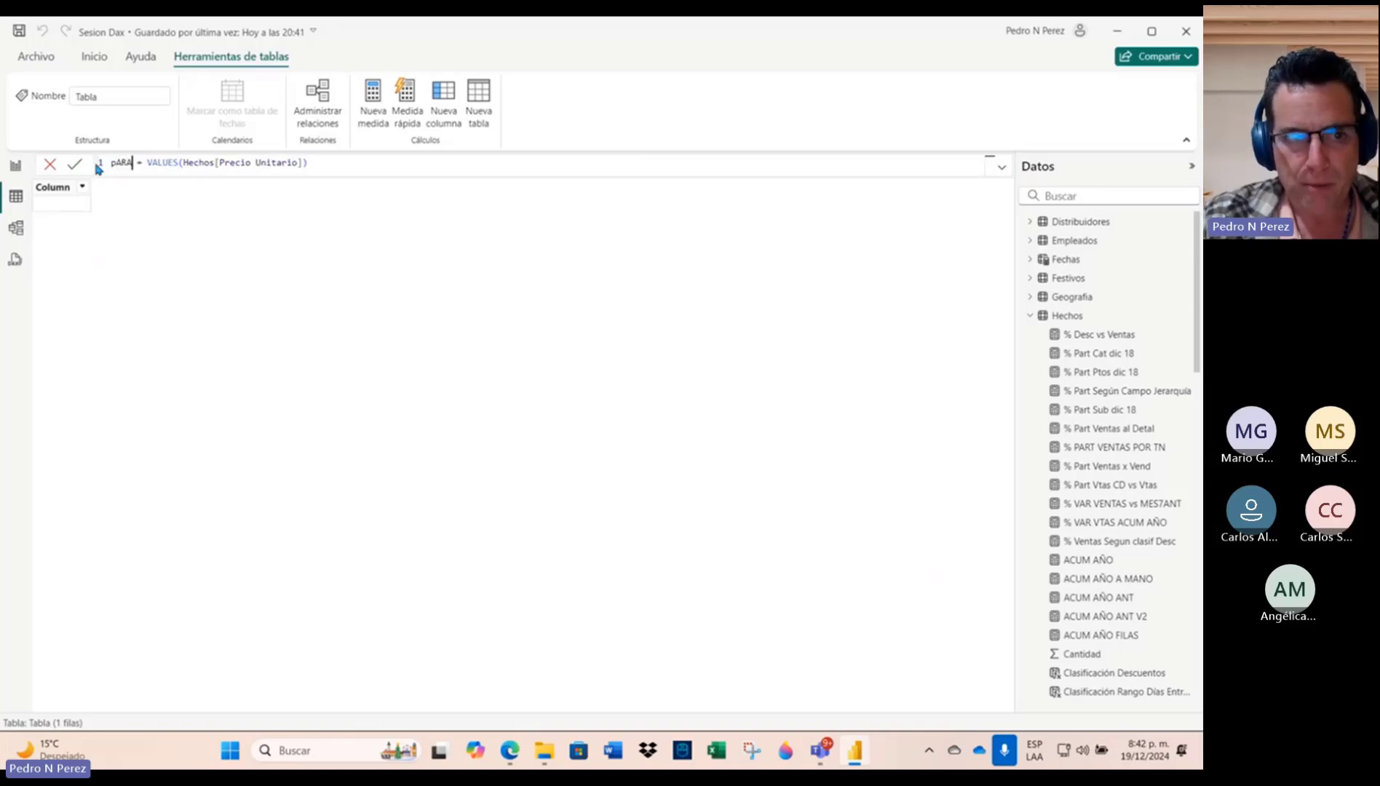
key("Caps_Lock")
type("Parametro Prei")
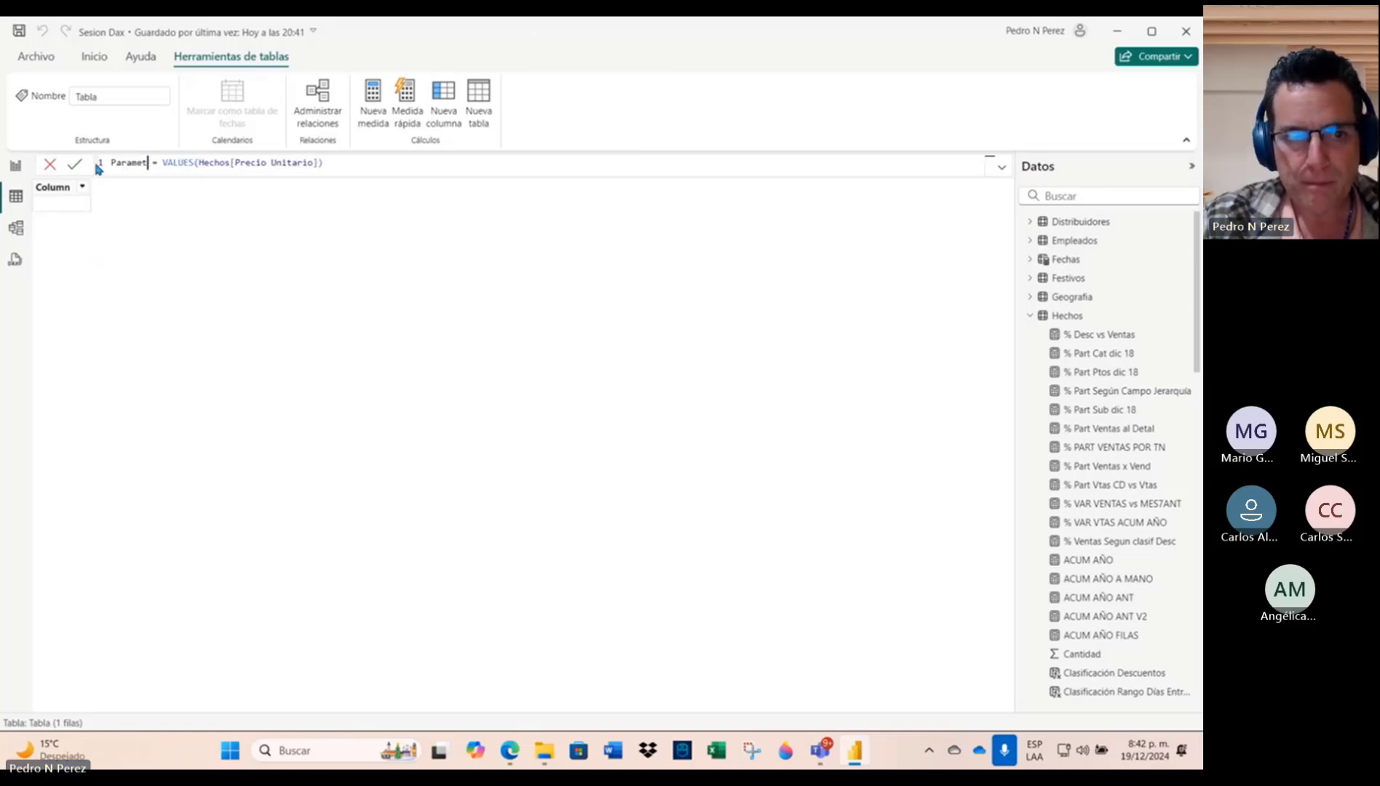
key("BackSpace")
type("cios U")
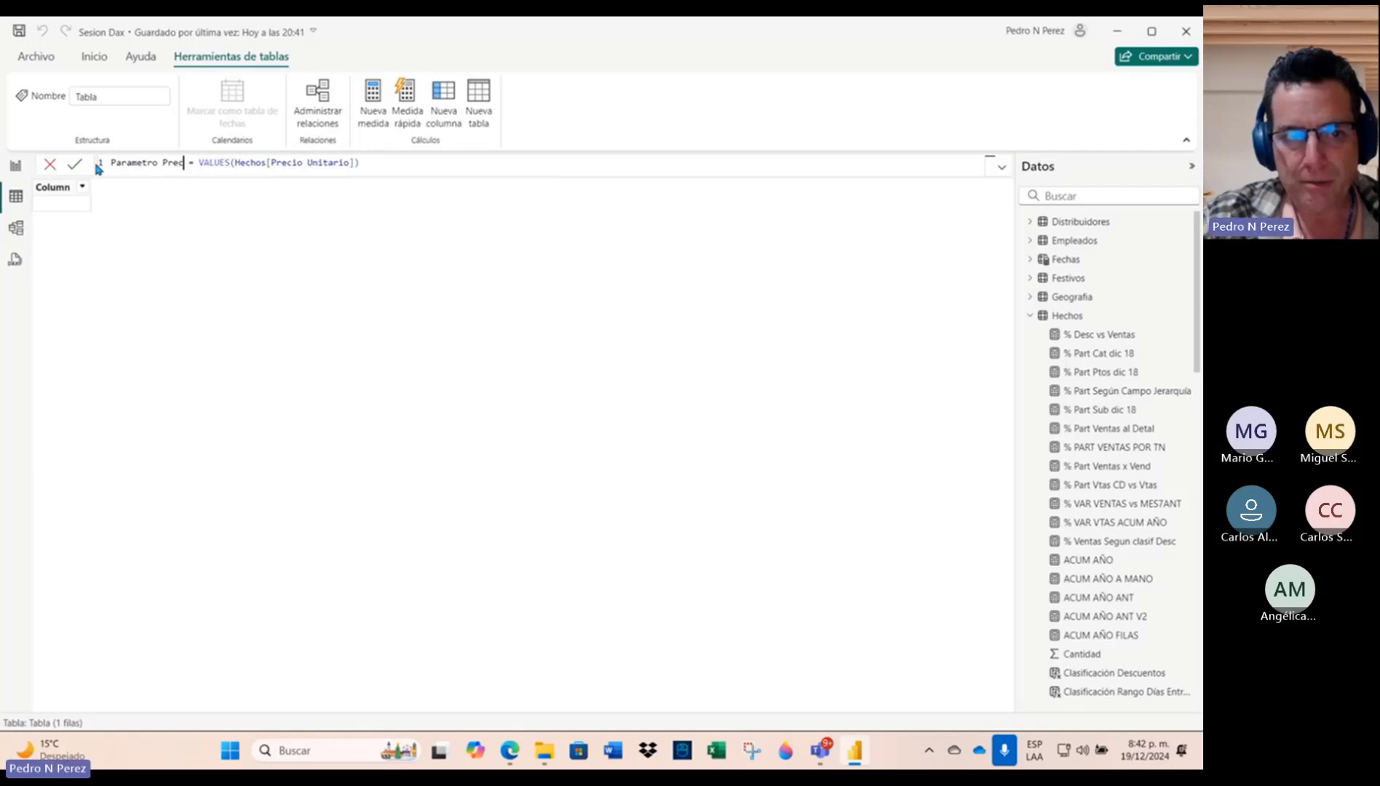
type("nitarios")
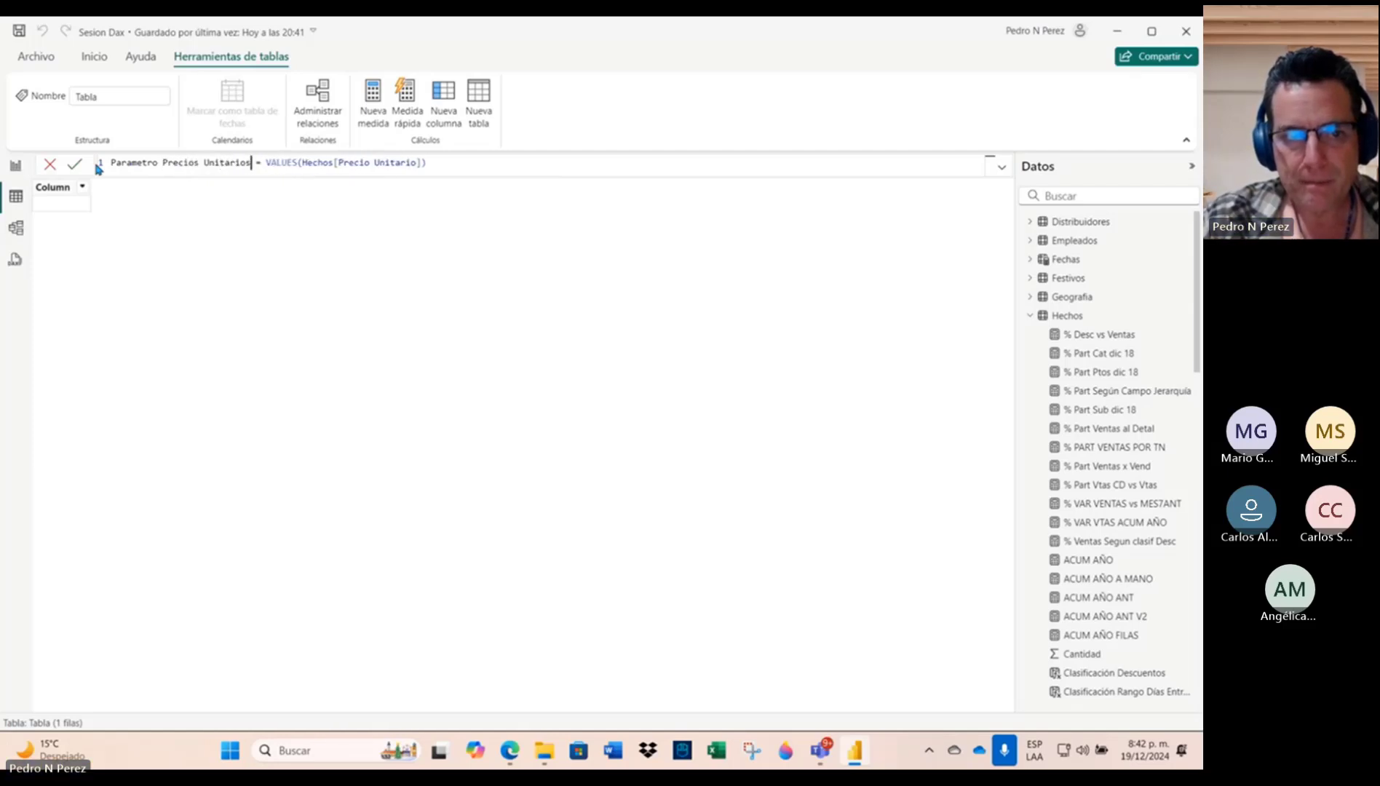
key("Return")
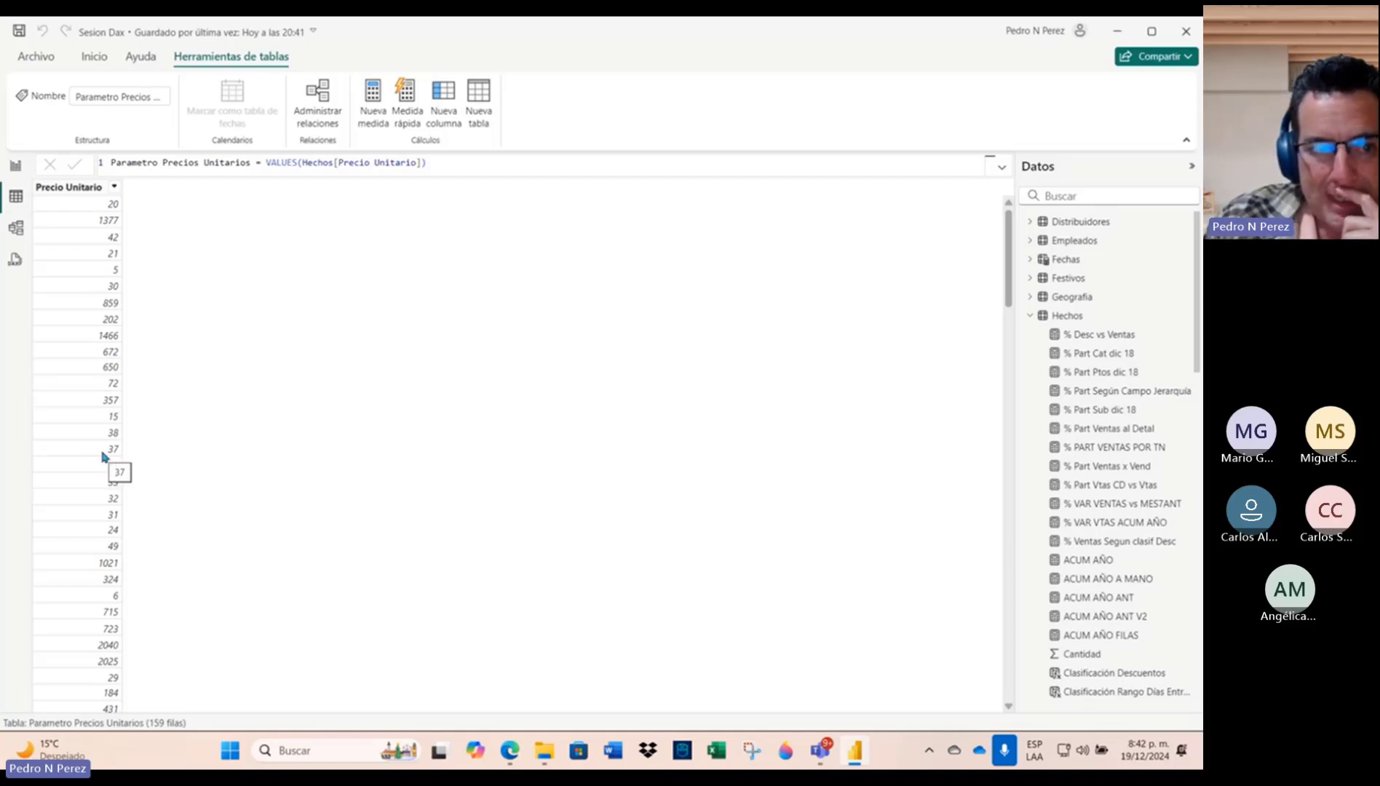
Step: Return to the report view and duplicate the current report page
left_click(15, 167)
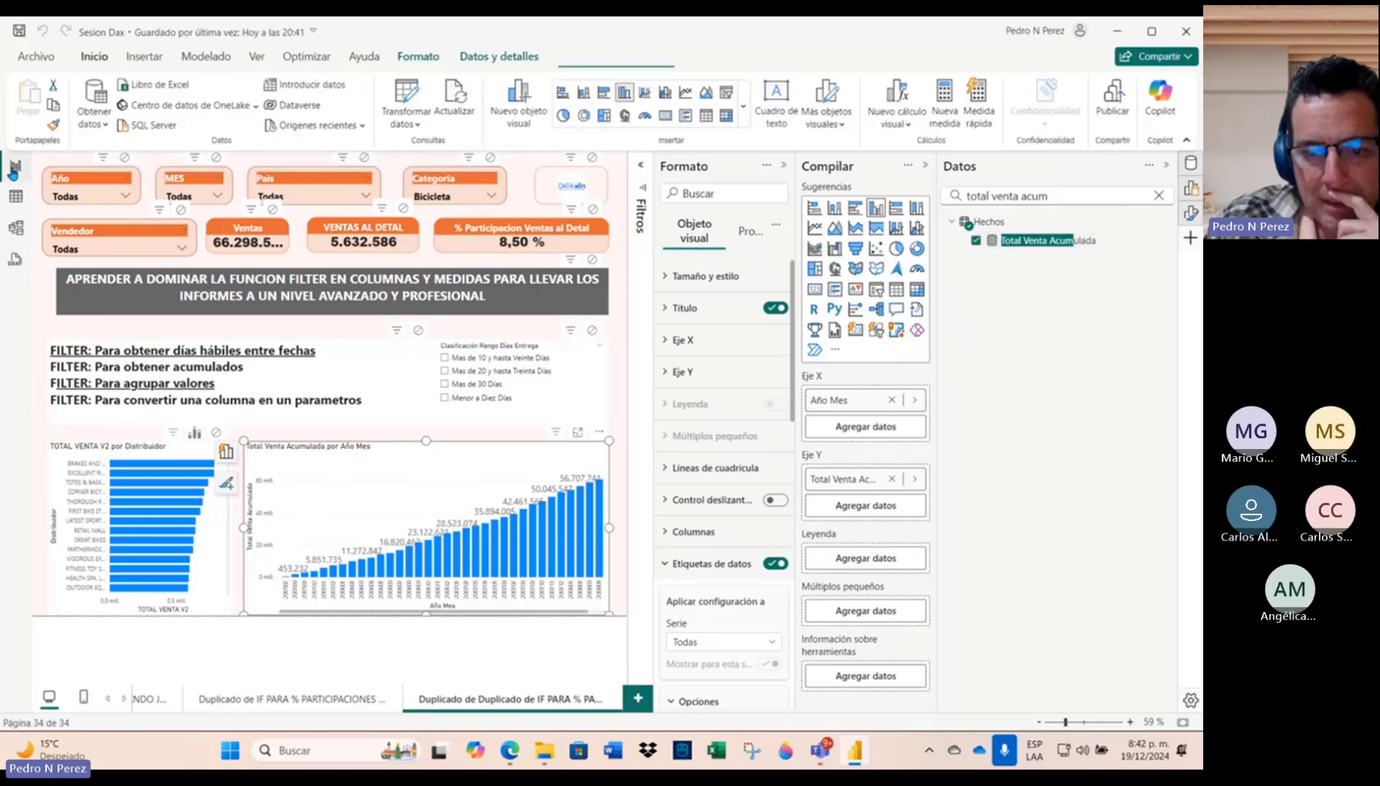
right_click(489, 704)
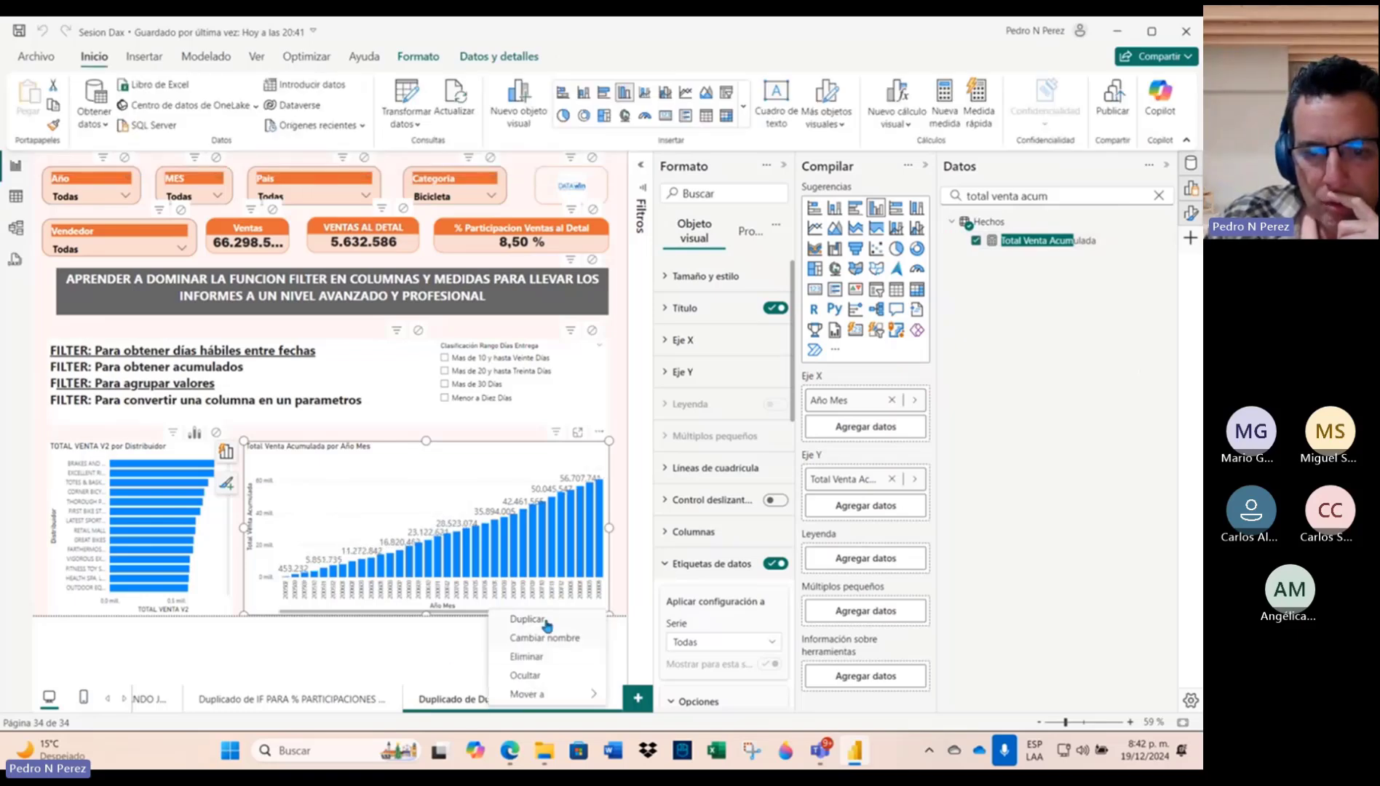
left_click(547, 625)
Step: Remove the Total Venta Acumulada por Año Mes and TOTAL VENTA V2 por Distribuidor charts from the duplicated page
left_click(601, 435)
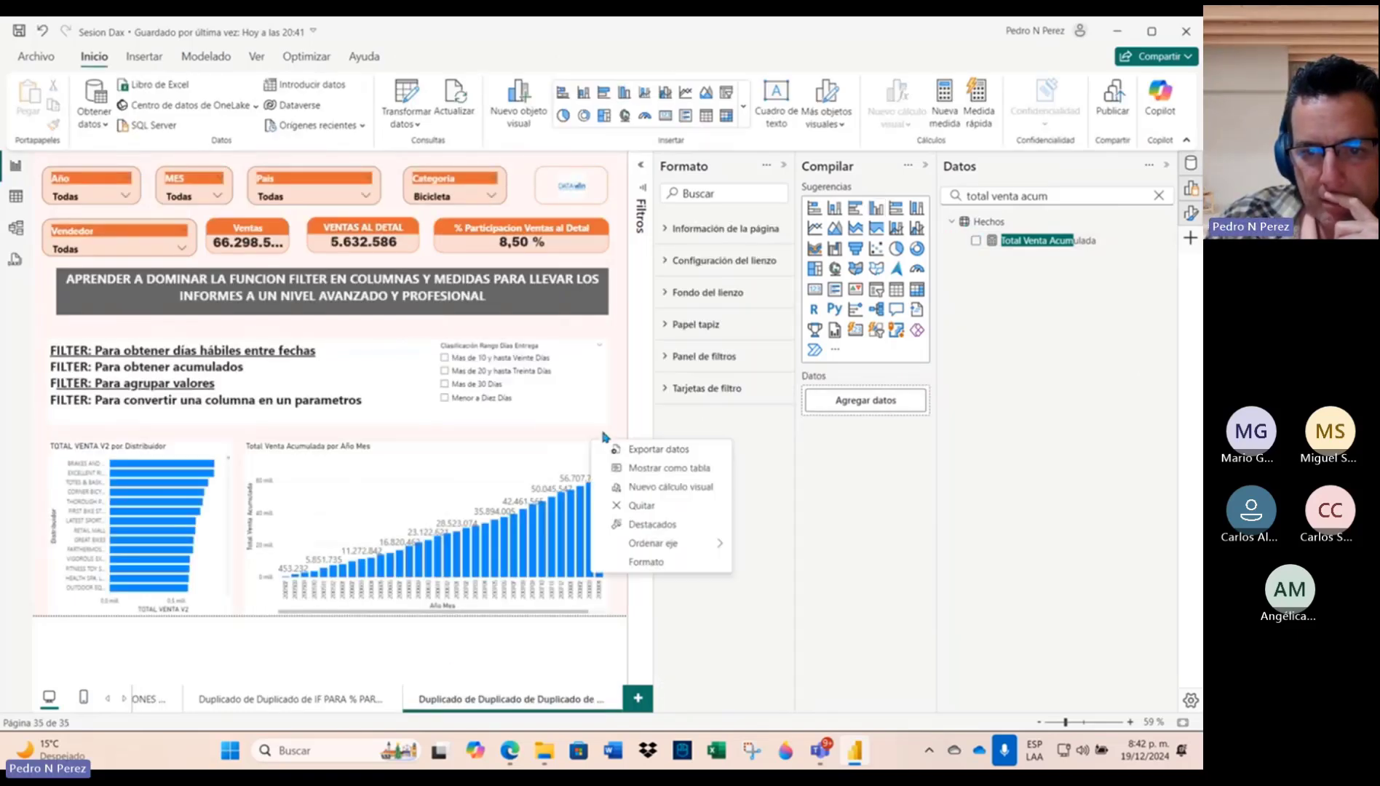
left_click(641, 506)
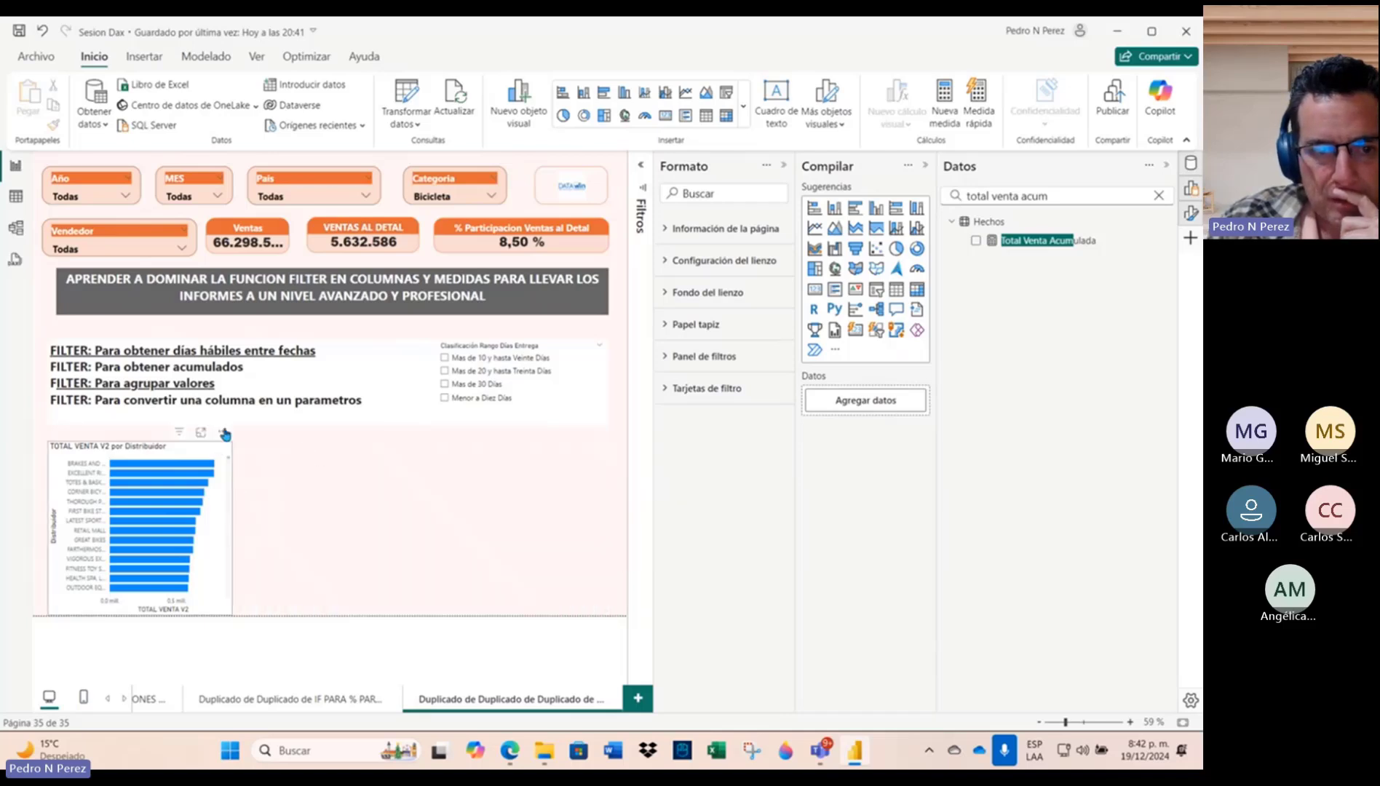
left_click(225, 434)
left_click(291, 501)
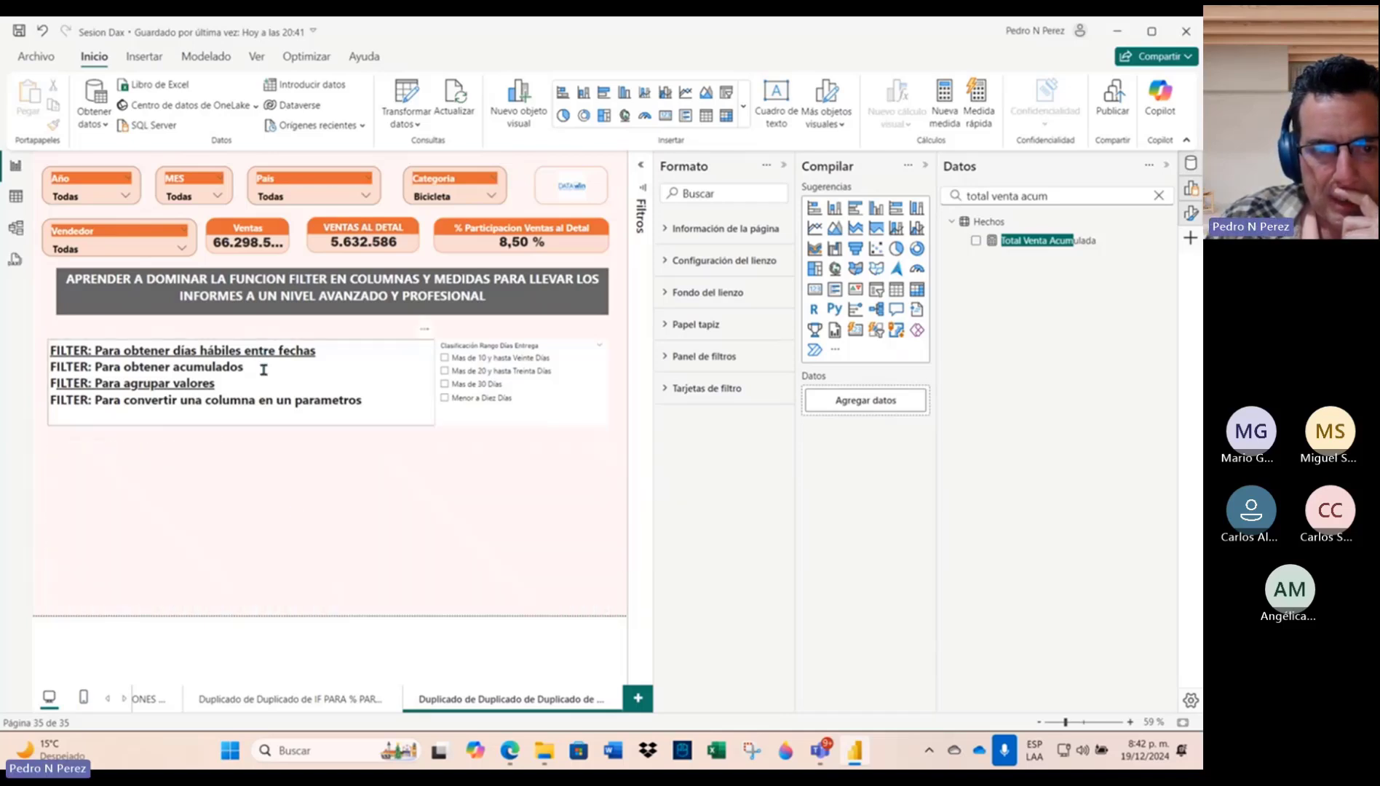
Step: Underline the "FILTER: Para obtener acumulados" line and remove the Clasificación Rango Días Entrega slicer from the page
left_click_drag(263, 370, 48, 368)
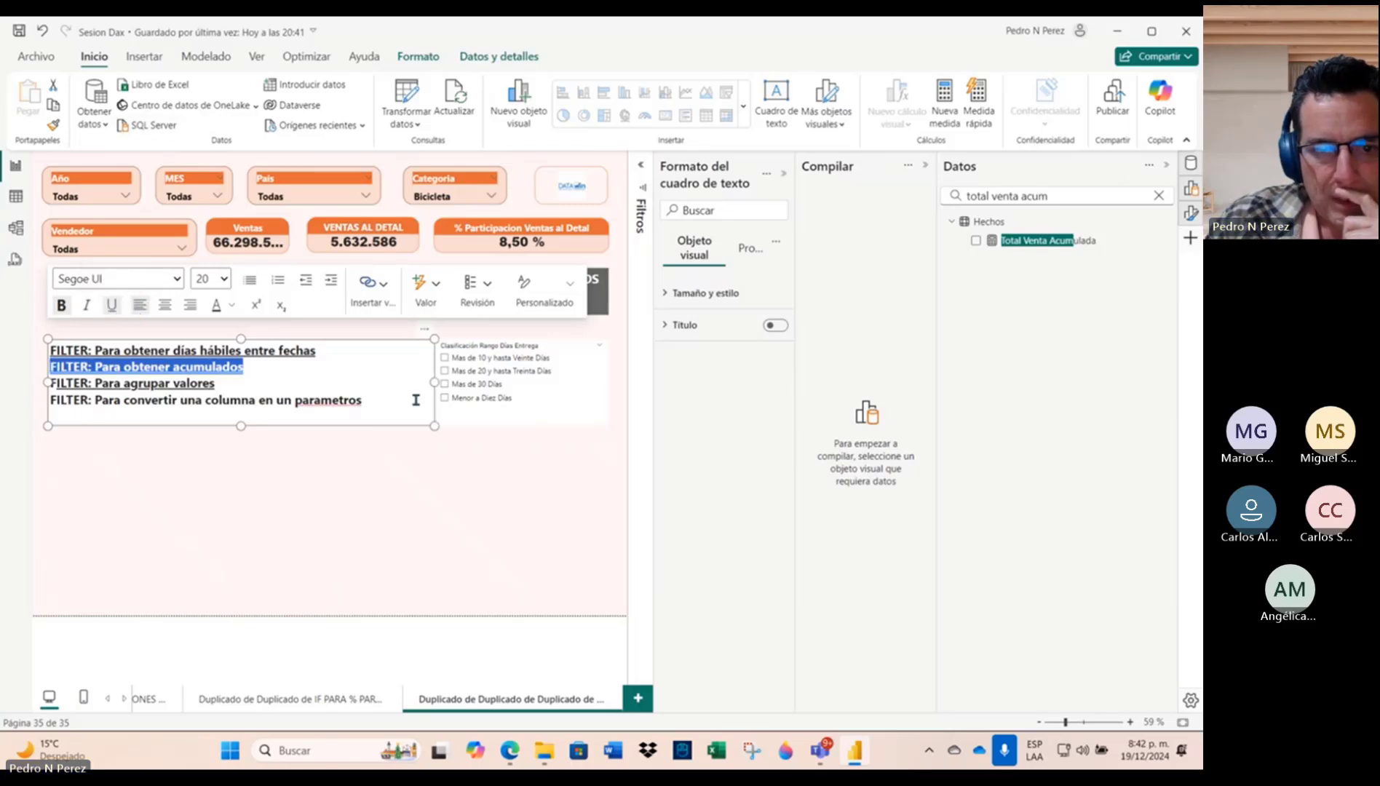
left_click(384, 401)
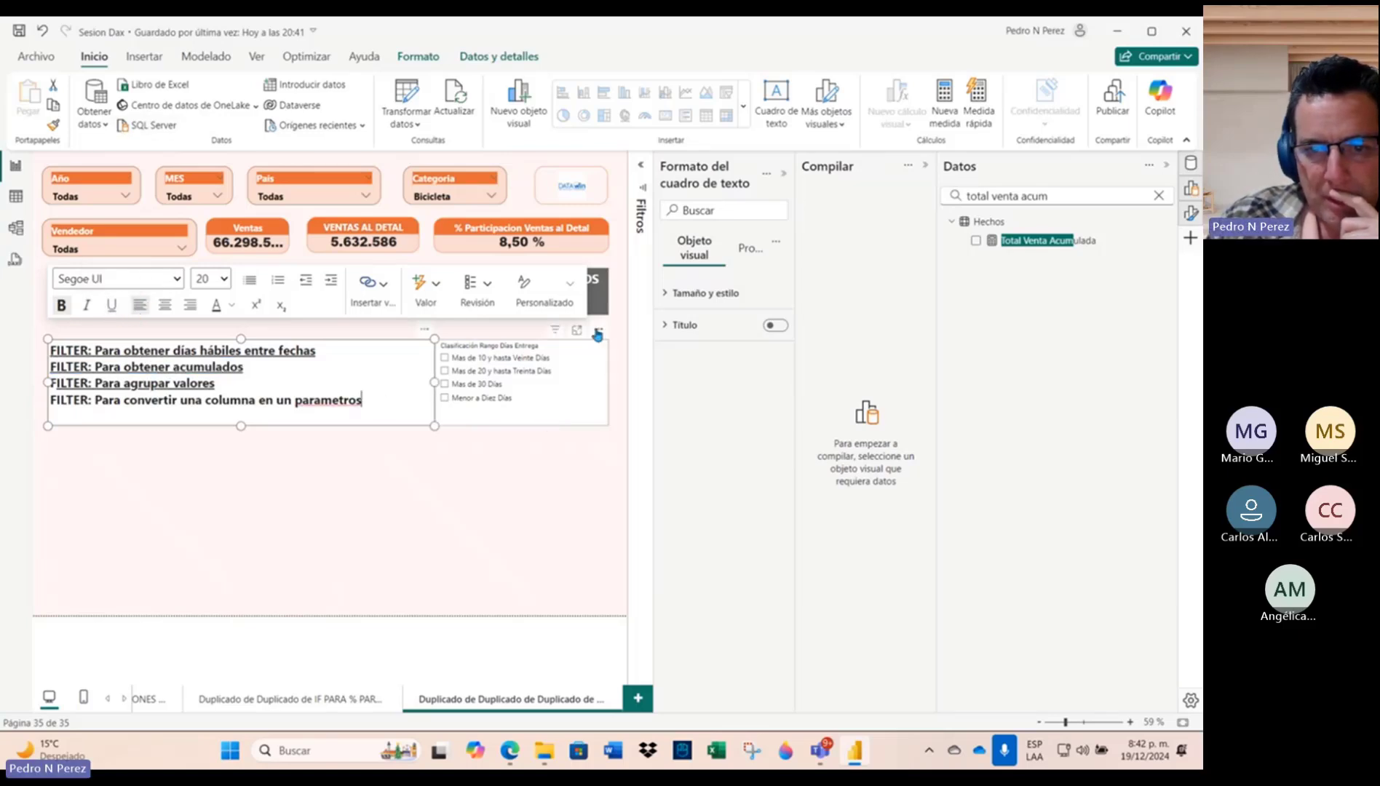
left_click(598, 334)
left_click(631, 350)
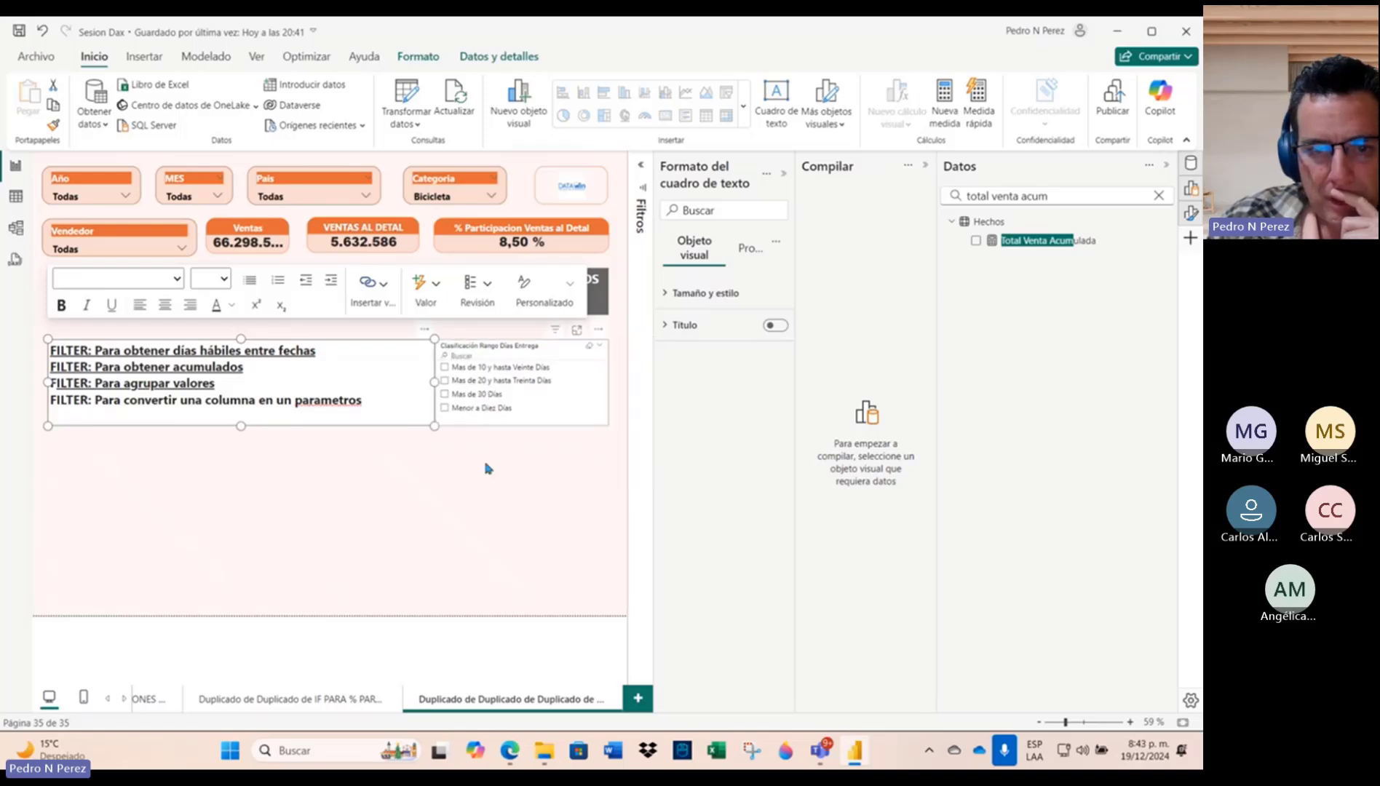
left_click(598, 330)
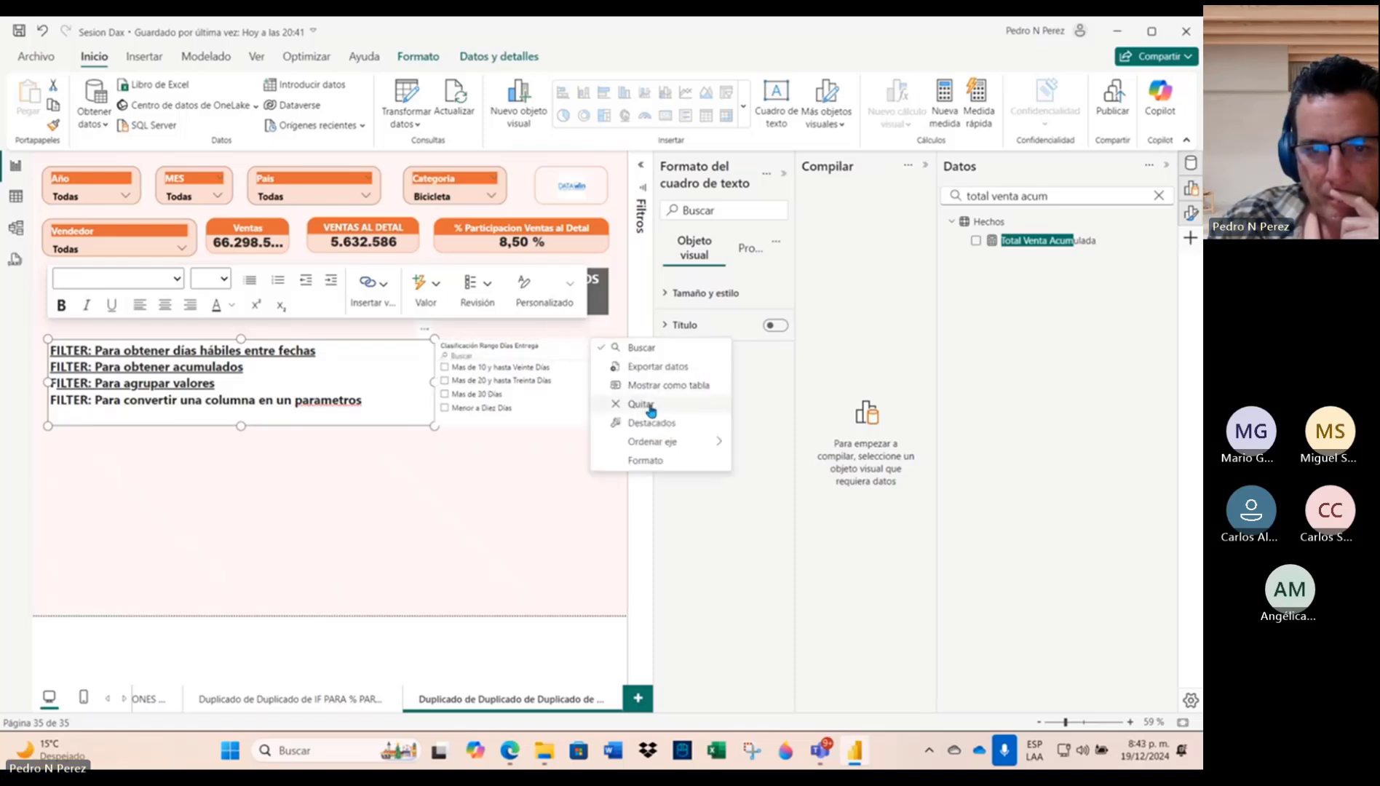
left_click(642, 404)
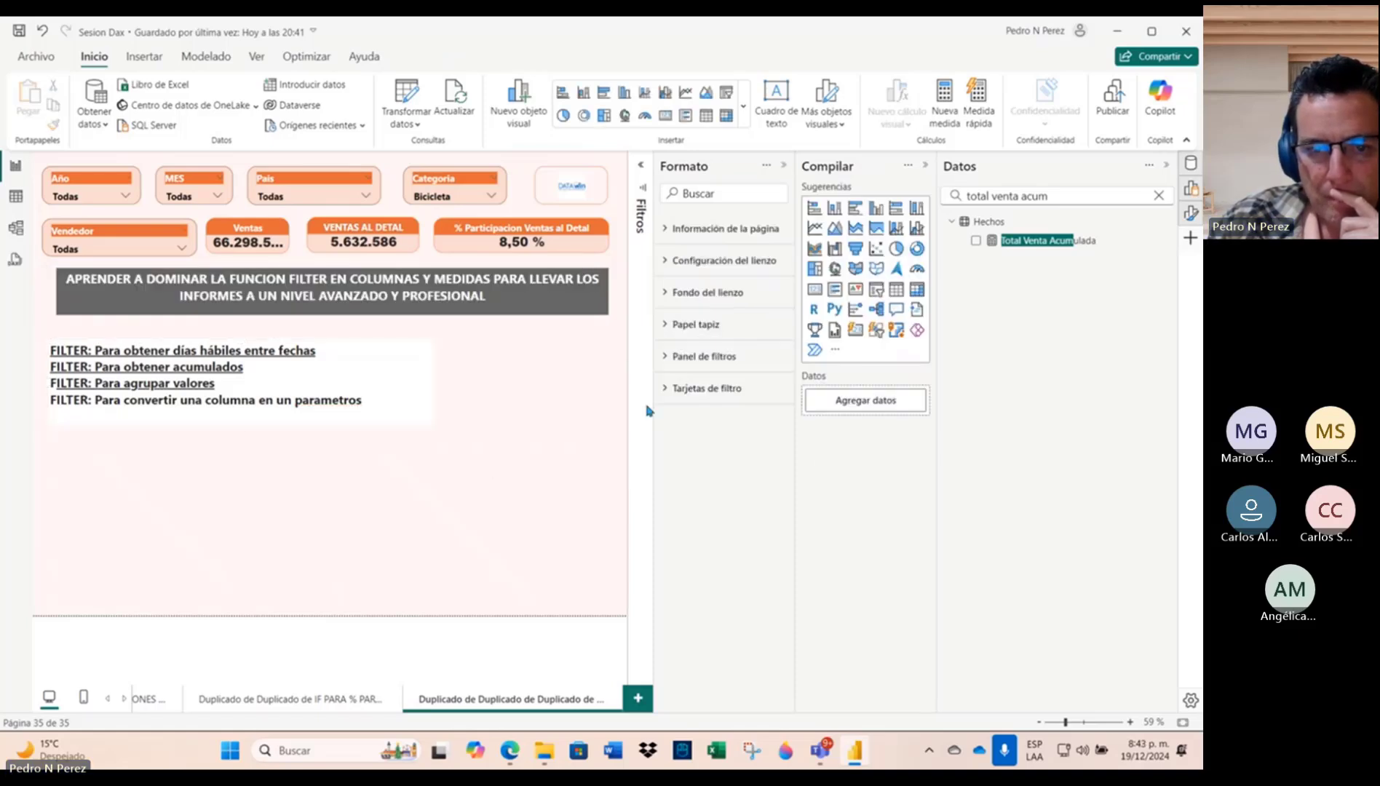
Step: Duplicate the País slicer, place the copy beside the list of FILTER uses and enlarge it slightly
left_click(289, 182)
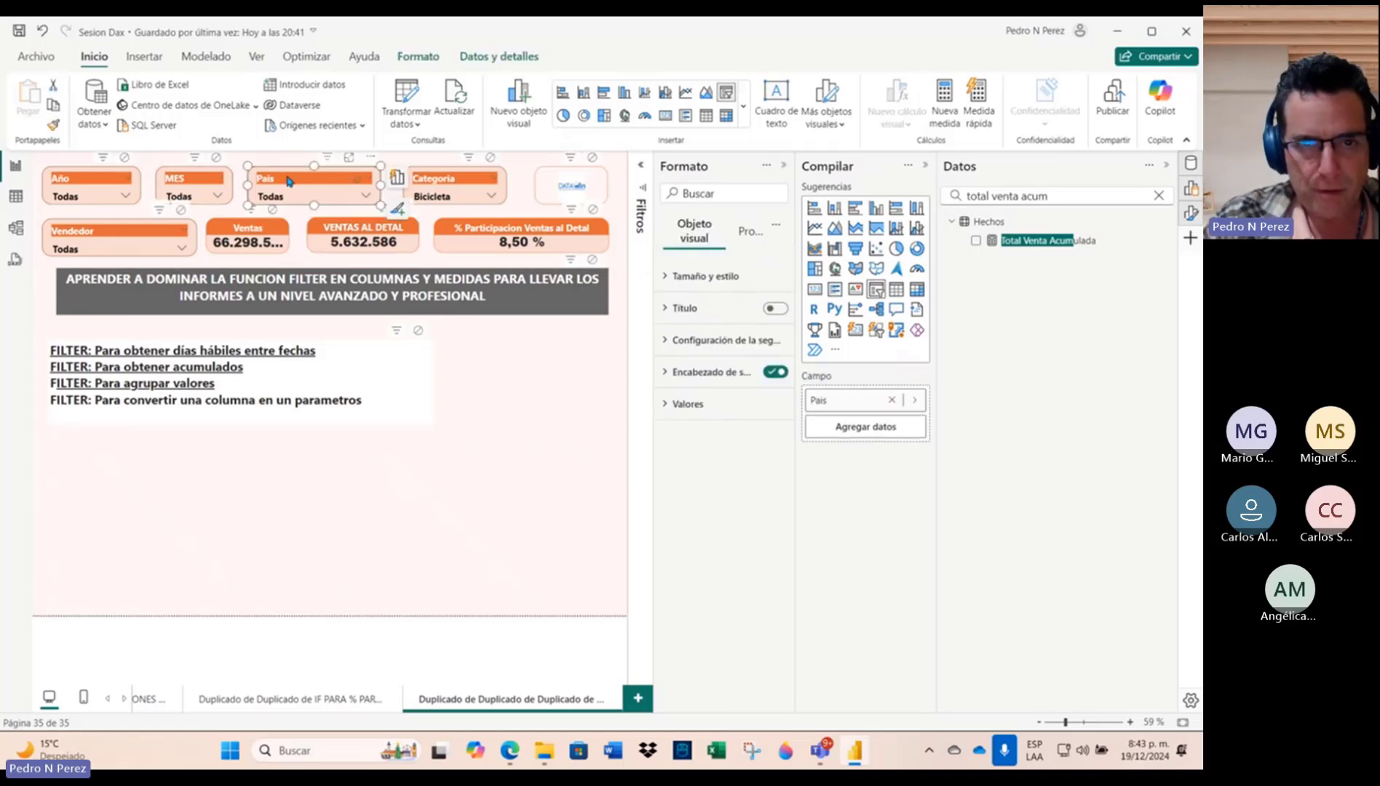
left_click_drag(290, 181, 497, 349)
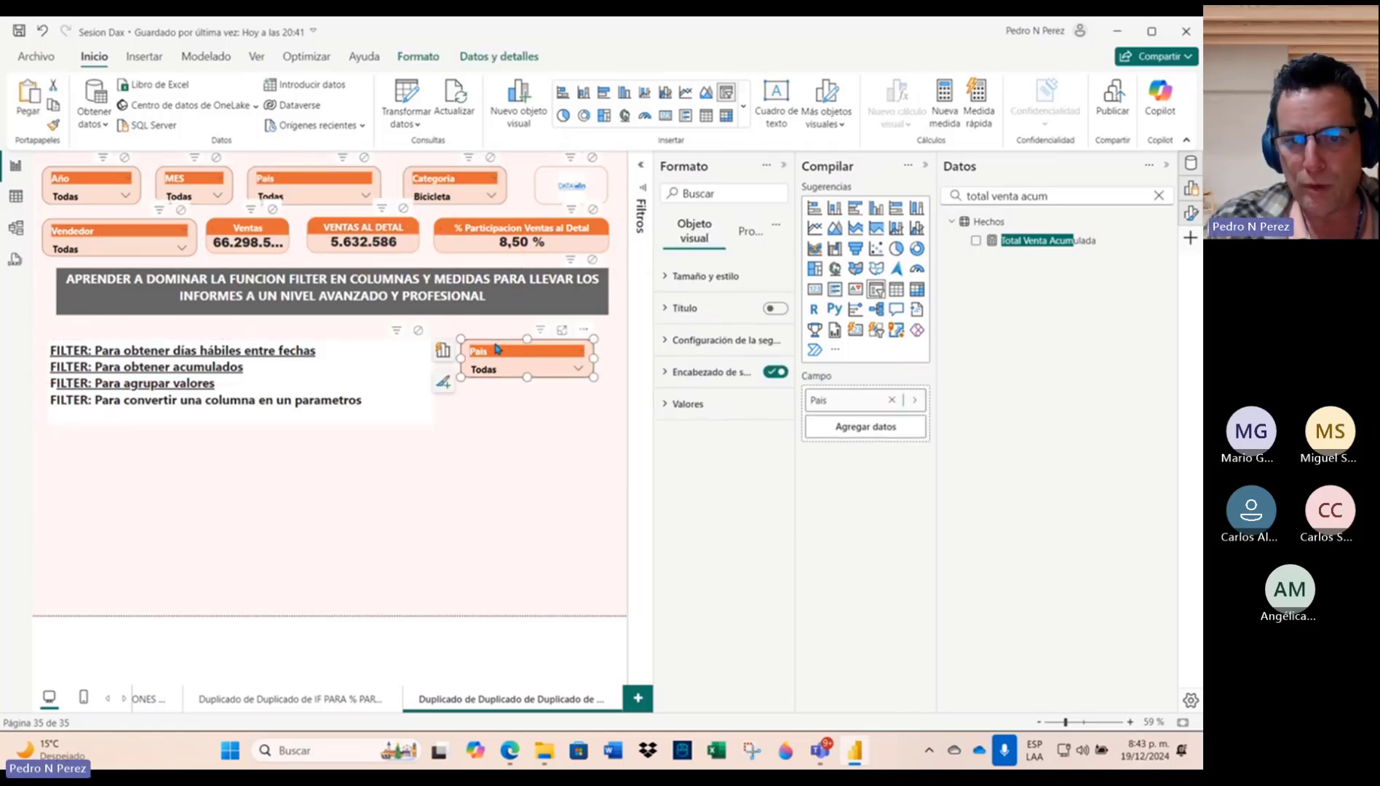
left_click_drag(594, 378, 611, 380)
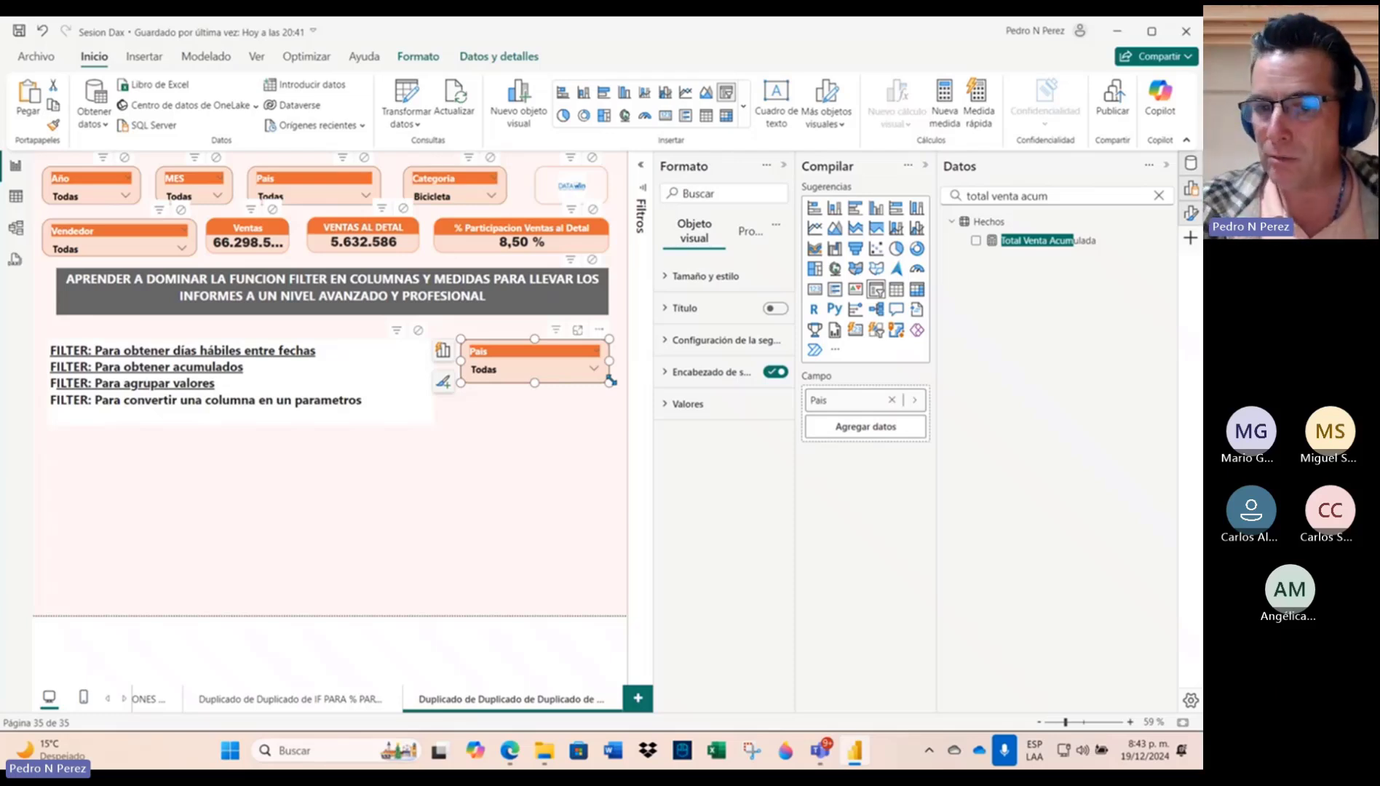
Step: Replace the País field in the copied slicer with Precio Unitario from the Parametro Precios Unitarios table
left_click(892, 400)
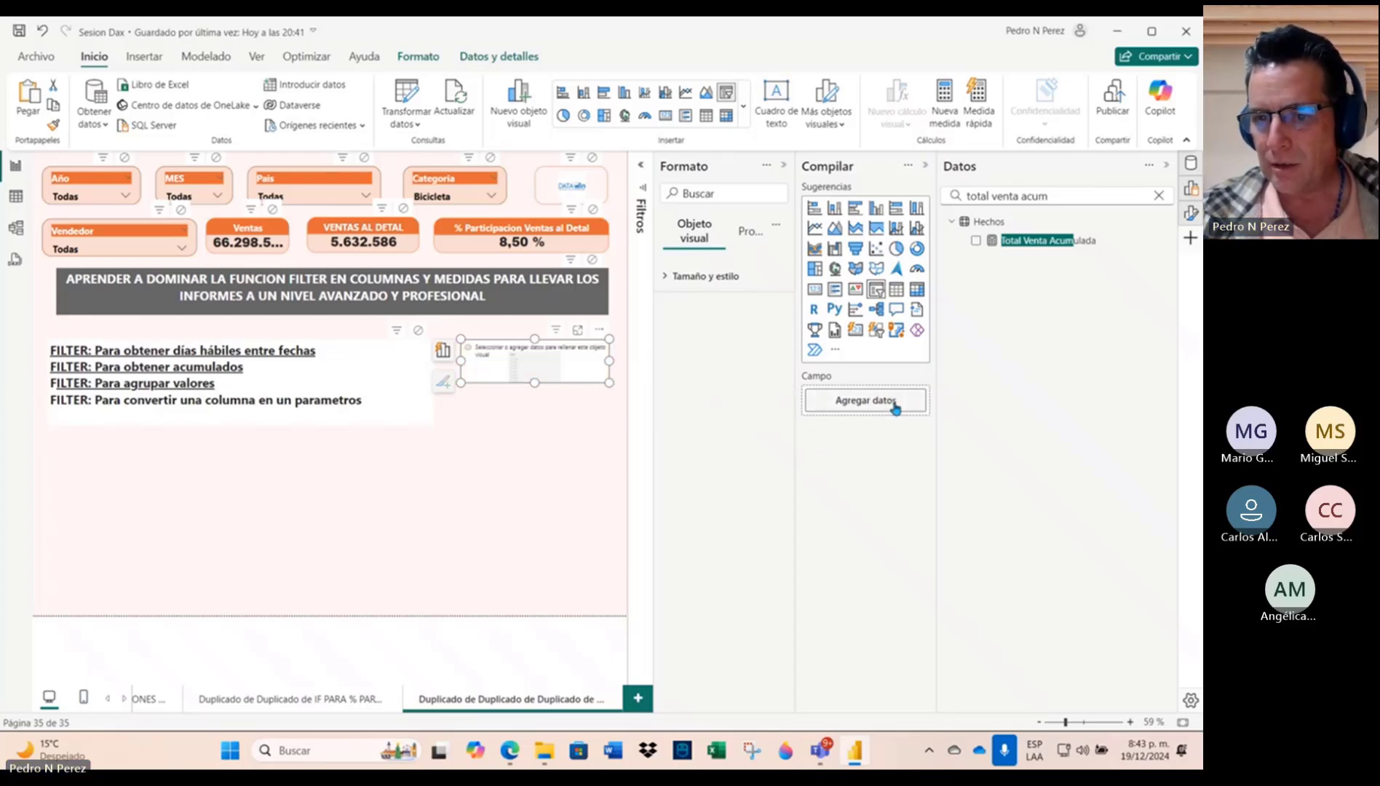
left_click(1160, 196)
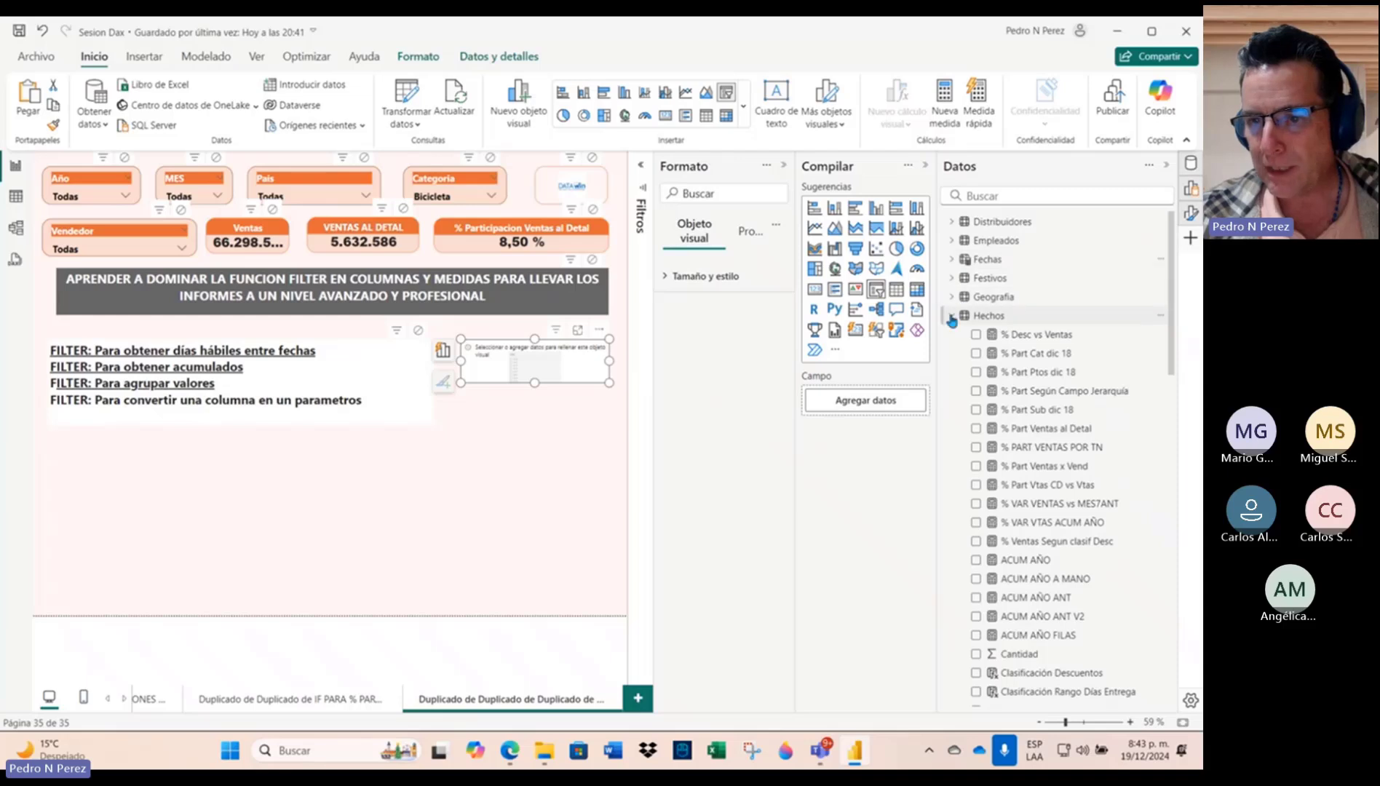
left_click(952, 317)
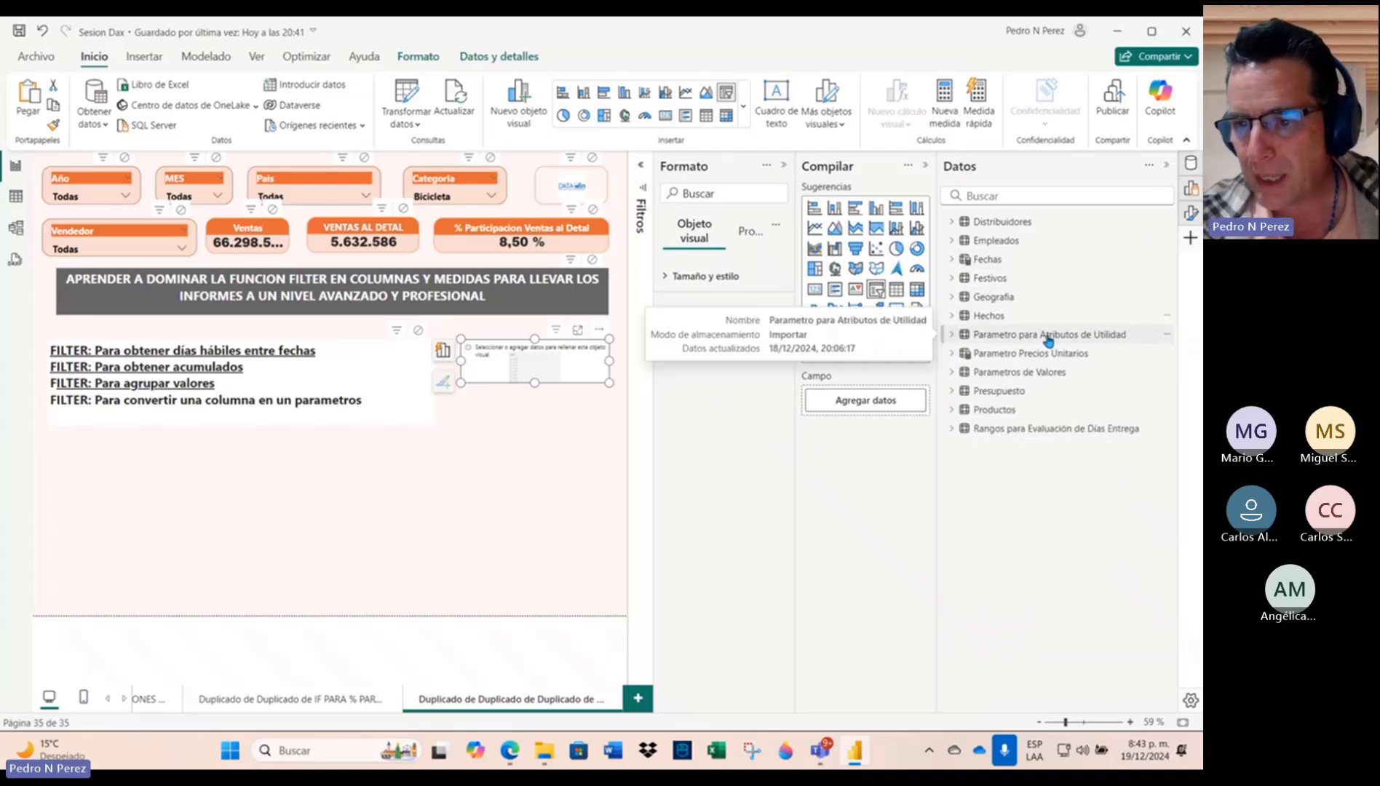
left_click(952, 354)
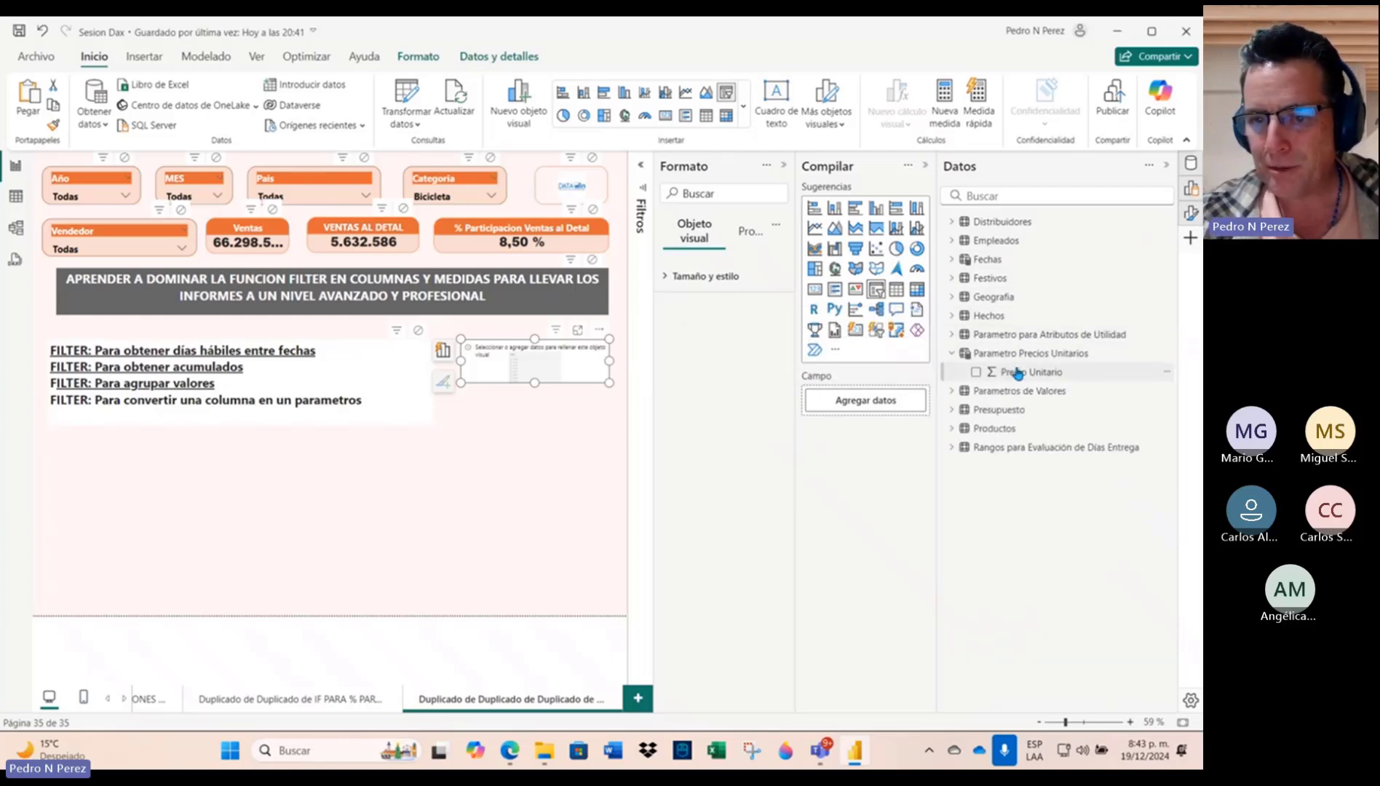
left_click_drag(1018, 373, 856, 404)
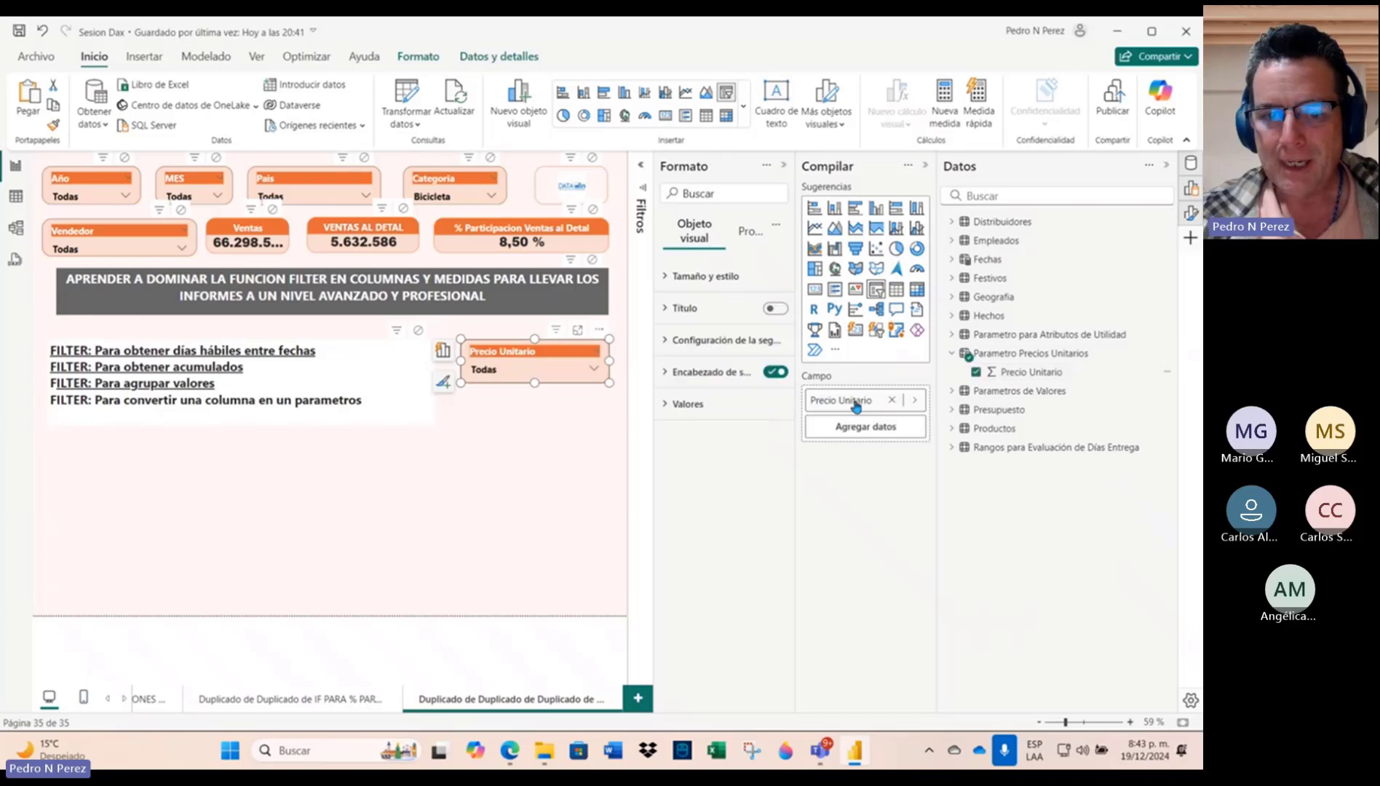
left_click(595, 372)
left_click(519, 354)
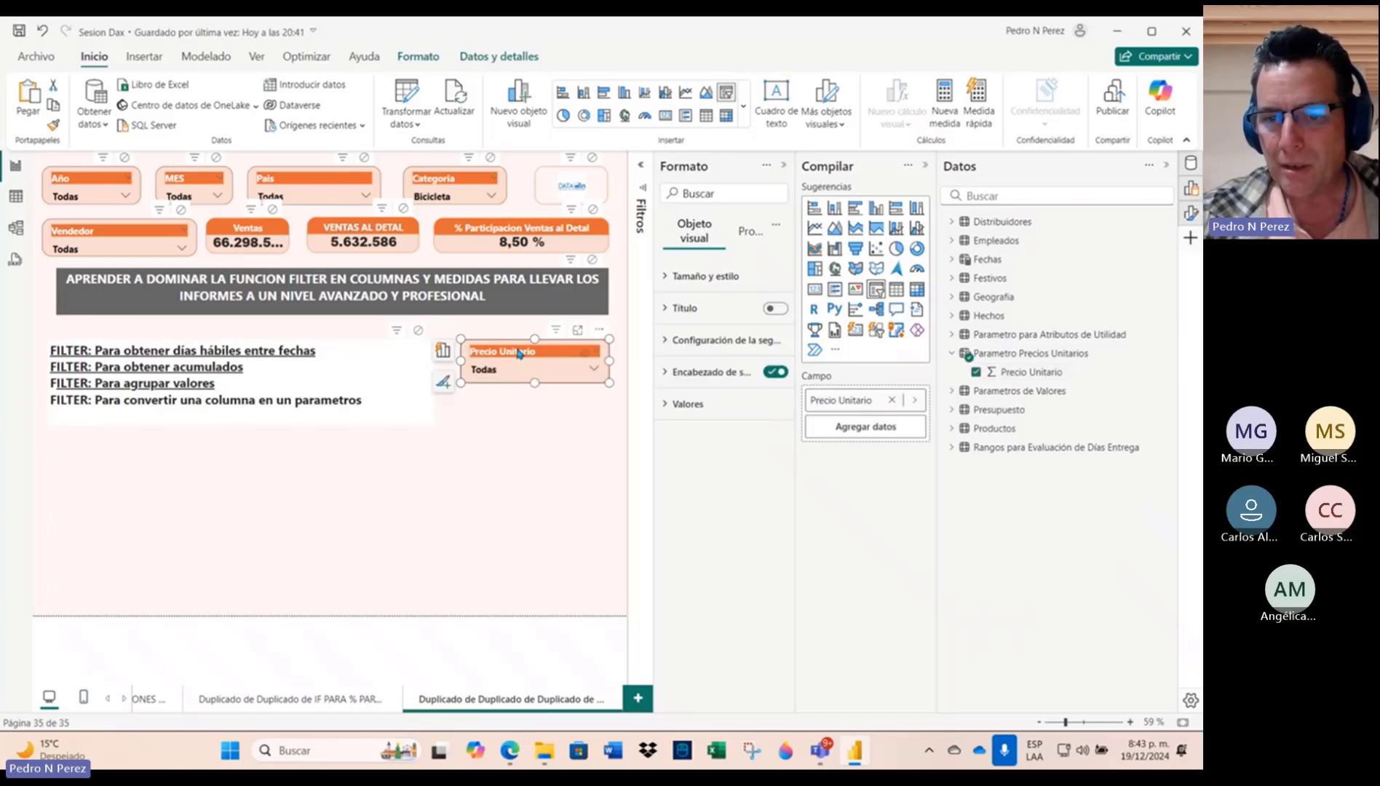
left_click(595, 369)
left_click(599, 331)
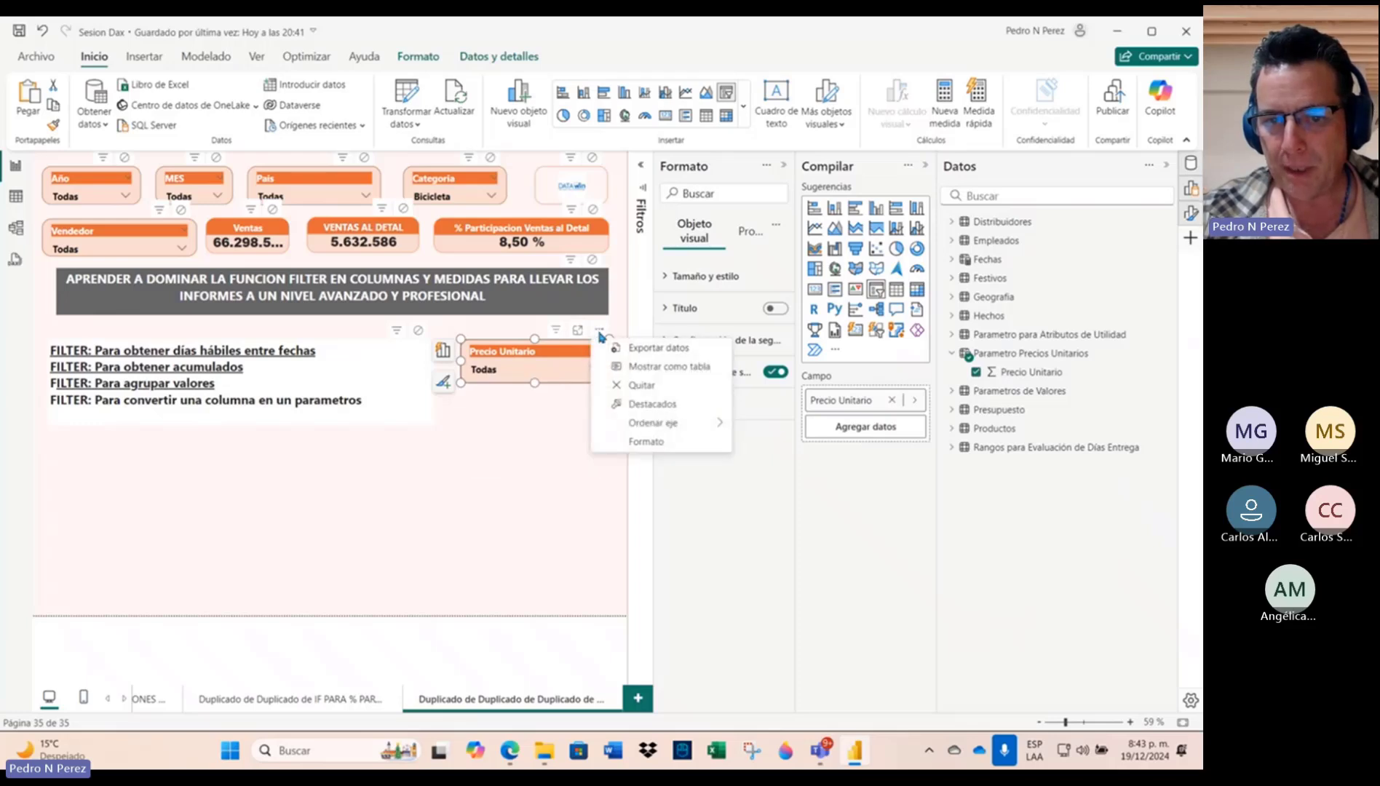
left_click(539, 342)
right_click(523, 351)
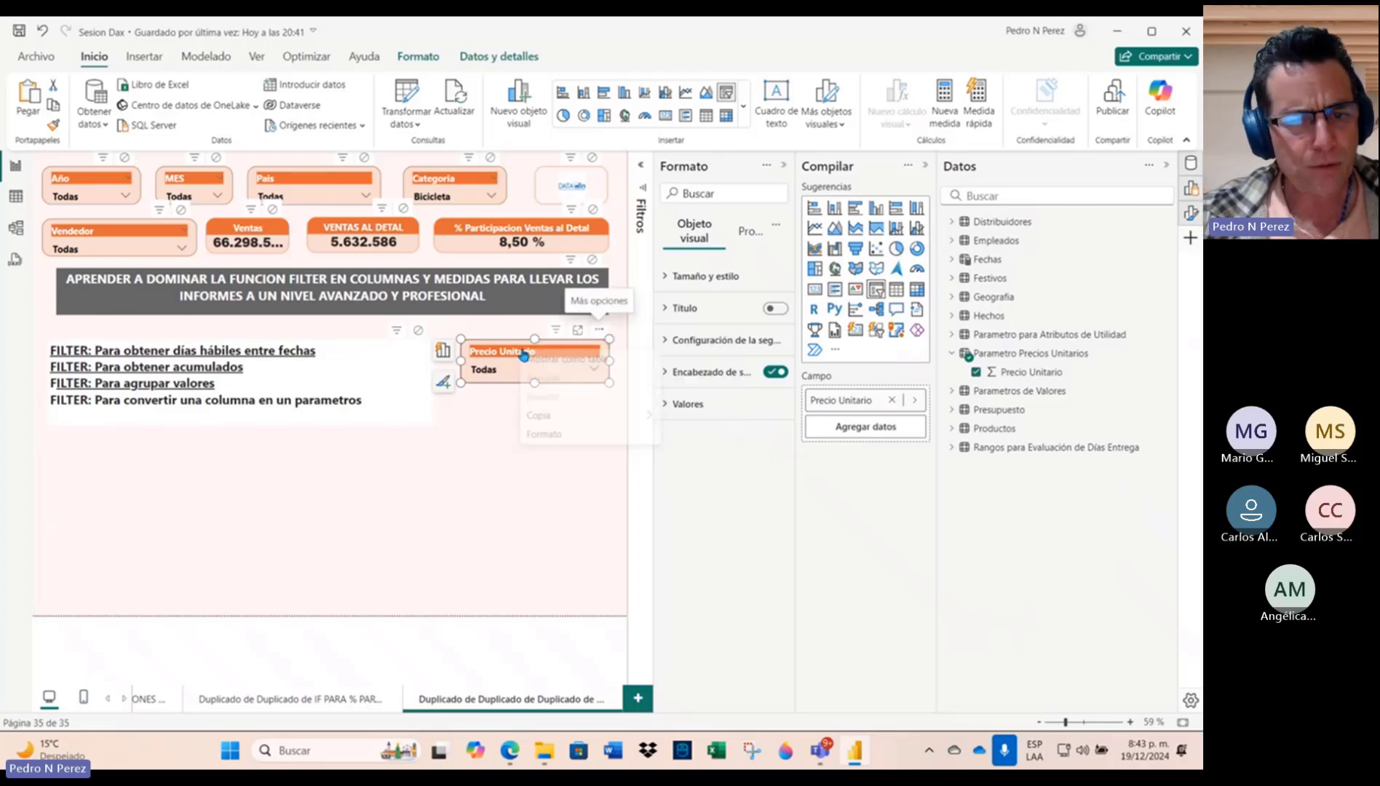
Step: Change the data type of the Precio Unitario column in Parametro Precios Unitarios to Texto and return to the report view
left_click(16, 196)
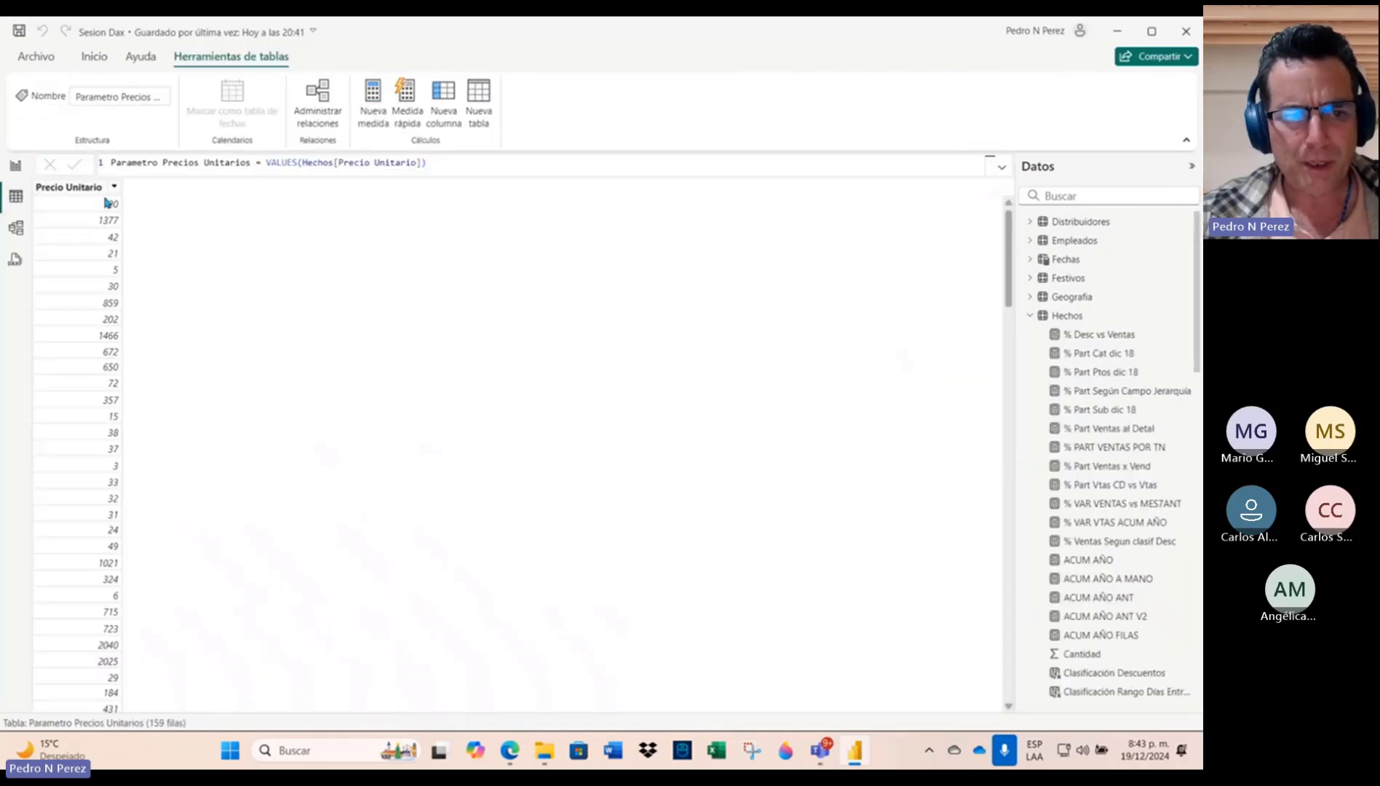
left_click(73, 187)
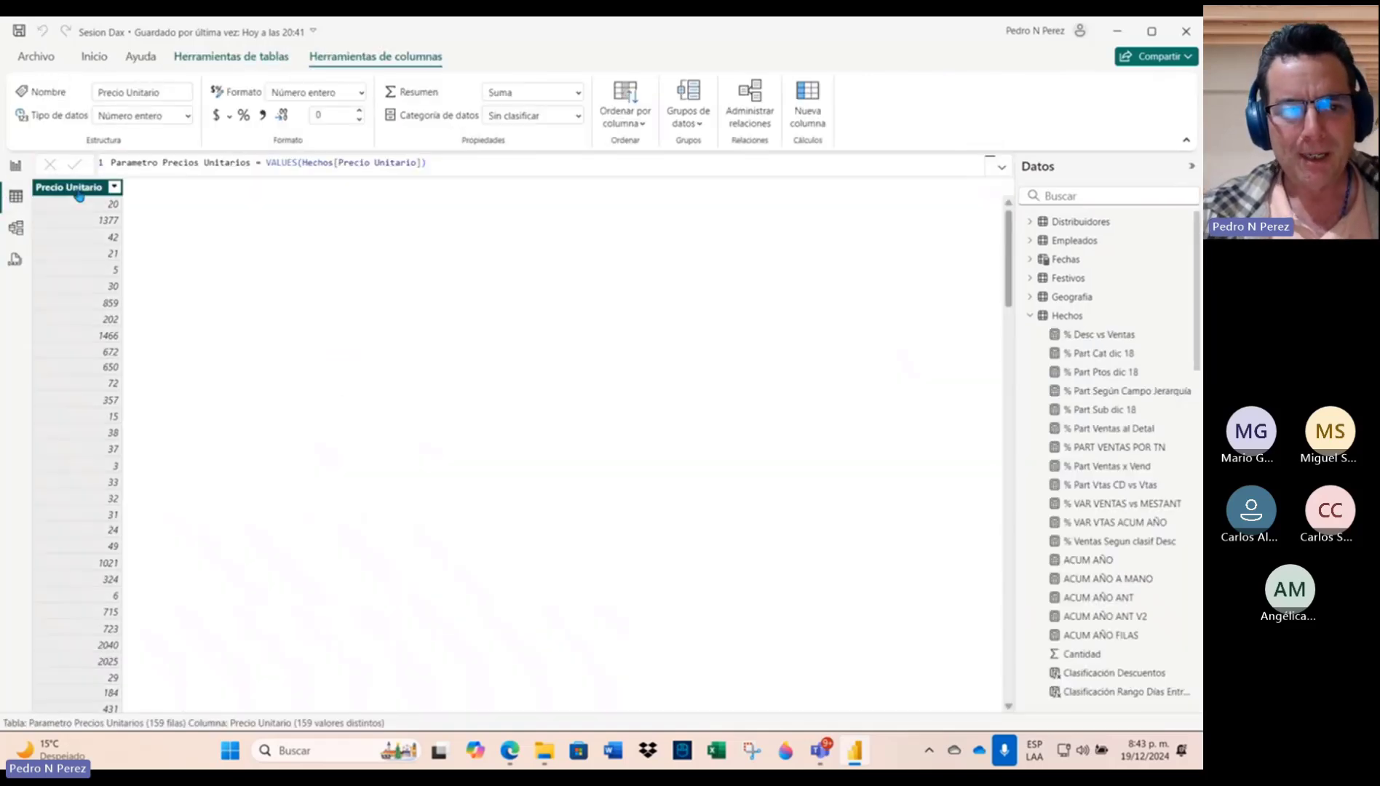
left_click(188, 116)
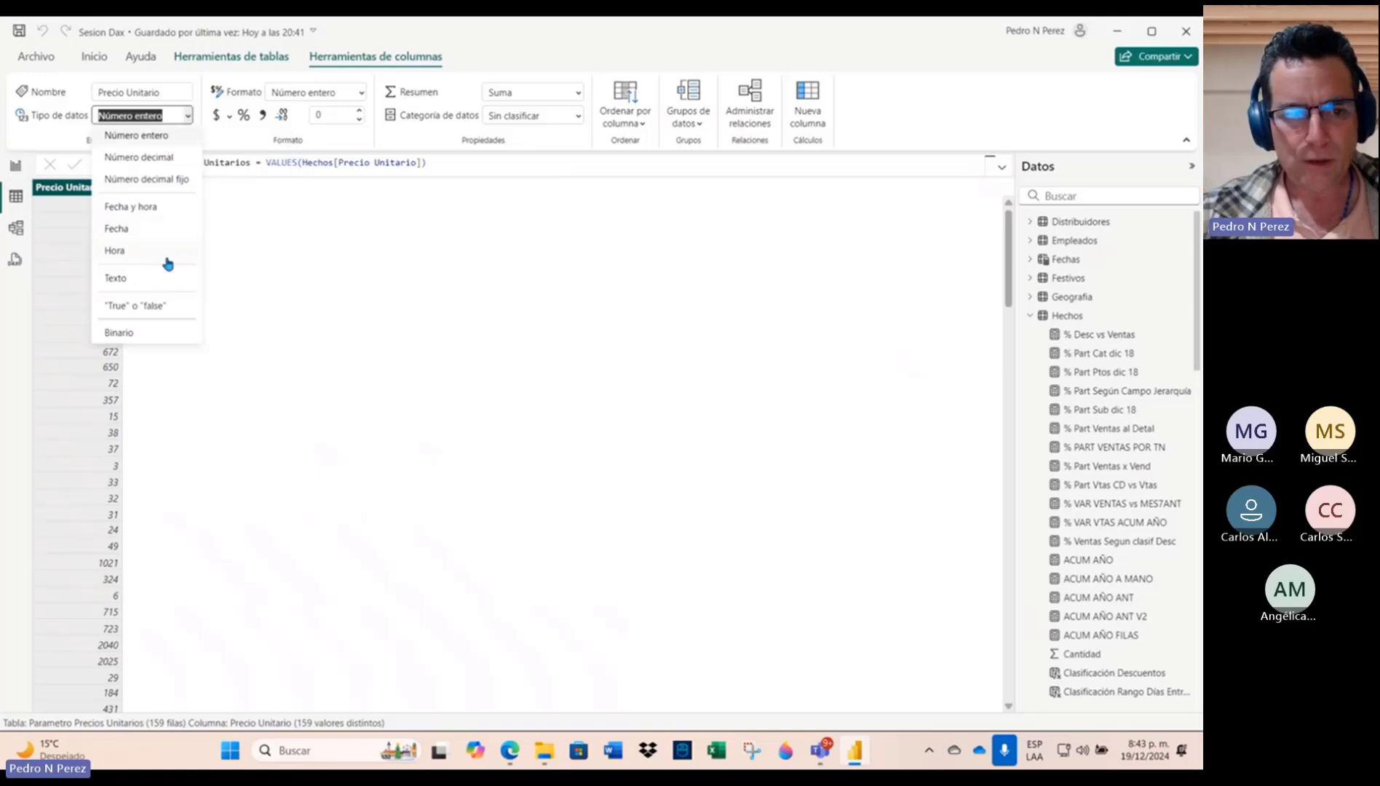
left_click(175, 282)
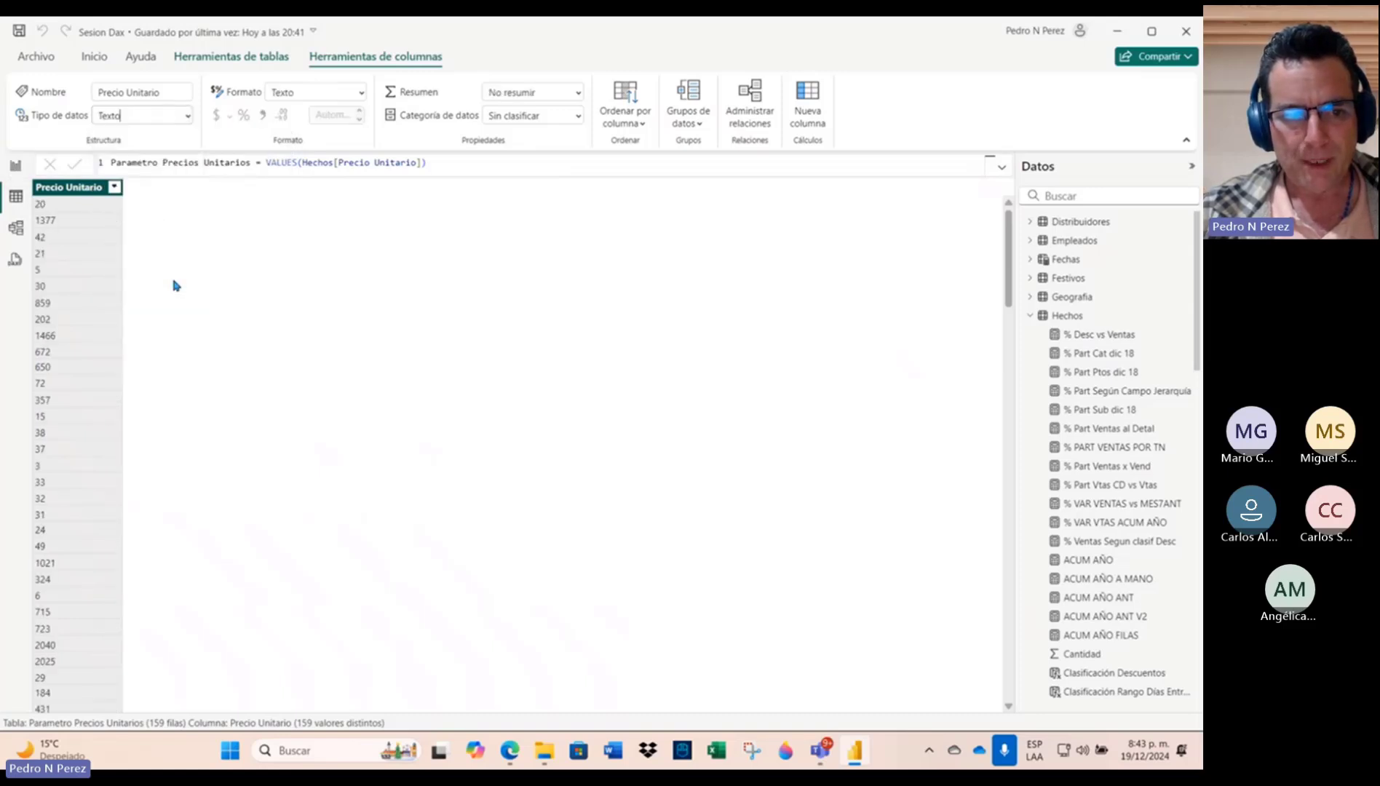
left_click(16, 167)
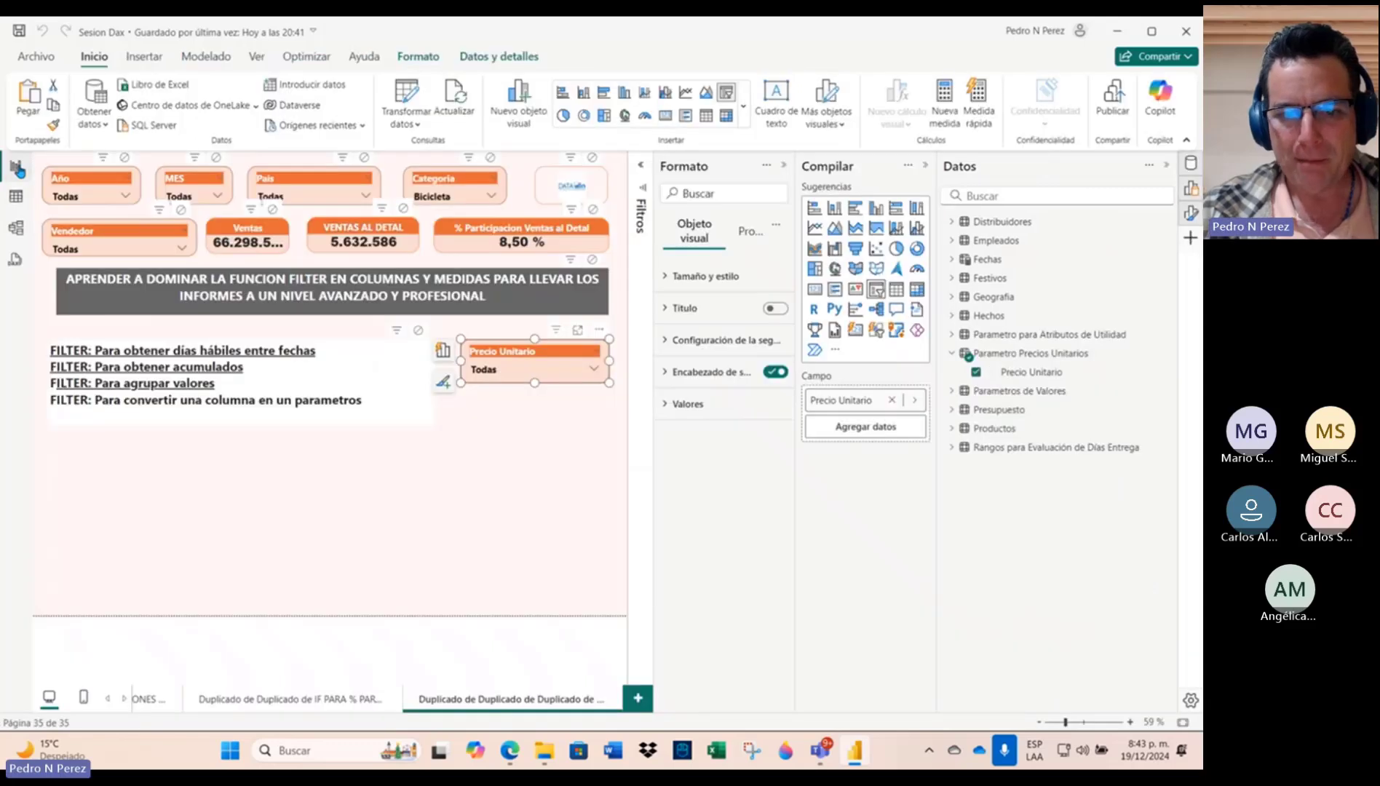
Step: Enable the search box (Buscar) for the Precio Unitario slicer's value list
left_click(594, 368)
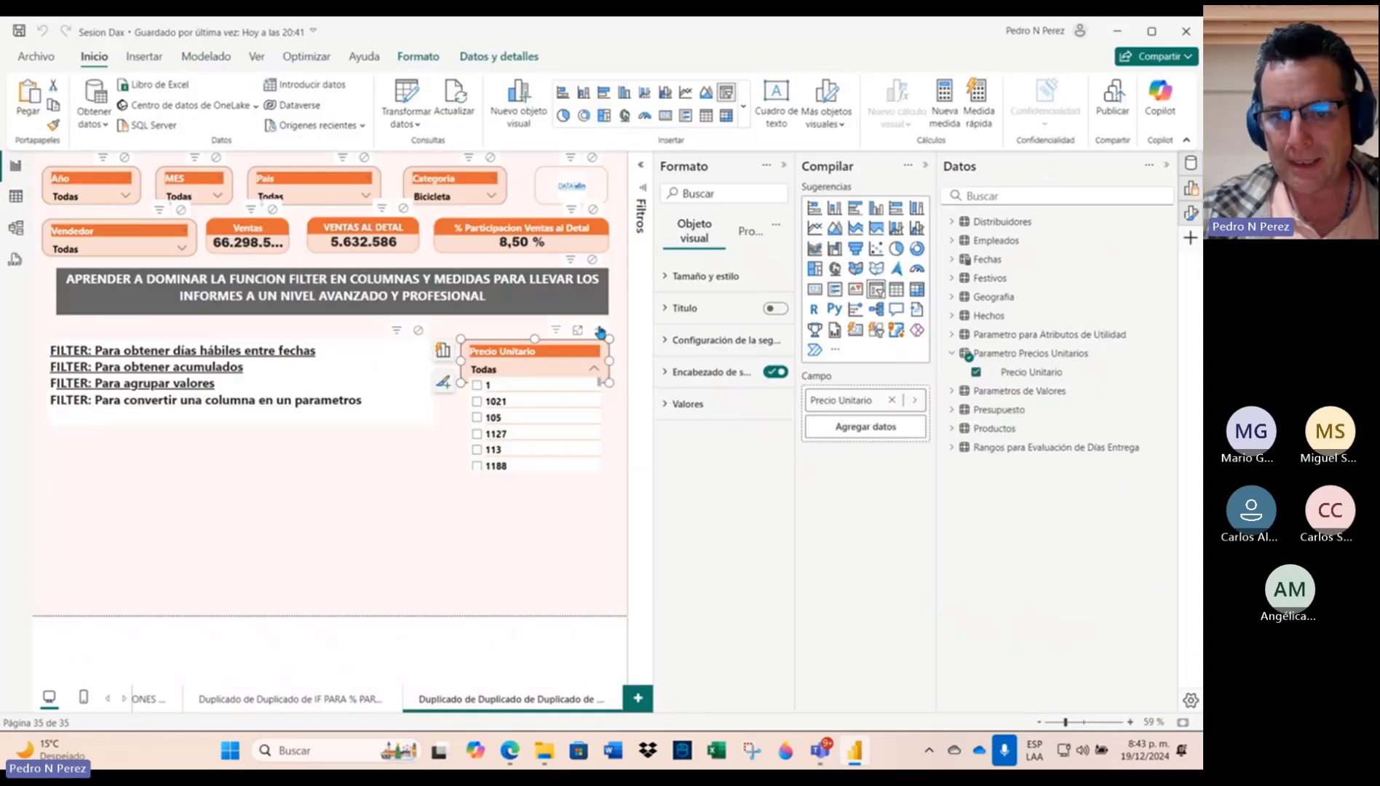
left_click(599, 330)
left_click(653, 352)
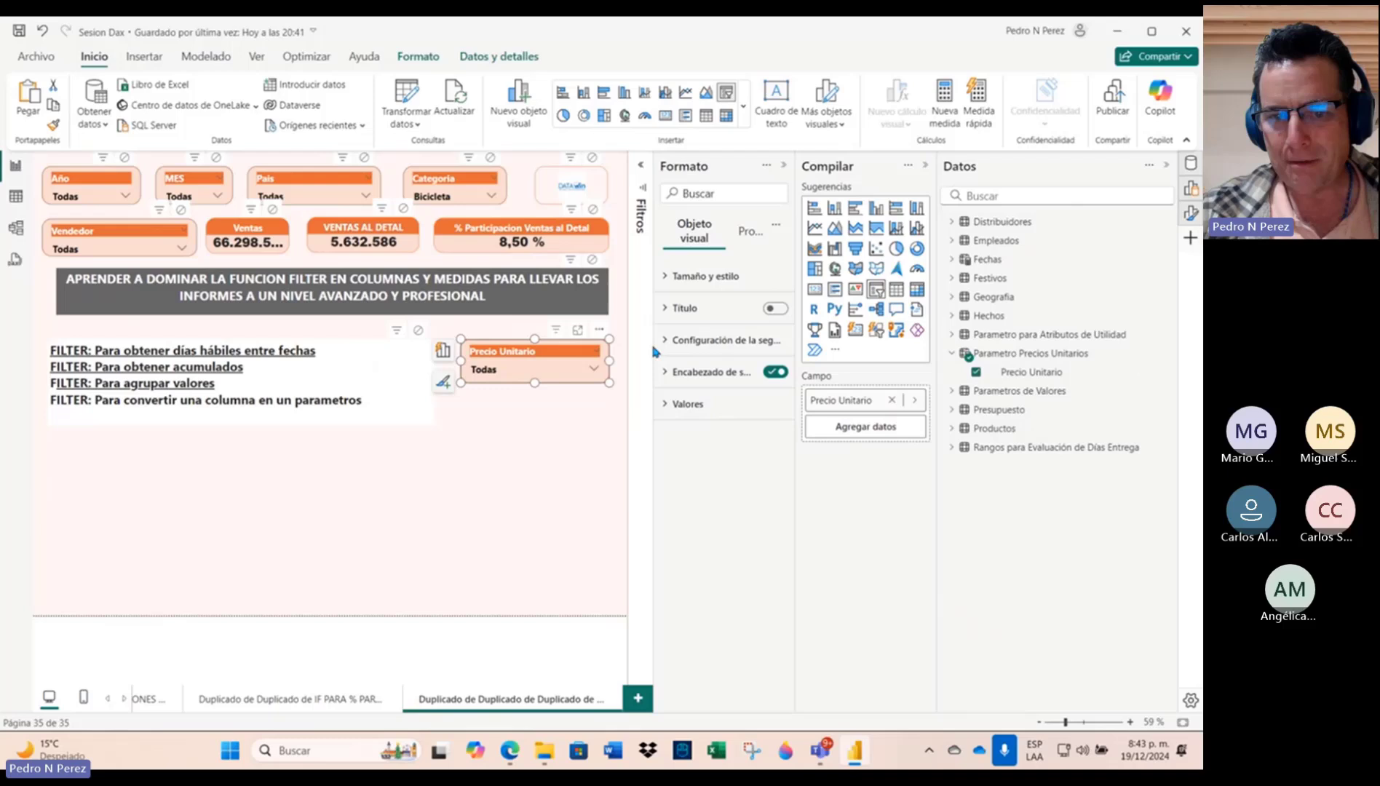
Step: Test the Precio Unitario slicer's search box with arbitrary text and clear it again
left_click(594, 368)
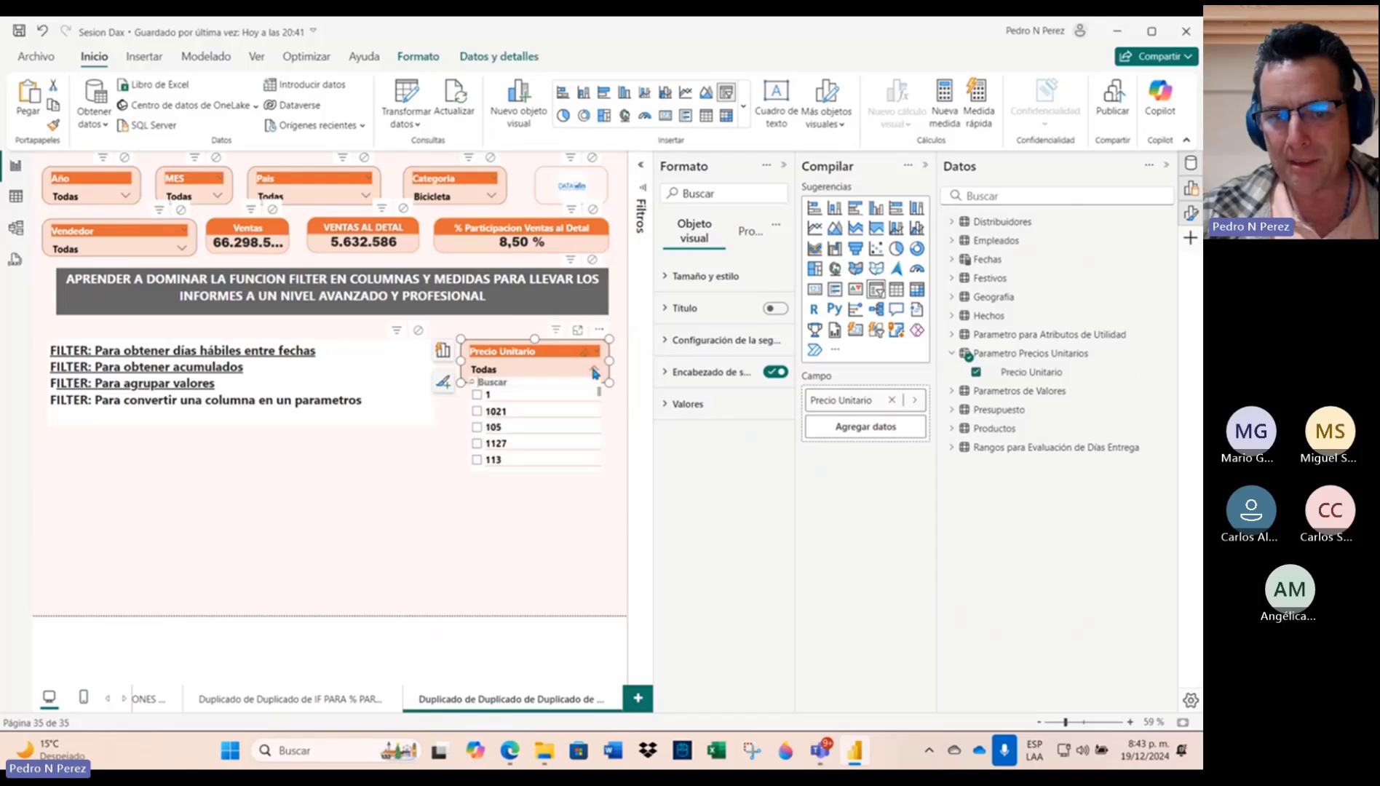
left_click(525, 385)
type("personas")
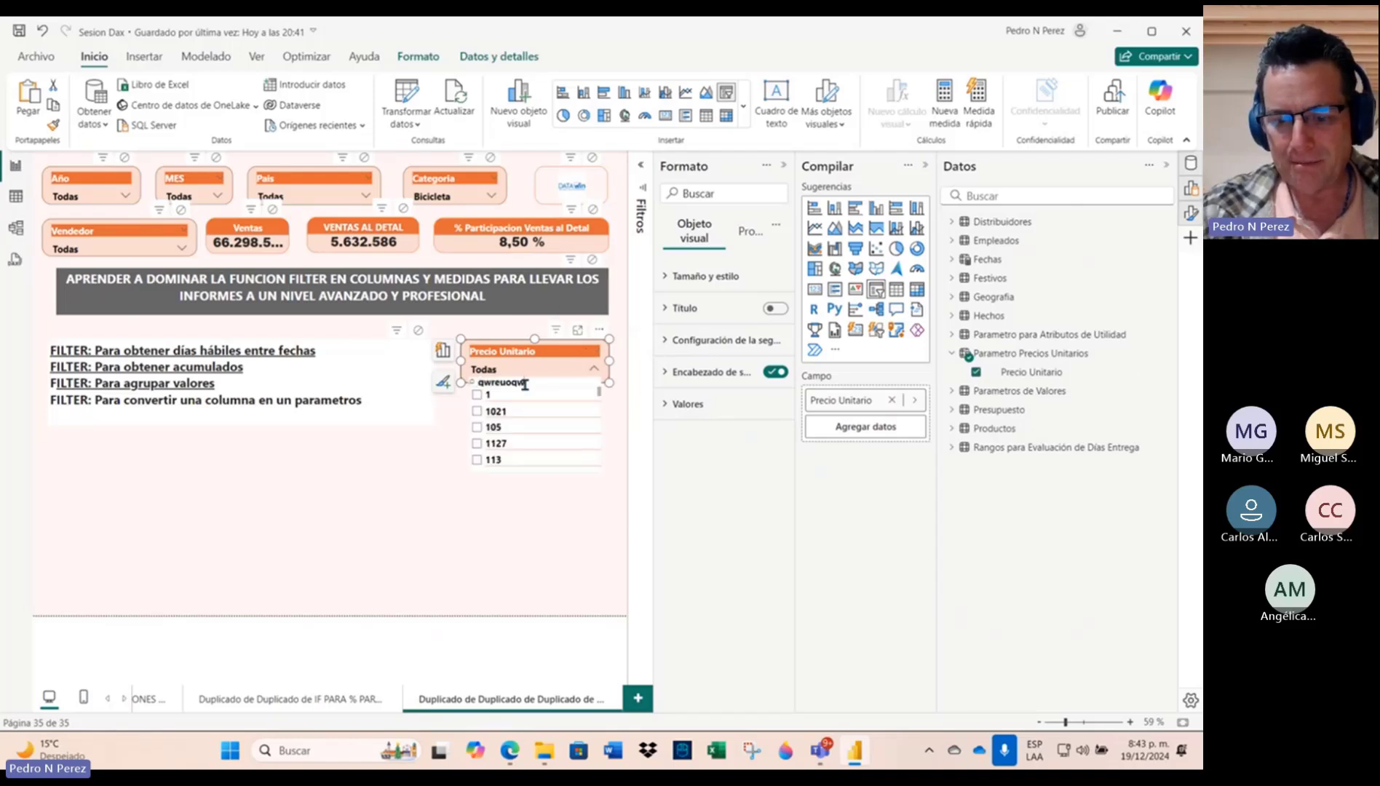
key("BackSpace")
key("BackSpace")
key("BackSpace")
key("BackSpace")
key("BackSpace")
key("BackSpace")
key("BackSpace")
key("BackSpace")
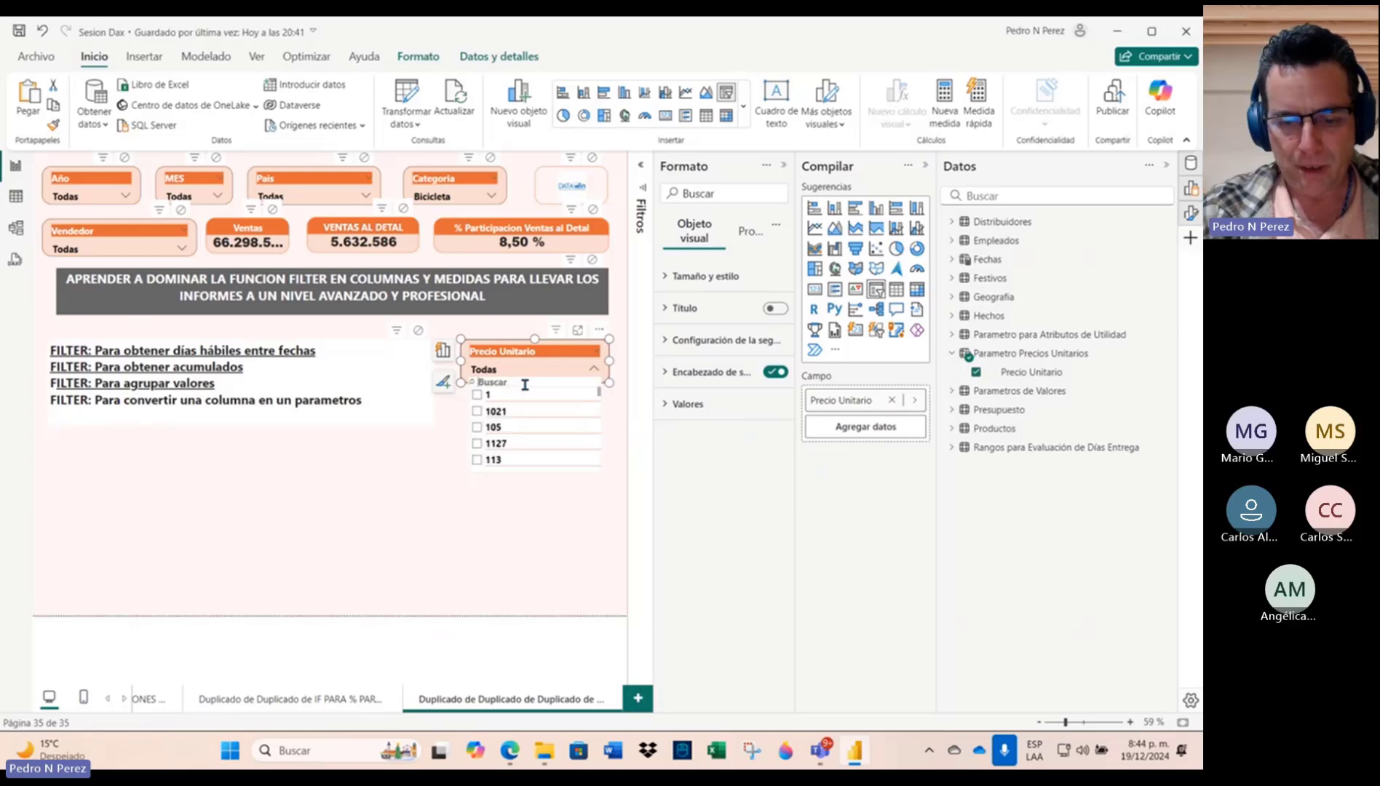
Step: Search the Precio Unitario slicer for prices such as 1000, 980 and 936, browse its values and clear the search
type("1000")
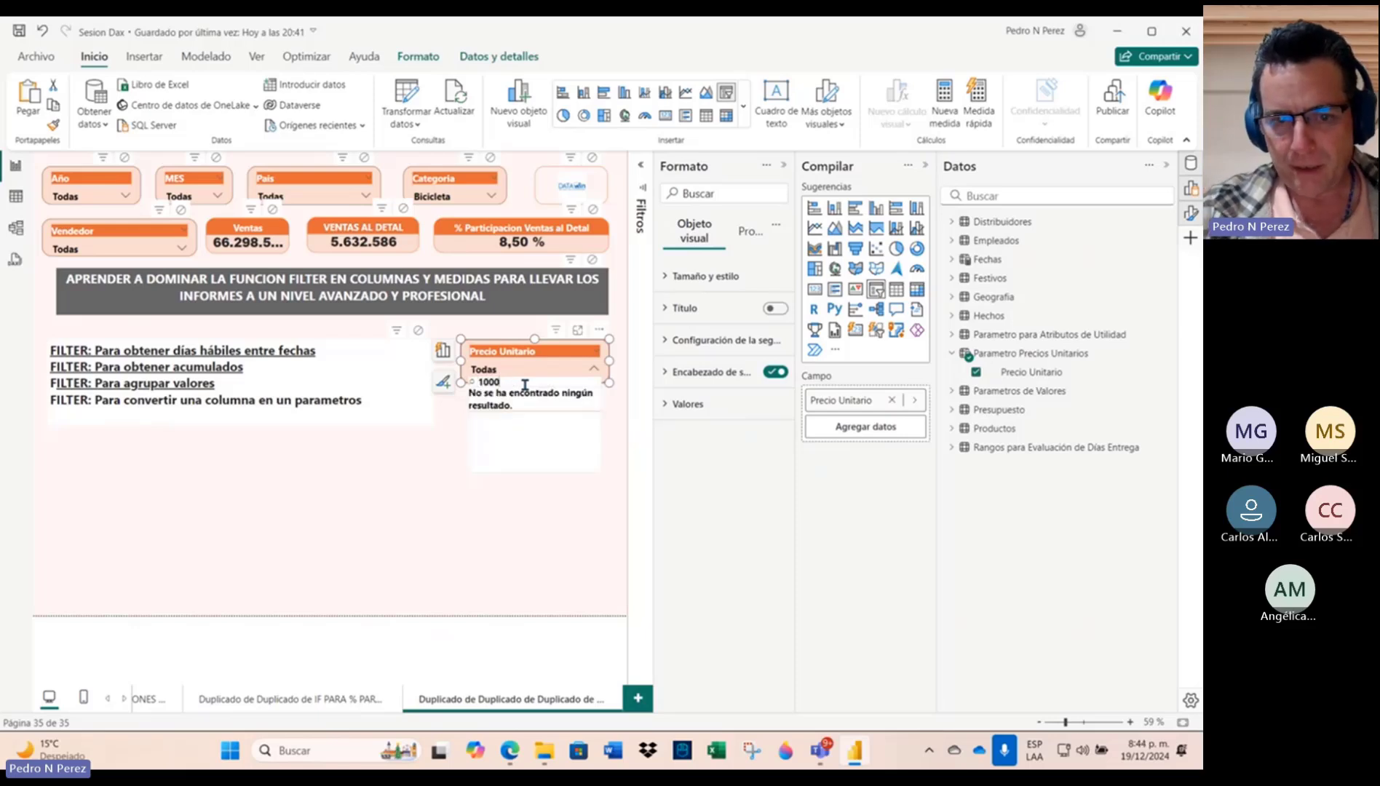
key("BackSpace")
type("9")
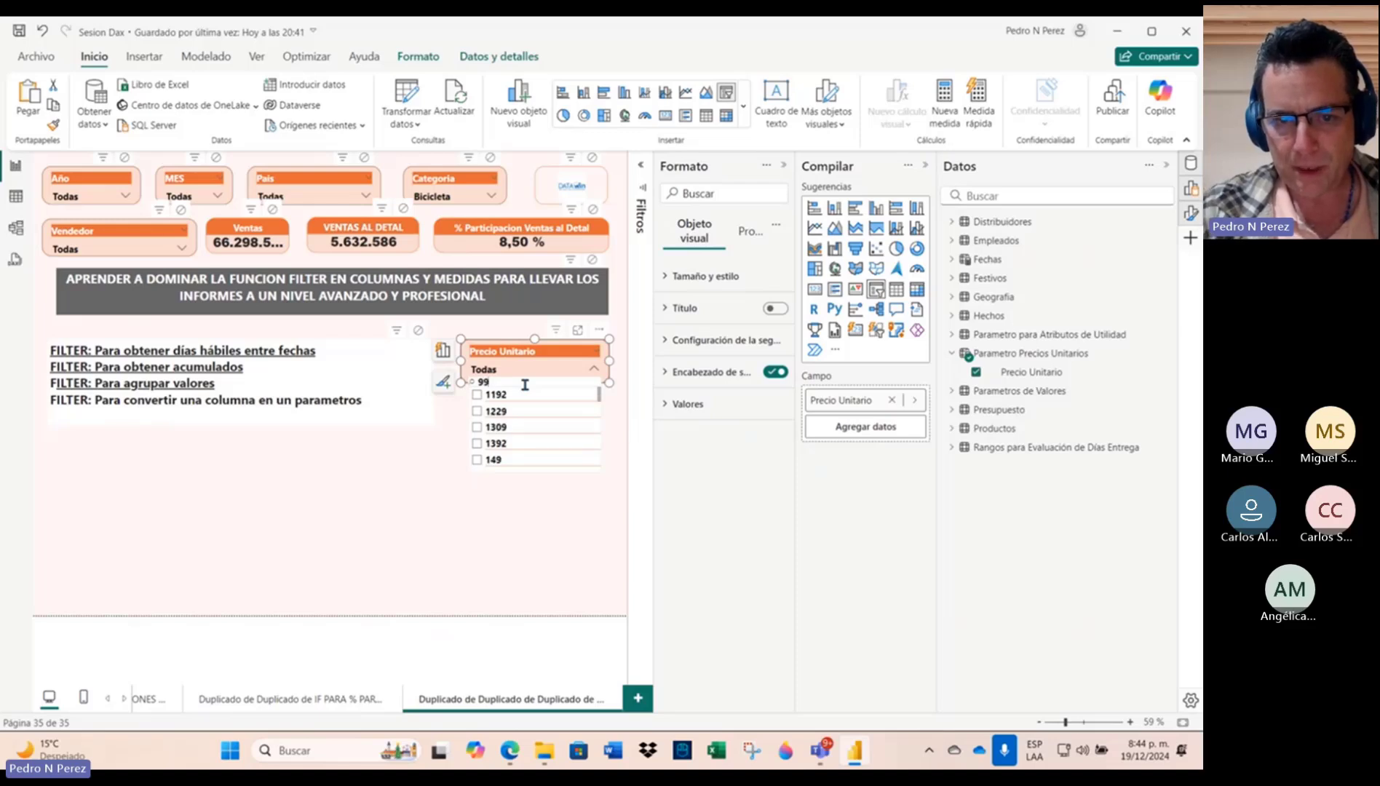
type("80")
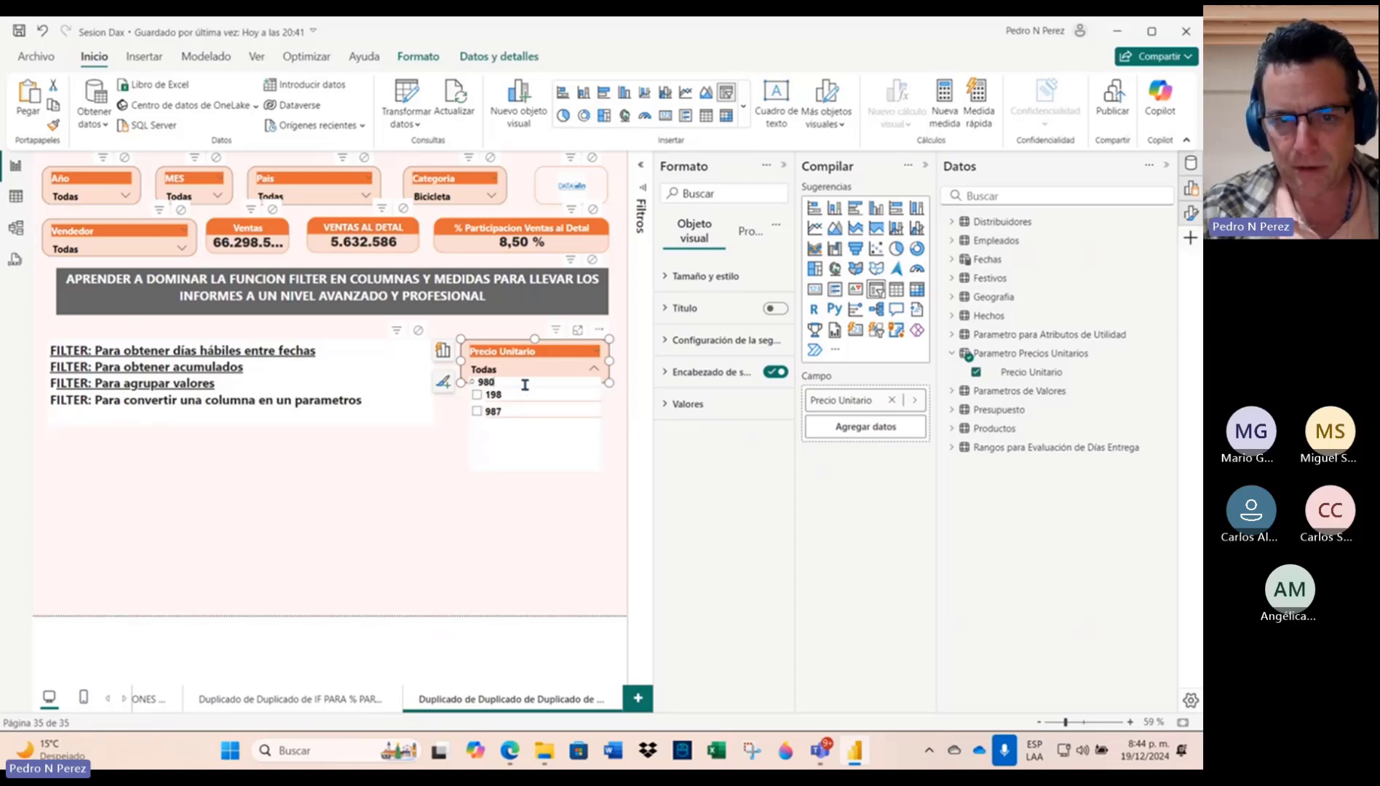
key("BackSpace")
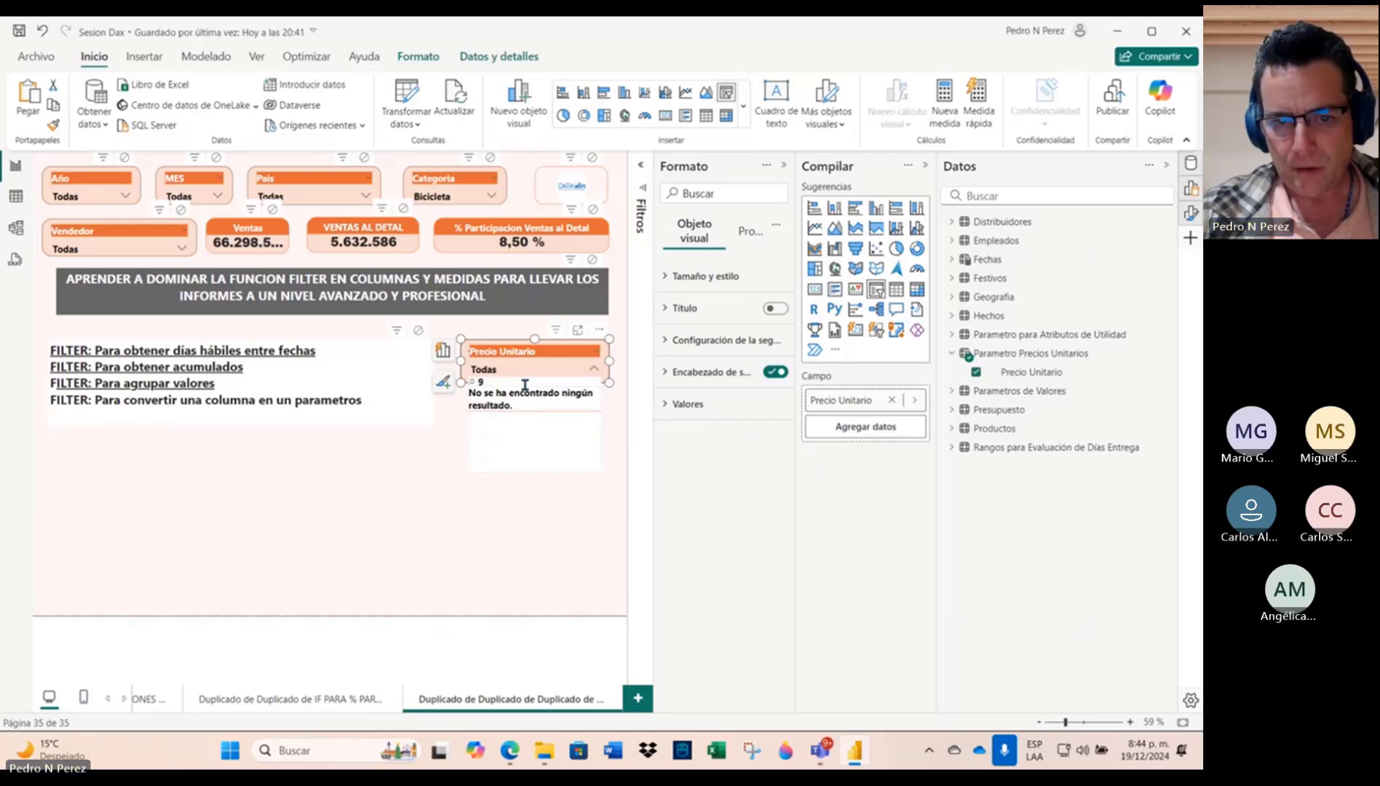
scroll(538, 443, "down", 10)
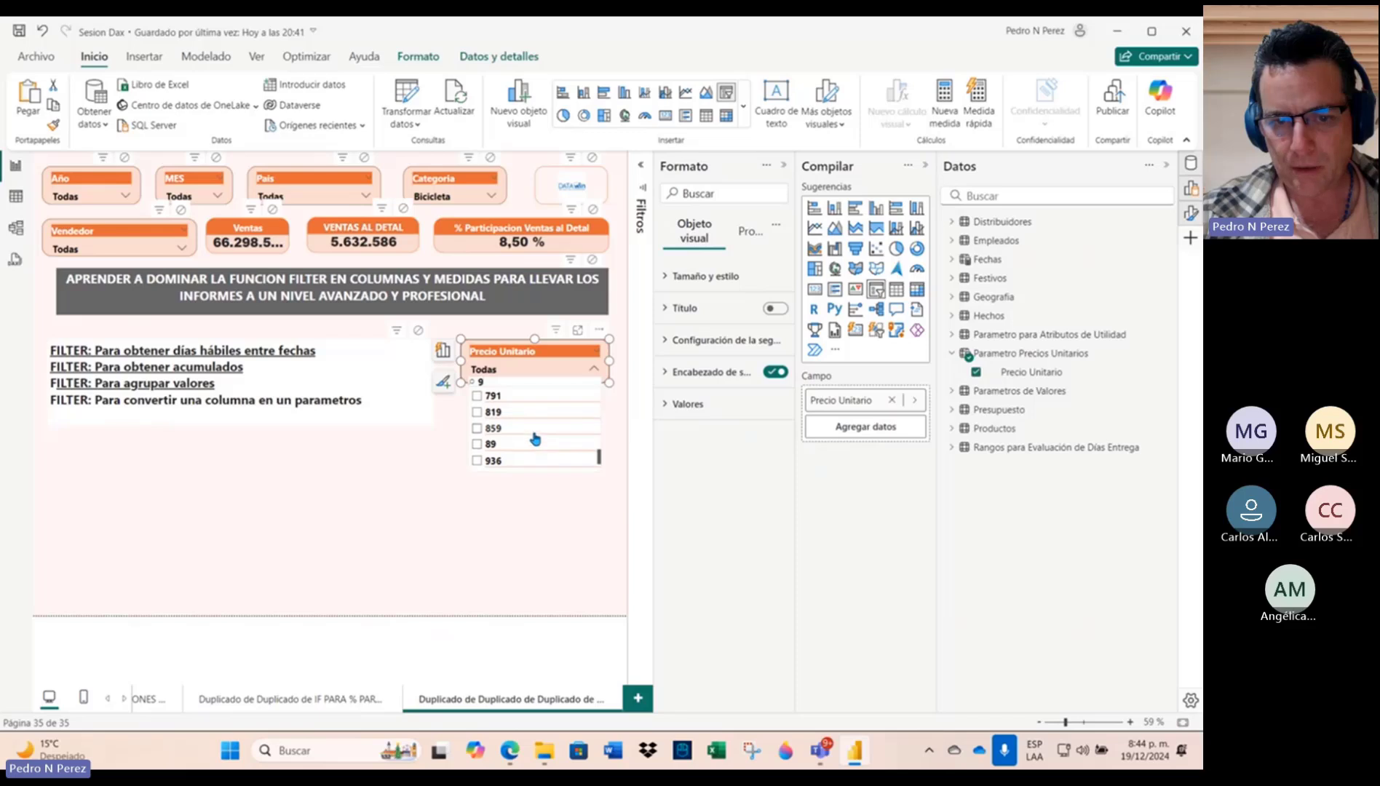
scroll(536, 440, "down", 1)
scroll(536, 439, "down", 1)
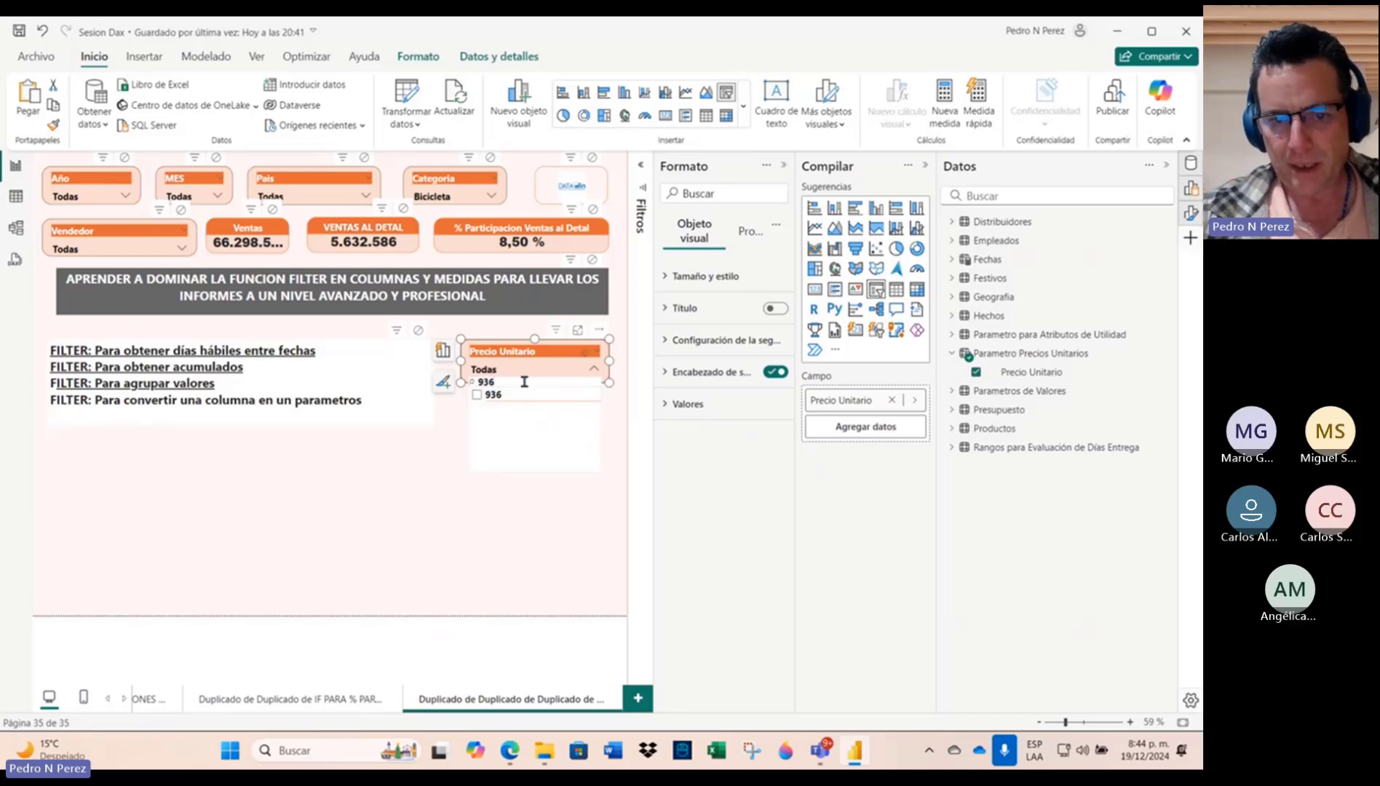
left_click_drag(498, 382, 469, 384)
key("BackSpace")
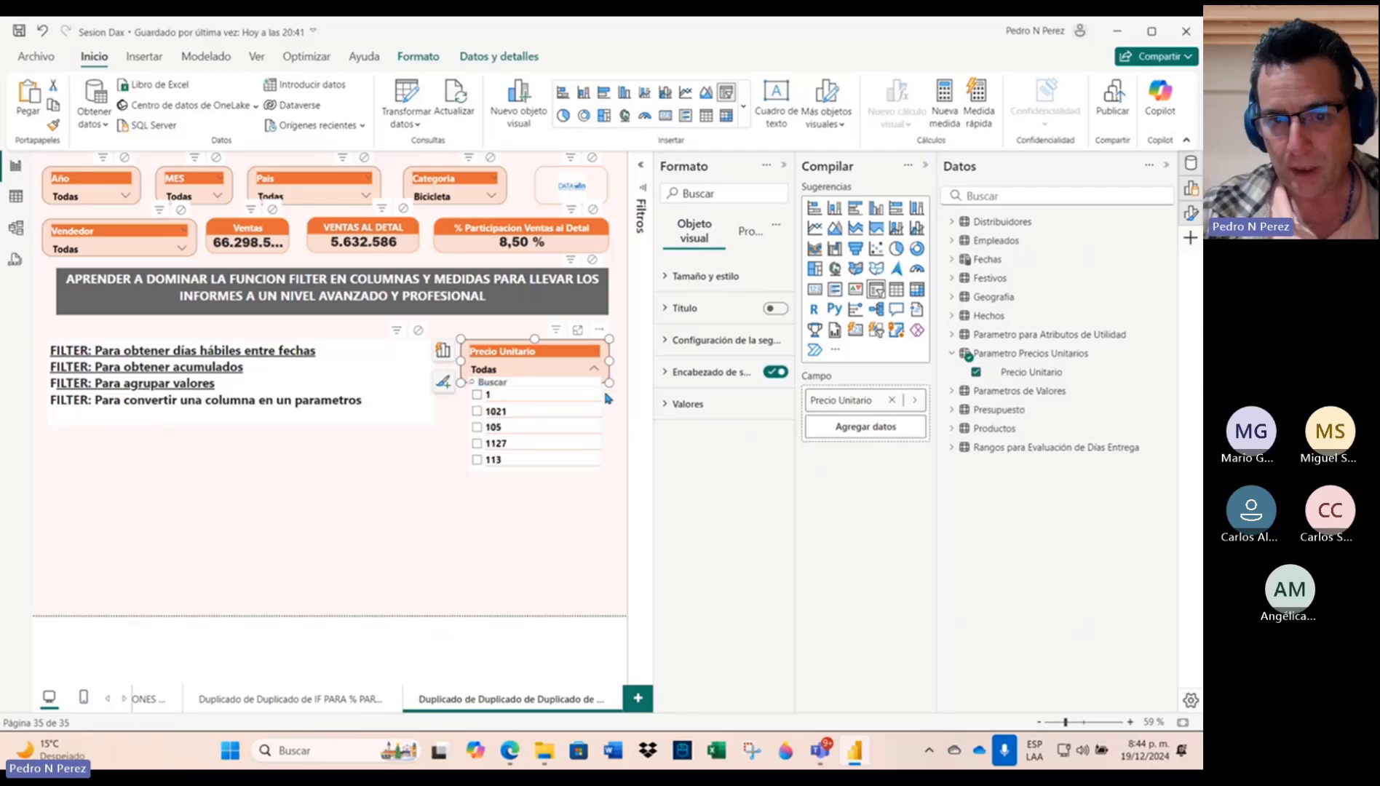
left_click_drag(600, 392, 609, 350)
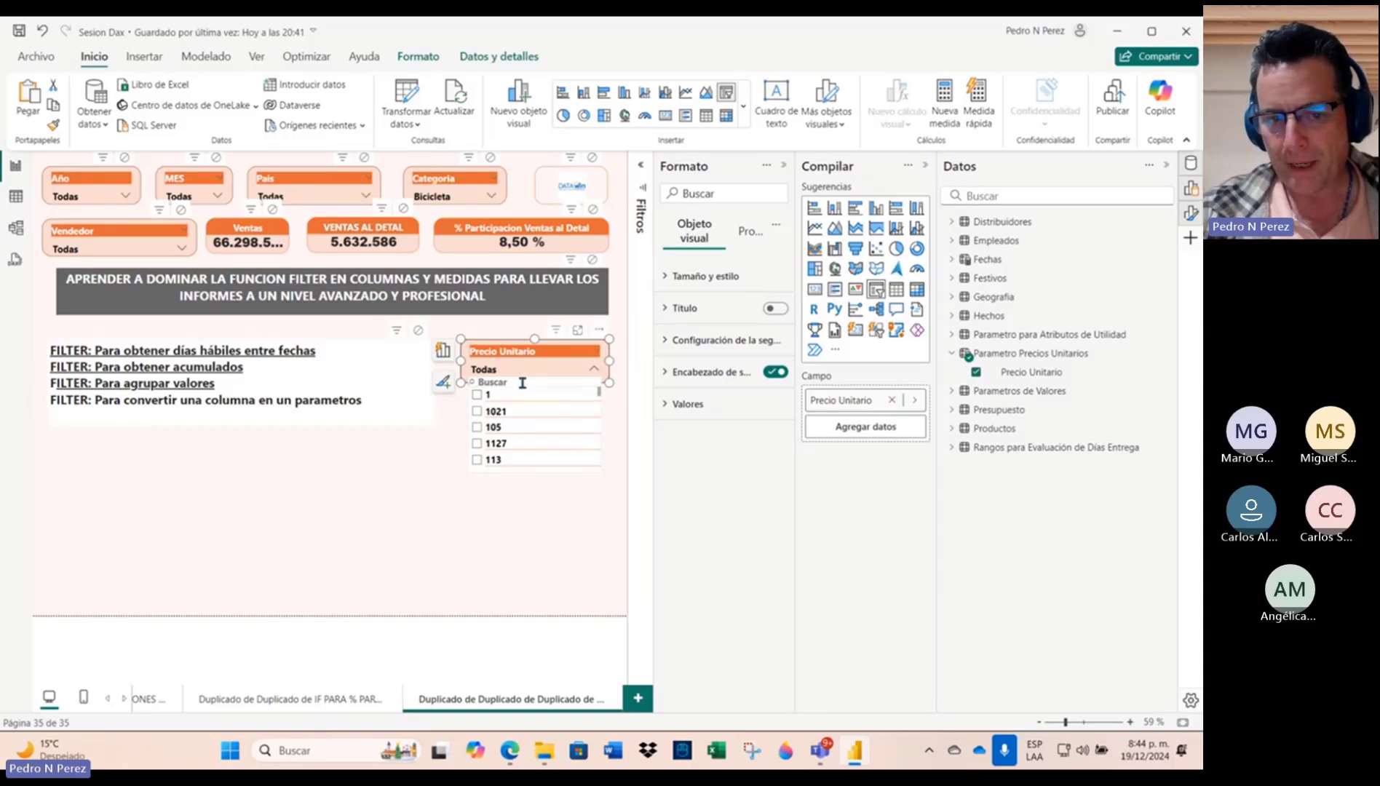
Step: Select 1127 in the Precio Unitario slicer and sort its values in descending order
left_click(478, 443)
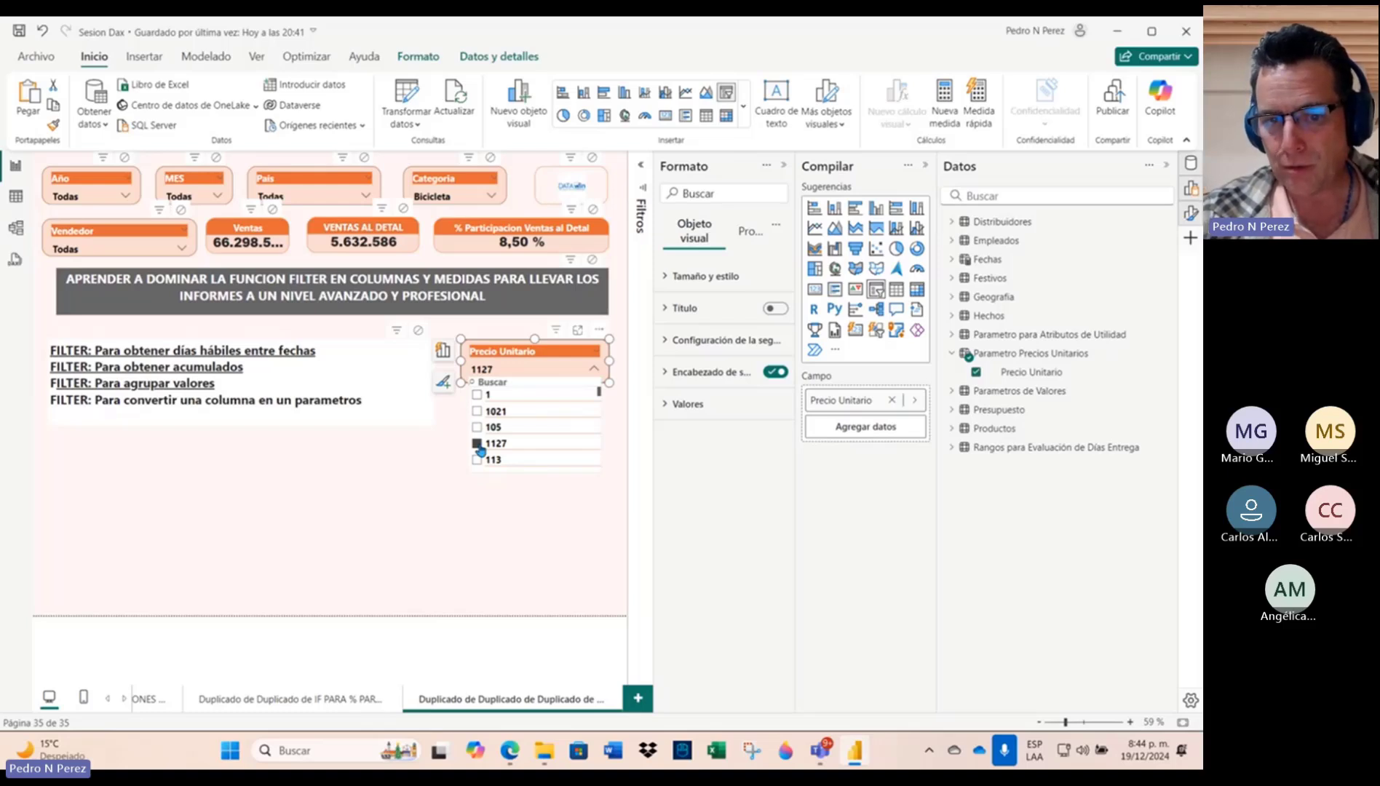
left_click(599, 330)
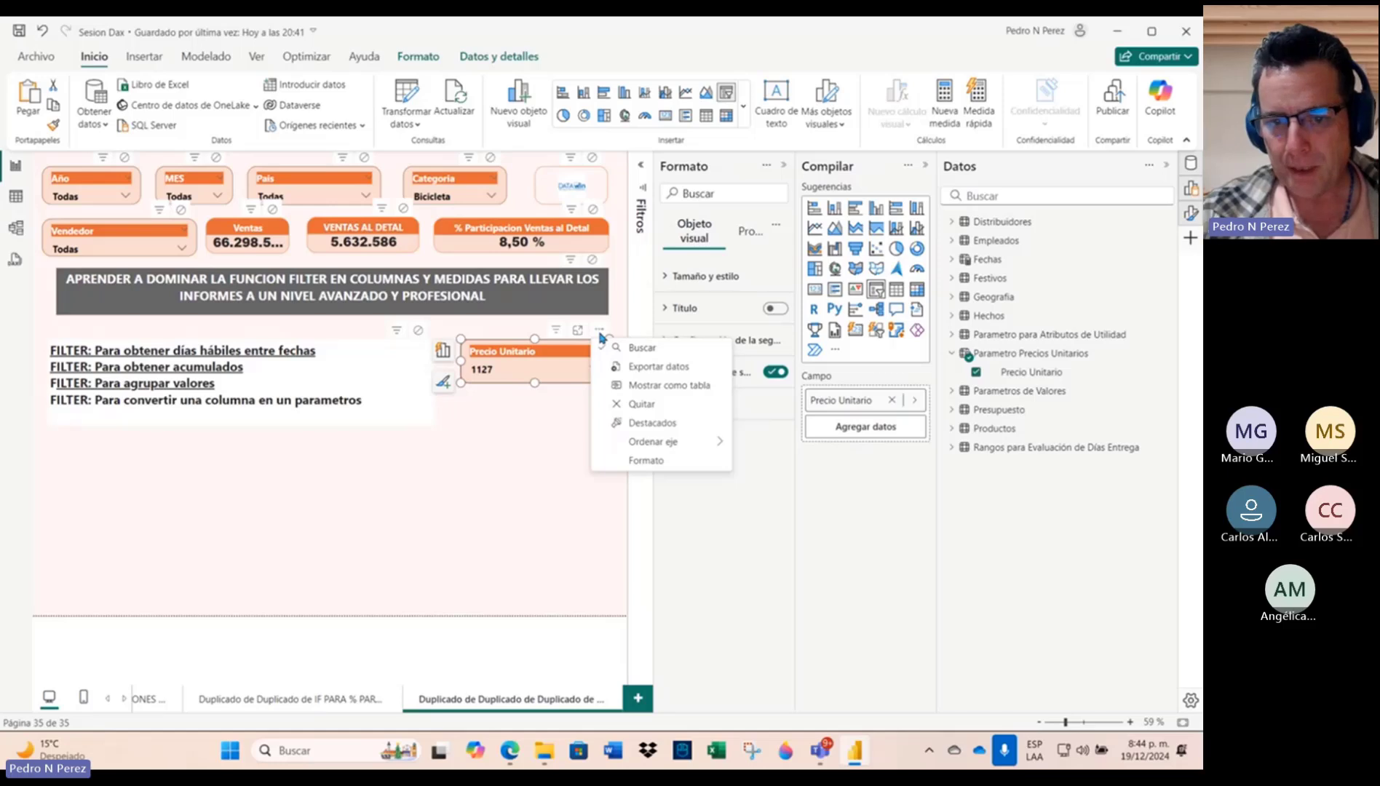
mouse_move(688, 444)
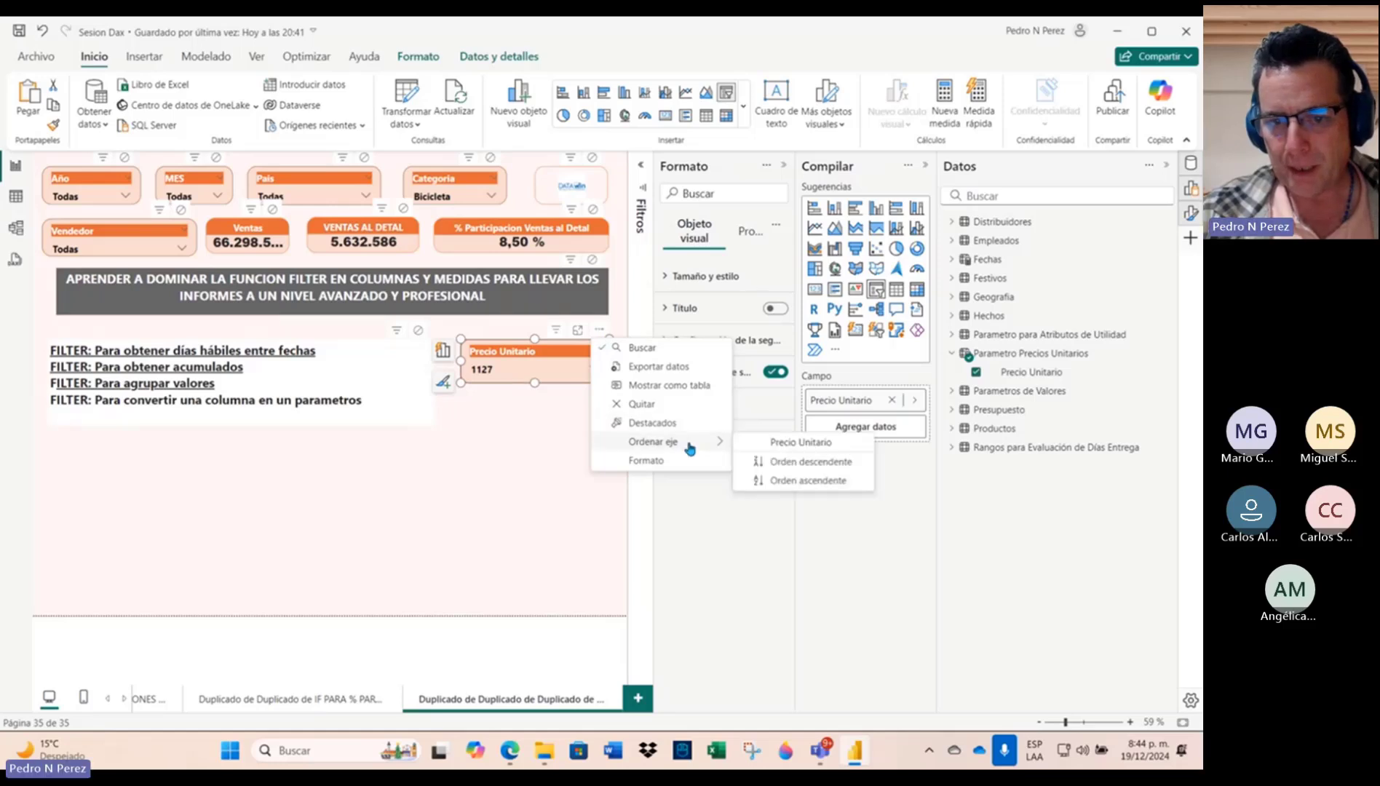
left_click(838, 460)
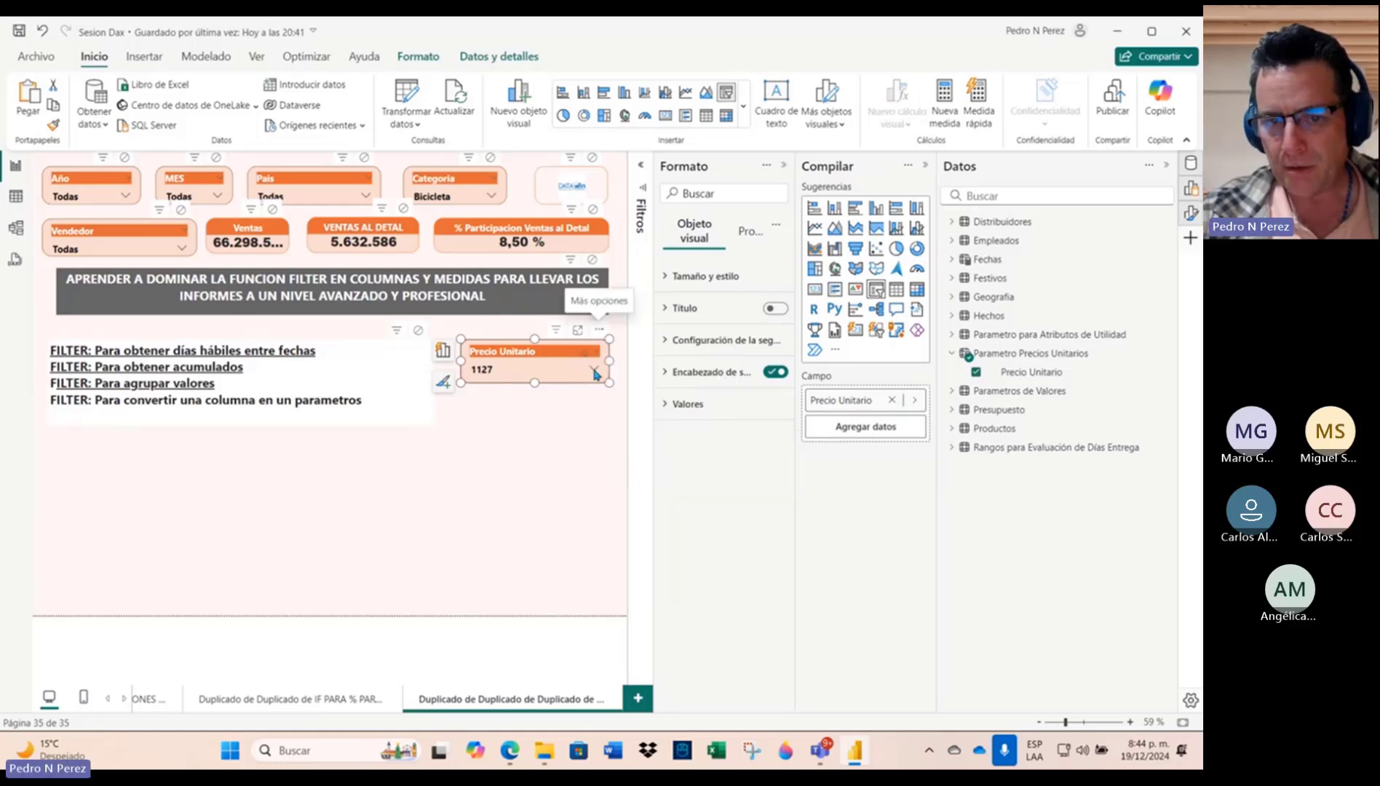
left_click(595, 373)
left_click(595, 373)
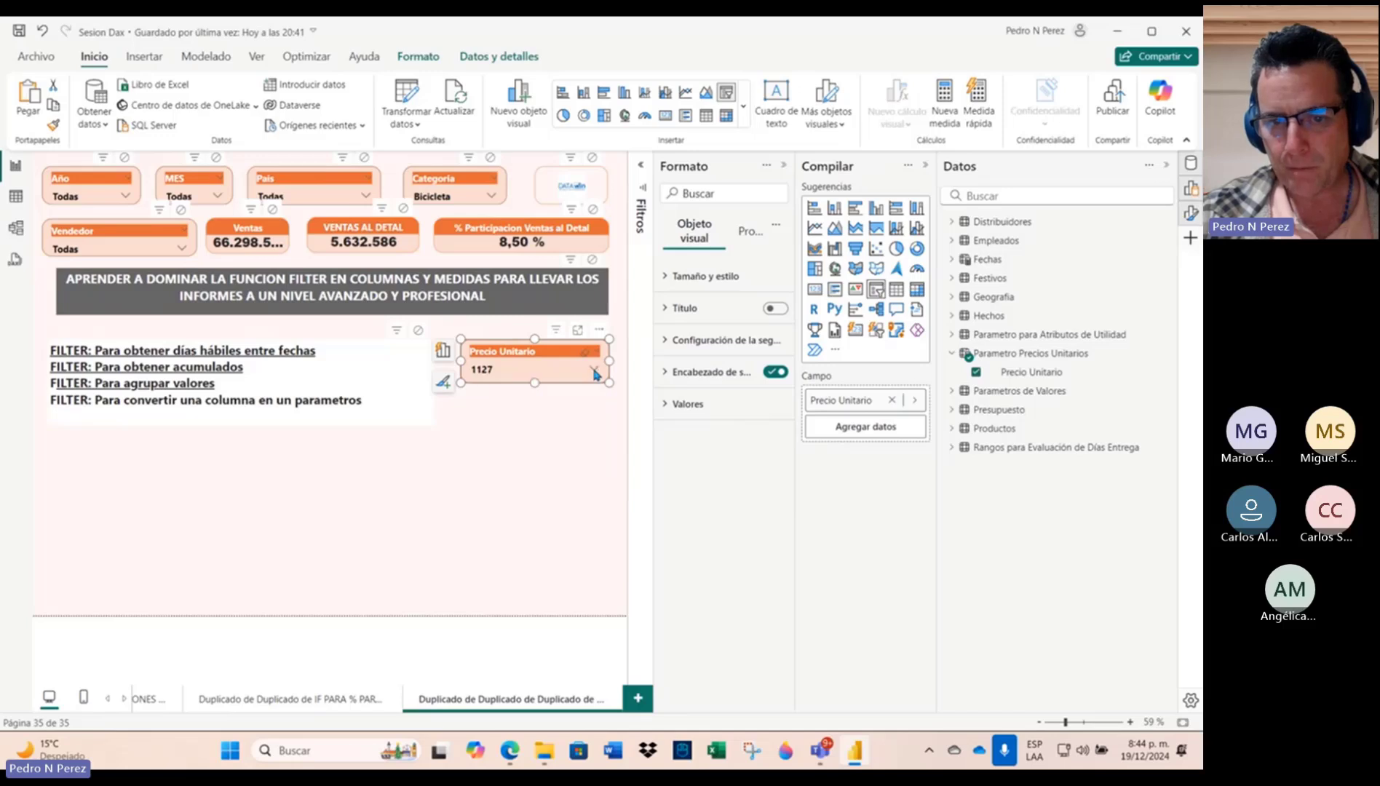
Step: Sort the Precio Unitario slicer's values in ascending order and clear its selected price
left_click(600, 330)
mouse_move(690, 442)
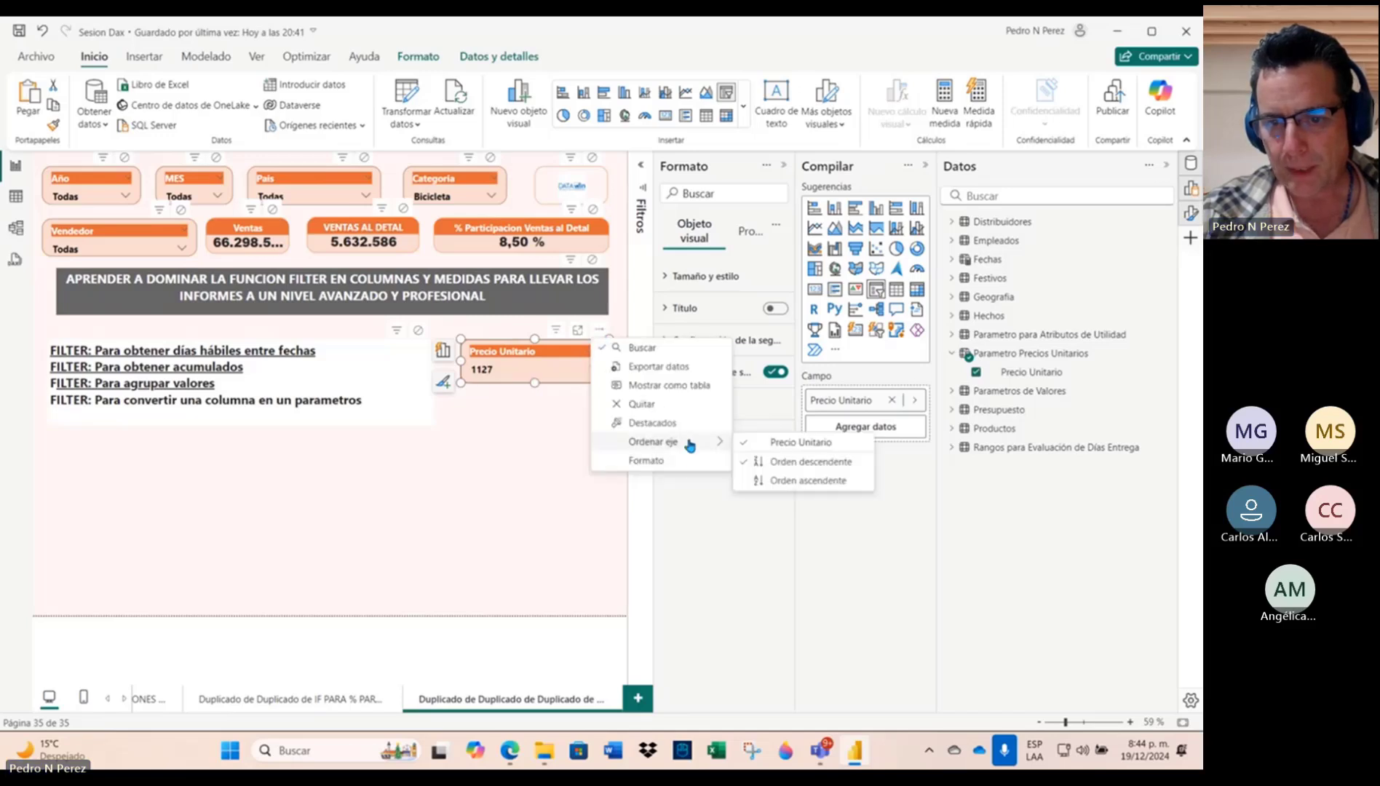
left_click(814, 479)
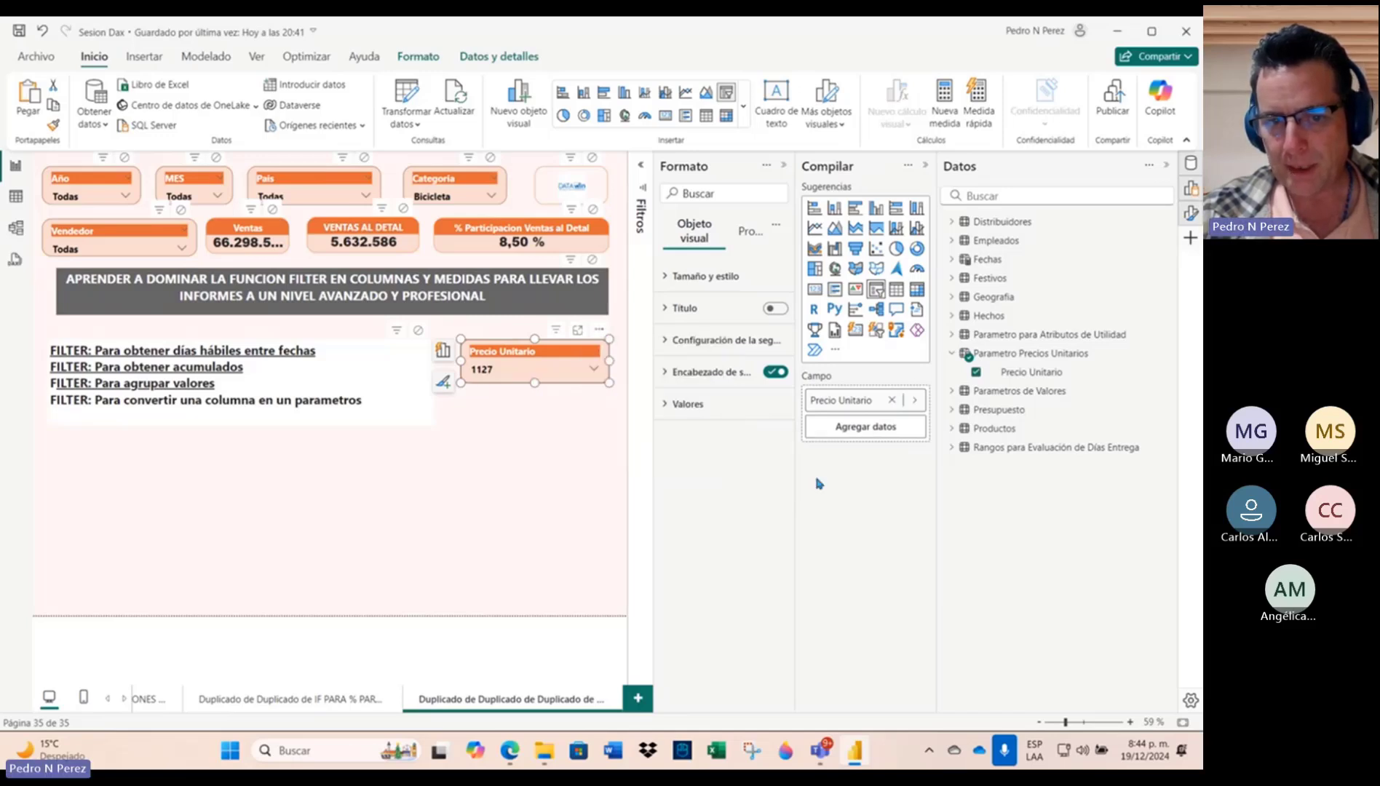
left_click(595, 373)
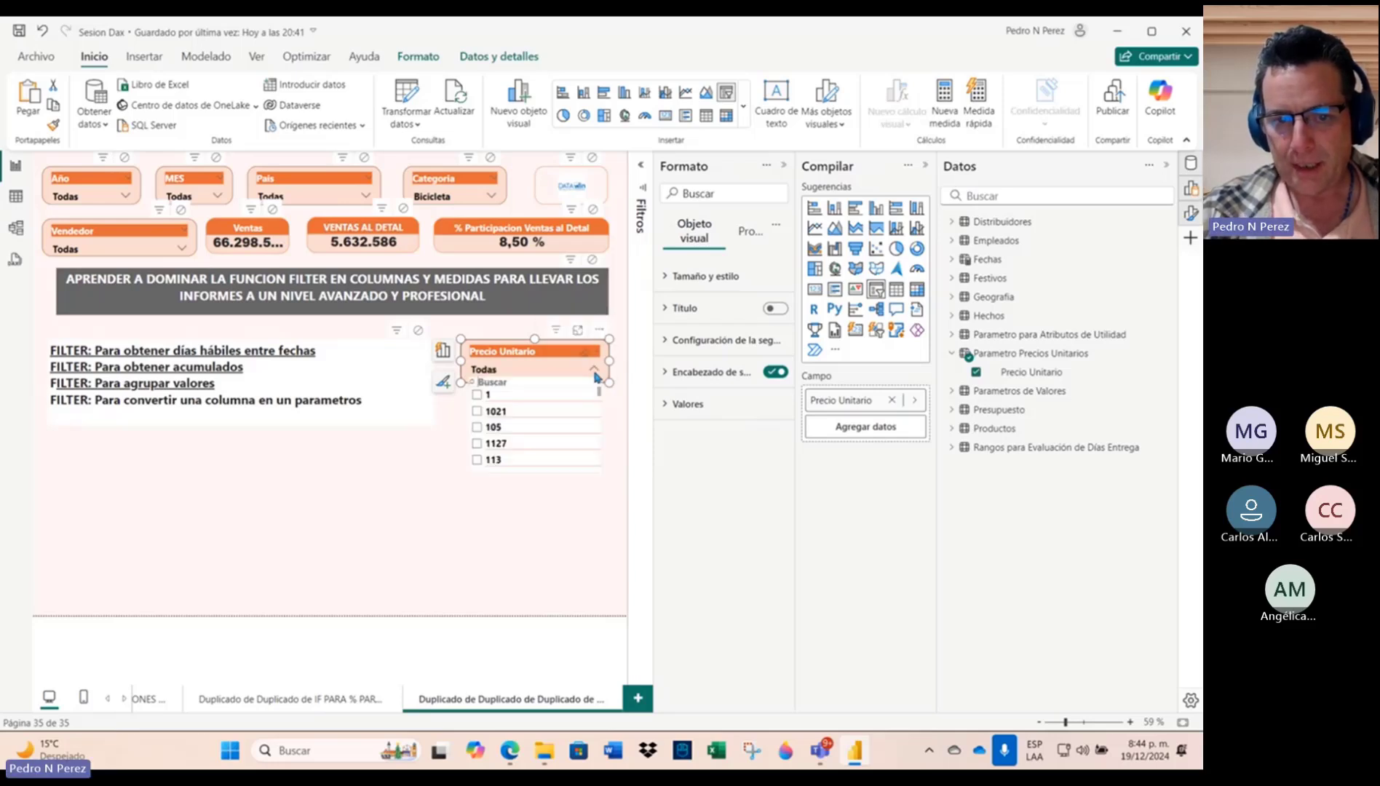
Step: Browse the Precio Unitario slicer's value list to examine how the prices are ordered
scroll(521, 419, "down", 3)
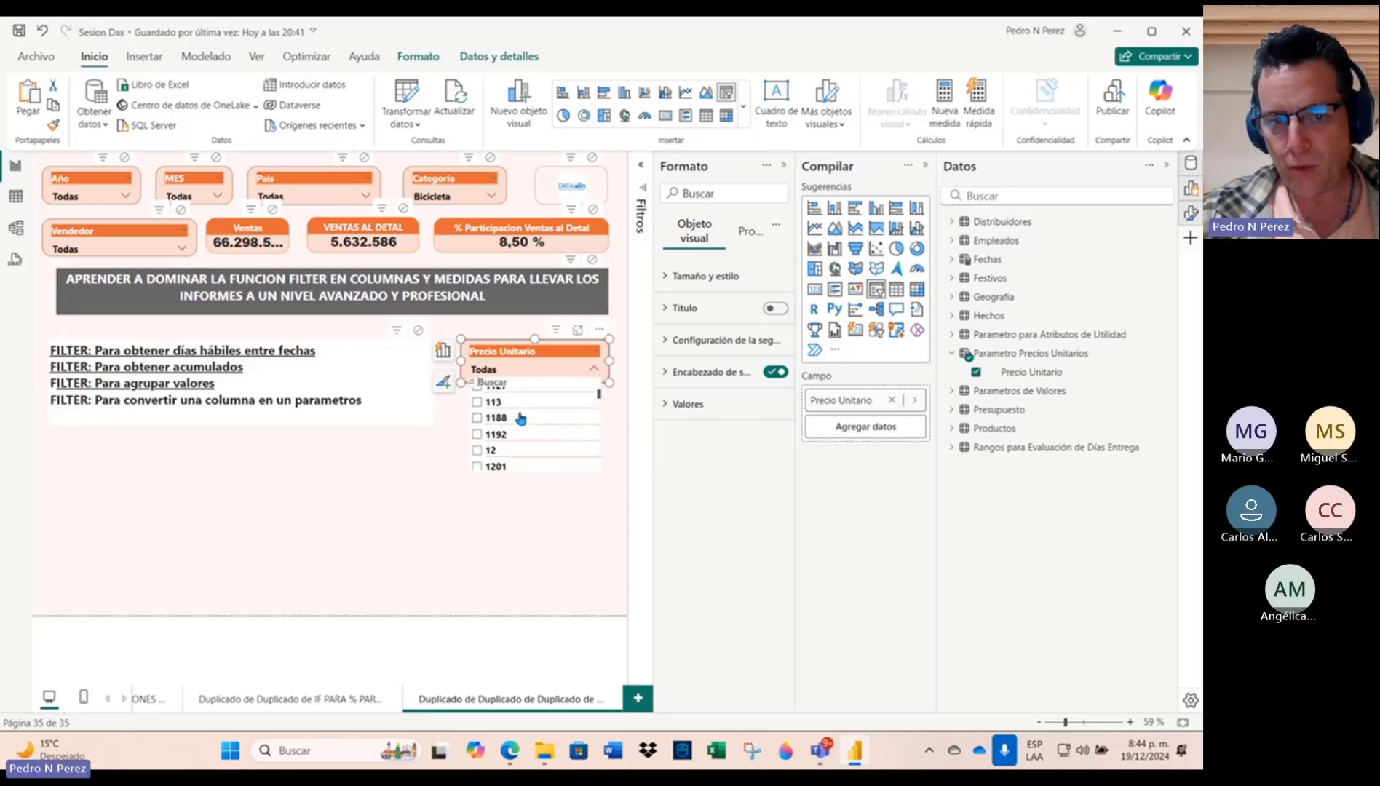
scroll(520, 418, "down", 5)
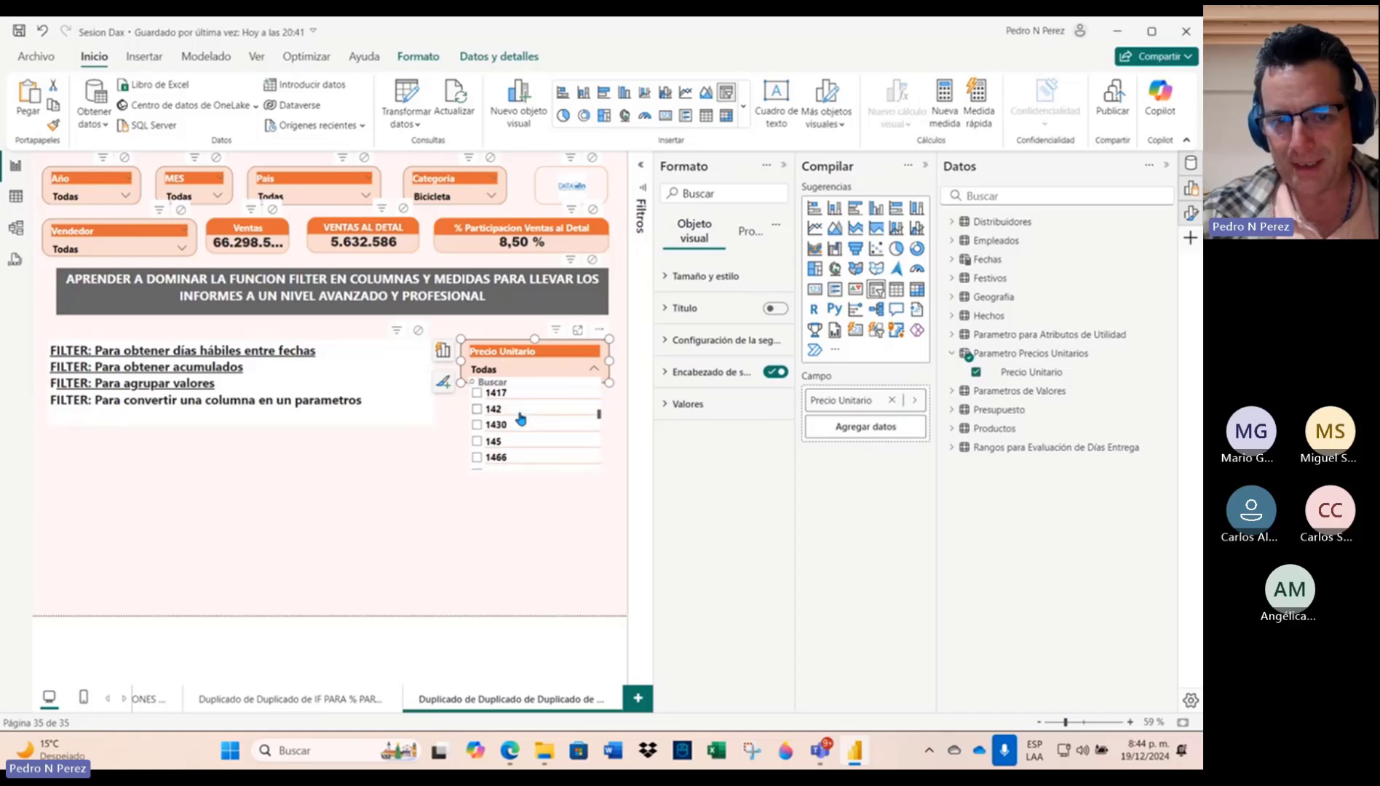
scroll(521, 418, "down", 5)
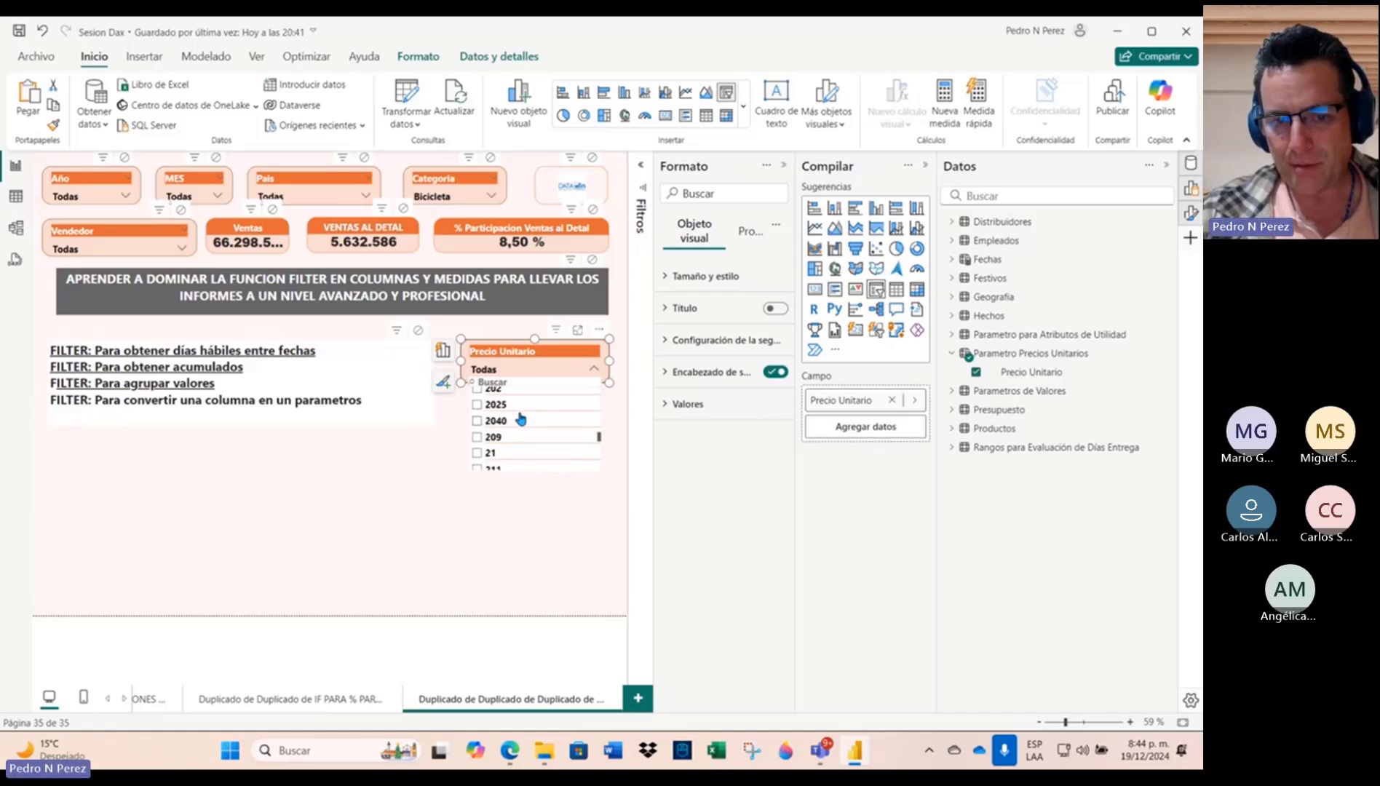
scroll(521, 419, "down", 5)
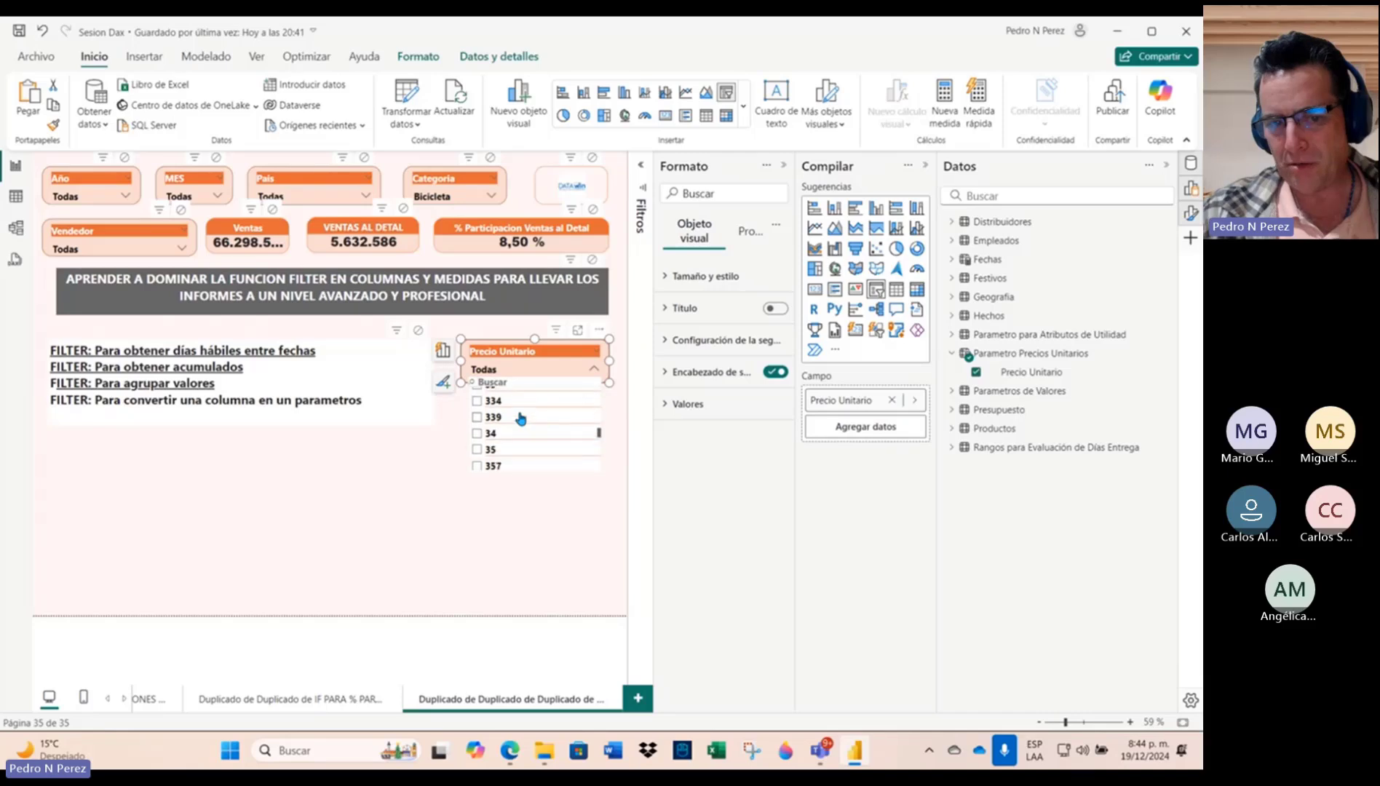
scroll(521, 418, "up", 15)
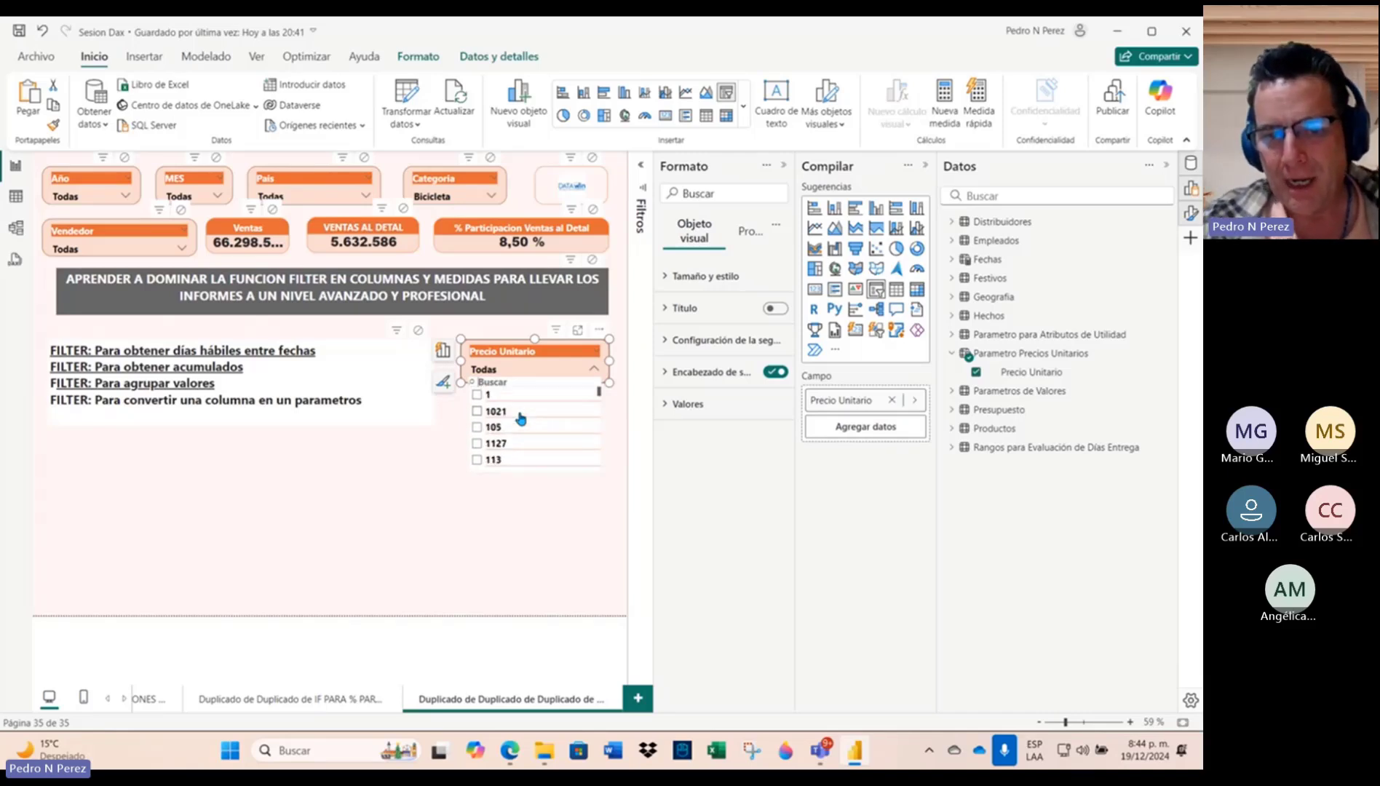
left_click(450, 515)
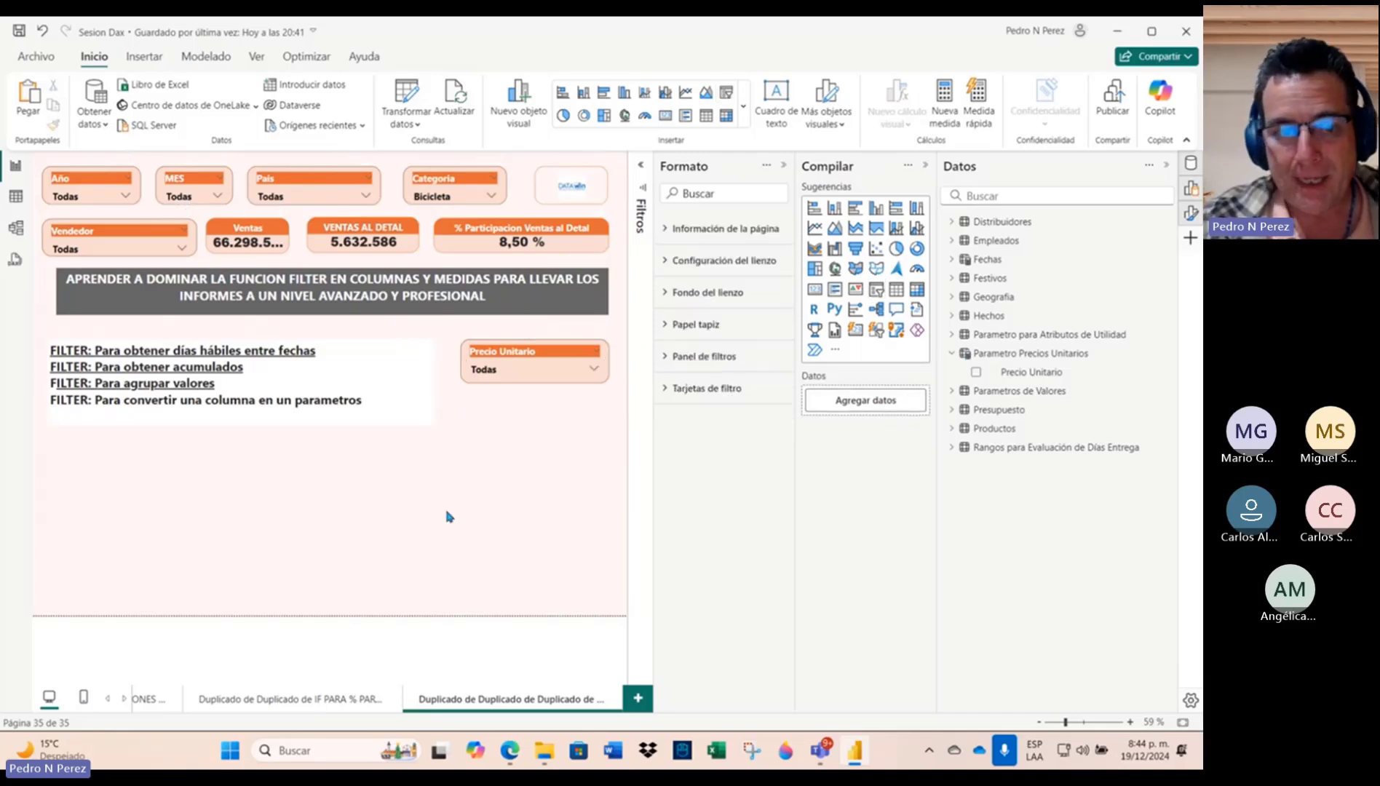
Step: Move the Ventas card below the list of FILTER uses and filter the page to the year 2007
left_click(248, 230)
left_click_drag(248, 229, 232, 444)
left_click(126, 195)
left_click(79, 228)
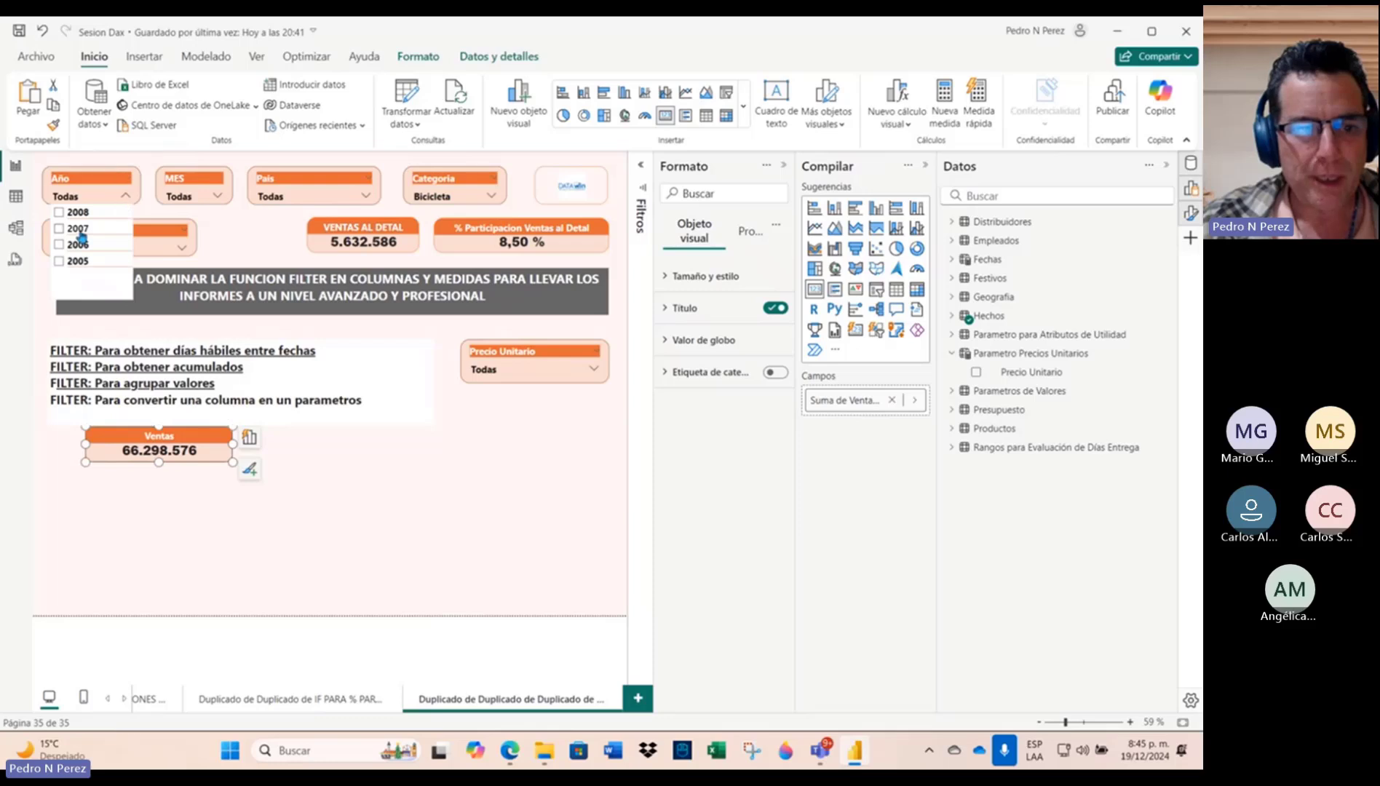
left_click_drag(193, 443, 229, 449)
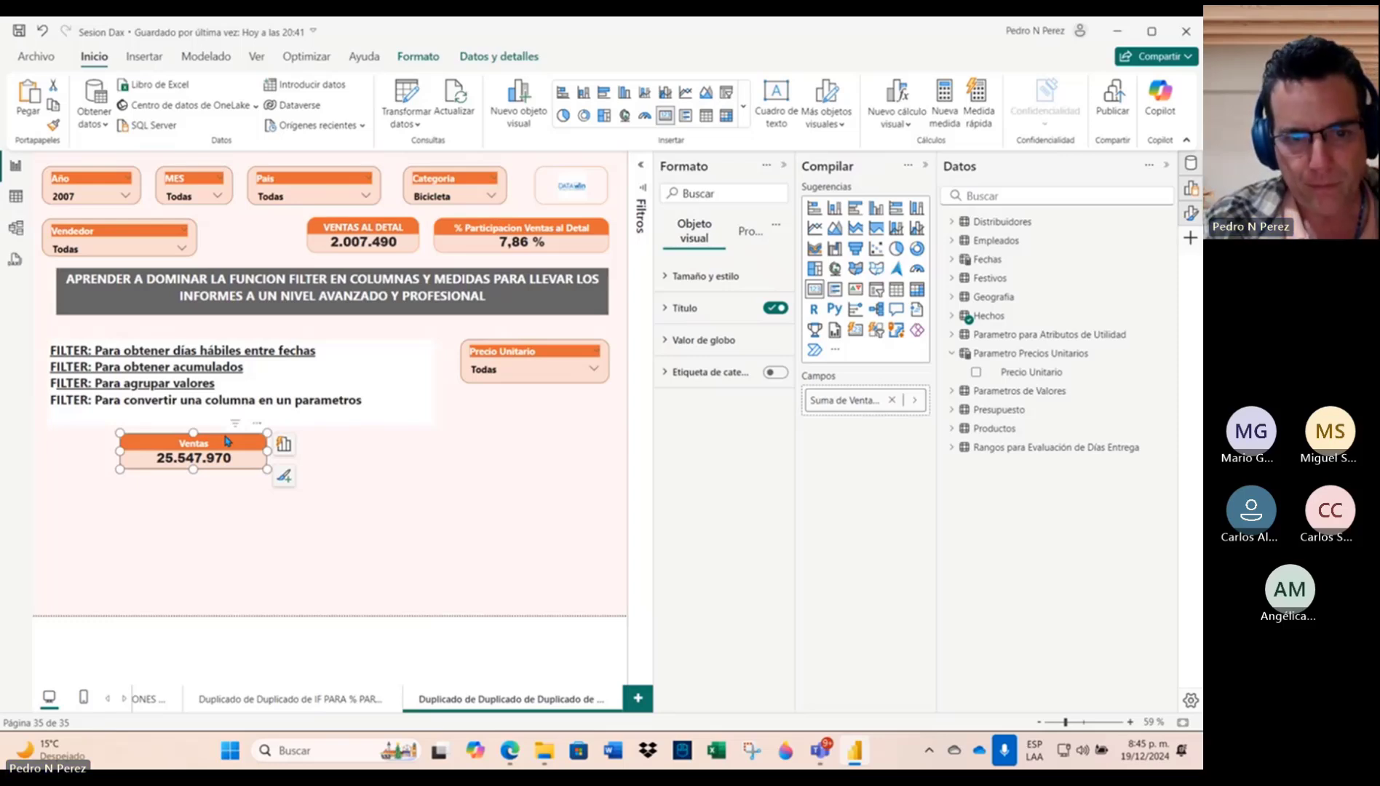
Step: Duplicate the Ventas card and place the copy beside the original in the same row
key("ctrl+c")
key("ctrl+v")
left_click_drag(228, 440, 394, 436)
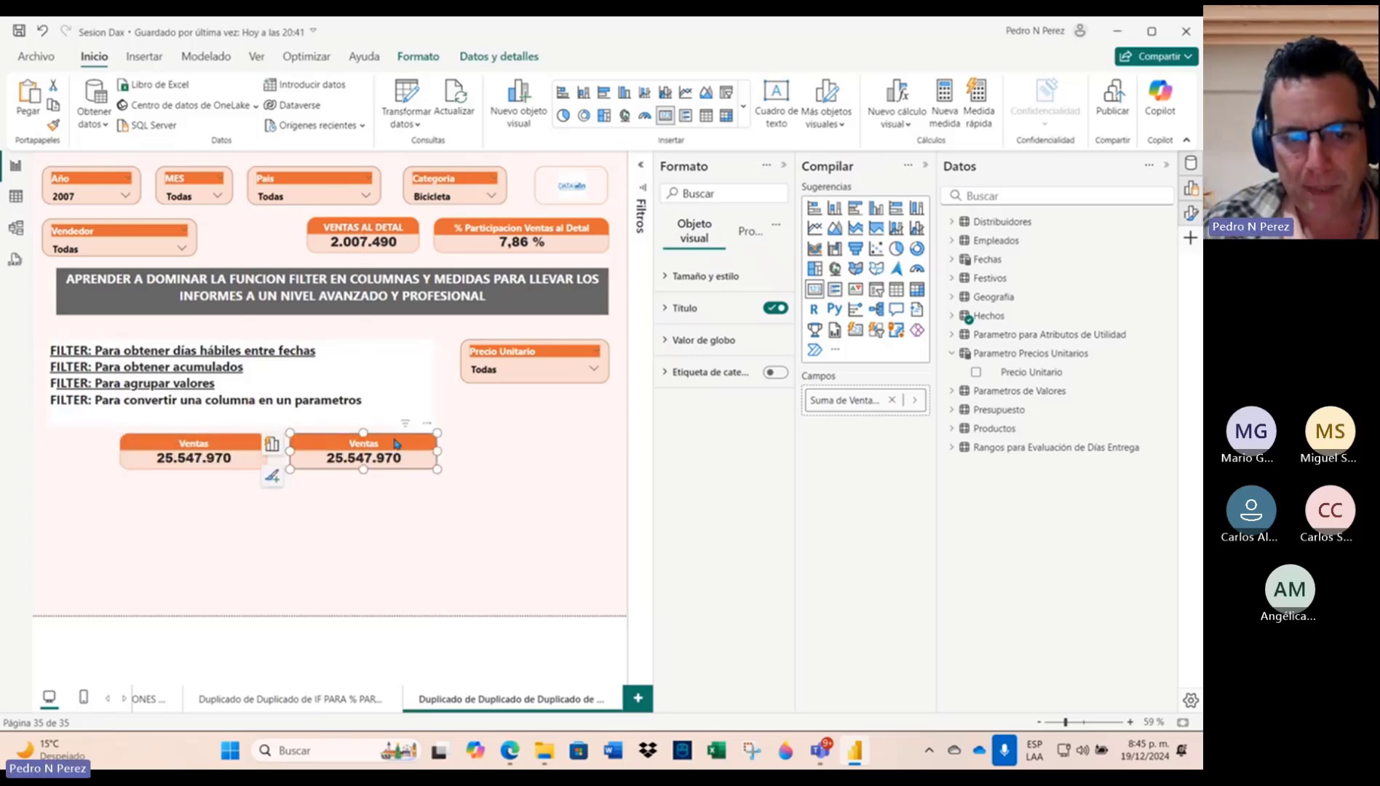
Step: Retitle the copied card "Ventas superiores al Precio Seleccionado" and widen it so the title fits on one line
left_click(662, 309)
left_click(718, 388)
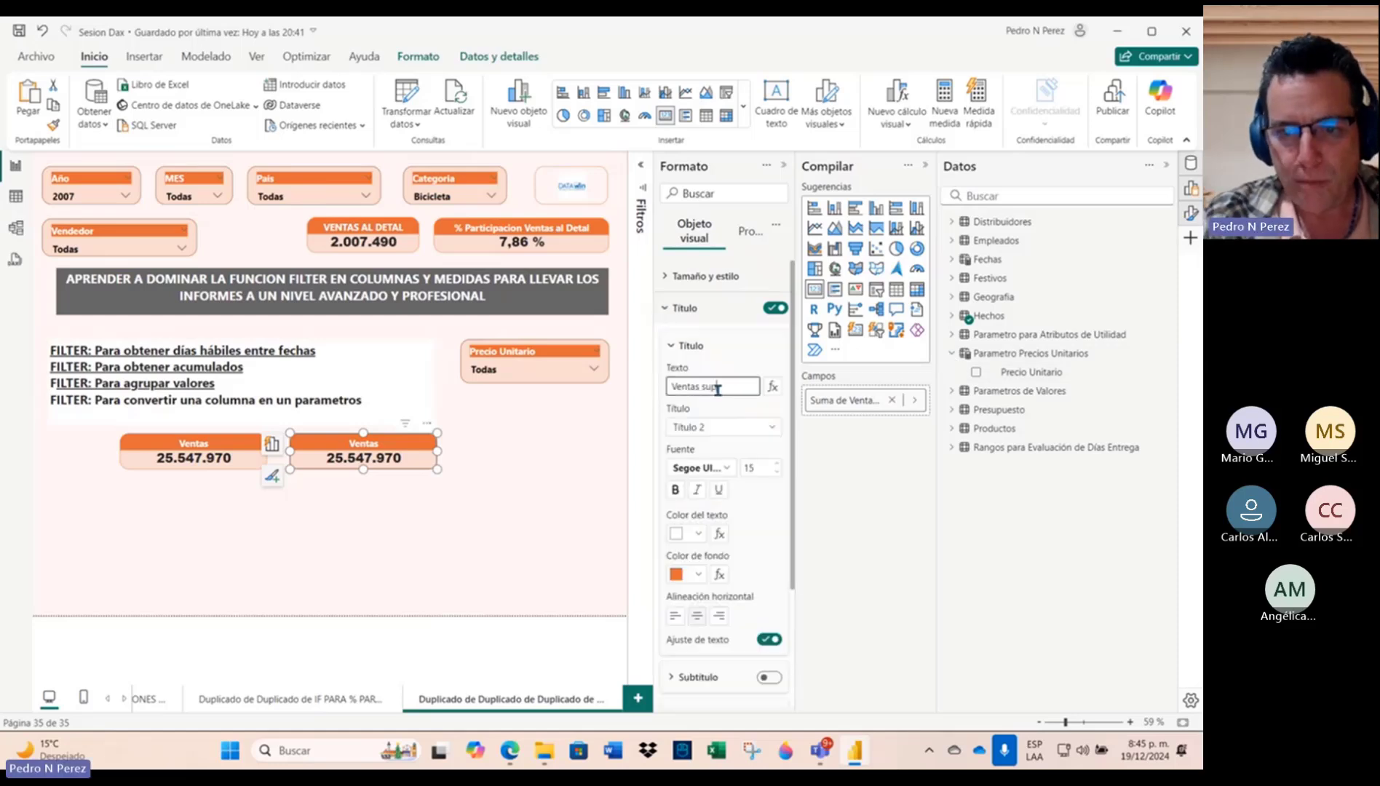
type("superiores")
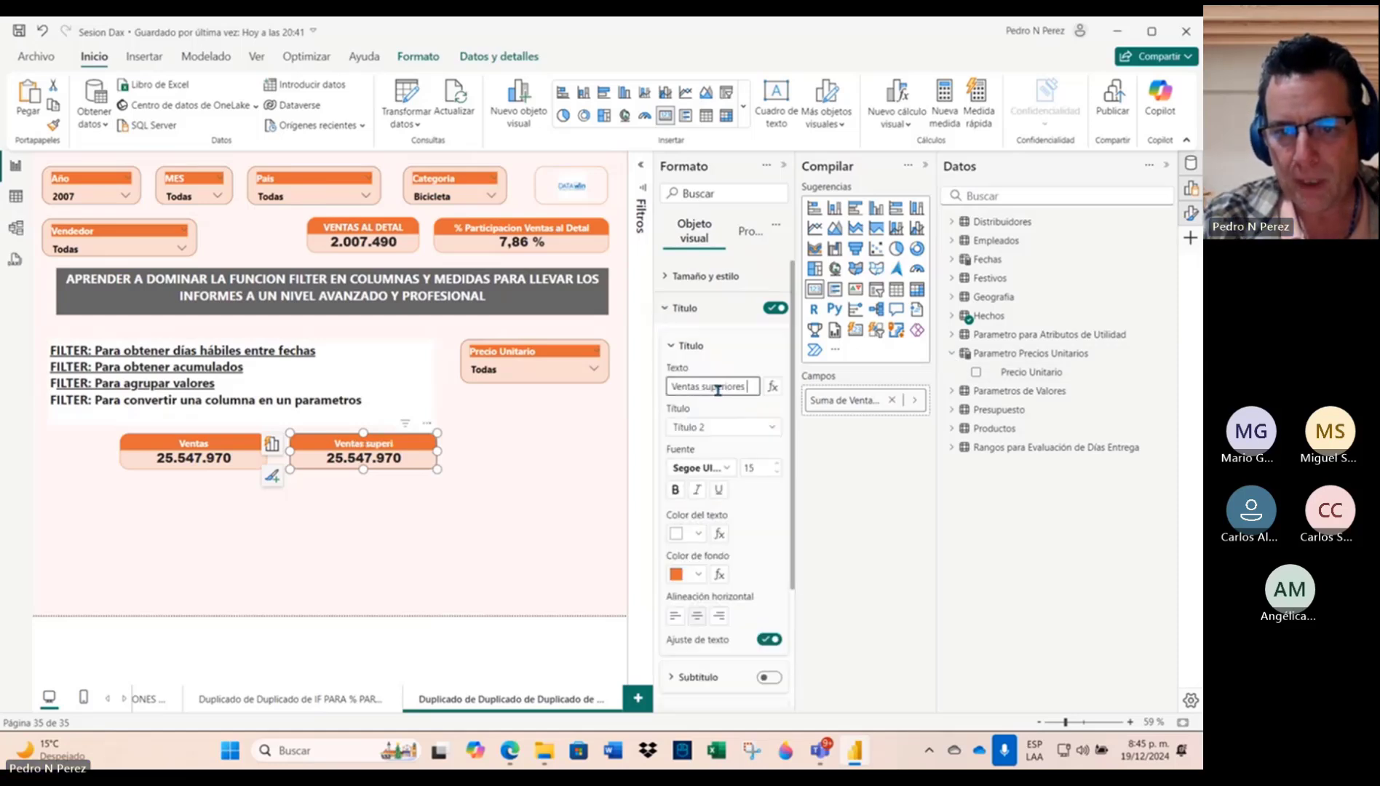
type(" al Precio")
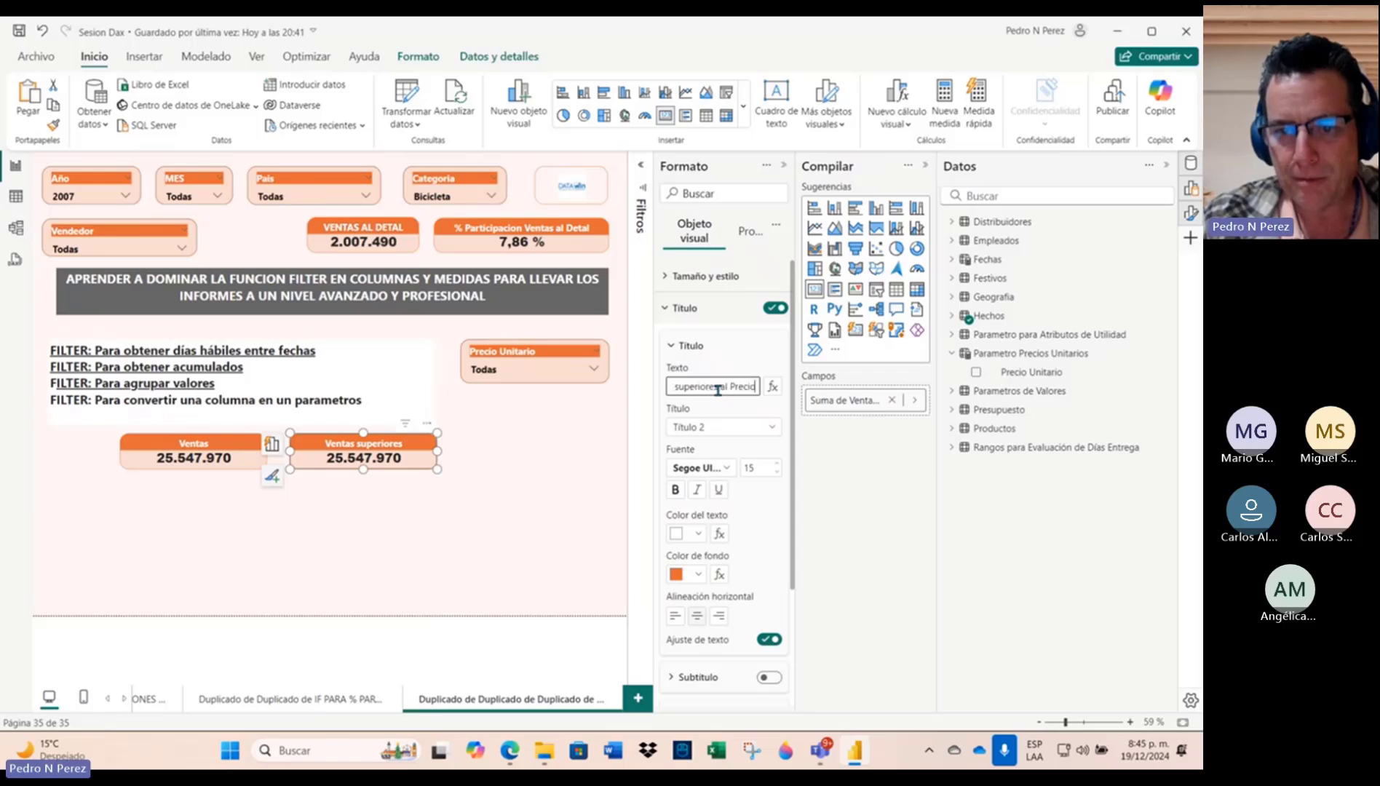
type(" Seleccionado")
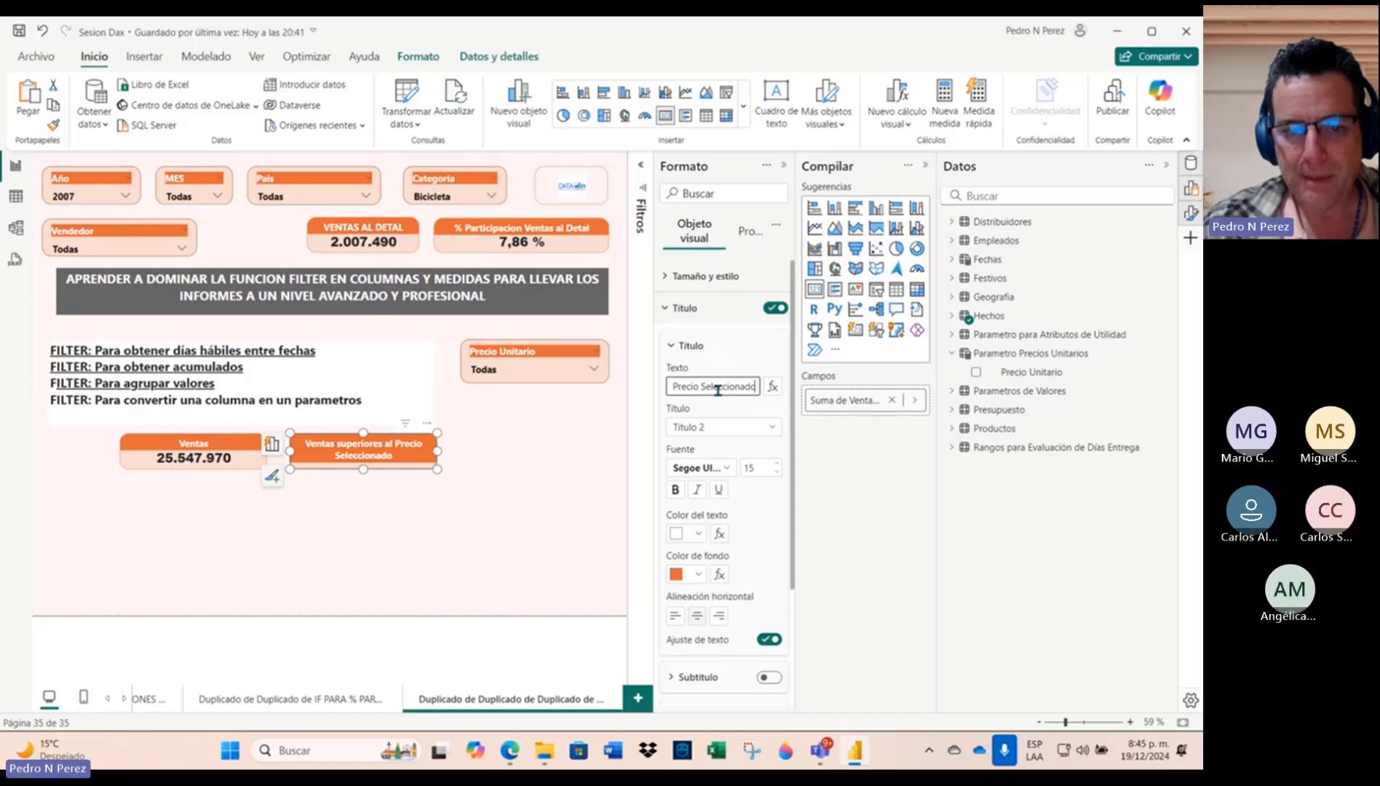
left_click_drag(437, 449, 508, 451)
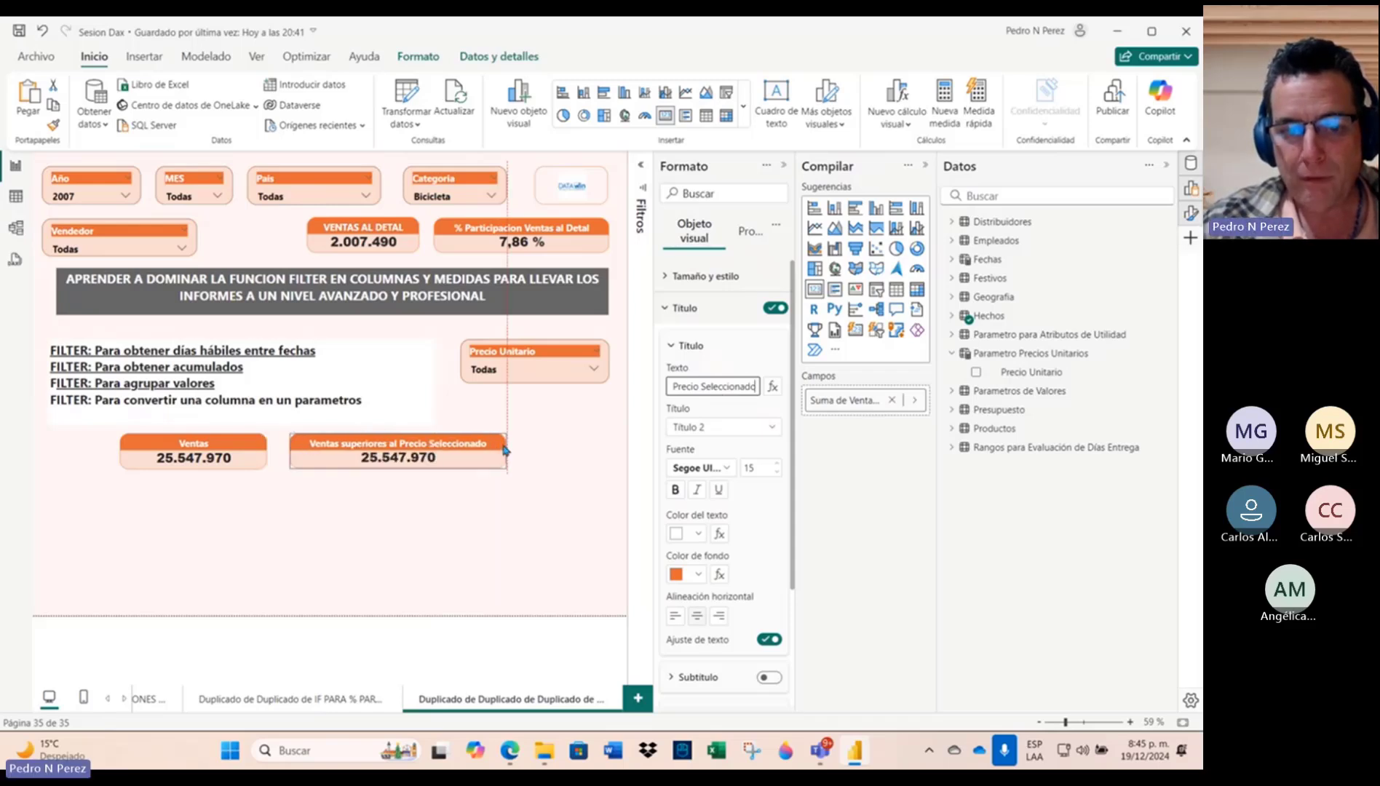
Step: Test the Precio Unitario slicer against the two sales cards with prices 105 and 1021, and clear the selection
left_click(594, 368)
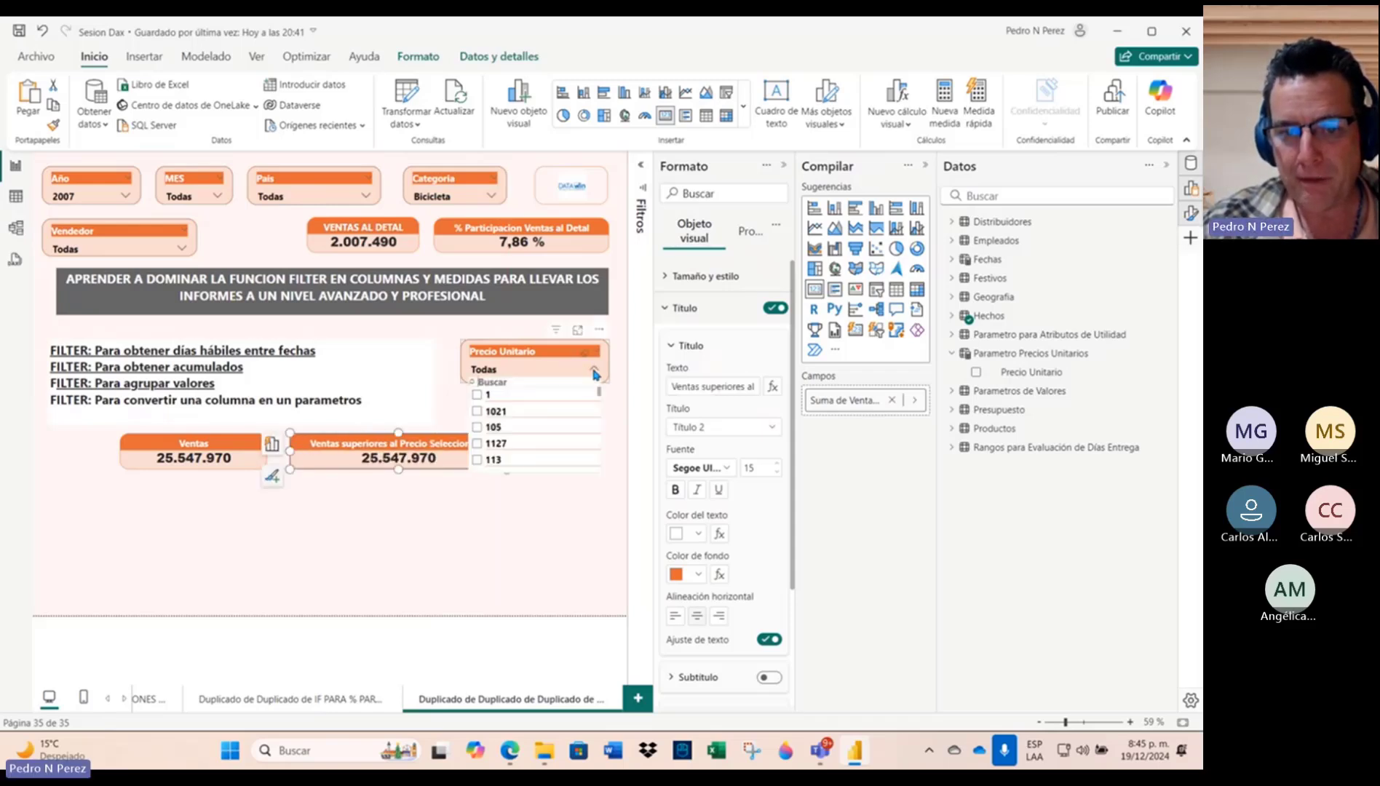
left_click(478, 428)
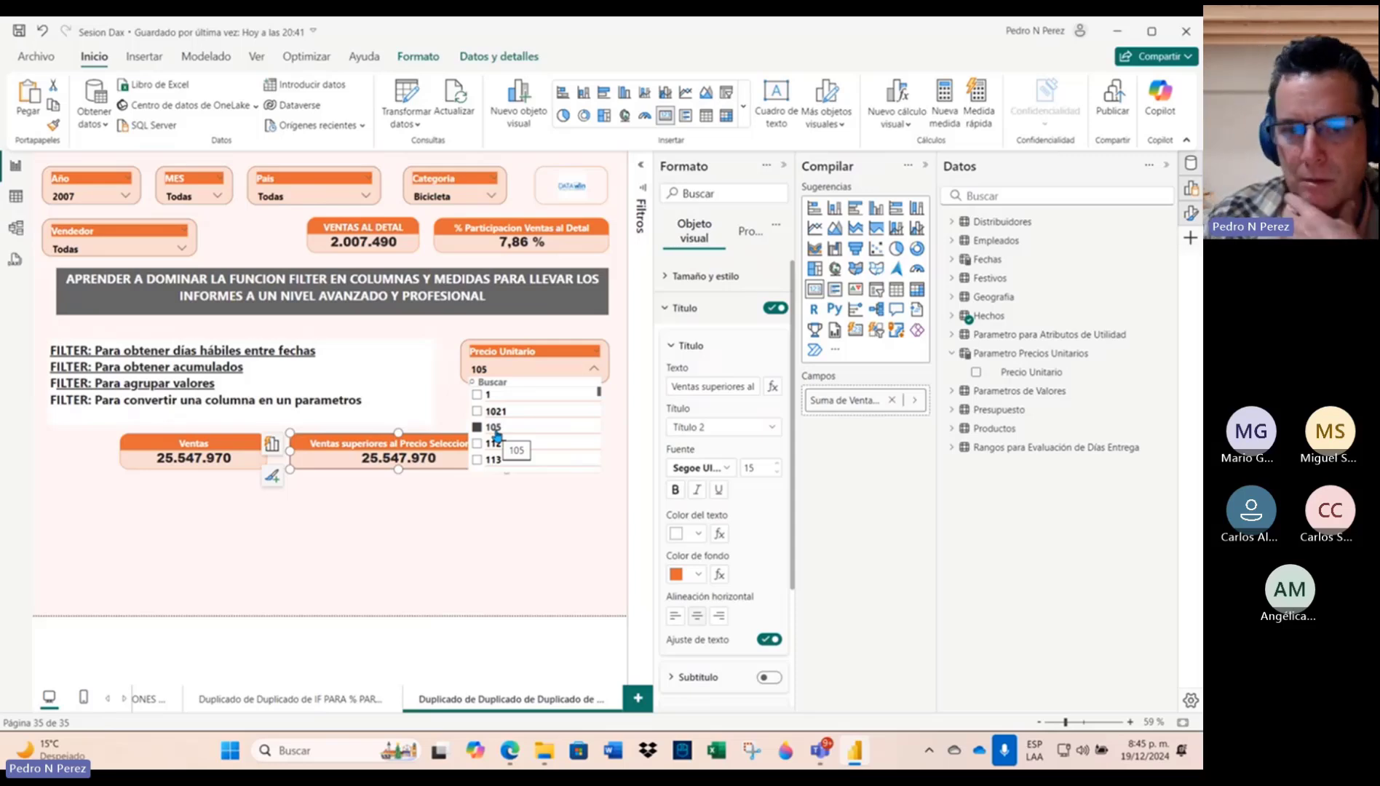
left_click(479, 412)
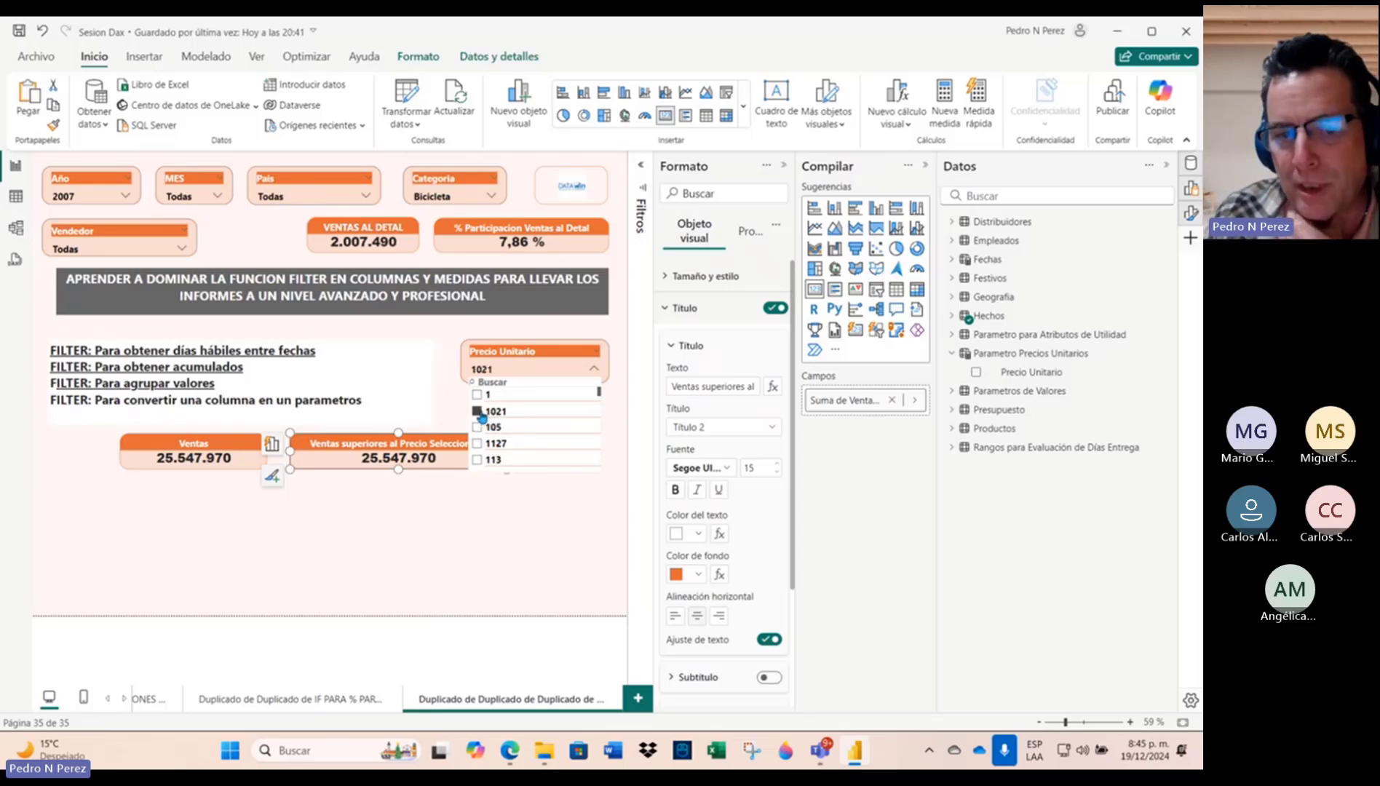
scroll(502, 429, "down", 5)
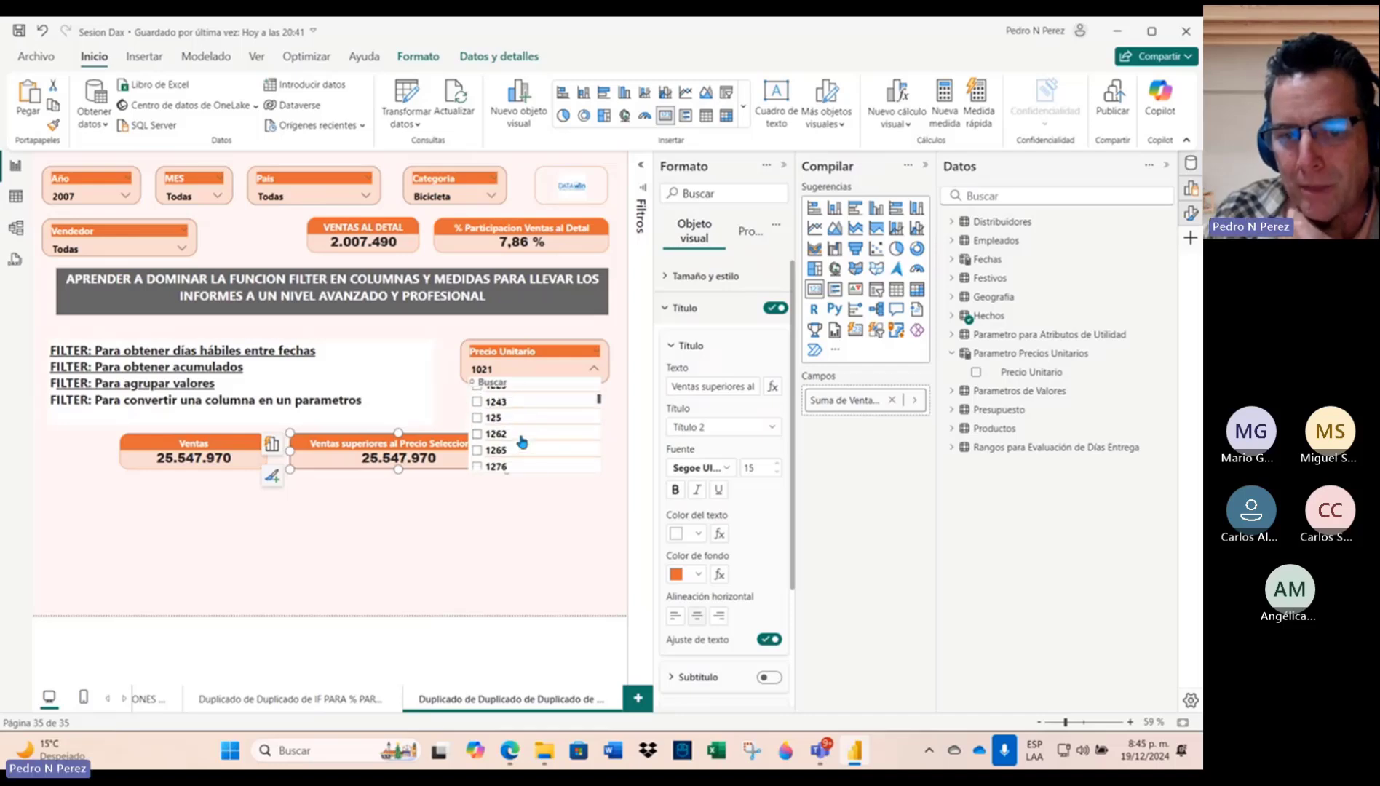
scroll(522, 441, "up", 5)
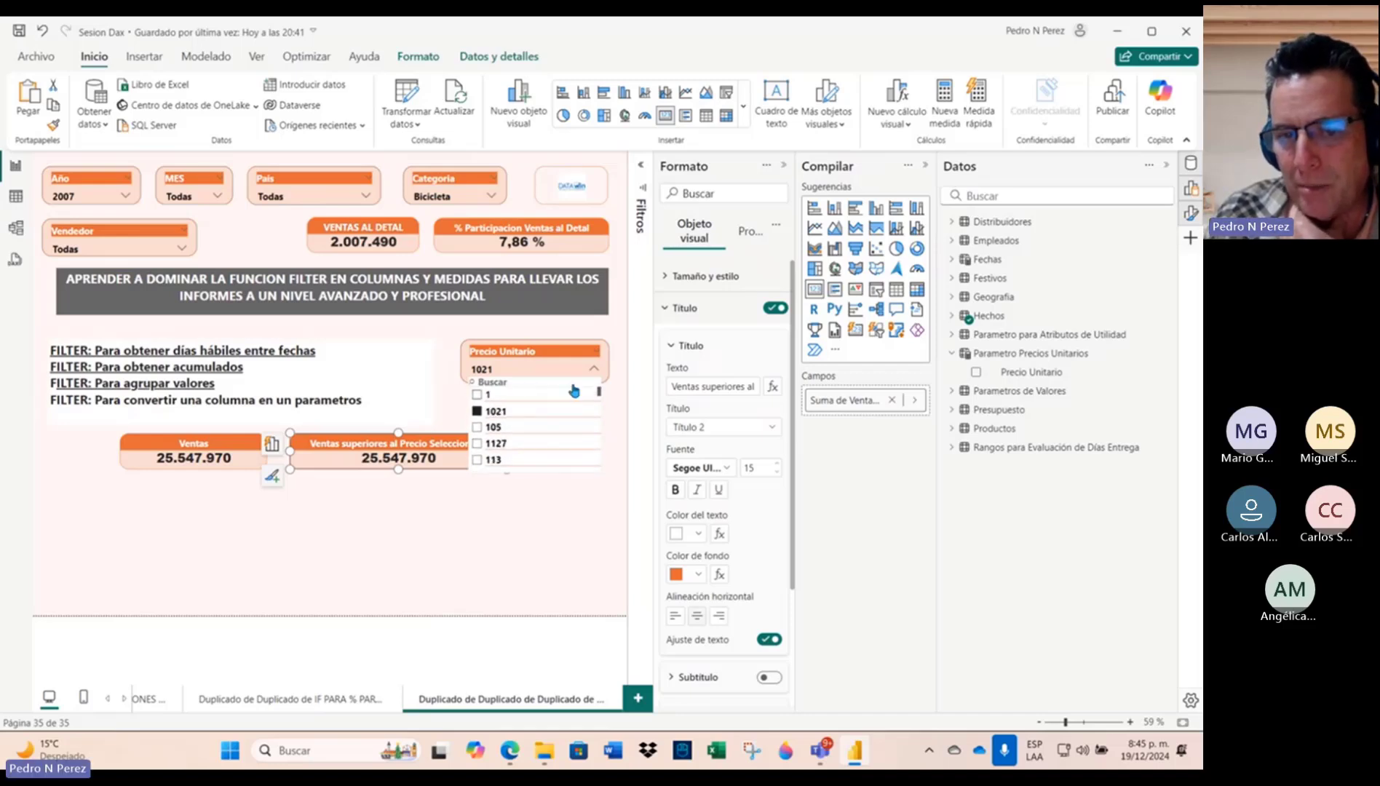
left_click(584, 360)
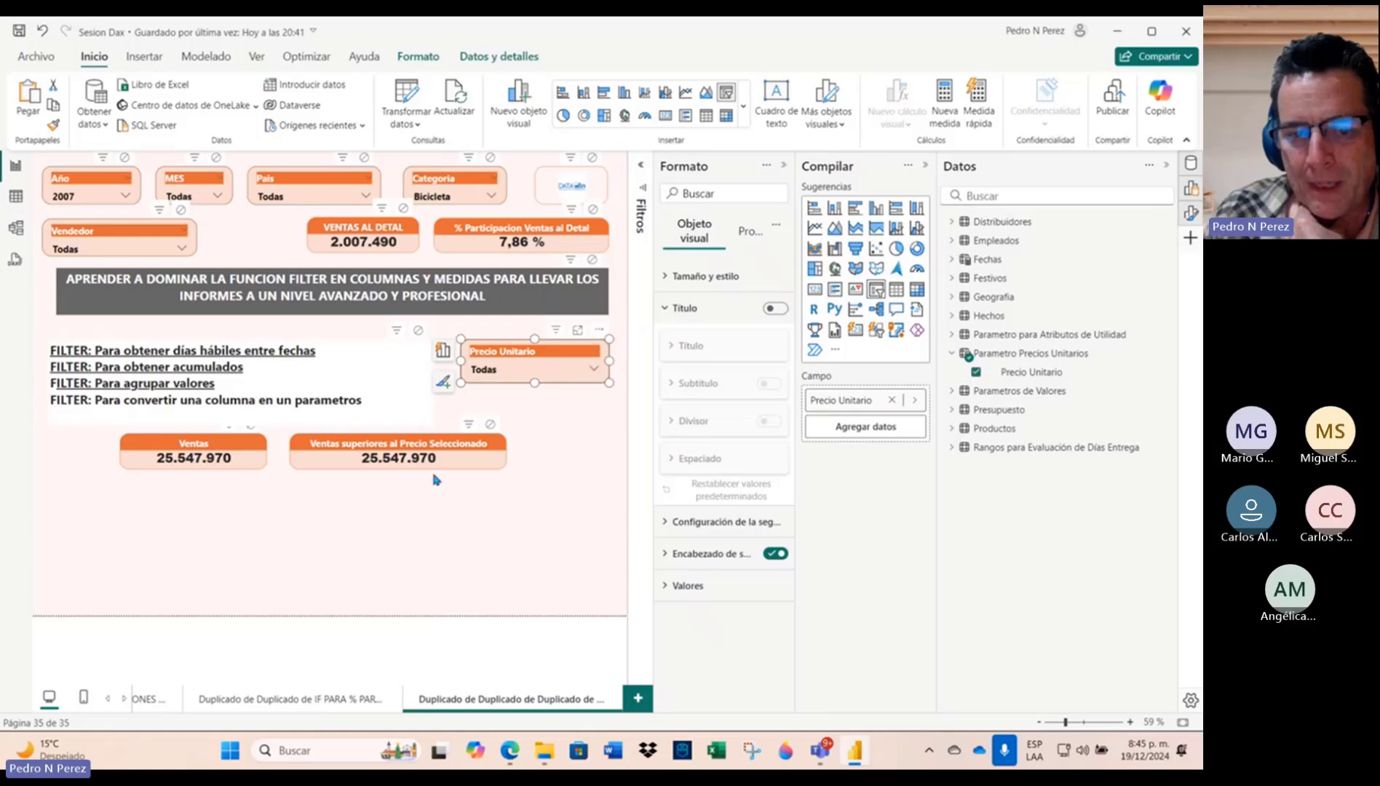
left_click(439, 441)
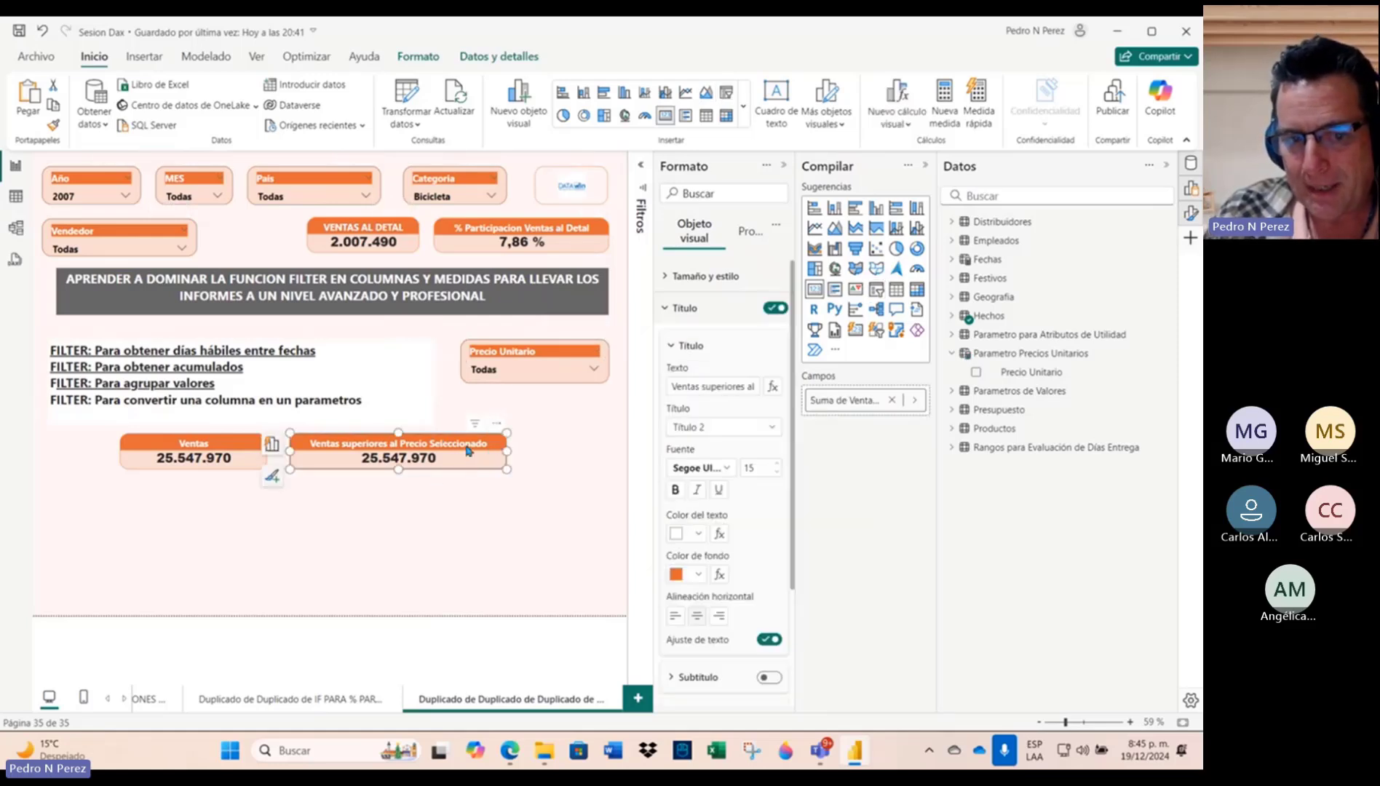
left_click(594, 370)
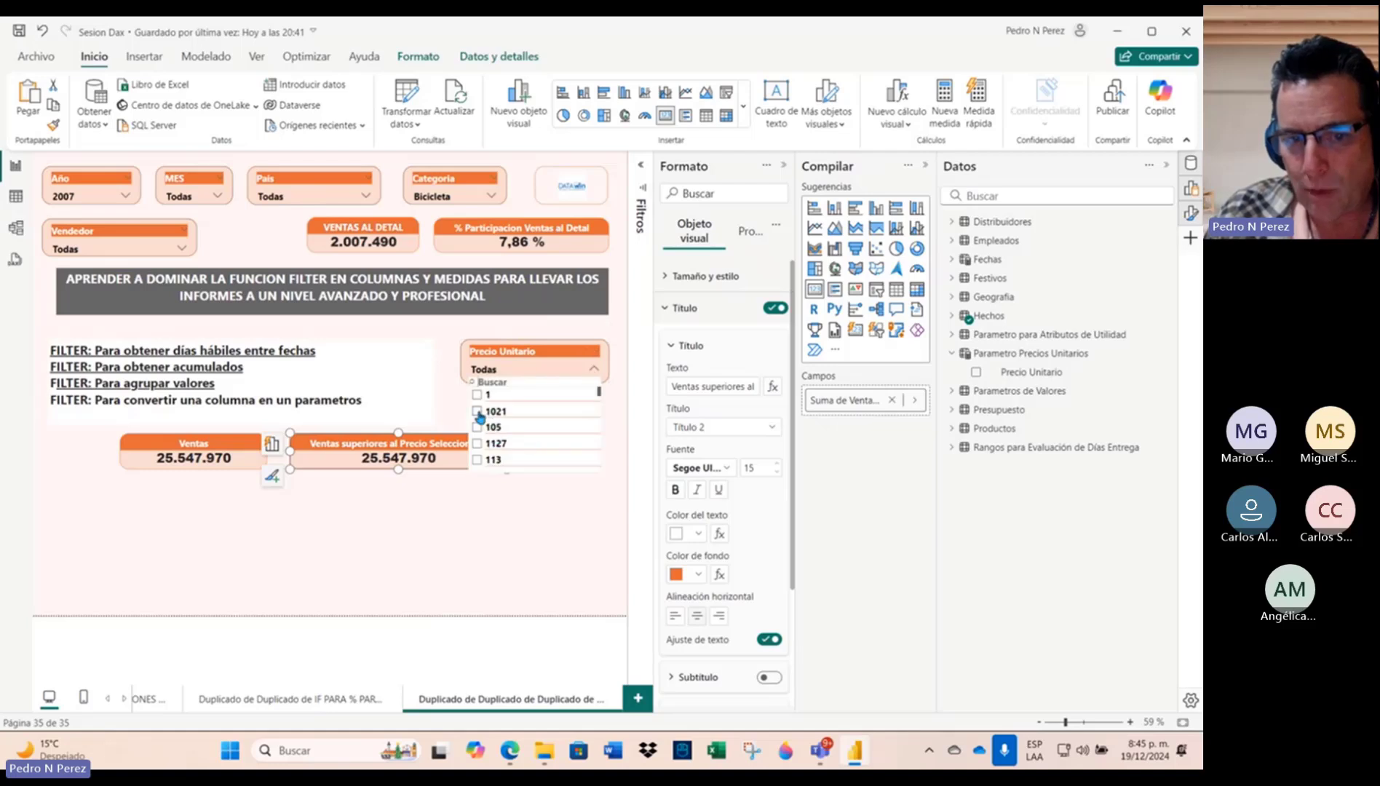
left_click(478, 412)
left_click(479, 412)
left_click(522, 368)
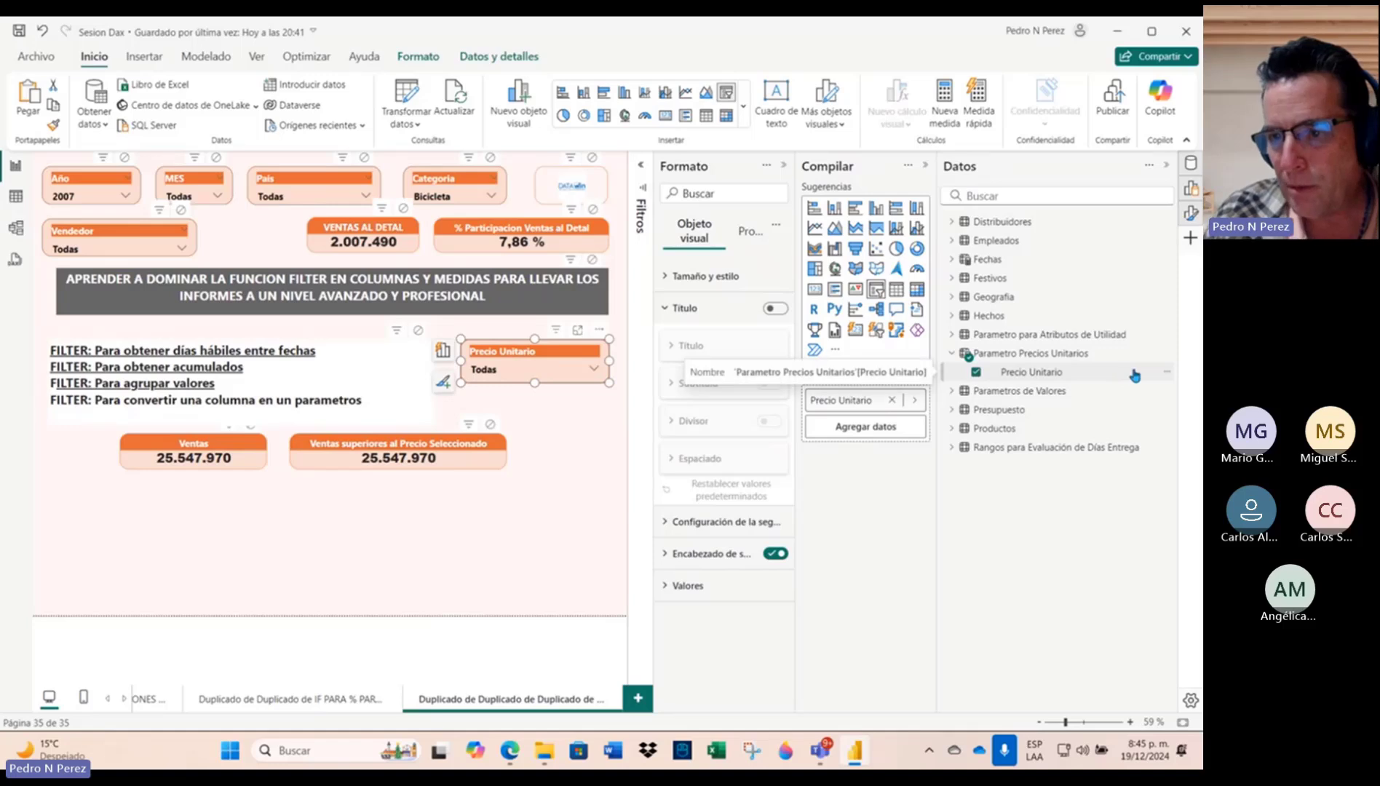
Step: Create a new measure in the Parametro Precios Unitarios table
left_click(1167, 357)
left_click(1077, 383)
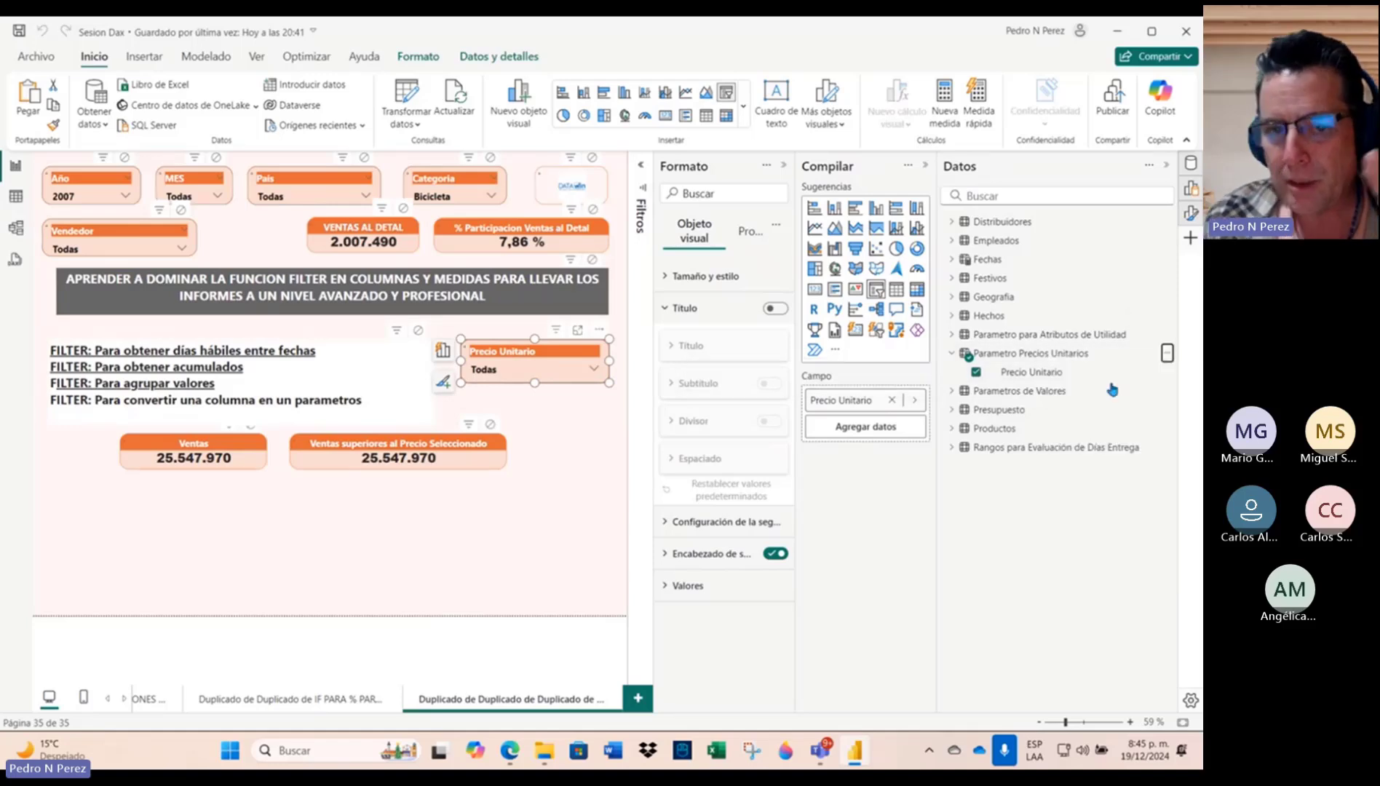
left_click(294, 168)
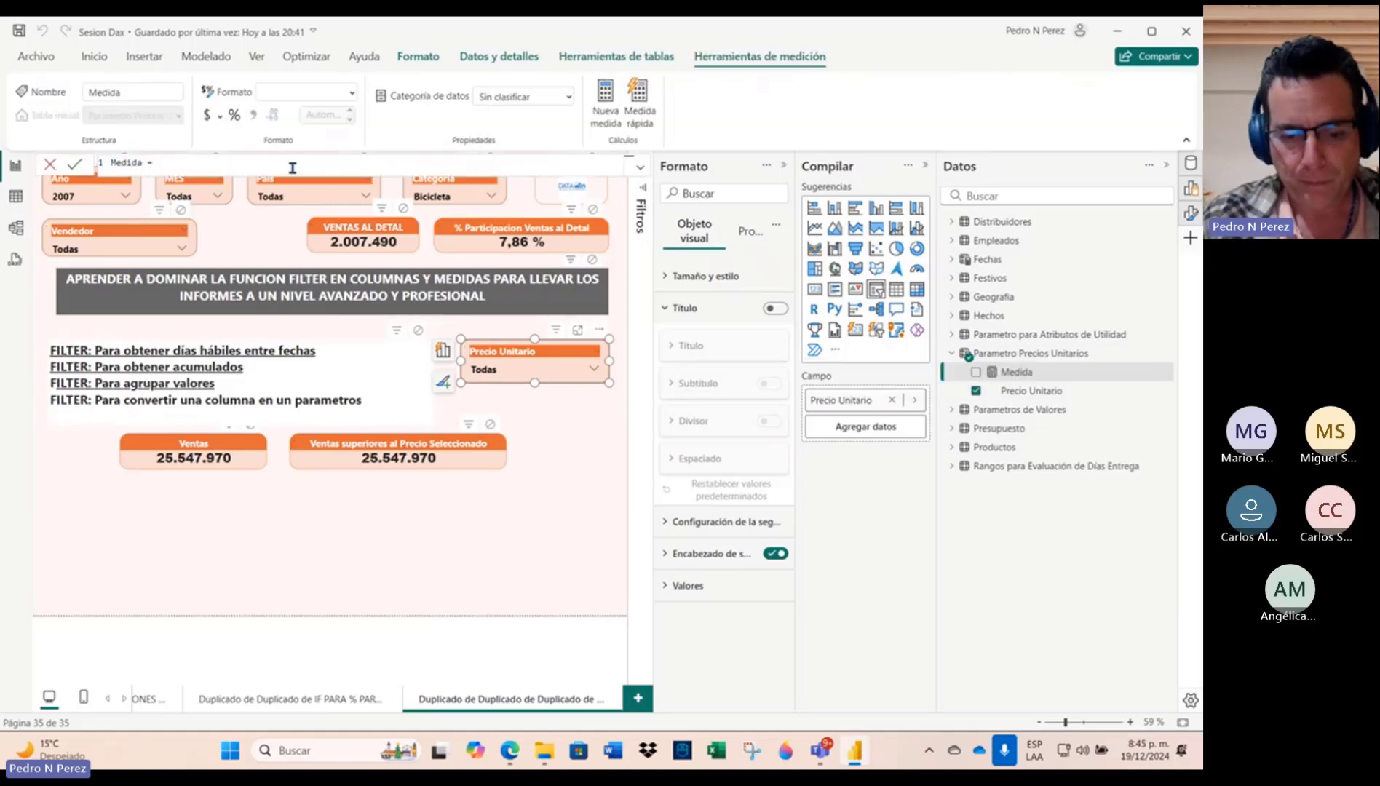
Step: Begin the measure's formula with an IF that tests HASONEVALUE on 'Parametro Precios Unitarios'[Precio Unitario]
type("if(has")
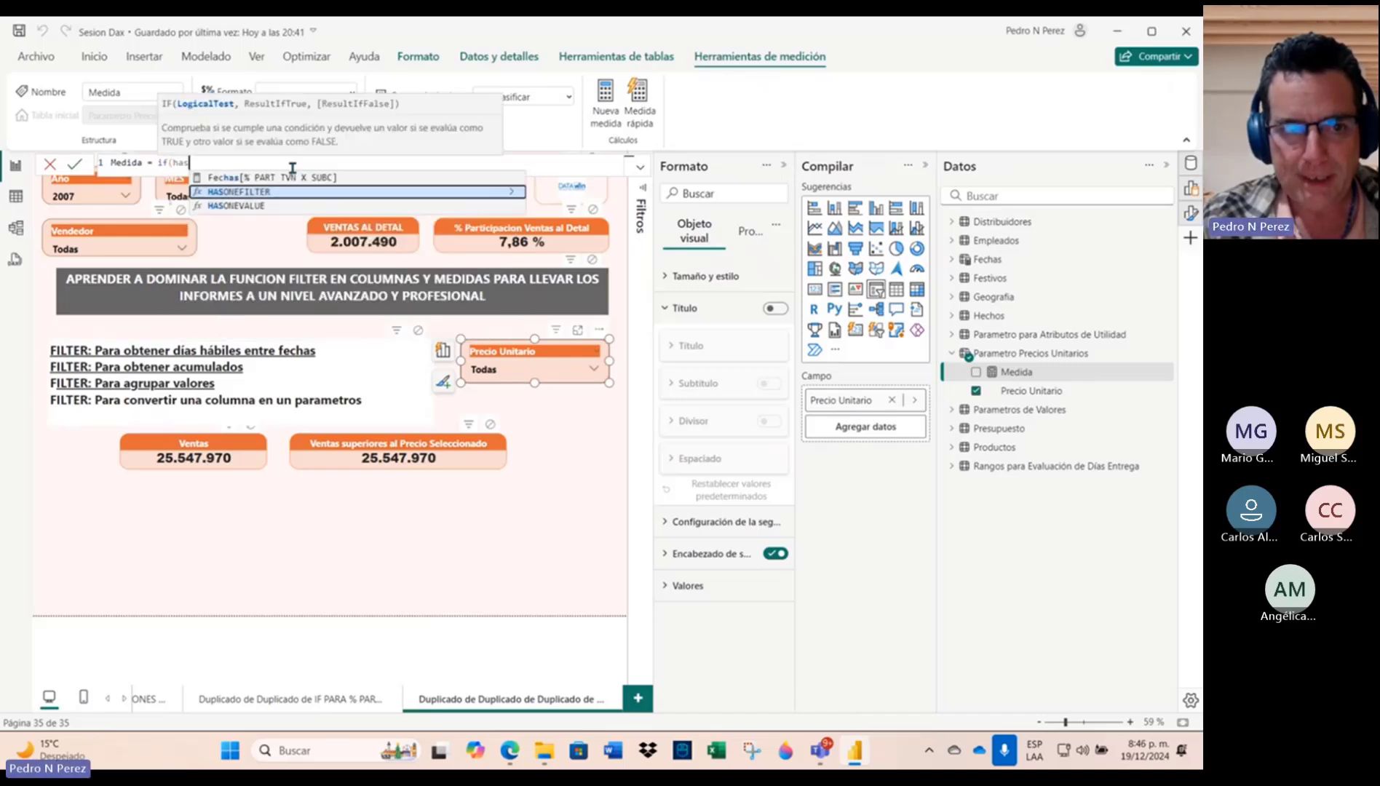
left_click(263, 207)
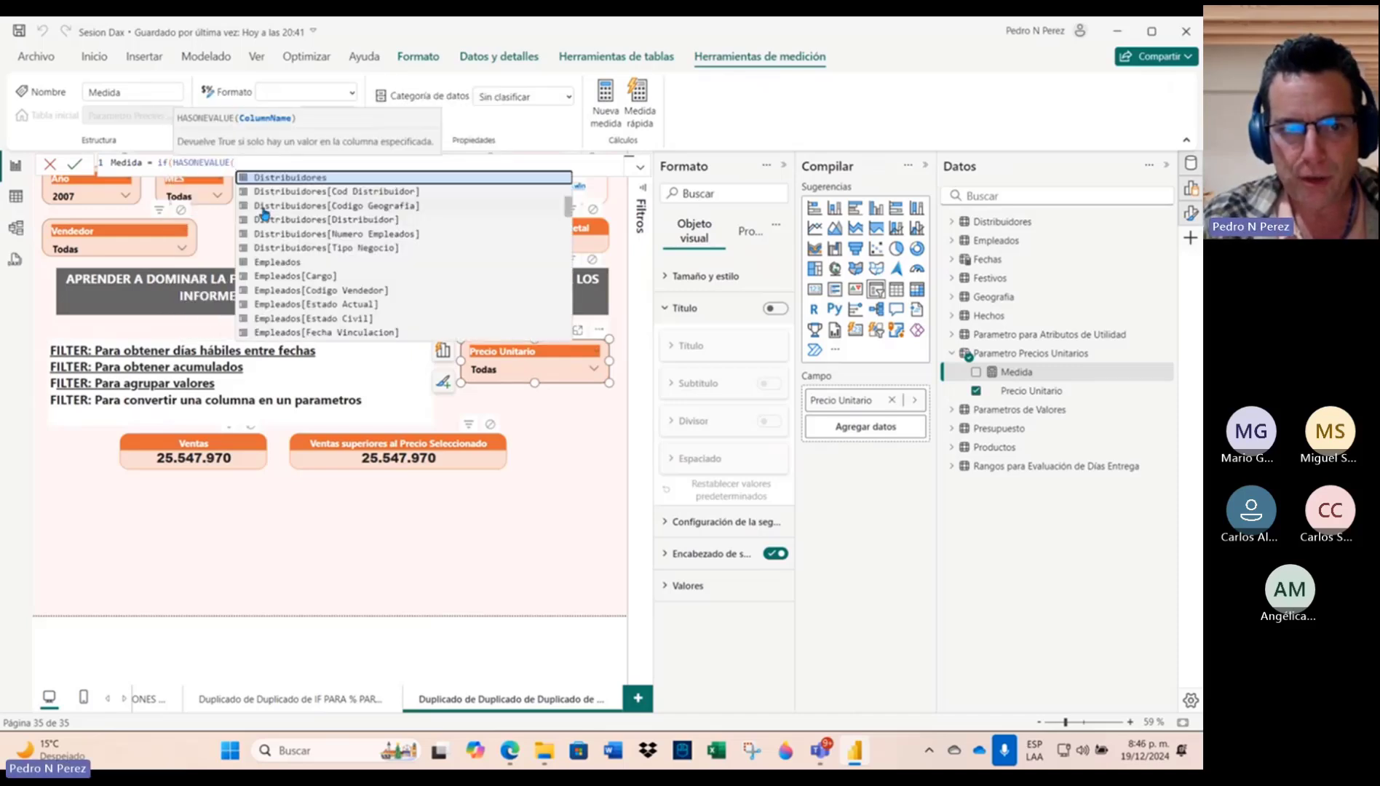
type("para")
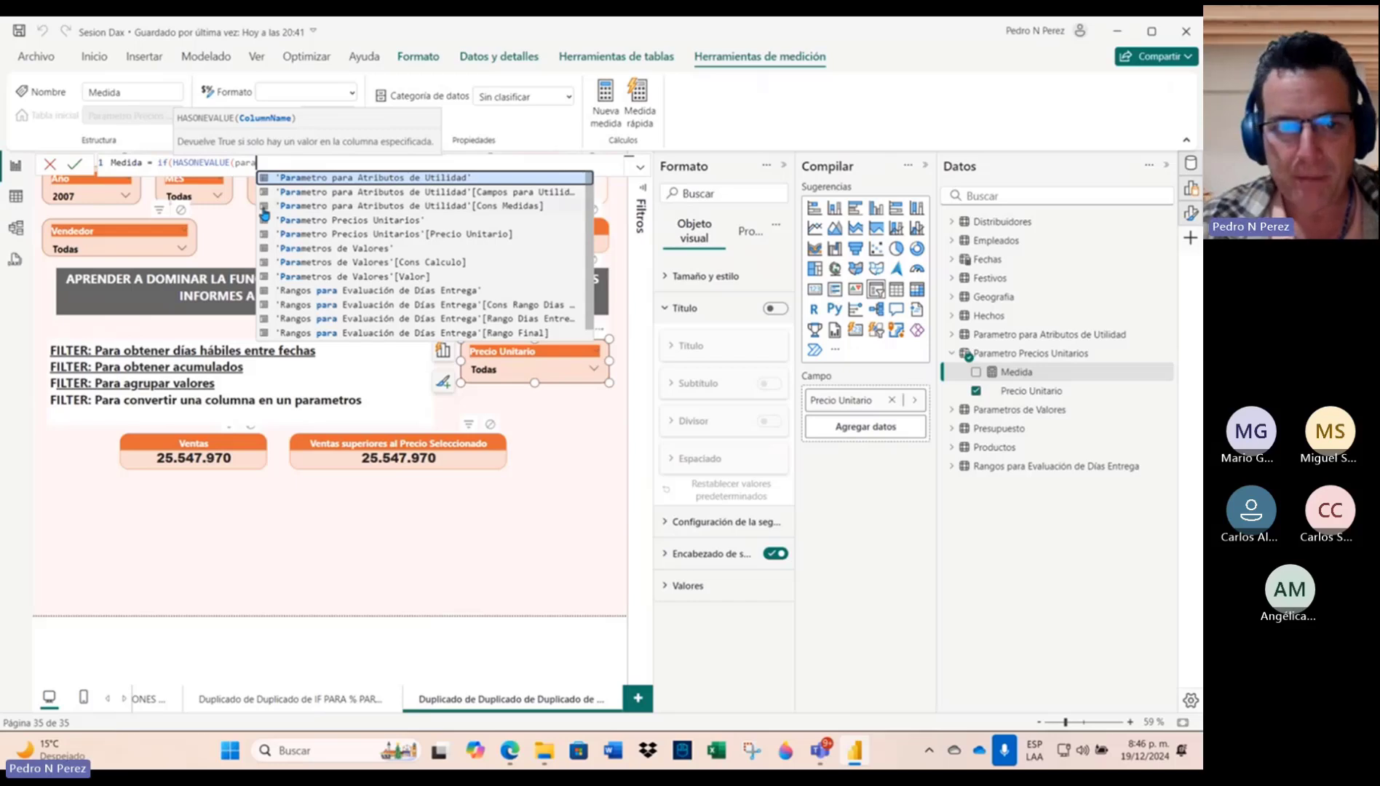
type("metro")
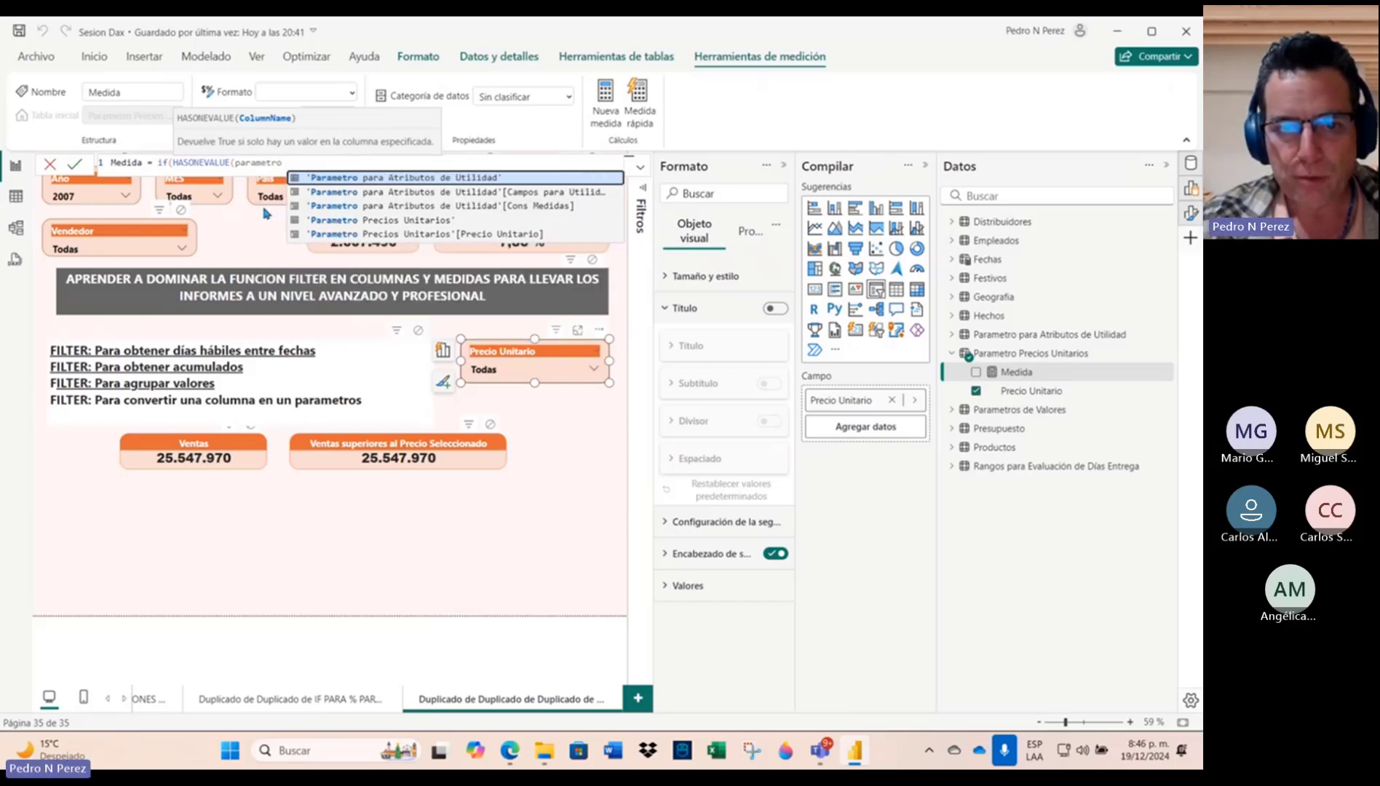
left_click(449, 234)
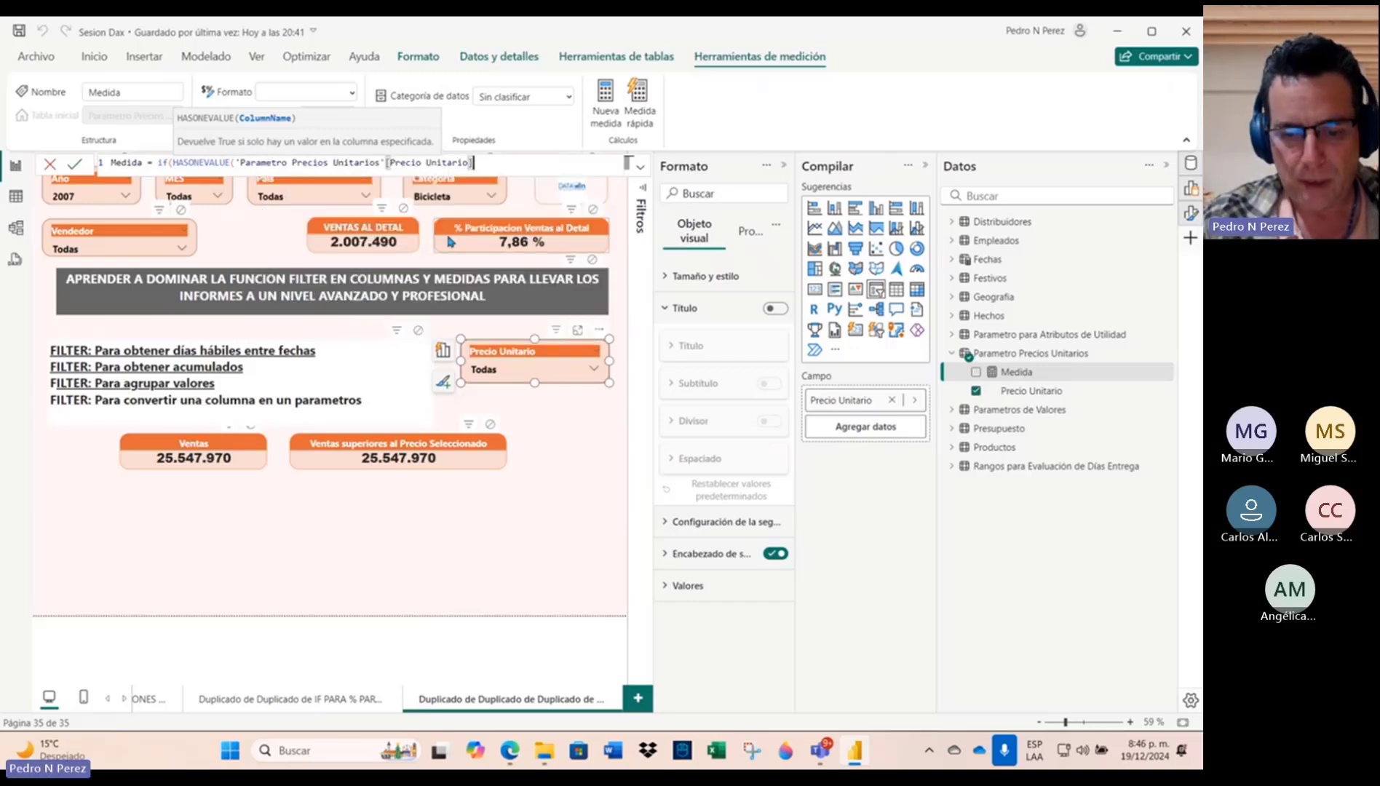
type(")")
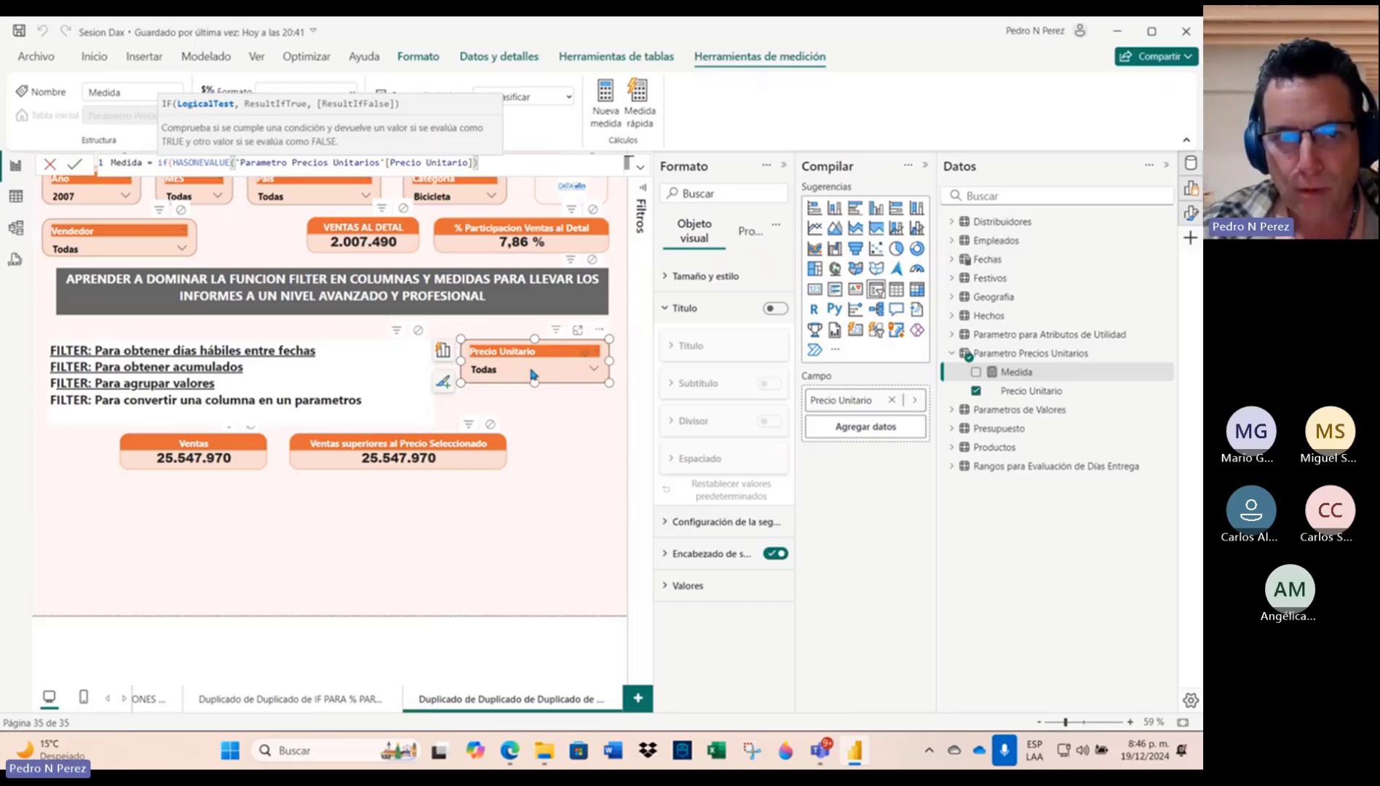
Step: Return SELECTEDVALUE('Parametro Precios Unitarios'[Precio Unitario]) as the IF's true result and commit the formula
type(",sele")
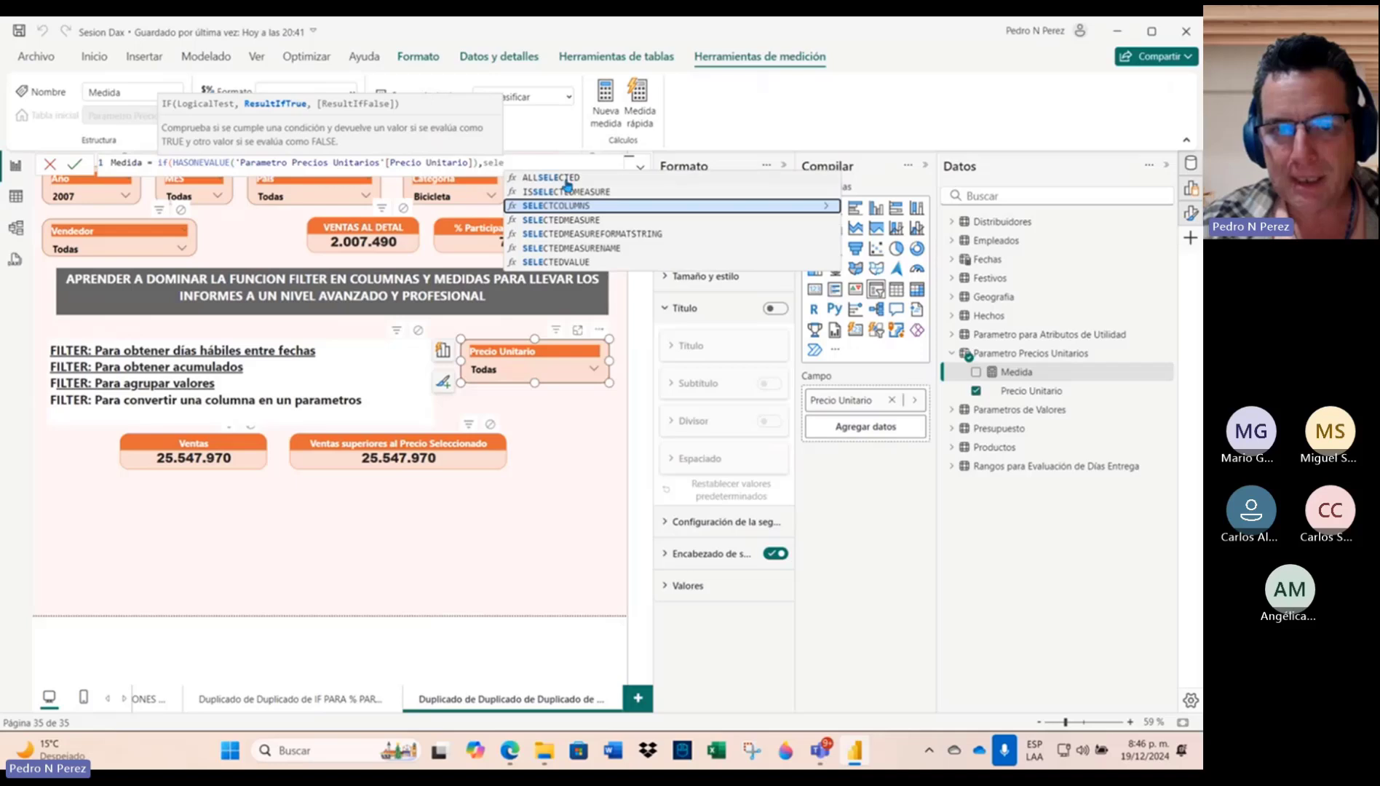
left_click(585, 263)
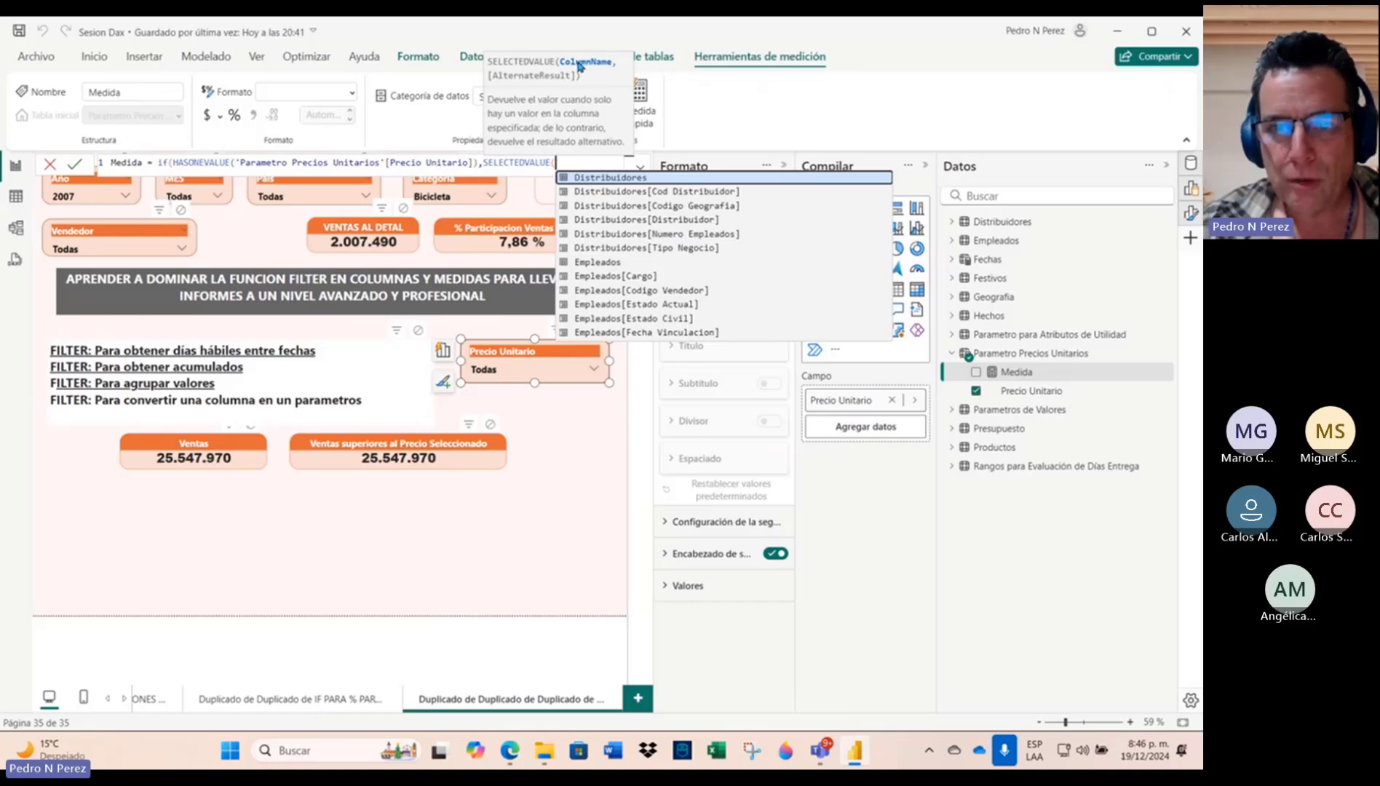
type("para")
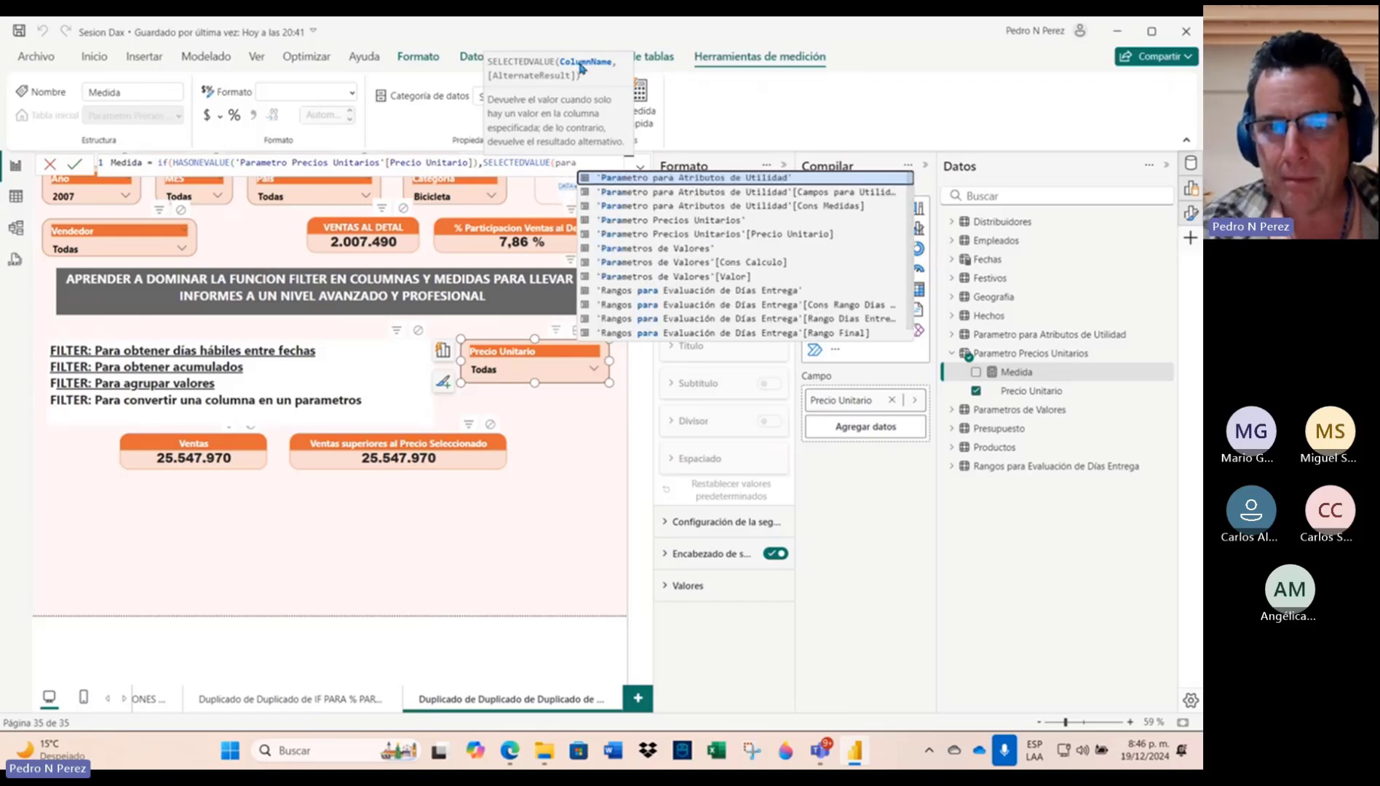
left_click(713, 235)
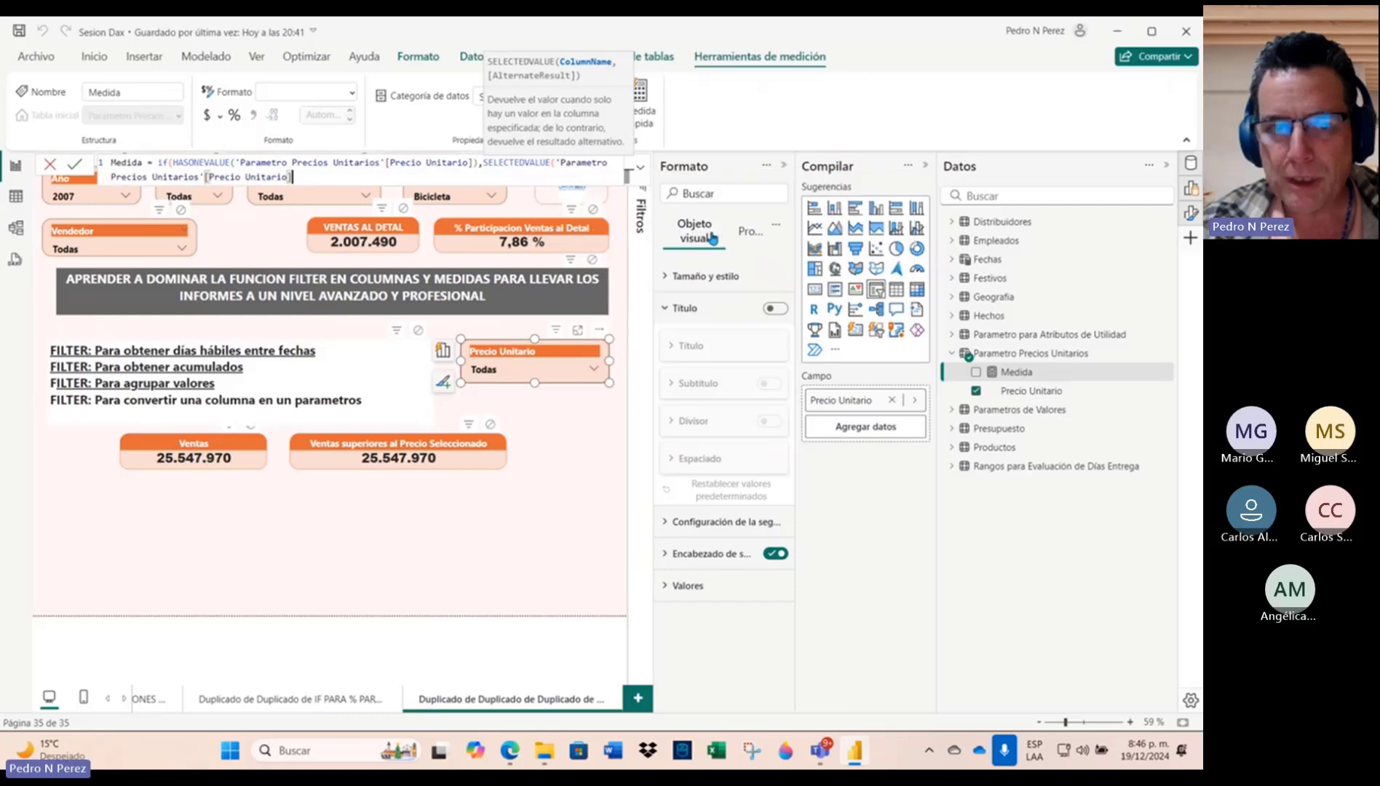
type("))")
key("Return")
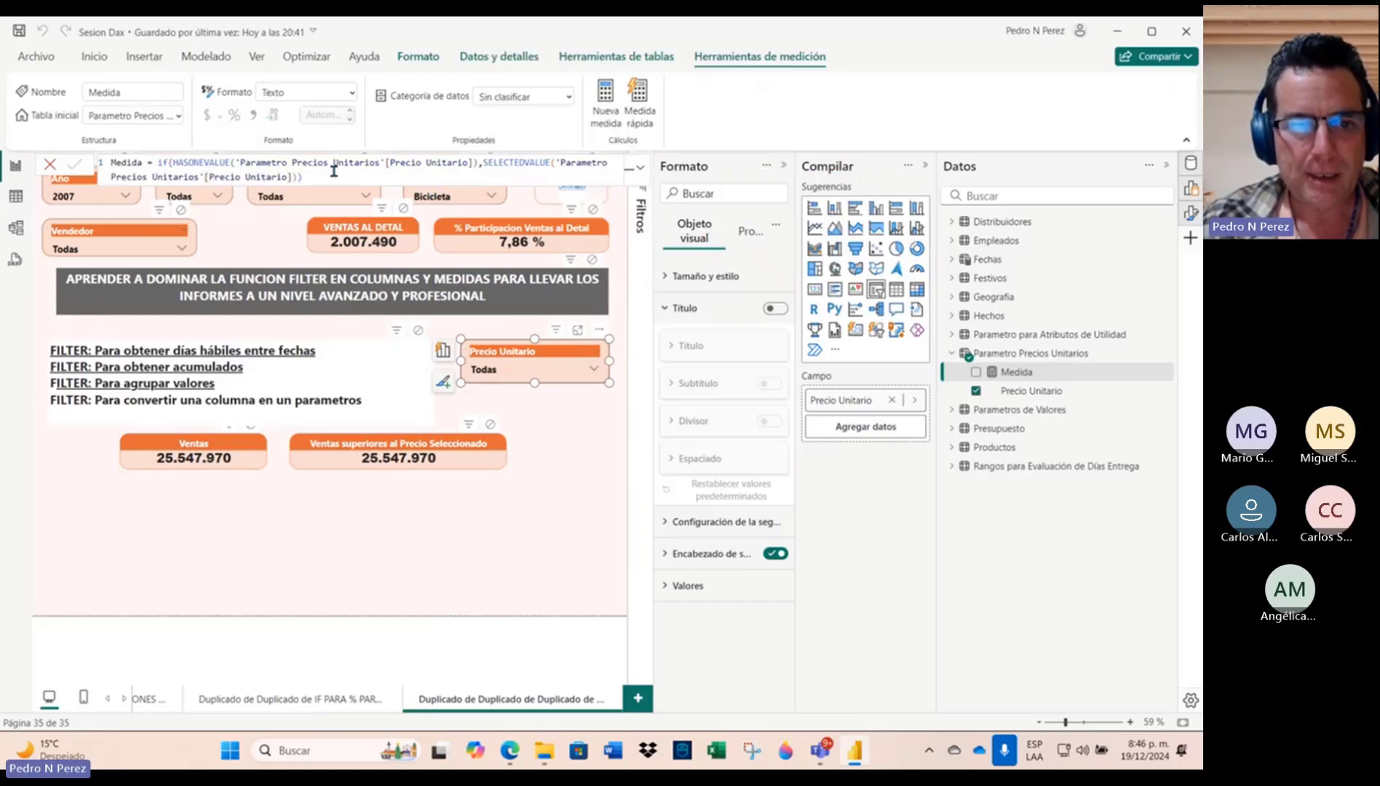
Step: Rename the measure to "Precio Unitario Seleccionado" in its formula and commit it
left_click_drag(148, 162, 100, 162)
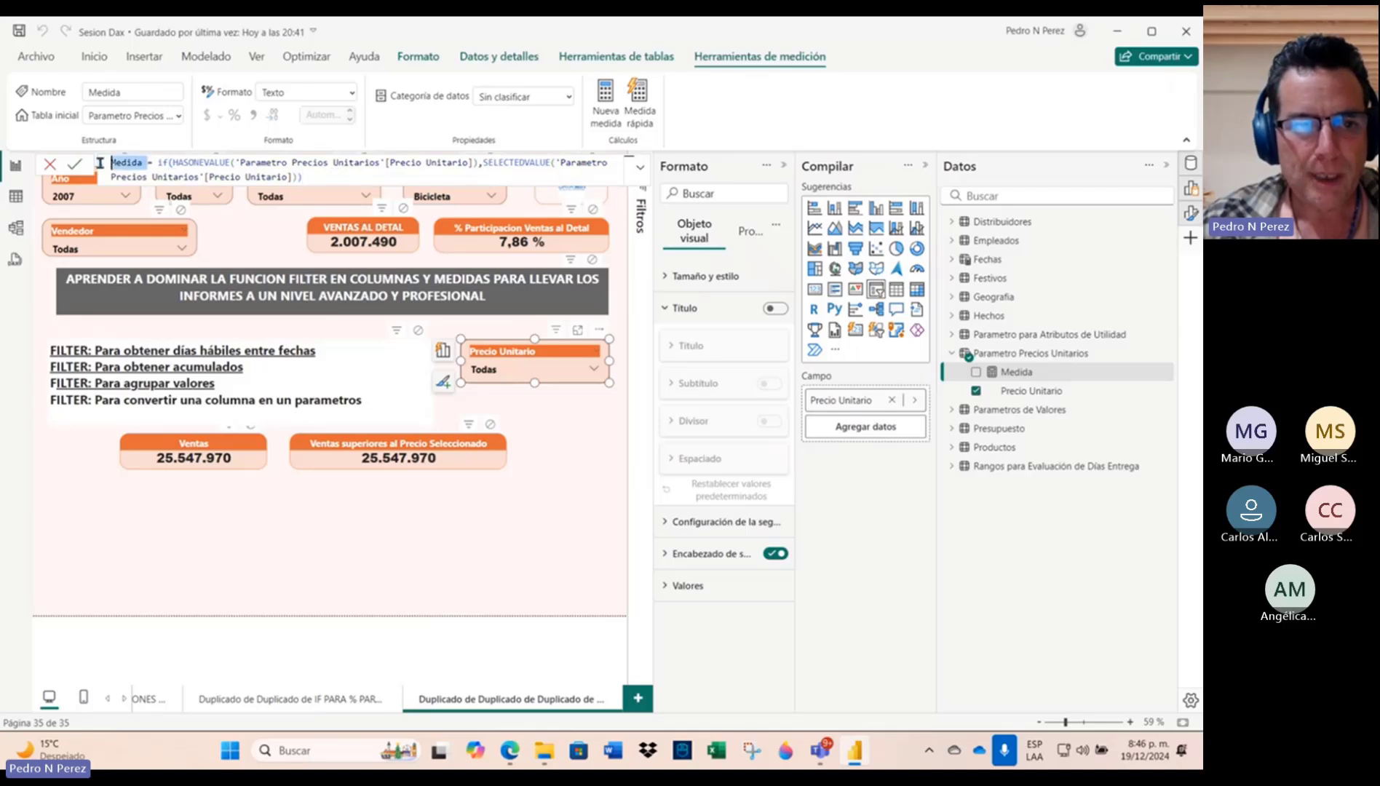
type("Precio Uni")
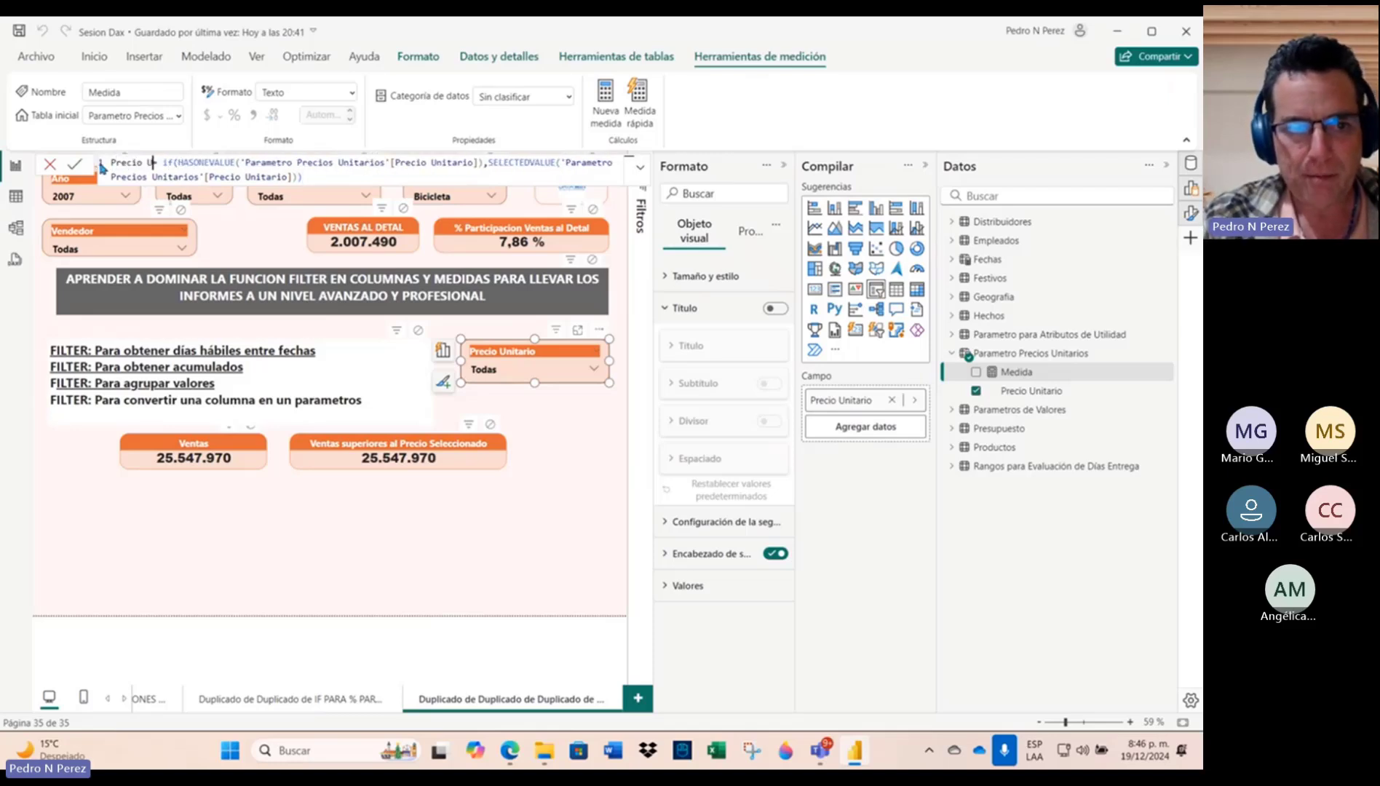
type("tario")
type("Seleccionado")
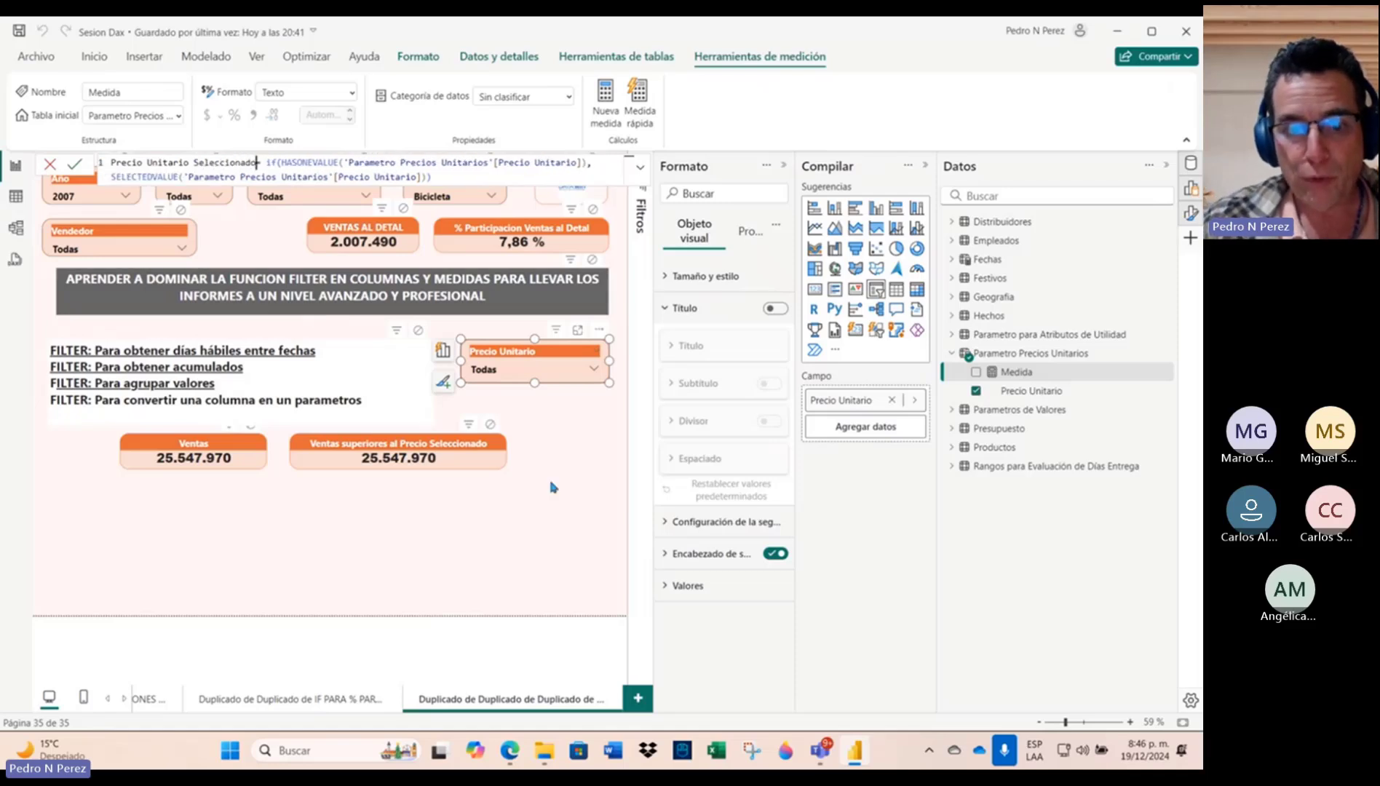
key("Return")
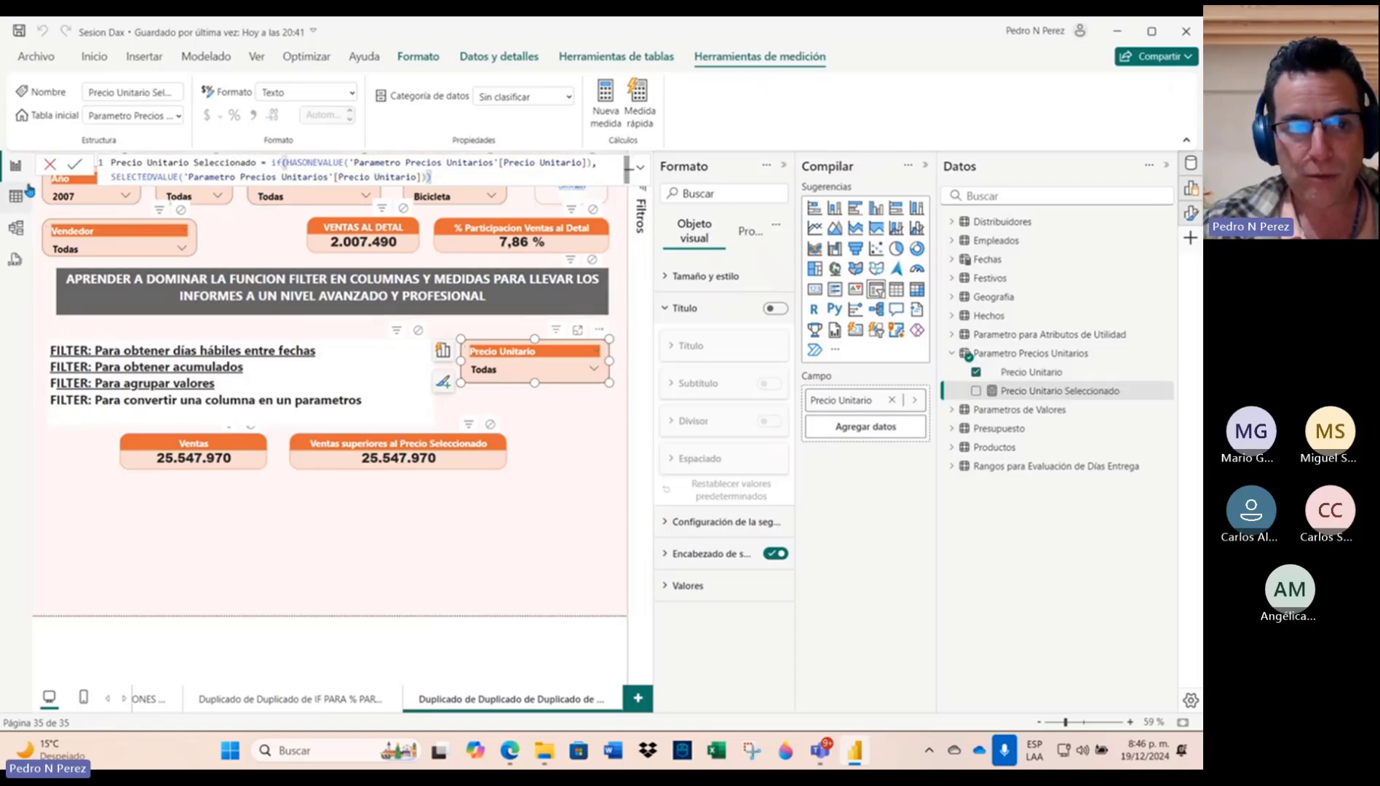
left_click(75, 169)
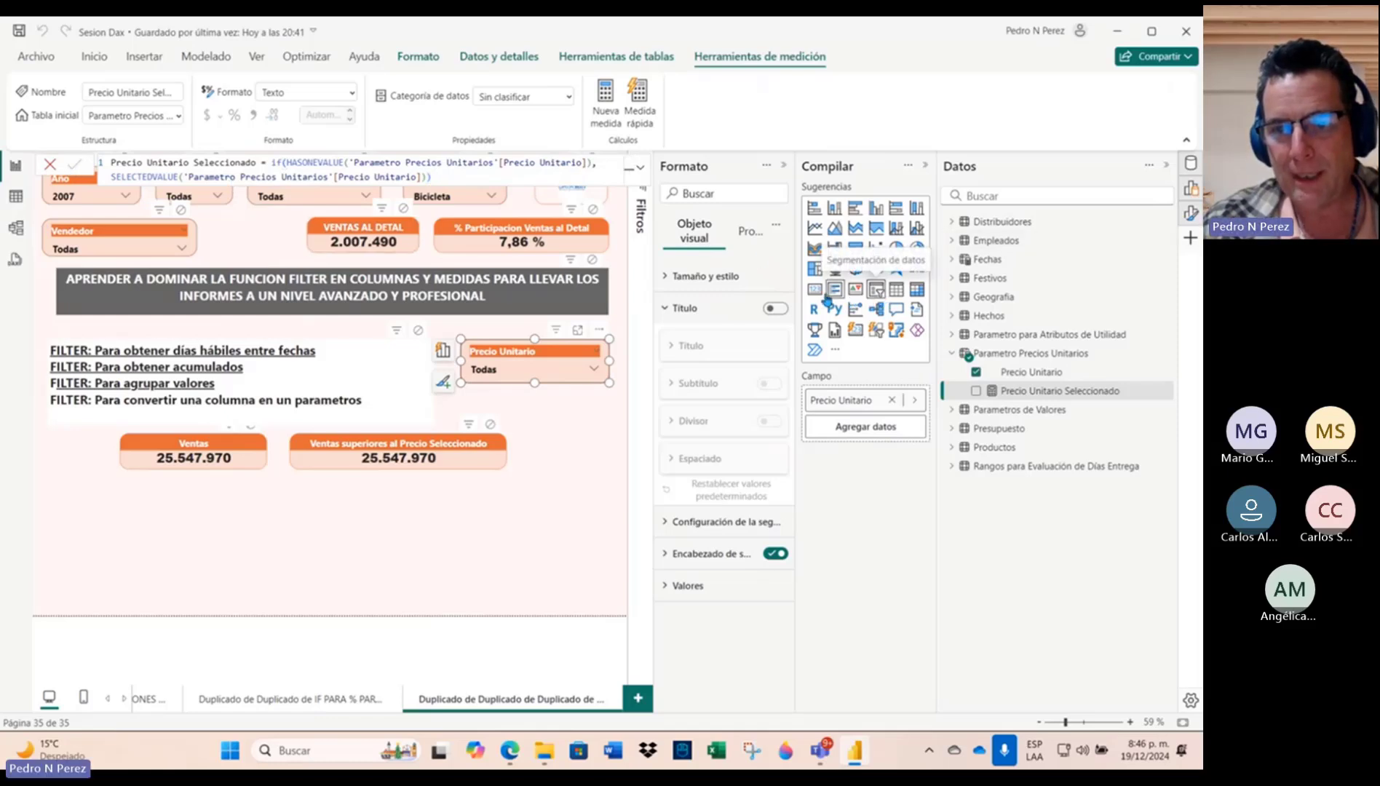
Step: Add a card below the two sales cards showing the Precio Unitario Seleccionado measure
left_click(526, 558)
left_click(815, 289)
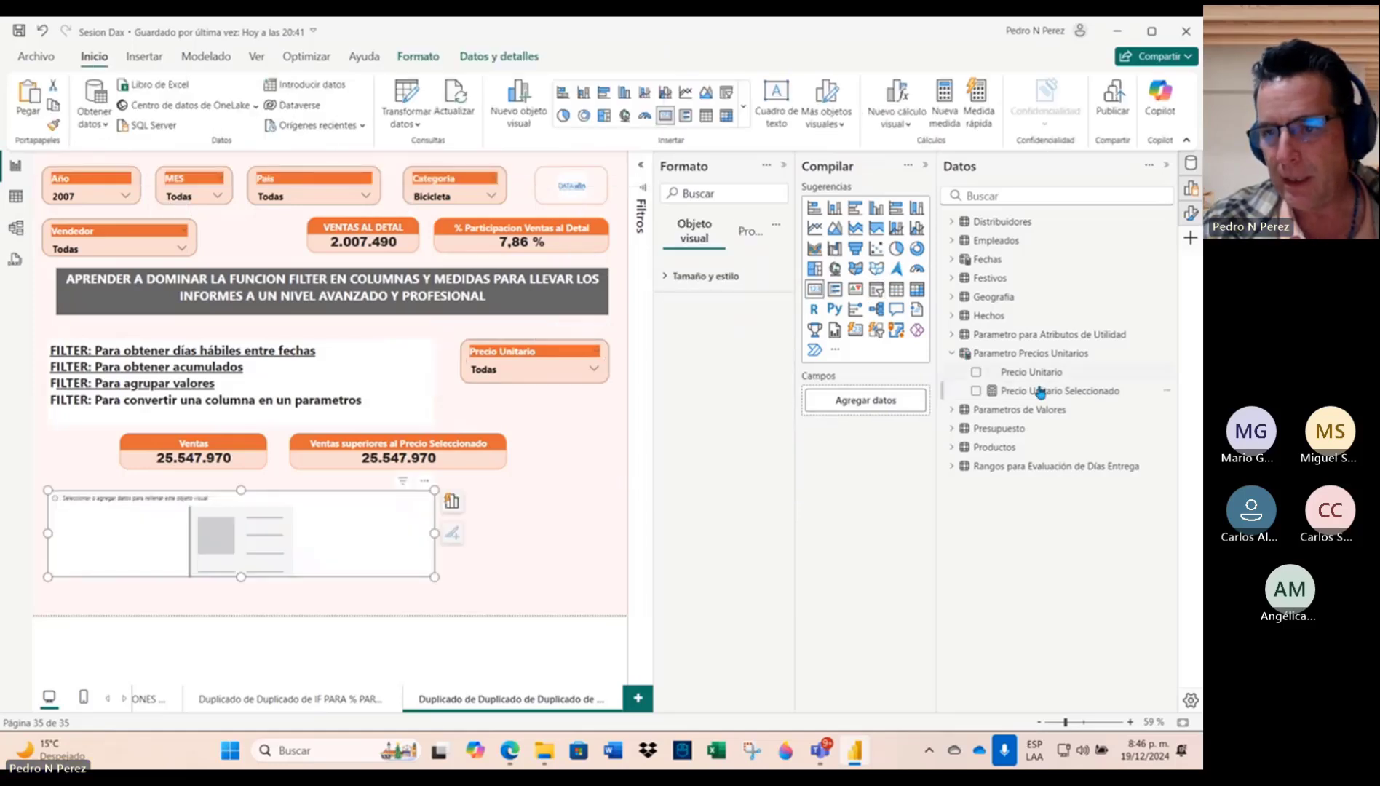
left_click_drag(1057, 399, 845, 401)
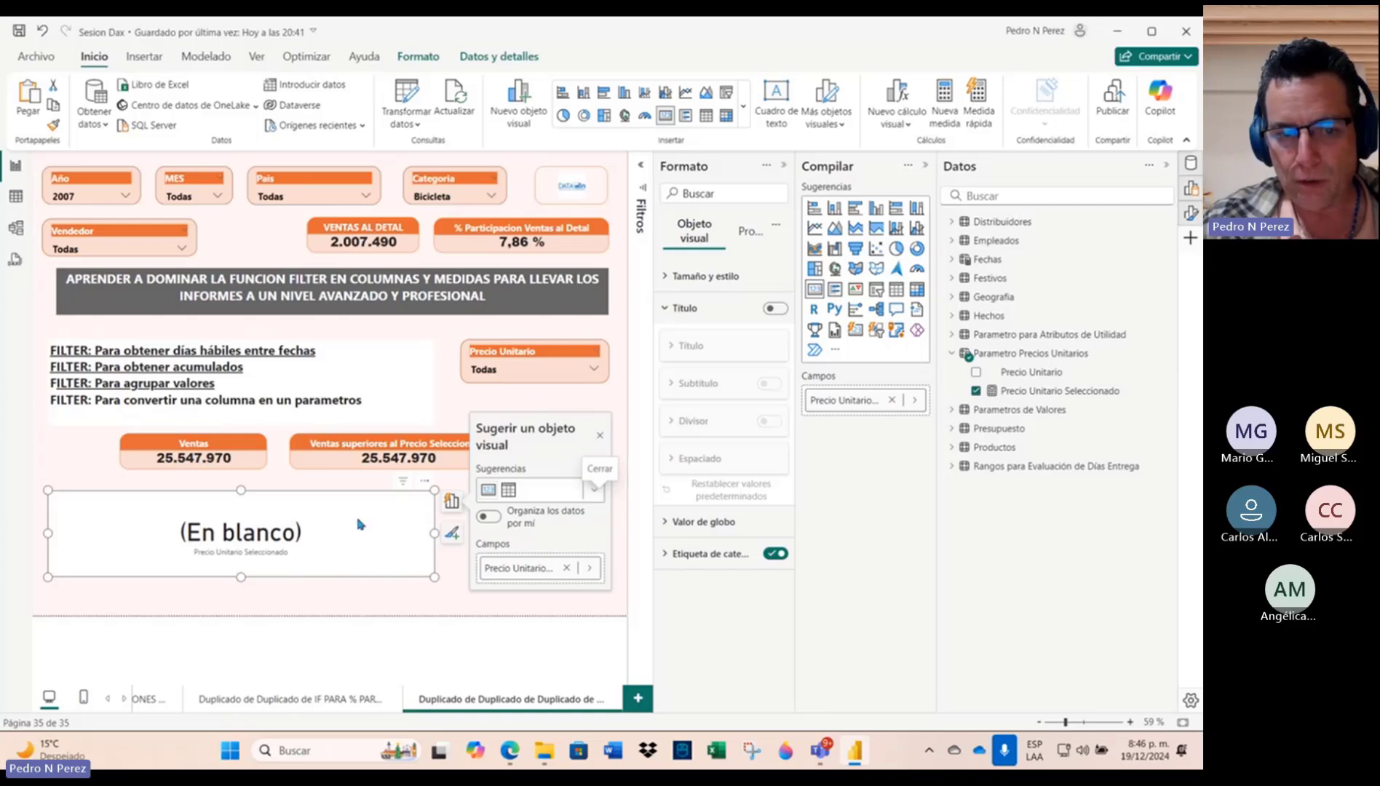
Step: Test the new card by selecting prices 1, 1021 and 1127 in the Precio Unitario slicer, and clear the selection
left_click(594, 369)
left_click(477, 395)
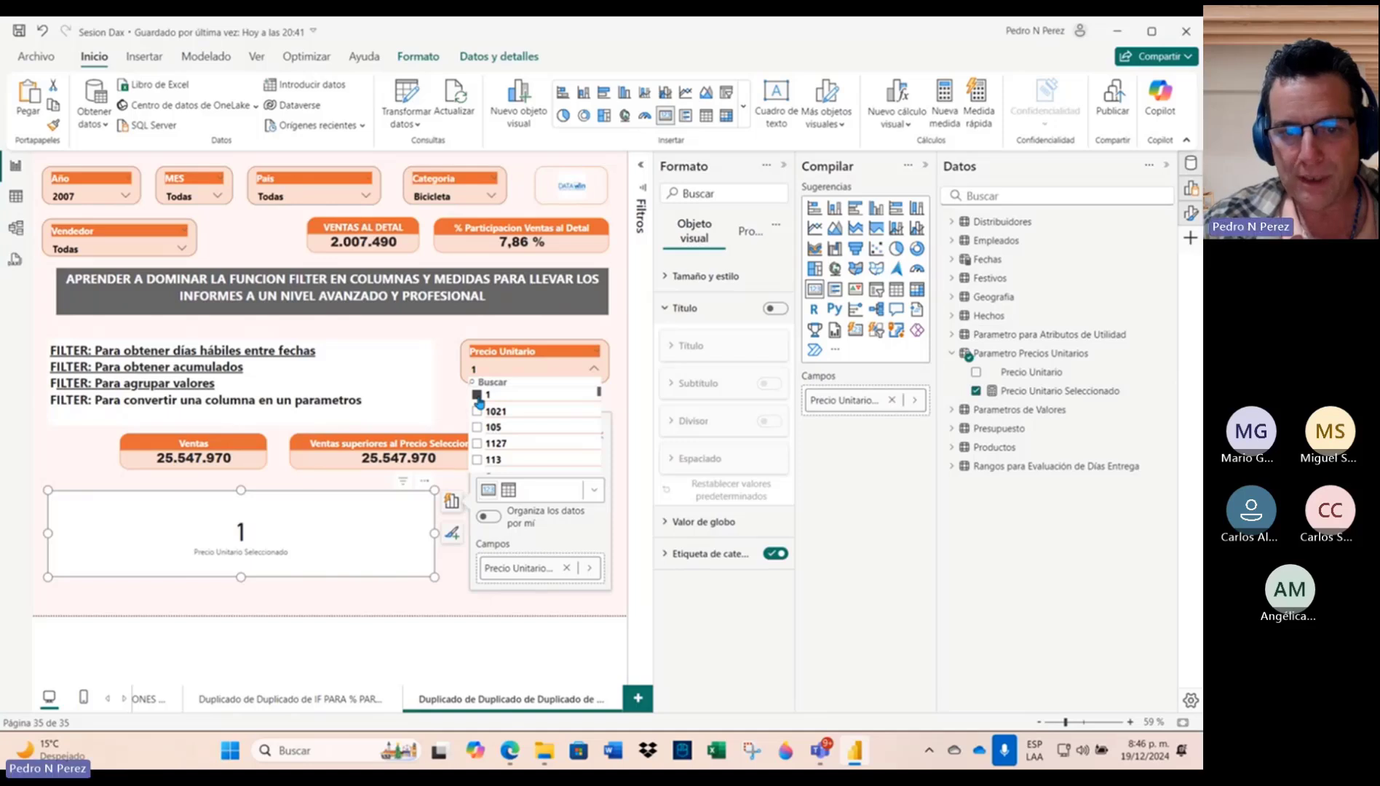
left_click(478, 411)
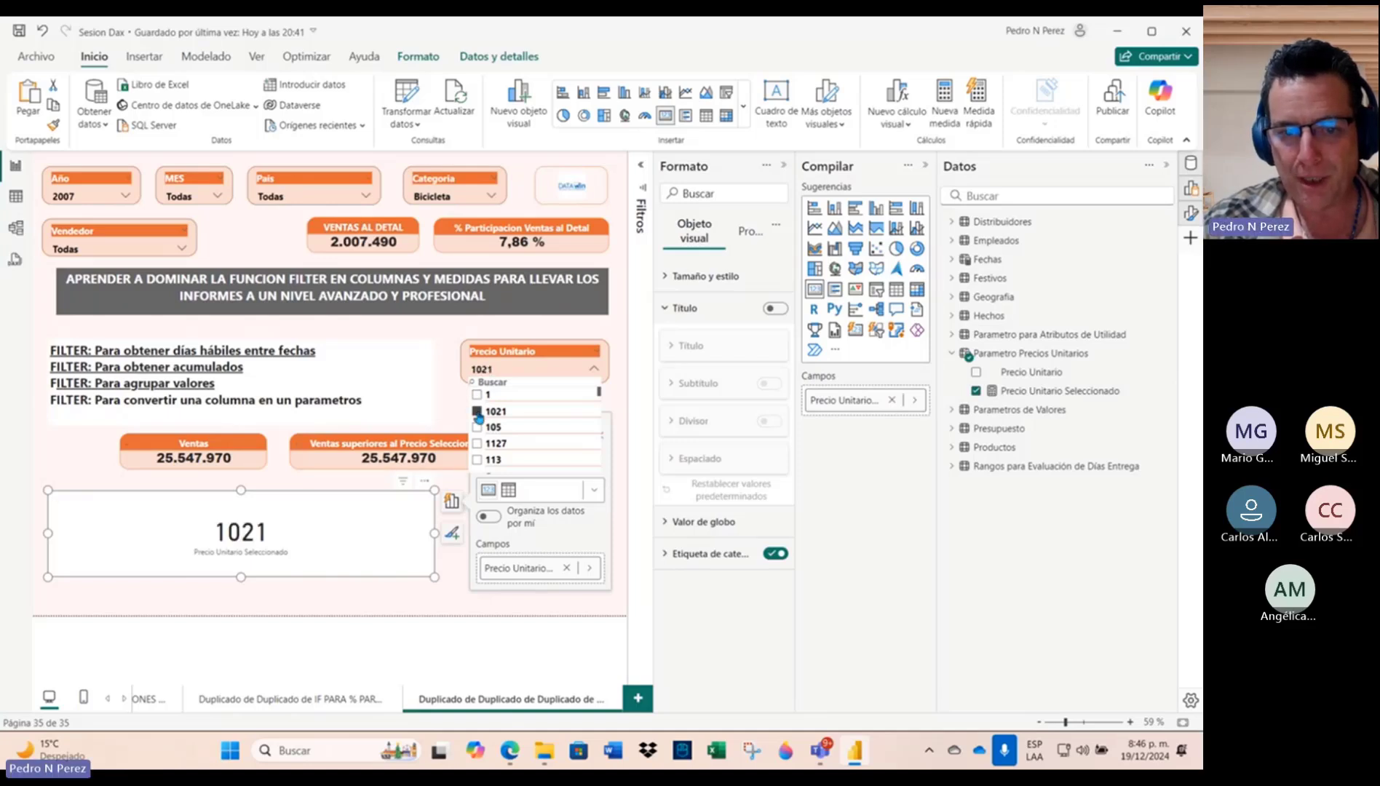
left_click(478, 412)
left_click(478, 444)
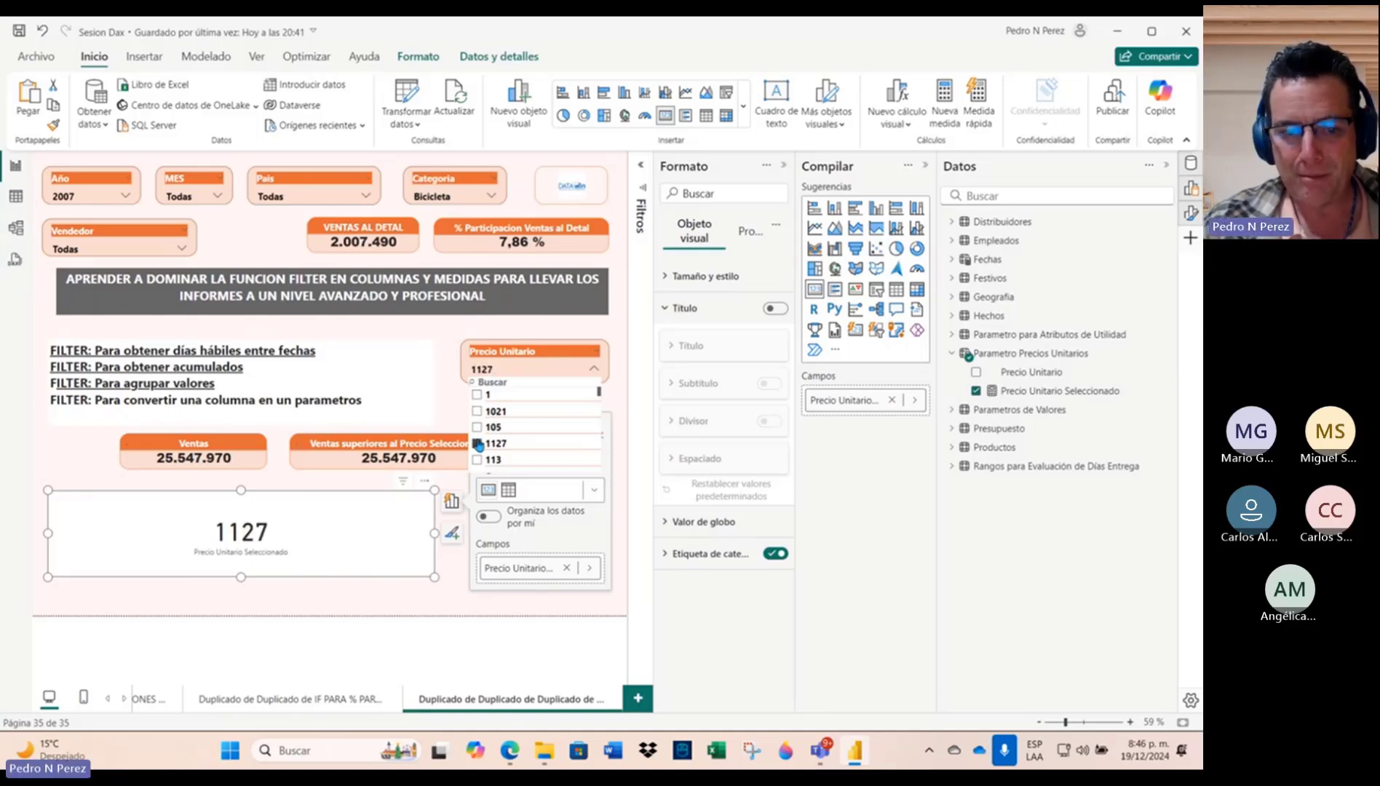
left_click(478, 443)
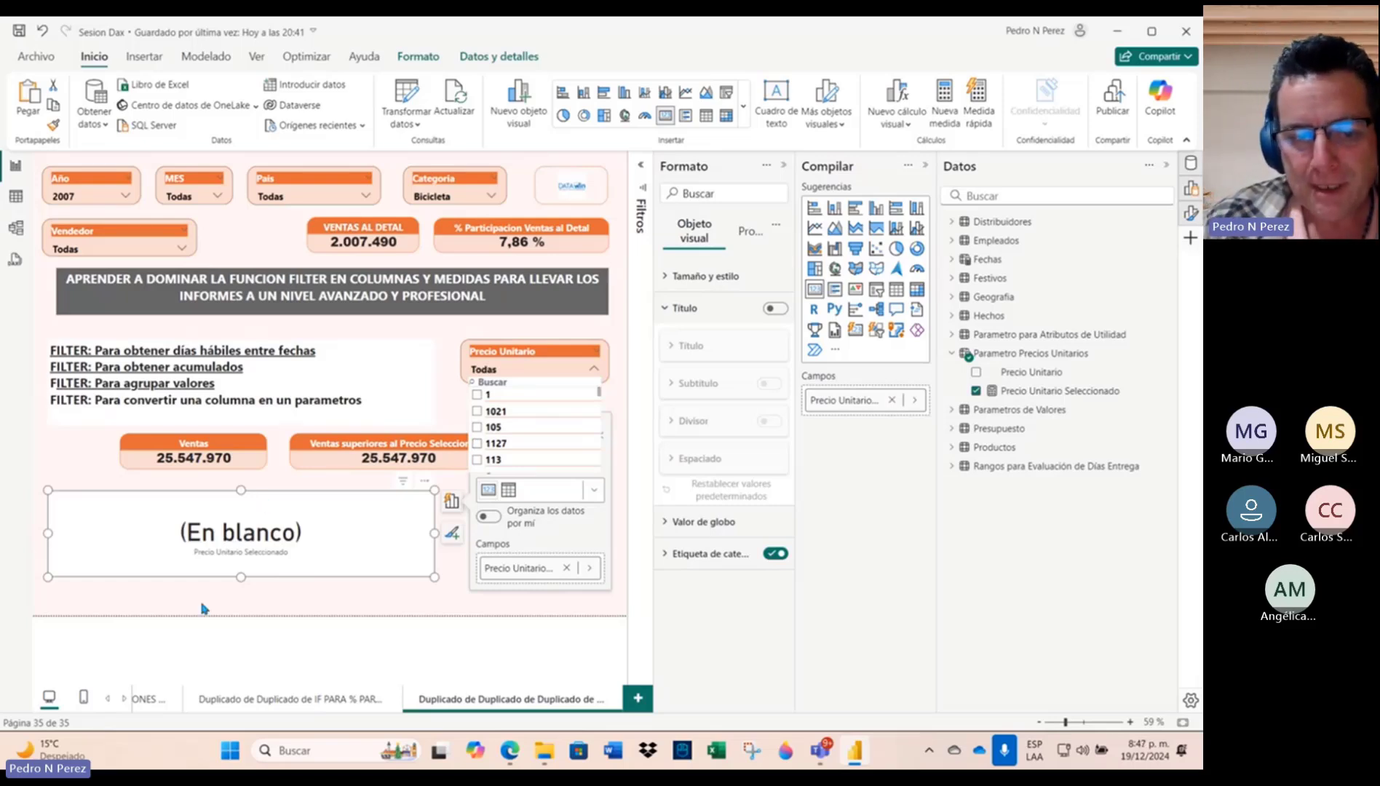
left_click(369, 450)
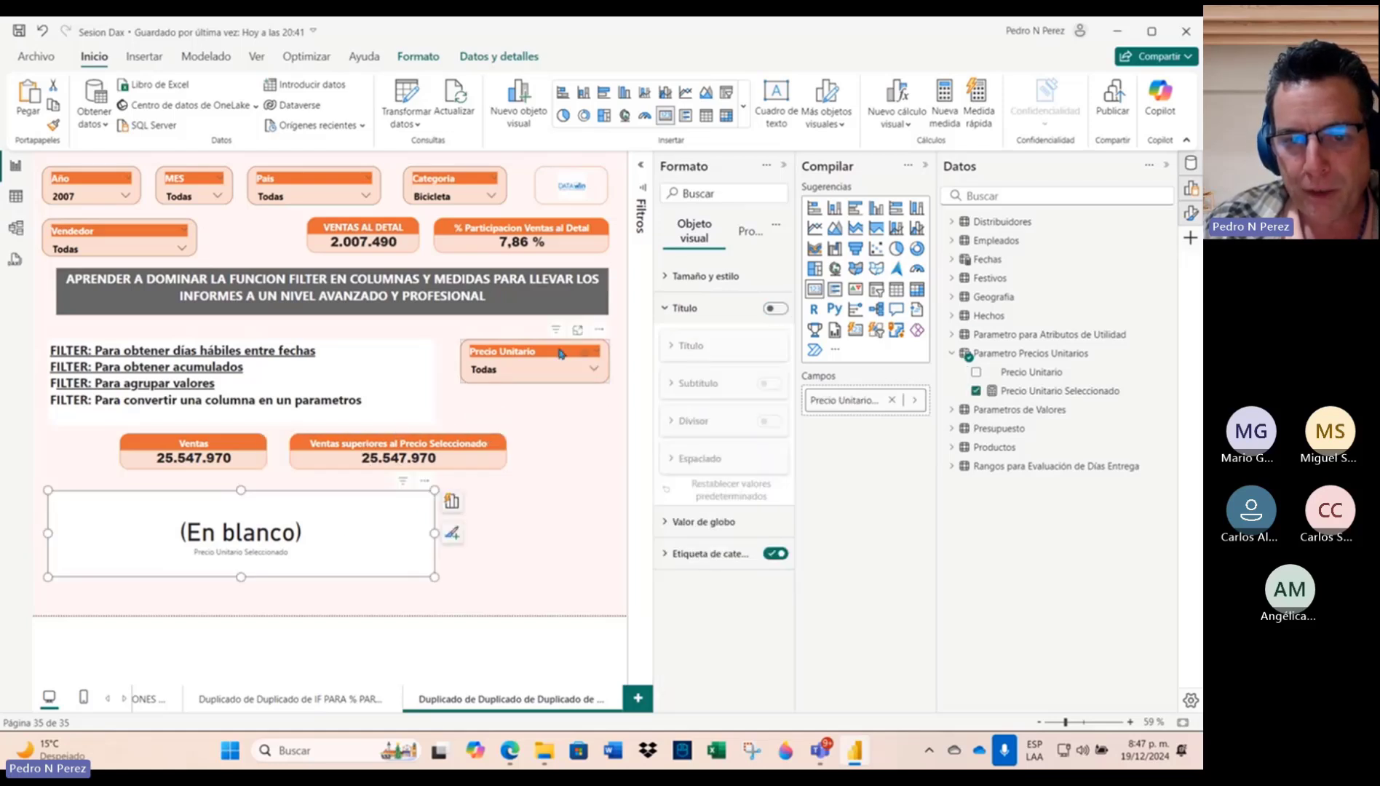
left_click(578, 372)
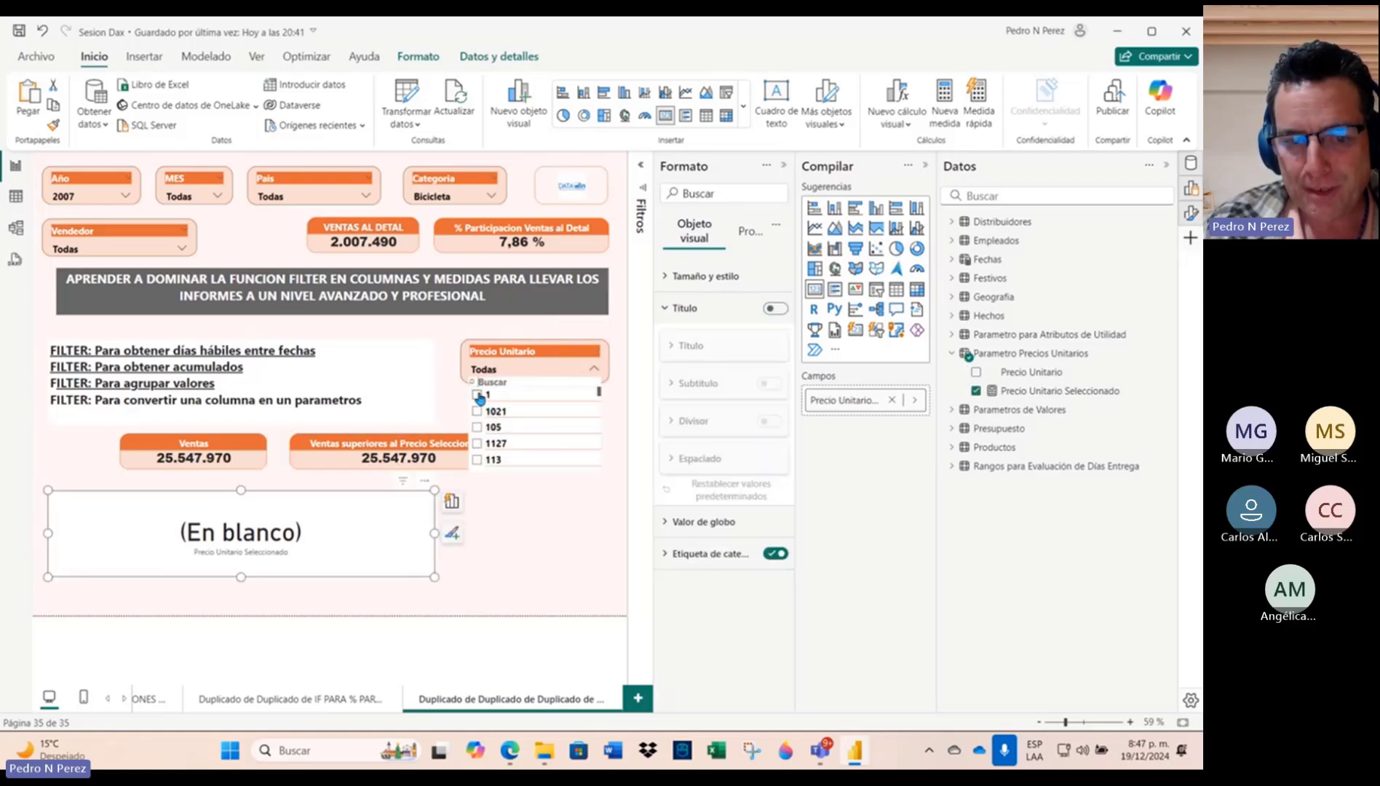
left_click(374, 541)
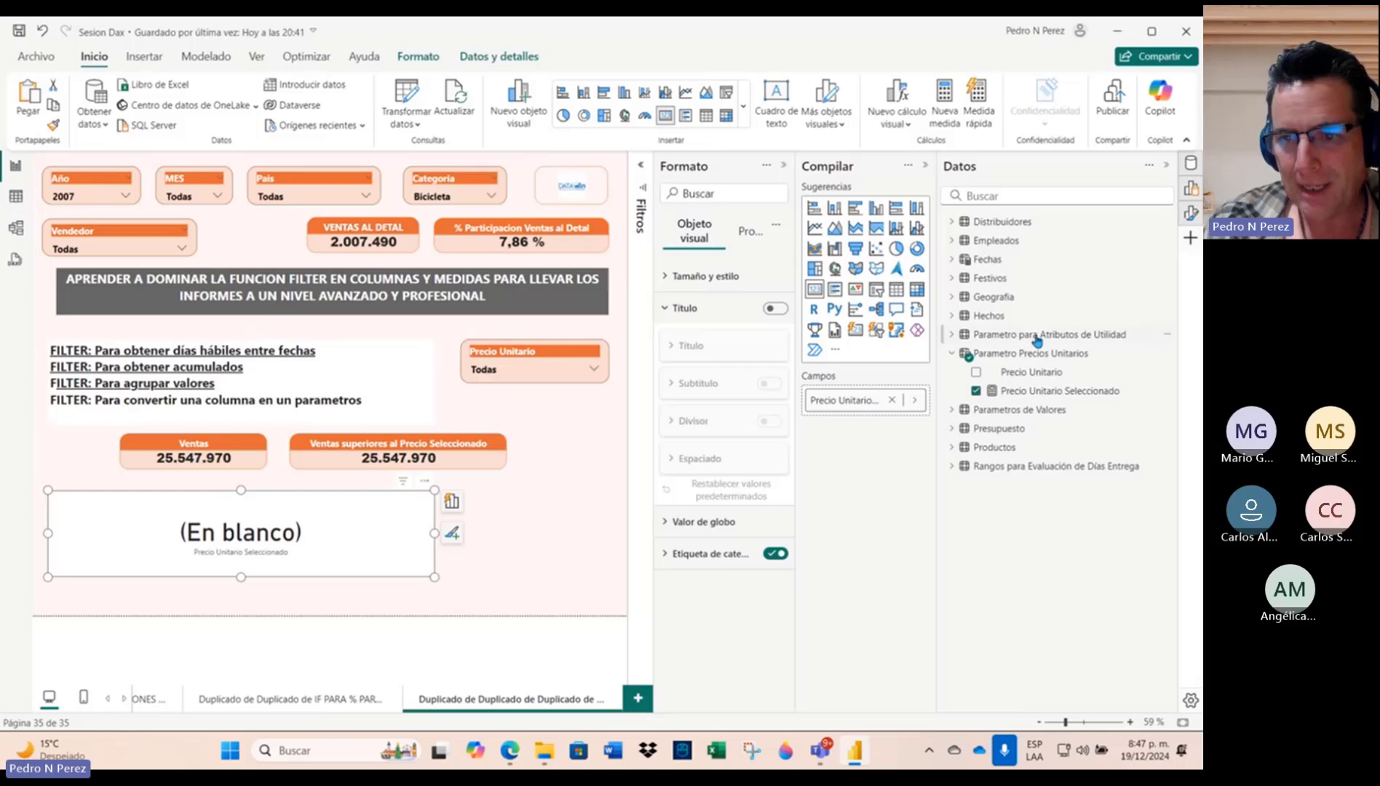
Step: Create another measure in the Parametro Precios Unitarios table, starting its formula with CALCULATE over SUM(Hechos[Venta Neta])
left_click(1168, 359)
left_click(1128, 383)
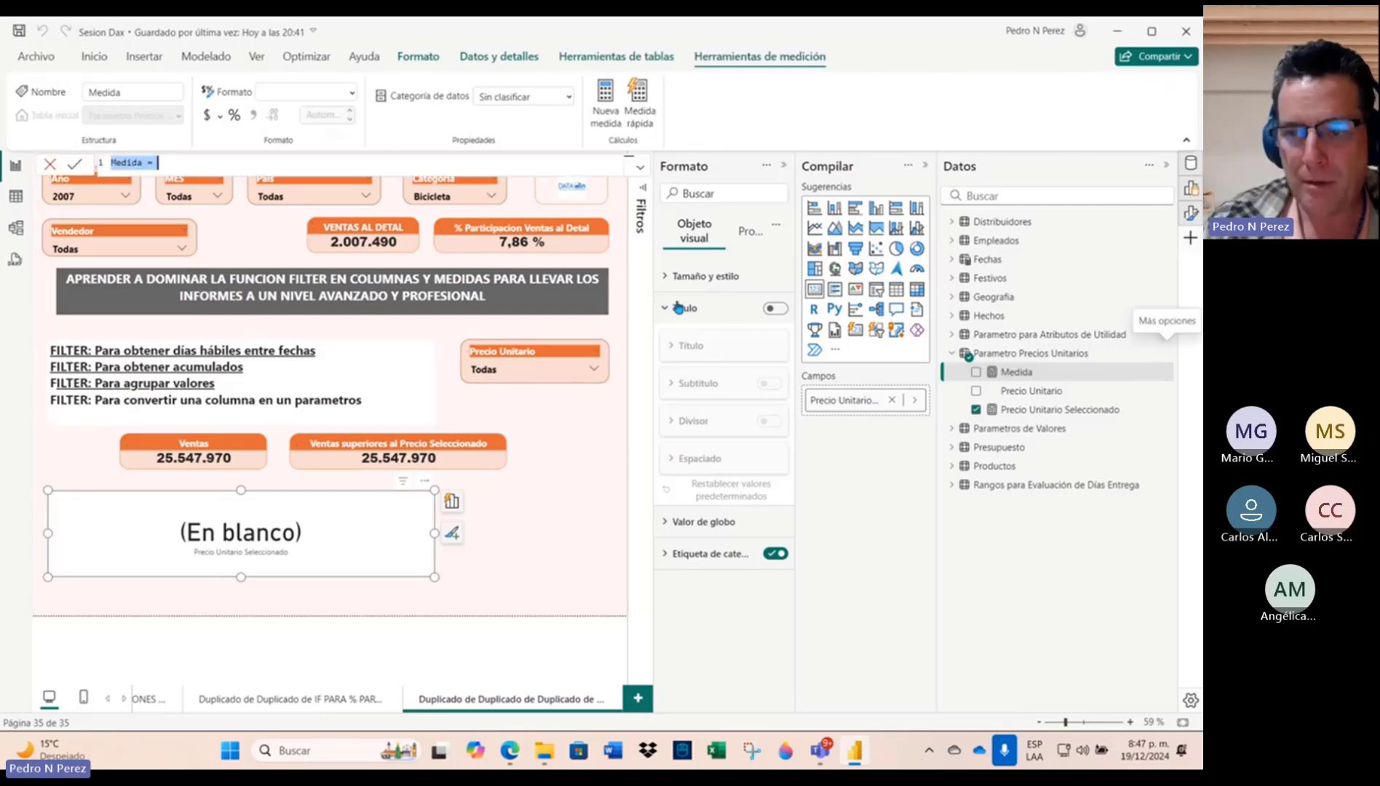
left_click(252, 164)
type("CALCULATE(")
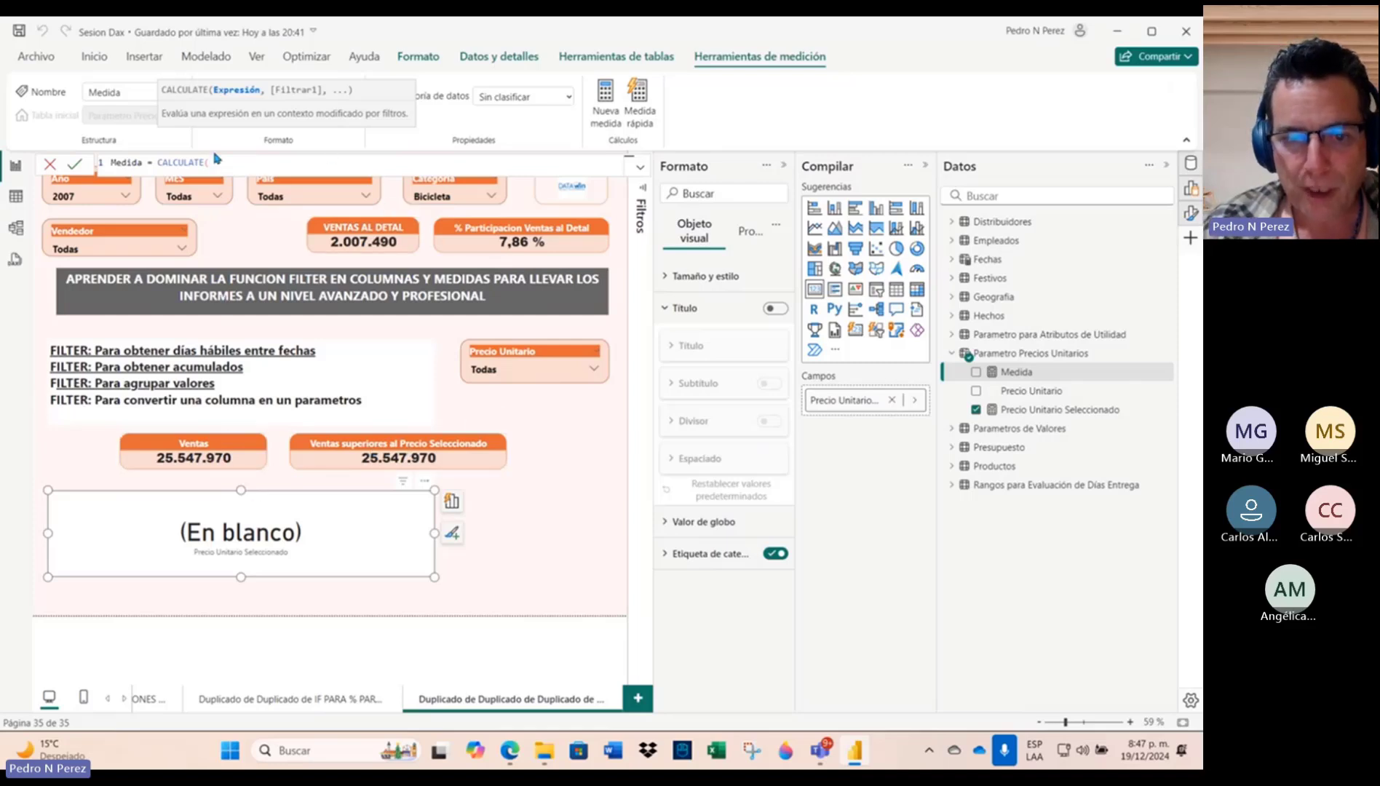
type("su")
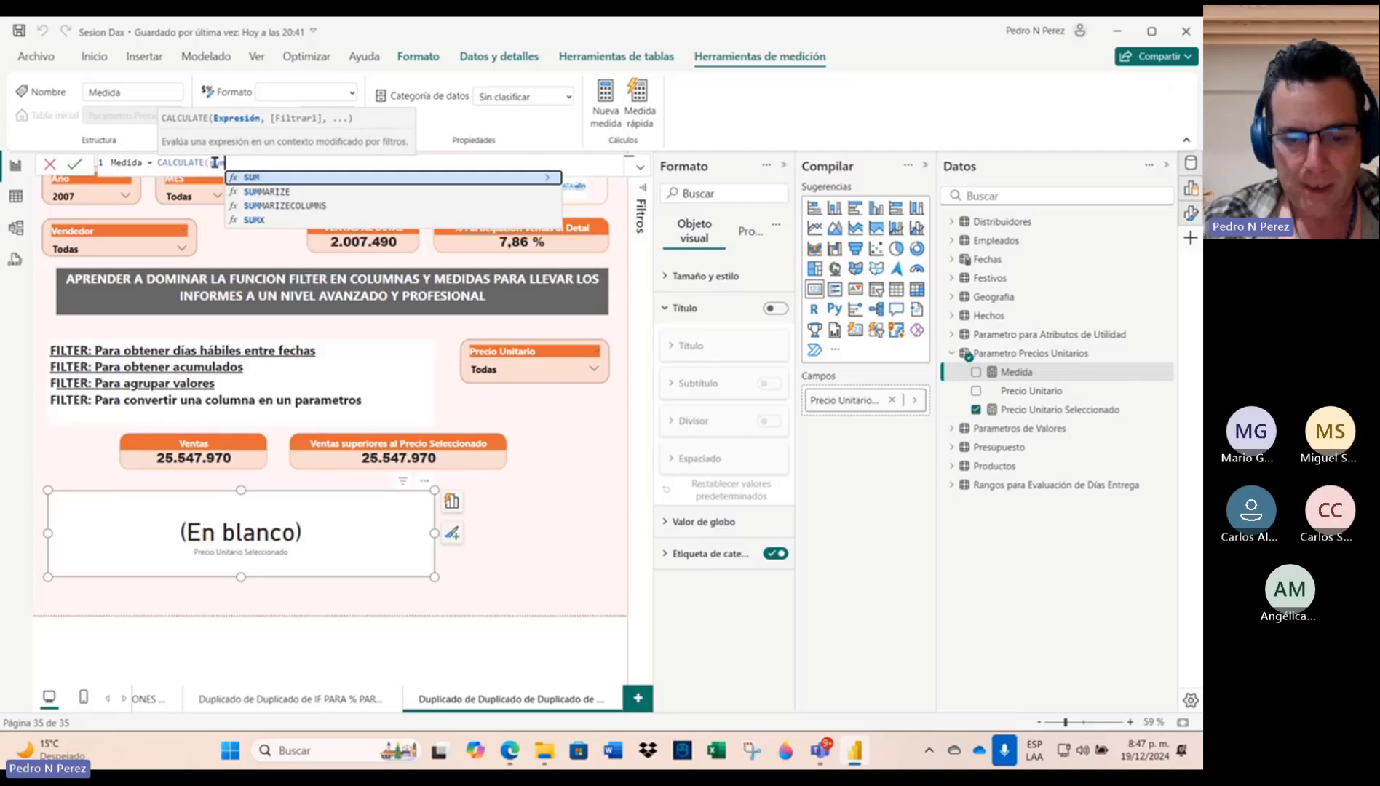
type("m8venta")
key("BackSpace")
key("BackSpace")
key("BackSpace")
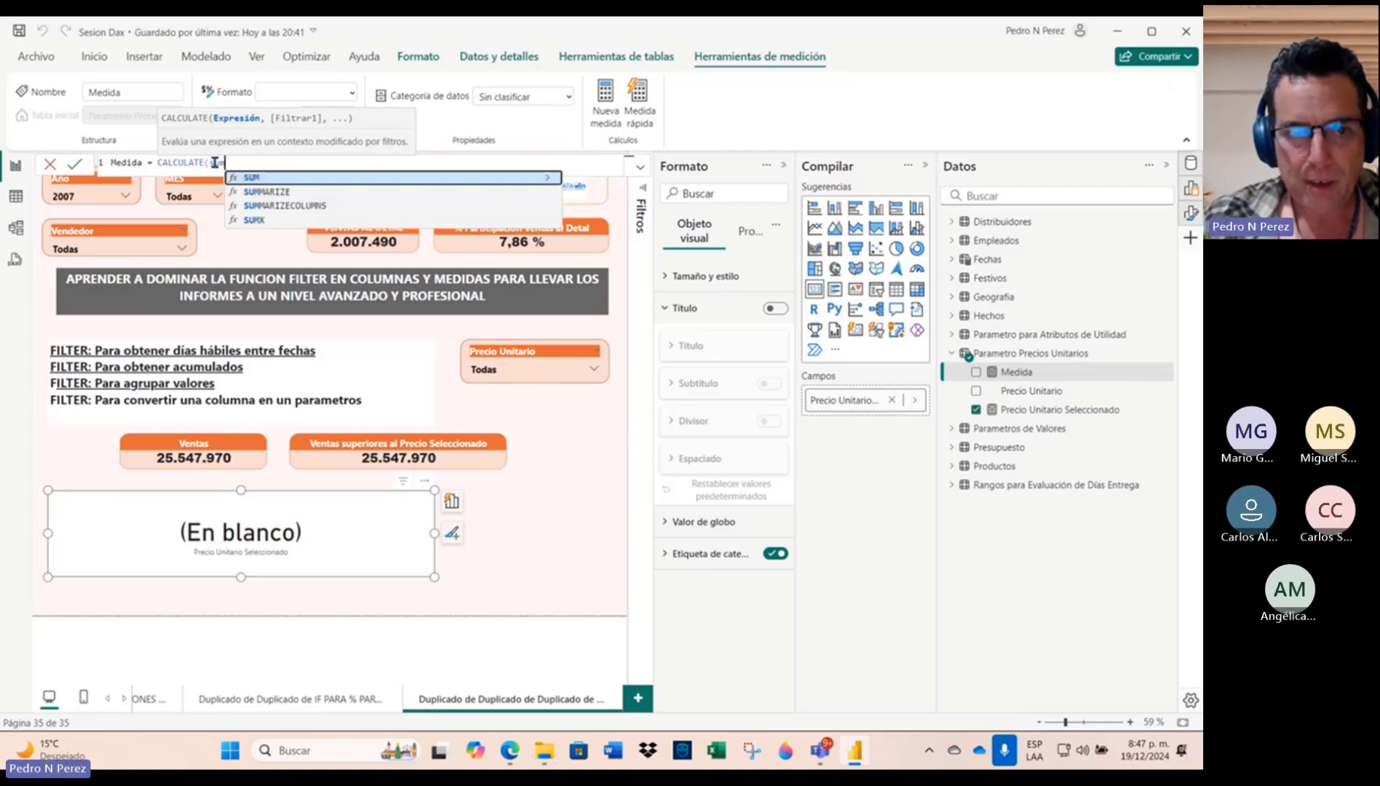
type("(venta")
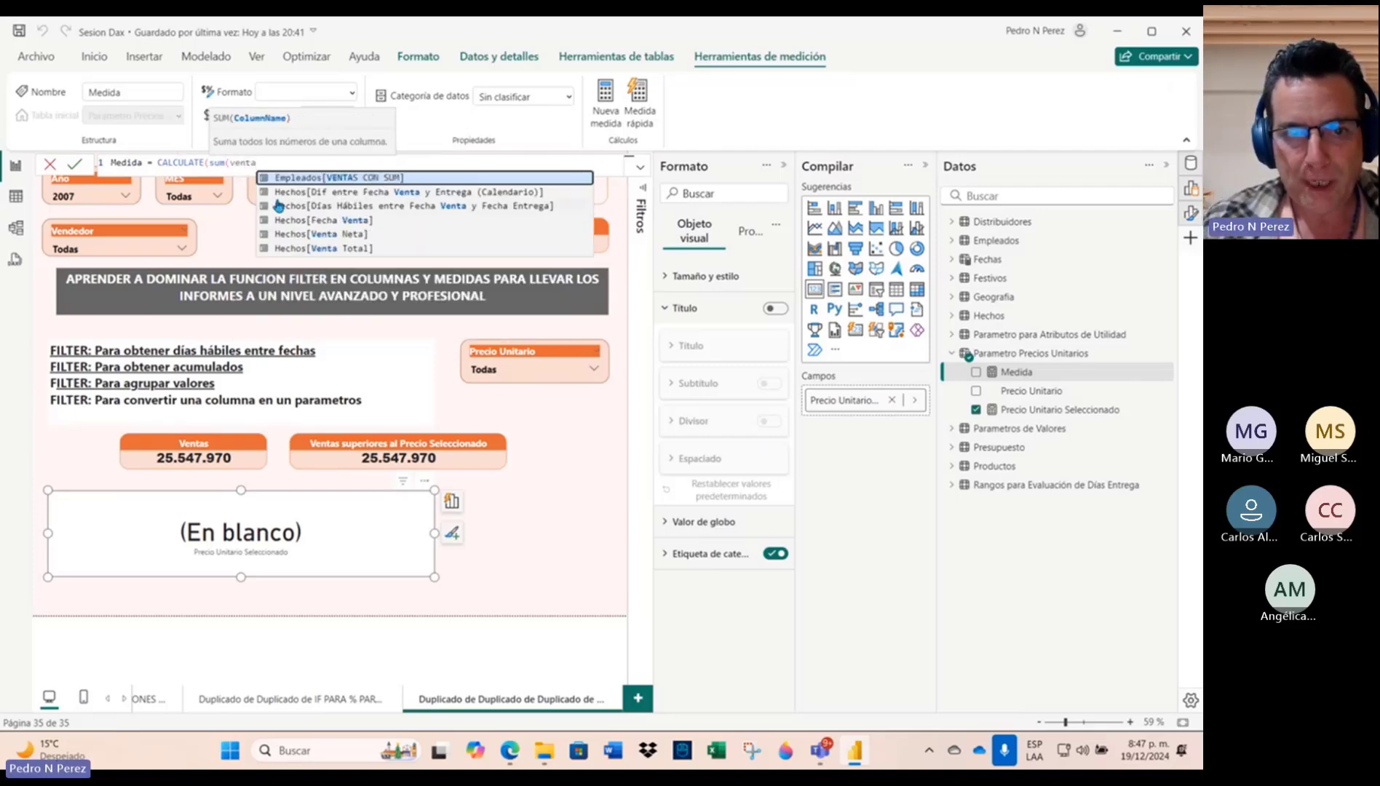
left_click(322, 235)
type(")")
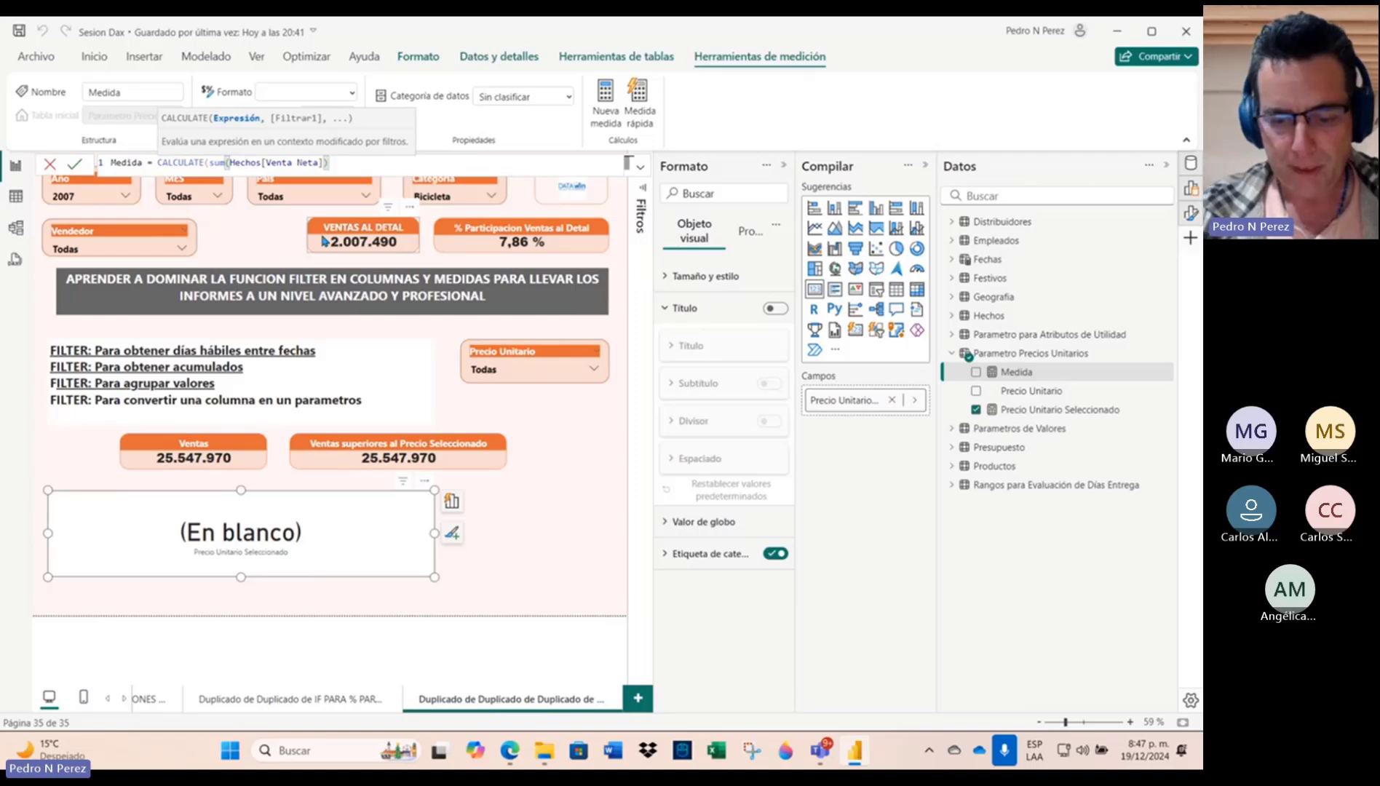
Step: Complete the measure's formula with FILTER over Hechos where Hechos[Precio Unitario] >= [Precio Unitario Seleccionado]
type(",fil")
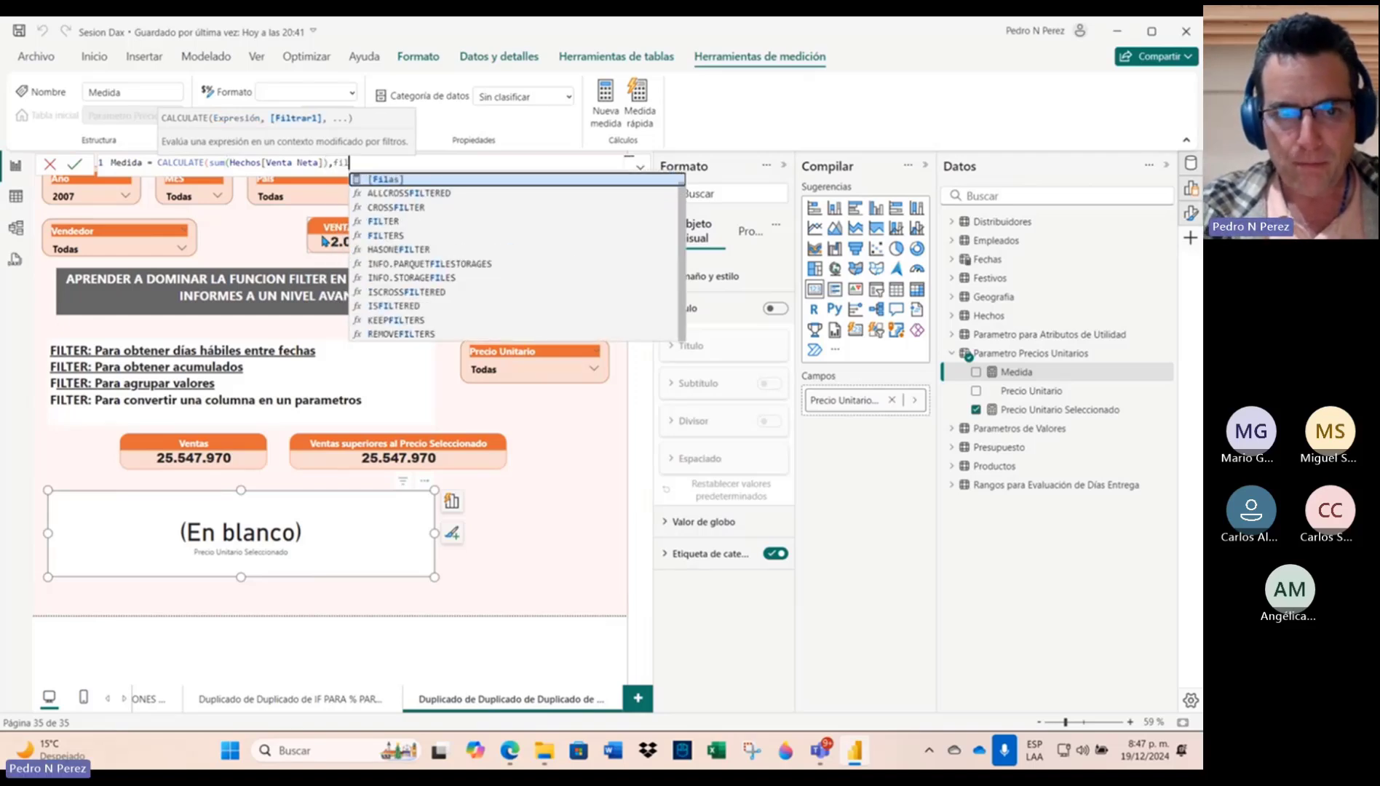
type("ter")
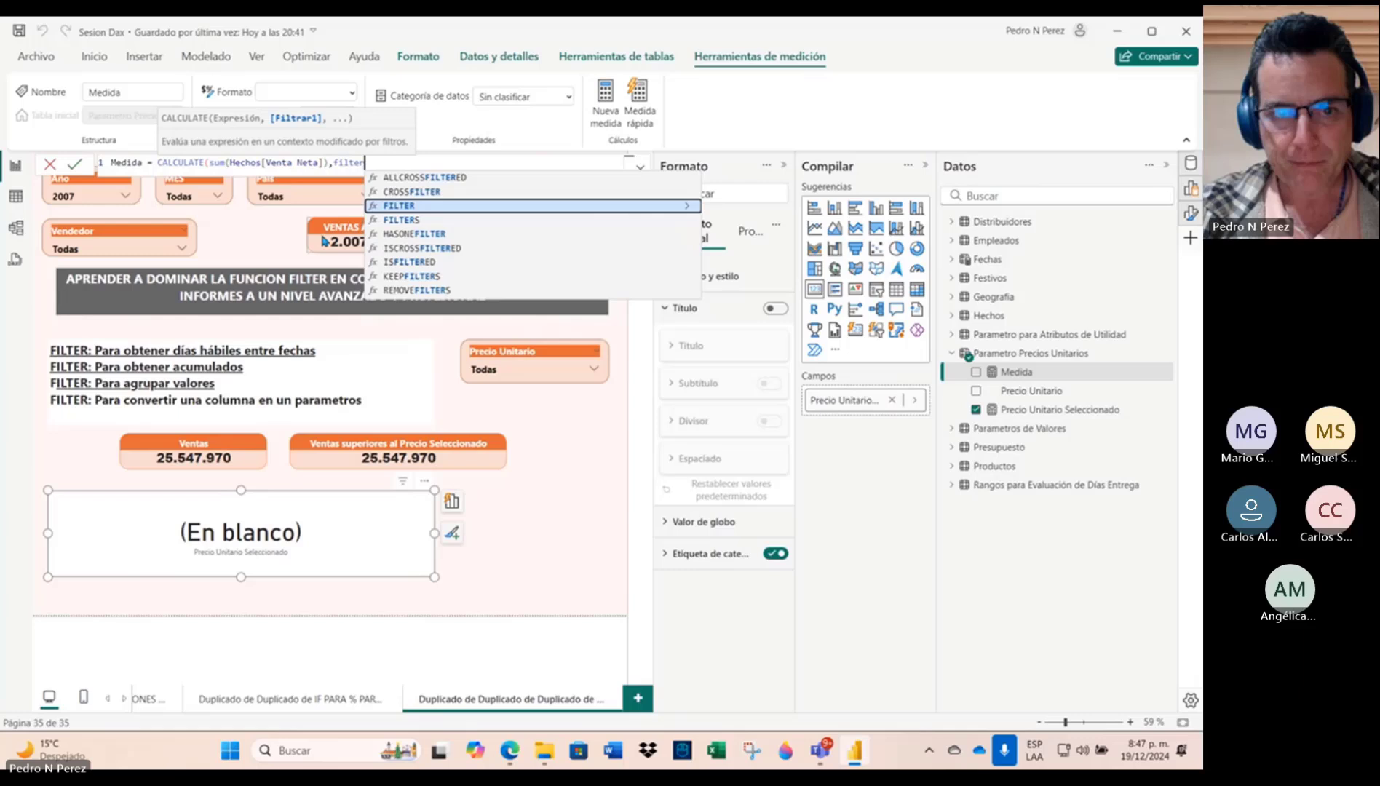
key("Tab")
type("hechos,")
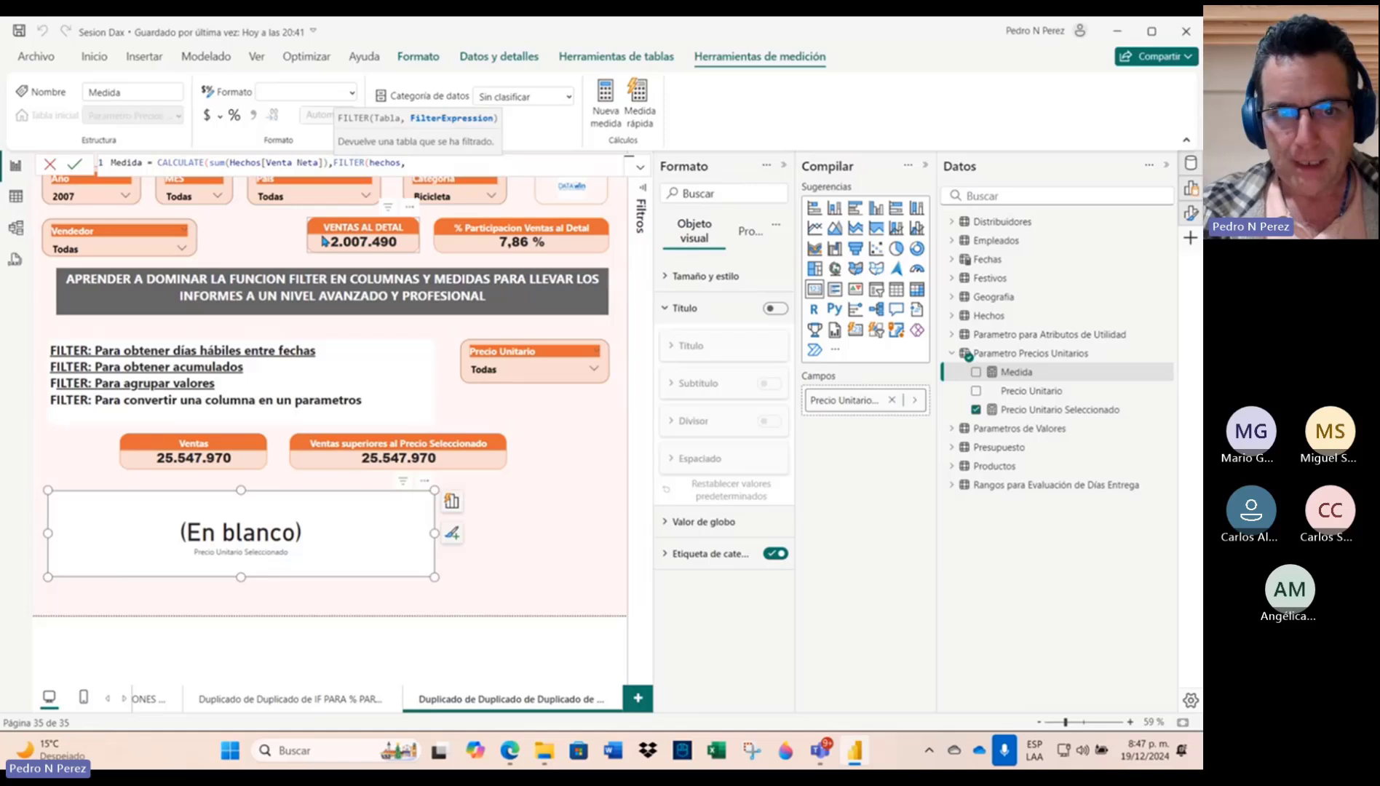
type("precio")
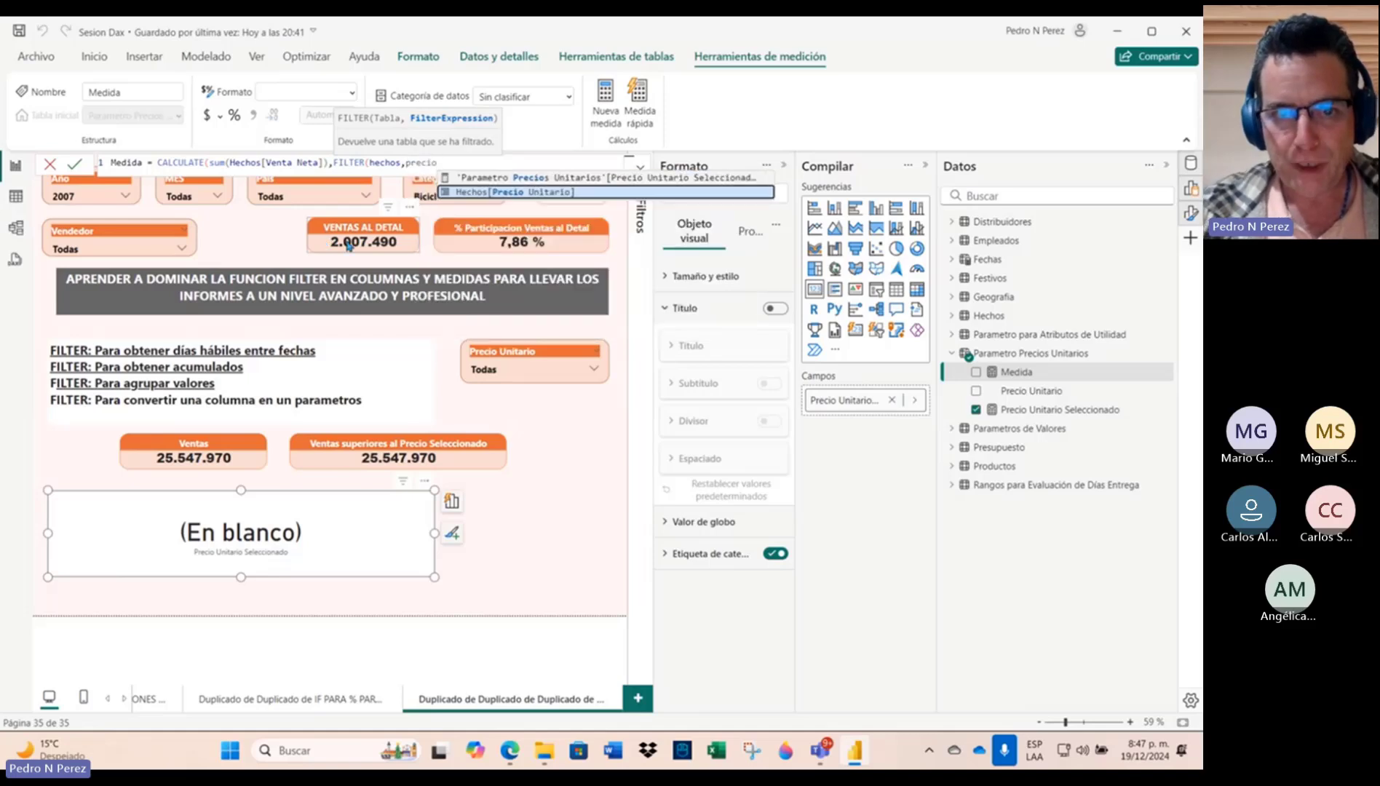
left_click(535, 192)
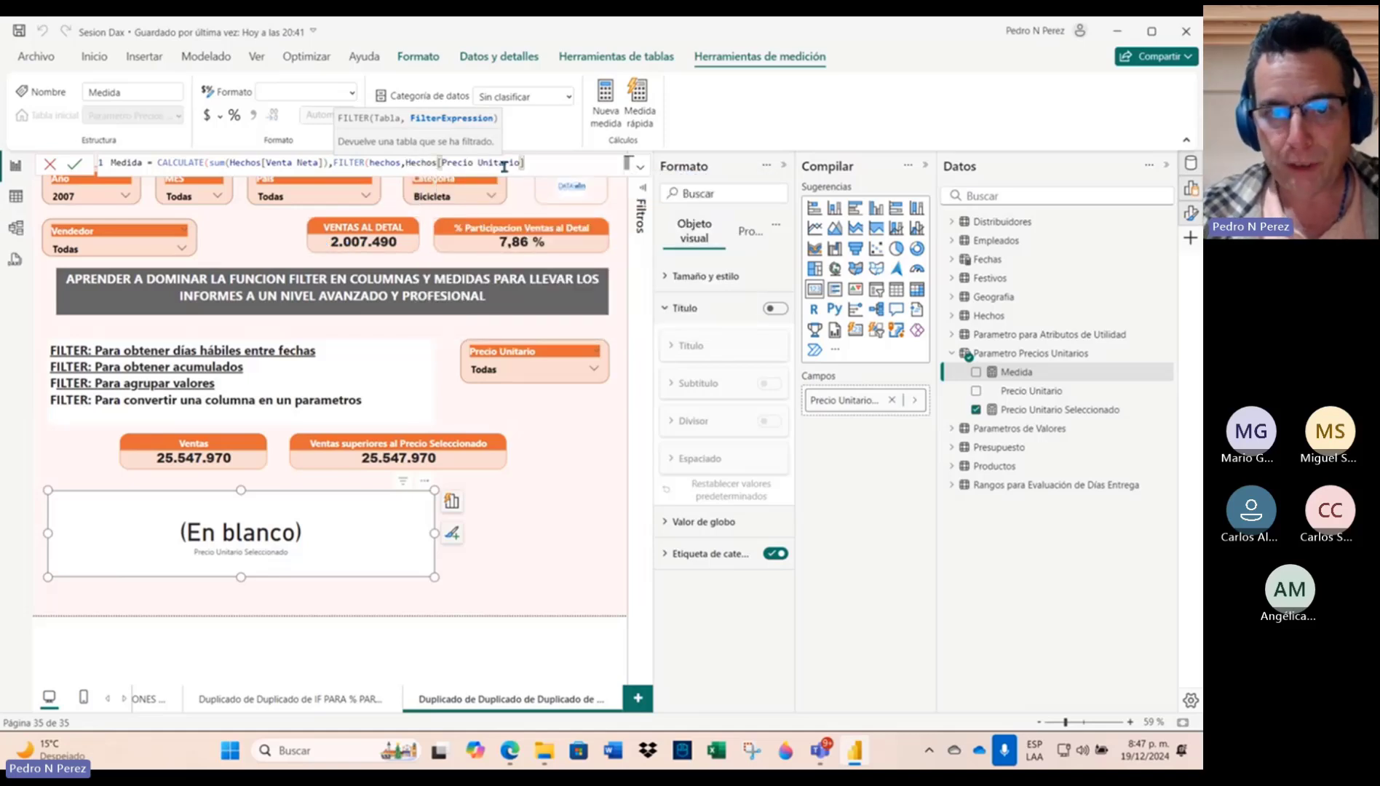
type(">")
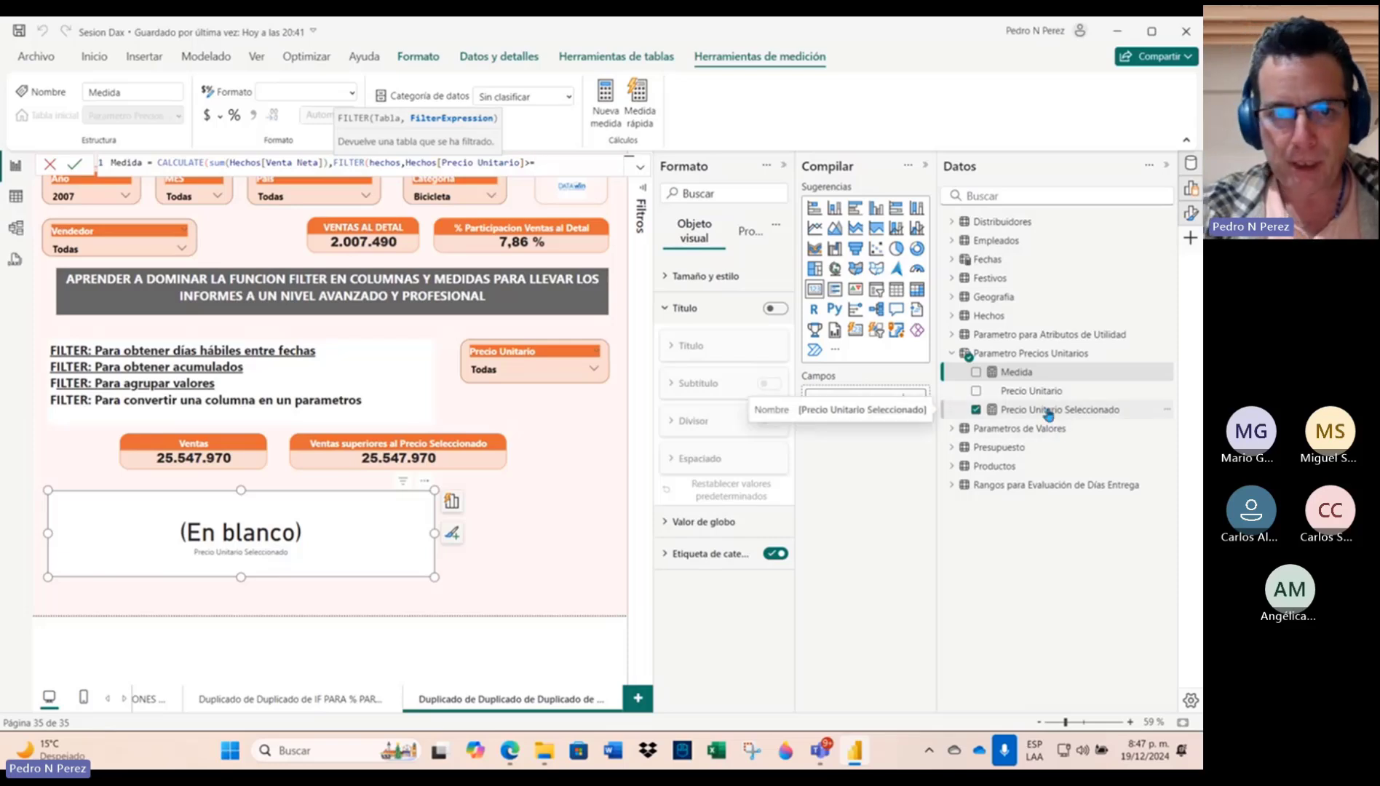
type("=[prec")
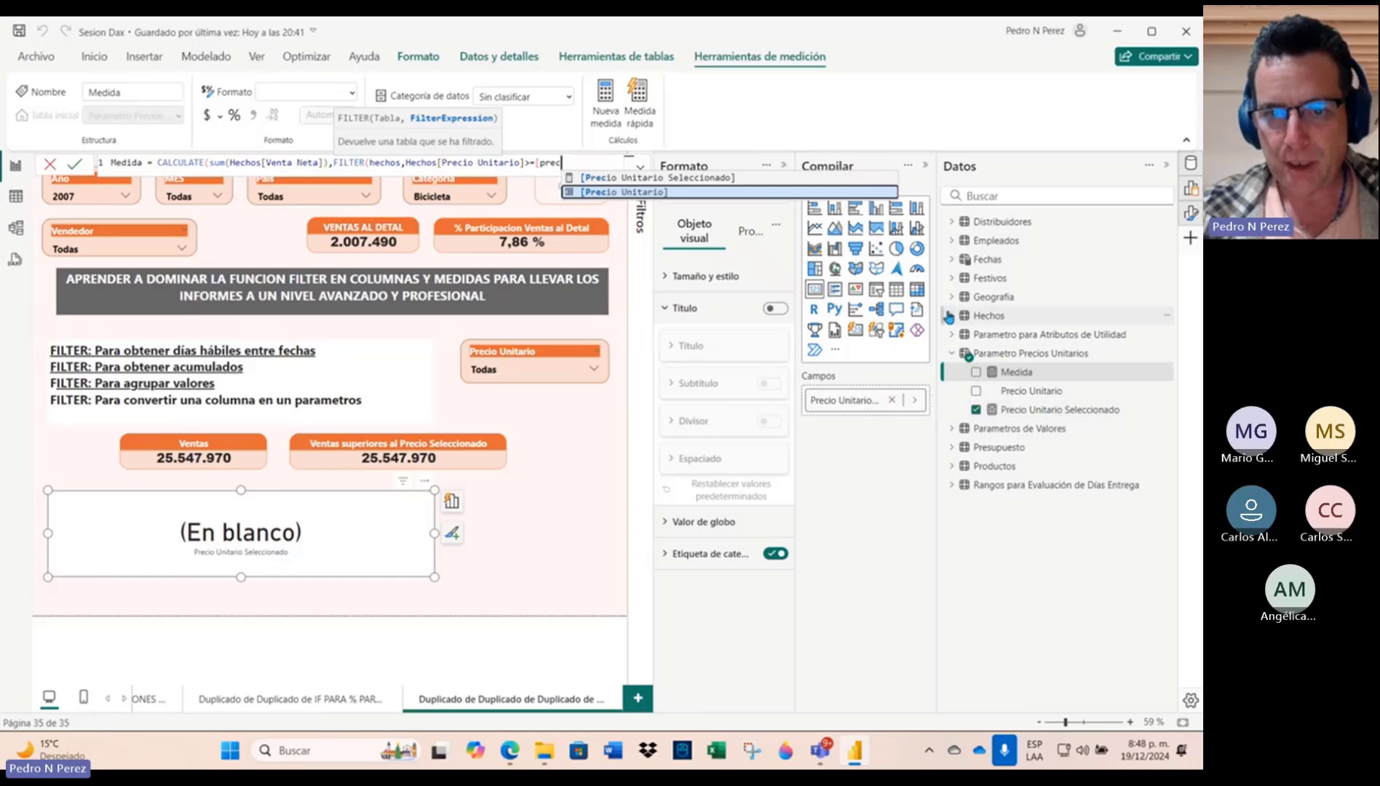
left_click(693, 177)
type("))")
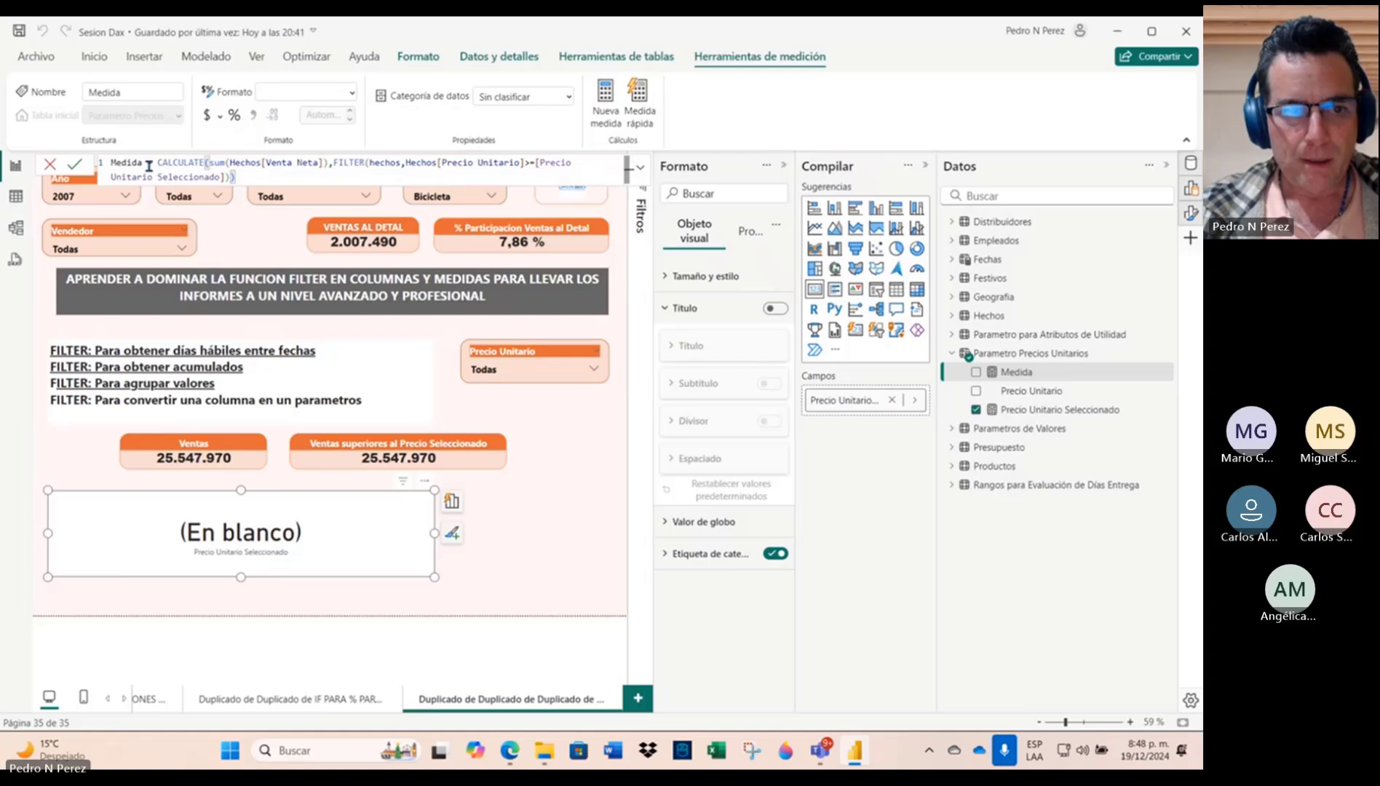
Step: Rename the measure to "Total Ventas mayores a Precio Seleccionado" in its formula and commit it
left_click_drag(146, 163, 110, 165)
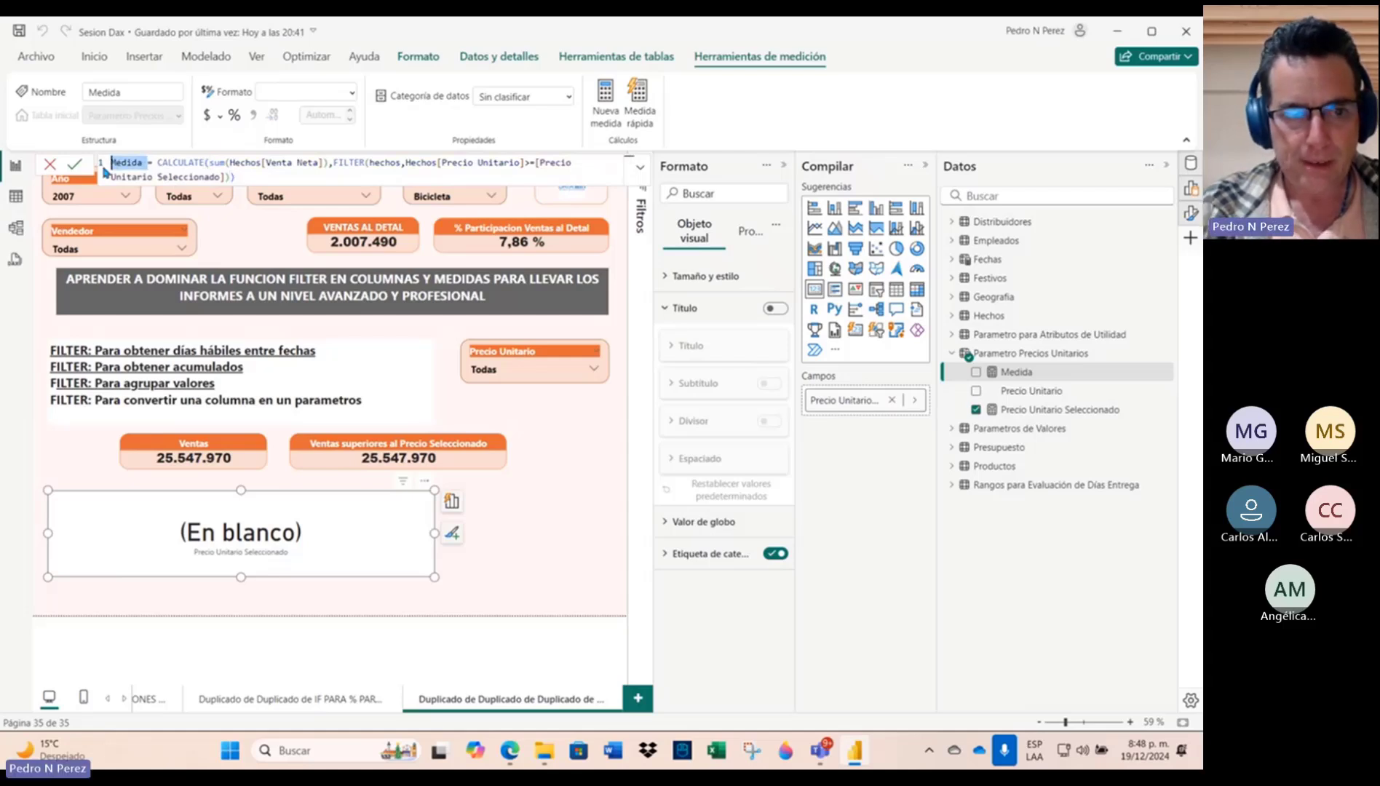
type("Total vent")
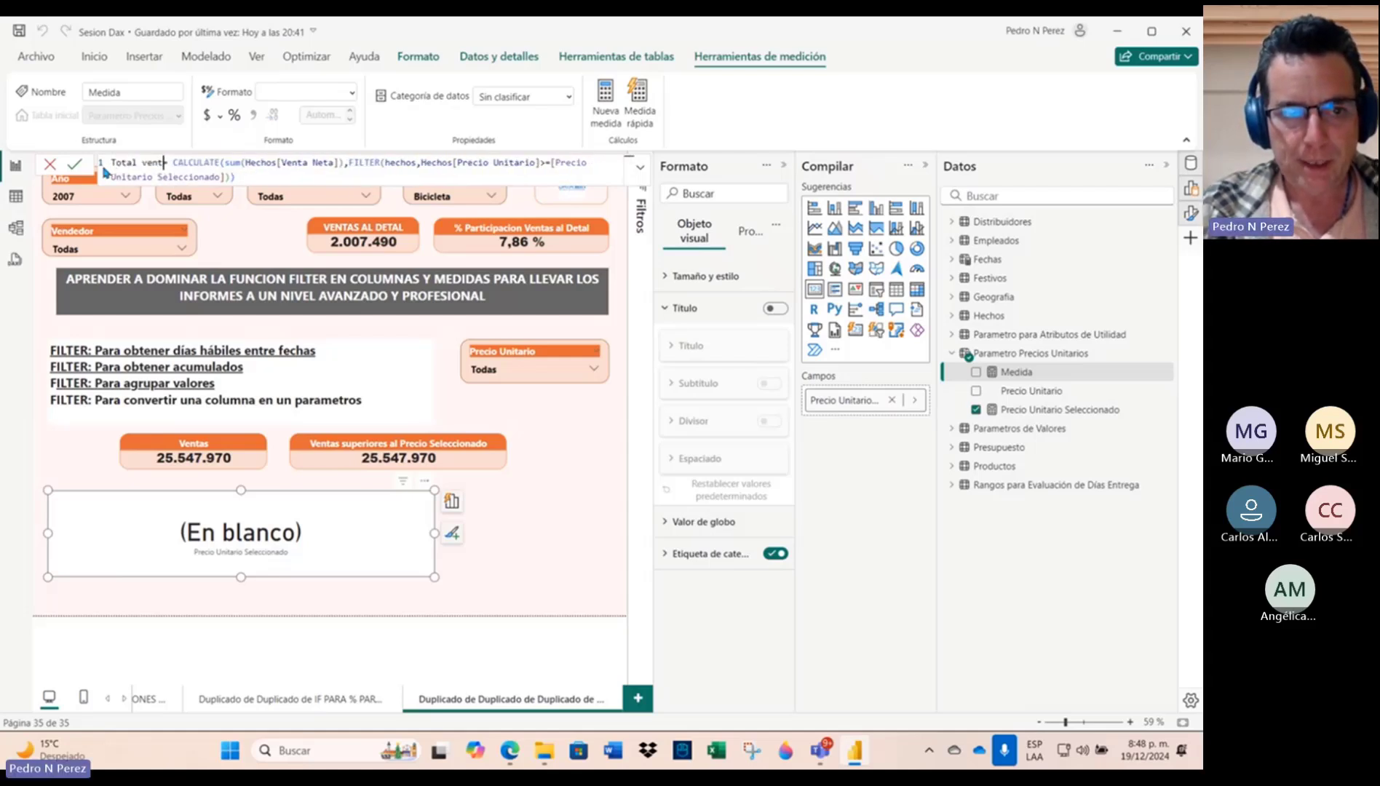
key("BackSpace")
key("BackSpace")
key("BackSpace")
key("BackSpace")
type("Ventas ")
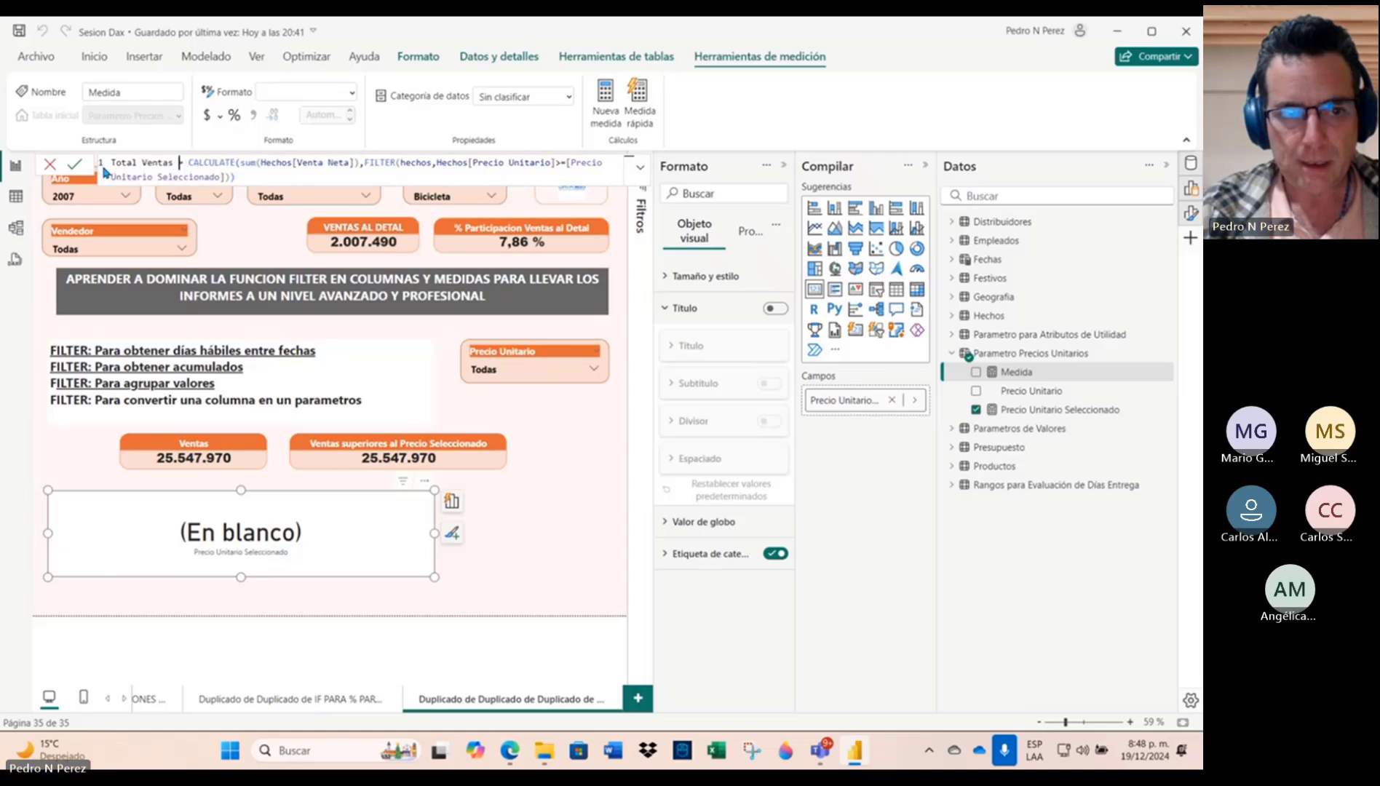
type("mayor")
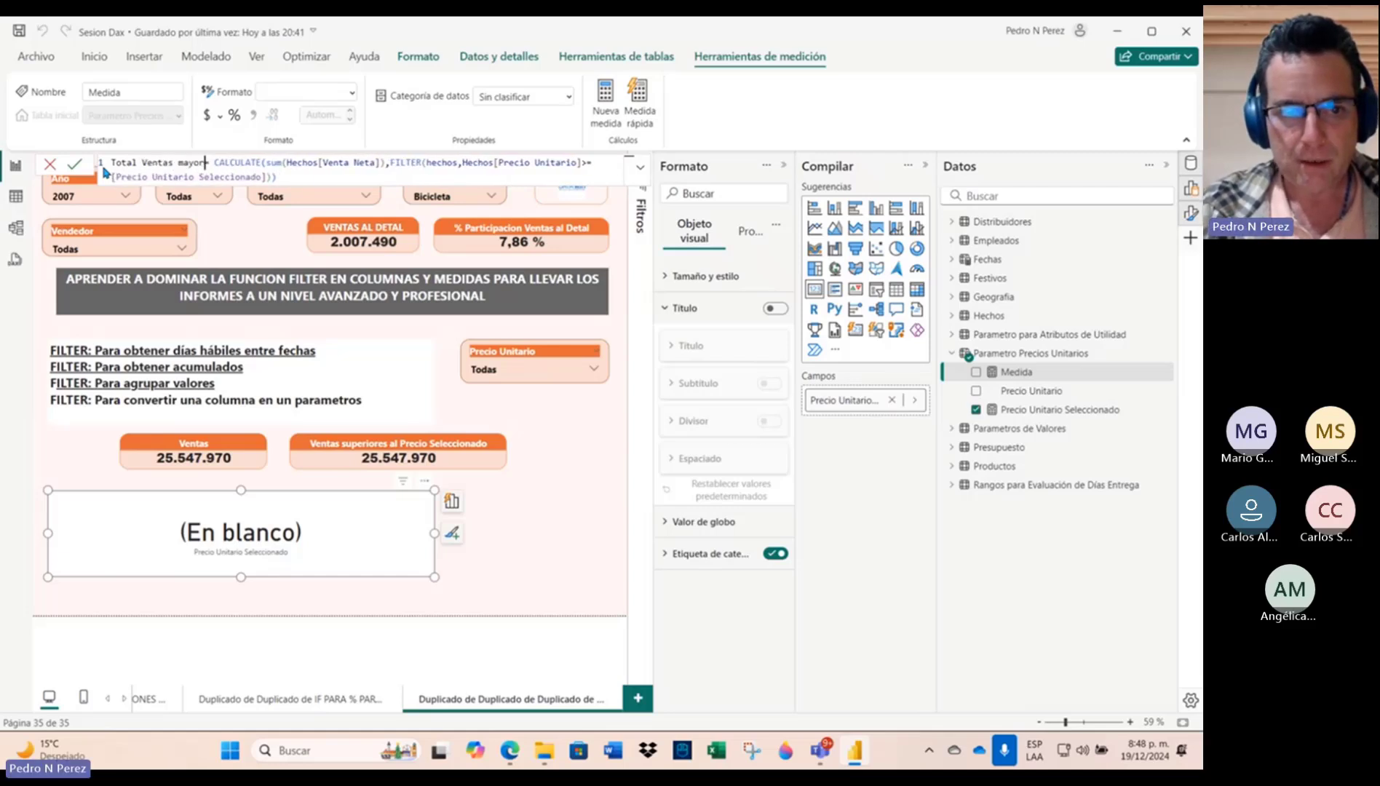
type("es a Precio S")
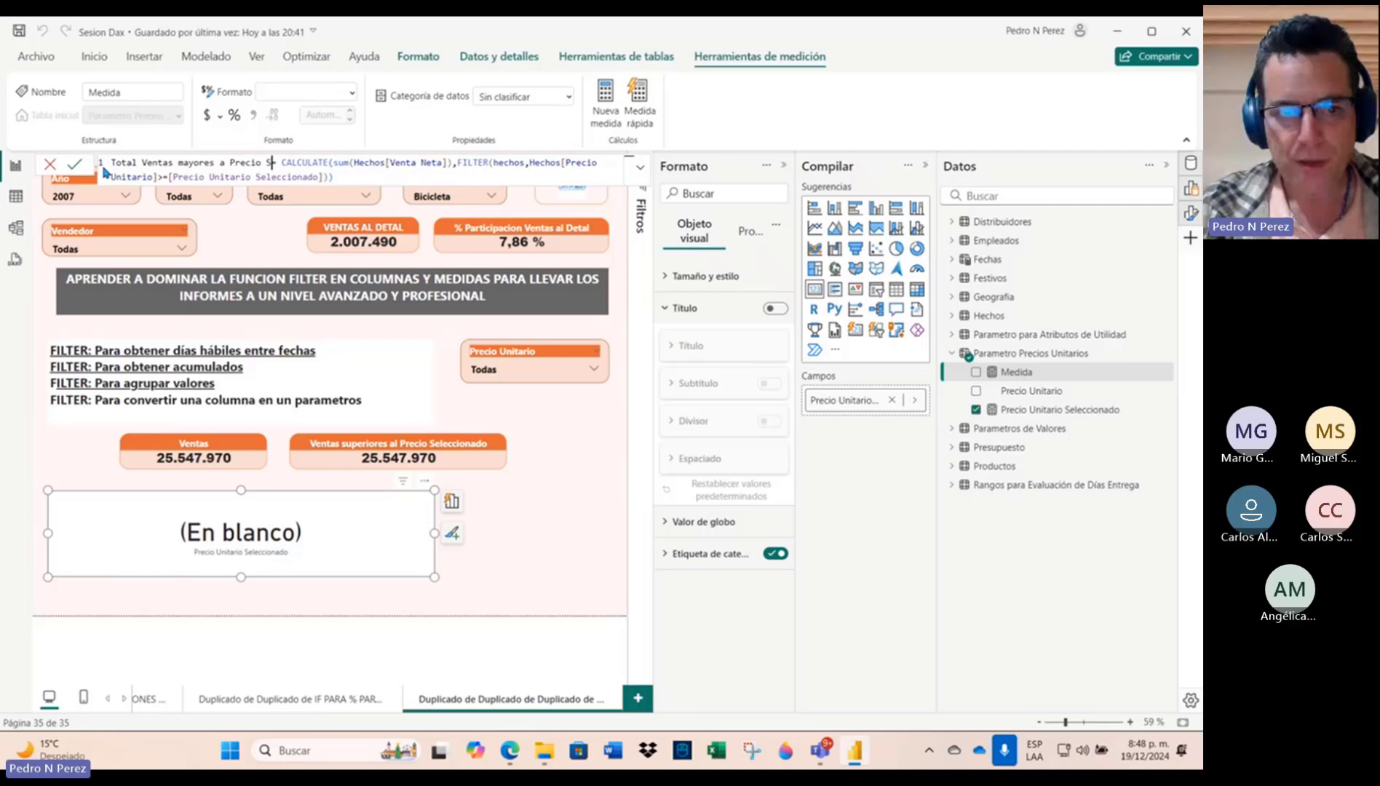
type("eleccionado")
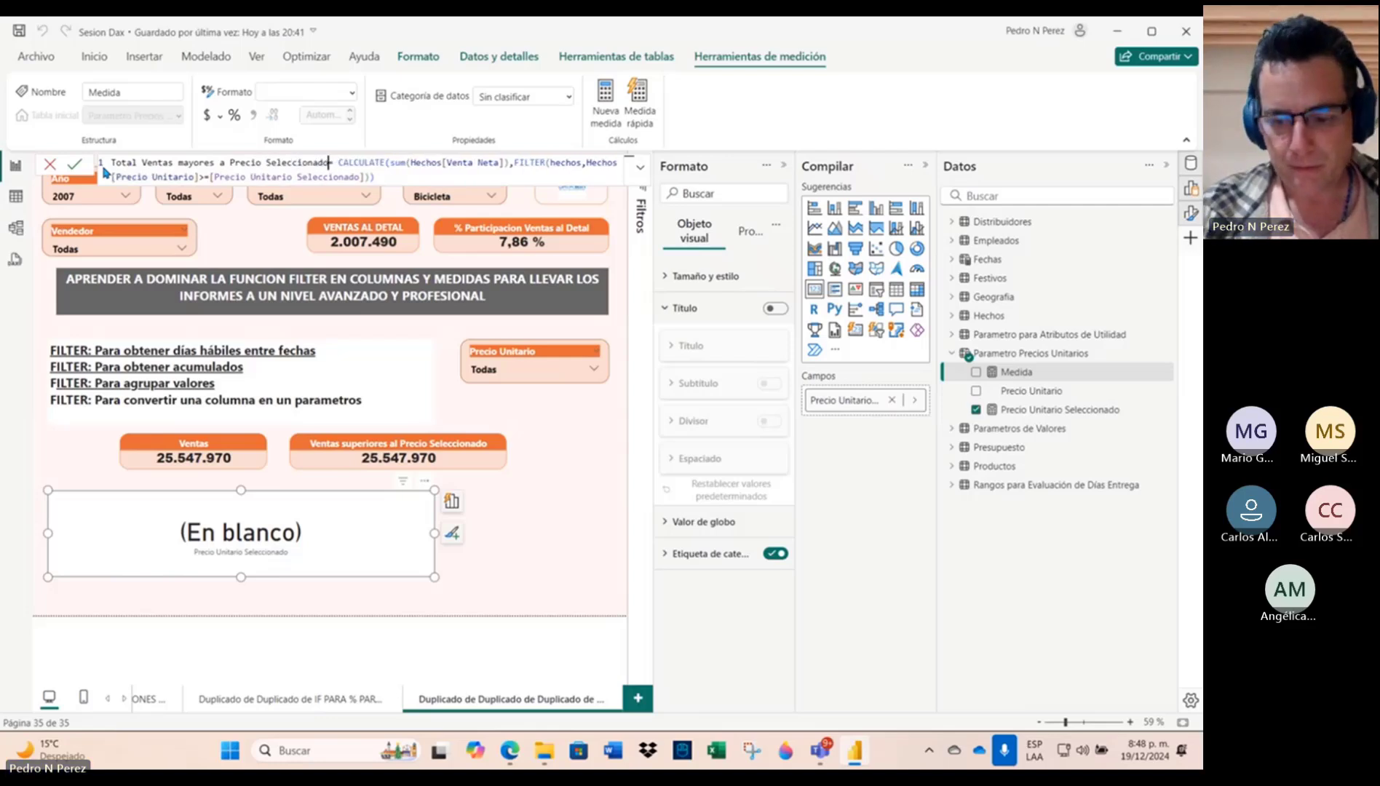
key("Return")
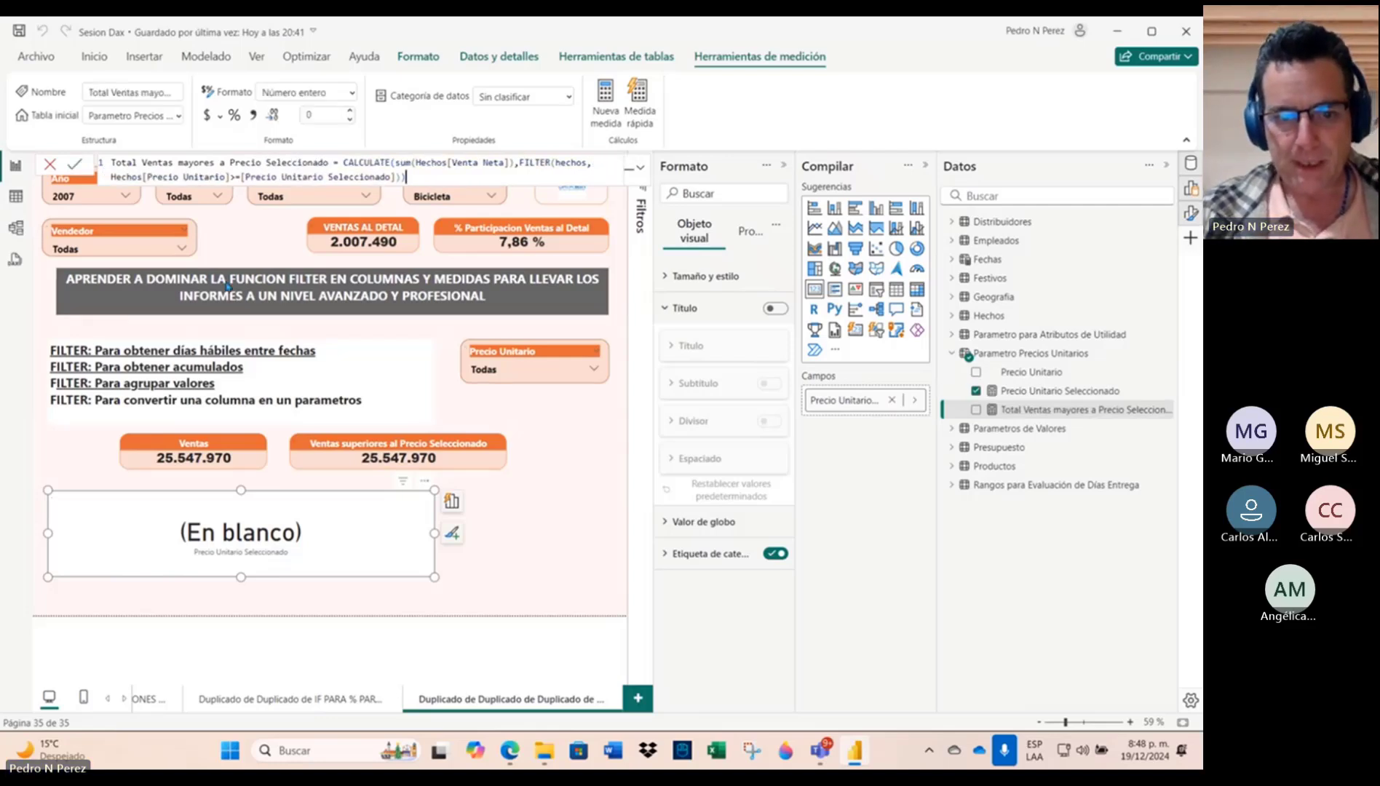
Step: Give the new measure a thousands separator and make it replace the field in the Ventas superiores al Precio Seleccionado card
left_click(420, 450)
right_click(1053, 410)
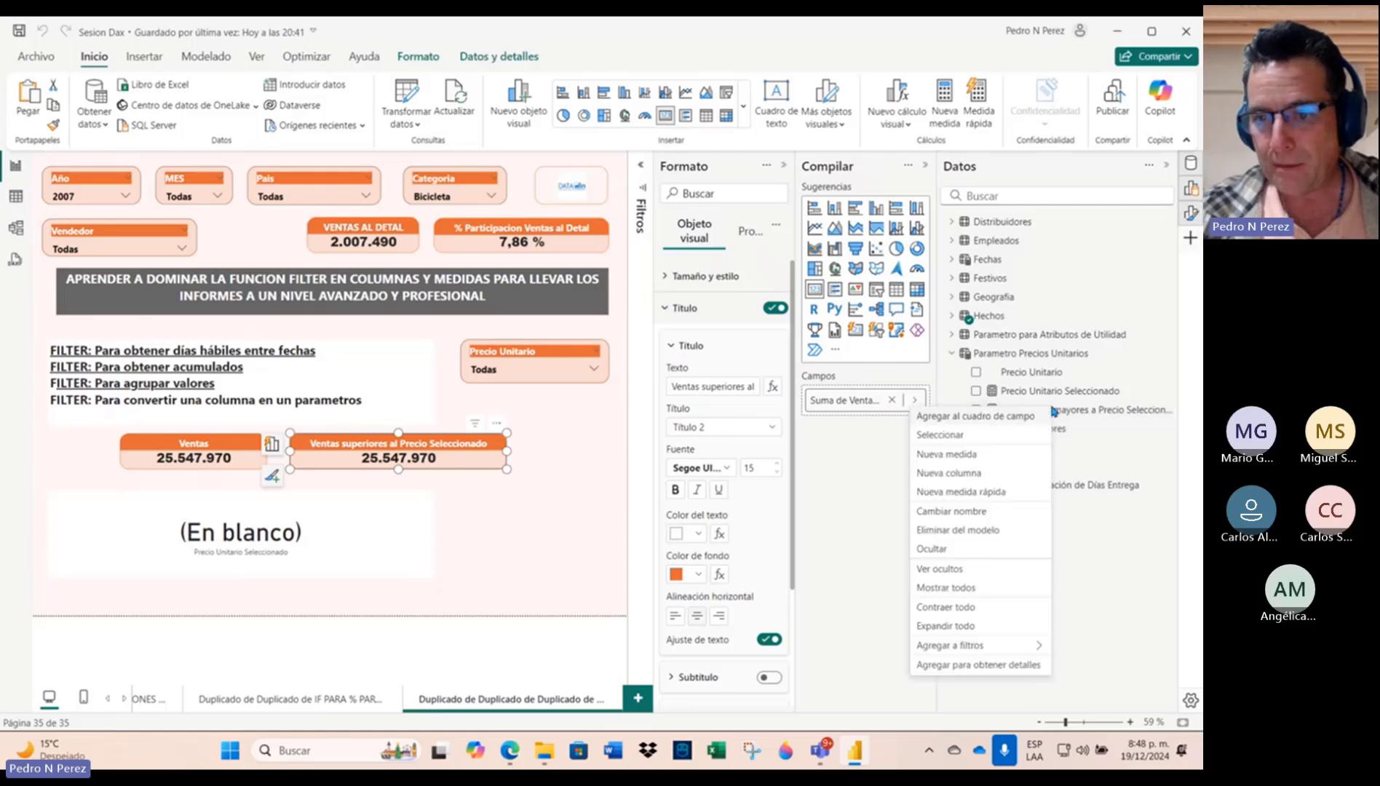
left_click(1091, 412)
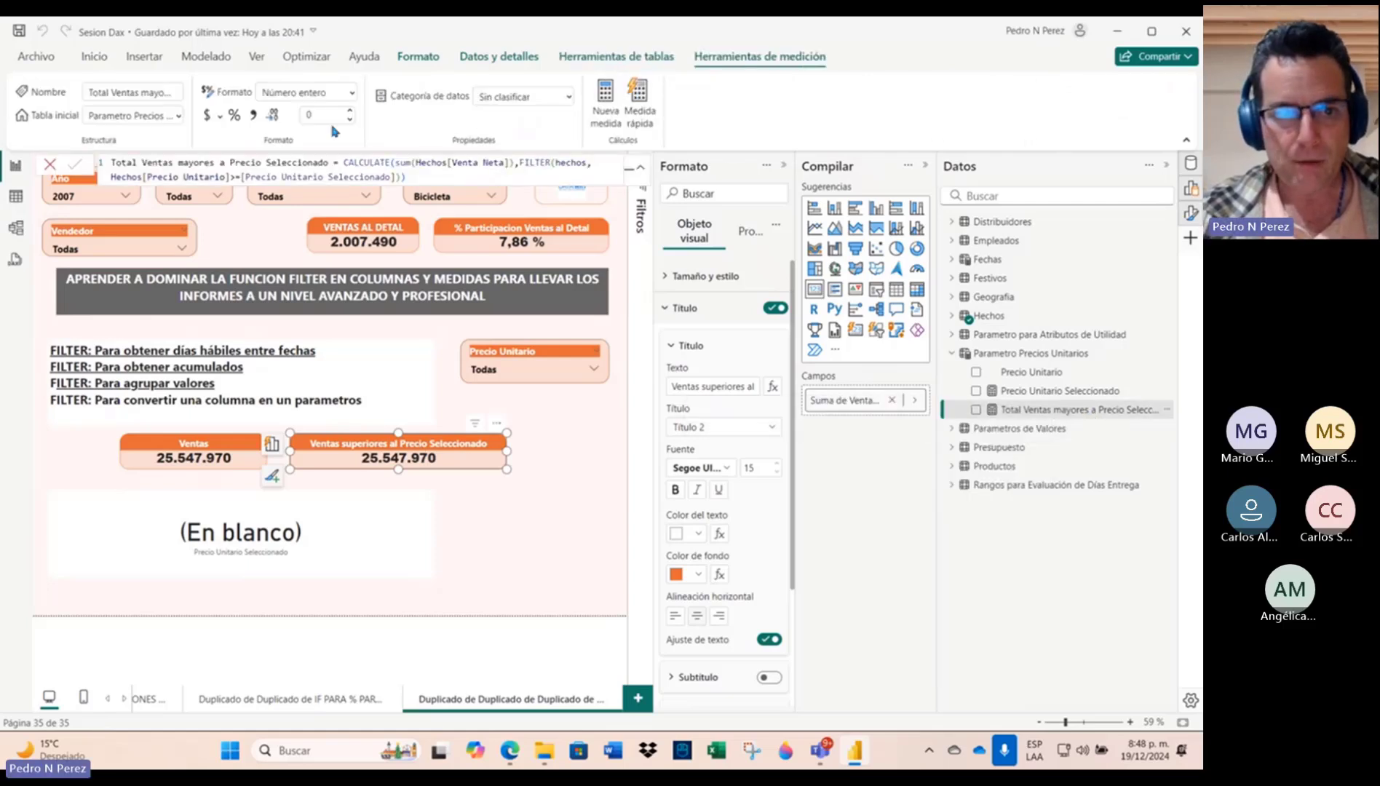
left_click(892, 400)
left_click_drag(1049, 412, 870, 408)
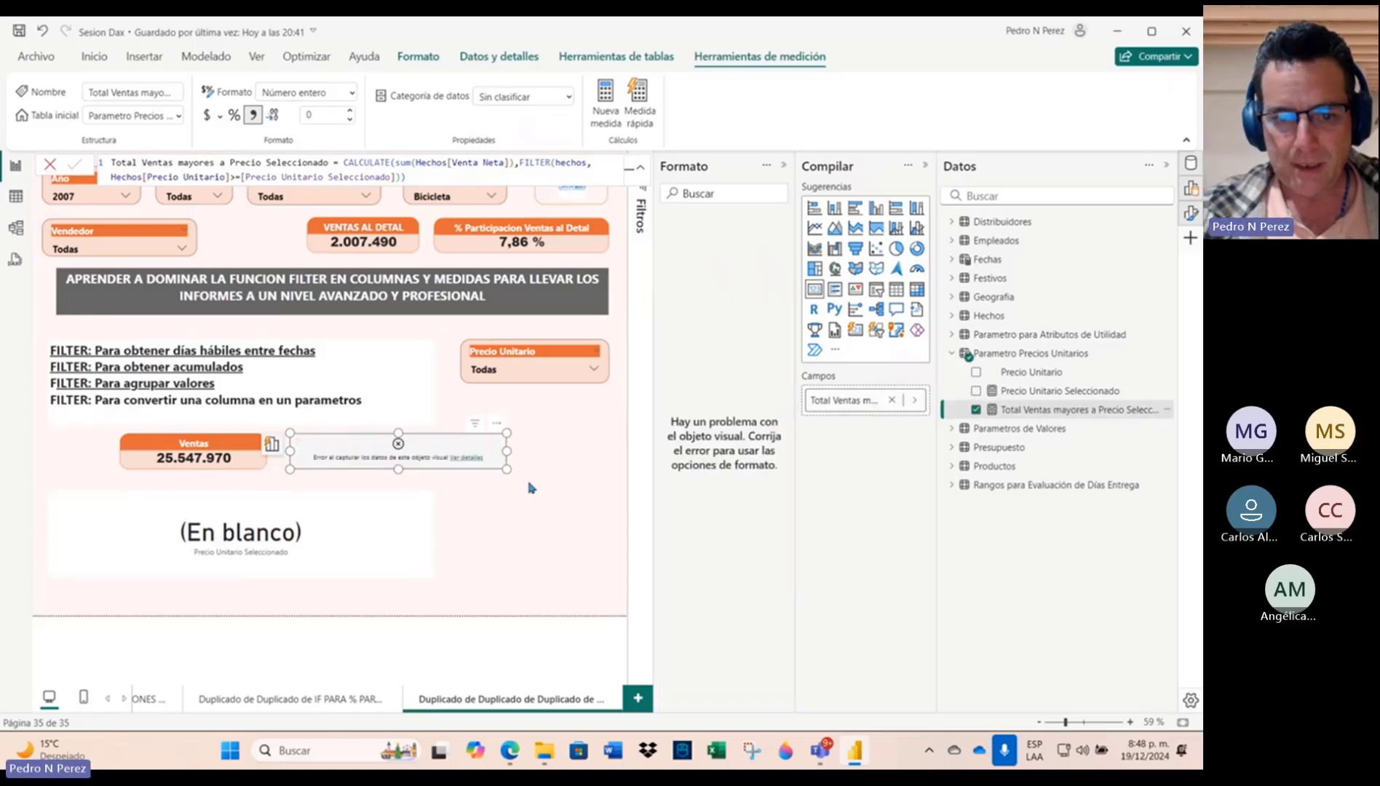
Step: Read the card's error details and check the data type of the Precio Unitario column in the Hechos table
left_click(464, 460)
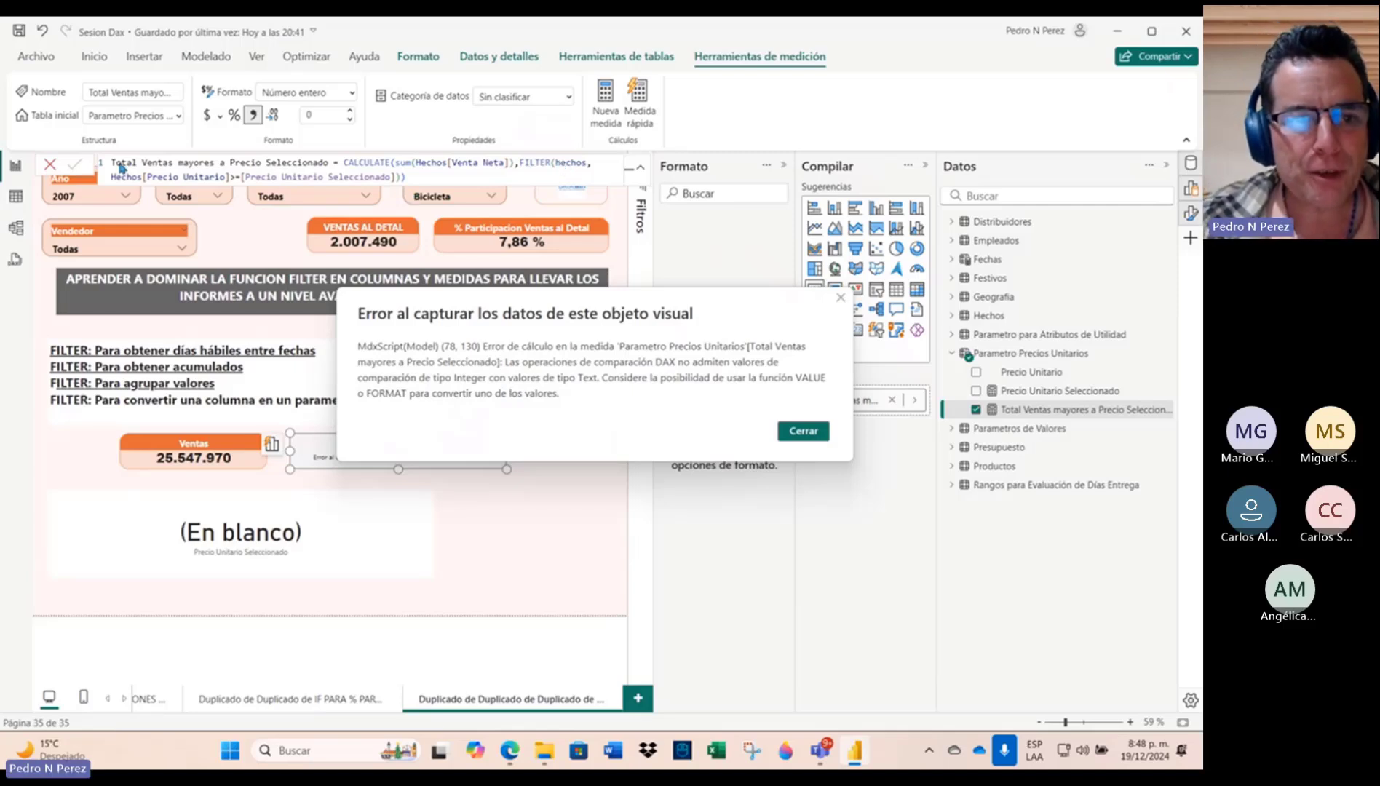
left_click(840, 297)
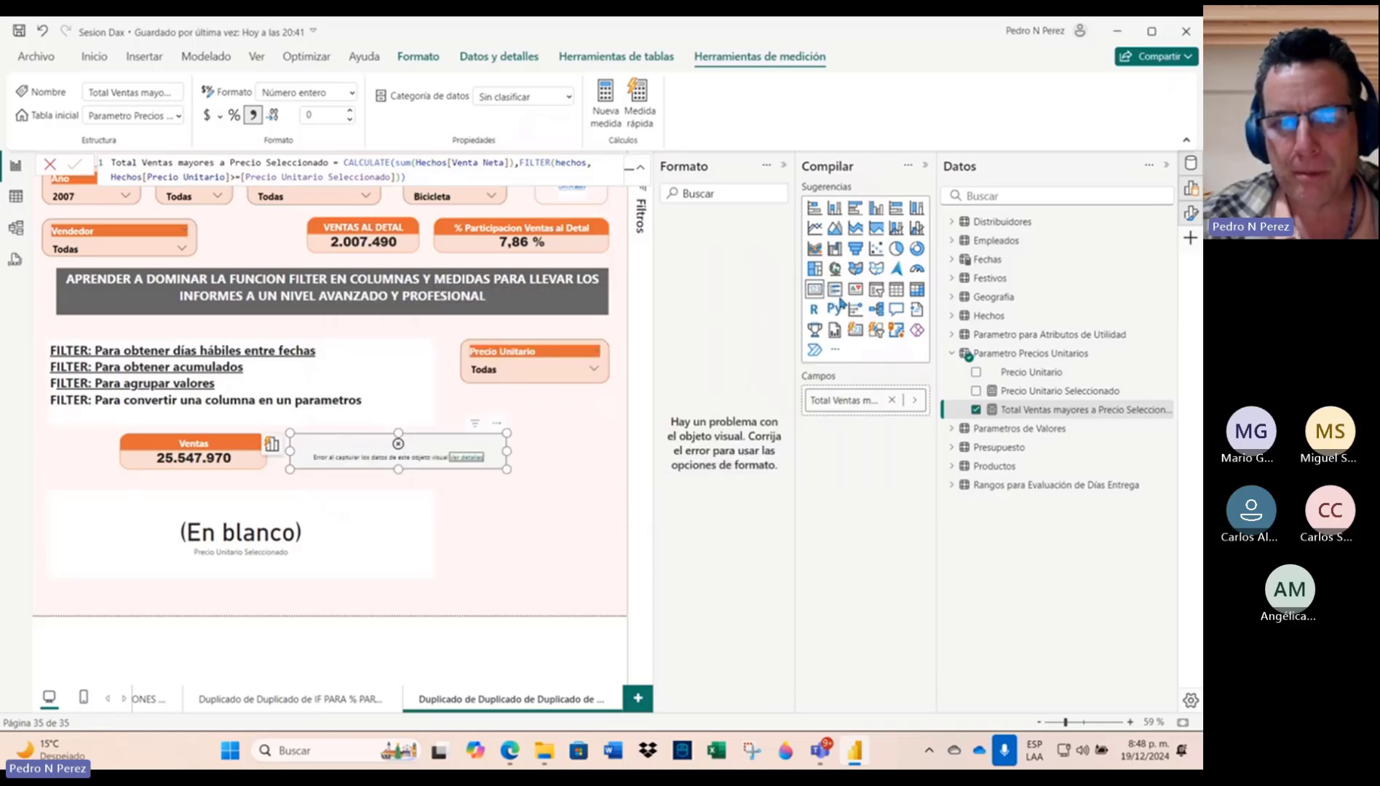
left_click(15, 197)
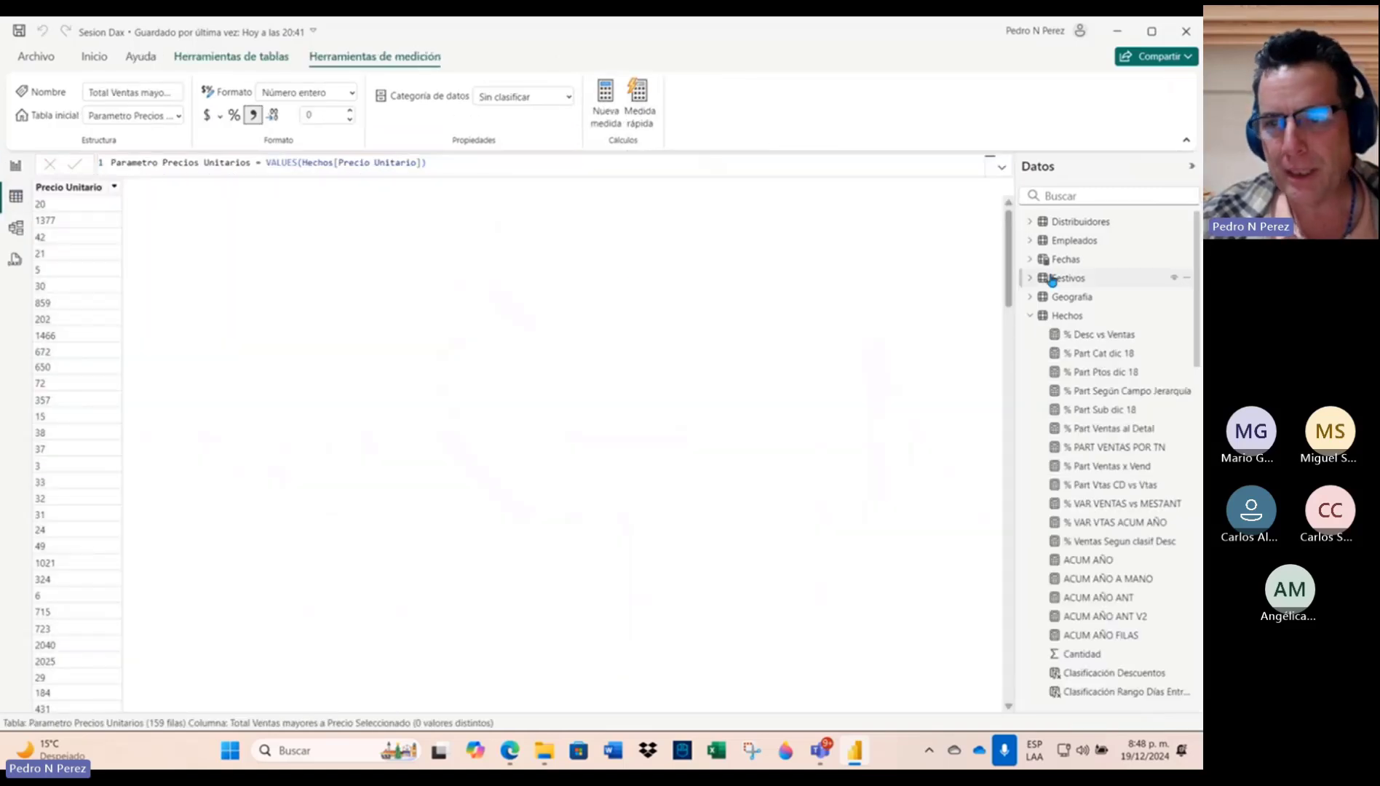
left_click(1031, 316)
left_click(1084, 316)
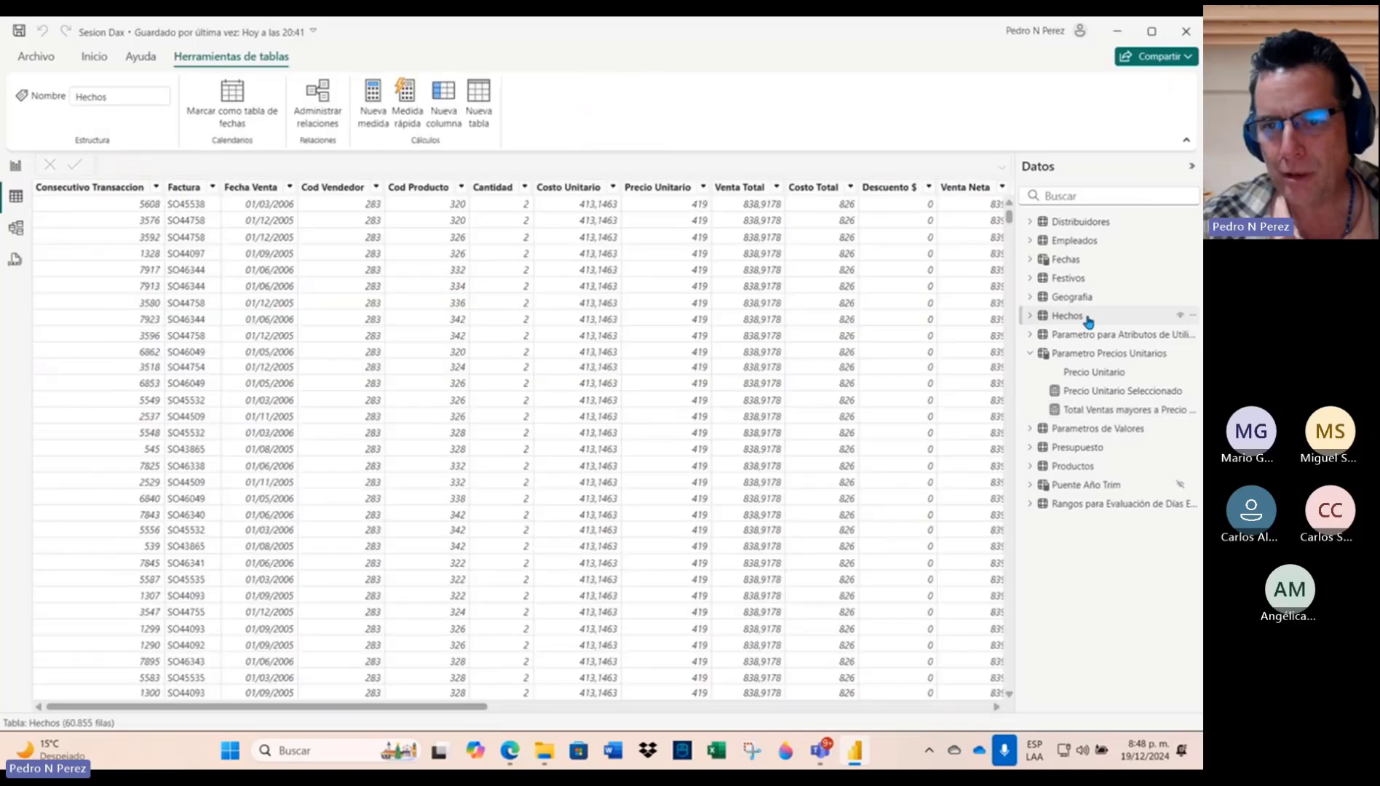
left_click(659, 188)
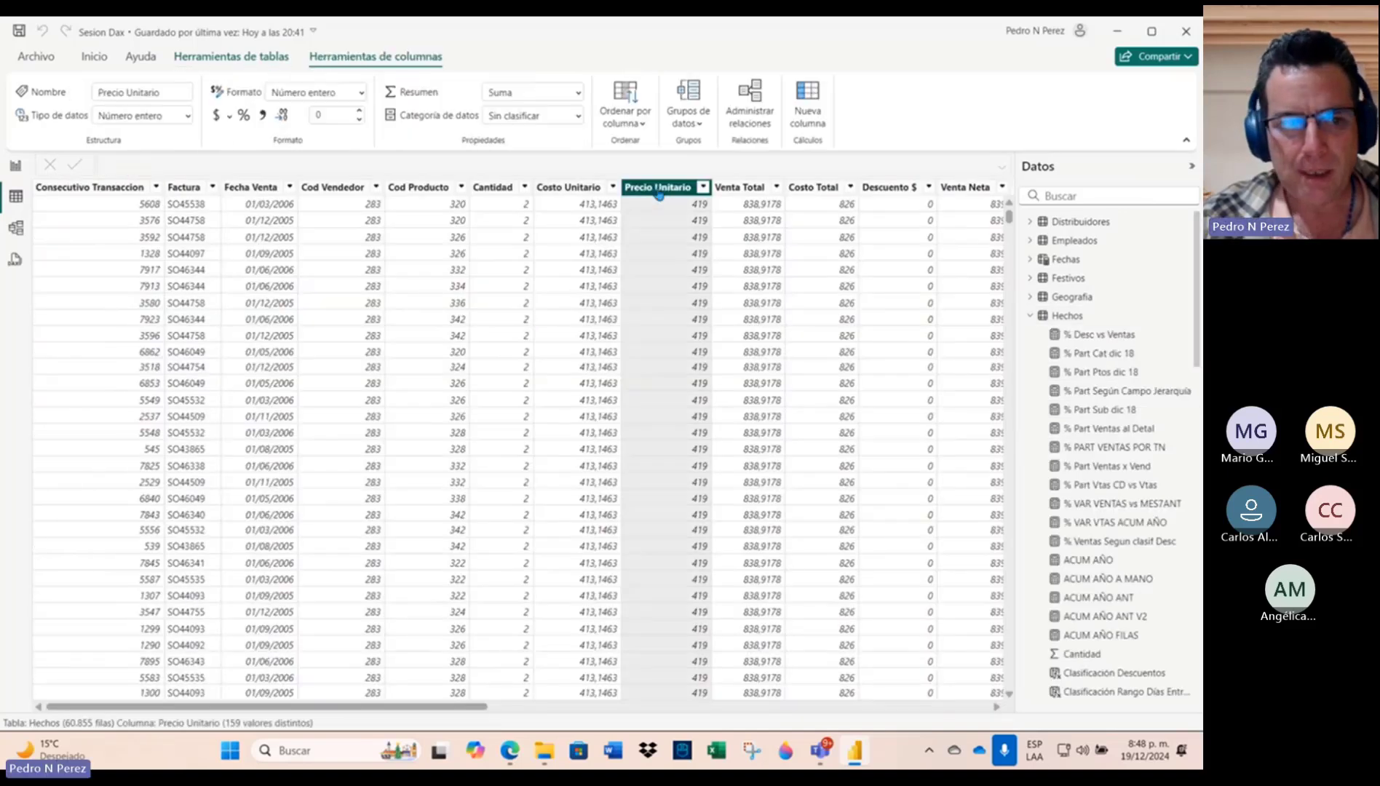
left_click(15, 166)
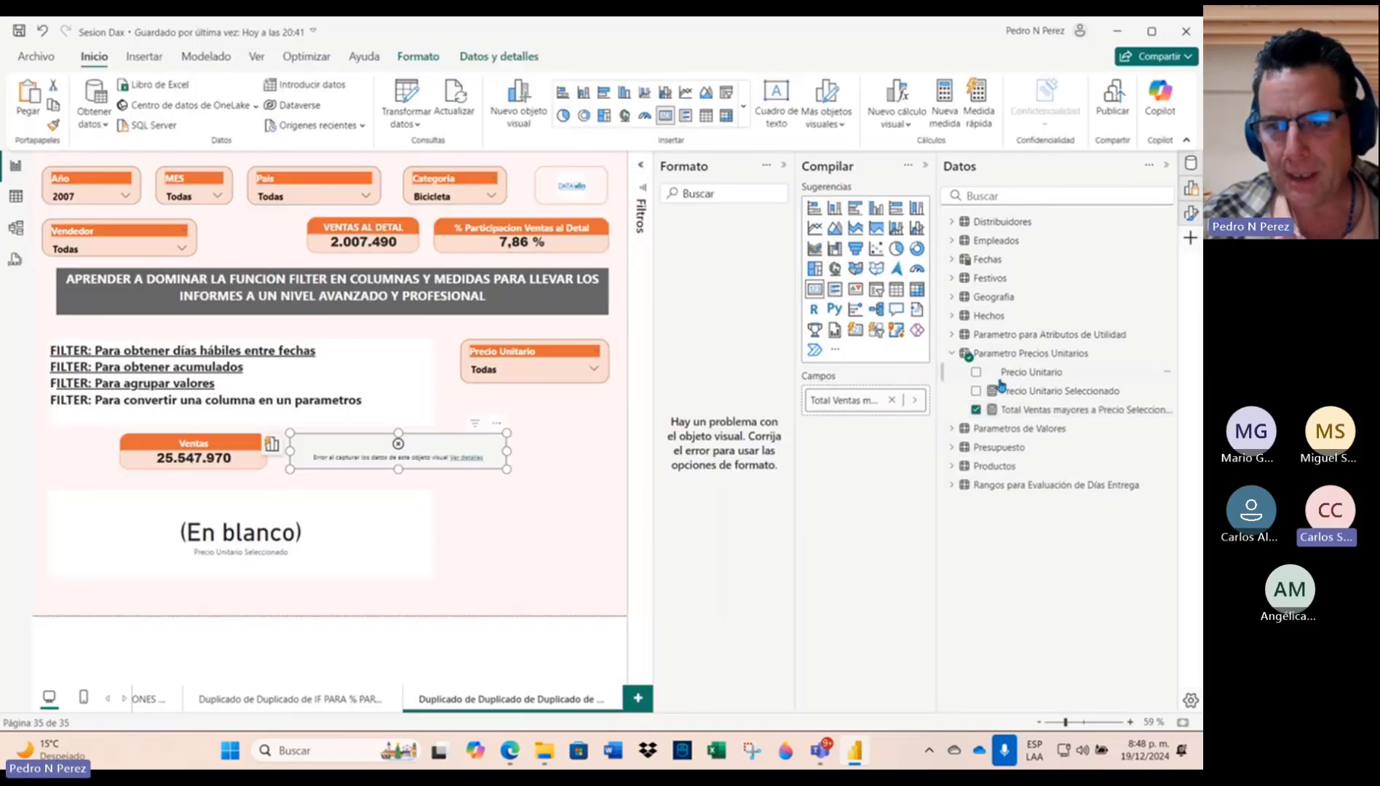
Step: Examine the [Precio Unitario Seleccionado] reference in the total sales measure's formula and the Precio Unitario slicer behind it
left_click(1048, 410)
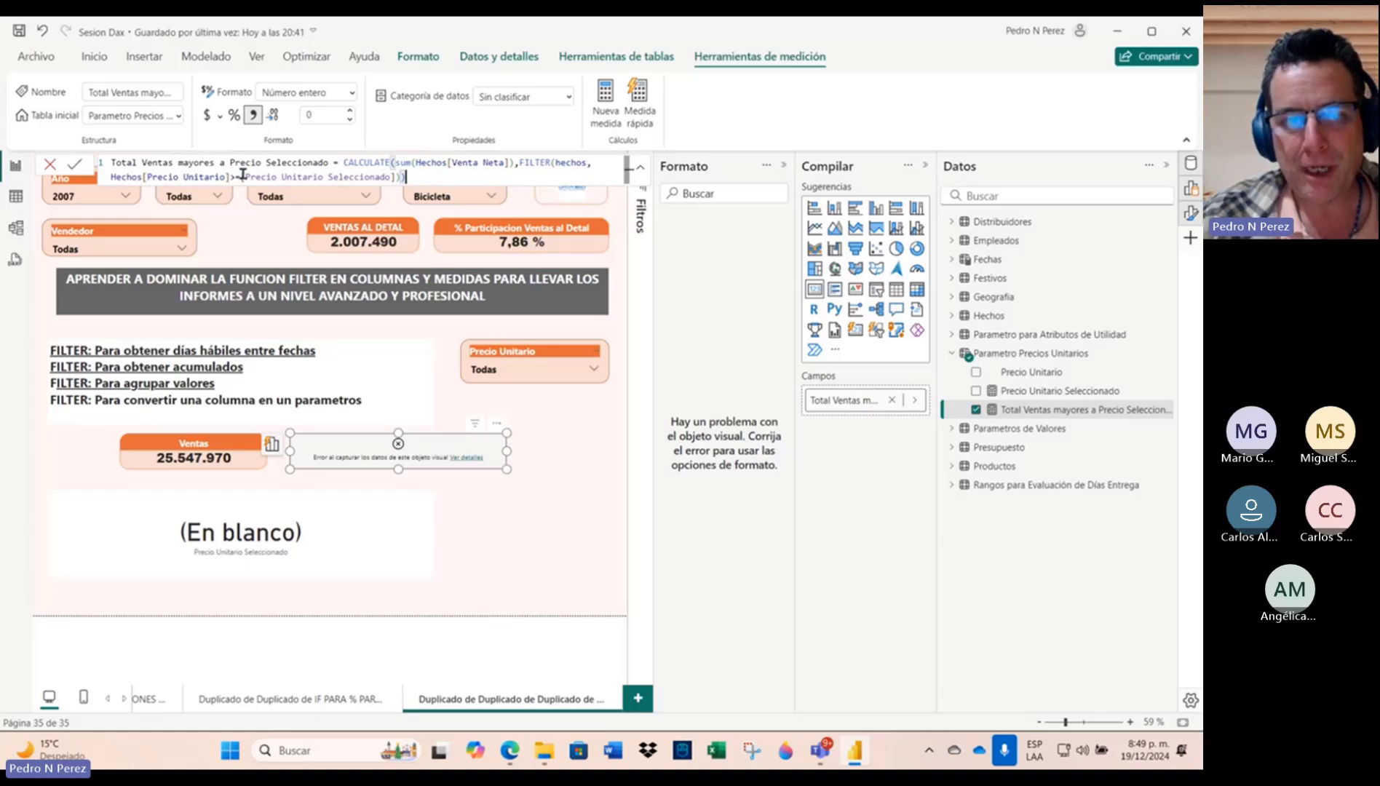
left_click(243, 176)
left_click_drag(242, 176, 405, 177)
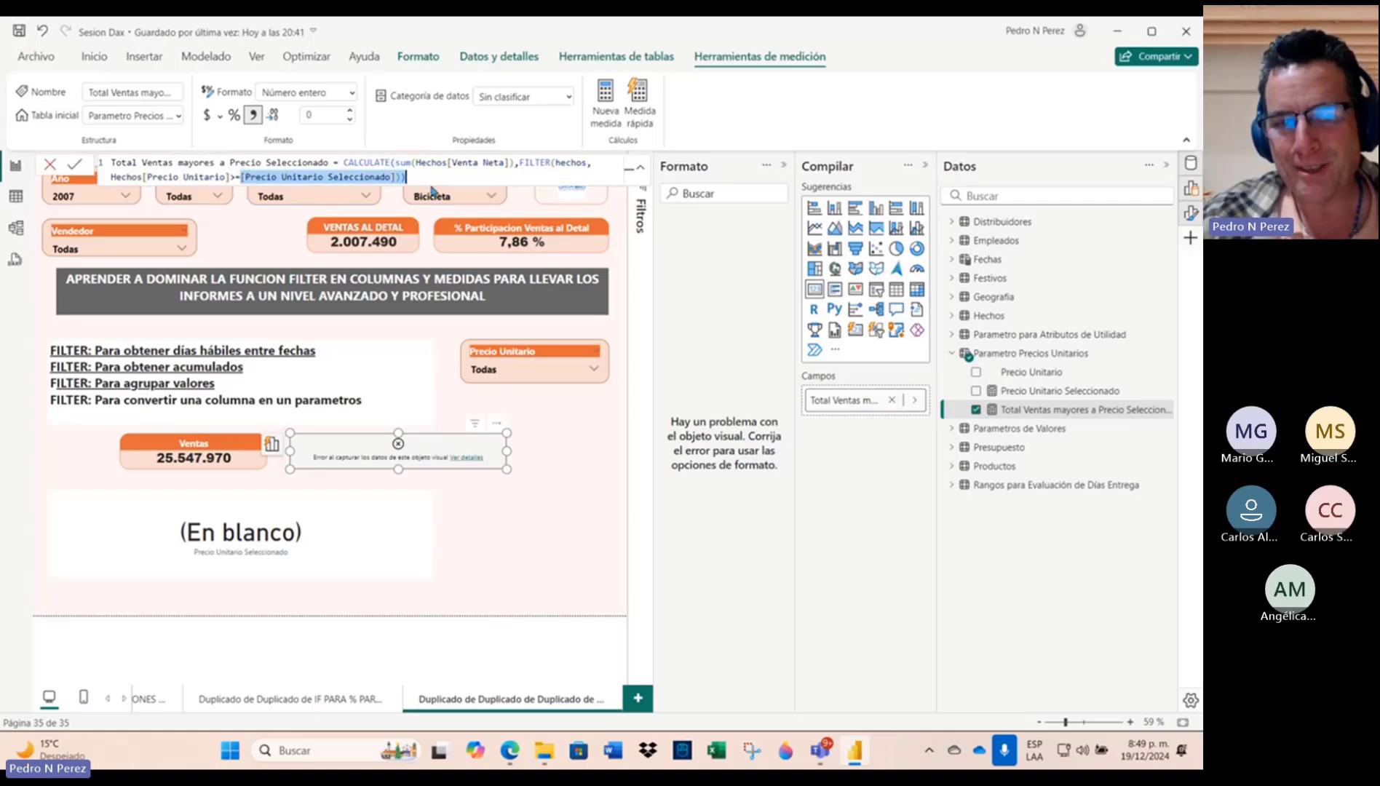
left_click(575, 354)
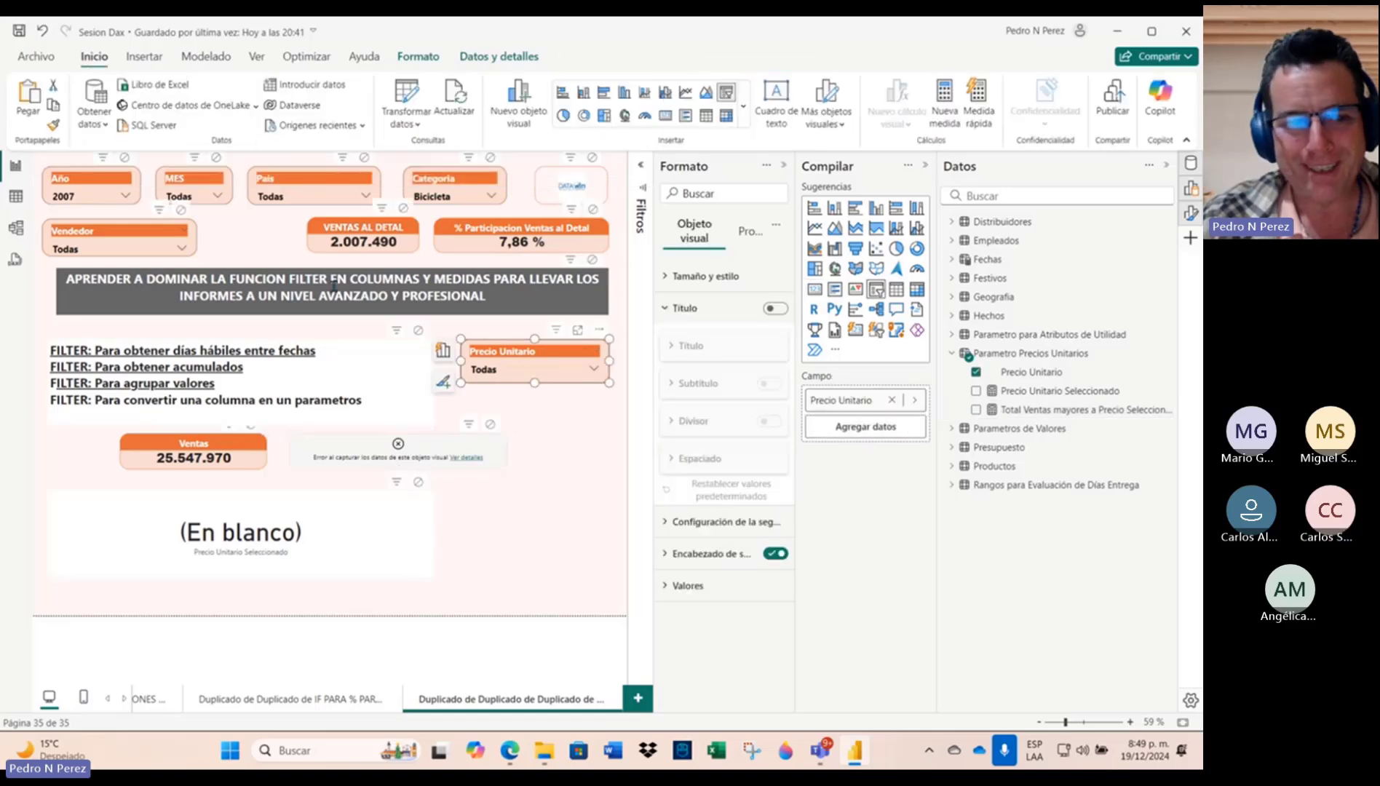
Step: Change the data type of the Precio Unitario column in the Parametro Precios Unitarios table to Número entero, accepting the conversion
left_click(10, 200)
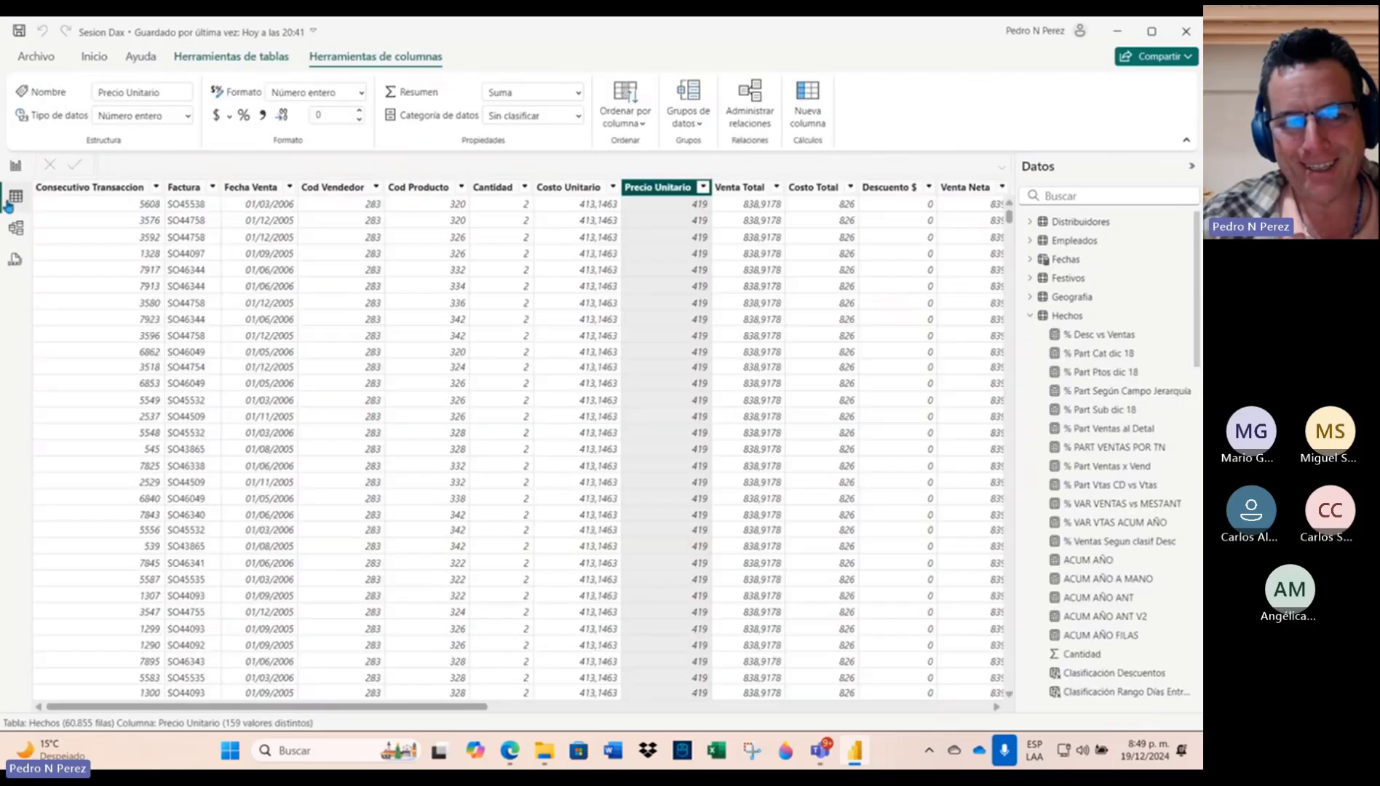
left_click(1029, 318)
left_click(1031, 354)
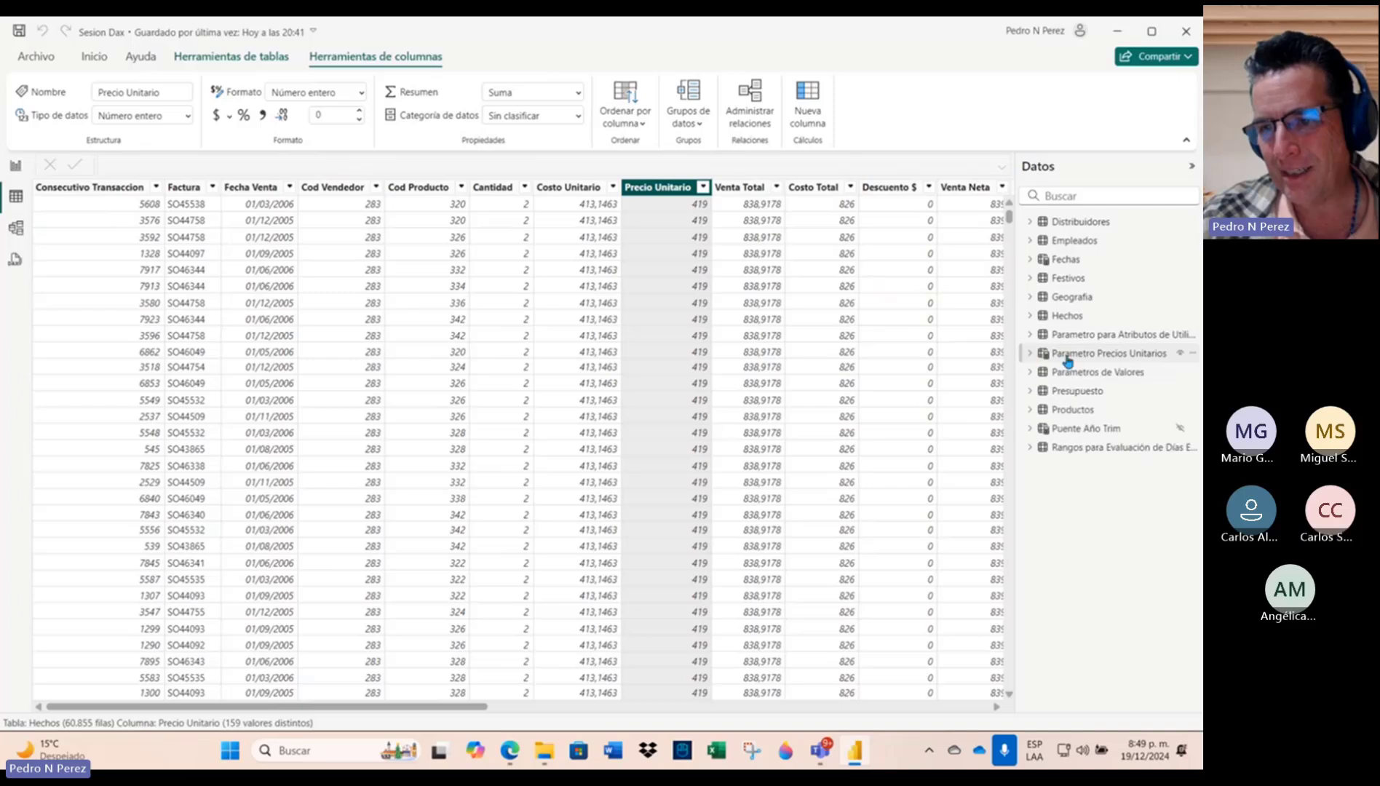
left_click(1112, 355)
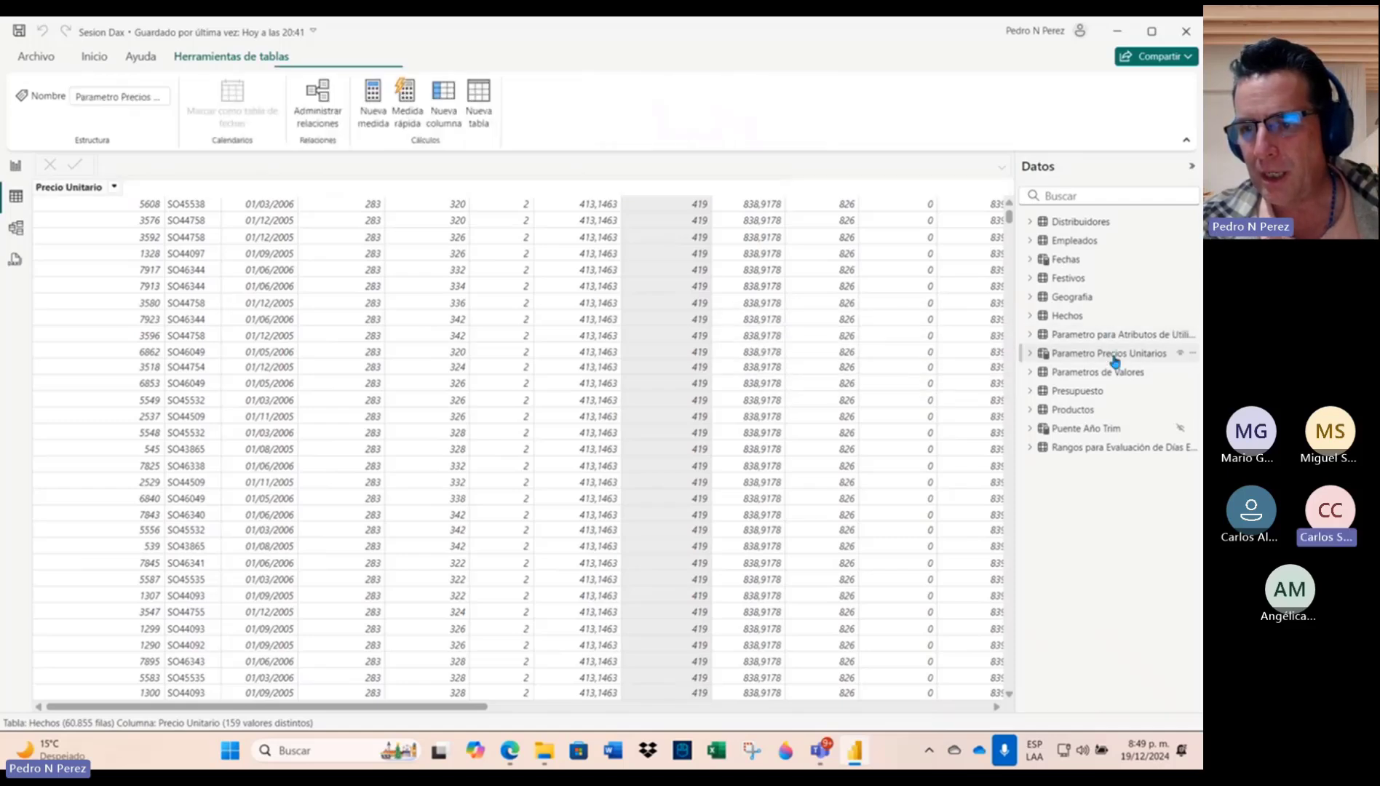
left_click(96, 189)
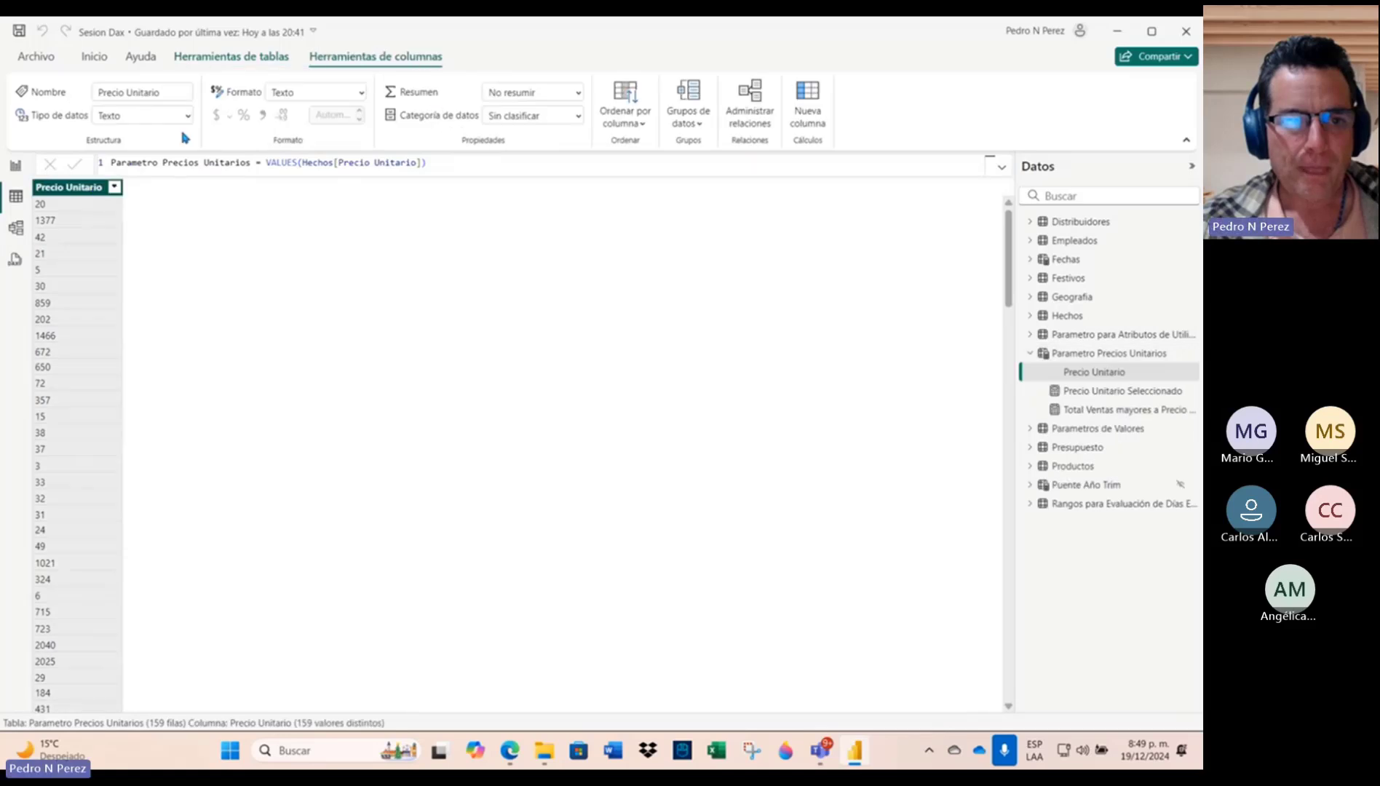
left_click(188, 115)
left_click(175, 135)
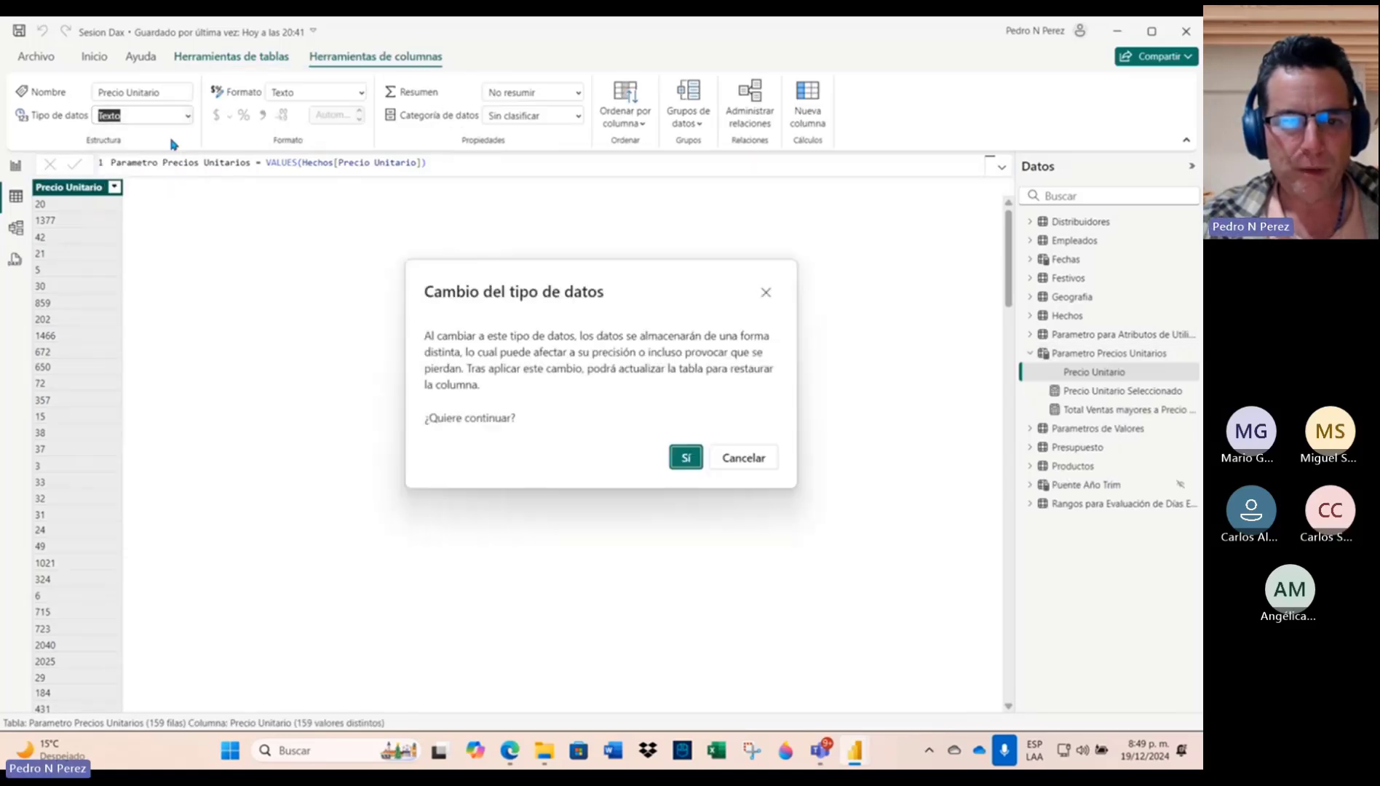
left_click(671, 459)
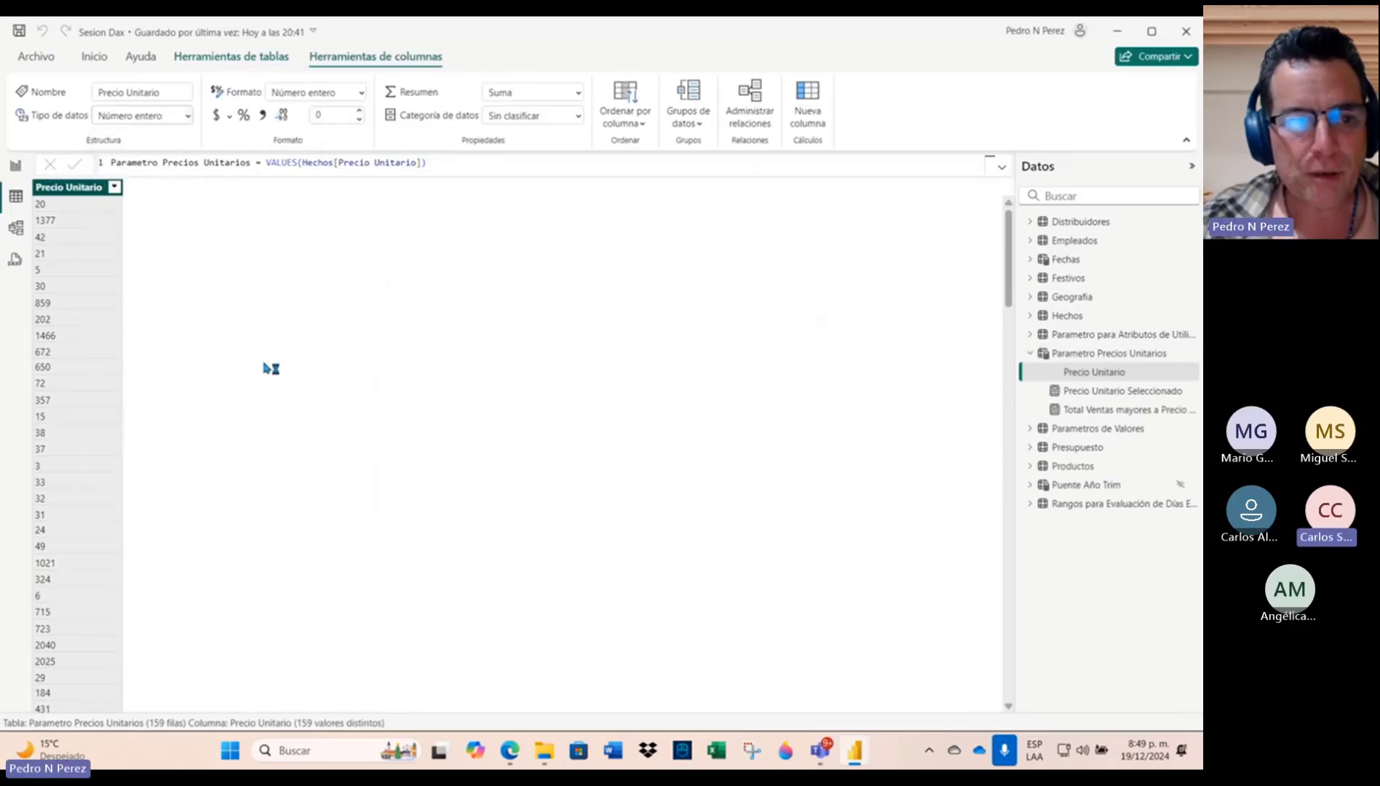
Step: Return to the report page and remove the Precio Unitario slicer
left_click(14, 169)
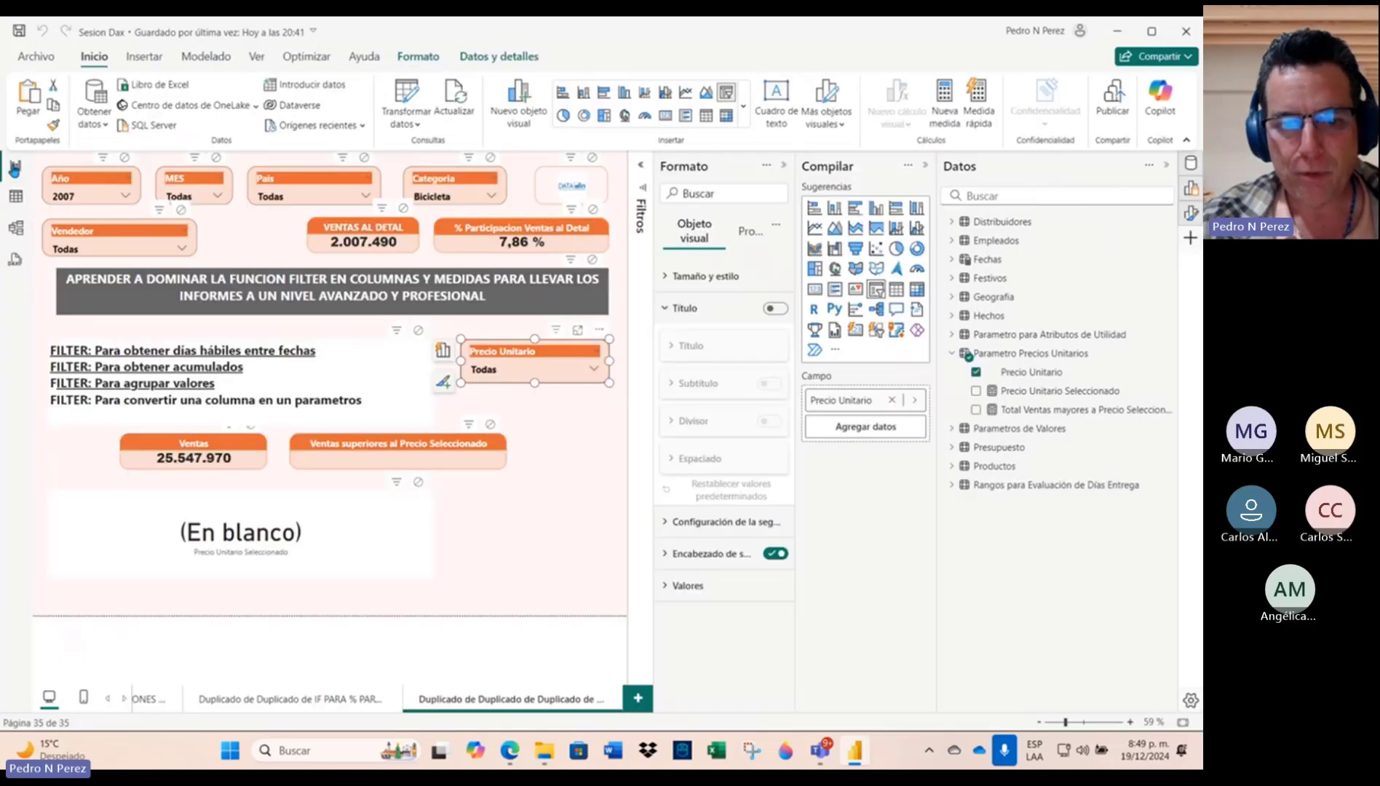
left_click(601, 335)
left_click(656, 395)
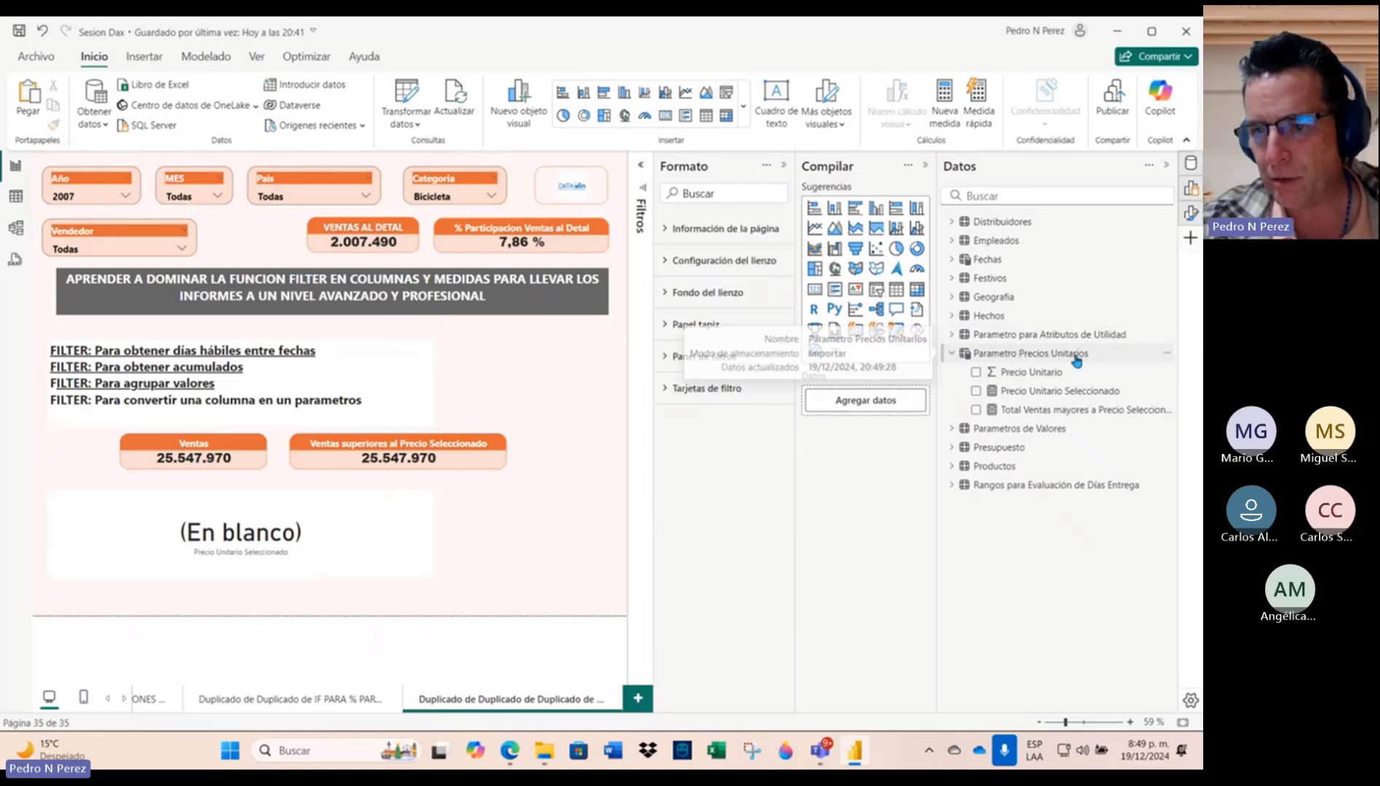
Step: Add a slicer for Precio Unitario from Parametro Precios Unitarios and set its values' font size to 15
left_click(977, 372)
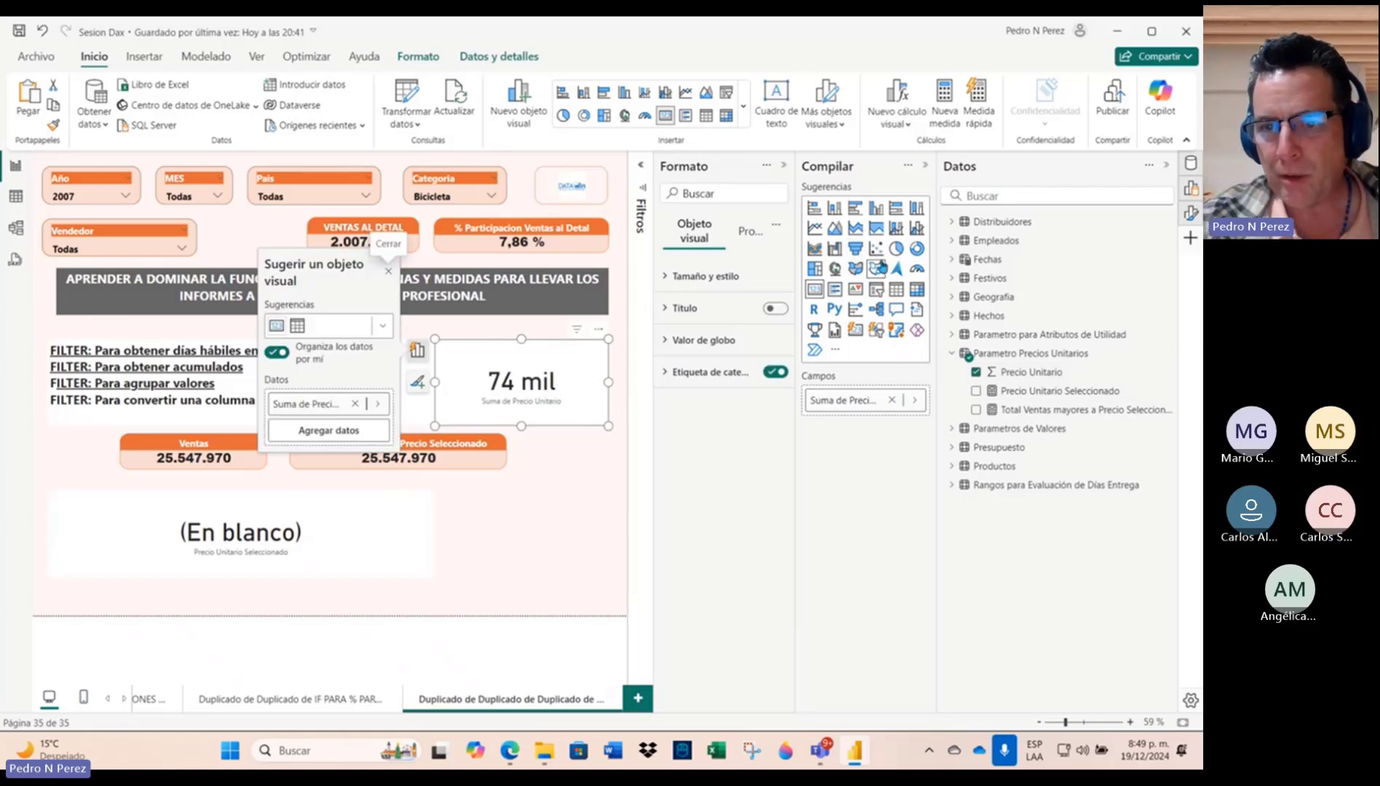
left_click(880, 291)
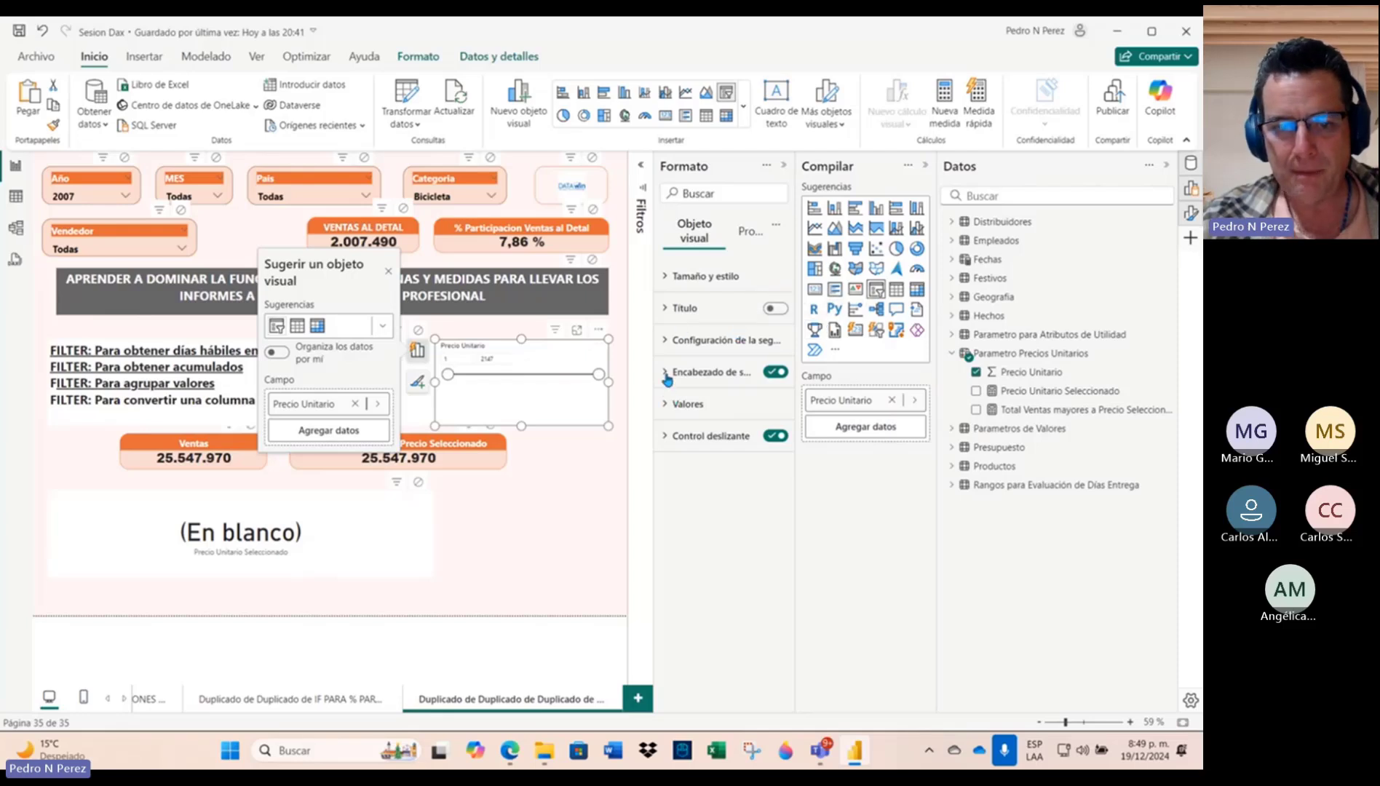
left_click(667, 404)
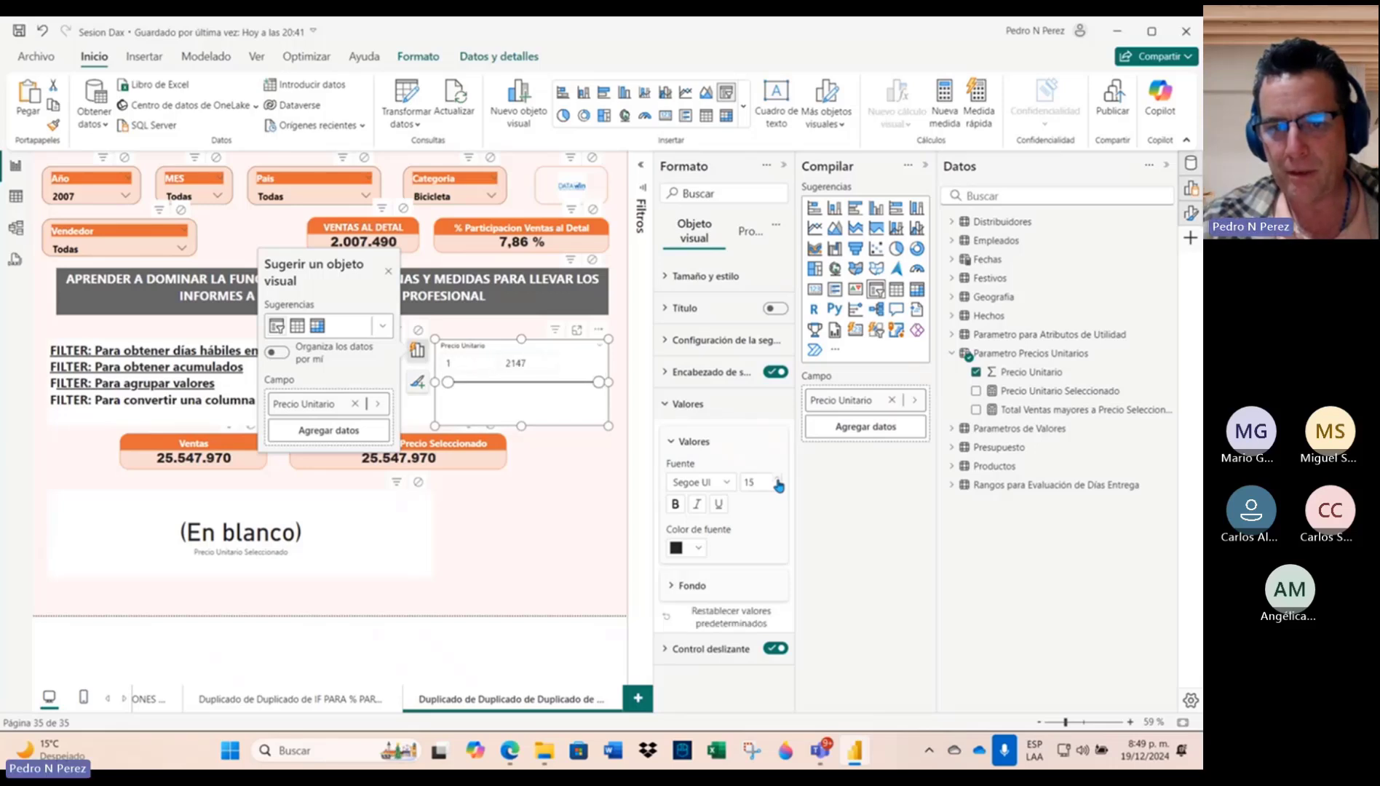
Step: Format the Precio Unitario slicer header with white text and an orange background
left_click(666, 374)
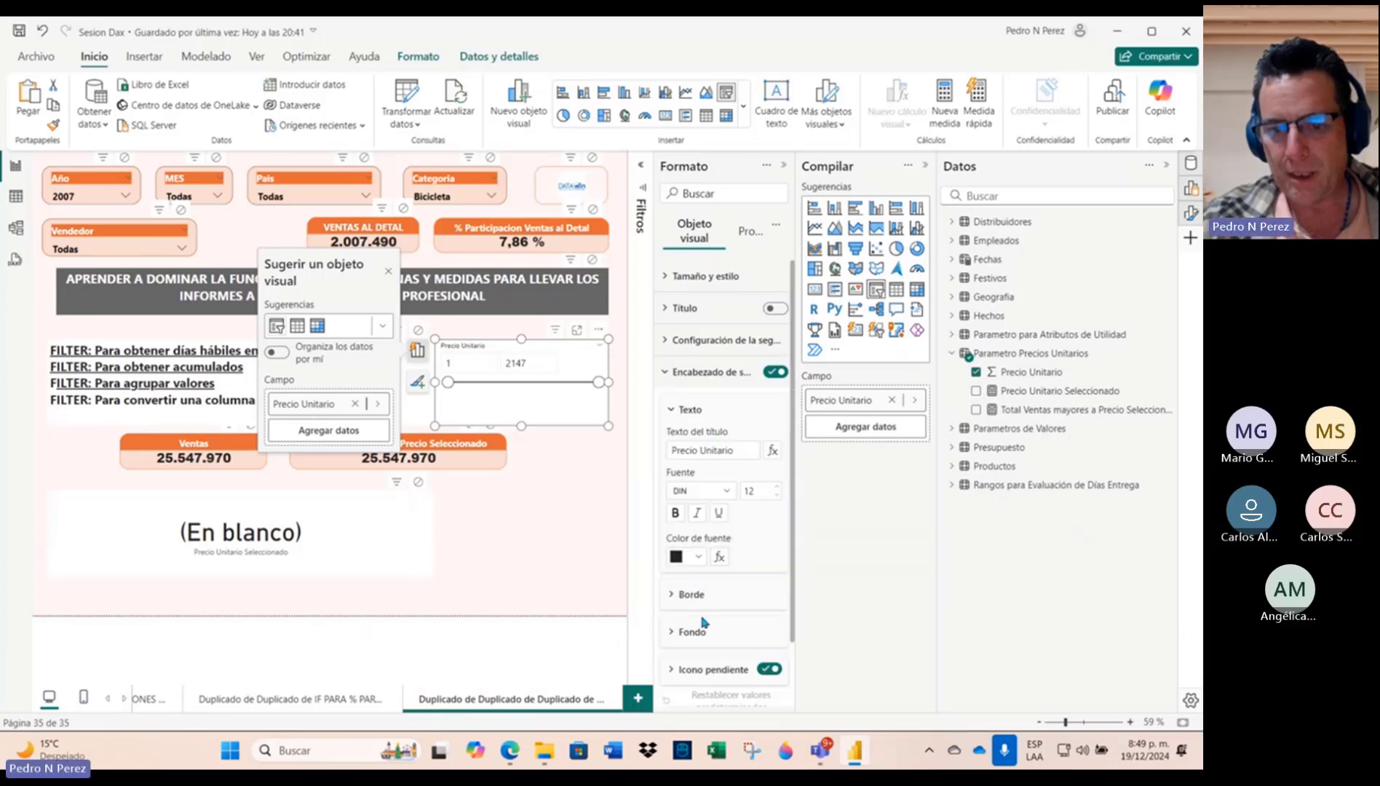
left_click(698, 557)
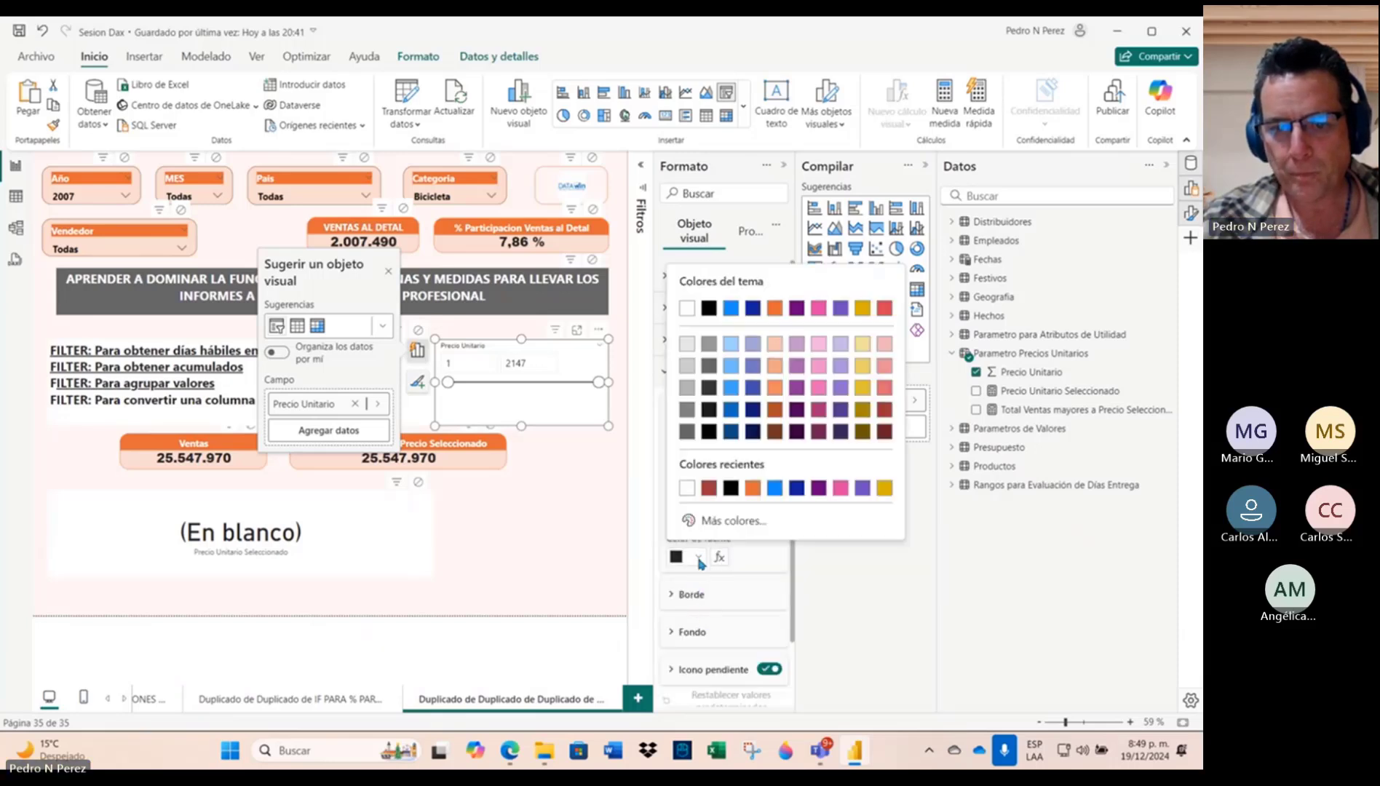
left_click(694, 498)
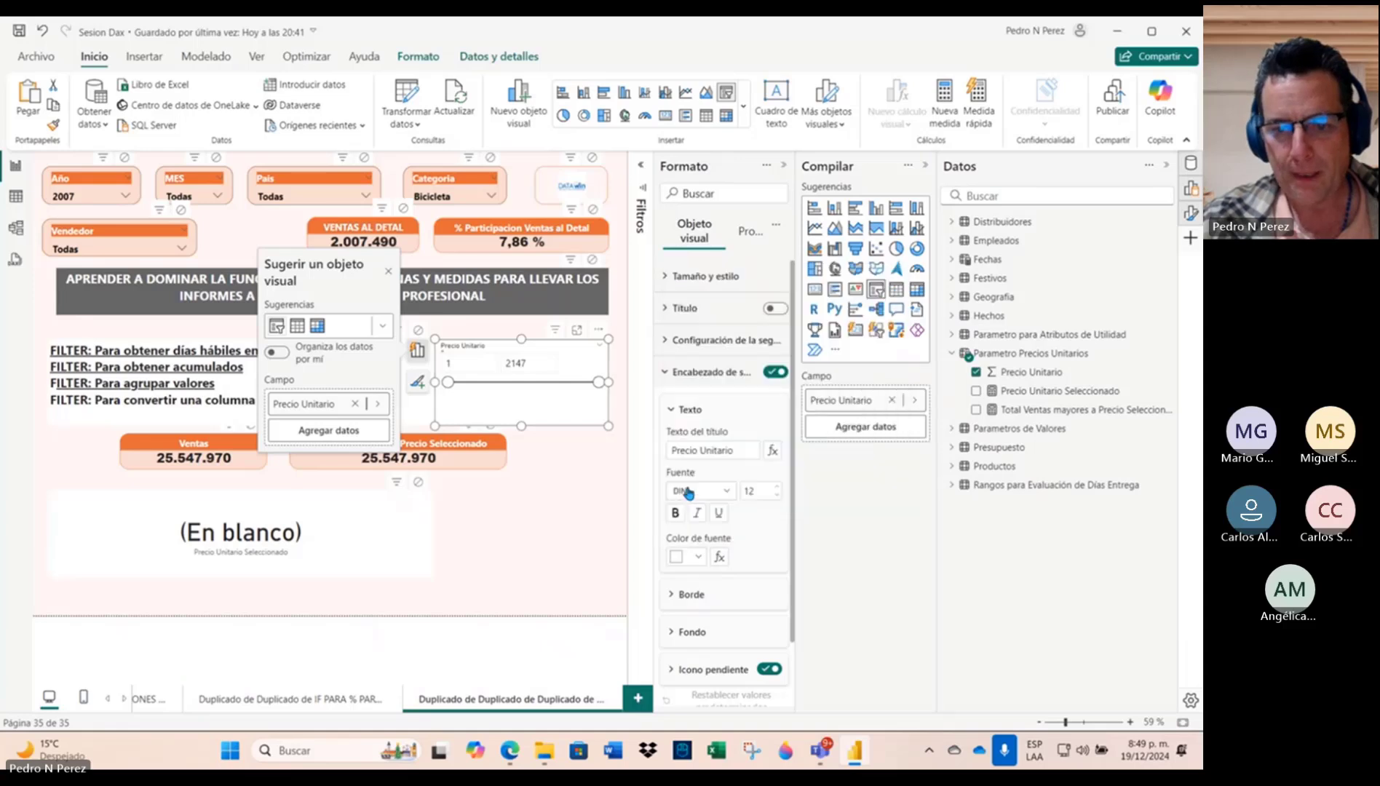
left_click(682, 634)
scroll(683, 637, "down", 3)
left_click(694, 557)
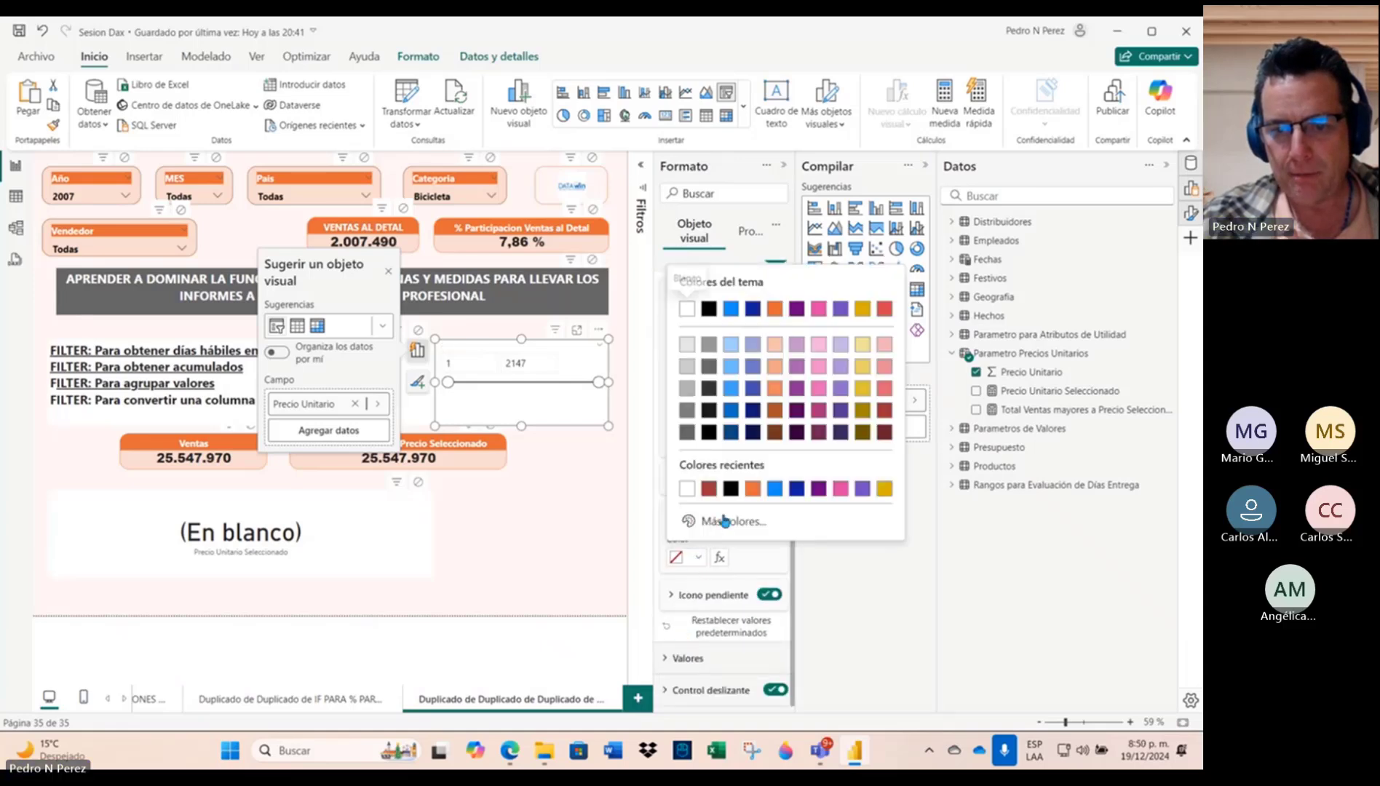
left_click(753, 484)
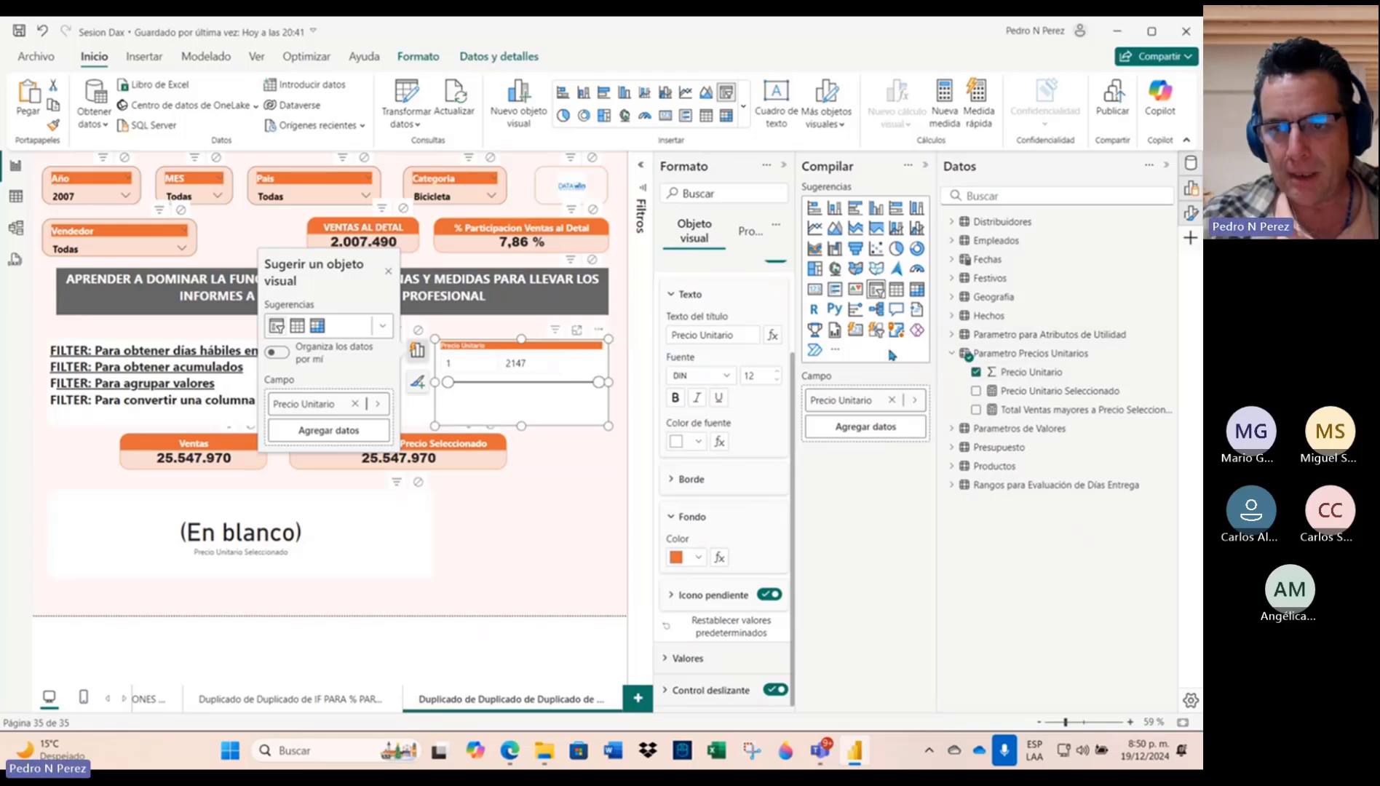
left_click(672, 297)
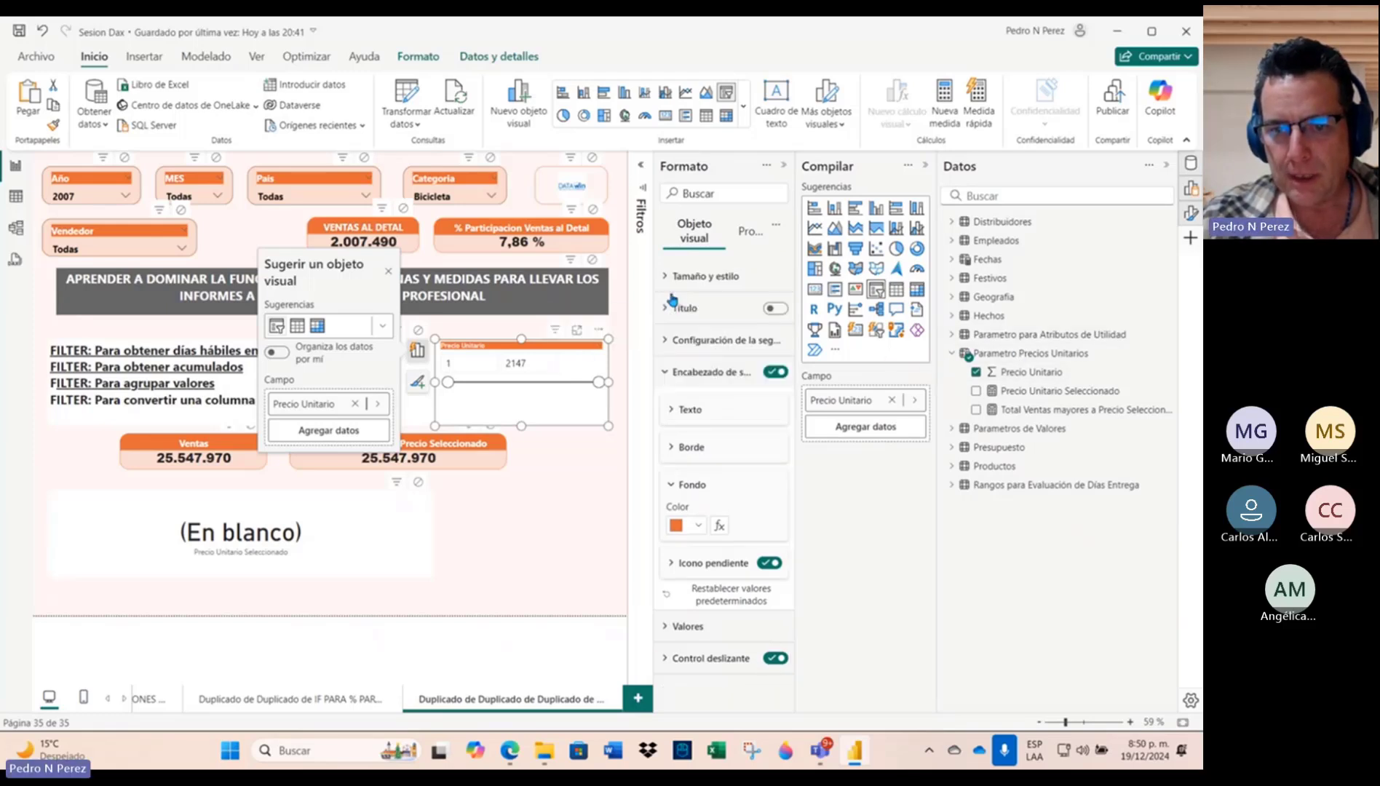
left_click(672, 370)
Step: Enter 1000 as the slicer's minimum price and change its style from Entre to Mayor o igual que
left_click(676, 344)
left_click(722, 421)
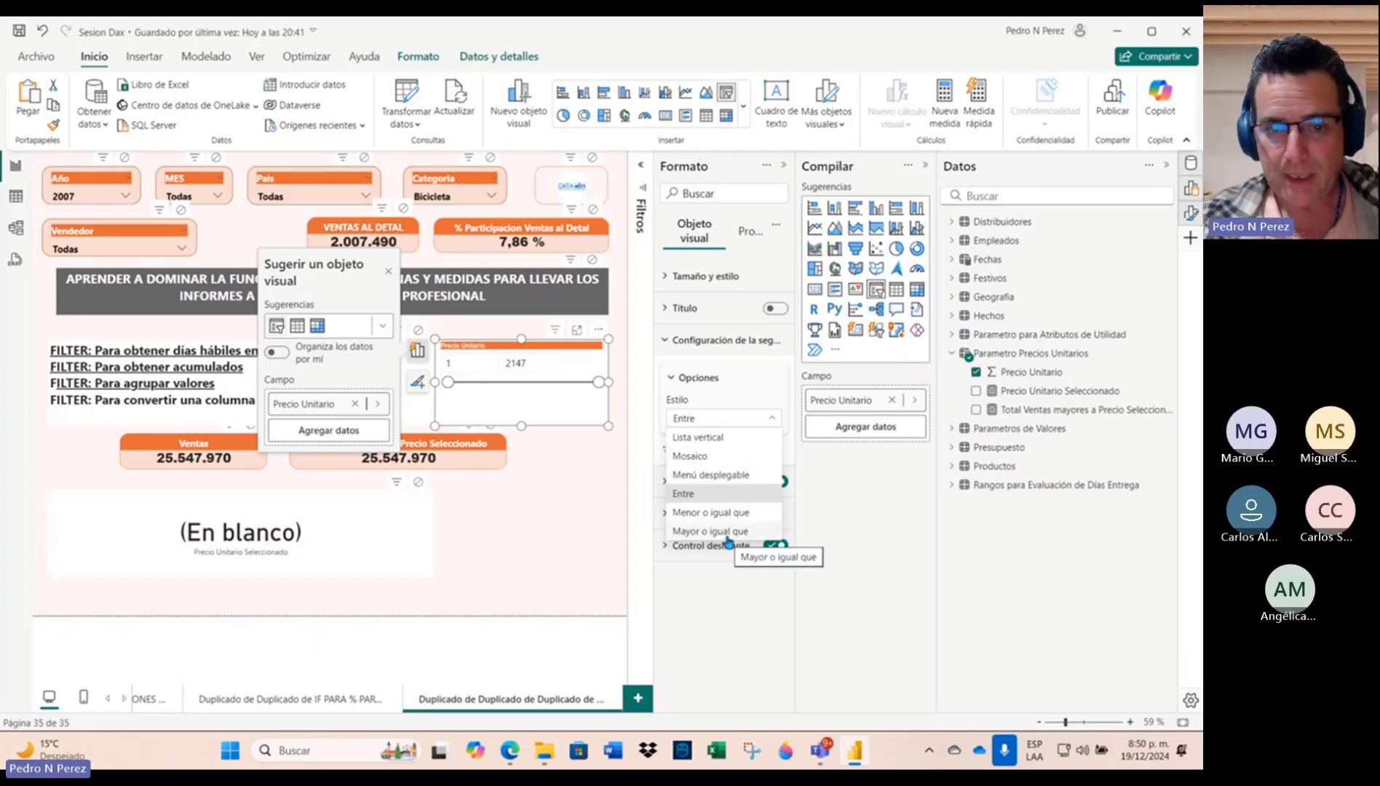
left_click(477, 364)
left_click(541, 364)
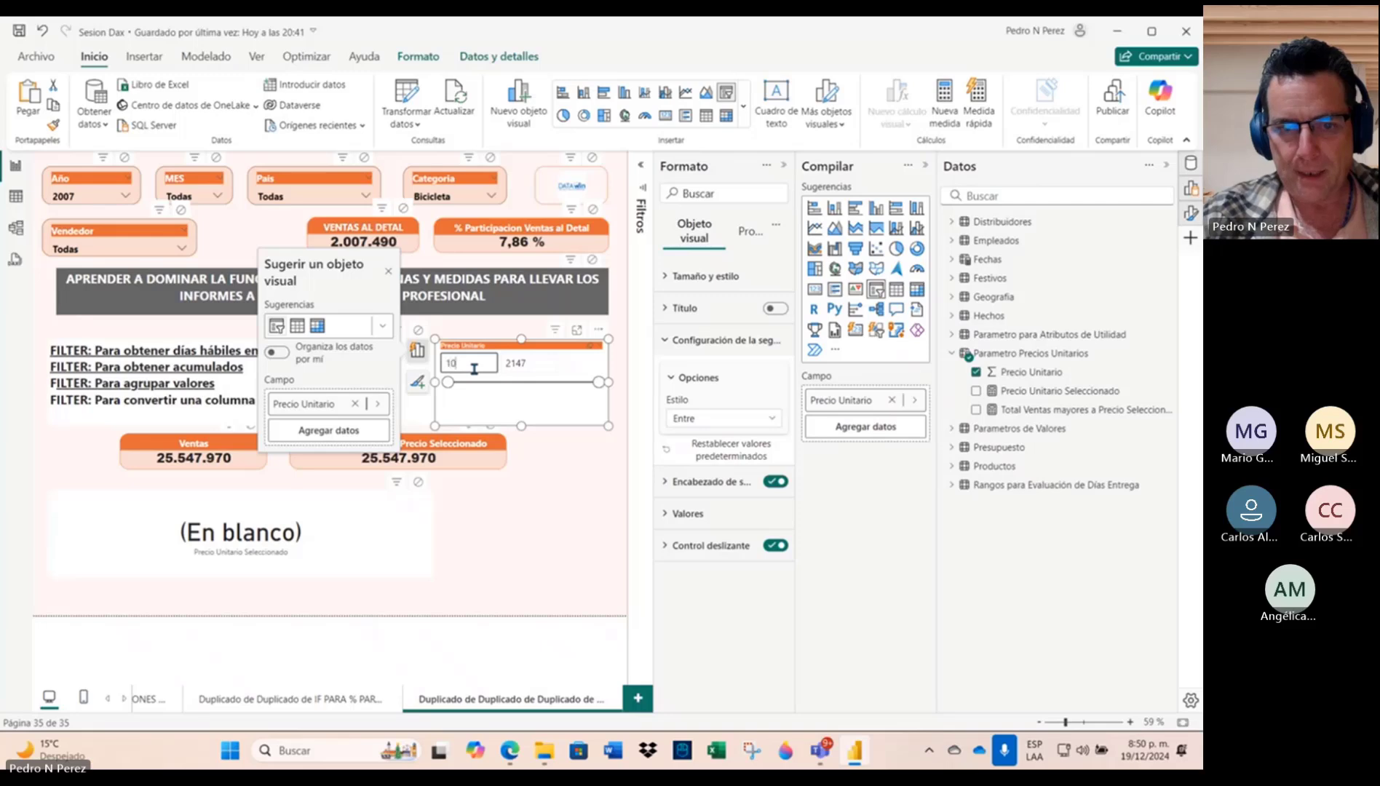
type("00")
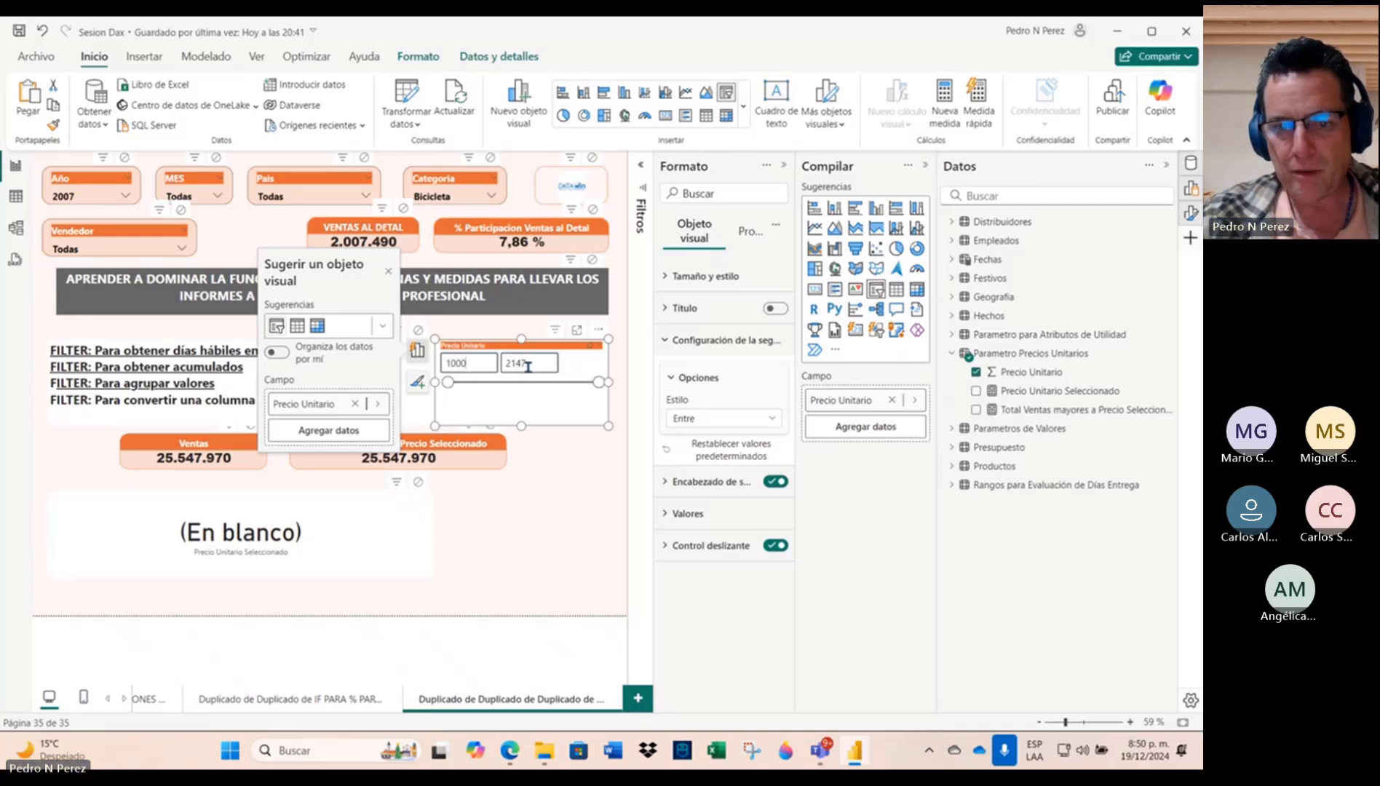
left_click(733, 419)
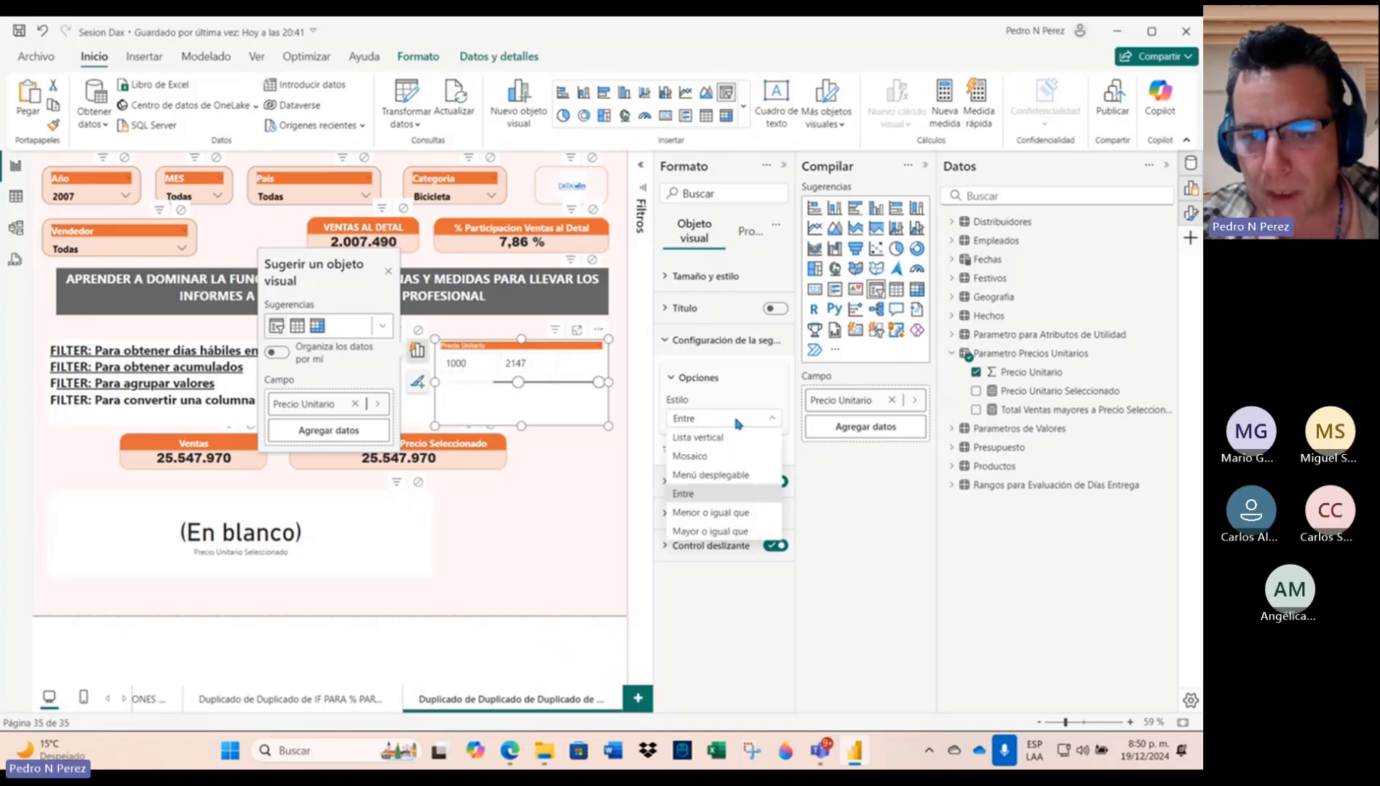
left_click(757, 529)
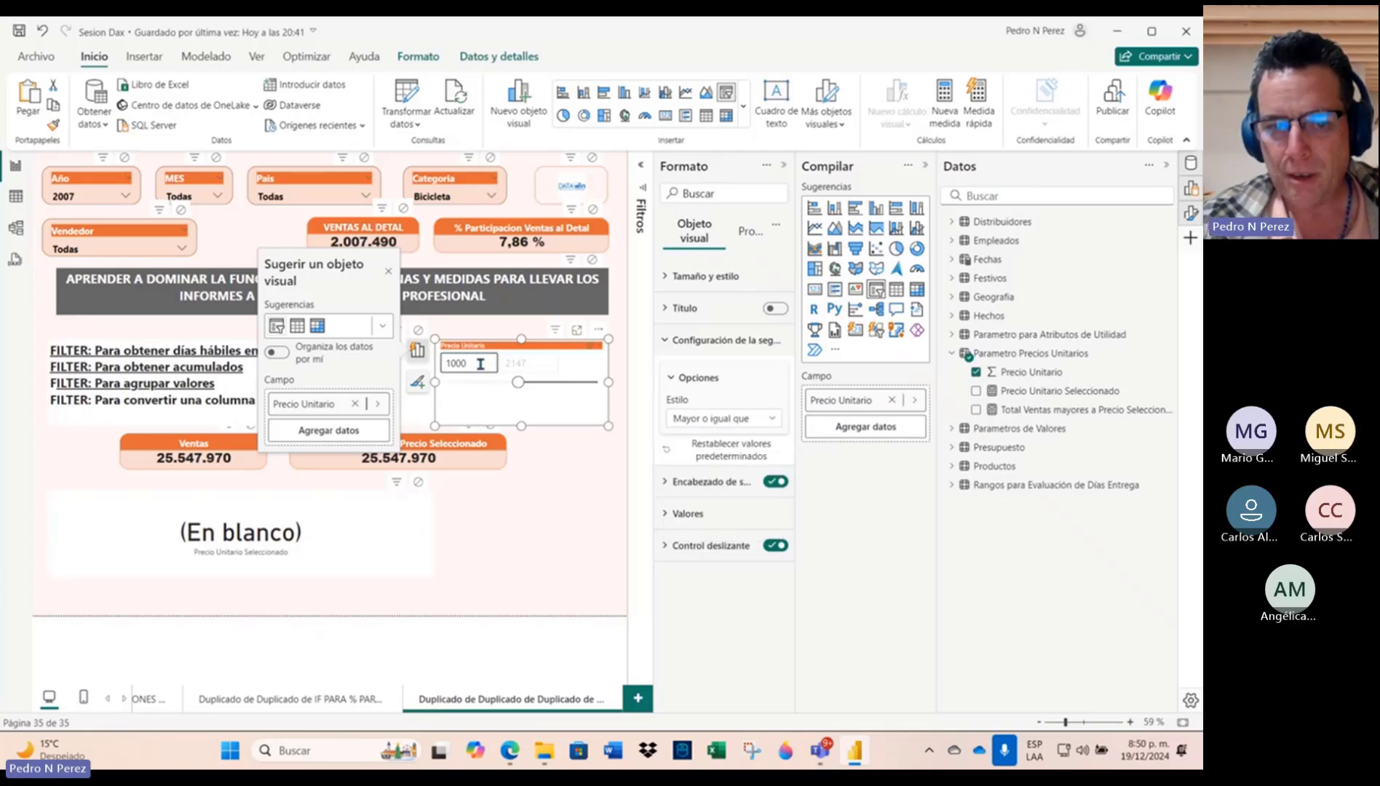
left_click(388, 271)
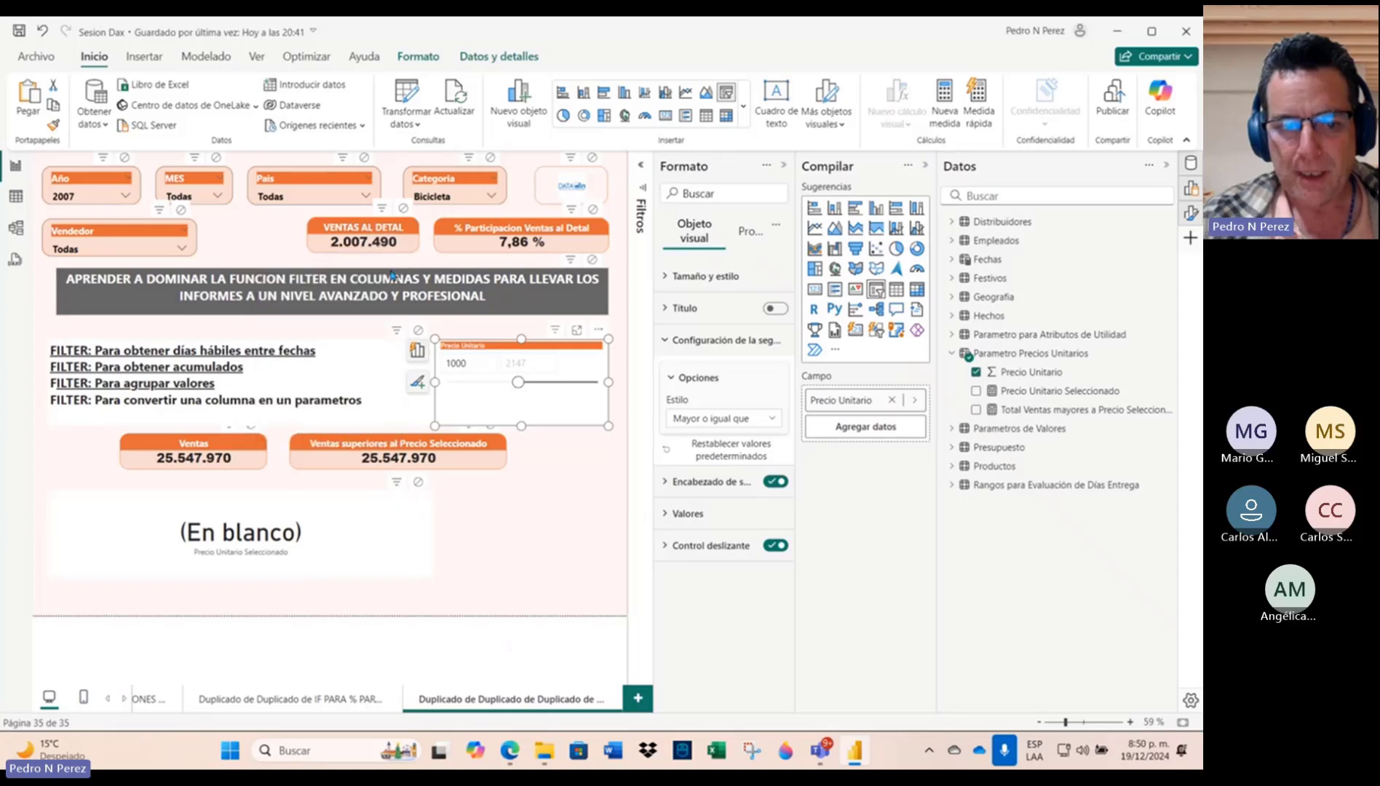
Step: Move the Ventas and Ventas superiores al Precio Seleccionado cards slightly lower on the report page and align them
left_click(580, 511)
left_click(458, 451)
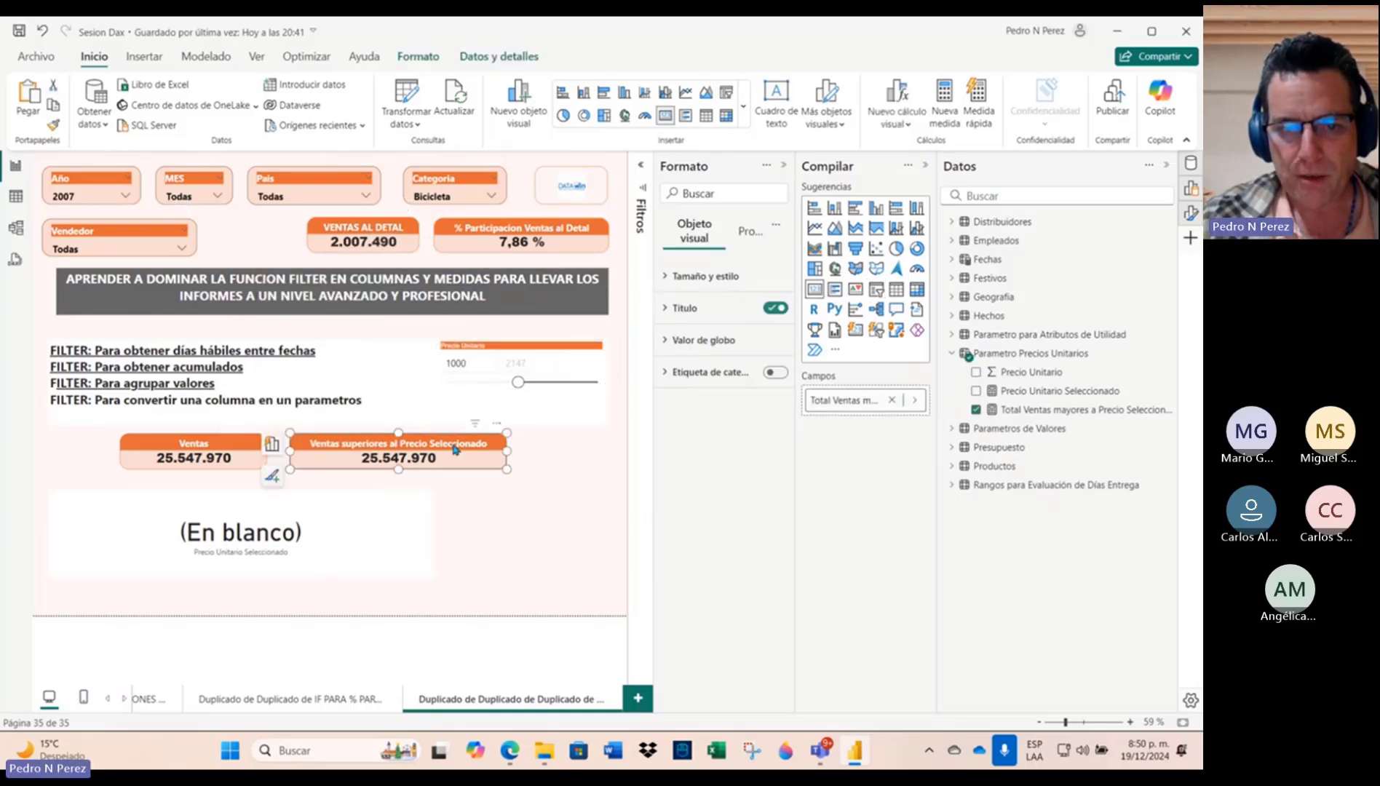
left_click(436, 455)
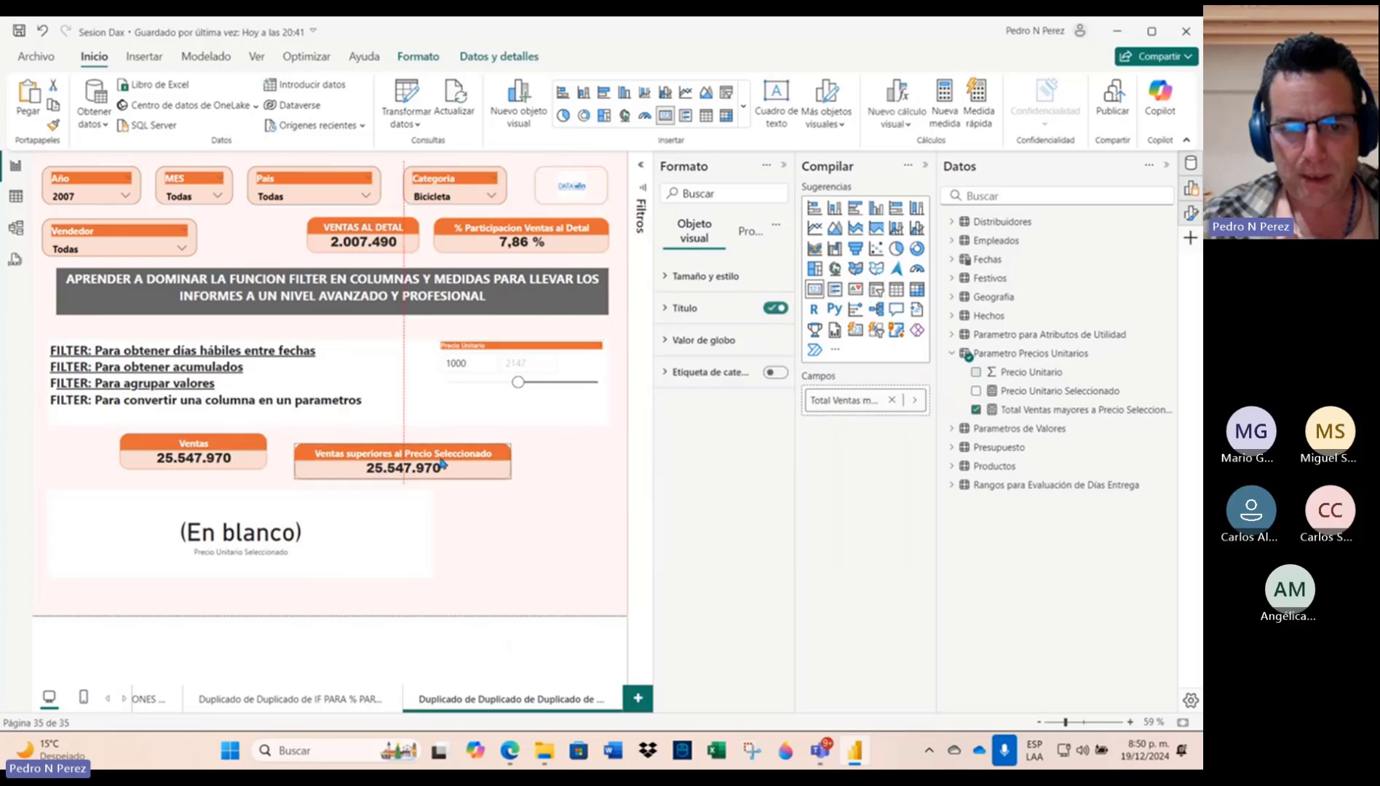
left_click(226, 453, "ctrl")
left_click(226, 453)
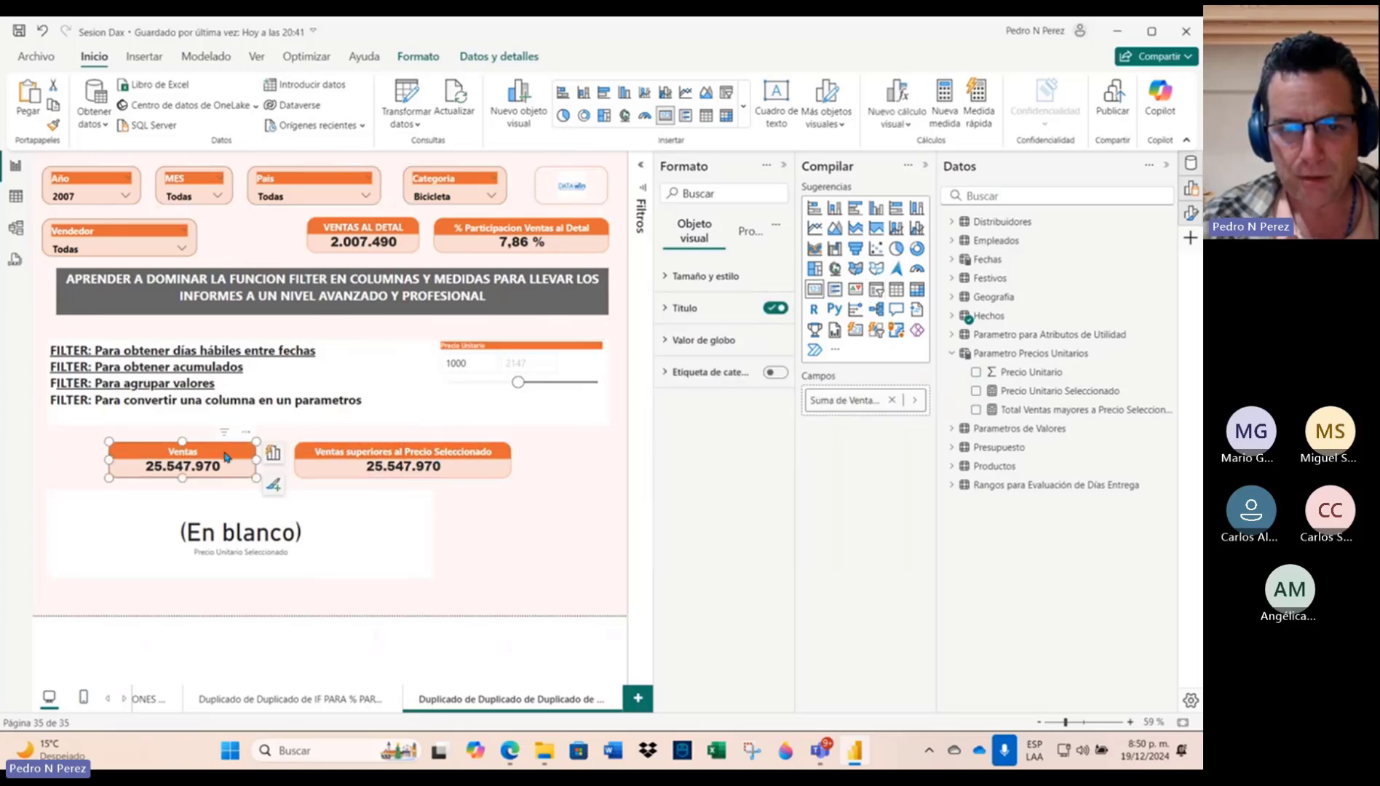
Step: Clear the Precio Unitario slicer selection and check the fields behind the higher-price sales card and the Precio Unitario Seleccionado card
left_click(592, 353)
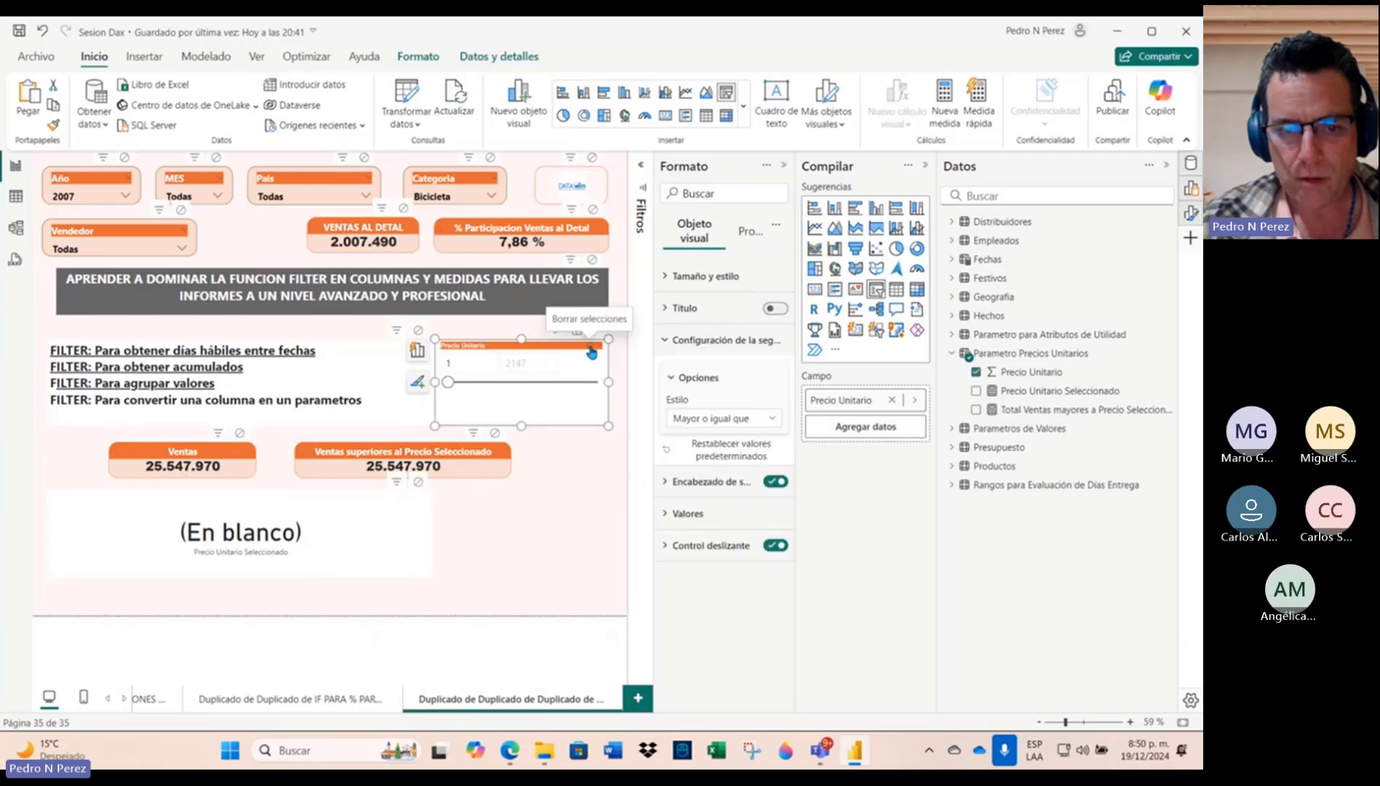
left_click(397, 458)
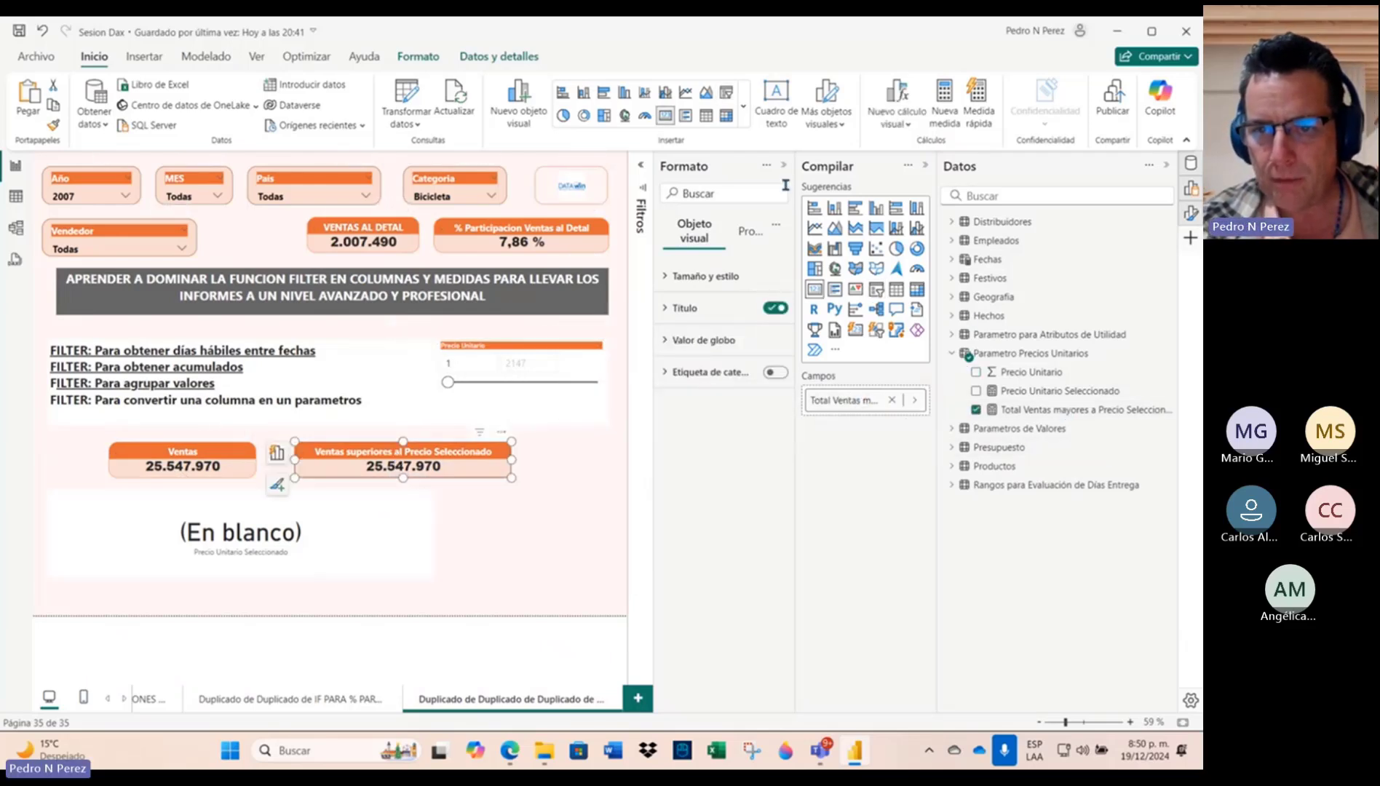
left_click(784, 167)
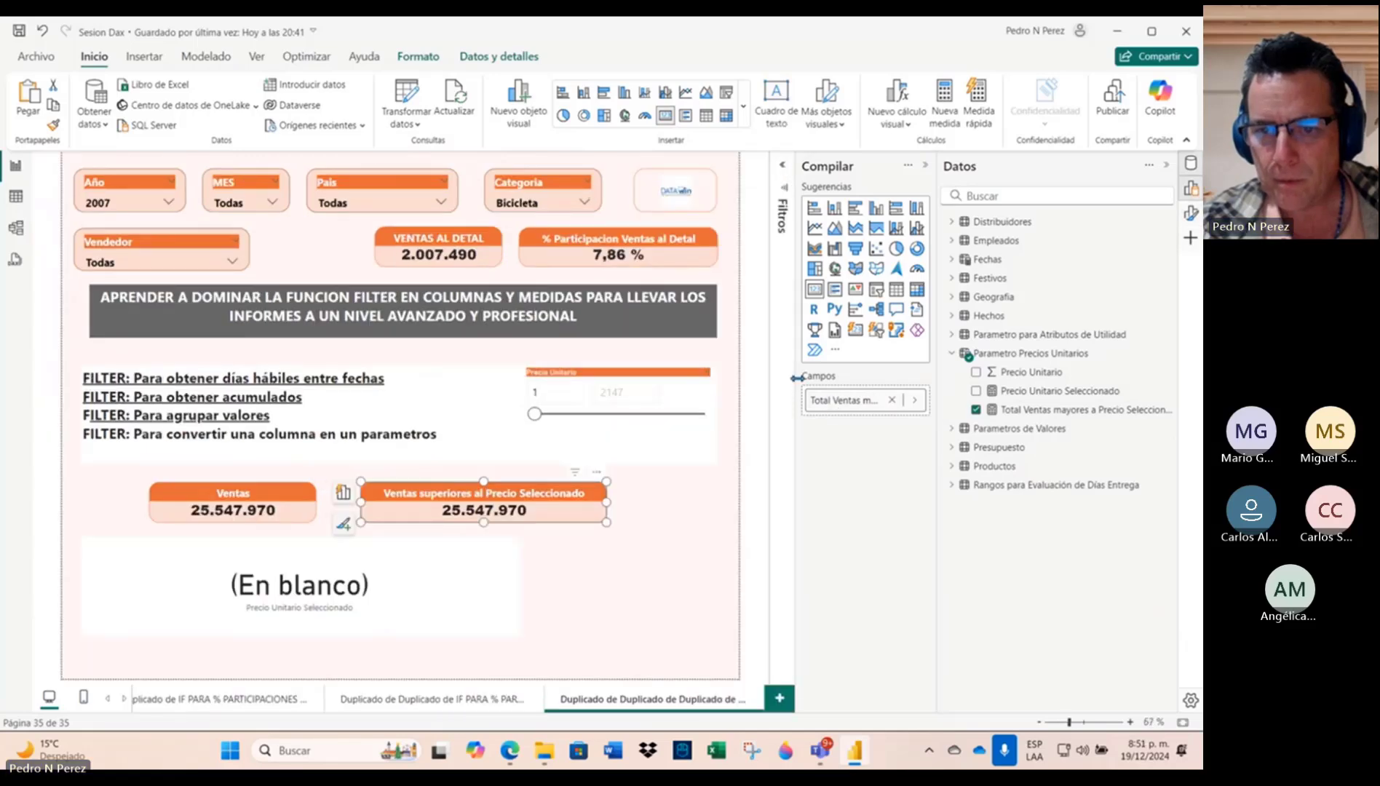
left_click_drag(795, 378, 667, 372)
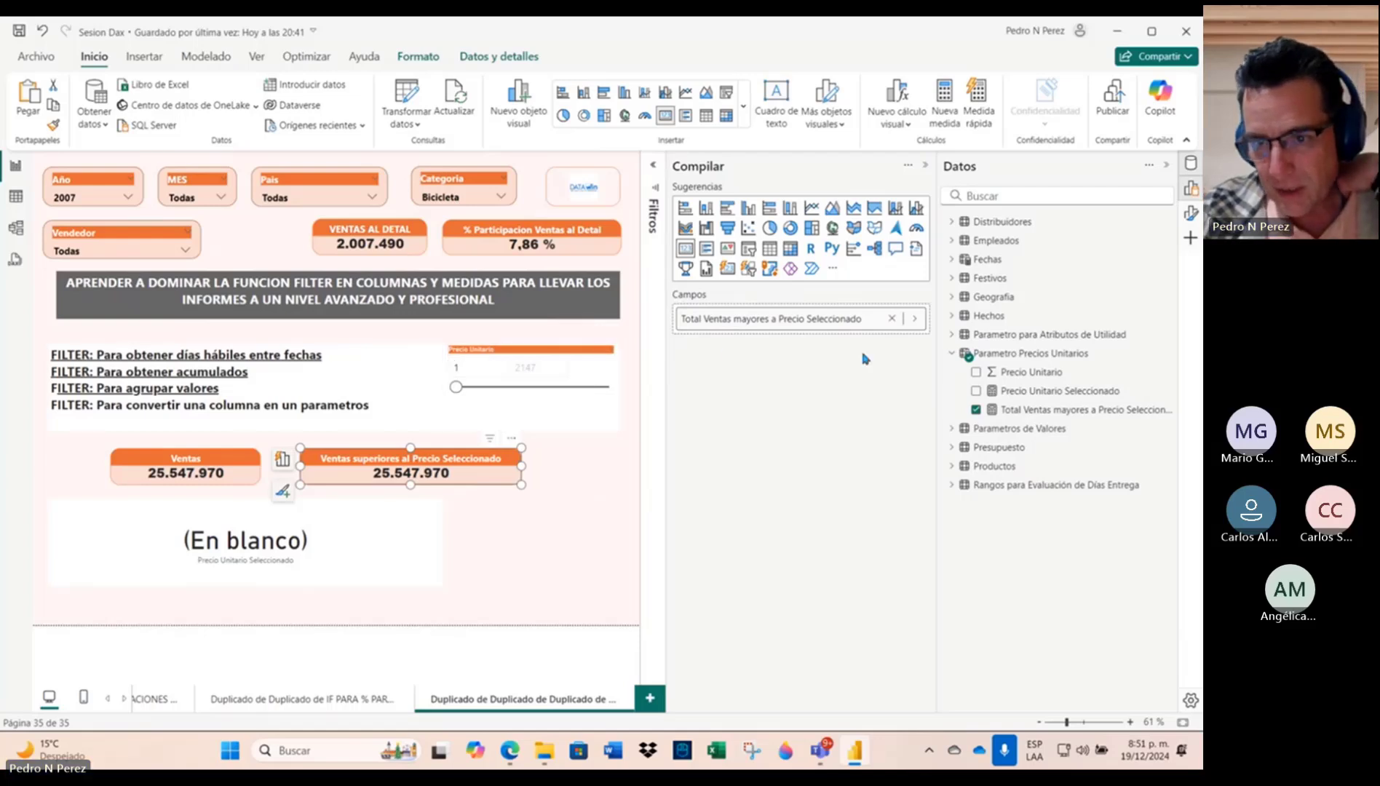
left_click(378, 558)
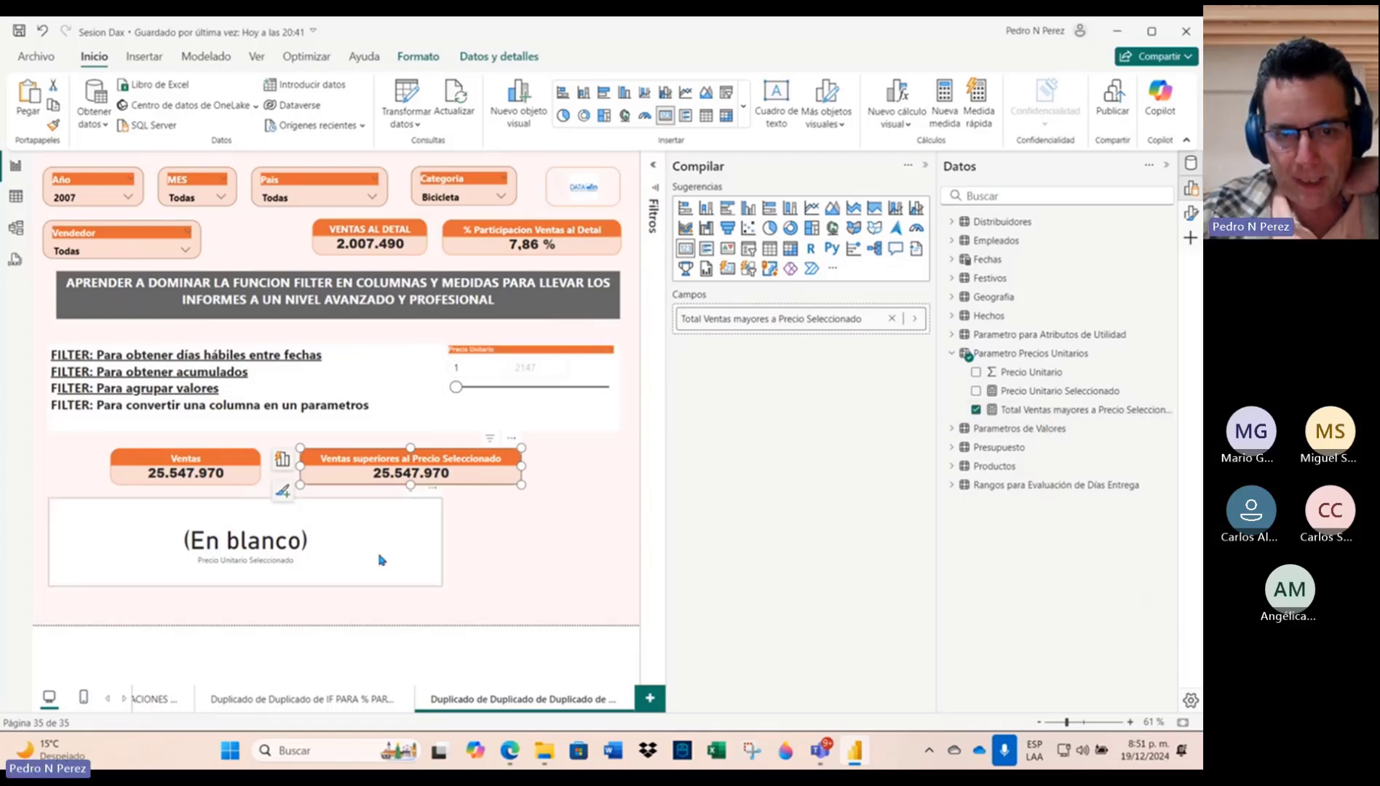
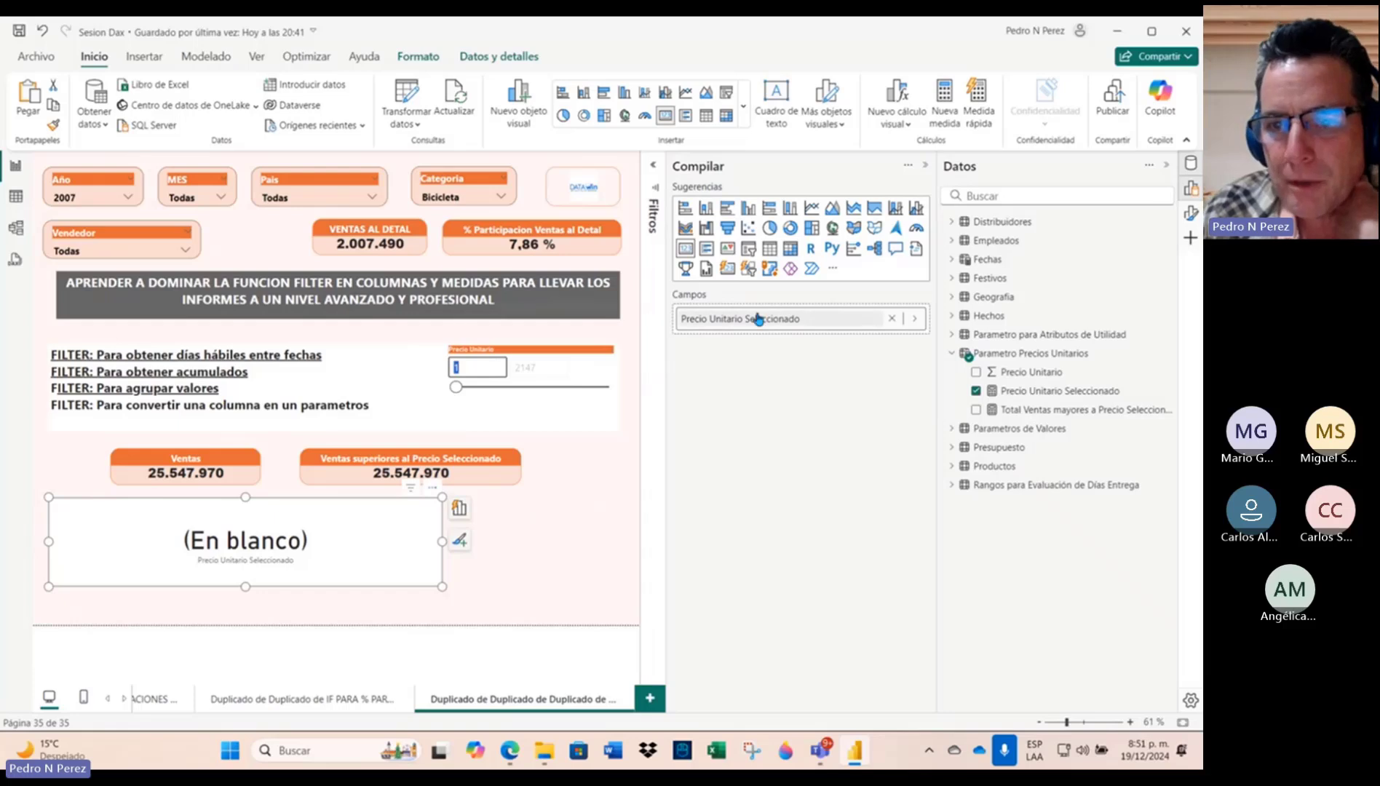
Step: Change the Precio Unitario slicer's style to Lista vertical
left_click(1191, 213)
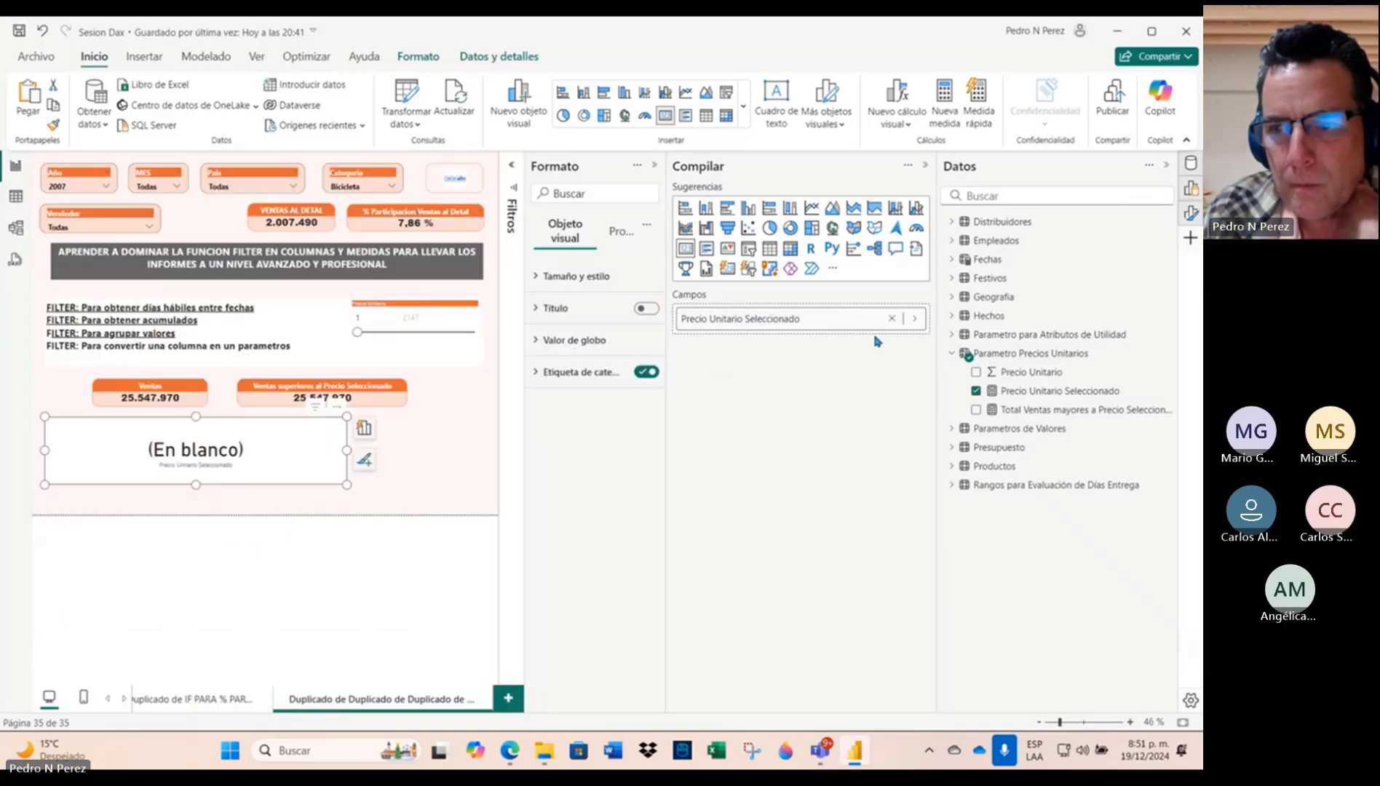
left_click(925, 167)
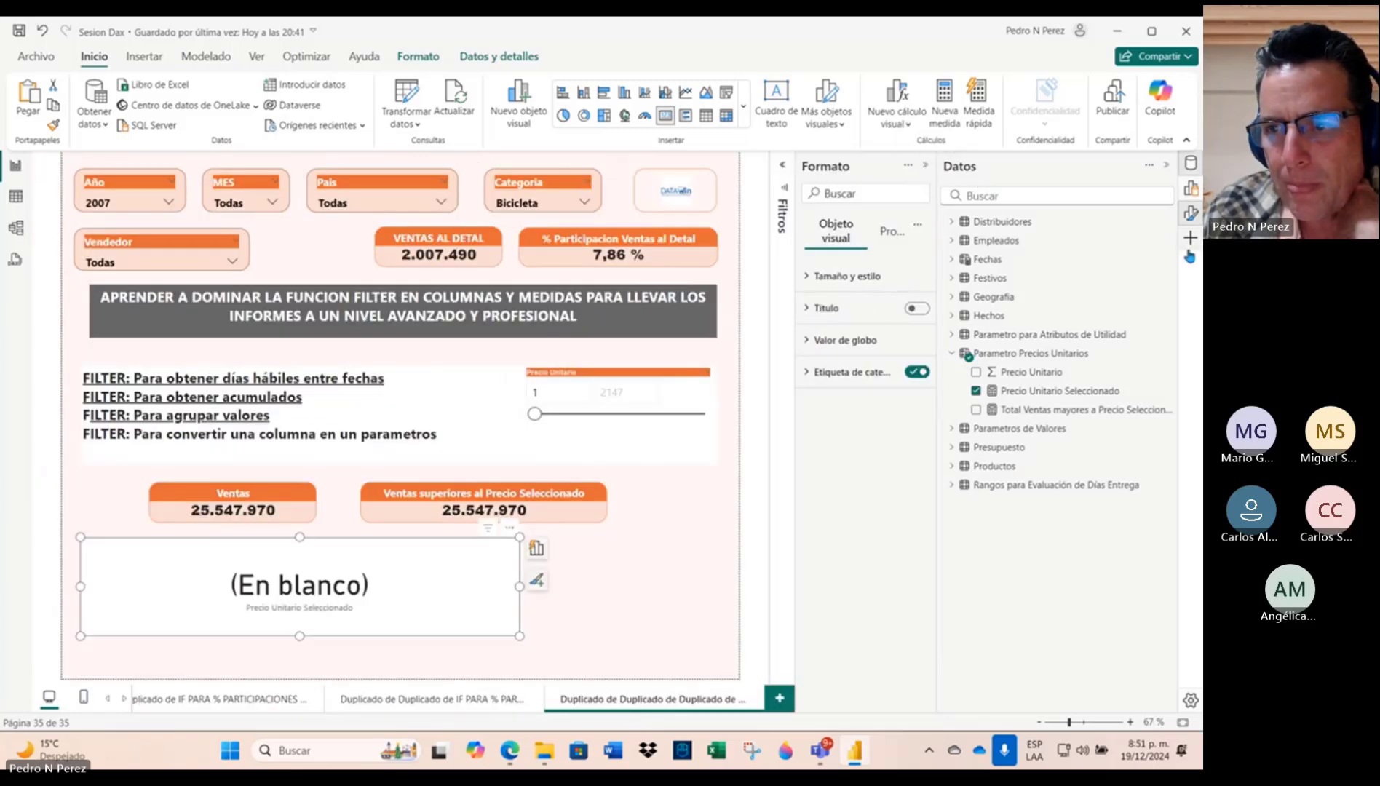
left_click(708, 431)
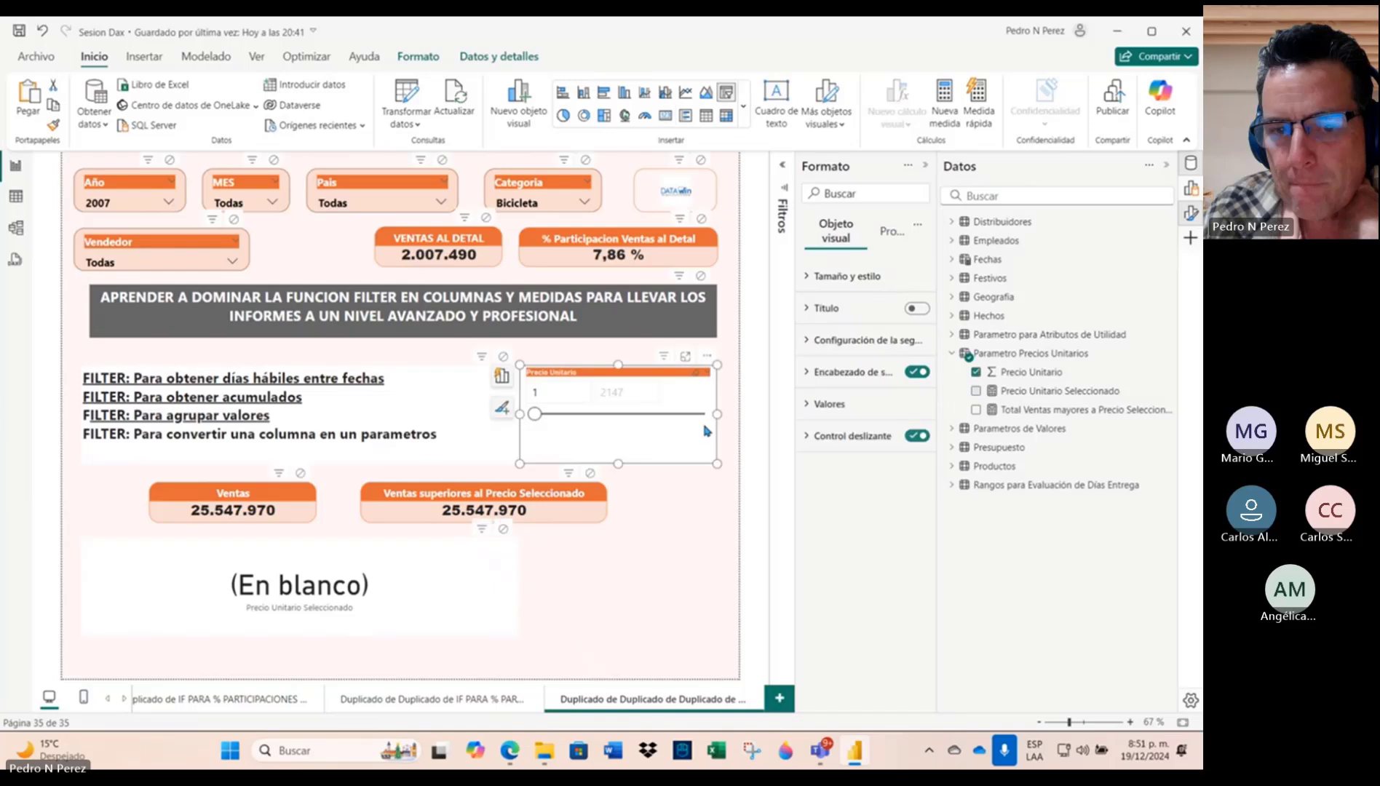
left_click(811, 340)
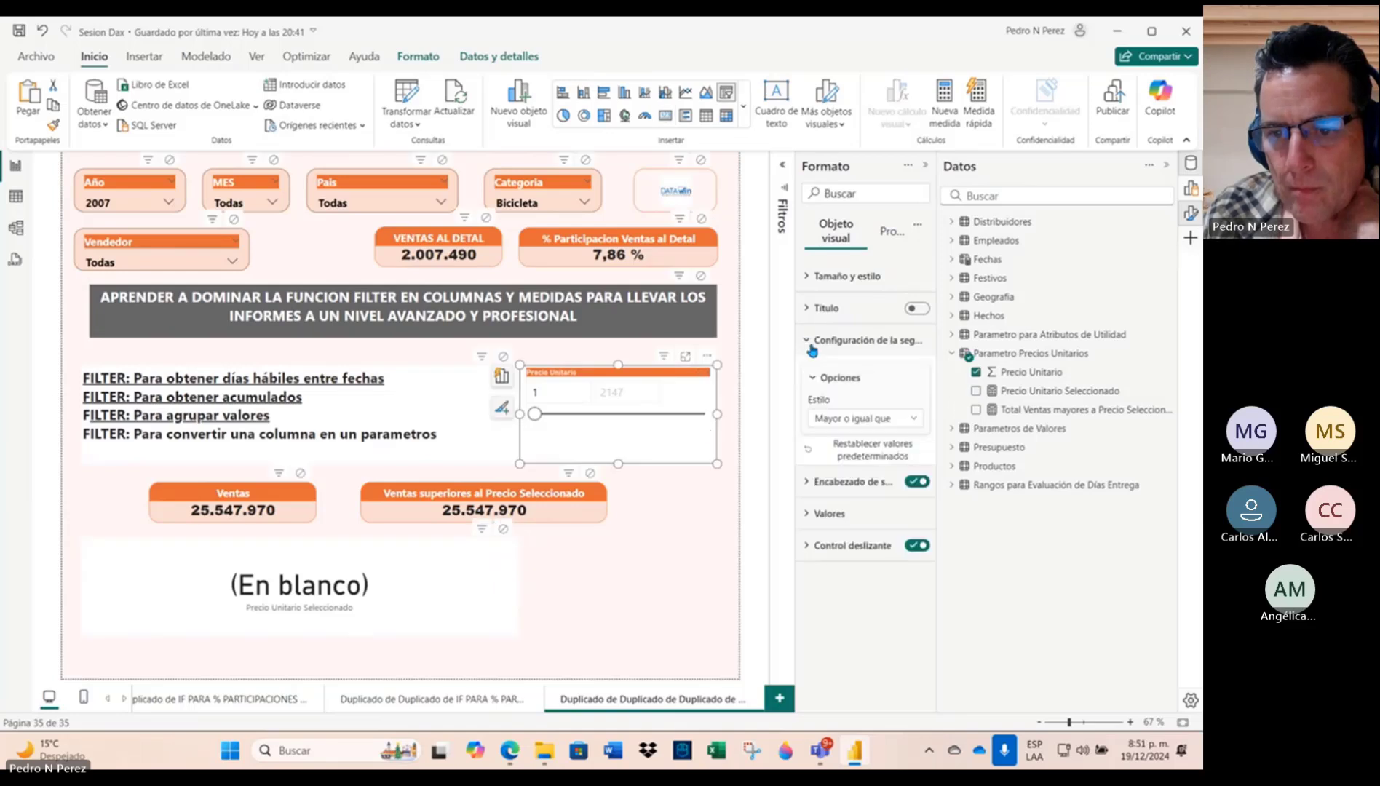
left_click(914, 420)
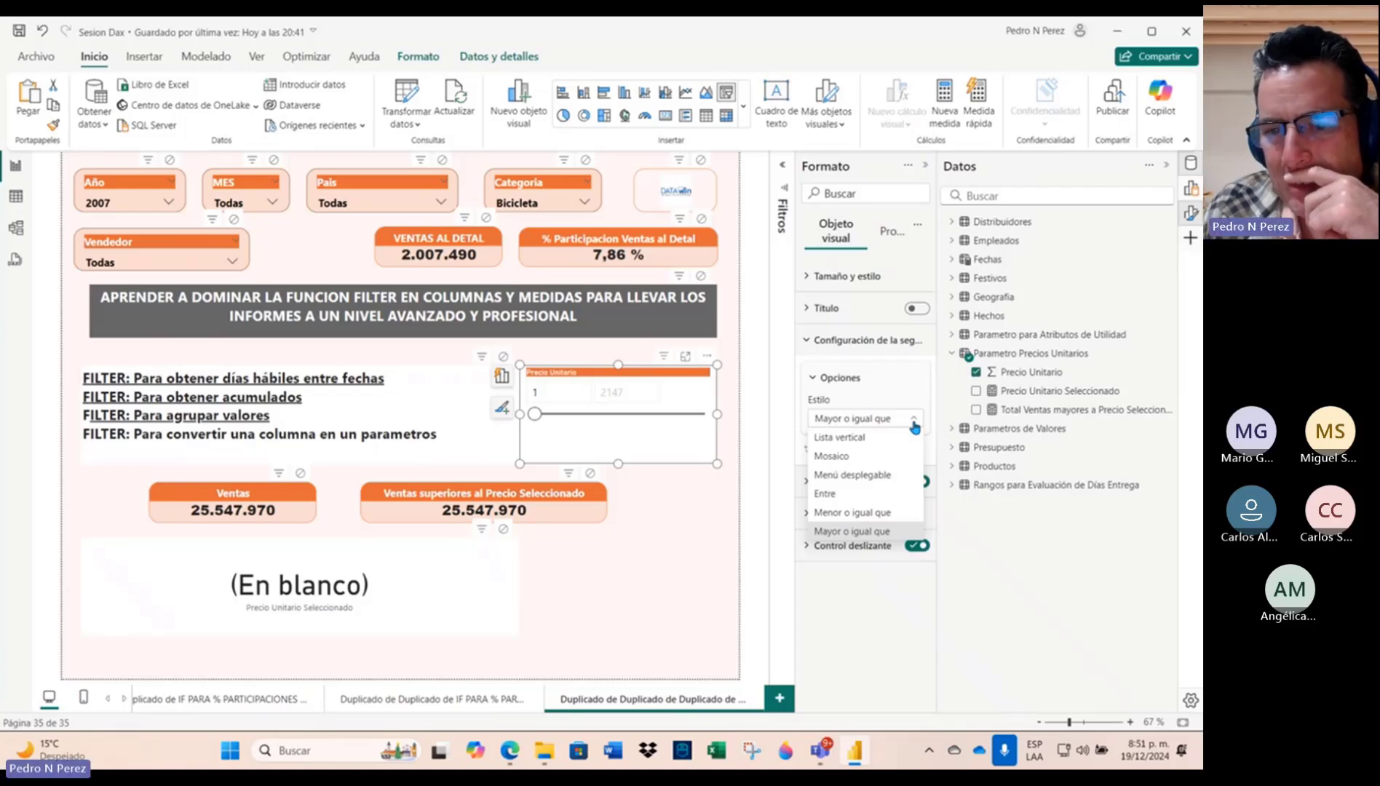
left_click(869, 437)
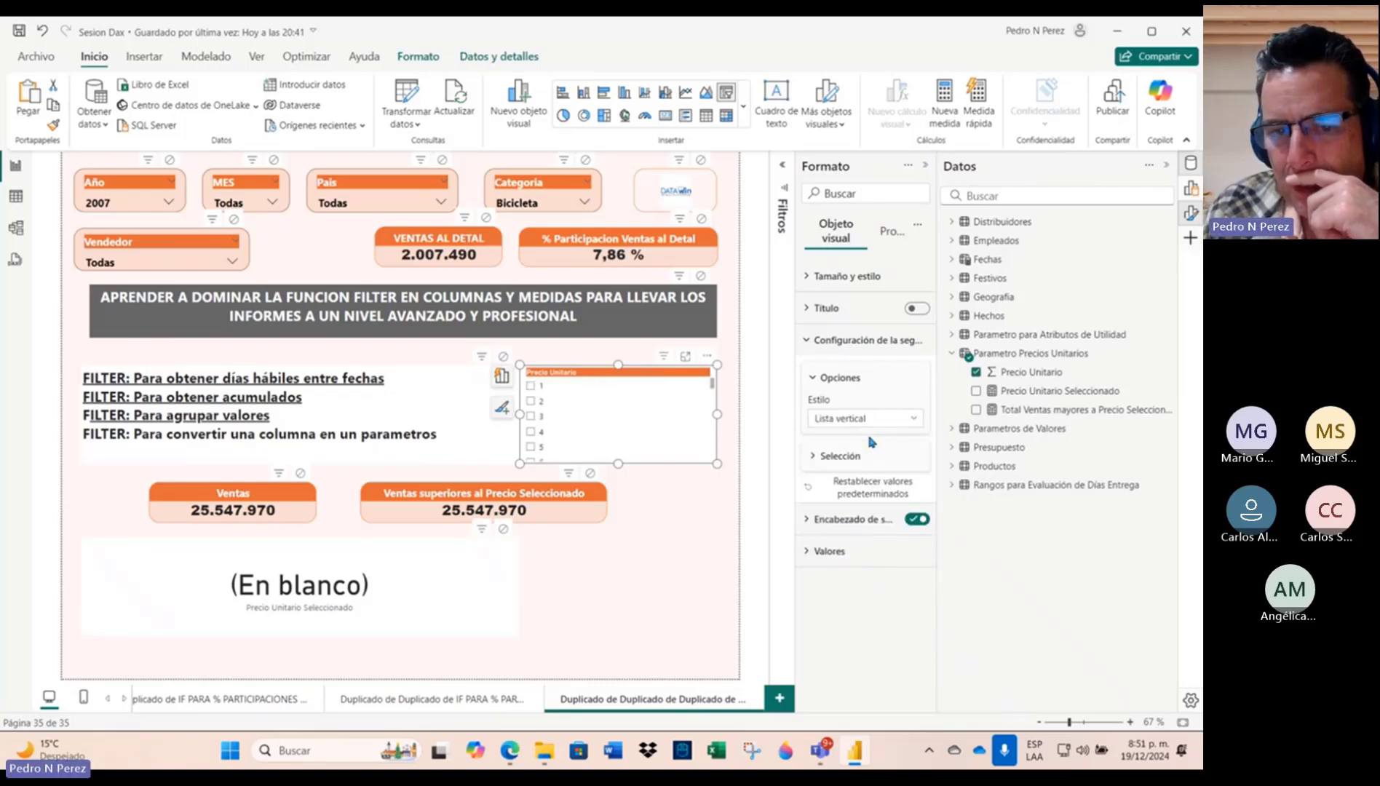
Step: Select price 1021 in the Precio Unitario slicer list and make the slicer narrower
left_click_drag(713, 384, 714, 488)
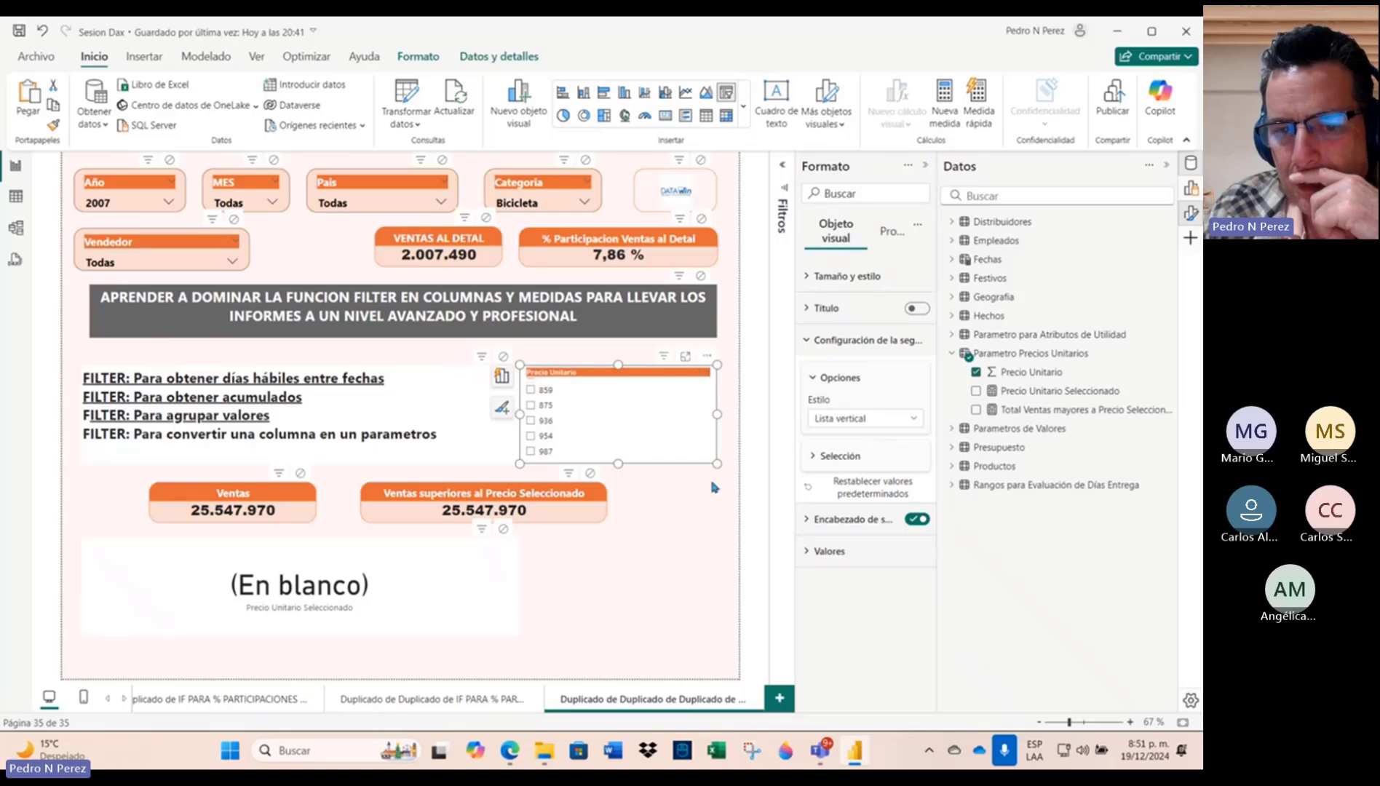
scroll(554, 444, "down", 3)
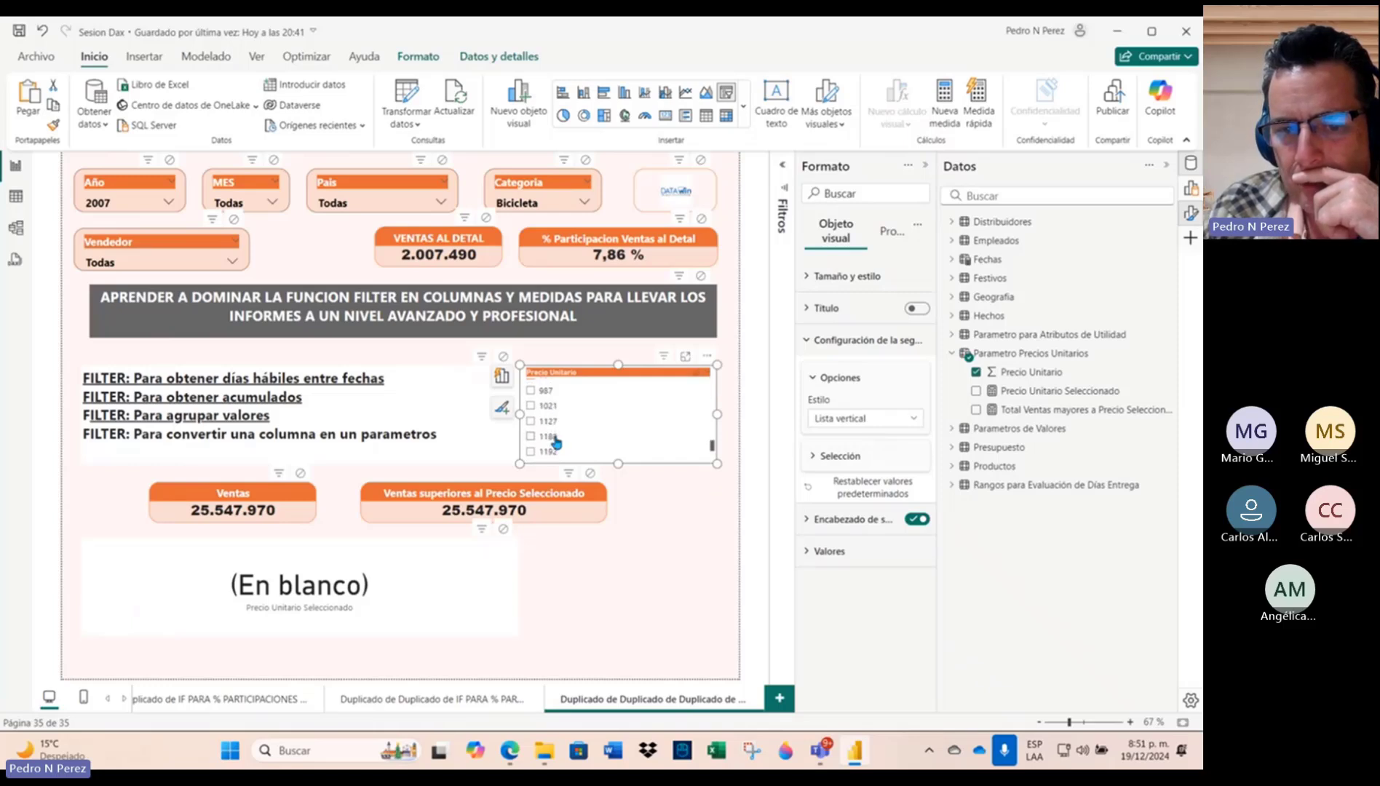
left_click(530, 407)
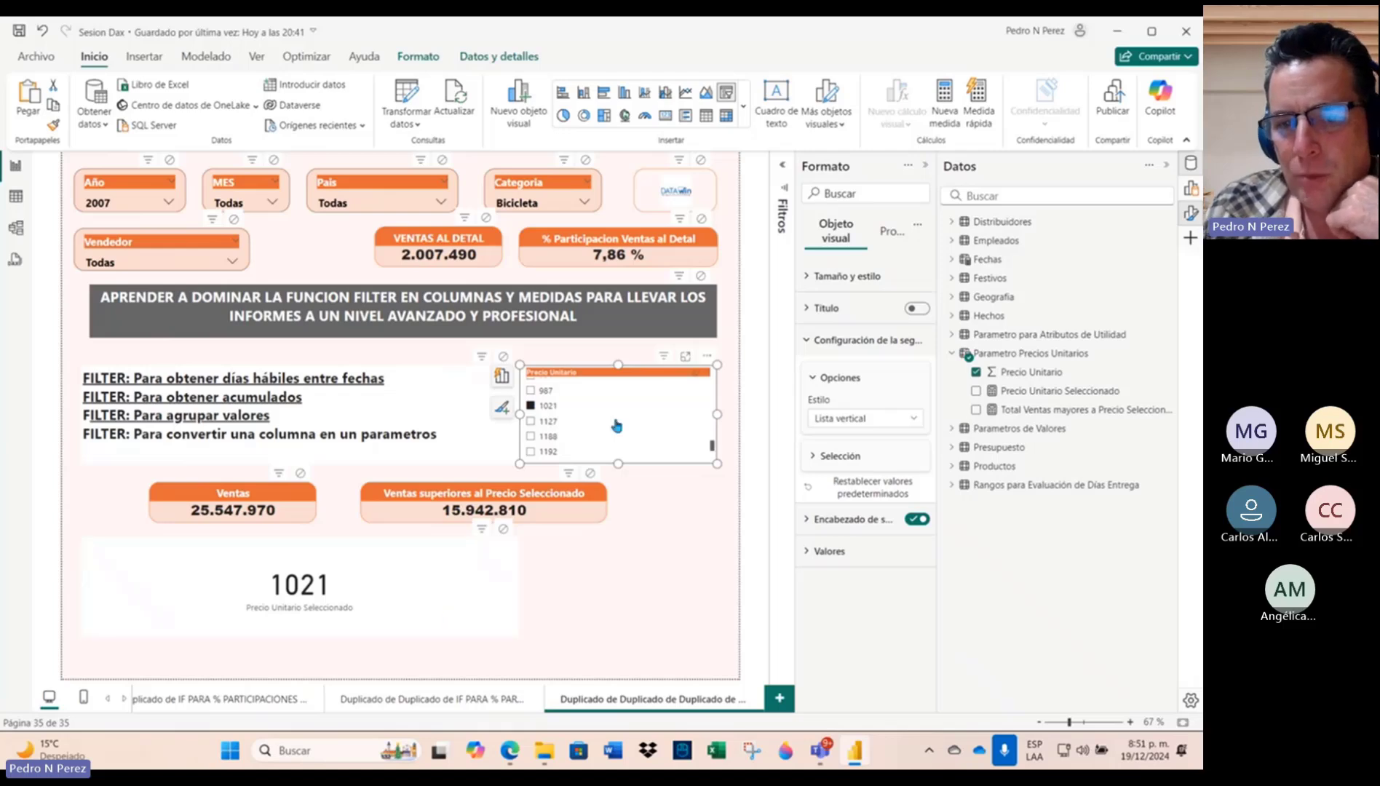
left_click_drag(522, 414, 587, 414)
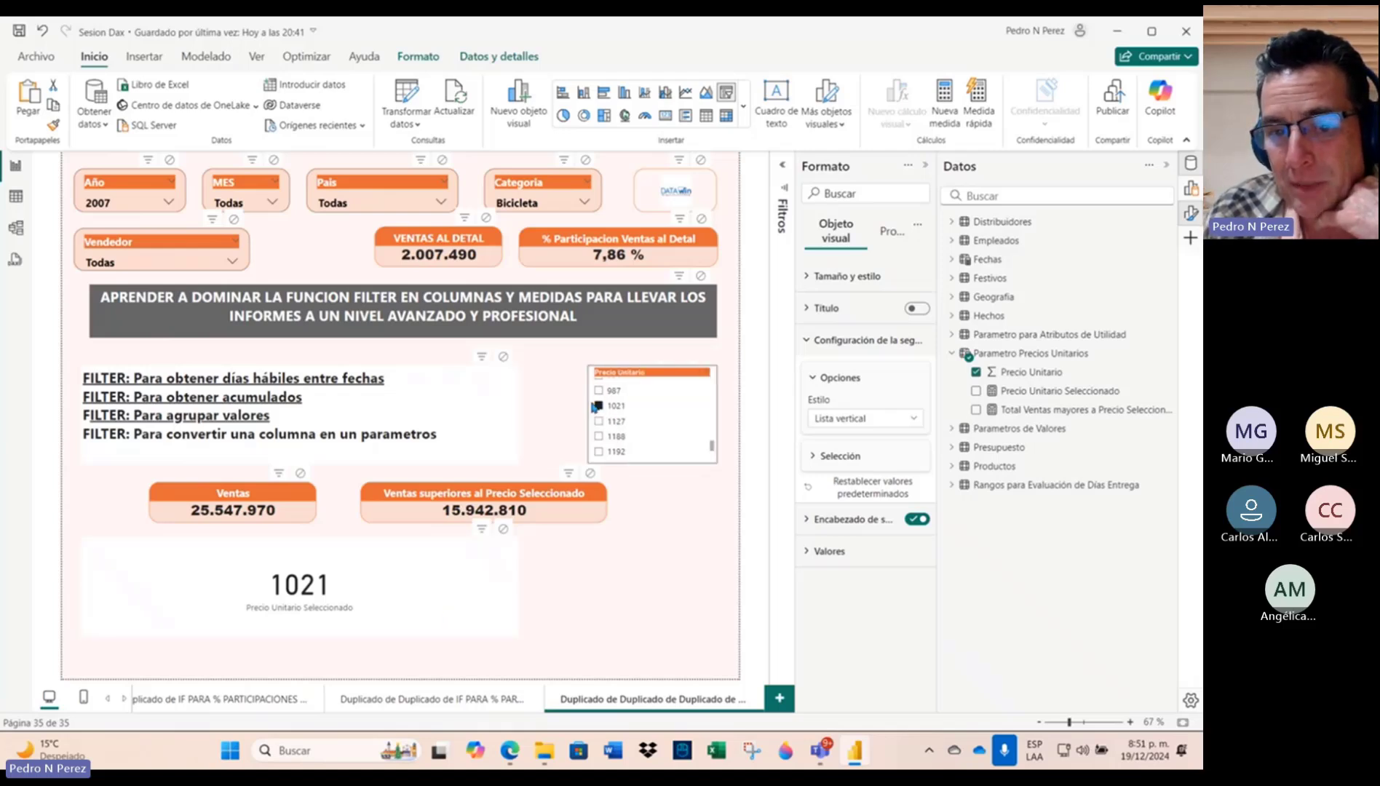
Step: Review the DAX formula of the Precio Unitario Seleccionado measure, highlighting its SELECTEDVALUE part
left_click(1092, 393)
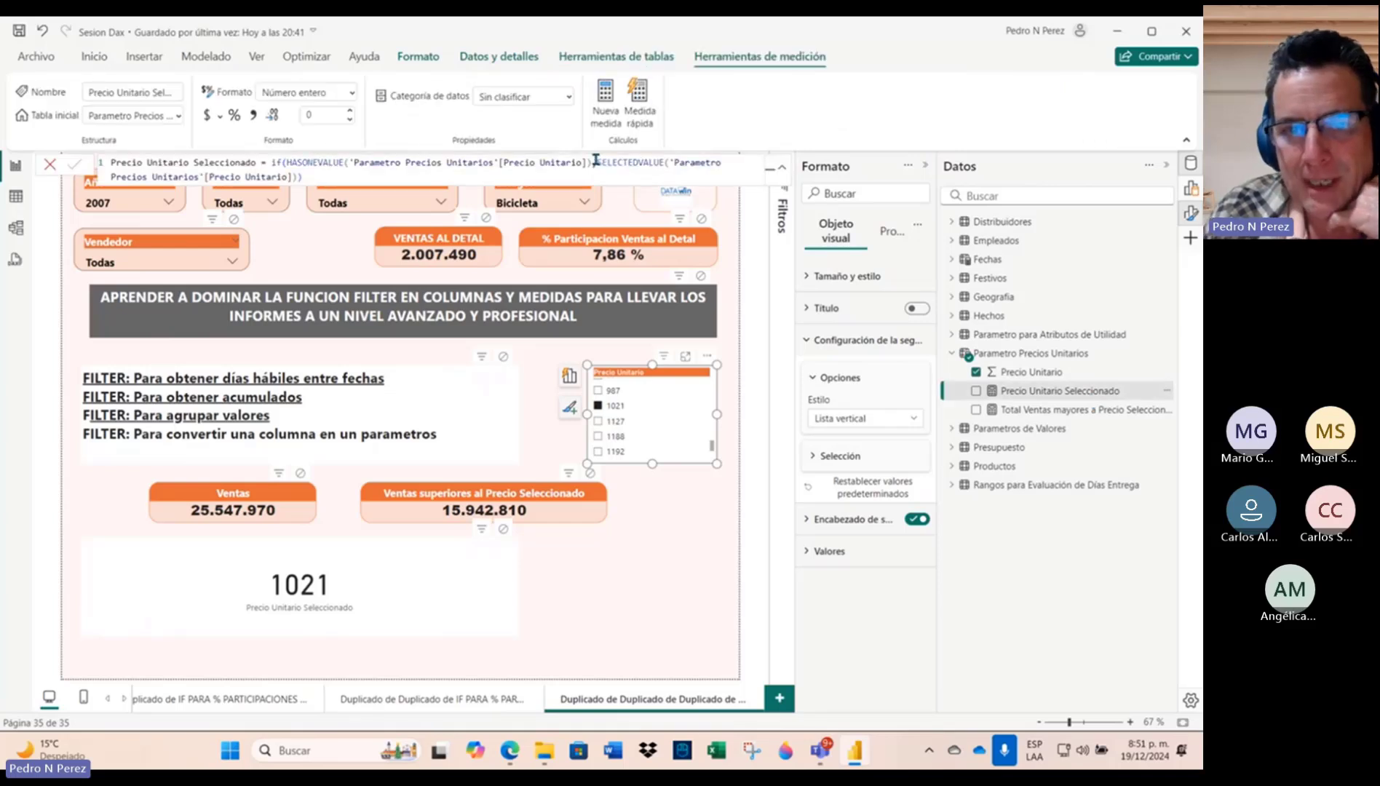
left_click_drag(595, 161, 633, 176)
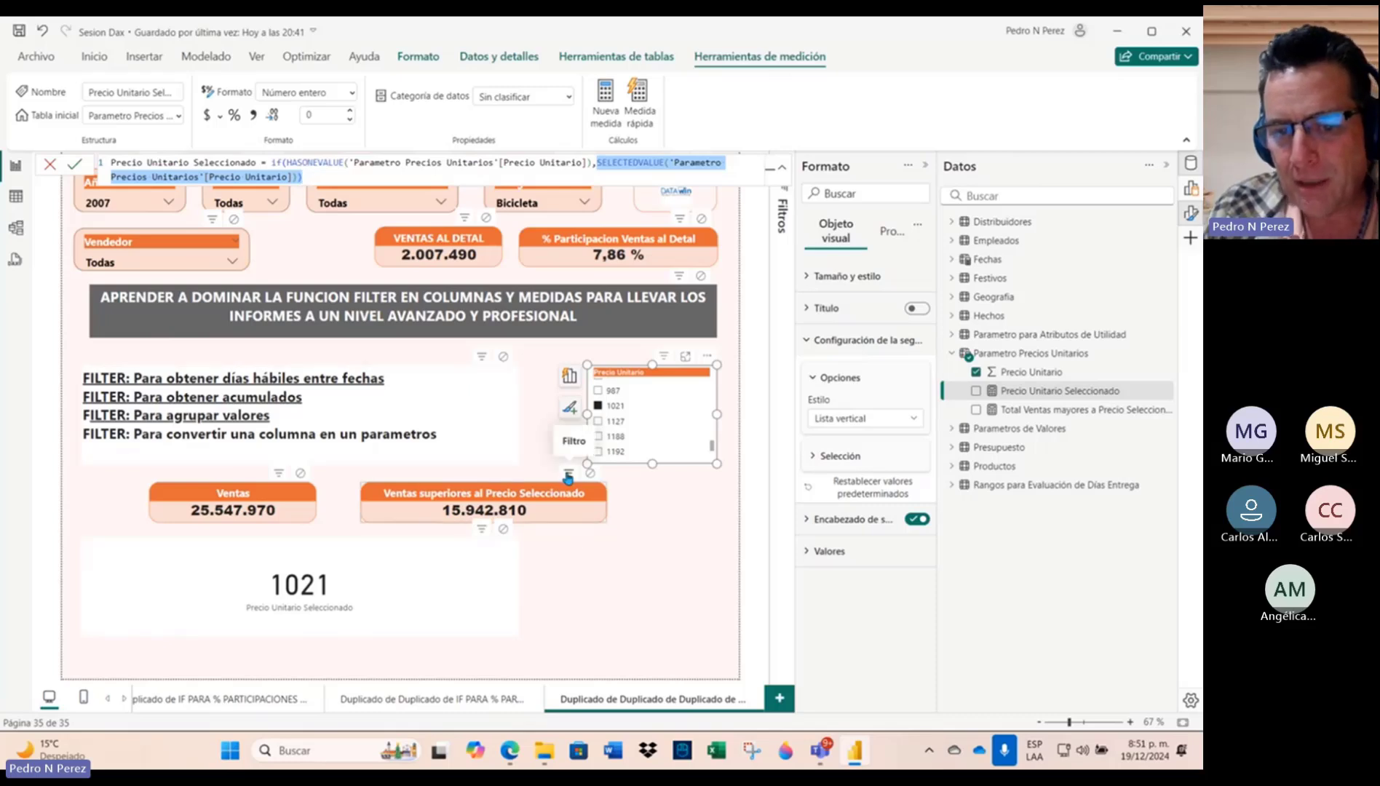
left_click(653, 567)
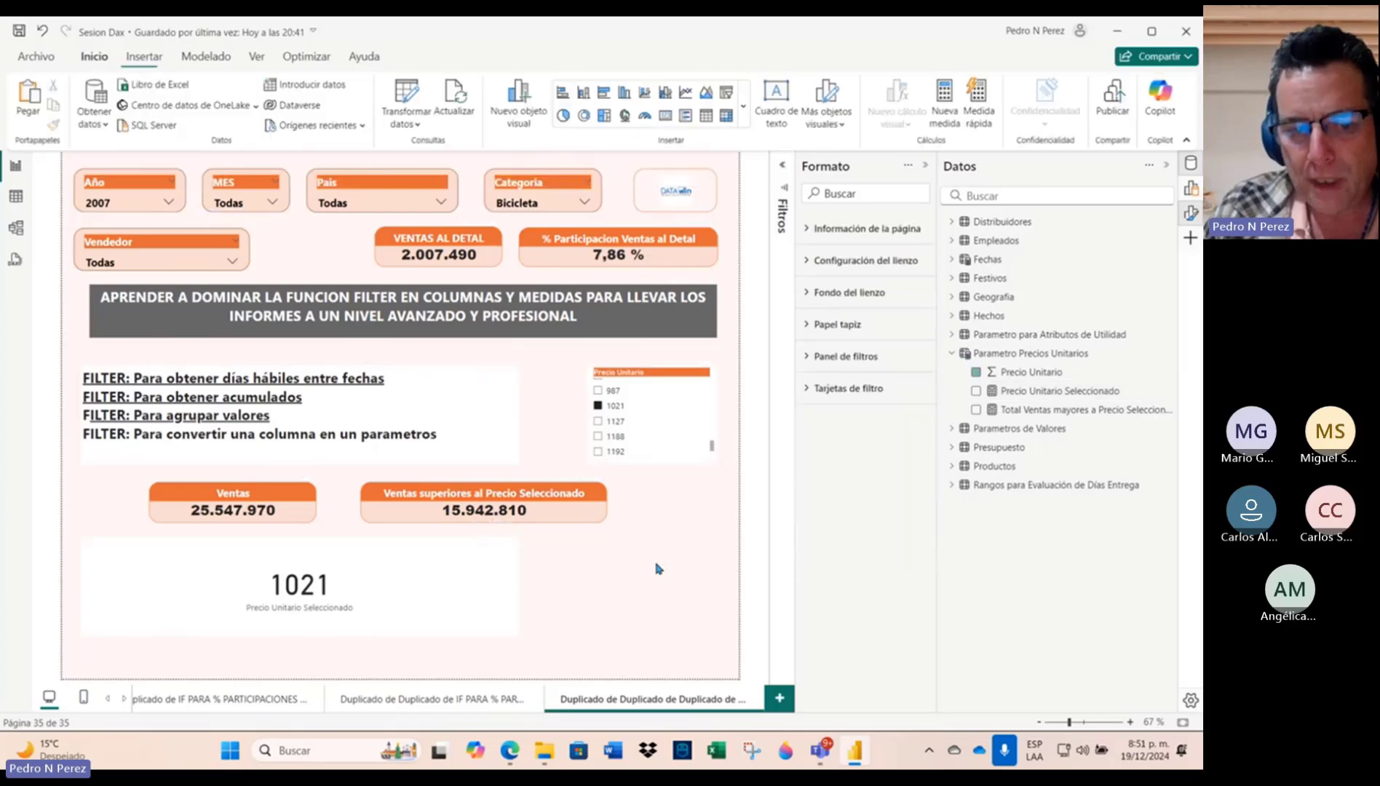
Step: Remove the Precio Unitario Seleccionado card from the report page
left_click(232, 506)
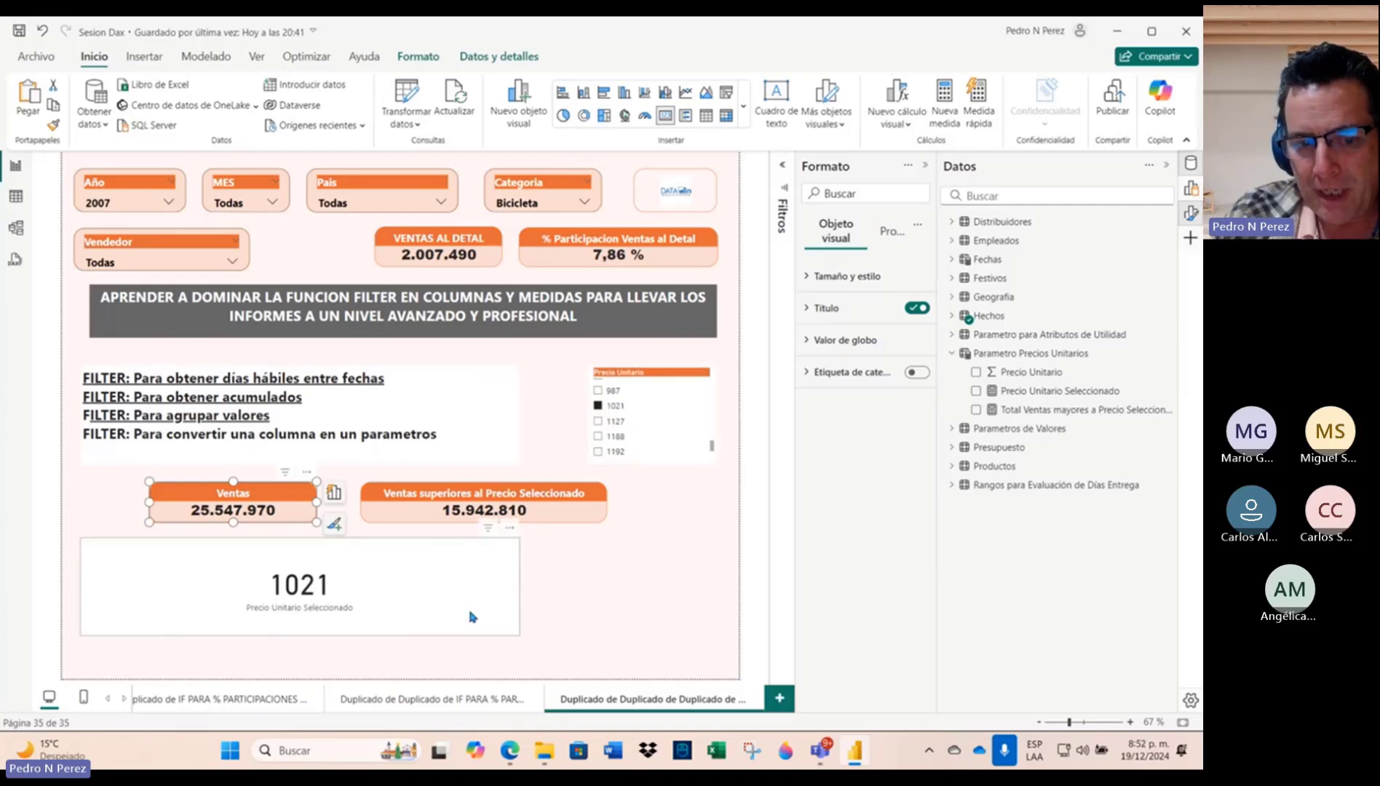
left_click(356, 593)
left_click(510, 528)
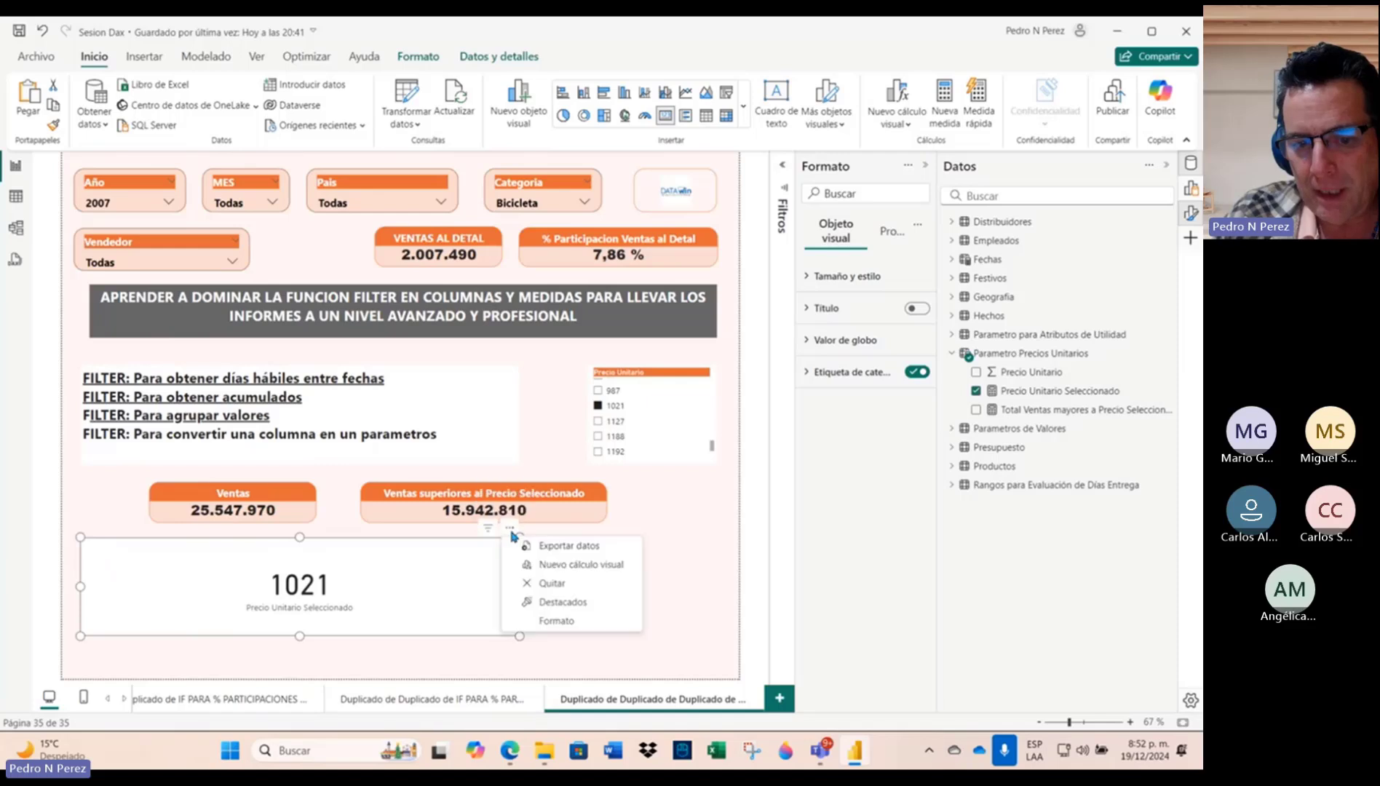
left_click(568, 586)
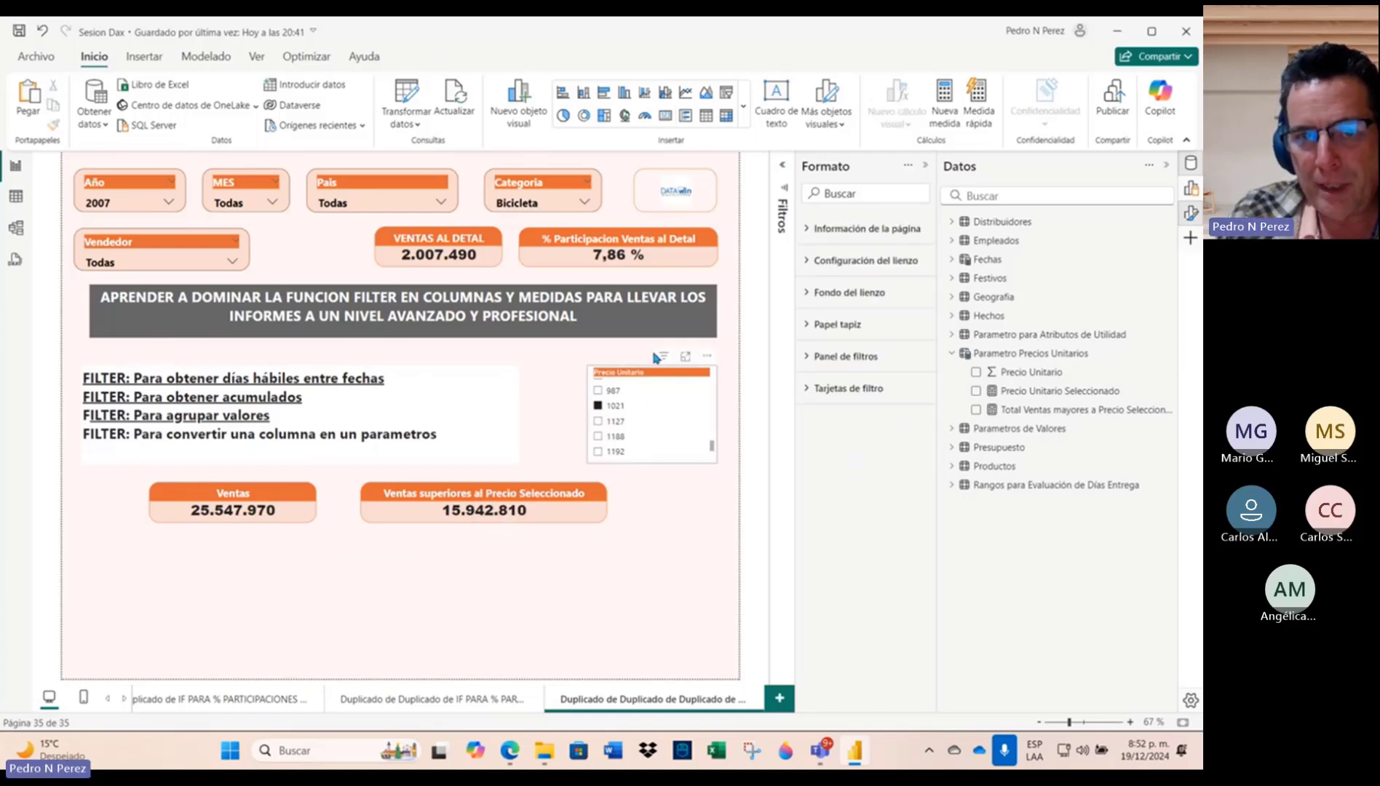
Step: Insert a clustered column chart with MES on the X axis and TOTAL VENTA V2 on the Y axis
left_click(624, 94)
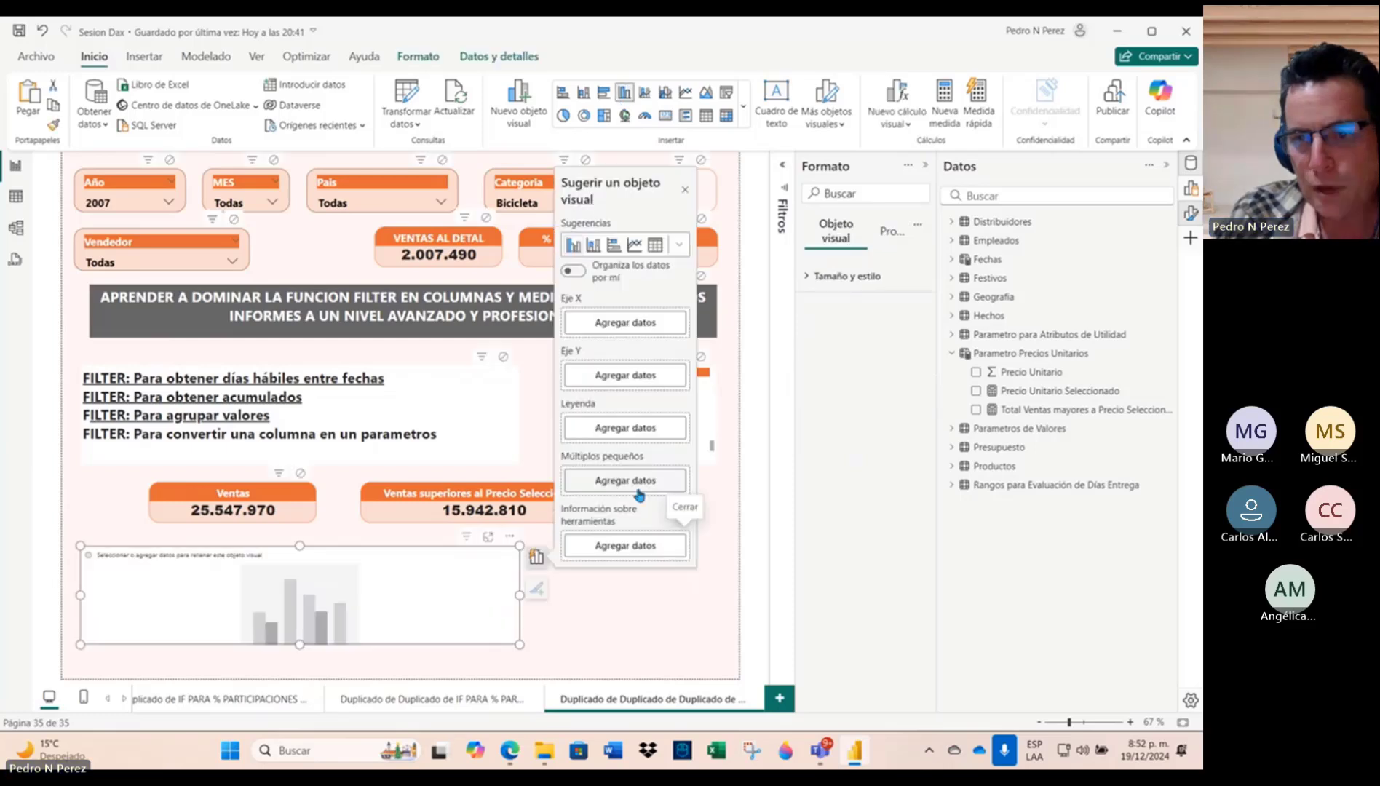
left_click(953, 259)
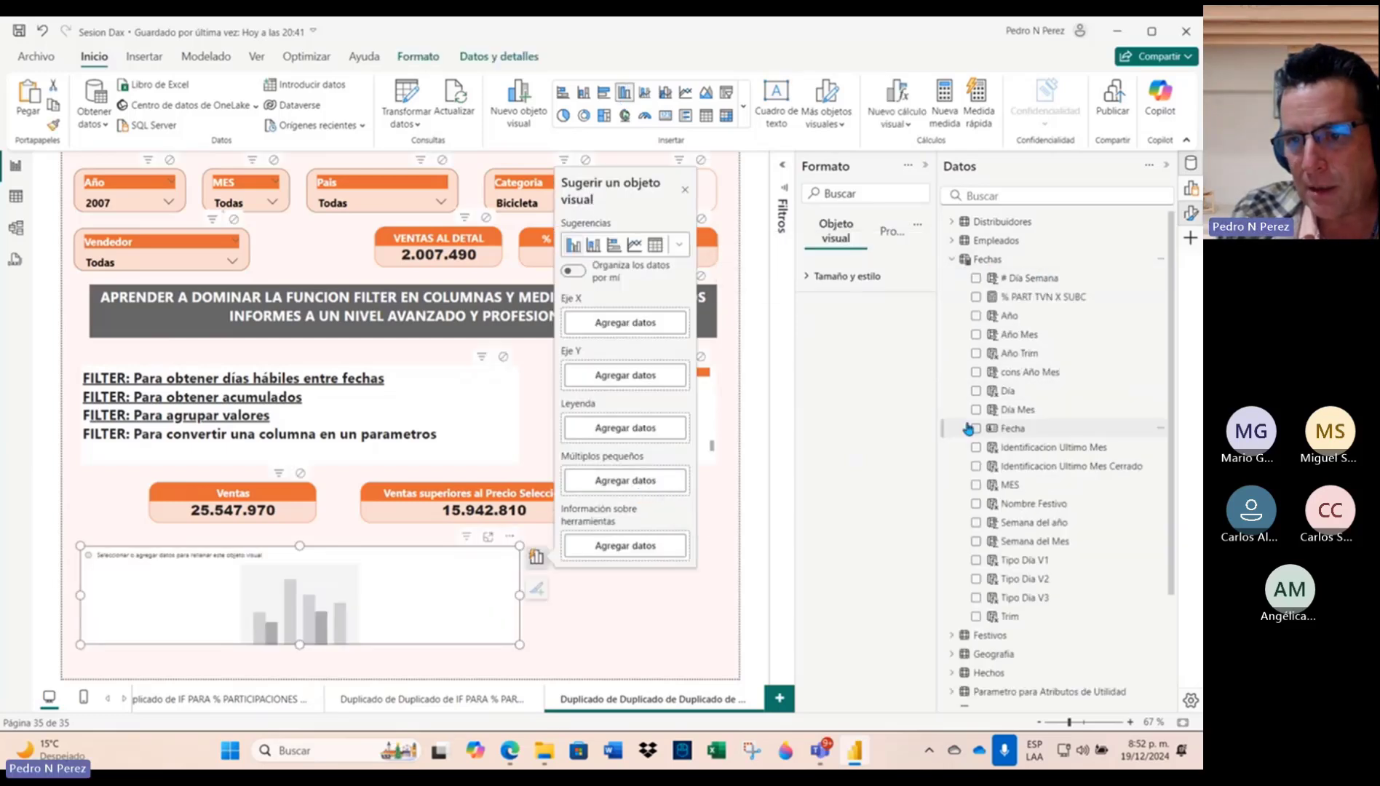
left_click(976, 485)
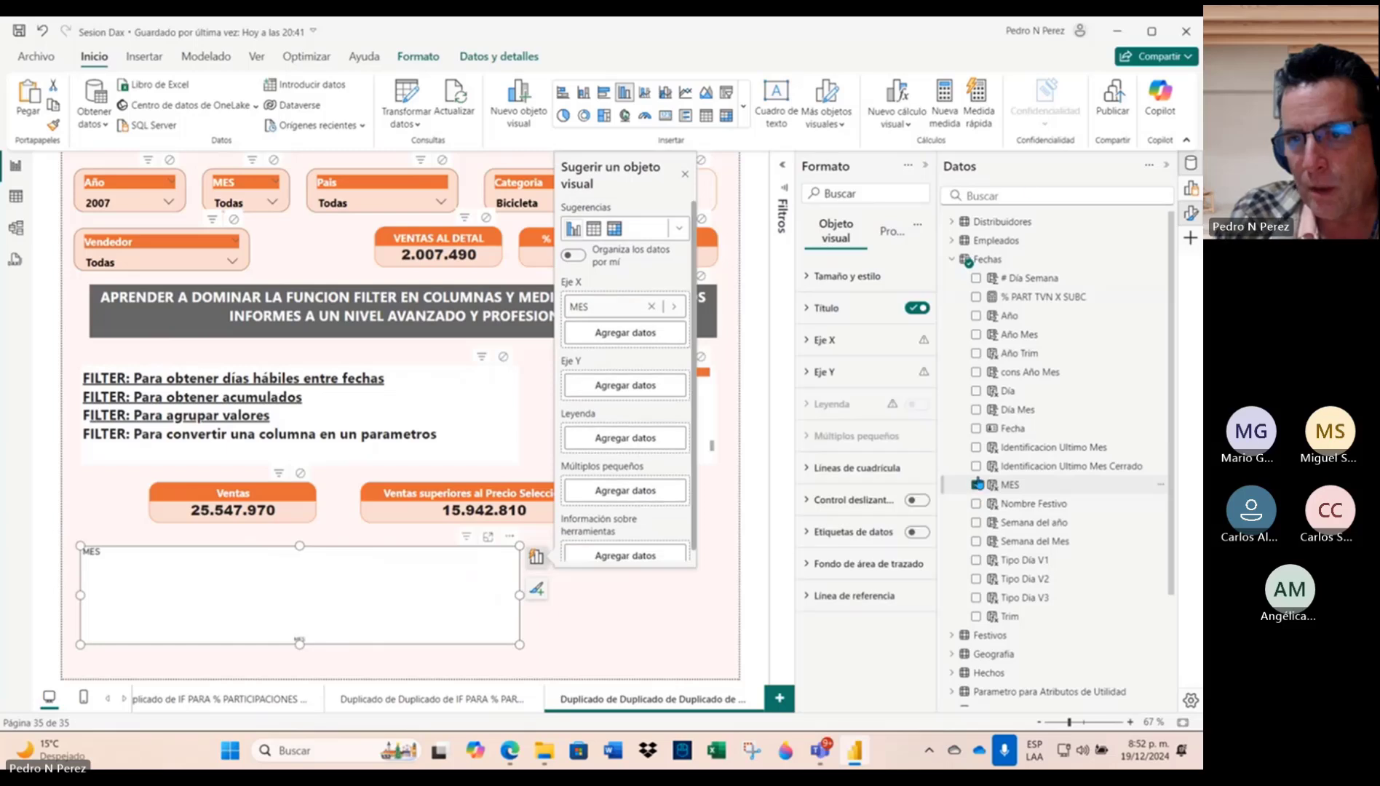
left_click(628, 385)
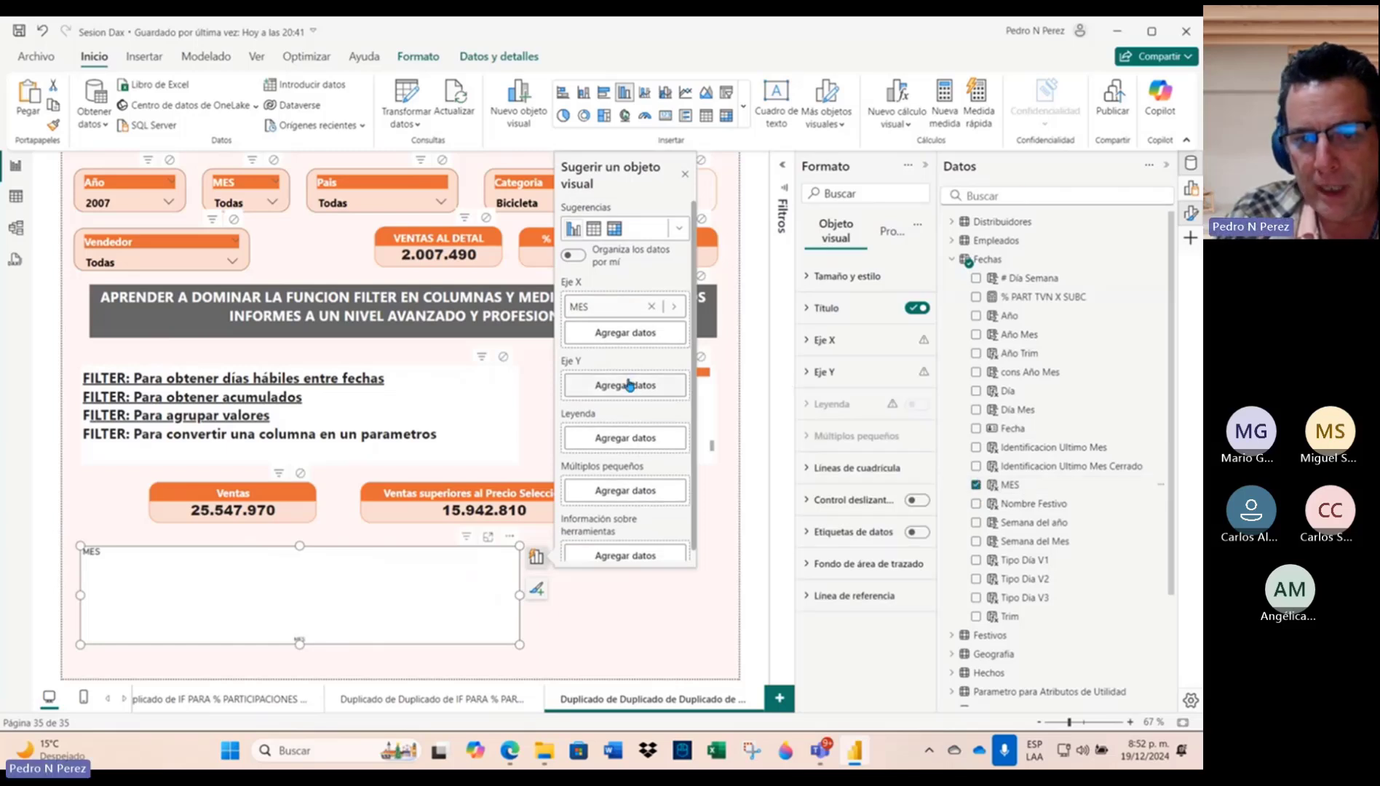
type("total")
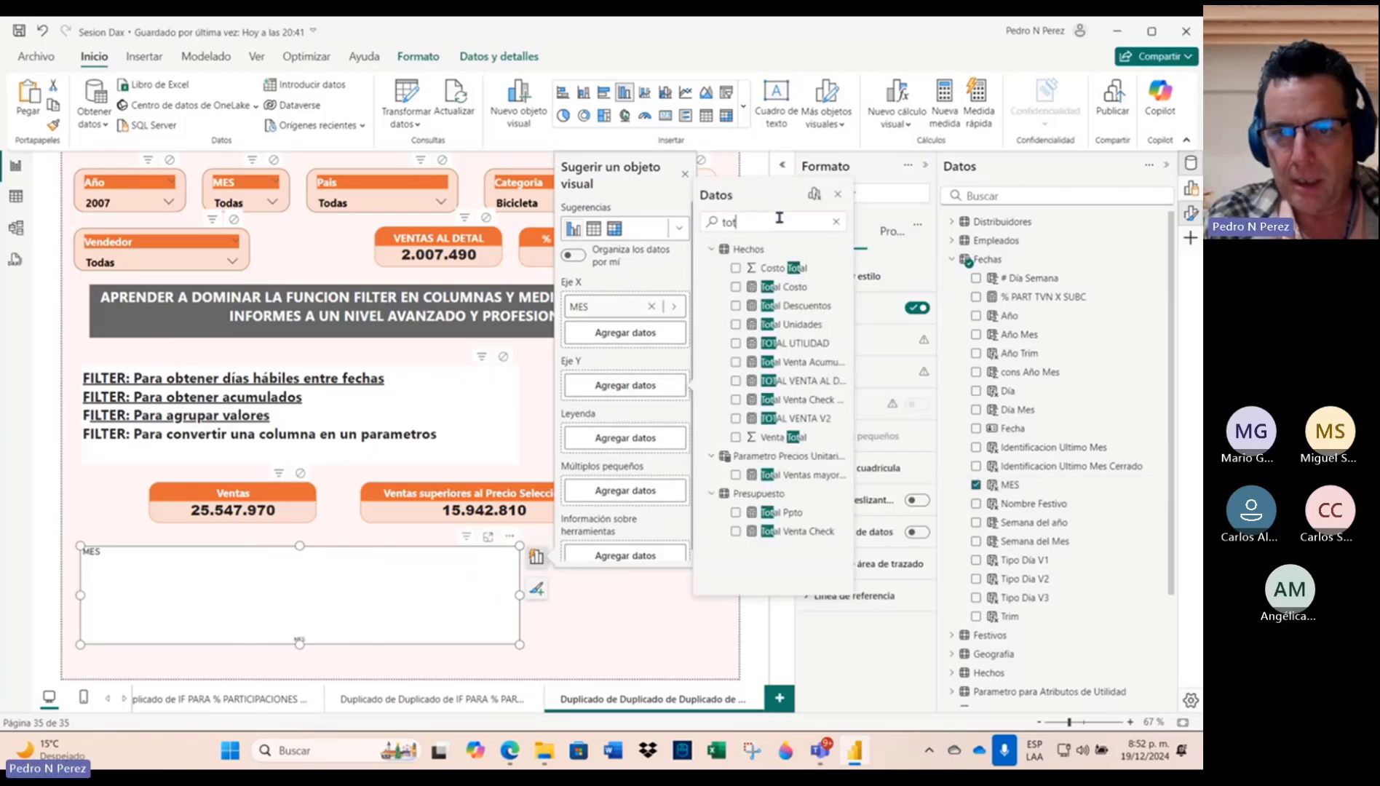
left_click(736, 419)
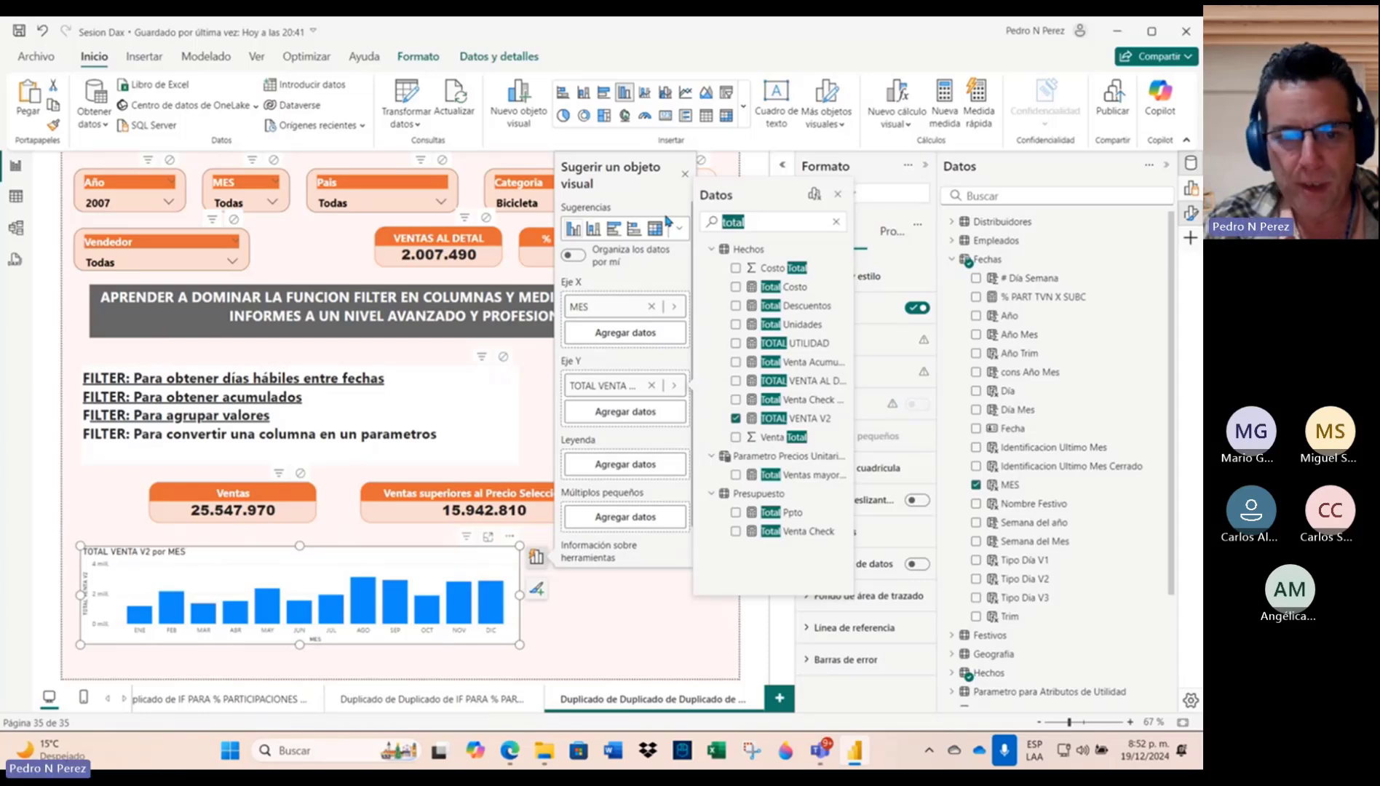
Step: Find the Total Ventas mayores a Precio Seleccionado measure and add it to the column chart as a second series
left_click(440, 495)
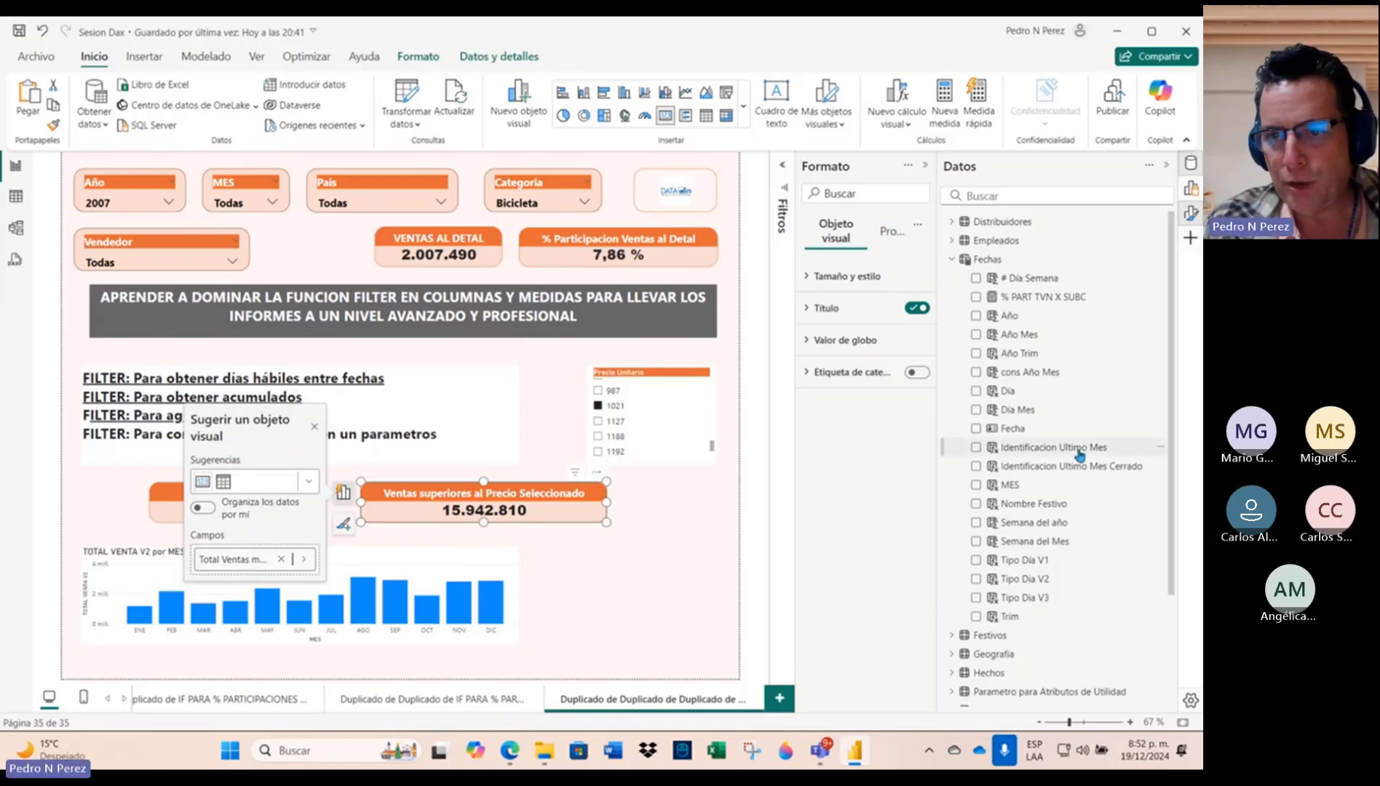
left_click(1019, 196)
type("total venta")
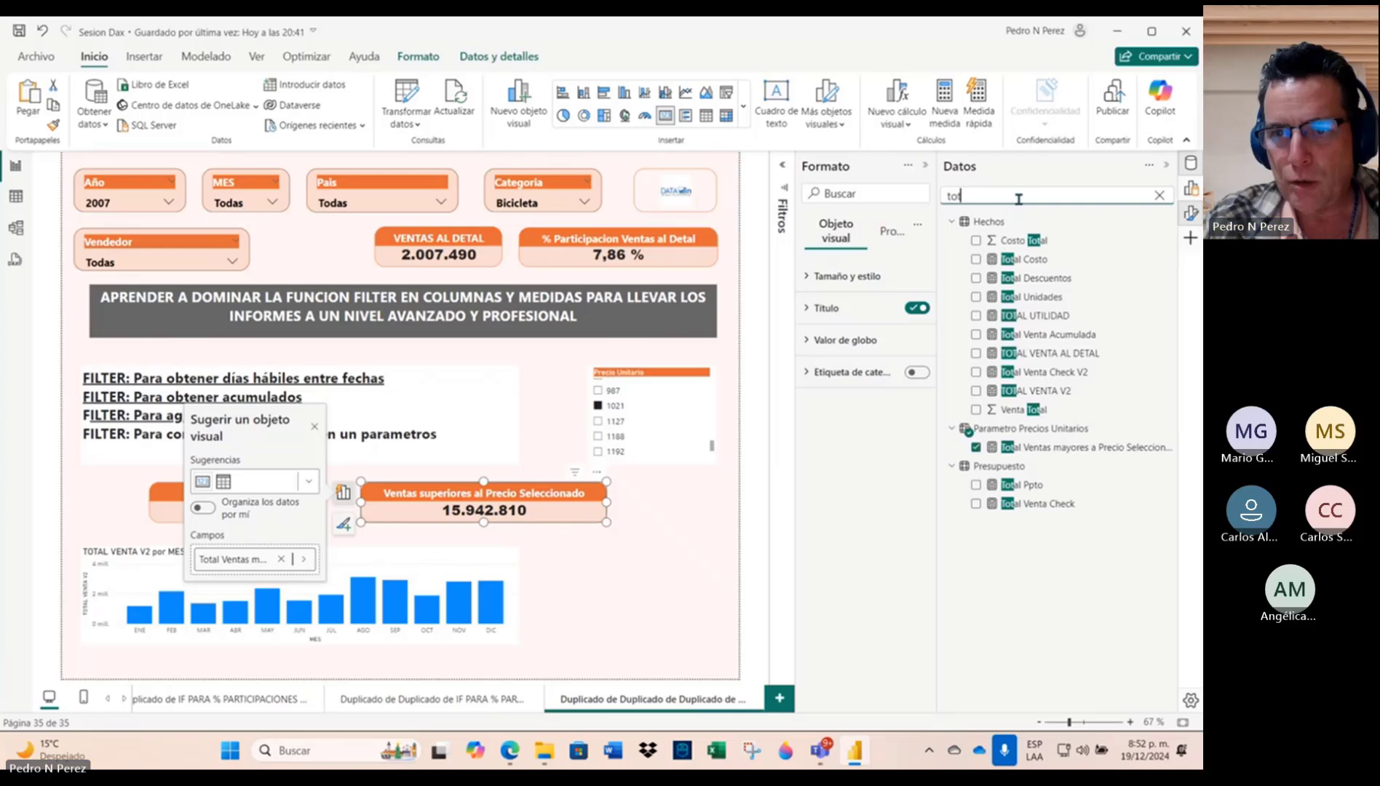
left_click_drag(1163, 332, 442, 599)
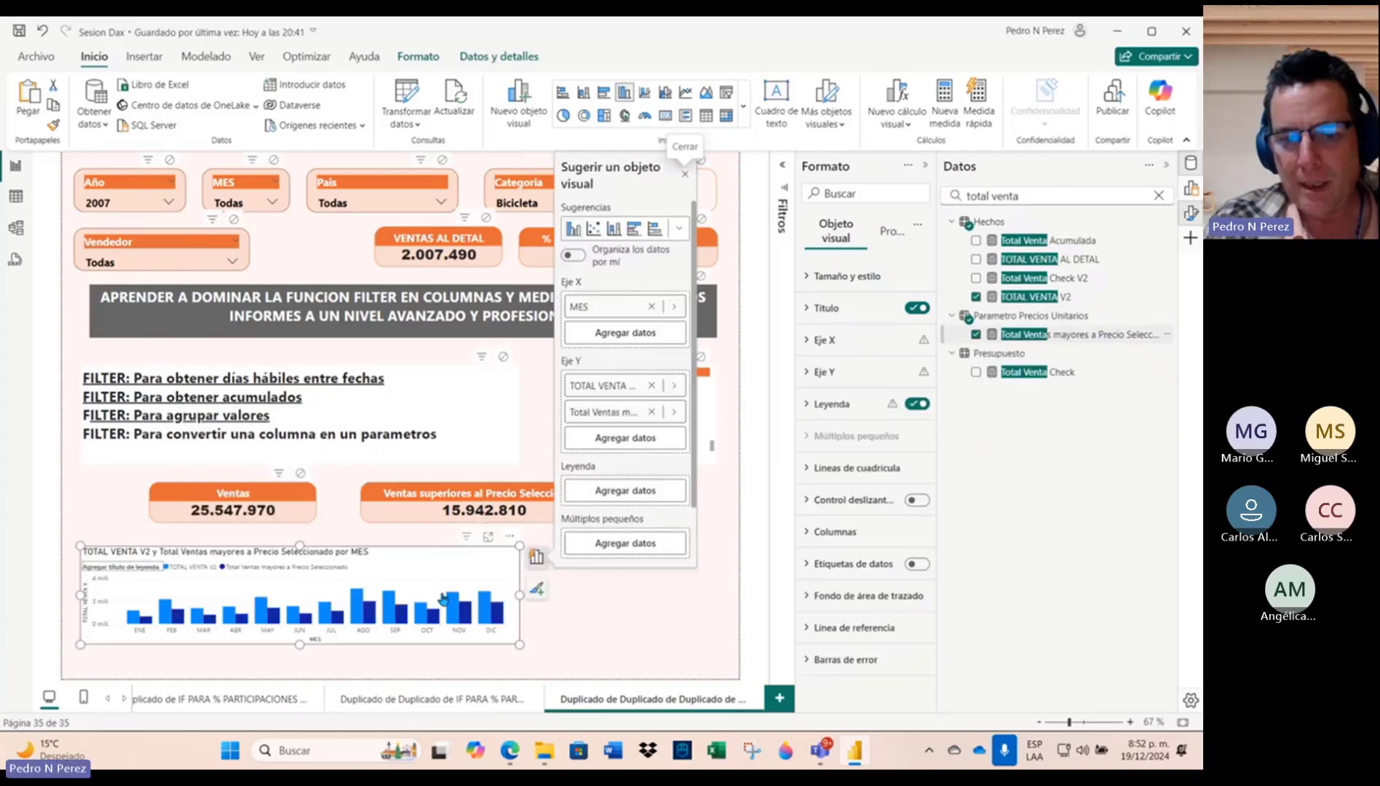
Step: View the column chart in focus mode, return to the report and move the Ventas superiores al Precio Seleccionado card closer to the Ventas card
left_click(488, 537)
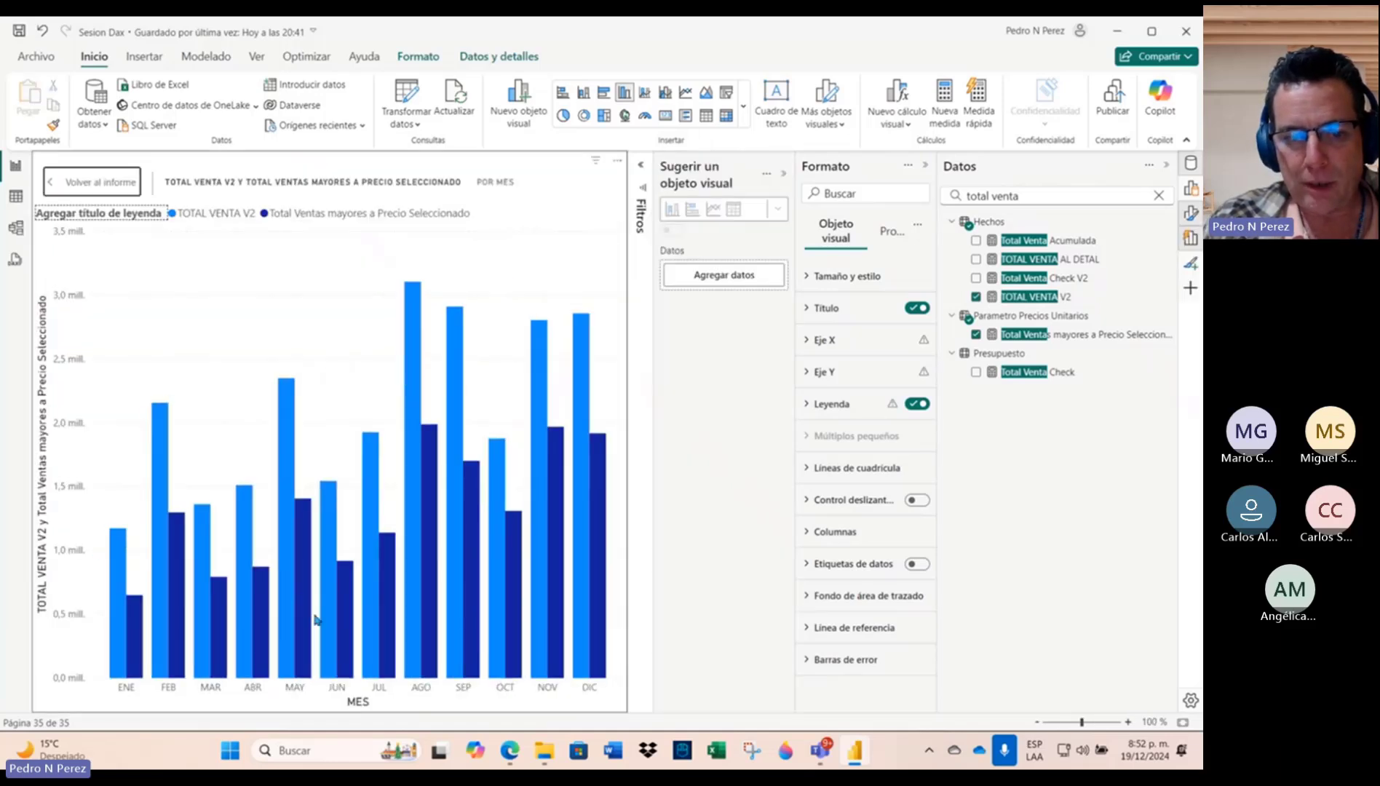
left_click(55, 182)
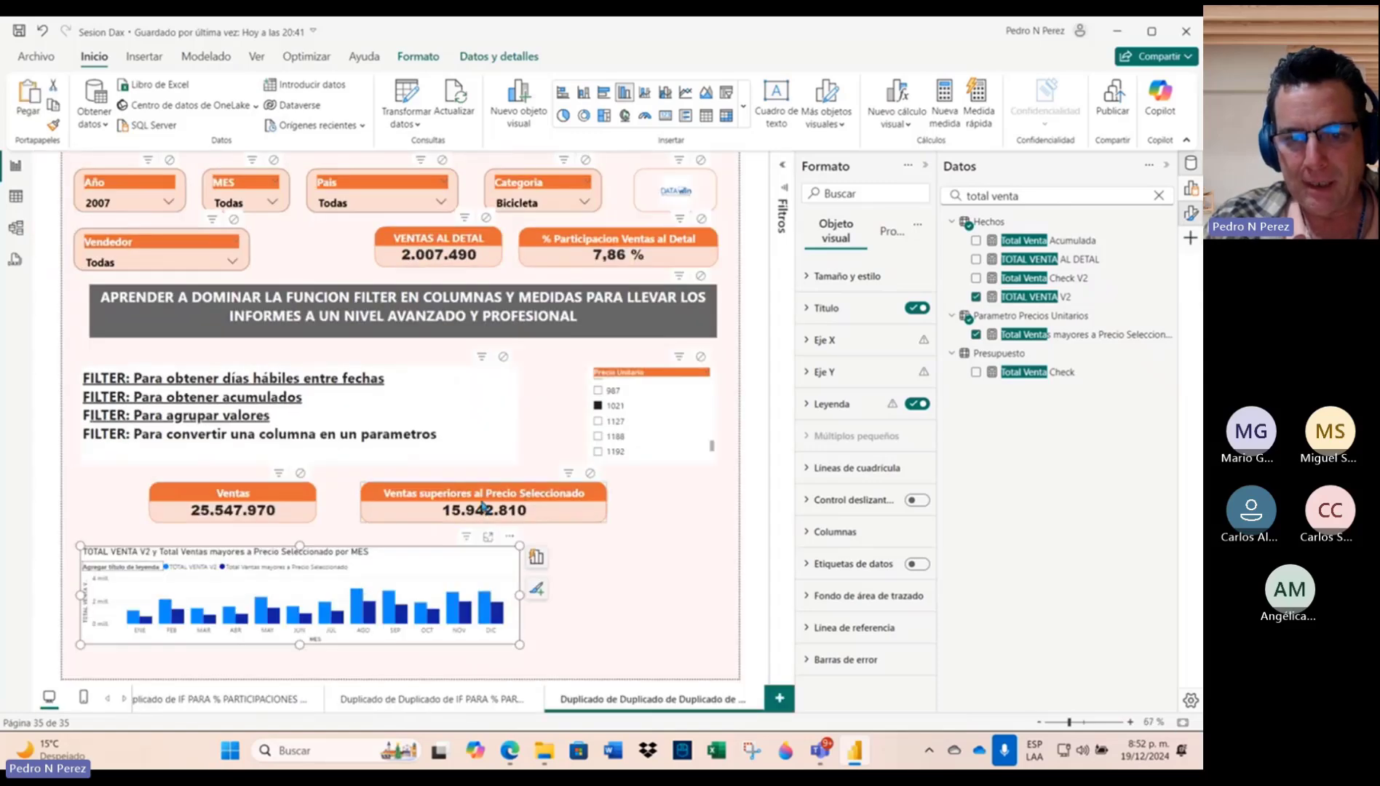
left_click_drag(482, 508, 457, 508)
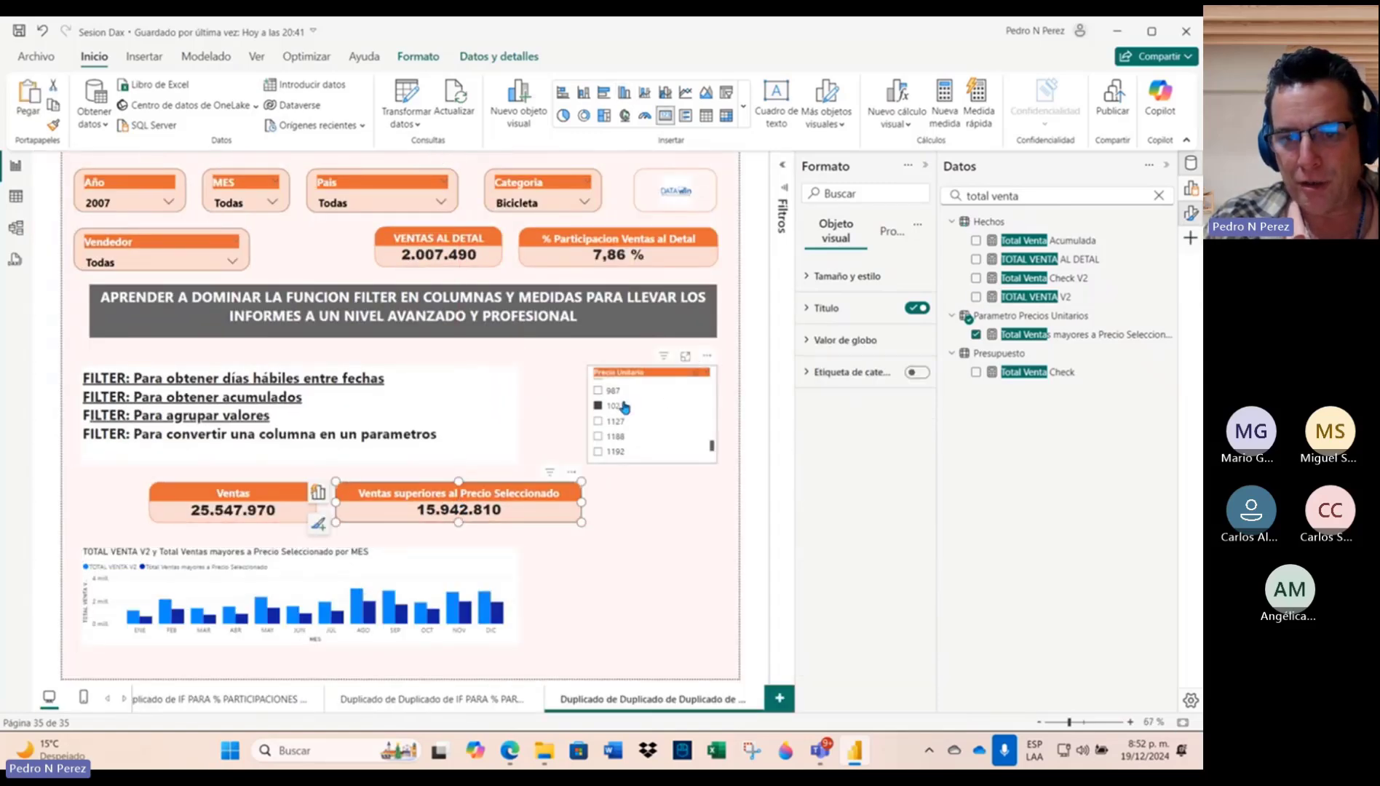
Step: Test the cards and the column chart with prices 1 and 2025 in the Precio Unitario slicer
scroll(625, 408, "up", 15)
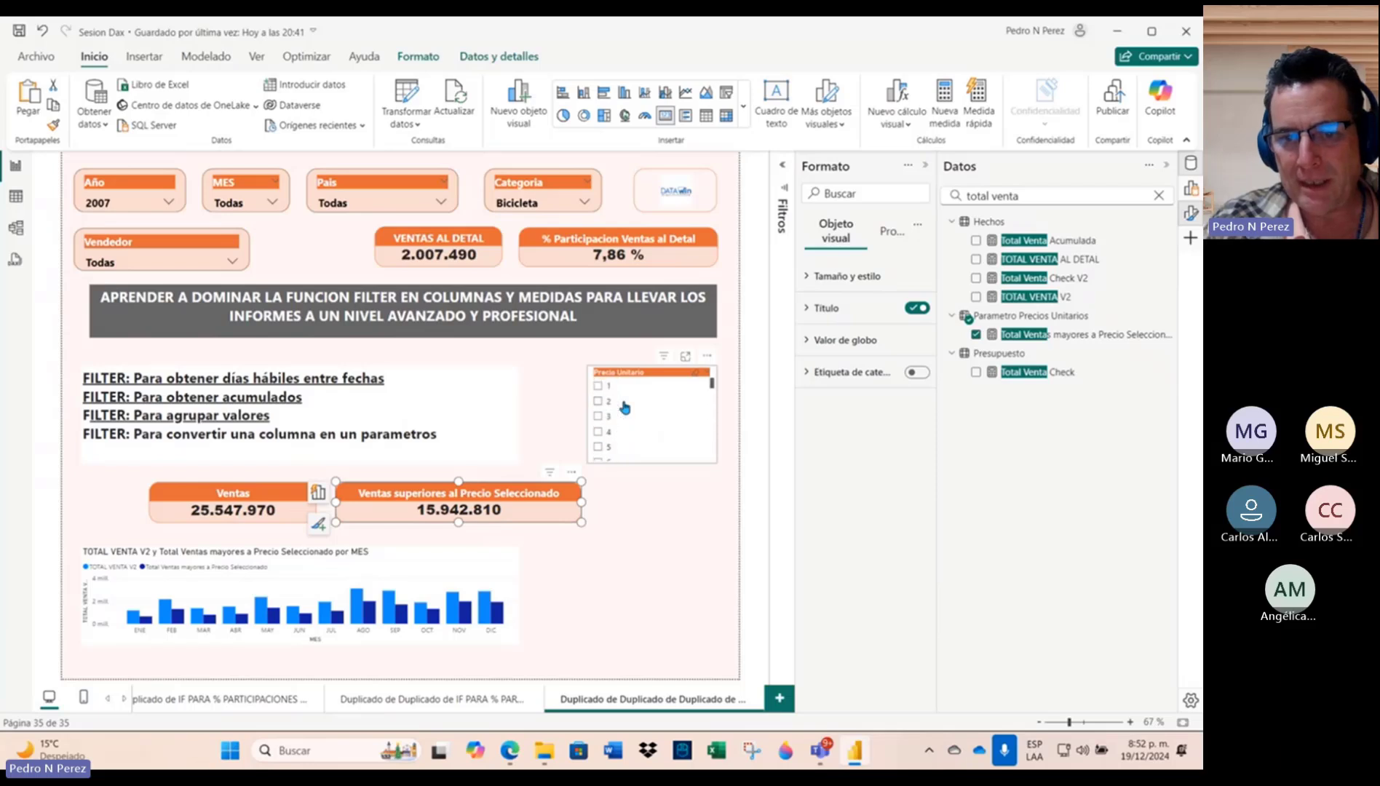
left_click(599, 386)
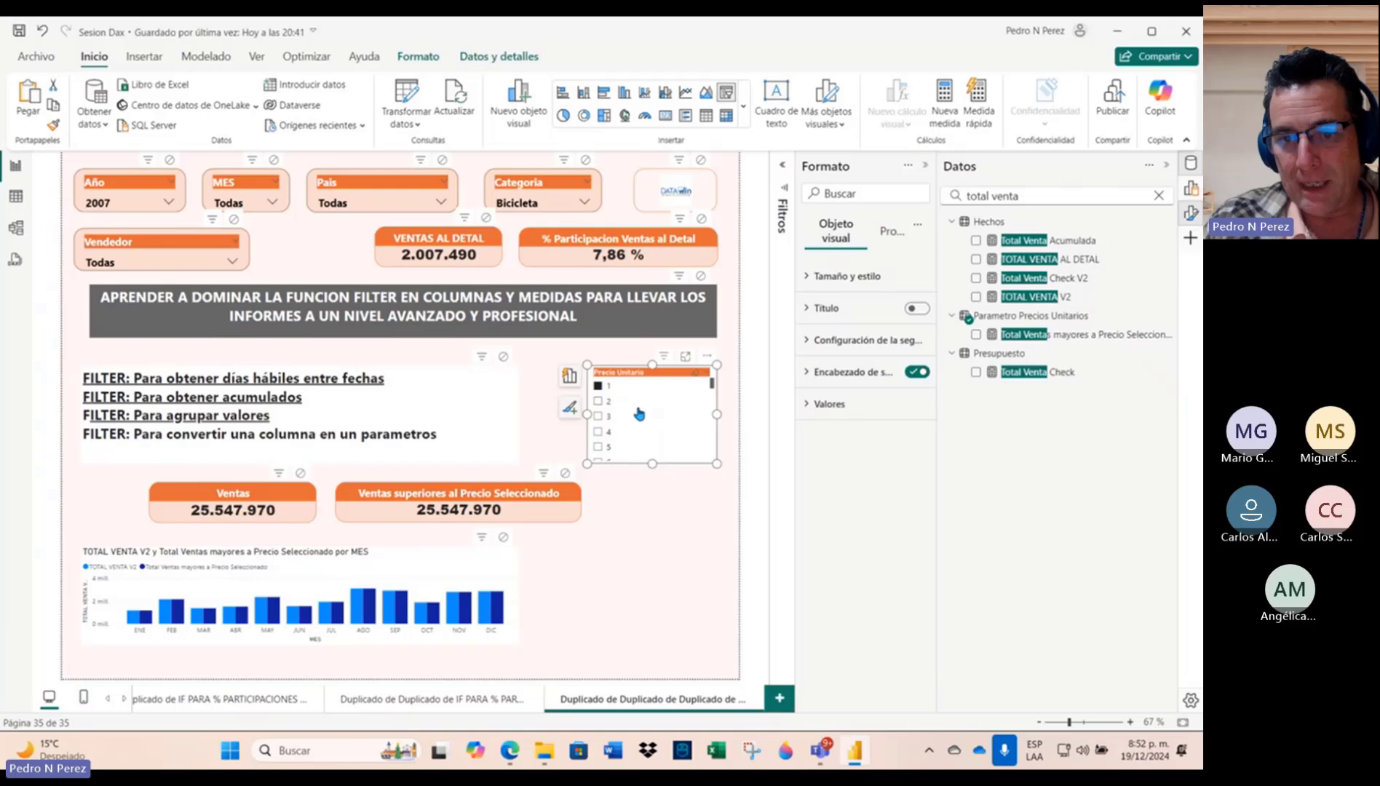
scroll(639, 414, "down", 10)
scroll(639, 414, "down", 10)
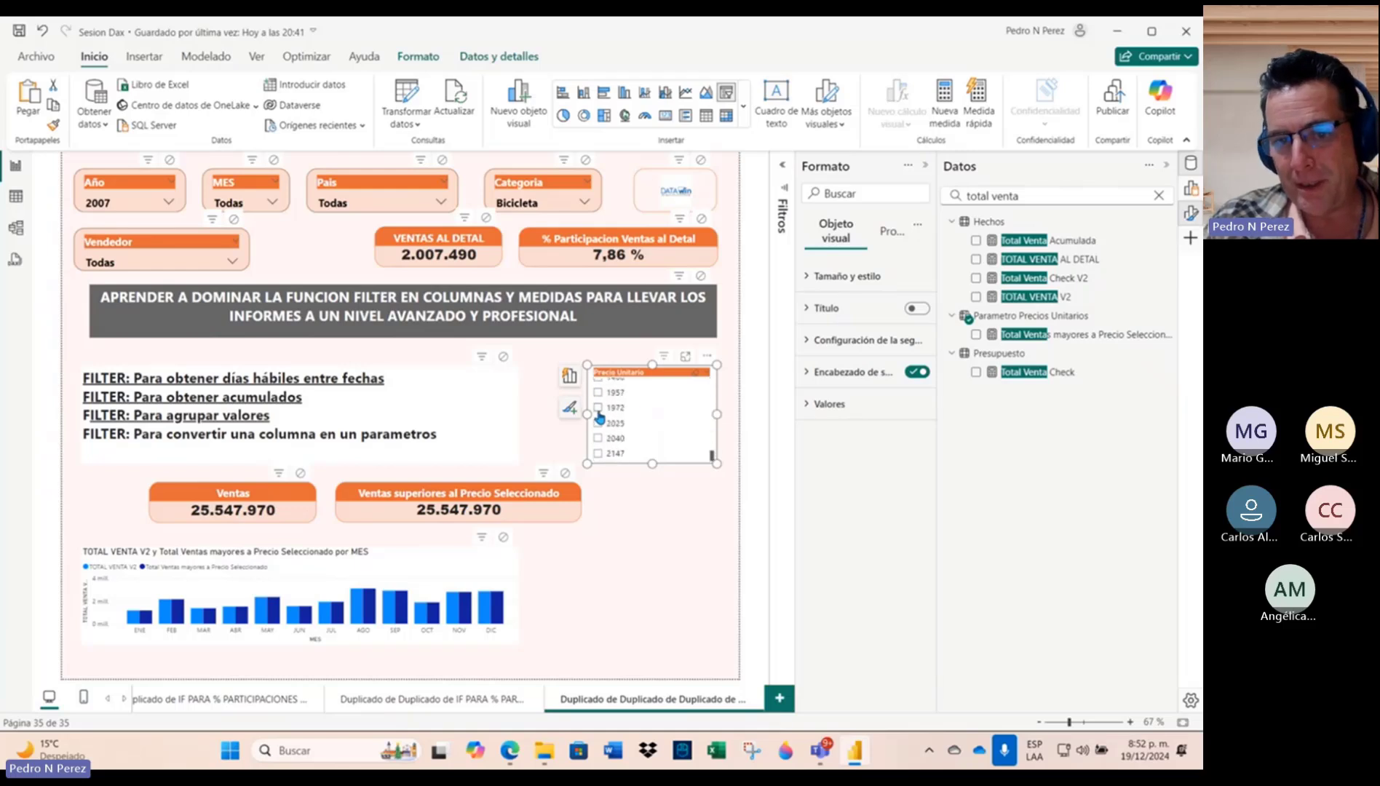
left_click(599, 423)
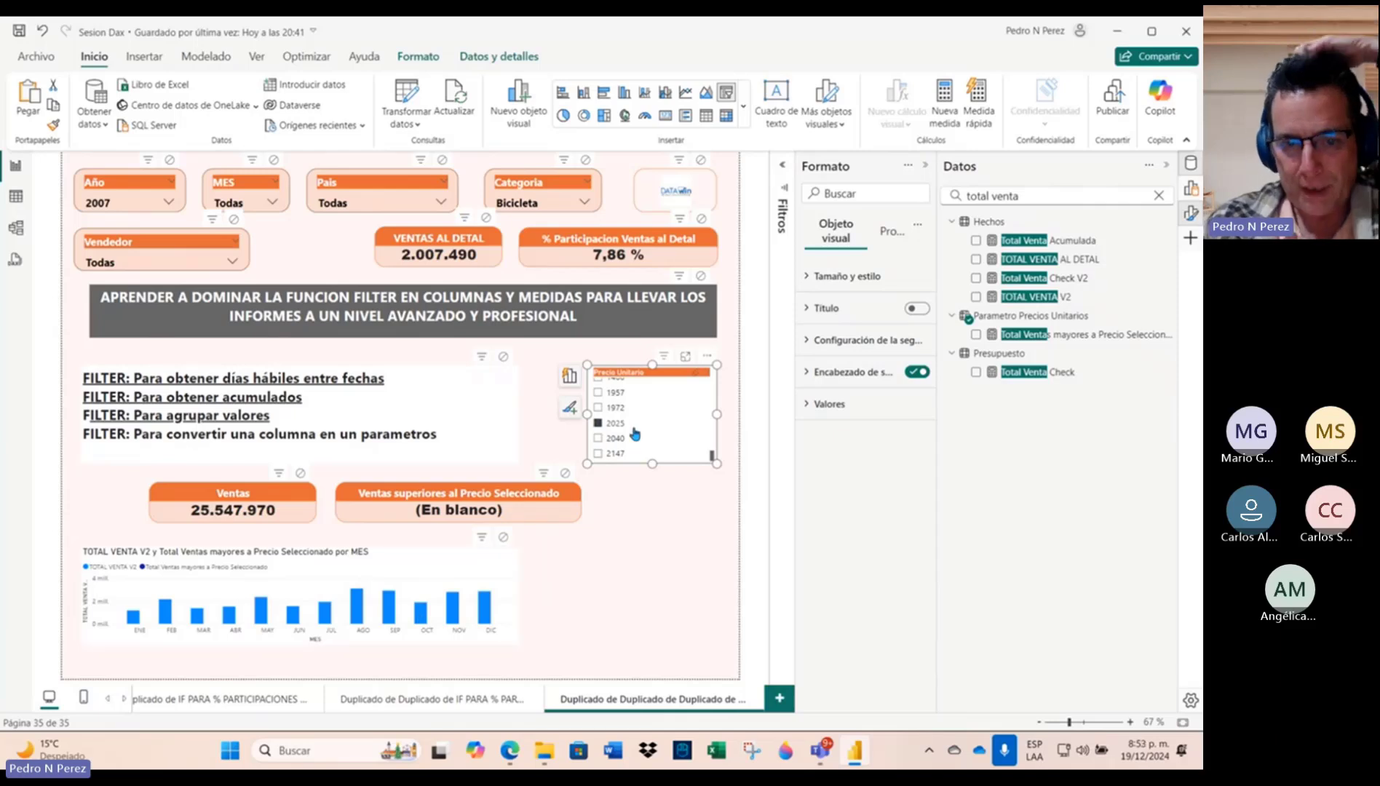
Step: Select price 1346 in the Precio Unitario slicer and check the monthly column chart
scroll(640, 414, "up", 8)
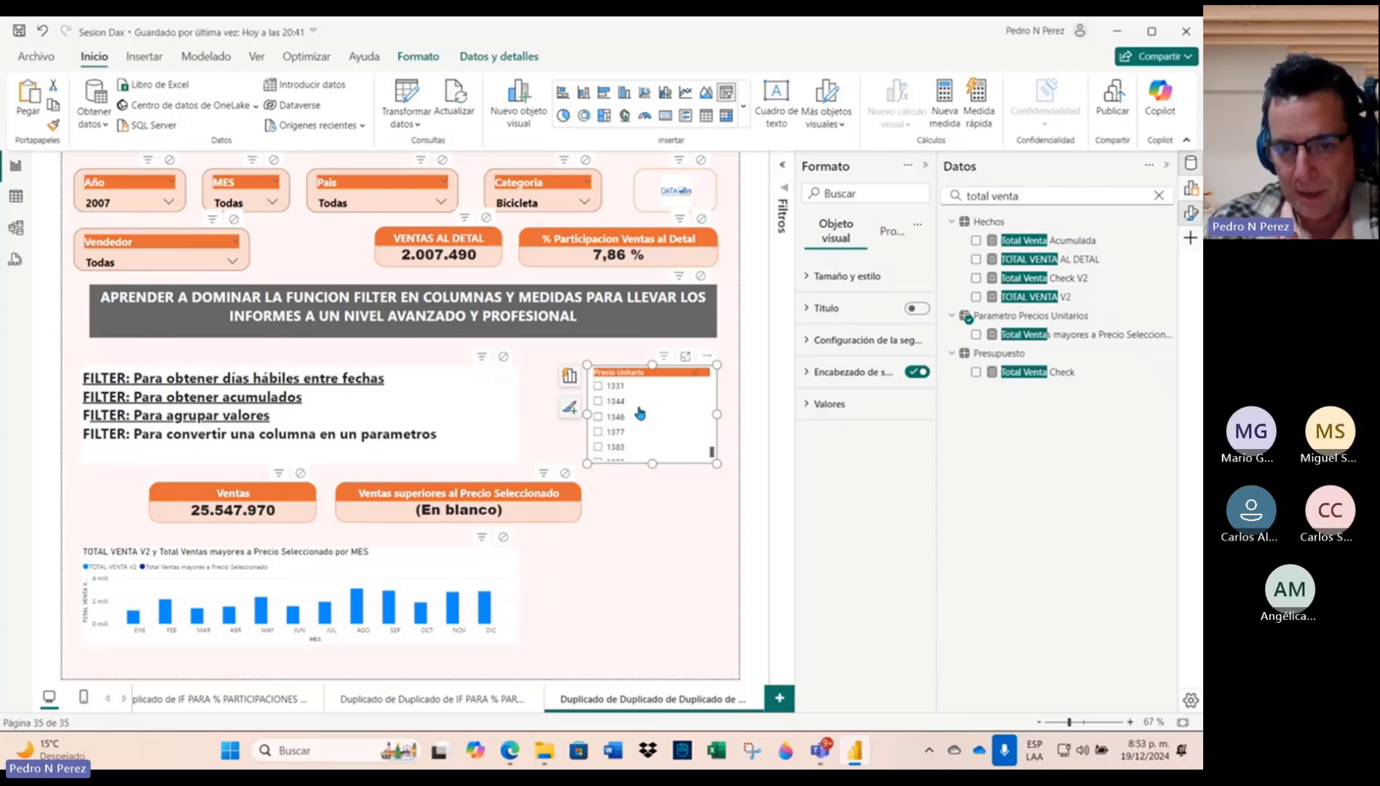
scroll(640, 413, "down", 4)
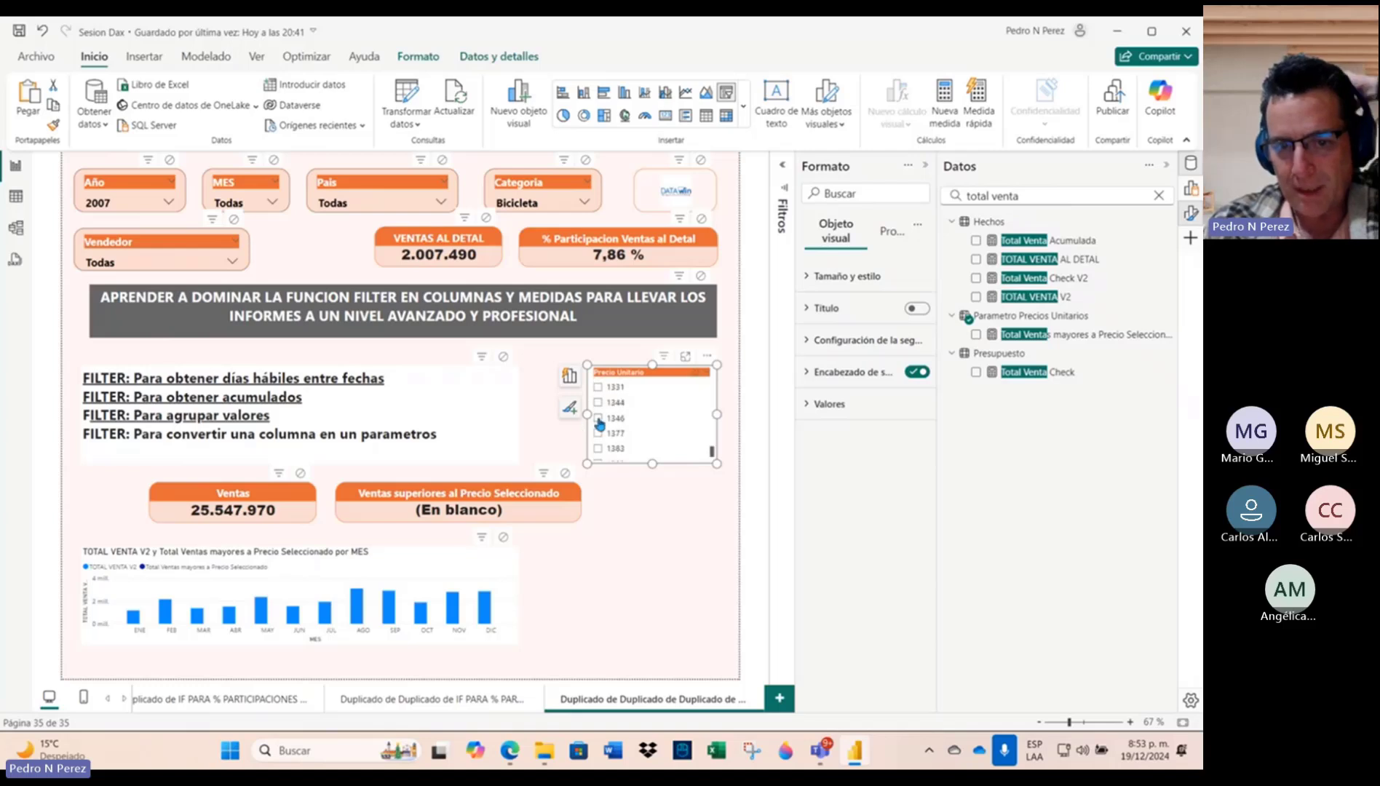
left_click(599, 420)
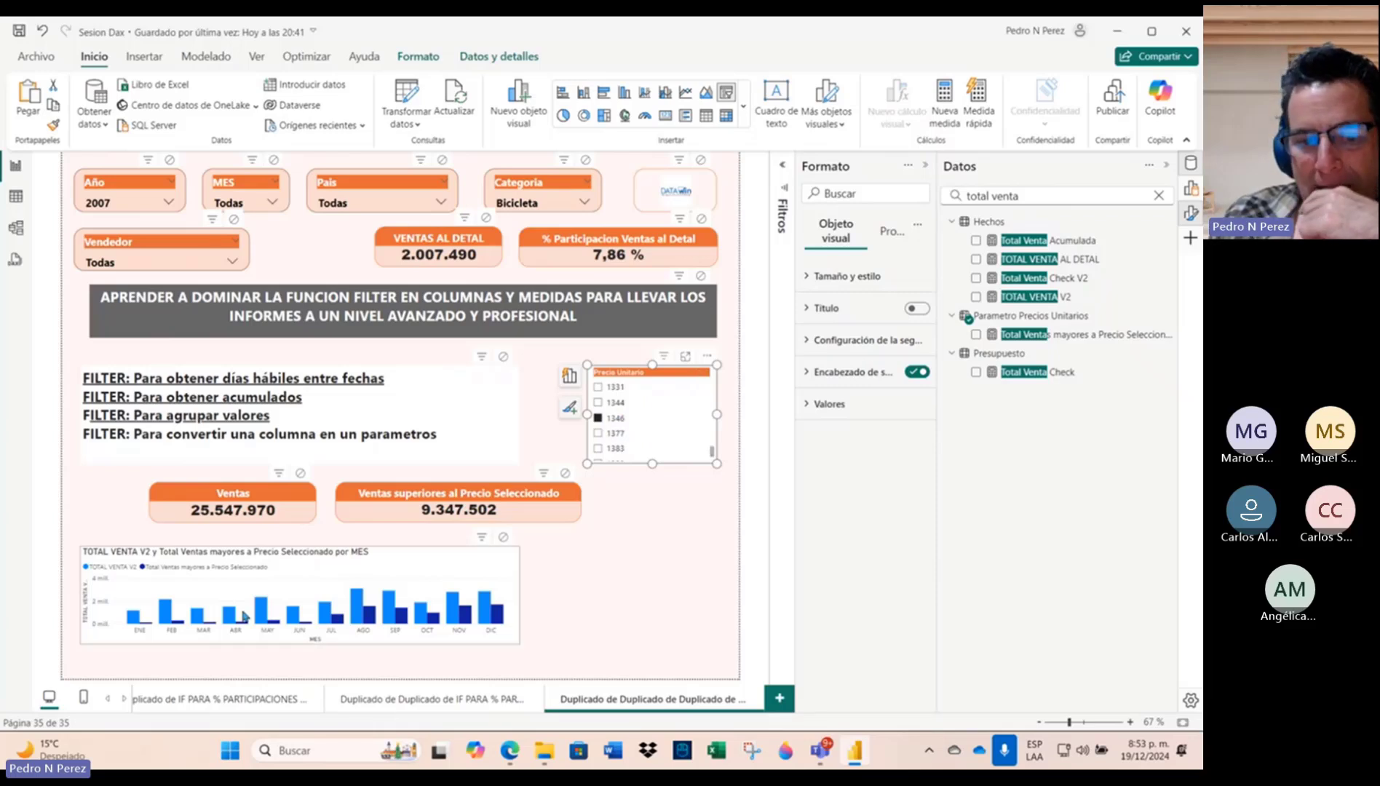
left_click(294, 593)
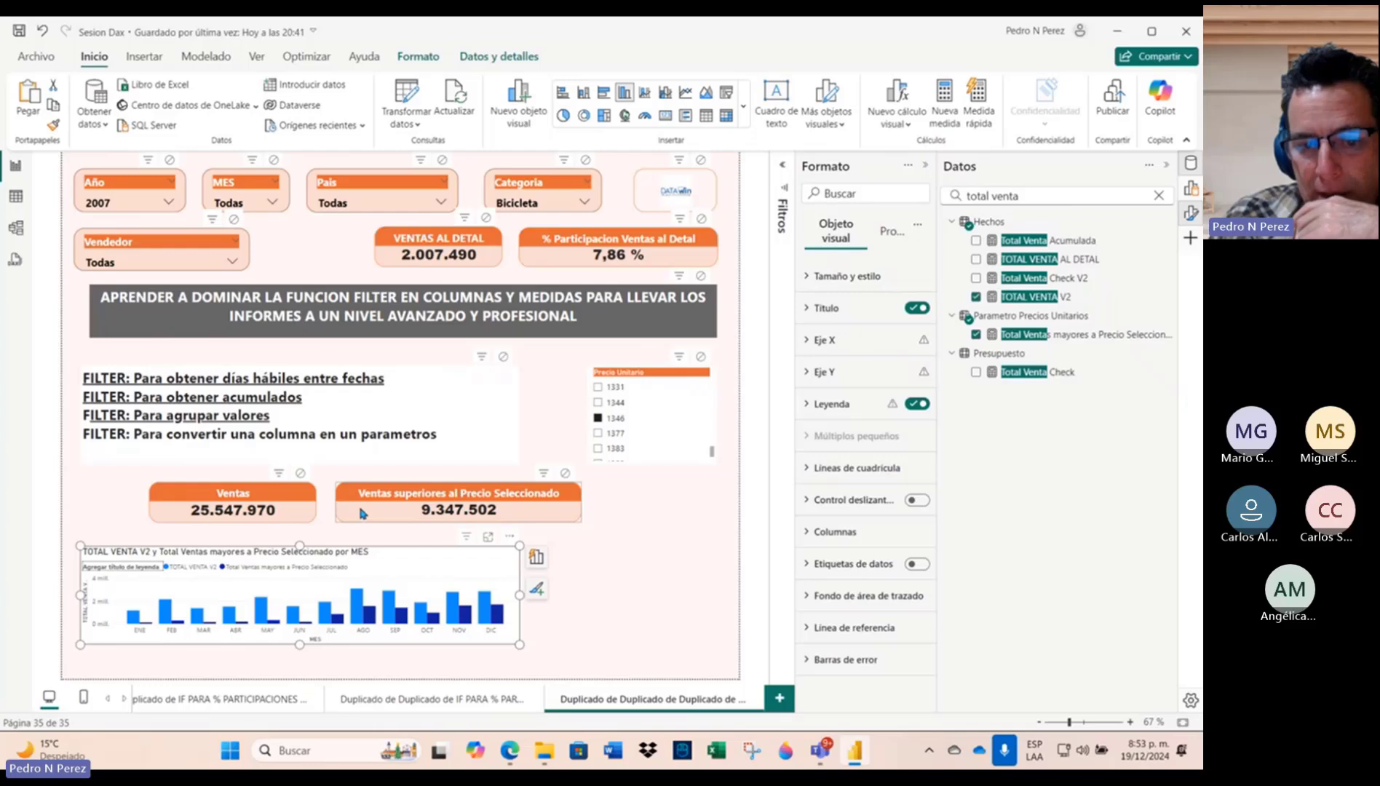
Step: Duplicate the Ventas superiores al Precio Seleccionado card and fit the copy beside the original as a narrower, taller card
left_click(486, 506)
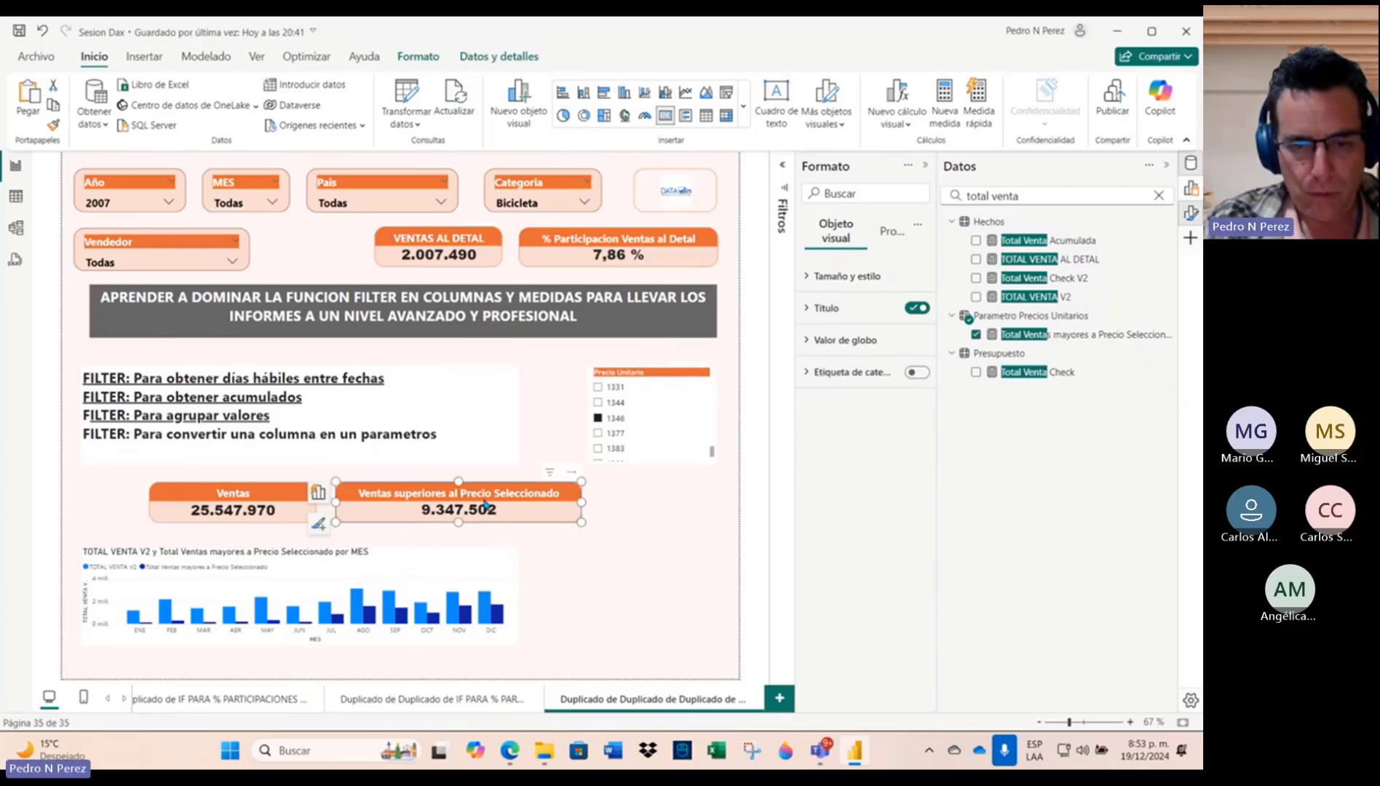
key("ctrl+c")
key("ctrl+v")
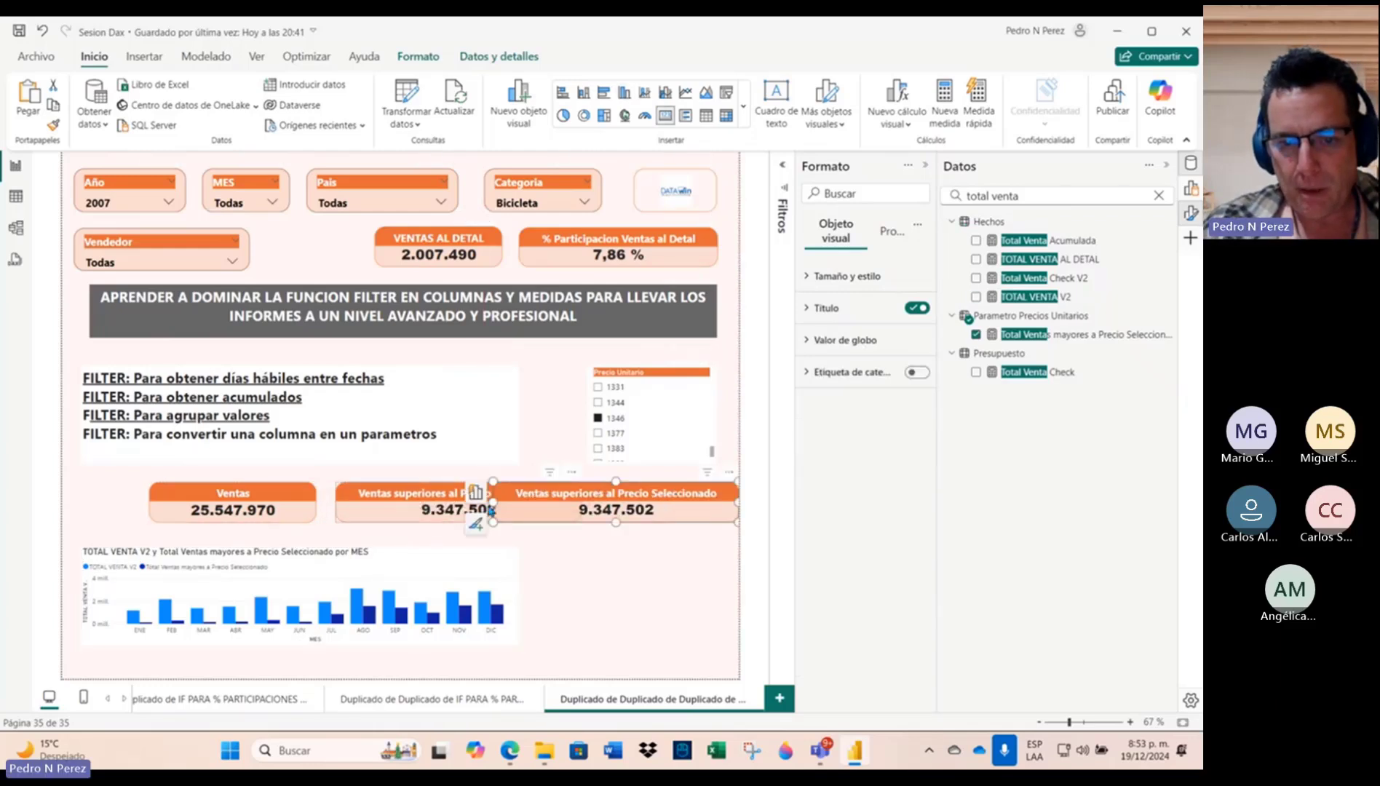
left_click_drag(491, 509, 663, 546)
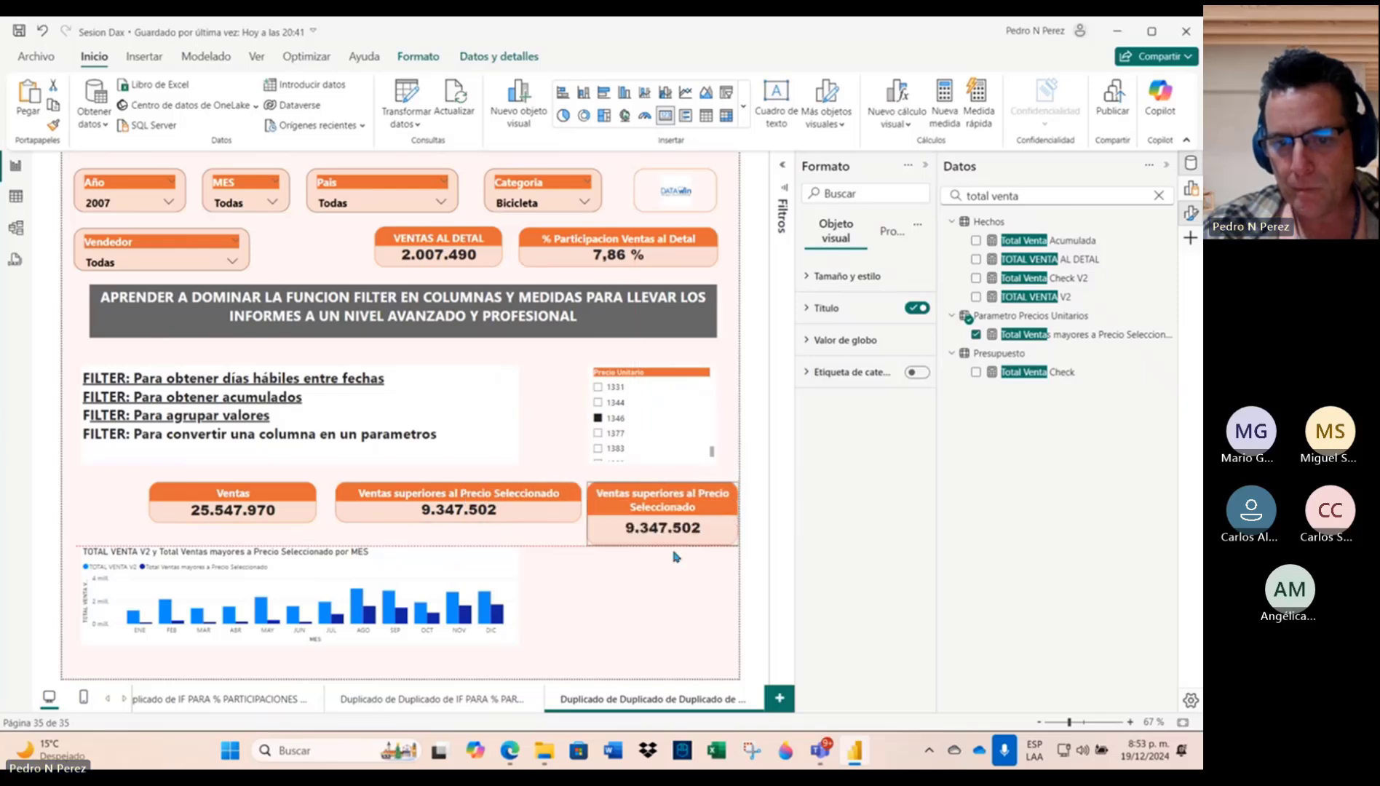
Step: Create a measure in the Hechos table with DIVIDE([Total Ventas mayores a Precio Seleccionado],[TOTAL VENTA V2],0) as its formula
left_click(1166, 229)
left_click(1069, 252)
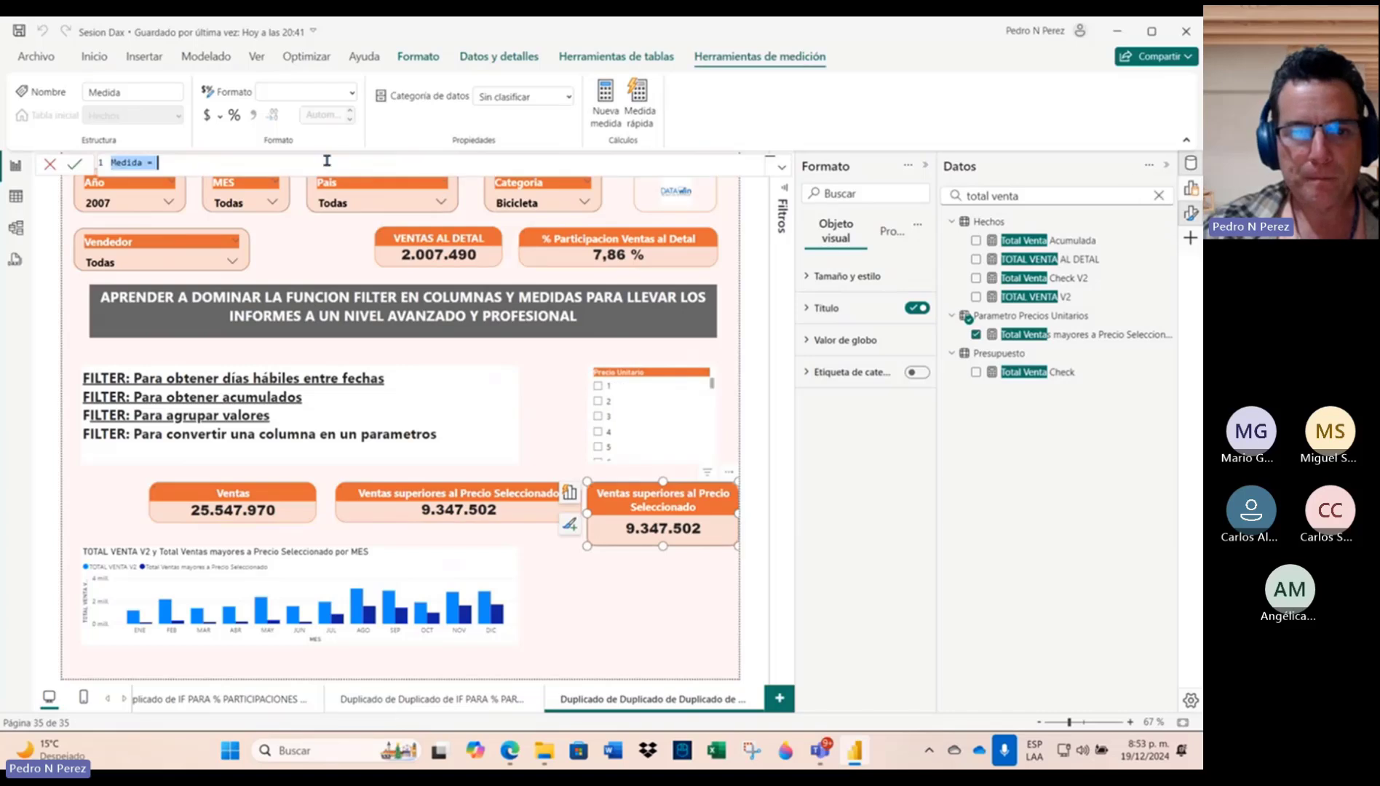
type("DIVIDE(")
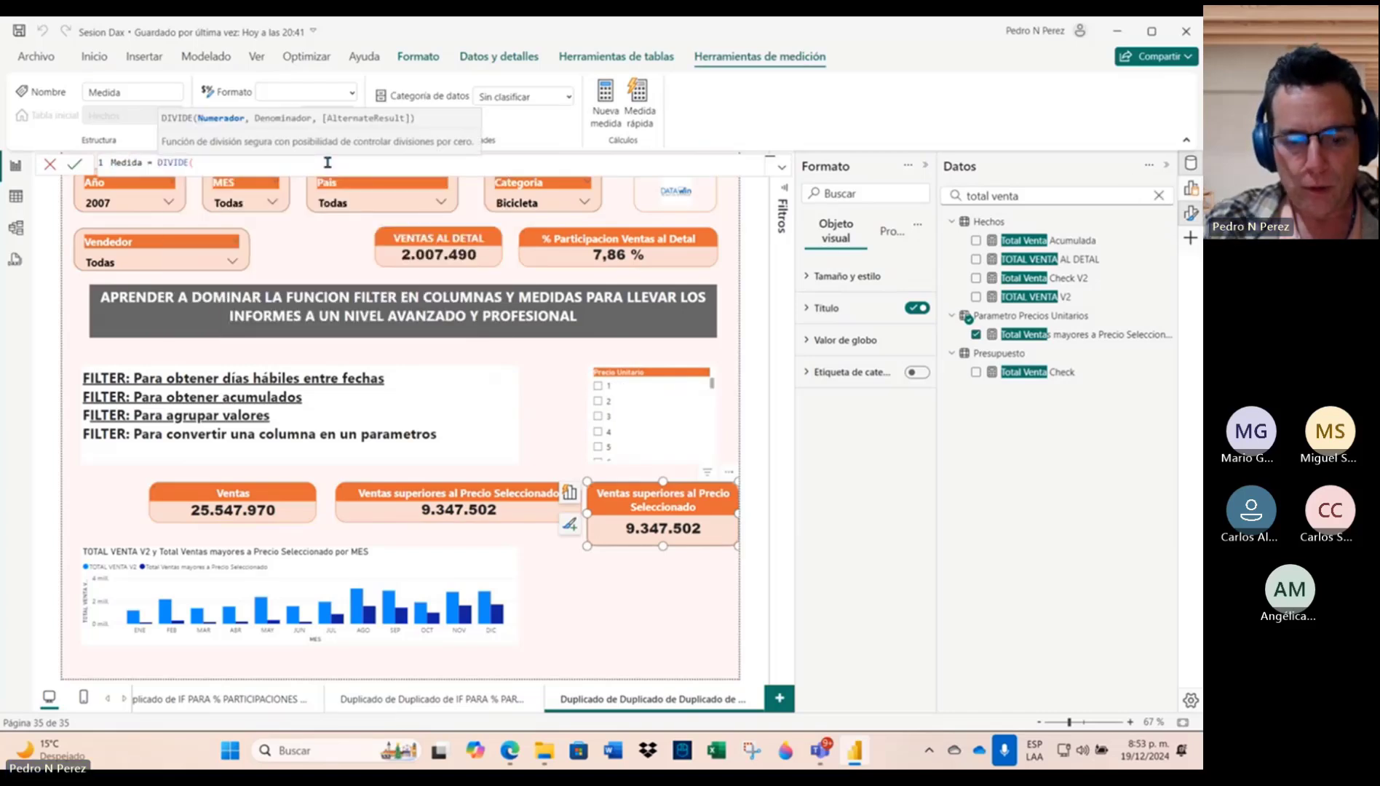
type("m")
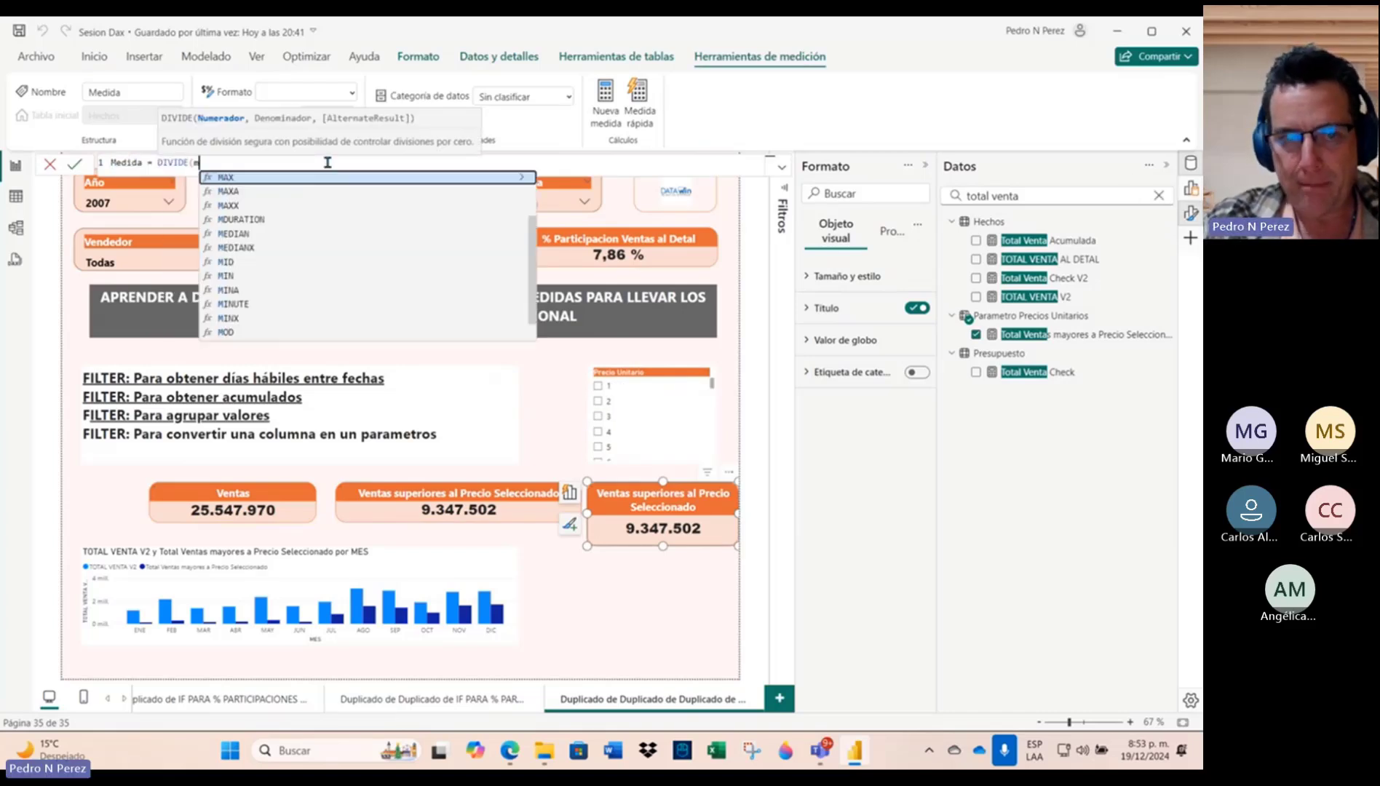
key("BackSpace")
type("[")
left_click(321, 178)
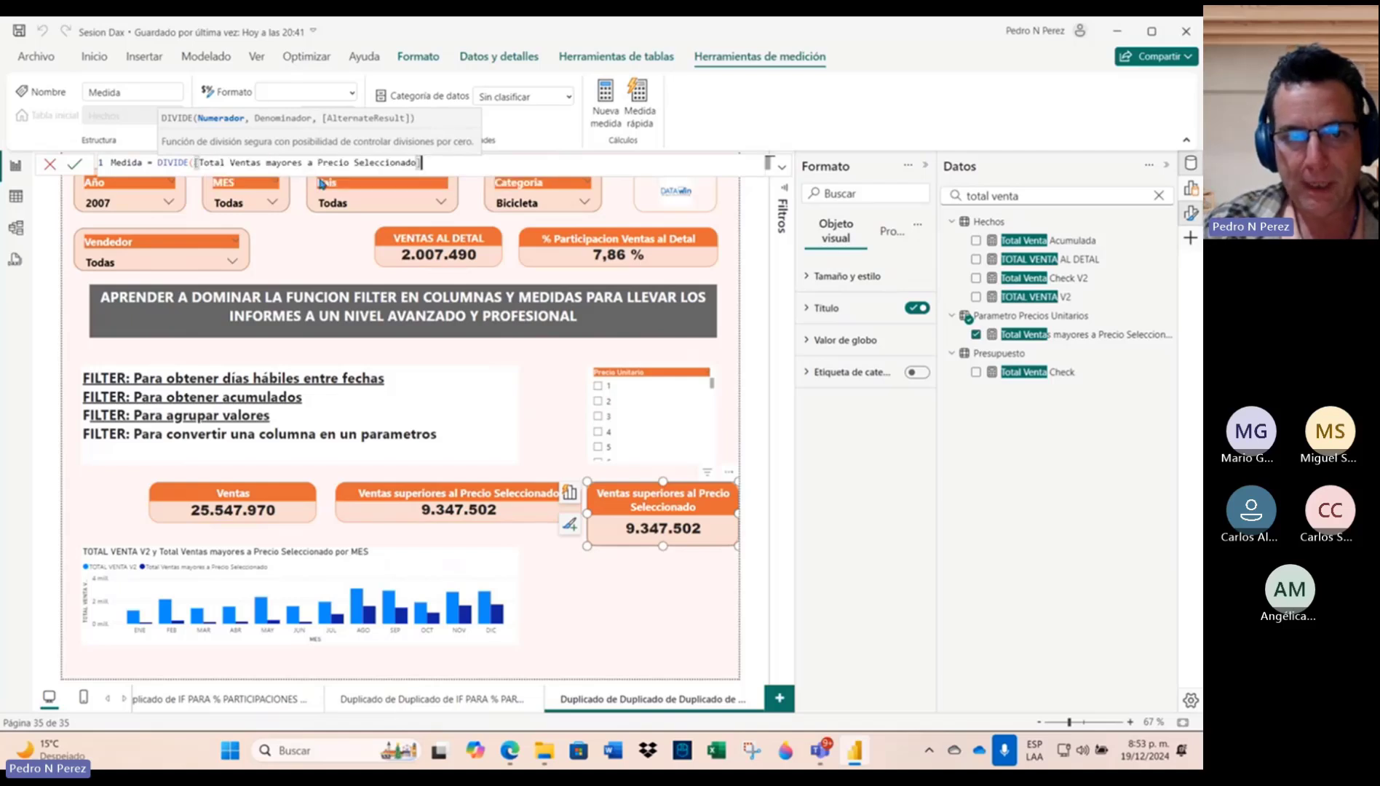
type(",toa")
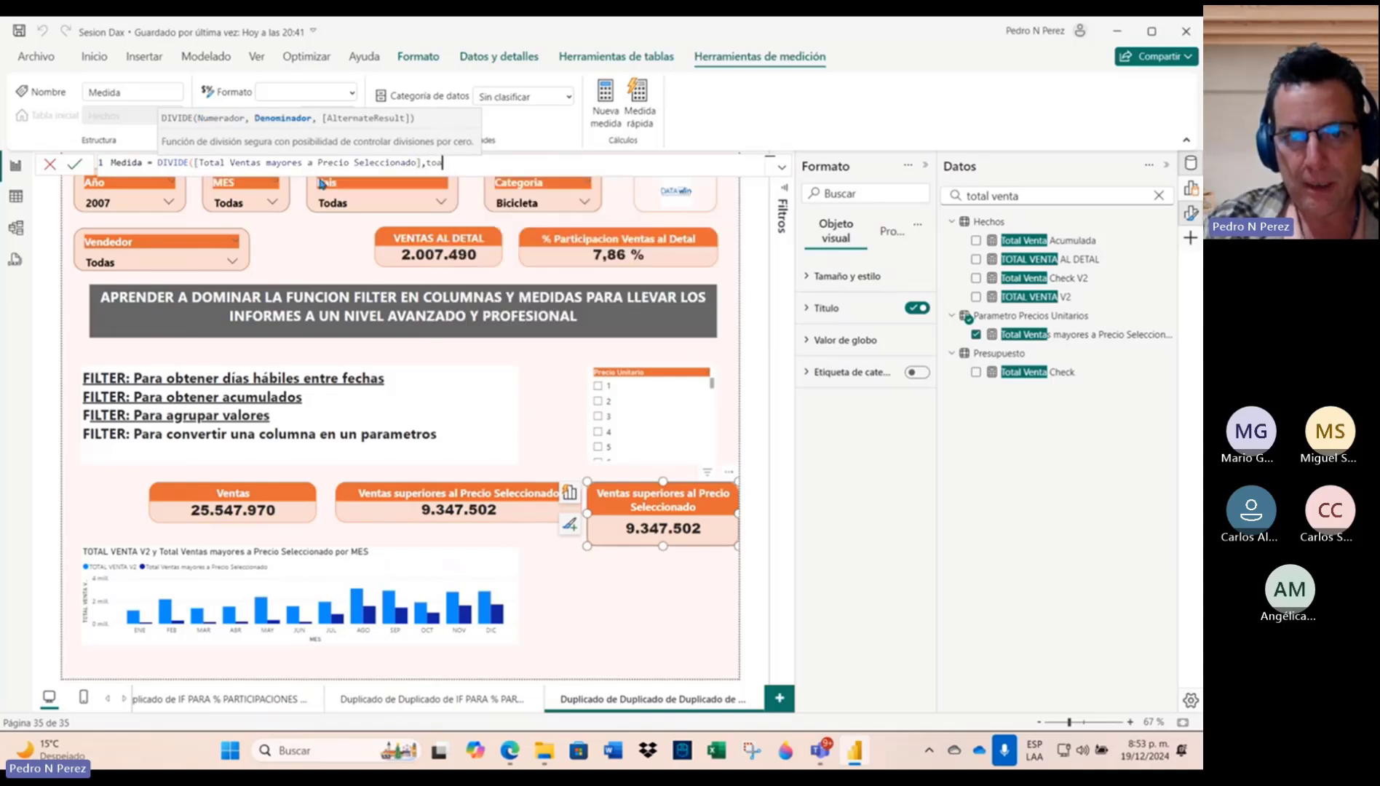
key("BackSpace")
type("tal")
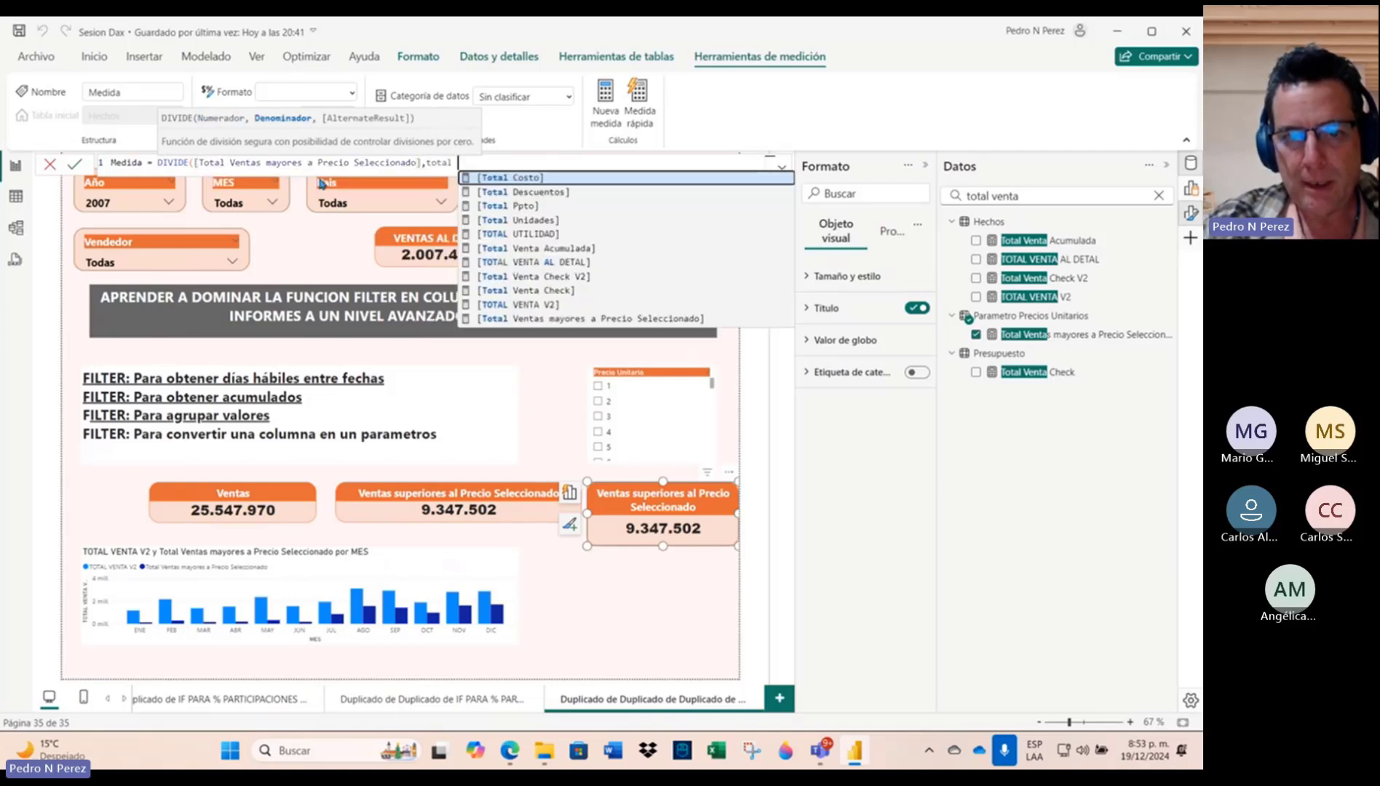
left_click(551, 304)
type(",0)")
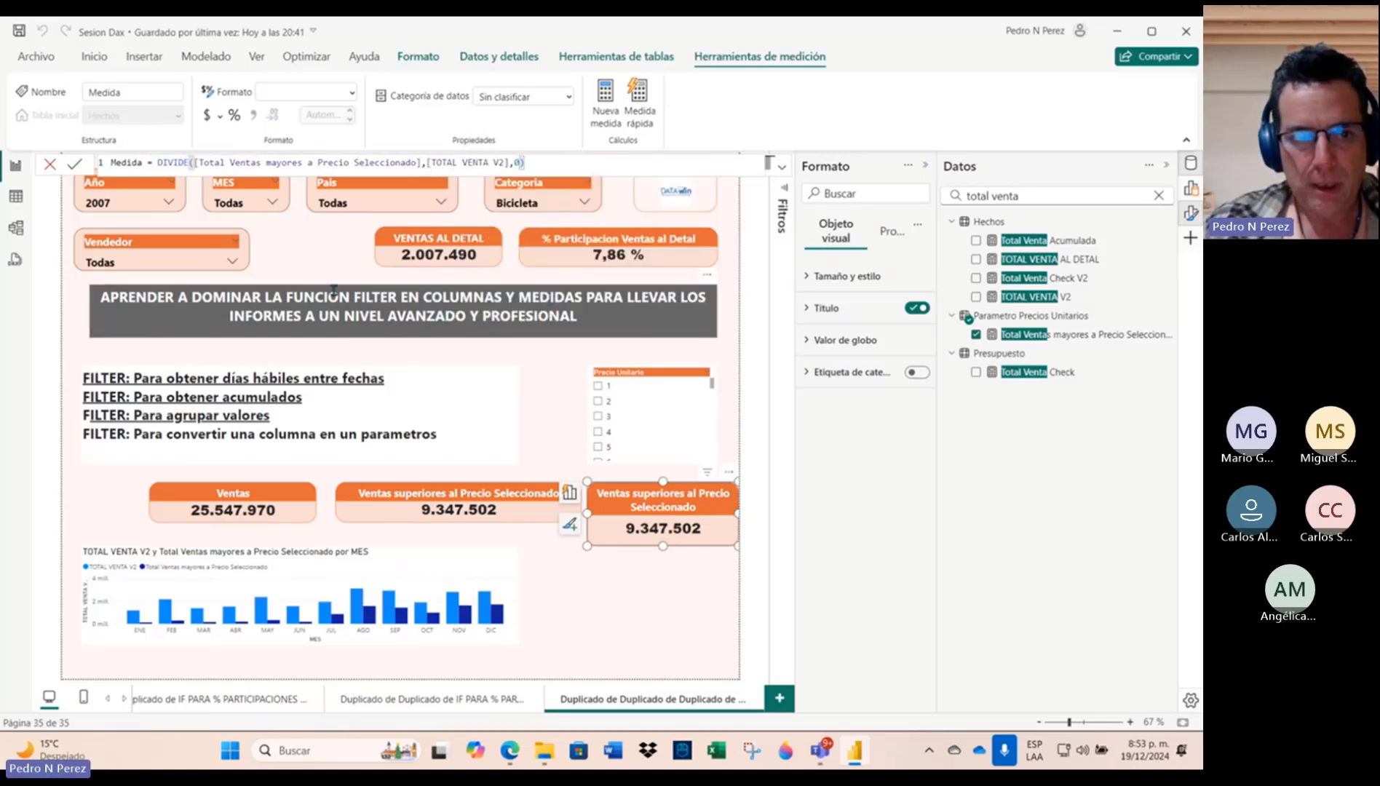
Step: Name the new measure % Part Ventas mayores a precio seleccionado and commit it
double_click(120, 163)
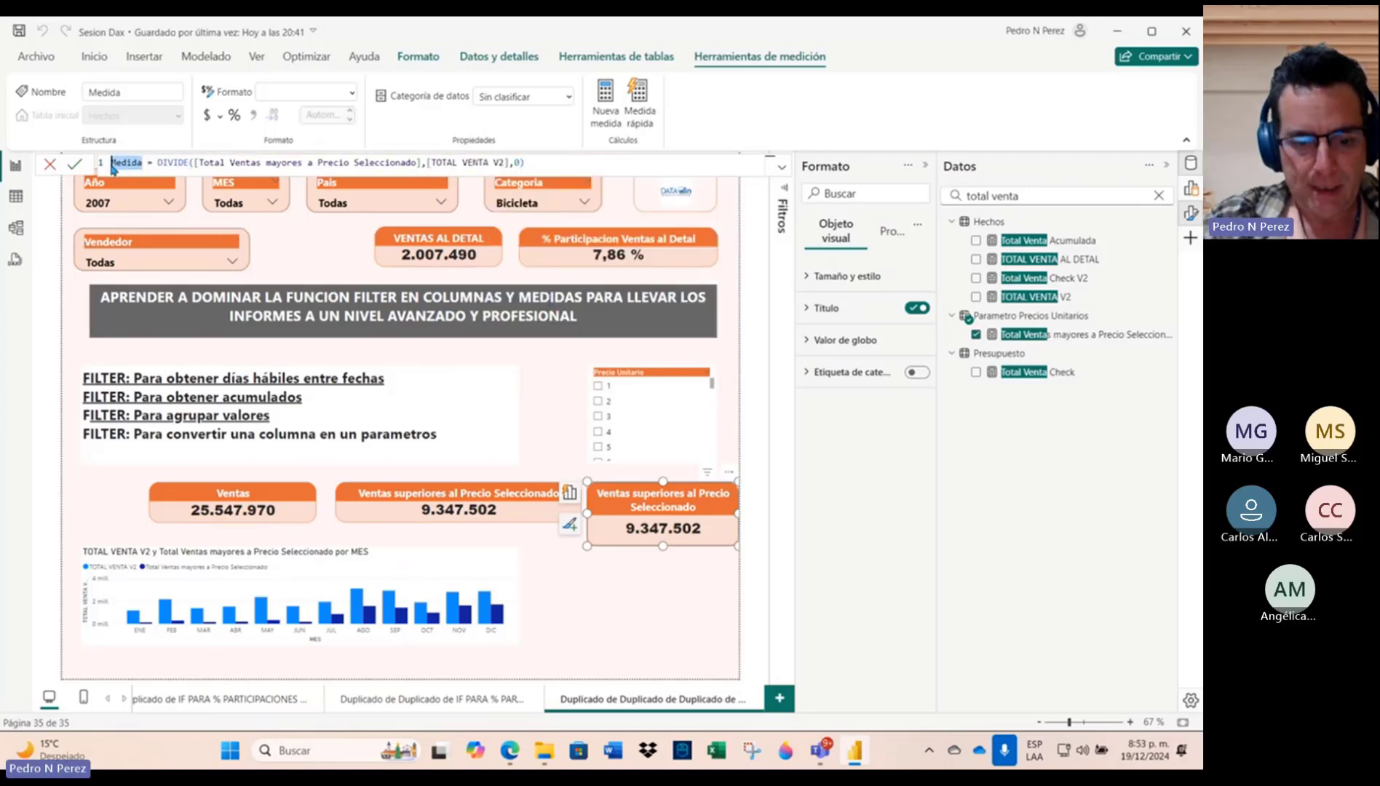
type("% Part Ve")
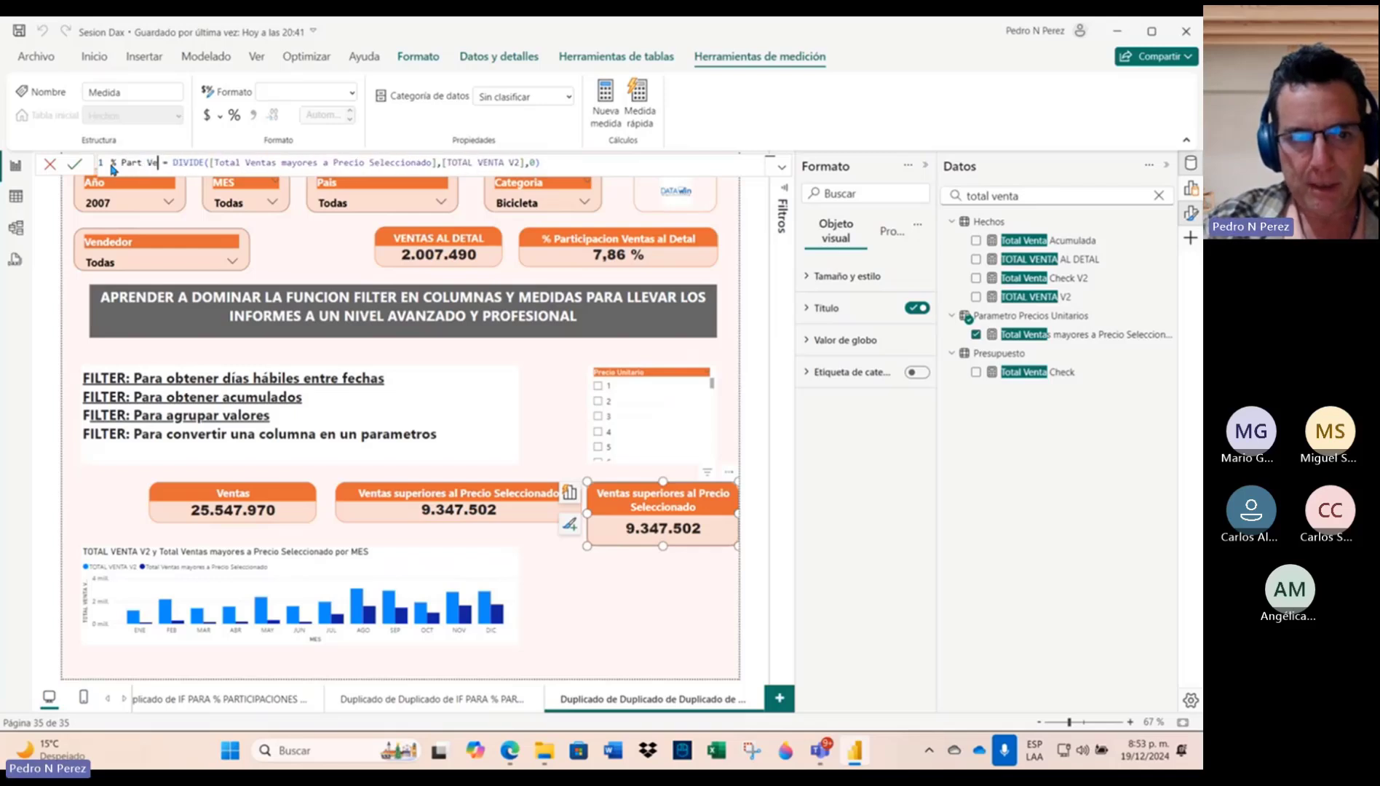
type("ntas mayore")
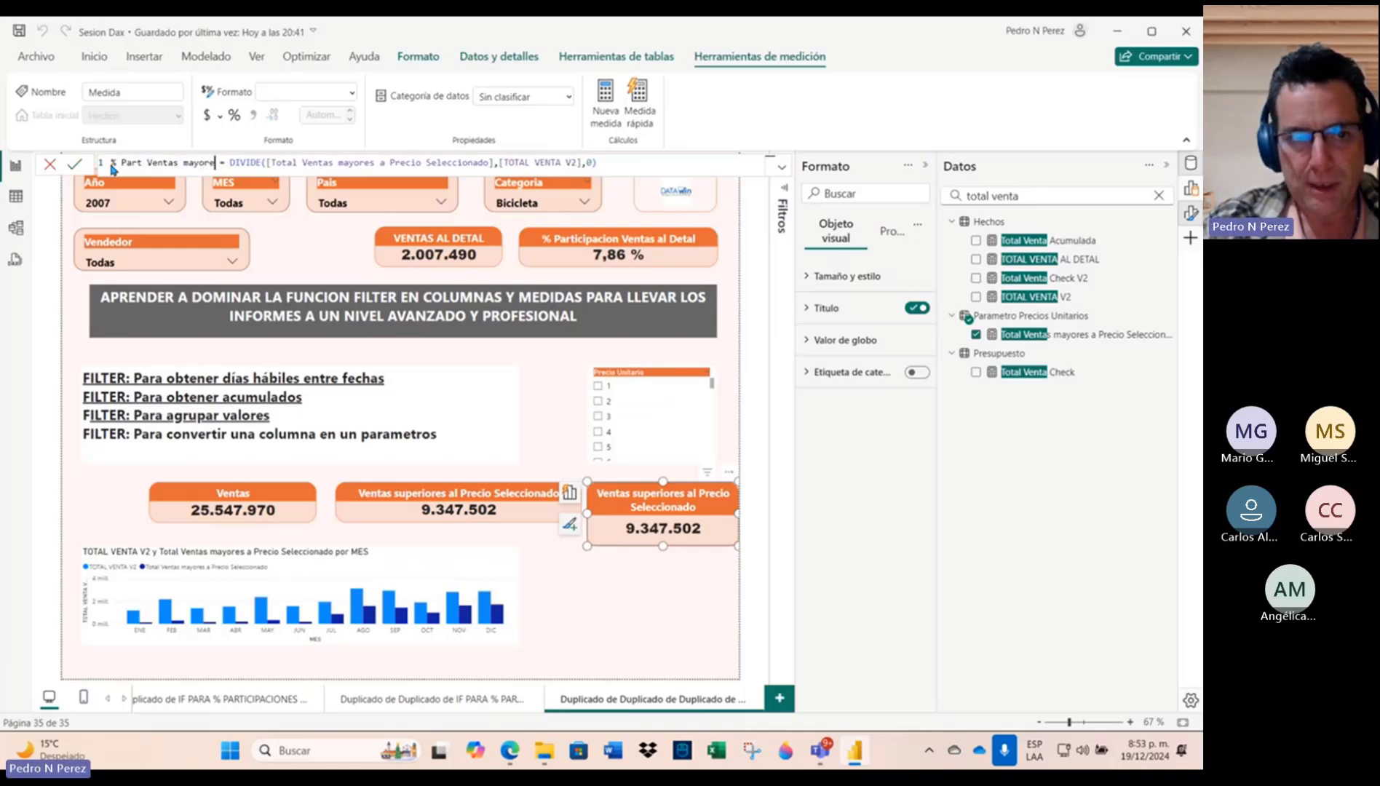
type("s a precio sel")
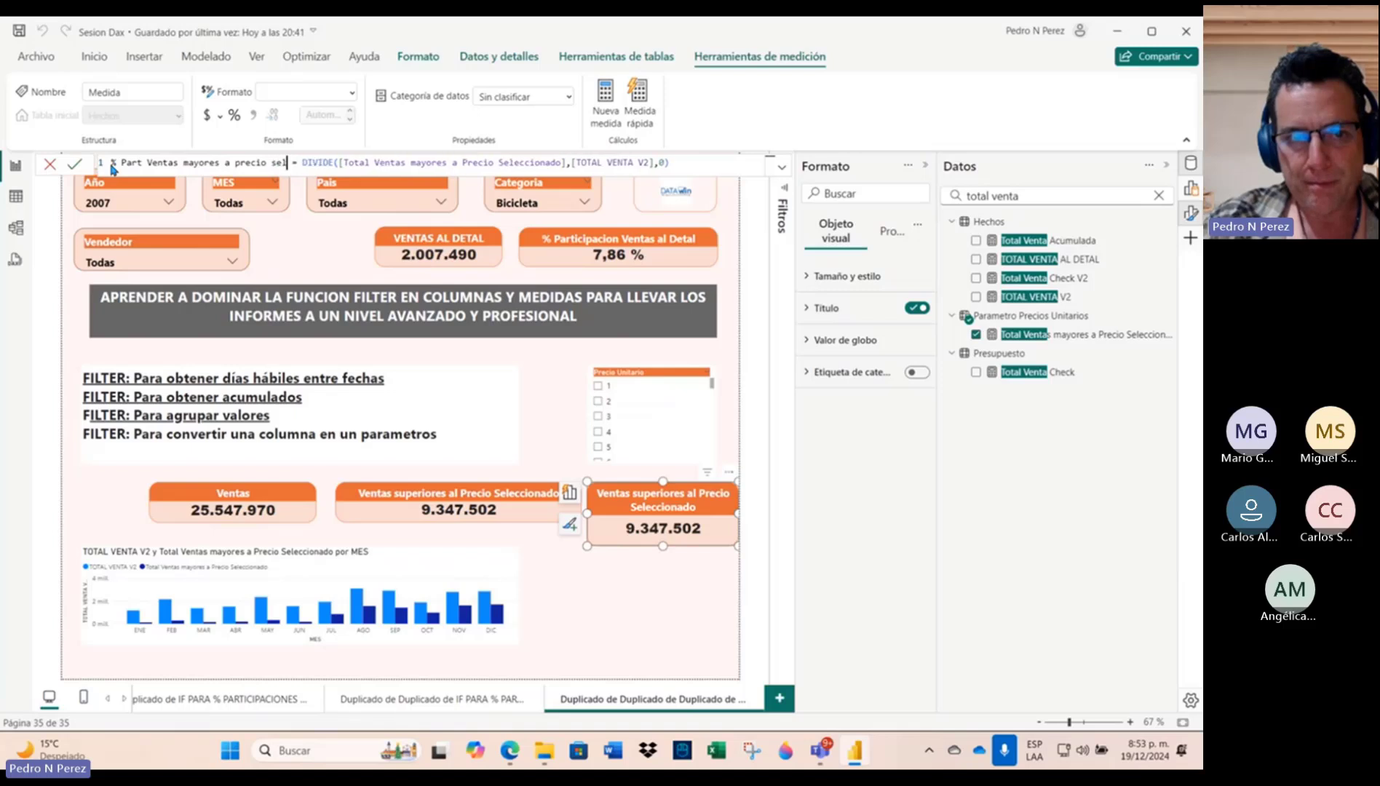
type("eccionado")
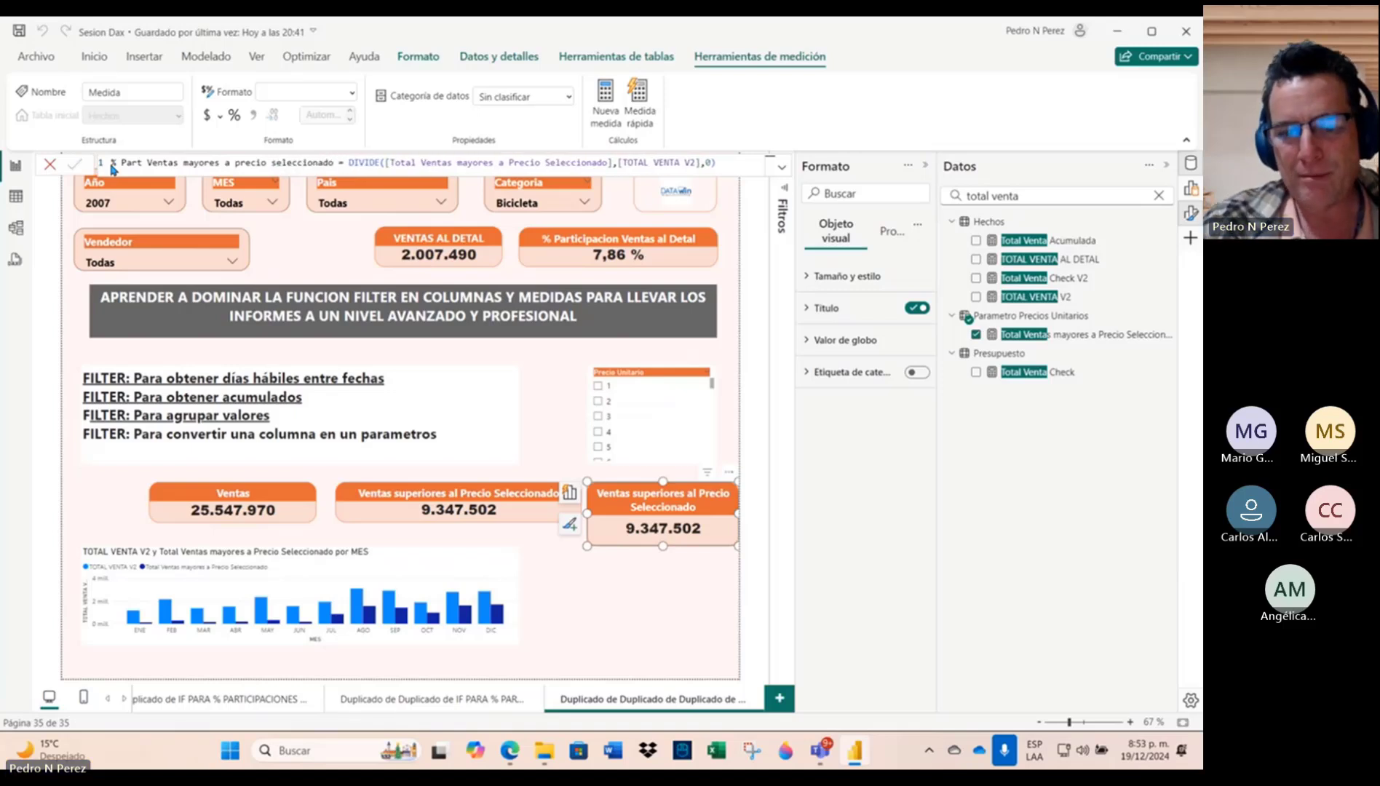
left_click(493, 534)
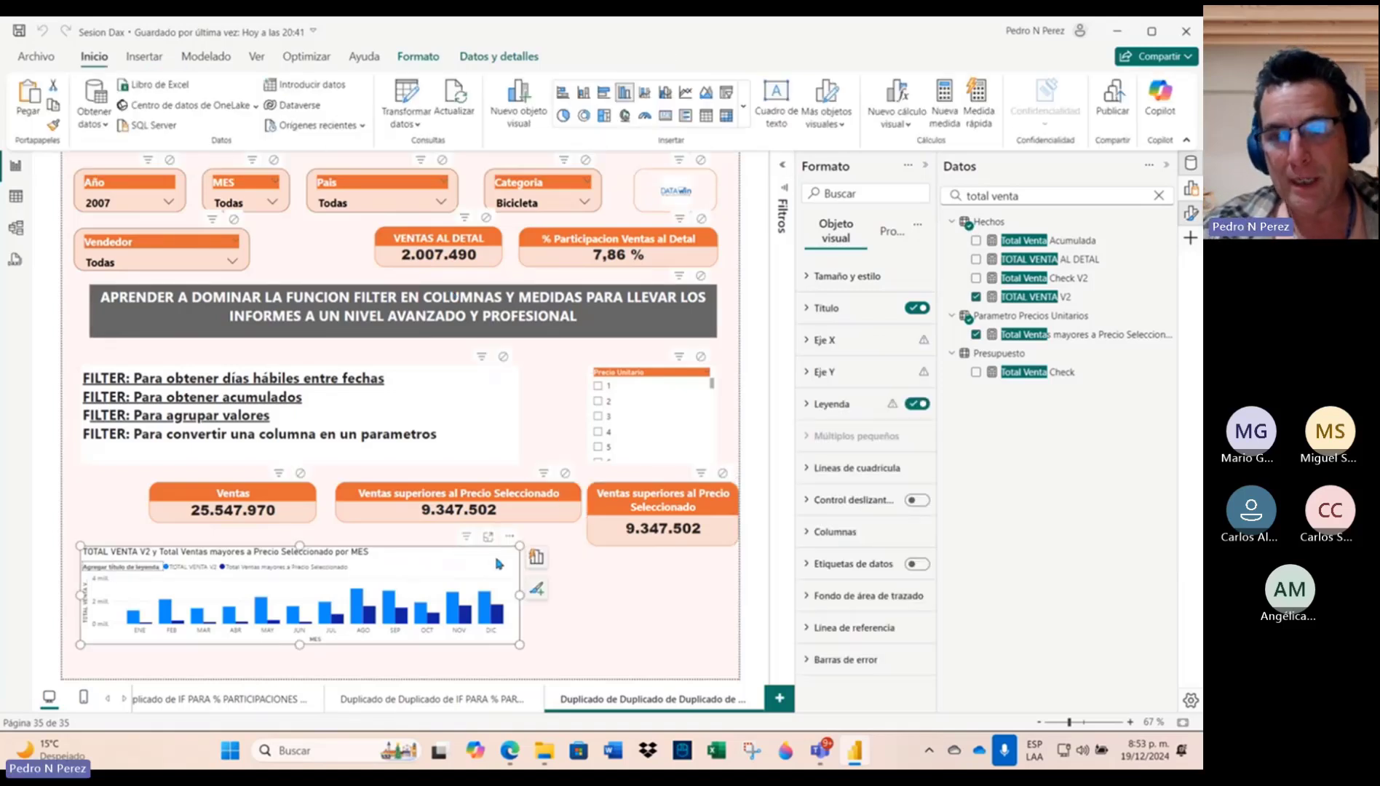
Step: Find the new measure by searching the data fields for % part and format it as a percentage
left_click(678, 493)
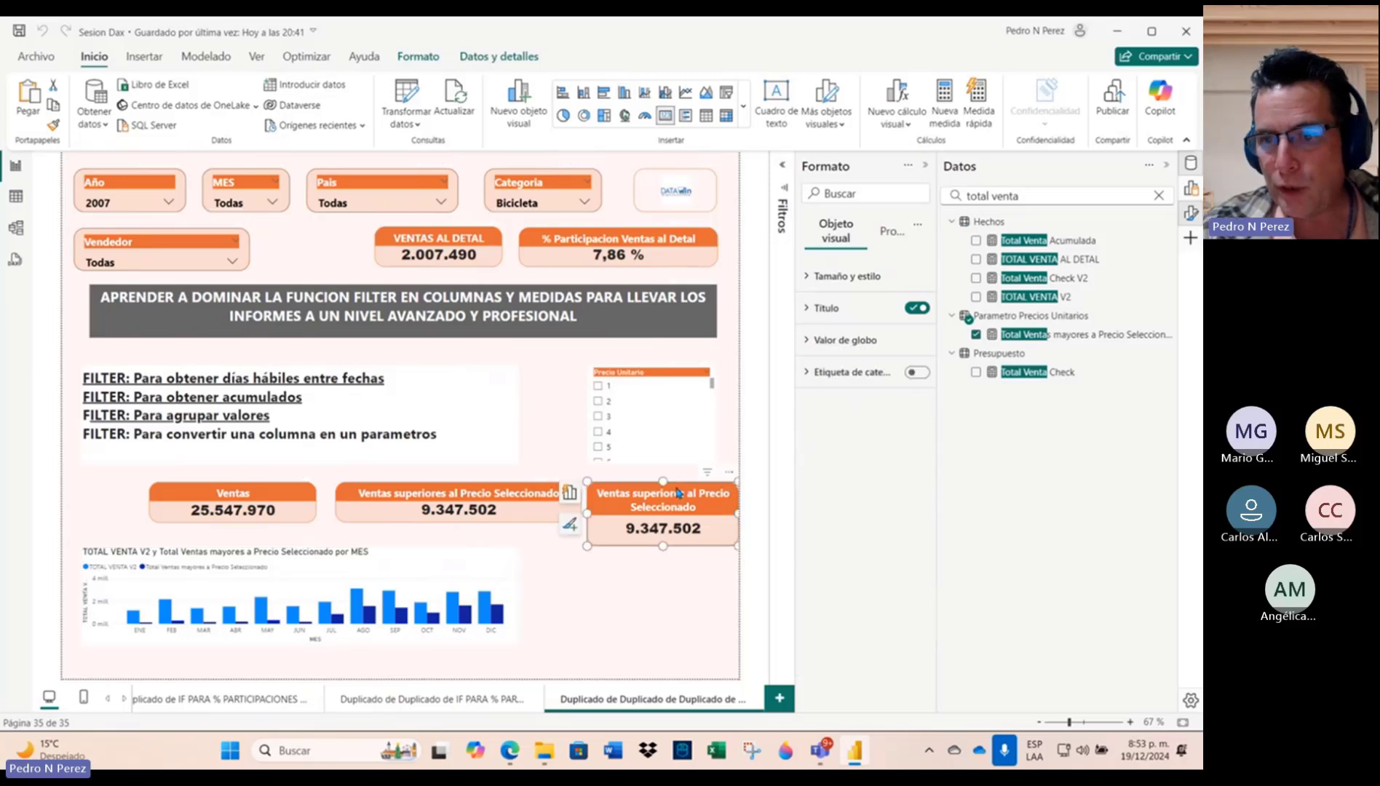
left_click(1024, 198)
key("ctrl+a")
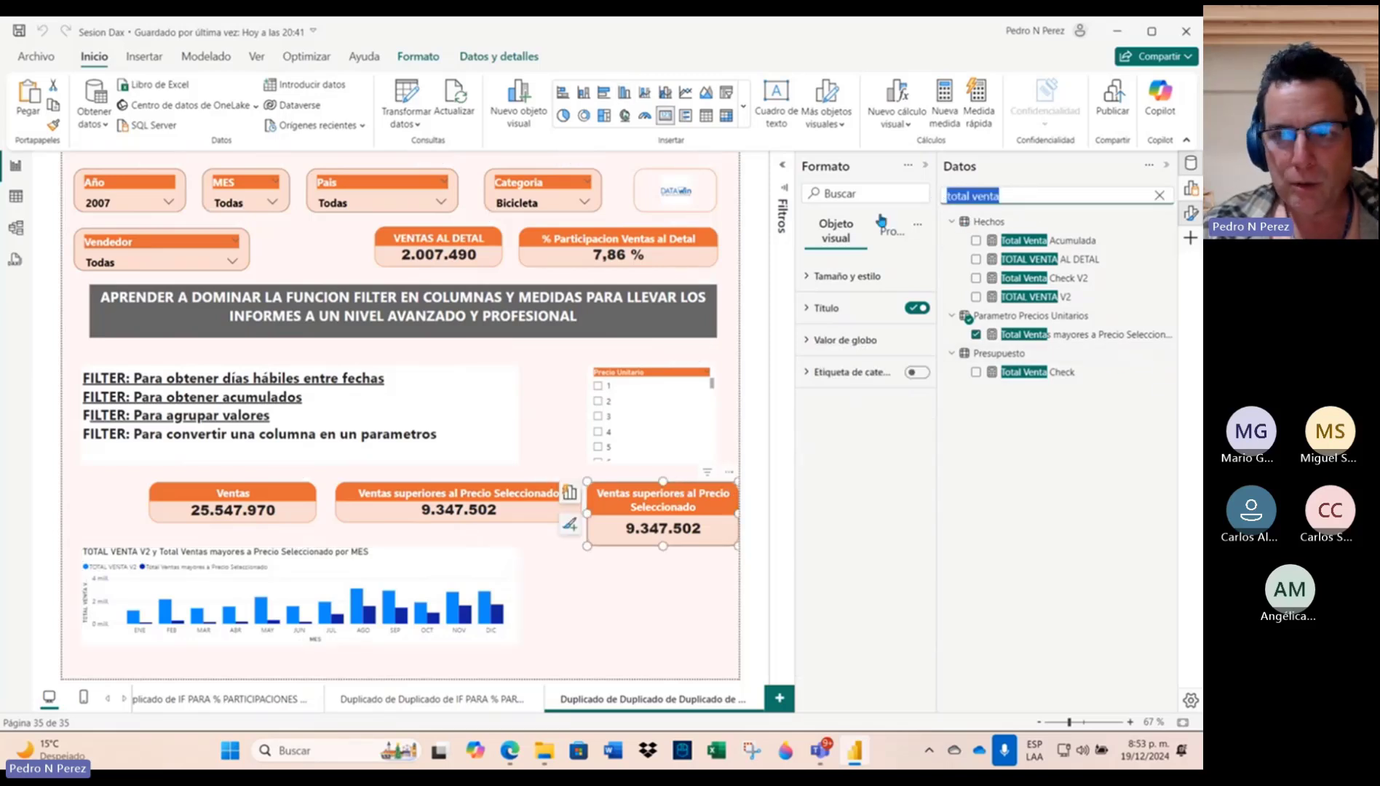
type("% part")
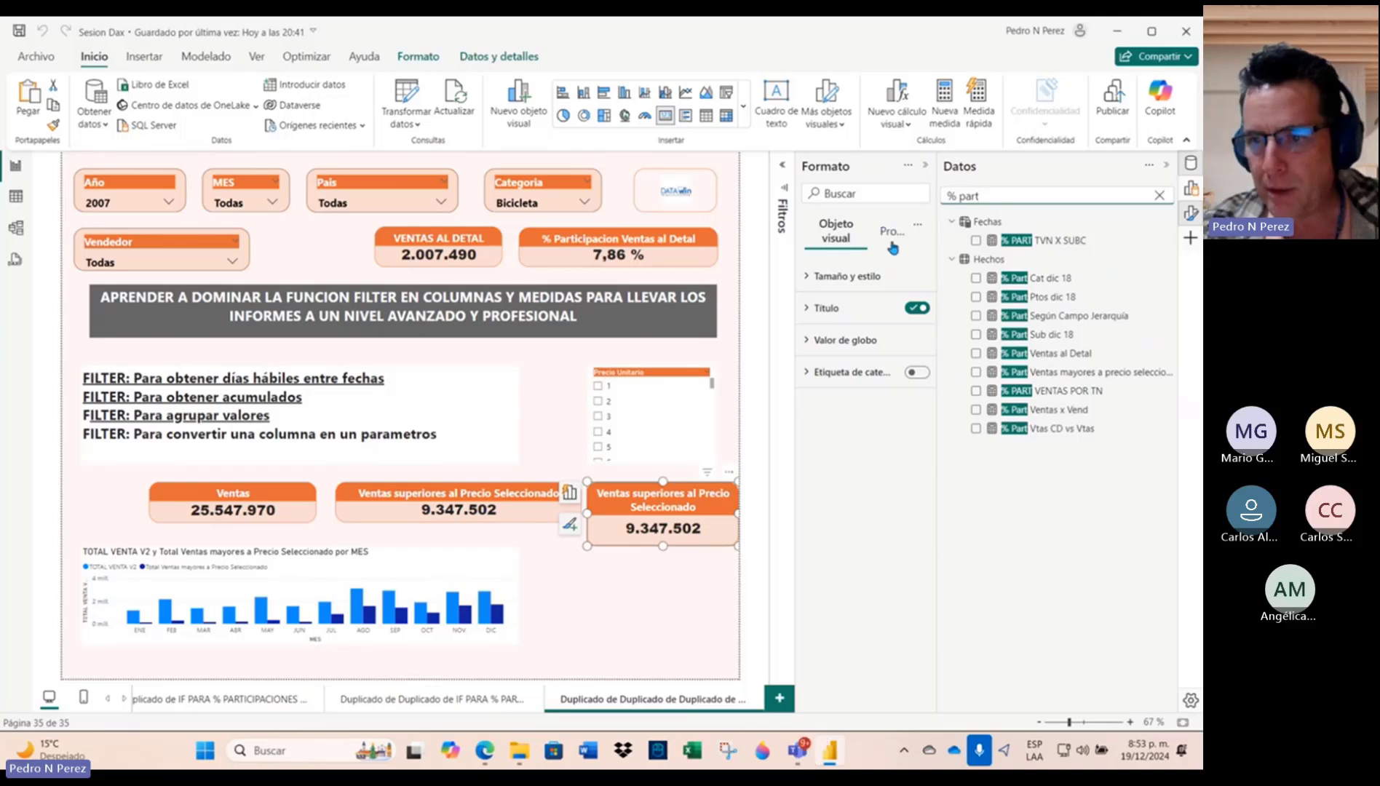
left_click(1067, 373)
left_click(234, 115)
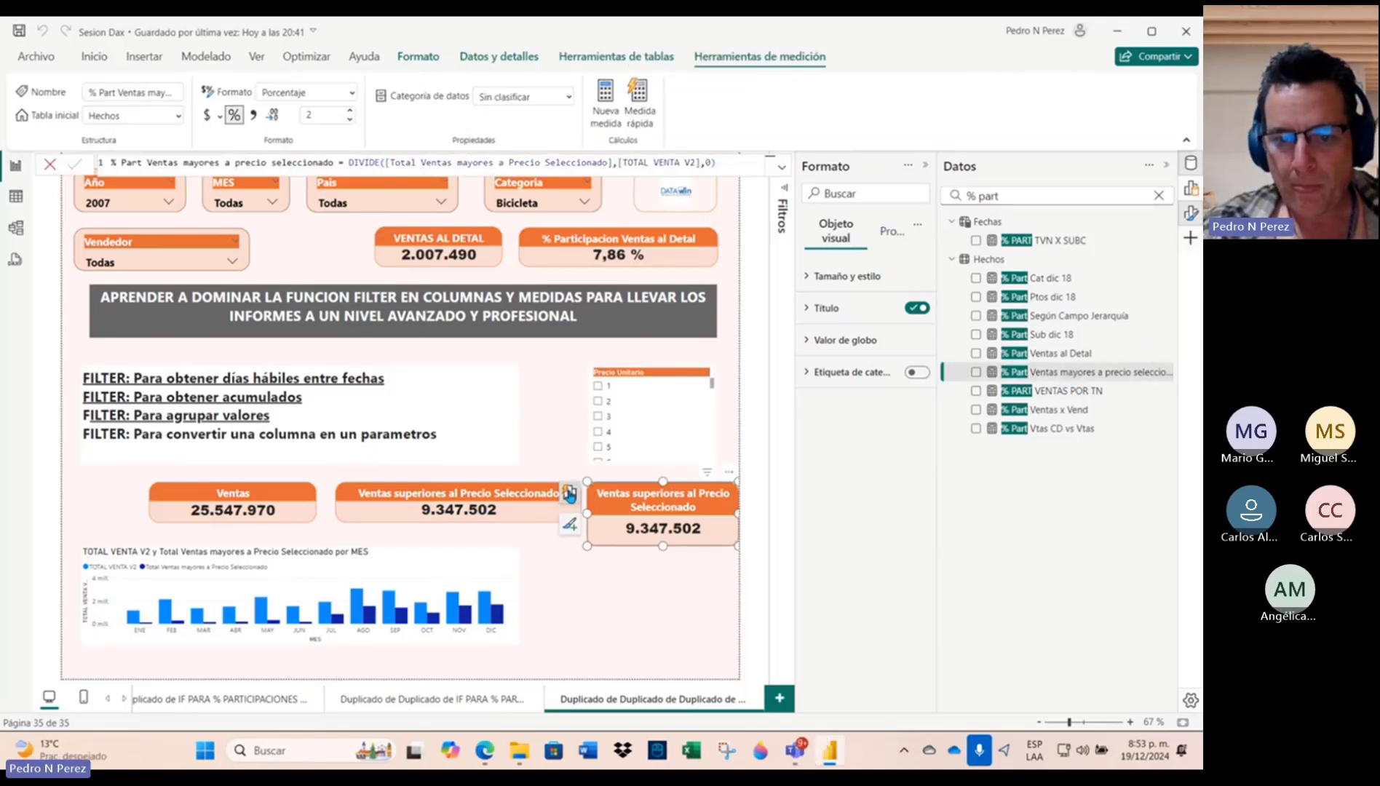
Step: Replace the field of the duplicated, taller card with the % Part Ventas mayores a precio seleccionado measure
left_click(571, 497)
left_click(529, 561)
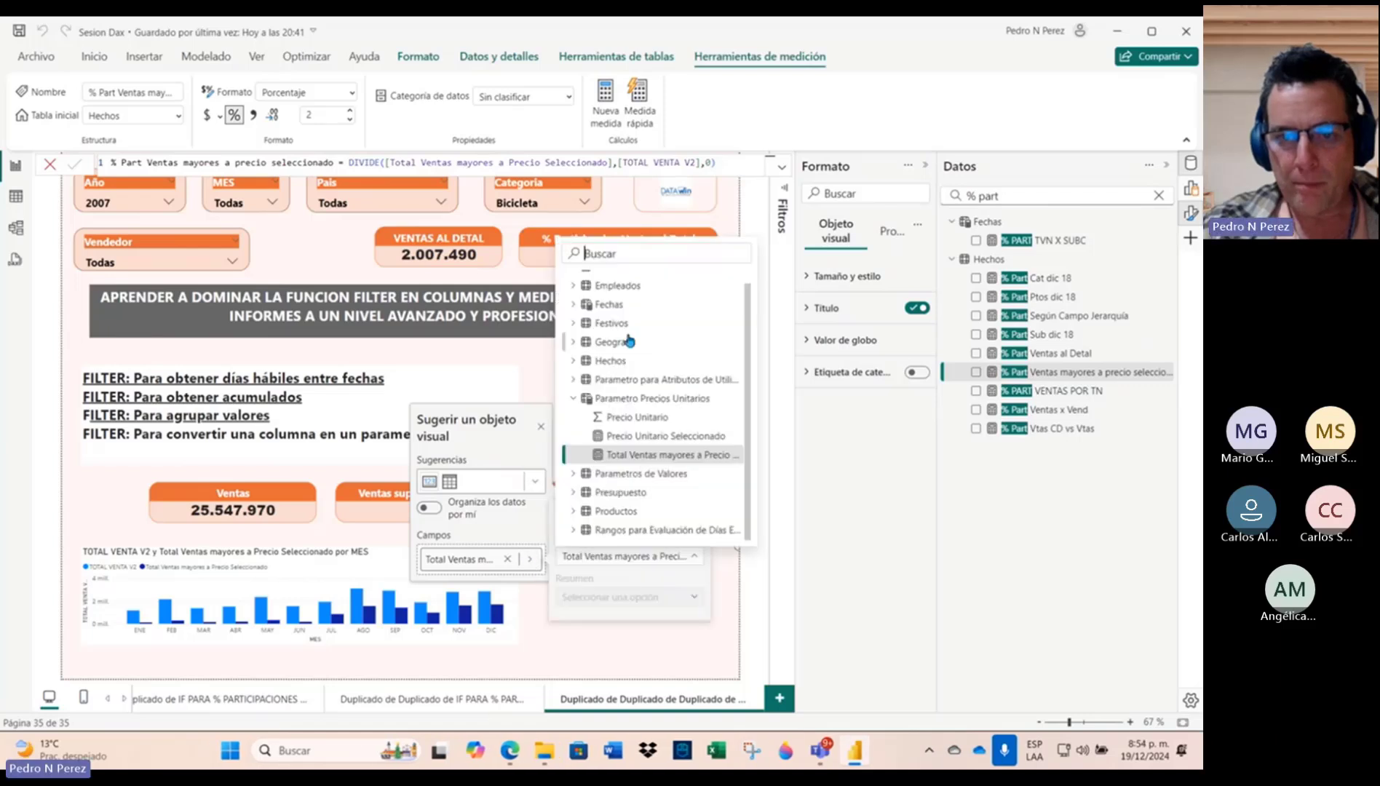
left_click(618, 254)
type("%")
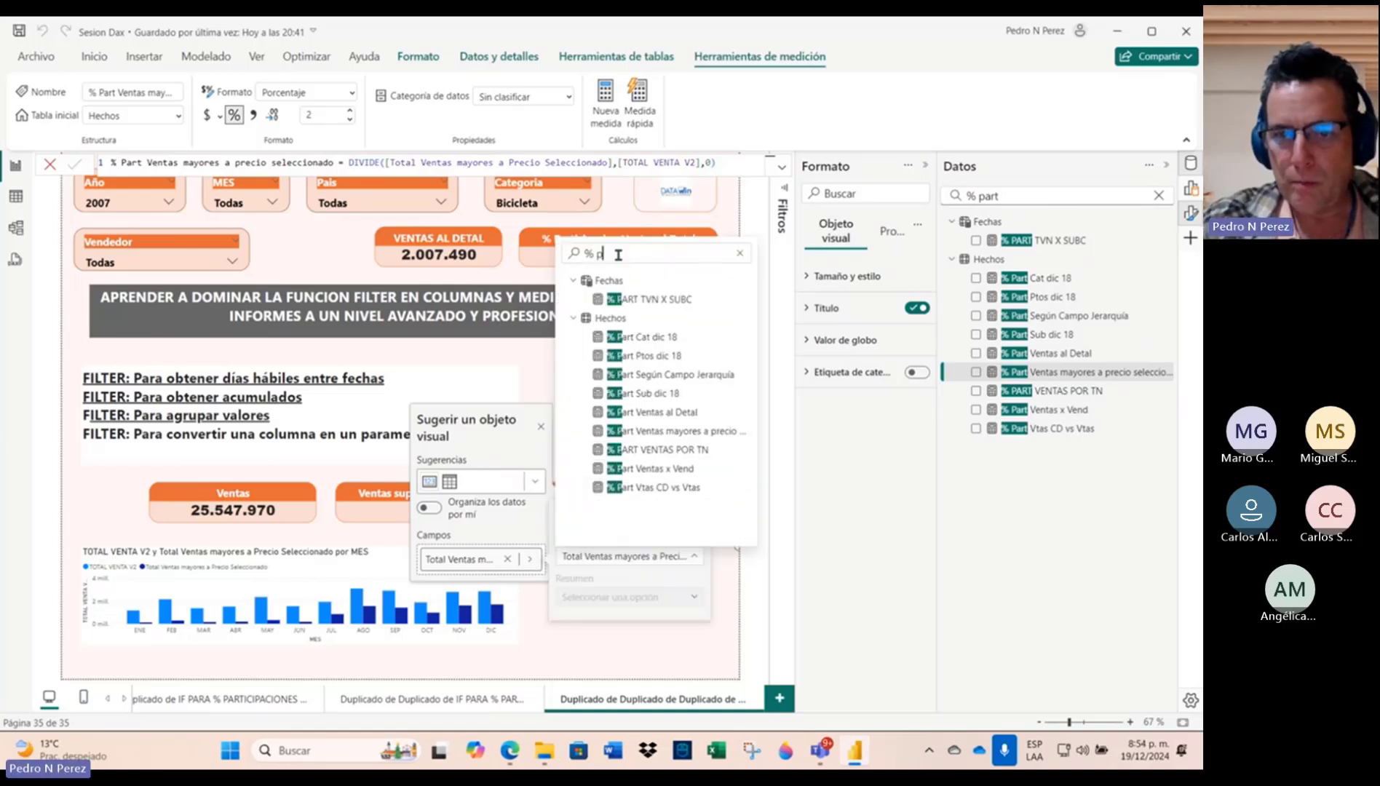
type(" part ven")
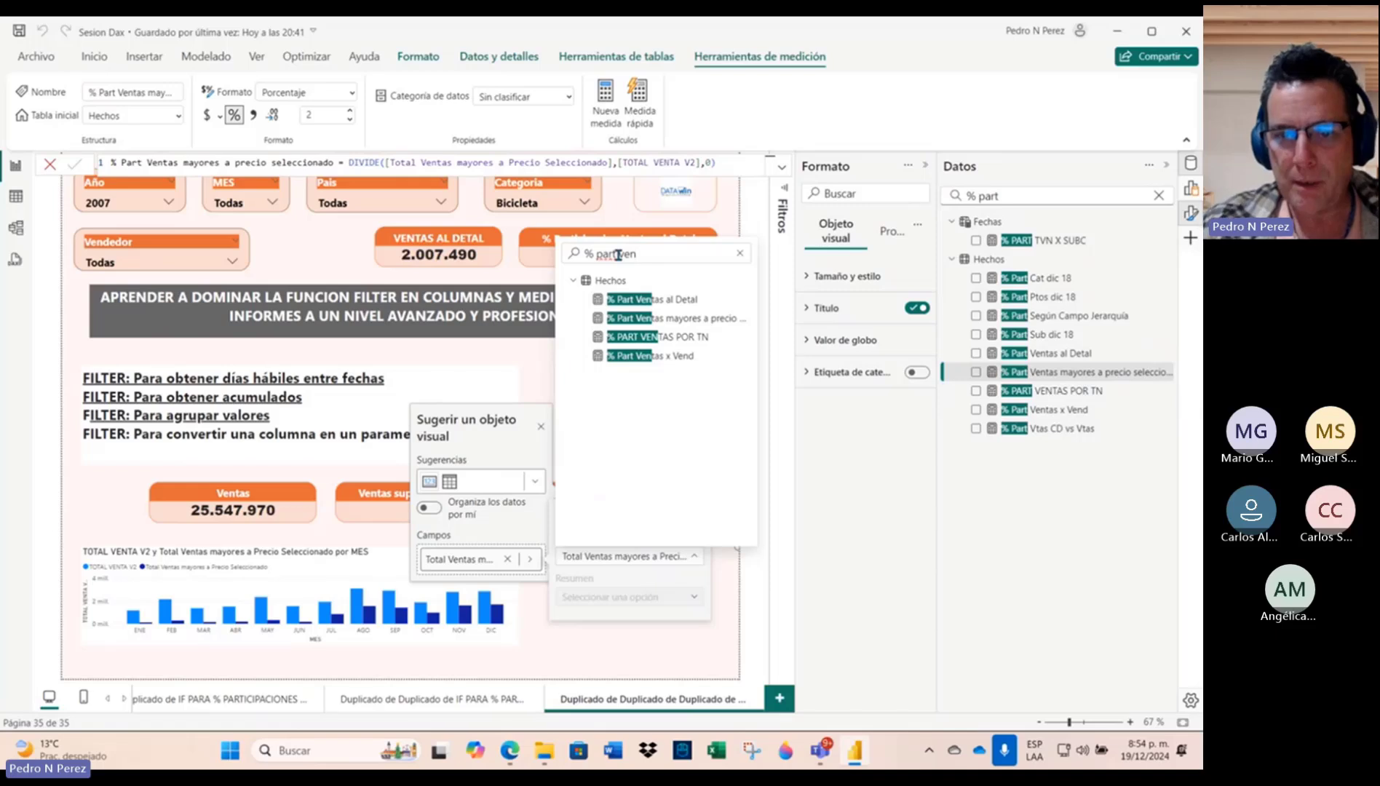
left_click(670, 318)
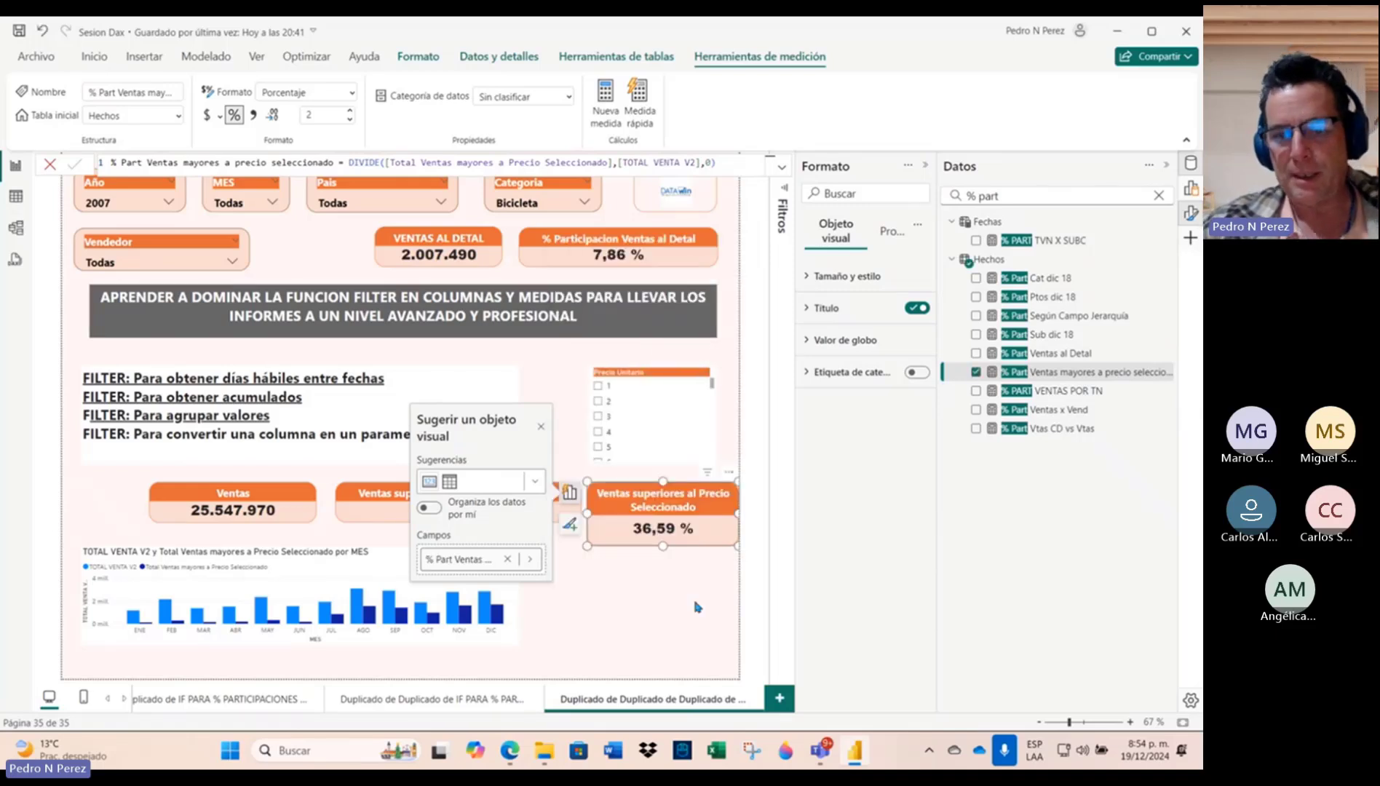
key("Escape")
Step: Select price 550 in the Precio Unitario slicer
scroll(674, 429, "down", 10)
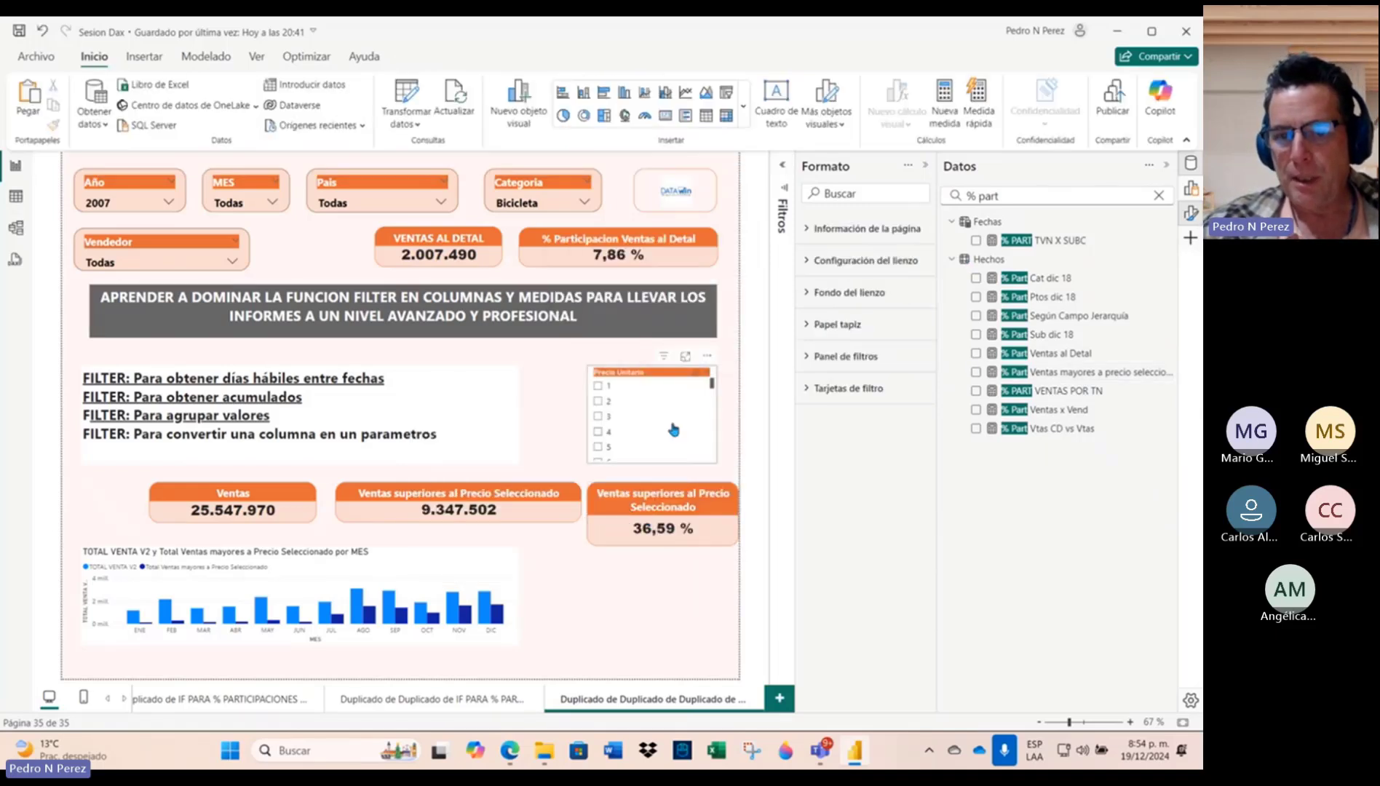
scroll(674, 430, "down", 15)
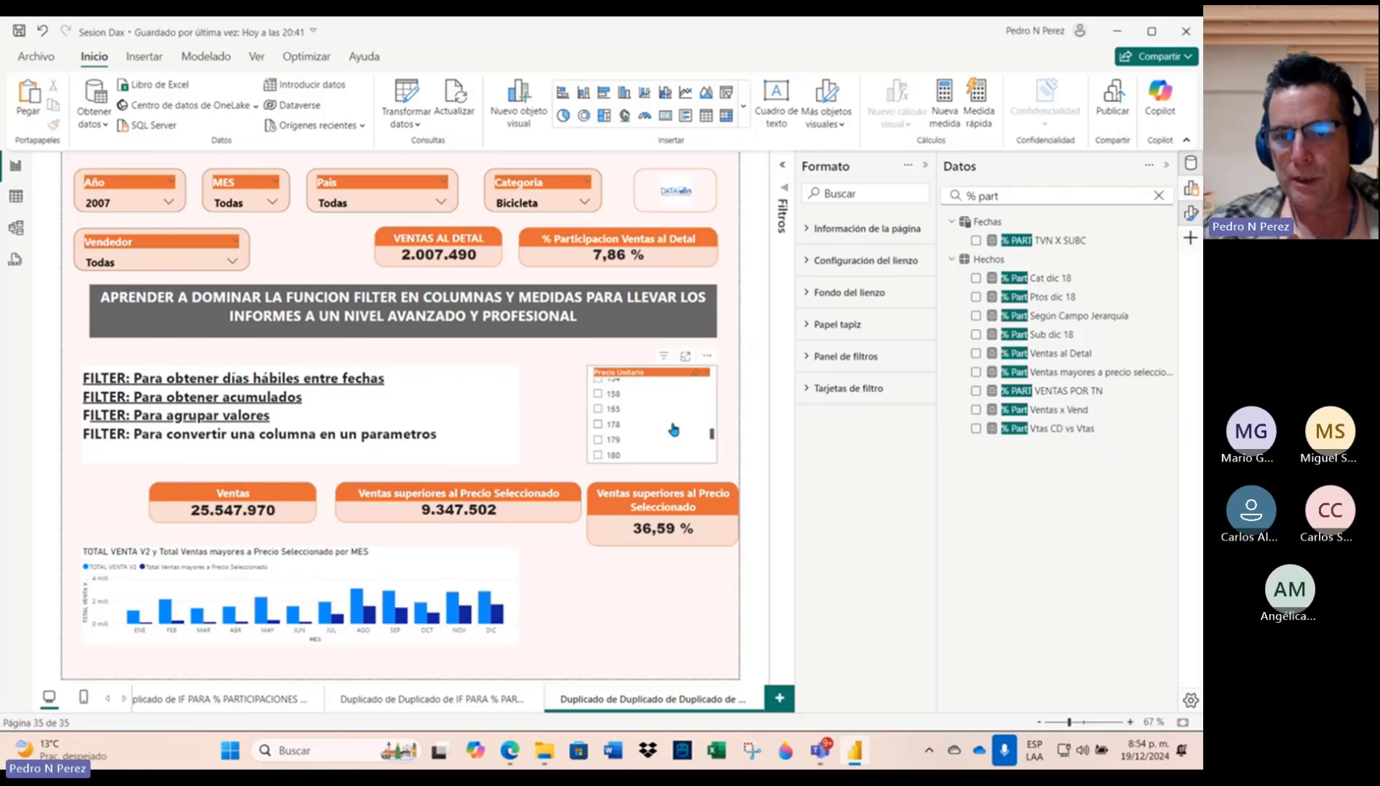
scroll(674, 429, "down", 15)
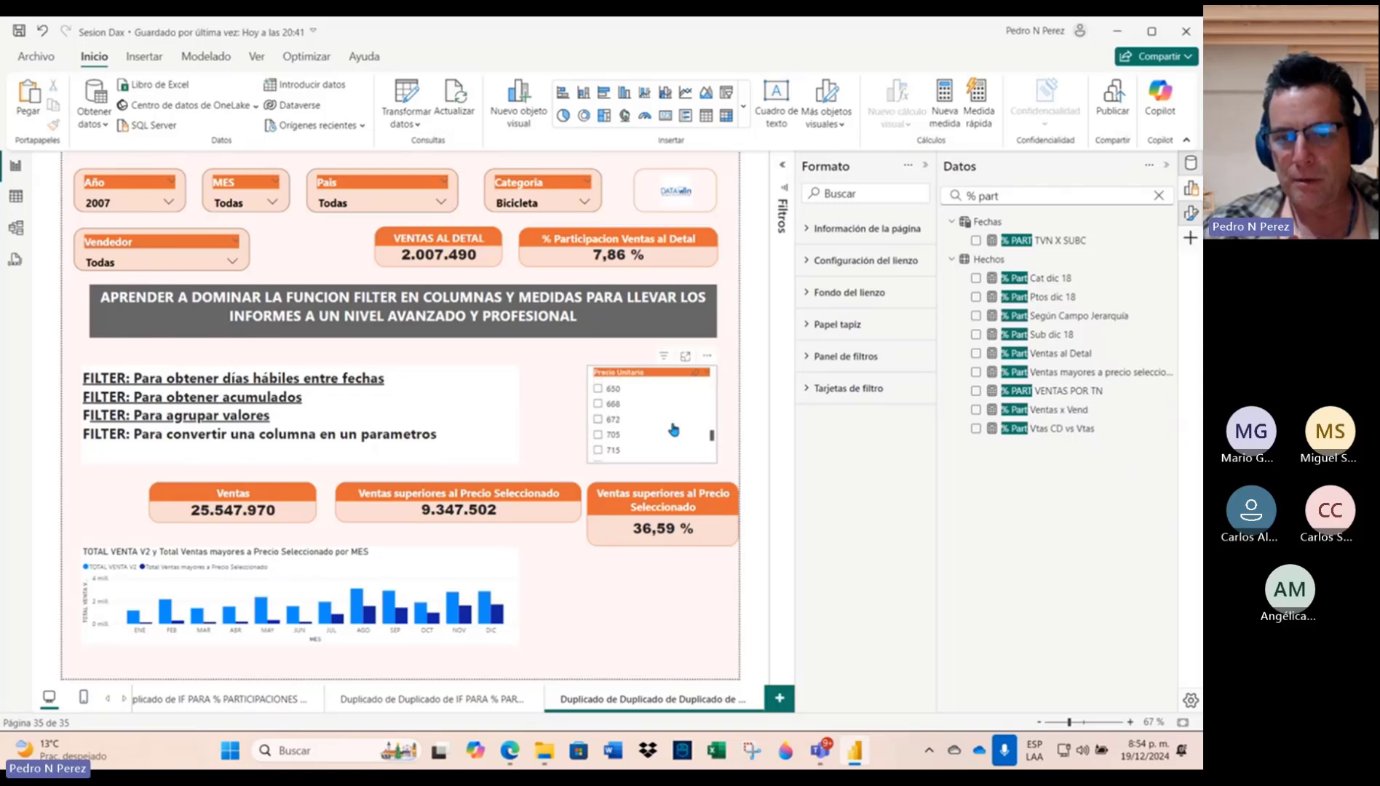
scroll(674, 430, "up", 5)
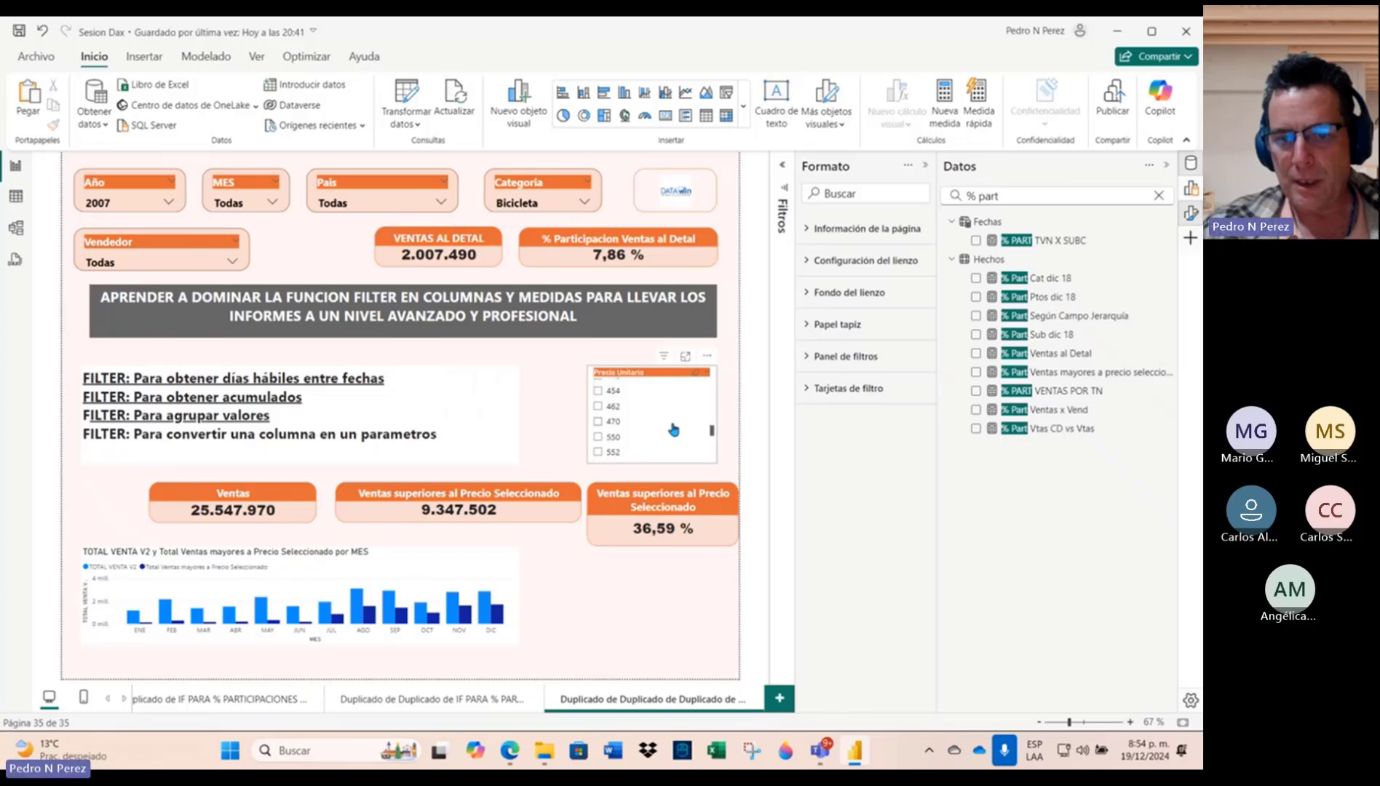
right_click(600, 438)
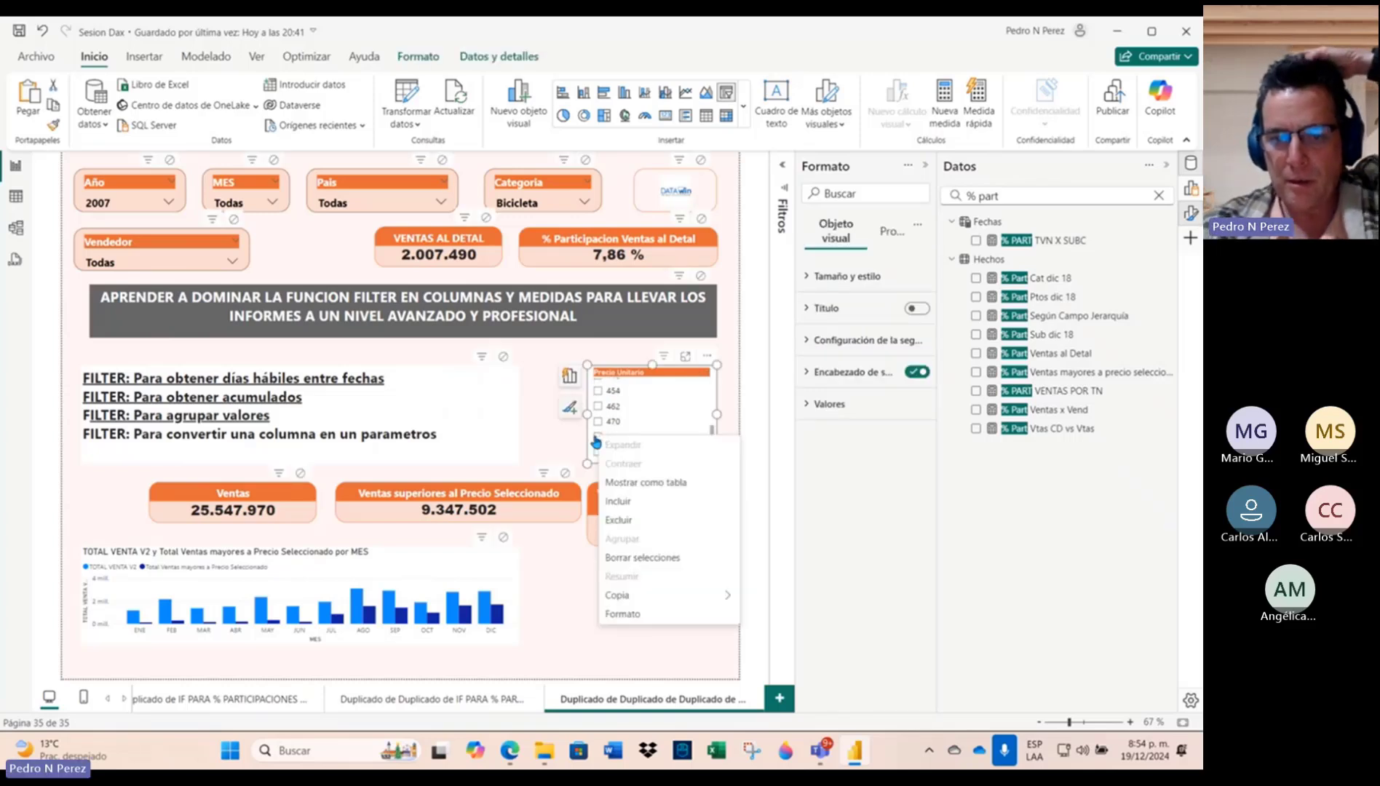
left_click(599, 438)
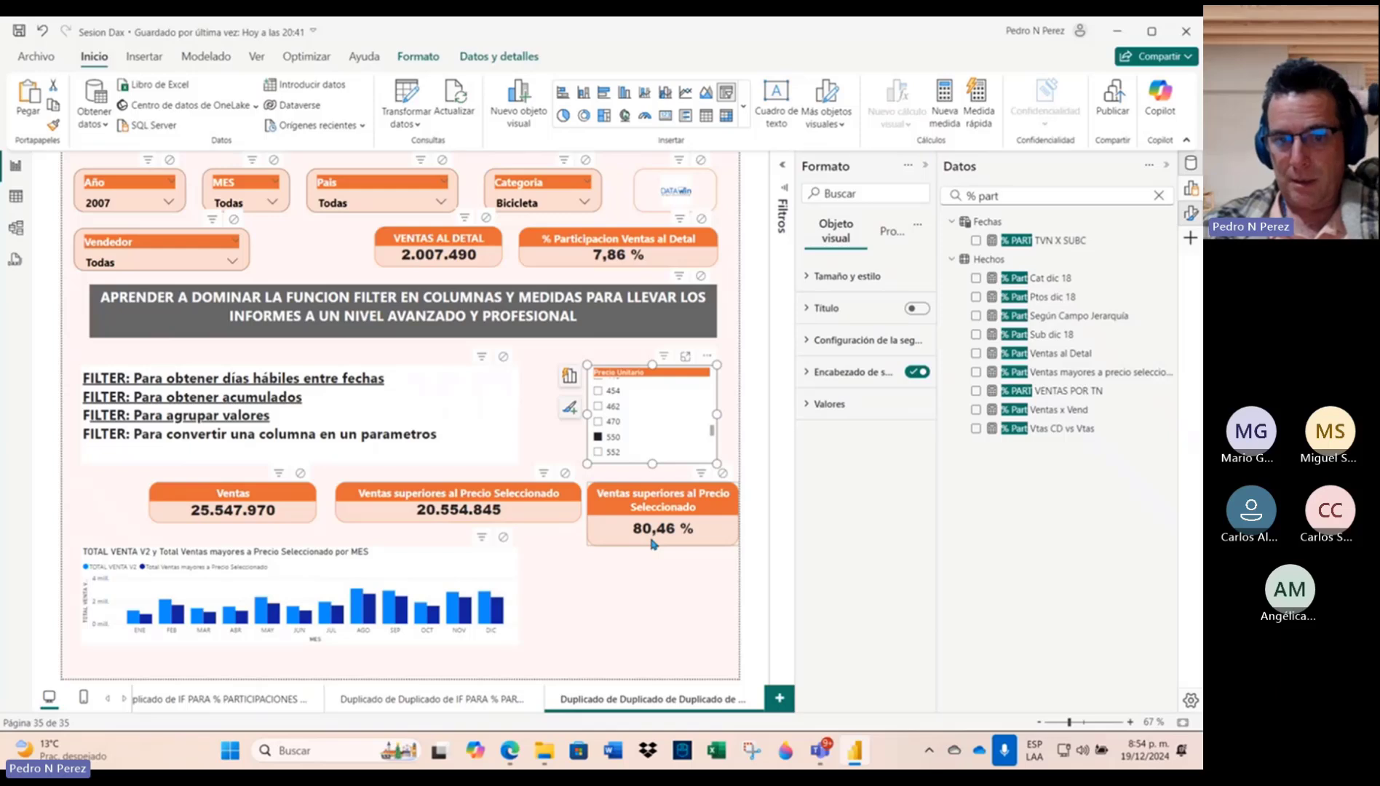
Step: Check the cards and column chart for FEB with the MES slicer, and clear the month selection again
scroll(644, 446, "down", 5)
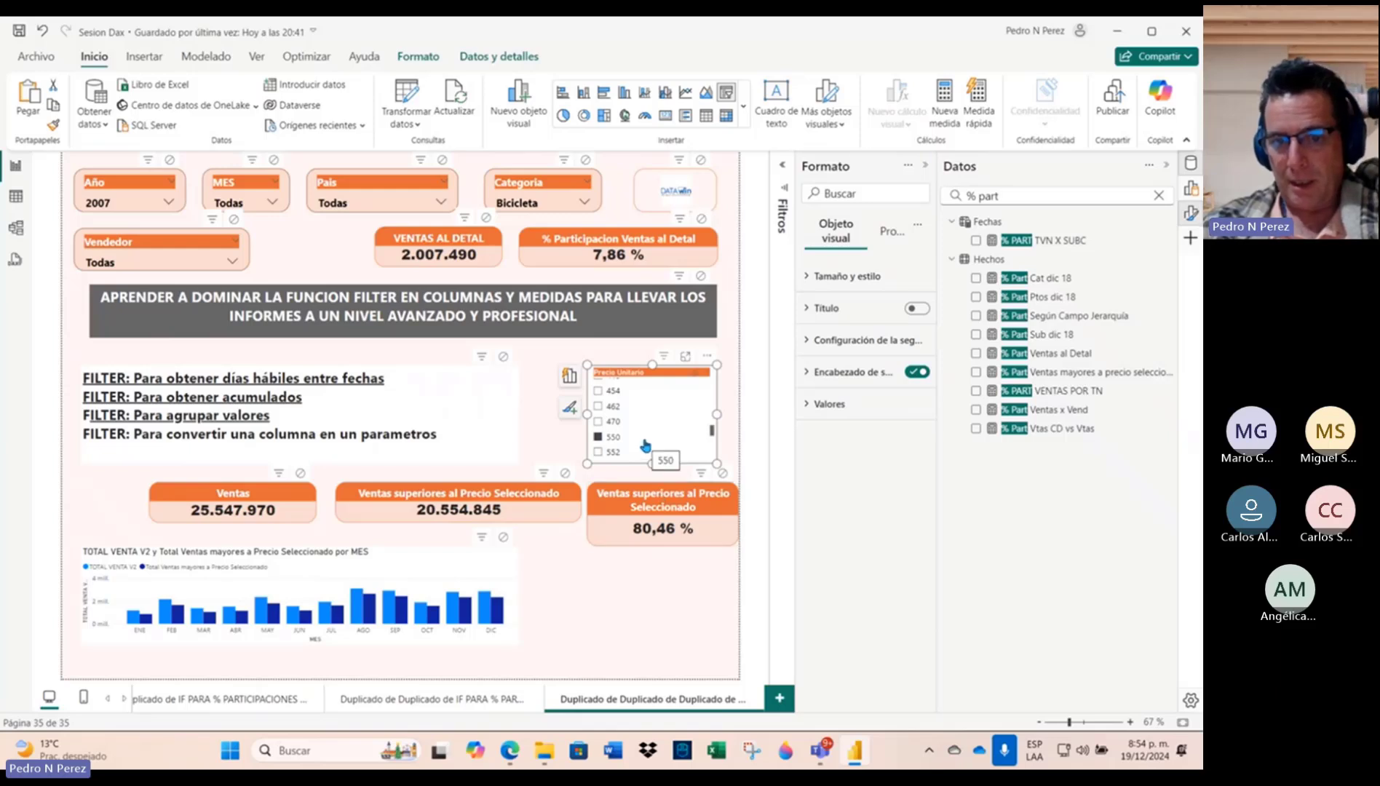
scroll(645, 445, "down", 10)
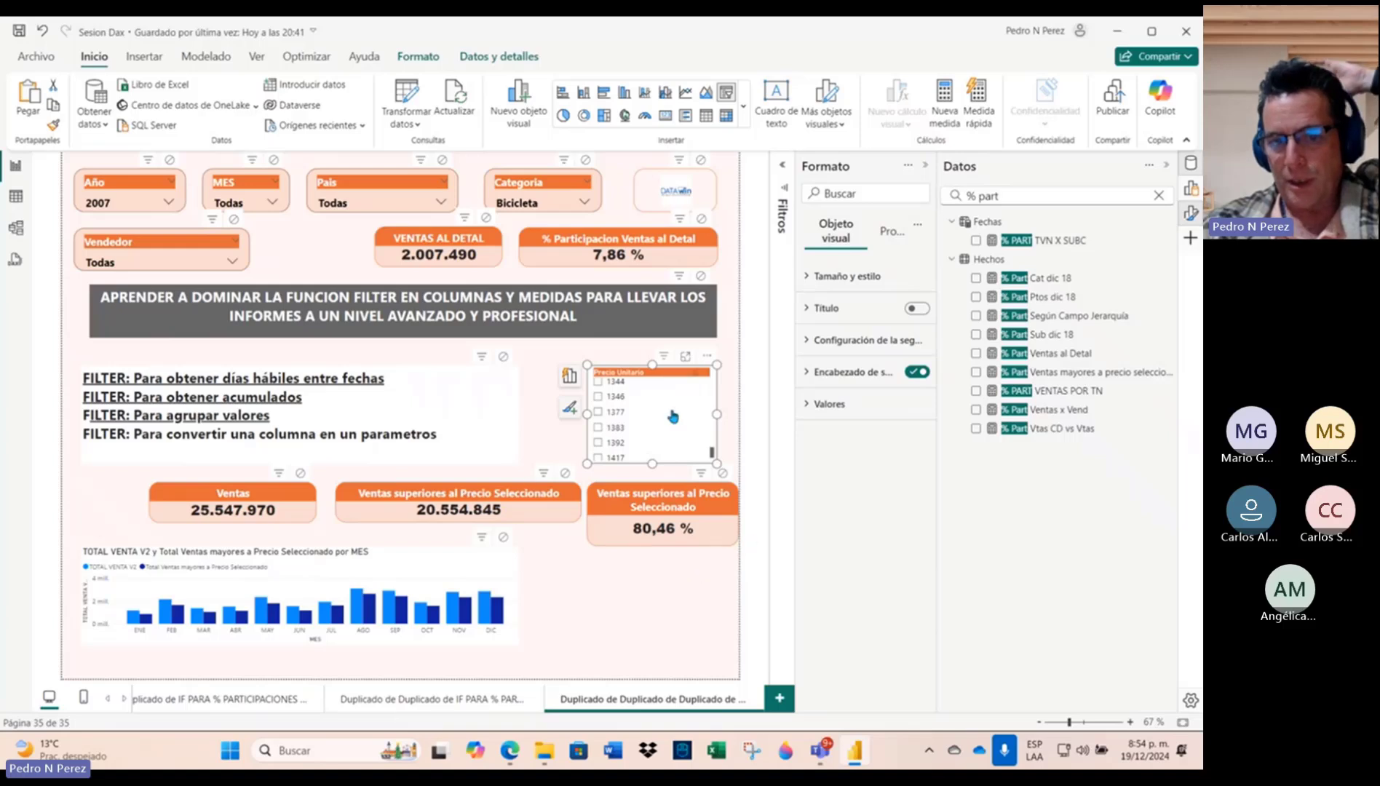
scroll(680, 414, "up", 2)
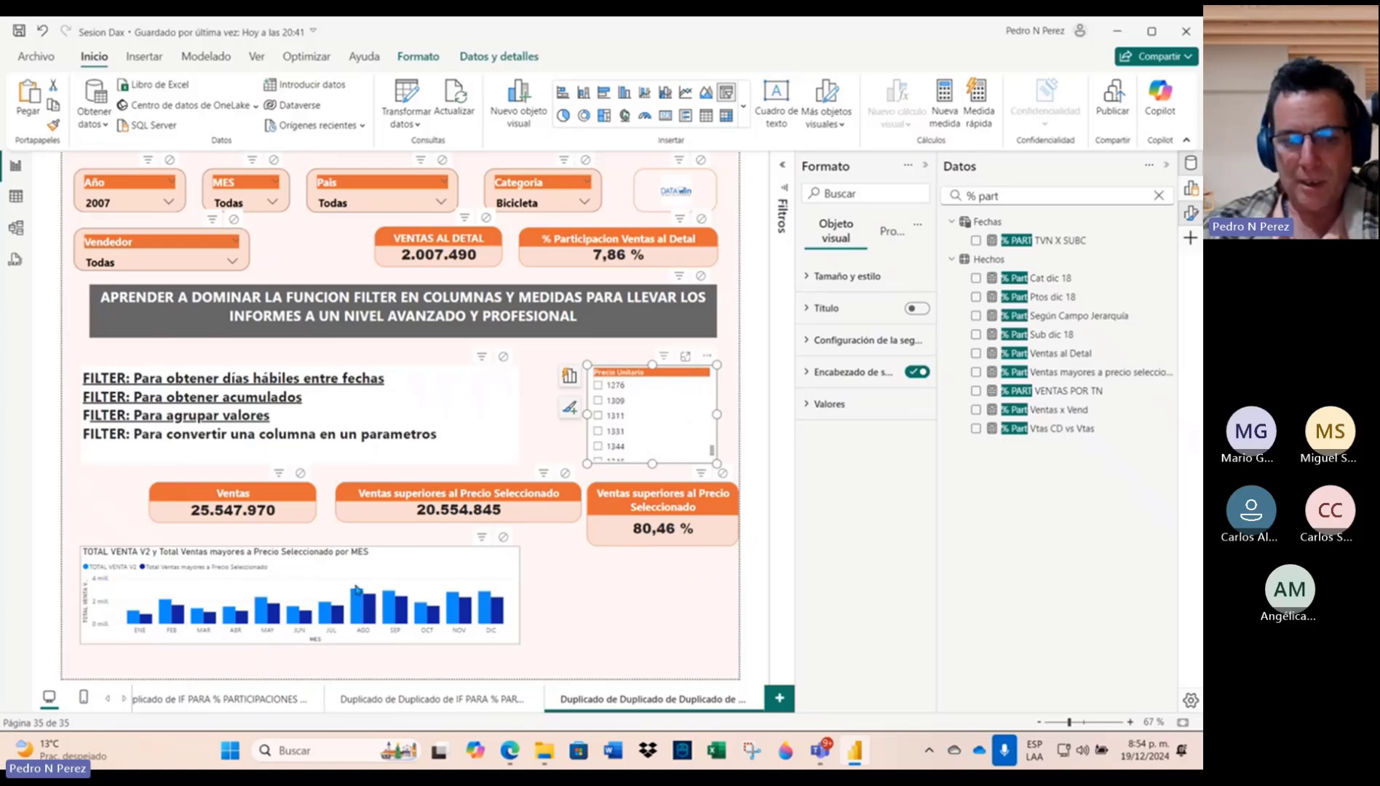
left_click(273, 201)
left_click(222, 239)
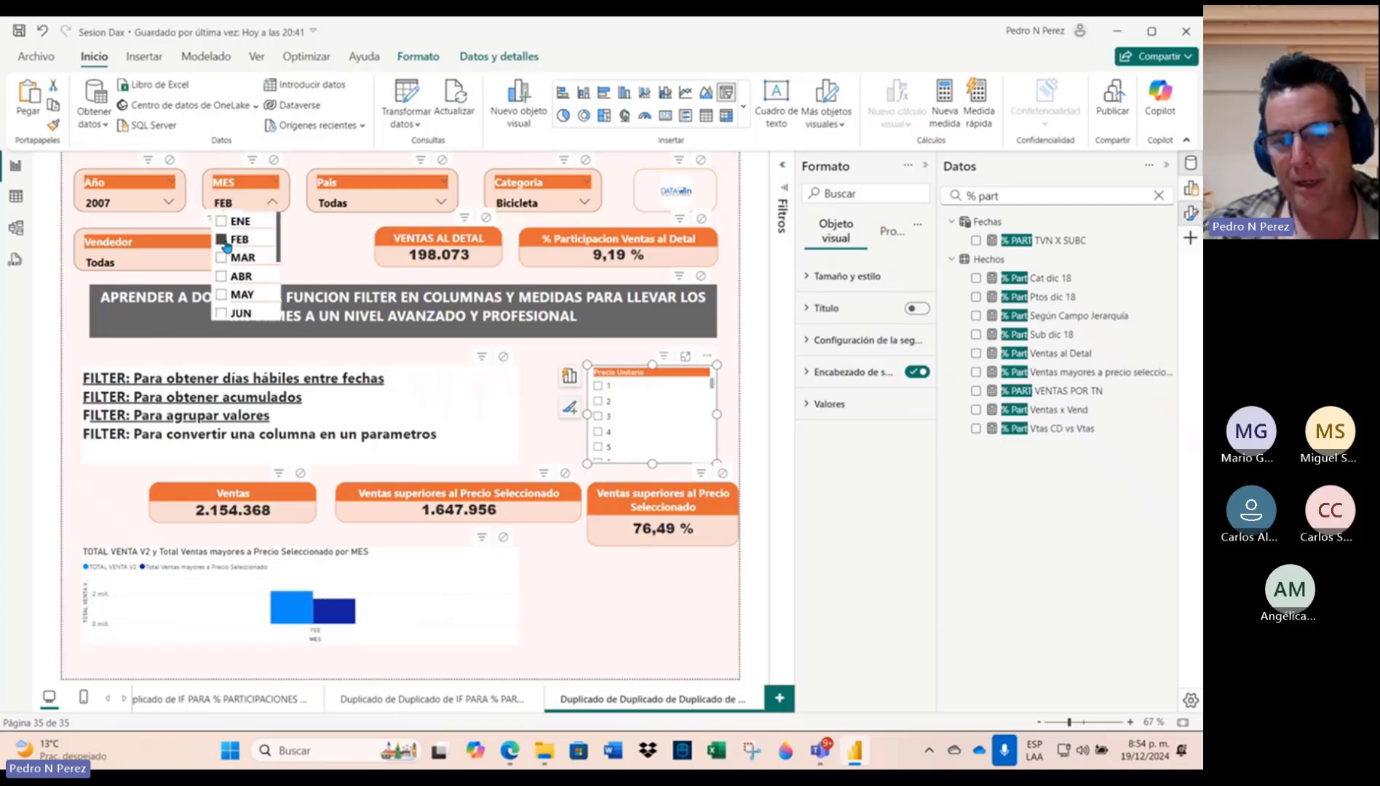
left_click(225, 244)
left_click(351, 260)
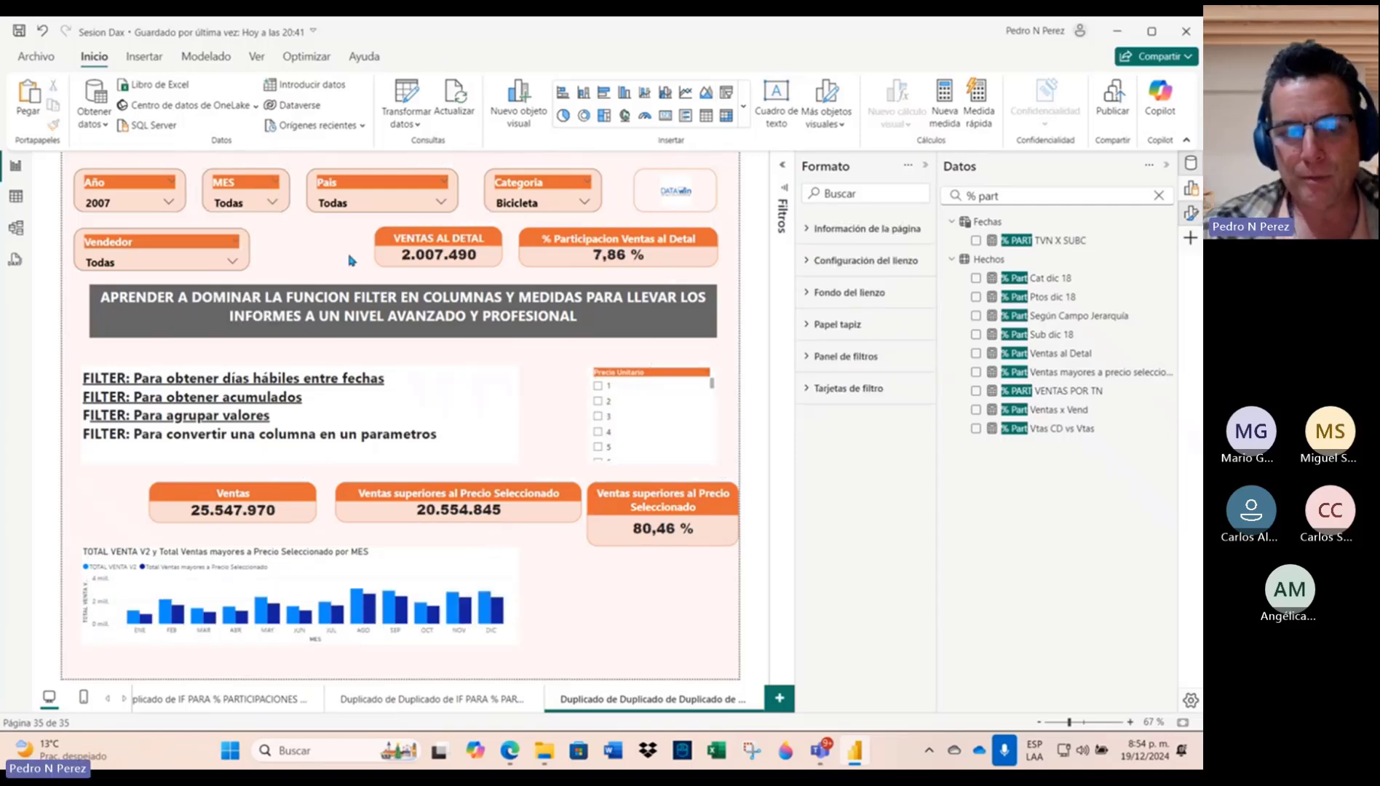
Step: Underline the text box line "FILTER: Para convertir una columna en un parametros" and save the report
left_click(406, 391)
left_click_drag(437, 434, 82, 434)
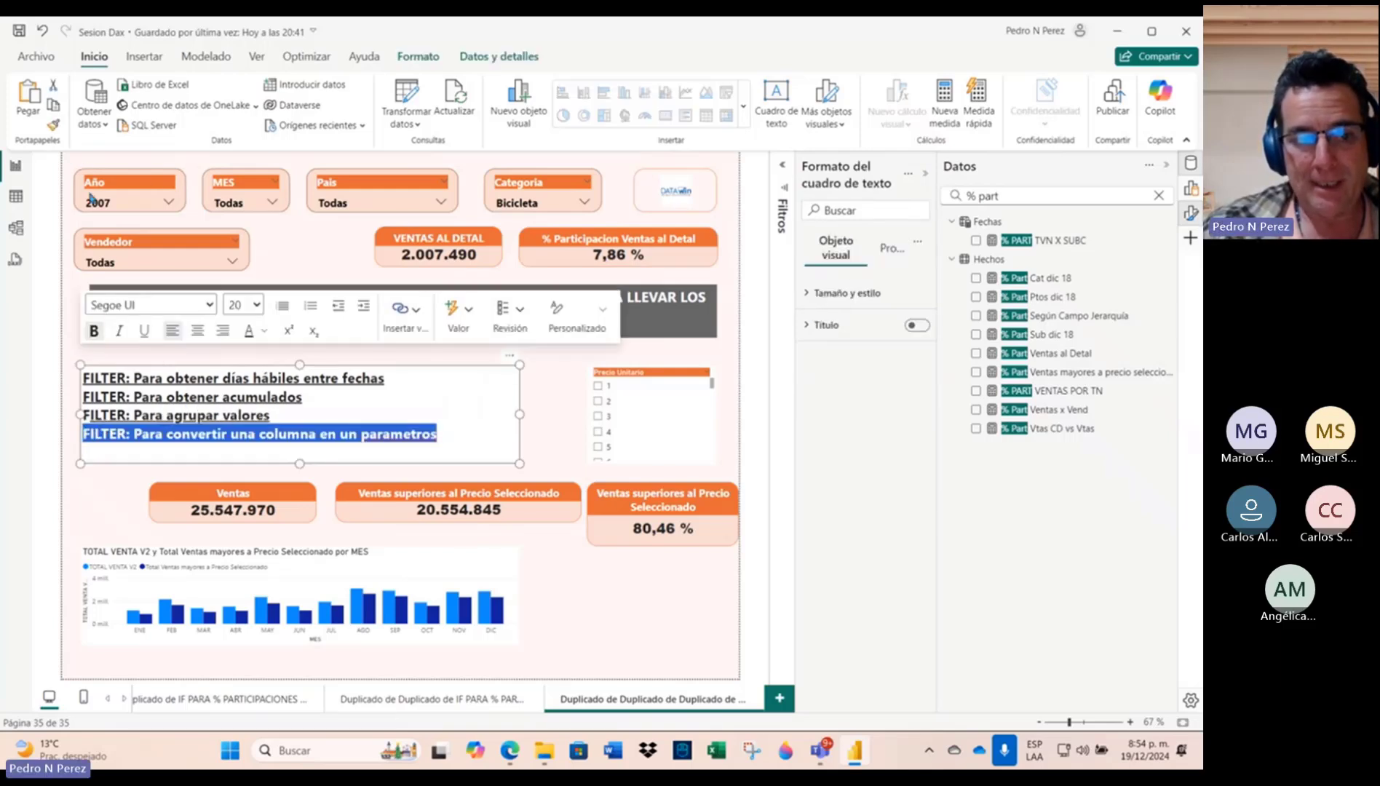
left_click(144, 331)
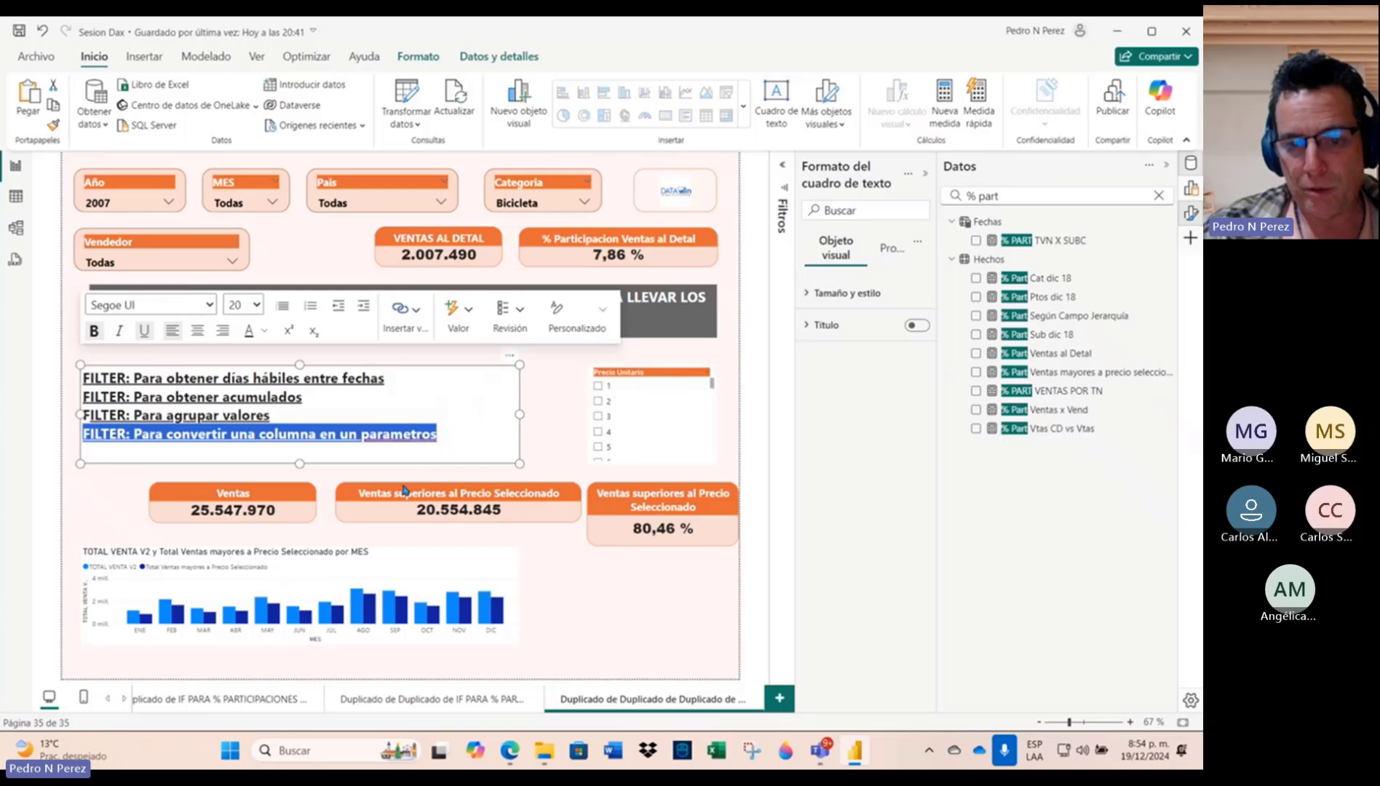
left_click(632, 528)
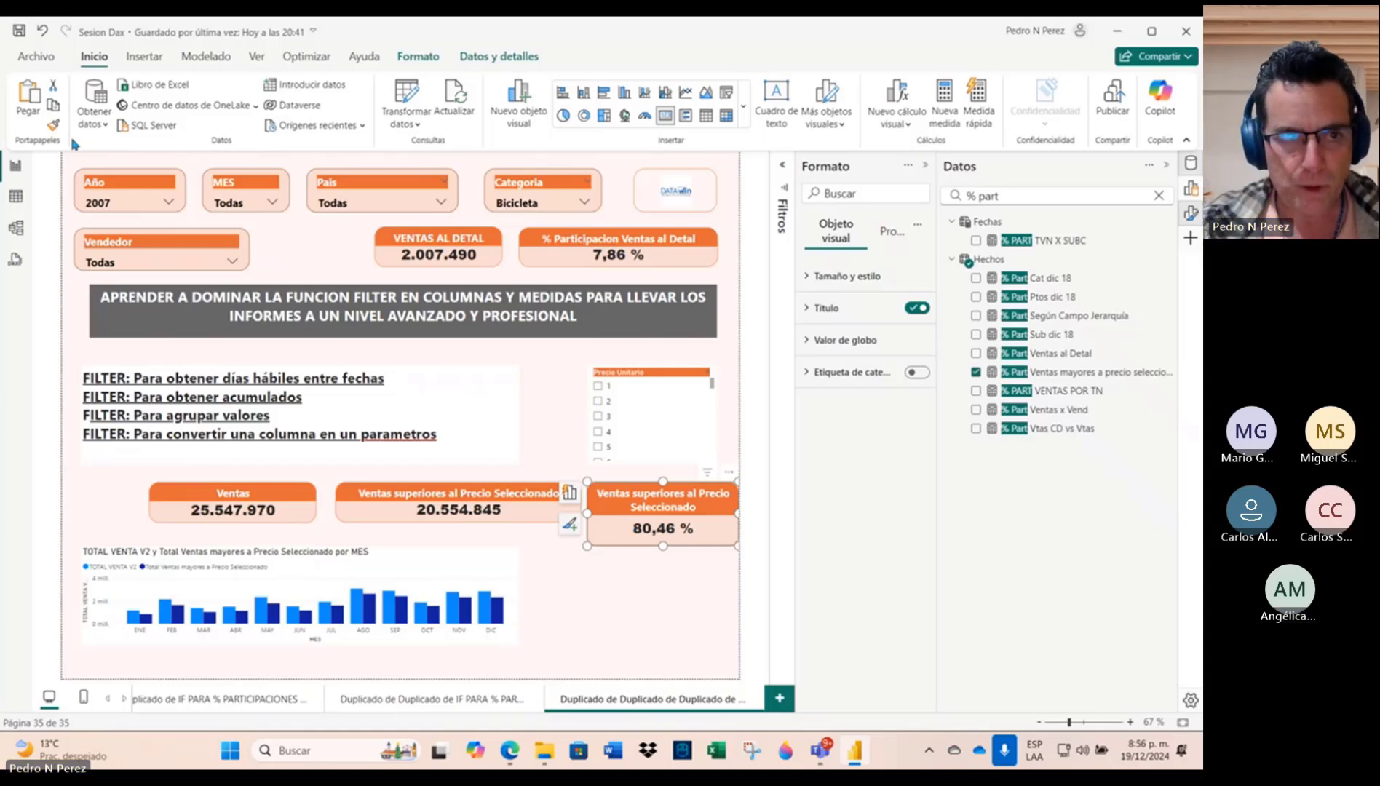
left_click(18, 32)
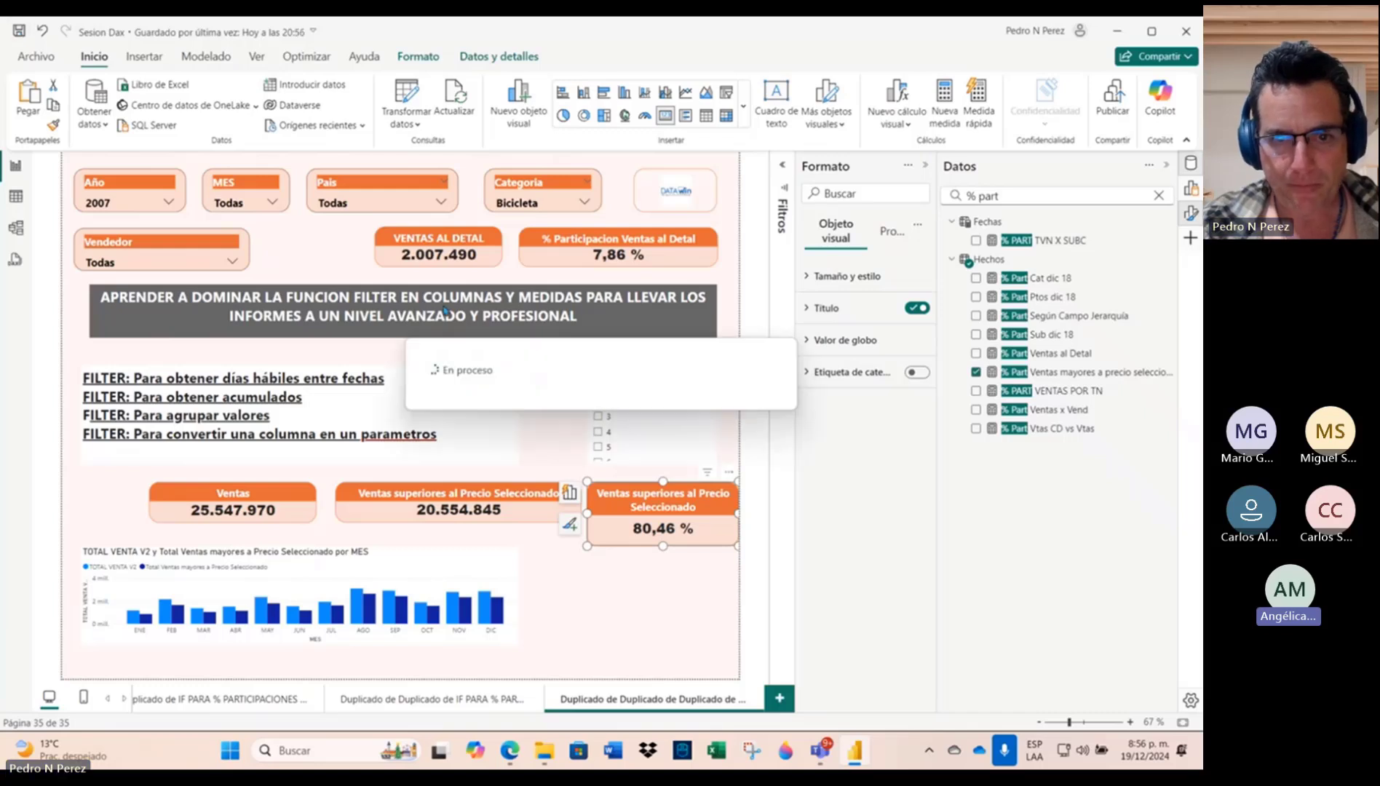